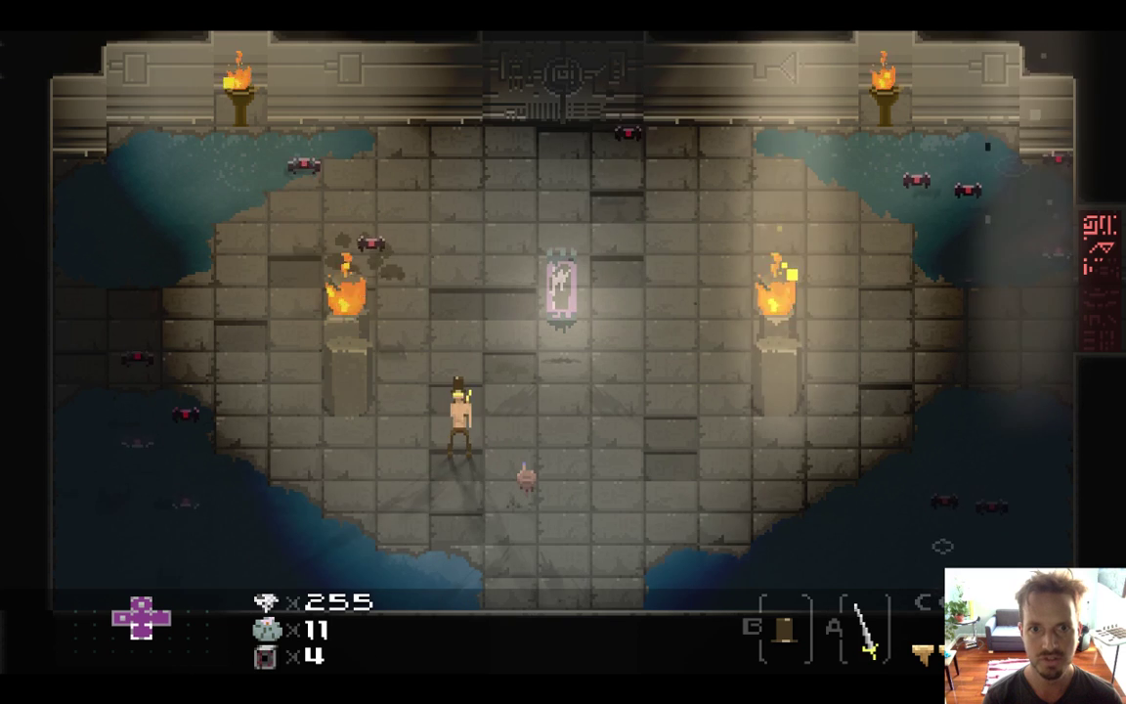
- Playtest sword attacks against the droid bats in the temple room and quit the game
{"action": "key", "text": "Up"}
{"action": "key", "text": "x"}
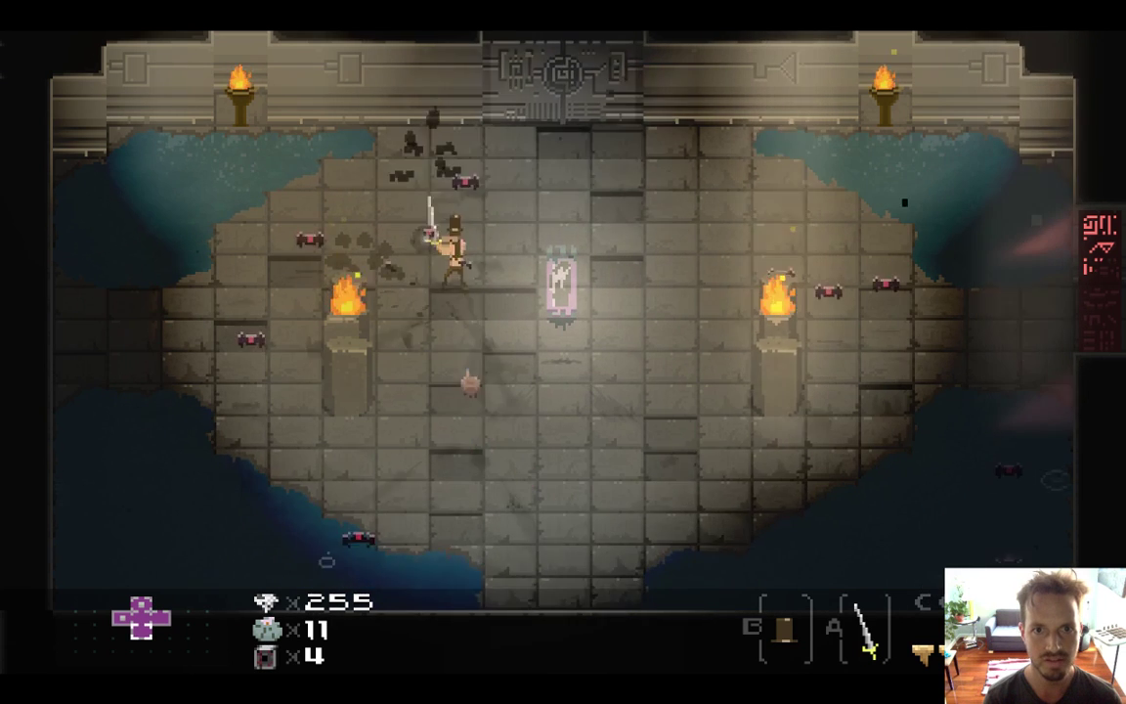
{"action": "key", "text": "Up"}
{"action": "key", "text": "x"}
{"action": "key", "text": "Left"}
{"action": "key", "text": "x"}
{"action": "key", "text": "Right"}
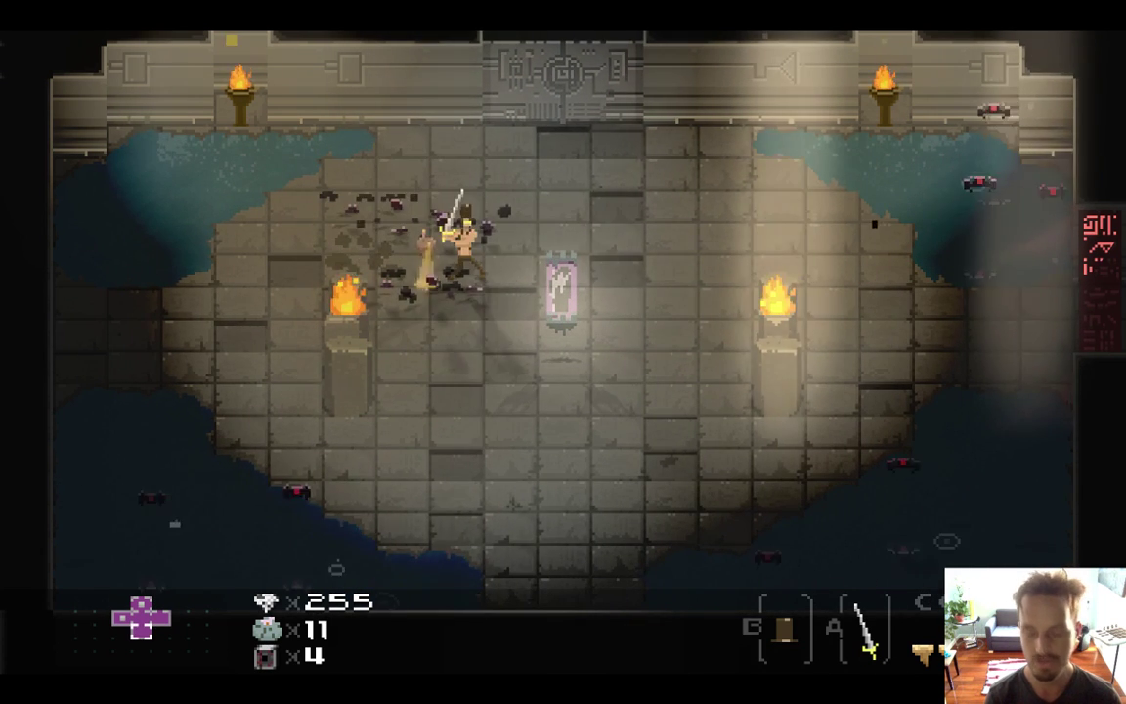
{"action": "key", "text": "super+q"}
{"action": "key", "text": "XF86AudioLowerVolume"}
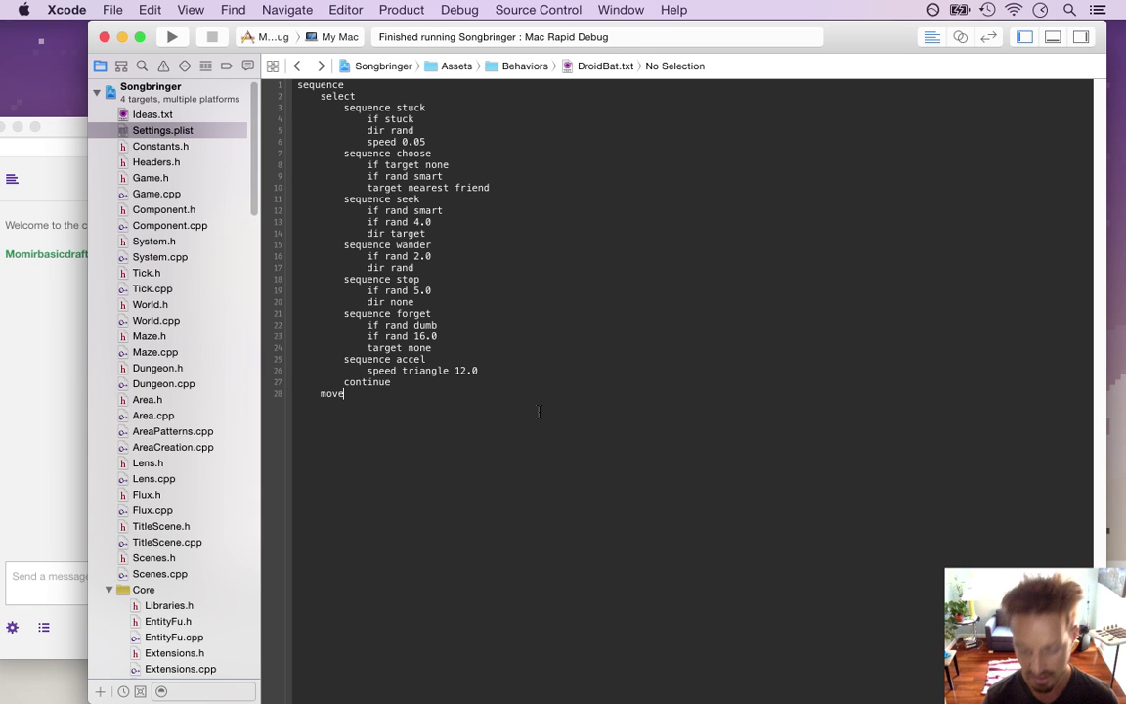
- Highlight the accel sequence's speed line in DroidBat.txt, picking out its triangle keyword and the 12.0 value
{"action": "key", "text": "shift+Down"}
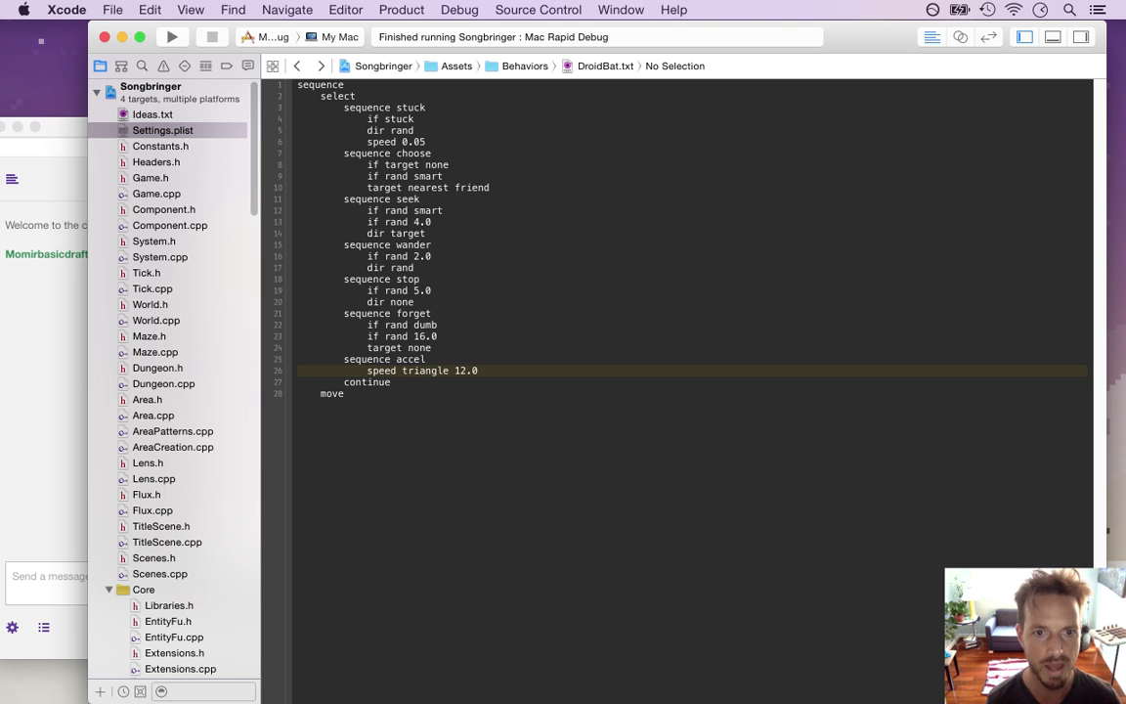
{"action": "key", "text": "Left"}
{"action": "key", "text": "Right"}
{"action": "key", "text": "alt+shift+Right"}
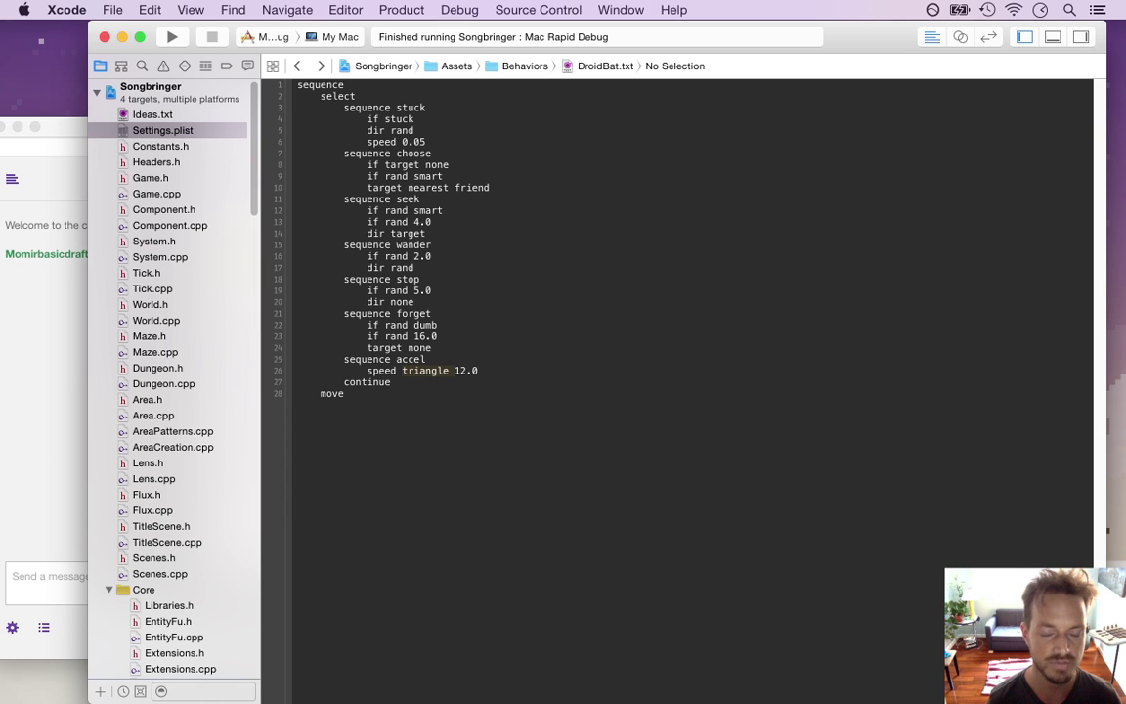
{"action": "key", "text": "Right"}
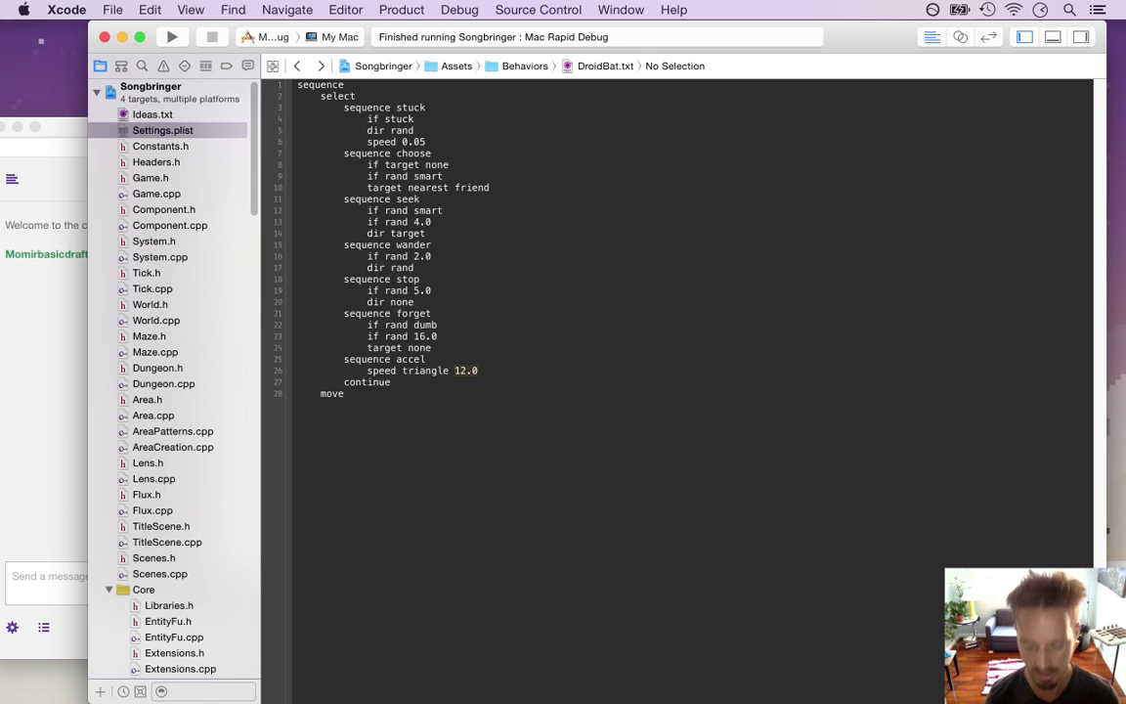
- Try replacing the triangle keyword in the accel sequence's speed line, restore it as "triangle" and save the file
{"action": "key", "text": "BackSpace"}
{"action": "key", "text": "BackSpace"}
{"action": "key", "text": "BackSpace"}
{"action": "key", "text": "BackSpace"}
{"action": "key", "text": "BackSpace"}
{"action": "key", "text": "BackSpace"}
{"action": "key", "text": "BackSpace"}
{"action": "key", "text": "BackSpace"}
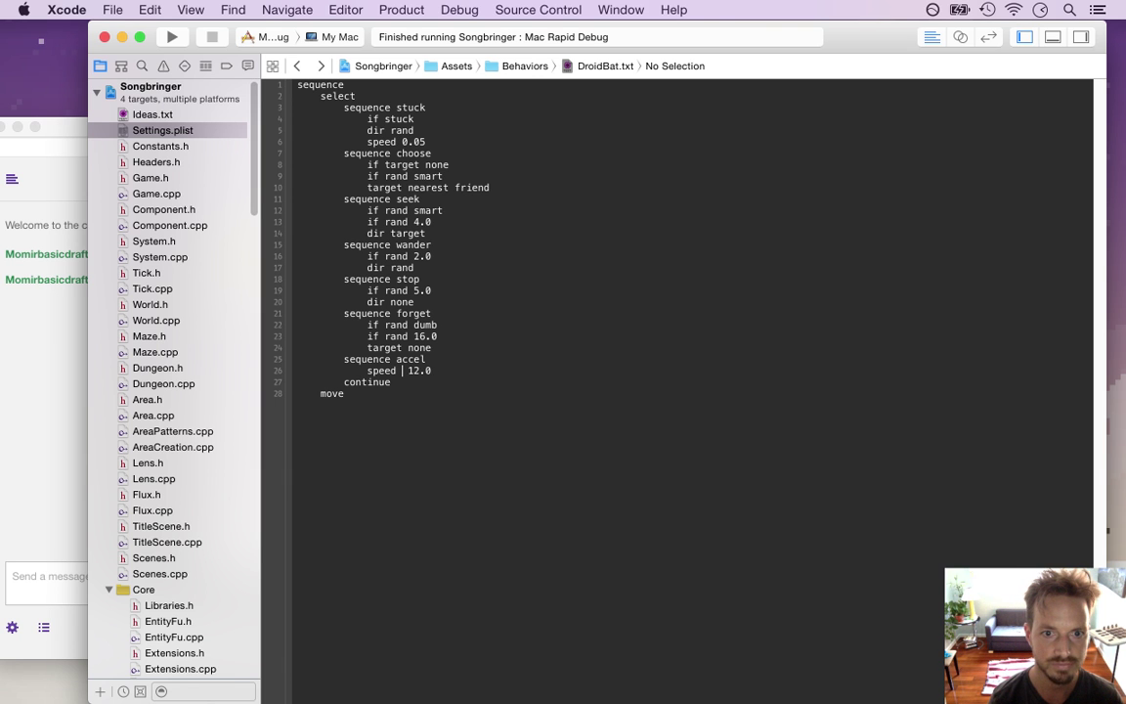
{"action": "type", "text": "squa"}
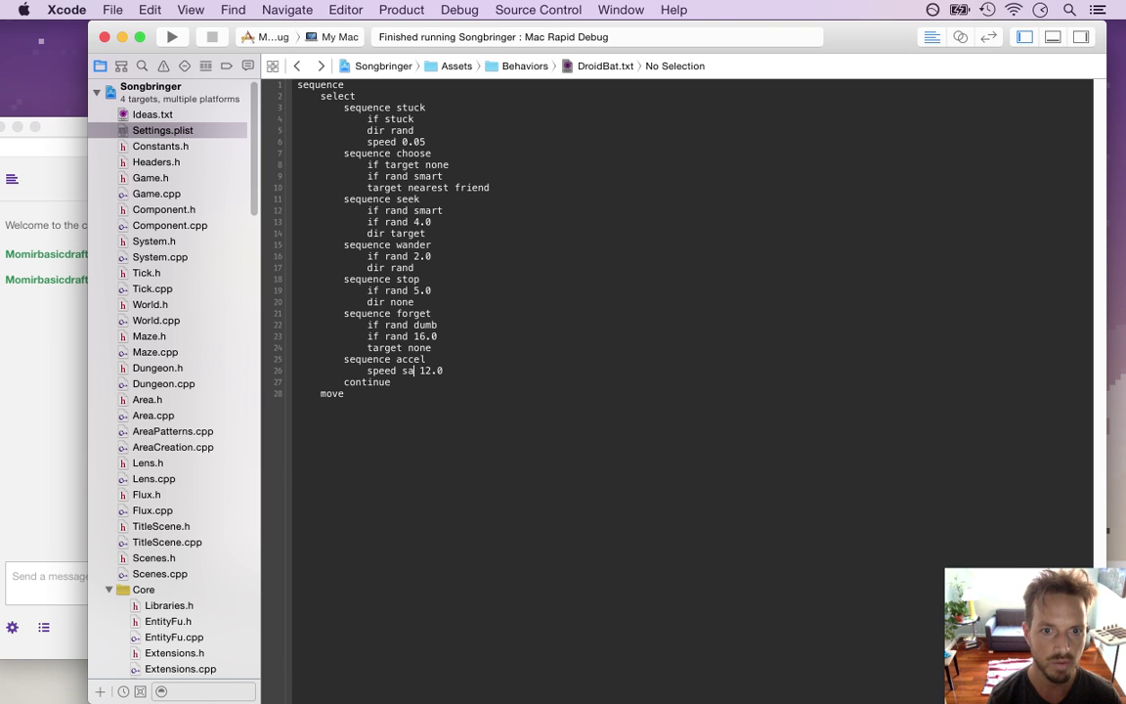
{"action": "key", "text": "BackSpace"}
{"action": "key", "text": "BackSpace"}
{"action": "key", "text": "BackSpace"}
{"action": "key", "text": "BackSpace"}
{"action": "type", "text": "triangle"}
{"action": "key", "text": "super+s"}
- Switch to the Twitch chat in Safari and read the latest viewer message
{"action": "key", "text": "super+Tab"}
{"action": "key", "text": "super+Tab"}
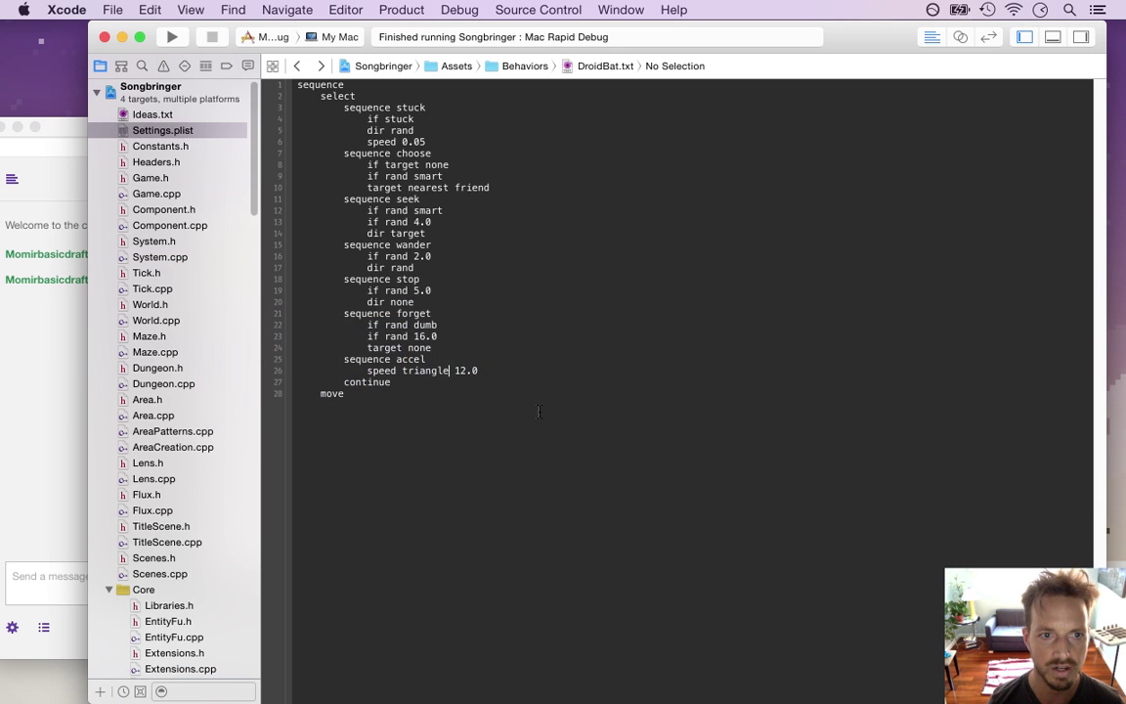
{"action": "left_click", "coordinate": [35, 388]}
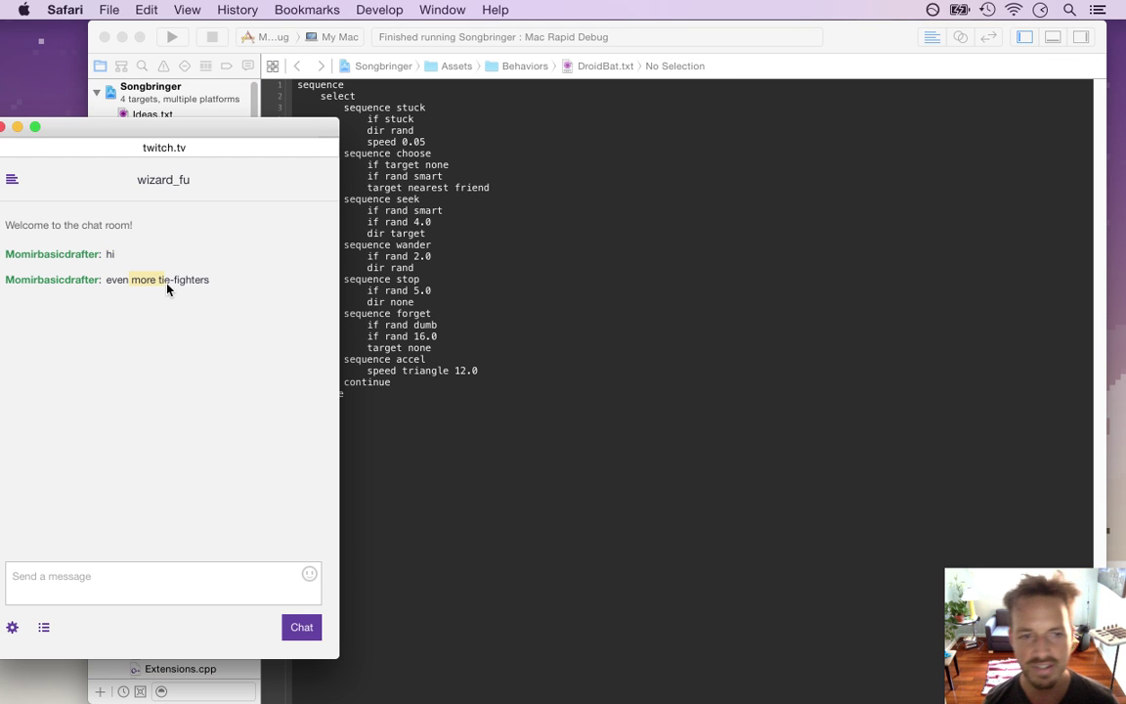
- Switch to Photoshop, go through the first frames of DroidBatDie.psd and select layer 1 on frame 4
{"action": "key", "text": "super+Tab"}
{"action": "key", "text": "super+Tab"}
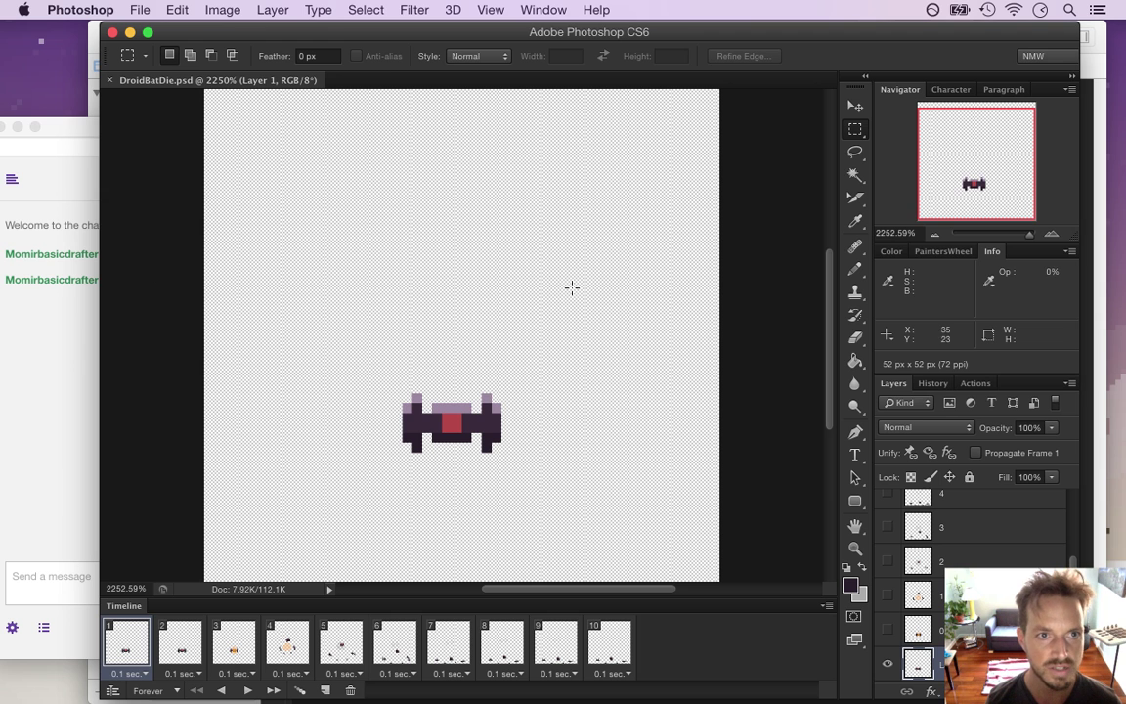
{"action": "left_click", "coordinate": [181, 646]}
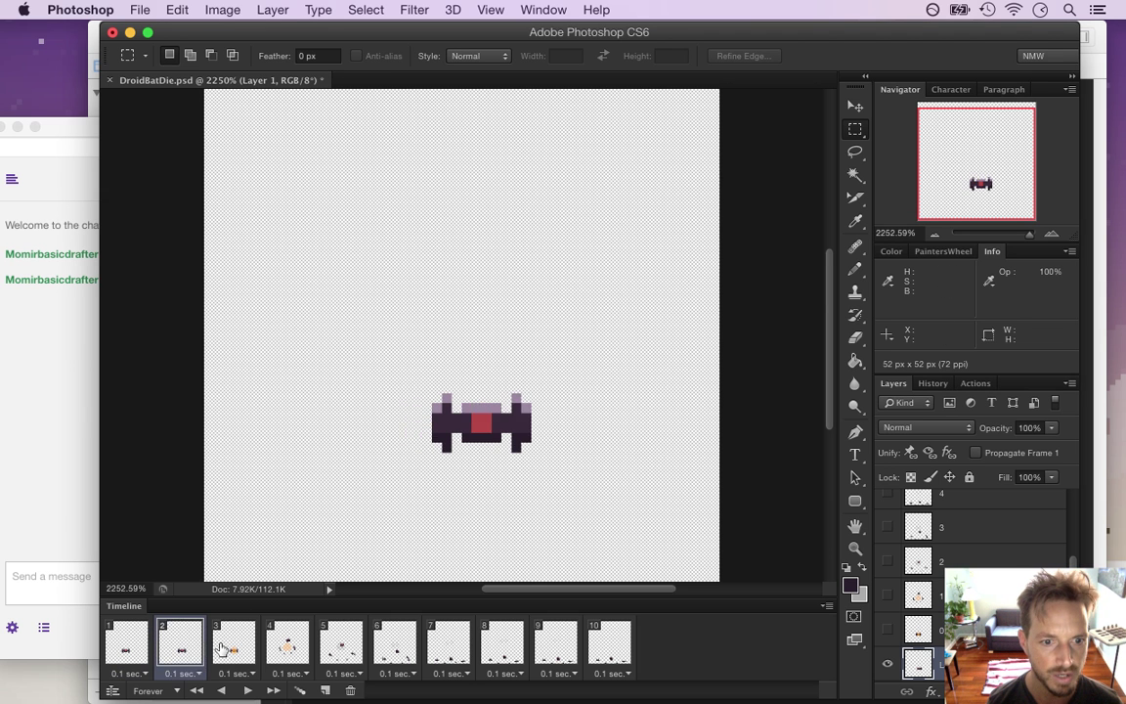
{"action": "left_click", "coordinate": [231, 653]}
{"action": "left_click", "coordinate": [290, 645]}
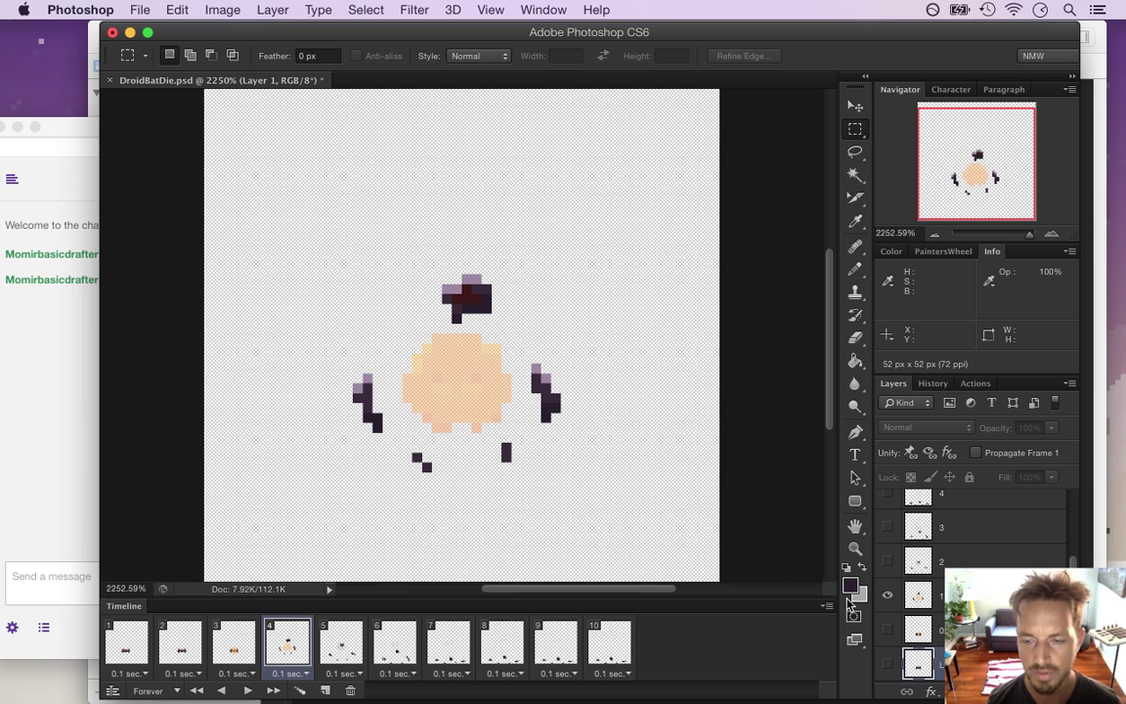
{"action": "left_click", "coordinate": [927, 601]}
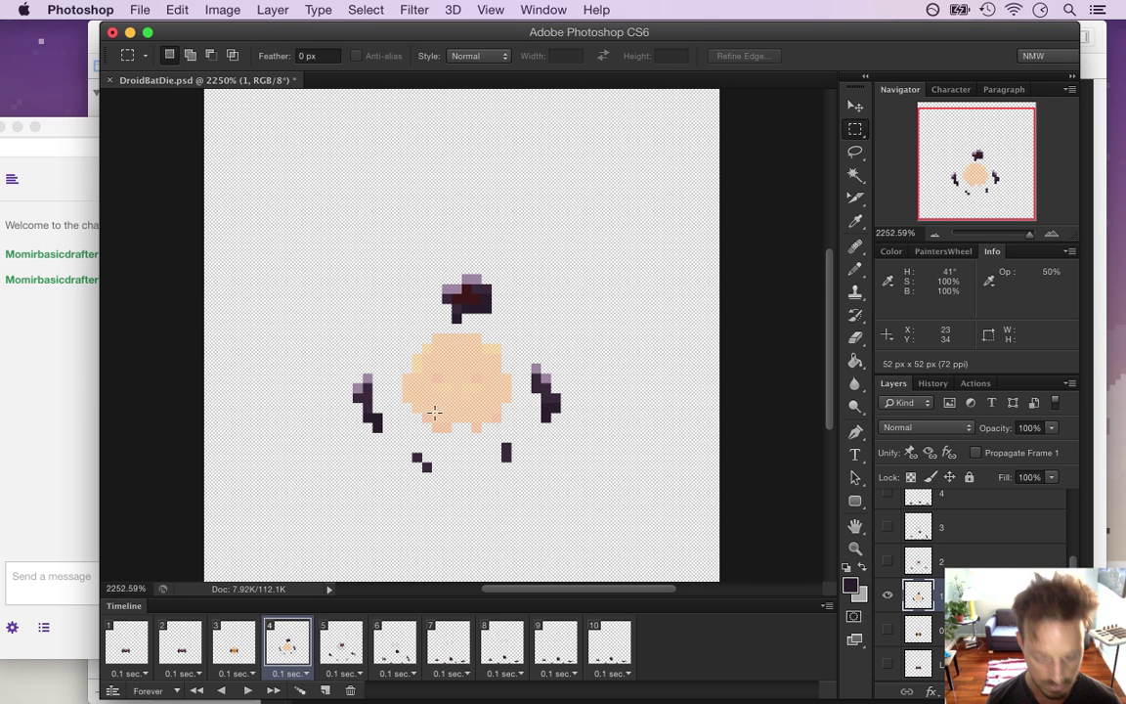
- Sample yellow from the fireball, lighten the foreground colour to fff9e5 and set the Pencil opacity to 70%
{"action": "key", "text": "i"}
{"action": "left_click", "coordinate": [418, 361]}
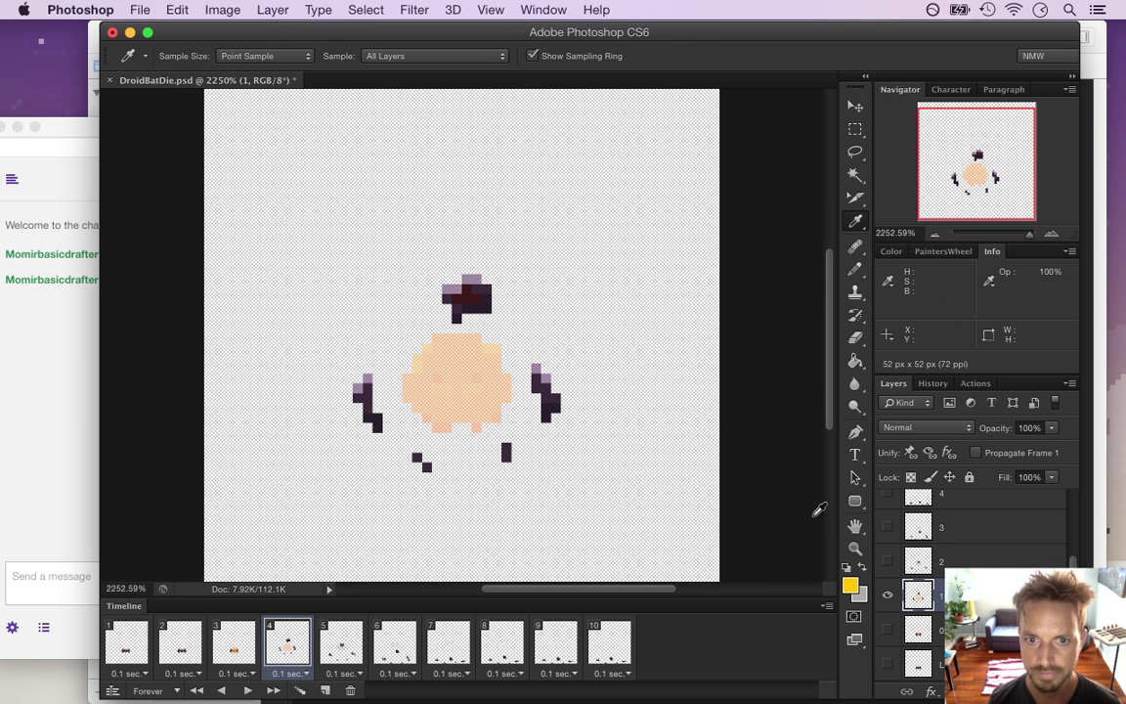
{"action": "left_click", "coordinate": [849, 585]}
{"action": "left_click_drag", "start_coordinate": [843, 463], "coordinate": [832, 541]}
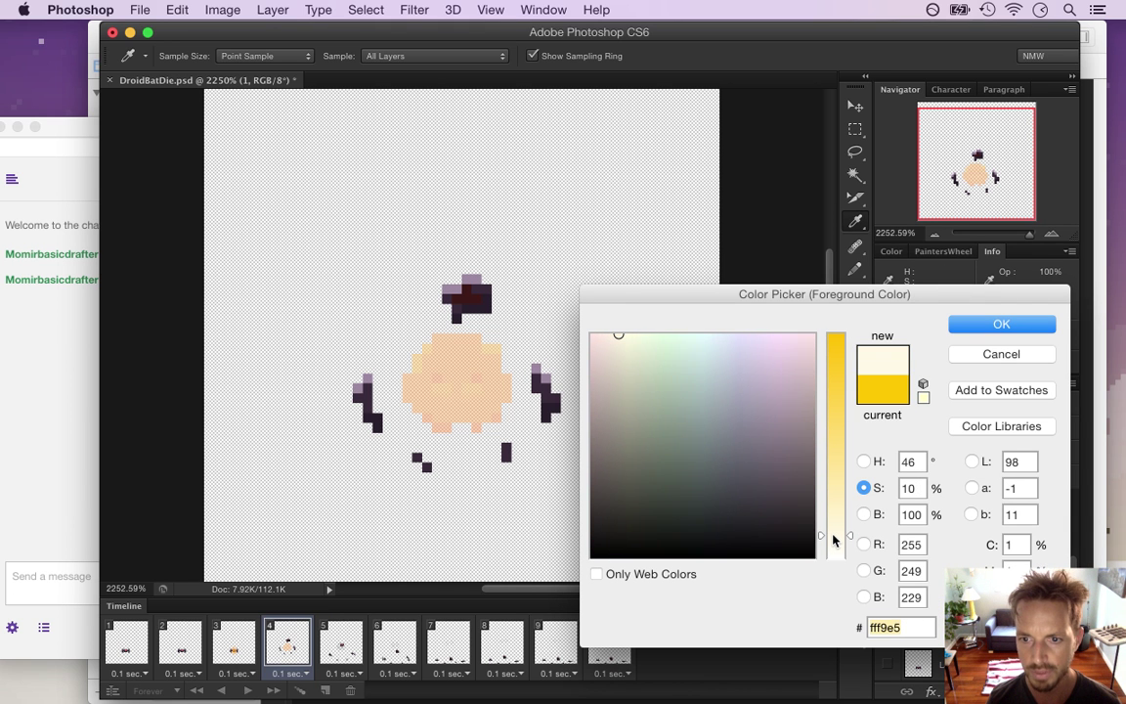
{"action": "left_click", "coordinate": [973, 325]}
{"action": "key", "text": "b"}
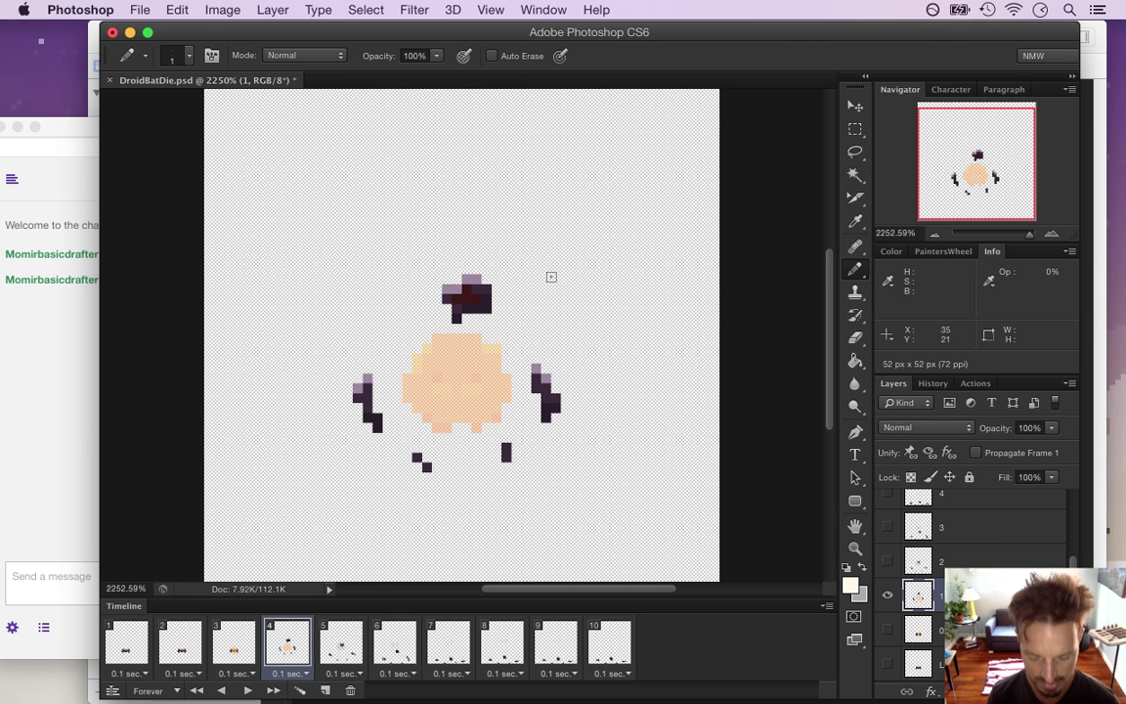
{"action": "key", "text": "7"}
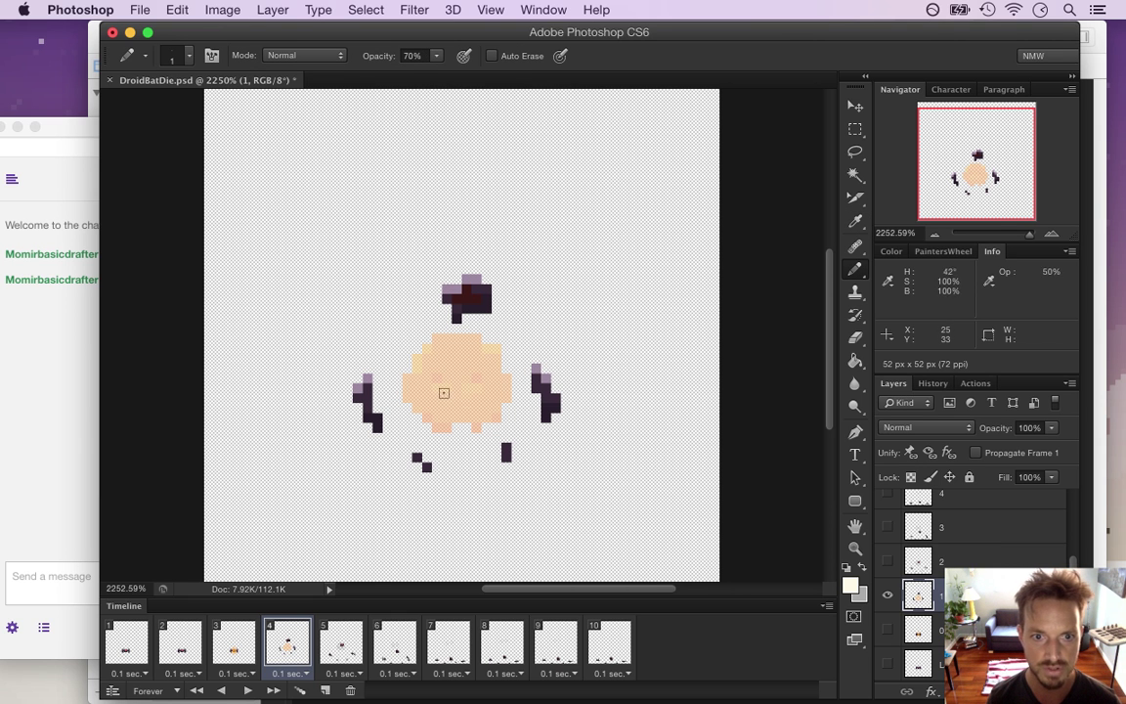
- Try painting pale pixels onto the left debris of frame 4 and undo the strokes
{"action": "left_click", "coordinate": [365, 383]}
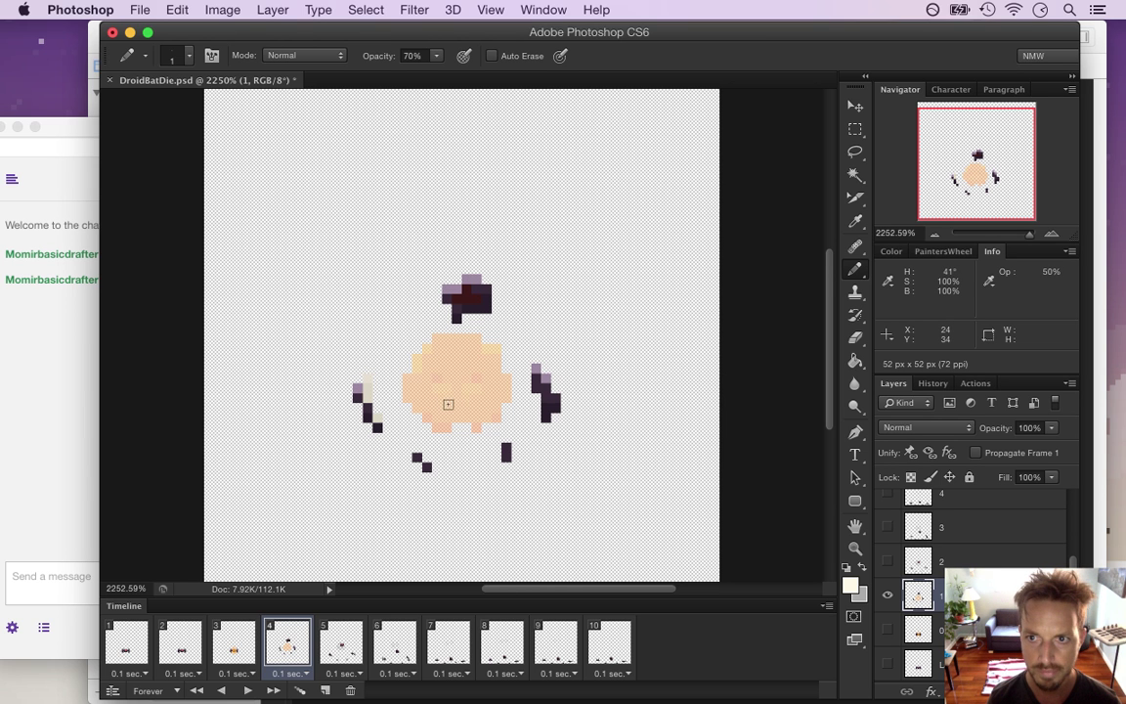
{"action": "key", "text": "super+z"}
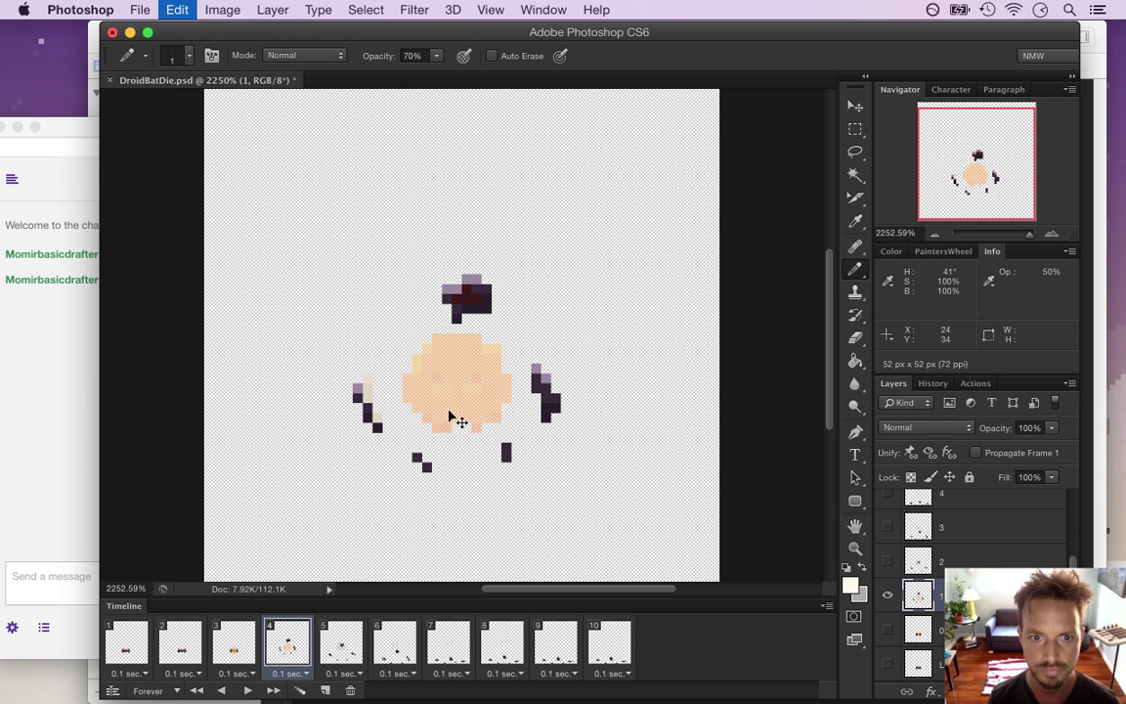
- Return to layer 1 on frame 4 and cut the orange fireball out onto its own new layer
{"action": "key", "text": "Home"}
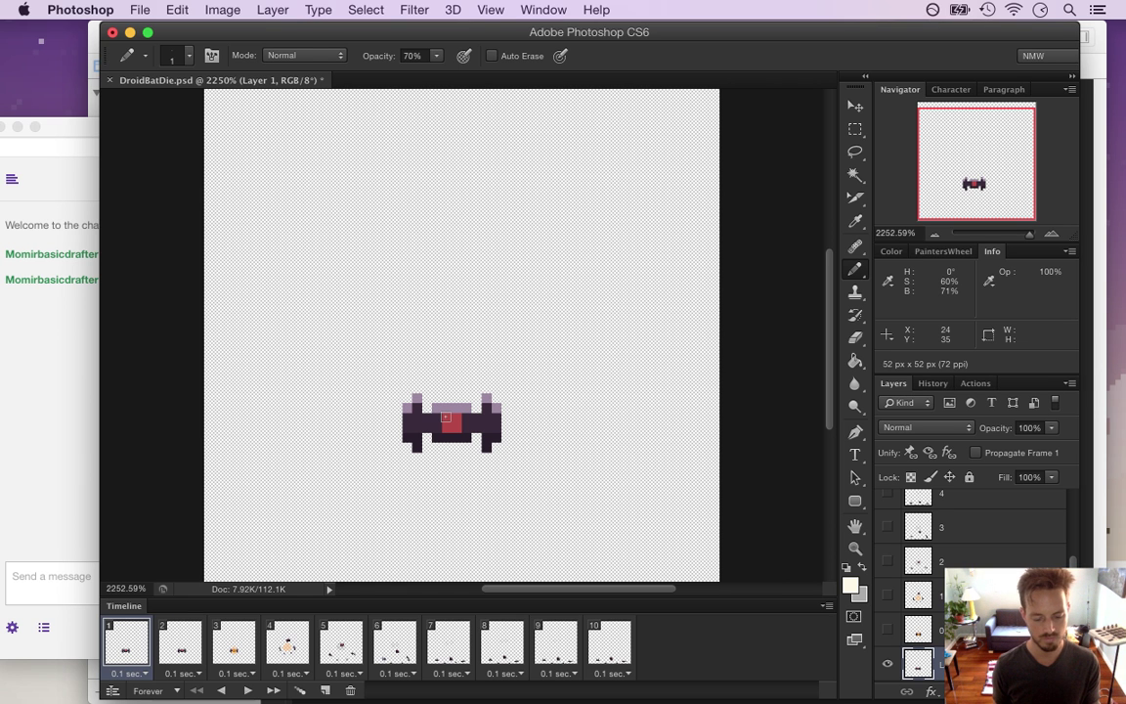
{"action": "left_click", "coordinate": [231, 645]}
{"action": "left_click", "coordinate": [286, 642]}
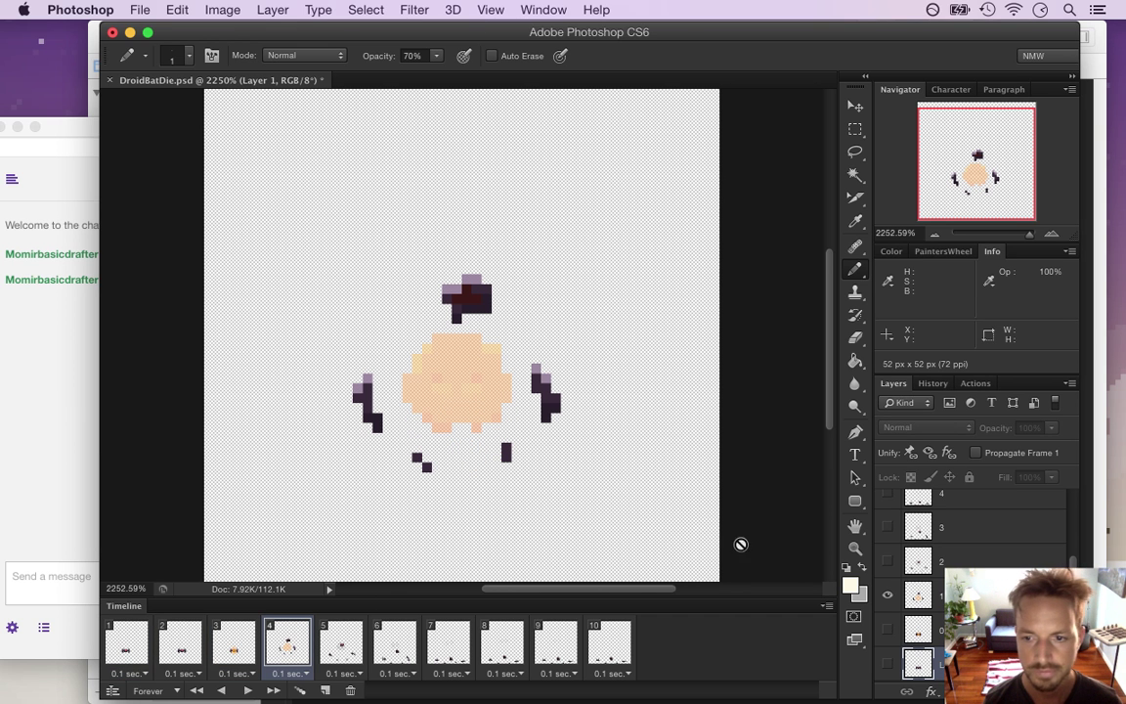
{"action": "left_click", "coordinate": [919, 595]}
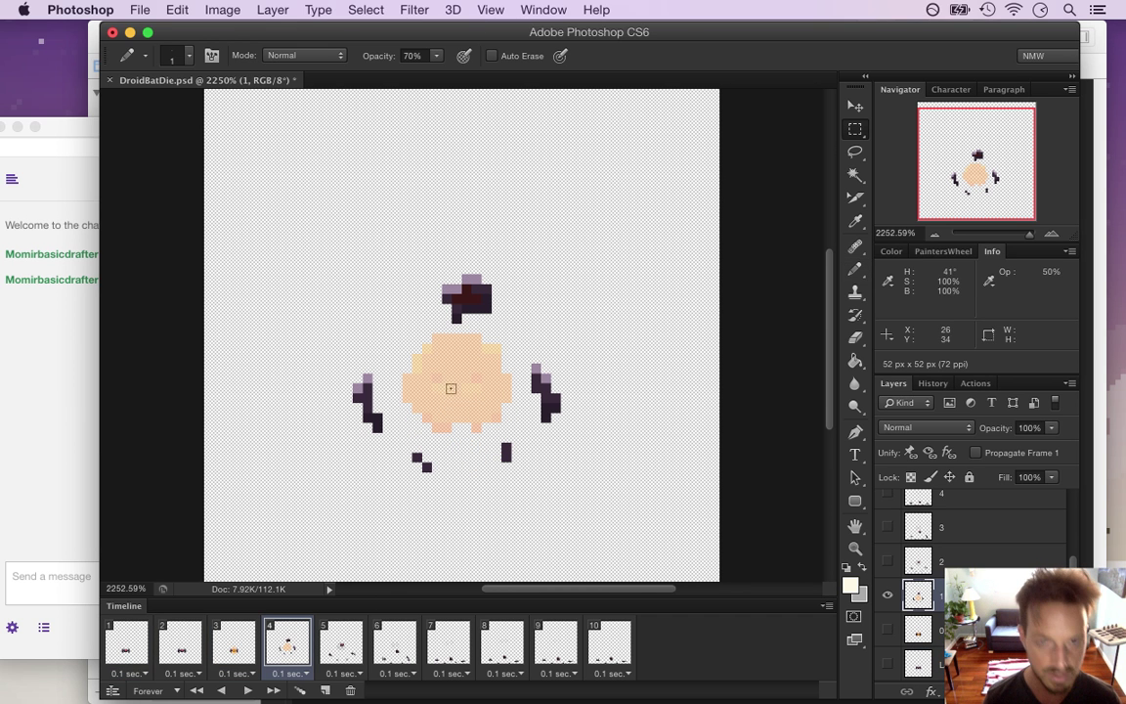
{"action": "key", "text": "m"}
{"action": "mouse_move", "coordinate": [383, 326]}
{"action": "left_mouse_down"}
{"action": "mouse_move", "coordinate": [447, 402]}
{"action": "mouse_move", "coordinate": [515, 428]}
{"action": "left_mouse_up"}
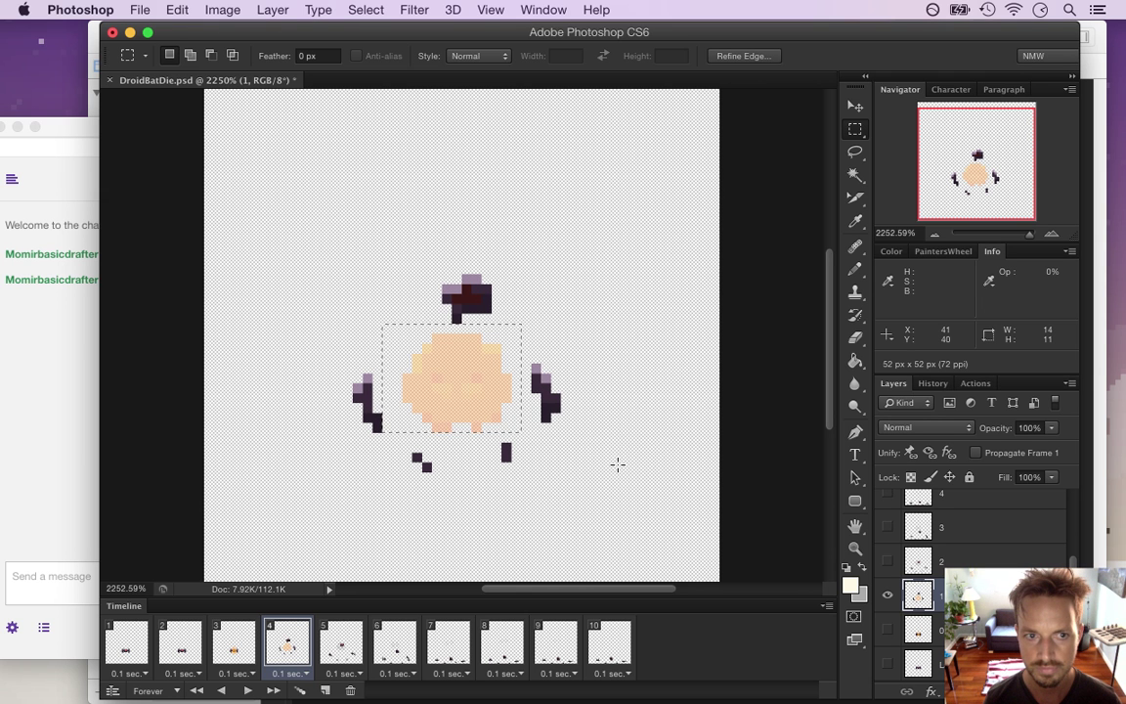
{"action": "key", "text": "v"}
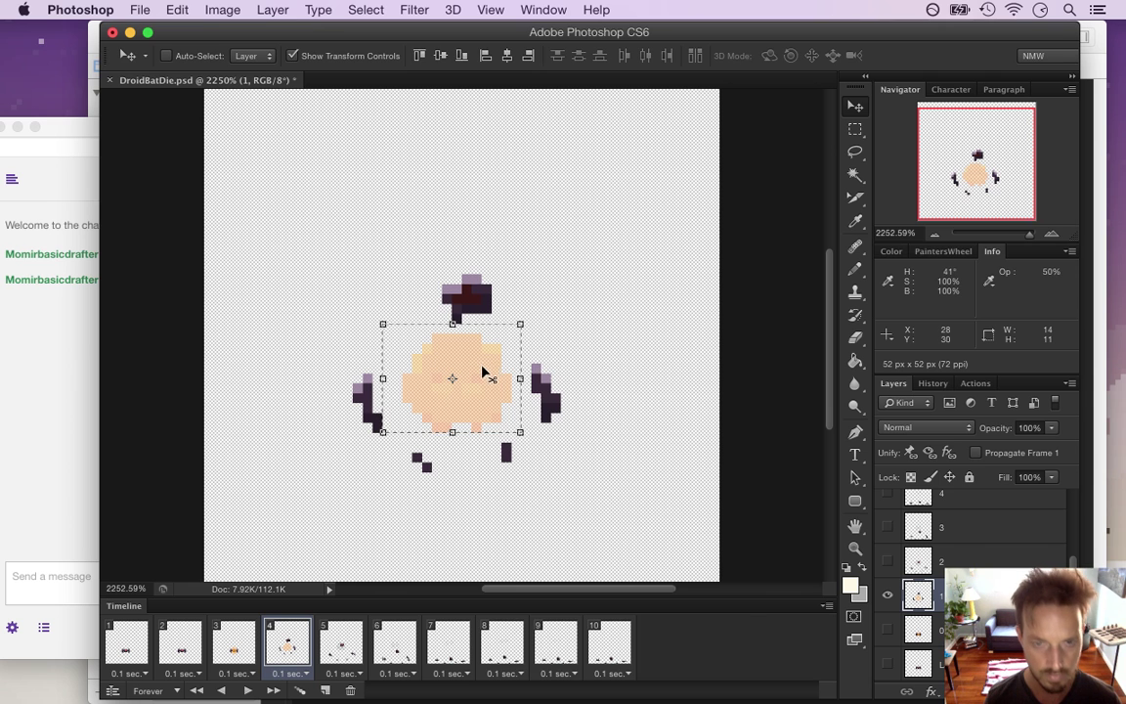
{"action": "key", "text": "m"}
{"action": "right_click", "coordinate": [483, 365]}
{"action": "left_click", "coordinate": [560, 499]}
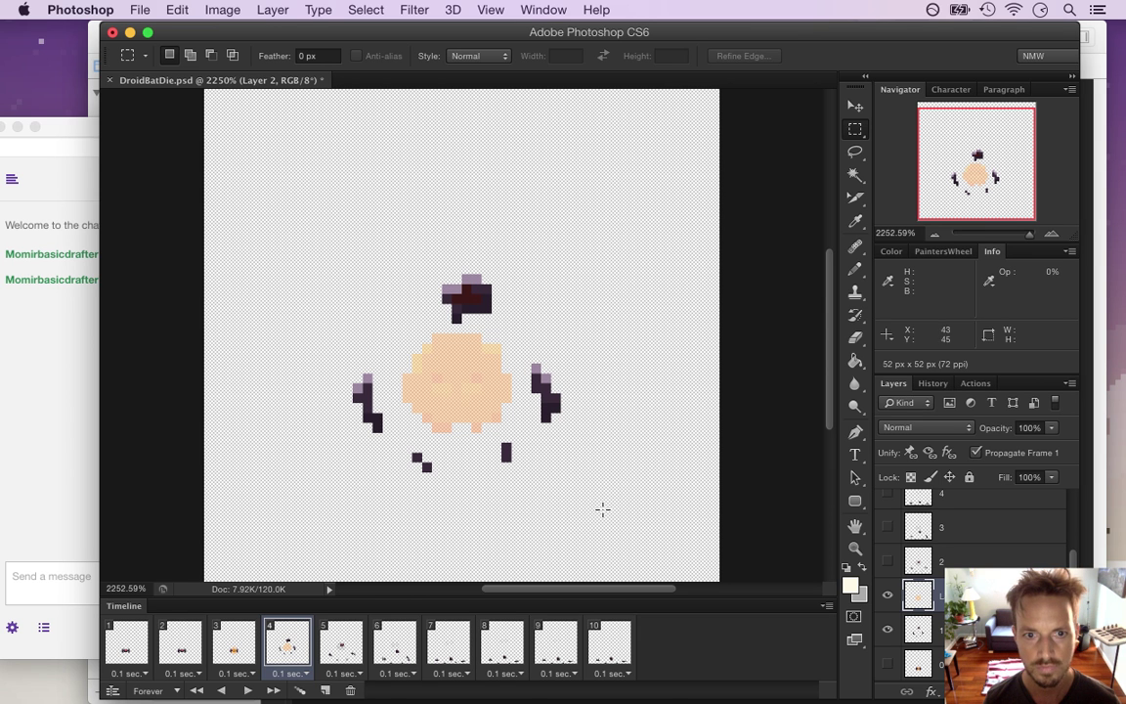
- Sample orange from the fireball and lighten the foreground colour to fff3da for the Pencil
{"action": "key", "text": "i"}
{"action": "left_click", "coordinate": [456, 362]}
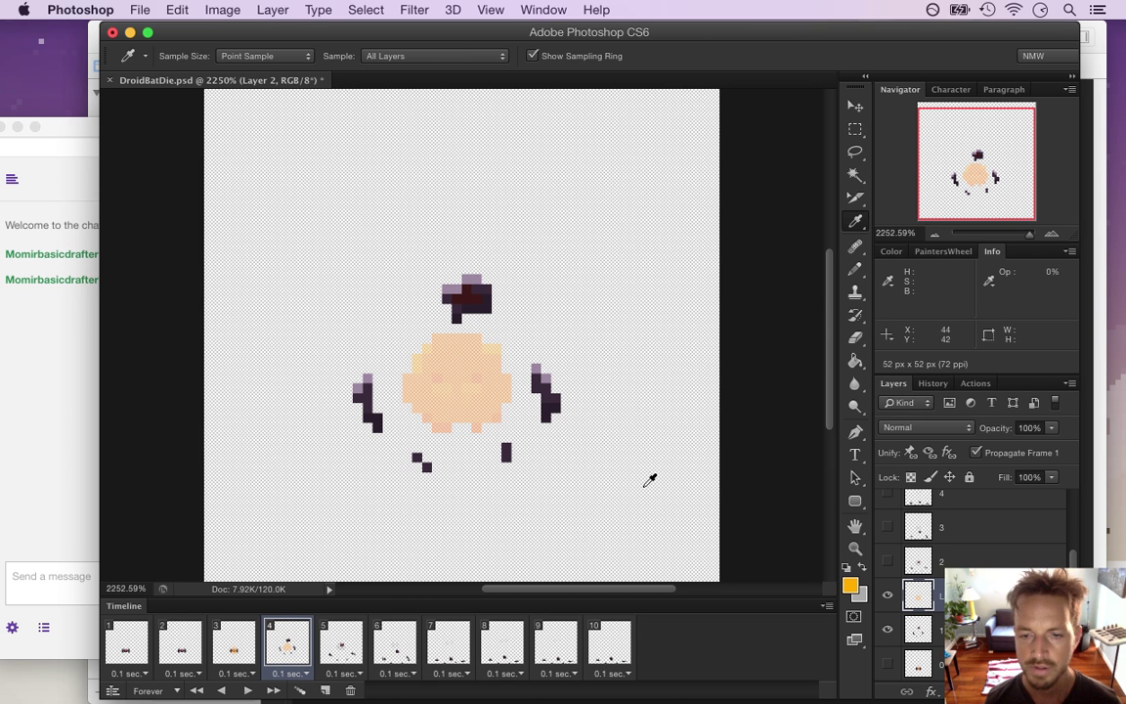
{"action": "left_click", "coordinate": [850, 591]}
{"action": "left_click", "coordinate": [840, 524]}
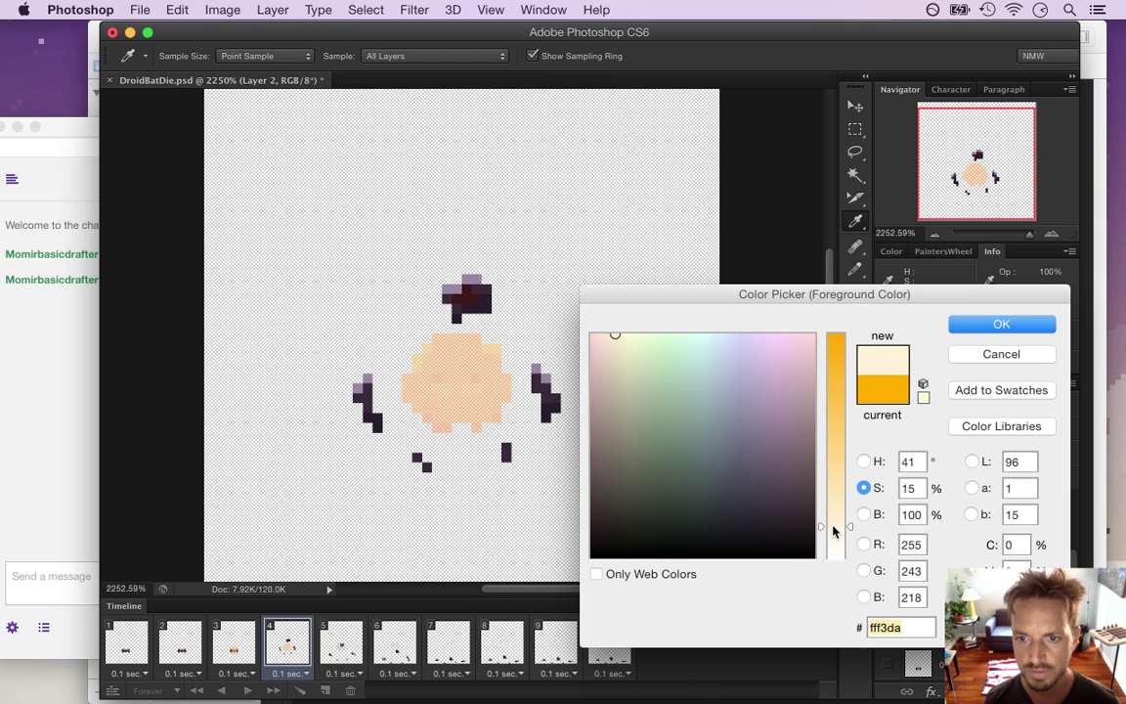
{"action": "left_click", "coordinate": [977, 325]}
{"action": "key", "text": "b"}
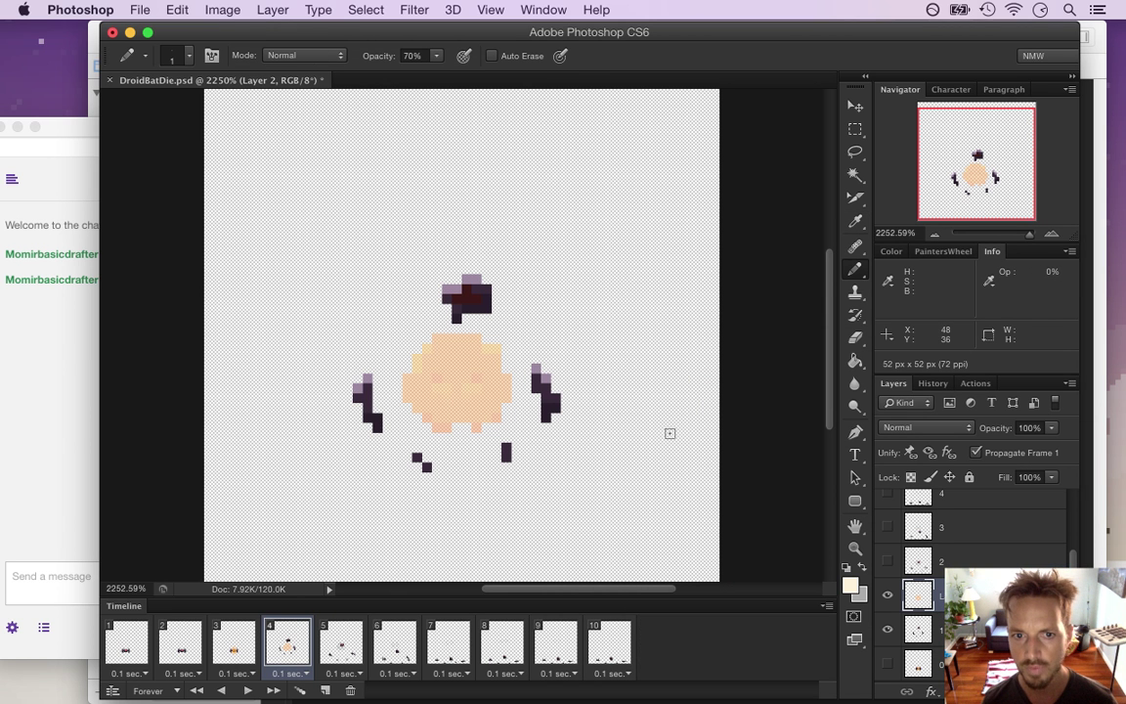
- Sample the fireball's orange again and paint over its upper-left edge with the Pencil at 70% opacity
{"action": "key", "text": "i"}
{"action": "left_click", "coordinate": [464, 354]}
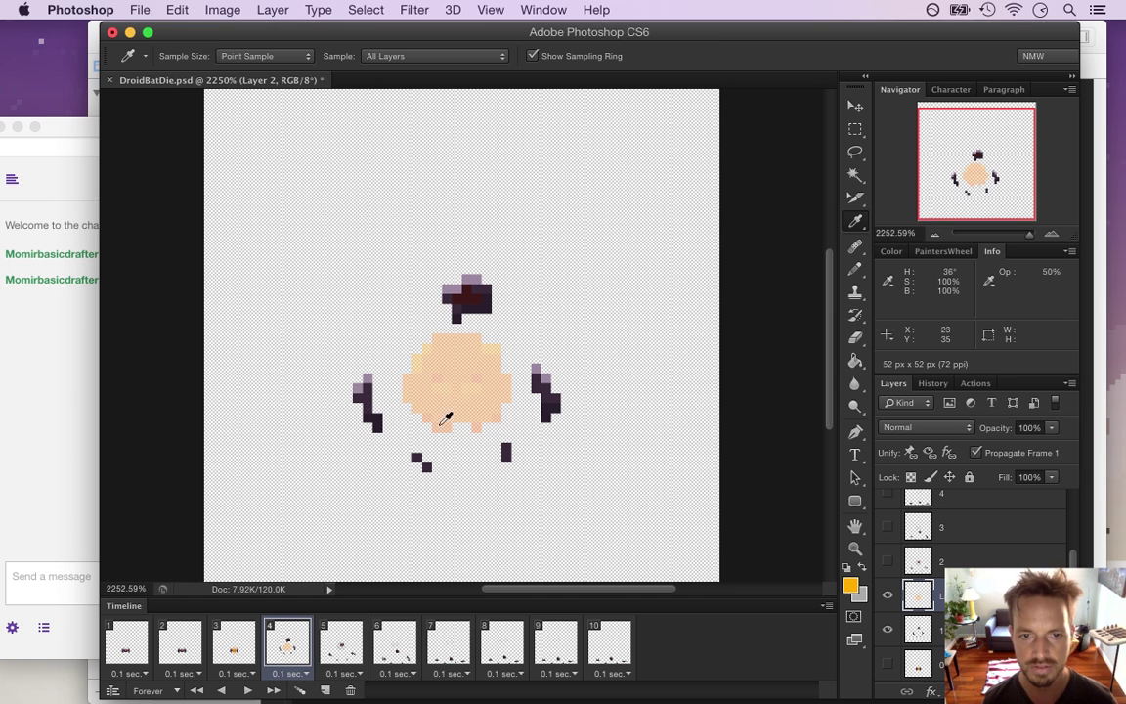
{"action": "left_click_drag", "start_coordinate": [443, 389], "coordinate": [476, 392]}
{"action": "left_click", "coordinate": [480, 384], "text": "super"}
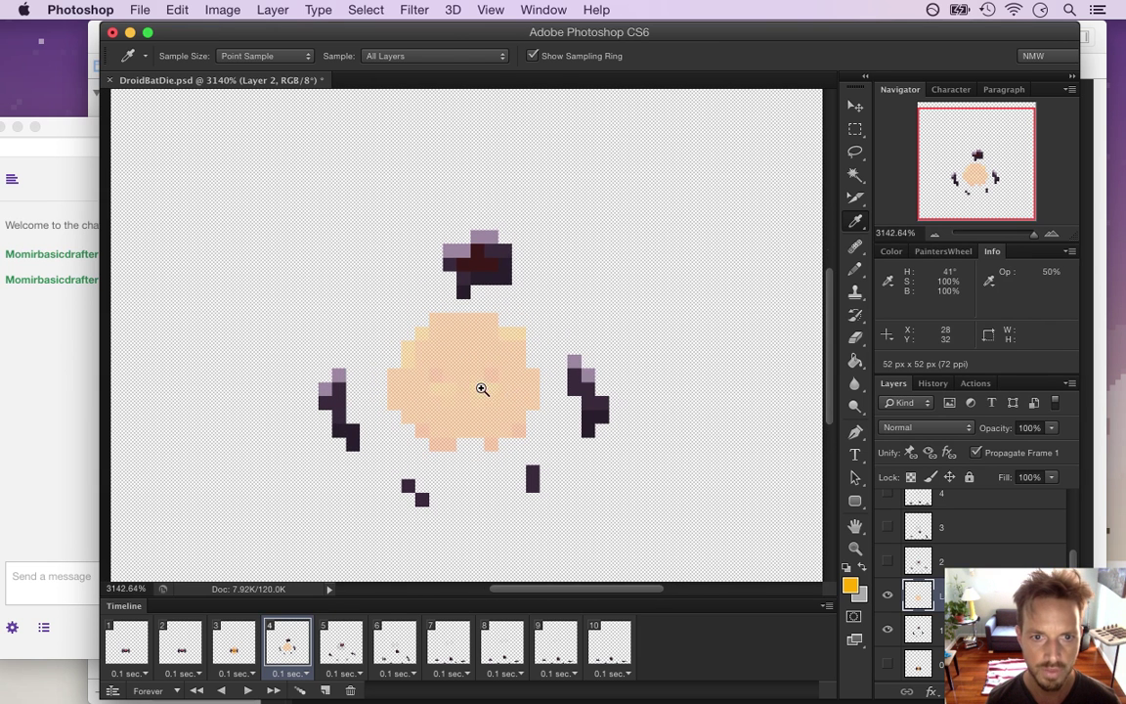
{"action": "key", "text": "b"}
{"action": "mouse_move", "coordinate": [396, 376]}
{"action": "left_mouse_down"}
{"action": "mouse_move", "coordinate": [421, 396]}
{"action": "mouse_move", "coordinate": [423, 354]}
{"action": "mouse_move", "coordinate": [435, 353]}
{"action": "mouse_move", "coordinate": [446, 322]}
{"action": "mouse_move", "coordinate": [488, 327]}
{"action": "left_mouse_up"}
- Try repainting the rest of the fireball with the sampled orange at 70% Pencil opacity and undo the strokes
{"action": "key", "text": "i"}
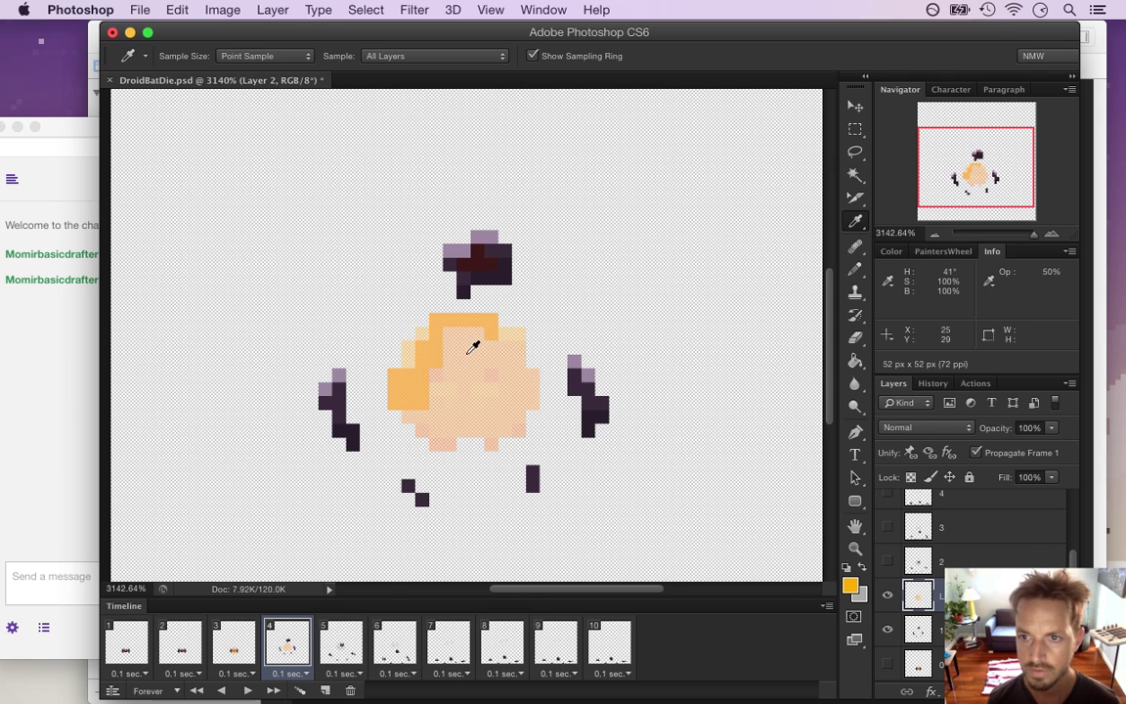
{"action": "key", "text": "b"}
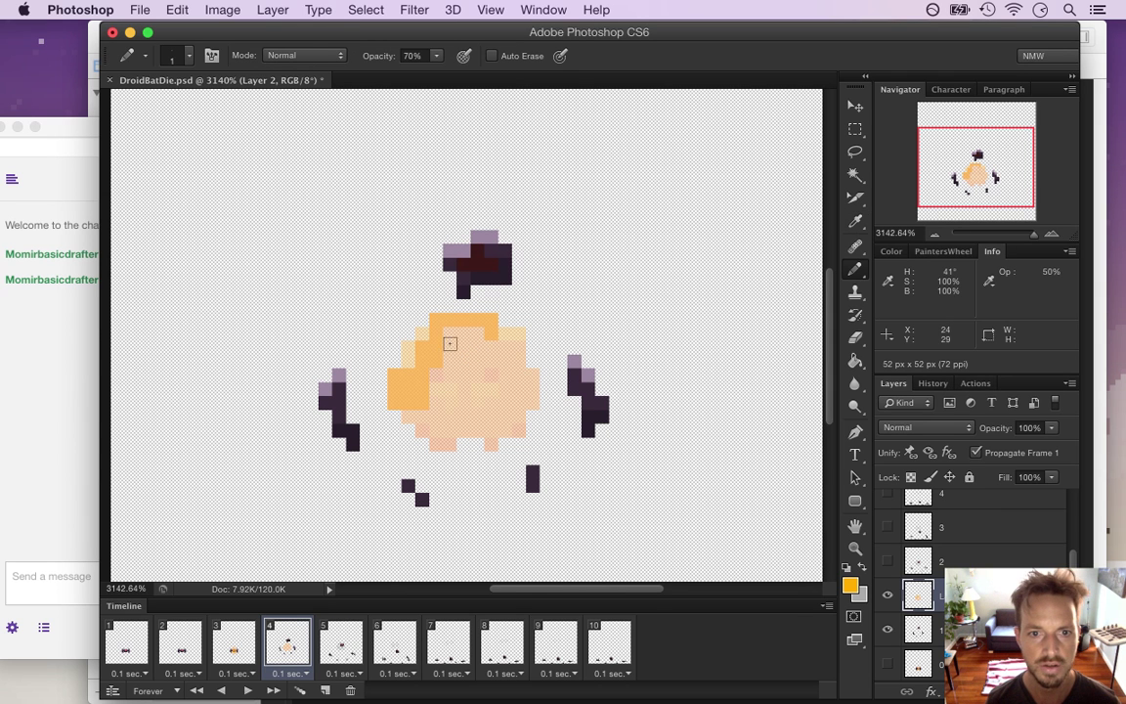
{"action": "mouse_move", "coordinate": [455, 360]}
{"action": "left_mouse_down"}
{"action": "mouse_move", "coordinate": [477, 335]}
{"action": "mouse_move", "coordinate": [493, 356]}
{"action": "mouse_move", "coordinate": [514, 353]}
{"action": "mouse_move", "coordinate": [527, 380]}
{"action": "left_mouse_up"}
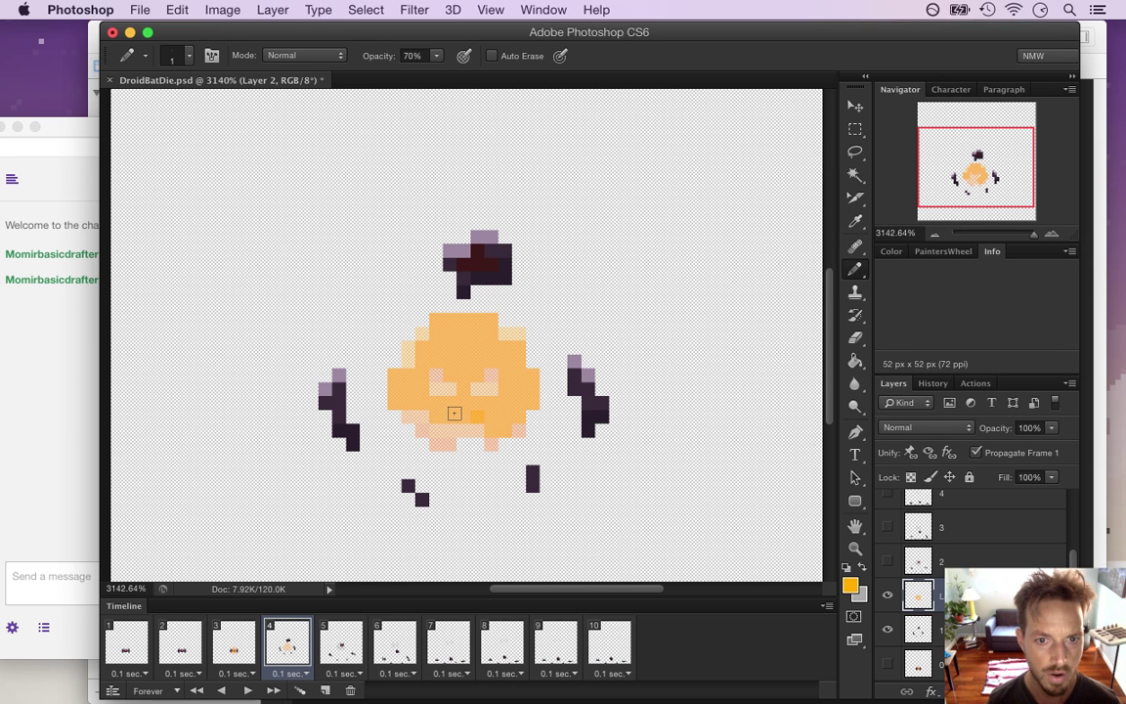
{"action": "left_click_drag", "start_coordinate": [455, 414], "coordinate": [450, 458]}
{"action": "key", "text": "super+z"}
{"action": "mouse_move", "coordinate": [434, 394]}
{"action": "left_mouse_down"}
{"action": "mouse_move", "coordinate": [490, 395]}
{"action": "mouse_move", "coordinate": [453, 405]}
{"action": "mouse_move", "coordinate": [459, 413]}
{"action": "left_mouse_up"}
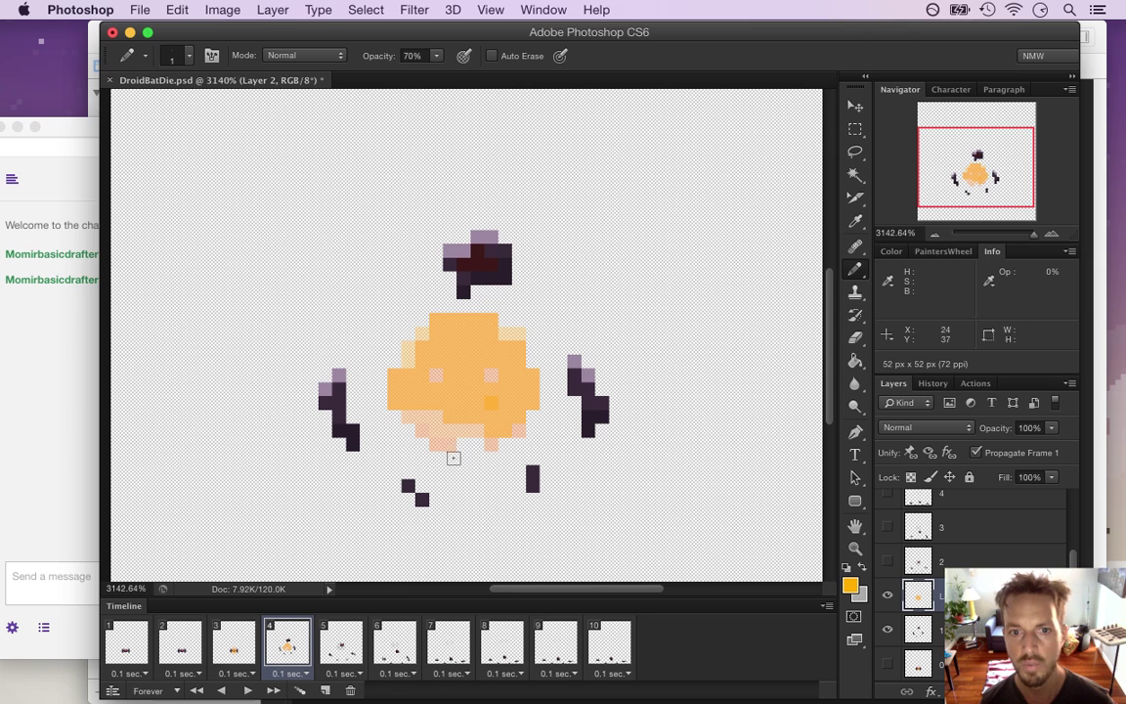
{"action": "key", "text": "super+alt+z"}
{"action": "key", "text": "super+alt+z"}
{"action": "key", "text": "super+alt+z"}
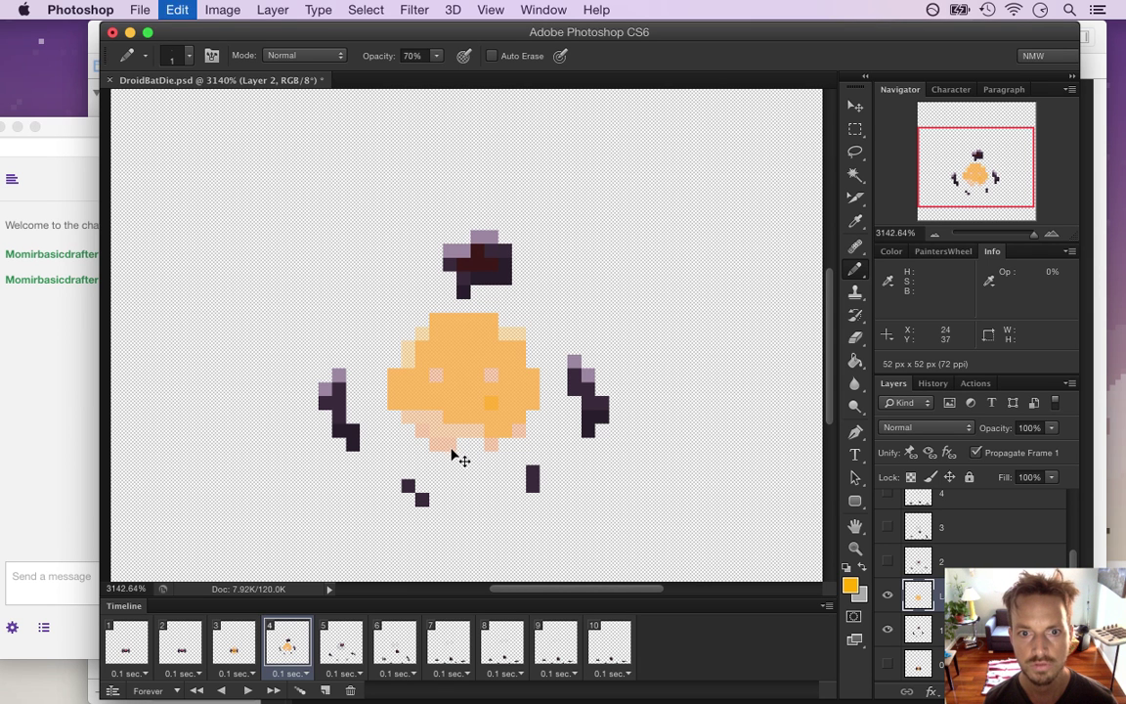
{"action": "key", "text": "super+alt+z"}
{"action": "key", "text": "super+alt+z"}
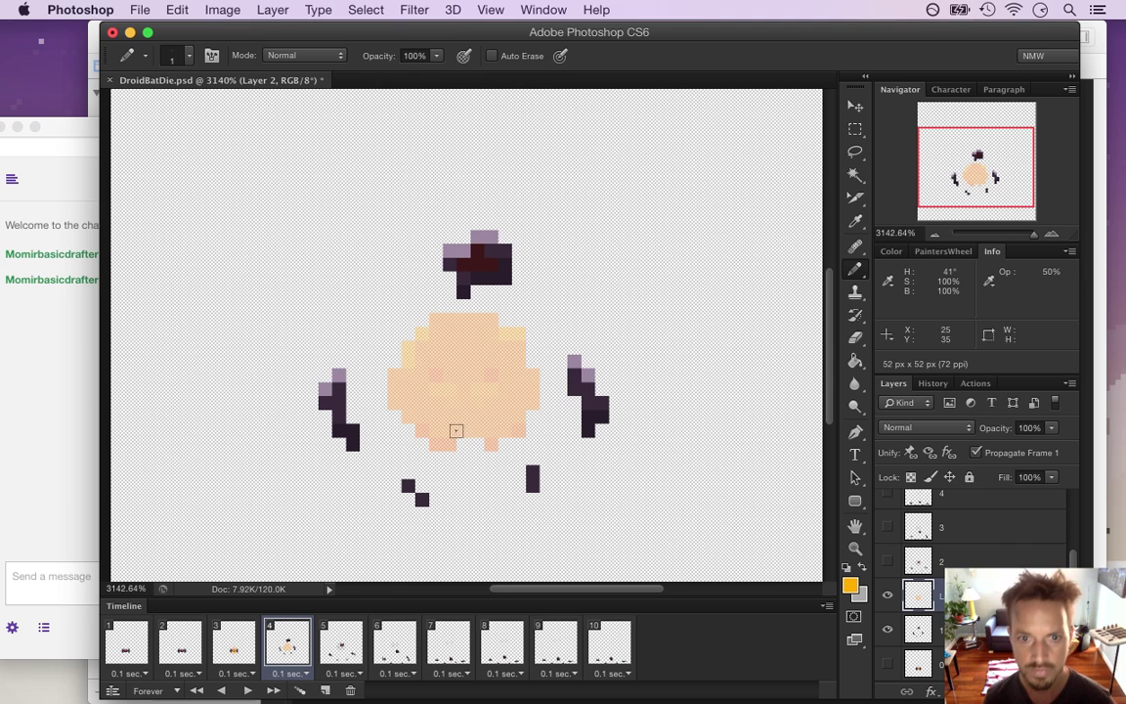
- Repaint the fireball's body in solid orange with the Pencil at 100% opacity, leaving the eye-like spots and the differently coloured edge pixels
{"action": "mouse_move", "coordinate": [396, 375]}
{"action": "left_mouse_down"}
{"action": "mouse_move", "coordinate": [403, 401]}
{"action": "mouse_move", "coordinate": [421, 362]}
{"action": "mouse_move", "coordinate": [736, 135]}
{"action": "left_mouse_up"}
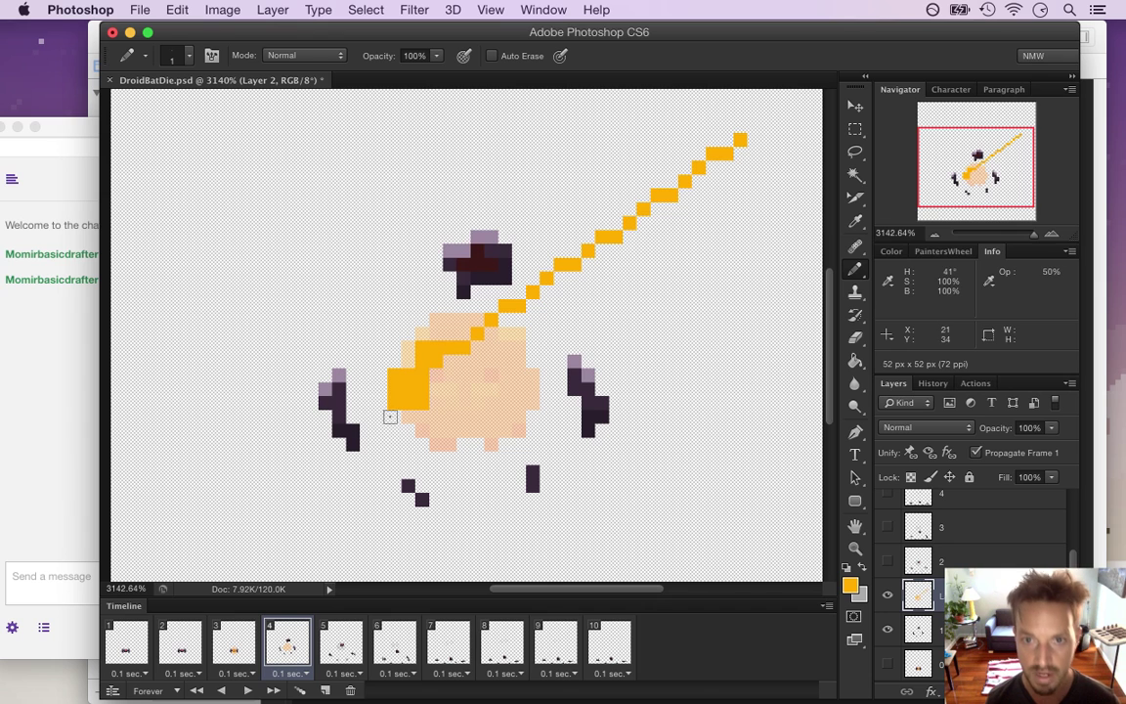
{"action": "key", "text": "super+z"}
{"action": "mouse_move", "coordinate": [422, 371]}
{"action": "left_mouse_down"}
{"action": "mouse_move", "coordinate": [438, 331]}
{"action": "mouse_move", "coordinate": [458, 321]}
{"action": "mouse_move", "coordinate": [443, 323]}
{"action": "mouse_move", "coordinate": [486, 333]}
{"action": "mouse_move", "coordinate": [483, 323]}
{"action": "mouse_move", "coordinate": [474, 351]}
{"action": "mouse_move", "coordinate": [450, 354]}
{"action": "mouse_move", "coordinate": [461, 363]}
{"action": "mouse_move", "coordinate": [451, 371]}
{"action": "mouse_move", "coordinate": [510, 348]}
{"action": "mouse_move", "coordinate": [506, 391]}
{"action": "mouse_move", "coordinate": [530, 379]}
{"action": "mouse_move", "coordinate": [530, 400]}
{"action": "mouse_move", "coordinate": [515, 396]}
{"action": "mouse_move", "coordinate": [502, 427]}
{"action": "mouse_move", "coordinate": [500, 407]}
{"action": "mouse_move", "coordinate": [464, 416]}
{"action": "left_mouse_up"}
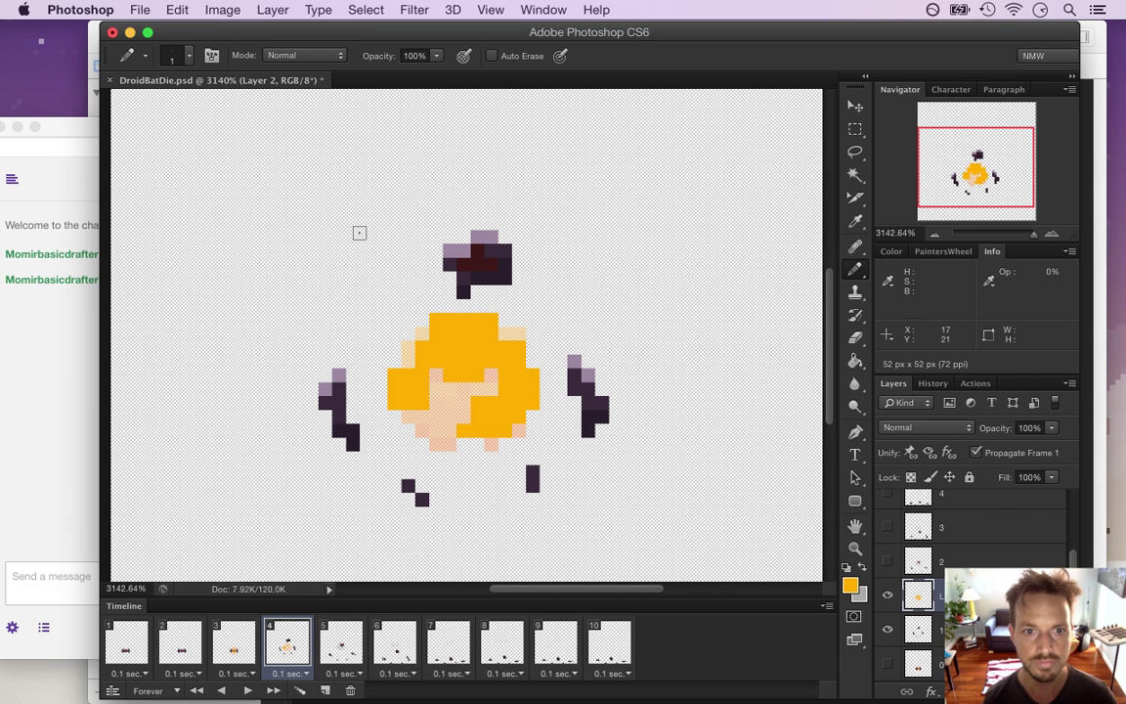
{"action": "mouse_move", "coordinate": [463, 386]}
{"action": "left_mouse_down"}
{"action": "mouse_move", "coordinate": [457, 419]}
{"action": "mouse_move", "coordinate": [430, 409]}
{"action": "mouse_move", "coordinate": [453, 414]}
{"action": "mouse_move", "coordinate": [433, 421]}
{"action": "left_mouse_up"}
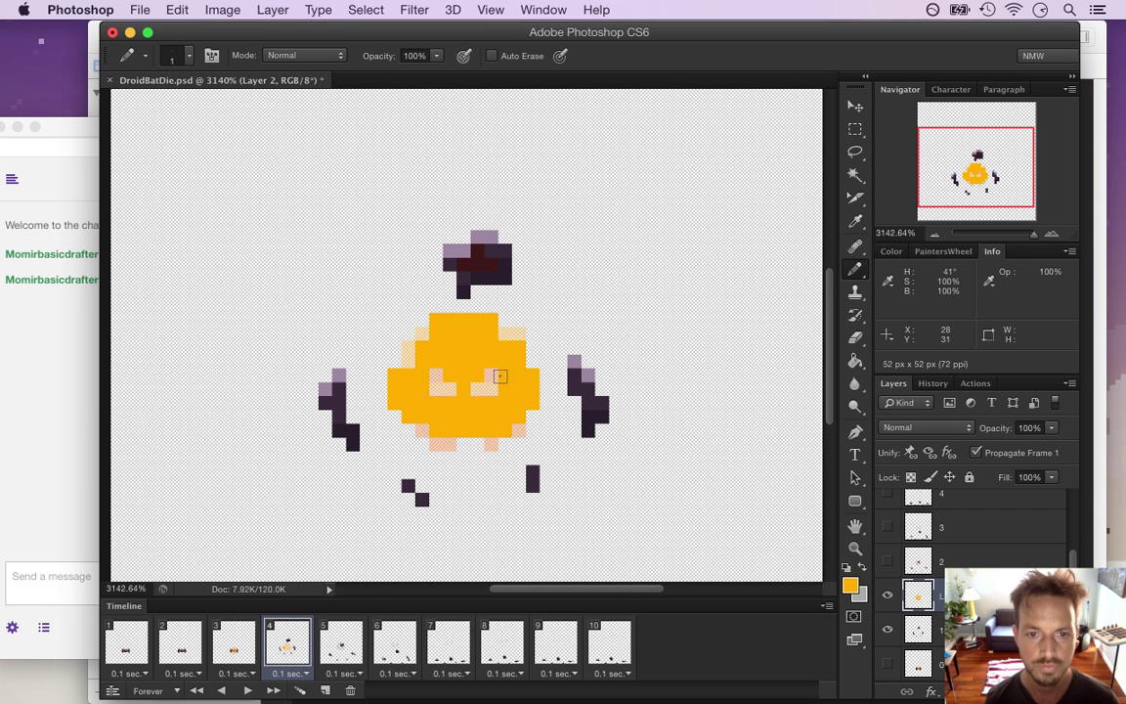
- Make the two dark-orange spots and the yellow spots beneath them in the fireball opaque, using colours sampled from each
{"action": "left_click", "coordinate": [440, 373], "text": "alt"}
{"action": "left_click", "coordinate": [436, 375]}
{"action": "left_click", "coordinate": [488, 374]}
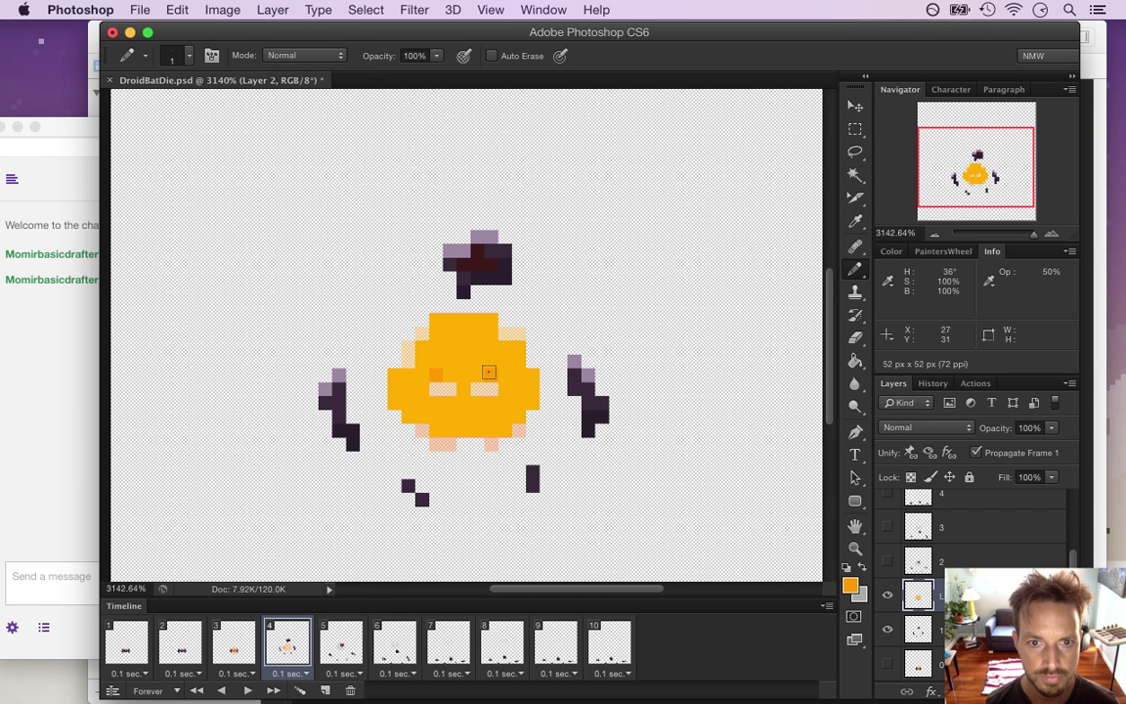
{"action": "left_click", "coordinate": [487, 392], "text": "alt"}
{"action": "left_click_drag", "start_coordinate": [479, 389], "coordinate": [493, 389]}
{"action": "key", "text": "alt"}
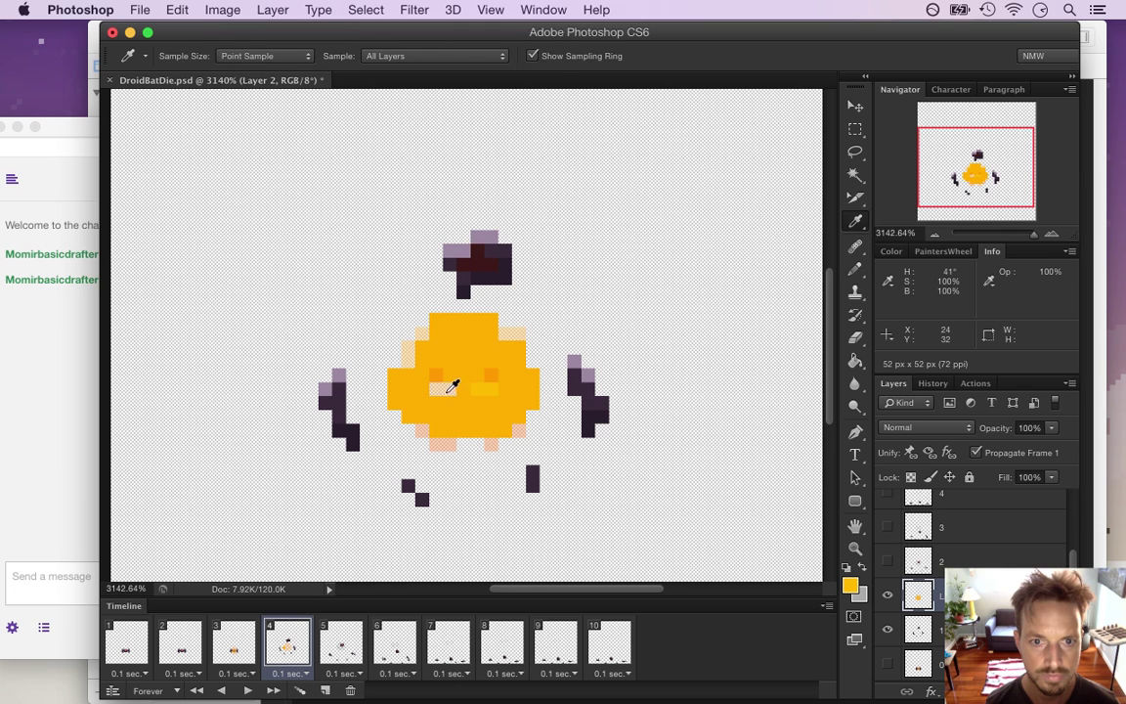
{"action": "left_click", "coordinate": [433, 390]}
- Fill the fireball's upper-right edge pixels with solid orange and its upper-left edge pixels with solid yellow
{"action": "left_click", "coordinate": [516, 326], "text": "alt"}
{"action": "left_click", "coordinate": [513, 331]}
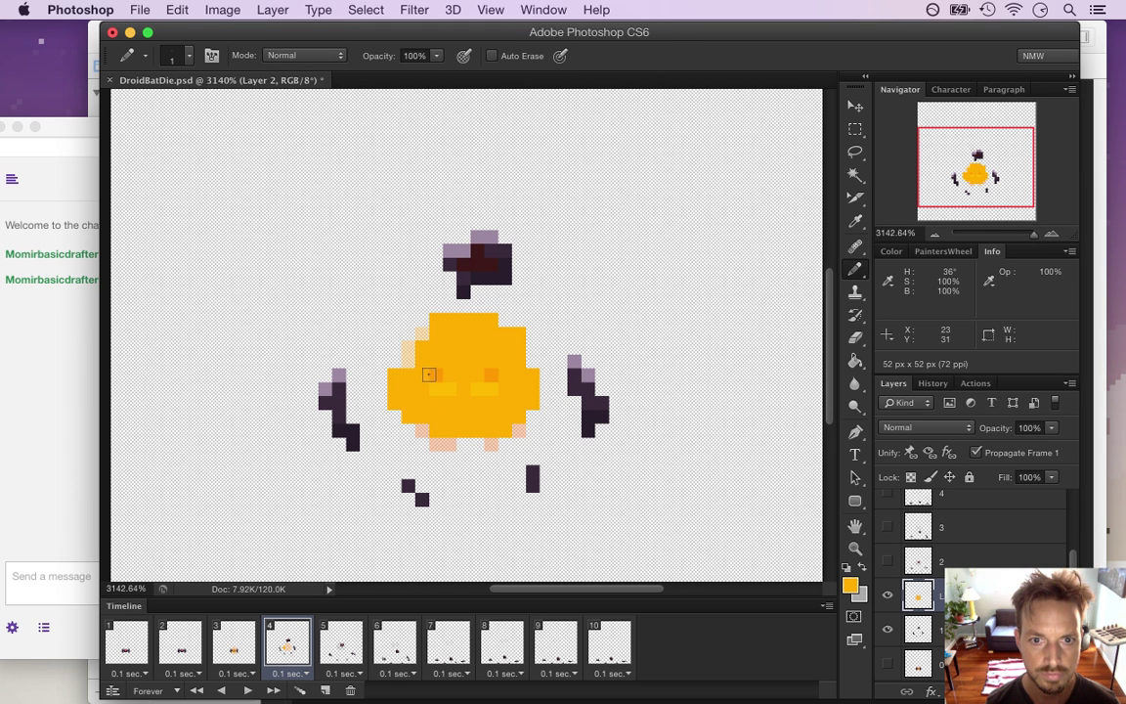
{"action": "left_click", "coordinate": [421, 333], "text": "alt"}
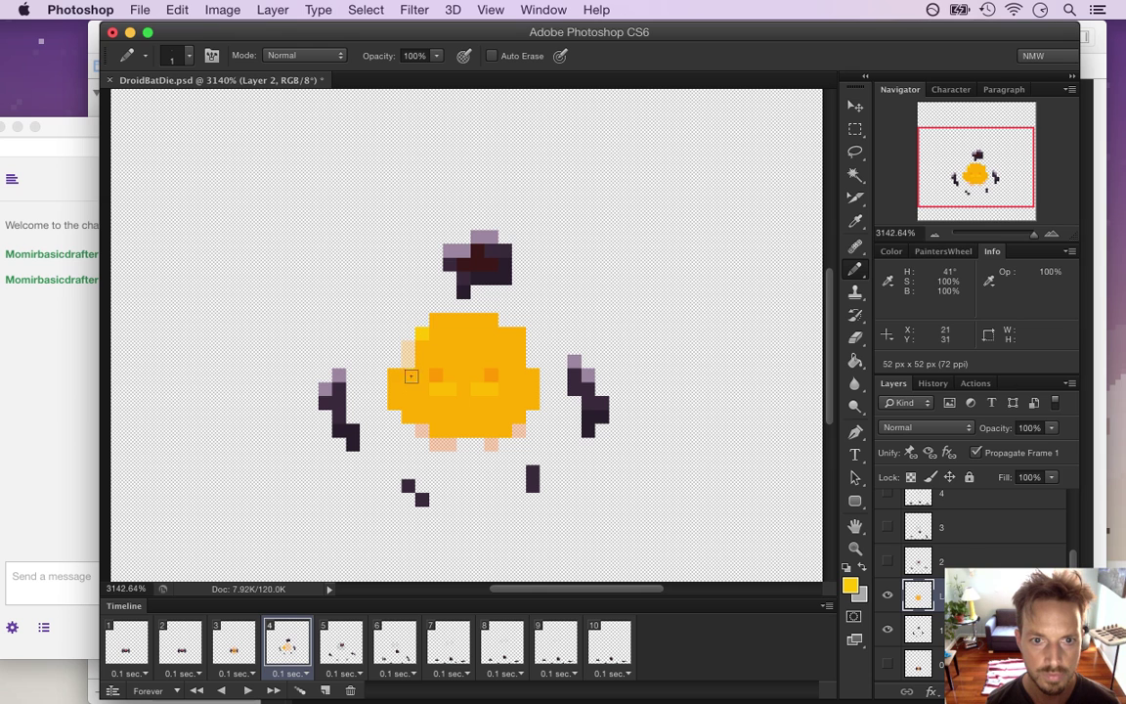
{"action": "left_click", "coordinate": [407, 352]}
- Fill the pale pixels along the fireball's lower edge with solid dark orange sampled from them
{"action": "left_click", "coordinate": [427, 419], "text": "alt"}
{"action": "left_click", "coordinate": [422, 431]}
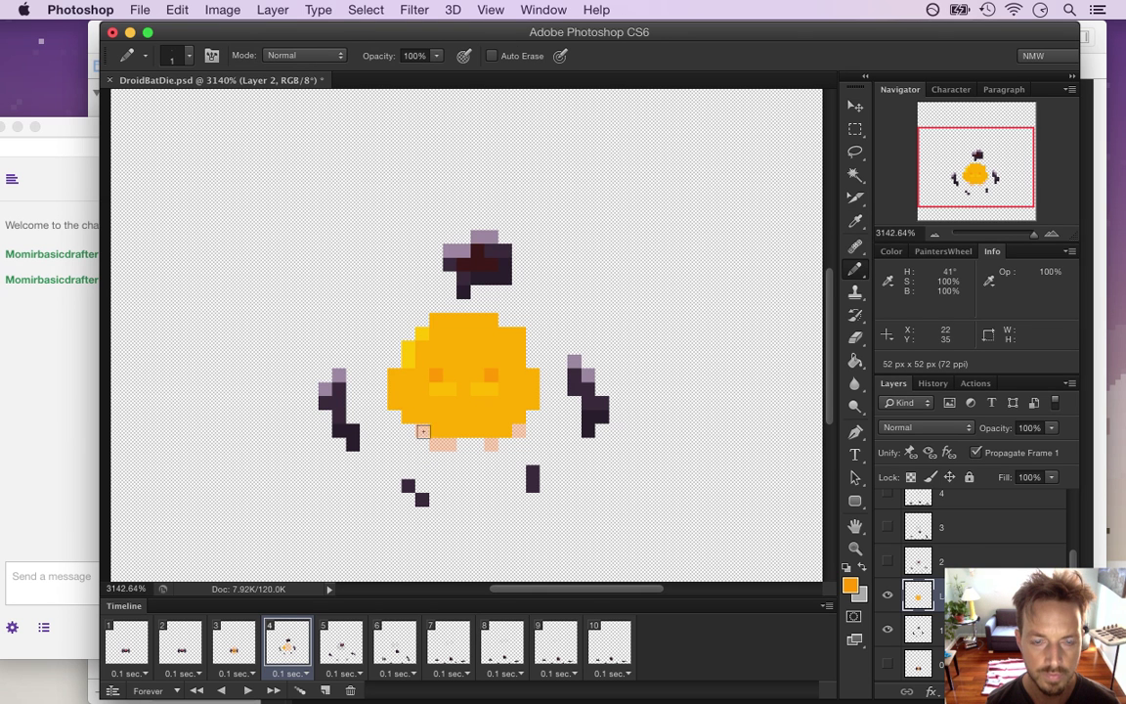
{"action": "left_click_drag", "start_coordinate": [437, 443], "coordinate": [451, 443]}
{"action": "left_click", "coordinate": [518, 430]}
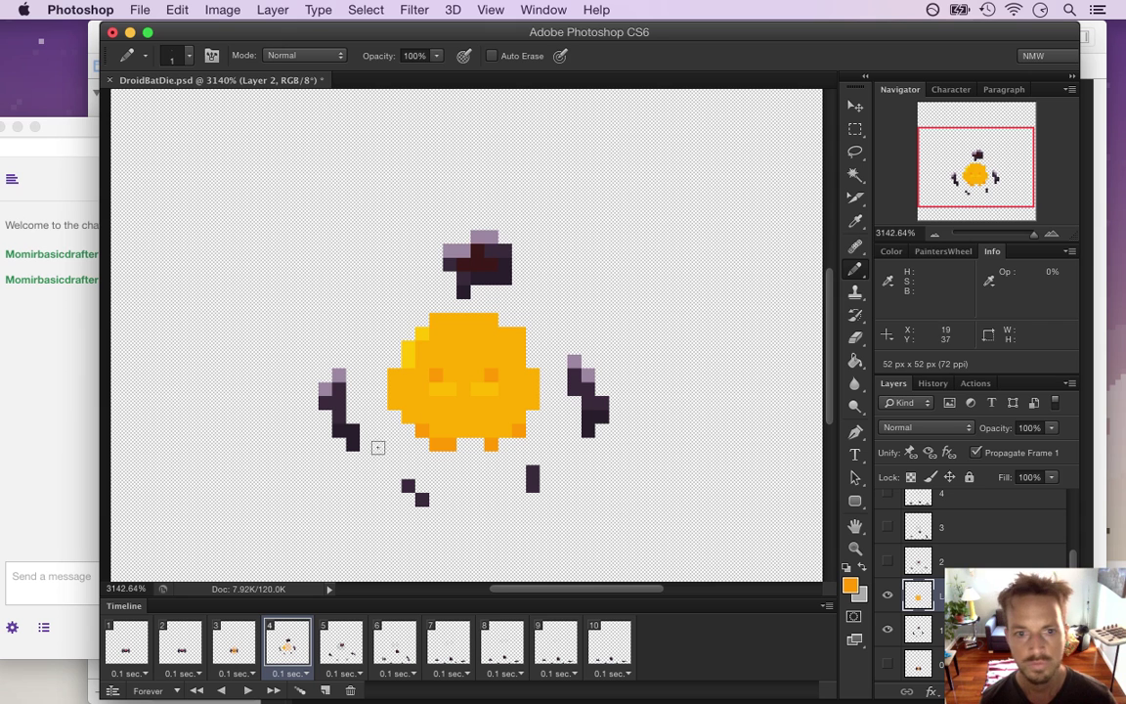
- Sample the fireball's orange and lighten the foreground colour to ffd67e
{"action": "key", "text": "alt"}
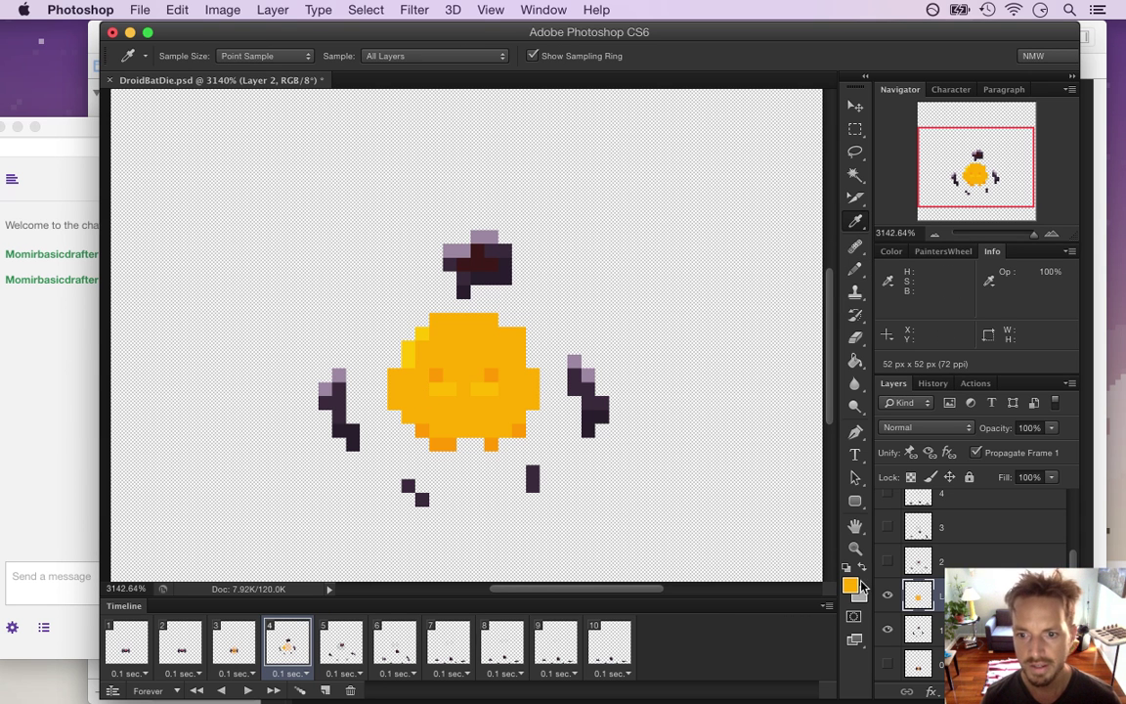
{"action": "left_click", "coordinate": [850, 585]}
{"action": "left_click_drag", "start_coordinate": [841, 515], "coordinate": [837, 445]}
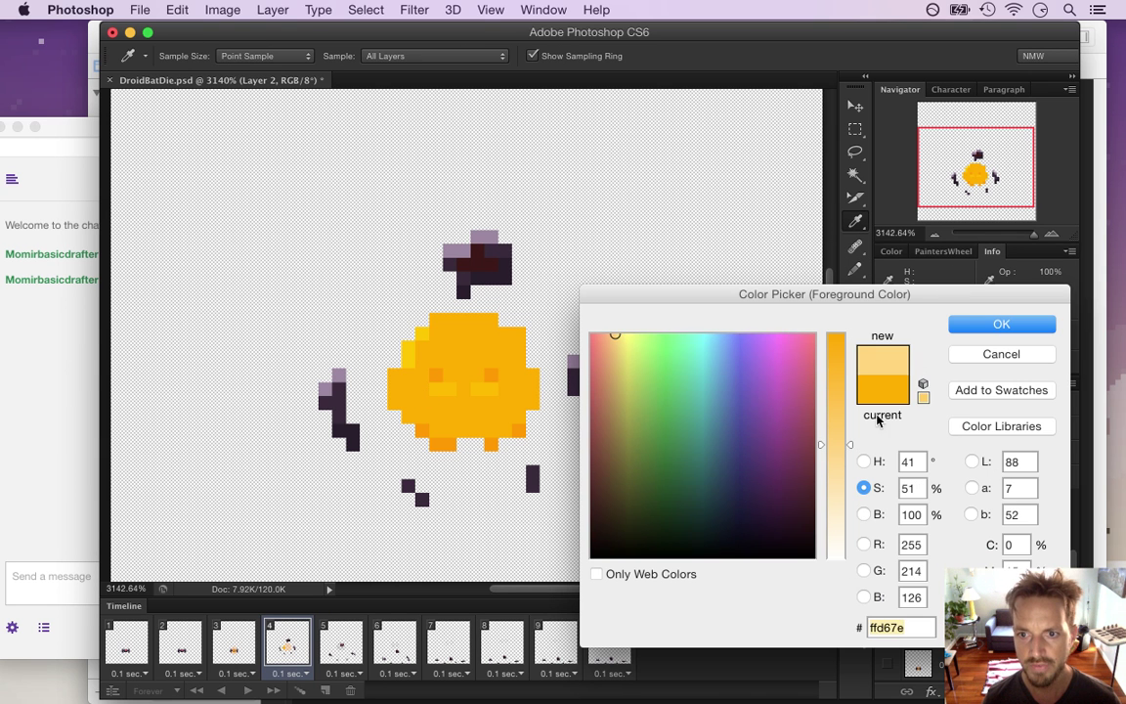
{"action": "left_click", "coordinate": [961, 330]}
- Paint a pale-yellow highlight along the inner edge of the left debris piece, erasing the extra pixel near its lower end
{"action": "key", "text": "b"}
{"action": "left_click_drag", "start_coordinate": [338, 375], "coordinate": [338, 427]}
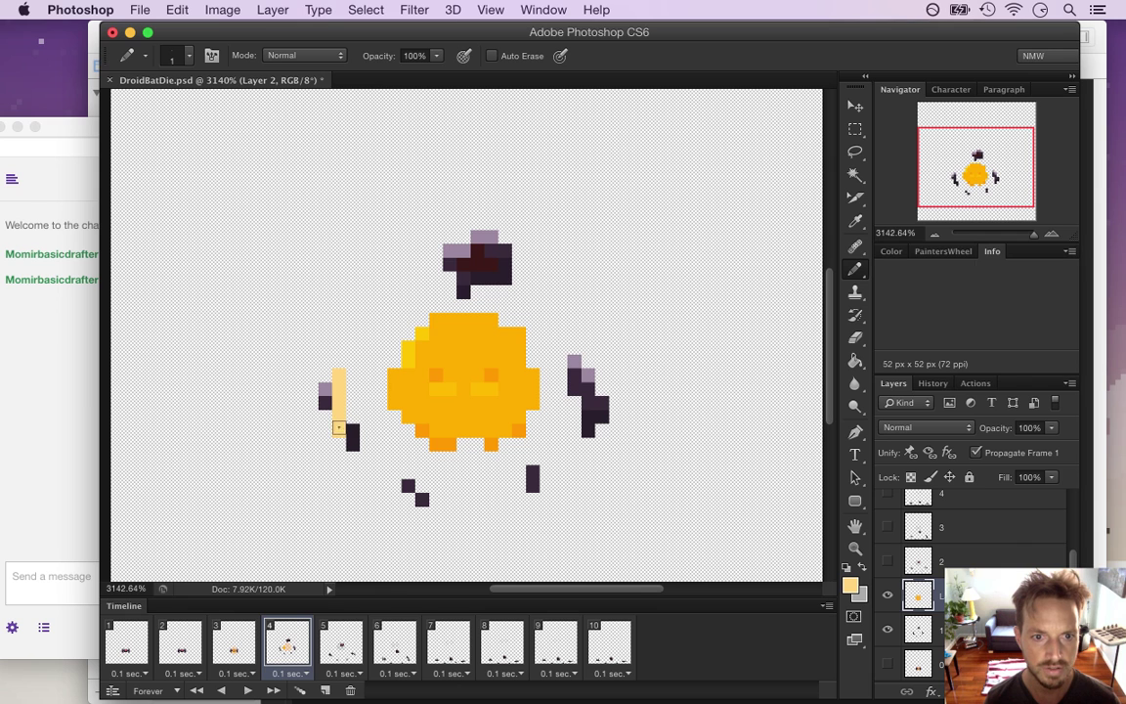
{"action": "key", "text": "e"}
{"action": "left_click", "coordinate": [338, 430]}
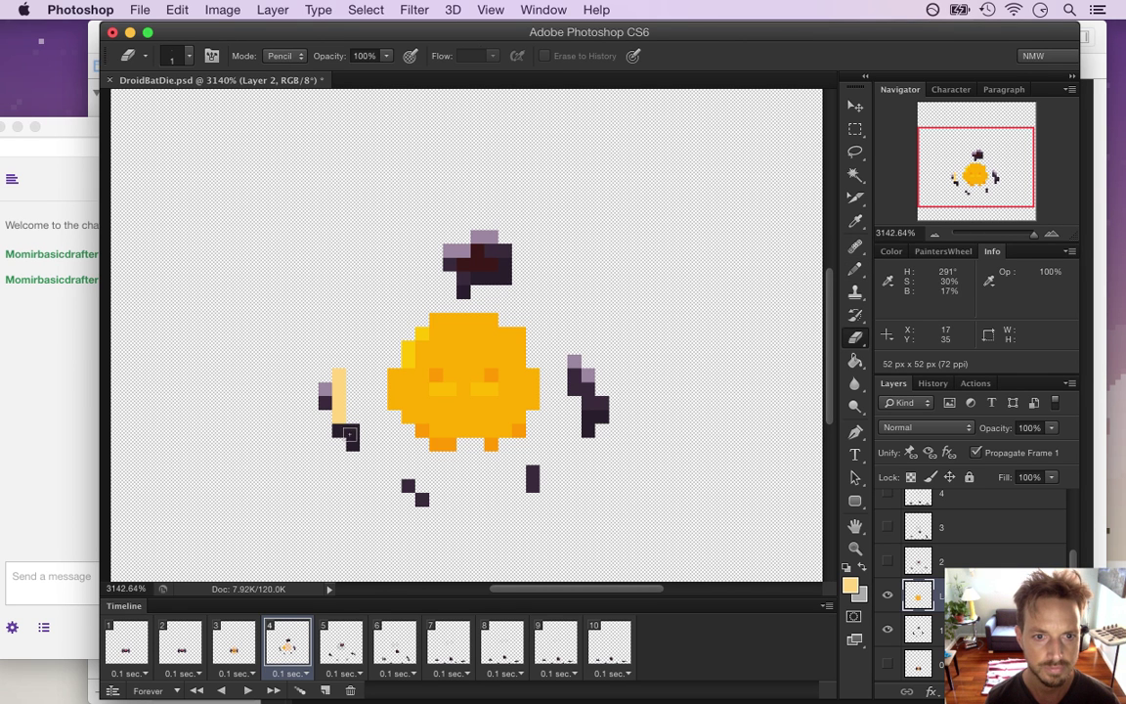
{"action": "key", "text": "b"}
{"action": "left_click", "coordinate": [352, 431]}
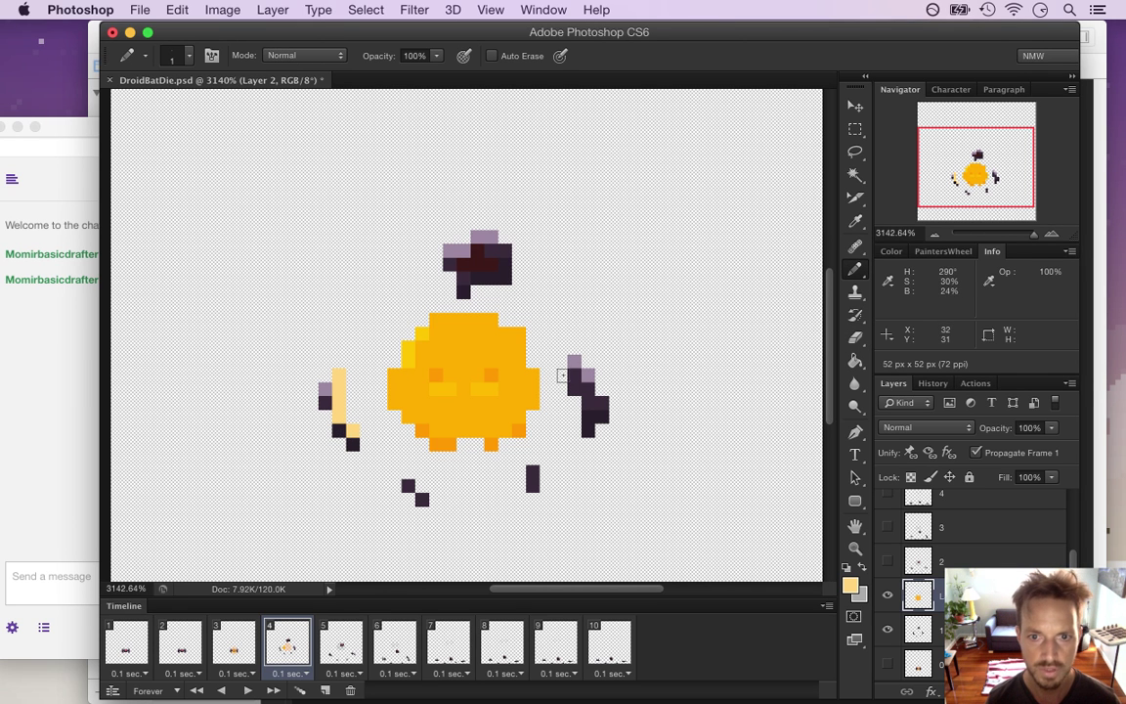
- Add pale-yellow highlights to the fireball-facing edges of the right, lower and top debris pieces
{"action": "left_click_drag", "start_coordinate": [575, 361], "coordinate": [588, 430]}
{"action": "left_click", "coordinate": [533, 472]}
{"action": "left_click", "coordinate": [465, 291]}
{"action": "left_click_drag", "start_coordinate": [477, 280], "coordinate": [504, 280]}
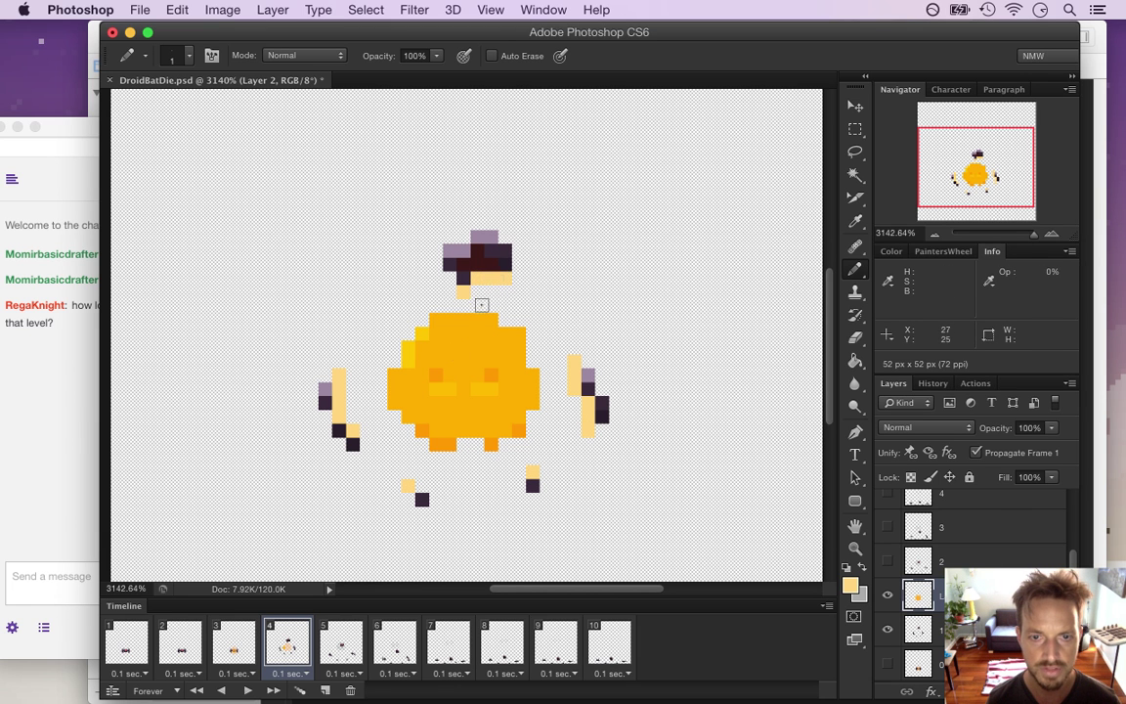
- Switch to Safari, read the newest Twitch chat question and open wizardfu.com/book/from-programmer-to-artist/ in a new window
{"action": "left_click", "coordinate": [73, 392]}
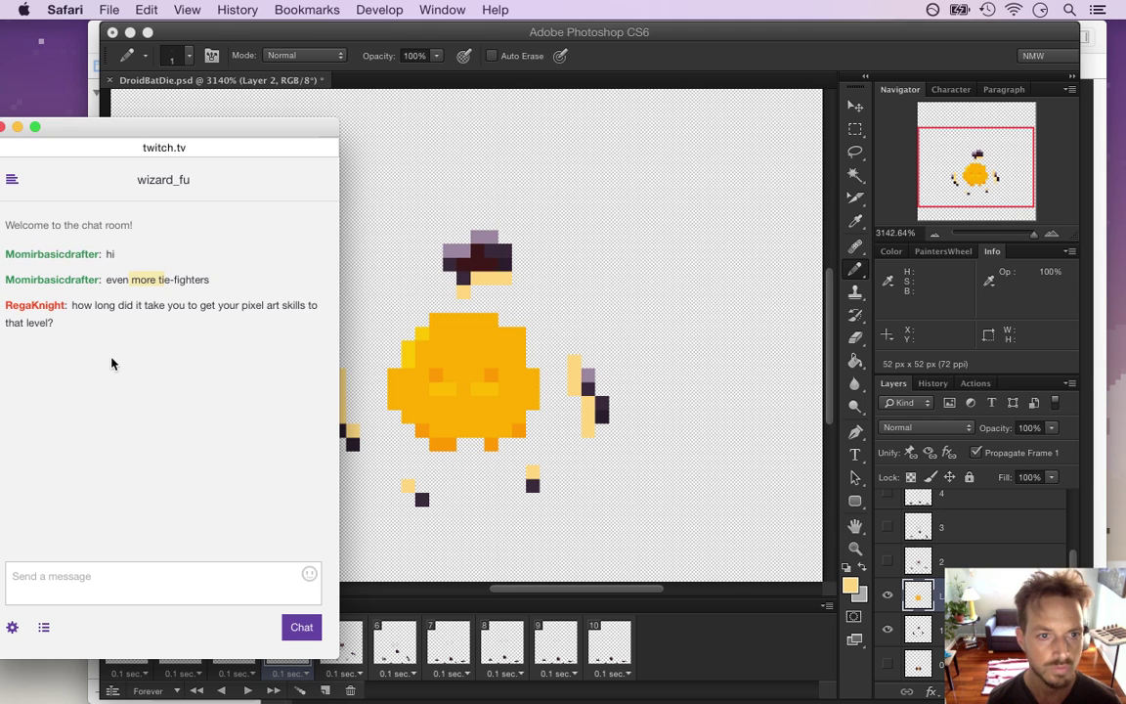
{"action": "left_click_drag", "start_coordinate": [84, 306], "coordinate": [111, 320]}
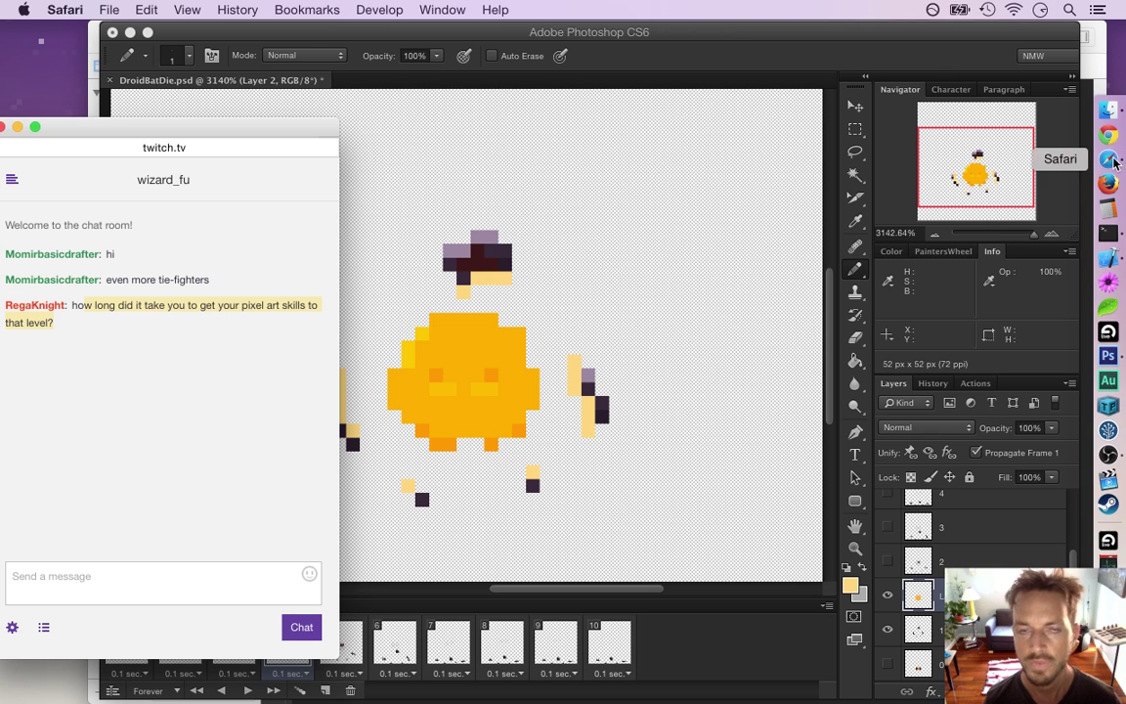
{"action": "key", "text": "super+n"}
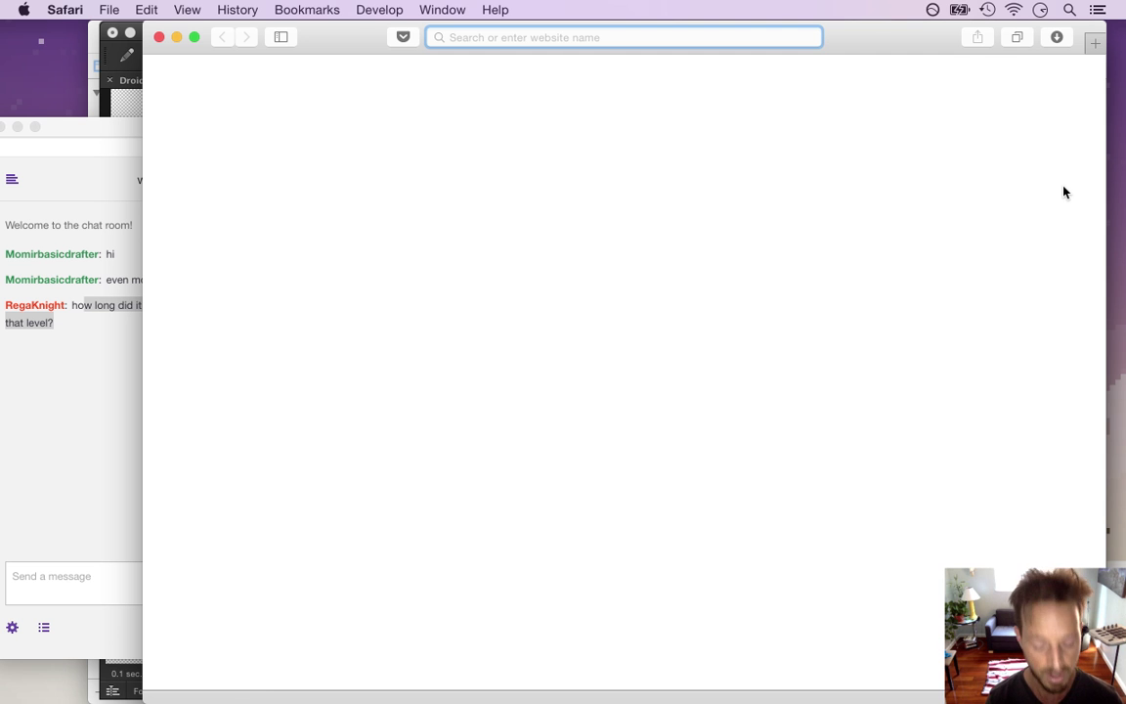
{"action": "type", "text": "wiz"}
{"action": "key", "text": "Right"}
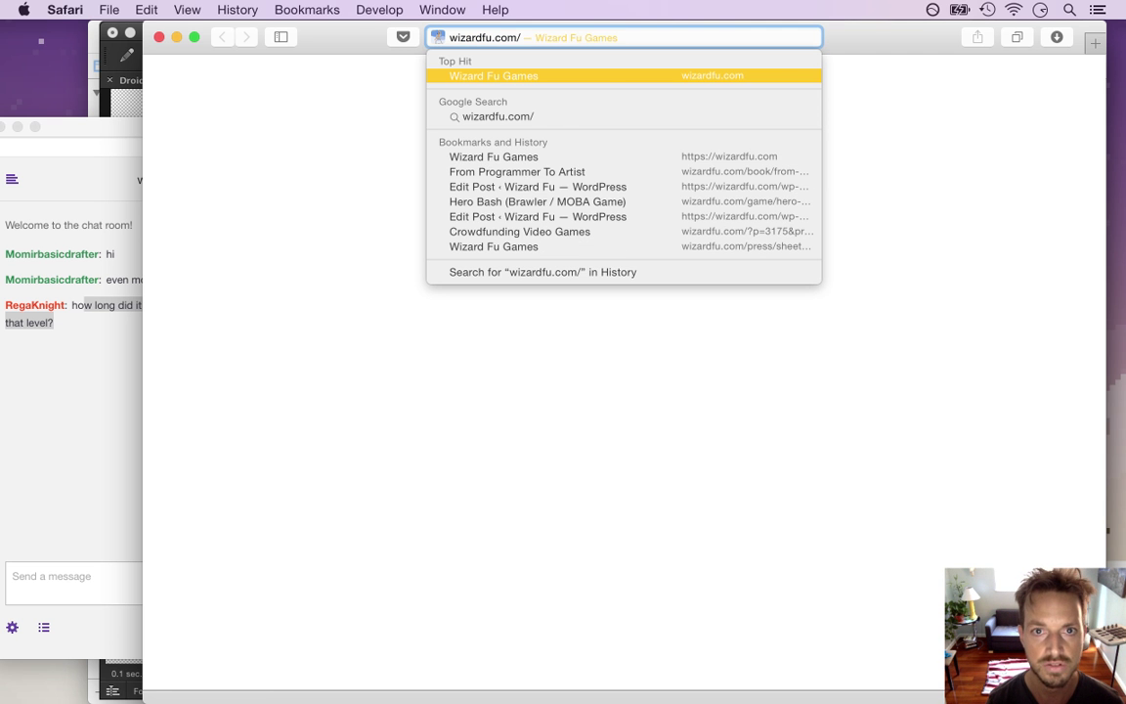
{"action": "type", "text": "bo"}
{"action": "key", "text": "Return"}
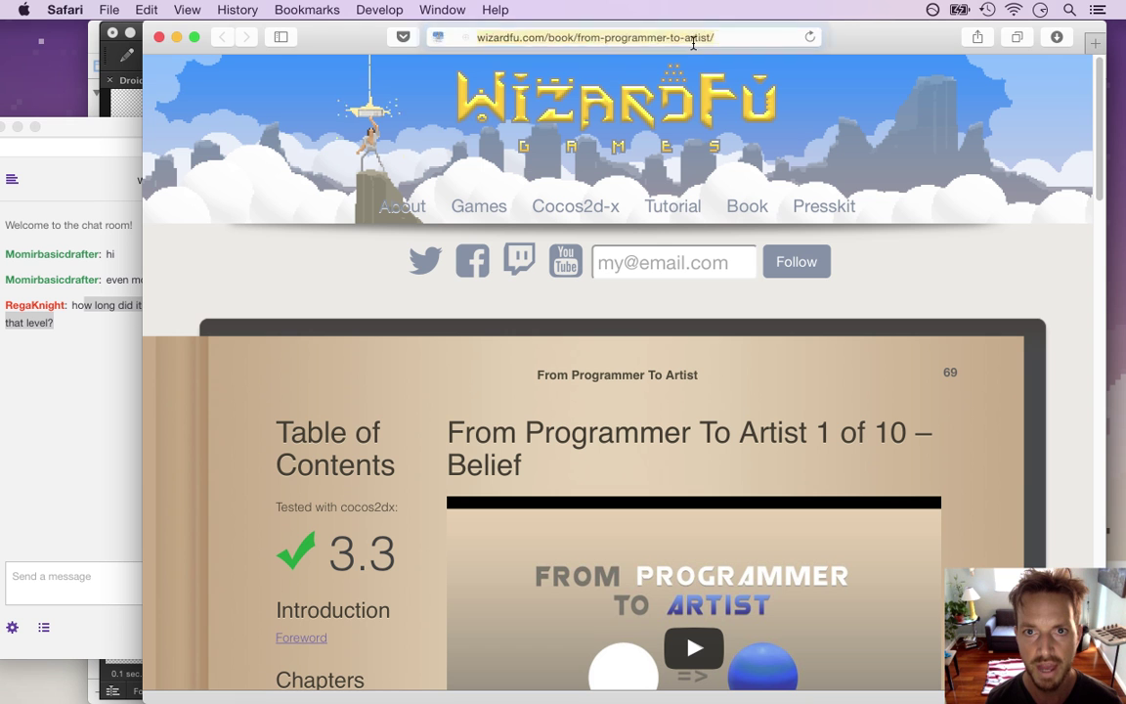
{"action": "left_click", "coordinate": [97, 583]}
{"action": "type", "text": "http://wizardfu.com/book/from-programmer-to-artist/"}
{"action": "key", "text": "Return"}
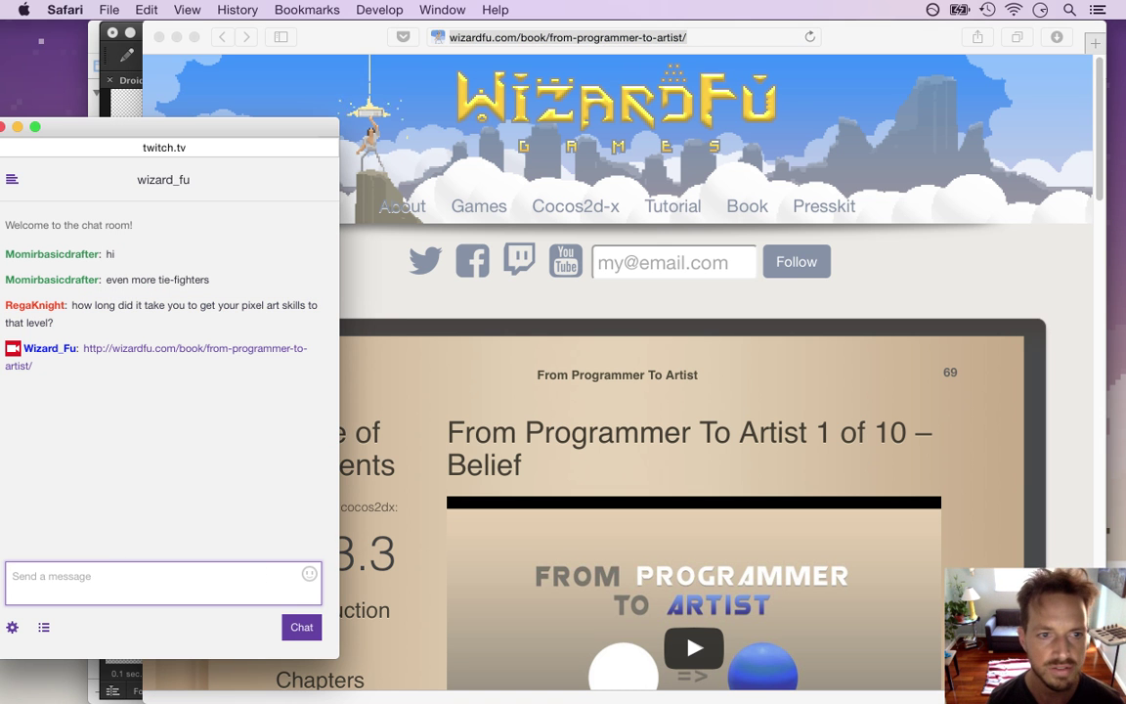
{"action": "left_click", "coordinate": [872, 37]}
{"action": "key", "text": "super+w"}
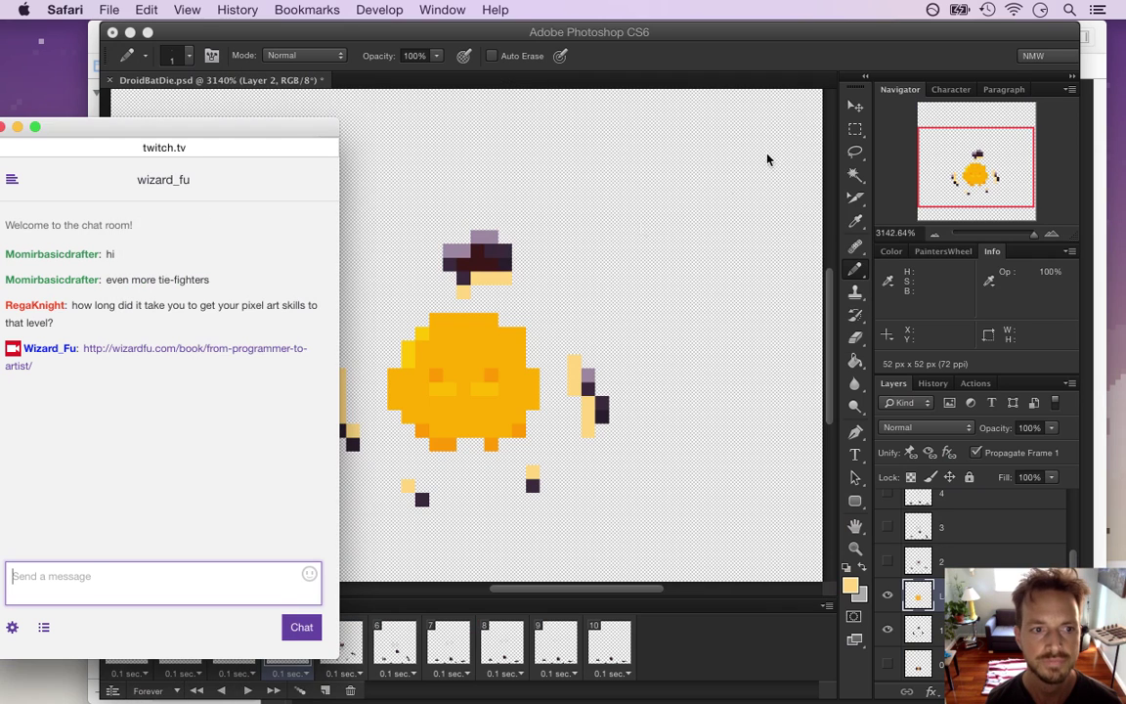
- Return to Photoshop, disable Propagate Frame 1, set the fireball layer's opacity to 81% and save the file
{"action": "left_click", "coordinate": [724, 35]}
{"action": "key", "text": "super+s"}
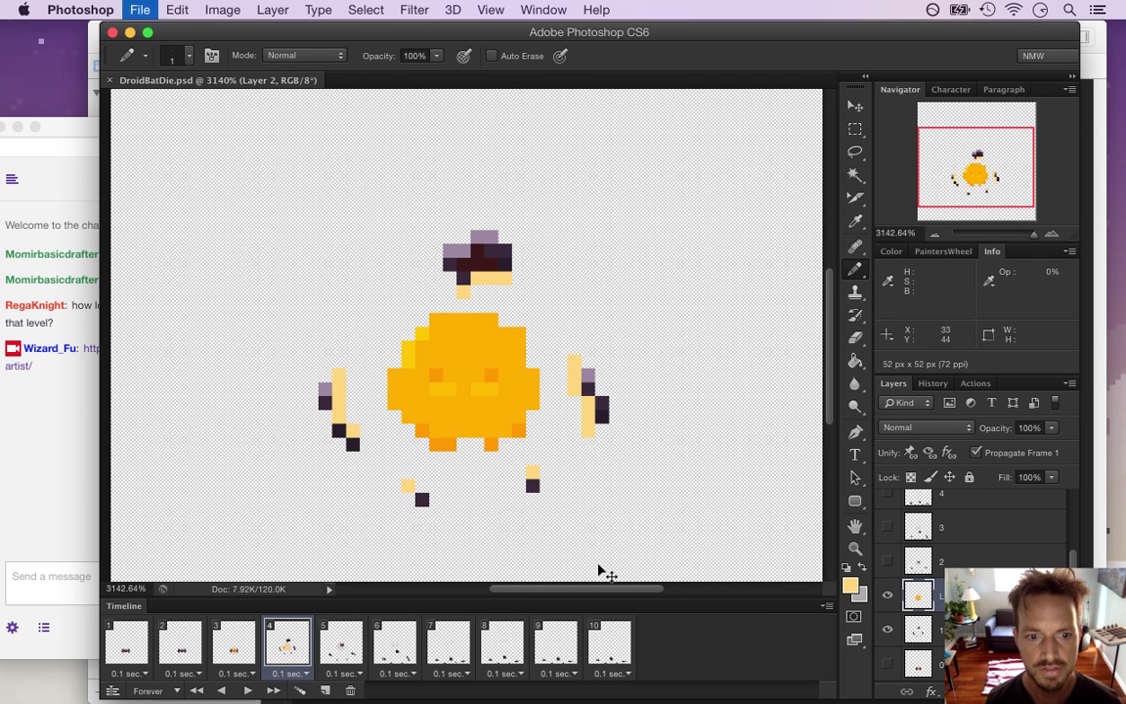
{"action": "left_click", "coordinate": [977, 452]}
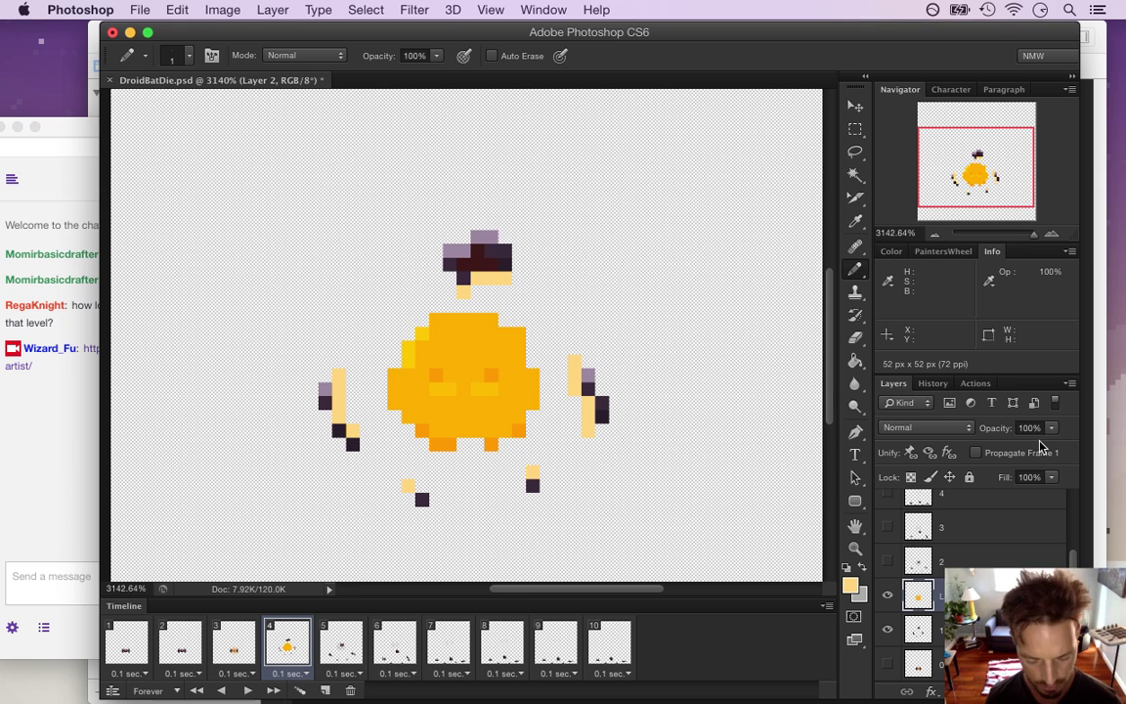
{"action": "mouse_move", "coordinate": [1051, 427]}
{"action": "left_mouse_down"}
{"action": "mouse_move", "coordinate": [1014, 448]}
{"action": "mouse_move", "coordinate": [1040, 447]}
{"action": "left_mouse_up"}
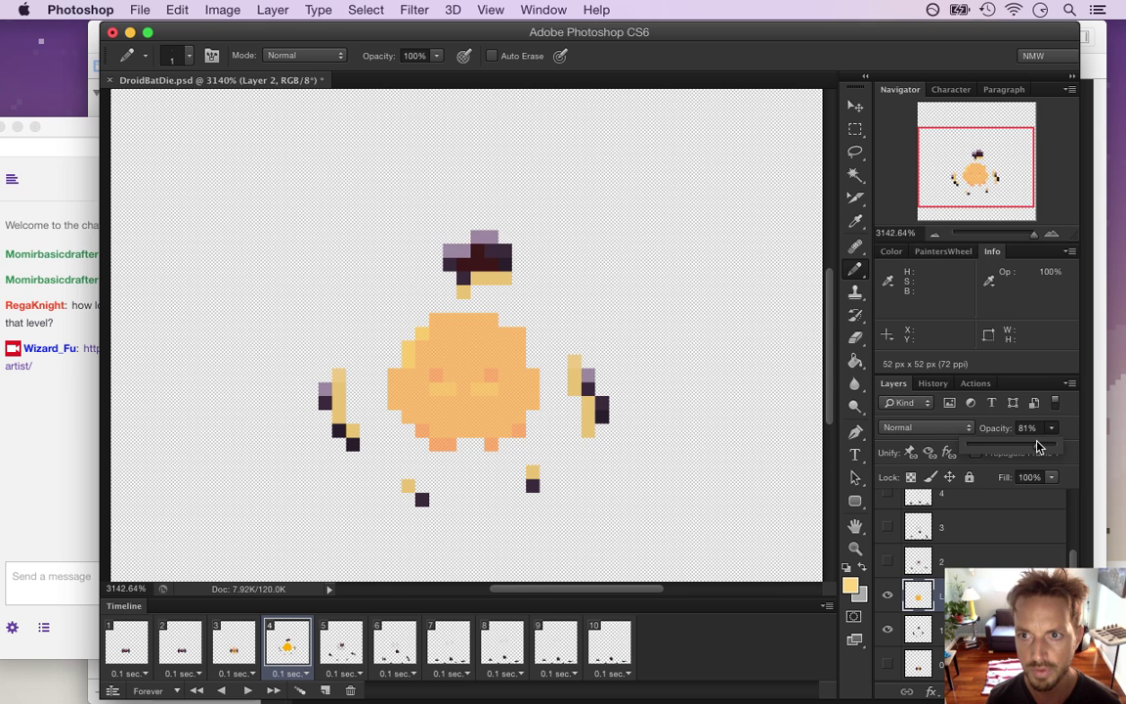
{"action": "key", "text": "super+s"}
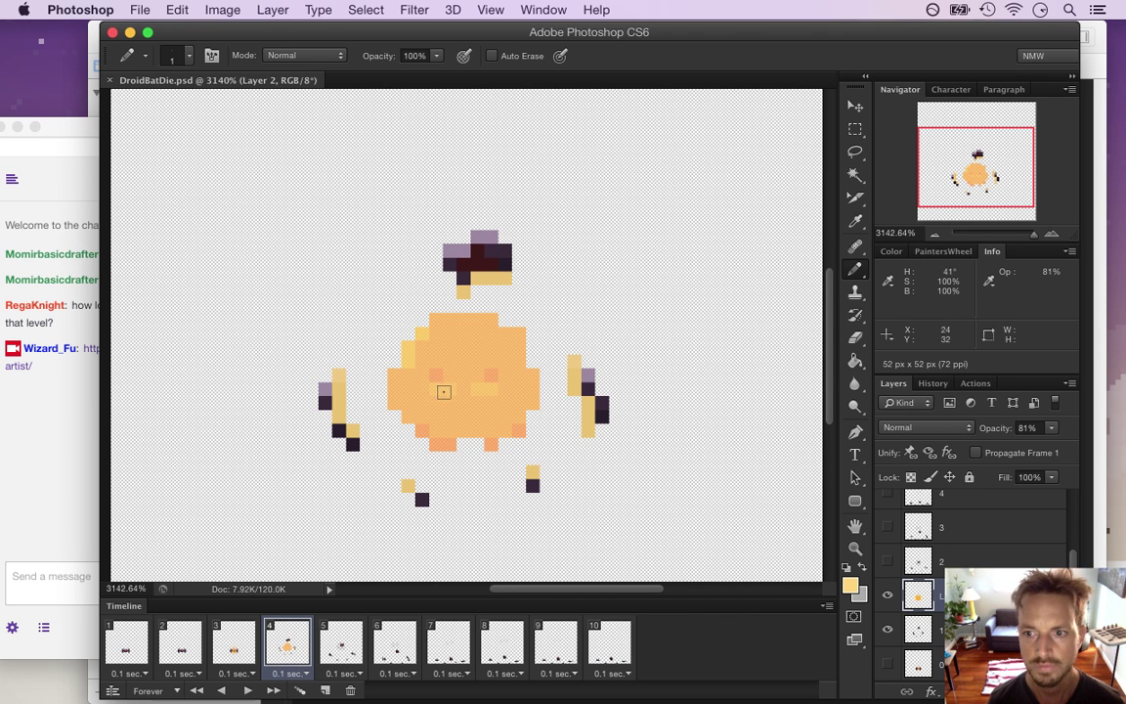
- Check the newest message in the Twitch chat in Safari and return to Photoshop
{"action": "left_click", "coordinate": [177, 10]}
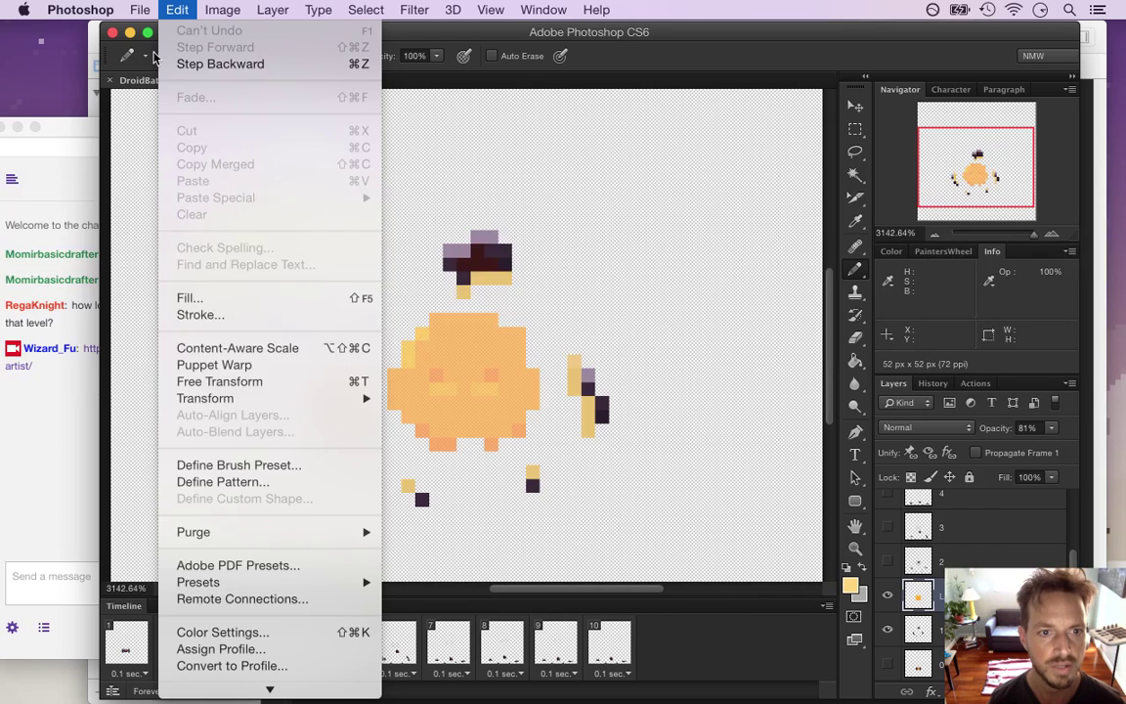
{"action": "left_click", "coordinate": [60, 428]}
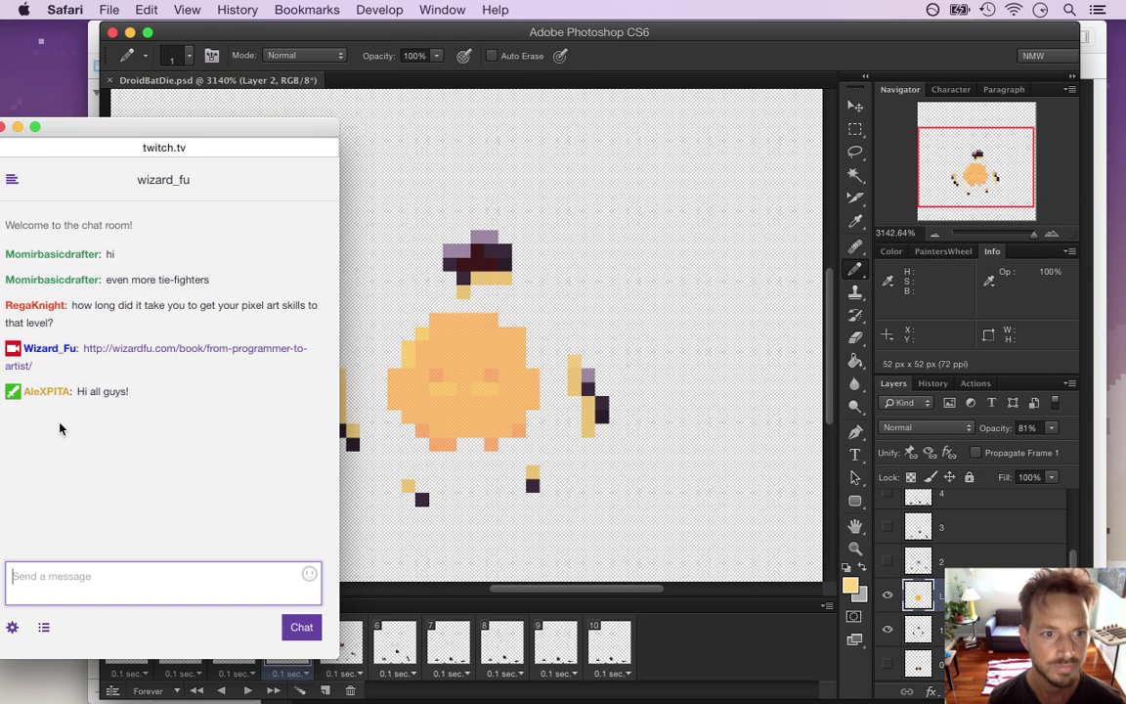
{"action": "left_click_drag", "start_coordinate": [103, 392], "coordinate": [145, 390]}
{"action": "left_click", "coordinate": [636, 37]}
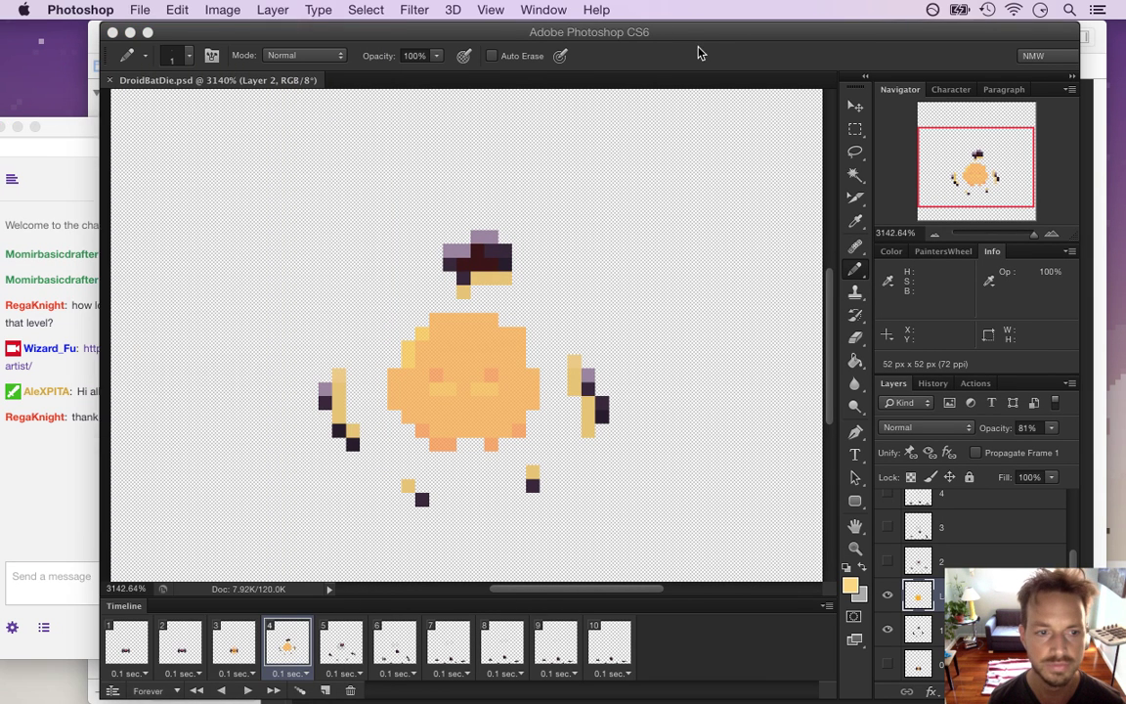
- Render all frames as the PNG image sequence DroidBatDie.png at 52 x 52 and 10 fps, replacing the existing sequence
{"action": "left_click", "coordinate": [140, 10]}
{"action": "mouse_move", "coordinate": [235, 348]}
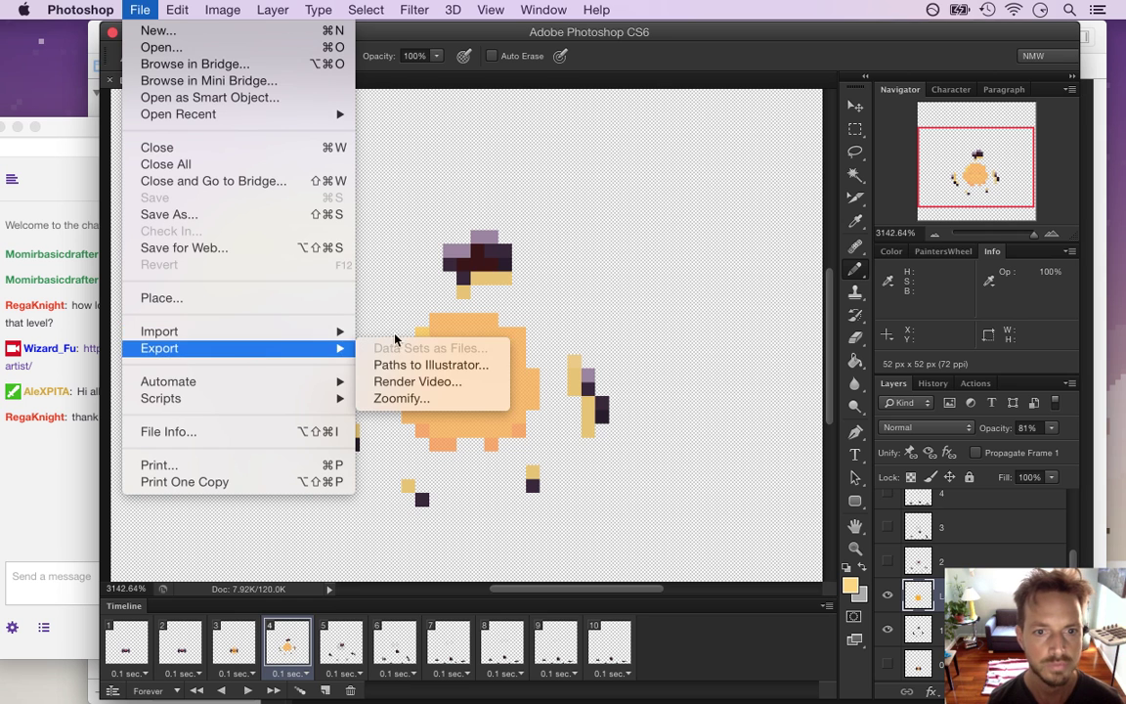
{"action": "left_click", "coordinate": [435, 389]}
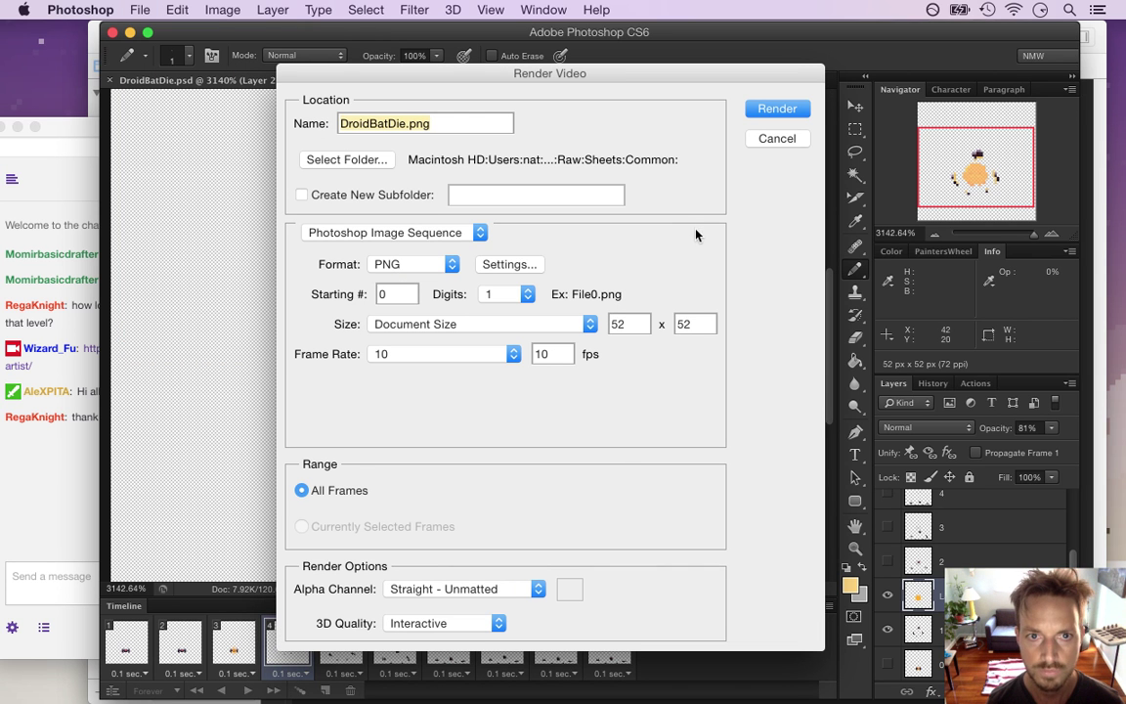
{"action": "left_click", "coordinate": [777, 111]}
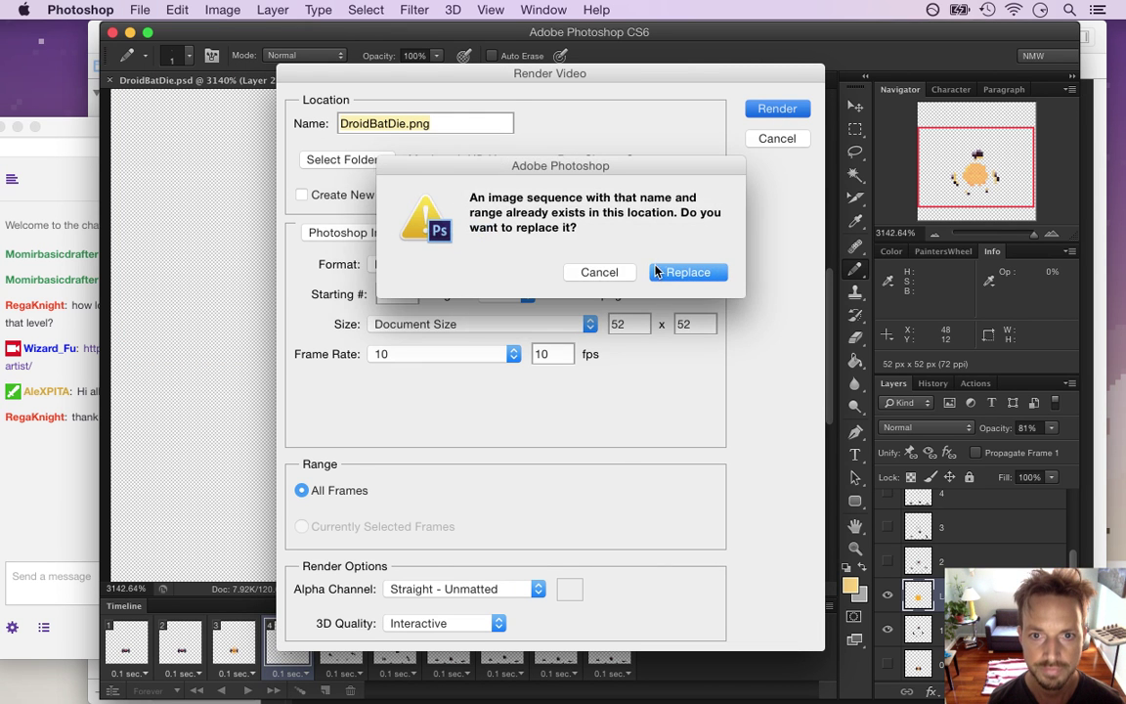
{"action": "left_click", "coordinate": [662, 273]}
- Switch to Xcode, build and run Songbringer, and walk the hero into the room of droid bats
{"action": "key", "text": "super+Tab"}
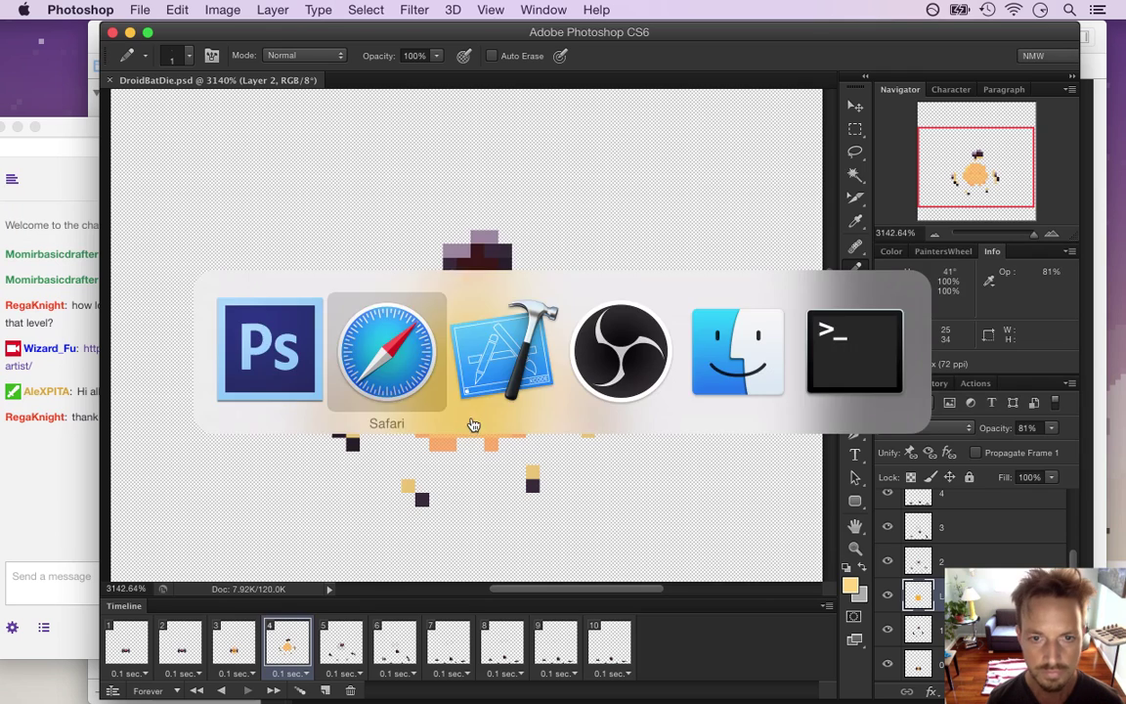
{"action": "key", "text": "super+r"}
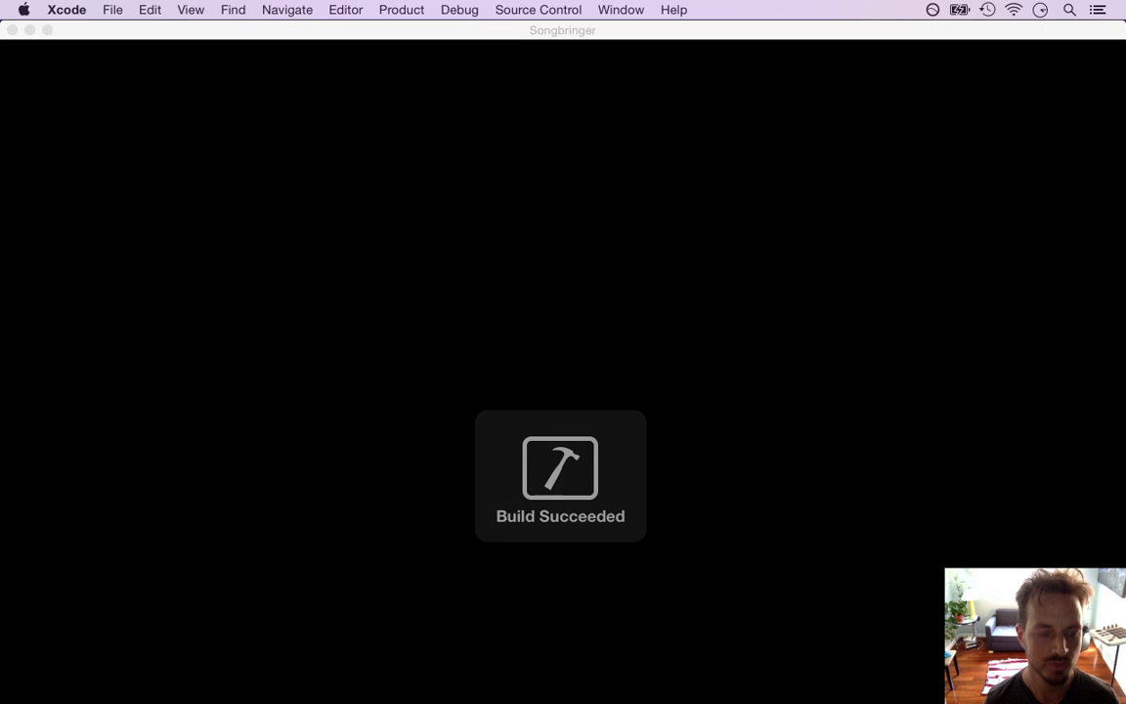
{"action": "key", "text": "Left"}
{"action": "key", "text": "Up"}
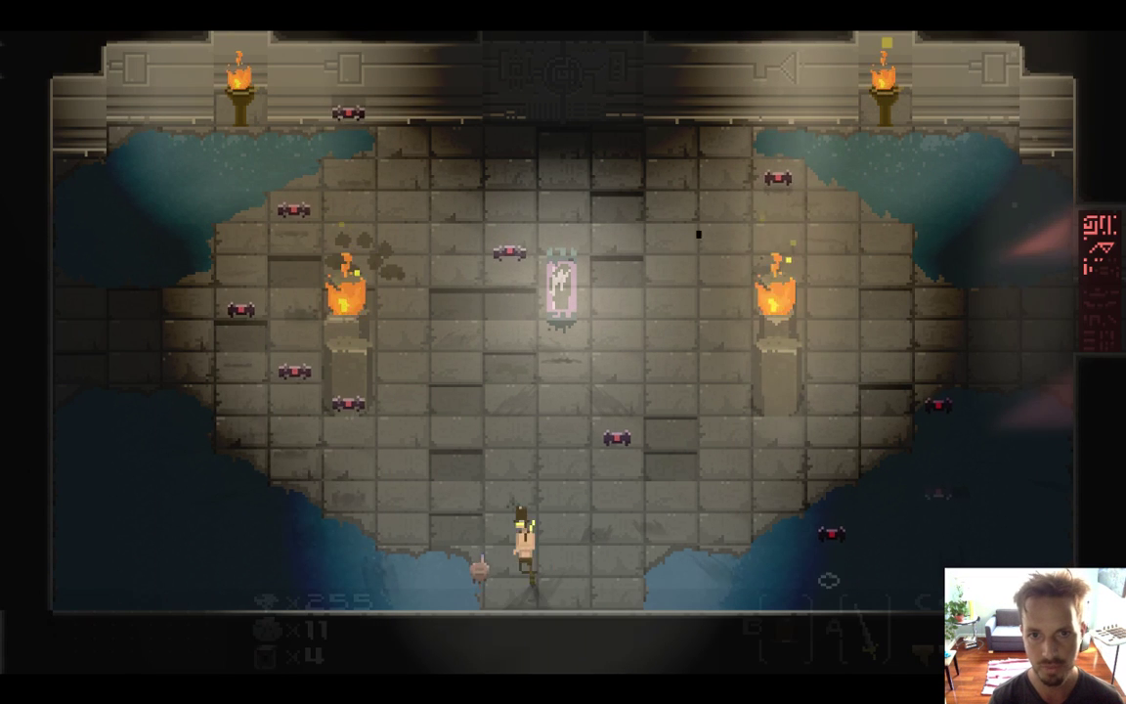
- Kill droid bats around the room with the sword to examine their death explosion in the game, and quit Songbringer
{"action": "key", "text": "a"}
{"action": "key", "text": "Up"}
{"action": "key", "text": "Left"}
{"action": "key", "text": "a"}
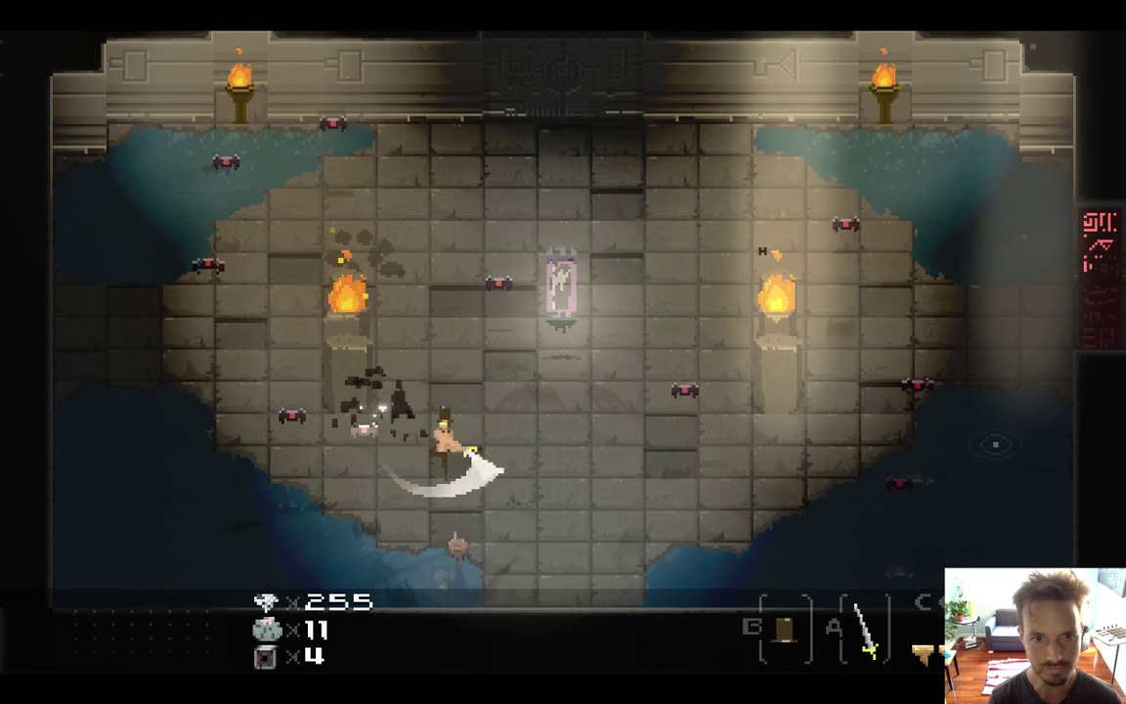
{"action": "key", "text": "Down"}
{"action": "key", "text": "a"}
{"action": "key", "text": "Down"}
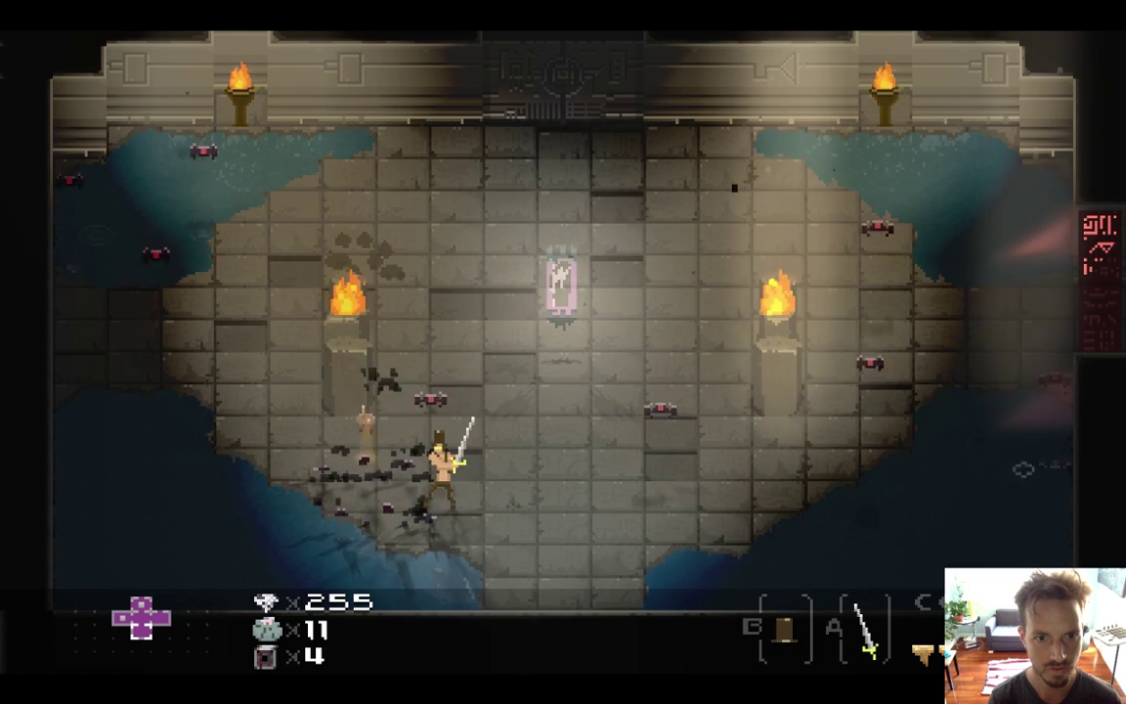
{"action": "key", "text": "Right"}
{"action": "key", "text": "Down"}
{"action": "key", "text": "a"}
{"action": "key", "text": "Up"}
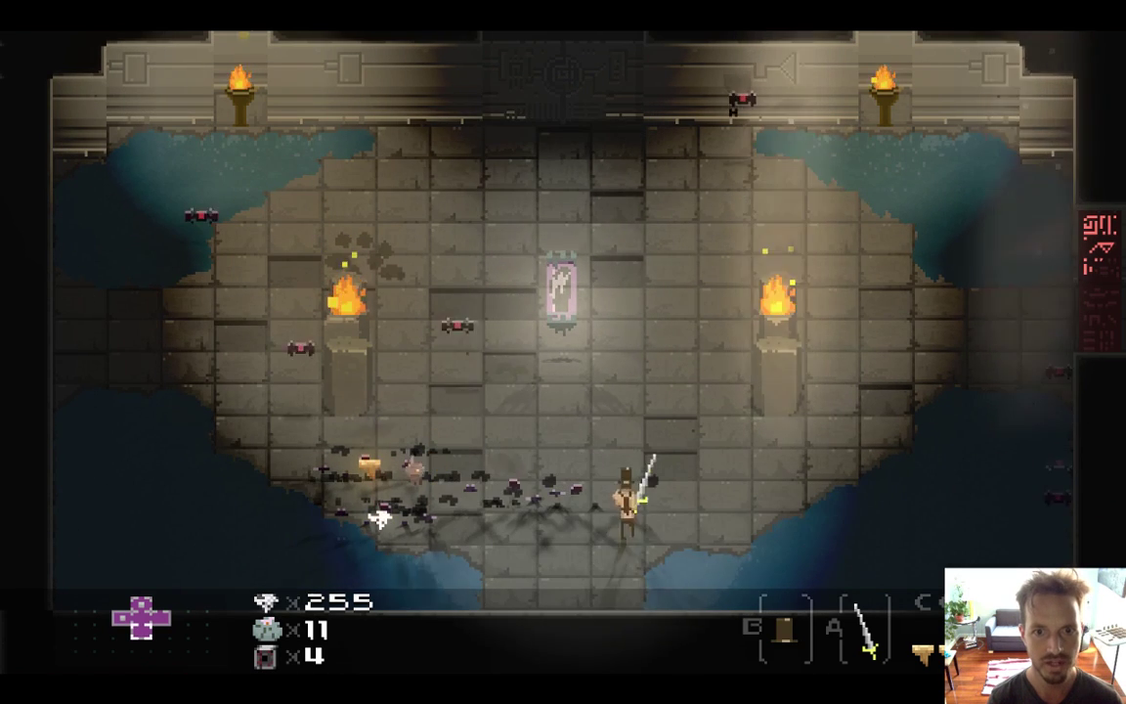
{"action": "key", "text": "Left"}
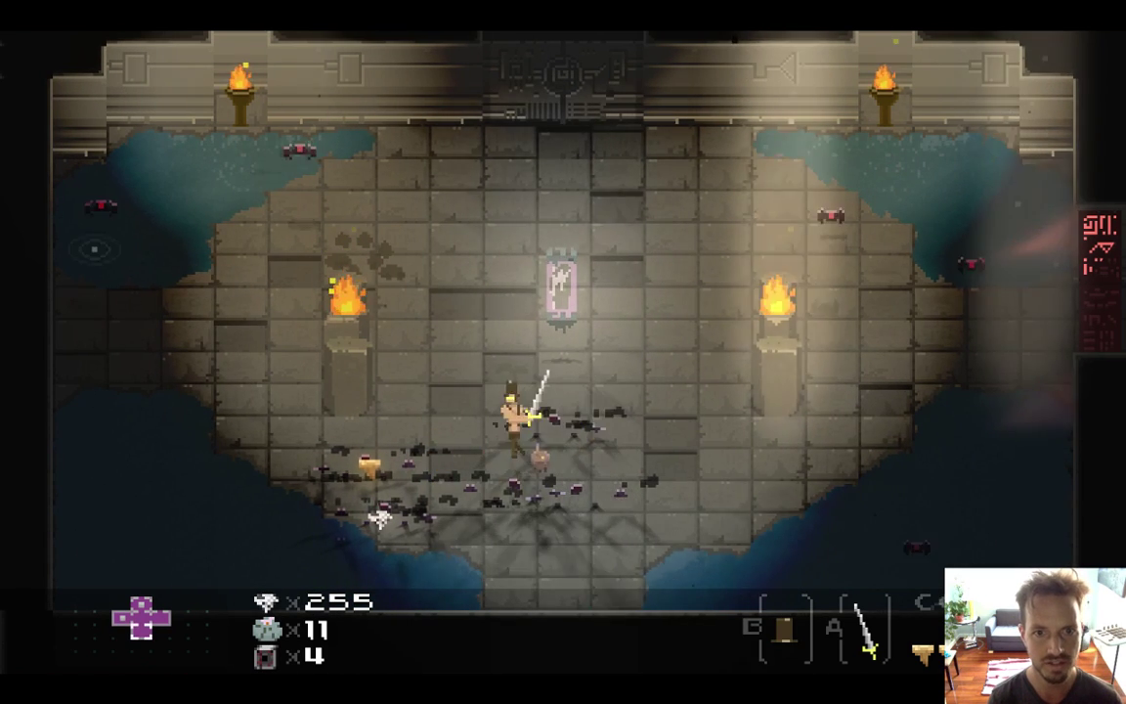
{"action": "key", "text": "Down"}
{"action": "key", "text": "Right"}
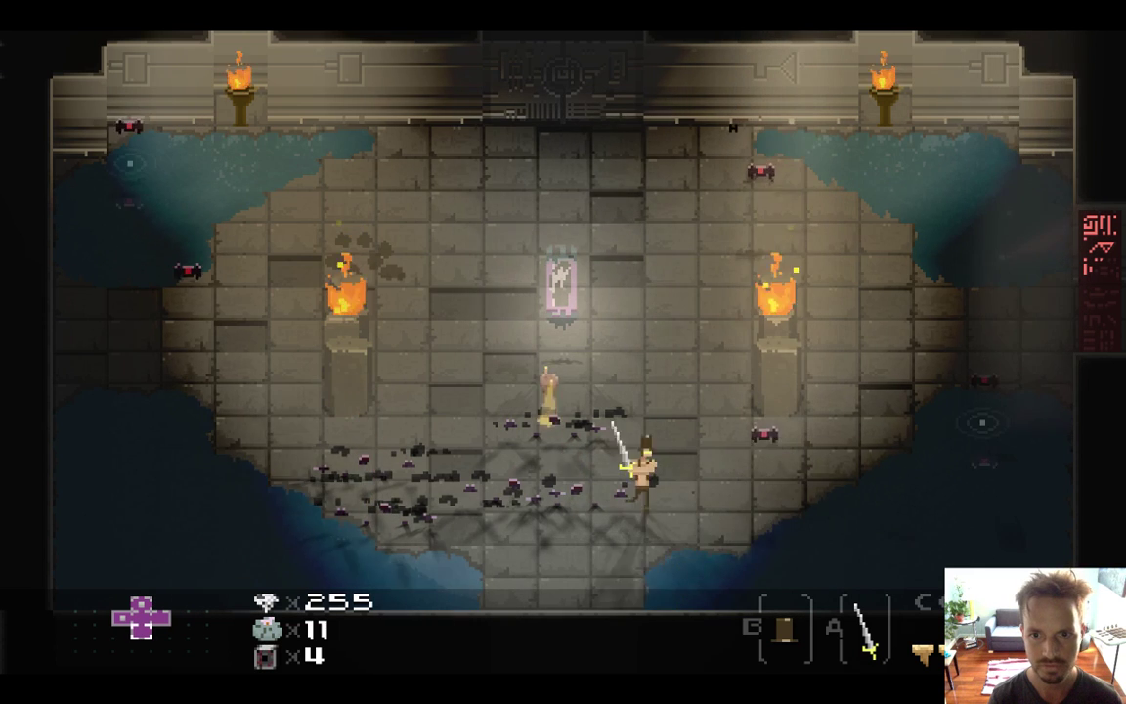
{"action": "key", "text": "space"}
{"action": "key", "text": "space"}
{"action": "key", "text": "Up"}
{"action": "key", "text": "Left"}
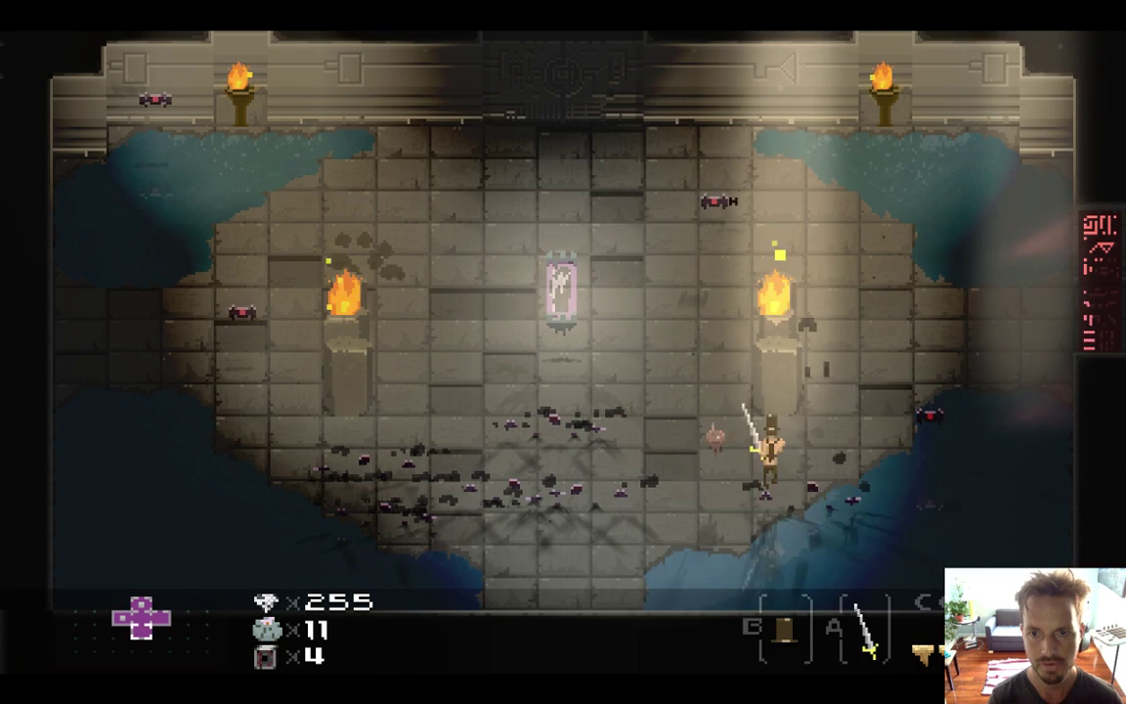
{"action": "key", "text": "Left"}
{"action": "key", "text": "Right"}
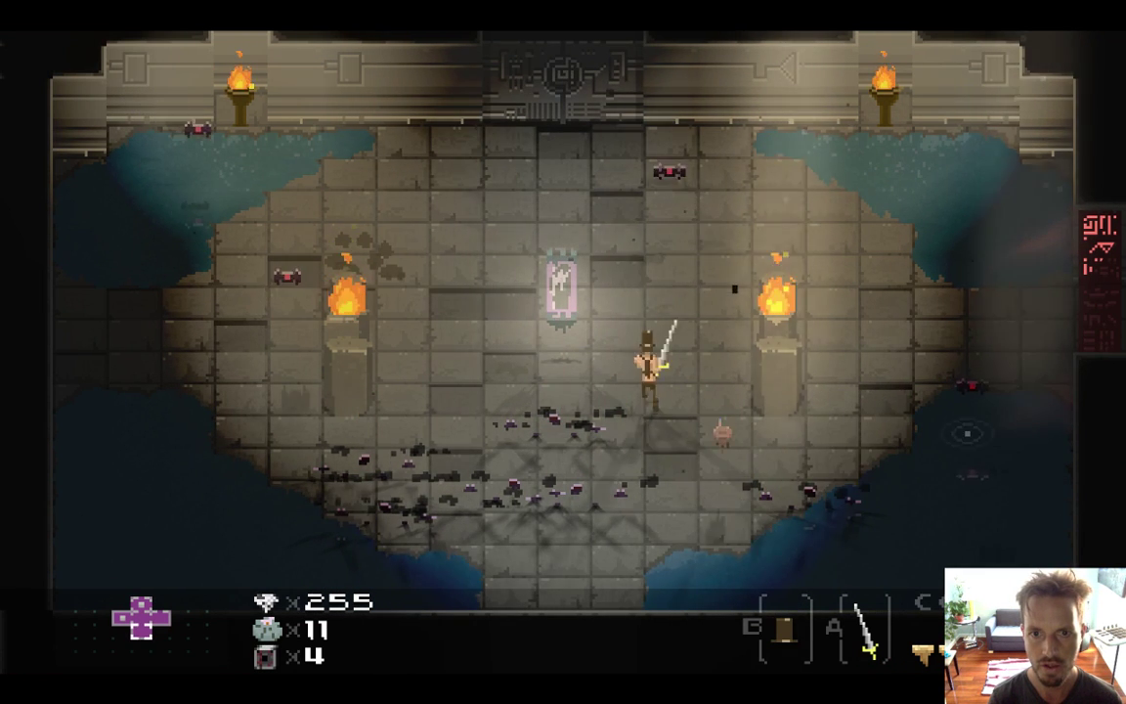
{"action": "key", "text": "Up"}
{"action": "key", "text": "Left"}
{"action": "key", "text": "Down"}
{"action": "key", "text": "Left"}
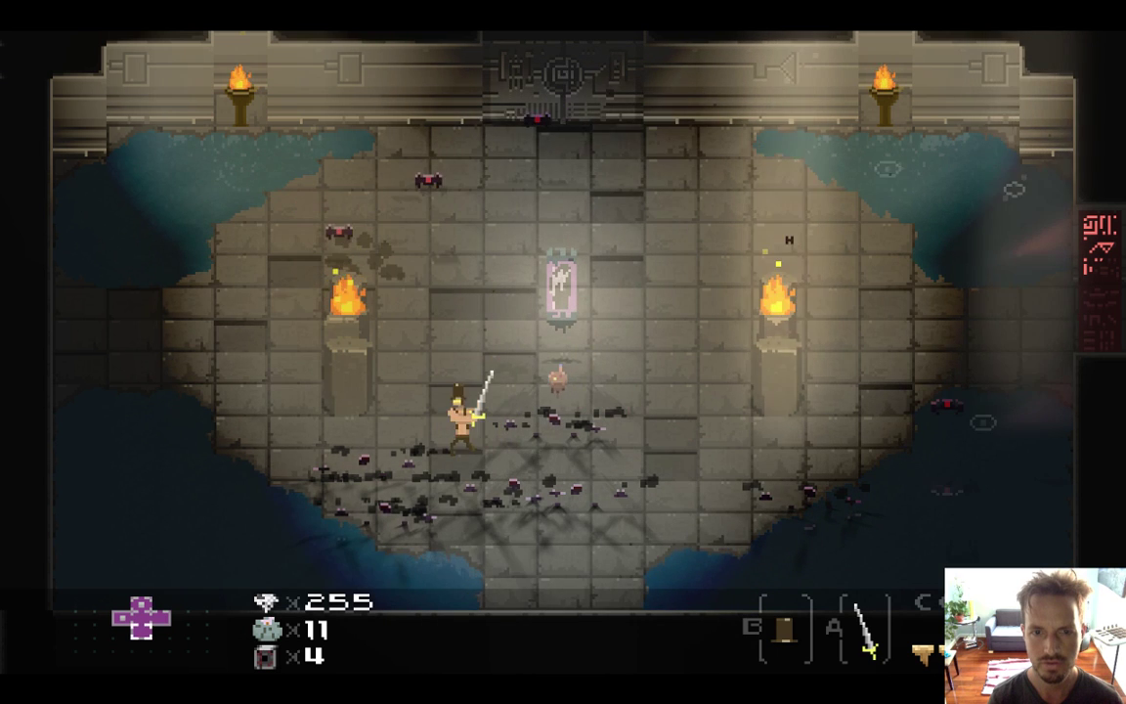
{"action": "key", "text": "Up"}
{"action": "key", "text": "Up"}
{"action": "key", "text": "Right"}
{"action": "key", "text": "space"}
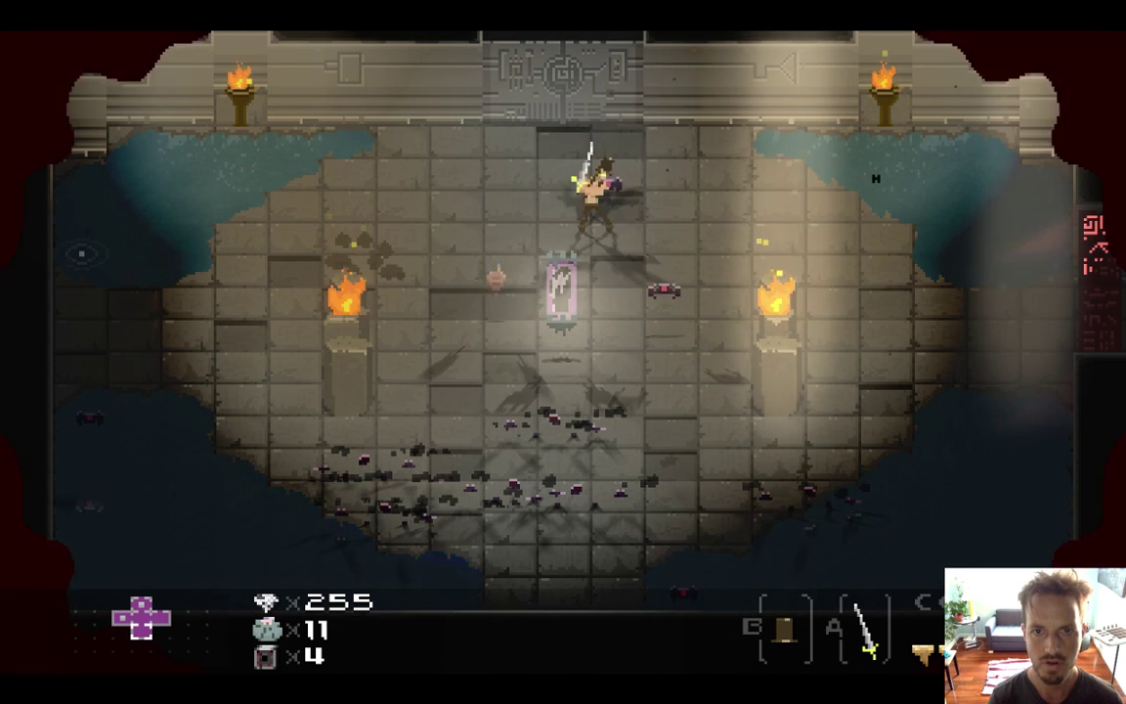
{"action": "key", "text": "Left"}
{"action": "key", "text": "space"}
{"action": "key", "text": "Down"}
{"action": "key", "text": "Right"}
{"action": "key", "text": "Left"}
{"action": "key", "text": "Right"}
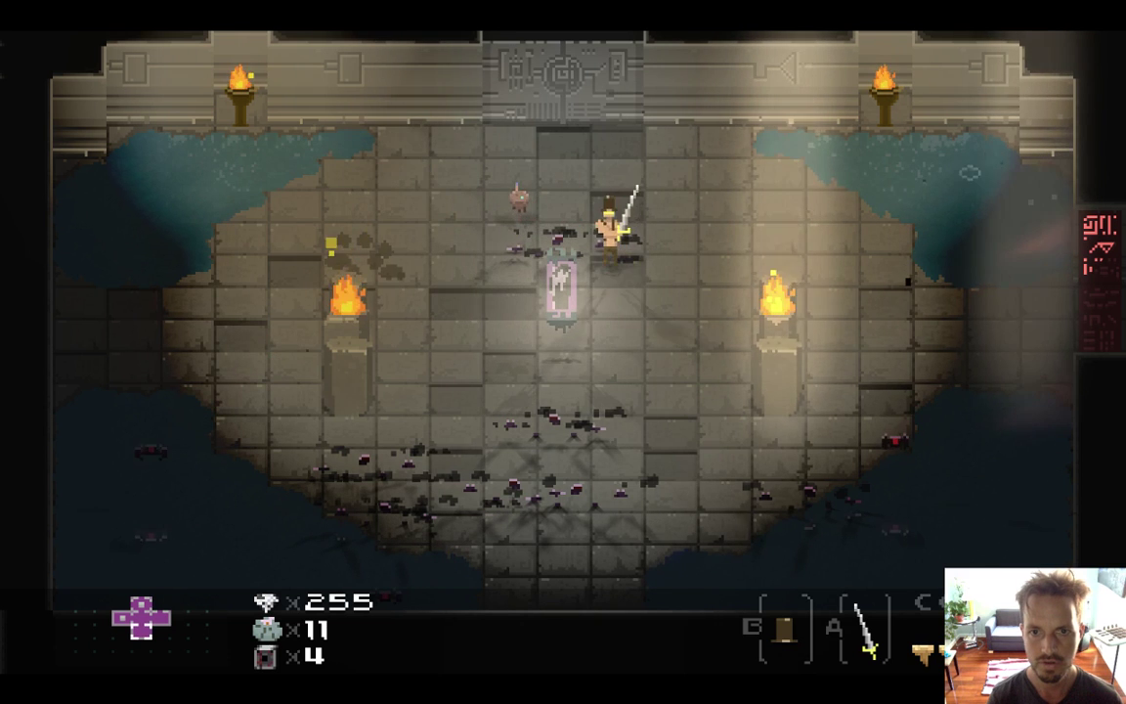
{"action": "key", "text": "Down"}
{"action": "key", "text": "super+q"}
{"action": "key", "text": "super+q"}
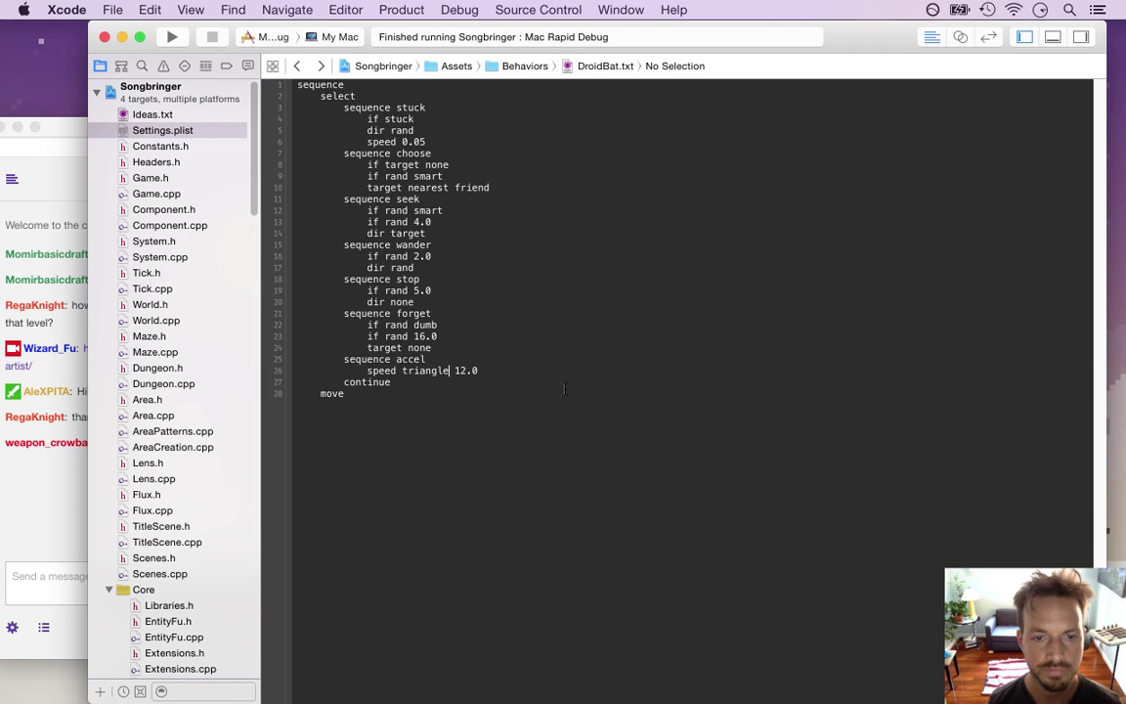
- Read the newest message in the Twitch chat in Safari and return to Xcode
{"action": "left_click", "coordinate": [39, 488]}
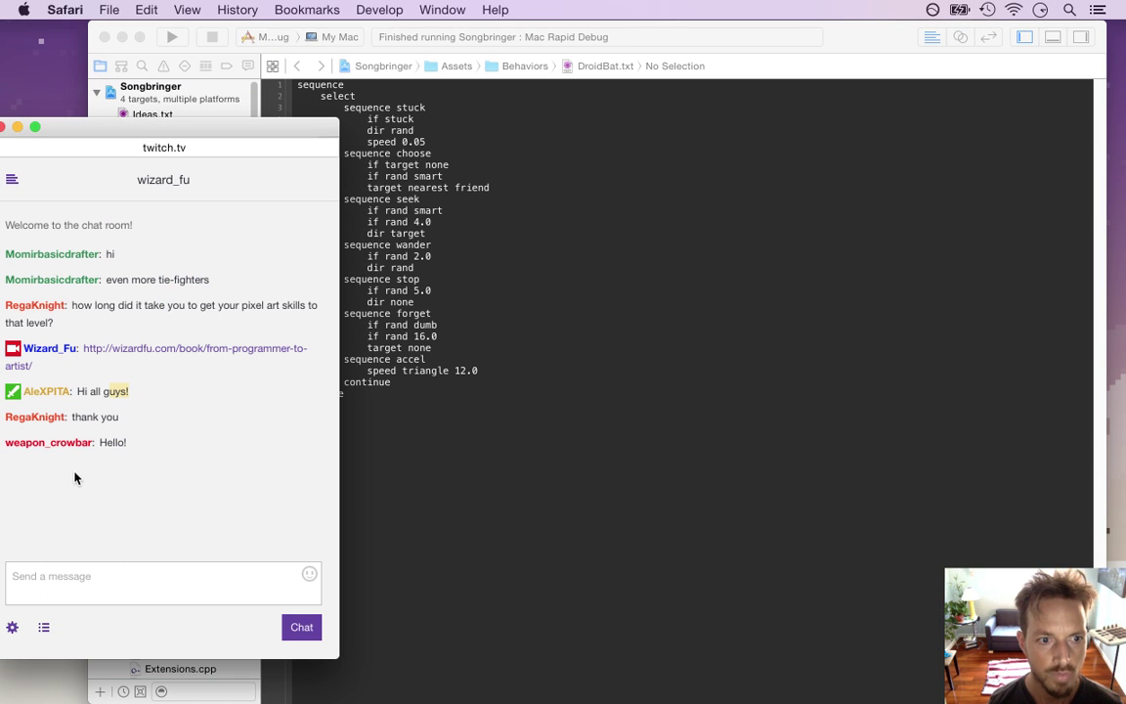
{"action": "double_click", "coordinate": [112, 442]}
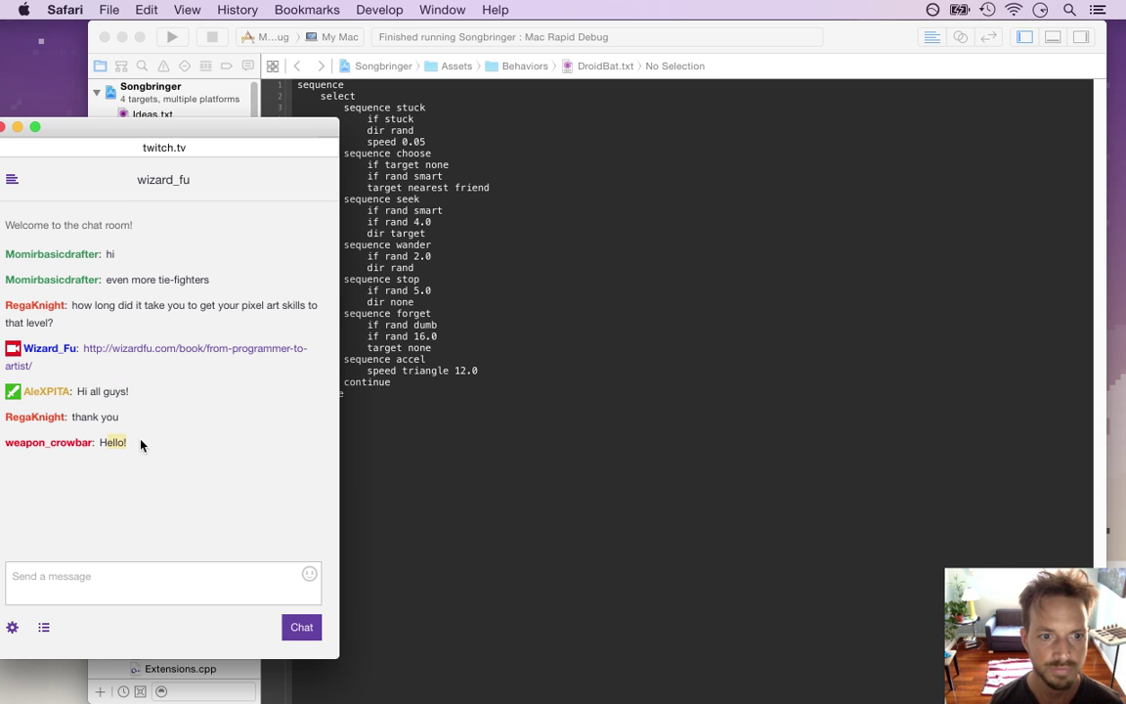
{"action": "key", "text": "super+Tab"}
{"action": "key", "text": "super+Tab"}
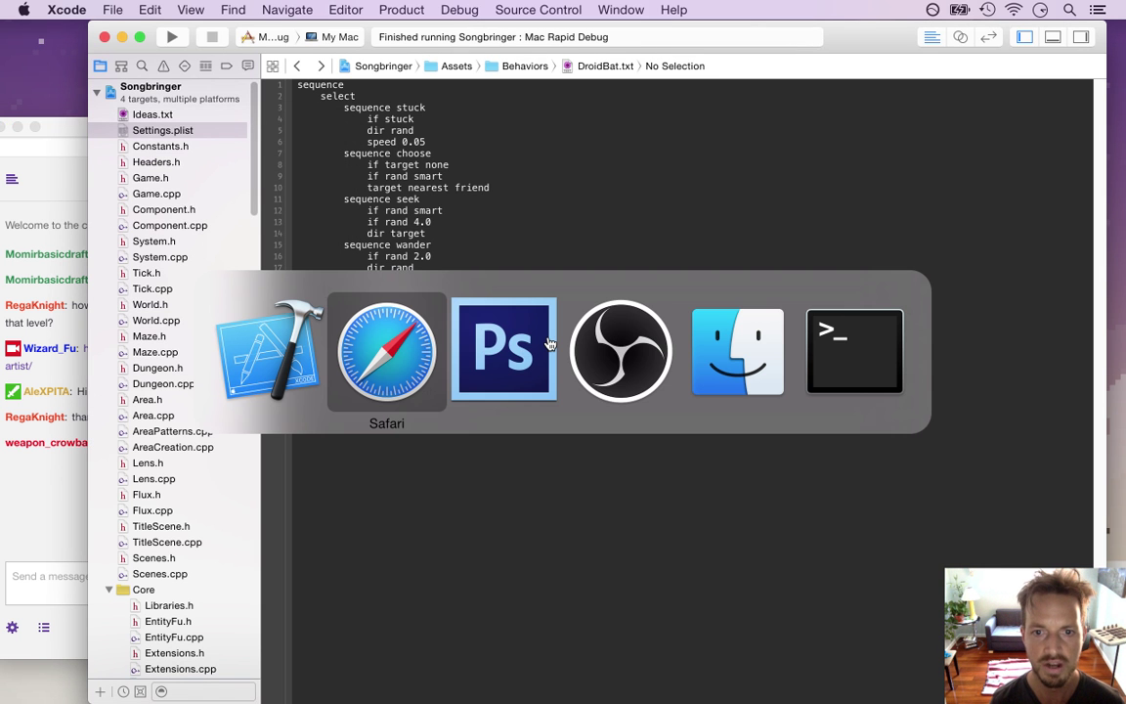
{"action": "key", "text": "super+Tab"}
{"action": "key", "text": "super+Tab"}
{"action": "key", "text": "super+Tab"}
{"action": "key", "text": "super+Tab"}
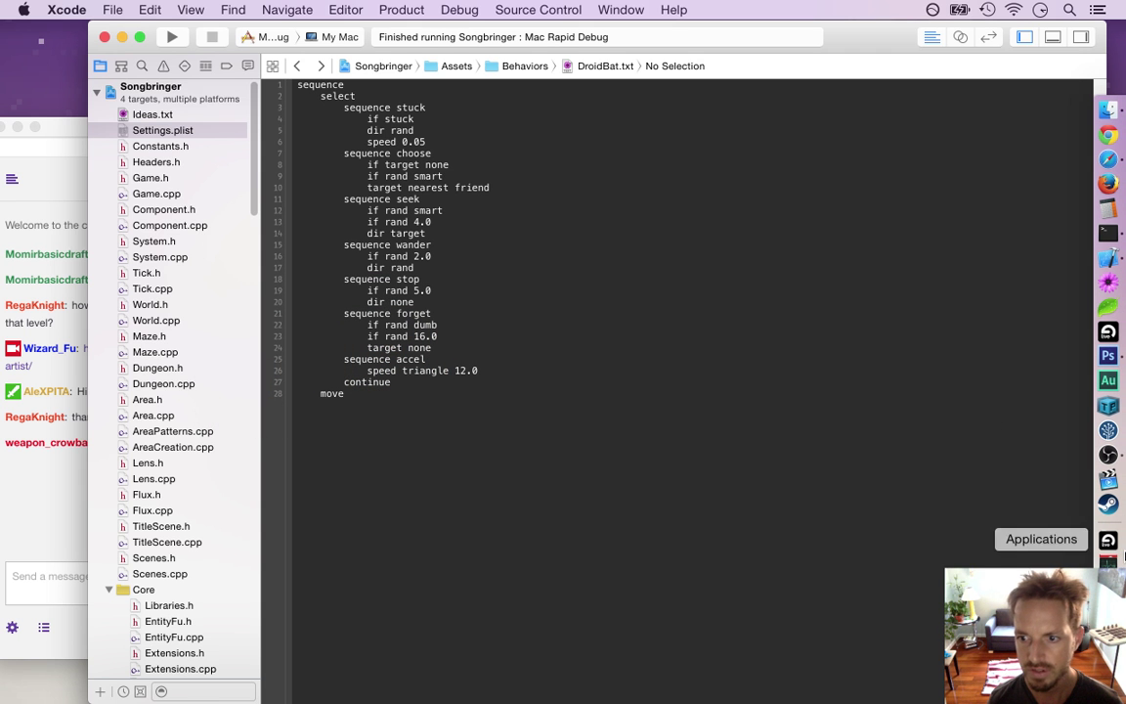
- Open Activity Monitor from the Utilities folder and select the OBS process to examine its CPU usage
{"action": "left_click", "coordinate": [1119, 564]}
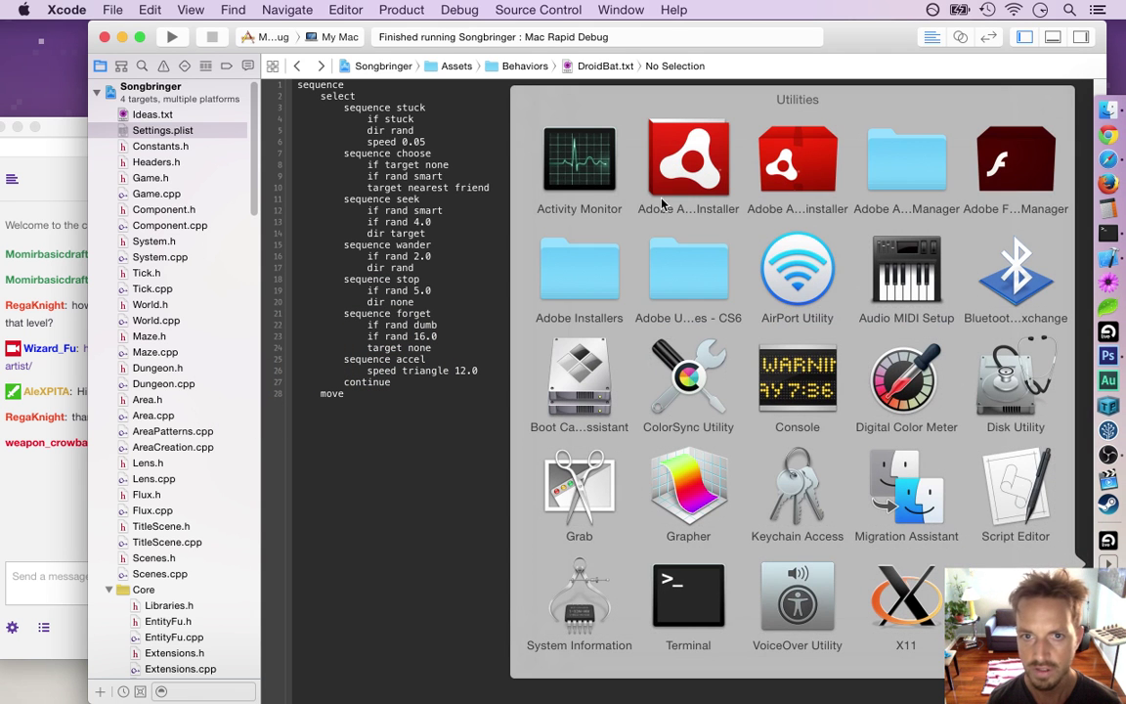
{"action": "left_click", "coordinate": [584, 184]}
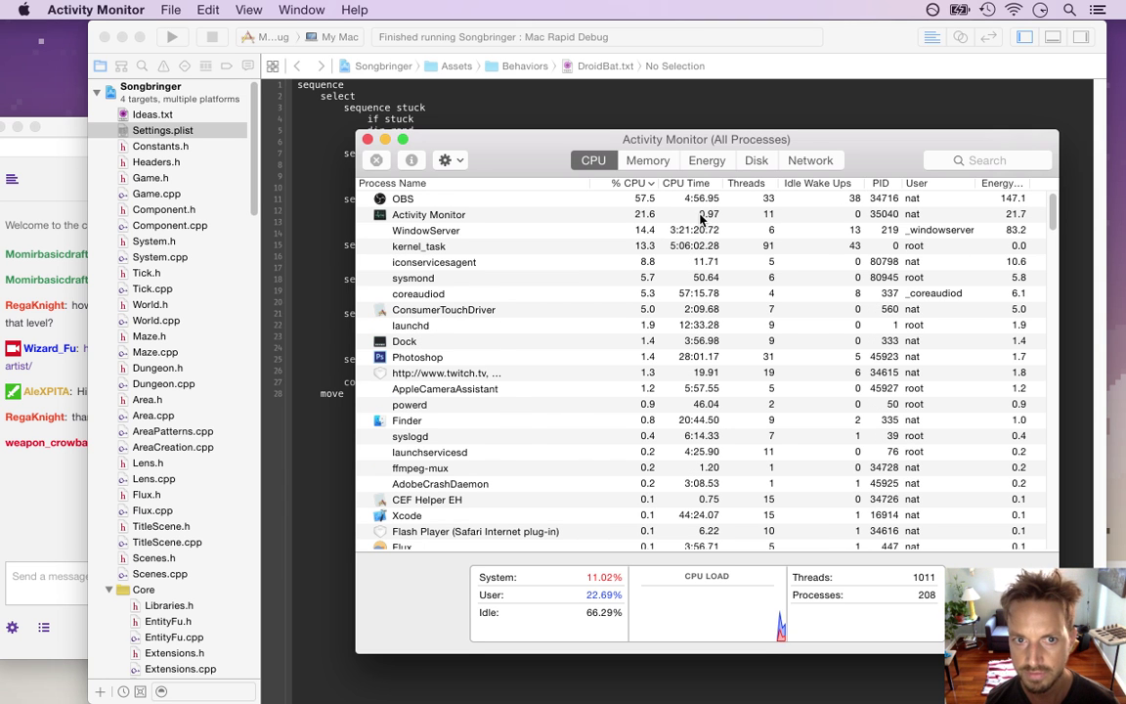
{"action": "left_click", "coordinate": [646, 217]}
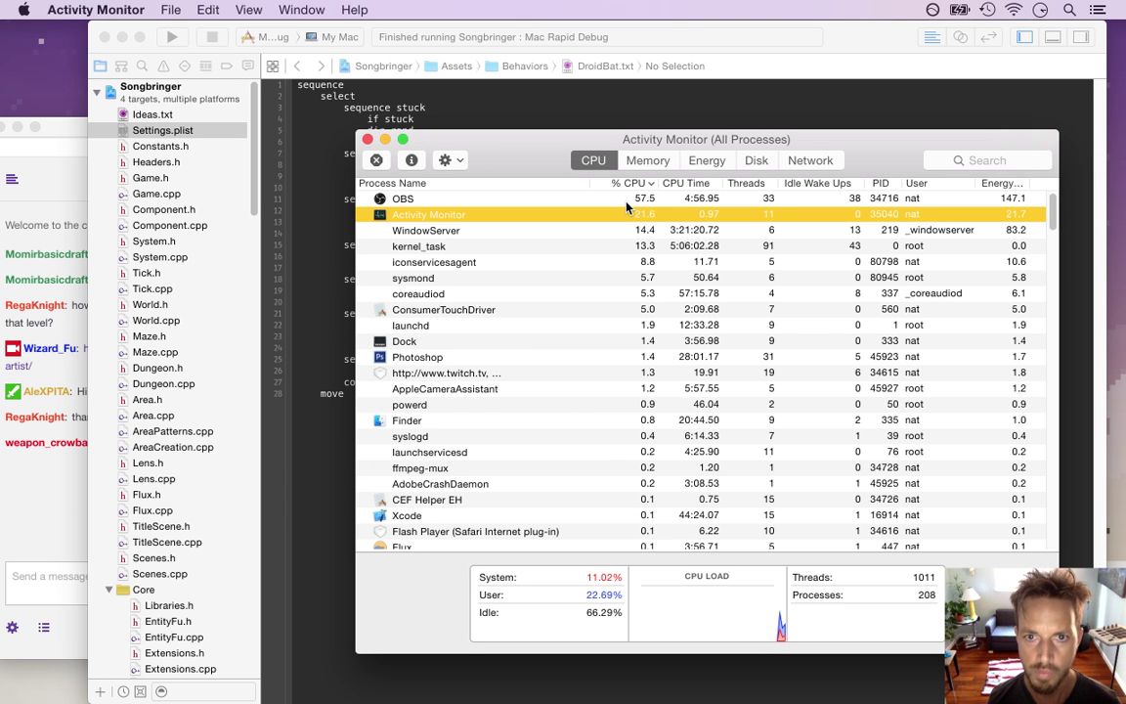
{"action": "left_click", "coordinate": [626, 201]}
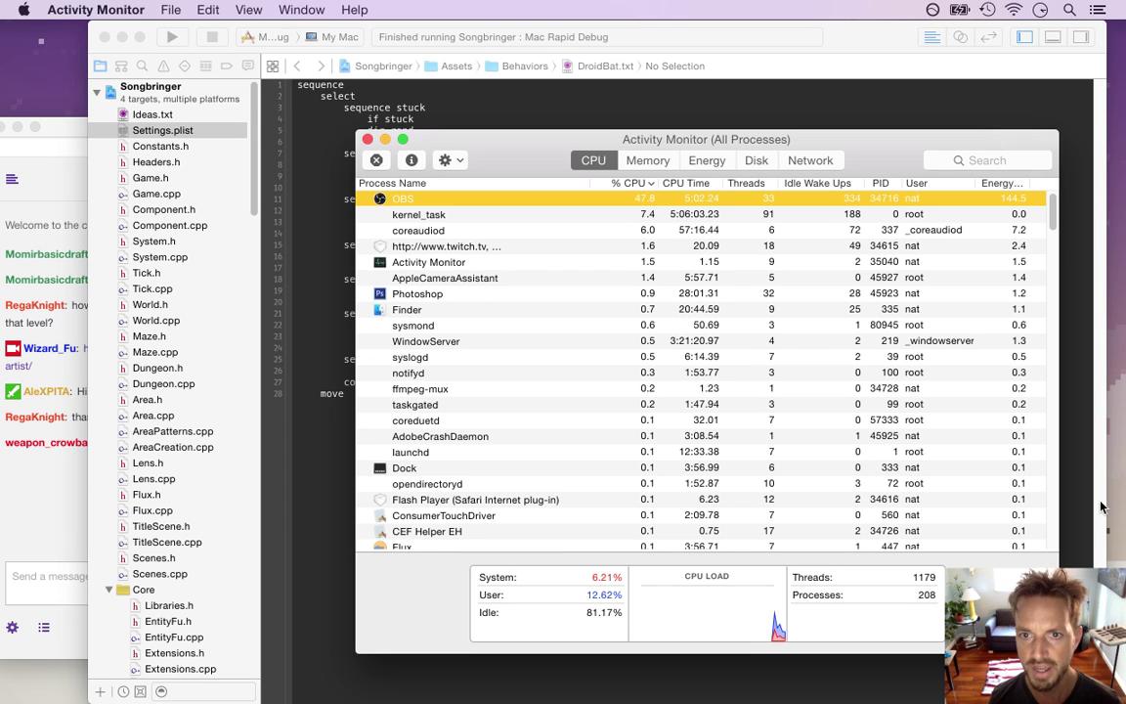
- Bring up OBS to check the stream's dropped frames and CPU load, minimize it and hide Activity Monitor
{"action": "mouse_move", "coordinate": [1108, 460]}
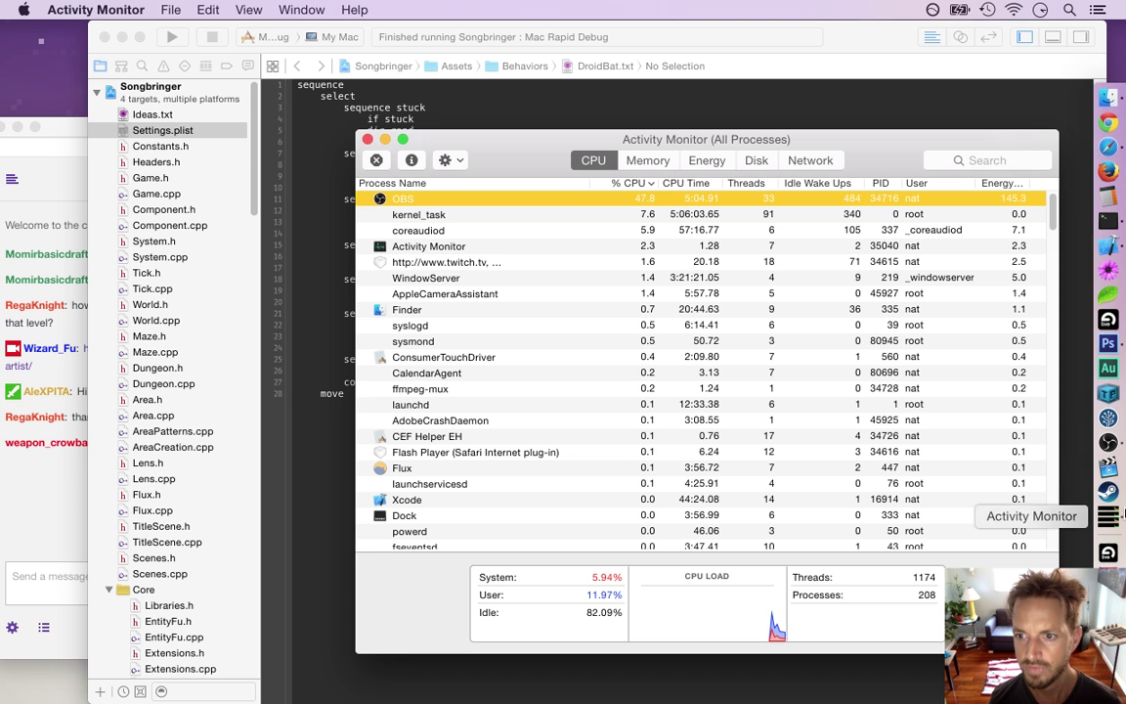
{"action": "left_click", "coordinate": [1108, 443]}
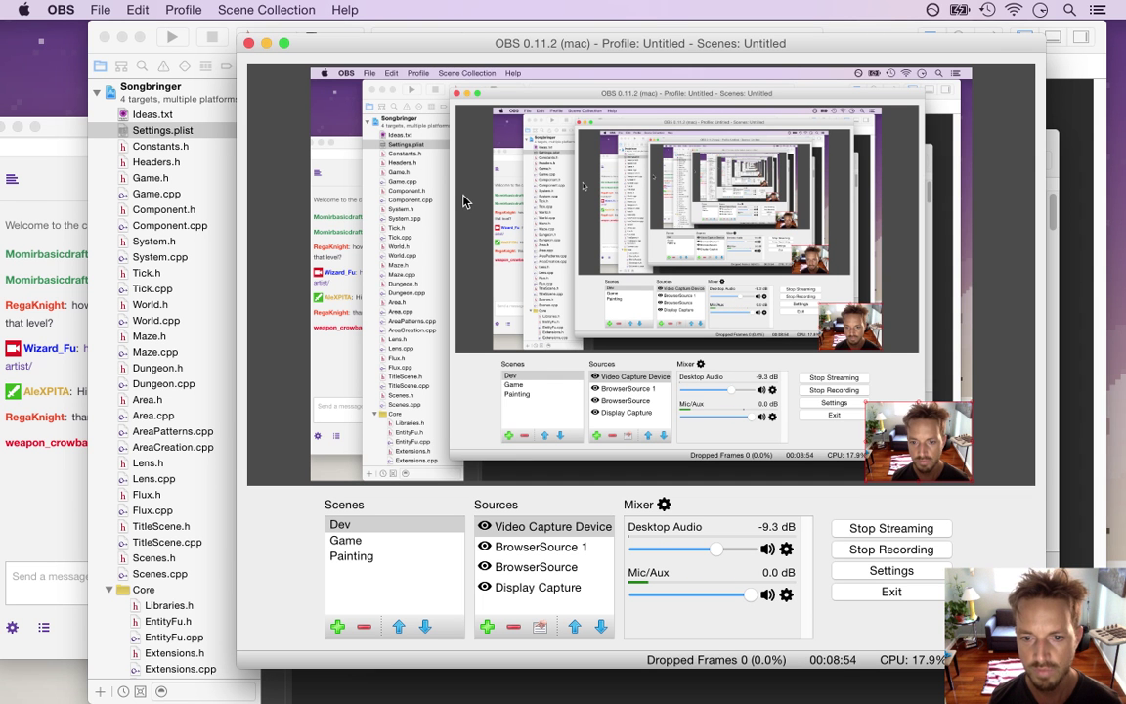
{"action": "left_click", "coordinate": [265, 44]}
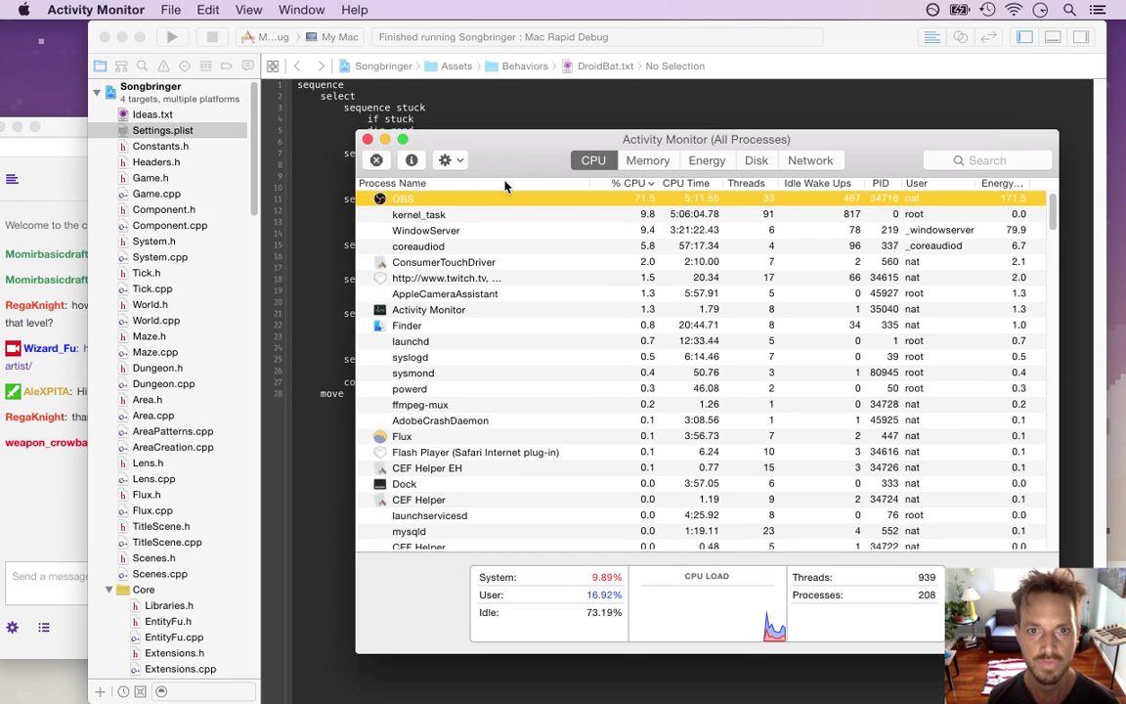
{"action": "key", "text": "super+h"}
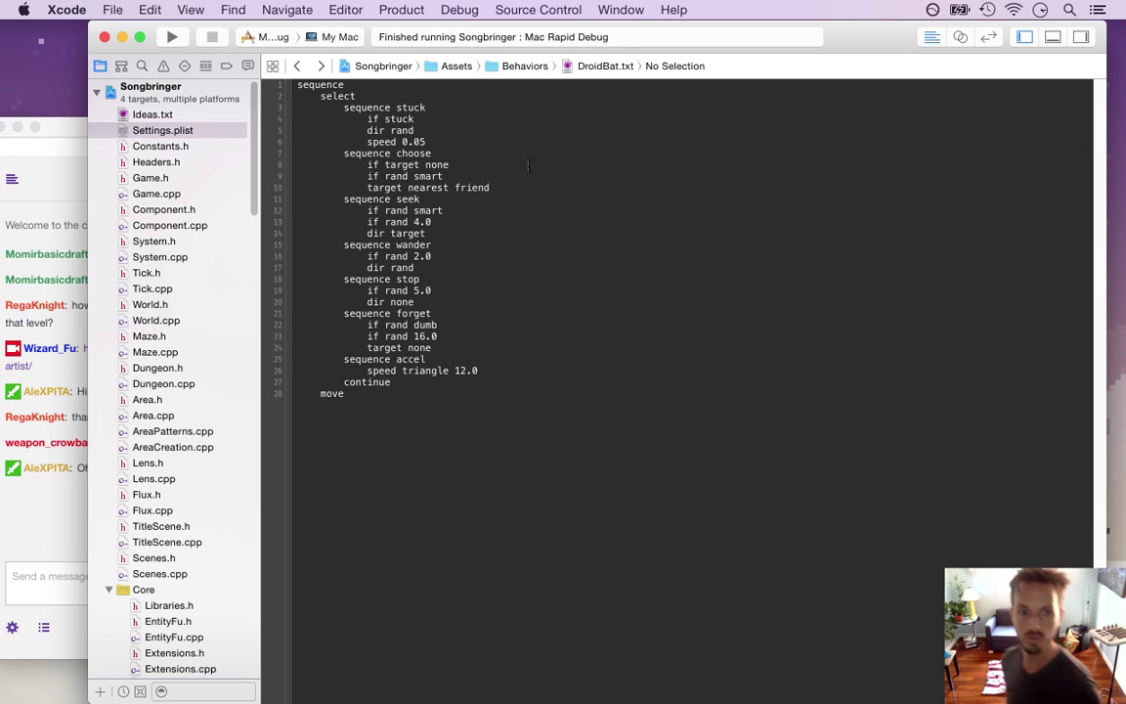
- Read the newest Twitch chat messages in Safari, check the stream status in OBS again and minimize its window
{"action": "left_click", "coordinate": [55, 528]}
{"action": "left_click_drag", "start_coordinate": [123, 470], "coordinate": [178, 476]}
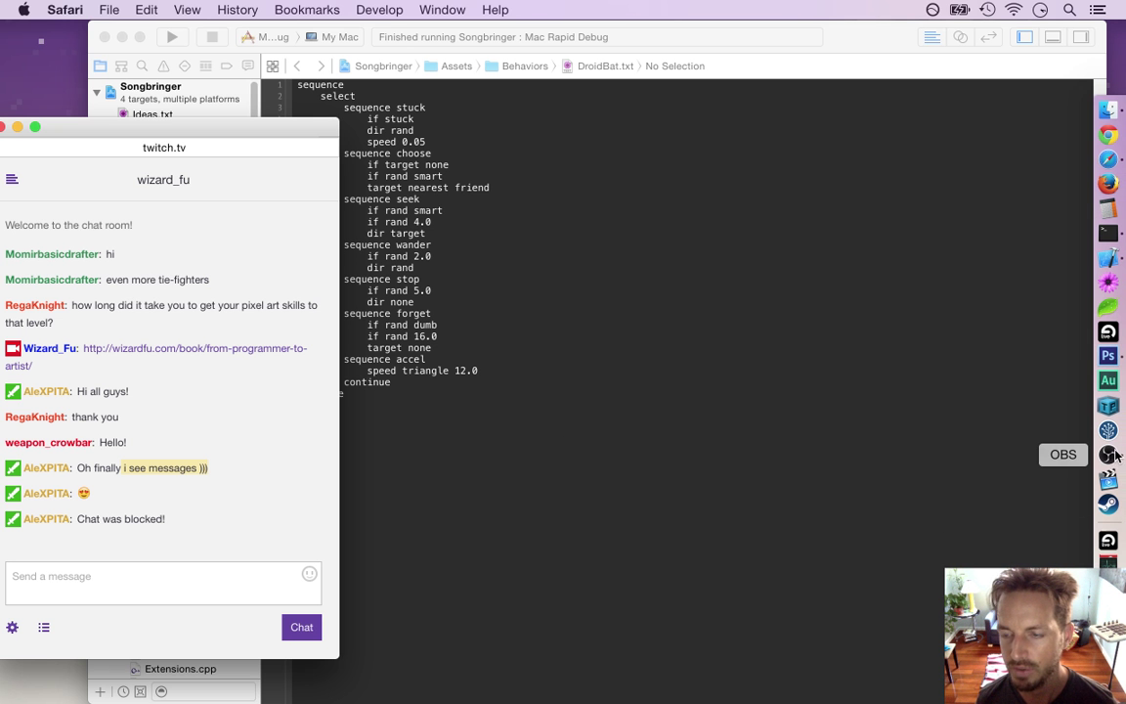
{"action": "left_click", "coordinate": [1108, 454]}
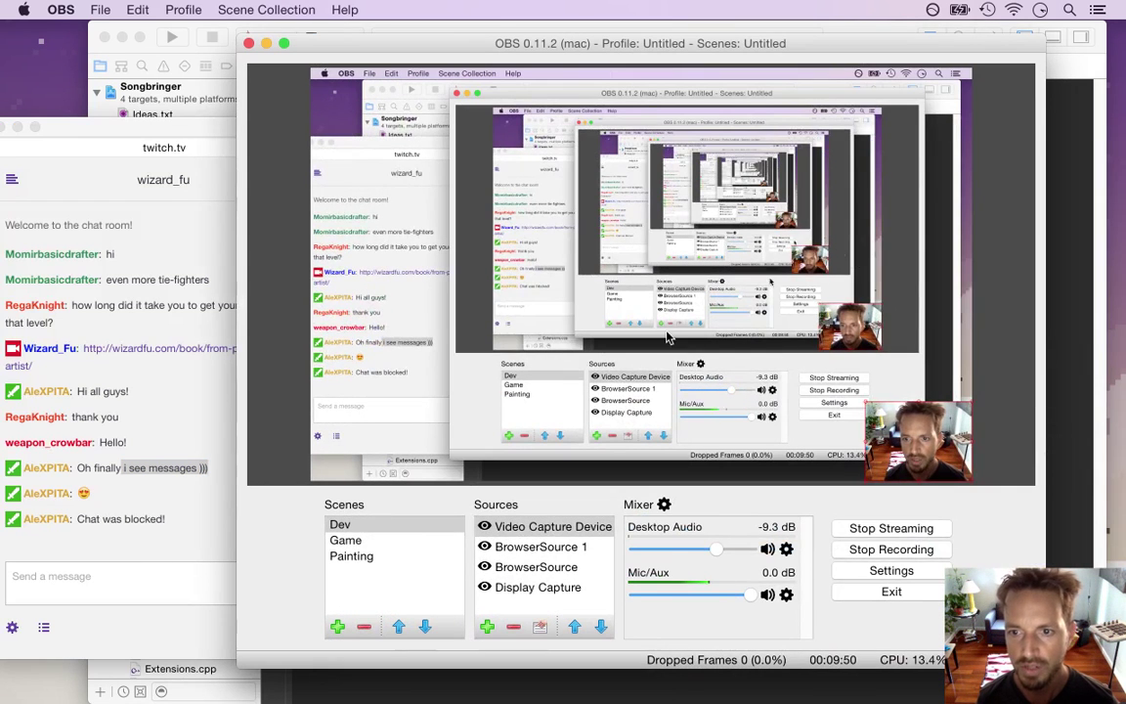
{"action": "left_click", "coordinate": [267, 43]}
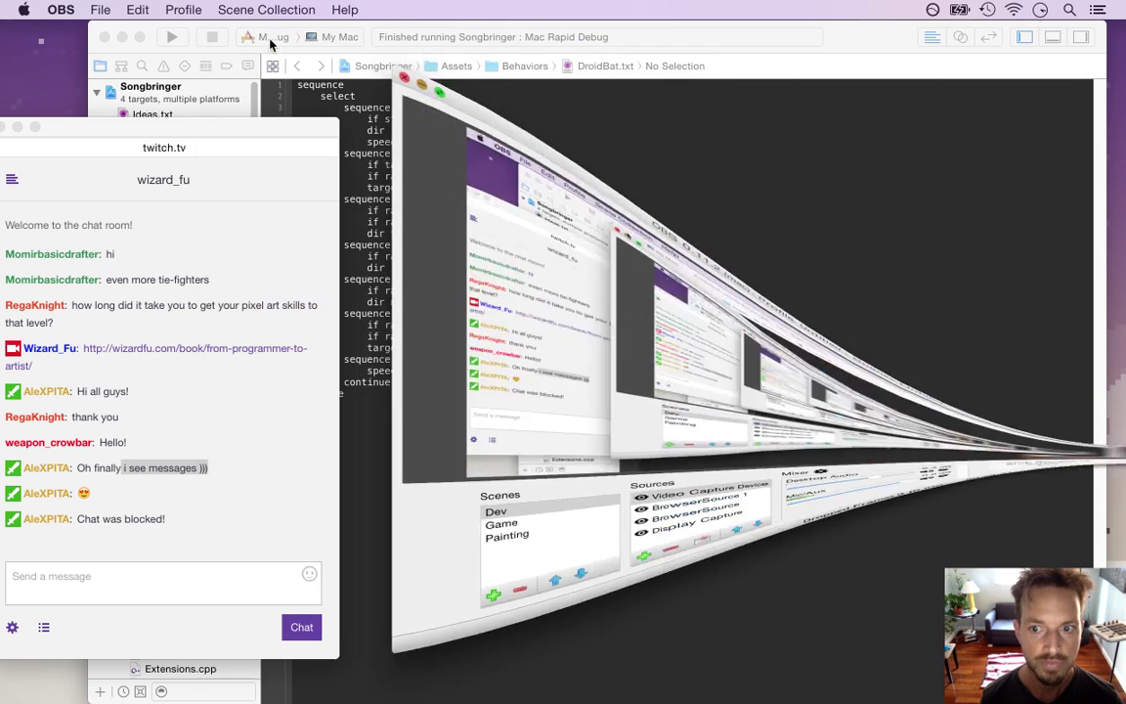
- Switch to Photoshop and close DroidBatDie.psd
{"action": "key", "text": "super+Tab"}
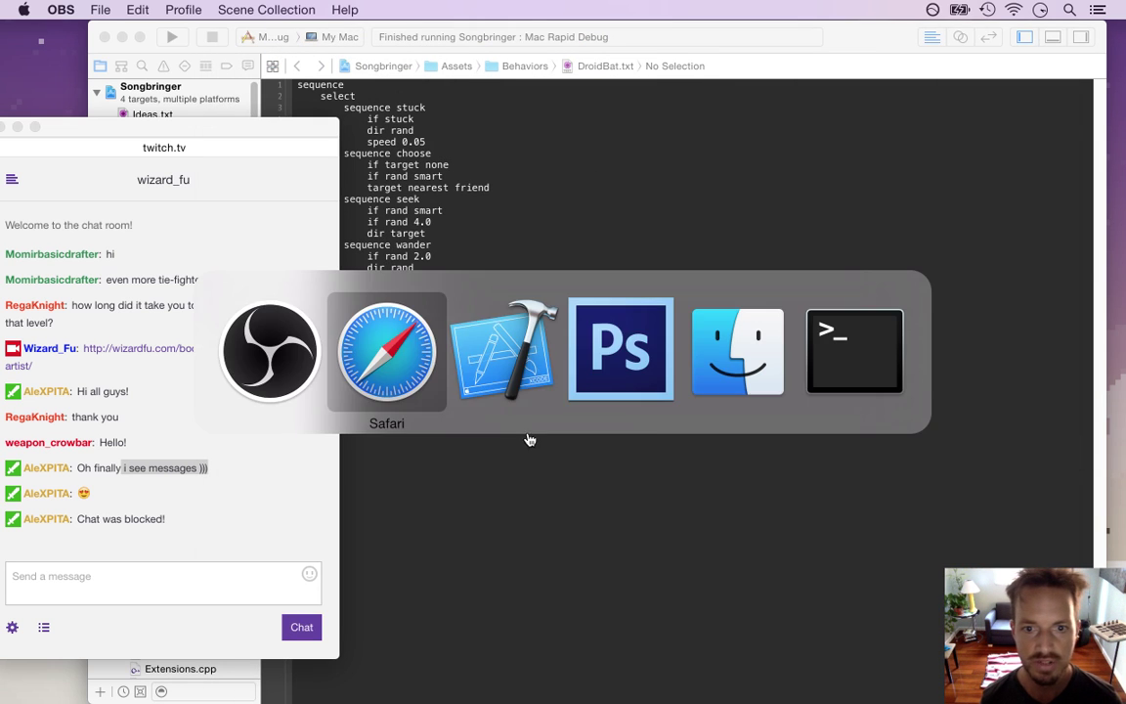
{"action": "left_click", "coordinate": [623, 376]}
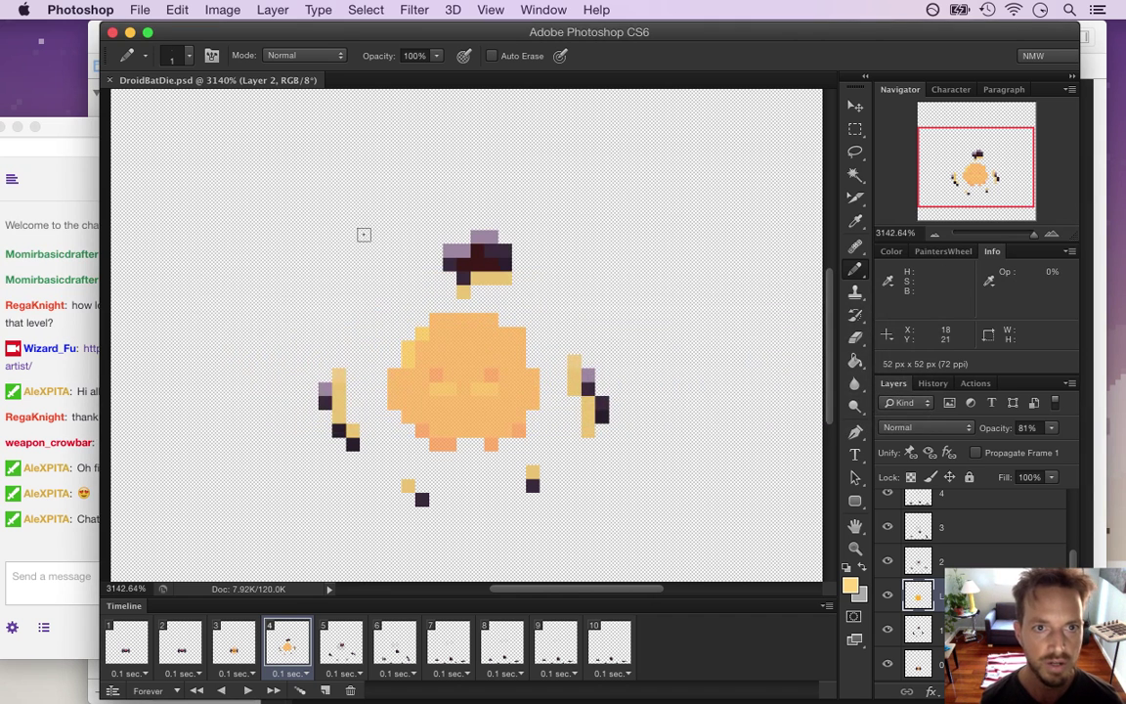
{"action": "key", "text": "super+w"}
- Open DrobthIdle.psd from the Foes folder inside Sprites
{"action": "left_click", "coordinate": [137, 8]}
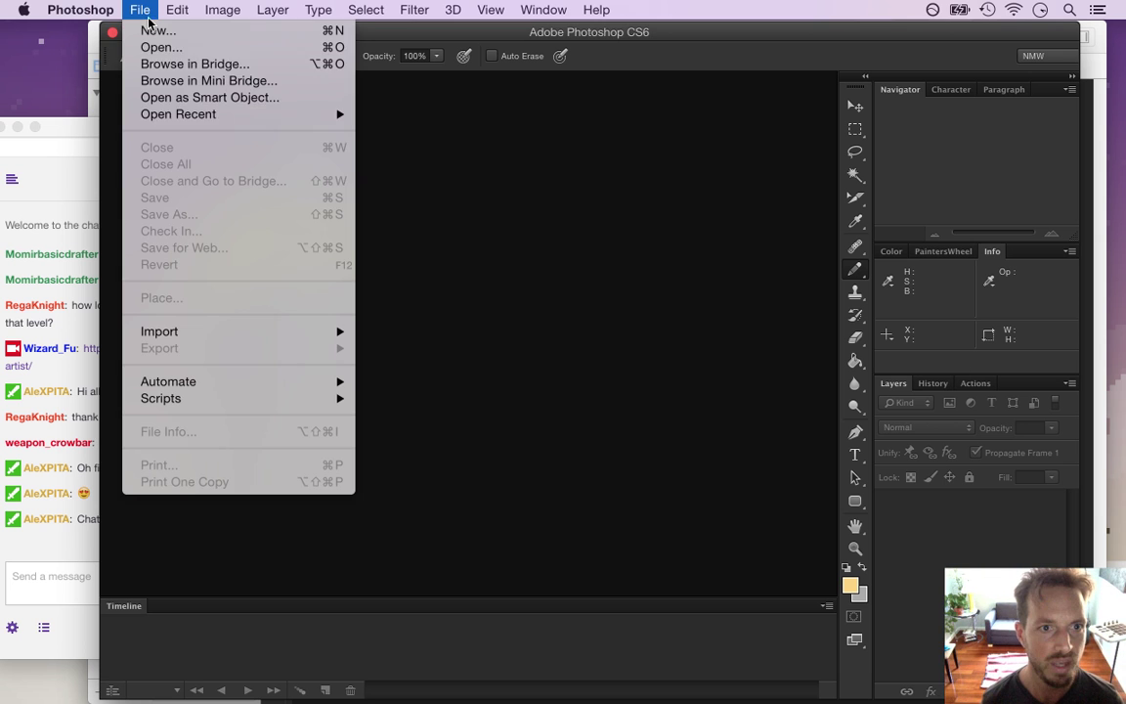
{"action": "left_click", "coordinate": [199, 49]}
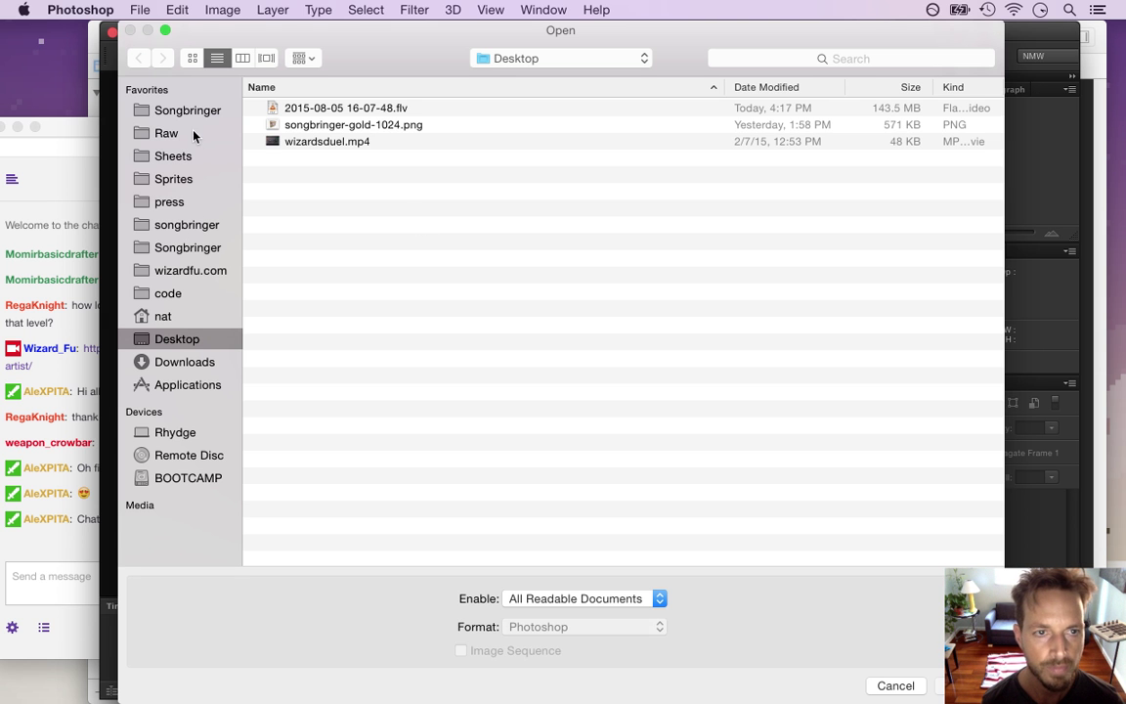
{"action": "left_click", "coordinate": [195, 181]}
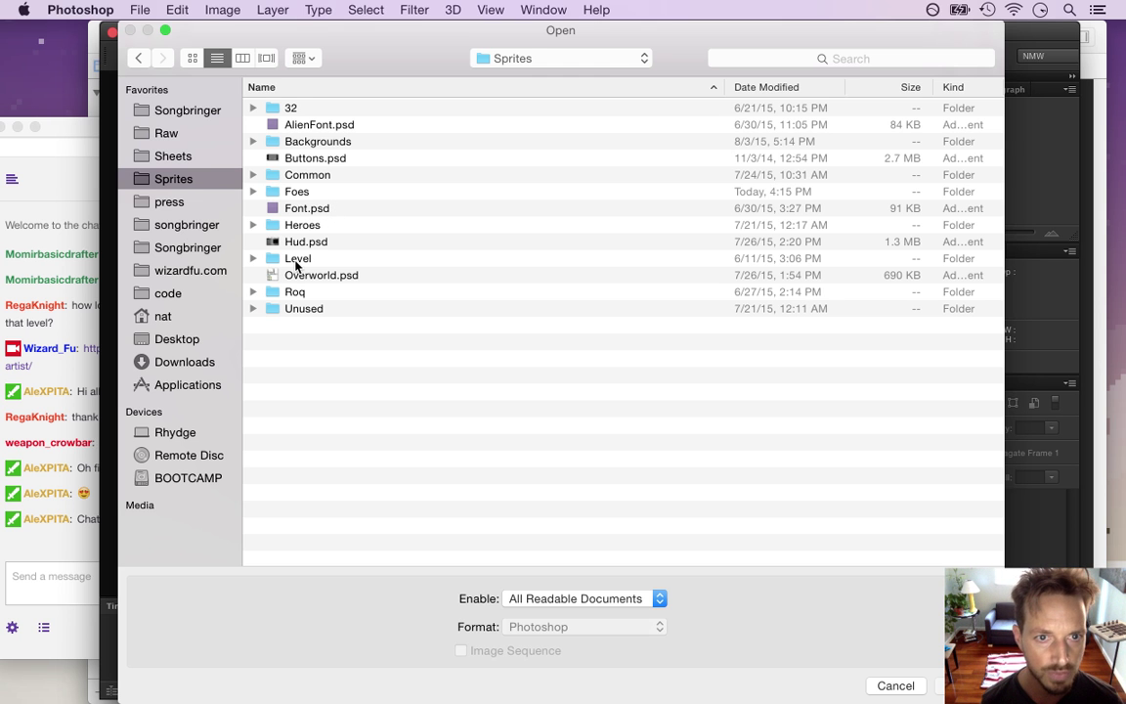
{"action": "left_click", "coordinate": [302, 195]}
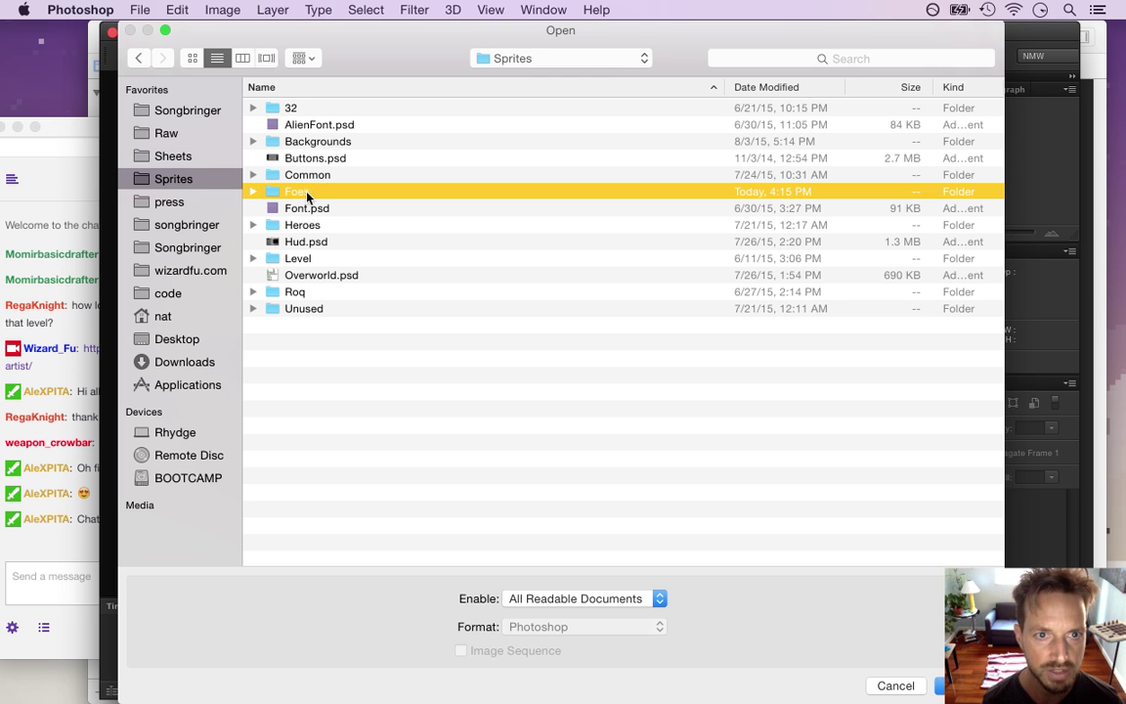
{"action": "double_click", "coordinate": [305, 195]}
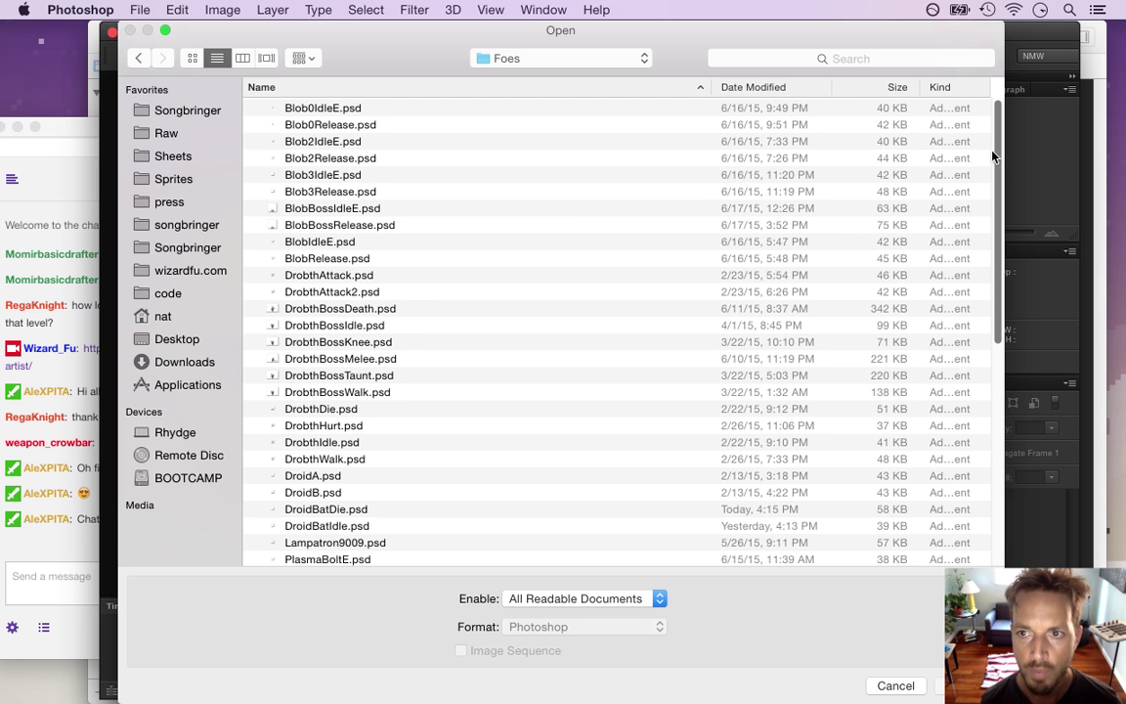
{"action": "scroll", "coordinate": [904, 205], "scroll_direction": "down", "scroll_amount": 2}
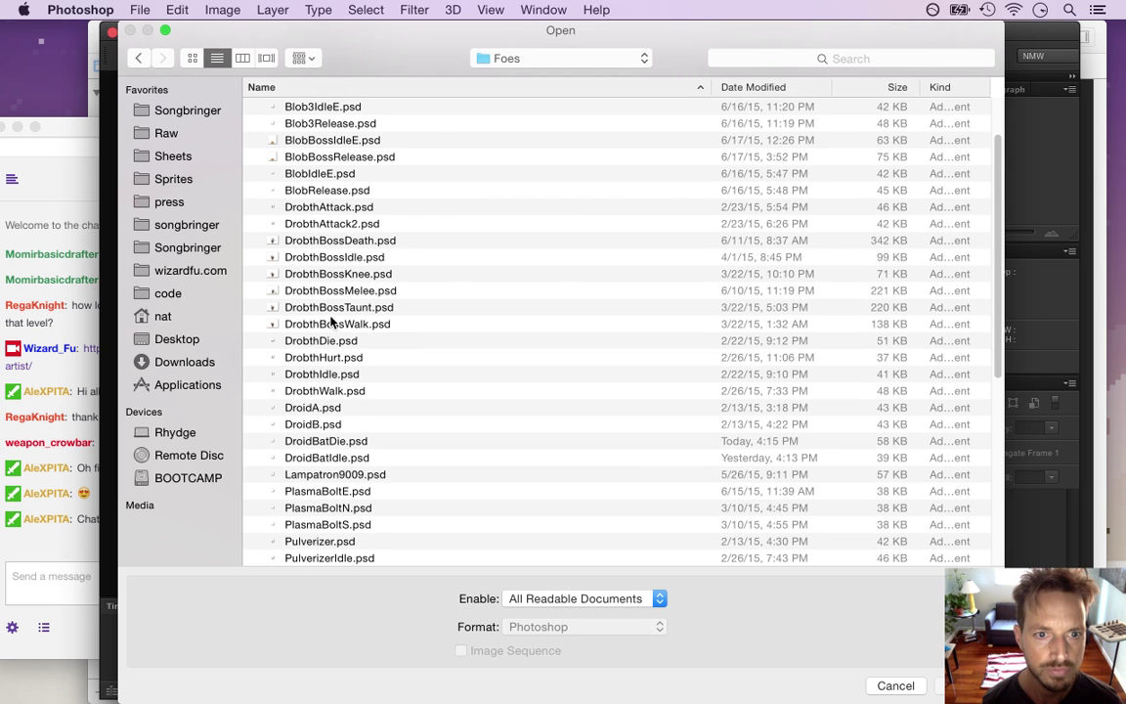
{"action": "left_click", "coordinate": [327, 374]}
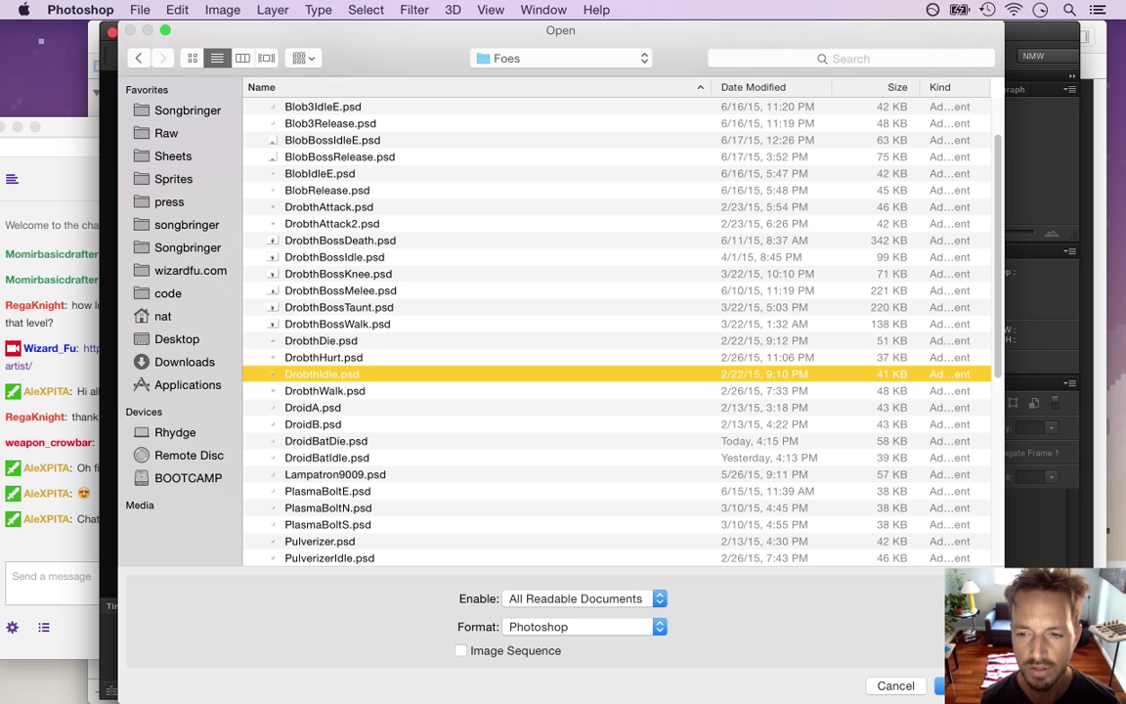
{"action": "key", "text": "Return"}
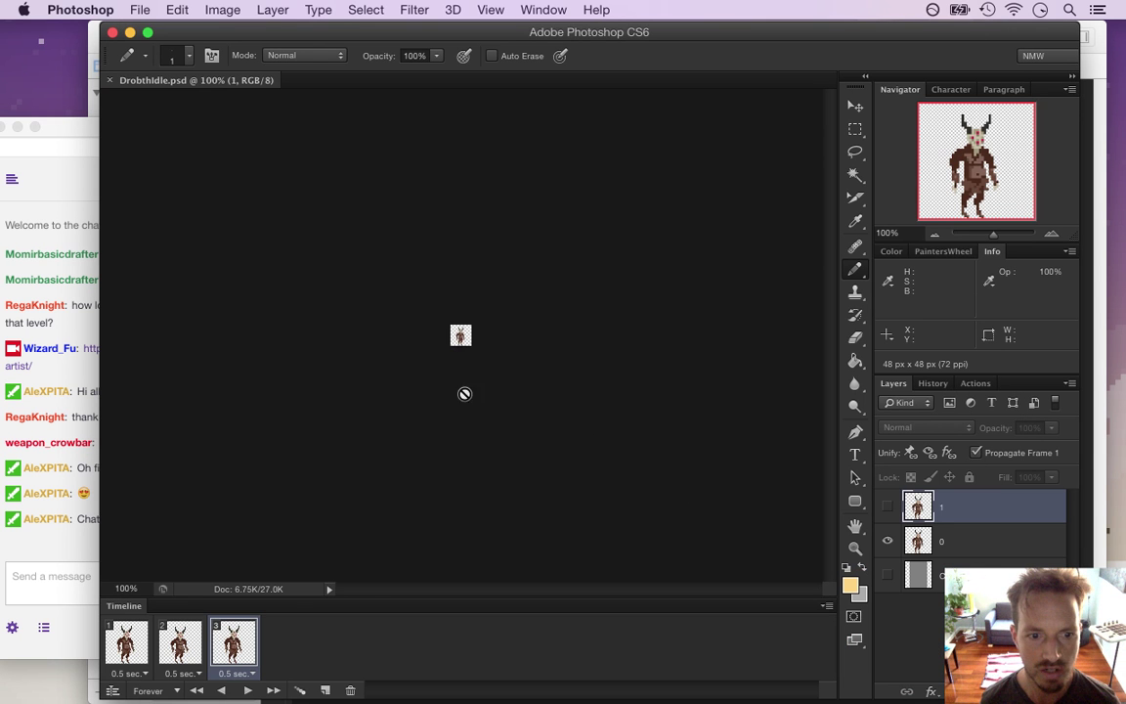
{"action": "key", "text": "super+0"}
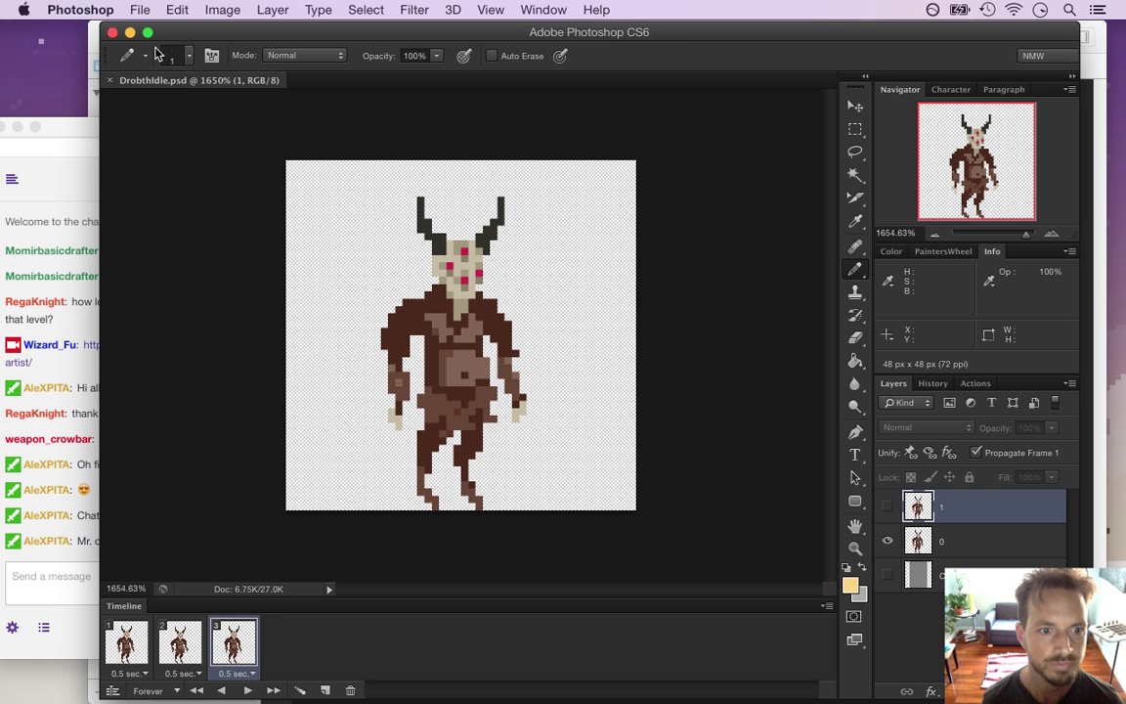
- Check the Twitch chat in Safari for a new message and return to Photoshop
{"action": "left_click", "coordinate": [88, 532]}
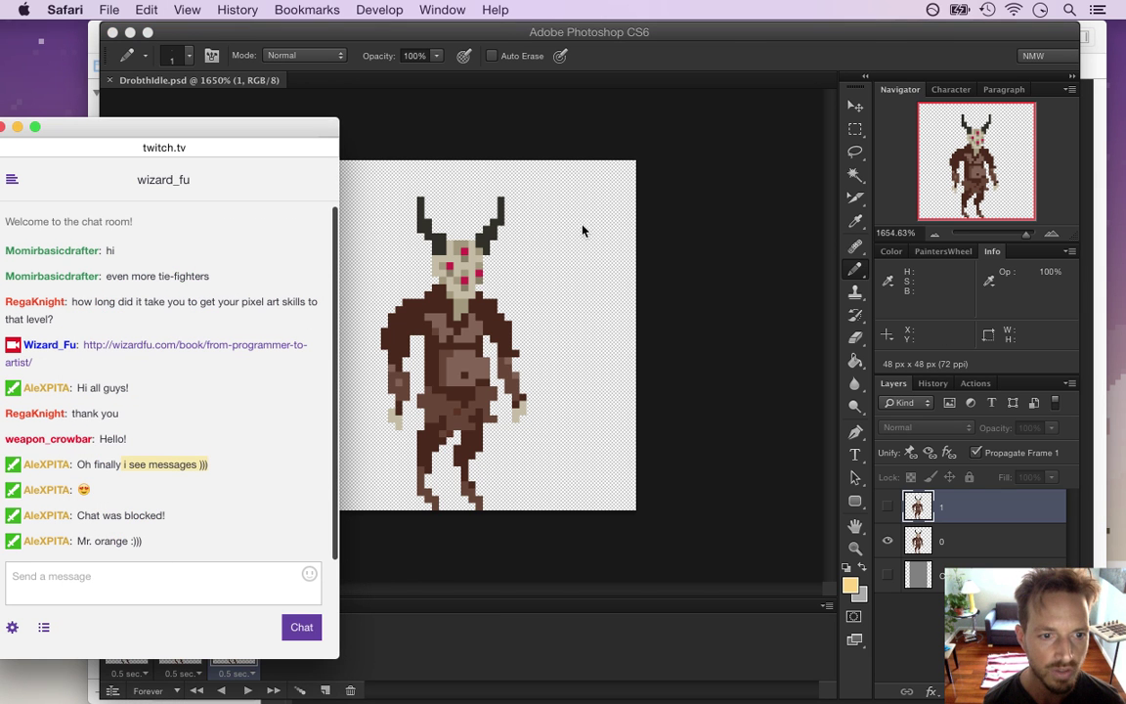
{"action": "left_click", "coordinate": [620, 51]}
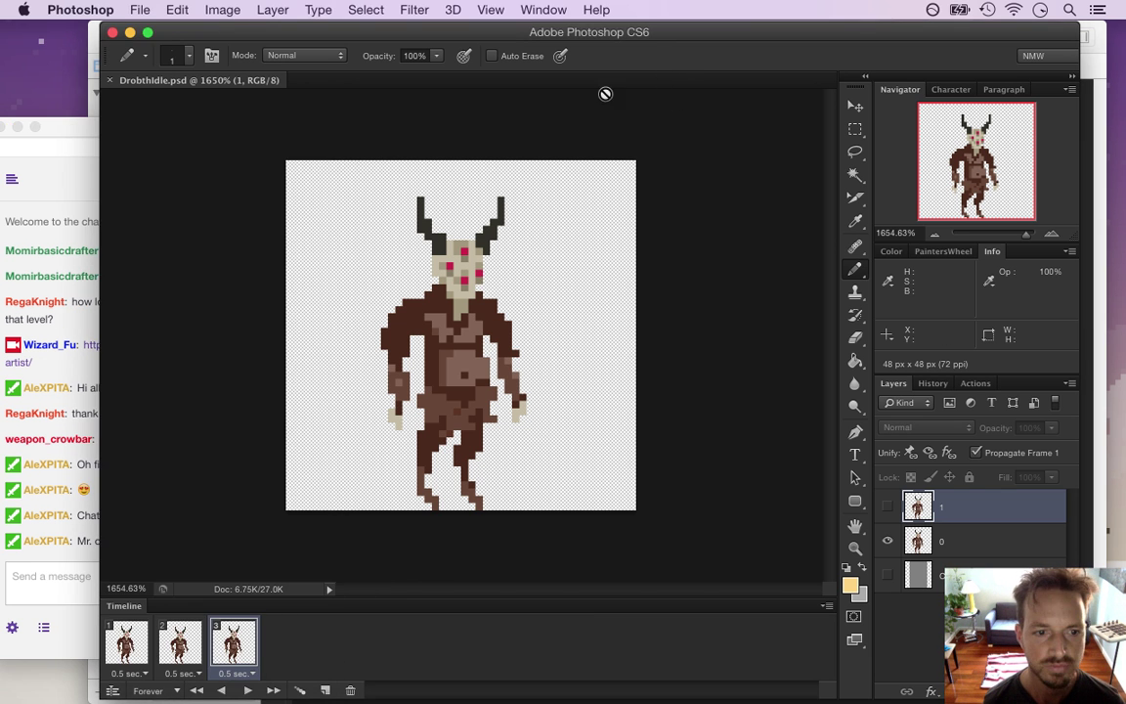
- Save the document under the new name SmallDrobthIdle.psd in the Foes folder
{"action": "left_click", "coordinate": [138, 10]}
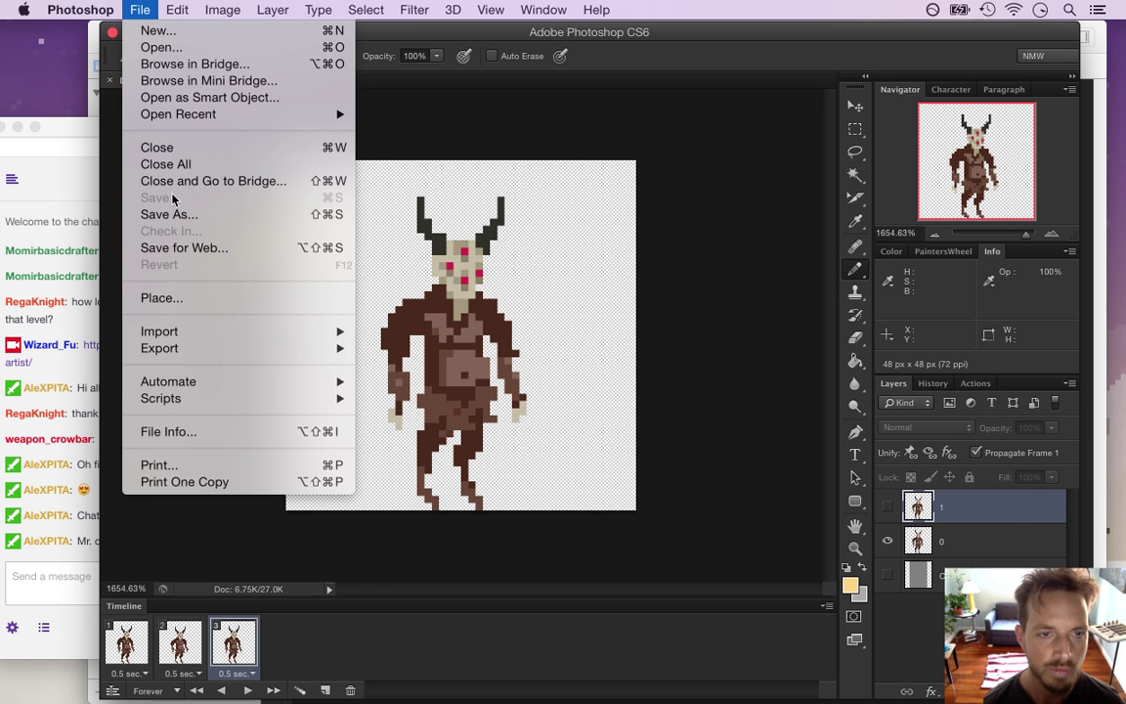
{"action": "left_click", "coordinate": [223, 217]}
{"action": "key", "text": "super+shift+s"}
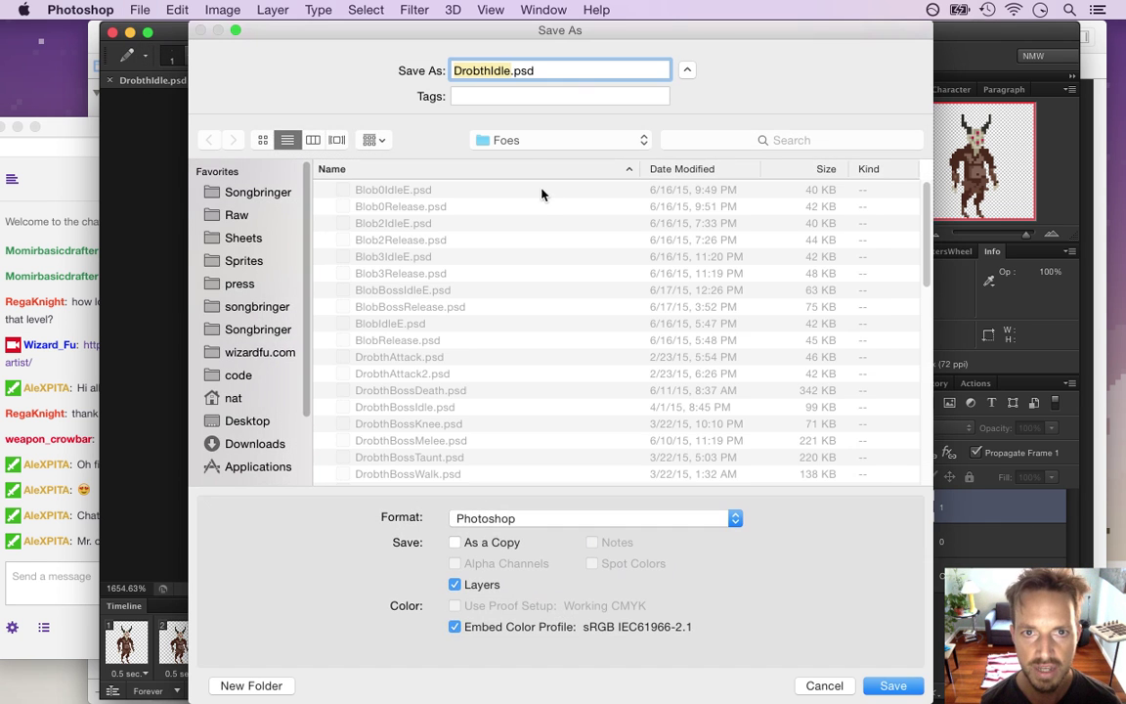
{"action": "left_click", "coordinate": [511, 74]}
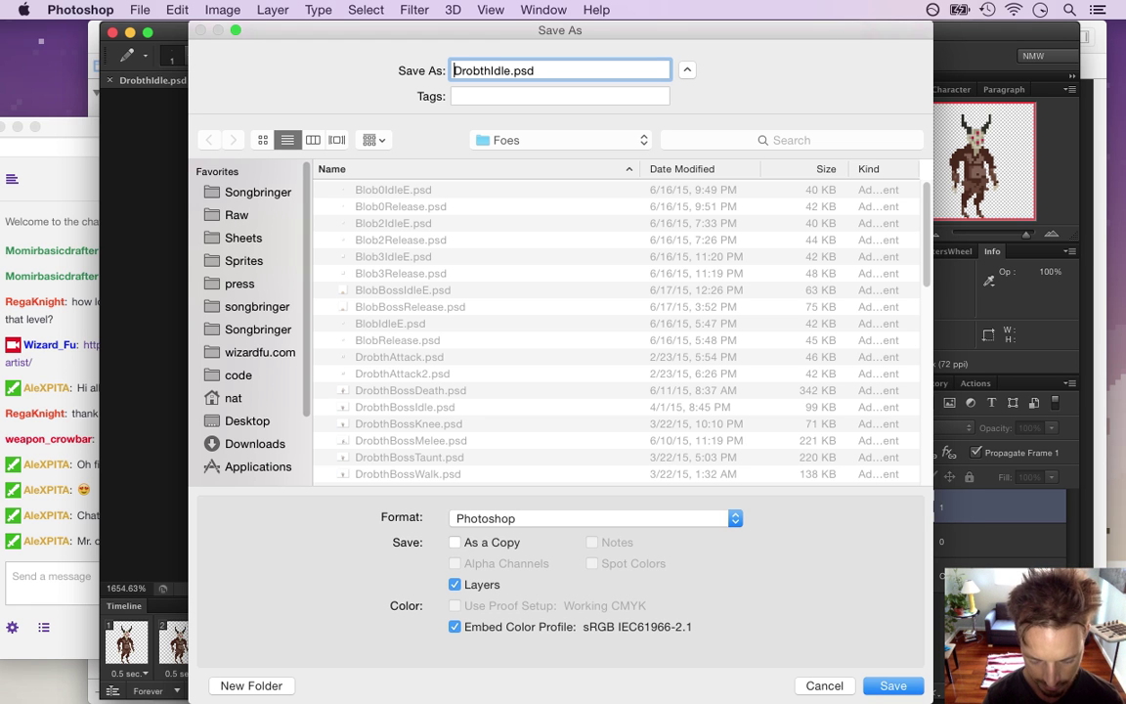
{"action": "type", "text": "T"}
{"action": "key", "text": "BackSpace"}
{"action": "type", "text": "small"}
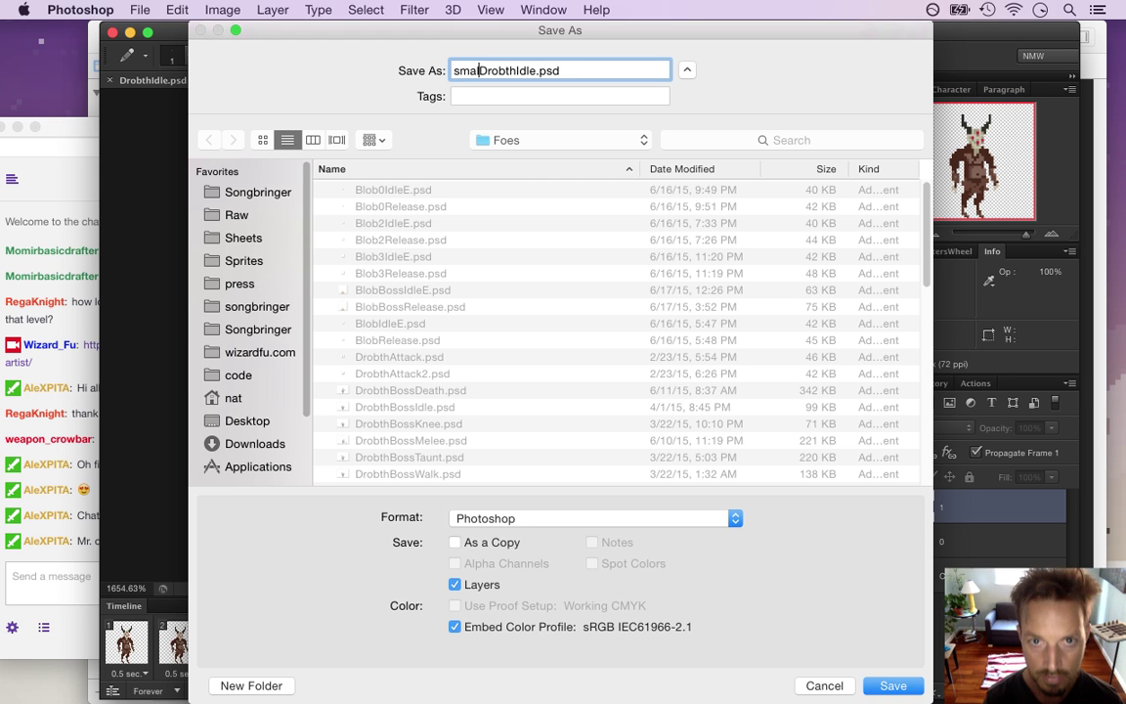
{"action": "key", "text": "Delete"}
{"action": "type", "text": "Smal"}
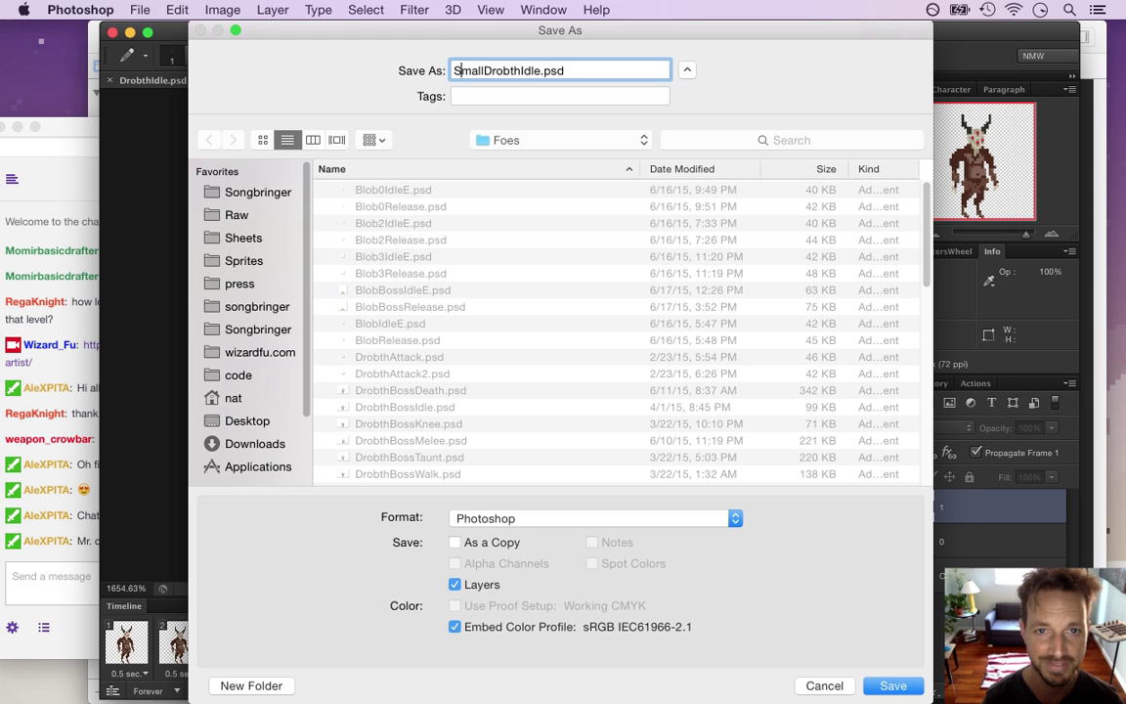
{"action": "key", "text": "Return"}
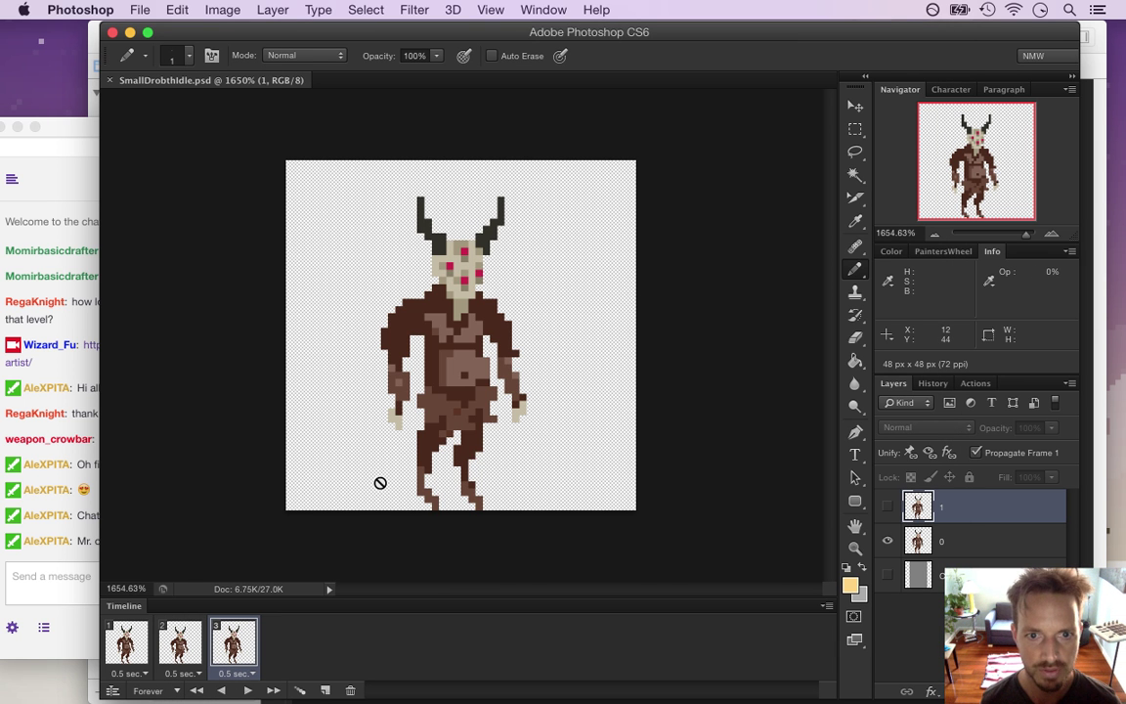
- Step through the three timeline frames of the idle animation and go back to frame 1
{"action": "left_click", "coordinate": [125, 652]}
{"action": "left_click", "coordinate": [184, 657]}
{"action": "left_click", "coordinate": [230, 644]}
{"action": "left_click", "coordinate": [122, 653]}
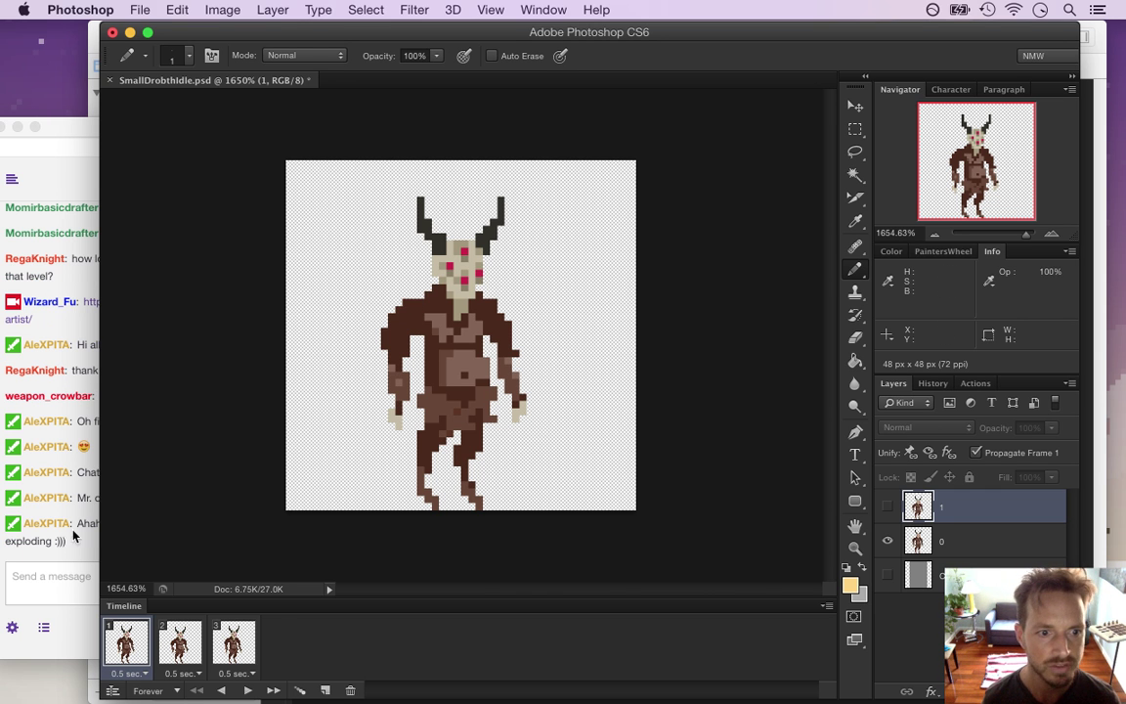
- Read the viewer's comment about the exploding enemy in the Twitch chat and return to Photoshop
{"action": "left_click", "coordinate": [73, 484]}
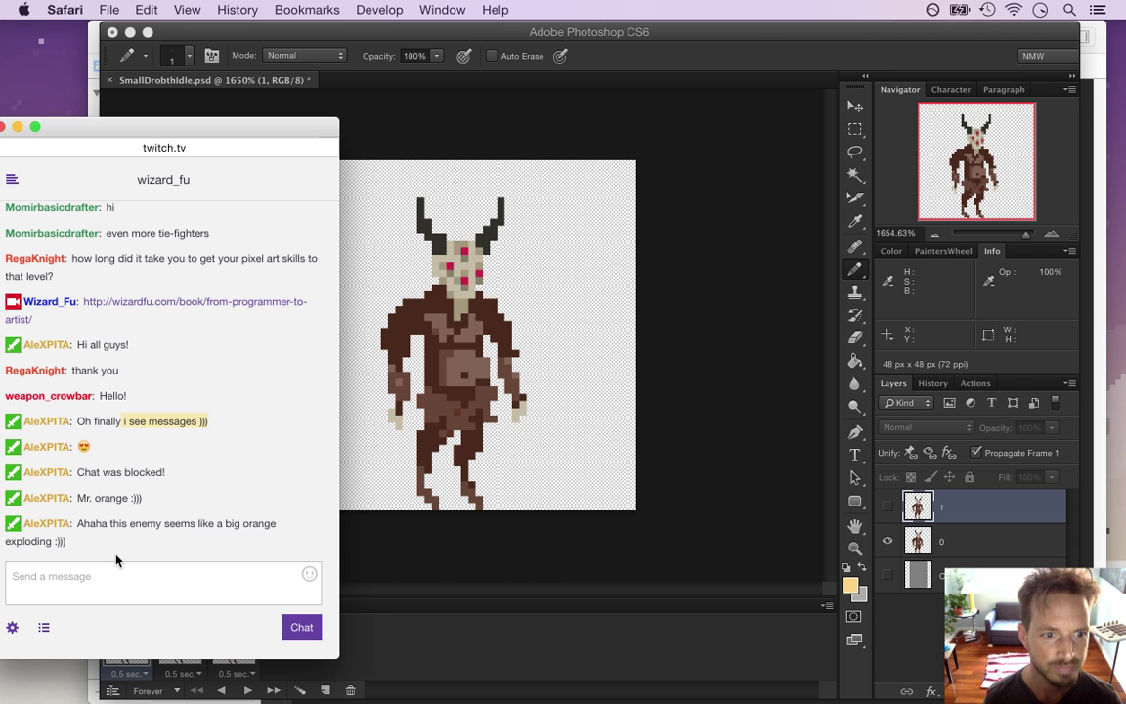
{"action": "left_click_drag", "start_coordinate": [95, 524], "coordinate": [138, 536]}
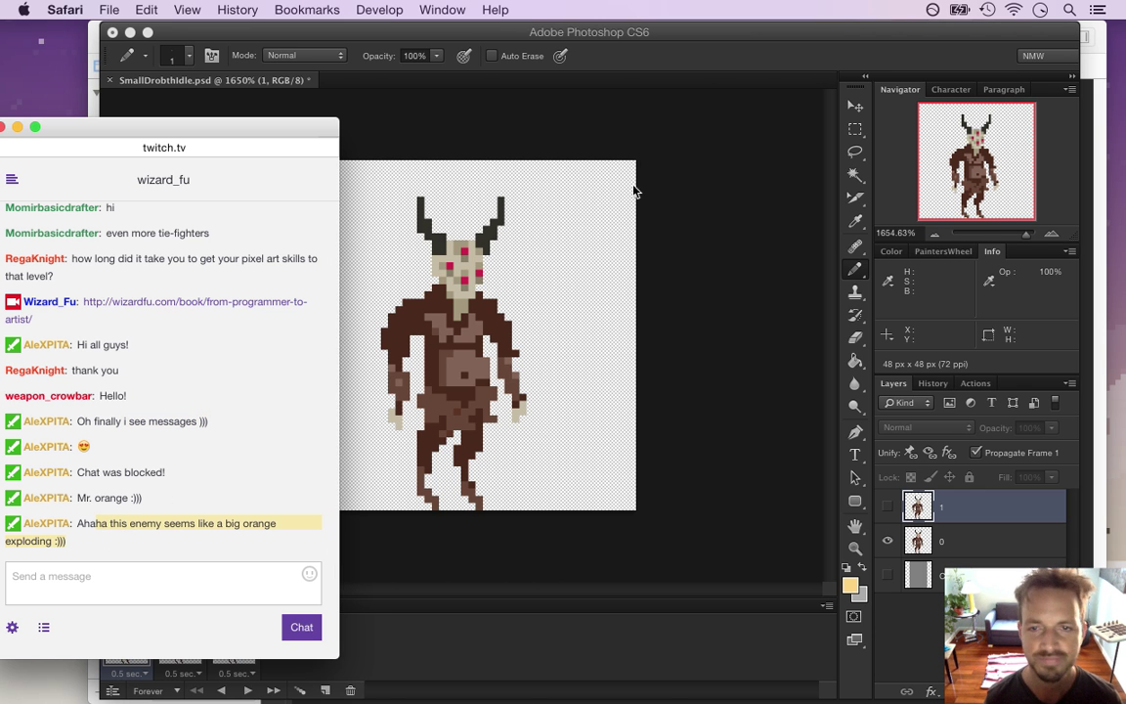
{"action": "left_click", "coordinate": [674, 59]}
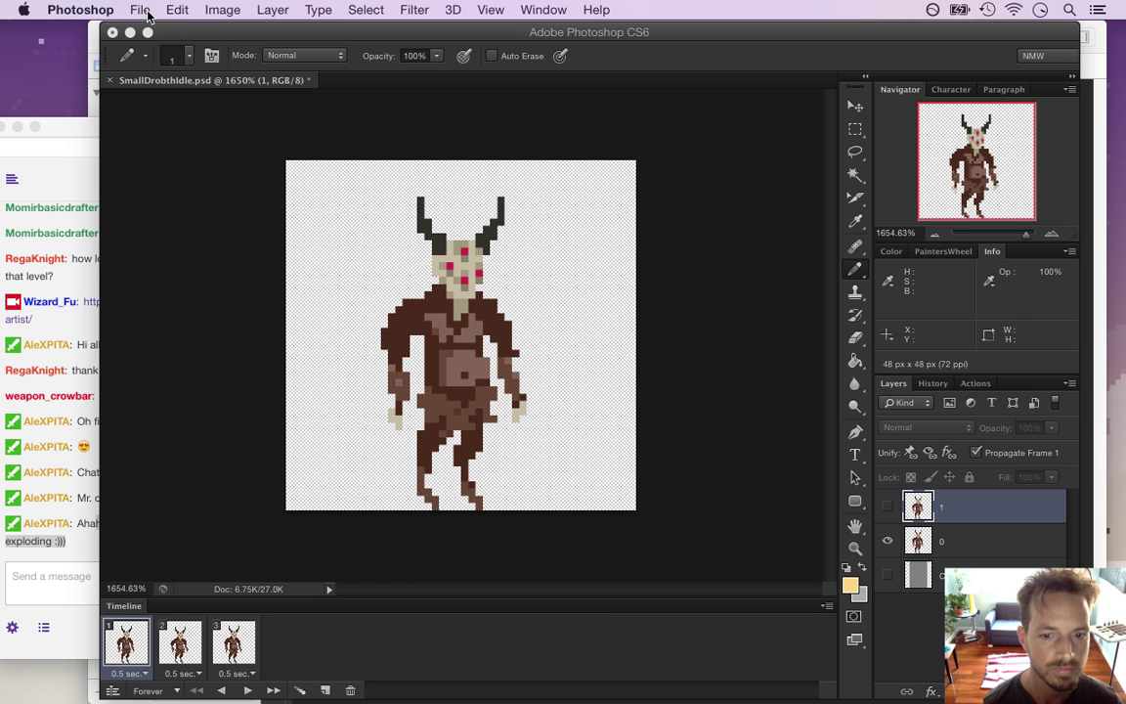
{"action": "key", "text": "super+alt+c"}
{"action": "key", "text": "Escape"}
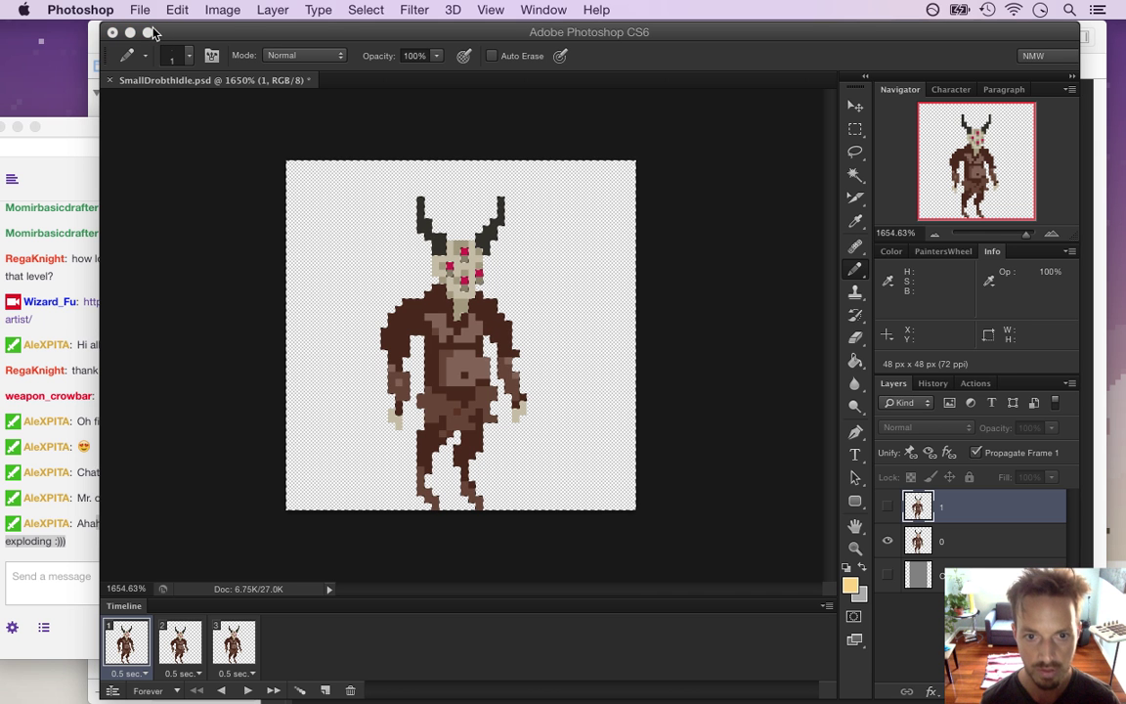
{"action": "key", "text": "super+alt+i"}
{"action": "key", "text": "Escape"}
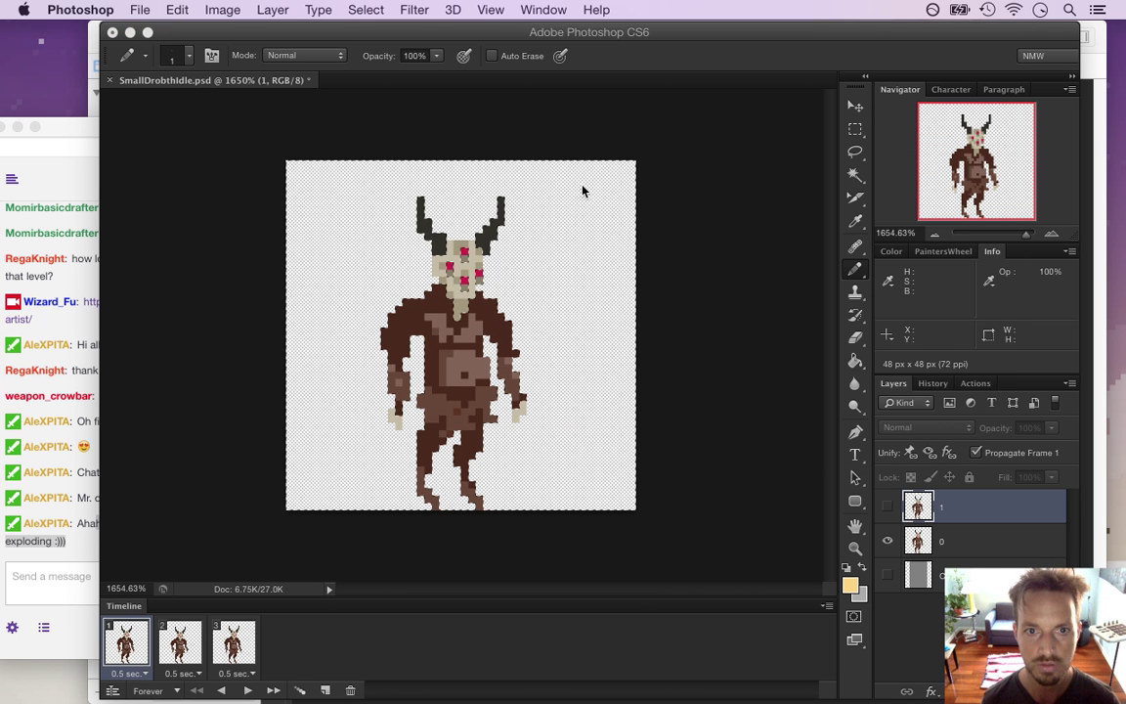
{"action": "key", "text": "m"}
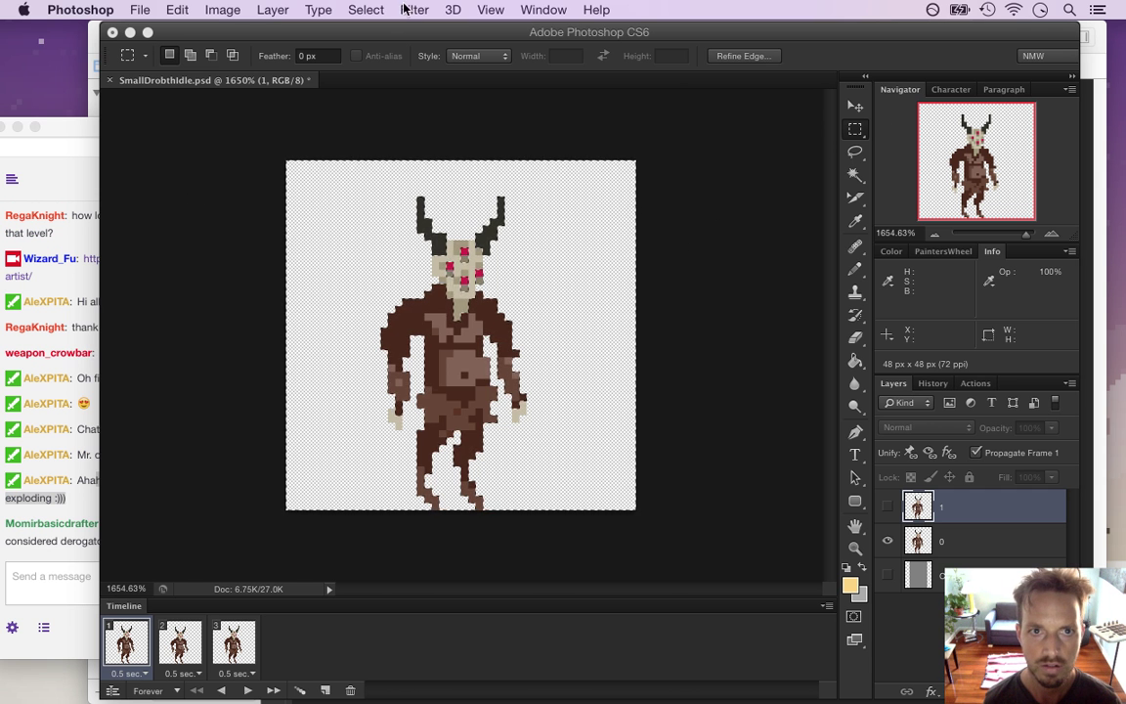
{"action": "left_click", "coordinate": [366, 10]}
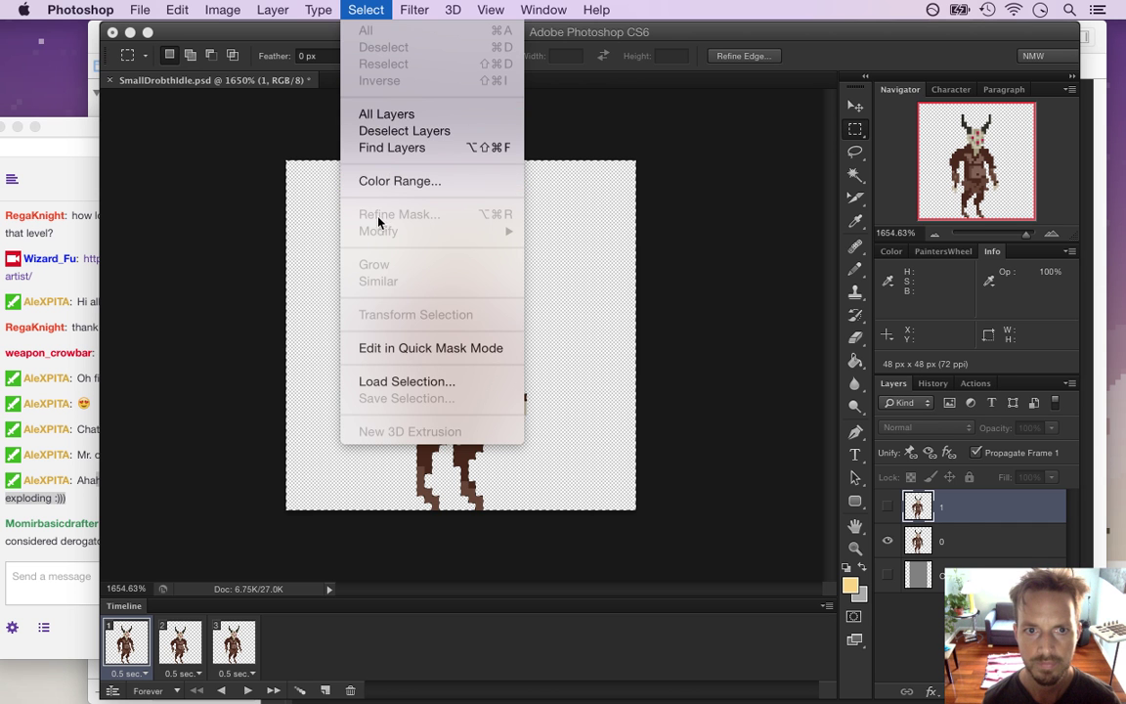
{"action": "left_click", "coordinate": [232, 221]}
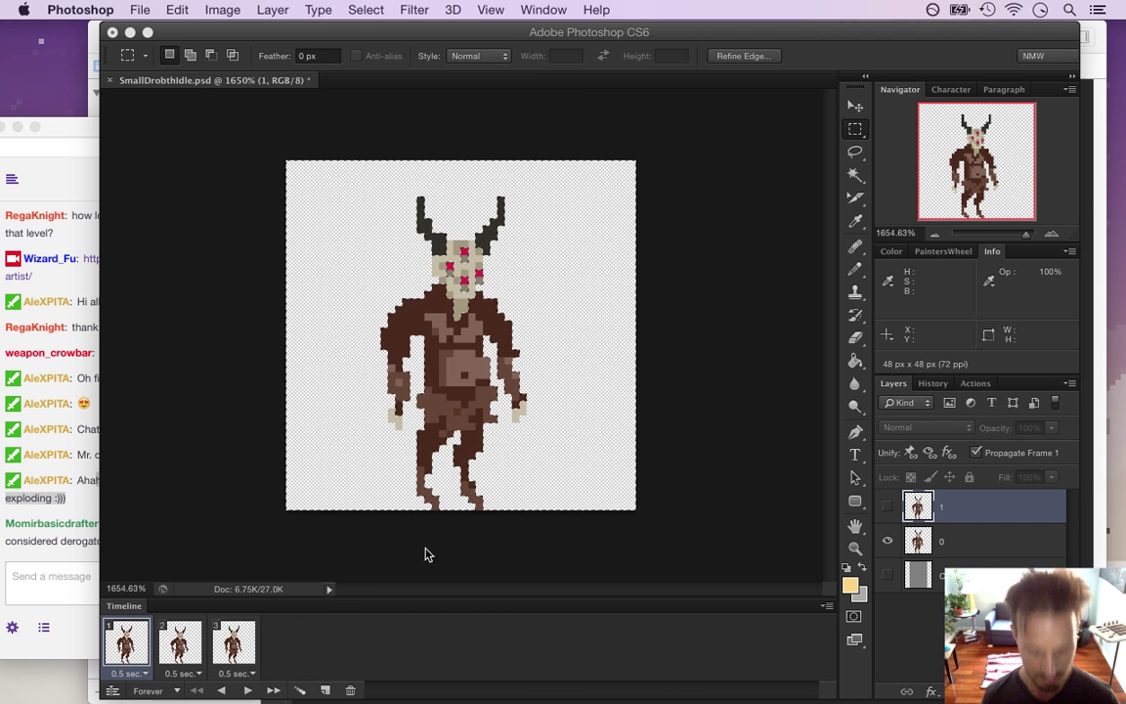
- Read the newest Twitch chat message in Safari about the enemy's "pygmy" name
{"action": "left_click", "coordinate": [53, 538]}
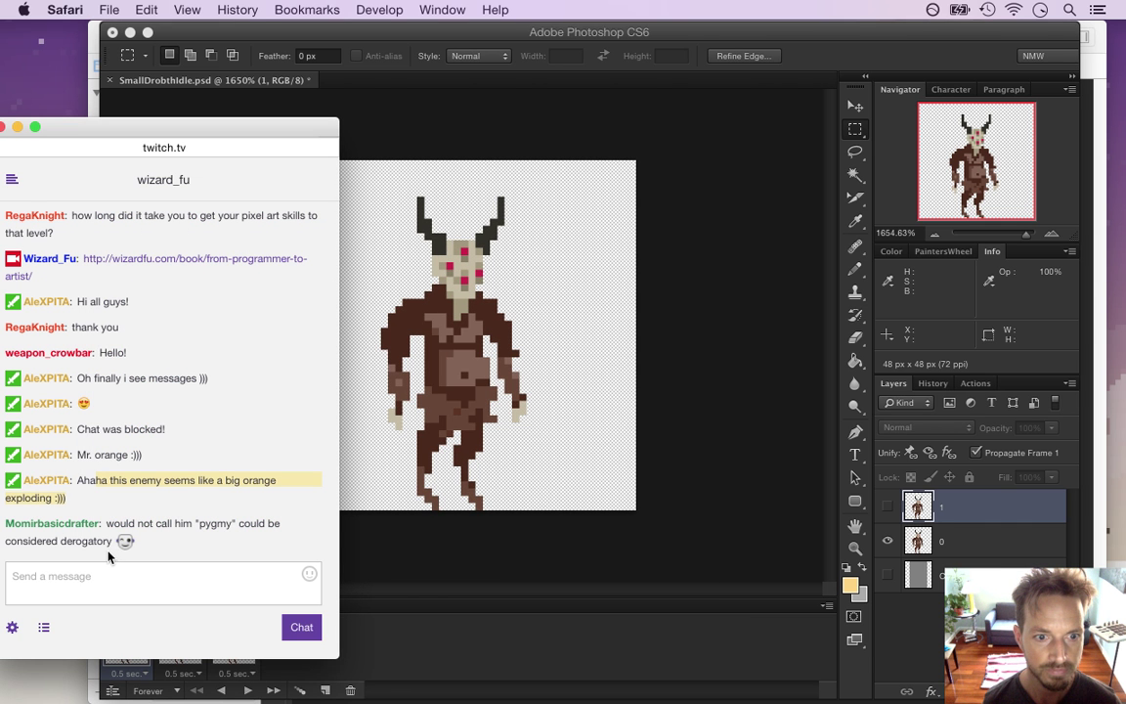
{"action": "left_click_drag", "start_coordinate": [104, 523], "coordinate": [182, 536]}
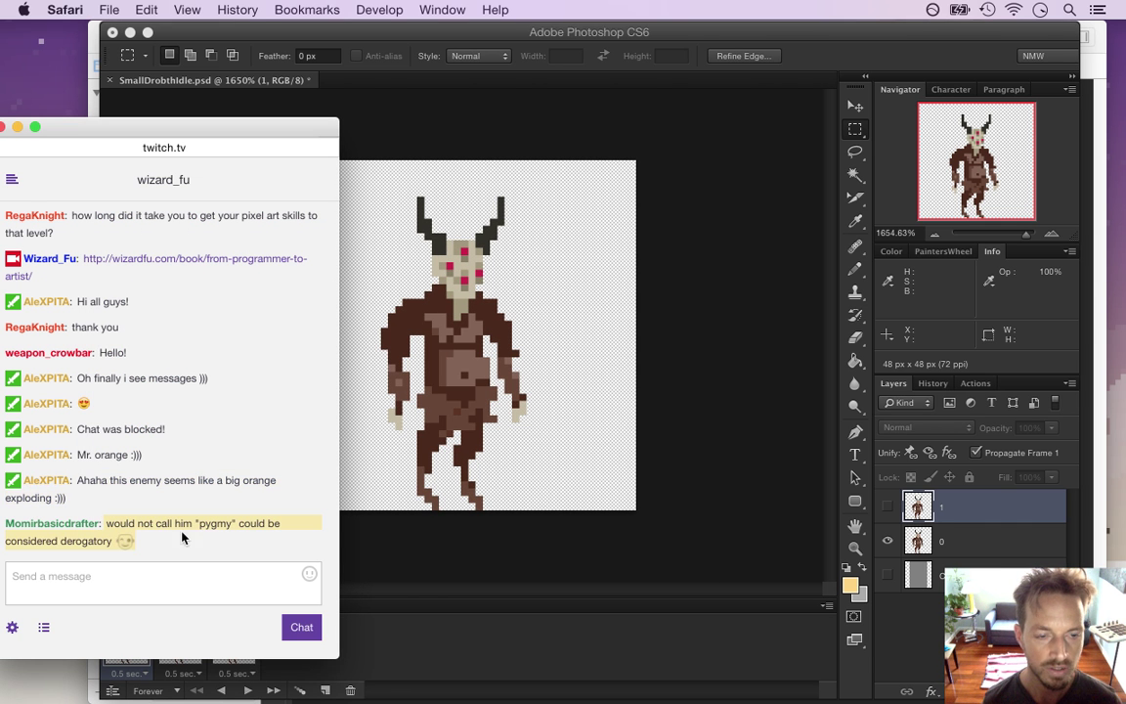
{"action": "left_click", "coordinate": [202, 500]}
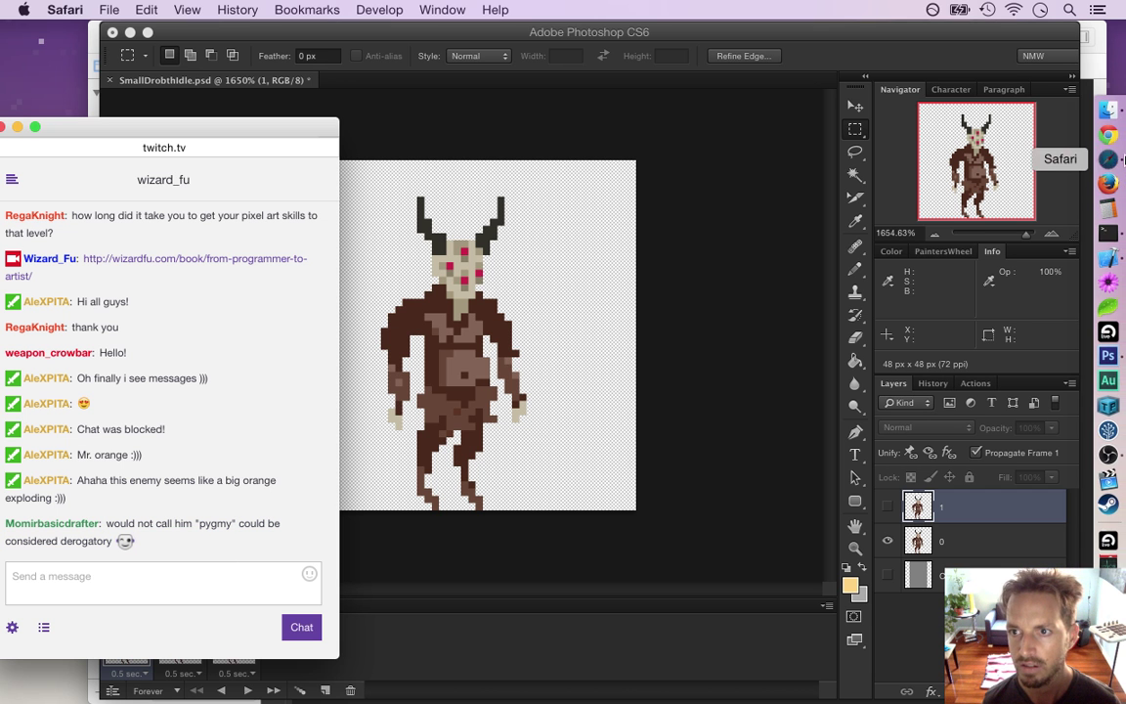
- Open the streamer's own Twitch channel page in a new Safari window
{"action": "key", "text": "super+n"}
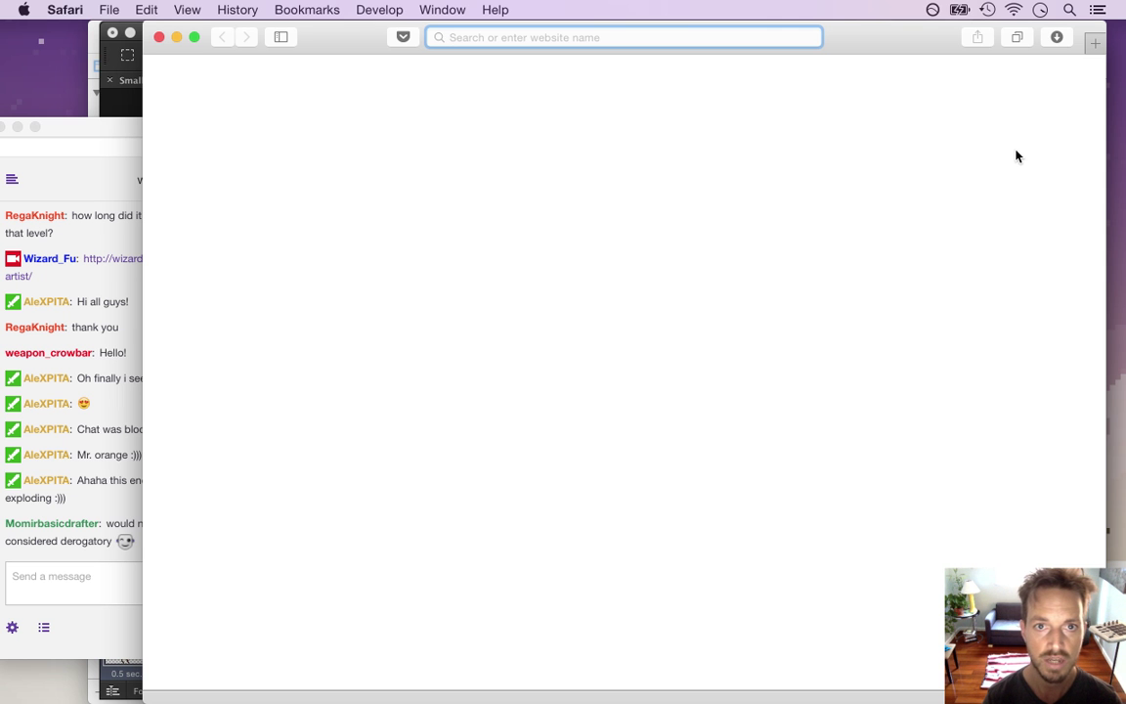
{"action": "type", "text": "tw"}
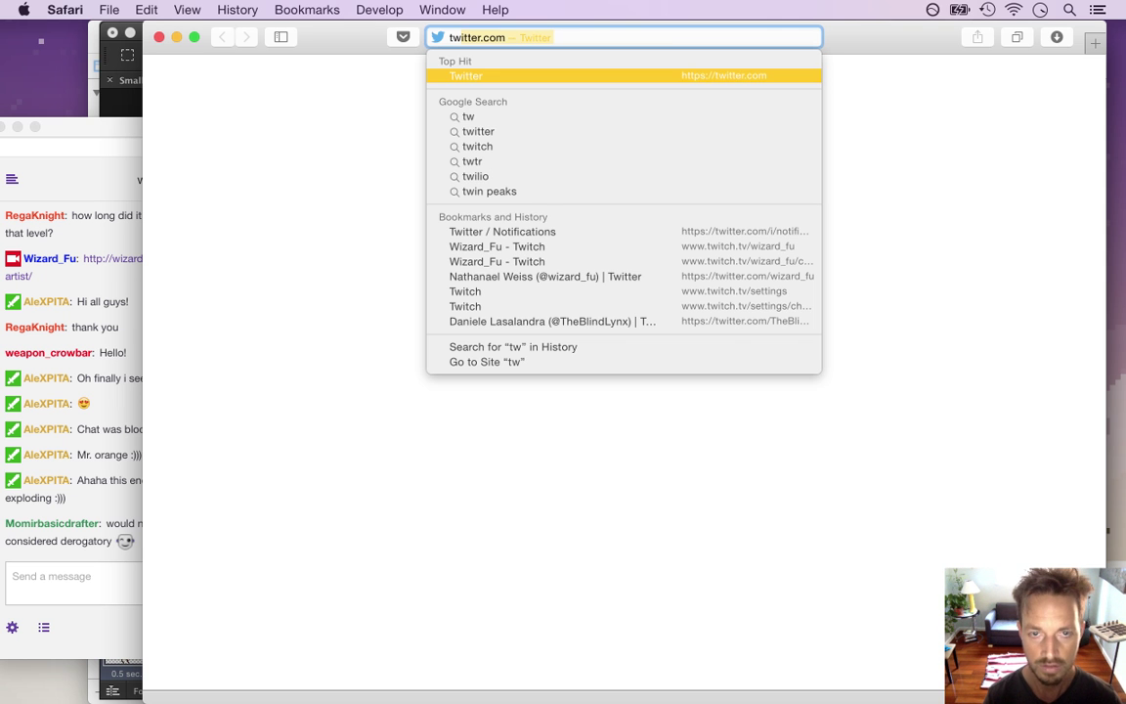
{"action": "type", "text": "itch"}
{"action": "key", "text": "Return"}
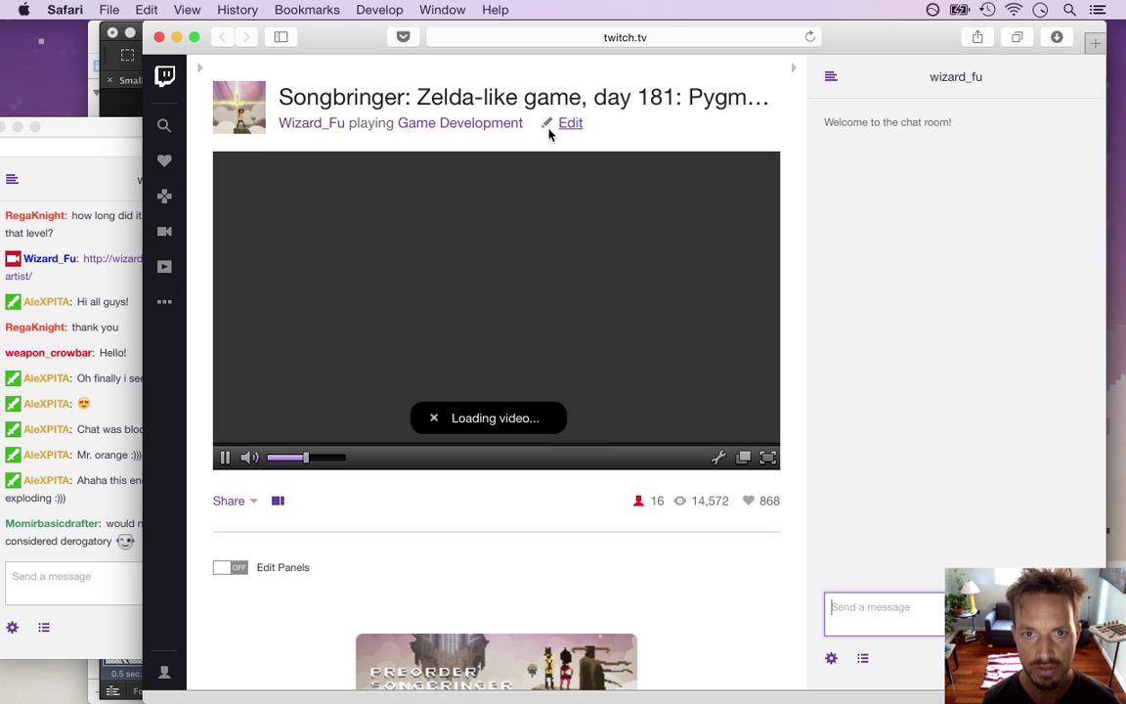
- Change the broadcast title to "Songbringer: Zelda-like game, day 181: Small Drobth enemy" and save the broadcast options
{"action": "left_click", "coordinate": [566, 124]}
{"action": "left_click", "coordinate": [681, 198]}
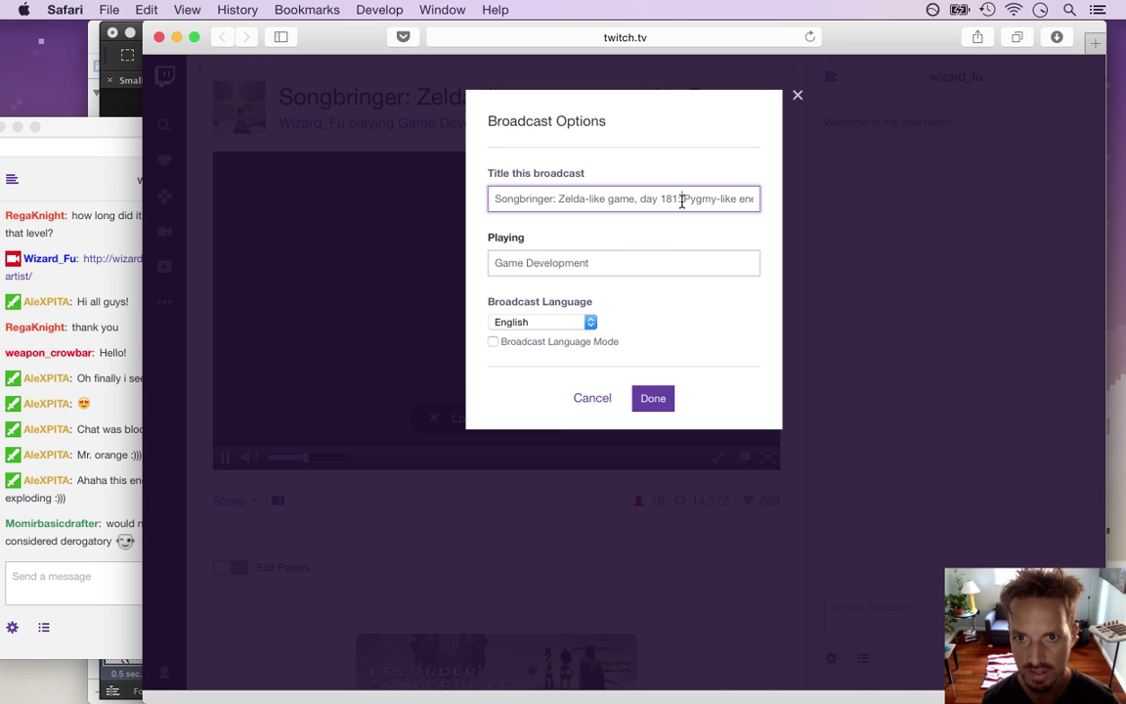
{"action": "key", "text": "Delete"}
{"action": "key", "text": "Delete"}
{"action": "key", "text": "Delete"}
{"action": "key", "text": "Delete"}
{"action": "key", "text": "Delete"}
{"action": "key", "text": "Delete"}
{"action": "key", "text": "Delete"}
{"action": "key", "text": "Delete"}
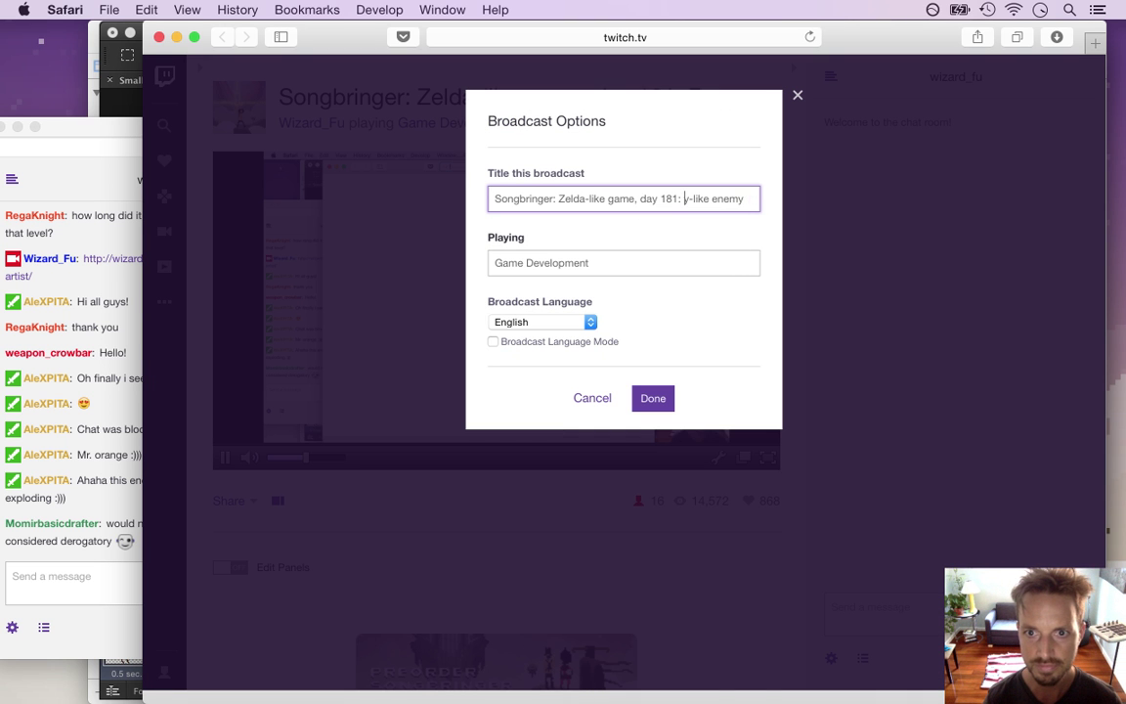
{"action": "key", "text": "Delete"}
{"action": "key", "text": "Delete"}
{"action": "key", "text": "Delete"}
{"action": "type", "text": "Small D"}
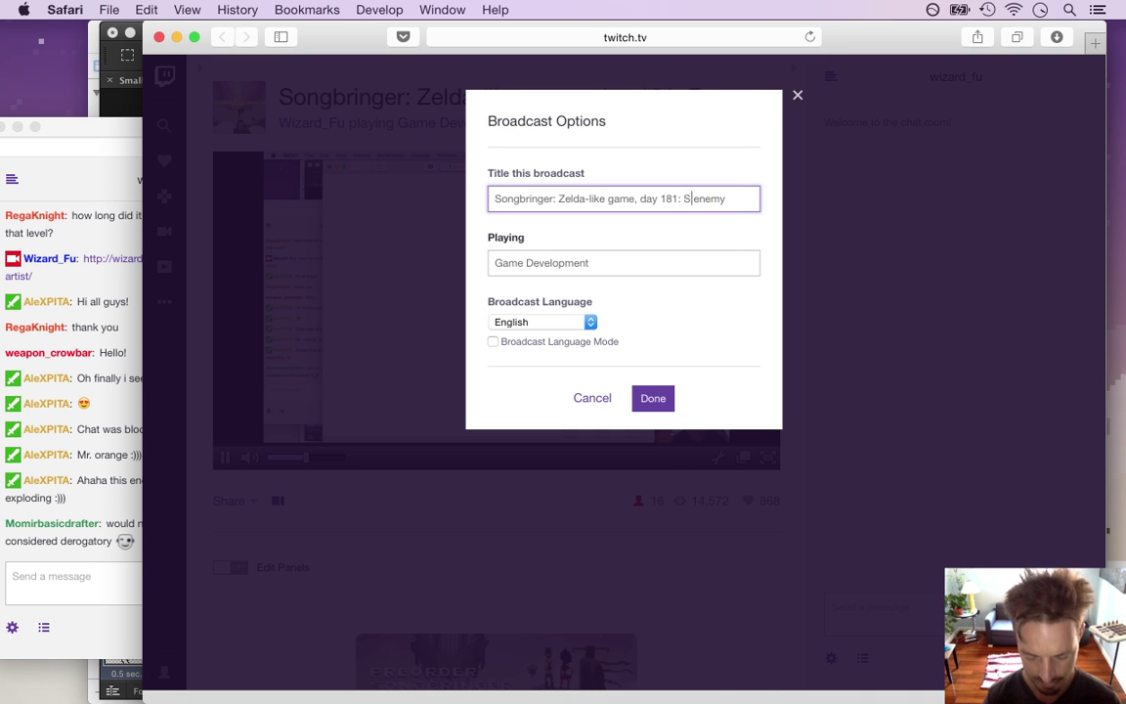
{"action": "type", "text": "ro"}
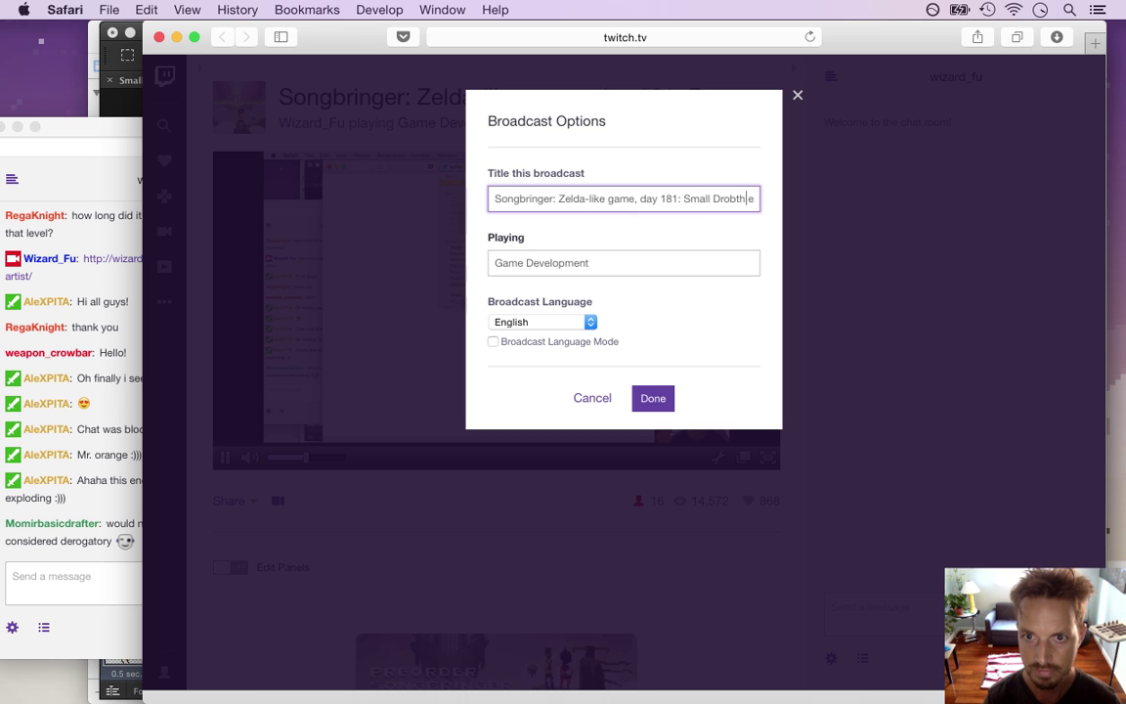
{"action": "type", "text": "bth"}
{"action": "left_click", "coordinate": [660, 398]}
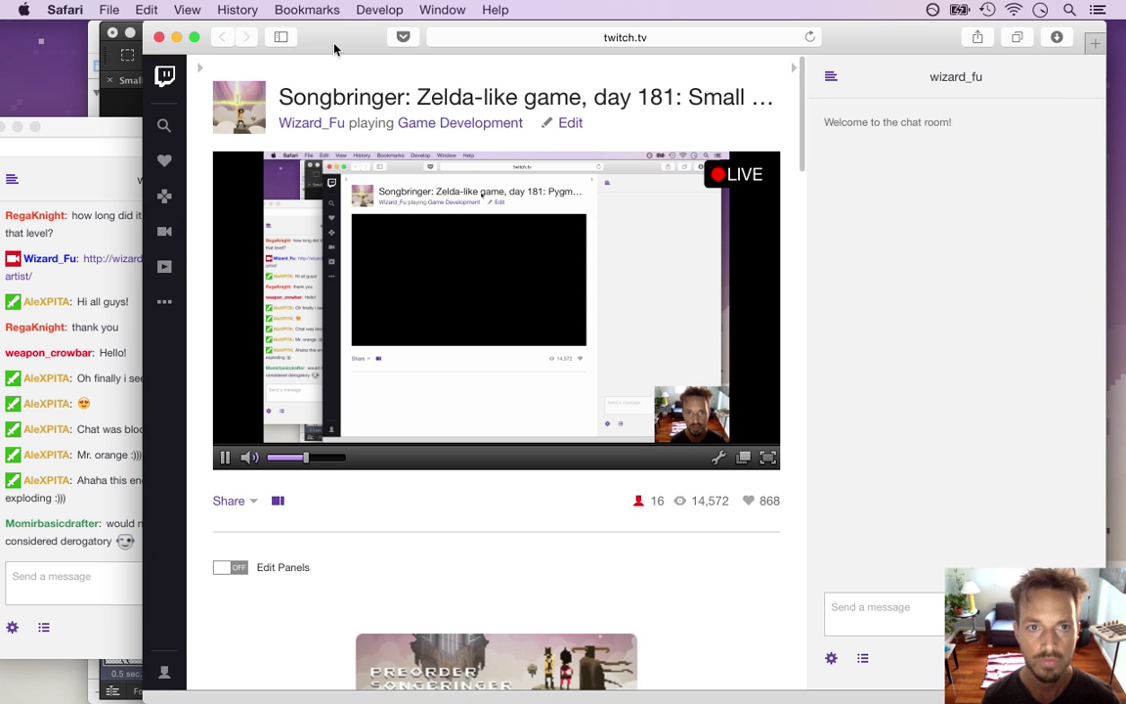
- Close the Twitch channel page, switch to Photoshop and resize the SmallDrobthIdle.psd image to 24 x 24 pixels
{"action": "key", "text": "super+w"}
{"action": "left_click", "coordinate": [669, 376]}
{"action": "key", "text": "super+a"}
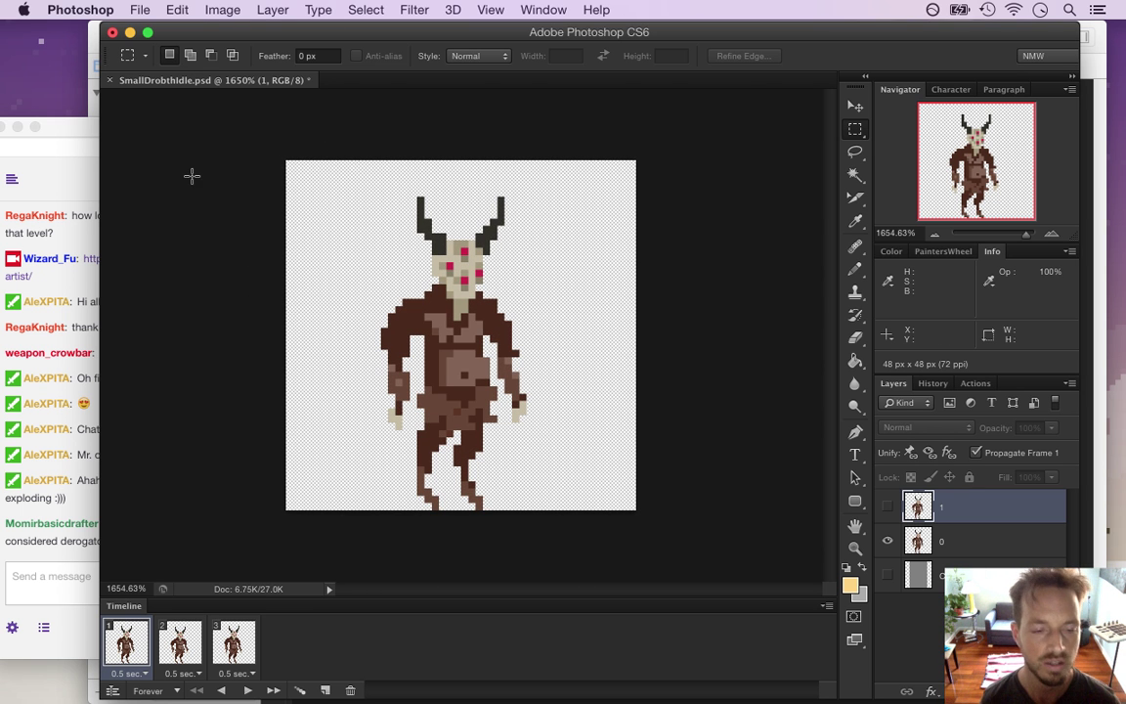
{"action": "key", "text": "super+alt+i"}
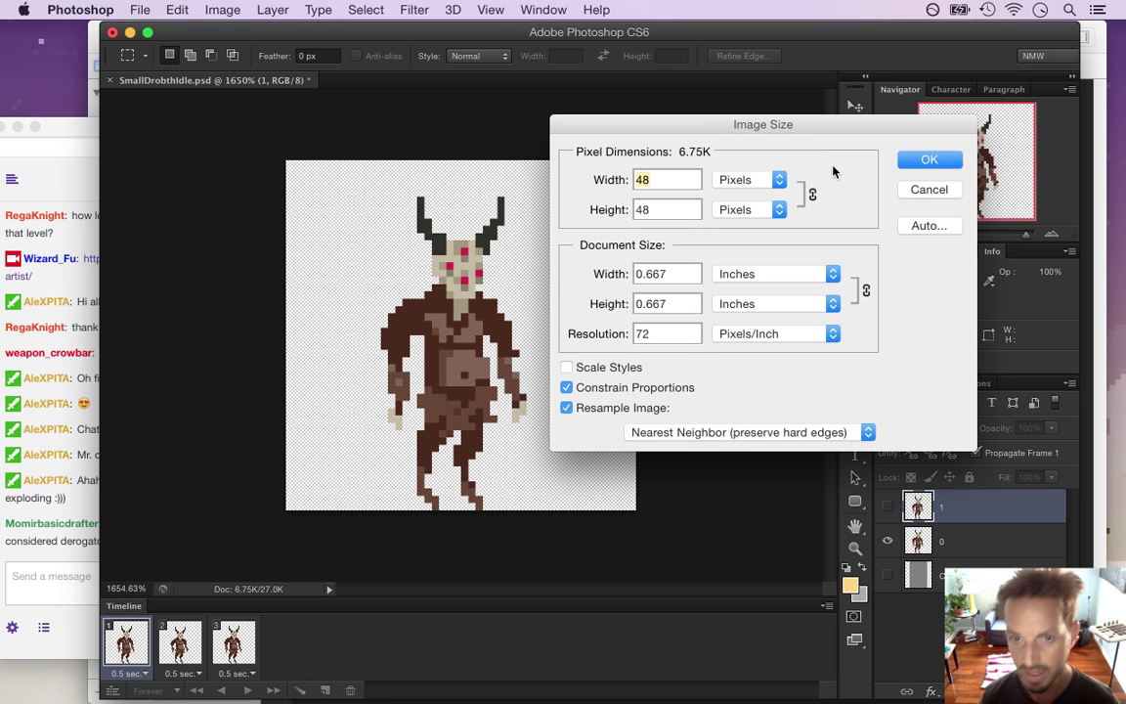
{"action": "type", "text": "24"}
{"action": "key", "text": "Return"}
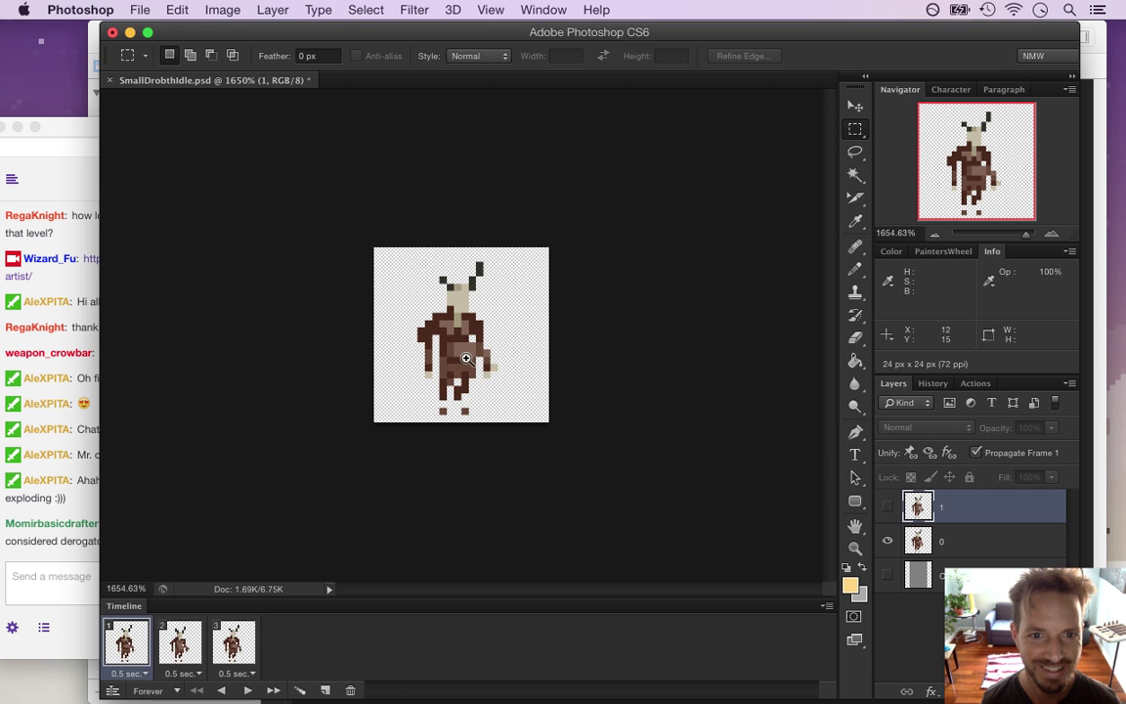
{"action": "scroll", "coordinate": [503, 337], "scroll_direction": "up", "scroll_amount": 3}
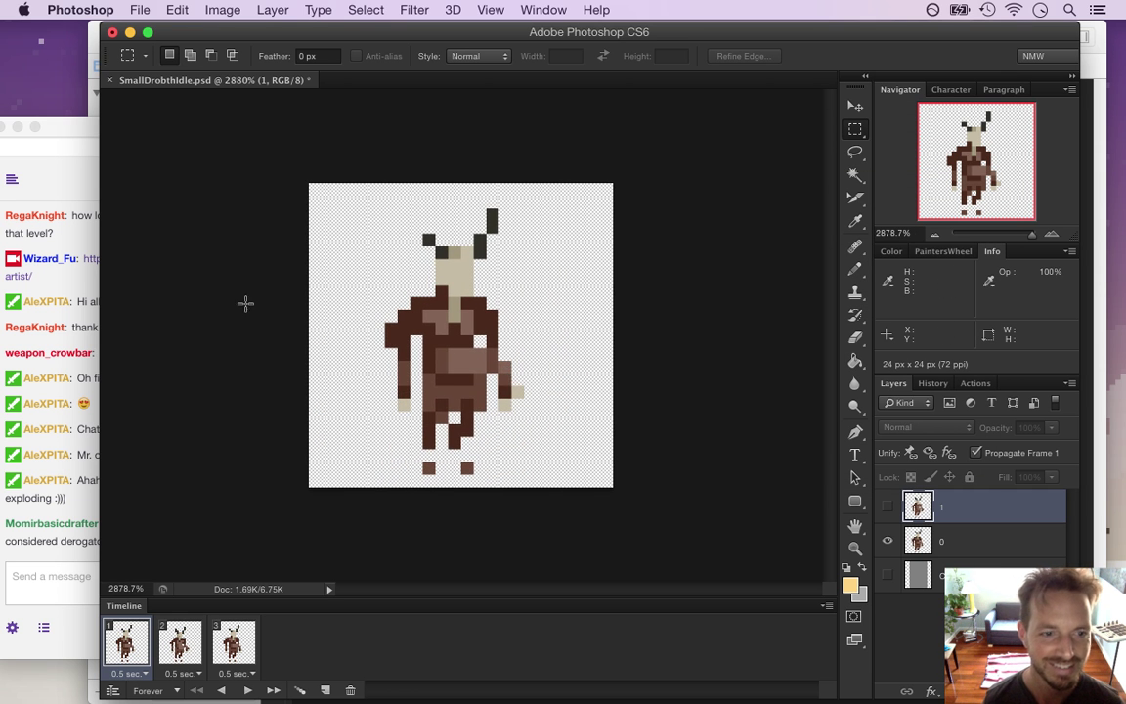
- Render all frames as a PNG image sequence named SmallDrobthIdle.png at 24 x 24 into the Sheets Common folder
{"action": "left_click", "coordinate": [138, 9]}
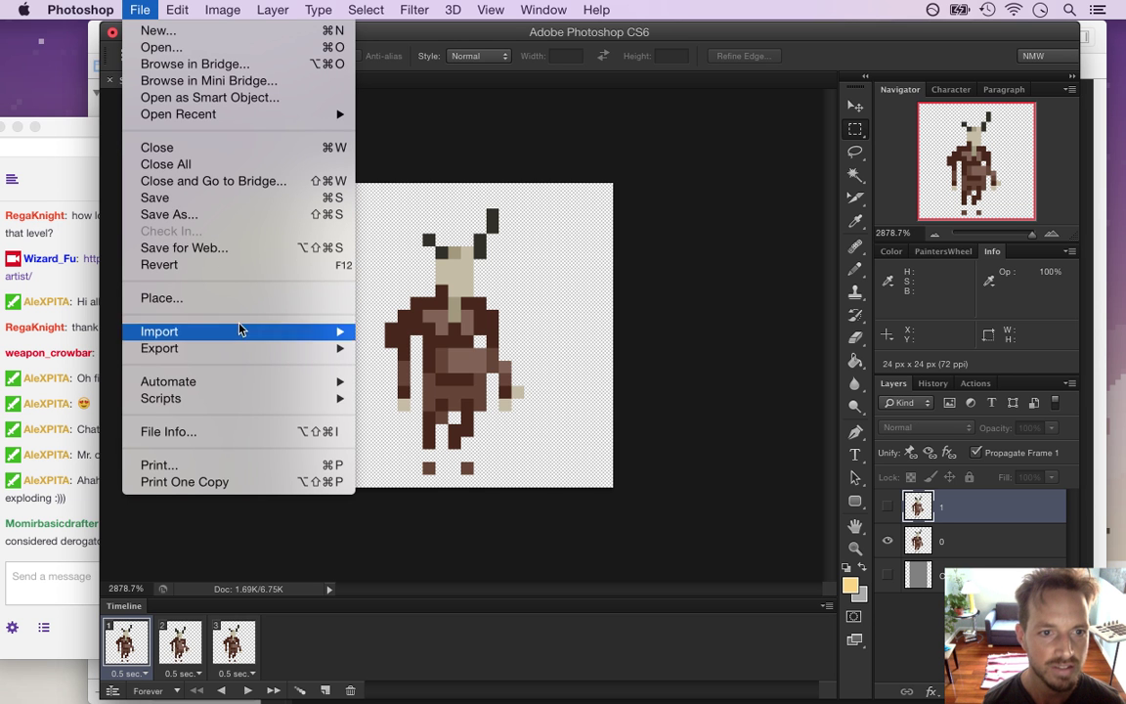
{"action": "mouse_move", "coordinate": [253, 346]}
{"action": "left_click", "coordinate": [421, 381]}
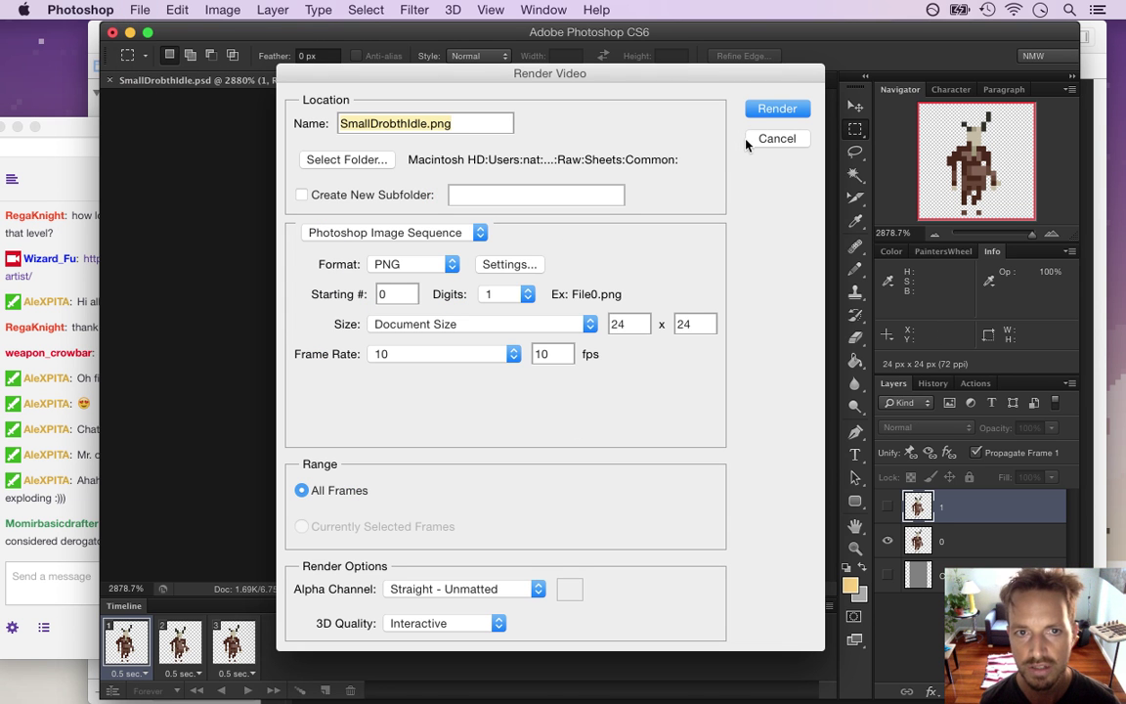
{"action": "left_click", "coordinate": [777, 109]}
- Switch to Safari and read the newest Twitch chat message about the enemy's name
{"action": "key", "text": "super+Tab"}
{"action": "key", "text": "super+Tab"}
{"action": "key", "text": "super+Tab"}
{"action": "scroll", "coordinate": [245, 166], "scroll_direction": "down", "scroll_amount": 1}
{"action": "scroll", "coordinate": [230, 273], "scroll_direction": "down", "scroll_amount": 10}
{"action": "left_click", "coordinate": [54, 508]}
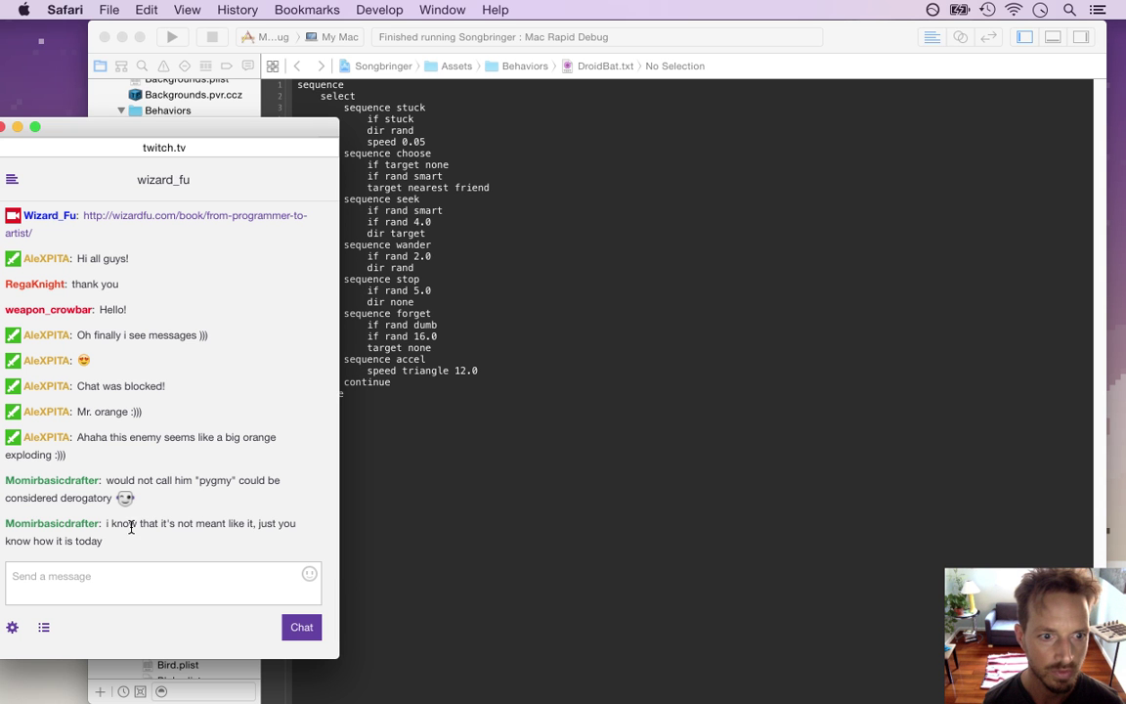
- Switch to Xcode, open Drobth.plist from the Profiles folder and reveal the file in Finder
{"action": "left_click", "coordinate": [505, 493]}
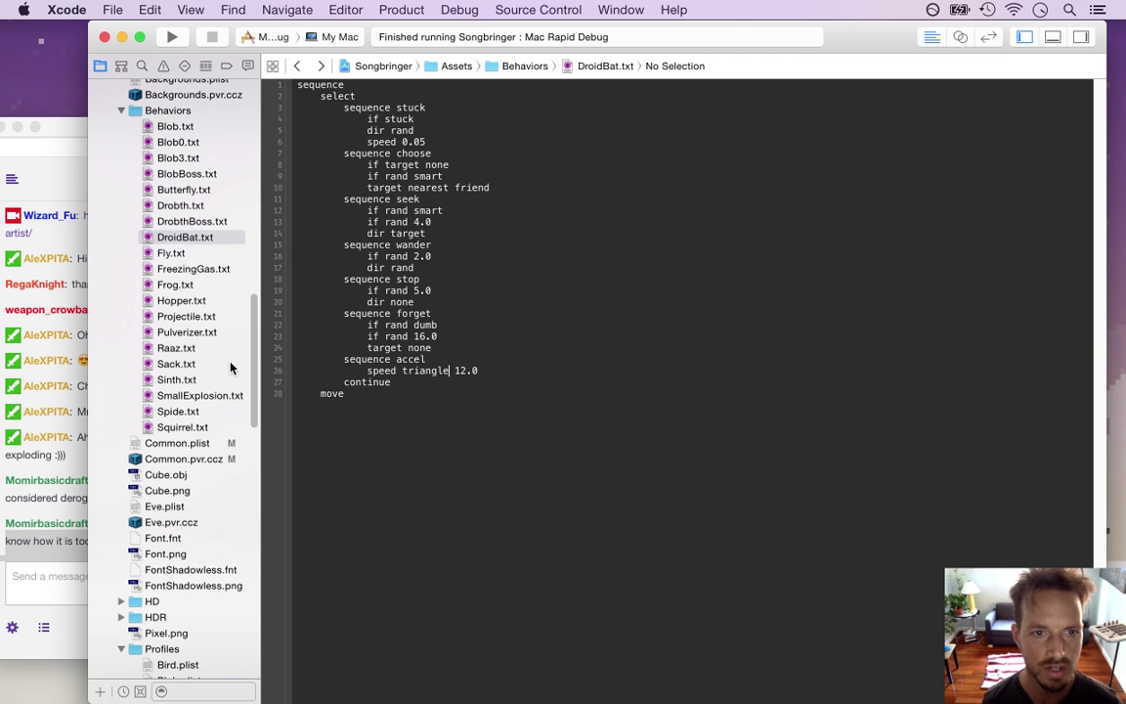
{"action": "left_click_drag", "start_coordinate": [256, 334], "coordinate": [546, 308]}
{"action": "scroll", "coordinate": [165, 398], "scroll_direction": "down", "scroll_amount": 15}
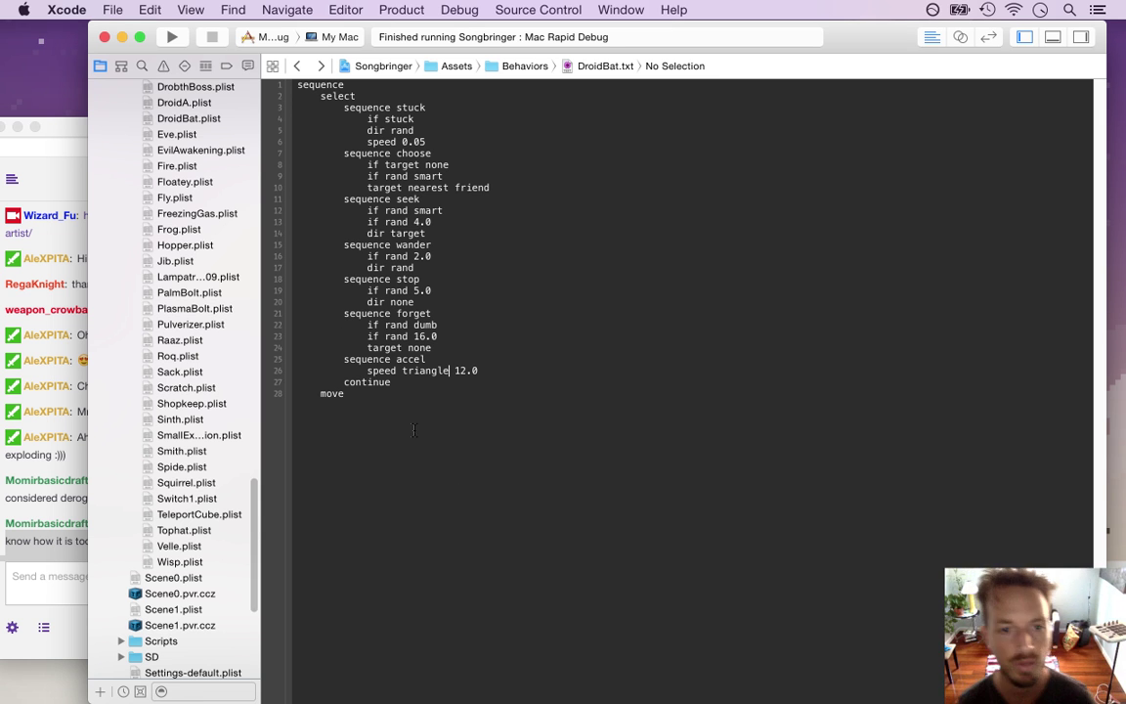
{"action": "left_click", "coordinate": [356, 418]}
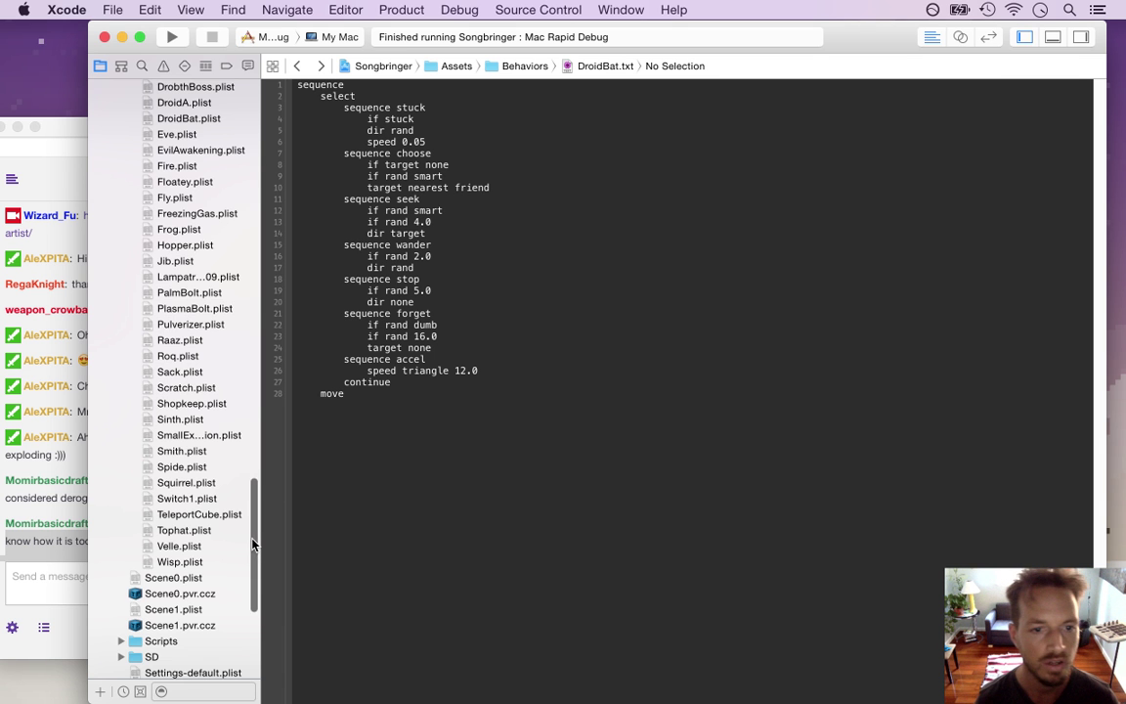
{"action": "scroll", "coordinate": [226, 484], "scroll_direction": "up", "scroll_amount": 15}
{"action": "scroll", "coordinate": [258, 293], "scroll_direction": "down", "scroll_amount": 10}
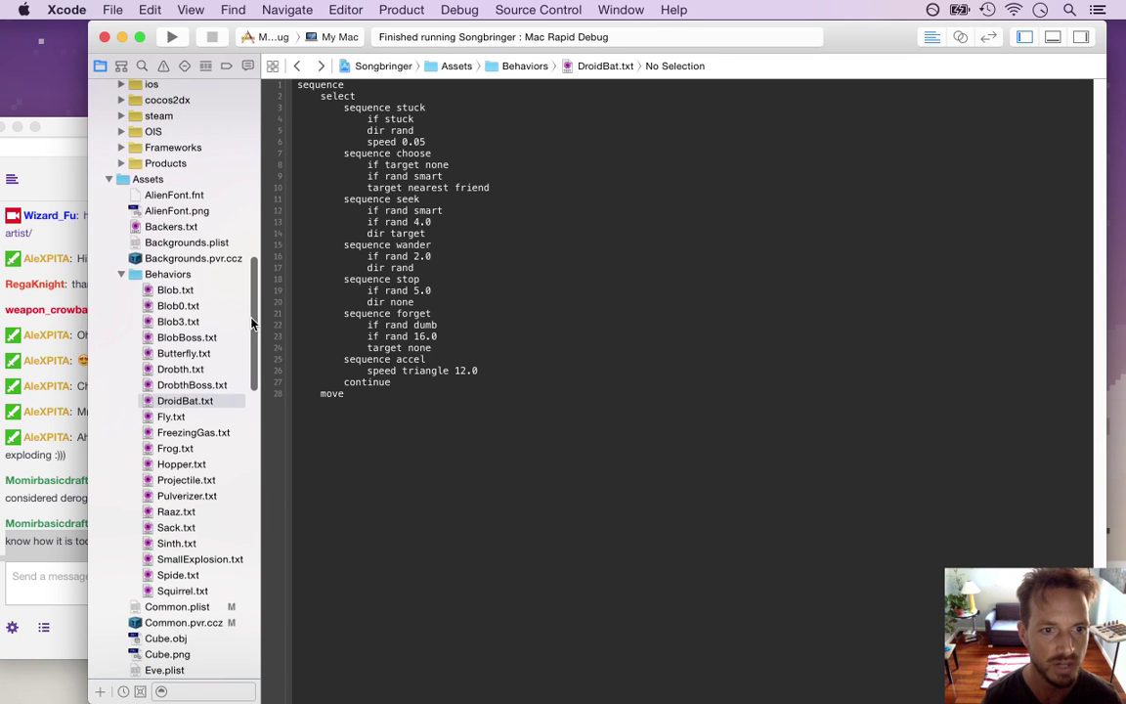
{"action": "scroll", "coordinate": [252, 372], "scroll_direction": "down", "scroll_amount": 10}
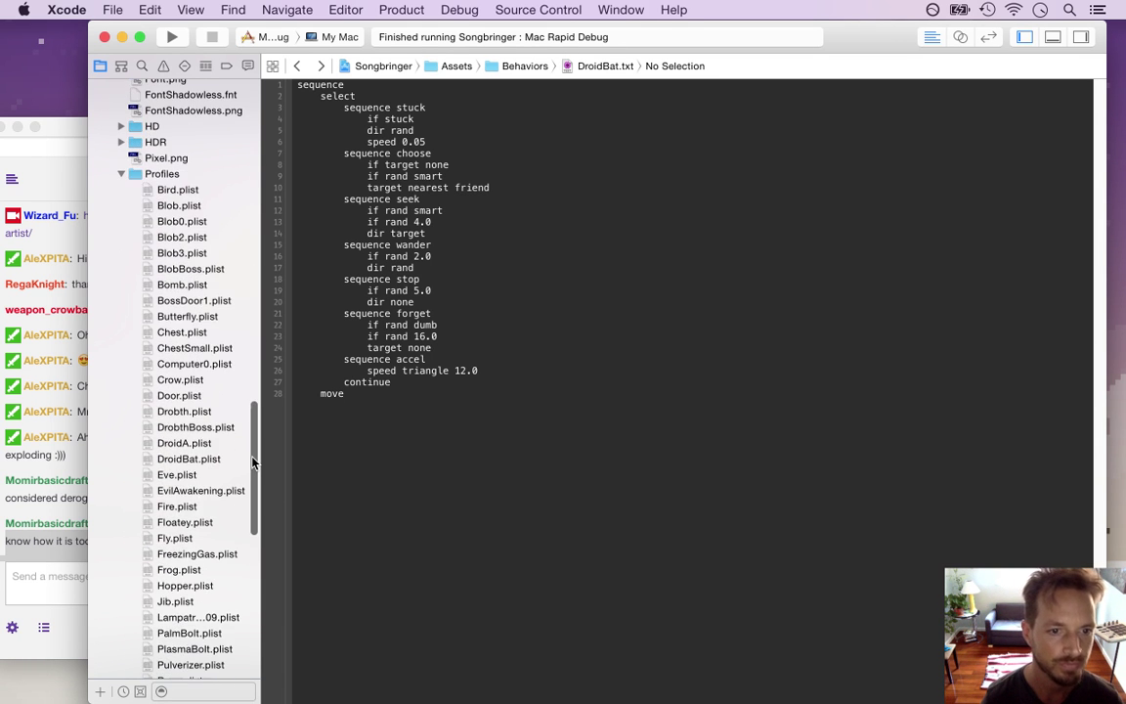
{"action": "left_click", "coordinate": [200, 427]}
{"action": "left_click", "coordinate": [204, 411]}
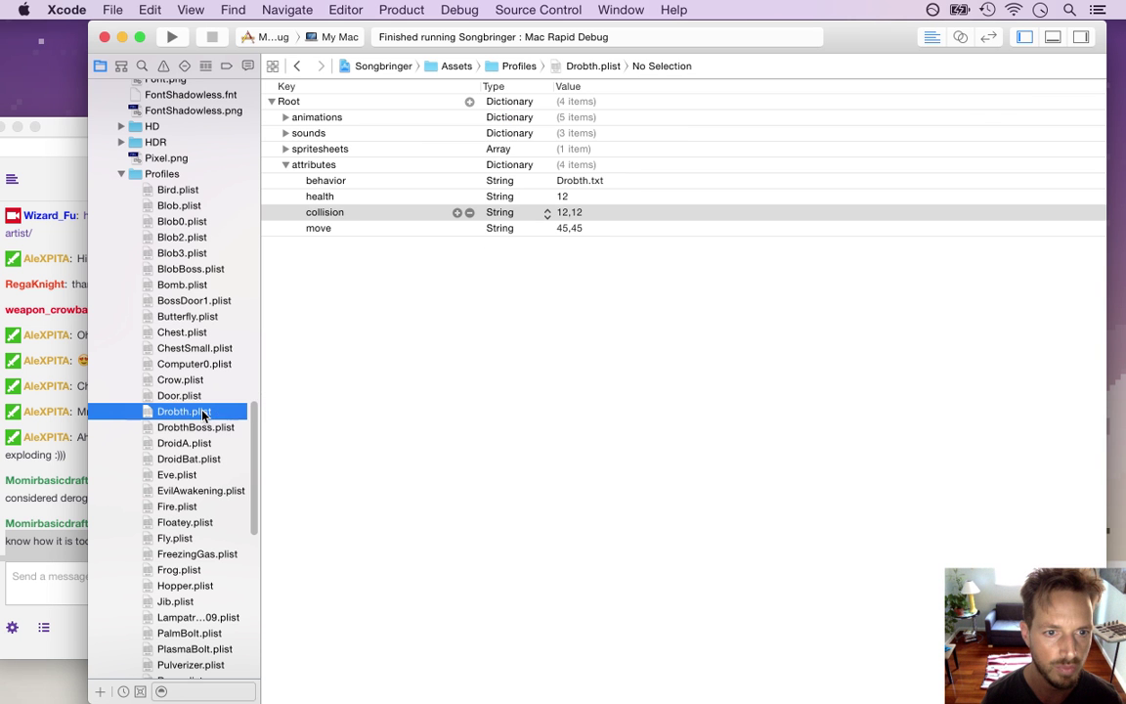
{"action": "right_click", "coordinate": [205, 412]}
{"action": "left_click", "coordinate": [257, 381]}
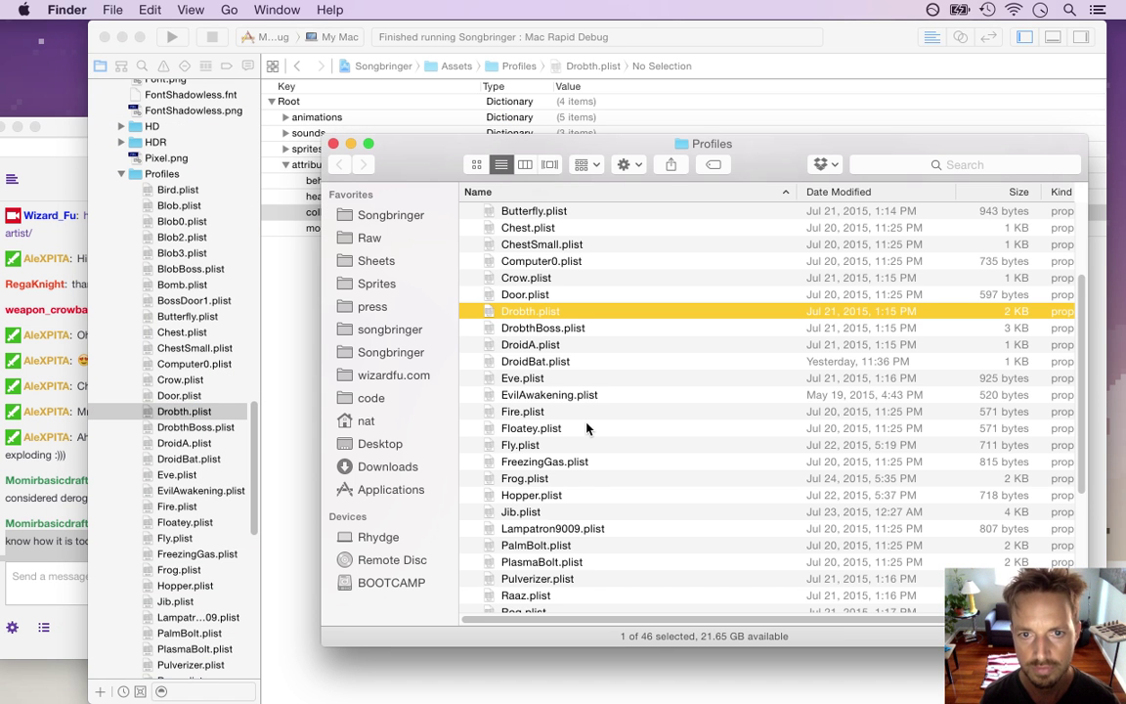
- Duplicate Drobth.plist in the Profiles folder and rename the copy as SmallDrobth.plist
{"action": "key", "text": "super+d"}
{"action": "key", "text": "Return"}
{"action": "type", "text": "Smal"}
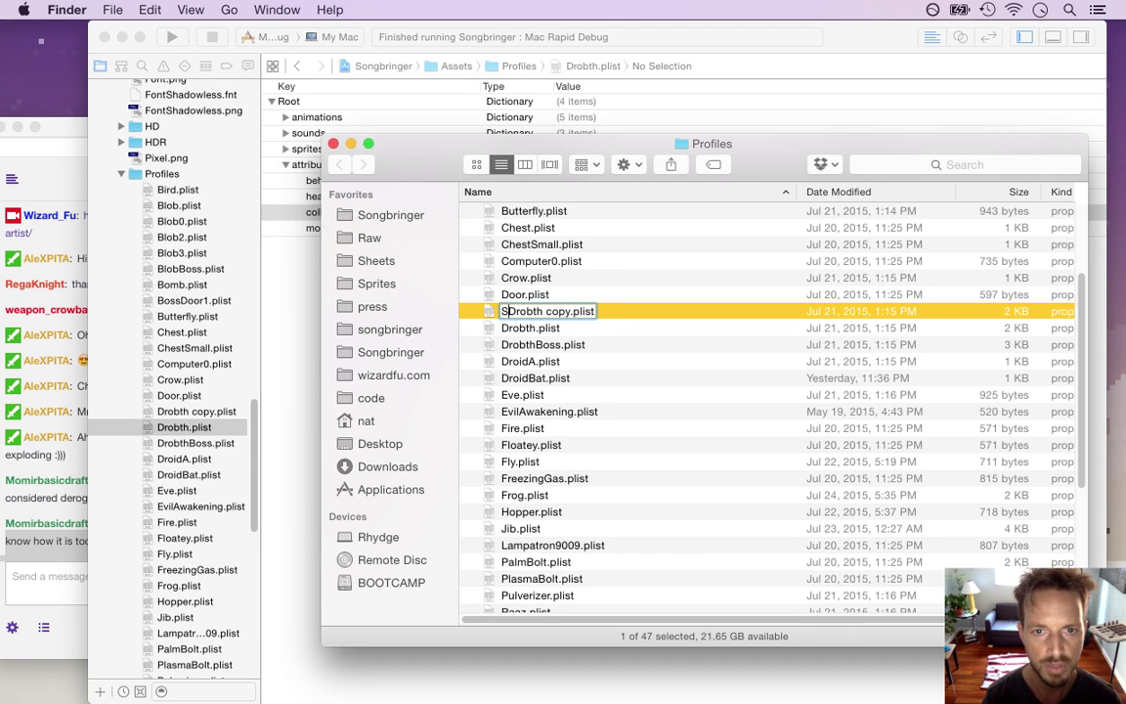
{"action": "type", "text": "l"}
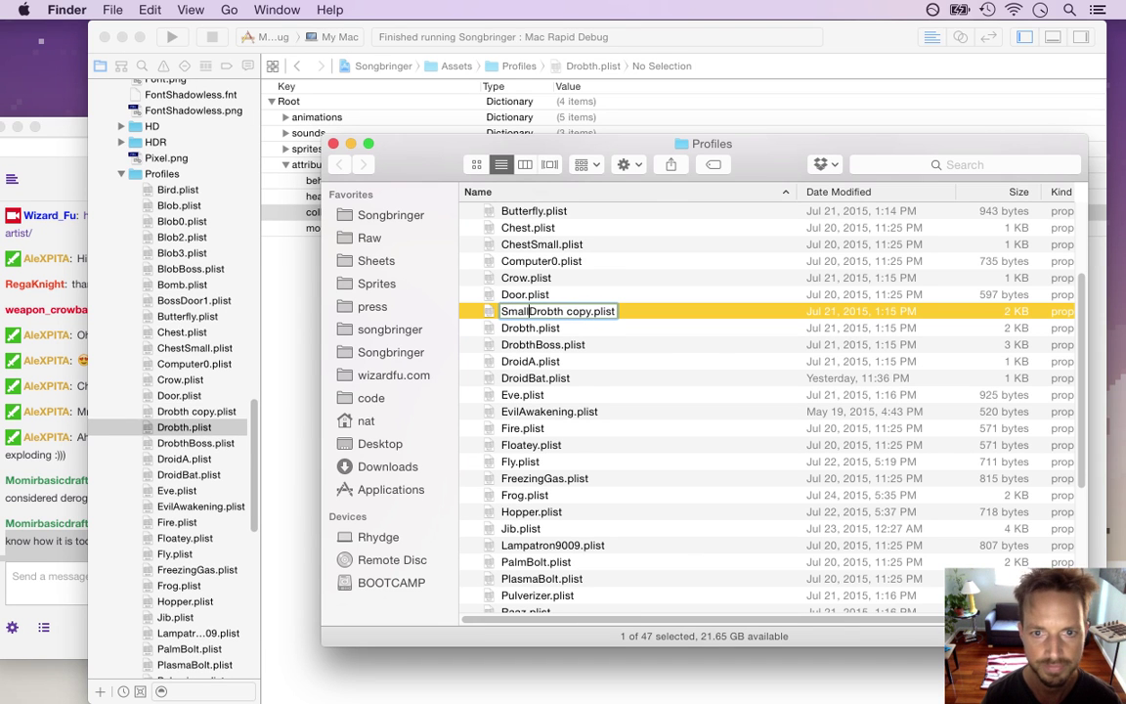
{"action": "key", "text": "Right"}
{"action": "key", "text": "Right"}
{"action": "key", "text": "Right"}
{"action": "key", "text": "Delete"}
{"action": "key", "text": "Delete"}
{"action": "key", "text": "Delete"}
{"action": "key", "text": "Delete"}
{"action": "key", "text": "Delete"}
{"action": "key", "text": "Return"}
{"action": "scroll", "coordinate": [249, 417], "scroll_direction": "down", "scroll_amount": 1}
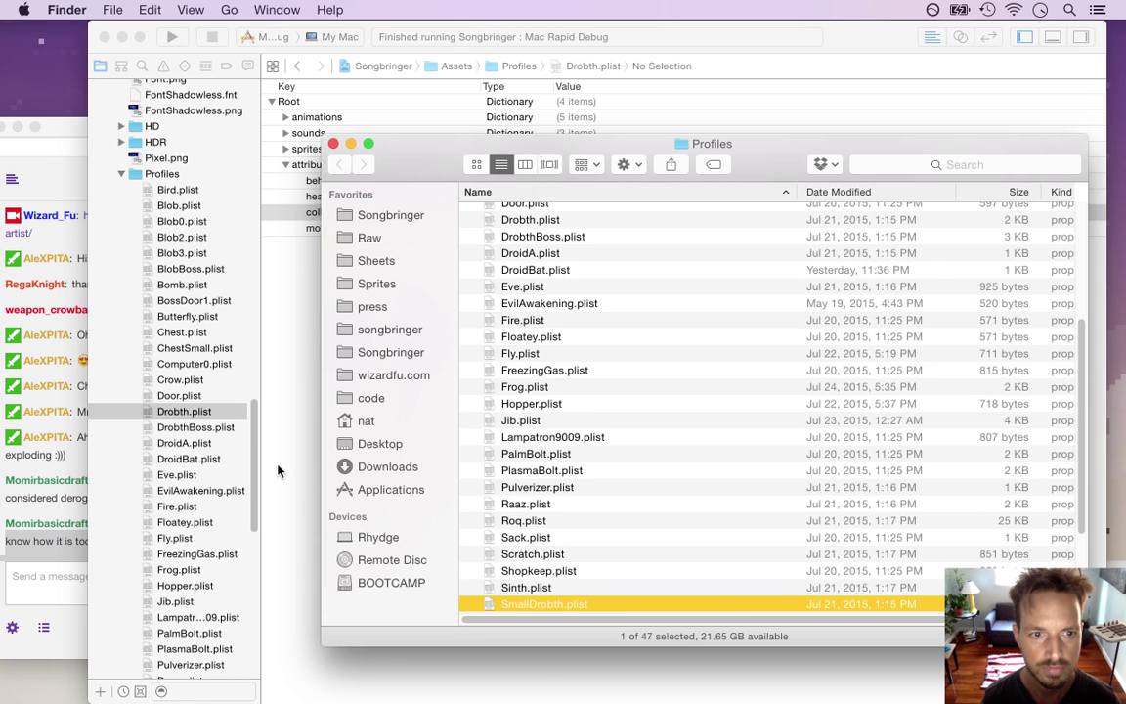
- Return to Xcode, open Drobth.txt from the Behaviors folder and reveal the file in Finder
{"action": "left_click", "coordinate": [250, 416]}
{"action": "left_click_drag", "start_coordinate": [252, 456], "coordinate": [254, 291]}
{"action": "left_click", "coordinate": [205, 457]}
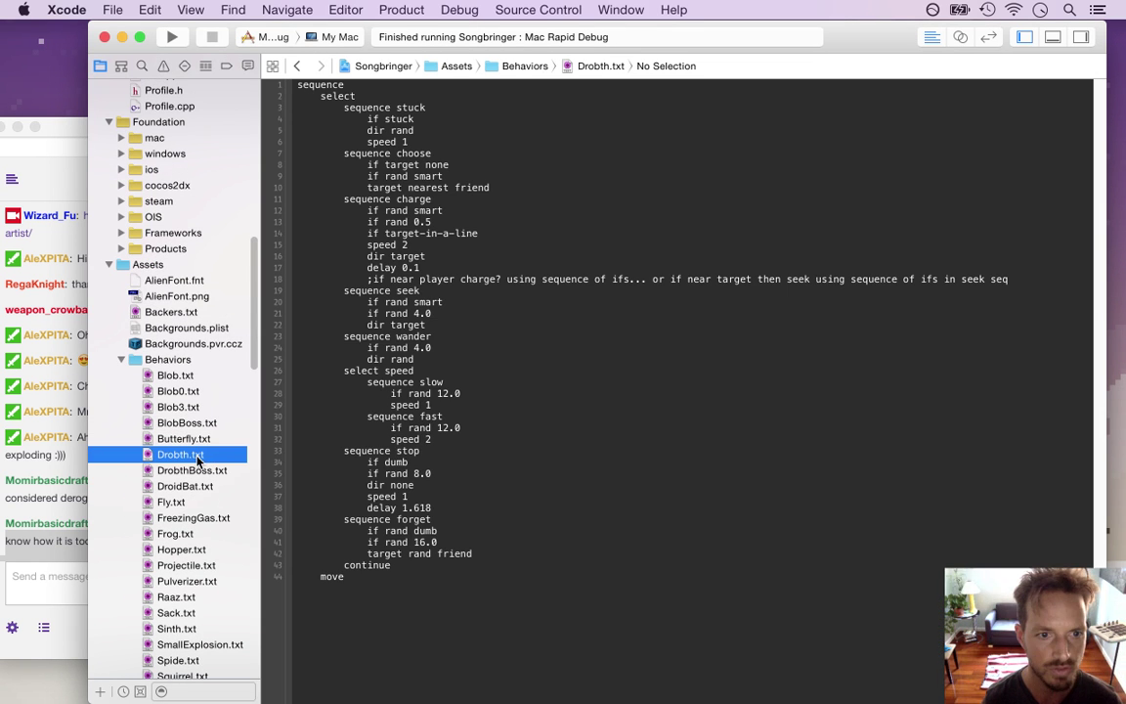
{"action": "right_click", "coordinate": [199, 455]}
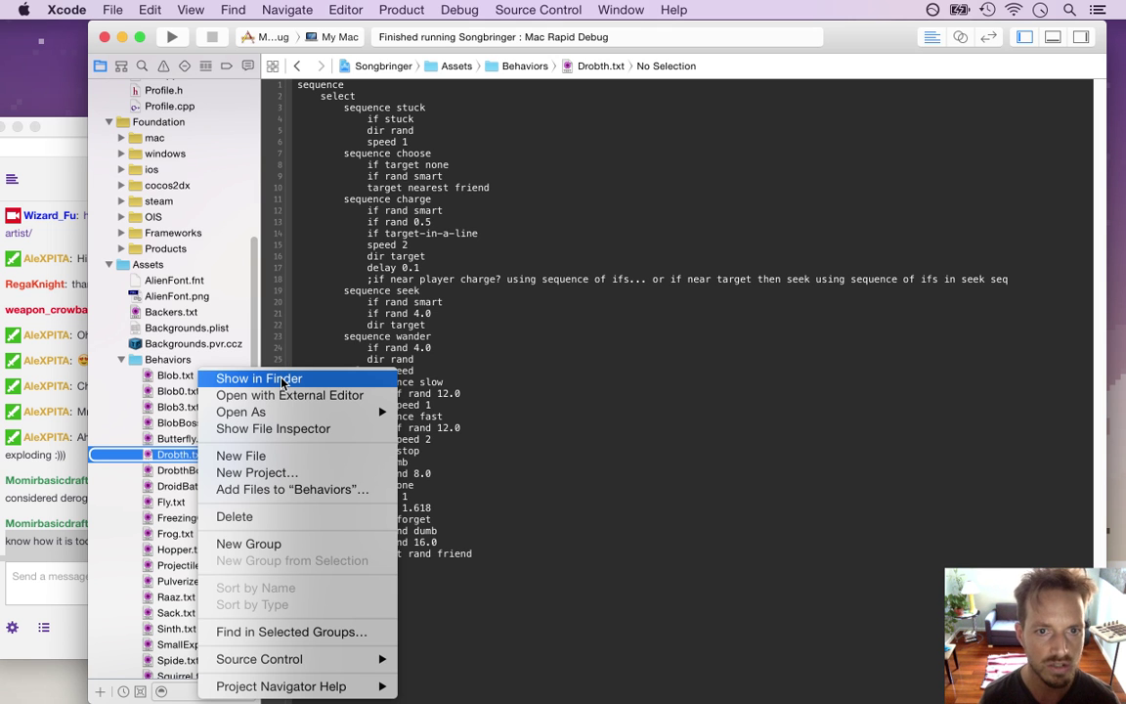
{"action": "left_click", "coordinate": [260, 379]}
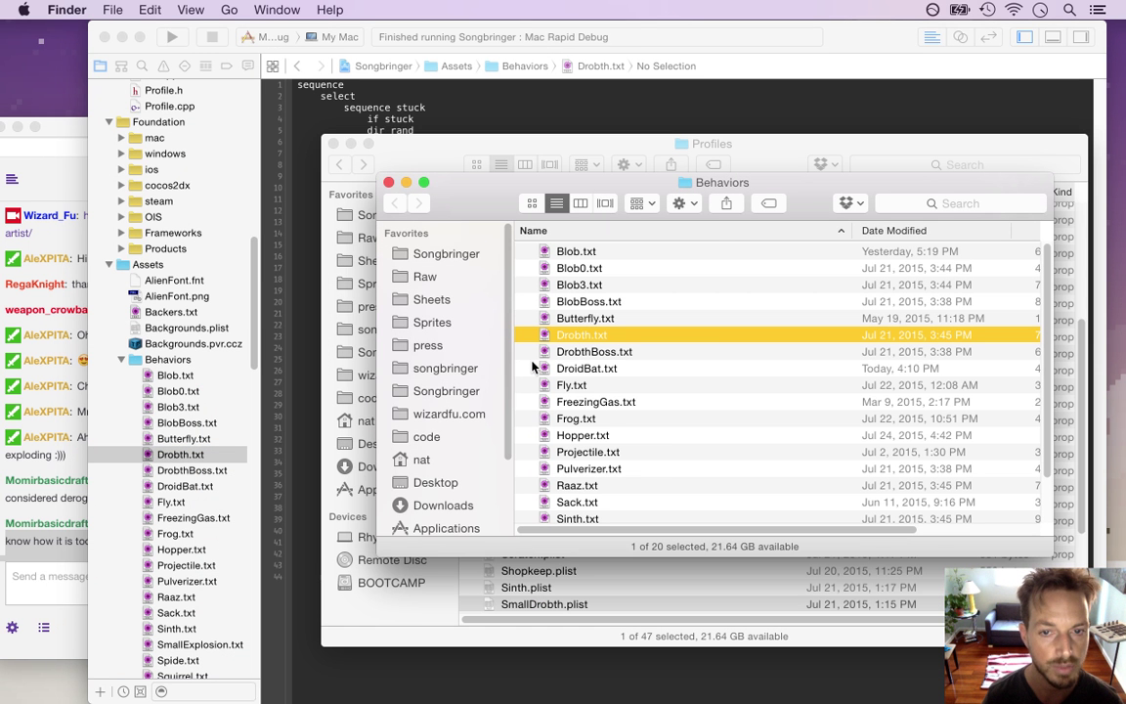
- Duplicate Drobth.txt in the Behaviors folder and rename the copy as SmallDrobth.txt
{"action": "key", "text": "super+d"}
{"action": "key", "text": "Return"}
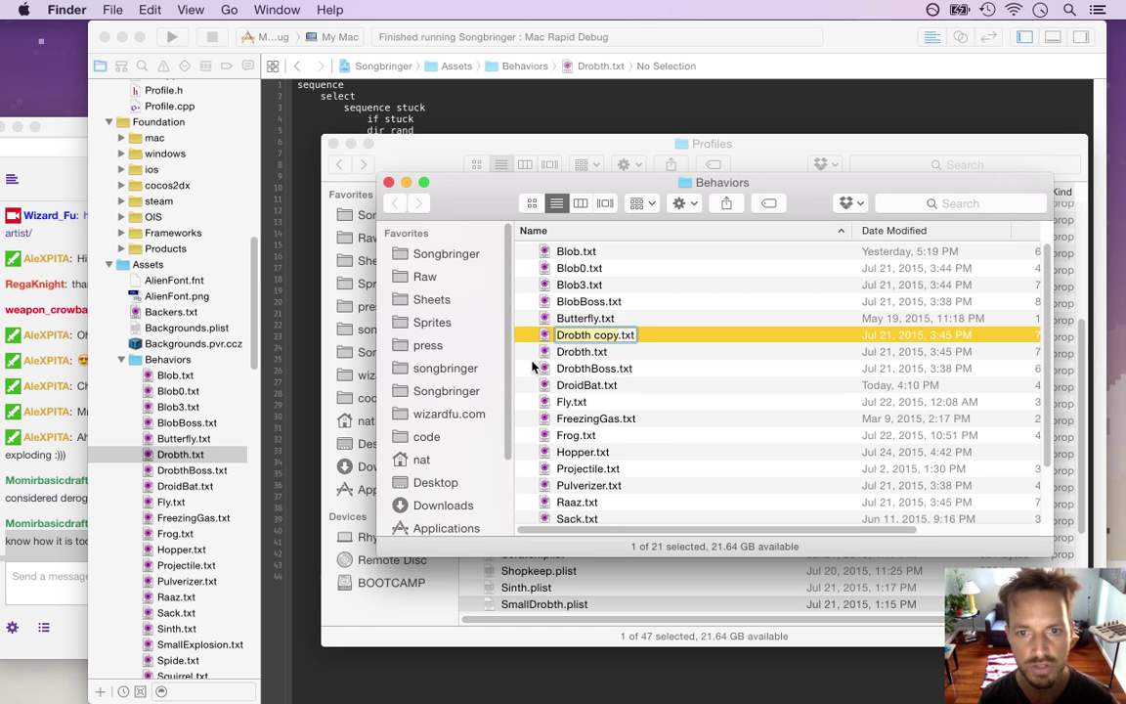
{"action": "key", "text": "Right"}
{"action": "key", "text": "BackSpace"}
{"action": "key", "text": "BackSpace"}
{"action": "key", "text": "BackSpace"}
{"action": "key", "text": "BackSpace"}
{"action": "key", "text": "BackSpace"}
{"action": "type", "text": "Small"}
{"action": "key", "text": "Return"}
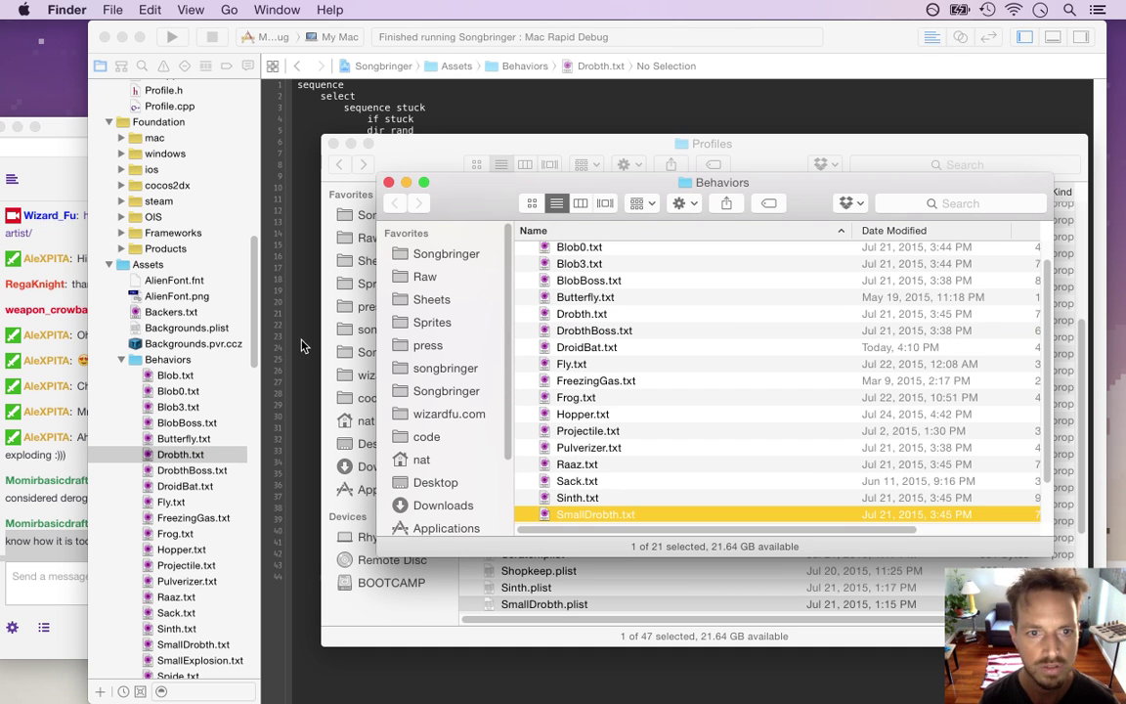
- Switch back to Xcode and open the new SmallDrobth.txt behavior file
{"action": "left_click", "coordinate": [303, 345]}
{"action": "scroll", "coordinate": [223, 299], "scroll_direction": "down", "scroll_amount": 10}
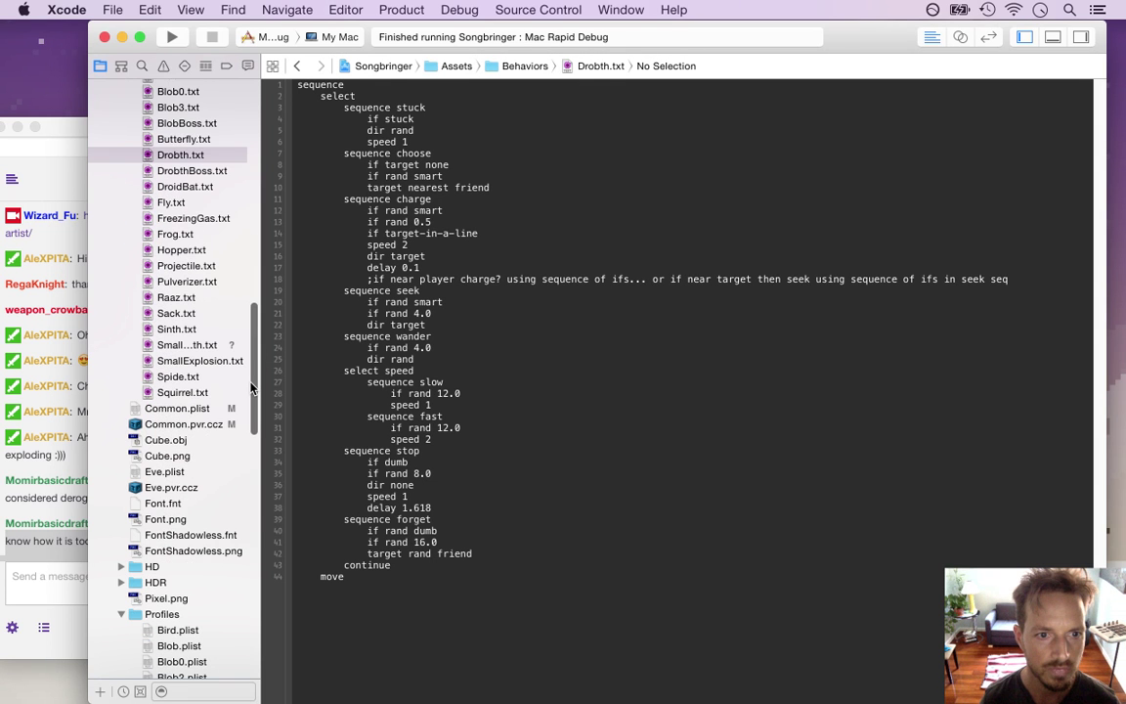
{"action": "scroll", "coordinate": [250, 389], "scroll_direction": "down", "scroll_amount": 15}
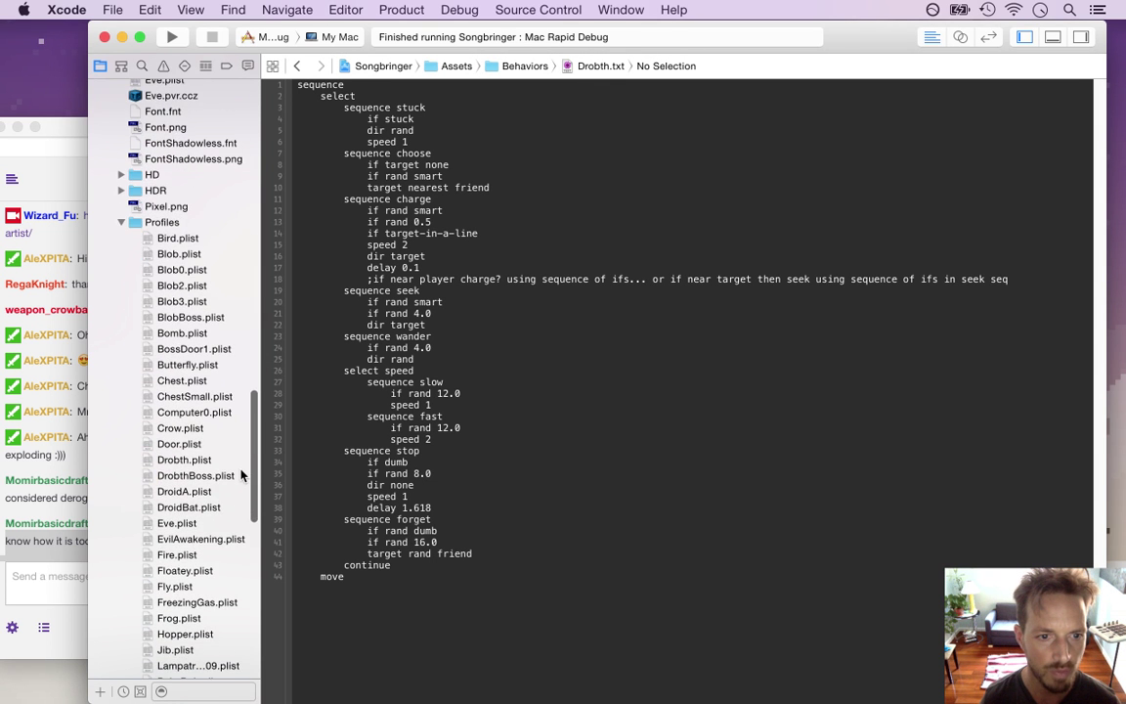
{"action": "scroll", "coordinate": [240, 422], "scroll_direction": "up", "scroll_amount": 10}
{"action": "left_click", "coordinate": [186, 483]}
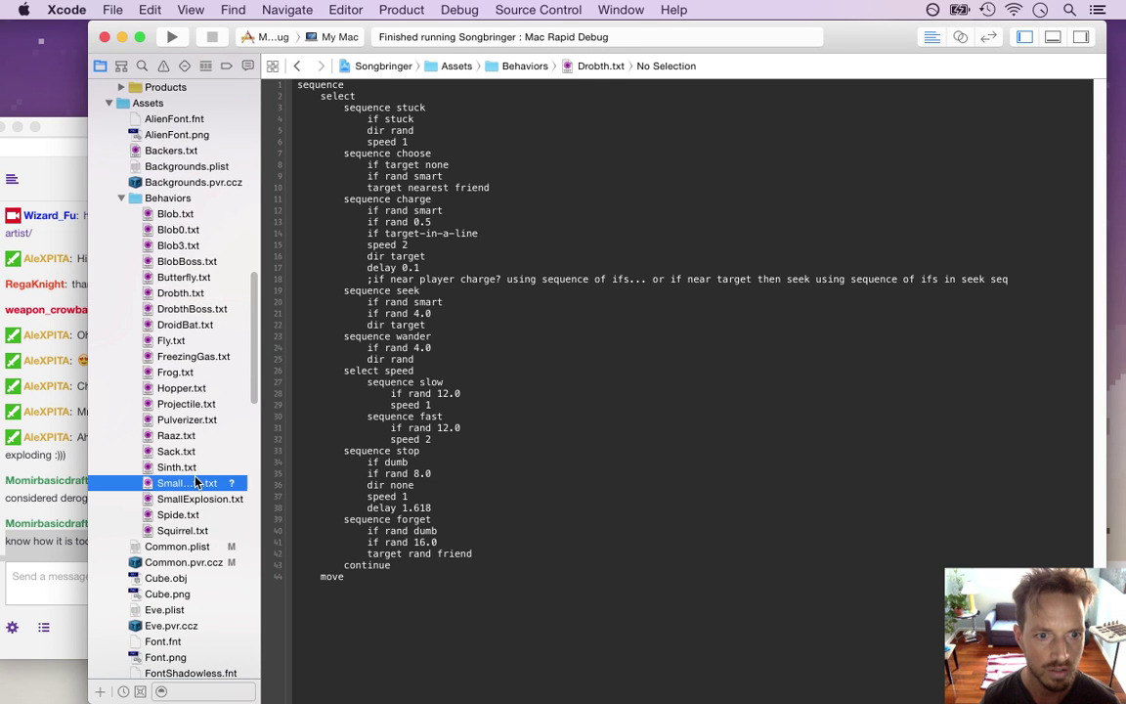
- Select the new SmallDrobth.plist in the Profiles folder of the project
{"action": "scroll", "coordinate": [245, 420], "scroll_direction": "down", "scroll_amount": 5}
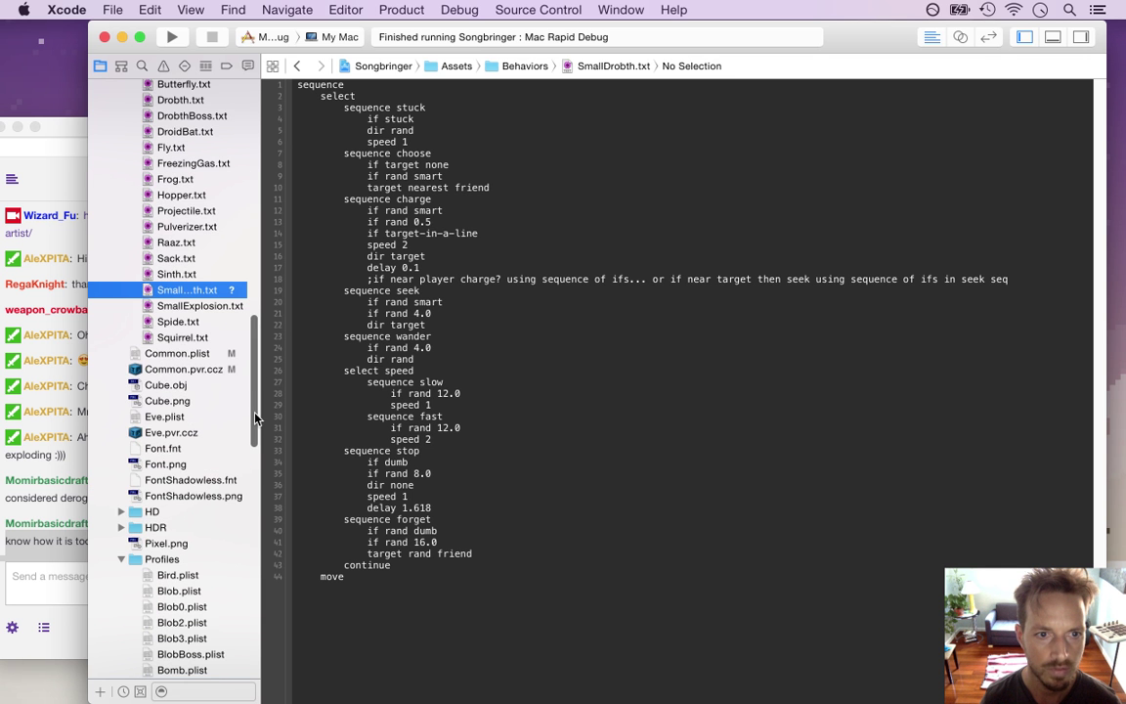
{"action": "left_click_drag", "start_coordinate": [254, 419], "coordinate": [246, 553]}
{"action": "left_click", "coordinate": [191, 566]}
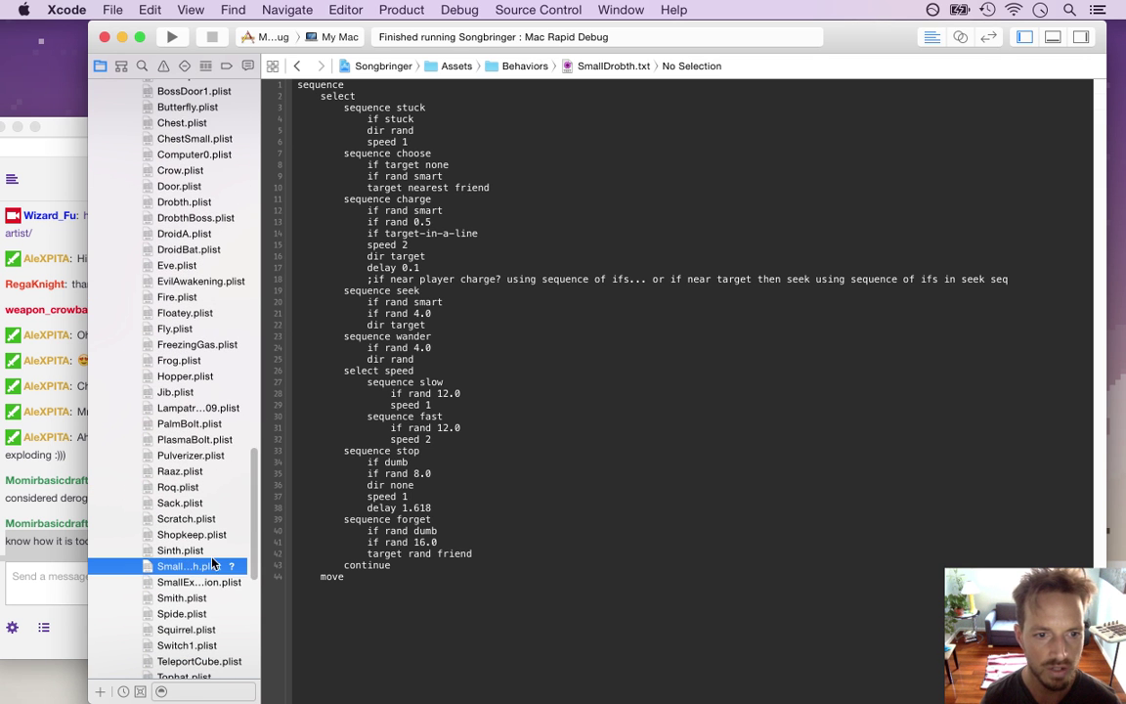
- Set the behavior attribute in SmallDrobth.plist to SmallDrobth.txt
{"action": "left_click", "coordinate": [285, 166]}
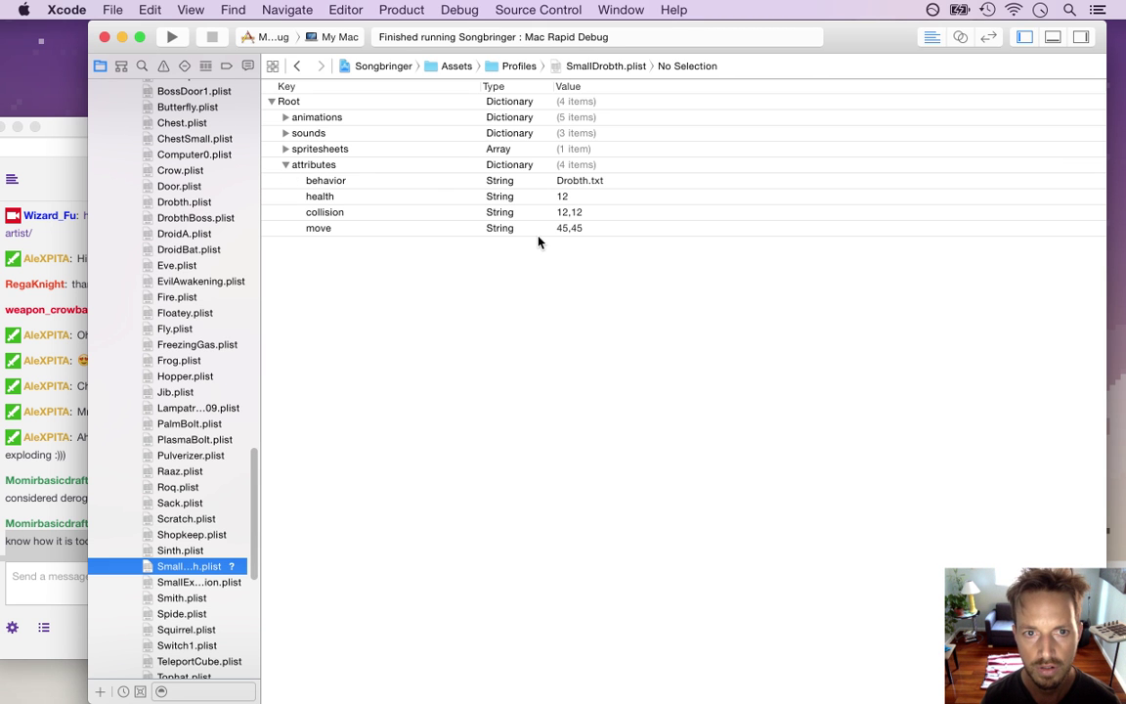
{"action": "double_click", "coordinate": [558, 181]}
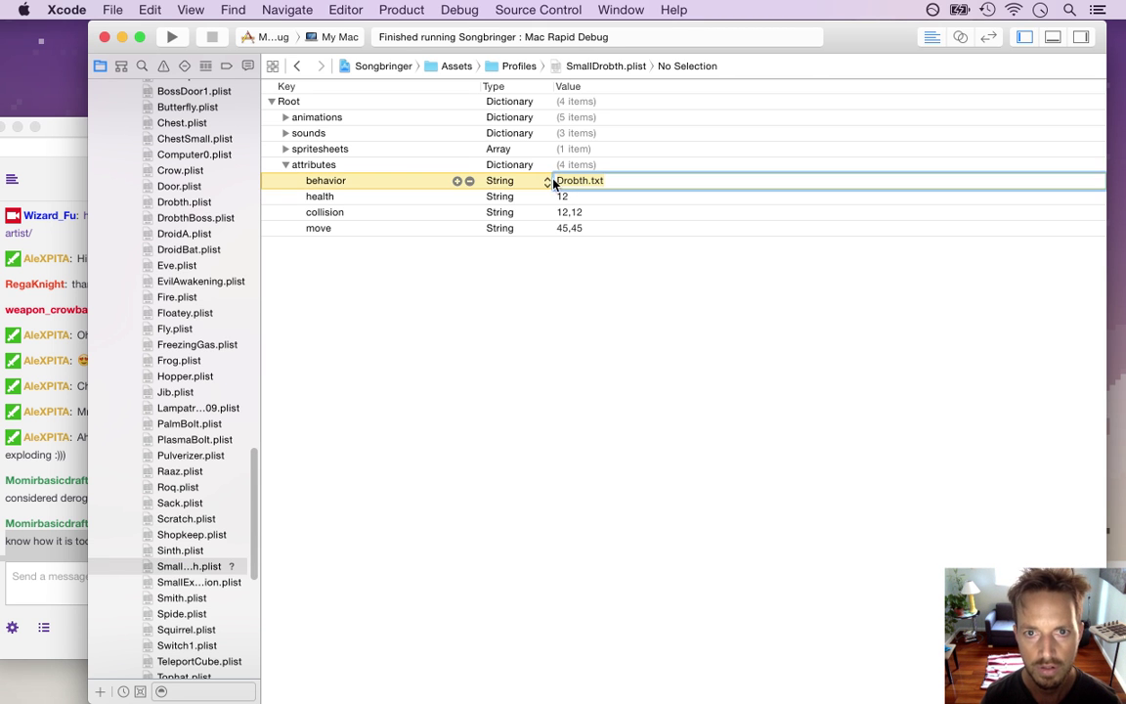
{"action": "type", "text": "Small"}
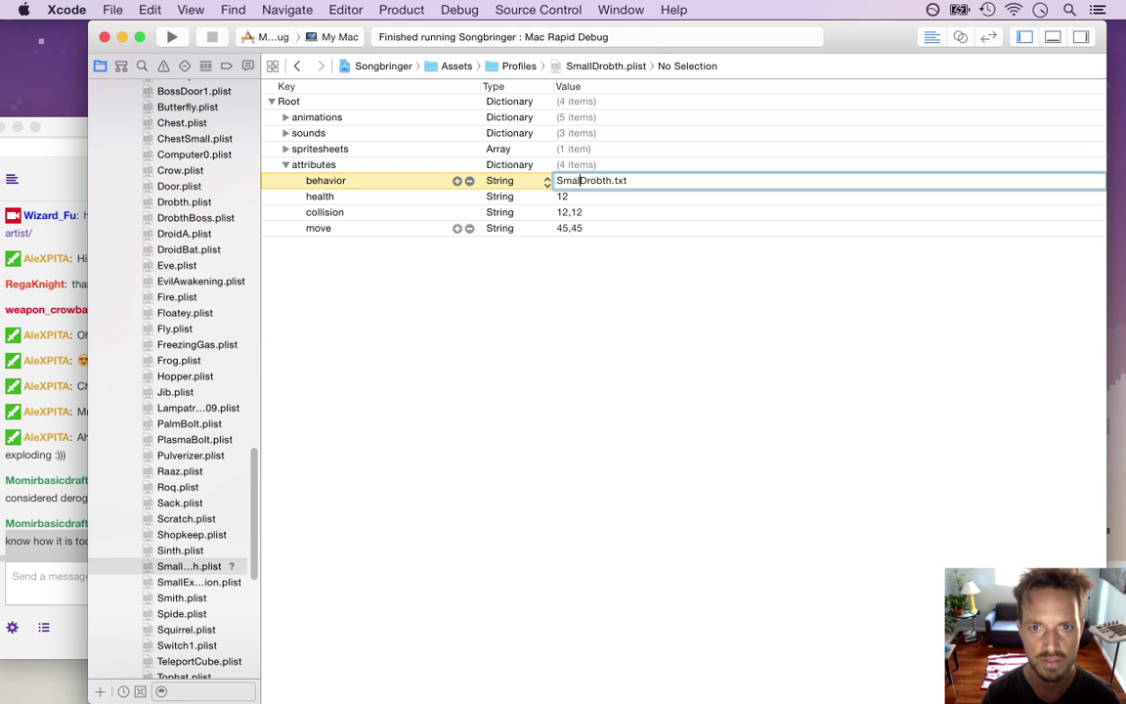
{"action": "key", "text": "Return"}
{"action": "left_click", "coordinate": [623, 136]}
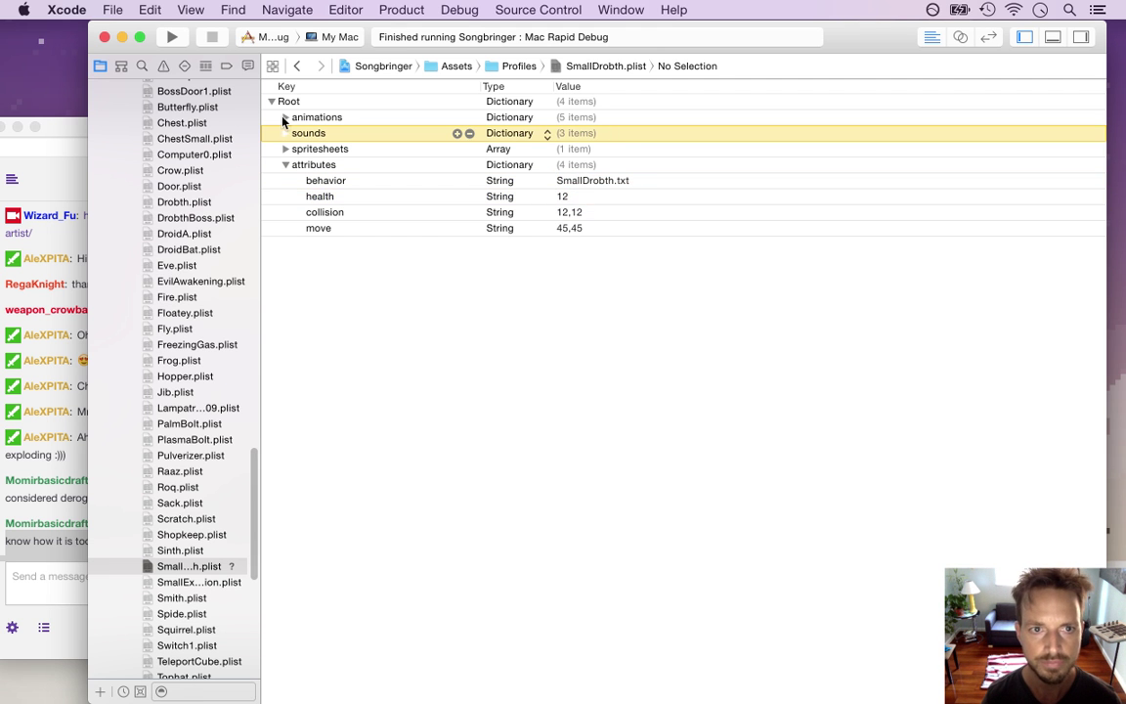
- Set the format of the idle animation in SmallDrobth.plist to SmallDrobthIdle%d.png
{"action": "left_click", "coordinate": [284, 118]}
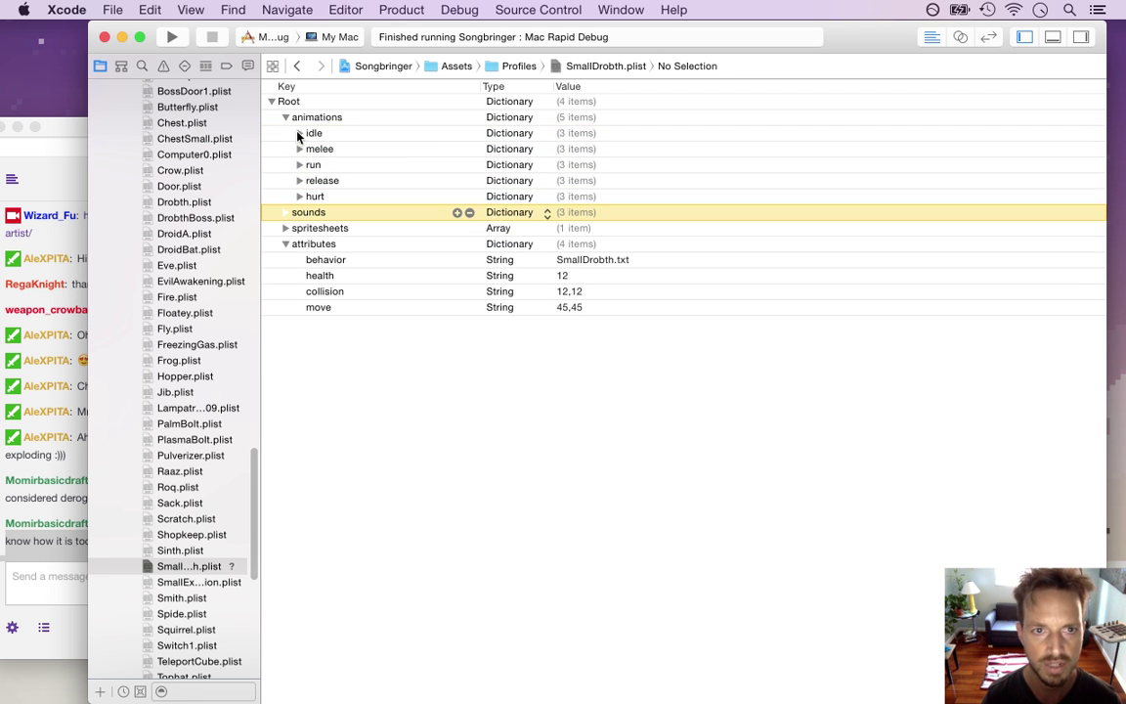
{"action": "left_click", "coordinate": [299, 133]}
{"action": "left_click", "coordinate": [597, 167]}
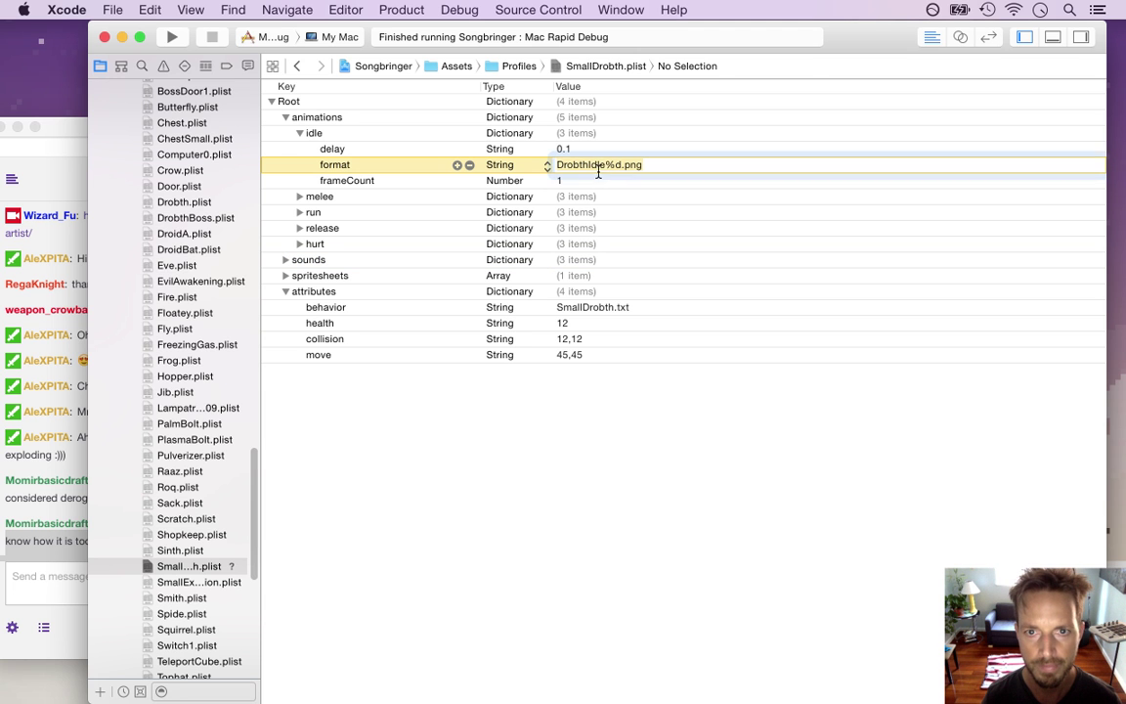
{"action": "left_click", "coordinate": [554, 165]}
{"action": "left_click", "coordinate": [559, 166]}
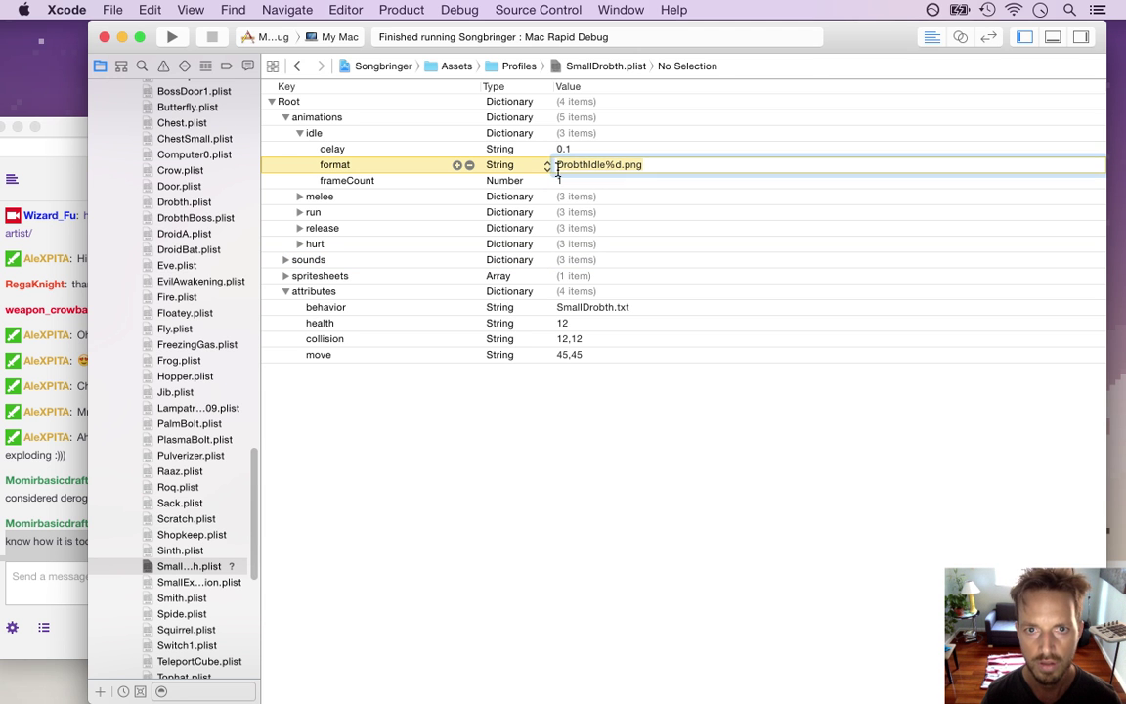
{"action": "type", "text": "Small"}
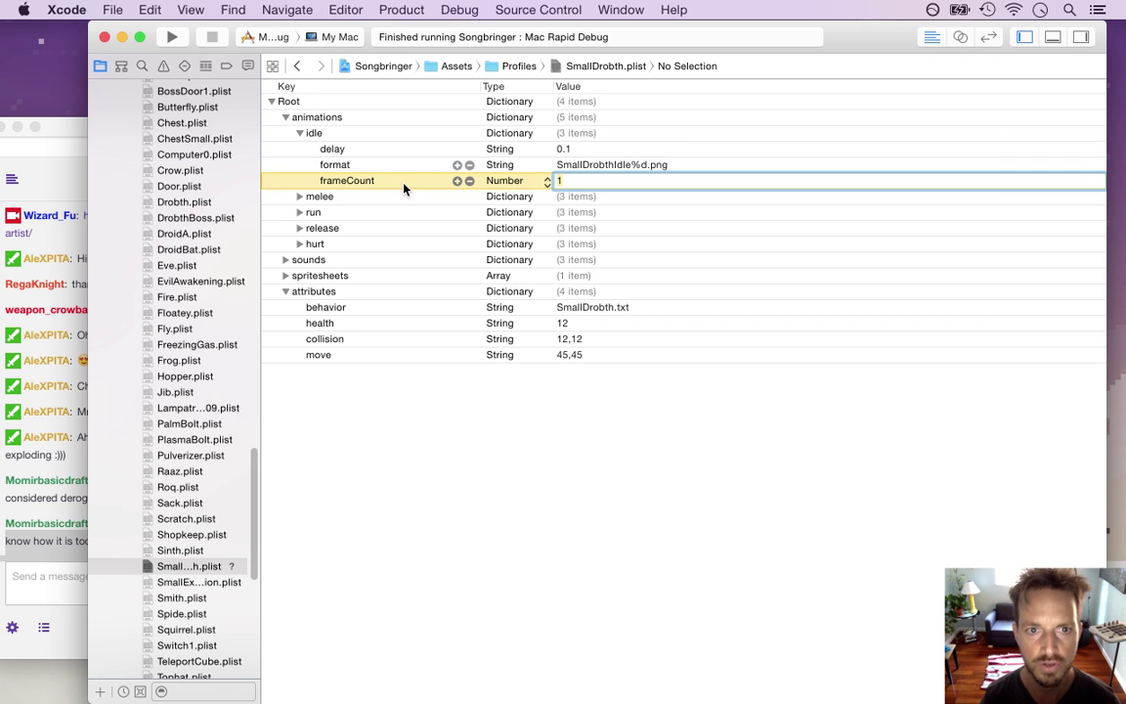
{"action": "left_click", "coordinate": [381, 165]}
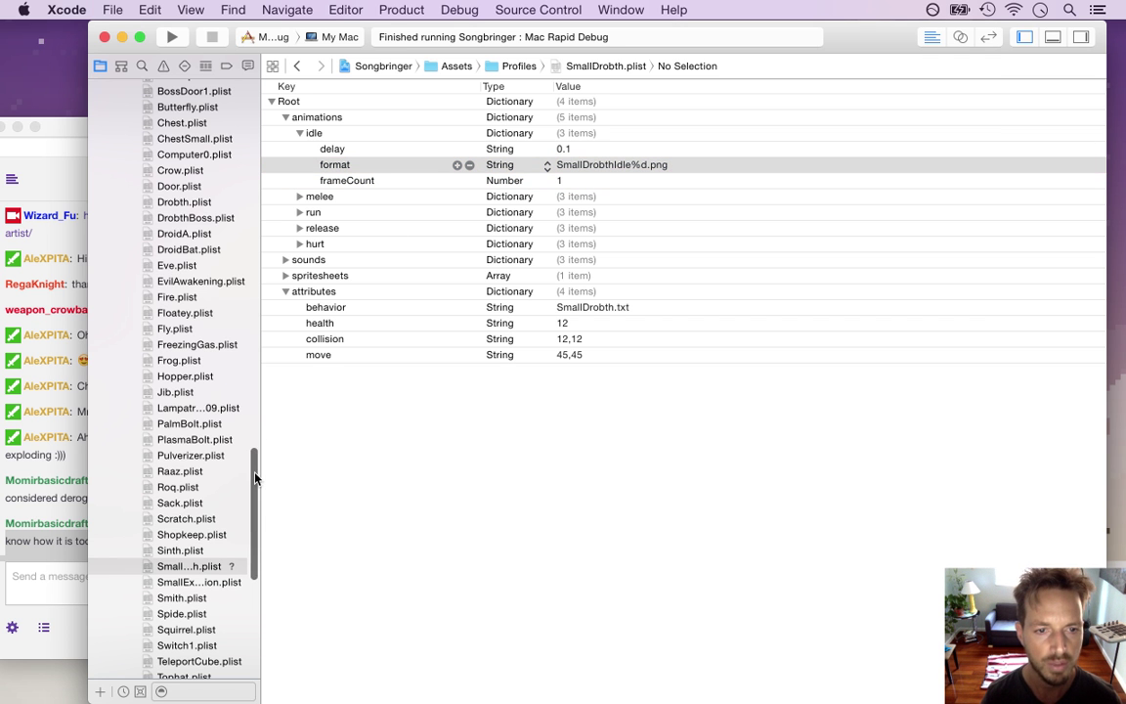
- Open World.cpp and add kSmallDrobth after kBlob in the overworld section of the foe enum in World::addFoes
{"action": "scroll", "coordinate": [228, 425], "scroll_direction": "up", "scroll_amount": 15}
{"action": "scroll", "coordinate": [253, 215], "scroll_direction": "up", "scroll_amount": 10}
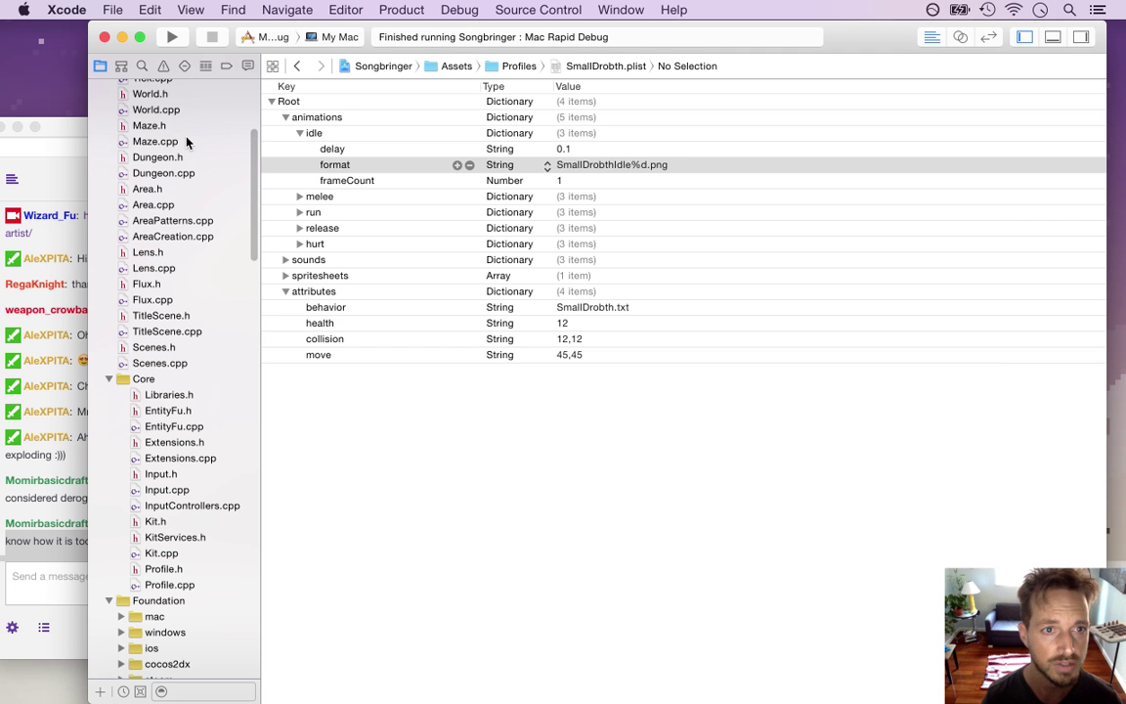
{"action": "left_click", "coordinate": [180, 110]}
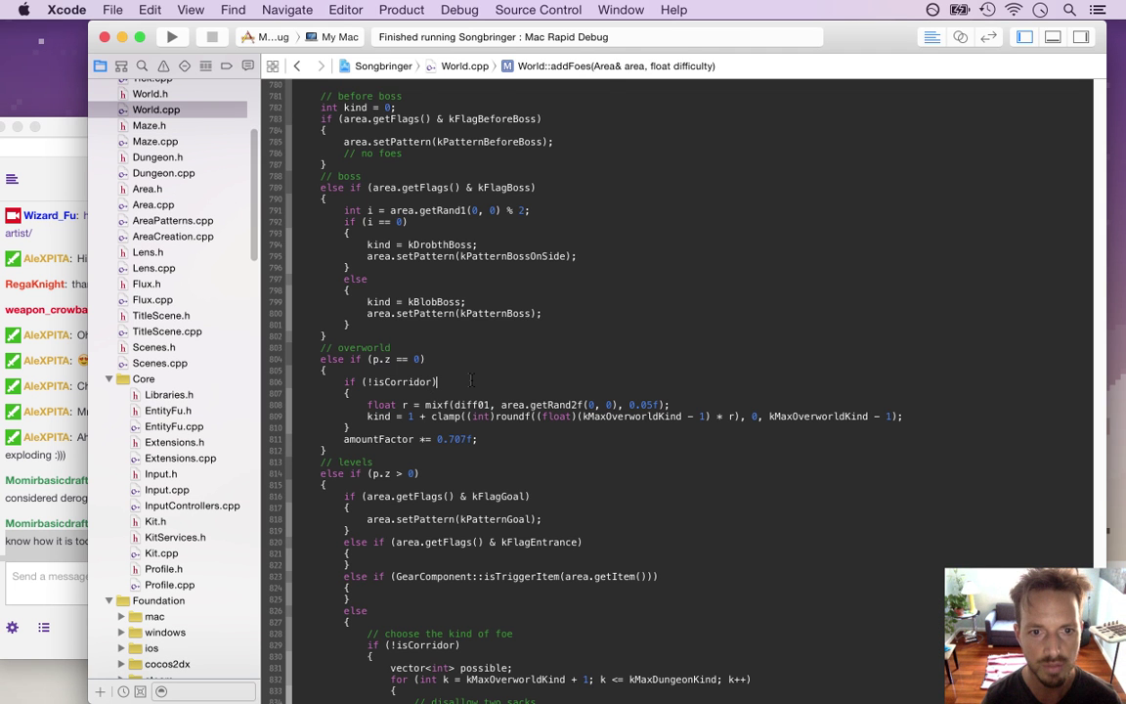
{"action": "scroll", "coordinate": [472, 382], "scroll_direction": "up", "scroll_amount": 10}
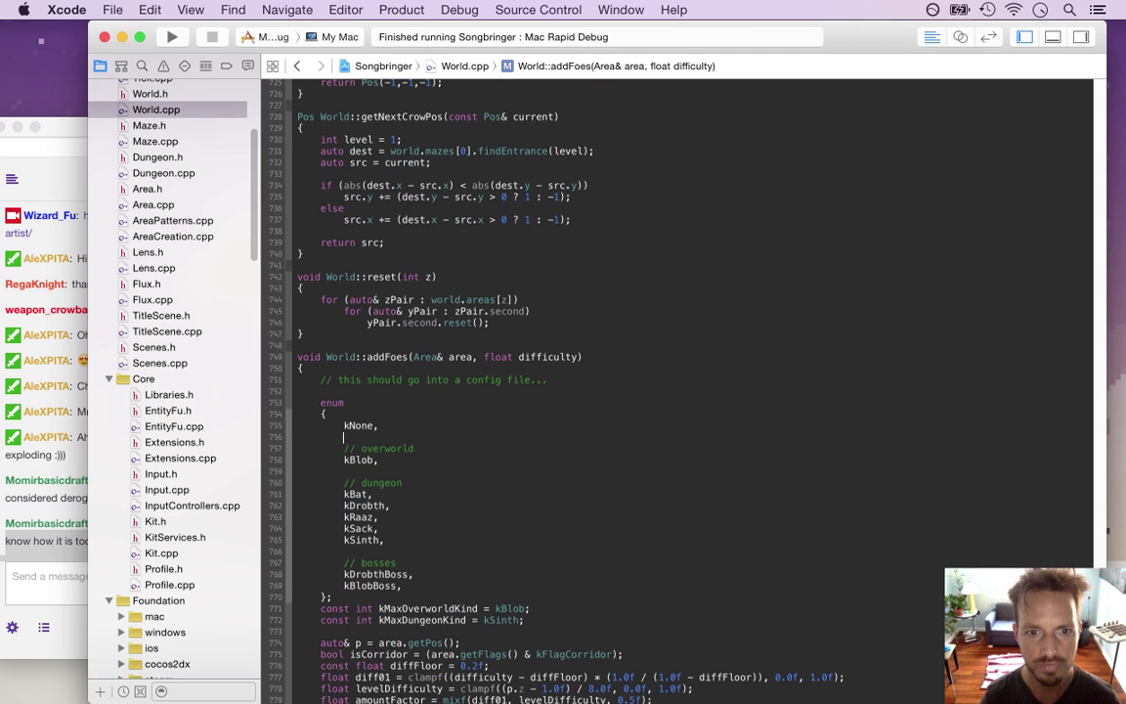
{"action": "key", "text": "Return"}
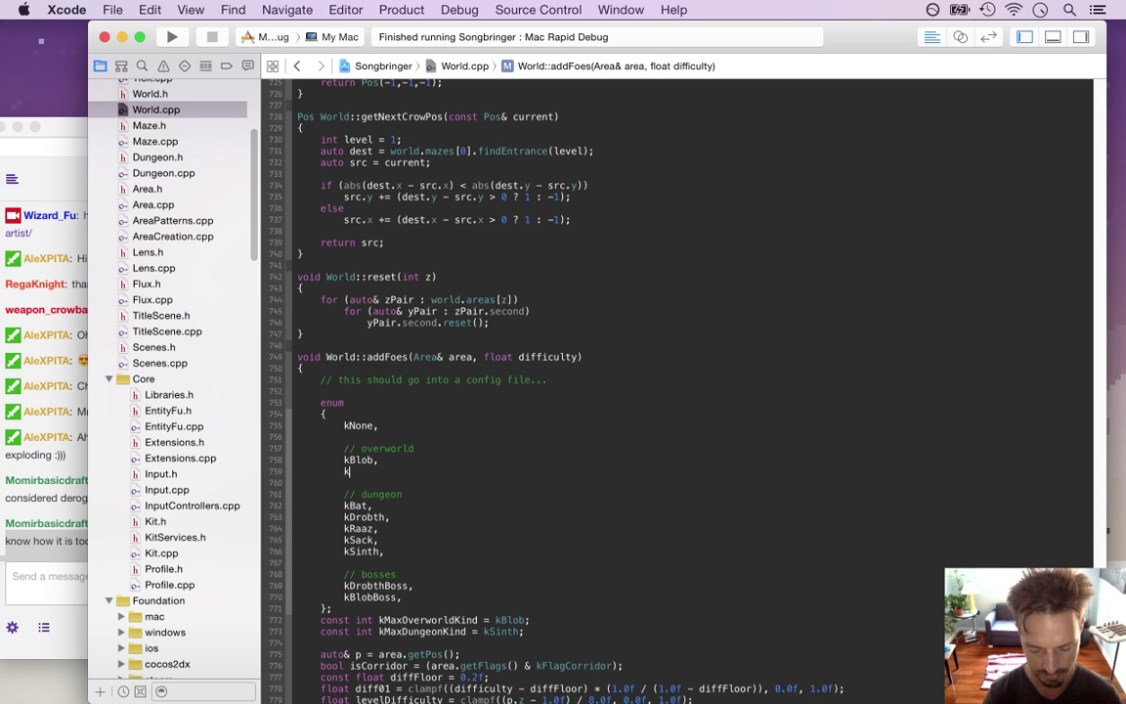
{"action": "type", "text": "kSmallDrobth,"}
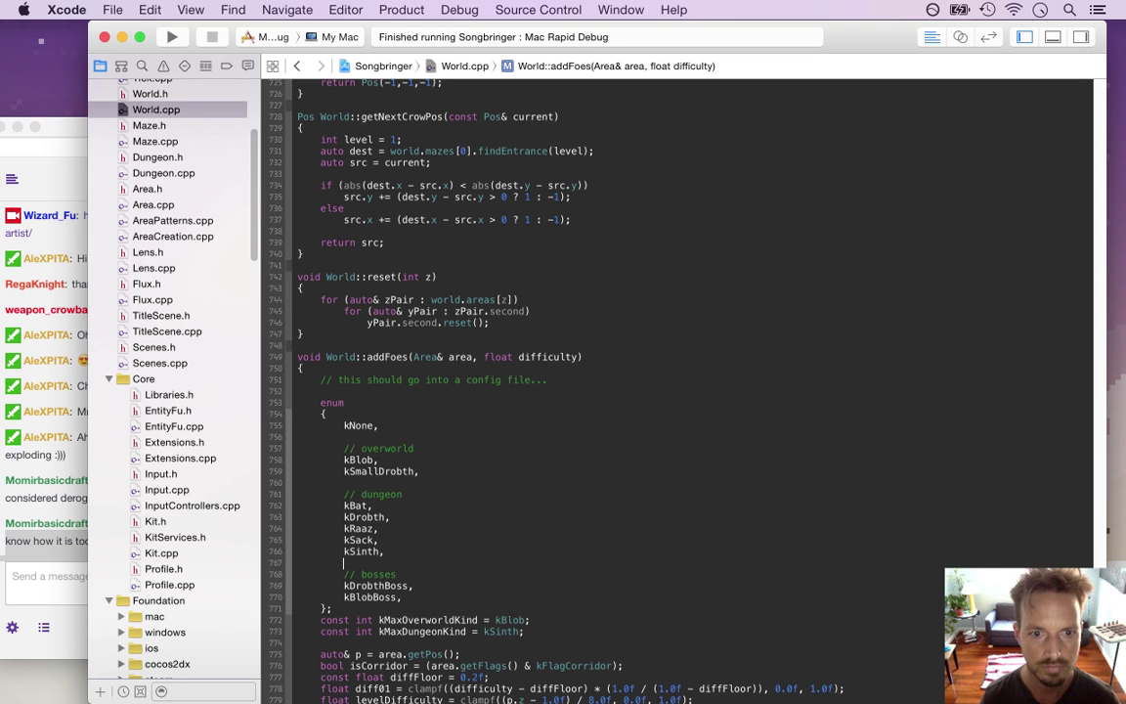
{"action": "scroll", "coordinate": [684, 391], "scroll_direction": "down", "scroll_amount": 12}
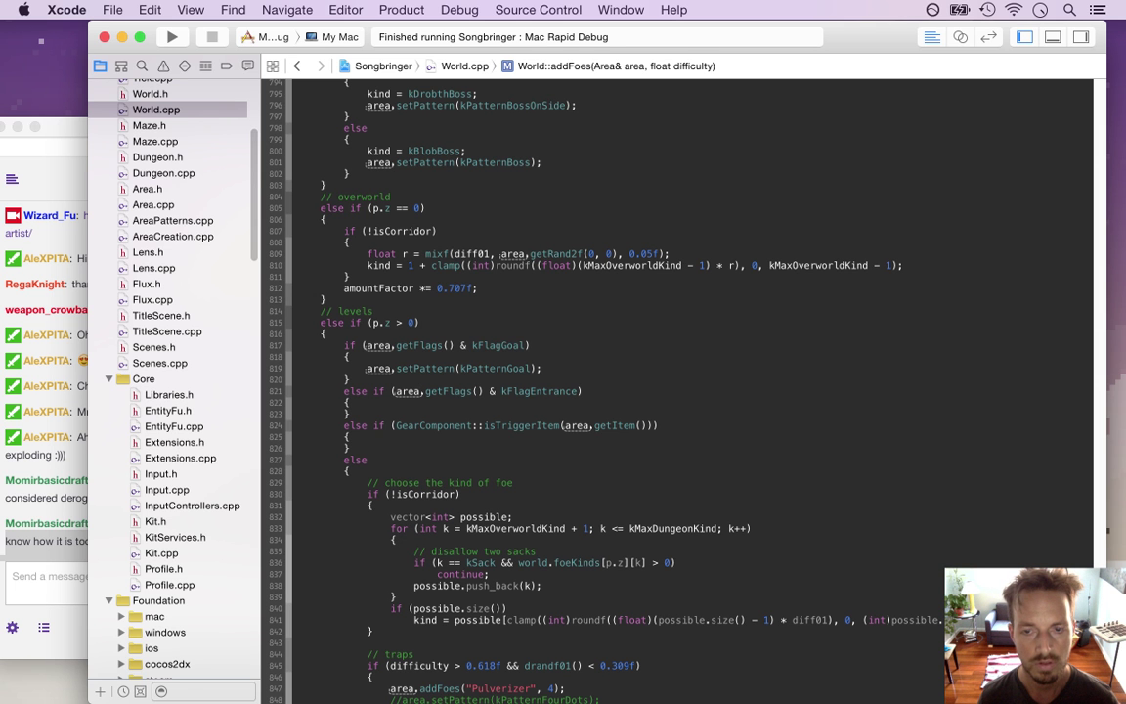
- Switch to Terminal and run songbringer write 0p 7,0,0
{"action": "key", "text": "super+Tab"}
{"action": "key", "text": "super+Tab"}
{"action": "key", "text": "super+Tab"}
{"action": "key", "text": "super+Tab"}
{"action": "key", "text": "super+Tab"}
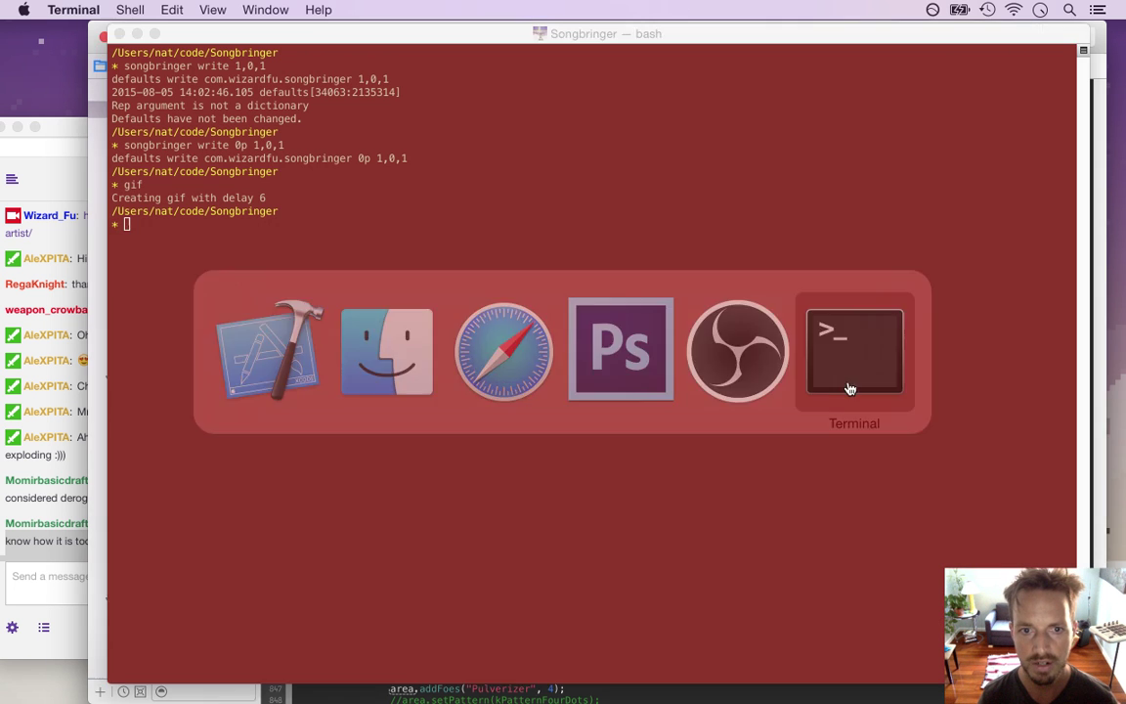
{"action": "type", "text": "songbringer write 0p 7,0,0"}
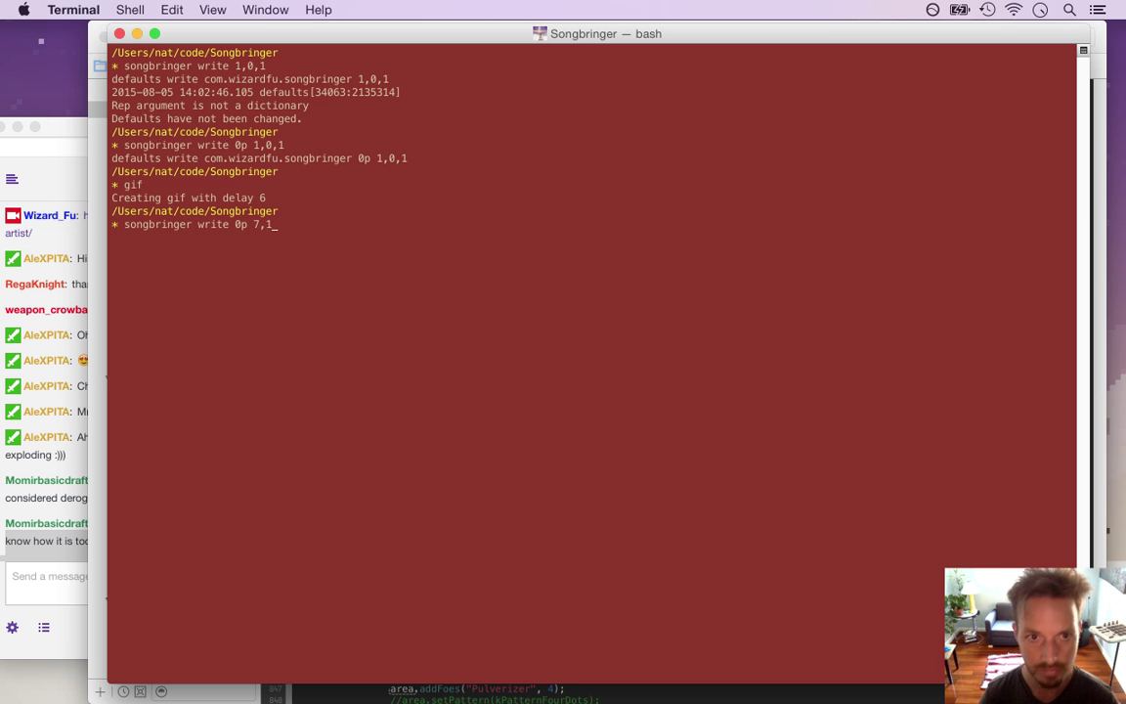
{"action": "key", "text": "BackSpace"}
{"action": "key", "text": "Return"}
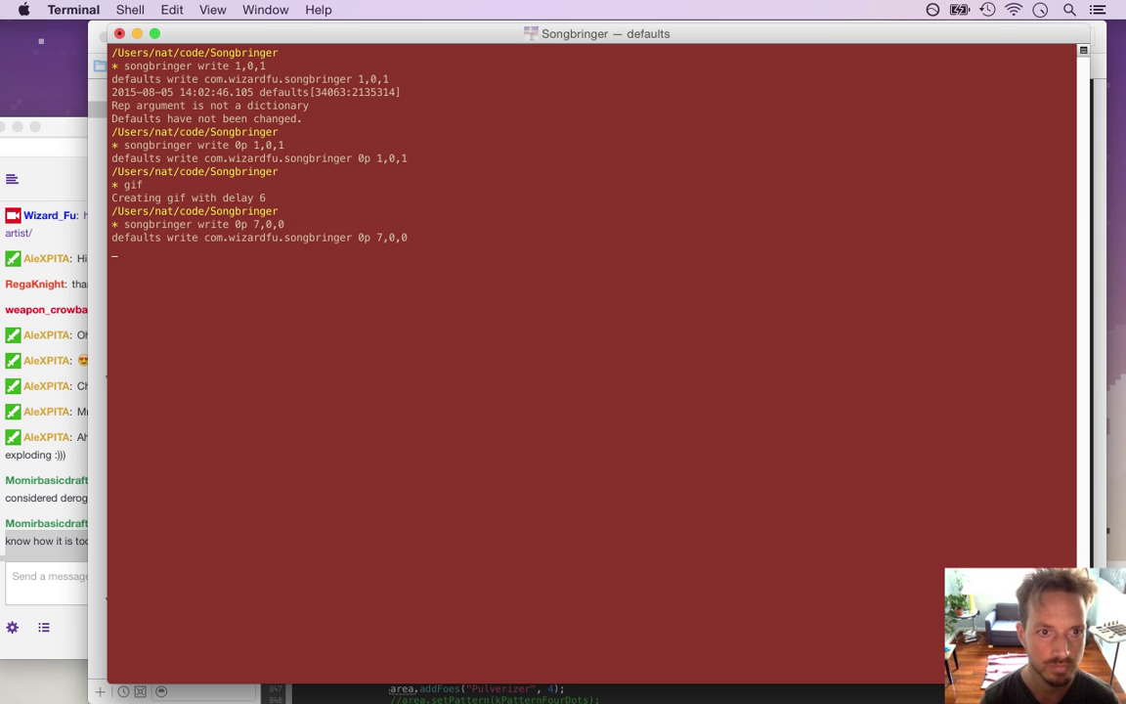
- Return to Xcode, build and run Songbringer, and bring the running game to the front
{"action": "key", "text": "super+Tab"}
{"action": "key", "text": "super+r"}
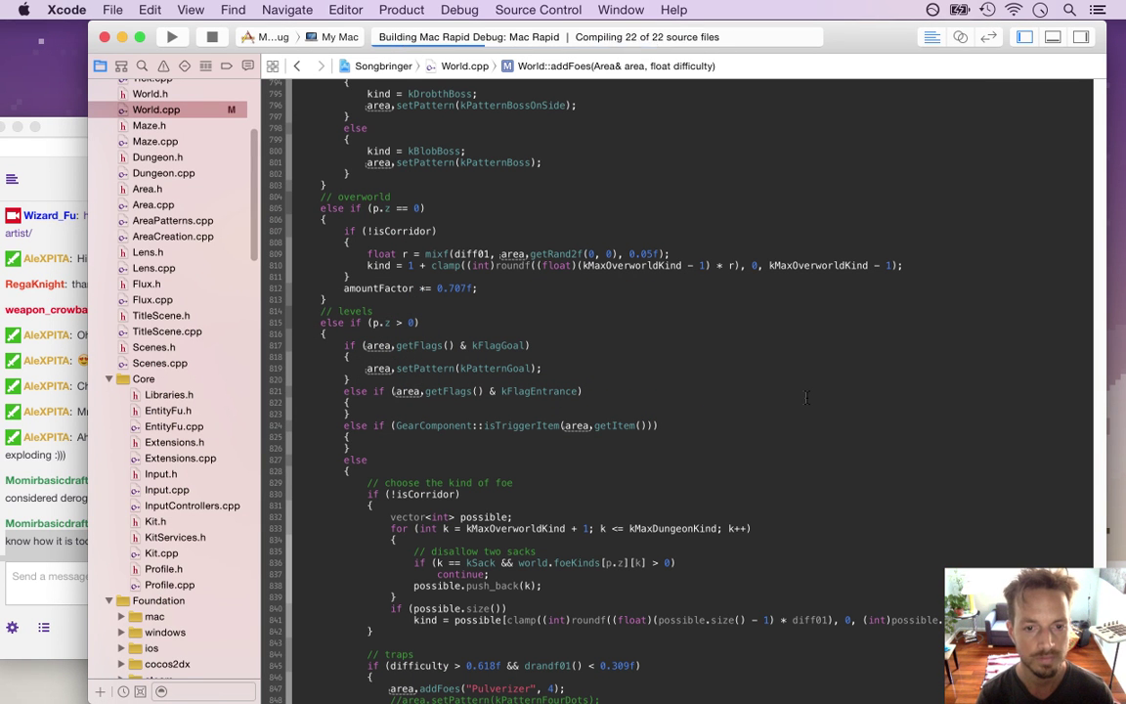
{"action": "key", "text": "super+Tab"}
{"action": "key", "text": "super+Tab"}
{"action": "key", "text": "super+Tab"}
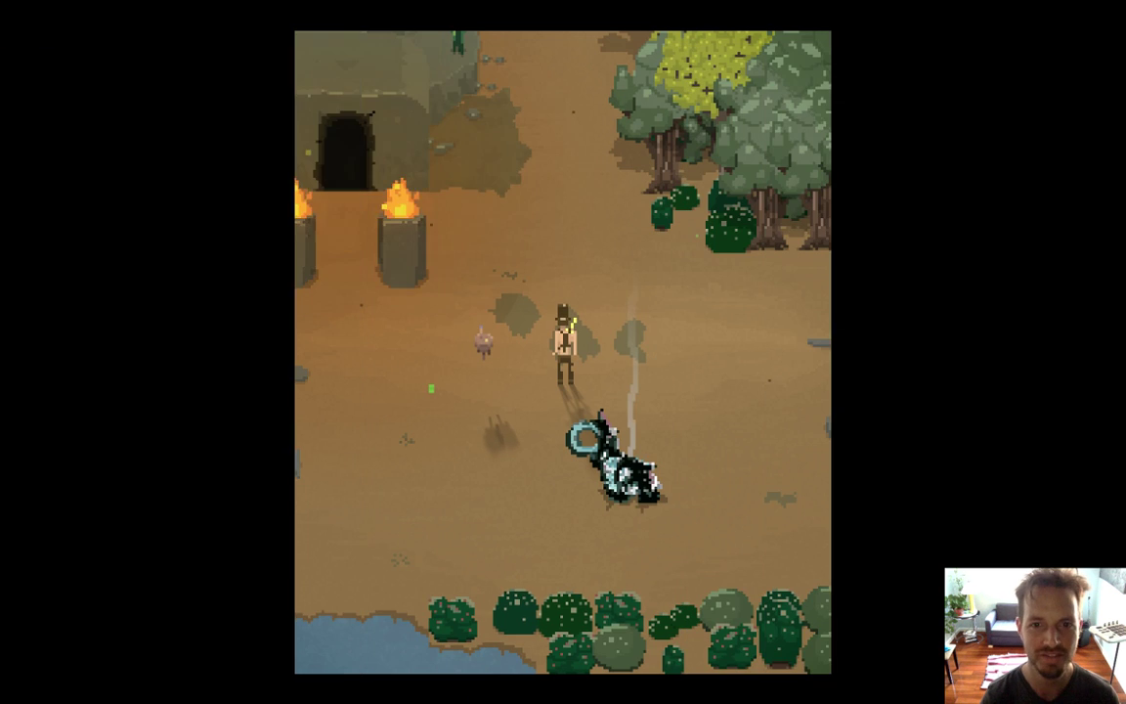
- Play-test the overworld areas to the north and east to check which foes appear, and quit the game
{"action": "key", "text": "Up"}
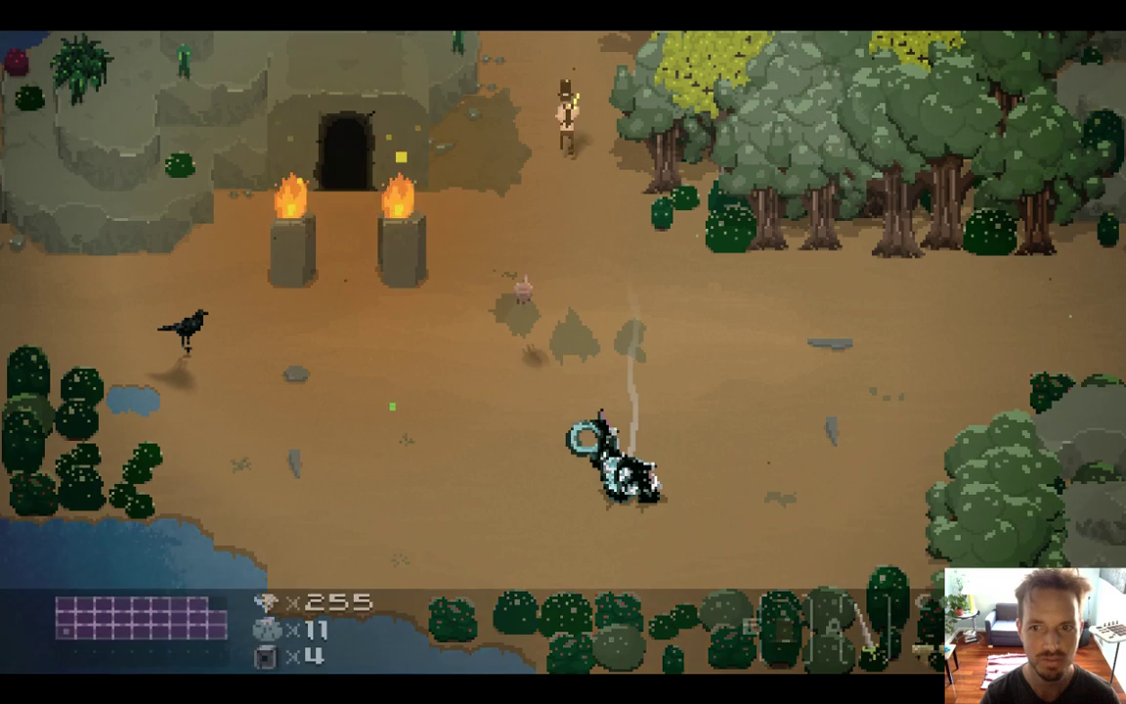
{"action": "key", "text": "Up"}
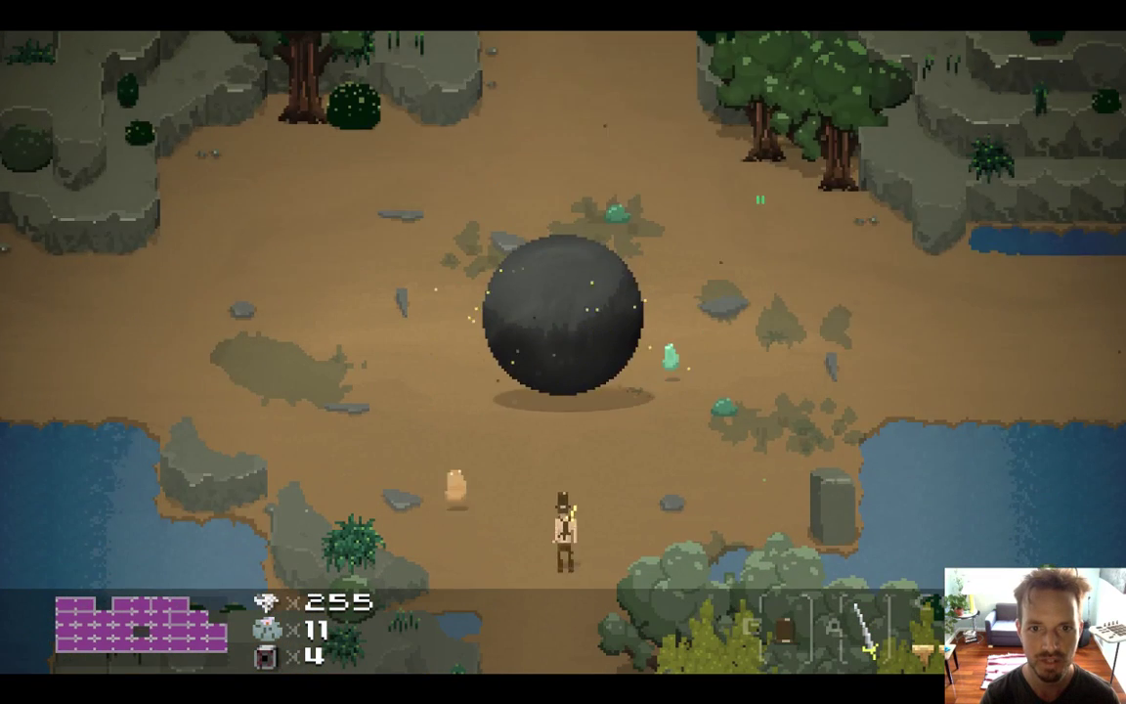
{"action": "key", "text": "x"}
{"action": "key", "text": "Right"}
{"action": "key", "text": "Up"}
{"action": "key", "text": "Right"}
{"action": "key", "text": "Up"}
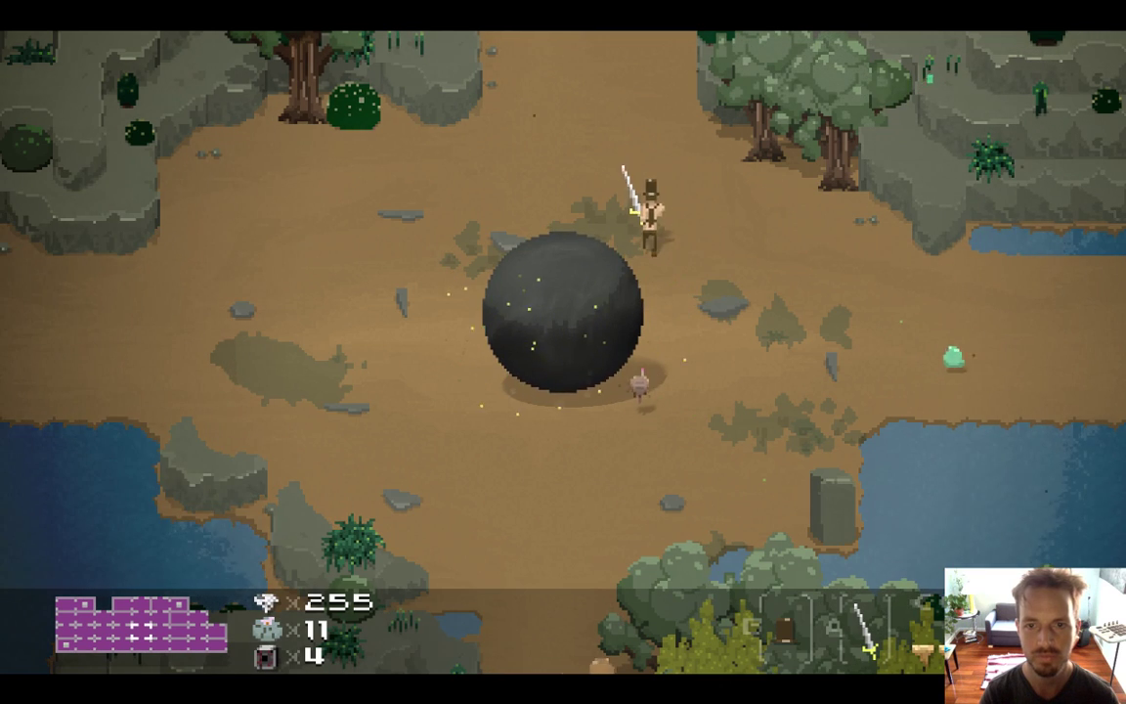
{"action": "key", "text": "Up"}
{"action": "key", "text": "Right"}
{"action": "key", "text": "Up"}
{"action": "key", "text": "a"}
{"action": "key", "text": "Right"}
{"action": "key", "text": "Right"}
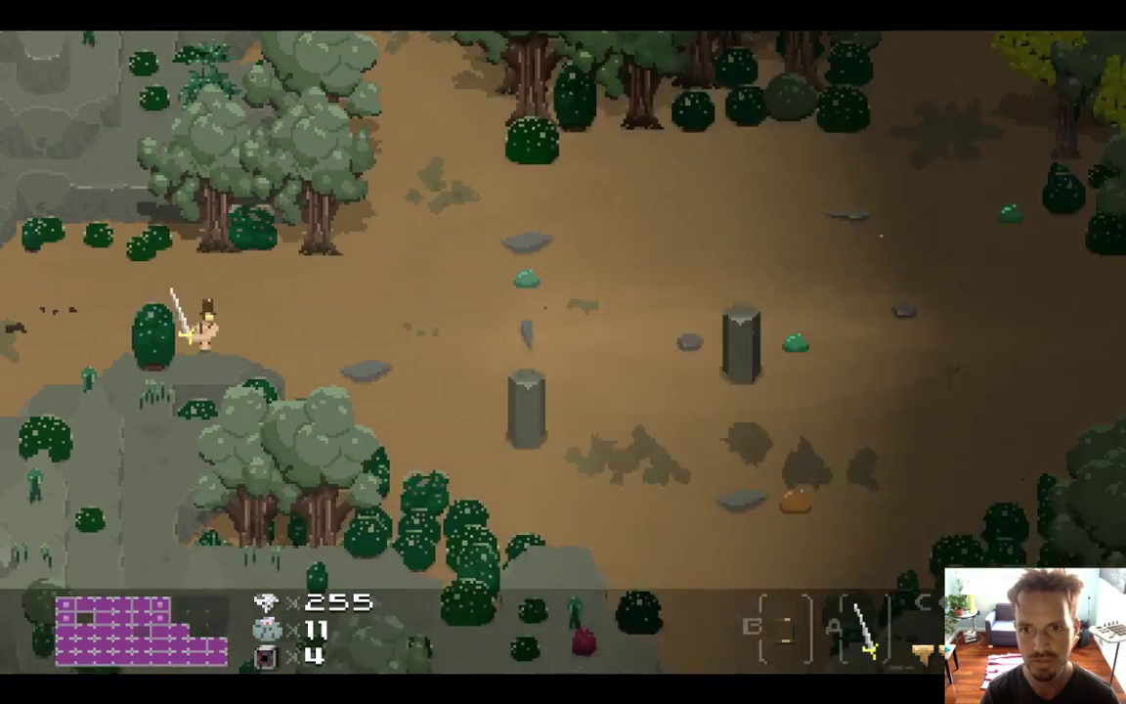
{"action": "key", "text": "x"}
{"action": "key", "text": "Left"}
{"action": "key", "text": "Up"}
{"action": "key", "text": "Up"}
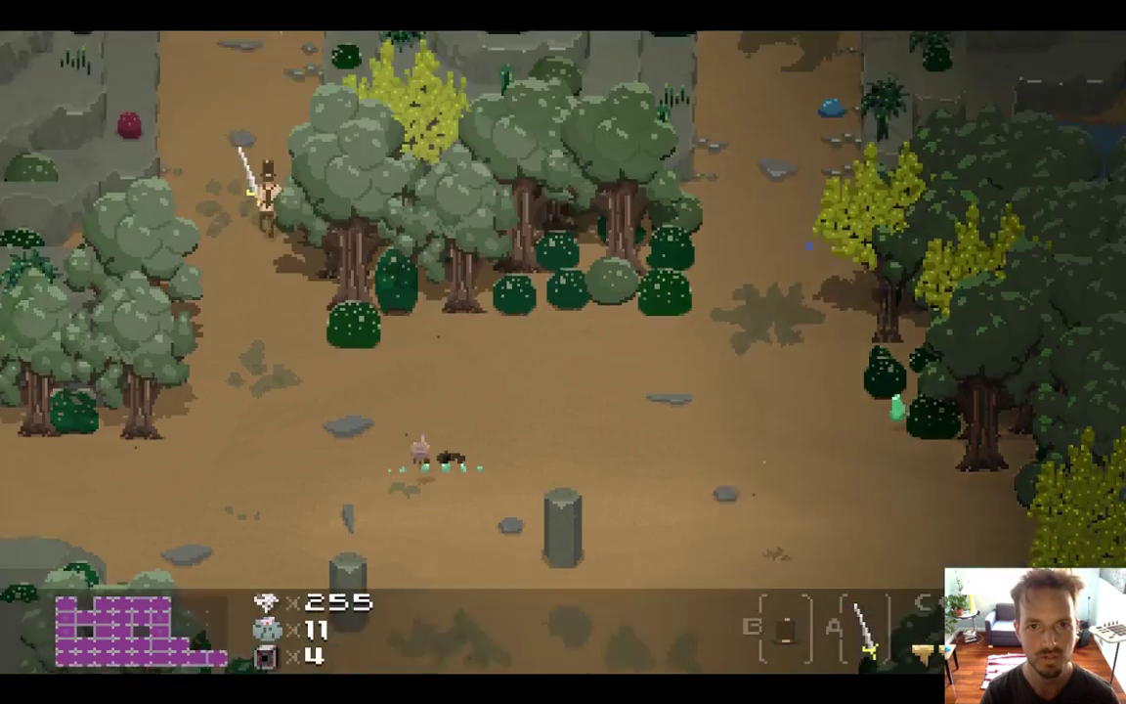
{"action": "key", "text": "Up"}
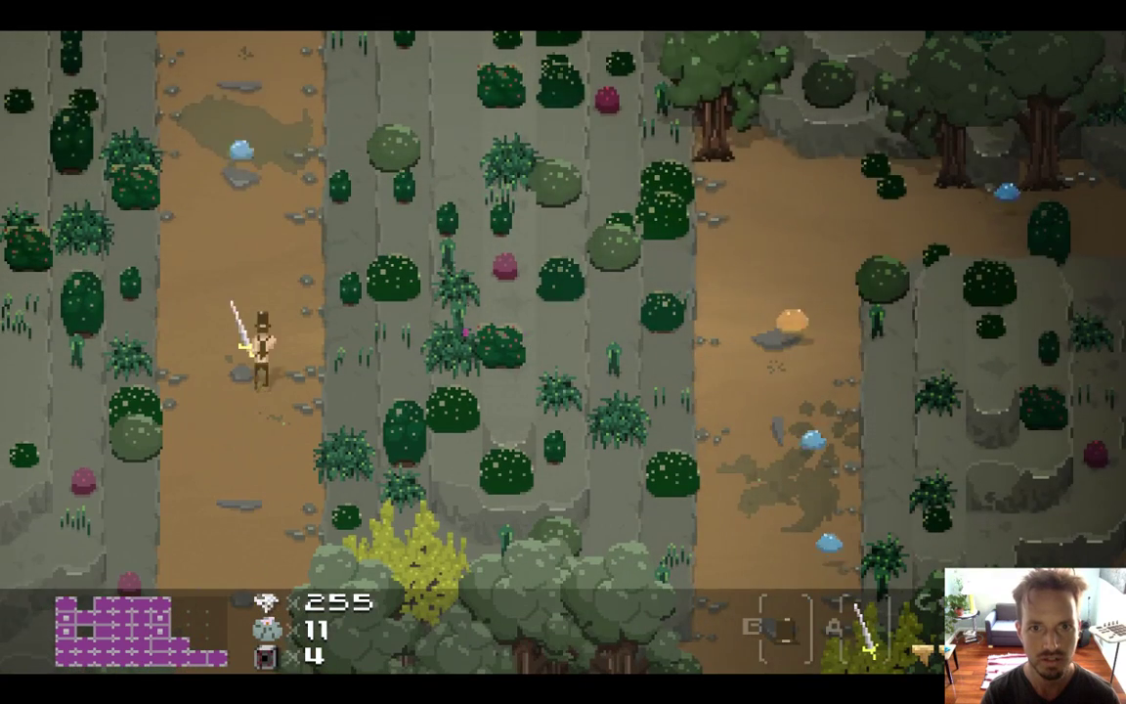
{"action": "key", "text": "x"}
{"action": "key", "text": "Up"}
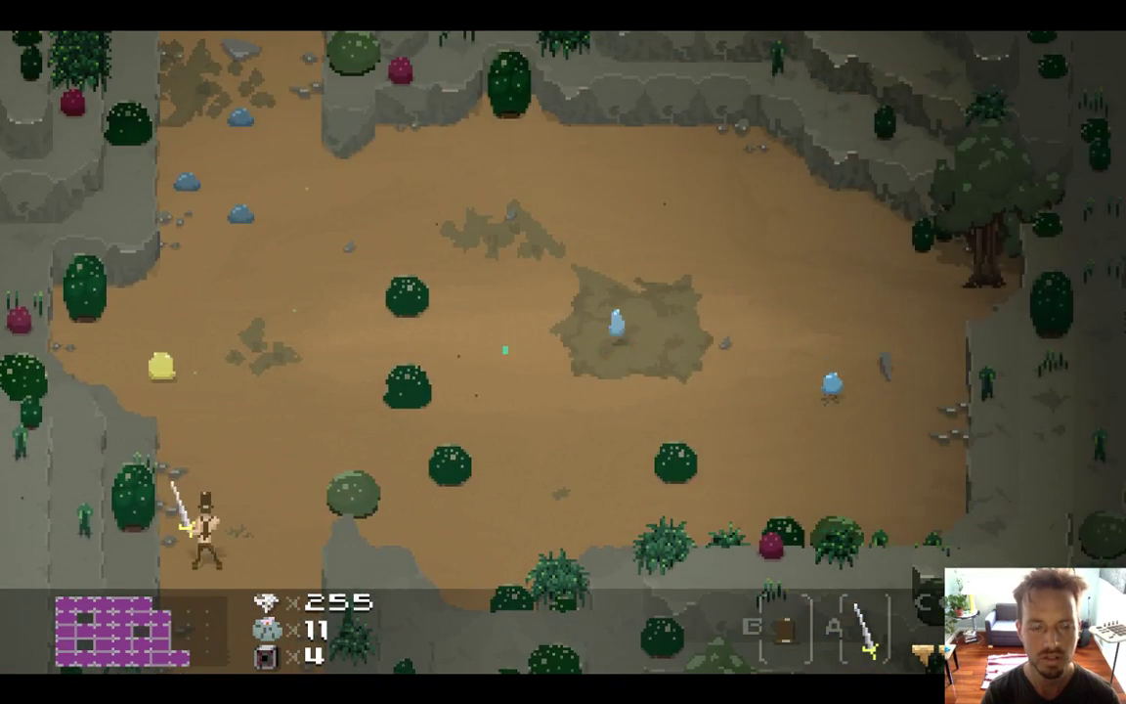
{"action": "key", "text": "super+q"}
{"action": "left_click", "coordinate": [436, 348]}
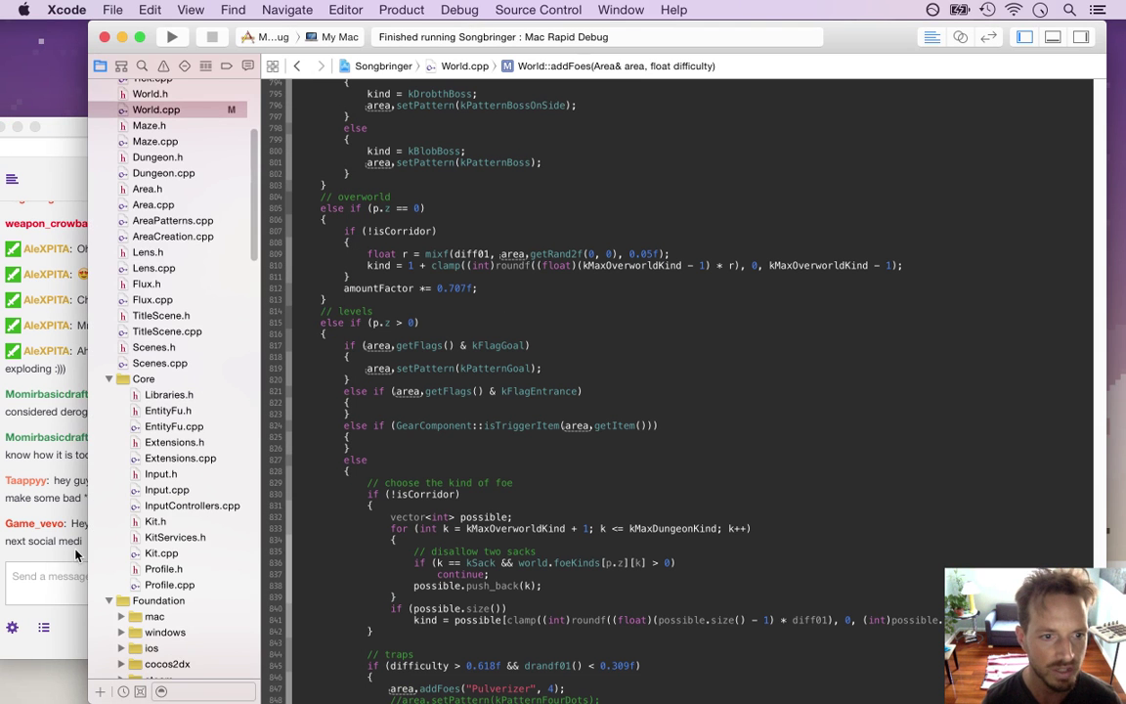
- Read the newest messages in the Twitch chat window in Safari and return to World.cpp in Xcode
{"action": "left_click", "coordinate": [72, 502]}
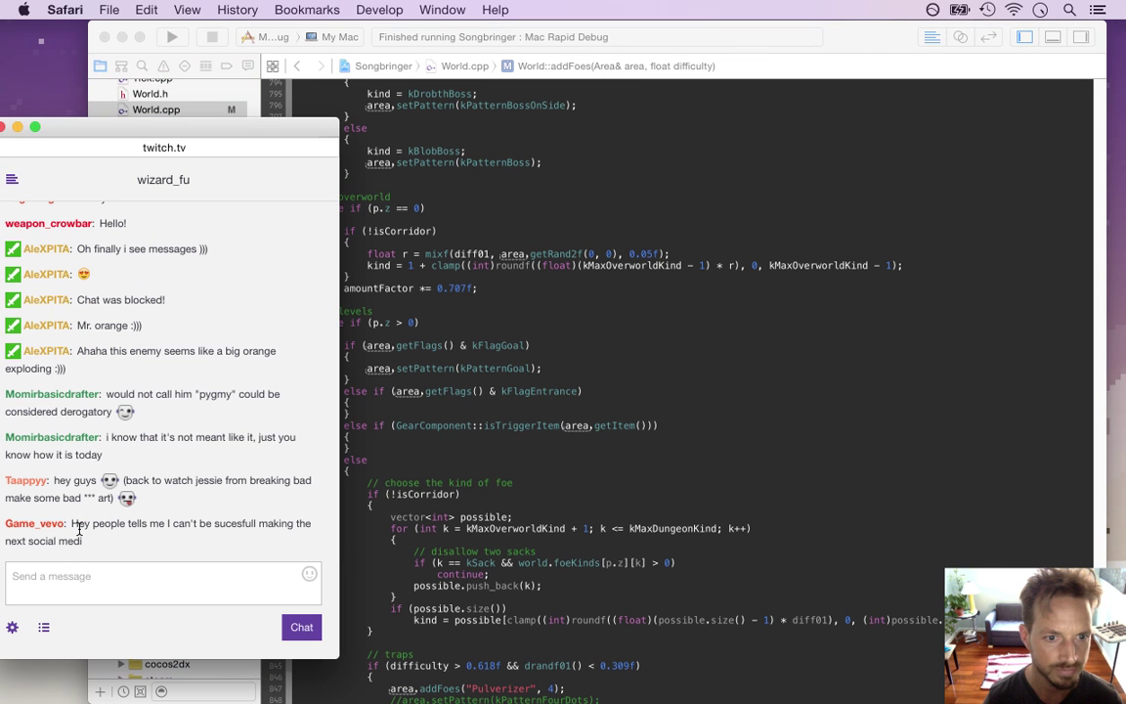
{"action": "left_click_drag", "start_coordinate": [74, 525], "coordinate": [119, 564]}
{"action": "left_click", "coordinate": [241, 547]}
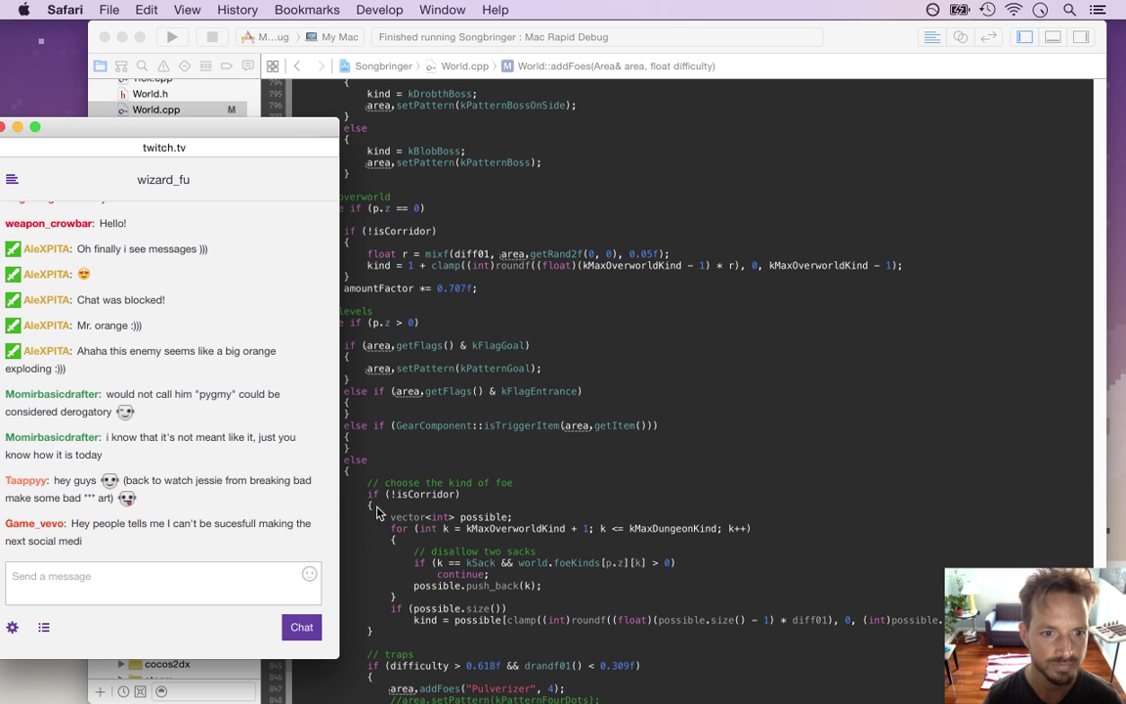
{"action": "left_click_drag", "start_coordinate": [105, 525], "coordinate": [208, 524]}
{"action": "left_click", "coordinate": [513, 297]}
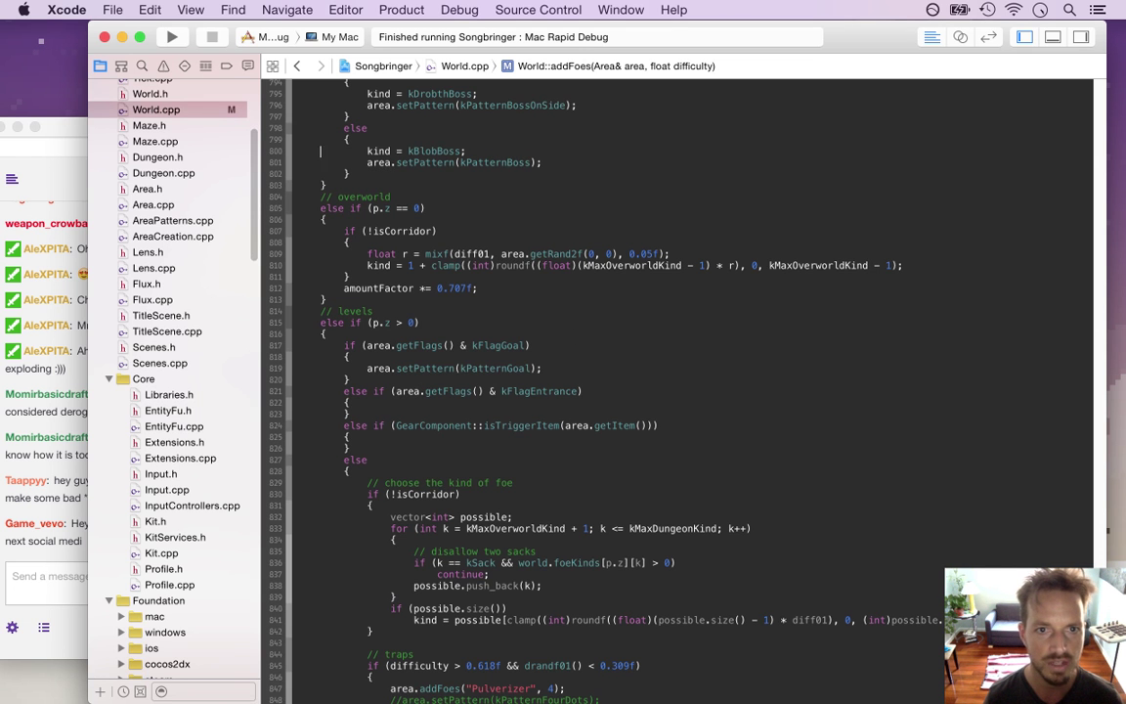
- Set the kMaxOverworldKind constant in World::addFoes to kBat - 1
{"action": "scroll", "coordinate": [675, 391], "scroll_direction": "up", "scroll_amount": 6}
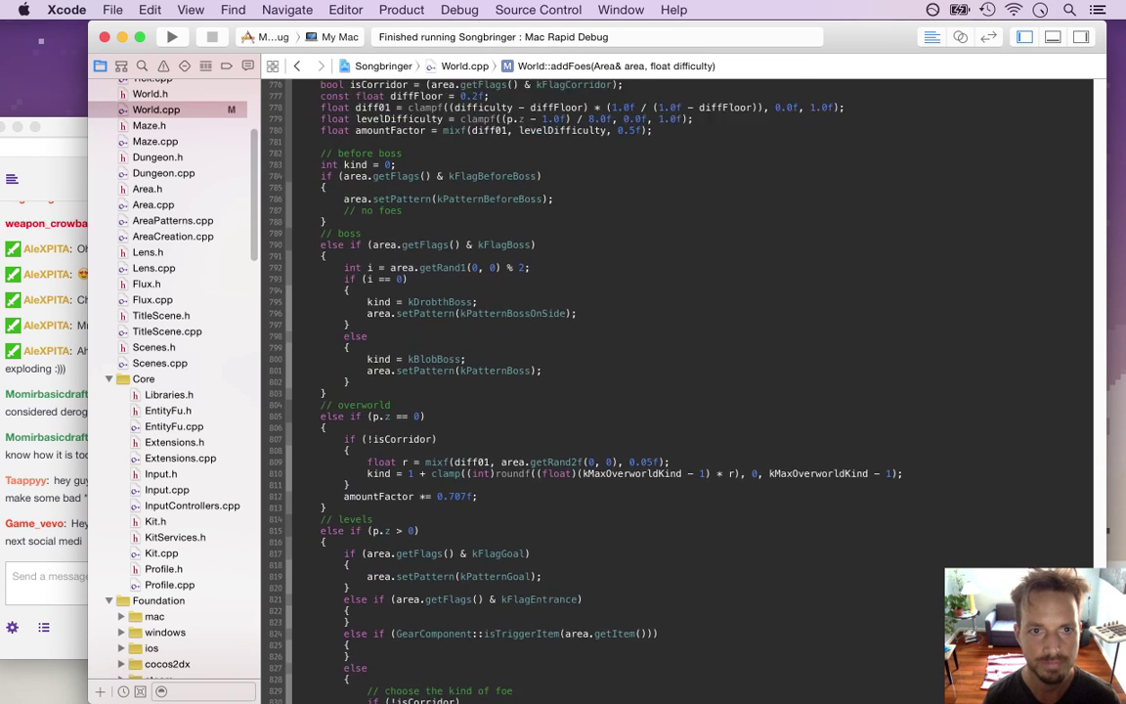
{"action": "scroll", "coordinate": [545, 339], "scroll_direction": "up", "scroll_amount": 3}
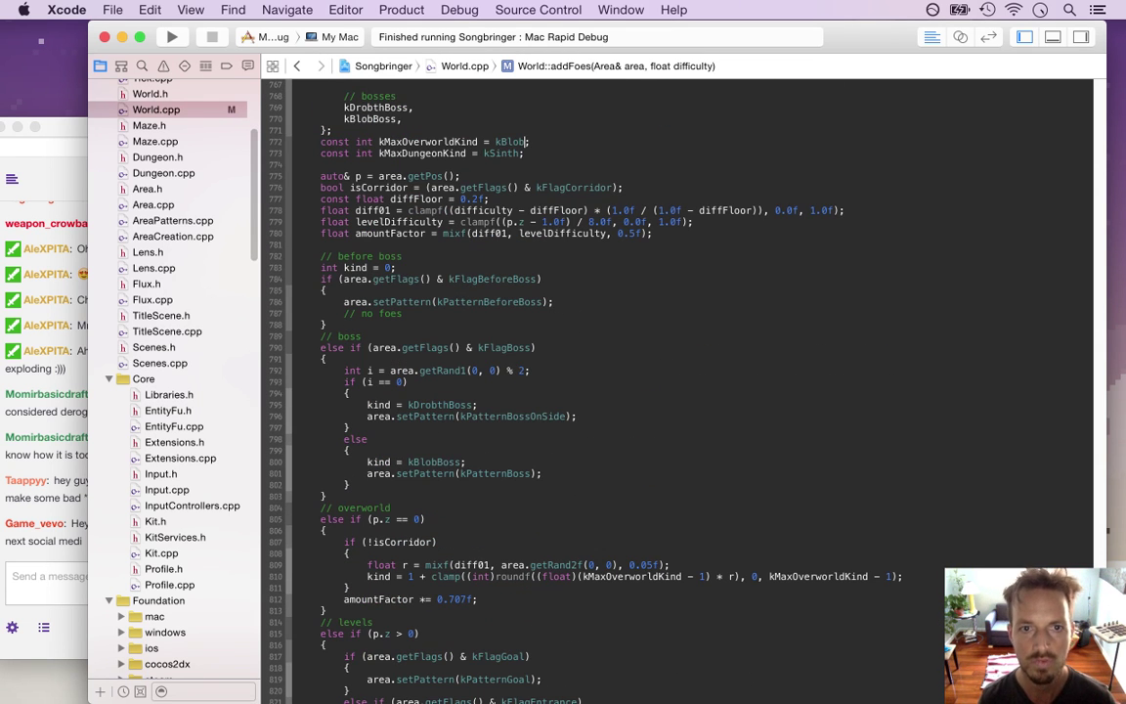
{"action": "scroll", "coordinate": [675, 391], "scroll_direction": "up", "scroll_amount": 3}
{"action": "left_click", "coordinate": [344, 119]}
{"action": "key", "text": "Up"}
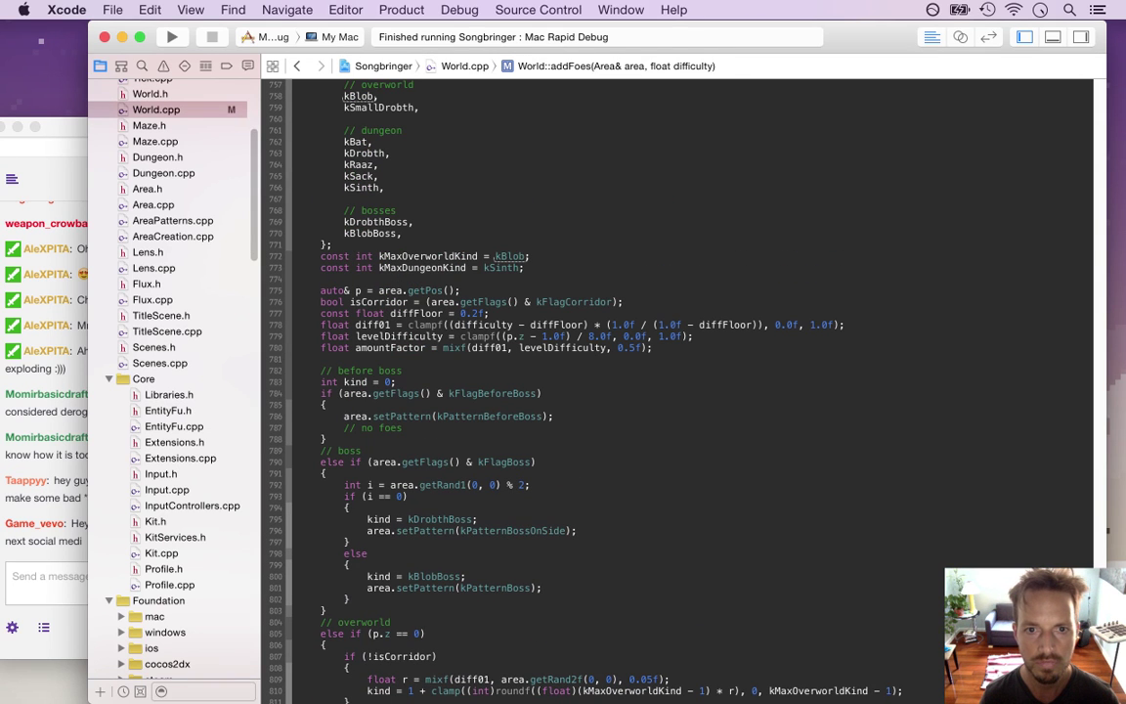
{"action": "key", "text": "BackSpace"}
{"action": "key", "text": "BackSpace"}
{"action": "key", "text": "BackSpace"}
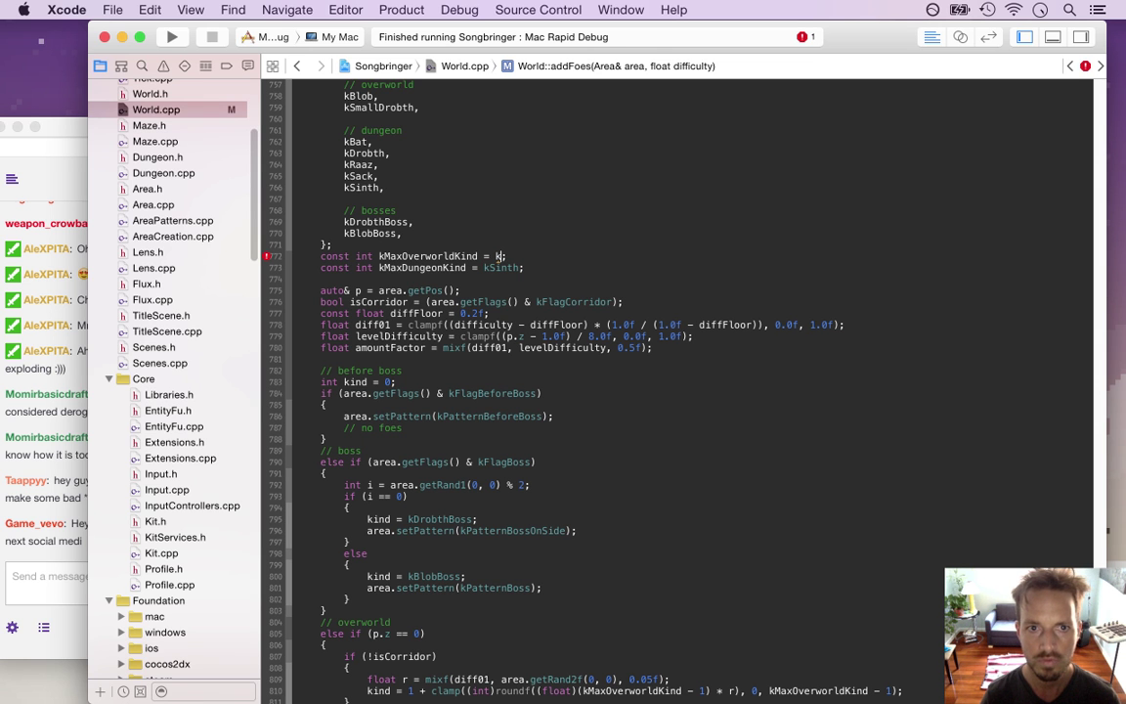
{"action": "type", "text": "1"}
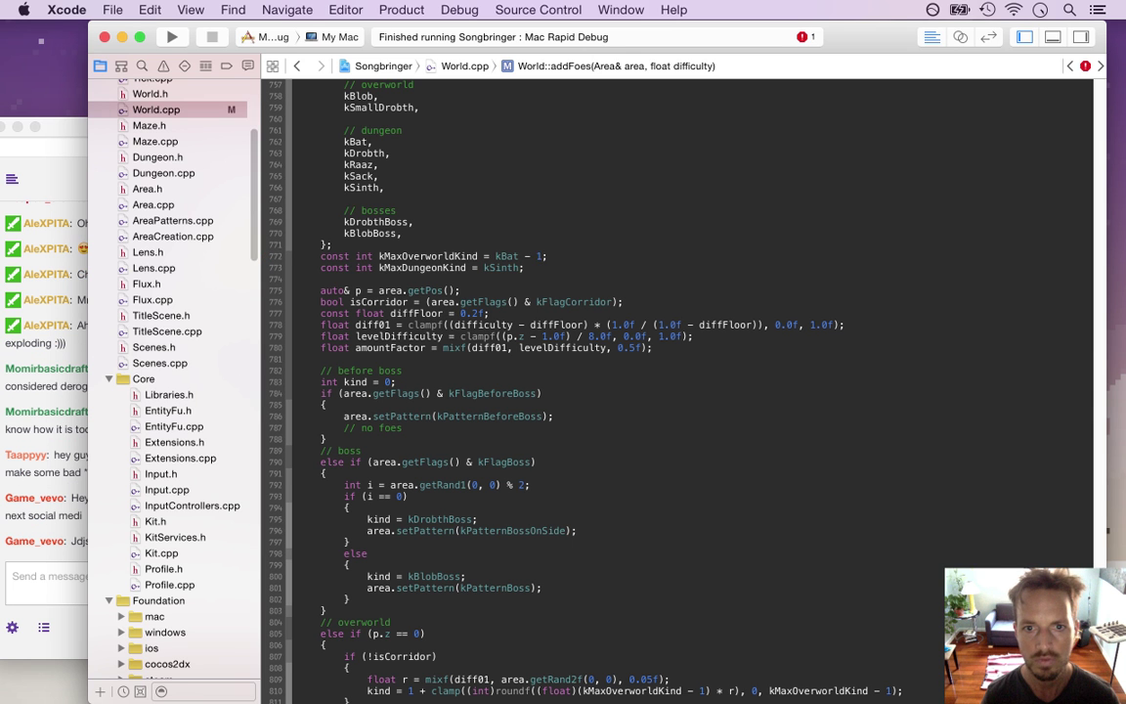
{"action": "left_click", "coordinate": [524, 267]}
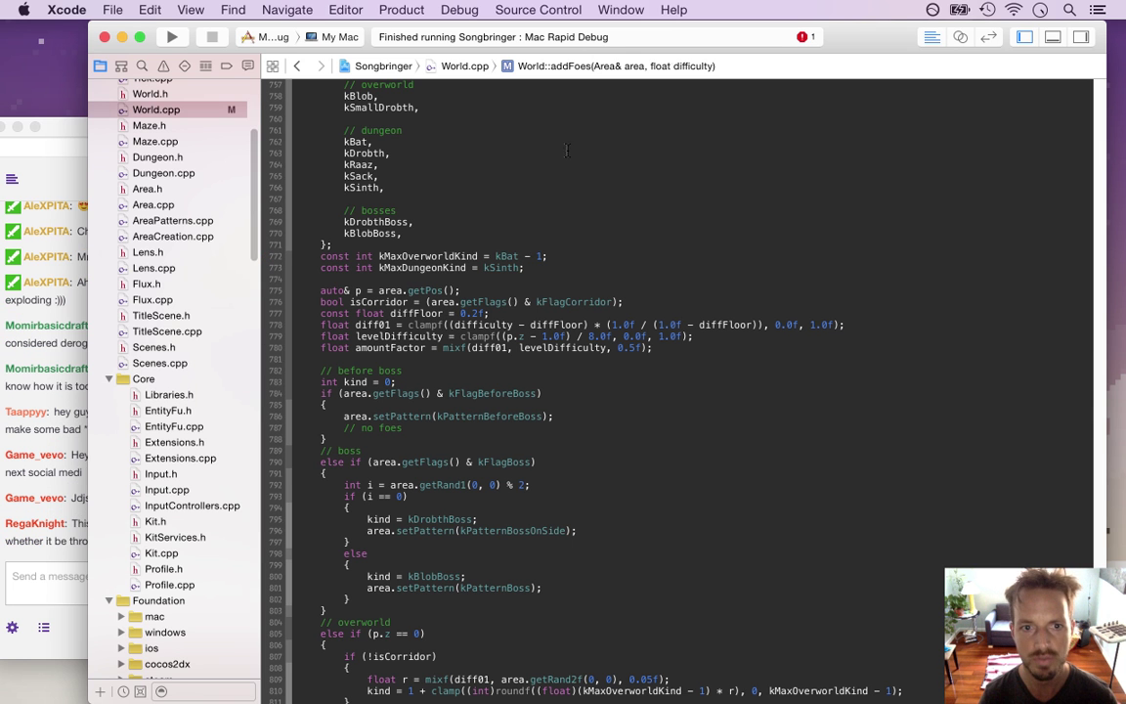
- Read the newest messages about unlockables in the Twitch chat window in Safari and return to World.cpp in Xcode
{"action": "left_click", "coordinate": [50, 452]}
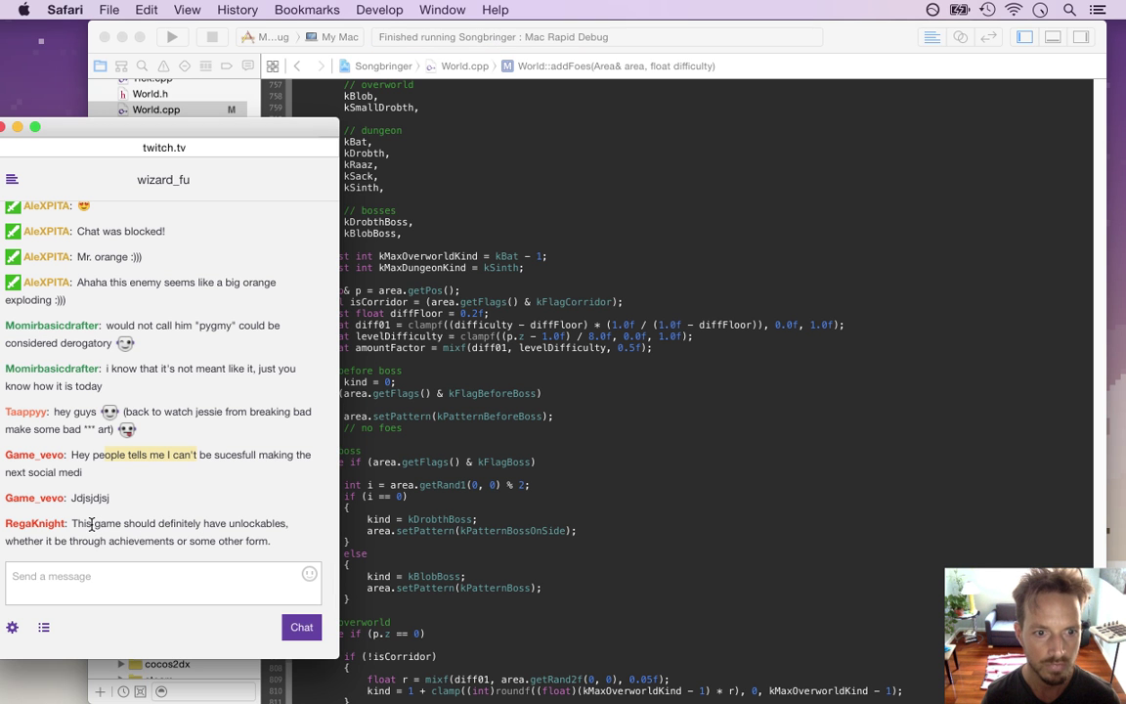
{"action": "left_click_drag", "start_coordinate": [74, 523], "coordinate": [253, 545]}
{"action": "left_click", "coordinate": [267, 546]}
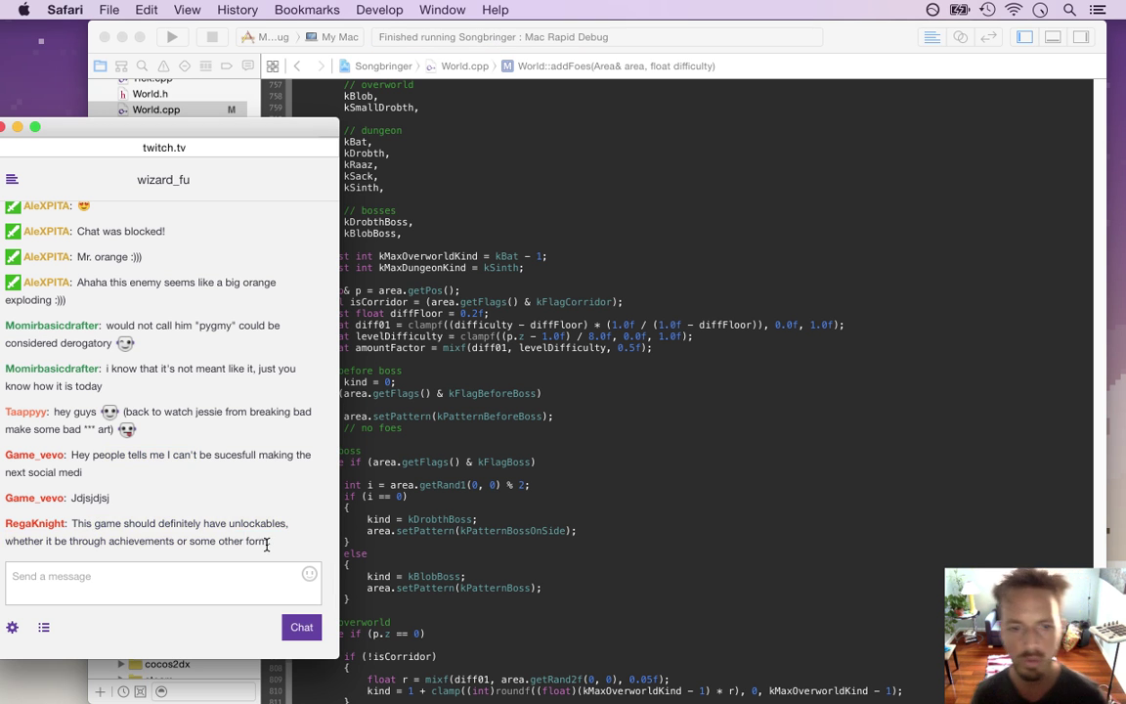
{"action": "left_click_drag", "start_coordinate": [135, 525], "coordinate": [291, 523]}
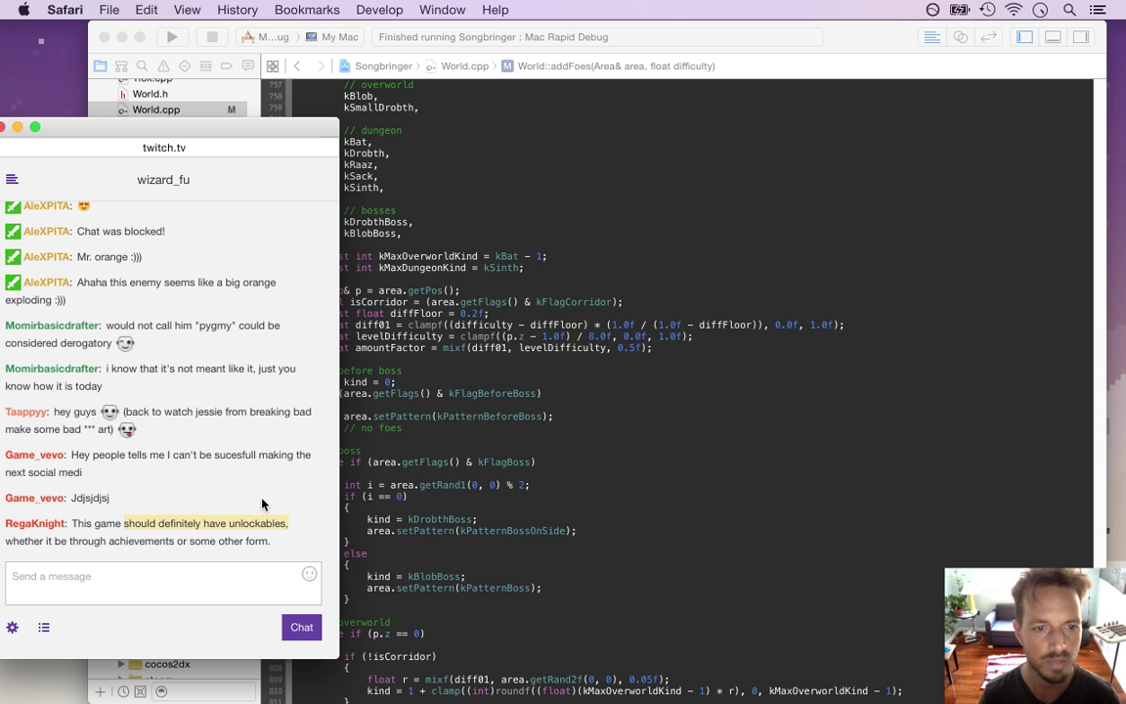
{"action": "left_click", "coordinate": [457, 367]}
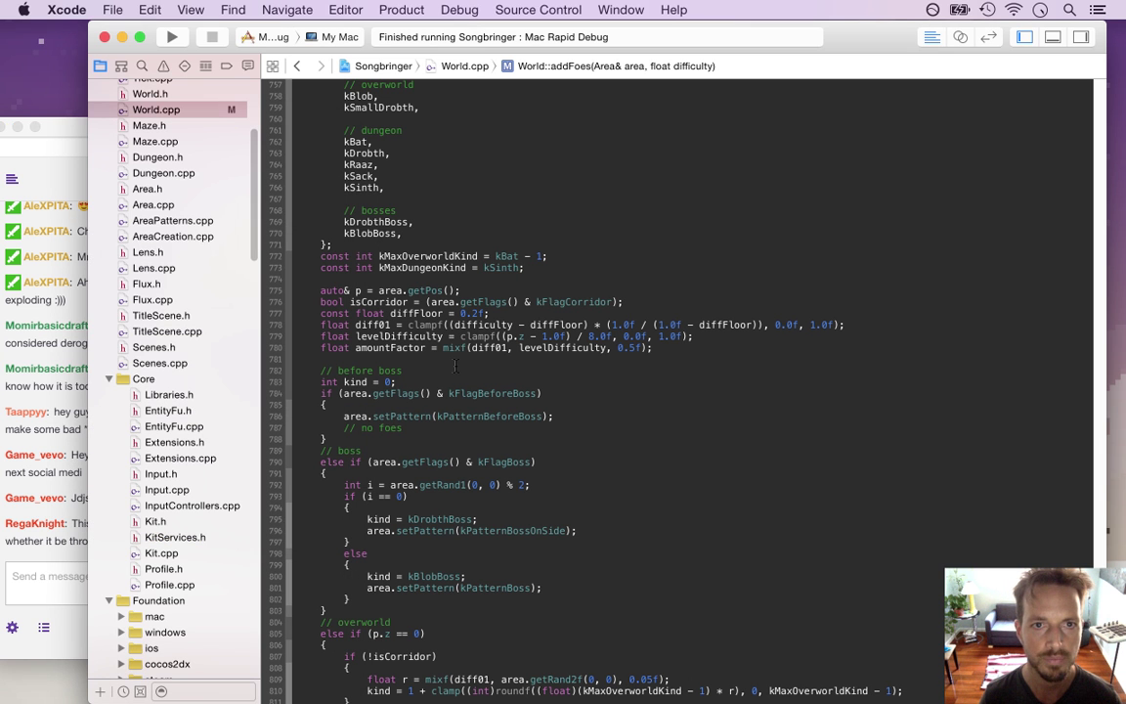
- Build and run Songbringer from Xcode and bring the running game in front of the chat window
{"action": "key", "text": "super+r"}
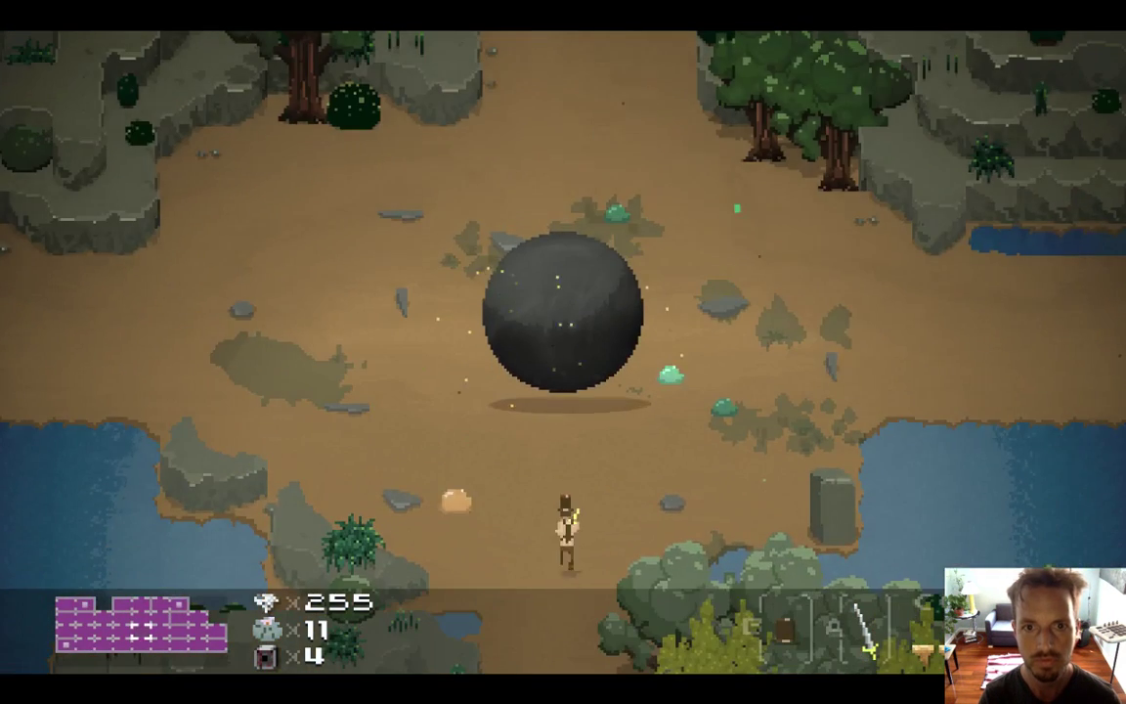
{"action": "key", "text": "super+Tab"}
{"action": "key", "text": "super+Tab"}
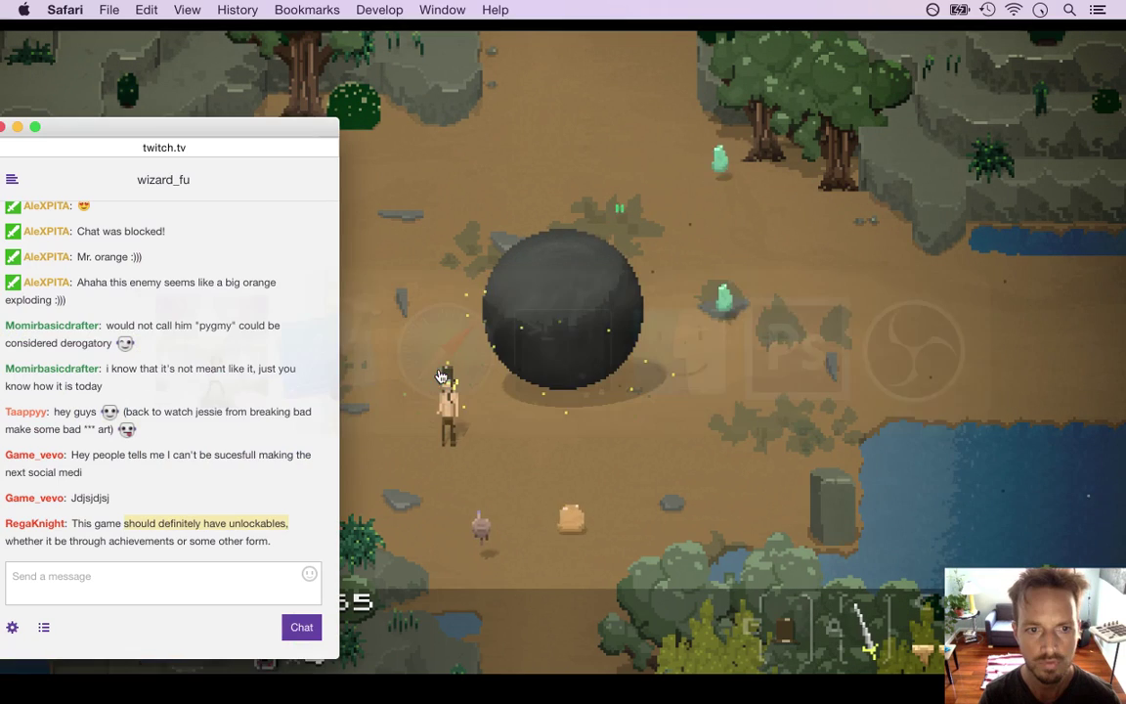
{"action": "left_click", "coordinate": [439, 374]}
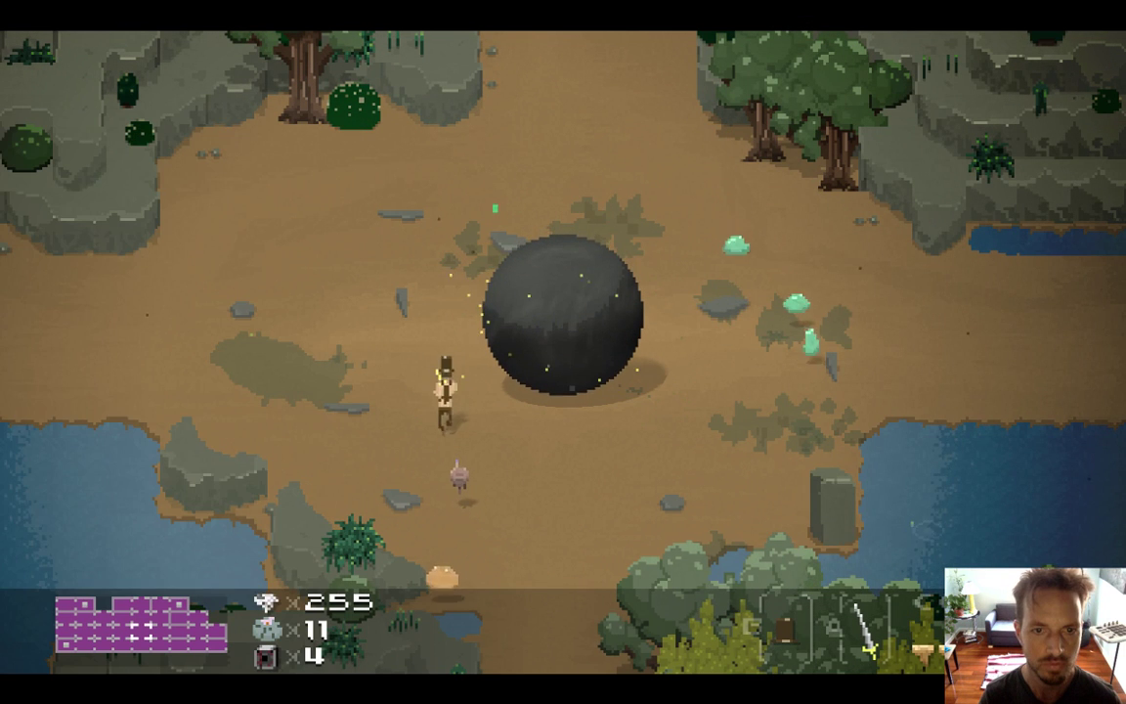
- Play-test the starting overworld area and the stone-pillar area to the north, swinging the sword along the way
{"action": "key", "text": "Up"}
{"action": "key", "text": "Right"}
{"action": "key", "text": "Up"}
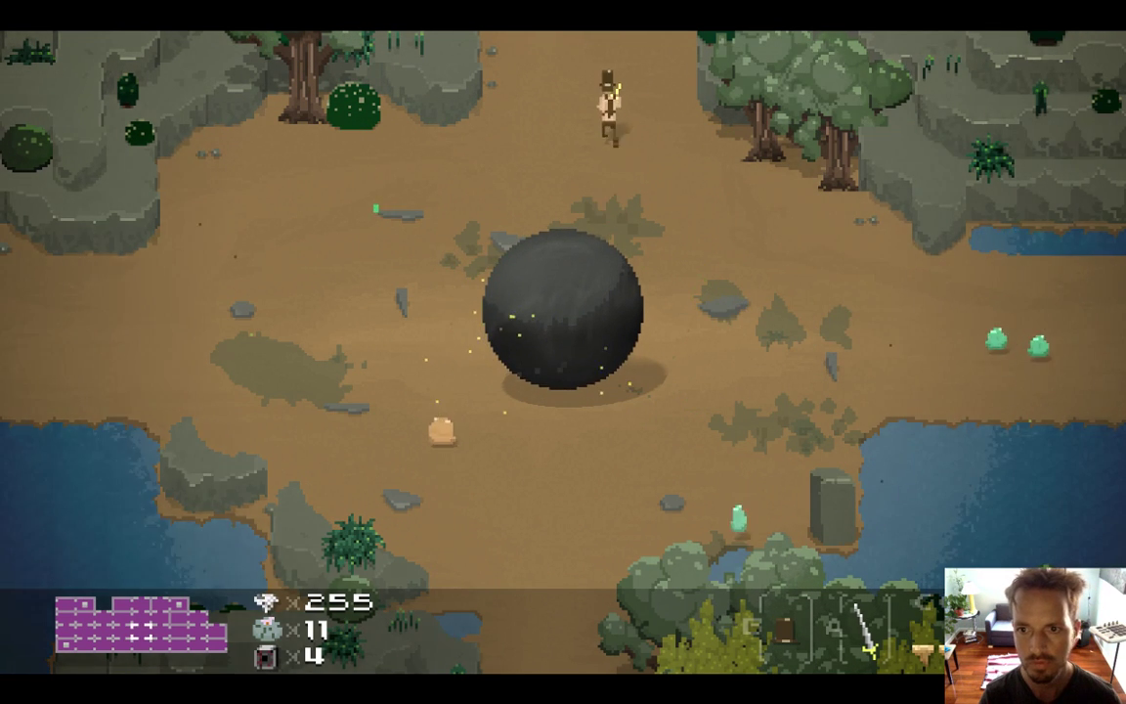
{"action": "key", "text": "Left"}
{"action": "key", "text": "Left"}
{"action": "key", "text": "x"}
{"action": "key", "text": "Up"}
{"action": "key", "text": "Right"}
{"action": "key", "text": "Up"}
{"action": "key", "text": "x"}
{"action": "key", "text": "Left"}
{"action": "key", "text": "Up"}
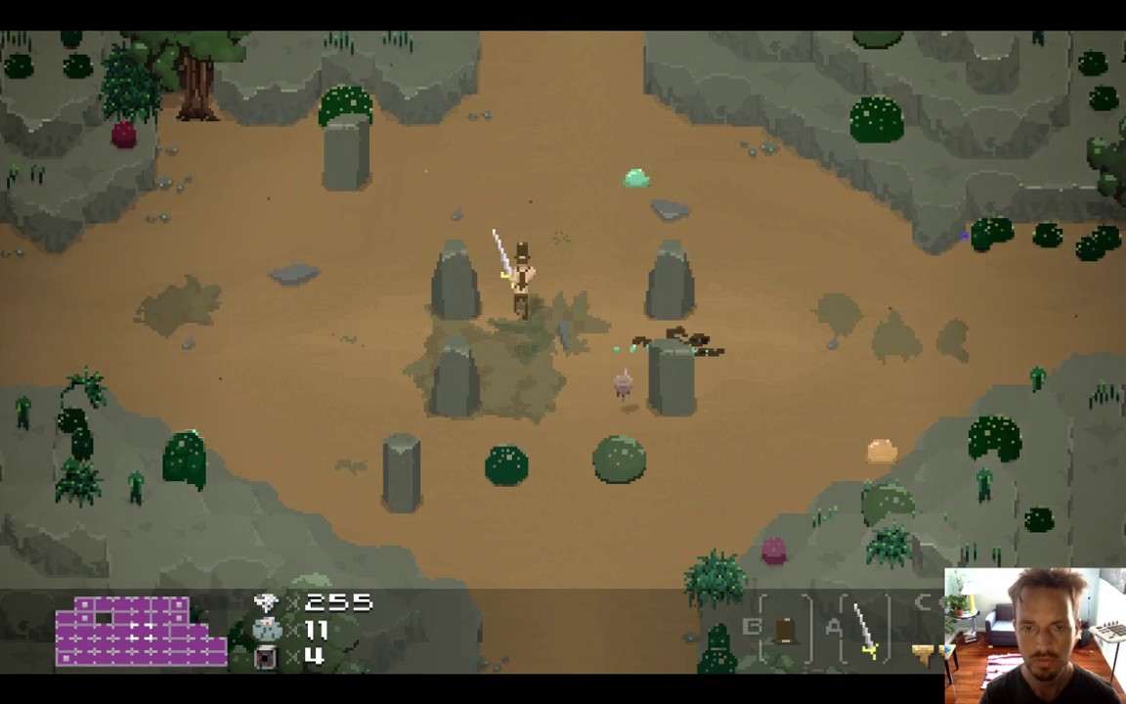
- Explore the cave-entrance area further north and the areas to the west to check which foes appear
{"action": "key", "text": "Up"}
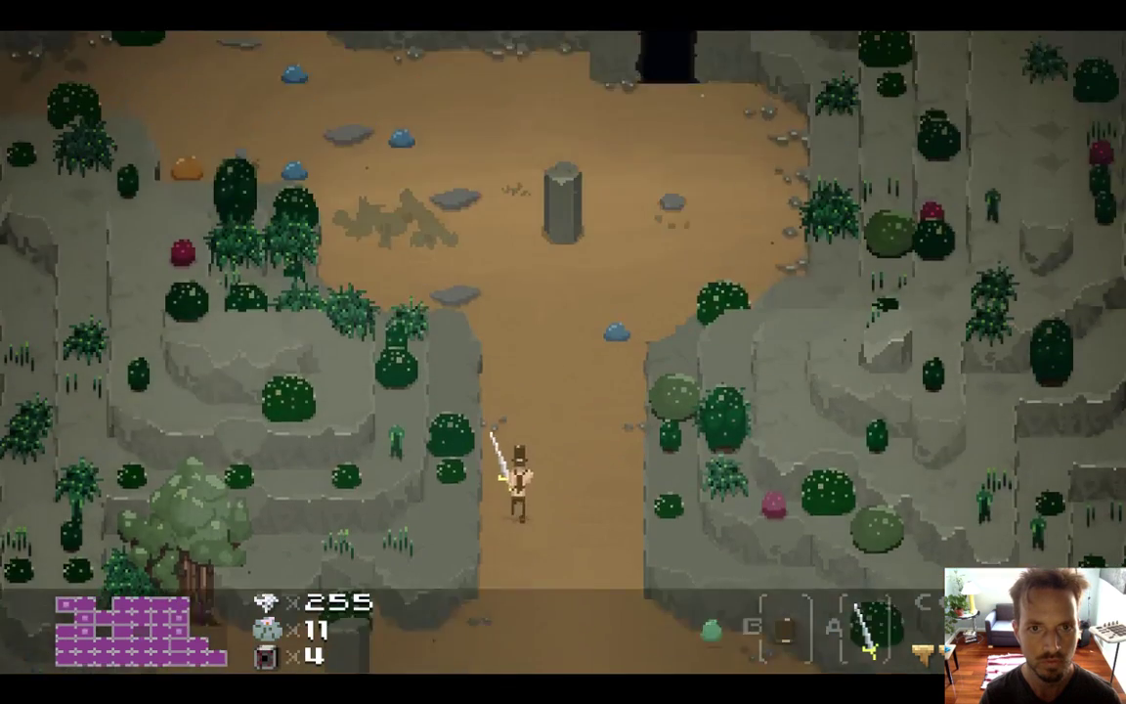
{"action": "key", "text": "Up"}
{"action": "key", "text": "Left"}
{"action": "key", "text": "Up"}
{"action": "key", "text": "Up"}
{"action": "key", "text": "Left"}
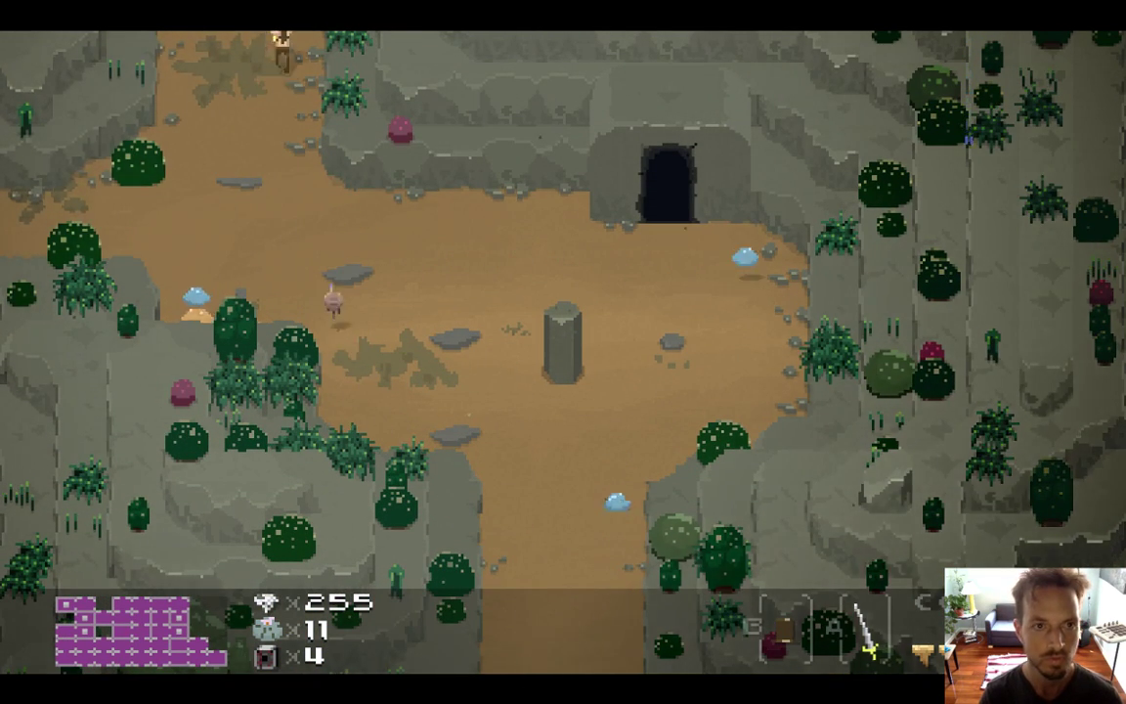
{"action": "key", "text": "Down"}
{"action": "key", "text": "Up"}
{"action": "key", "text": "Left"}
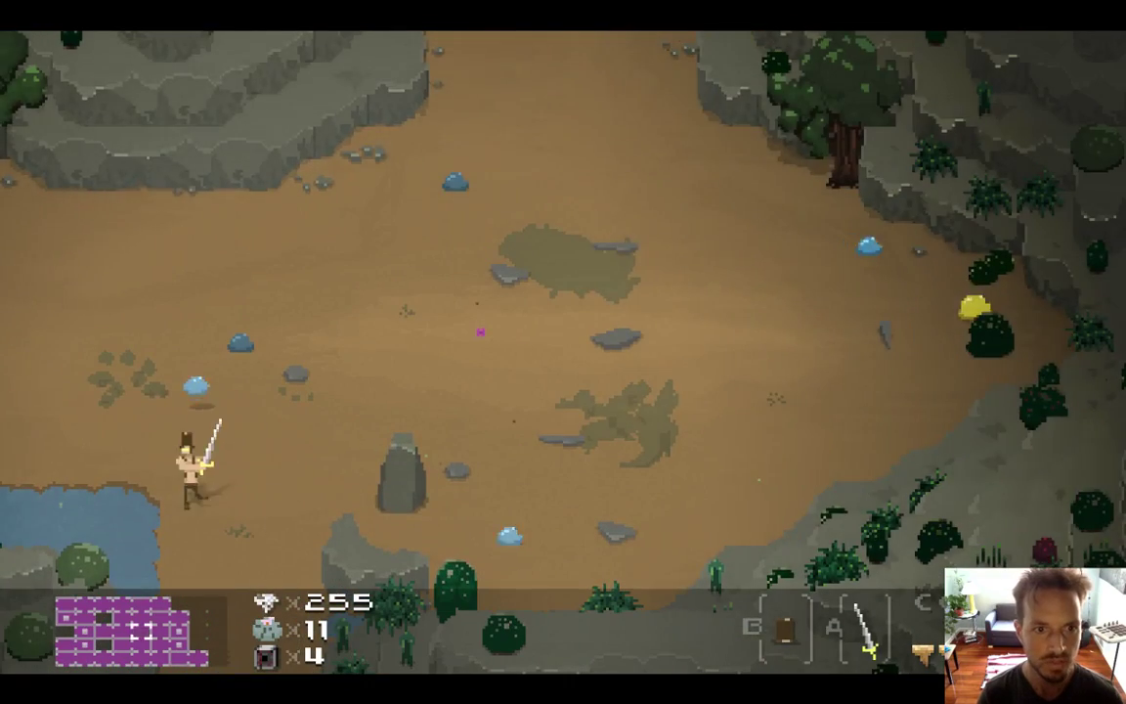
{"action": "key", "text": "Left"}
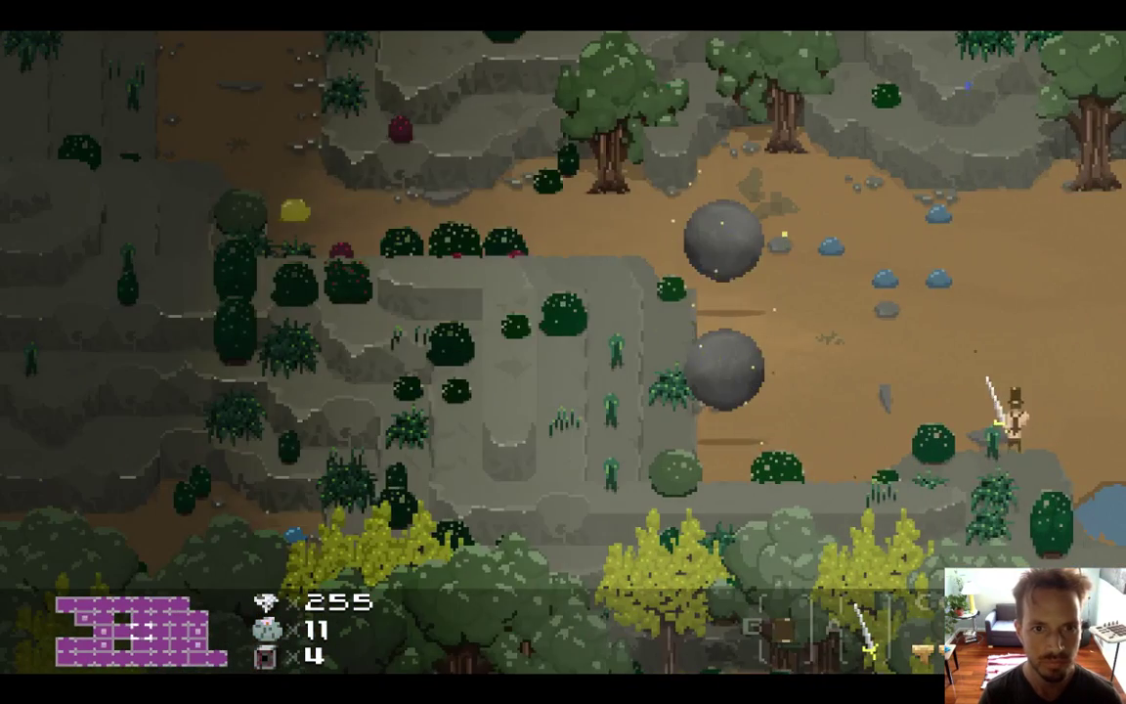
- Check the foes around the two grey spheres, head back east and north out of the neighbouring area, and quit the game
{"action": "key", "text": "Up"}
{"action": "key", "text": "Up"}
{"action": "key", "text": "Right"}
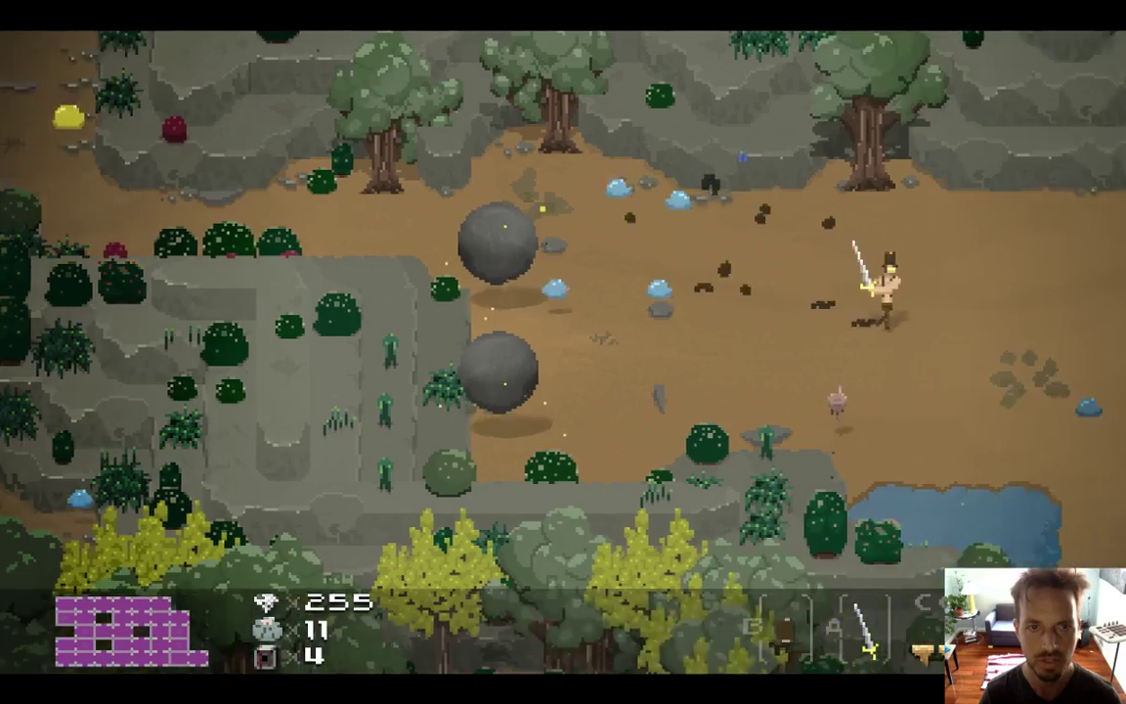
{"action": "key", "text": "Right"}
{"action": "key", "text": "Up"}
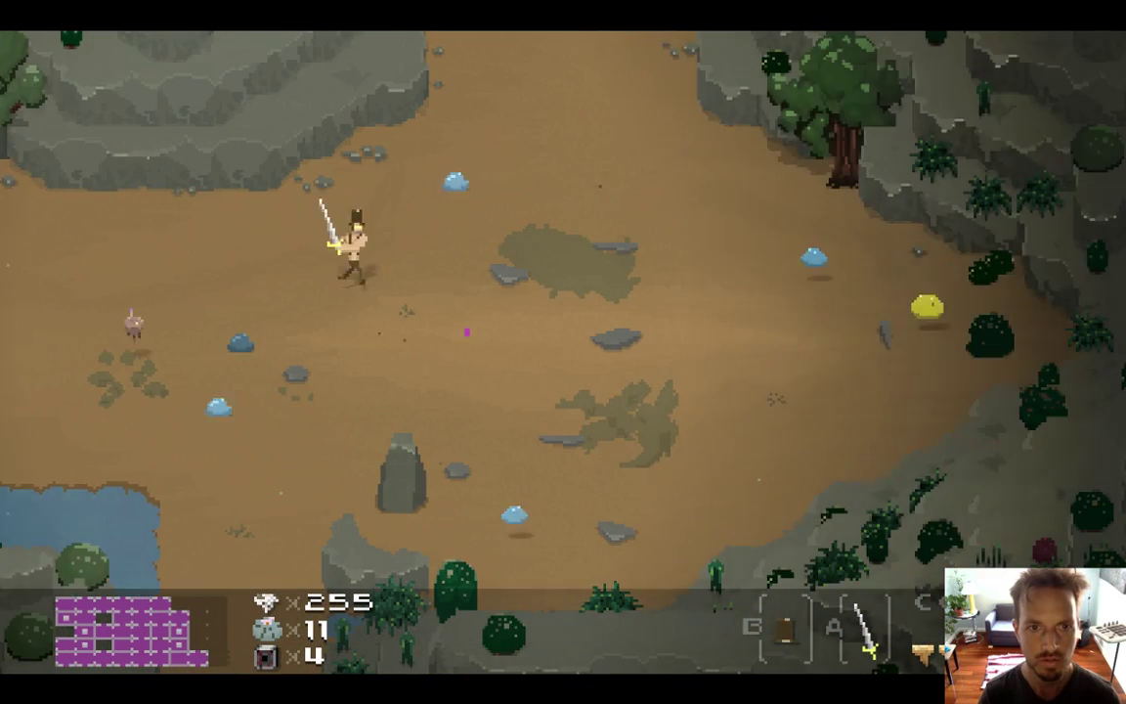
{"action": "key", "text": "Right"}
{"action": "key", "text": "Left"}
{"action": "key", "text": "Up"}
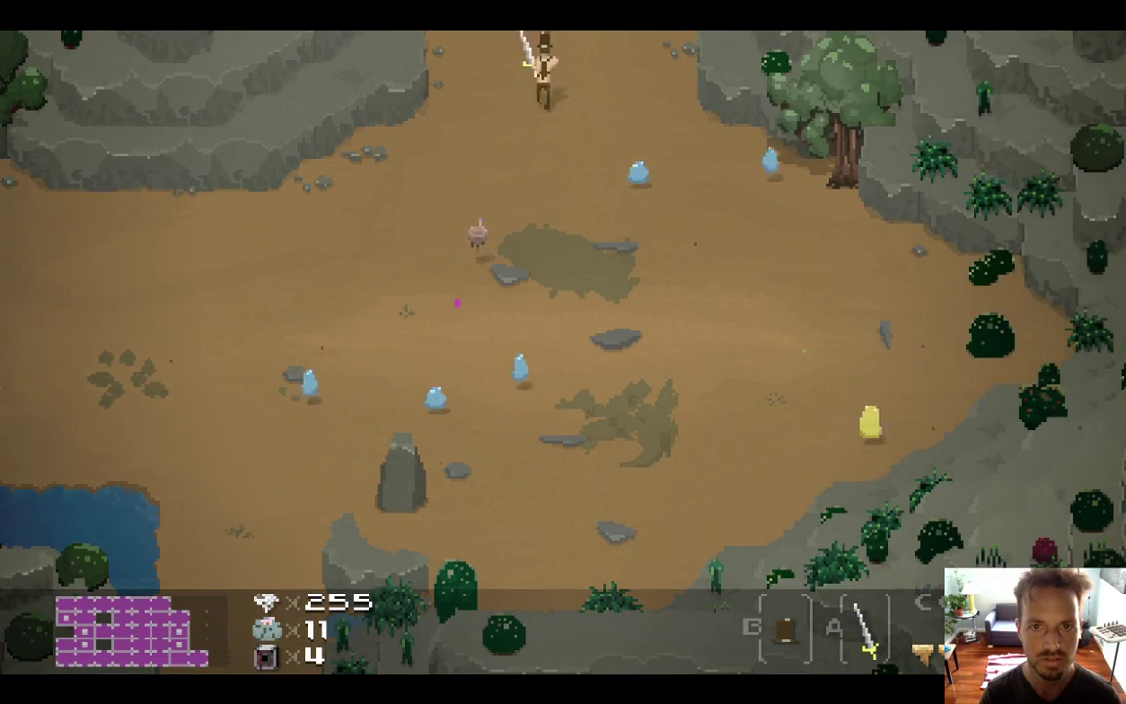
{"action": "key", "text": "Up"}
{"action": "key", "text": "super+q"}
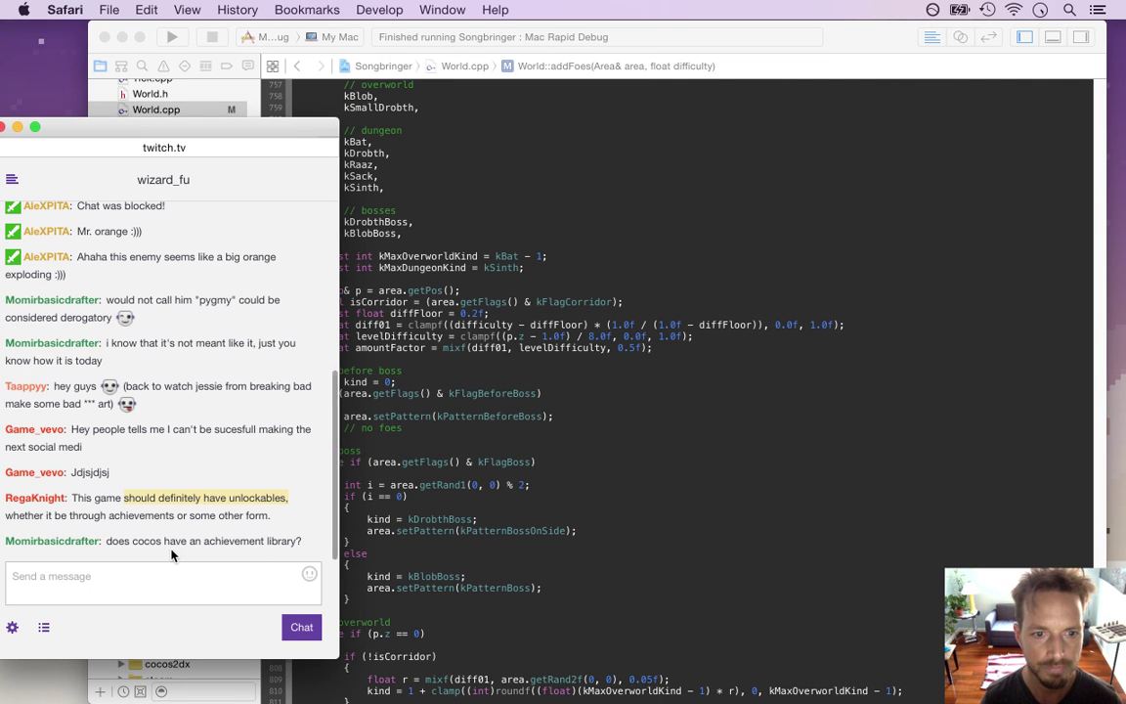
- Read the chat question about a cocos achievement library in Safari and return to World.cpp in Xcode
{"action": "left_click_drag", "start_coordinate": [127, 543], "coordinate": [305, 550]}
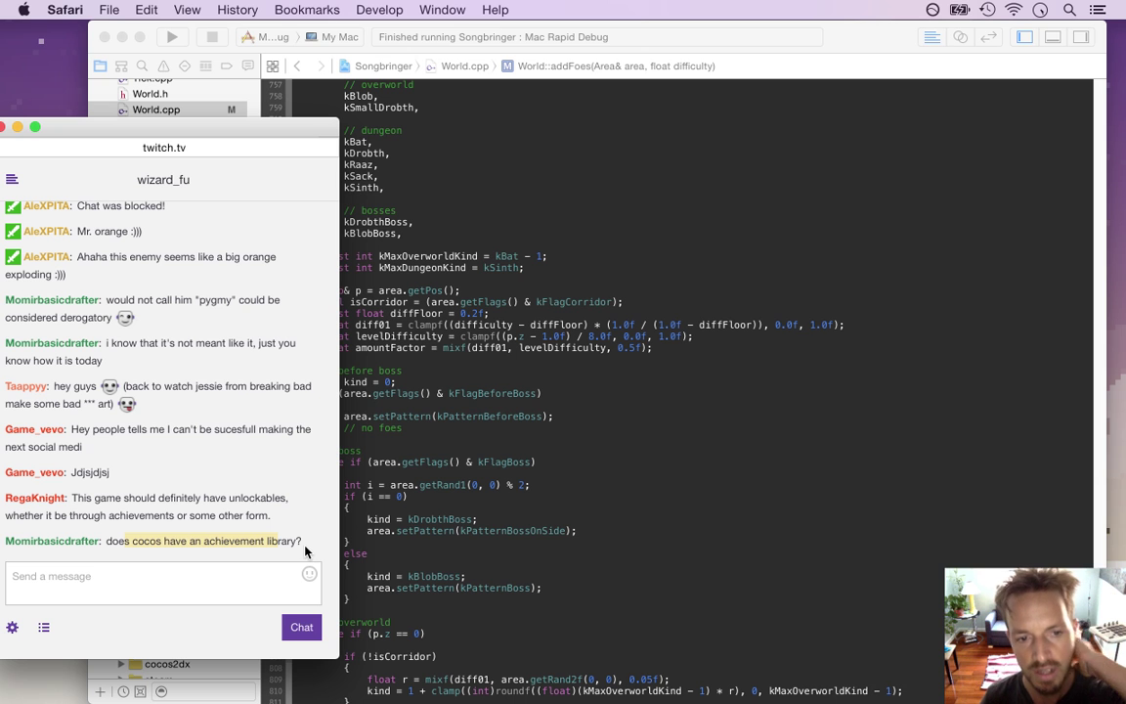
{"action": "left_click", "coordinate": [164, 544]}
{"action": "left_click_drag", "start_coordinate": [130, 540], "coordinate": [222, 542]}
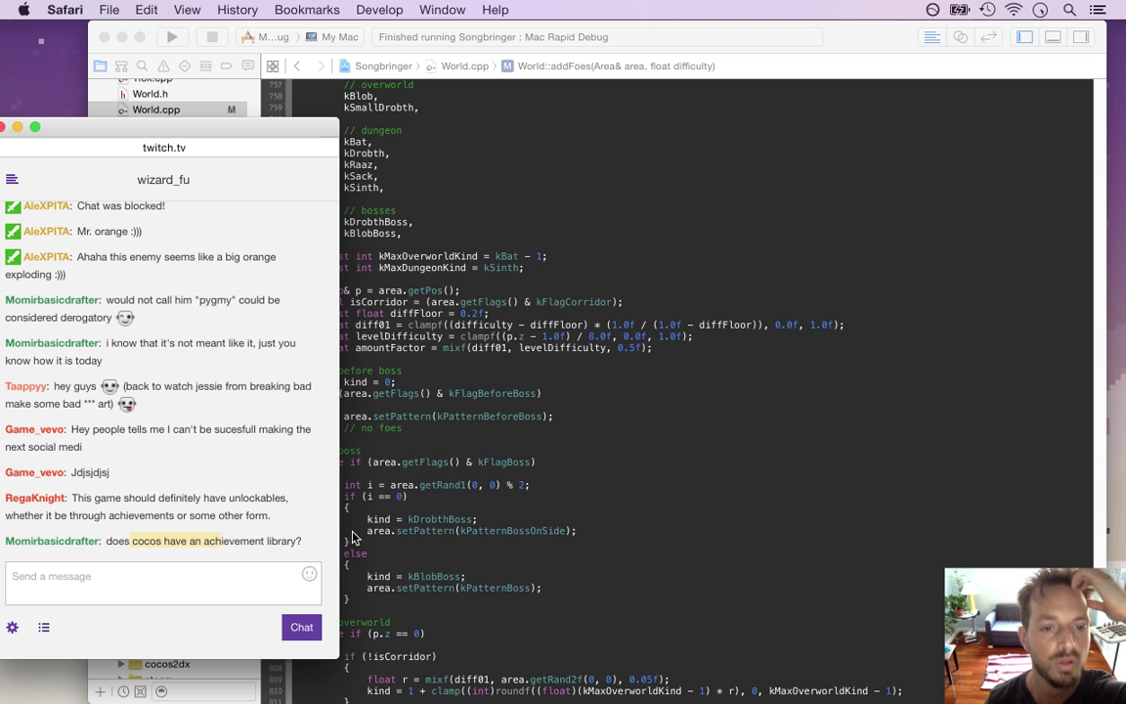
{"action": "left_click", "coordinate": [235, 541]}
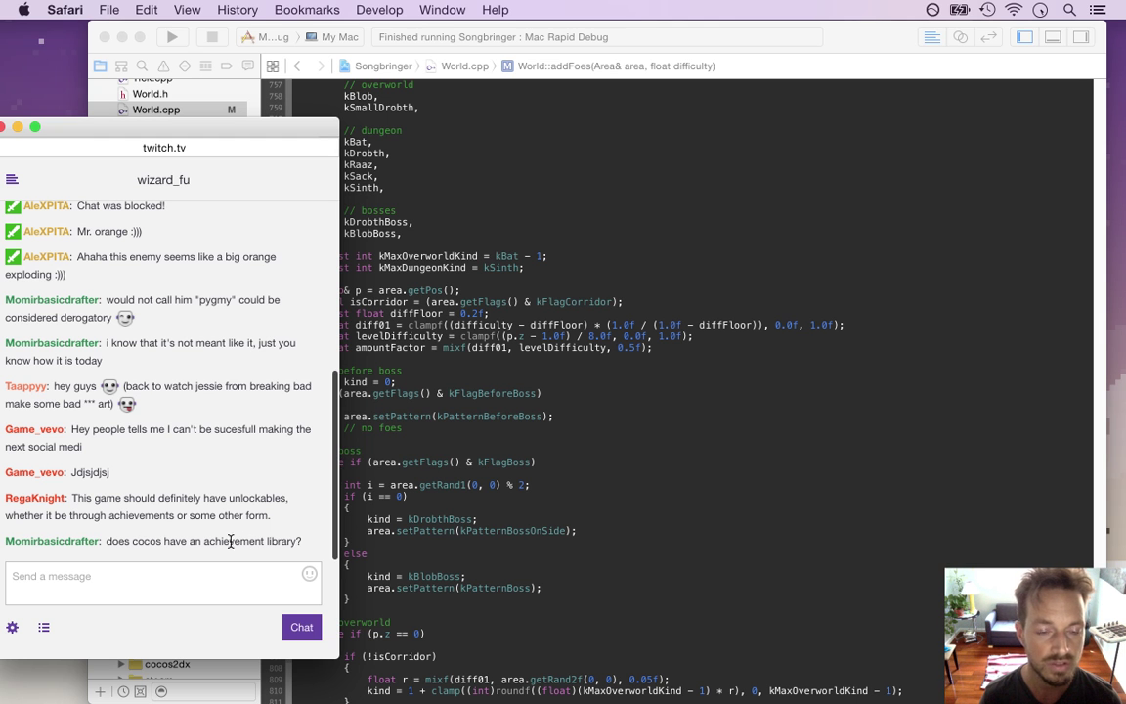
{"action": "left_click_drag", "start_coordinate": [251, 540], "coordinate": [190, 541]}
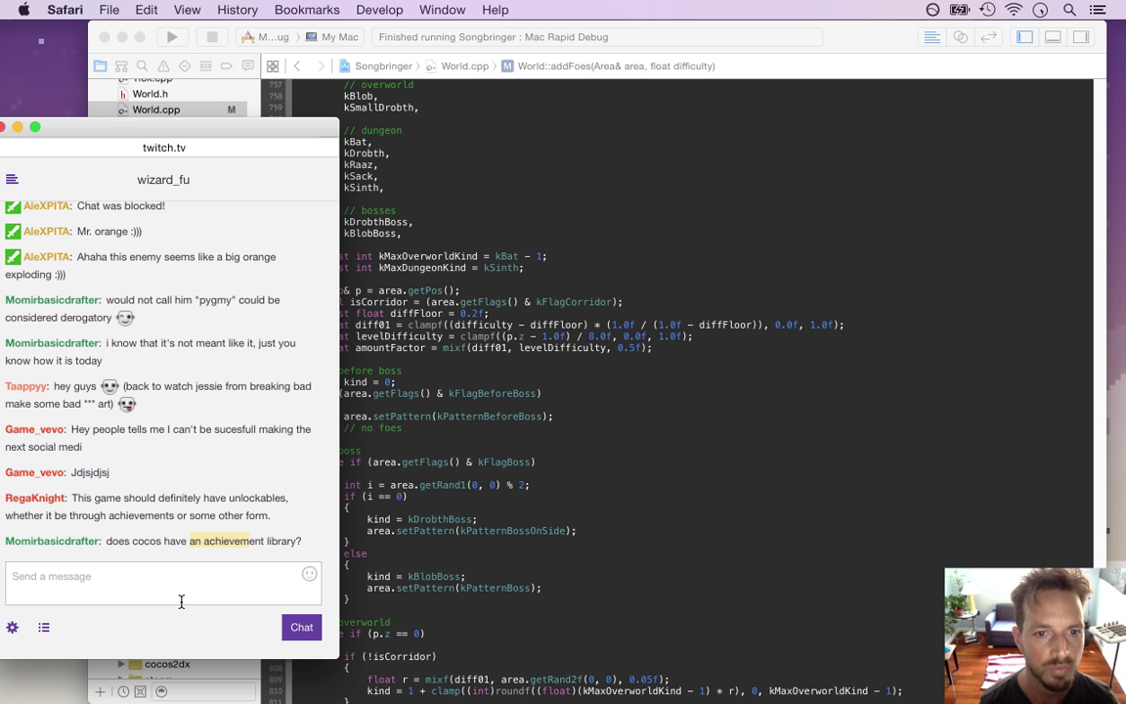
{"action": "left_click", "coordinate": [391, 452]}
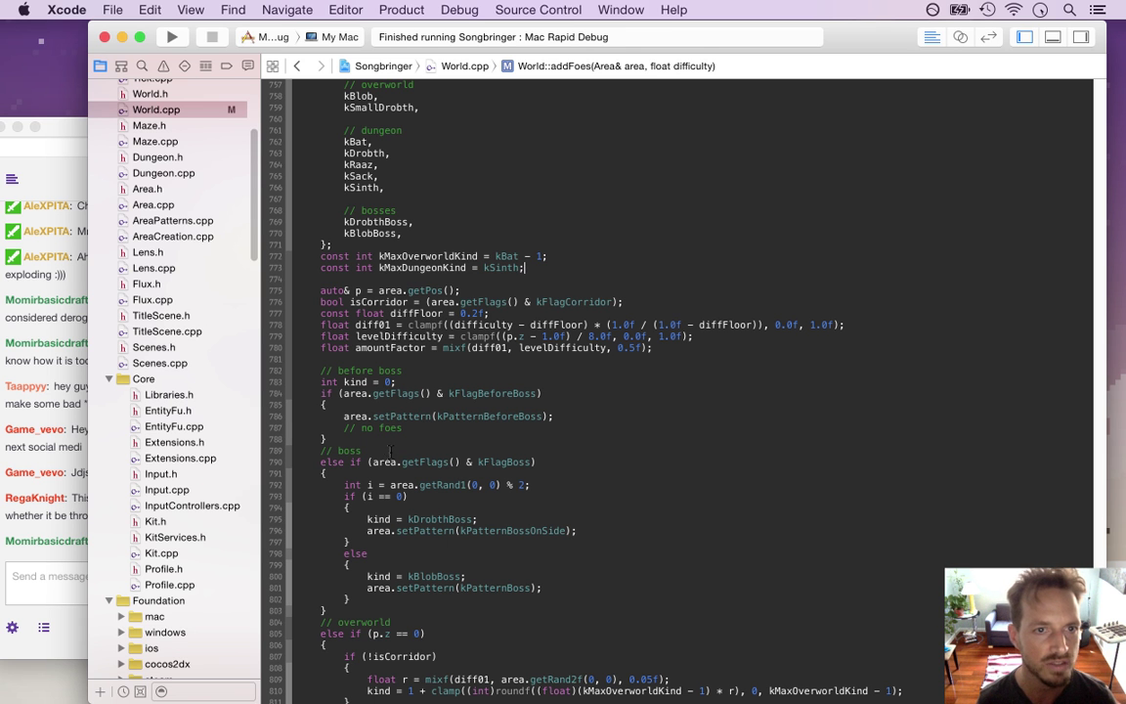
- Duplicate the kDrobth case line in the foe-adding switch at the end of World::addFoes
{"action": "scroll", "coordinate": [250, 249], "scroll_direction": "down", "scroll_amount": 5}
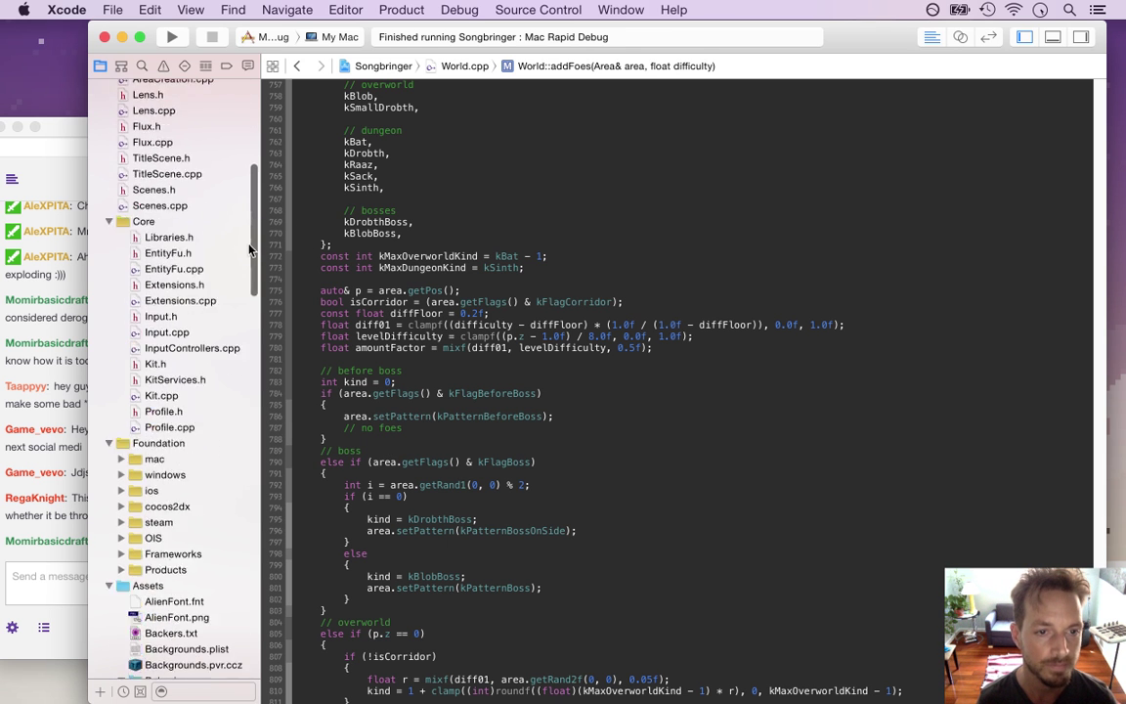
{"action": "scroll", "coordinate": [249, 251], "scroll_direction": "down", "scroll_amount": 2}
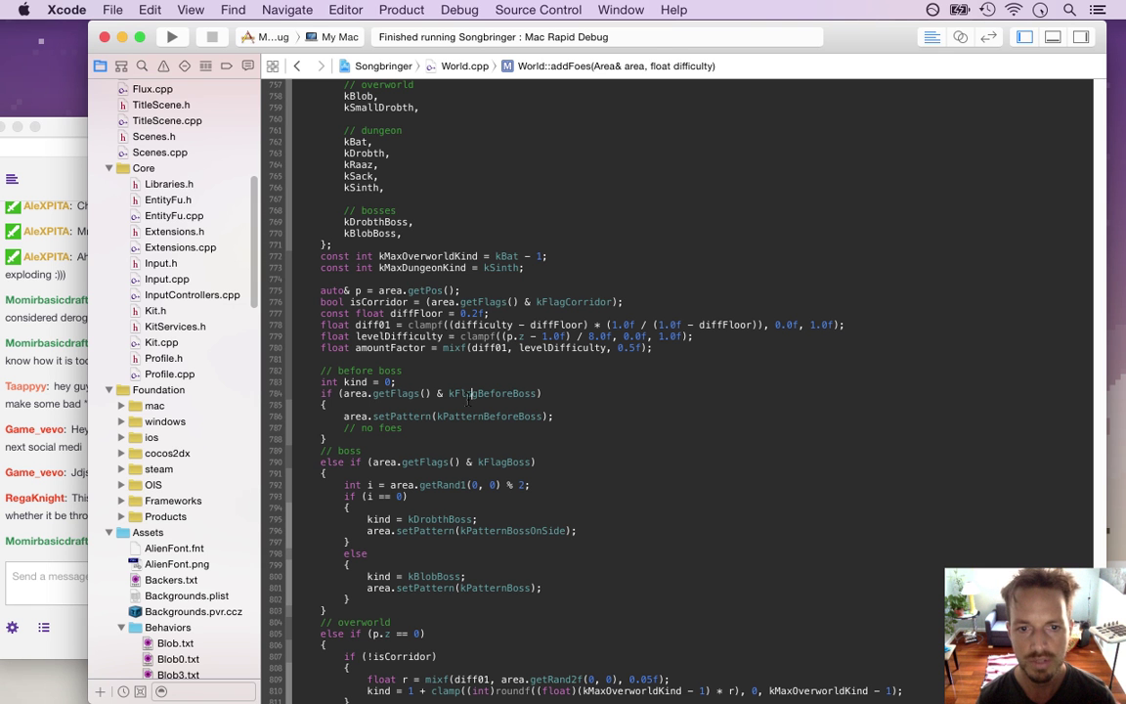
{"action": "key", "text": "Page_Down"}
{"action": "key", "text": "Page_Down"}
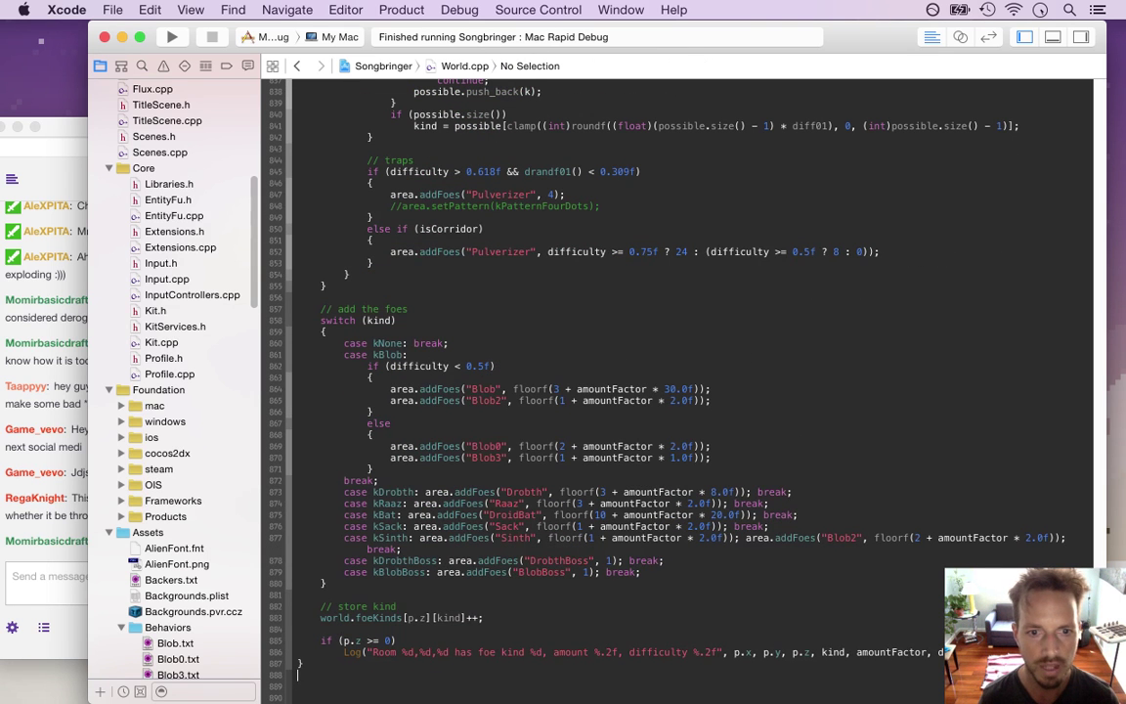
{"action": "left_click", "coordinate": [473, 503]}
{"action": "key", "text": "Up"}
{"action": "key", "text": "super+Left"}
{"action": "key", "text": "shift+Down"}
{"action": "key", "text": "super+c"}
{"action": "key", "text": "Left"}
{"action": "key", "text": "super+v"}
{"action": "key", "text": "Up"}
- Change the first kDrobth case to kSmallDrobth, make it add "SmallDrobth" foes, and save World.cpp
{"action": "key", "text": "Right"}
{"action": "key", "text": "Right"}
{"action": "key", "text": "Right"}
{"action": "key", "text": "Right"}
{"action": "key", "text": "Right"}
{"action": "key", "text": "Right"}
{"action": "key", "text": "Right"}
{"action": "key", "text": "Right"}
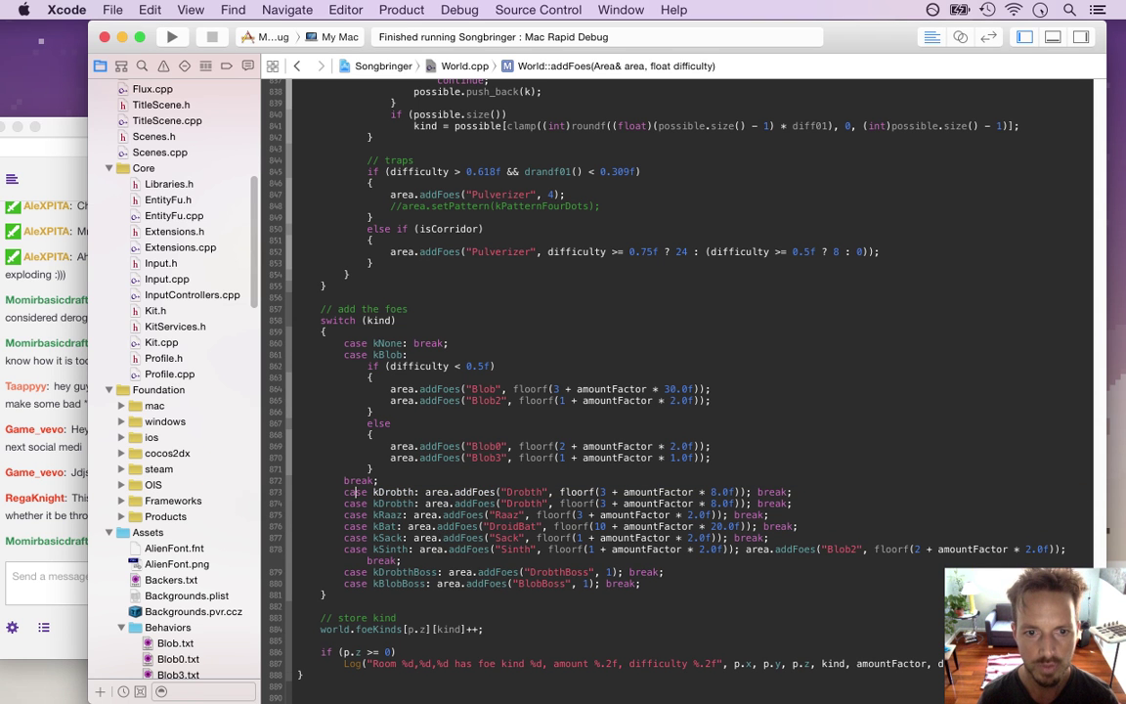
{"action": "type", "text": "Small"}
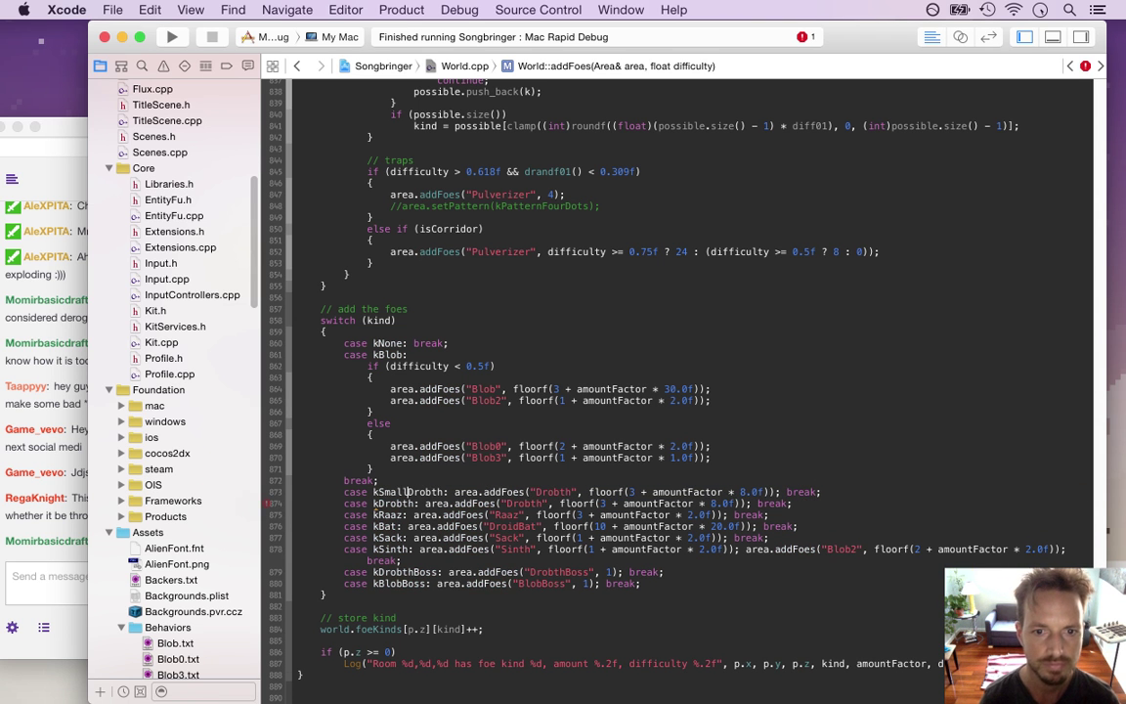
{"action": "key", "text": "Right"}
{"action": "key", "text": "Right"}
{"action": "key", "text": "Right"}
{"action": "key", "text": "Right"}
{"action": "key", "text": "Right"}
{"action": "key", "text": "Right"}
{"action": "key", "text": "Right"}
{"action": "key", "text": "Right"}
{"action": "key", "text": "Right"}
{"action": "key", "text": "Right"}
{"action": "key", "text": "Right"}
{"action": "key", "text": "Right"}
{"action": "key", "text": "Right"}
{"action": "key", "text": "Right"}
{"action": "key", "text": "Right"}
{"action": "key", "text": "Right"}
{"action": "key", "text": "Right"}
{"action": "key", "text": "Right"}
{"action": "key", "text": "Right"}
{"action": "key", "text": "Right"}
{"action": "type", "text": "Small"}
{"action": "key", "text": "Right"}
{"action": "key", "text": "Right"}
{"action": "key", "text": "Right"}
{"action": "key", "text": "Right"}
{"action": "key", "text": "Right"}
{"action": "key", "text": "Right"}
{"action": "key", "text": "Right"}
{"action": "key", "text": "Right"}
{"action": "key", "text": "Right"}
{"action": "key", "text": "Right"}
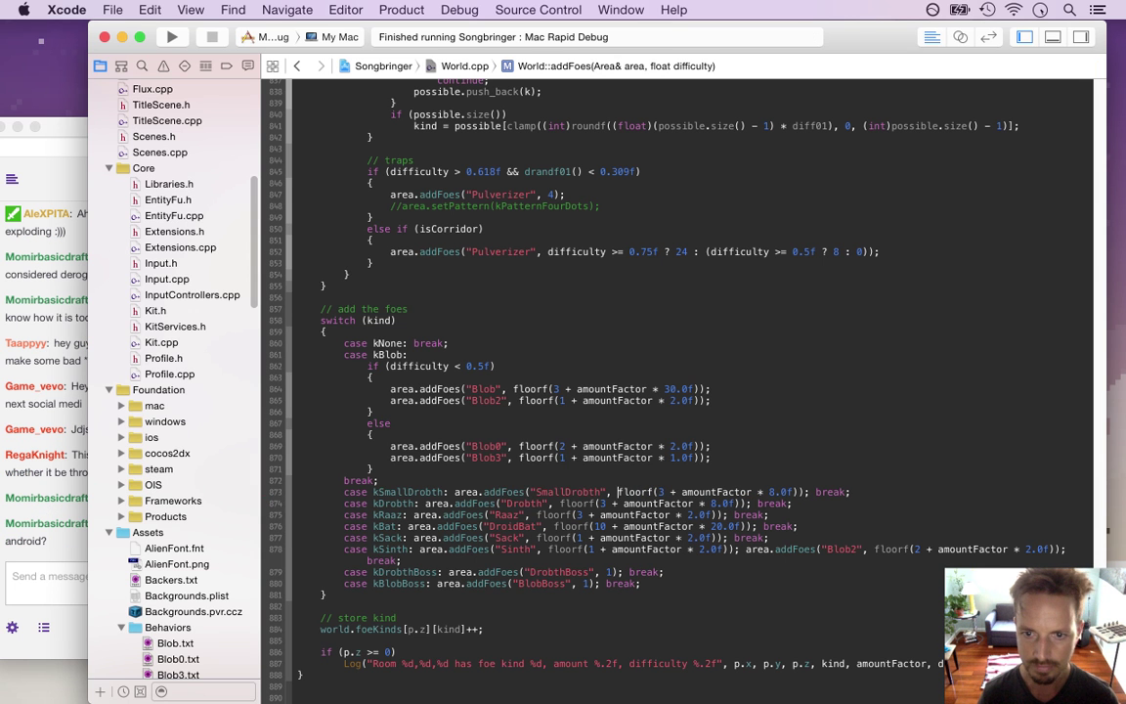
{"action": "key", "text": "Right"}
{"action": "key", "text": "Right"}
{"action": "key", "text": "Right"}
{"action": "key", "text": "Right"}
{"action": "key", "text": "Right"}
{"action": "key", "text": "Right"}
{"action": "key", "text": "Right"}
{"action": "key", "text": "super+s"}
{"action": "key", "text": "Right"}
{"action": "key", "text": "Right"}
{"action": "key", "text": "Right"}
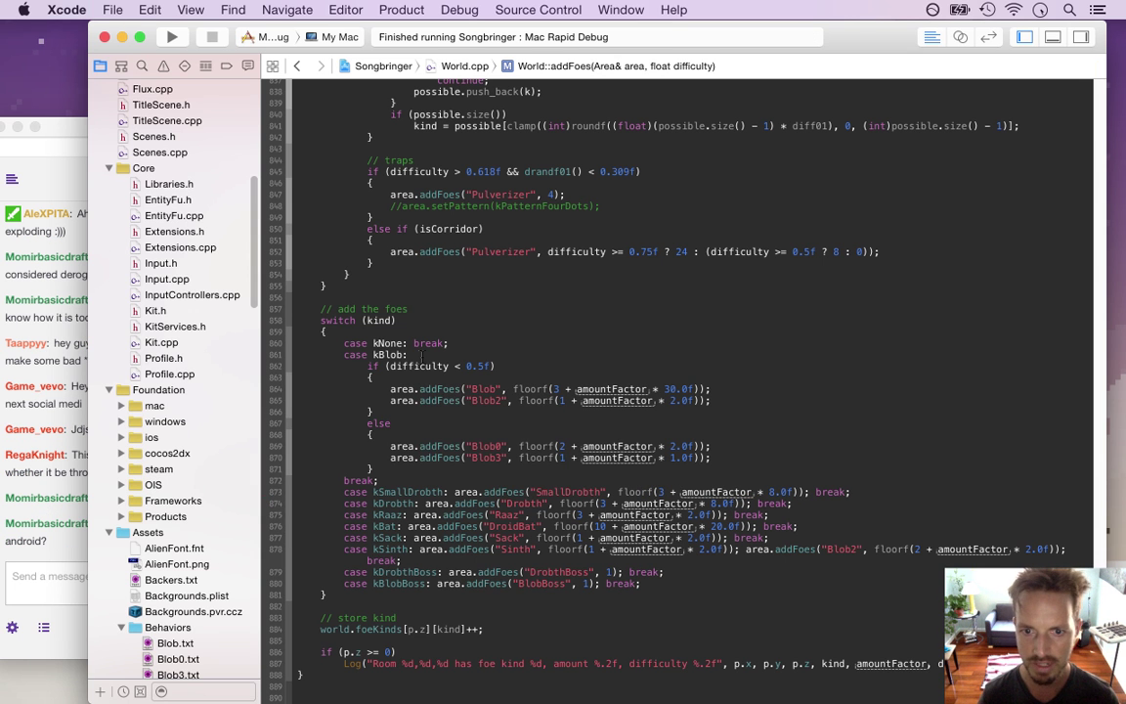
- Switch to Safari to read the chat question about iPhone and Android support, and return to World.cpp in Xcode
{"action": "left_click", "coordinate": [63, 490]}
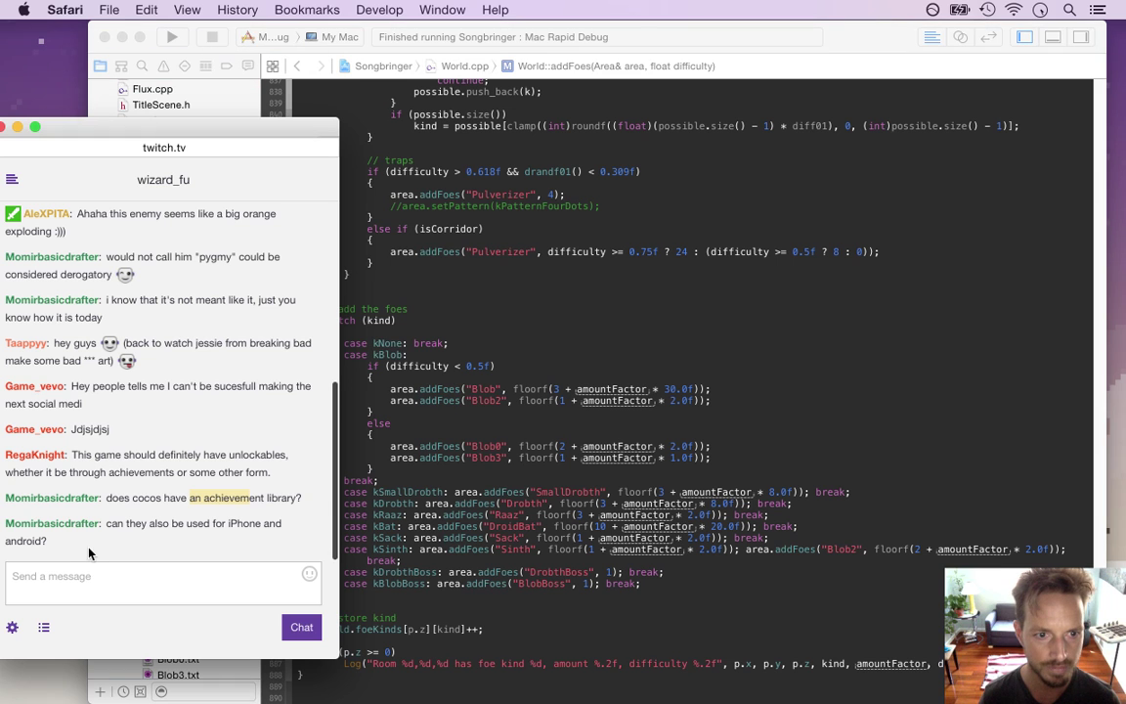
{"action": "left_click_drag", "start_coordinate": [105, 525], "coordinate": [155, 565]}
{"action": "left_click", "coordinate": [162, 549]}
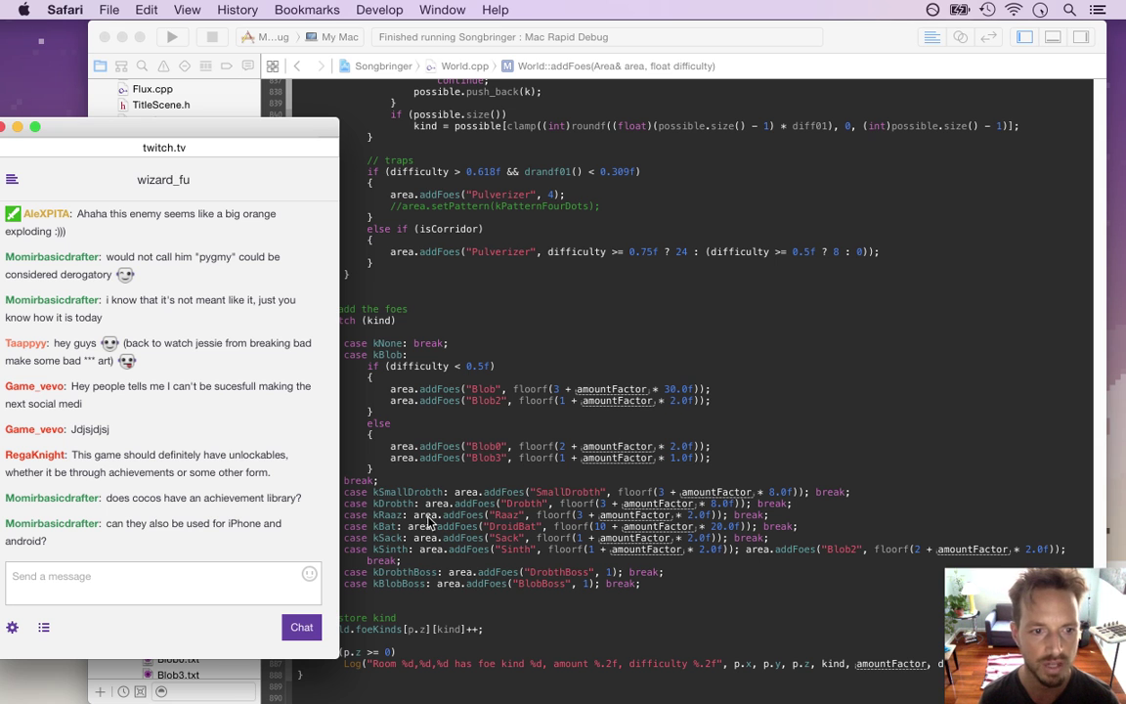
{"action": "left_click_drag", "start_coordinate": [125, 525], "coordinate": [273, 549]}
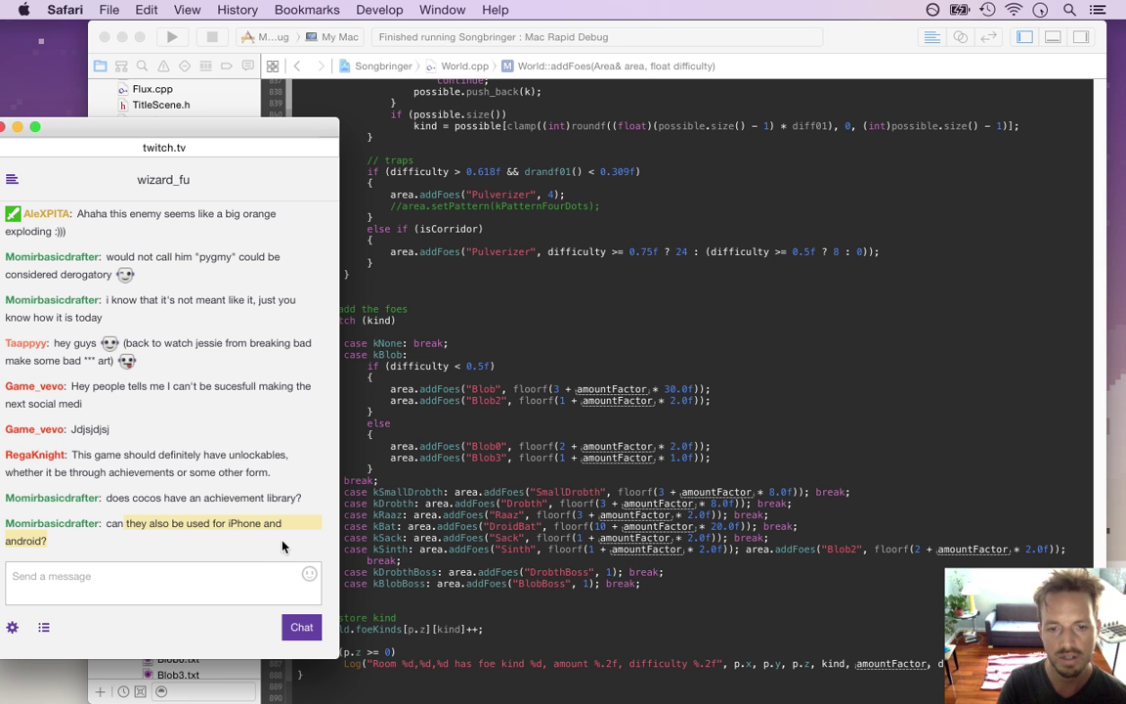
{"action": "left_click", "coordinate": [244, 535]}
{"action": "double_click", "coordinate": [237, 524]}
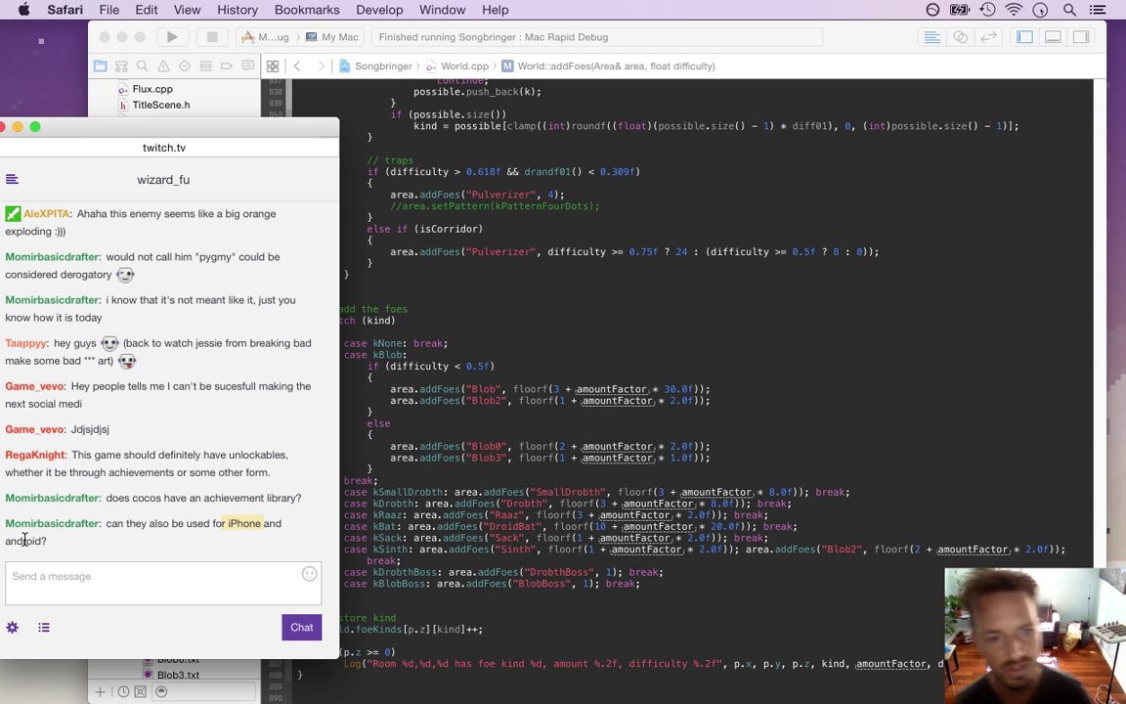
{"action": "left_click_drag", "start_coordinate": [3, 546], "coordinate": [116, 577]}
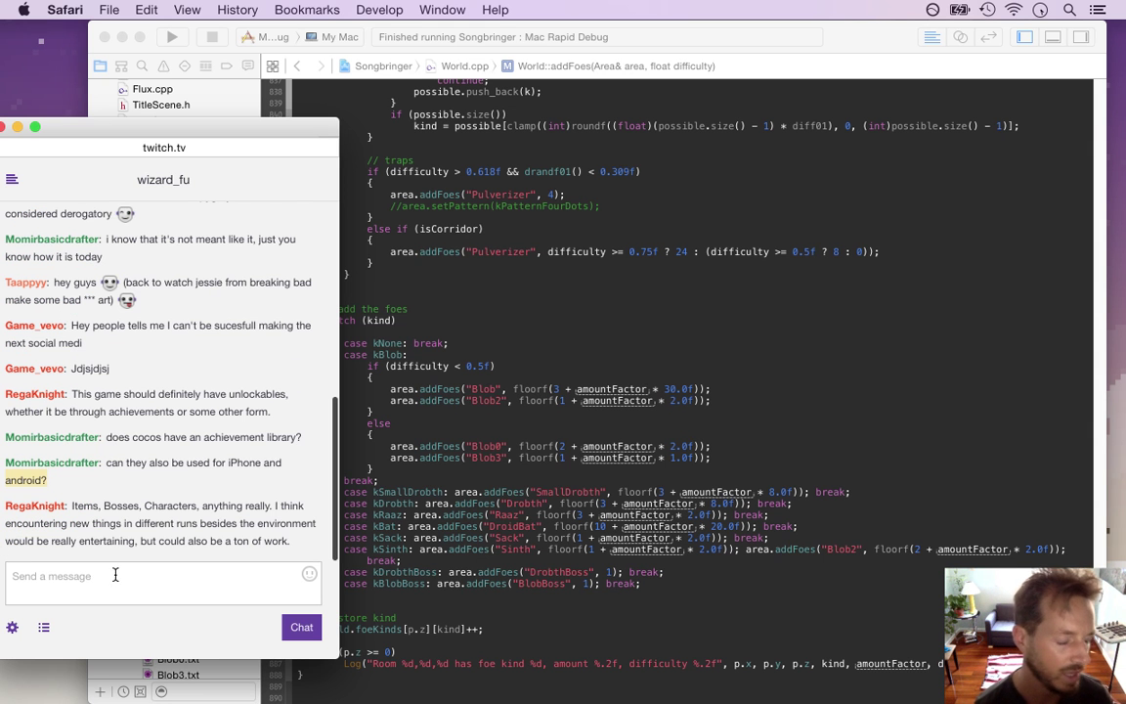
{"action": "left_click_drag", "start_coordinate": [111, 462], "coordinate": [290, 463]}
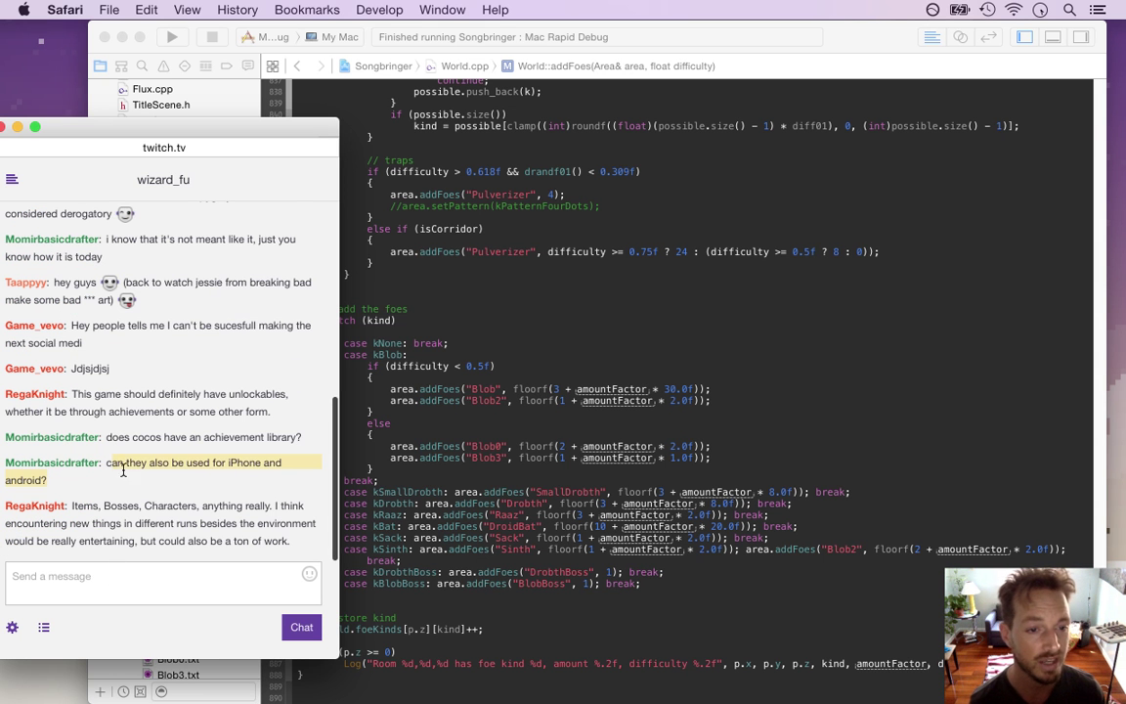
{"action": "left_click", "coordinate": [513, 330]}
{"action": "left_click_drag", "start_coordinate": [338, 160], "coordinate": [629, 520]}
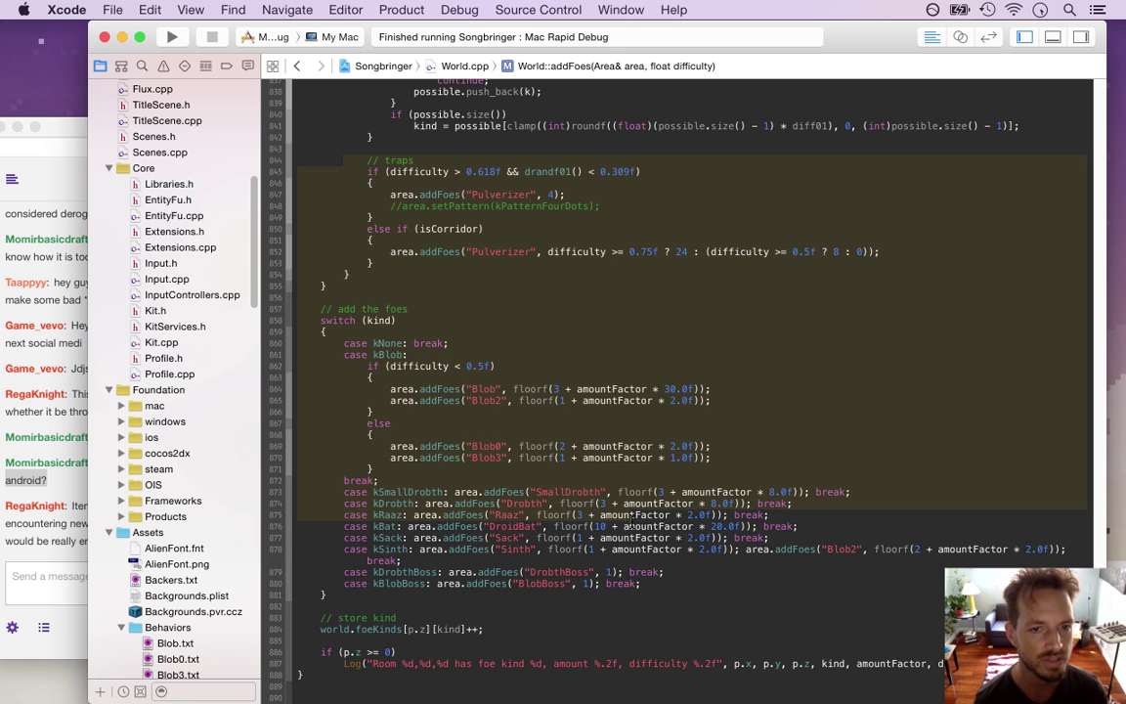
{"action": "left_click", "coordinate": [342, 296]}
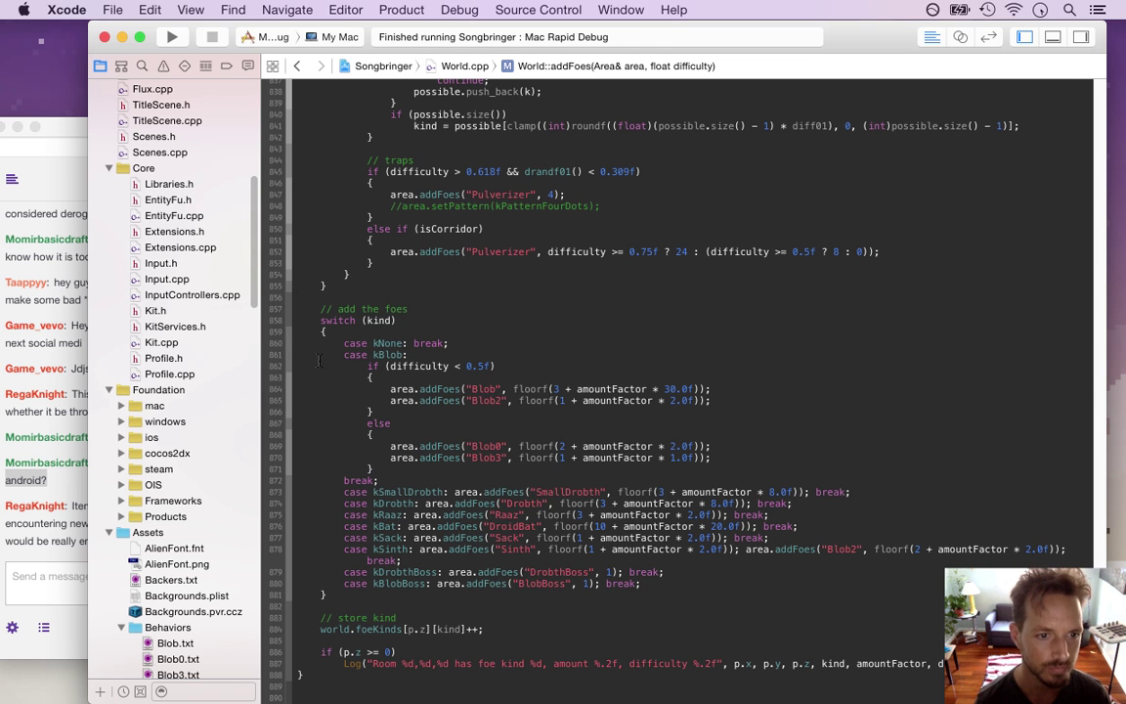
- Switch to Safari to read the chat reply about unlockable items, bosses and characters, and return to Xcode
{"action": "left_click", "coordinate": [57, 545]}
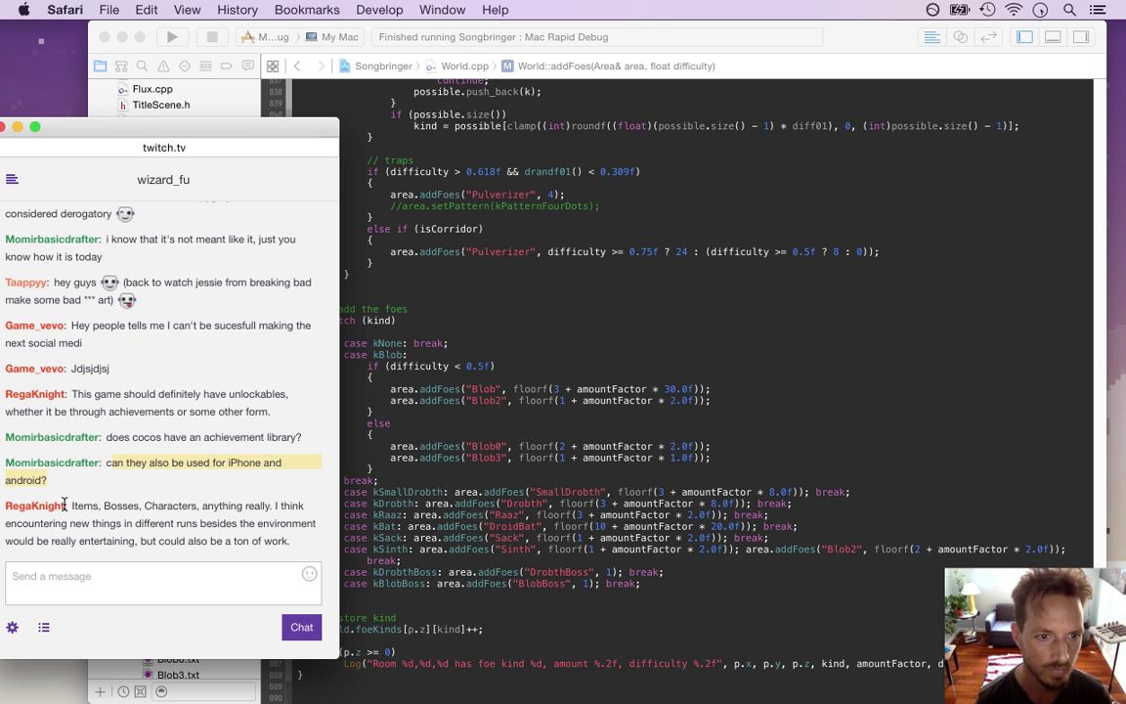
{"action": "left_click_drag", "start_coordinate": [73, 506], "coordinate": [235, 506]}
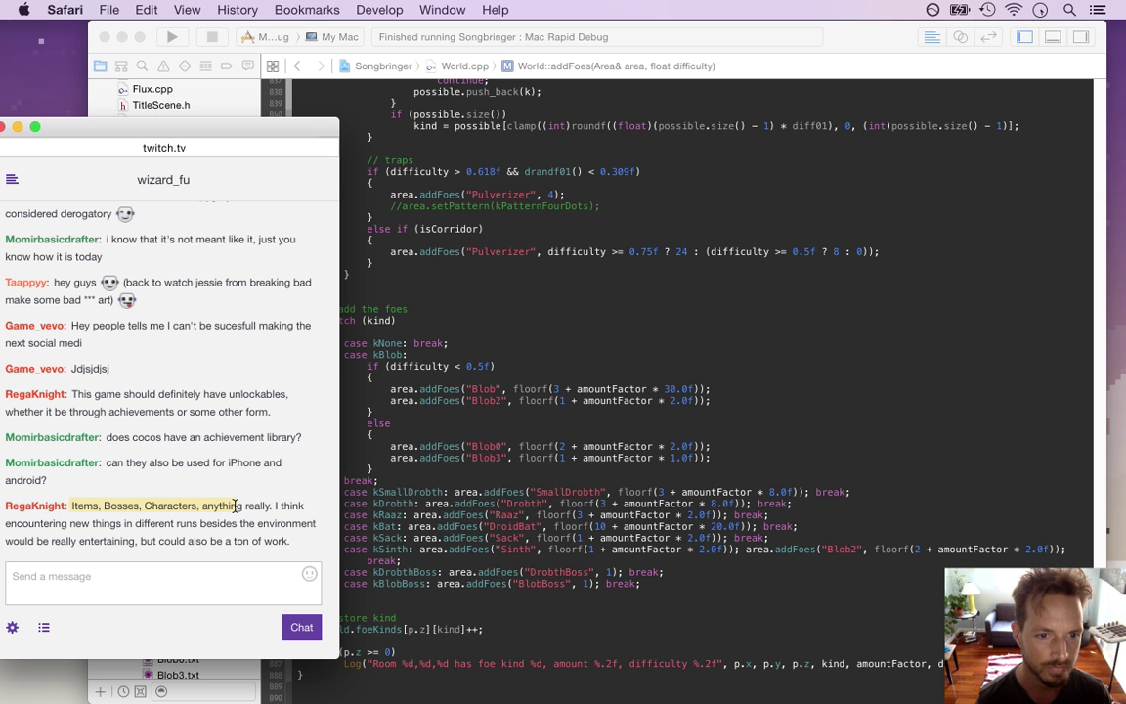
{"action": "left_click_drag", "start_coordinate": [235, 506], "coordinate": [84, 506]}
{"action": "left_click", "coordinate": [279, 540]}
{"action": "left_click", "coordinate": [187, 498]}
{"action": "left_click", "coordinate": [435, 214]}
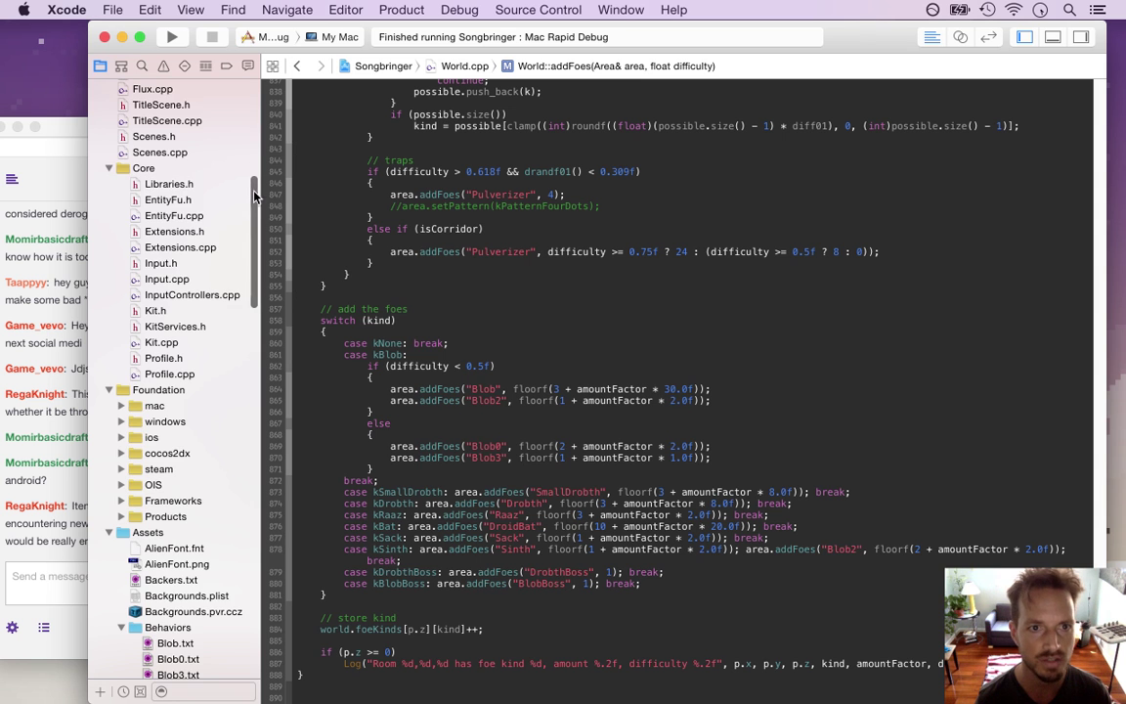
- Open Ideas.txt, review the list of game ideas, and go back to World.cpp
{"action": "scroll", "coordinate": [166, 293], "scroll_direction": "up", "scroll_amount": 10}
{"action": "left_click", "coordinate": [188, 117]}
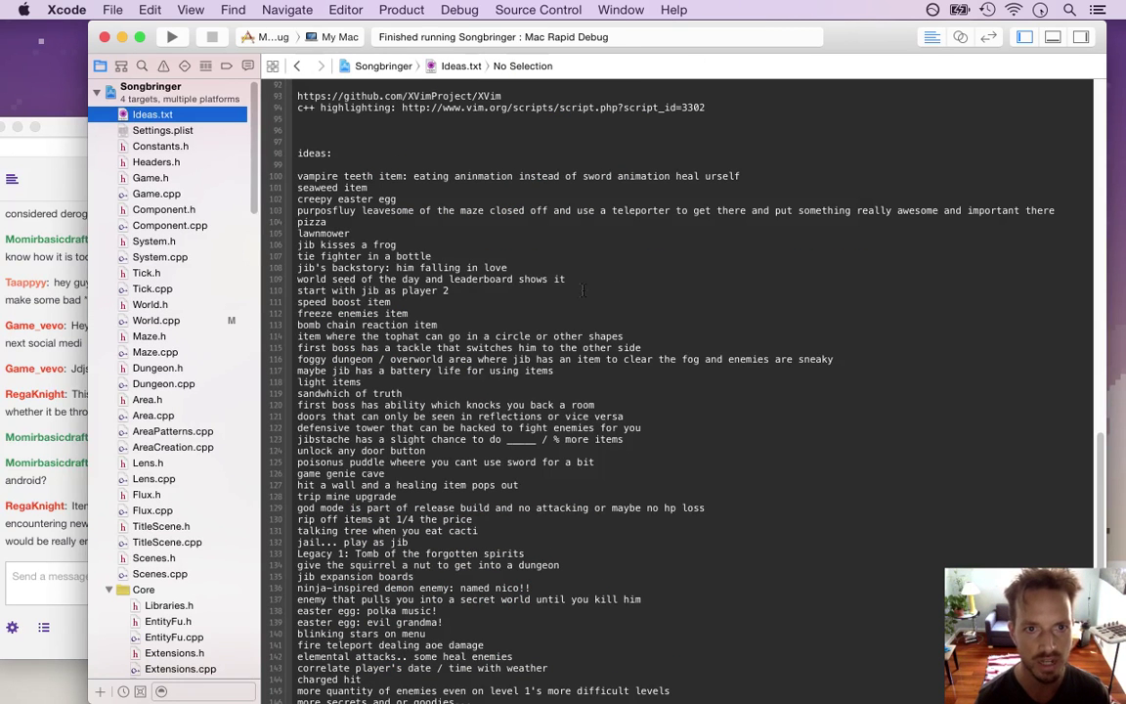
{"action": "left_click_drag", "start_coordinate": [271, 158], "coordinate": [735, 701]}
{"action": "left_click", "coordinate": [762, 425]}
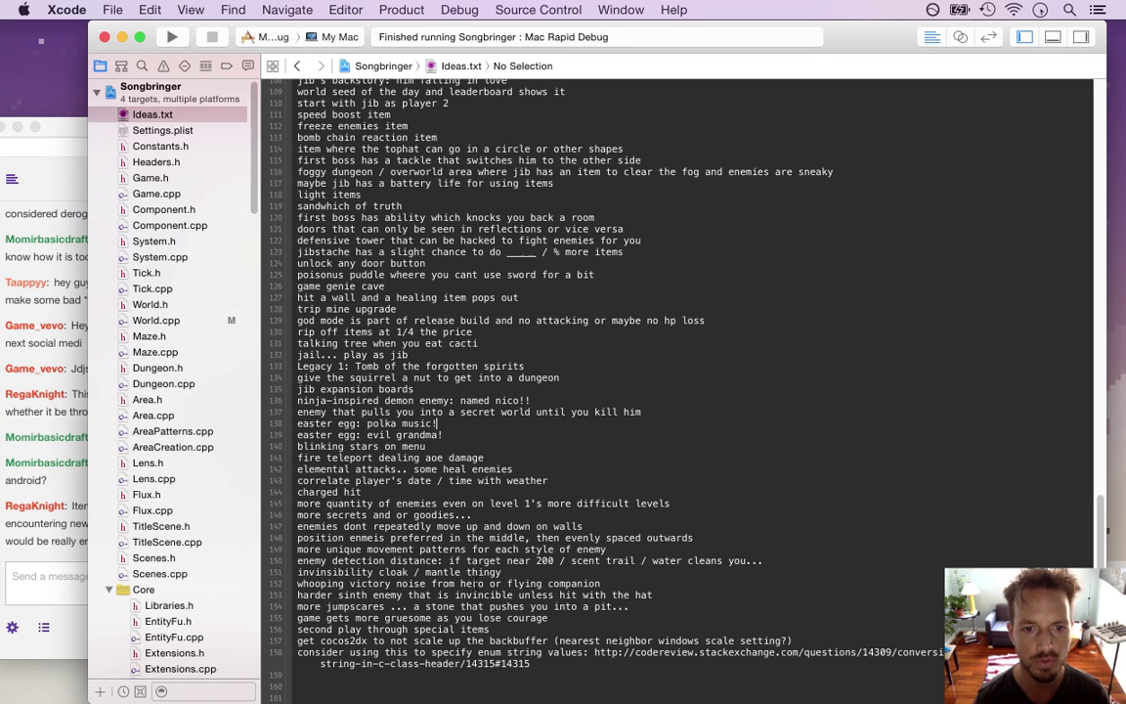
{"action": "left_click_drag", "start_coordinate": [455, 652], "coordinate": [364, 266]}
{"action": "left_click", "coordinate": [362, 195]}
{"action": "left_click_drag", "start_coordinate": [347, 139], "coordinate": [585, 396]}
{"action": "left_click", "coordinate": [620, 365]}
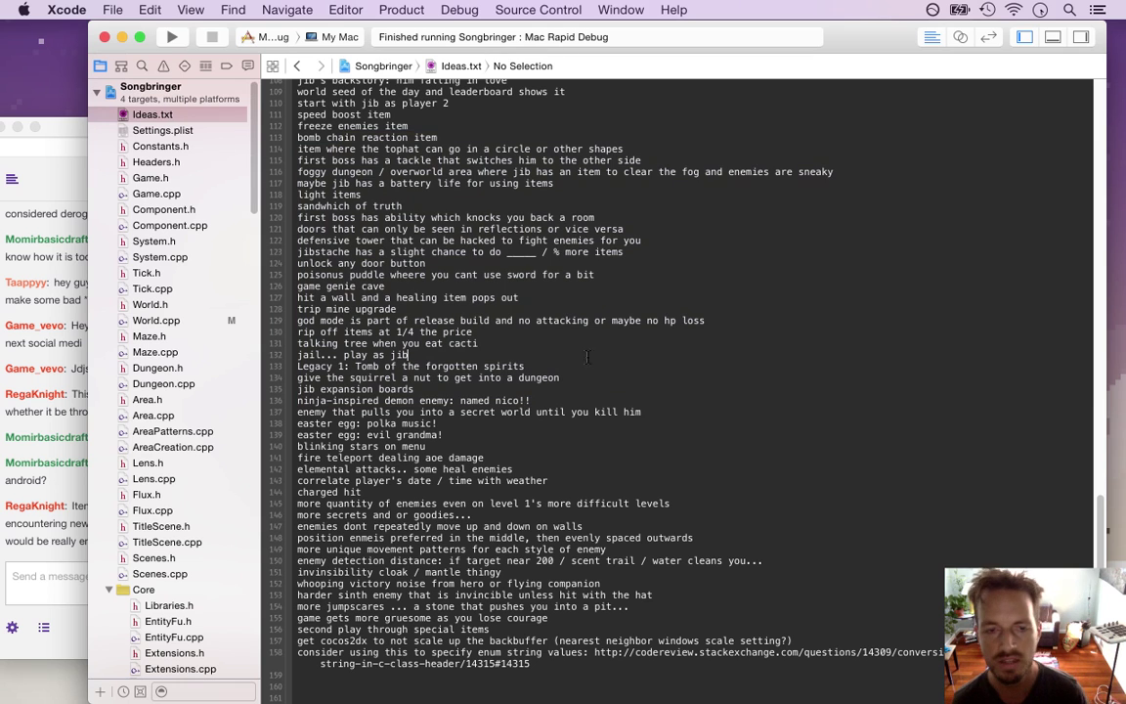
{"action": "scroll", "coordinate": [608, 342], "scroll_direction": "up", "scroll_amount": 5}
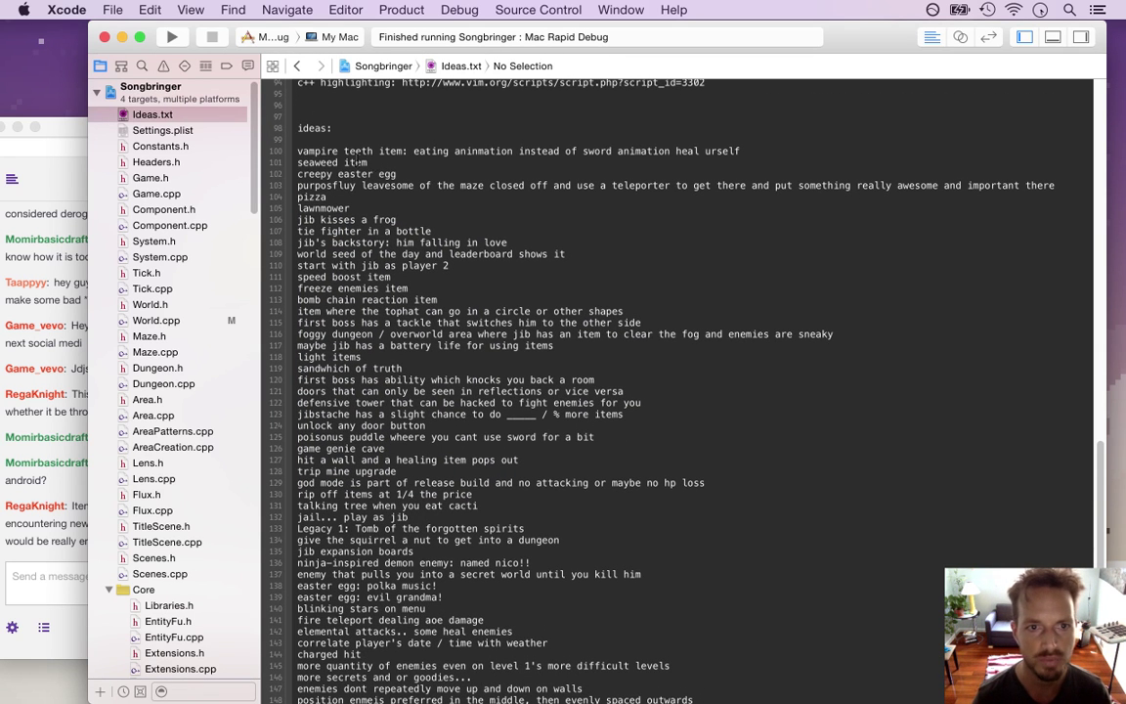
{"action": "left_click_drag", "start_coordinate": [294, 149], "coordinate": [414, 174]}
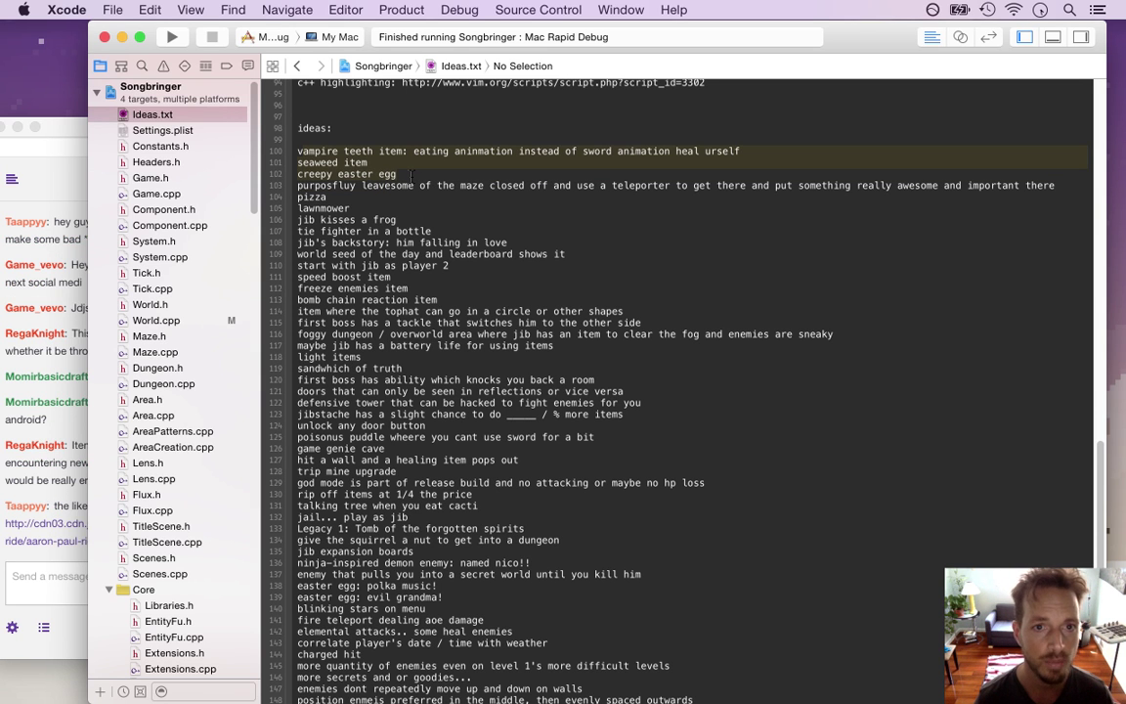
{"action": "left_click", "coordinate": [297, 65]}
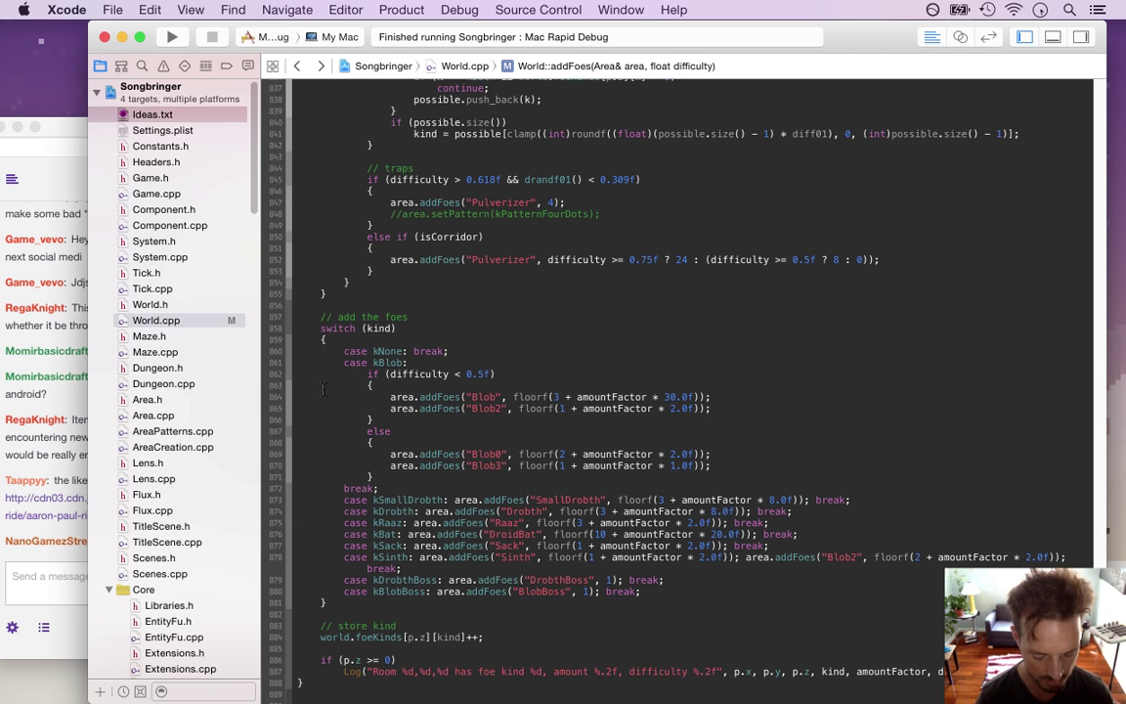
- Build the project and reread the chat message about unlockables varying between runs in Safari
{"action": "key", "text": "super+r"}
{"action": "left_click", "coordinate": [82, 432]}
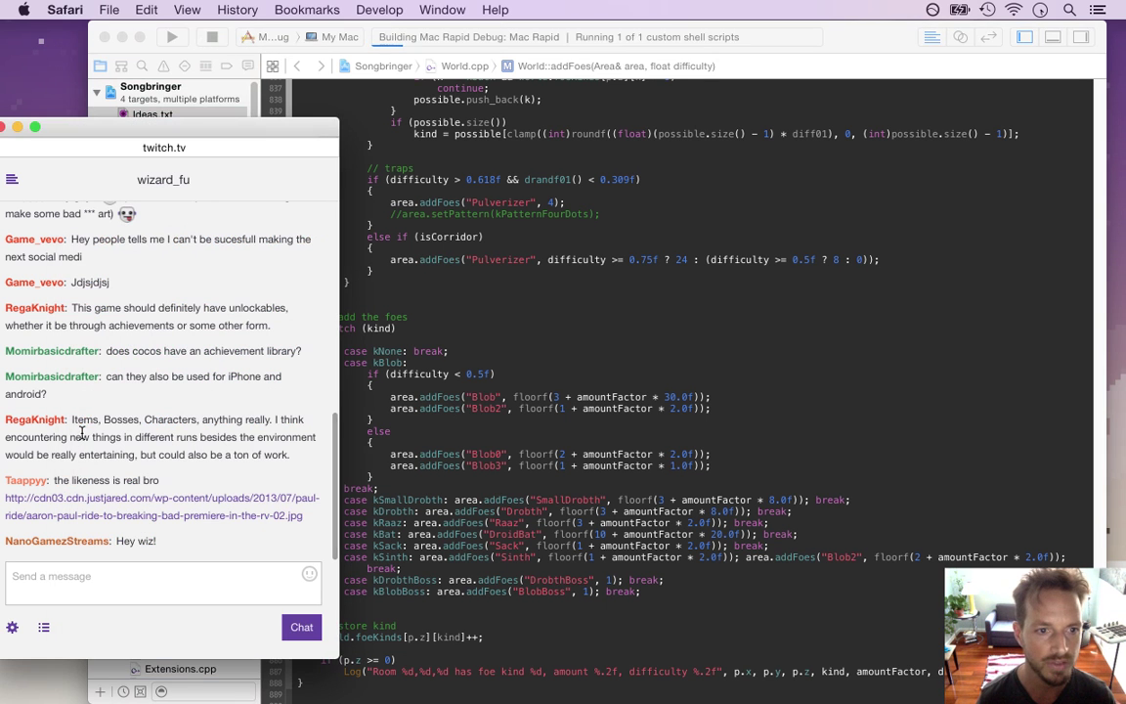
{"action": "left_click_drag", "start_coordinate": [82, 425], "coordinate": [231, 437]}
{"action": "left_click", "coordinate": [228, 437]}
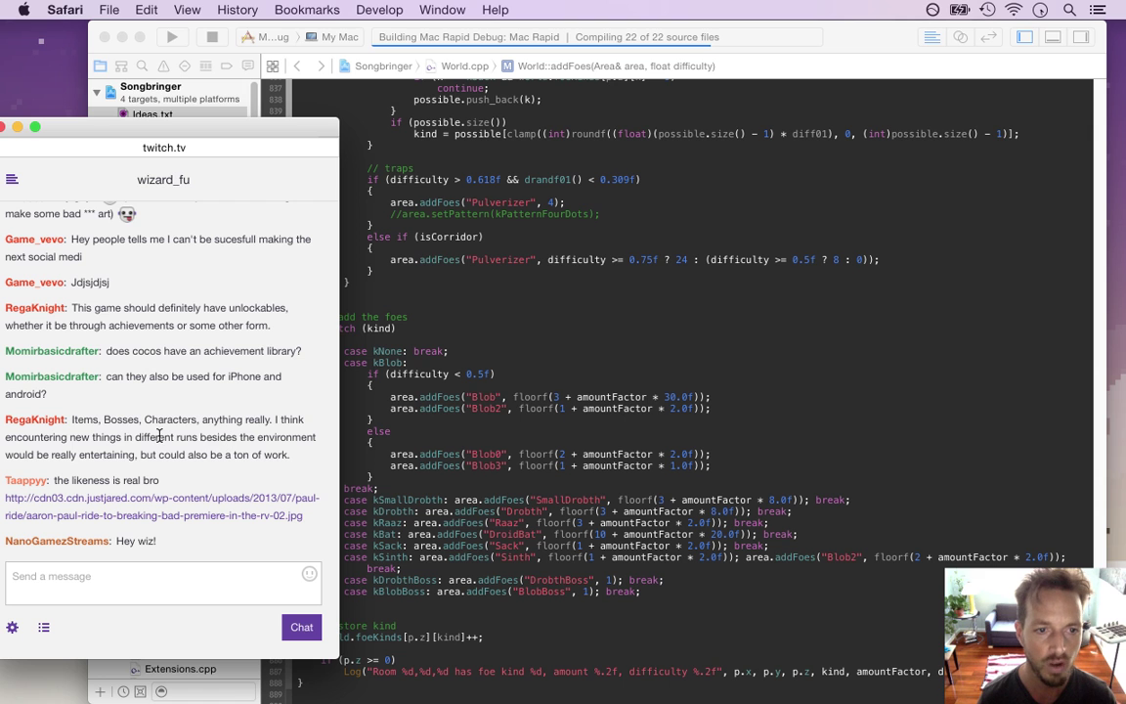
{"action": "left_click_drag", "start_coordinate": [71, 420], "coordinate": [142, 420]}
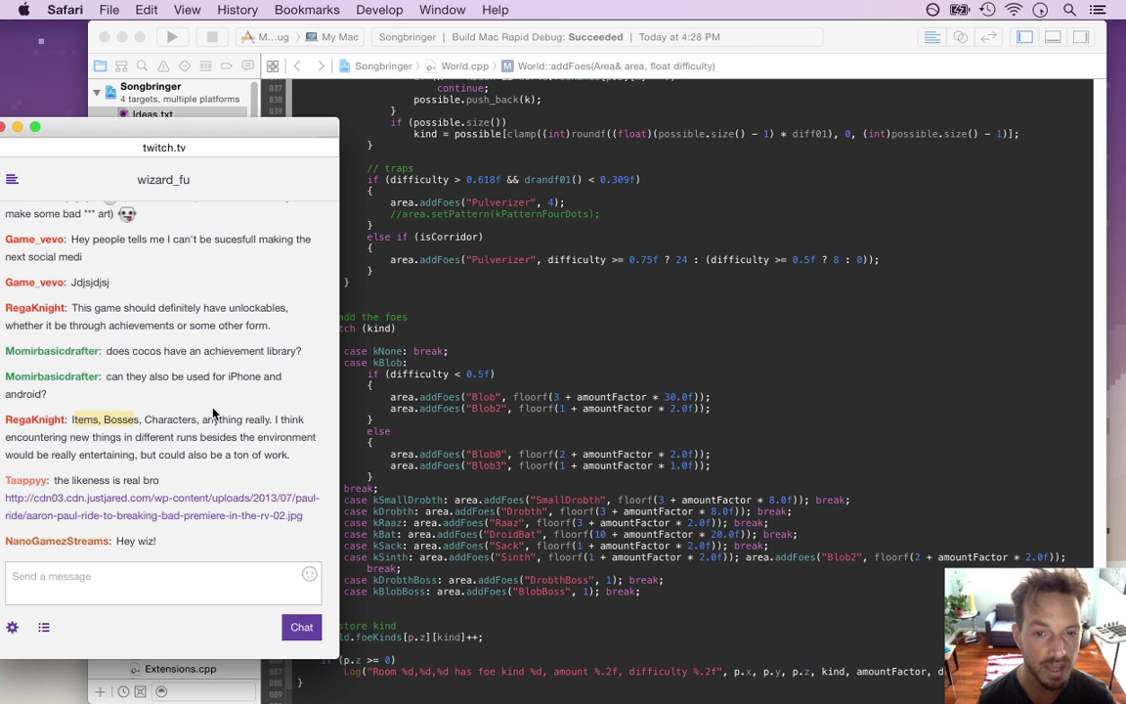
{"action": "left_click_drag", "start_coordinate": [78, 420], "coordinate": [262, 456]}
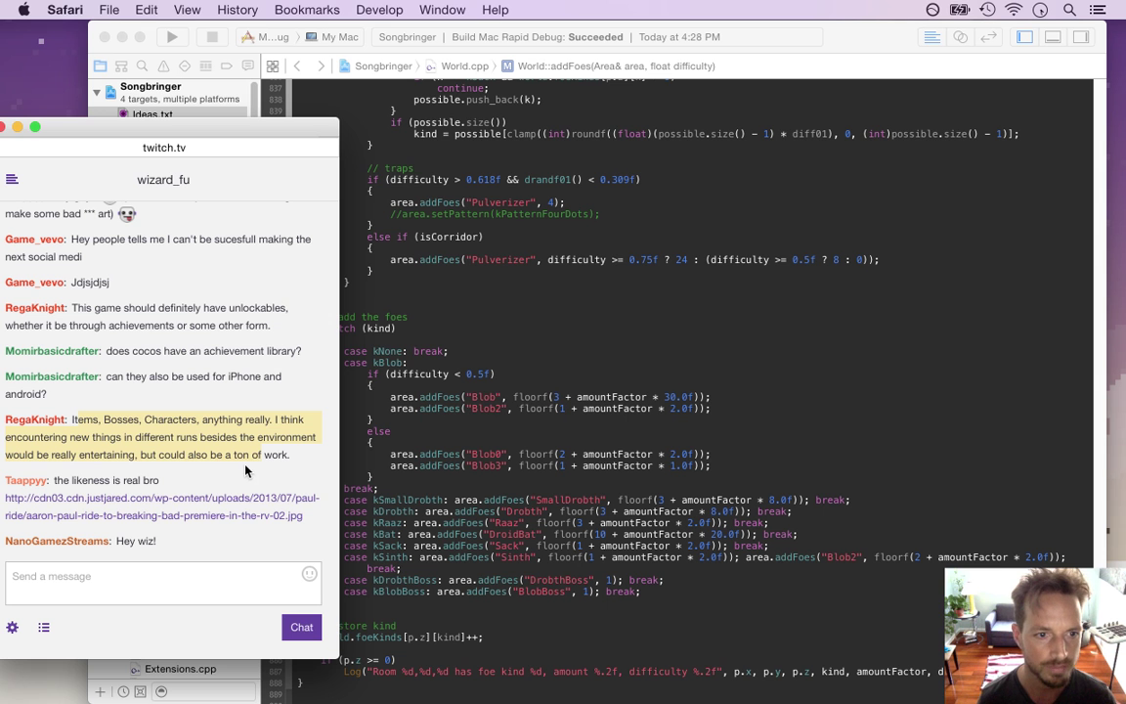
{"action": "left_click", "coordinate": [106, 478]}
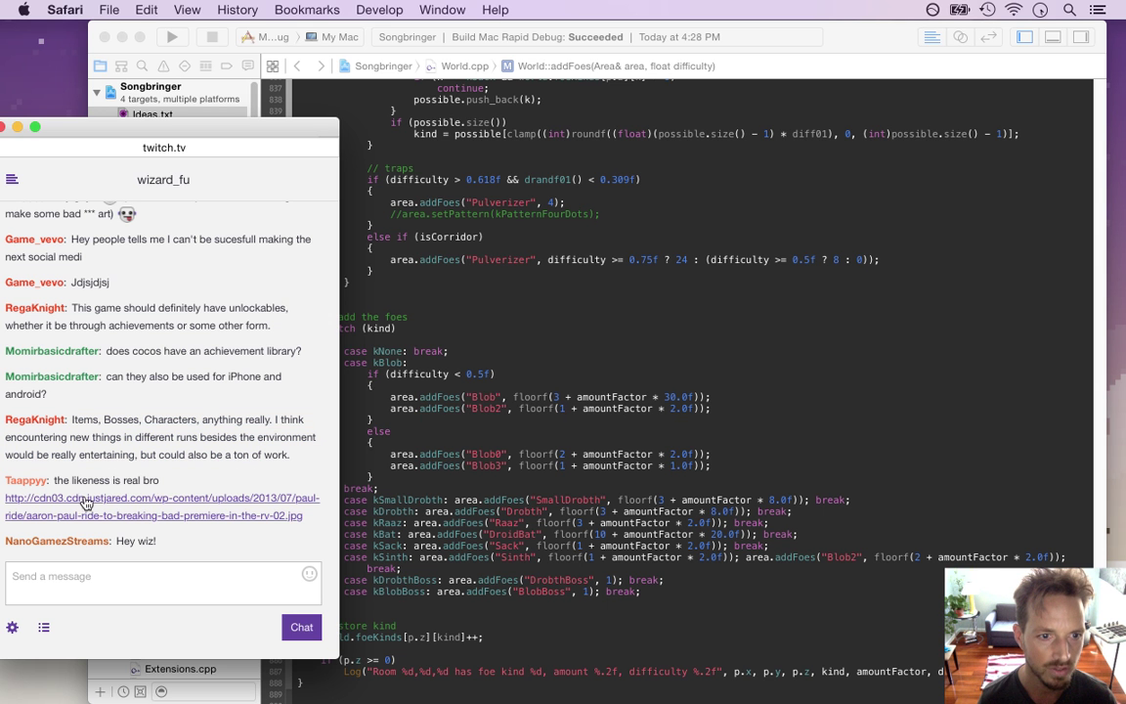
- Open the image link from the chat in a new window, view the picture, and close that window
{"action": "right_click", "coordinate": [110, 503]}
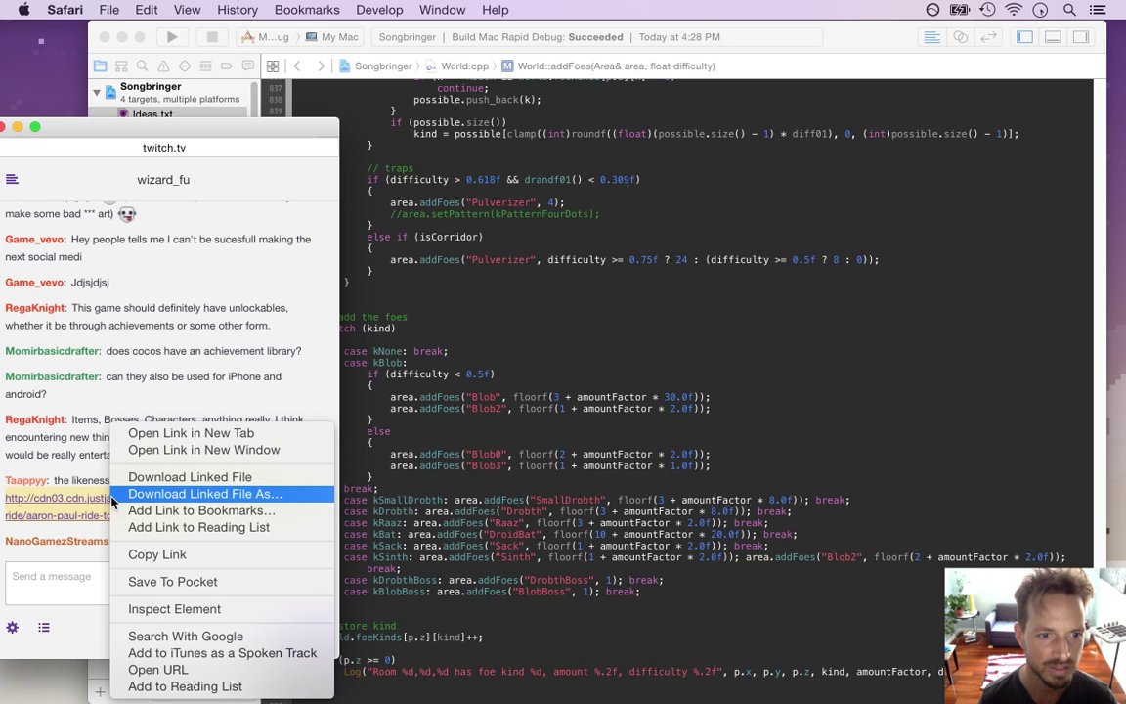
{"action": "left_click", "coordinate": [195, 450]}
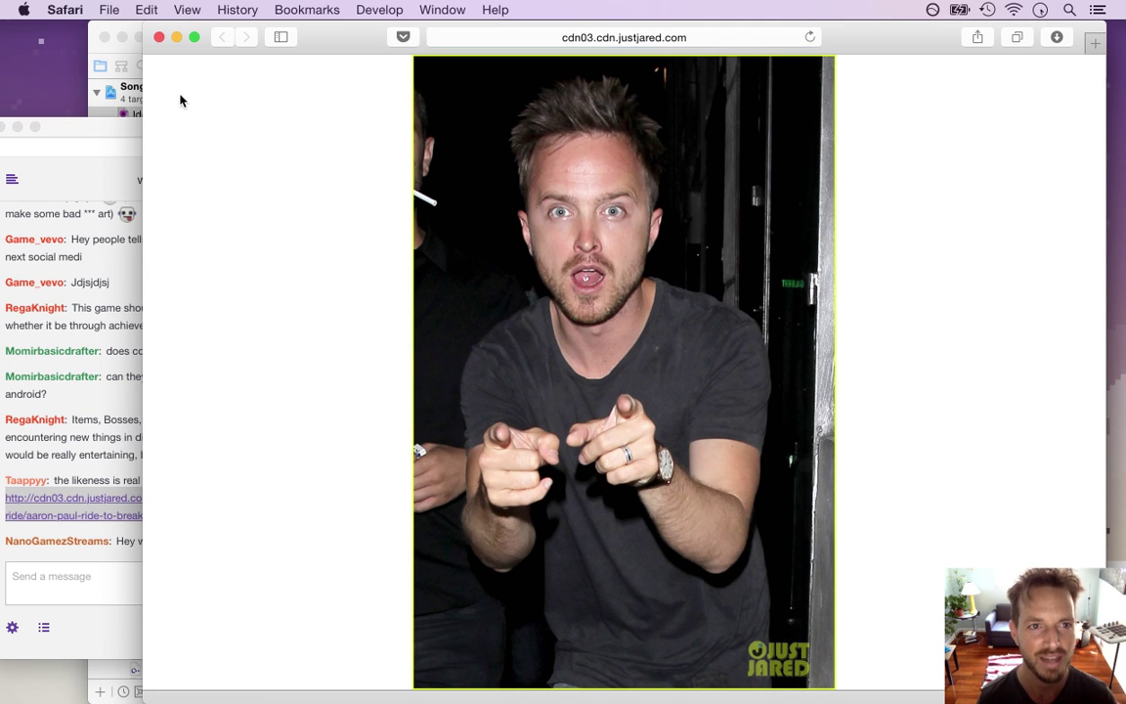
{"action": "left_click", "coordinate": [158, 37]}
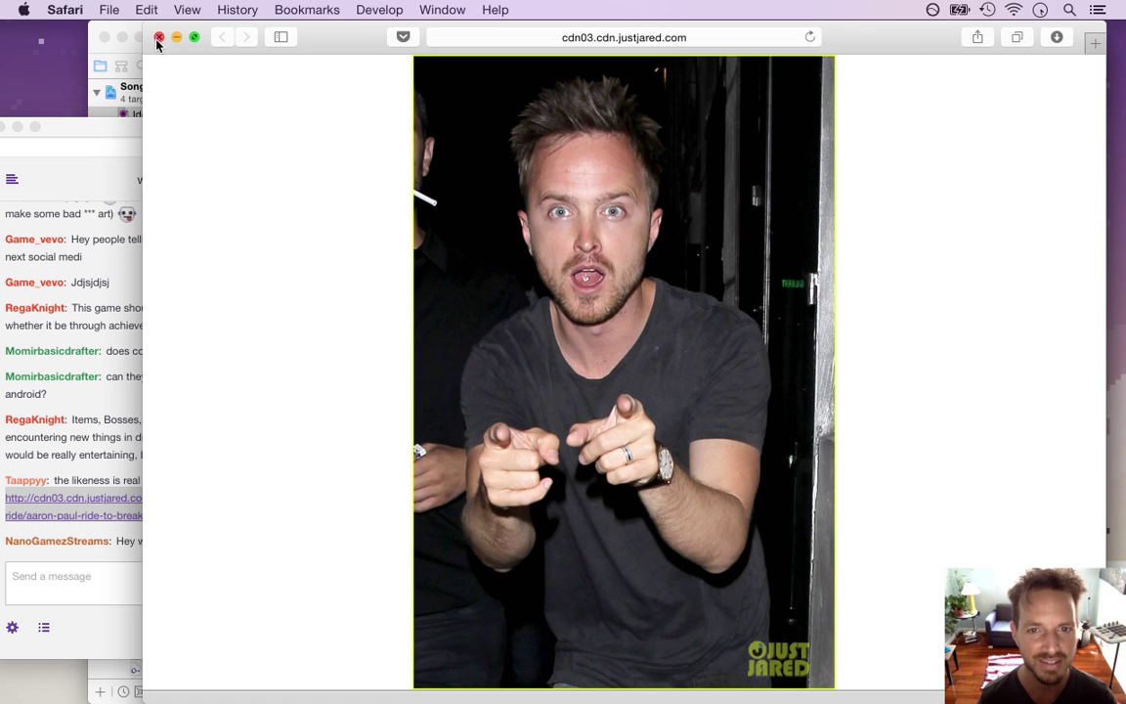
- Return to World.cpp in Xcode and run Songbringer with the Mac Rapid Debug build
{"action": "left_click", "coordinate": [518, 478]}
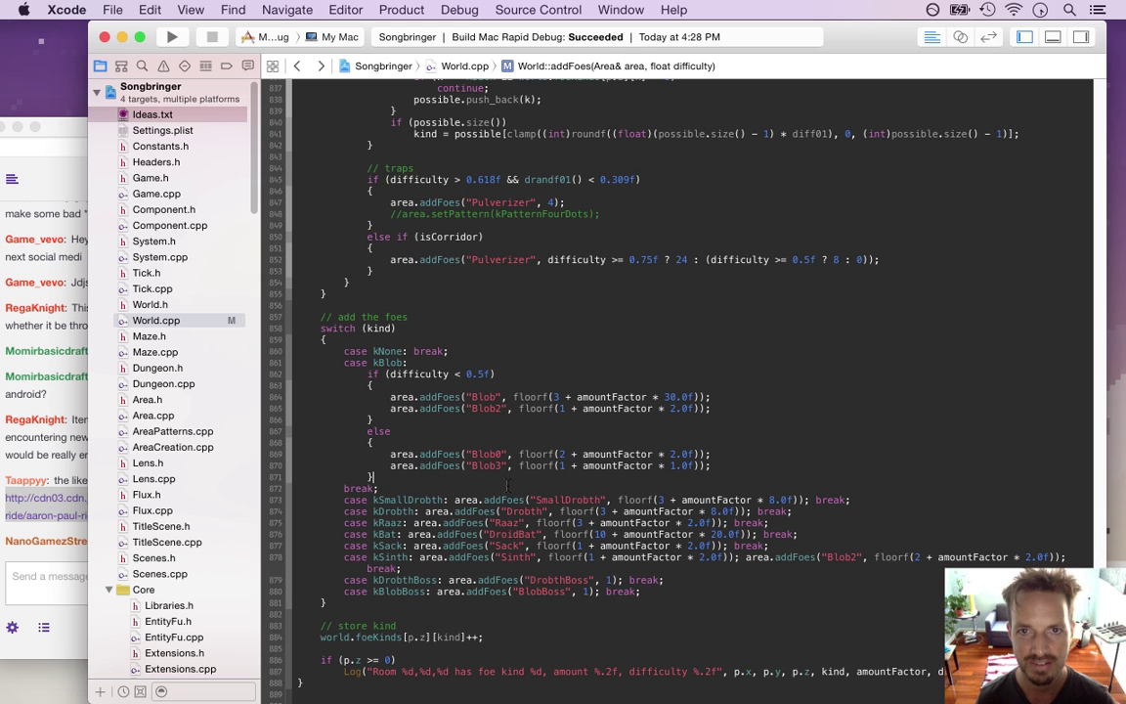
{"action": "key", "text": "super+r"}
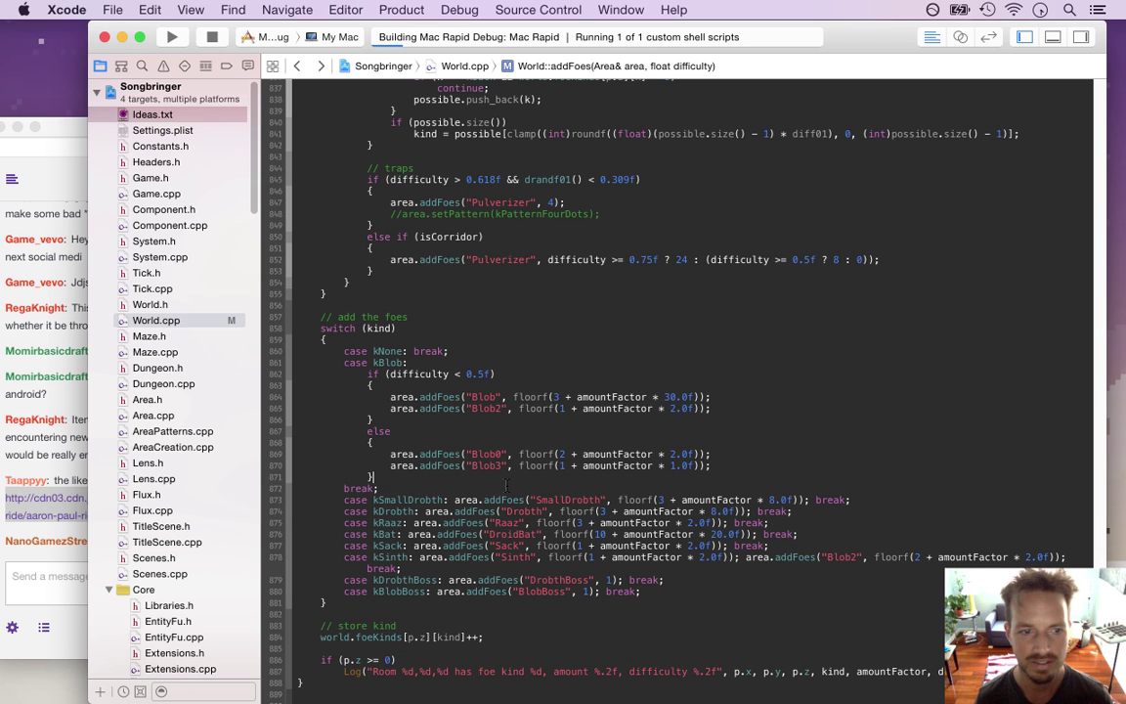
{"action": "left_click", "coordinate": [53, 470]}
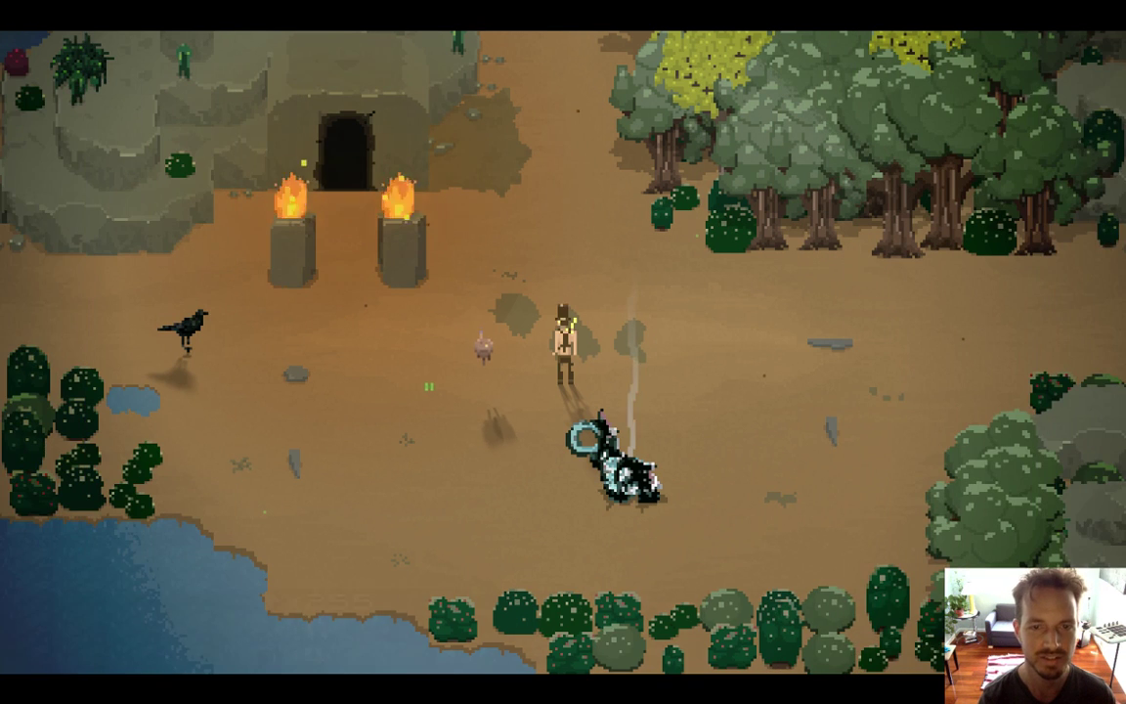
- Walk the hero north past the dungeon entrance, then west past the large black sphere into the neighbouring overworld area
{"action": "key", "text": "w"}
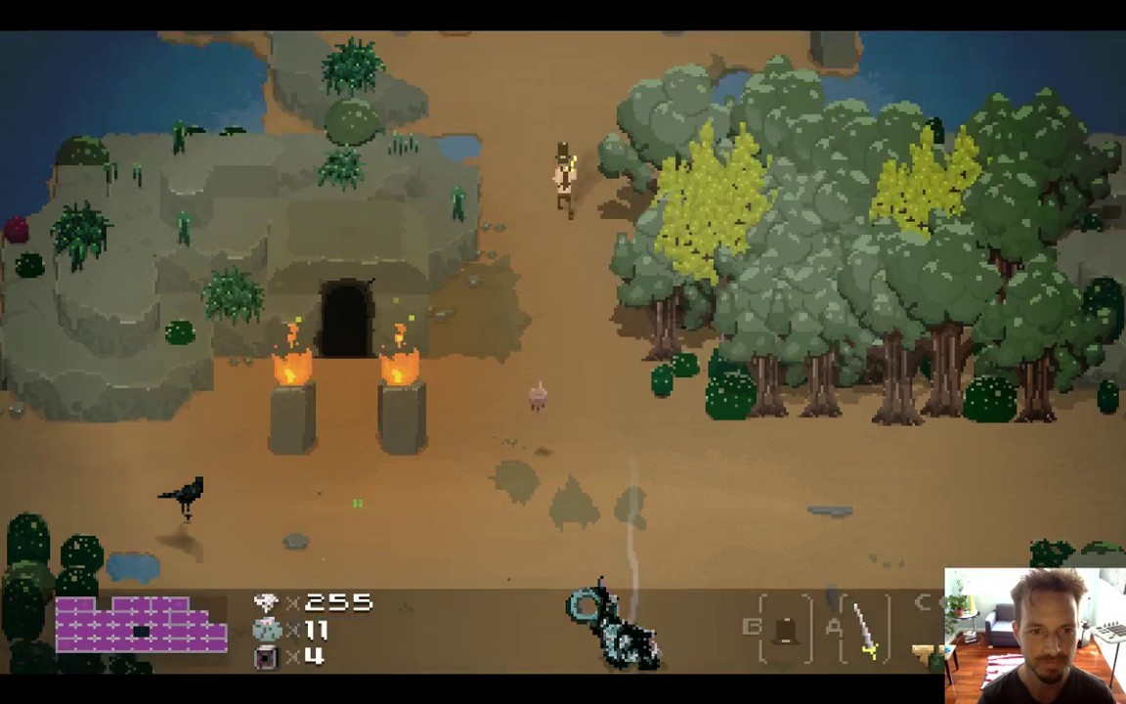
{"action": "key", "text": "w"}
{"action": "key", "text": "a"}
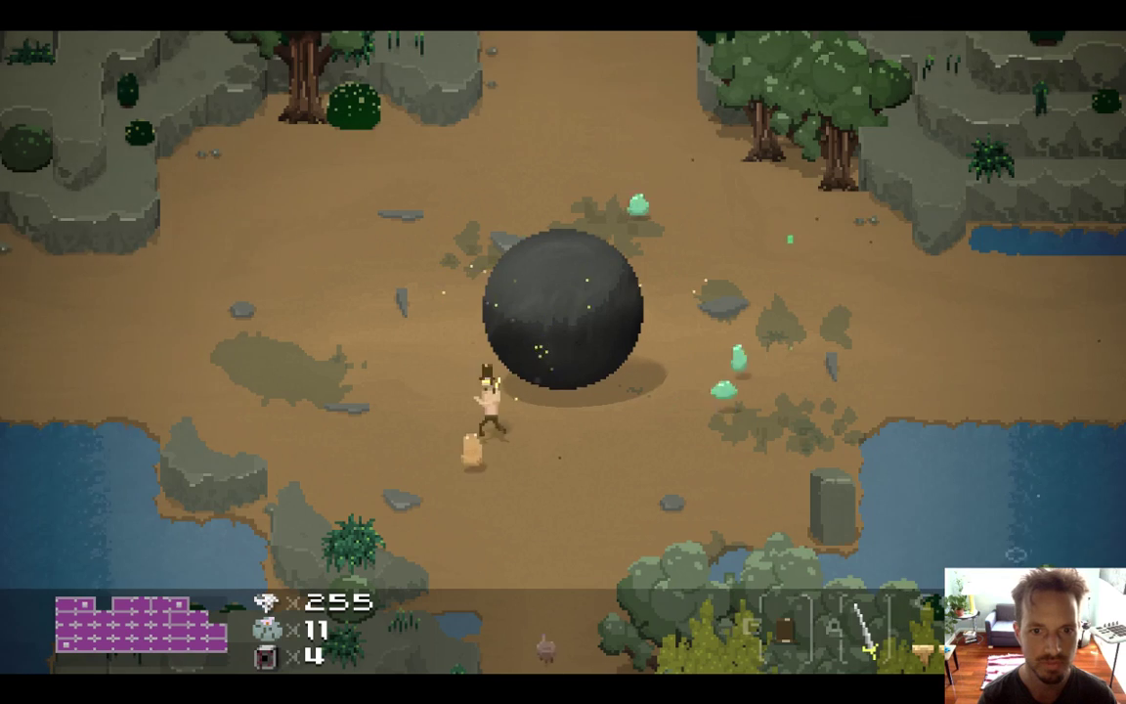
{"action": "key", "text": "a"}
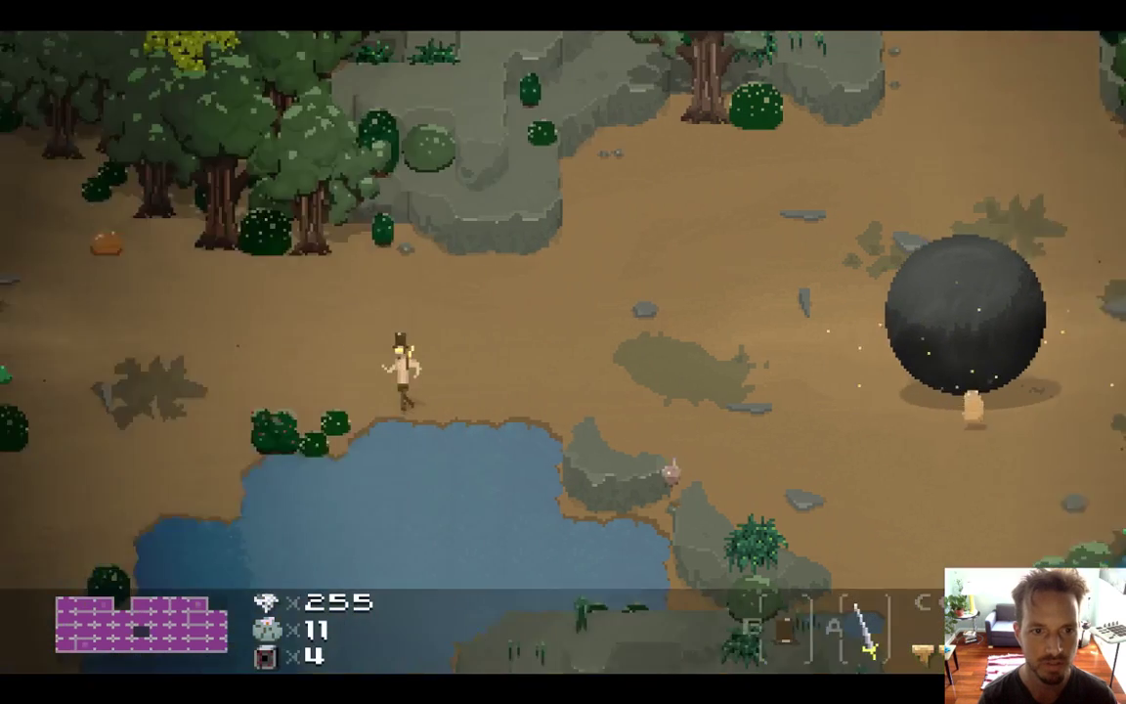
{"action": "key", "text": "a"}
{"action": "key", "text": "w"}
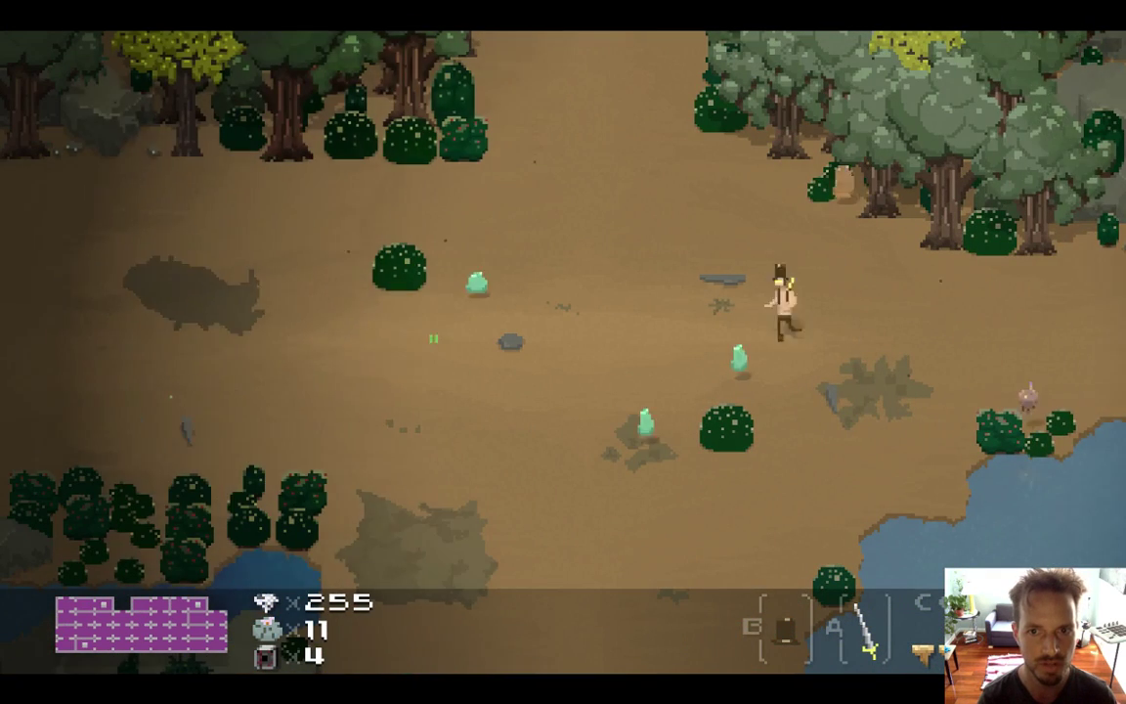
- Lead the hero north between the forests and west along the lake shore to check which foes spawn there
{"action": "key", "text": "a"}
{"action": "key", "text": "w"}
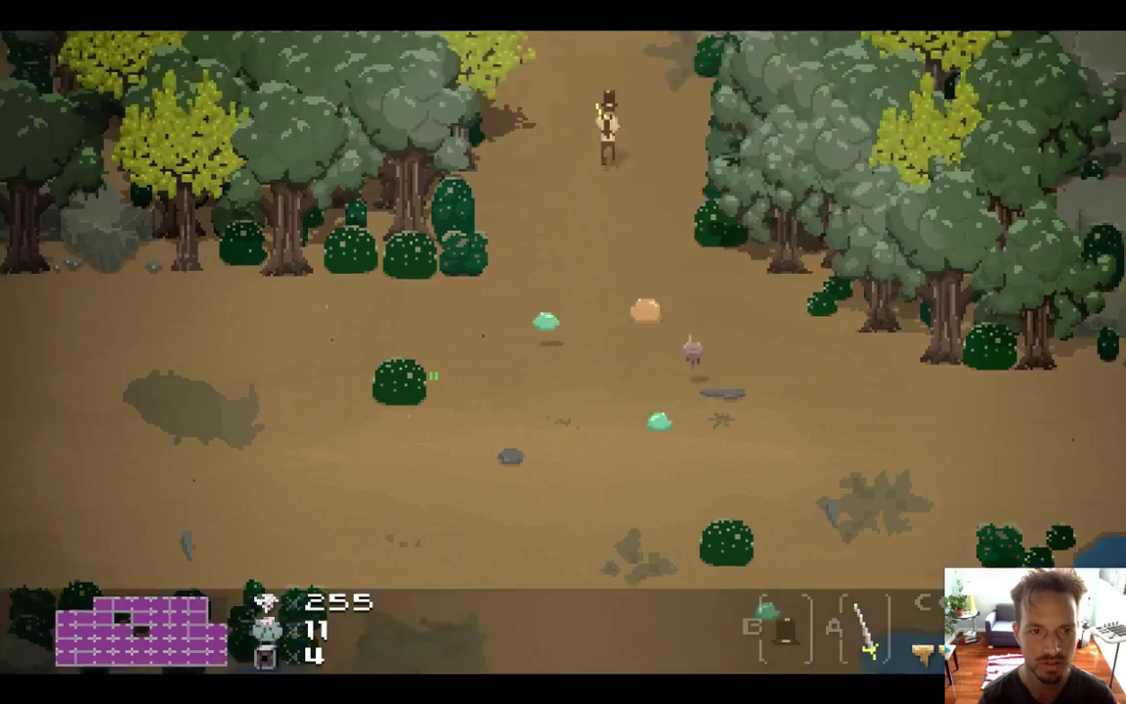
{"action": "key", "text": "w"}
{"action": "key", "text": "a"}
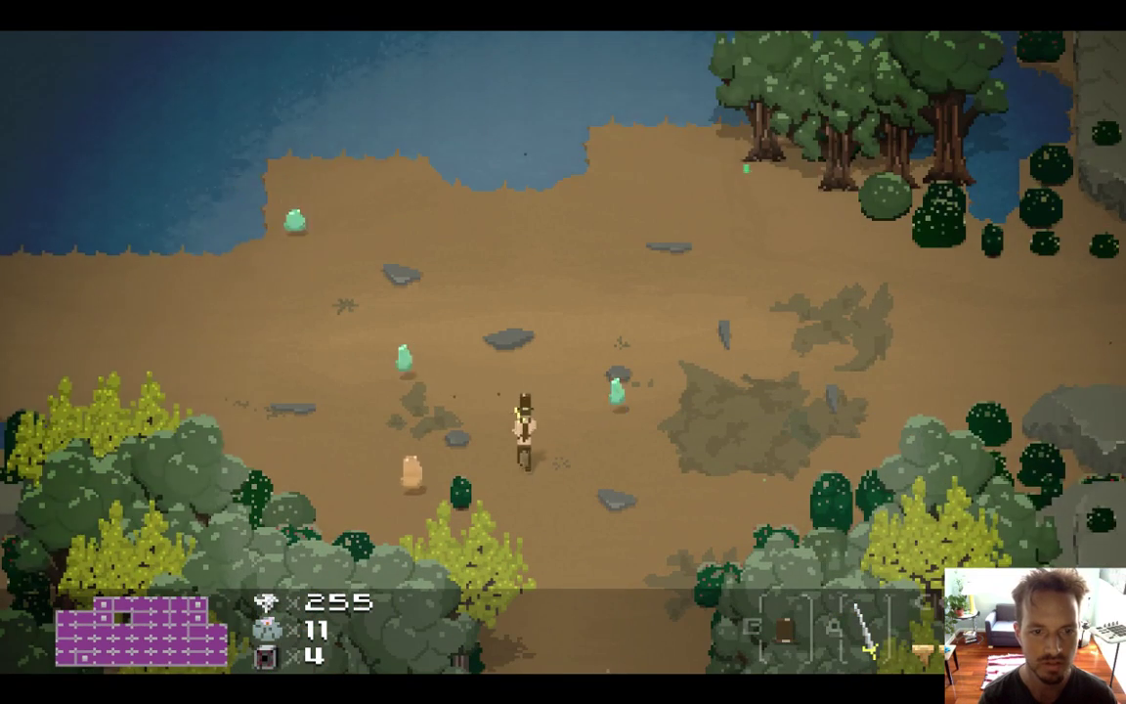
{"action": "key", "text": "a"}
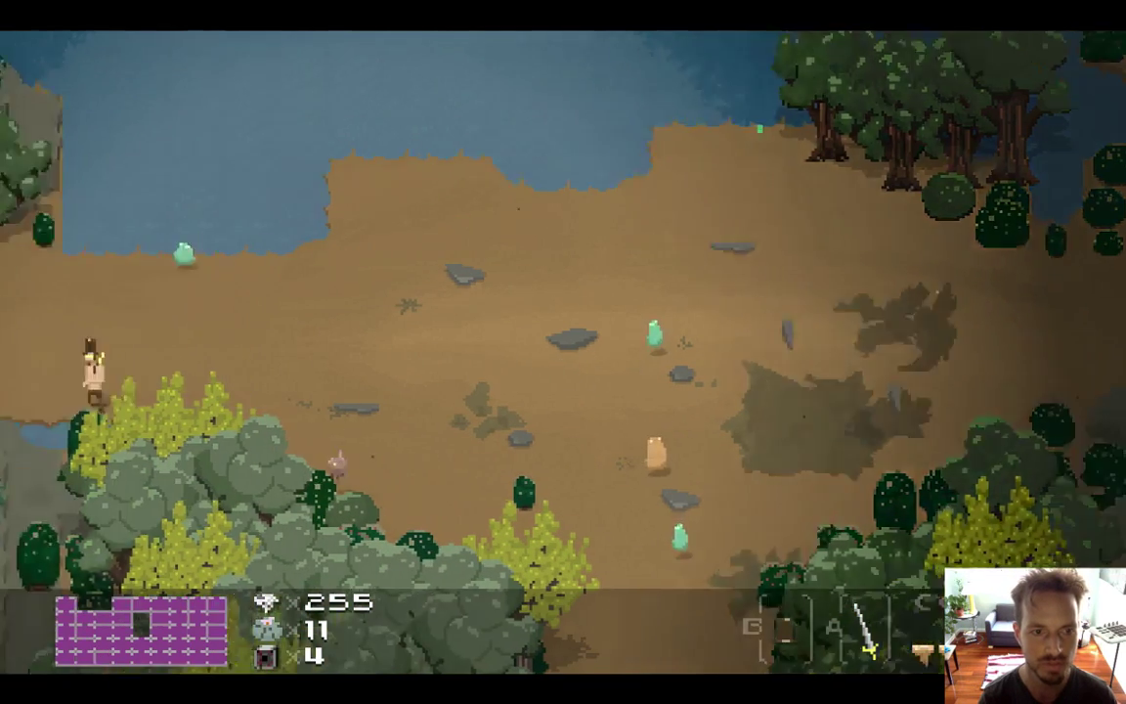
{"action": "key", "text": "a"}
{"action": "key", "text": "Left"}
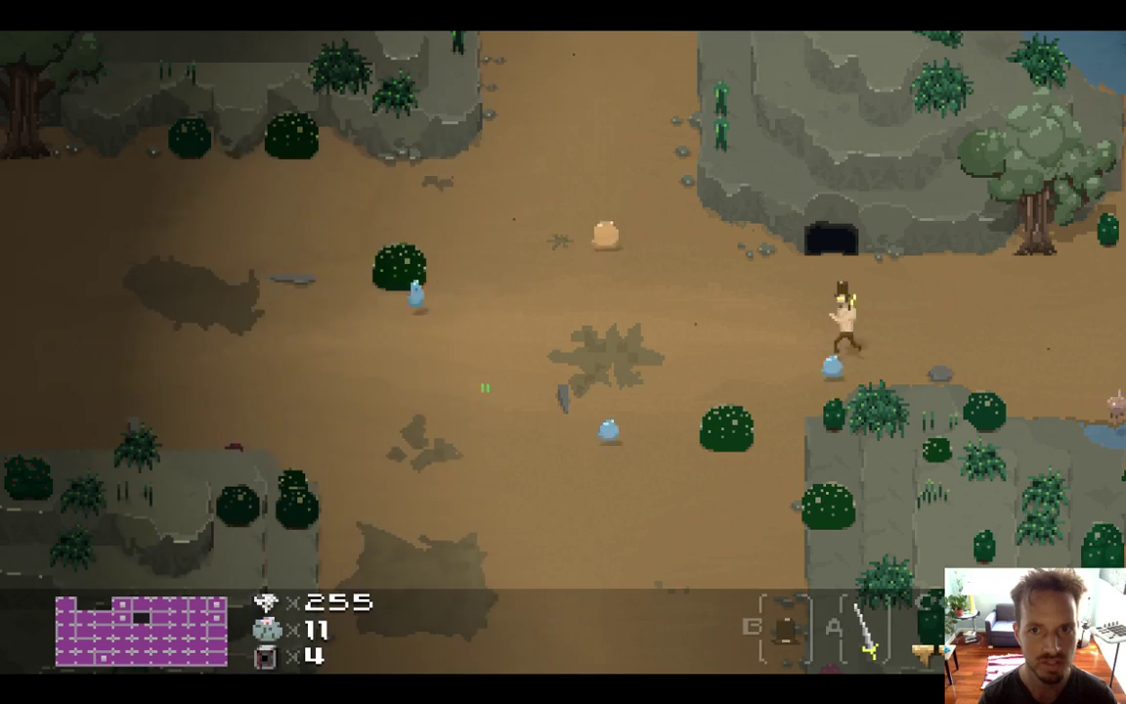
- Take the hero north to the stone shrine with the torches and return south to the area with blue blobs
{"action": "key", "text": "Up"}
{"action": "key", "text": "Up"}
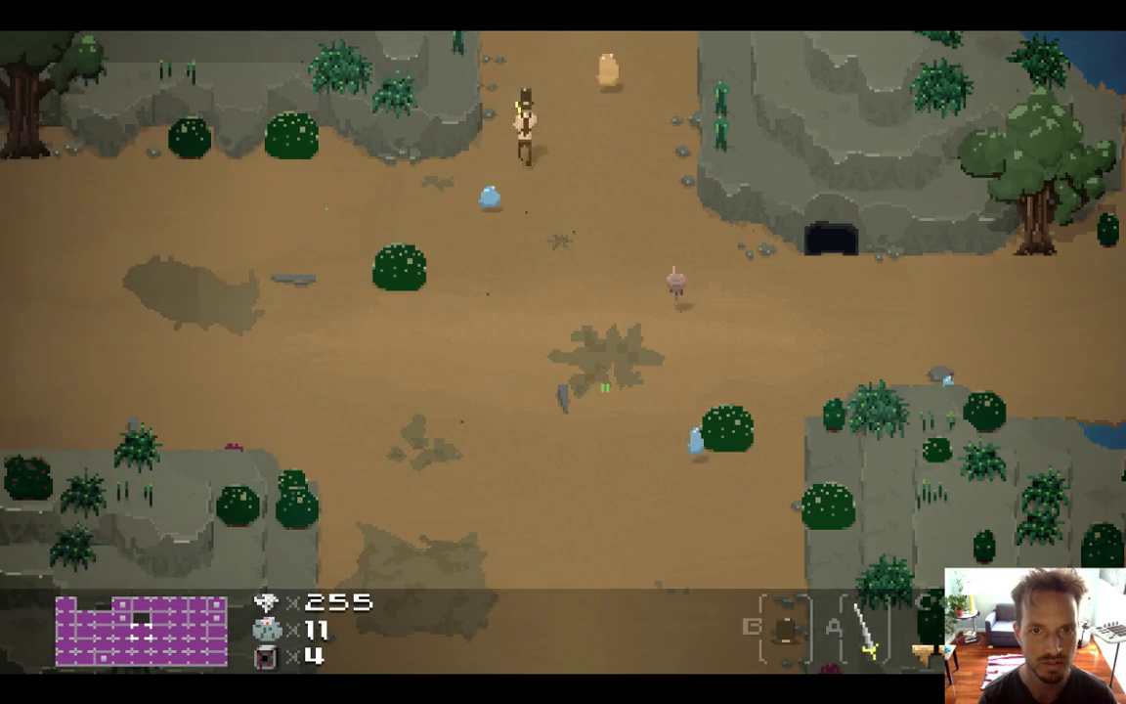
{"action": "key", "text": "Down"}
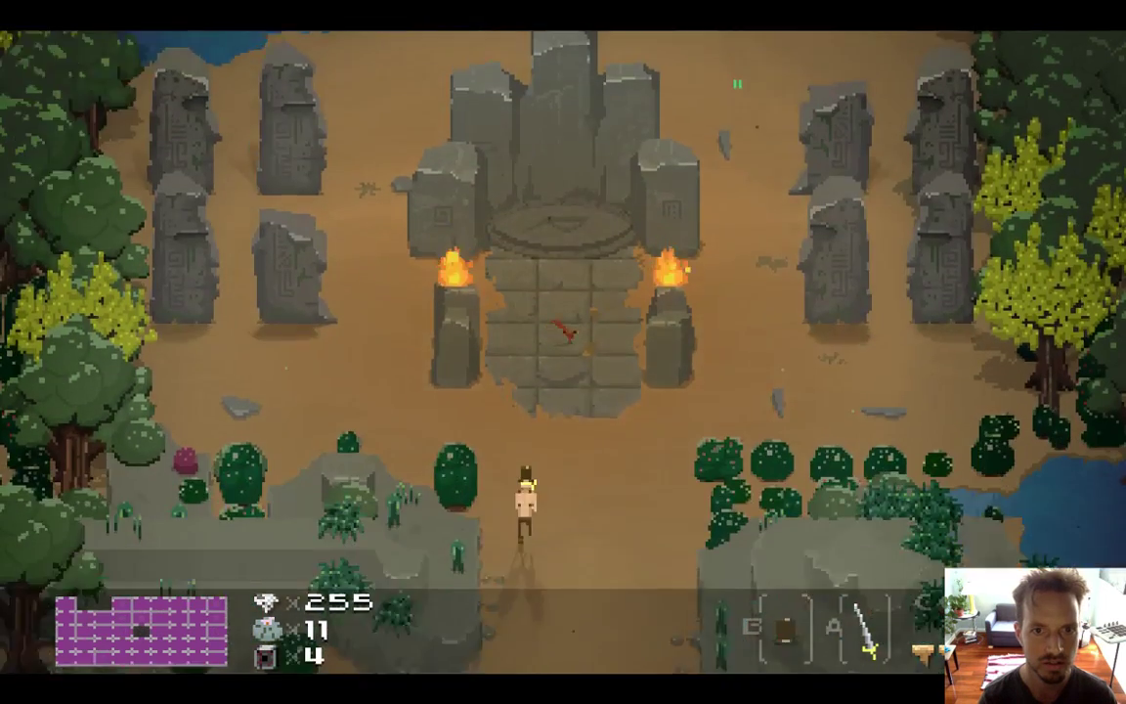
{"action": "key", "text": "Left"}
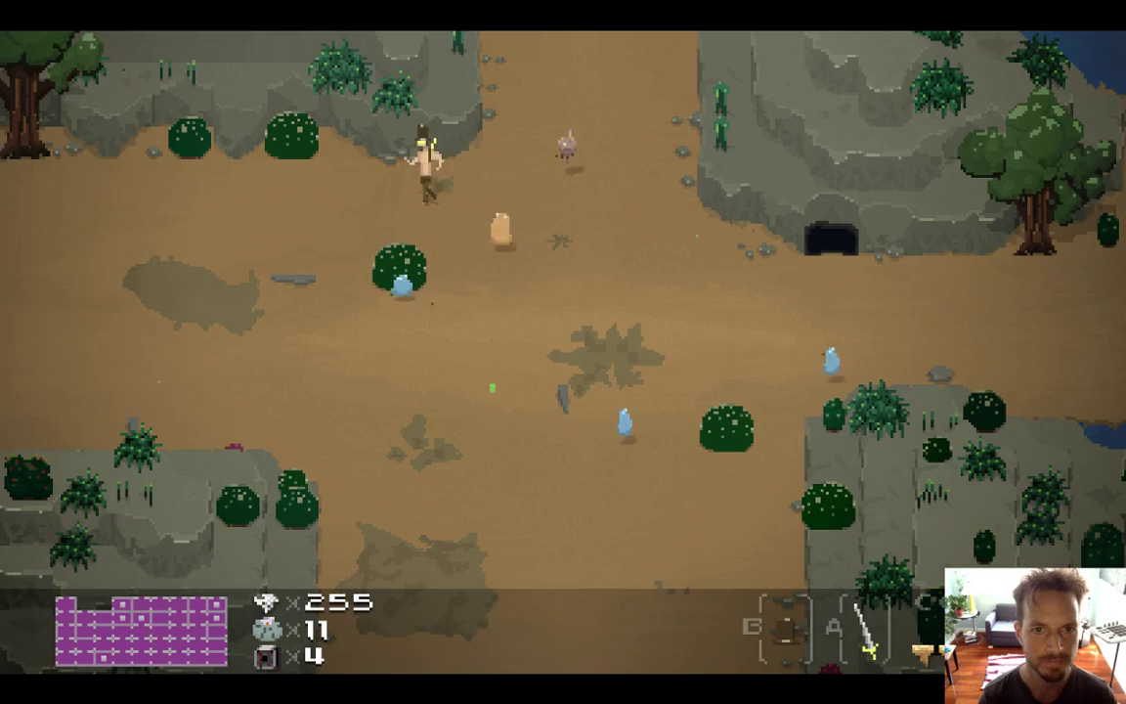
- Walk the hero west past the second black sphere into the forest clearing, checking for foes, and quit the game
{"action": "key", "text": "Left"}
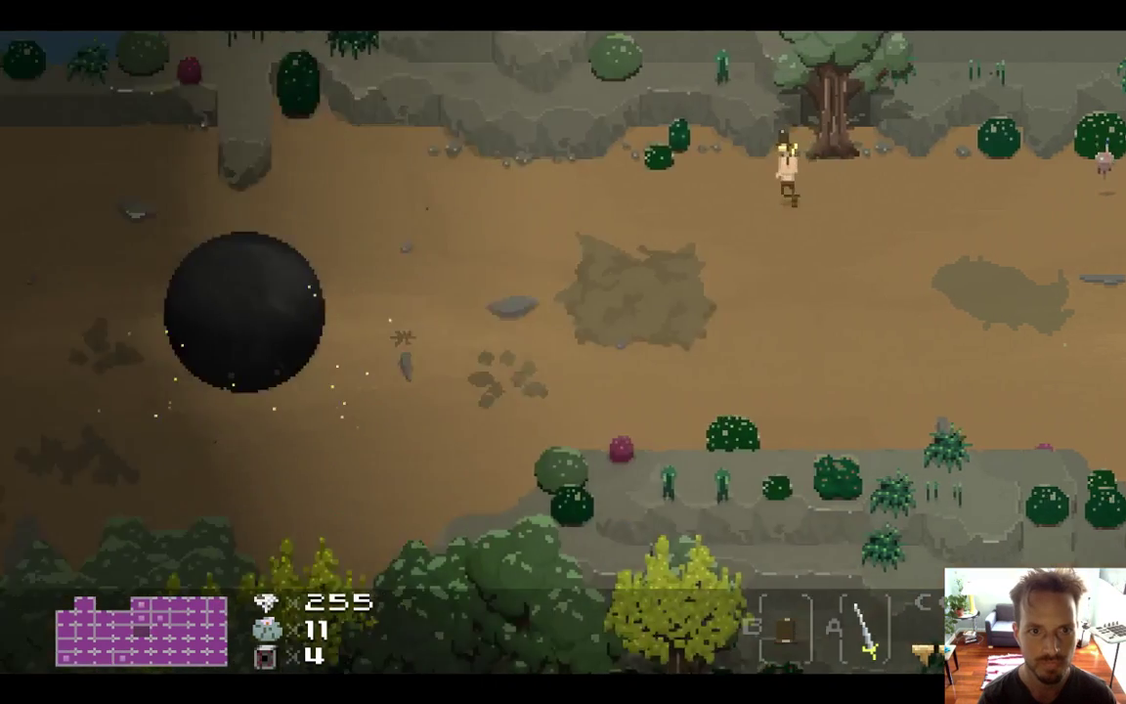
{"action": "key", "text": "Left"}
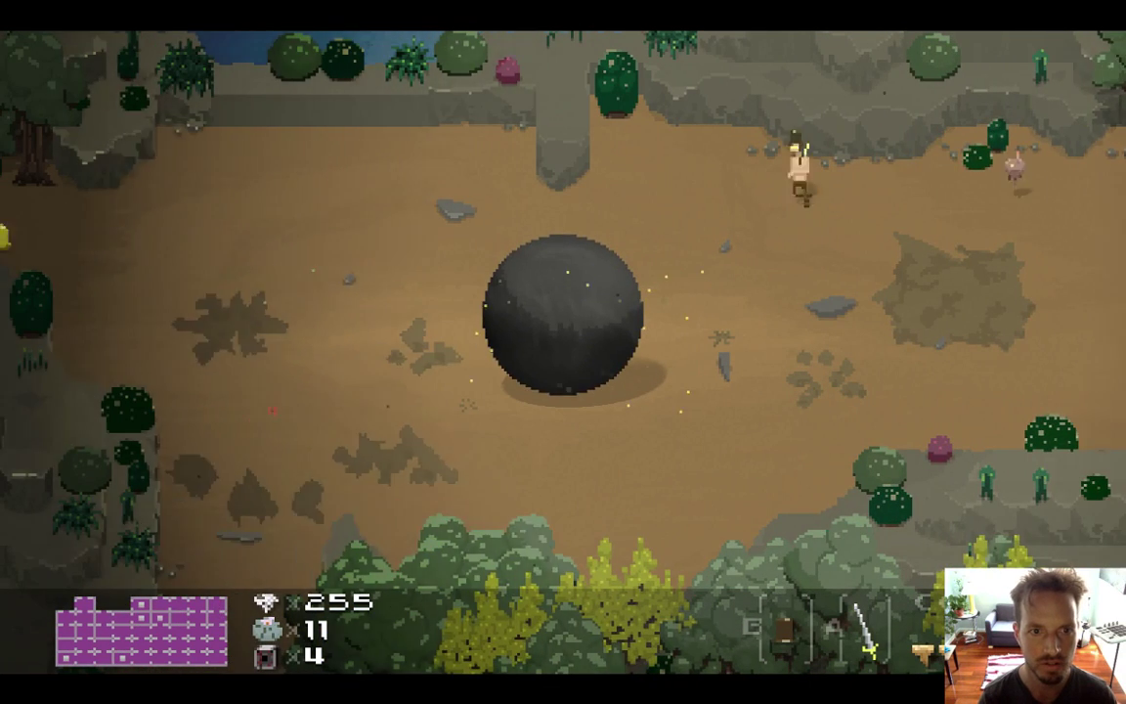
{"action": "key", "text": "Left"}
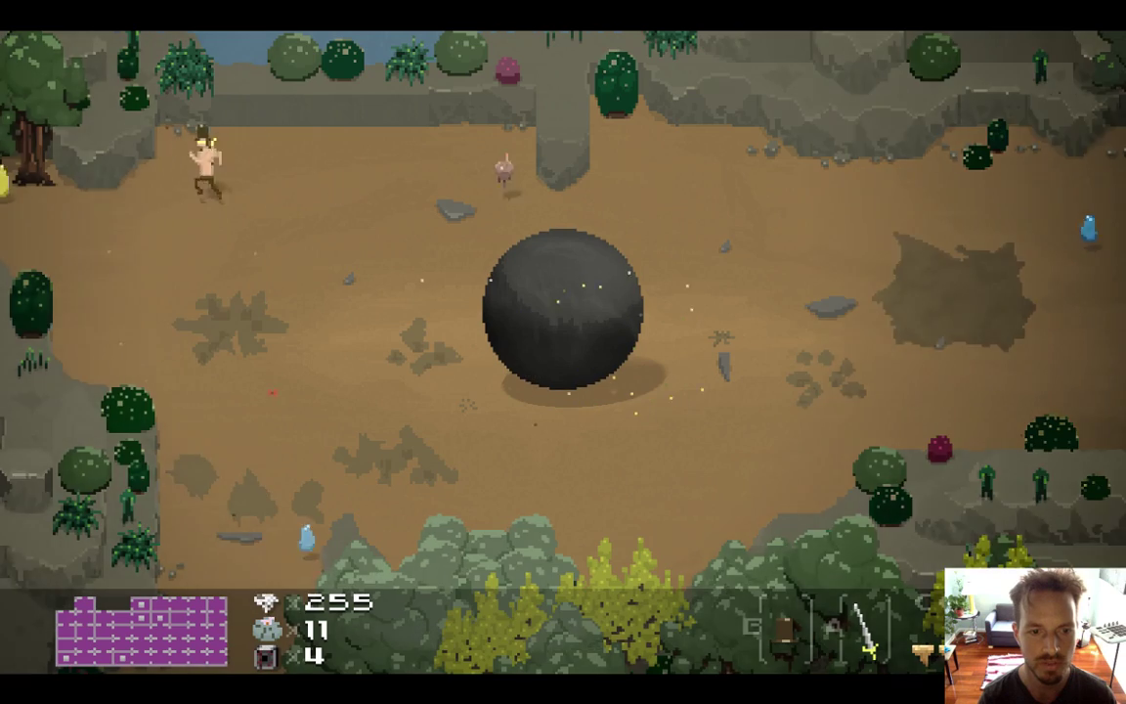
{"action": "key", "text": "Left"}
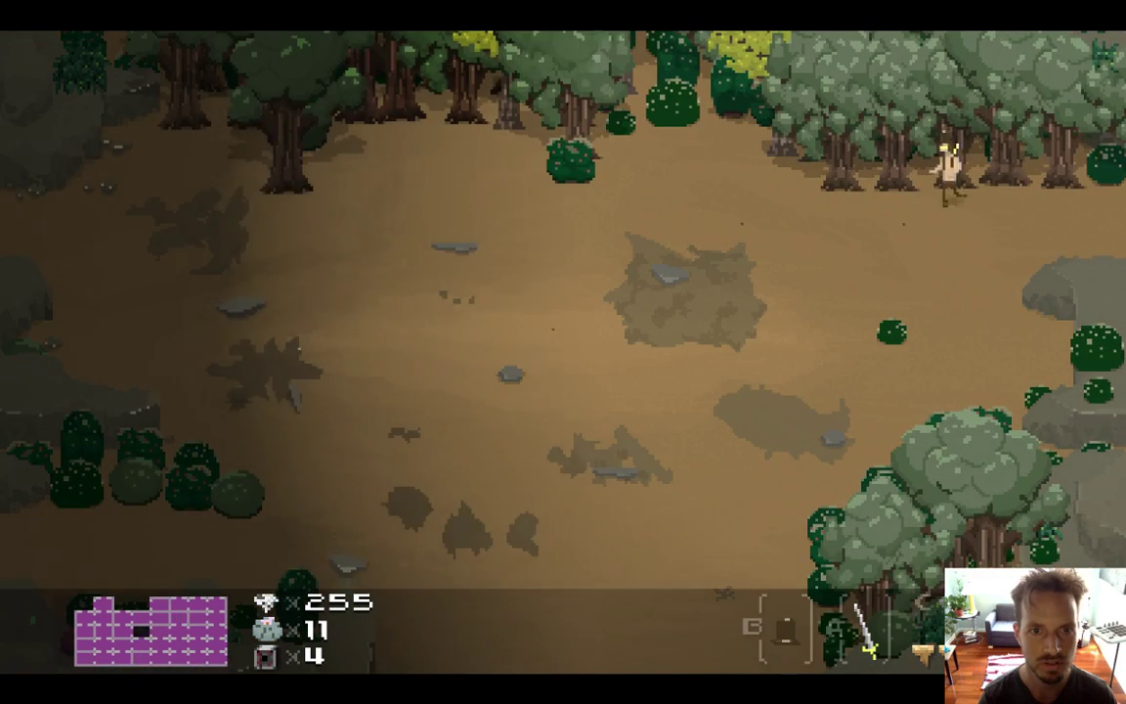
{"action": "key", "text": "Left"}
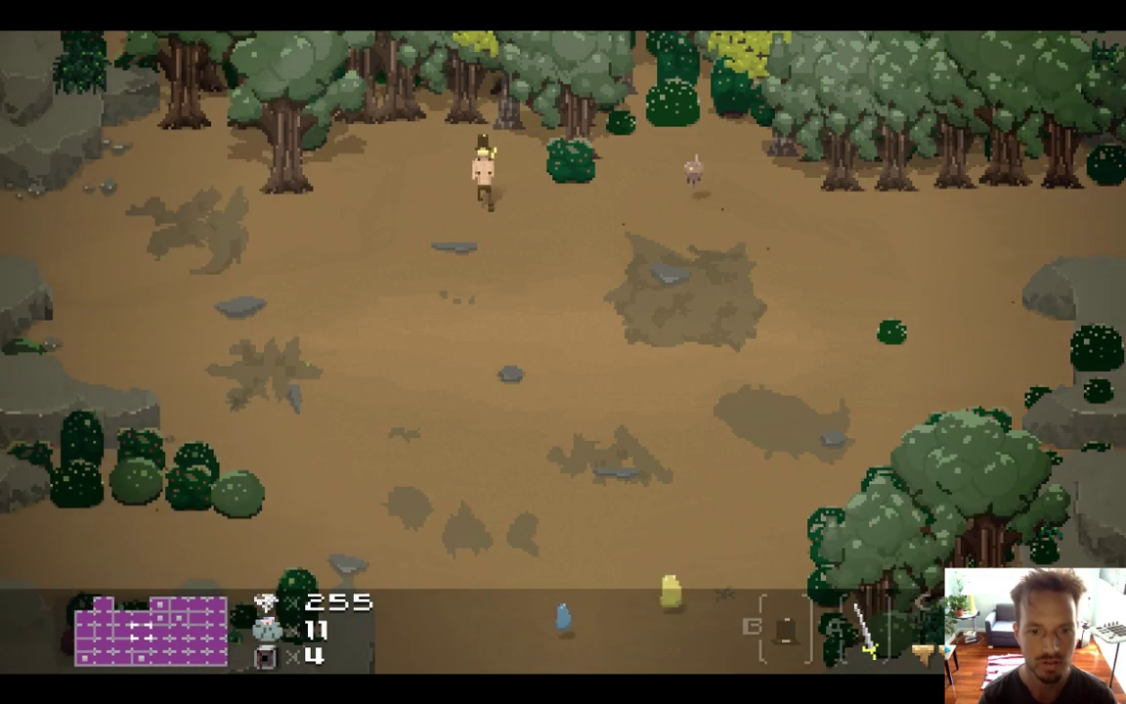
{"action": "key", "text": "super+q"}
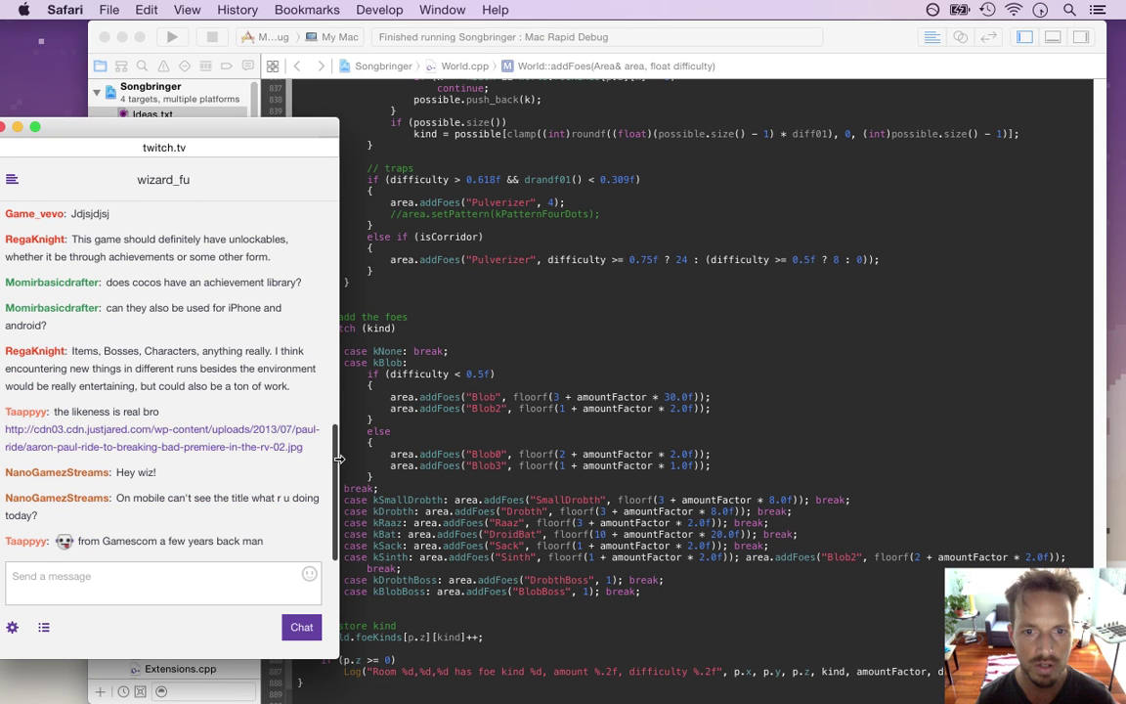
- Read the chat question about today's work in Safari, check the stream title on twitch.tv in a new window, close it, and return to Xcode
{"action": "left_click", "coordinate": [431, 427]}
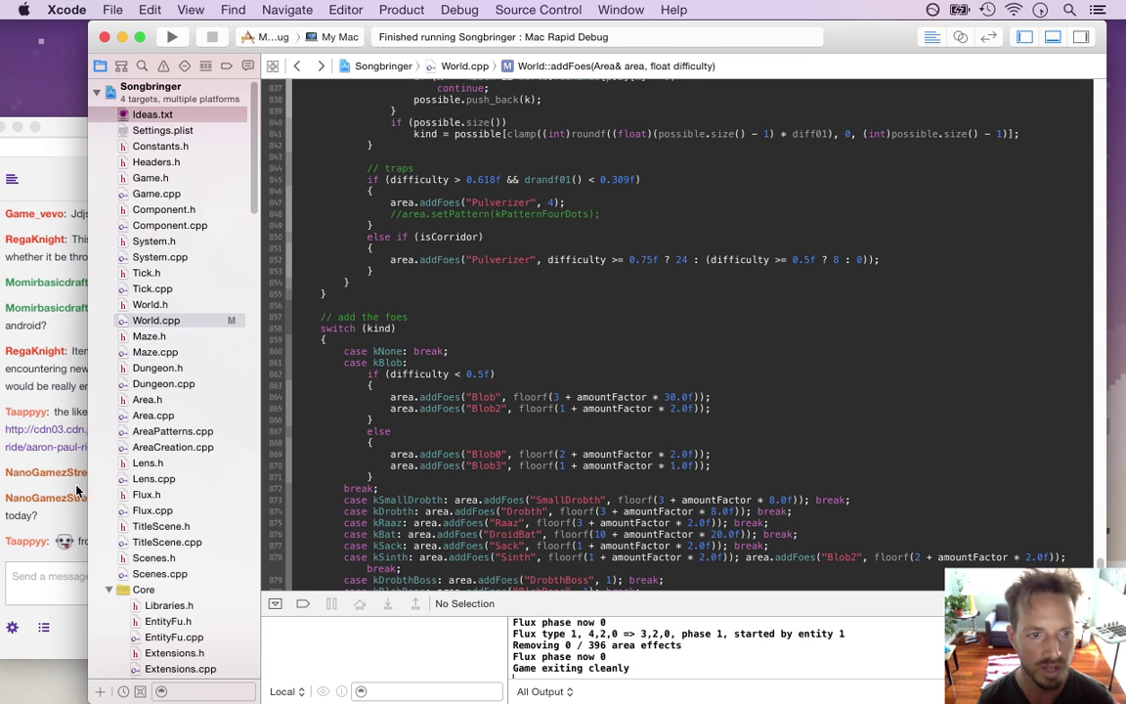
{"action": "left_click", "coordinate": [52, 468]}
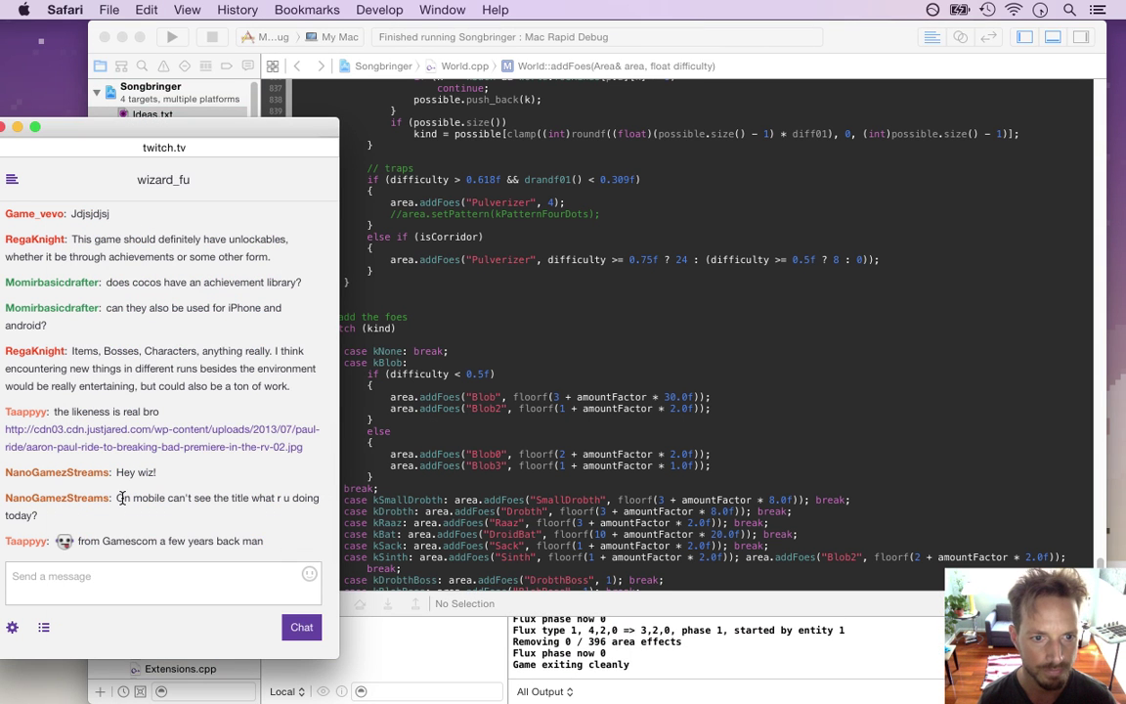
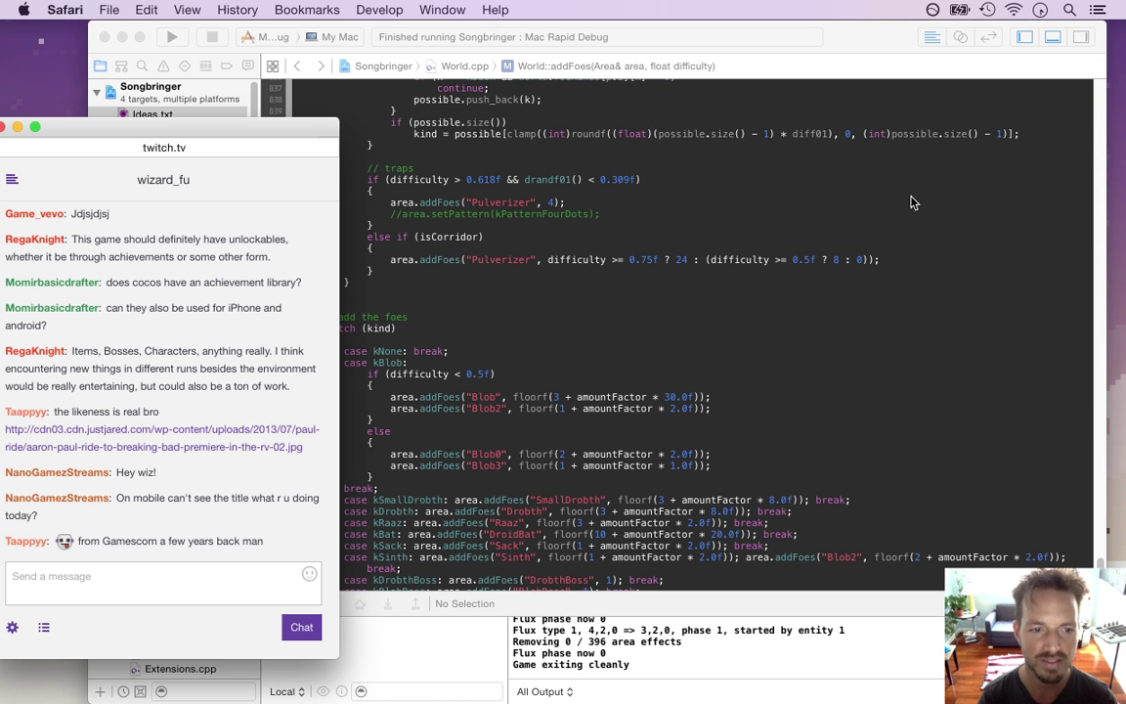
{"action": "key", "text": "super+n"}
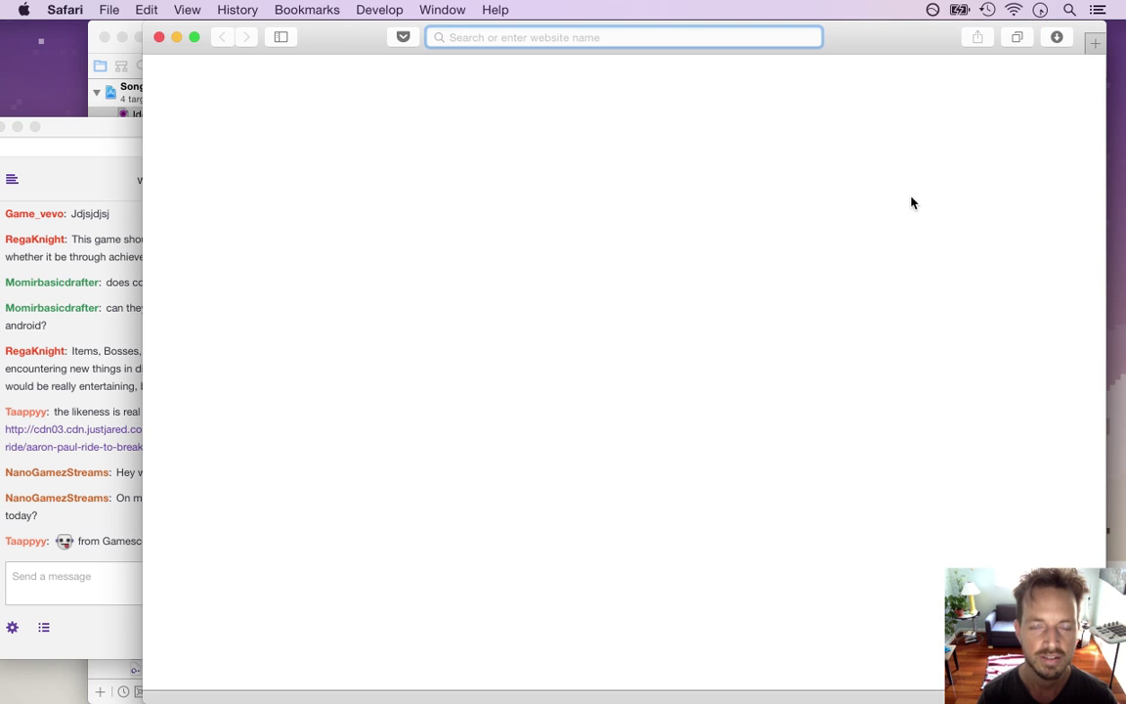
{"action": "type", "text": "twitch.tv"}
{"action": "key", "text": "Return"}
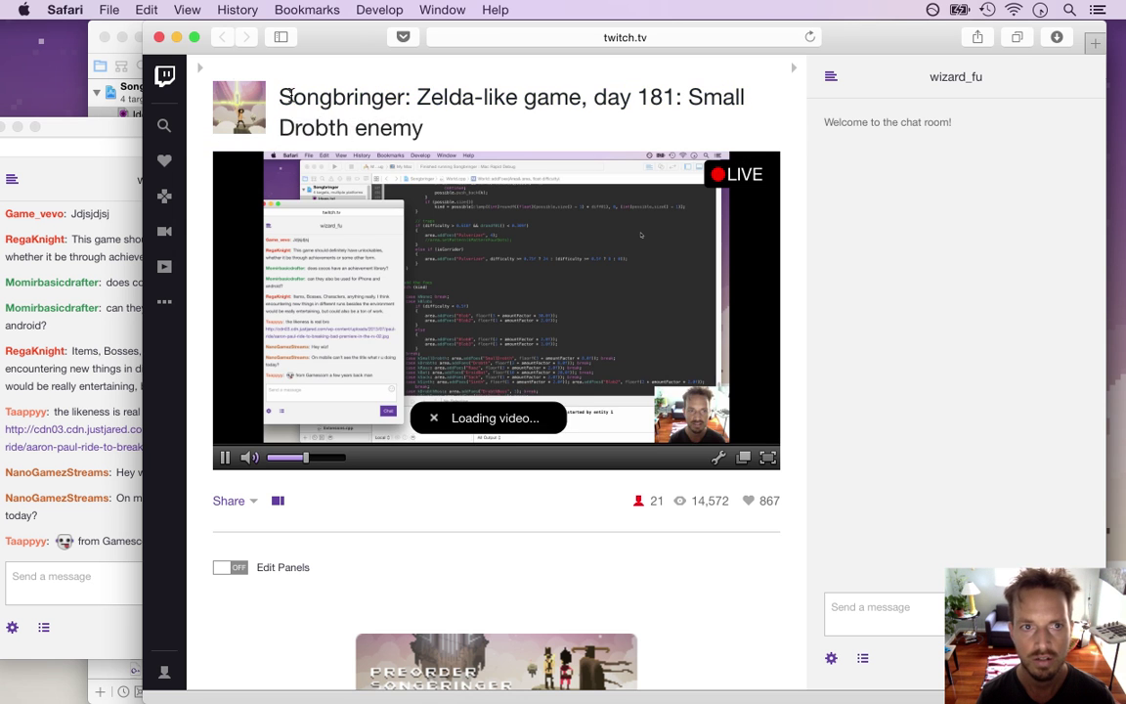
{"action": "left_click", "coordinate": [159, 37]}
{"action": "left_click", "coordinate": [548, 337]}
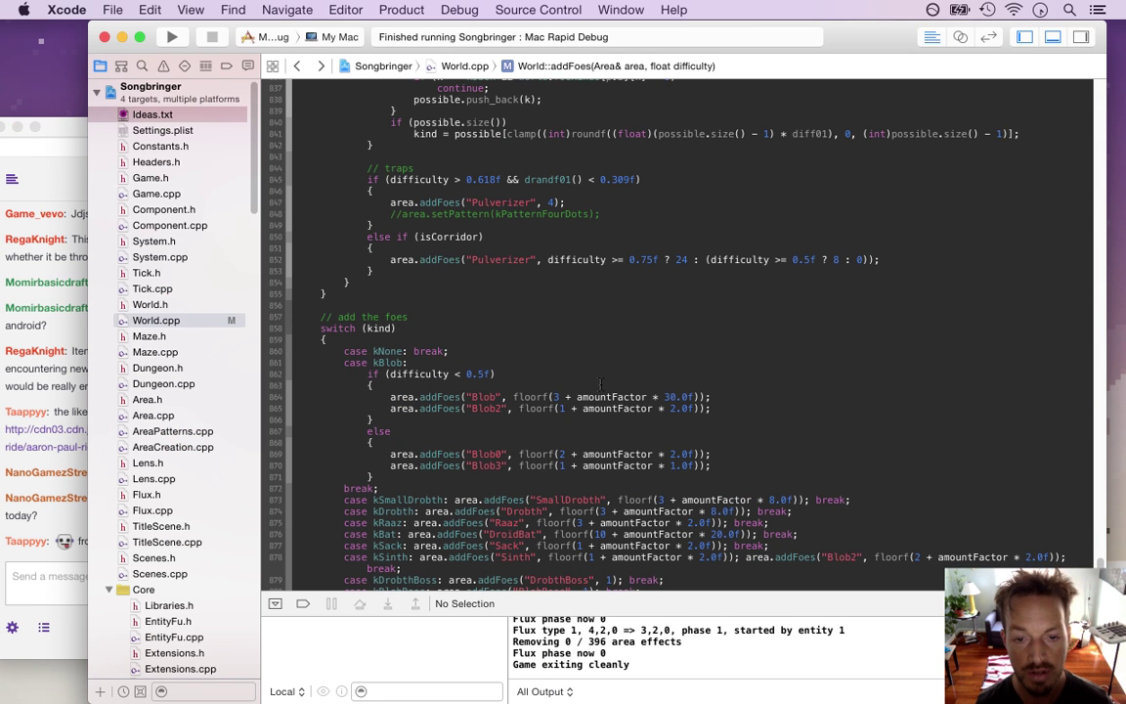
- Enlarge Xcode's debug console to full height and examine the logged world map and each room's foe kind and difficulty
{"action": "key", "text": "super+Tab"}
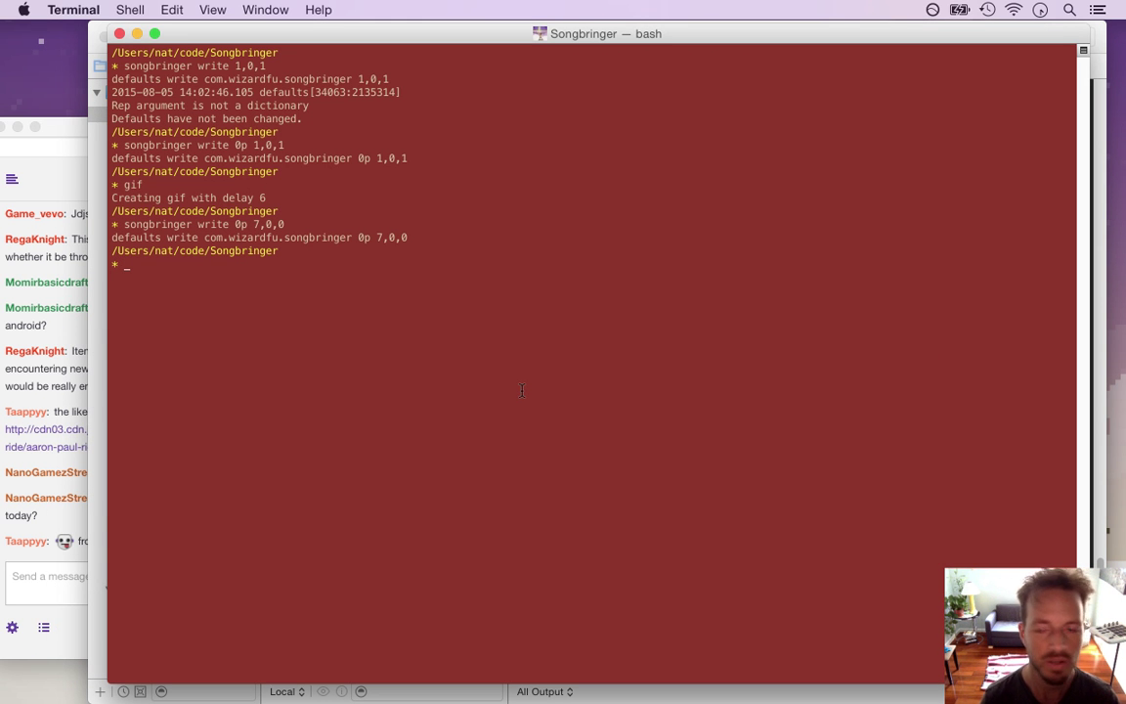
{"action": "key", "text": "super+Tab"}
{"action": "left_click_drag", "start_coordinate": [1027, 603], "coordinate": [1026, 65]}
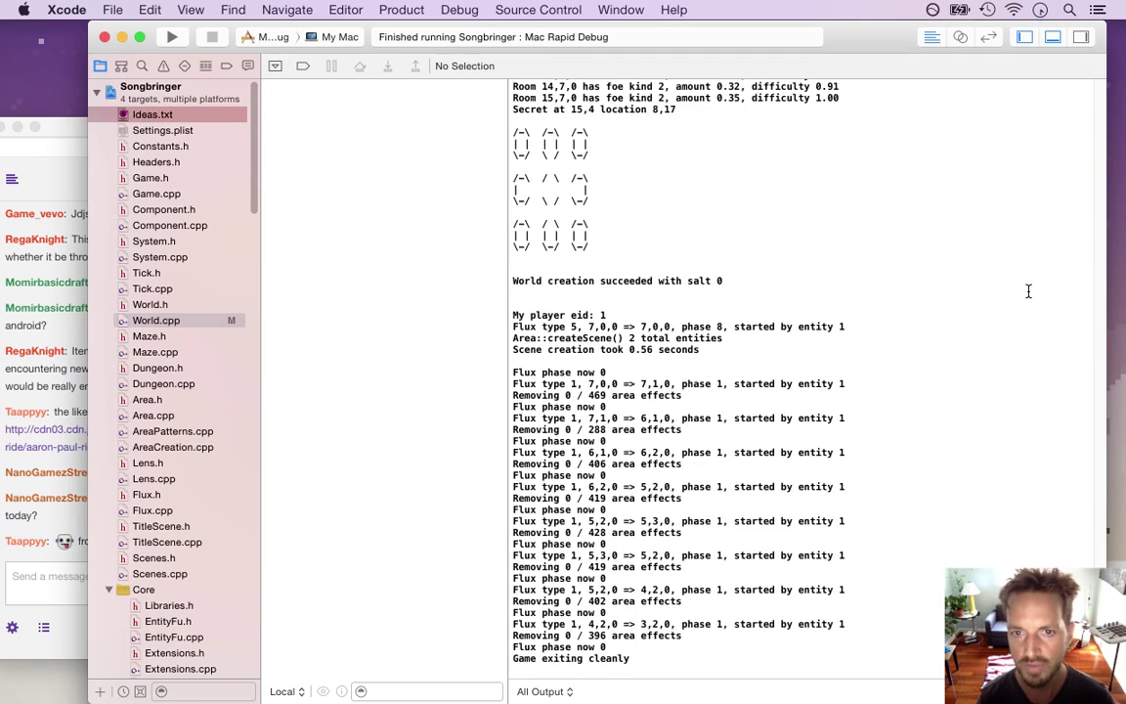
{"action": "scroll", "coordinate": [1046, 214], "scroll_direction": "up", "scroll_amount": 20}
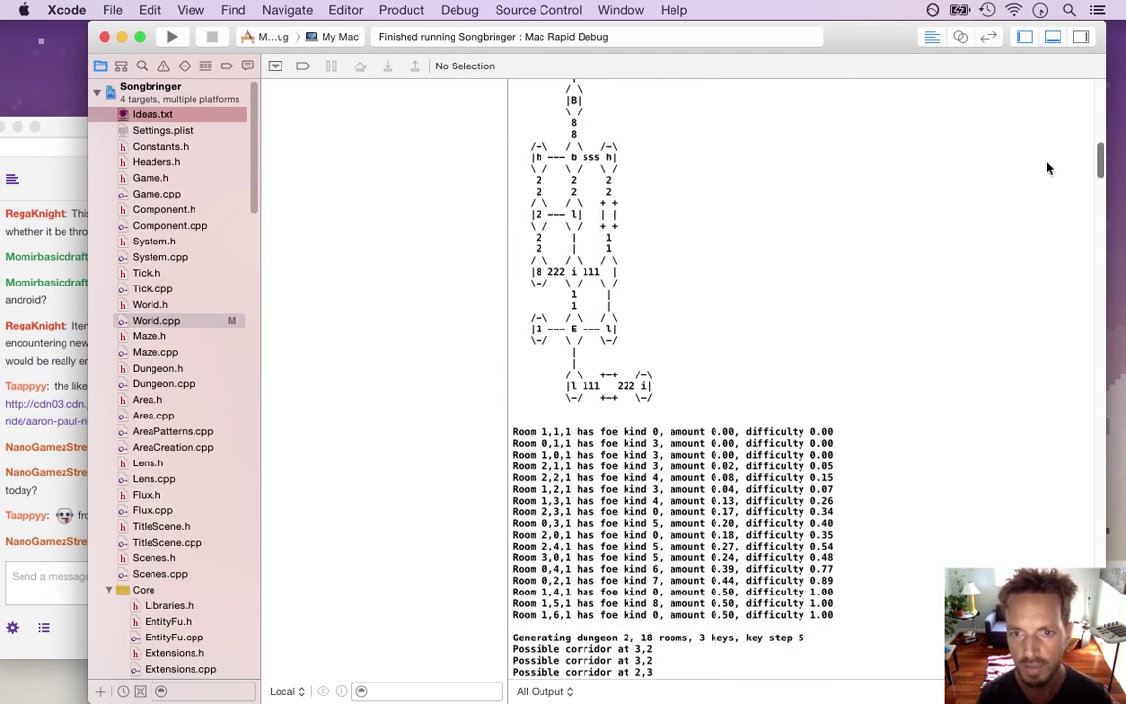
{"action": "scroll", "coordinate": [1048, 127], "scroll_direction": "down", "scroll_amount": 15}
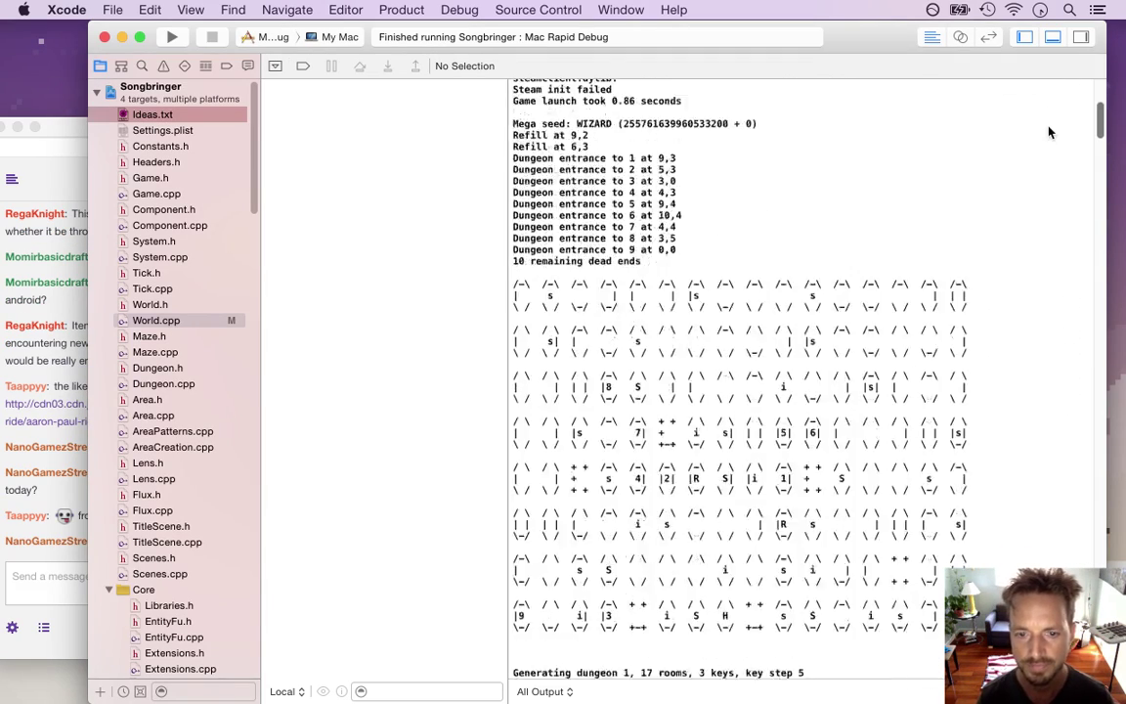
{"action": "scroll", "coordinate": [1050, 151], "scroll_direction": "down", "scroll_amount": 3}
{"action": "scroll", "coordinate": [1051, 142], "scroll_direction": "up", "scroll_amount": 6}
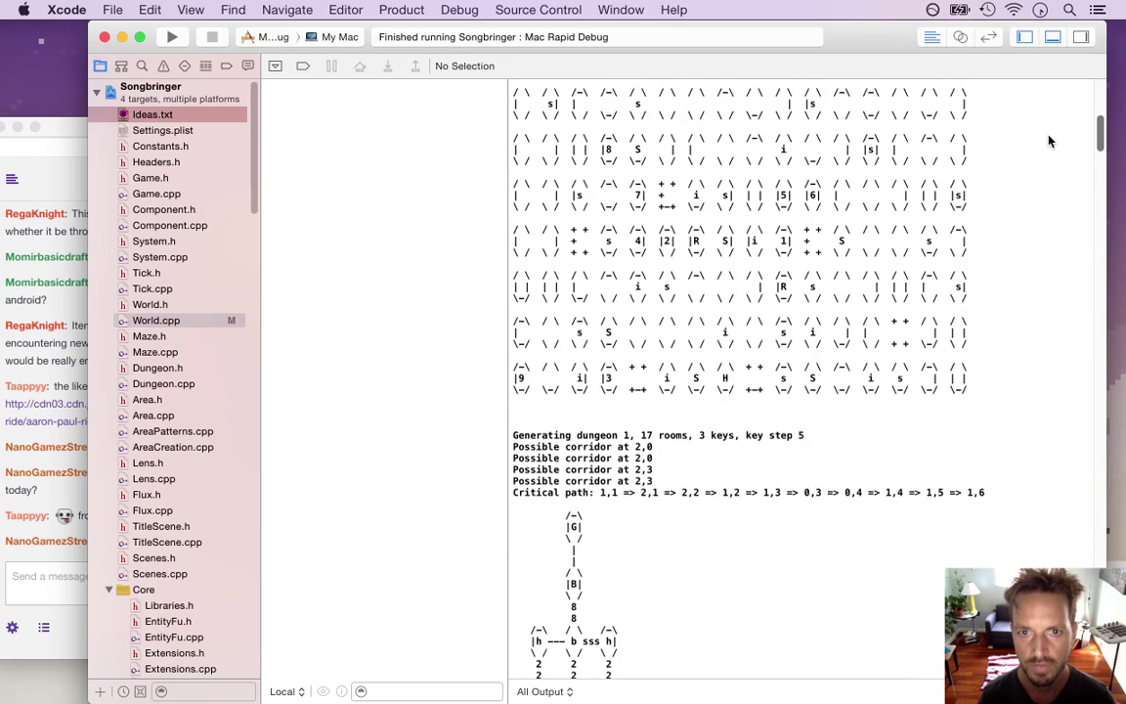
{"action": "scroll", "coordinate": [1051, 134], "scroll_direction": "down", "scroll_amount": 20}
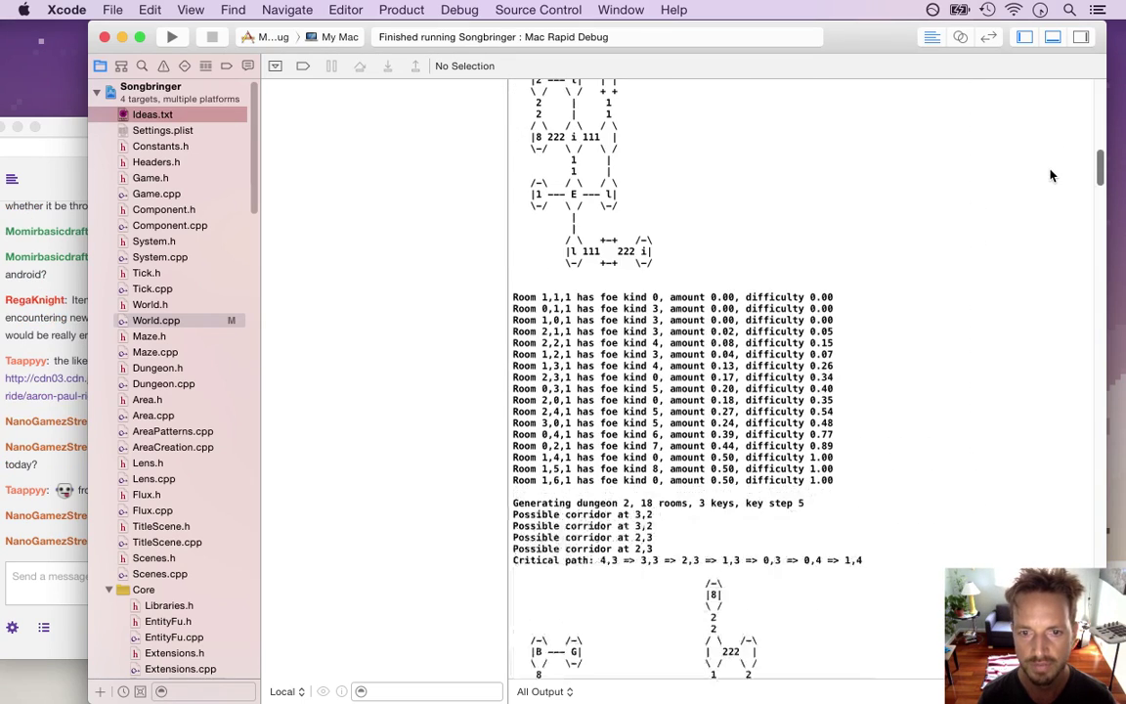
{"action": "scroll", "coordinate": [807, 381], "scroll_direction": "up", "scroll_amount": 10}
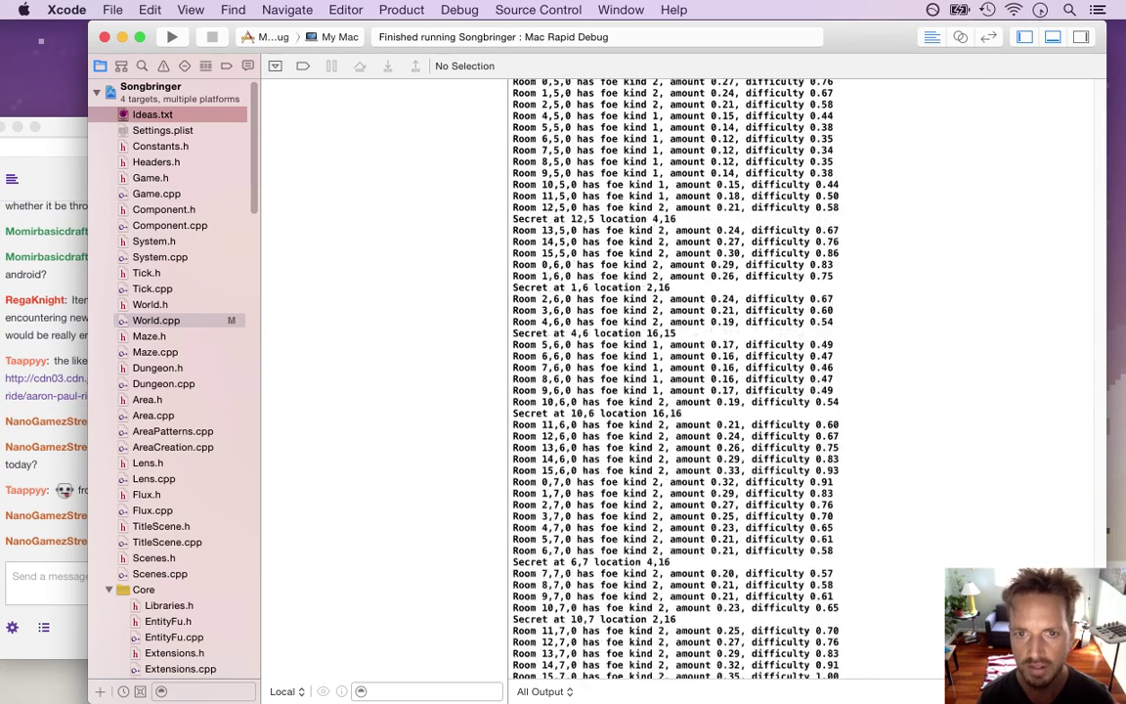
{"action": "scroll", "coordinate": [674, 381], "scroll_direction": "up", "scroll_amount": 3}
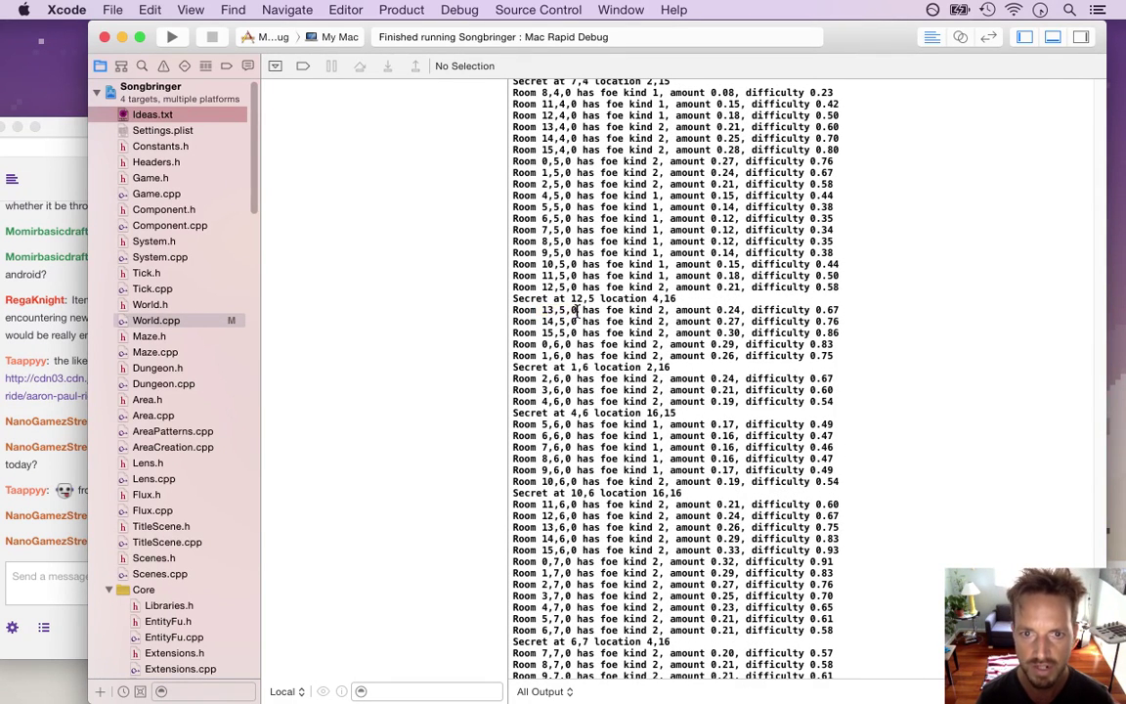
- Switch to Terminal and set the starting room by running "songbringer write 0p 13,5,0"
{"action": "key", "text": "super+Tab"}
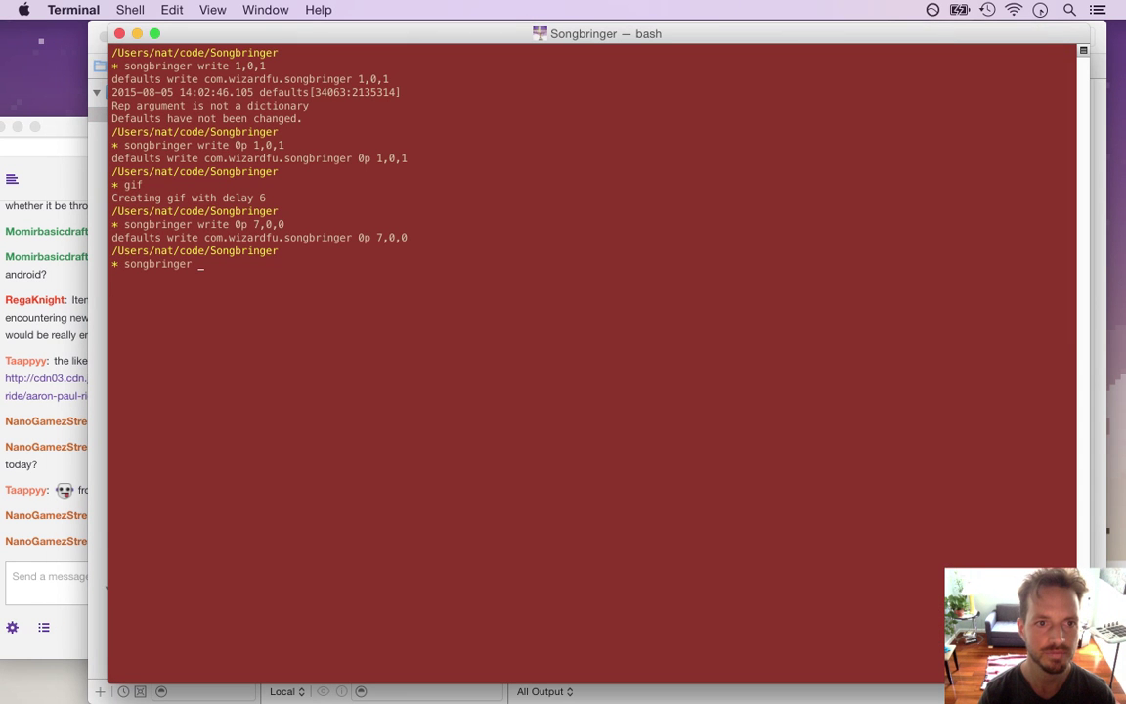
{"action": "type", "text": "13,5,0"}
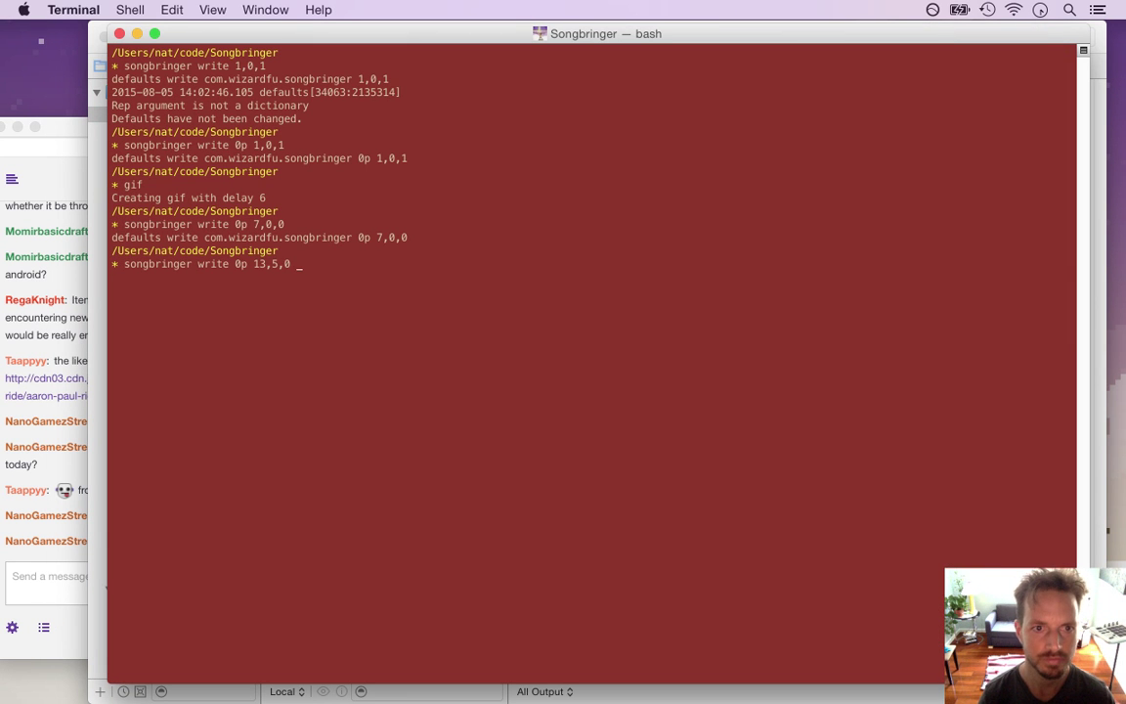
{"action": "key", "text": "Return"}
- Read the newest chat messages about the mobile stream title in Safari and switch back to Xcode
{"action": "left_click", "coordinate": [49, 476]}
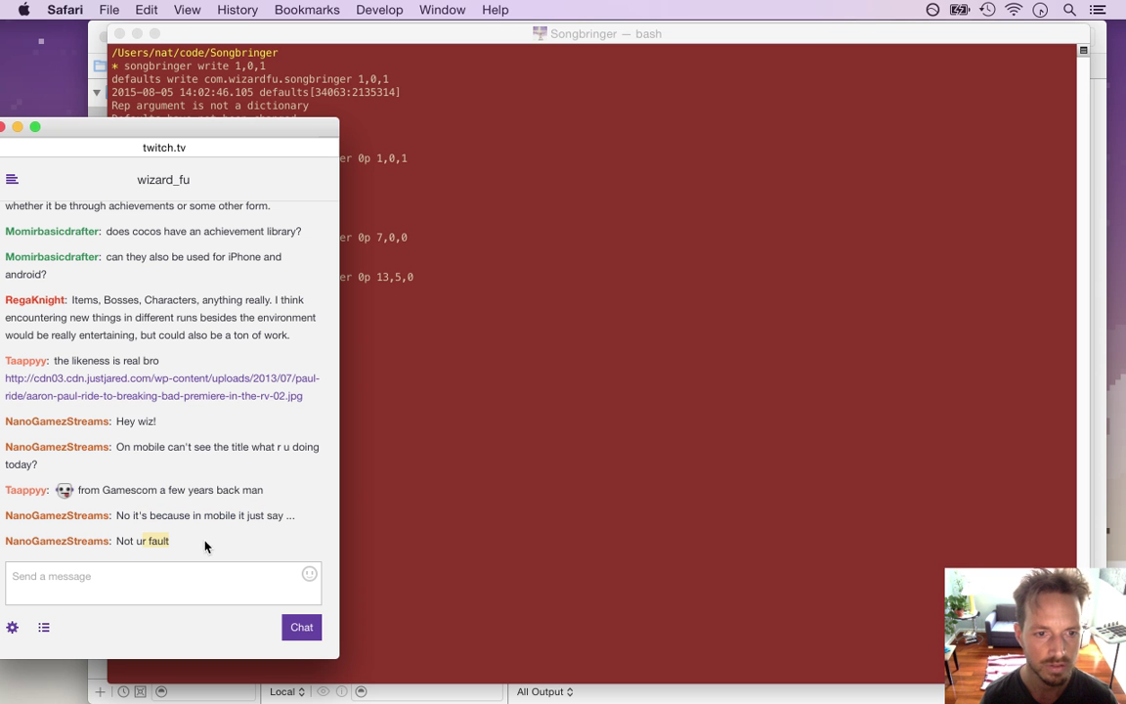
{"action": "left_click", "coordinate": [456, 500]}
{"action": "key", "text": "super+Tab"}
{"action": "key", "text": "super+Tab"}
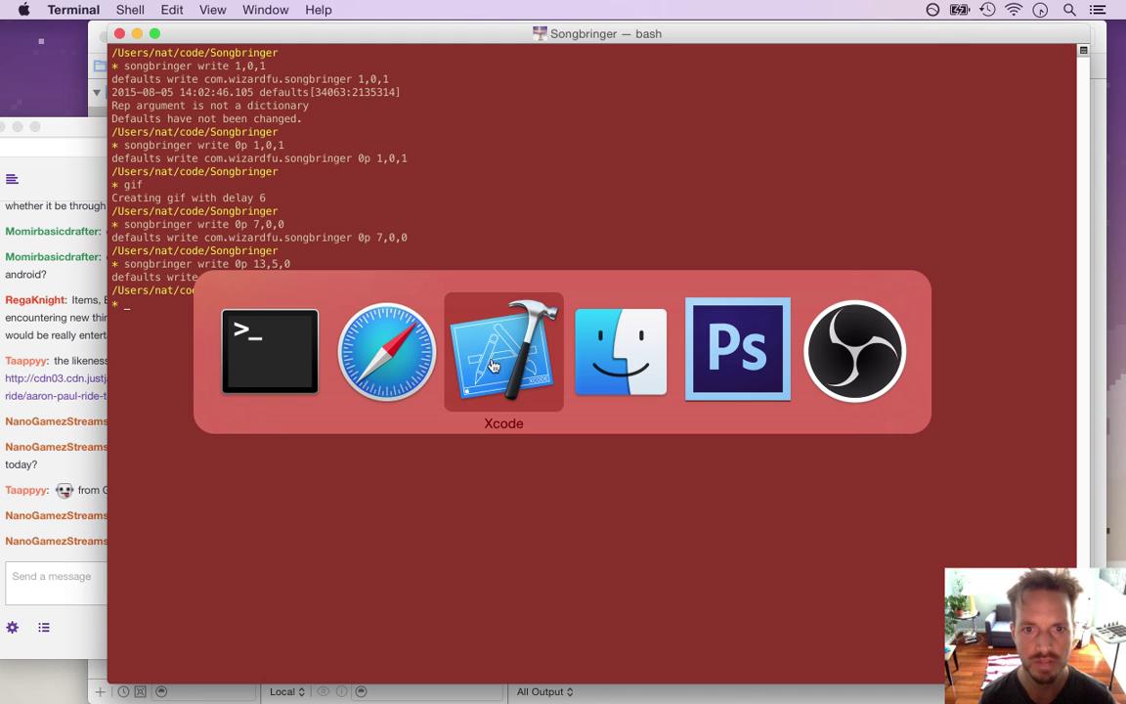
- Run Songbringer from Xcode to check the foes in the starting room, and quit the game
{"action": "key", "text": "super+r"}
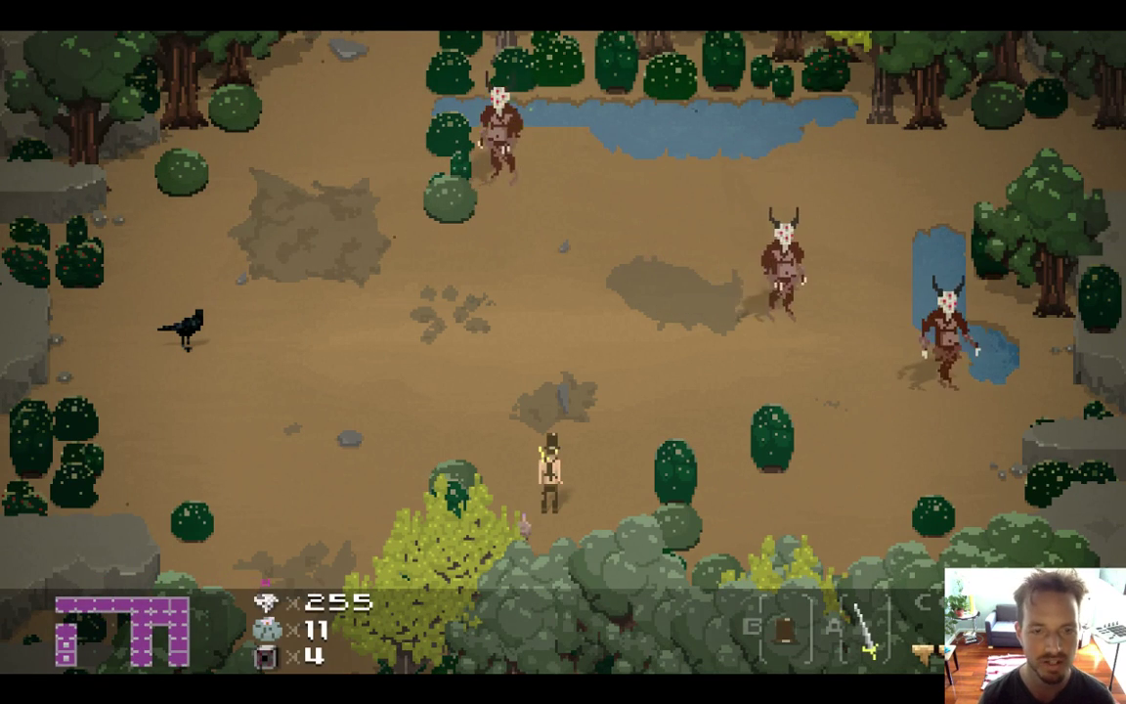
{"action": "key", "text": "super+q"}
- Open Drobth.plist from the Profiles folder and collapse the debug console so the property list fills the editor
{"action": "left_click_drag", "start_coordinate": [252, 172], "coordinate": [249, 254]}
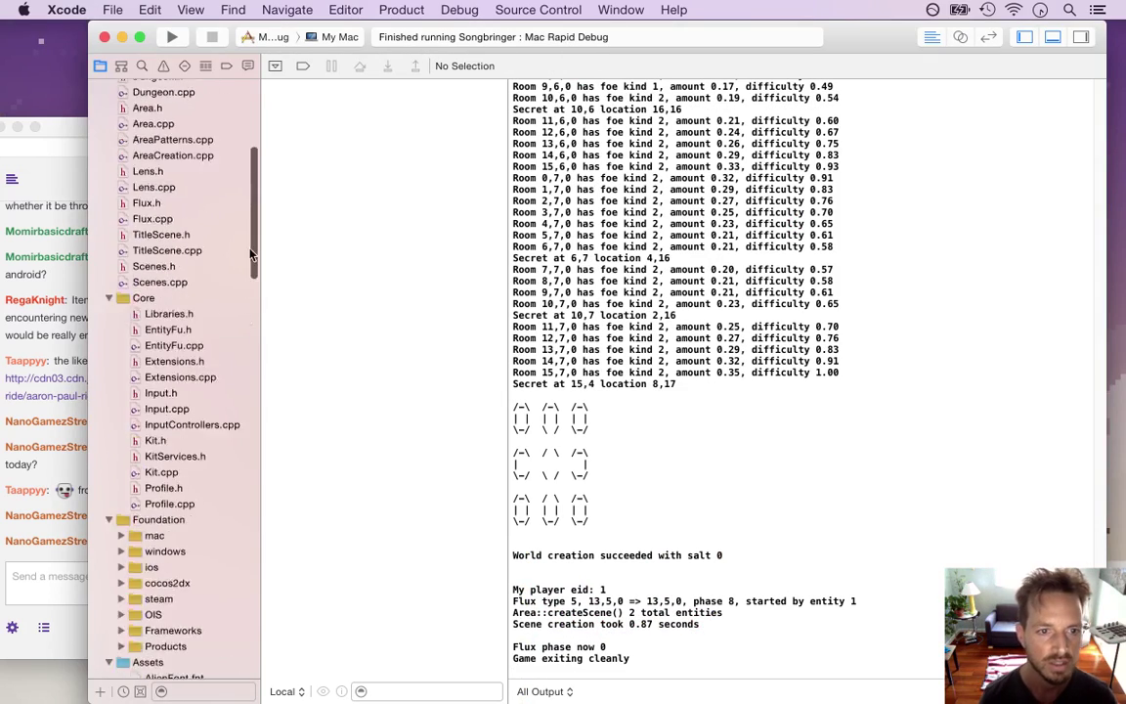
{"action": "scroll", "coordinate": [250, 255], "scroll_direction": "down", "scroll_amount": 15}
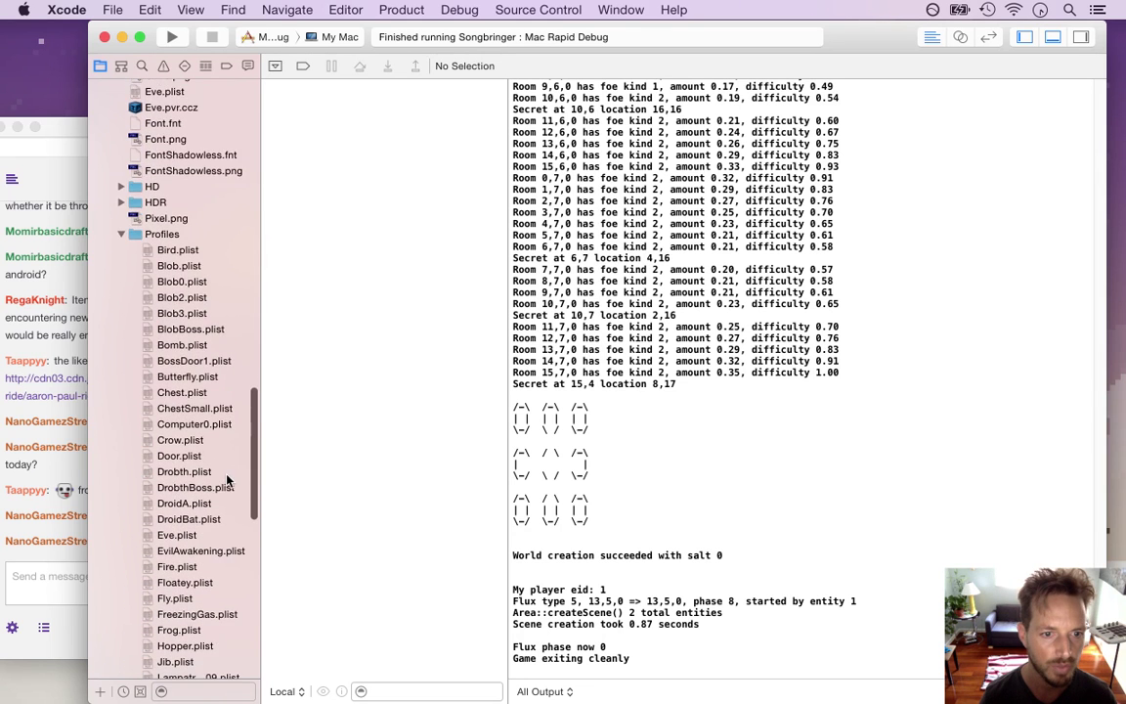
{"action": "scroll", "coordinate": [220, 469], "scroll_direction": "down", "scroll_amount": 3}
{"action": "left_click", "coordinate": [196, 405]}
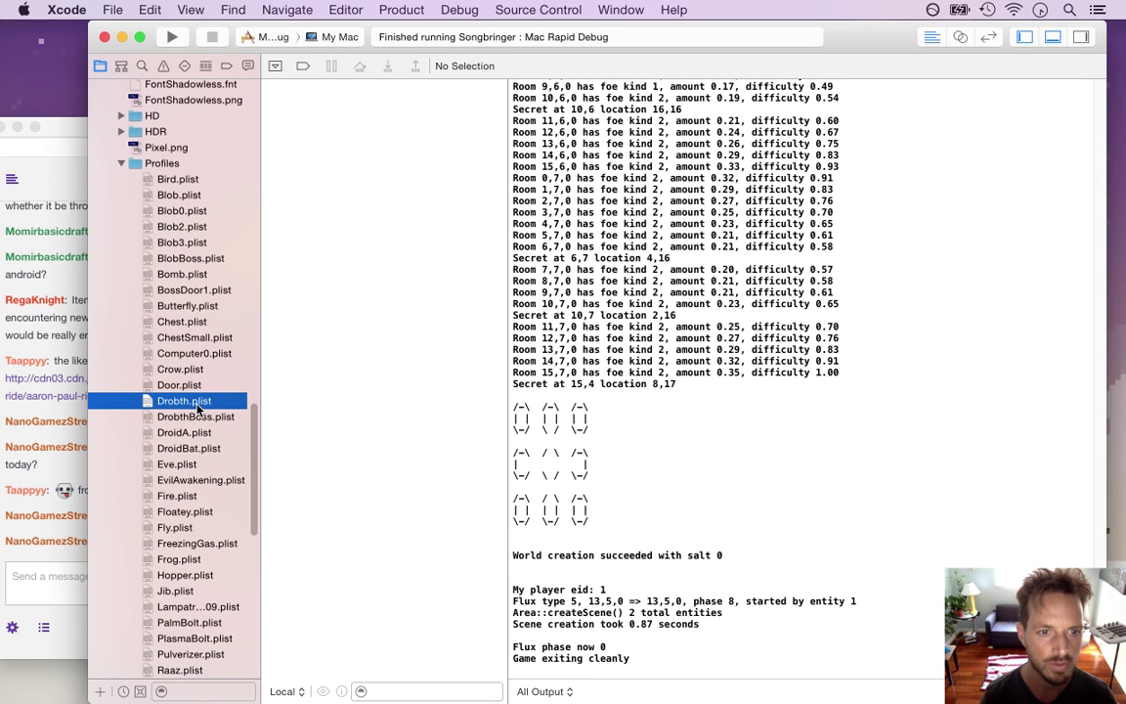
{"action": "left_click_drag", "start_coordinate": [554, 74], "coordinate": [591, 700]}
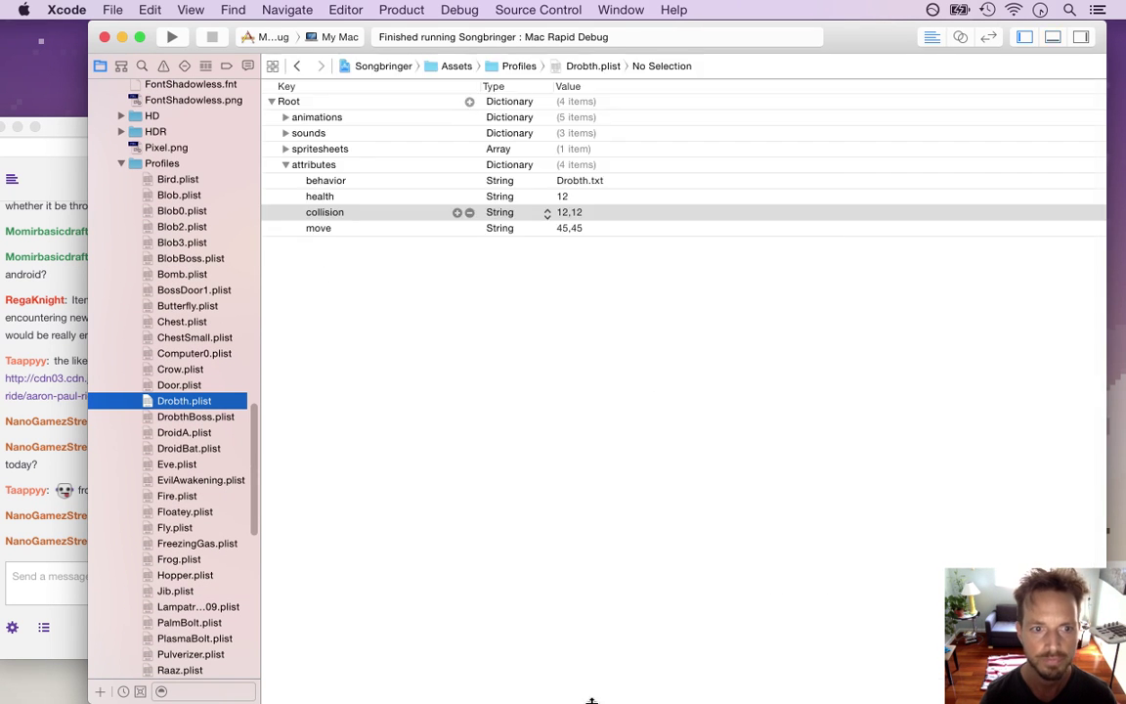
- Open SmallDrobth.plist and delete the melee, run, release and hurt animations, keeping only idle
{"action": "left_click_drag", "start_coordinate": [251, 440], "coordinate": [249, 493]}
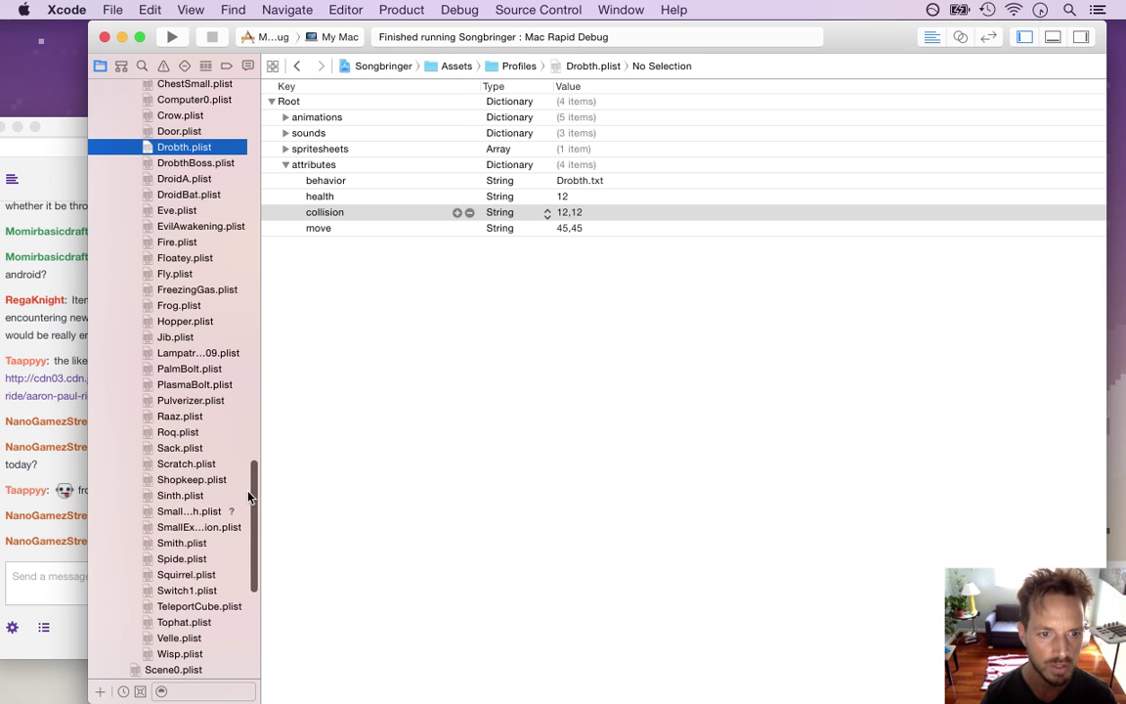
{"action": "left_click", "coordinate": [191, 503]}
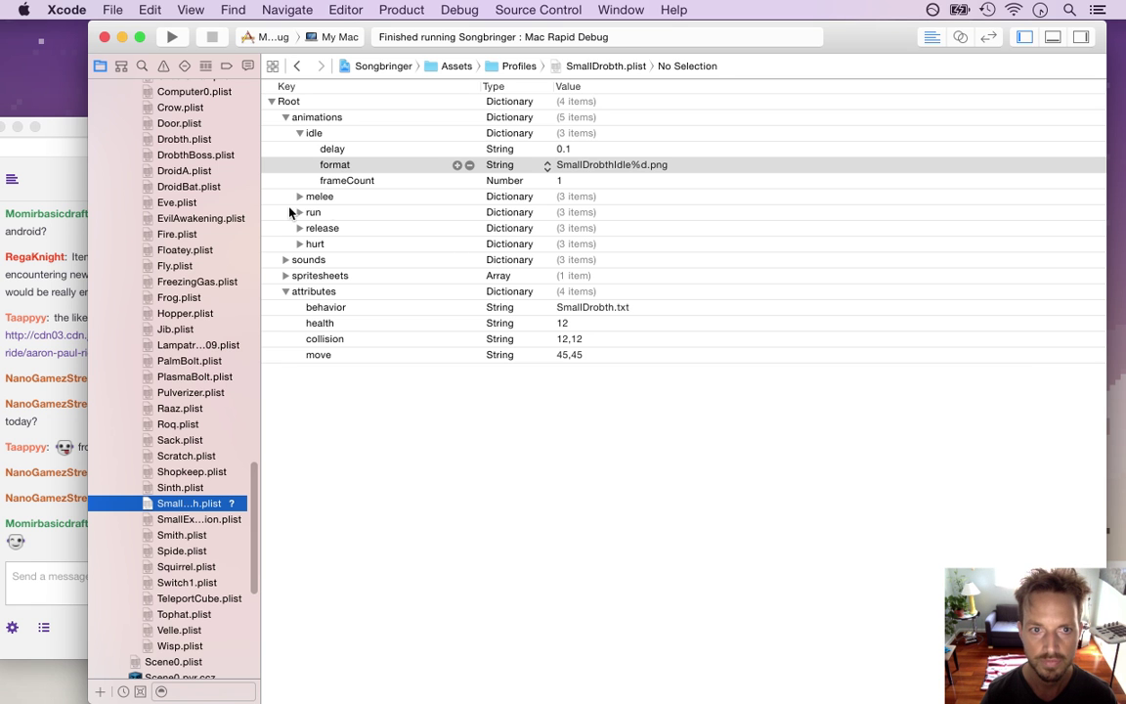
{"action": "left_click", "coordinate": [315, 197]}
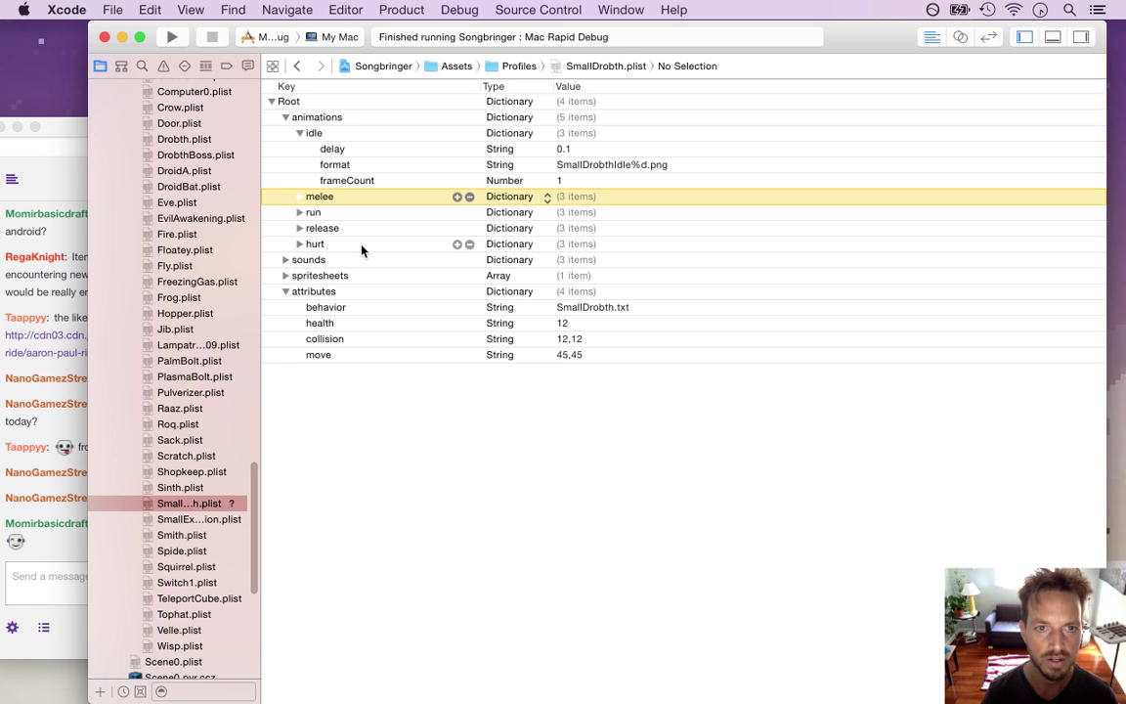
{"action": "key", "text": "BackSpace"}
{"action": "key", "text": "BackSpace"}
{"action": "key", "text": "BackSpace"}
{"action": "key", "text": "BackSpace"}
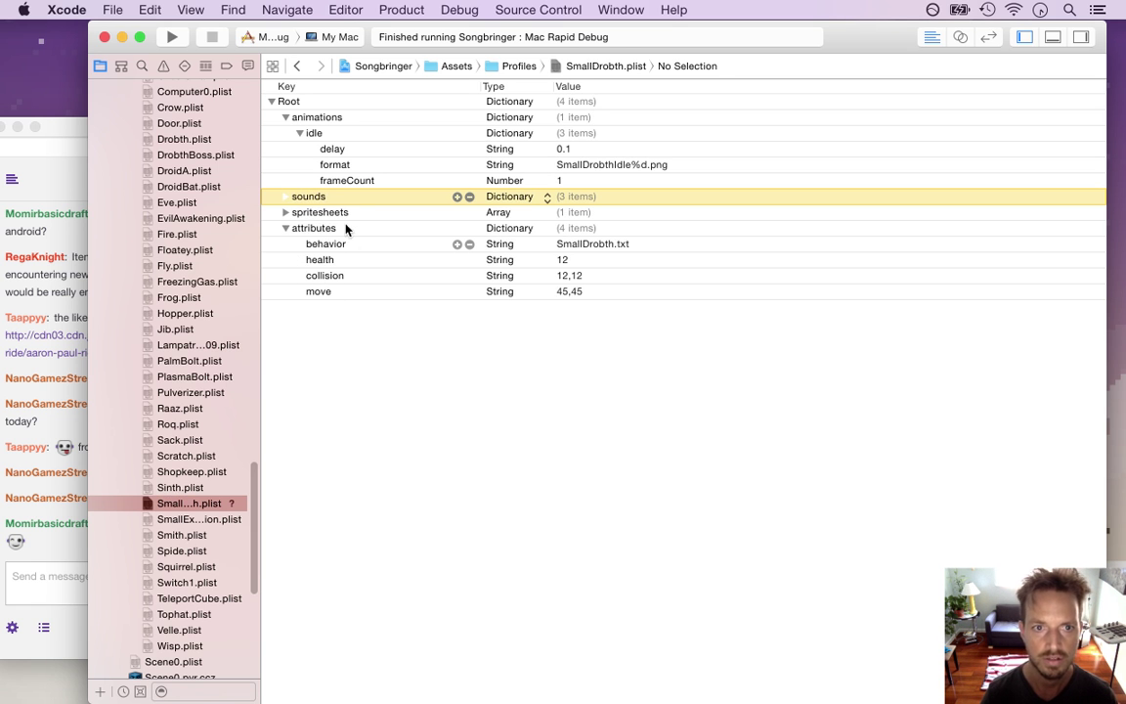
{"action": "left_click", "coordinate": [317, 133]}
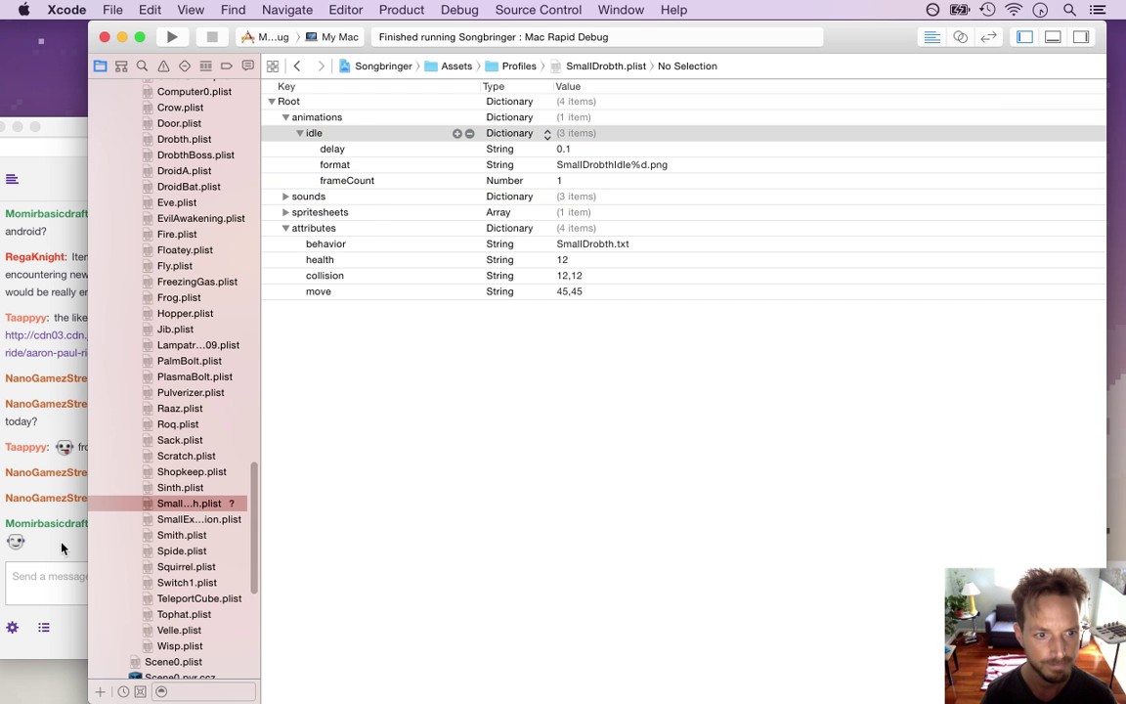
- Read the latest Twitch chat message in Safari and return to Xcode
{"action": "left_click", "coordinate": [60, 549]}
{"action": "left_click_drag", "start_coordinate": [141, 525], "coordinate": [257, 544]}
{"action": "left_click", "coordinate": [541, 438]}
- Run Songbringer, walk the character around the small Drobths to judge their size and movement, and quit the game
{"action": "key", "text": "super+r"}
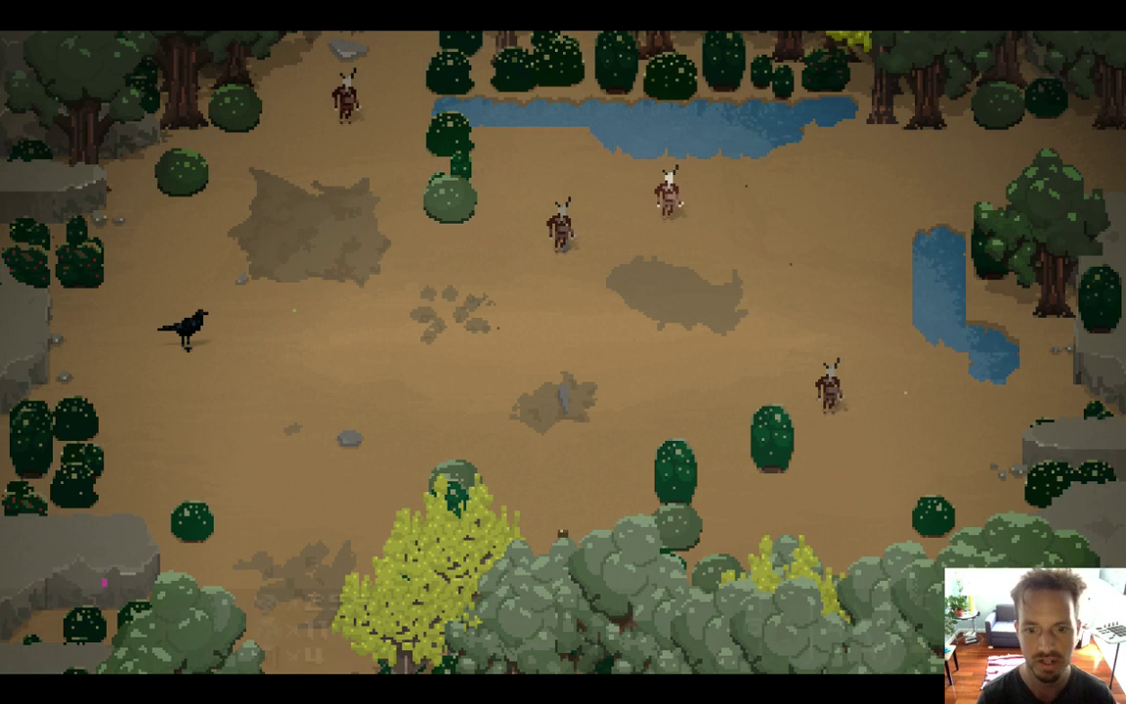
{"action": "key", "text": "Up"}
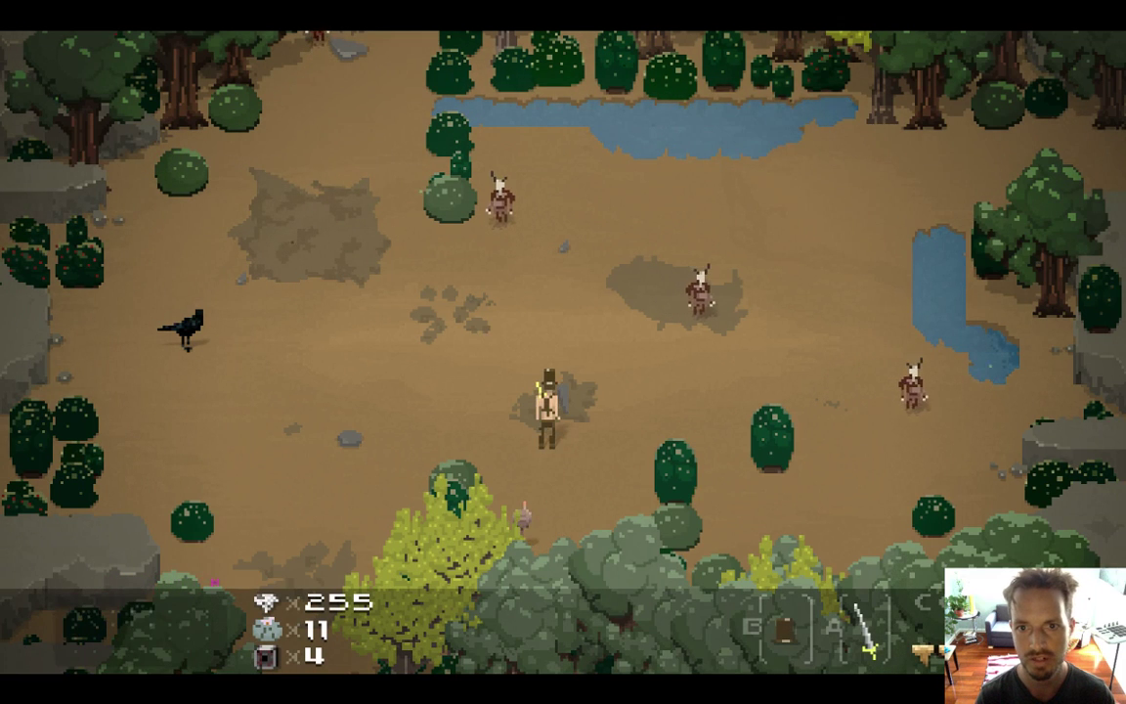
{"action": "key", "text": "Up"}
{"action": "key", "text": "Left"}
{"action": "key", "text": "Right"}
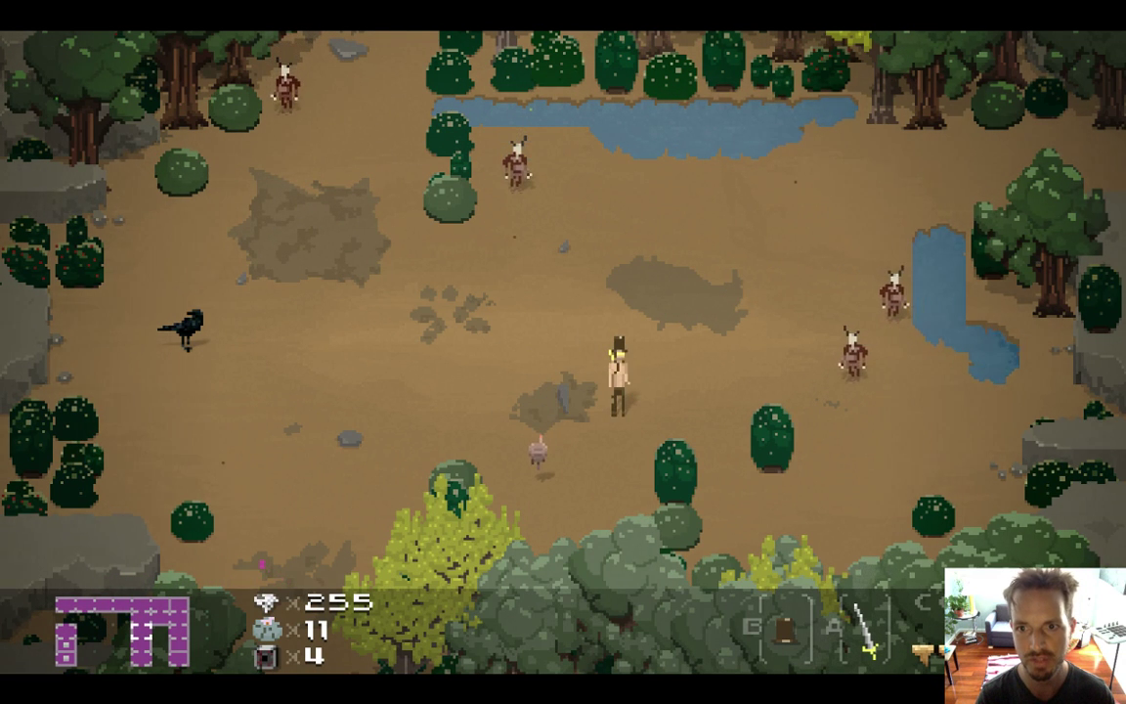
{"action": "key", "text": "Left"}
{"action": "key", "text": "Left"}
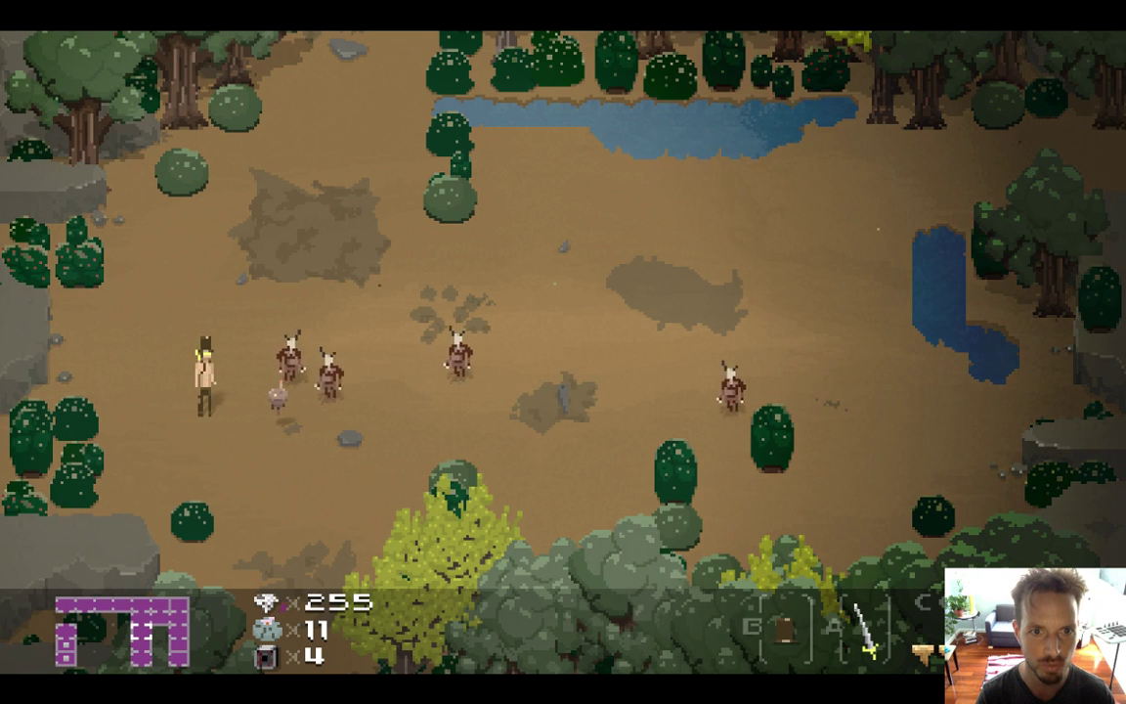
{"action": "key", "text": "Up"}
{"action": "key", "text": "Right"}
{"action": "key", "text": "Right"}
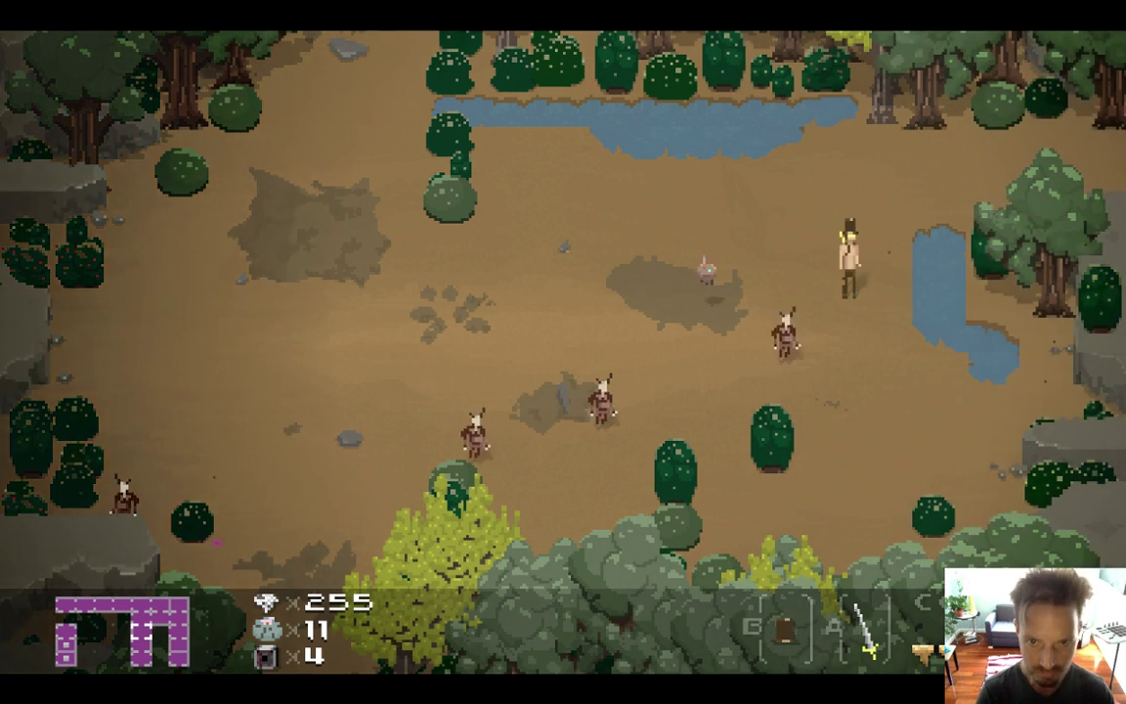
{"action": "key", "text": "Left"}
{"action": "key", "text": "Left"}
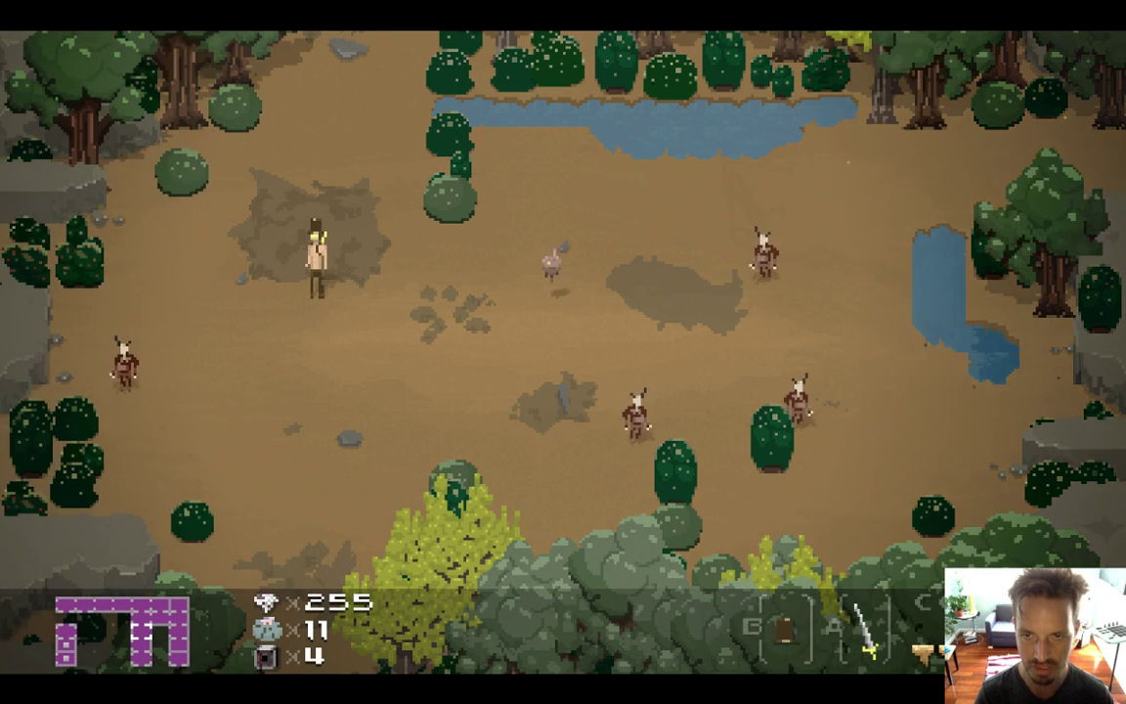
{"action": "key", "text": "super+q"}
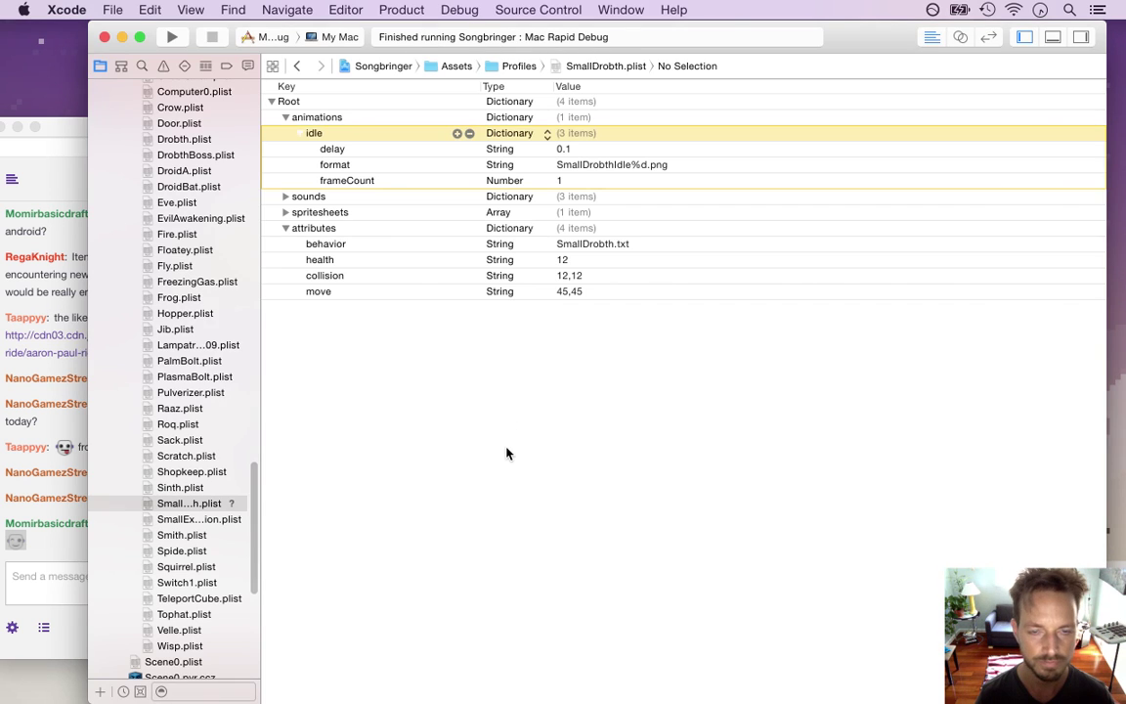
- Switch to Photoshop and undo the last image resize of SmallDrobthIdle.psd
{"action": "left_click", "coordinate": [506, 446]}
{"action": "key", "text": "super+Tab"}
{"action": "left_click", "coordinate": [748, 362]}
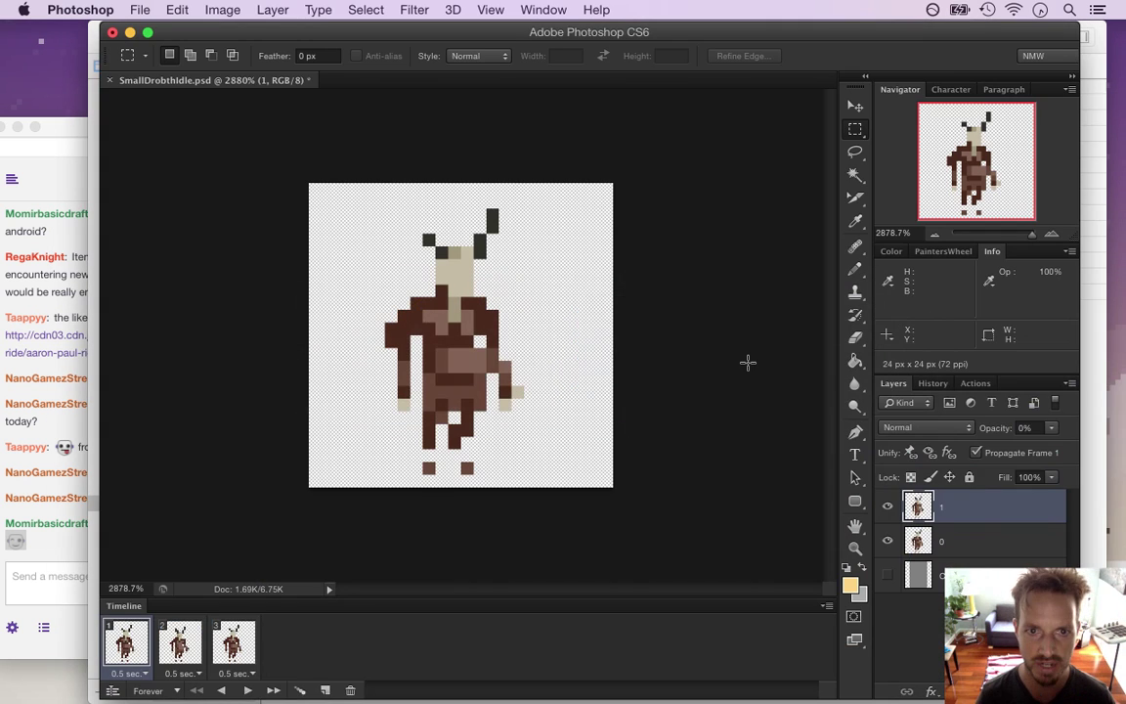
{"action": "key", "text": "super+z"}
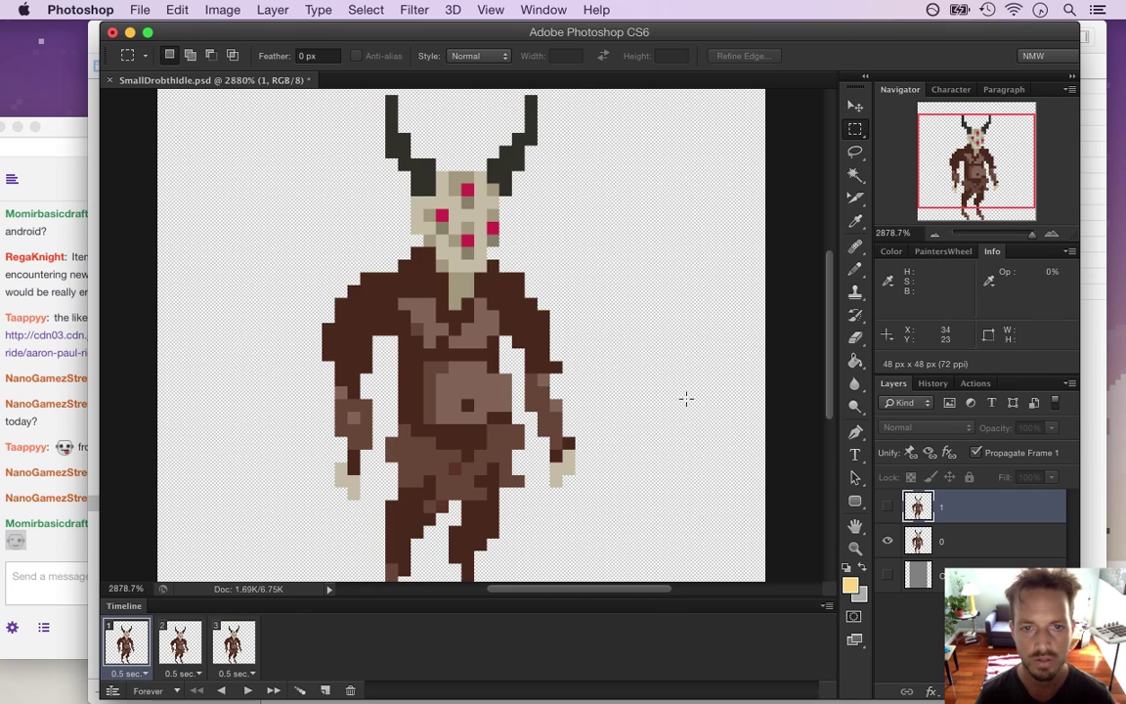
{"action": "scroll", "coordinate": [541, 415], "scroll_direction": "down", "scroll_amount": 5}
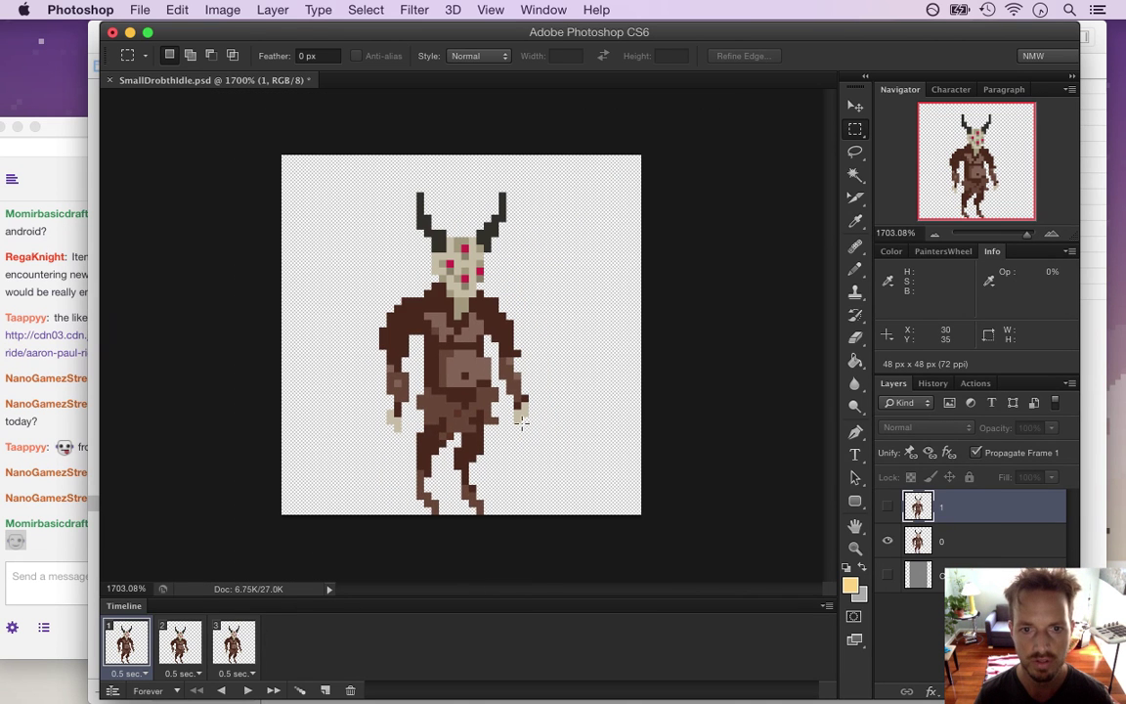
- Resize the SmallDrobthIdle image to 30 × 30 pixels with Nearest Neighbor resampling and constrained proportions
{"action": "key", "text": "super+alt+i"}
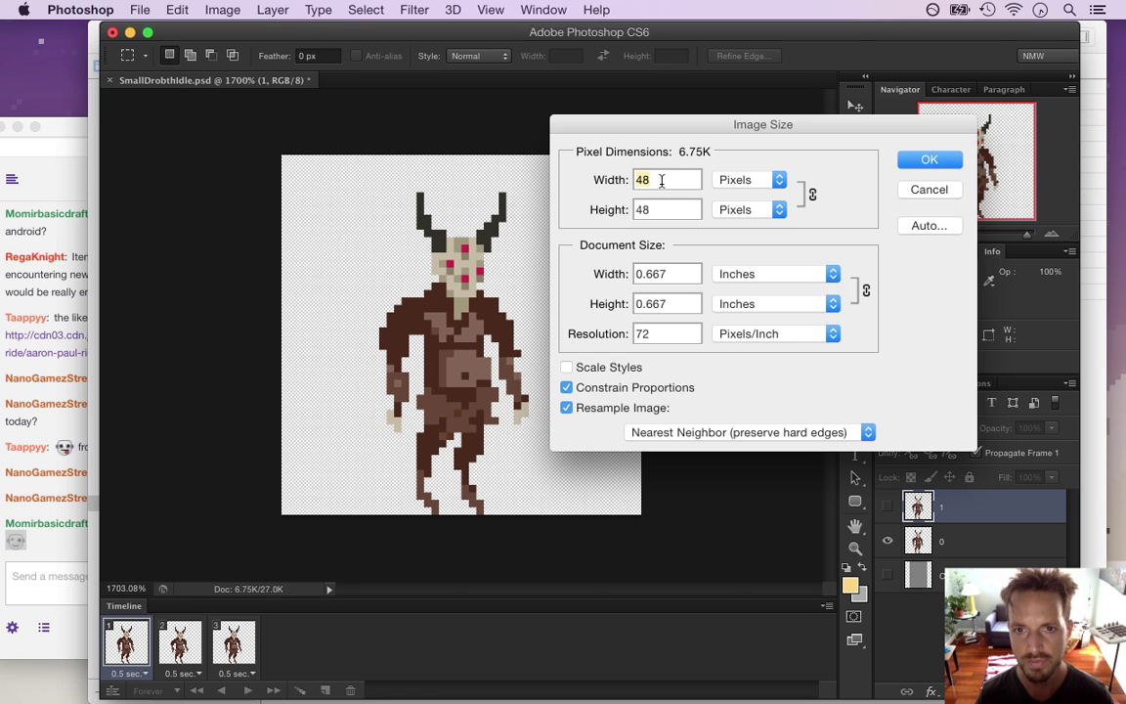
{"action": "type", "text": "30"}
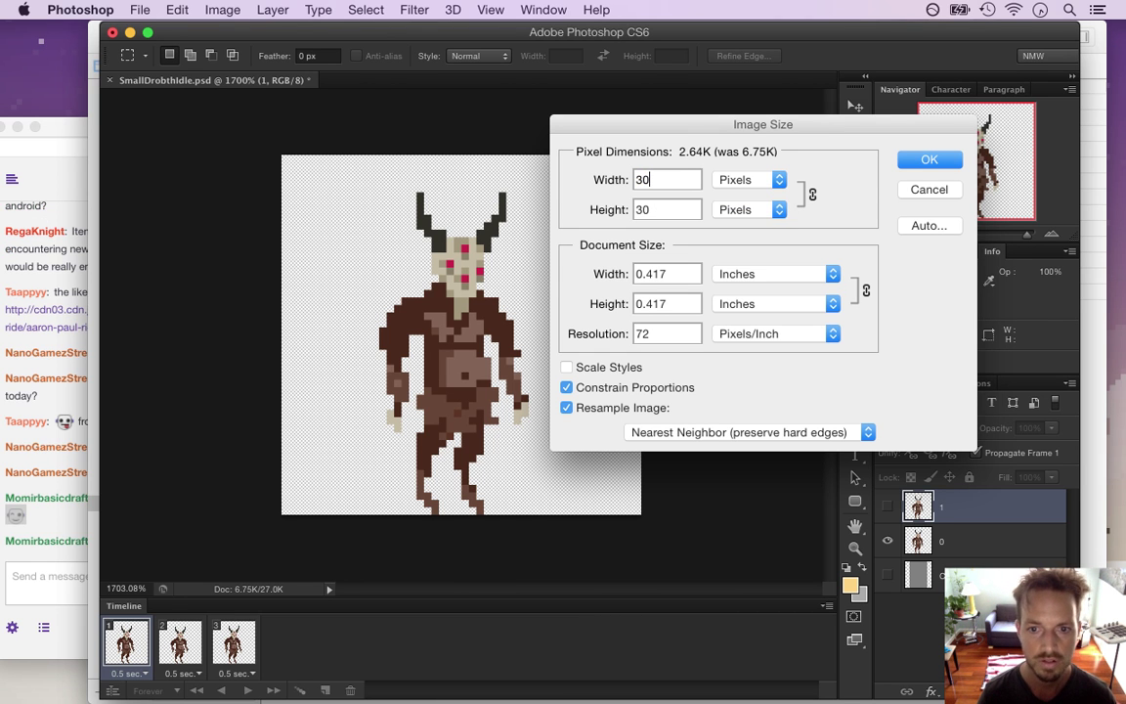
{"action": "key", "text": "Return"}
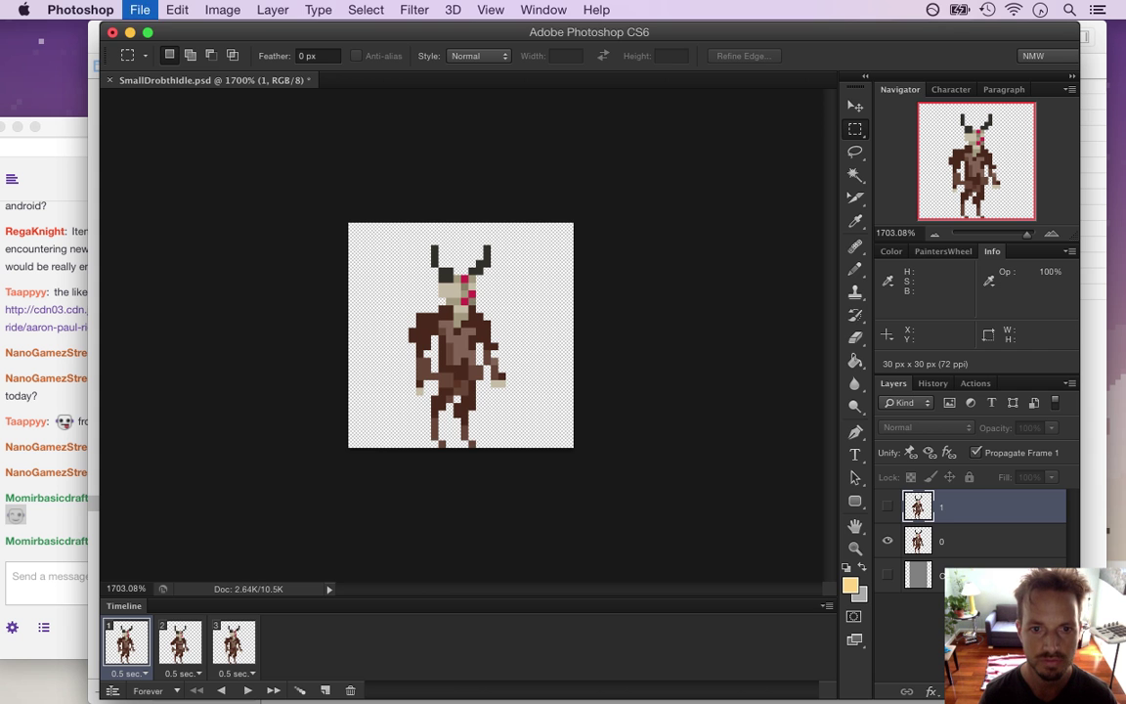
{"action": "key", "text": "super+shift+s"}
{"action": "key", "text": "Return"}
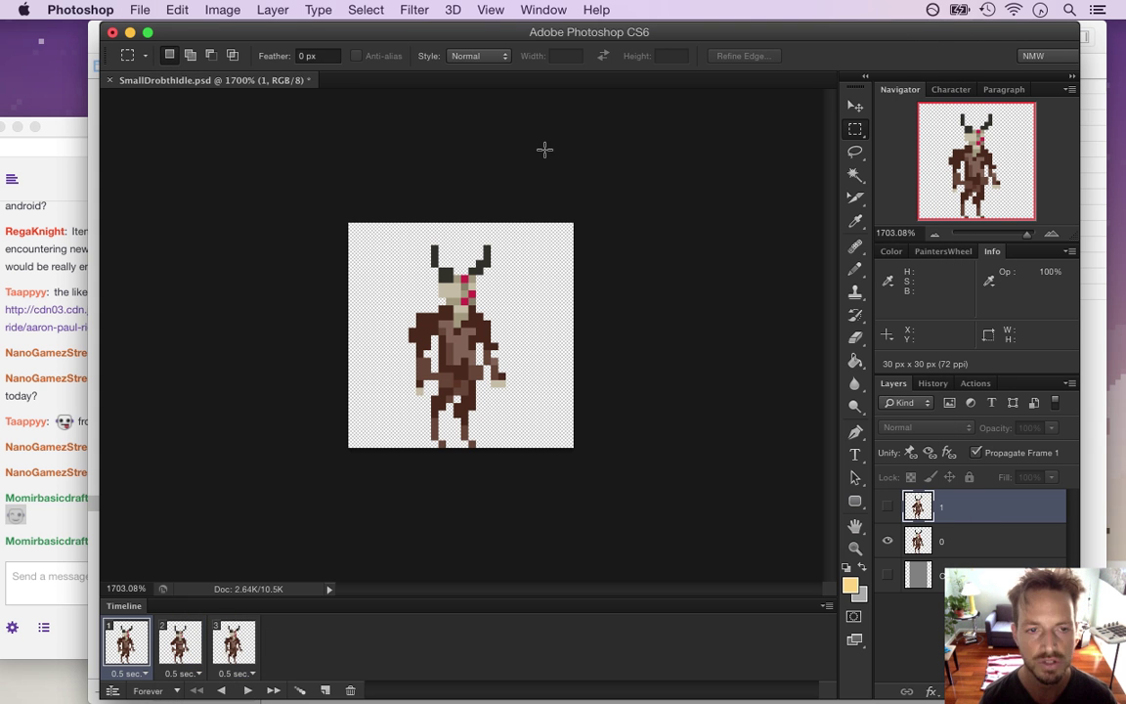
- Read the newest chat messages in Safari and return to Photoshop
{"action": "left_click", "coordinate": [65, 518]}
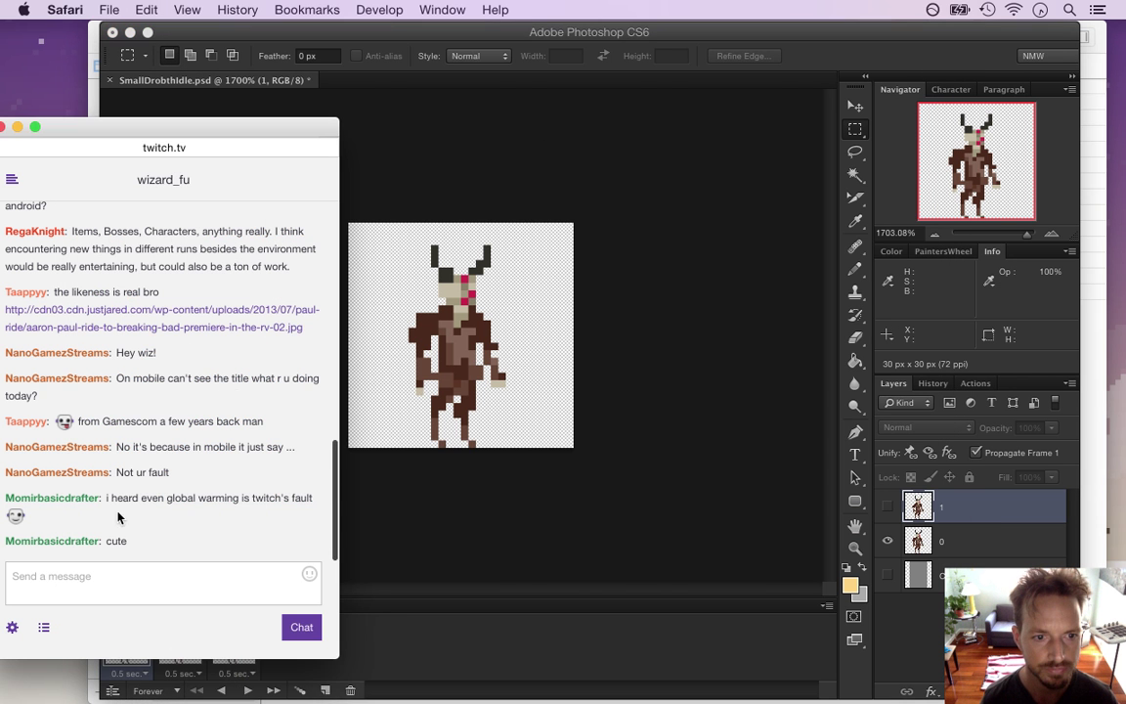
{"action": "left_click", "coordinate": [397, 501]}
- Render the frames as a PNG image sequence named SmallDrobthIdle.png at 30 x 30 and 10 fps into the Common folder
{"action": "left_click", "coordinate": [139, 9]}
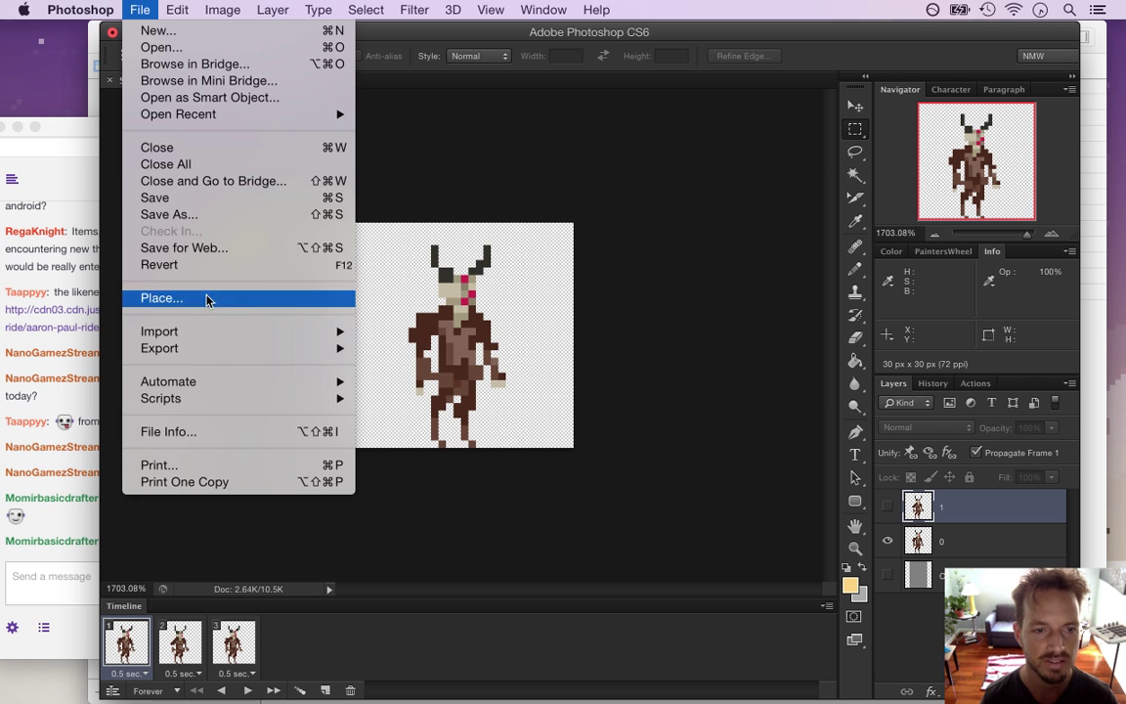
{"action": "mouse_move", "coordinate": [200, 353]}
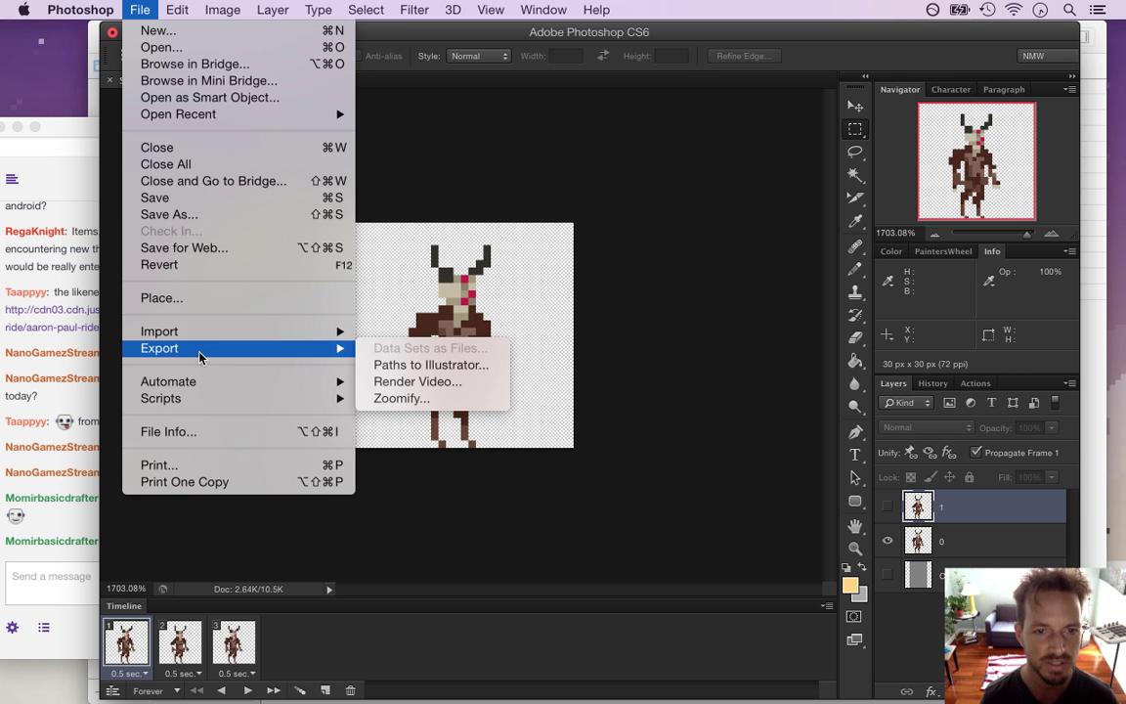
{"action": "left_click", "coordinate": [450, 383]}
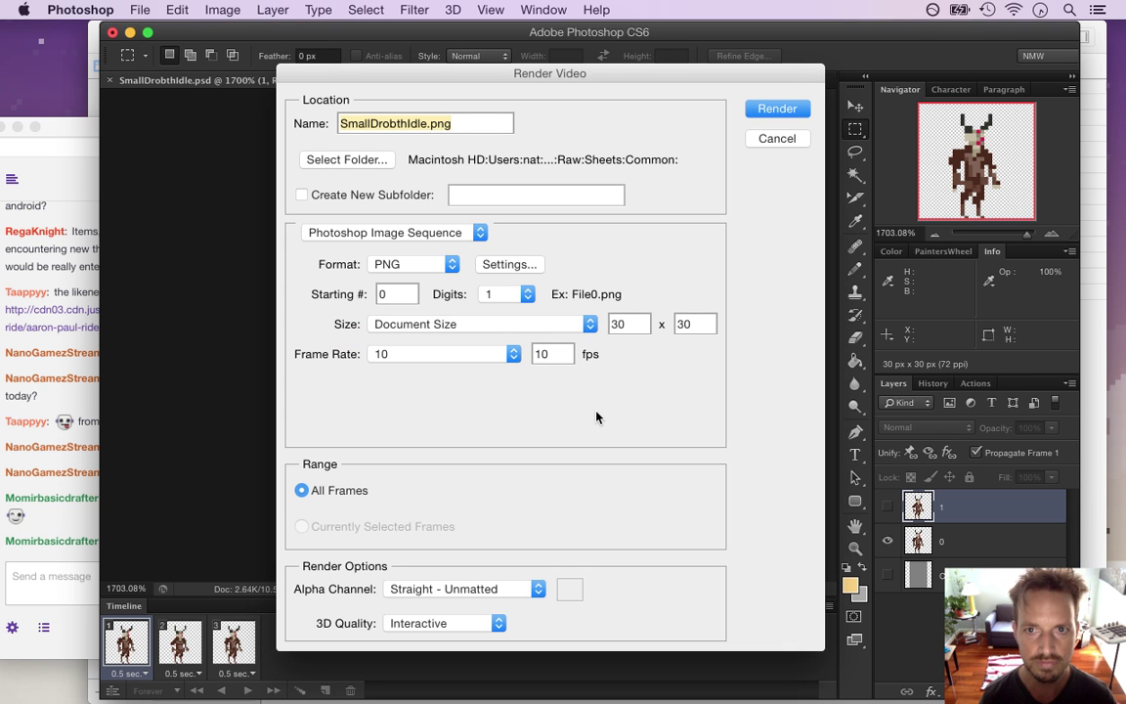
{"action": "key", "text": "Return"}
{"action": "key", "text": "Return"}
- Switch to Xcode, run Songbringer, walk the character around the re-exported small Drobths to compare sizes, and quit the game
{"action": "key", "text": "super+Tab"}
{"action": "key", "text": "super+Tab"}
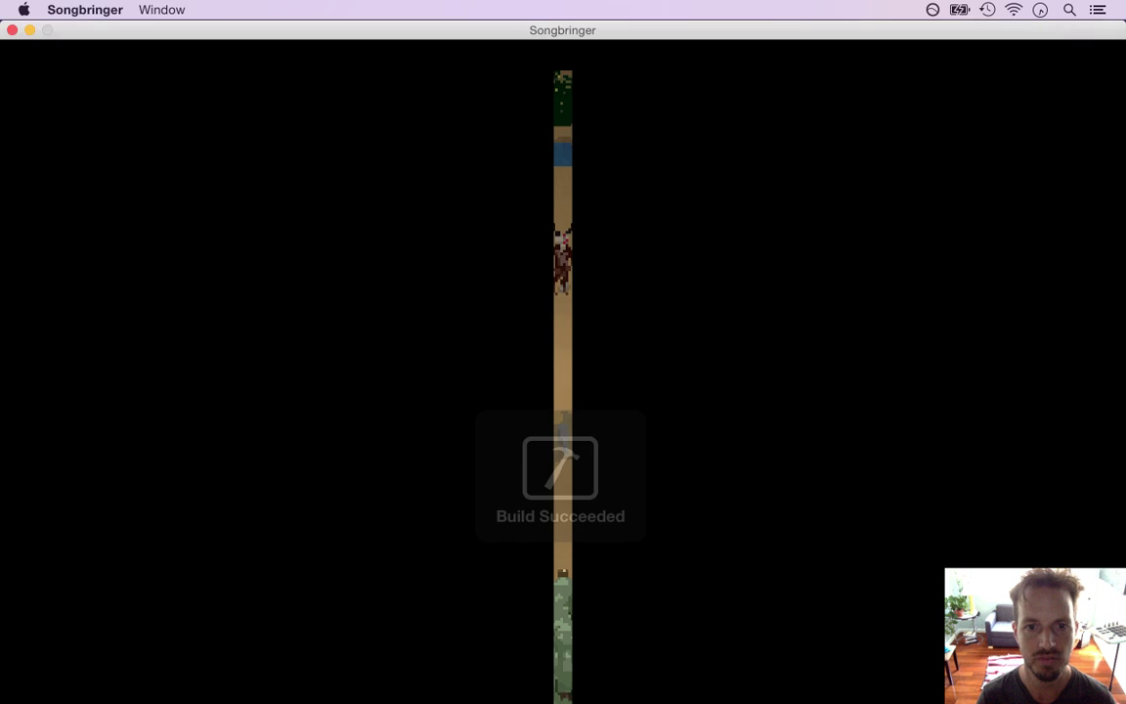
{"action": "key", "text": "Up"}
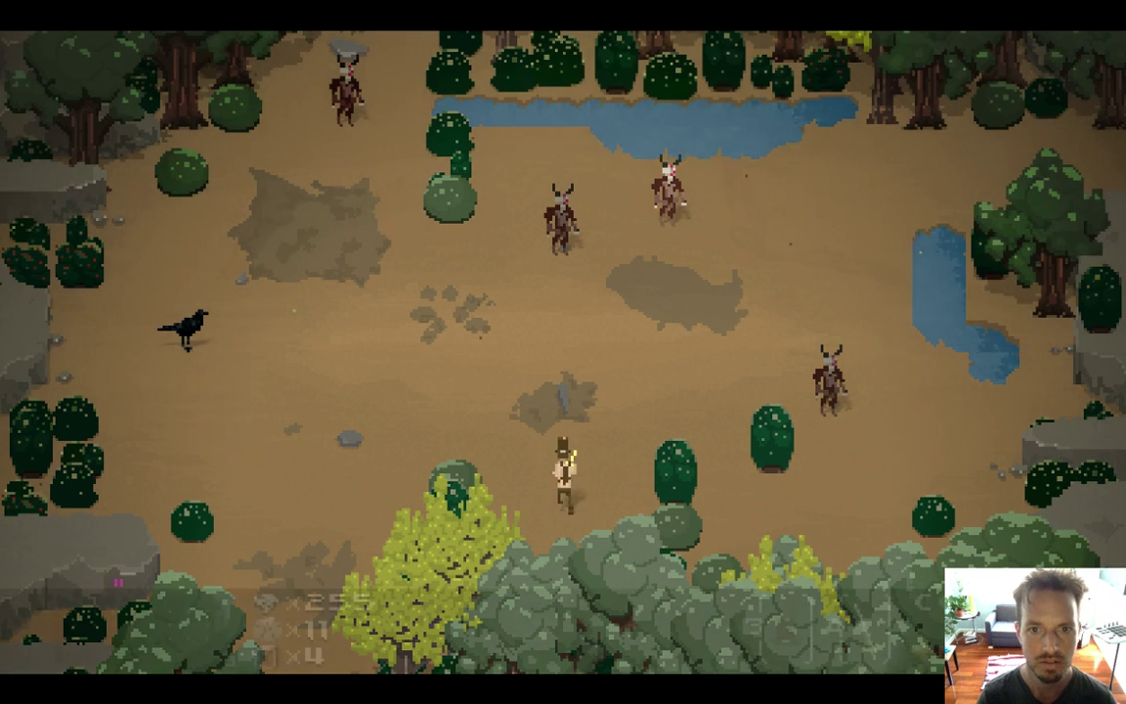
{"action": "key", "text": "Right"}
{"action": "key", "text": "Left"}
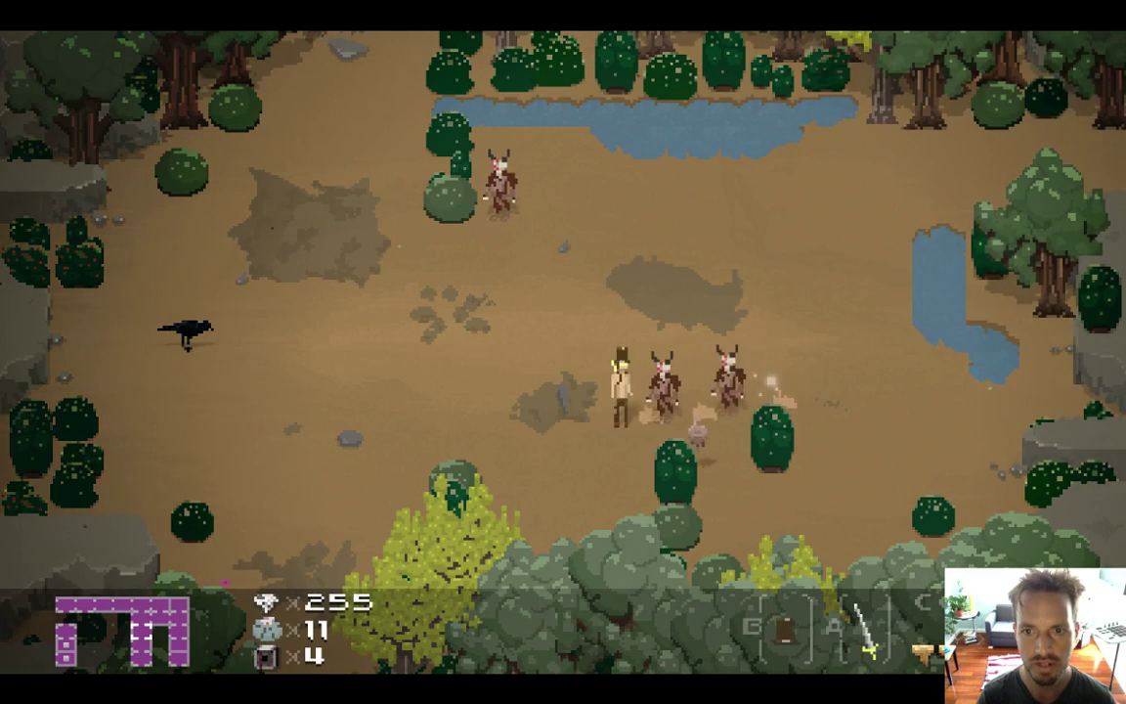
{"action": "key", "text": "Up"}
{"action": "key", "text": "Left"}
{"action": "key", "text": "Left"}
{"action": "key", "text": "Right"}
{"action": "key", "text": "Down"}
{"action": "key", "text": "Right"}
{"action": "key", "text": "Left"}
{"action": "key", "text": "Right"}
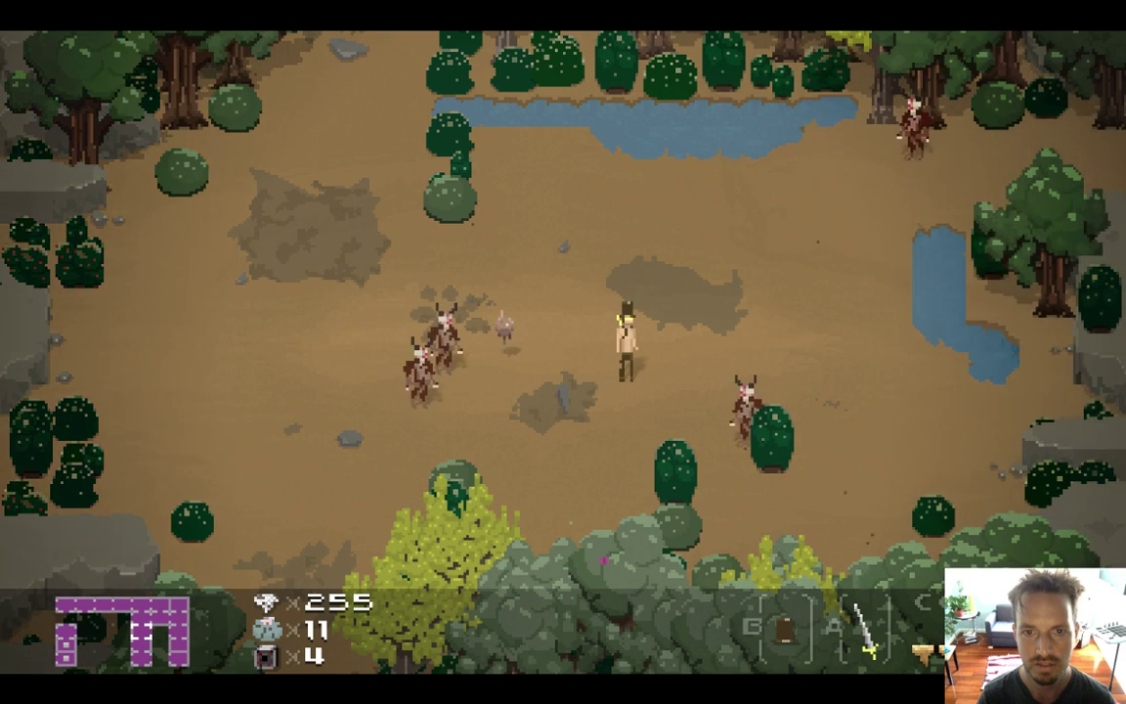
{"action": "key", "text": "Up"}
{"action": "key", "text": "Left"}
{"action": "key", "text": "super+q"}
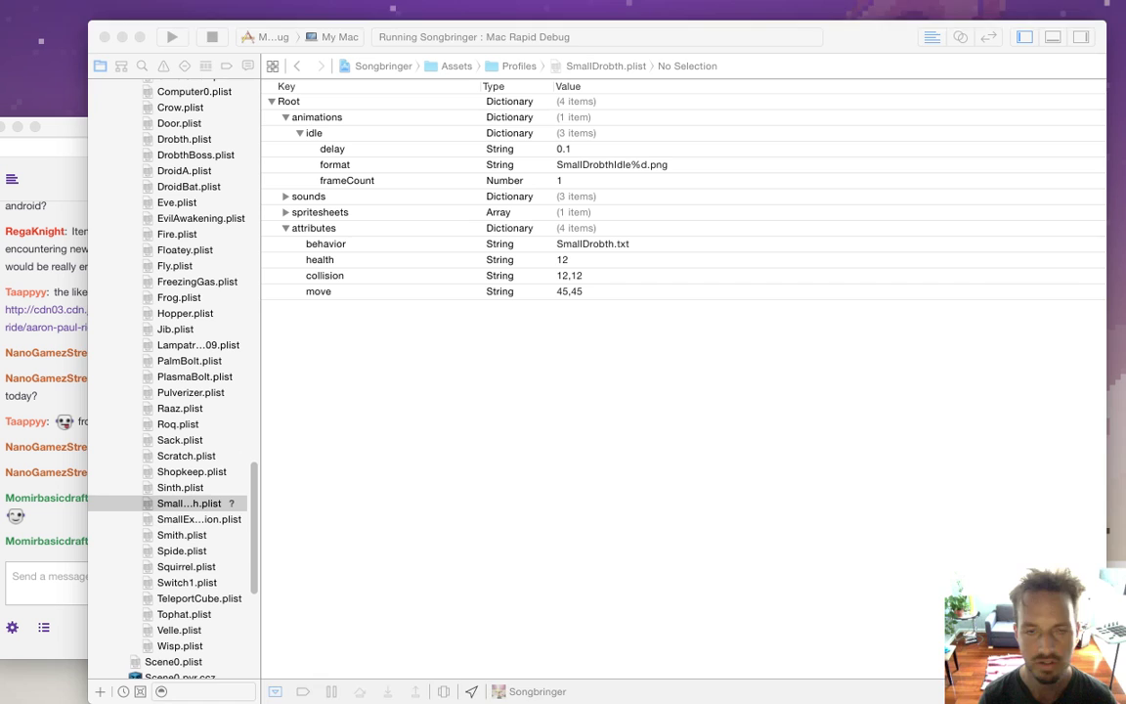
- Switch to Photoshop and select layer 0 of the small Drobth for editing with the Eraser tool
{"action": "key", "text": "super+Tab"}
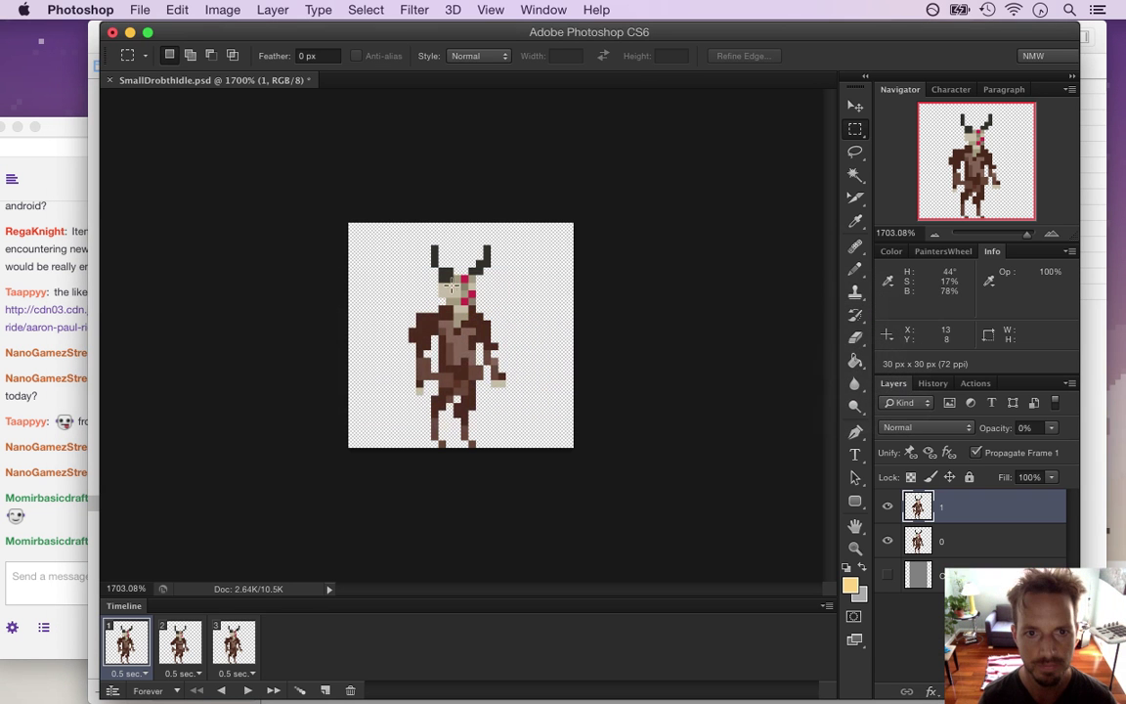
{"action": "key", "text": "e"}
{"action": "left_click", "coordinate": [917, 537]}
{"action": "left_click", "coordinate": [917, 514]}
{"action": "left_click", "coordinate": [917, 537]}
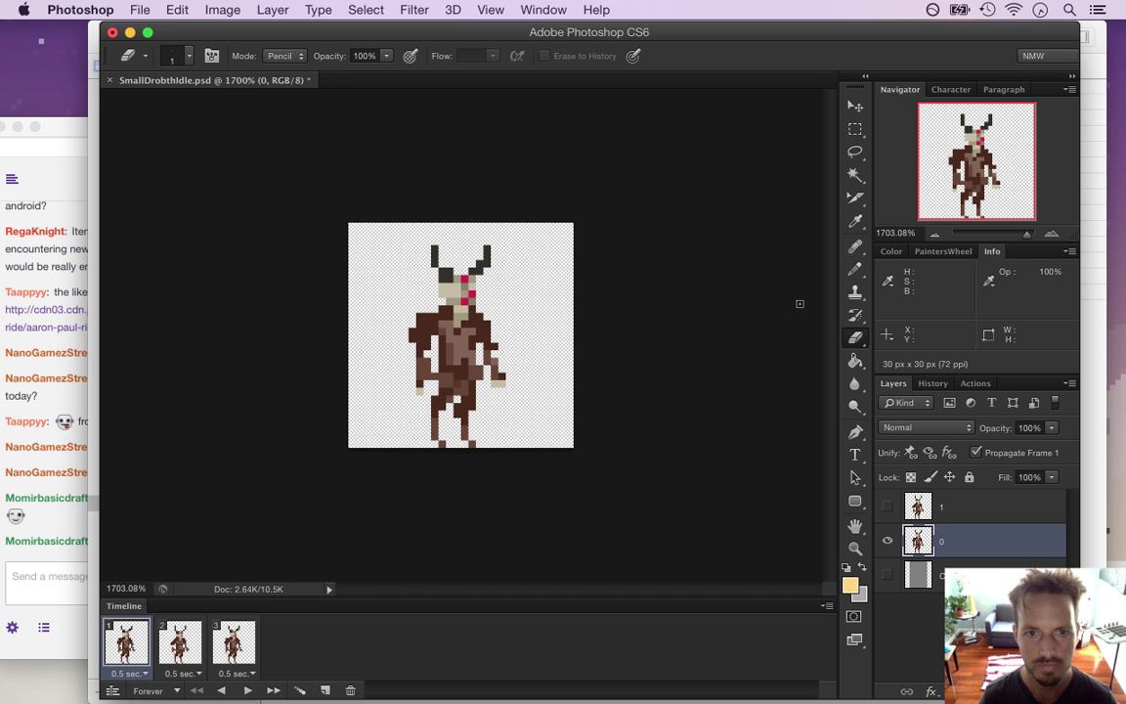
{"action": "left_click_drag", "start_coordinate": [434, 250], "coordinate": [450, 278]}
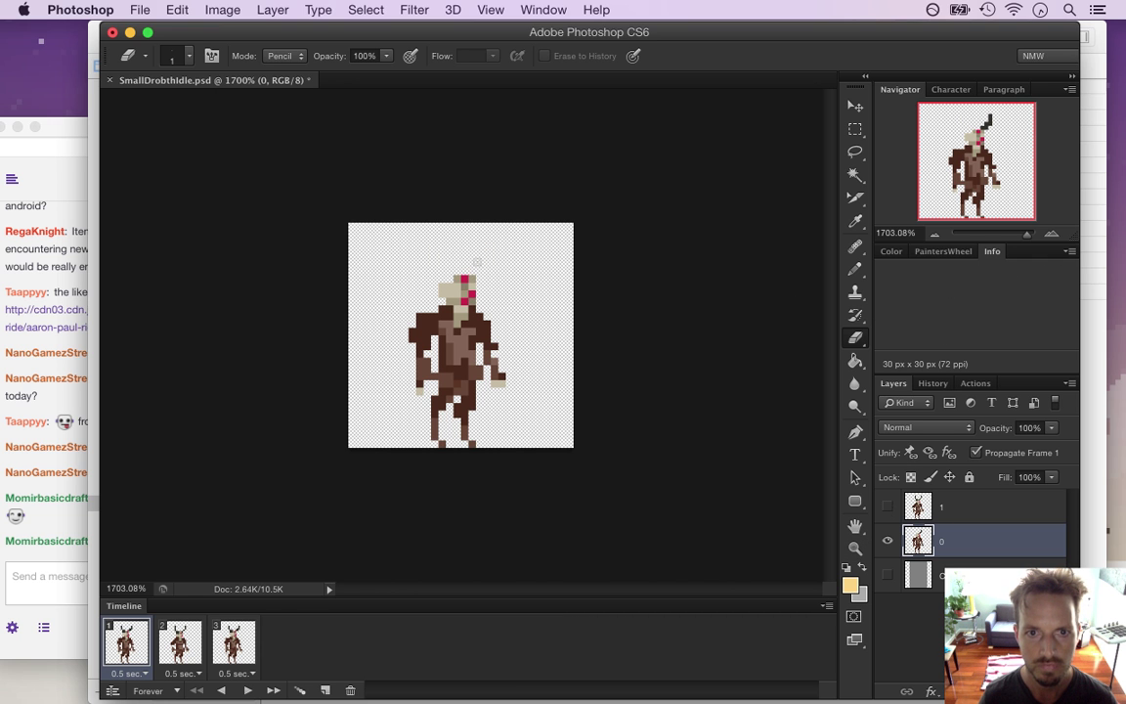
{"action": "left_click", "coordinate": [172, 641]}
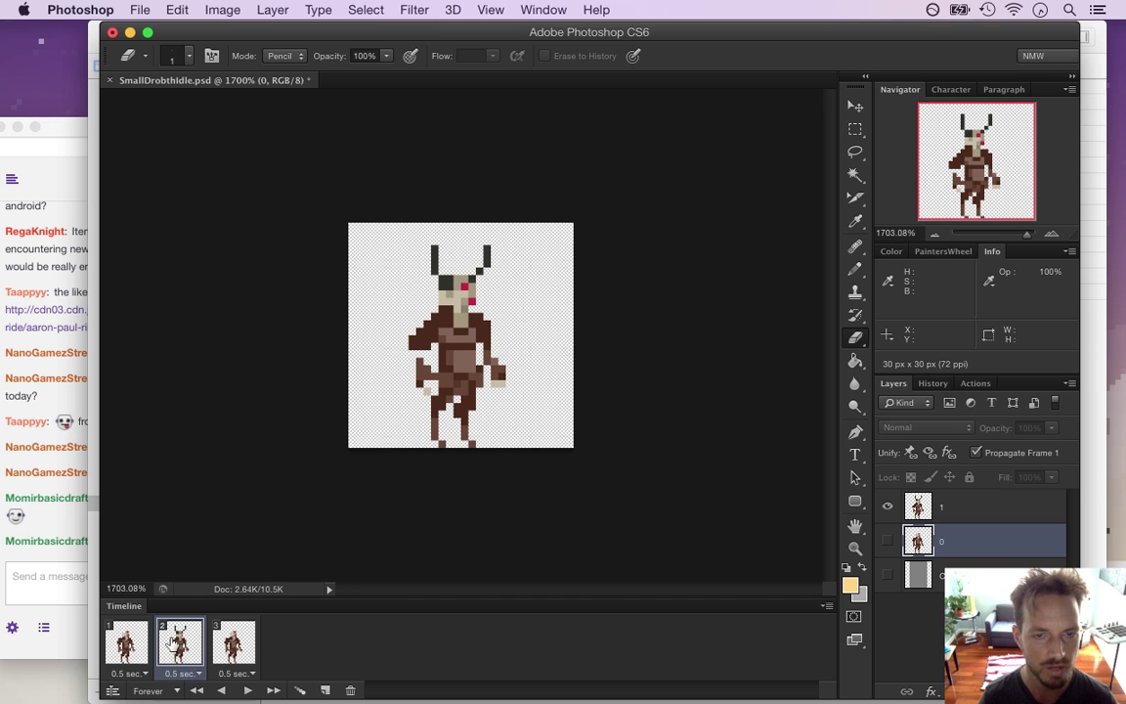
{"action": "left_click", "coordinate": [137, 648]}
{"action": "key", "text": "alt+super+z"}
{"action": "key", "text": "alt+super+z"}
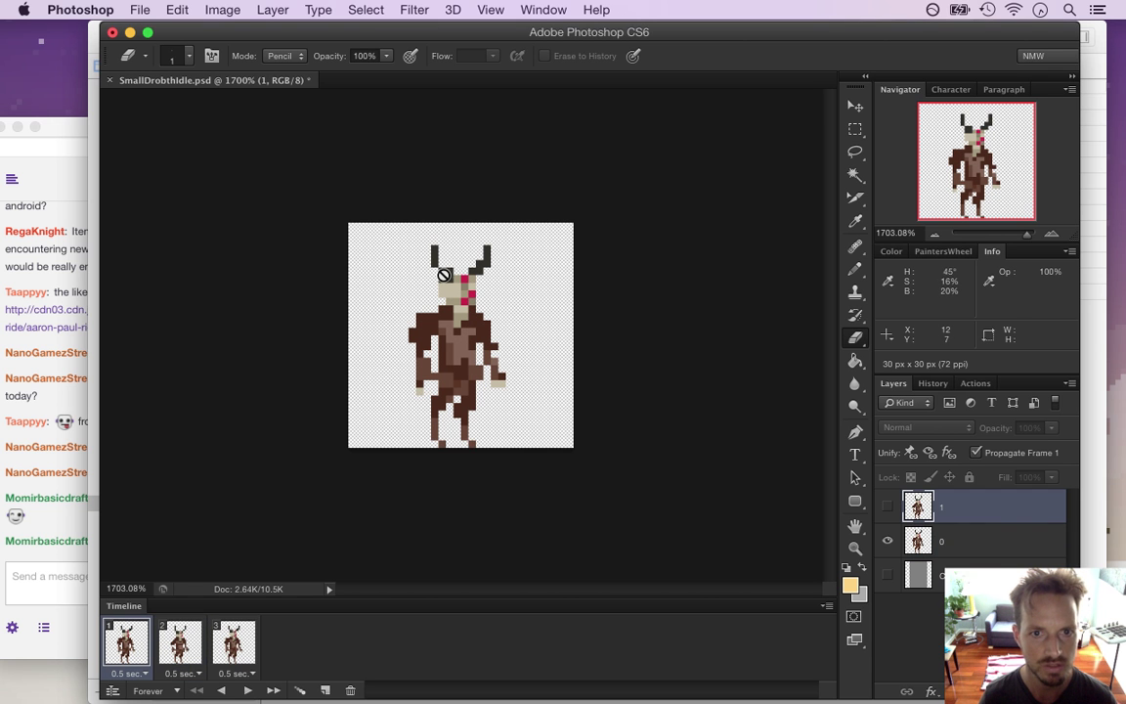
- Erase the long horns from layer 0 in frame 1, leaving short stubs, and from layer 1 in frame 2
{"action": "key", "text": "alt+bracketleft"}
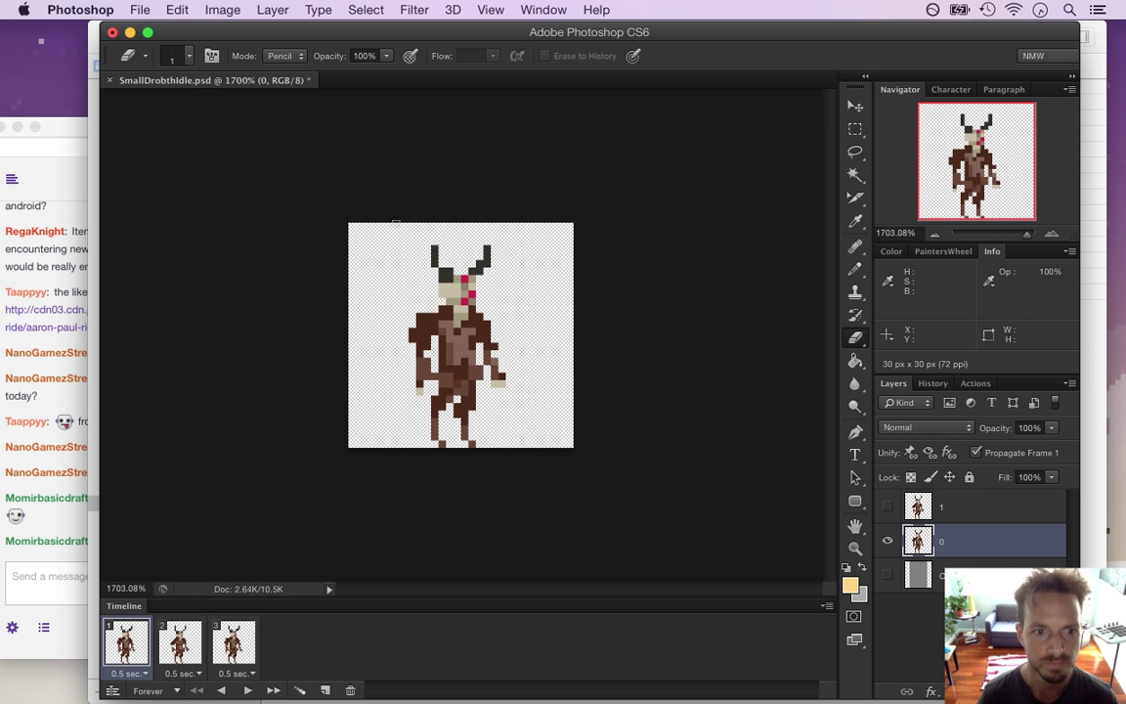
{"action": "mouse_move", "coordinate": [442, 273]}
{"action": "left_mouse_down"}
{"action": "mouse_move", "coordinate": [425, 234]}
{"action": "mouse_move", "coordinate": [445, 239]}
{"action": "mouse_move", "coordinate": [428, 248]}
{"action": "mouse_move", "coordinate": [487, 249]}
{"action": "left_mouse_up"}
{"action": "left_click", "coordinate": [433, 248]}
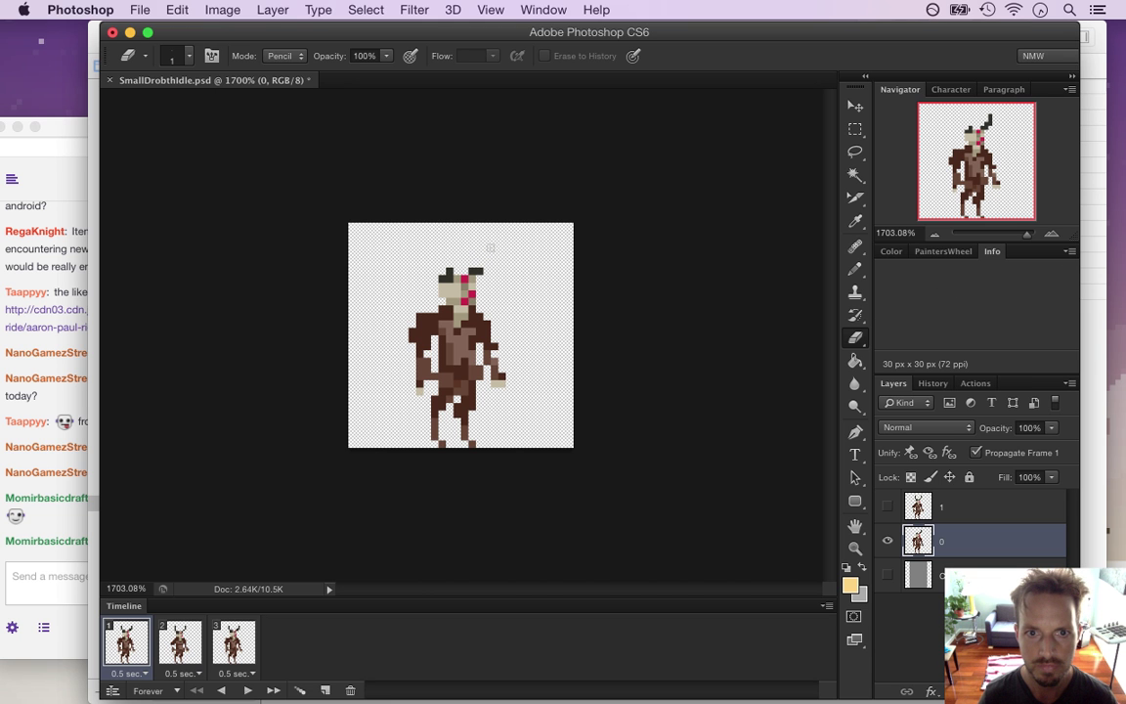
{"action": "left_click", "coordinate": [180, 642]}
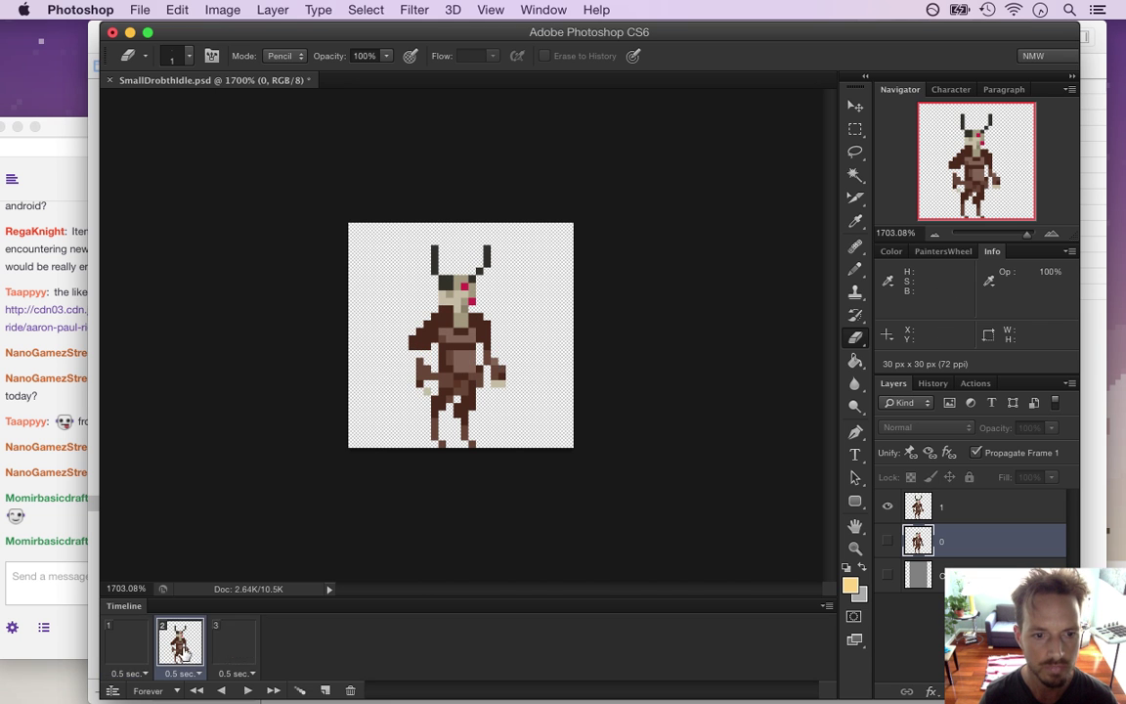
{"action": "left_click", "coordinate": [912, 506]}
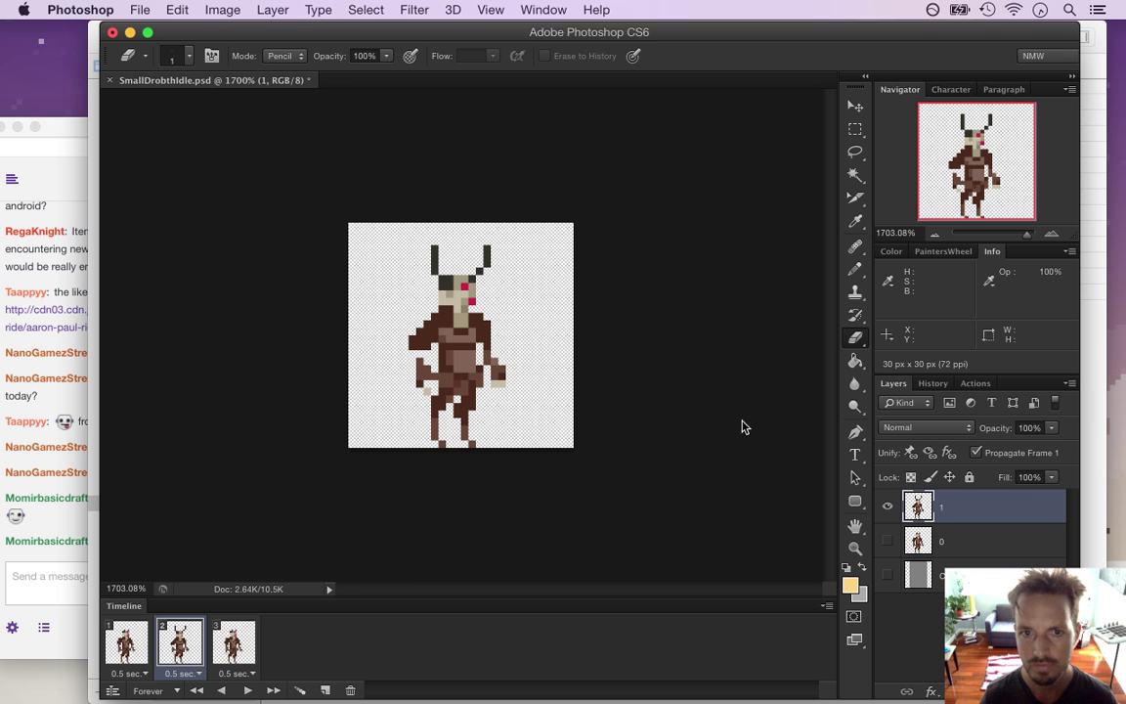
{"action": "mouse_move", "coordinate": [434, 269]}
{"action": "left_mouse_down"}
{"action": "mouse_move", "coordinate": [435, 245]}
{"action": "mouse_move", "coordinate": [479, 273]}
{"action": "left_mouse_up"}
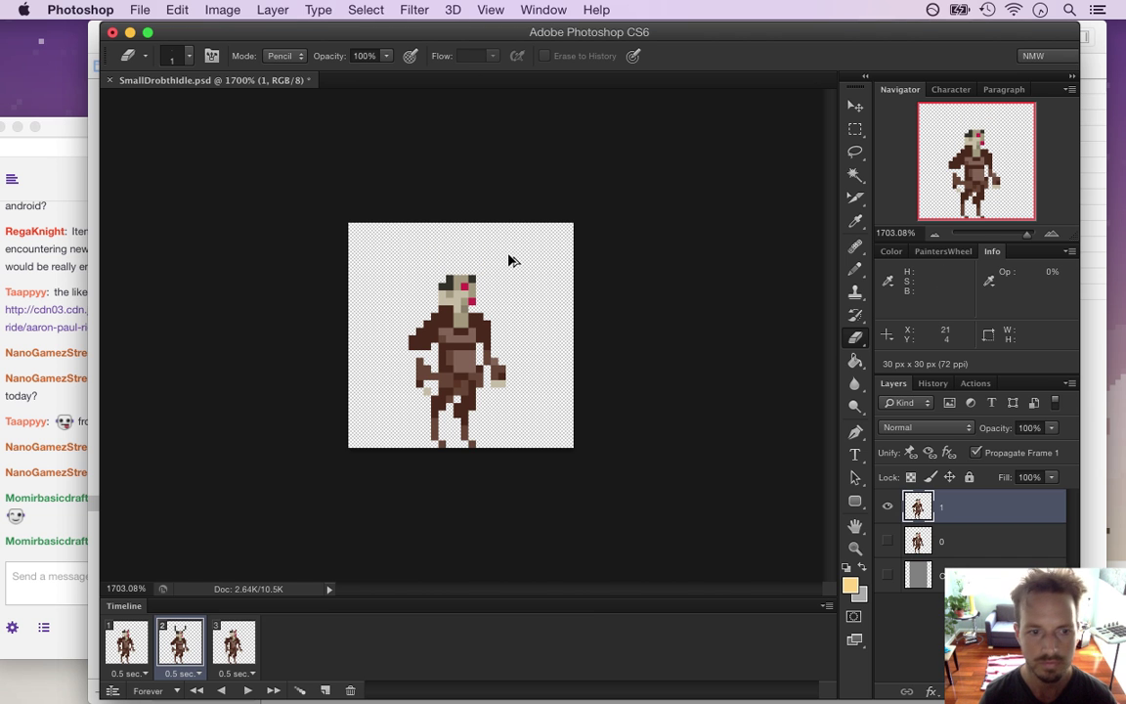
- Render all frames as the image sequence SmallDrobthIdle.png at 30 x 30 and 10 fps, replacing the existing sequence
{"action": "left_click", "coordinate": [137, 9]}
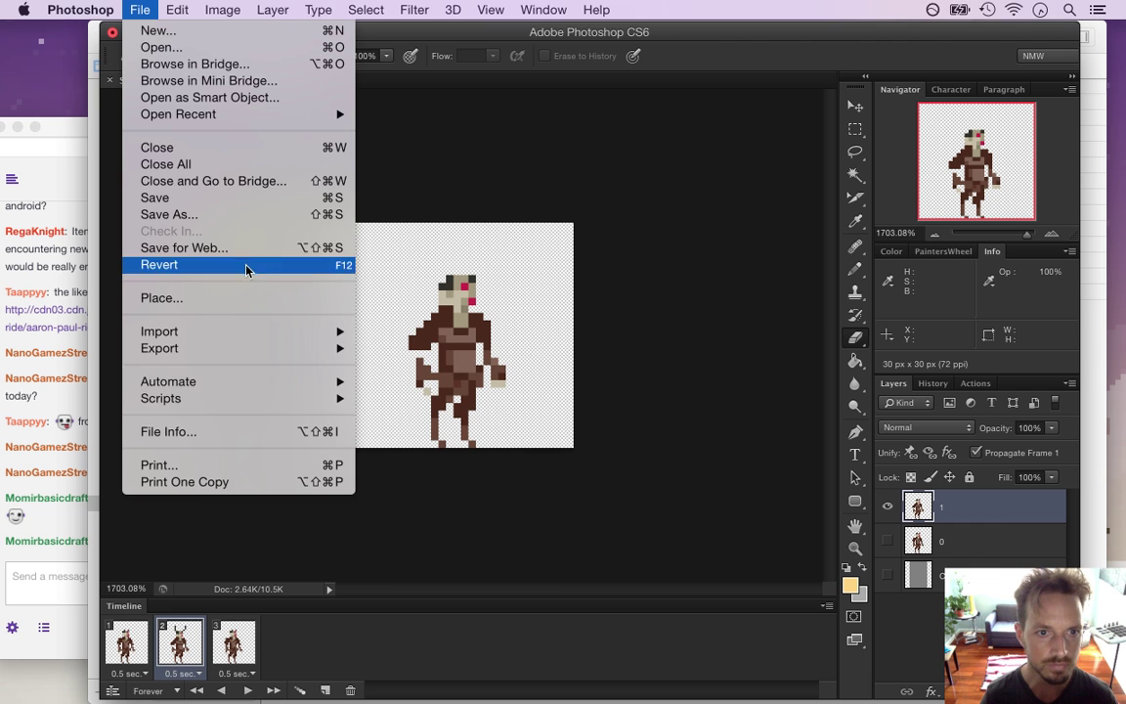
{"action": "mouse_move", "coordinate": [245, 348]}
{"action": "left_click", "coordinate": [407, 384]}
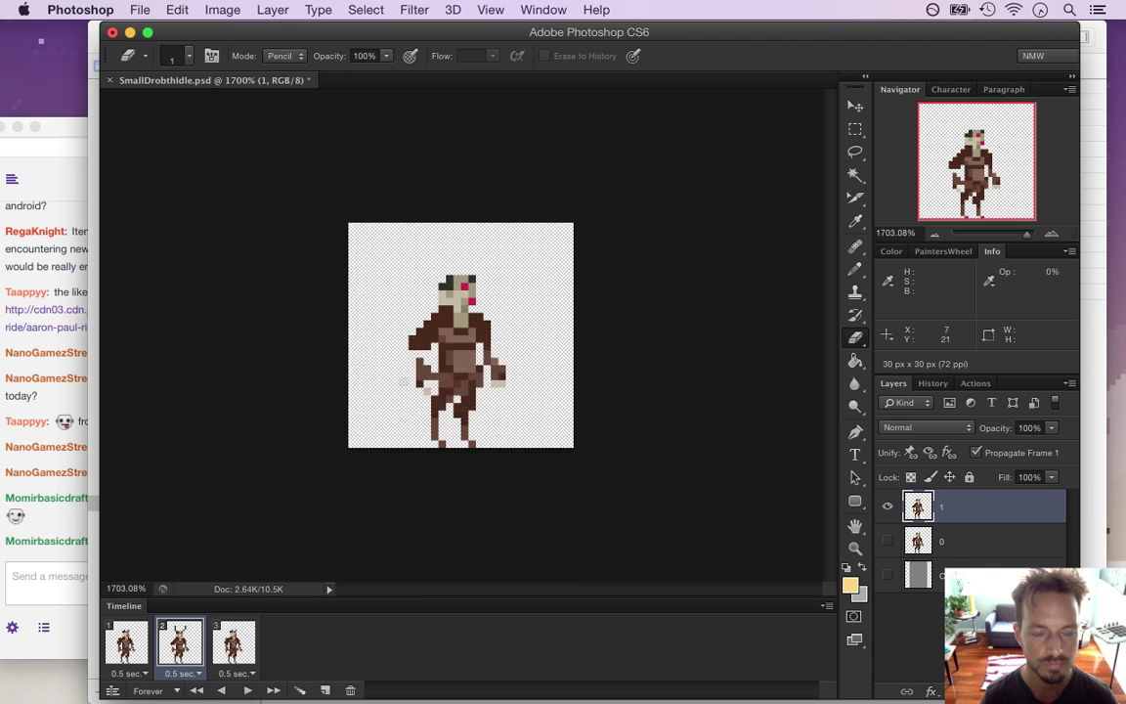
{"action": "left_click", "coordinate": [775, 109]}
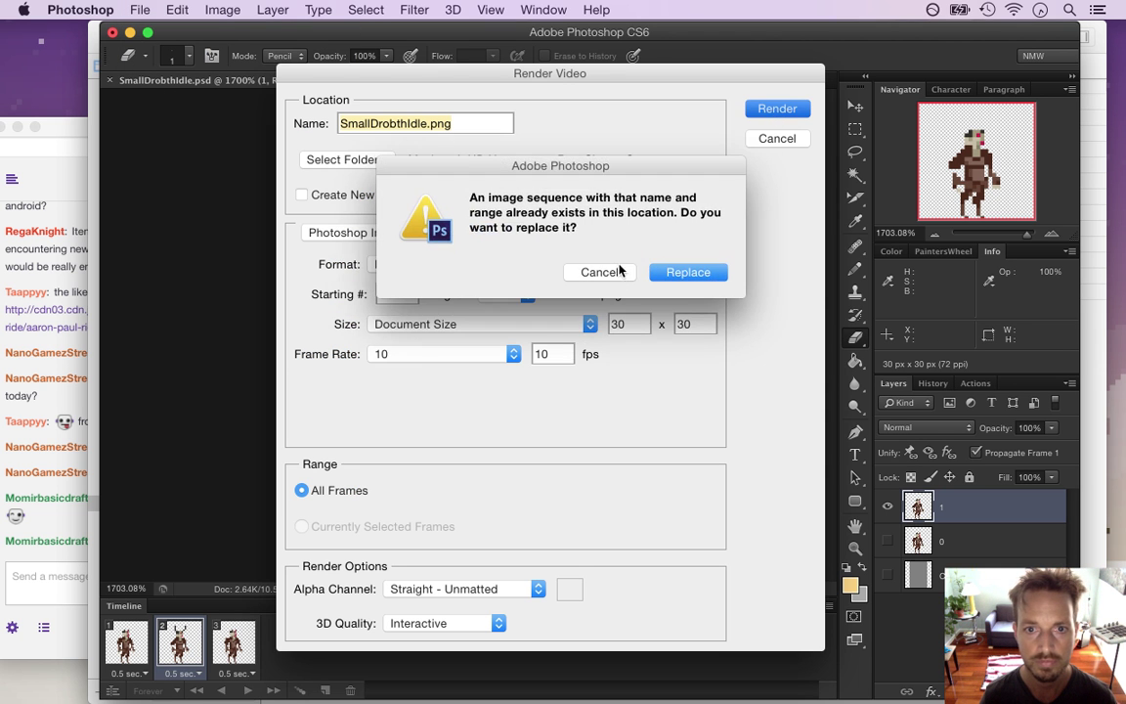
{"action": "key", "text": "Return"}
- Switch to Xcode, run Songbringer, move the character among the small Drobths to examine their shortened horns, and quit the game
{"action": "key", "text": "super+Tab"}
{"action": "left_click", "coordinate": [385, 367]}
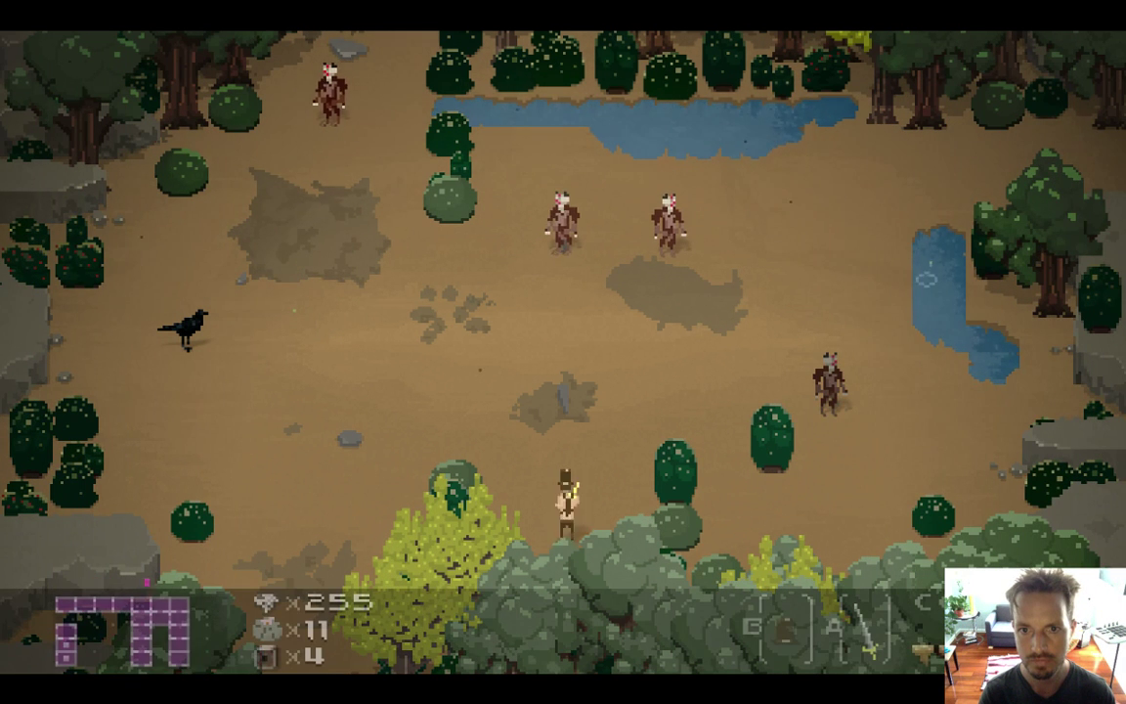
{"action": "key", "text": "Up"}
{"action": "key", "text": "Right"}
{"action": "key", "text": "Up"}
{"action": "key", "text": "x"}
{"action": "key", "text": "Up"}
{"action": "key", "text": "Right"}
{"action": "key", "text": "Down"}
{"action": "key", "text": "Up"}
{"action": "key", "text": "Right"}
{"action": "key", "text": "Left"}
{"action": "key", "text": "Up"}
{"action": "key", "text": "Right"}
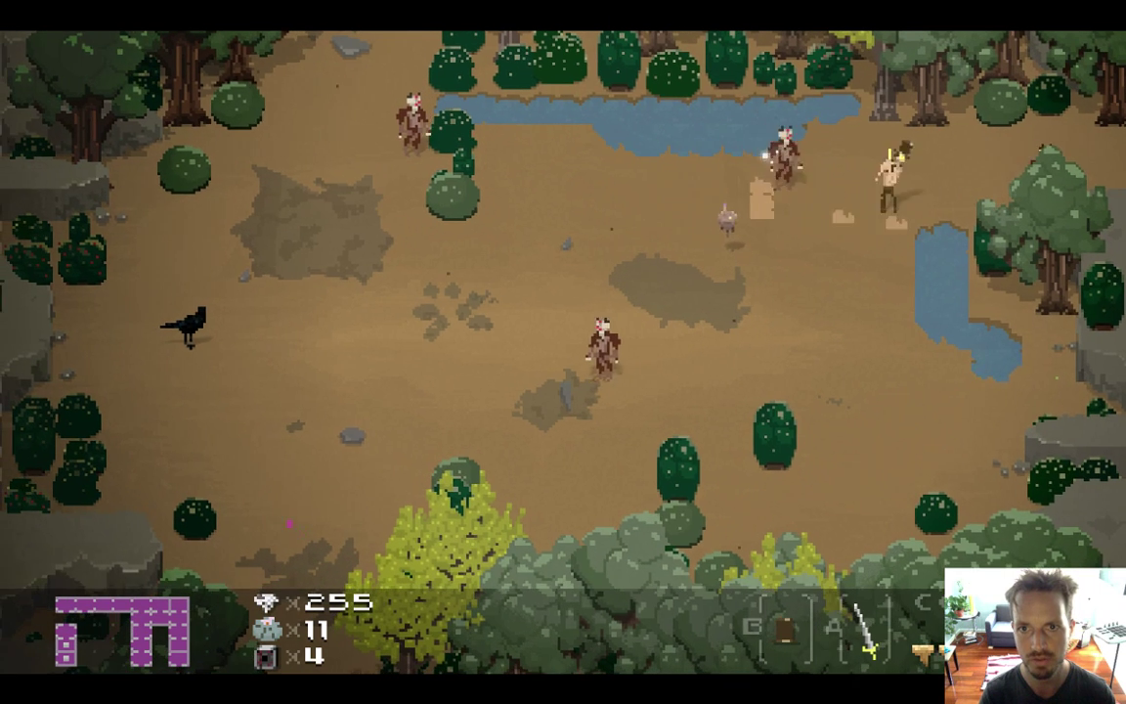
{"action": "key", "text": "Down"}
{"action": "key", "text": "Left"}
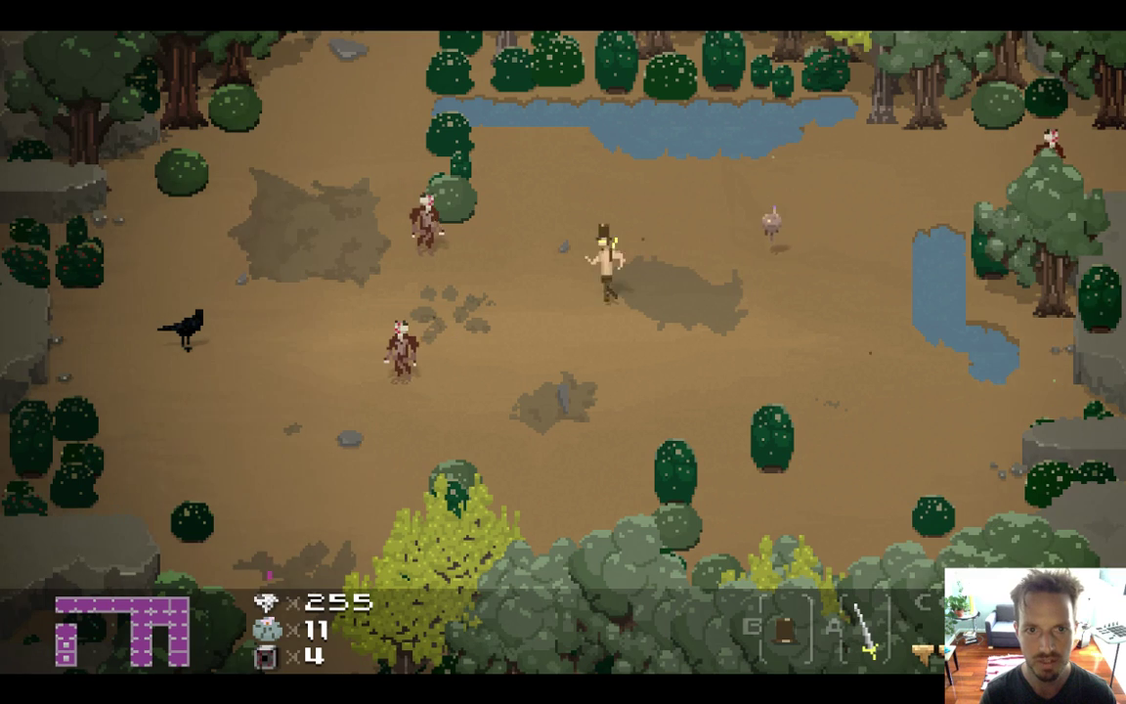
{"action": "key", "text": "Right"}
{"action": "key", "text": "Up"}
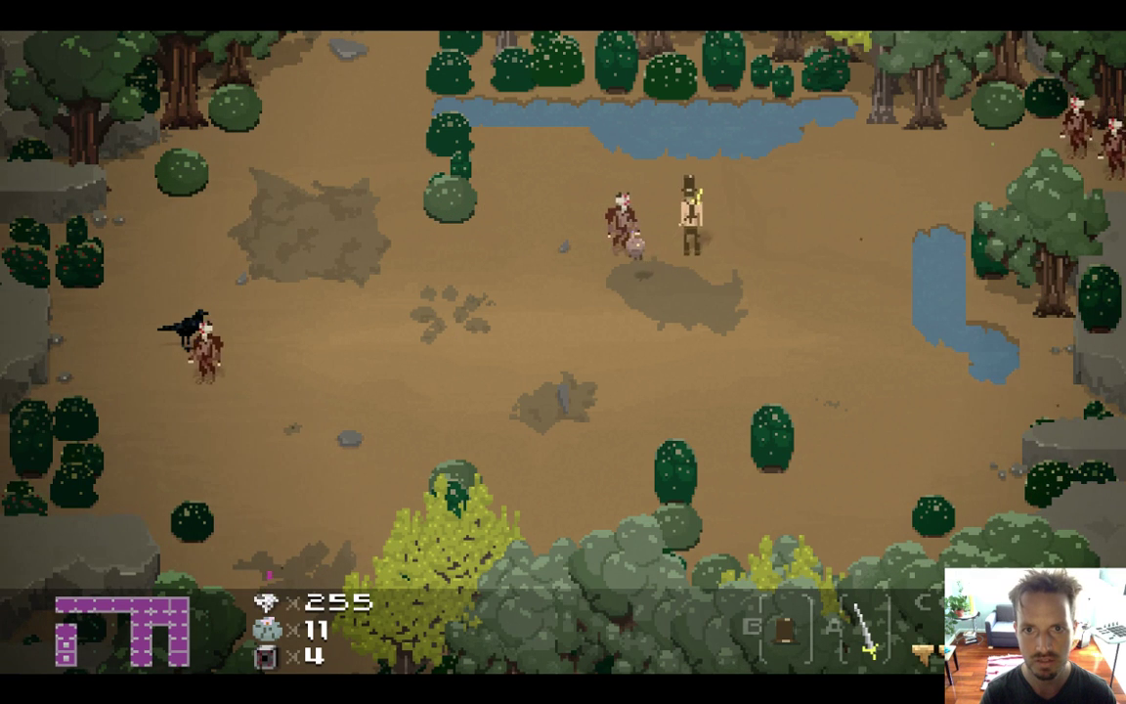
{"action": "key", "text": "Right"}
{"action": "key", "text": "Left"}
{"action": "key", "text": "Left"}
{"action": "key", "text": "Down"}
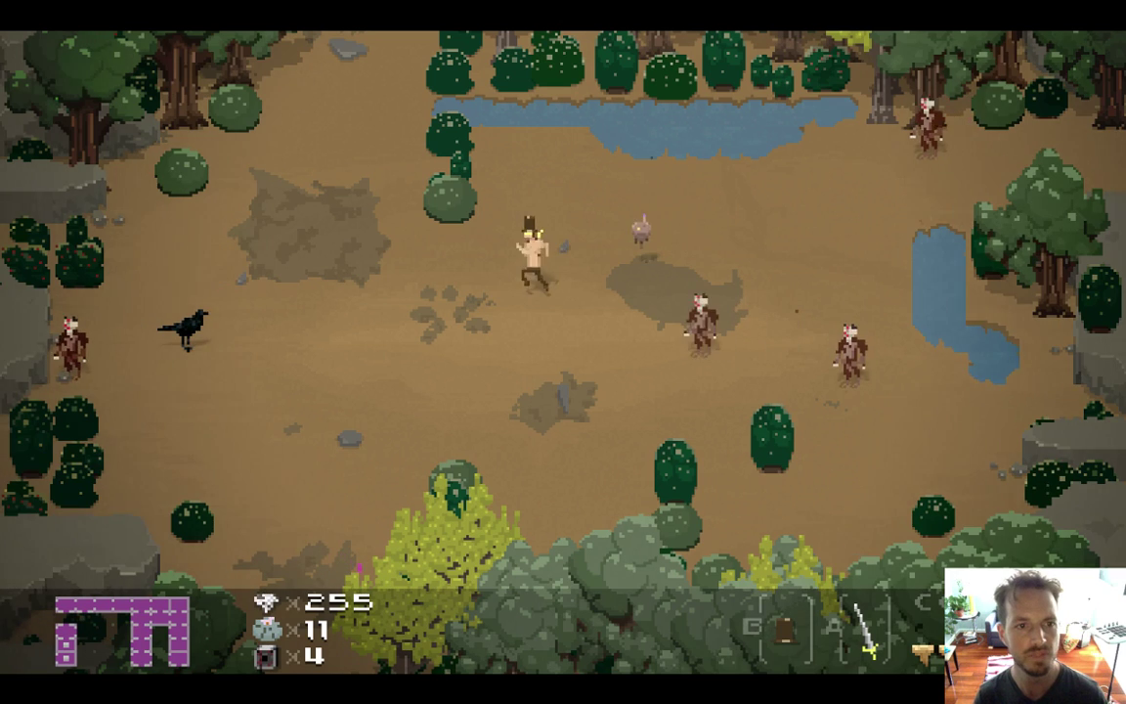
{"action": "key", "text": "Left"}
{"action": "key", "text": "Right"}
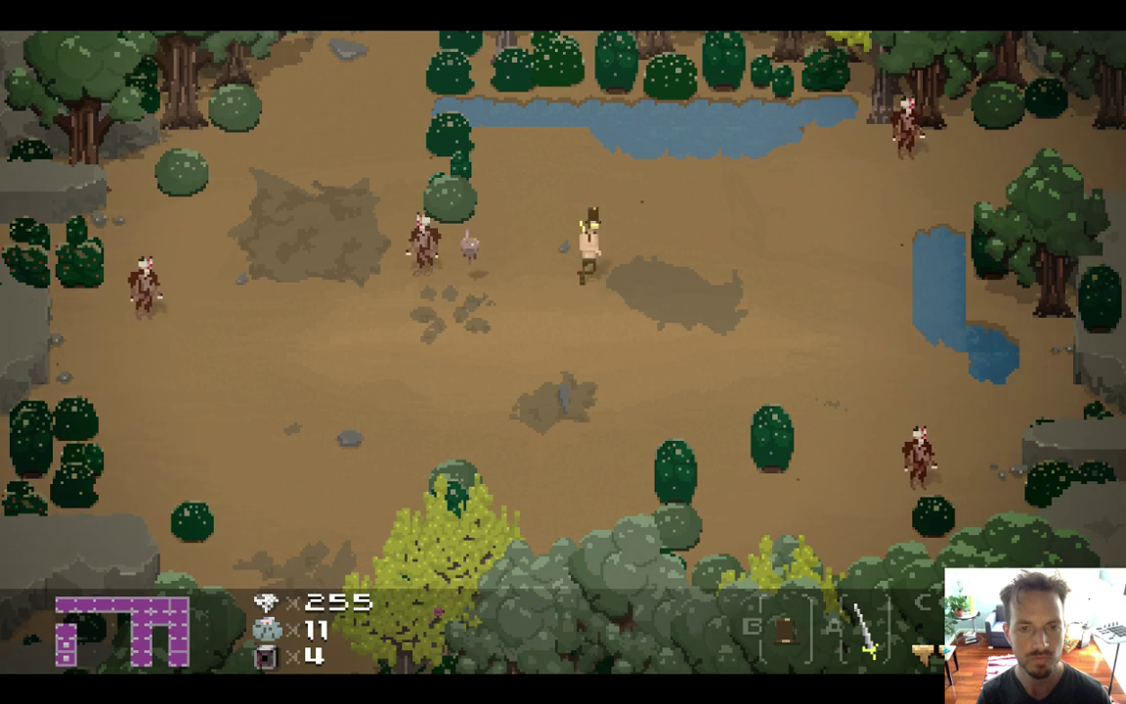
{"action": "key", "text": "Down"}
{"action": "key", "text": "super+q"}
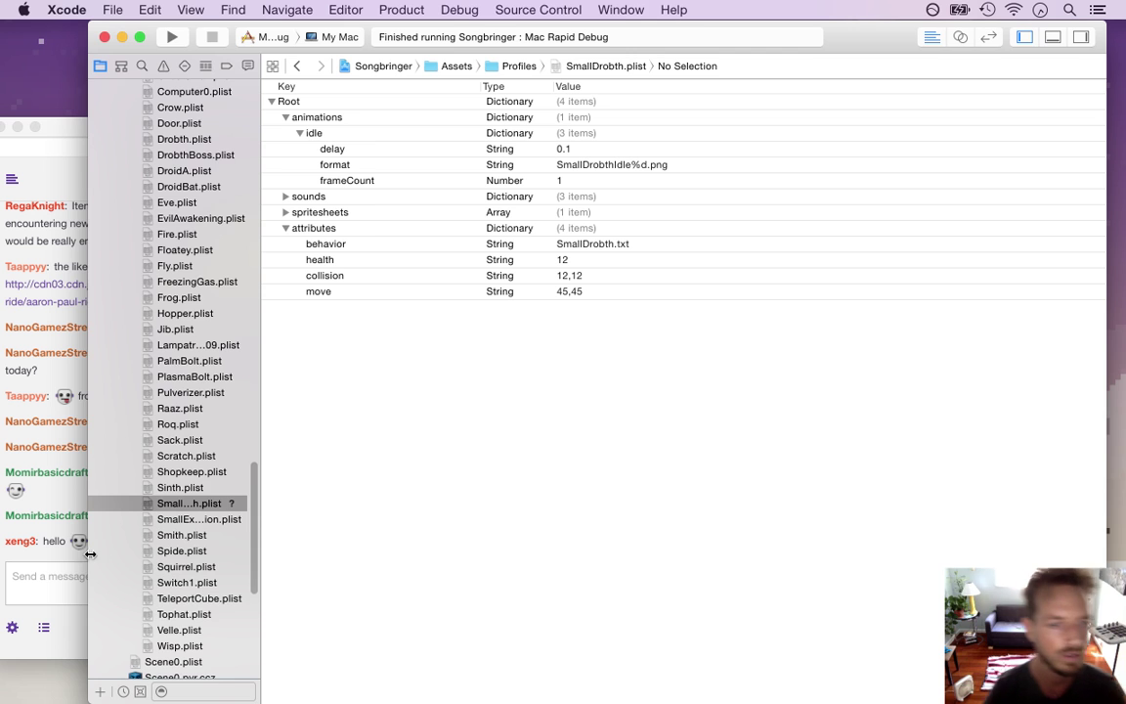
- Read the newest Twitch chat message in Safari and switch back to the SmallDrobthIdle image in Photoshop
{"action": "left_click", "coordinate": [40, 547]}
{"action": "left_click_drag", "start_coordinate": [43, 541], "coordinate": [59, 541]}
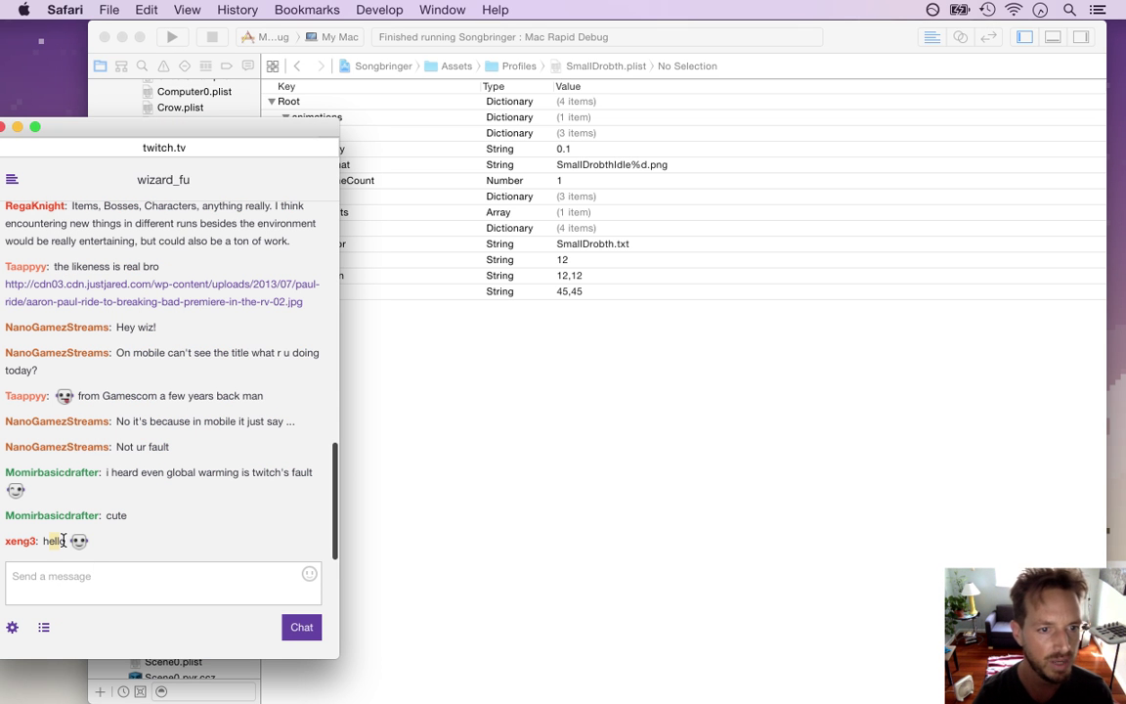
{"action": "left_click", "coordinate": [542, 406]}
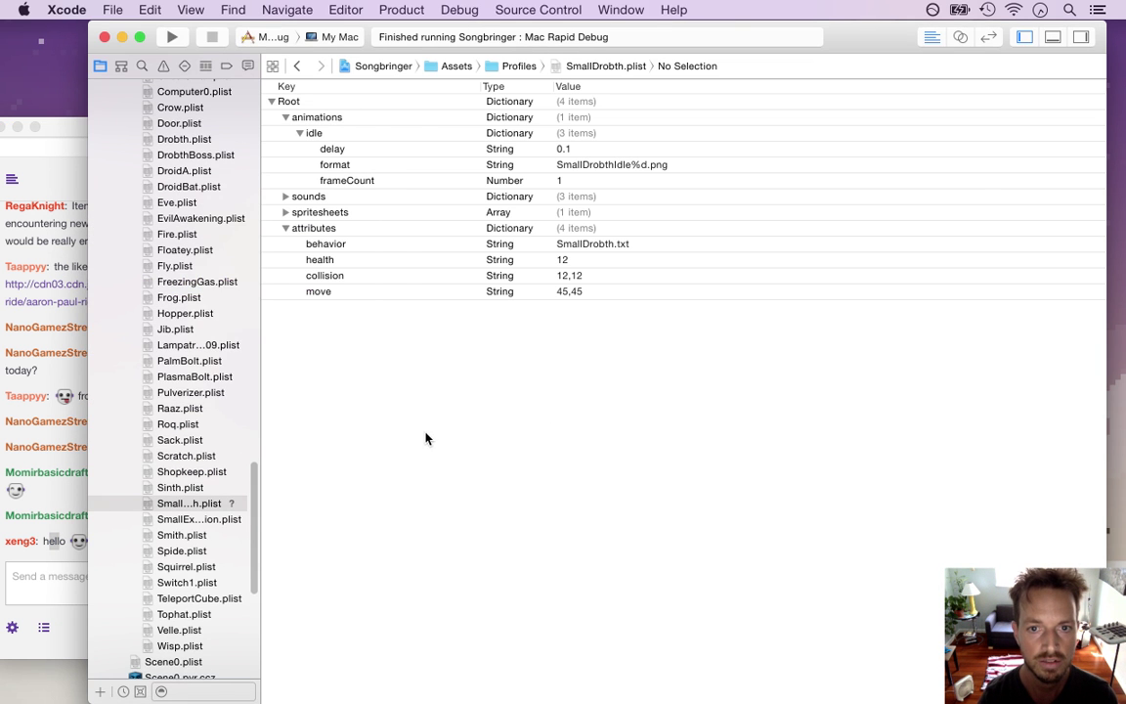
{"action": "key", "text": "super+Tab"}
{"action": "key", "text": "super+Tab"}
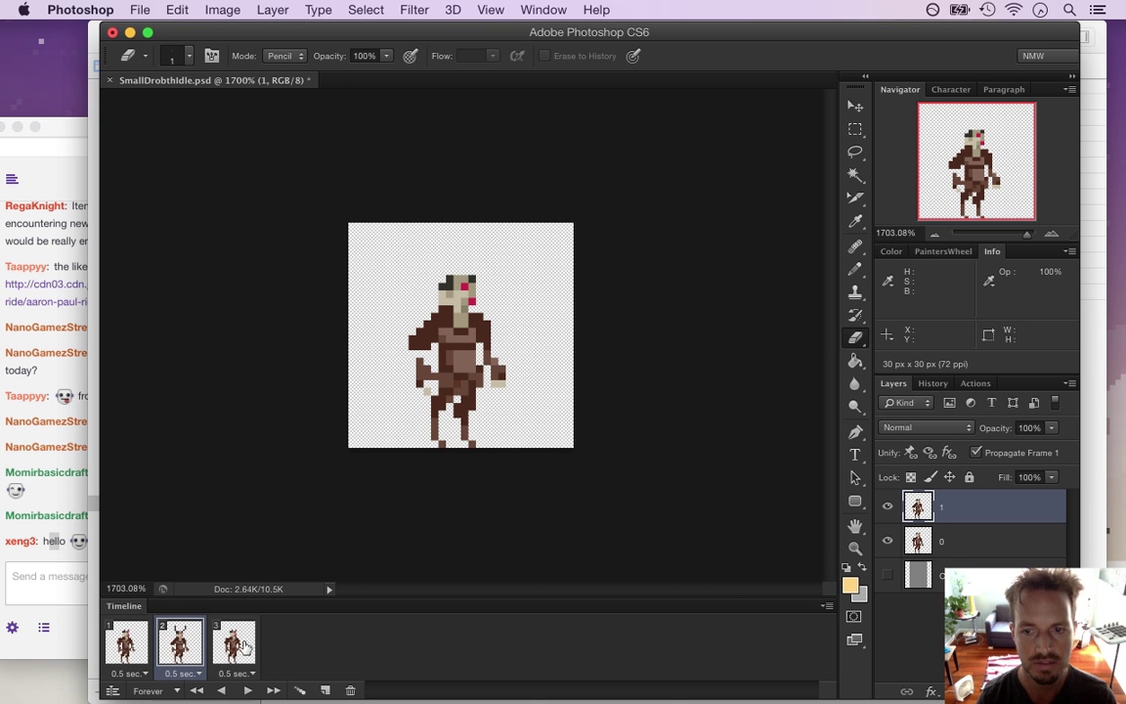
- Show animation frame 1, check the chat in Safari, and examine the small Drobth sprite in Photoshop at 3200% zoom
{"action": "left_click", "coordinate": [126, 642]}
{"action": "left_click", "coordinate": [78, 590]}
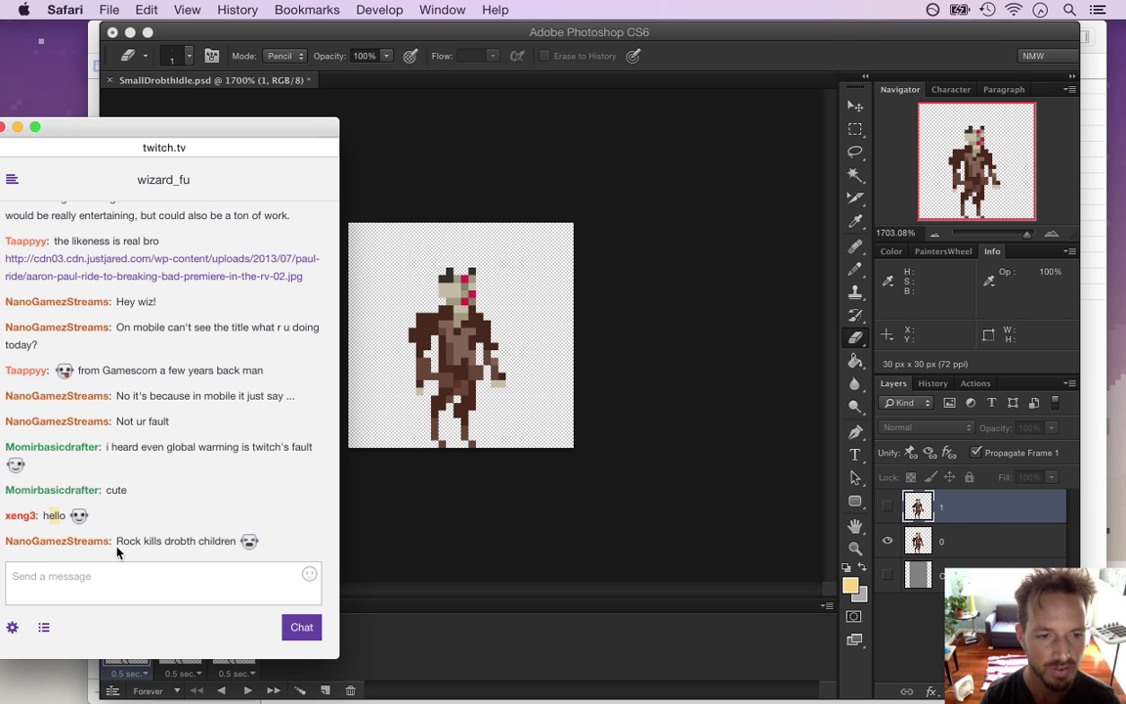
{"action": "left_click", "coordinate": [412, 533]}
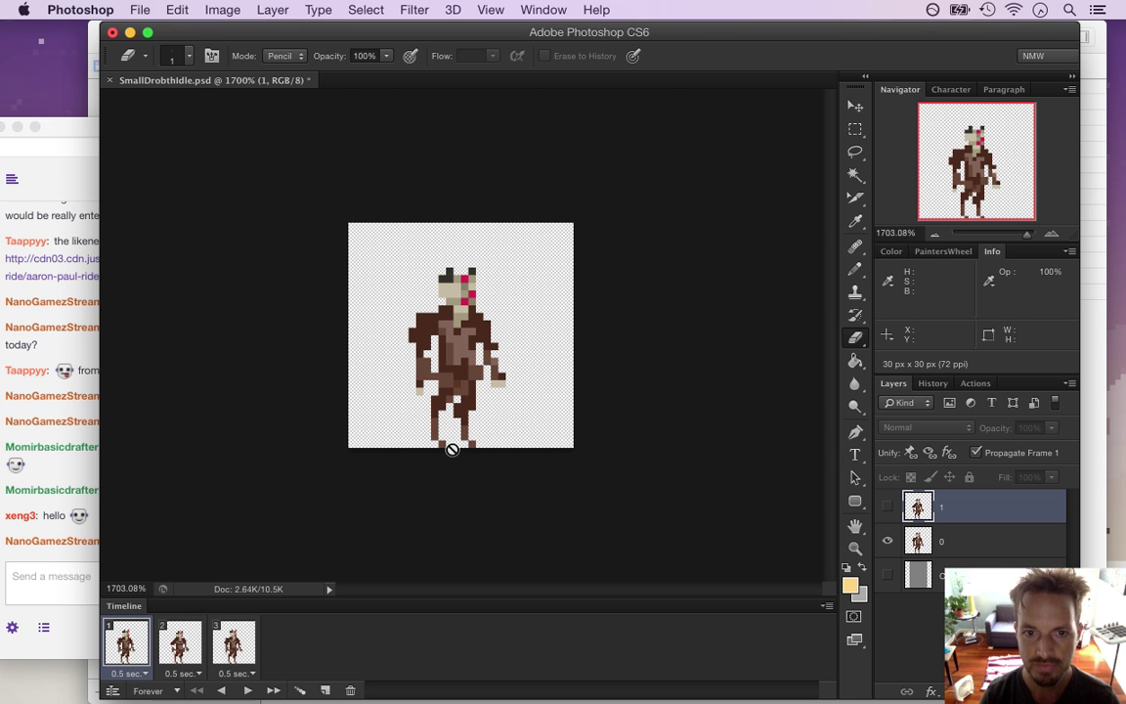
{"action": "left_click_drag", "start_coordinate": [428, 369], "coordinate": [485, 380]}
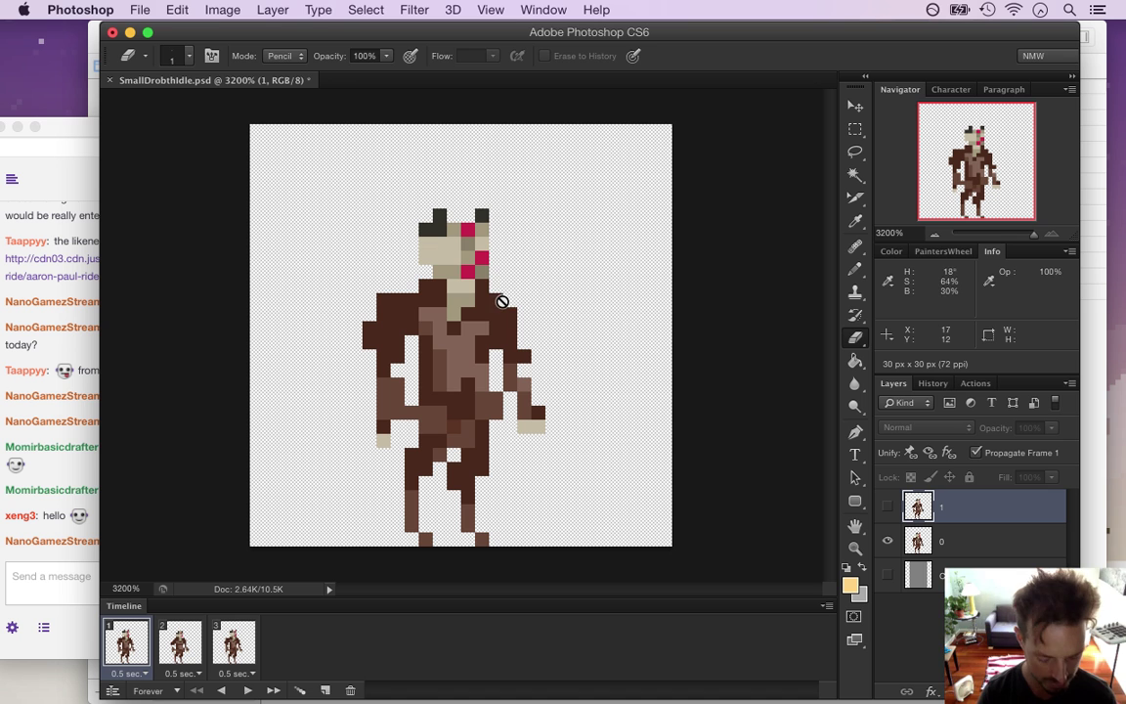
- On layer 0, sample the face's light beige and paint over the red facial pixels with the Pencil
{"action": "key", "text": "i"}
{"action": "left_click", "coordinate": [456, 252]}
{"action": "key", "text": "b"}
{"action": "left_click", "coordinate": [455, 263]}
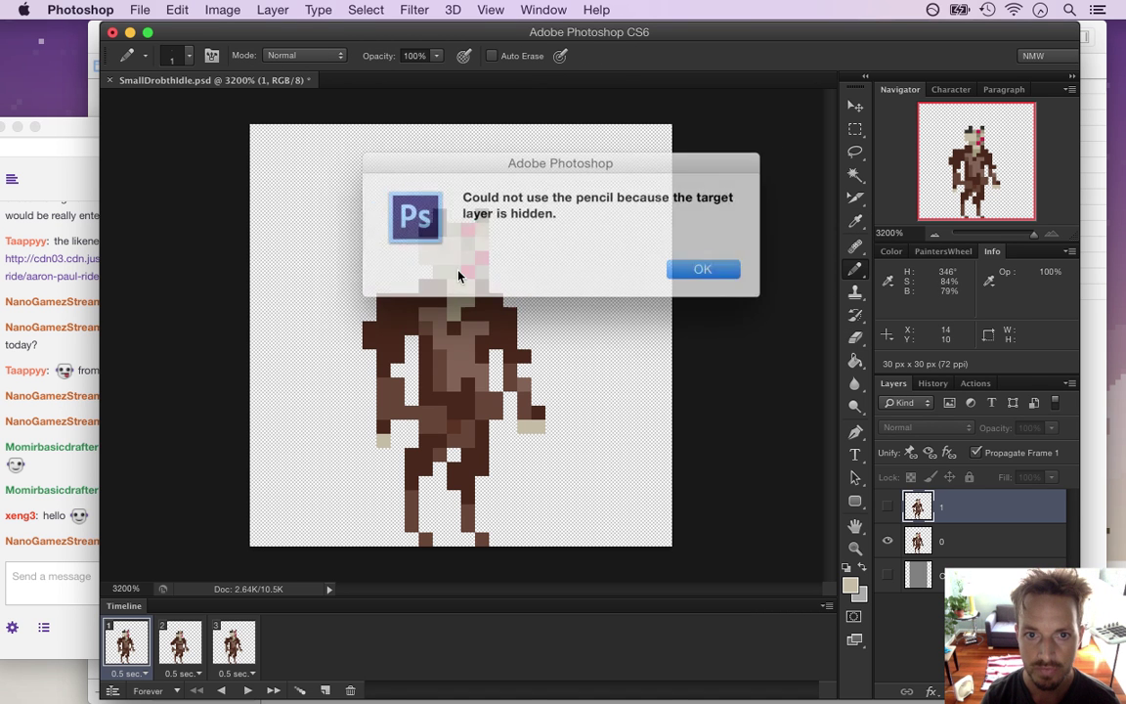
{"action": "left_click", "coordinate": [701, 266]}
{"action": "left_click", "coordinate": [924, 553]}
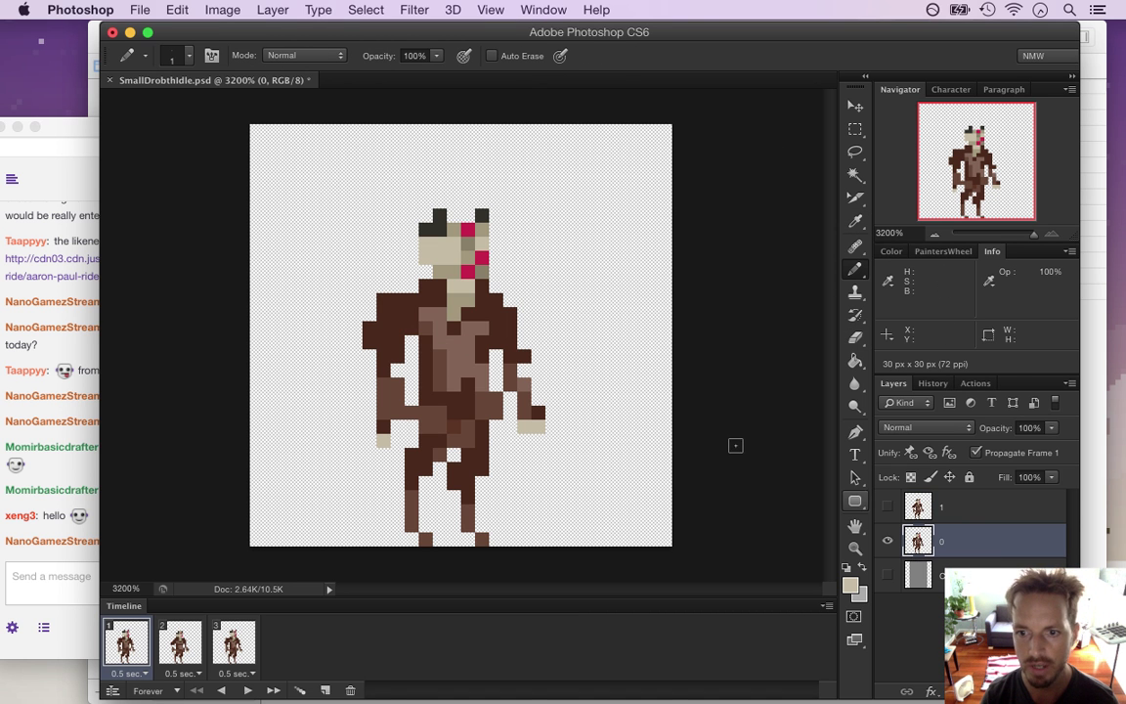
{"action": "left_click", "coordinate": [482, 256]}
{"action": "left_click", "coordinate": [467, 229]}
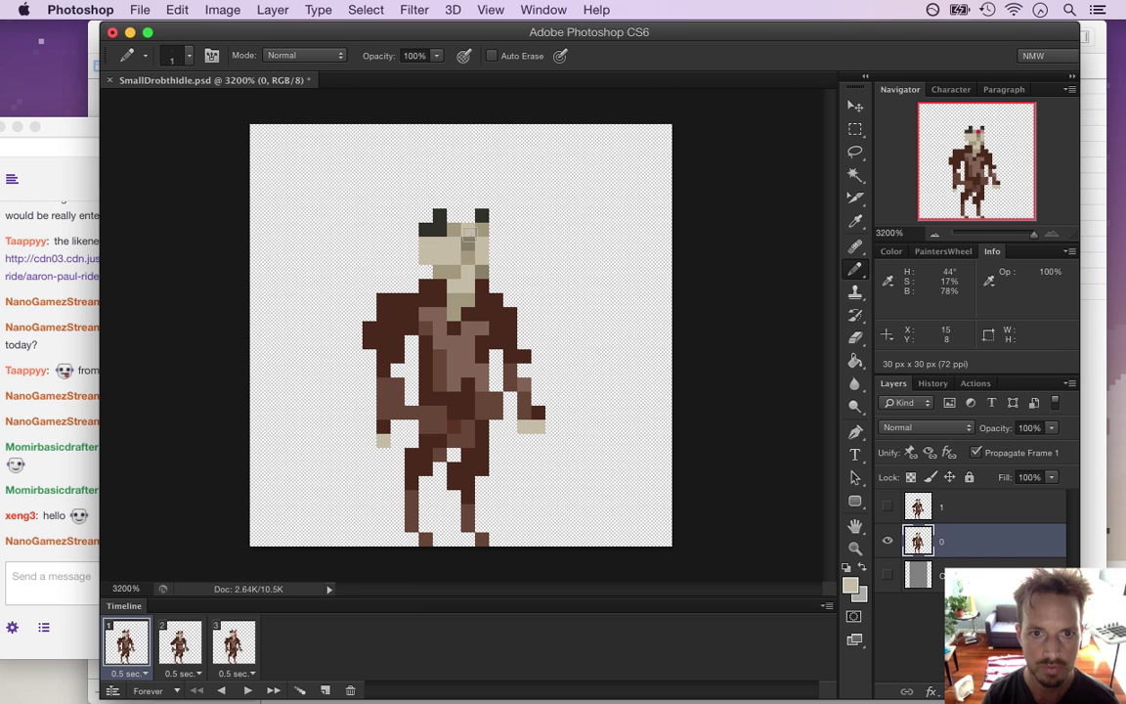
- Erase the two dark horn pixels on top of the character's head
{"action": "key", "text": "e"}
{"action": "left_click", "coordinate": [439, 216]}
{"action": "left_click", "coordinate": [482, 215]}
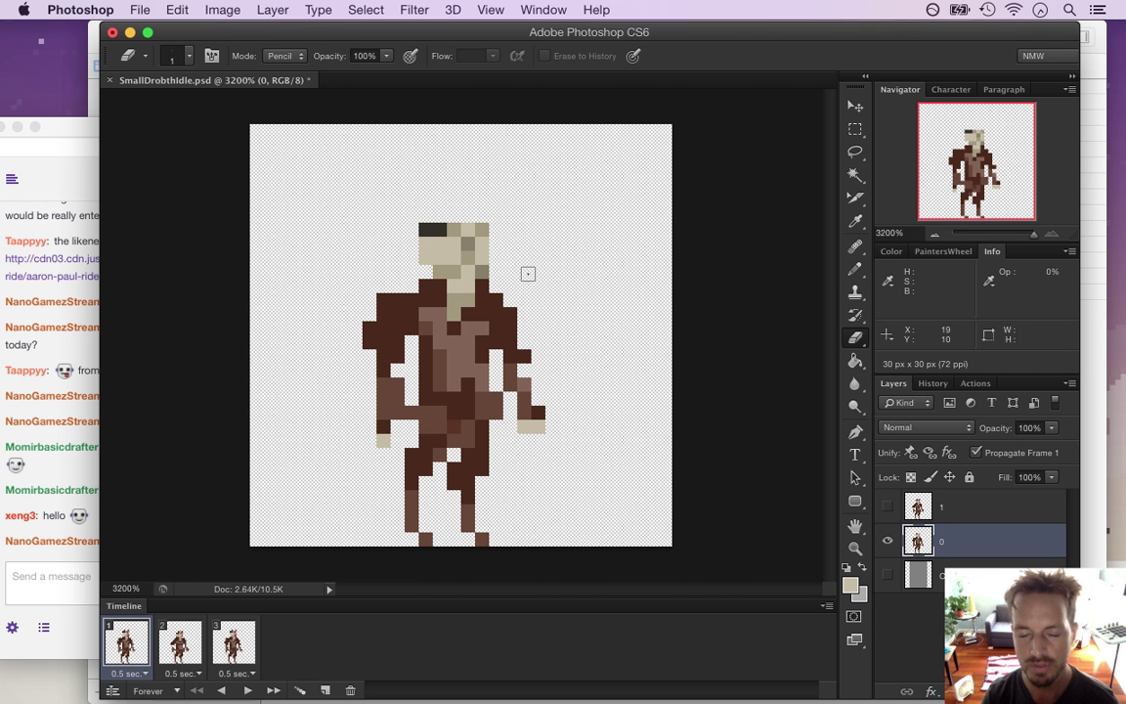
- Paint dark brown hair along the back and top of the head, and tidy the neck and collar with dark brown and light beige
{"action": "key", "text": "i"}
{"action": "left_click", "coordinate": [431, 289]}
{"action": "key", "text": "b"}
{"action": "left_click_drag", "start_coordinate": [433, 262], "coordinate": [428, 244]}
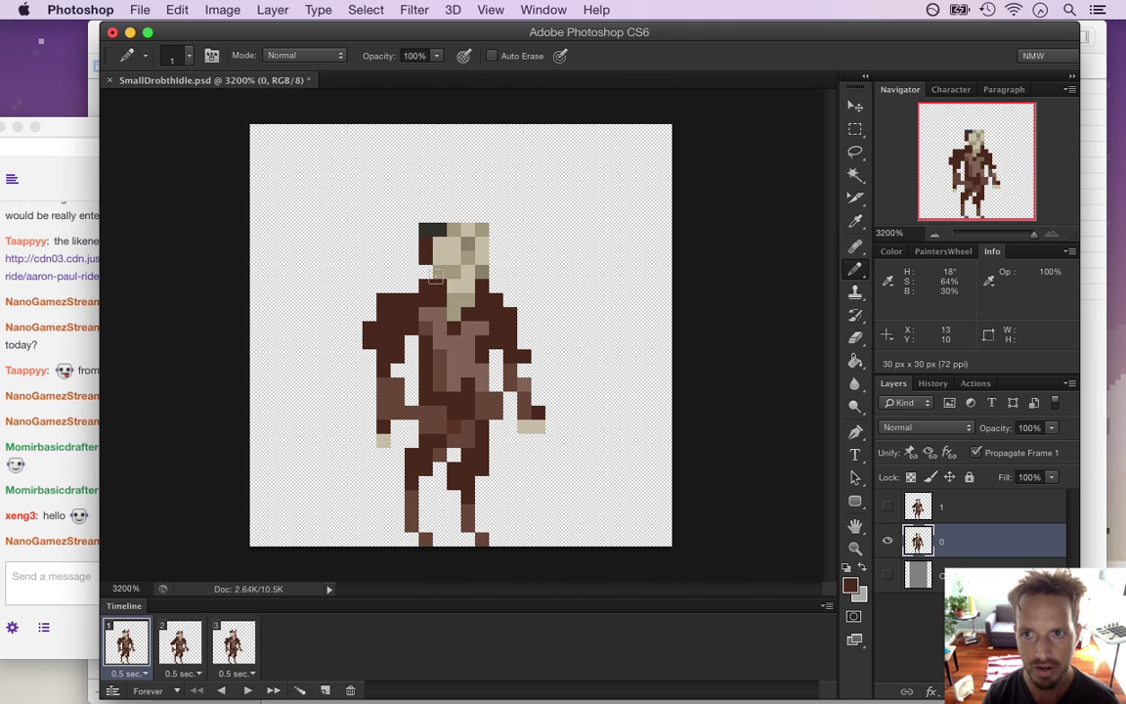
{"action": "mouse_move", "coordinate": [436, 230]}
{"action": "left_mouse_down"}
{"action": "mouse_move", "coordinate": [427, 229]}
{"action": "mouse_move", "coordinate": [440, 216]}
{"action": "mouse_move", "coordinate": [467, 215]}
{"action": "left_mouse_up"}
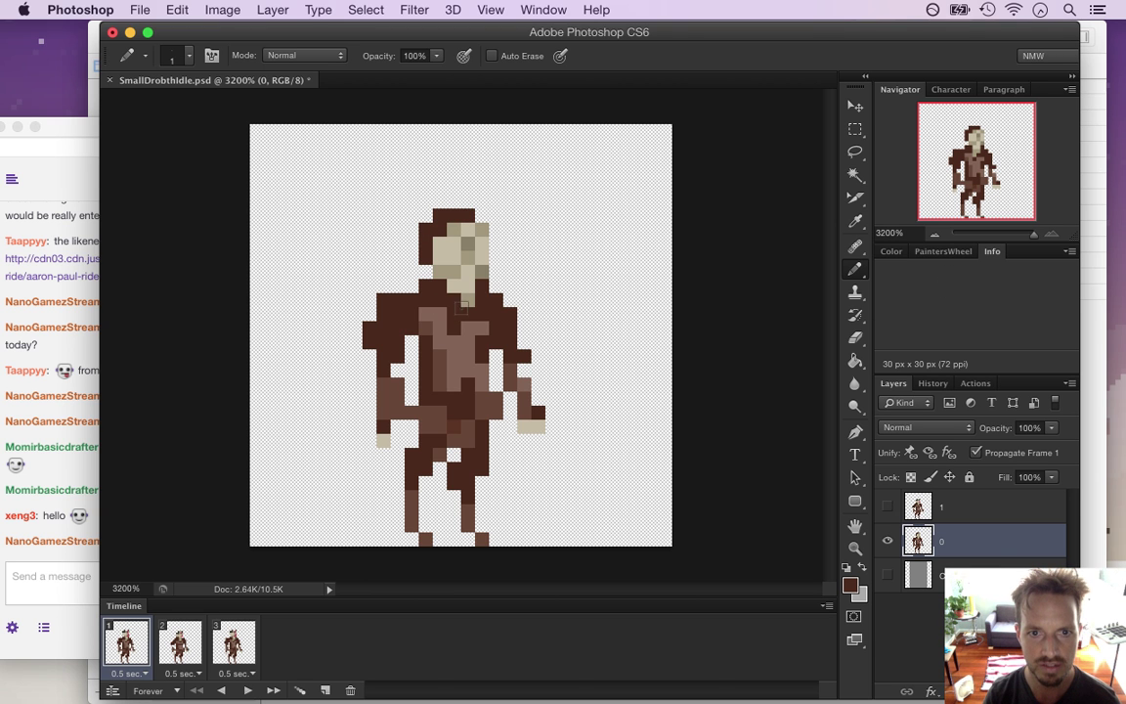
{"action": "left_click", "coordinate": [470, 288], "text": "alt"}
{"action": "left_click", "coordinate": [469, 299]}
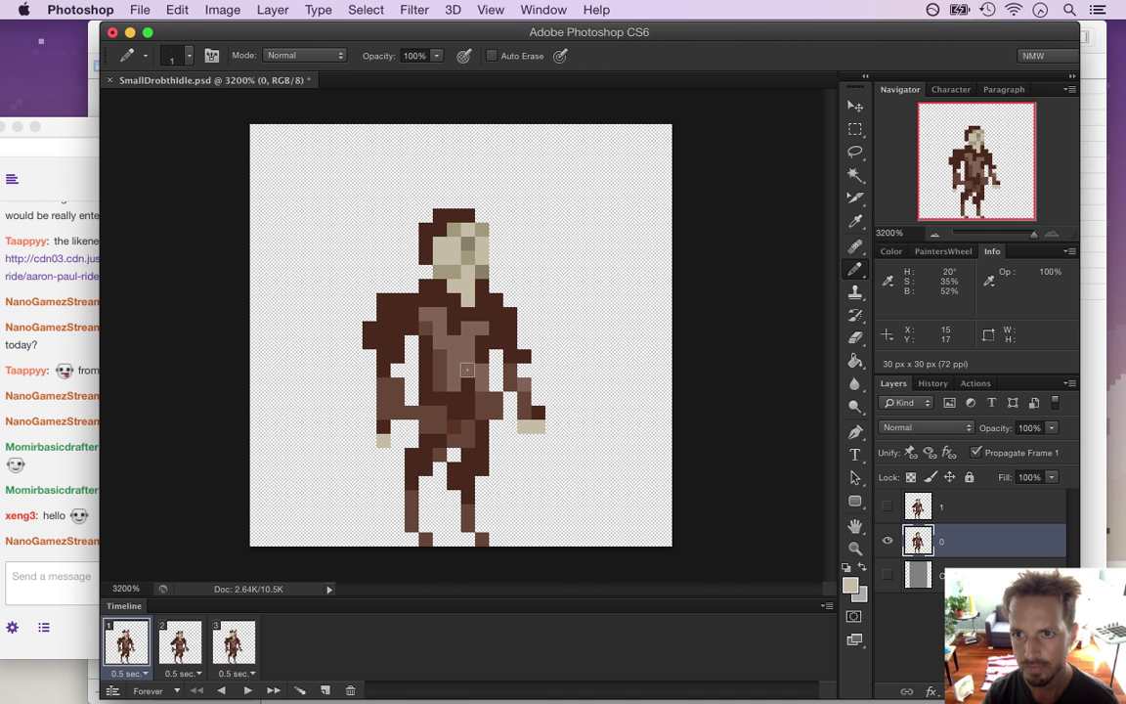
- Erase the left shoulder's outer corner pixel and add a dark brown pixel to the upper arm's outer edge
{"action": "key", "text": "e"}
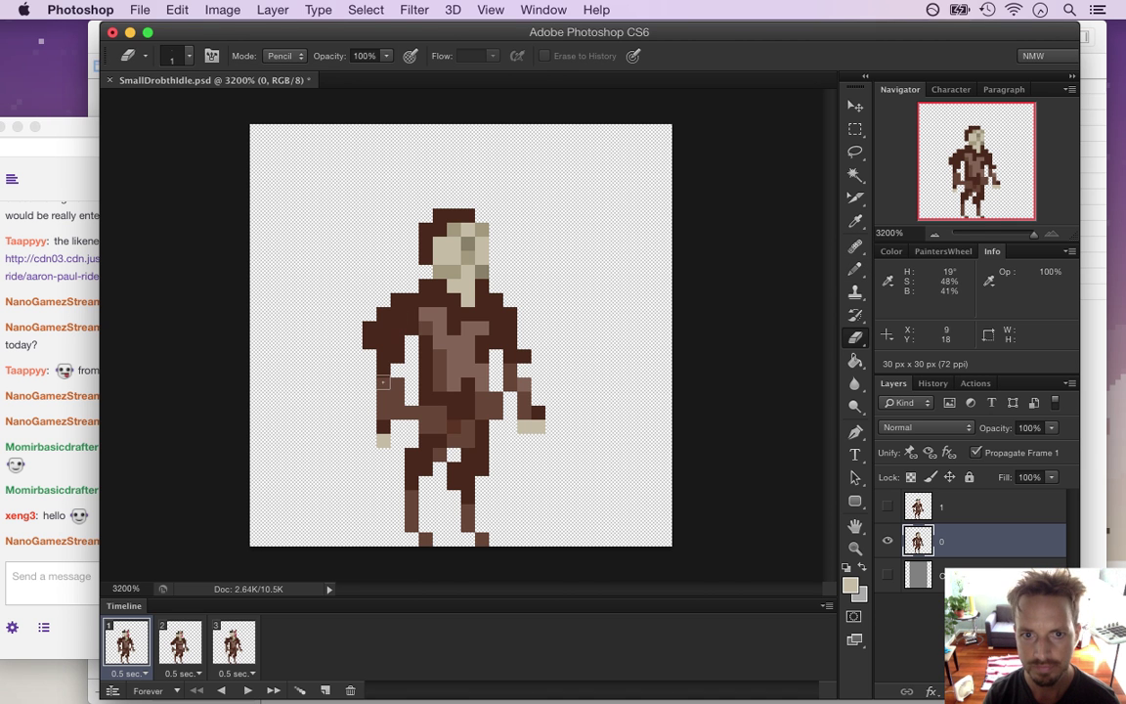
{"action": "key", "text": "b"}
{"action": "left_click", "coordinate": [385, 342], "text": "alt"}
{"action": "left_click", "coordinate": [371, 356]}
- Slim the left forearm by erasing its inner pixels, and extend the dark brown down the arm's outer edge and along the waist
{"action": "key", "text": "e"}
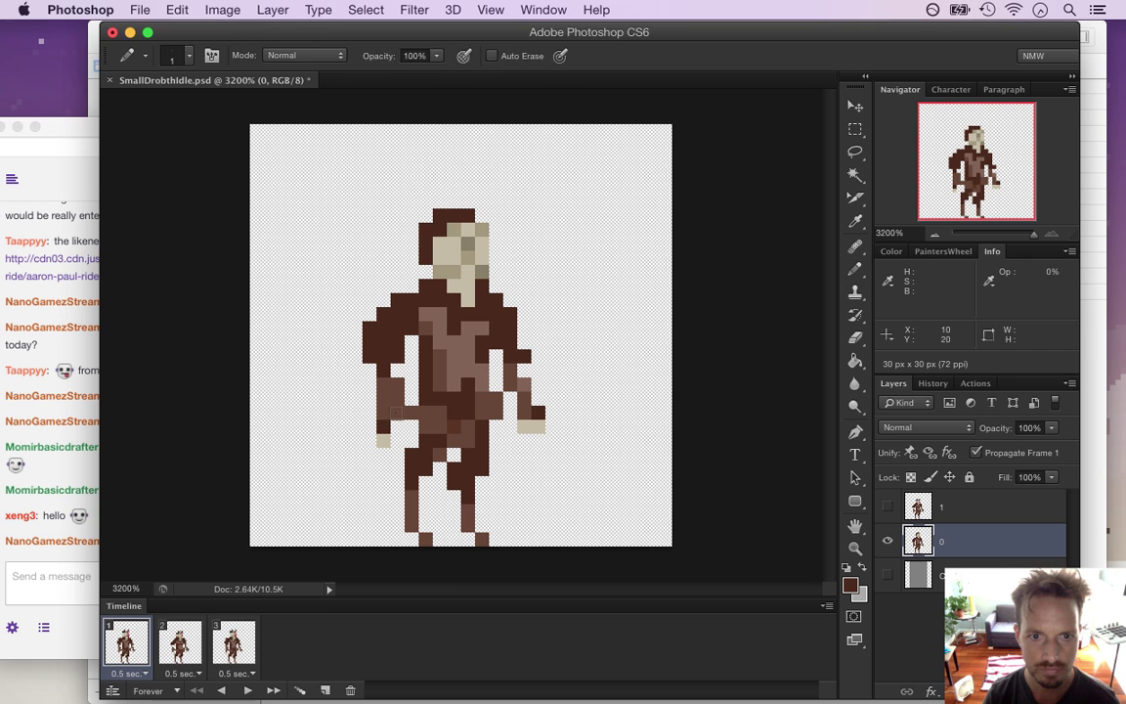
{"action": "left_click", "coordinate": [412, 412]}
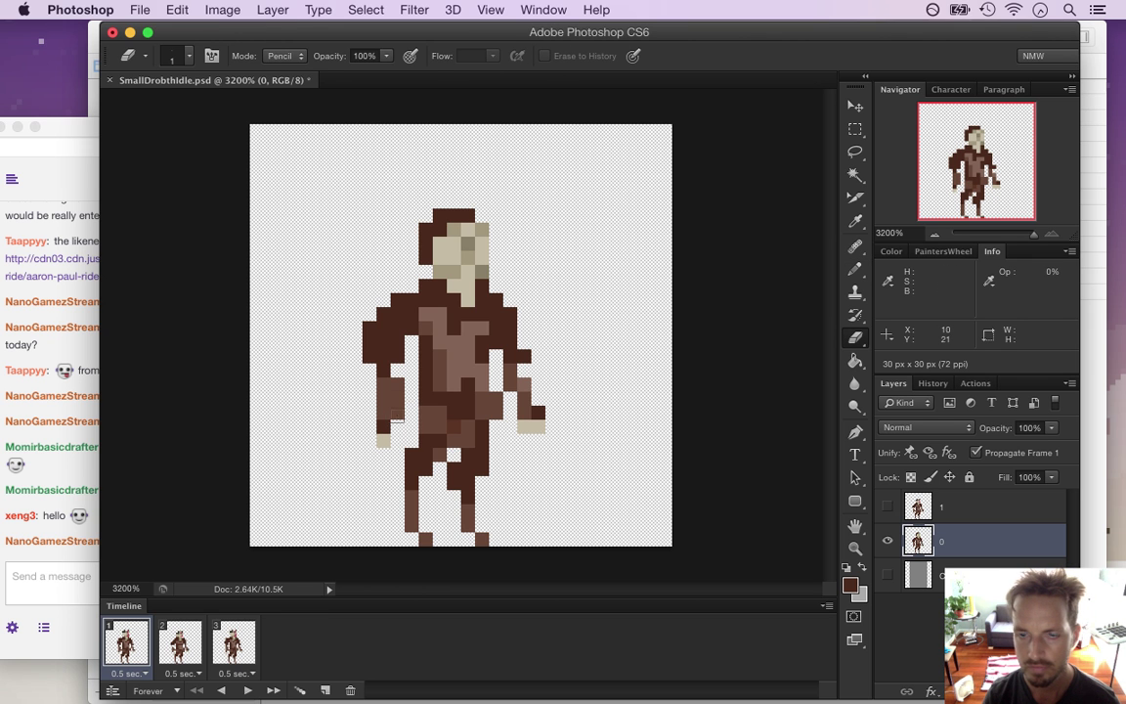
{"action": "key", "text": "i"}
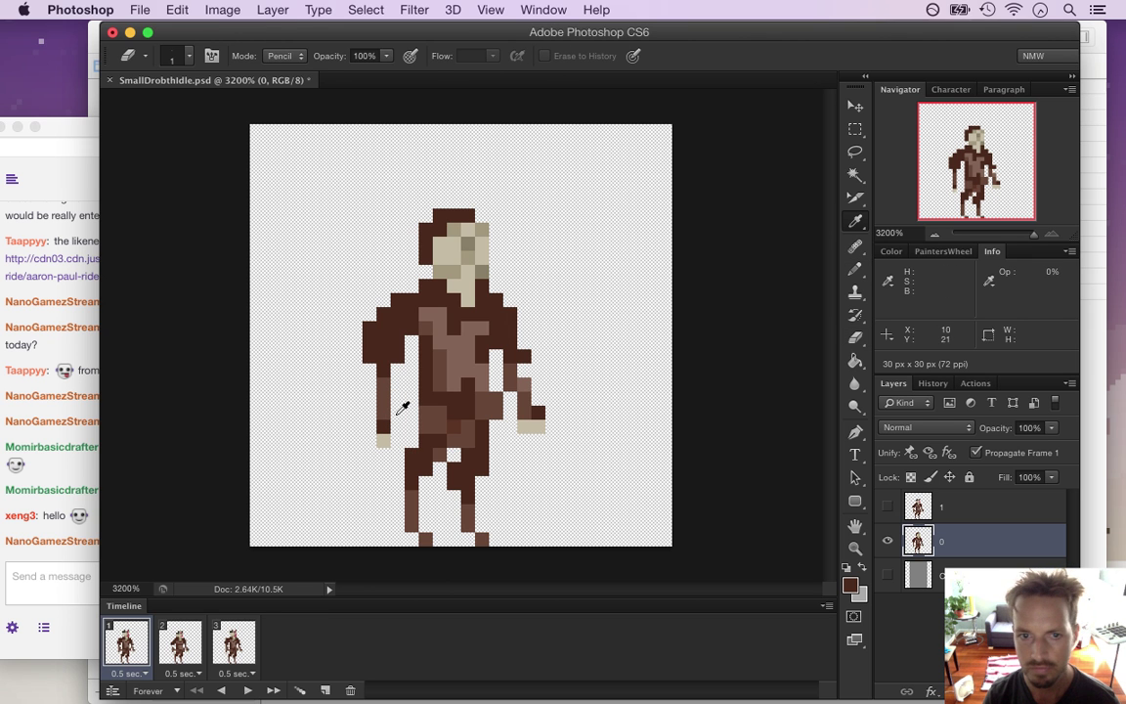
{"action": "key", "text": "i"}
{"action": "key", "text": "b"}
{"action": "left_click_drag", "start_coordinate": [383, 364], "coordinate": [383, 405]}
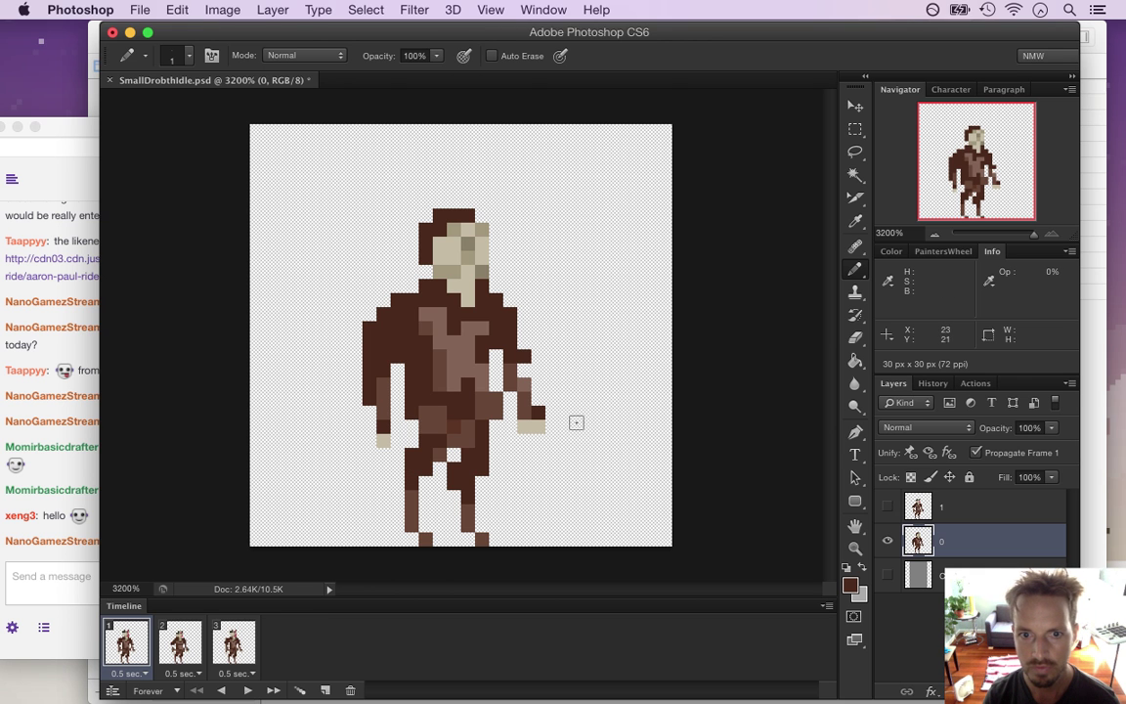
- Erase the outer pixels of the right arm and hand, and trim the pixels beside the neck and right shoulder
{"action": "key", "text": "e"}
{"action": "left_click_drag", "start_coordinate": [544, 409], "coordinate": [534, 442]}
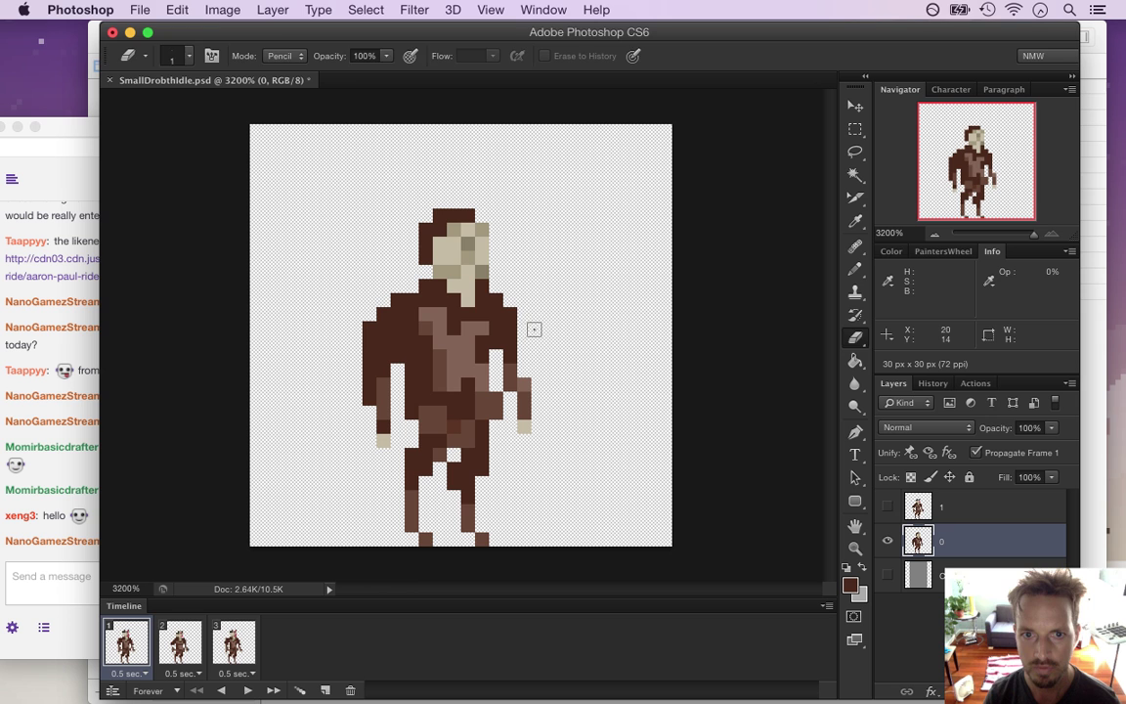
{"action": "key", "text": "i"}
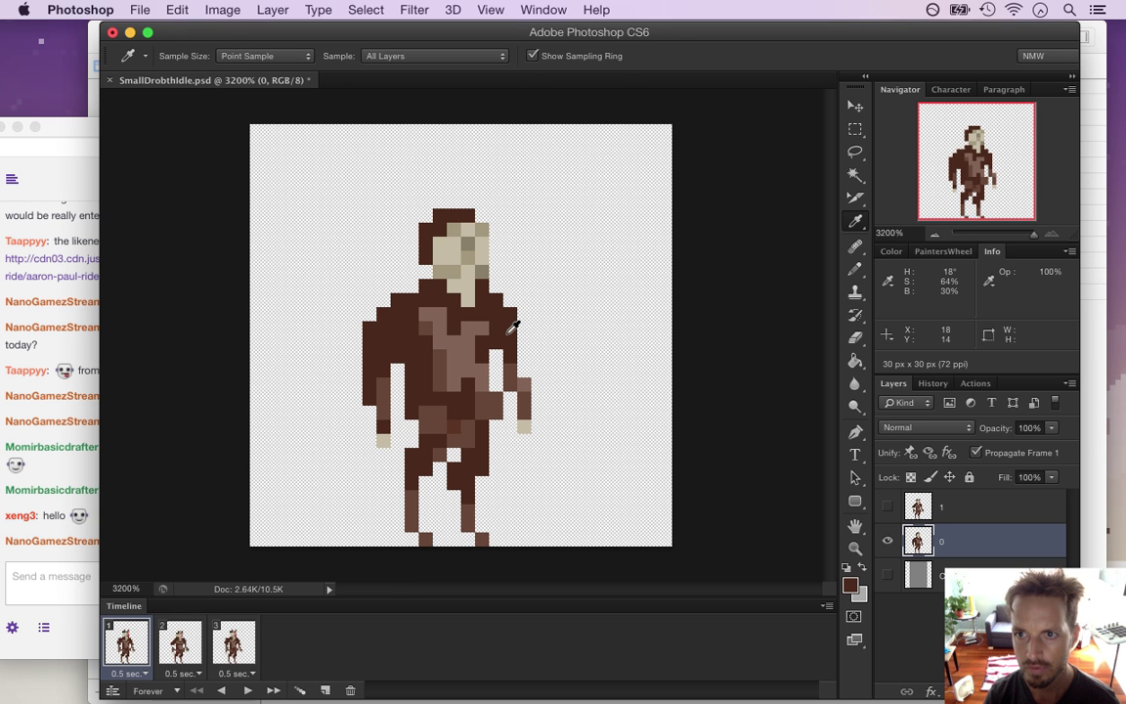
{"action": "key", "text": "e"}
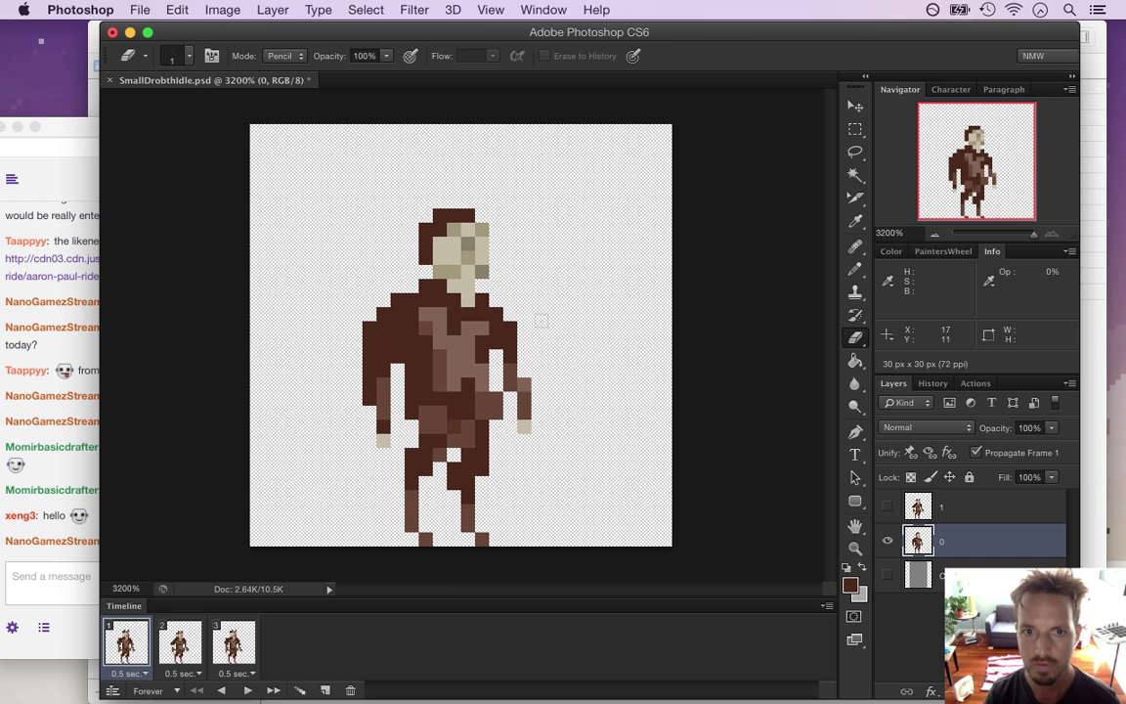
{"action": "key", "text": "super+z"}
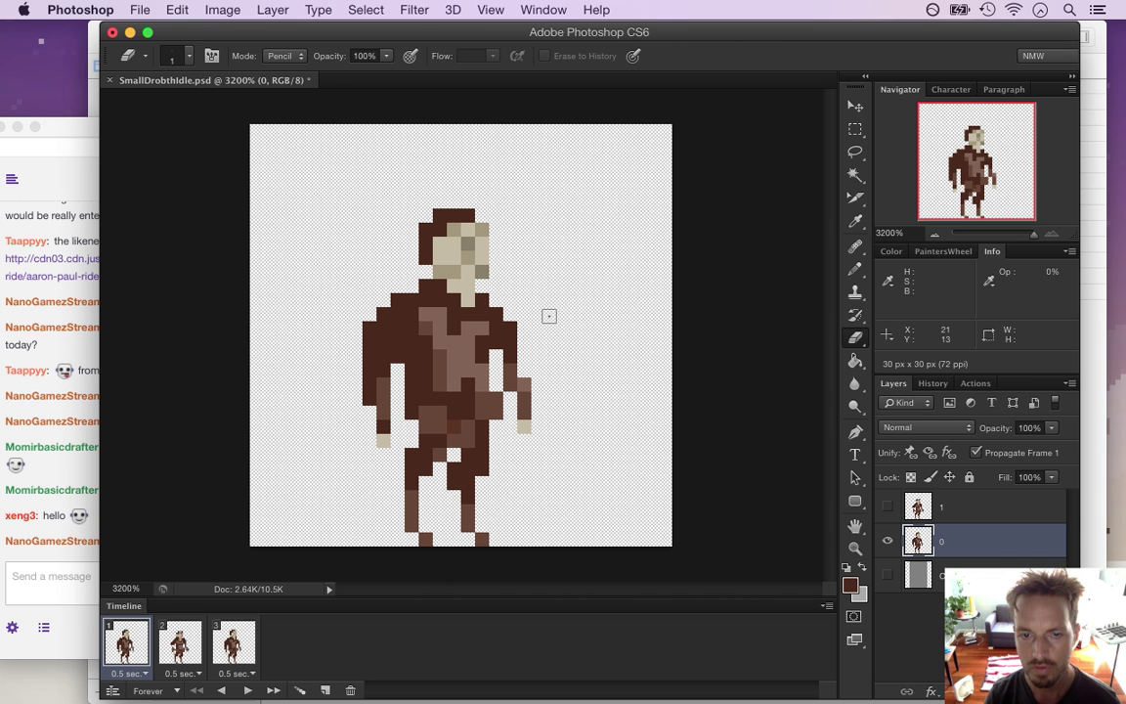
- Paint the right end of the waistline dark brown and save the file
{"action": "key", "text": "i"}
{"action": "key", "text": "b"}
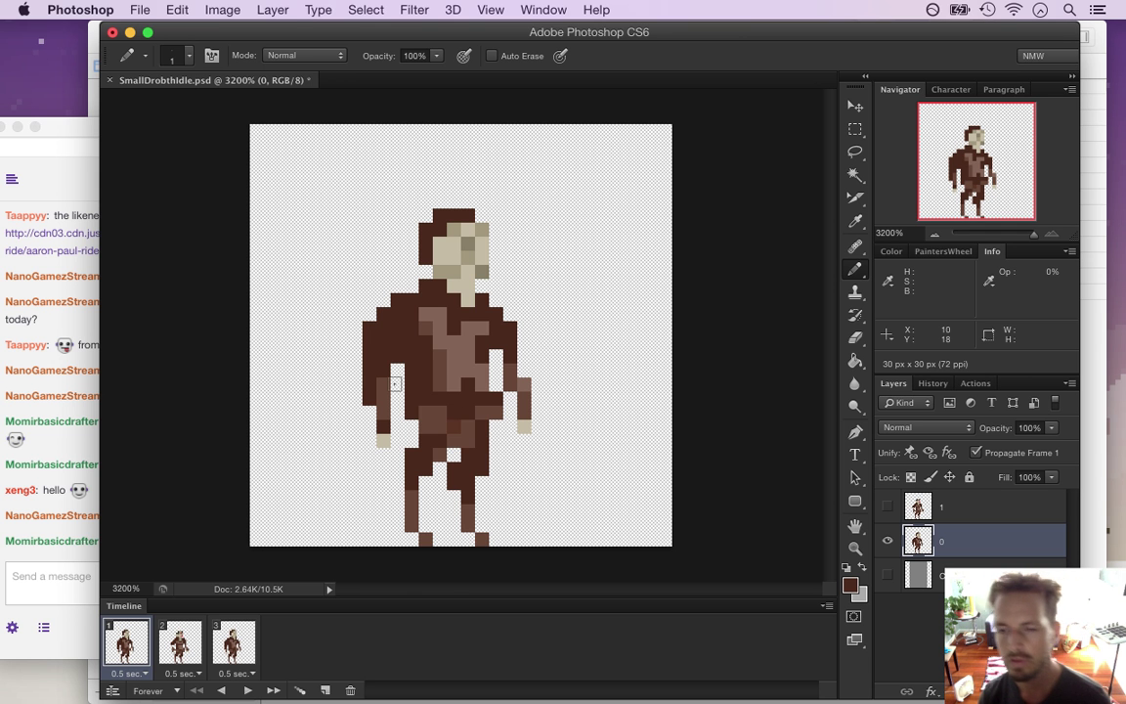
{"action": "key", "text": "super+s"}
- Switch to the Twitch chat window and read the latest viewer messages
{"action": "left_click", "coordinate": [58, 494]}
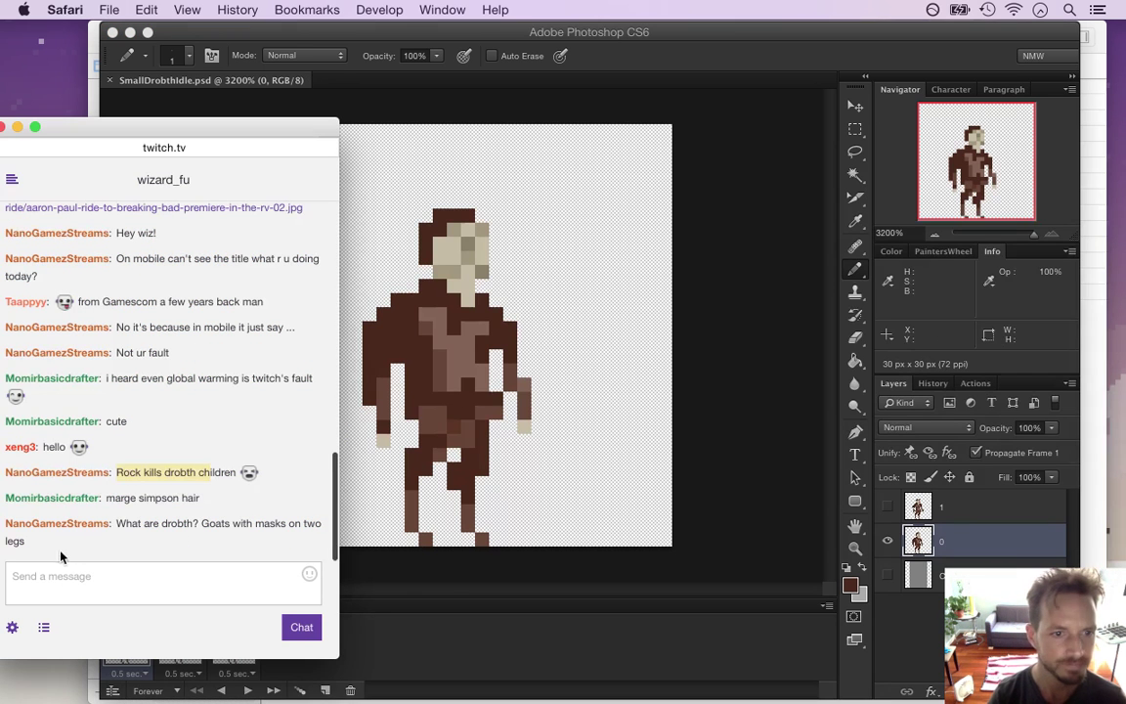
{"action": "left_click_drag", "start_coordinate": [106, 498], "coordinate": [206, 501]}
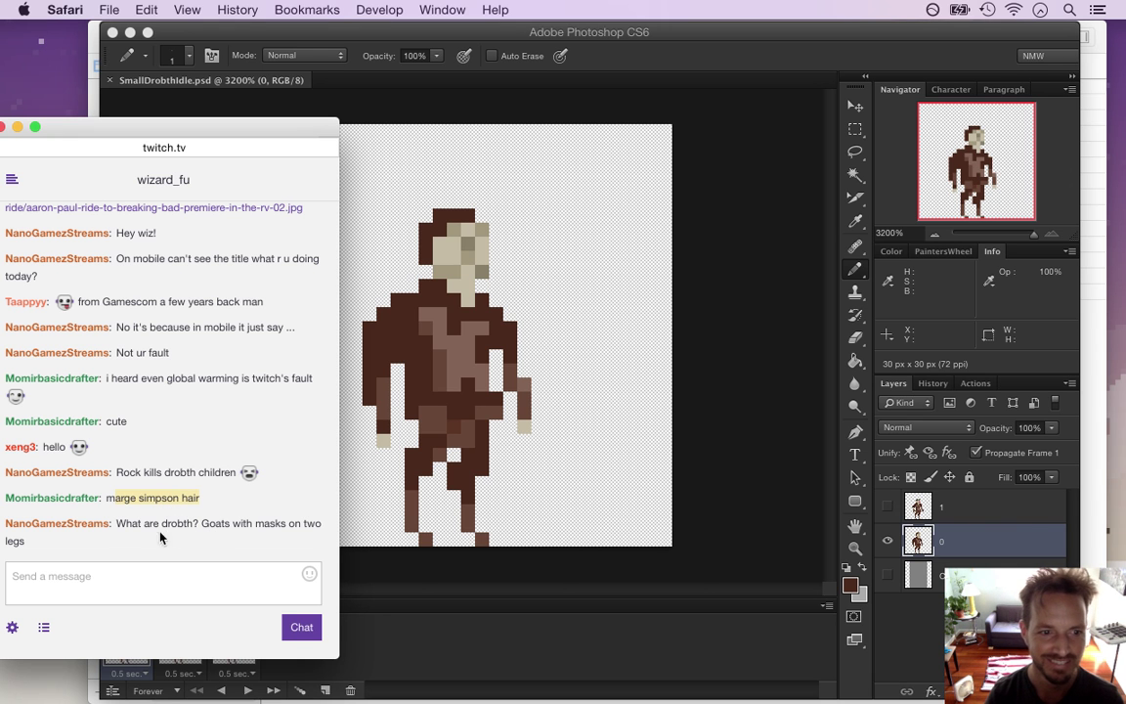
{"action": "left_click_drag", "start_coordinate": [114, 528], "coordinate": [153, 542]}
{"action": "left_click", "coordinate": [211, 518]}
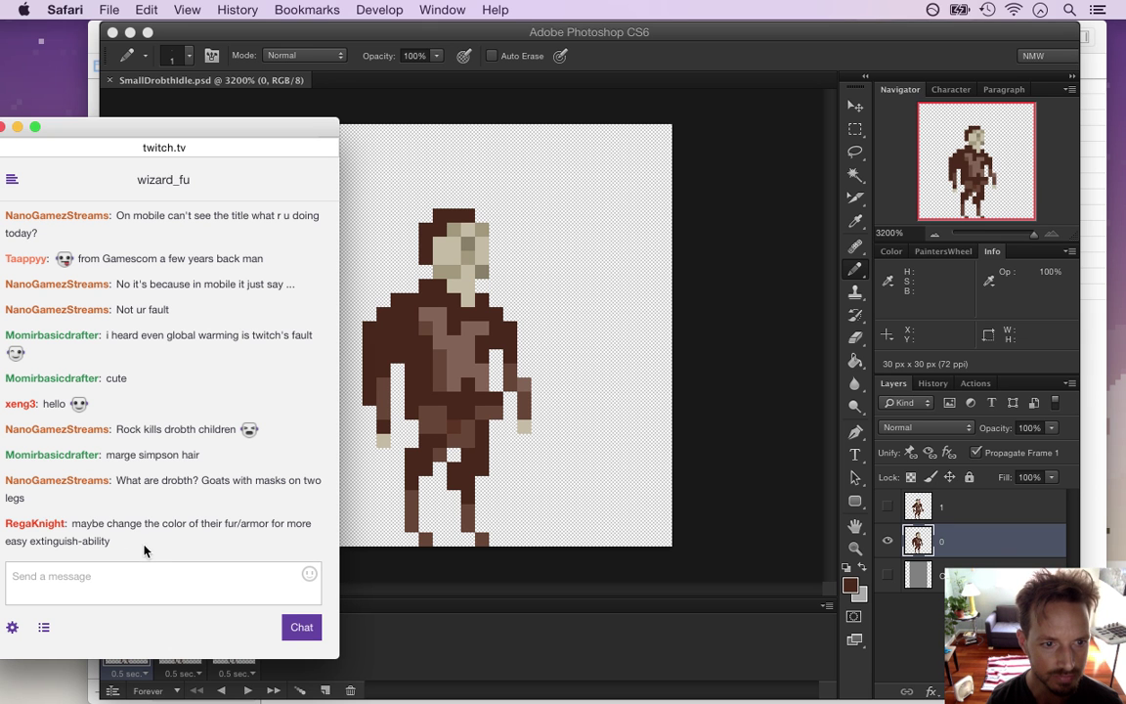
{"action": "left_click_drag", "start_coordinate": [77, 524], "coordinate": [174, 557]}
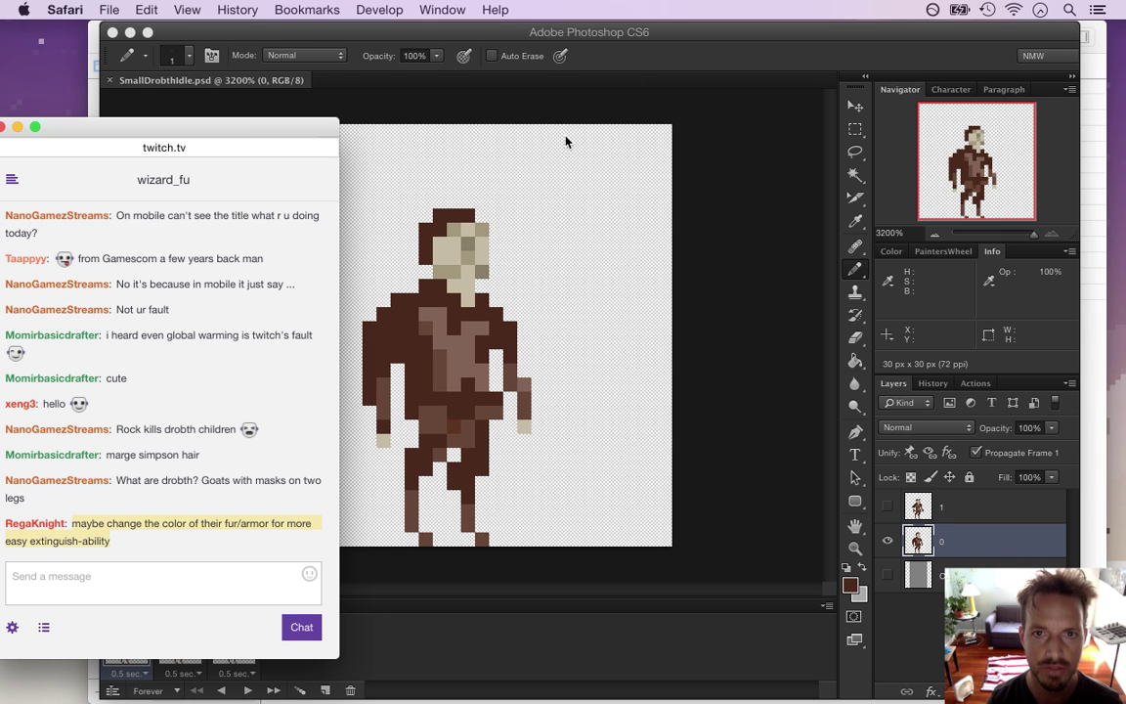
- Switch back to Photoshop and draw a tall dark brown hair column 4 px wide above the head, rounding off its top corners
{"action": "left_click", "coordinate": [644, 68]}
{"action": "left_click", "coordinate": [465, 212], "text": "alt"}
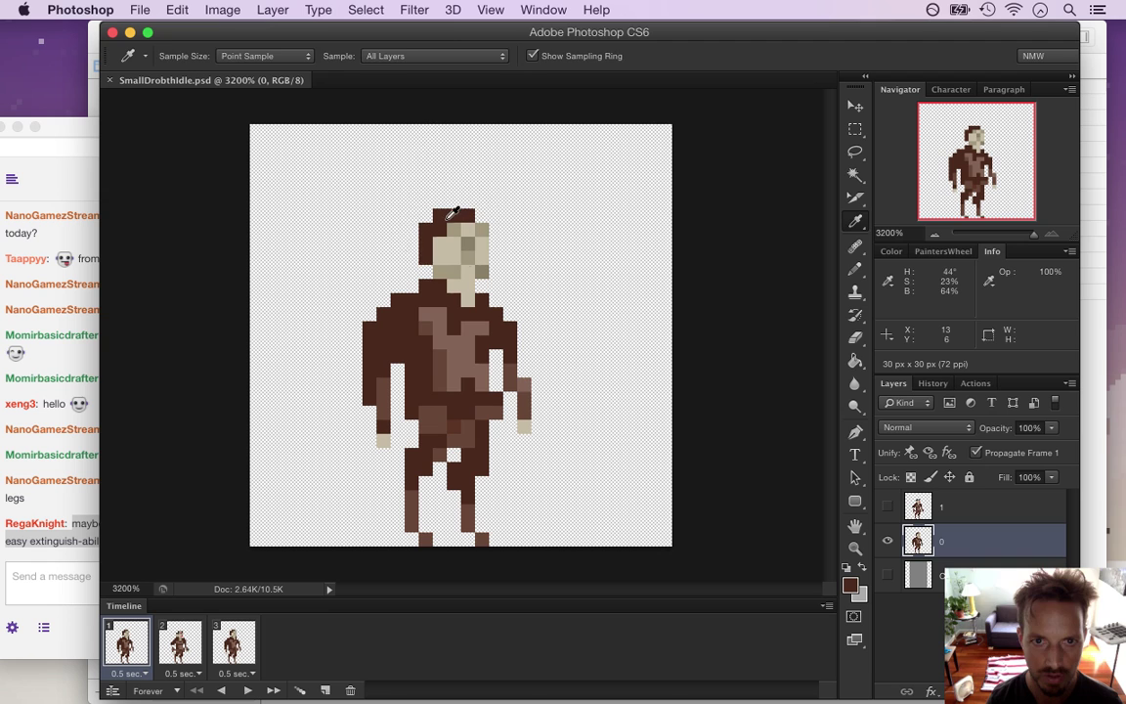
{"action": "mouse_move", "coordinate": [466, 212]}
{"action": "left_mouse_down"}
{"action": "mouse_move", "coordinate": [466, 189]}
{"action": "mouse_move", "coordinate": [434, 171]}
{"action": "mouse_move", "coordinate": [468, 166]}
{"action": "mouse_move", "coordinate": [461, 154]}
{"action": "mouse_move", "coordinate": [461, 174]}
{"action": "mouse_move", "coordinate": [466, 137]}
{"action": "left_mouse_up"}
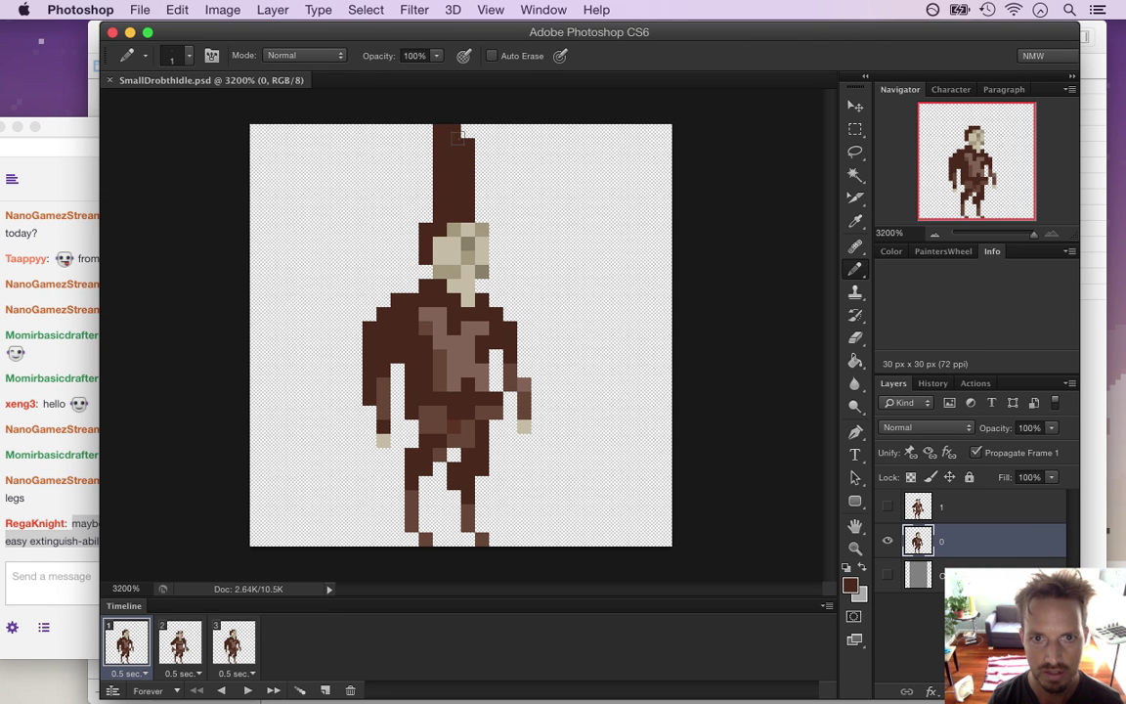
{"action": "key", "text": "e"}
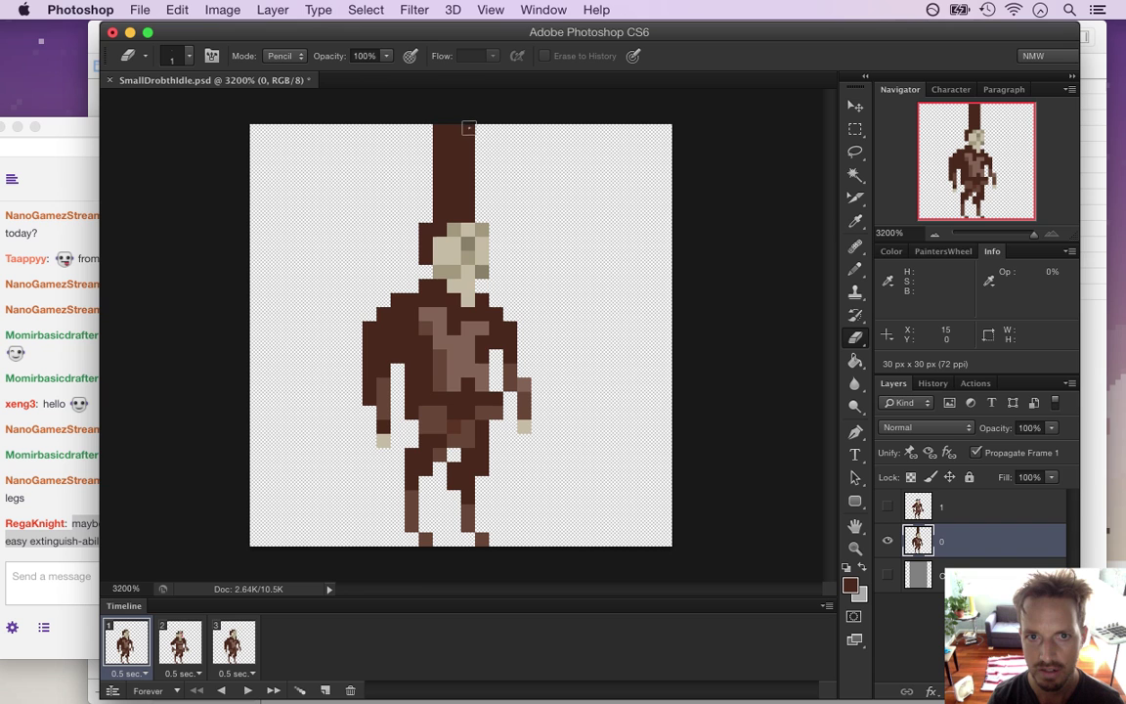
{"action": "left_click_drag", "start_coordinate": [430, 131], "coordinate": [477, 131]}
{"action": "left_click", "coordinate": [468, 144]}
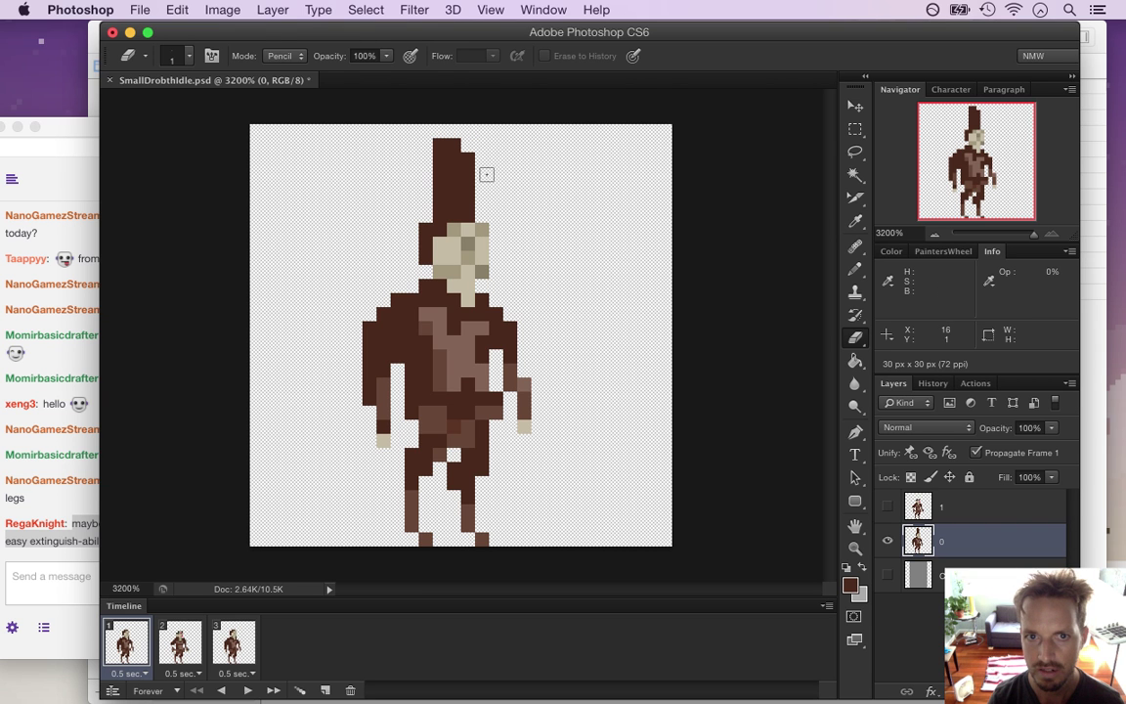
{"action": "key", "text": "b"}
{"action": "left_click_drag", "start_coordinate": [426, 156], "coordinate": [427, 249]}
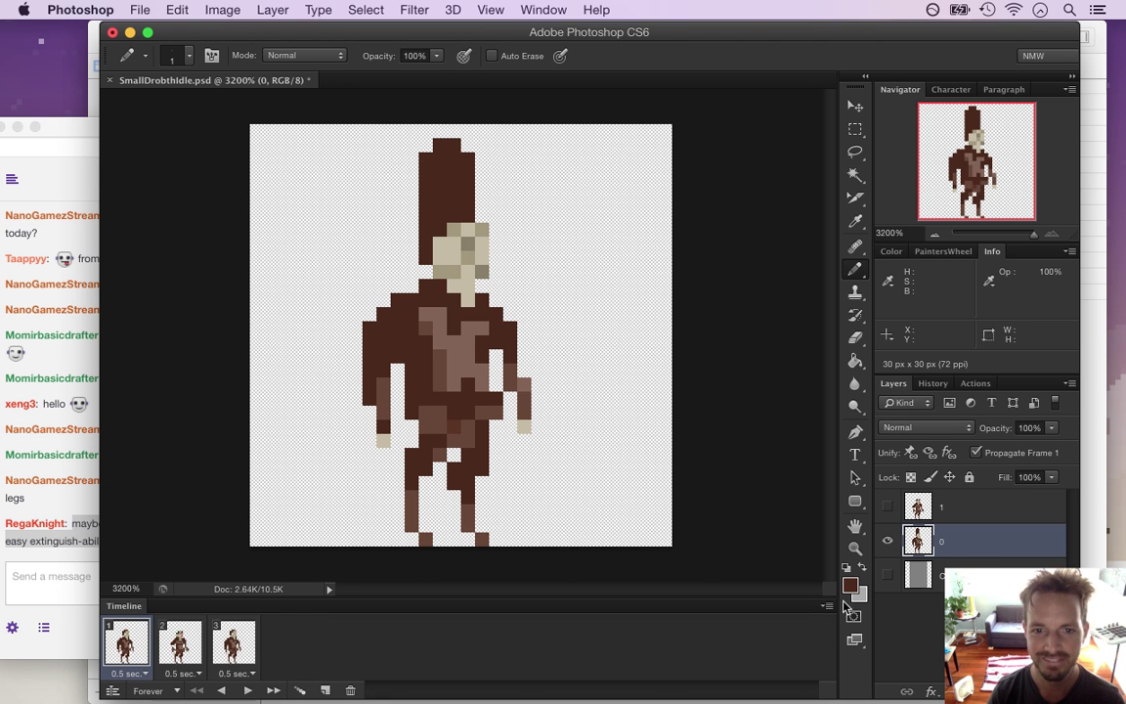
- Set the foreground color to black (000000) and recolor the tall hair column above the face
{"action": "left_click", "coordinate": [848, 587]}
{"action": "left_click_drag", "start_coordinate": [735, 538], "coordinate": [658, 557]}
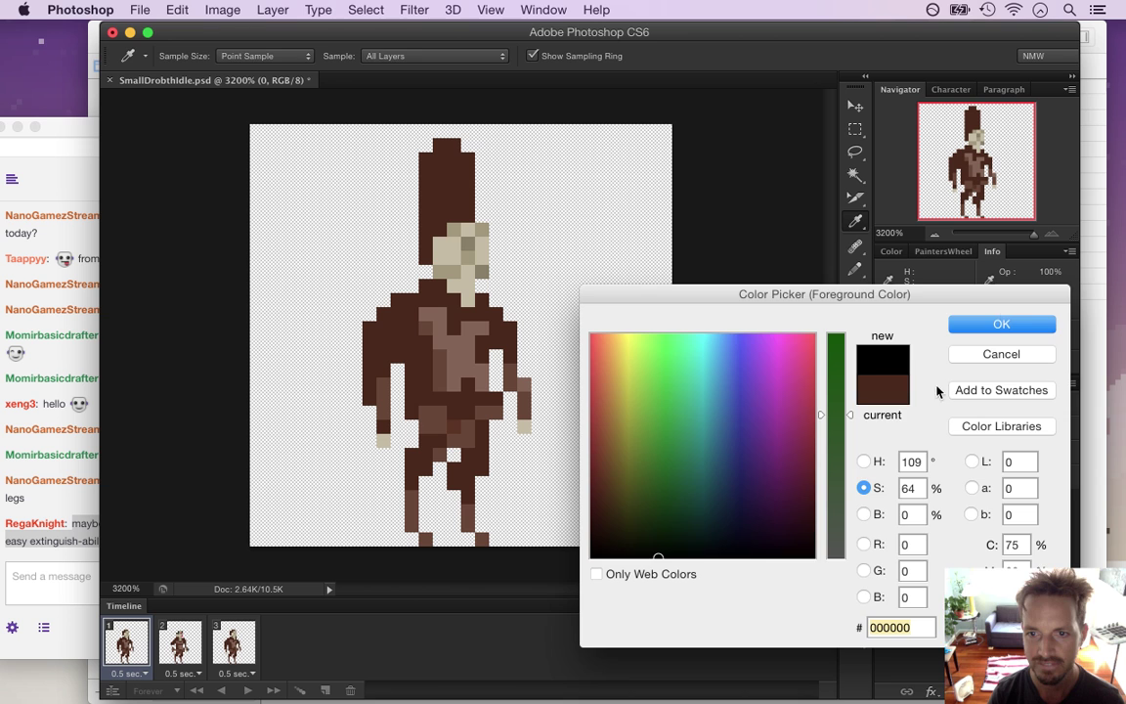
{"action": "left_click", "coordinate": [1002, 326]}
{"action": "mouse_move", "coordinate": [448, 201]}
{"action": "left_mouse_down"}
{"action": "mouse_move", "coordinate": [464, 211]}
{"action": "mouse_move", "coordinate": [432, 171]}
{"action": "mouse_move", "coordinate": [464, 161]}
{"action": "mouse_move", "coordinate": [435, 146]}
{"action": "mouse_move", "coordinate": [449, 141]}
{"action": "left_mouse_up"}
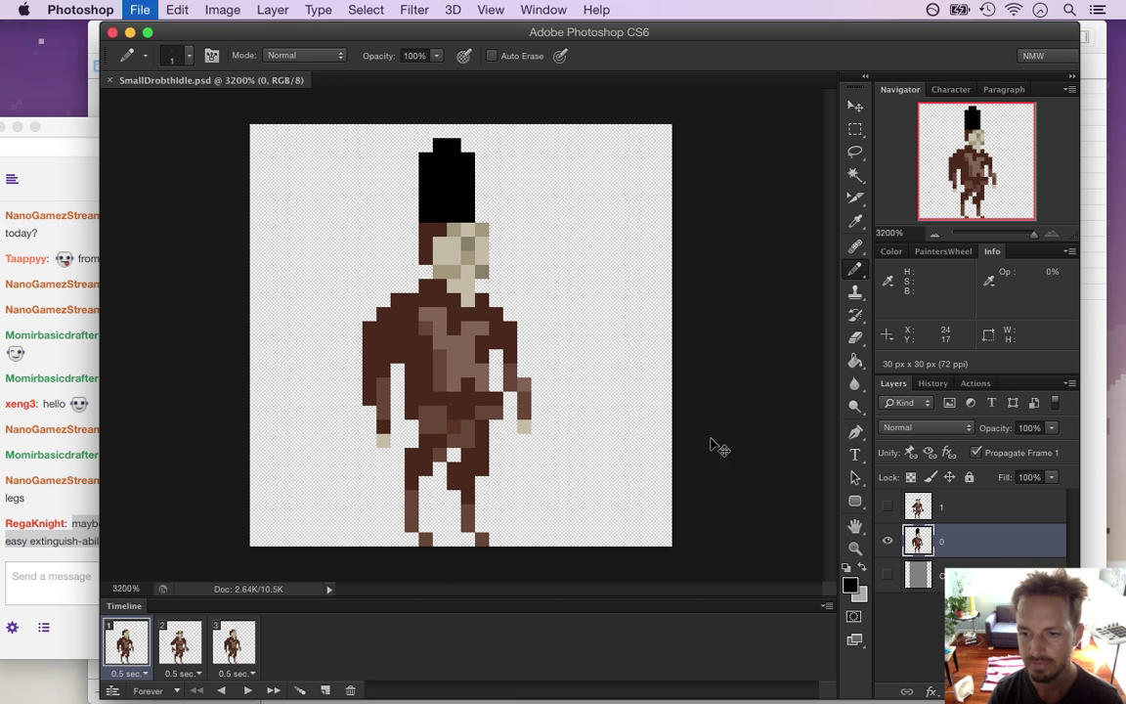
- Show the gray Color Fill 1 background layer and stretch it to 150% width so it spans the full 30 px canvas
{"action": "left_click", "coordinate": [919, 574]}
{"action": "left_click", "coordinate": [887, 575]}
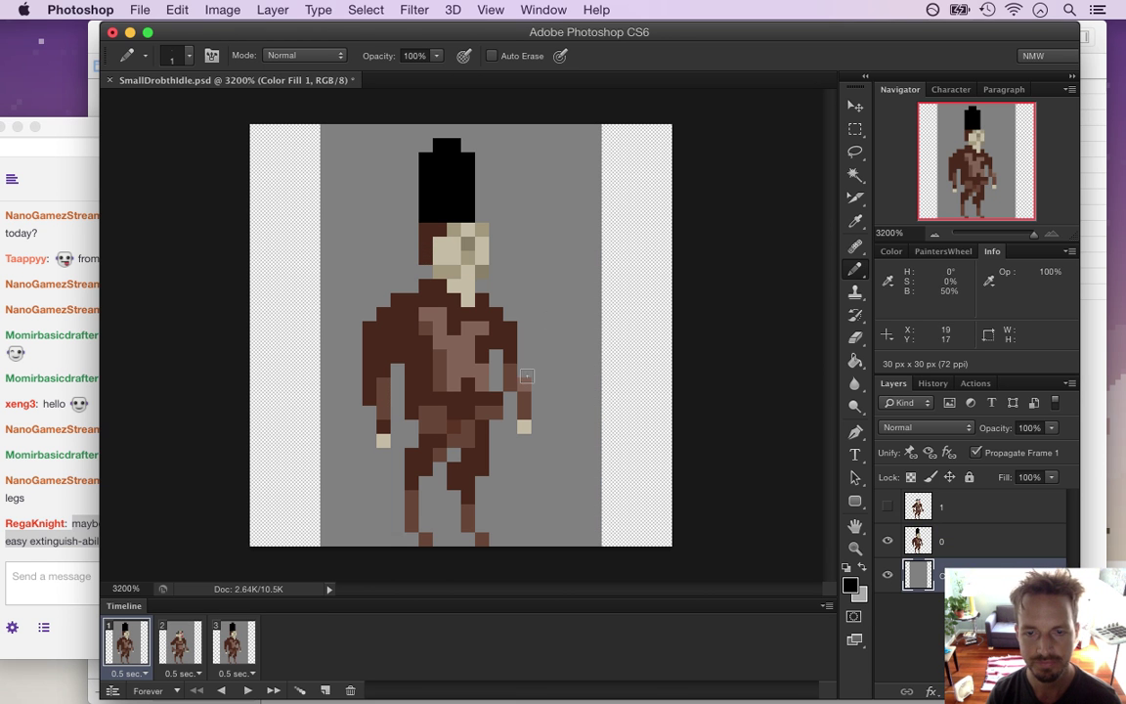
{"action": "key", "text": "v"}
{"action": "left_click_drag", "start_coordinate": [314, 334], "coordinate": [250, 335]}
{"action": "left_click_drag", "start_coordinate": [604, 334], "coordinate": [671, 337]}
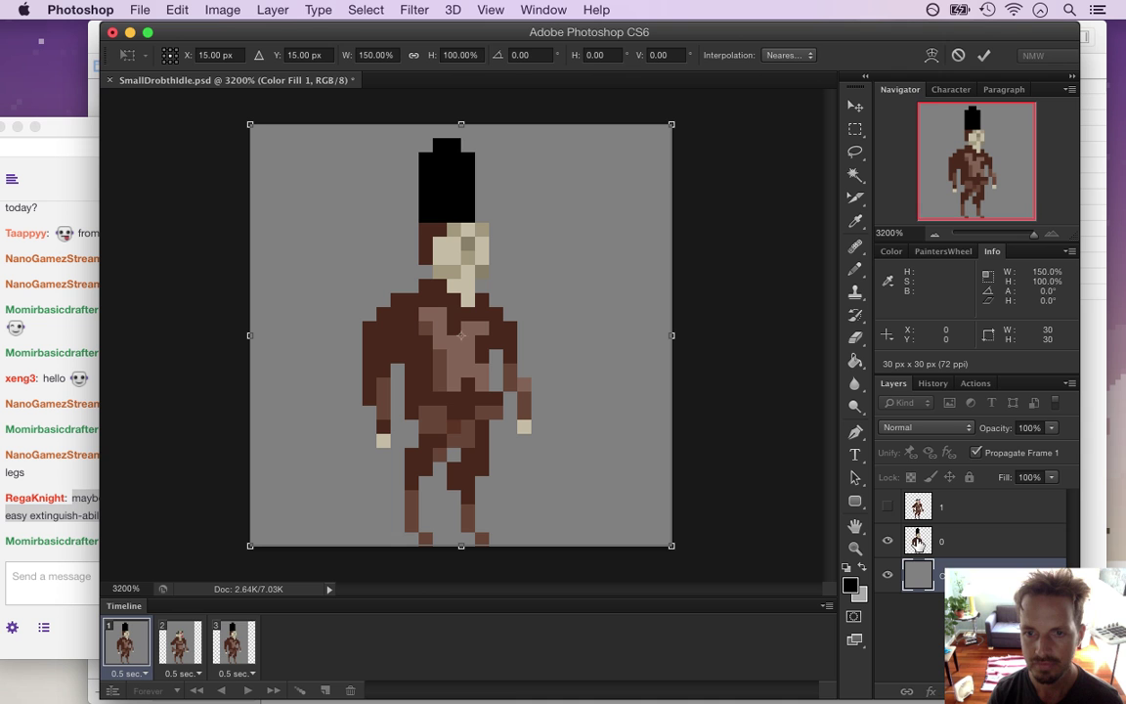
{"action": "key", "text": "Return"}
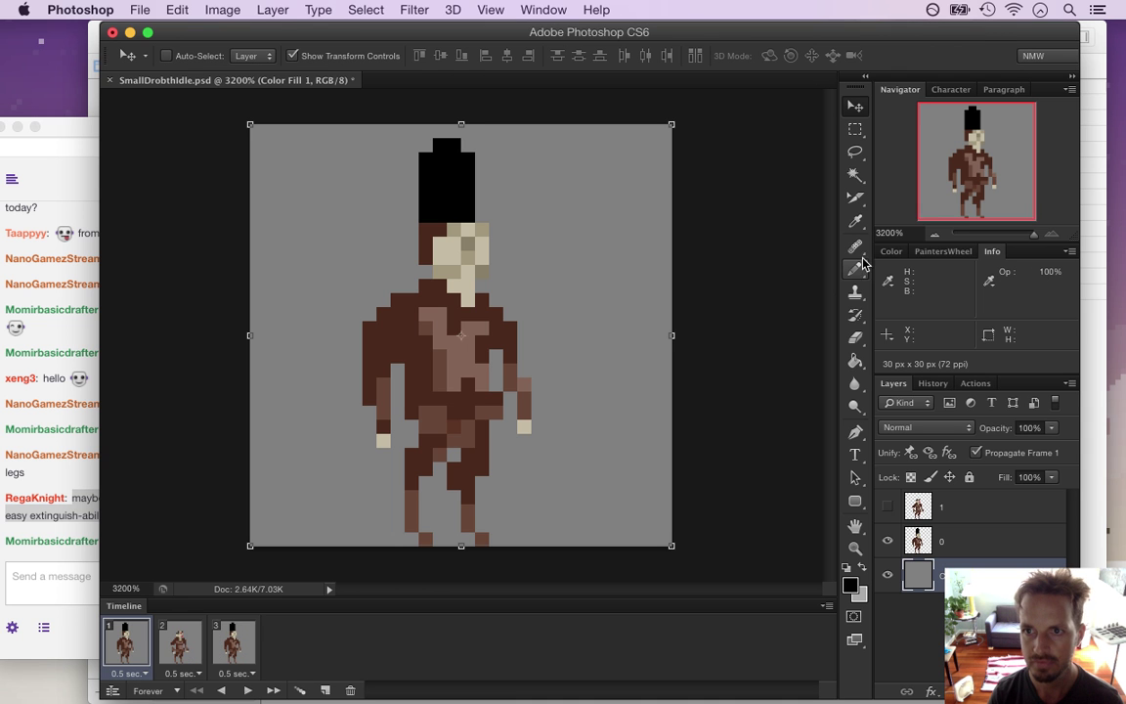
- Check the Twitch chat for new messages, return to Photoshop and select layer 0
{"action": "key", "text": "m"}
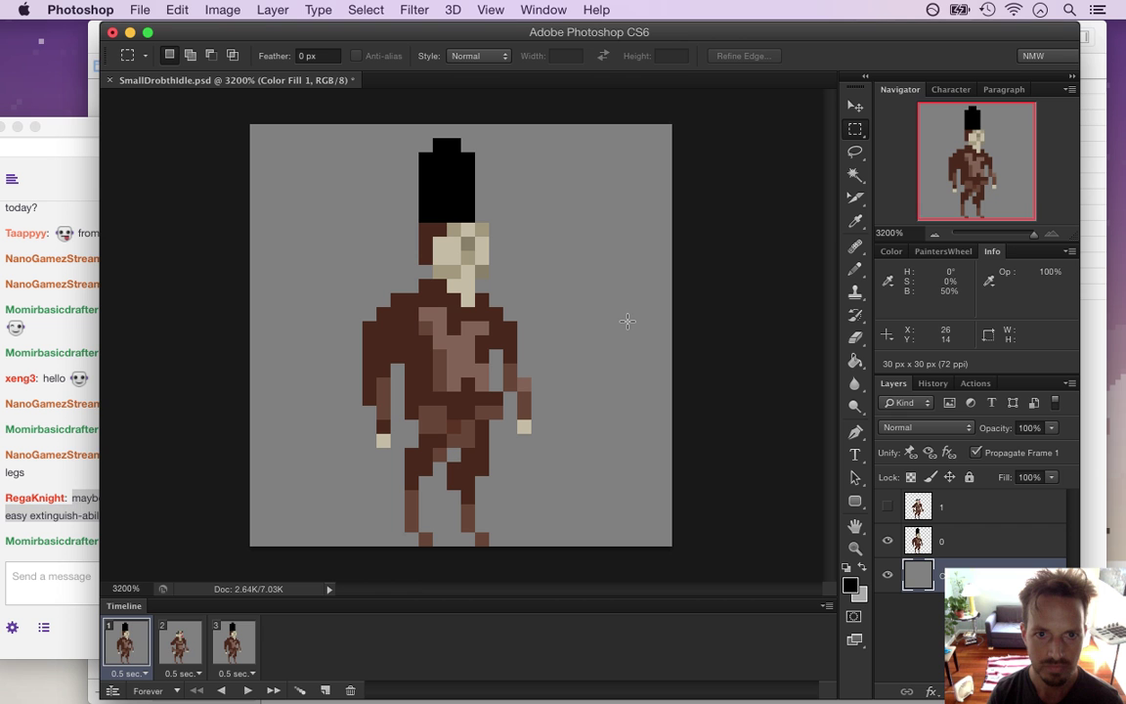
{"action": "left_click", "coordinate": [50, 489]}
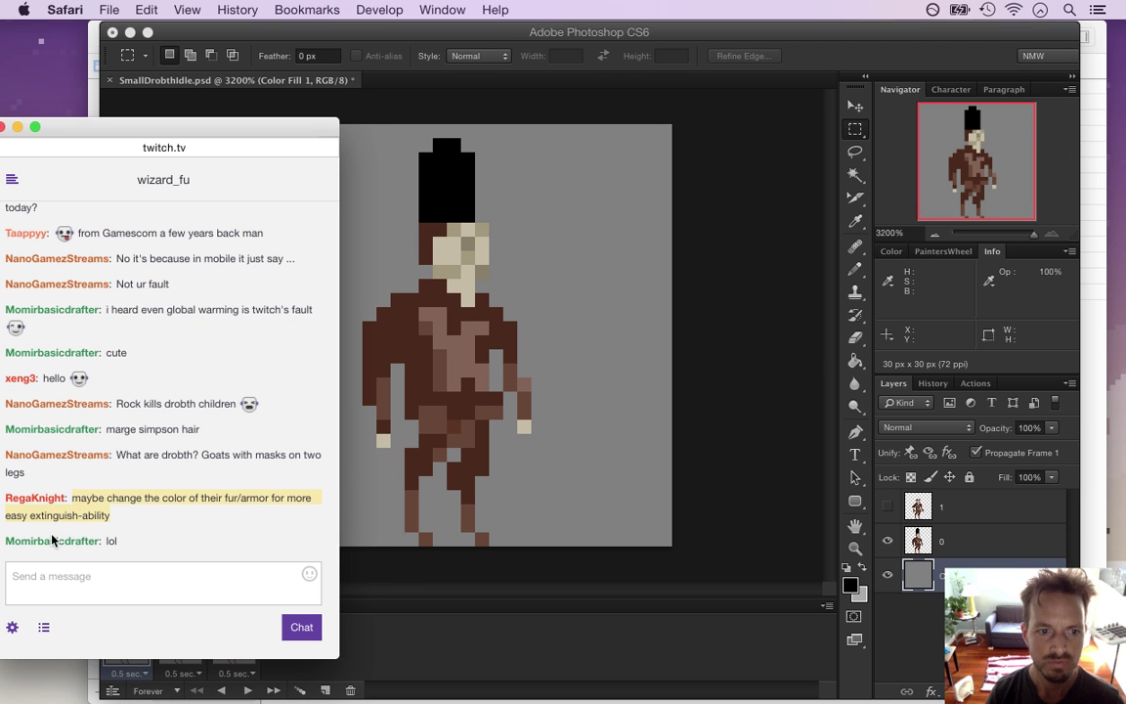
{"action": "left_click", "coordinate": [809, 50]}
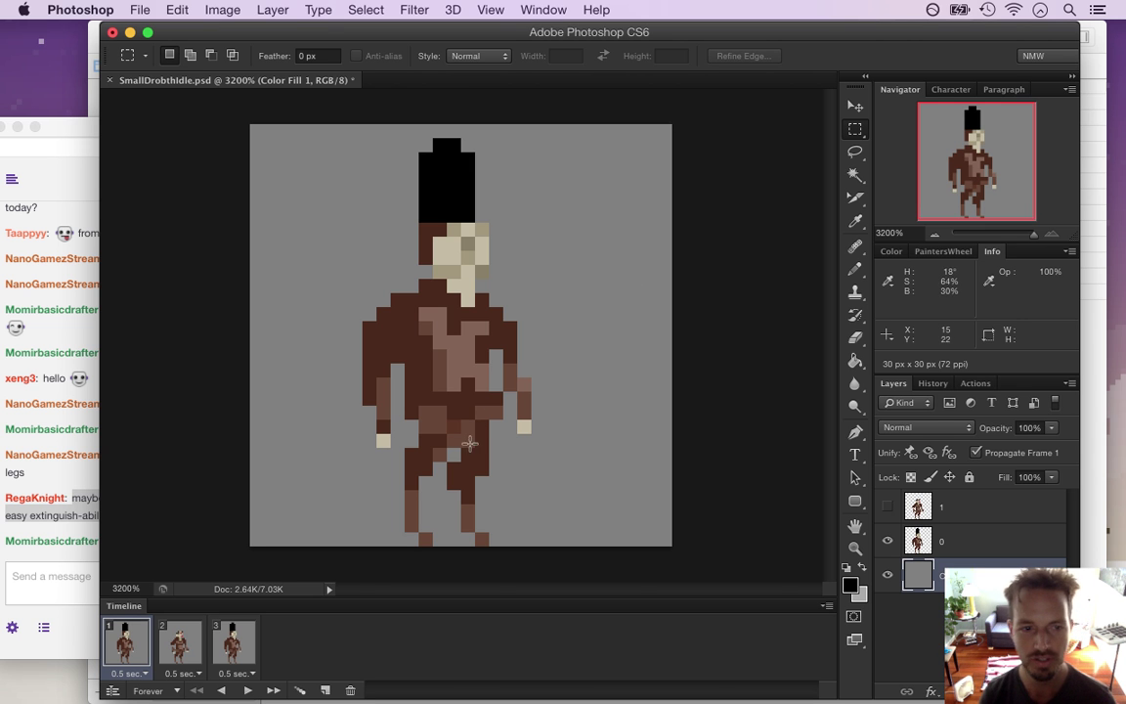
{"action": "left_click", "coordinate": [917, 539]}
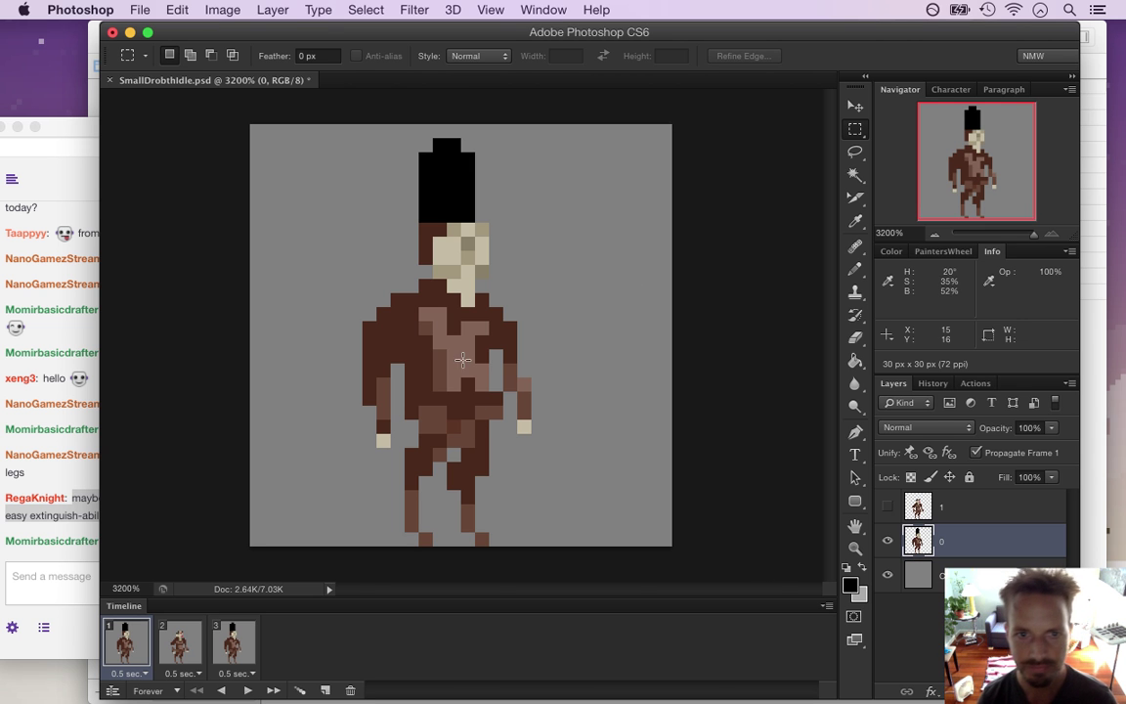
- Select the whole canvas on layer 0, then subtract the face, neck, both hands and the tall black hair from the selection
{"action": "key", "text": "super+a"}
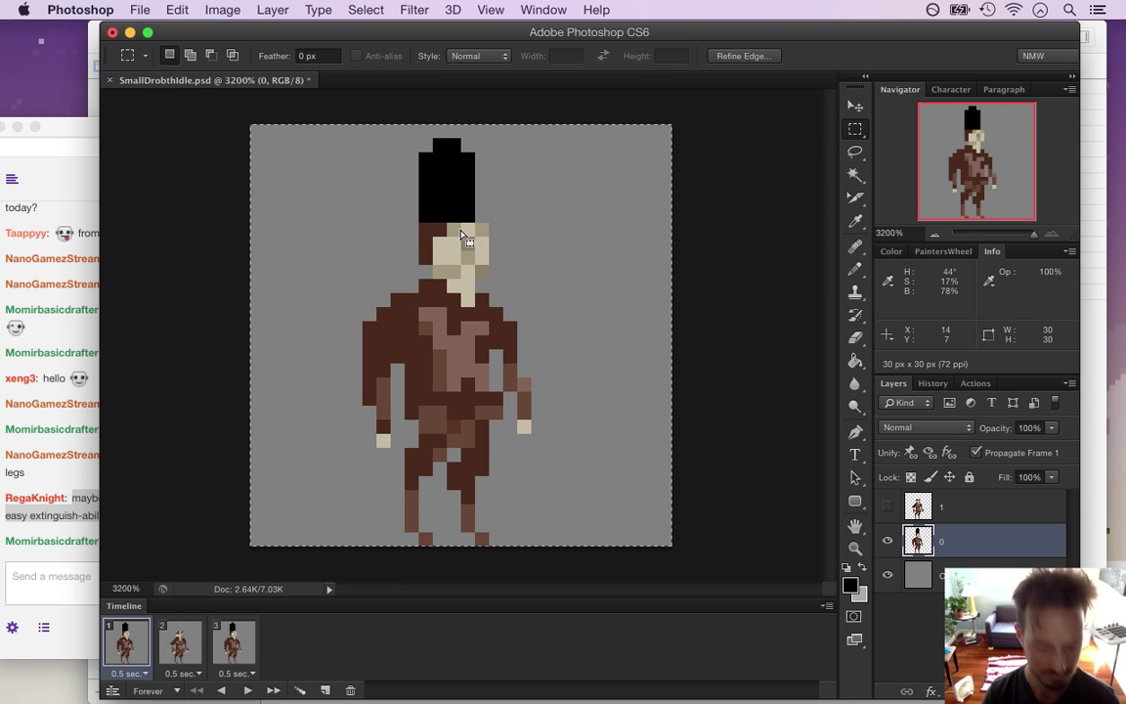
{"action": "left_click_drag", "start_coordinate": [467, 245], "coordinate": [489, 274]}
{"action": "left_click_drag", "start_coordinate": [434, 238], "coordinate": [471, 303]}
{"action": "left_click_drag", "start_coordinate": [379, 437], "coordinate": [390, 448]}
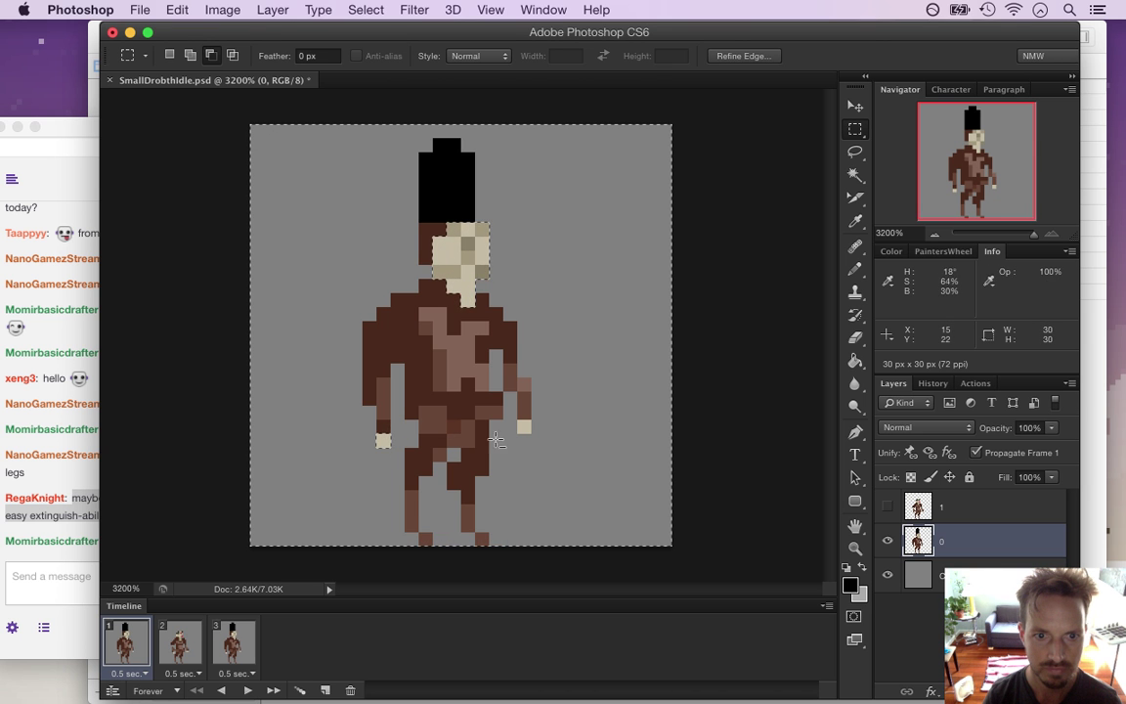
{"action": "left_click_drag", "start_coordinate": [518, 421], "coordinate": [528, 432]}
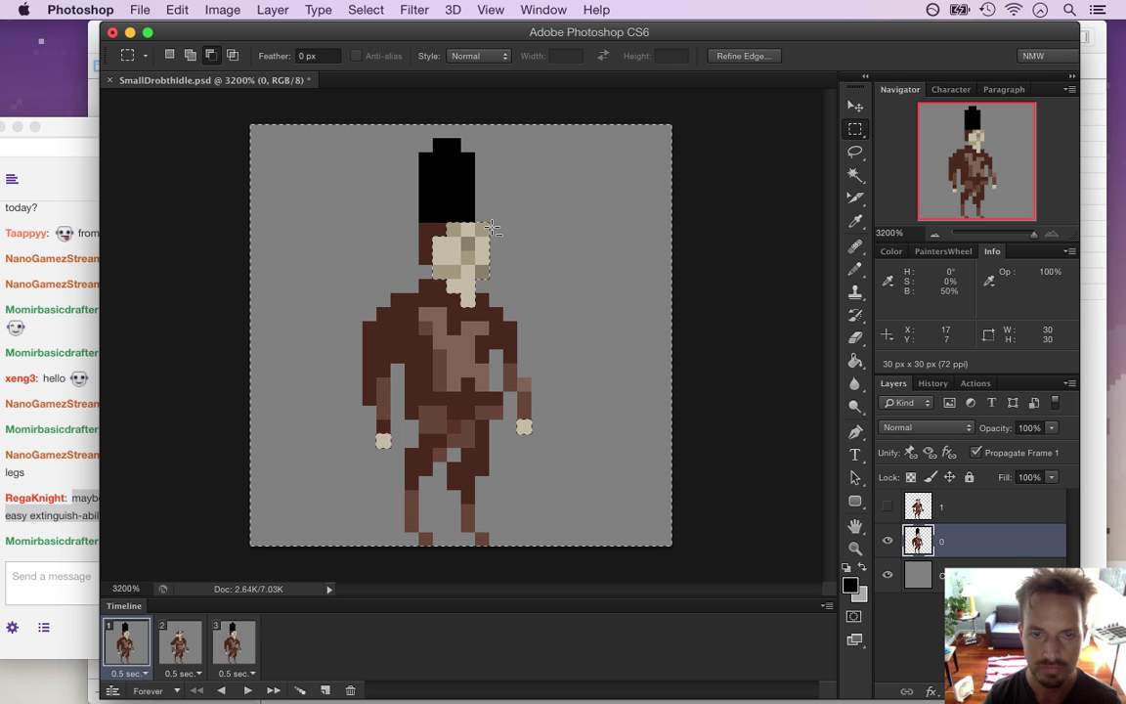
{"action": "left_click_drag", "start_coordinate": [406, 126], "coordinate": [502, 222], "text": "alt"}
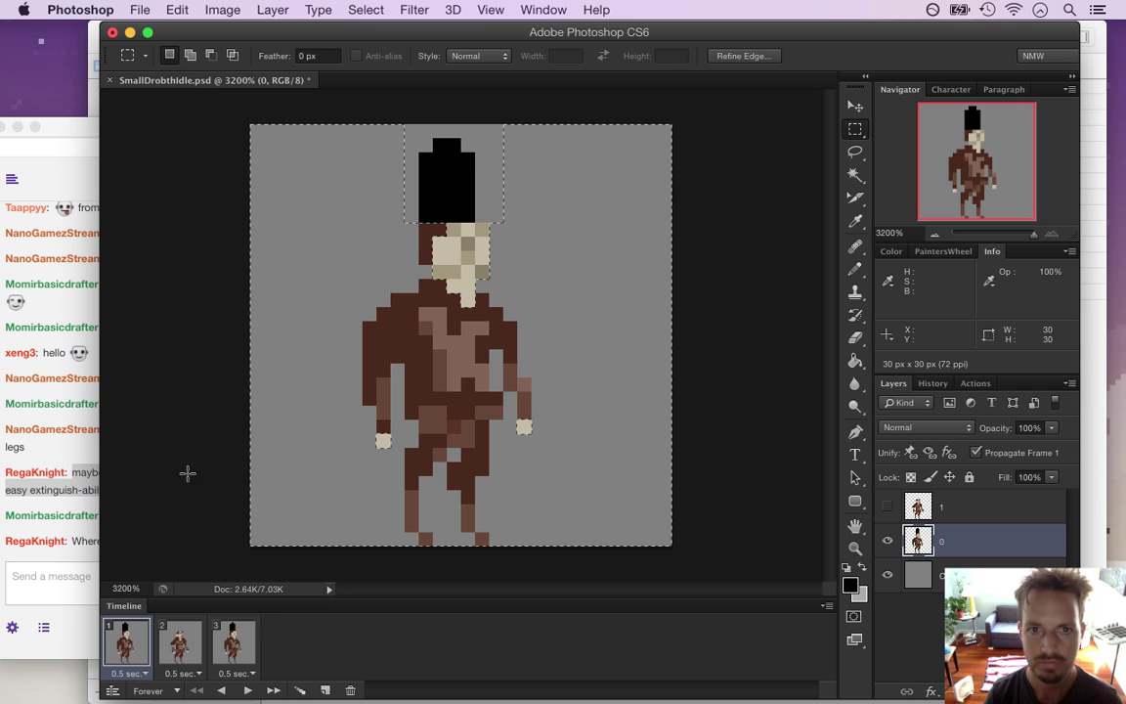
- Switch to the Twitch chat, read the newest viewer messages and return to Photoshop
{"action": "left_click", "coordinate": [81, 564]}
{"action": "left_click_drag", "start_coordinate": [112, 544], "coordinate": [184, 544]}
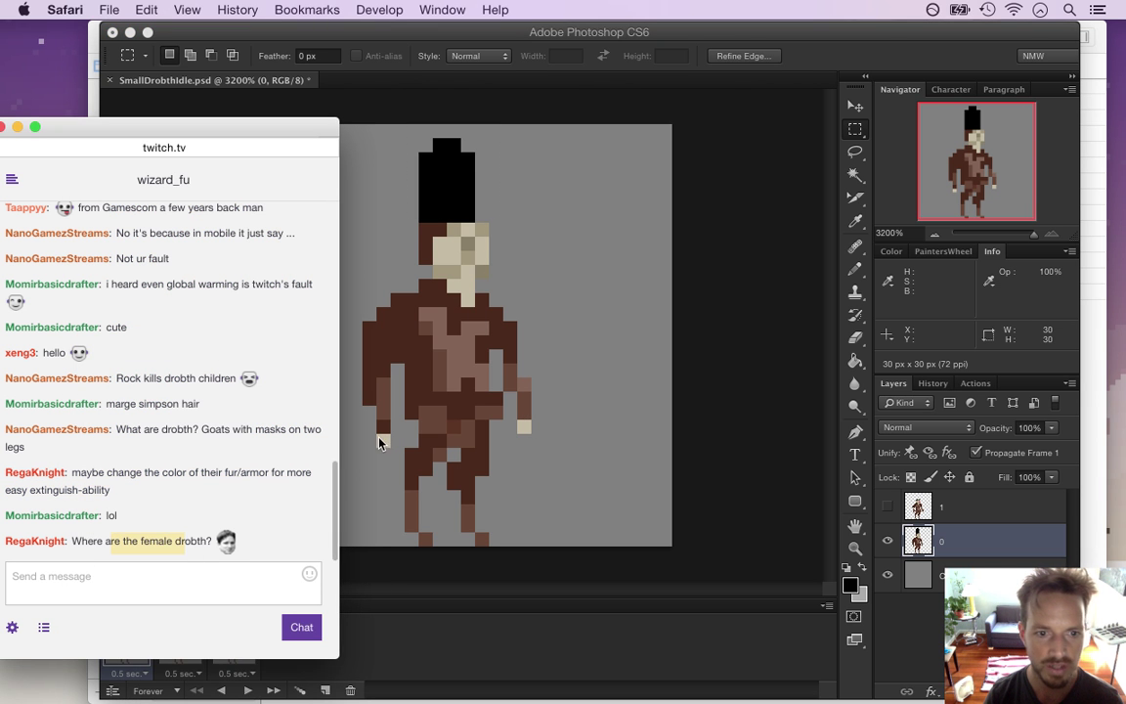
{"action": "left_click", "coordinate": [826, 53]}
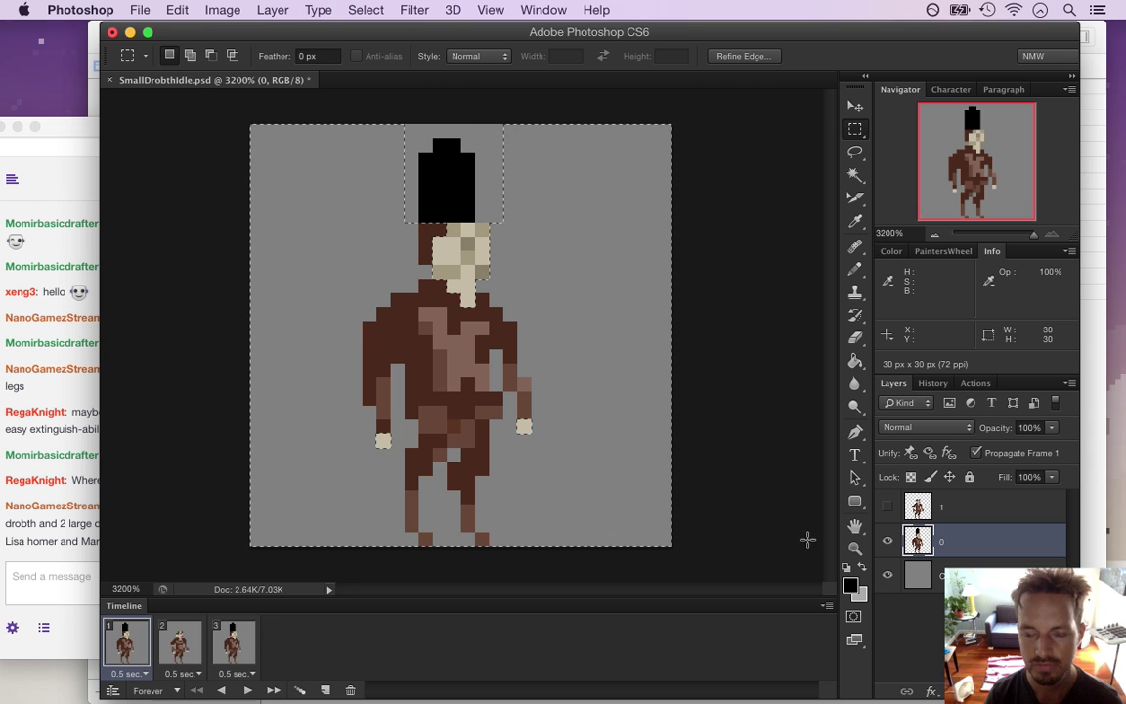
{"action": "left_click", "coordinate": [12, 546]}
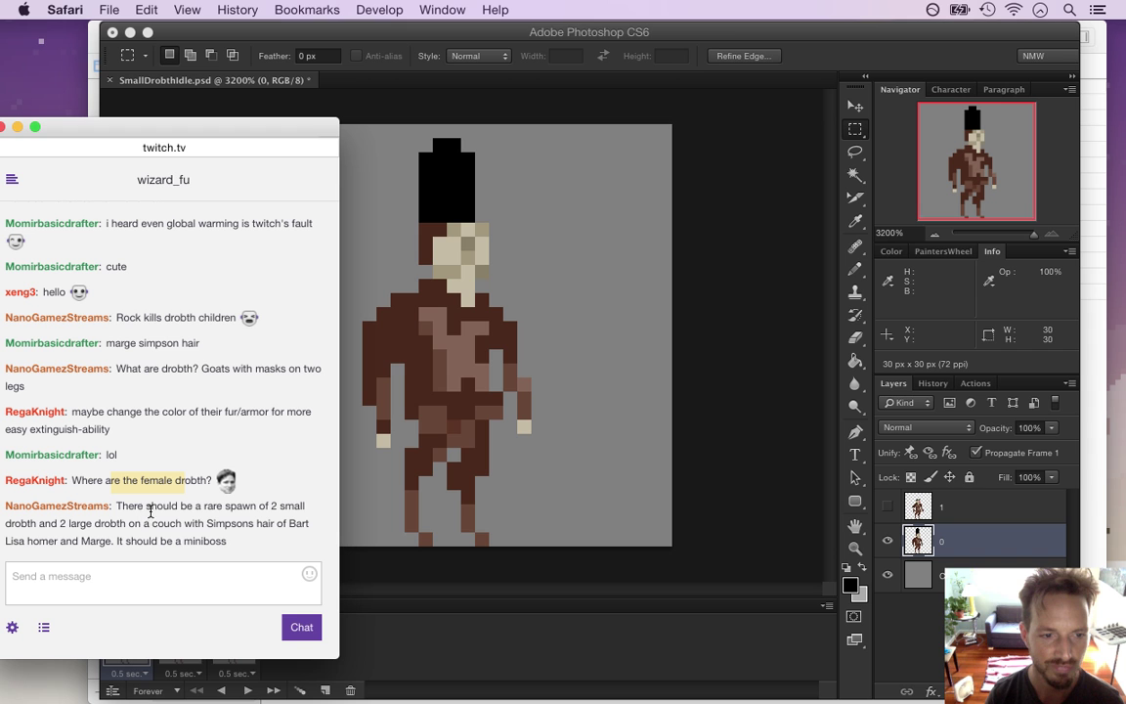
{"action": "left_click_drag", "start_coordinate": [154, 506], "coordinate": [182, 532]}
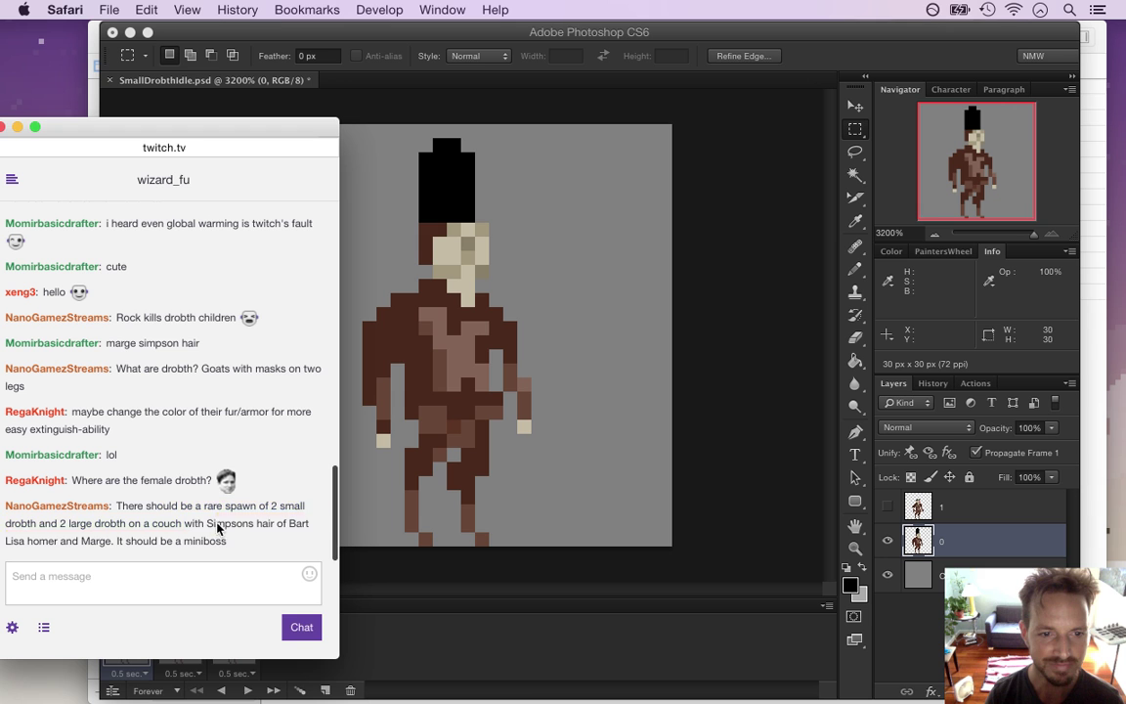
{"action": "left_click_drag", "start_coordinate": [217, 525], "coordinate": [235, 544]}
{"action": "left_click", "coordinate": [798, 53]}
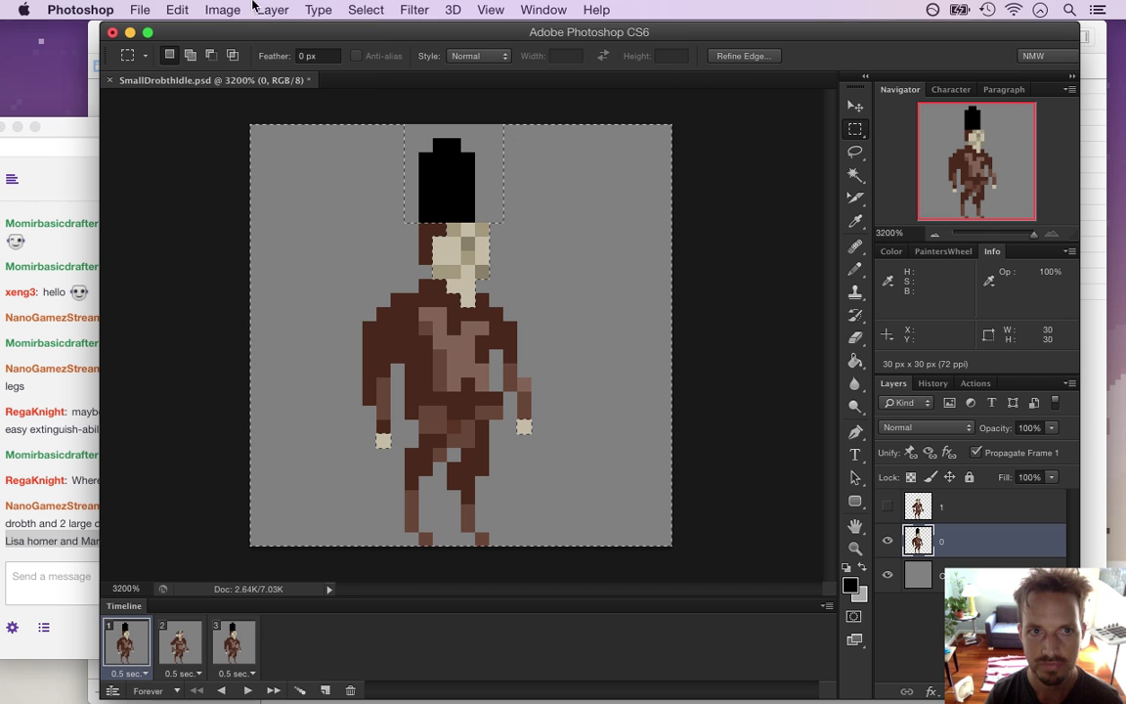
{"action": "left_click", "coordinate": [223, 10]}
{"action": "mouse_move", "coordinate": [273, 61]}
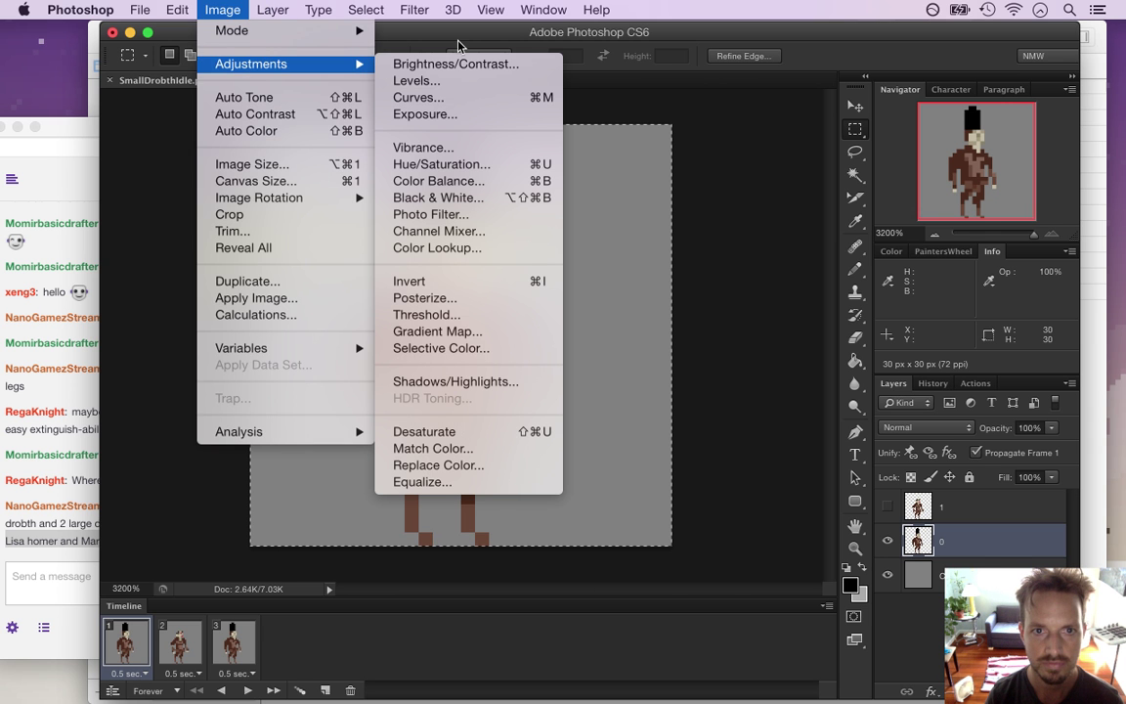
{"action": "left_click", "coordinate": [440, 165]}
{"action": "left_click_drag", "start_coordinate": [747, 312], "coordinate": [804, 331]}
{"action": "left_click_drag", "start_coordinate": [805, 458], "coordinate": [892, 468]}
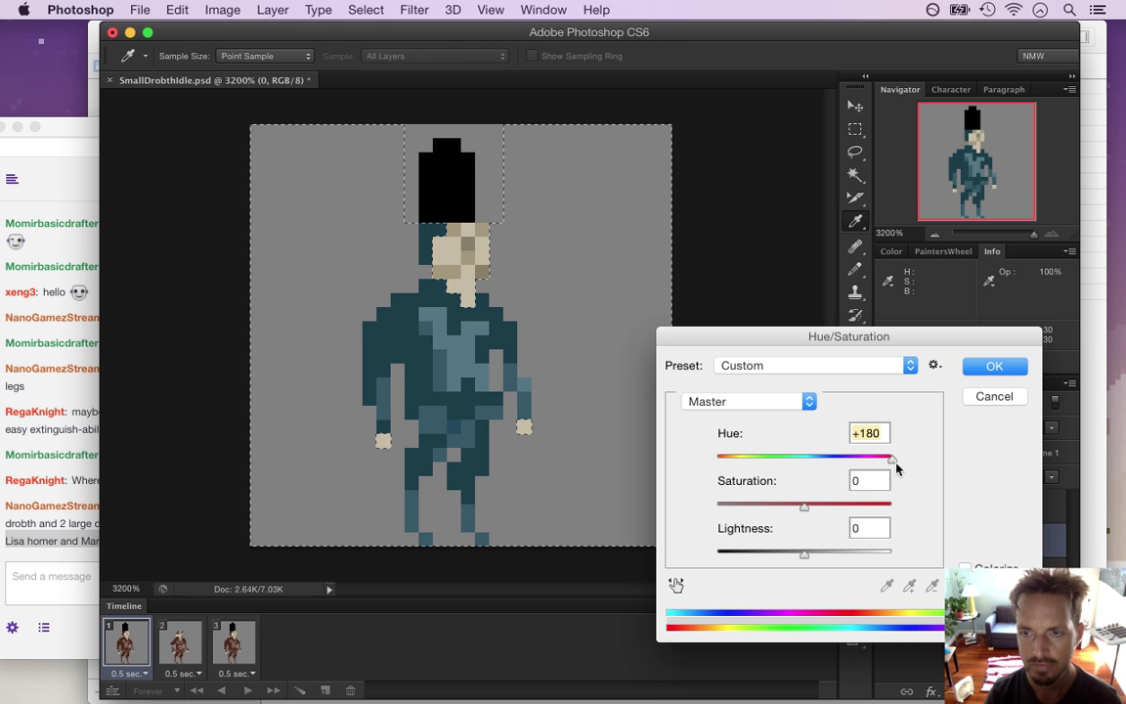
{"action": "left_click_drag", "start_coordinate": [902, 465], "coordinate": [861, 463]}
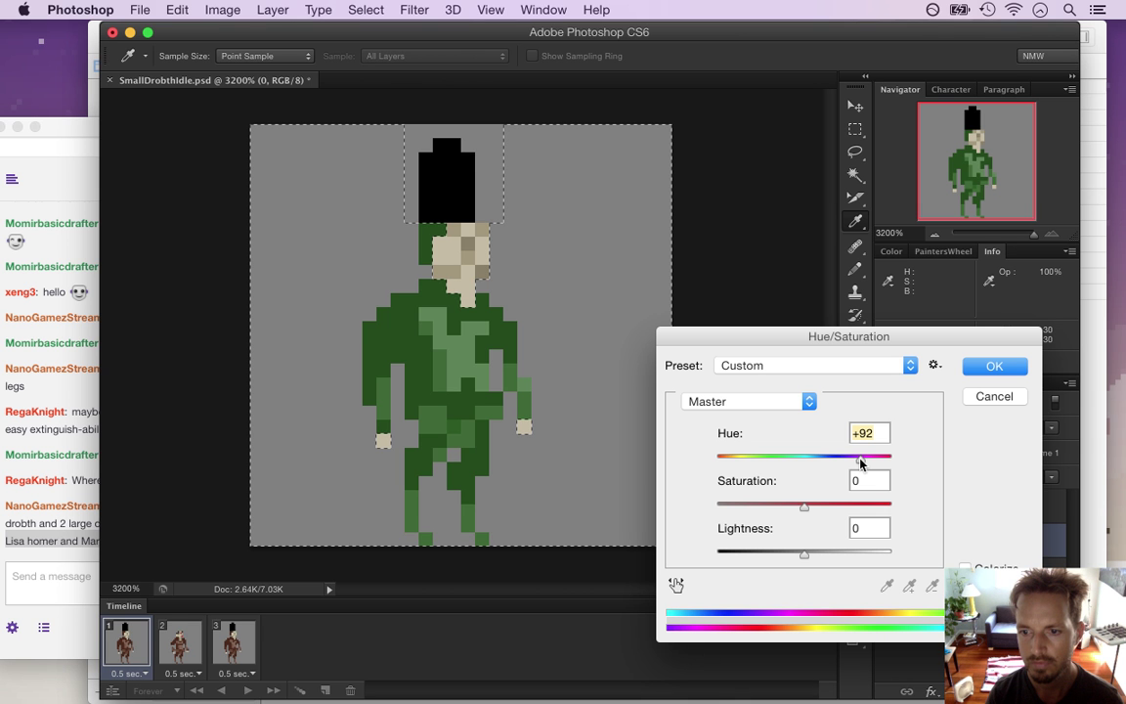
{"action": "left_click", "coordinate": [993, 398]}
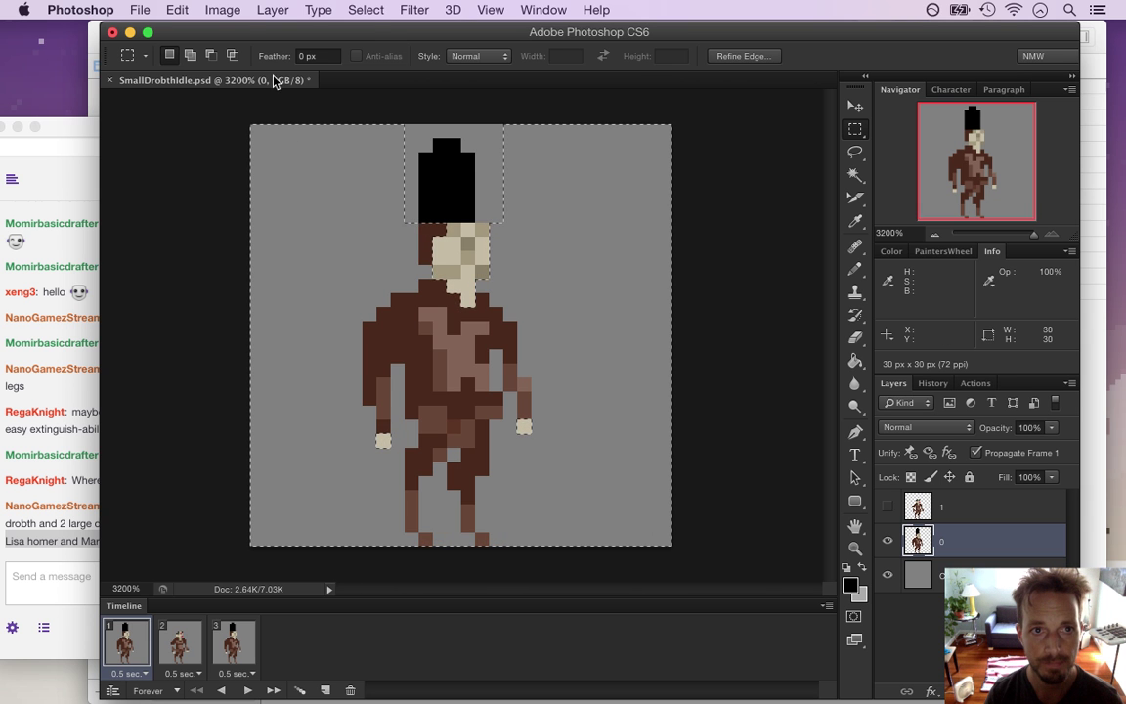
{"action": "left_click", "coordinate": [222, 10]}
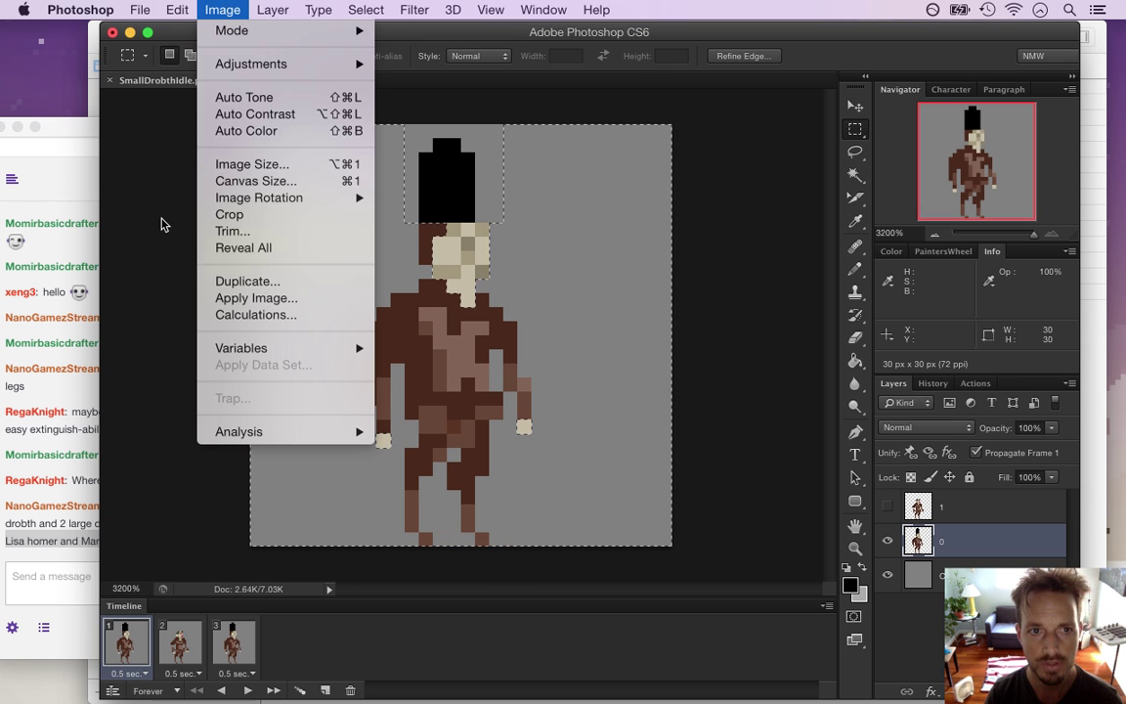
{"action": "left_click", "coordinate": [161, 224]}
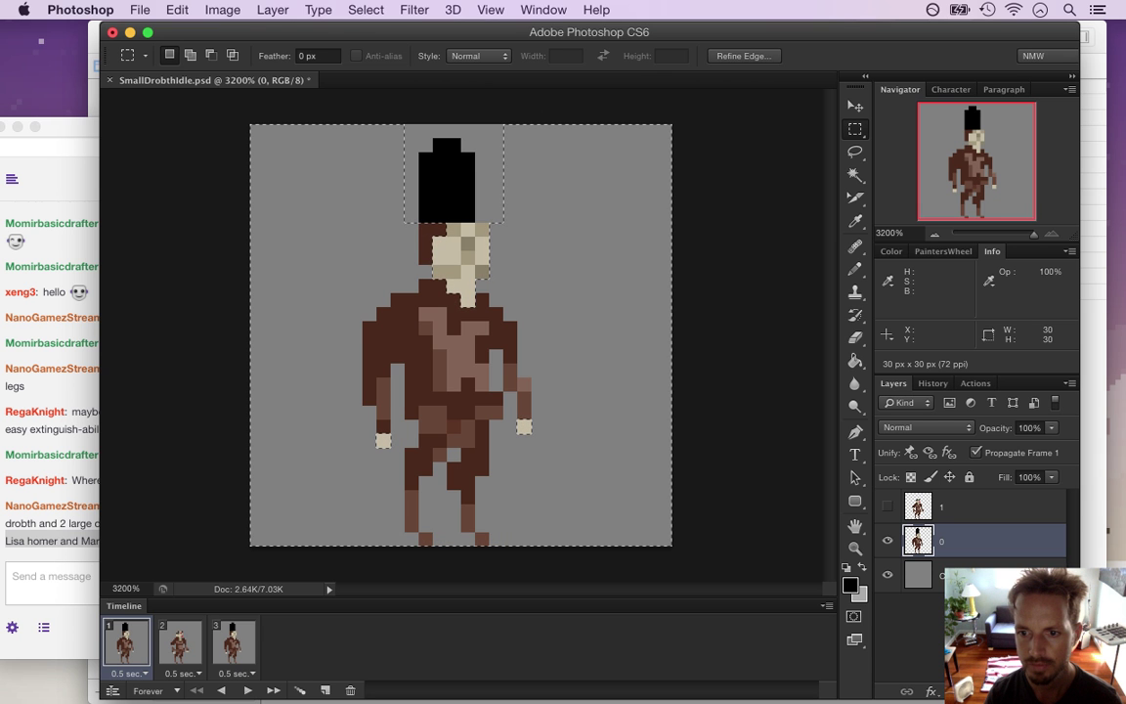
- Add a Hue/Saturation adjustment layer above layer 0, masked by the selection, and set its hue to +64
{"action": "left_click", "coordinate": [984, 691]}
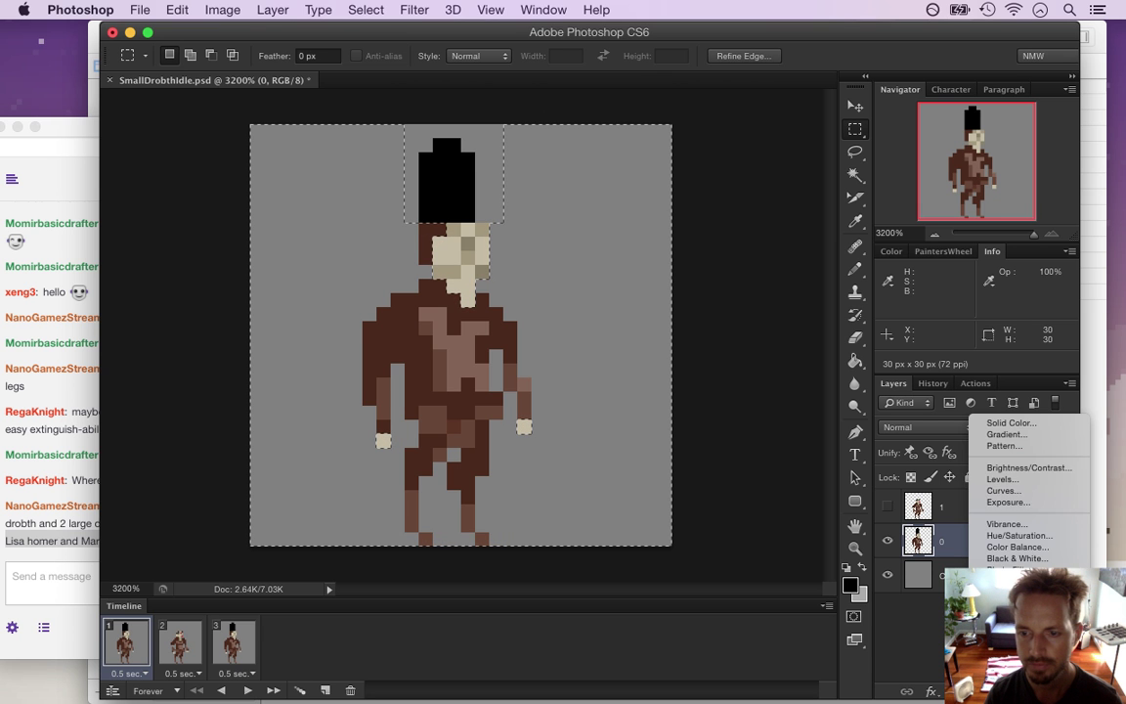
{"action": "left_click", "coordinate": [1007, 535]}
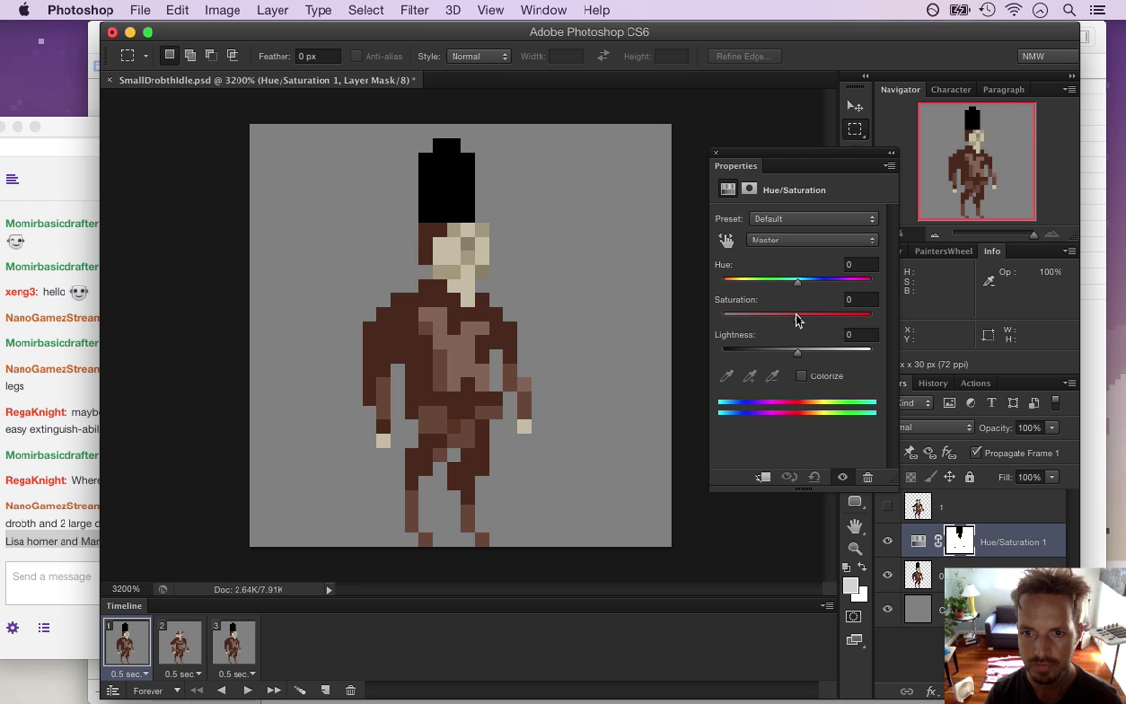
{"action": "left_click_drag", "start_coordinate": [811, 284], "coordinate": [837, 284]}
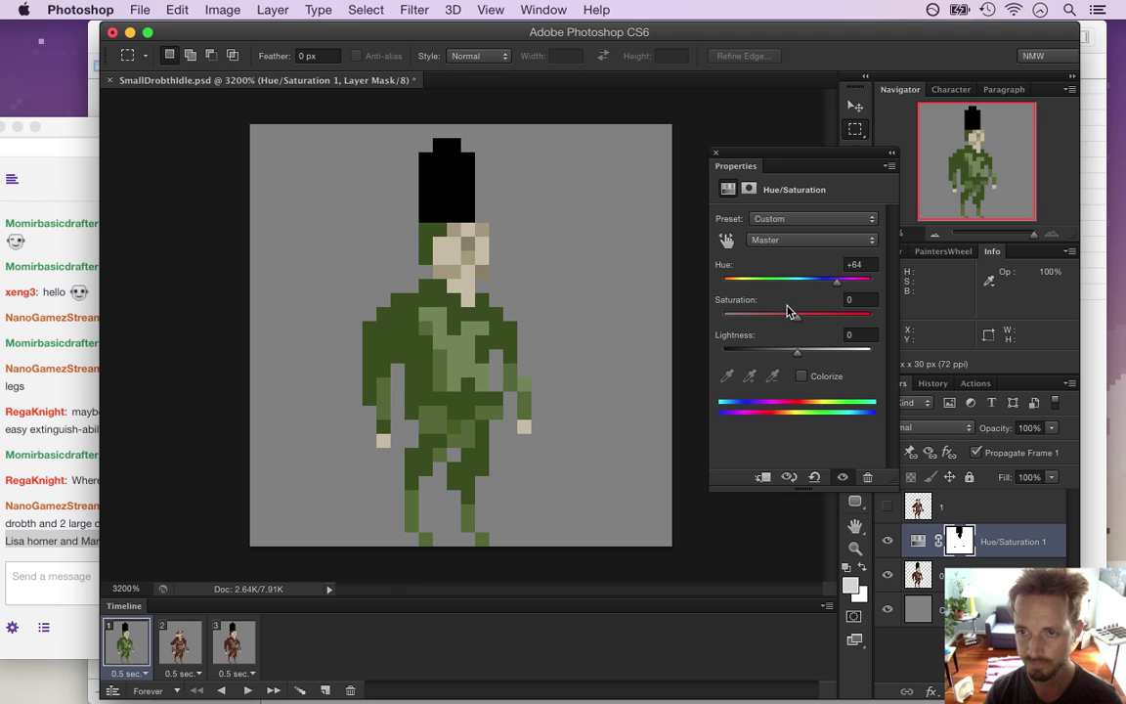
{"action": "left_click", "coordinate": [716, 156]}
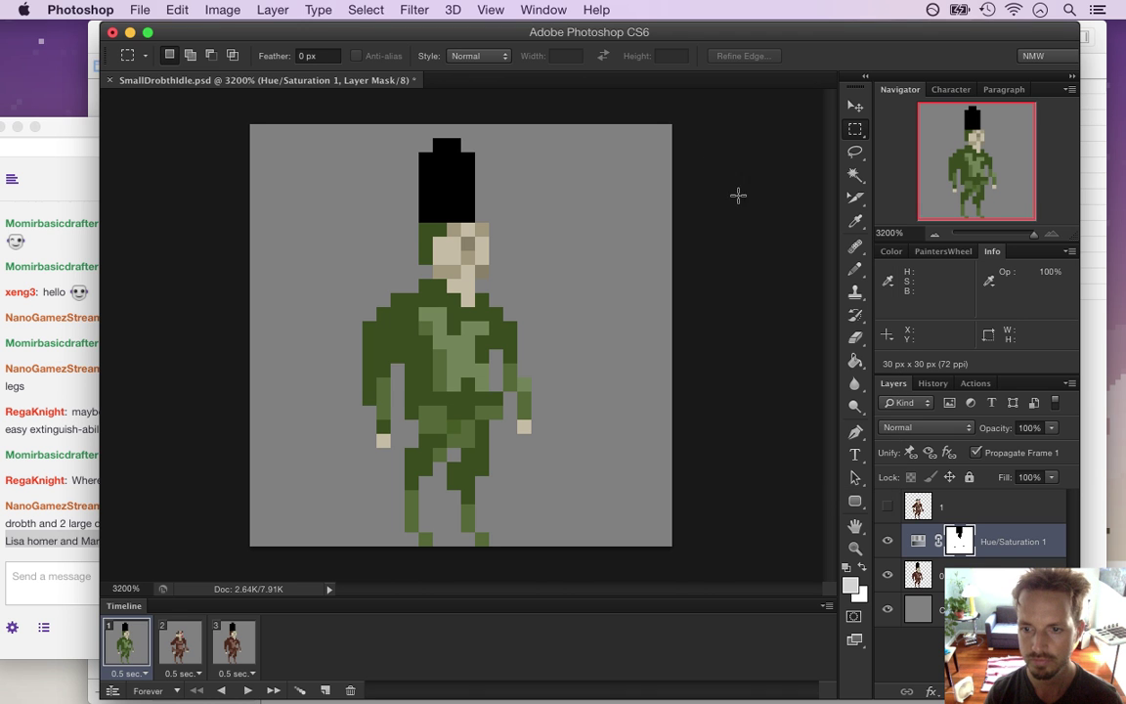
{"action": "right_click", "coordinate": [923, 542]}
{"action": "left_click", "coordinate": [966, 544]}
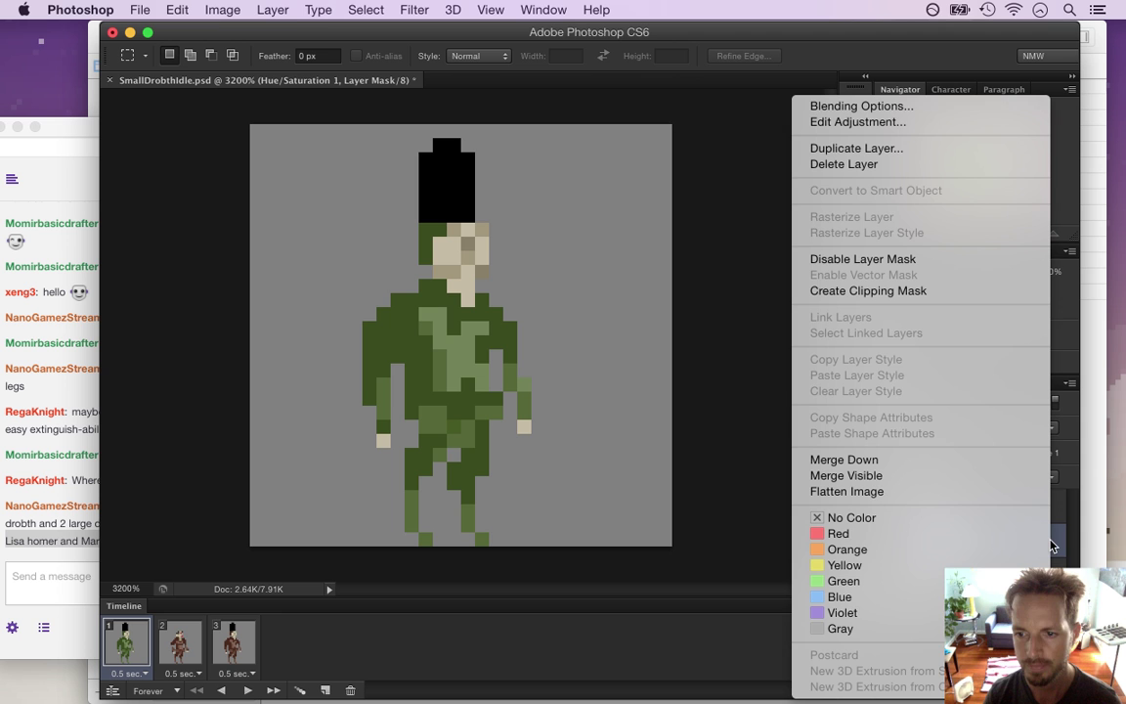
{"action": "right_click", "coordinate": [1056, 550]}
{"action": "key", "text": "Escape"}
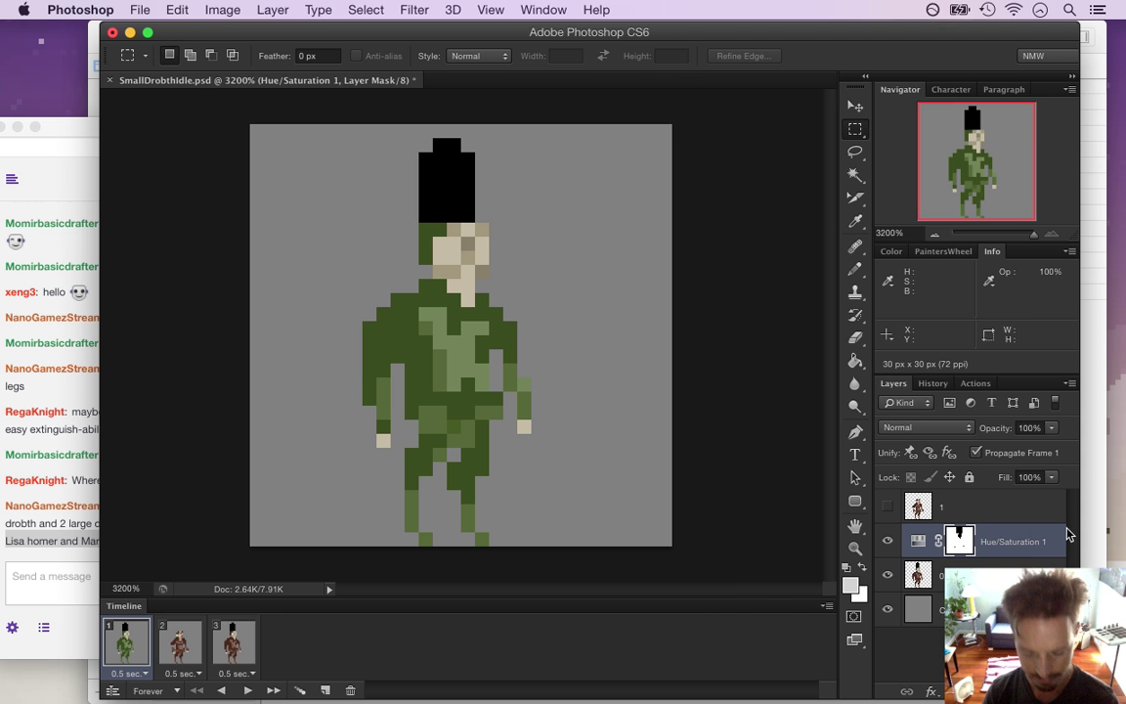
- Duplicate the Hue/Saturation adjustment layer, disable Propagate Frame 1 for the copy and place it above layer 1
{"action": "key", "text": "super+j"}
{"action": "left_click", "coordinate": [978, 452]}
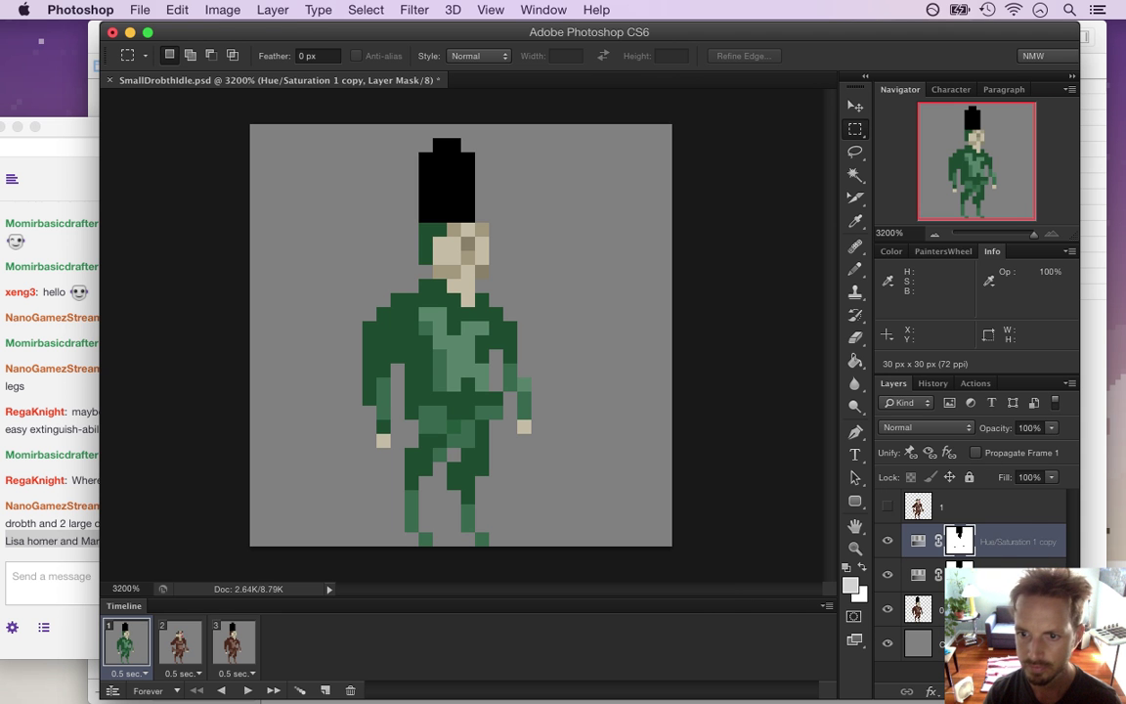
{"action": "left_click_drag", "start_coordinate": [916, 542], "coordinate": [929, 500]}
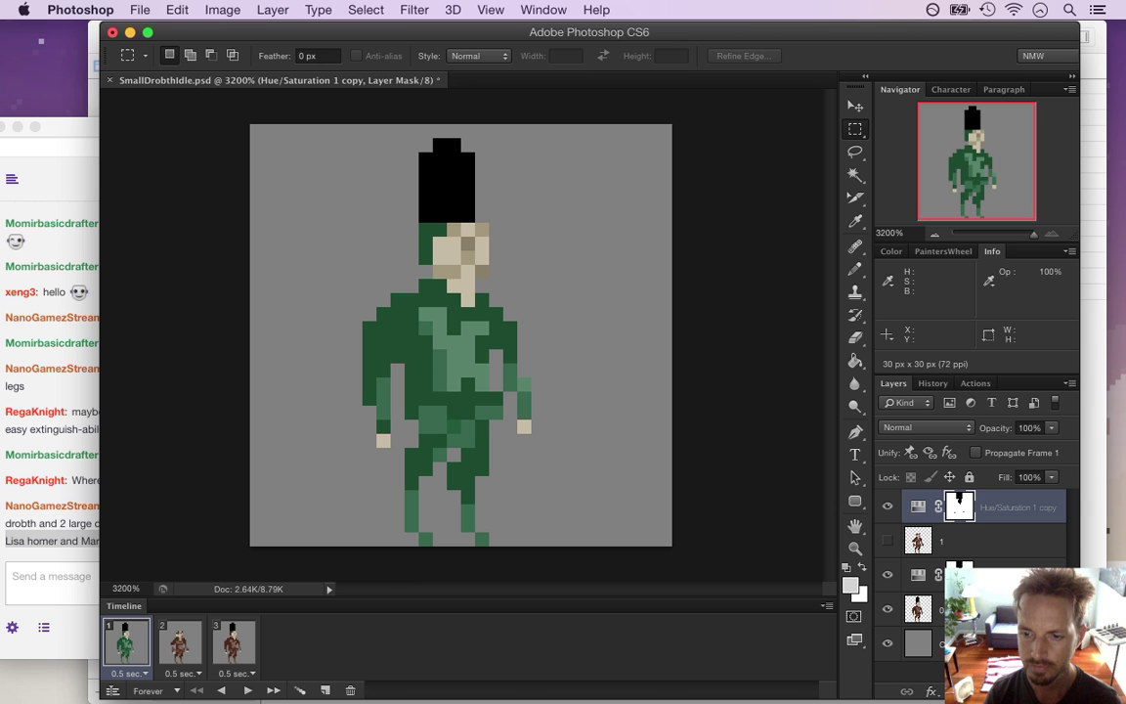
- Disable Propagate Frame 1 for the original Hue/Saturation layer, layer 0 and layer 1
{"action": "left_click", "coordinate": [923, 585]}
{"action": "left_click", "coordinate": [975, 452]}
{"action": "left_click", "coordinate": [918, 608]}
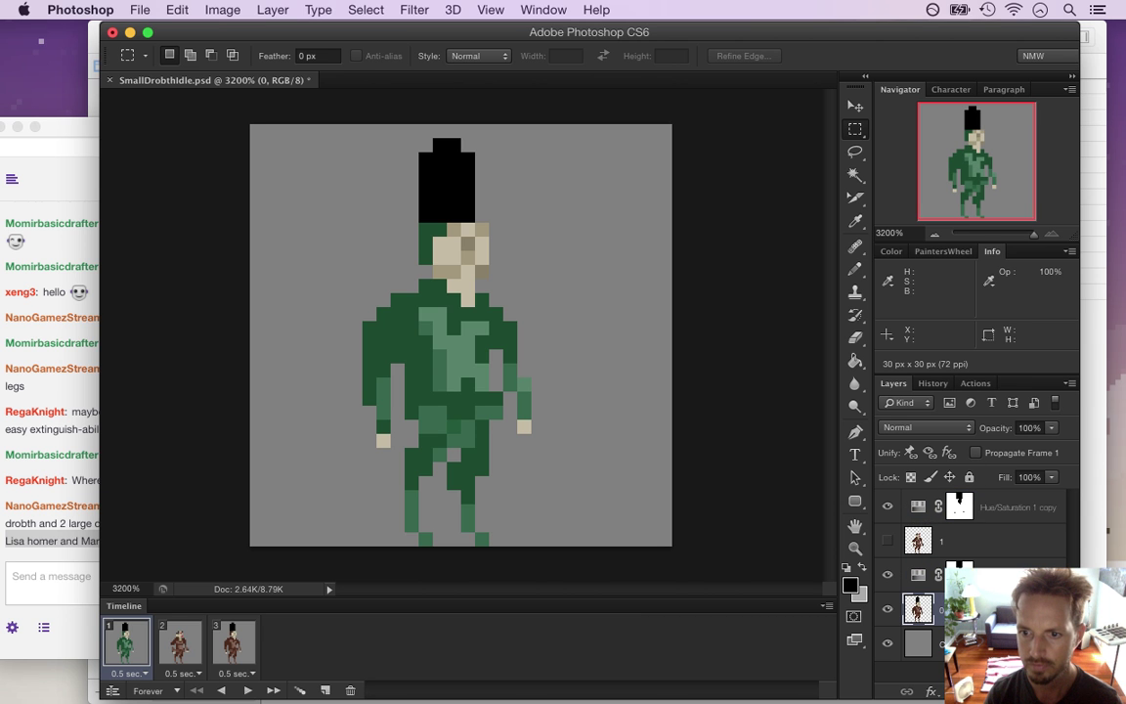
{"action": "left_click", "coordinate": [1006, 508]}
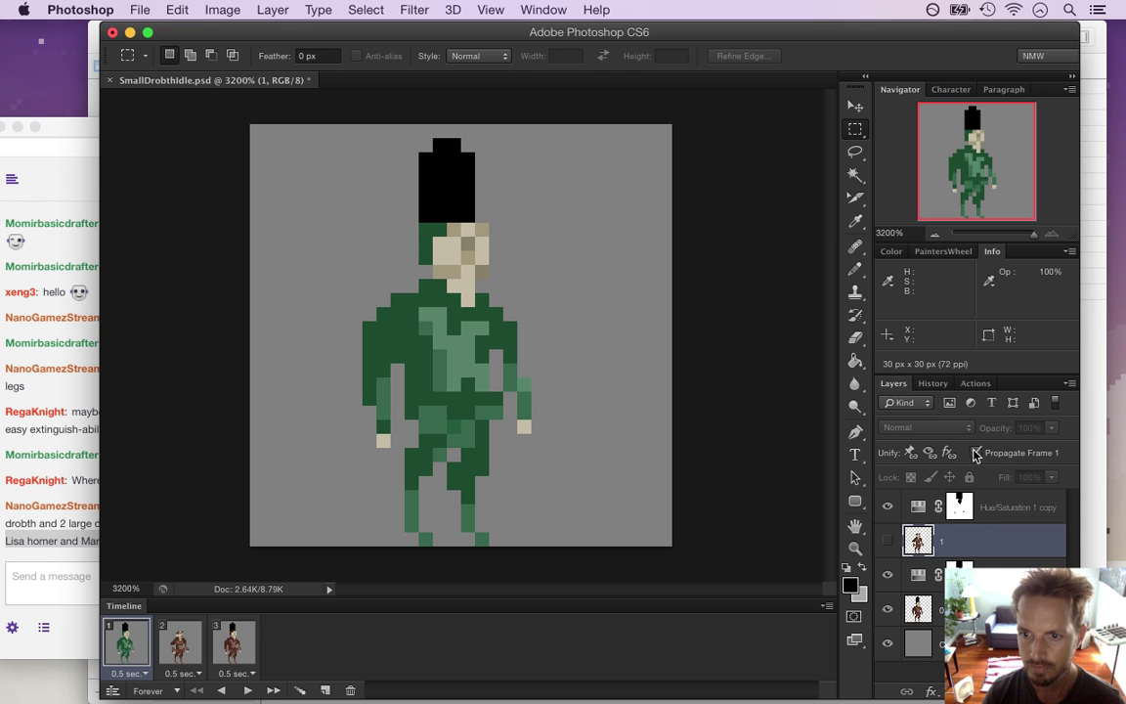
{"action": "left_click", "coordinate": [986, 542]}
- Show the copied Hue/Saturation layer in frame 2 and the original Hue/Saturation 1 layer in frame 3
{"action": "left_click", "coordinate": [184, 643]}
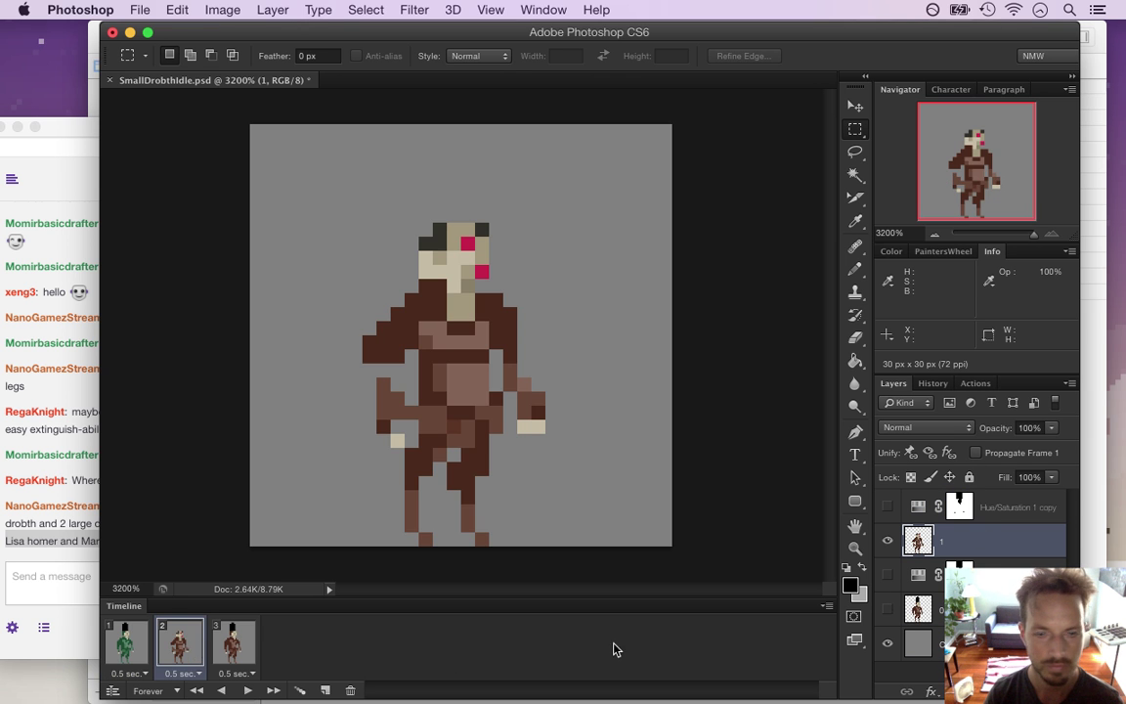
{"action": "left_click", "coordinate": [888, 507]}
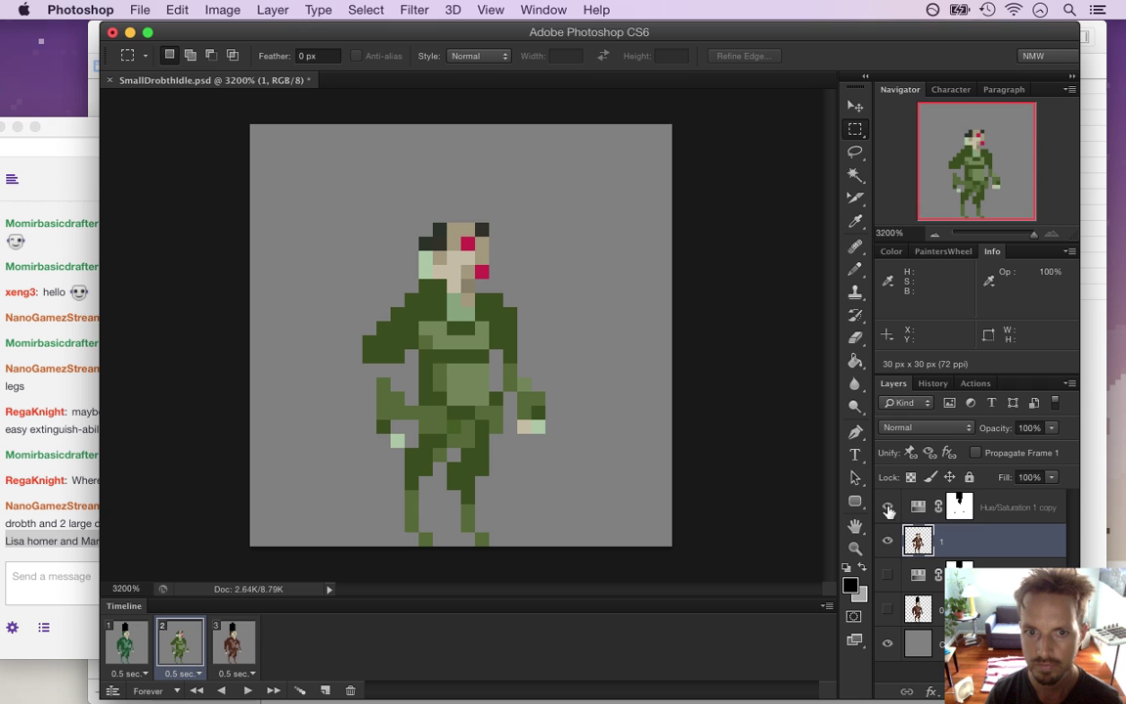
{"action": "left_click", "coordinate": [232, 643]}
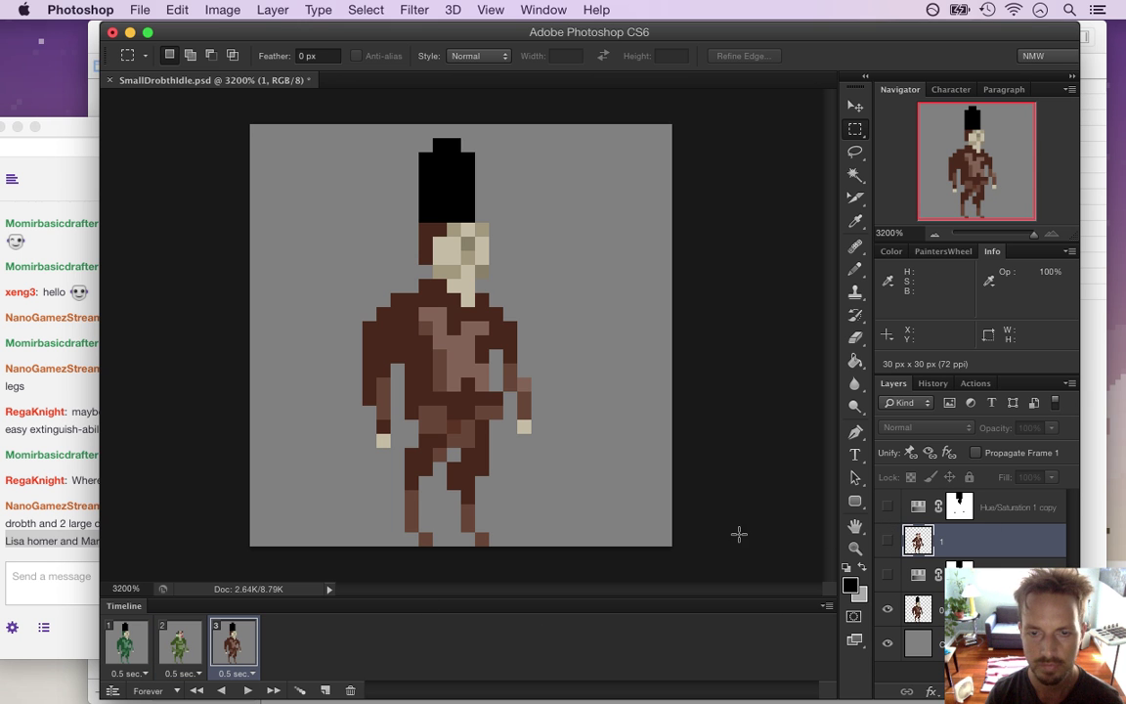
{"action": "left_click", "coordinate": [887, 576]}
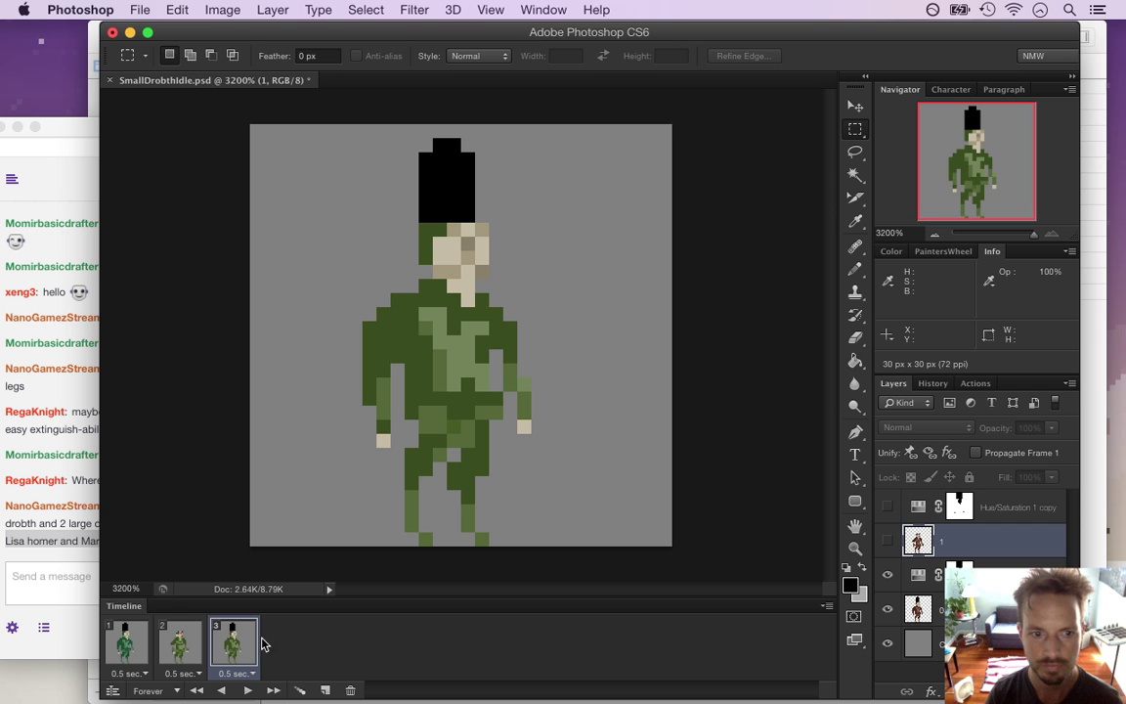
- Hide the gray background in all three frames and render a PNG image sequence named SmallDrobthIdle.png at 30 x 30, replacing the existing files
{"action": "left_click", "coordinate": [126, 645], "text": "shift"}
{"action": "left_click", "coordinate": [887, 642]}
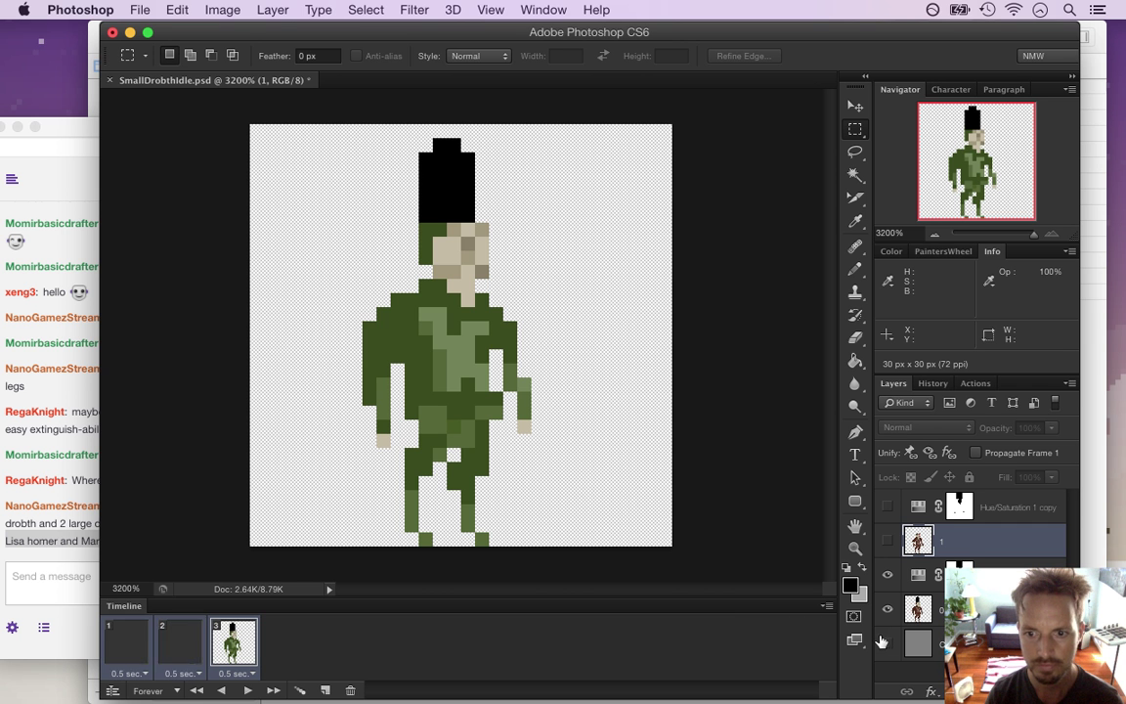
{"action": "left_click", "coordinate": [127, 10]}
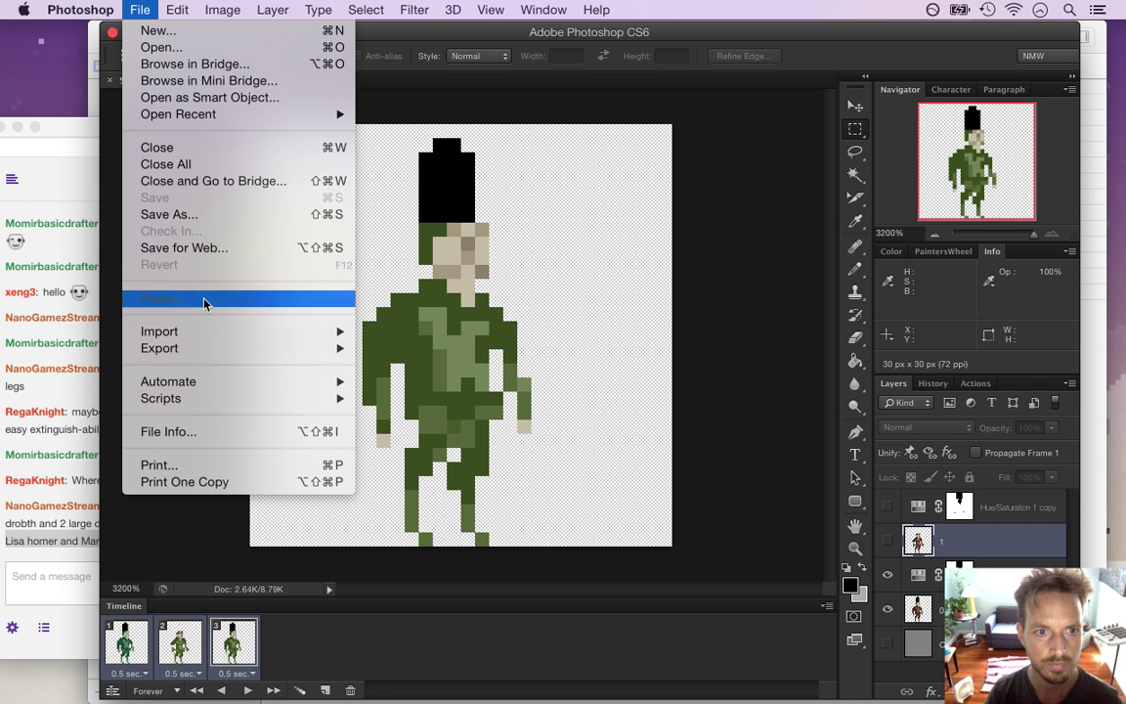
{"action": "mouse_move", "coordinate": [284, 347]}
{"action": "left_click", "coordinate": [414, 382]}
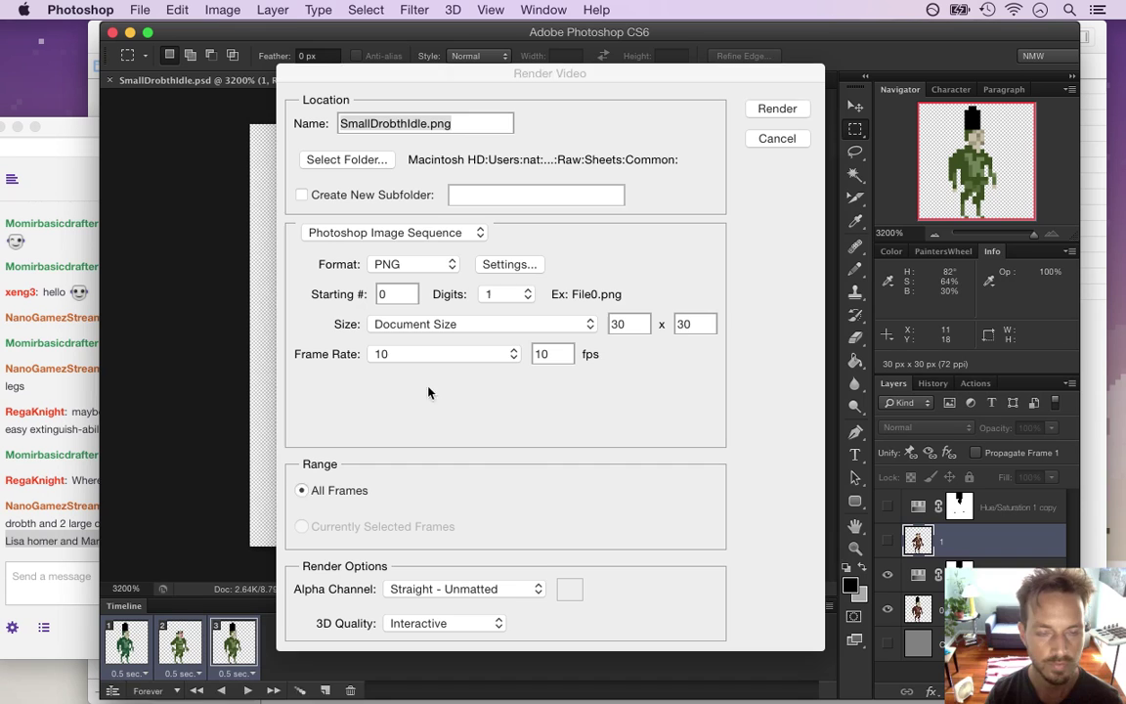
{"action": "left_click", "coordinate": [777, 111]}
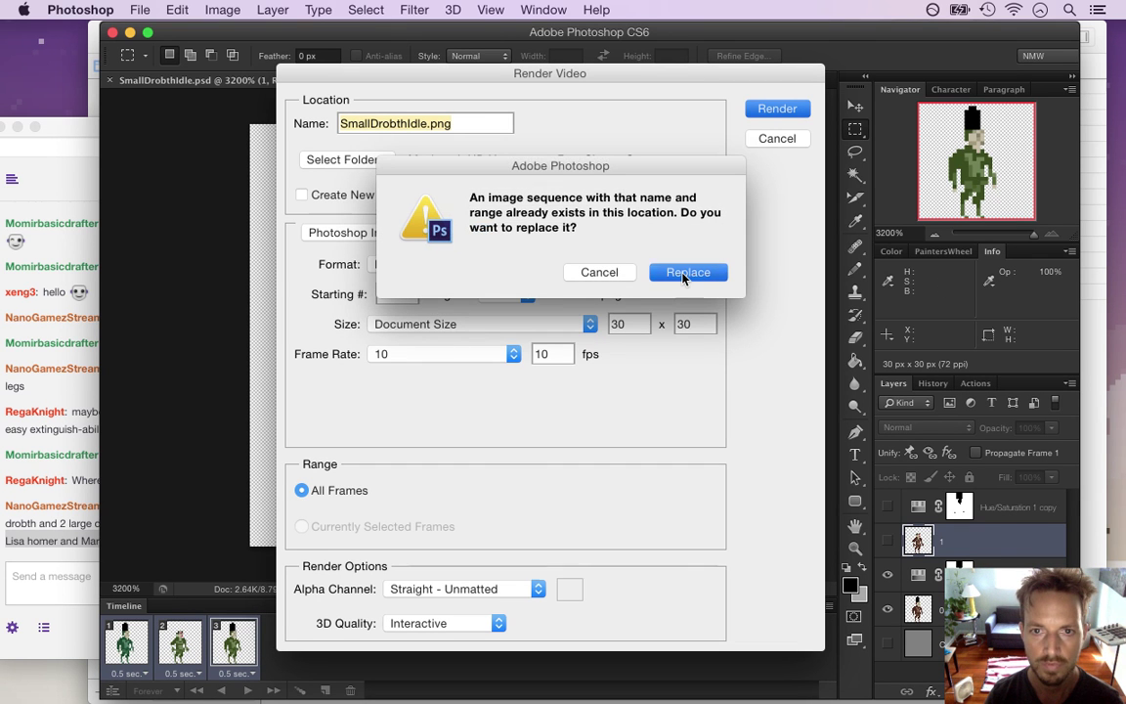
{"action": "left_click", "coordinate": [688, 273]}
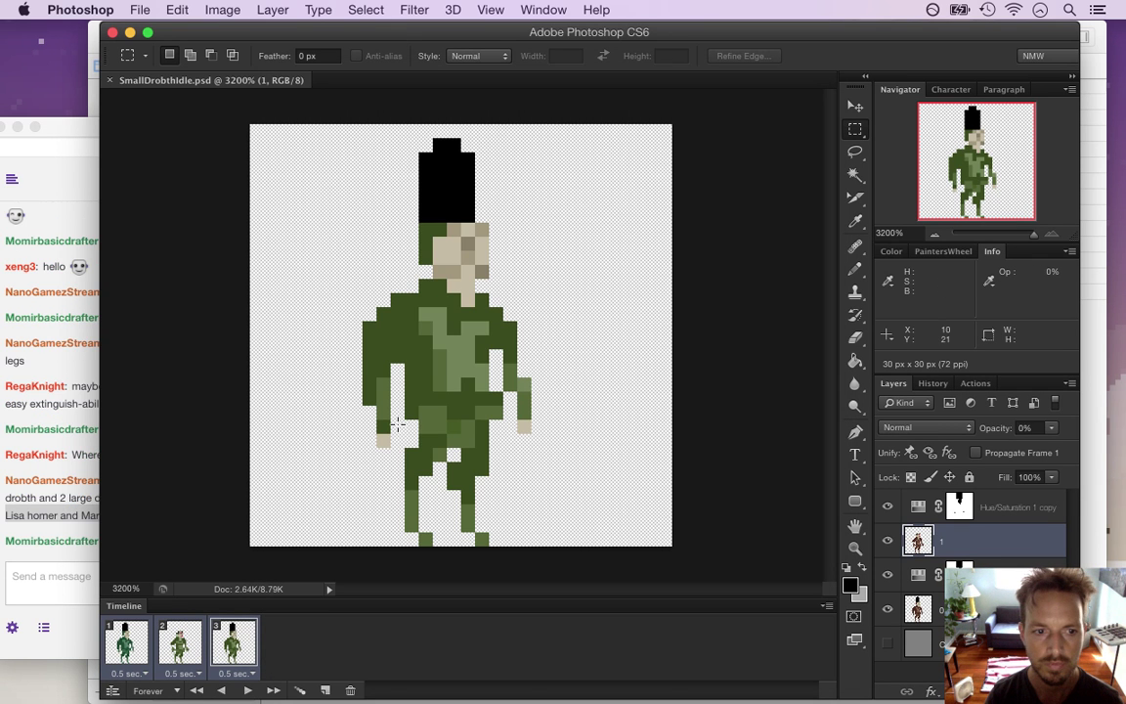
- Check the newest Twitch chat messages and switch to the Songbringer project in Xcode
{"action": "left_click", "coordinate": [75, 518]}
{"action": "left_click_drag", "start_coordinate": [127, 541], "coordinate": [240, 543]}
{"action": "key", "text": "super+Tab"}
{"action": "key", "text": "super+Tab"}
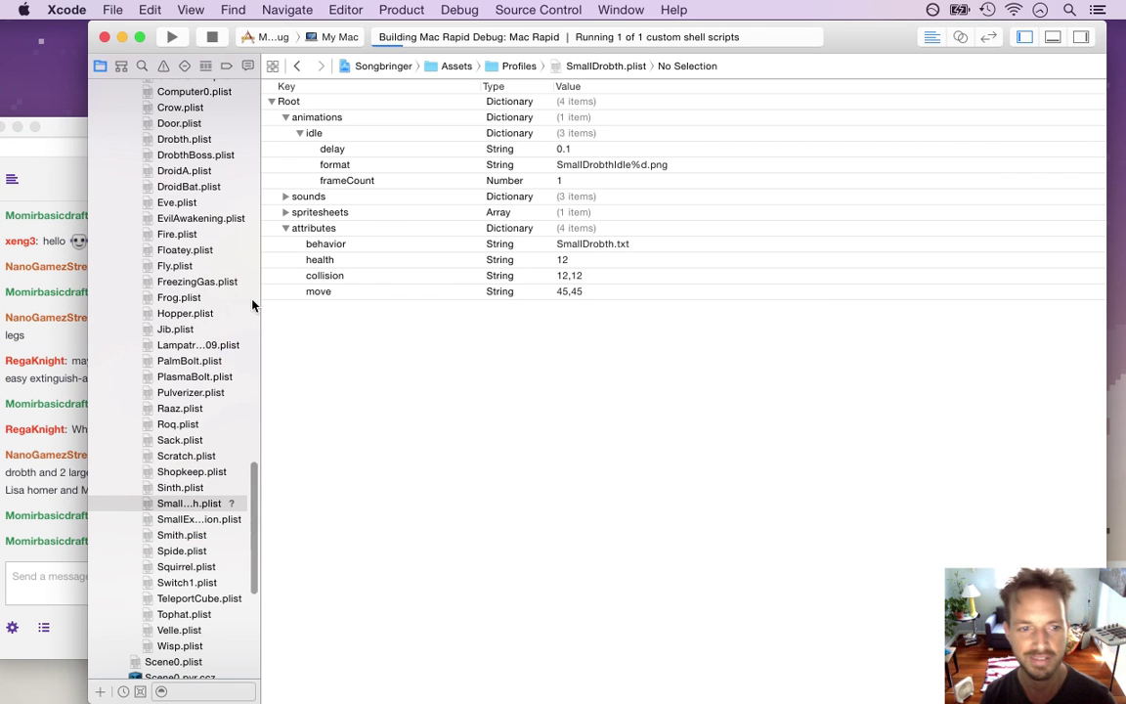
- Test the green small drobth sprites in the running Songbringer game, attacking around the forest clearing, and quit back to Photoshop
{"action": "left_click", "coordinate": [46, 427]}
{"action": "left_click", "coordinate": [598, 461]}
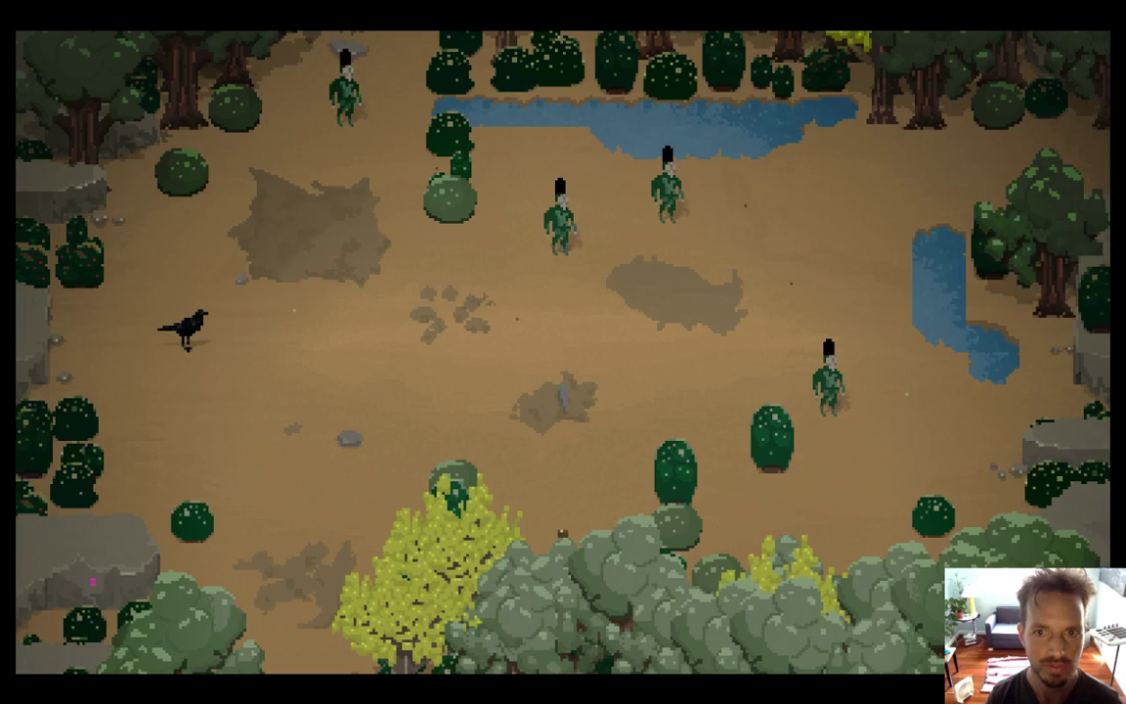
{"action": "key", "text": "Up"}
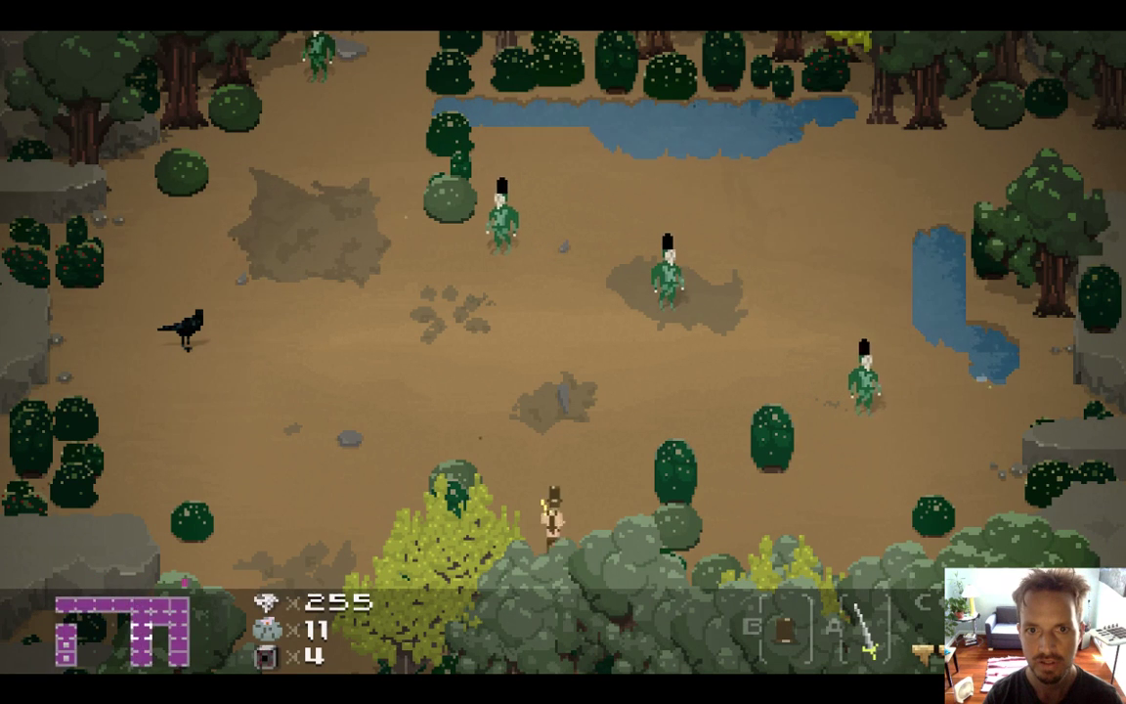
{"action": "key", "text": "Left"}
{"action": "key", "text": "Left"}
{"action": "key", "text": "Up"}
{"action": "key", "text": "x"}
{"action": "key", "text": "Down"}
{"action": "key", "text": "Up"}
{"action": "key", "text": "Right"}
{"action": "key", "text": "Up"}
{"action": "key", "text": "Right"}
{"action": "key", "text": "x"}
{"action": "key", "text": "Left"}
{"action": "key", "text": "Down"}
{"action": "key", "text": "Up"}
{"action": "key", "text": "Right"}
{"action": "key", "text": "x"}
{"action": "key", "text": "Left"}
{"action": "key", "text": "x"}
{"action": "key", "text": "Down"}
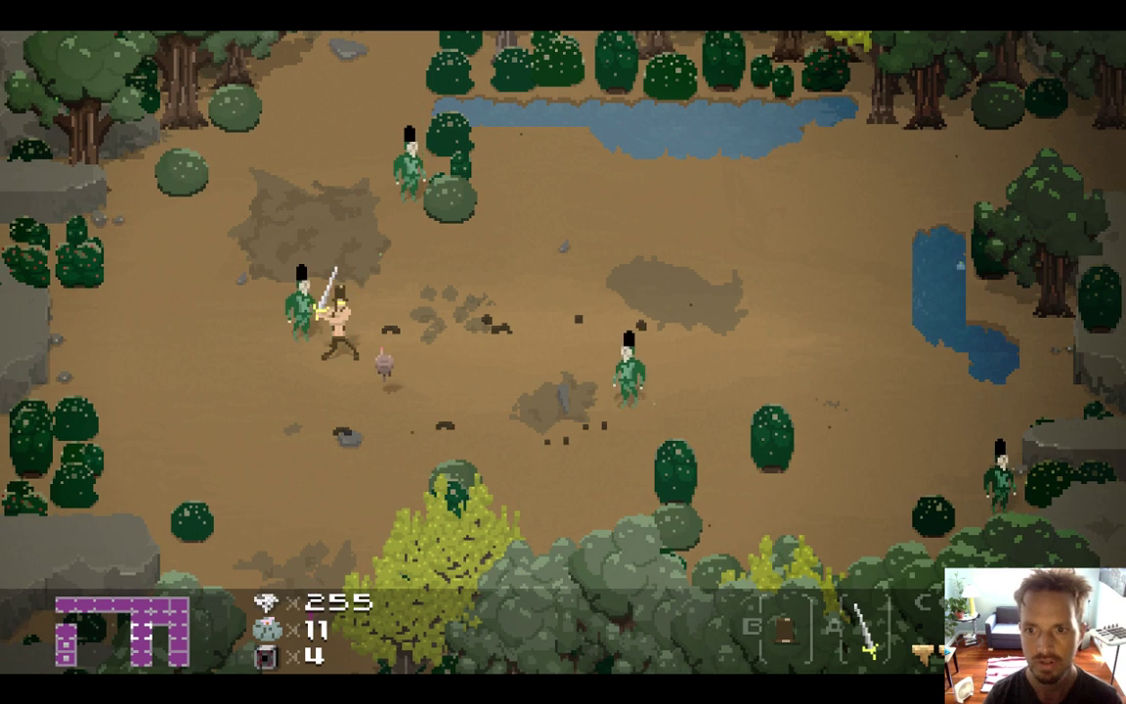
{"action": "key", "text": "super+q"}
{"action": "key", "text": "super+Tab"}
{"action": "key", "text": "super+Tab"}
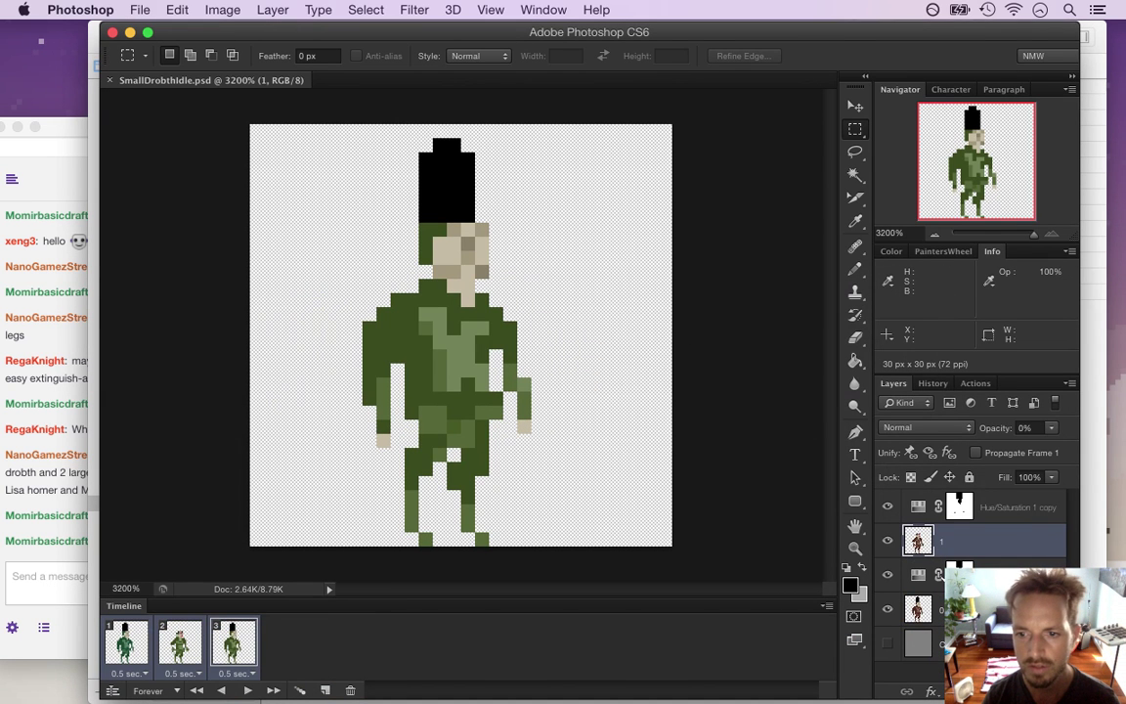
- Hide the Hue/Saturation 1 copy layer in frame 1 and compare the coloring of frames 2 and 3
{"action": "left_click", "coordinate": [126, 642]}
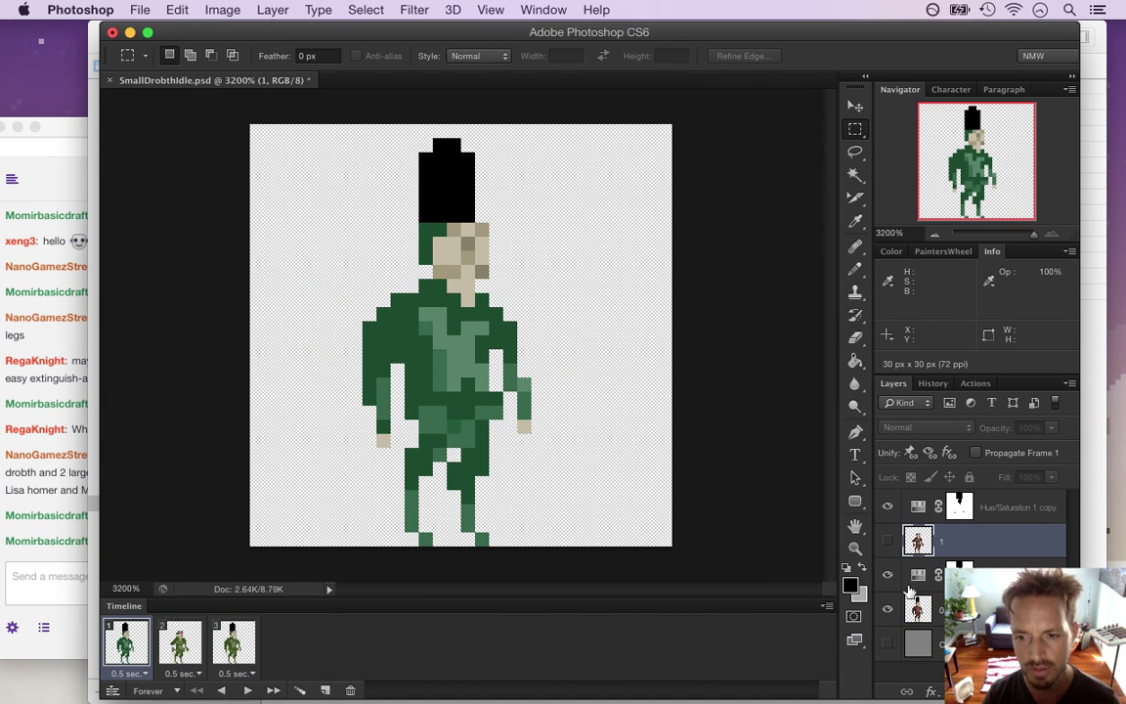
{"action": "left_click", "coordinate": [899, 585]}
{"action": "left_click", "coordinate": [887, 507]}
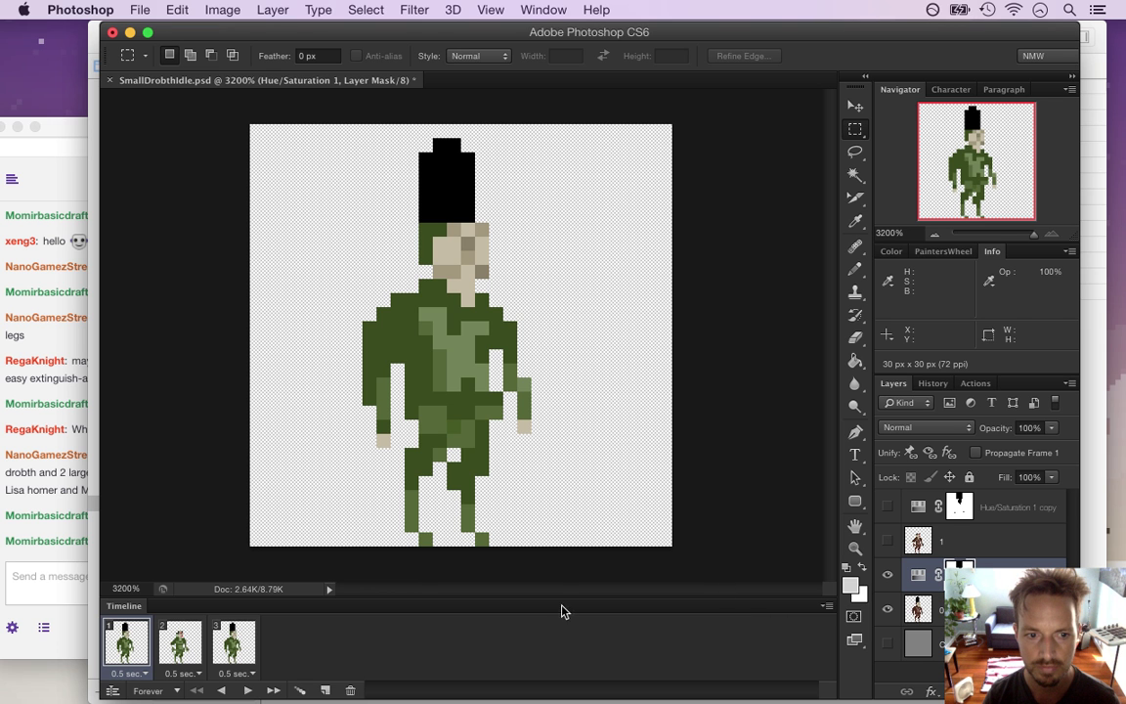
{"action": "left_click", "coordinate": [184, 647]}
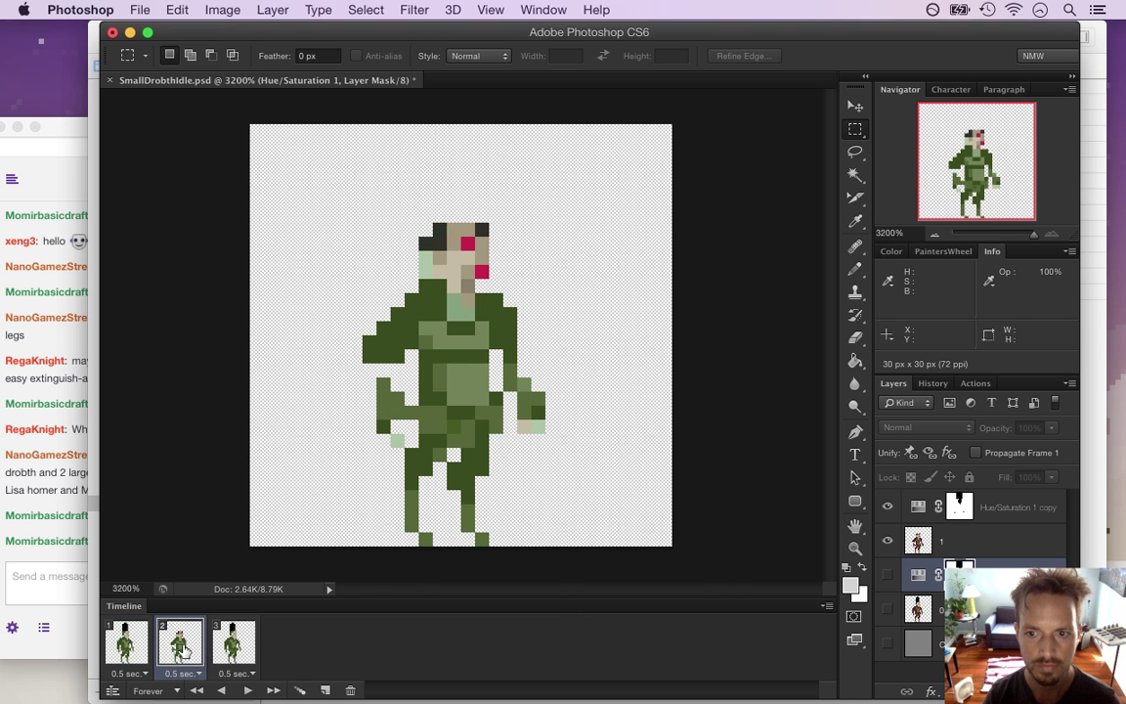
{"action": "left_click", "coordinate": [213, 641]}
{"action": "left_click", "coordinate": [121, 642]}
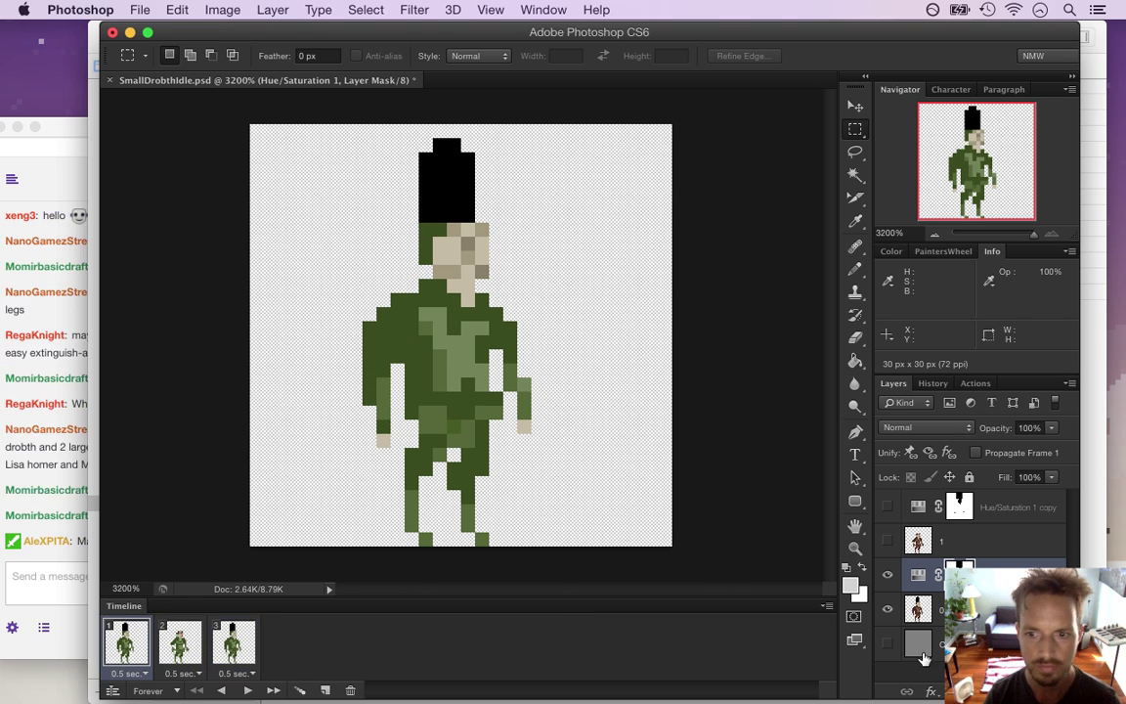
- Set the hue of the Hue/Saturation 1 layer to +15 and check the newest Twitch chat message
{"action": "double_click", "coordinate": [917, 578]}
{"action": "mouse_move", "coordinate": [810, 286]}
{"action": "left_mouse_down"}
{"action": "mouse_move", "coordinate": [785, 285]}
{"action": "mouse_move", "coordinate": [809, 286]}
{"action": "left_mouse_up"}
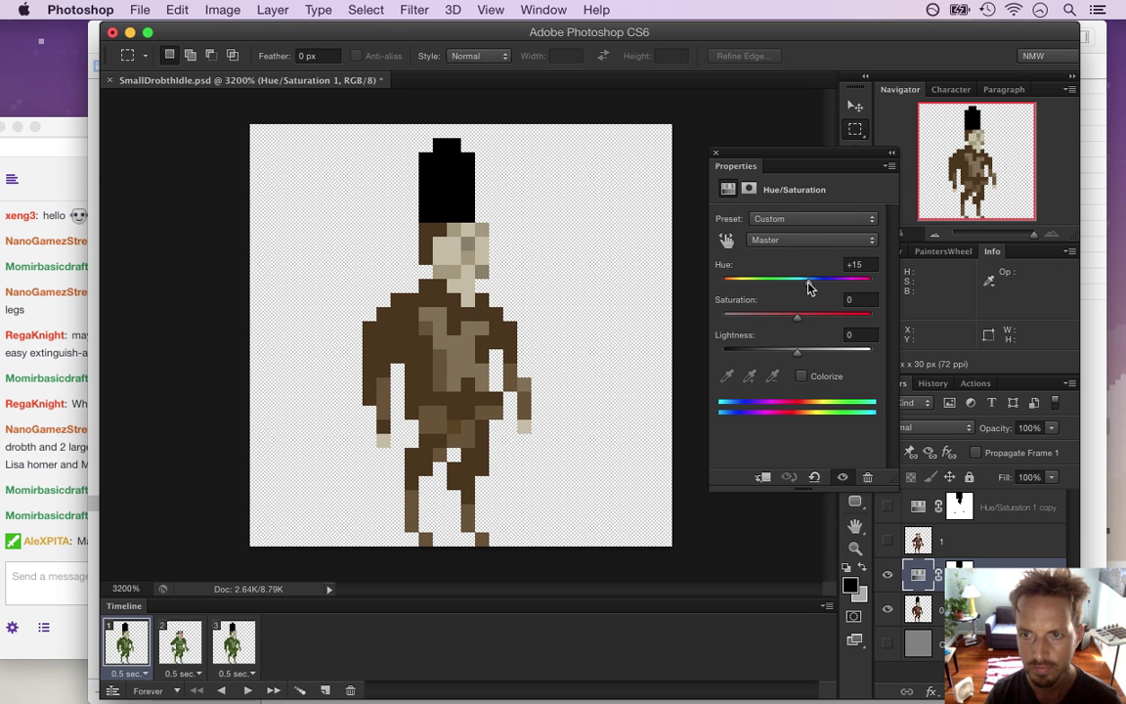
{"action": "left_click", "coordinate": [43, 564]}
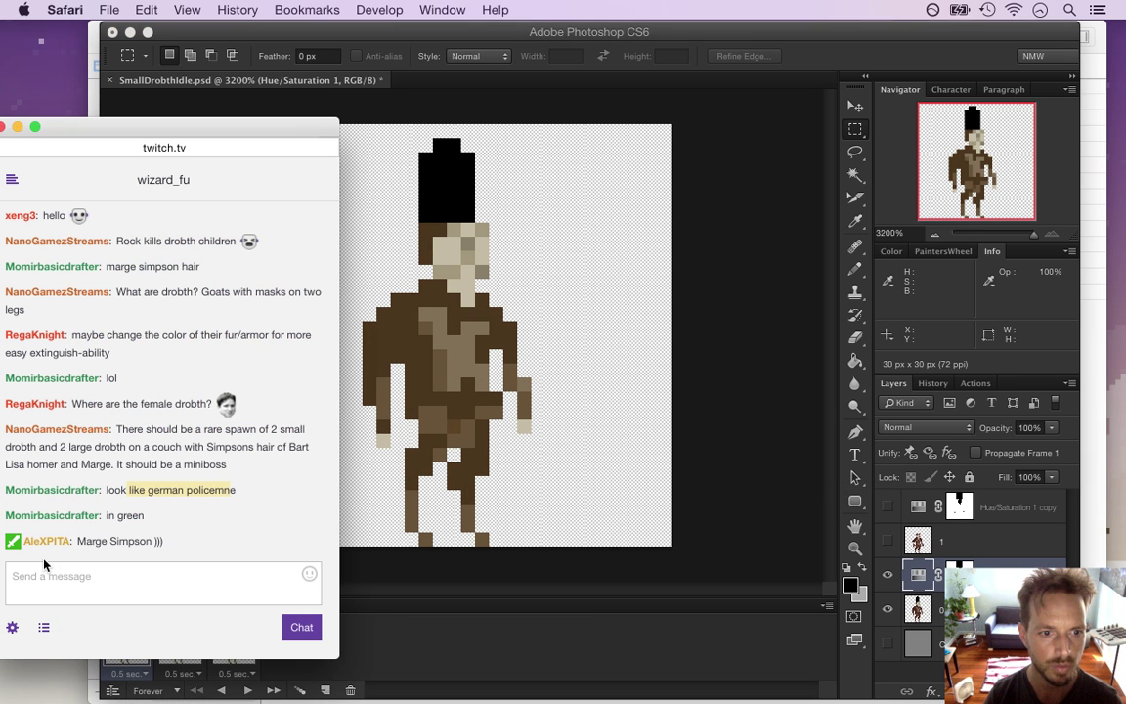
{"action": "left_click_drag", "start_coordinate": [86, 540], "coordinate": [153, 541]}
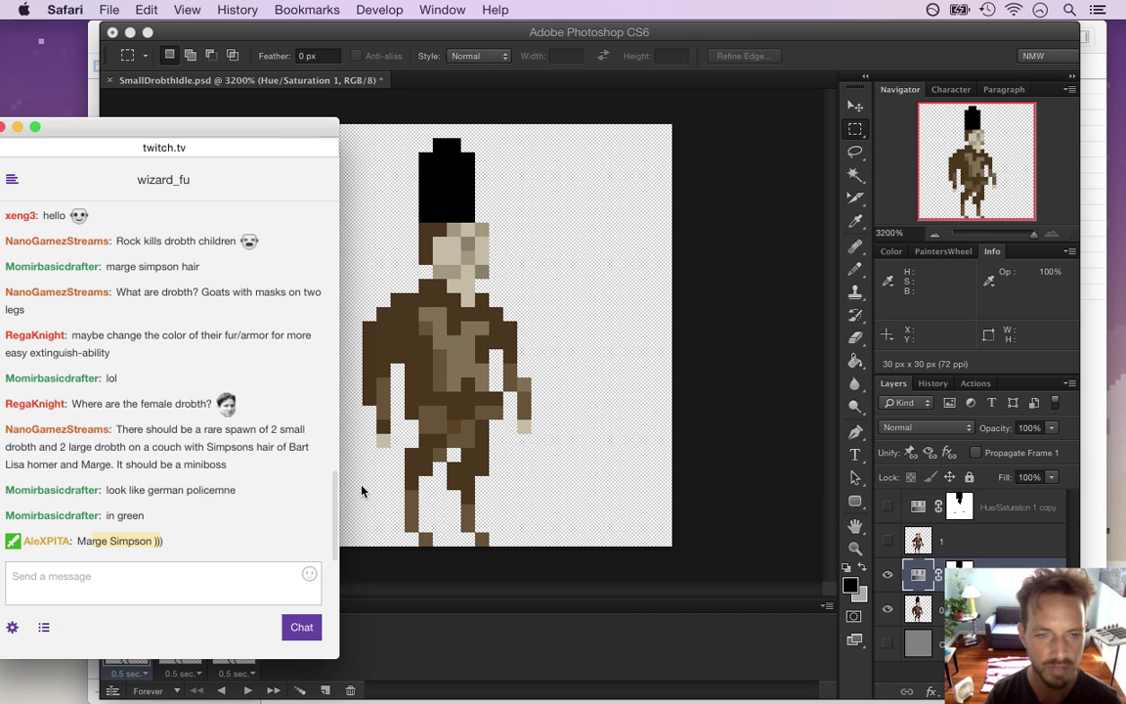
{"action": "left_click", "coordinate": [794, 96]}
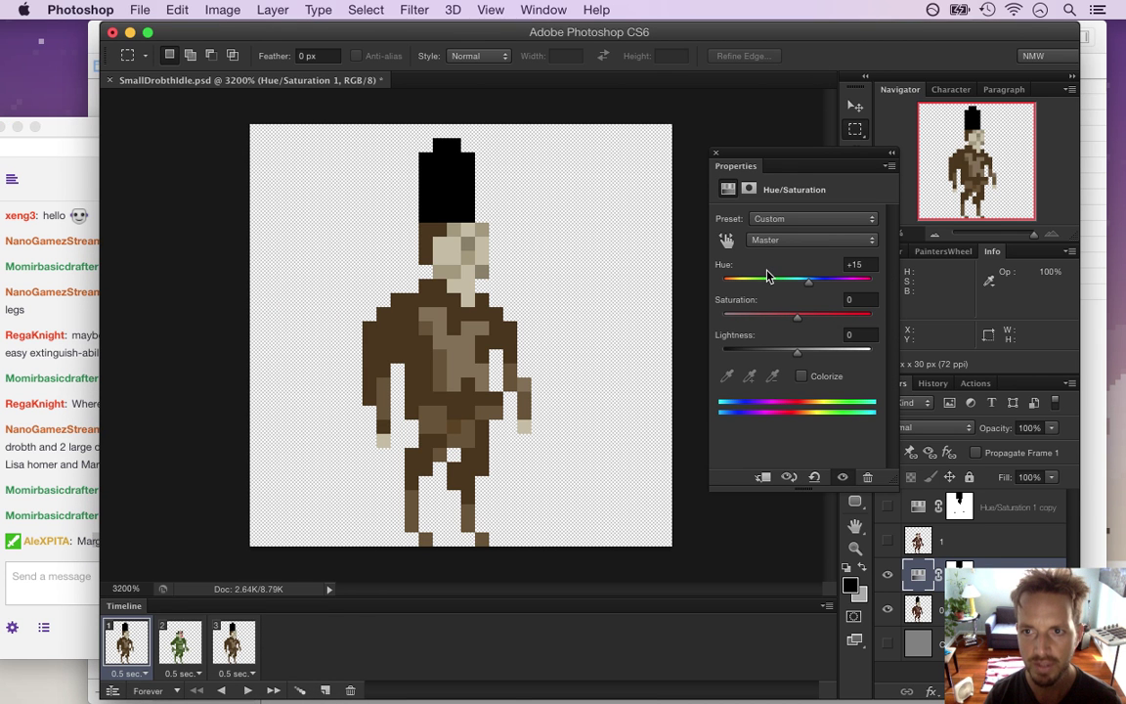
{"action": "left_click", "coordinate": [718, 156]}
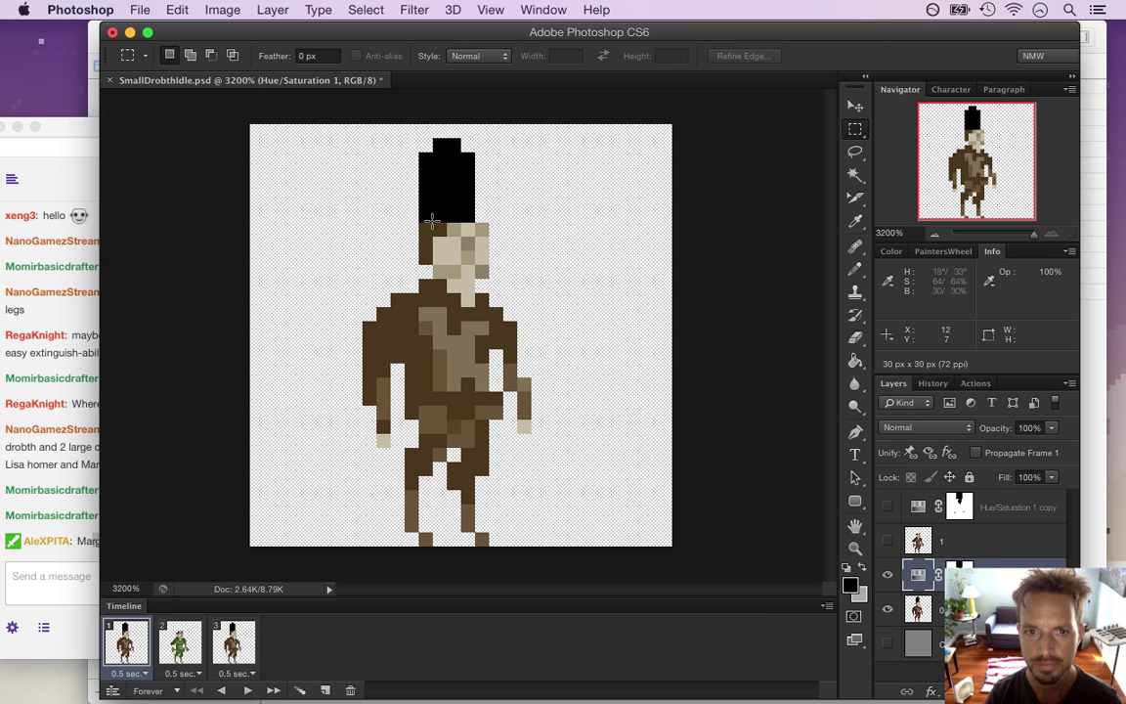
- Sample the dark brown beside the face and paint it over three pixels in the hat's lowest row on layer 0
{"action": "key", "text": "i"}
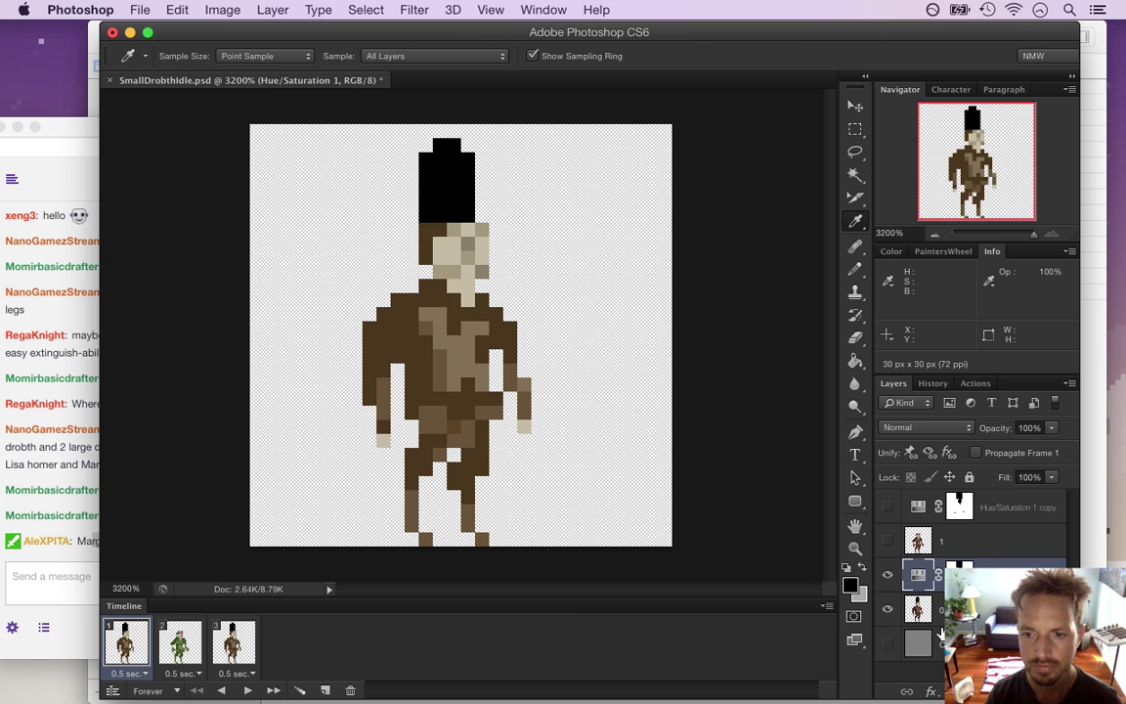
{"action": "left_click", "coordinate": [433, 223]}
{"action": "key", "text": "b"}
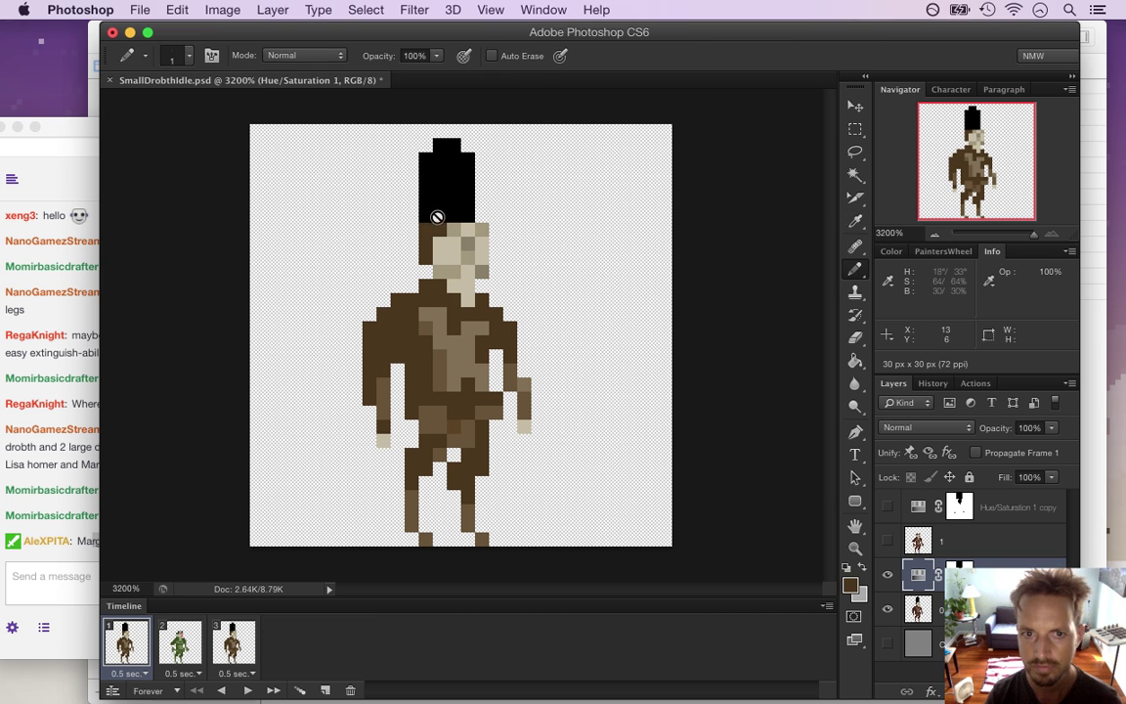
{"action": "left_click", "coordinate": [440, 220]}
{"action": "key", "text": "Return"}
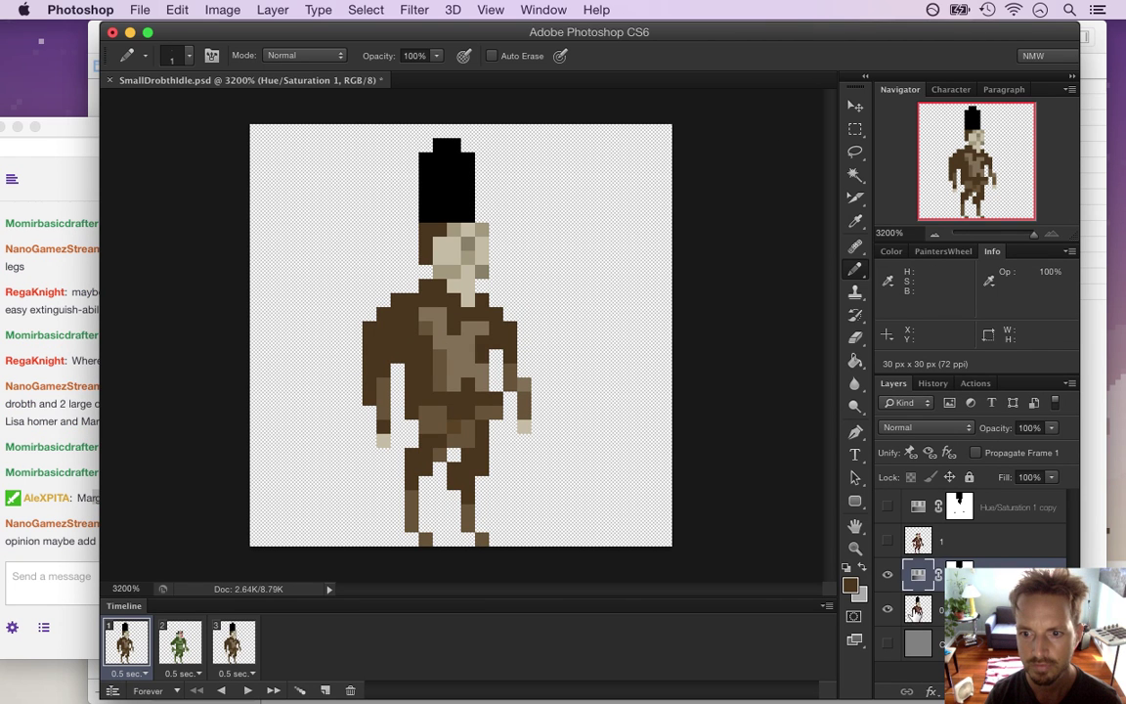
{"action": "left_click", "coordinate": [920, 609]}
{"action": "key", "text": "i"}
{"action": "left_click", "coordinate": [437, 231]}
{"action": "key", "text": "b"}
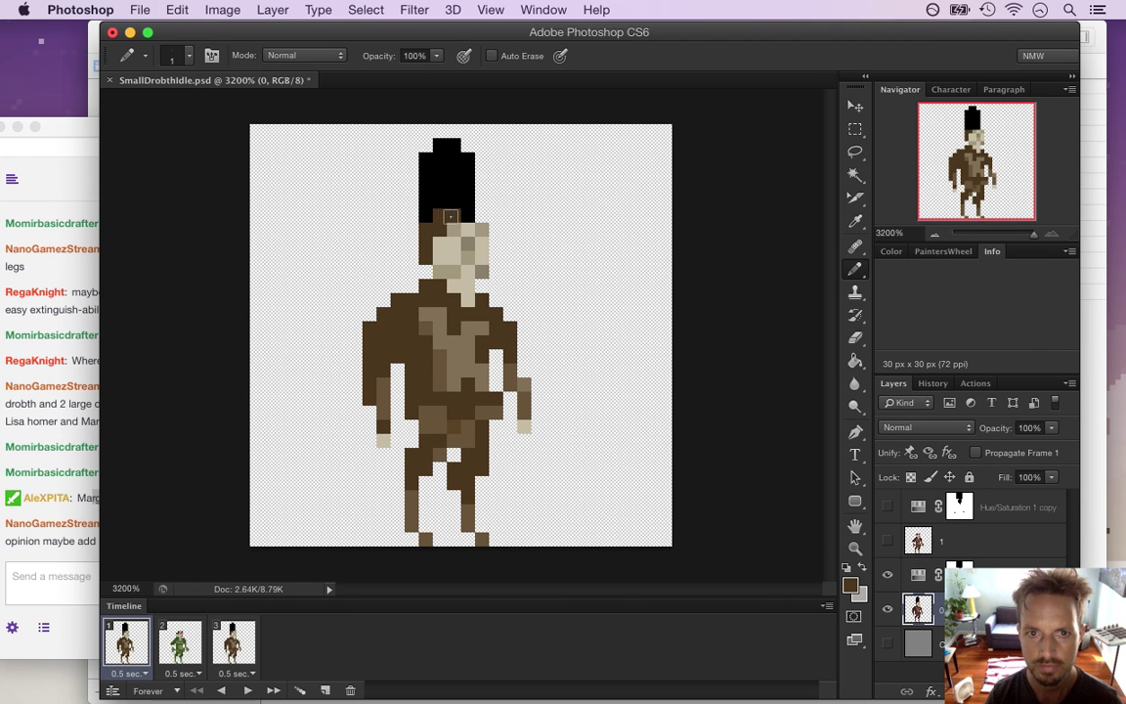
{"action": "left_click", "coordinate": [464, 217]}
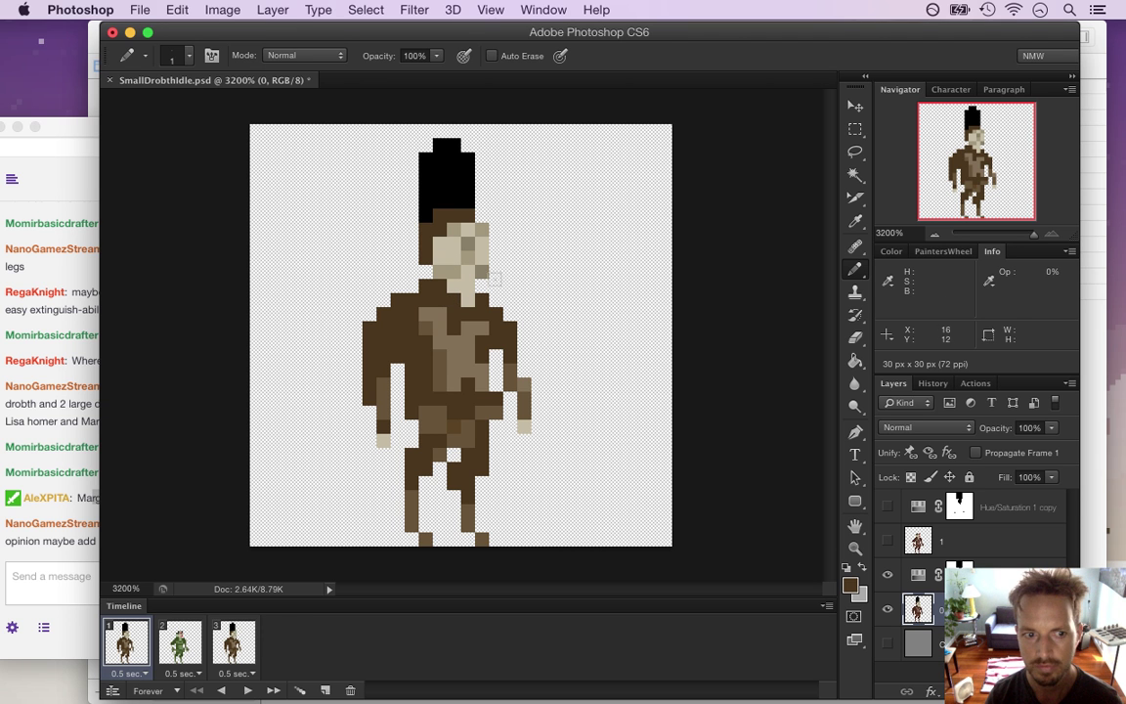
- Read the newest Twitch chat suggestions about the sprite and save SmallDrobthIdle.psd
{"action": "left_click", "coordinate": [68, 559]}
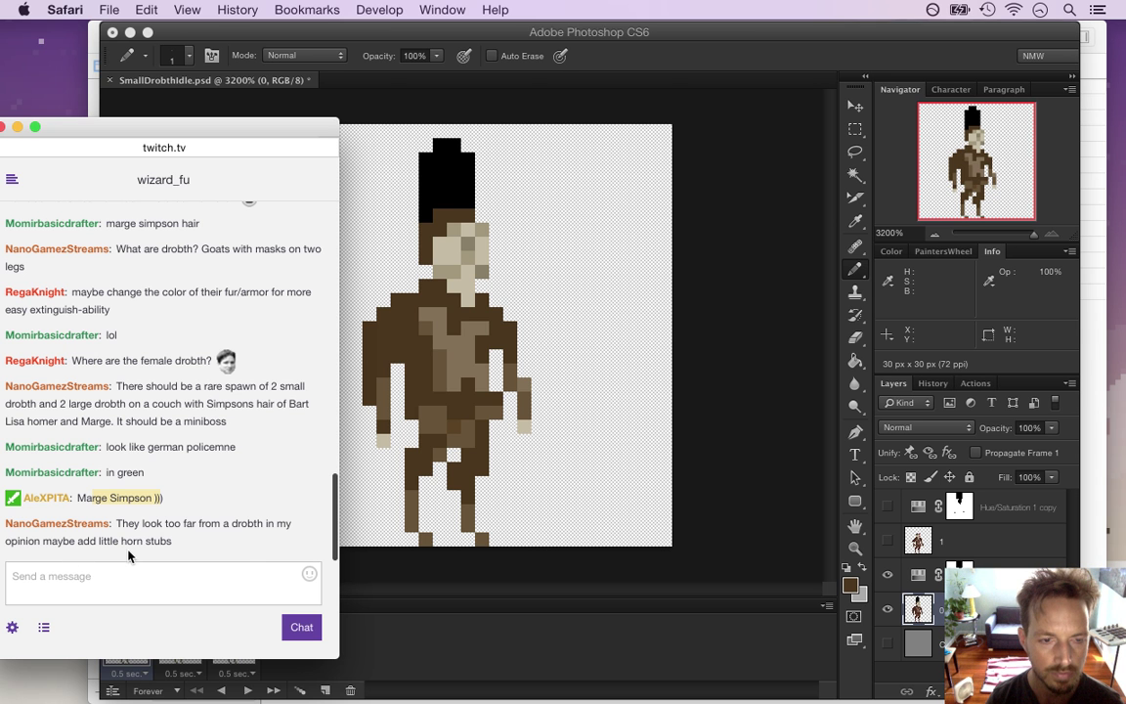
{"action": "left_click", "coordinate": [679, 68]}
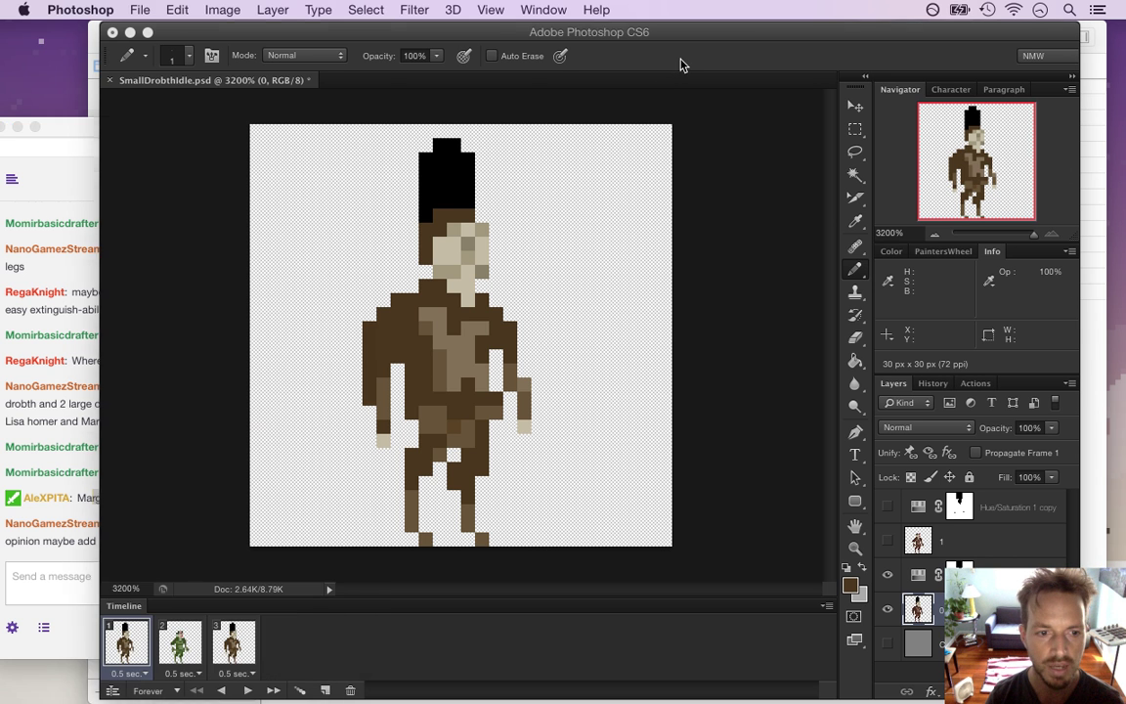
{"action": "left_click", "coordinate": [26, 528]}
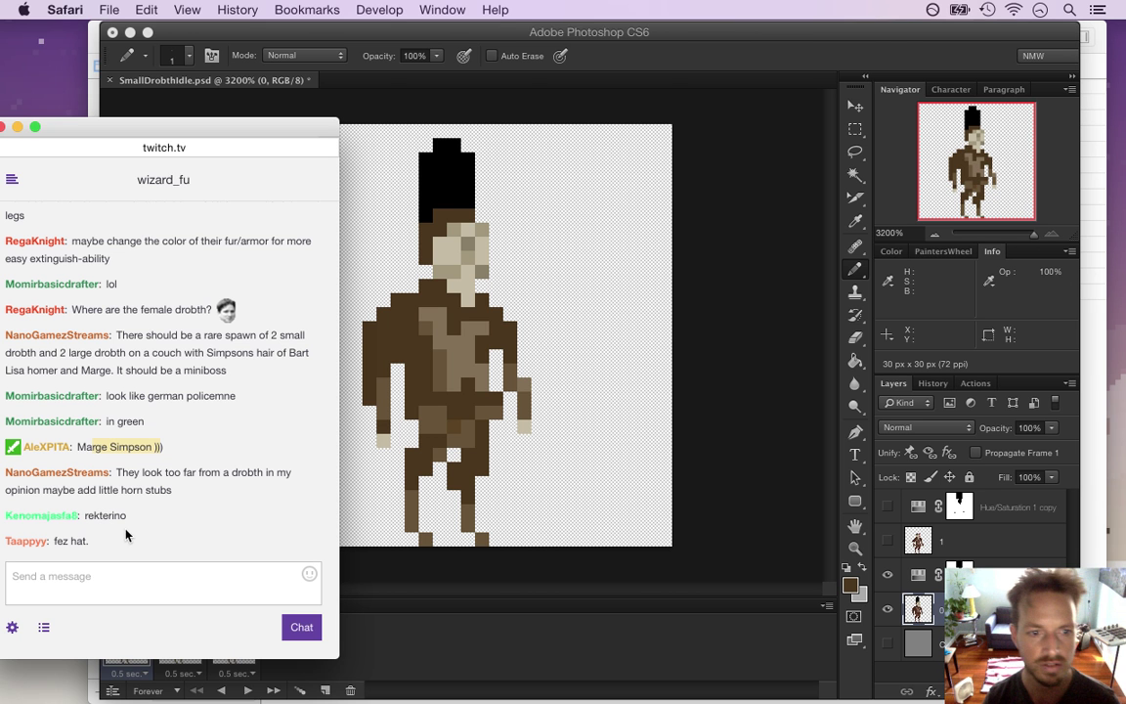
{"action": "left_click", "coordinate": [690, 44]}
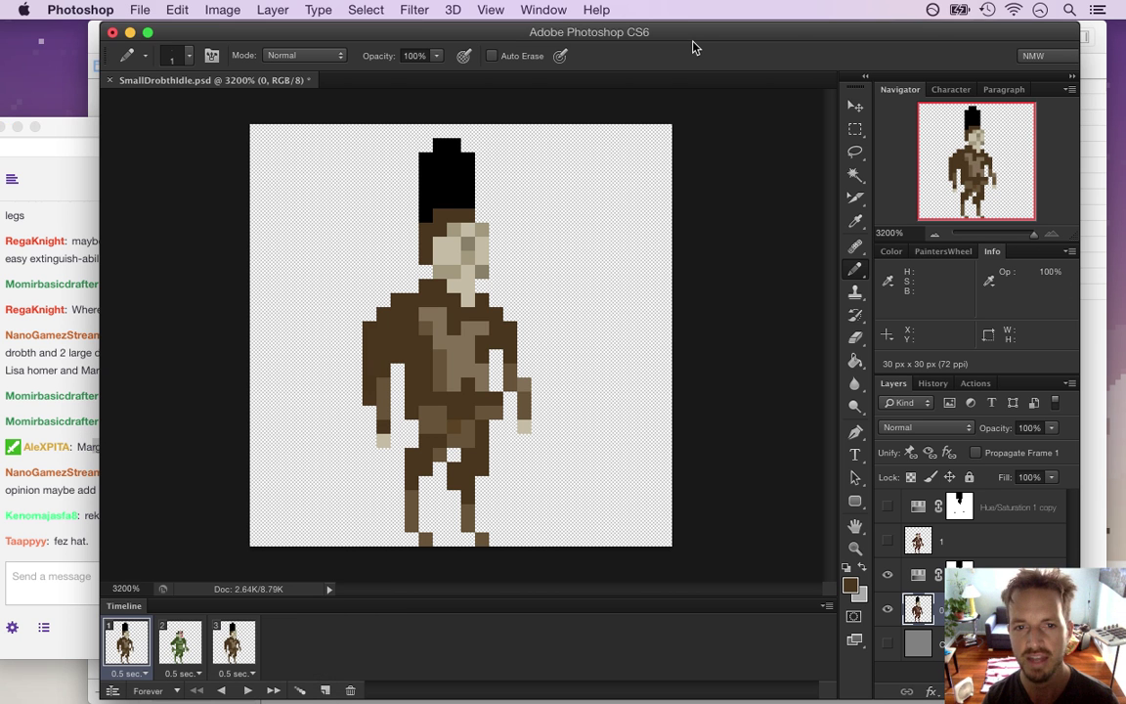
{"action": "key", "text": "i"}
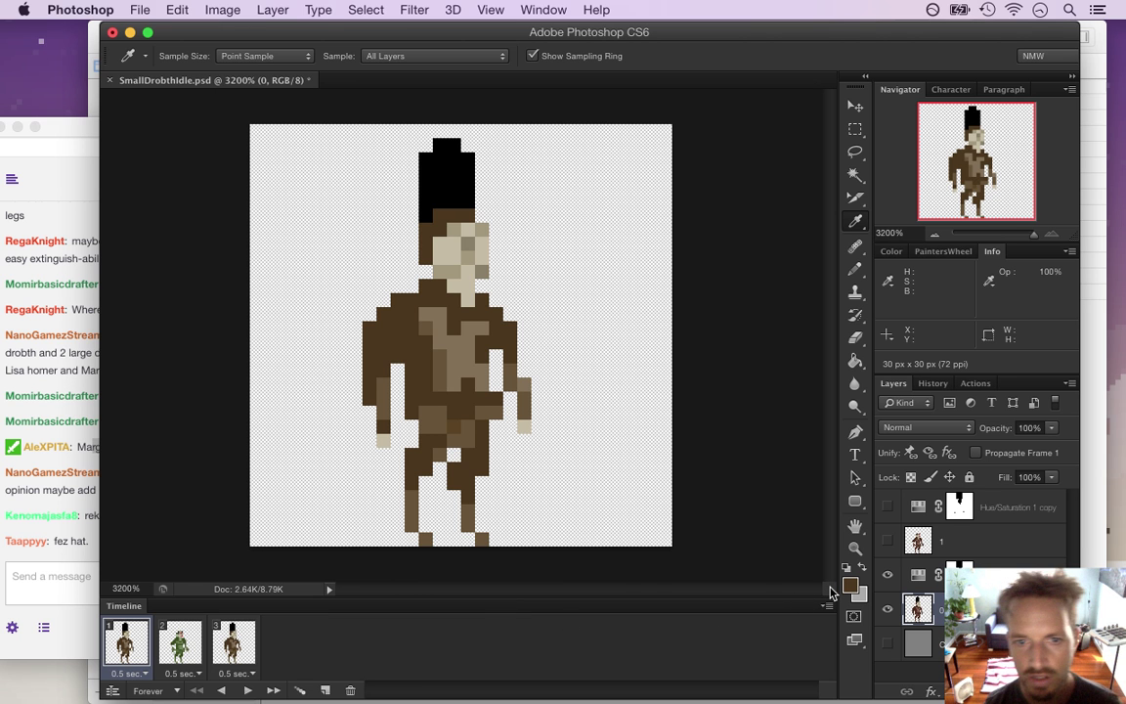
{"action": "key", "text": "super+s"}
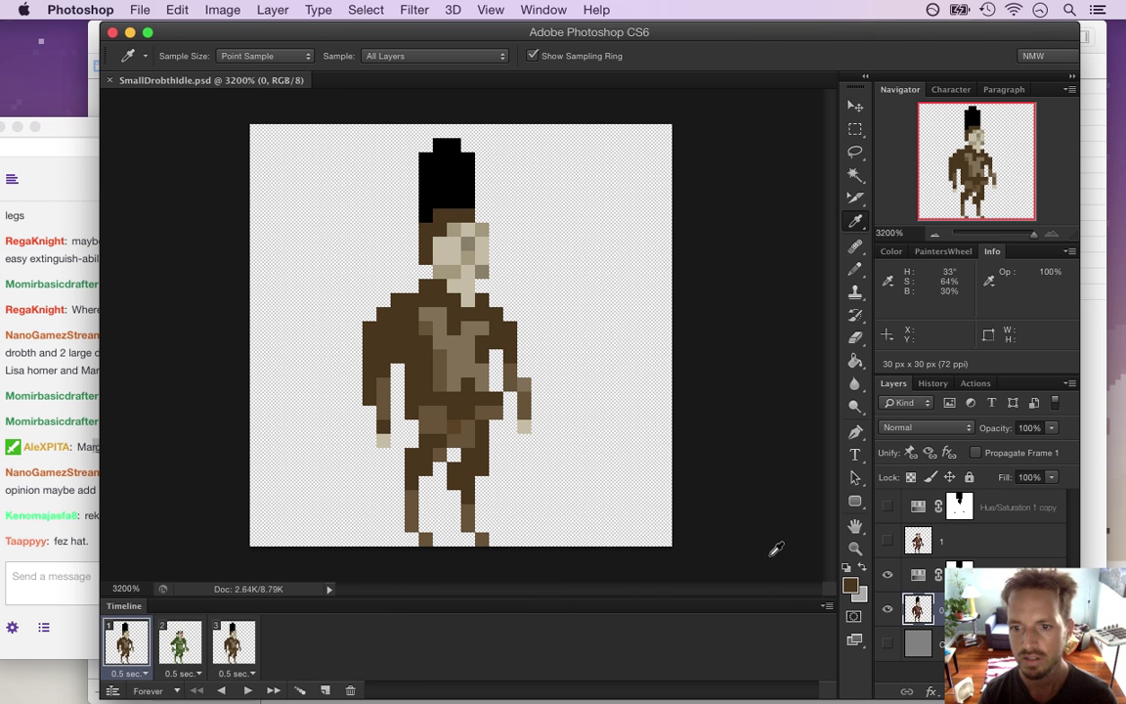
- Set the hue of the Hue/Saturation 1 copy layer to +15, matching the original adjustment layer, and check frames 2 and 3
{"action": "double_click", "coordinate": [923, 577]}
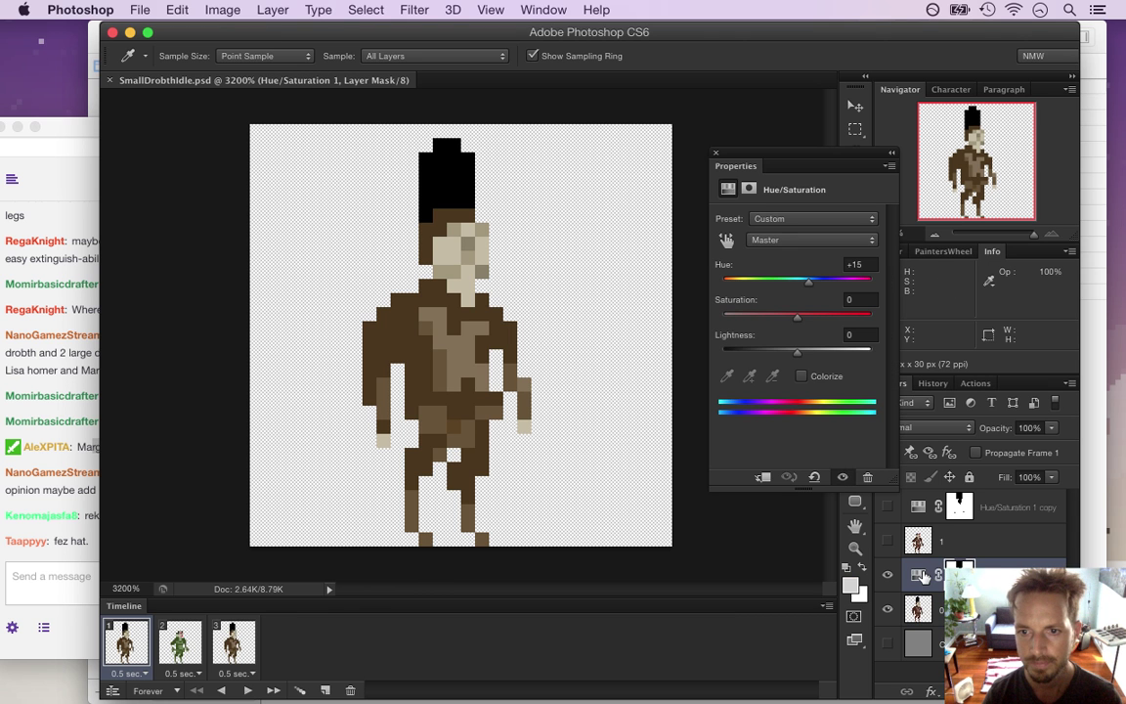
{"action": "left_click", "coordinate": [717, 155]}
{"action": "left_click", "coordinate": [926, 508]}
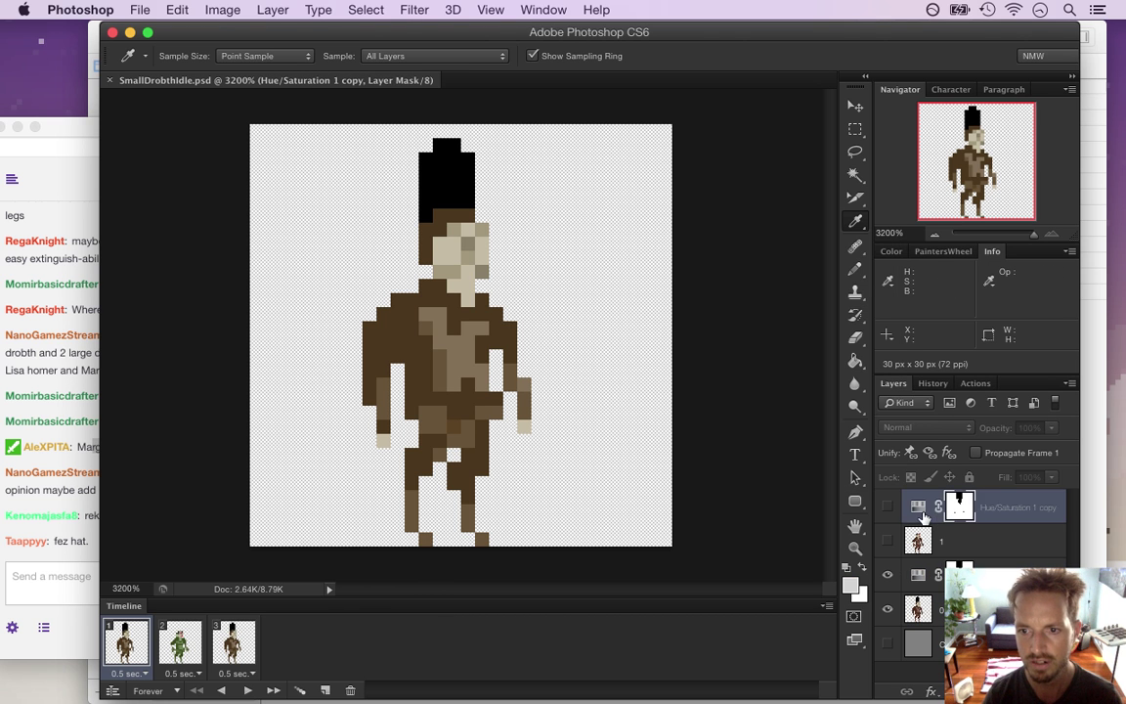
{"action": "double_click", "coordinate": [923, 513]}
{"action": "left_click", "coordinate": [854, 263]}
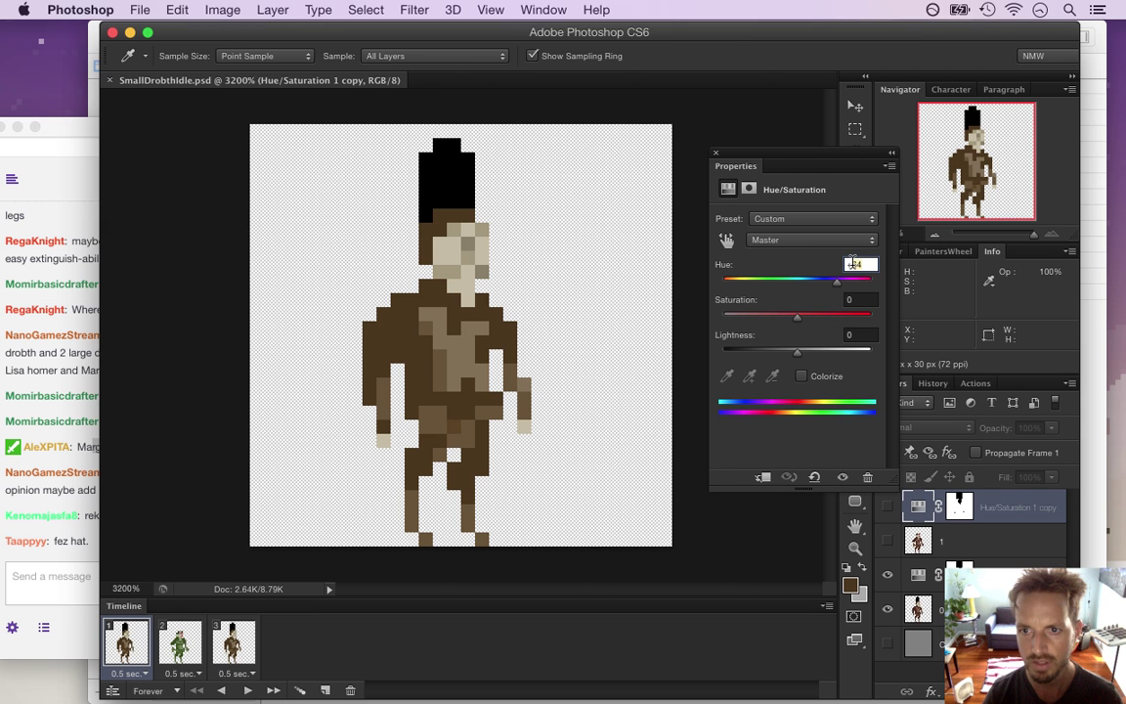
{"action": "type", "text": "16"}
{"action": "key", "text": "Return"}
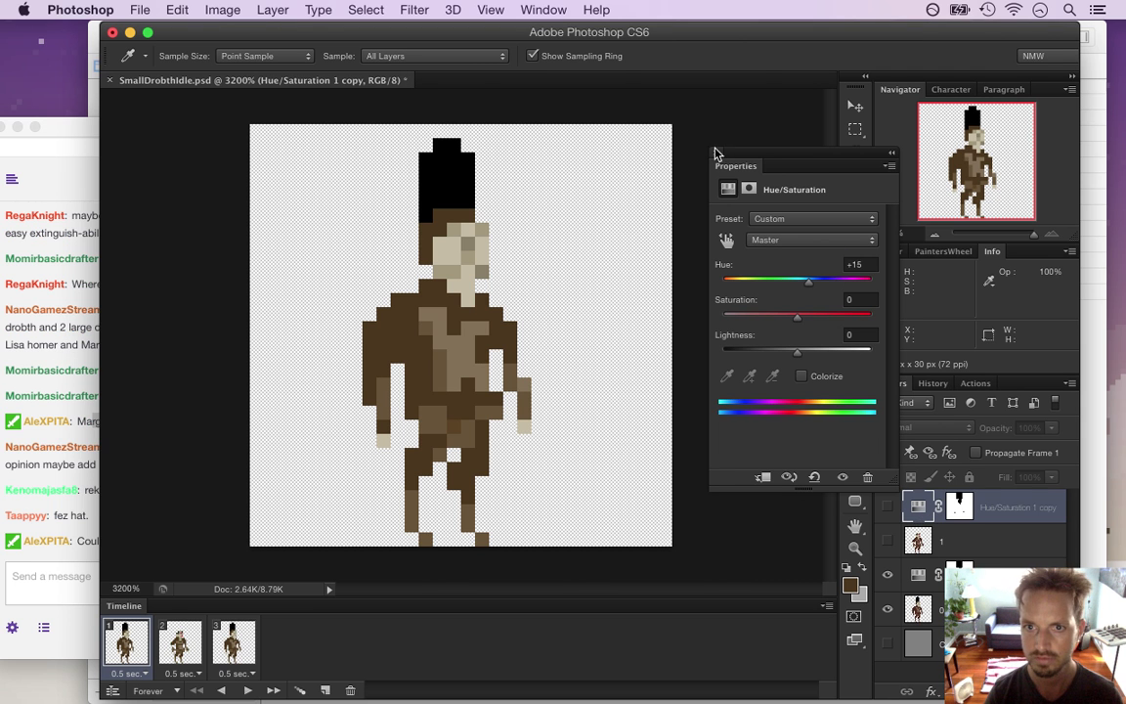
{"action": "left_click", "coordinate": [716, 152]}
{"action": "left_click", "coordinate": [191, 646]}
{"action": "left_click", "coordinate": [232, 648]}
{"action": "left_click", "coordinate": [189, 641]}
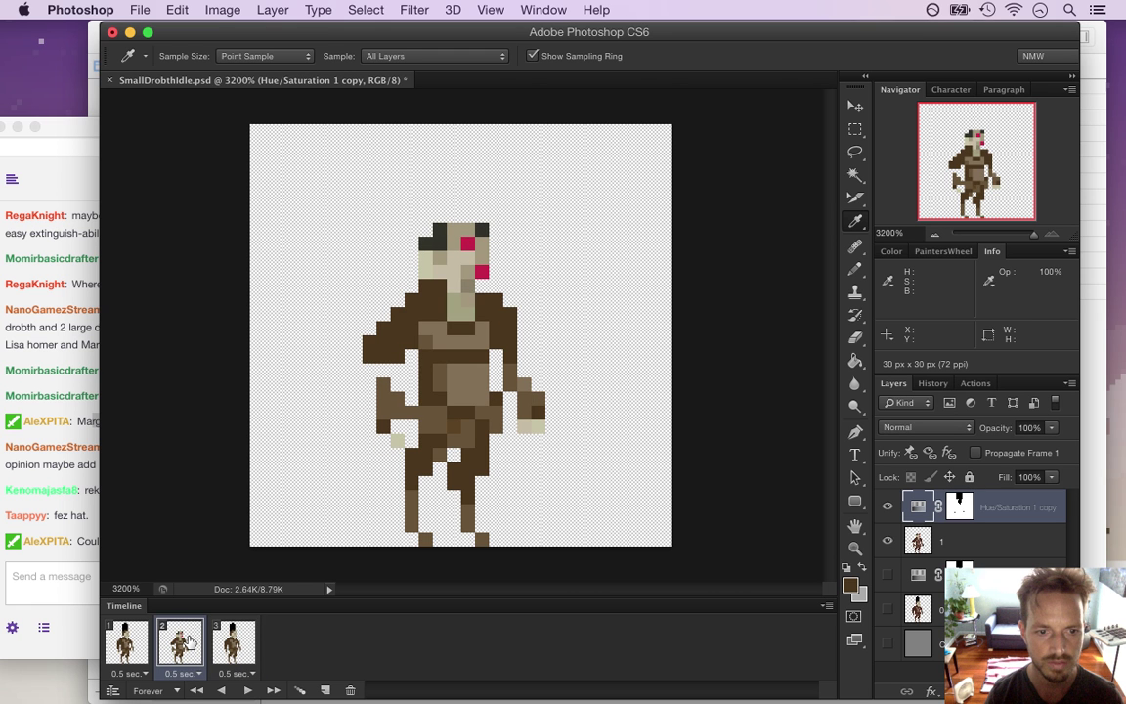
- Try to pencil a hat above the head on layer 1 in frame 2 with black sampled from frame 1's hat
{"action": "left_click", "coordinate": [131, 642]}
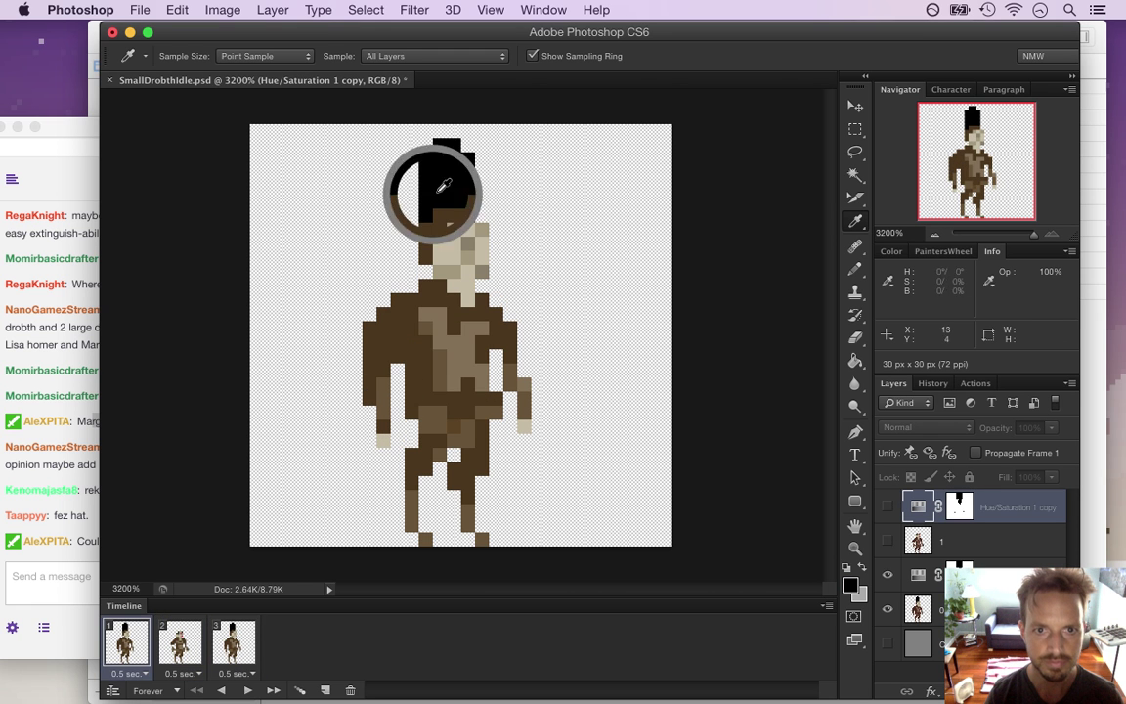
{"action": "left_click", "coordinate": [182, 637]}
{"action": "left_click", "coordinate": [915, 542]}
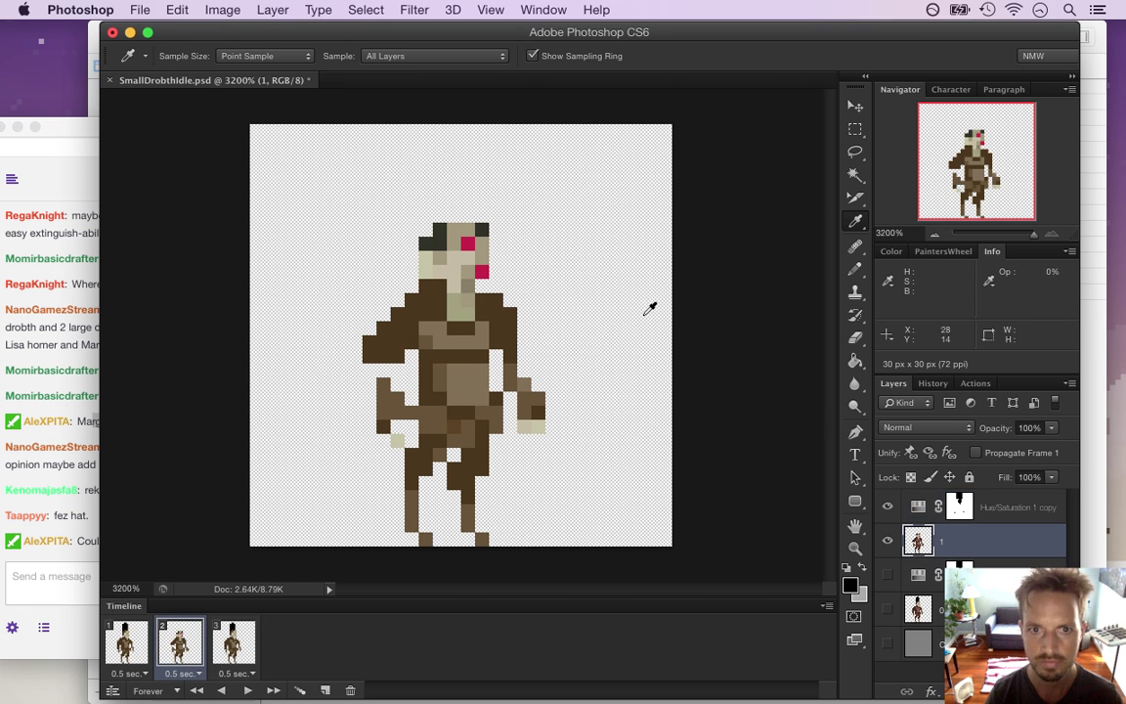
{"action": "key", "text": "b"}
{"action": "mouse_move", "coordinate": [445, 206]}
{"action": "left_mouse_down"}
{"action": "mouse_move", "coordinate": [452, 146]}
{"action": "mouse_move", "coordinate": [452, 204]}
{"action": "mouse_move", "coordinate": [465, 170]}
{"action": "mouse_move", "coordinate": [454, 202]}
{"action": "left_mouse_up"}
{"action": "key", "text": "super+z"}
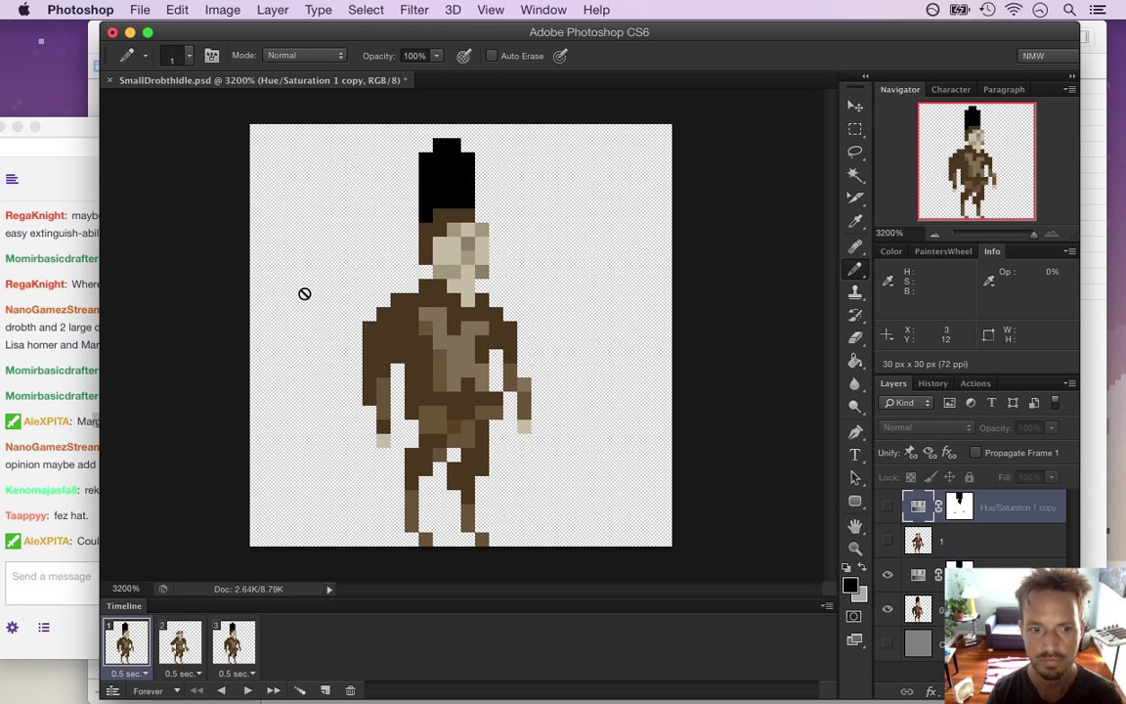
{"action": "key", "text": "super+z"}
- Save the document with frame 1 selected and read the newest Twitch chat messages
{"action": "left_click", "coordinate": [137, 640]}
{"action": "key", "text": "super+s"}
{"action": "left_click", "coordinate": [88, 515]}
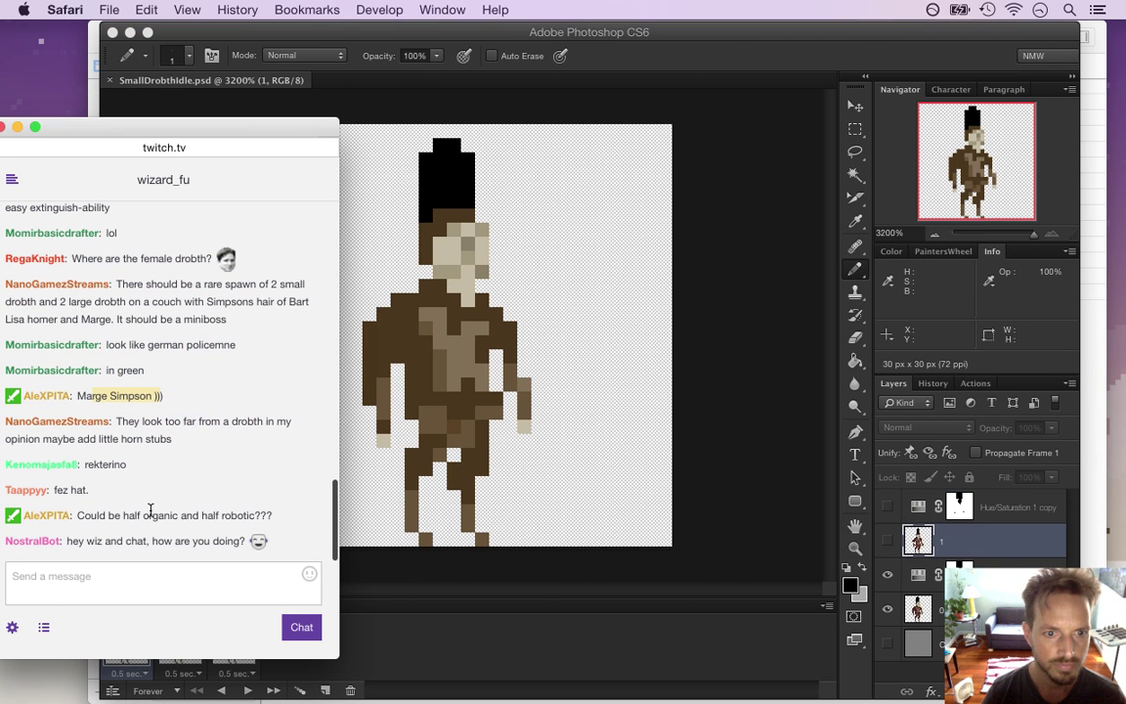
{"action": "left_click_drag", "start_coordinate": [109, 492], "coordinate": [269, 495]}
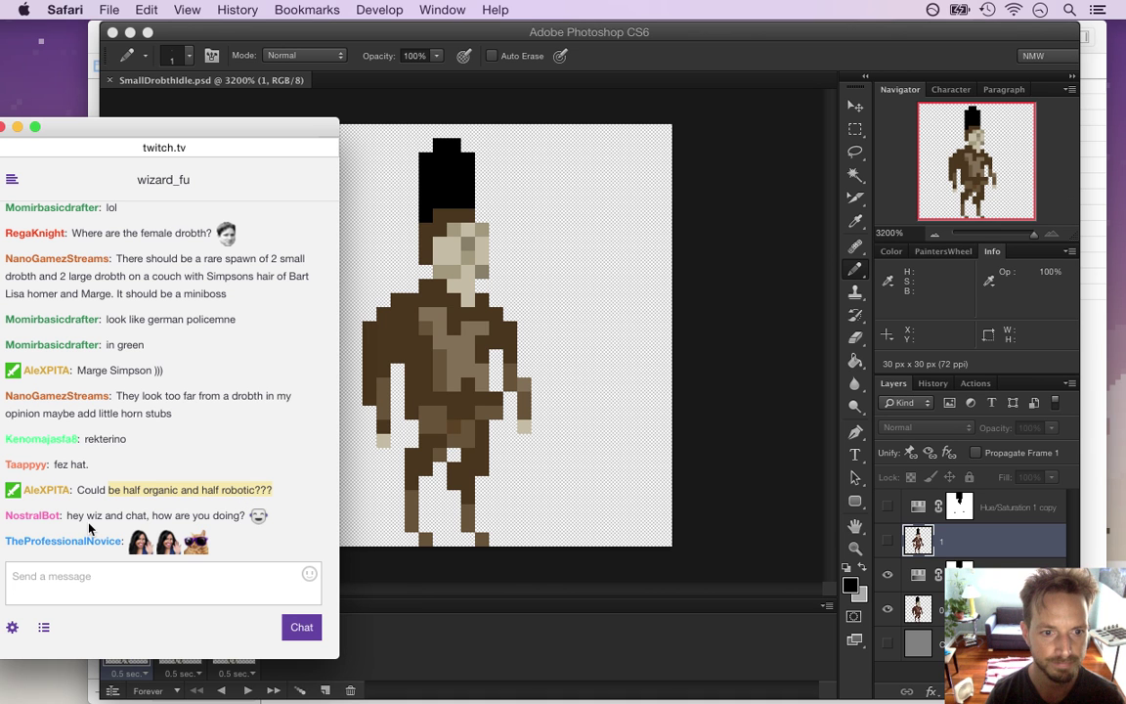
{"action": "left_click_drag", "start_coordinate": [81, 515], "coordinate": [227, 515]}
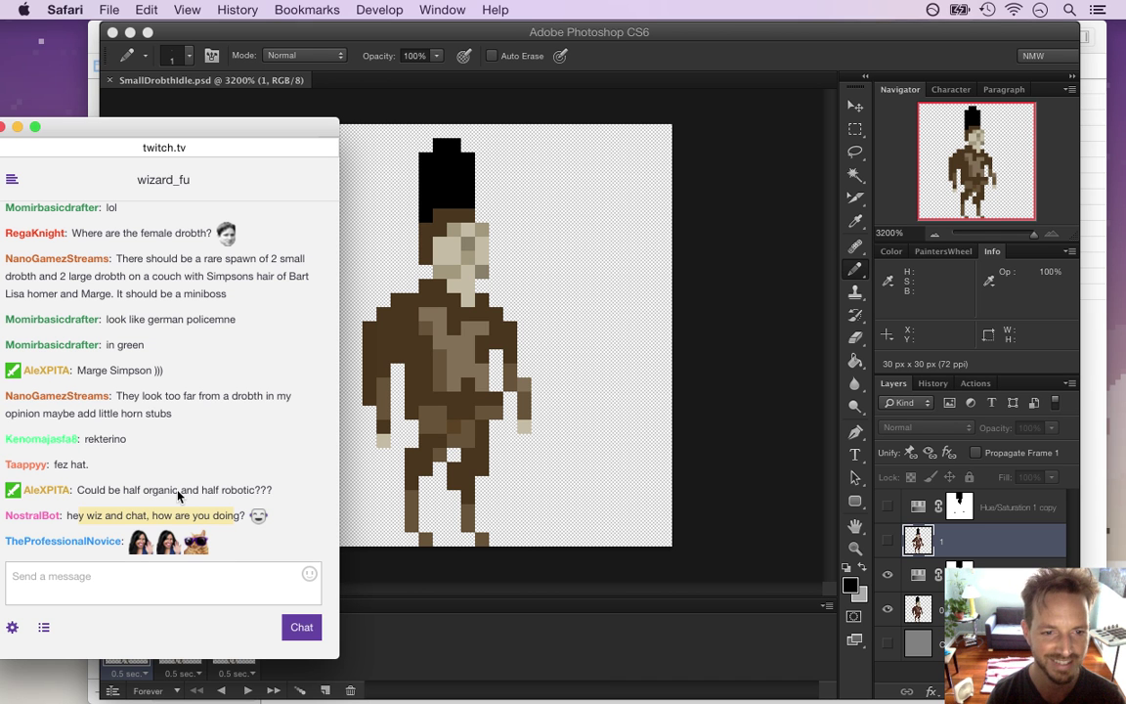
{"action": "left_click", "coordinate": [636, 71]}
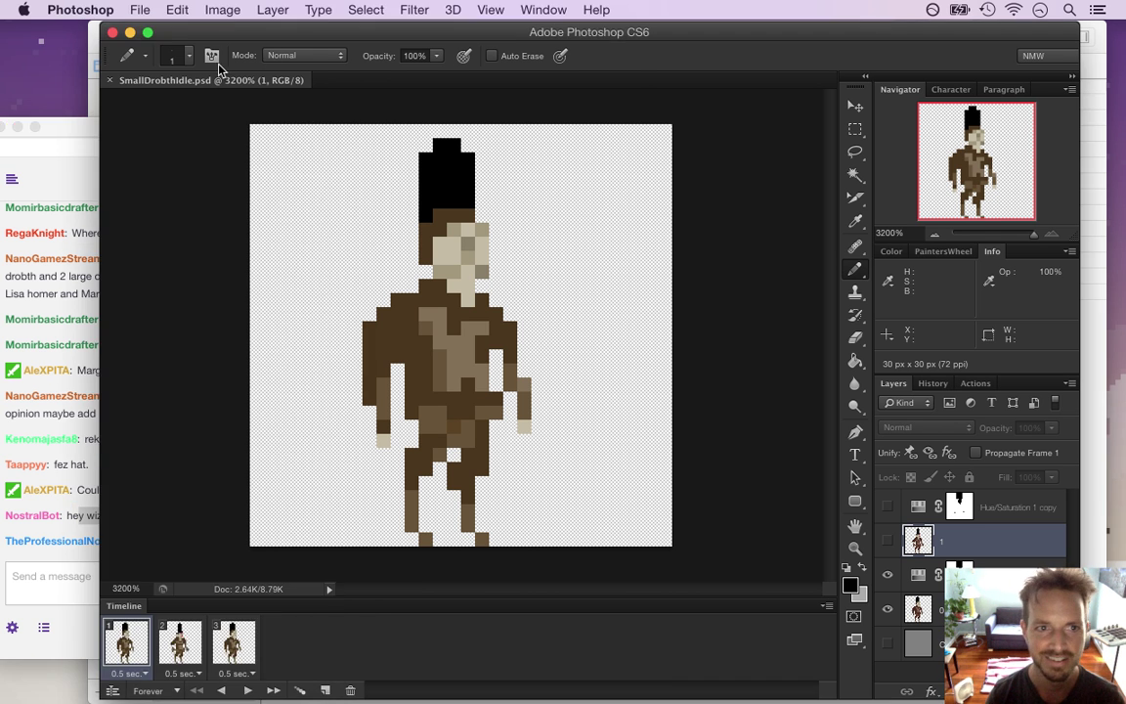
{"action": "left_click", "coordinate": [139, 9]}
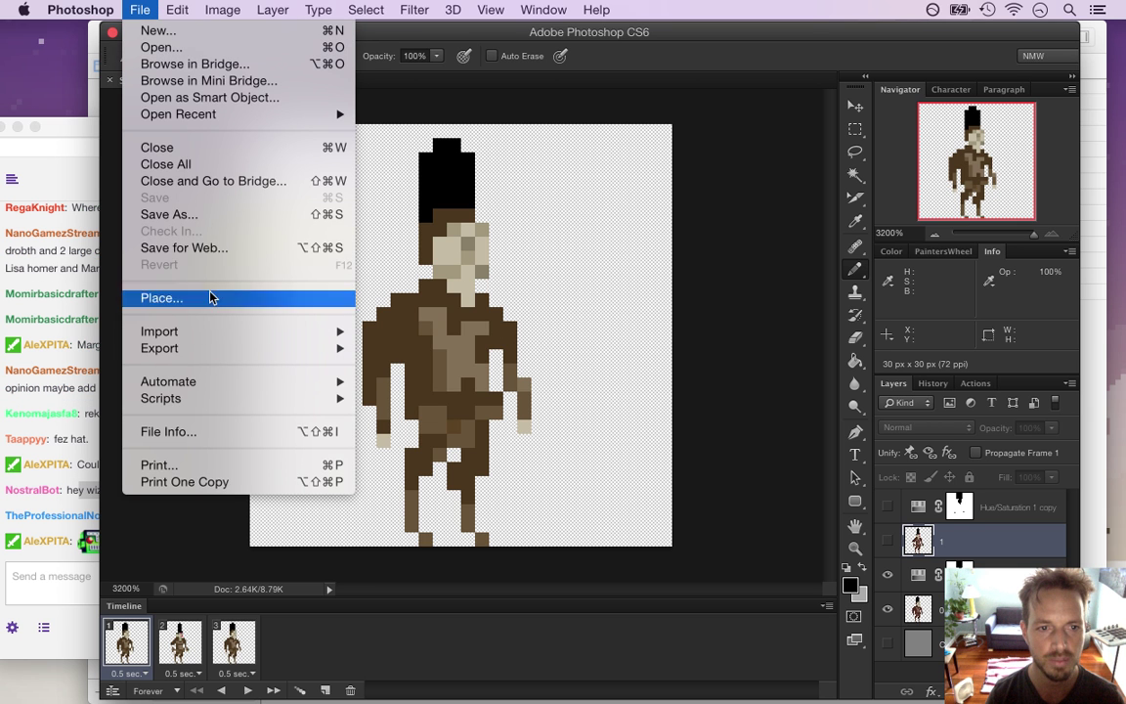
{"action": "left_click", "coordinate": [210, 247]}
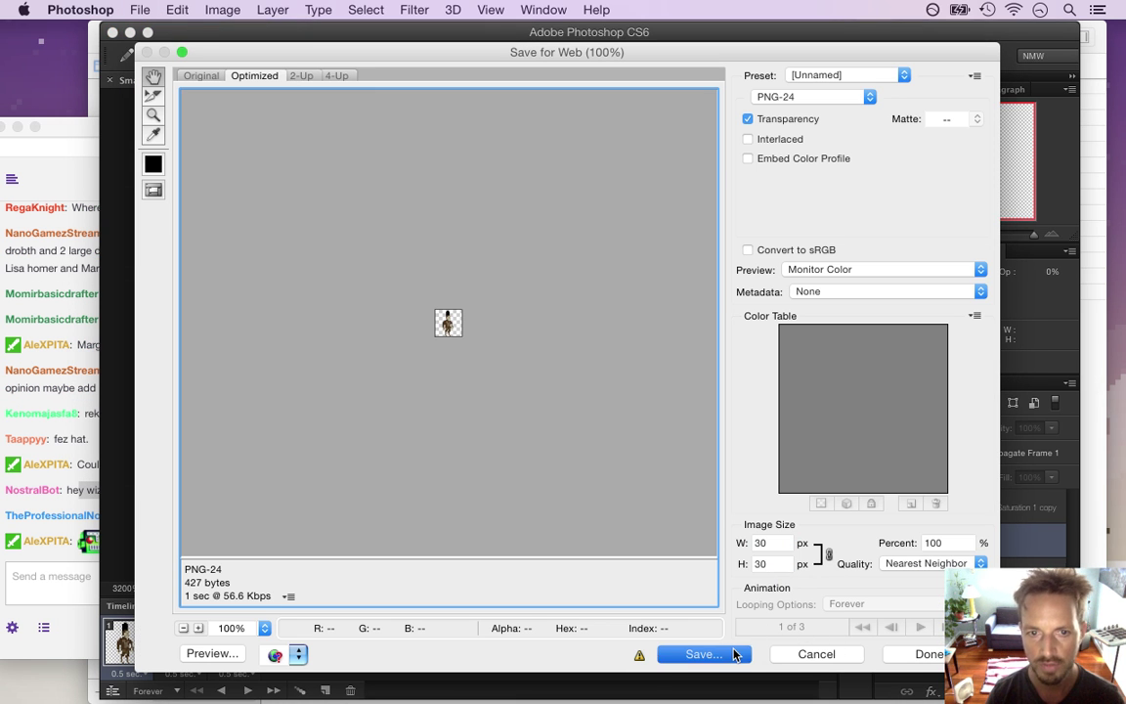
{"action": "left_click", "coordinate": [733, 654]}
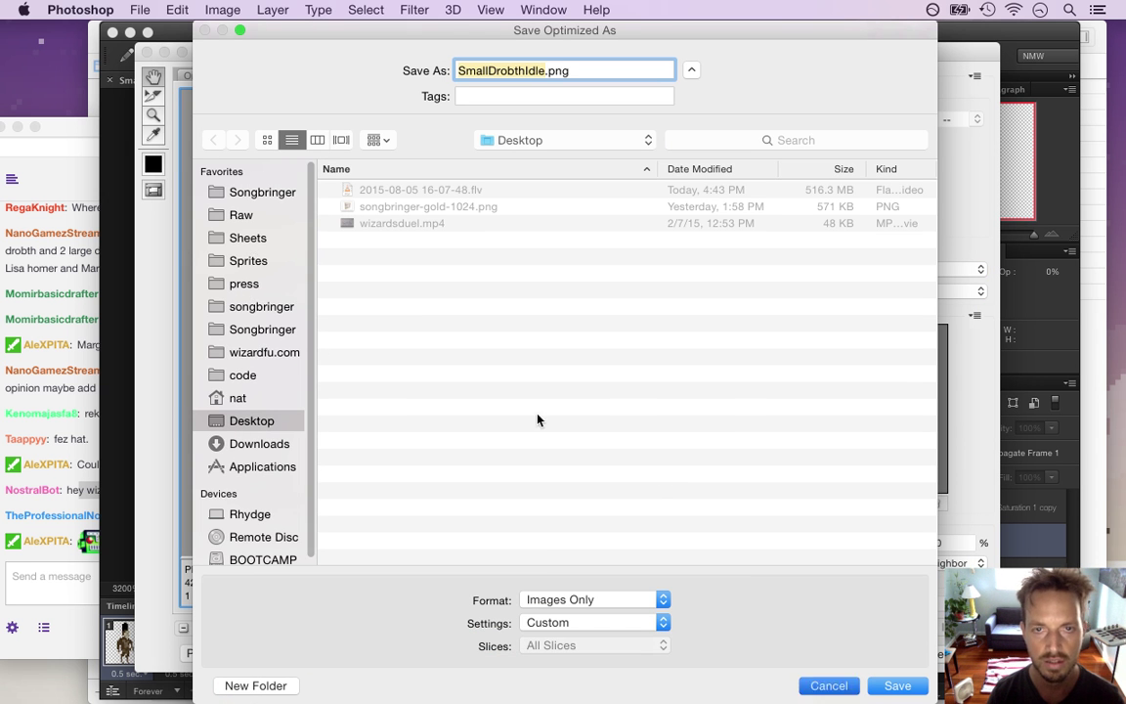
{"action": "key", "text": "Return"}
- Render all frames as the PNG image sequence SmallDrobthIdle.png at document size, 30 x 30, replacing the existing sequence
{"action": "left_click", "coordinate": [138, 8]}
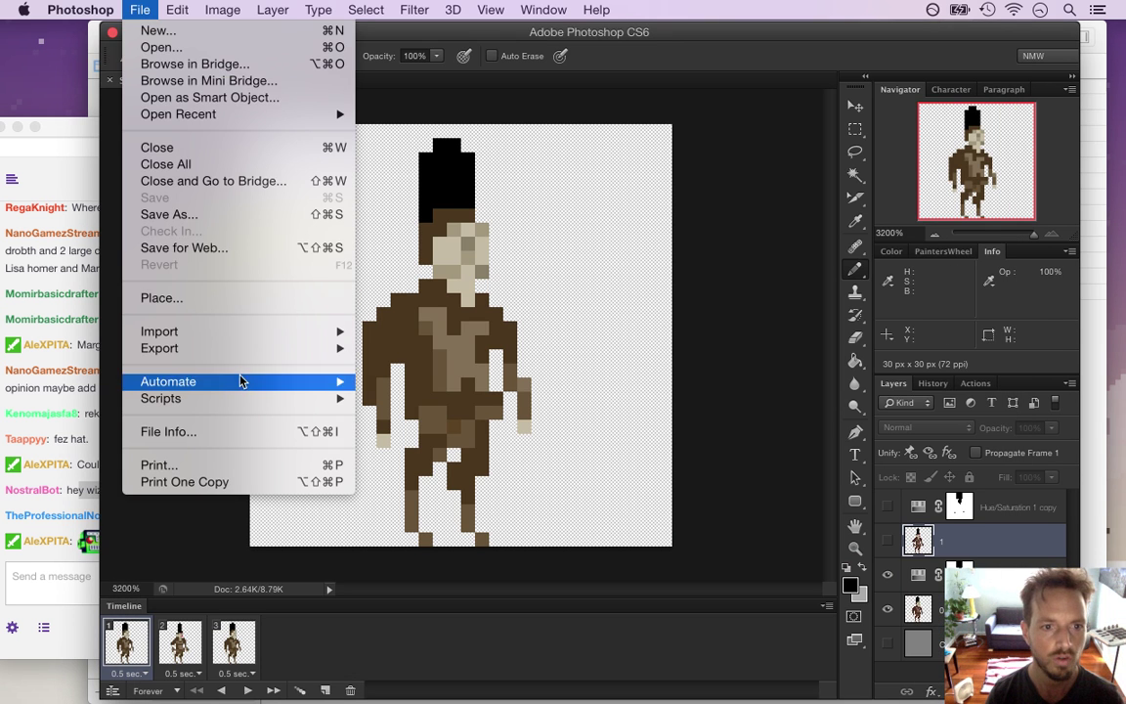
{"action": "mouse_move", "coordinate": [285, 348]}
{"action": "left_click", "coordinate": [420, 383]}
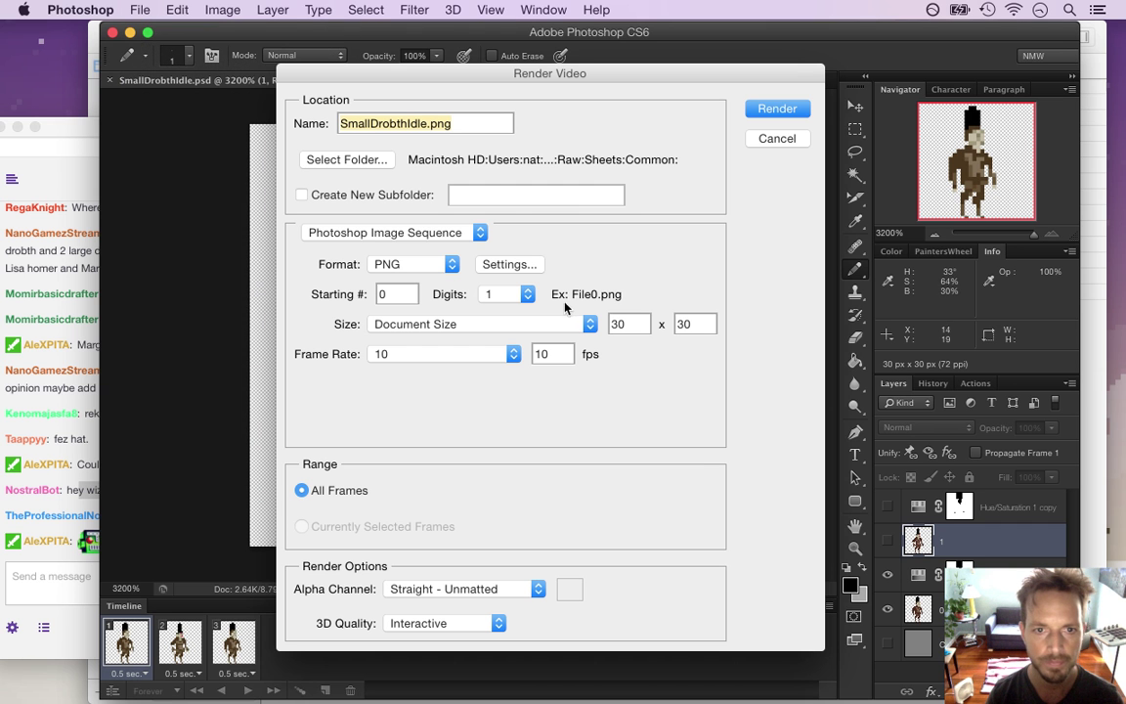
{"action": "left_click", "coordinate": [777, 109]}
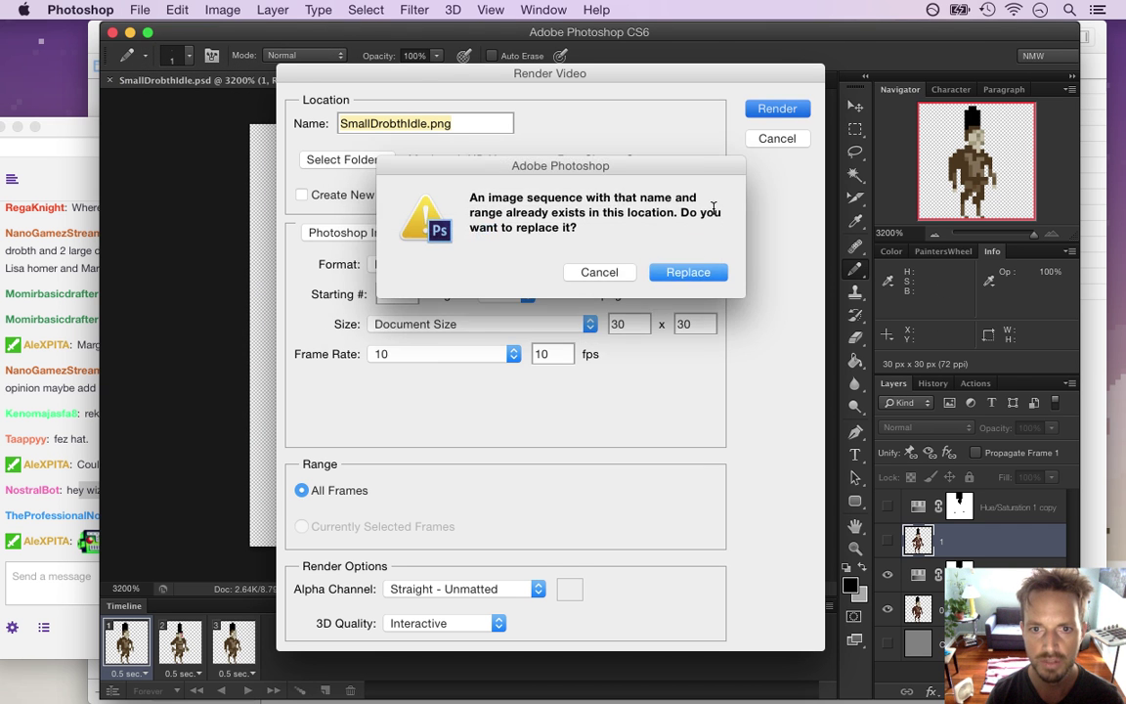
{"action": "left_click", "coordinate": [687, 273]}
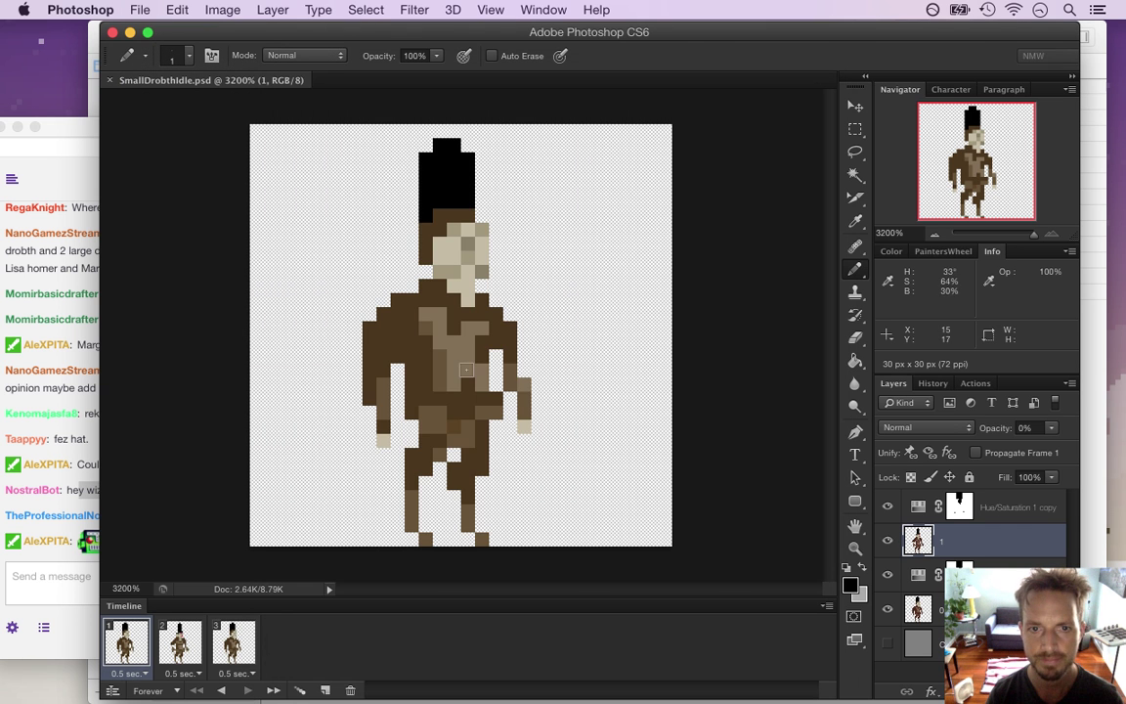
- Check the Twitch chat, switch to Xcode and run Songbringer
{"action": "left_click", "coordinate": [52, 574]}
{"action": "key", "text": "super+Tab"}
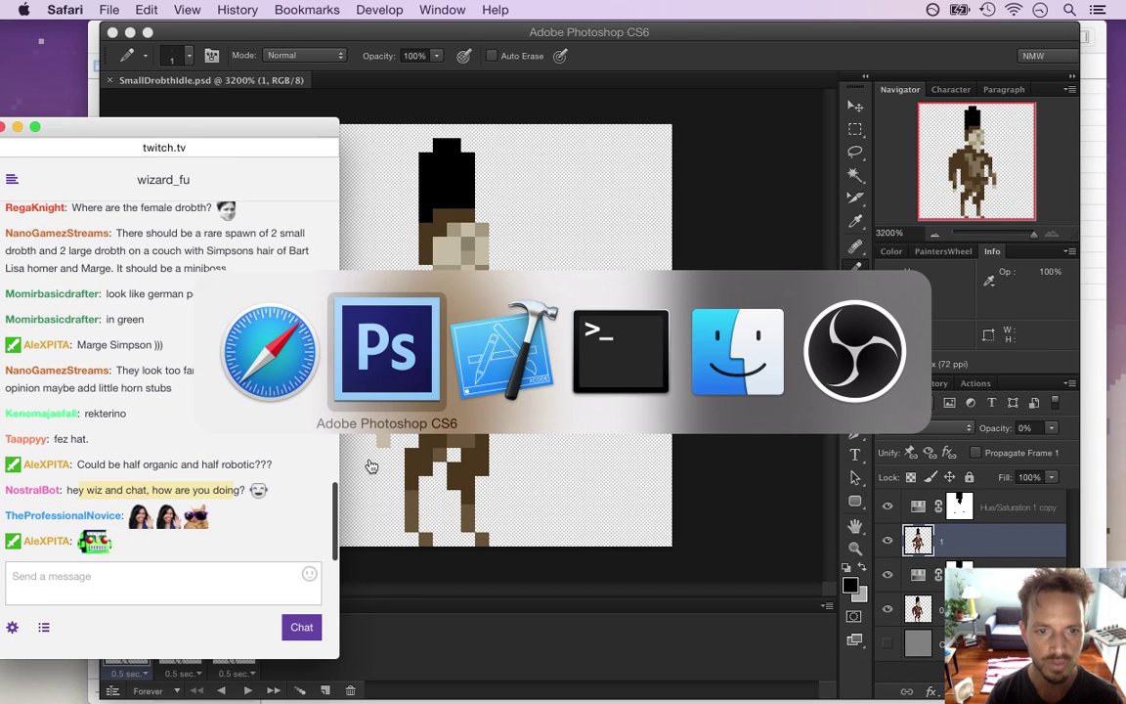
{"action": "left_click", "coordinate": [492, 397]}
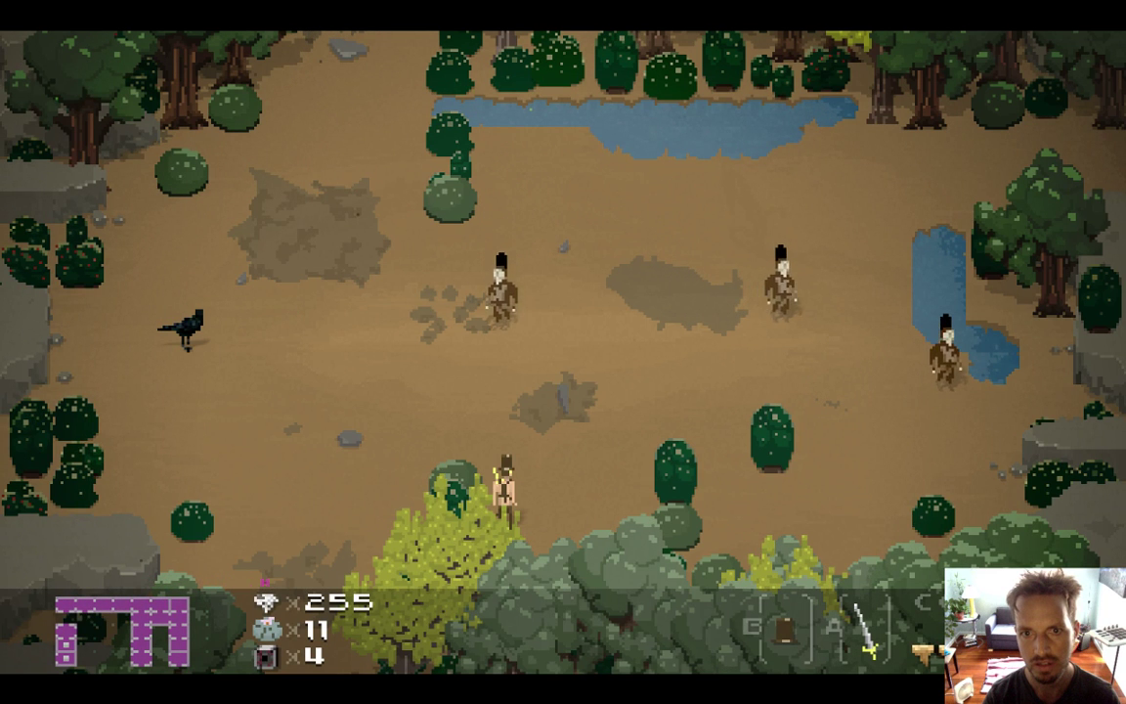
- Playtest the rendered sprite by moving among the small drobths and attacking them with the sword, and quit the game
{"action": "key", "text": "Right"}
{"action": "key", "text": "a"}
{"action": "key", "text": "a"}
{"action": "key", "text": "a"}
{"action": "key", "text": "Up"}
{"action": "key", "text": "Left"}
{"action": "key", "text": "a"}
{"action": "key", "text": "a"}
{"action": "key", "text": "Left"}
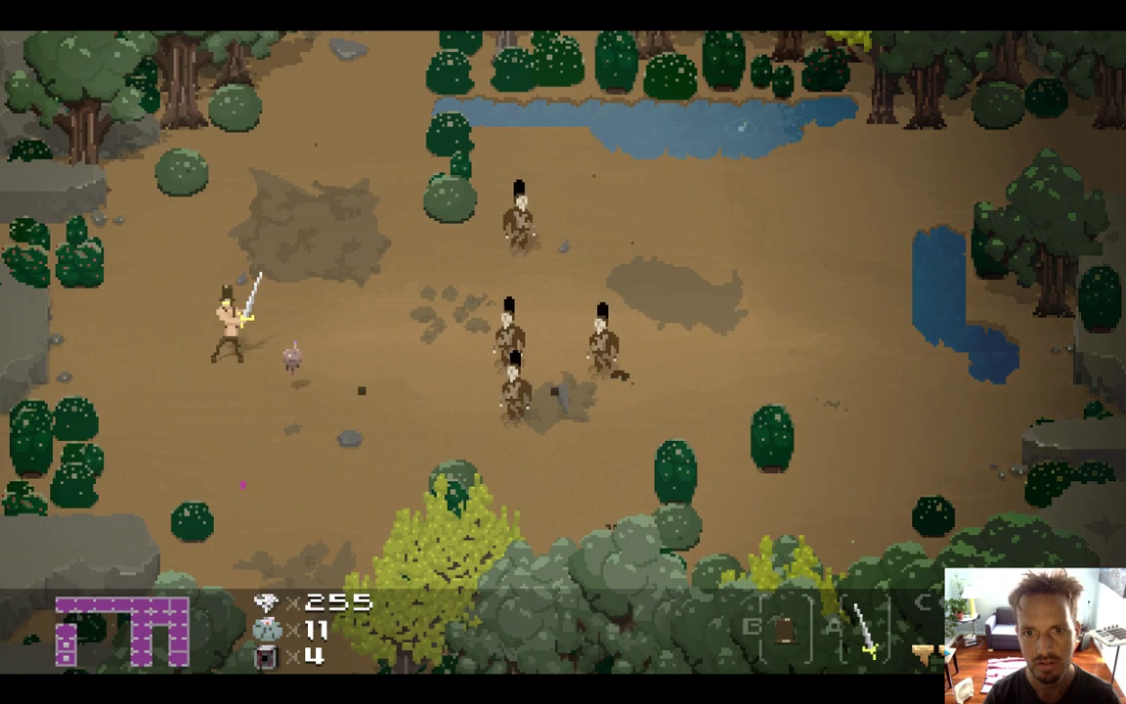
{"action": "key", "text": "Up"}
{"action": "key", "text": "a"}
{"action": "key", "text": "Down"}
{"action": "key", "text": "Right"}
{"action": "key", "text": "a"}
{"action": "key", "text": "Left"}
{"action": "key", "text": "Up"}
{"action": "key", "text": "Down"}
{"action": "key", "text": "Right"}
{"action": "key", "text": "j"}
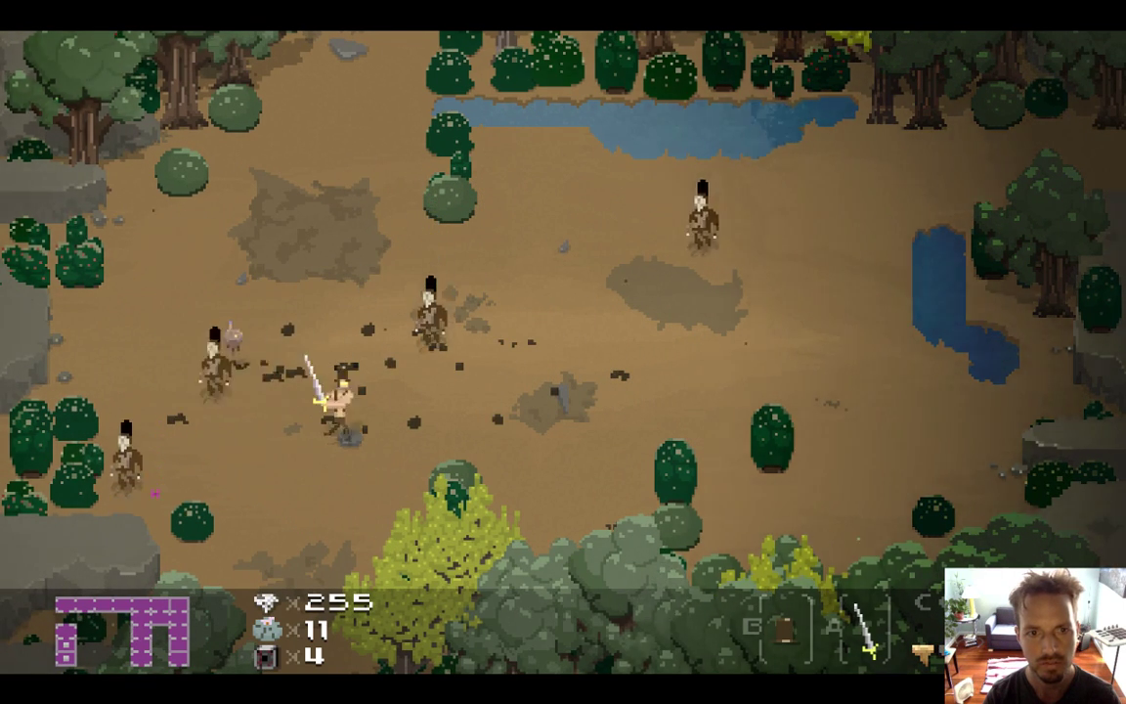
{"action": "key", "text": "Right"}
{"action": "key", "text": "Up"}
{"action": "key", "text": "j"}
{"action": "key", "text": "Down"}
{"action": "key", "text": "super+q"}
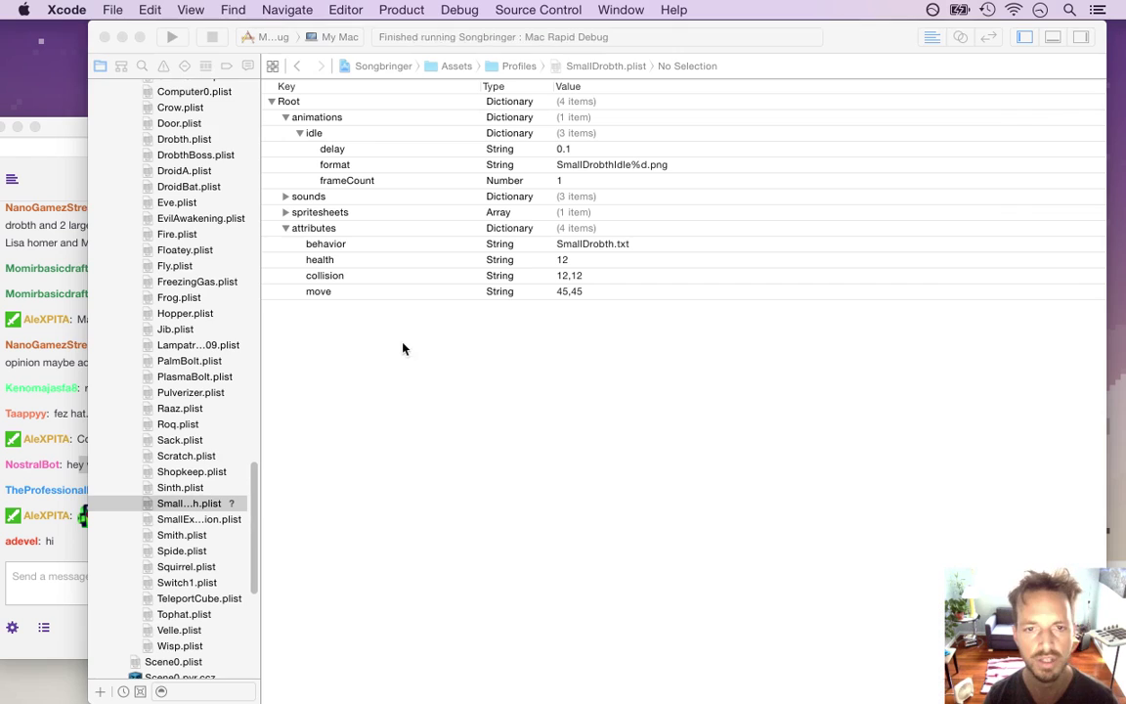
- Read the newest Twitch chat messages and switch to Photoshop
{"action": "left_click", "coordinate": [53, 500]}
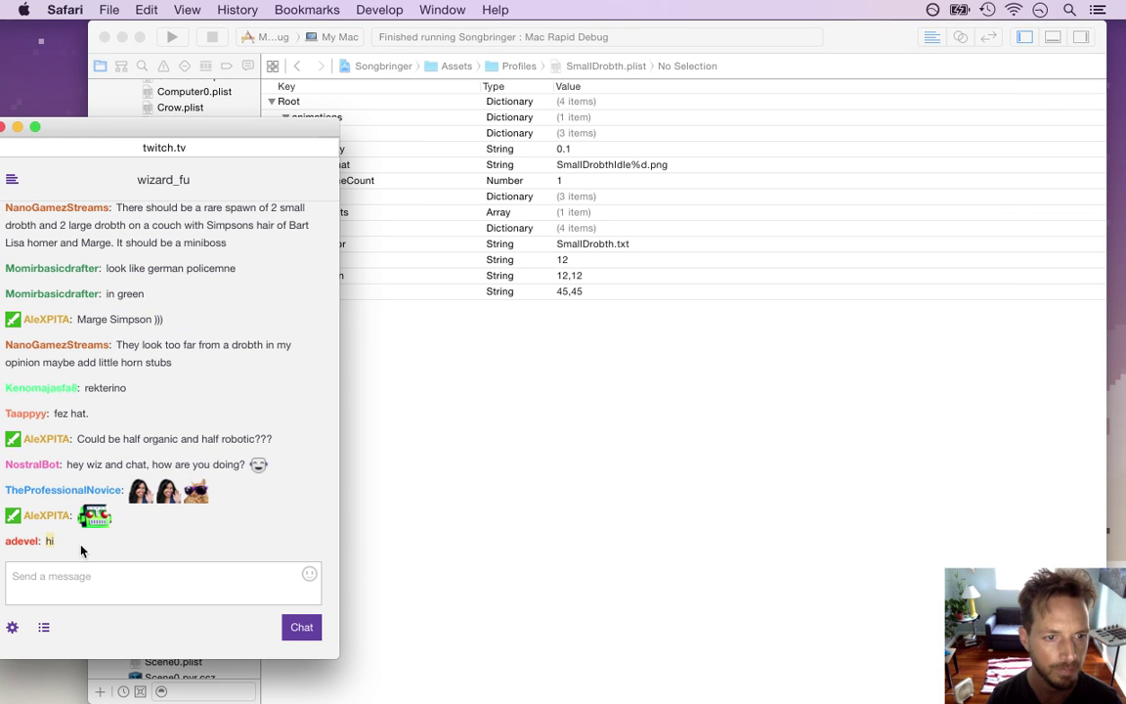
{"action": "left_click", "coordinate": [523, 391]}
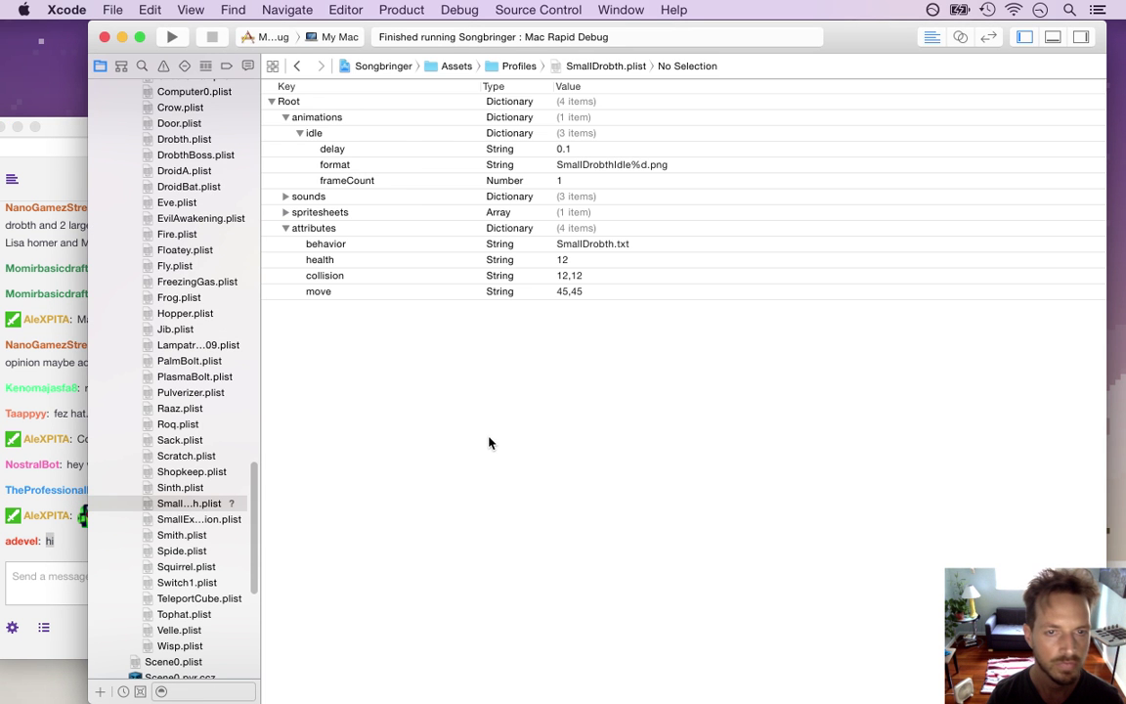
{"action": "key", "text": "super+Tab"}
{"action": "key", "text": "super+Tab"}
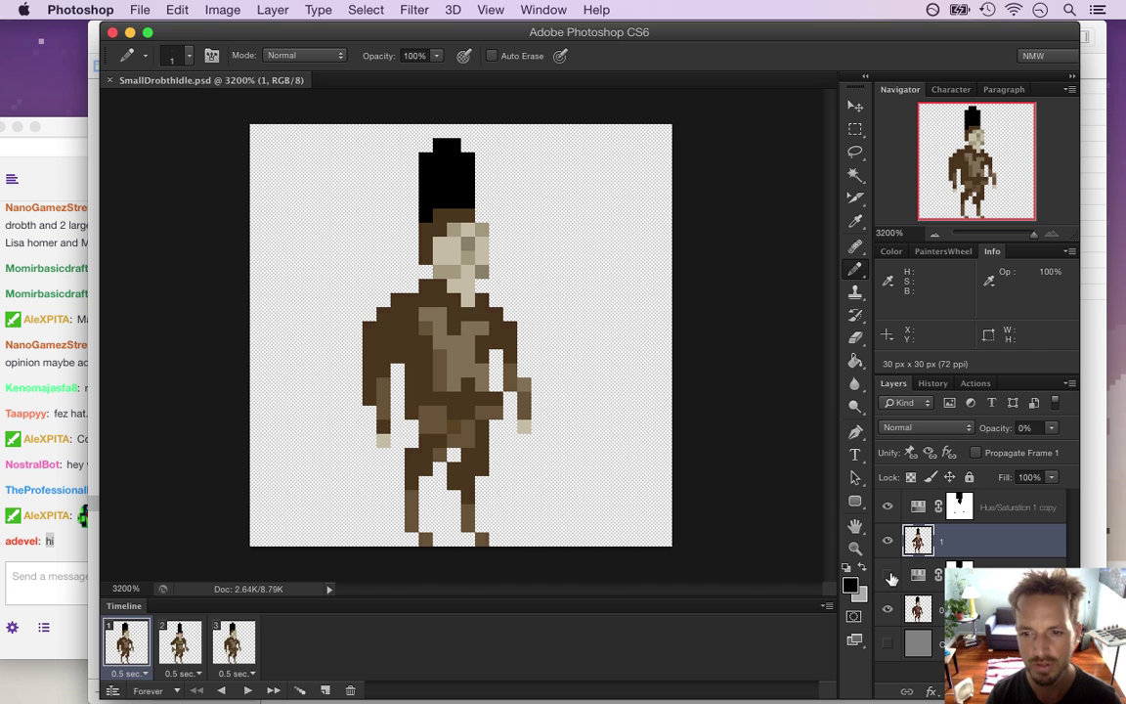
- Toggle the visibility of the lower Hue/Saturation adjustment layer in frame 1 and compare the sprite across frames 1, 2 and 3
{"action": "left_click", "coordinate": [889, 575]}
{"action": "left_click", "coordinate": [887, 576]}
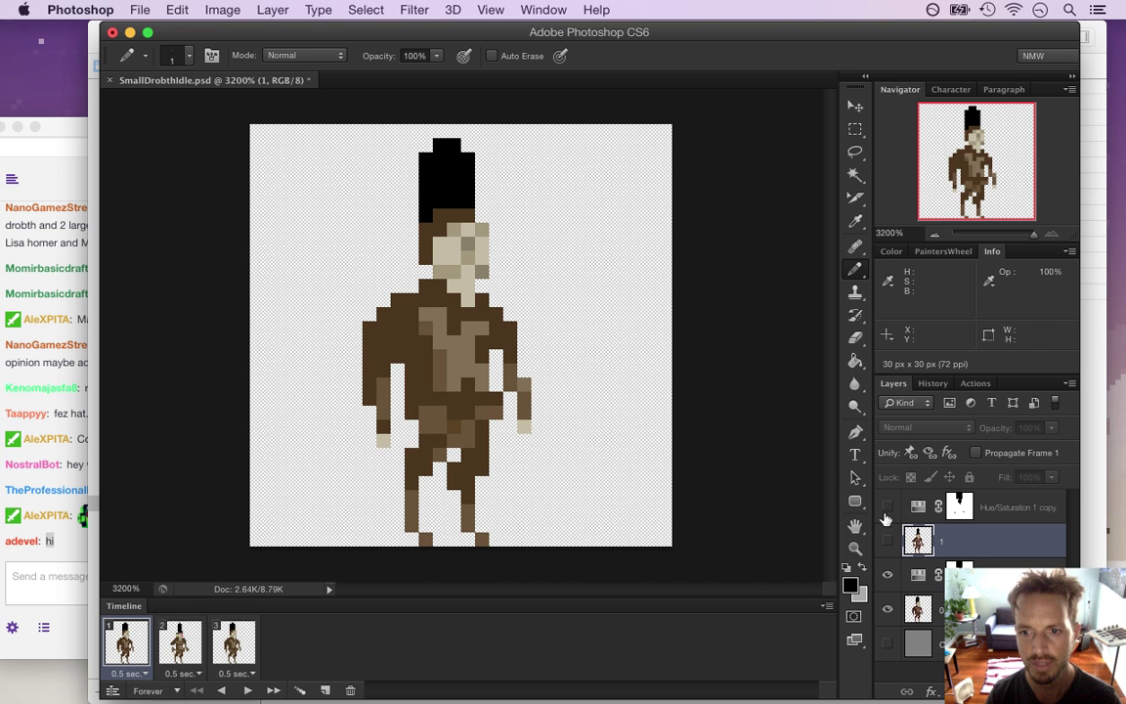
{"action": "left_click", "coordinate": [176, 642]}
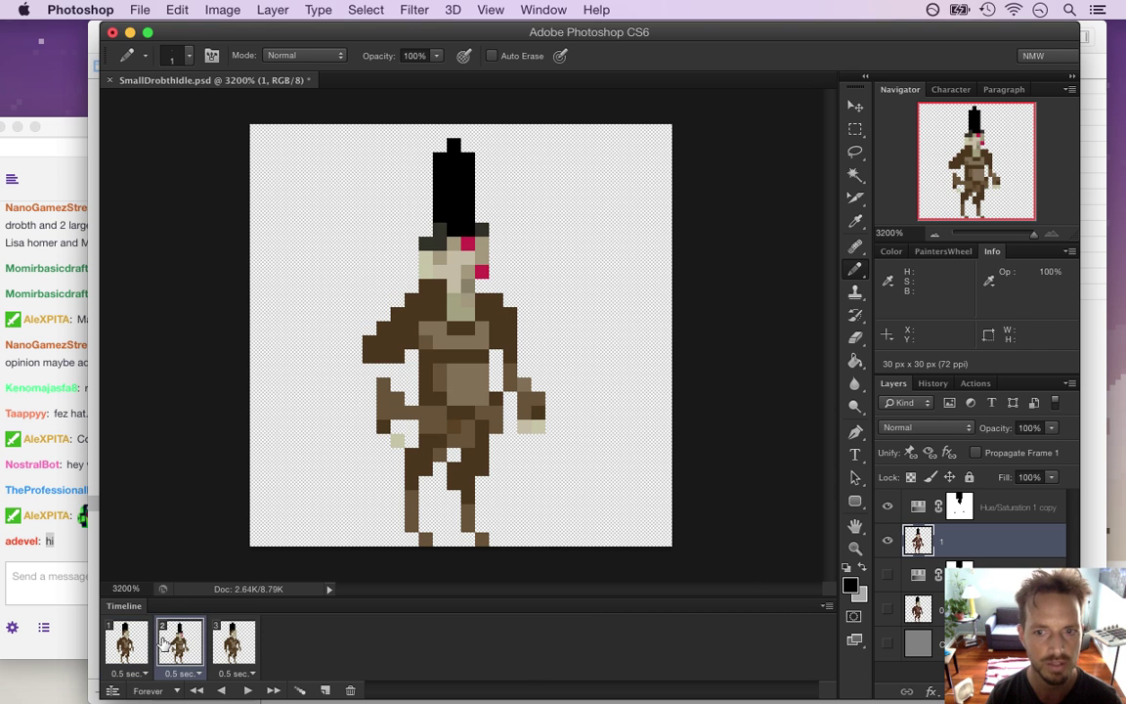
{"action": "left_click", "coordinate": [143, 646]}
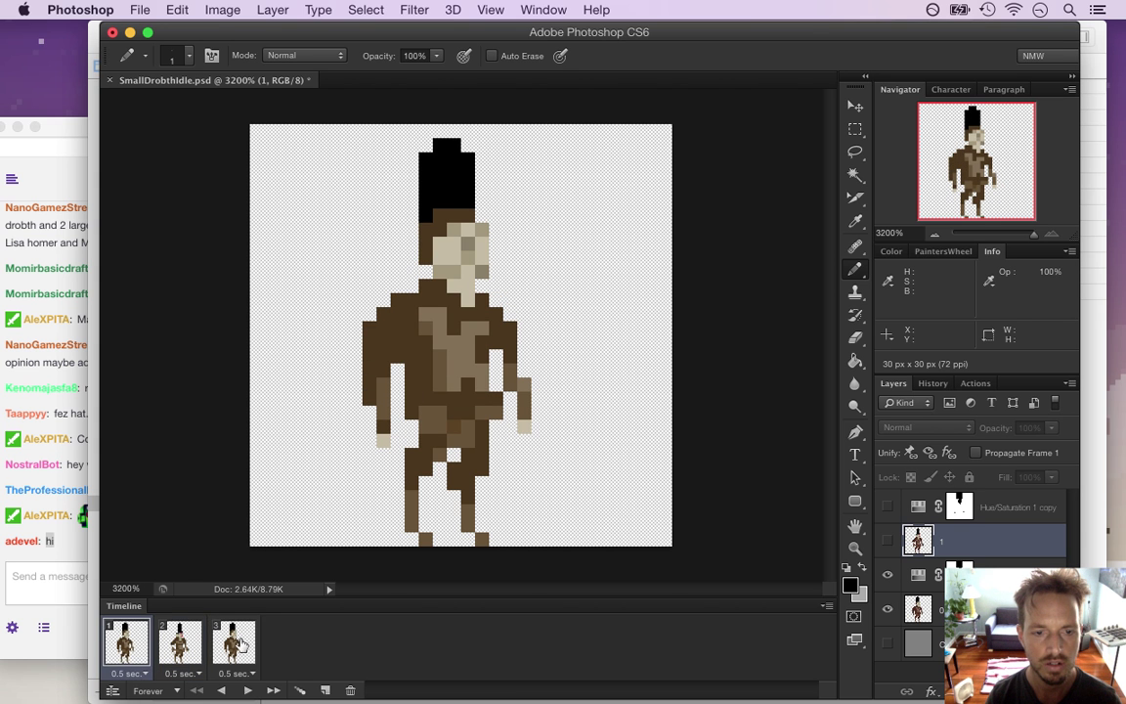
{"action": "left_click", "coordinate": [242, 642]}
{"action": "left_click", "coordinate": [130, 648]}
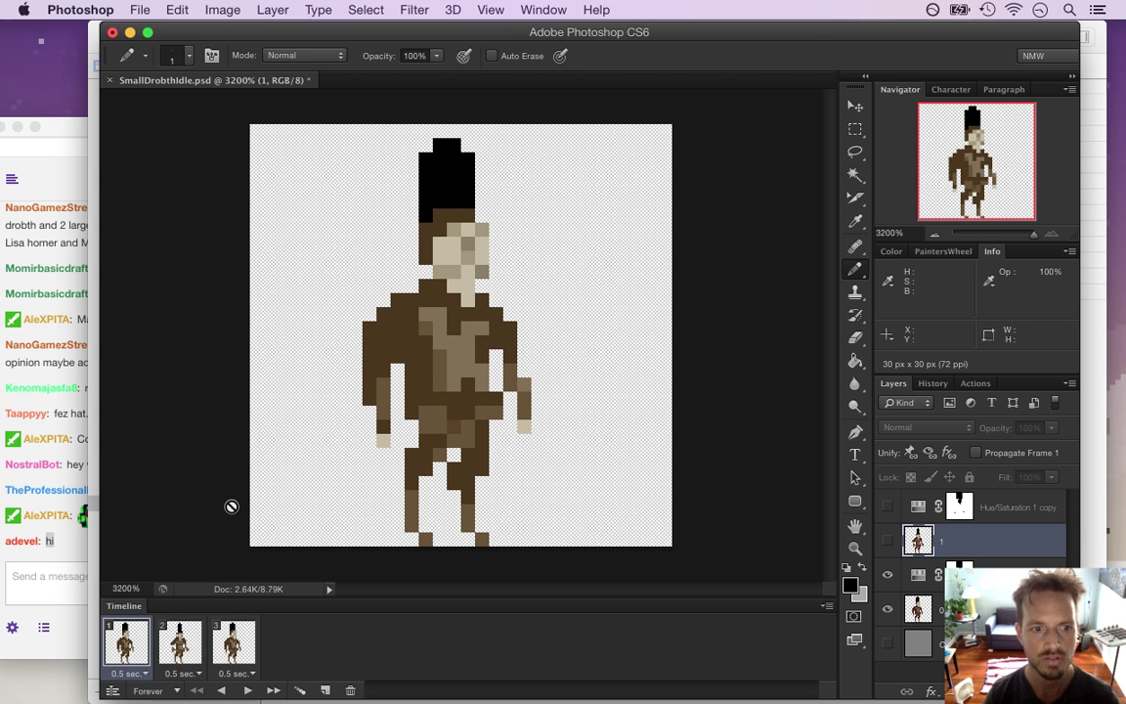
- Save the document with frame 1 selected and render the SmallDrobthIdle.png image sequence again over the existing files
{"action": "key", "text": "super+alt+shift+s"}
{"action": "key", "text": "Escape"}
{"action": "key", "text": "super+s"}
{"action": "left_click", "coordinate": [140, 10]}
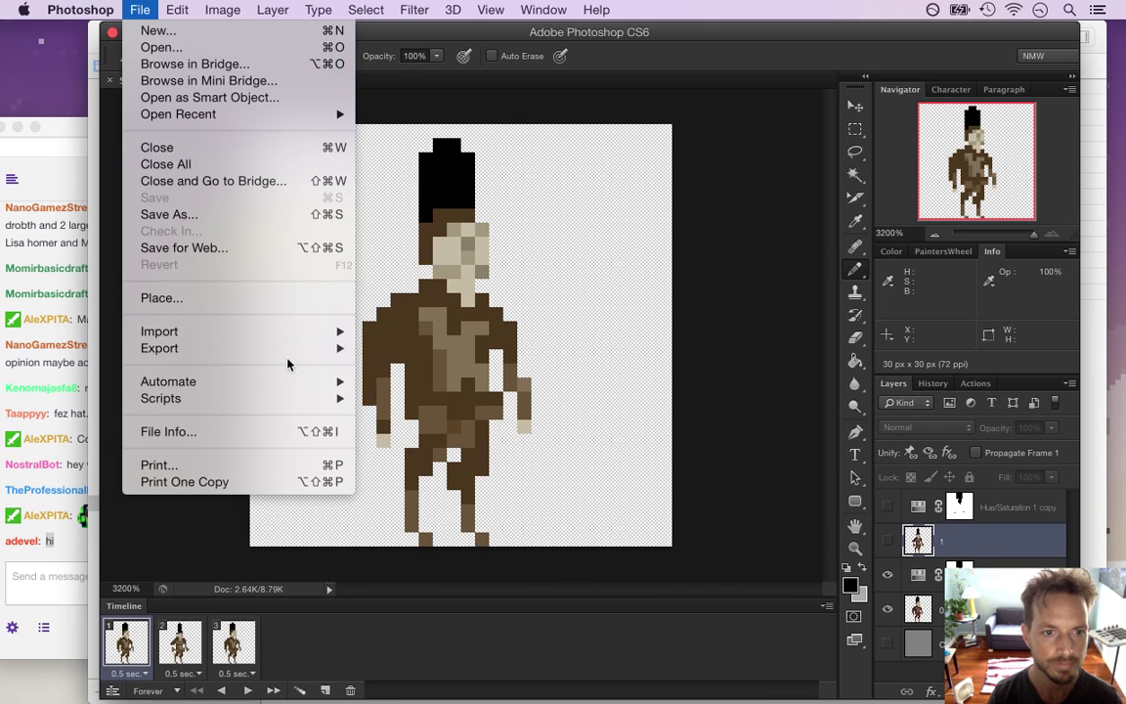
{"action": "mouse_move", "coordinate": [293, 348]}
{"action": "left_click", "coordinate": [470, 382]}
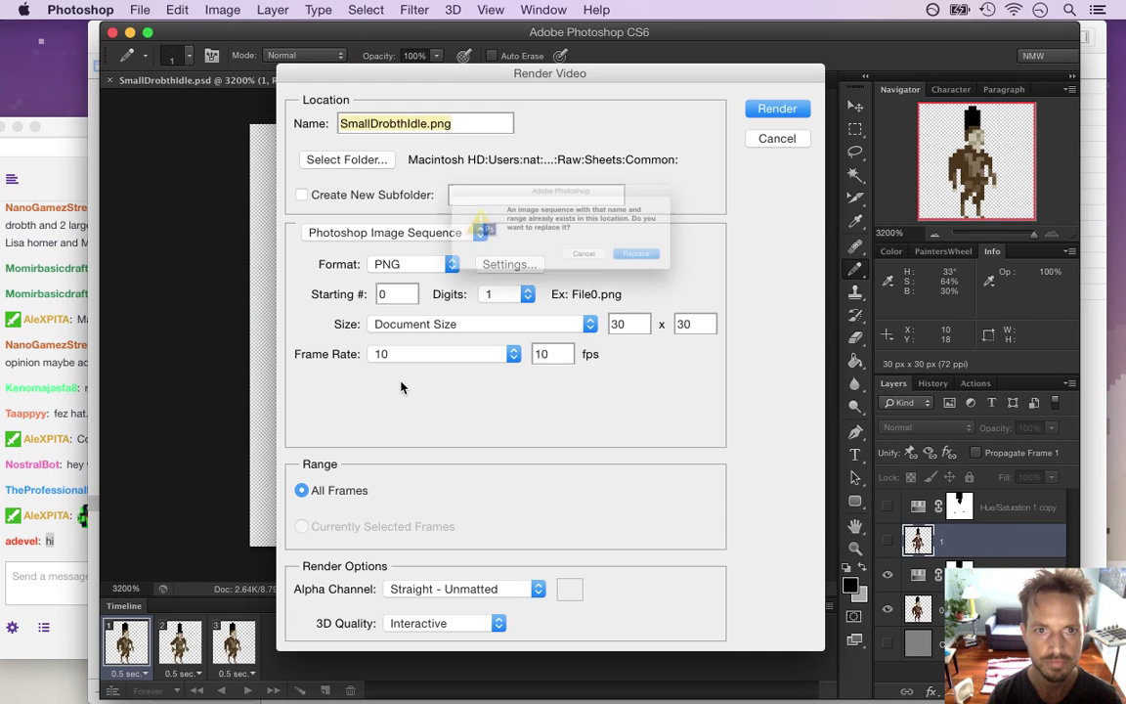
{"action": "key", "text": "Return"}
- Read the newest Twitch chat comment about the sprite's white head and inspect the head in Photoshop
{"action": "key", "text": "super+Tab"}
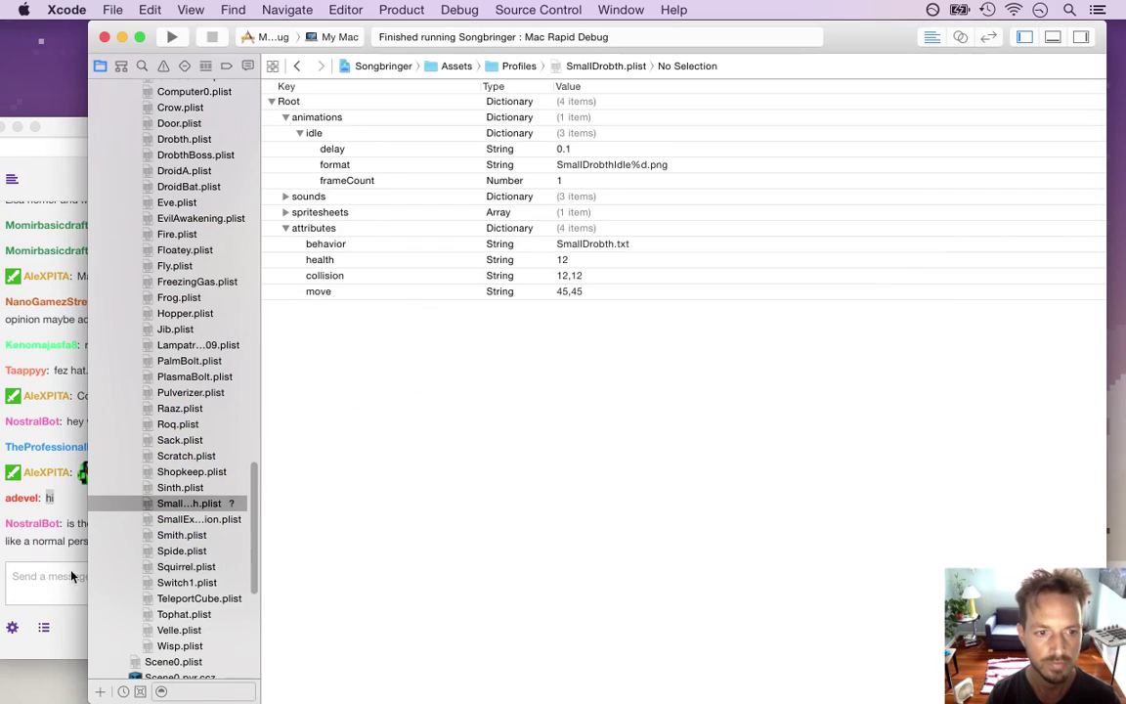
{"action": "left_click", "coordinate": [40, 489]}
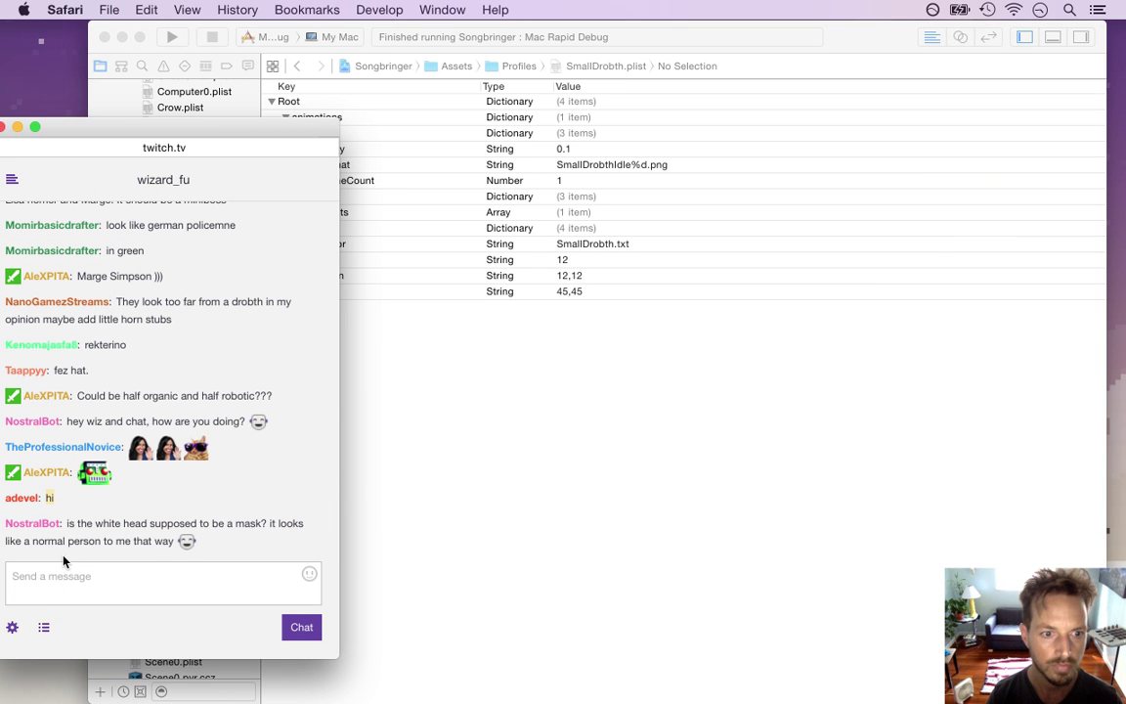
{"action": "left_click_drag", "start_coordinate": [70, 525], "coordinate": [94, 524]}
{"action": "left_click", "coordinate": [155, 537]}
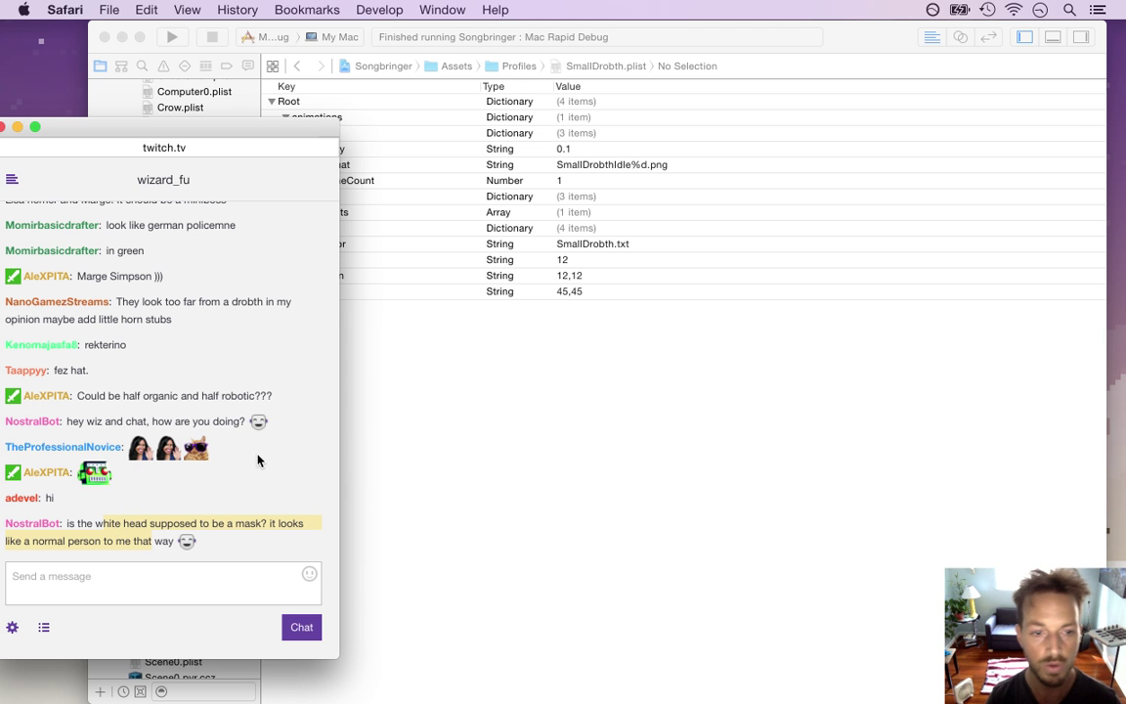
{"action": "key", "text": "super+Tab"}
{"action": "key", "text": "super+Tab"}
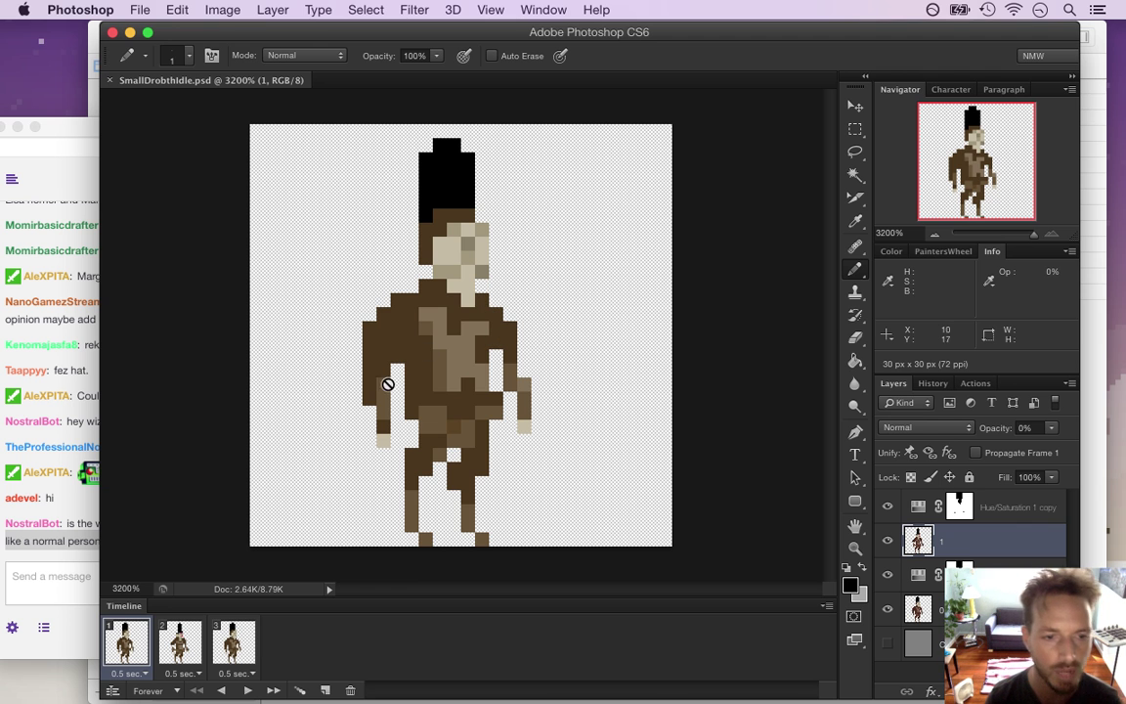
- Switch to Xcode and run Songbringer to test the newly rendered brown sprite
{"action": "key", "text": "super+Tab"}
{"action": "key", "text": "super+Tab"}
{"action": "key", "text": "super+r"}
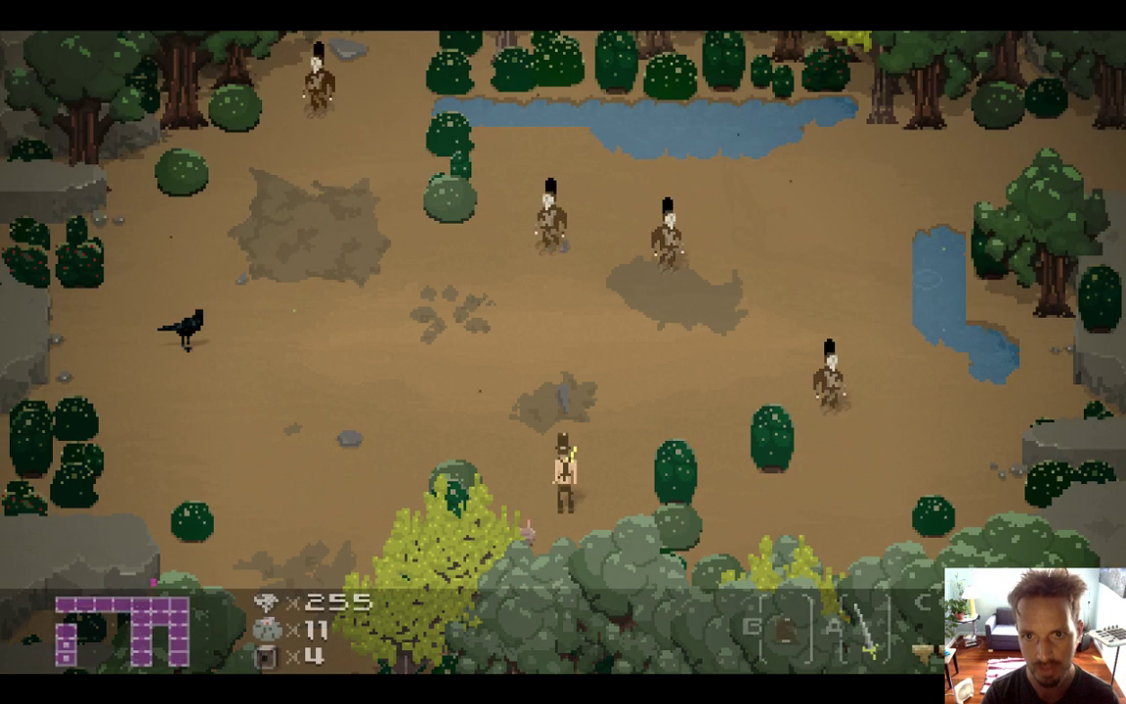
- Walk the player around the forest clearing to inspect the brown enemies against the environment, and quit the game
{"action": "key", "text": "Up"}
{"action": "key", "text": "Left"}
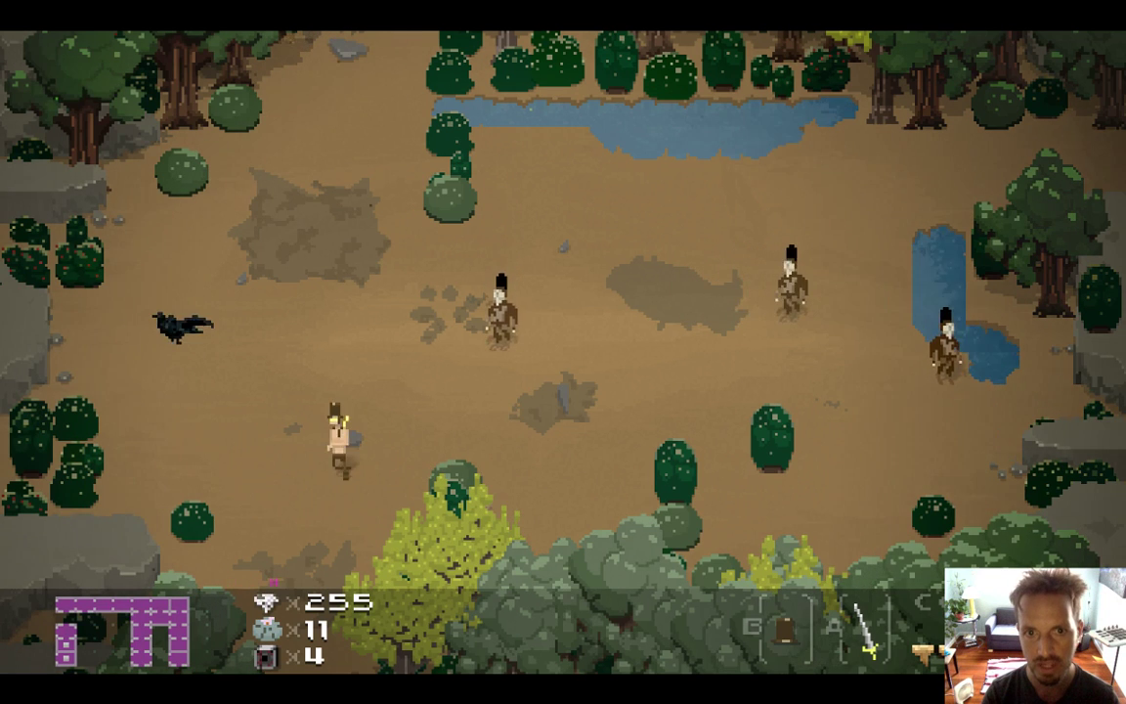
{"action": "key", "text": "Up"}
{"action": "key", "text": "Up"}
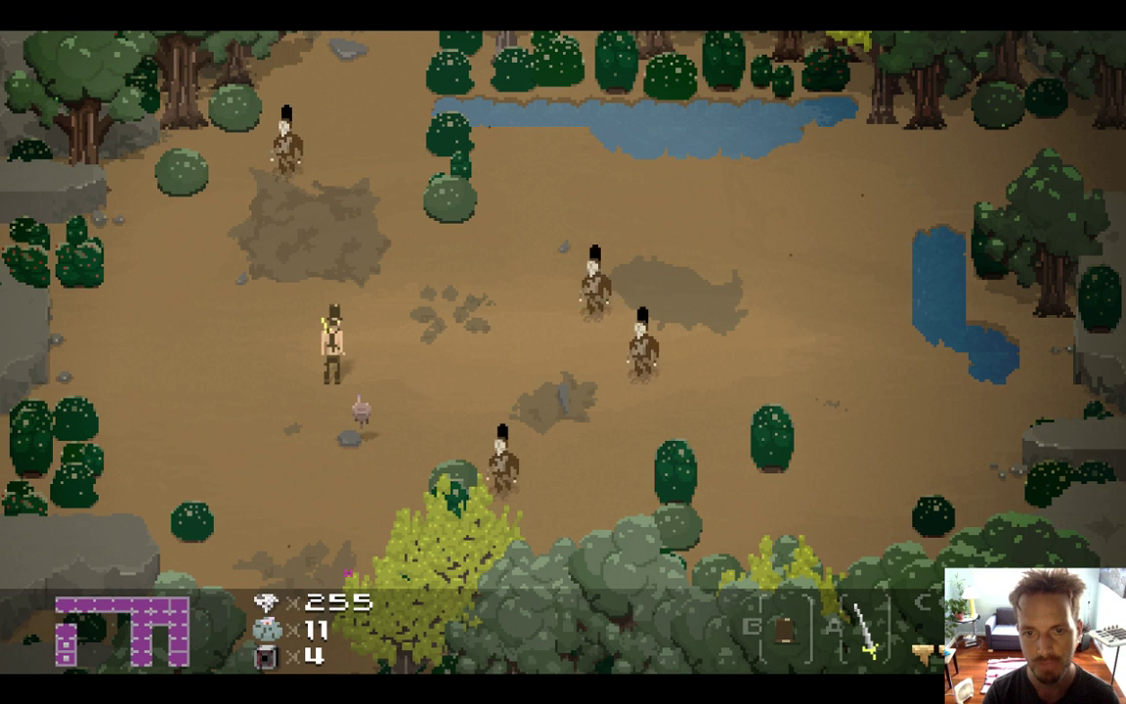
{"action": "key", "text": "Down"}
{"action": "key", "text": "Right"}
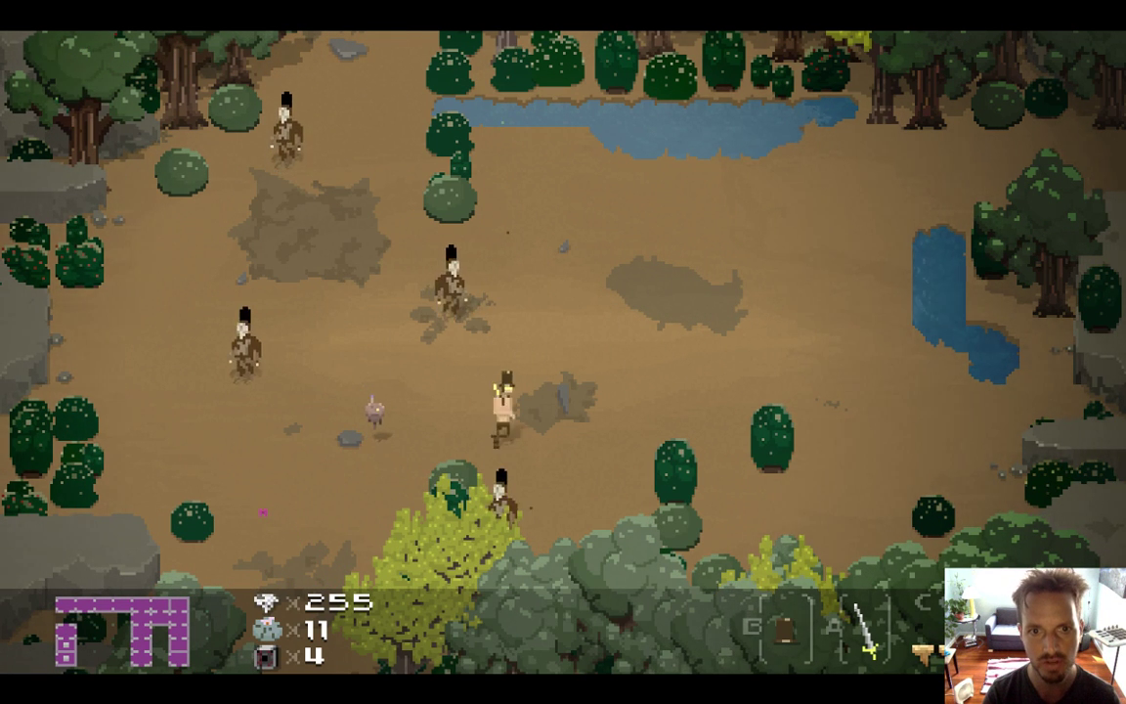
{"action": "key", "text": "Up"}
{"action": "key", "text": "Right"}
{"action": "key", "text": "Down"}
{"action": "key", "text": "Left"}
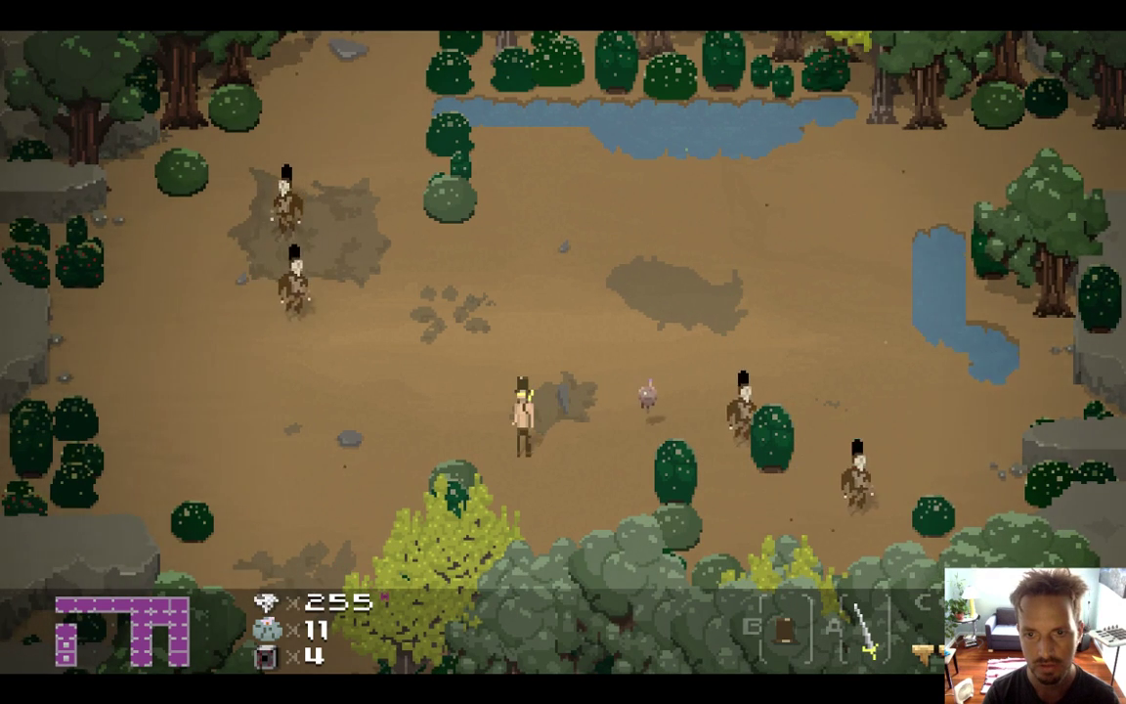
{"action": "key", "text": "Left"}
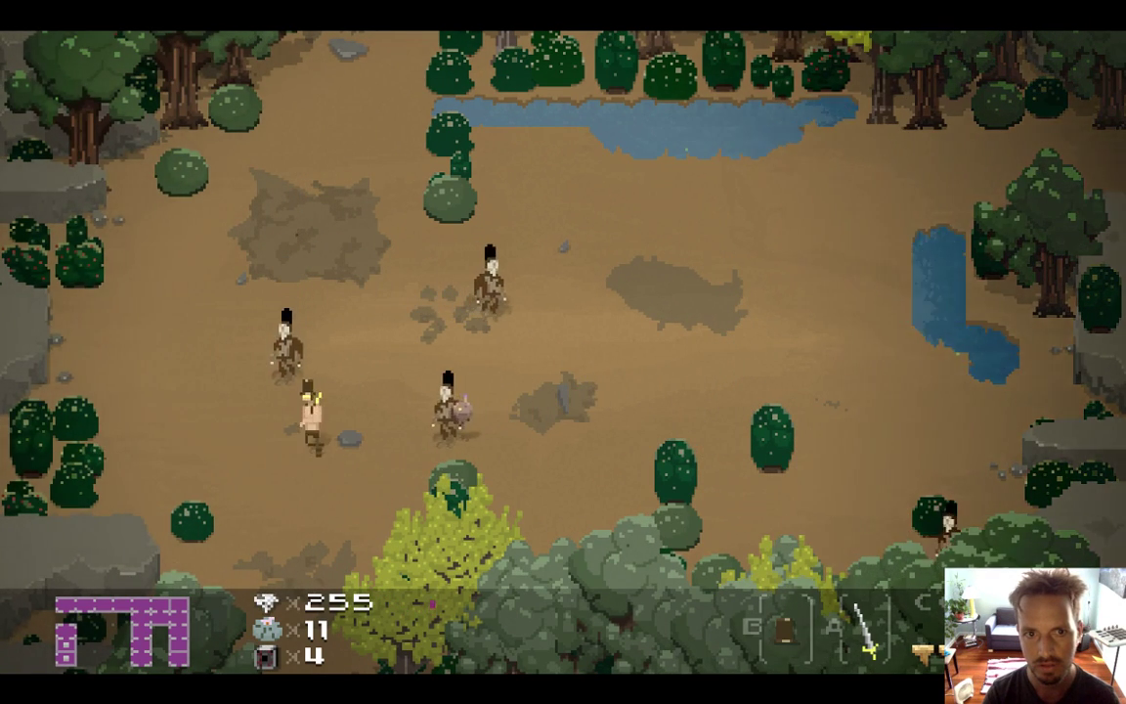
{"action": "key", "text": "Up"}
{"action": "key", "text": "Right"}
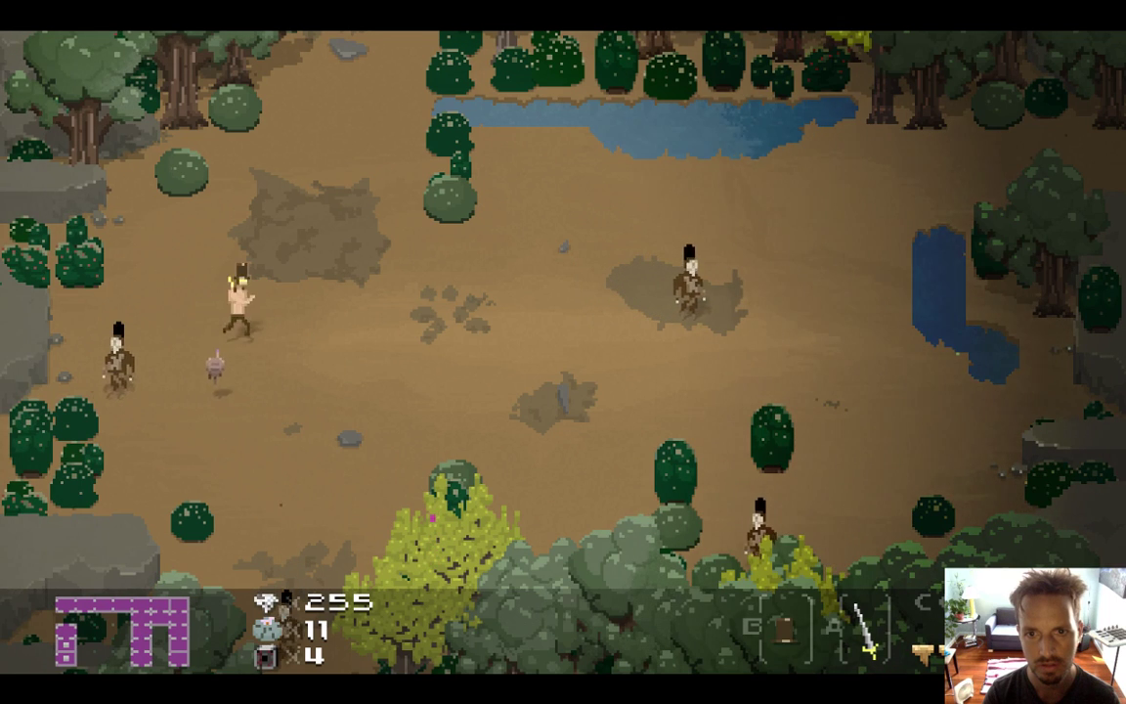
{"action": "key", "text": "Right"}
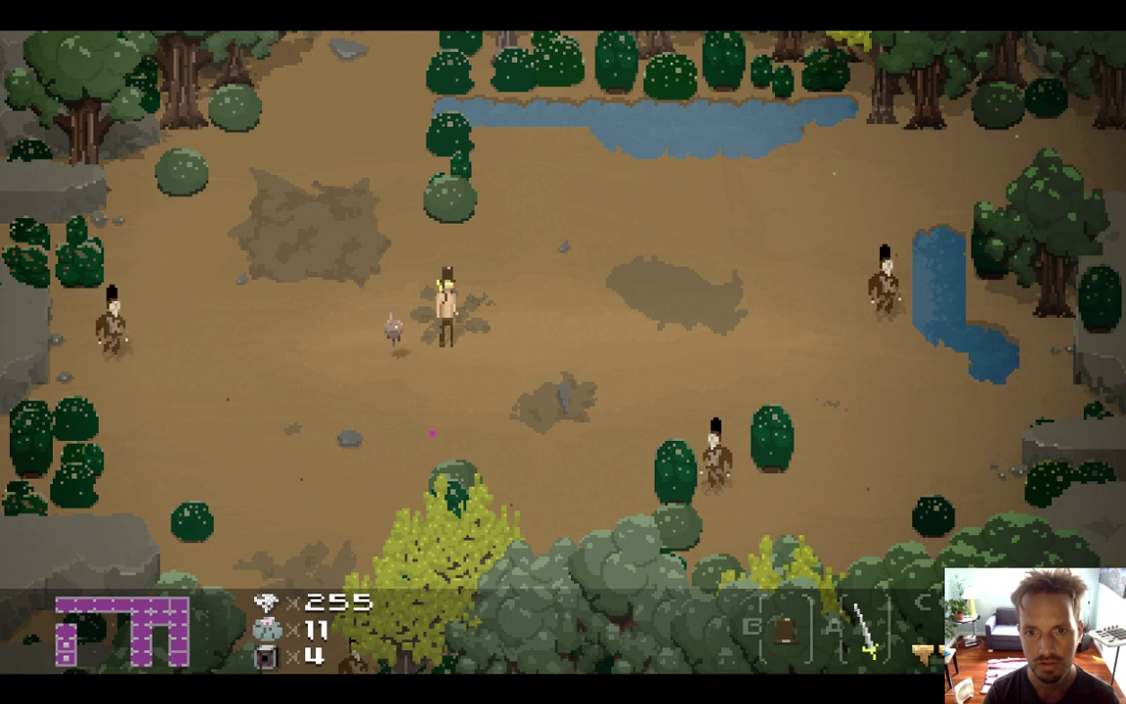
{"action": "key", "text": "Down"}
{"action": "key", "text": "Left"}
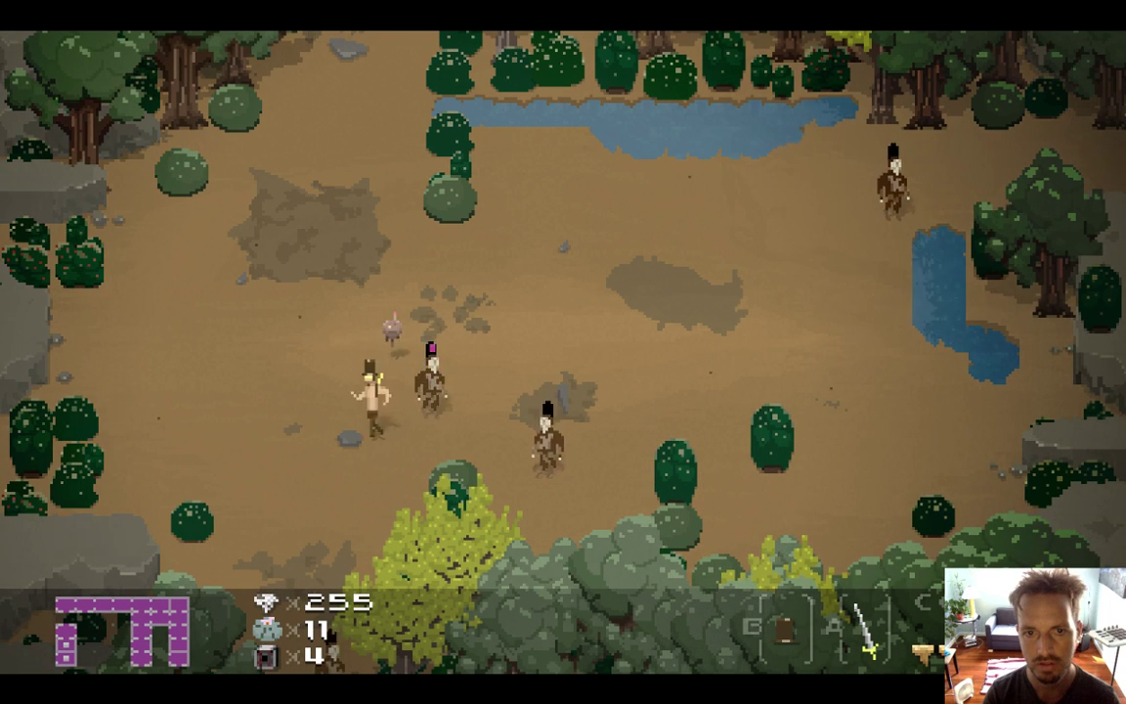
{"action": "key", "text": "Up"}
{"action": "key", "text": "Right"}
{"action": "key", "text": "super+q"}
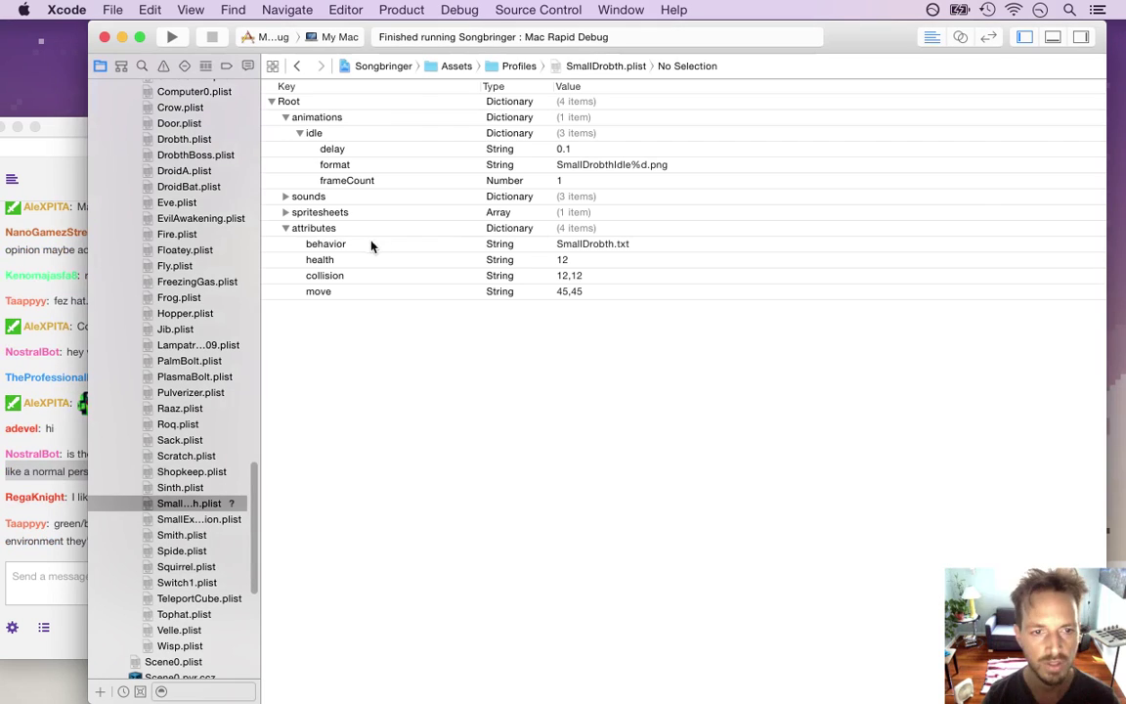
- Read the newest Twitch chat messages about the green and brown colors and about remembering source code
{"action": "left_click", "coordinate": [59, 519]}
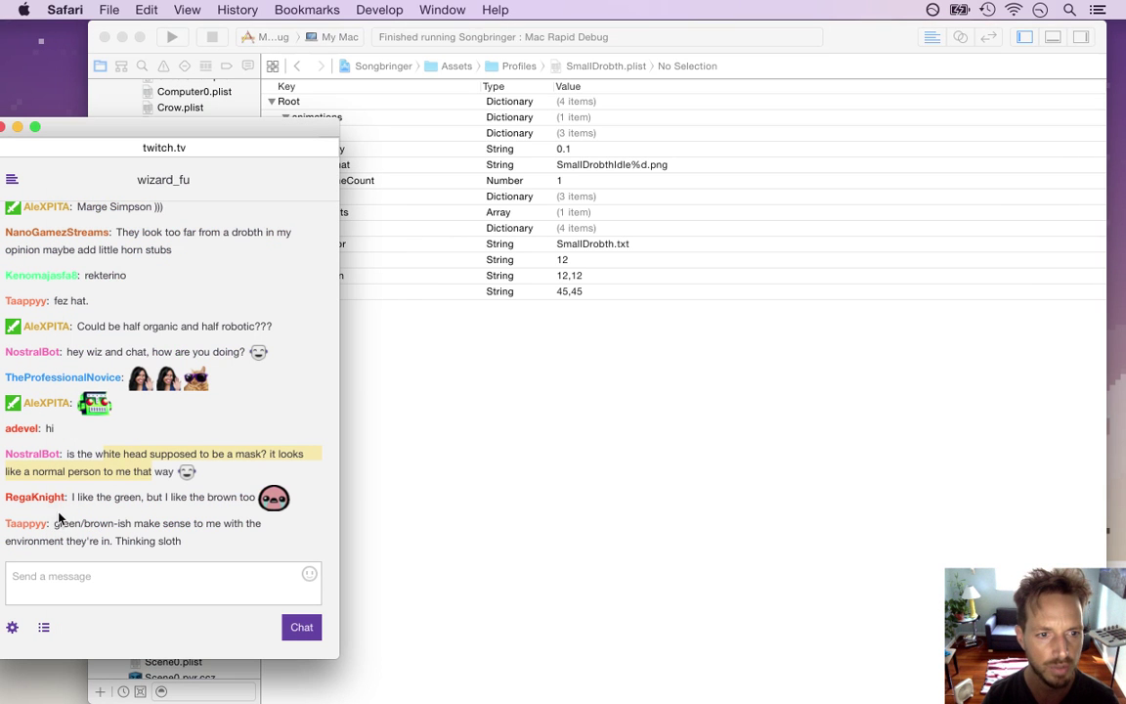
{"action": "left_click", "coordinate": [109, 500]}
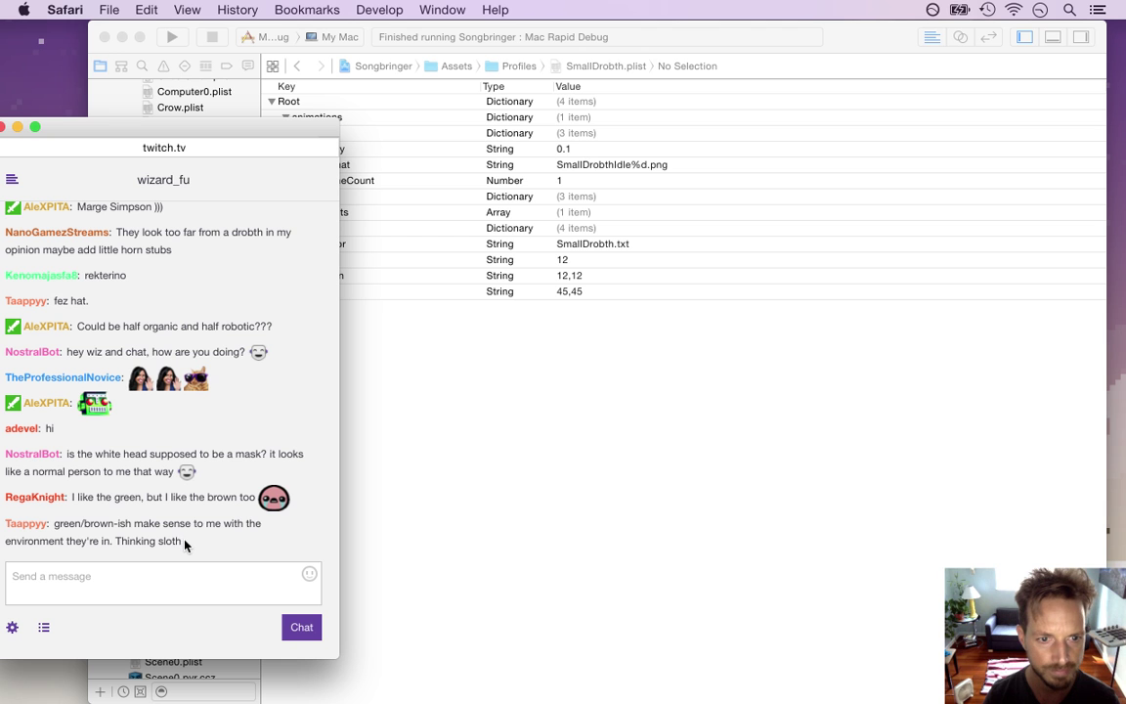
{"action": "left_click_drag", "start_coordinate": [86, 523], "coordinate": [176, 542]}
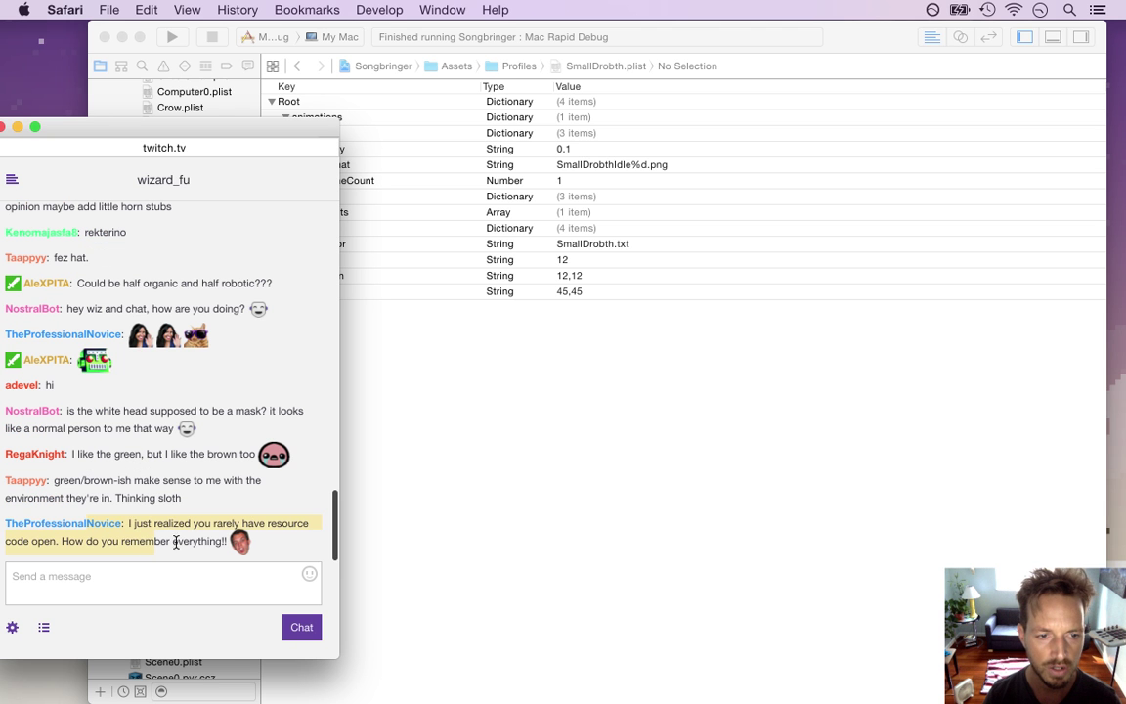
{"action": "left_click_drag", "start_coordinate": [100, 479], "coordinate": [186, 532]}
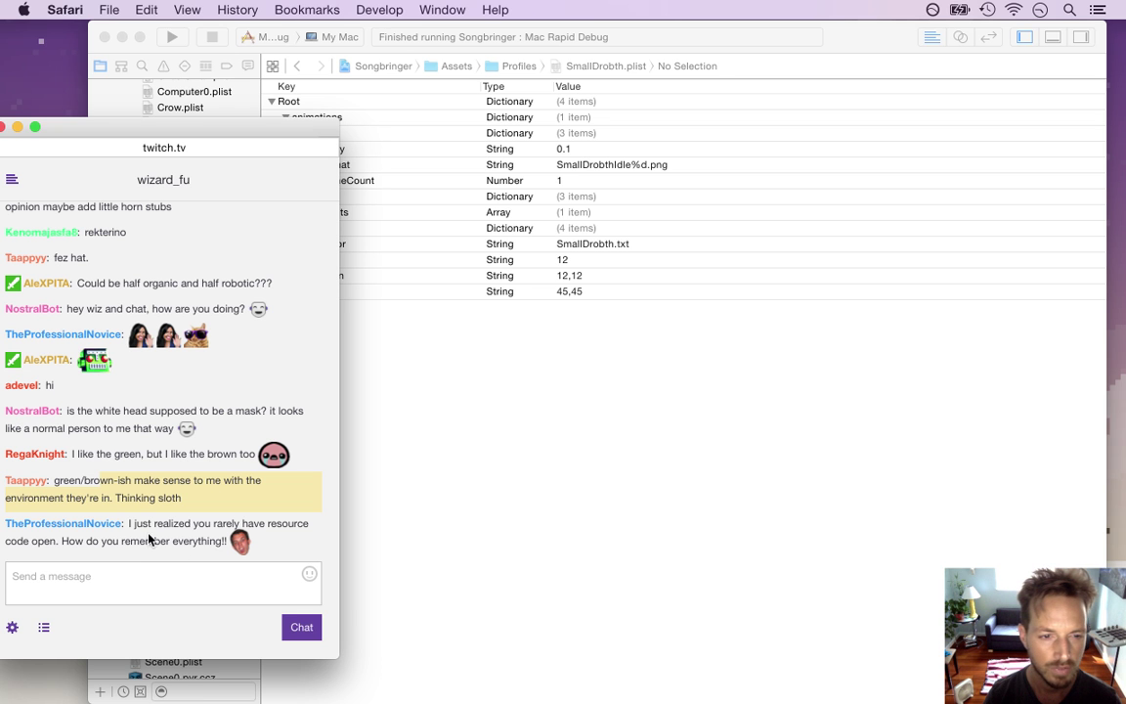
{"action": "left_click_drag", "start_coordinate": [136, 521], "coordinate": [148, 539]}
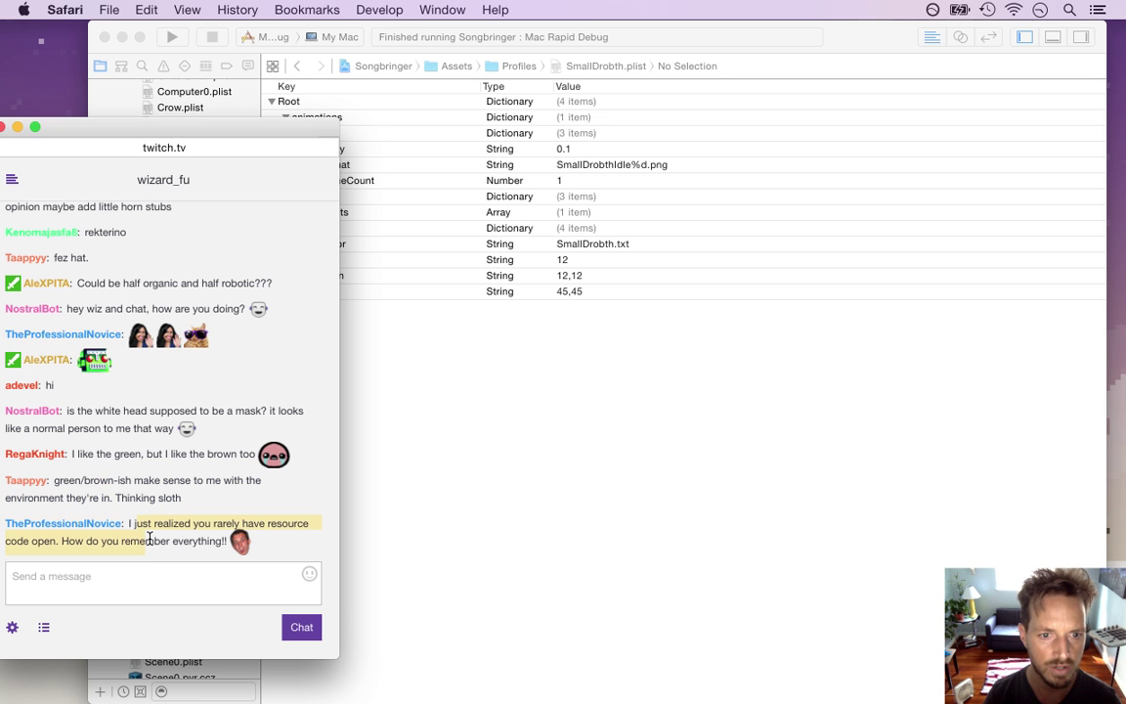
{"action": "left_click", "coordinate": [177, 542]}
{"action": "left_click_drag", "start_coordinate": [150, 524], "coordinate": [222, 540]}
{"action": "left_click", "coordinate": [272, 512]}
- Switch to Photoshop and compare the sprite's colors across animation frames 1, 2 and 3
{"action": "key", "text": "super+Tab"}
{"action": "key", "text": "super+Tab"}
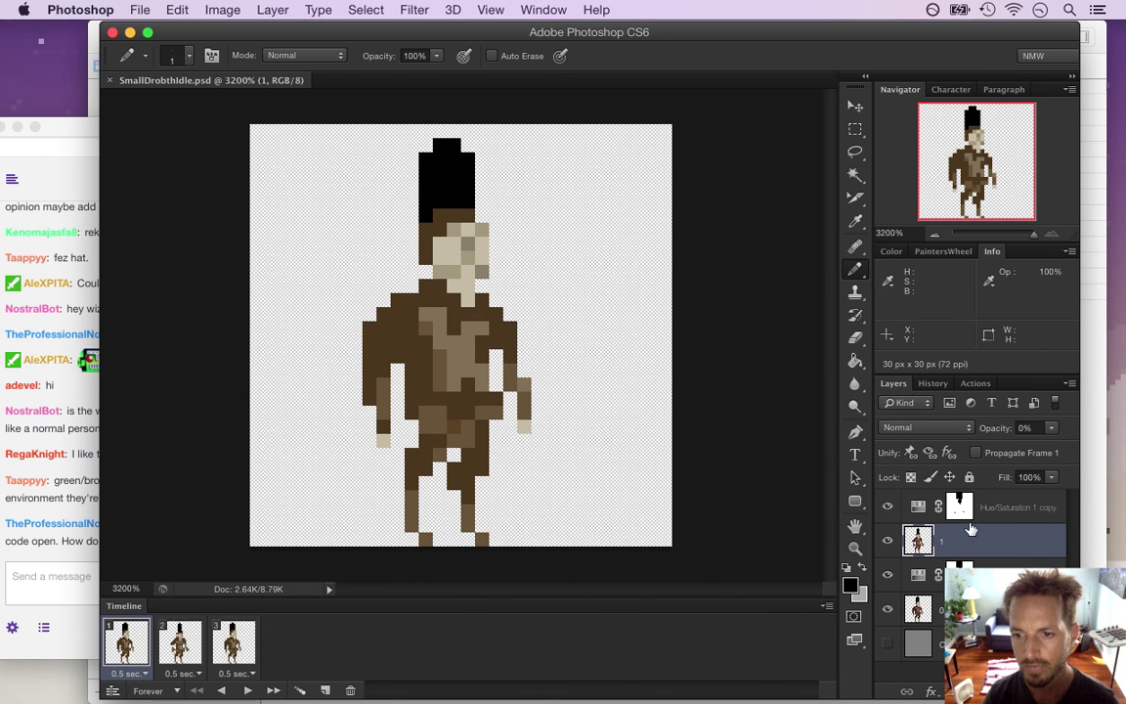
{"action": "left_click", "coordinate": [172, 648]}
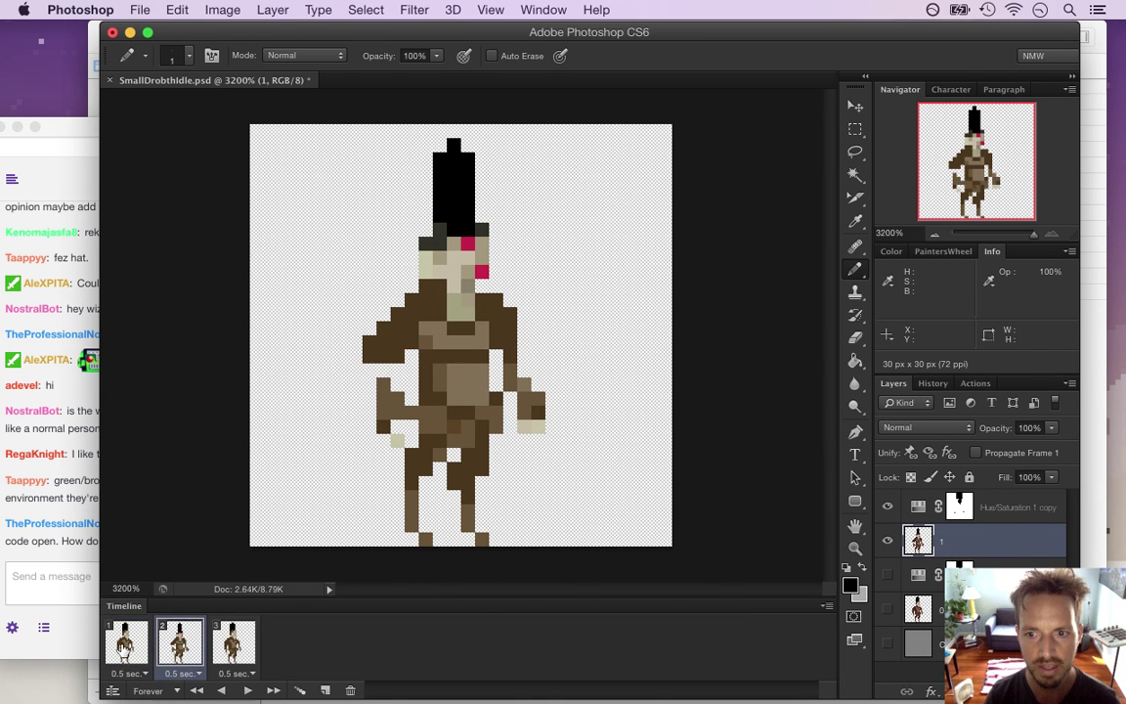
{"action": "left_click", "coordinate": [127, 645]}
{"action": "left_click", "coordinate": [180, 645]}
{"action": "left_click", "coordinate": [235, 645]}
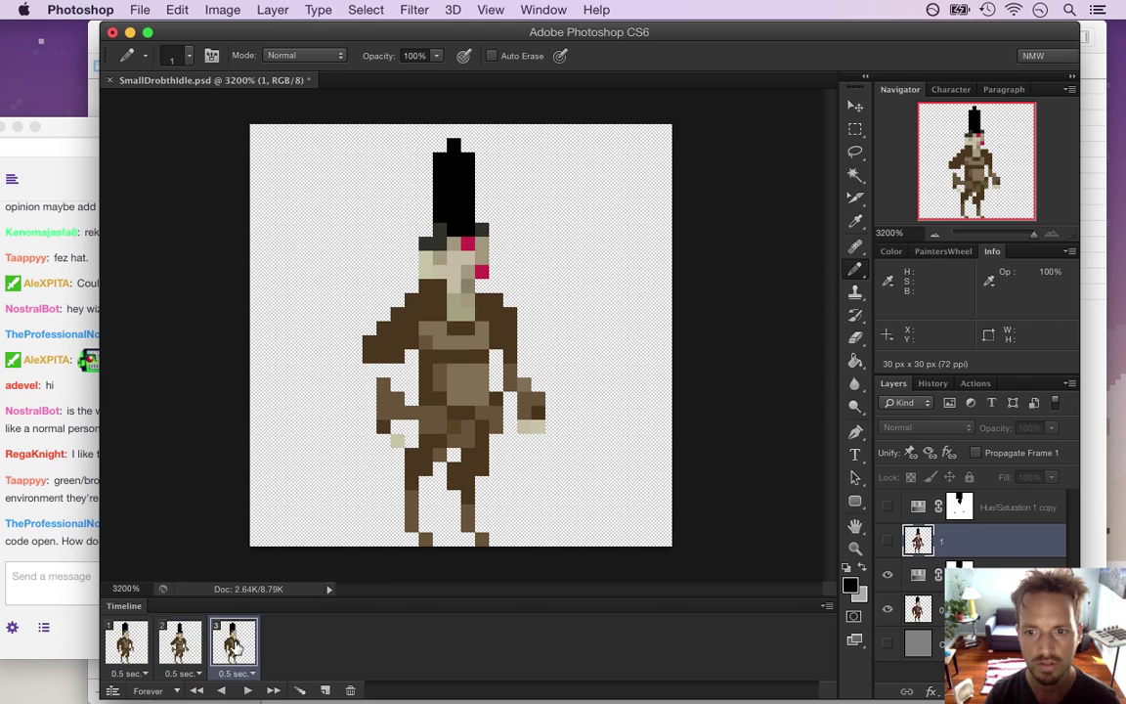
- Set the hue of the lower Hue/Saturation 1 adjustment layer to +11 with frame 1 selected
{"action": "left_click", "coordinate": [136, 643]}
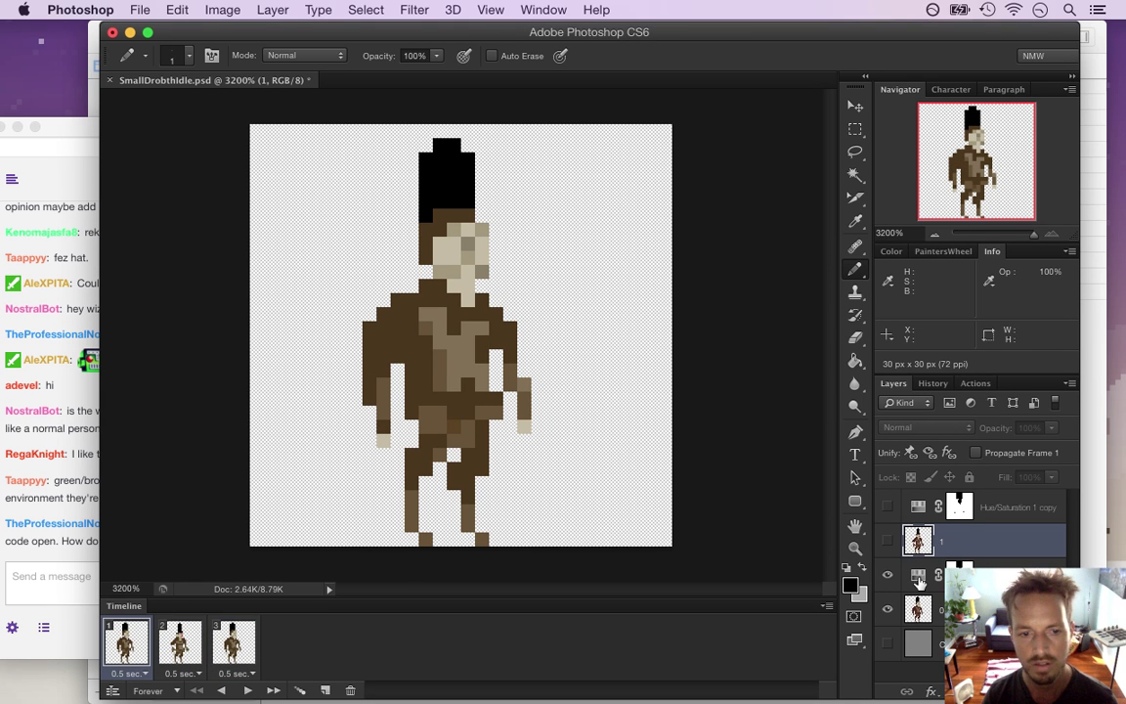
{"action": "double_click", "coordinate": [922, 578]}
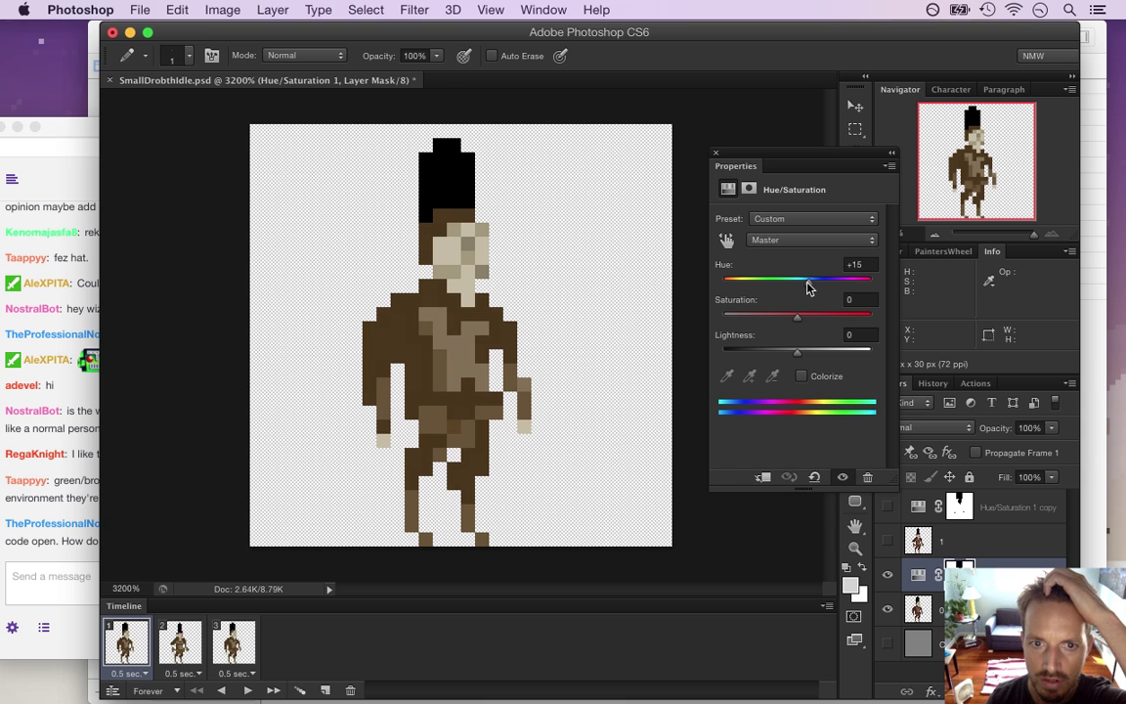
{"action": "left_click_drag", "start_coordinate": [808, 283], "coordinate": [806, 283]}
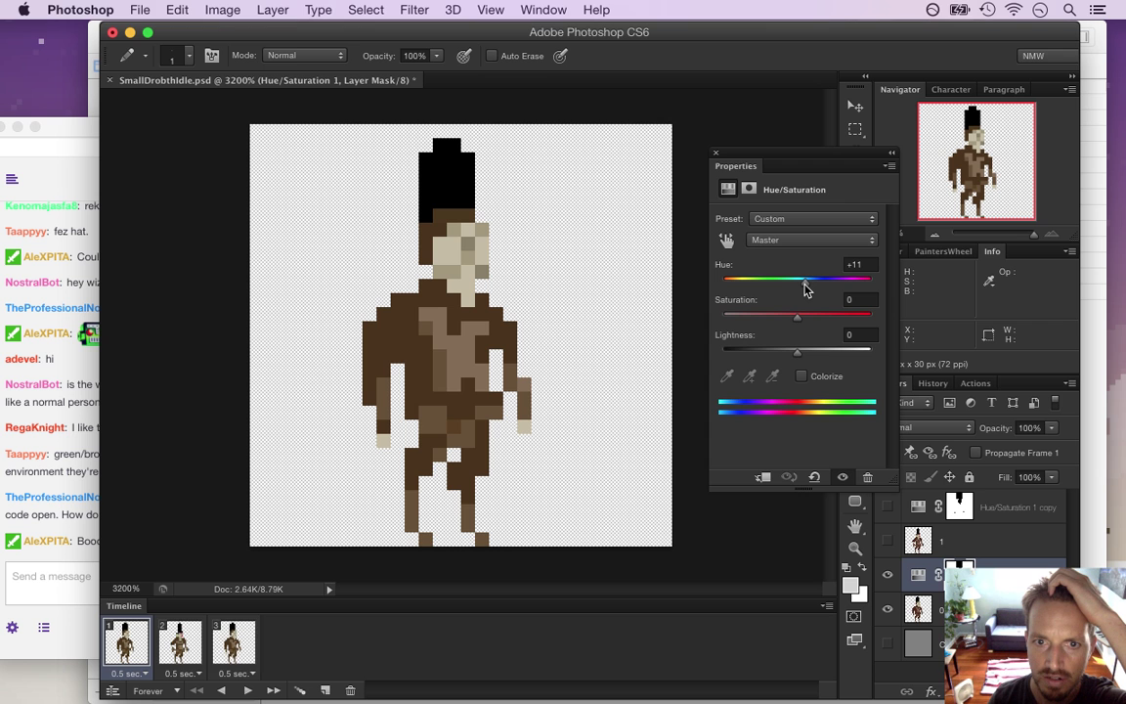
{"action": "left_click", "coordinate": [713, 153]}
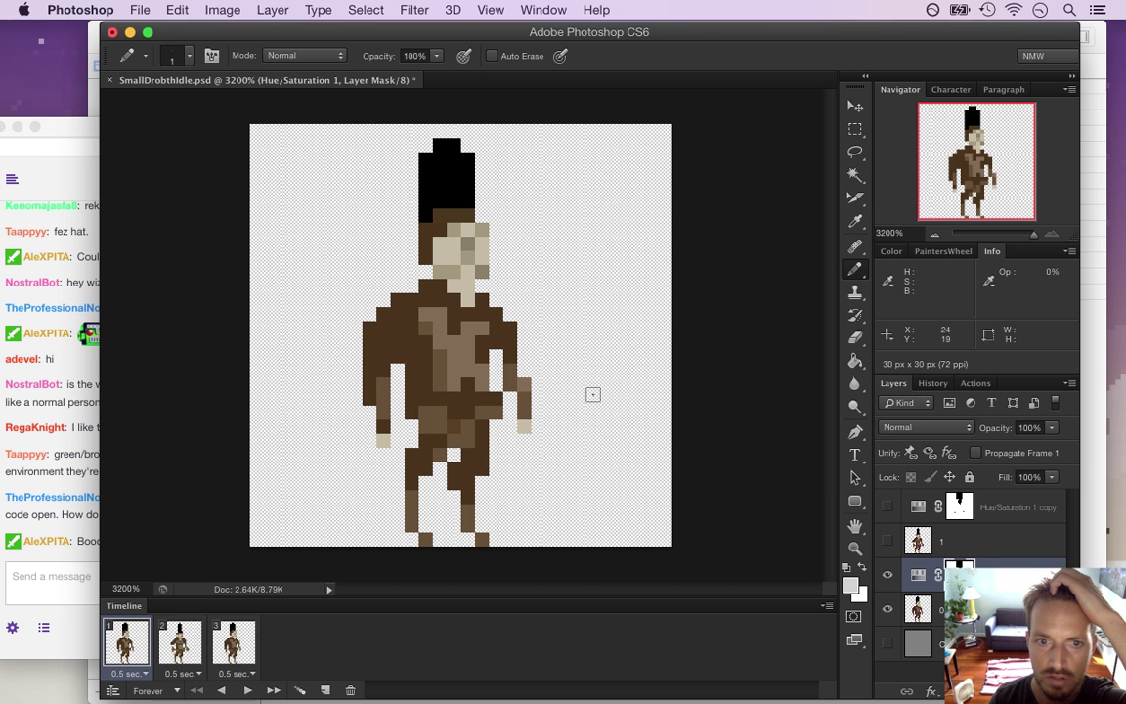
- Set the hue of the Hue/Saturation 1 copy adjustment layer to +9 with frame 2 selected
{"action": "left_click", "coordinate": [179, 643]}
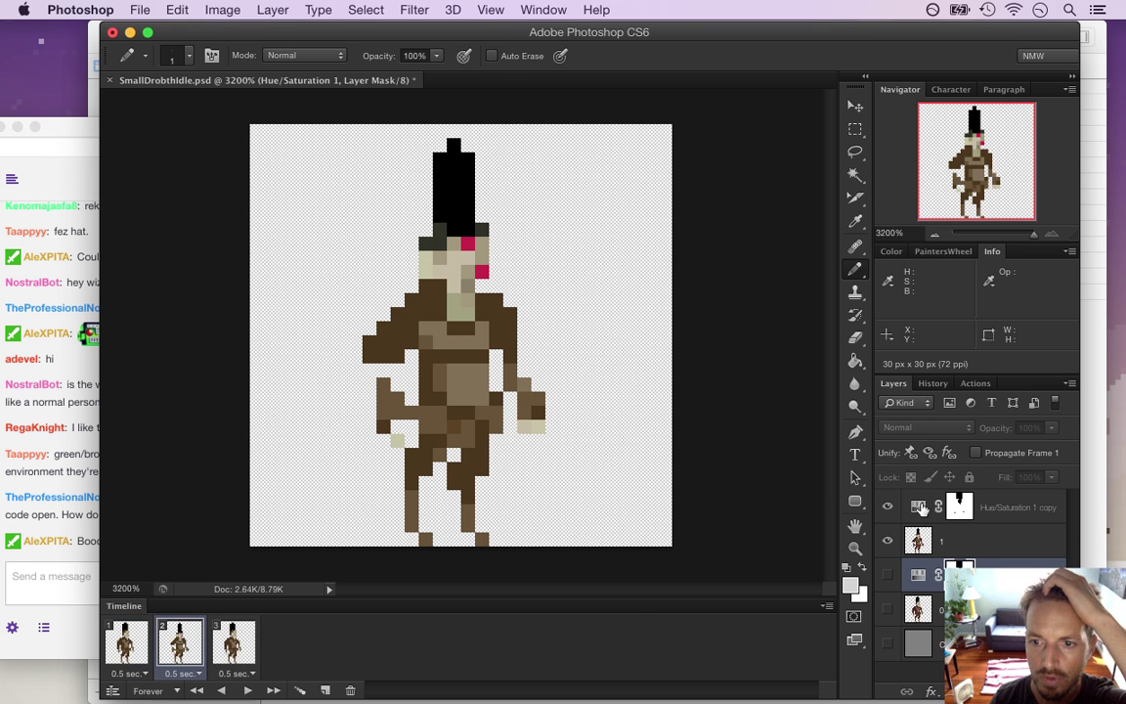
{"action": "double_click", "coordinate": [918, 507]}
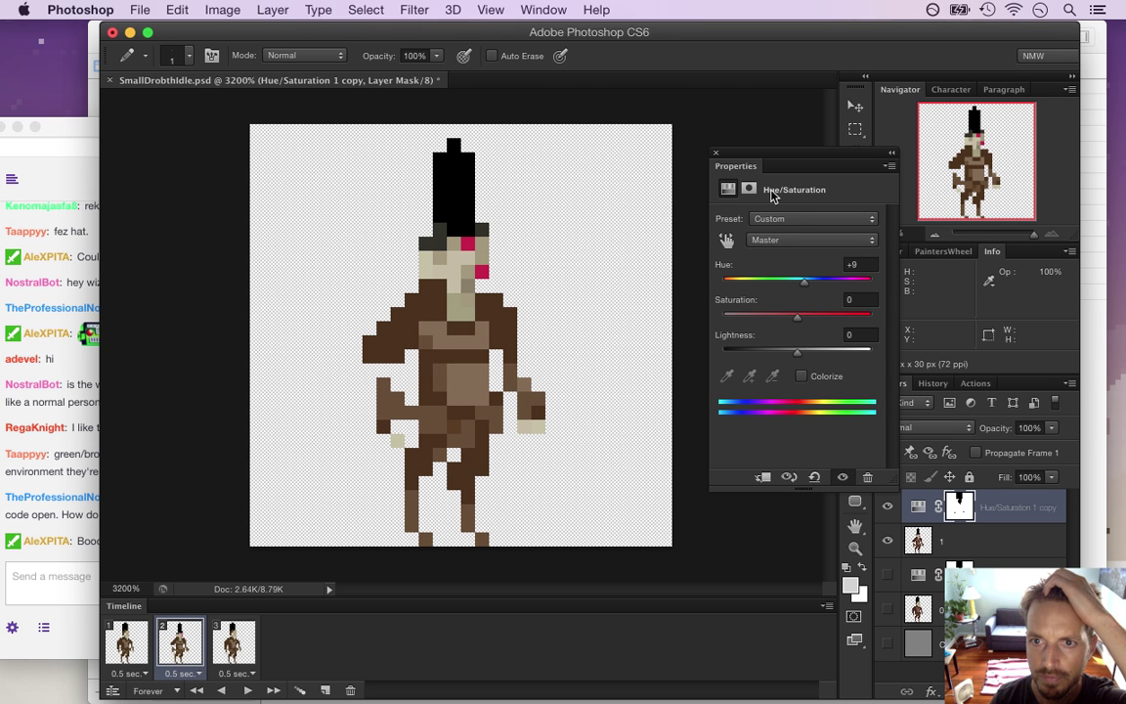
{"action": "left_click", "coordinate": [718, 156]}
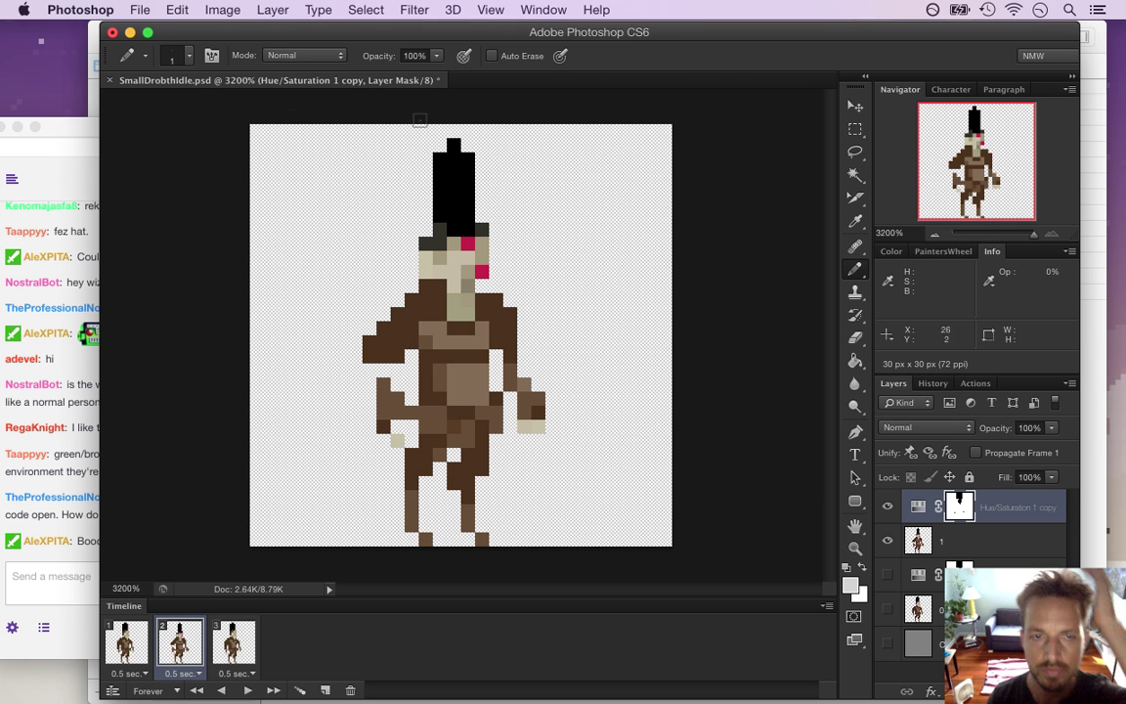
- Save the document and render the SmallDrobthIdle image sequence again over the existing files
{"action": "left_click", "coordinate": [141, 12]}
{"action": "mouse_move", "coordinate": [298, 350]}
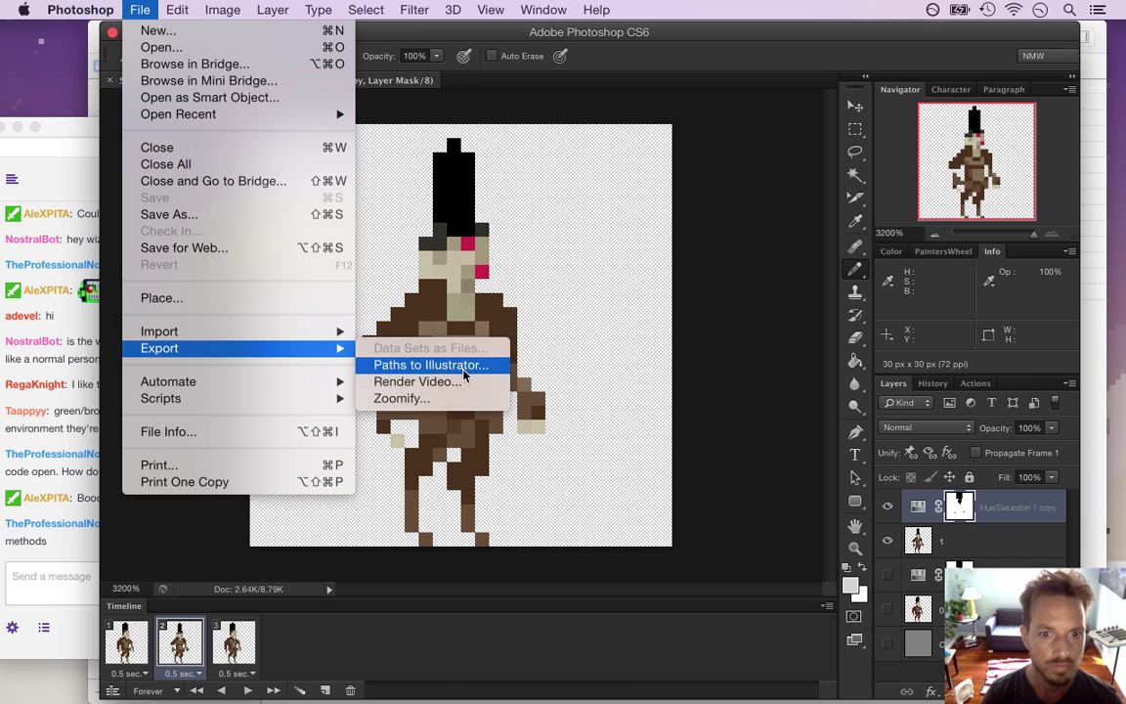
{"action": "left_click", "coordinate": [410, 381]}
{"action": "key", "text": "Return"}
{"action": "key", "text": "Return"}
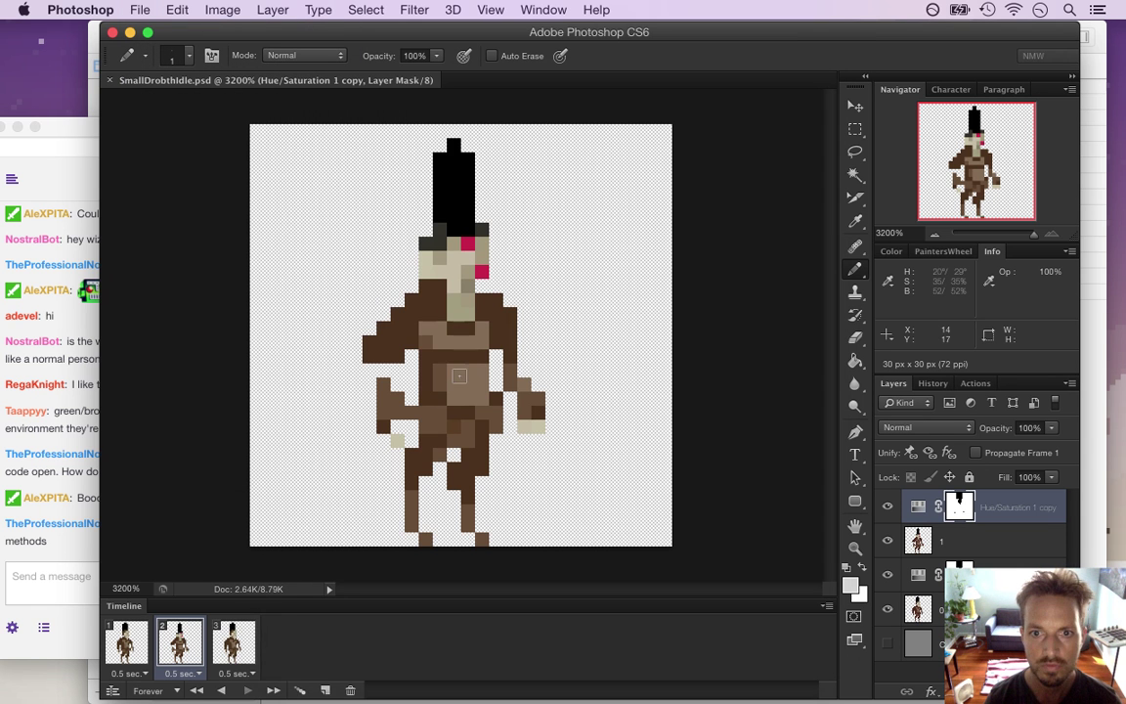
- Read the newest Twitch chat messages about using Dash to reference Objective-C methods and classes
{"action": "left_click", "coordinate": [93, 481]}
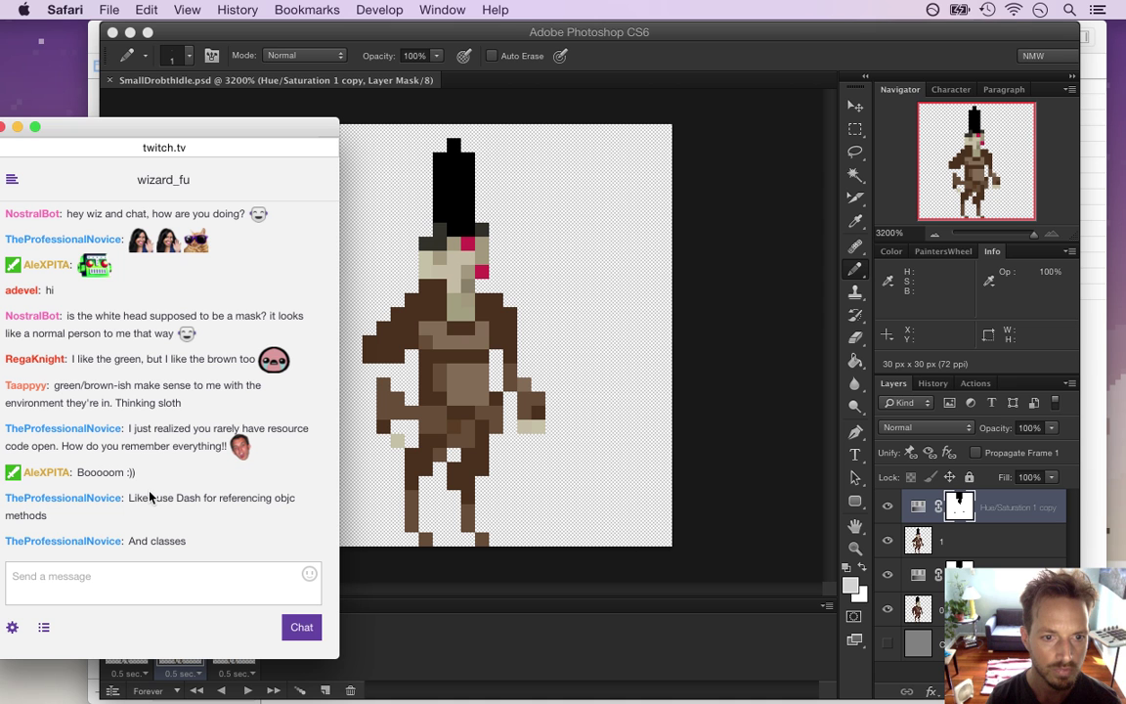
{"action": "left_click_drag", "start_coordinate": [137, 501], "coordinate": [203, 525]}
{"action": "left_click_drag", "start_coordinate": [135, 542], "coordinate": [202, 547]}
- Switch to Xcode and go back from SmallDrobth.plist to the World.cpp source file
{"action": "key", "text": "super+Tab"}
{"action": "key", "text": "super+Tab"}
{"action": "key", "text": "super+Tab"}
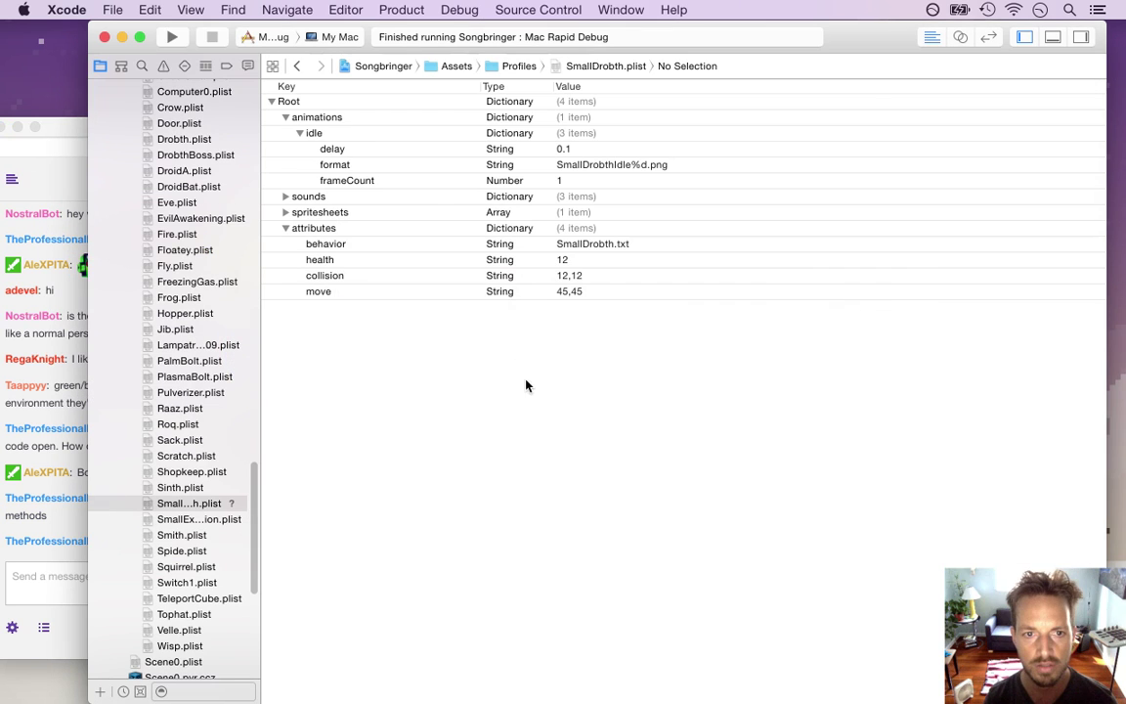
{"action": "left_click", "coordinate": [297, 66]}
{"action": "left_click", "coordinate": [295, 66]}
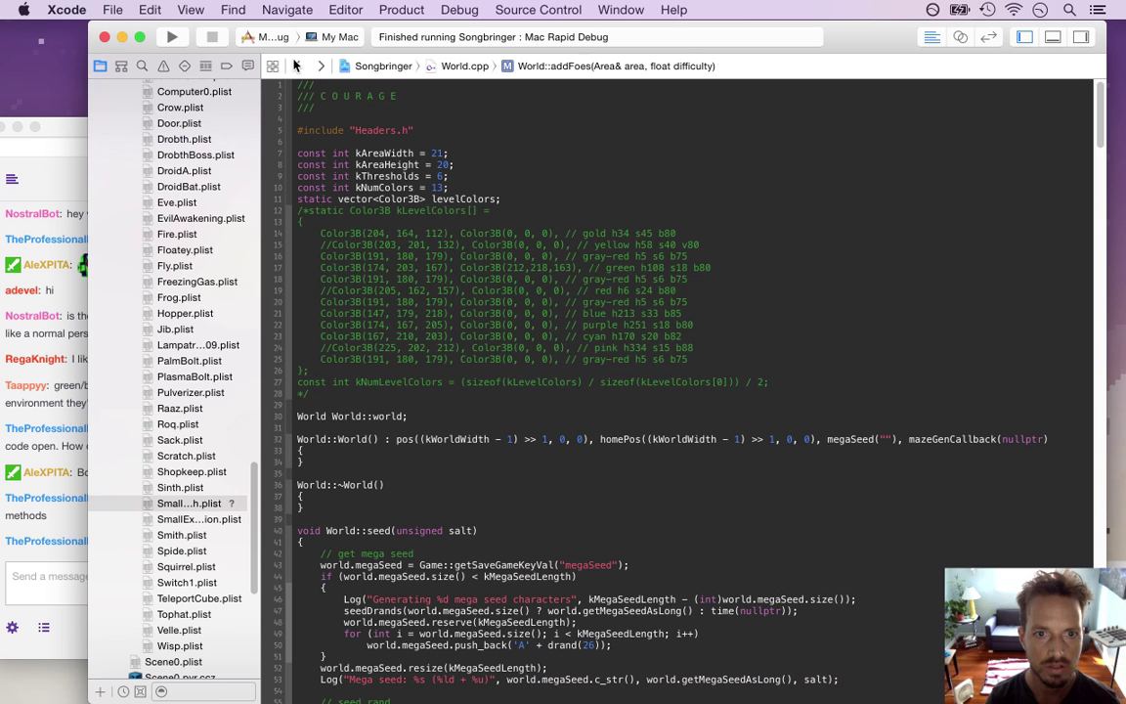
- Declare "Sprite s;" on a new line inside the World::World() constructor
{"action": "left_click", "coordinate": [377, 456]}
{"action": "key", "text": "Return"}
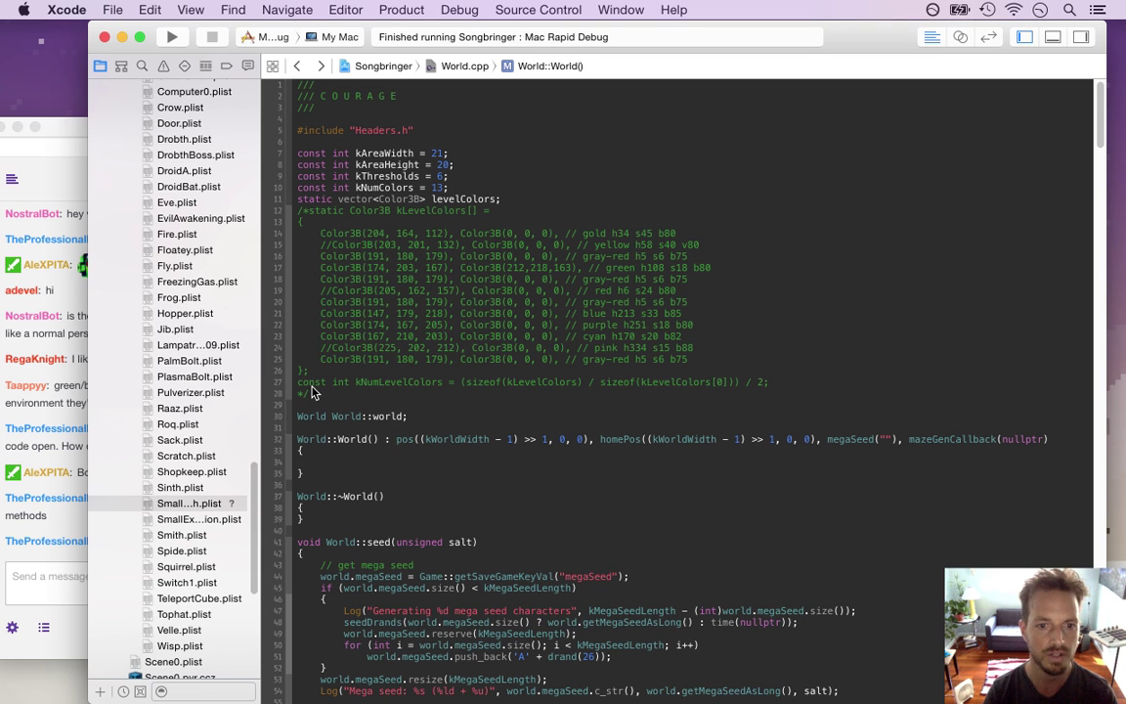
{"action": "type", "text": "Sprite s;"}
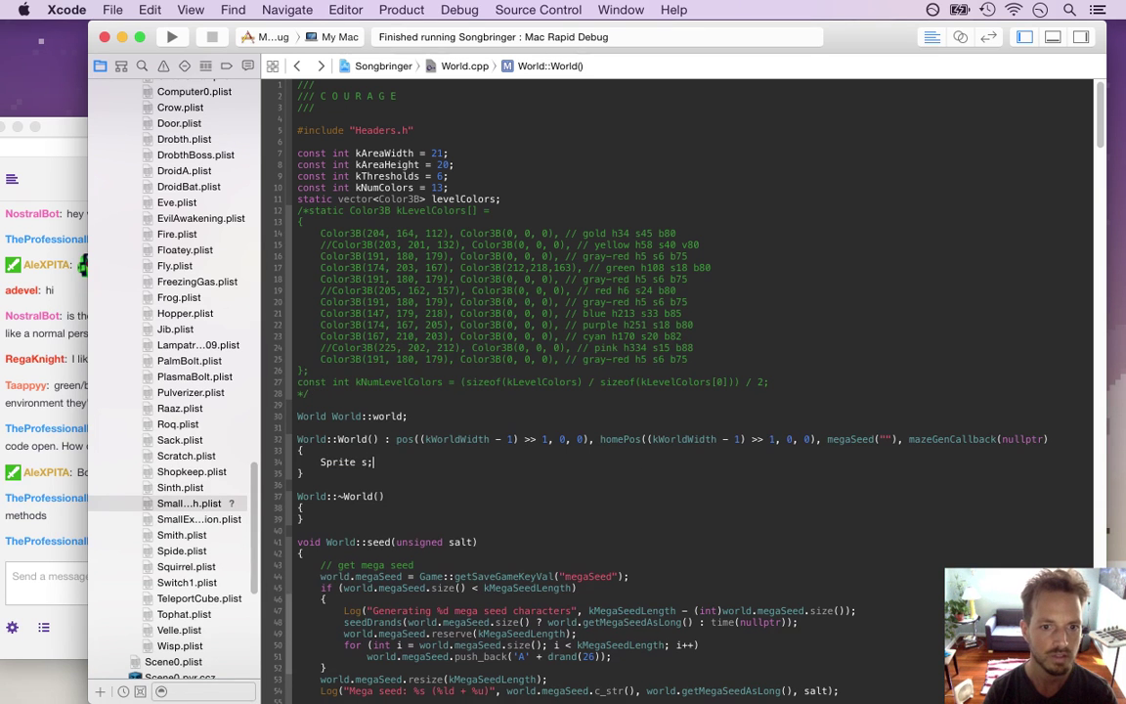
- Begin an "s.ini" call below the Sprite declaration and browse the suggested init methods, including initWithSpriteFrame and initWithFile
{"action": "key", "text": "Return"}
{"action": "type", "text": "s.i"}
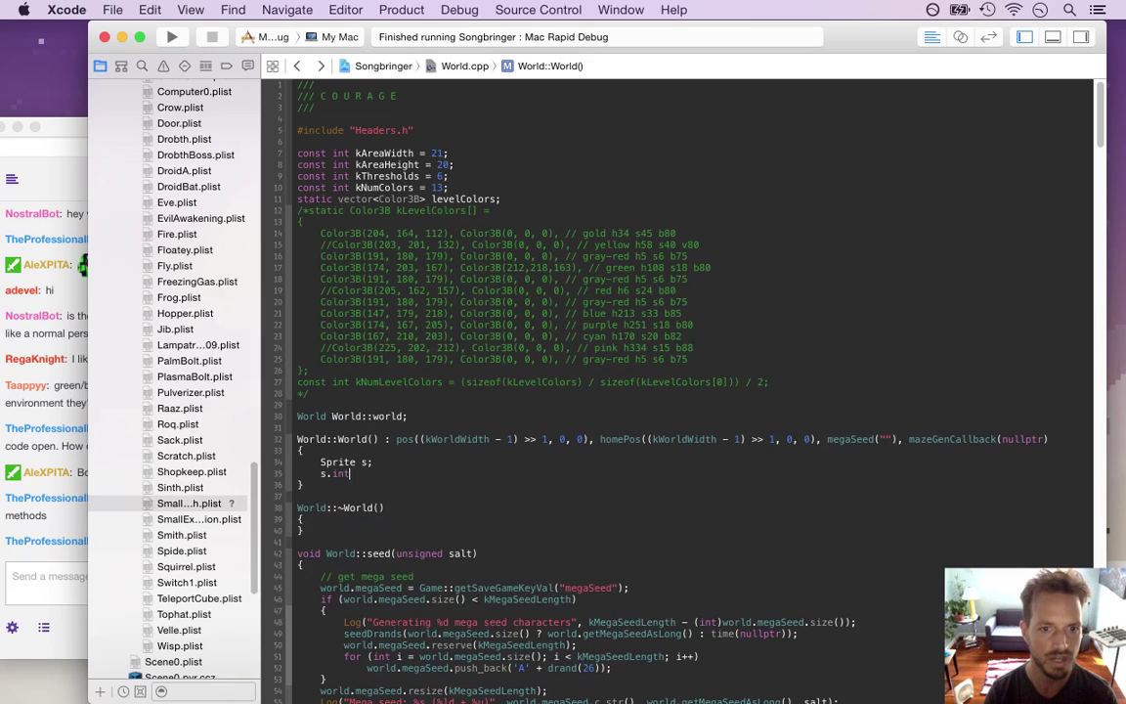
{"action": "type", "text": "n"}
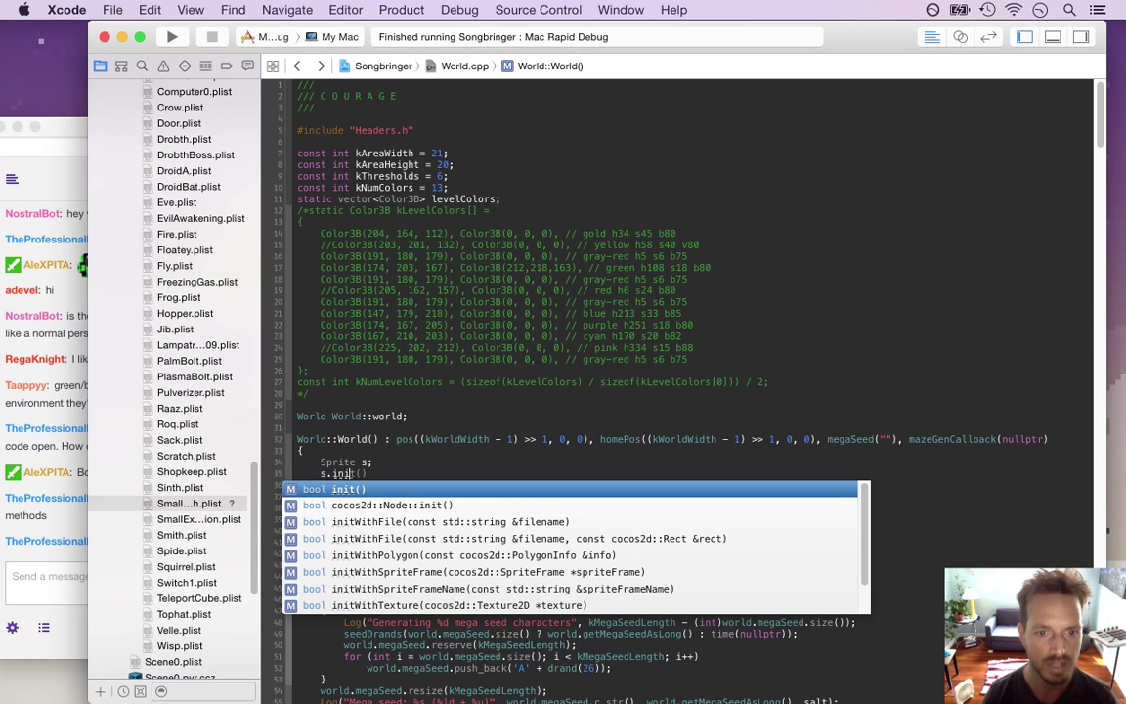
{"action": "key", "text": "Down"}
{"action": "key", "text": "Down"}
{"action": "key", "text": "Down"}
{"action": "key", "text": "Down"}
{"action": "key", "text": "Down"}
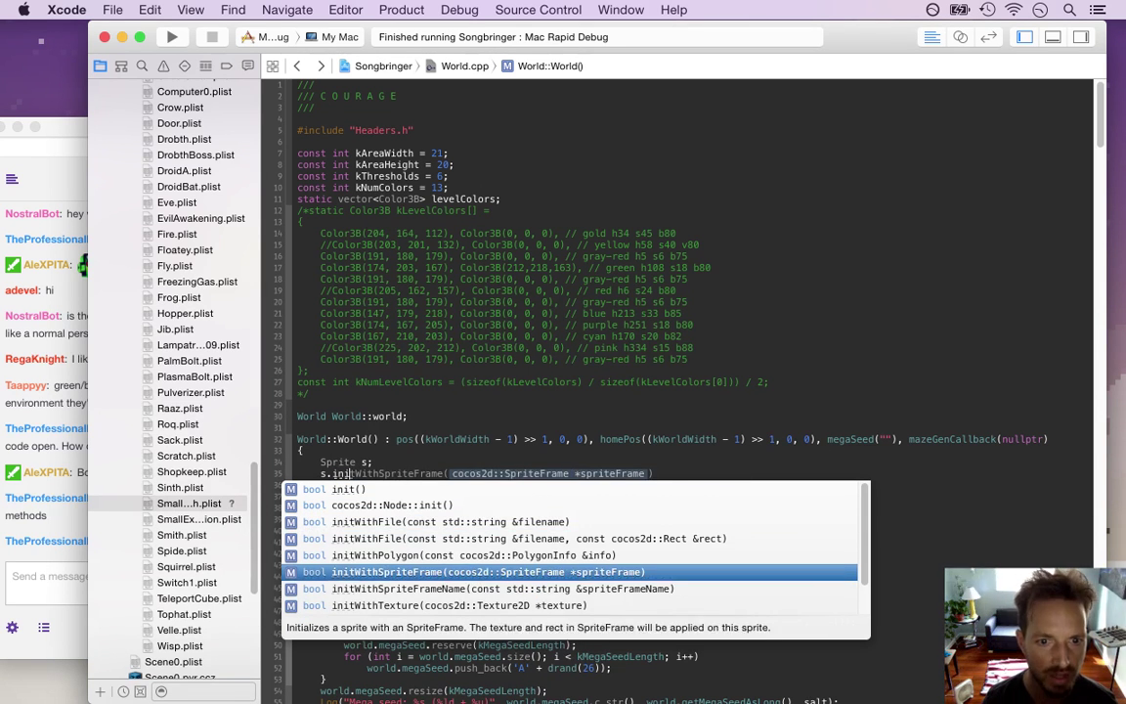
{"action": "key", "text": "Down"}
{"action": "key", "text": "Up"}
{"action": "key", "text": "Down"}
{"action": "key", "text": "Down"}
{"action": "key", "text": "Up"}
{"action": "key", "text": "Up"}
{"action": "key", "text": "Up"}
{"action": "key", "text": "Up"}
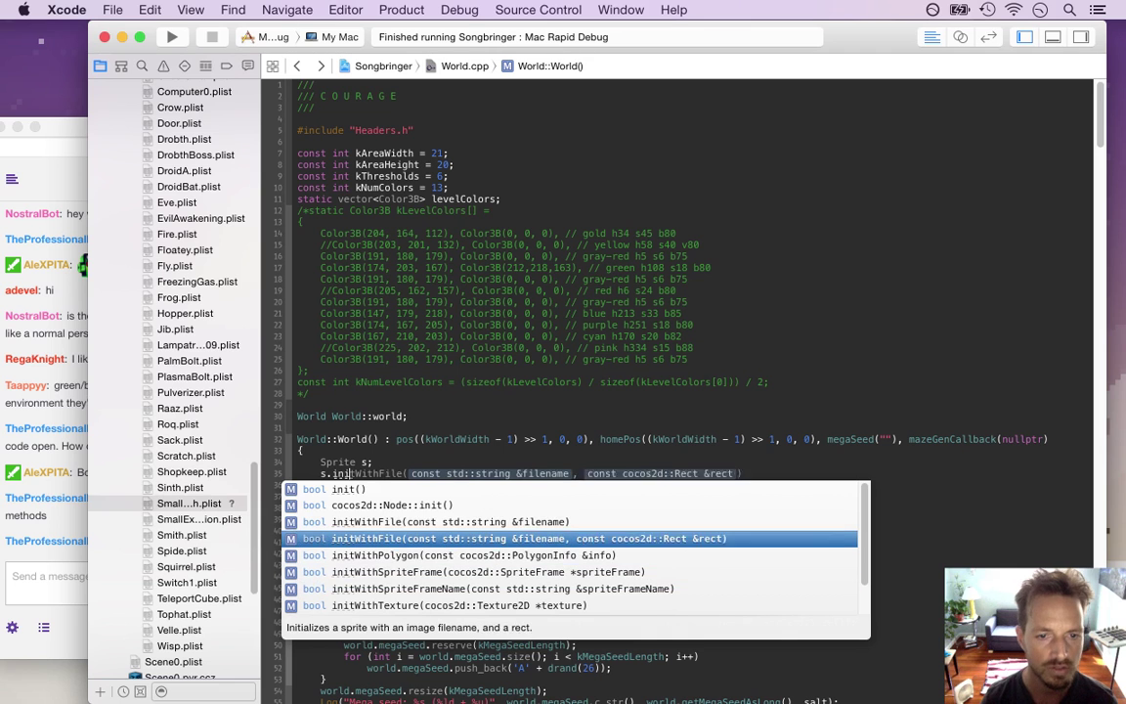
{"action": "key", "text": "Up"}
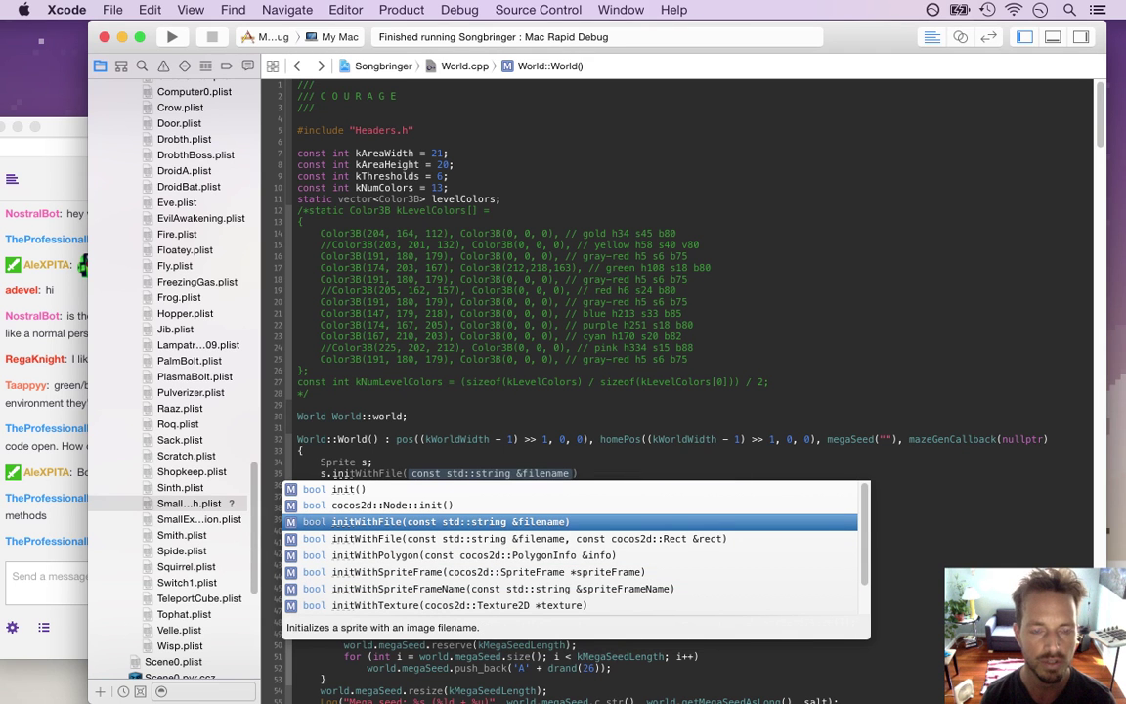
- Dismiss the code completion and delete the Sprite declaration and the unfinished call from the World::World() constructor
{"action": "key", "text": "Escape"}
{"action": "key", "text": "shift+Down"}
{"action": "key", "text": "shift+Down"}
{"action": "key", "text": "BackSpace"}
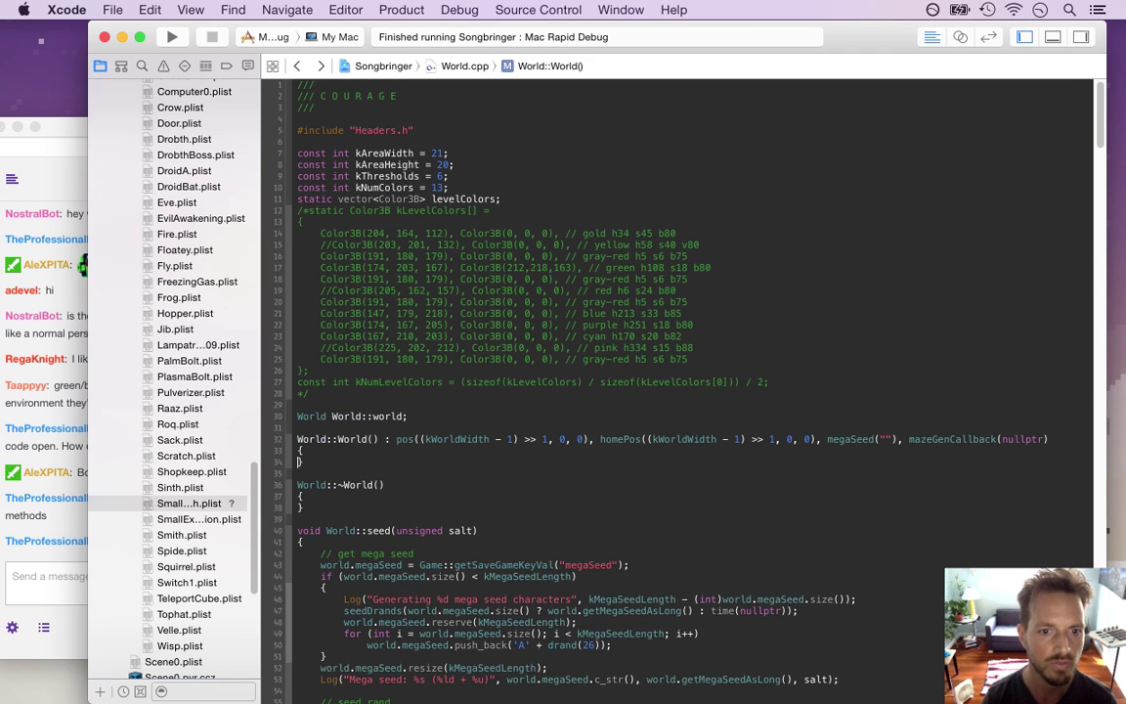
- Bring the Twitch chat forward, highlight the message about using Dash for objc methods, and return to Xcode
{"action": "left_click", "coordinate": [43, 538]}
{"action": "left_click_drag", "start_coordinate": [148, 498], "coordinate": [190, 525]}
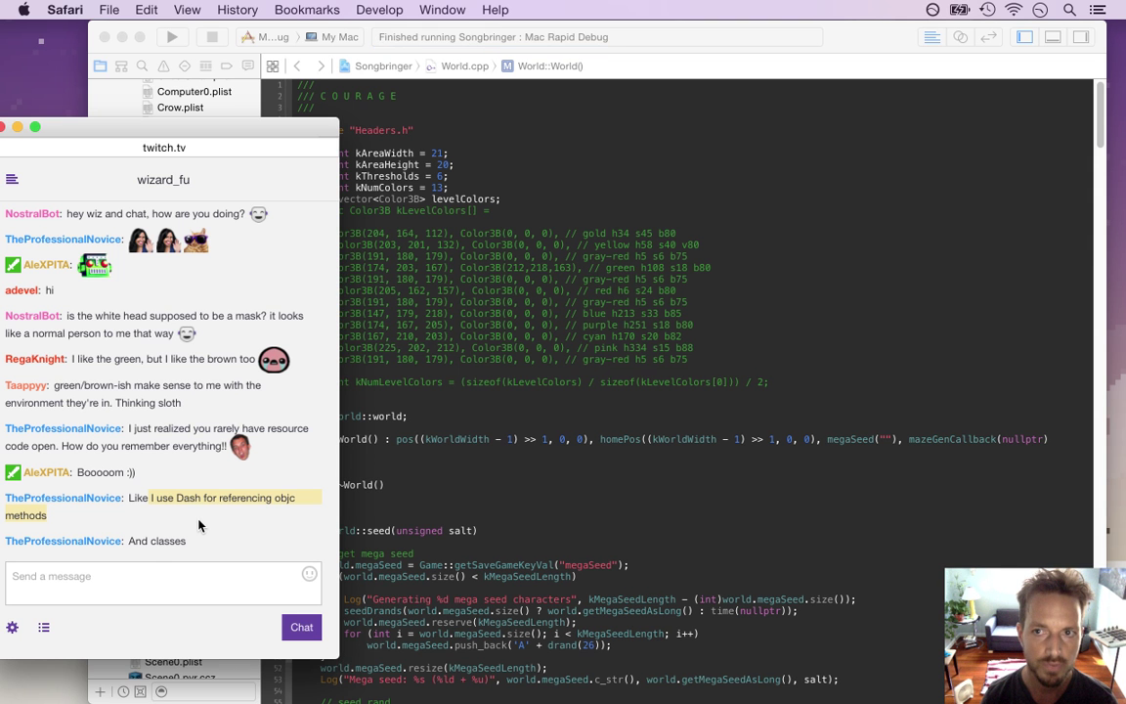
{"action": "left_click", "coordinate": [471, 419]}
- Check the sprite in Photoshop, switch back to Xcode, and build and run Songbringer
{"action": "key", "text": "super+Tab"}
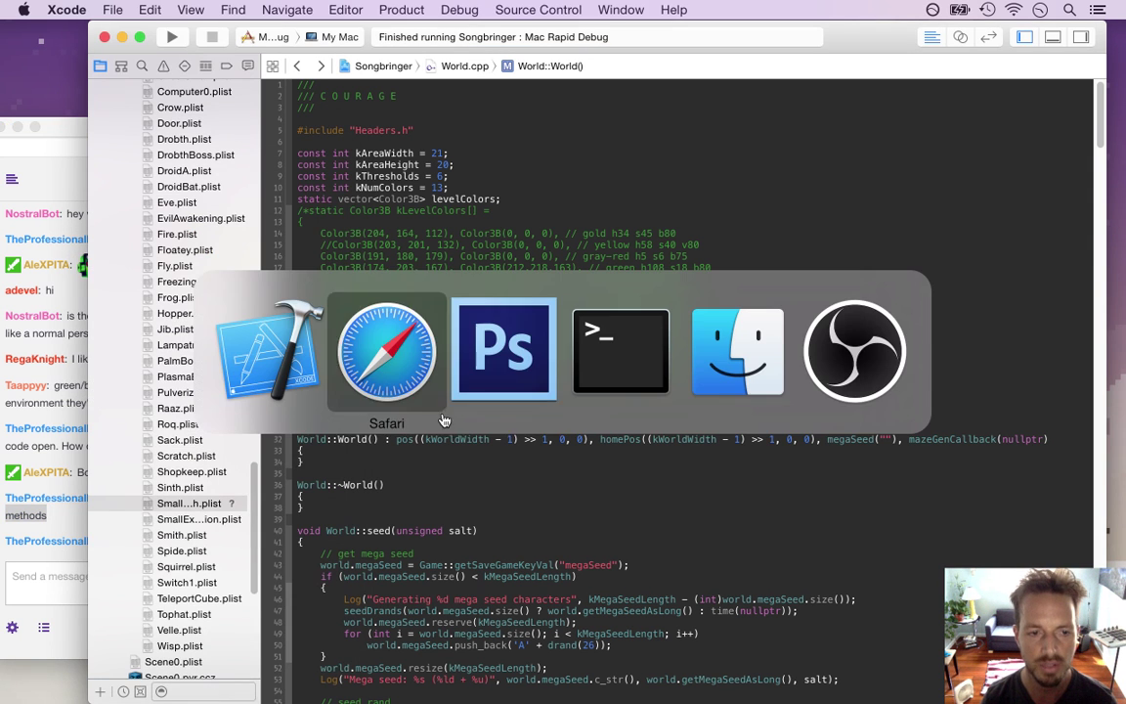
{"action": "left_click", "coordinate": [497, 385]}
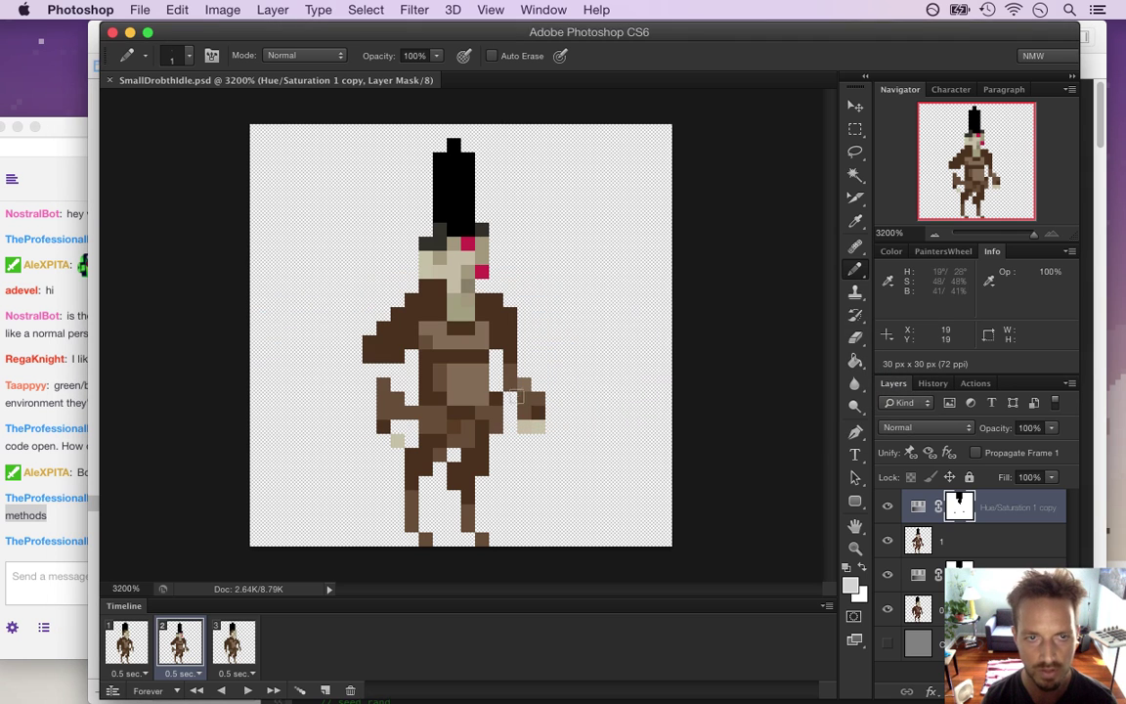
{"action": "key", "text": "super+Tab"}
{"action": "left_click", "coordinate": [389, 372]}
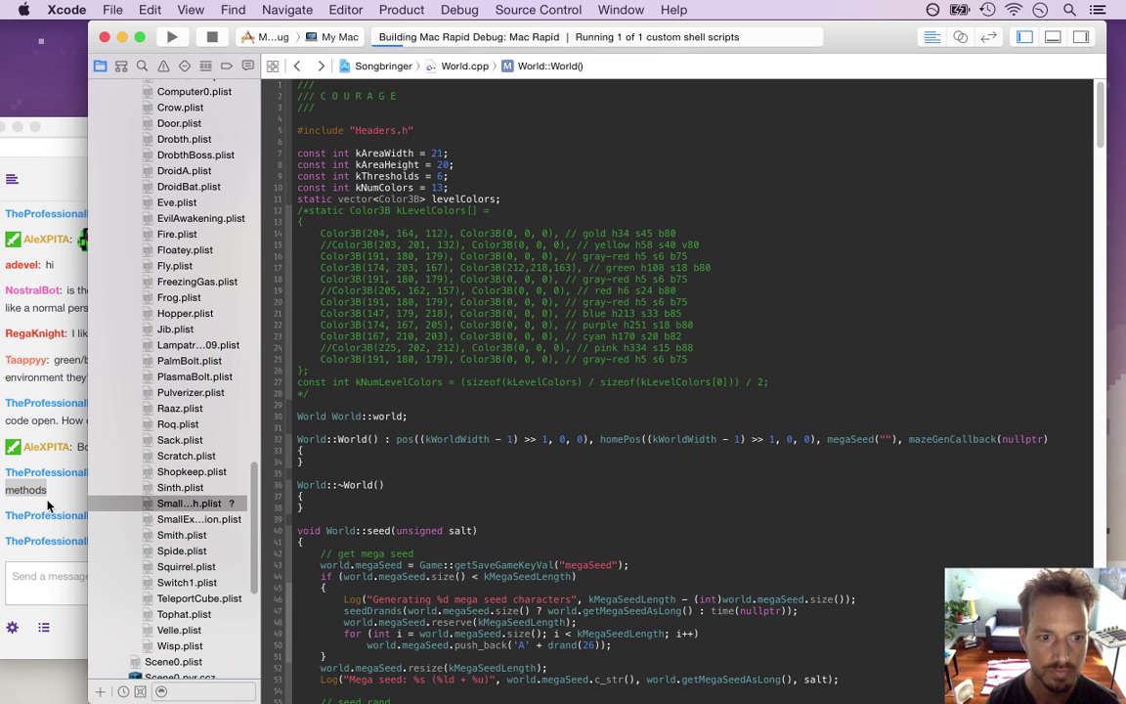
{"action": "left_click", "coordinate": [46, 456]}
{"action": "left_click", "coordinate": [584, 500]}
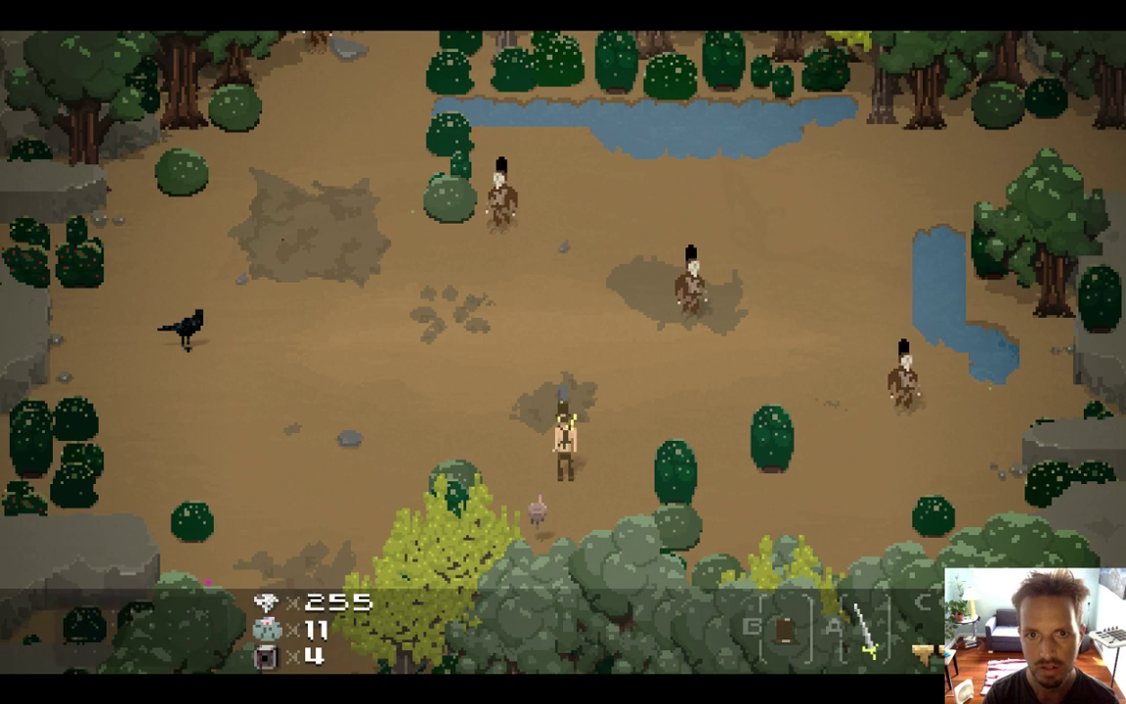
- Walk the hero around the forest clearing to view the brown small Drobths in the game, and quit Songbringer
{"action": "key", "text": "Up"}
{"action": "key", "text": "Right"}
{"action": "key", "text": "Left"}
{"action": "key", "text": "Left"}
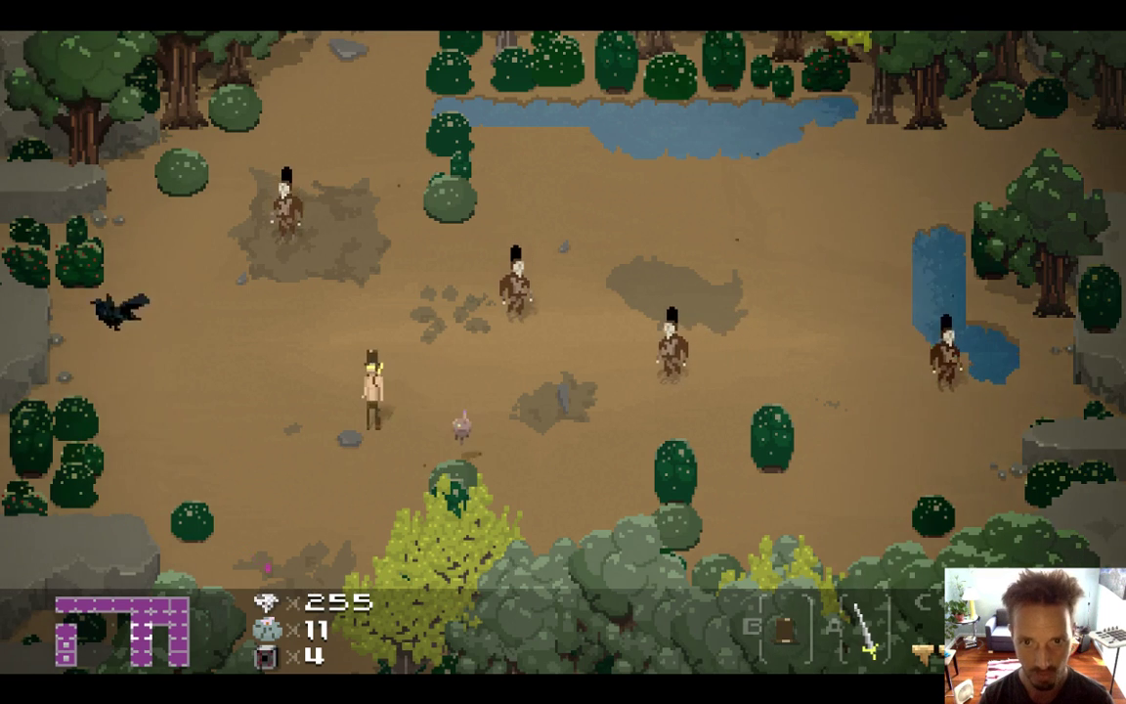
{"action": "key", "text": "super+q"}
- Switch to Photoshop and delete the second and third frames of the SmallDrobthIdle animation, keeping only frame 1
{"action": "key", "text": "super+Tab"}
{"action": "key", "text": "super+Tab"}
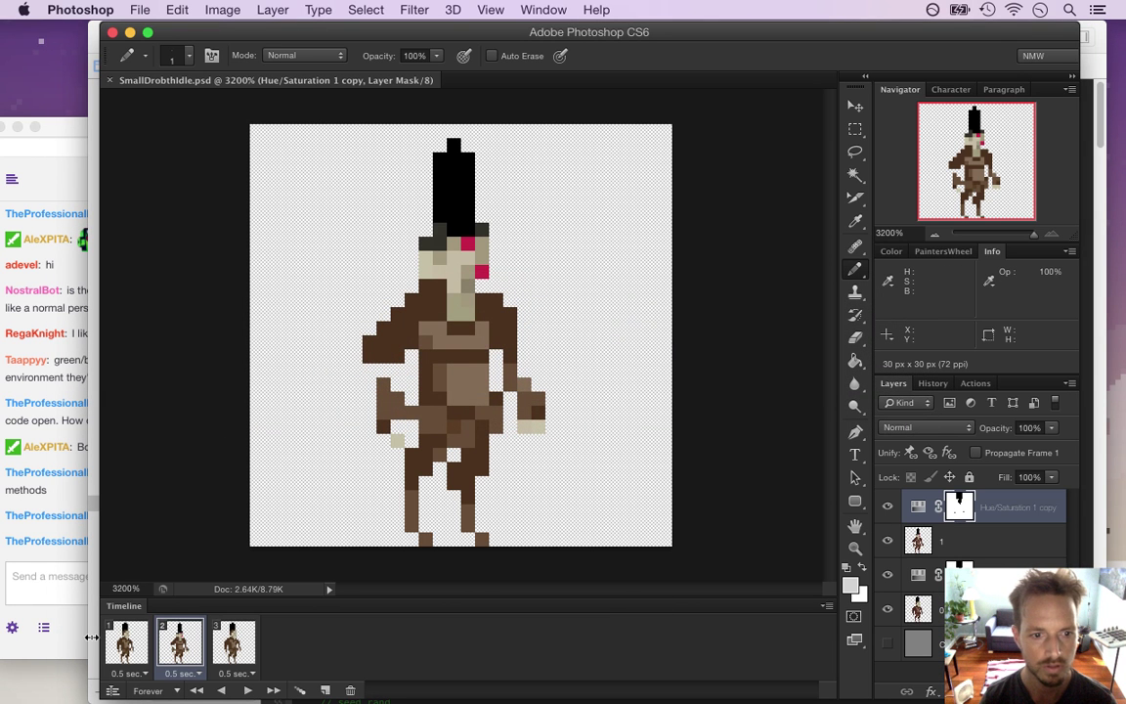
{"action": "left_click", "coordinate": [125, 640]}
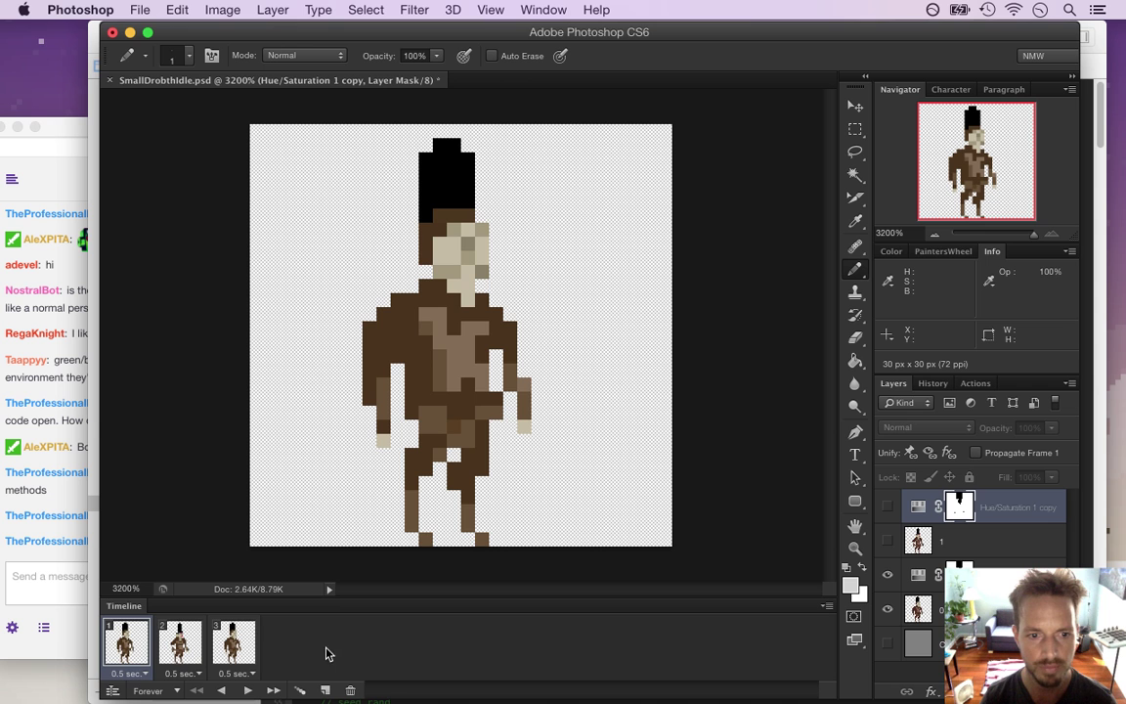
{"action": "left_click", "coordinate": [204, 642]}
{"action": "left_click", "coordinate": [122, 642]}
{"action": "left_click", "coordinate": [176, 642]}
{"action": "left_click", "coordinate": [351, 690]}
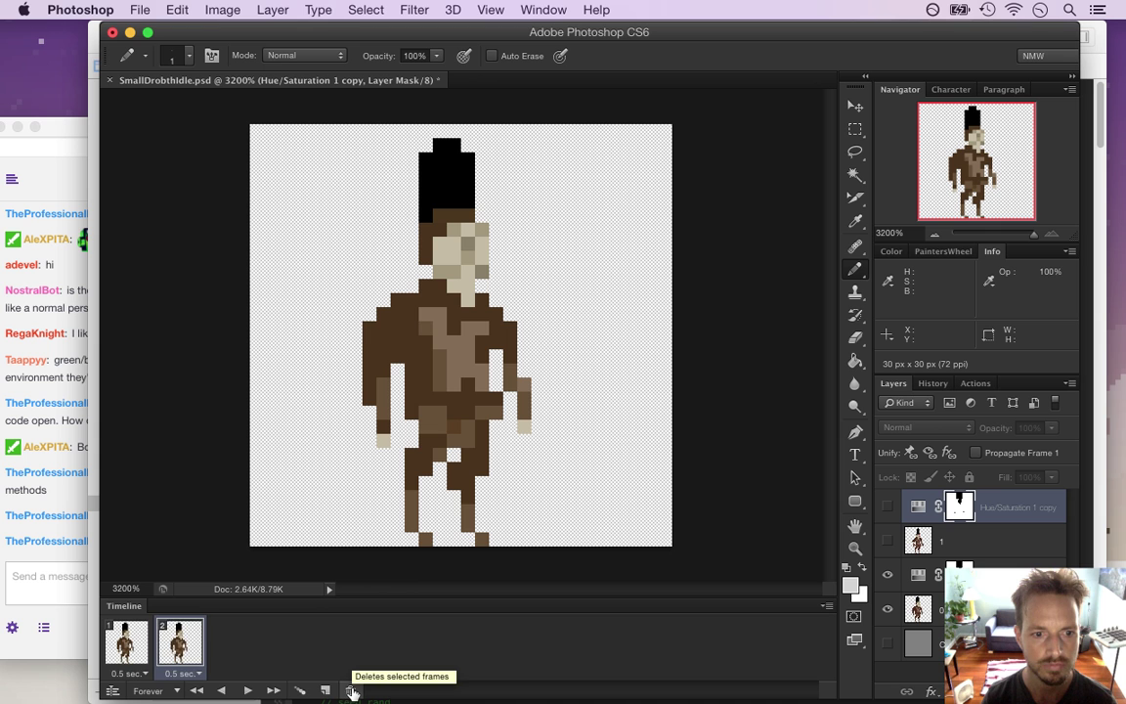
{"action": "left_click", "coordinate": [351, 690]}
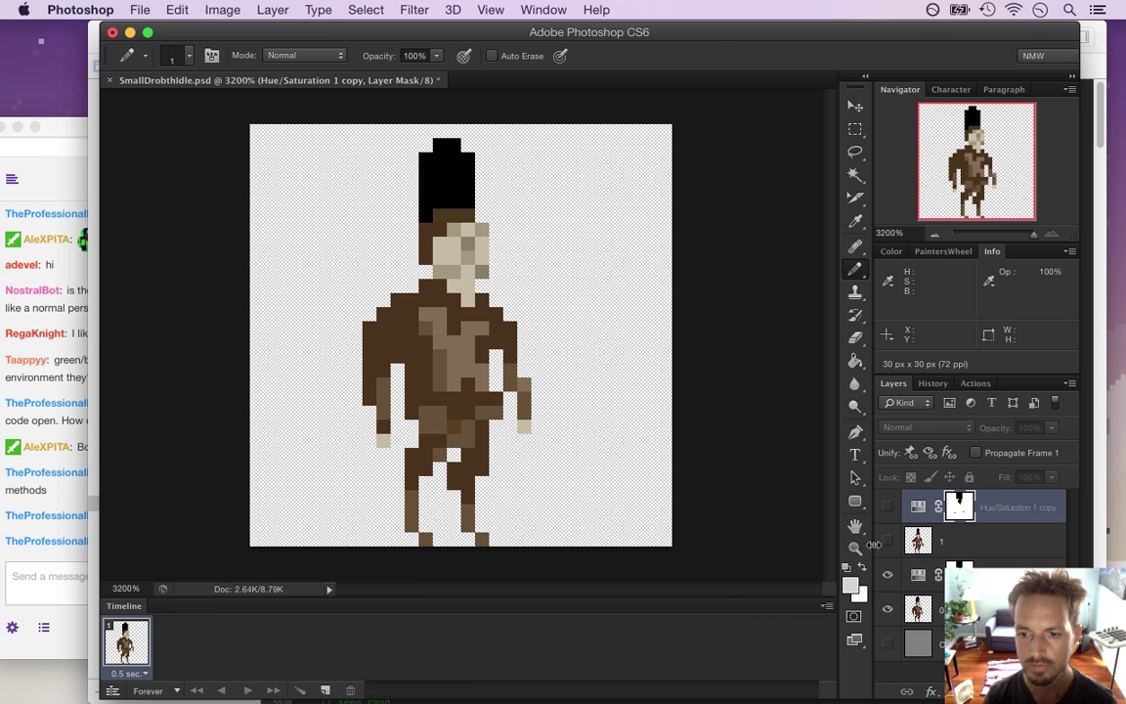
- Delete the Hue/Saturation 1 copy layer together with its mask, and delete layer 1
{"action": "key", "text": "BackSpace"}
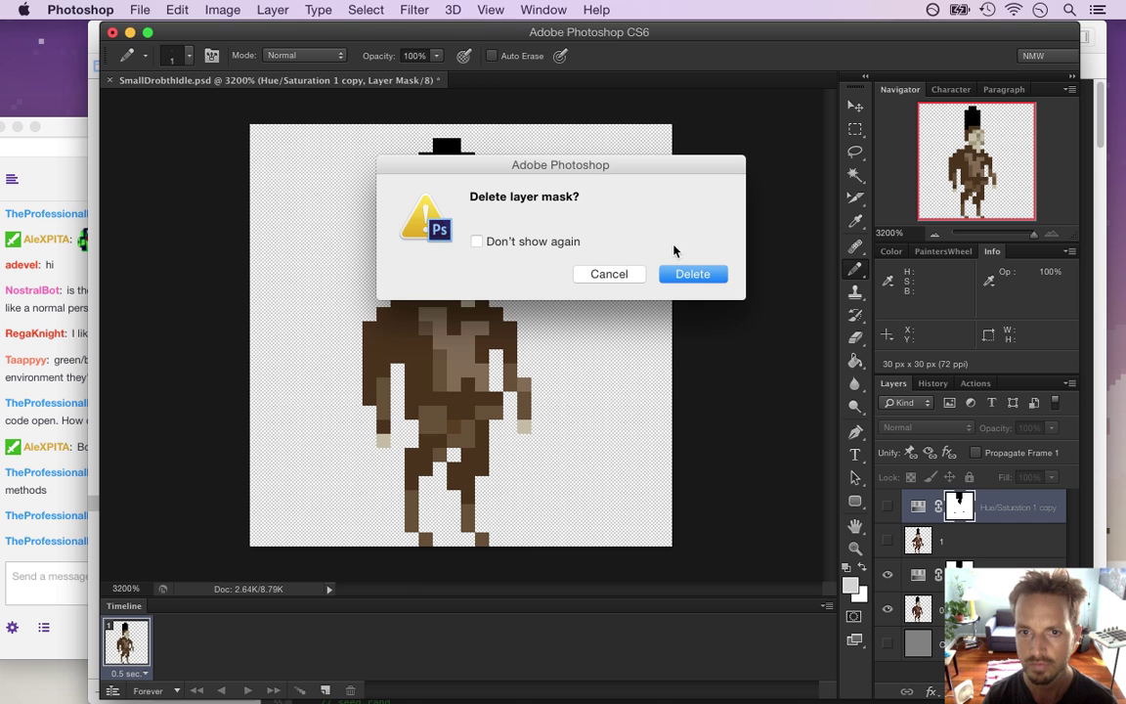
{"action": "left_click", "coordinate": [688, 276]}
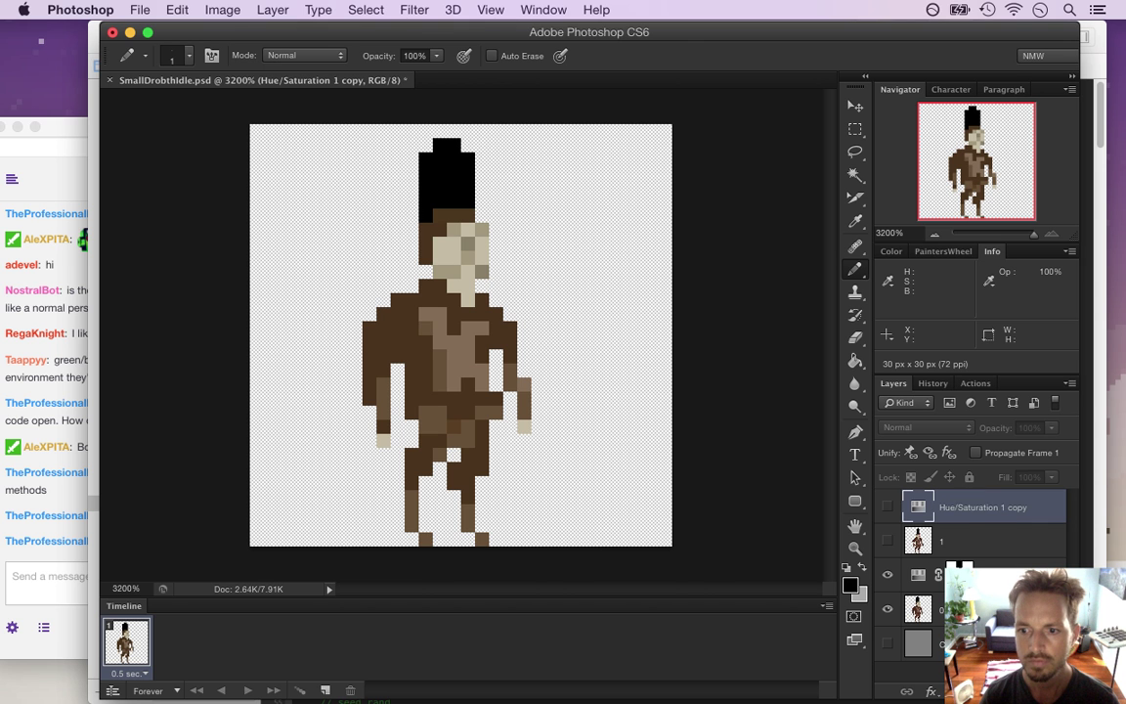
{"action": "key", "text": "BackSpace"}
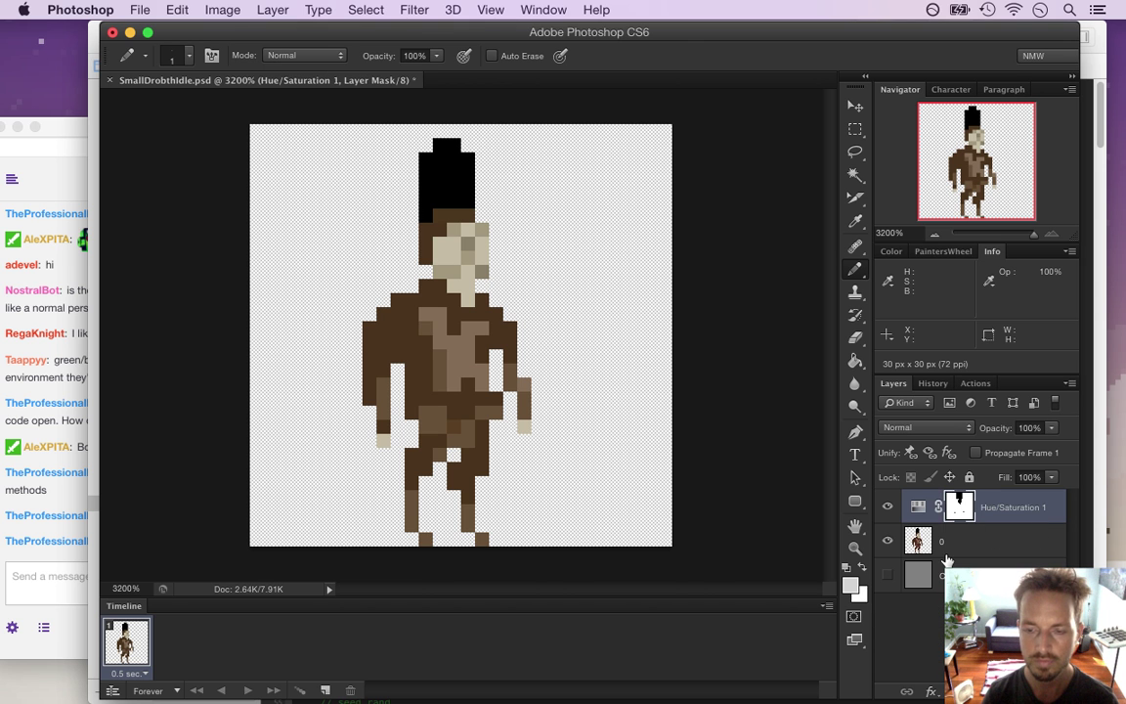
- Merge the Hue/Saturation 1 adjustment layer and layer 0 into a single layer
{"action": "left_click", "coordinate": [915, 538]}
{"action": "right_click", "coordinate": [916, 537]}
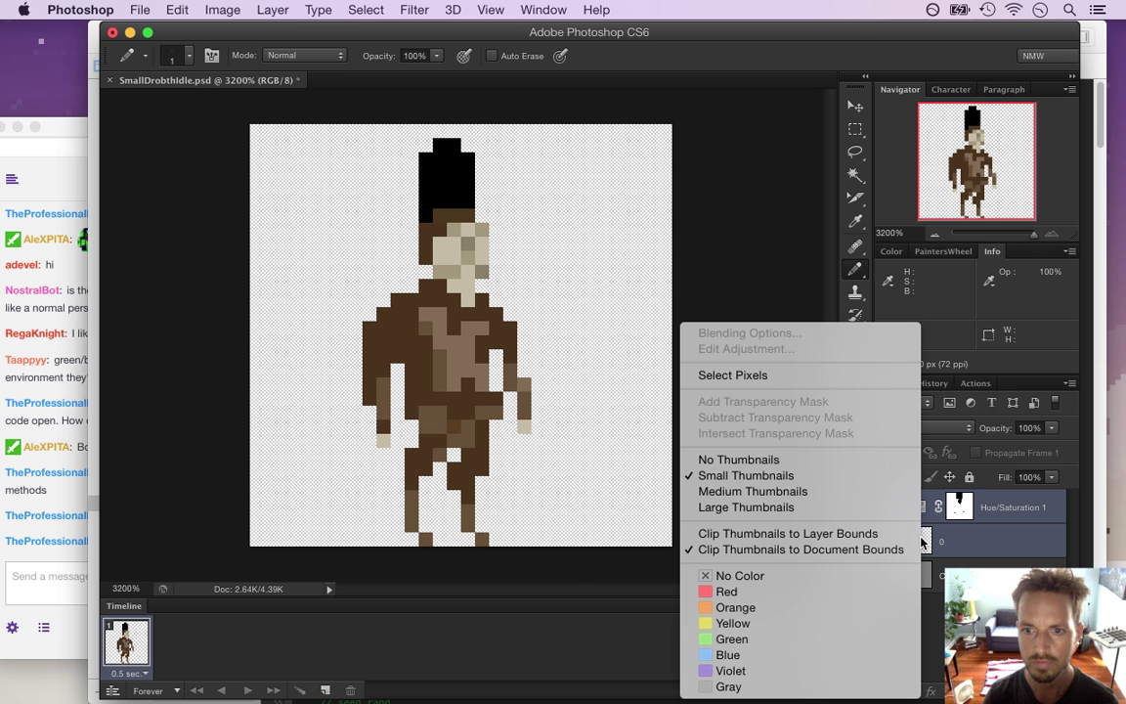
{"action": "left_click", "coordinate": [915, 534]}
{"action": "right_click", "coordinate": [1007, 531]}
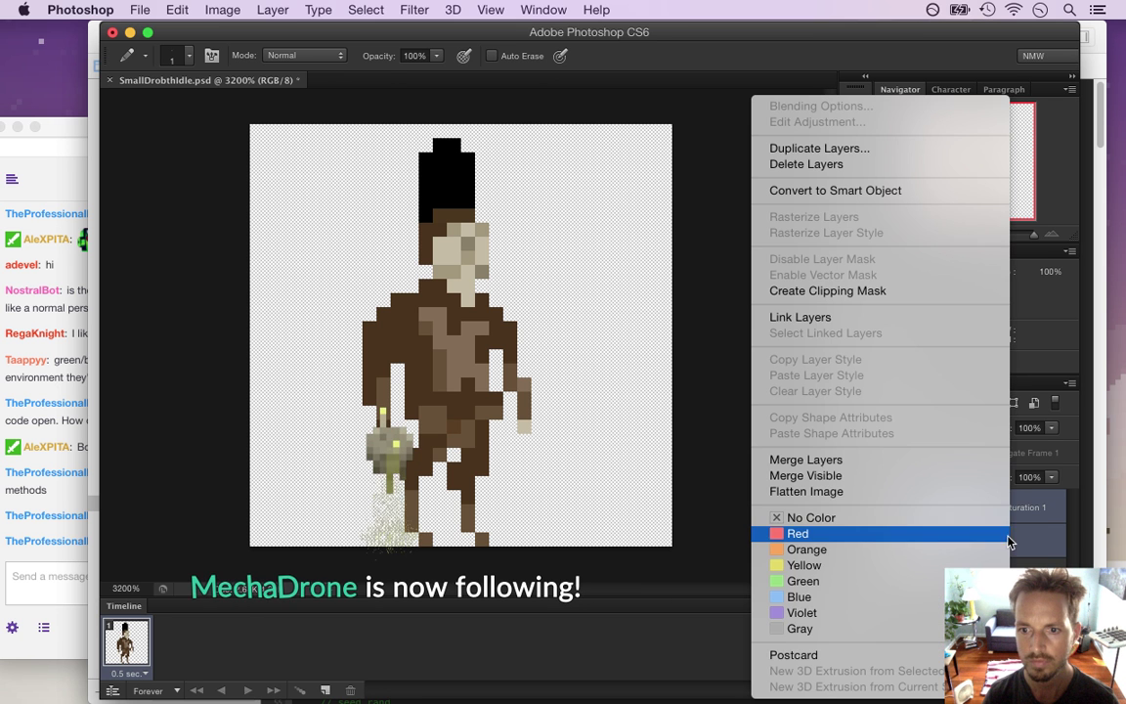
{"action": "left_click", "coordinate": [873, 459]}
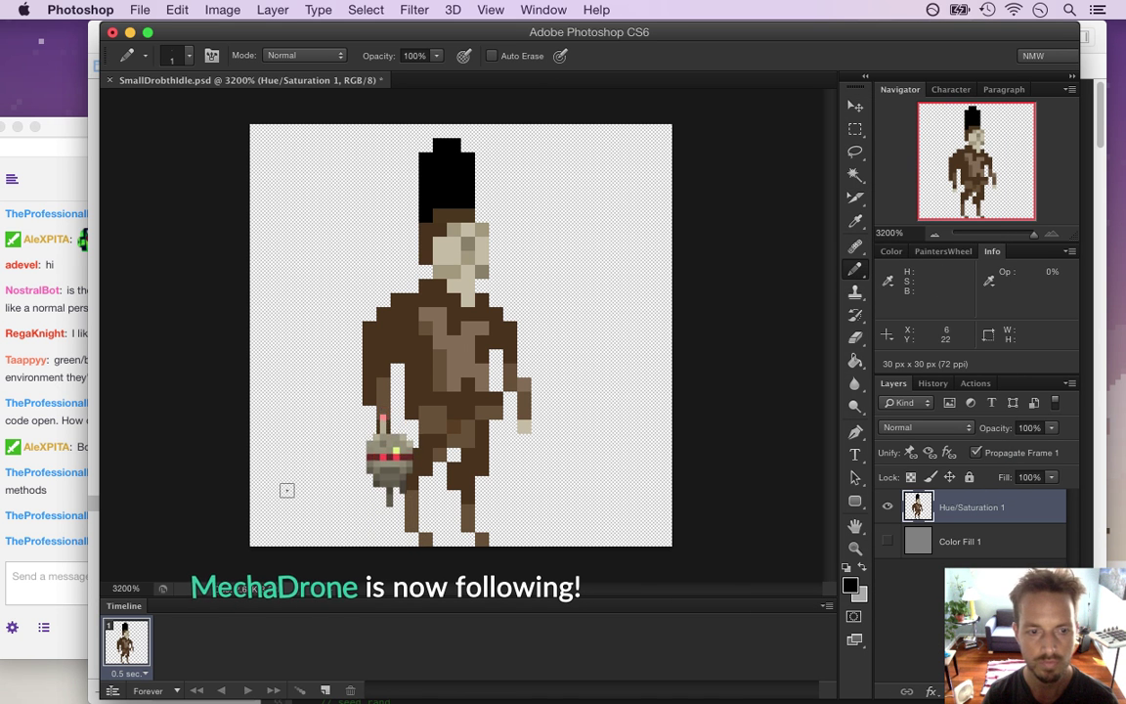
{"action": "left_click", "coordinate": [382, 420]}
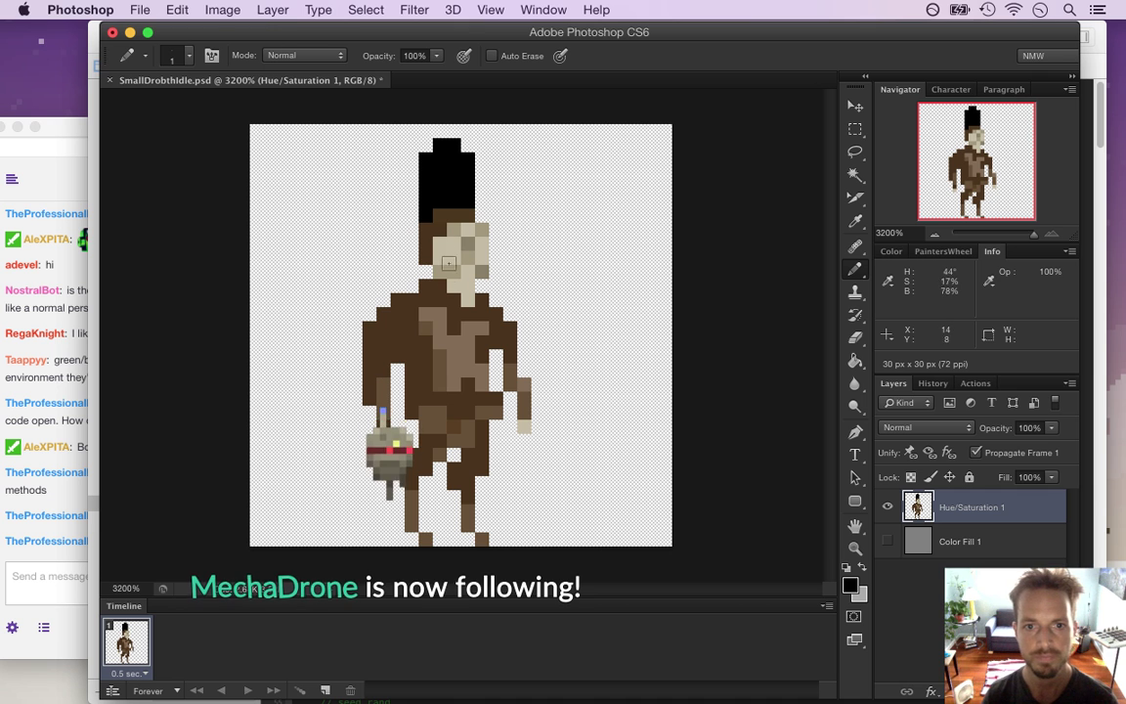
{"action": "key", "text": "ctrl+alt+z"}
{"action": "key", "text": "ctrl+alt+z"}
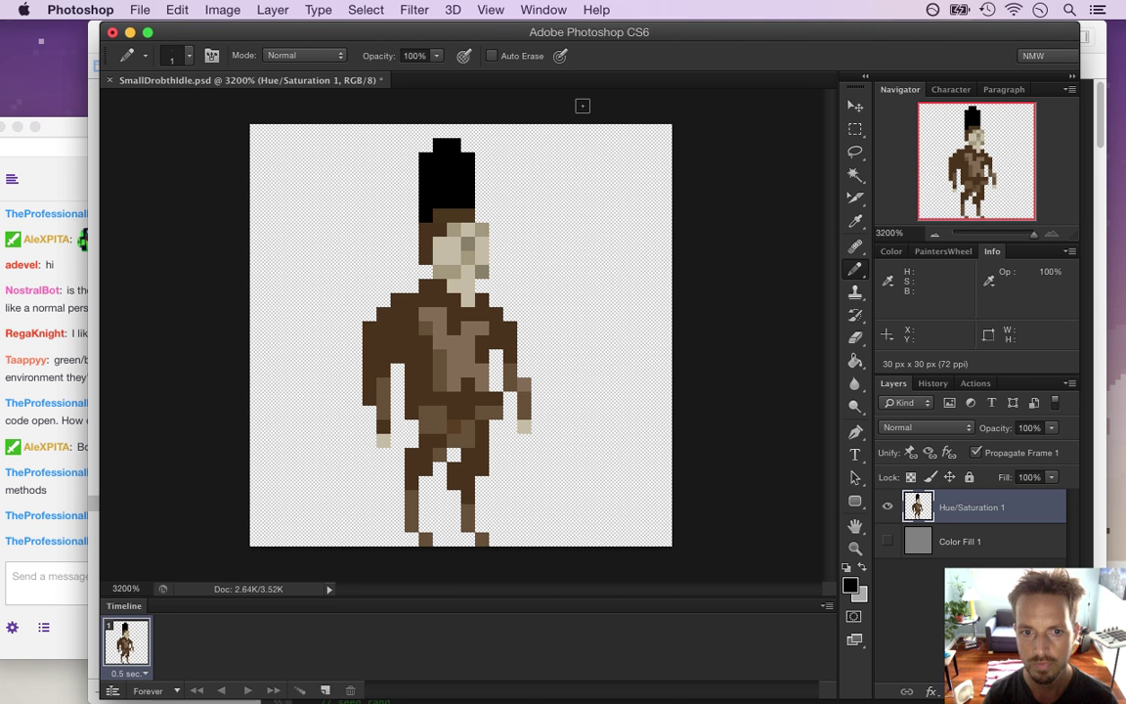
- Paint the light hand pixel at the end of the sprite's left-side arm black with the Pencil tool
{"action": "key", "text": "i"}
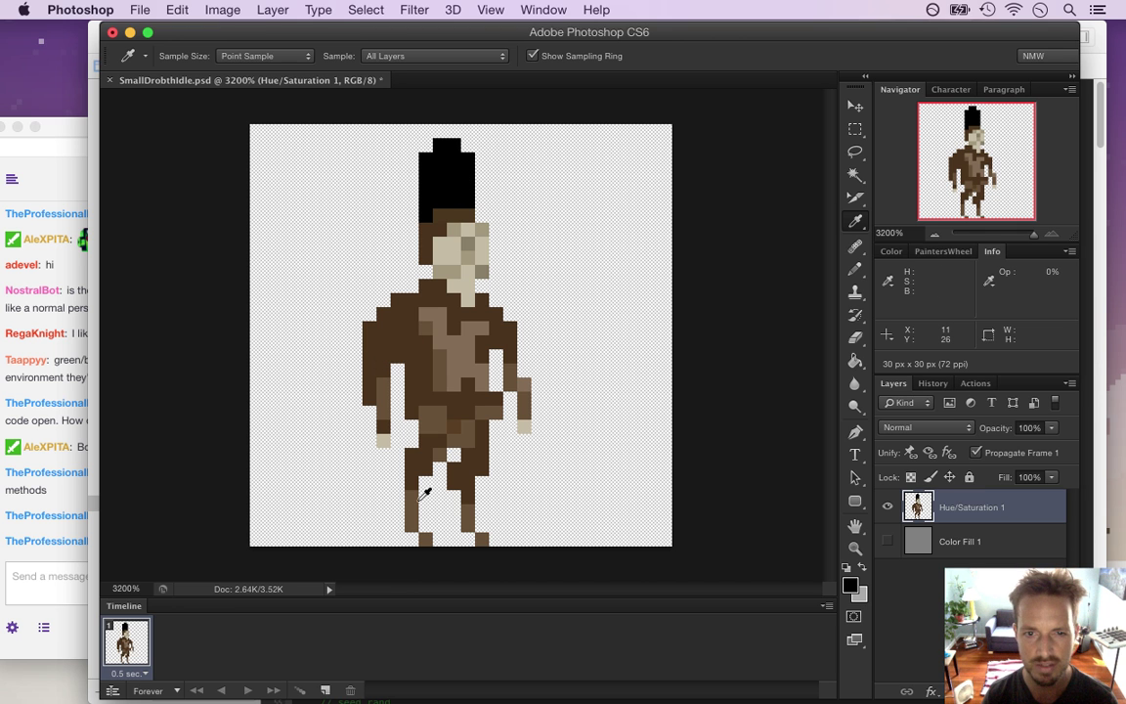
{"action": "key", "text": "b"}
{"action": "left_click", "coordinate": [383, 439]}
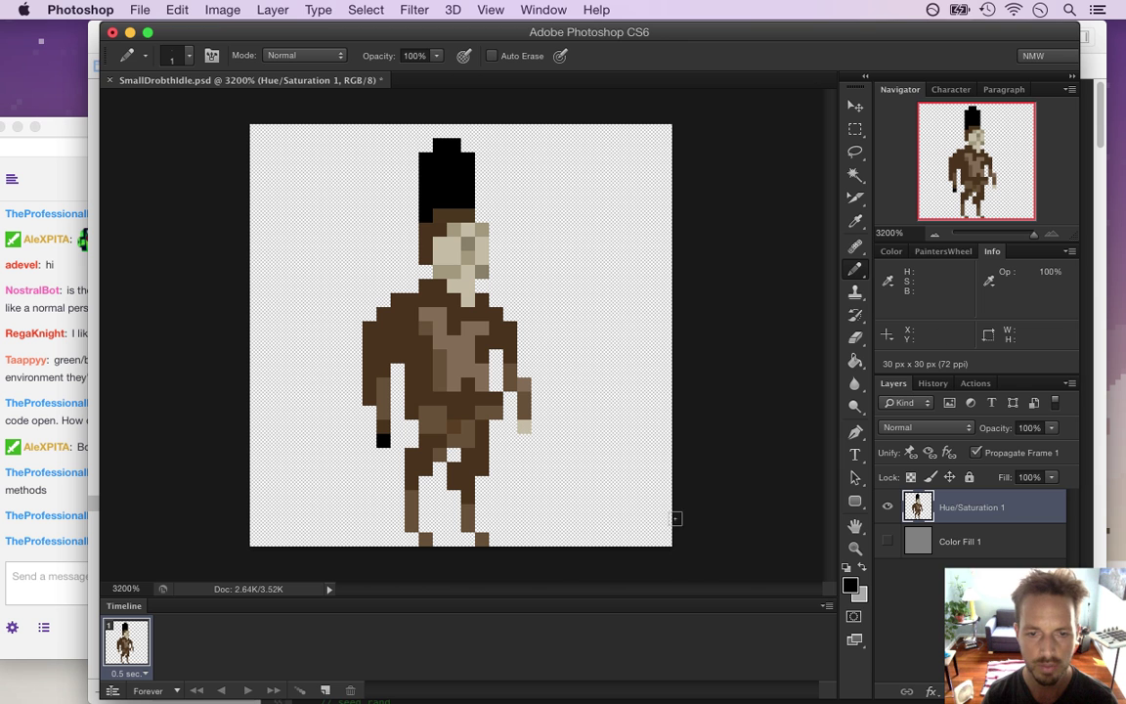
{"action": "left_click", "coordinate": [850, 586]}
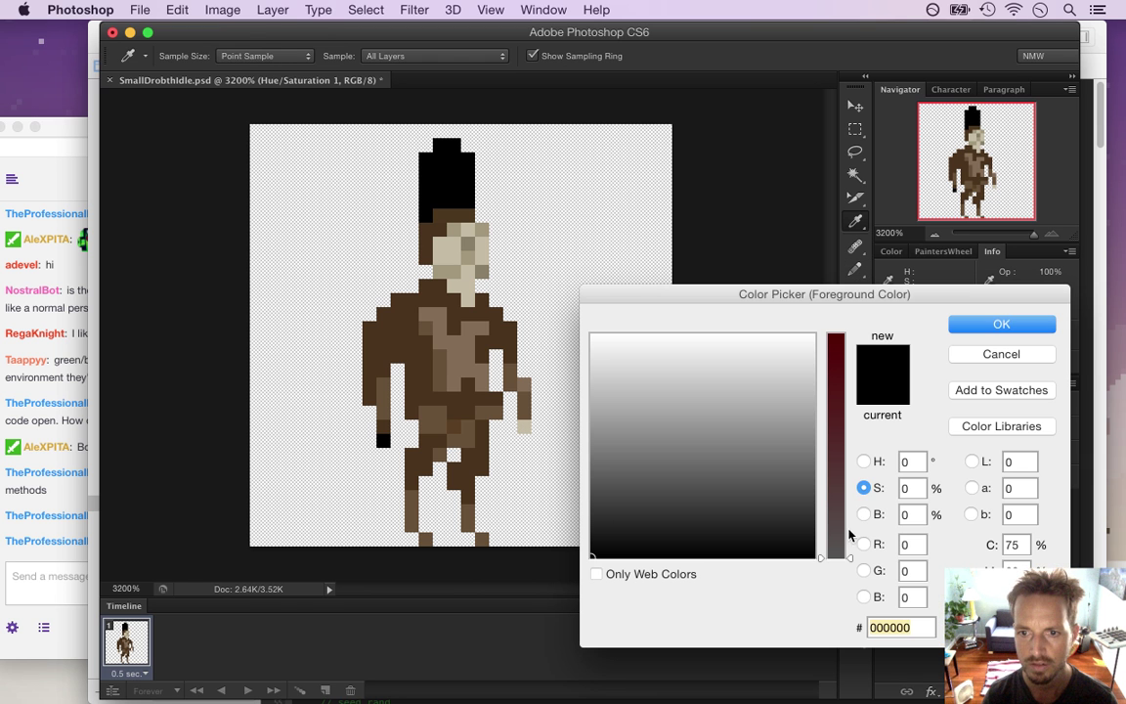
{"action": "left_click", "coordinate": [1001, 354]}
- Sample the dark brown of the sprite's body and darken the foreground color to 15% brightness (25190d)
{"action": "key", "text": "i"}
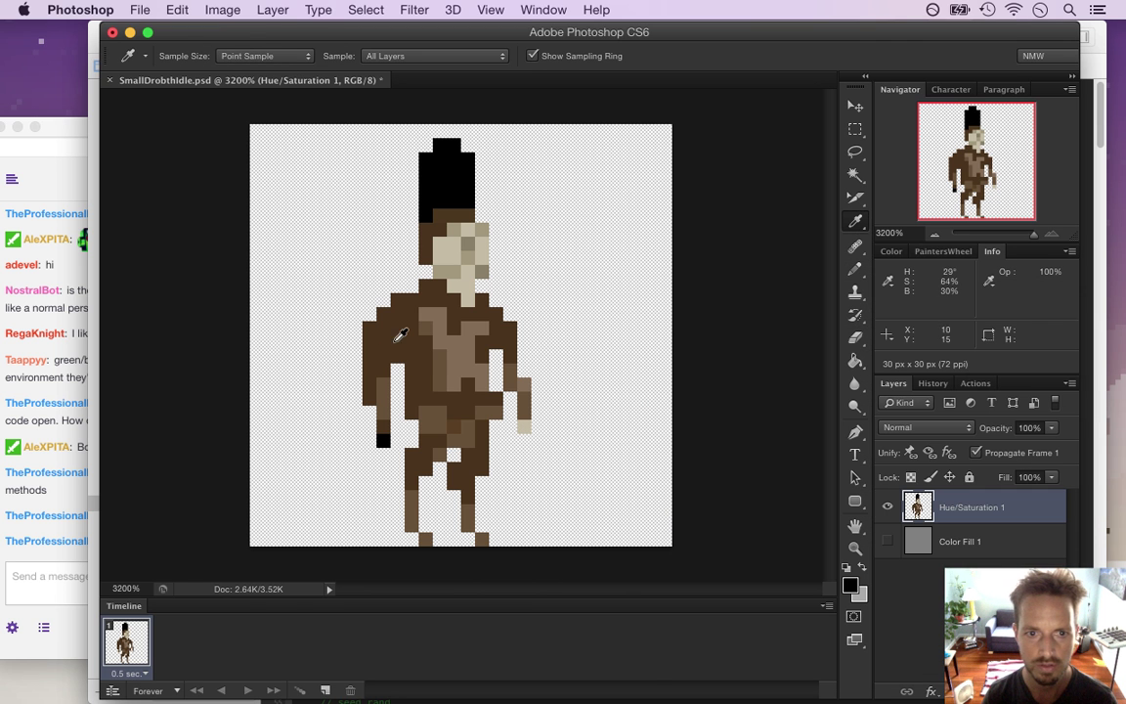
{"action": "left_click", "coordinate": [849, 585]}
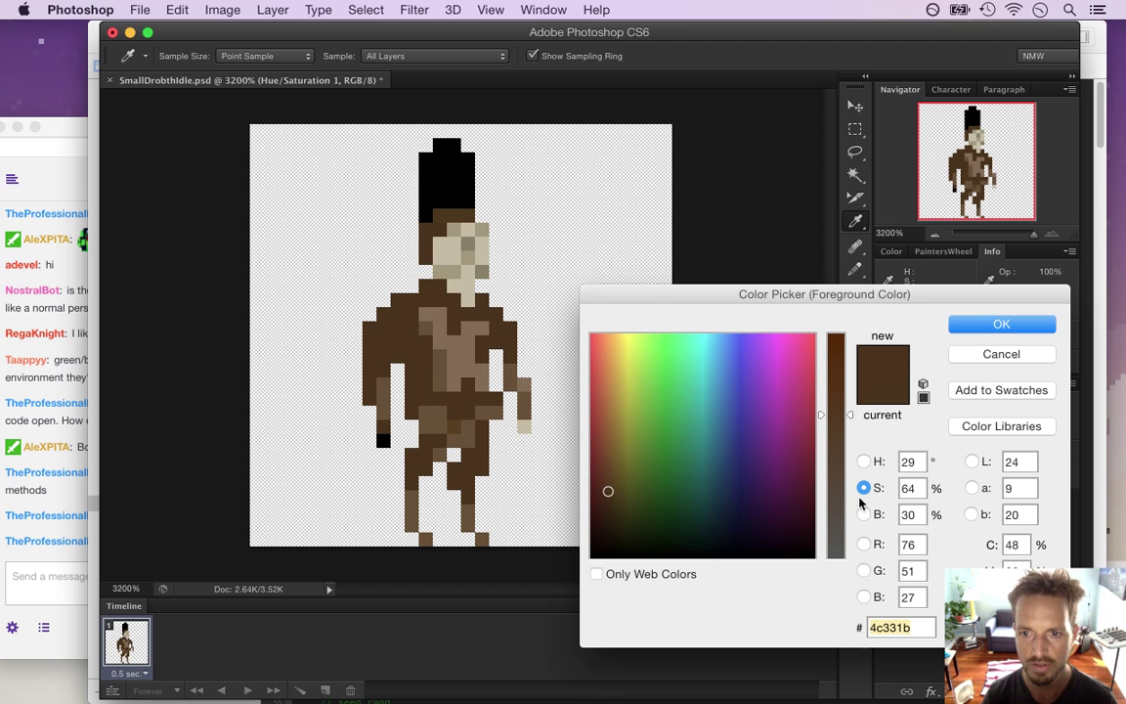
{"action": "left_click", "coordinate": [863, 514]}
{"action": "left_click_drag", "start_coordinate": [838, 520], "coordinate": [836, 529]}
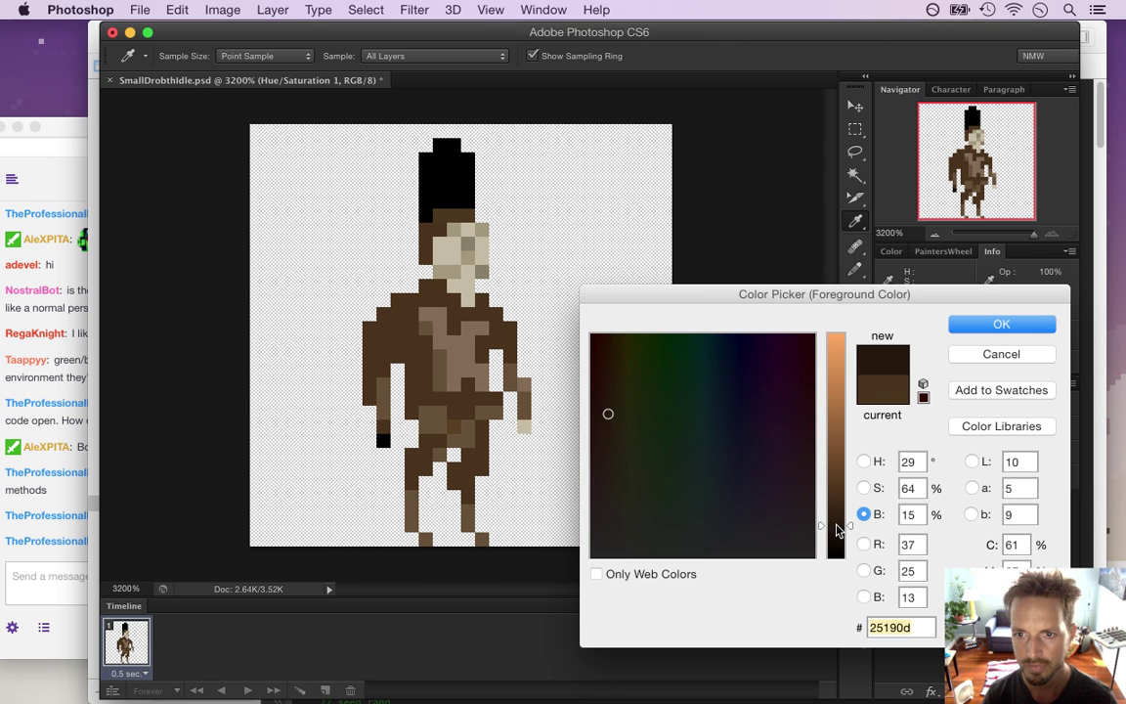
{"action": "key", "text": "Return"}
- Paint both of the sprite's hands two pixels tall in the very dark brown with the Pencil tool
{"action": "key", "text": "b"}
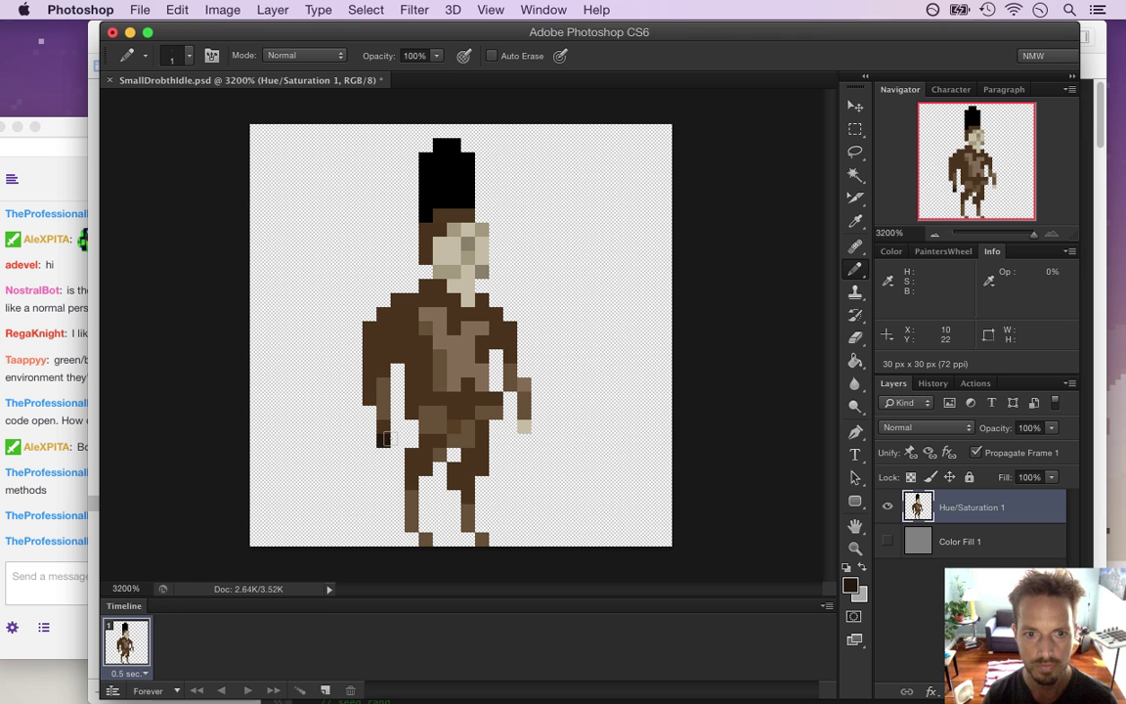
{"action": "left_click", "coordinate": [519, 427]}
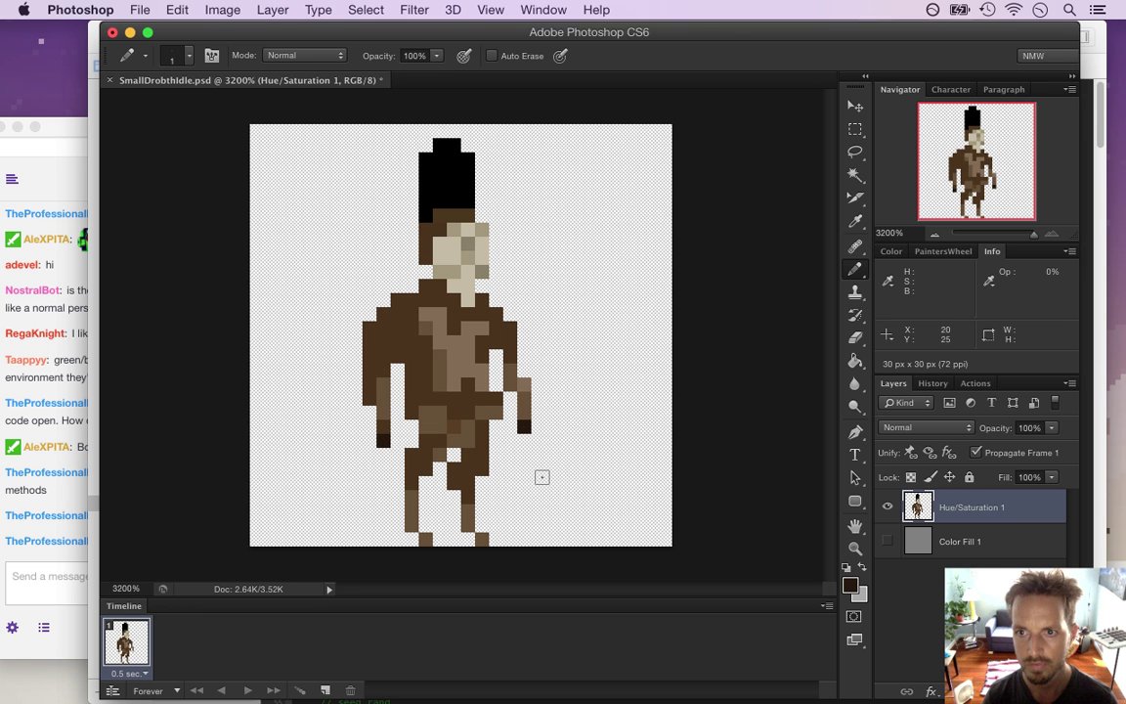
{"action": "left_click", "coordinate": [384, 426]}
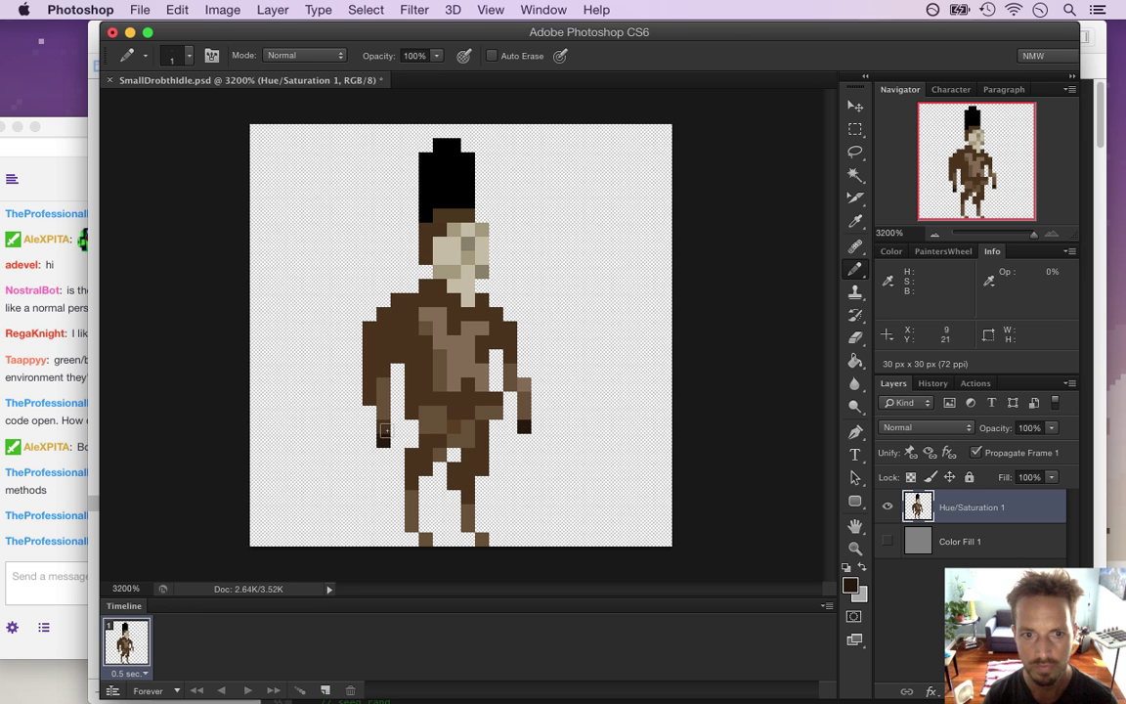
{"action": "left_click", "coordinate": [523, 414]}
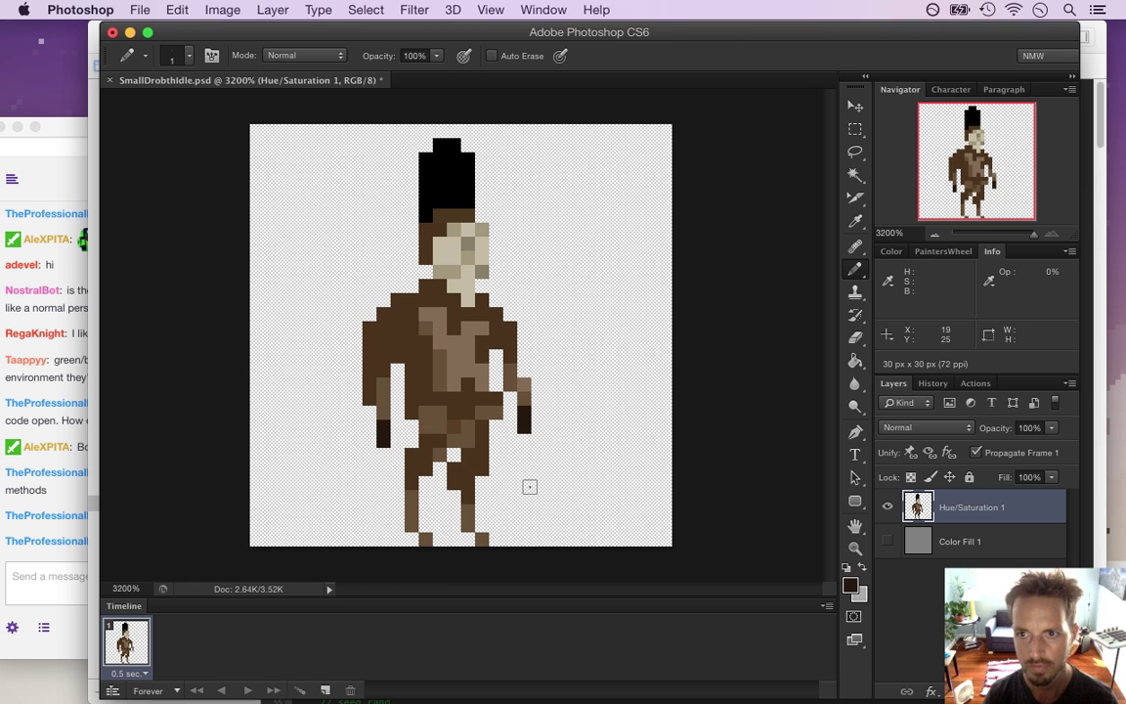
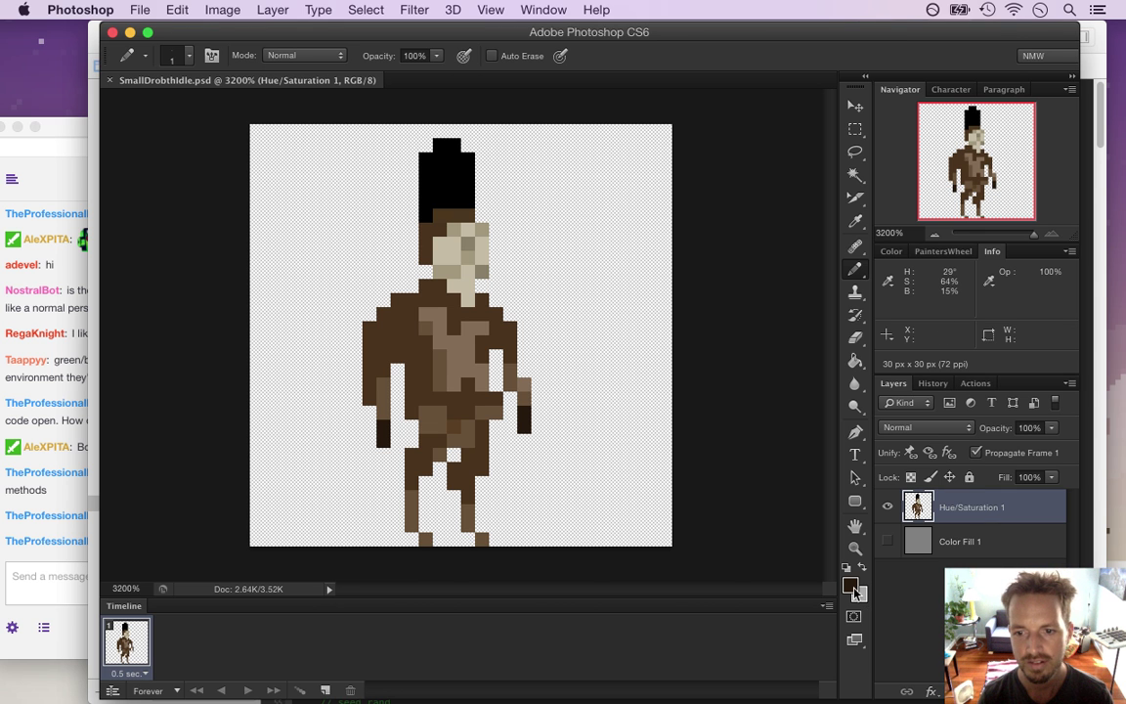
- Set the foreground color to dark red (a70000) at 65% brightness
{"action": "left_click", "coordinate": [855, 593]}
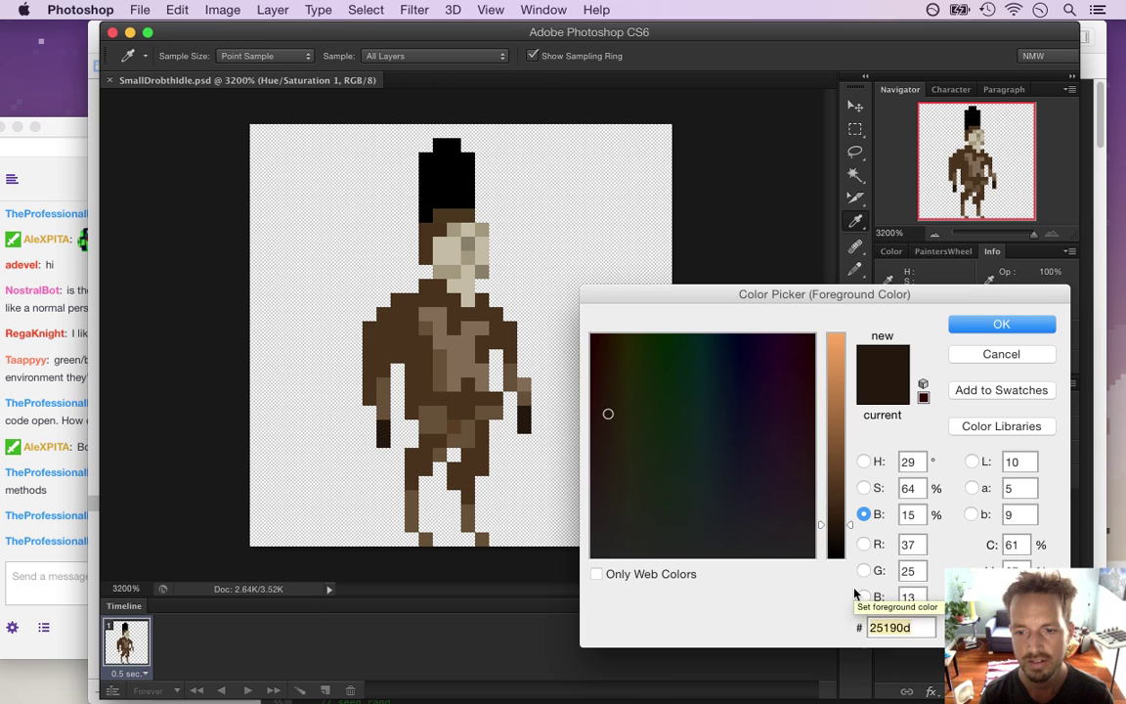
{"action": "left_click", "coordinate": [1002, 356]}
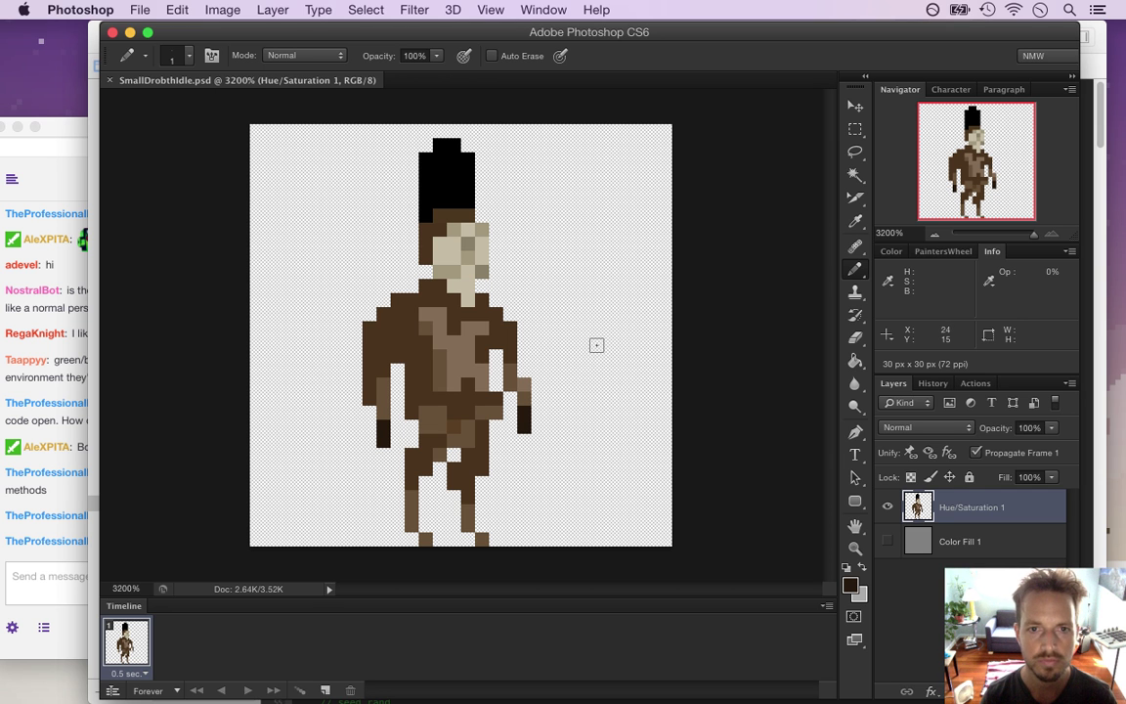
{"action": "left_click", "coordinate": [849, 585]}
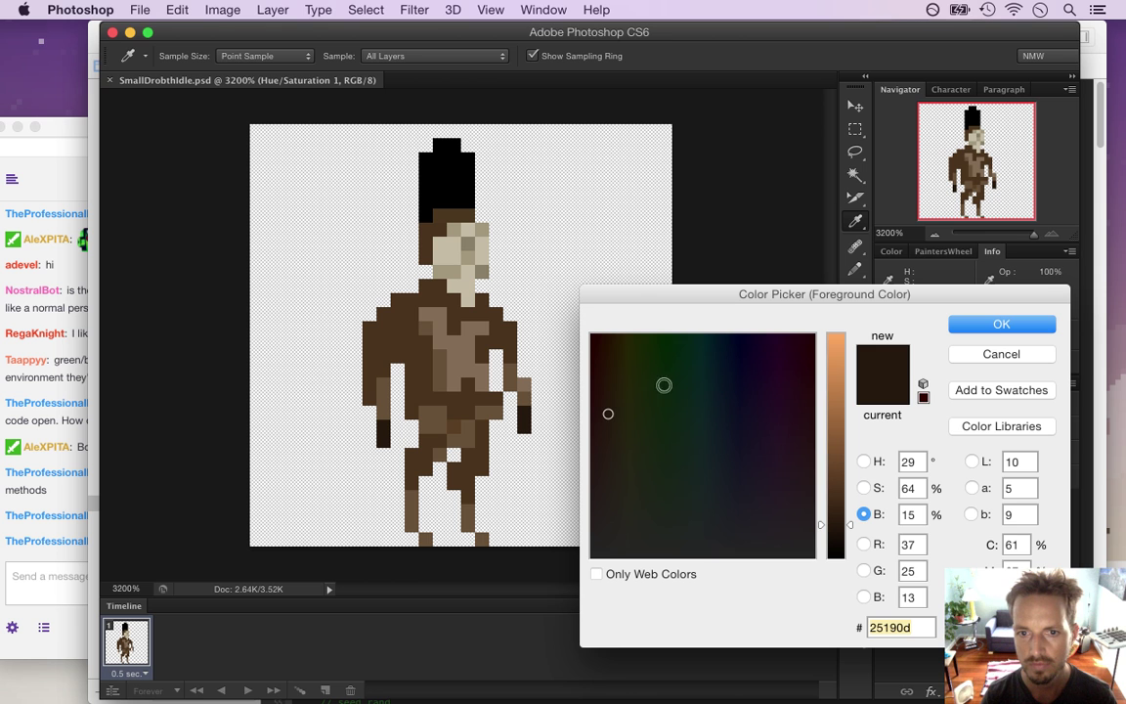
{"action": "left_click_drag", "start_coordinate": [608, 414], "coordinate": [597, 329]}
{"action": "left_click_drag", "start_coordinate": [832, 380], "coordinate": [830, 420]}
{"action": "left_click", "coordinate": [1001, 323]}
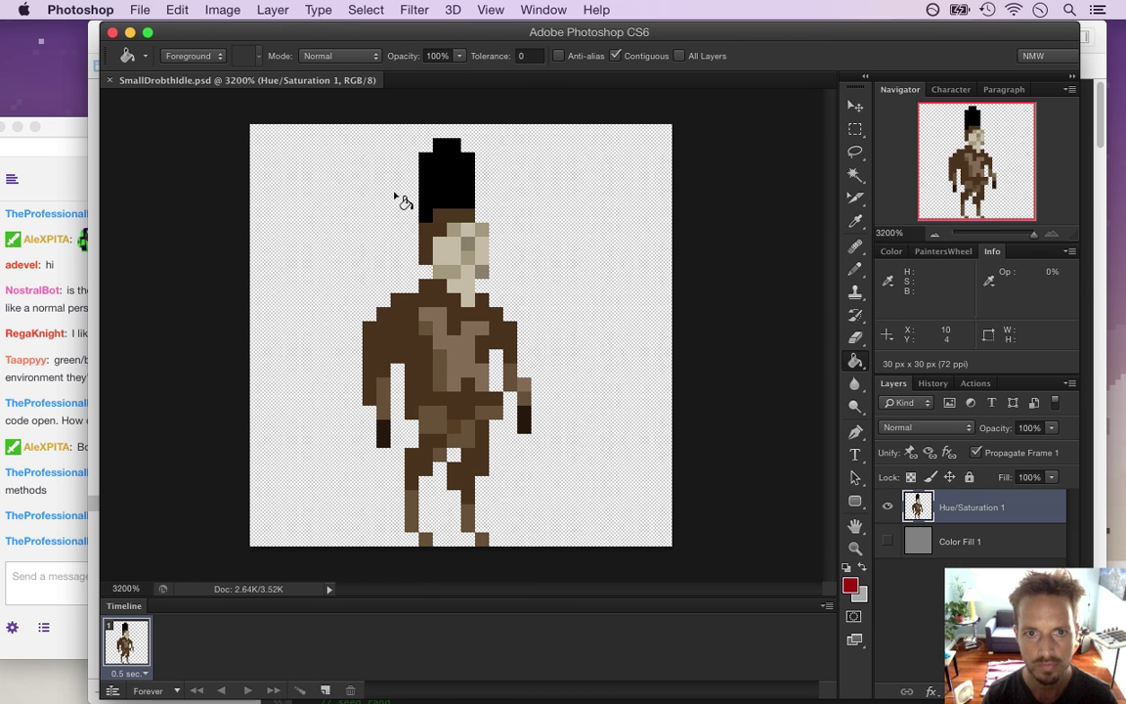
- Recolor the sprite's tall black hat with the dark red using the Pencil tool
{"action": "key", "text": "b"}
{"action": "mouse_move", "coordinate": [426, 213]}
{"action": "left_mouse_down"}
{"action": "mouse_move", "coordinate": [466, 189]}
{"action": "mouse_move", "coordinate": [433, 179]}
{"action": "mouse_move", "coordinate": [468, 177]}
{"action": "mouse_move", "coordinate": [437, 143]}
{"action": "left_mouse_up"}
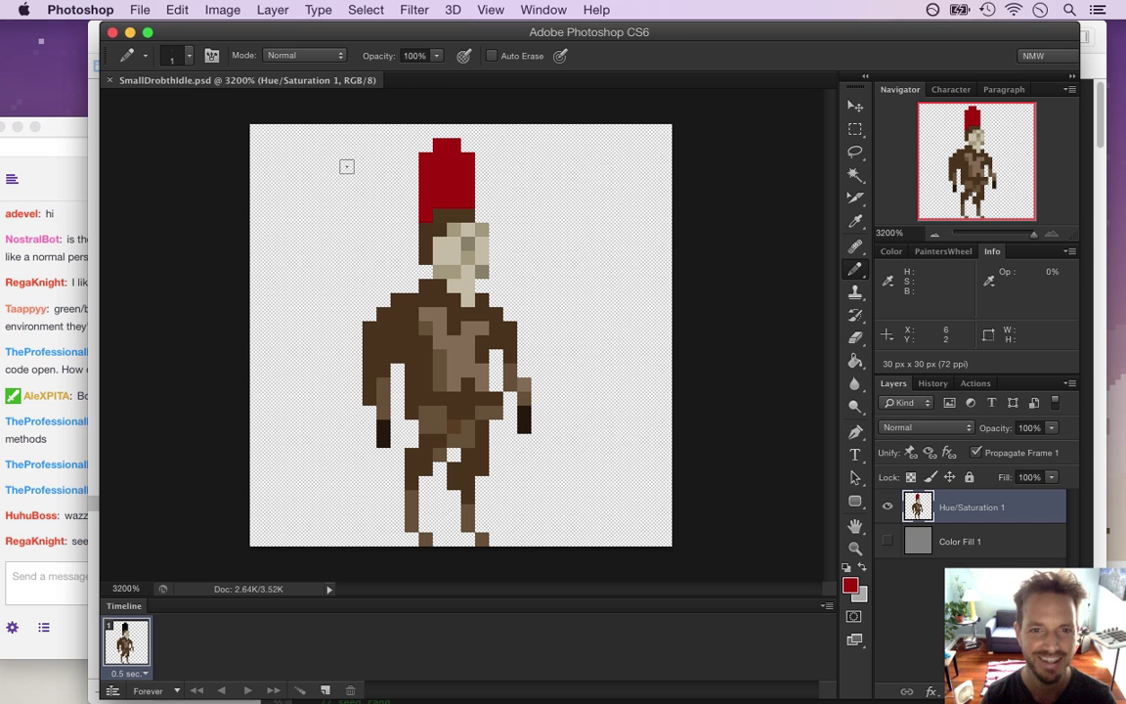
{"action": "left_click", "coordinate": [137, 9]}
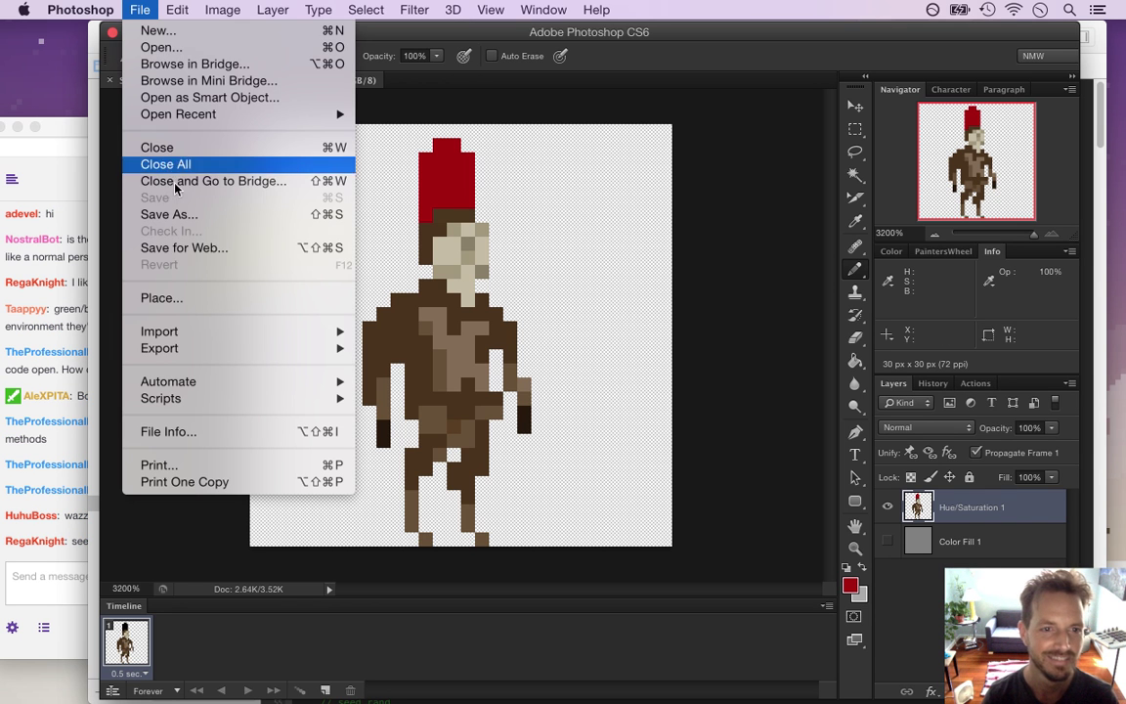
{"action": "mouse_move", "coordinate": [166, 348]}
{"action": "left_click", "coordinate": [387, 380]}
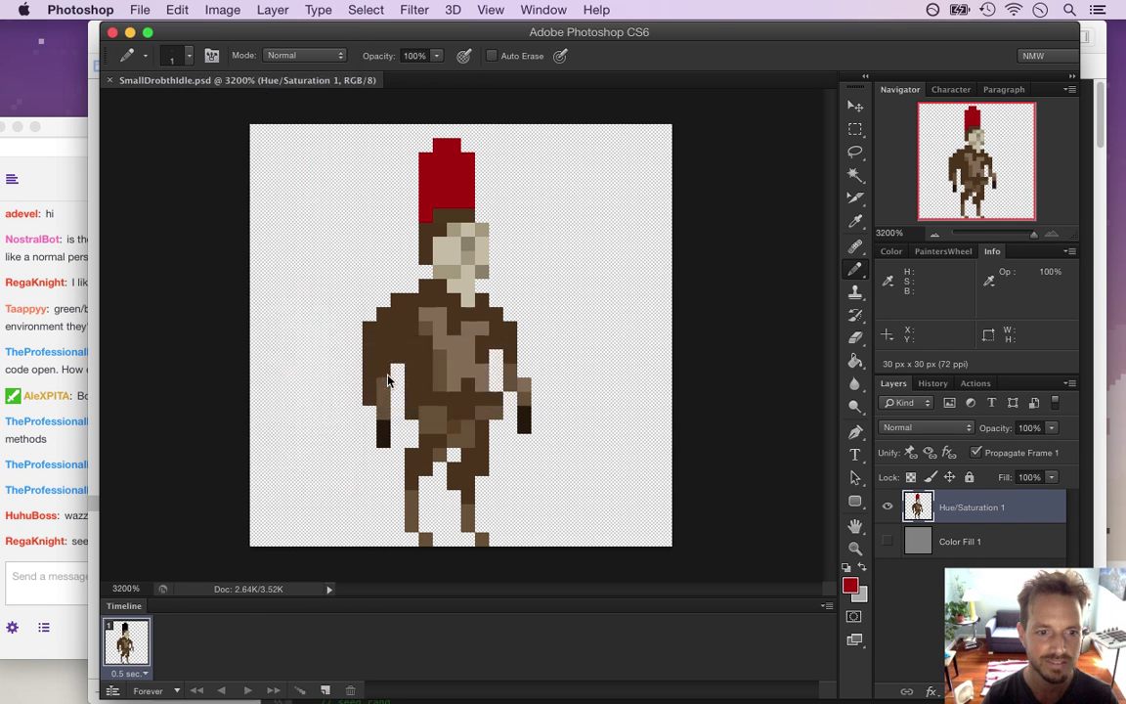
{"action": "left_click", "coordinate": [776, 107]}
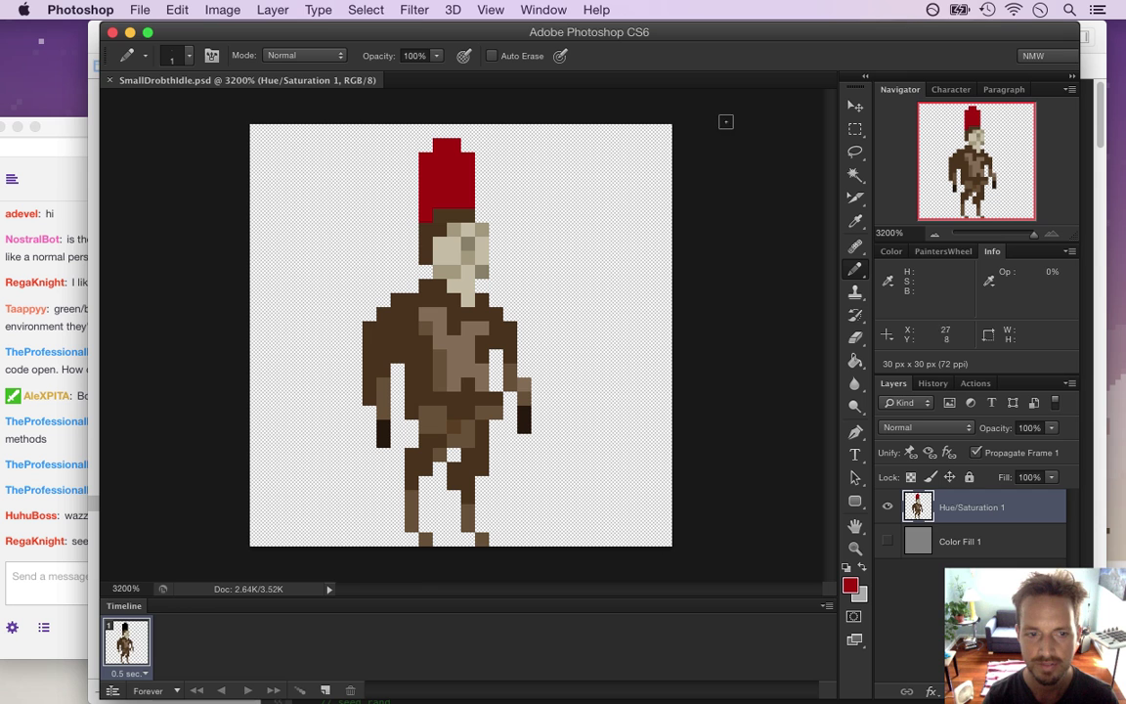
- Switch to the Twitch chat and read the latest viewer messages about the work
{"action": "left_click", "coordinate": [81, 523]}
{"action": "left_click_drag", "start_coordinate": [65, 515], "coordinate": [169, 525]}
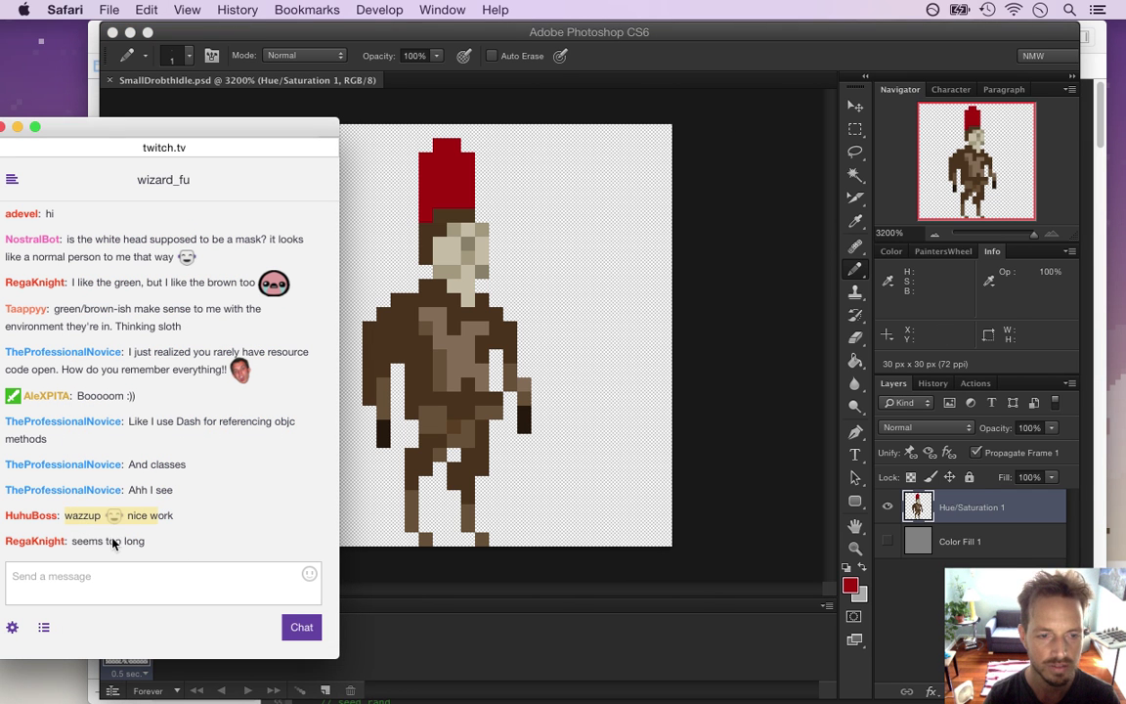
{"action": "left_click", "coordinate": [724, 61]}
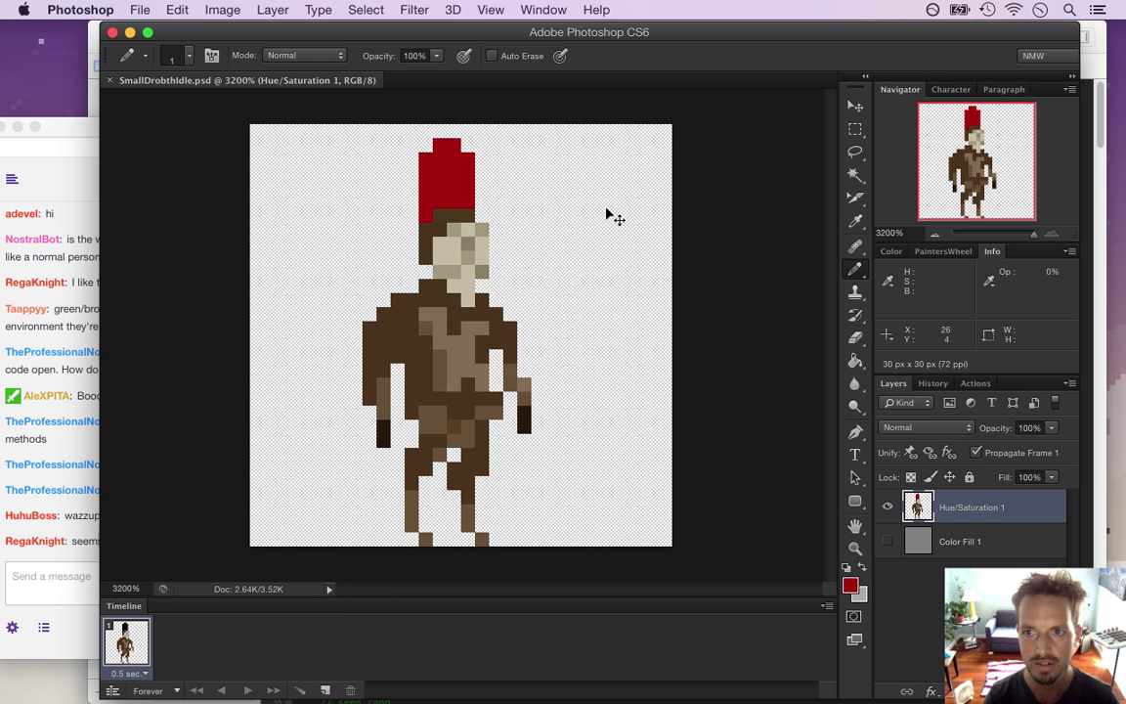
- Switch to the running Songbringer game and quit it
{"action": "key", "text": "super+Tab"}
{"action": "key", "text": "Tab"}
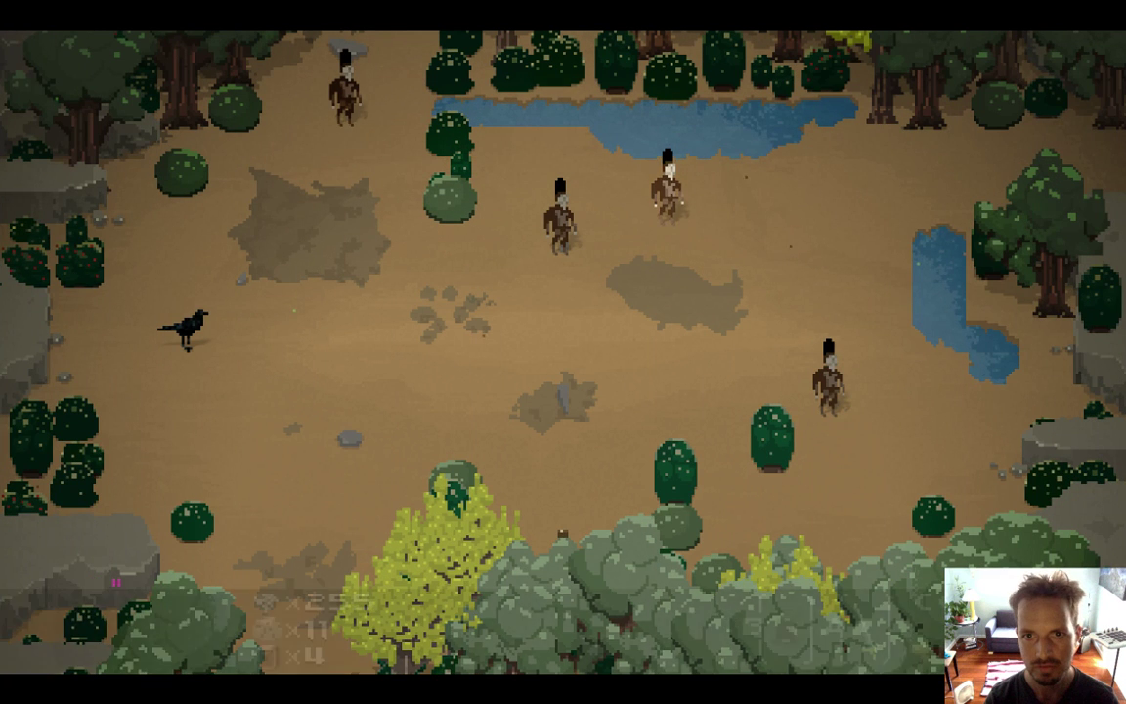
{"action": "key", "text": "super+q"}
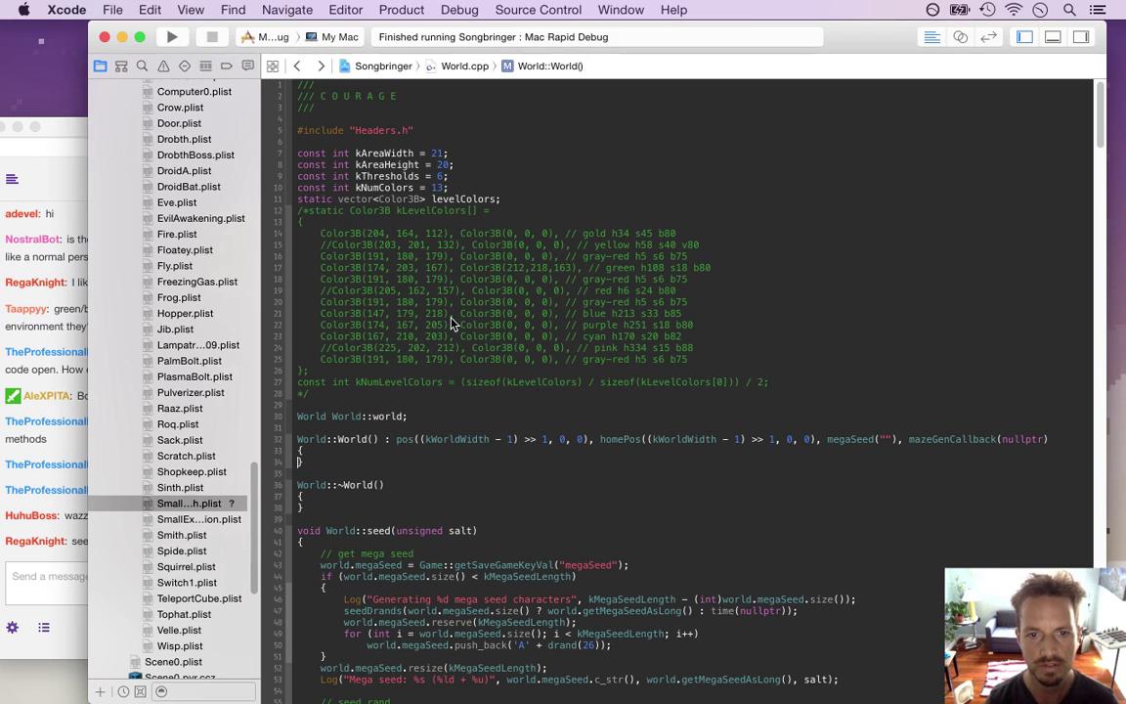
- Switch to Photoshop and export the sprite for web as PNG-24 SmallDrobthIdle.png in the Common folder inside Sheets
{"action": "key", "text": "super+Tab"}
{"action": "left_click", "coordinate": [142, 11]}
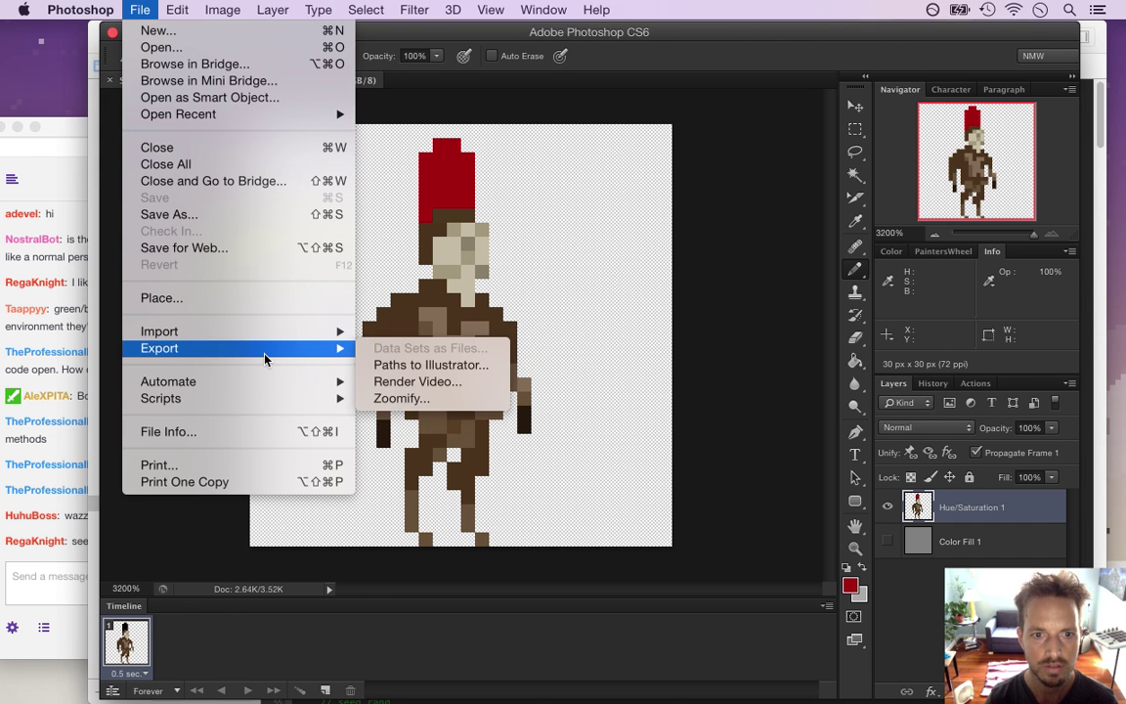
{"action": "left_click", "coordinate": [193, 526]}
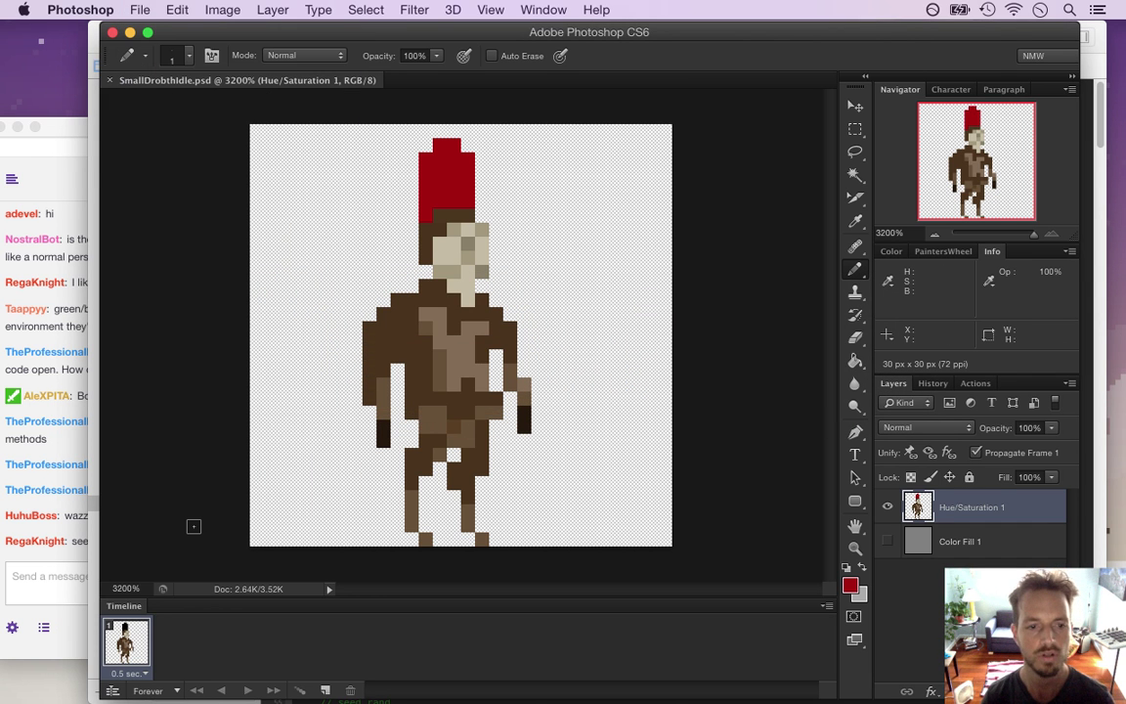
{"action": "key", "text": "super+alt+shift+s"}
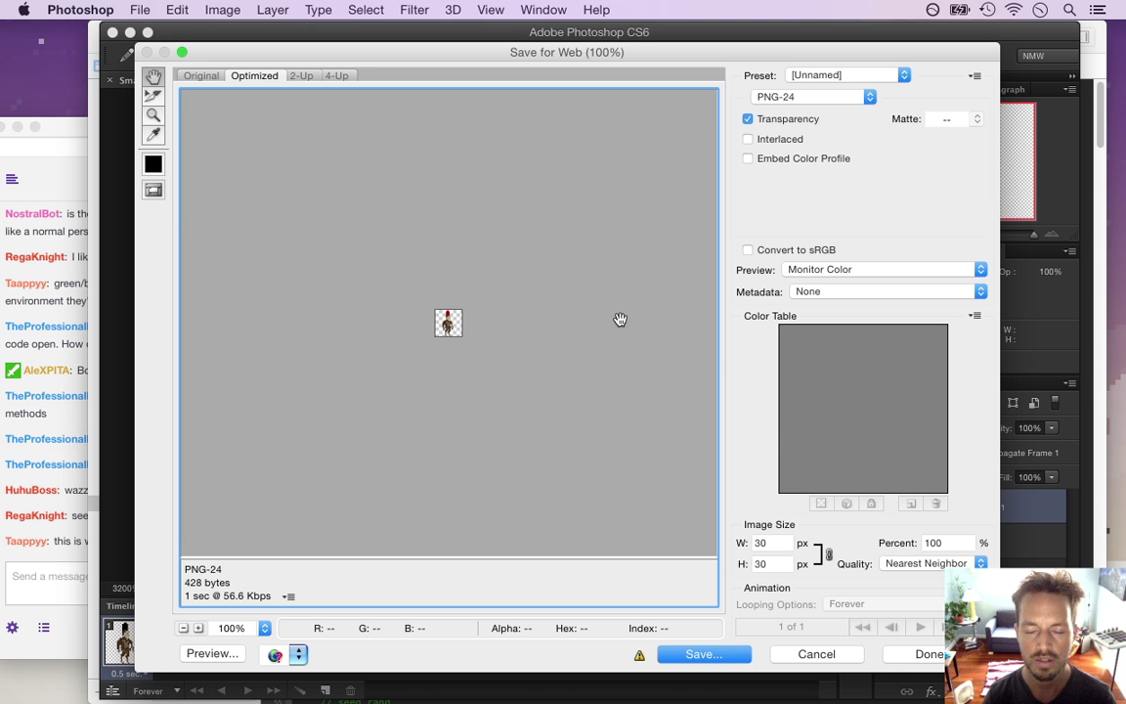
{"action": "left_click", "coordinate": [703, 654]}
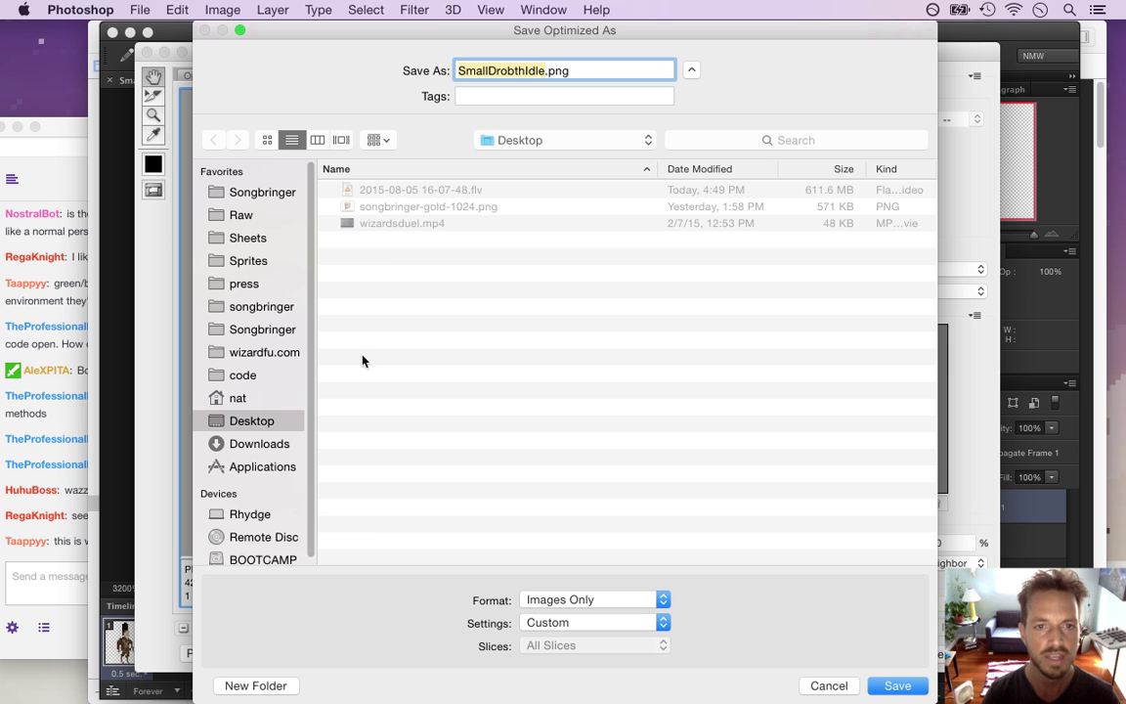
{"action": "left_click", "coordinate": [261, 240]}
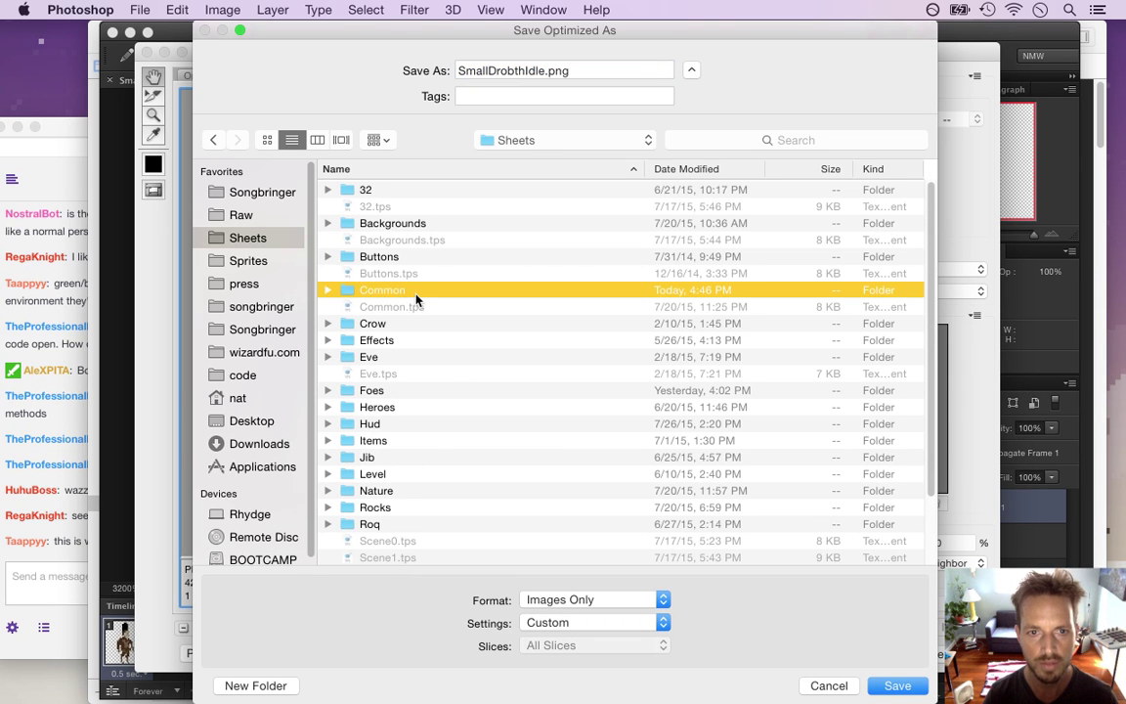
{"action": "double_click", "coordinate": [411, 291]}
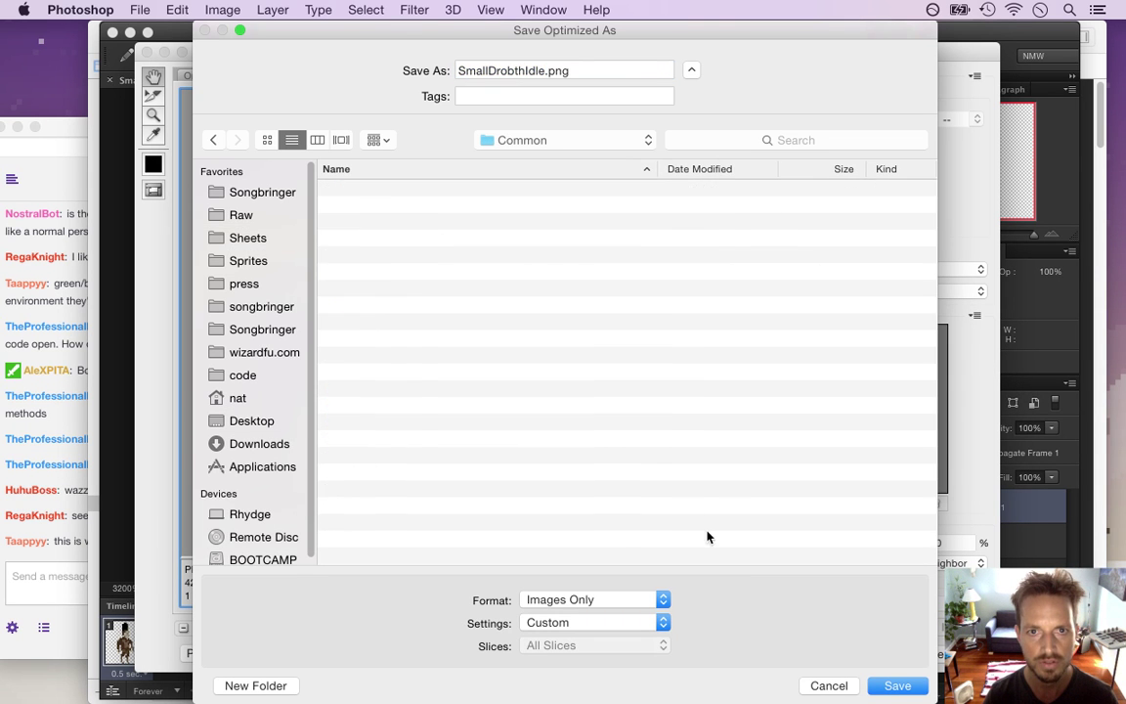
{"action": "left_click", "coordinate": [544, 72]}
{"action": "key", "text": "Return"}
{"action": "key", "text": "Return"}
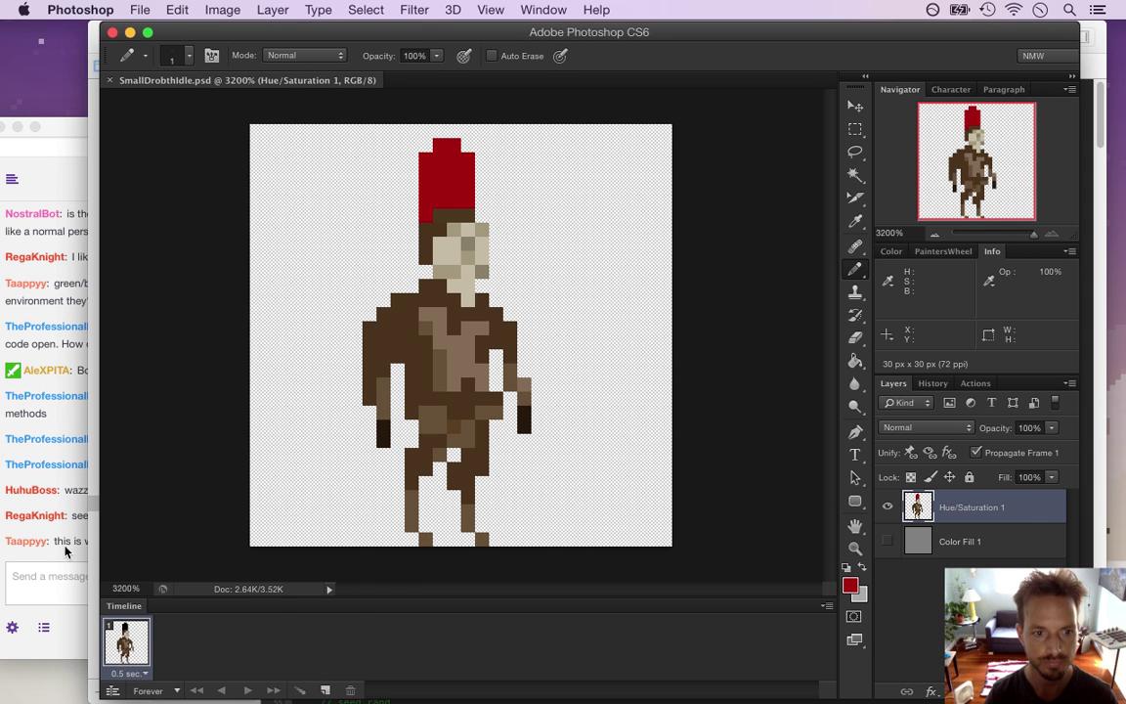
- Read the new Twitch chat comment about what game dev is about
{"action": "left_click", "coordinate": [65, 552]}
{"action": "left_click_drag", "start_coordinate": [73, 542], "coordinate": [191, 549]}
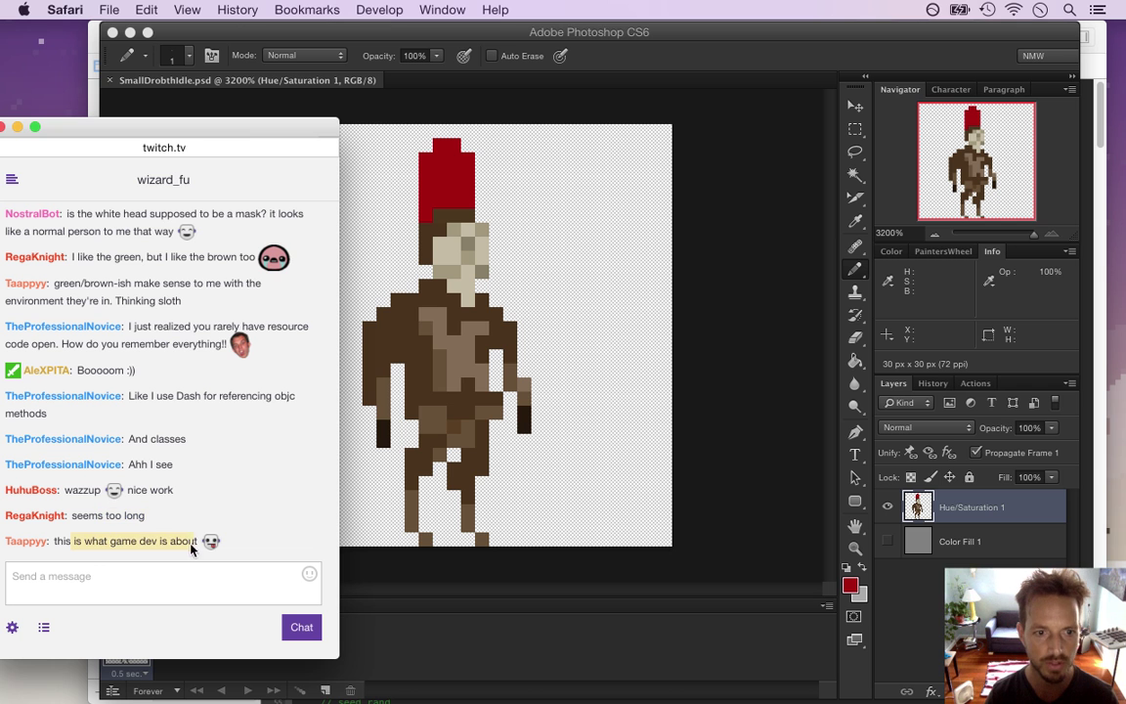
{"action": "left_click", "coordinate": [670, 174]}
- Switch to Xcode, build and run Songbringer, and check the new chat message about fez hats
{"action": "key", "text": "super+Tab"}
{"action": "key", "text": "Tab"}
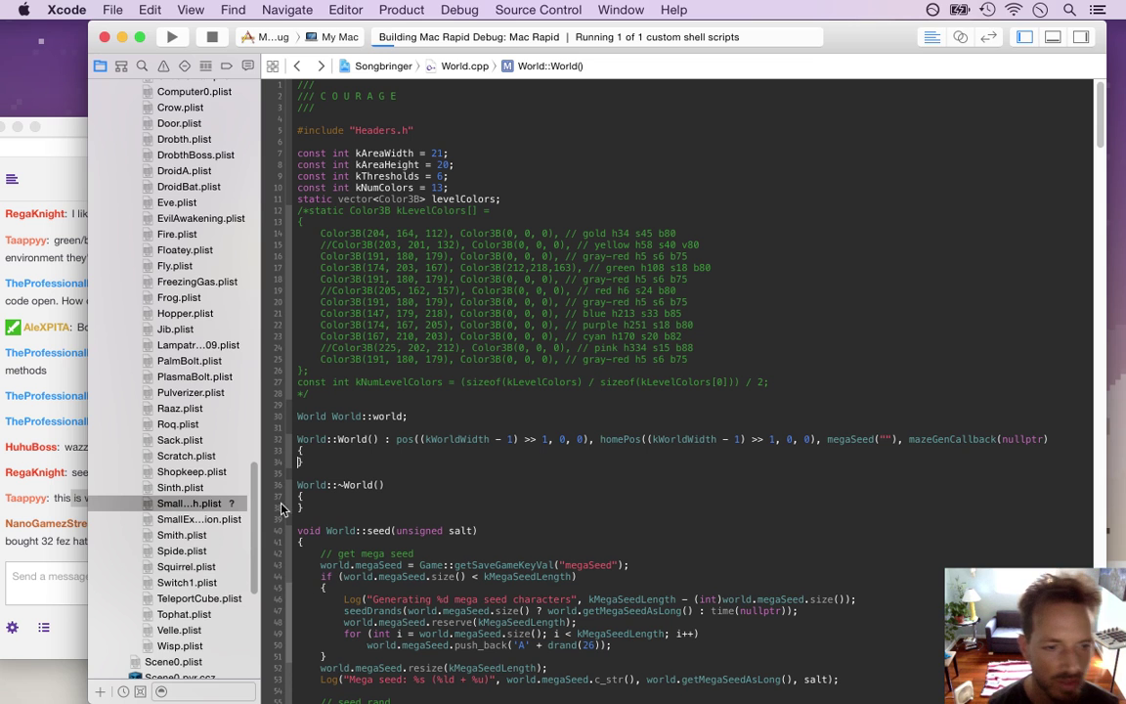
{"action": "left_click", "coordinate": [33, 494]}
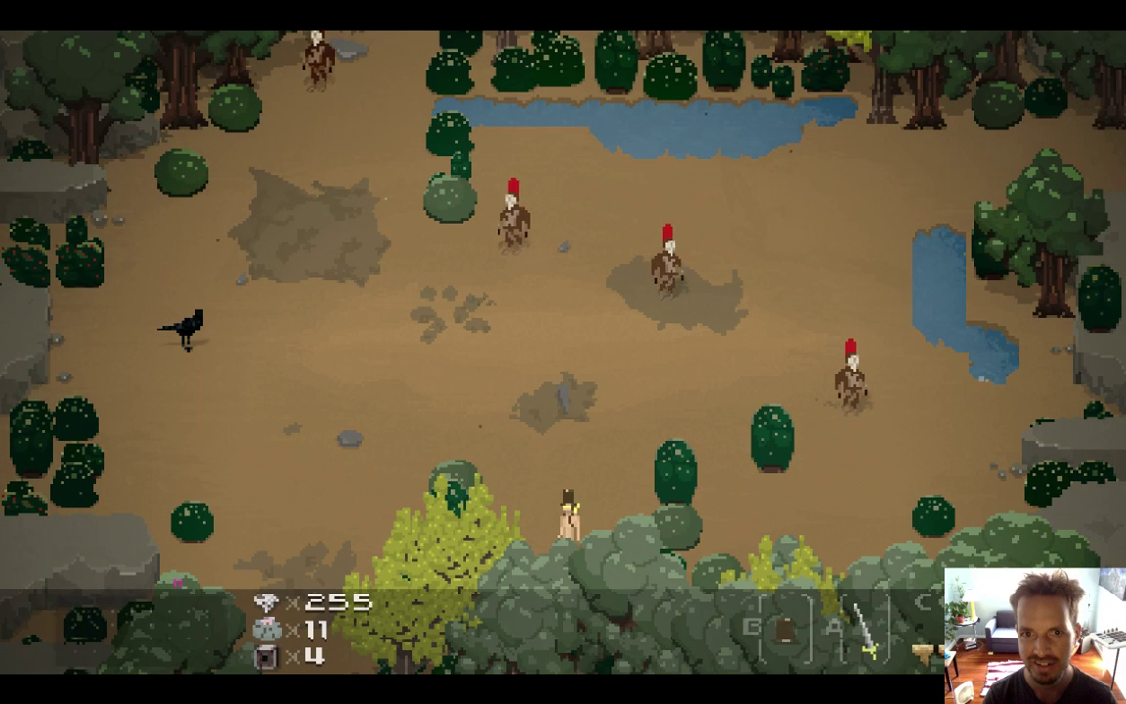
- Walk the hero around the forest clearing to examine the red-hatted creatures in the game, and quit it
{"action": "key", "text": "Up"}
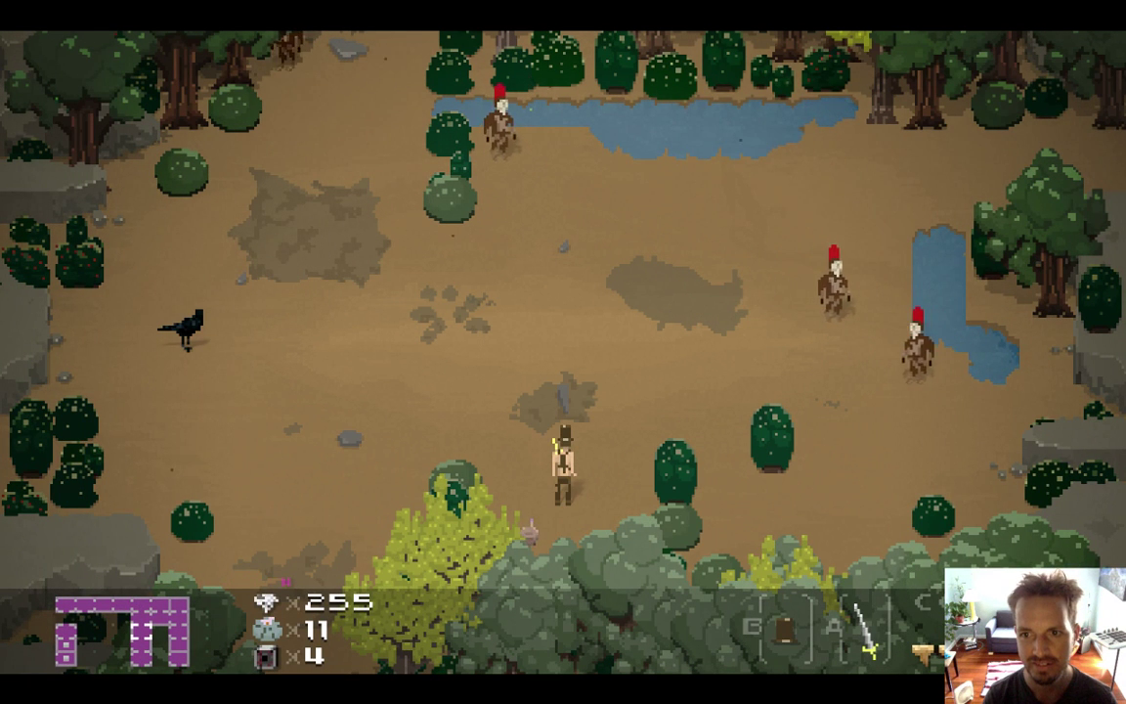
{"action": "key", "text": "Up"}
{"action": "key", "text": "Left"}
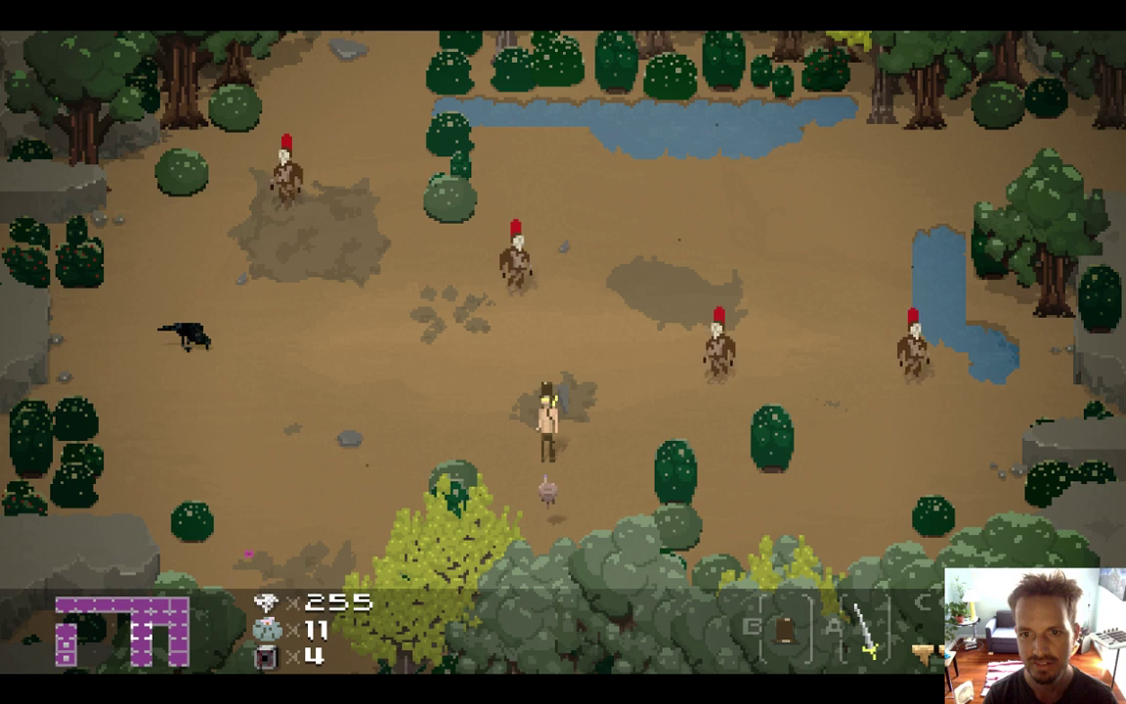
{"action": "key", "text": "Left"}
{"action": "key", "text": "Left"}
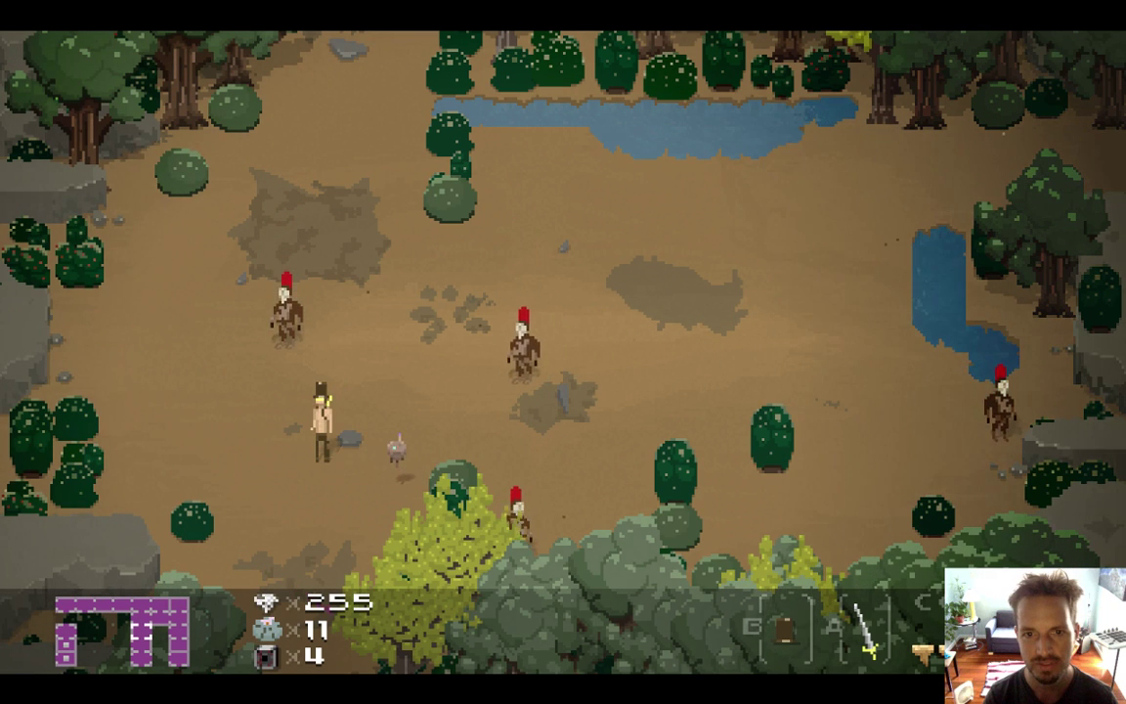
{"action": "key", "text": "Right"}
{"action": "key", "text": "Up"}
{"action": "key", "text": "space"}
{"action": "key", "text": "Left"}
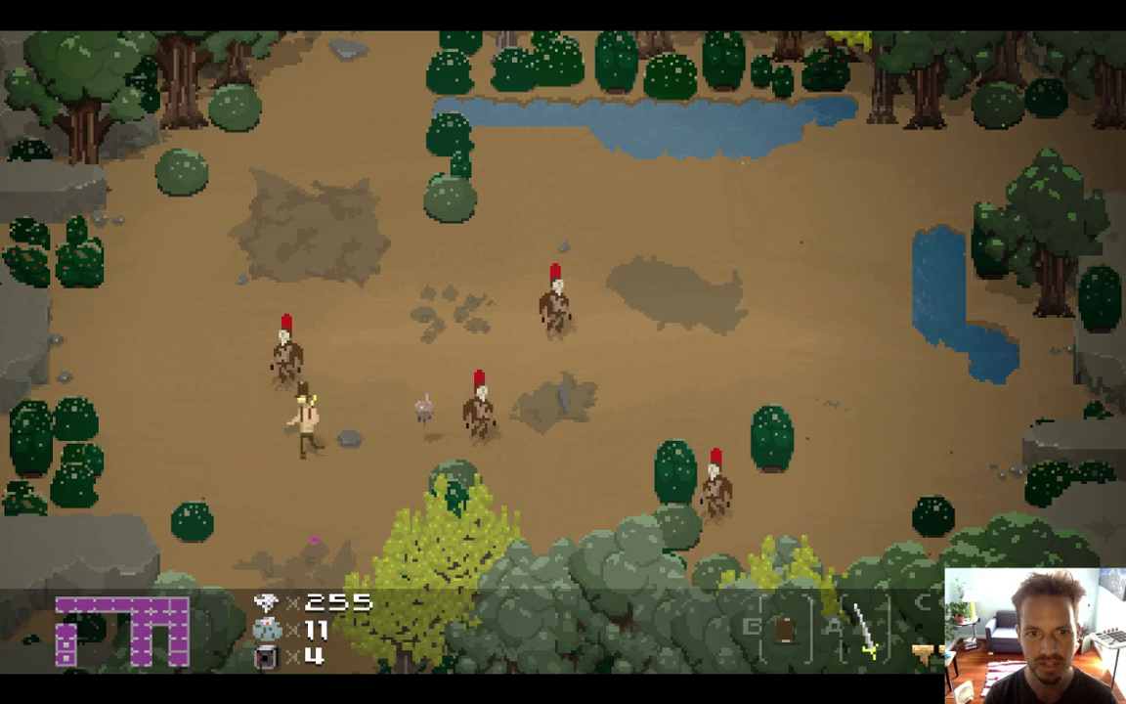
{"action": "key", "text": "Up"}
{"action": "key", "text": "Right"}
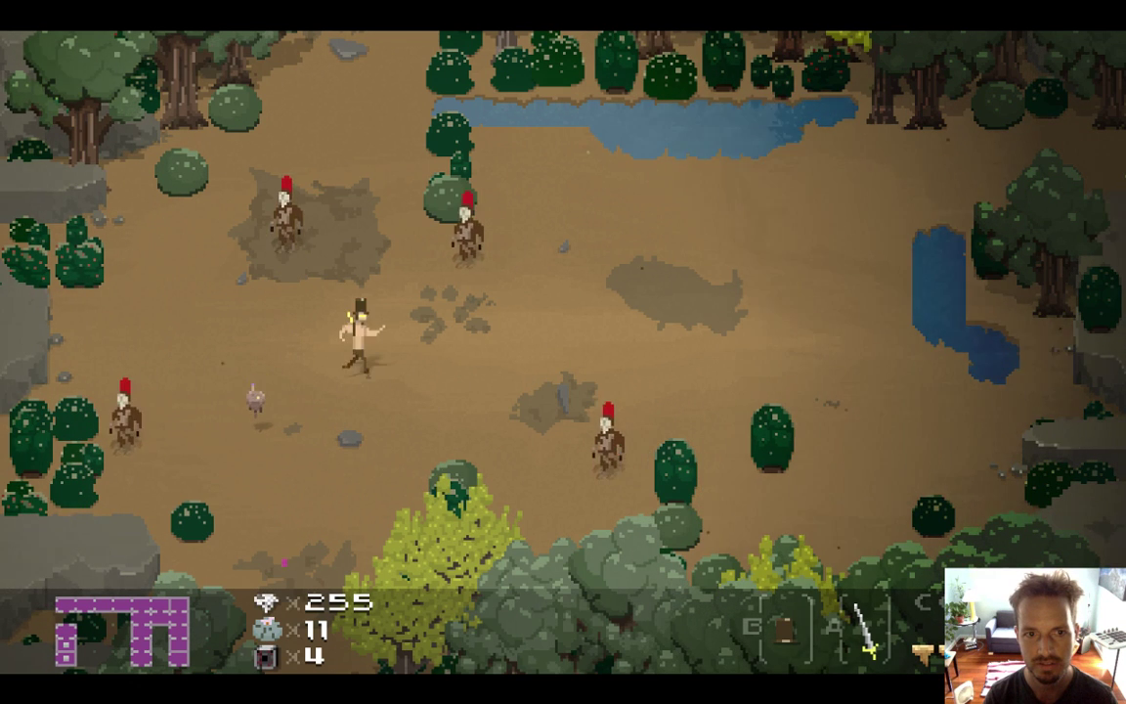
{"action": "key", "text": "Down"}
{"action": "key", "text": "Right"}
{"action": "key", "text": "Right"}
{"action": "key", "text": "super+q"}
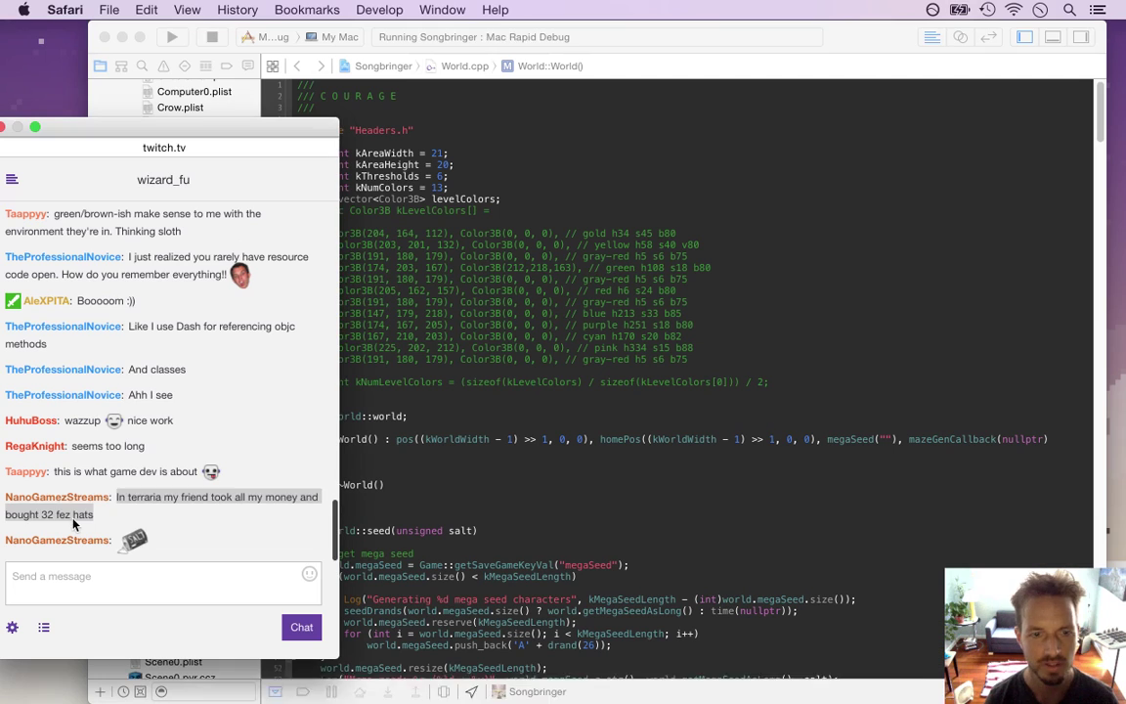
- Switch to Photoshop and erase the sprite's entire red hat with the Eraser in Pencil mode
{"action": "left_click", "coordinate": [528, 411]}
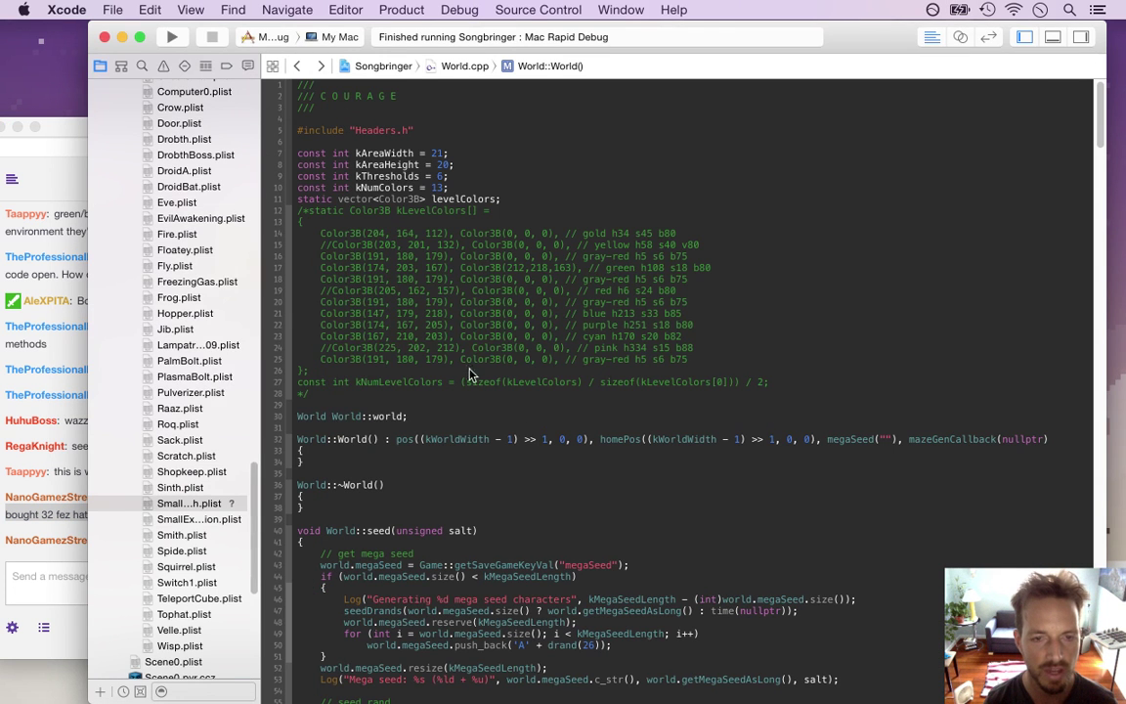
{"action": "key", "text": "super+Tab"}
{"action": "key", "text": "super+Tab"}
{"action": "key", "text": "e"}
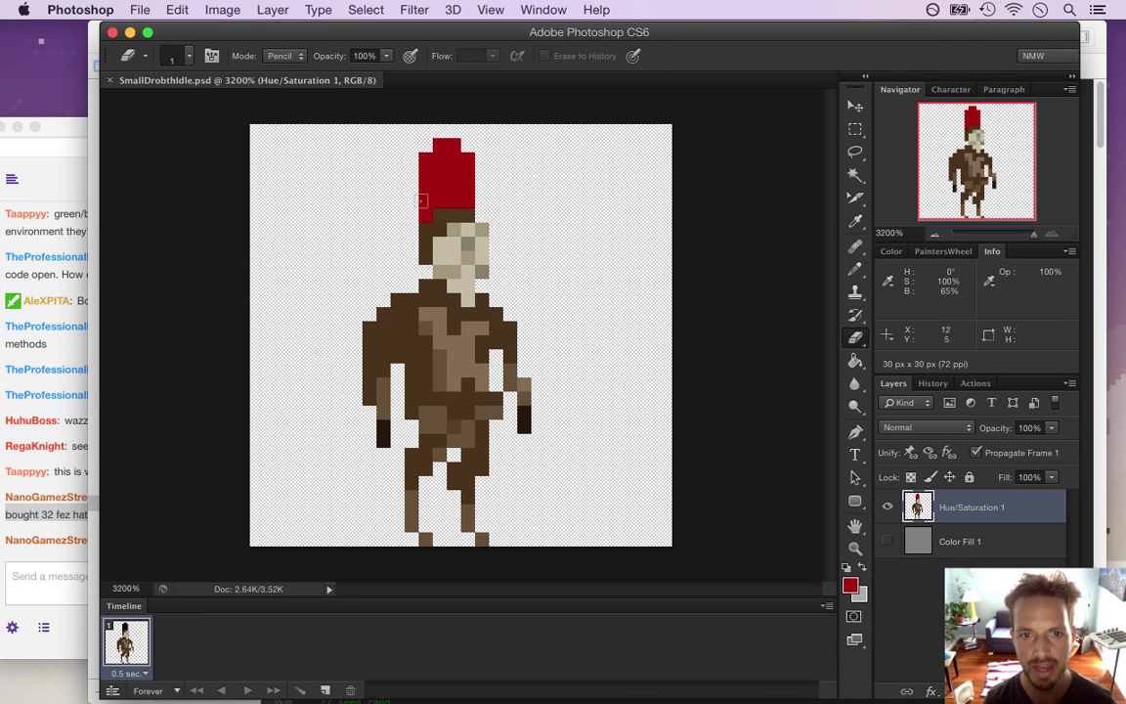
{"action": "mouse_move", "coordinate": [420, 208]}
{"action": "left_mouse_down"}
{"action": "mouse_move", "coordinate": [463, 192]}
{"action": "mouse_move", "coordinate": [461, 177]}
{"action": "mouse_move", "coordinate": [427, 170]}
{"action": "mouse_move", "coordinate": [453, 170]}
{"action": "mouse_move", "coordinate": [434, 193]}
{"action": "mouse_move", "coordinate": [442, 165]}
{"action": "mouse_move", "coordinate": [426, 149]}
{"action": "mouse_move", "coordinate": [461, 157]}
{"action": "mouse_move", "coordinate": [448, 142]}
{"action": "mouse_move", "coordinate": [431, 180]}
{"action": "left_mouse_up"}
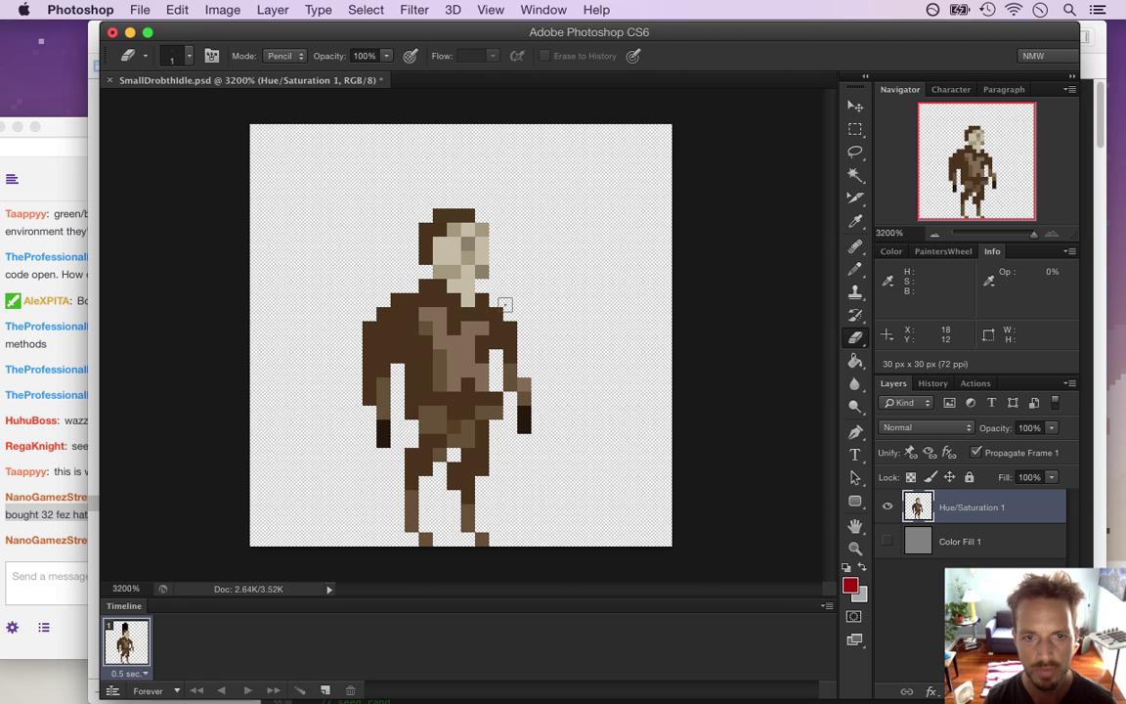
- Paint two single-pixel eyes in dark red (a70000) on the sprite's pale face with the Pencil tool
{"action": "left_click", "coordinate": [851, 586]}
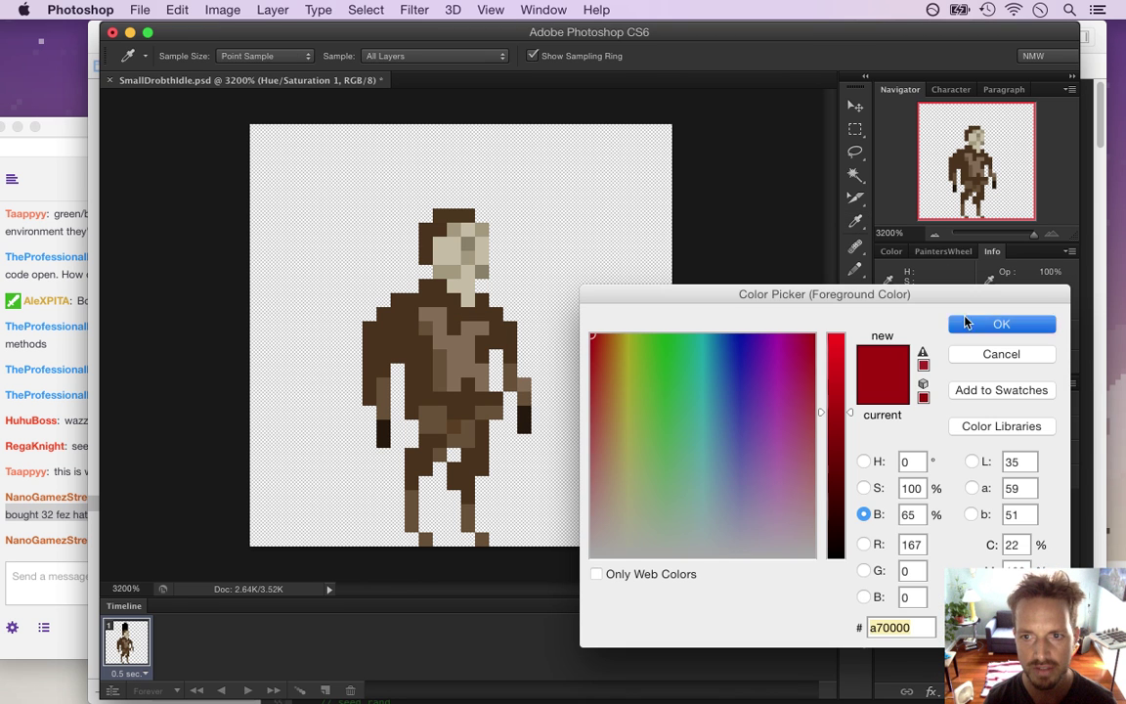
{"action": "key", "text": "Return"}
{"action": "key", "text": "b"}
{"action": "left_click", "coordinate": [448, 256]}
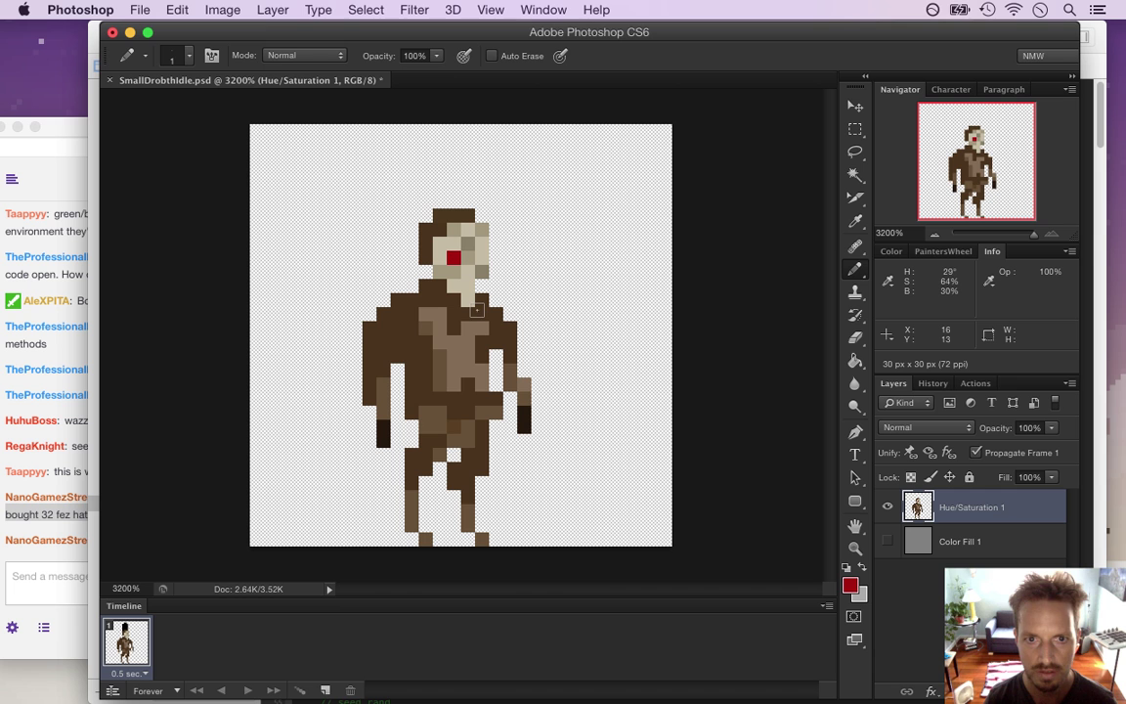
{"action": "left_click", "coordinate": [481, 258]}
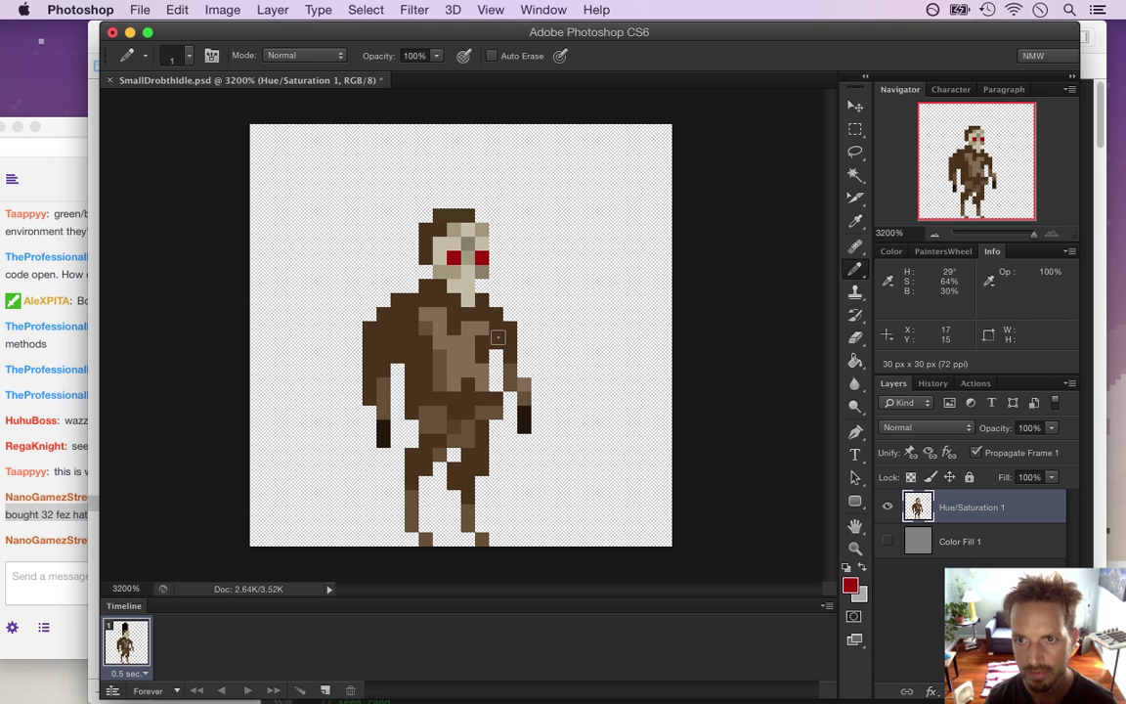
- Try the hands' dark brown on the sprite's two eyes, and undo both recolored pixels
{"action": "left_click", "coordinate": [380, 430], "text": "alt"}
{"action": "left_click", "coordinate": [452, 258]}
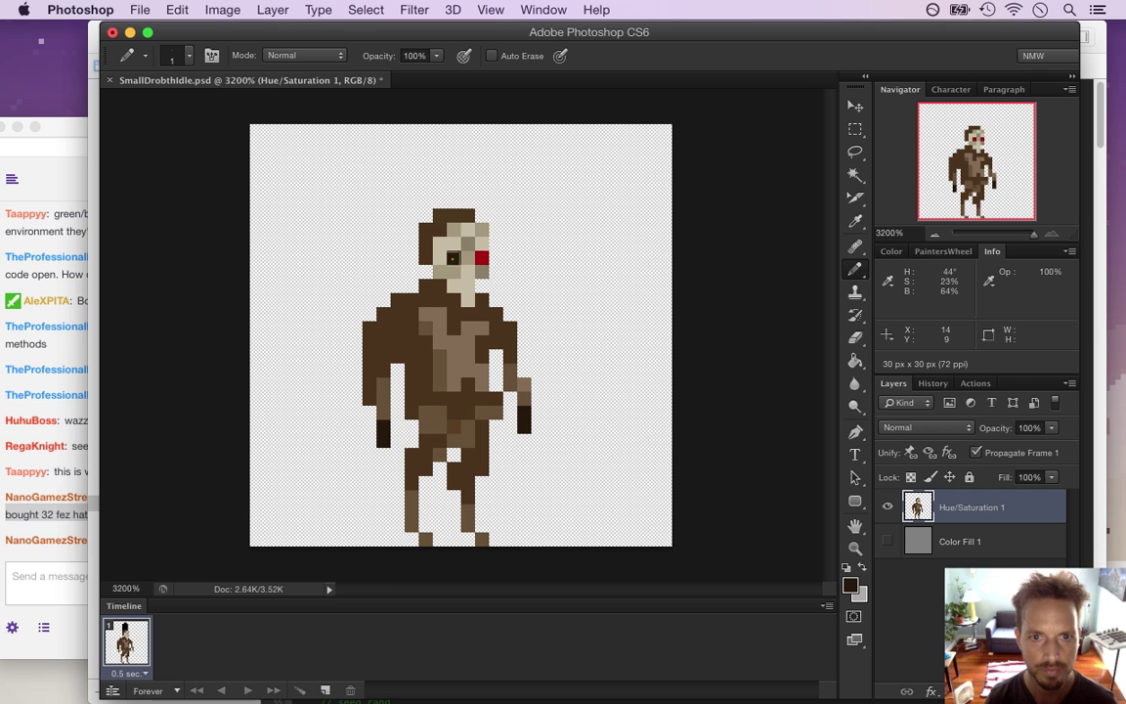
{"action": "left_click", "coordinate": [480, 258]}
{"action": "key", "text": "super+alt+z"}
{"action": "key", "text": "super+alt+z"}
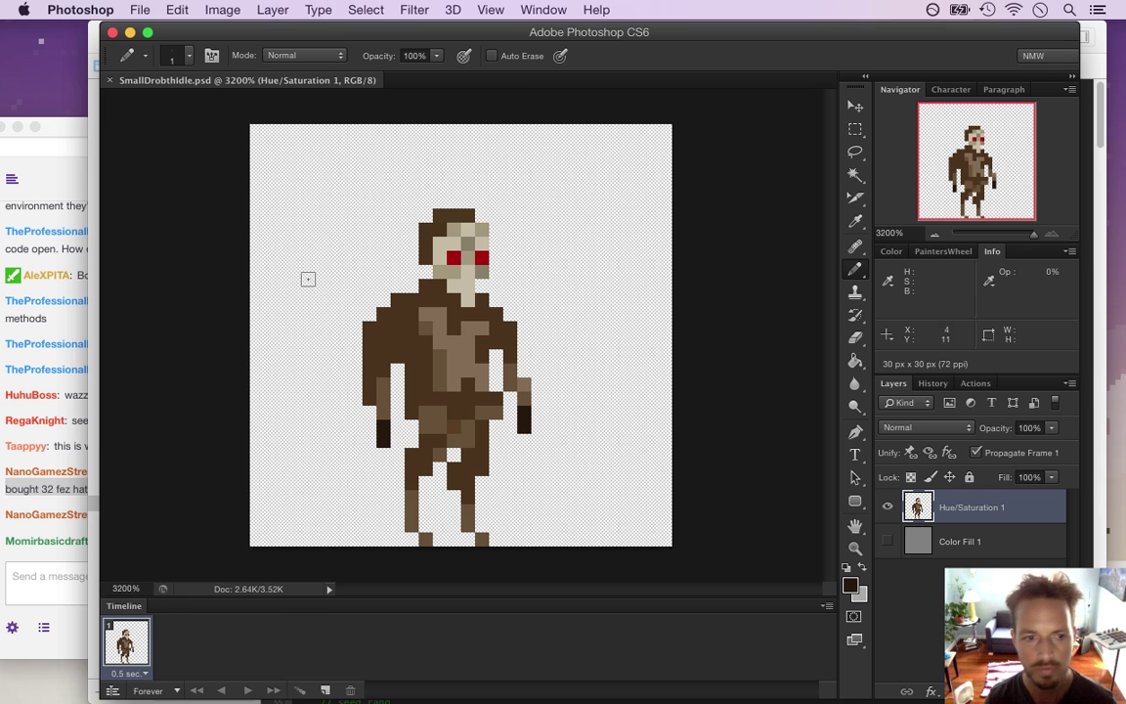
- Check the new chat message about hats, and export the sprite for web as the PNG-24 file SmallDrobthIdle.png in the Common folder
{"action": "left_click", "coordinate": [61, 496]}
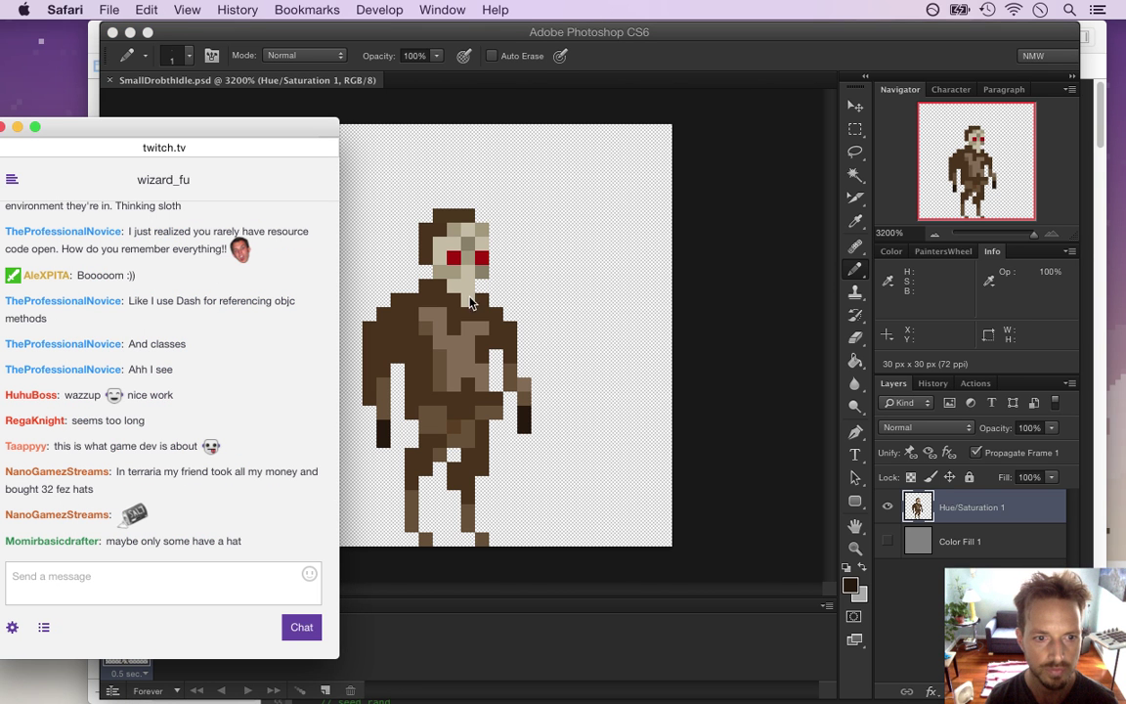
{"action": "left_click", "coordinate": [710, 130]}
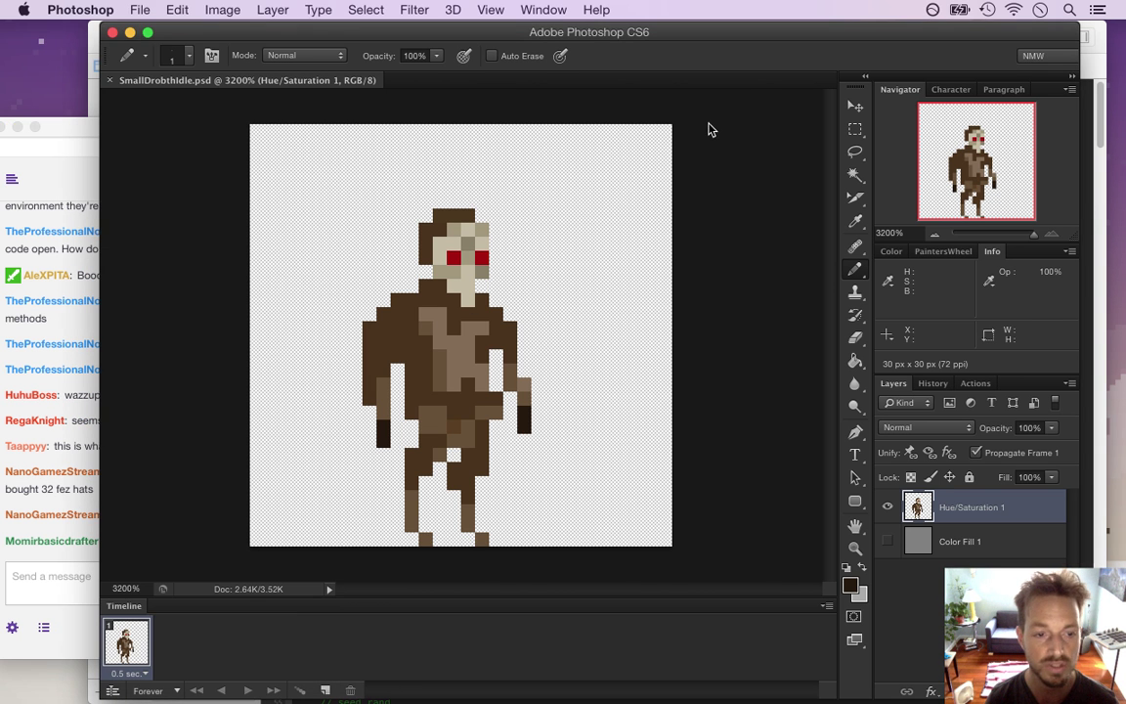
{"action": "left_click", "coordinate": [139, 9]}
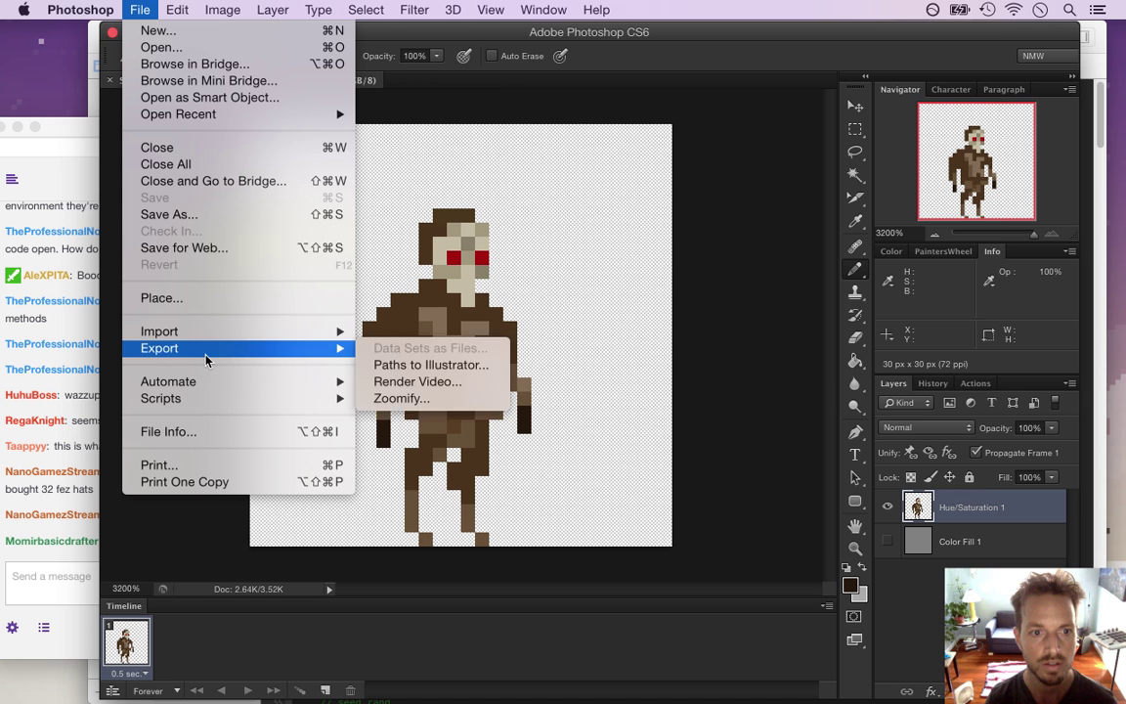
{"action": "left_click", "coordinate": [200, 248]}
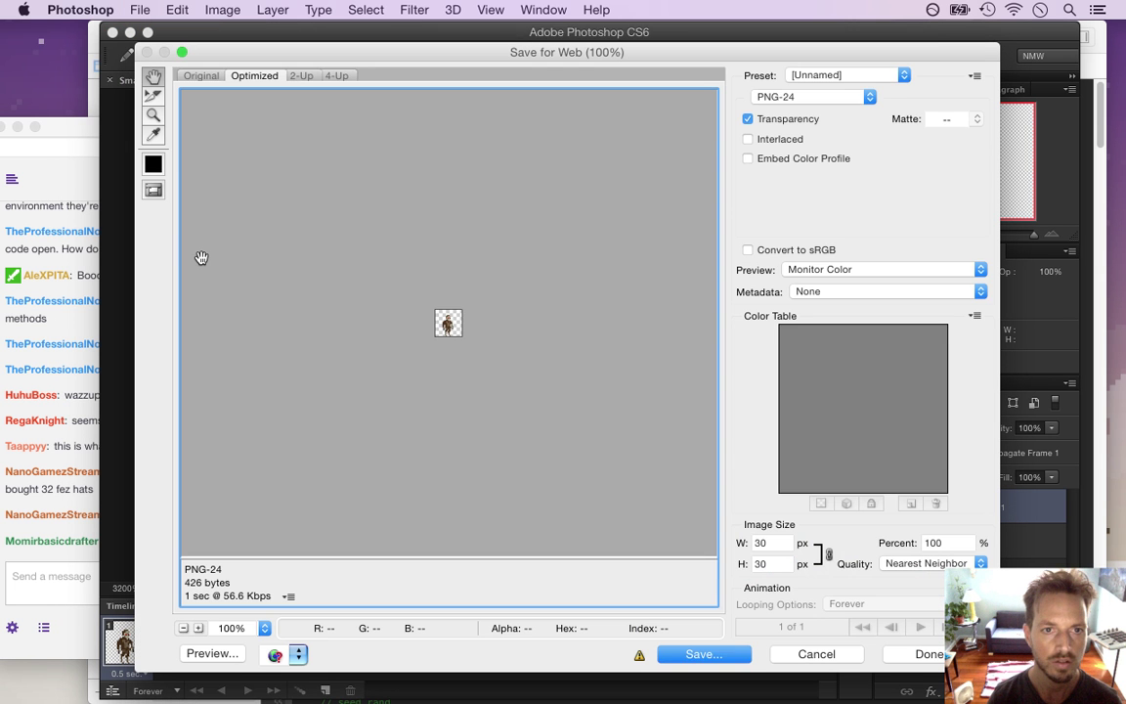
{"action": "key", "text": "Return"}
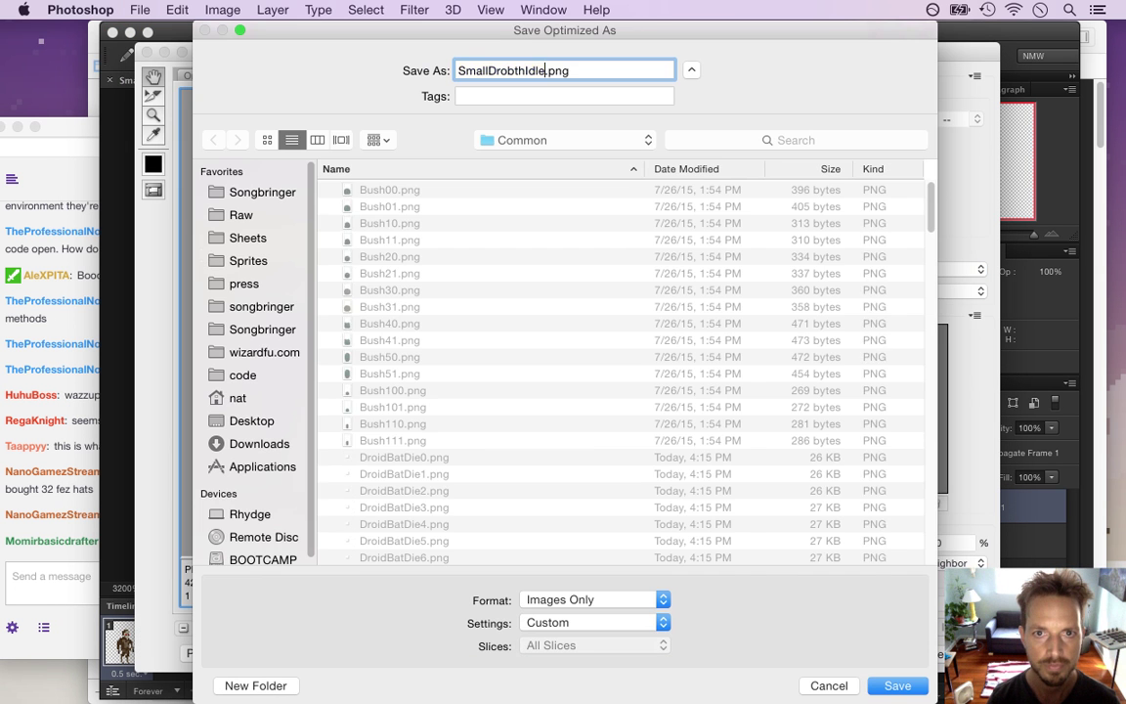
{"action": "key", "text": "Return"}
- Switch to Xcode, and build and run Songbringer with the hatless sprite
{"action": "key", "text": "super+Tab"}
{"action": "key", "text": "super+Tab"}
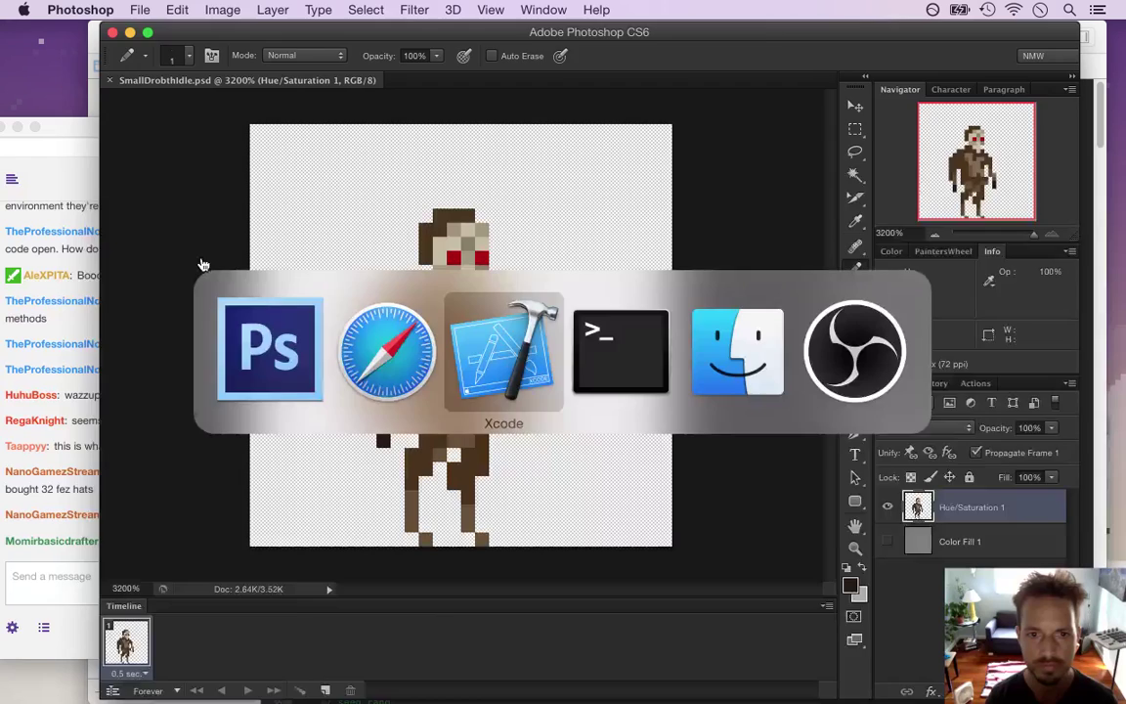
{"action": "key", "text": "super+r"}
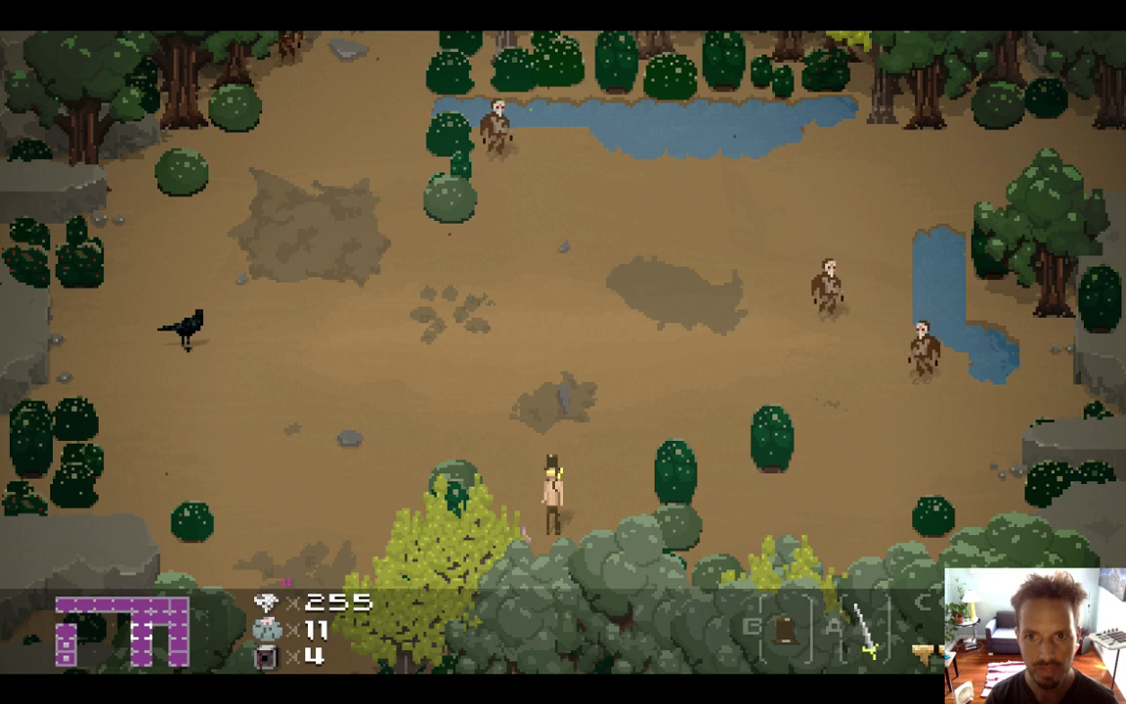
- Walk the hero around the forest clearing to examine the hatless red-eyed creatures, and quit the game
{"action": "key", "text": "Up"}
{"action": "key", "text": "Left"}
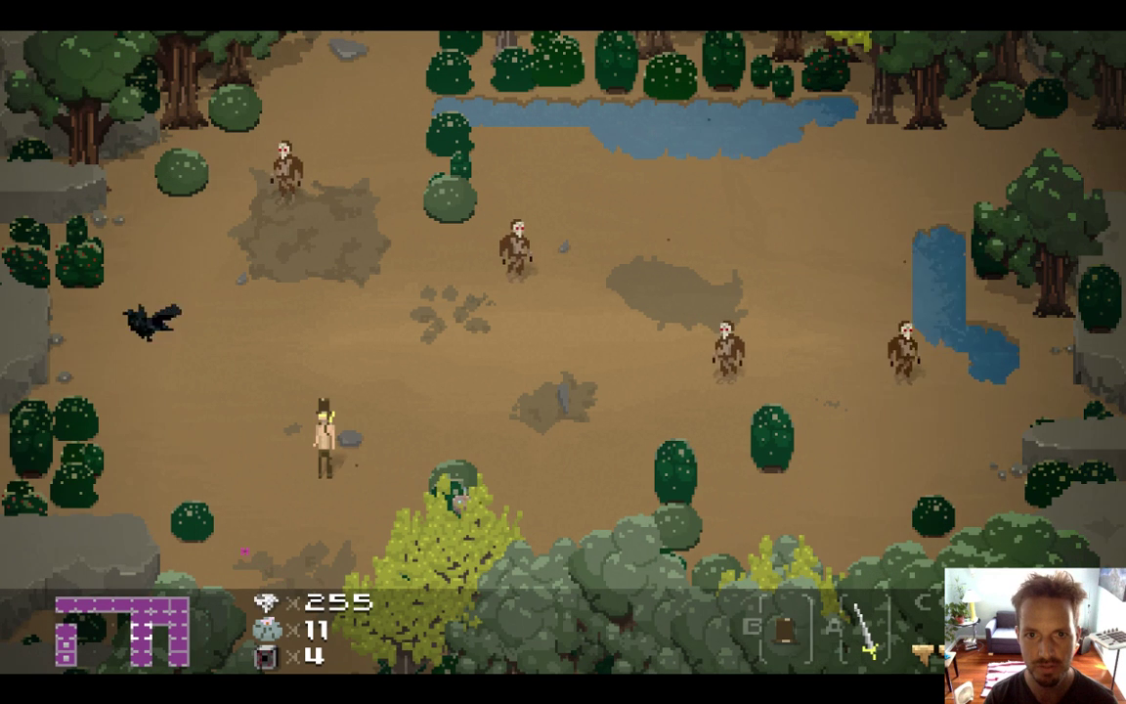
{"action": "key", "text": "Right"}
{"action": "key", "text": "Left"}
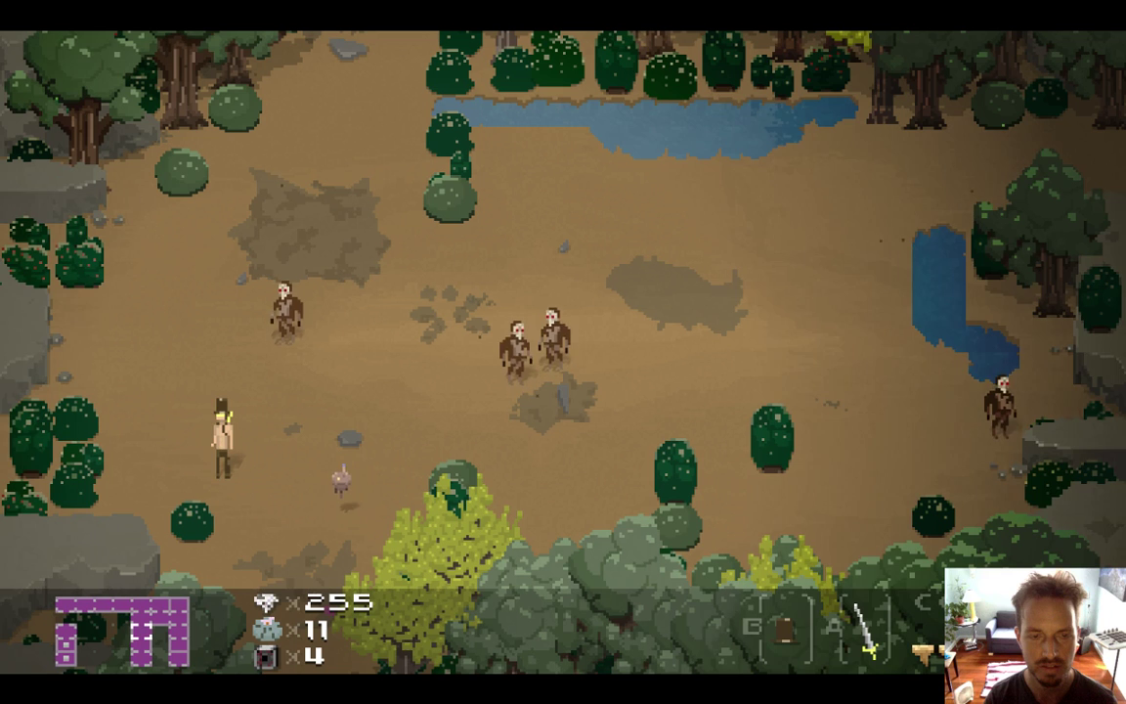
{"action": "key", "text": "Left"}
{"action": "key", "text": "Up"}
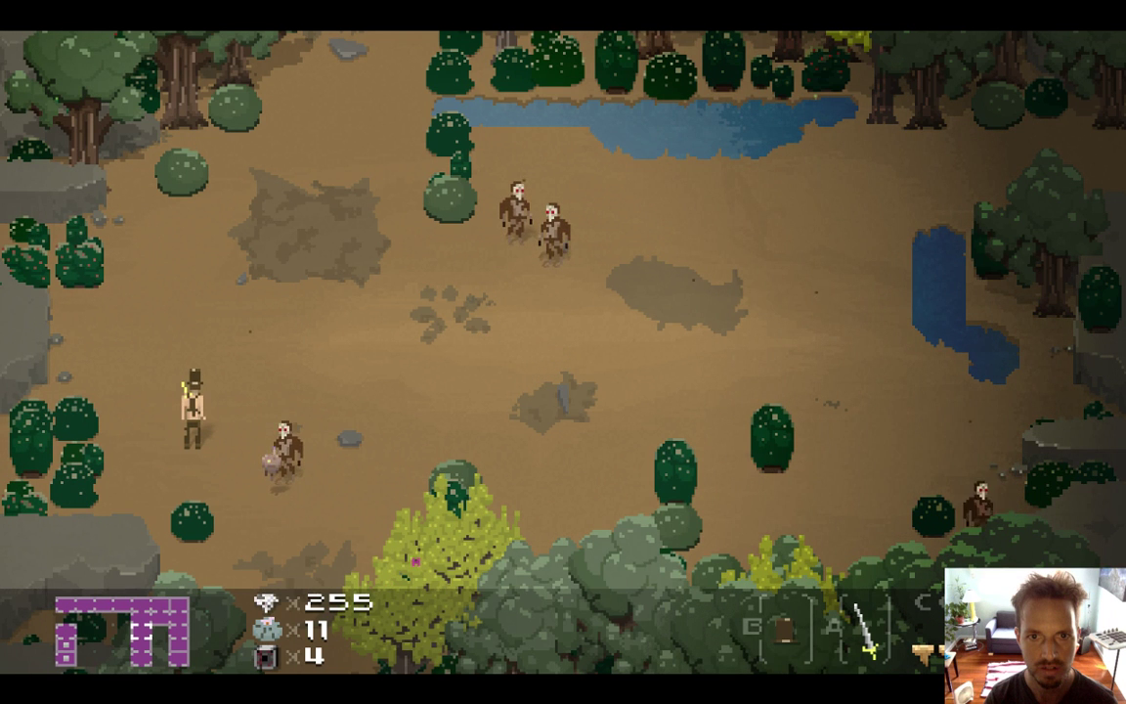
{"action": "key", "text": "Up"}
{"action": "key", "text": "Up"}
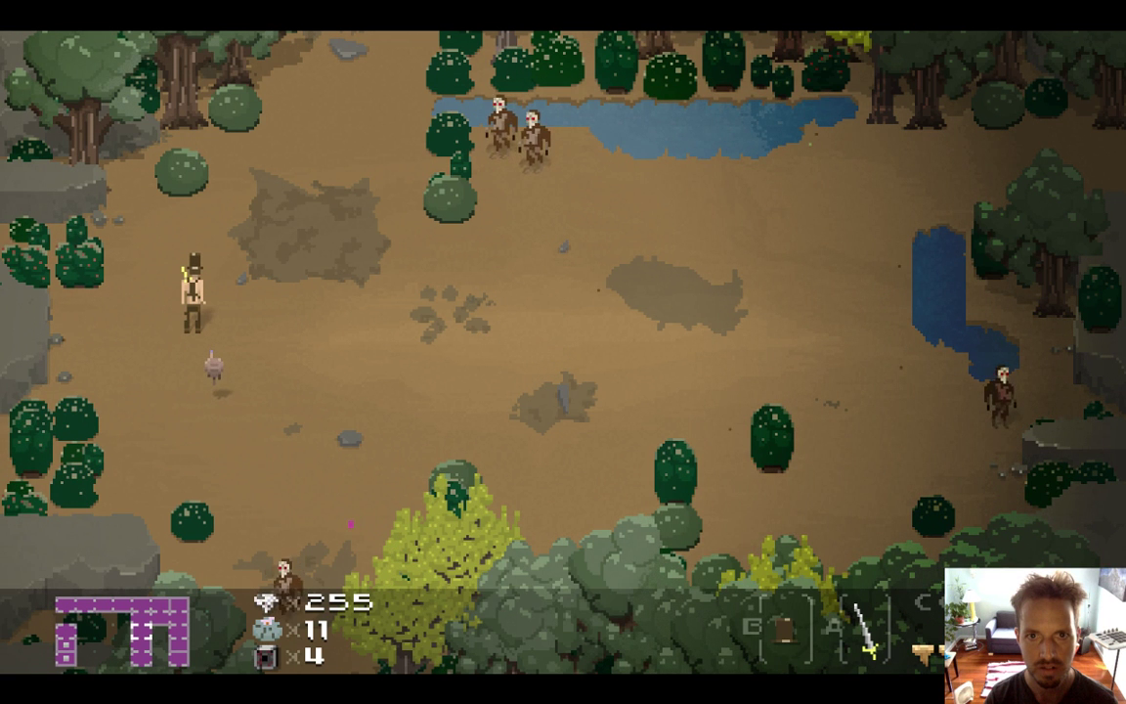
{"action": "key", "text": "Right"}
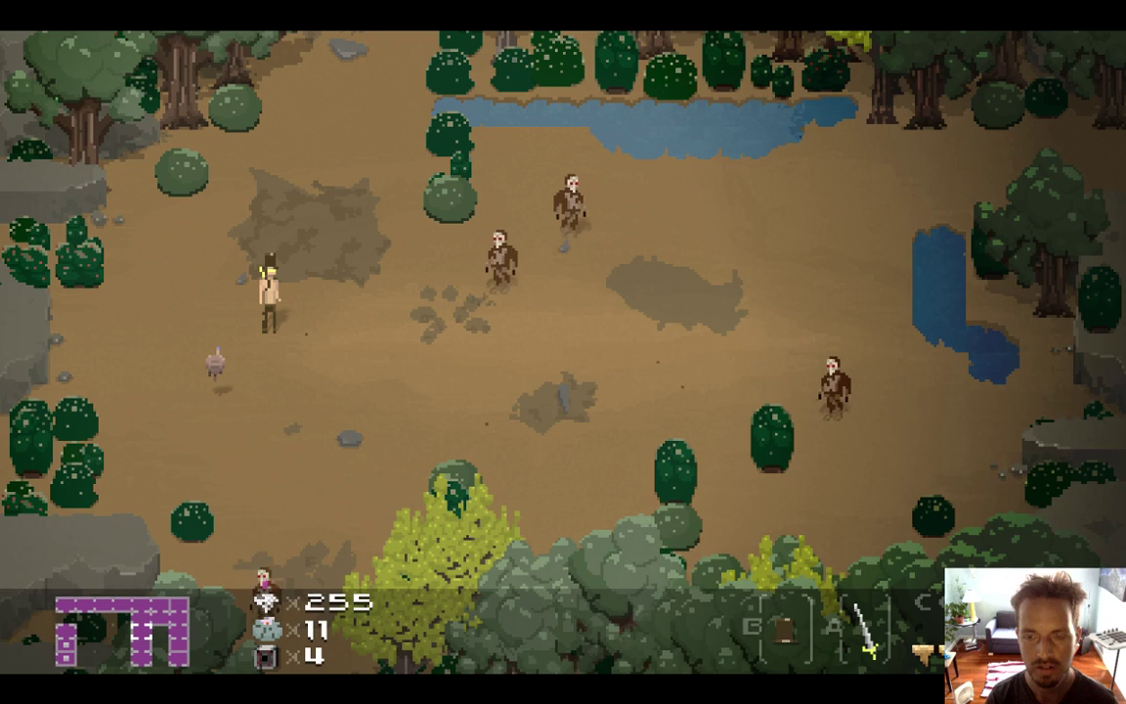
{"action": "key", "text": "super+q"}
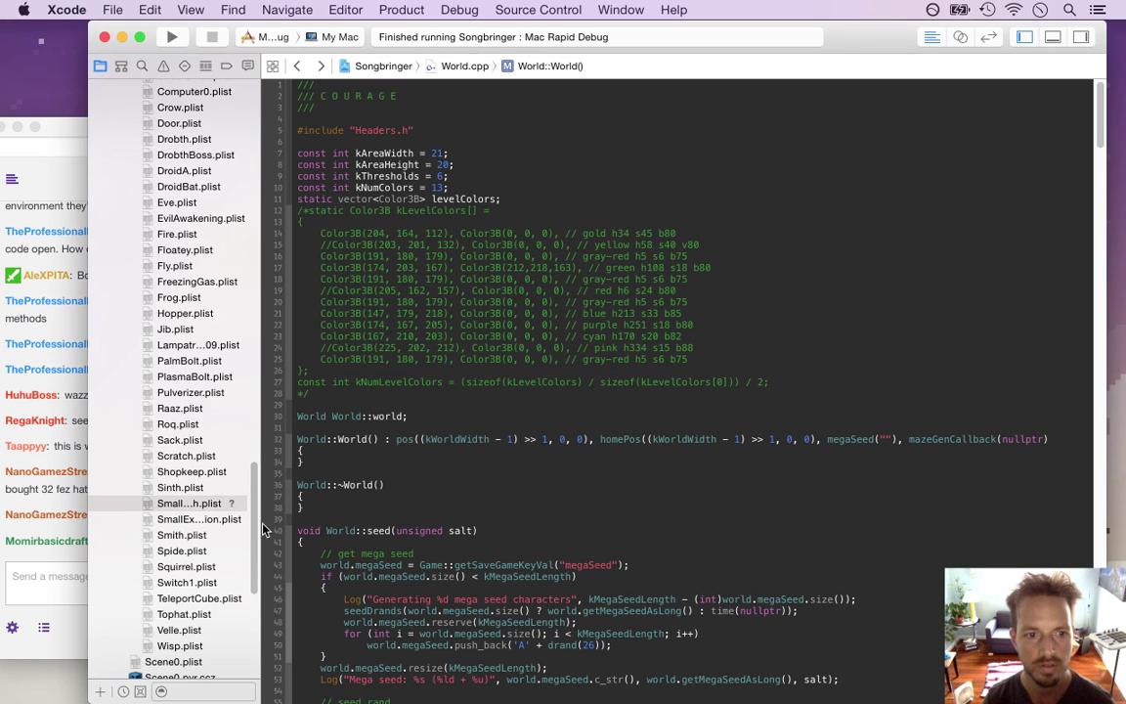
- Switch to Photoshop and lower one of the sprite's dark red eyes by one pixel, covering its old spot with a pale face tone
{"action": "key", "text": "super+Tab"}
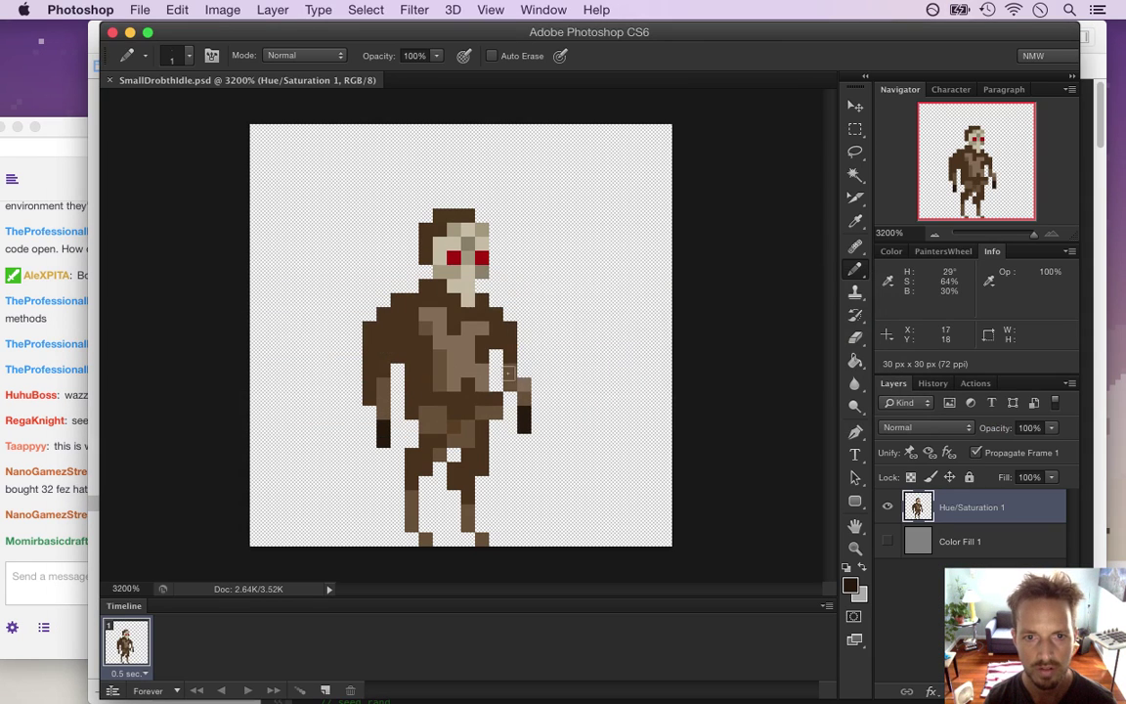
{"action": "key", "text": "i"}
{"action": "left_click", "coordinate": [437, 228]}
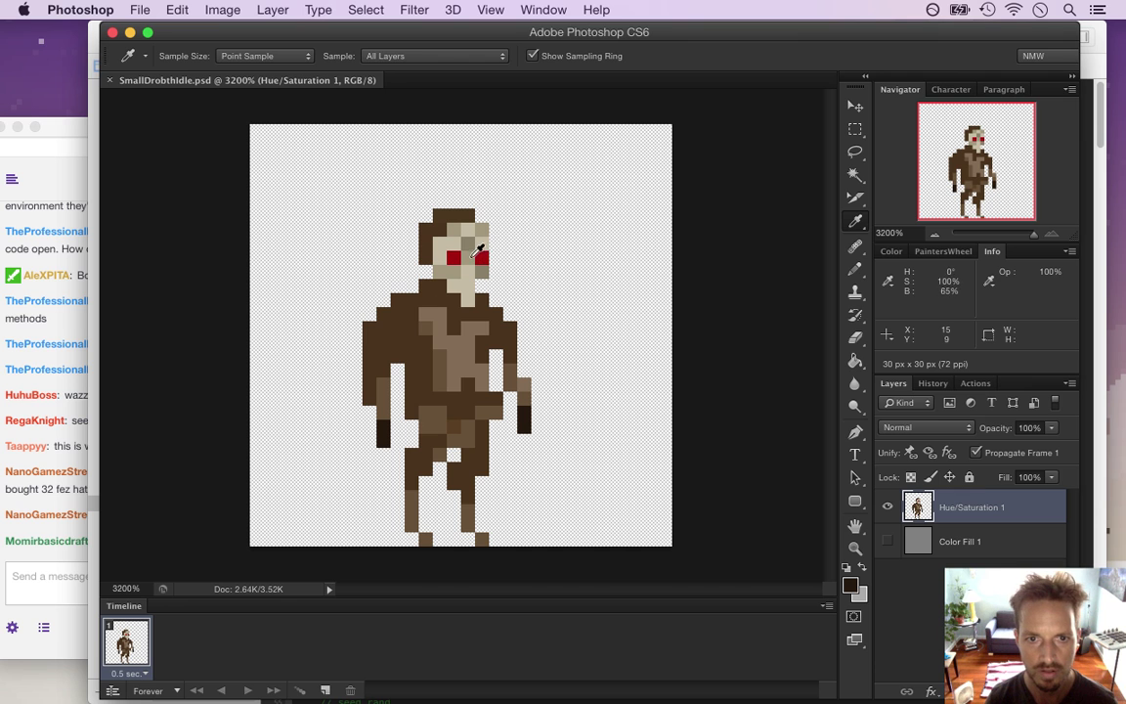
{"action": "key", "text": "b"}
{"action": "left_click", "coordinate": [482, 257]}
{"action": "key", "text": "i"}
{"action": "left_click", "coordinate": [452, 257]}
{"action": "key", "text": "b"}
{"action": "left_click", "coordinate": [481, 271]}
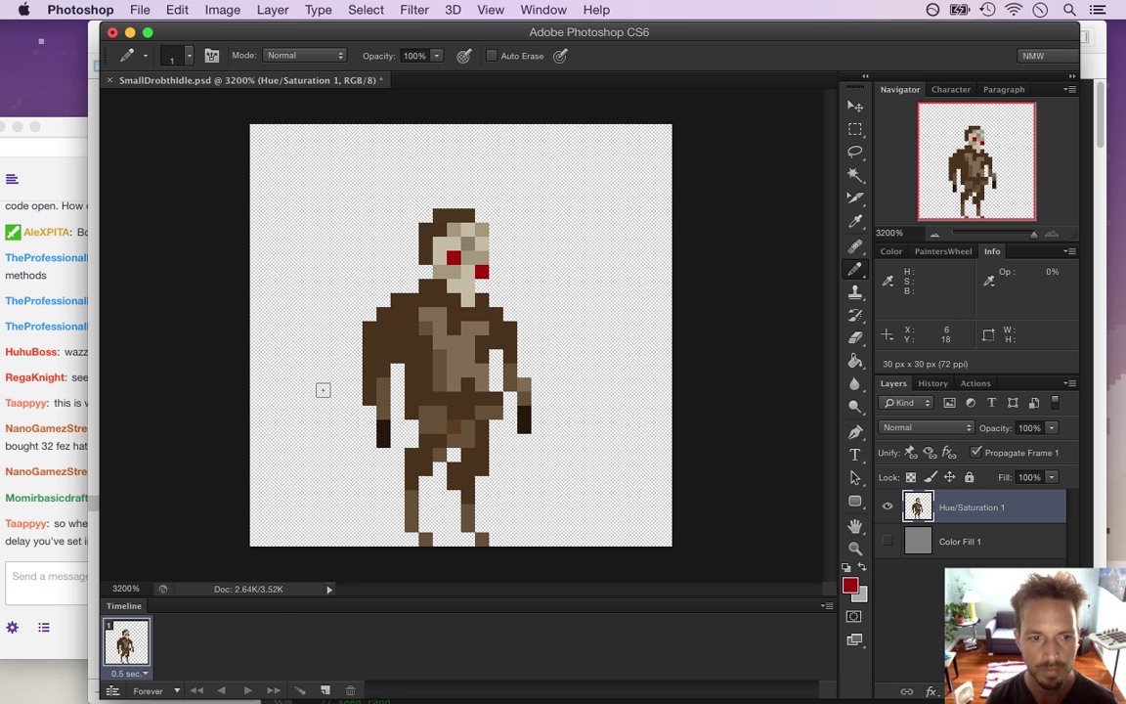
- Read the chat question about whether video export takes the frame delays into account, and return to the sprite
{"action": "left_click", "coordinate": [66, 549]}
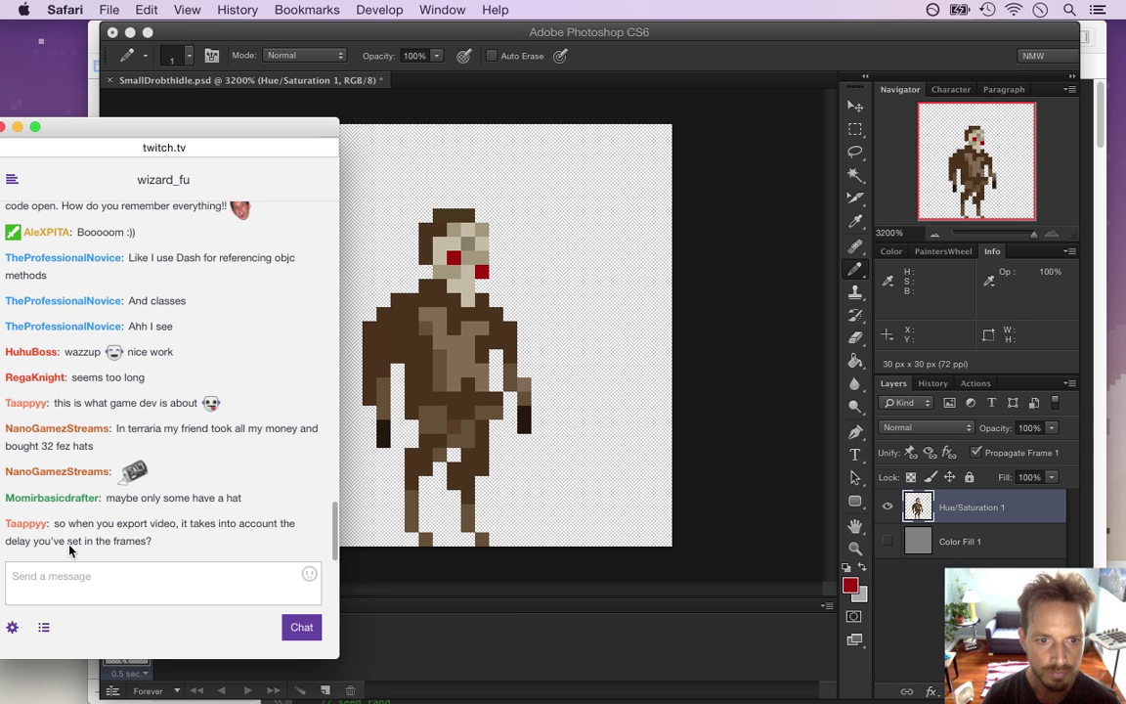
{"action": "left_click_drag", "start_coordinate": [68, 529], "coordinate": [145, 559]}
{"action": "left_click", "coordinate": [533, 111]}
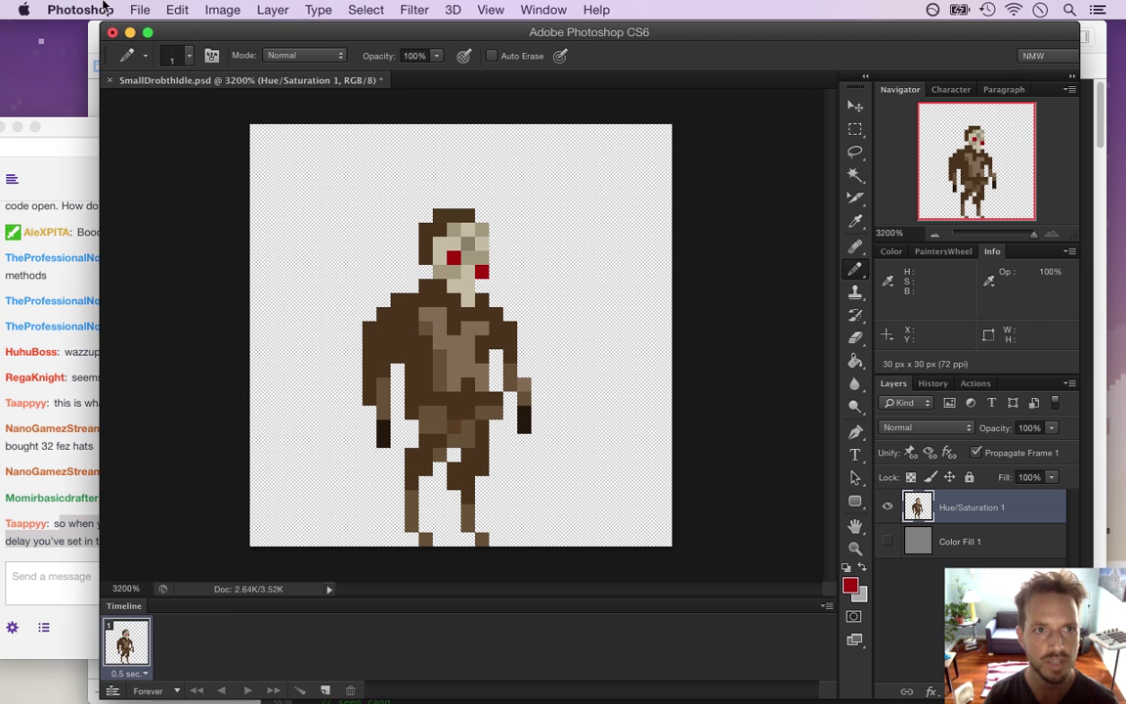
- Examine the frame rate choices in the Render Video settings, and close them without rendering
{"action": "left_click", "coordinate": [140, 10]}
{"action": "mouse_move", "coordinate": [233, 354]}
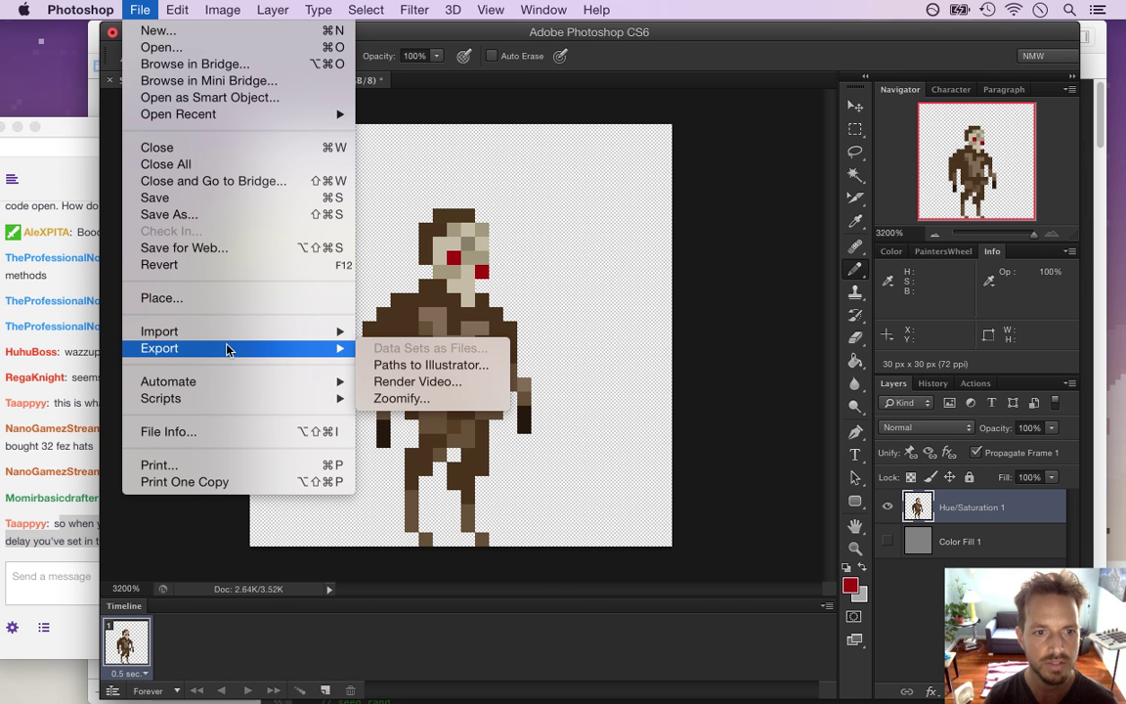
{"action": "left_click", "coordinate": [402, 383]}
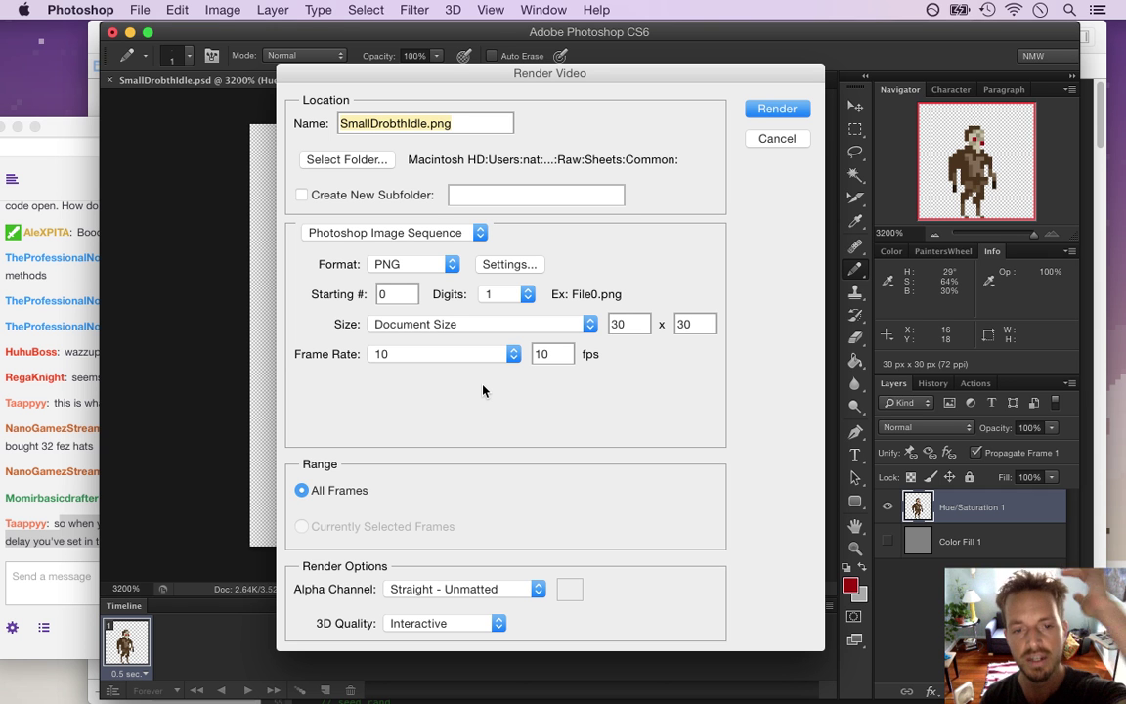
{"action": "left_click", "coordinate": [430, 354]}
{"action": "left_click", "coordinate": [555, 397]}
{"action": "double_click", "coordinate": [538, 354]}
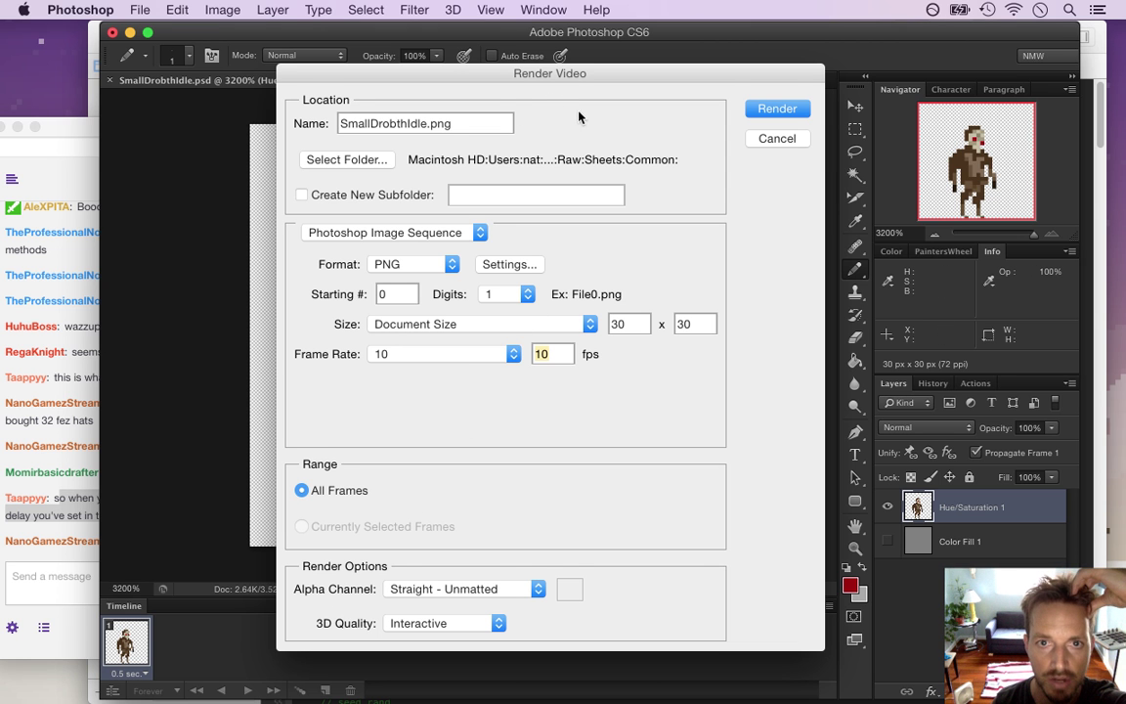
{"action": "left_click_drag", "start_coordinate": [534, 80], "coordinate": [546, 66]}
{"action": "left_click", "coordinate": [410, 339]}
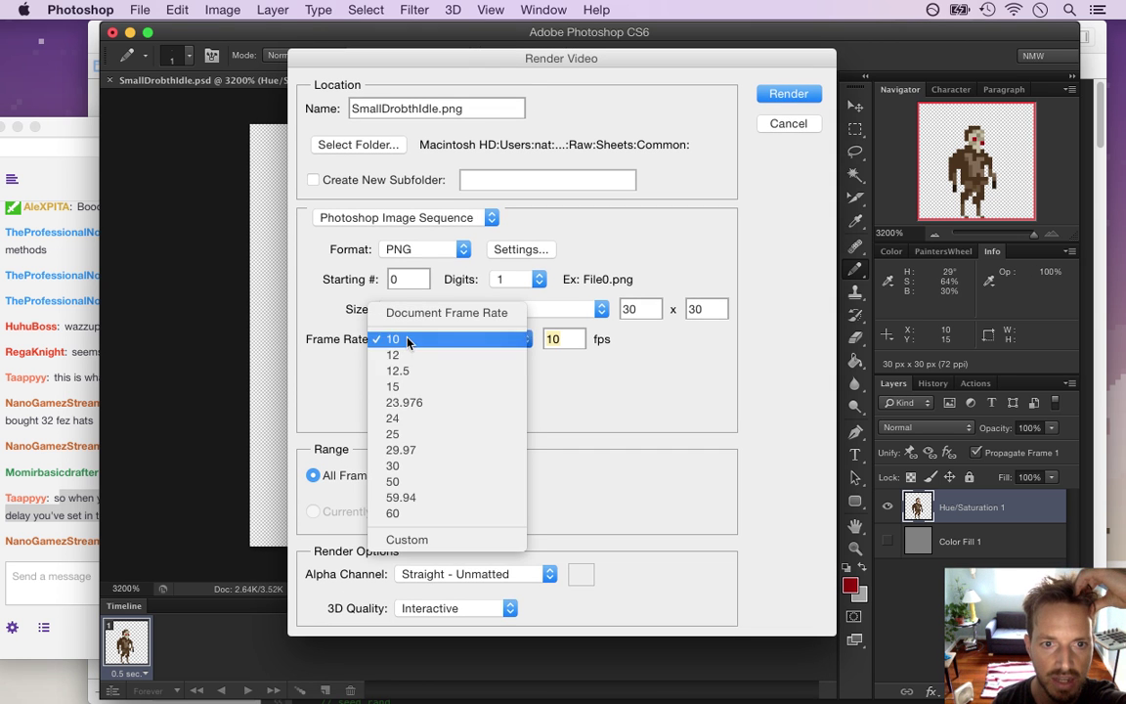
{"action": "left_click", "coordinate": [578, 330]}
{"action": "left_click", "coordinate": [788, 123]}
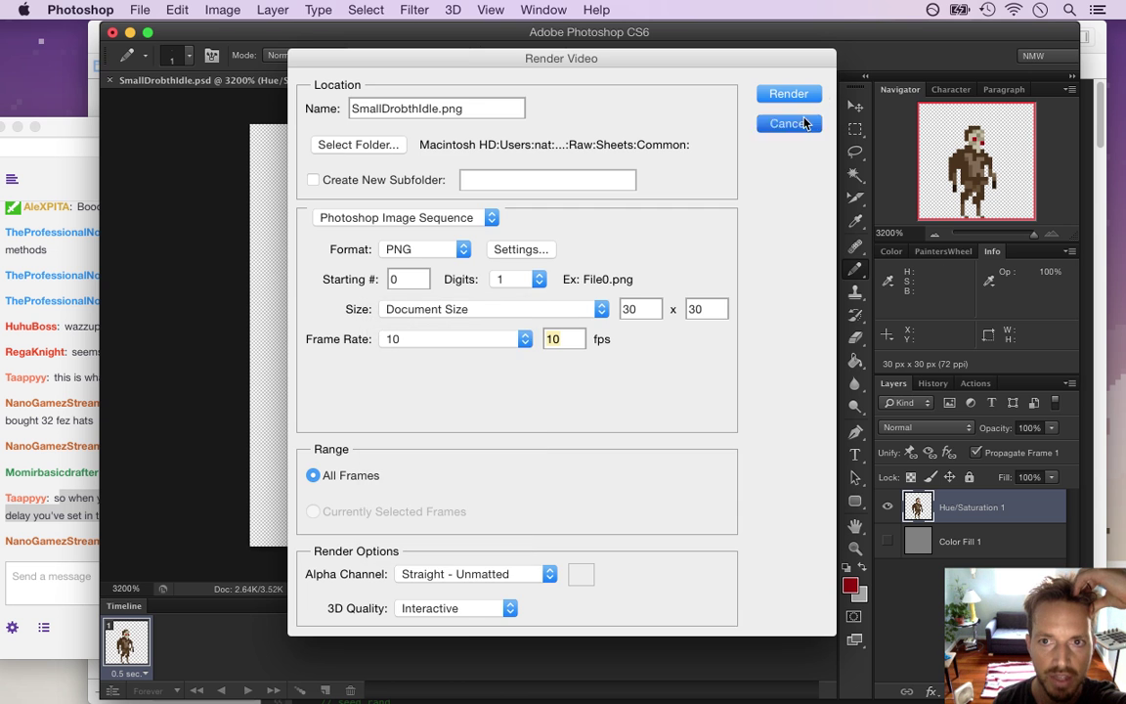
- Set the animation frame's delay to 0.1 seconds, and read the newest chat message about the creatures looking creepy
{"action": "left_click", "coordinate": [127, 674]}
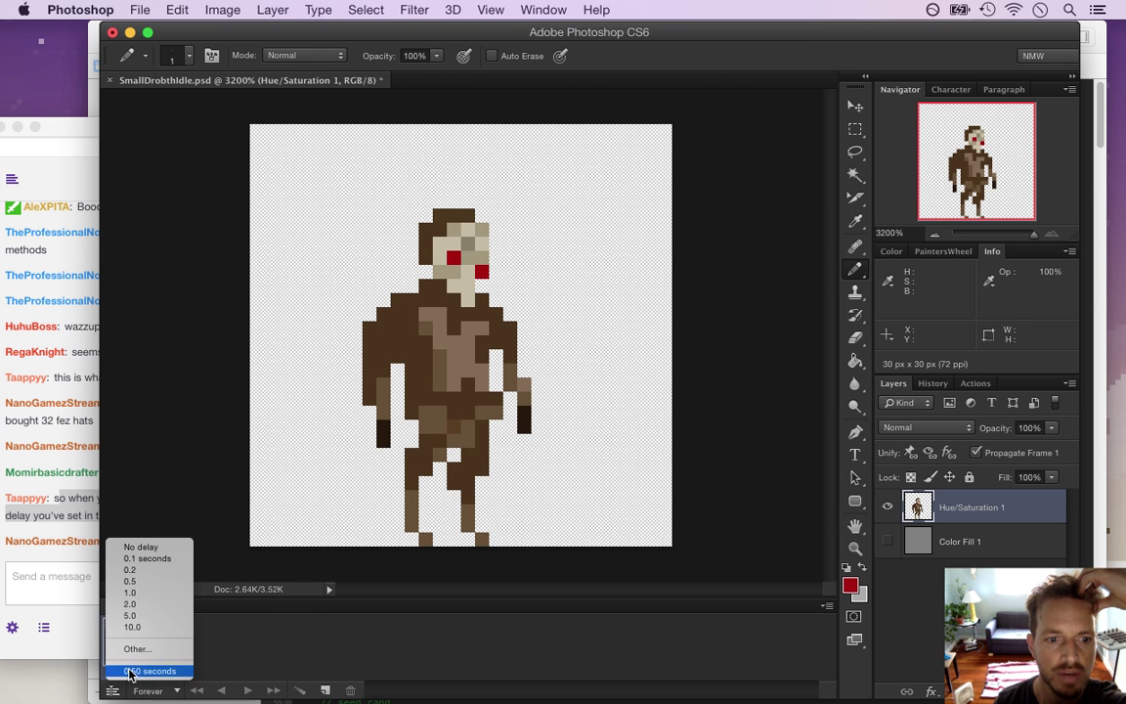
{"action": "left_click", "coordinate": [162, 561]}
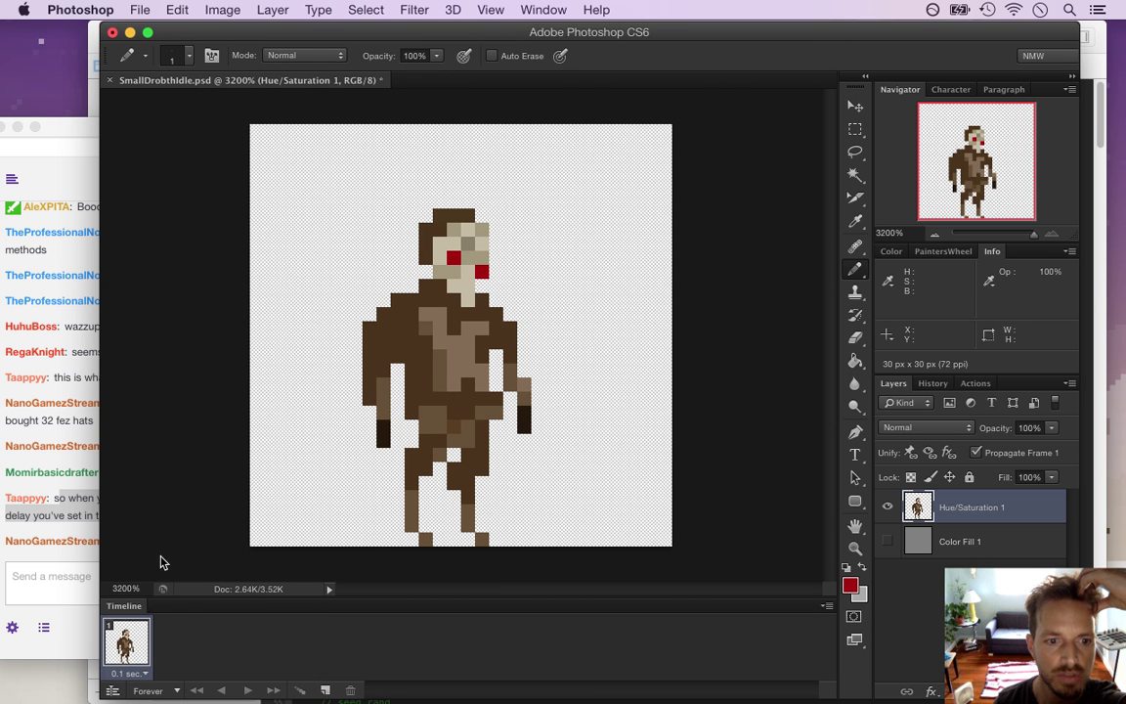
{"action": "left_click", "coordinate": [86, 521]}
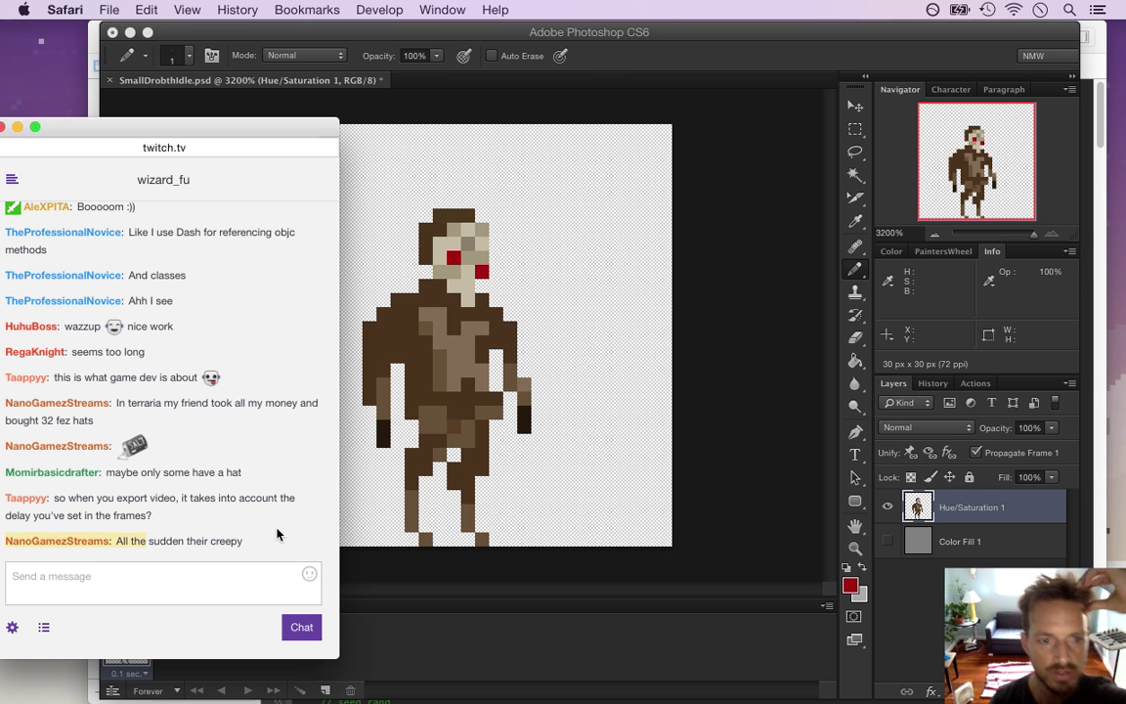
{"action": "left_click", "coordinate": [716, 308]}
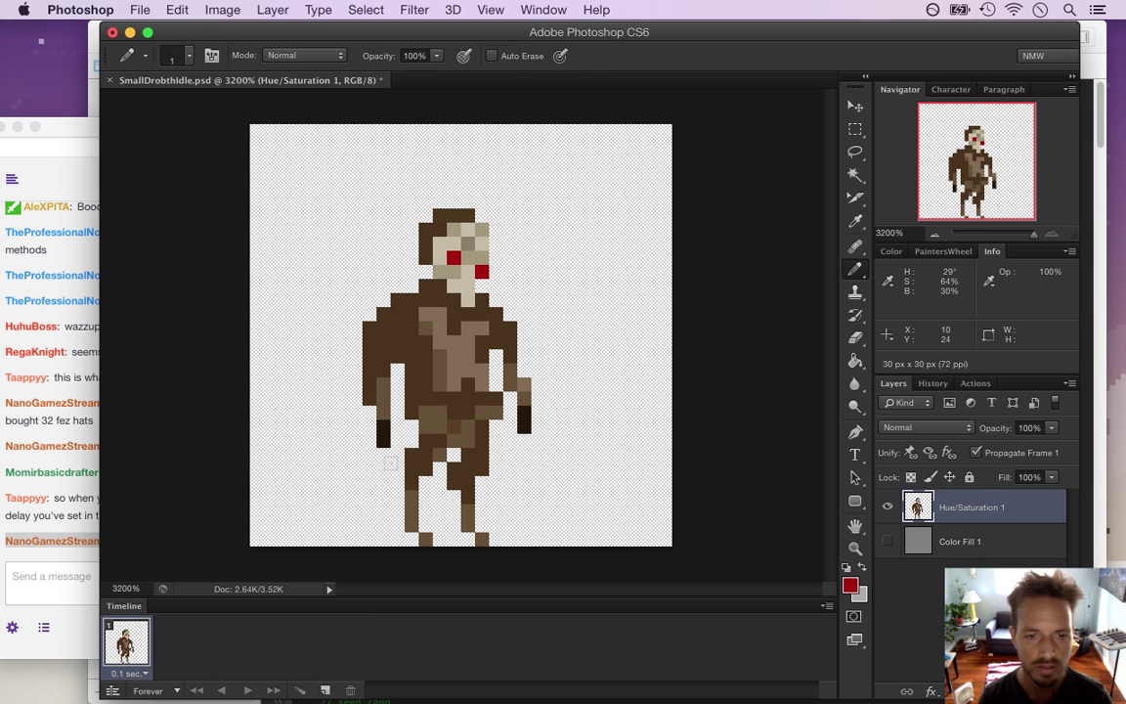
- Paint both of the sprite's feet in the hands' dark brown with the Pencil tool, and save the document
{"action": "left_click", "coordinate": [340, 392], "text": "alt"}
{"action": "left_click", "coordinate": [411, 523]}
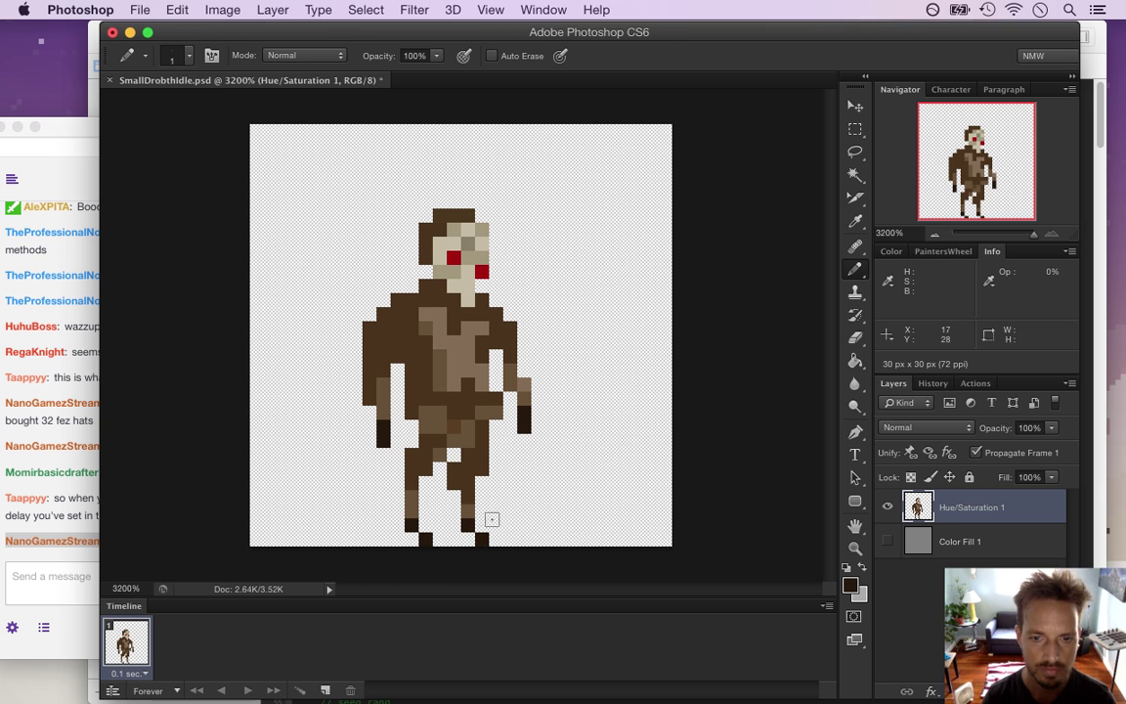
{"action": "key", "text": "super+s"}
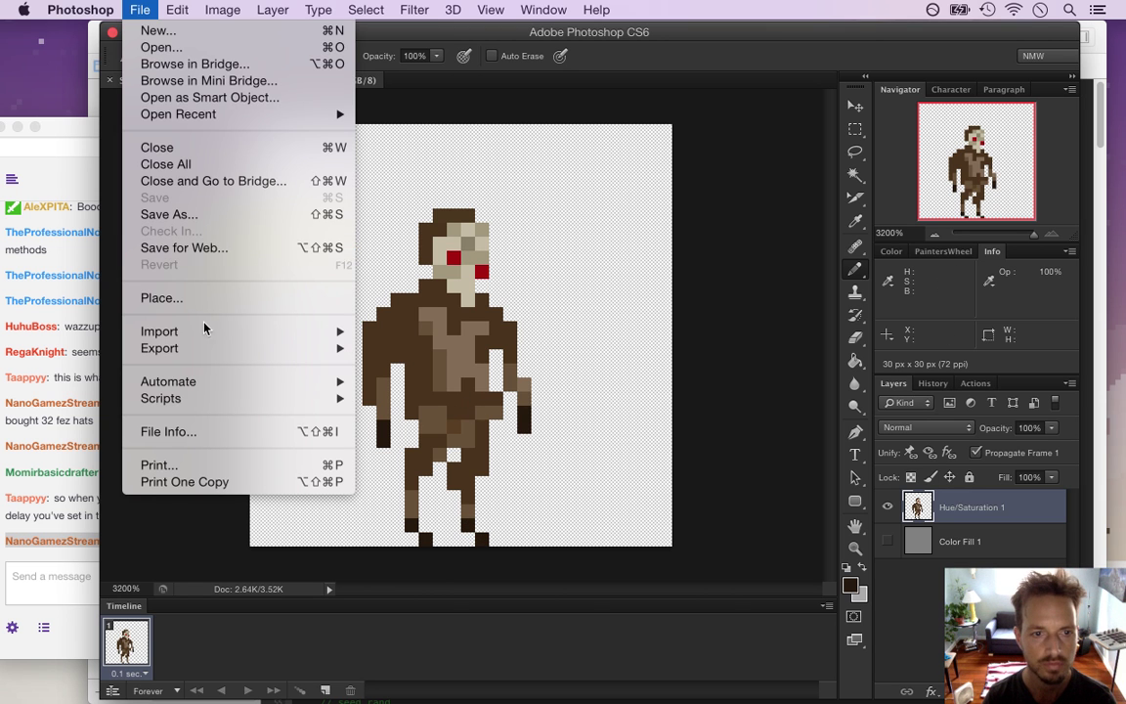
- Export the sprite with dark feet for web as a PNG-24, replacing the existing SmallDrobthIdle.png
{"action": "mouse_move", "coordinate": [208, 348]}
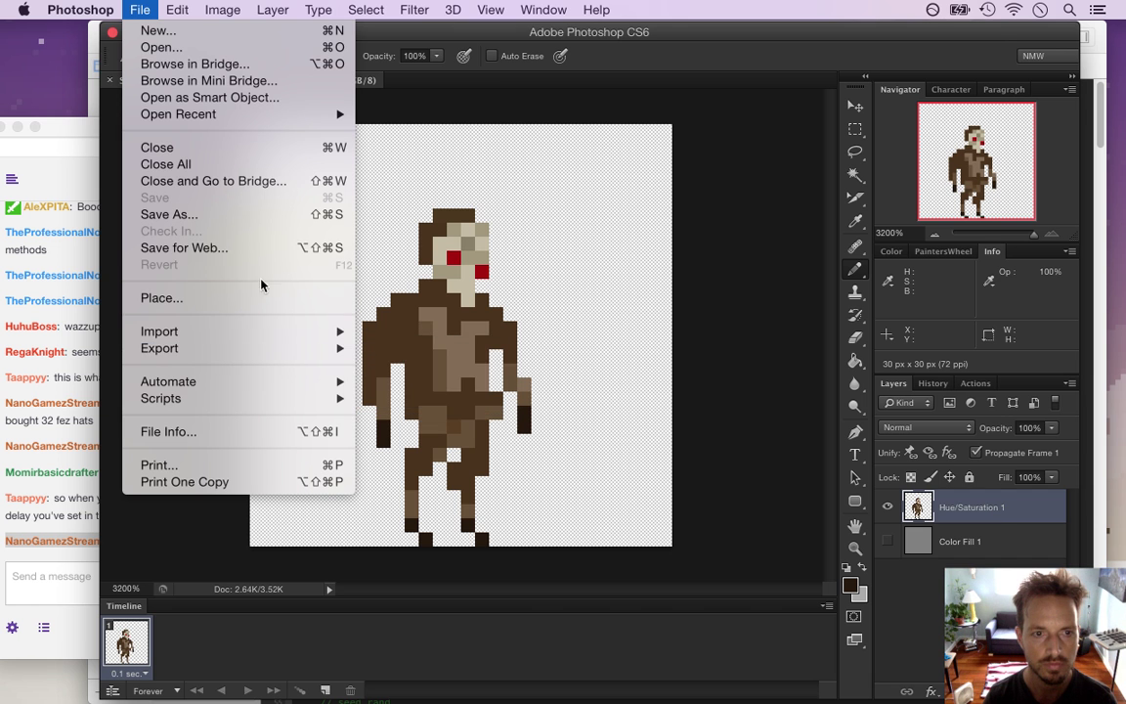
{"action": "left_click", "coordinate": [238, 248]}
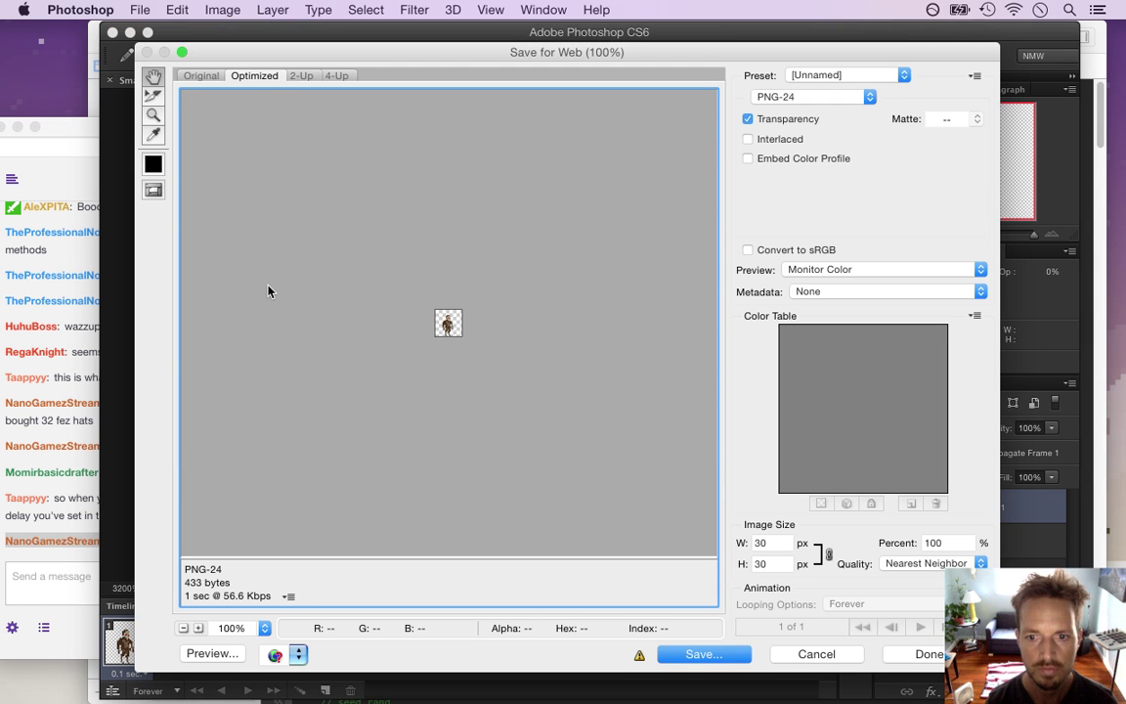
{"action": "key", "text": "Return"}
{"action": "key", "text": "Return"}
{"action": "key", "text": "Return"}
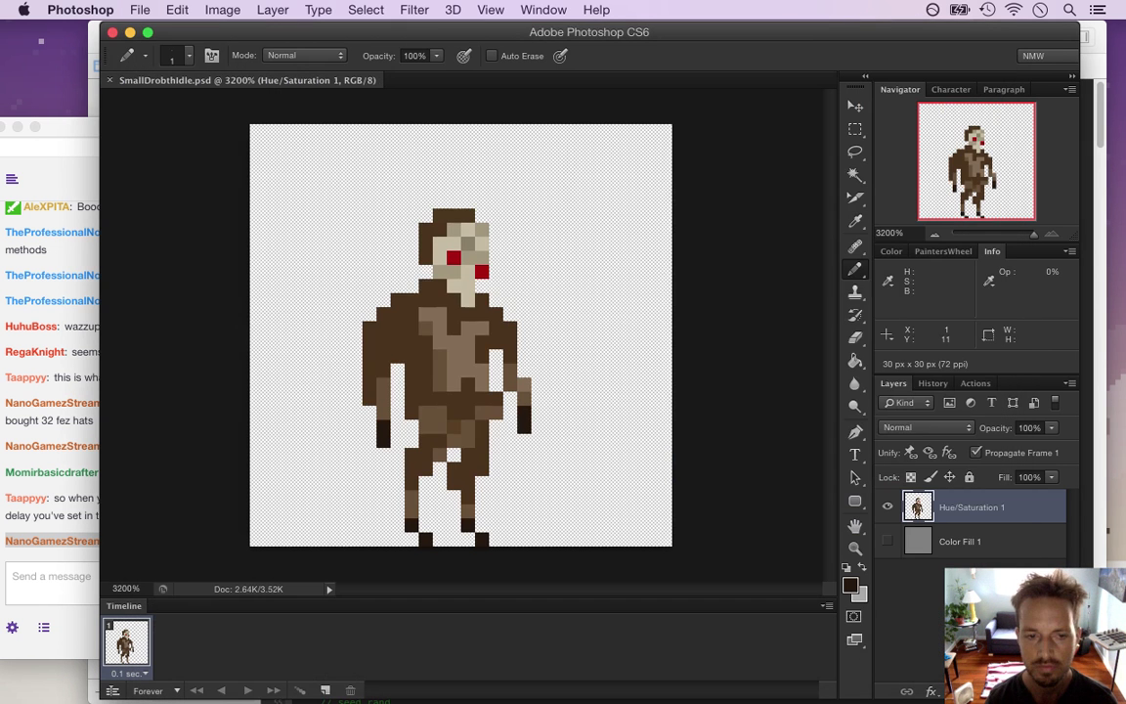
- Switch to Xcode and run Songbringer to test the sprite with dark feet and an offset eye
{"action": "key", "text": "super+Tab"}
{"action": "key", "text": "super+Tab"}
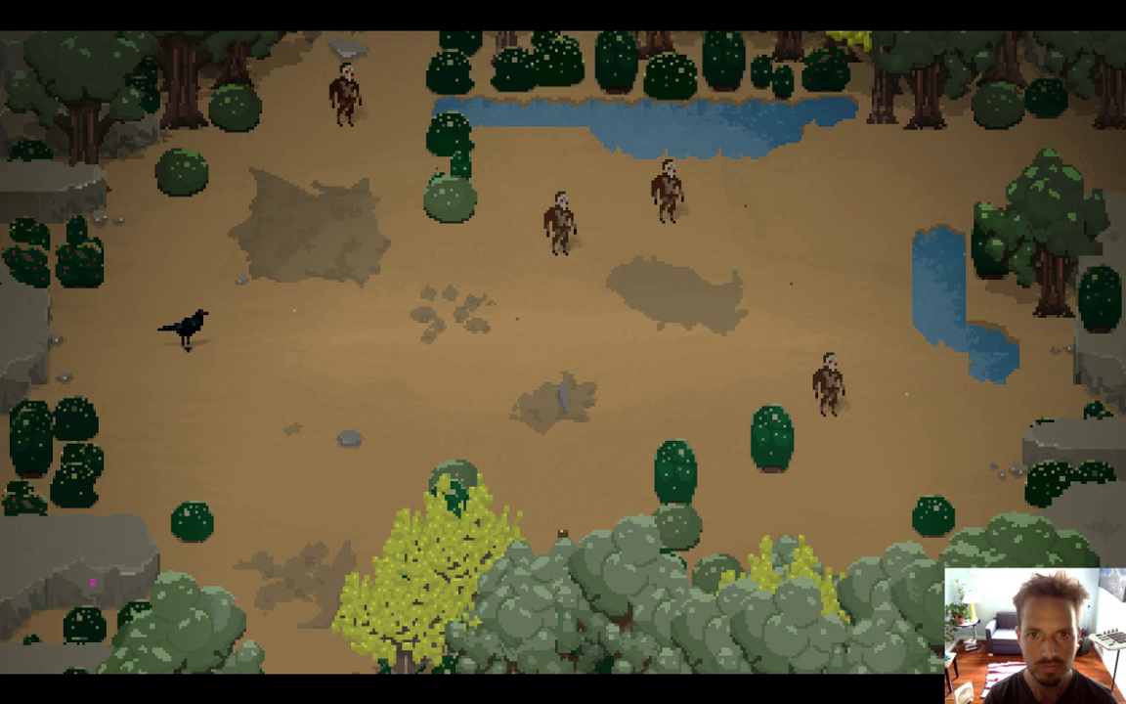
- Walk the hero around the clearing to examine the dark-footed creatures from several sides, and quit the game
{"action": "key", "text": "a"}
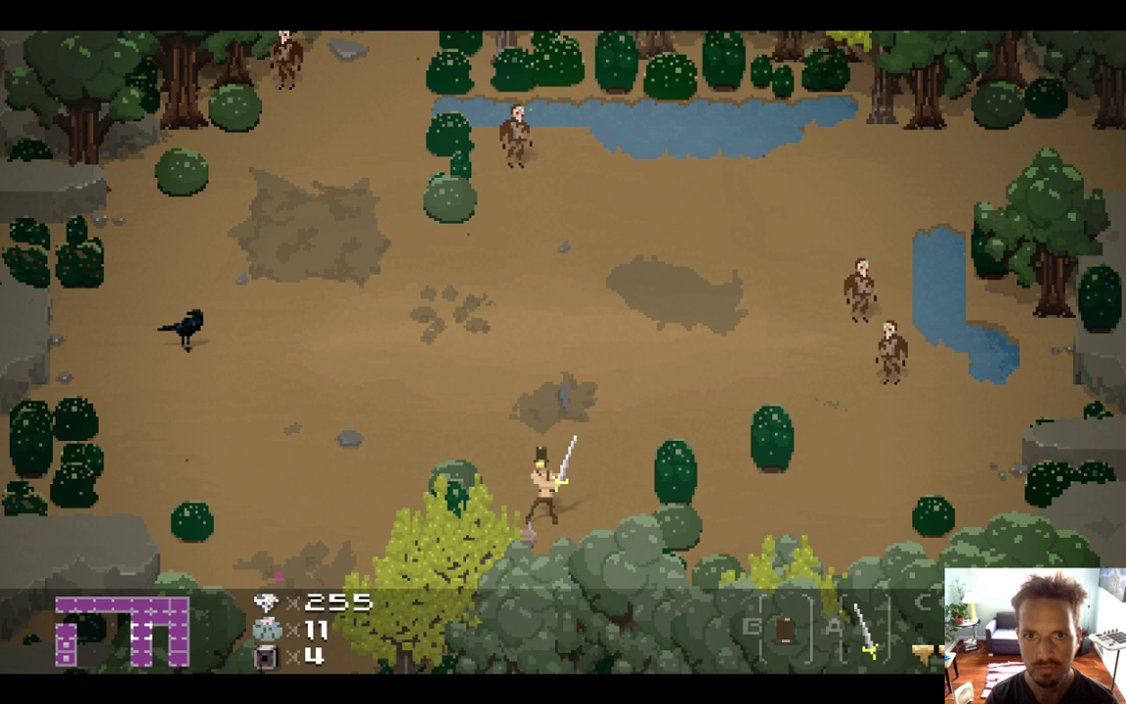
{"action": "key", "text": "Left"}
{"action": "key", "text": "Left"}
{"action": "key", "text": "Up"}
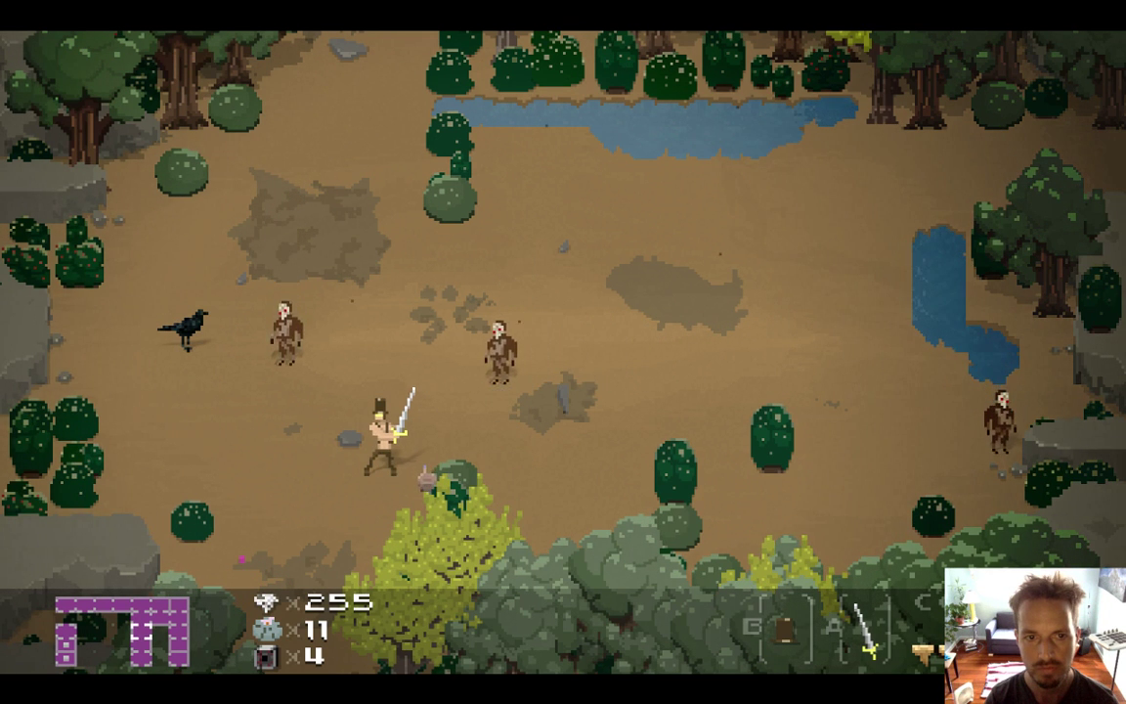
{"action": "key", "text": "Right"}
{"action": "key", "text": "Up"}
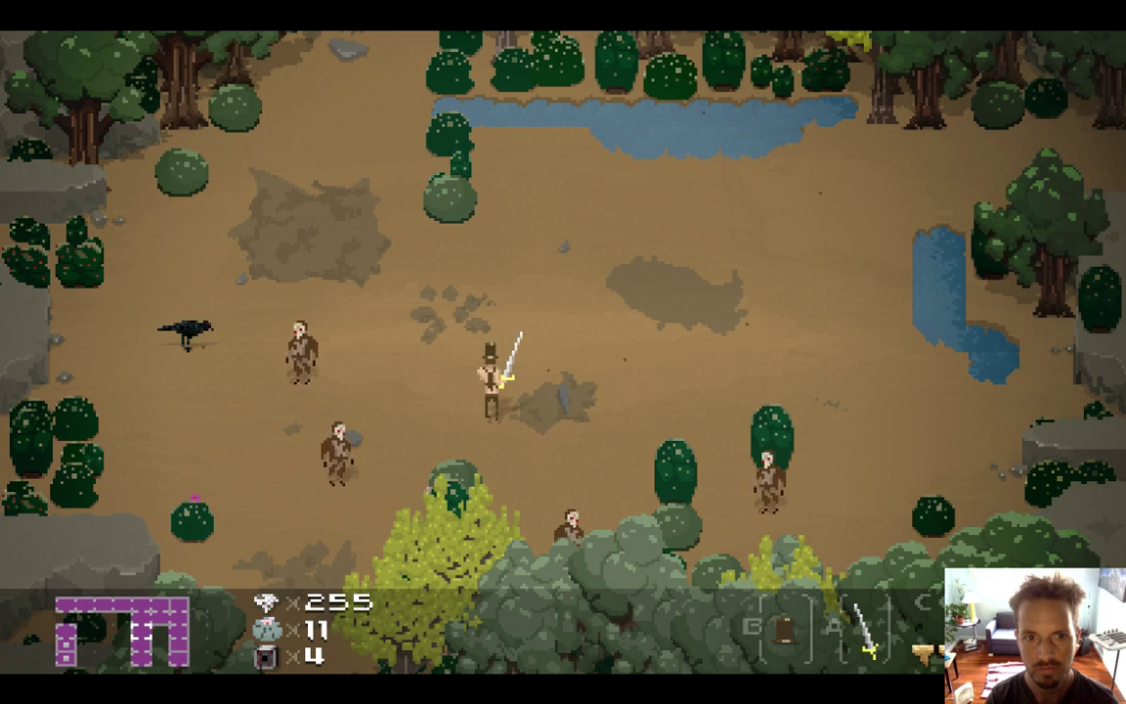
{"action": "key", "text": "Right"}
{"action": "key", "text": "Up"}
{"action": "key", "text": "Left"}
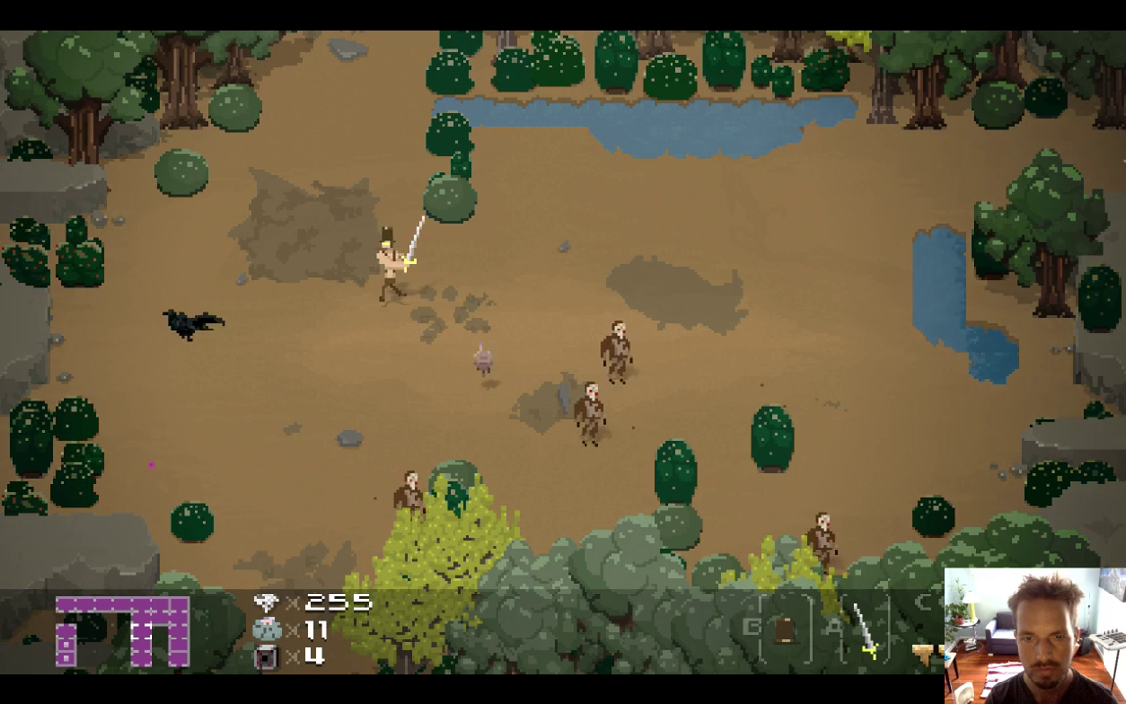
{"action": "key", "text": "Left"}
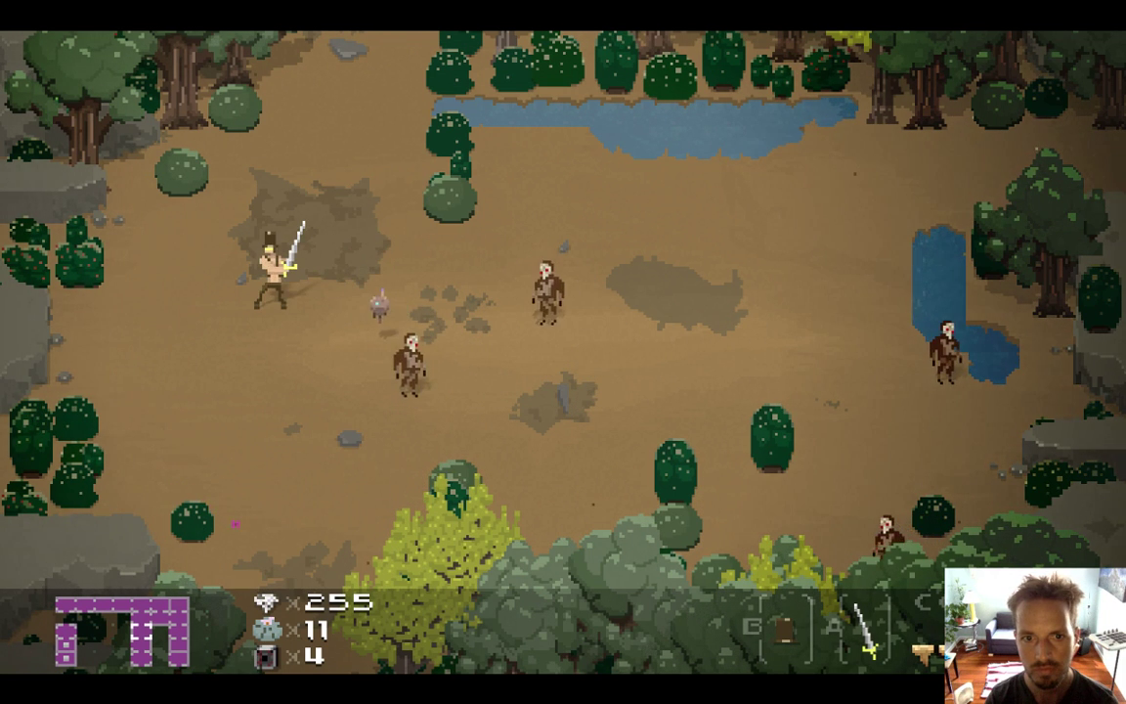
{"action": "key", "text": "Down"}
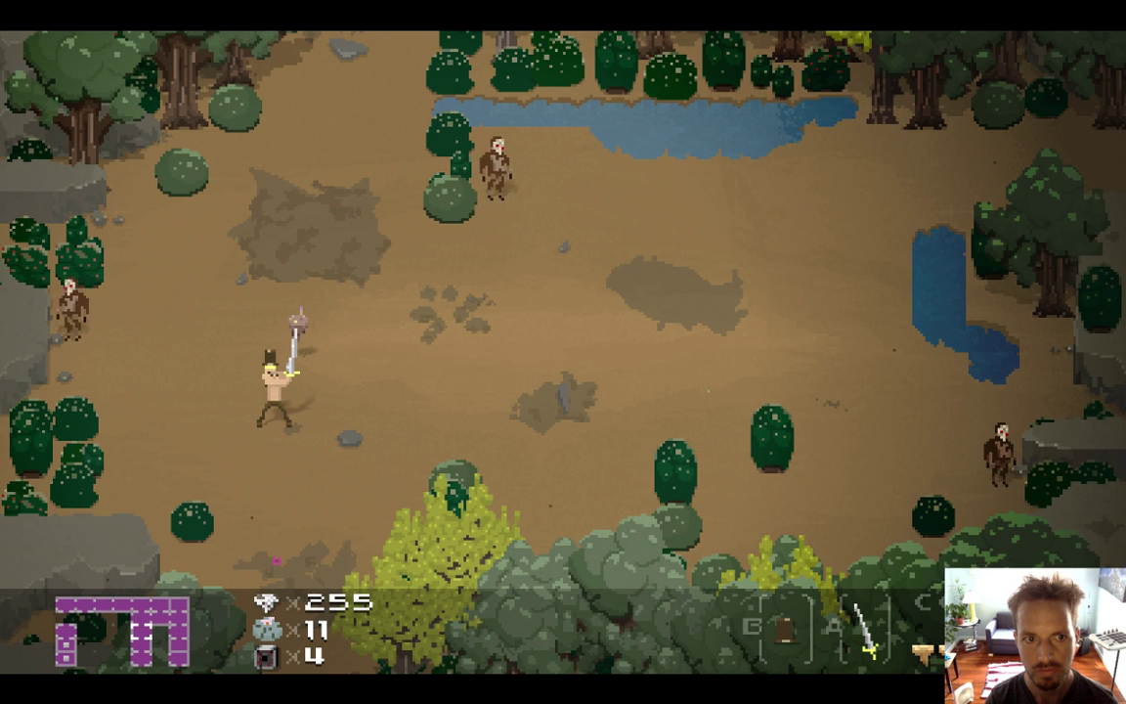
{"action": "key", "text": "super+q"}
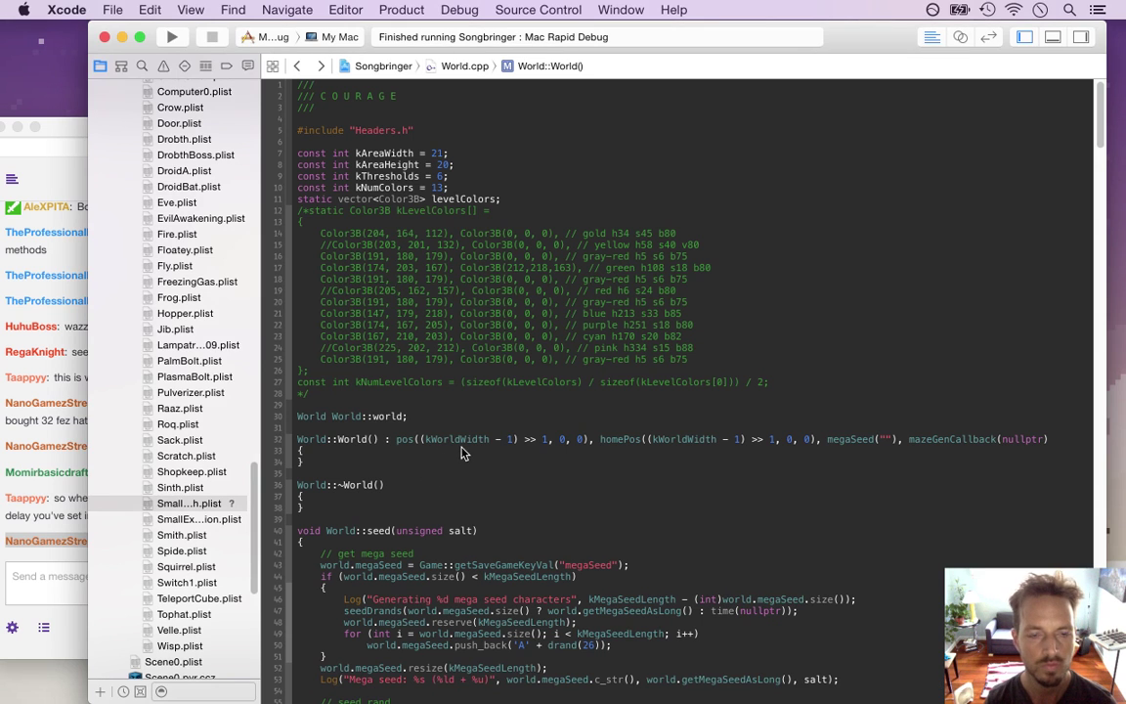
- Switch to Photoshop and paint the sprite's forearms and lower leg in the feet's dark brown with the Pencil tool
{"action": "key", "text": "super+Tab"}
{"action": "left_click", "coordinate": [408, 529], "text": "alt"}
{"action": "left_click_drag", "start_coordinate": [412, 512], "coordinate": [411, 497]}
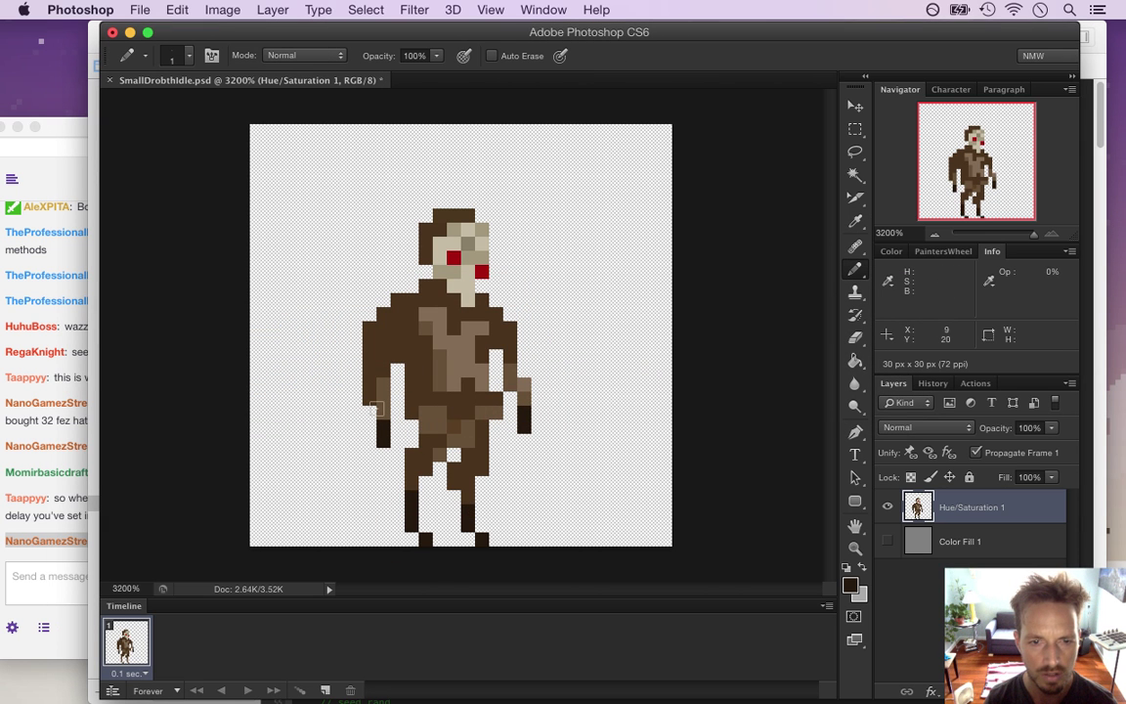
{"action": "left_click_drag", "start_coordinate": [383, 385], "coordinate": [383, 413]}
{"action": "left_click_drag", "start_coordinate": [521, 397], "coordinate": [510, 370]}
{"action": "left_click_drag", "start_coordinate": [369, 398], "coordinate": [368, 368]}
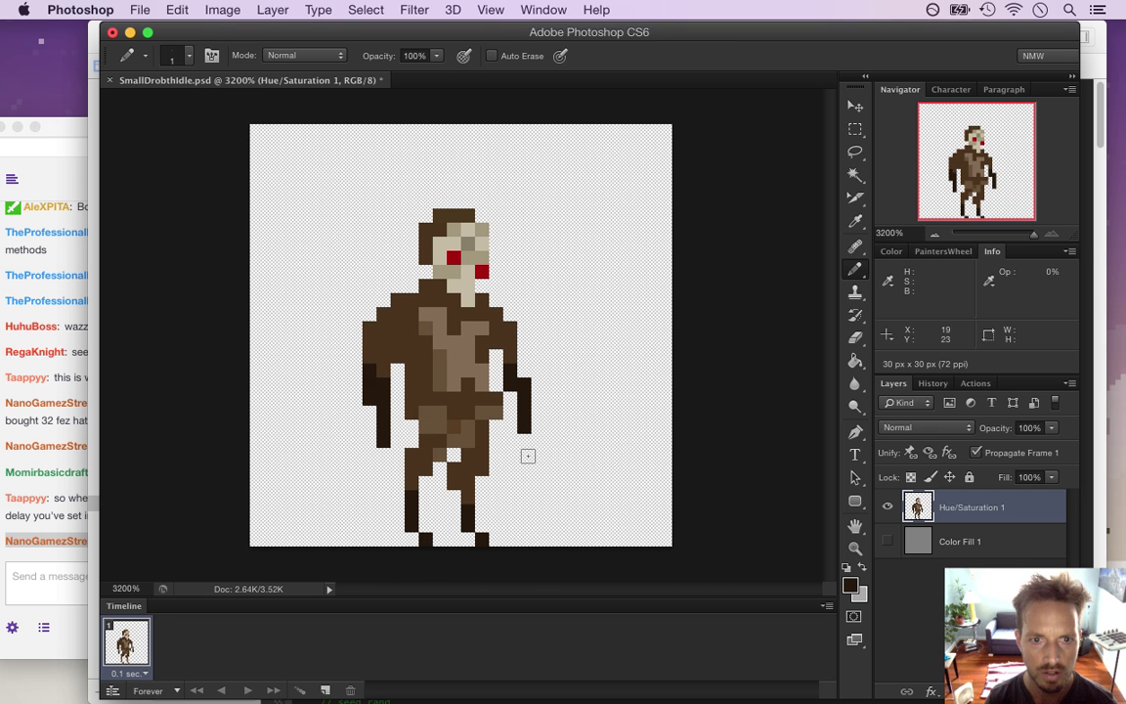
- Set the foreground color to the medium brown of the sprite's upper arm, #4c331b
{"action": "key", "text": "i"}
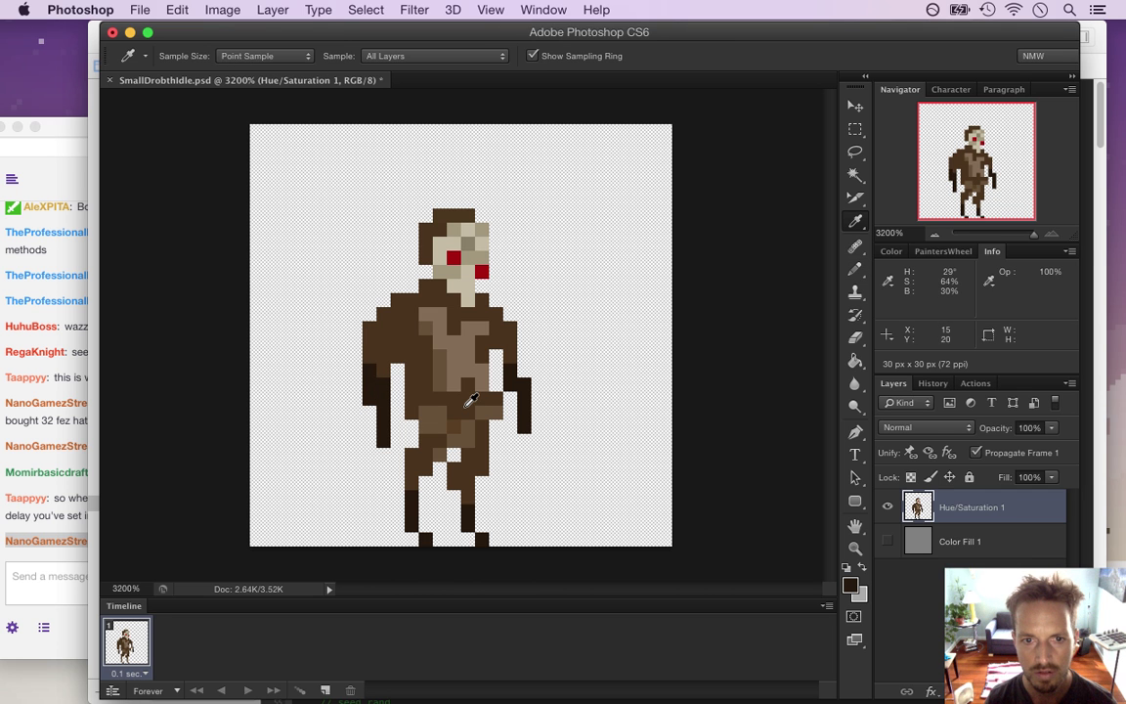
{"action": "left_click", "coordinate": [403, 338]}
{"action": "left_click", "coordinate": [852, 584]}
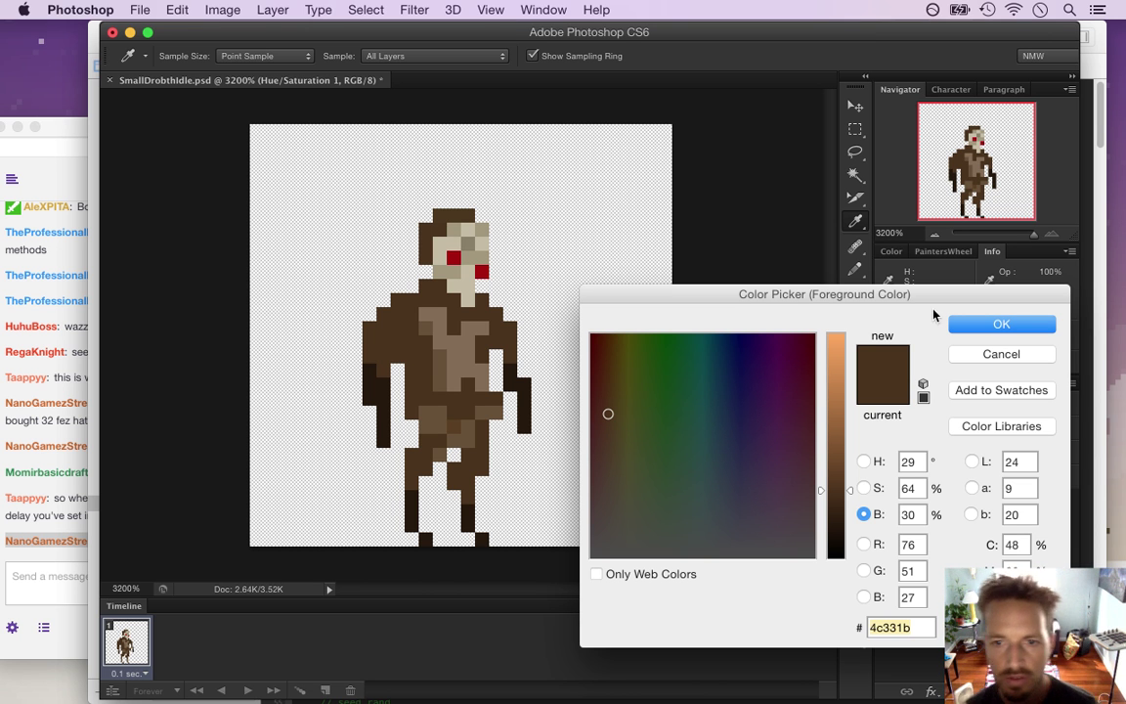
{"action": "left_click_drag", "start_coordinate": [901, 300], "coordinate": [879, 266]}
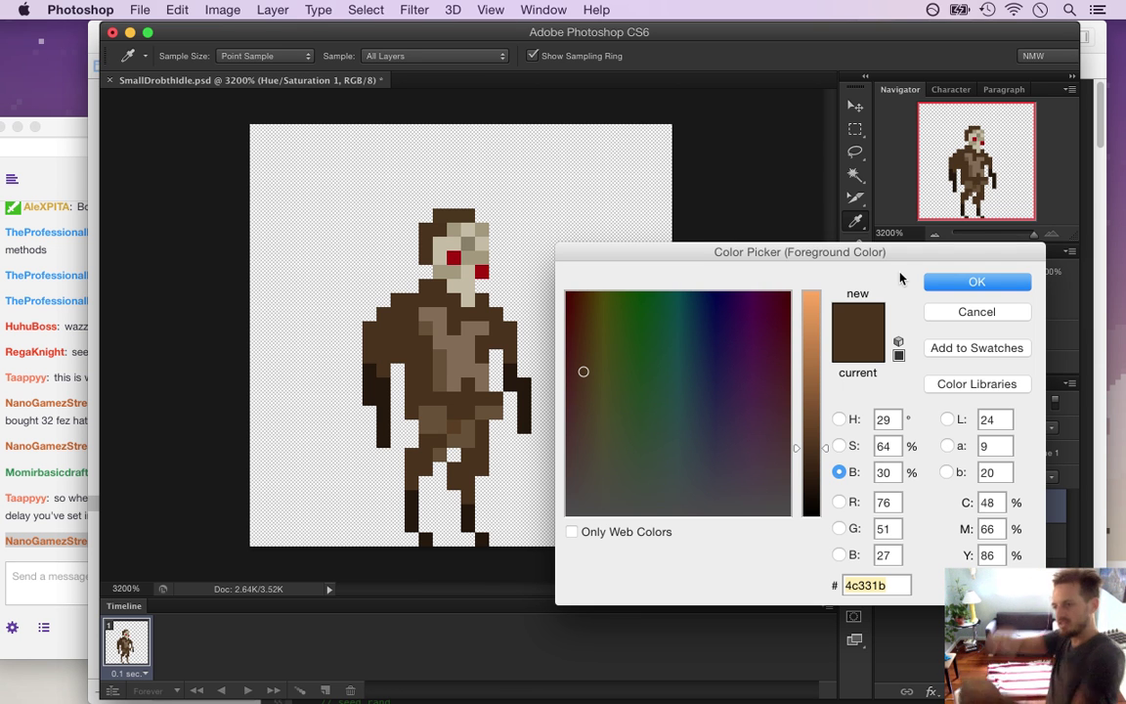
{"action": "left_click", "coordinate": [966, 283]}
- Draw a small forked slingshot with a horizontal handle beside the sprite's front hand, using the Pencil and Eraser tools
{"action": "key", "text": "b"}
{"action": "left_click_drag", "start_coordinate": [542, 415], "coordinate": [567, 414]}
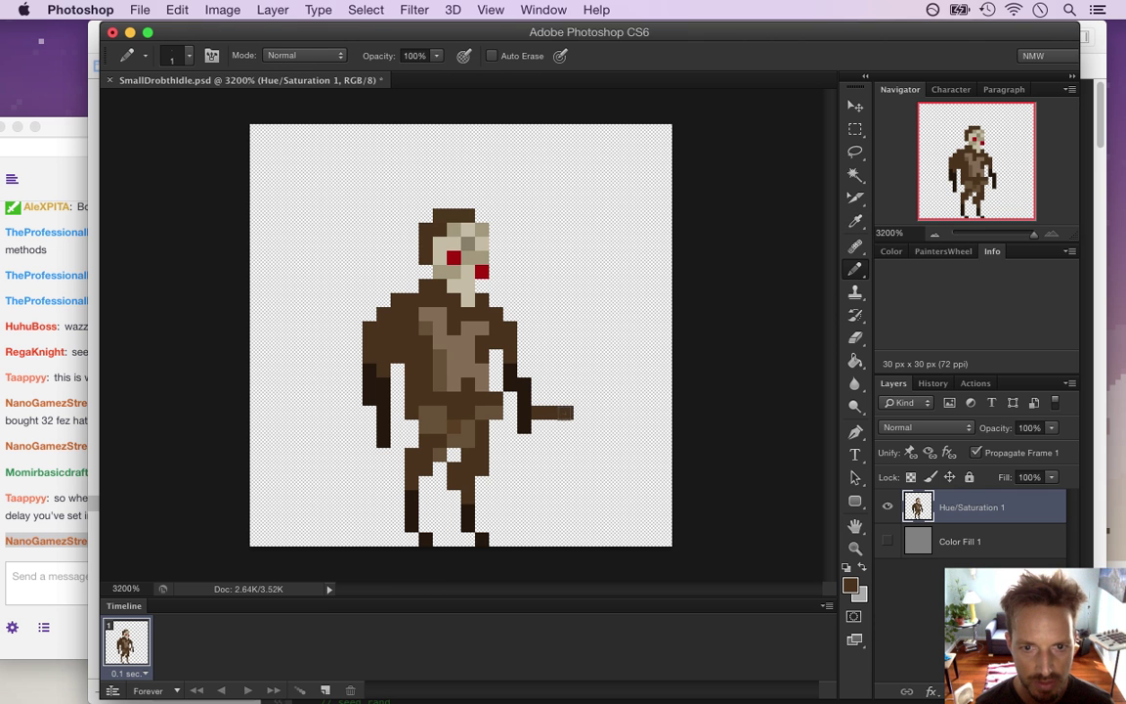
{"action": "left_click", "coordinate": [567, 398]}
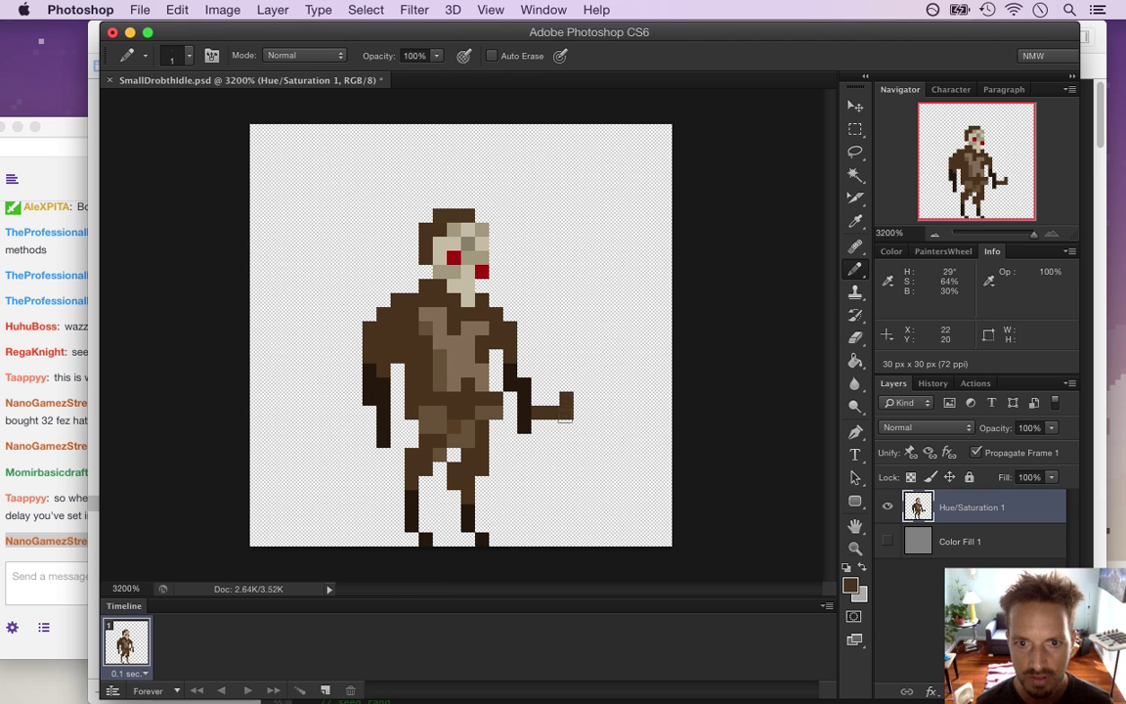
{"action": "left_click", "coordinate": [567, 441]}
{"action": "key", "text": "e"}
{"action": "key", "text": "b"}
{"action": "left_click", "coordinate": [567, 426]}
{"action": "key", "text": "e"}
{"action": "left_click", "coordinate": [567, 413]}
{"action": "left_click", "coordinate": [566, 440]}
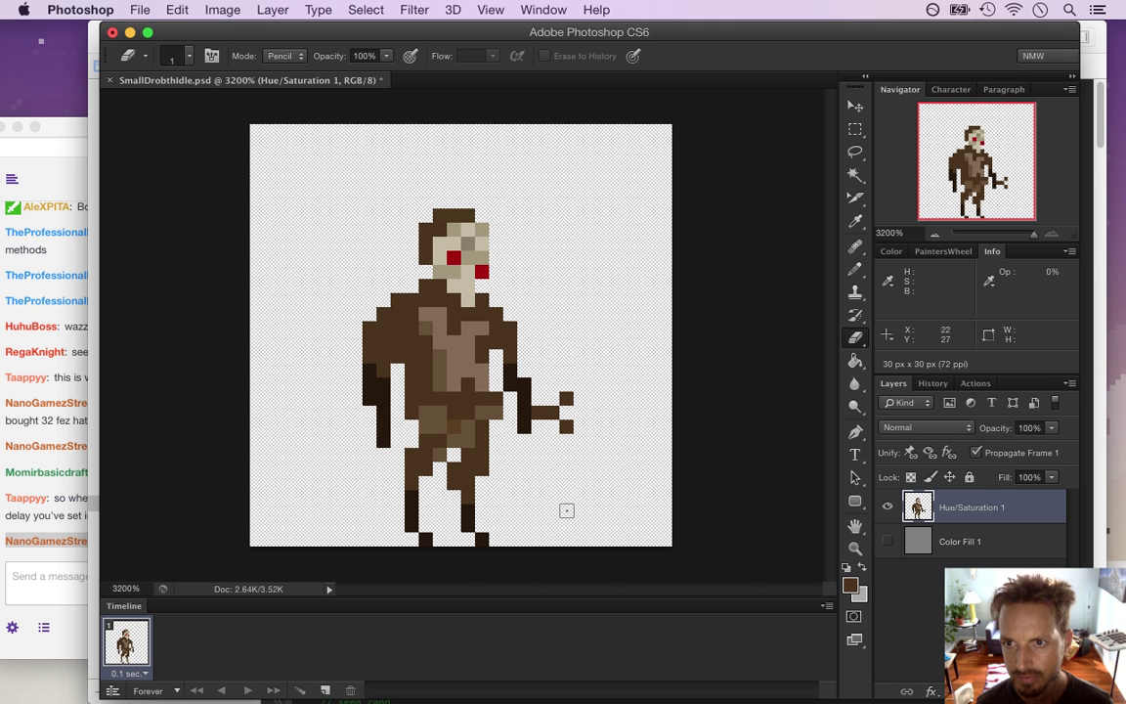
- Erase the slingshot and redraw it one pixel lower at the tip of the sprite's front hand
{"action": "left_click_drag", "start_coordinate": [536, 413], "coordinate": [563, 420]}
{"action": "key", "text": "b"}
{"action": "left_click", "coordinate": [539, 425]}
{"action": "left_click", "coordinate": [552, 425]}
{"action": "left_click", "coordinate": [566, 413]}
{"action": "left_click", "coordinate": [566, 440]}
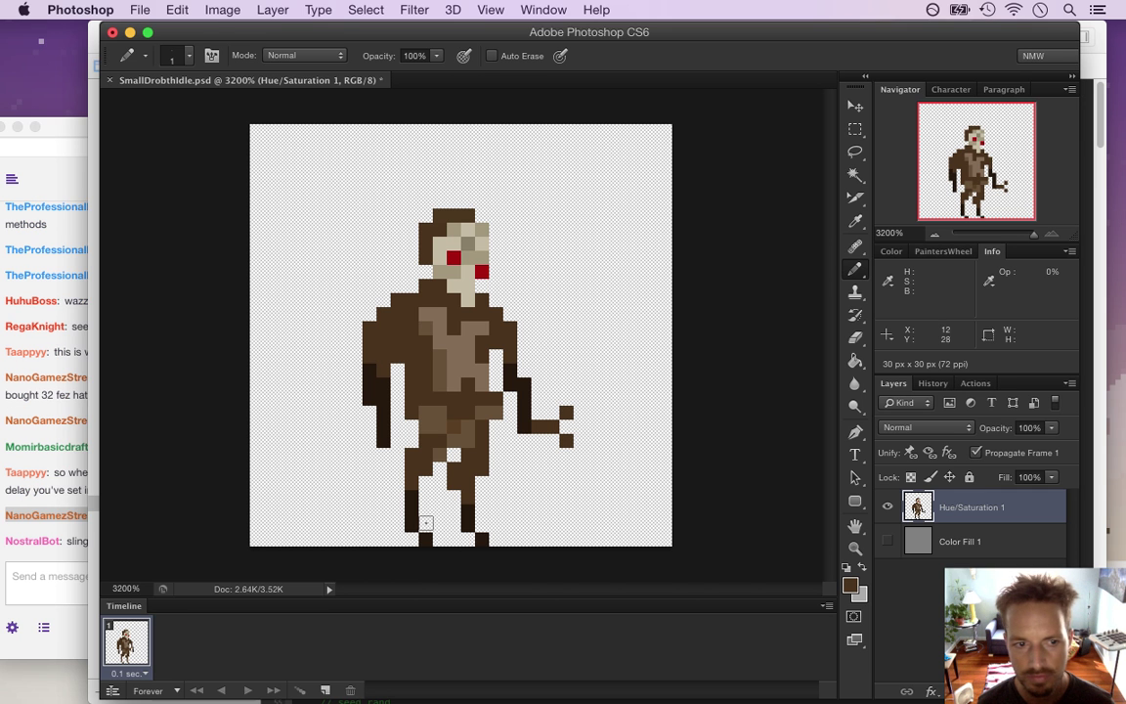
- Read the newest Twitch chat message about the slingshot, and return to Photoshop
{"action": "left_click", "coordinate": [80, 551]}
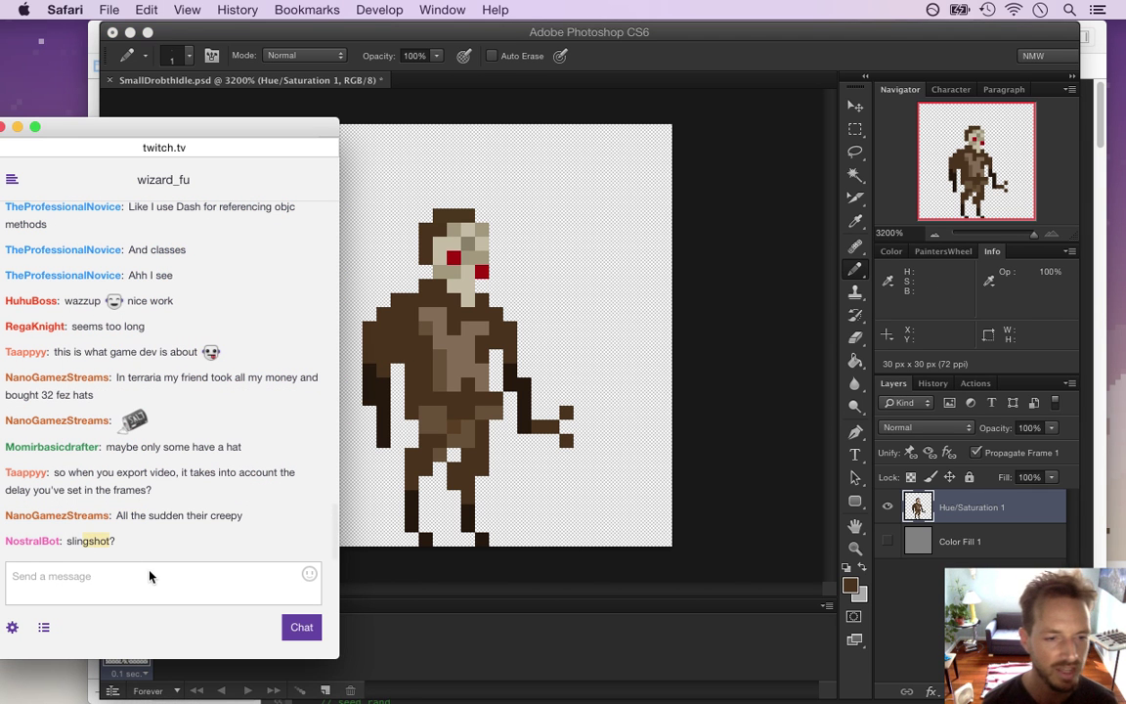
{"action": "left_click", "coordinate": [148, 525]}
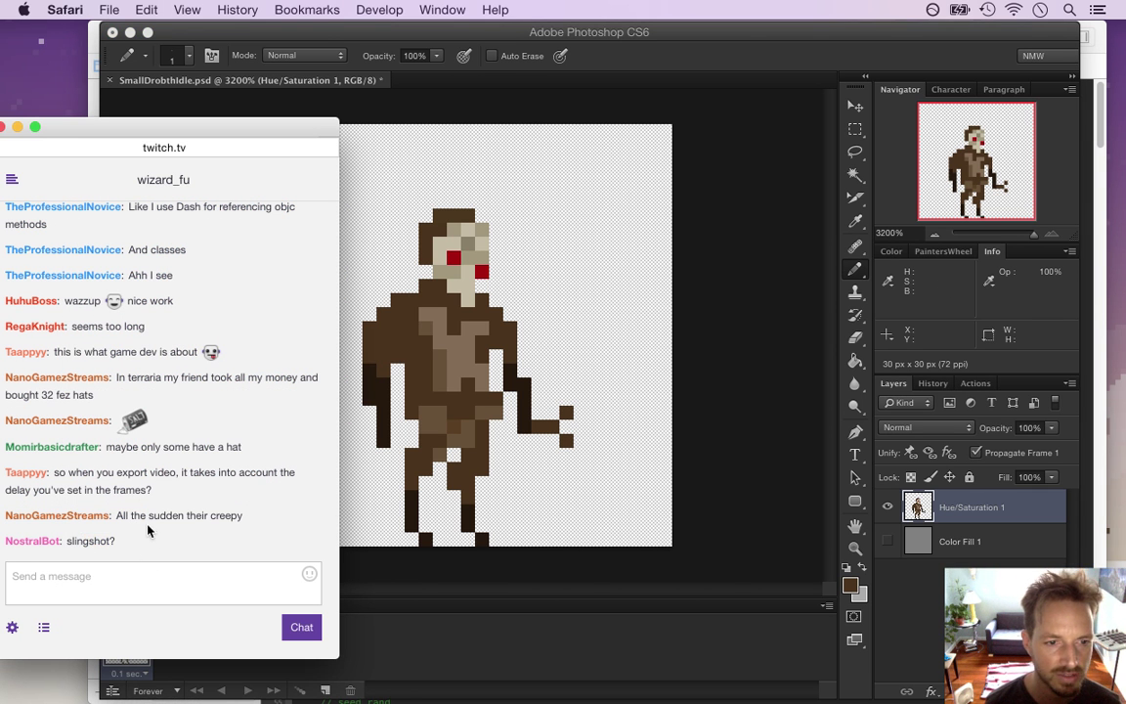
{"action": "left_click", "coordinate": [755, 52]}
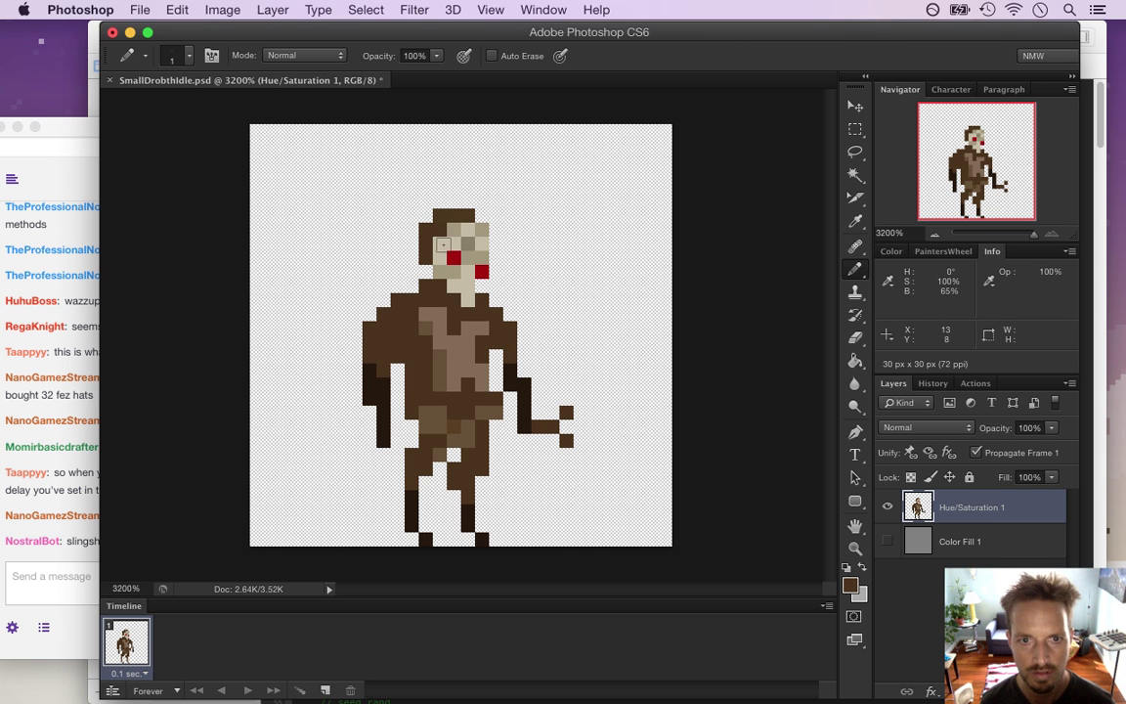
- Draw three light brown feathers curving back from the sprite's head with the Pencil tool, and save the document
{"action": "key", "text": "i"}
{"action": "key", "text": "b"}
{"action": "mouse_move", "coordinate": [412, 230]}
{"action": "left_mouse_down"}
{"action": "mouse_move", "coordinate": [383, 244]}
{"action": "mouse_move", "coordinate": [425, 212]}
{"action": "mouse_move", "coordinate": [398, 201]}
{"action": "mouse_move", "coordinate": [450, 198]}
{"action": "mouse_move", "coordinate": [426, 175]}
{"action": "left_mouse_up"}
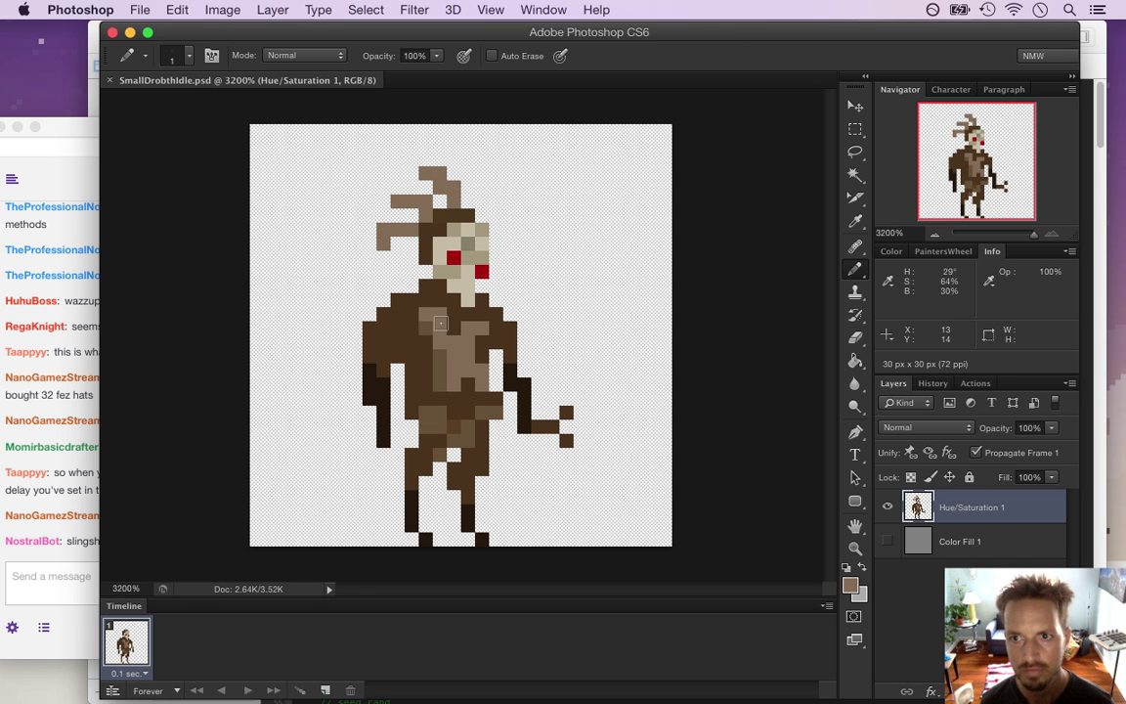
- Export the sprite with feathers and slingshot for web as a PNG-24, replacing the existing image
{"action": "left_click", "coordinate": [136, 10]}
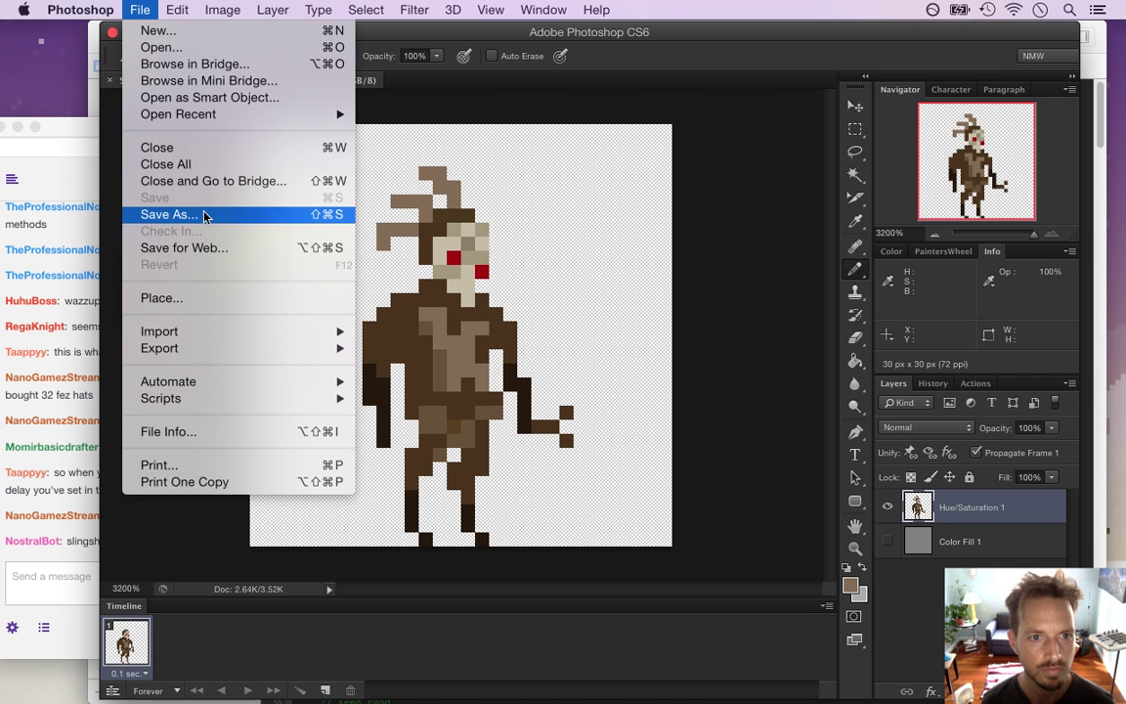
{"action": "left_click", "coordinate": [207, 247]}
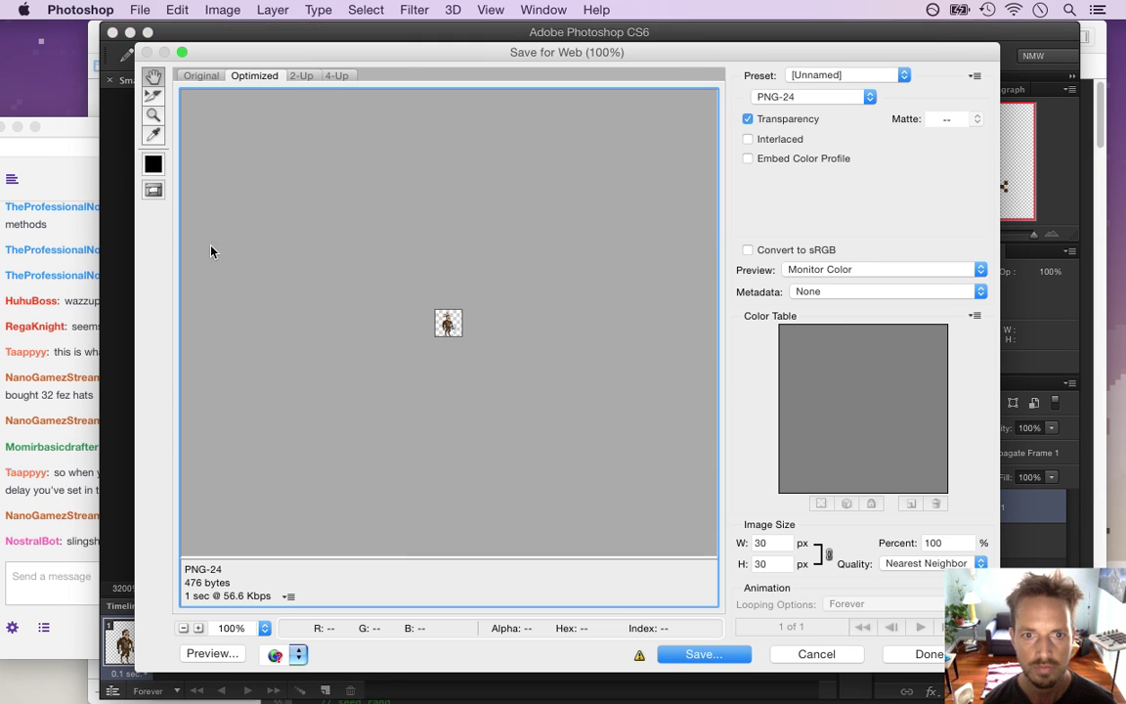
{"action": "key", "text": "Return"}
{"action": "key", "text": "Return"}
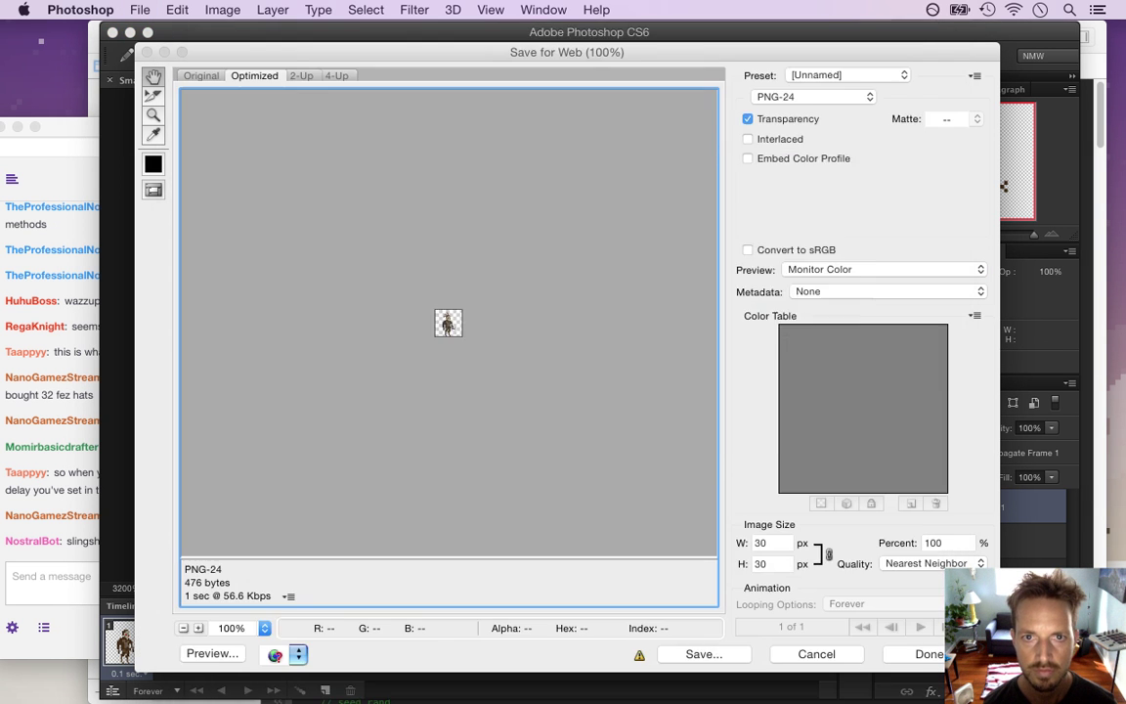
- Switch to Xcode and run Songbringer with the feathered sprite, reading the newest chat greeting during the build
{"action": "key", "text": "super+Tab"}
{"action": "key", "text": "super+Tab"}
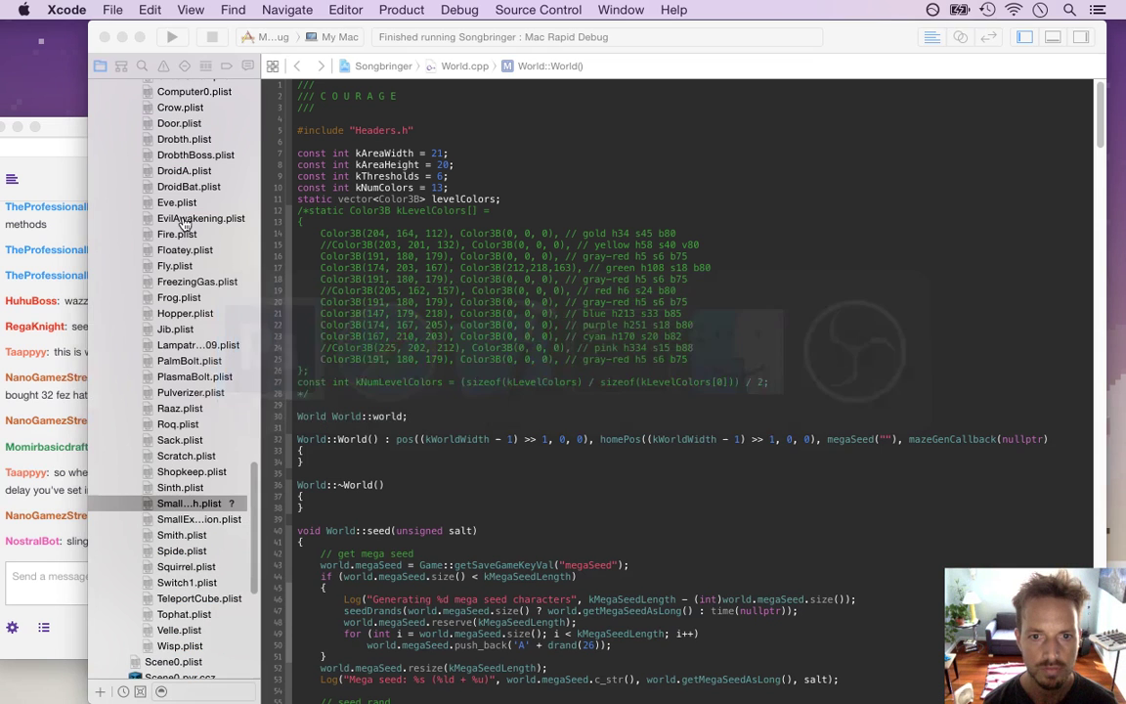
{"action": "left_click", "coordinate": [53, 545]}
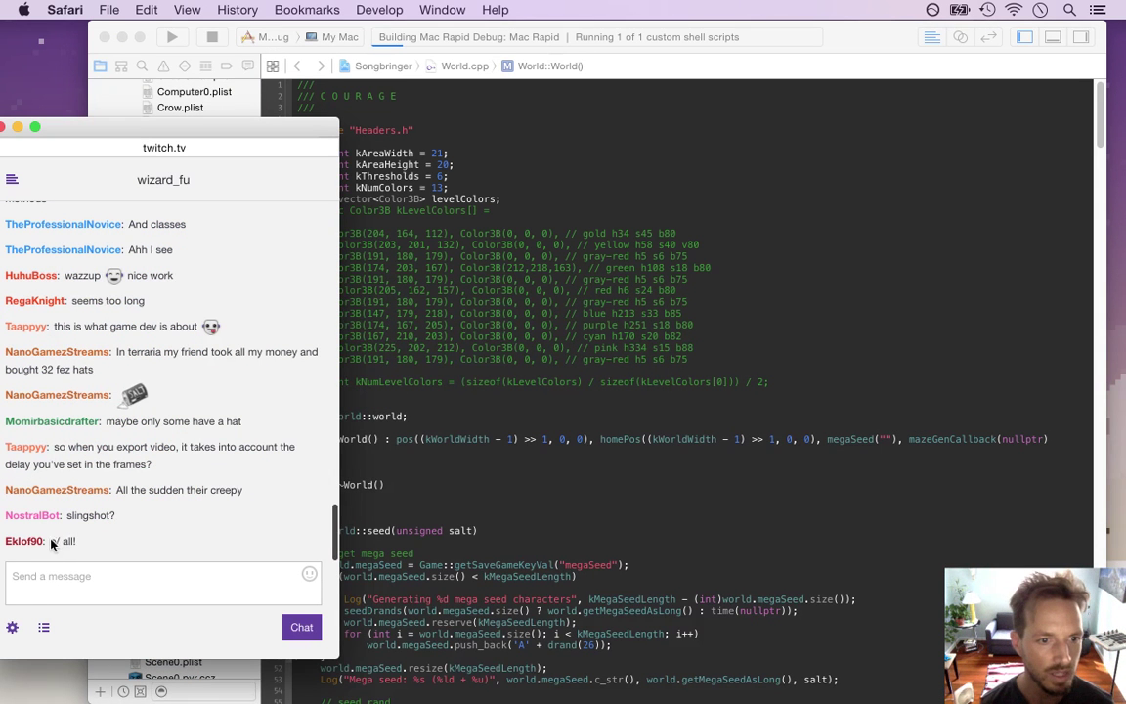
{"action": "left_click", "coordinate": [545, 409]}
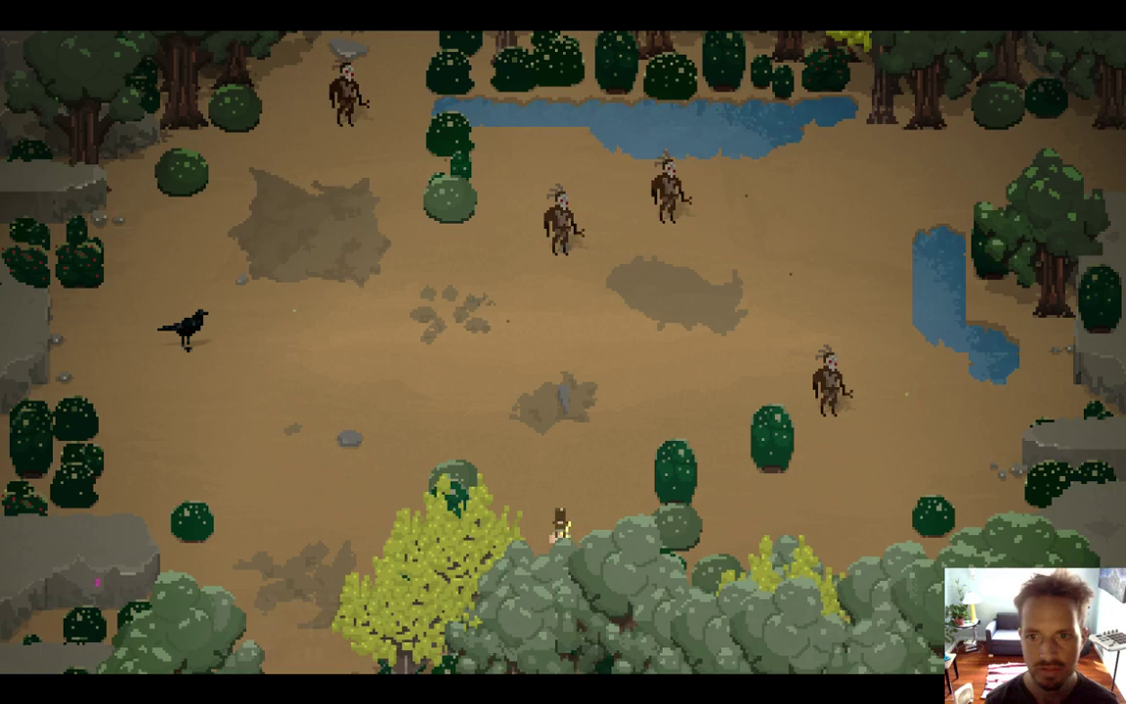
- Walk the hero among the creatures to examine their feathers and slingshots in motion, and quit the game
{"action": "key", "text": "Left"}
{"action": "key", "text": "Up"}
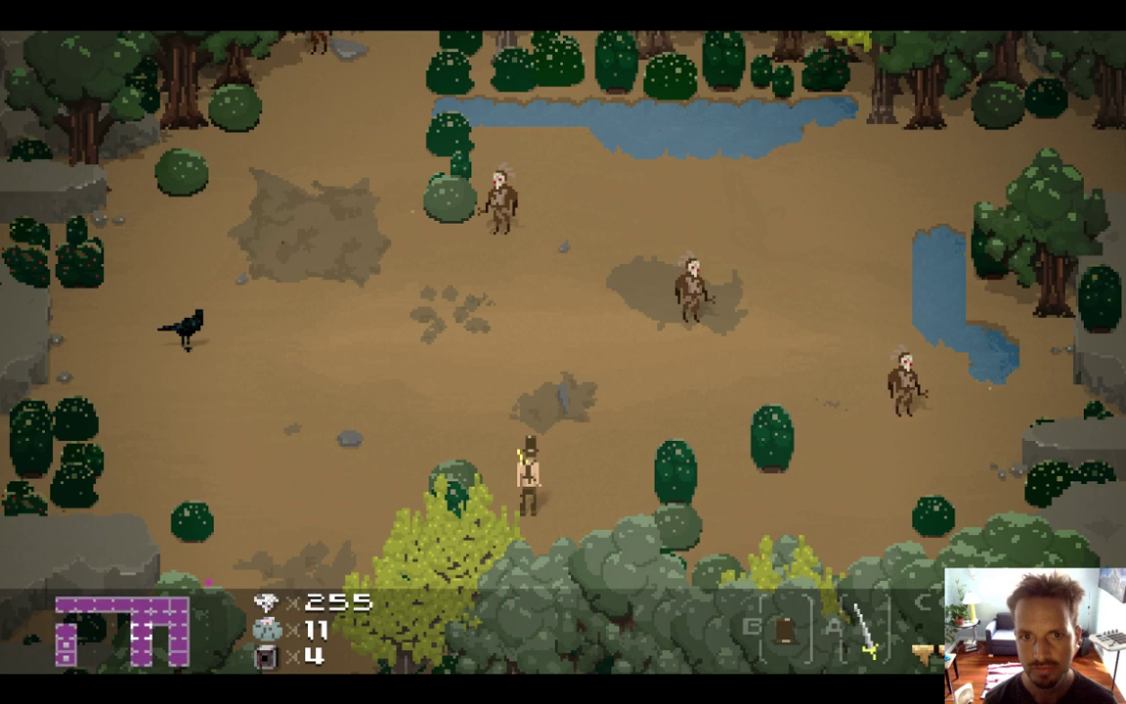
{"action": "key", "text": "Up"}
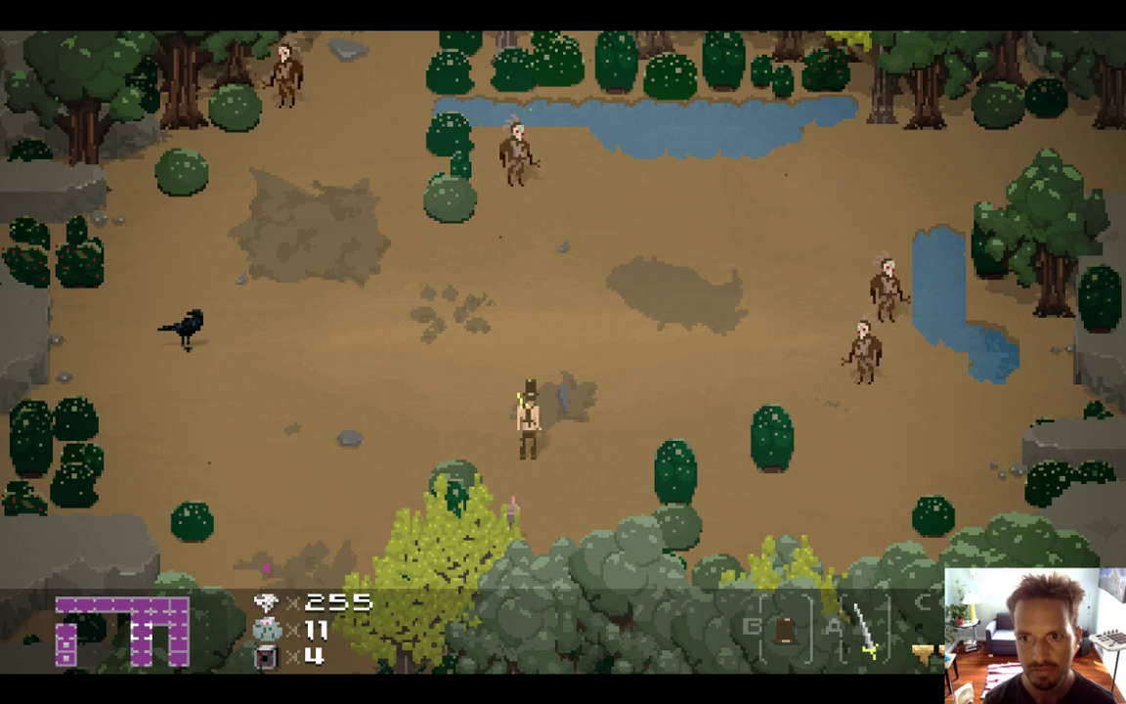
{"action": "key", "text": "Left"}
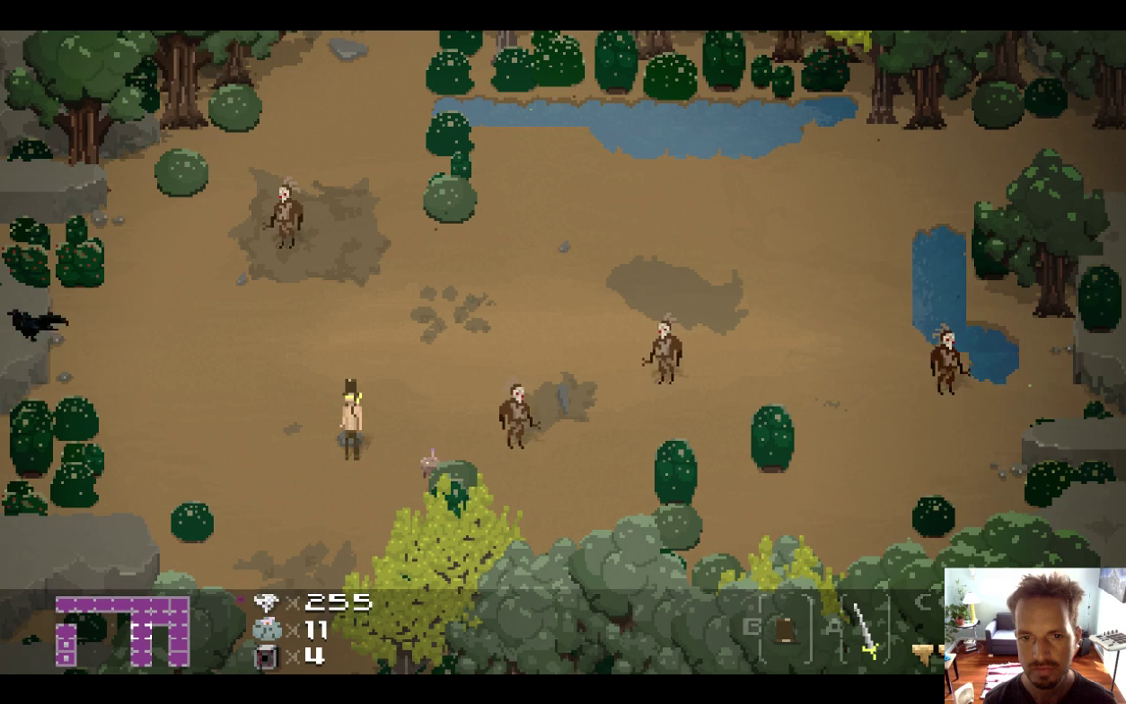
{"action": "key", "text": "Right"}
{"action": "key", "text": "Down"}
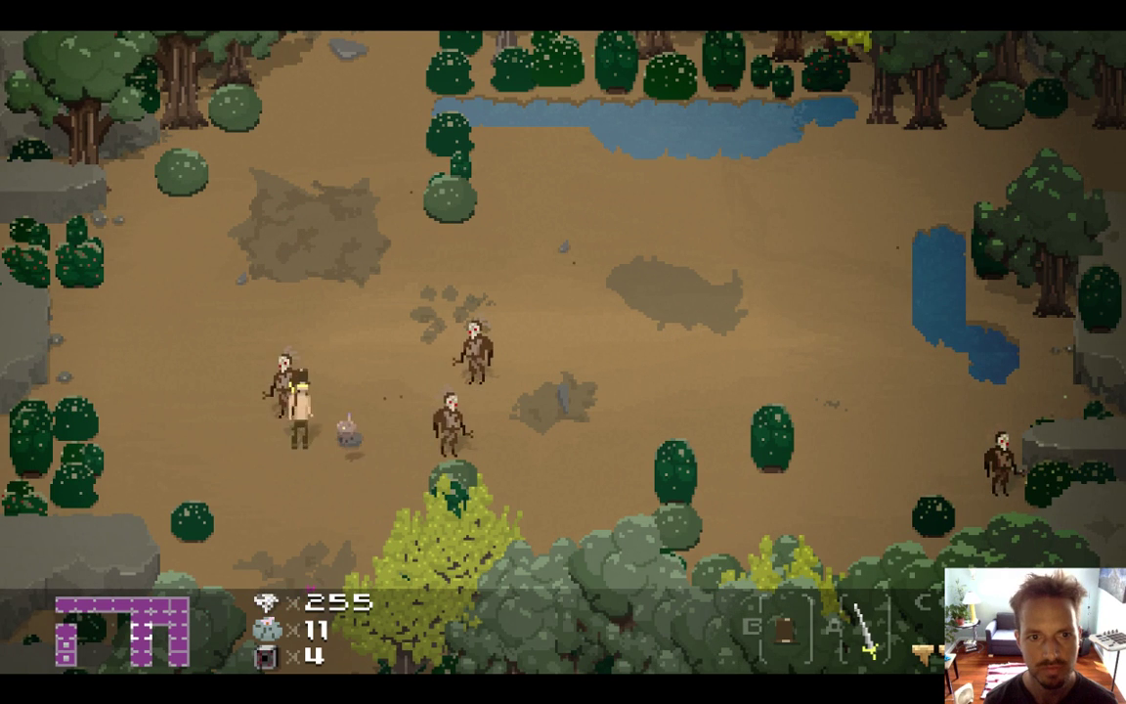
{"action": "key", "text": "Left"}
{"action": "key", "text": "Up"}
{"action": "key", "text": "Left"}
{"action": "key", "text": "Right"}
{"action": "key", "text": "Right"}
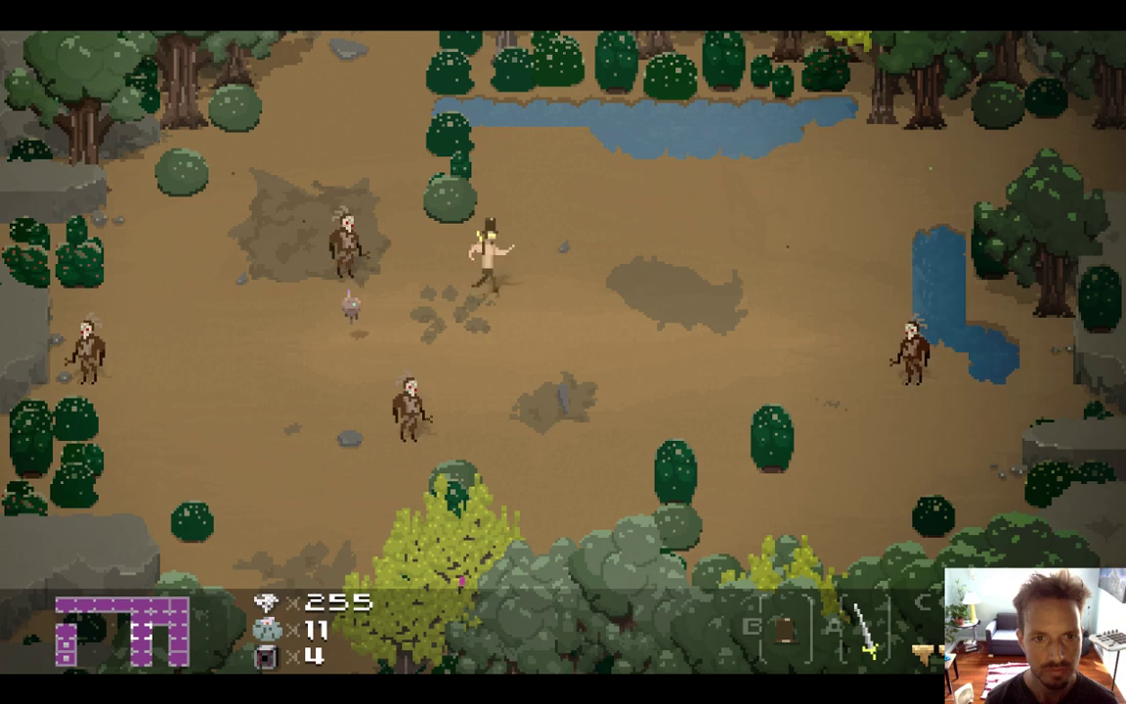
{"action": "key", "text": "Right"}
{"action": "key", "text": "Down"}
{"action": "key", "text": "super+q"}
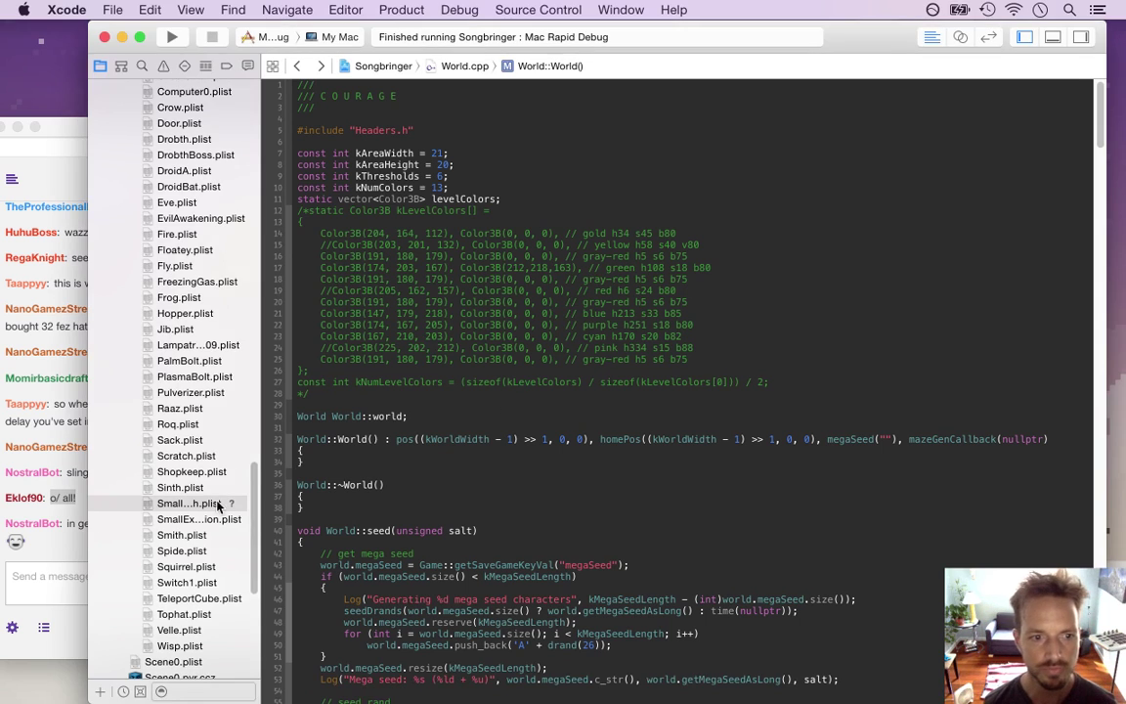
- Read the newest Twitch chat message about the different German names
{"action": "left_click", "coordinate": [83, 528]}
{"action": "left_click_drag", "start_coordinate": [83, 529], "coordinate": [192, 534]}
{"action": "left_click", "coordinate": [249, 534]}
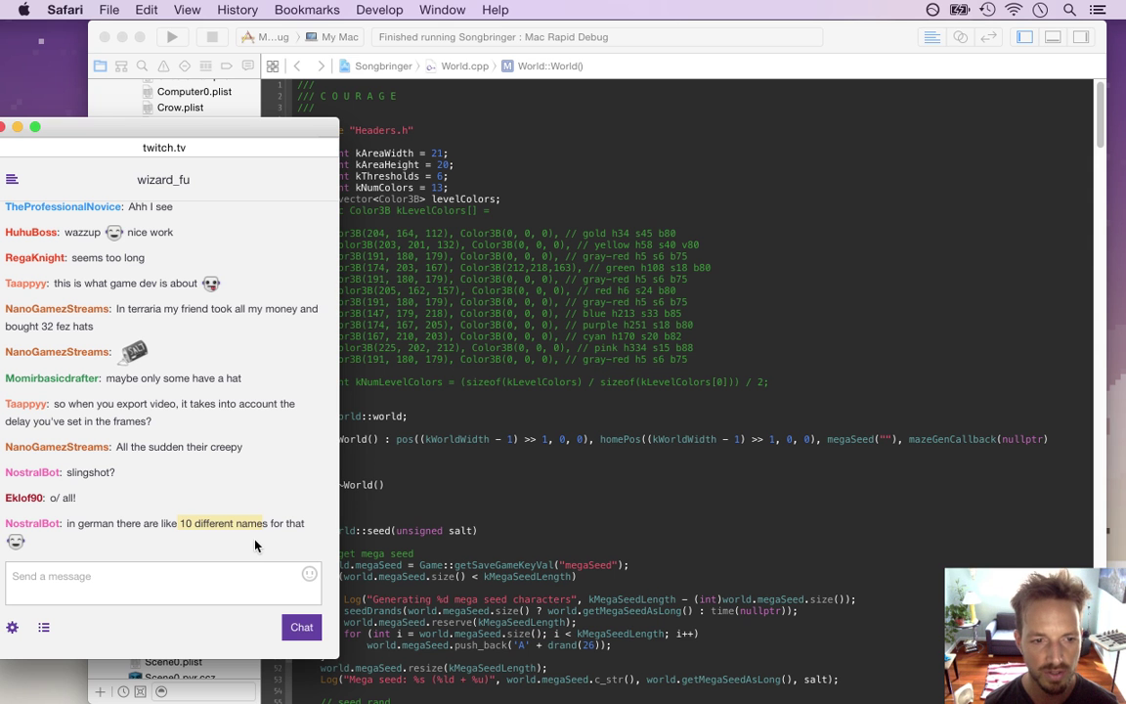
- Switch to Photoshop and recolour the creature's dark forearms, lower legs and feet with the light beige sampled from its face
{"action": "key", "text": "super+Tab"}
{"action": "key", "text": "super+Tab"}
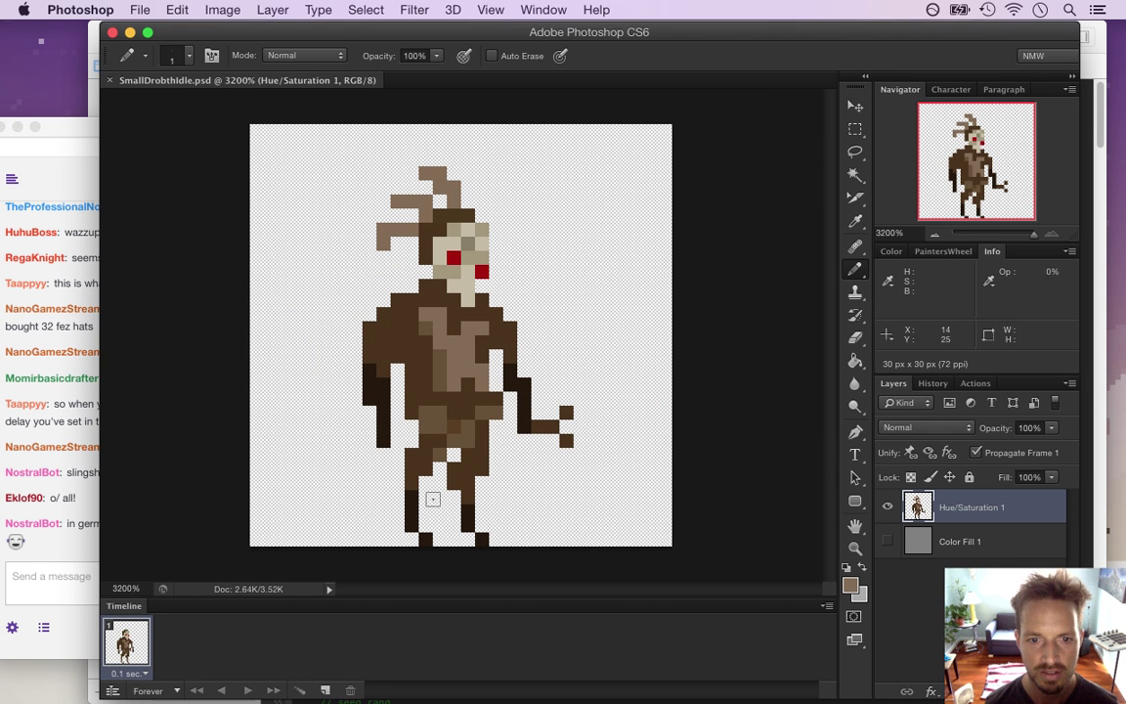
{"action": "key", "text": "i"}
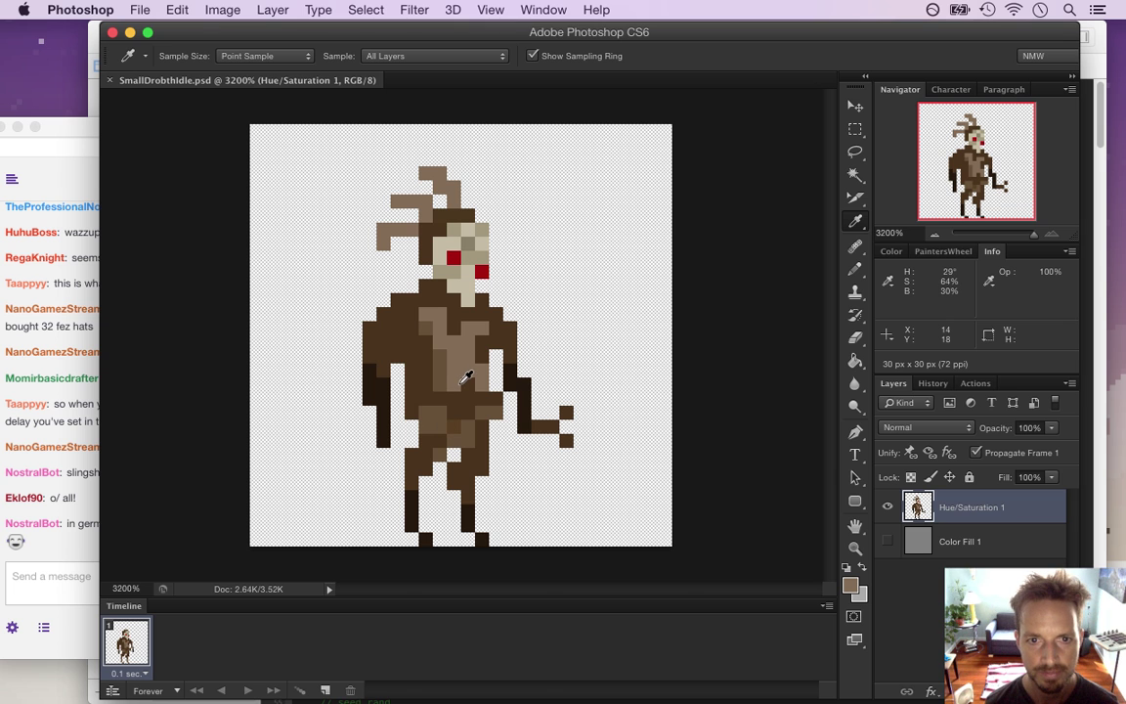
{"action": "left_click", "coordinate": [479, 277]}
{"action": "key", "text": "b"}
{"action": "left_click_drag", "start_coordinate": [382, 435], "coordinate": [370, 365]}
{"action": "mouse_move", "coordinate": [501, 374]}
{"action": "left_mouse_down"}
{"action": "mouse_move", "coordinate": [518, 399]}
{"action": "mouse_move", "coordinate": [516, 427]}
{"action": "left_mouse_up"}
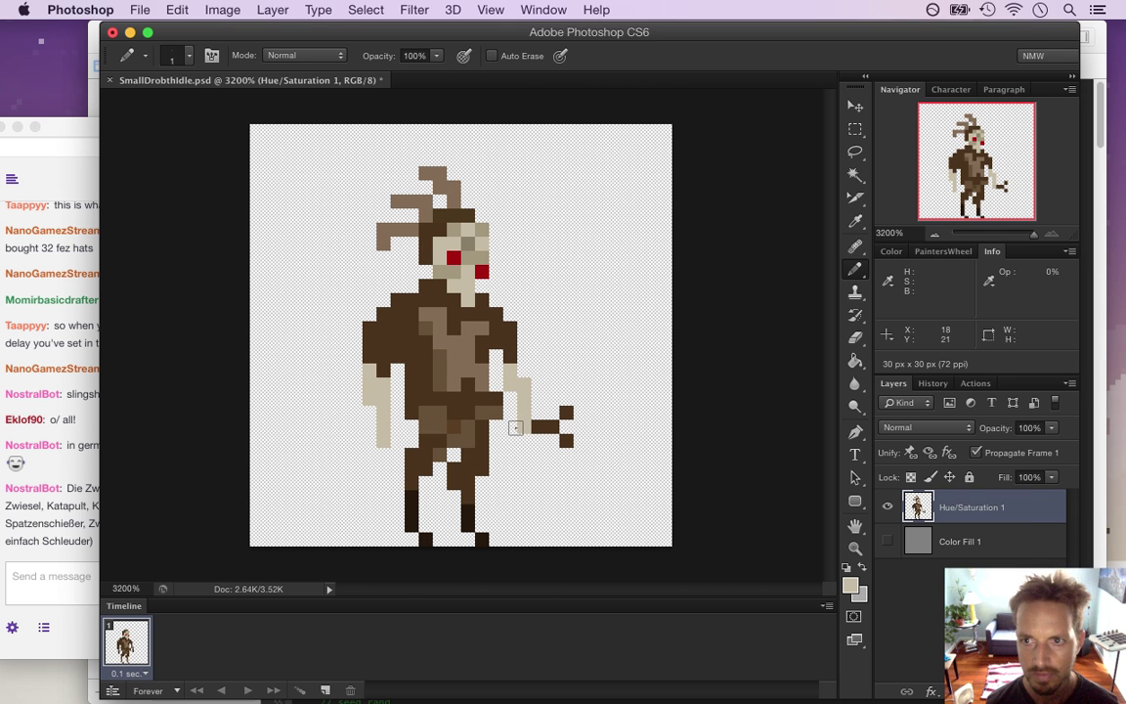
{"action": "mouse_move", "coordinate": [411, 491]}
{"action": "left_mouse_down"}
{"action": "mouse_move", "coordinate": [424, 538]}
{"action": "mouse_move", "coordinate": [478, 531]}
{"action": "left_mouse_up"}
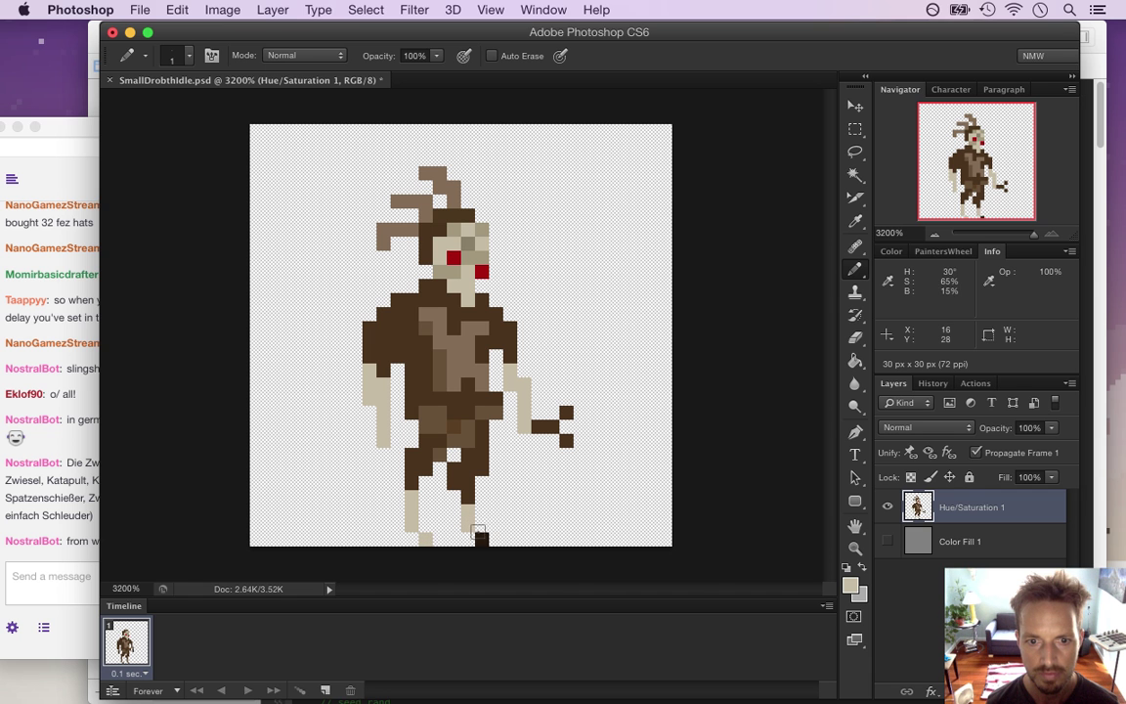
- Read the Twitch chat messages listing German names for slingshot, and return to the sprite in Photoshop
{"action": "left_click", "coordinate": [83, 494]}
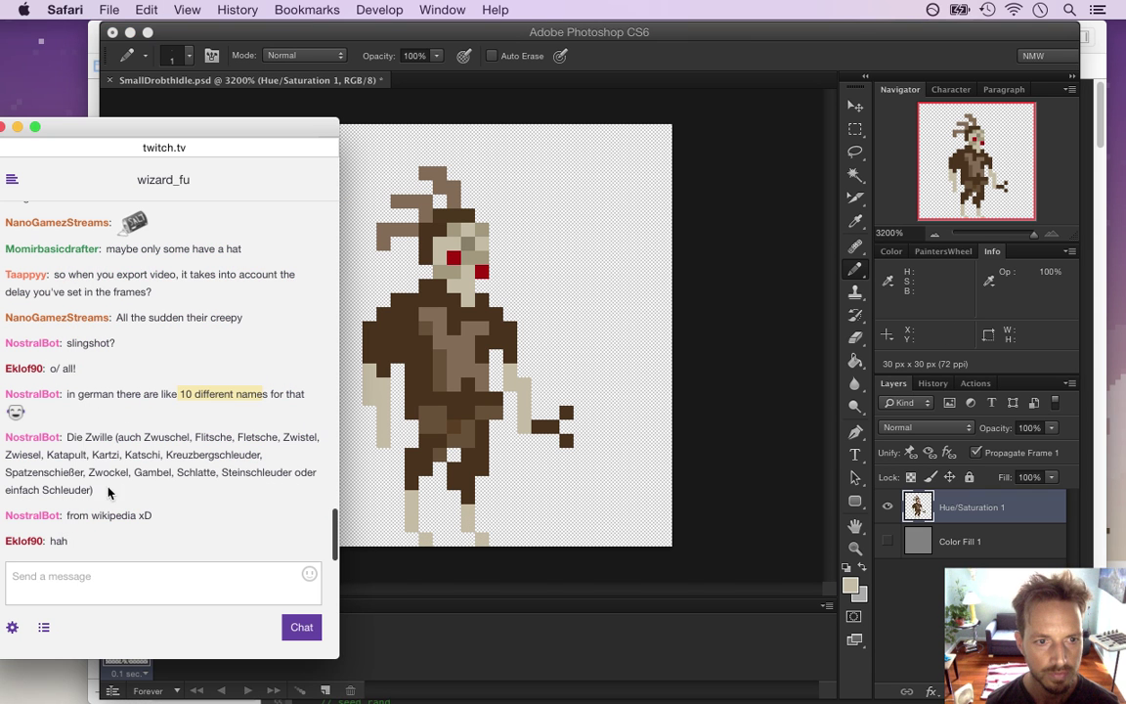
{"action": "left_click_drag", "start_coordinate": [83, 437], "coordinate": [279, 417]}
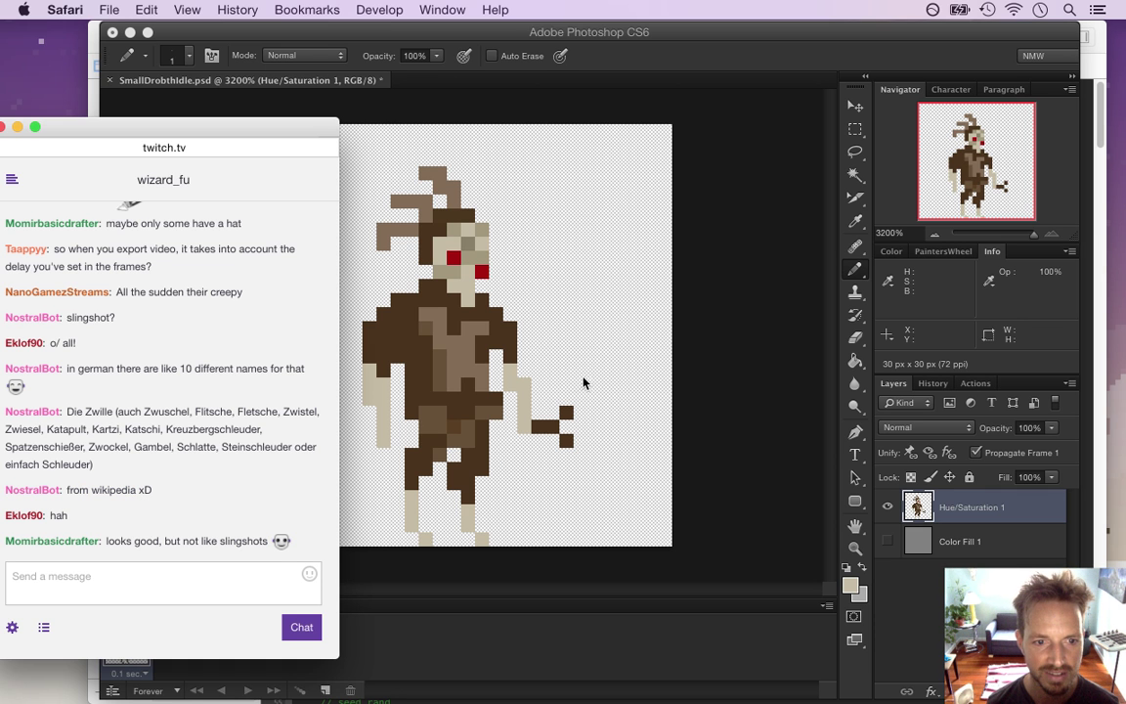
{"action": "left_click", "coordinate": [547, 452]}
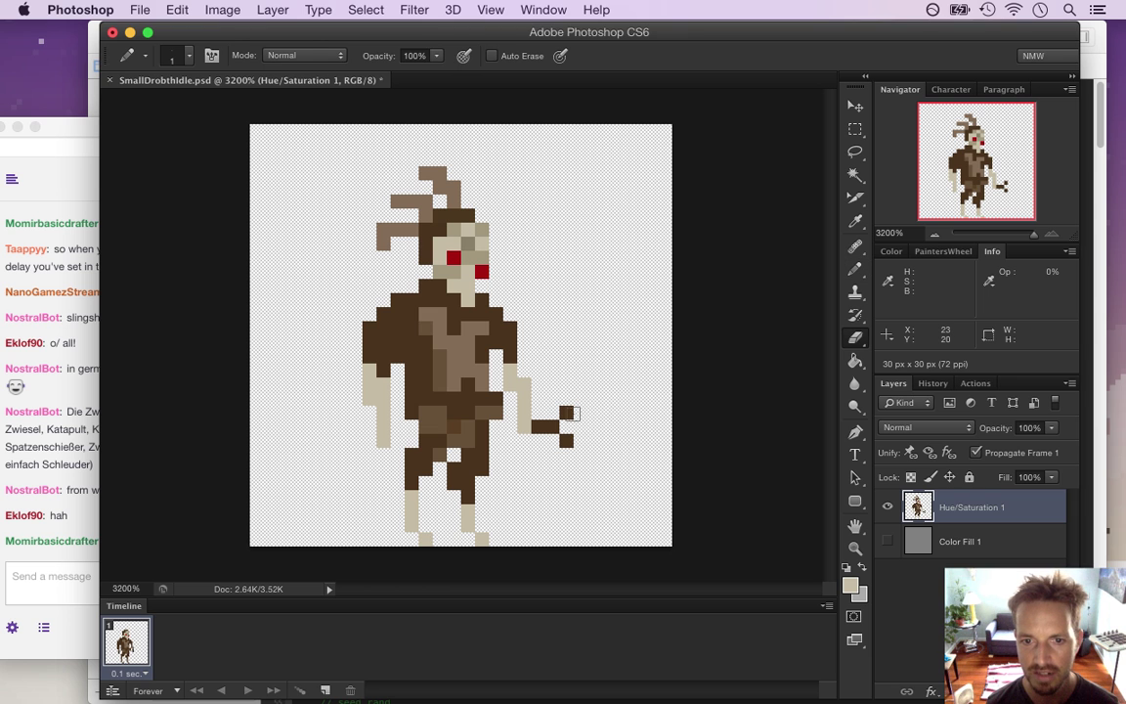
- Erase the two fork tips of the slingshot so only a straight brown stick remains, and save the sprite
{"action": "key", "text": "e"}
{"action": "left_click_drag", "start_coordinate": [566, 410], "coordinate": [566, 440]}
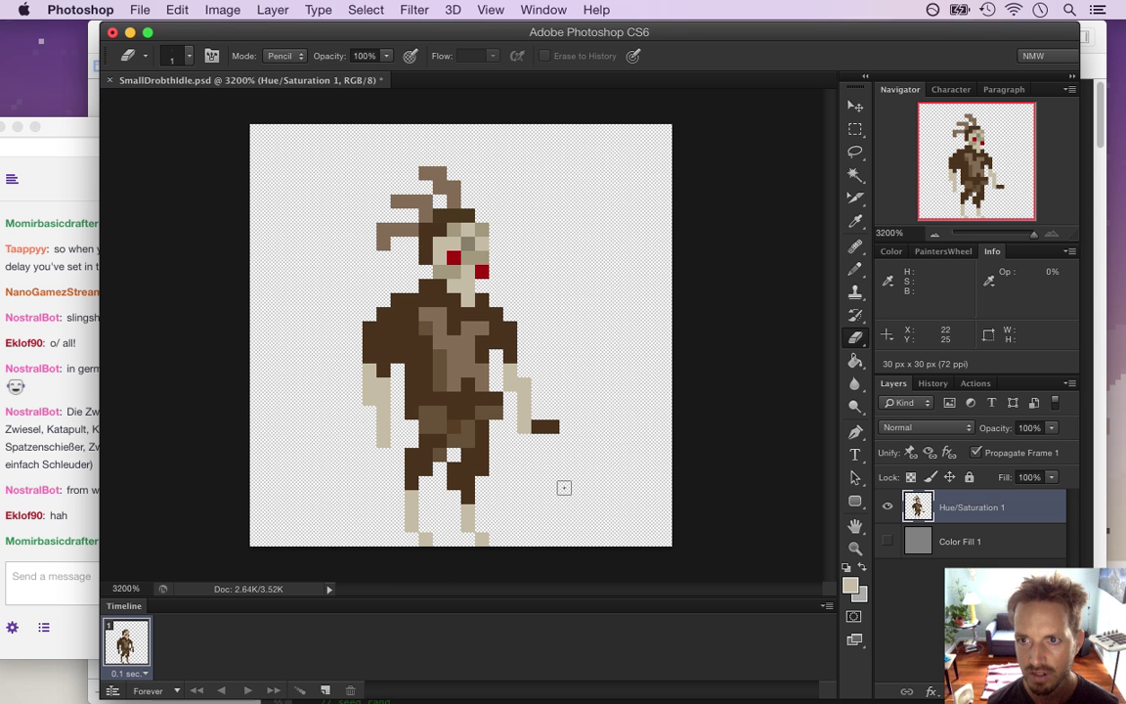
{"action": "key", "text": "super+s"}
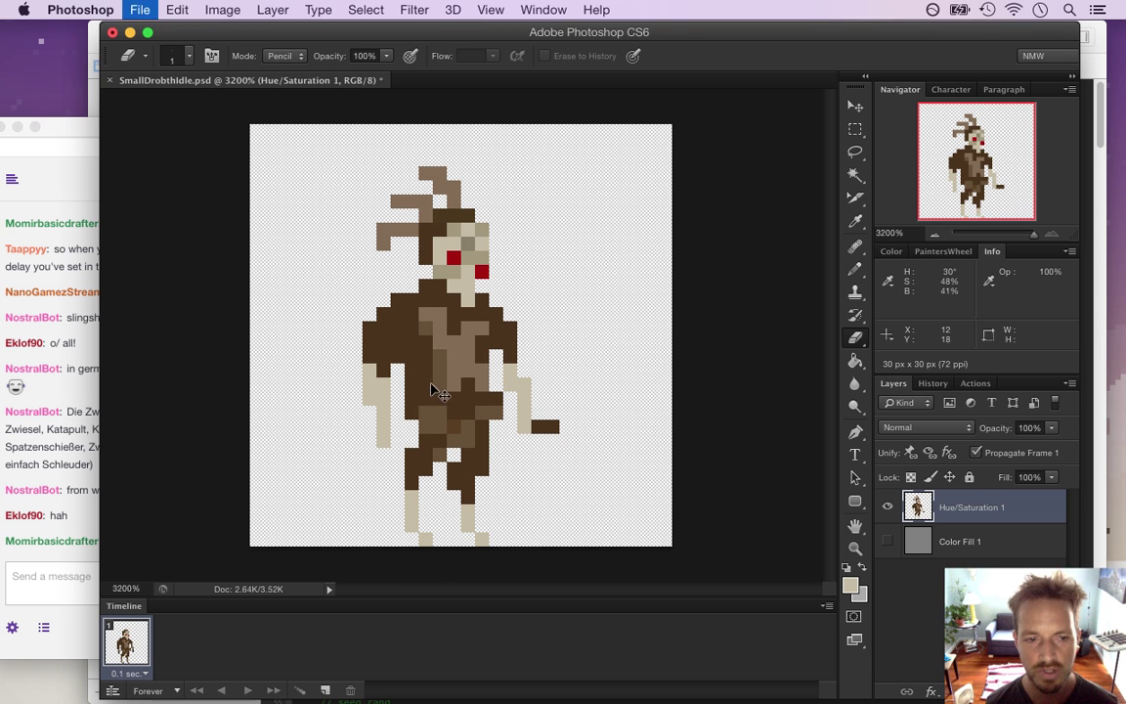
{"action": "left_click", "coordinate": [137, 8]}
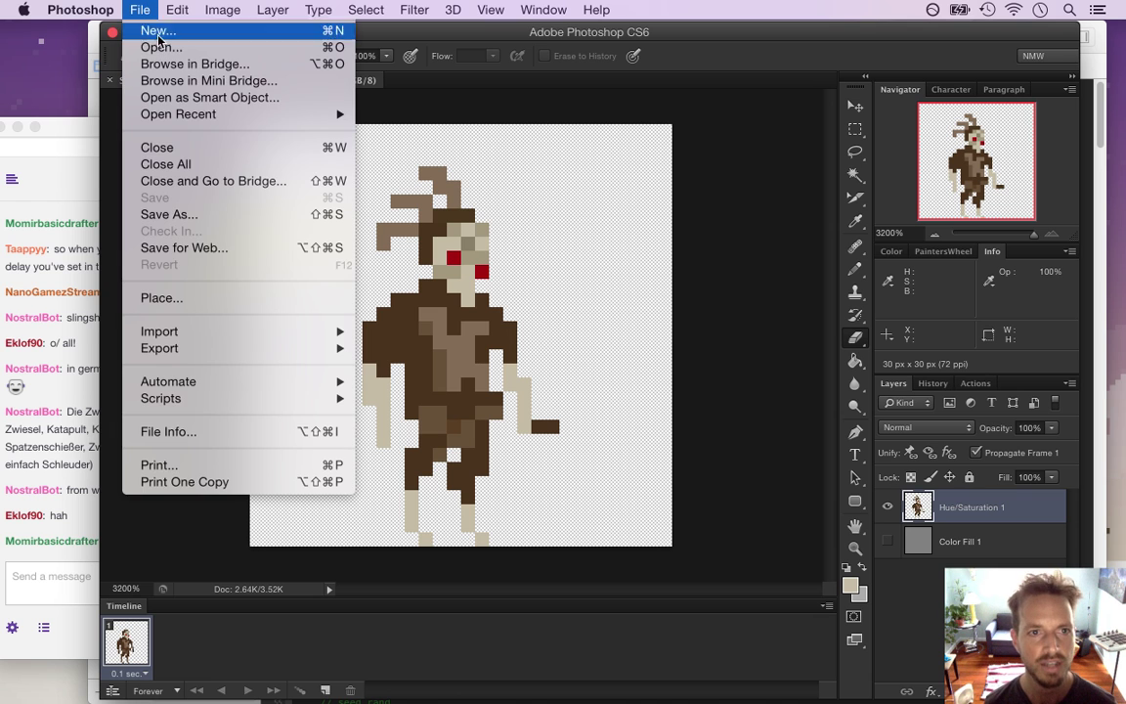
{"action": "left_click", "coordinate": [622, 127]}
- Shade the lower legs and the upper pixels of the forearms with the darker beige sampled from the face
{"action": "key", "text": "i"}
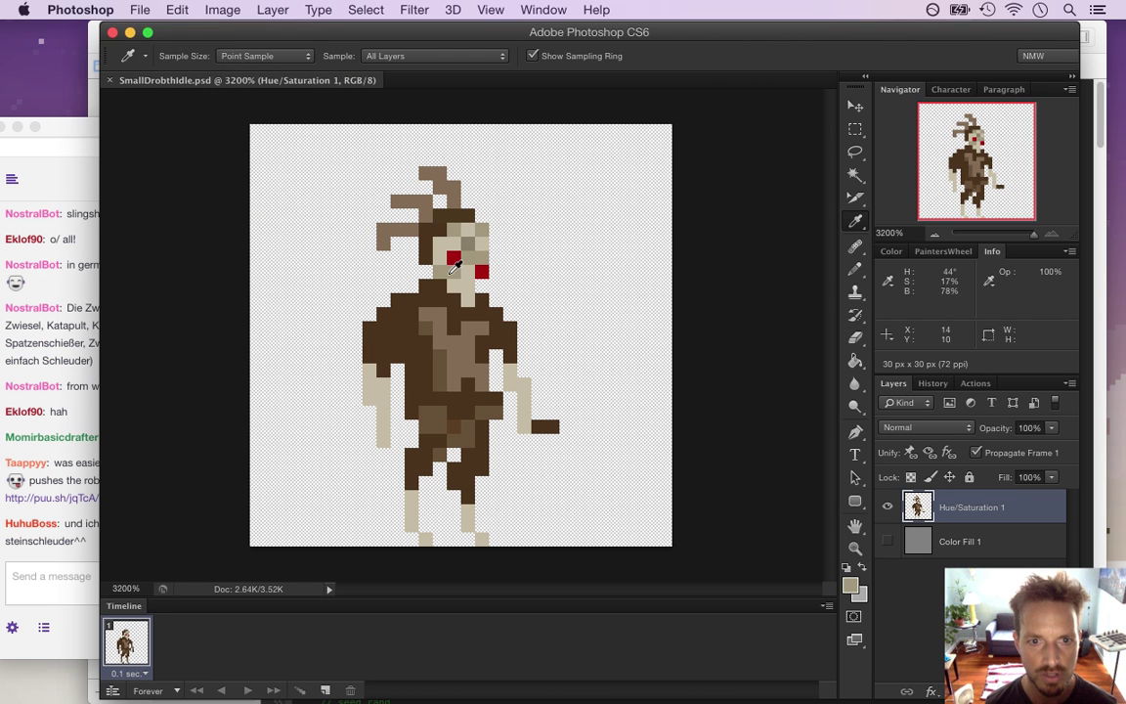
{"action": "key", "text": "b"}
{"action": "left_click_drag", "start_coordinate": [411, 523], "coordinate": [413, 497]}
{"action": "left_click", "coordinate": [426, 538]}
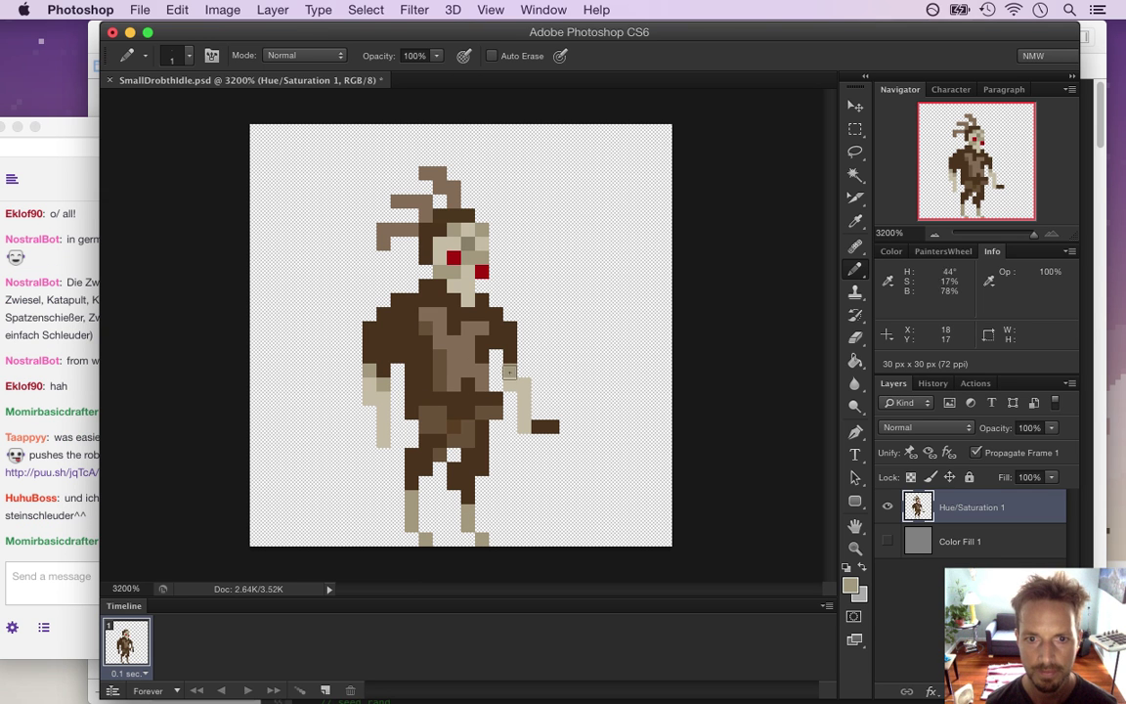
- Erase the corner pixels of the head feathers to make them thinner and more broken up
{"action": "key", "text": "e"}
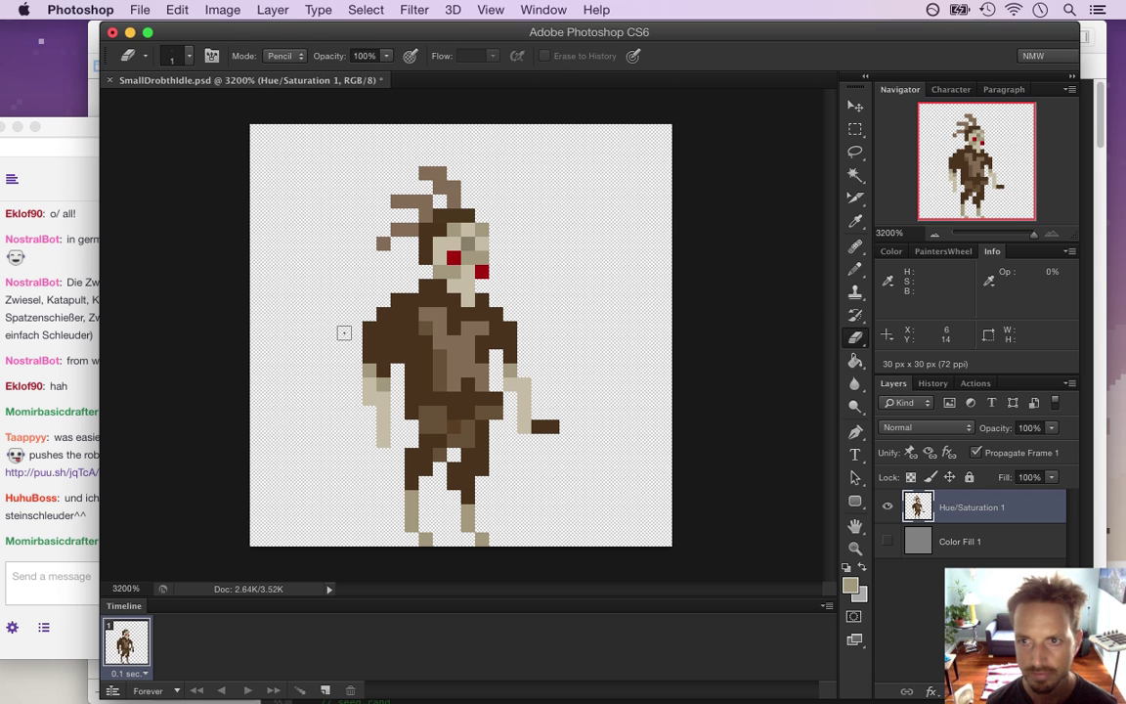
{"action": "left_click", "coordinate": [442, 173]}
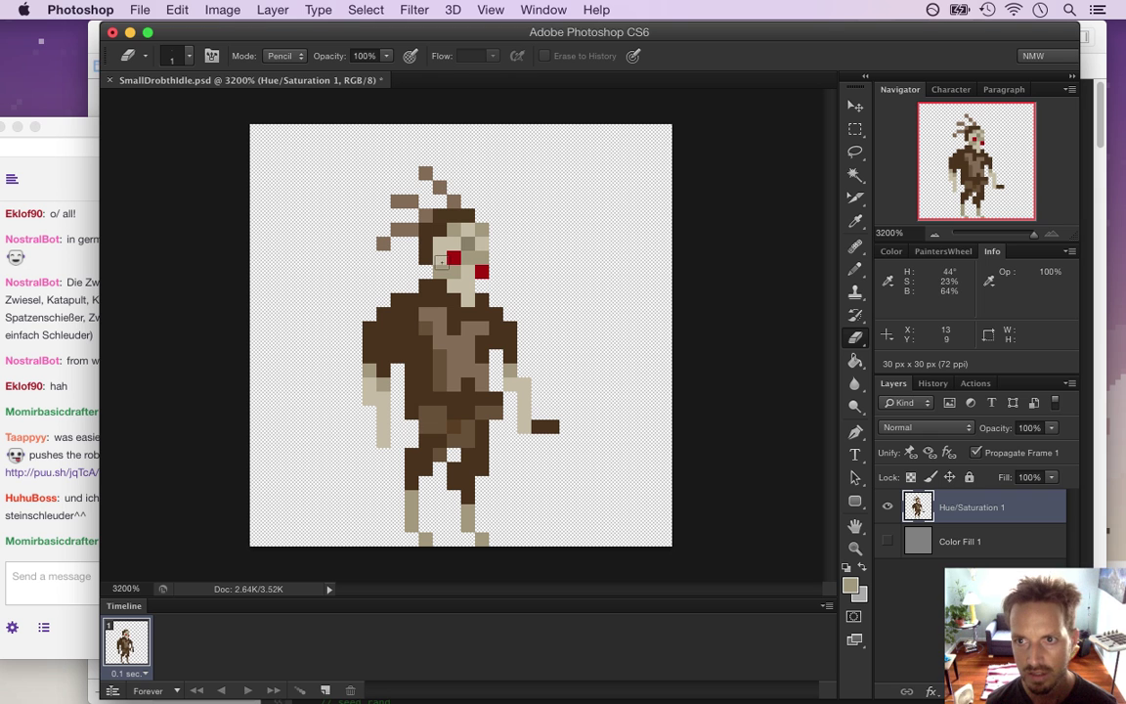
- Try lengthening the middle head feather by one pixel in its own brown, and erase the added pixel
{"action": "key", "text": "b"}
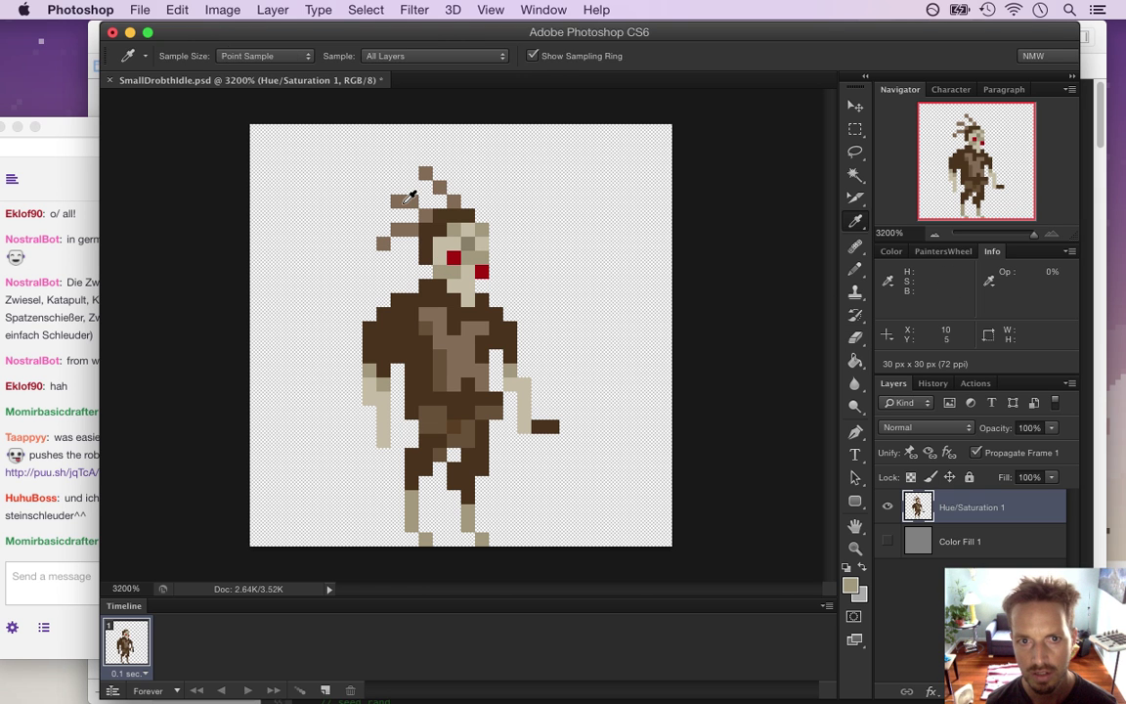
{"action": "left_click", "coordinate": [409, 201], "text": "alt"}
{"action": "left_click", "coordinate": [384, 202]}
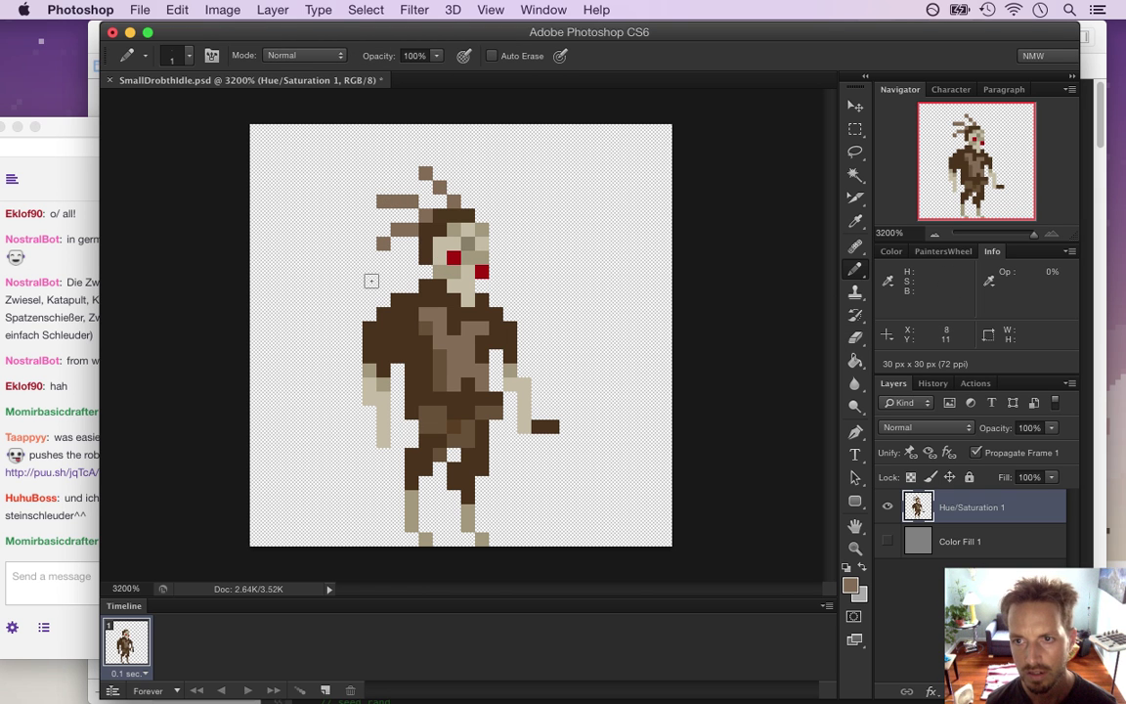
{"action": "key", "text": "e"}
{"action": "left_click", "coordinate": [384, 201]}
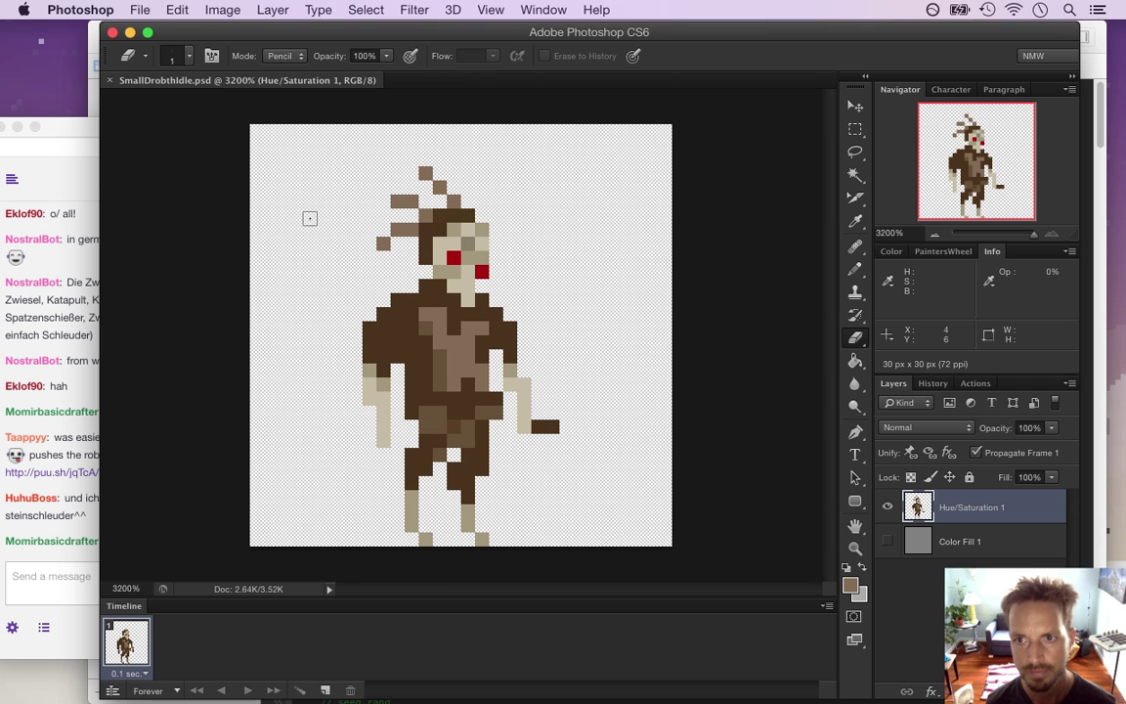
- Shorten the held stick to one pixel beyond the hand and add a dark brown pixel on the hand's inner side
{"action": "key", "text": "b"}
{"action": "left_click", "coordinate": [505, 343], "text": "alt"}
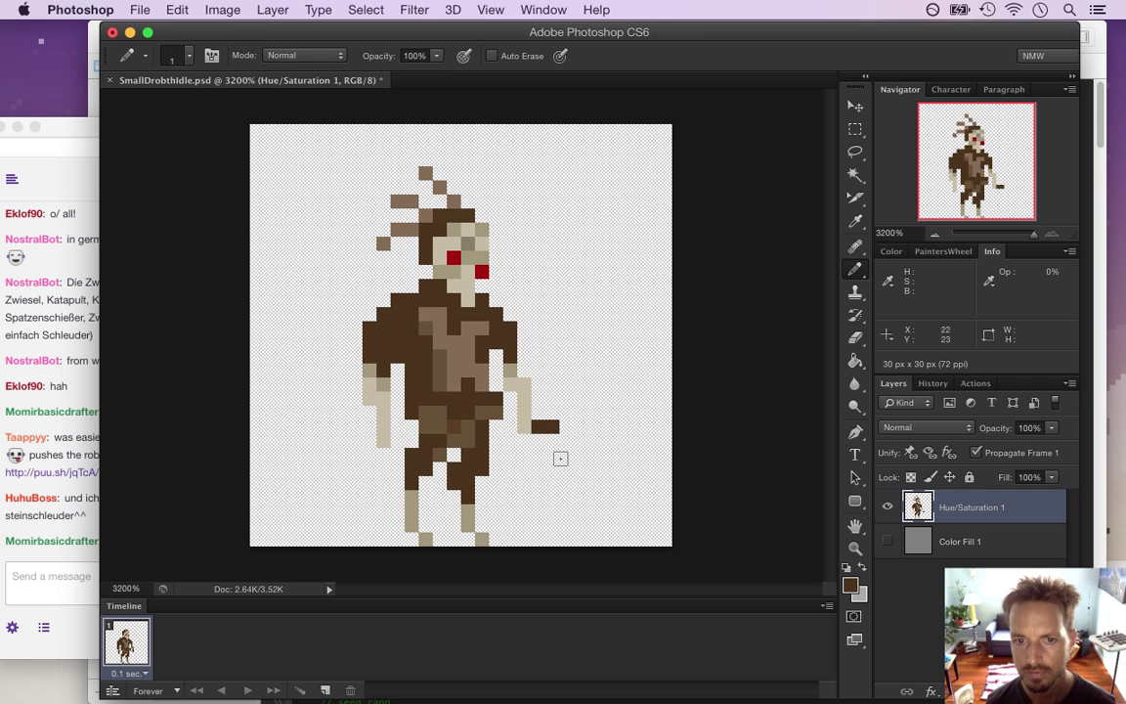
{"action": "key", "text": "e"}
{"action": "left_click", "coordinate": [551, 430]}
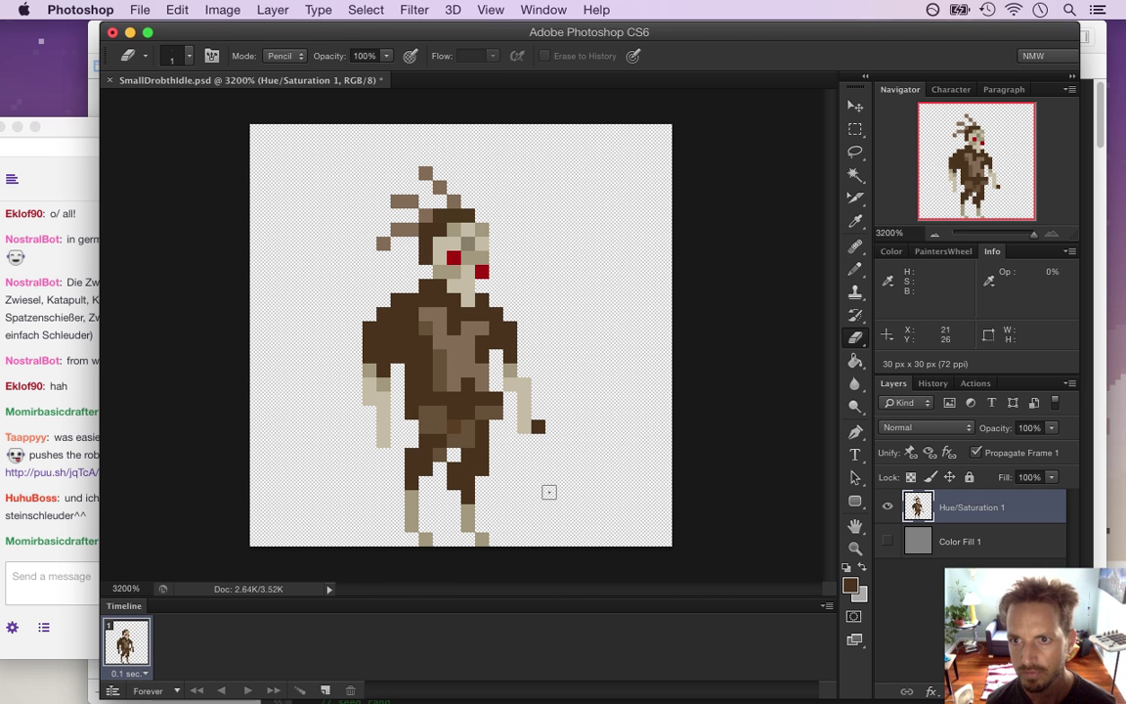
{"action": "key", "text": "b"}
{"action": "left_click", "coordinate": [509, 428]}
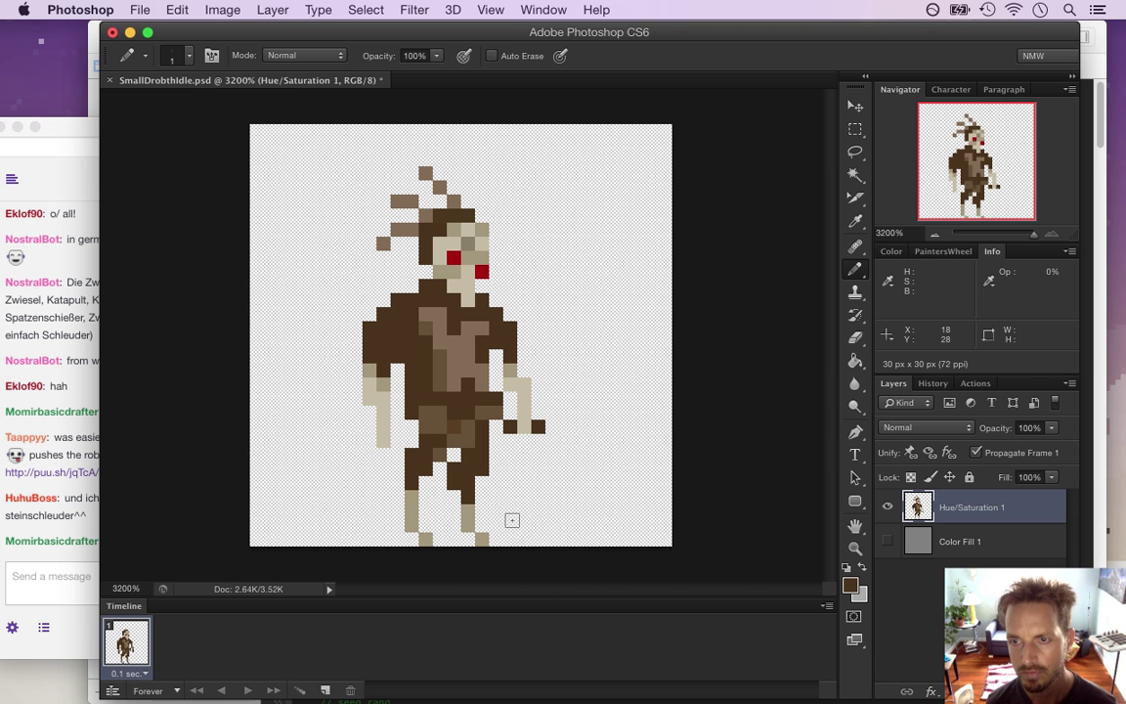
- Open the puu.sh image linked in the Twitch chat in a new window, examine the suggested eye design and close it
{"action": "left_click", "coordinate": [75, 397]}
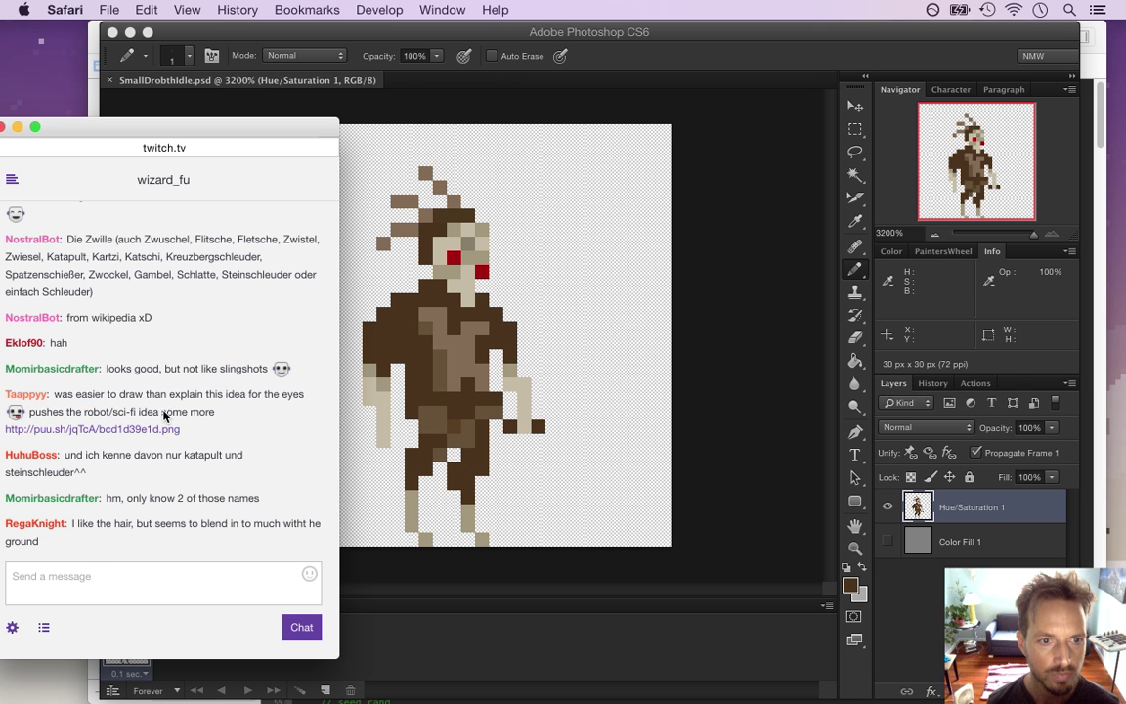
{"action": "right_click", "coordinate": [114, 430]}
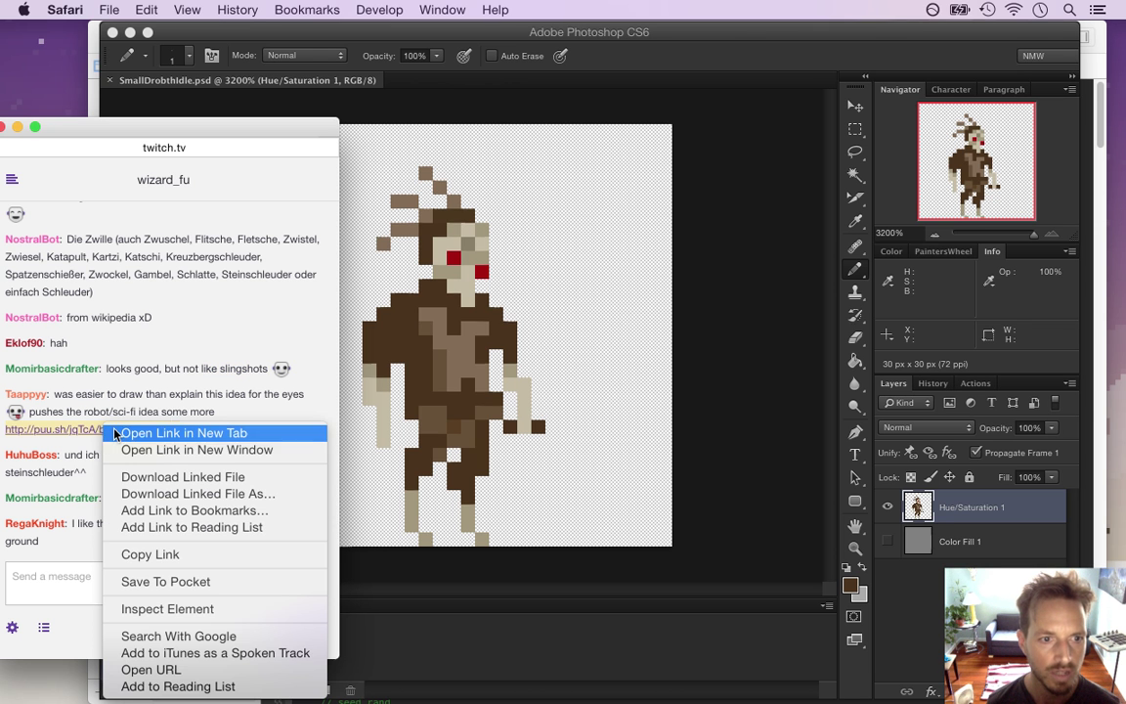
{"action": "left_click", "coordinate": [179, 448]}
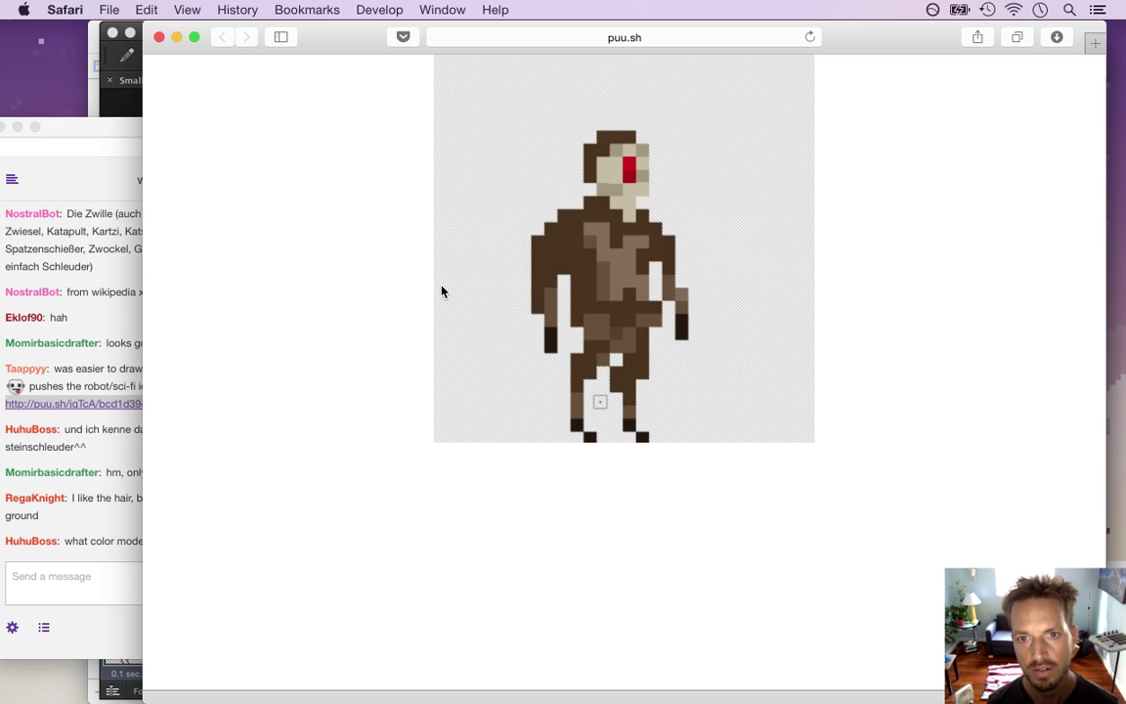
{"action": "left_click", "coordinate": [159, 39]}
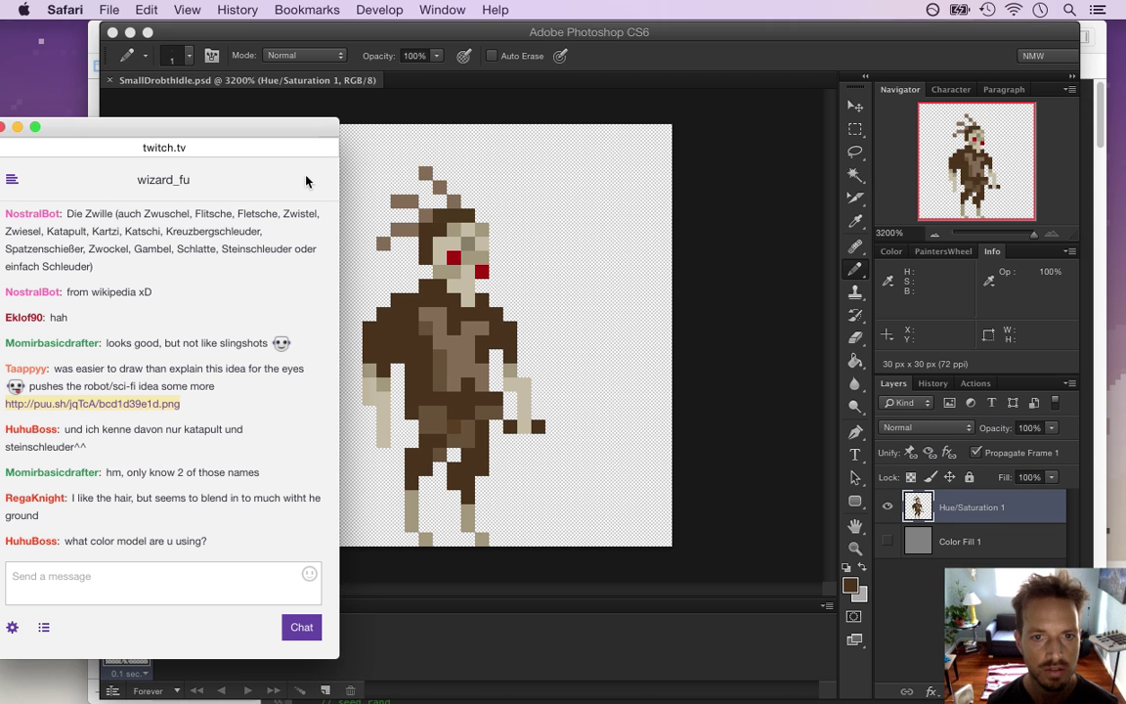
{"action": "left_click_drag", "start_coordinate": [78, 373], "coordinate": [159, 397]}
{"action": "left_click_drag", "start_coordinate": [144, 345], "coordinate": [158, 361]}
- Replace the two offset red eyes with one vertical two-pixel red eye mid-face, painting the old eye pixels beige
{"action": "left_click", "coordinate": [486, 279]}
{"action": "key", "text": "i"}
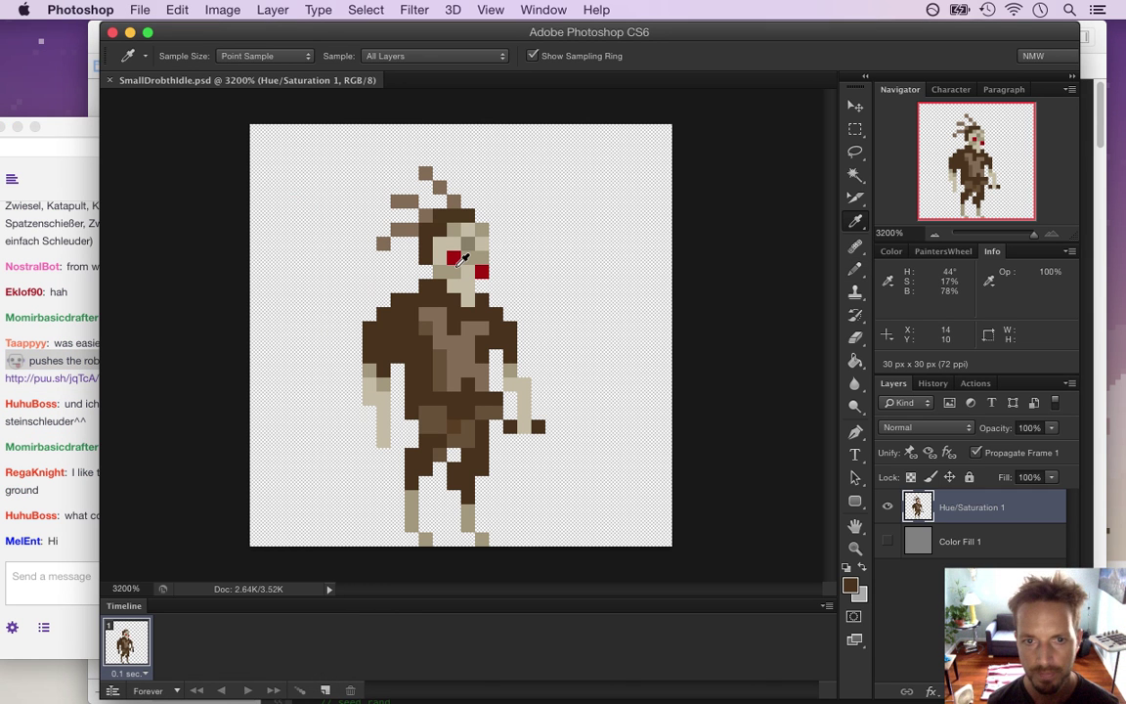
{"action": "key", "text": "b"}
{"action": "left_click", "coordinate": [454, 258]}
{"action": "left_click", "coordinate": [482, 271], "text": "alt"}
{"action": "left_click", "coordinate": [467, 256]}
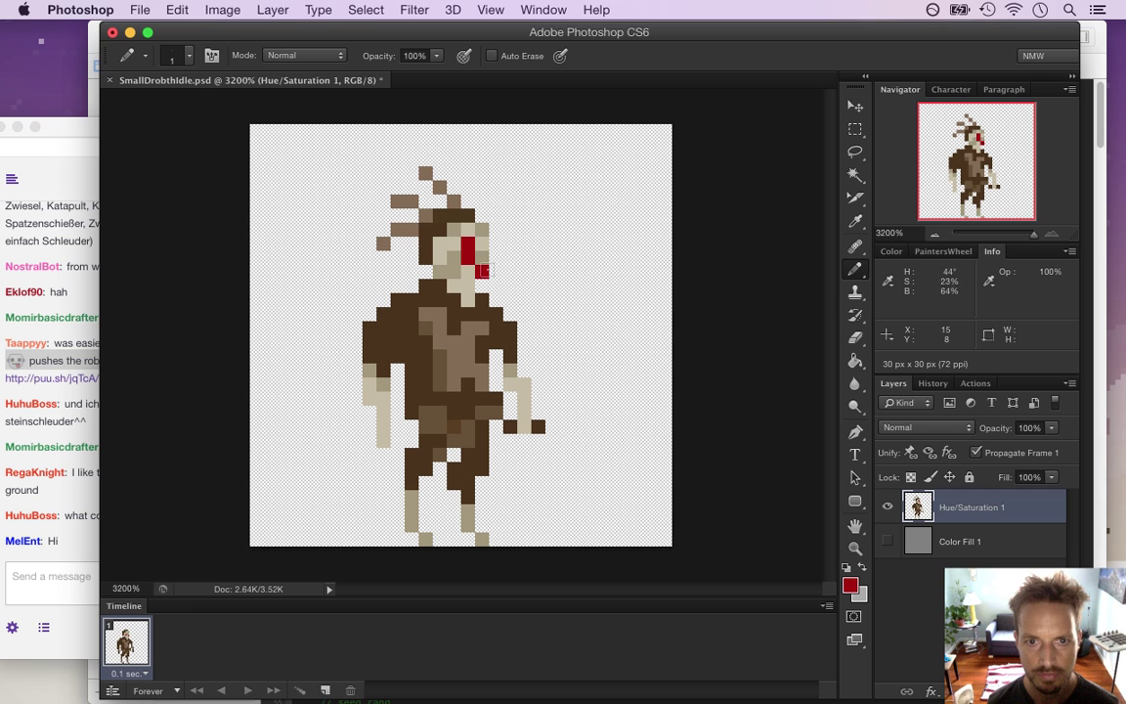
{"action": "left_click", "coordinate": [434, 243], "text": "alt"}
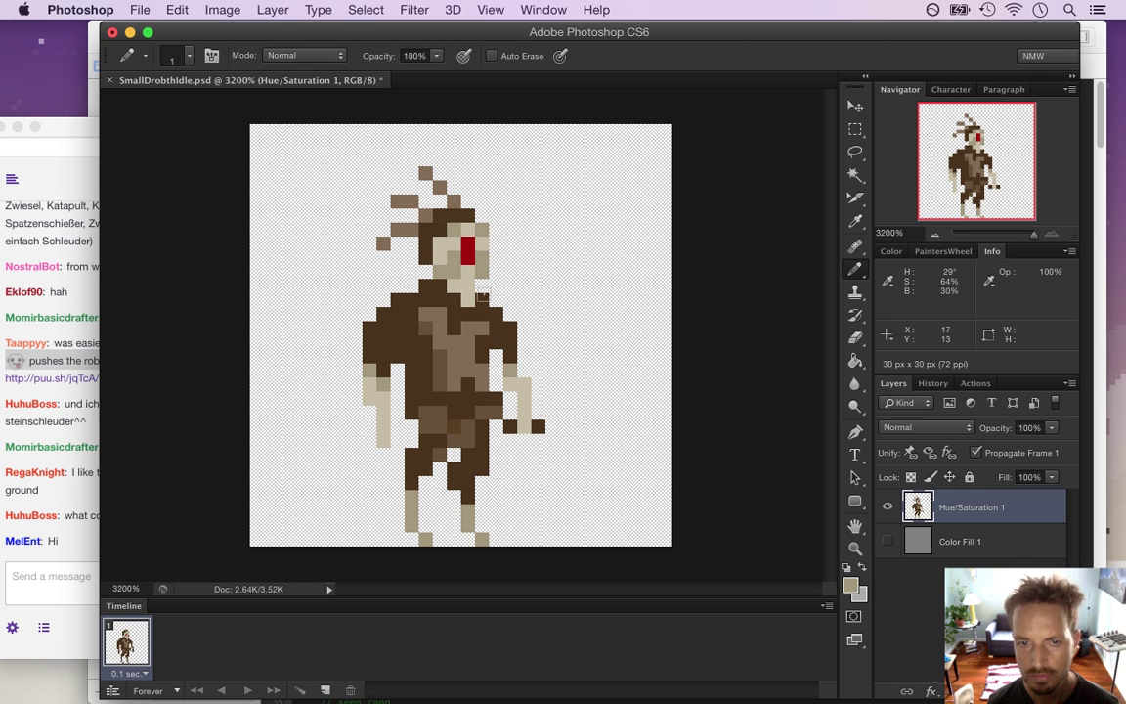
- Mix a brighter red, d22424, from the eye colour and paint the upper pixel of the eye with it
{"action": "key", "text": "i"}
{"action": "left_click", "coordinate": [467, 252]}
{"action": "left_click", "coordinate": [850, 584]}
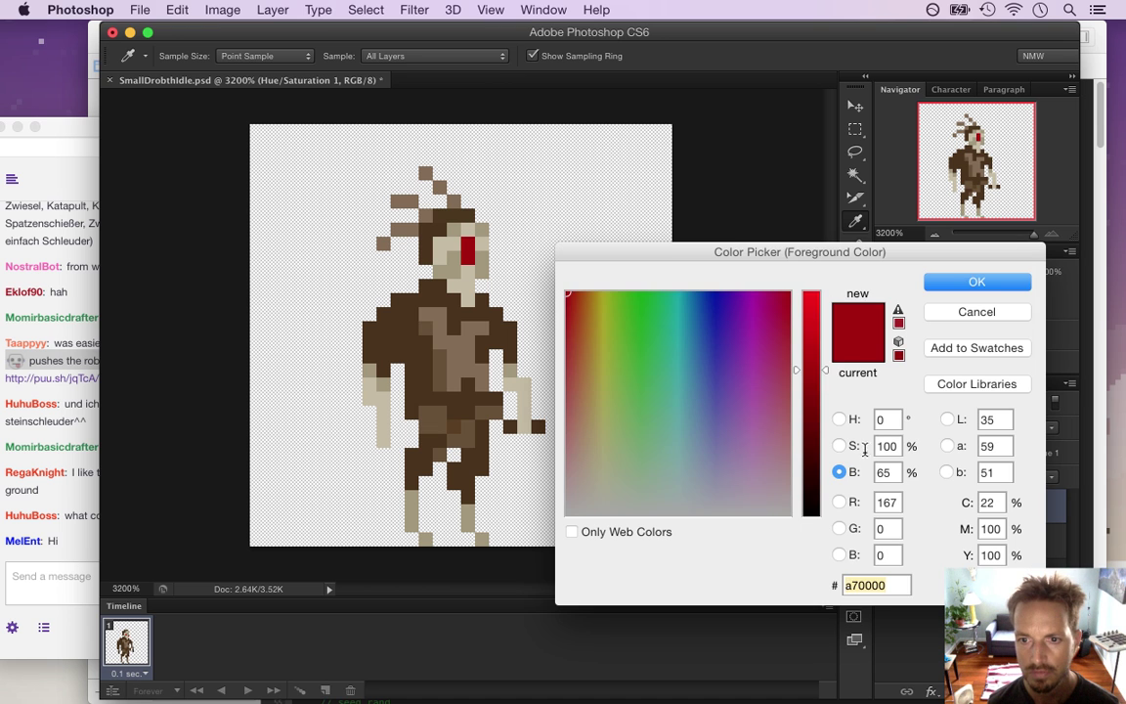
{"action": "left_click_drag", "start_coordinate": [823, 379], "coordinate": [809, 328]}
{"action": "left_click", "coordinate": [839, 446]}
{"action": "left_click_drag", "start_coordinate": [811, 391], "coordinate": [809, 336]}
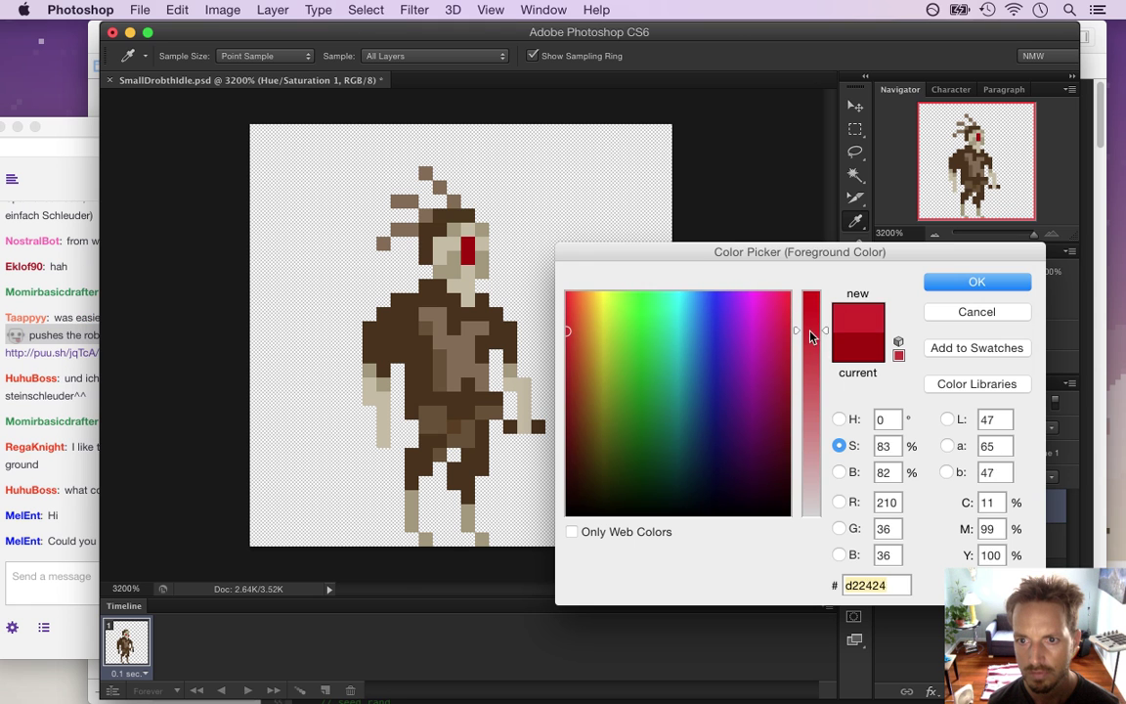
{"action": "left_click", "coordinate": [936, 286]}
{"action": "key", "text": "b"}
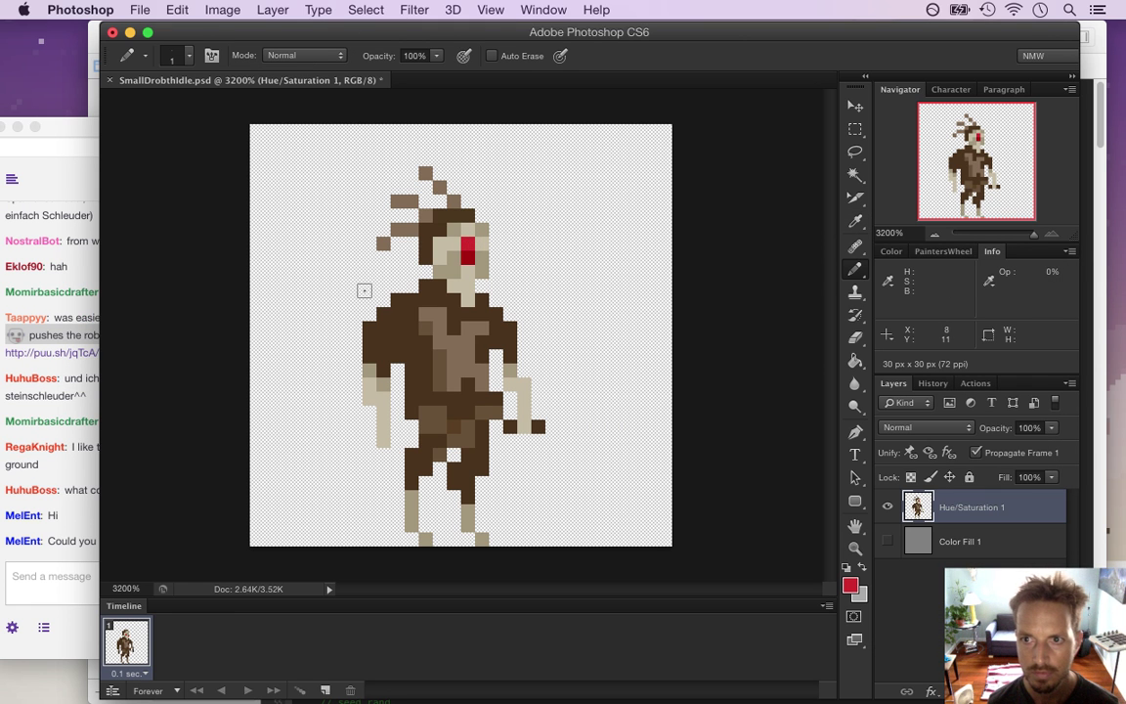
- Export the sprite for web as a PNG-24, replacing SmallDrobthIdle0.png
{"action": "left_click", "coordinate": [140, 12]}
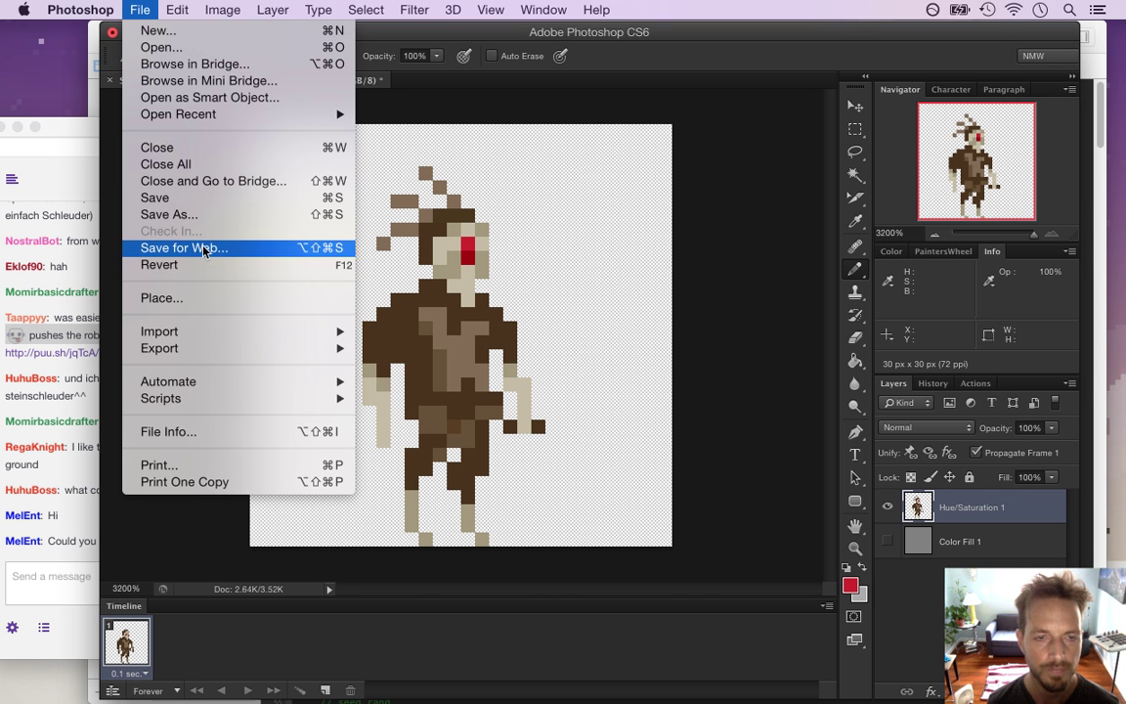
{"action": "left_click", "coordinate": [203, 251]}
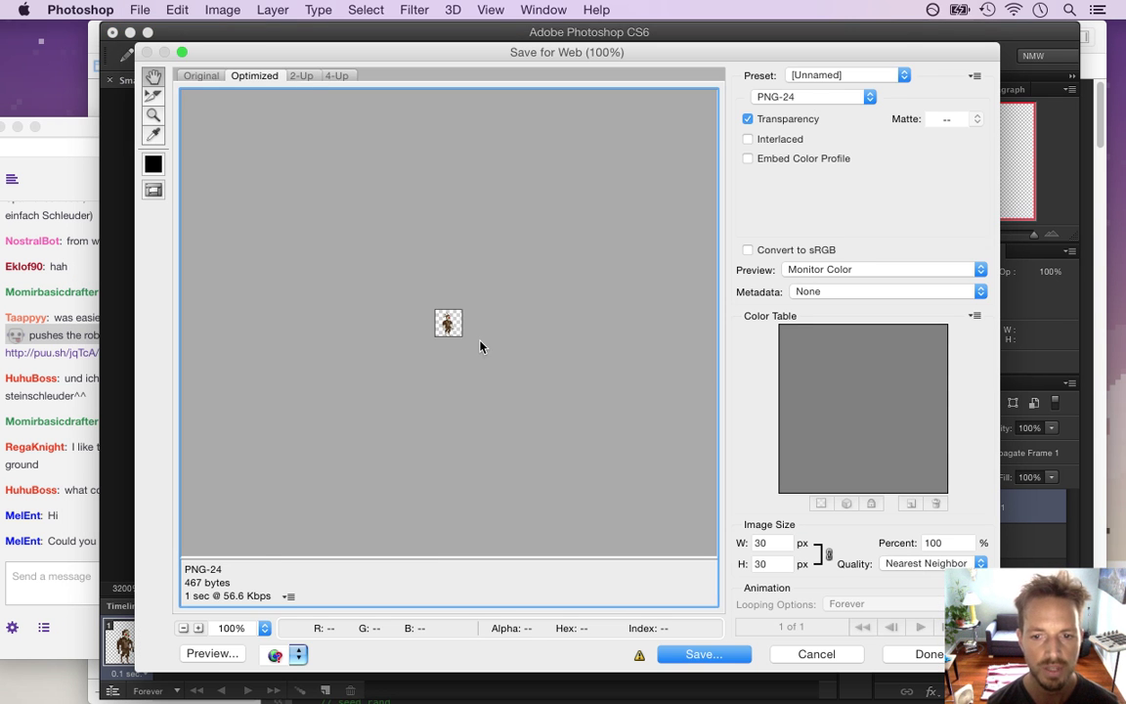
{"action": "key", "text": "Return"}
{"action": "key", "text": "Return"}
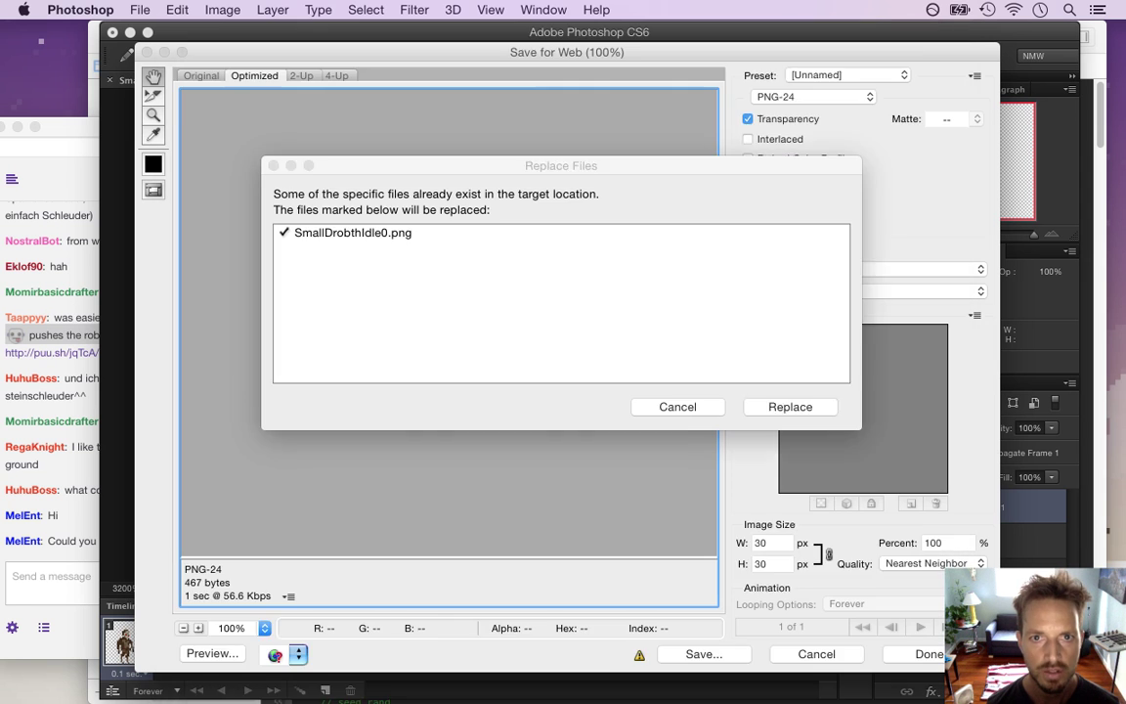
{"action": "left_click", "coordinate": [784, 408]}
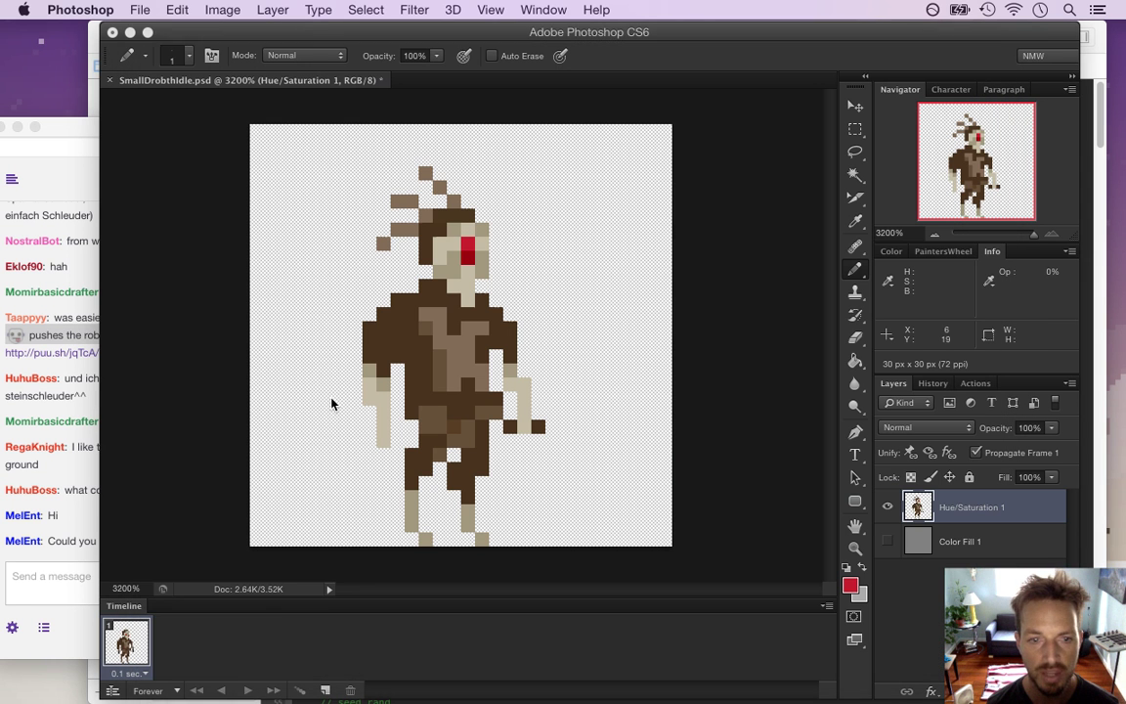
- Read the recent viewer messages in the Twitch chat, from the slingshot remarks to the comments on hair, colour model and eye
{"action": "left_click", "coordinate": [73, 449]}
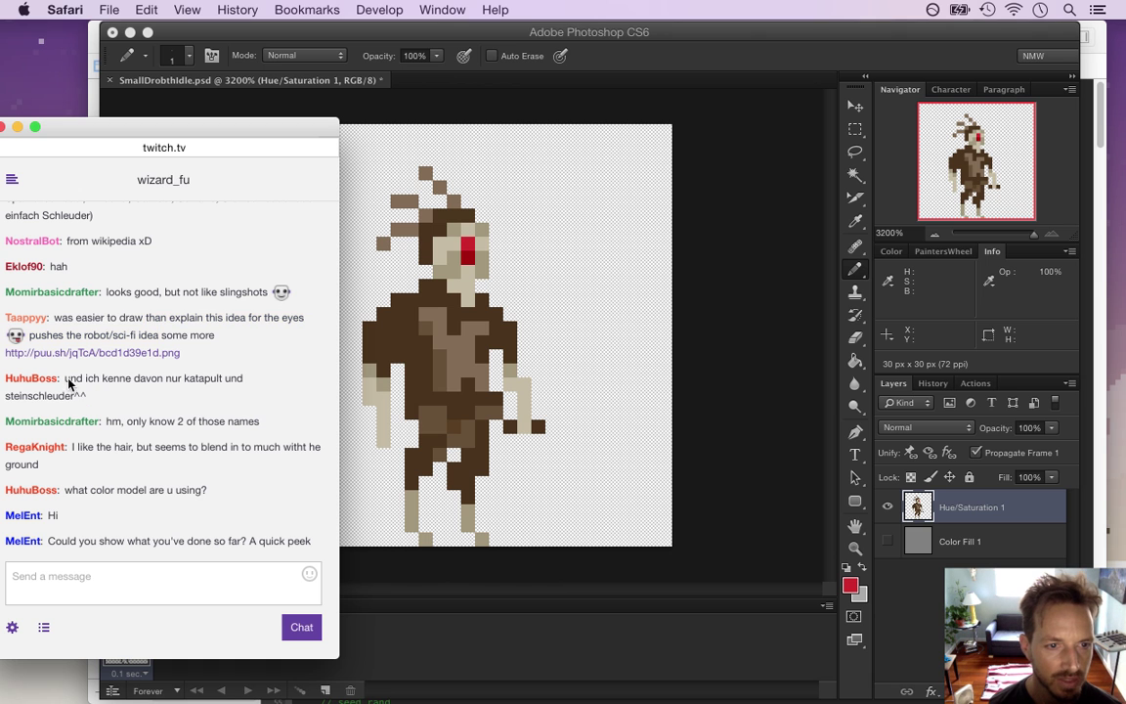
{"action": "left_click_drag", "start_coordinate": [184, 386], "coordinate": [124, 402]}
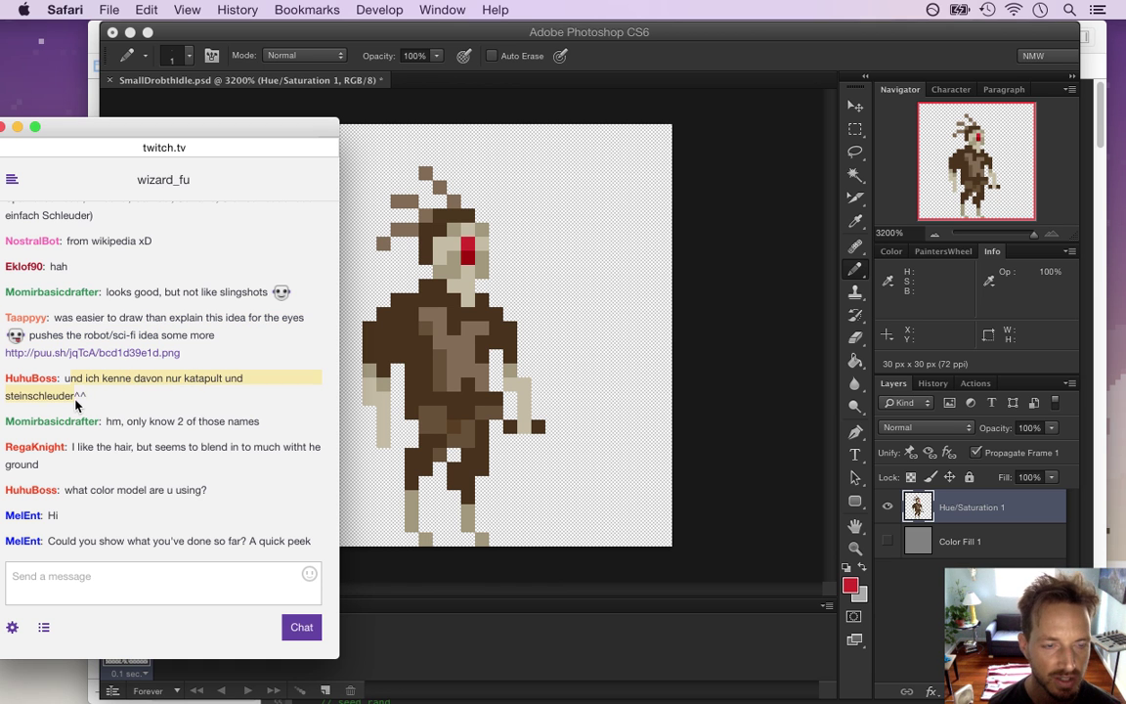
{"action": "left_click", "coordinate": [101, 382]}
{"action": "left_click_drag", "start_coordinate": [78, 363], "coordinate": [107, 383]}
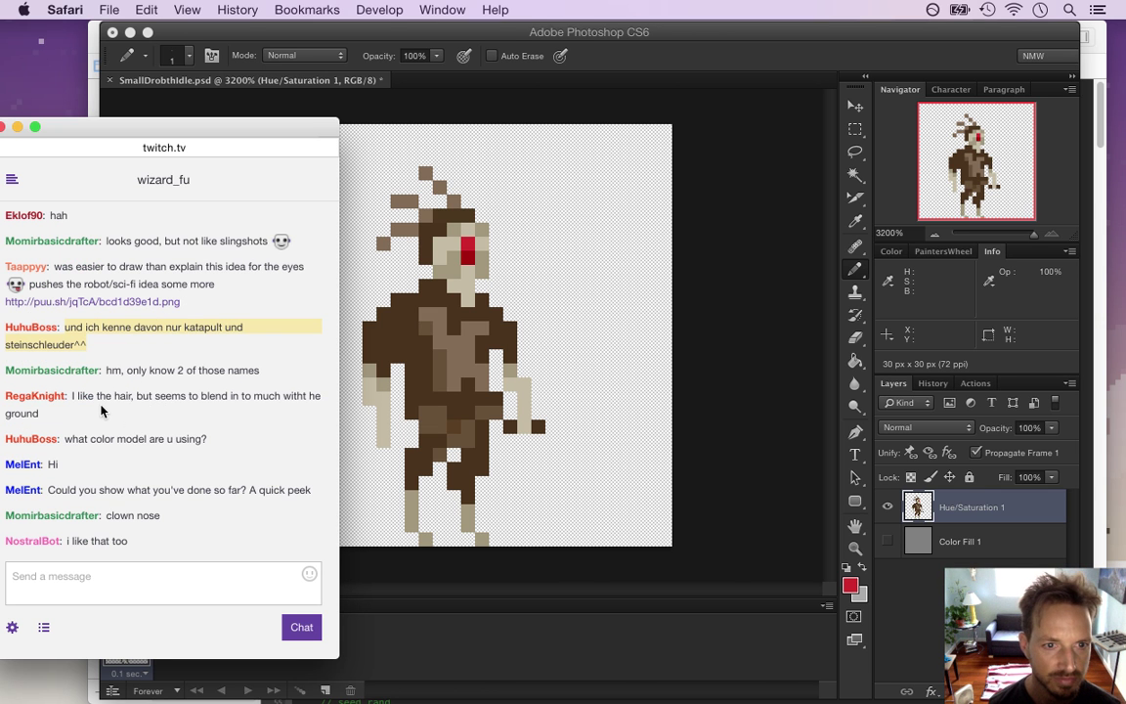
{"action": "left_click_drag", "start_coordinate": [75, 397], "coordinate": [106, 414]}
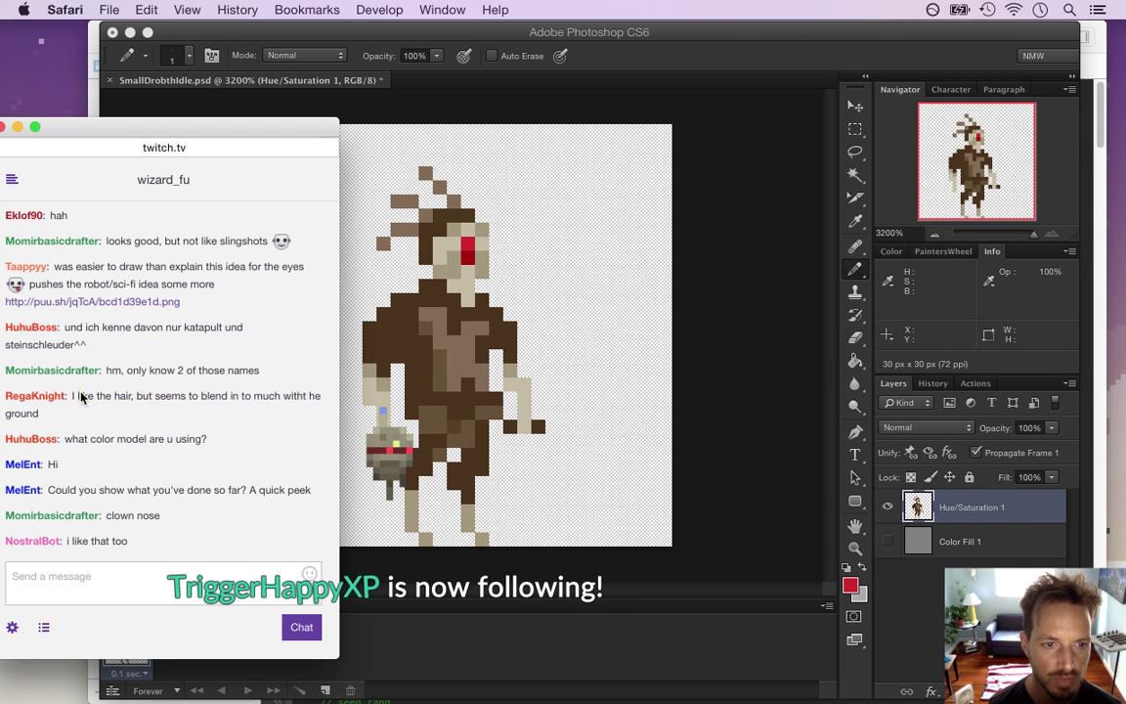
{"action": "left_click_drag", "start_coordinate": [87, 439], "coordinate": [187, 445]}
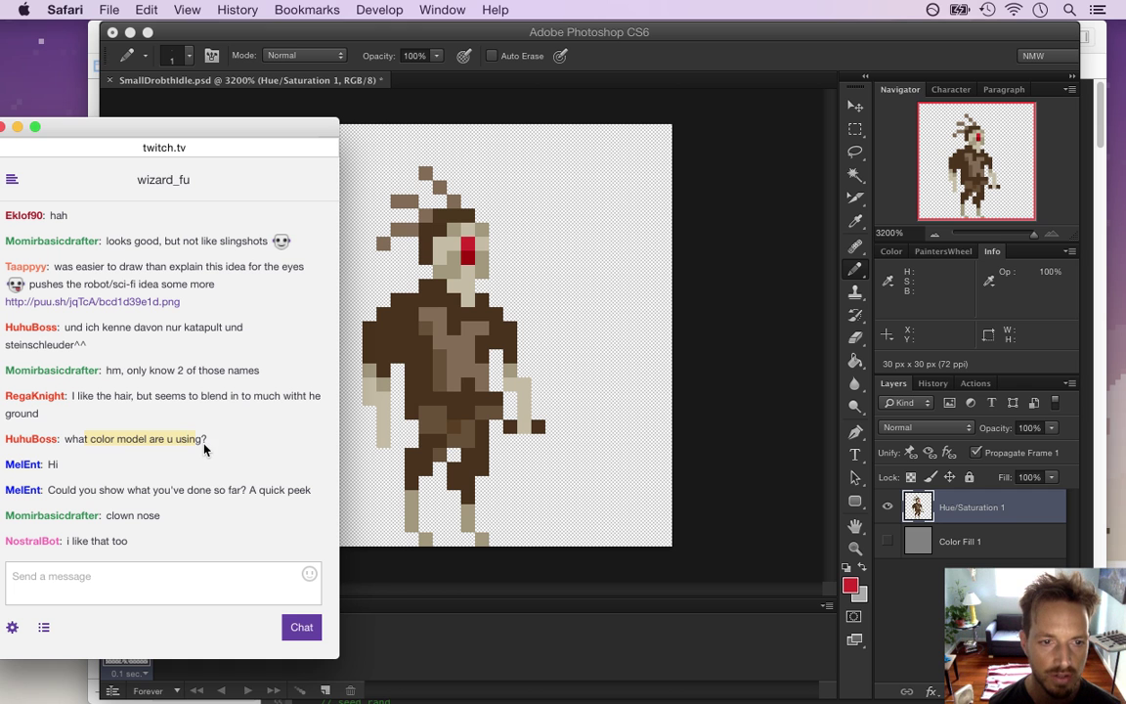
{"action": "left_click", "coordinate": [167, 426]}
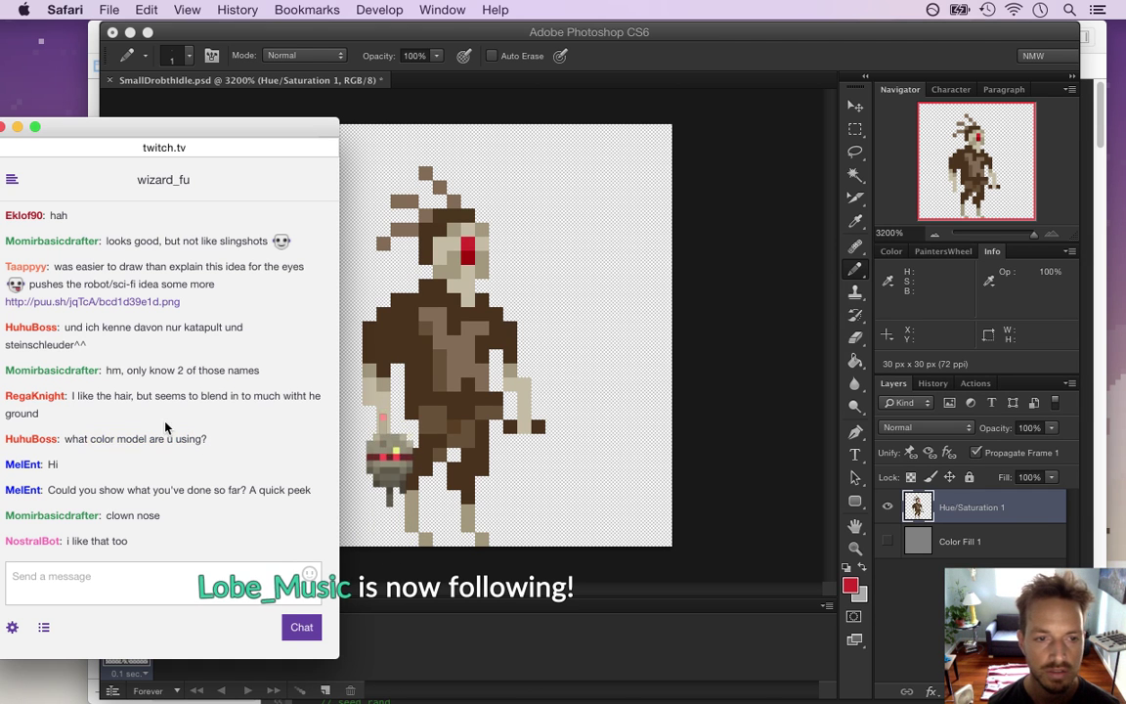
{"action": "left_click_drag", "start_coordinate": [90, 439], "coordinate": [138, 439]}
{"action": "left_click", "coordinate": [140, 415]}
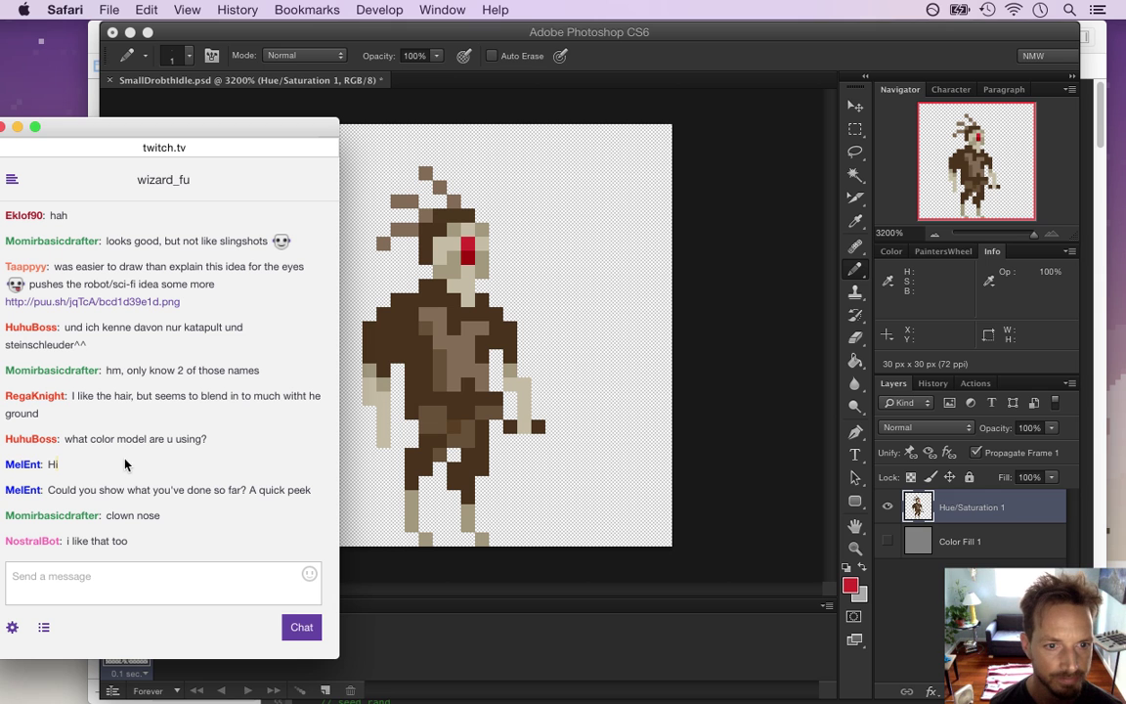
{"action": "left_click_drag", "start_coordinate": [86, 488], "coordinate": [254, 493]}
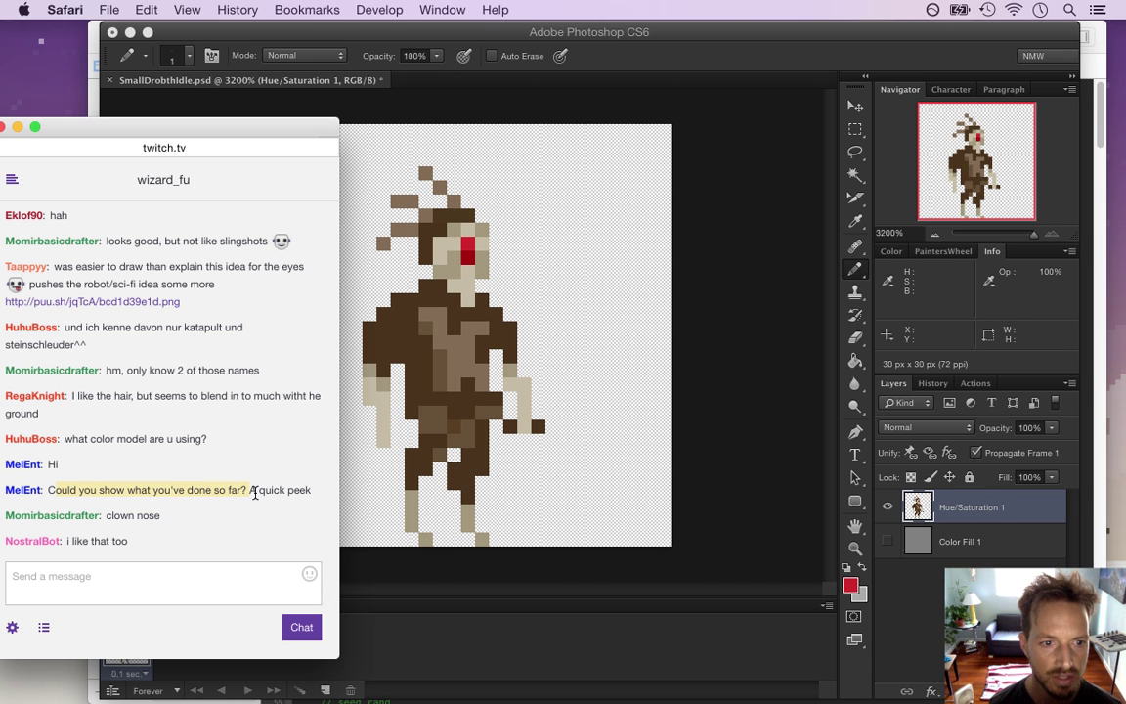
{"action": "left_click_drag", "start_coordinate": [113, 515], "coordinate": [172, 529]}
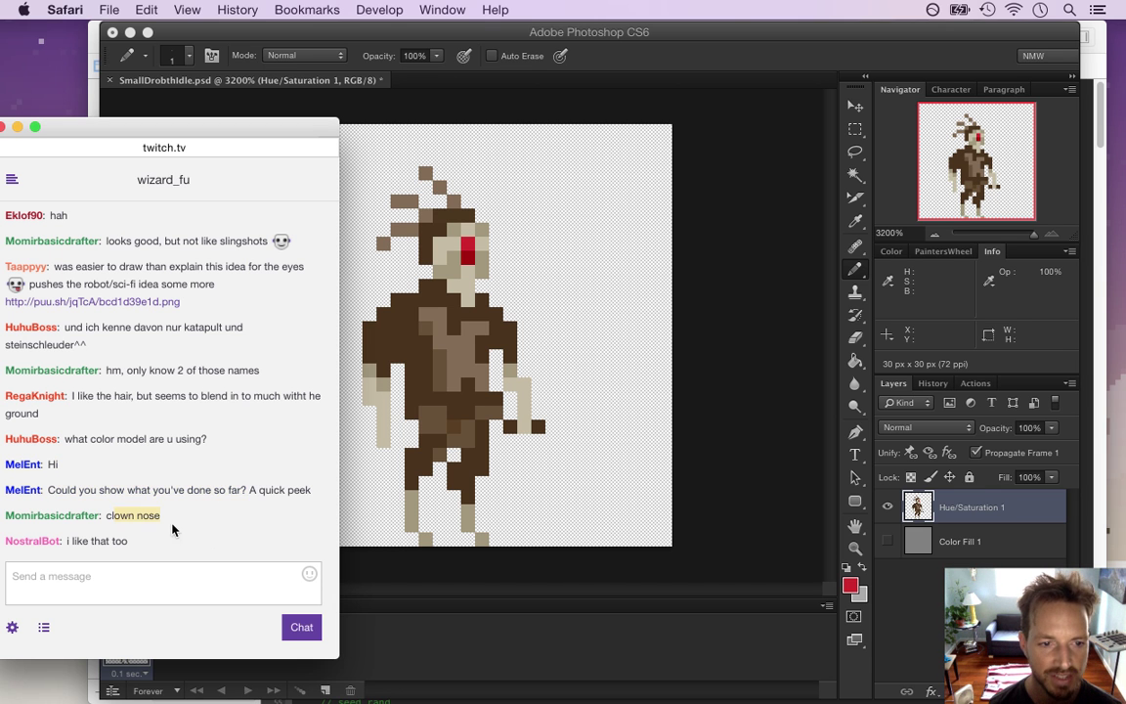
- Return to Photoshop, save the document and export the sprite for web as SmallDrobthIdle0, replacing the existing image
{"action": "left_click", "coordinate": [779, 361]}
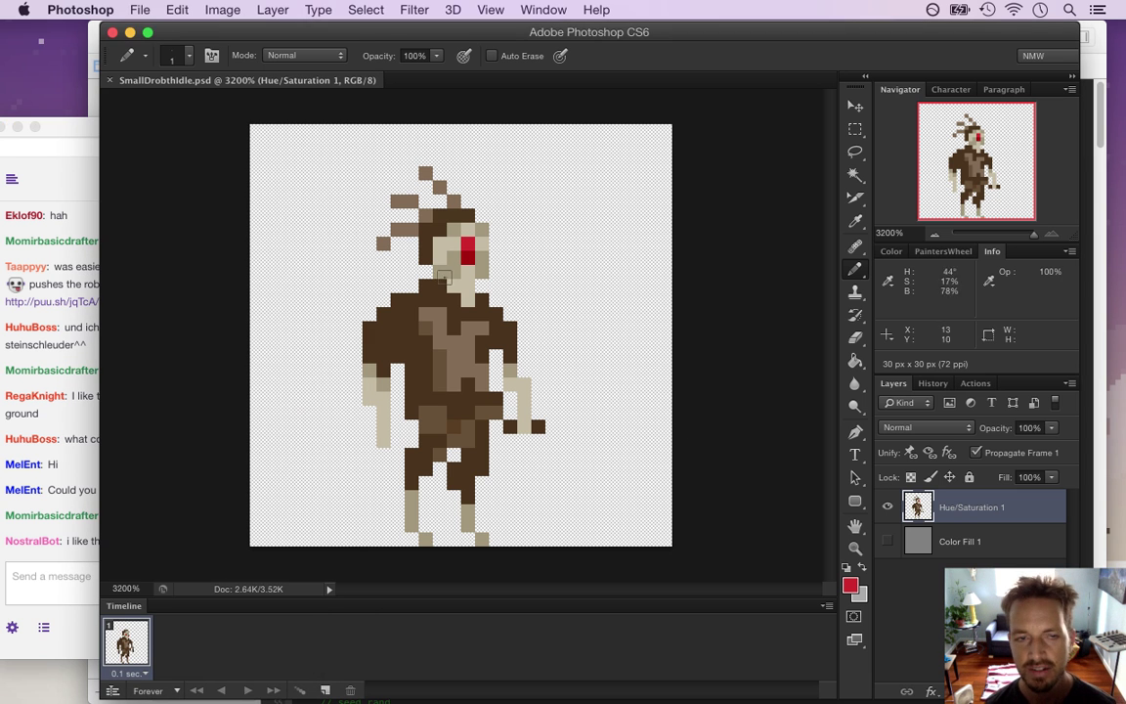
{"action": "left_click", "coordinate": [140, 10]}
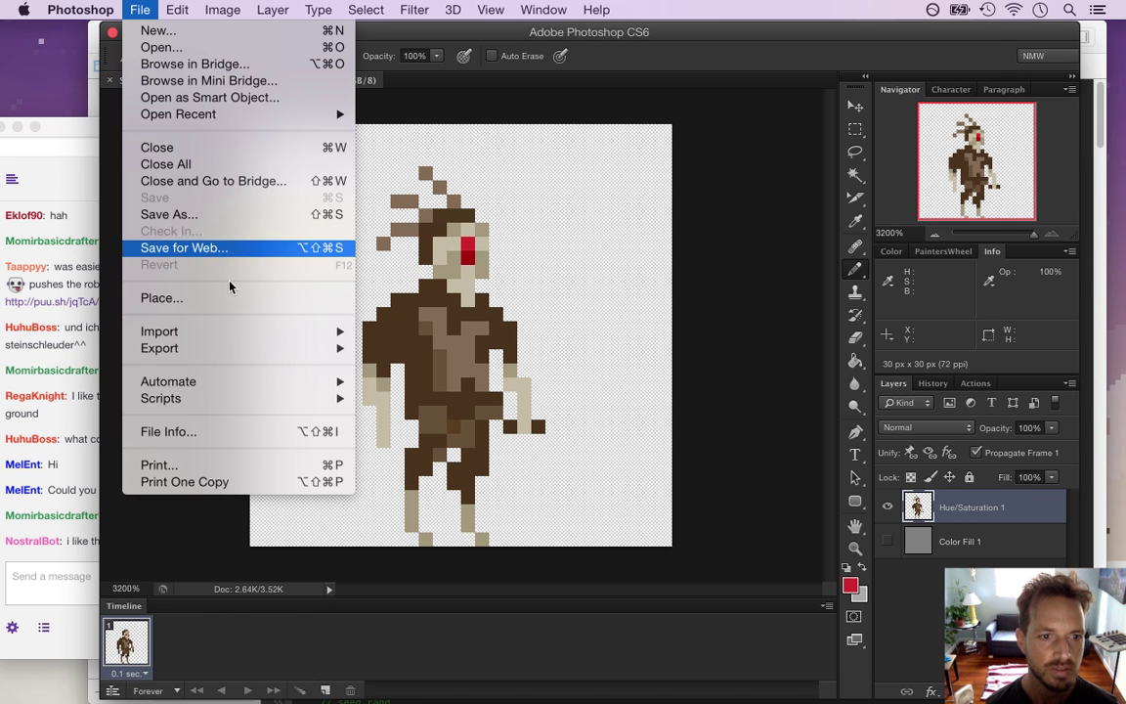
{"action": "left_click", "coordinate": [206, 248]}
{"action": "key", "text": "Return"}
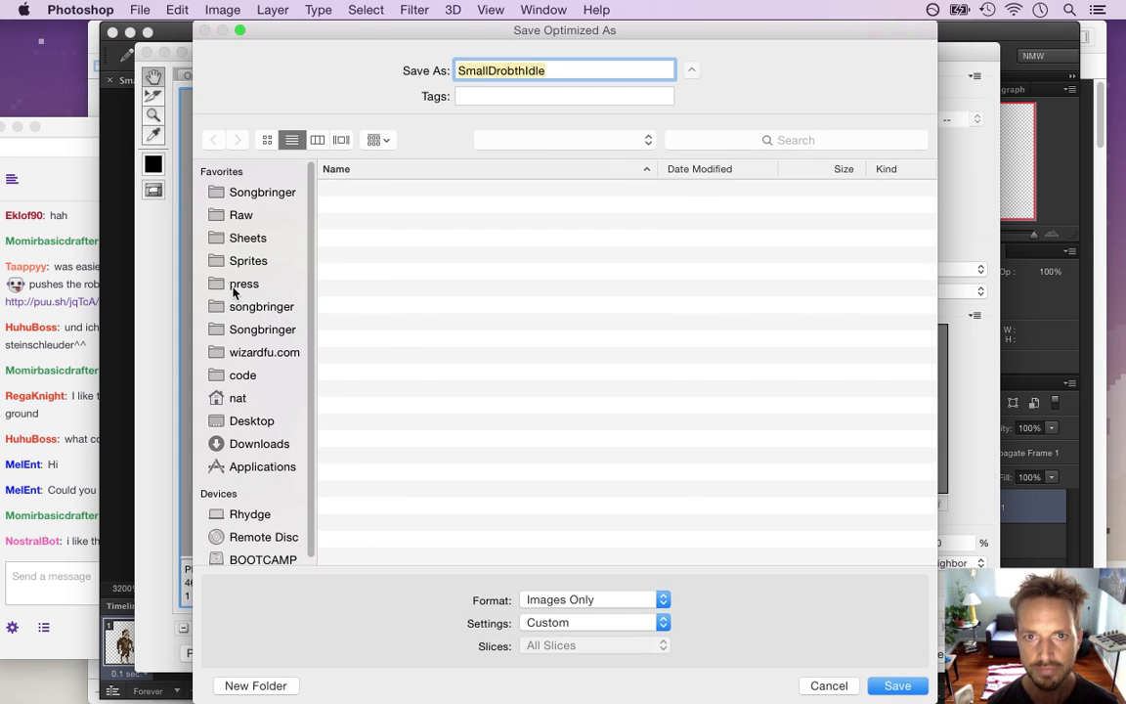
{"action": "key", "text": "Right"}
{"action": "type", "text": "0"}
{"action": "key", "text": "Return"}
{"action": "key", "text": "Return"}
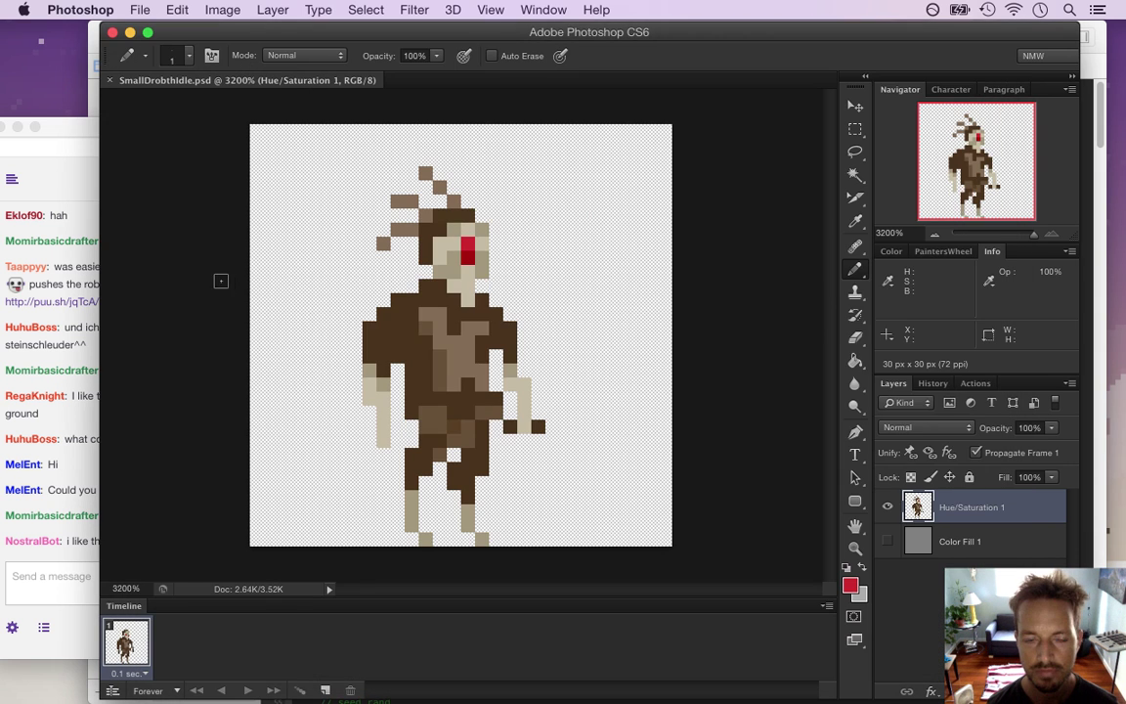
- Switch to Xcode, build and run Songbringer, and bring the running game to the front
{"action": "key", "text": "super+Tab"}
{"action": "left_click", "coordinate": [515, 383]}
{"action": "key", "text": "super+r"}
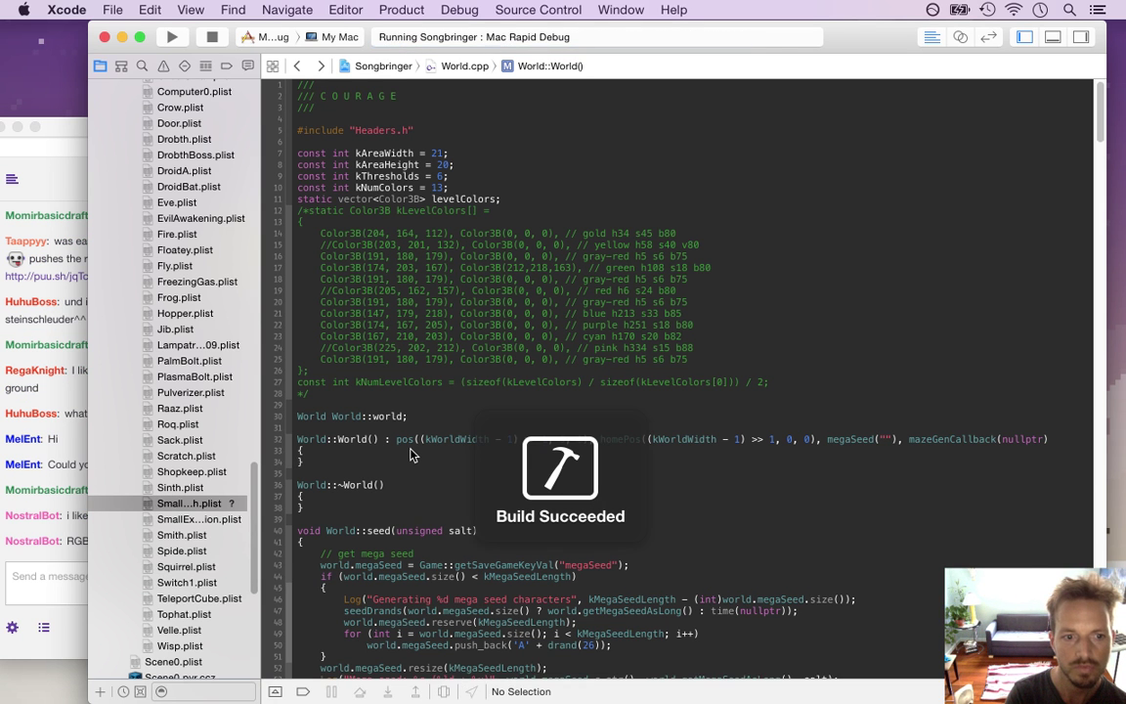
{"action": "key", "text": "super+Tab"}
{"action": "key", "text": "super+Tab"}
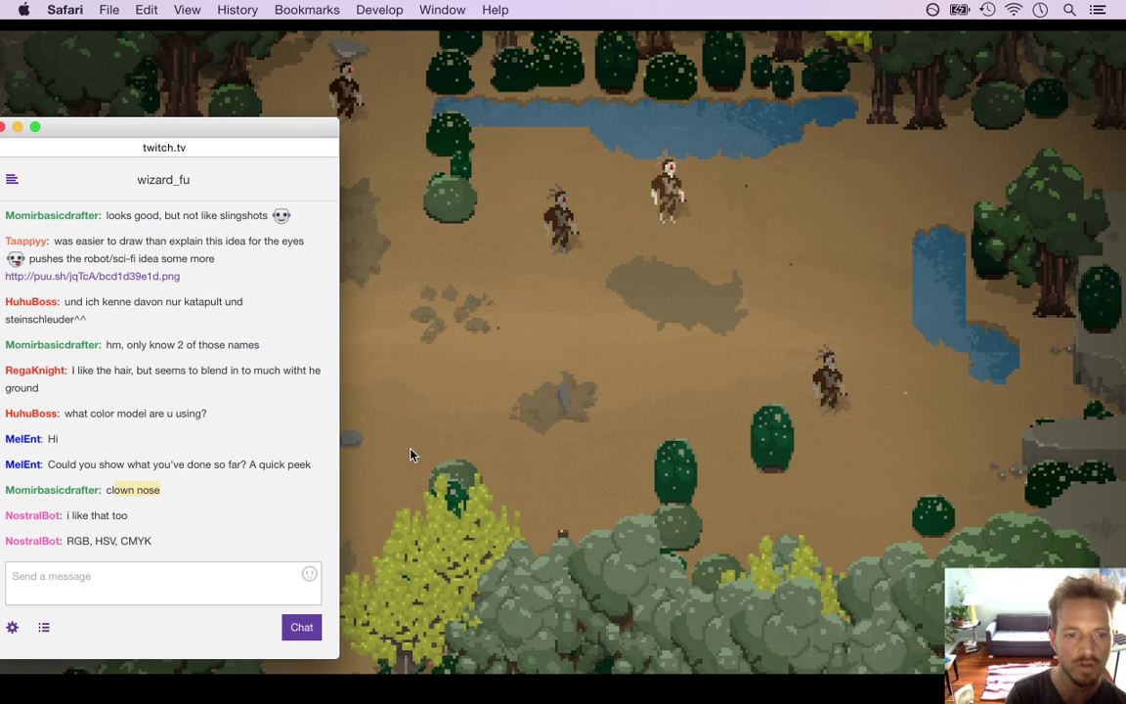
{"action": "left_click", "coordinate": [410, 456]}
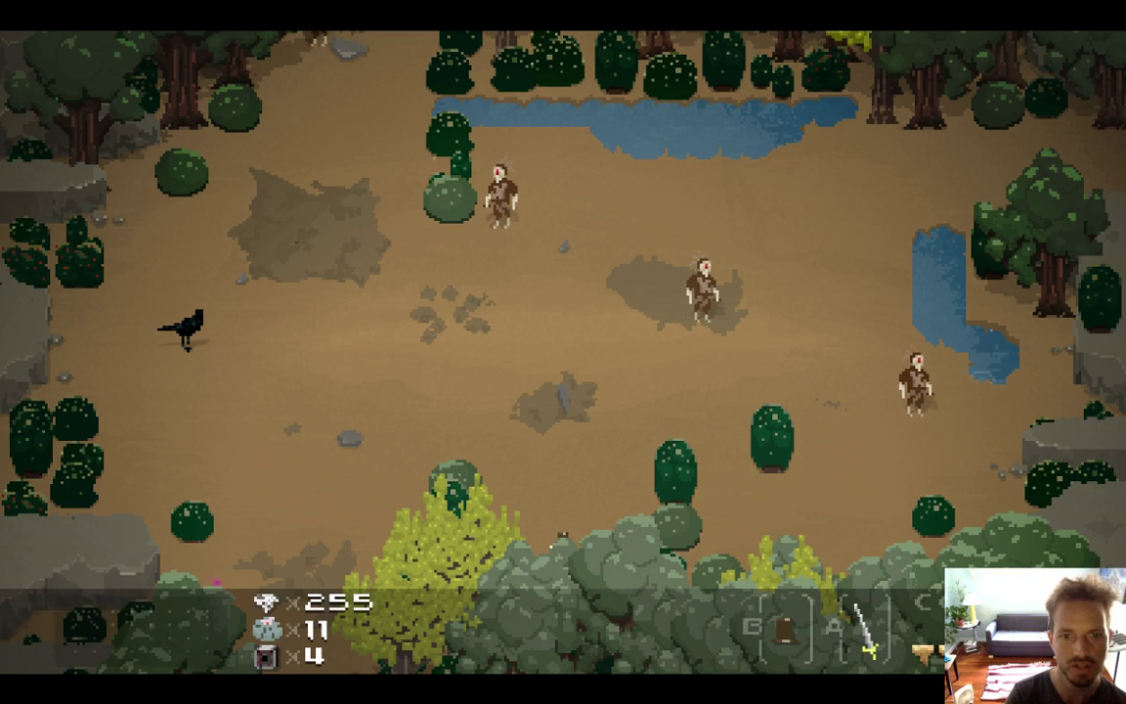
- Playtest the forest area, moving around and fighting the Drobths with the sword to examine the reworked sprite in the game
{"action": "key", "text": "Up"}
{"action": "key", "text": "a"}
{"action": "key", "text": "Left"}
{"action": "key", "text": "Left"}
{"action": "key", "text": "x"}
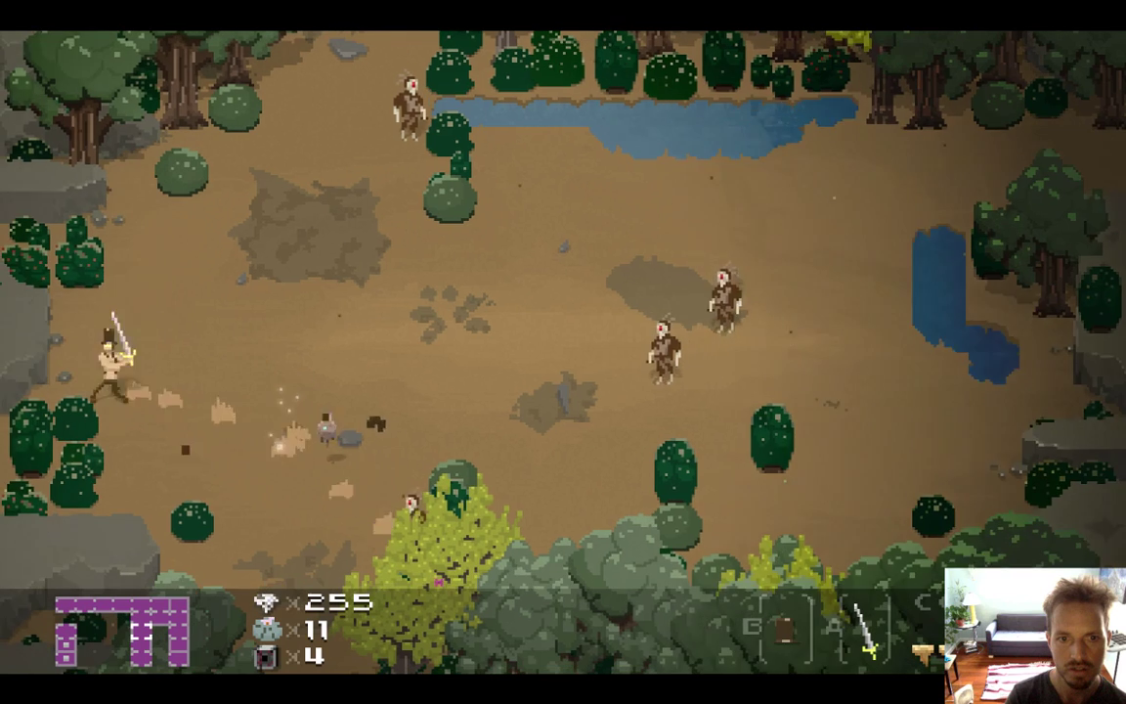
{"action": "key", "text": "Right"}
{"action": "key", "text": "Right"}
{"action": "key", "text": "x"}
{"action": "key", "text": "Down"}
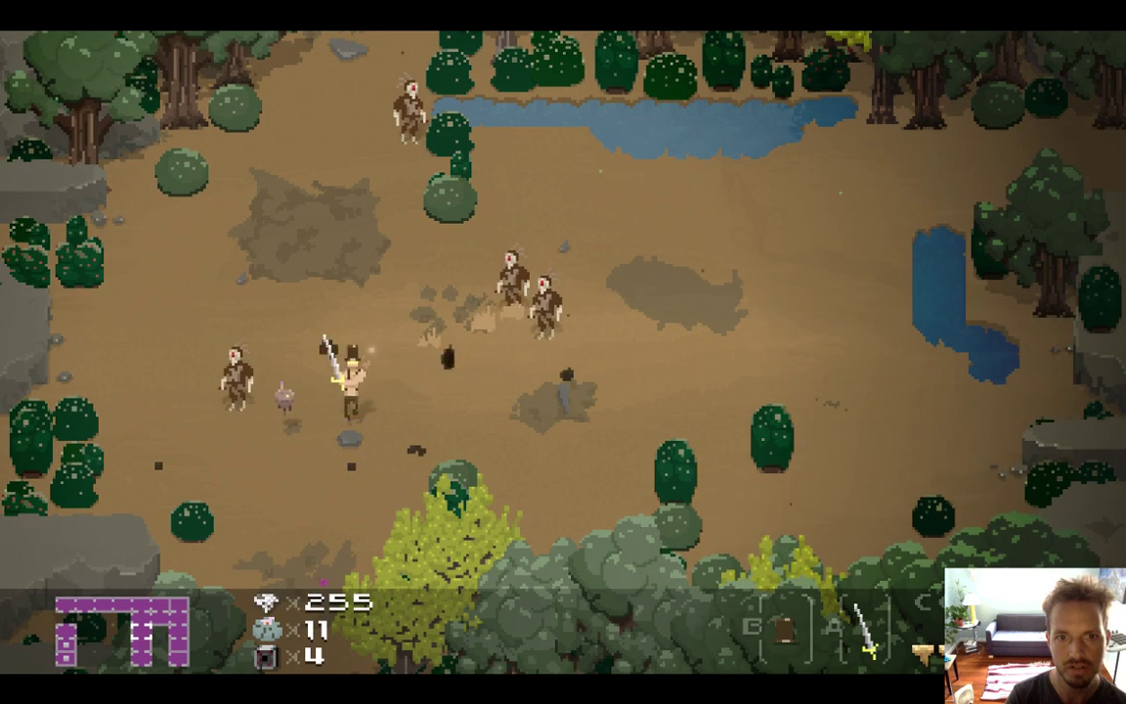
{"action": "key", "text": "Right"}
{"action": "key", "text": "Up"}
{"action": "key", "text": "Right"}
{"action": "key", "text": "x"}
{"action": "key", "text": "Left"}
{"action": "key", "text": "Down"}
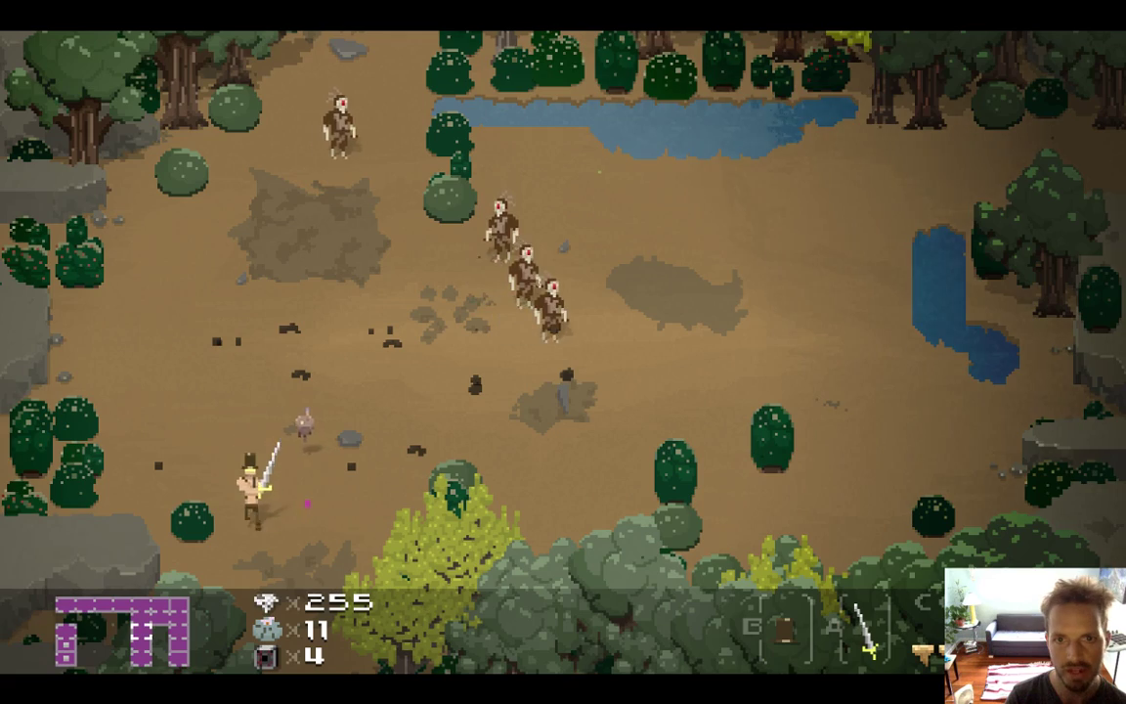
- Walk the character south past the tribal enemies and west past the lake into the stone-circle clearing
{"action": "key", "text": "Down"}
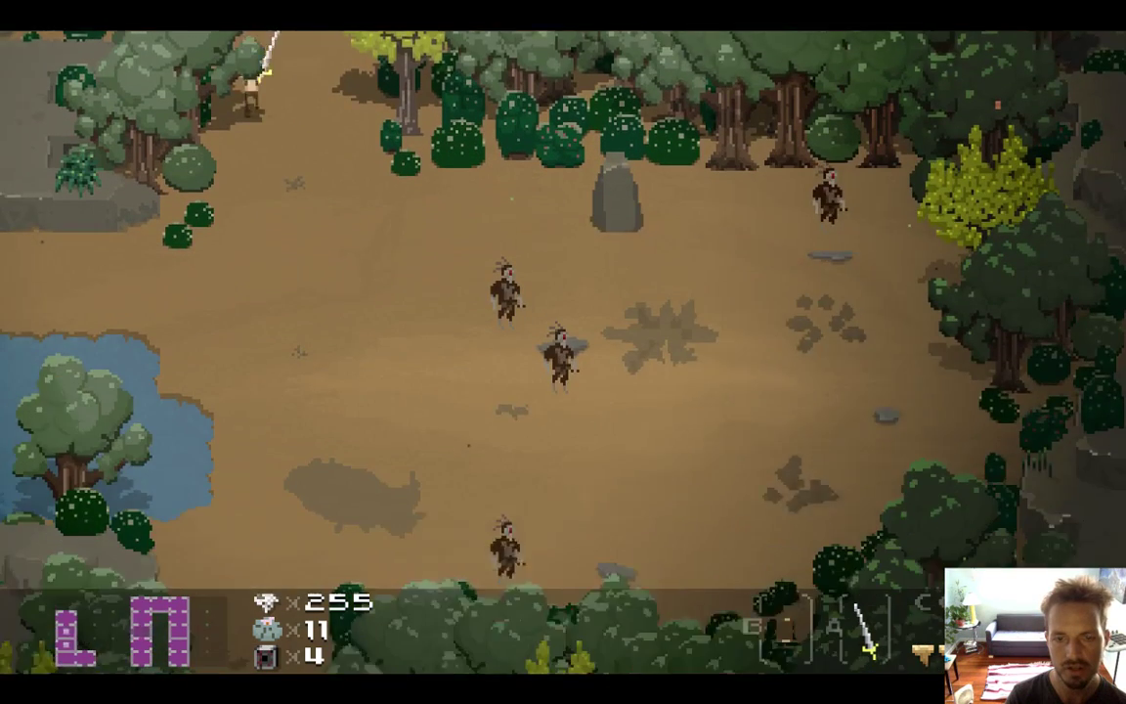
{"action": "key", "text": "Down"}
{"action": "key", "text": "Left"}
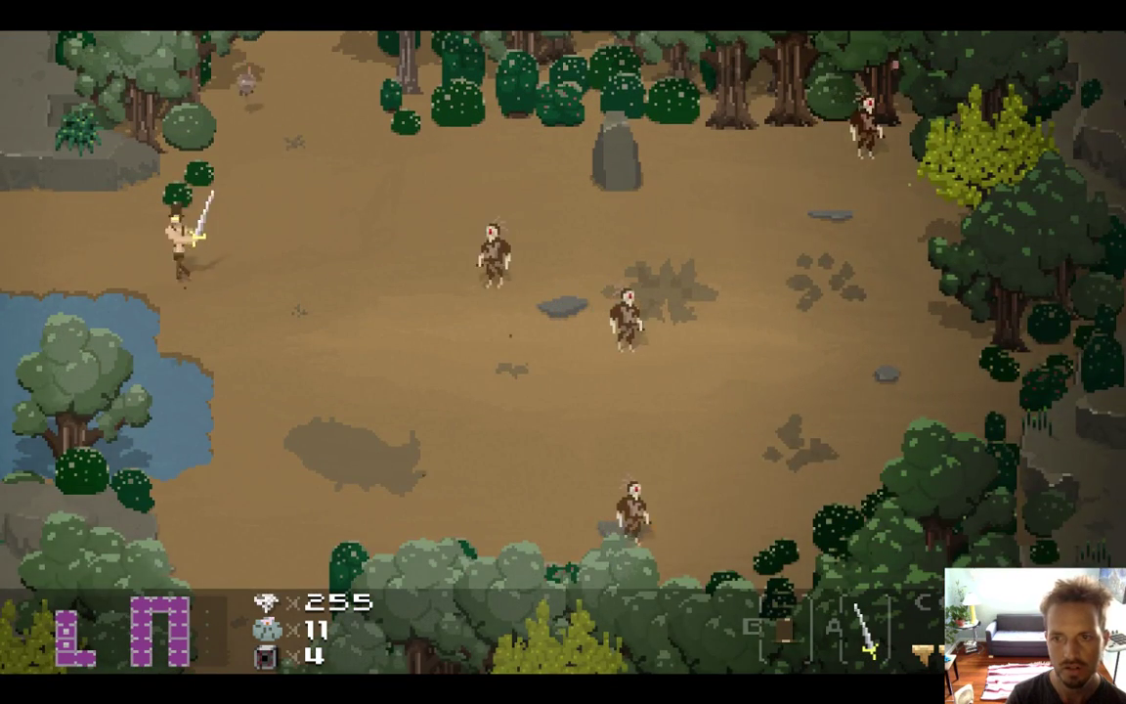
{"action": "key", "text": "Left"}
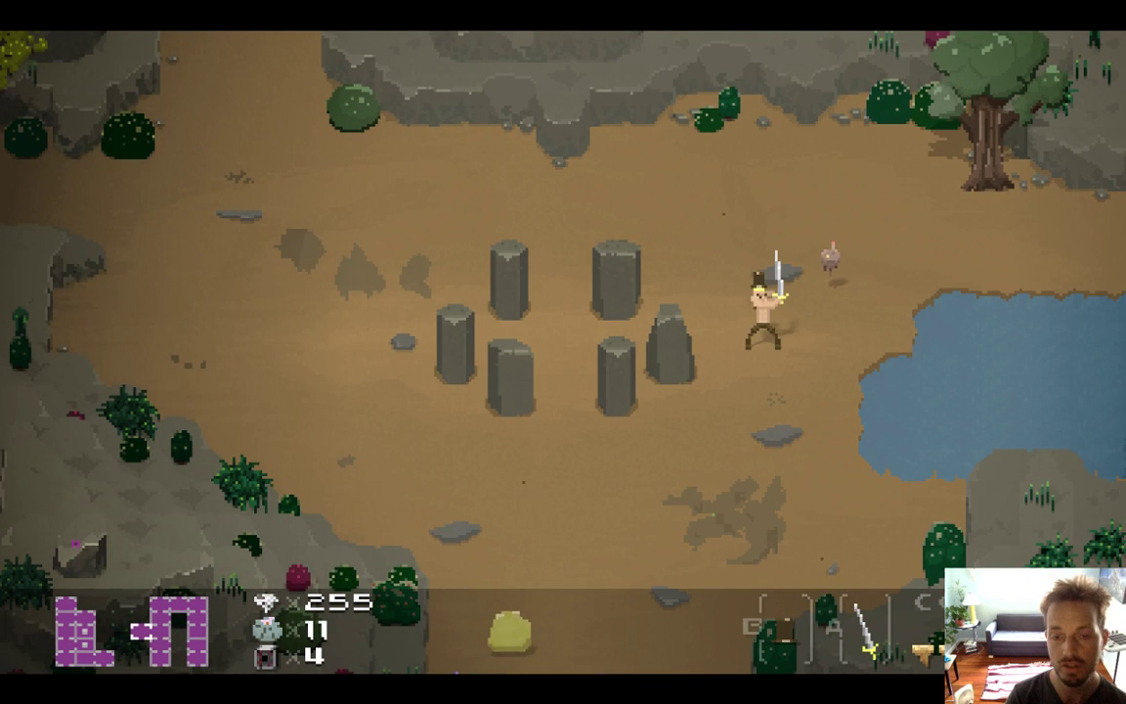
- Move the character southwest along the lower edge of the stone circle
{"action": "key", "text": "Down"}
{"action": "key", "text": "Left"}
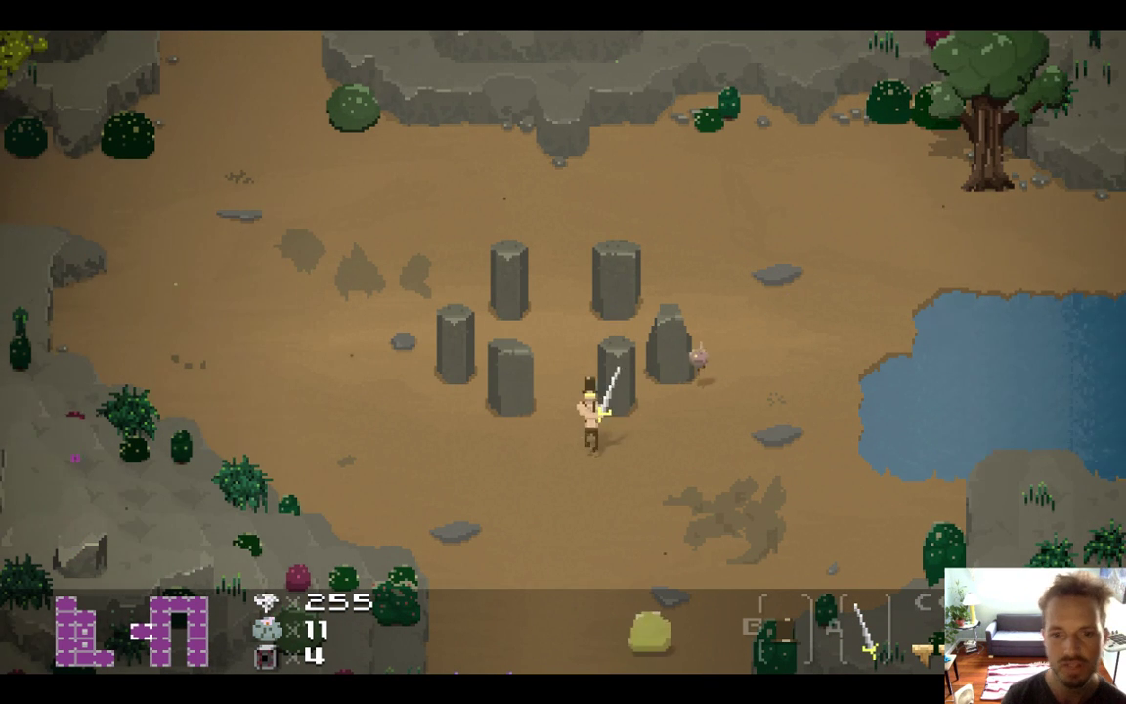
{"action": "key", "text": "Down"}
{"action": "key", "text": "Left"}
{"action": "key", "text": "Left"}
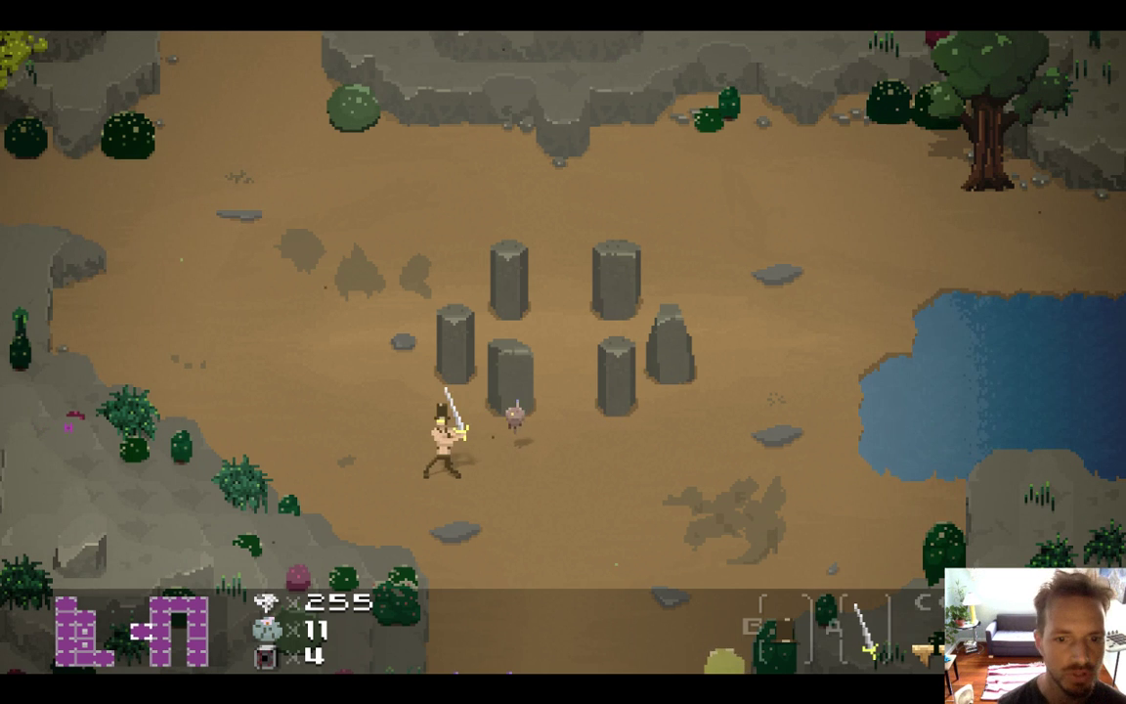
- Lead the character around the west and north sides of the stone circle to the open ground near the pond
{"action": "key", "text": "Right"}
{"action": "key", "text": "Right"}
{"action": "key", "text": "Down"}
{"action": "key", "text": "Right"}
{"action": "key", "text": "Up"}
{"action": "key", "text": "Left"}
{"action": "key", "text": "Up"}
{"action": "key", "text": "Left"}
{"action": "key", "text": "Up"}
{"action": "key", "text": "Right"}
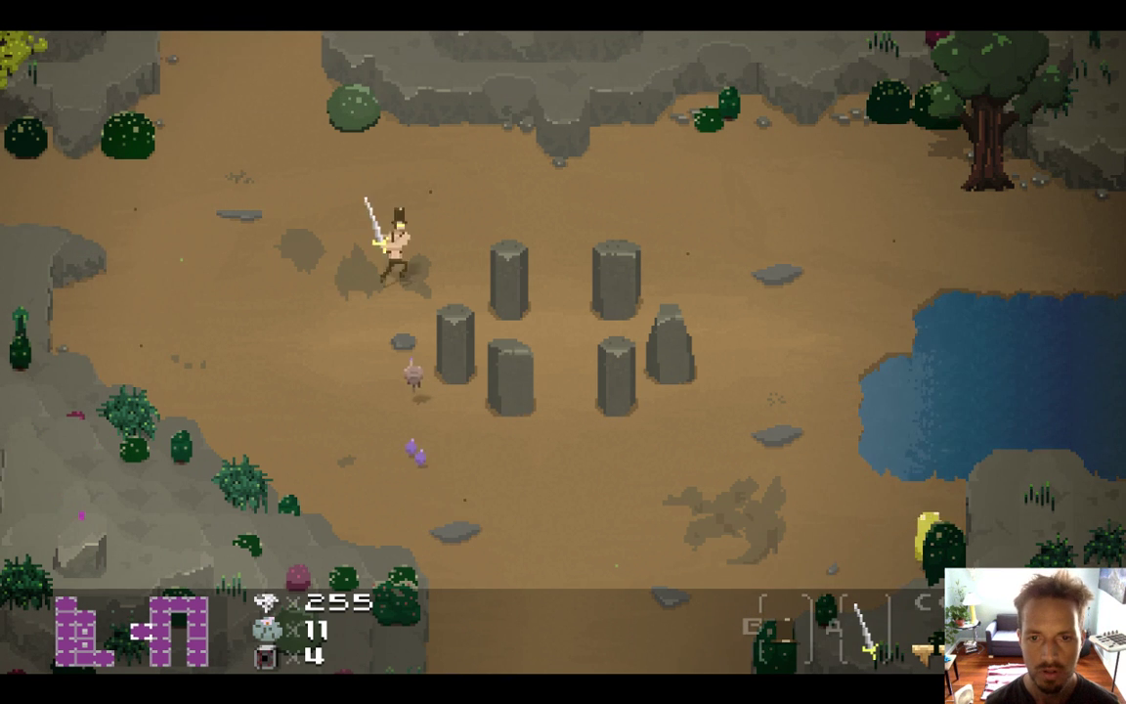
{"action": "key", "text": "Right"}
{"action": "key", "text": "Down"}
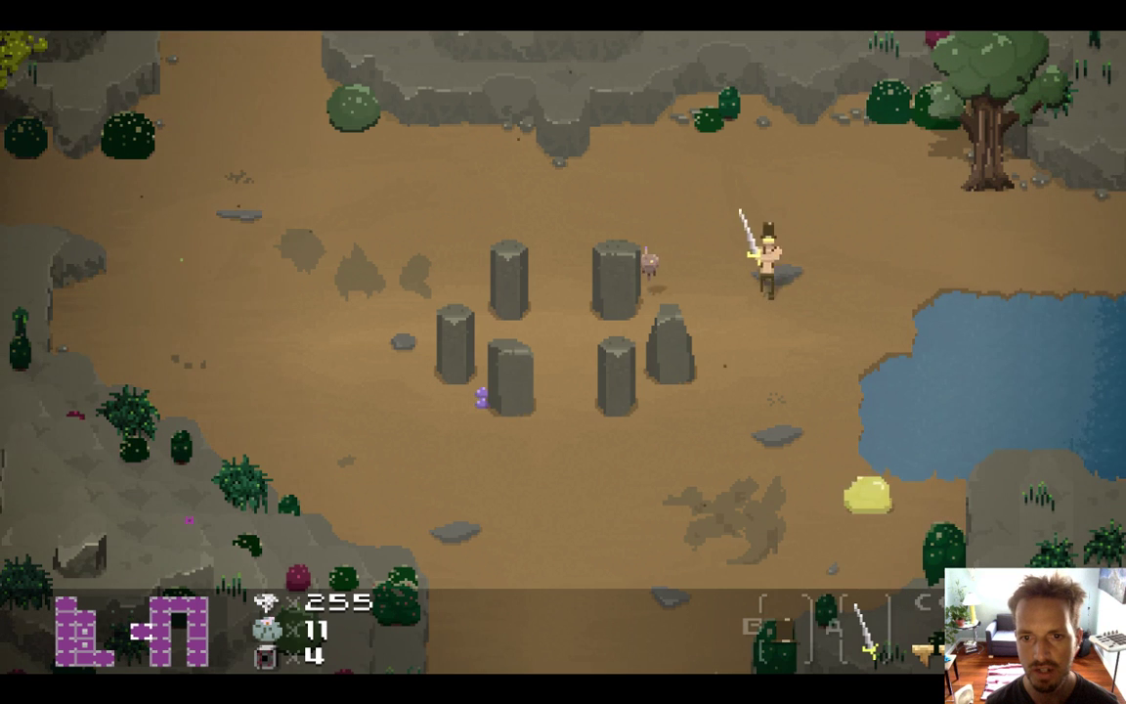
- Throw the top hat and move southwest from the pond toward the yellow slime
{"action": "key", "text": "z"}
{"action": "key", "text": "Down"}
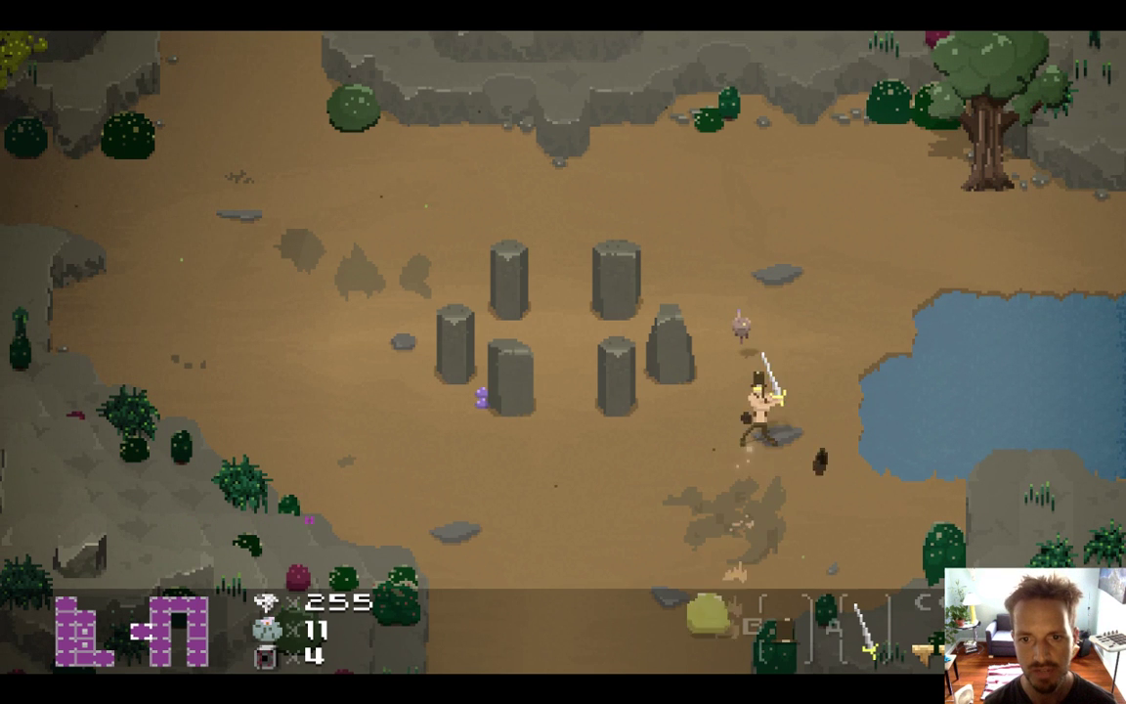
{"action": "key", "text": "Left"}
{"action": "key", "text": "Left"}
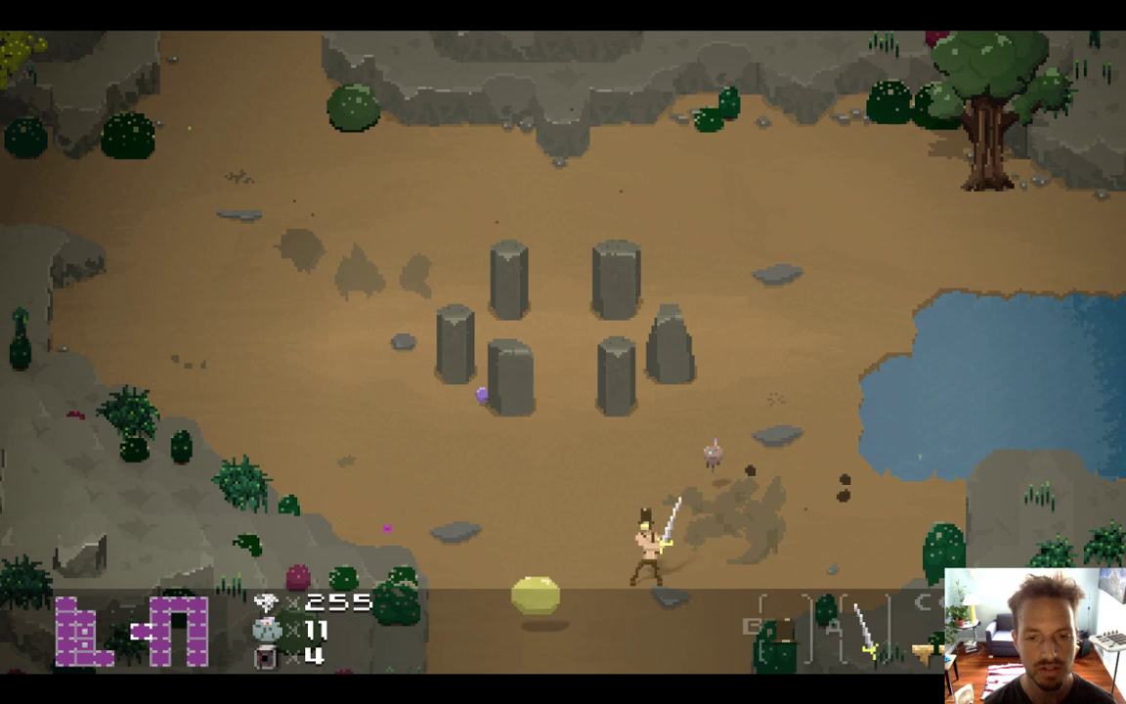
- Attack repeatedly near the yellow slime while moving the character to the clearing's southern exit
{"action": "key", "text": "x"}
{"action": "key", "text": "Down"}
{"action": "key", "text": "x"}
{"action": "key", "text": "Right"}
{"action": "key", "text": "Left"}
{"action": "key", "text": "Left"}
{"action": "key", "text": "Up"}
{"action": "key", "text": "x"}
{"action": "key", "text": "Down"}
{"action": "key", "text": "Left"}
{"action": "key", "text": "Up"}
{"action": "key", "text": "Down"}
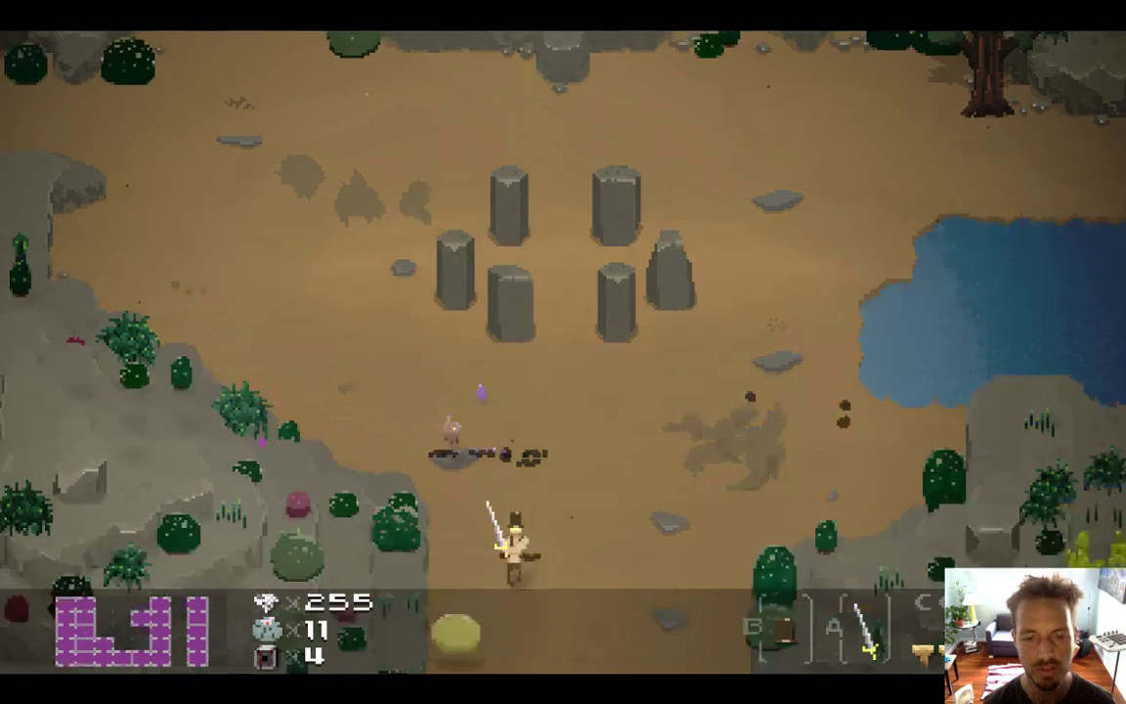
- Walk the character through the southern area, east along the rocky passage, and north through the gap in the trees
{"action": "key", "text": "Down"}
{"action": "key", "text": "Right"}
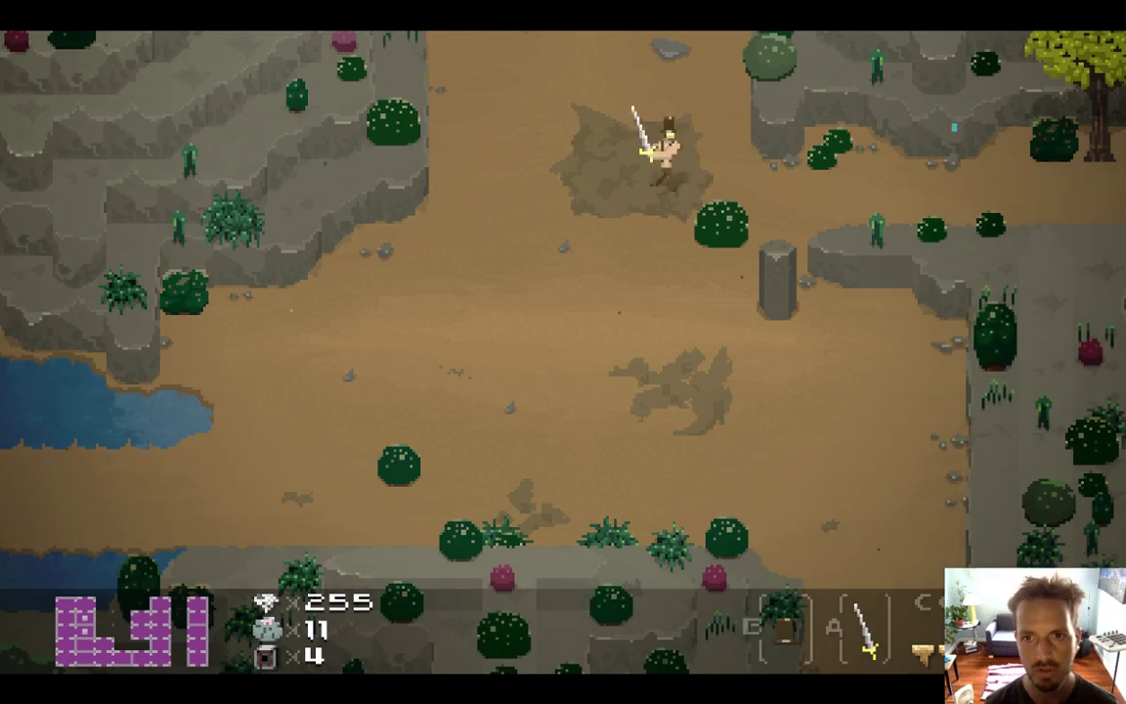
{"action": "key", "text": "Right"}
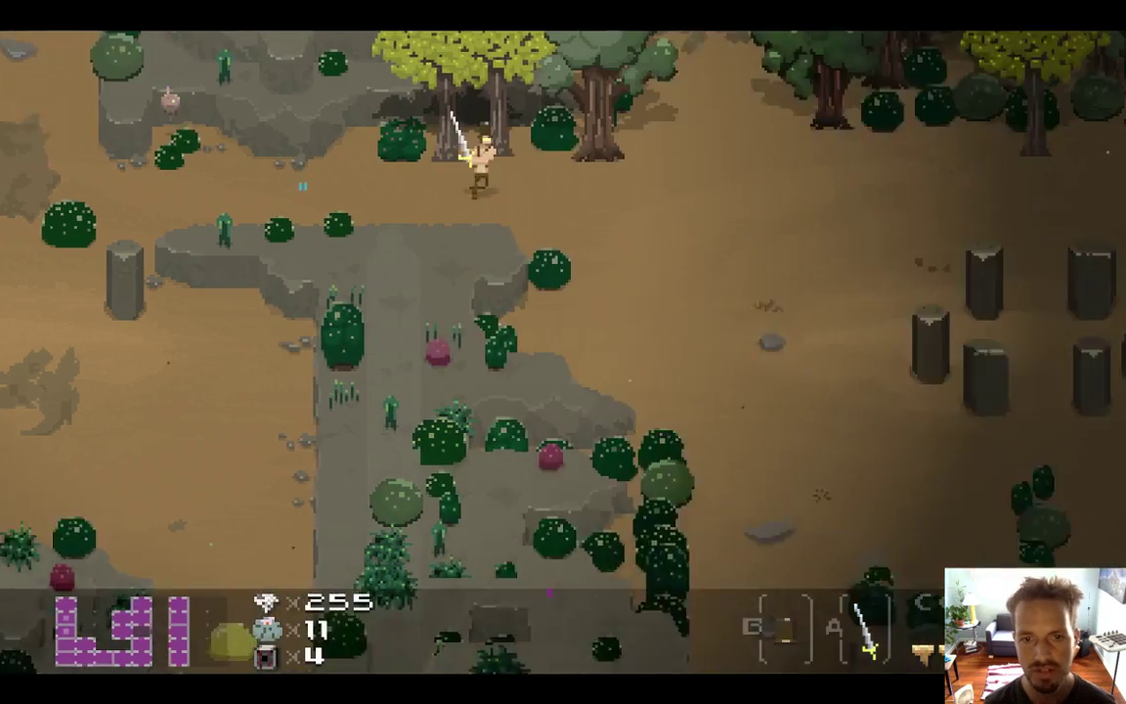
{"action": "key", "text": "Up"}
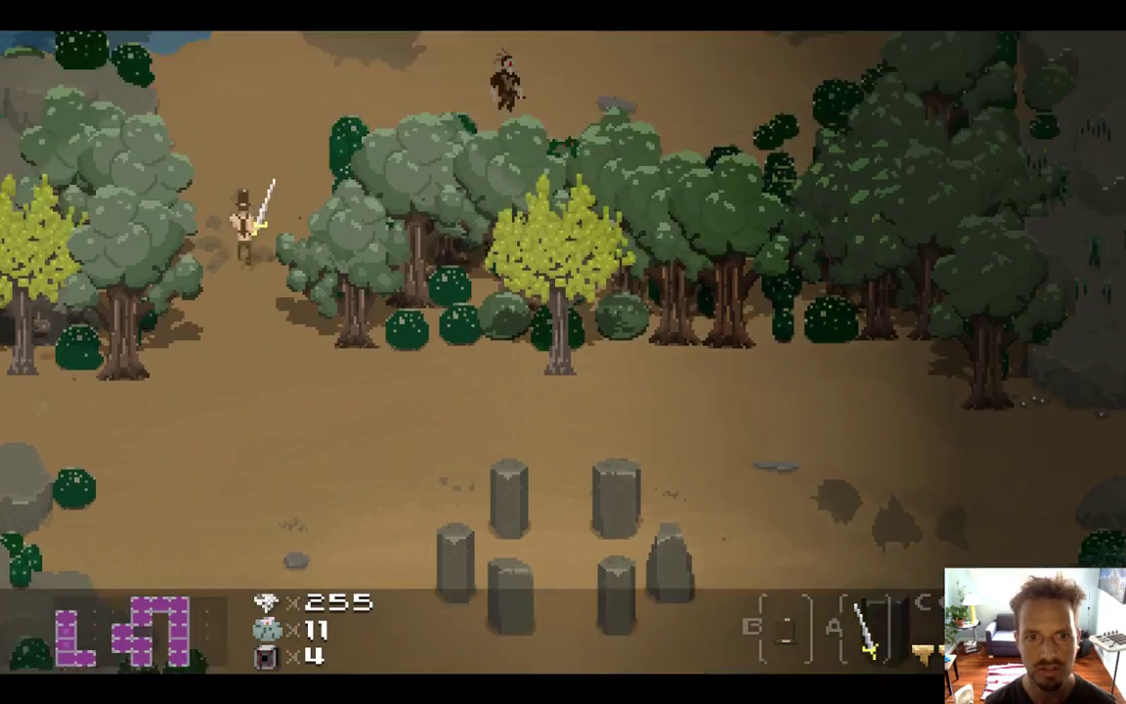
- Return the character south through the stone-circle clearing into the open area between the two lakes
{"action": "key", "text": "Down"}
{"action": "key", "text": "Down"}
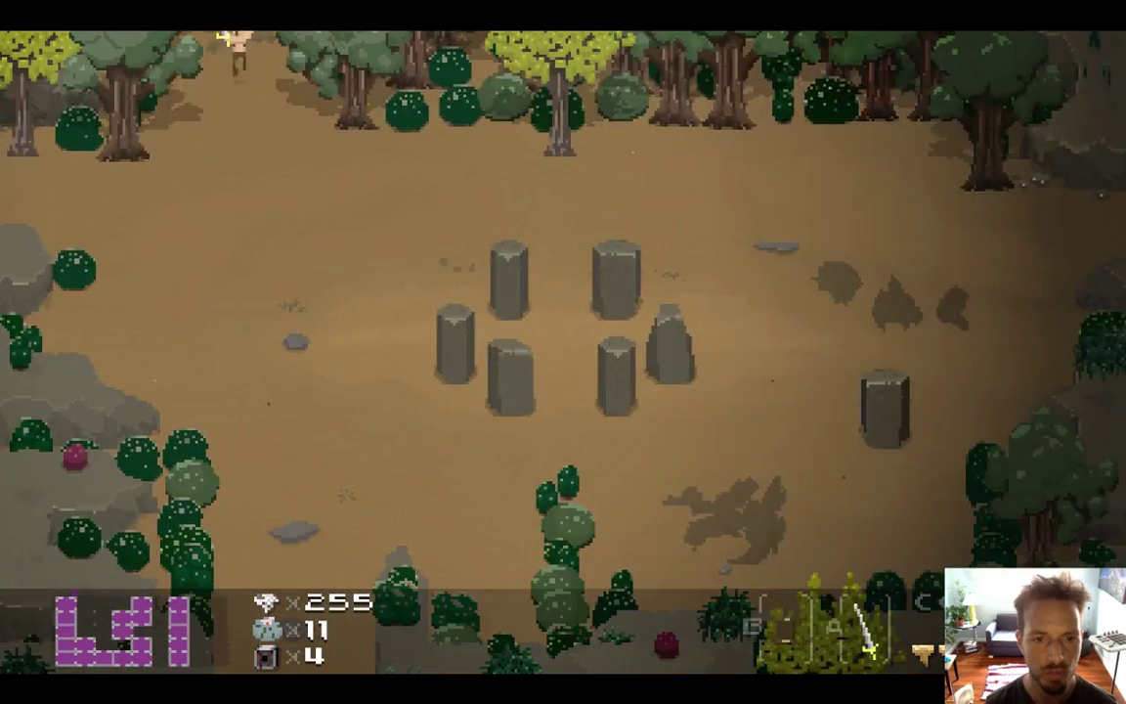
{"action": "key", "text": "Down"}
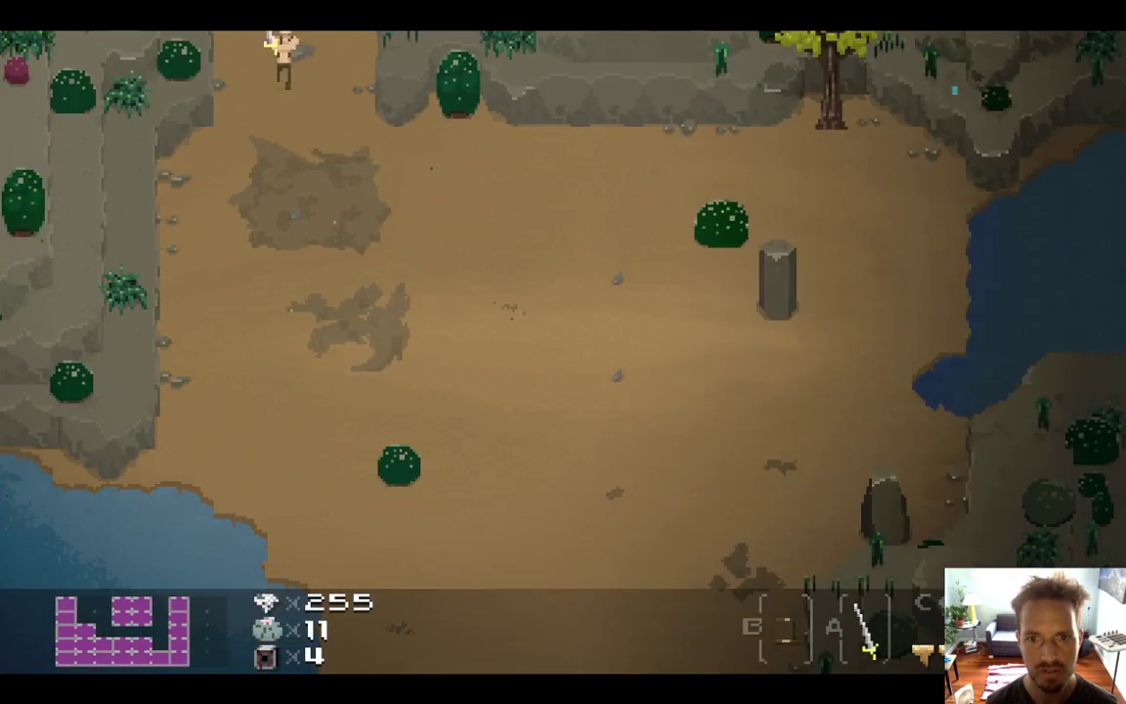
{"action": "key", "text": "Down"}
{"action": "key", "text": "Right"}
{"action": "key", "text": "Down"}
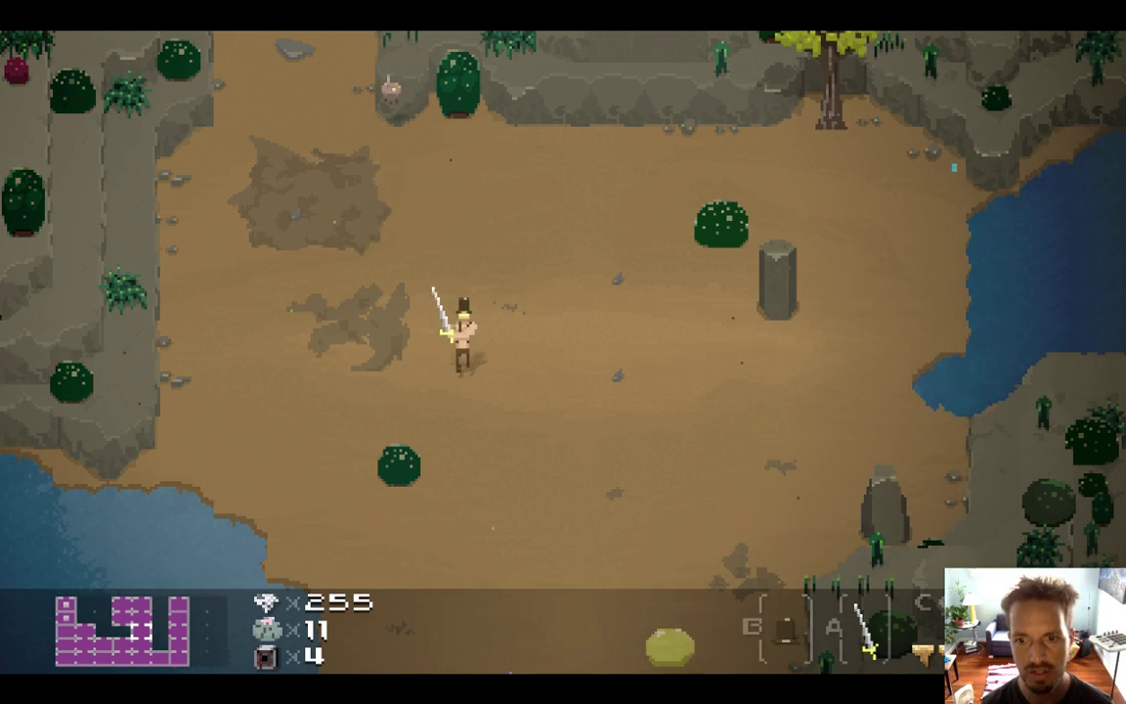
- Open the gear and map screen, browse the gear items, and quit the game
{"action": "key", "text": "Escape"}
{"action": "key", "text": "Return"}
{"action": "key", "text": "Down"}
{"action": "key", "text": "Tab"}
{"action": "key", "text": "Tab"}
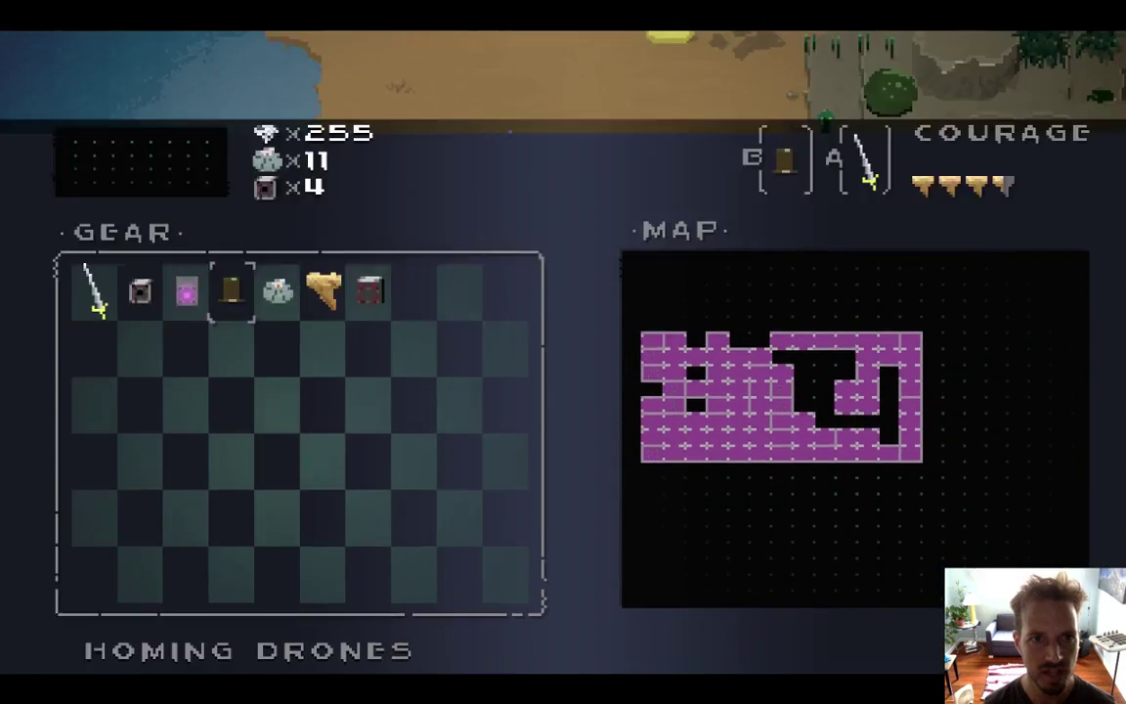
{"action": "key", "text": "Left"}
{"action": "key", "text": "Down"}
{"action": "key", "text": "Right"}
{"action": "key", "text": "Down"}
{"action": "key", "text": "super+q"}
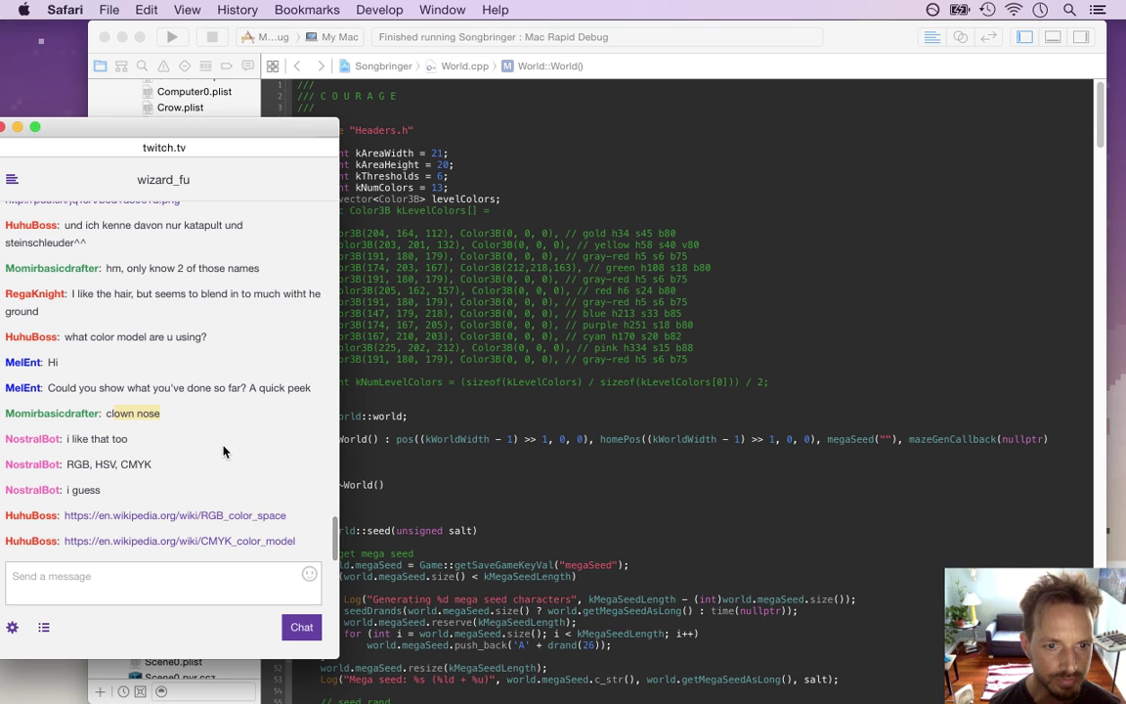
- Read the latest viewer messages in the Twitch chat, including those about color models
{"action": "left_click_drag", "start_coordinate": [105, 541], "coordinate": [150, 541]}
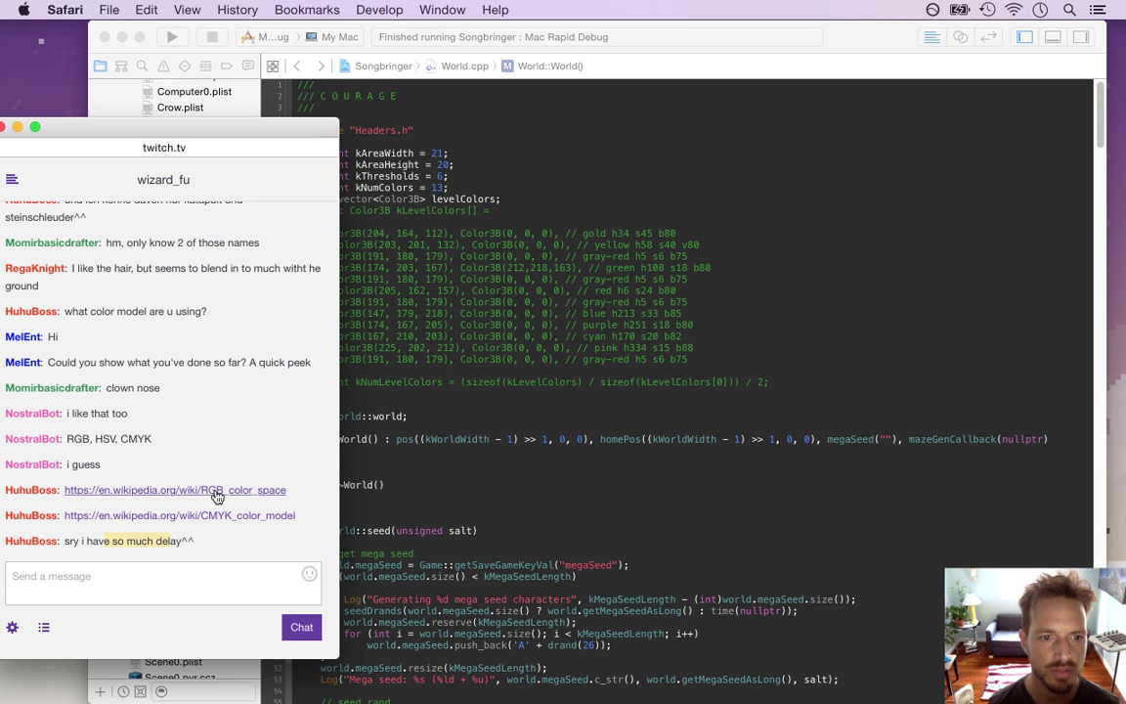
{"action": "left_click", "coordinate": [70, 439]}
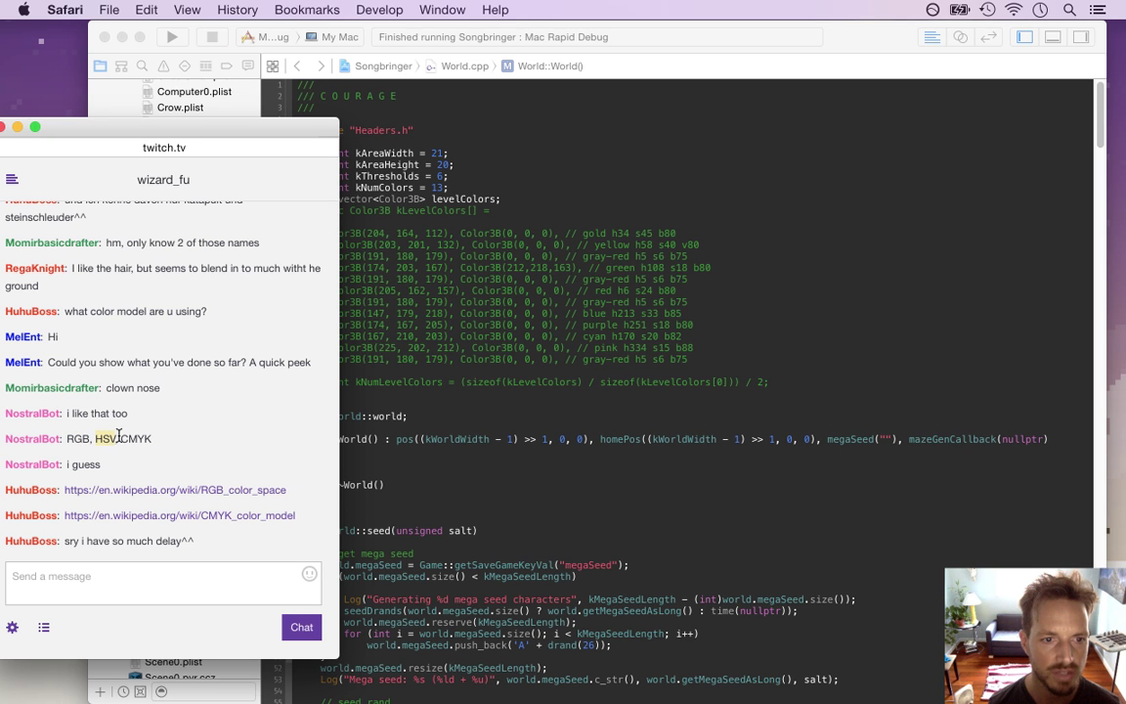
{"action": "key", "text": "super+Tab"}
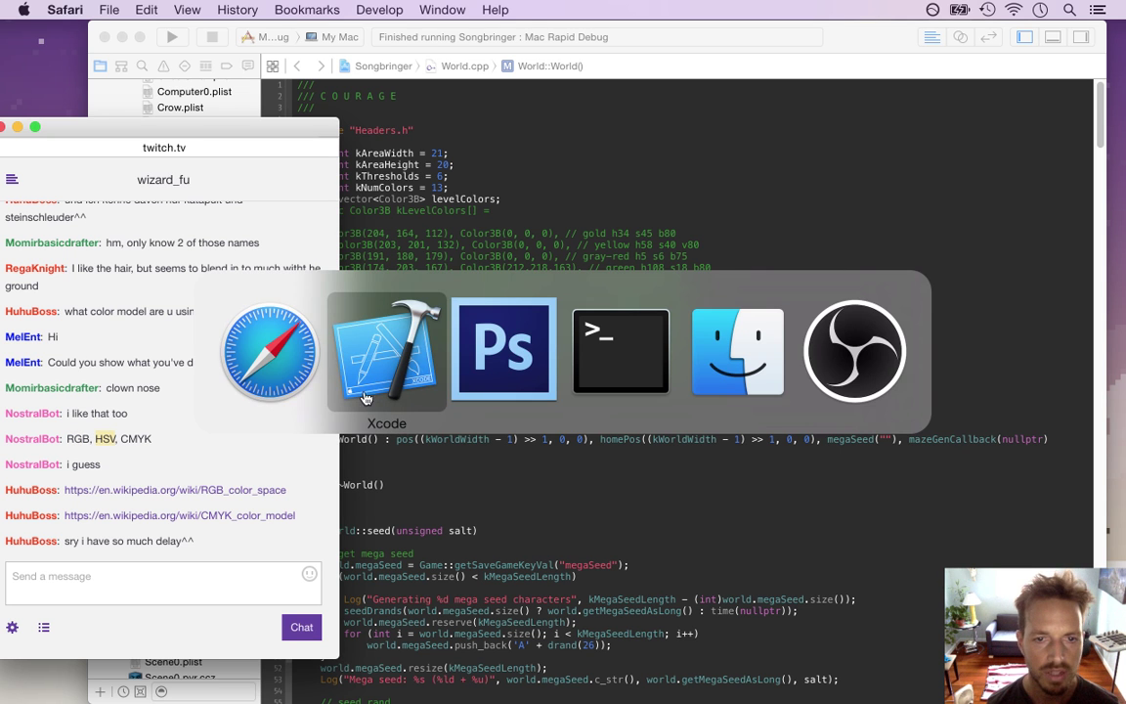
{"action": "left_click", "coordinate": [245, 376]}
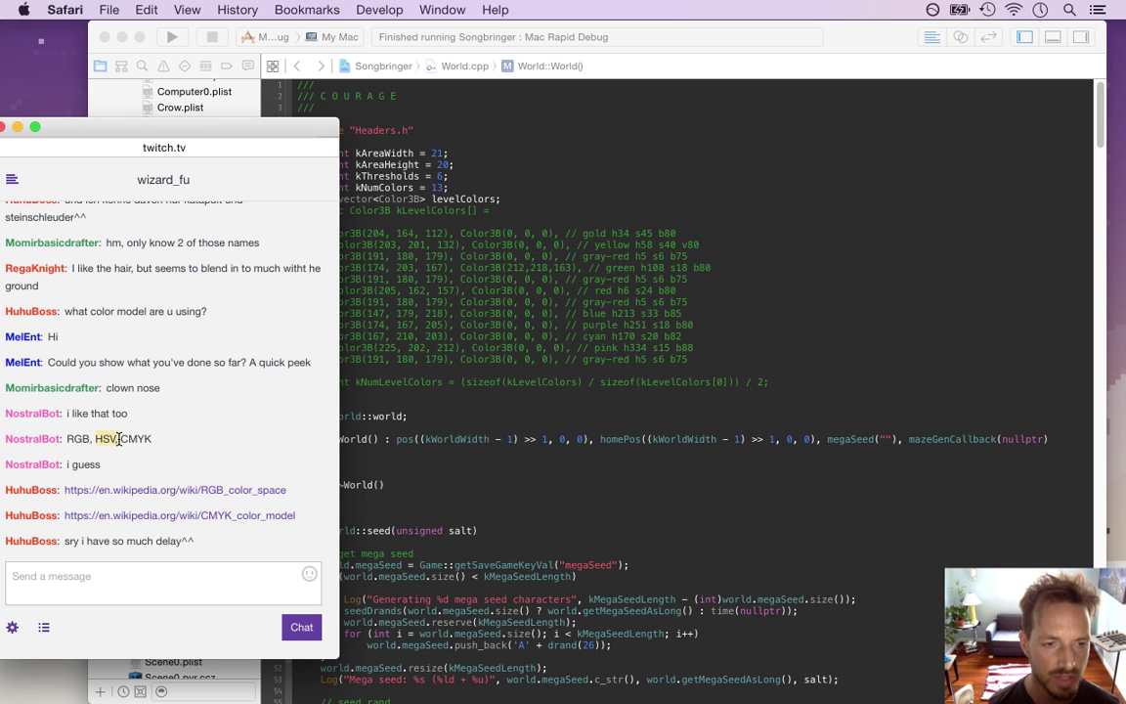
{"action": "left_click_drag", "start_coordinate": [90, 439], "coordinate": [67, 439]}
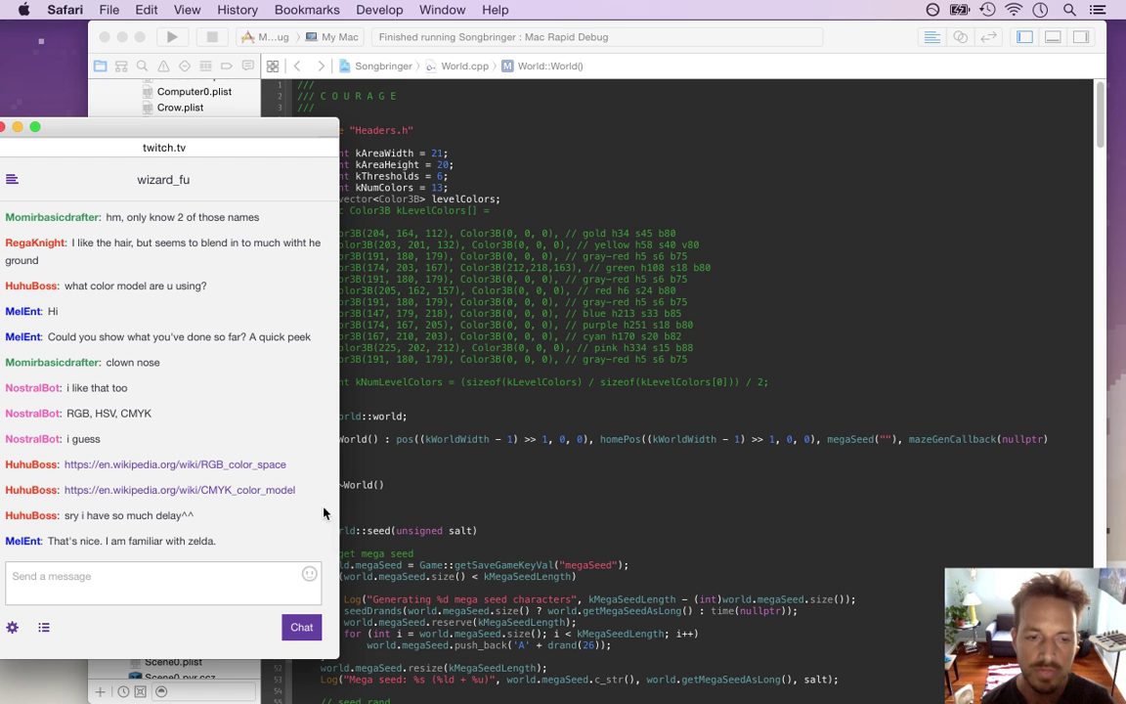
{"action": "left_click_drag", "start_coordinate": [148, 543], "coordinate": [299, 549]}
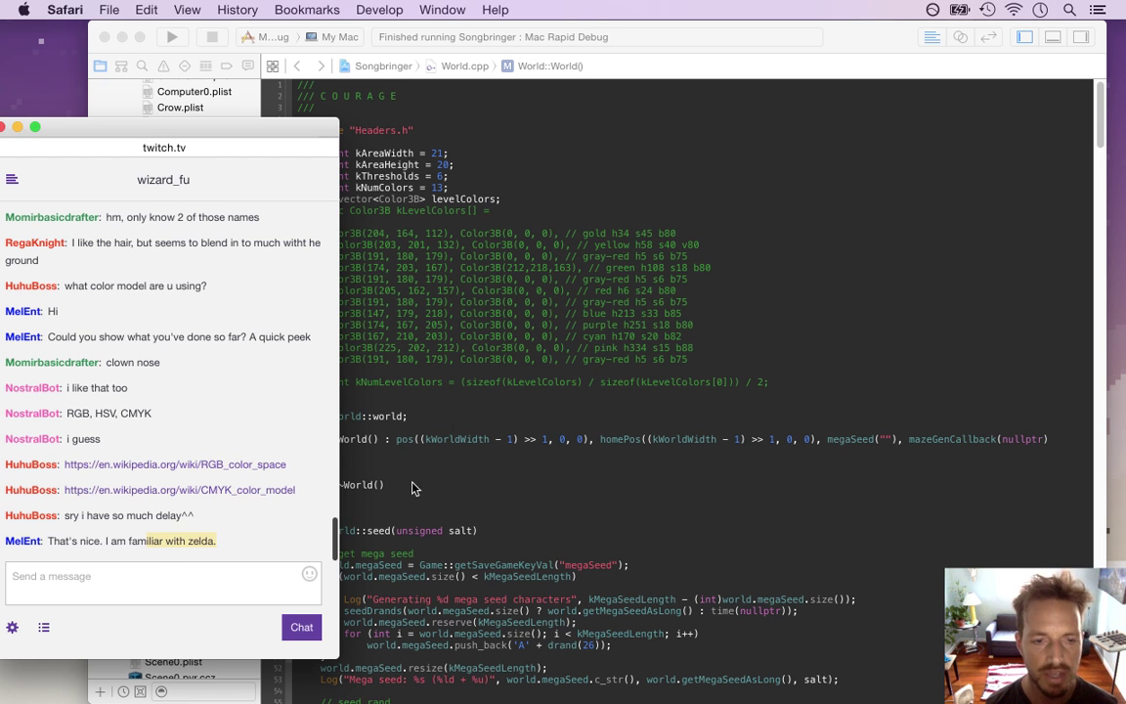
{"action": "left_click", "coordinate": [475, 402]}
{"action": "left_click", "coordinate": [56, 514]}
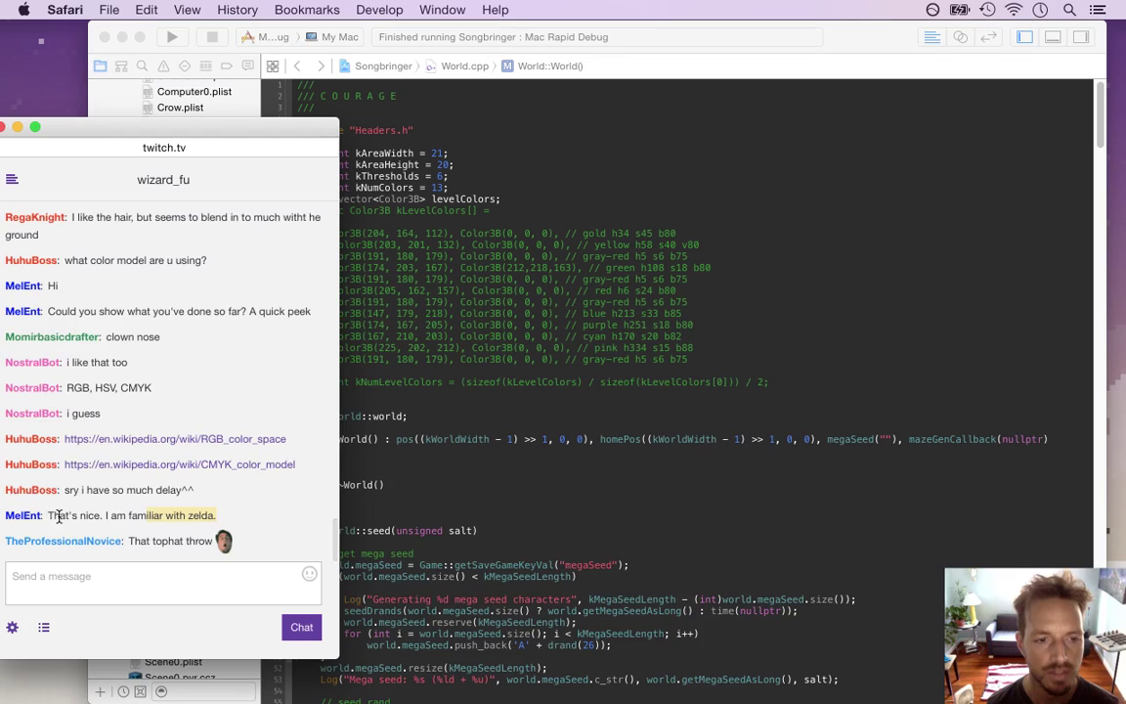
- Switch to Photoshop and bring up the SmallDrobthIdle.psd sprite
{"action": "key", "text": "super+Tab"}
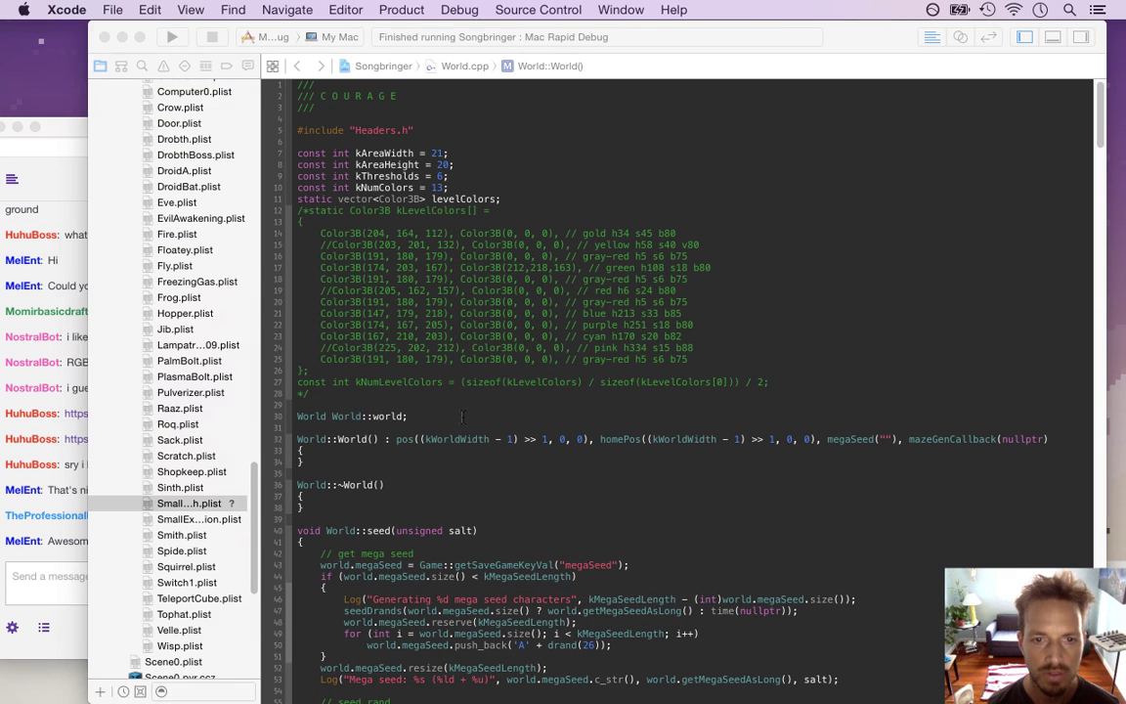
{"action": "key", "text": "super+Tab"}
{"action": "key", "text": "super+Tab"}
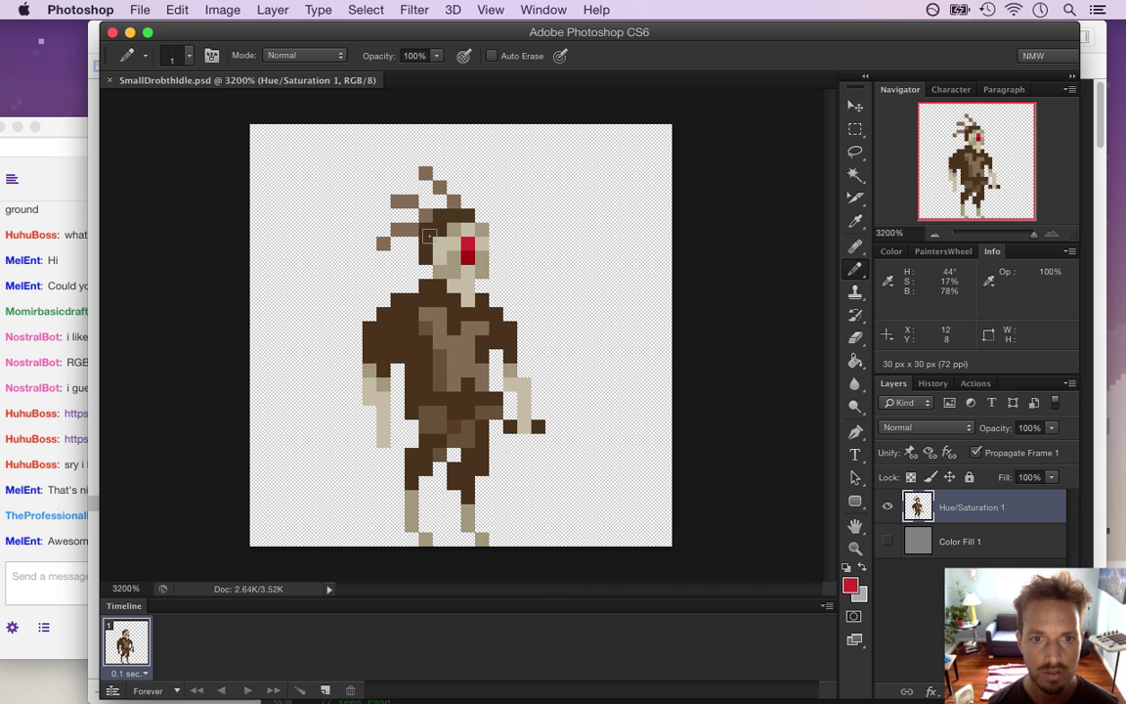
- Recolor the strands on the sprite's head with the dark brown sampled from the back of its head
{"action": "key", "text": "i"}
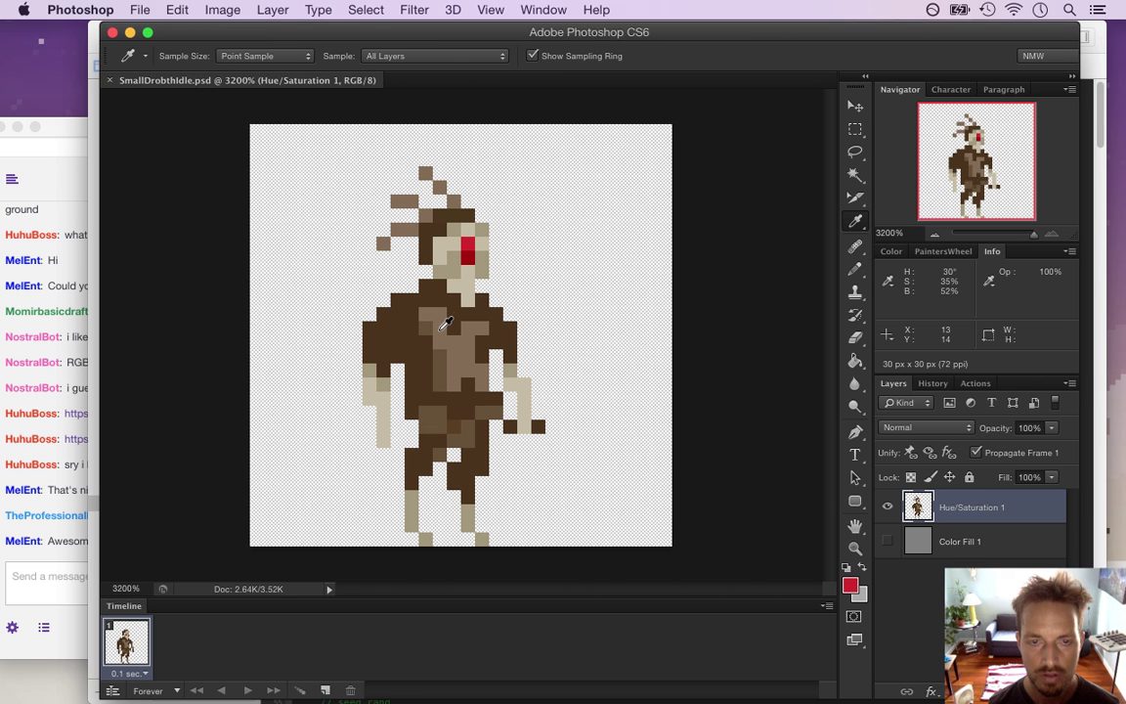
{"action": "left_click", "coordinate": [426, 235]}
{"action": "key", "text": "b"}
{"action": "left_click_drag", "start_coordinate": [421, 230], "coordinate": [395, 231]}
{"action": "left_click", "coordinate": [383, 244]}
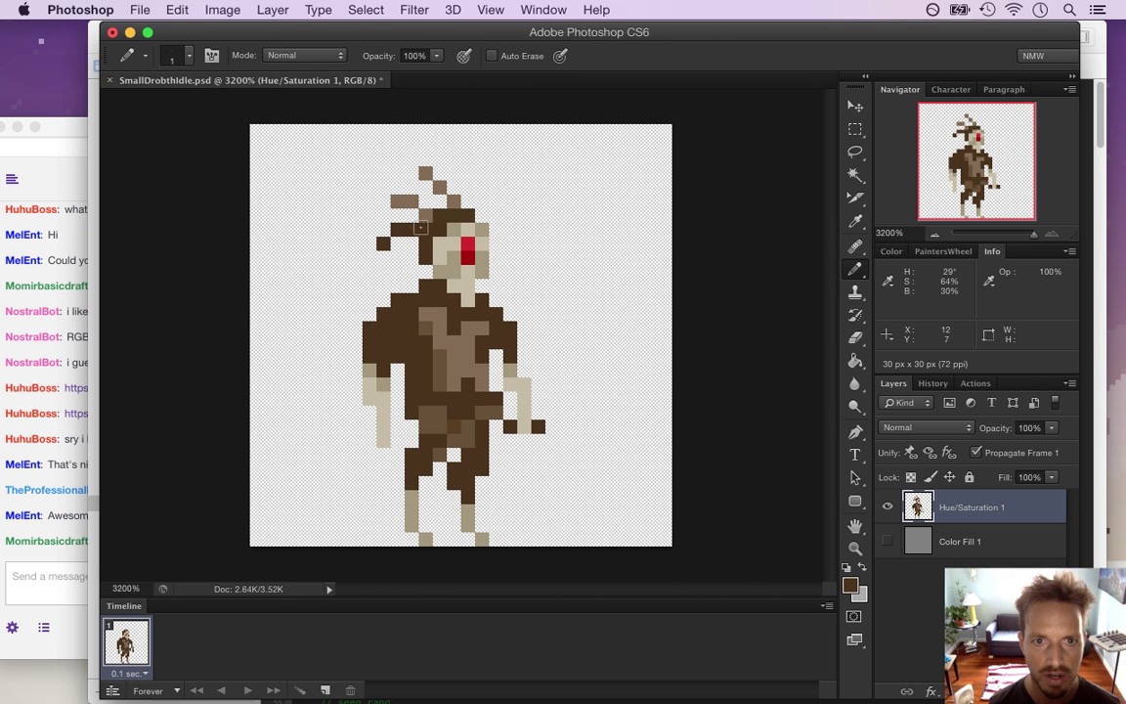
{"action": "left_click", "coordinate": [424, 173]}
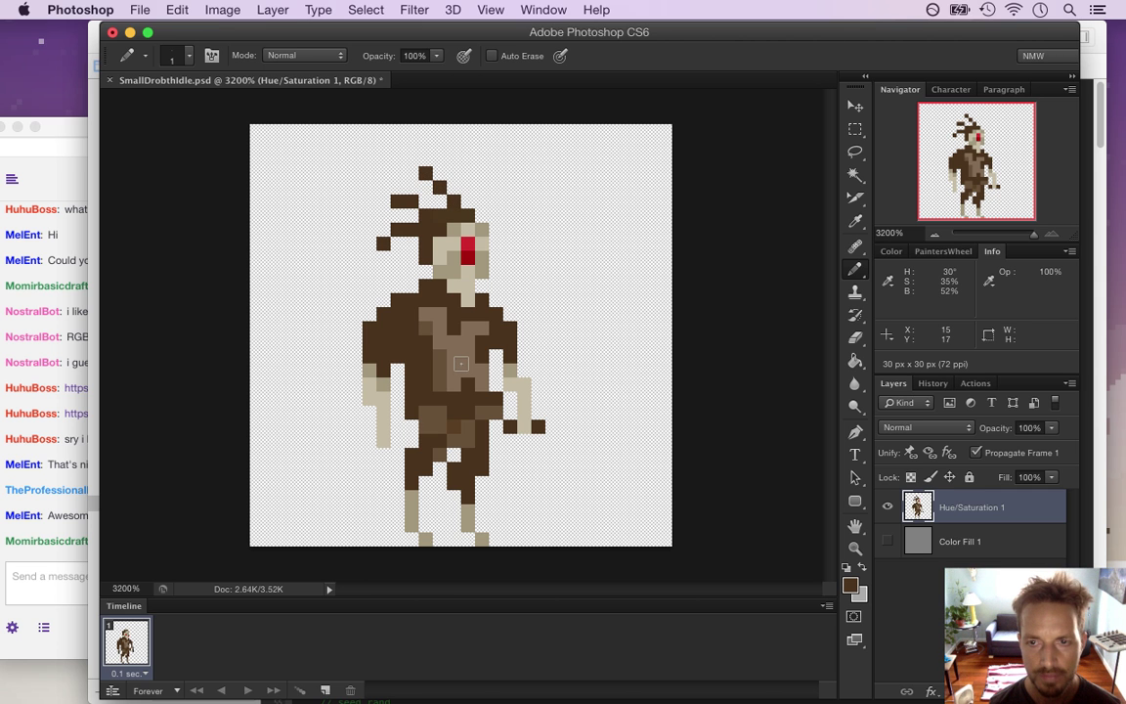
- Repaint all the strands on the sprite's head with the dark red sampled from its eye
{"action": "left_click", "coordinate": [467, 245], "text": "alt"}
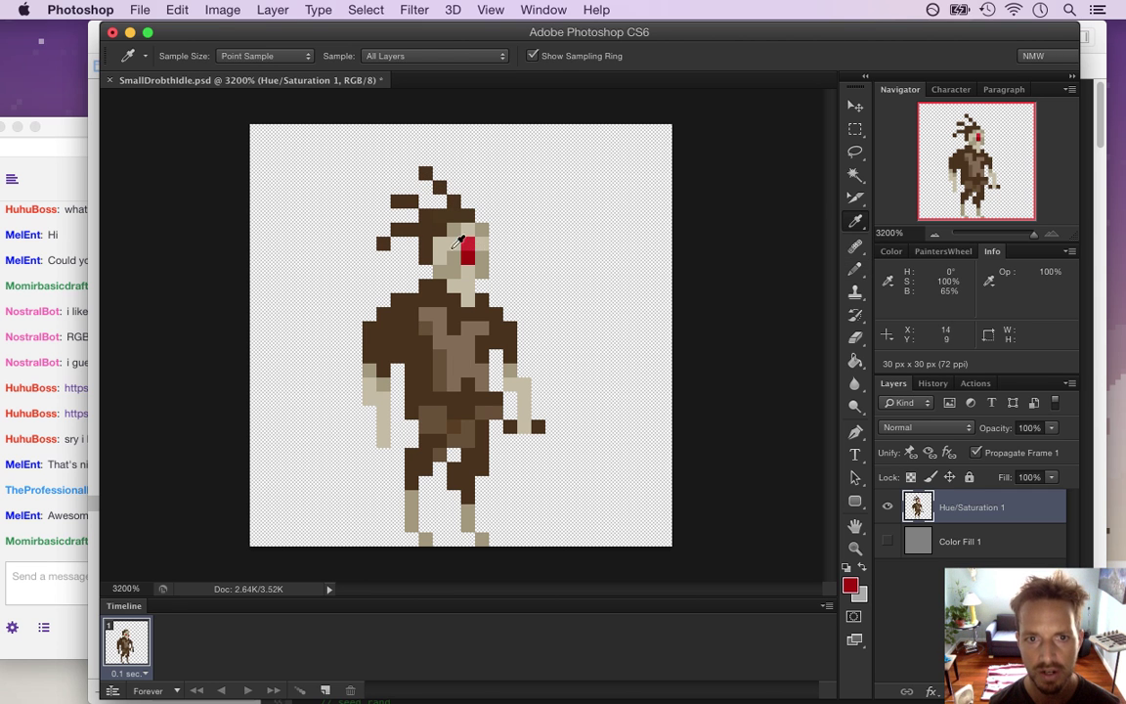
{"action": "left_click_drag", "start_coordinate": [407, 228], "coordinate": [394, 235]}
{"action": "left_click", "coordinate": [425, 215]}
{"action": "left_click", "coordinate": [411, 202]}
{"action": "left_click", "coordinate": [398, 202]}
{"action": "left_click", "coordinate": [452, 201]}
{"action": "left_click_drag", "start_coordinate": [442, 187], "coordinate": [426, 174]}
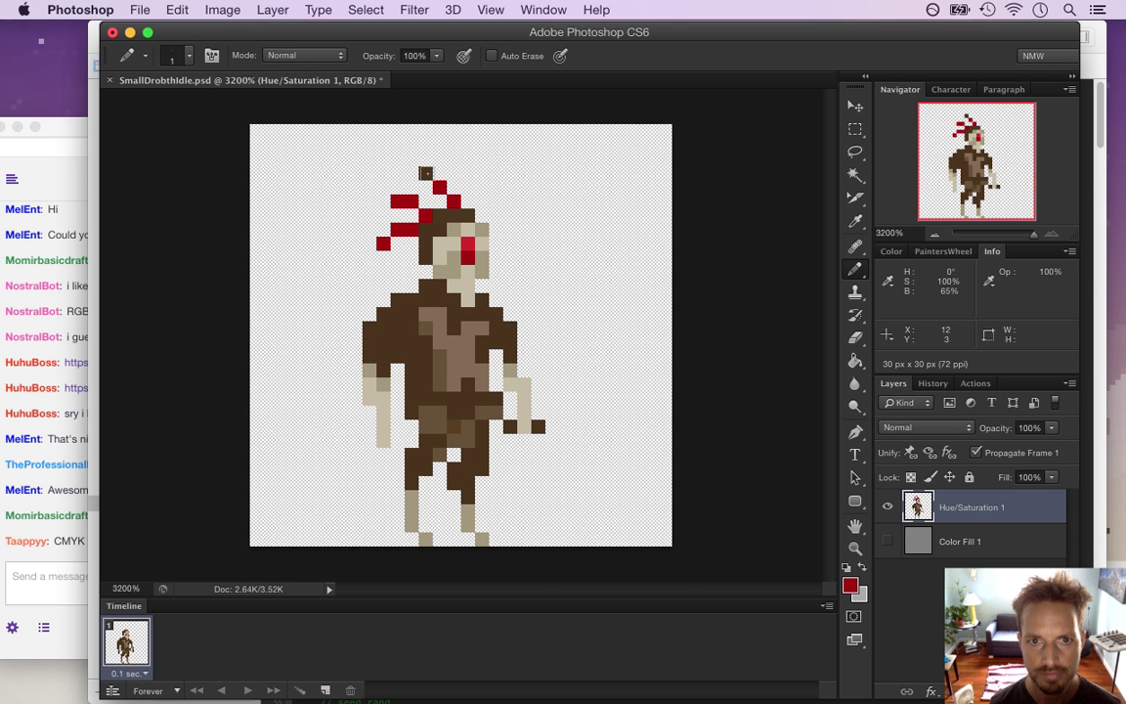
- Repaint the sprite's empty-handed forearm and hand in brown, testing the chest tone before settling on the darker shade sampled at the elbow
{"action": "left_click", "coordinate": [378, 381], "text": "alt"}
{"action": "left_click", "coordinate": [464, 362], "text": "alt"}
{"action": "left_click", "coordinate": [371, 385]}
{"action": "left_click", "coordinate": [370, 396]}
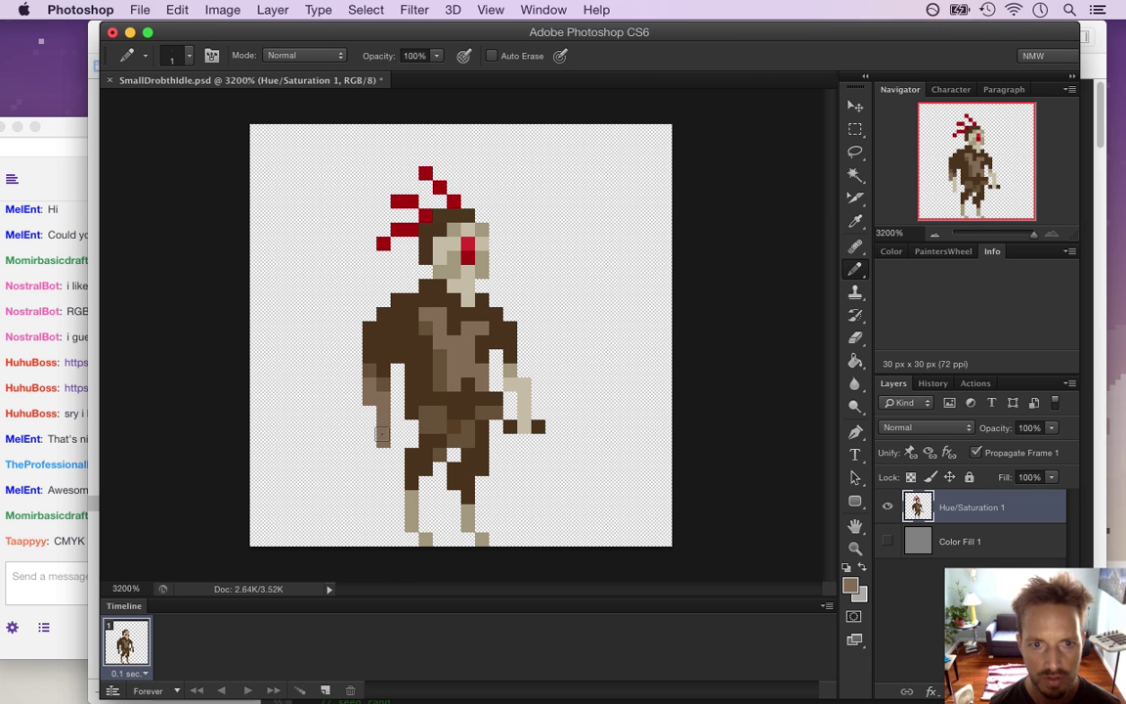
{"action": "left_click", "coordinate": [374, 369], "text": "alt"}
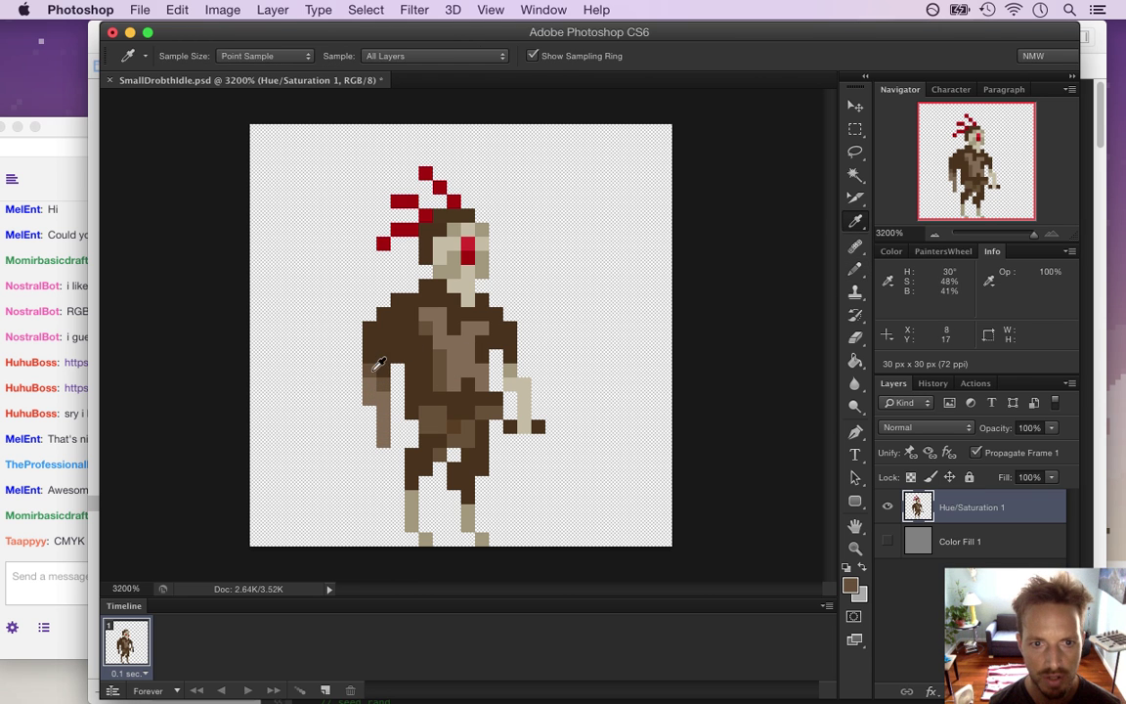
{"action": "left_click_drag", "start_coordinate": [374, 385], "coordinate": [383, 420]}
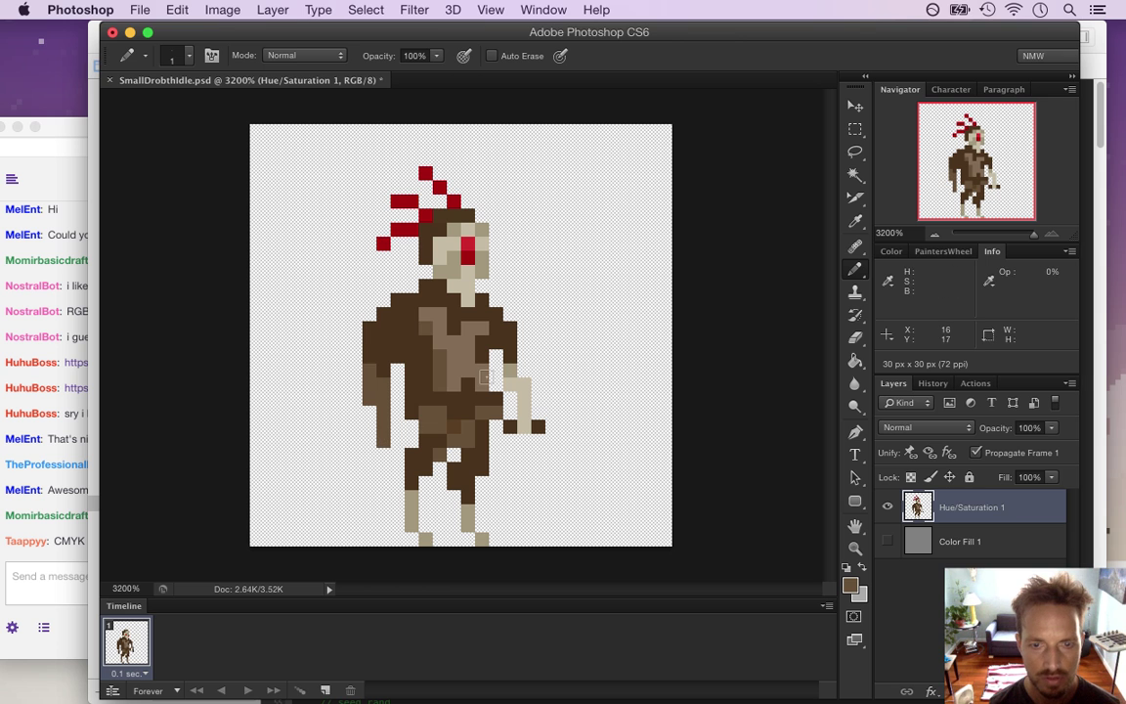
- Repaint the sprite's other forearm, lower legs and feet in the same brown, and export the saved sprite as SmallDrobthIdle.png
{"action": "left_click_drag", "start_coordinate": [511, 373], "coordinate": [524, 425]}
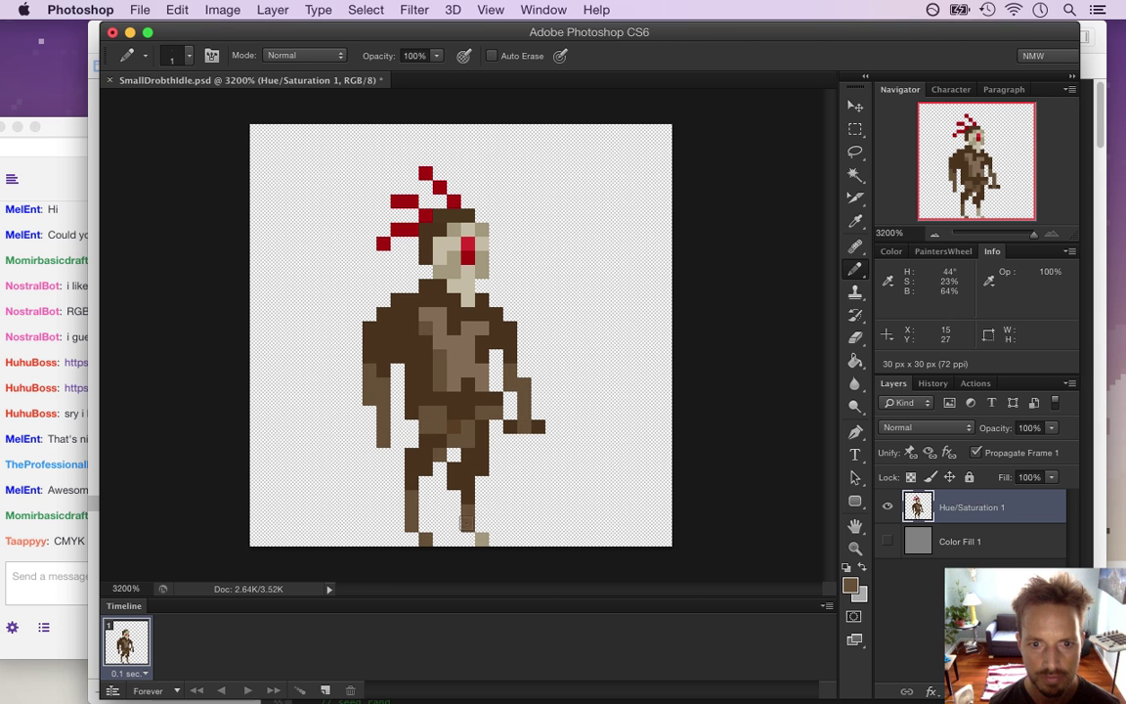
{"action": "left_click", "coordinate": [141, 9]}
{"action": "left_click", "coordinate": [190, 248]}
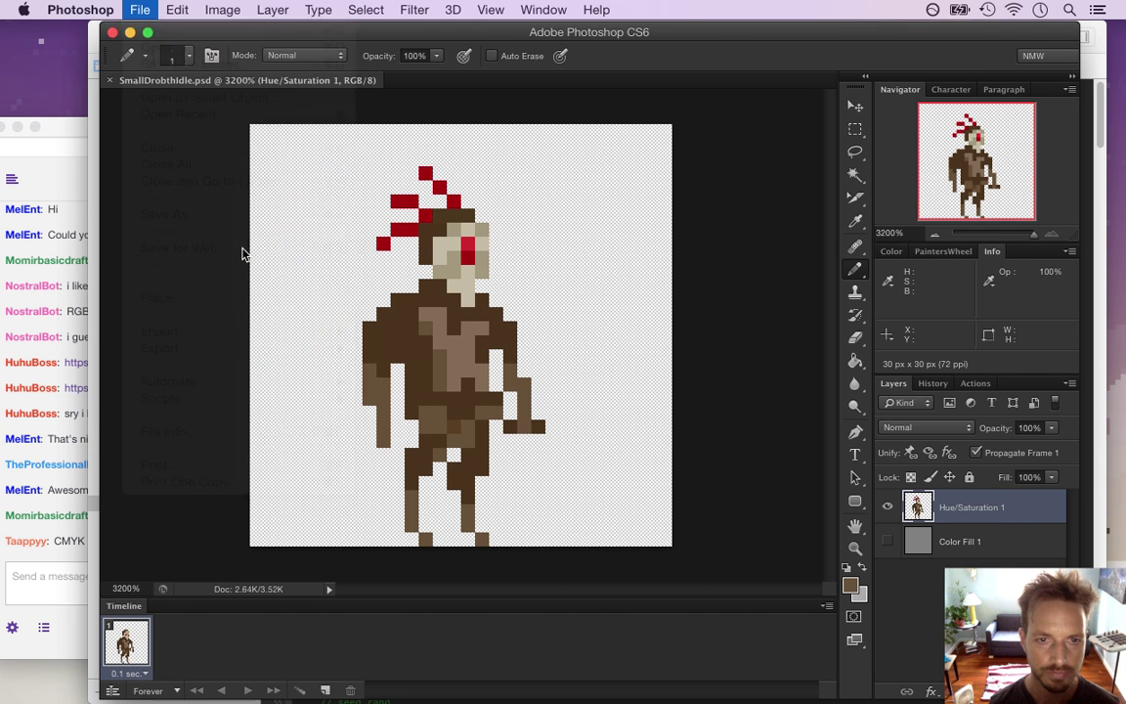
{"action": "key", "text": "Return"}
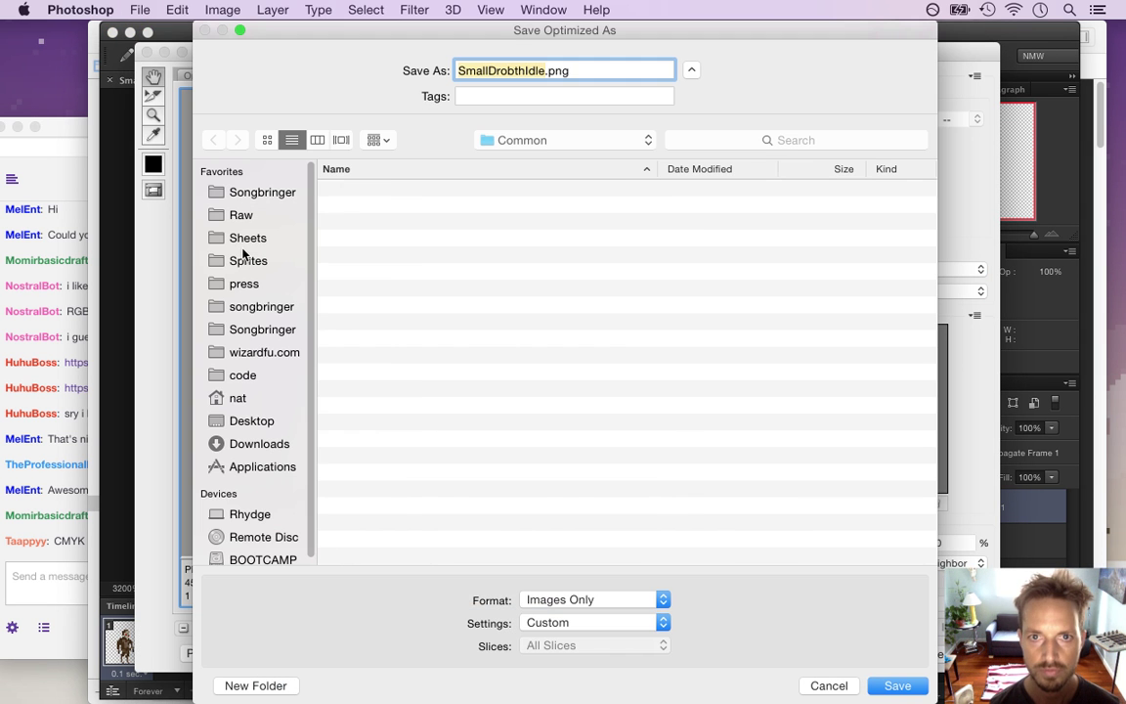
{"action": "key", "text": "Return"}
{"action": "key", "text": "Return"}
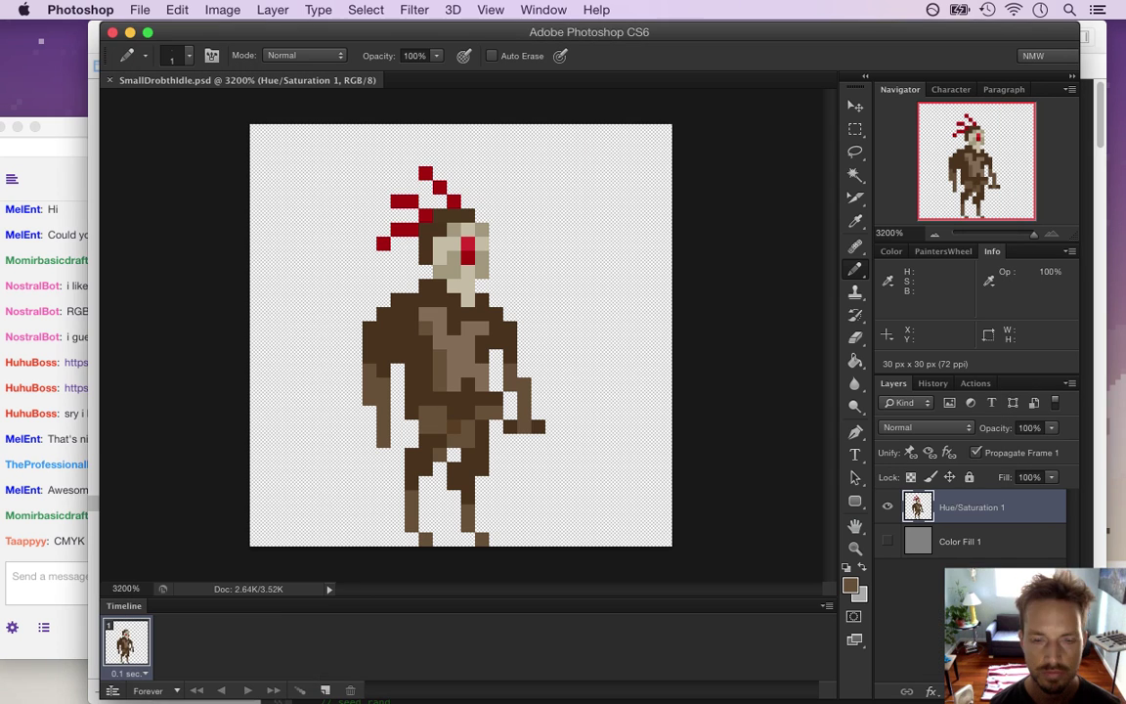
- Switch to the Twitch chat in Safari and read the viewers' latest messages
{"action": "left_click", "coordinate": [54, 487]}
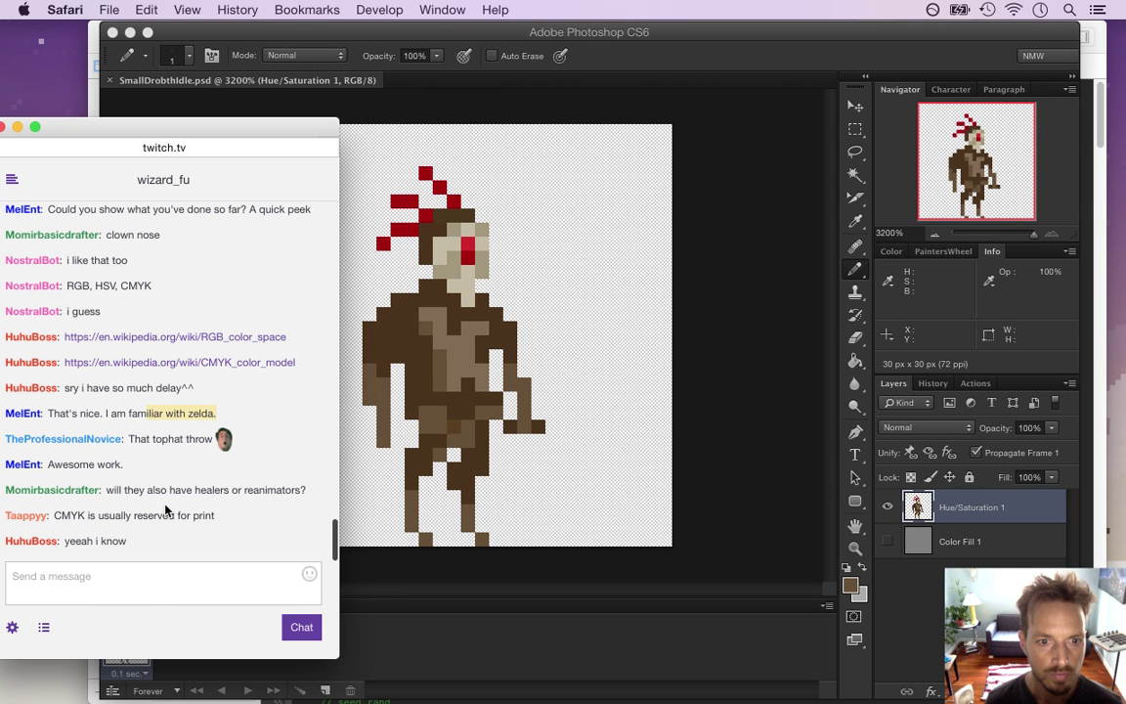
{"action": "left_click_drag", "start_coordinate": [142, 495], "coordinate": [195, 495]}
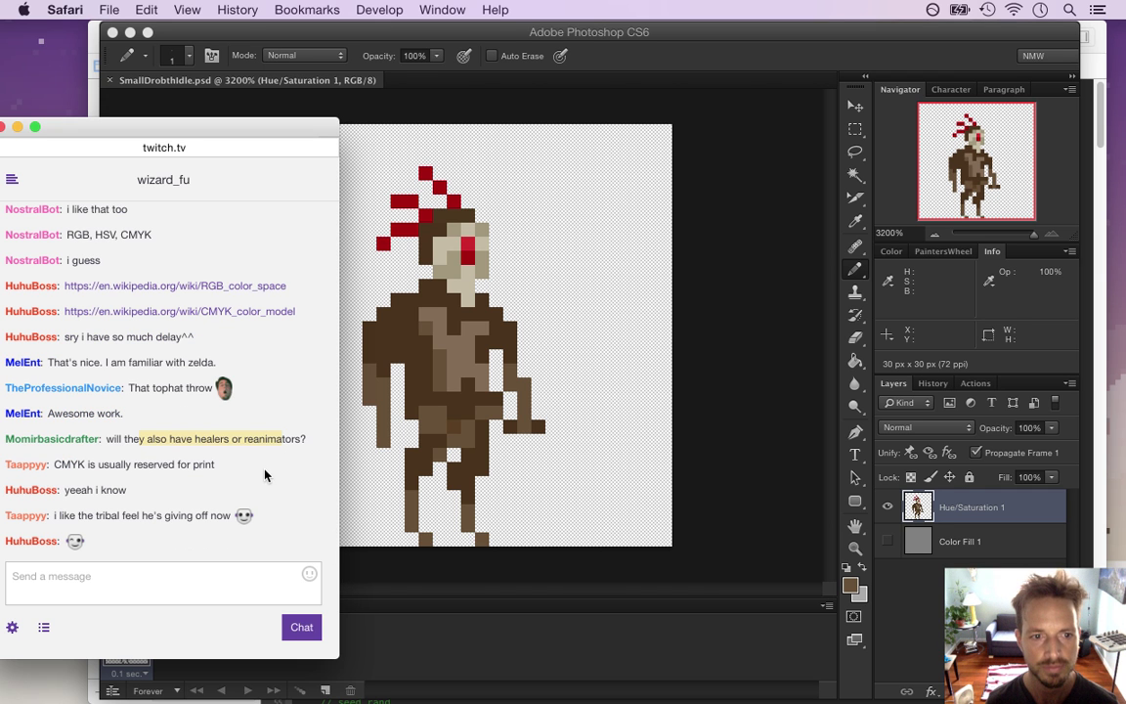
{"action": "left_click_drag", "start_coordinate": [99, 465], "coordinate": [154, 464]}
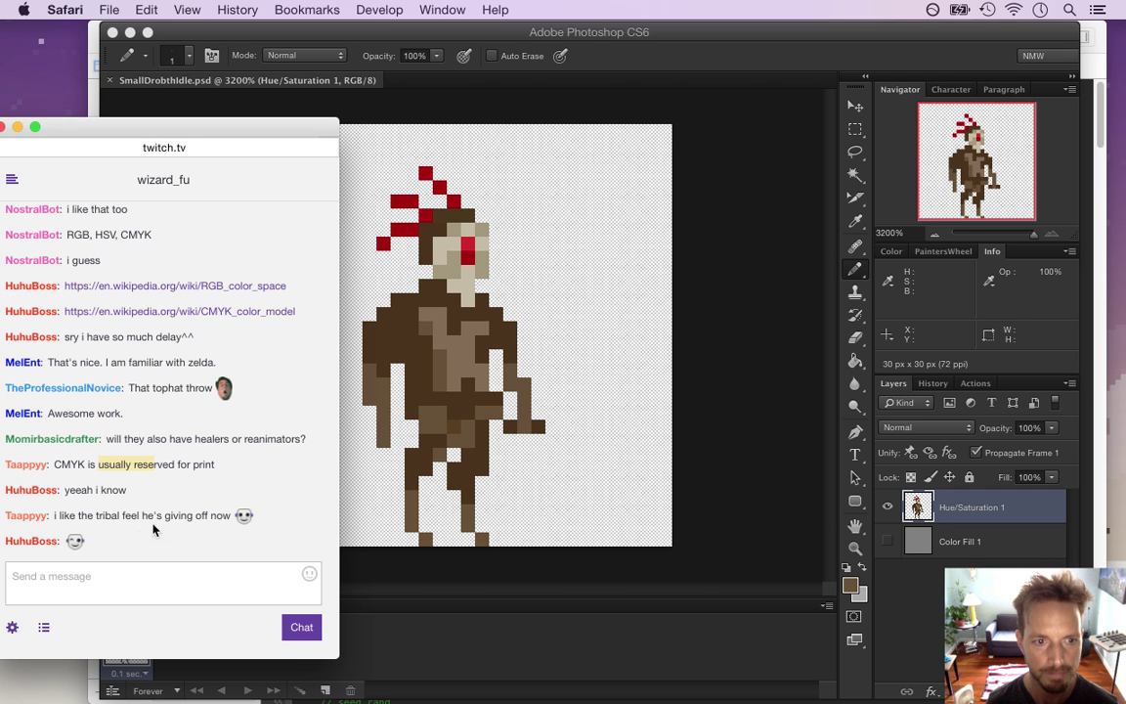
- Switch to Xcode, build and run Songbringer, and bring the stream chat forward during the launch
{"action": "key", "text": "super+Tab"}
{"action": "key", "text": "super+Tab"}
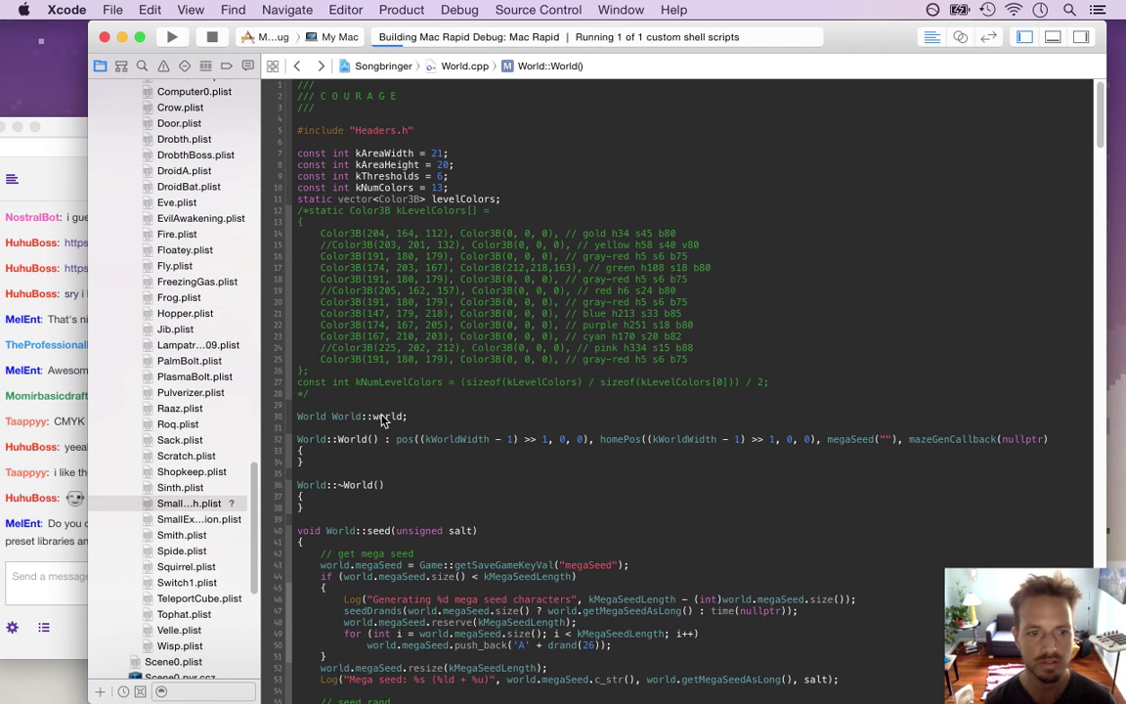
{"action": "left_click", "coordinate": [85, 520]}
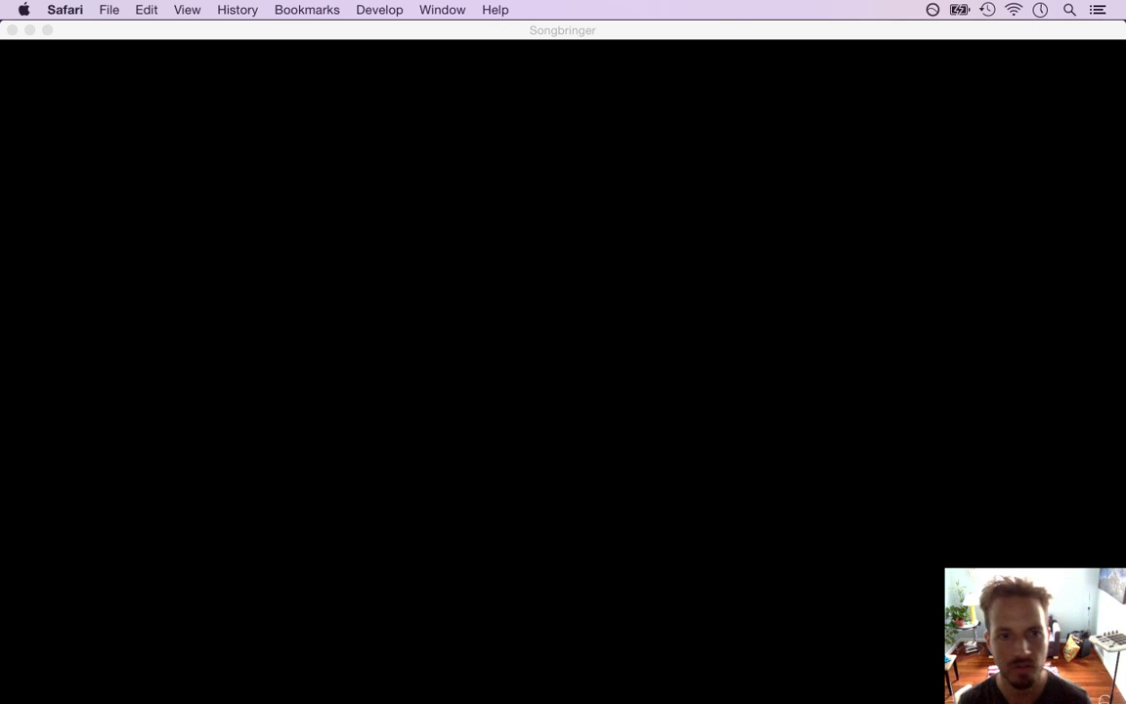
- Read the chat question about coding from scratch versus using preset libraries, and return to Xcode
{"action": "key", "text": "super+Tab"}
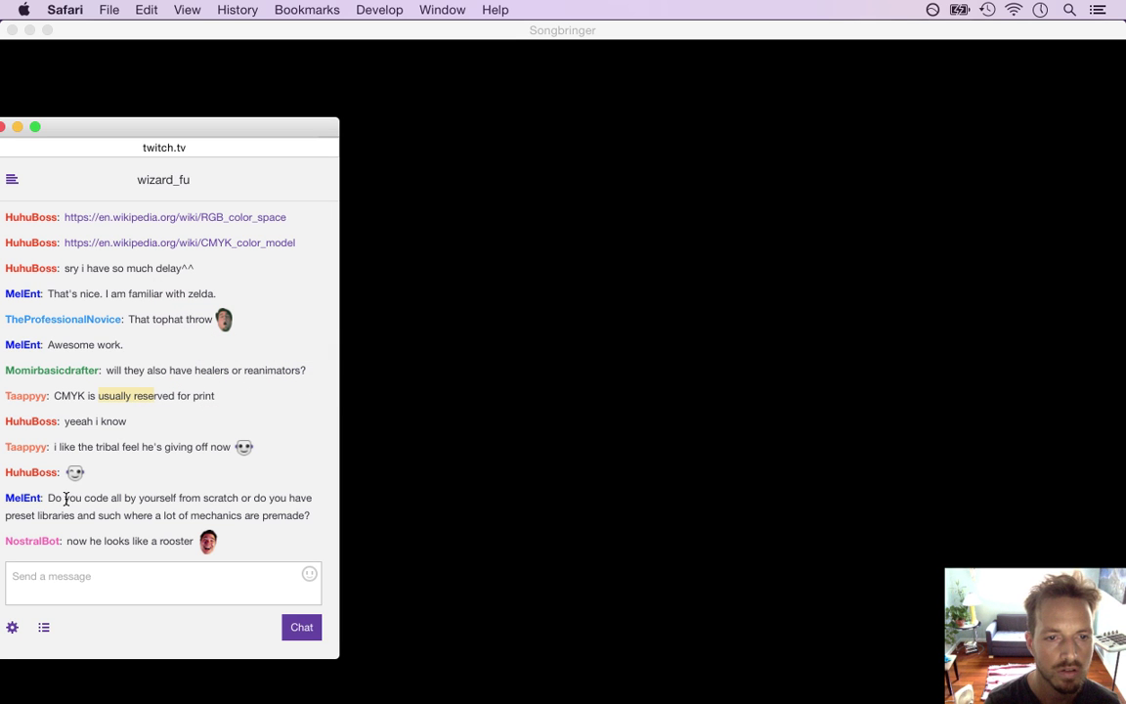
{"action": "left_click_drag", "start_coordinate": [71, 501], "coordinate": [176, 501]}
{"action": "left_click", "coordinate": [206, 504]}
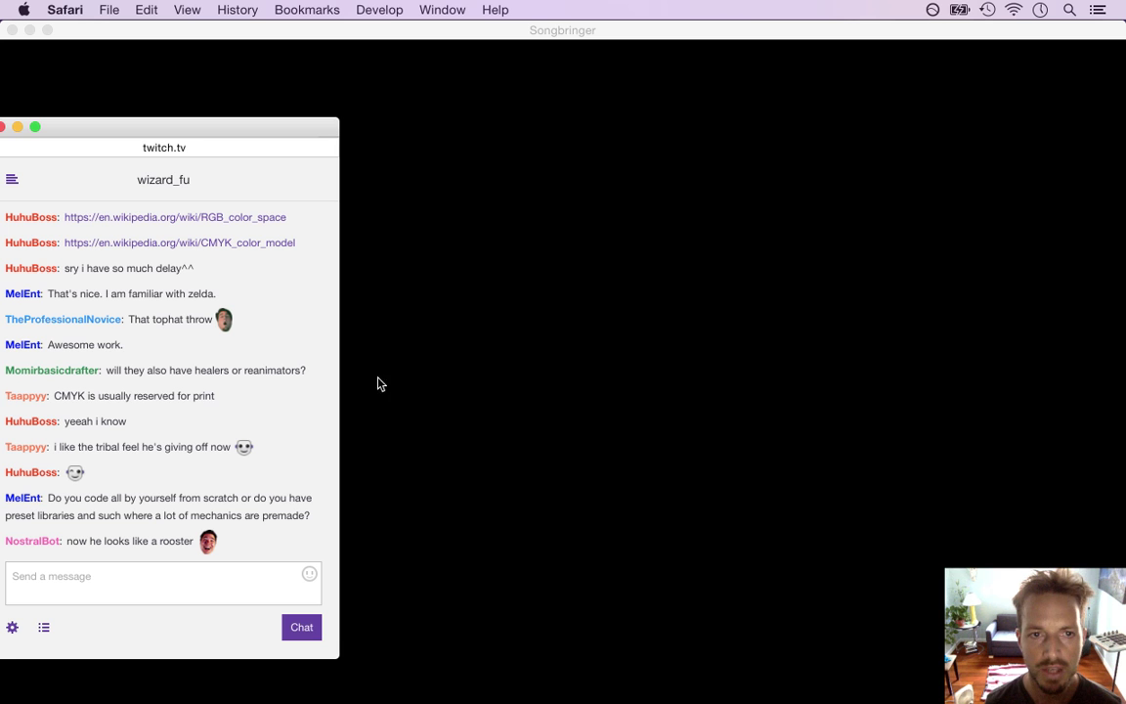
{"action": "left_click", "coordinate": [385, 292]}
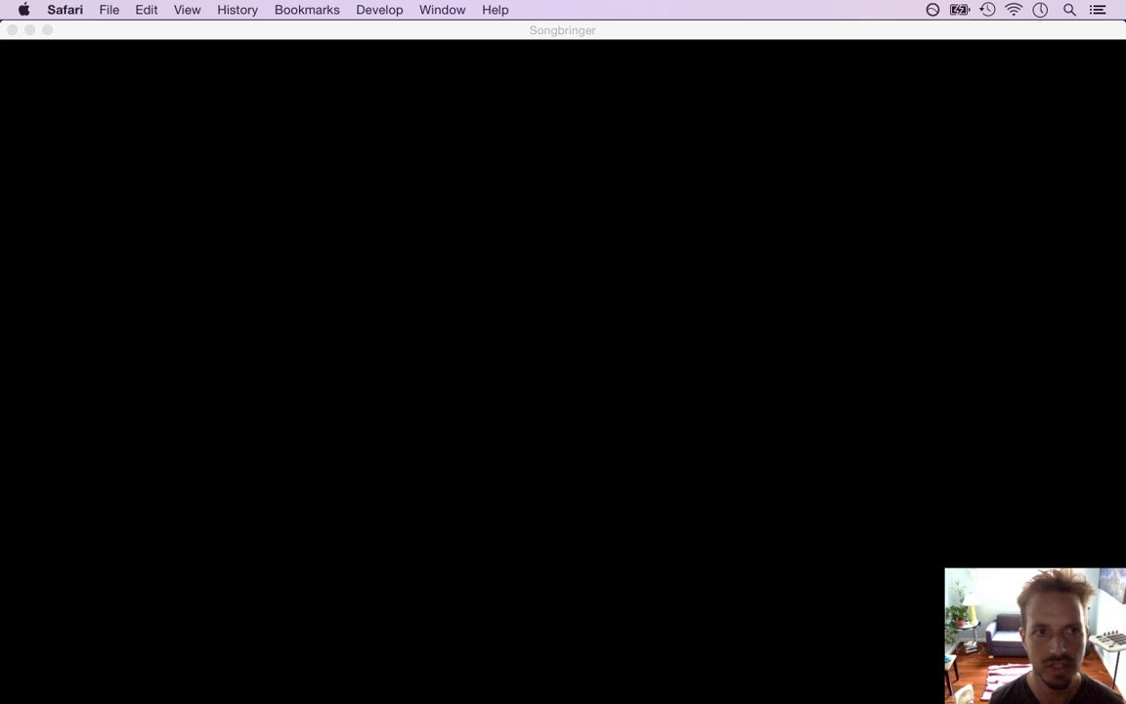
{"action": "key", "text": "super+Tab"}
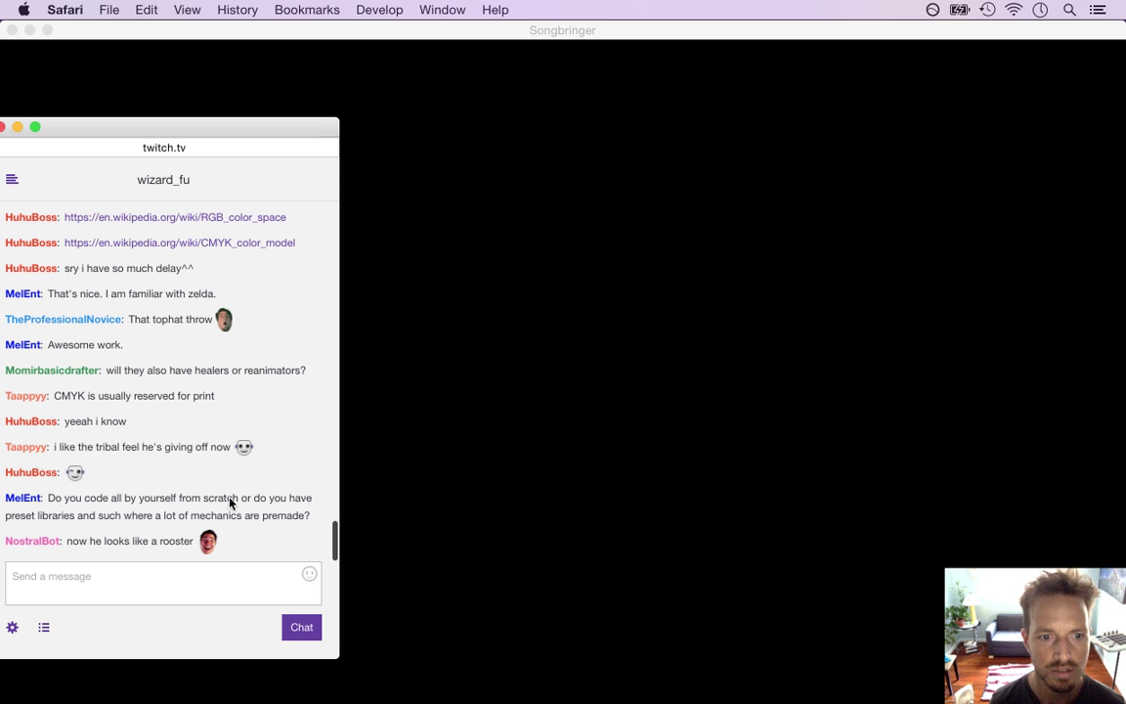
{"action": "key", "text": "super+Tab"}
{"action": "key", "text": "super+Tab"}
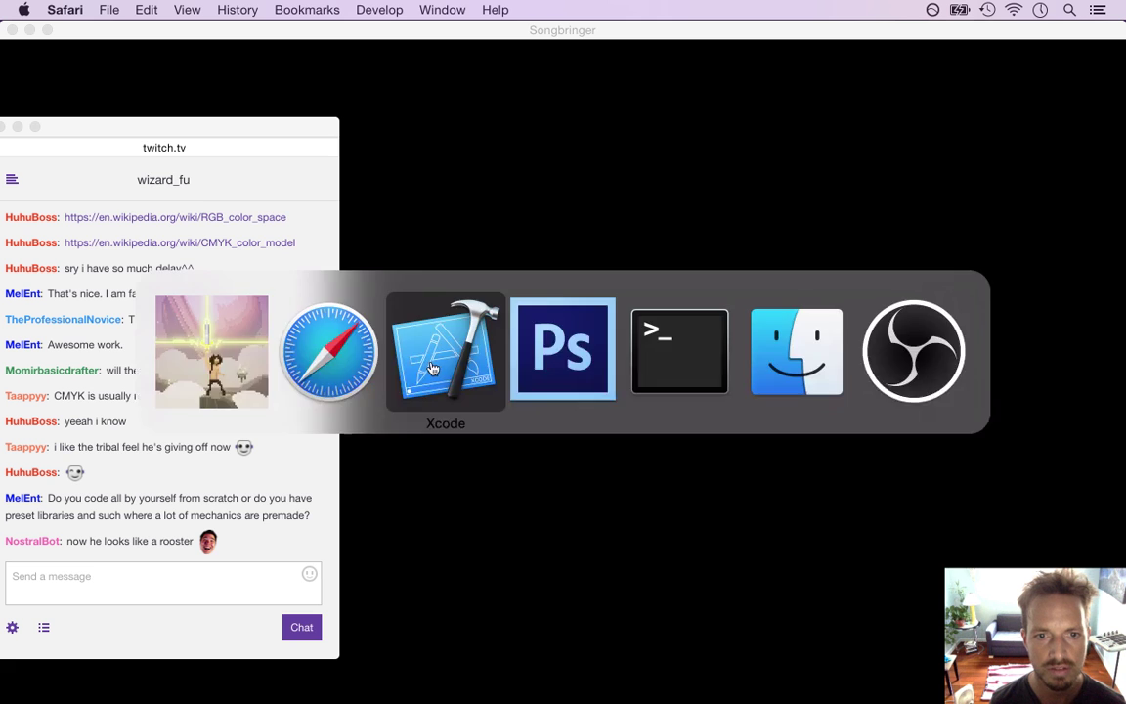
{"action": "left_click", "coordinate": [431, 367]}
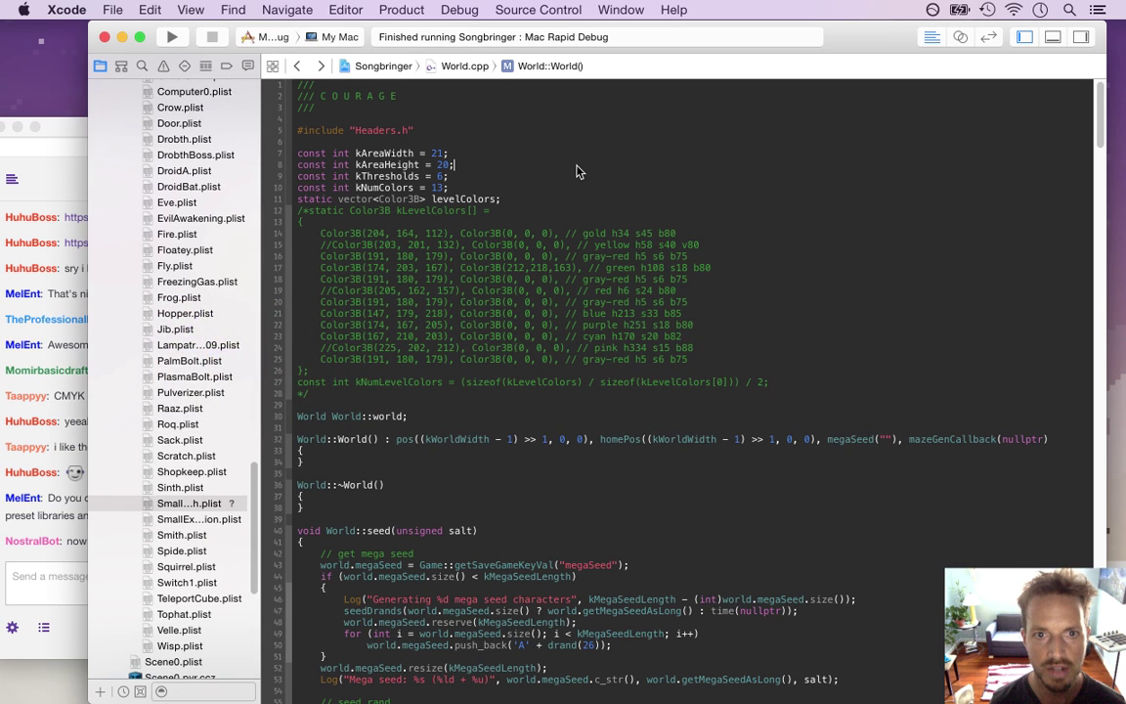
- Show the cocos2d-x.org home page in a new Safari window and close that window
{"action": "left_click", "coordinate": [1114, 162]}
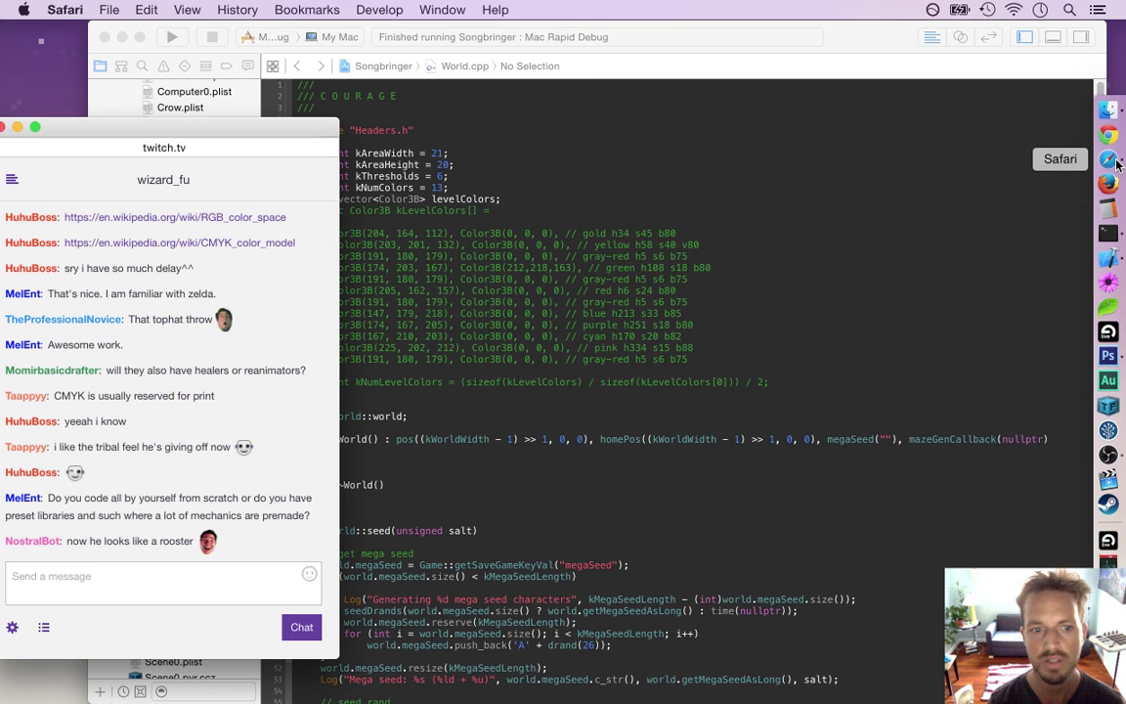
{"action": "key", "text": "super+n"}
{"action": "type", "text": "cocos2d-x.org"}
{"action": "key", "text": "Return"}
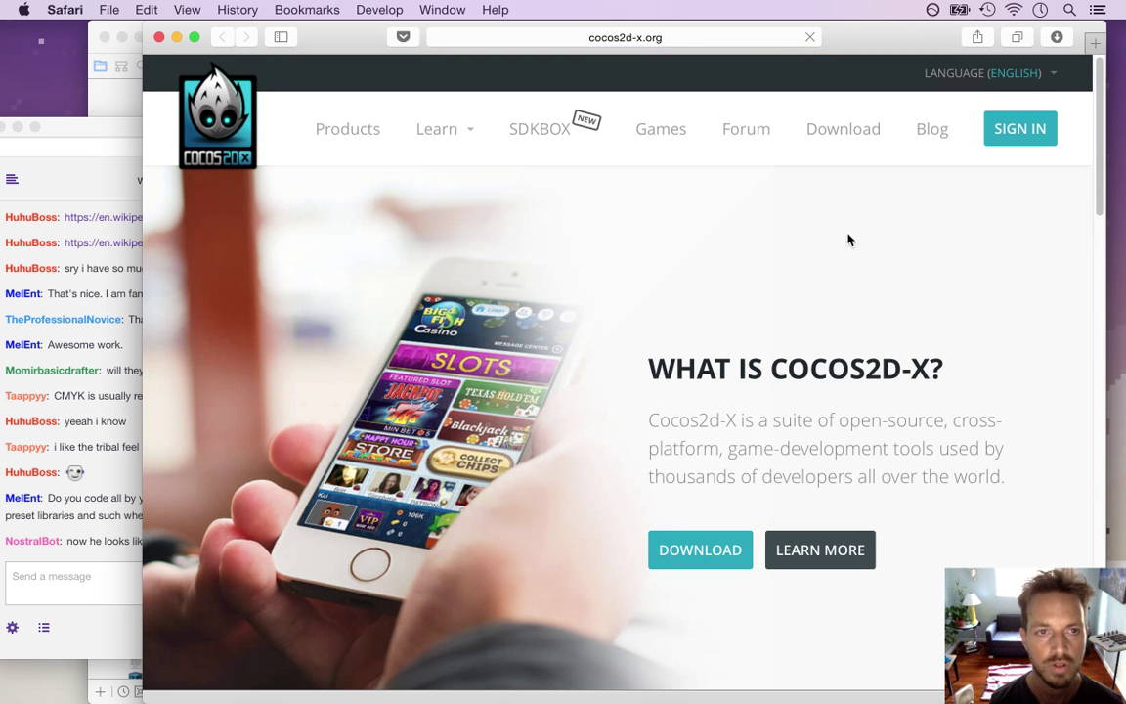
{"action": "key", "text": "super+w"}
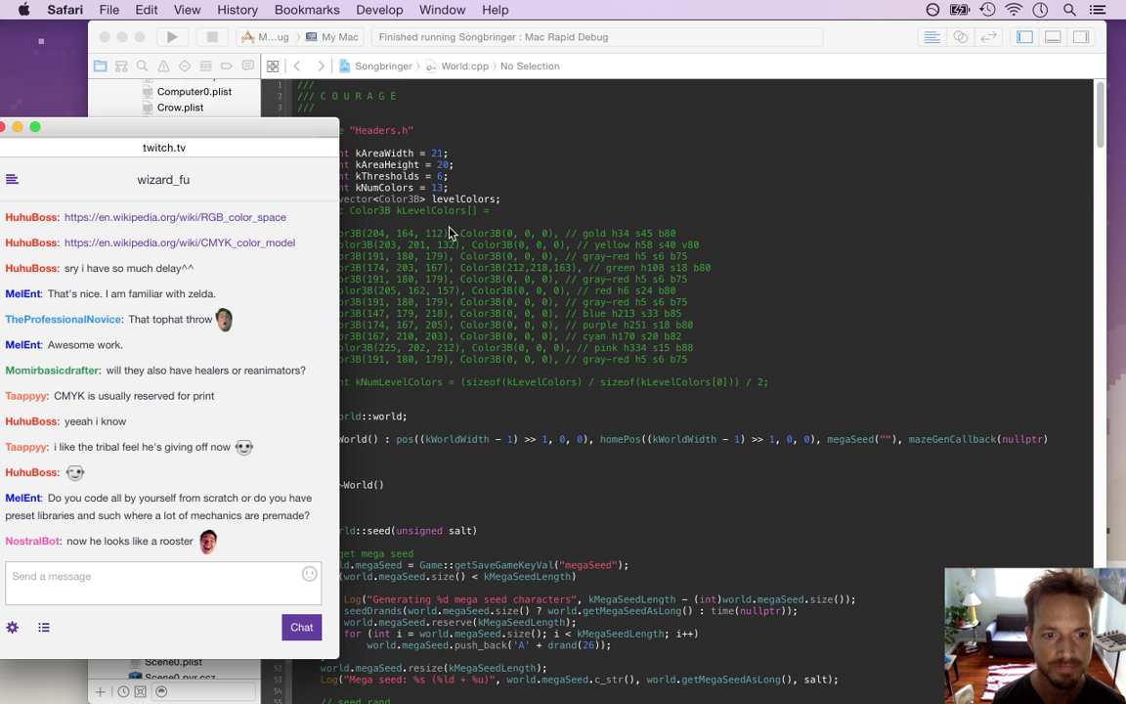
- Switch to Xcode and build and run Songbringer with the updated enemy sprite
{"action": "key", "text": "super+Tab"}
{"action": "key", "text": "super+r"}
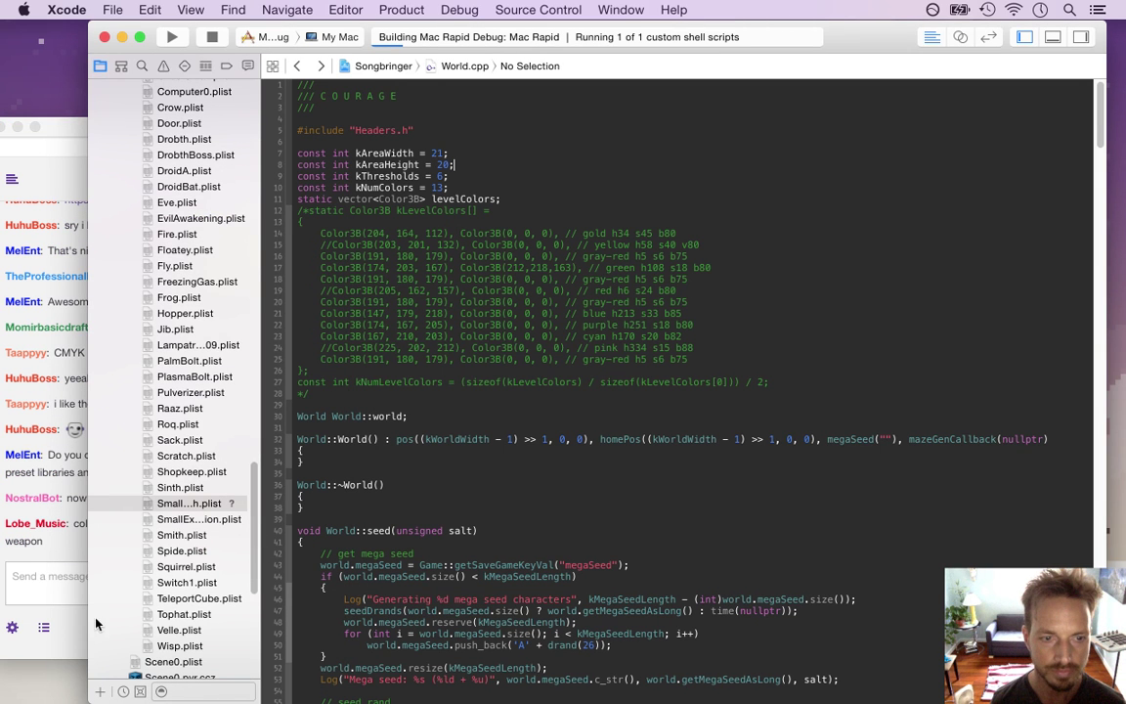
{"action": "left_click", "coordinate": [58, 547]}
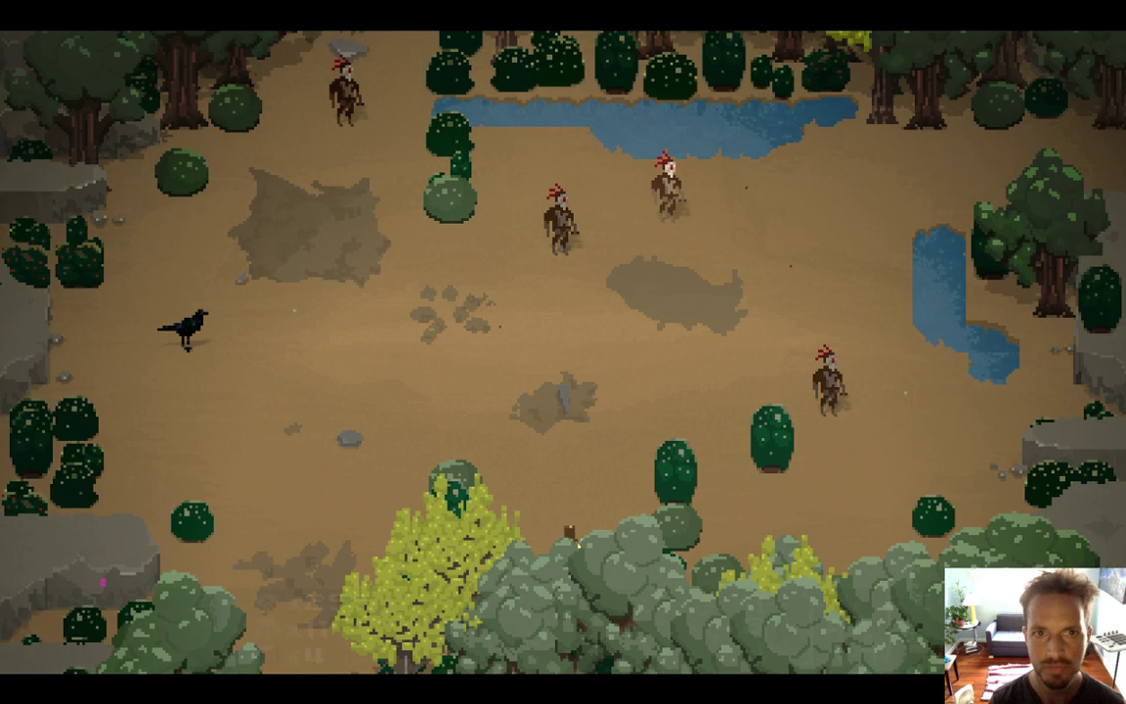
- Walk the character around the forest clearing to examine the recolored enemies in the game, and quit the game
{"action": "key", "text": "Left"}
{"action": "key", "text": "Up"}
{"action": "key", "text": "Up"}
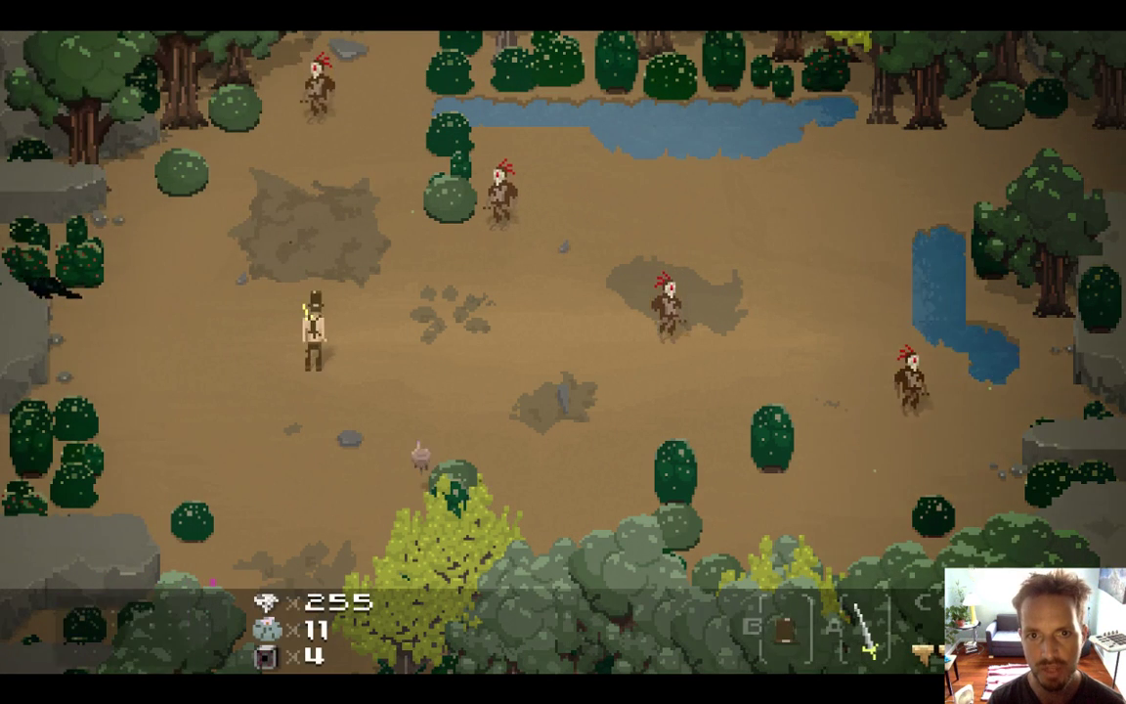
{"action": "key", "text": "Down"}
{"action": "key", "text": "Right"}
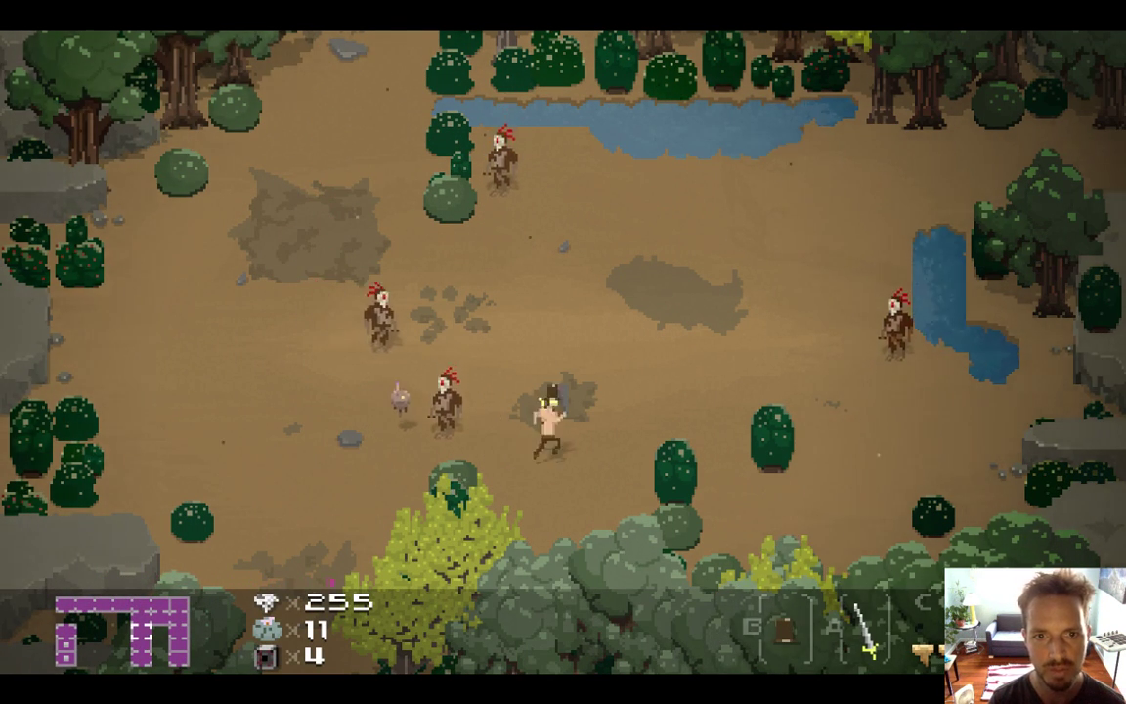
{"action": "key", "text": "Left"}
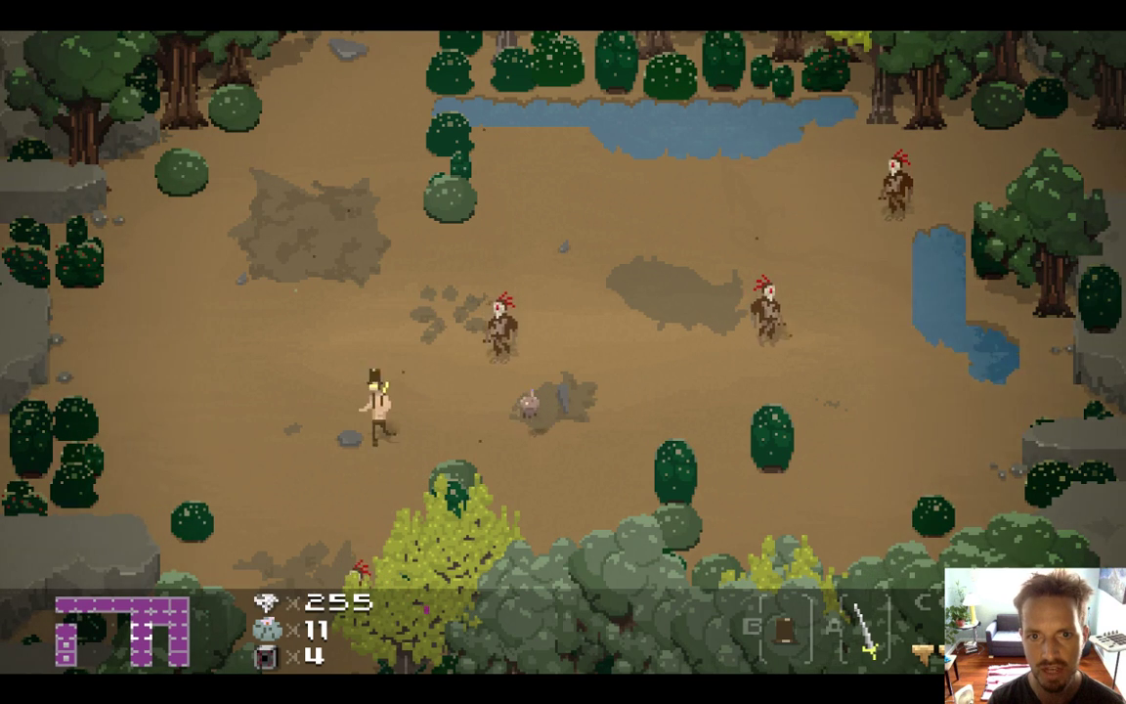
{"action": "key", "text": "Up"}
{"action": "key", "text": "Left"}
{"action": "key", "text": "Up"}
{"action": "key", "text": "Right"}
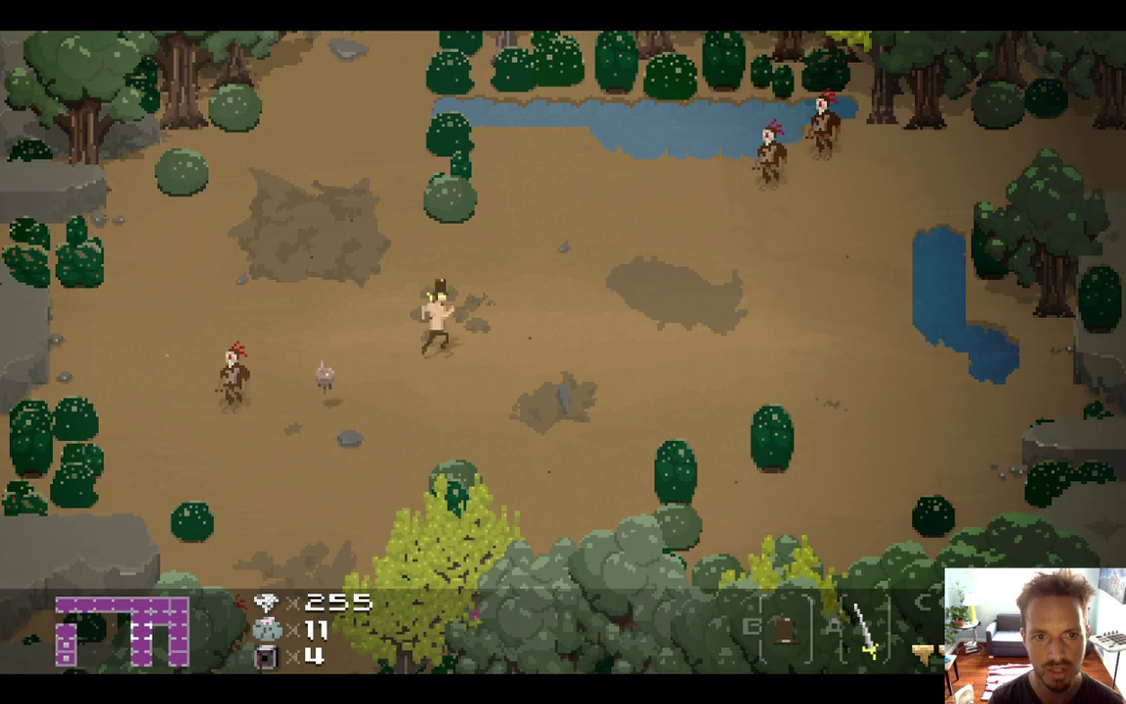
{"action": "key", "text": "Right"}
{"action": "key", "text": "Left"}
{"action": "key", "text": "Up"}
{"action": "key", "text": "Left"}
{"action": "key", "text": "Up"}
{"action": "key", "text": "Right"}
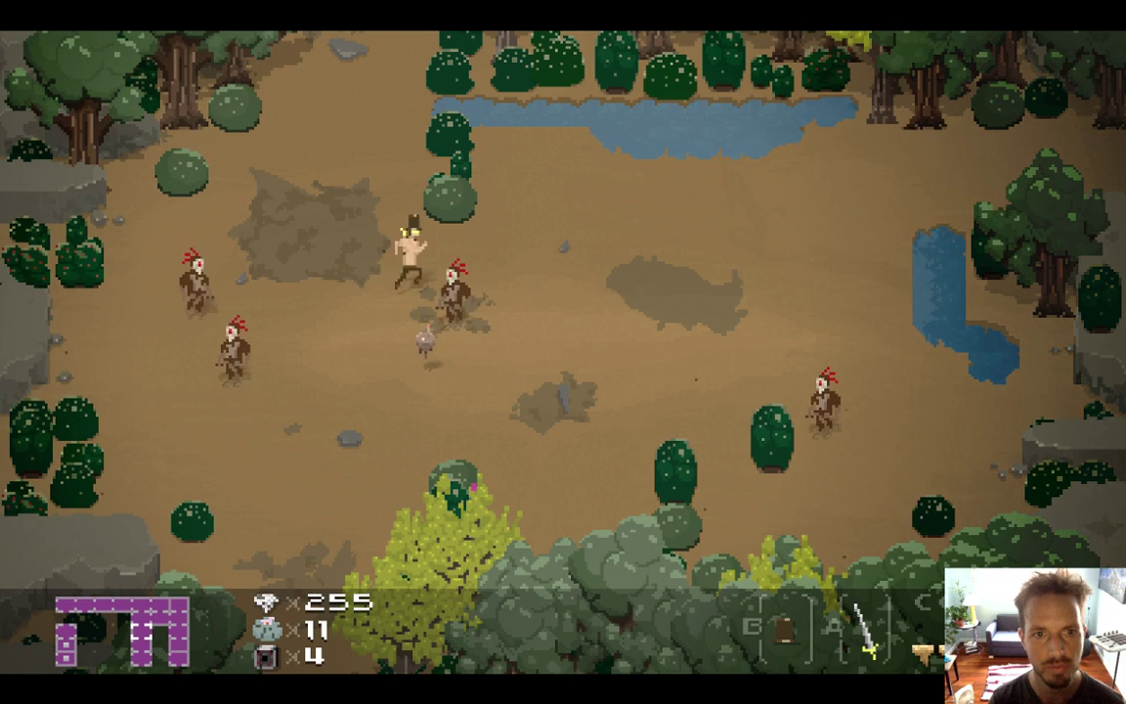
{"action": "key", "text": "Down"}
{"action": "key", "text": "Right"}
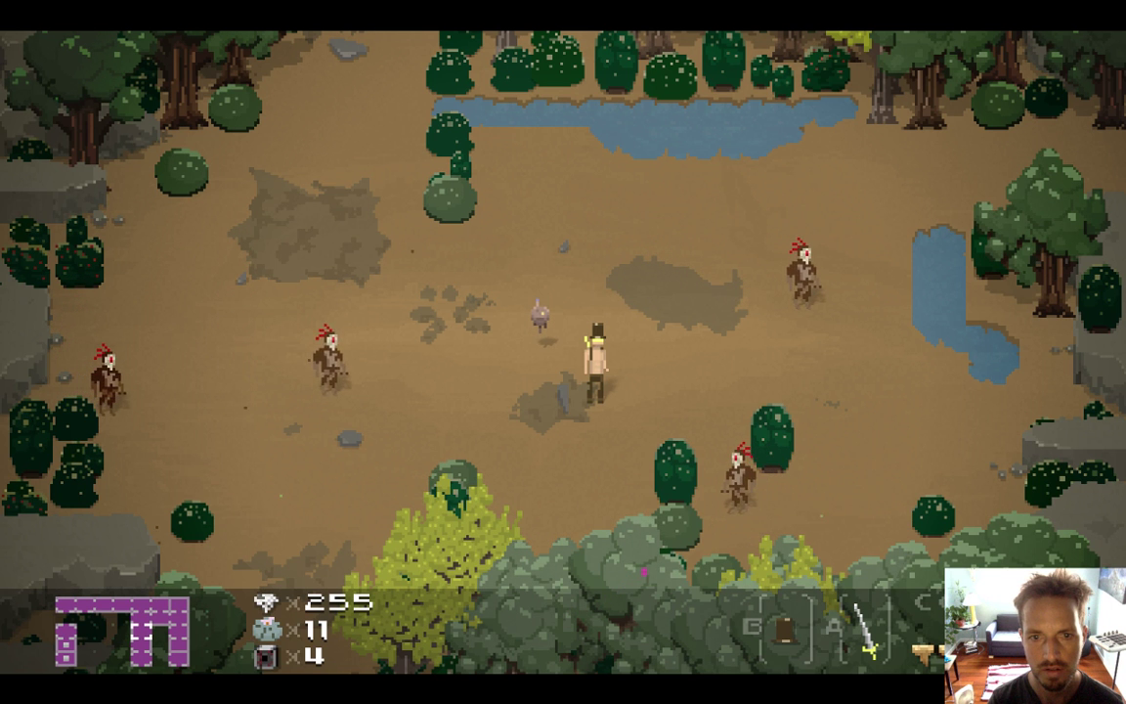
{"action": "key", "text": "Down"}
{"action": "key", "text": "Left"}
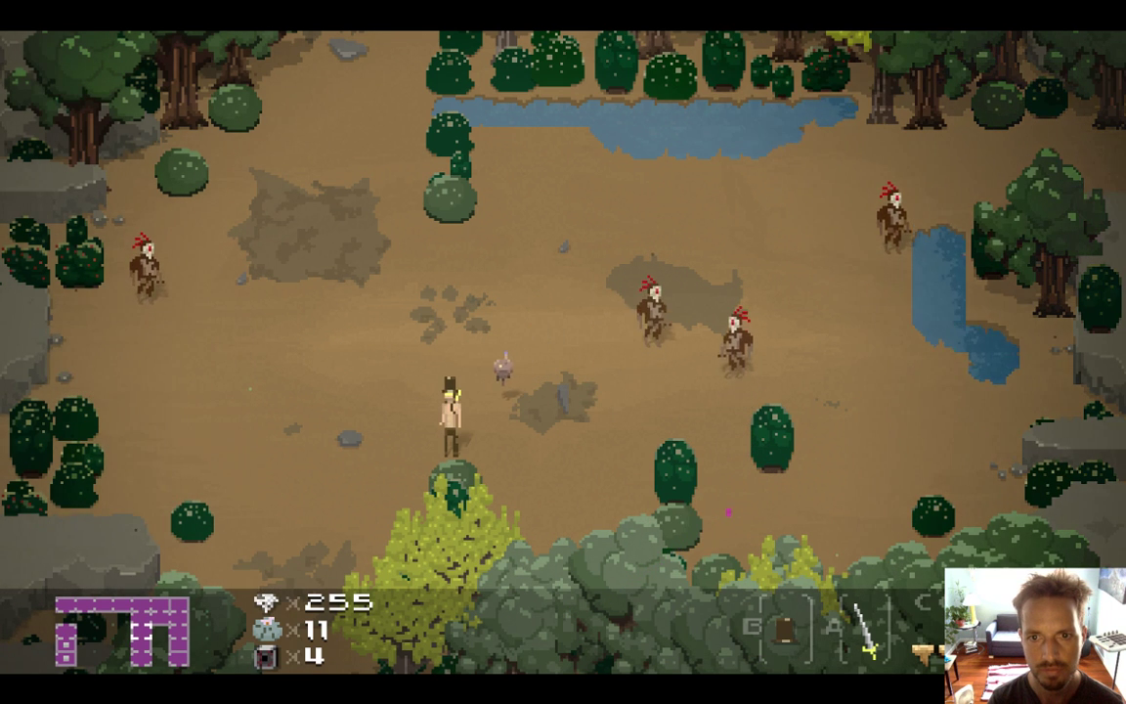
{"action": "key", "text": "super+q"}
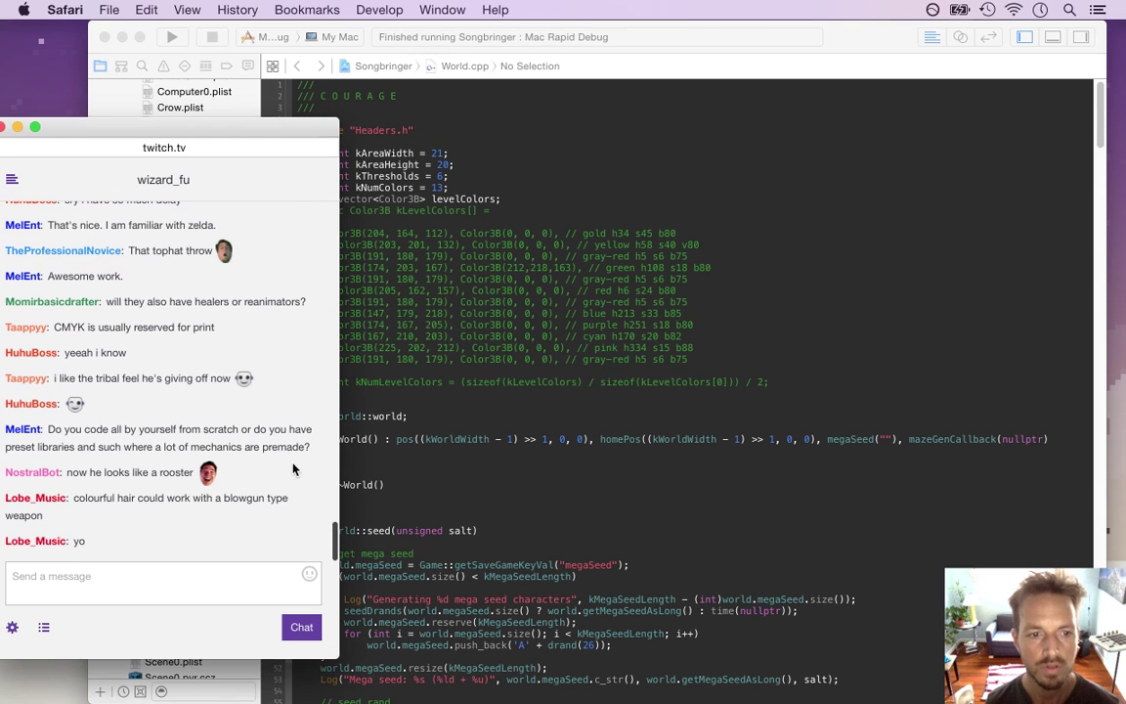
- Switch to Photoshop and change the foreground color from the sampled strand red to blue 0021c8, ready for the Pencil tool
{"action": "key", "text": "super+Tab"}
{"action": "key", "text": "Tab"}
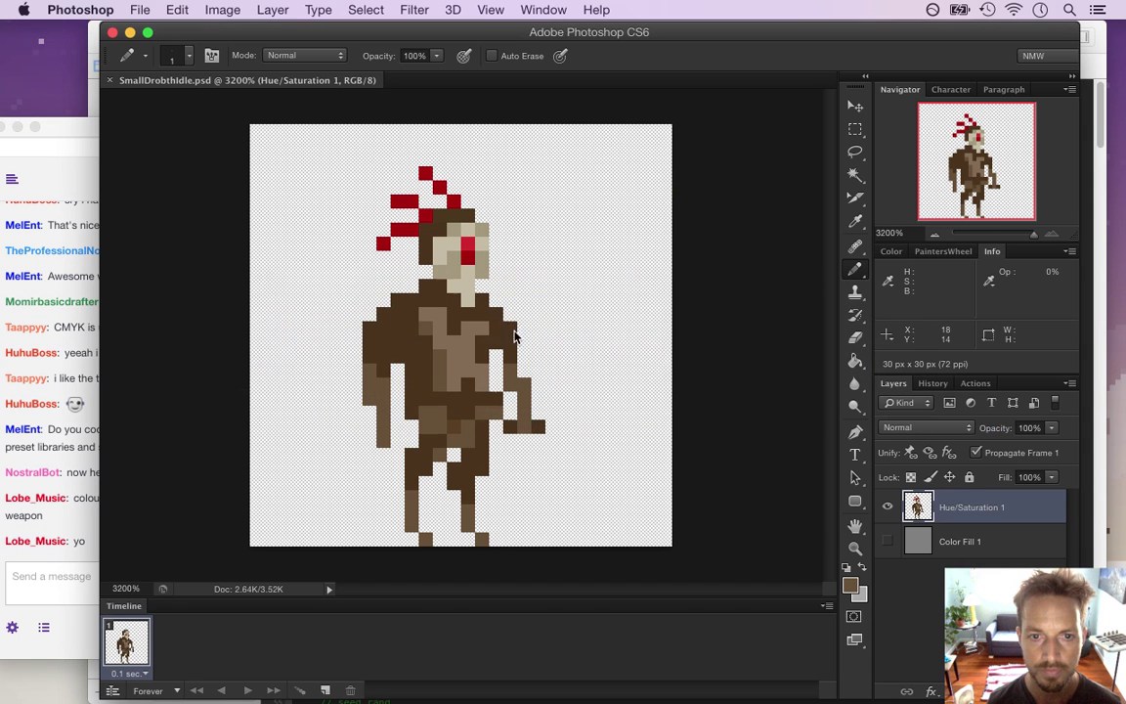
{"action": "key", "text": "i"}
{"action": "left_click", "coordinate": [403, 204]}
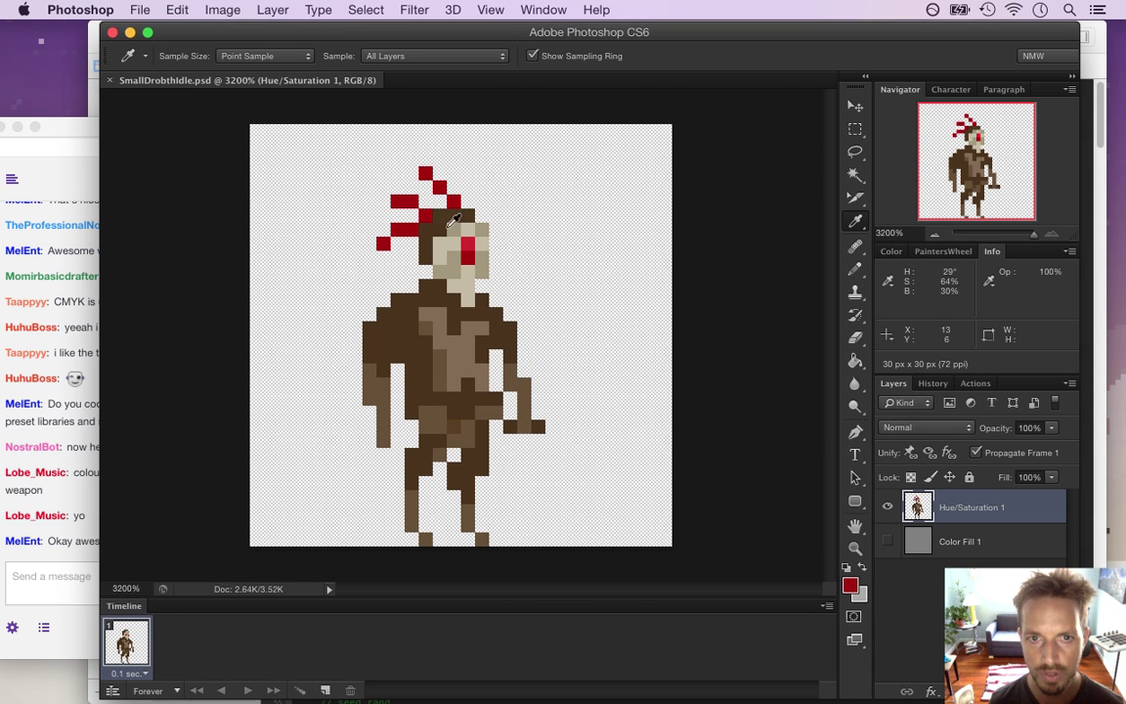
{"action": "left_click", "coordinate": [849, 586]}
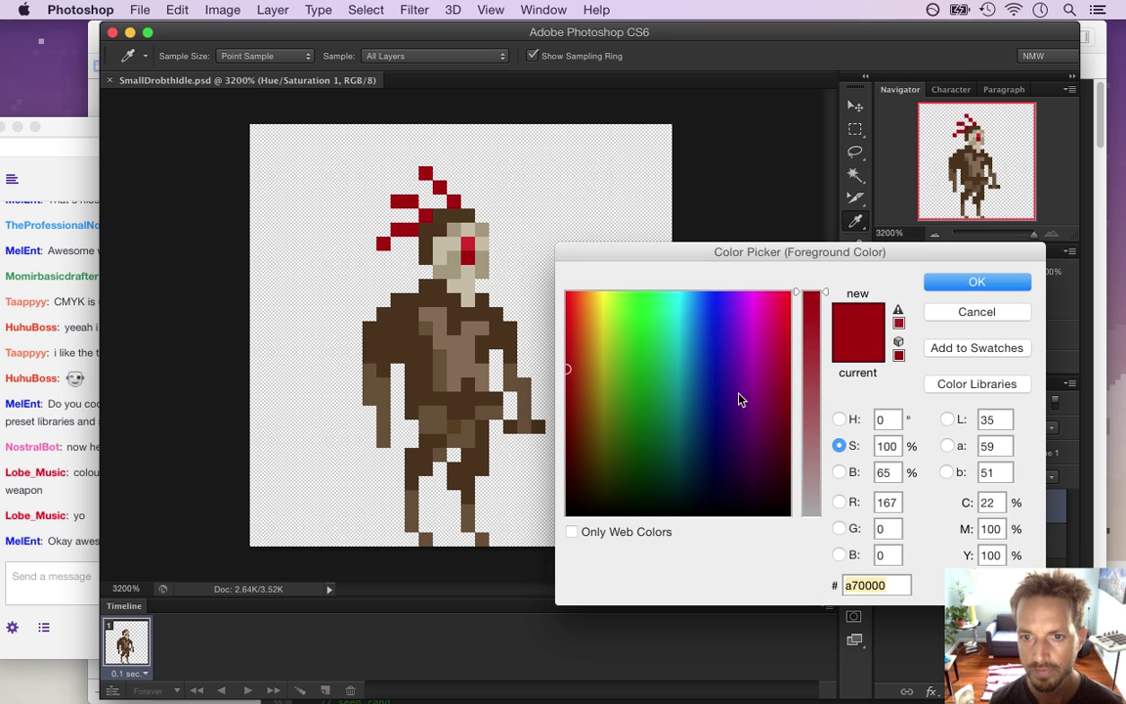
{"action": "left_click_drag", "start_coordinate": [703, 370], "coordinate": [708, 371]}
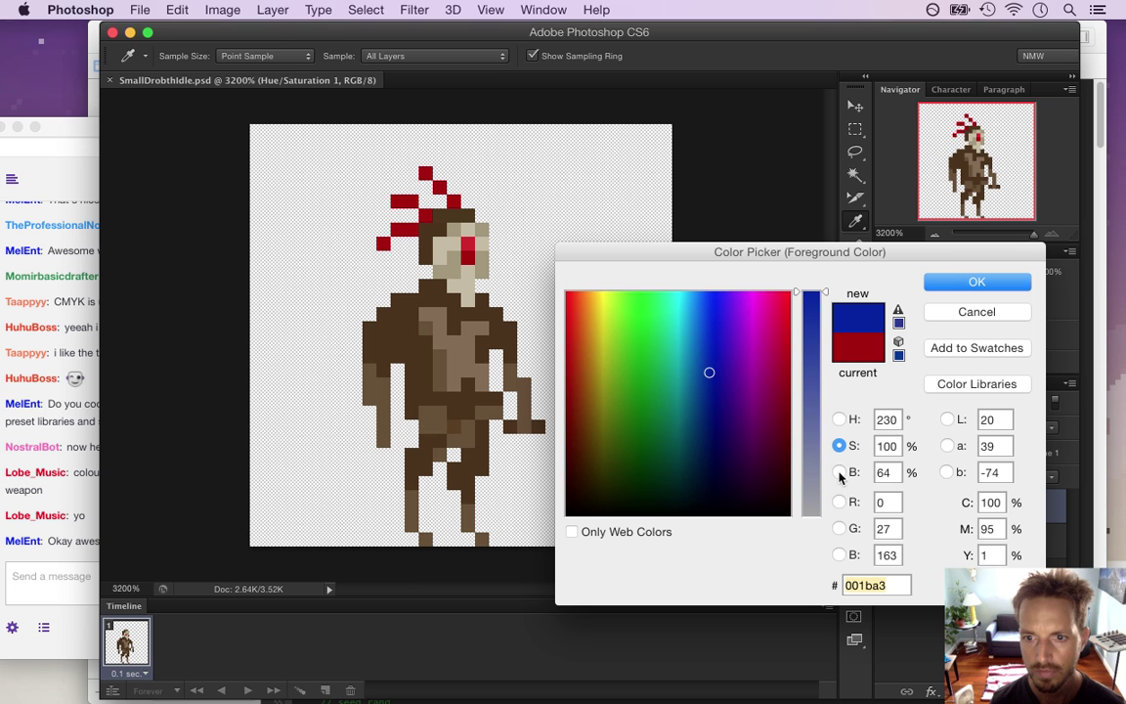
{"action": "left_click", "coordinate": [839, 472]}
{"action": "left_click_drag", "start_coordinate": [817, 364], "coordinate": [811, 339]}
{"action": "left_click", "coordinate": [938, 291]}
{"action": "key", "text": "b"}
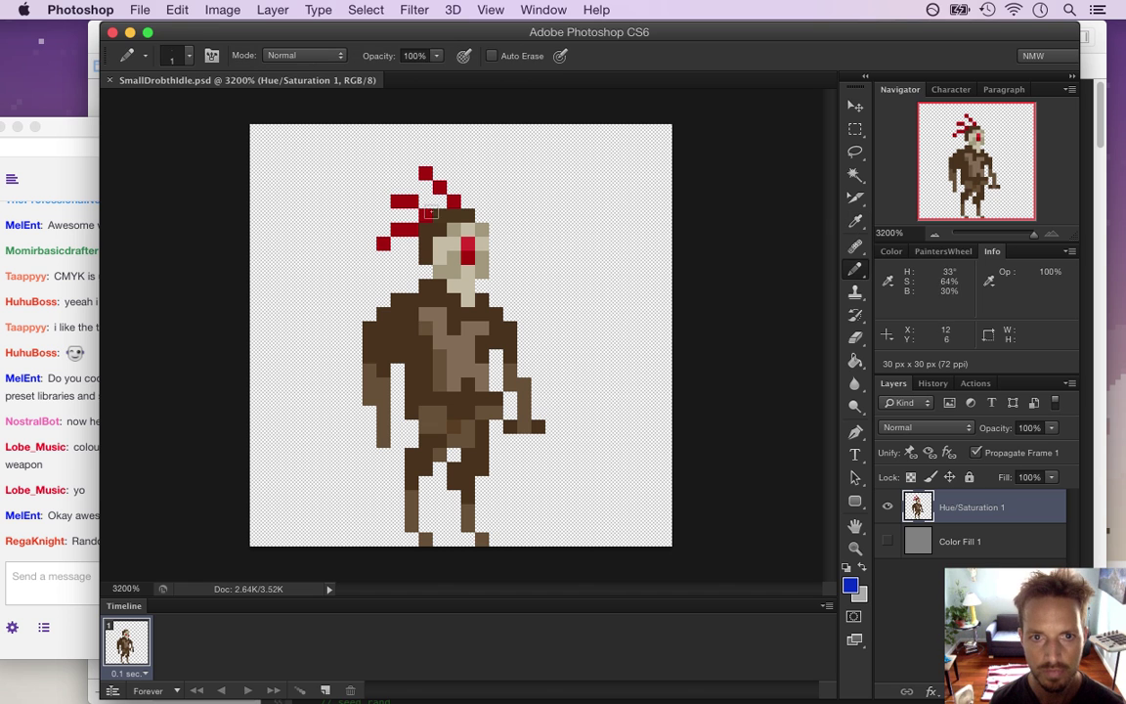
- Lower the saturation of the blue foreground color to about 77%, giving 2e48c8
{"action": "left_click", "coordinate": [851, 584]}
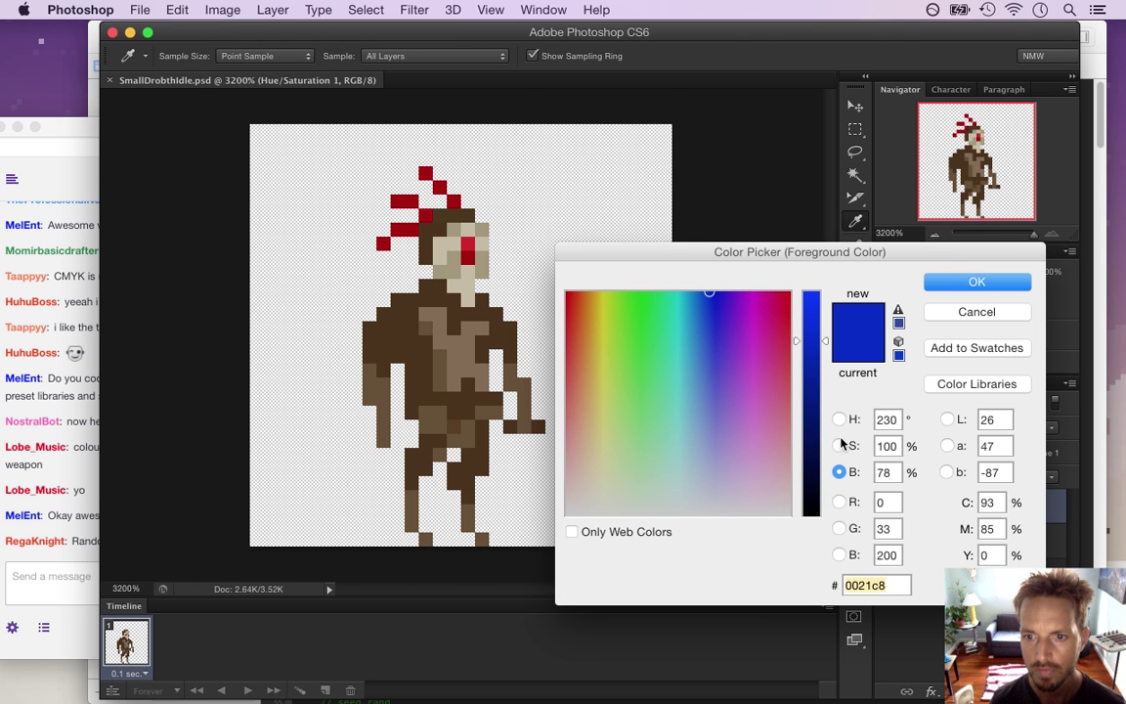
{"action": "left_click", "coordinate": [839, 445]}
{"action": "left_click_drag", "start_coordinate": [810, 303], "coordinate": [807, 349]}
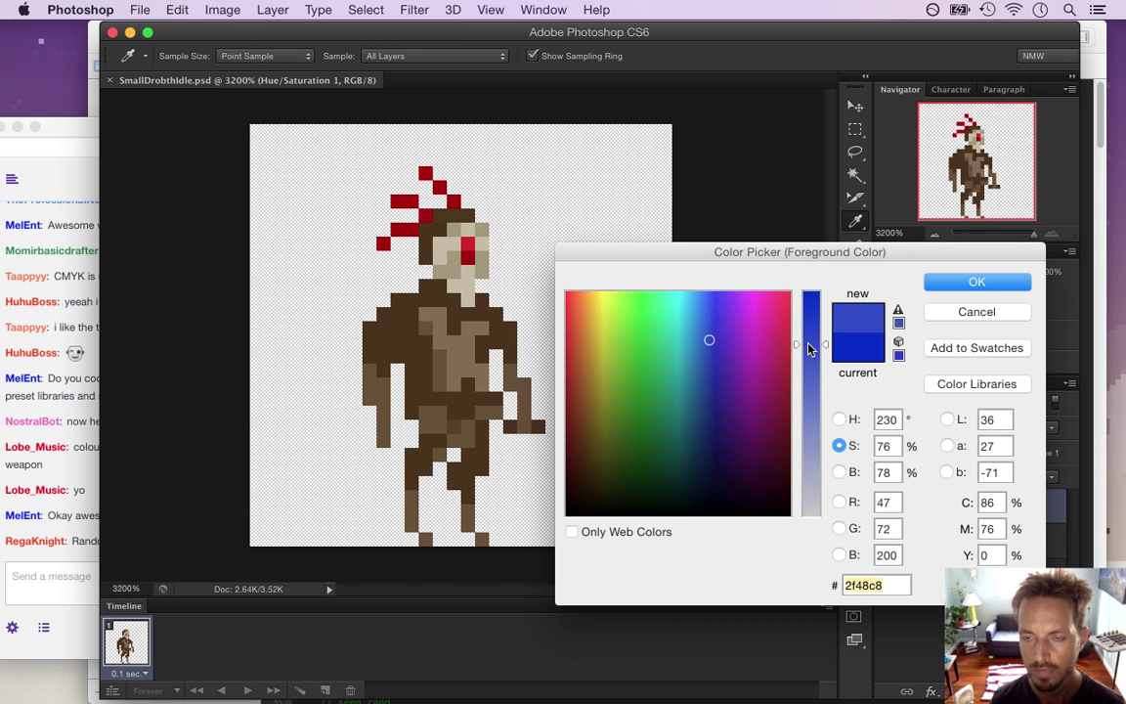
{"action": "left_click", "coordinate": [977, 281]}
- Repaint all the red hair strand pixels on the sprite's head with the softer blue, using the Pencil tool
{"action": "left_click_drag", "start_coordinate": [426, 214], "coordinate": [402, 202]}
{"action": "left_click", "coordinate": [398, 230]}
{"action": "left_click", "coordinate": [383, 244]}
{"action": "left_click", "coordinate": [453, 201]}
{"action": "left_click", "coordinate": [440, 187]}
{"action": "left_click", "coordinate": [425, 173]}
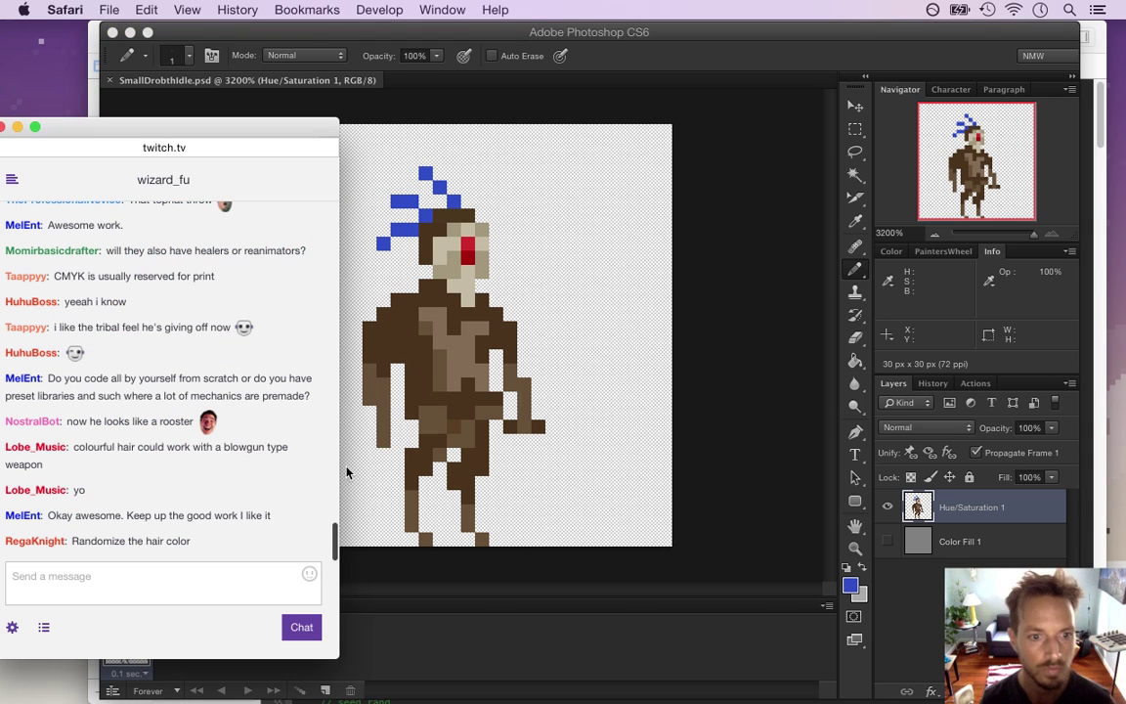
{"action": "left_click", "coordinate": [699, 249]}
{"action": "left_click", "coordinate": [129, 6]}
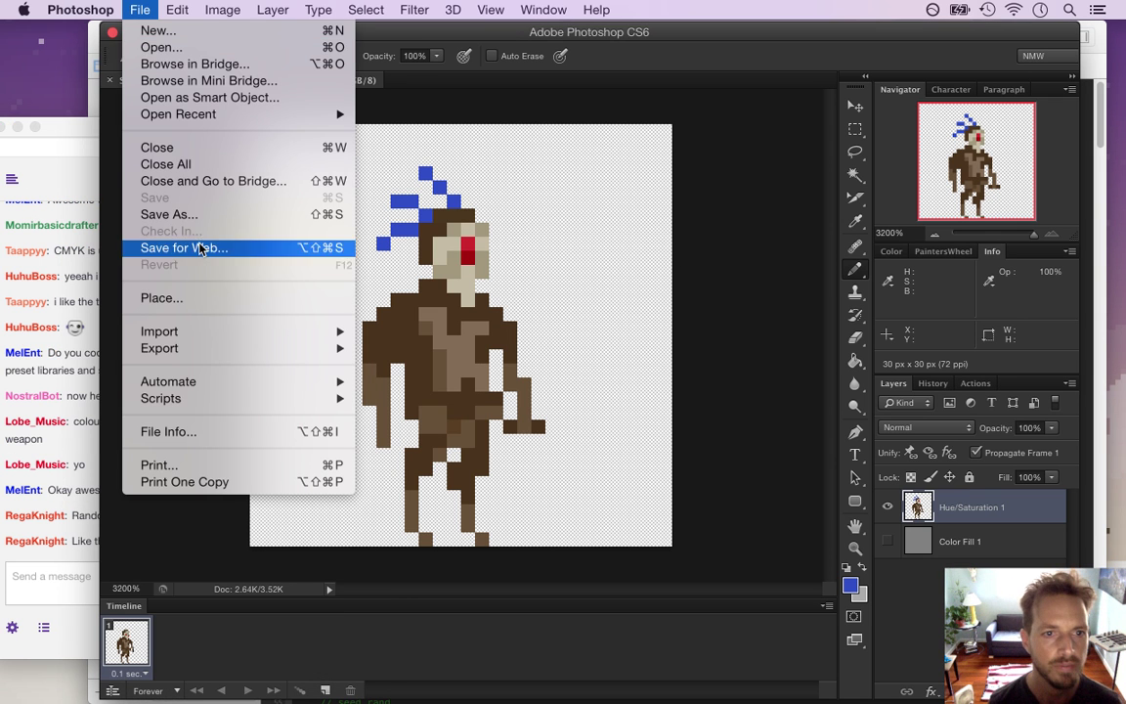
{"action": "mouse_move", "coordinate": [217, 349]}
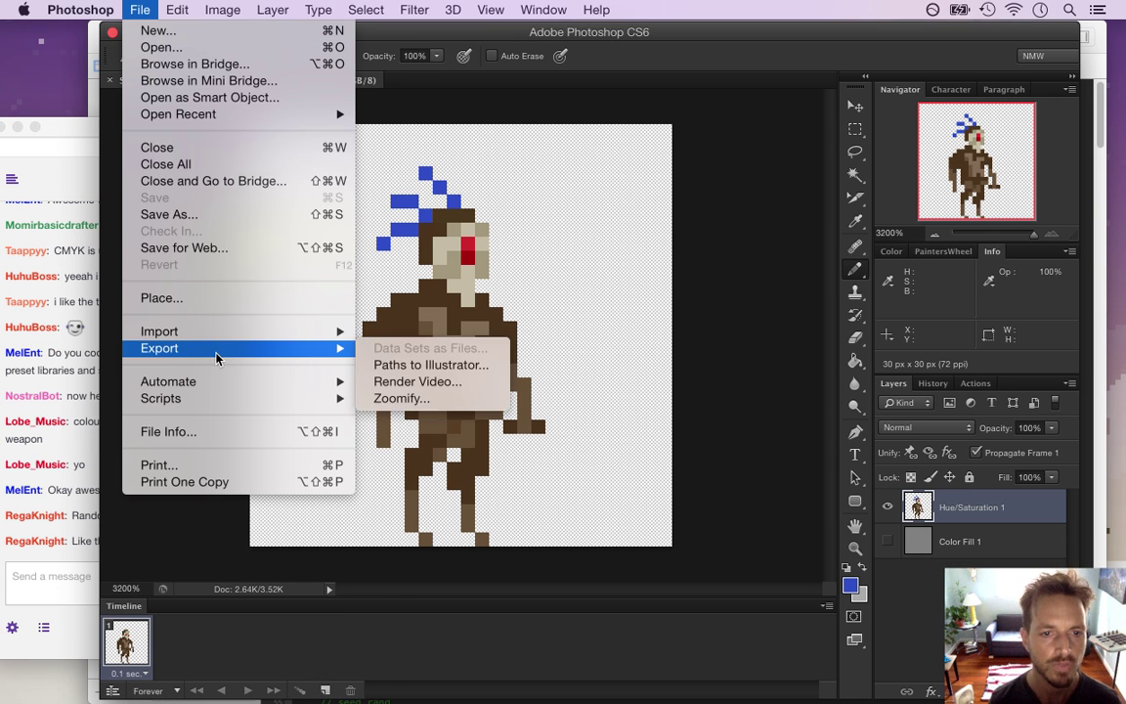
{"action": "left_click", "coordinate": [393, 383]}
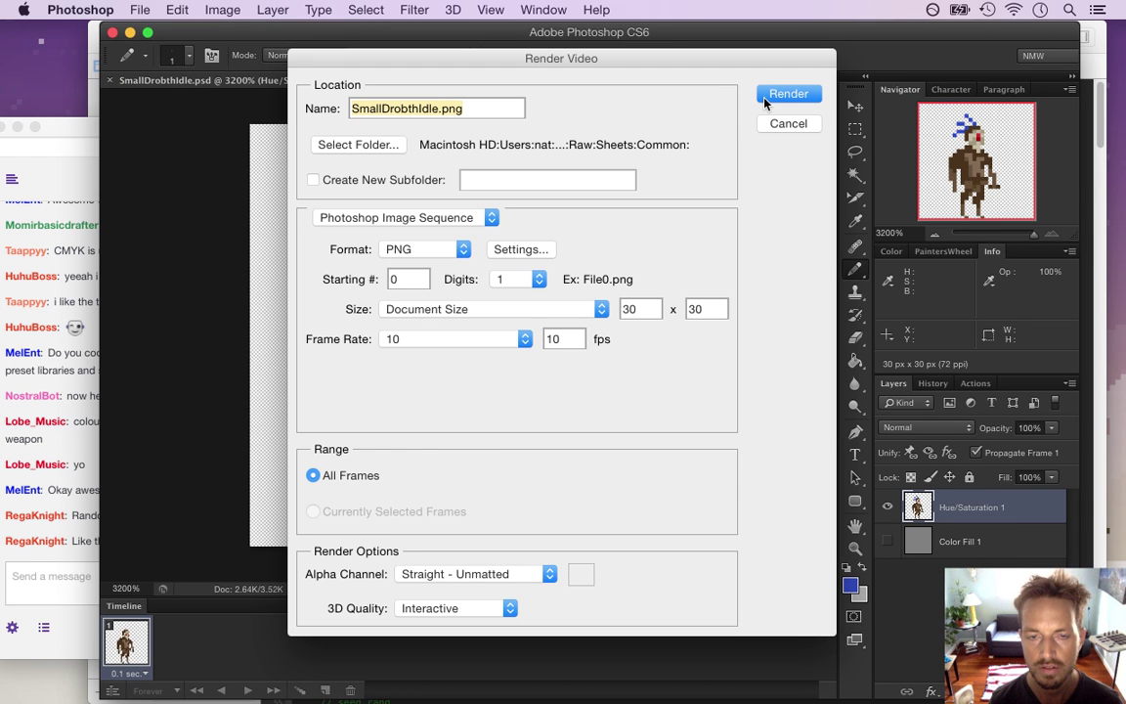
{"action": "left_click", "coordinate": [780, 128]}
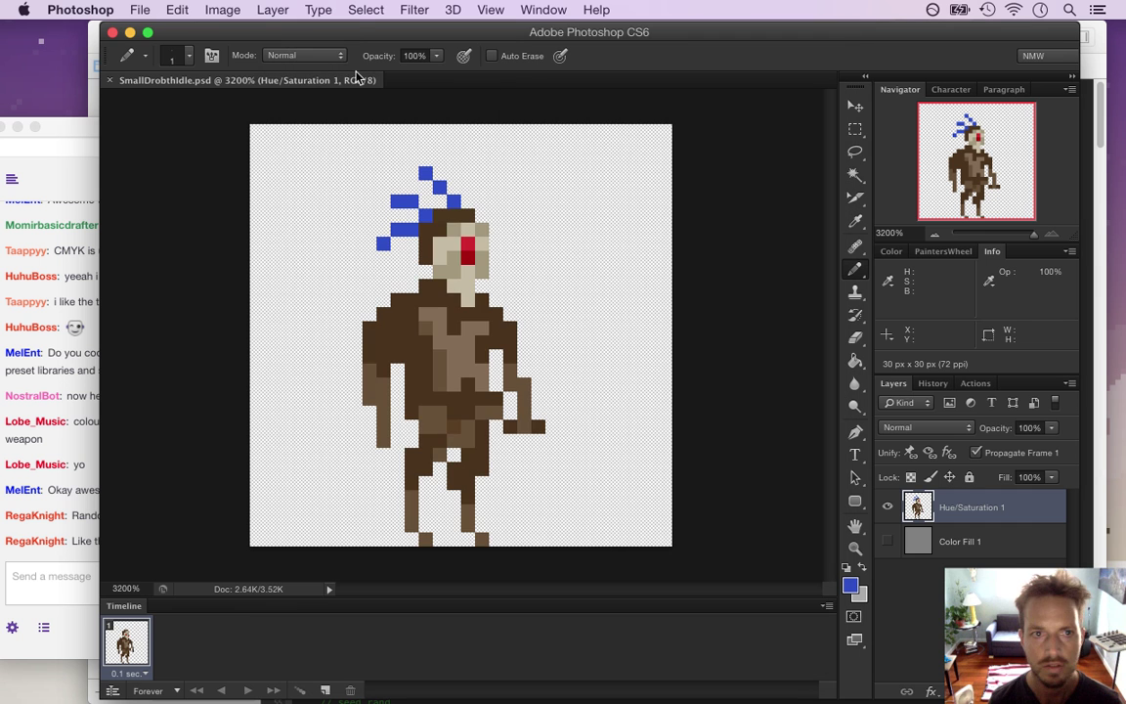
- Export the blue-haired sprite for the web as the PNG-24 file SmallDrobthIdle0.png in the Common folder, replacing the existing file
{"action": "left_click", "coordinate": [135, 9]}
{"action": "left_click", "coordinate": [186, 247]}
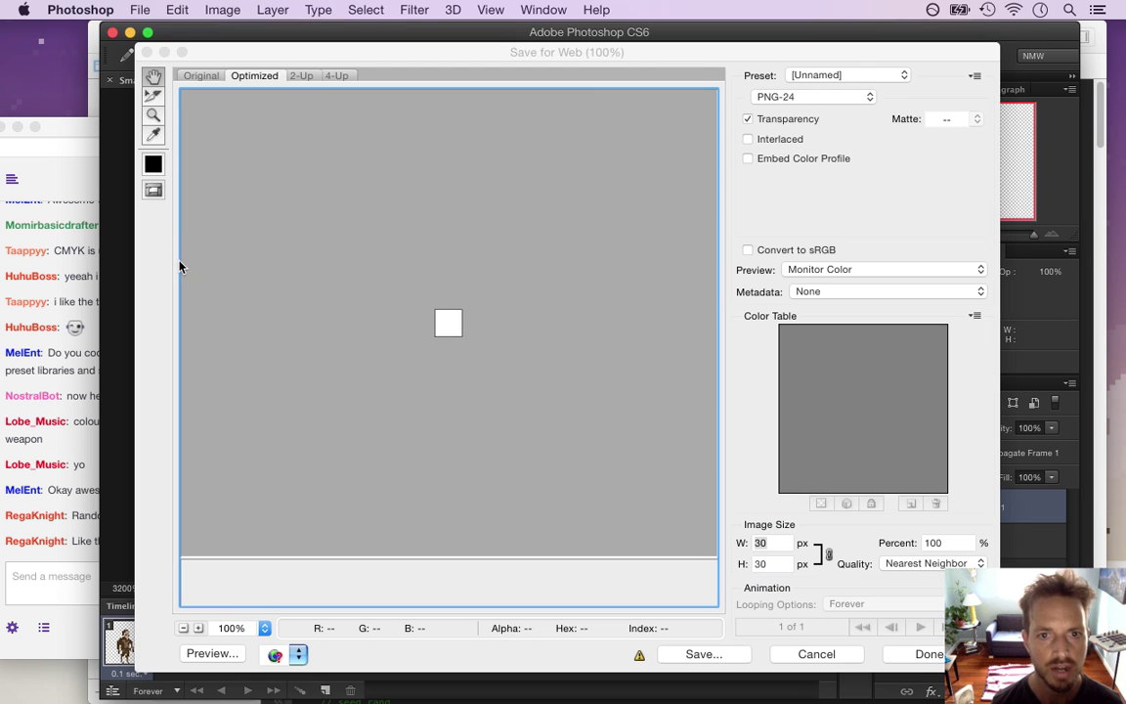
{"action": "key", "text": "Return"}
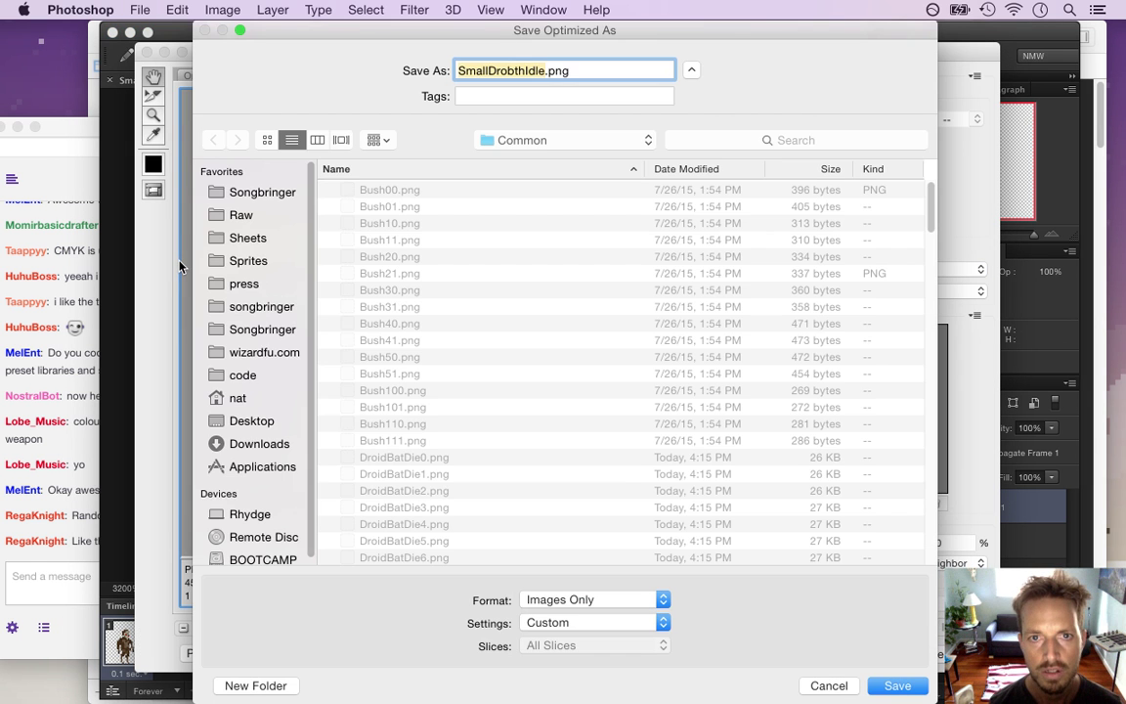
{"action": "type", "text": "0"}
{"action": "key", "text": "Return"}
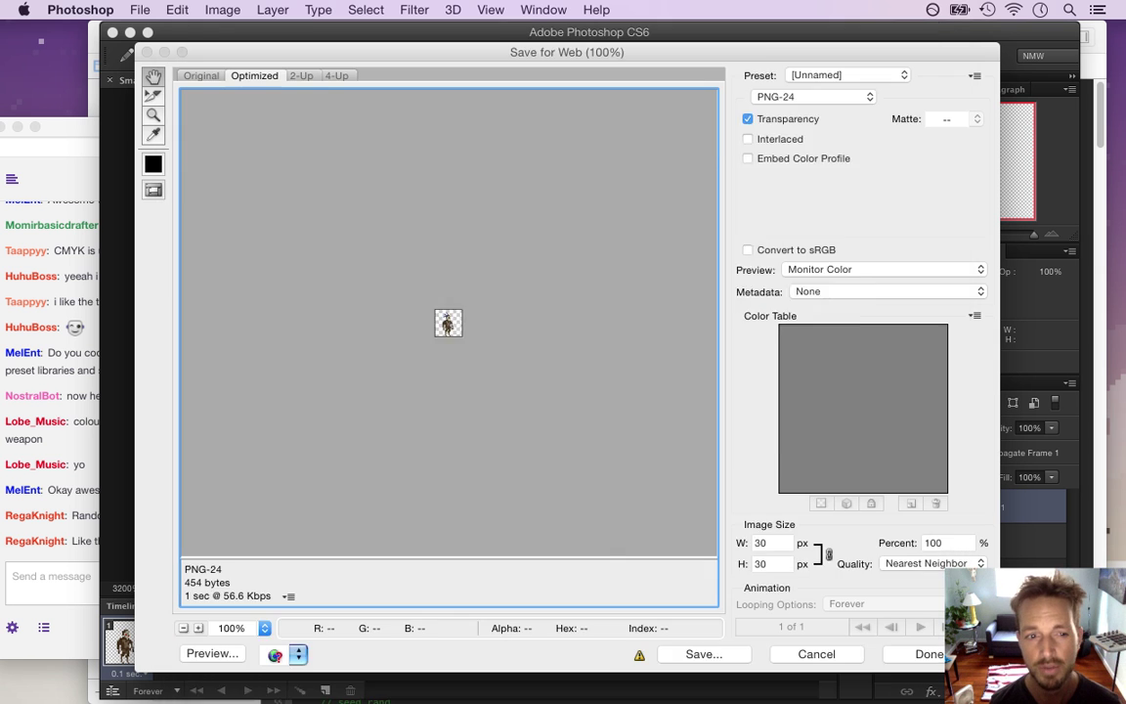
{"action": "left_click", "coordinate": [749, 403]}
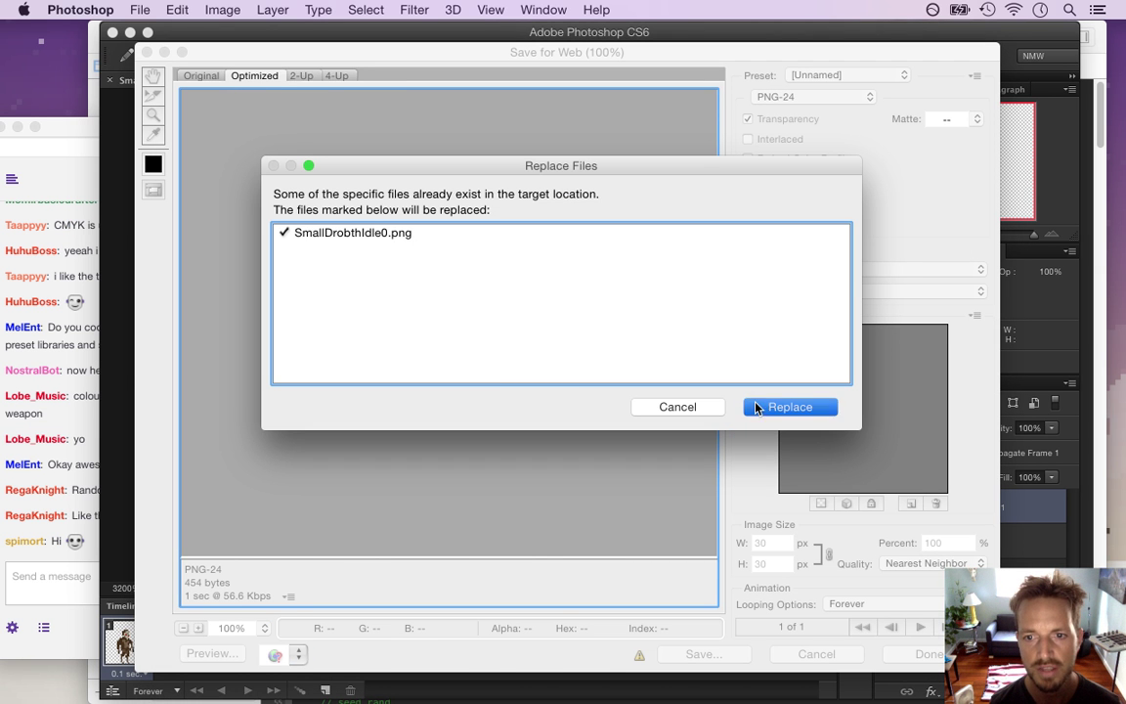
- Switch to the Twitch chat in Safari and read the latest viewer messages about the hair color
{"action": "left_click", "coordinate": [81, 514]}
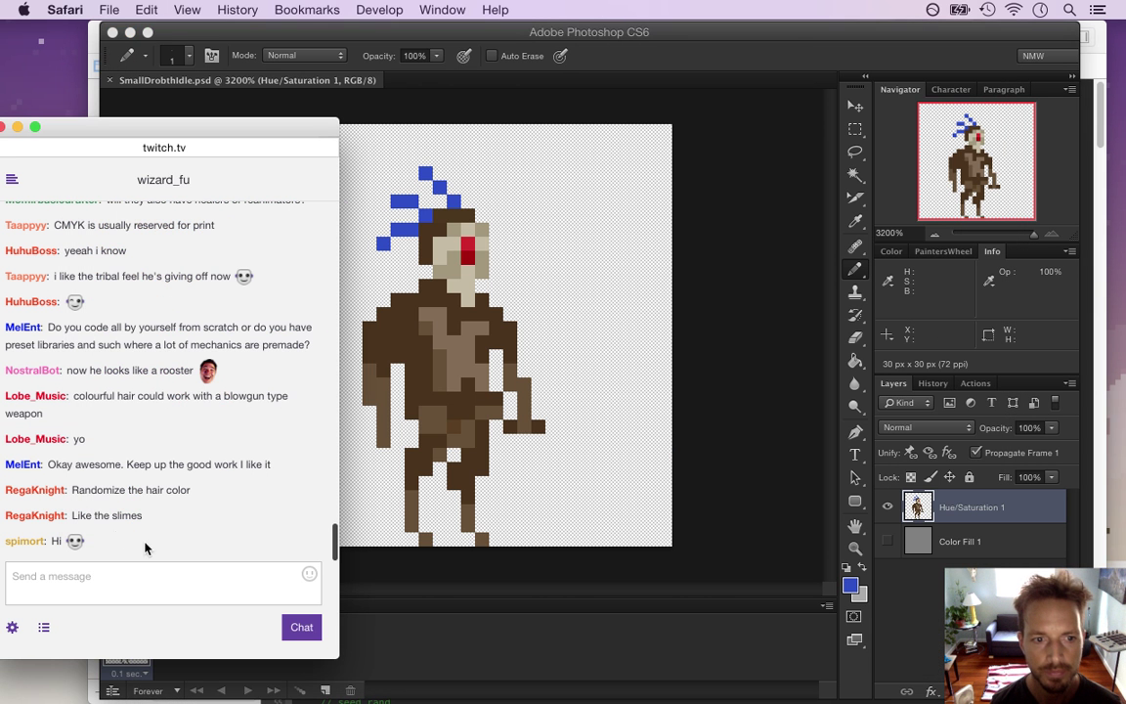
{"action": "left_click_drag", "start_coordinate": [83, 525], "coordinate": [147, 523]}
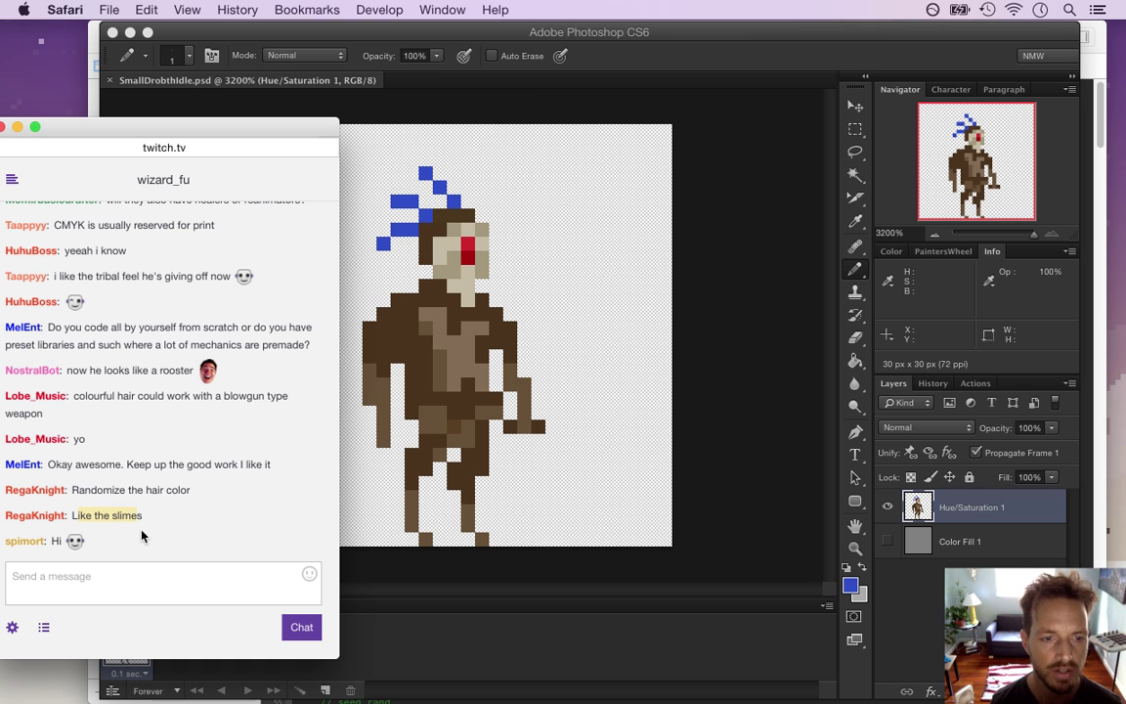
{"action": "left_click", "coordinate": [101, 502]}
{"action": "left_click_drag", "start_coordinate": [98, 500], "coordinate": [139, 521]}
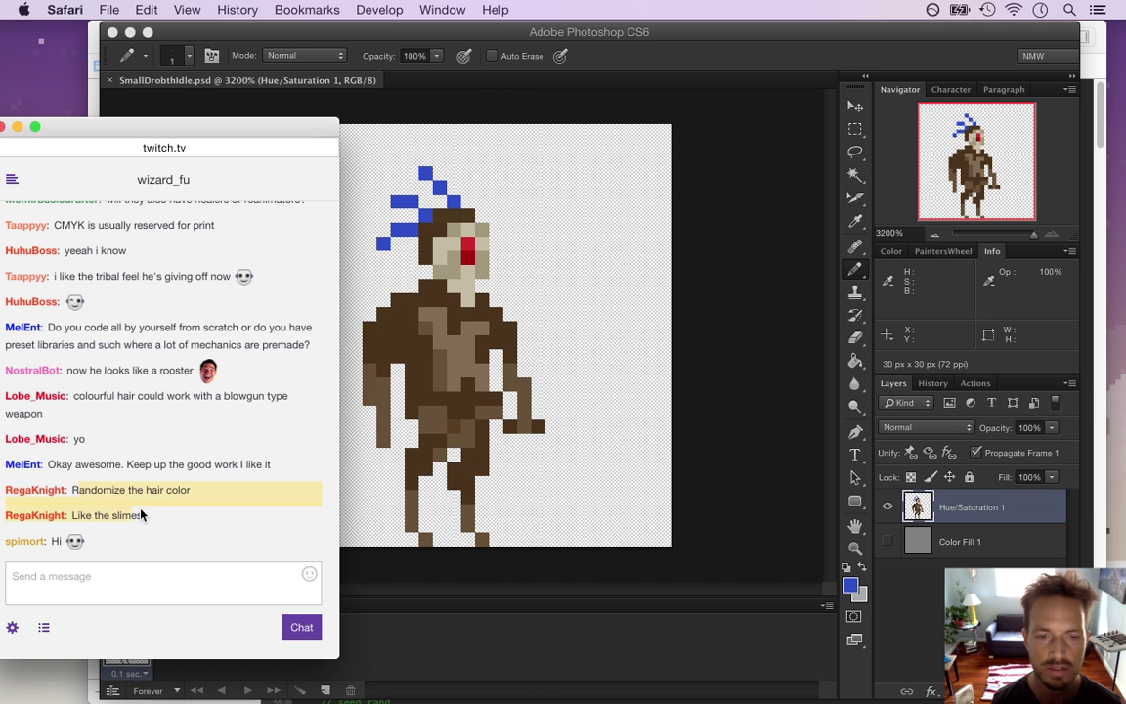
{"action": "left_click", "coordinate": [77, 522]}
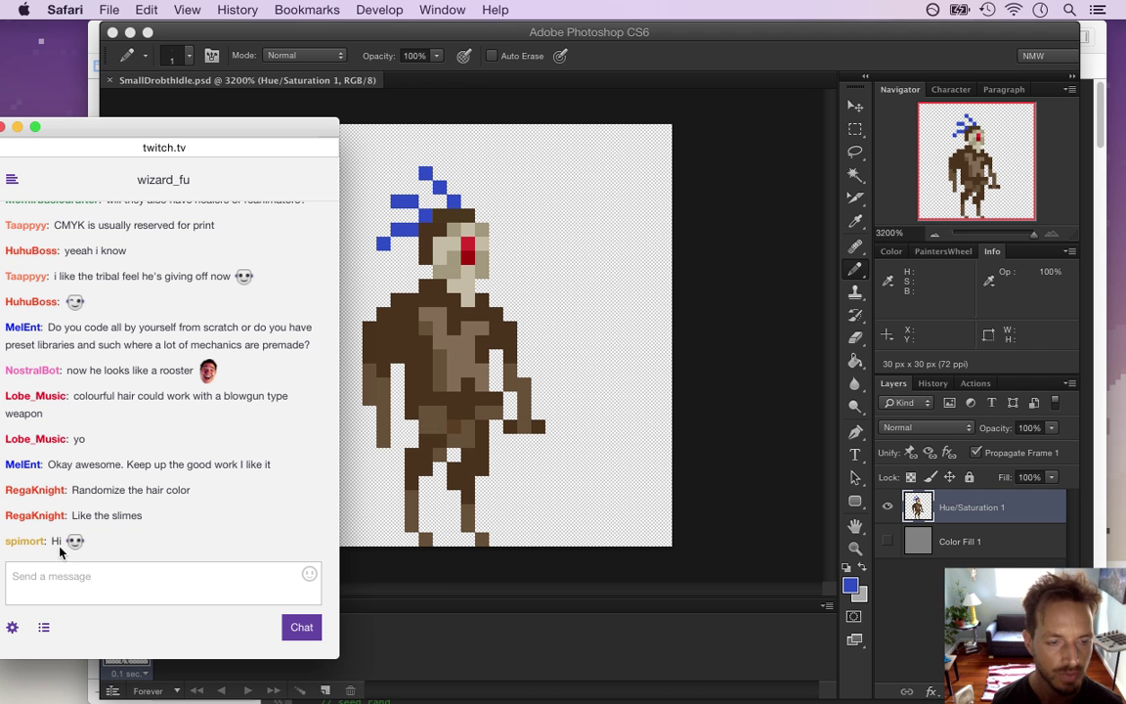
- Switch to Xcode and build and run Songbringer with the blue-haired enemy sprite
{"action": "left_click", "coordinate": [779, 186]}
{"action": "key", "text": "super+Tab"}
{"action": "key", "text": "super+Tab"}
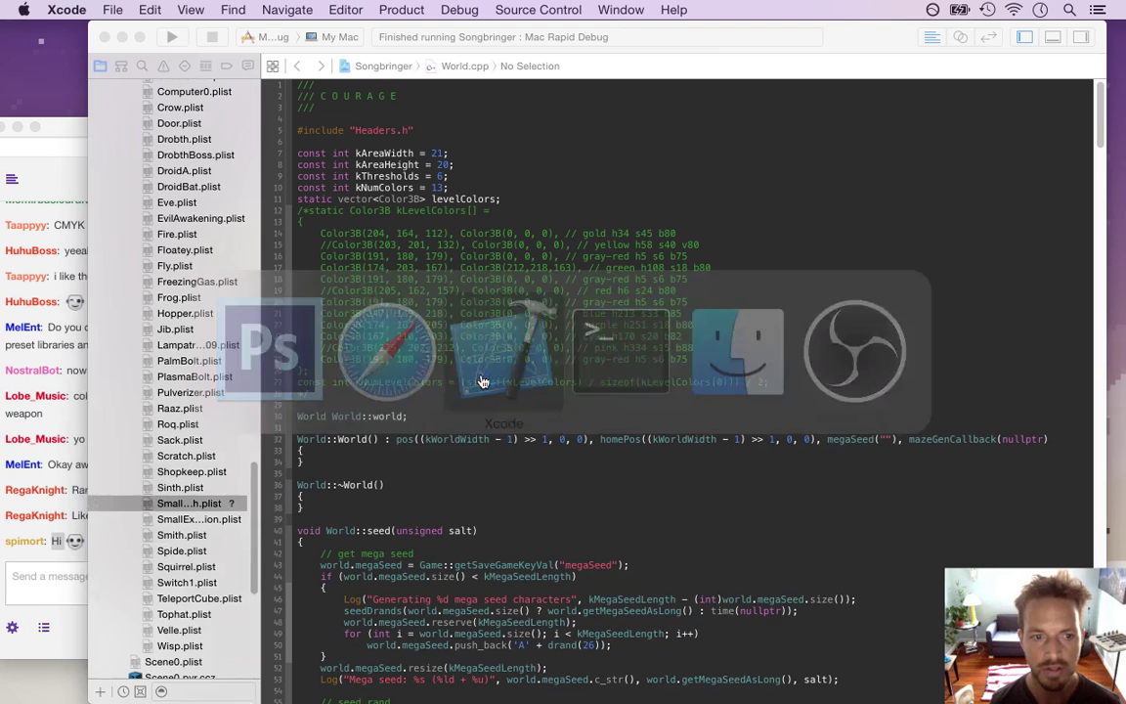
{"action": "key", "text": "super+r"}
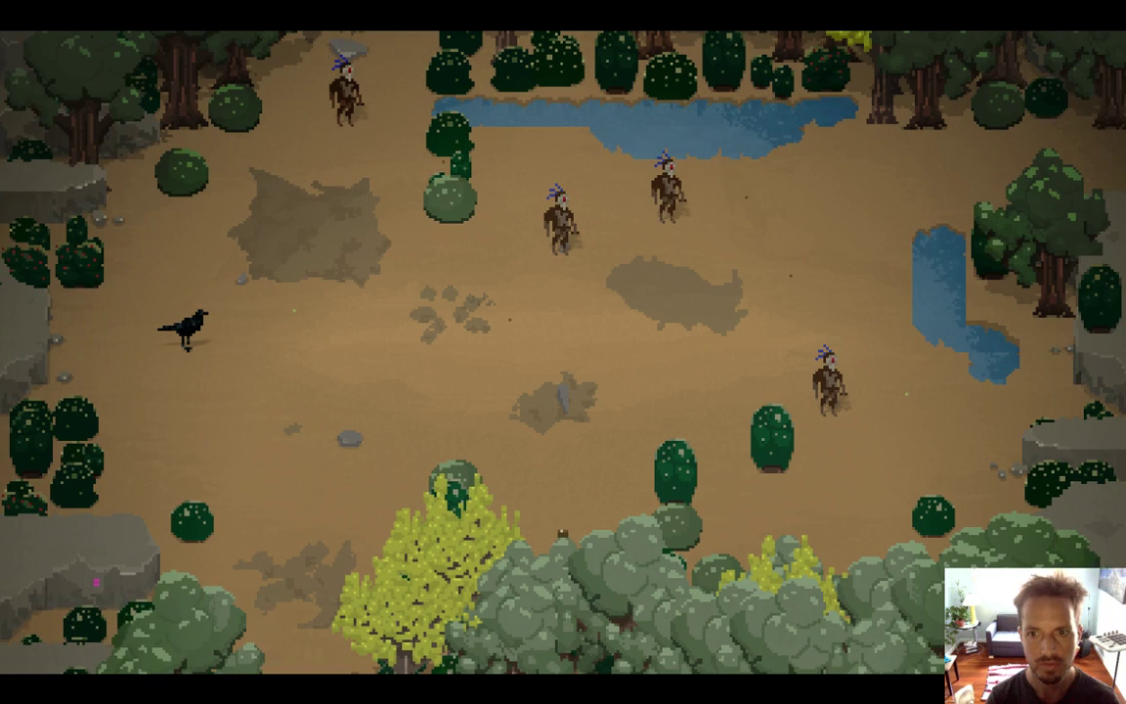
- Walk the character around the clearing to examine the blue-haired enemies, and quit the game
{"action": "key", "text": "Up"}
{"action": "key", "text": "Left"}
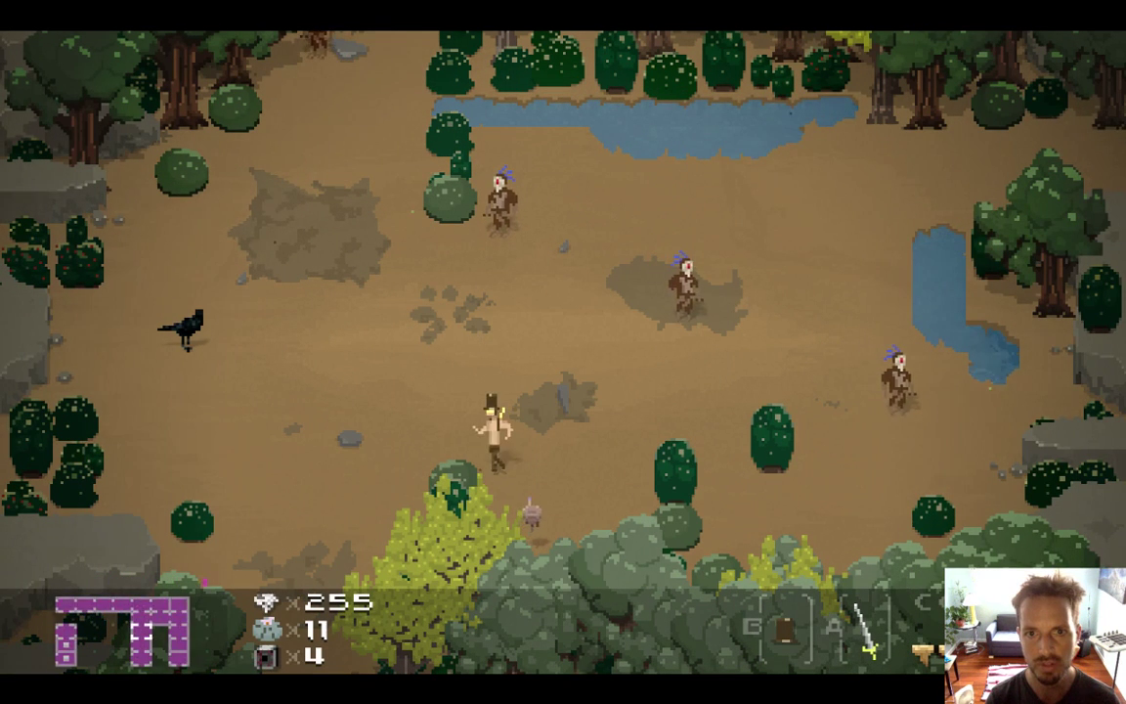
{"action": "key", "text": "Left"}
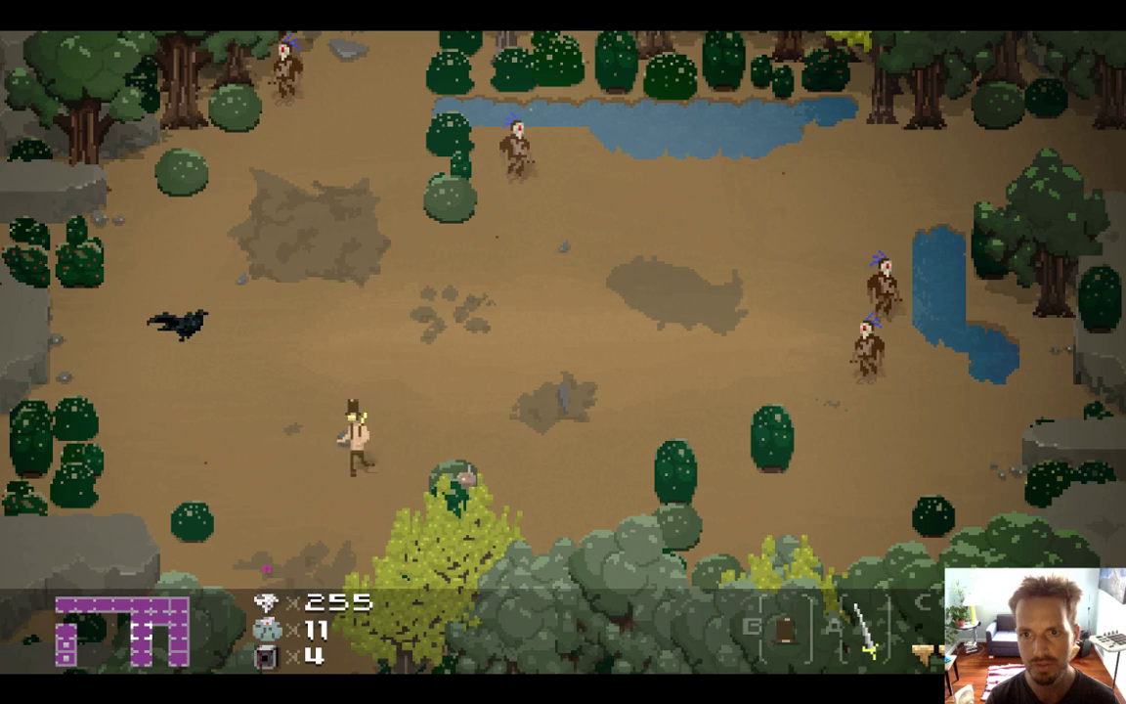
{"action": "key", "text": "Up"}
{"action": "key", "text": "Right"}
{"action": "key", "text": "Left"}
{"action": "key", "text": "super+q"}
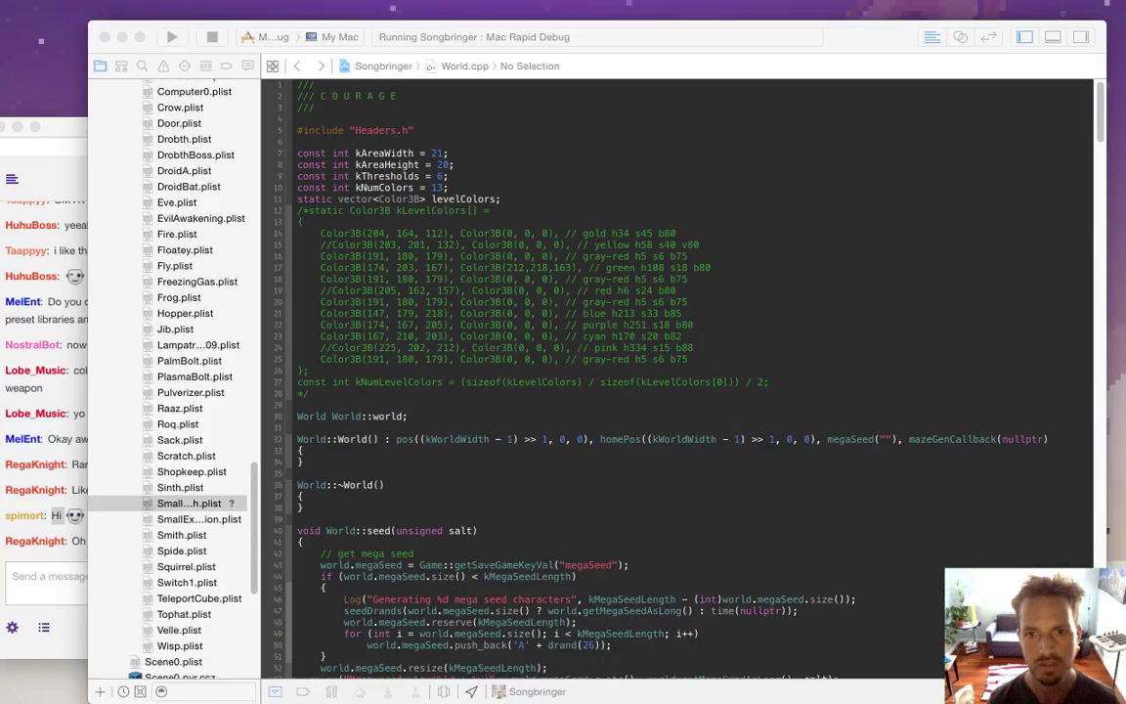
- Switch to Photoshop and undo the blue Pencil strokes on the hair strands
{"action": "key", "text": "super+Tab"}
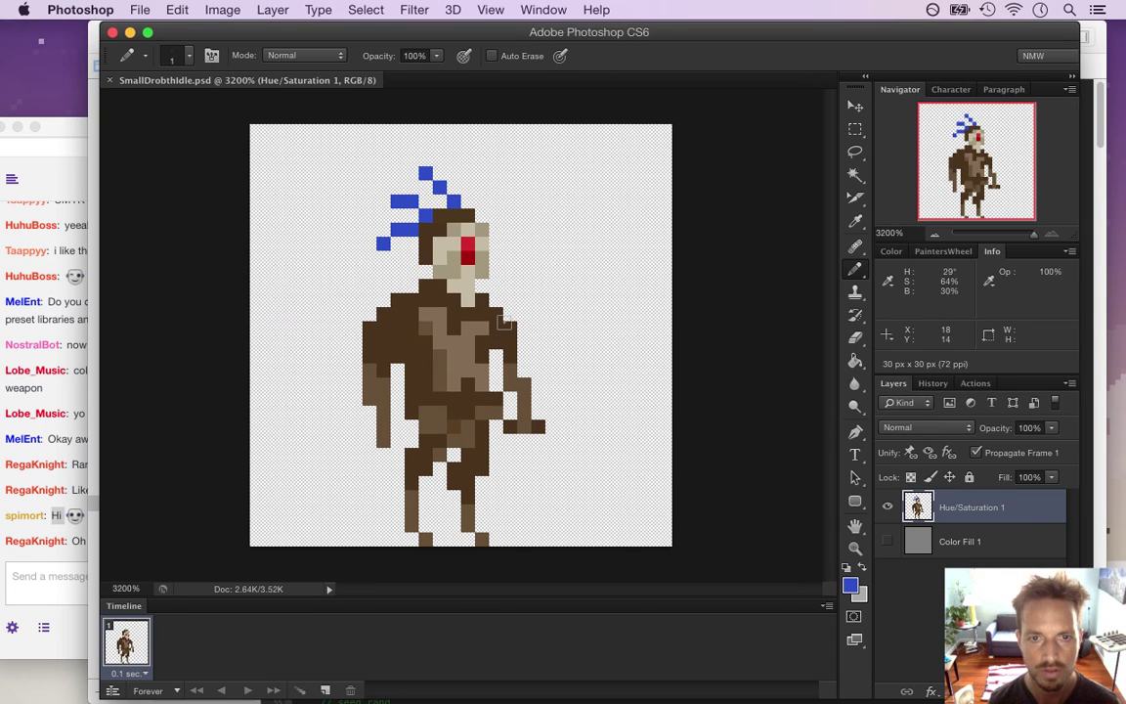
{"action": "key", "text": "super+z"}
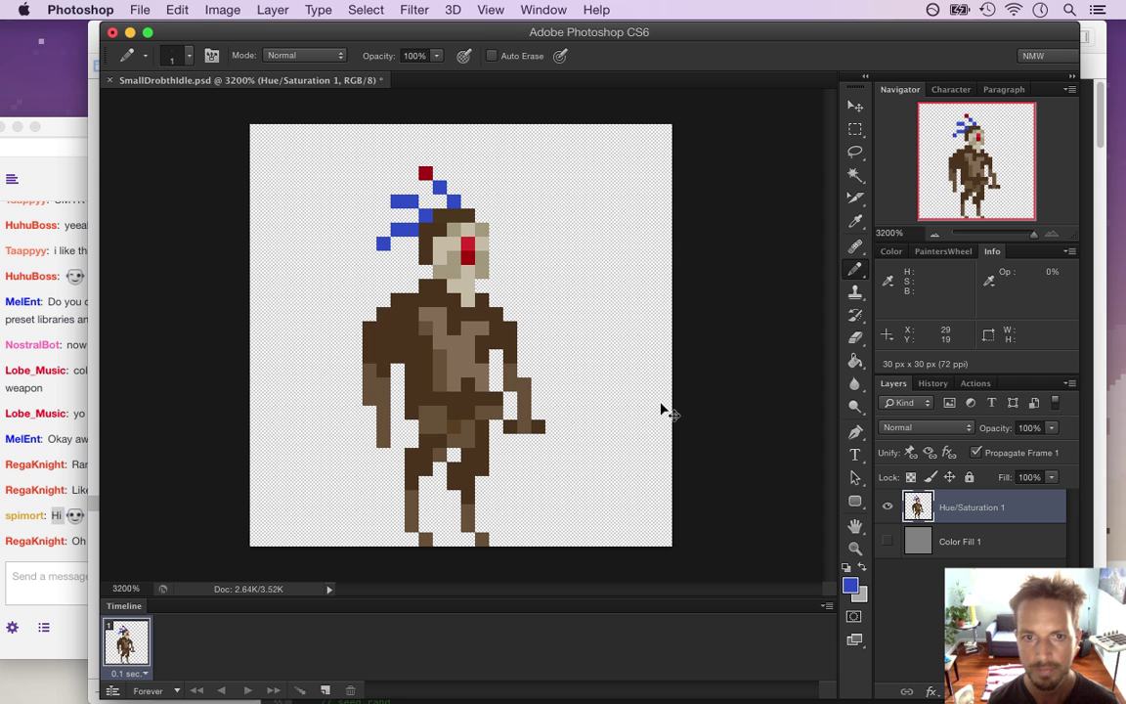
{"action": "key", "text": "super+alt+z"}
{"action": "key", "text": "super+alt+z"}
{"action": "key", "text": "super+alt+z"}
{"action": "key", "text": "super+alt+z"}
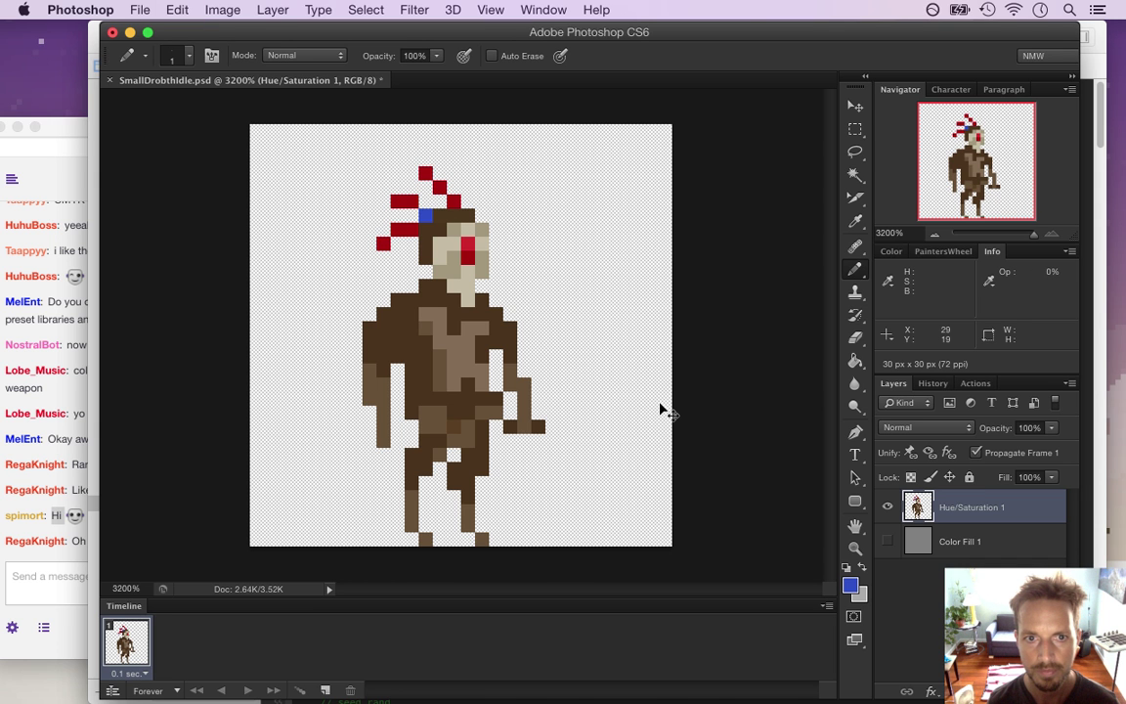
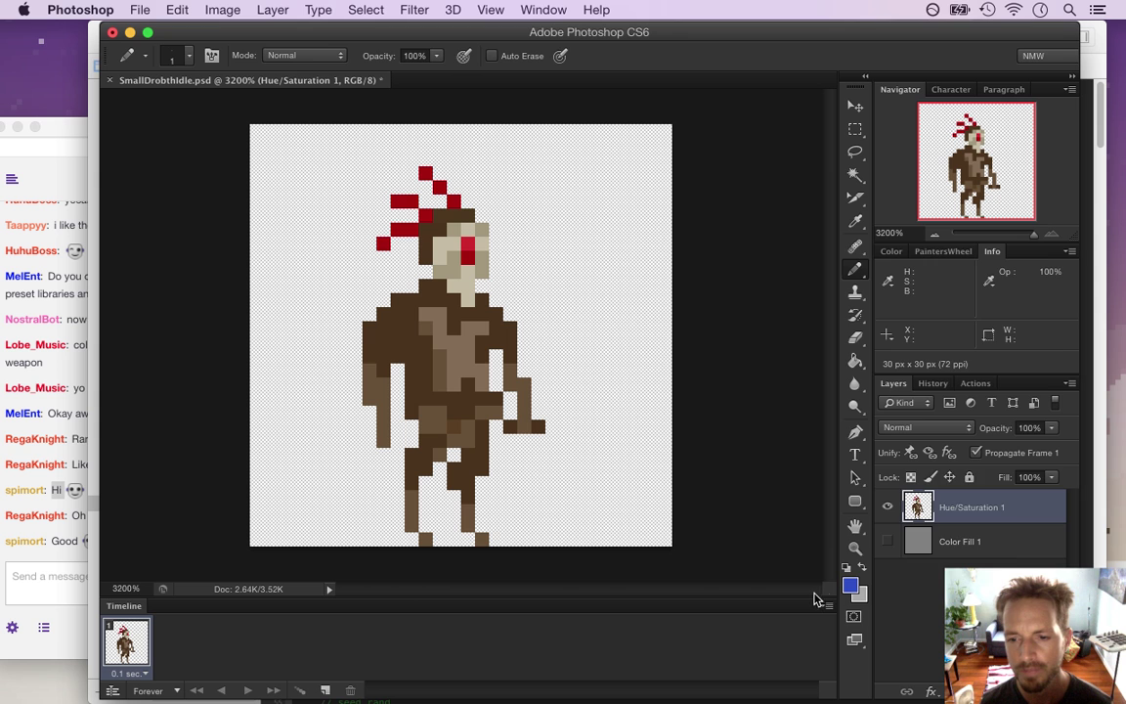
- Change the foreground color to a bright yellow with hue 59° and saturation 90%, raising its brightness
{"action": "left_click", "coordinate": [849, 584]}
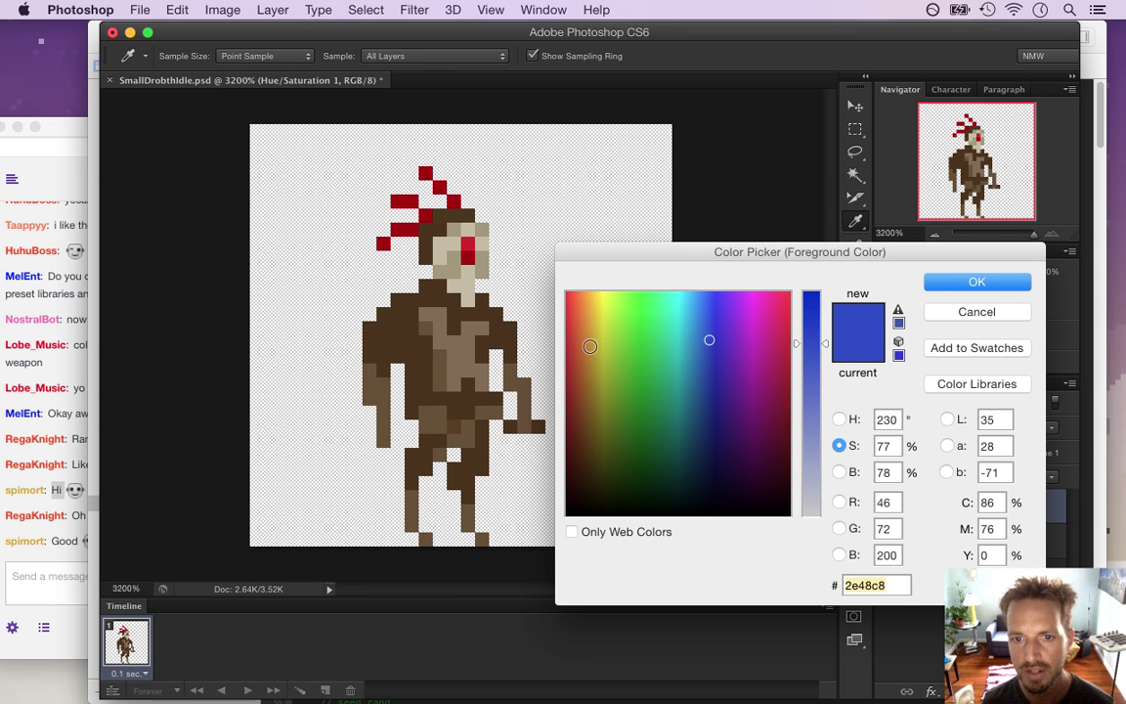
{"action": "left_click", "coordinate": [606, 342]}
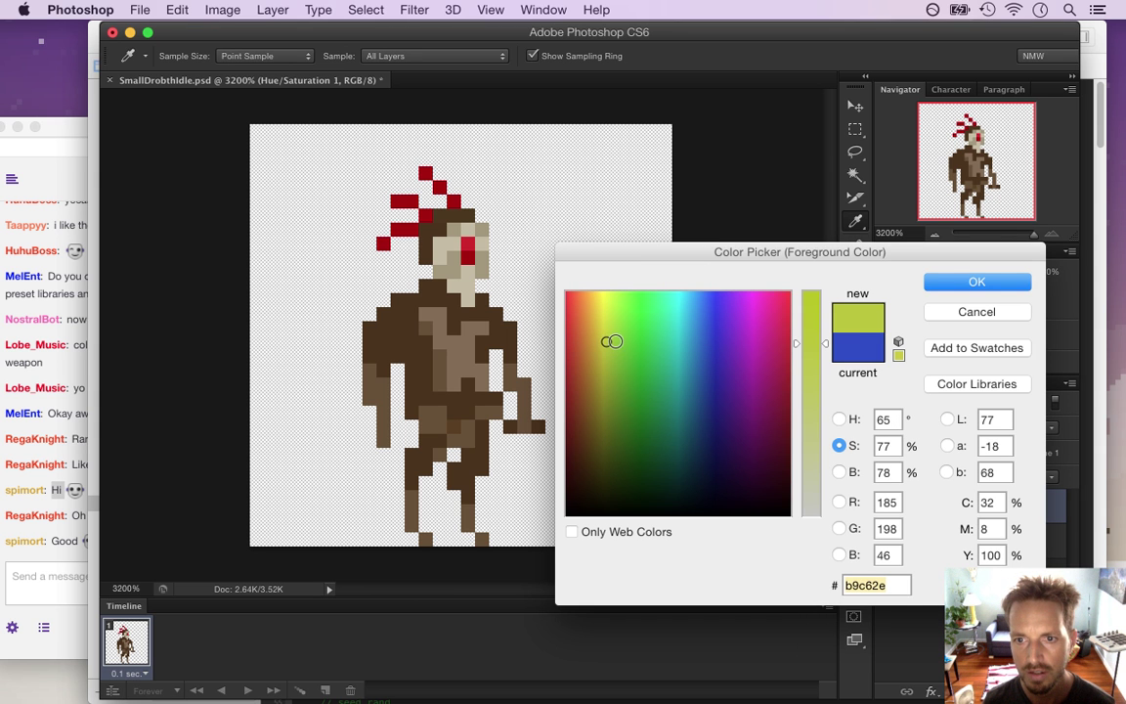
{"action": "left_click_drag", "start_coordinate": [608, 342], "coordinate": [601, 339]}
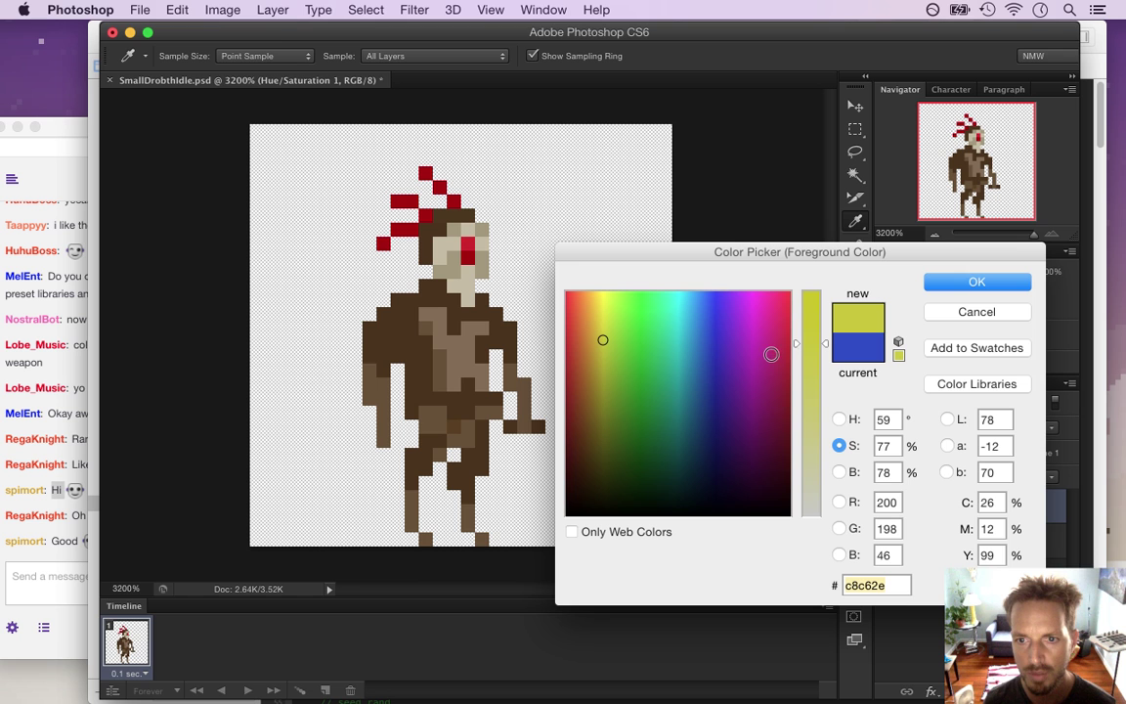
{"action": "left_click_drag", "start_coordinate": [819, 345], "coordinate": [819, 312]}
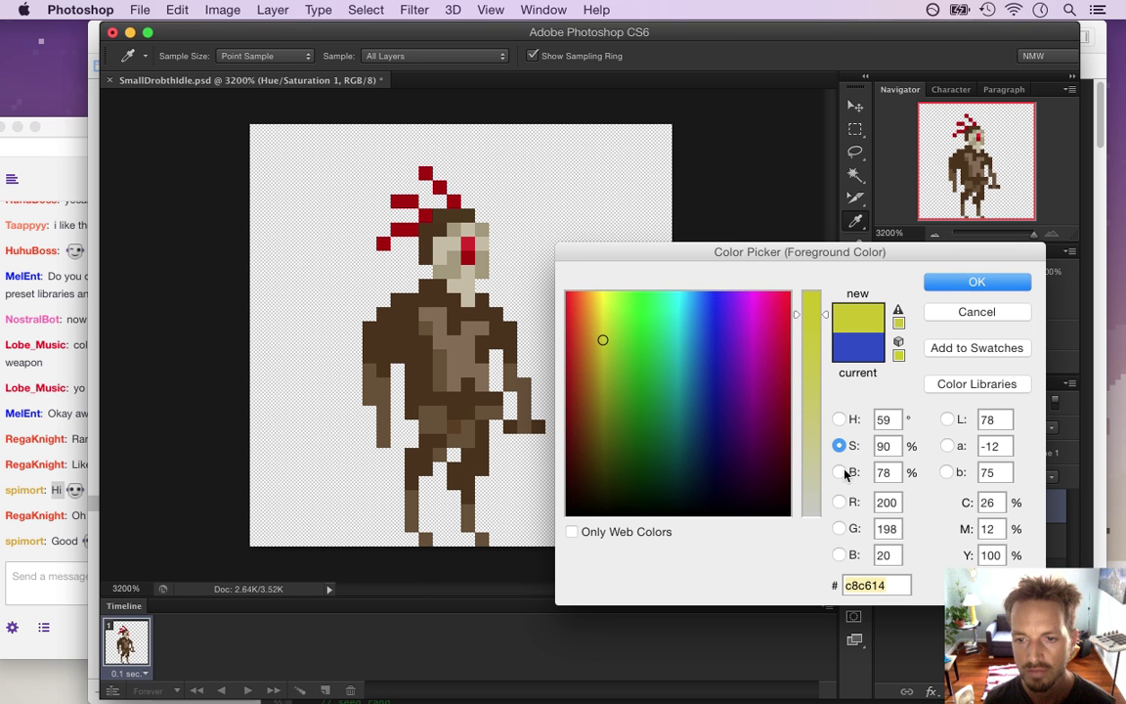
{"action": "left_click", "coordinate": [839, 472]}
{"action": "left_click_drag", "start_coordinate": [817, 359], "coordinate": [811, 312]}
{"action": "left_click", "coordinate": [985, 287]}
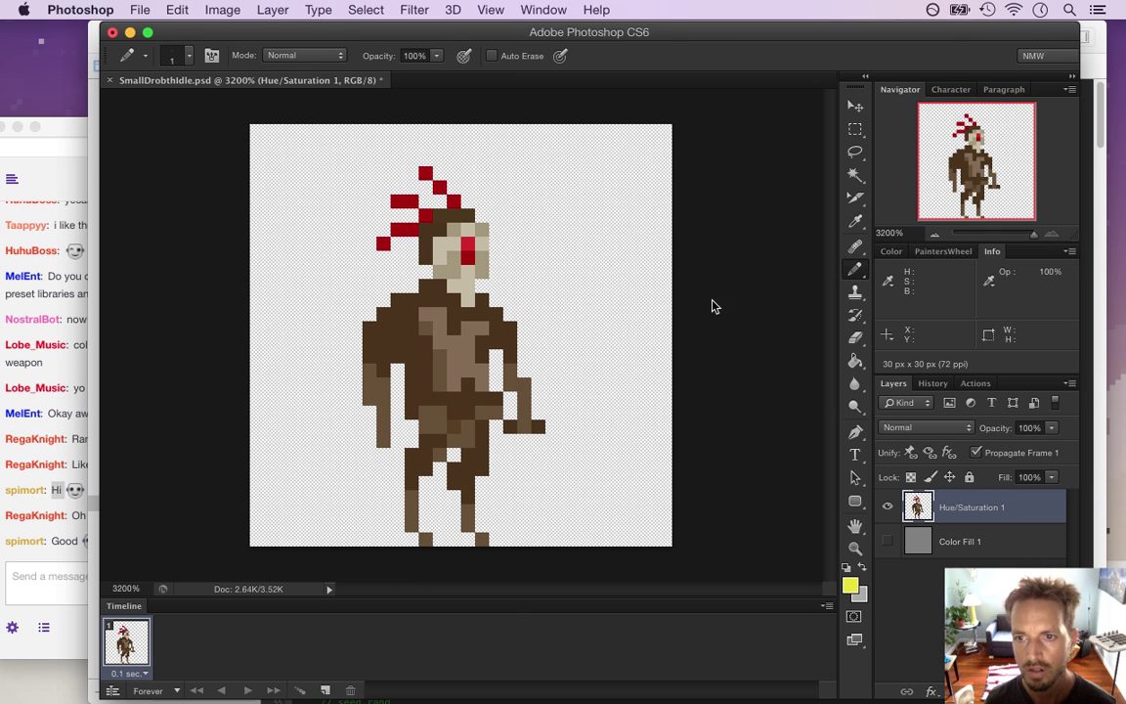
- Repaint all the red hair strand pixels on the sprite's head in bright yellow with the Pencil tool
{"action": "left_click_drag", "start_coordinate": [411, 229], "coordinate": [398, 229]}
{"action": "left_click", "coordinate": [383, 242]}
{"action": "left_click", "coordinate": [396, 201]}
{"action": "left_click", "coordinate": [411, 201]}
{"action": "left_click", "coordinate": [425, 215]}
{"action": "left_click", "coordinate": [454, 200]}
{"action": "left_click", "coordinate": [440, 187]}
{"action": "left_click", "coordinate": [425, 173]}
- Export the yellow-haired sprite for the web as a PNG in the Common folder, updating the game's idle sprite image
{"action": "key", "text": "super+alt+shift+s"}
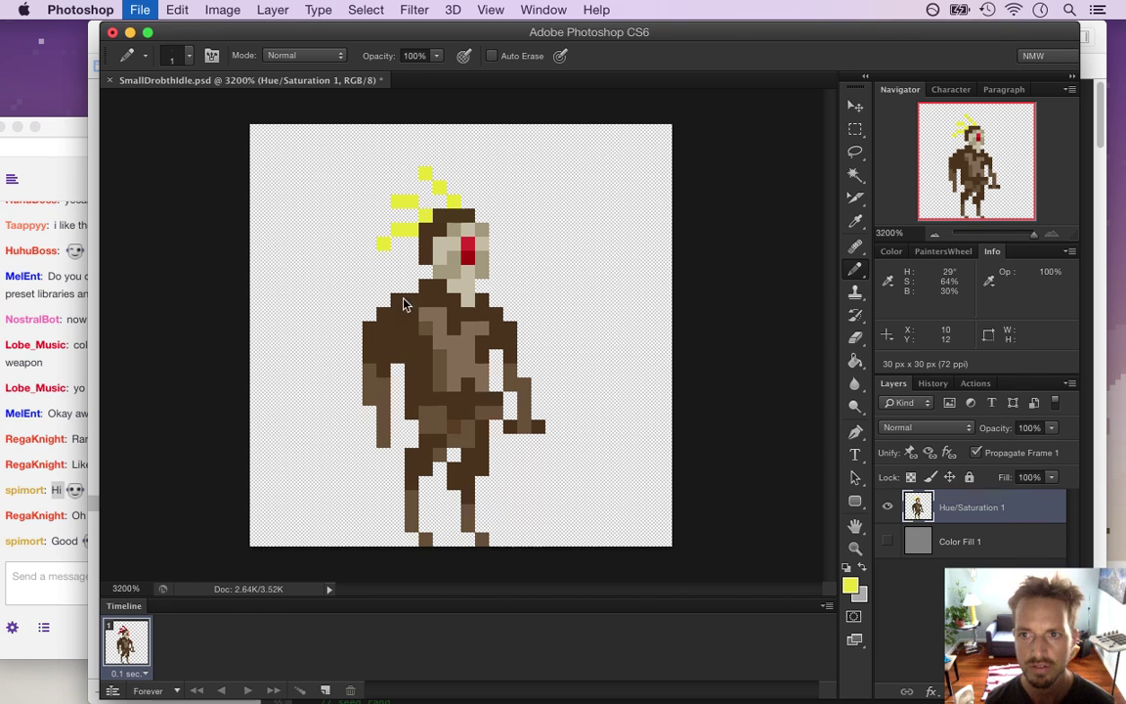
{"action": "left_click", "coordinate": [707, 652]}
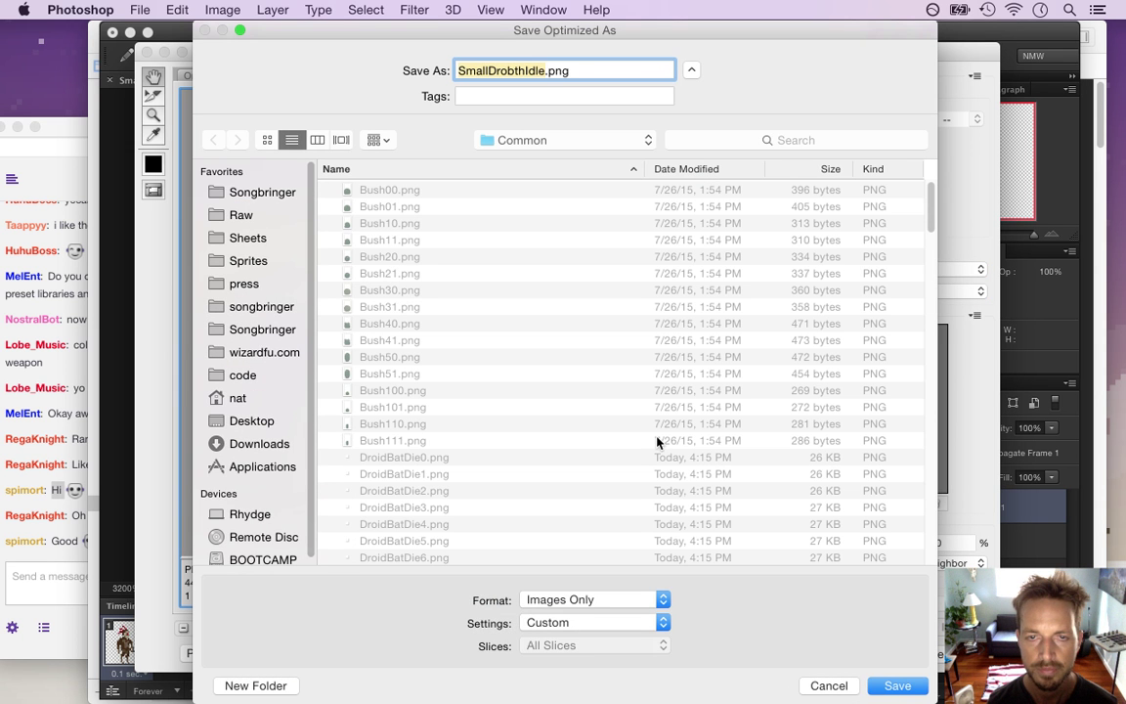
{"action": "key", "text": "Return"}
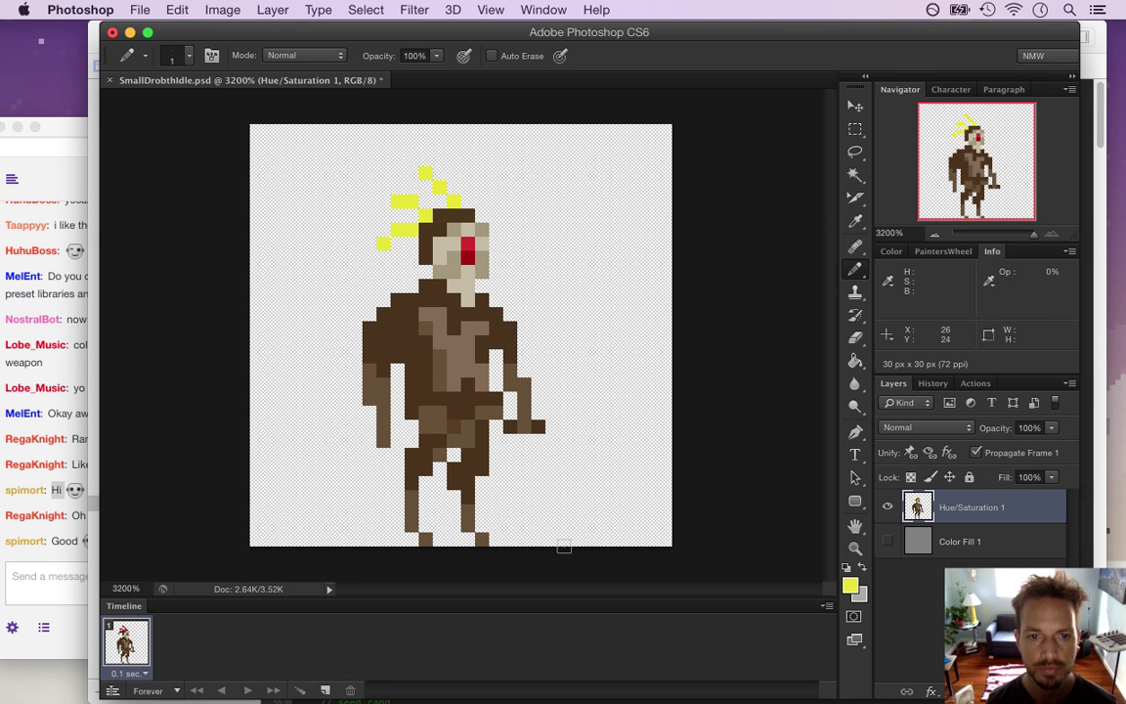
- Switch to the Twitch chat in Safari and read the newest viewer message
{"action": "left_click", "coordinate": [33, 553]}
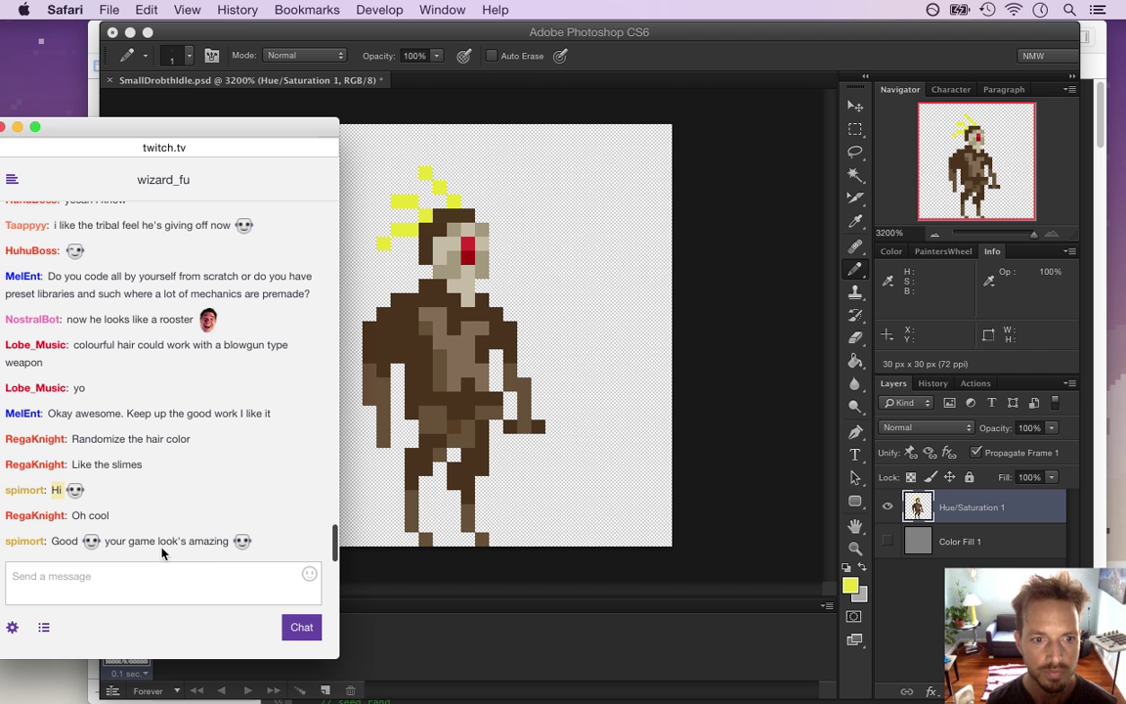
{"action": "left_click_drag", "start_coordinate": [189, 544], "coordinate": [202, 543]}
- Run Songbringer from Xcode to examine the yellow-haired enemies in the clearing, and quit the game
{"action": "key", "text": "super+Tab"}
{"action": "key", "text": "super+Tab"}
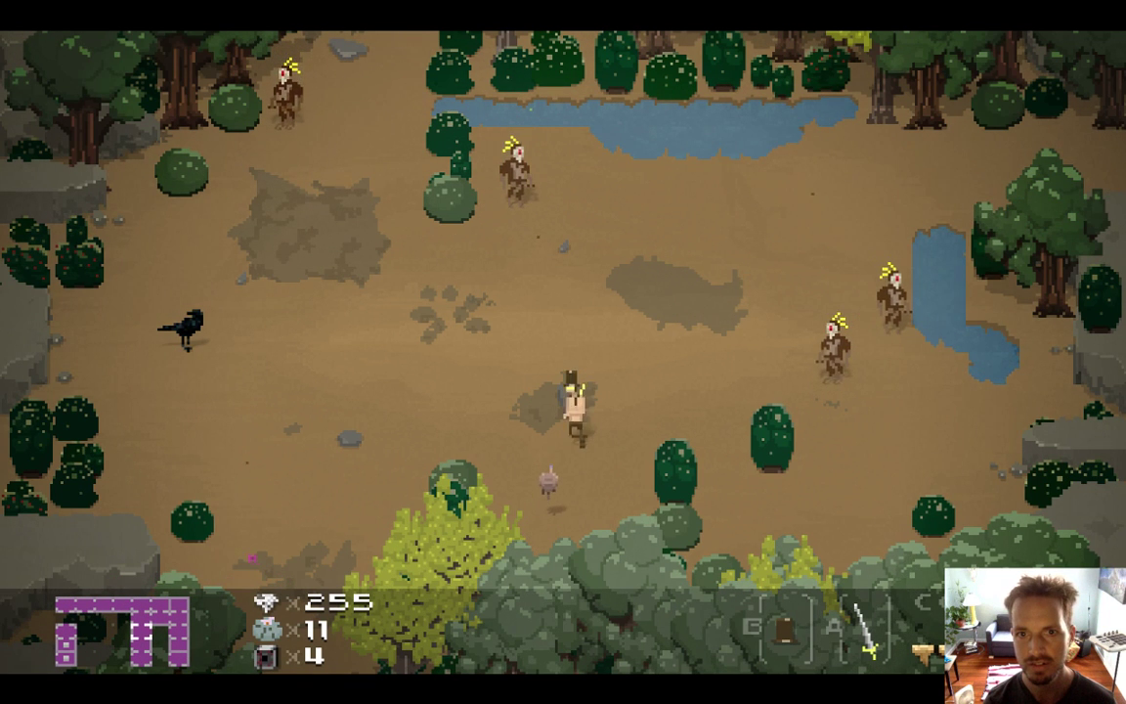
{"action": "key", "text": "Left"}
{"action": "key", "text": "super+q"}
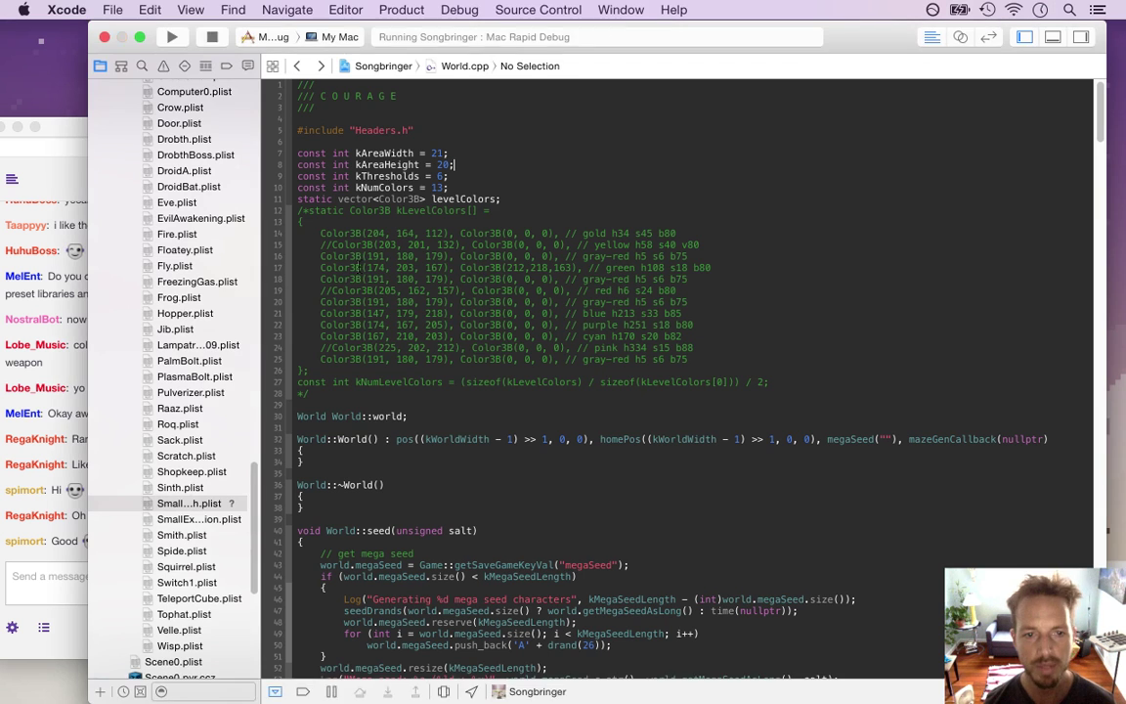
- Switch to Photoshop and undo all the yellow hair painting on the sprite, back to the red strands
{"action": "key", "text": "super+Tab"}
{"action": "key", "text": "super+Tab"}
{"action": "key", "text": "super+alt+z"}
{"action": "key", "text": "super+alt+z"}
{"action": "key", "text": "super+alt+z"}
{"action": "key", "text": "super+alt+z"}
{"action": "key", "text": "super+alt+z"}
{"action": "key", "text": "super+alt+z"}
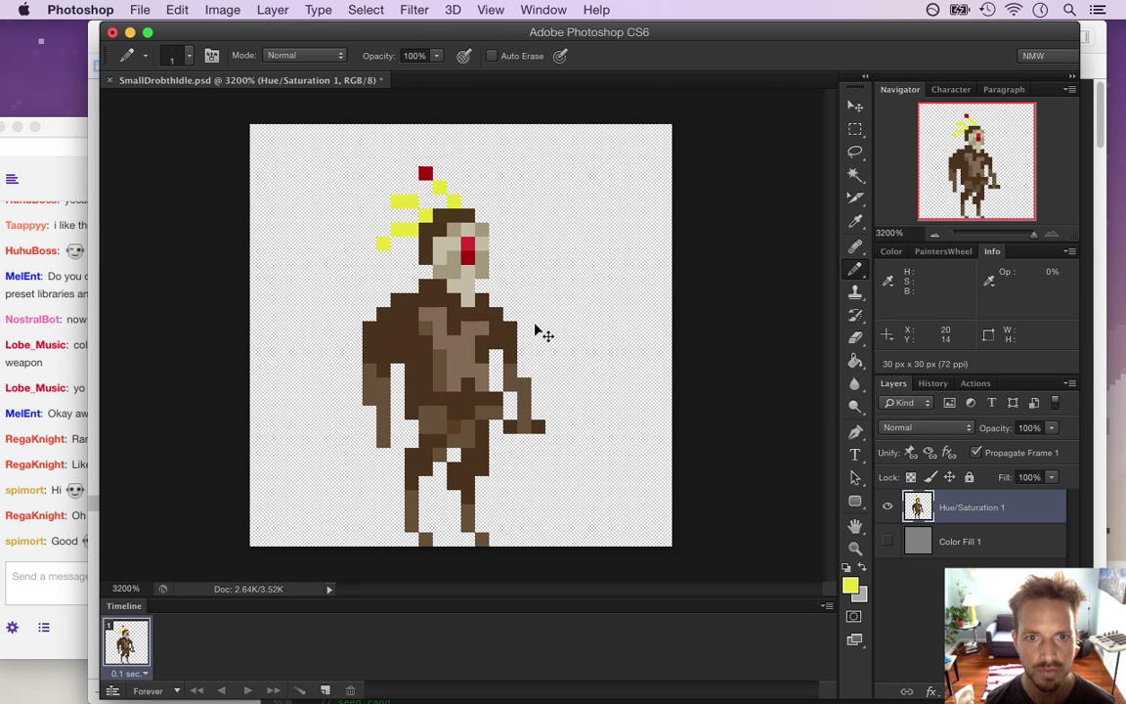
{"action": "key", "text": "super+alt+z"}
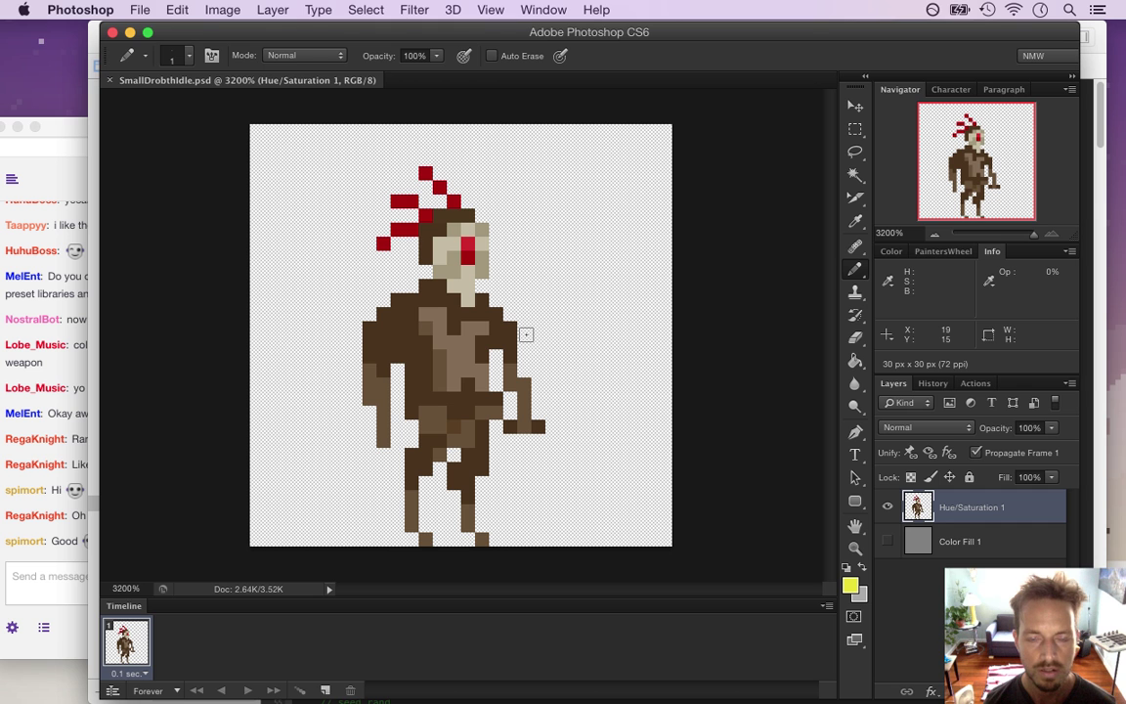
- Export the red-haired sprite for the web as a PNG-24 in the Common folder, replacing SmallDrobthIdle0.png
{"action": "left_click", "coordinate": [135, 10]}
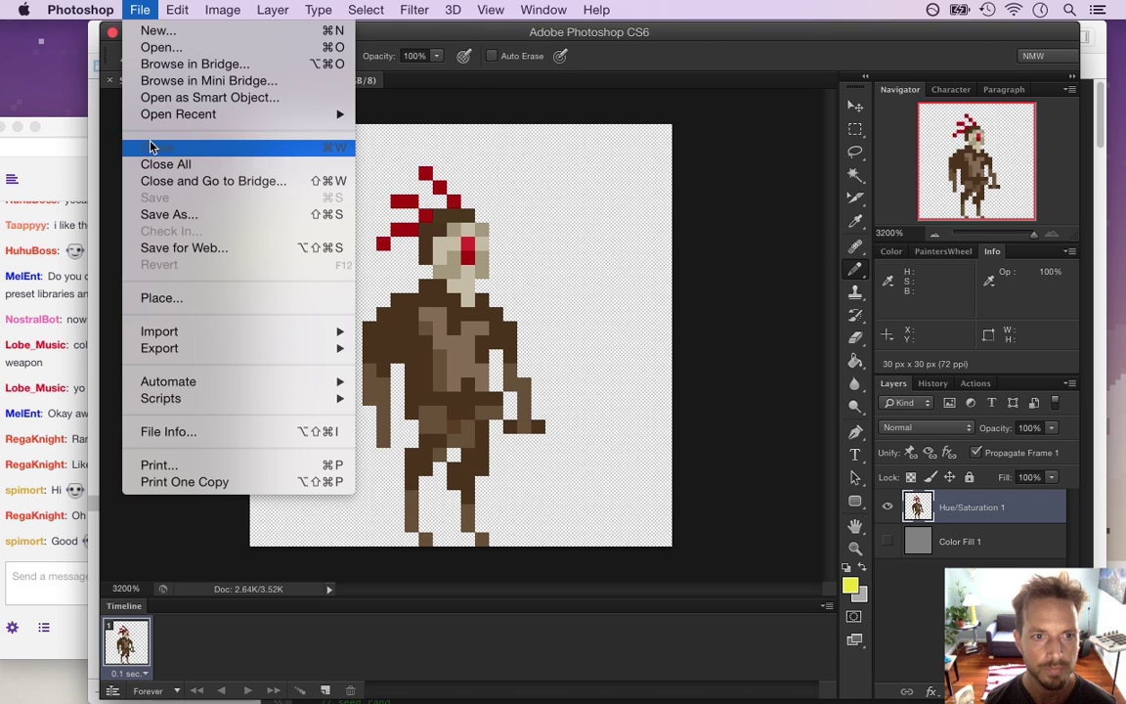
{"action": "left_click", "coordinate": [175, 250]}
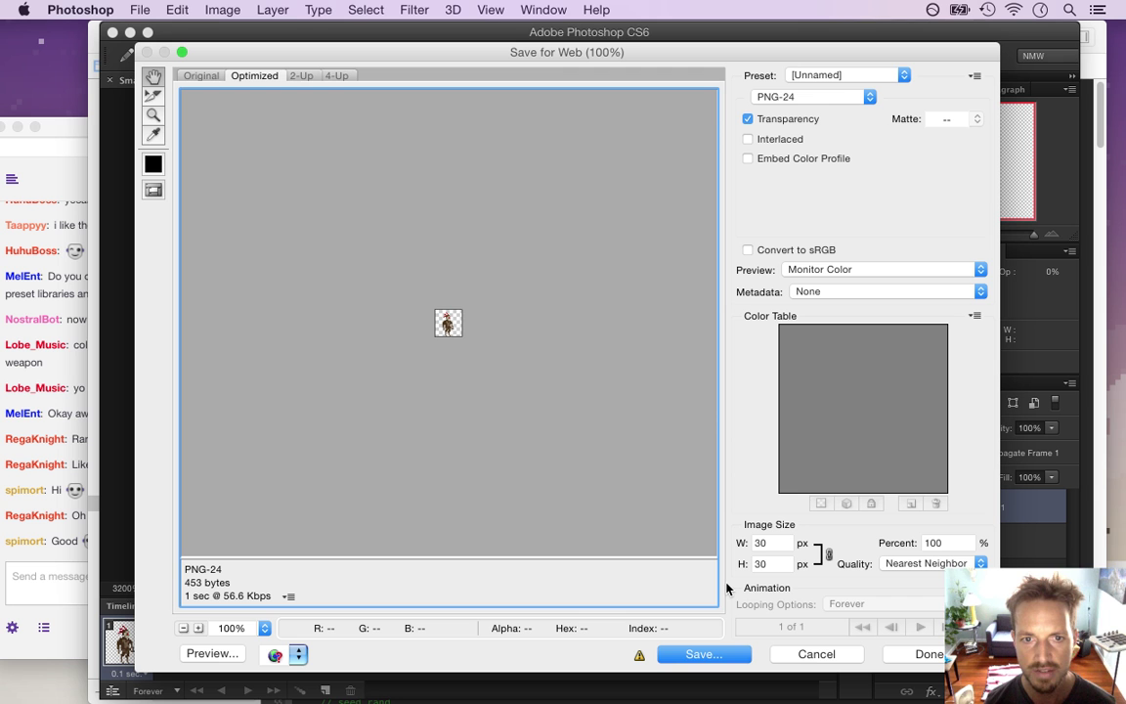
{"action": "left_click", "coordinate": [728, 653]}
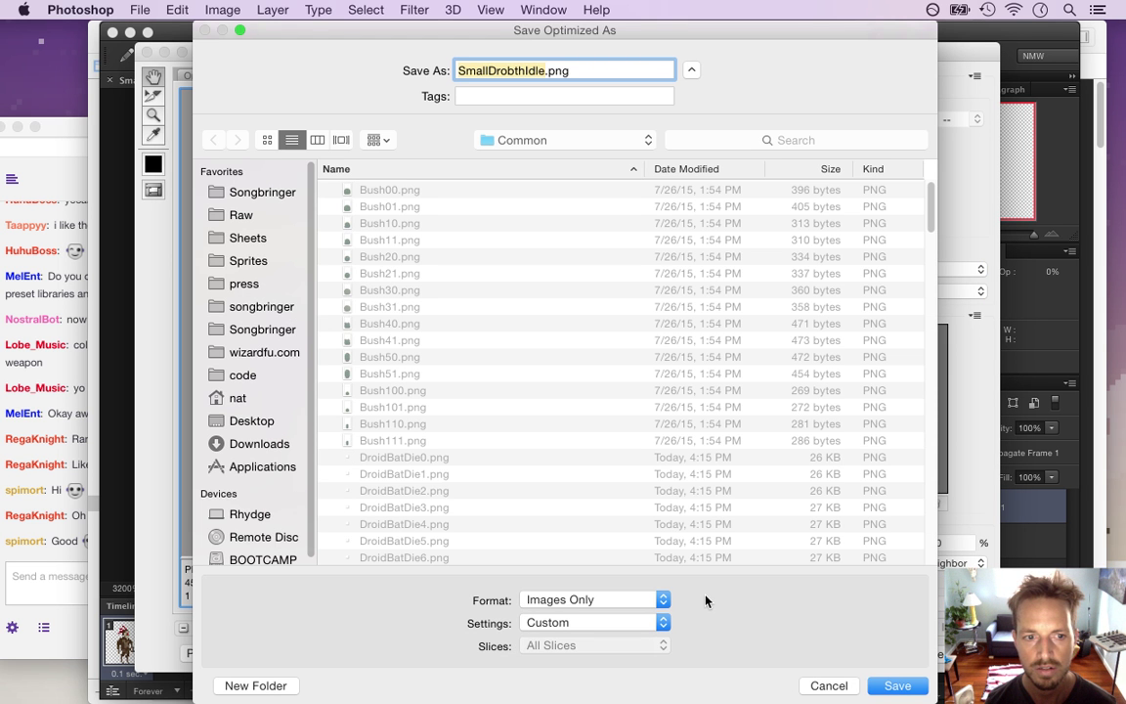
{"action": "key", "text": "Return"}
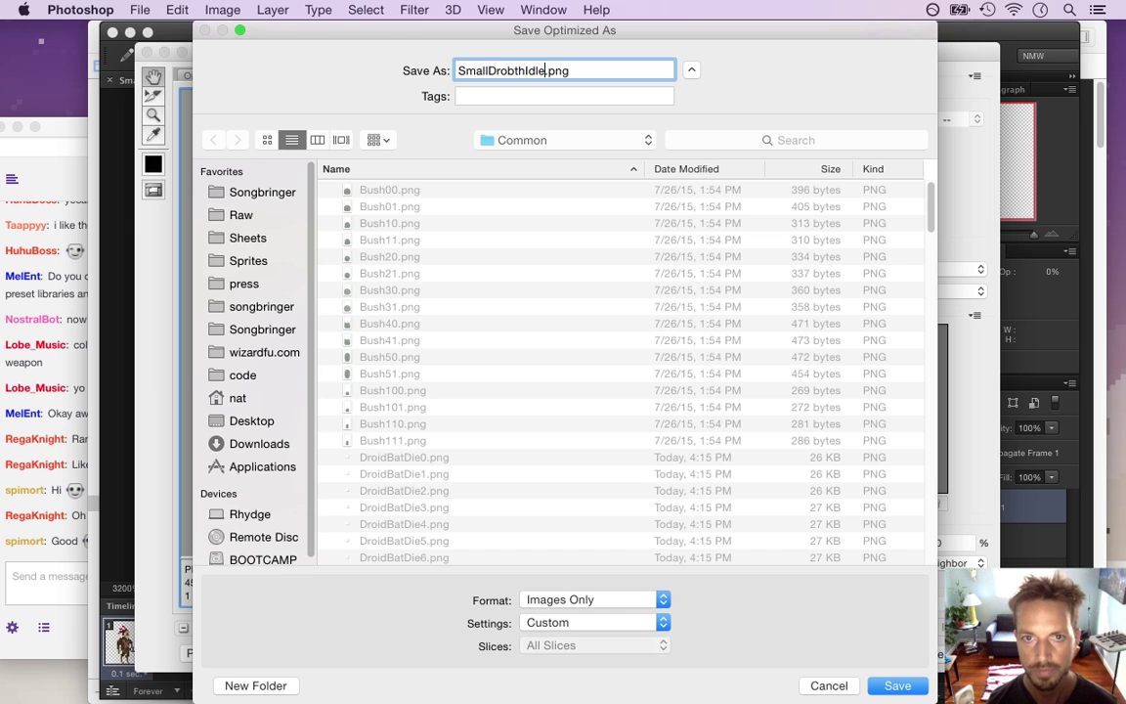
{"action": "key", "text": "alt+shift+super+s"}
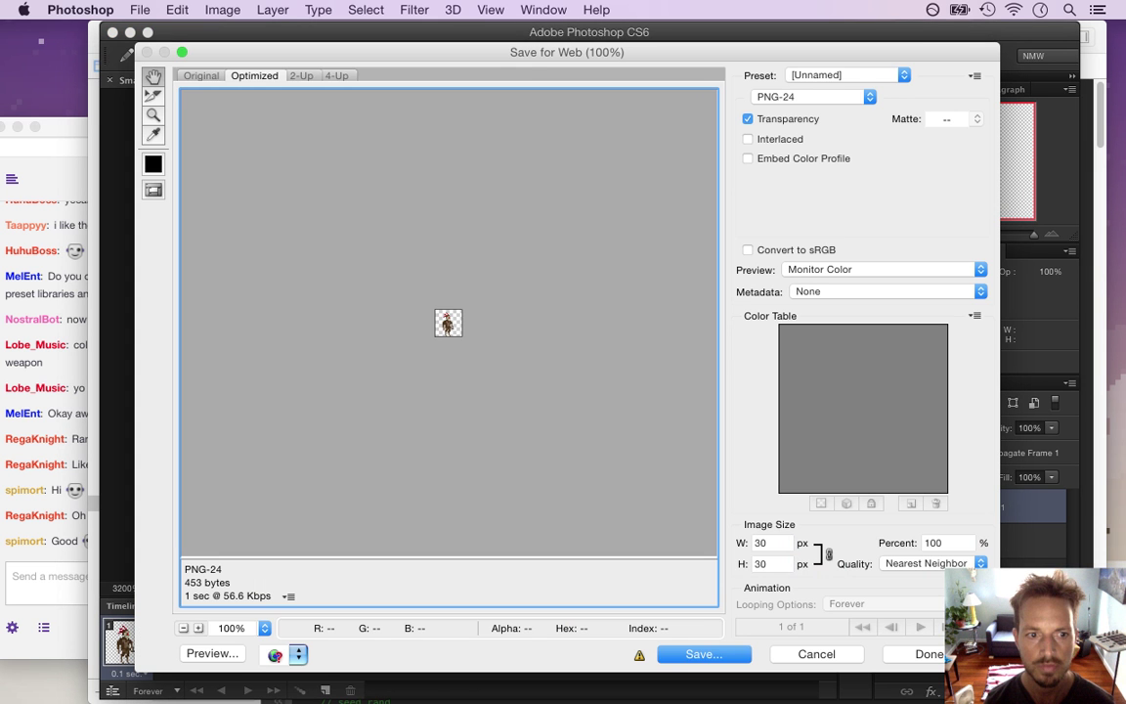
{"action": "key", "text": "Return"}
{"action": "key", "text": "Return"}
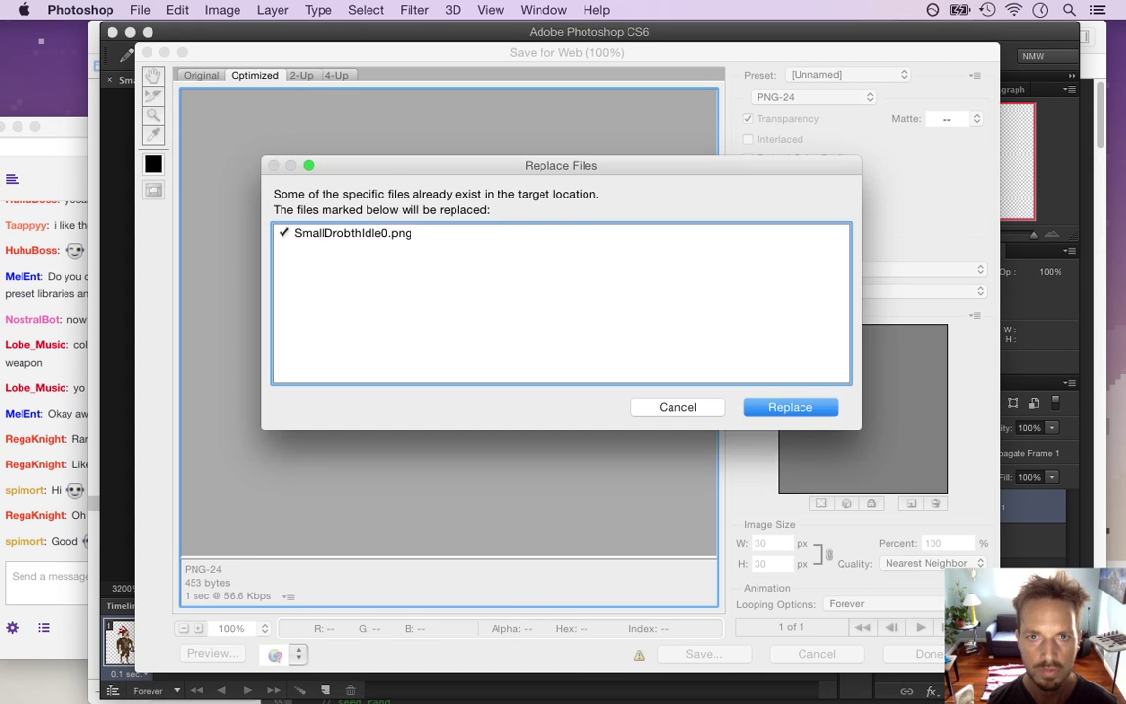
{"action": "key", "text": "Return"}
- Run Songbringer from Xcode, walk around the clearing to examine the red-haired enemies, and quit the game
{"action": "key", "text": "super+Tab"}
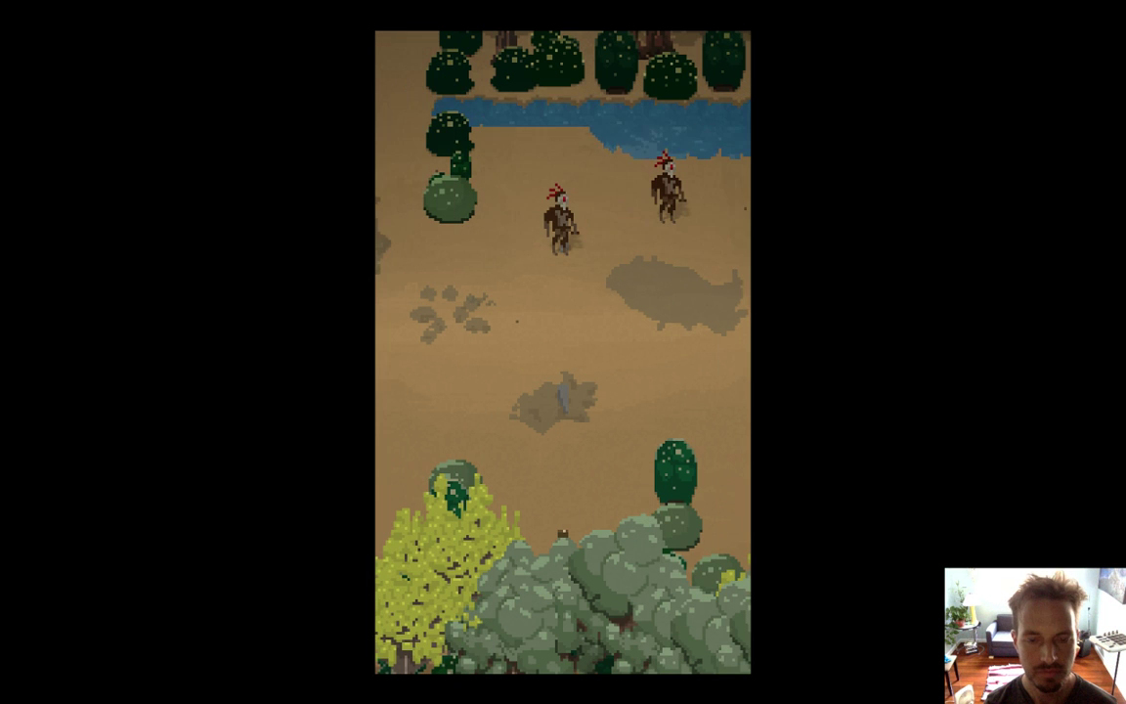
{"action": "key", "text": "Up"}
{"action": "key", "text": "Left"}
{"action": "key", "text": "Left"}
{"action": "key", "text": "Left"}
{"action": "key", "text": "Up"}
{"action": "key", "text": "Up"}
{"action": "key", "text": "Right"}
{"action": "key", "text": "Down"}
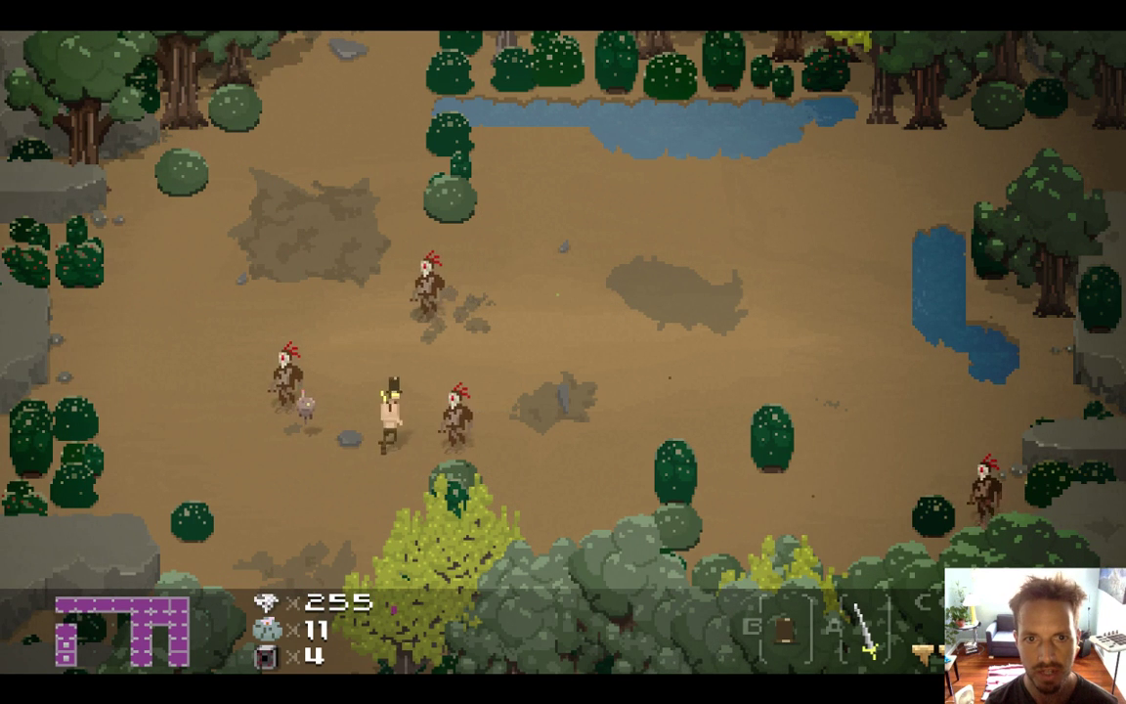
{"action": "key", "text": "Right"}
{"action": "key", "text": "Up"}
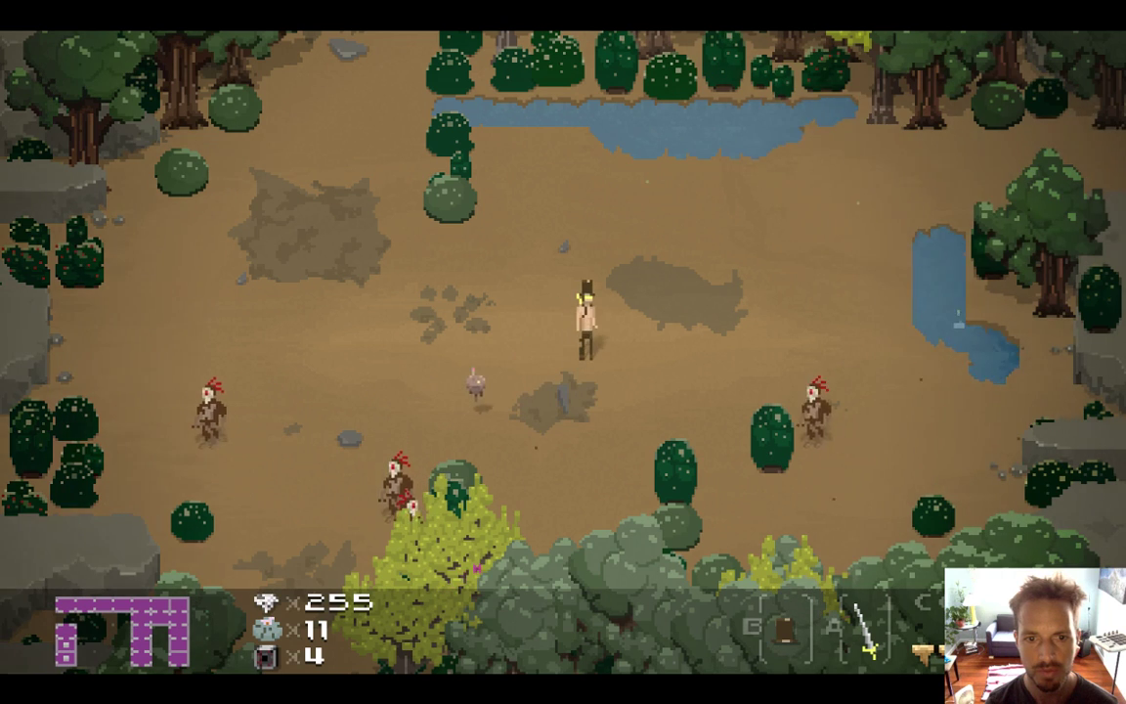
{"action": "key", "text": "Left"}
{"action": "key", "text": "Up"}
{"action": "key", "text": "Right"}
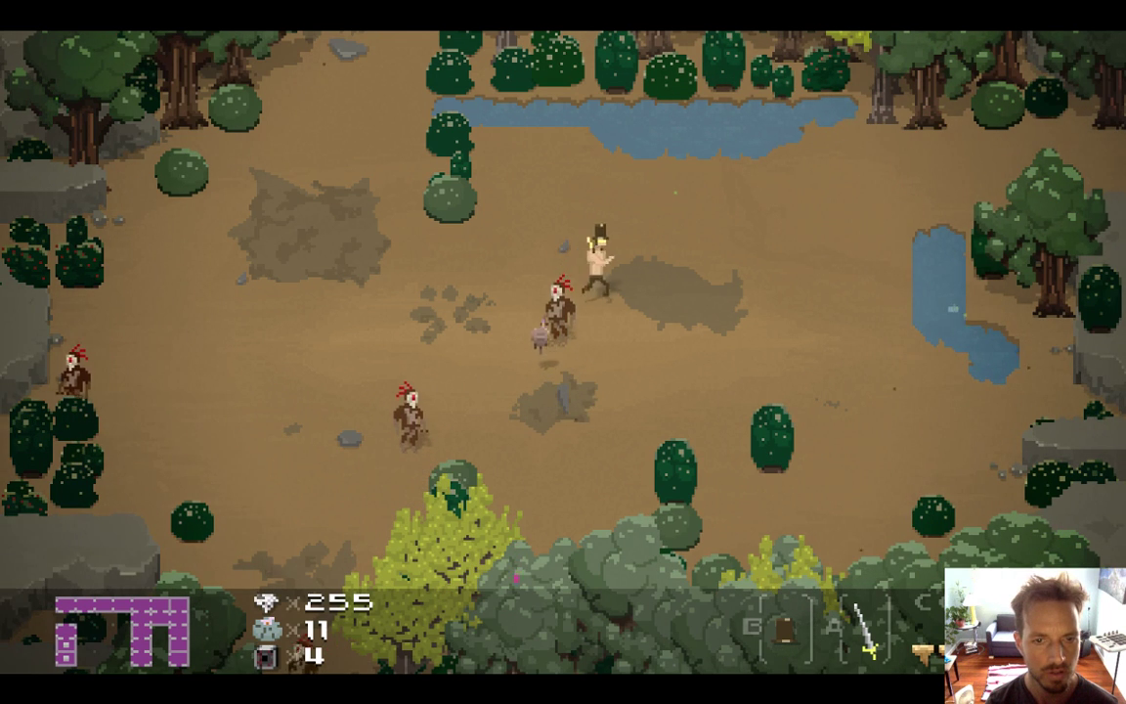
{"action": "key", "text": "super+q"}
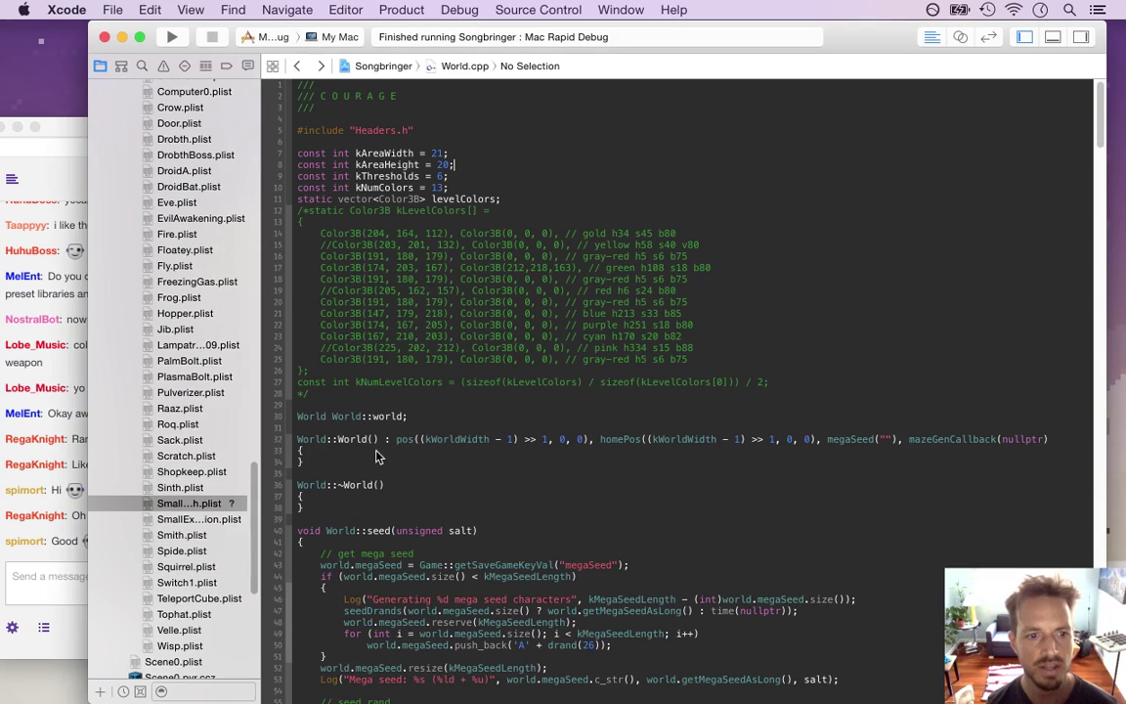
- In Photoshop, mix a less saturated version of the upper arm's dark brown and repaint the sprite's forearms and lower legs with it
{"action": "key", "text": "super+Tab"}
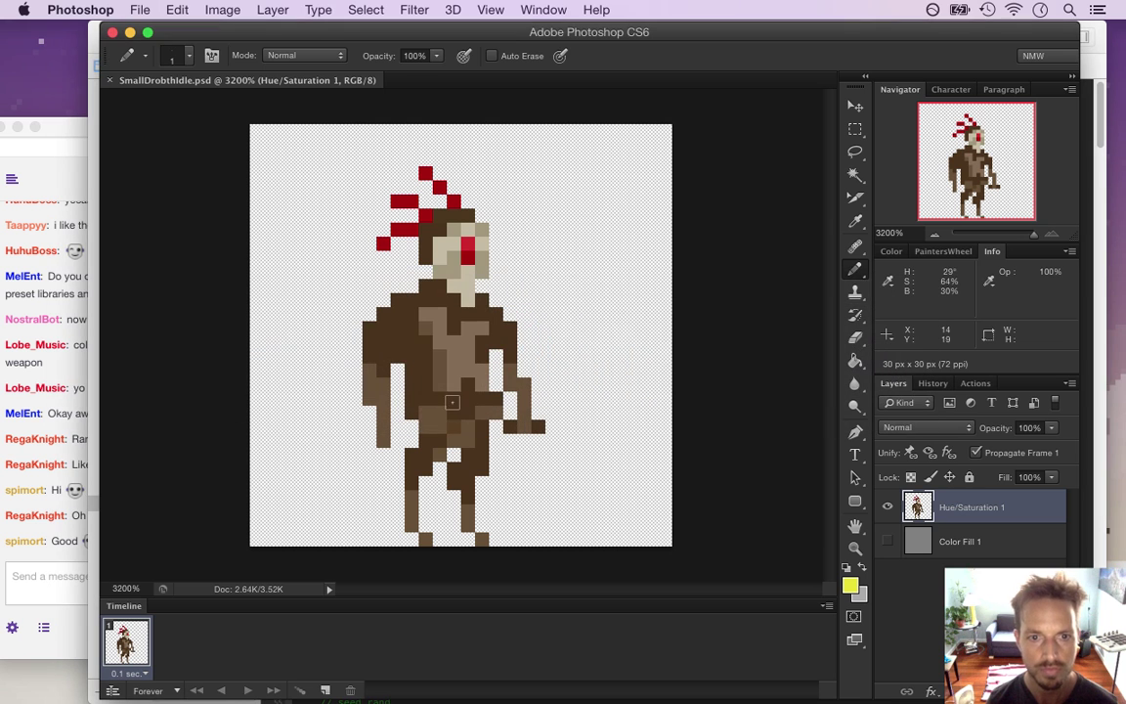
{"action": "left_click", "coordinate": [382, 346]}
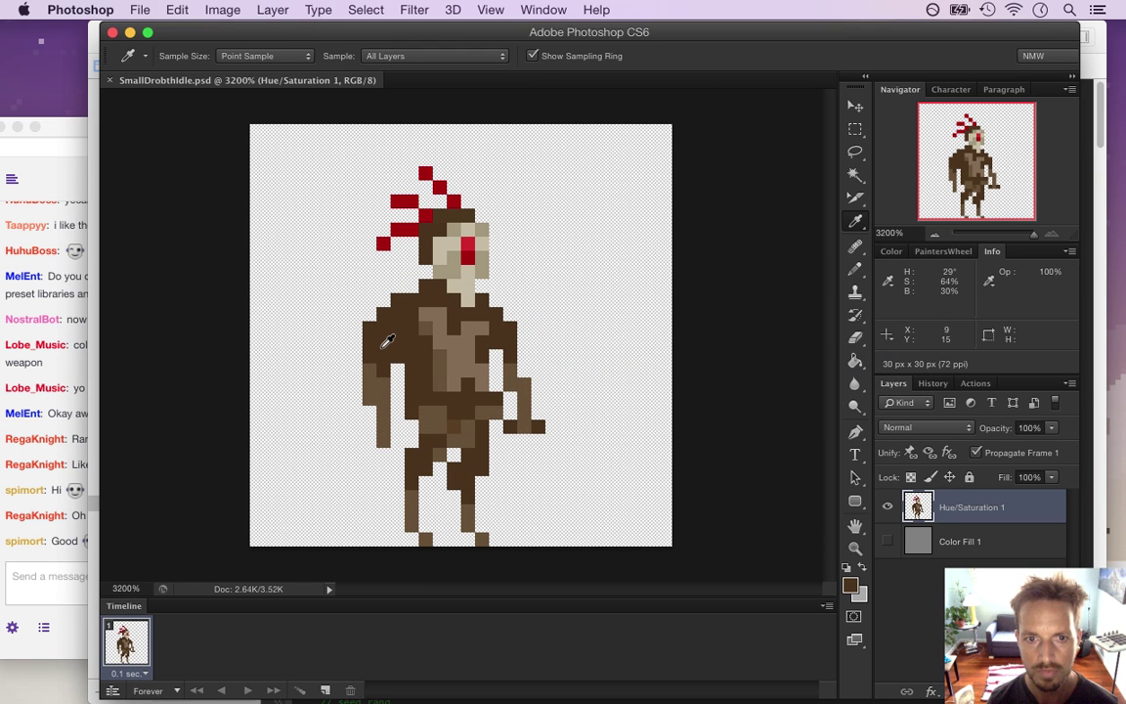
{"action": "left_click", "coordinate": [850, 585]}
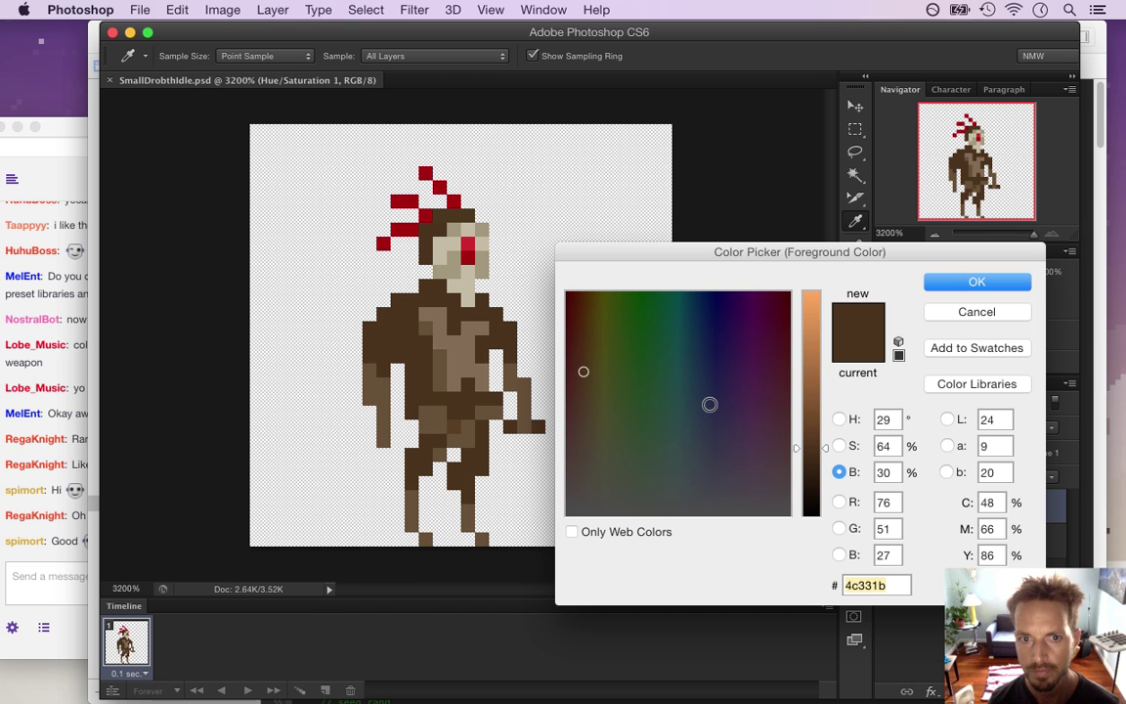
{"action": "left_click", "coordinate": [839, 445]}
{"action": "left_click_drag", "start_coordinate": [810, 421], "coordinate": [809, 447]}
{"action": "left_click", "coordinate": [972, 282]}
{"action": "key", "text": "b"}
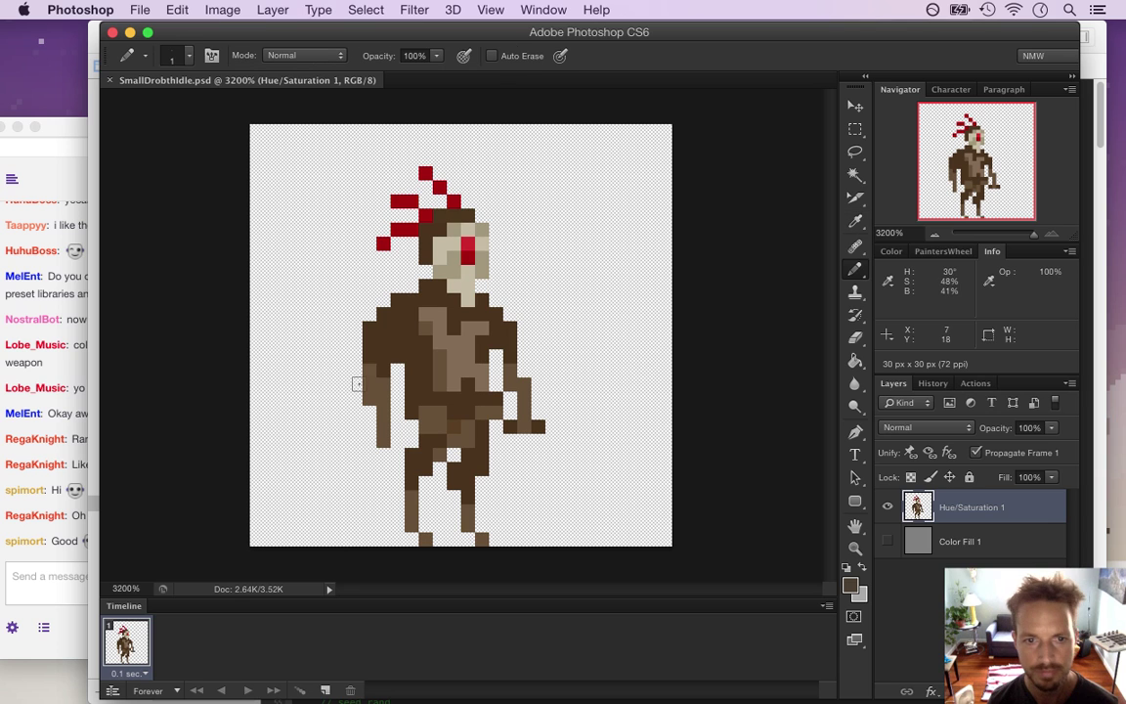
{"action": "left_click_drag", "start_coordinate": [371, 375], "coordinate": [386, 440]}
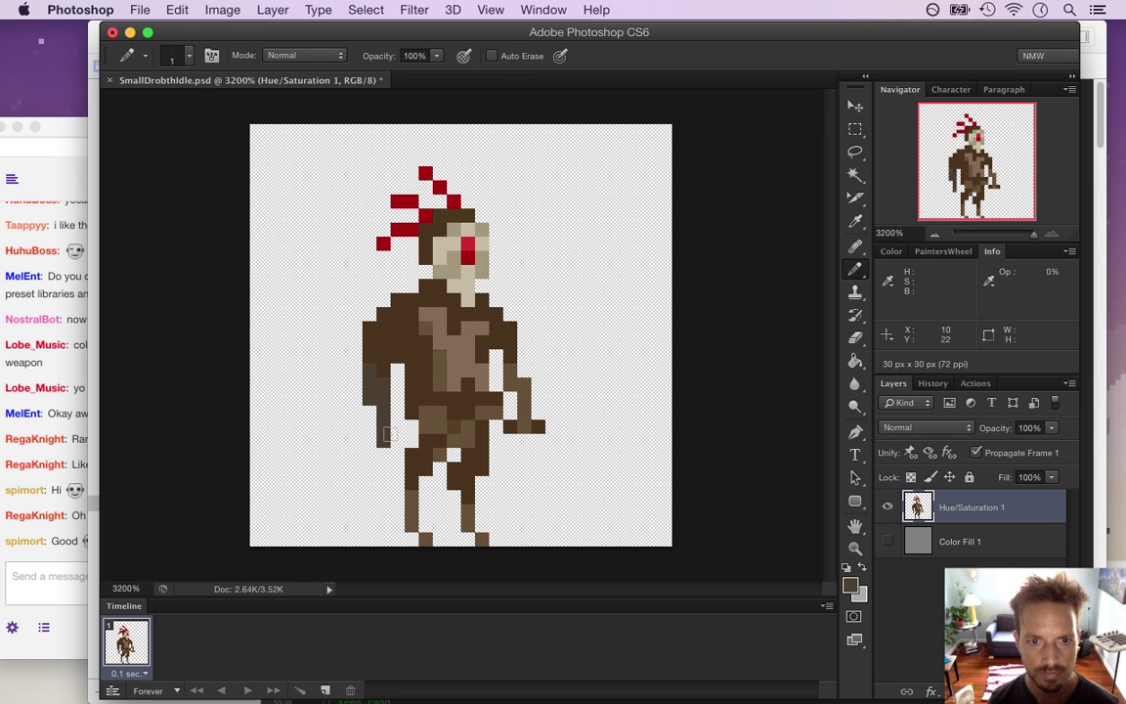
{"action": "left_click_drag", "start_coordinate": [477, 337], "coordinate": [479, 389]}
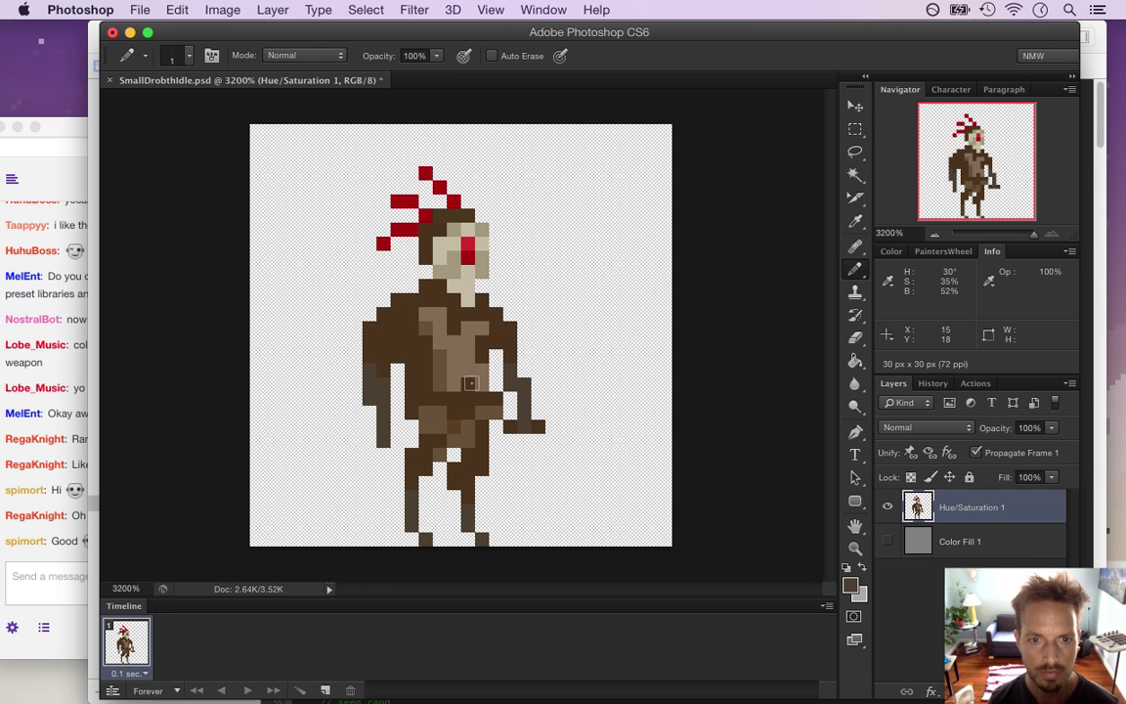
- Paint armbands just above both forearms with the Pencil tool, using the dark red sampled from the hair
{"action": "left_click", "coordinate": [384, 241], "text": "alt"}
{"action": "left_click", "coordinate": [378, 367]}
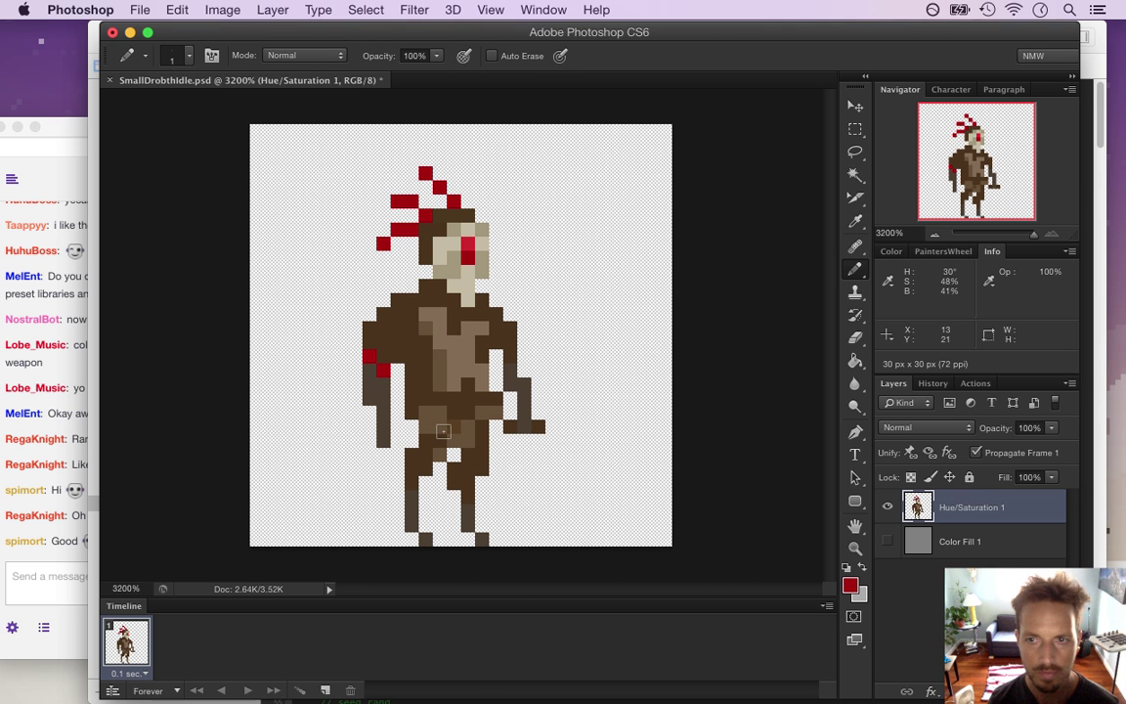
{"action": "left_click", "coordinate": [509, 356]}
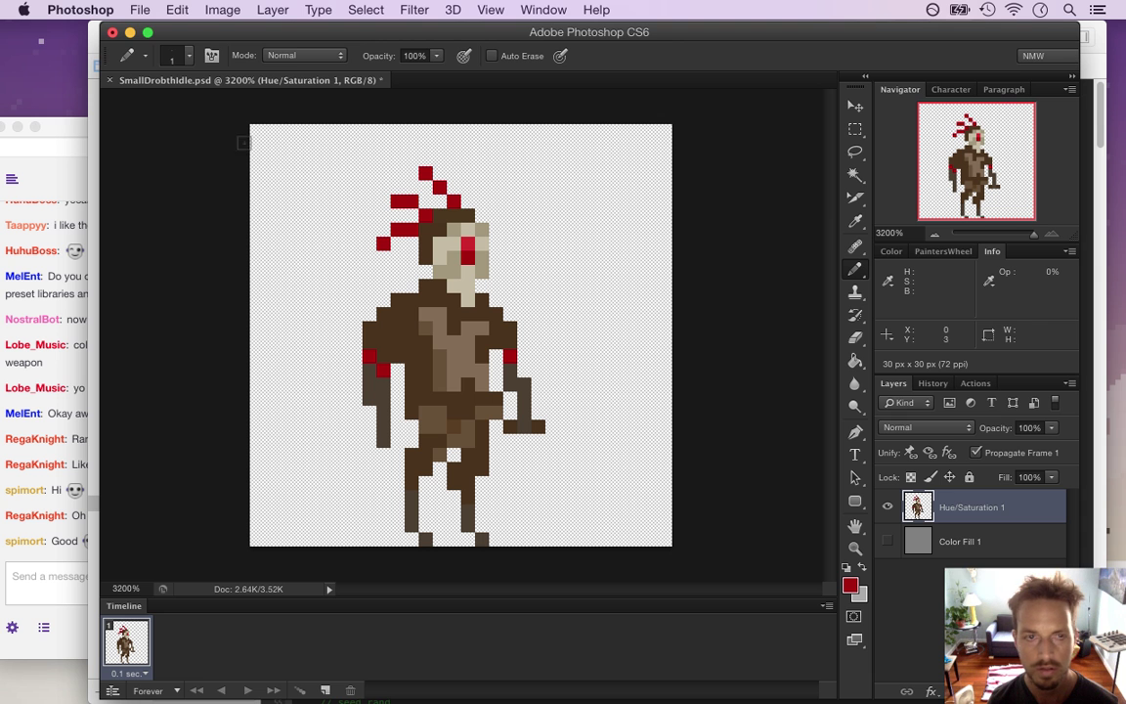
- Export the sprite with red armbands for the web as SmallDrobthIdle0.png in the Common folder, replacing the existing image
{"action": "left_click", "coordinate": [137, 9]}
{"action": "left_click", "coordinate": [221, 249]}
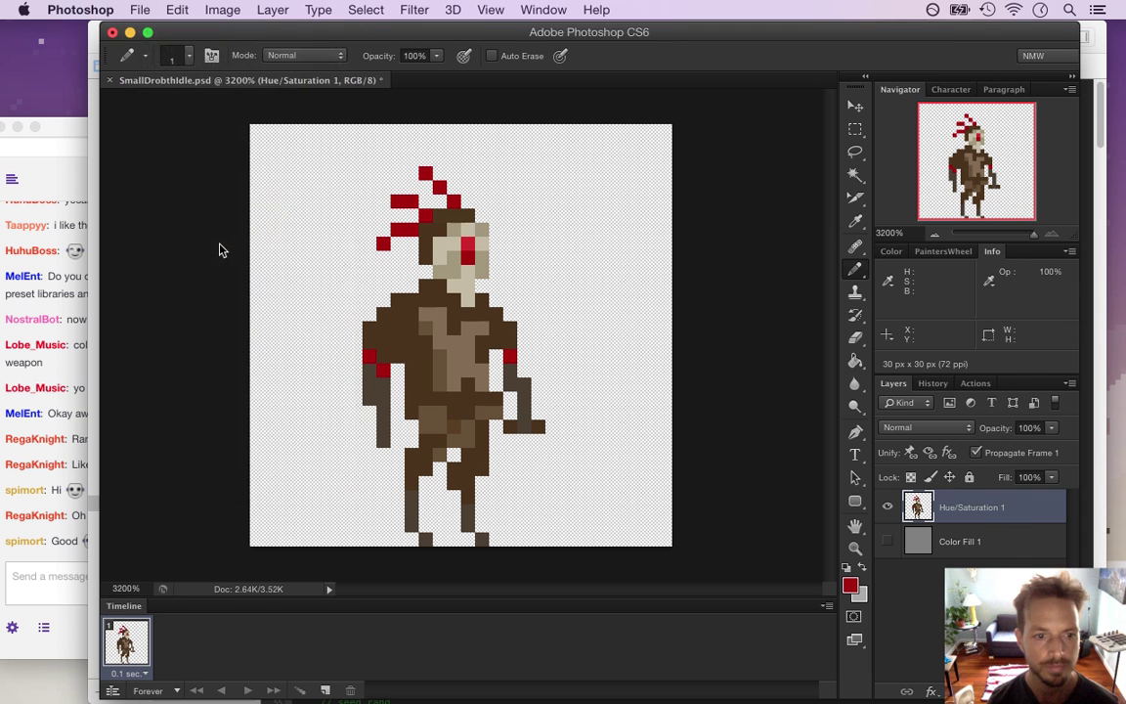
{"action": "key", "text": "Return"}
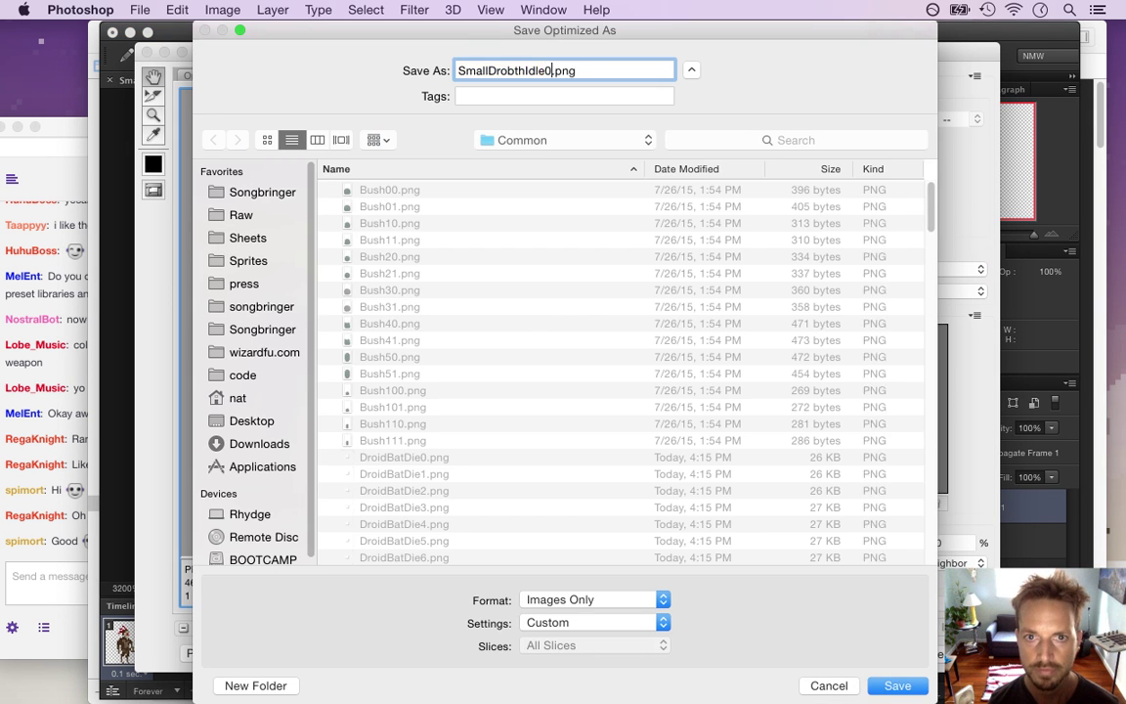
{"action": "key", "text": "Return"}
- Run Songbringer from Xcode to examine the enemies with red armbands in the clearing, and quit the game
{"action": "key", "text": "super+Tab"}
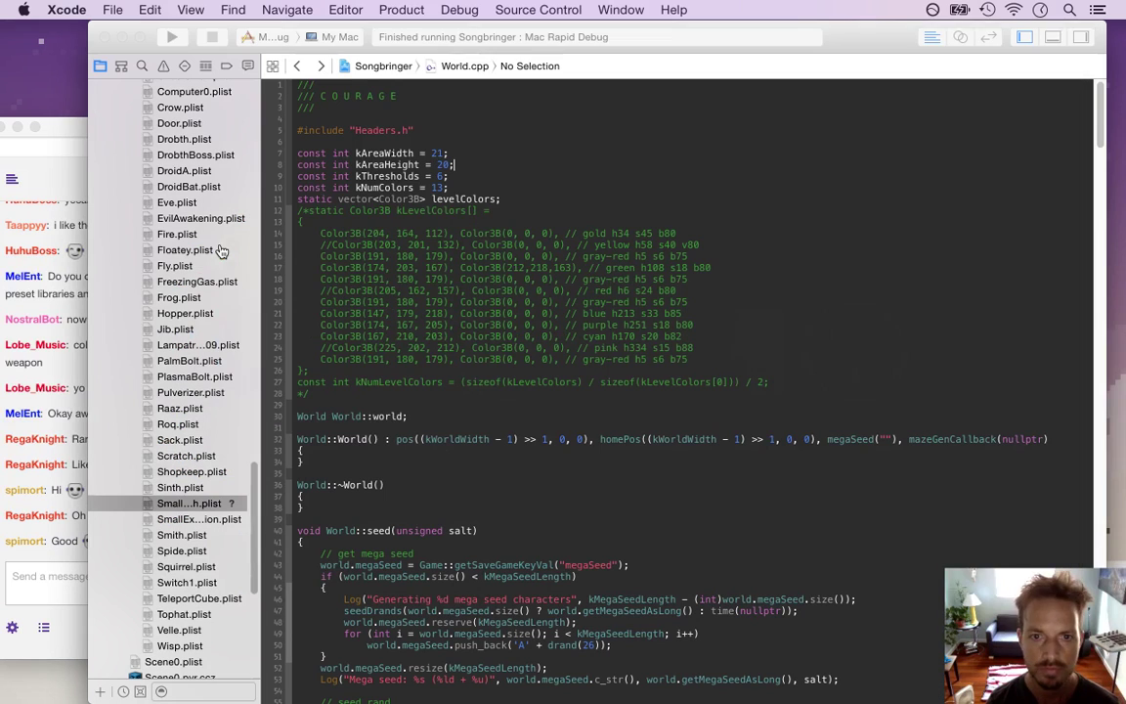
{"action": "key", "text": "super+r"}
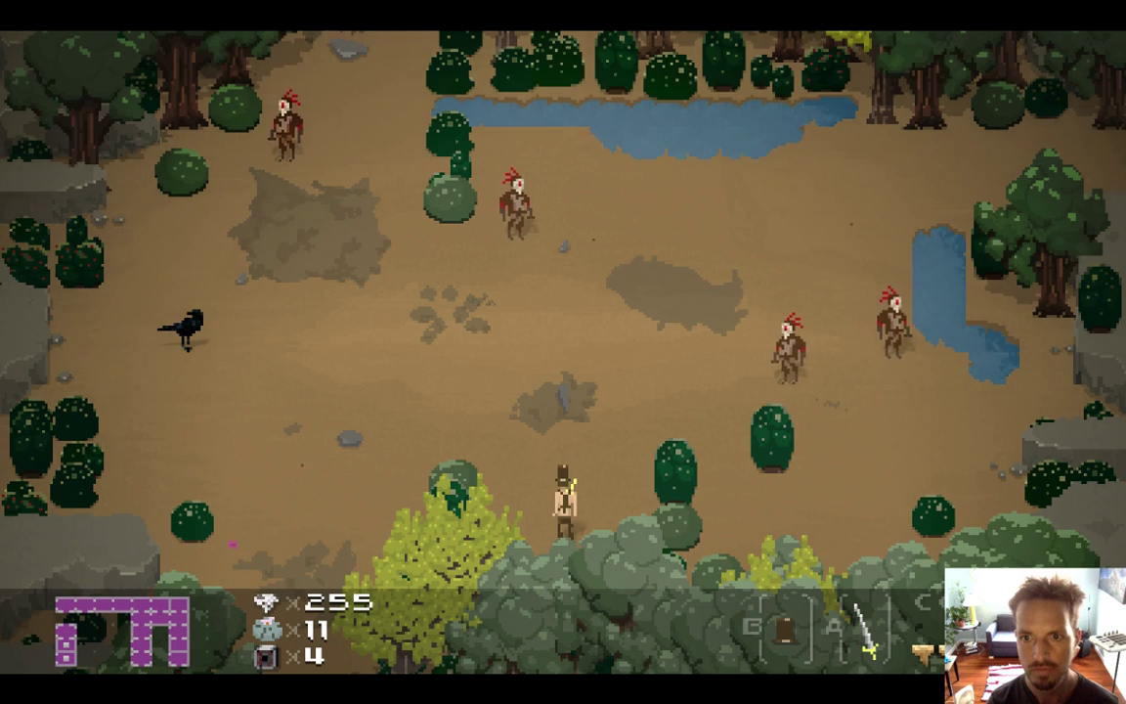
{"action": "key", "text": "super+q"}
- In Photoshop, set the foreground color to dark blue 0010a7 and repaint the armbands on both of the sprite's arms with the Pencil tool
{"action": "key", "text": "super+Tab"}
{"action": "key", "text": "i"}
{"action": "left_click", "coordinate": [849, 584]}
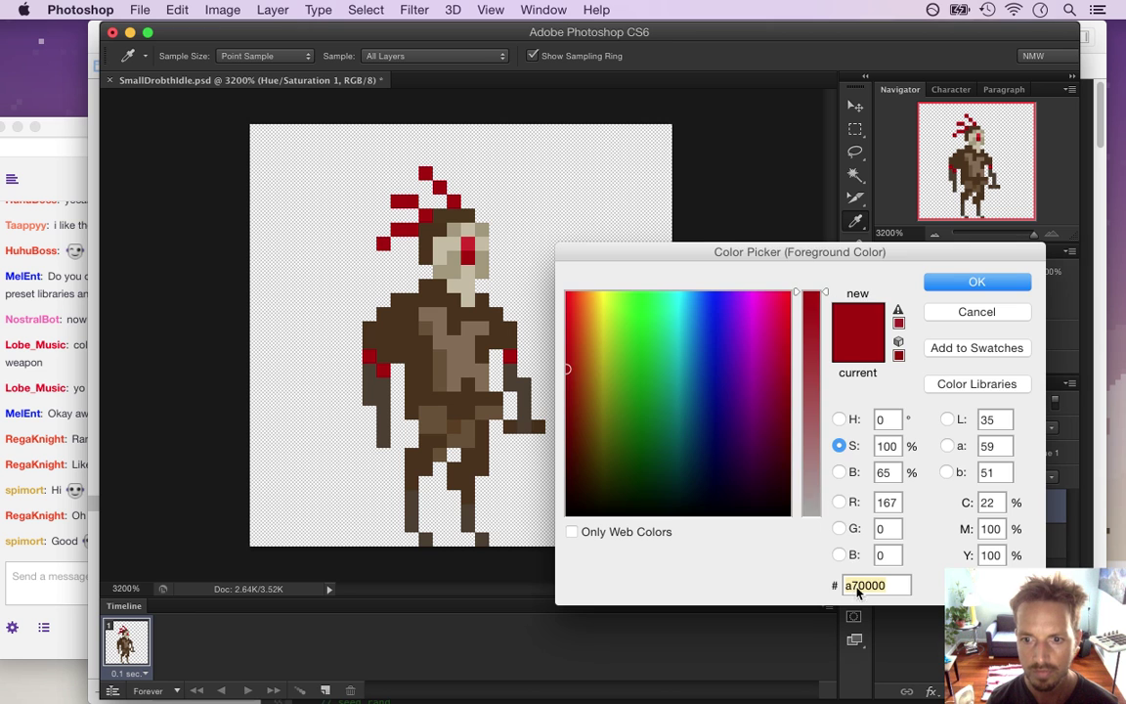
{"action": "left_click_drag", "start_coordinate": [597, 367], "coordinate": [711, 368]}
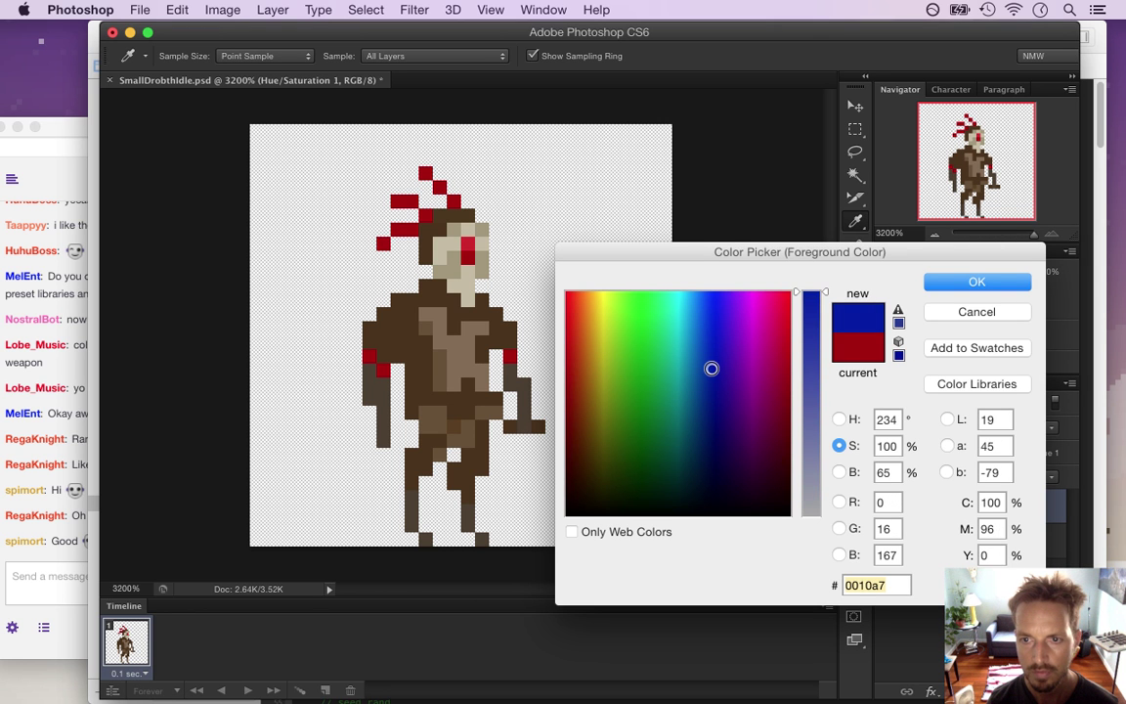
{"action": "left_click", "coordinate": [997, 282]}
{"action": "key", "text": "b"}
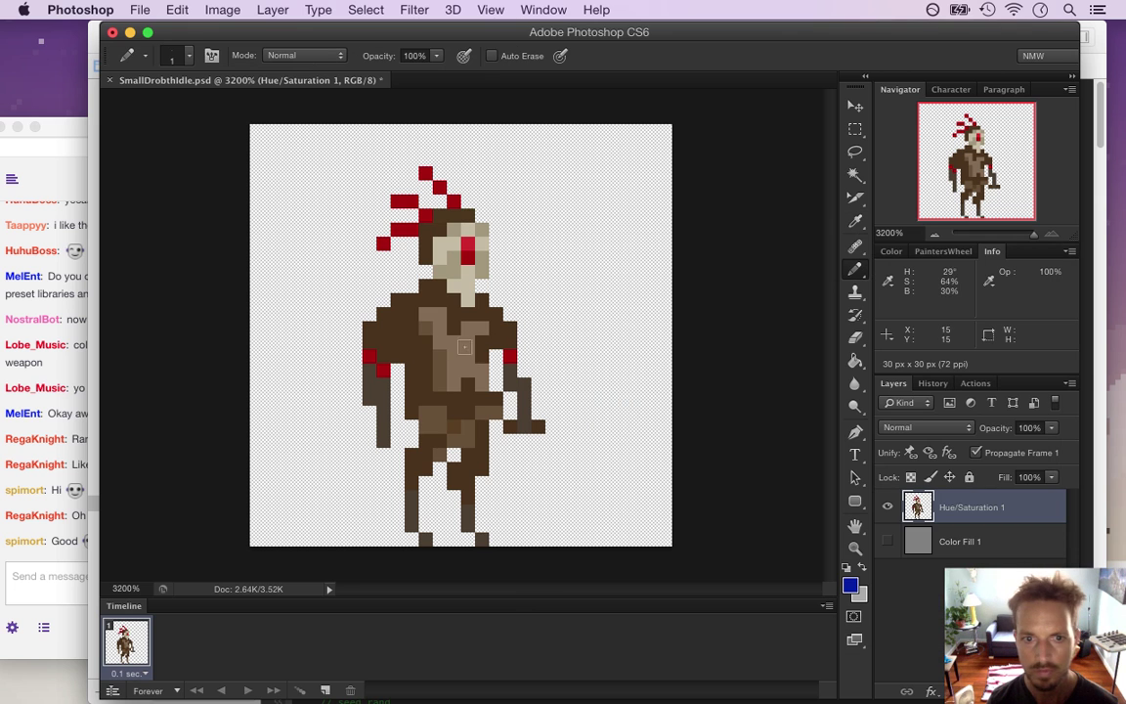
{"action": "left_click", "coordinate": [384, 357]}
{"action": "left_click", "coordinate": [368, 356]}
{"action": "left_click", "coordinate": [382, 371]}
{"action": "left_click", "coordinate": [403, 349], "text": "alt"}
{"action": "left_click", "coordinate": [383, 359]}
{"action": "left_click", "coordinate": [369, 357], "text": "alt"}
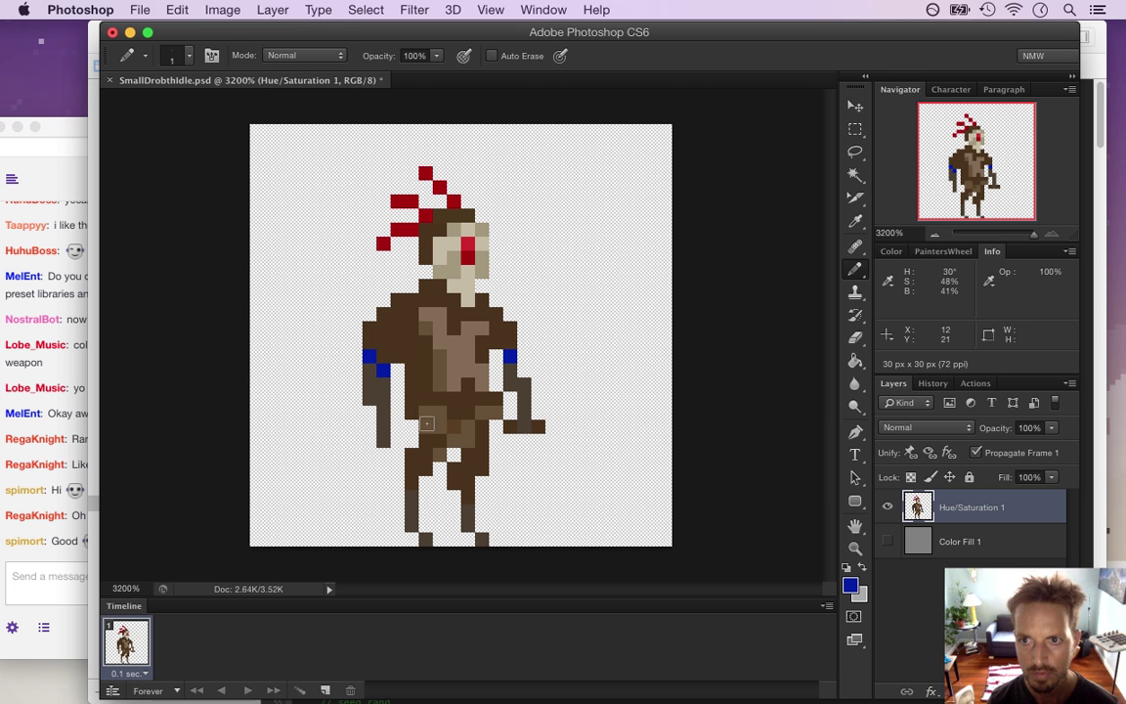
- Export the sprite with blue armbands for the web as SmallDrobthIdle0.png, replacing the existing file
{"action": "left_click", "coordinate": [137, 9]}
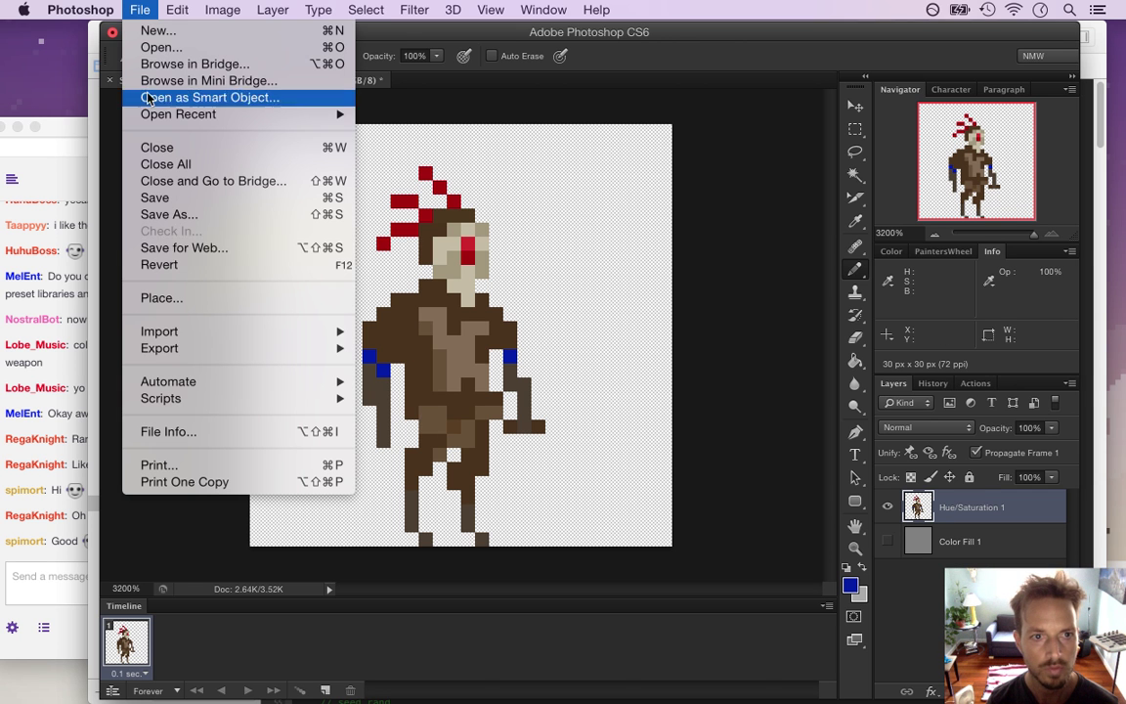
{"action": "mouse_move", "coordinate": [259, 350]}
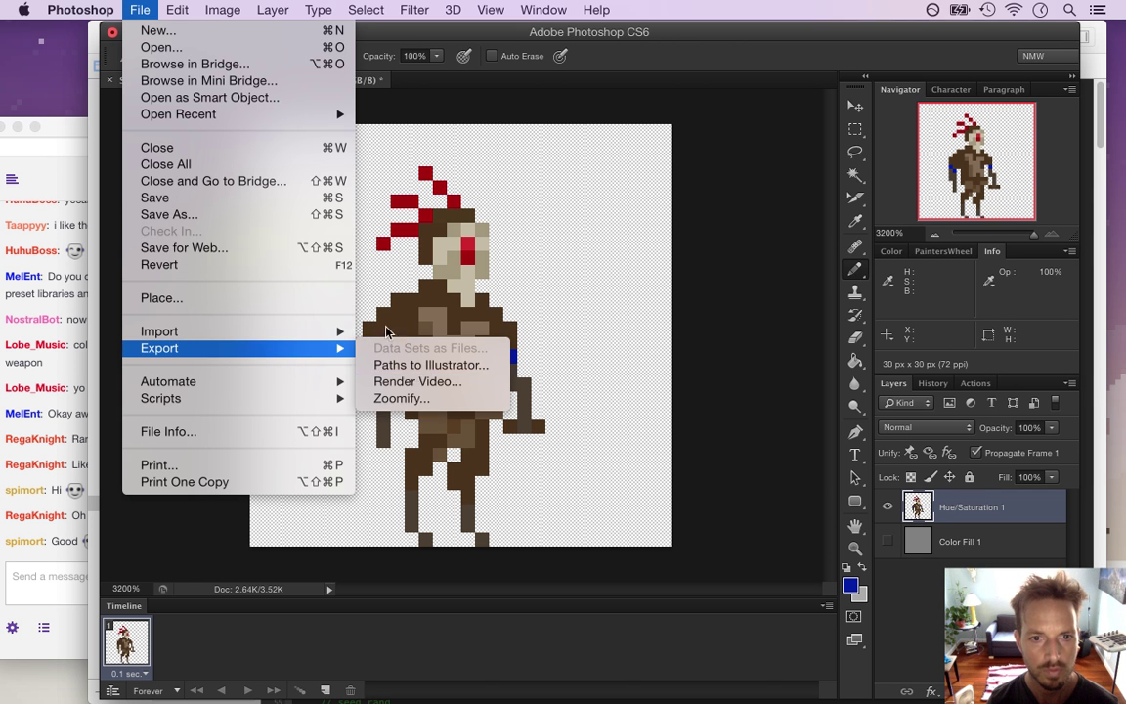
{"action": "left_click", "coordinate": [259, 248]}
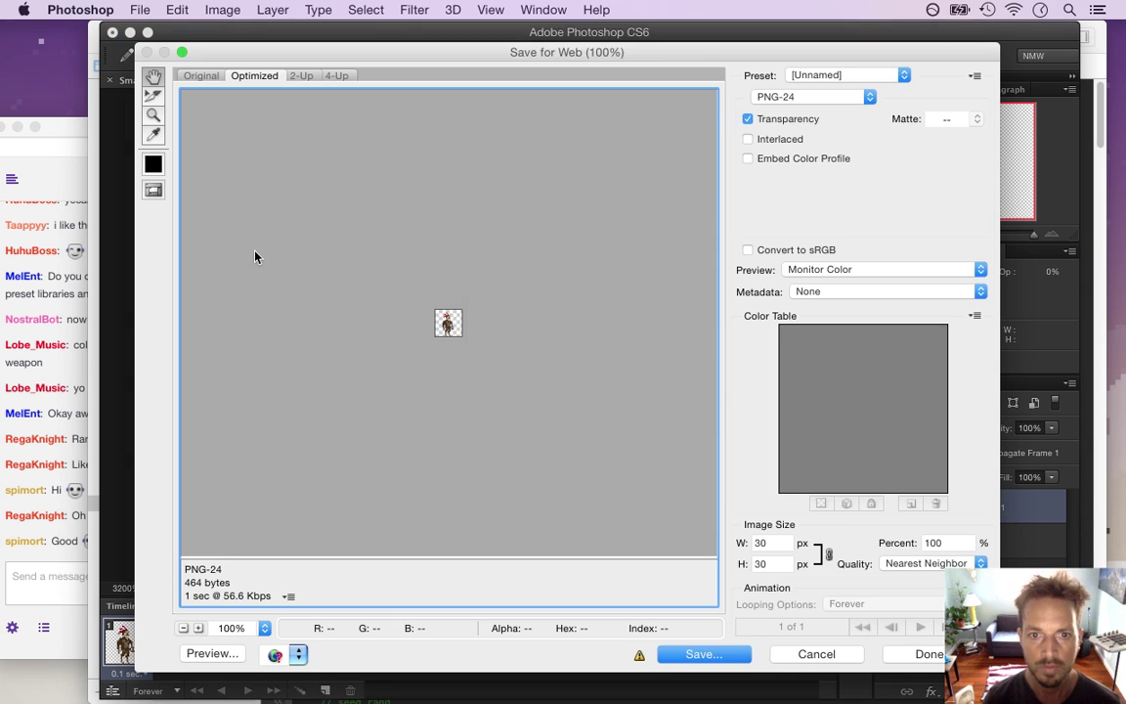
{"action": "key", "text": "Return"}
{"action": "key", "text": "Right"}
{"action": "type", "text": "0"}
{"action": "key", "text": "Return"}
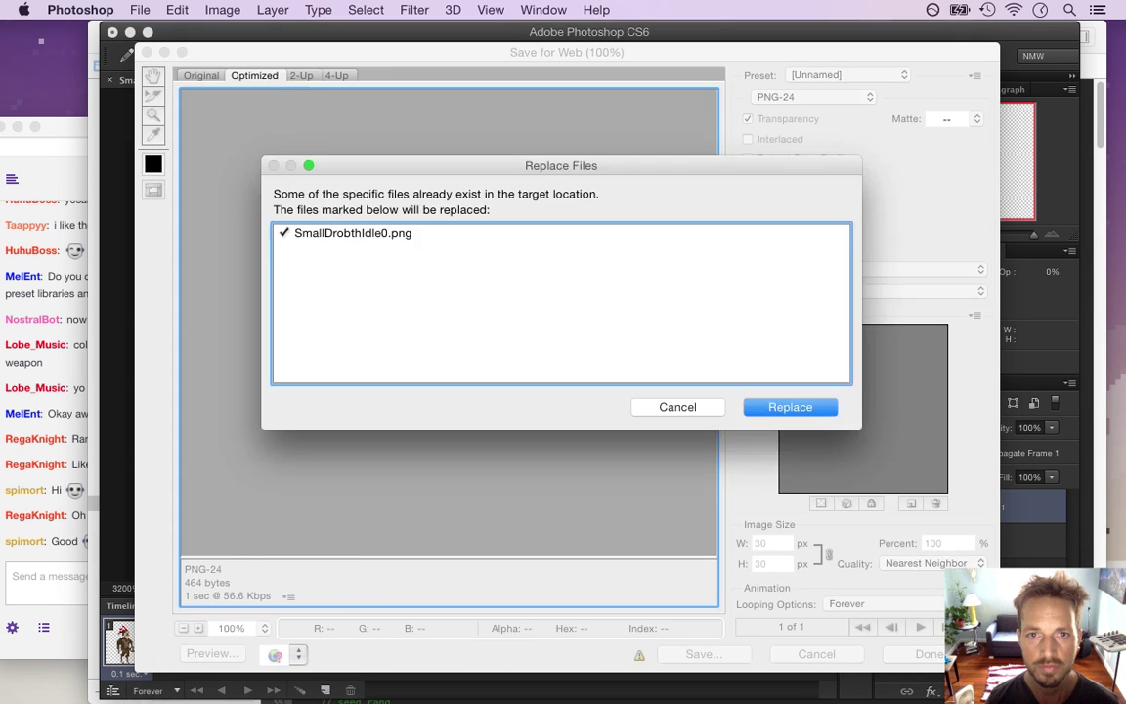
{"action": "key", "text": "Return"}
- Run Songbringer to examine the enemies with blue armbands in the clearing, quit the game, and switch back to Photoshop
{"action": "key", "text": "super+Tab"}
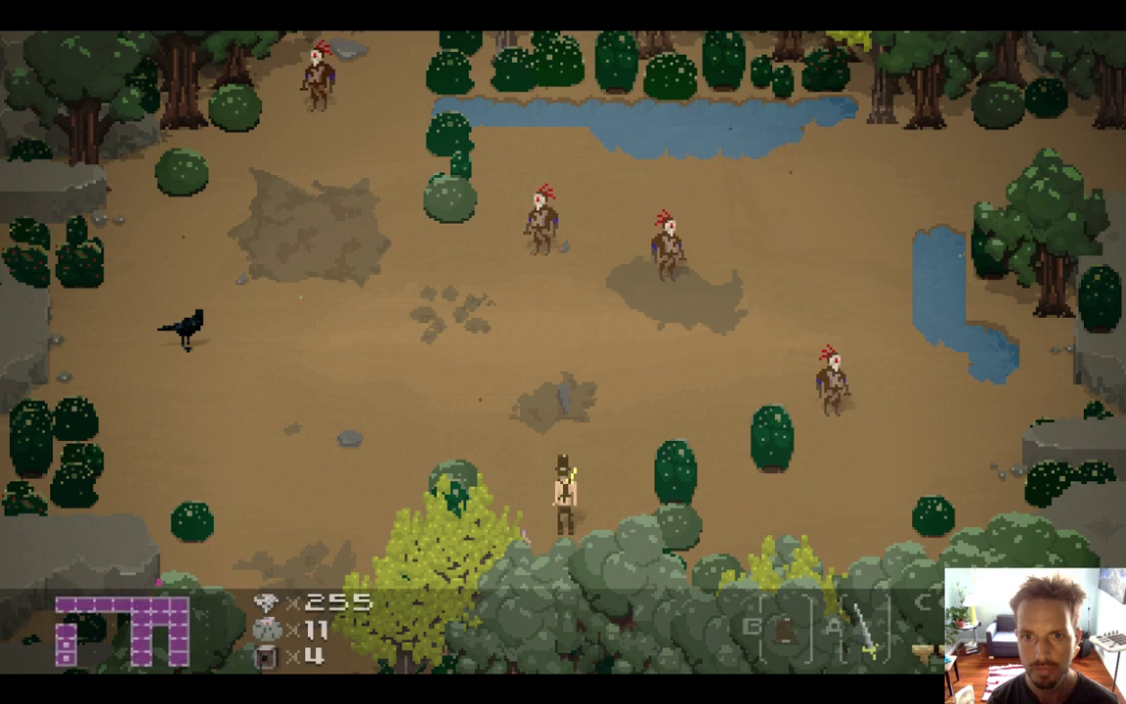
{"action": "key", "text": "Up"}
{"action": "key", "text": "Left"}
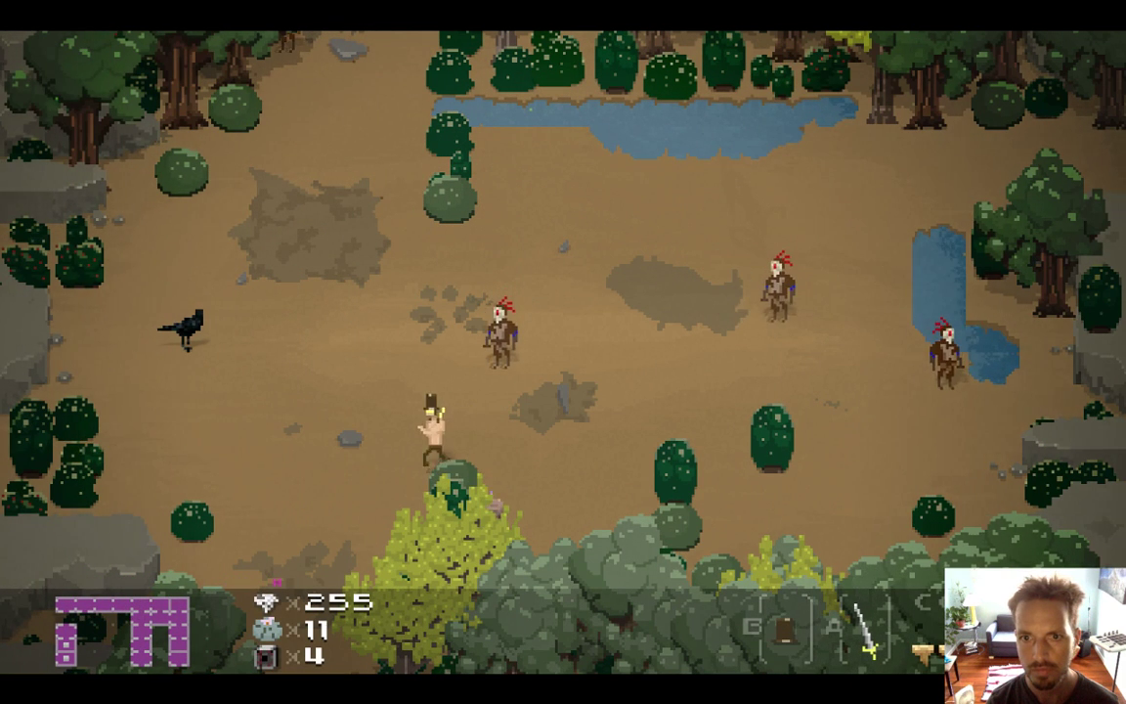
{"action": "key", "text": "w"}
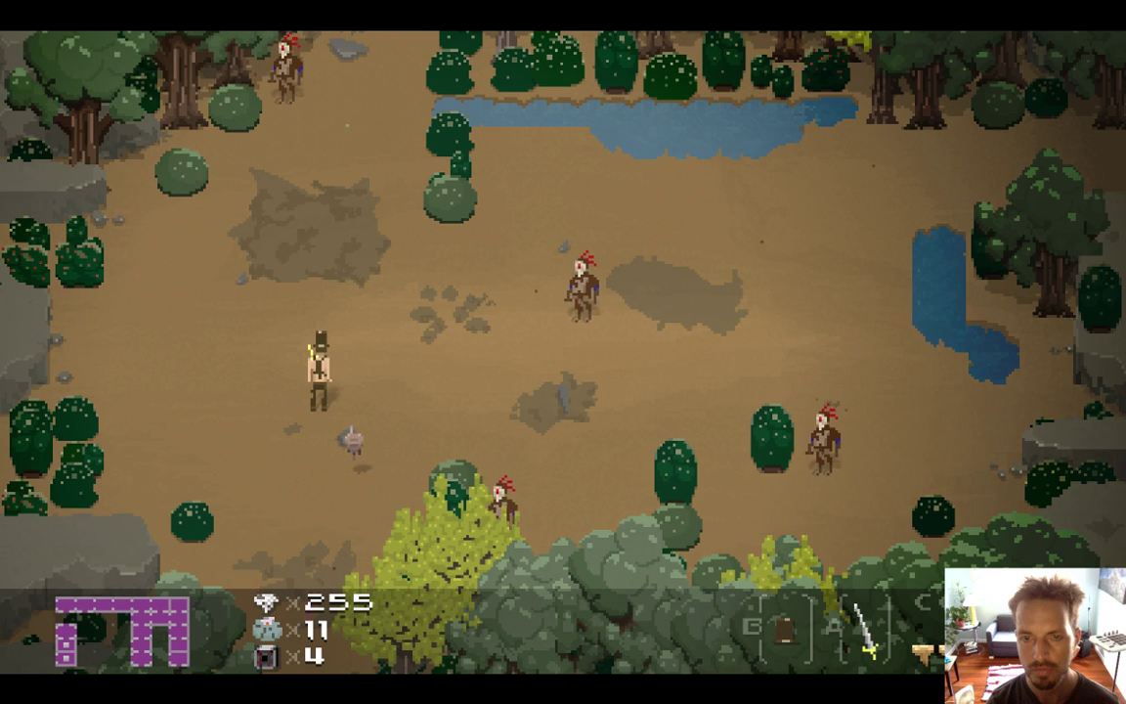
{"action": "key", "text": "a"}
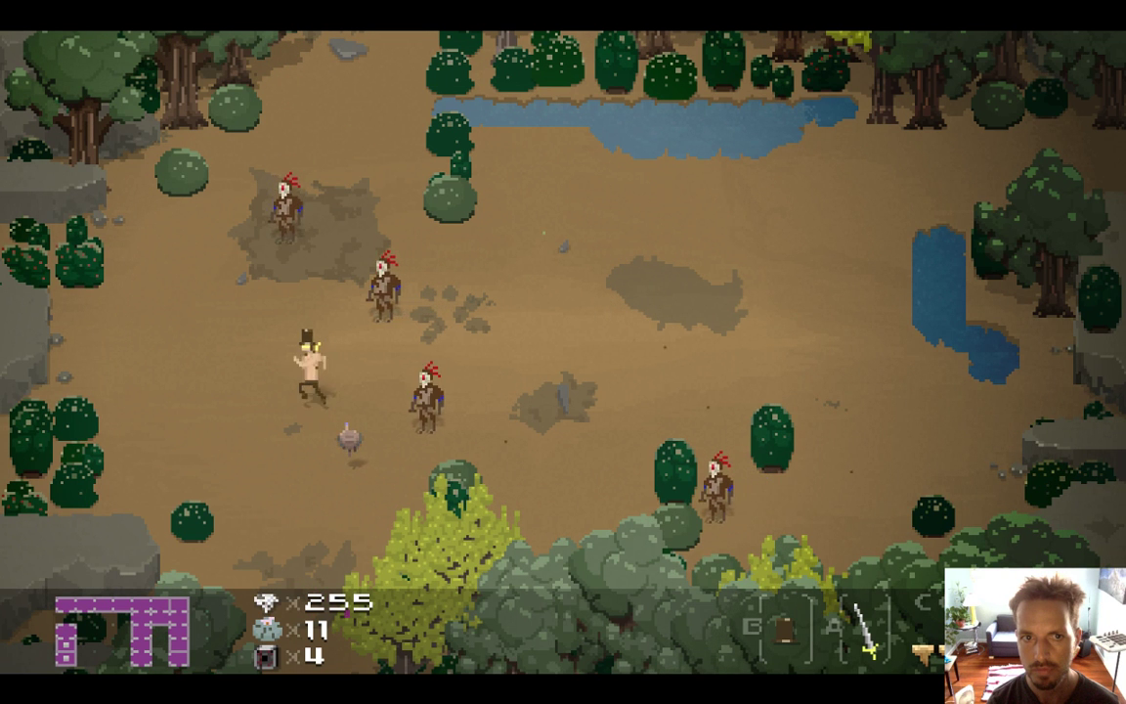
{"action": "key", "text": "w"}
{"action": "key", "text": "d"}
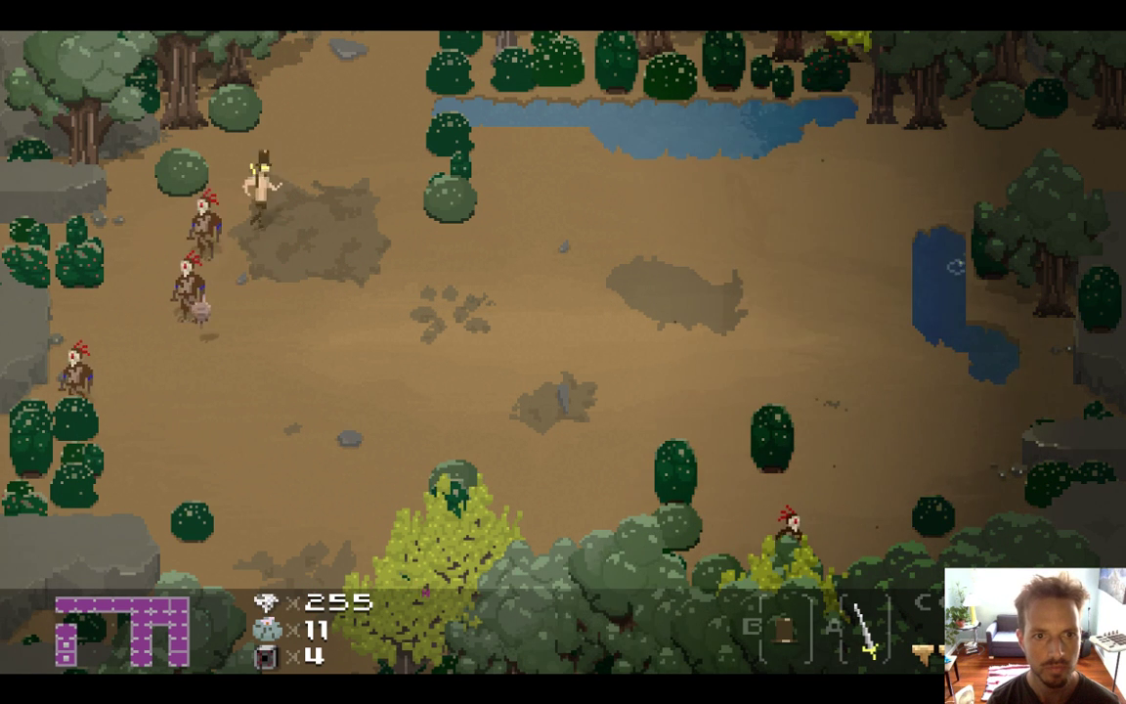
{"action": "key", "text": "s"}
{"action": "key", "text": "d"}
{"action": "key", "text": "d"}
{"action": "key", "text": "super+q"}
{"action": "left_click", "coordinate": [523, 402]}
{"action": "key", "text": "super+Tab"}
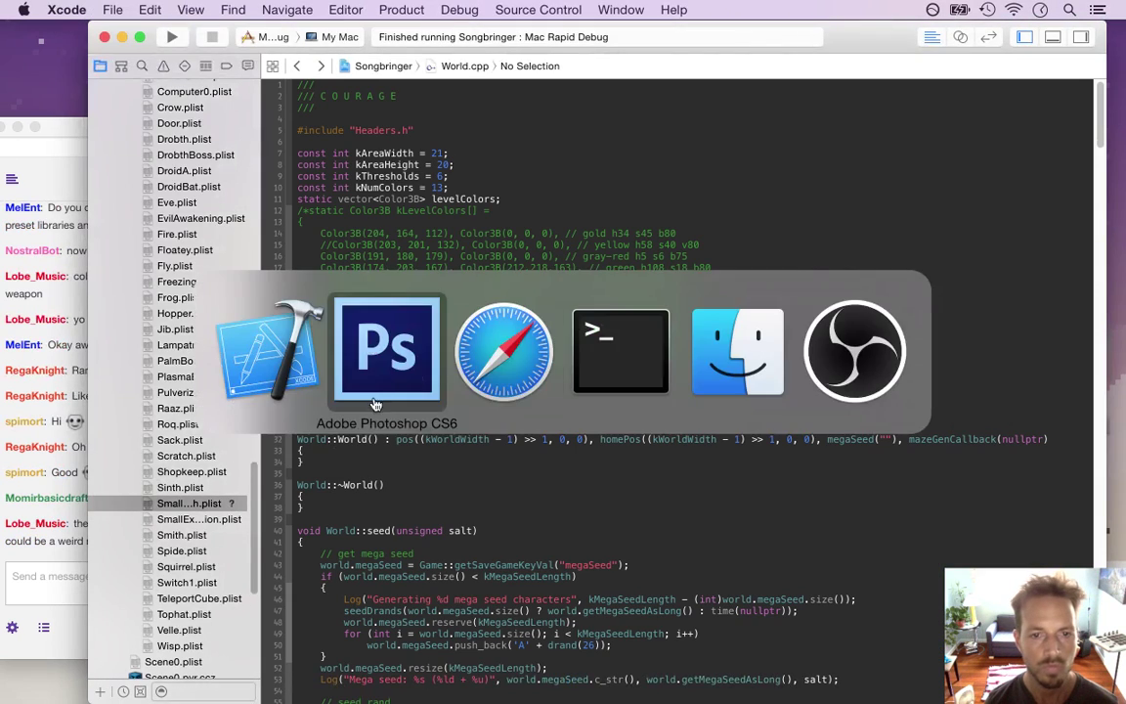
{"action": "left_click", "coordinate": [406, 381]}
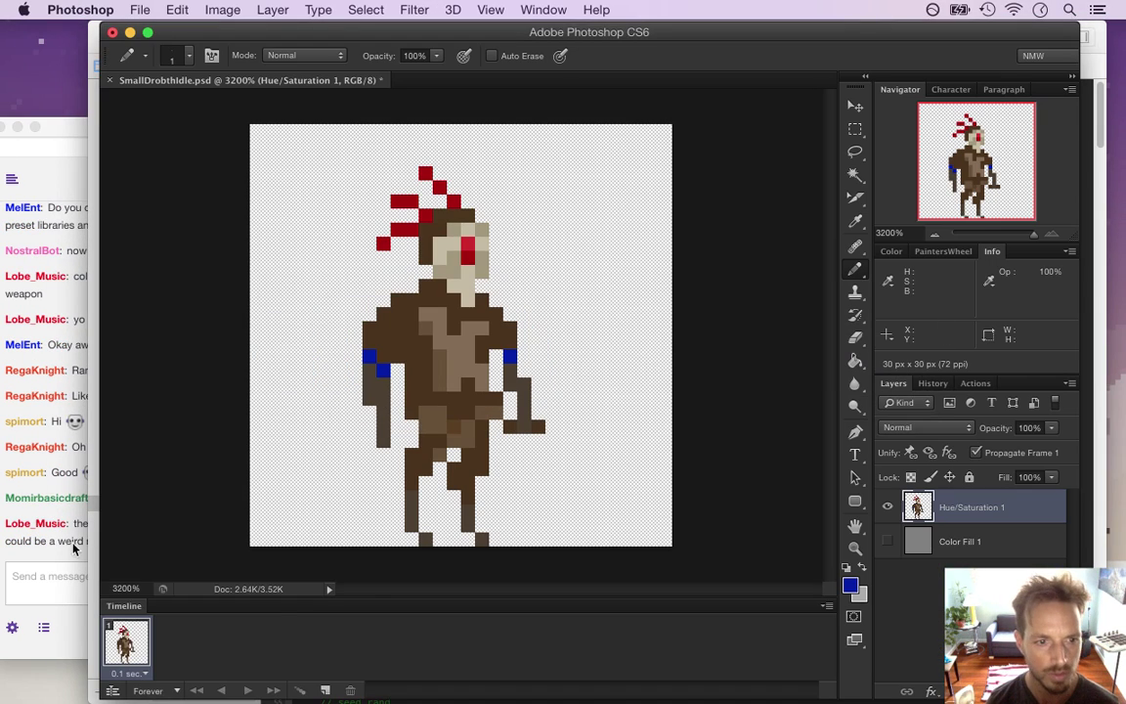
- Read the Twitch chat comment about the sprite's two-pixel-wide arm, and return to the sprite in Photoshop
{"action": "left_click", "coordinate": [69, 495]}
{"action": "left_click_drag", "start_coordinate": [120, 501], "coordinate": [192, 519]}
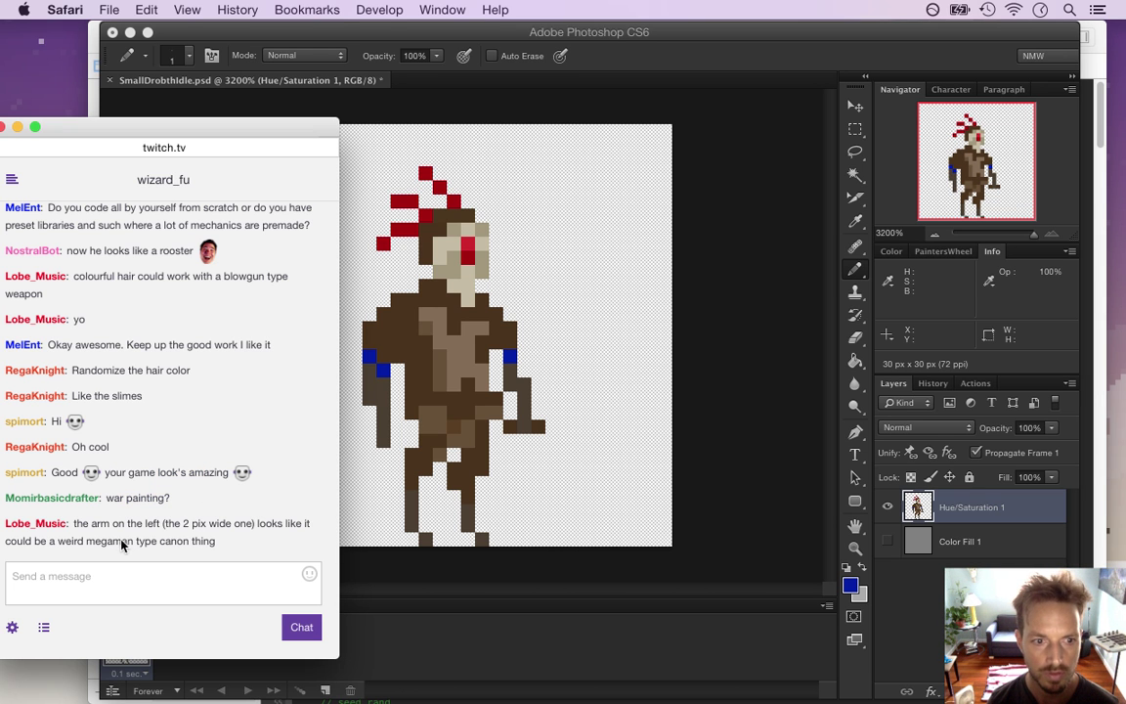
{"action": "left_click_drag", "start_coordinate": [91, 523], "coordinate": [433, 525]}
{"action": "left_click", "coordinate": [546, 476]}
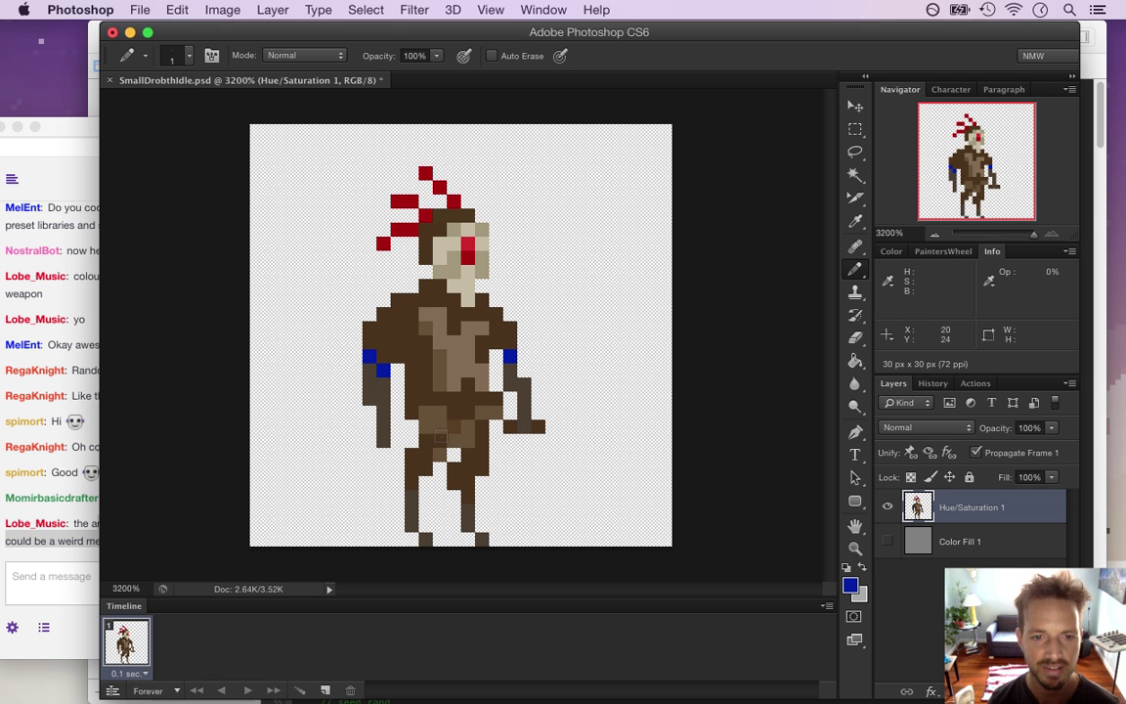
{"action": "key", "text": "i"}
{"action": "left_click", "coordinate": [389, 363]}
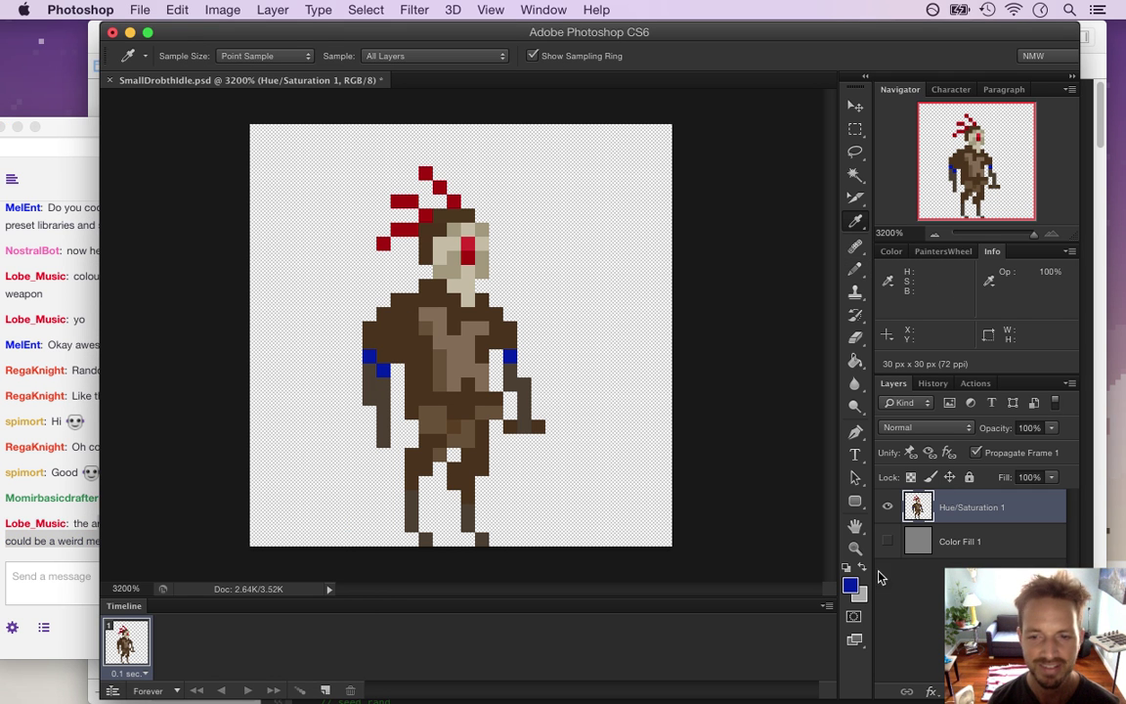
{"action": "left_click", "coordinate": [850, 584]}
{"action": "left_click", "coordinate": [939, 311]}
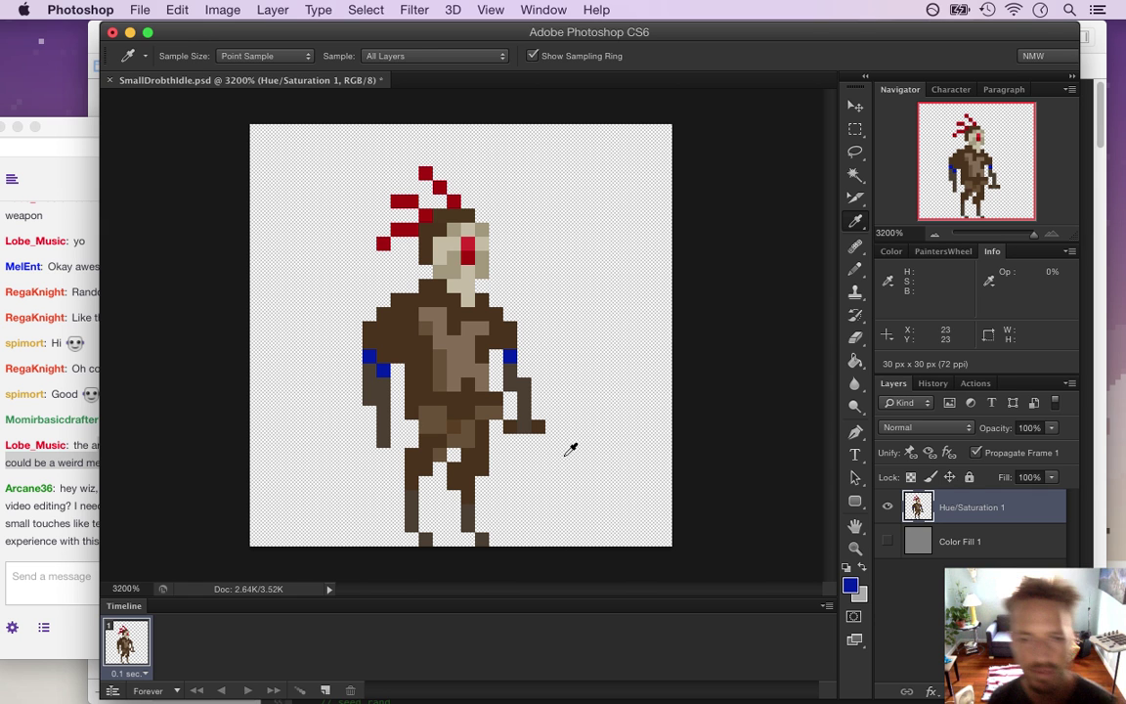
- Erase the brown pixels on either side of the hand on the sprite's front arm
{"action": "key", "text": "e"}
{"action": "left_click", "coordinate": [538, 426]}
{"action": "left_click", "coordinate": [510, 427]}
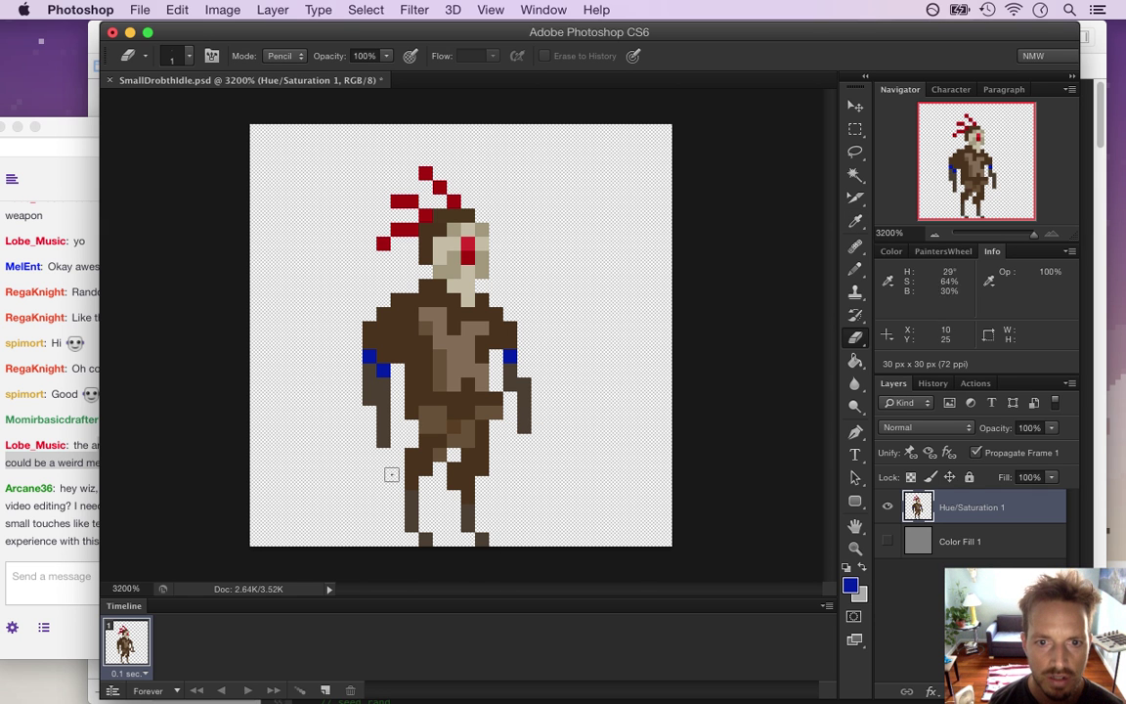
- Sample the dark gray-brown of the rear forearm and extend the forearm's outer column one pixel down with the Pencil tool
{"action": "key", "text": "i"}
{"action": "left_click", "coordinate": [380, 411]}
{"action": "key", "text": "b"}
{"action": "left_click_drag", "start_coordinate": [369, 412], "coordinate": [370, 425]}
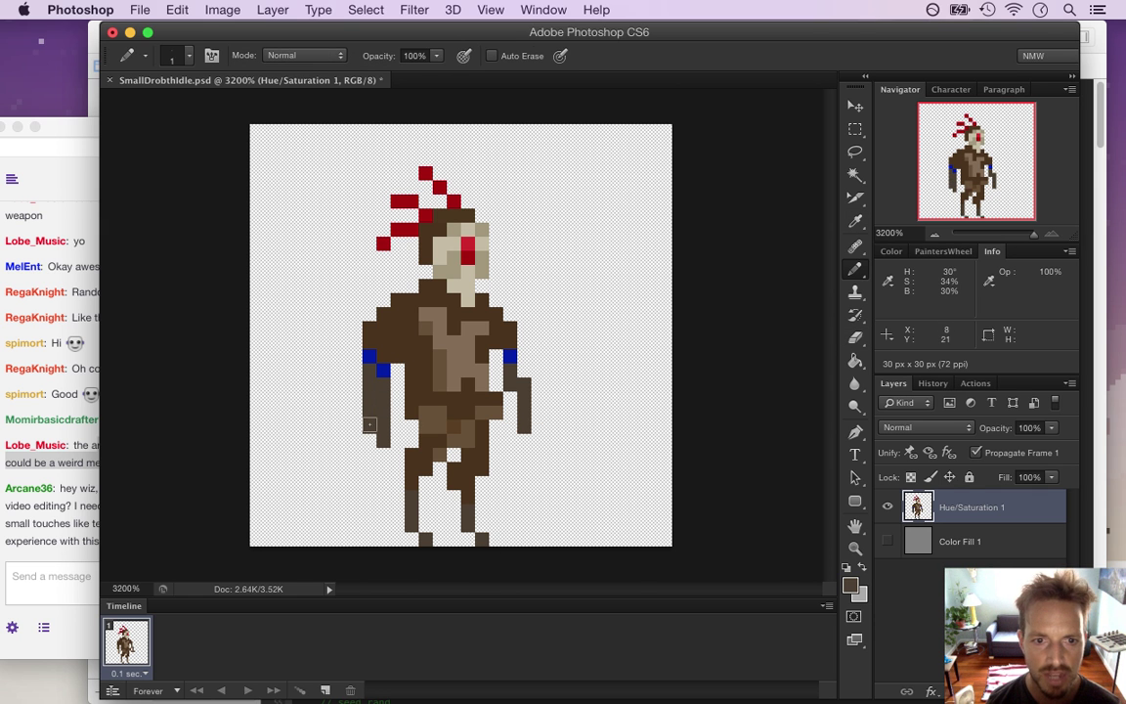
{"action": "key", "text": "e"}
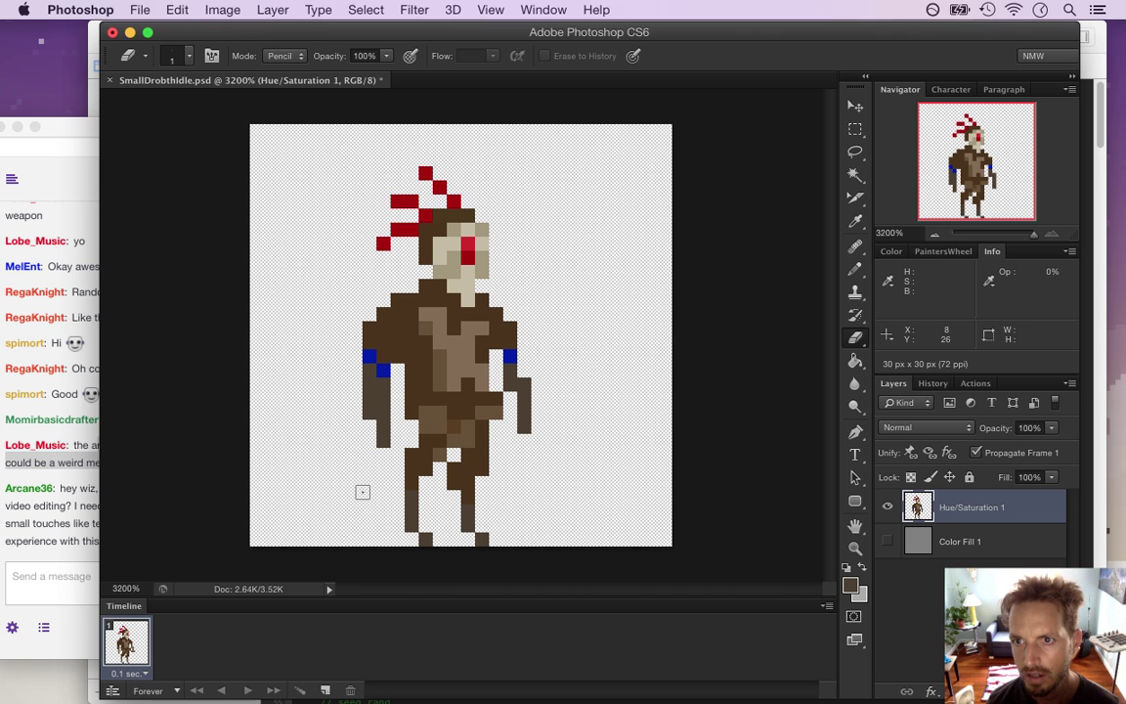
- Sample the armband blue, reduce its saturation, and repaint the armbands on both arms with the Pencil tool
{"action": "key", "text": "i"}
{"action": "left_click", "coordinate": [374, 362]}
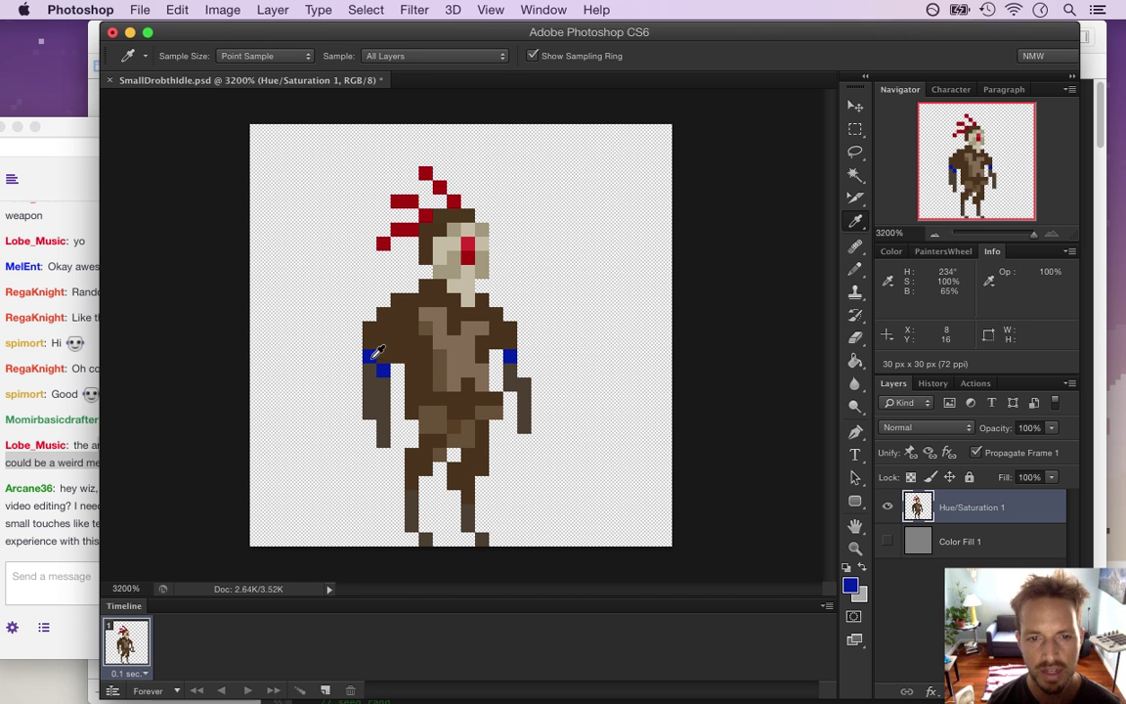
{"action": "left_click", "coordinate": [850, 584]}
{"action": "left_click_drag", "start_coordinate": [803, 327], "coordinate": [813, 350]}
{"action": "left_click", "coordinate": [977, 281]}
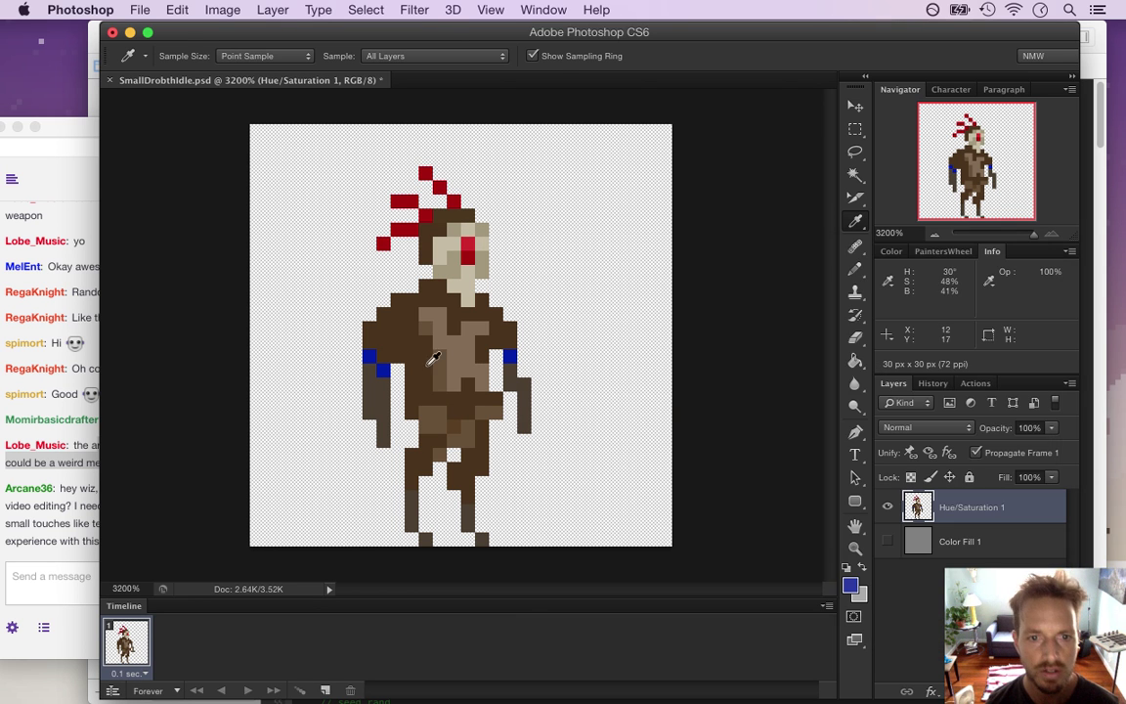
{"action": "key", "text": "b"}
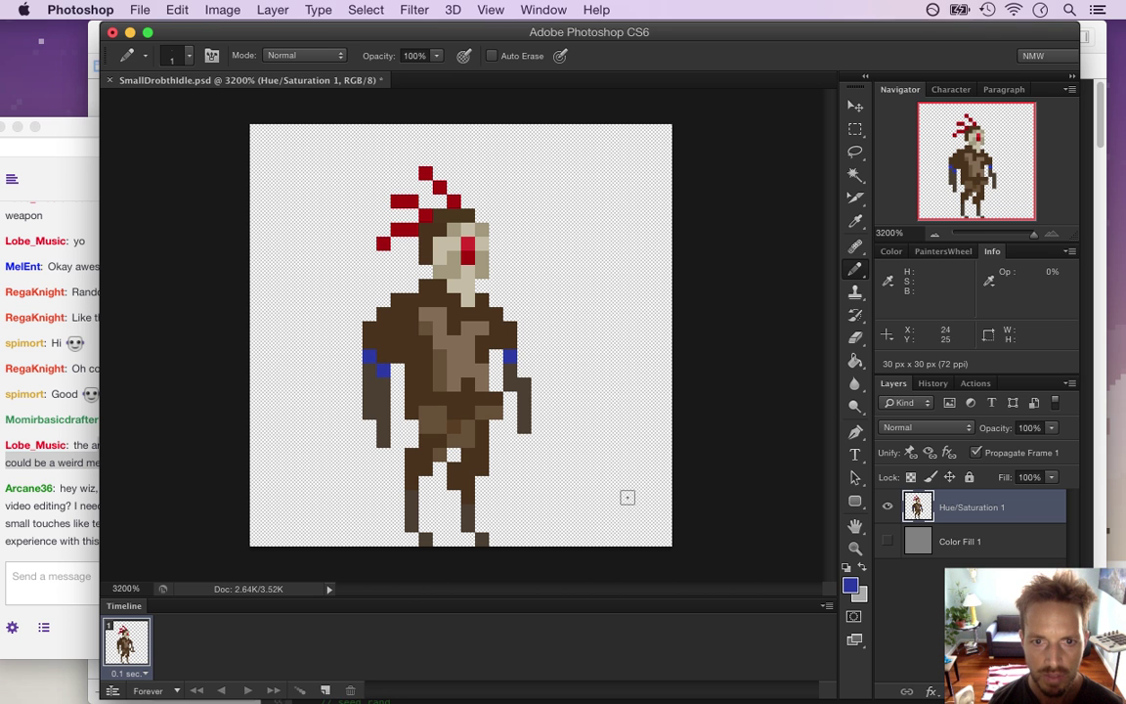
- Set the foreground color to a muted yellow with hue 64° and saturation 56%, and paint a band directly above each blue armband
{"action": "left_click", "coordinate": [850, 584]}
{"action": "left_click_drag", "start_coordinate": [604, 382], "coordinate": [601, 369]}
{"action": "left_click_drag", "start_coordinate": [594, 306], "coordinate": [606, 297]}
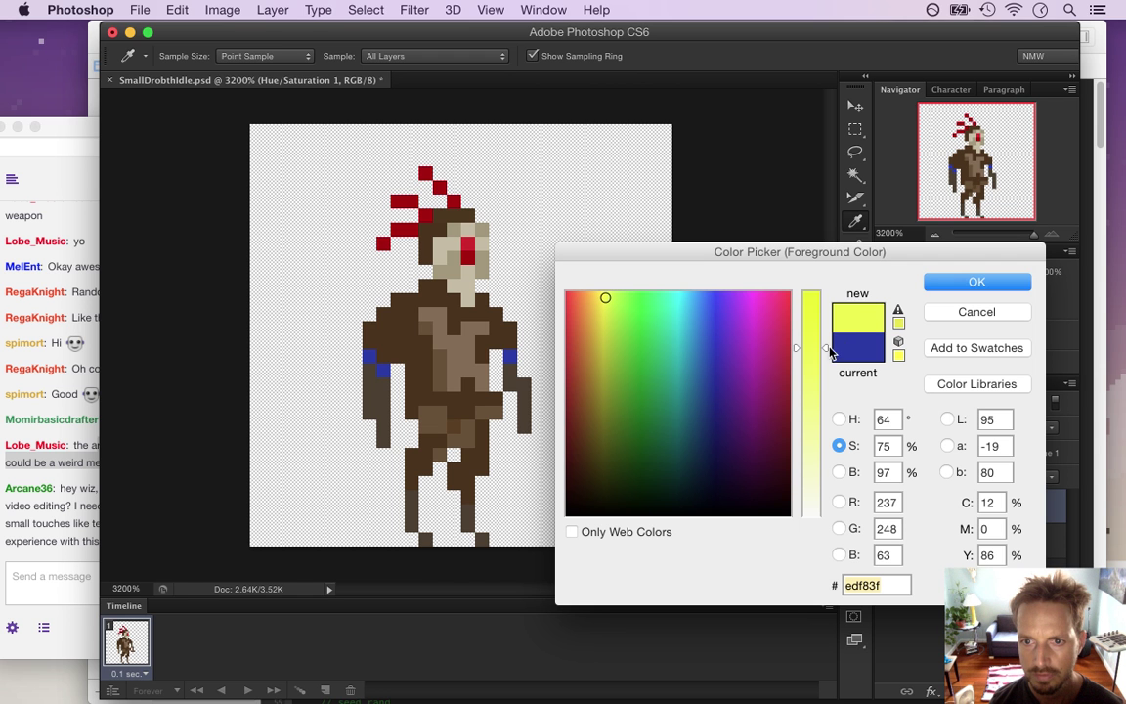
{"action": "left_click", "coordinate": [813, 391]}
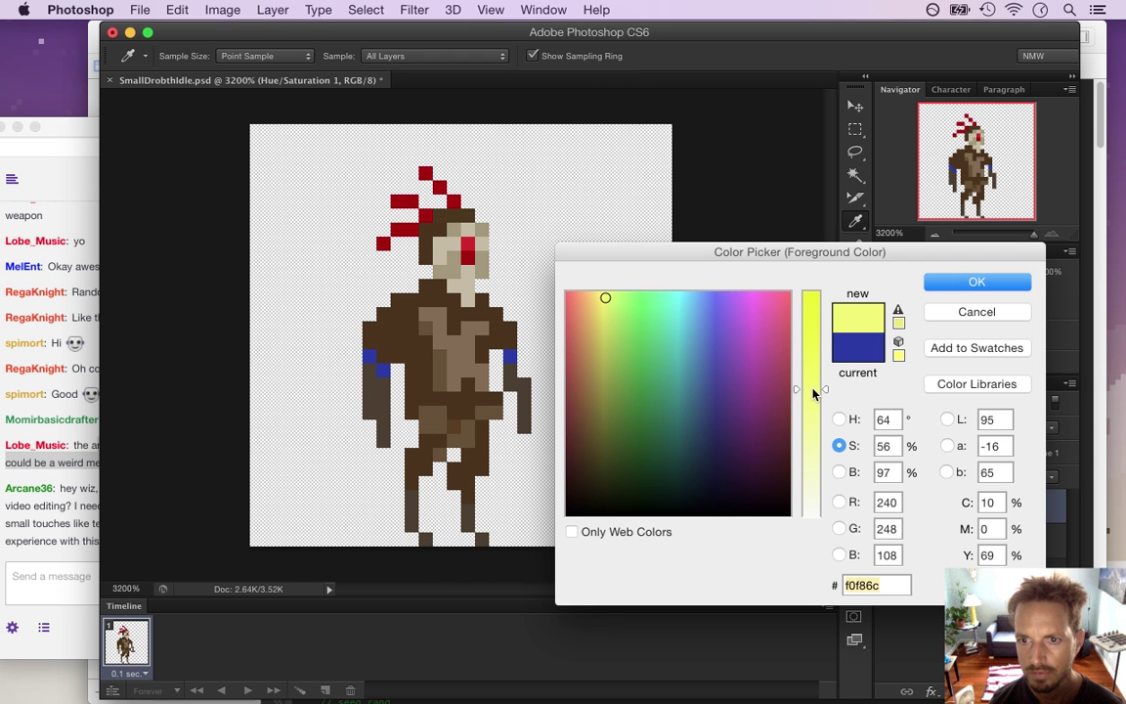
{"action": "left_click", "coordinate": [840, 472]}
{"action": "left_click_drag", "start_coordinate": [815, 354], "coordinate": [814, 330]}
{"action": "left_click", "coordinate": [935, 293]}
{"action": "left_click", "coordinate": [382, 356]}
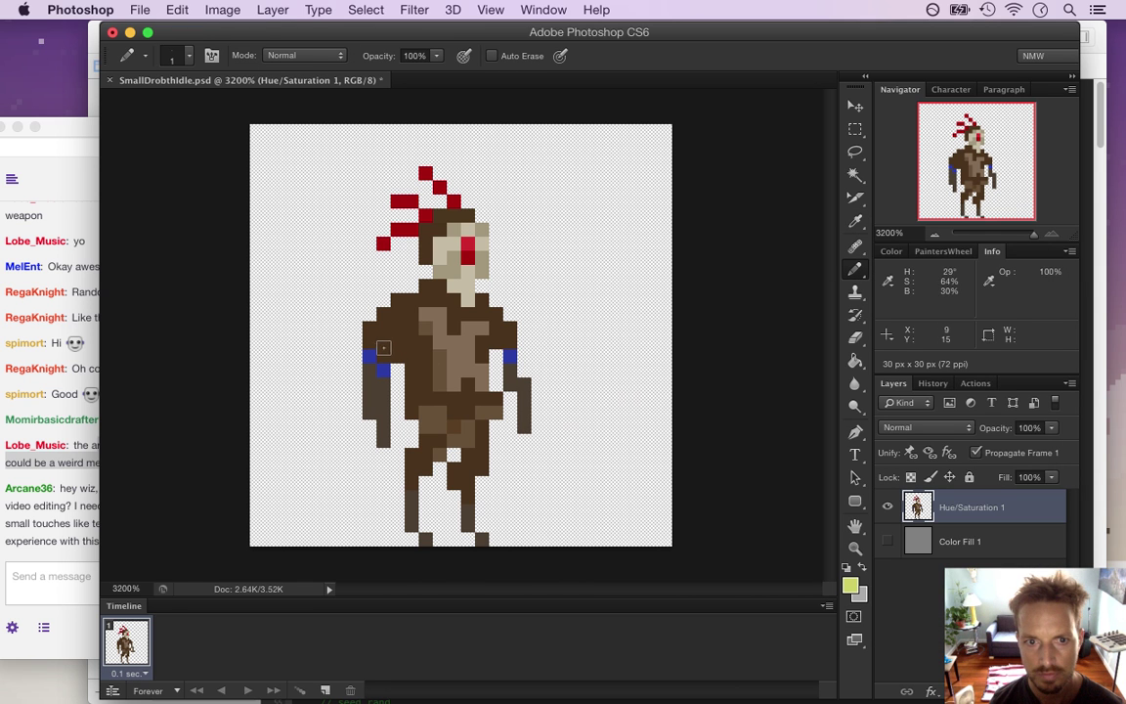
{"action": "left_click", "coordinate": [369, 342]}
{"action": "left_click", "coordinate": [509, 342]}
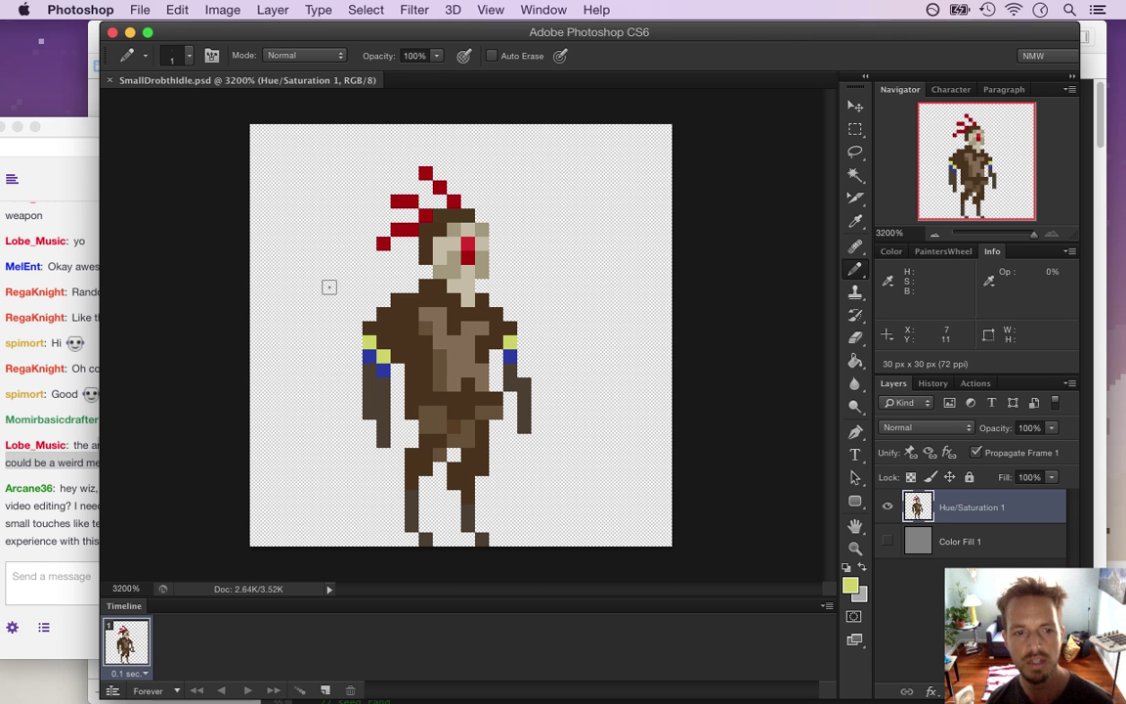
- Read the Twitch chat questions about video editing software and about recording the gifs shared on Twitter
{"action": "left_click", "coordinate": [69, 519]}
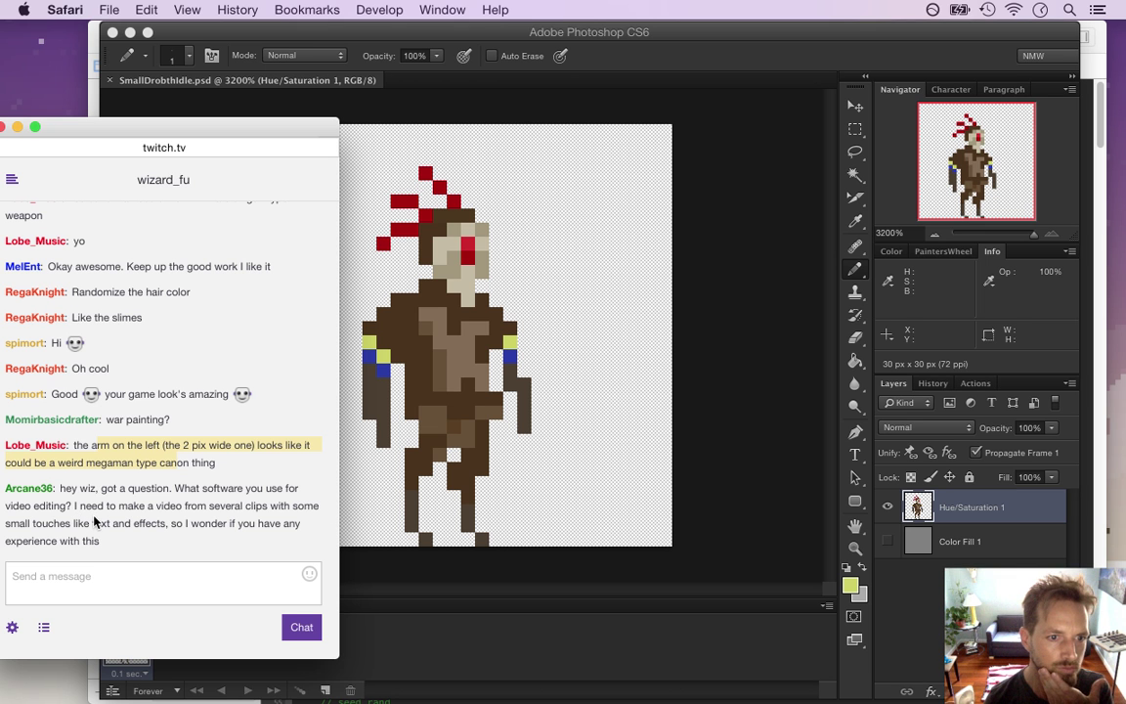
{"action": "left_click_drag", "start_coordinate": [62, 488], "coordinate": [80, 501]}
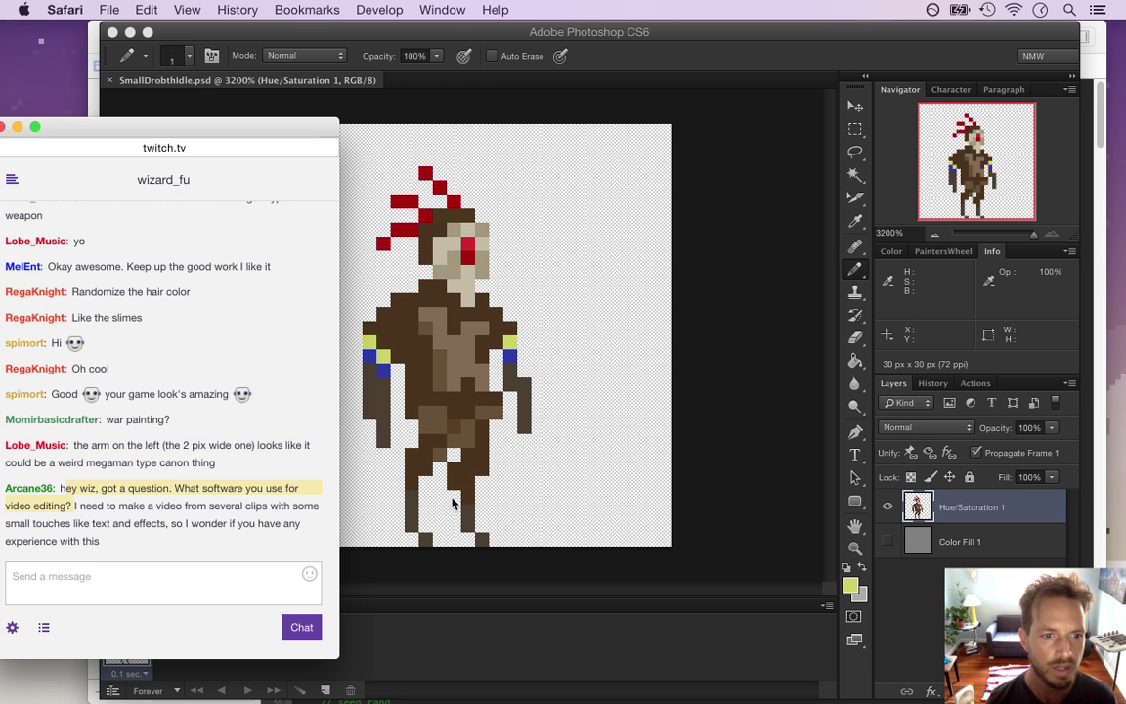
{"action": "mouse_move", "coordinate": [1120, 235]}
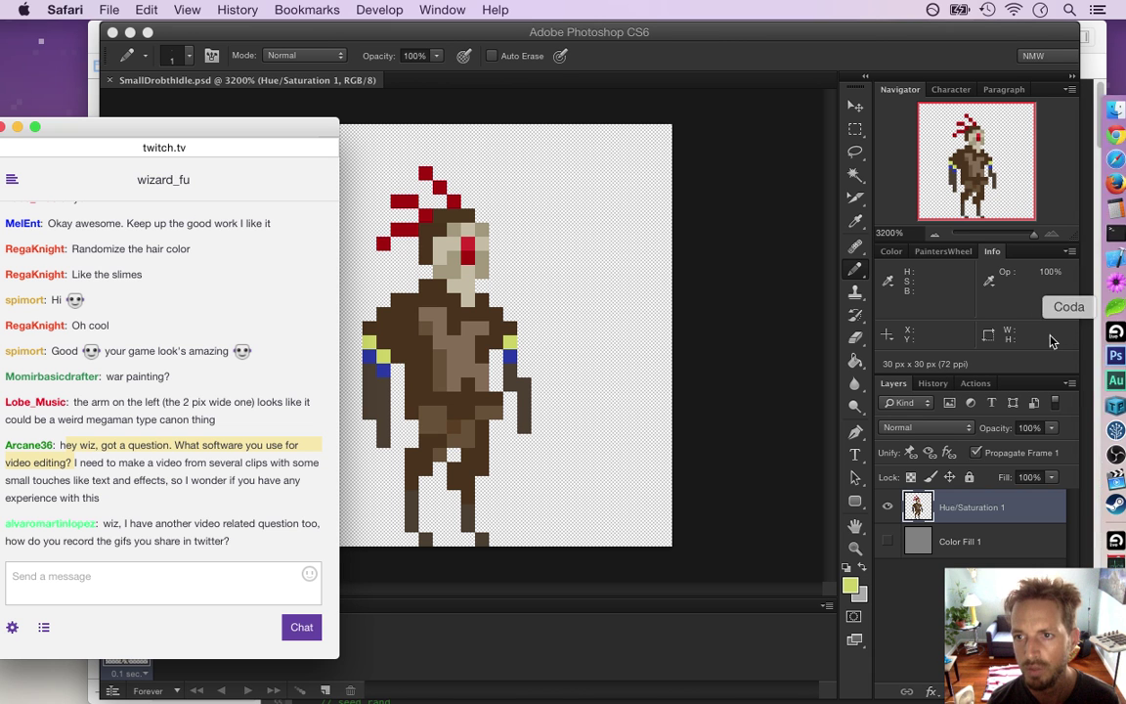
{"action": "left_click", "coordinate": [104, 457]}
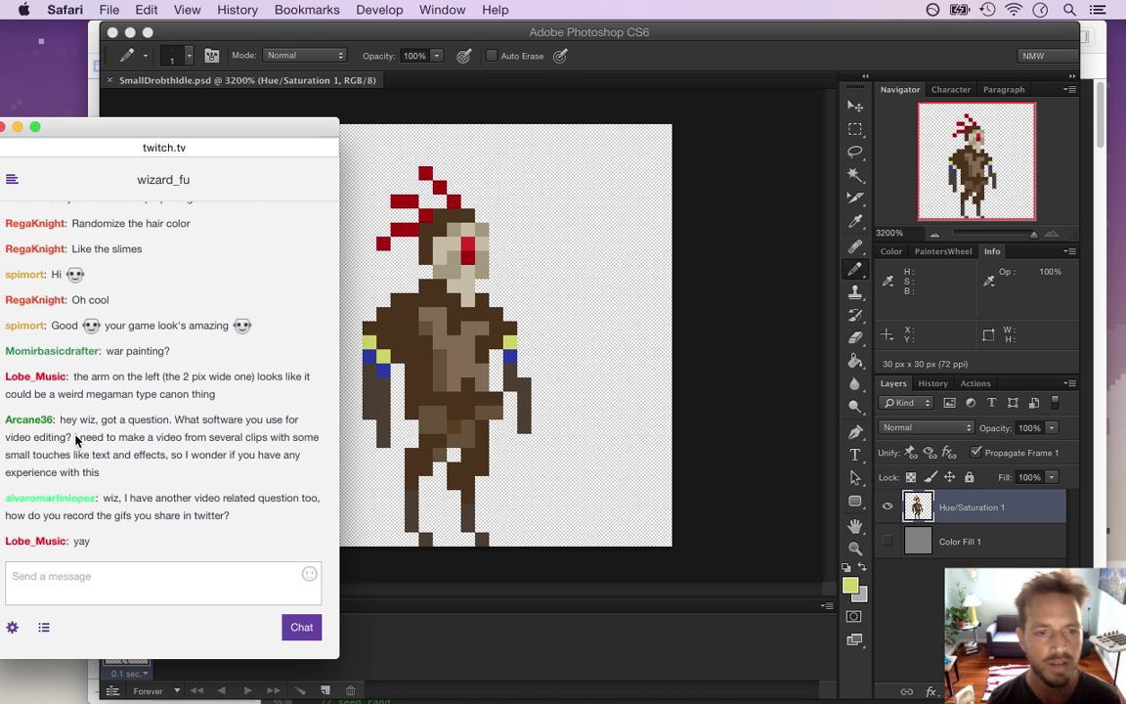
{"action": "left_click_drag", "start_coordinate": [76, 438], "coordinate": [128, 476]}
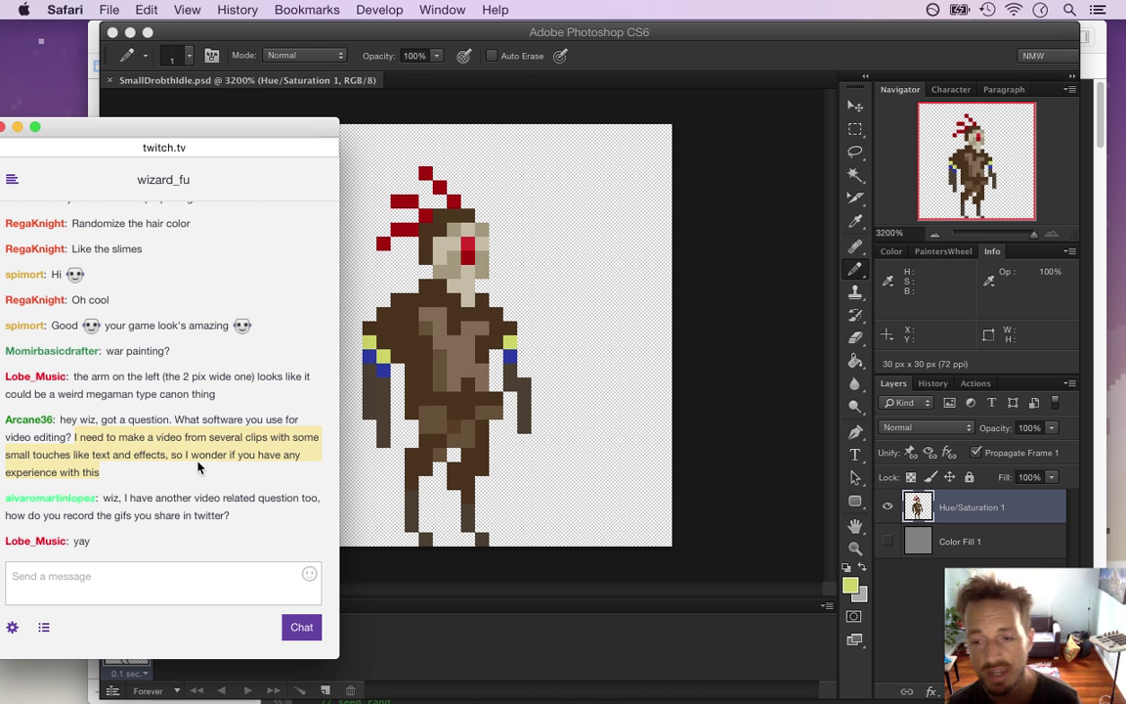
{"action": "mouse_move", "coordinate": [1115, 477]}
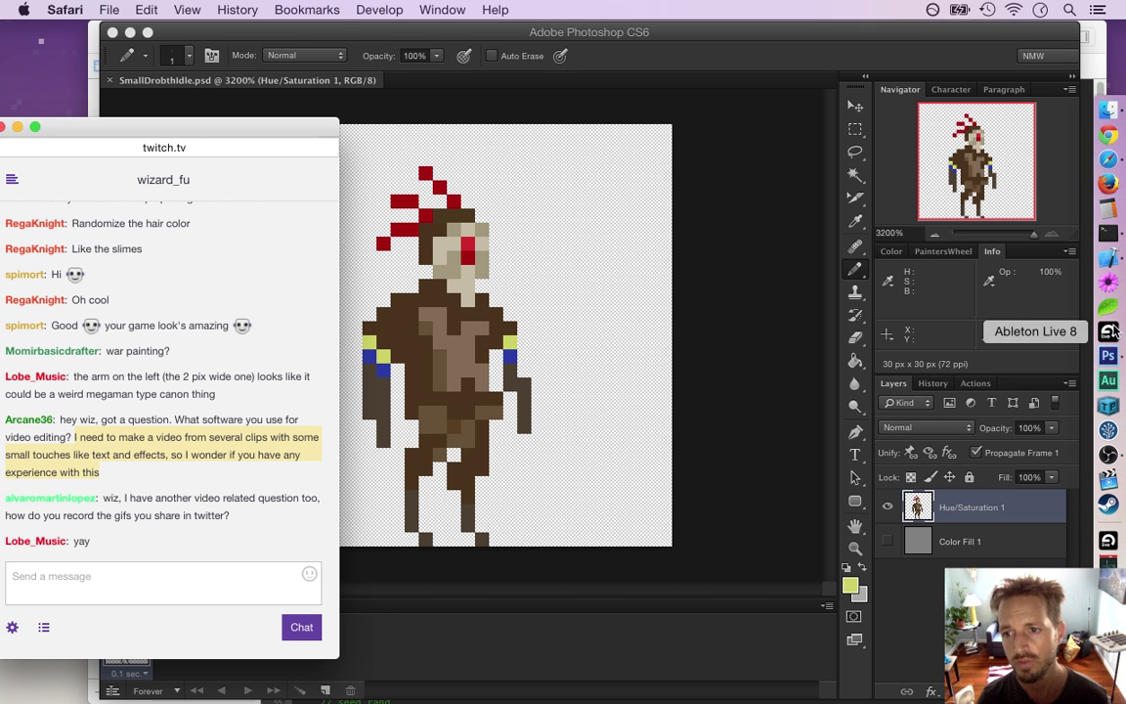
{"action": "mouse_move", "coordinate": [1114, 332]}
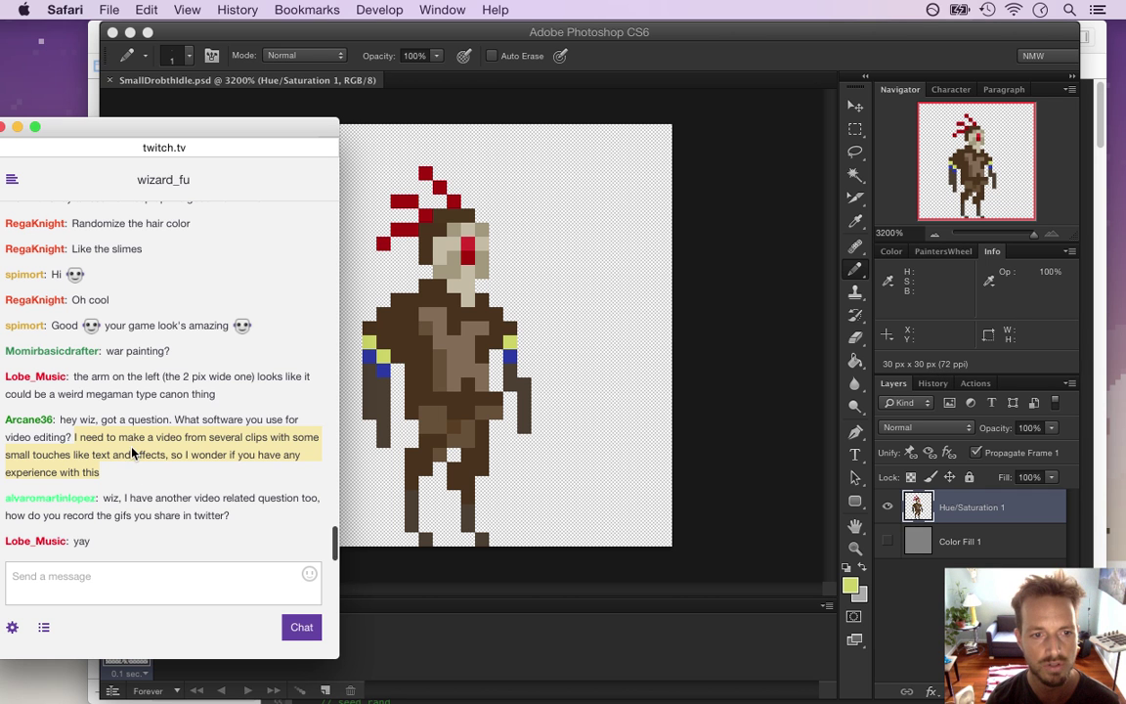
{"action": "left_click_drag", "start_coordinate": [79, 421], "coordinate": [175, 479]}
{"action": "left_click", "coordinate": [216, 473]}
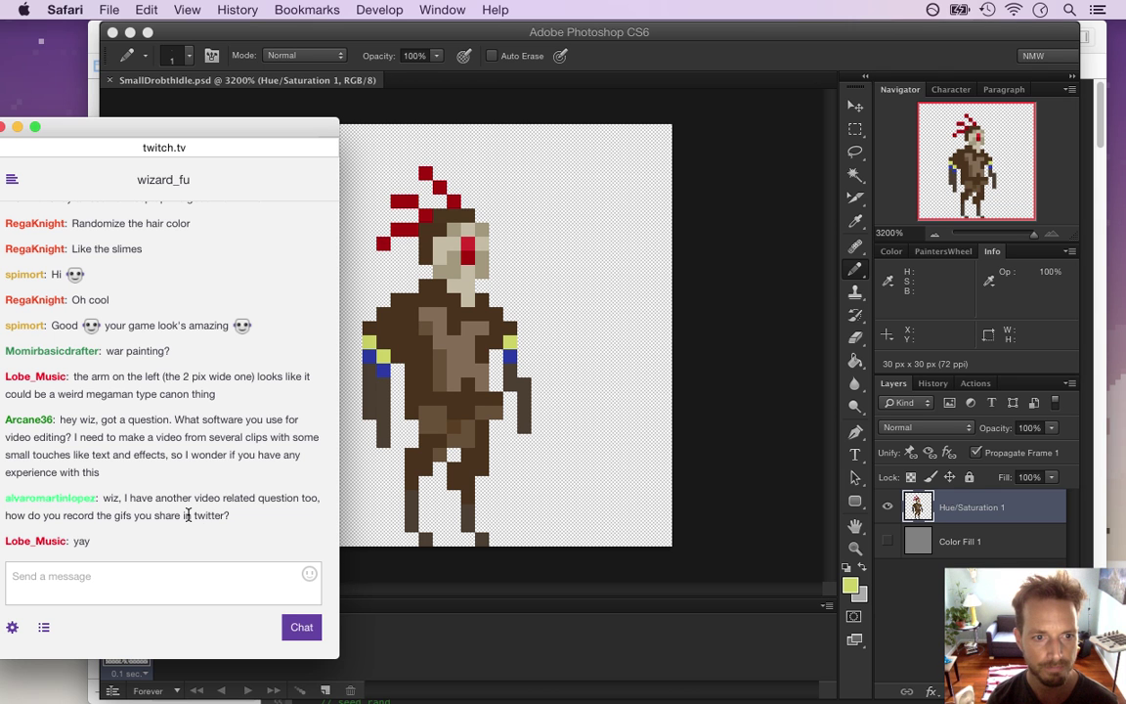
{"action": "left_click_drag", "start_coordinate": [80, 420], "coordinate": [122, 470]}
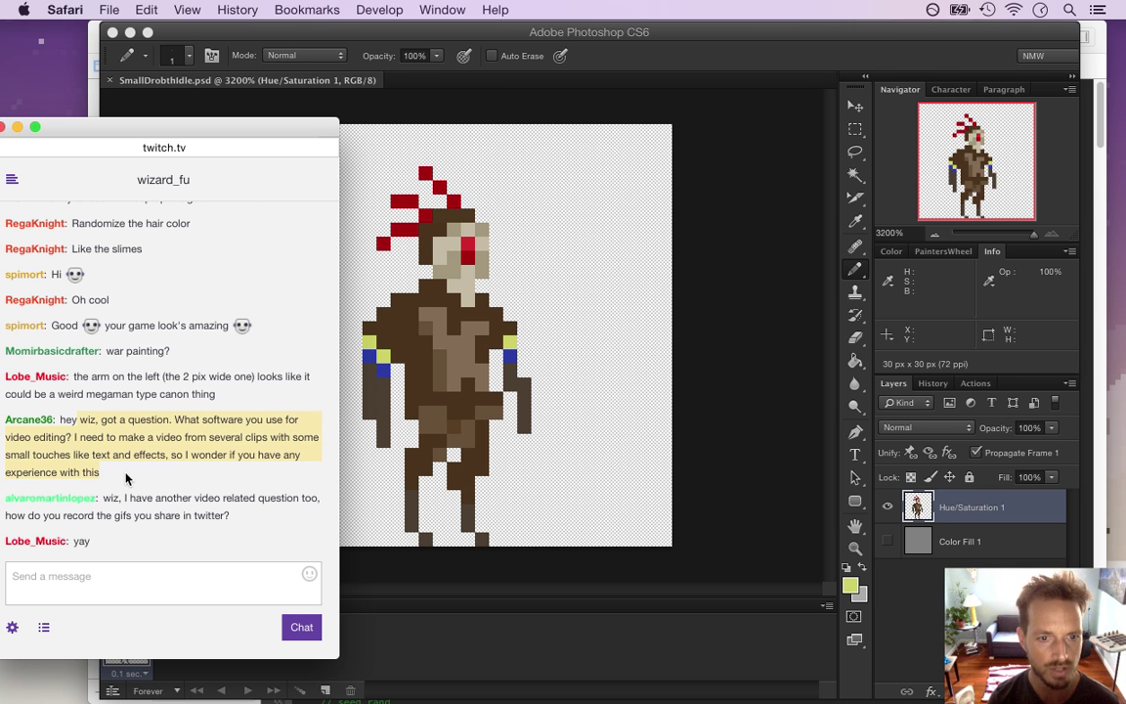
{"action": "left_click", "coordinate": [134, 476]}
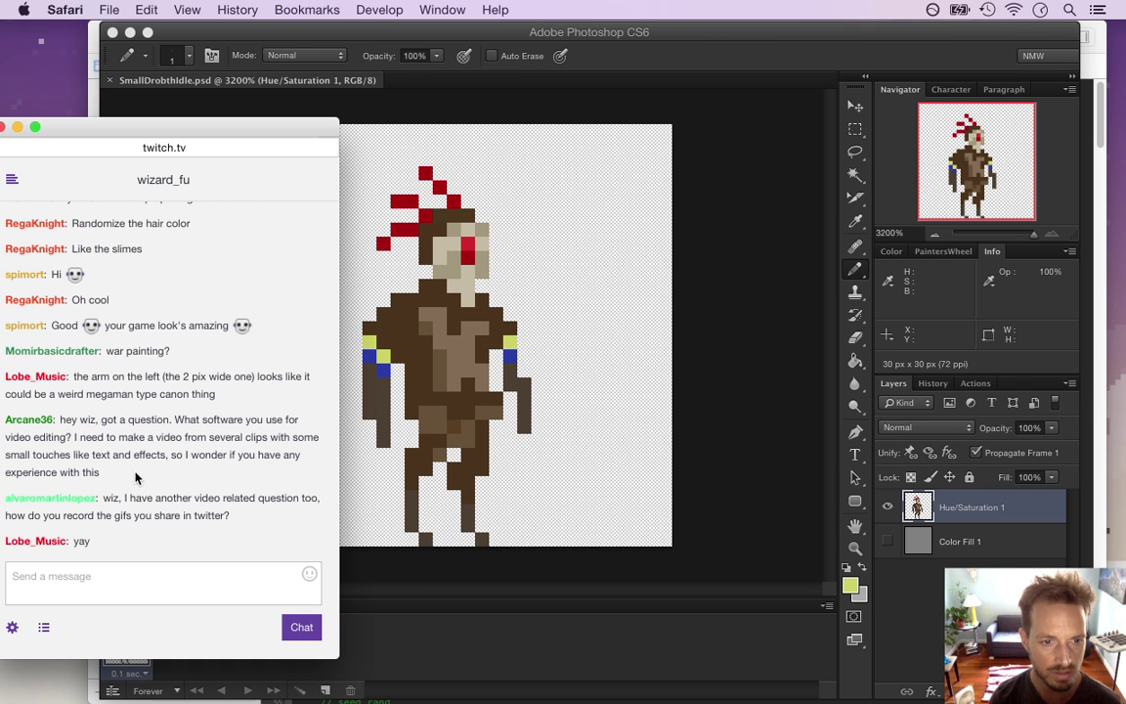
{"action": "left_click_drag", "start_coordinate": [89, 435], "coordinate": [112, 477]}
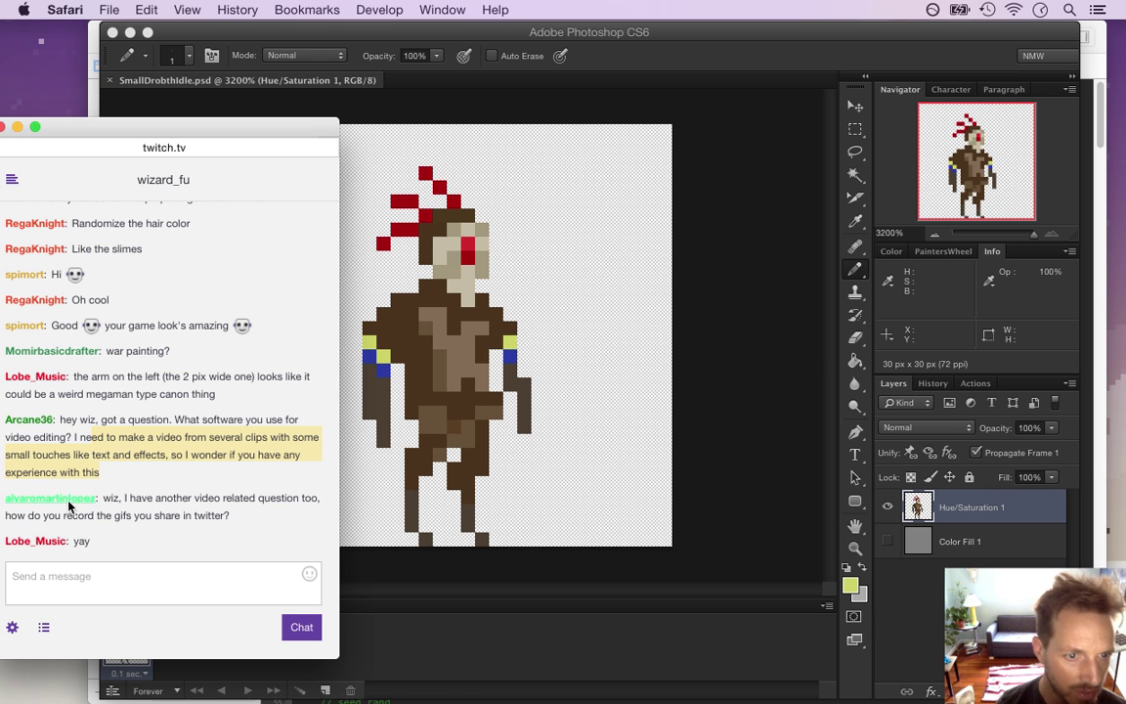
{"action": "left_click", "coordinate": [116, 475]}
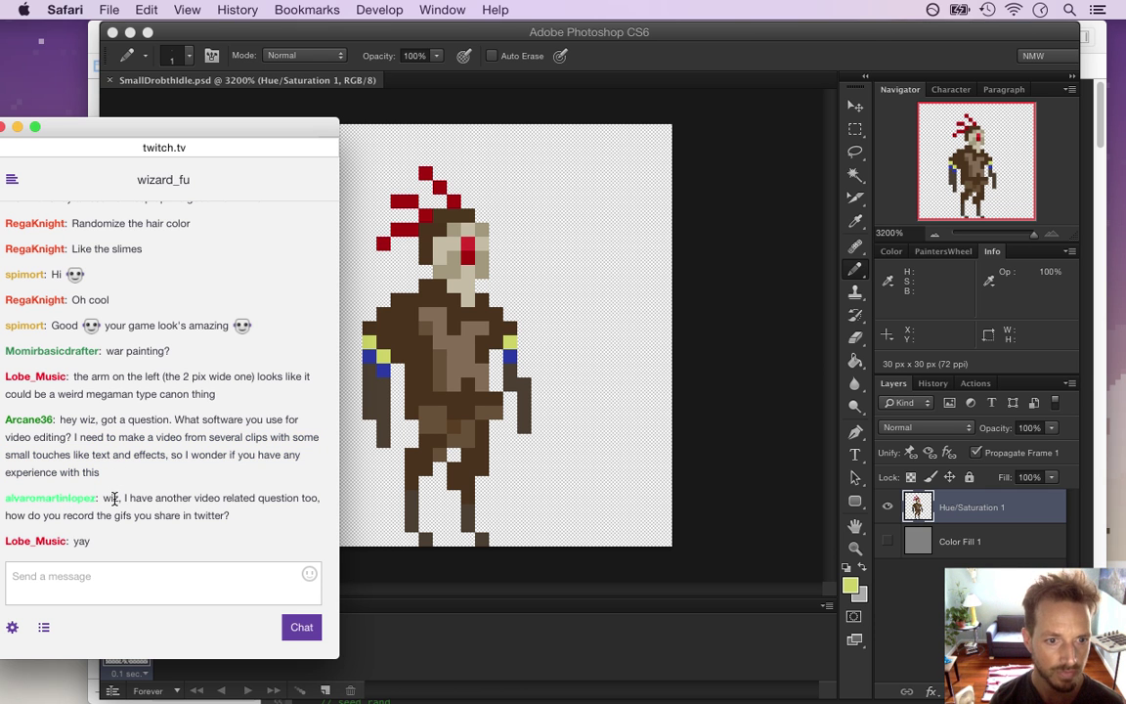
{"action": "left_click_drag", "start_coordinate": [116, 498], "coordinate": [221, 513]}
{"action": "left_click", "coordinate": [258, 513]}
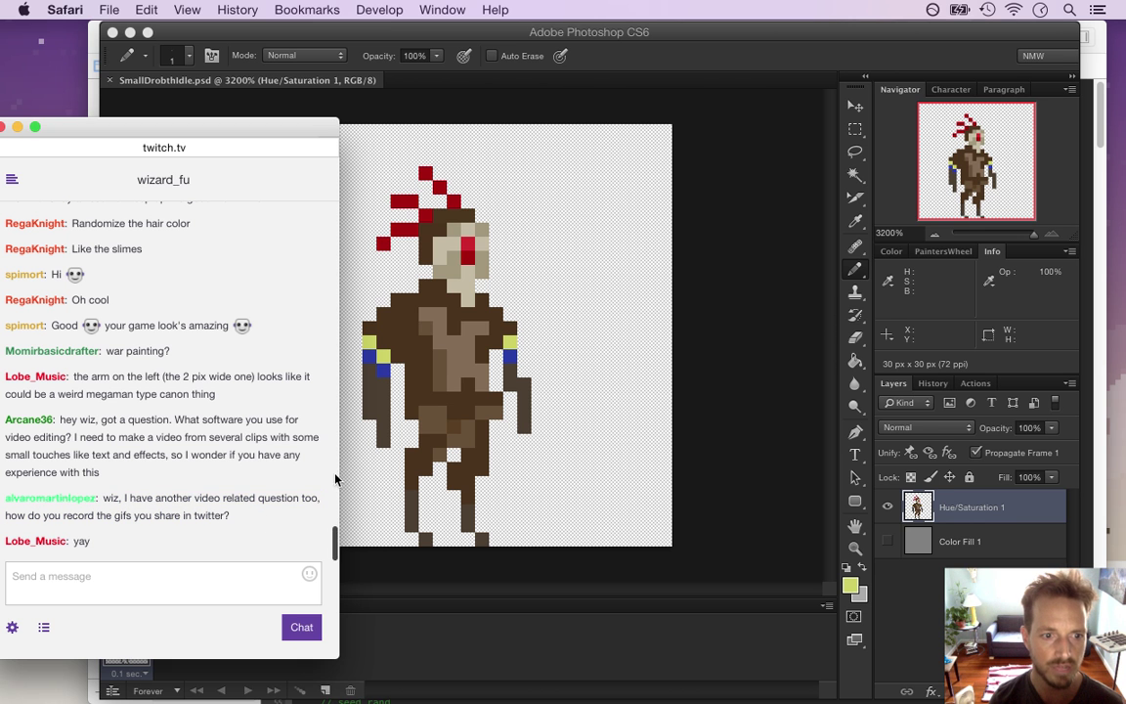
- Switch to Xcode and examine the alwaysScreencap and screencapRate settings in Settings.plist
{"action": "key", "text": "super+Tab"}
{"action": "key", "text": "super+Tab"}
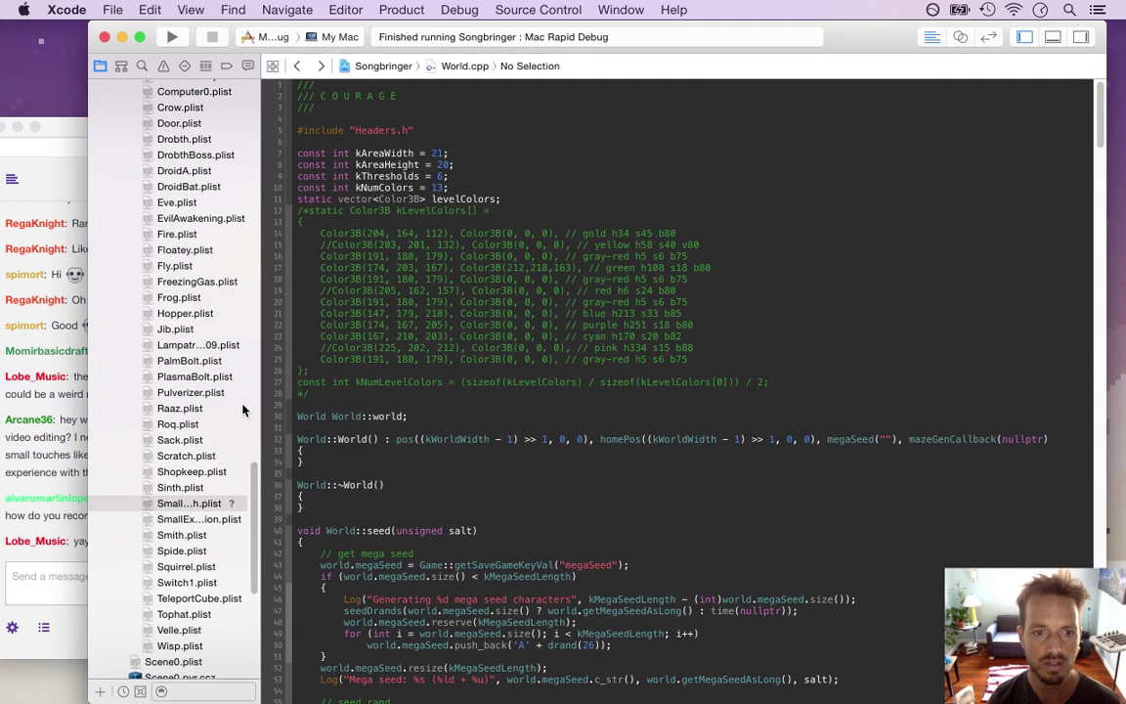
{"action": "scroll", "coordinate": [232, 486], "scroll_direction": "up", "scroll_amount": 15}
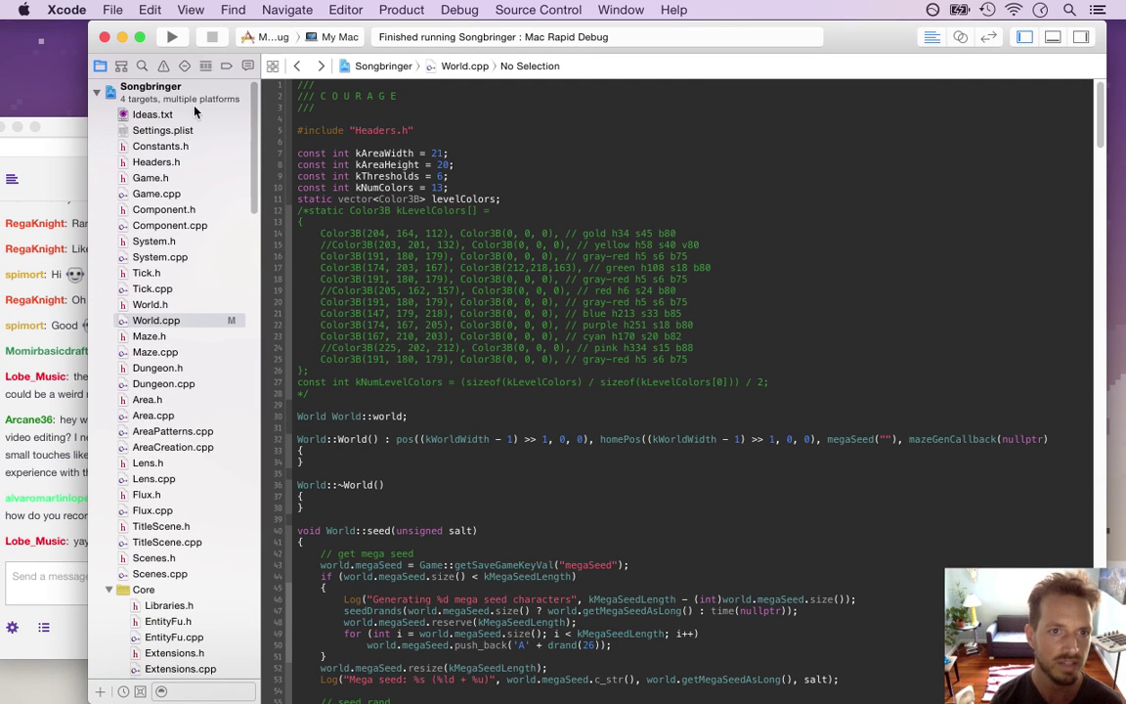
{"action": "left_click", "coordinate": [188, 129]}
{"action": "left_click", "coordinate": [877, 137]}
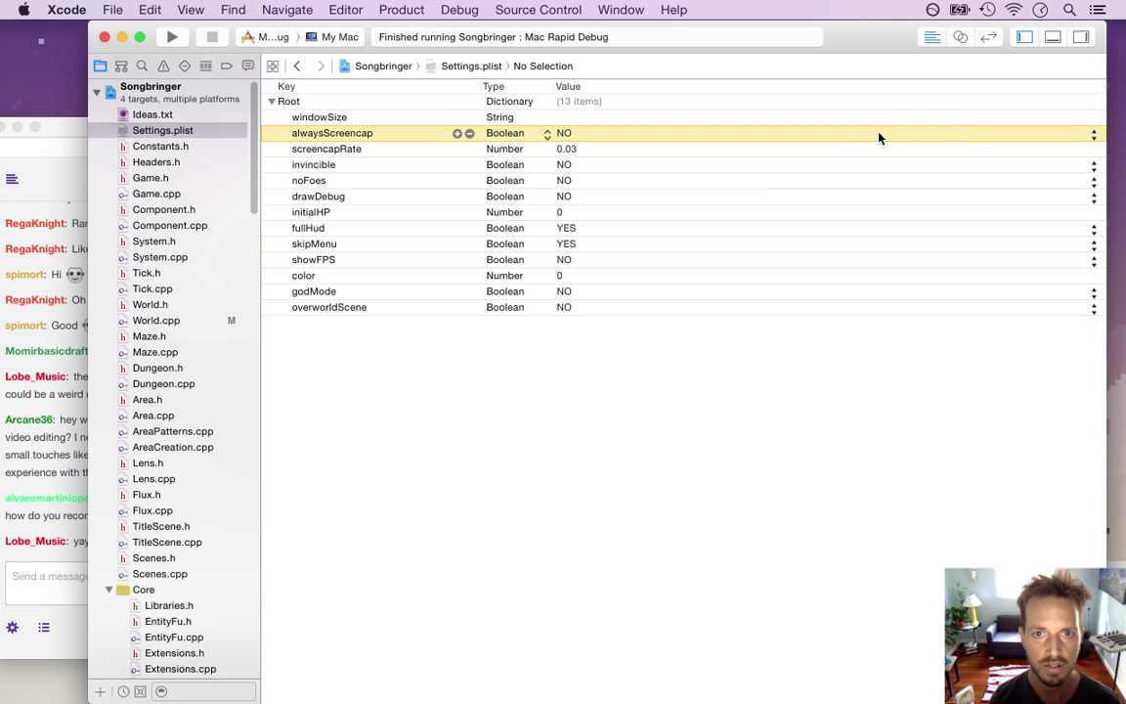
- Open Game.cpp, examine the capture code in Game::autoCaptureScreen(), and briefly reveal the desktop where the screen captures are stored
{"action": "scroll", "coordinate": [234, 208], "scroll_direction": "down", "scroll_amount": 3}
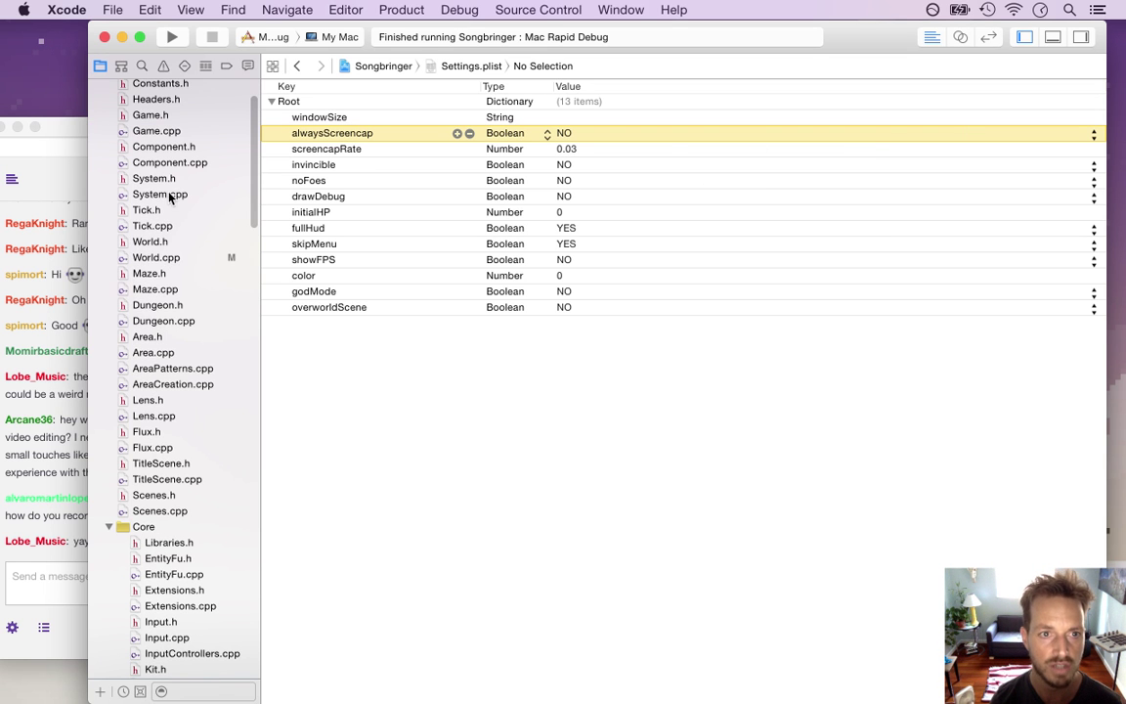
{"action": "left_click", "coordinate": [161, 131]}
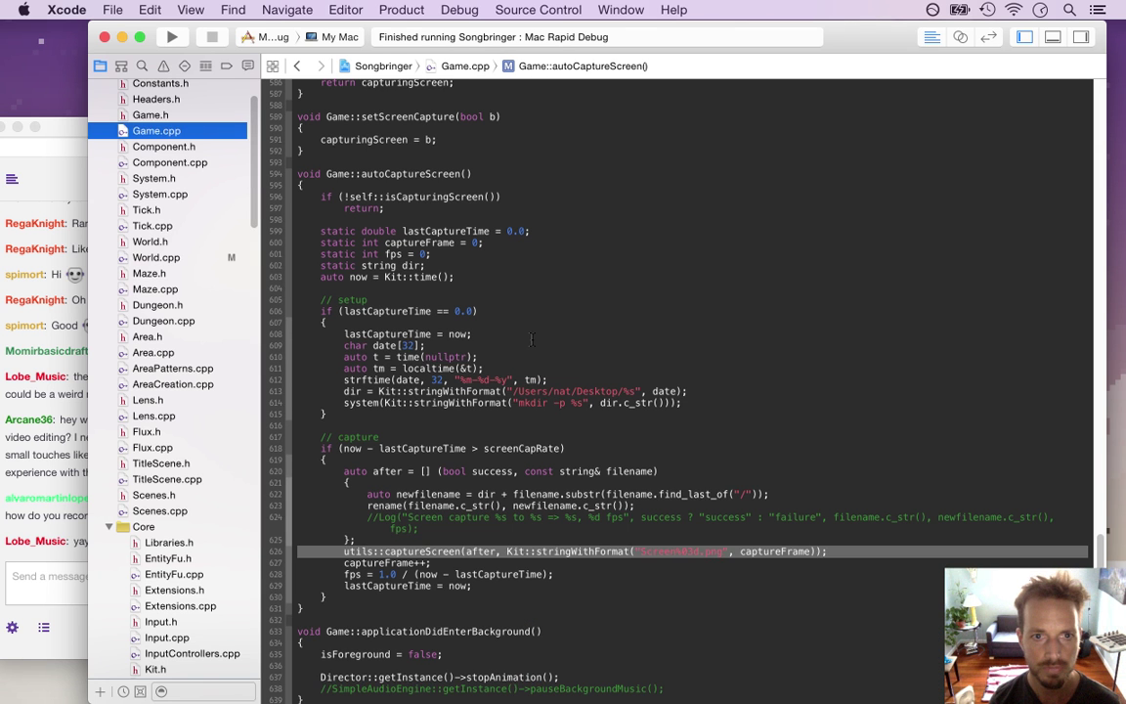
{"action": "left_click", "coordinate": [289, 551]}
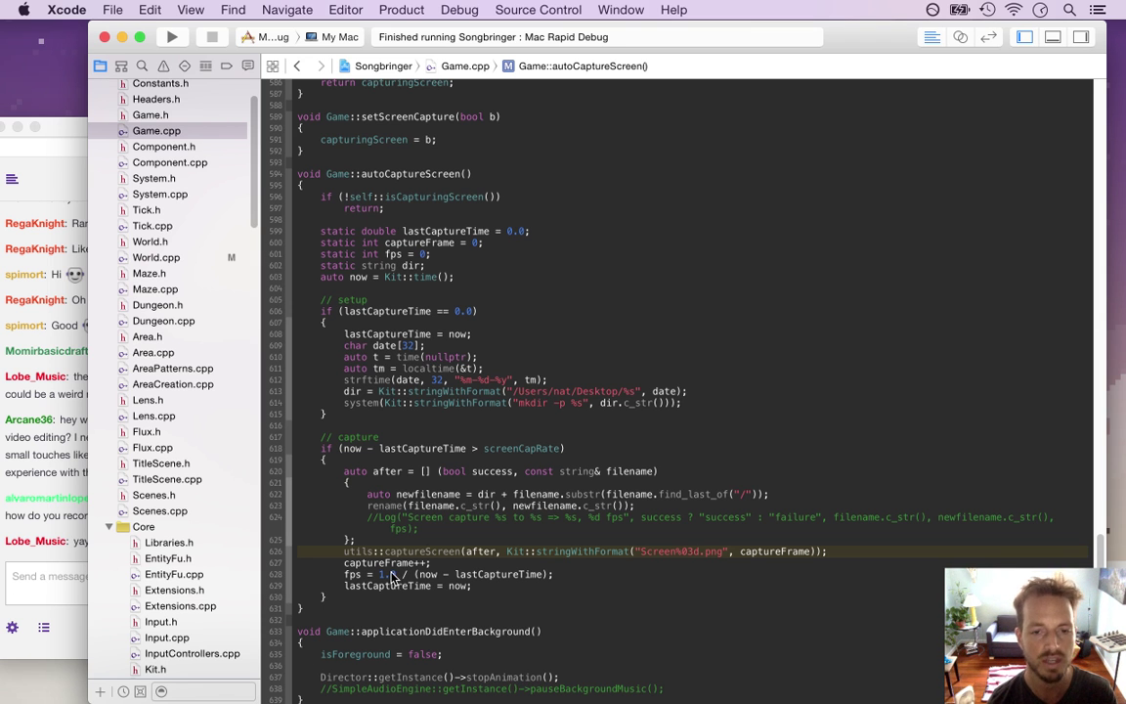
{"action": "key", "text": "F11"}
{"action": "left_click", "coordinate": [1043, 165]}
{"action": "key", "text": "F11"}
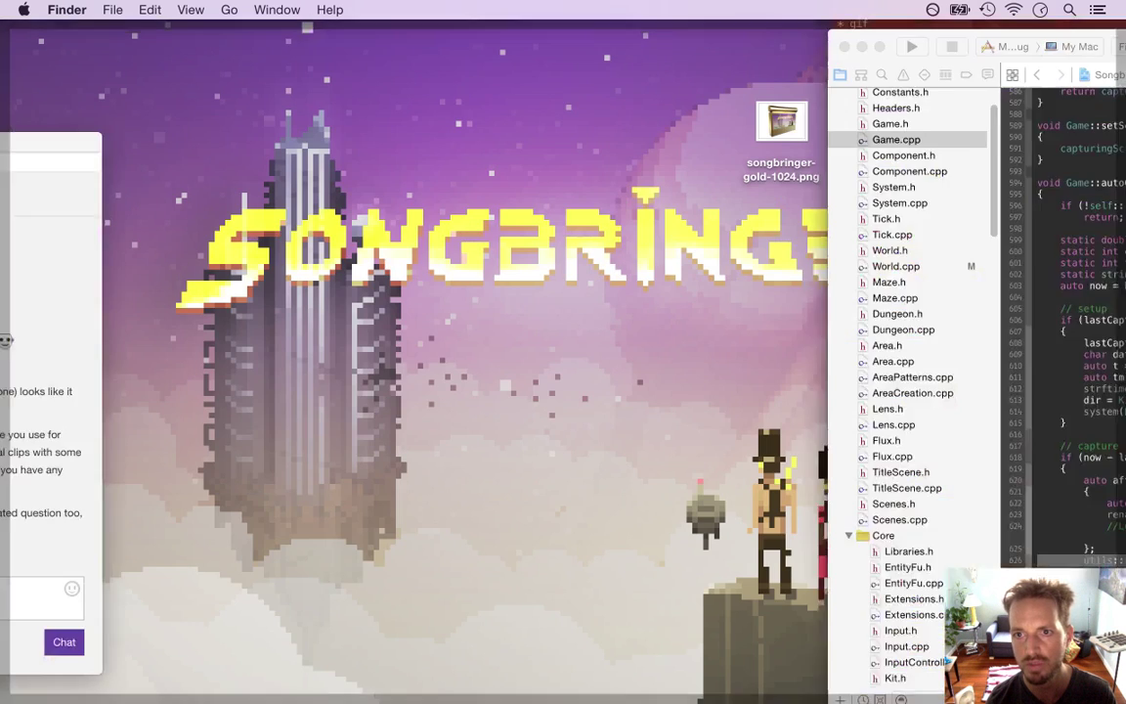
- Switch to Terminal and open the gif script with the command na ~/code/bin/gif
{"action": "key", "text": "super+Tab"}
{"action": "key", "text": "super+Tab"}
{"action": "key", "text": "super+Tab"}
{"action": "key", "text": "super+Tab"}
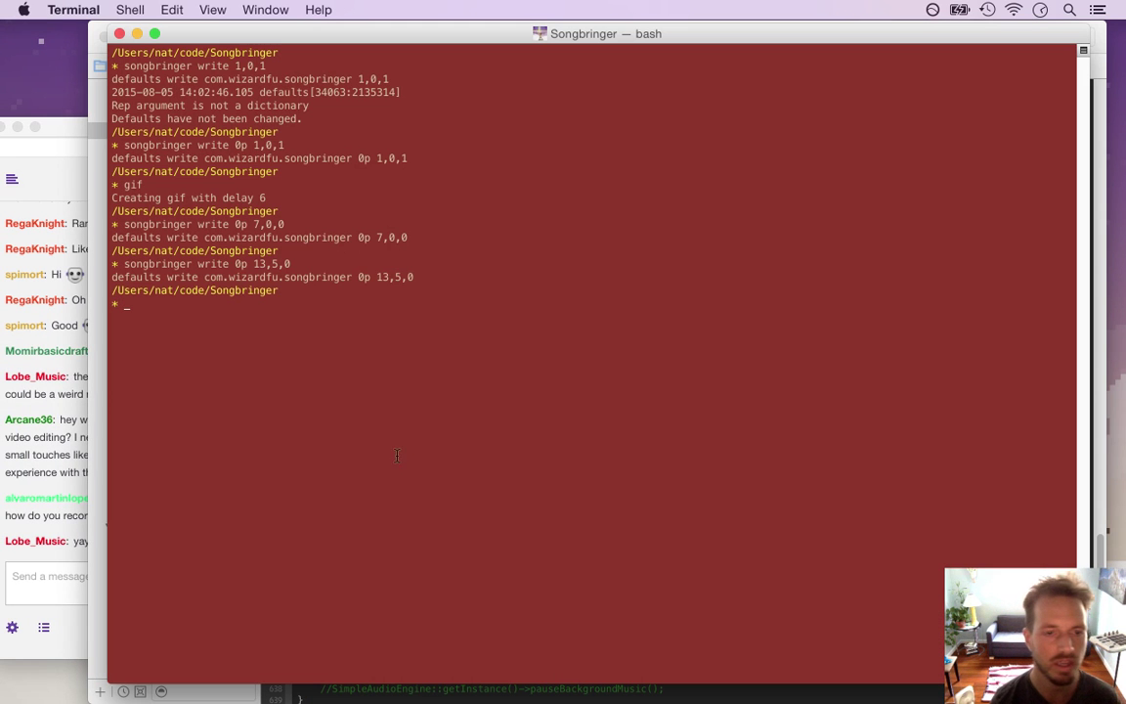
{"action": "type", "text": "na ~/c"}
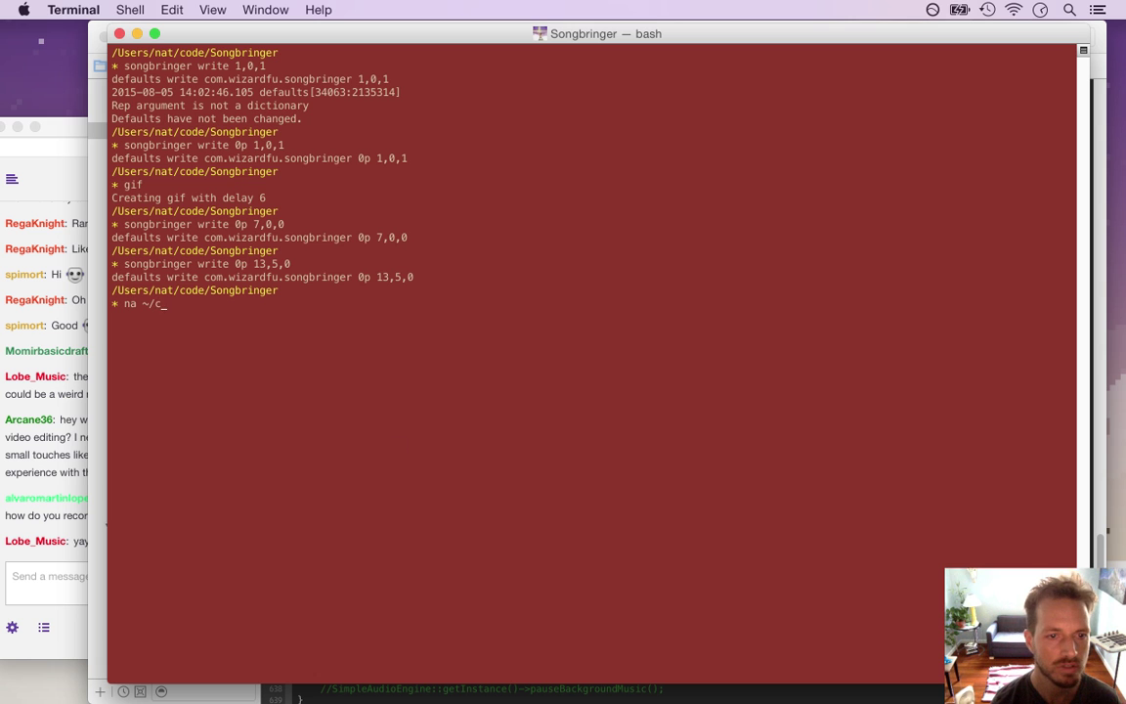
{"action": "key", "text": "Tab"}
{"action": "type", "text": "bin/"}
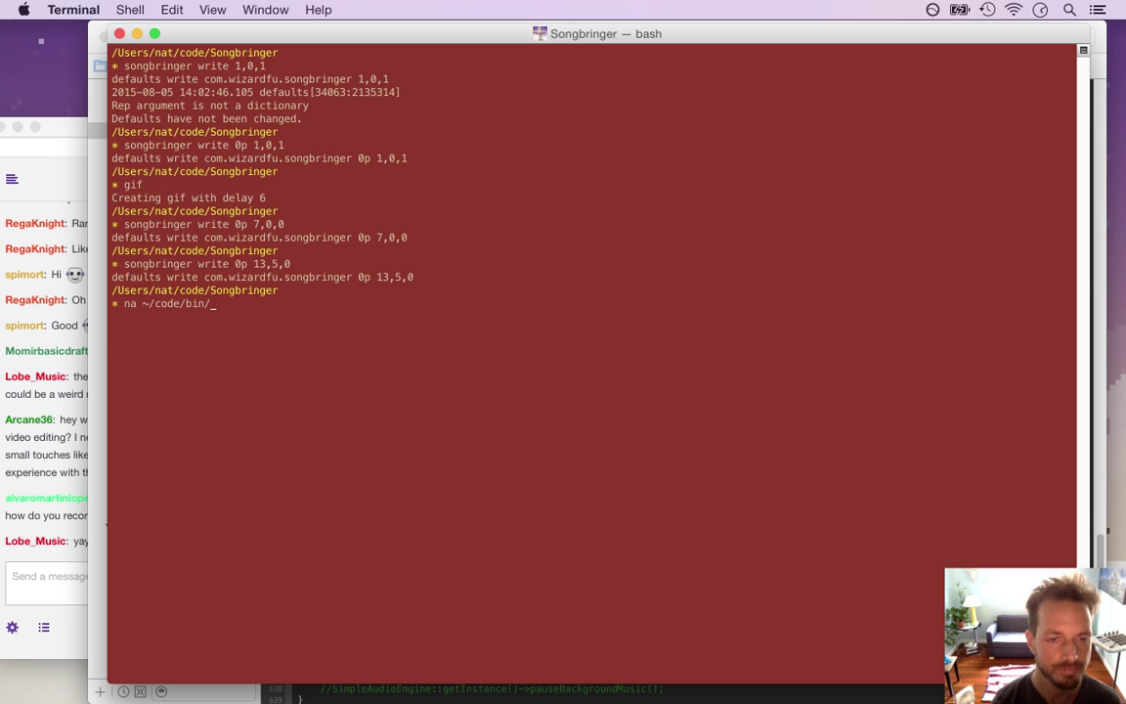
{"action": "type", "text": "gif"}
{"action": "key", "text": "Return"}
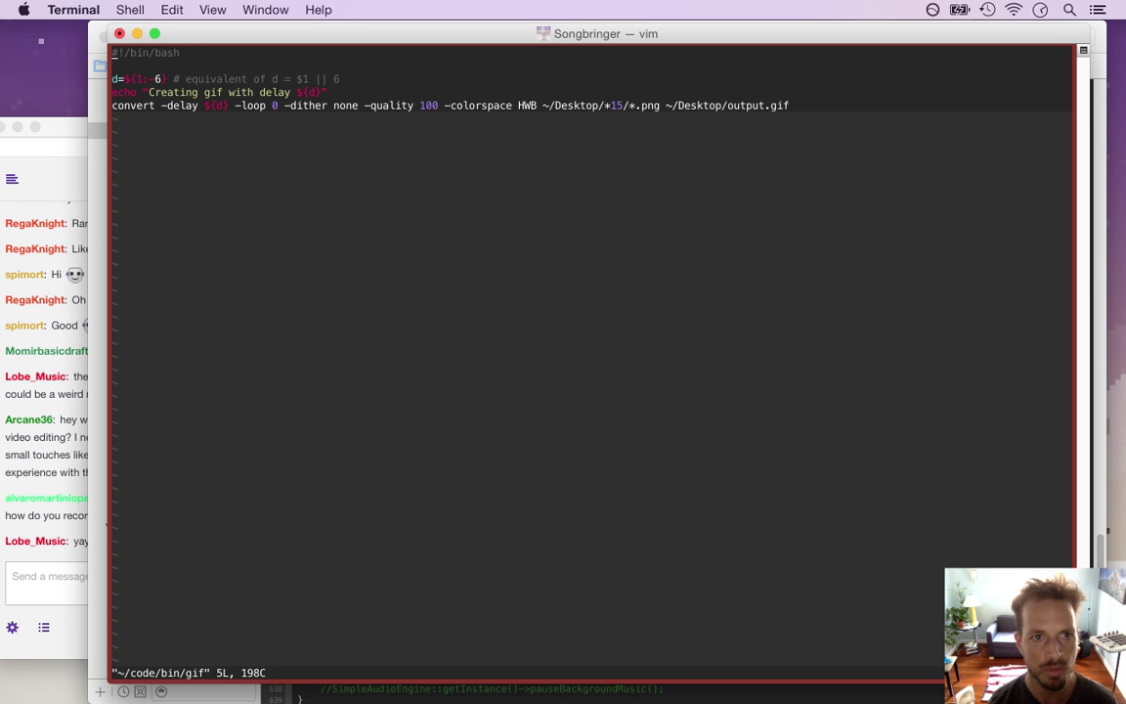
- Examine the script's convert command and its output.gif path, and quit the editor without changing the script
{"action": "key", "text": "j"}
{"action": "key", "text": "j"}
{"action": "key", "text": "j"}
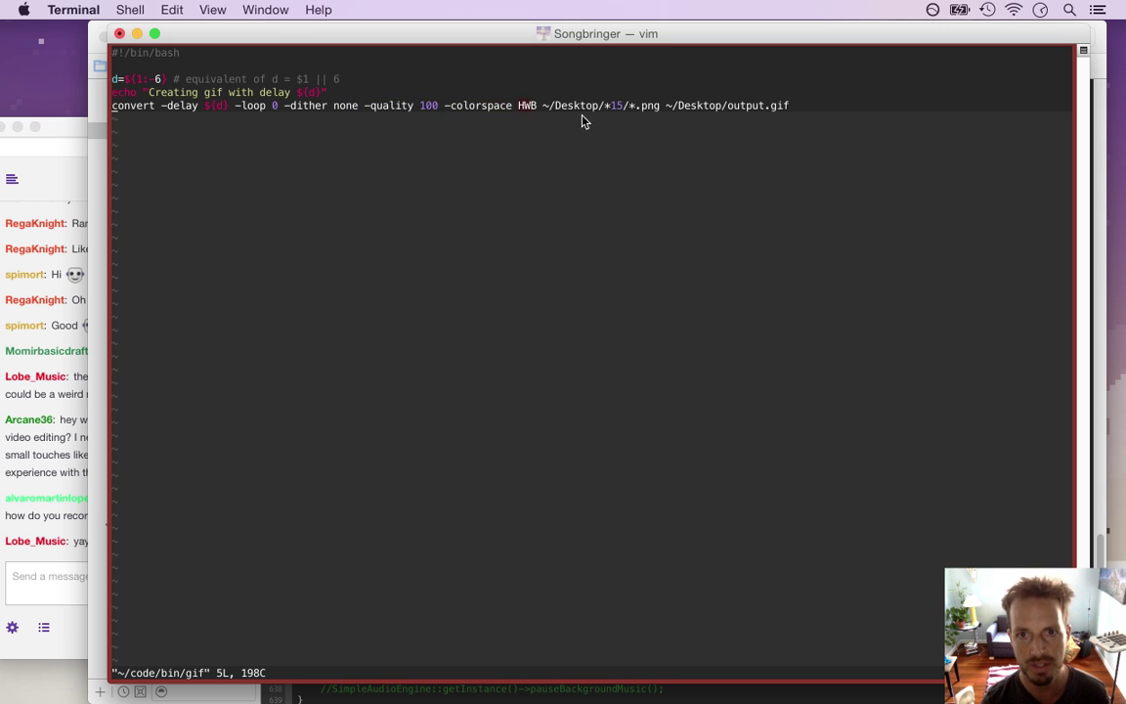
{"action": "left_click", "coordinate": [721, 105]}
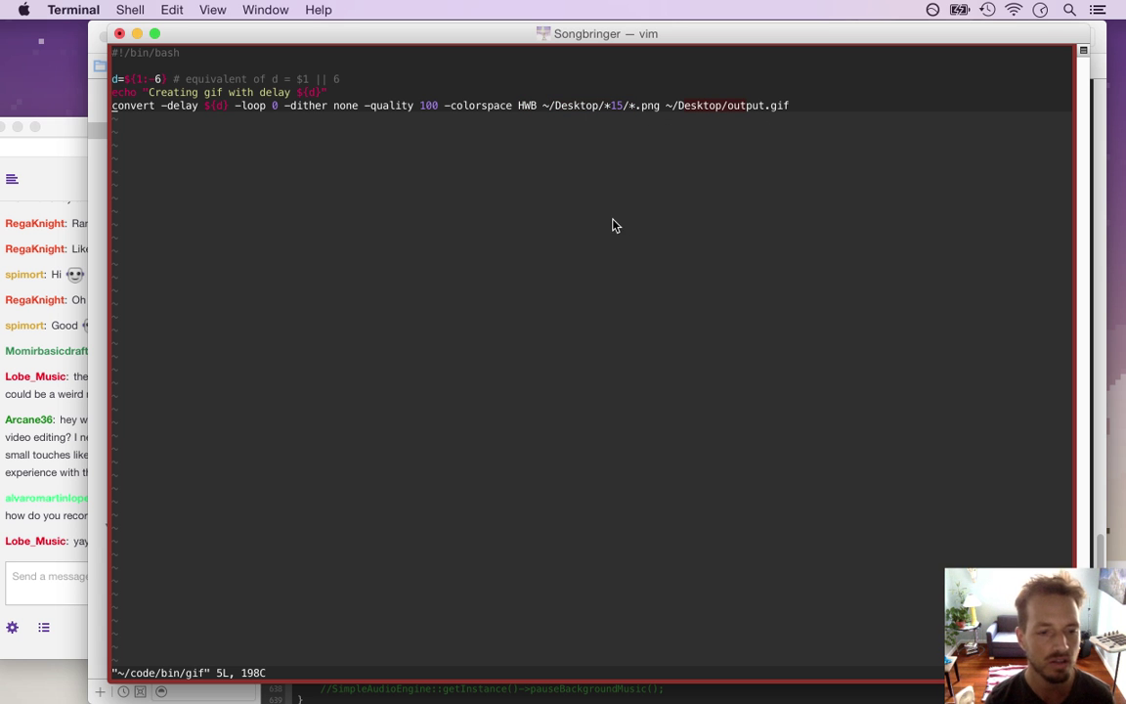
{"action": "type", "text": ":q"}
{"action": "key", "text": "Return"}
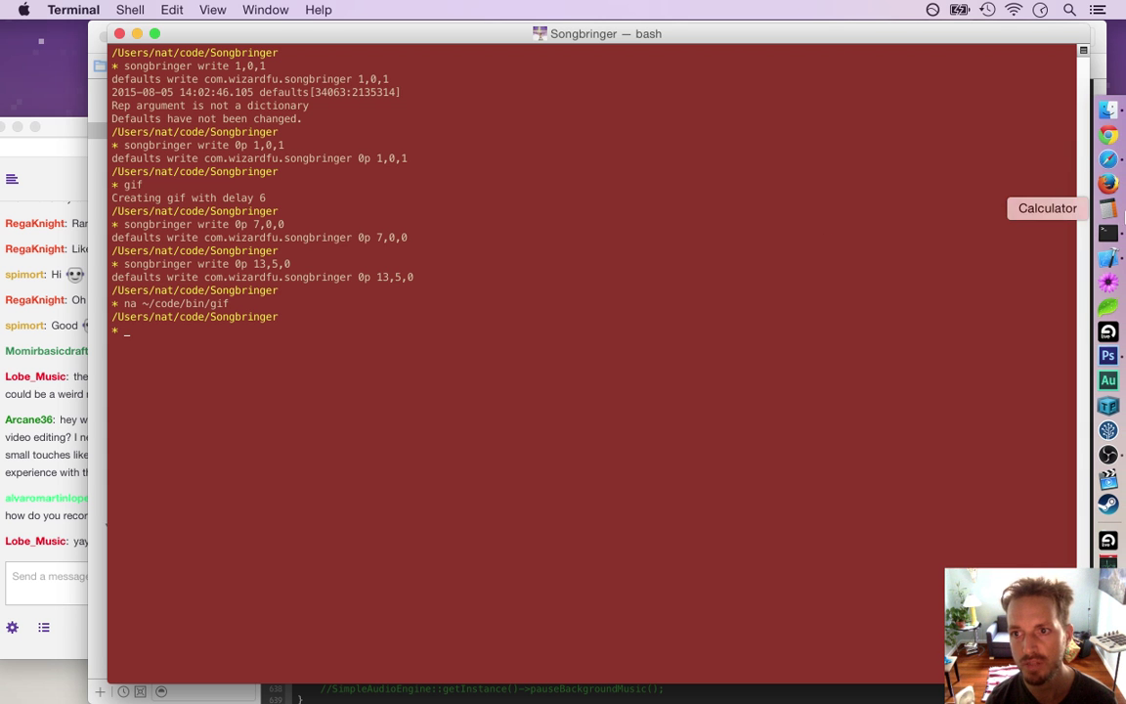
- Open a designer's portfolio website in a new Safari window and look through the showcased work
{"action": "left_click", "coordinate": [1110, 161]}
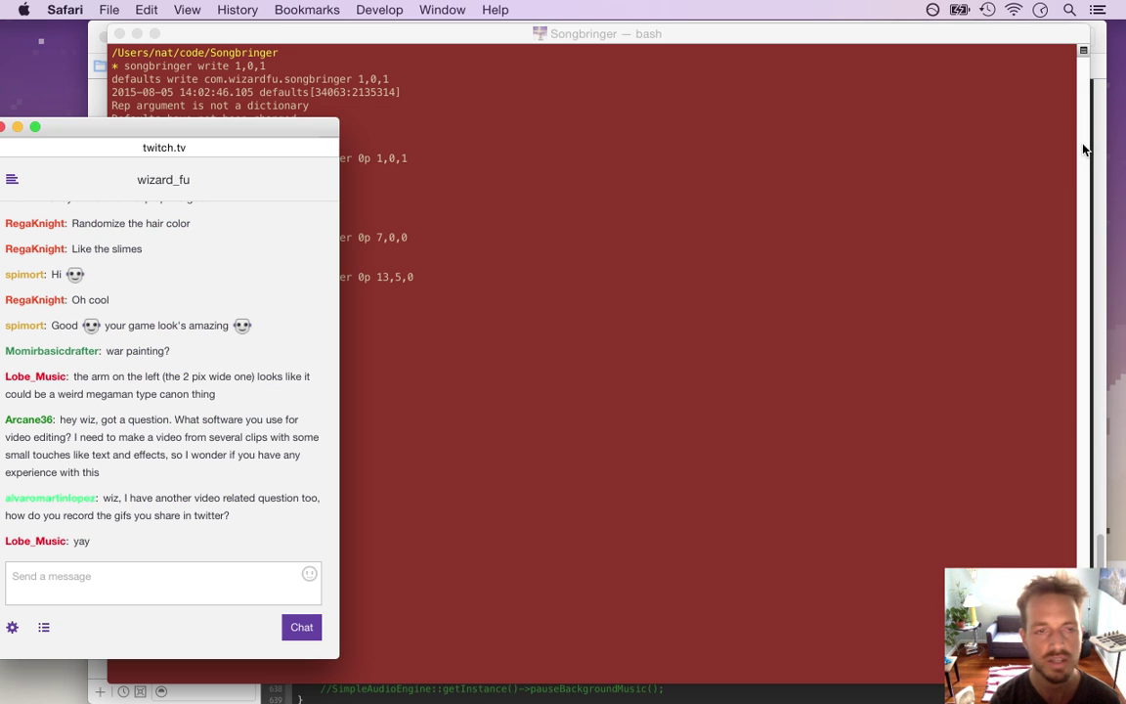
{"action": "key", "text": "super+n"}
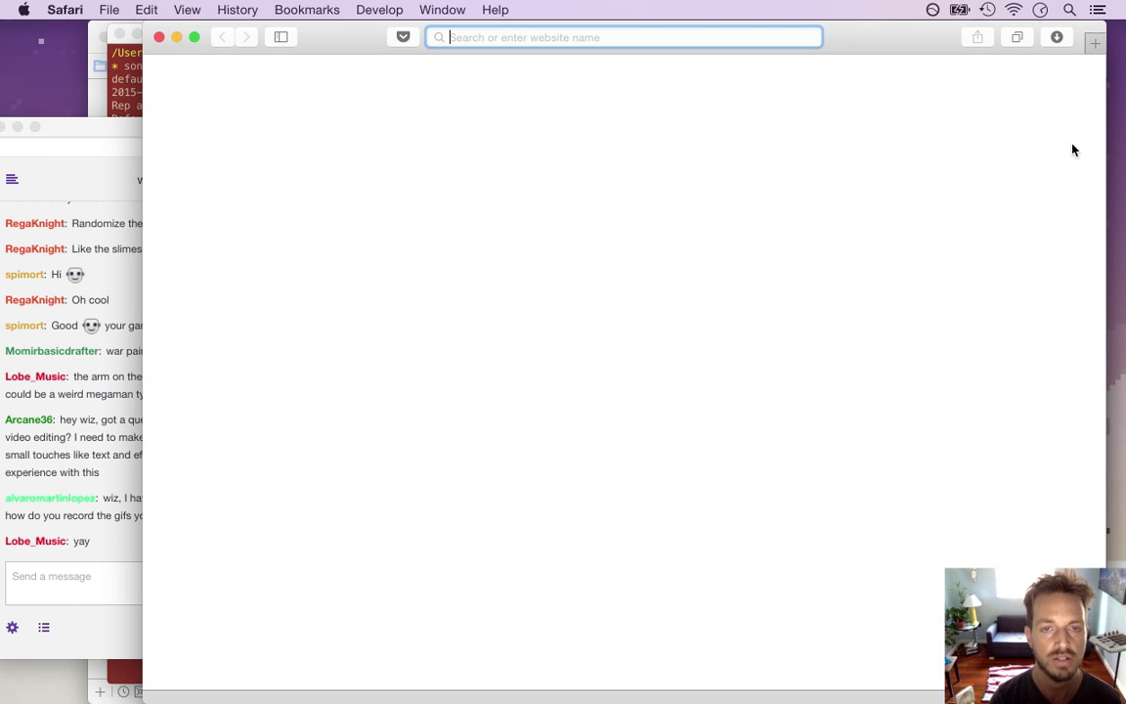
{"action": "type", "text": "an"}
{"action": "key", "text": "Return"}
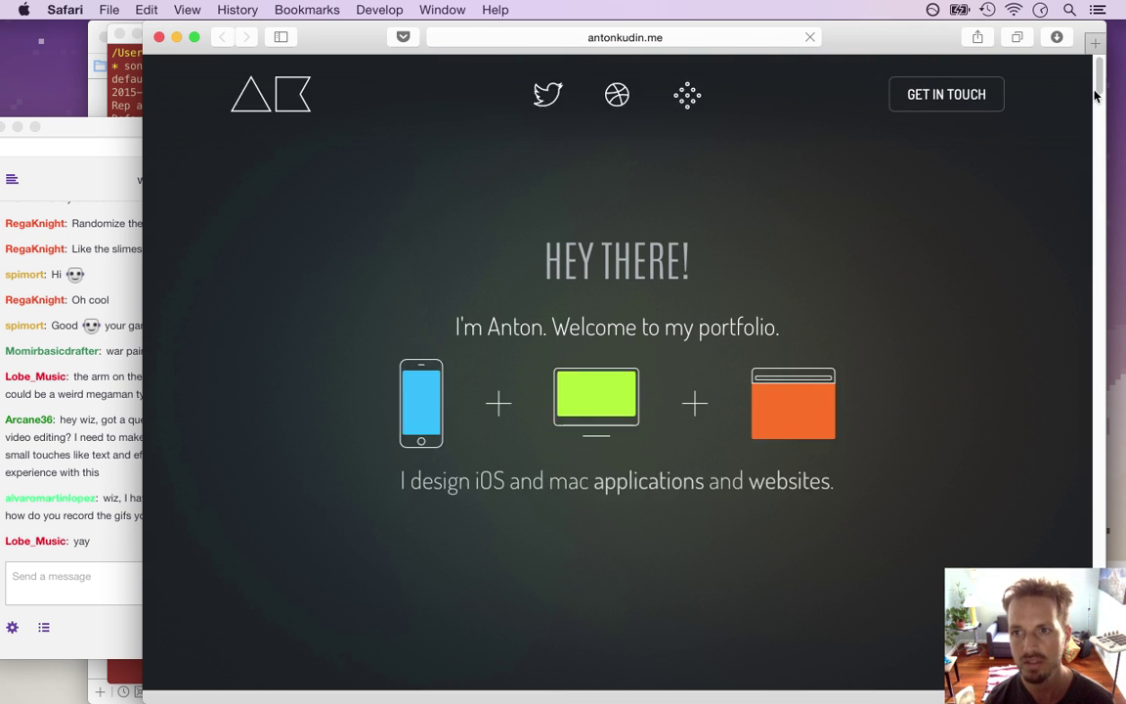
{"action": "scroll", "coordinate": [1093, 118], "scroll_direction": "down", "scroll_amount": 5}
{"action": "scroll", "coordinate": [1094, 111], "scroll_direction": "down", "scroll_amount": 5}
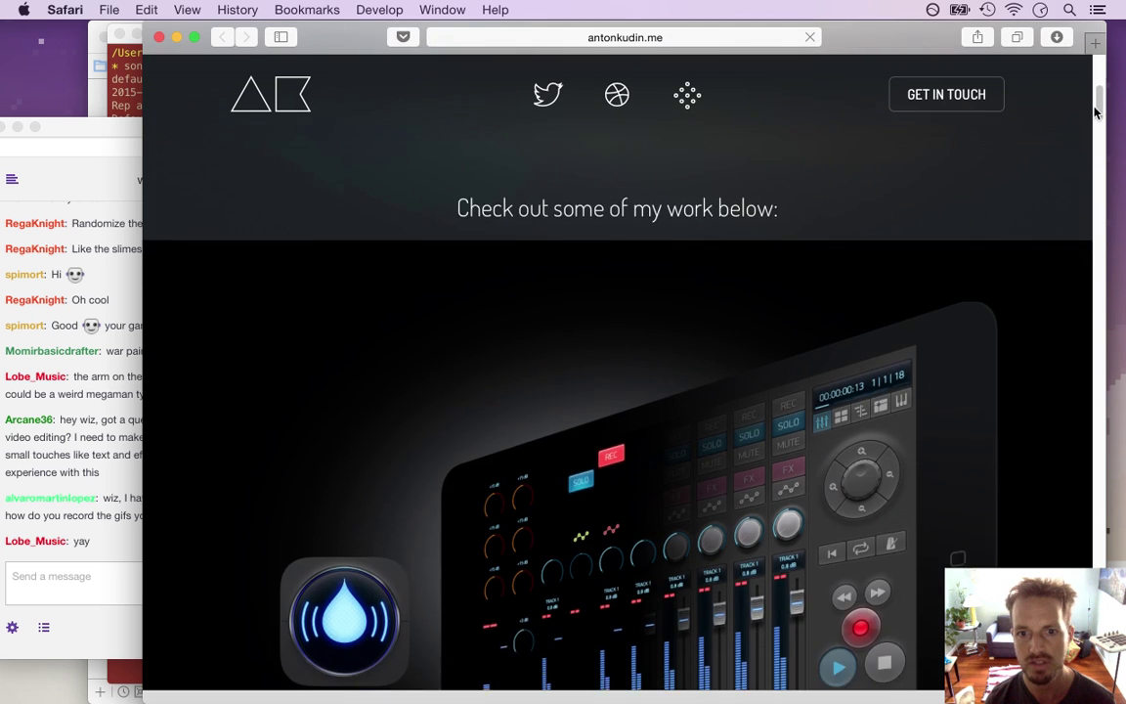
{"action": "scroll", "coordinate": [1095, 122], "scroll_direction": "down", "scroll_amount": 5}
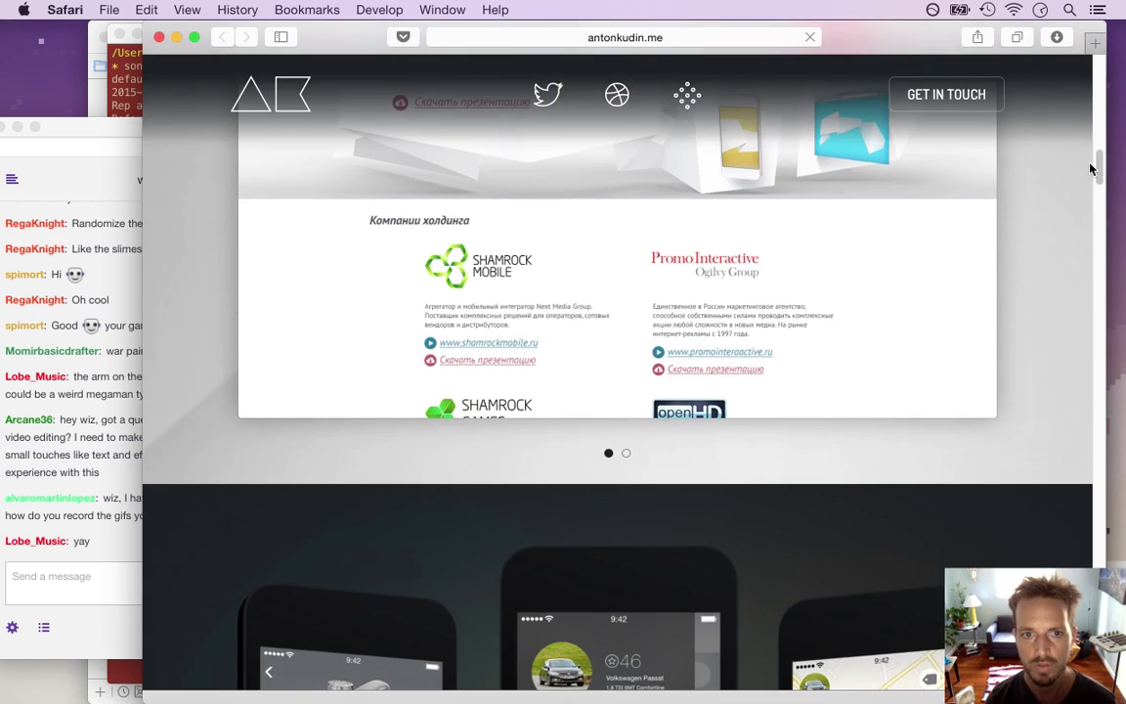
{"action": "left_click_drag", "start_coordinate": [1090, 169], "coordinate": [1096, 251]}
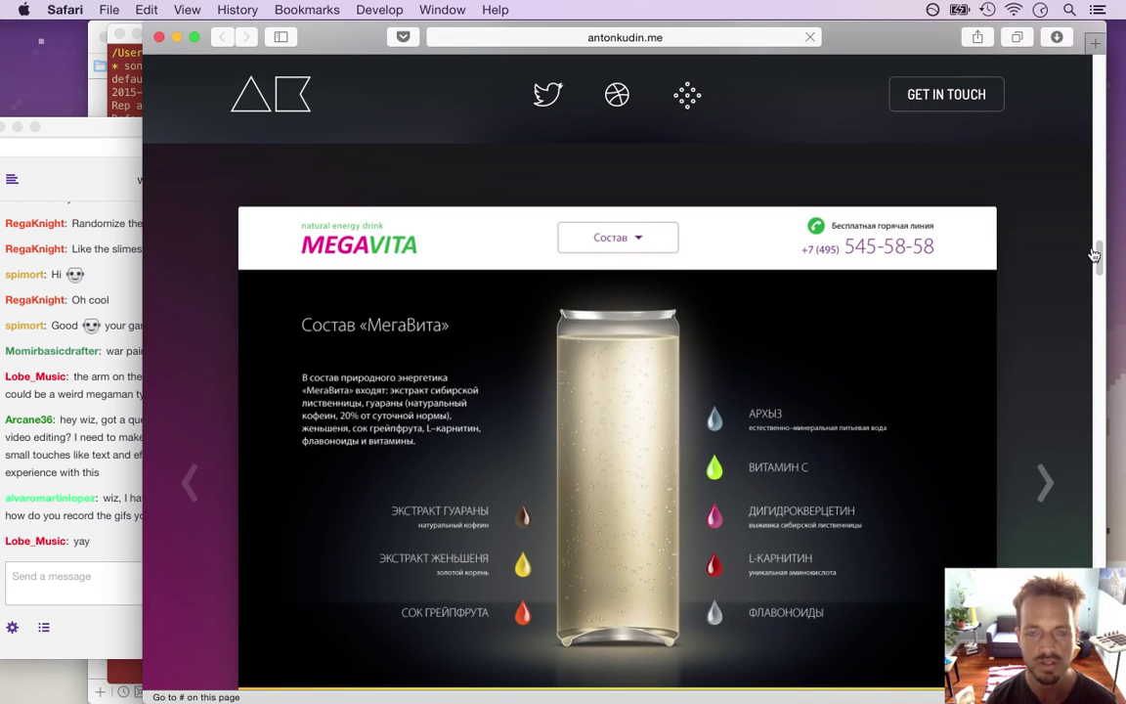
- Close the portfolio window and return to the SmallDrobthIdle sprite in Photoshop
{"action": "key", "text": "super+w"}
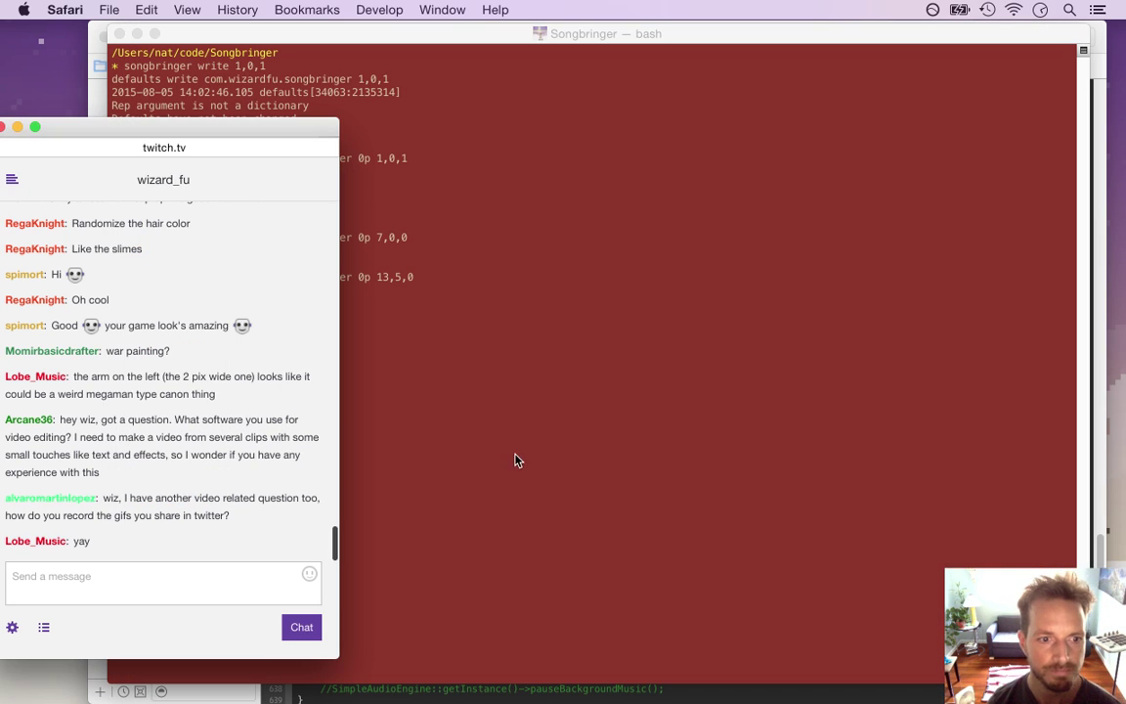
{"action": "left_click", "coordinate": [526, 436]}
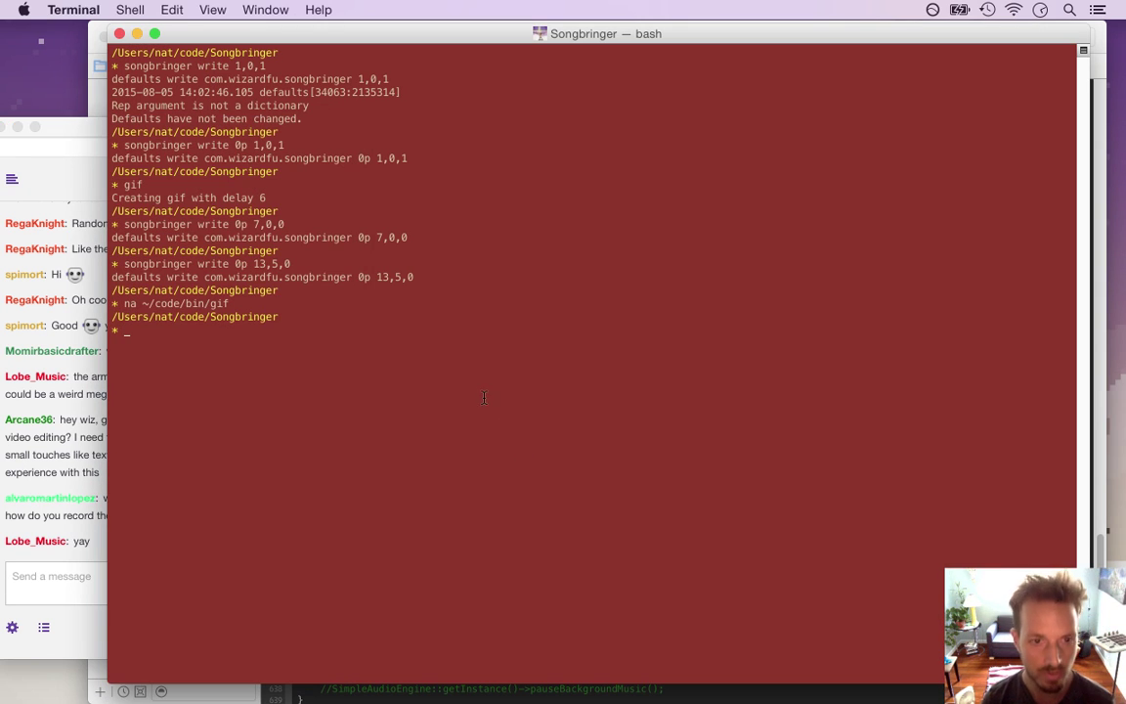
{"action": "key", "text": "super+Tab"}
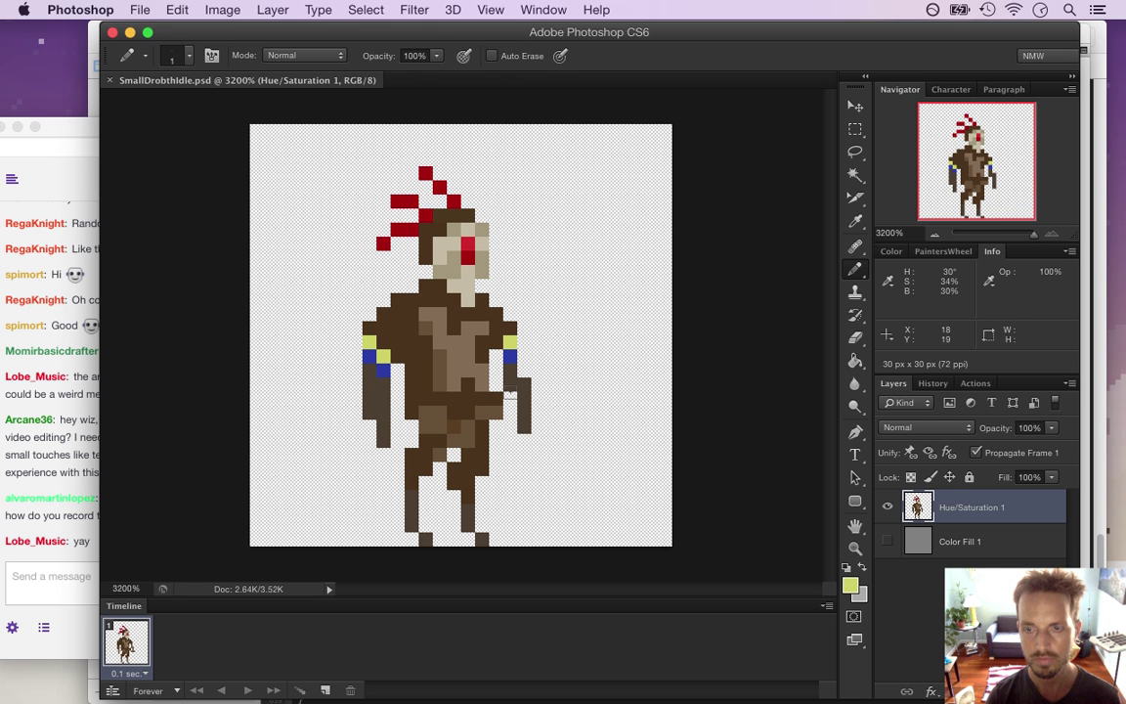
- Try yellow bands at the top of both lower legs with the Pencil tool and undo them
{"action": "key", "text": "i"}
{"action": "left_click", "coordinate": [338, 312]}
{"action": "key", "text": "b"}
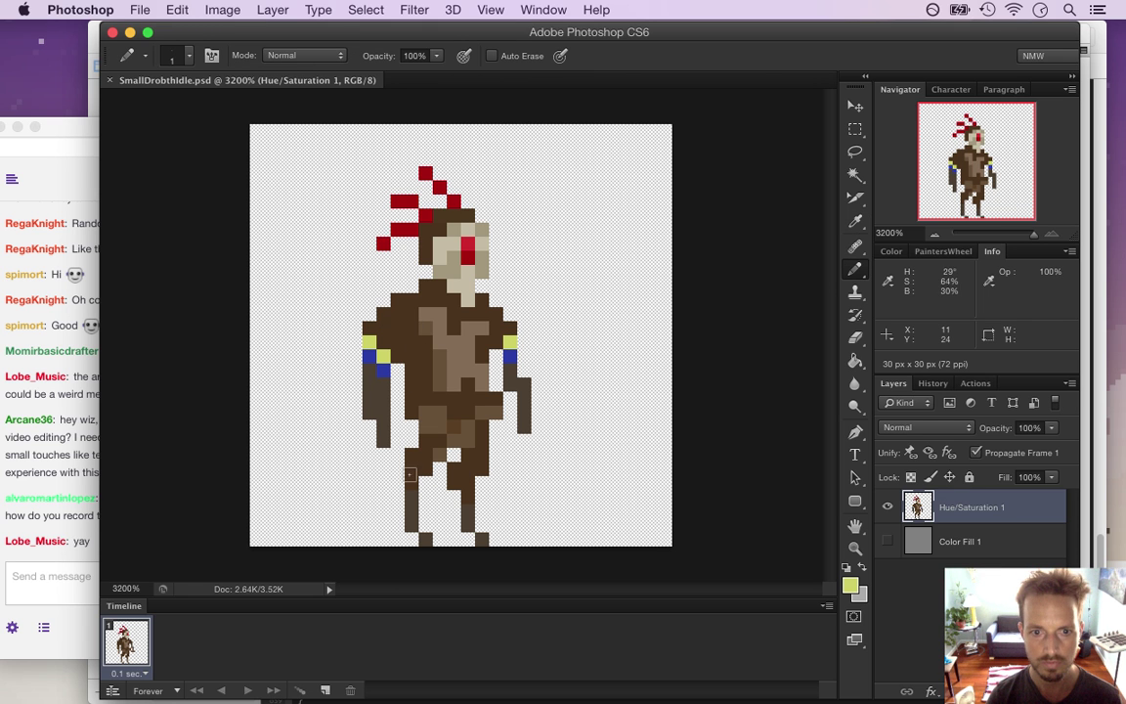
{"action": "left_click", "coordinate": [411, 483]}
{"action": "left_click", "coordinate": [469, 483]}
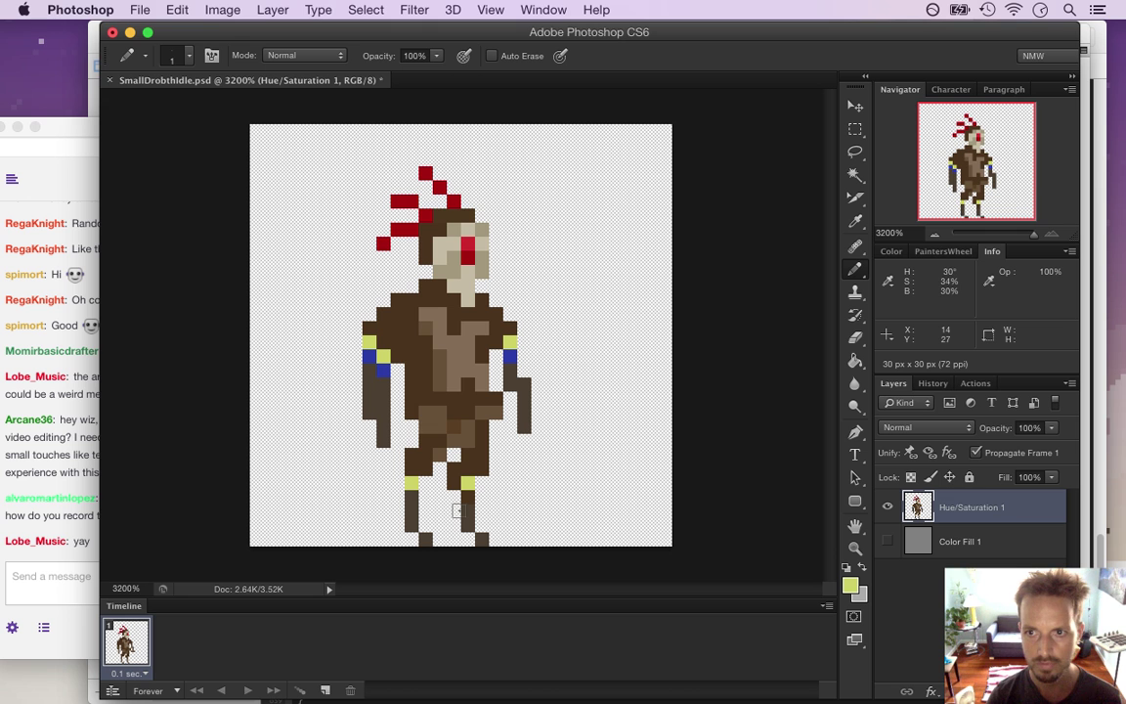
{"action": "key", "text": "super+z"}
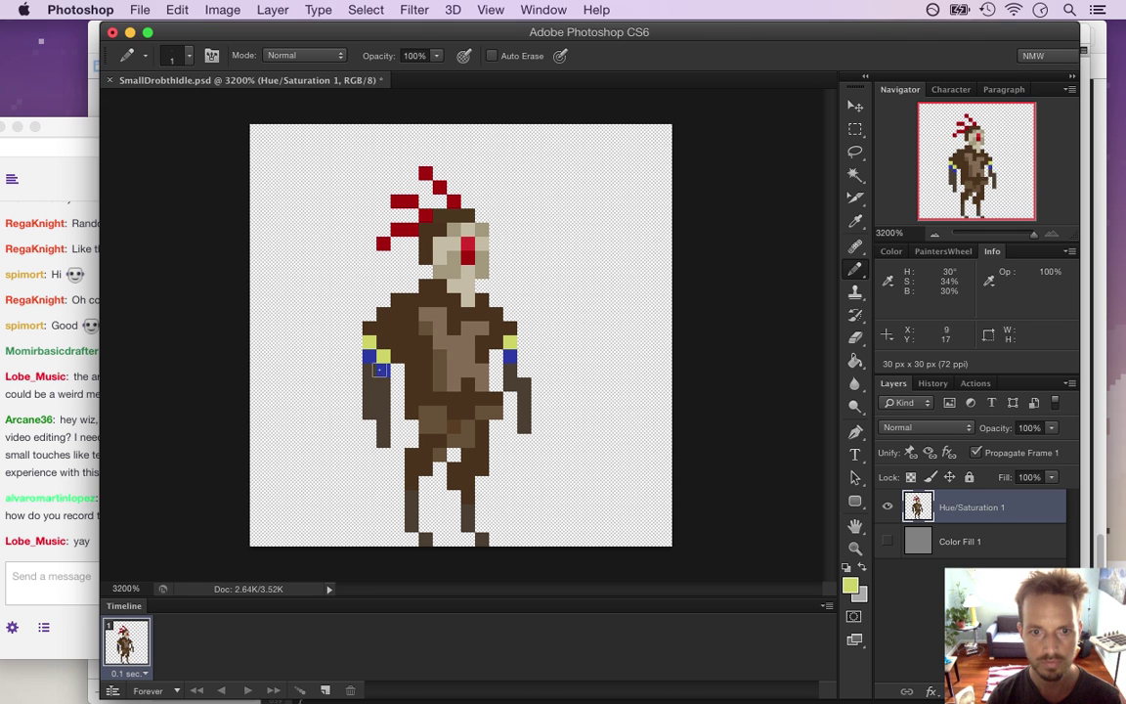
- Sample the armband blue and paint a one-pixel blue band just below the knee on each leg
{"action": "key", "text": "i"}
{"action": "left_click", "coordinate": [379, 359]}
{"action": "key", "text": "b"}
{"action": "left_click", "coordinate": [412, 483]}
{"action": "left_click", "coordinate": [468, 497]}
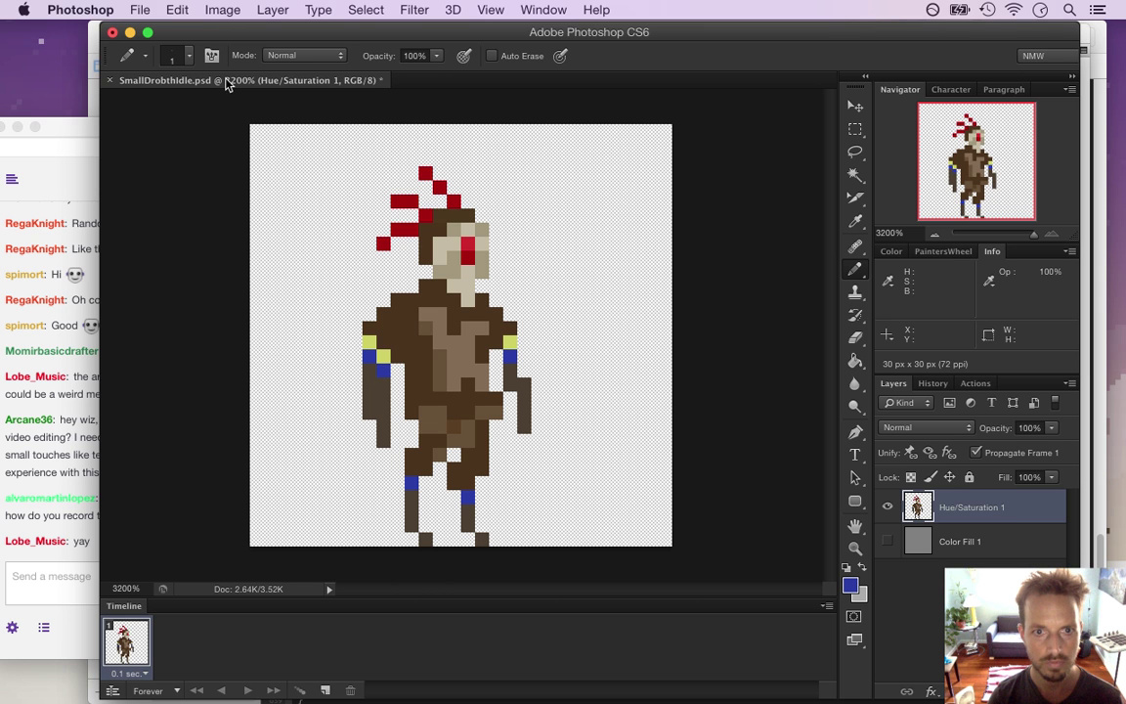
- Sample the dark red of the head feathers, paint a one-pixel red band below each knee, and check the sprite against the gray Color Fill 1
{"action": "key", "text": "i"}
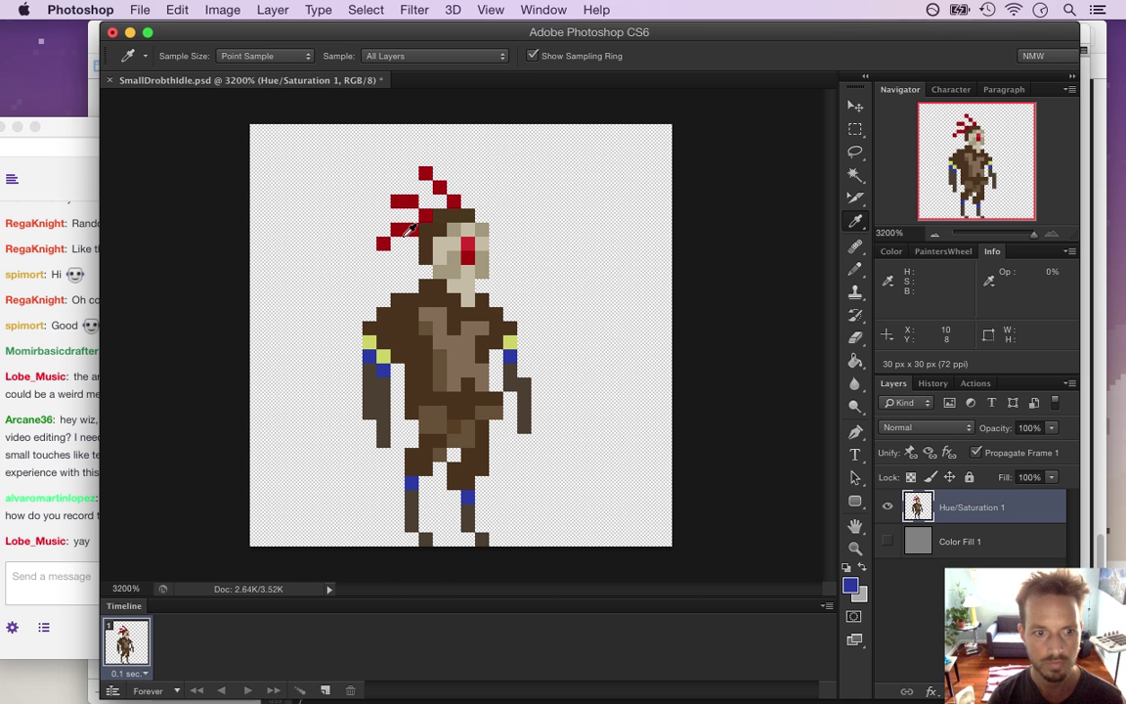
{"action": "left_click", "coordinate": [410, 233]}
{"action": "key", "text": "b"}
{"action": "left_click", "coordinate": [468, 496]}
{"action": "left_click", "coordinate": [887, 541]}
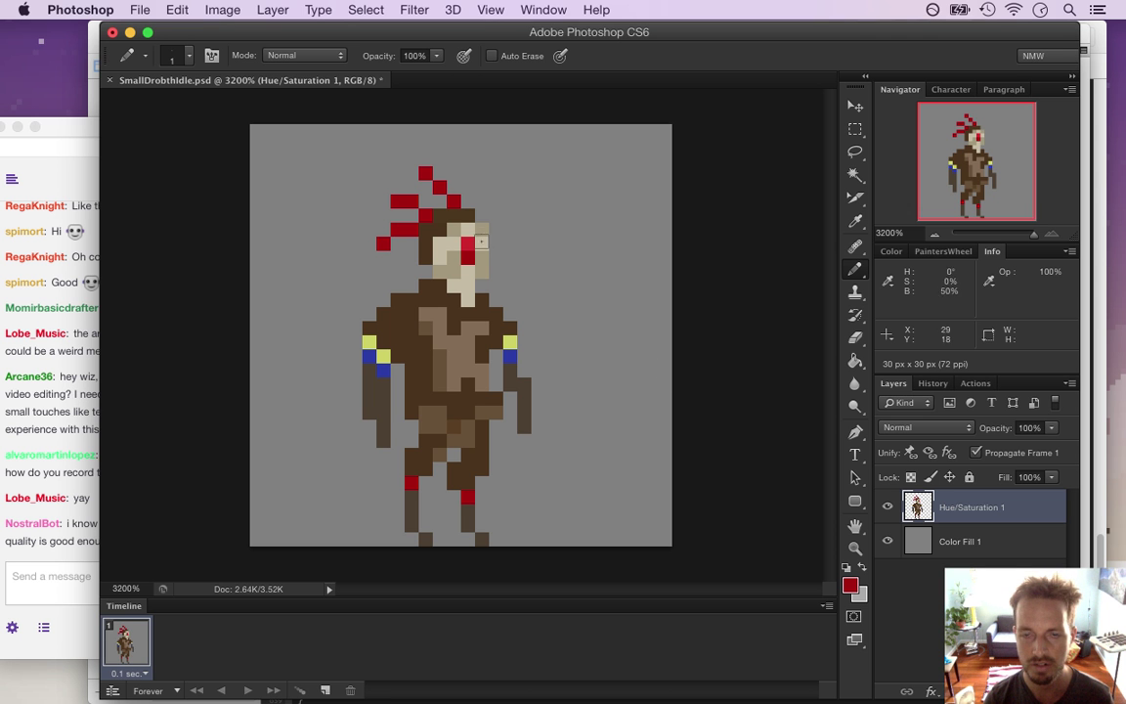
{"action": "left_click", "coordinate": [888, 543]}
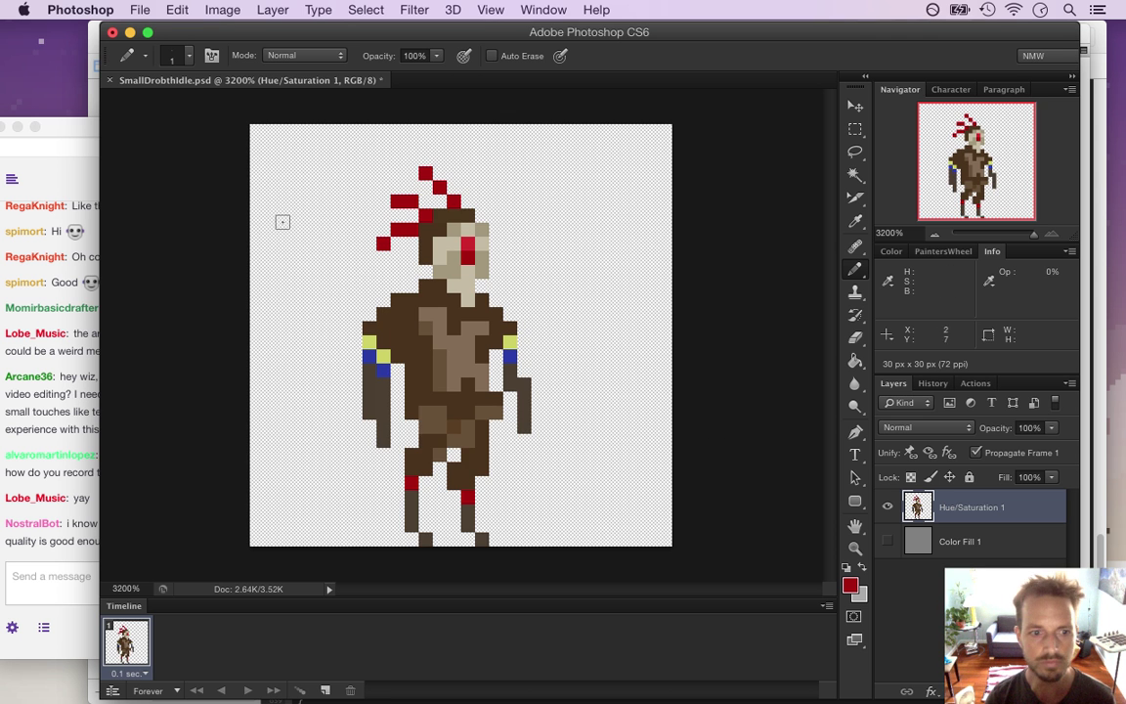
- Export the sprite for web as the transparent PNG-24 file SmallDrobthIdle.png in the Common folder
{"action": "left_click", "coordinate": [140, 9]}
{"action": "left_click", "coordinate": [240, 250]}
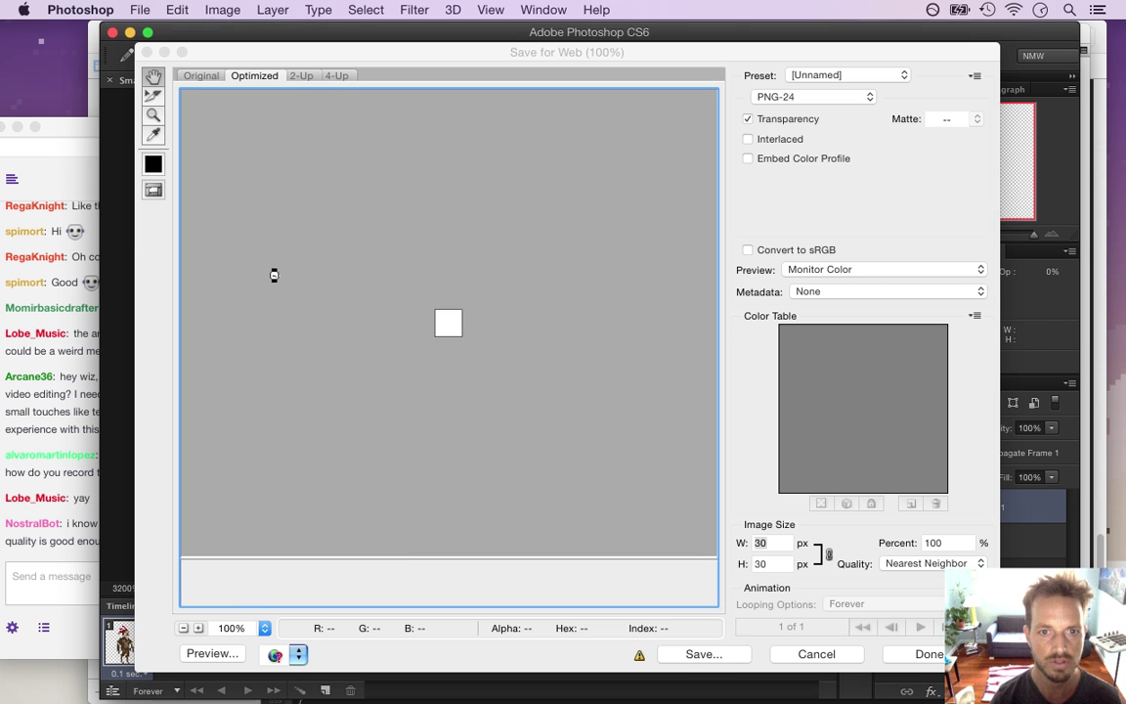
{"action": "key", "text": "Return"}
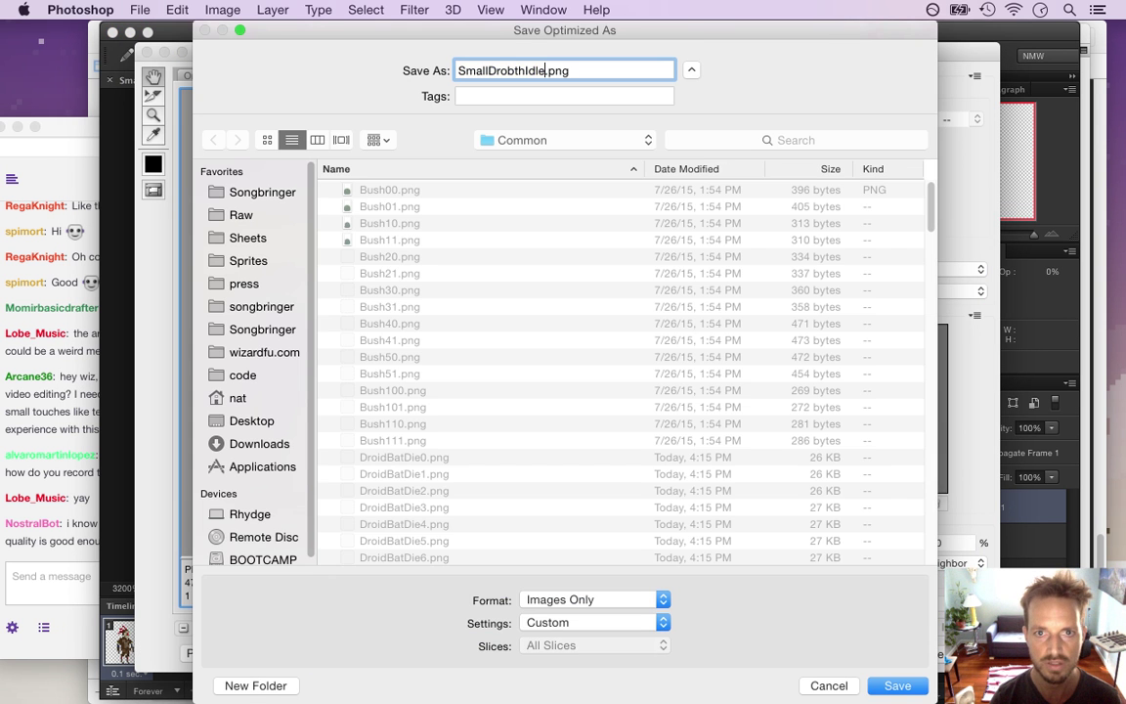
{"action": "key", "text": "Return"}
{"action": "key", "text": "Return"}
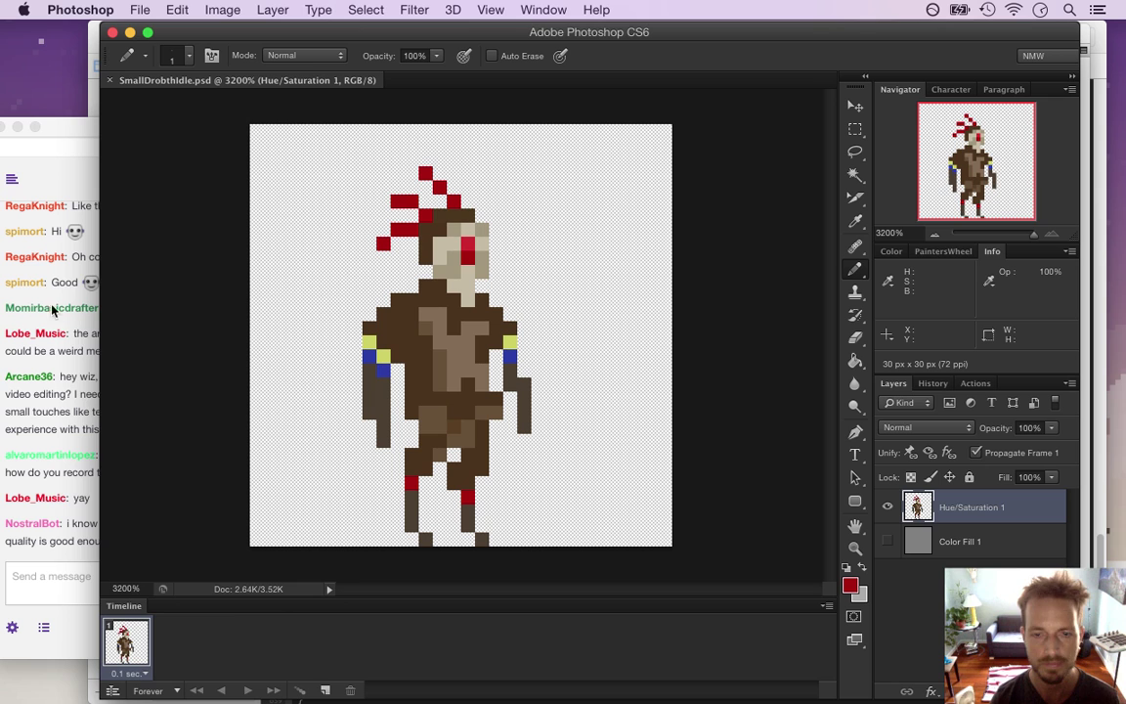
- Switch to the Twitch chat and read the questions about video editing software and recording gifs
{"action": "left_click", "coordinate": [46, 411]}
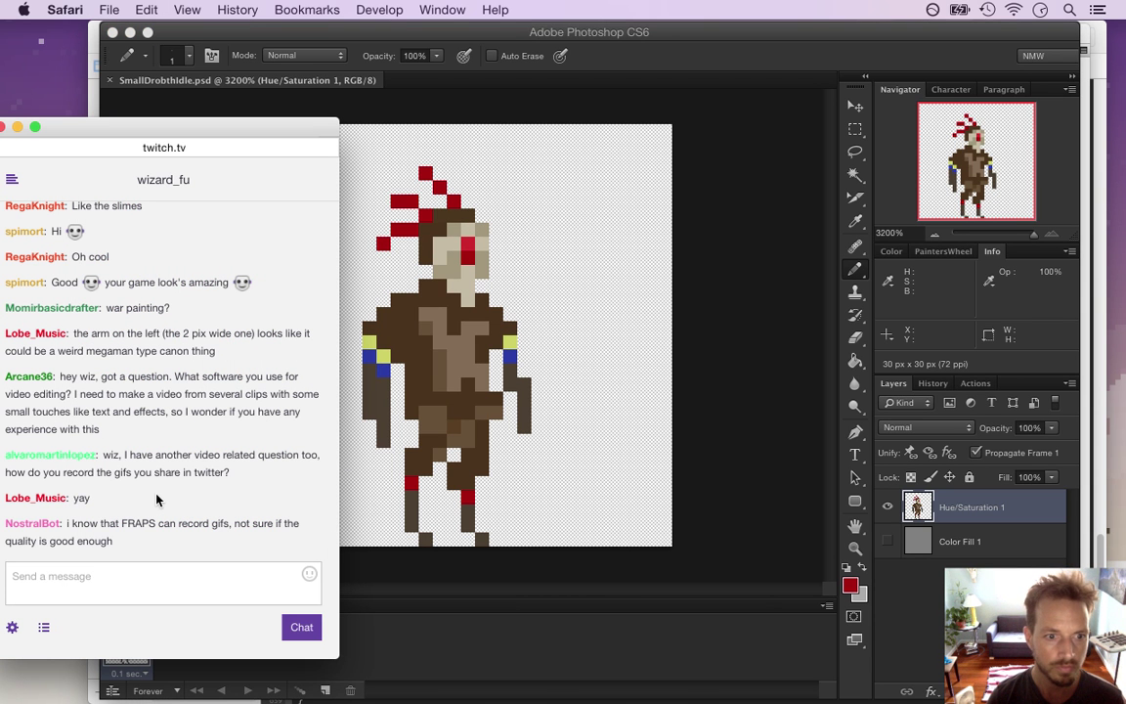
{"action": "left_click_drag", "start_coordinate": [121, 528], "coordinate": [158, 528]}
{"action": "left_click", "coordinate": [250, 512]}
- Switch to Xcode, run the game, fight the Drobth enemies to check the banded sprite in play, and quit the game
{"action": "key", "text": "super+Tab"}
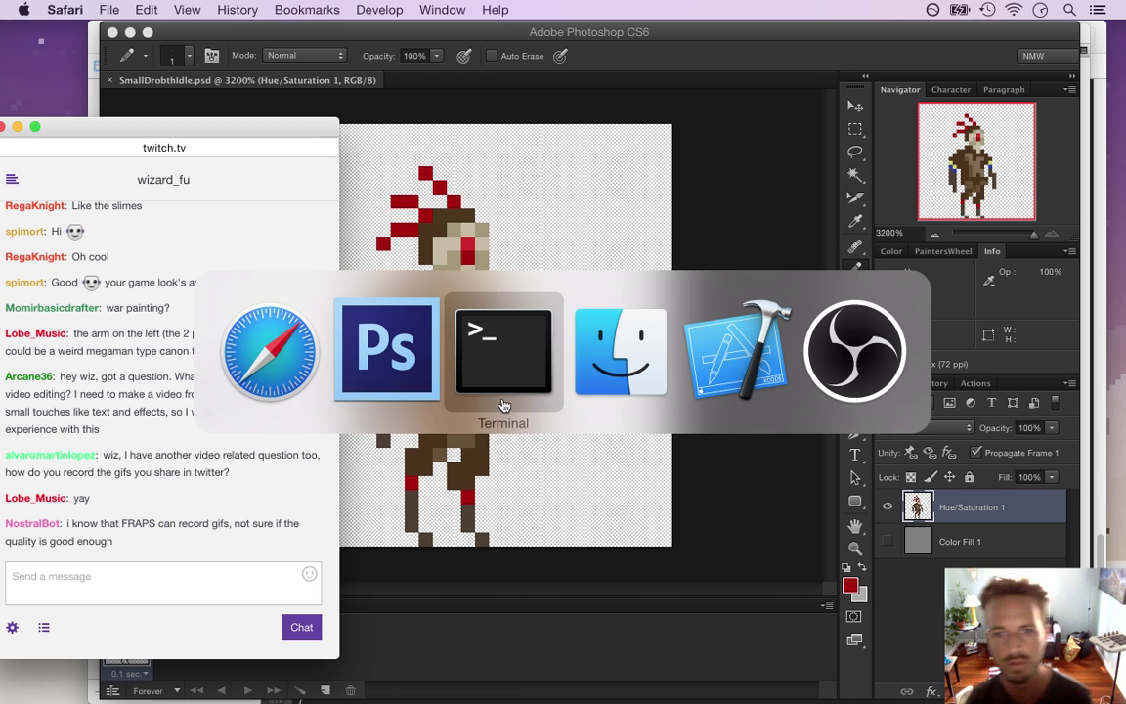
{"action": "left_click", "coordinate": [711, 378]}
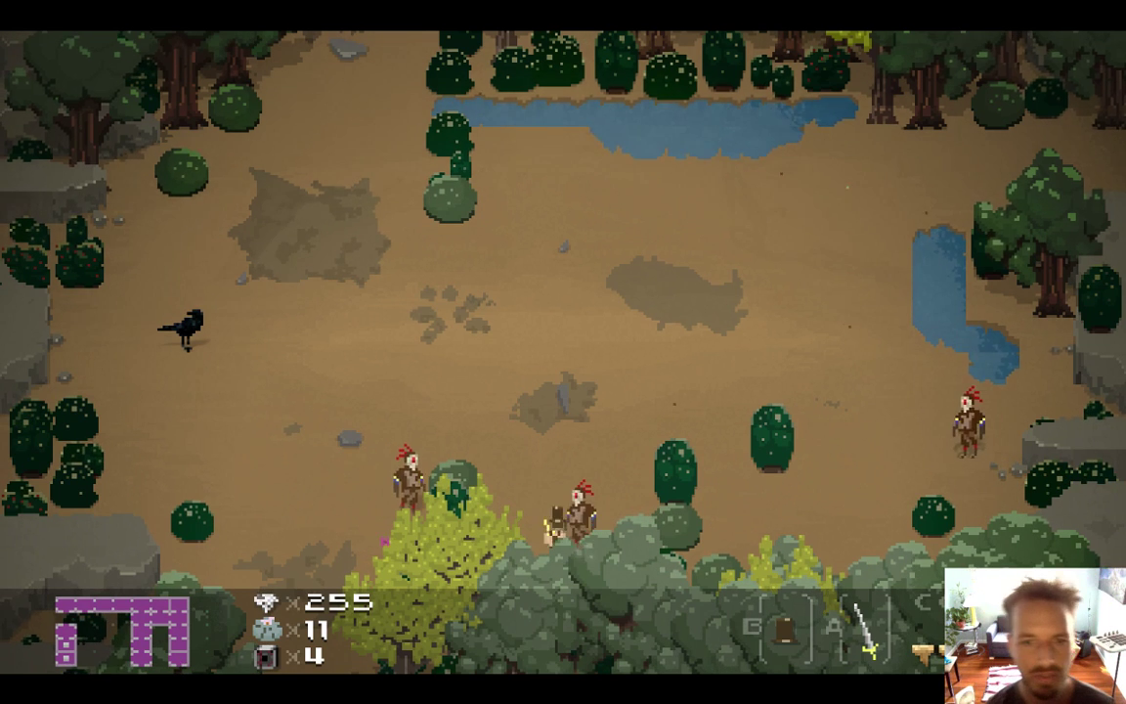
{"action": "key", "text": "Up"}
{"action": "key", "text": "Right"}
{"action": "key", "text": "Left"}
{"action": "key", "text": "a"}
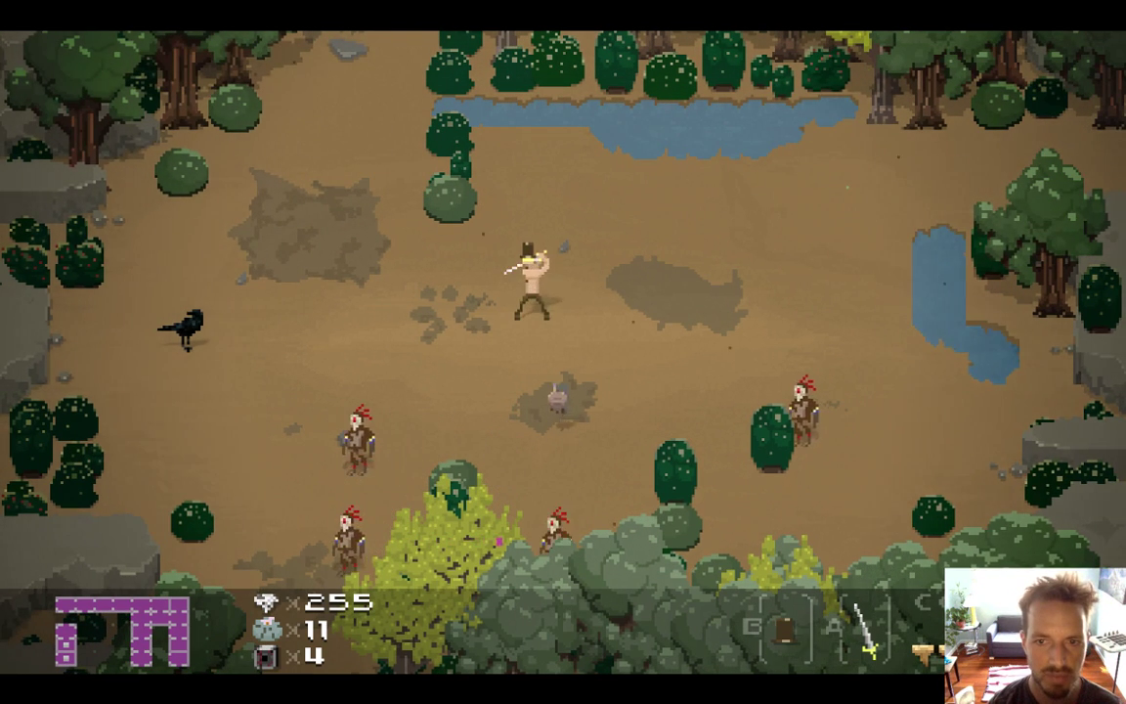
{"action": "key", "text": "Left"}
{"action": "key", "text": "Down"}
{"action": "key", "text": "a"}
{"action": "key", "text": "Left"}
{"action": "key", "text": "Right"}
{"action": "key", "text": "Left"}
{"action": "key", "text": "a"}
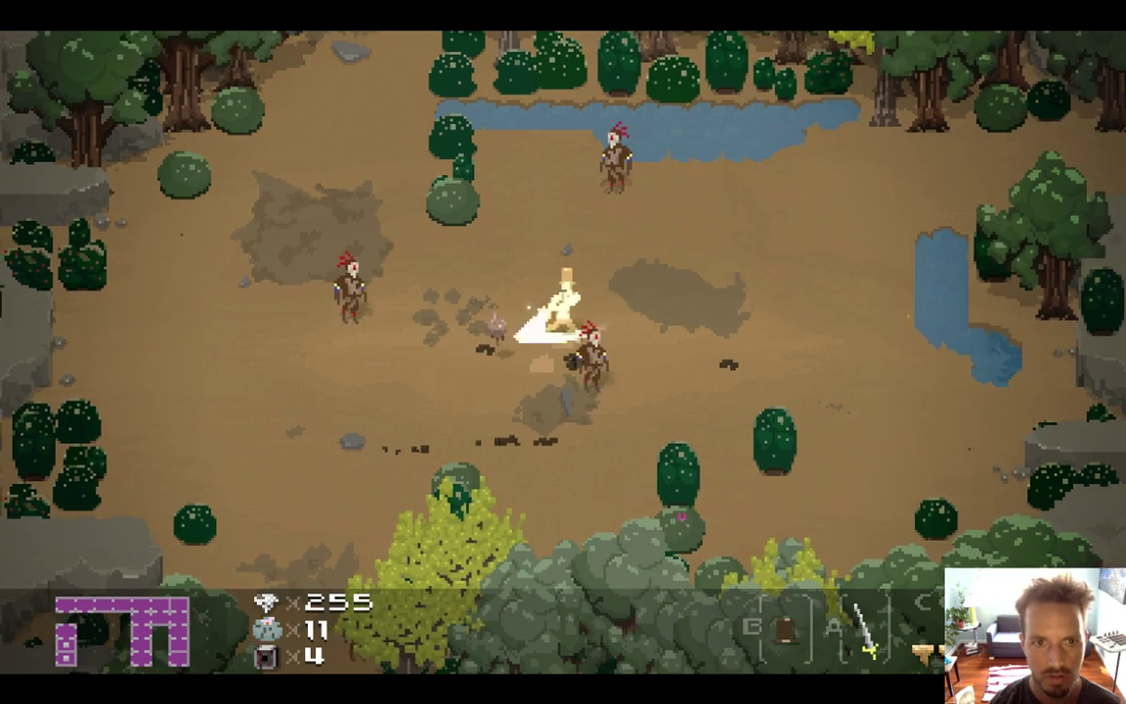
{"action": "key", "text": "Left"}
{"action": "key", "text": "a"}
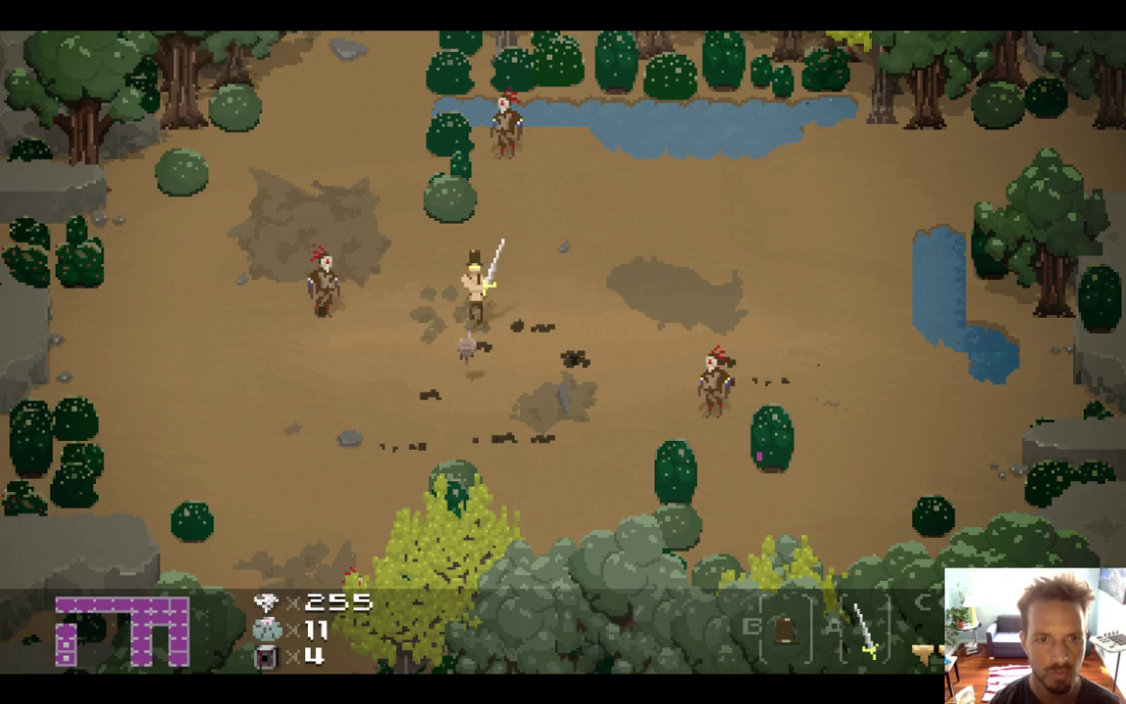
{"action": "key", "text": "super+q"}
- Switch back to Photoshop, sample the armband yellow, darken it slightly and repaint the yellow armband pixels with the Pencil tool
{"action": "key", "text": "super+Tab"}
{"action": "key", "text": "super+Tab"}
{"action": "key", "text": "i"}
{"action": "left_click", "coordinate": [375, 339]}
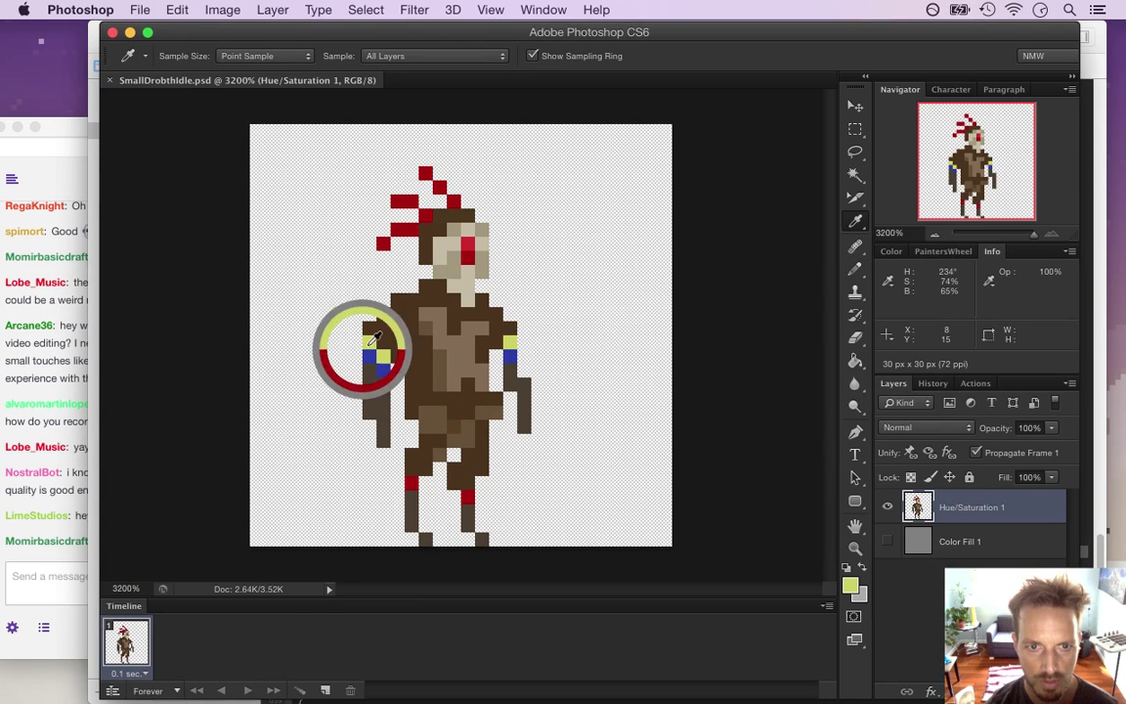
{"action": "left_click", "coordinate": [850, 585]}
{"action": "left_click_drag", "start_coordinate": [808, 355], "coordinate": [808, 362]}
{"action": "key", "text": "Return"}
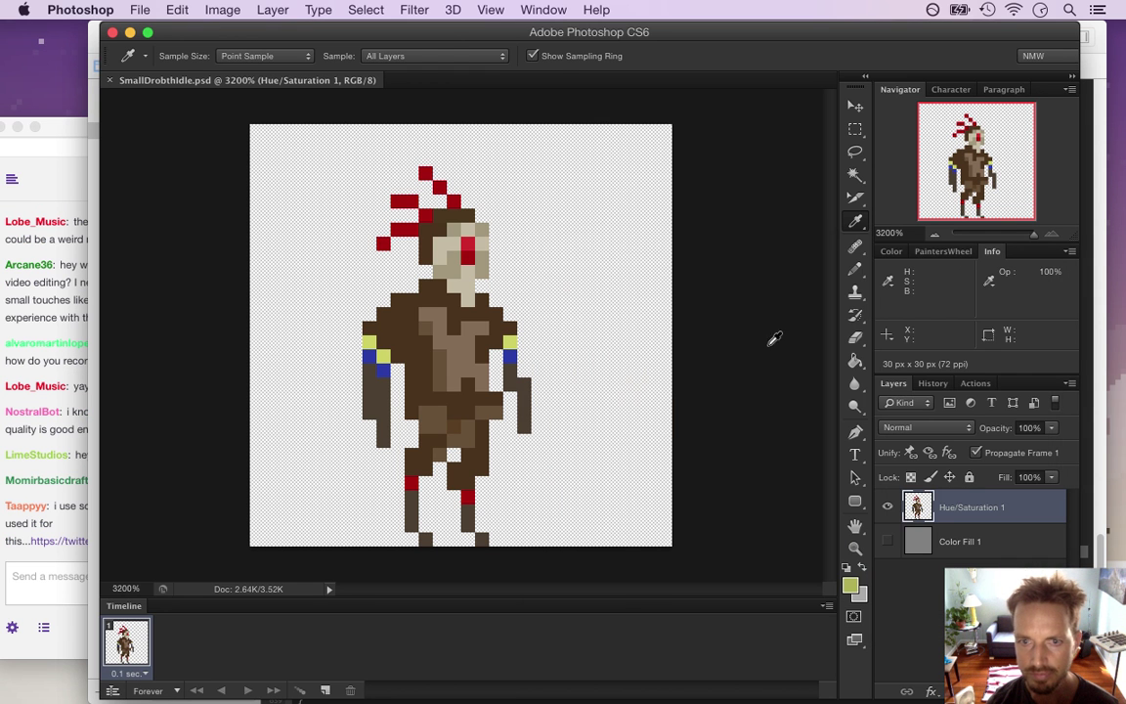
{"action": "key", "text": "b"}
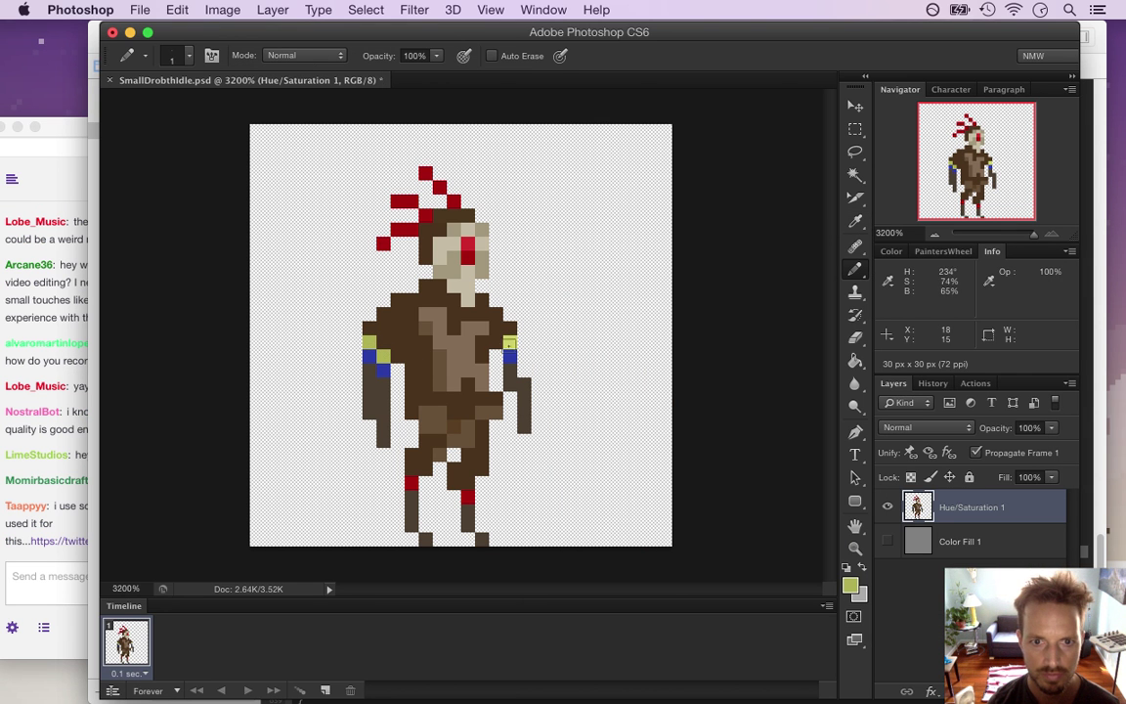
- Sample the red of the leg bands, darken it to 890000 and repaint the band below each knee with the Pencil tool
{"action": "key", "text": "i"}
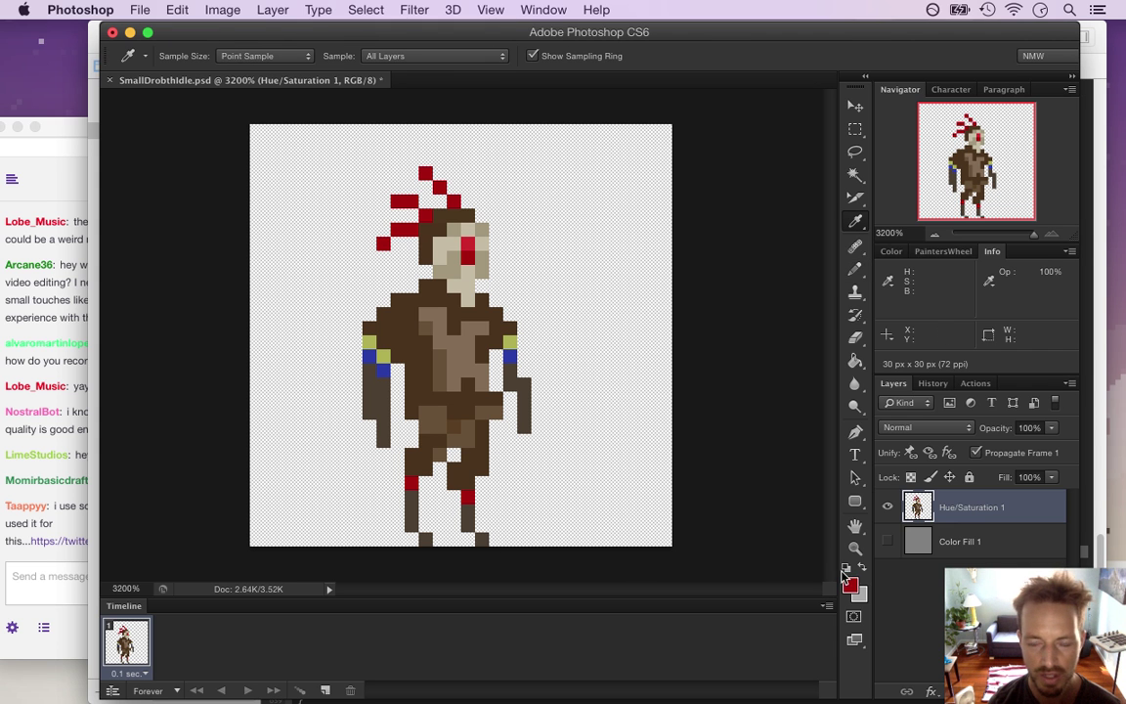
{"action": "left_click", "coordinate": [846, 582]}
{"action": "left_click_drag", "start_coordinate": [805, 372], "coordinate": [814, 405]}
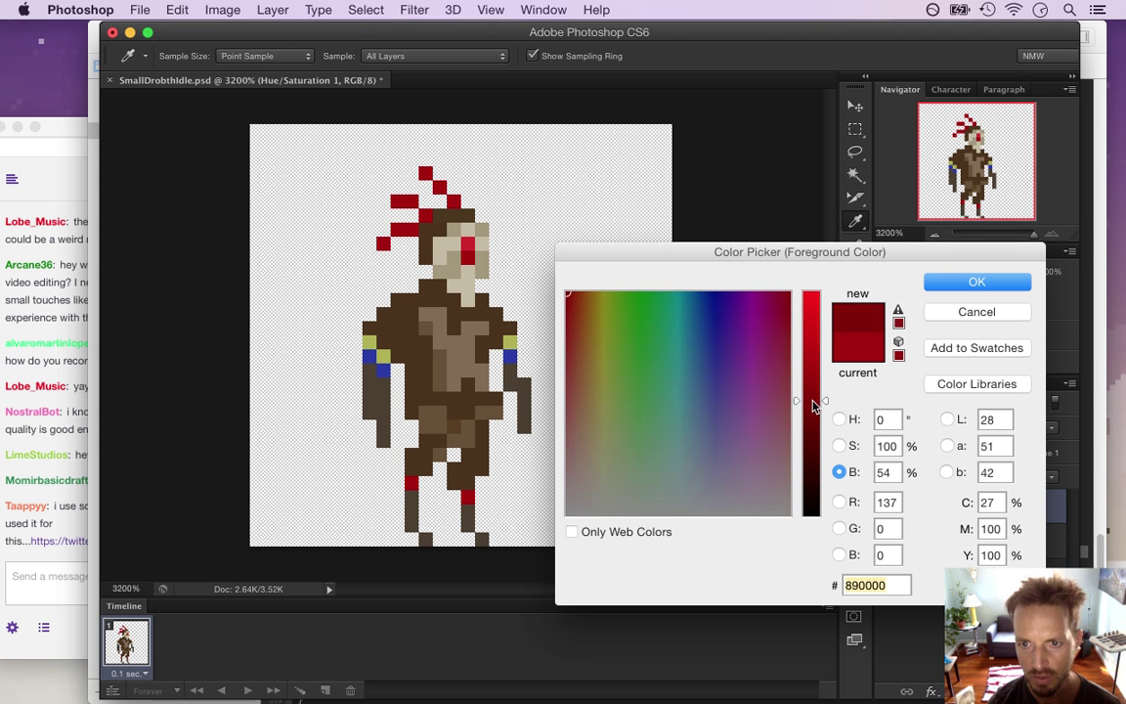
{"action": "key", "text": "Return"}
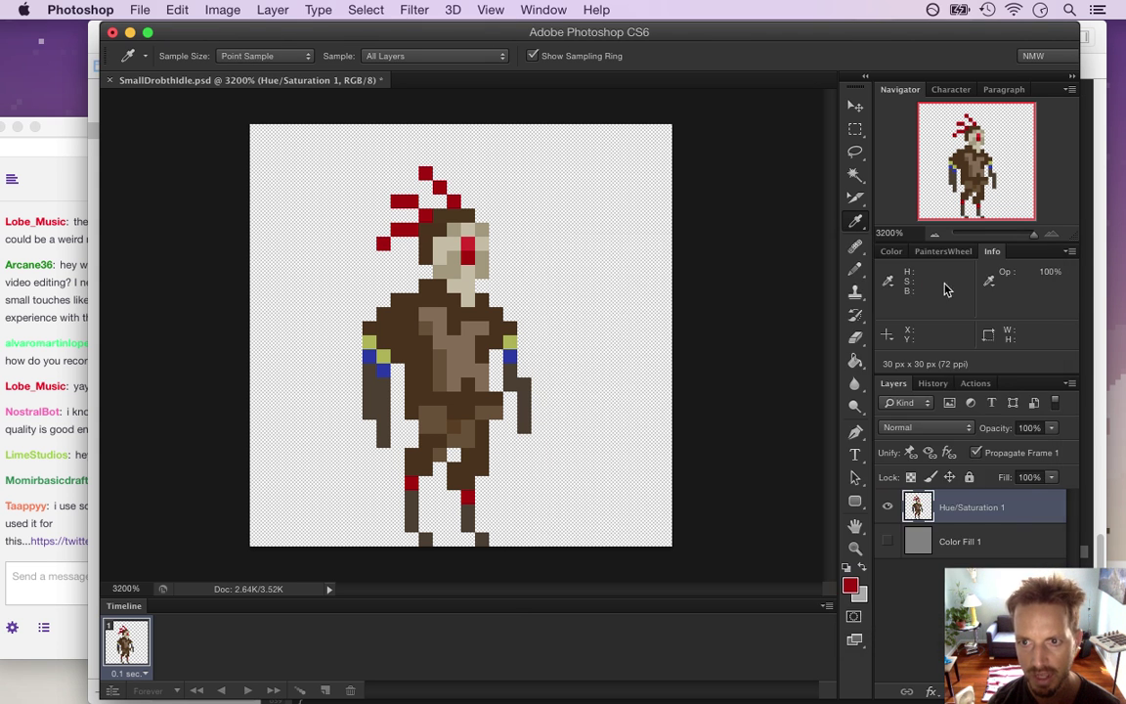
{"action": "key", "text": "b"}
{"action": "left_click", "coordinate": [411, 482]}
- Export the recolored sprite for web as a transparent 30 x 30 px PNG-24, replacing the existing file
{"action": "left_click", "coordinate": [140, 9]}
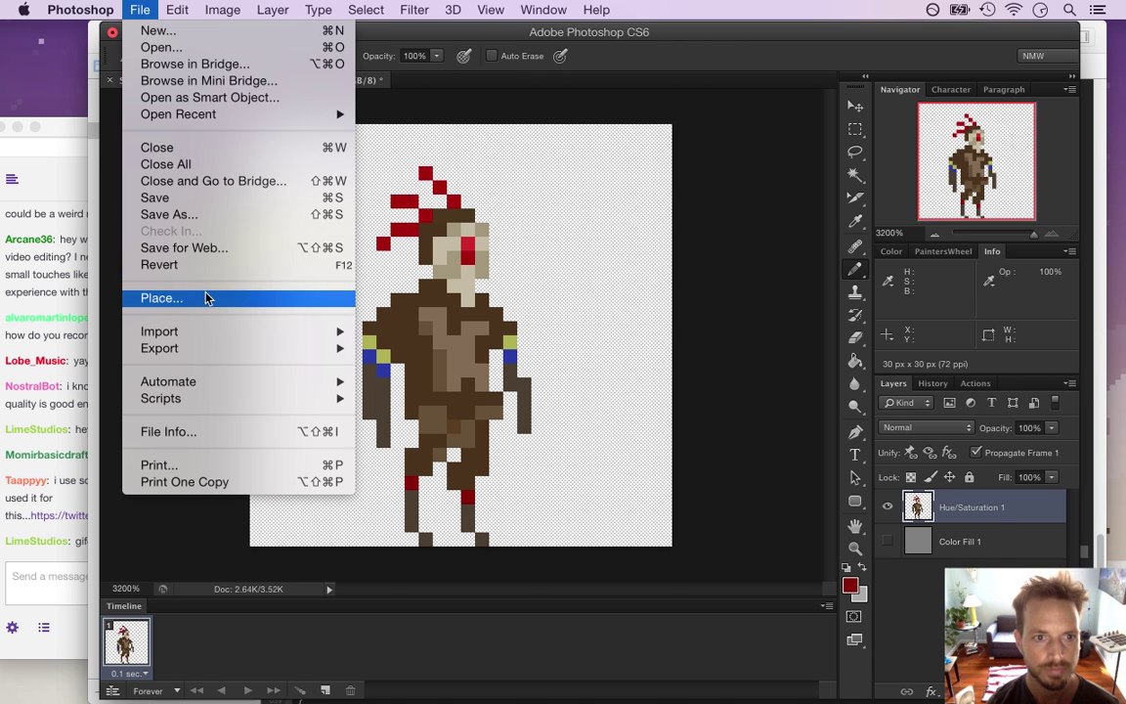
{"action": "left_click", "coordinate": [192, 225]}
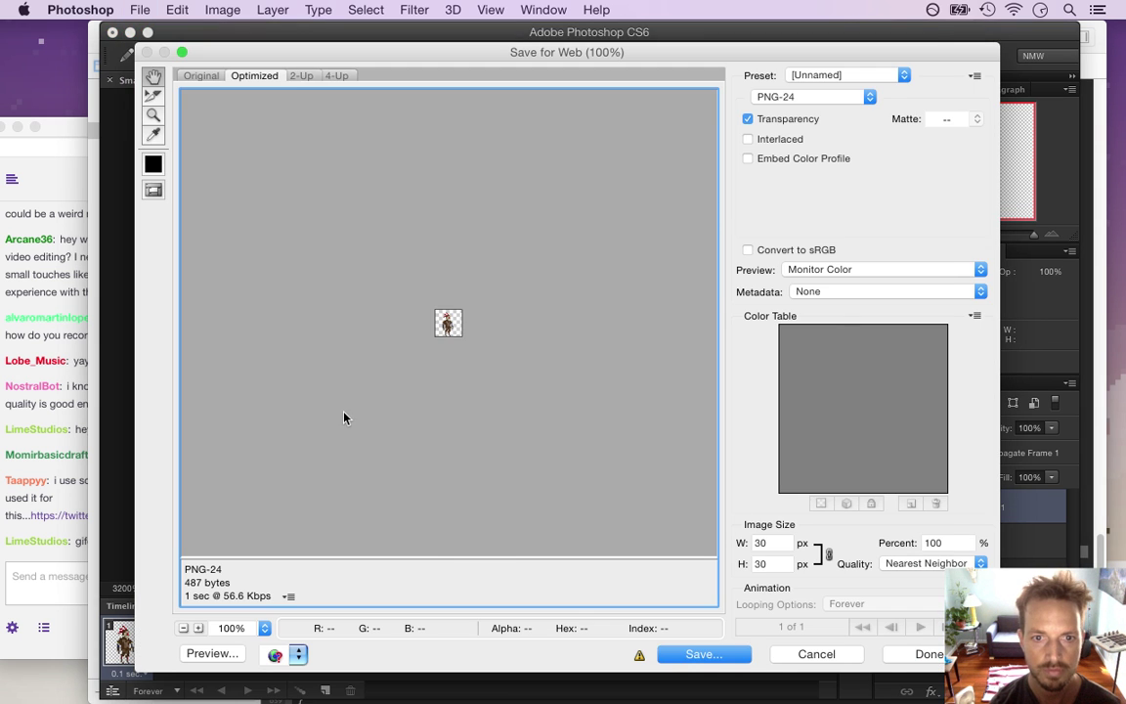
{"action": "key", "text": "Return"}
{"action": "key", "text": "Right"}
{"action": "type", "text": "0"}
{"action": "key", "text": "Return"}
{"action": "key", "text": "Return"}
- Switch to the Twitch chat and read the new messages about melee fighting and gif recording tools
{"action": "left_click", "coordinate": [64, 392]}
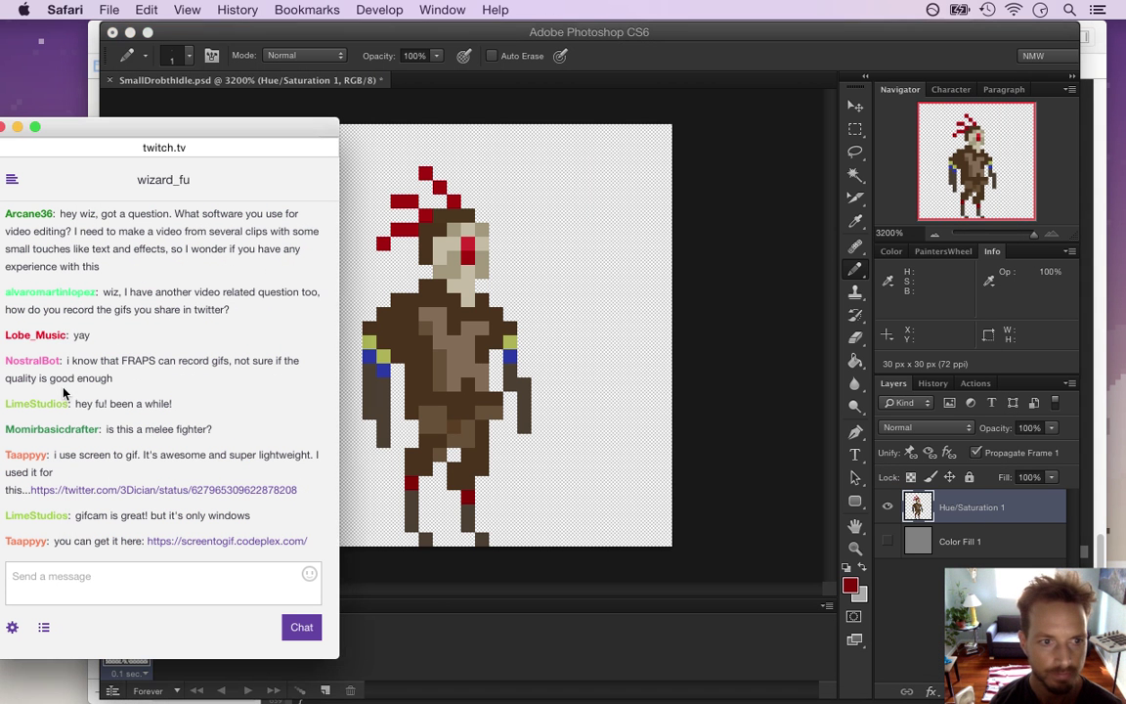
{"action": "left_click_drag", "start_coordinate": [86, 405], "coordinate": [171, 408]}
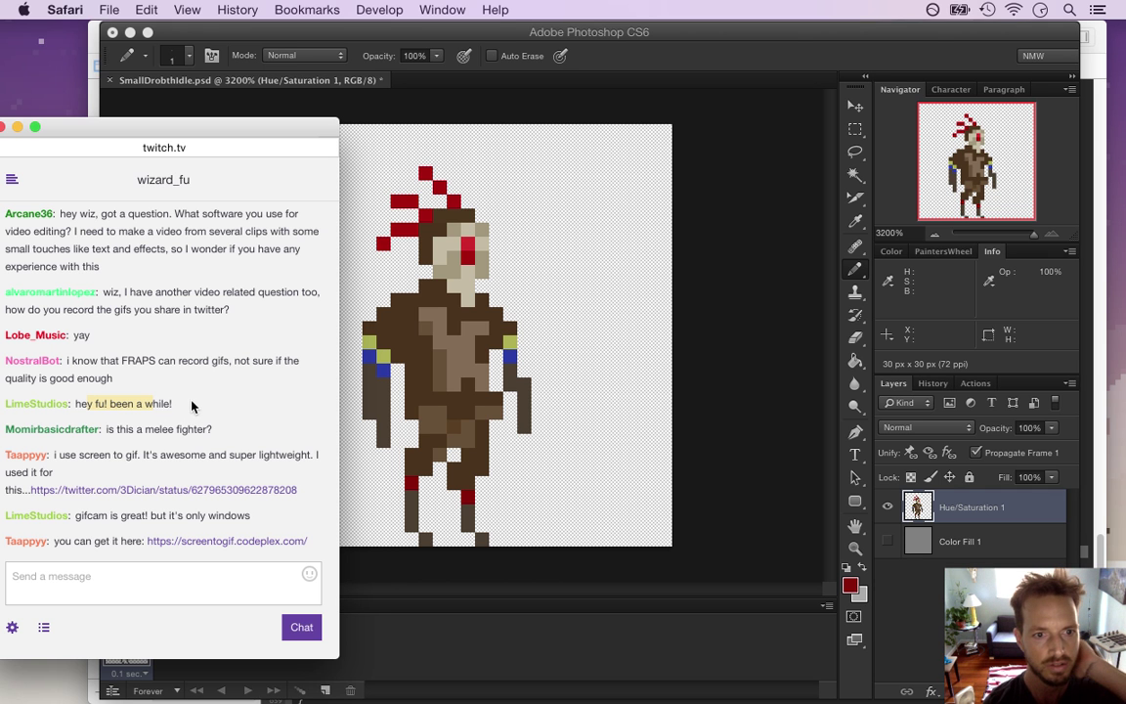
{"action": "left_click_drag", "start_coordinate": [106, 429], "coordinate": [206, 441]}
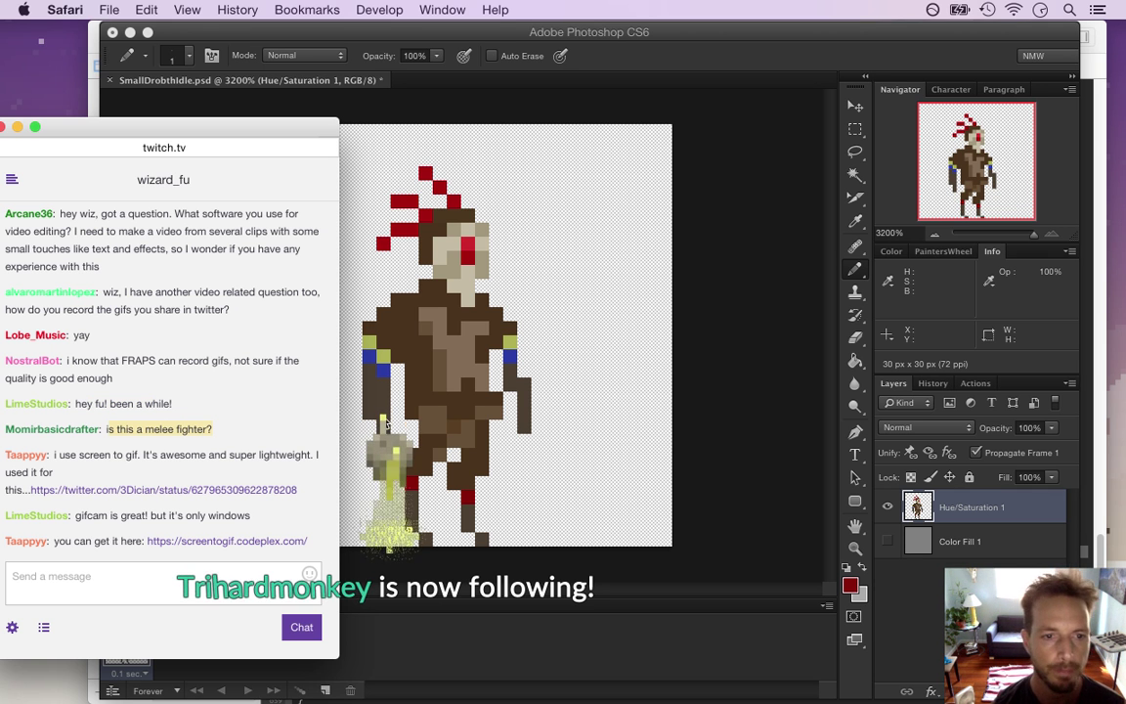
{"action": "left_click", "coordinate": [377, 399]}
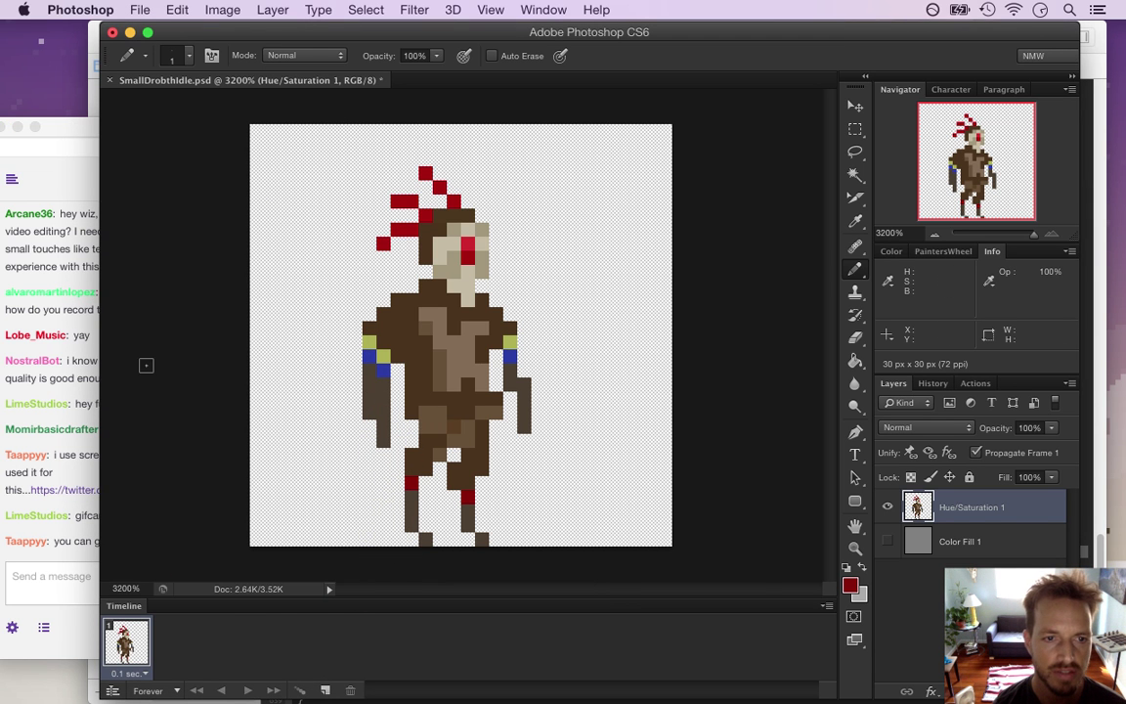
{"action": "left_click", "coordinate": [74, 231]}
{"action": "mouse_move", "coordinate": [332, 536]}
{"action": "left_mouse_down"}
{"action": "mouse_move", "coordinate": [334, 457]}
{"action": "mouse_move", "coordinate": [318, 533]}
{"action": "left_mouse_up"}
{"action": "left_click_drag", "start_coordinate": [110, 341], "coordinate": [177, 358]}
{"action": "left_click", "coordinate": [257, 377]}
{"action": "left_click", "coordinate": [257, 549]}
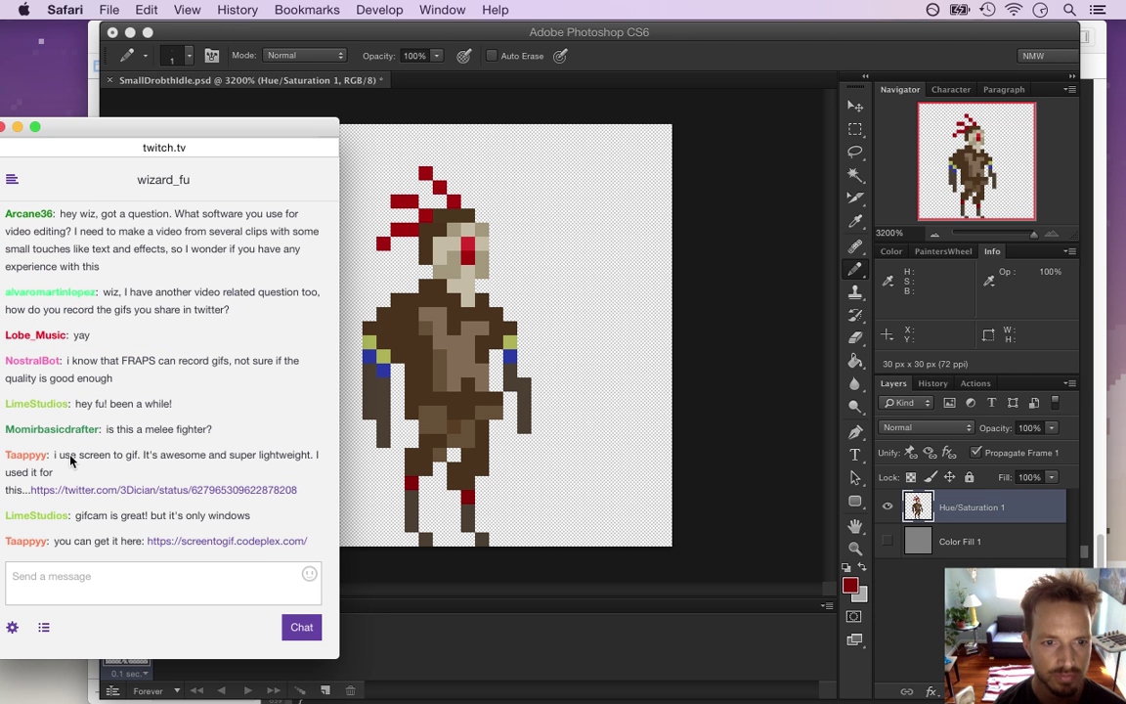
- Open the Twitter link from the screen to gif message in a new window, watch the "level complete" gif and close the window
{"action": "left_click_drag", "start_coordinate": [71, 462], "coordinate": [96, 472]}
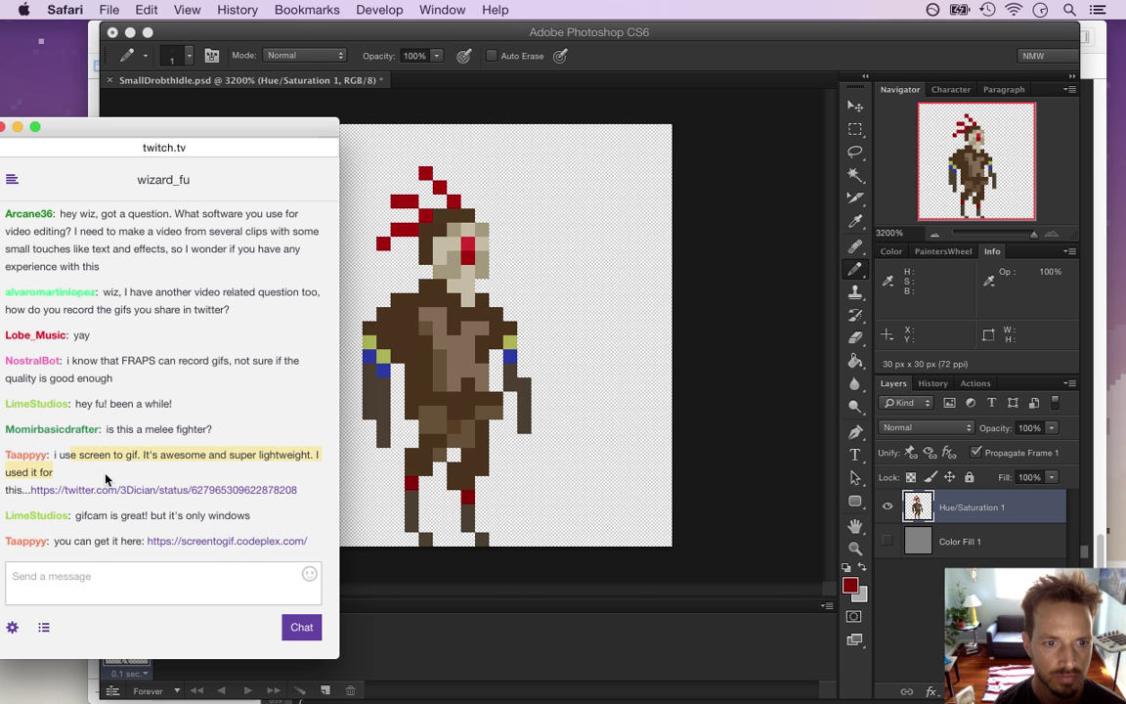
{"action": "right_click", "coordinate": [142, 492]}
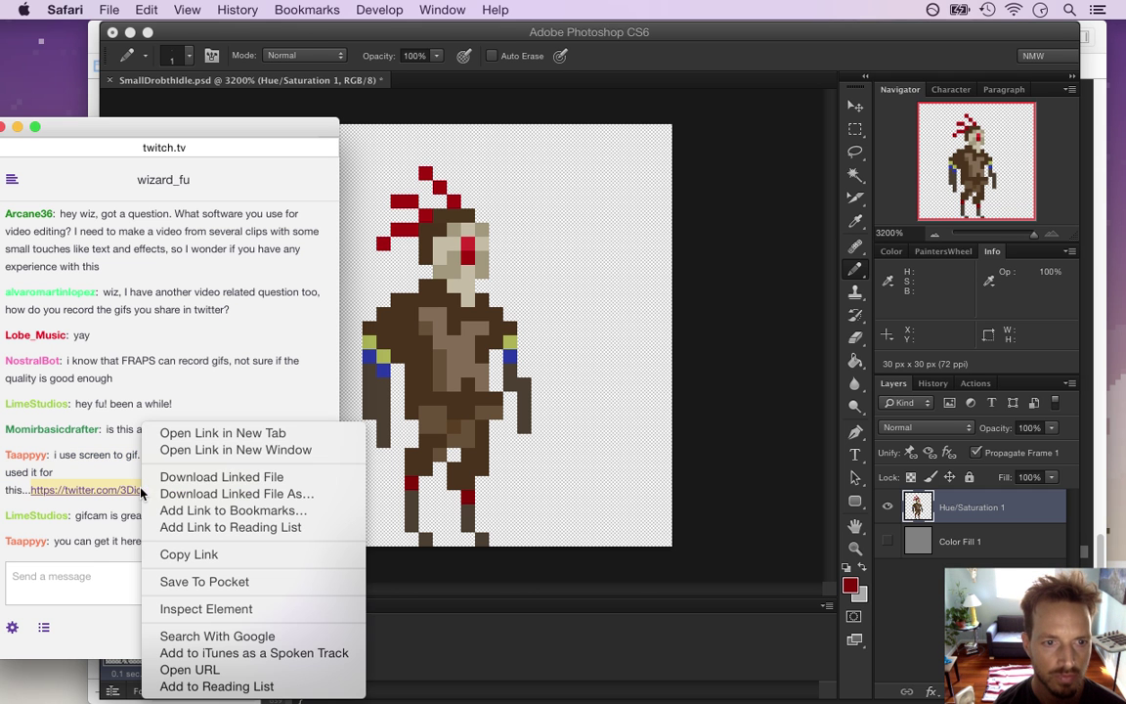
{"action": "left_click", "coordinate": [238, 450]}
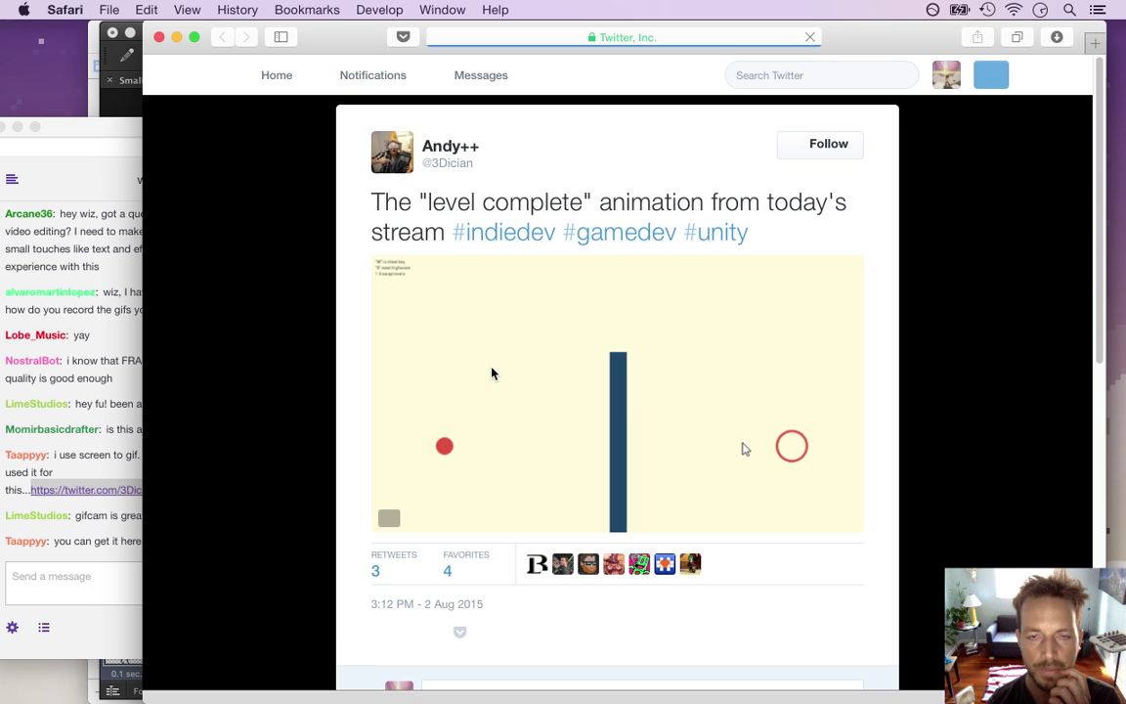
{"action": "left_click", "coordinate": [613, 404]}
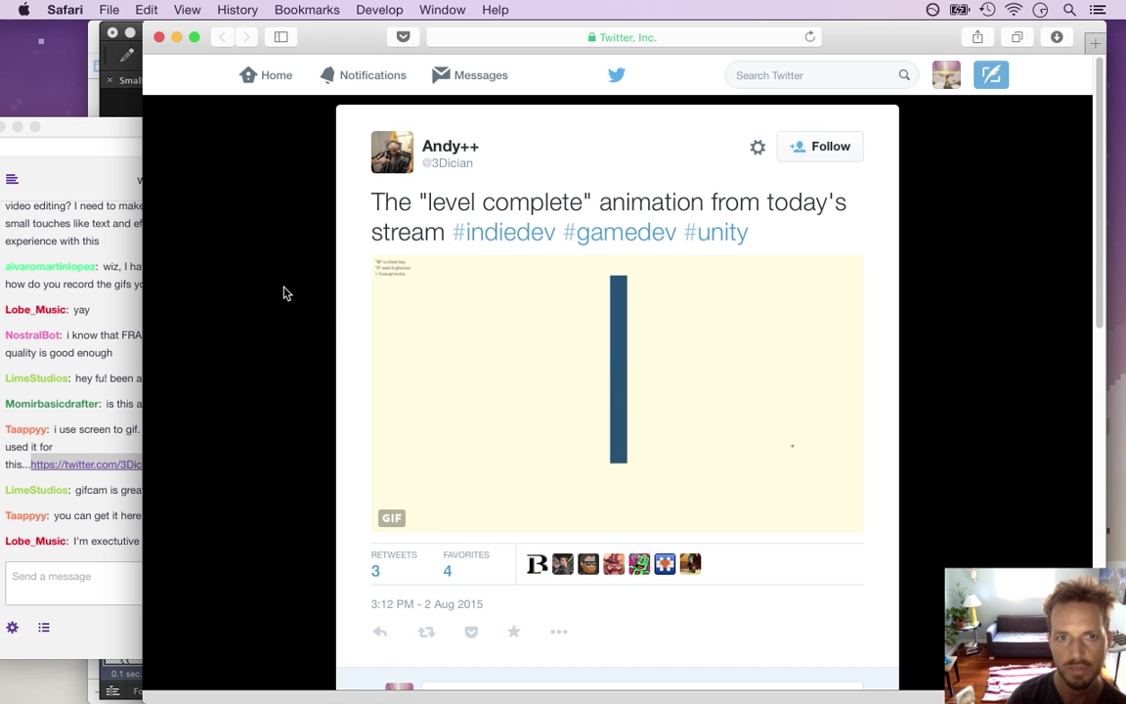
{"action": "key", "text": "super+w"}
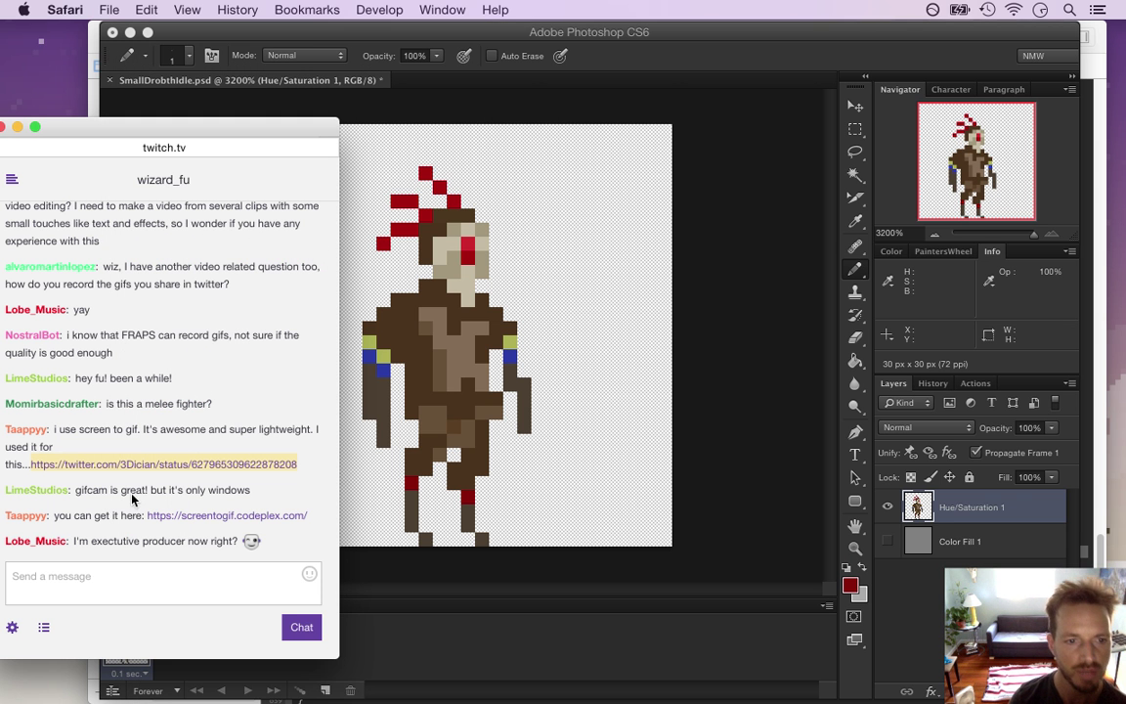
- Read the chat messages about gifcam and being executive producer
{"action": "left_click_drag", "start_coordinate": [75, 490], "coordinate": [185, 493]}
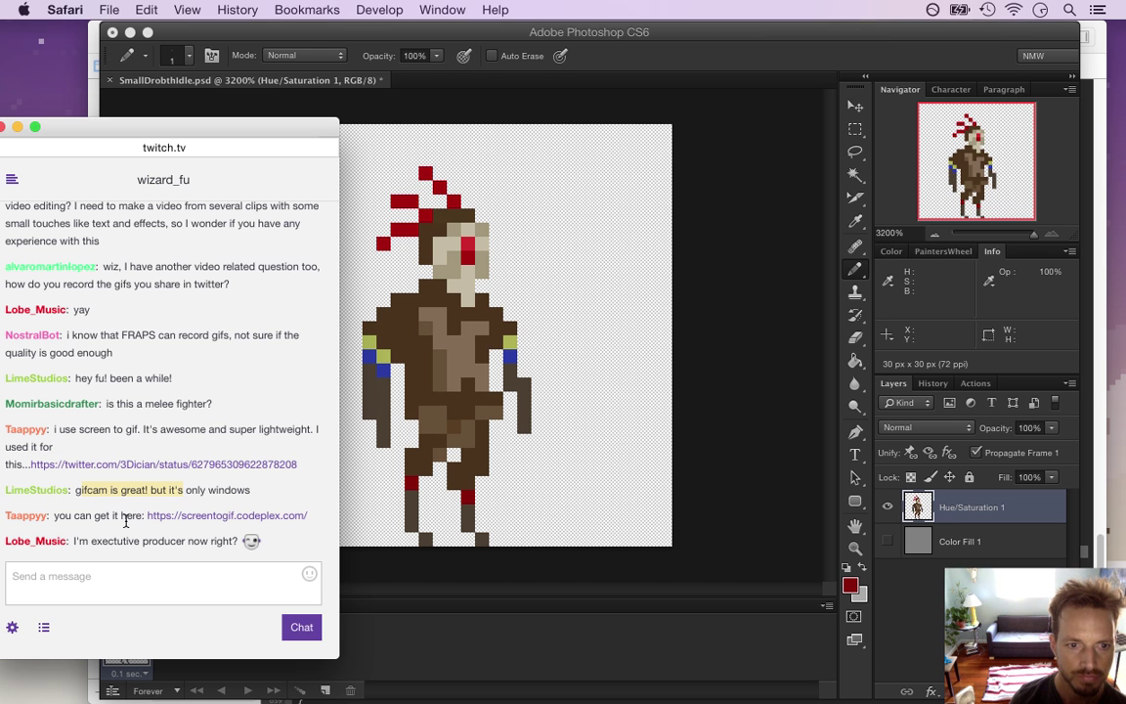
{"action": "left_click", "coordinate": [89, 551]}
{"action": "left_click_drag", "start_coordinate": [133, 540], "coordinate": [179, 541]}
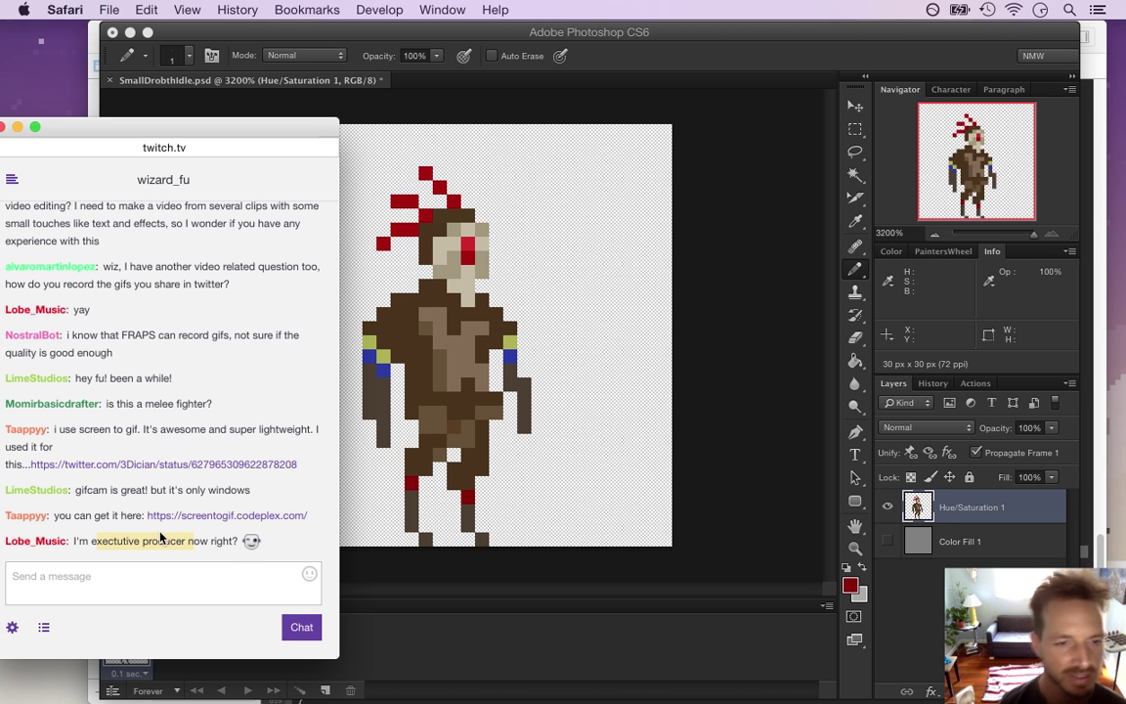
{"action": "right_click", "coordinate": [192, 517]}
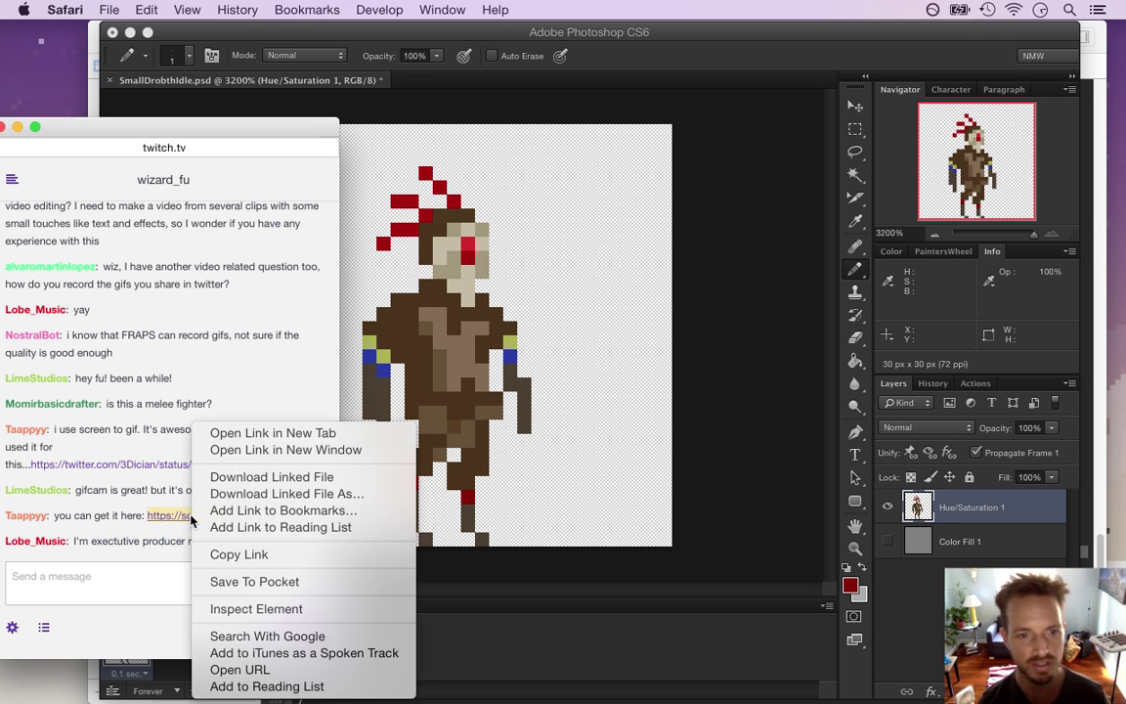
{"action": "left_click", "coordinate": [244, 433]}
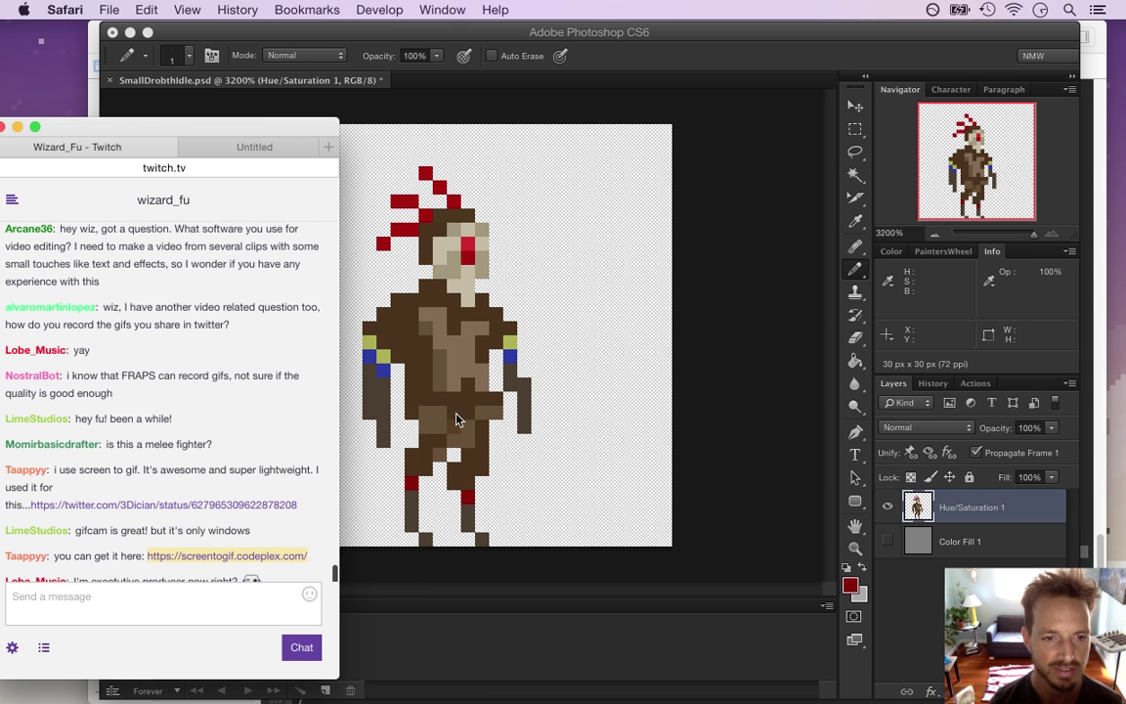
{"action": "left_click", "coordinate": [217, 148]}
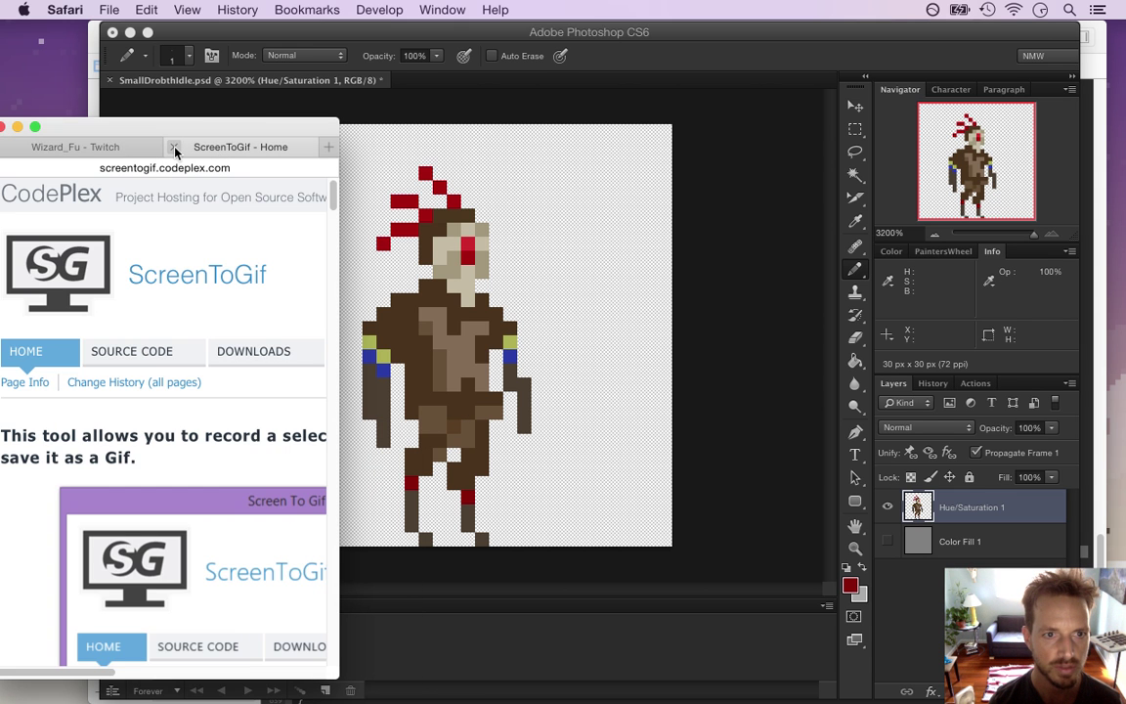
{"action": "left_click", "coordinate": [173, 147]}
- Open the screentogif.codeplex.com link in a new window, look through the ScreenToGif features and close the window
{"action": "right_click", "coordinate": [235, 455]}
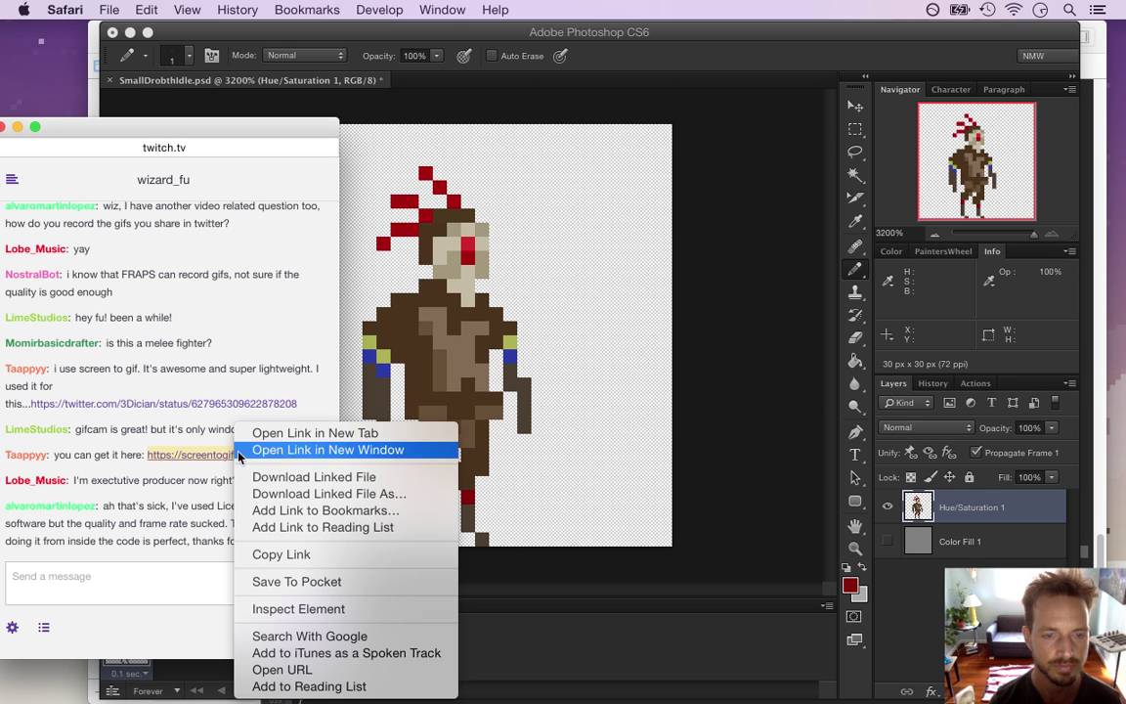
{"action": "left_click", "coordinate": [286, 454]}
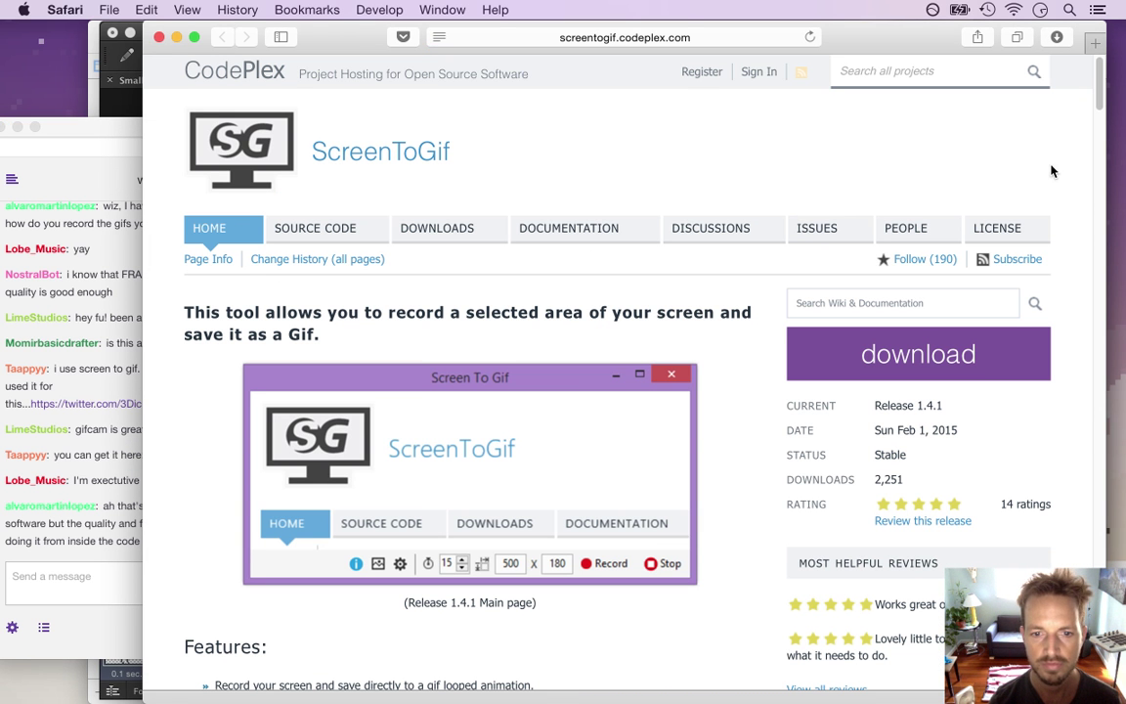
{"action": "mouse_move", "coordinate": [1102, 85]}
{"action": "left_mouse_down"}
{"action": "mouse_move", "coordinate": [1086, 183]}
{"action": "mouse_move", "coordinate": [1093, 95]}
{"action": "left_mouse_up"}
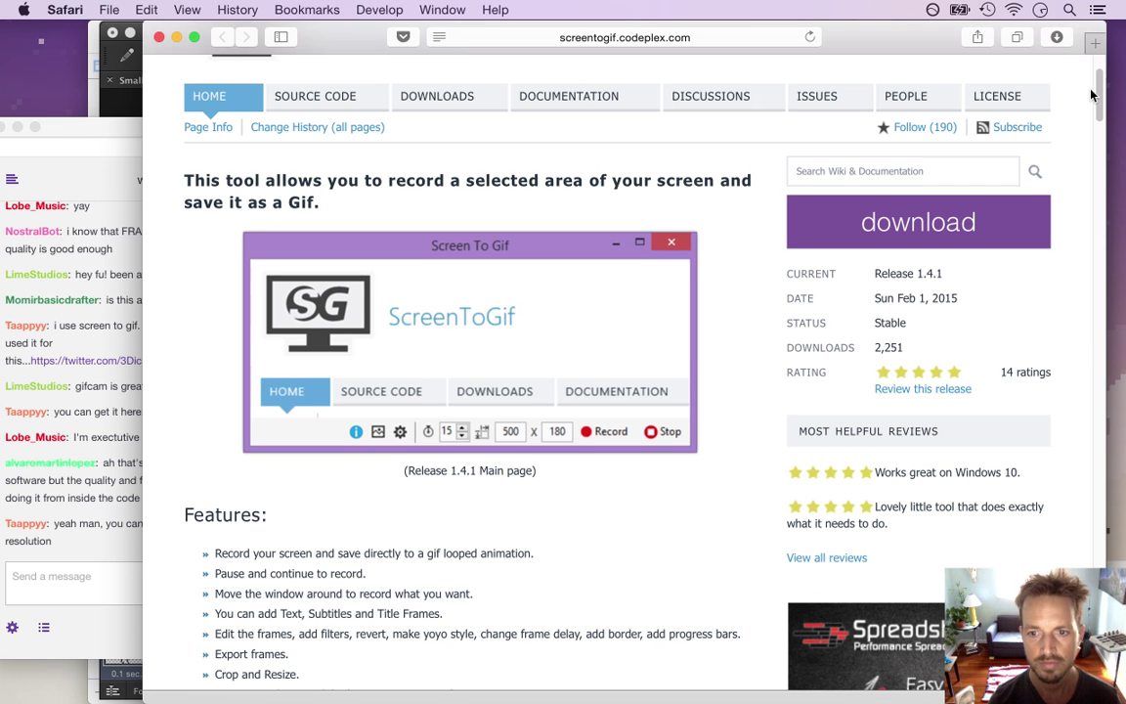
{"action": "mouse_move", "coordinate": [1092, 95]}
{"action": "left_mouse_down"}
{"action": "mouse_move", "coordinate": [1073, 234]}
{"action": "mouse_move", "coordinate": [1100, 251]}
{"action": "mouse_move", "coordinate": [1081, 322]}
{"action": "mouse_move", "coordinate": [1098, 377]}
{"action": "mouse_move", "coordinate": [1112, 599]}
{"action": "left_mouse_up"}
{"action": "key", "text": "super+w"}
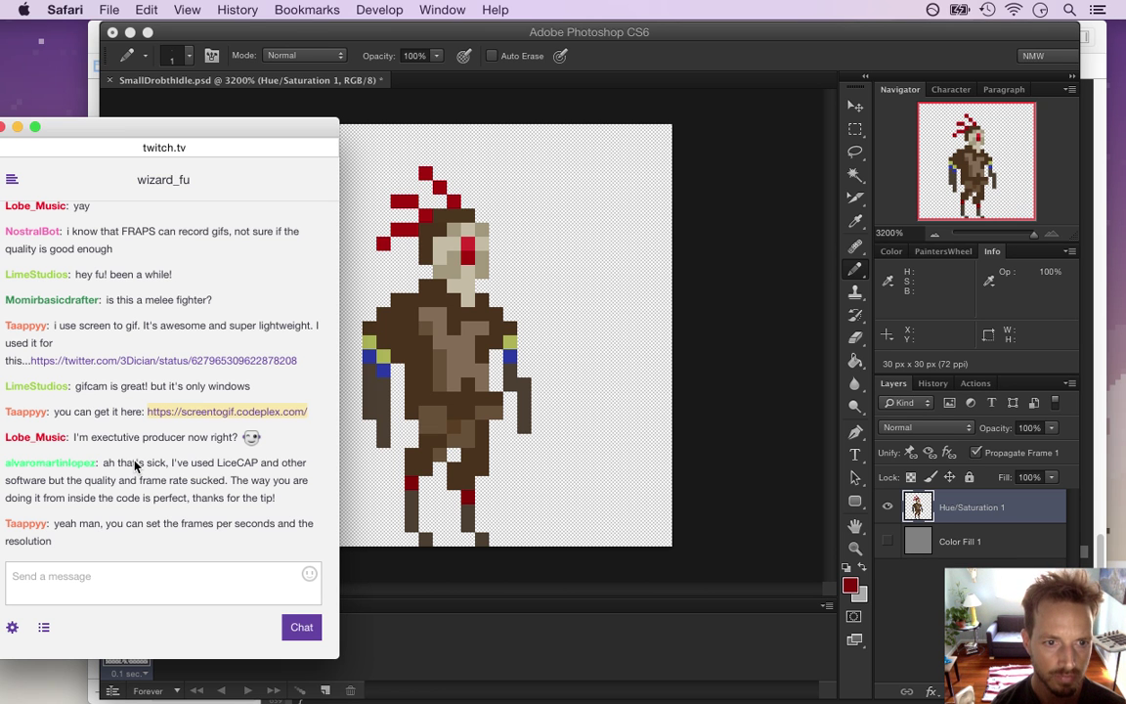
- Read the chat reply about LiceCAP's quality and frame rate and recording gifs from inside the code
{"action": "left_click_drag", "start_coordinate": [149, 473], "coordinate": [181, 481]}
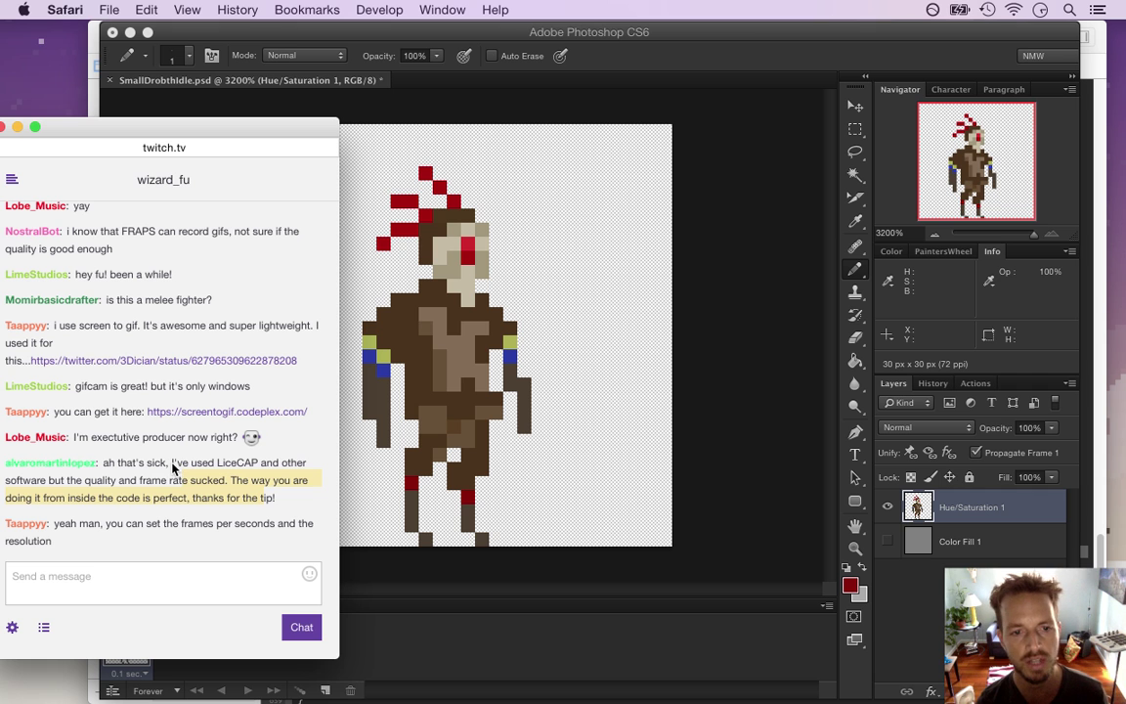
{"action": "left_click_drag", "start_coordinate": [150, 466], "coordinate": [185, 481]}
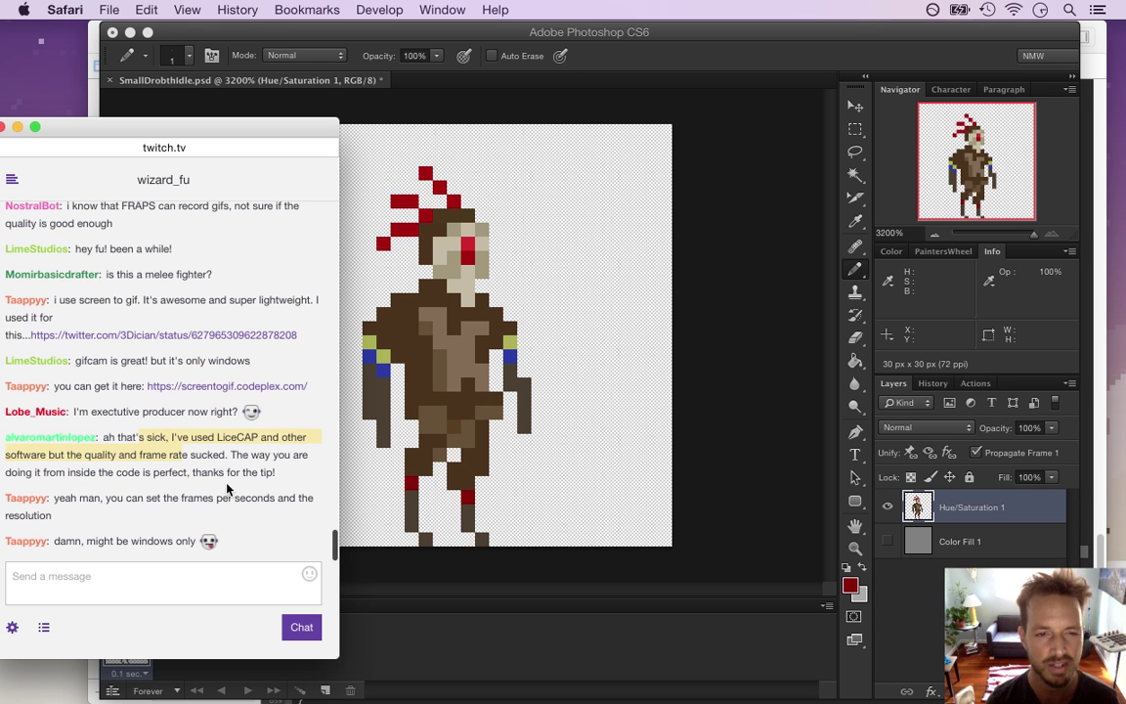
- Run Songbringer from Xcode, walk towards the Drobth enemies to check their sprites, quit the game and glance at the chat
{"action": "left_click", "coordinate": [738, 430]}
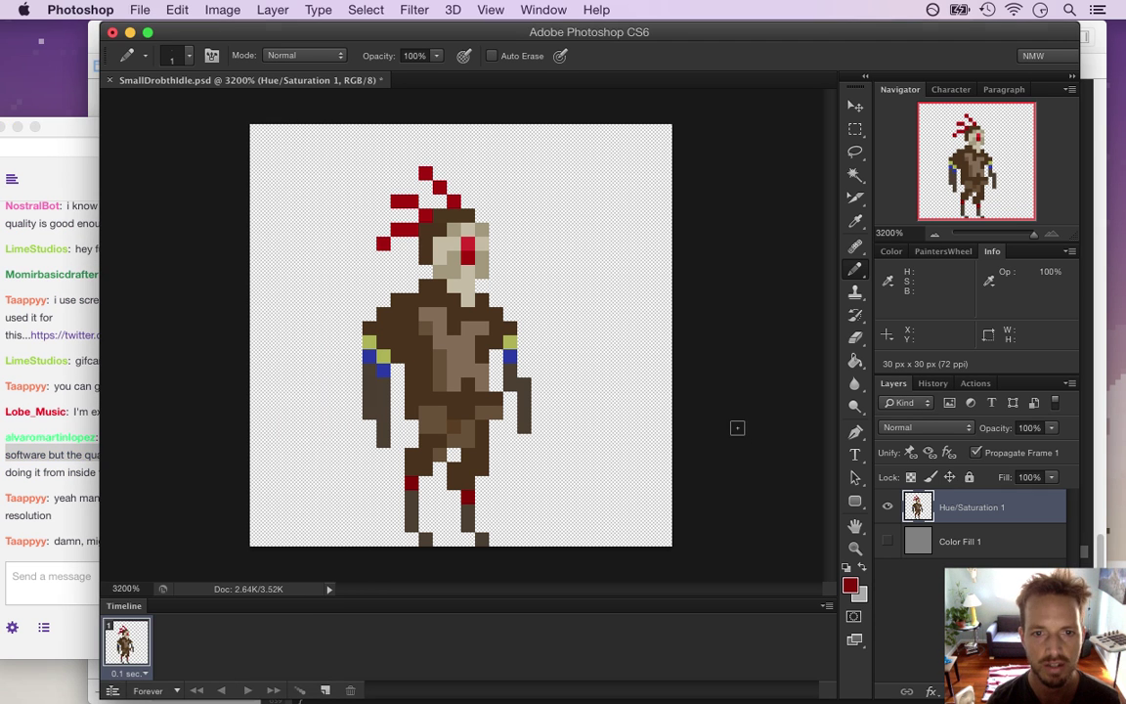
{"action": "key", "text": "super+Tab"}
{"action": "key", "text": "super+Tab"}
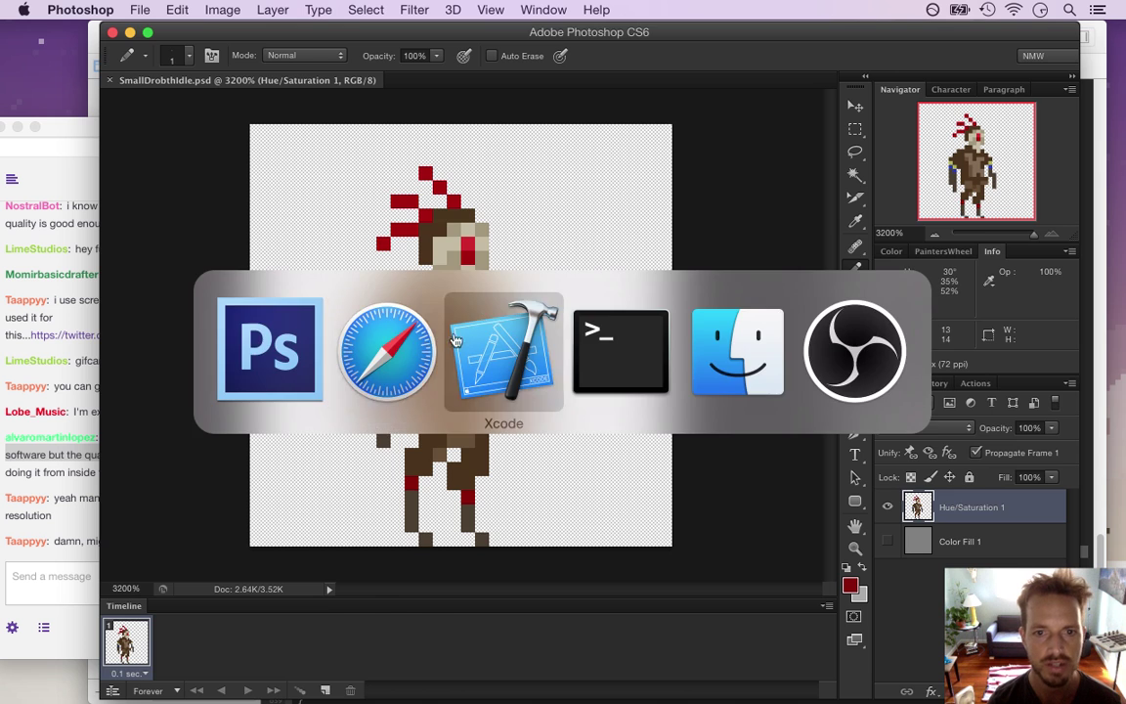
{"action": "key", "text": "super+r"}
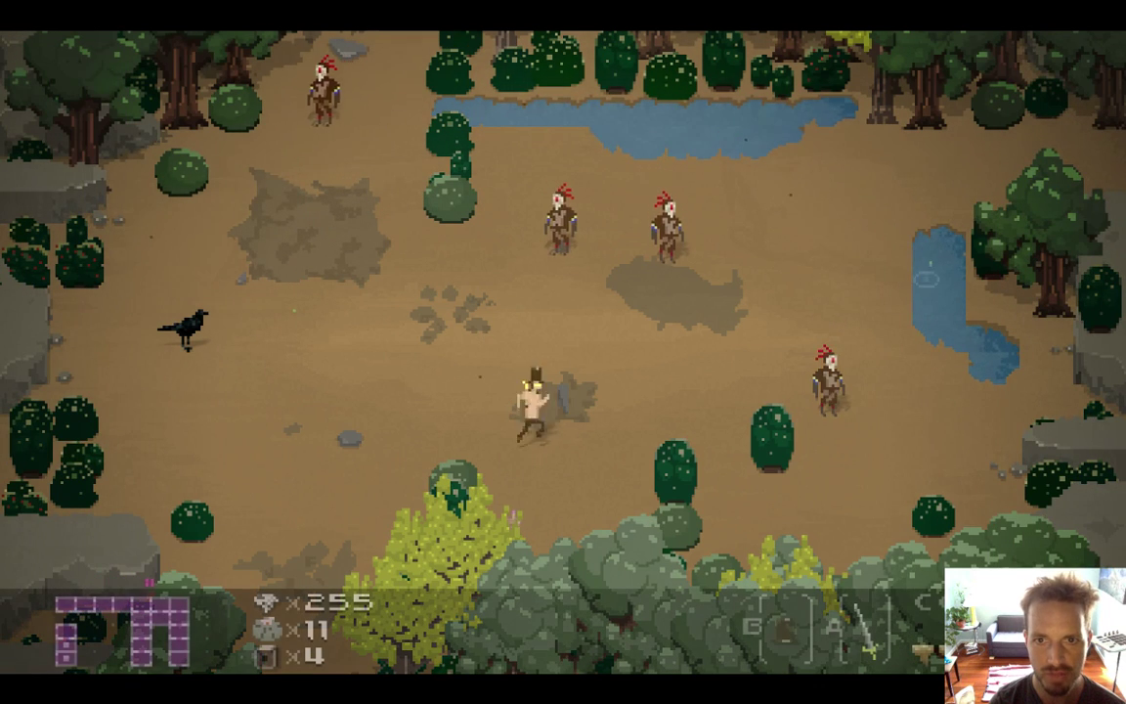
{"action": "key", "text": "Left"}
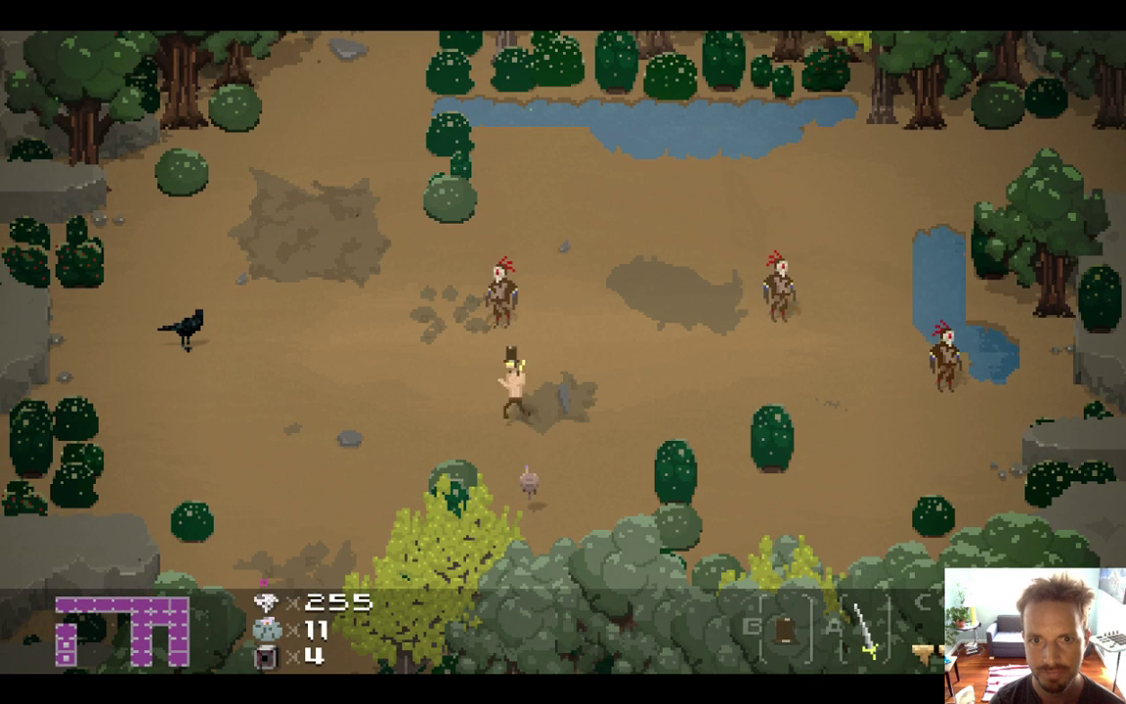
{"action": "key", "text": "super+q"}
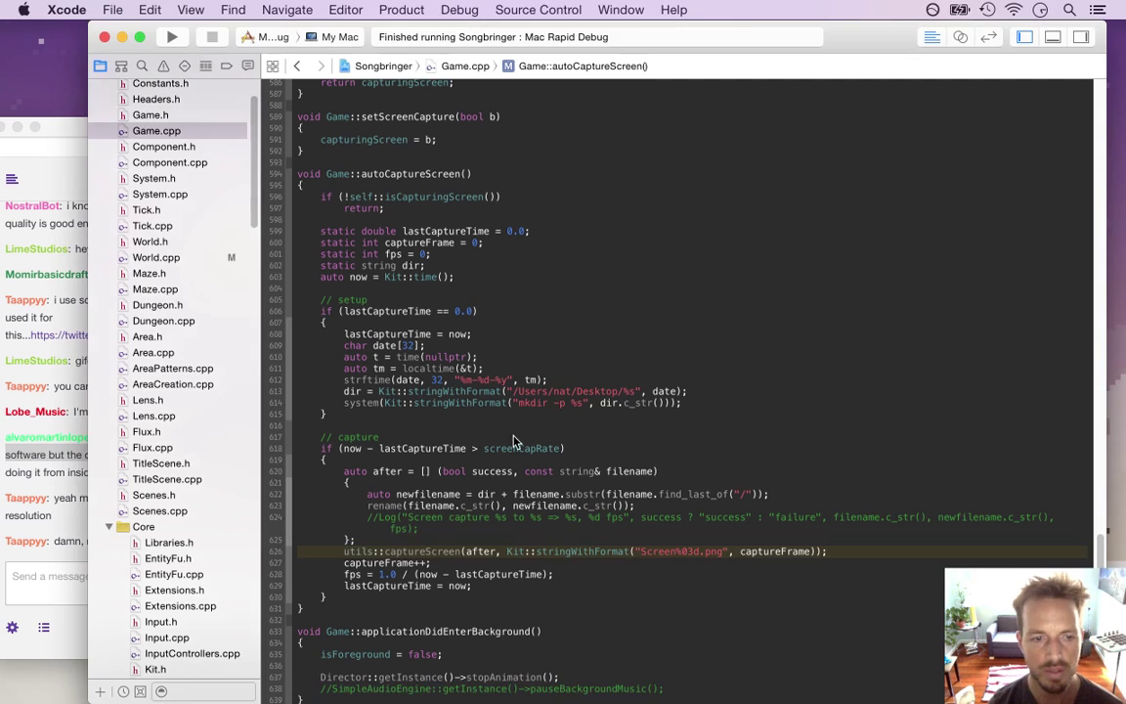
{"action": "left_click", "coordinate": [60, 499]}
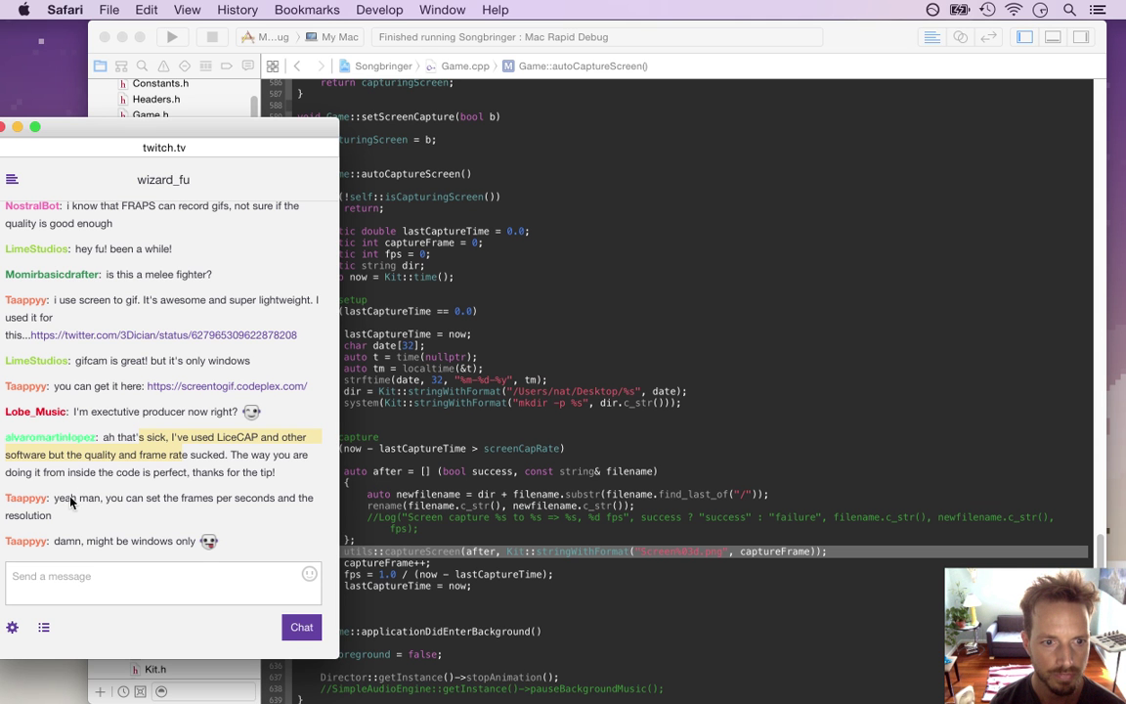
- Switch to Photoshop, darken the foreground red to 740000, repaint both leg bands with it and save the sprite
{"action": "key", "text": "super+Tab"}
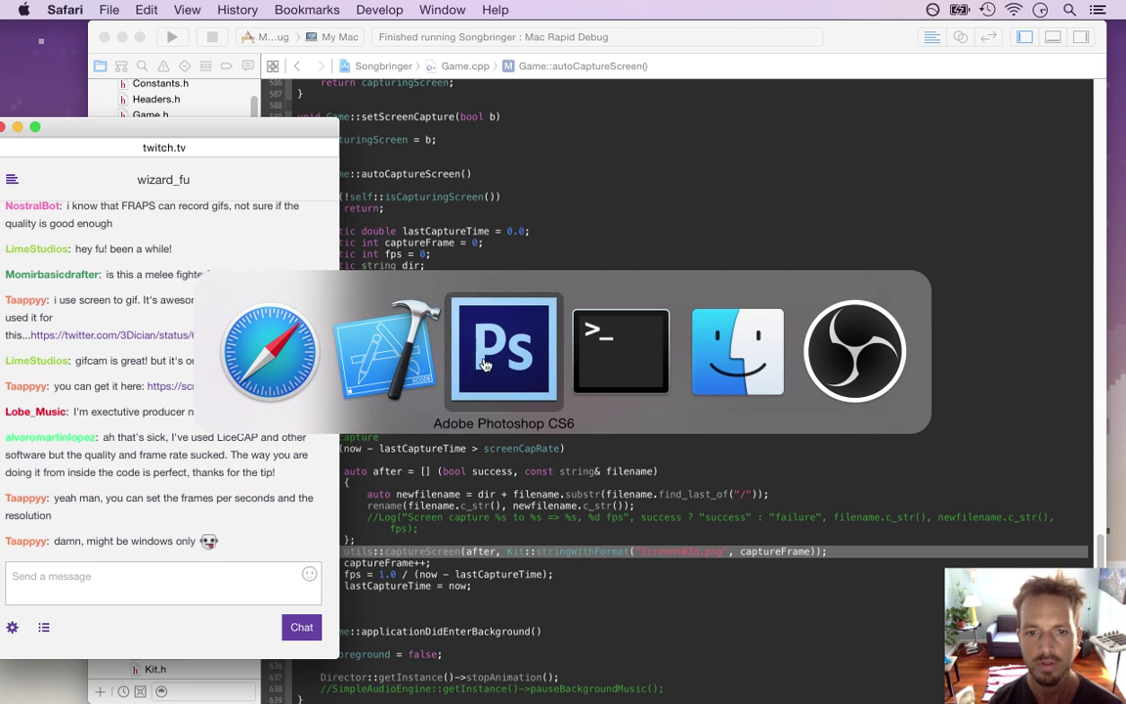
{"action": "left_click", "coordinate": [484, 363]}
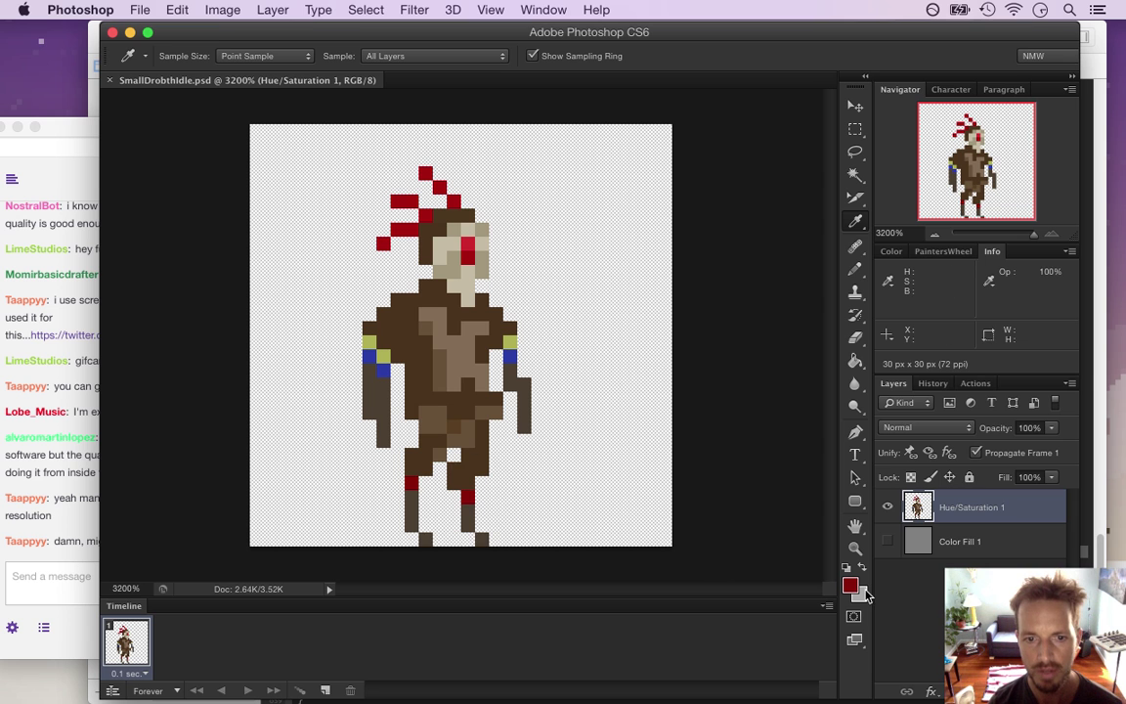
{"action": "left_click", "coordinate": [851, 586]}
{"action": "left_click_drag", "start_coordinate": [812, 400], "coordinate": [812, 411]}
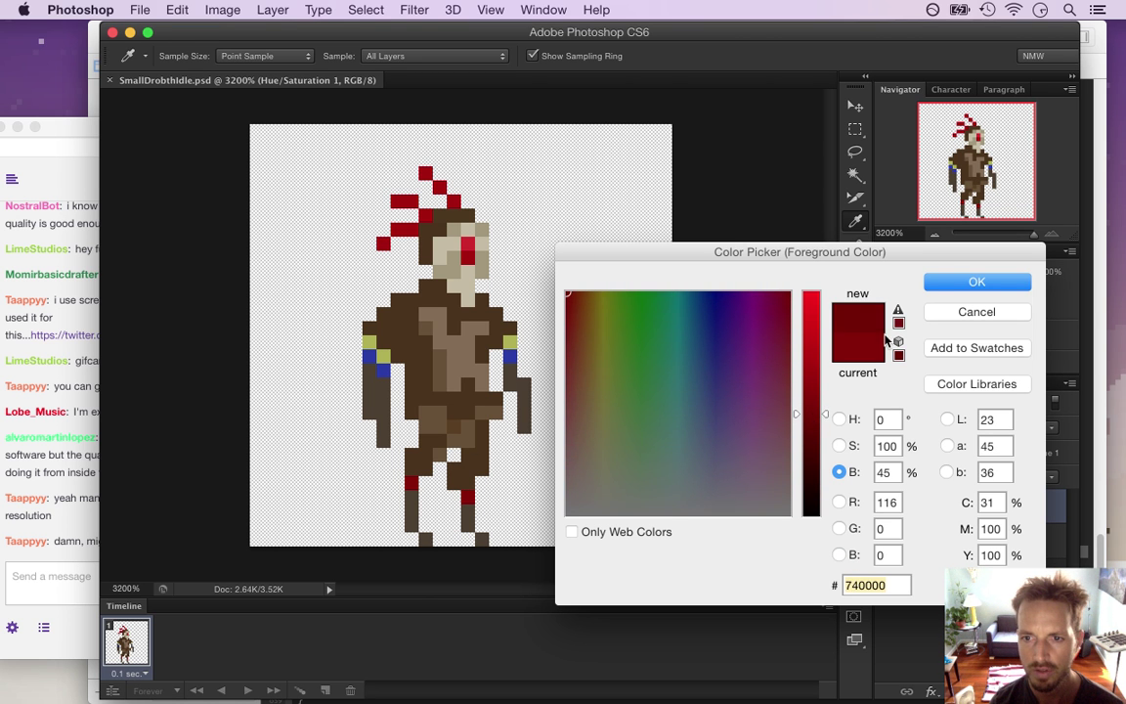
{"action": "key", "text": "Return"}
{"action": "key", "text": "b"}
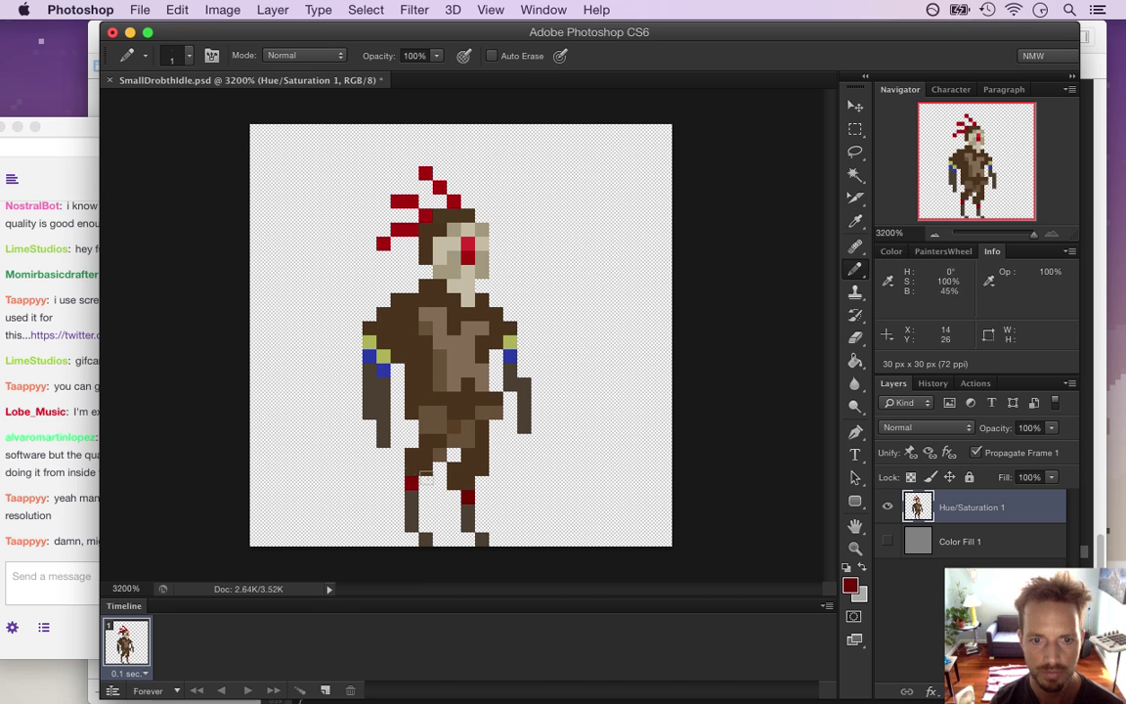
{"action": "key", "text": "super+s"}
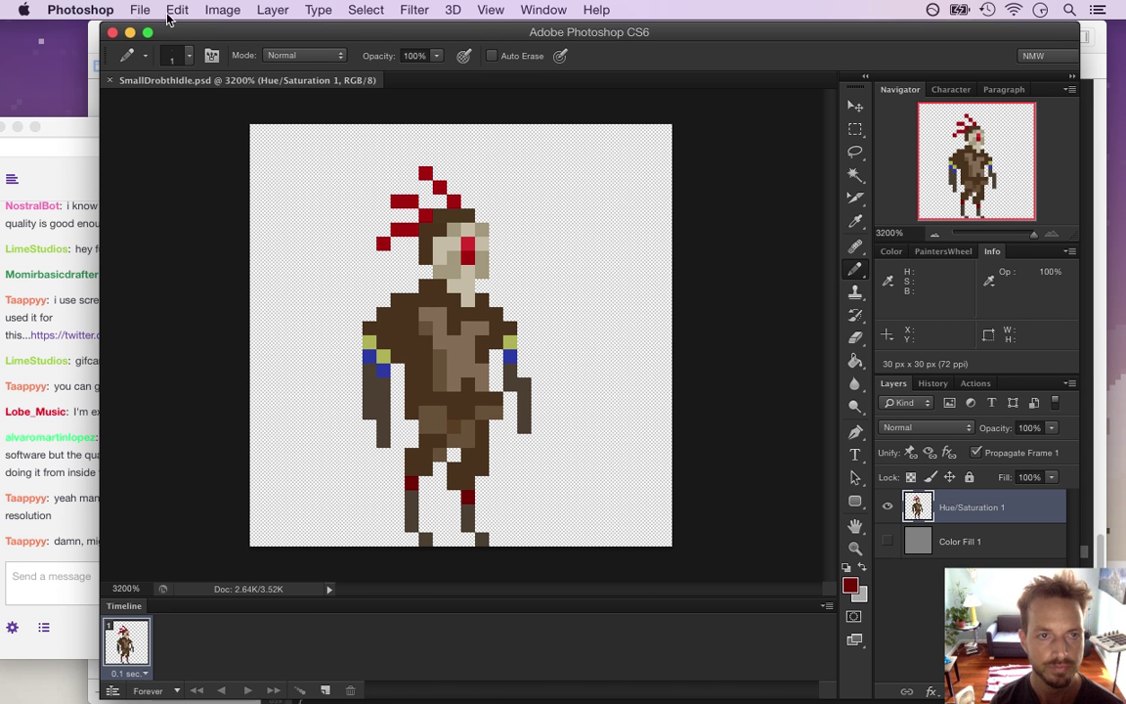
- Export the sprite for web as the PNG-24 SmallDrobthIdle.png in the Common folder, replacing the existing file
{"action": "left_click", "coordinate": [140, 10]}
{"action": "left_click", "coordinate": [249, 246]}
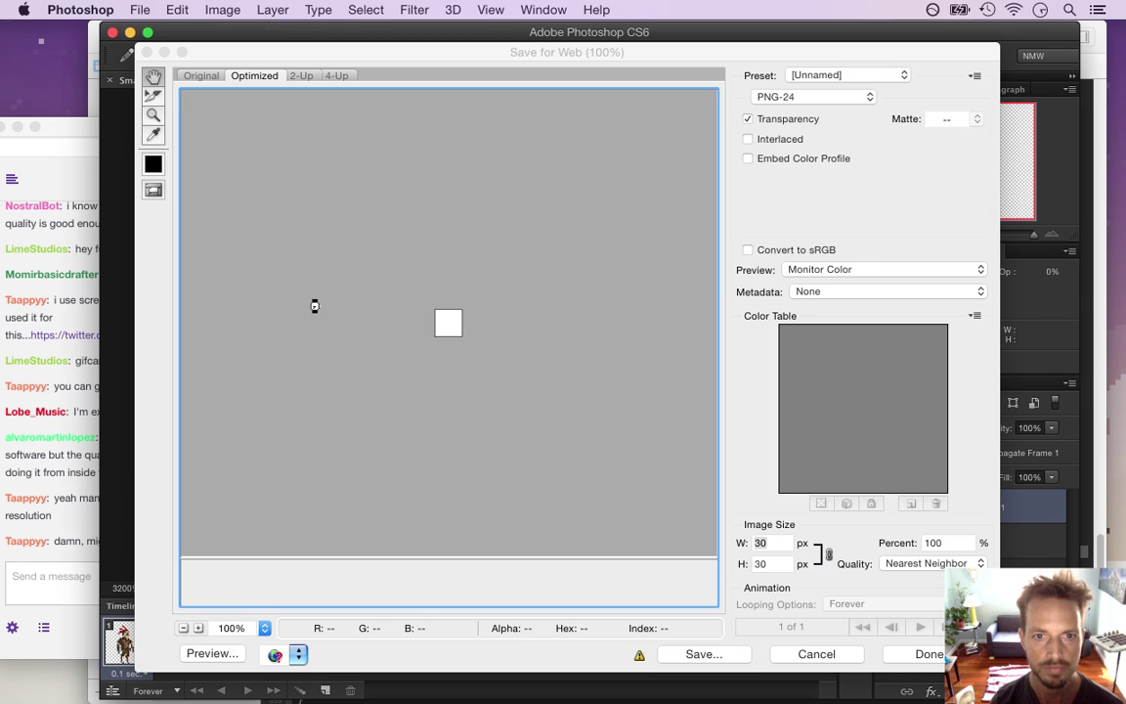
{"action": "key", "text": "Return"}
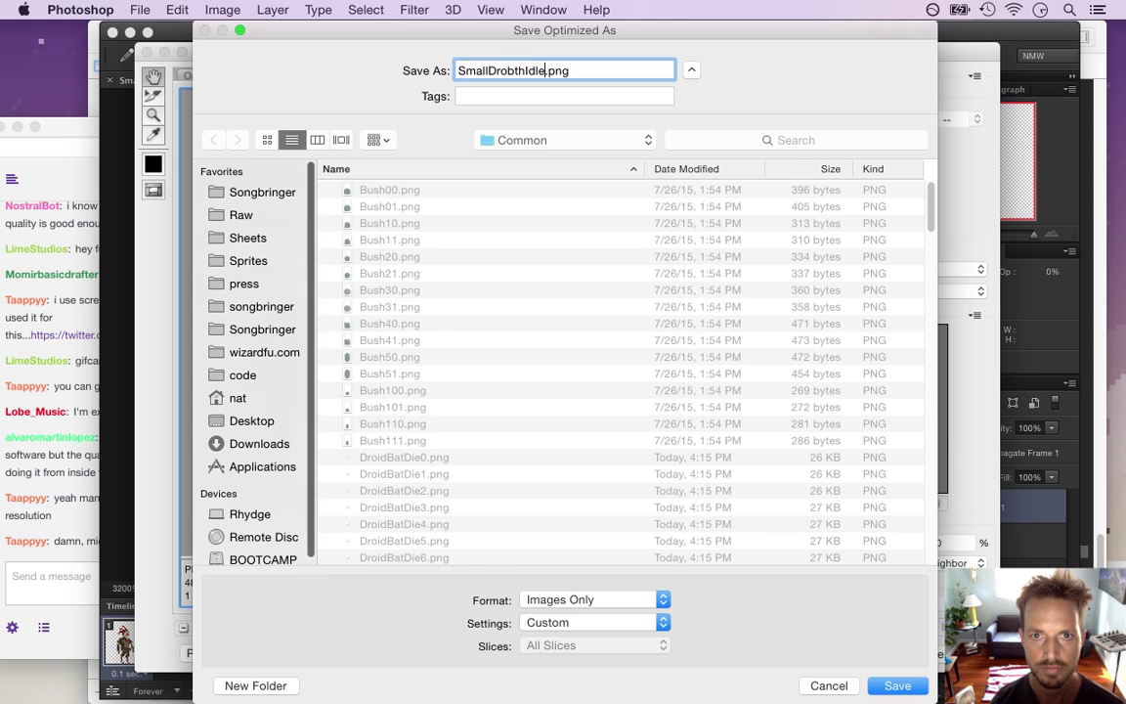
{"action": "key", "text": "Return"}
{"action": "key", "text": "Return"}
- Switch to Xcode, run Songbringer, move around fighting the Drobth enemies to playtest the updated sprite, and quit the game
{"action": "key", "text": "super+Tab"}
{"action": "key", "text": "super+Tab"}
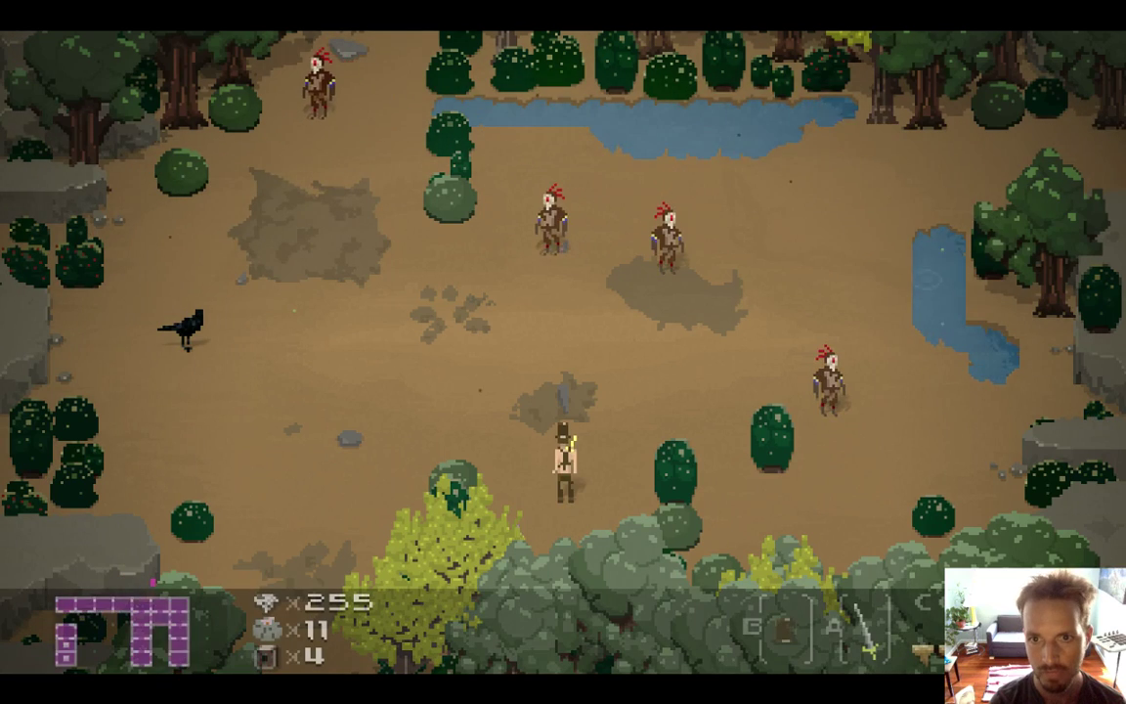
{"action": "key", "text": "Left"}
{"action": "key", "text": "Up"}
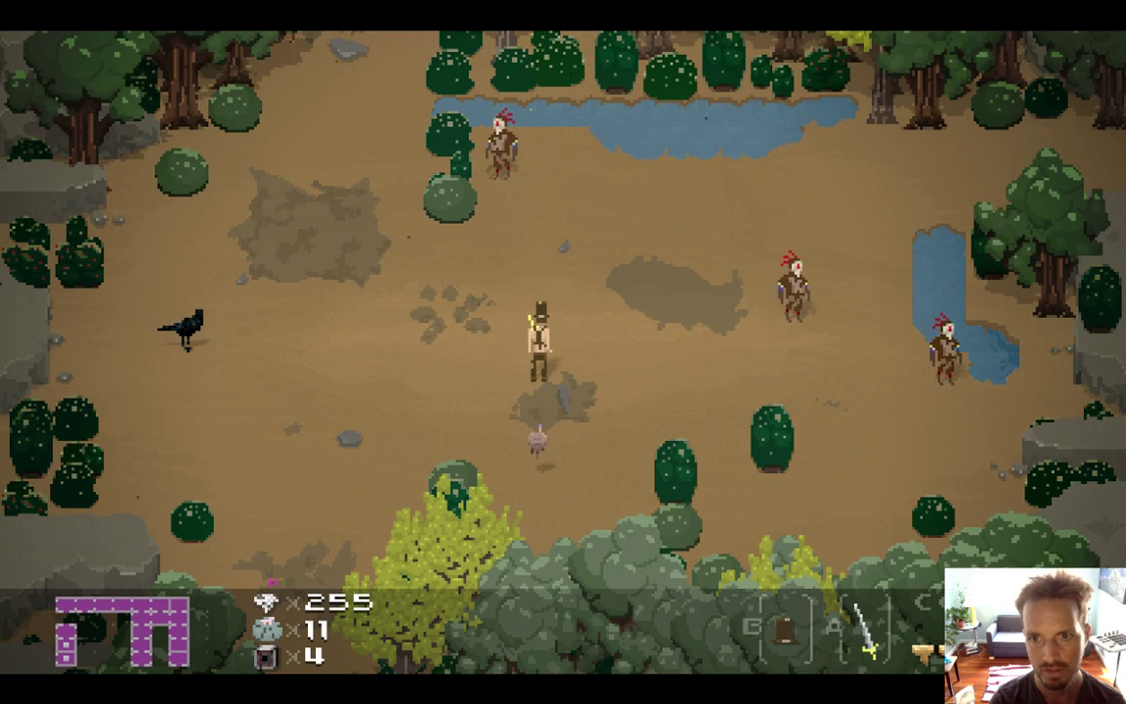
{"action": "key", "text": "Right"}
{"action": "key", "text": "a"}
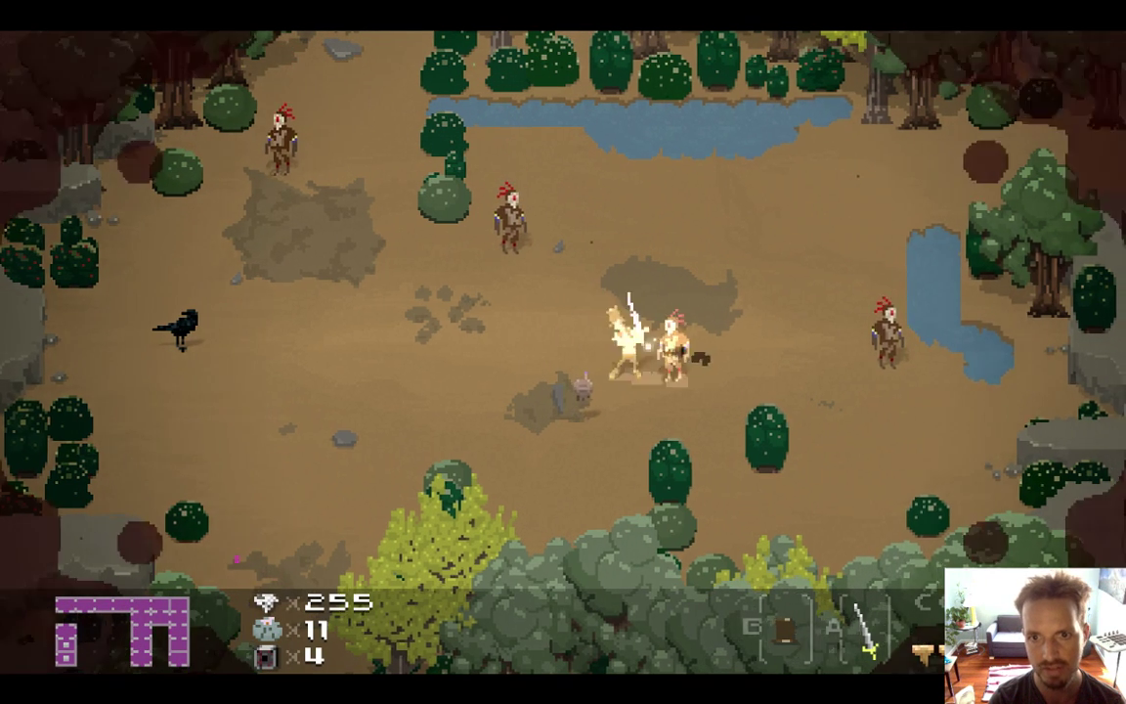
{"action": "key", "text": "Left"}
{"action": "key", "text": "a"}
{"action": "key", "text": "Down"}
{"action": "key", "text": "Up"}
{"action": "key", "text": "a"}
{"action": "key", "text": "Down"}
{"action": "key", "text": "super+q"}
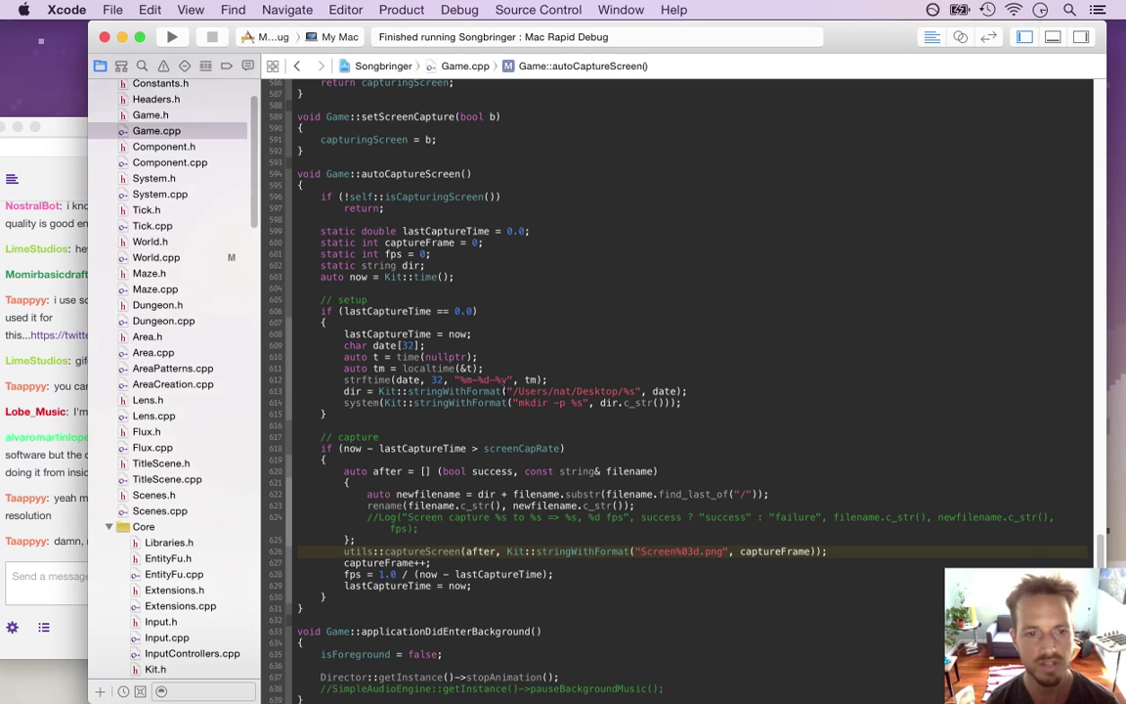
- Bring up the Twitch chat and read the message about the internet connection and the stream cutting out
{"action": "left_click", "coordinate": [399, 429]}
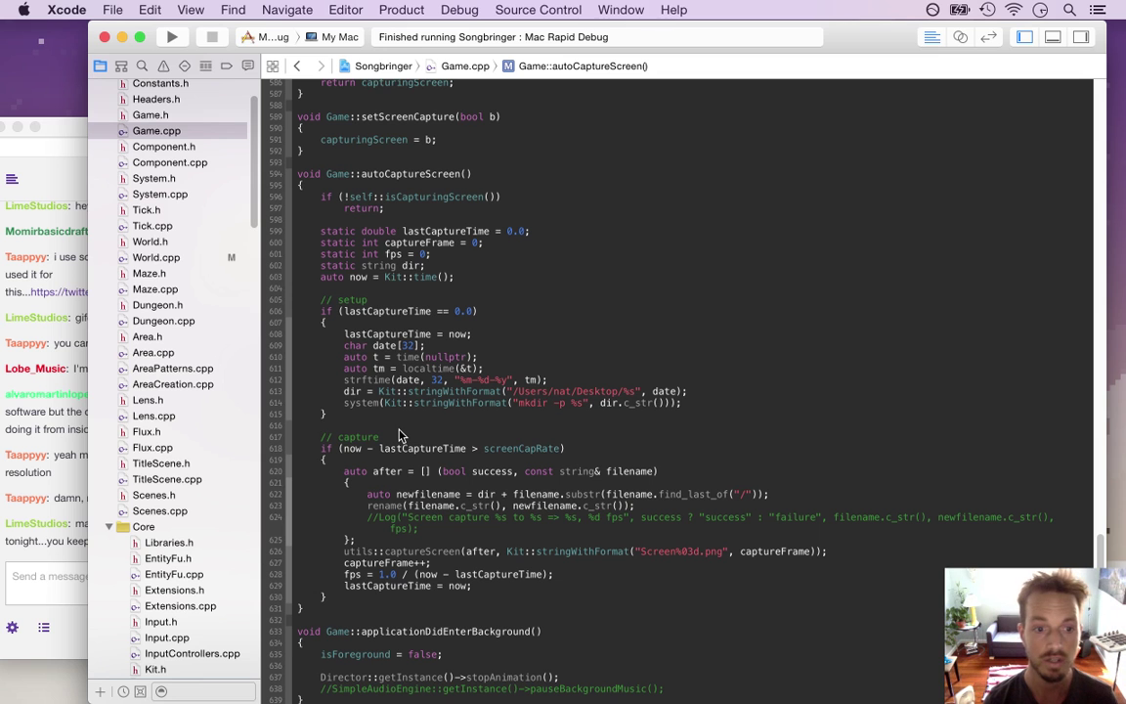
{"action": "left_click", "coordinate": [79, 561]}
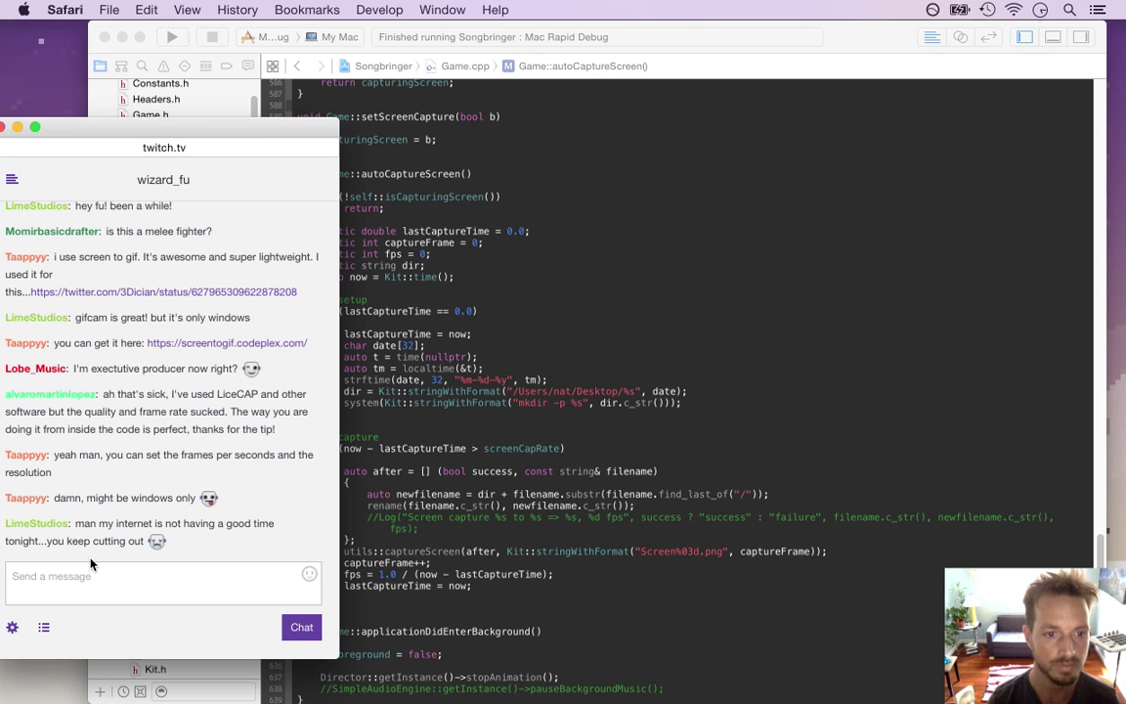
{"action": "left_click_drag", "start_coordinate": [90, 525], "coordinate": [137, 553]}
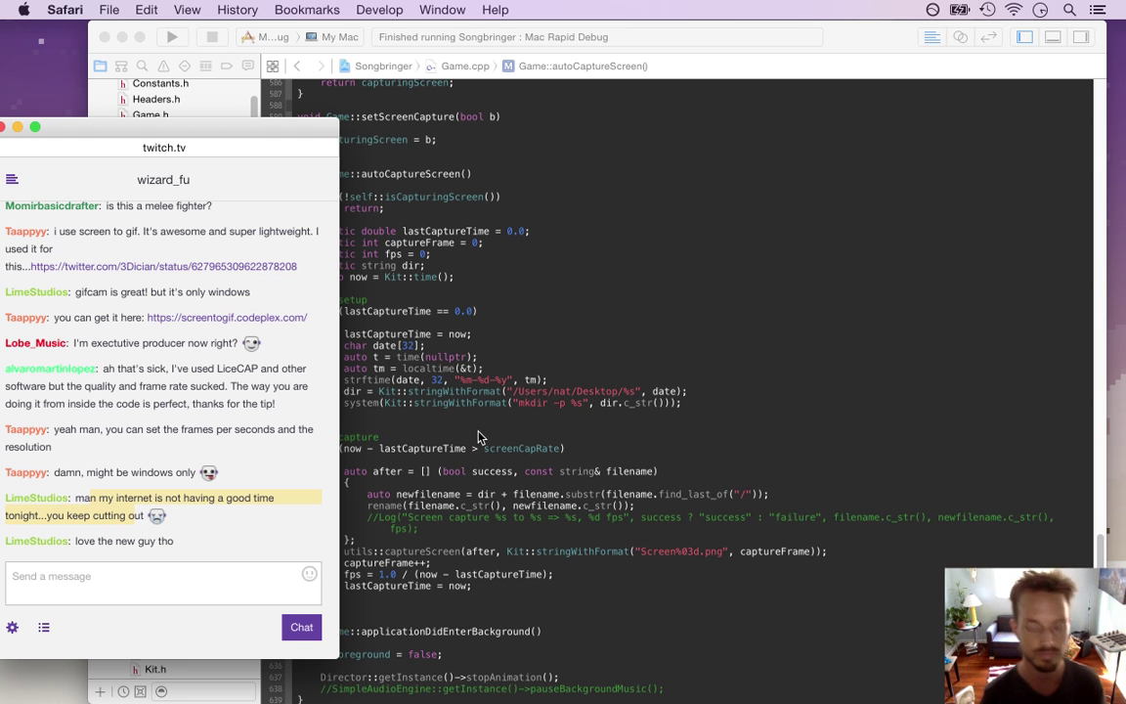
- Switch to Photoshop and shade the base of the red headdress feathers with the dark red sampled from the leg band
{"action": "key", "text": "super+Tab"}
{"action": "key", "text": "super+Tab"}
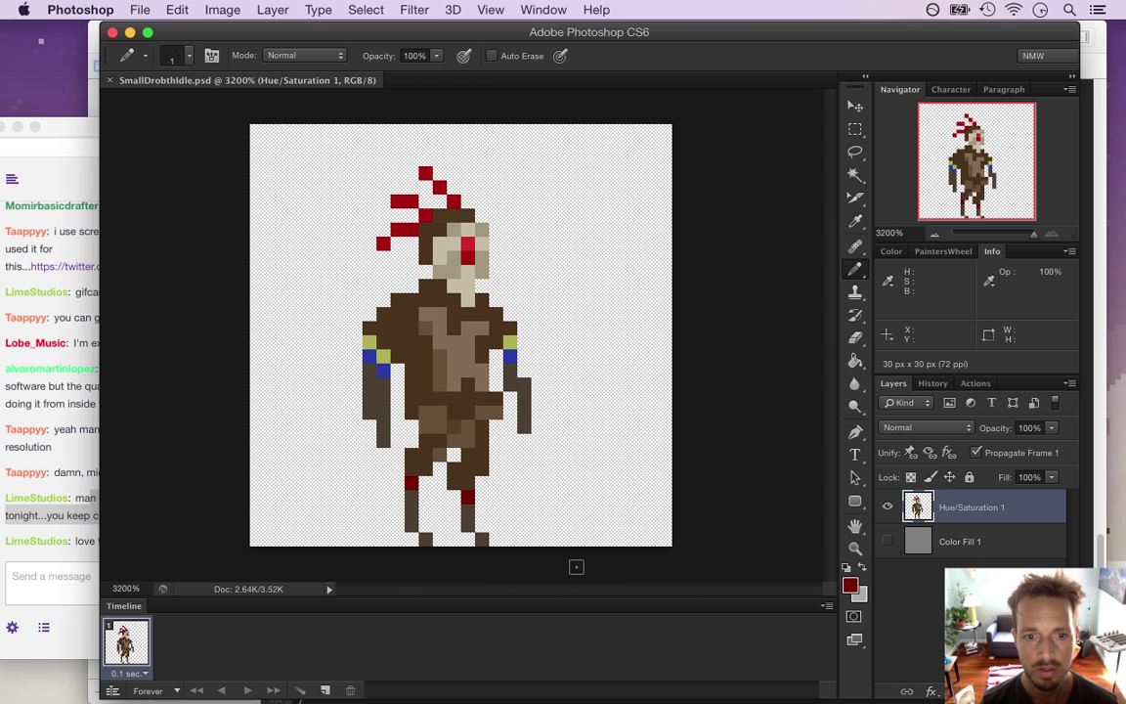
{"action": "left_click", "coordinate": [417, 486], "text": "alt"}
{"action": "left_click", "coordinate": [411, 230]}
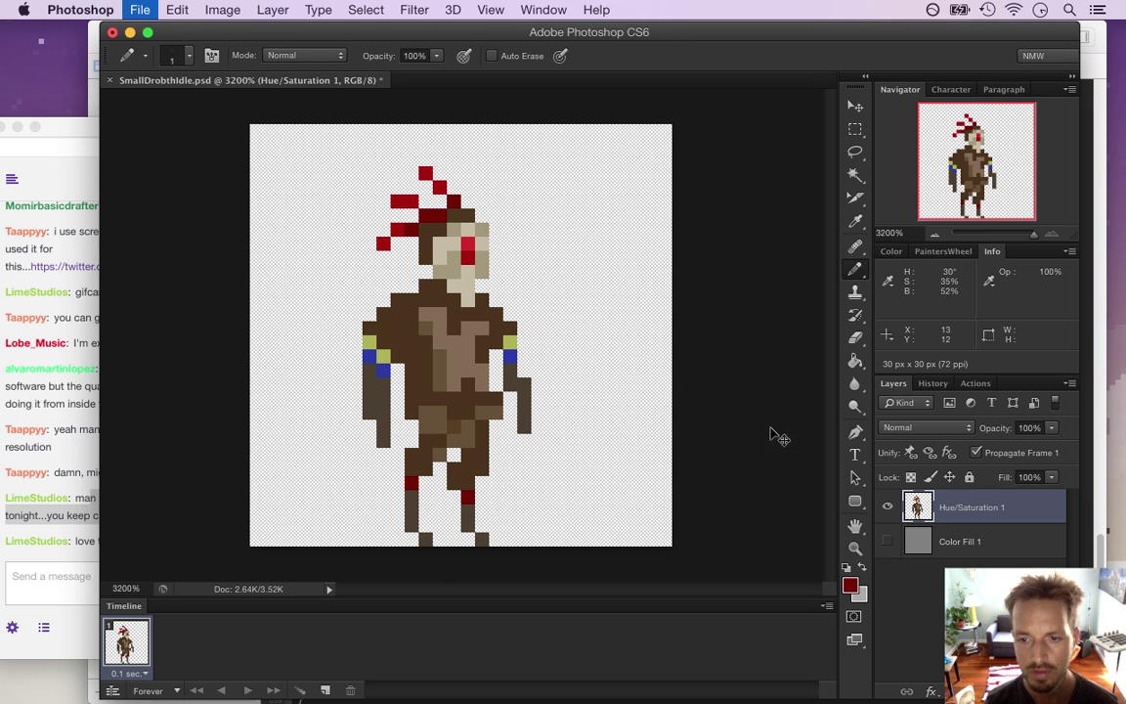
- Rename the Hue/Saturation 1 layer to 0 and the Color Fill 1 layer to f
{"action": "double_click", "coordinate": [983, 507]}
{"action": "type", "text": "0"}
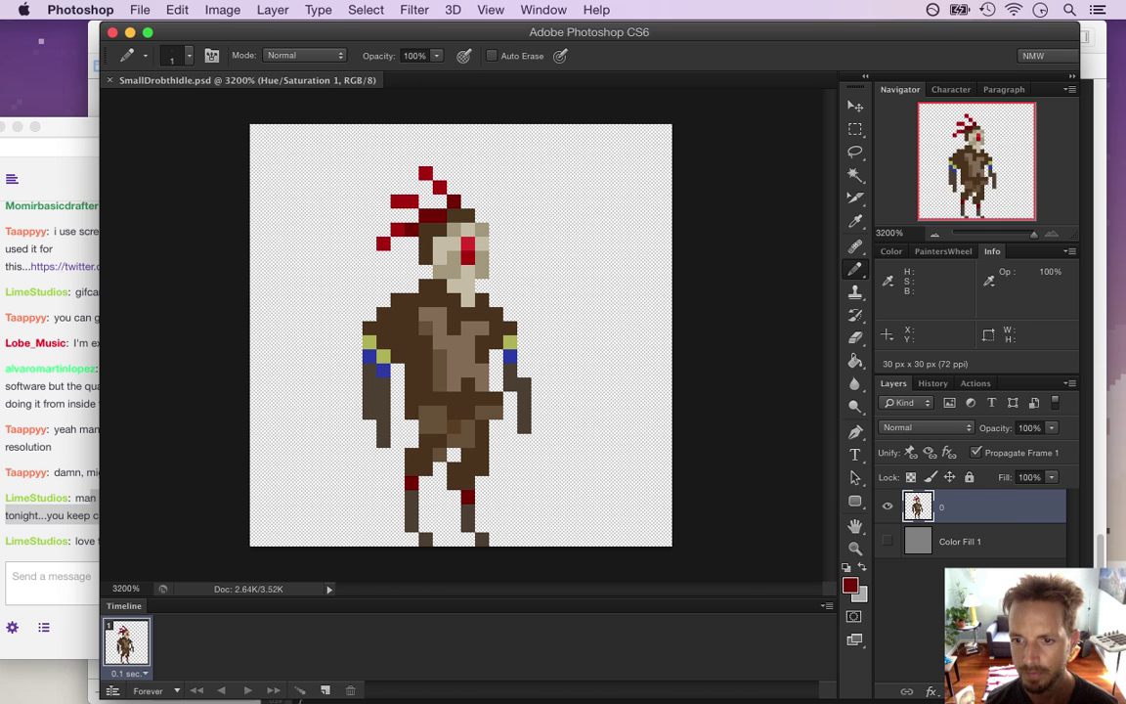
{"action": "key", "text": "Return"}
{"action": "double_click", "coordinate": [956, 540]}
{"action": "type", "text": "f"}
{"action": "key", "text": "Return"}
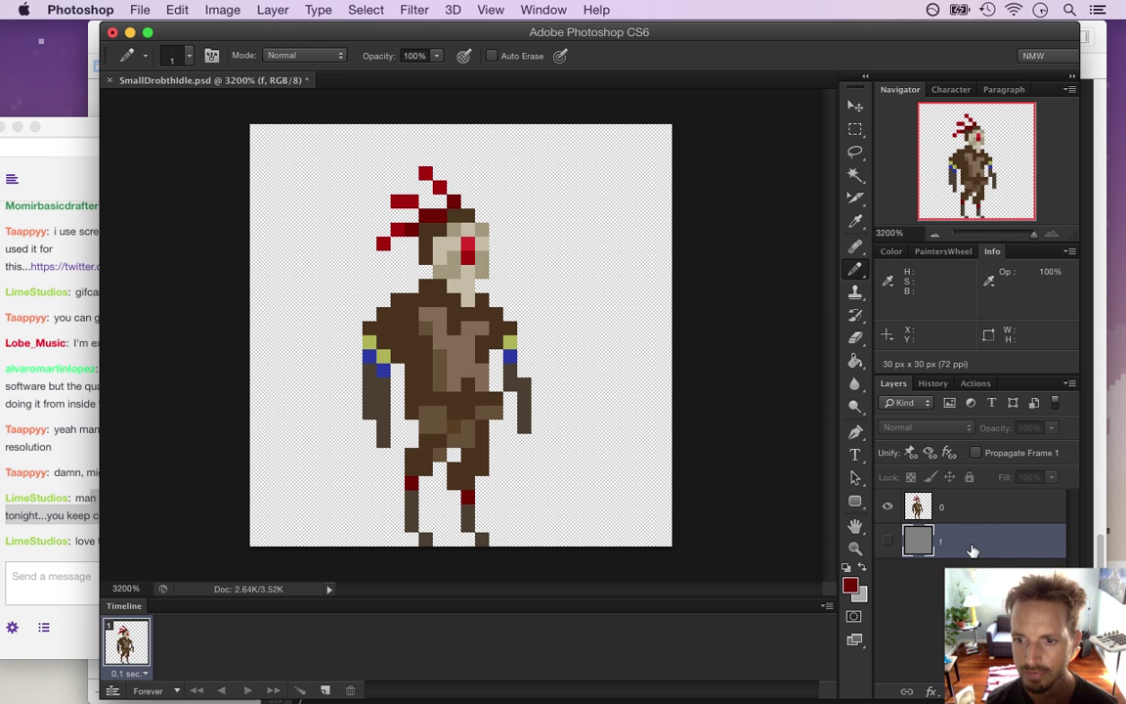
- Duplicate layer 0 and compare it with the original by toggling visibility, leaving only the copy shown
{"action": "left_click", "coordinate": [914, 504]}
{"action": "key", "text": "super+j"}
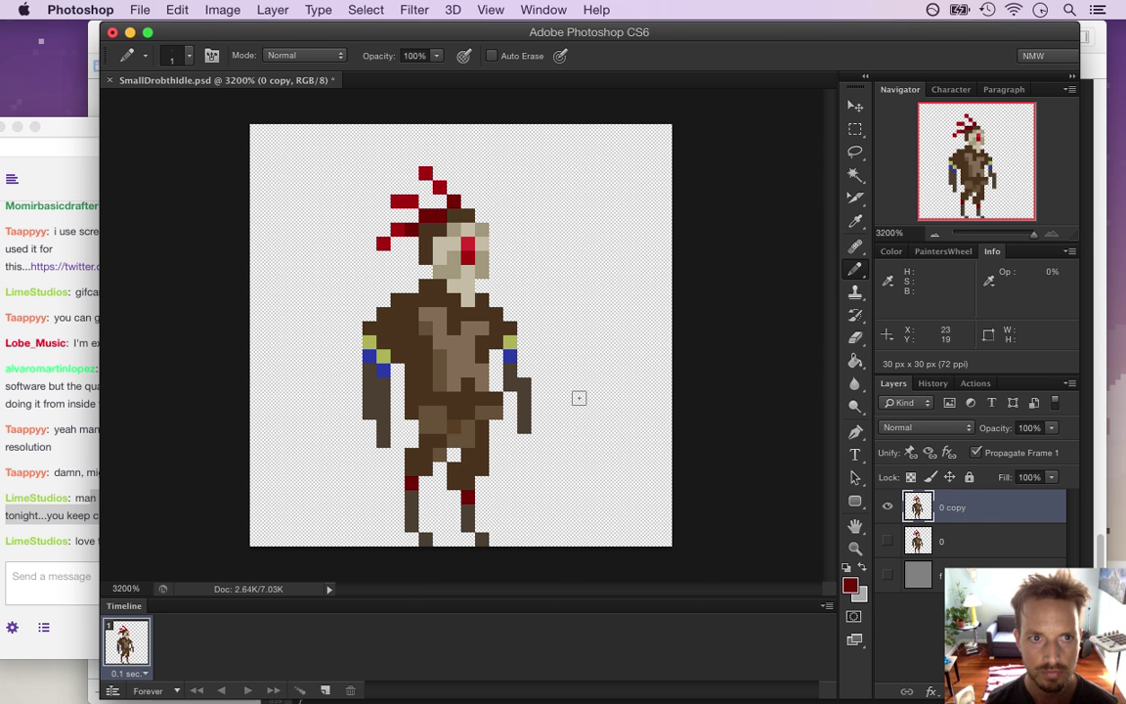
{"action": "left_click", "coordinate": [886, 541], "text": "alt"}
{"action": "left_click", "coordinate": [887, 541], "text": "alt"}
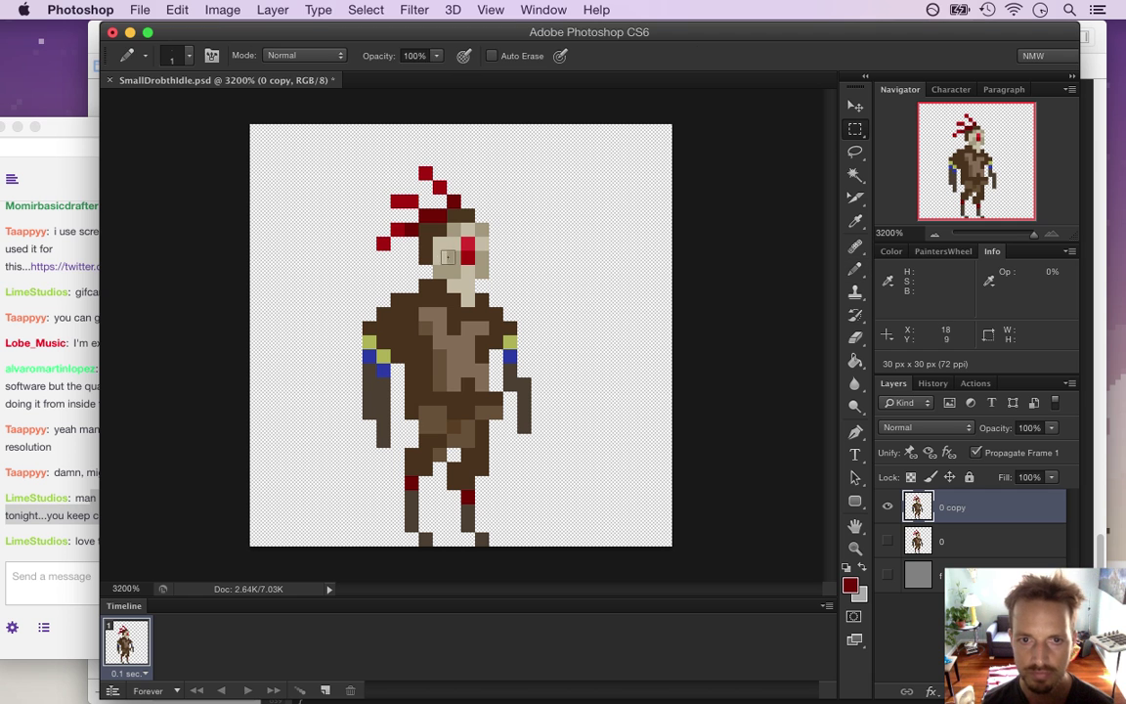
- Select the 4 by 6 pixel face and neck area on the 0 copy layer, shift it one pixel left and deselect
{"action": "key", "text": "m"}
{"action": "left_click_drag", "start_coordinate": [433, 223], "coordinate": [488, 305]}
{"action": "key", "text": "v"}
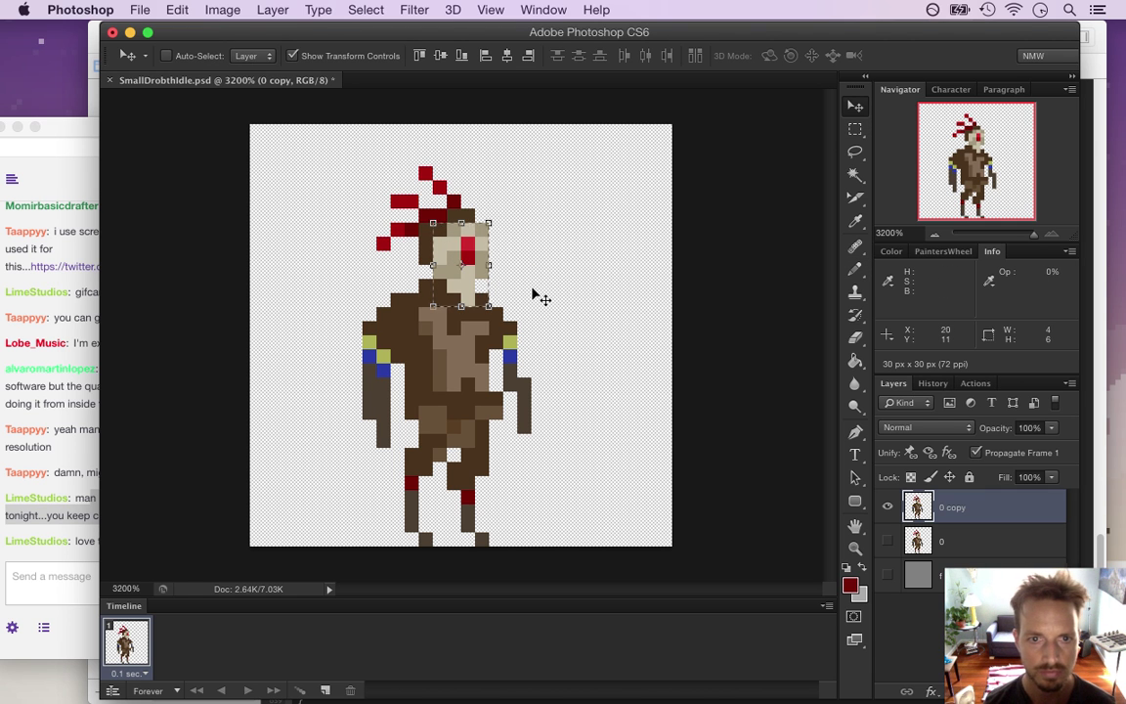
{"action": "key", "text": "Left"}
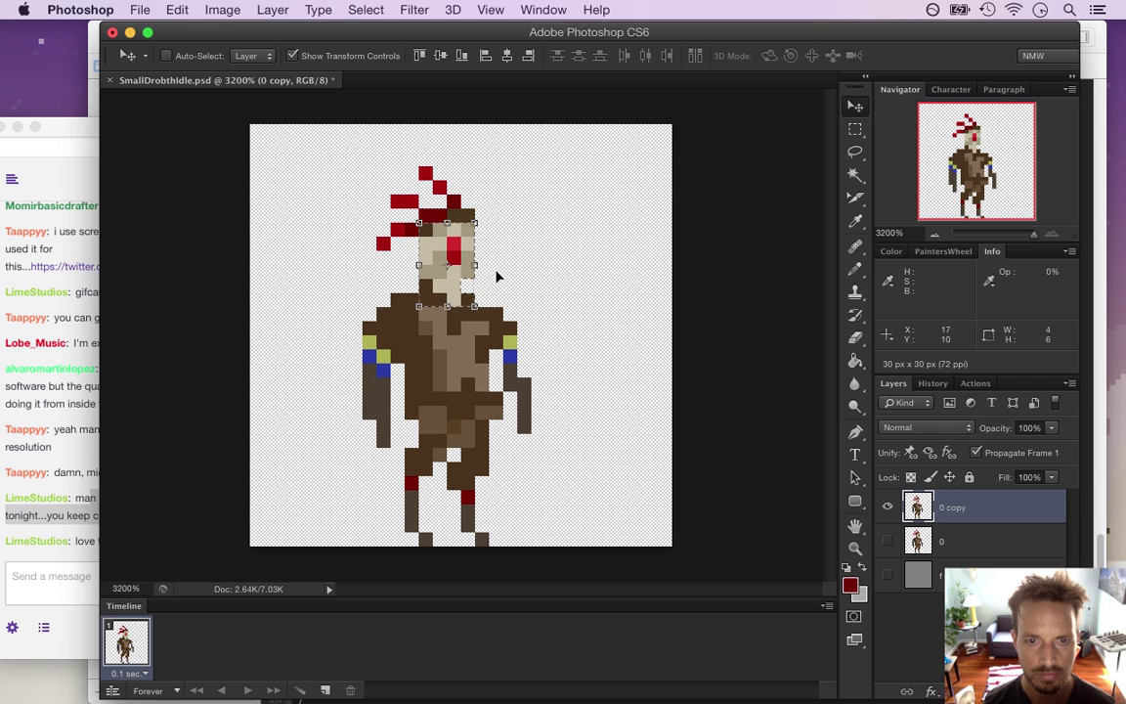
{"action": "key", "text": "i"}
{"action": "key", "text": "ctrl+d"}
{"action": "key", "text": "m"}
- Sample the brown of the hood and paint a vertical strip of it along the right side of the face
{"action": "key", "text": "i"}
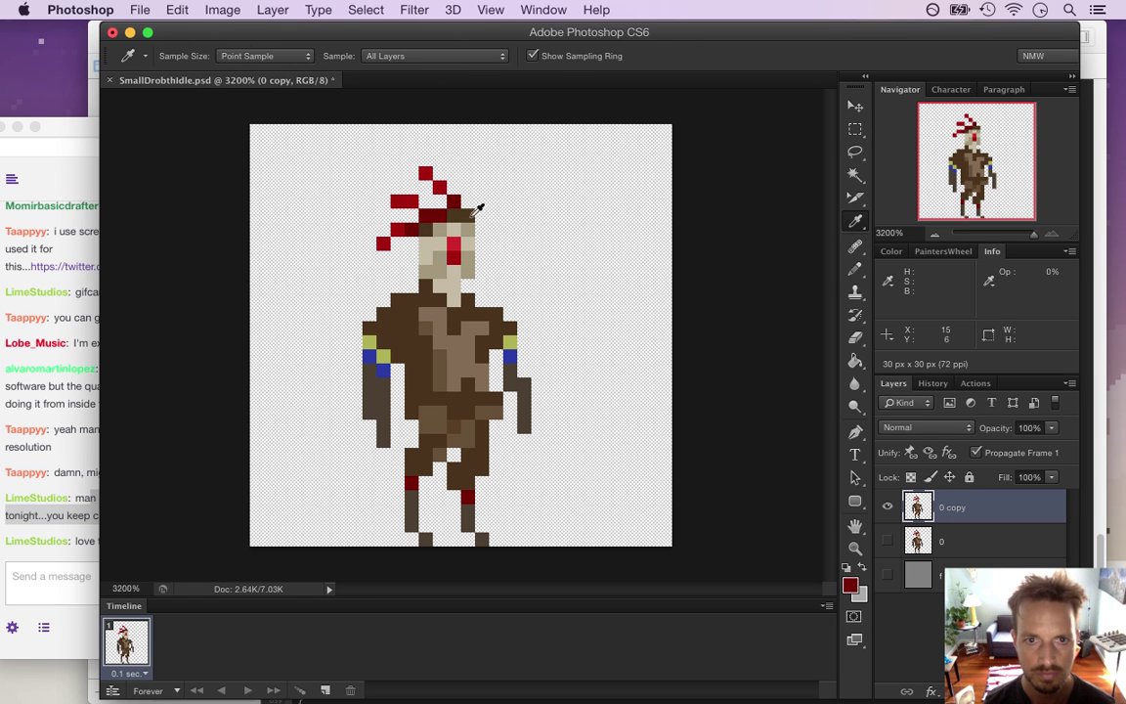
{"action": "left_click", "coordinate": [471, 217]}
{"action": "key", "text": "b"}
{"action": "left_click_drag", "start_coordinate": [482, 230], "coordinate": [482, 258]}
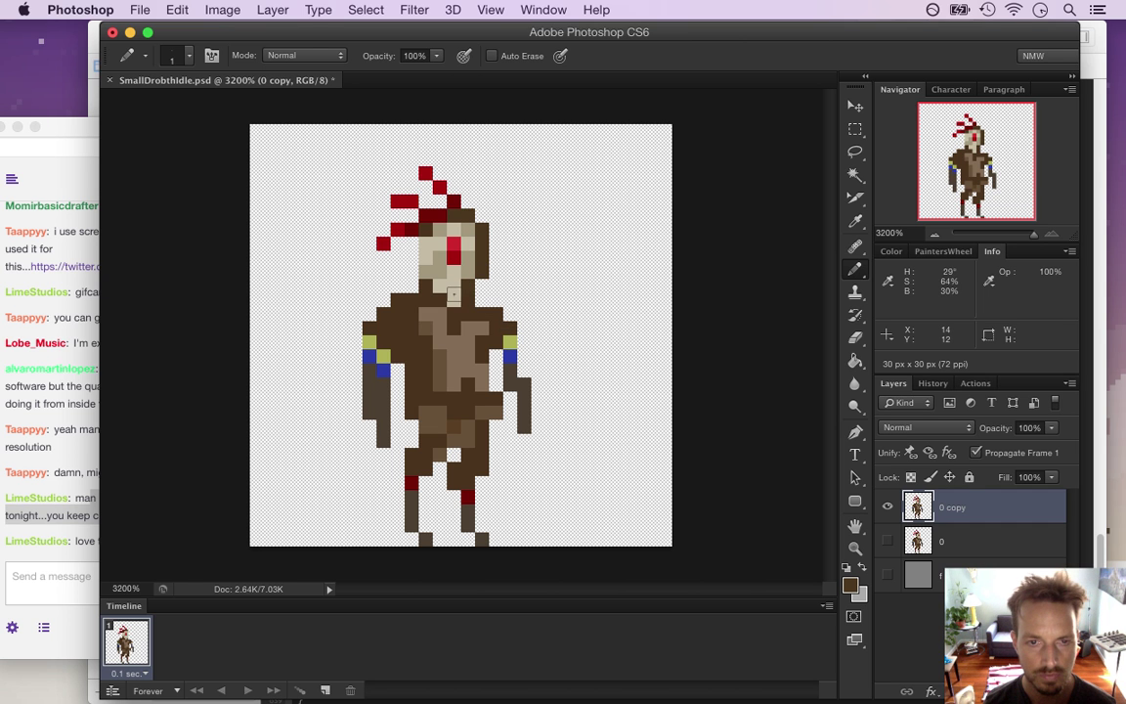
- Shift the lower neck one pixel left by painting its left pixel in skin tone and the old one in hood brown
{"action": "key", "text": "i"}
{"action": "left_click", "coordinate": [450, 288], "text": "alt"}
{"action": "left_click", "coordinate": [440, 299]}
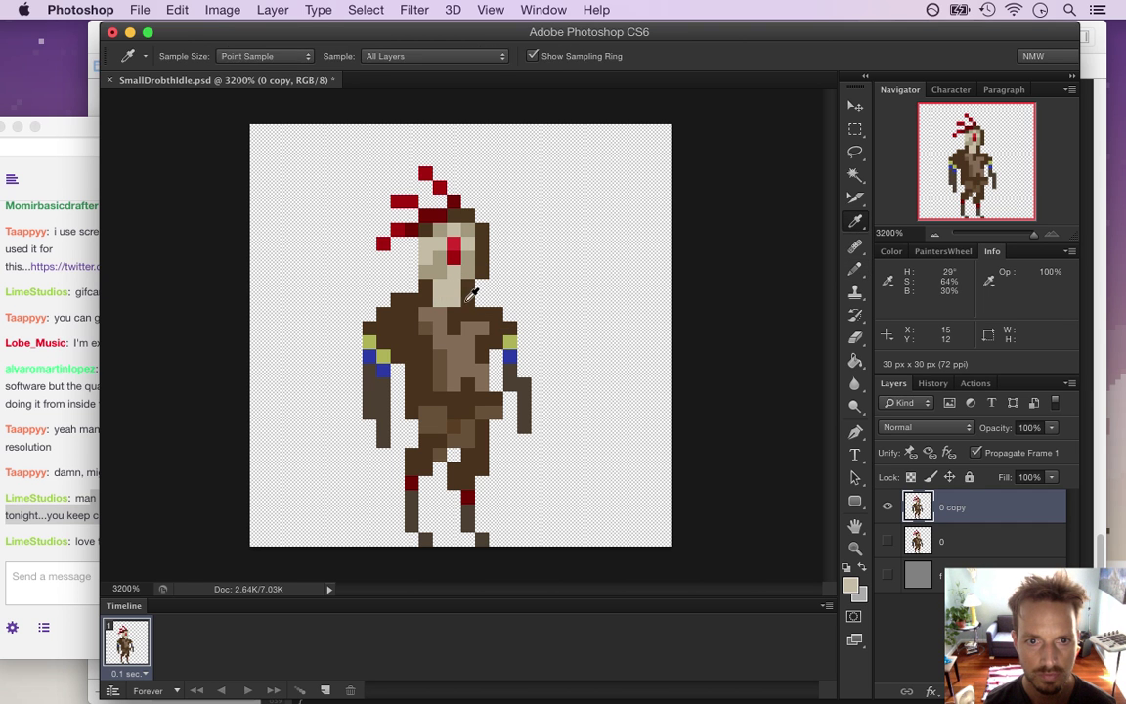
{"action": "left_click", "coordinate": [467, 294], "text": "alt"}
{"action": "left_click", "coordinate": [454, 300]}
- Repaint the two red eye pixels one pixel further left using the reds sampled from the existing eye
{"action": "left_click", "coordinate": [454, 243], "text": "alt"}
{"action": "left_click", "coordinate": [440, 256]}
{"action": "key", "text": "alt"}
{"action": "left_click", "coordinate": [455, 240], "text": "alt"}
{"action": "left_click", "coordinate": [440, 243]}
- Cover the old eye pixels with the light face tone and shade the lower one with the darker tan
{"action": "left_click", "coordinate": [467, 257], "text": "alt"}
{"action": "left_click", "coordinate": [471, 248], "text": "alt"}
{"action": "left_click_drag", "start_coordinate": [454, 243], "coordinate": [455, 258]}
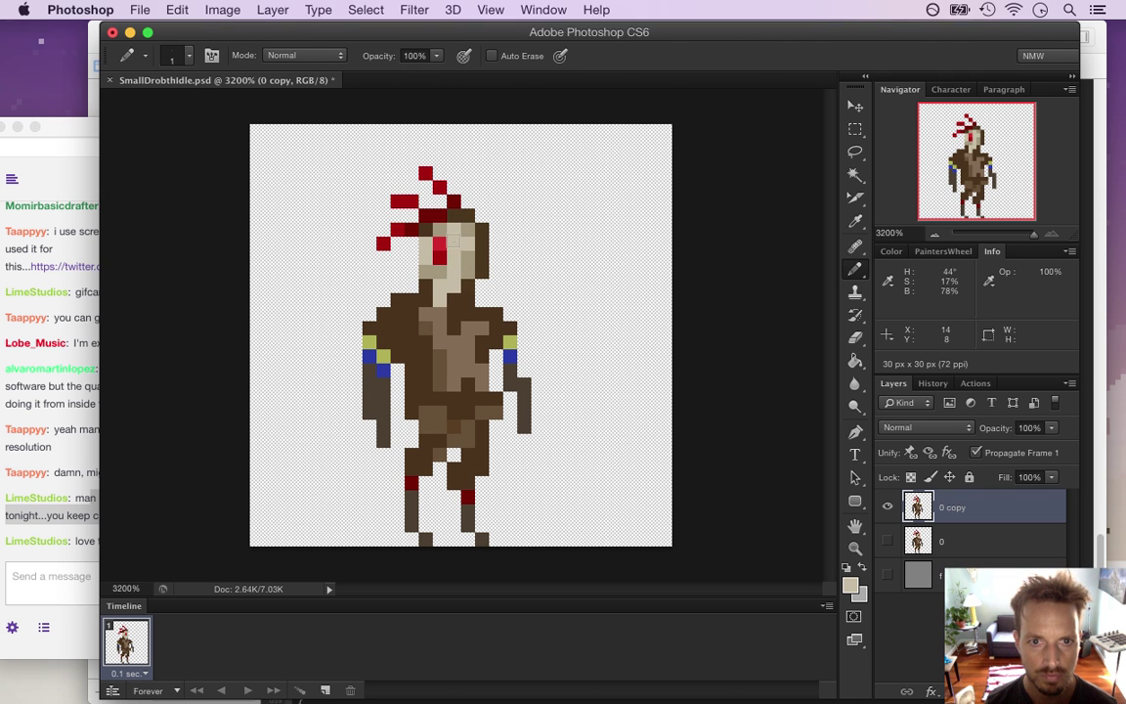
{"action": "left_click", "coordinate": [445, 274], "text": "alt"}
{"action": "left_click", "coordinate": [455, 259]}
- Set the foreground colour to a slightly lighter shade of the face's darker tan
{"action": "key", "text": "alt"}
{"action": "key", "text": "alt"}
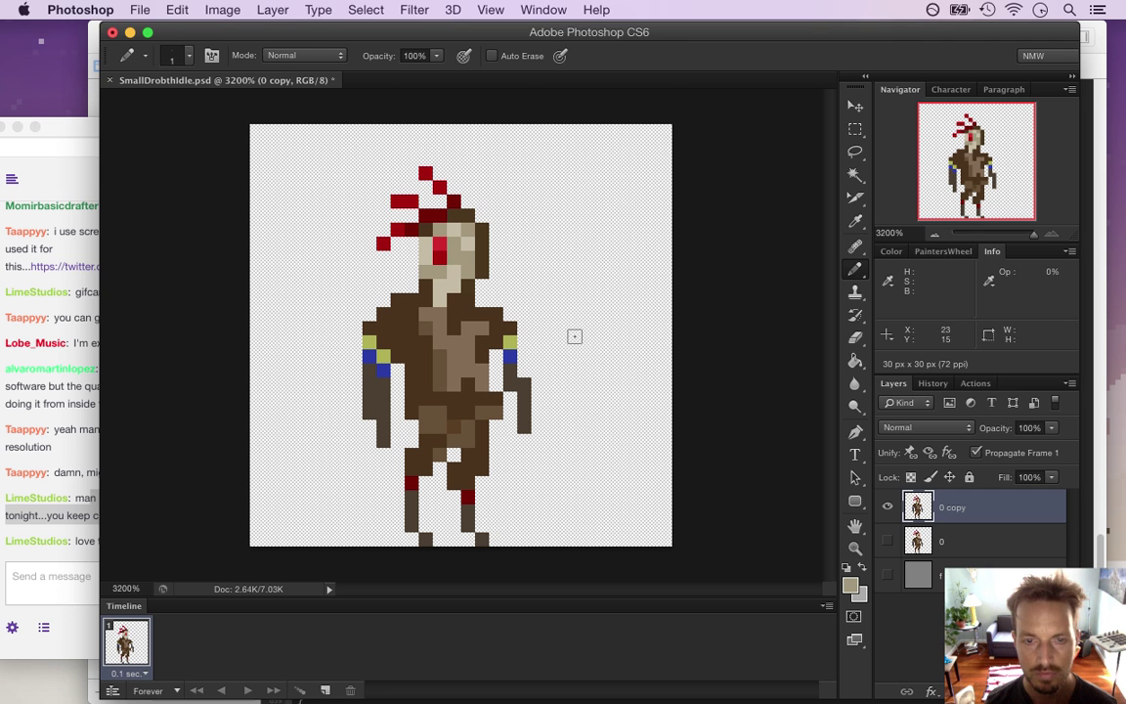
{"action": "left_click", "coordinate": [850, 584]}
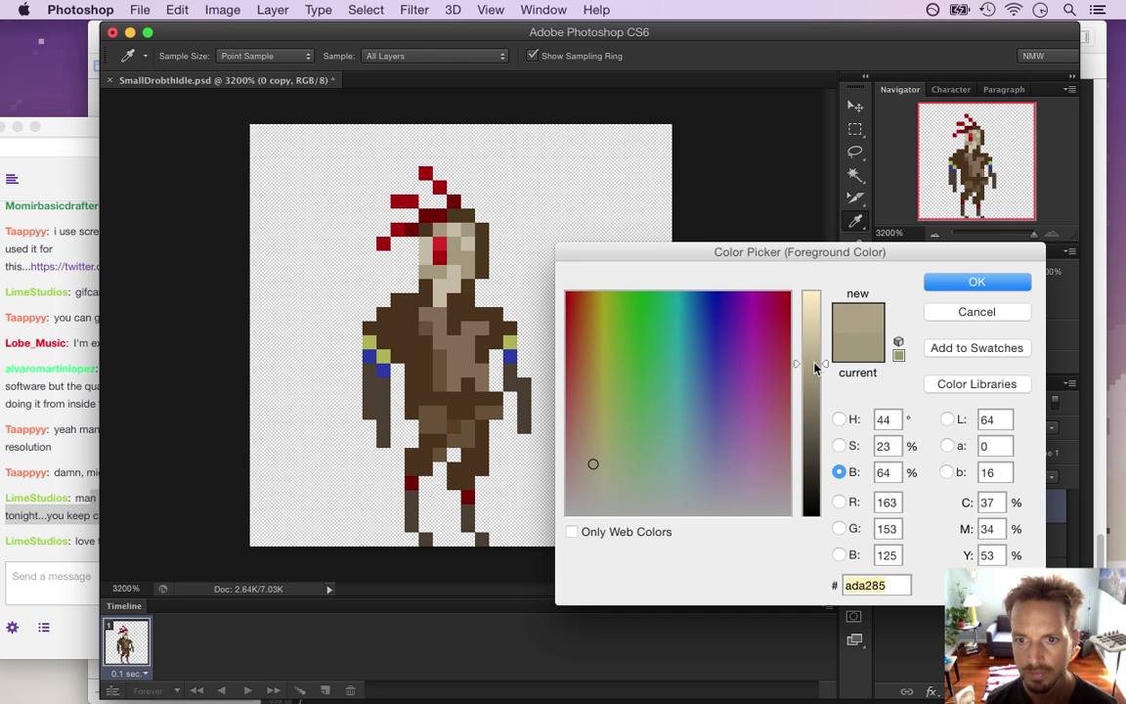
{"action": "left_click", "coordinate": [812, 358]}
{"action": "left_click", "coordinate": [953, 285]}
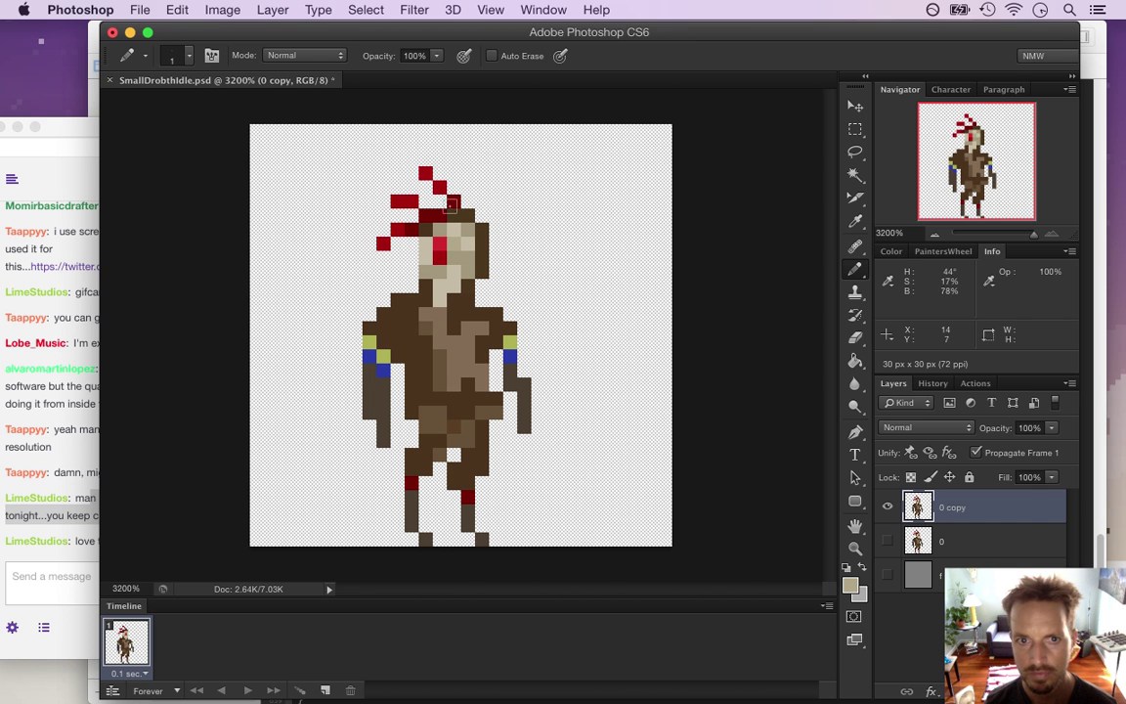
- Redraw the top feather as an upright bright red column above its dark base and erase the old diagonal and dark red headband pixels
{"action": "key", "text": "i"}
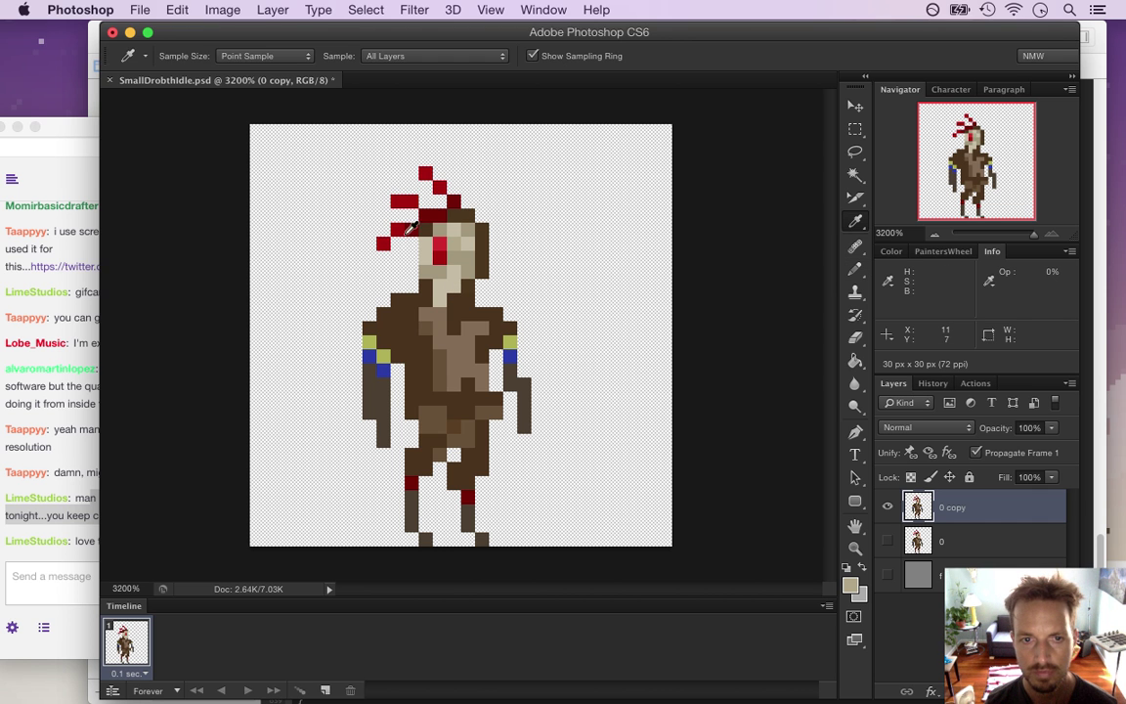
{"action": "left_click", "coordinate": [411, 195]}
{"action": "key", "text": "b"}
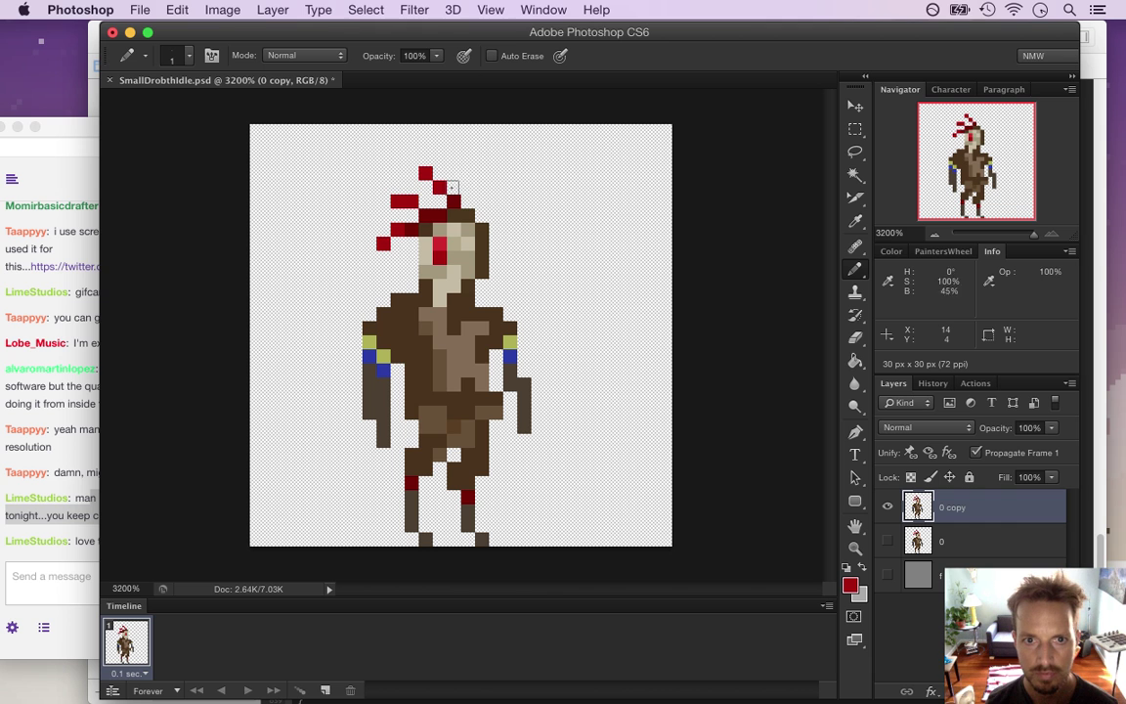
{"action": "mouse_move", "coordinate": [455, 186]}
{"action": "left_mouse_down"}
{"action": "mouse_move", "coordinate": [454, 173]}
{"action": "mouse_move", "coordinate": [438, 186]}
{"action": "left_mouse_up"}
{"action": "key", "text": "e"}
{"action": "key", "text": "i"}
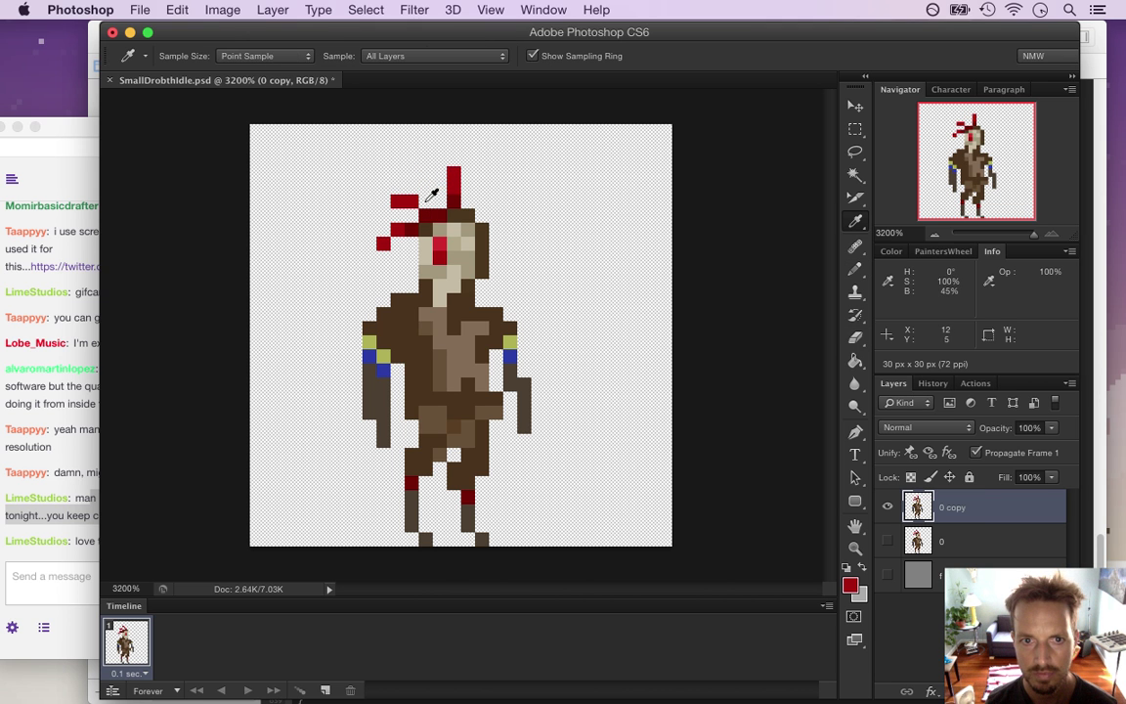
{"action": "key", "text": "e"}
{"action": "left_click_drag", "start_coordinate": [440, 215], "coordinate": [426, 215]}
- Draw a second feather at the back corner of the hood with a dark red base and bright red pixels rising diagonally outward
{"action": "key", "text": "i"}
{"action": "left_click", "coordinate": [458, 205]}
{"action": "key", "text": "b"}
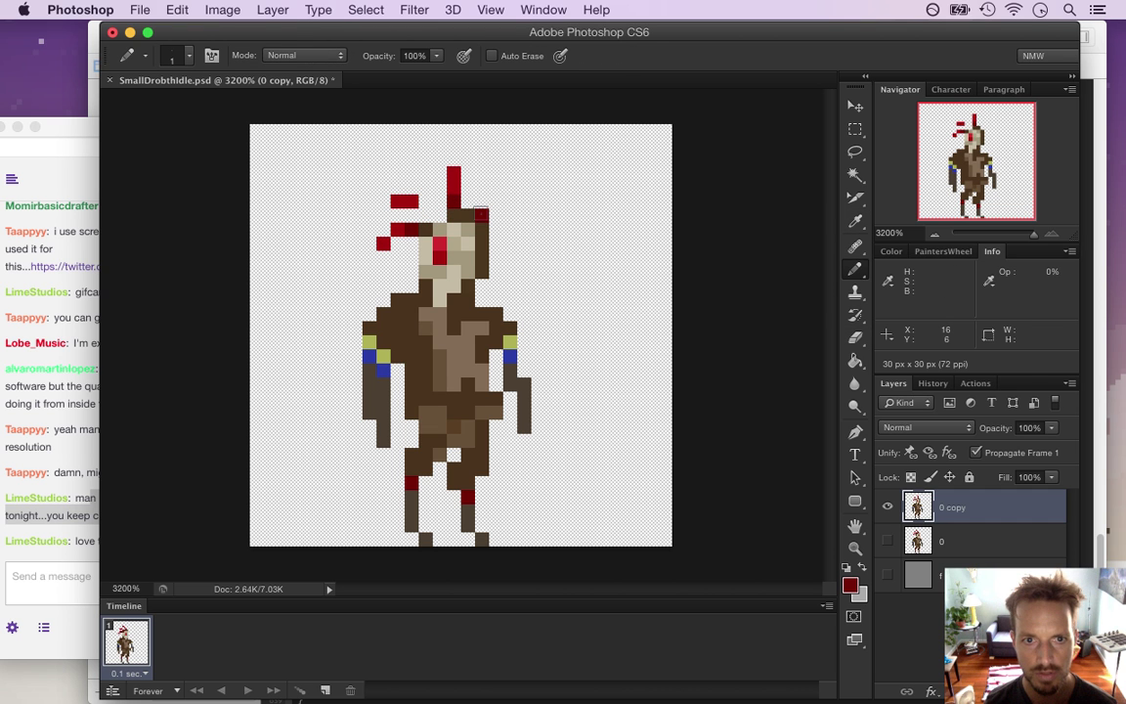
{"action": "key", "text": "i"}
{"action": "key", "text": "b"}
{"action": "left_click", "coordinate": [483, 202]}
{"action": "left_click", "coordinate": [483, 187]}
{"action": "left_click", "coordinate": [495, 186]}
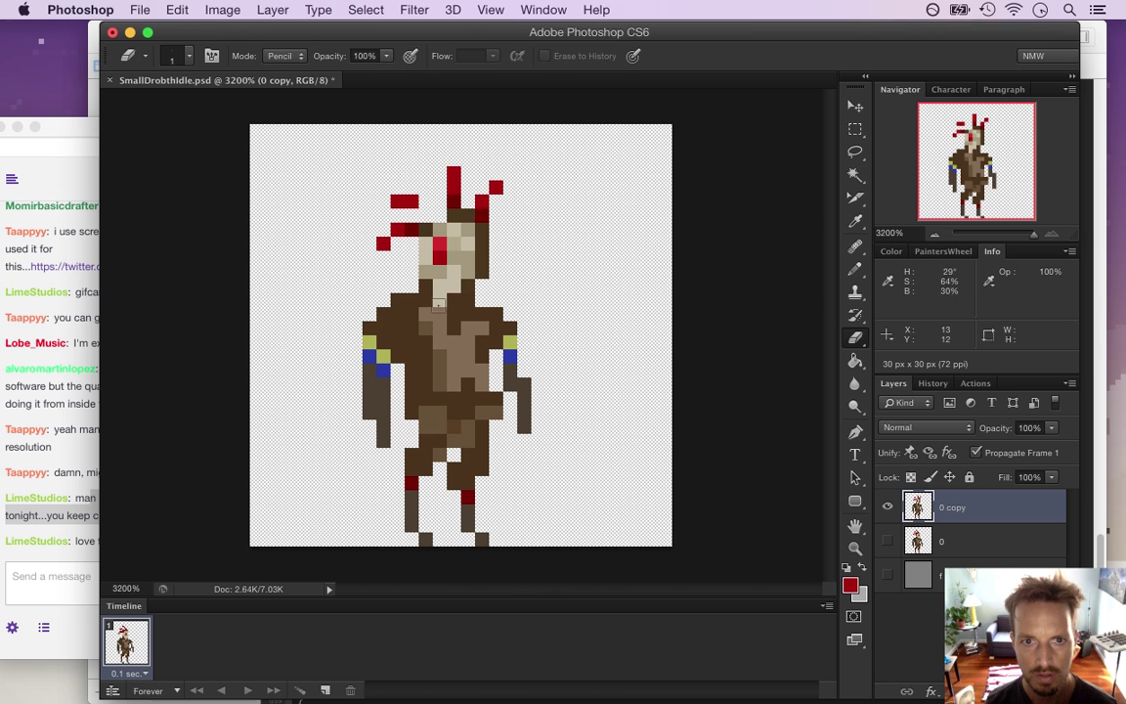
- Add a horizontal feather behind the head with one dark red base pixel and one bright red tip pixel
{"action": "key", "text": "i"}
{"action": "key", "text": "b"}
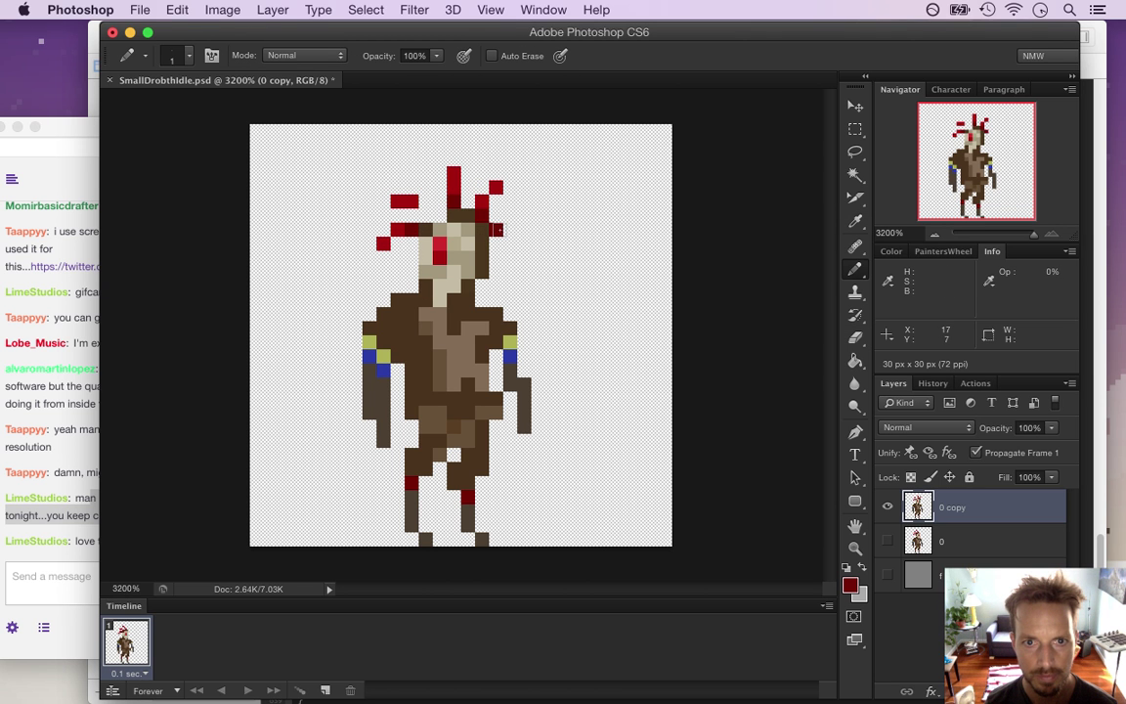
{"action": "left_click", "coordinate": [497, 228]}
{"action": "left_click", "coordinate": [507, 229]}
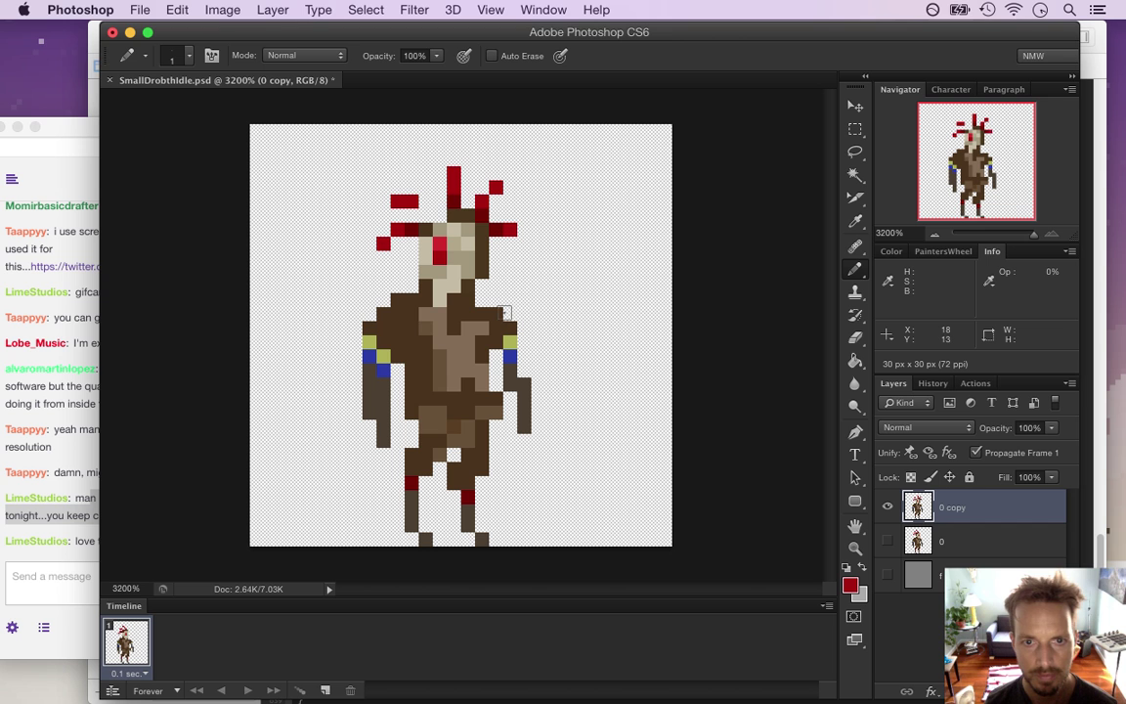
- Erase the remaining old feather pixels on the face side of the head
{"action": "key", "text": "e"}
{"action": "left_click_drag", "start_coordinate": [413, 201], "coordinate": [398, 208]}
{"action": "left_click", "coordinate": [397, 201]}
{"action": "left_click", "coordinate": [382, 243]}
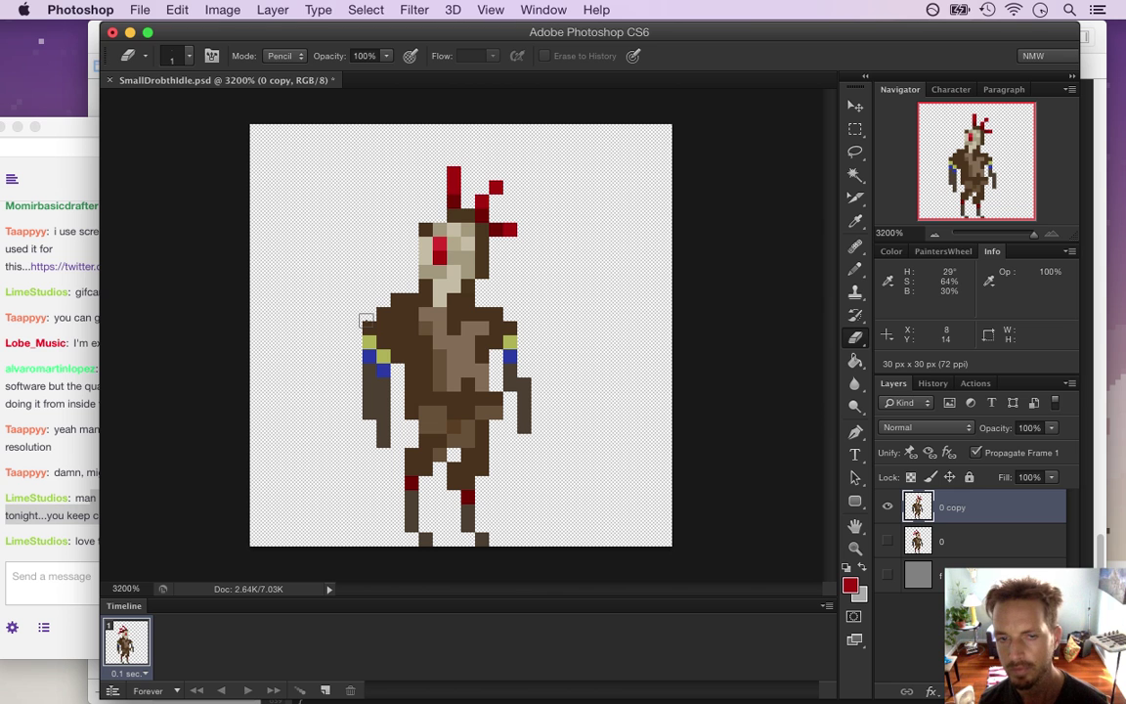
- Extend the top edge of the hood forward with the sampled dark hood brown and save the file
{"action": "key", "text": "i"}
{"action": "left_click", "coordinate": [458, 212]}
{"action": "key", "text": "b"}
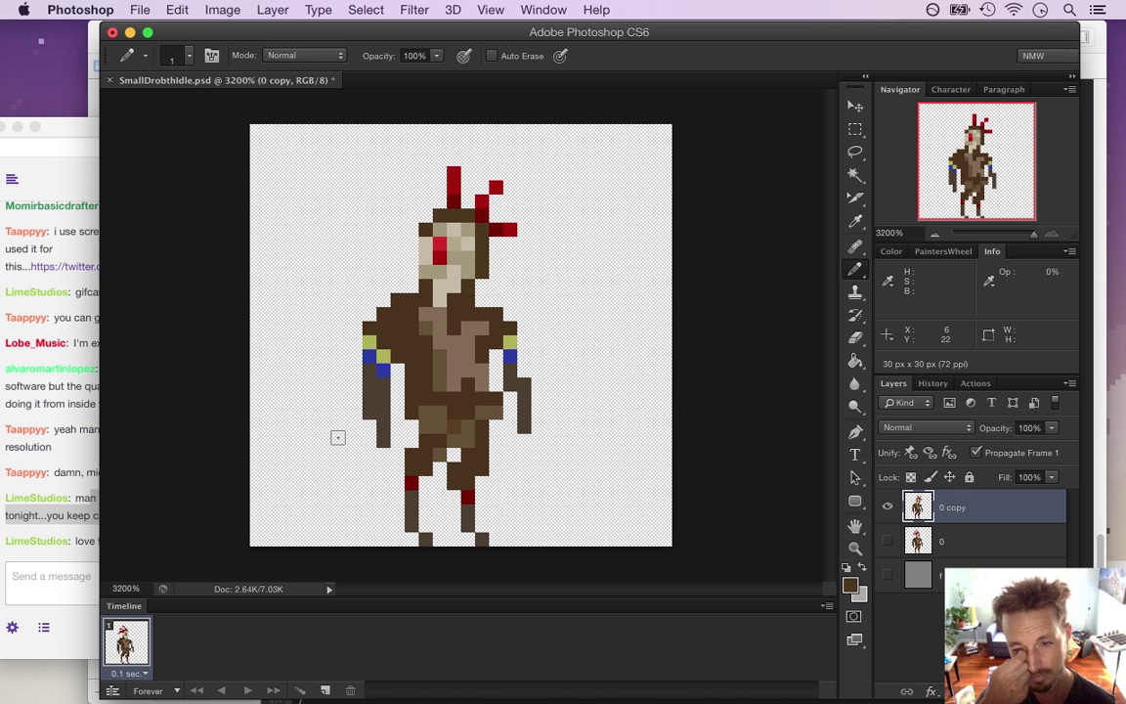
{"action": "key", "text": "super+s"}
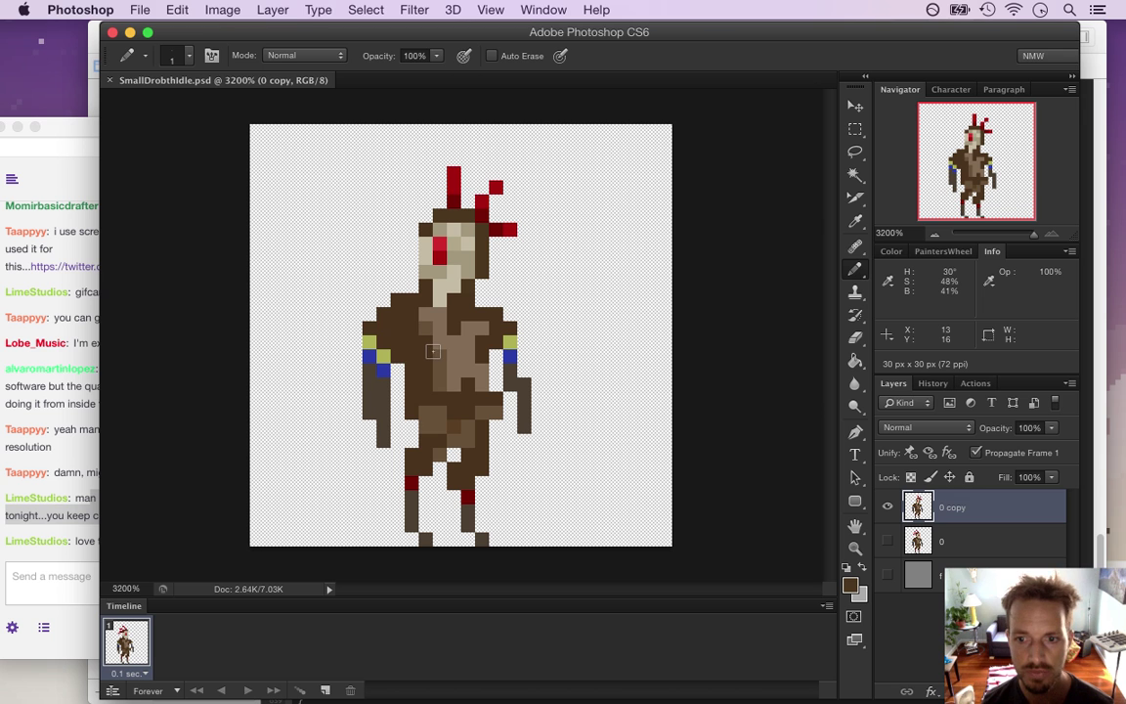
- Try to shift the left arm and shoulder one pixel toward the body
{"action": "key", "text": "m"}
{"action": "mouse_move", "coordinate": [338, 309]}
{"action": "left_mouse_down"}
{"action": "mouse_move", "coordinate": [471, 371]}
{"action": "mouse_move", "coordinate": [410, 359]}
{"action": "left_mouse_up"}
{"action": "left_click", "coordinate": [566, 312]}
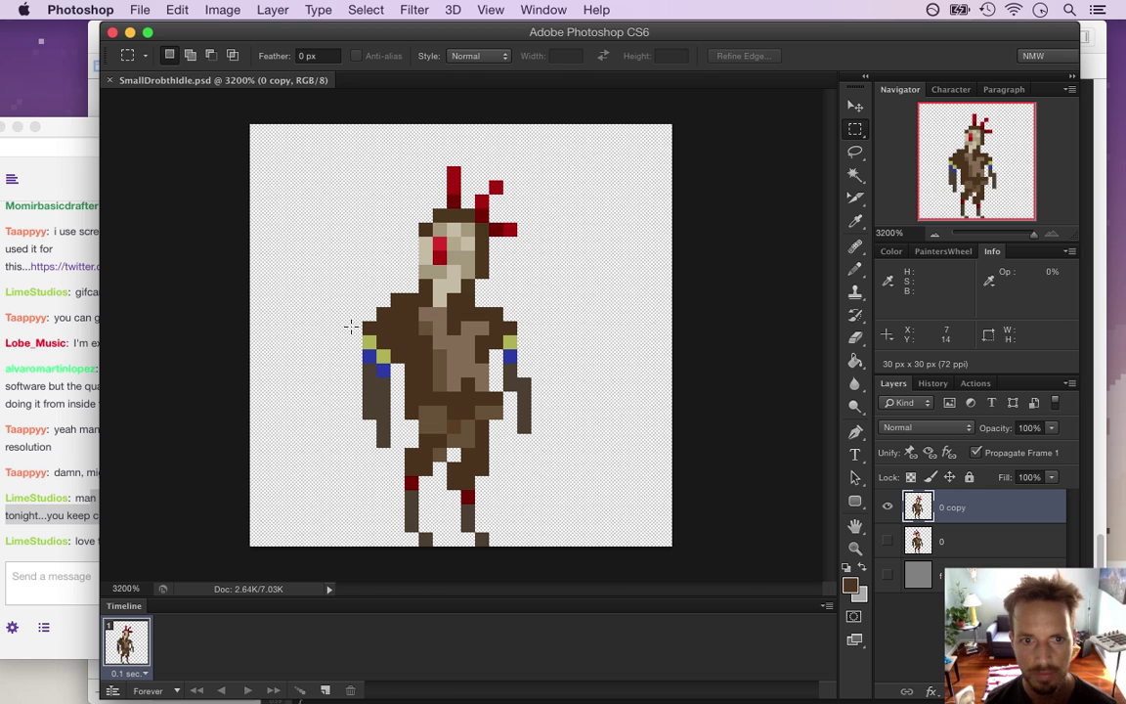
{"action": "mouse_move", "coordinate": [323, 294]}
{"action": "left_mouse_down"}
{"action": "mouse_move", "coordinate": [407, 430]}
{"action": "mouse_move", "coordinate": [404, 462]}
{"action": "left_mouse_up"}
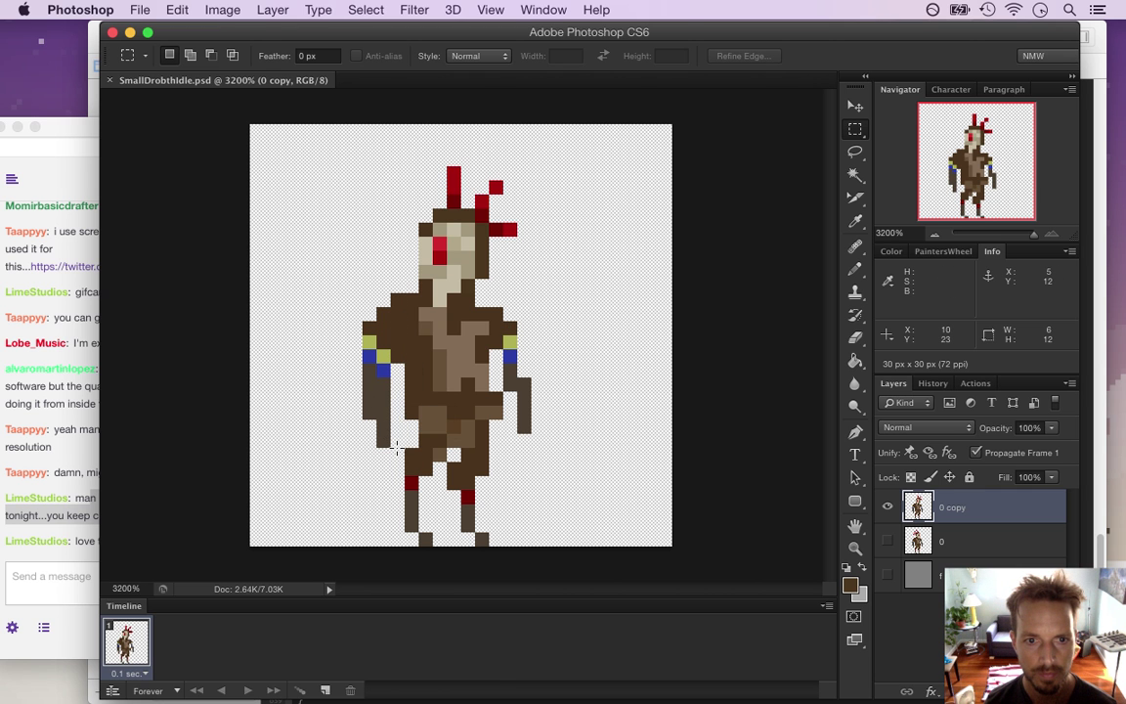
{"action": "key", "text": "v"}
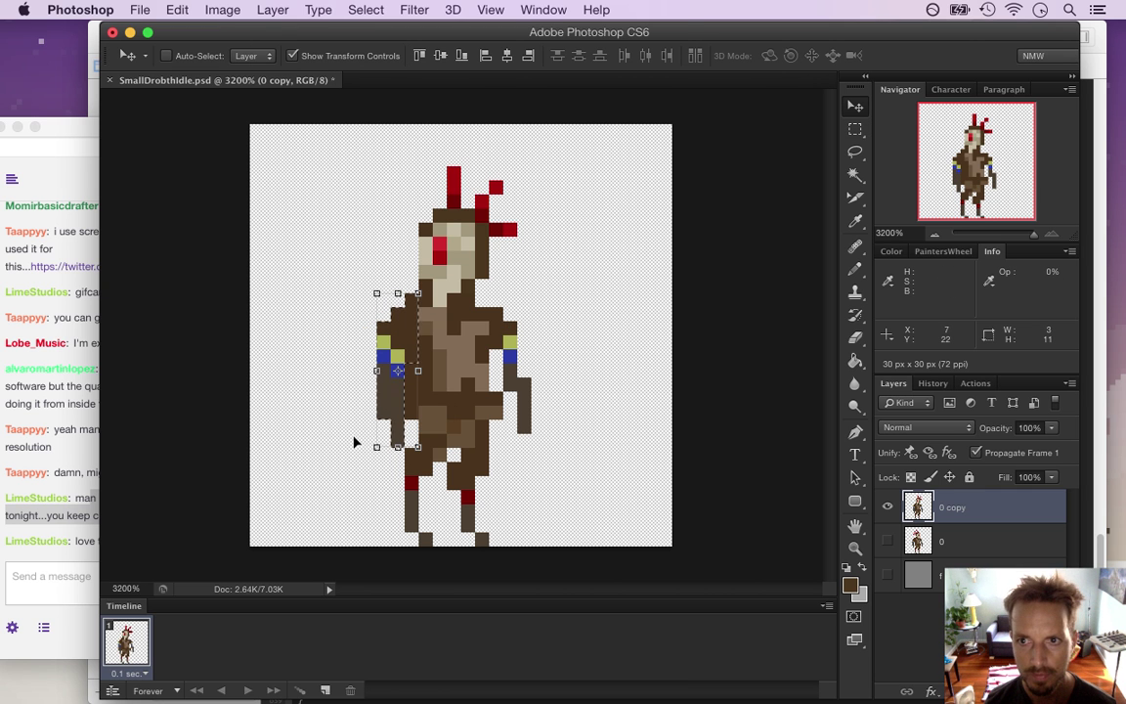
{"action": "key", "text": "ctrl+d"}
{"action": "key", "text": "m"}
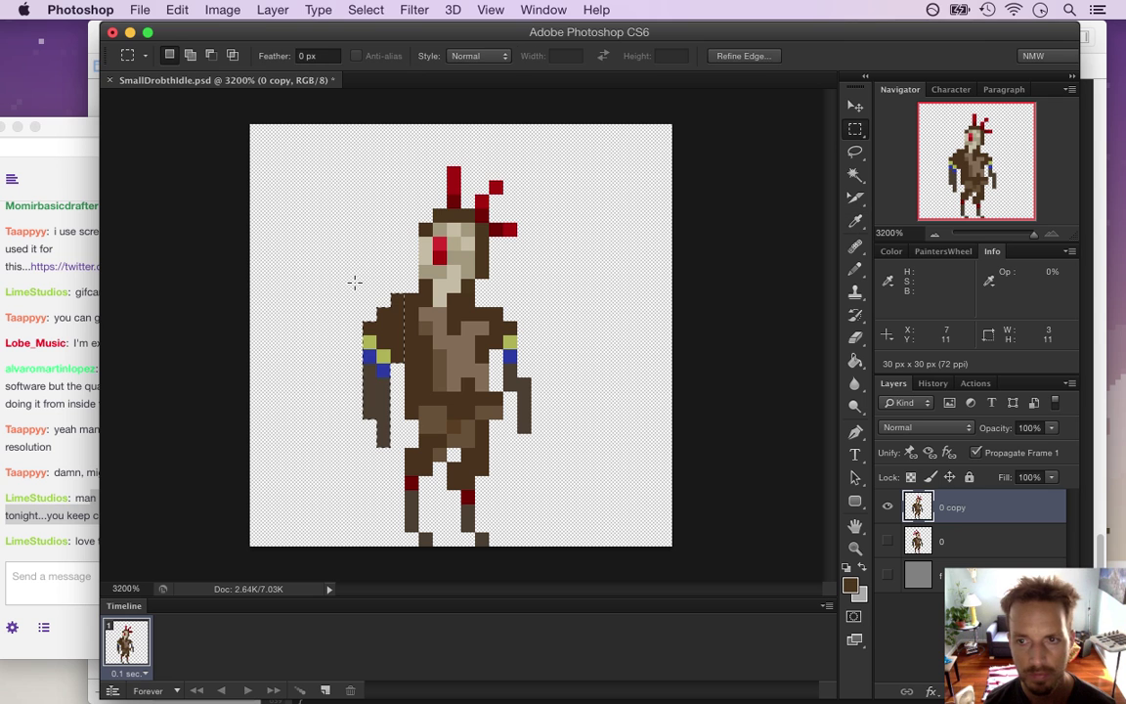
- Erase the outer left shoulder pixels to slope the shoulder and repaint the pixel beside the neck in dark brown
{"action": "key", "text": "e"}
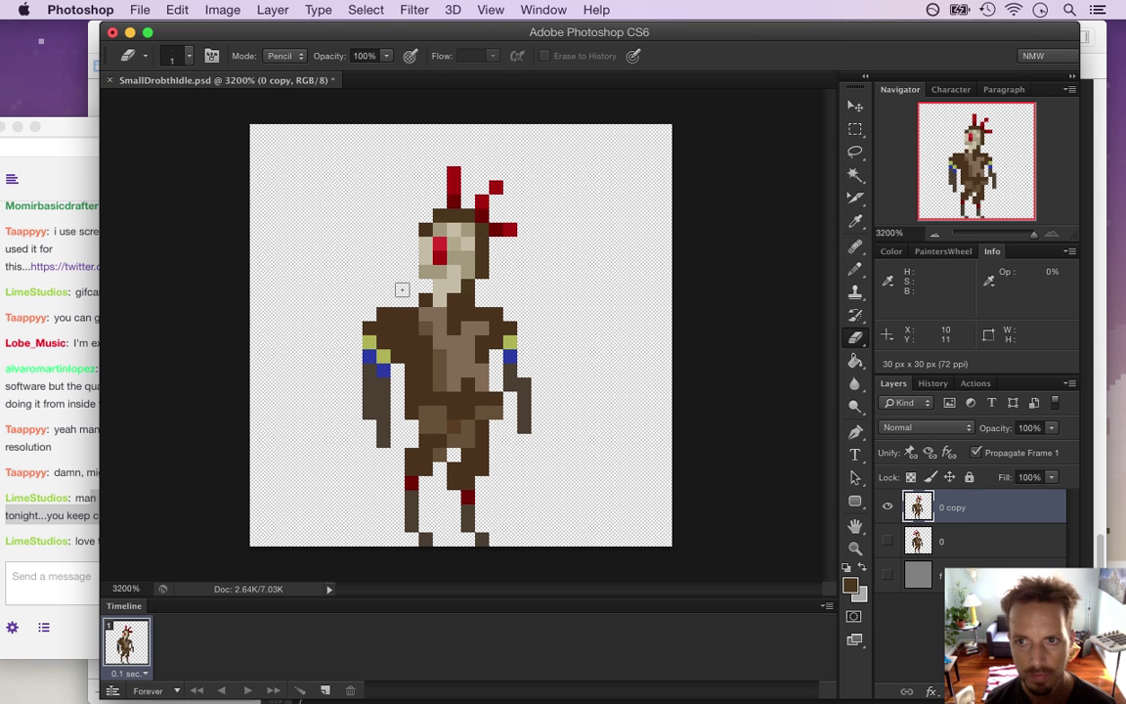
{"action": "left_click", "coordinate": [383, 313]}
{"action": "left_click", "coordinate": [370, 328]}
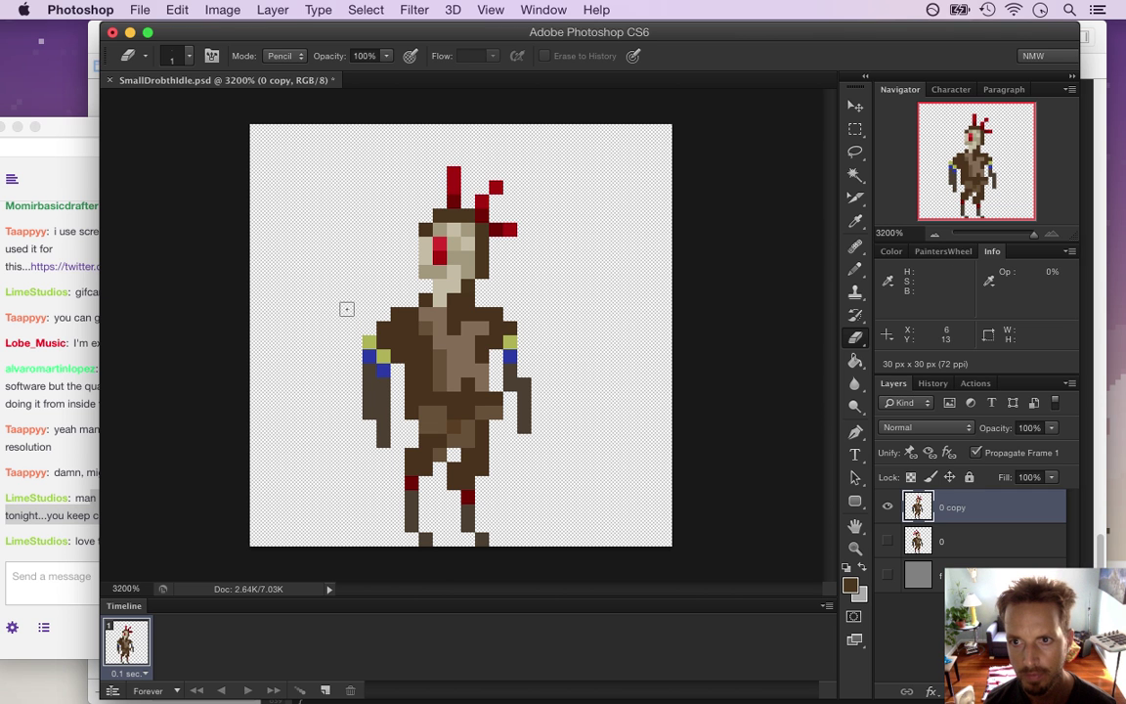
{"action": "key", "text": "i"}
{"action": "key", "text": "b"}
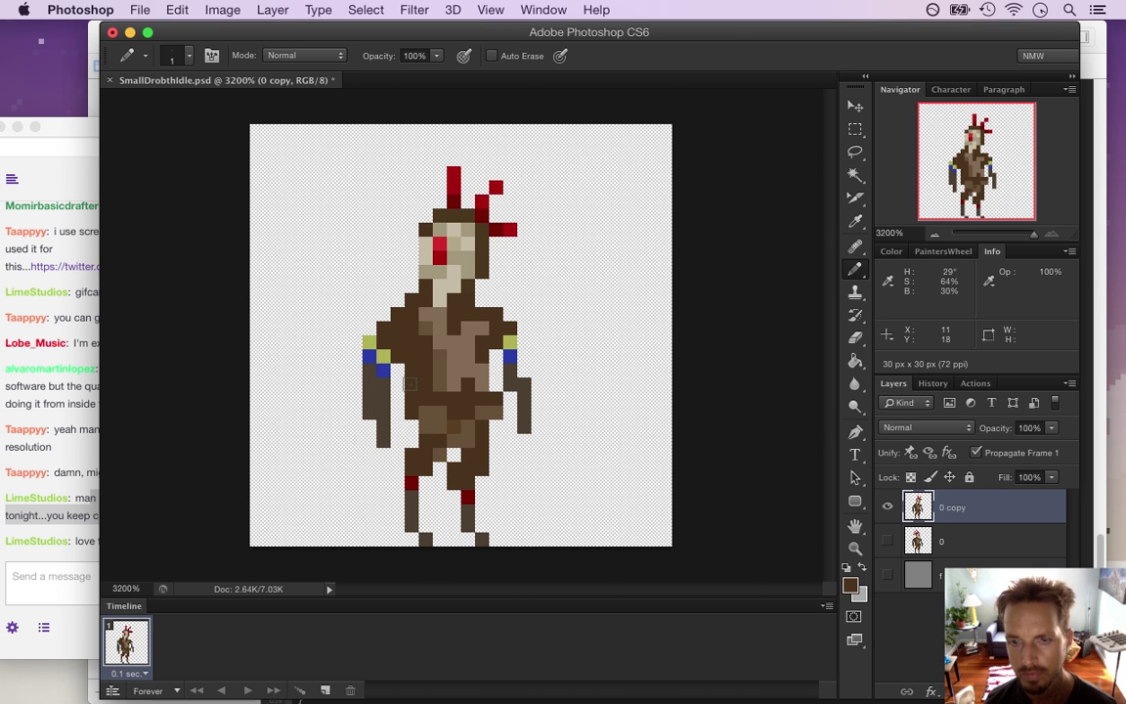
- Try to shift a rectangular block of the torso one pixel left
{"action": "key", "text": "i"}
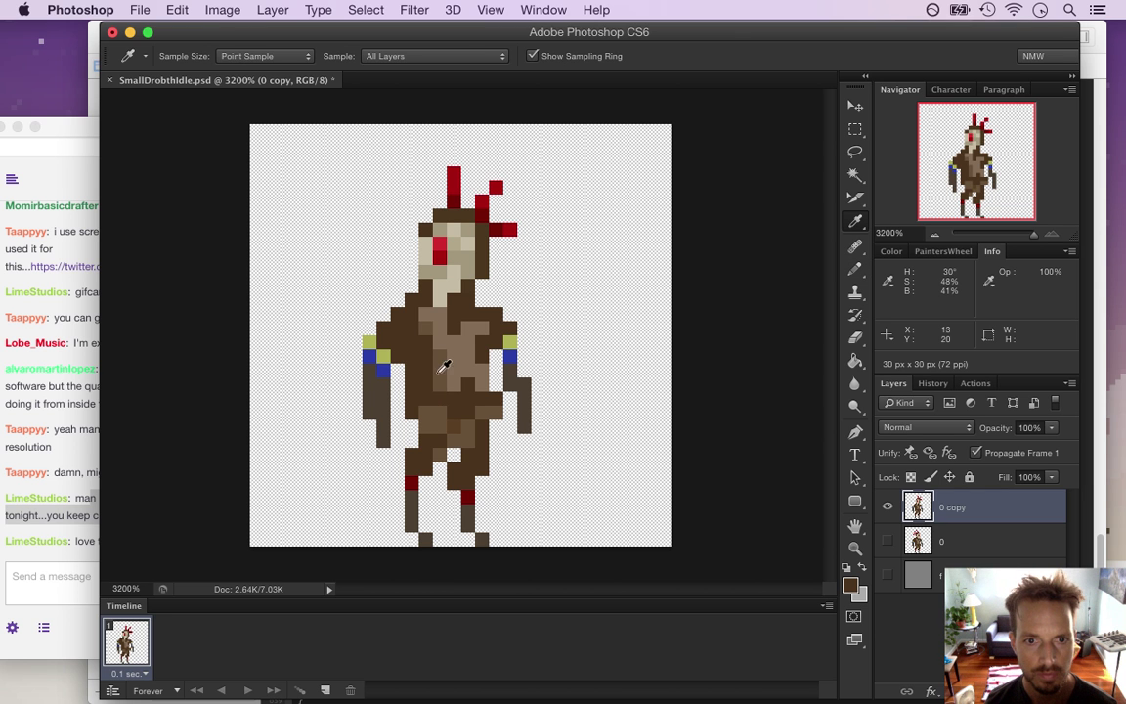
{"action": "key", "text": "m"}
{"action": "left_click_drag", "start_coordinate": [404, 307], "coordinate": [481, 413]}
{"action": "key", "text": "v"}
{"action": "key", "text": "Left"}
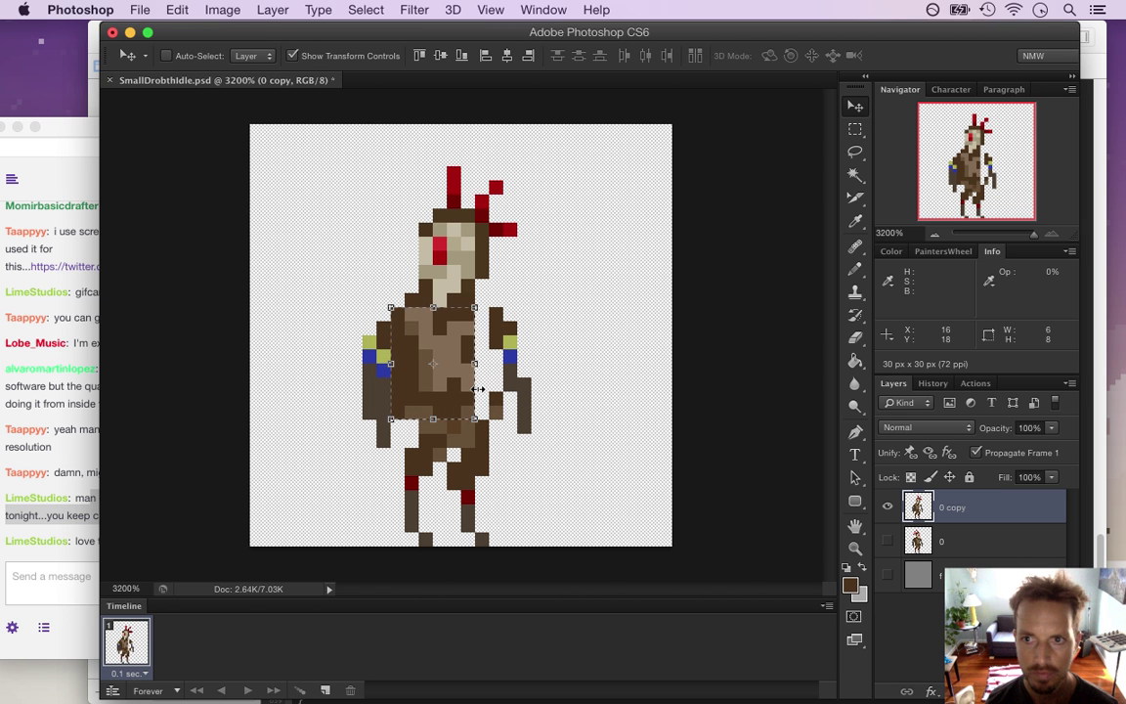
{"action": "key", "text": "super+z"}
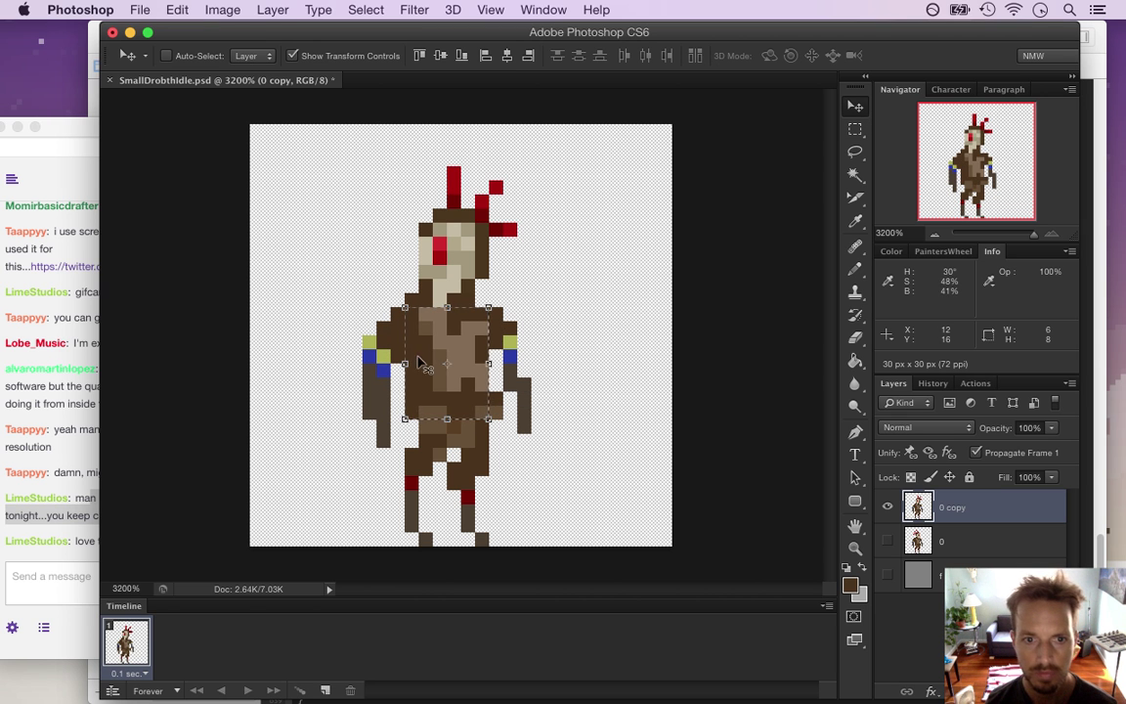
- Exclude the torso's lower left edge column from the selection and shift the remaining torso block one pixel left
{"action": "key", "text": "m"}
{"action": "left_click_drag", "start_coordinate": [399, 342], "coordinate": [409, 423]}
{"action": "key", "text": "v"}
{"action": "key", "text": "Left"}
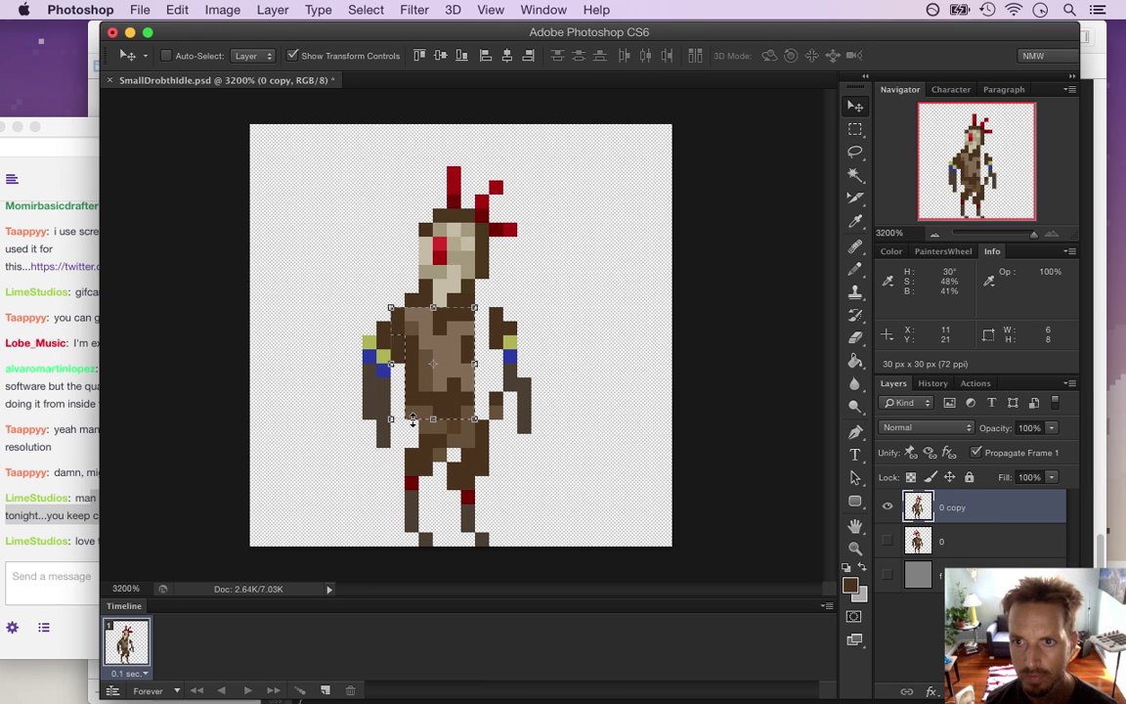
{"action": "key", "text": "m"}
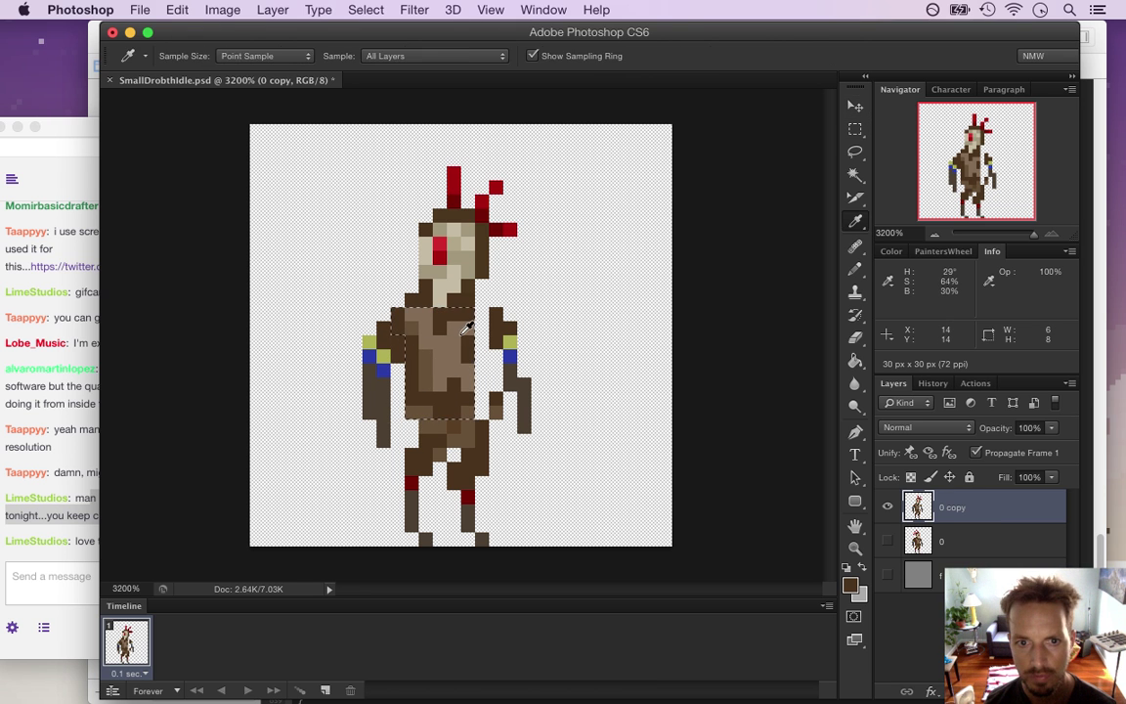
- Deselect the torso and fill the gap between it and the right arm with the sampled dark brown
{"action": "key", "text": "i"}
{"action": "left_click", "coordinate": [470, 304]}
{"action": "key", "text": "m"}
{"action": "key", "text": "super+d"}
{"action": "key", "text": "b"}
{"action": "left_click_drag", "start_coordinate": [479, 304], "coordinate": [475, 422]}
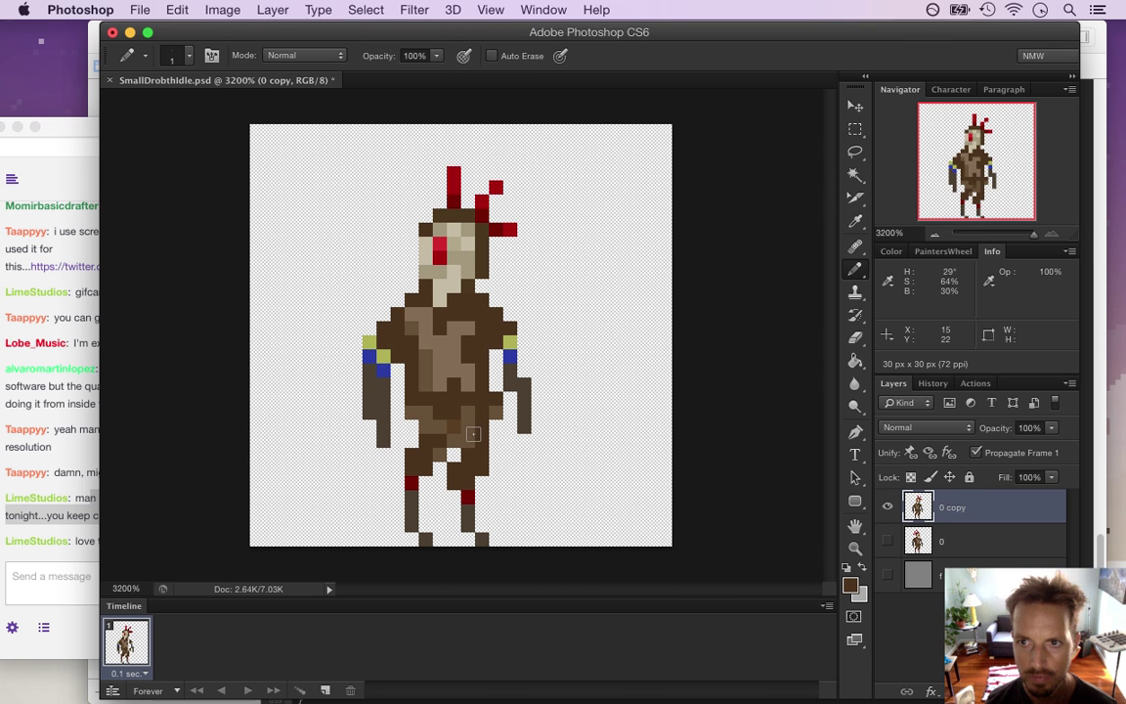
- Darken the chest's left edge with dark brown and add a single light brown highlight pixel on the left shoulder
{"action": "key", "text": "e"}
{"action": "key", "text": "i"}
{"action": "key", "text": "b"}
{"action": "left_click_drag", "start_coordinate": [414, 328], "coordinate": [414, 313]}
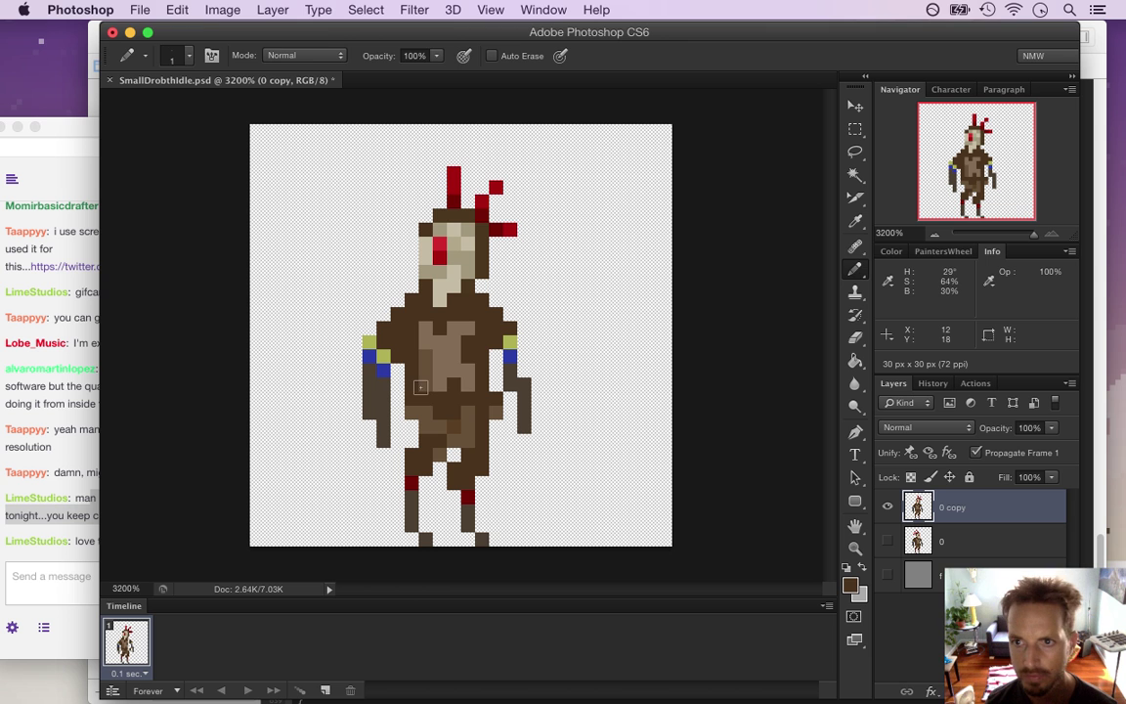
{"action": "left_click", "coordinate": [433, 335], "text": "alt"}
{"action": "left_click", "coordinate": [412, 314]}
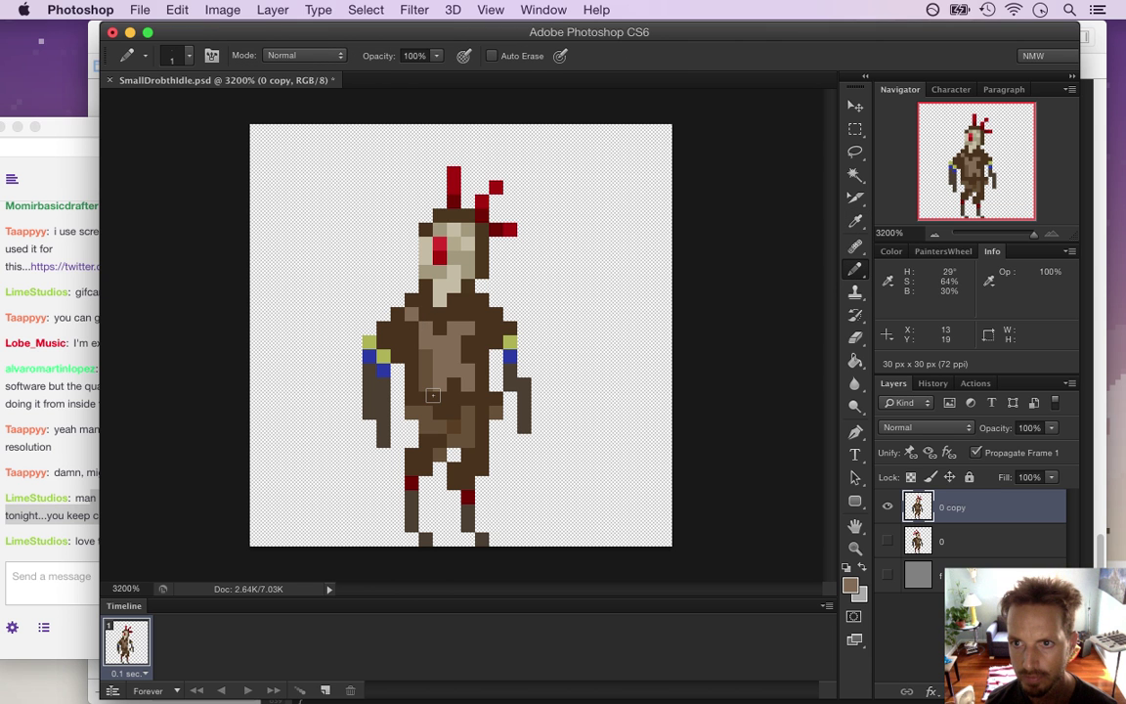
- Widen the left hip by filling its outer edge below the waist with sampled browns
{"action": "key", "text": "i"}
{"action": "left_click", "coordinate": [386, 381]}
{"action": "key", "text": "b"}
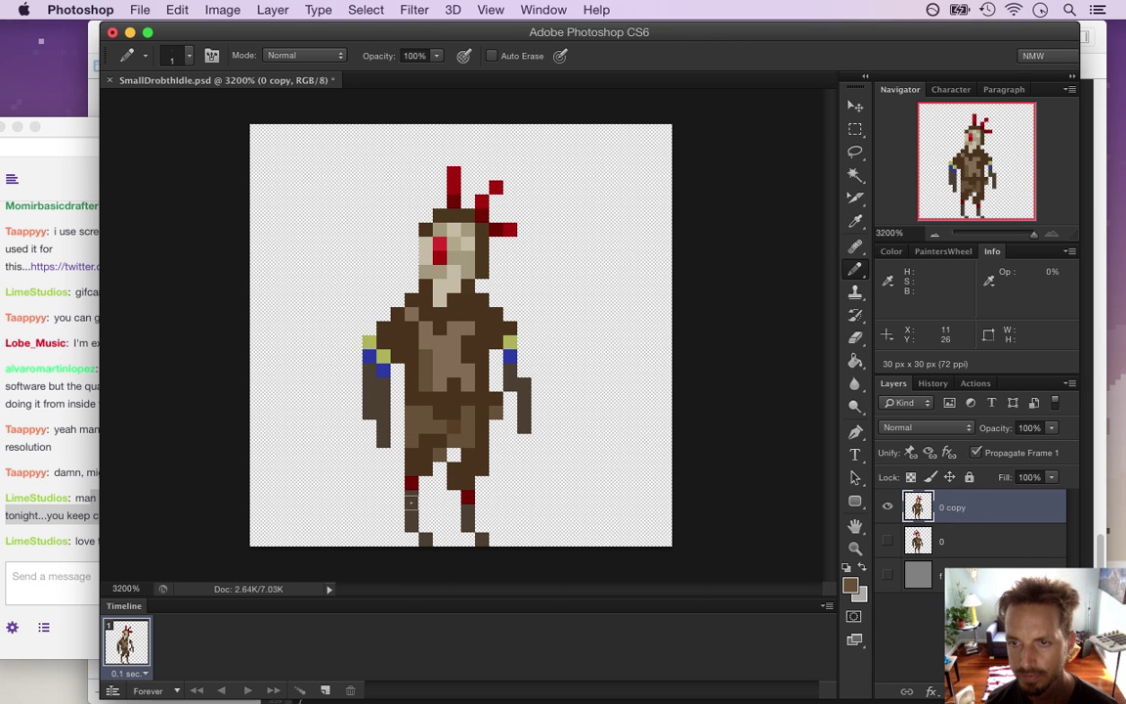
- Erase the outer yellow armband pixel on the left arm and save the file
{"action": "key", "text": "e"}
{"action": "left_click", "coordinate": [368, 341]}
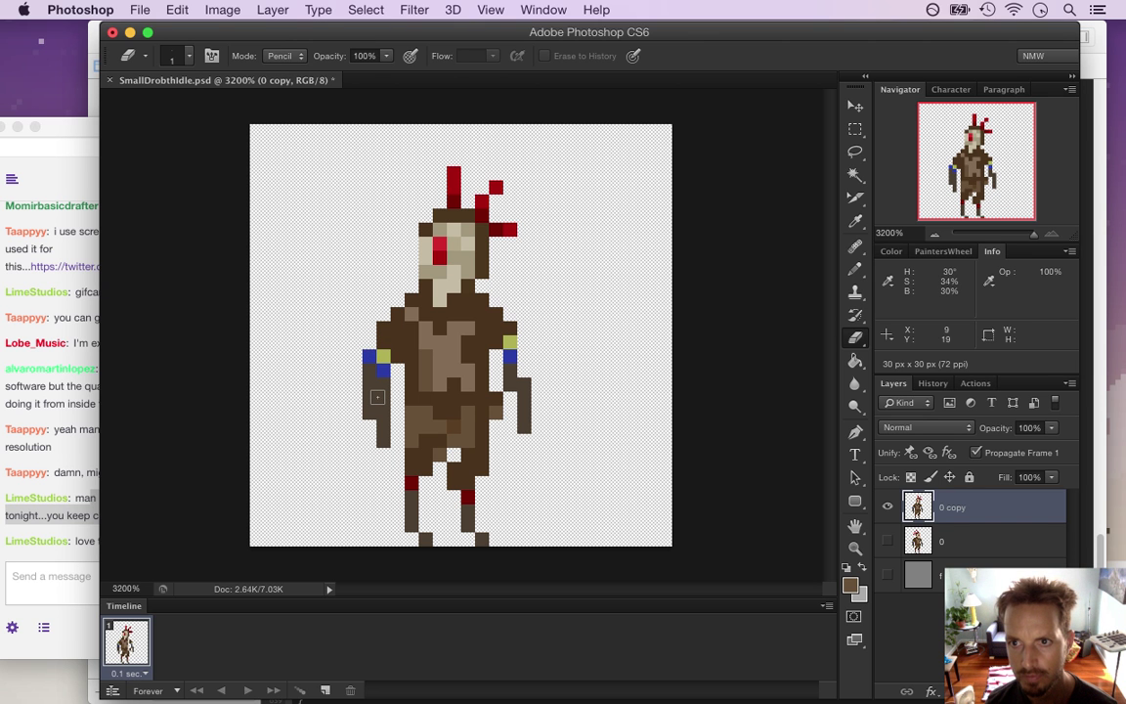
{"action": "key", "text": "super+s"}
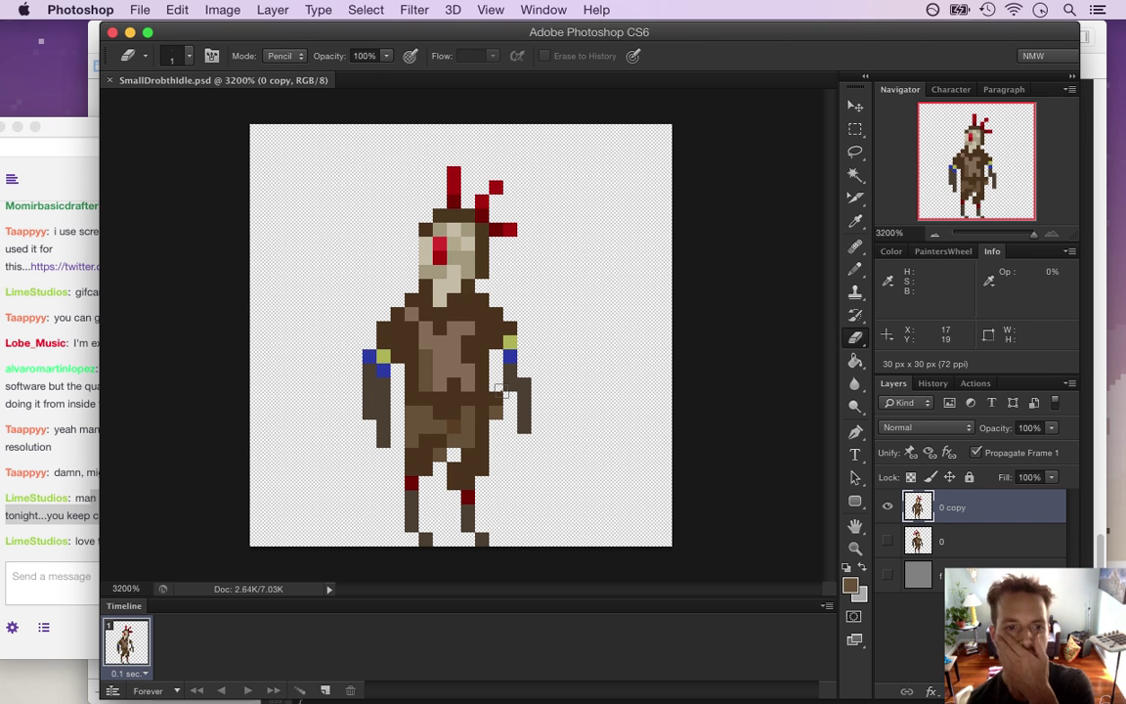
- Rename the layer "0 copy" as 2
{"action": "double_click", "coordinate": [954, 507]}
{"action": "type", "text": "2"}
{"action": "key", "text": "Return"}
- Duplicate layer 0, rename the duplicate as 1, and save the file
{"action": "left_click", "coordinate": [967, 541]}
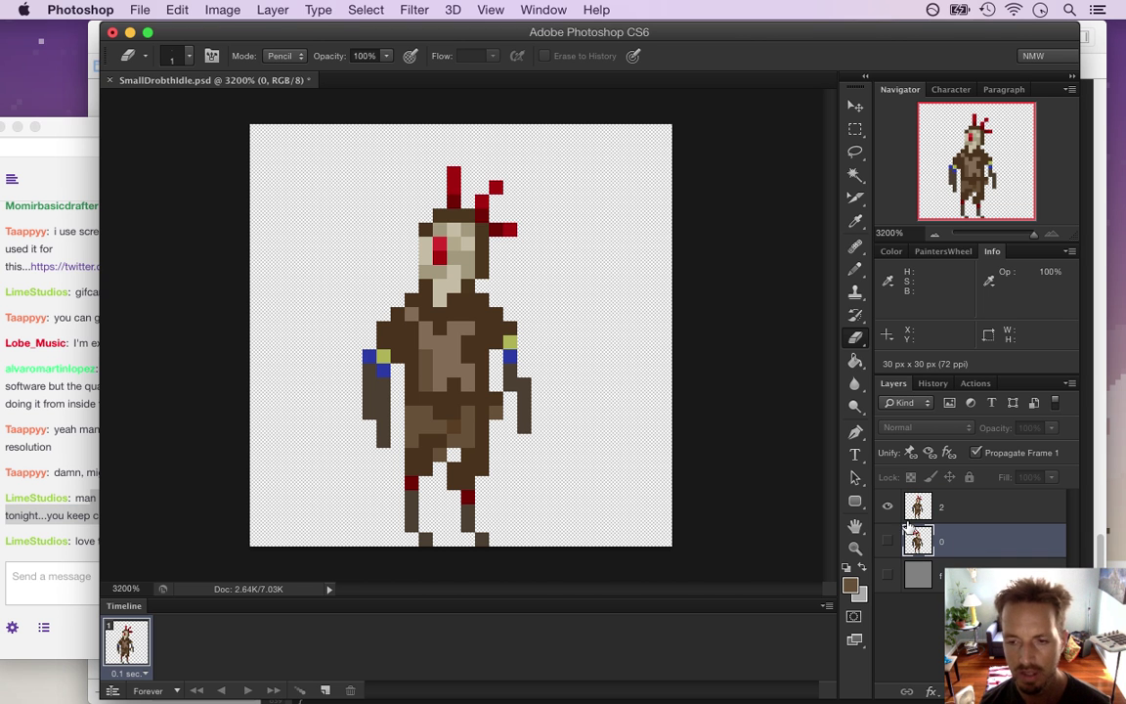
{"action": "key", "text": "super+j"}
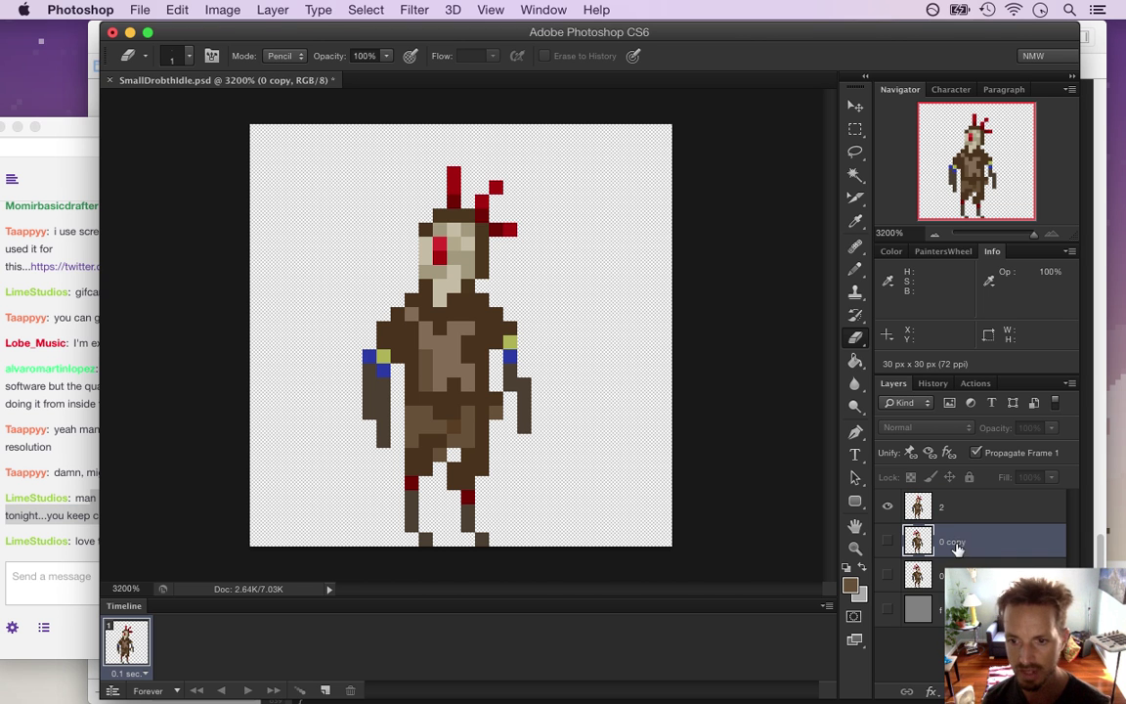
{"action": "double_click", "coordinate": [951, 542]}
{"action": "type", "text": "1"}
{"action": "key", "text": "Return"}
{"action": "key", "text": "super+s"}
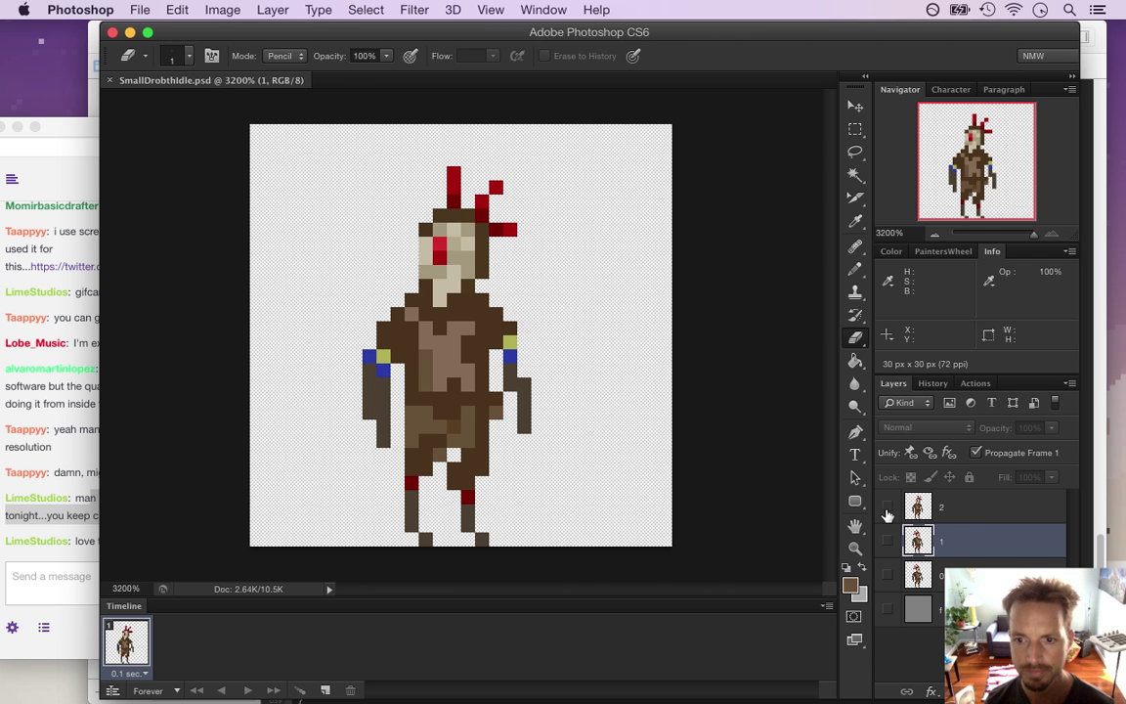
- Show layer 1 instead of layer 2 and shift its face and neck block one pixel left
{"action": "left_click", "coordinate": [886, 505]}
{"action": "left_click", "coordinate": [887, 541]}
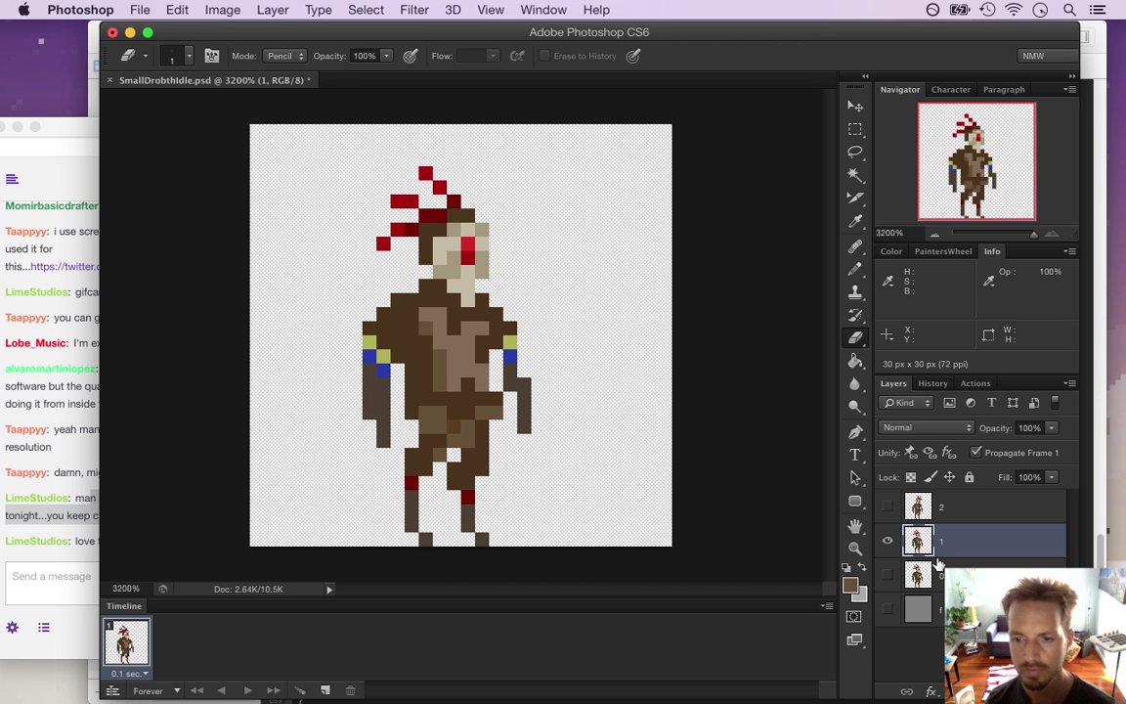
{"action": "key", "text": "m"}
{"action": "left_click_drag", "start_coordinate": [439, 228], "coordinate": [477, 296]}
{"action": "key", "text": "v"}
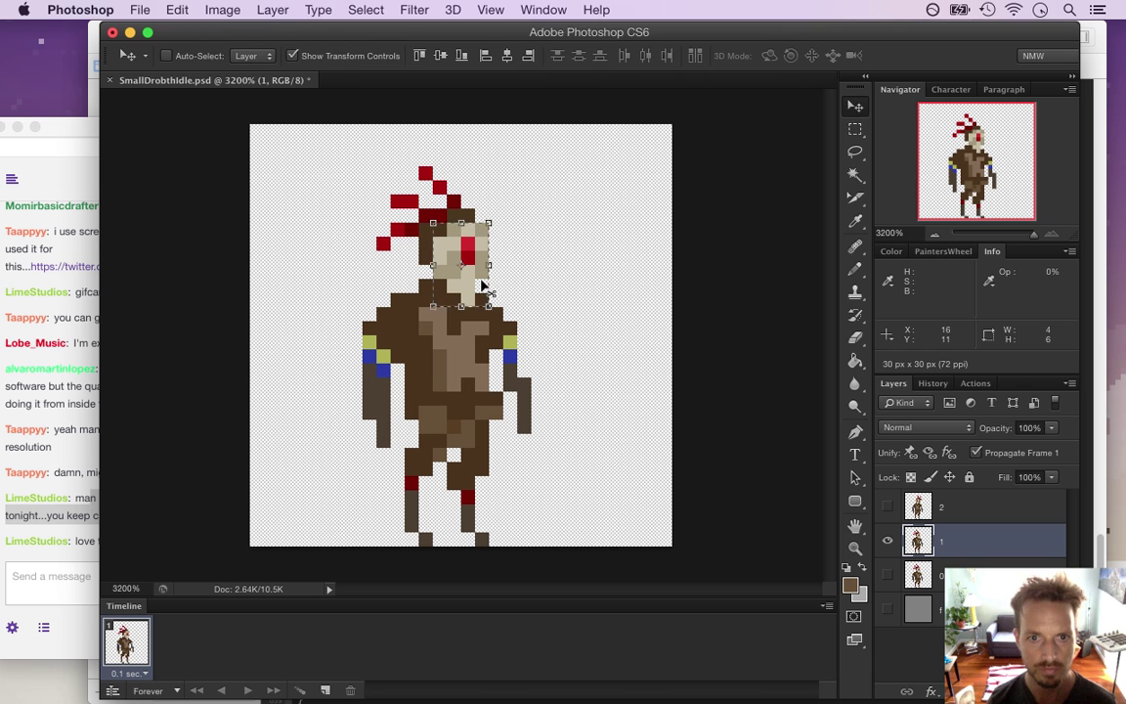
{"action": "key", "text": "Left"}
{"action": "key", "text": "i"}
{"action": "key", "text": "super+d"}
- Draw dark brown strips along both sides of the face and darken the neck's right side on layer 1, using the sprite's hair brown
{"action": "key", "text": "m"}
{"action": "key", "text": "i"}
{"action": "left_click", "coordinate": [478, 212]}
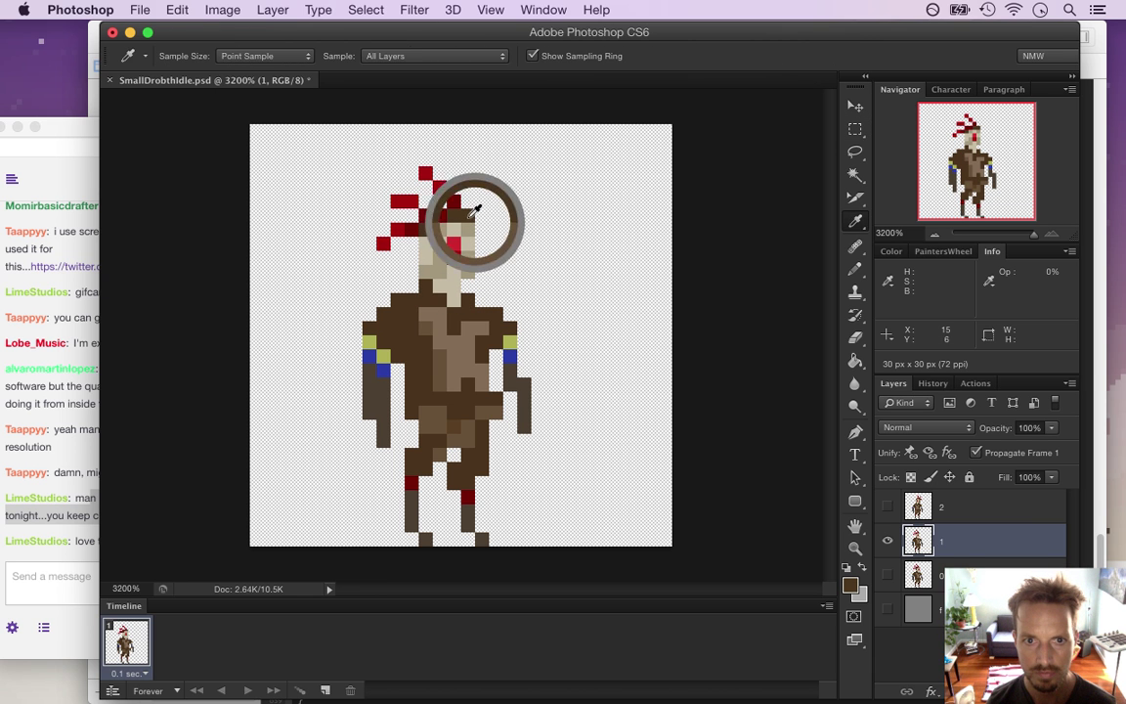
{"action": "key", "text": "m"}
{"action": "key", "text": "i"}
{"action": "key", "text": "b"}
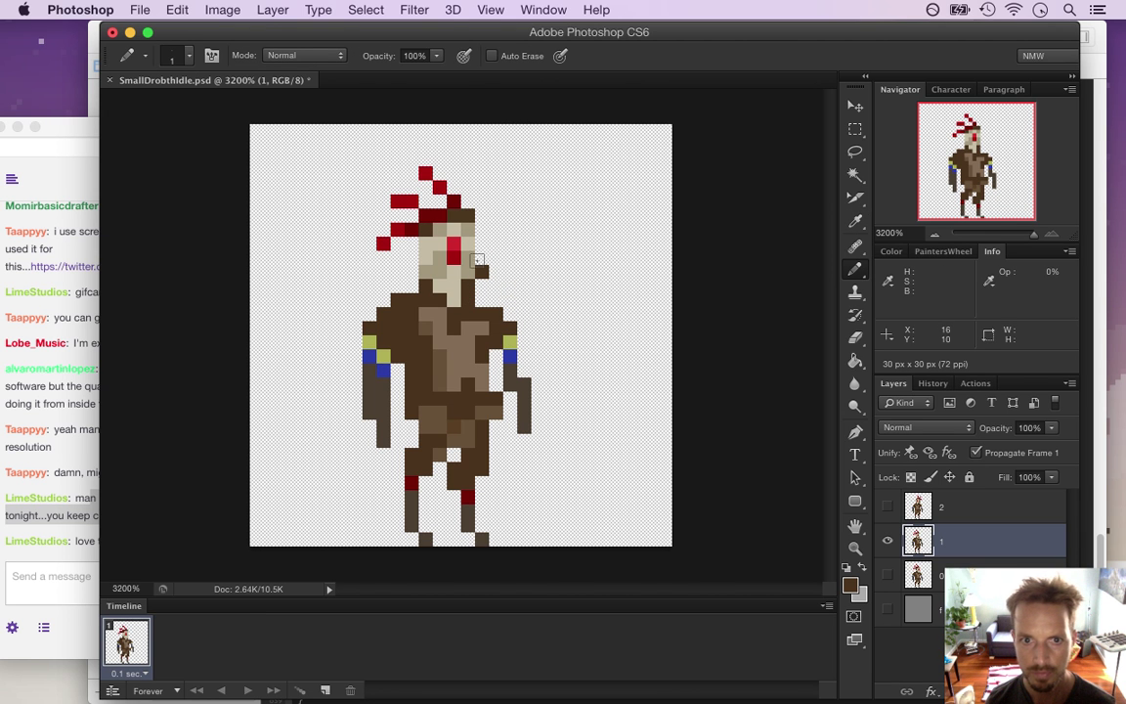
{"action": "left_click_drag", "start_coordinate": [468, 243], "coordinate": [480, 243]}
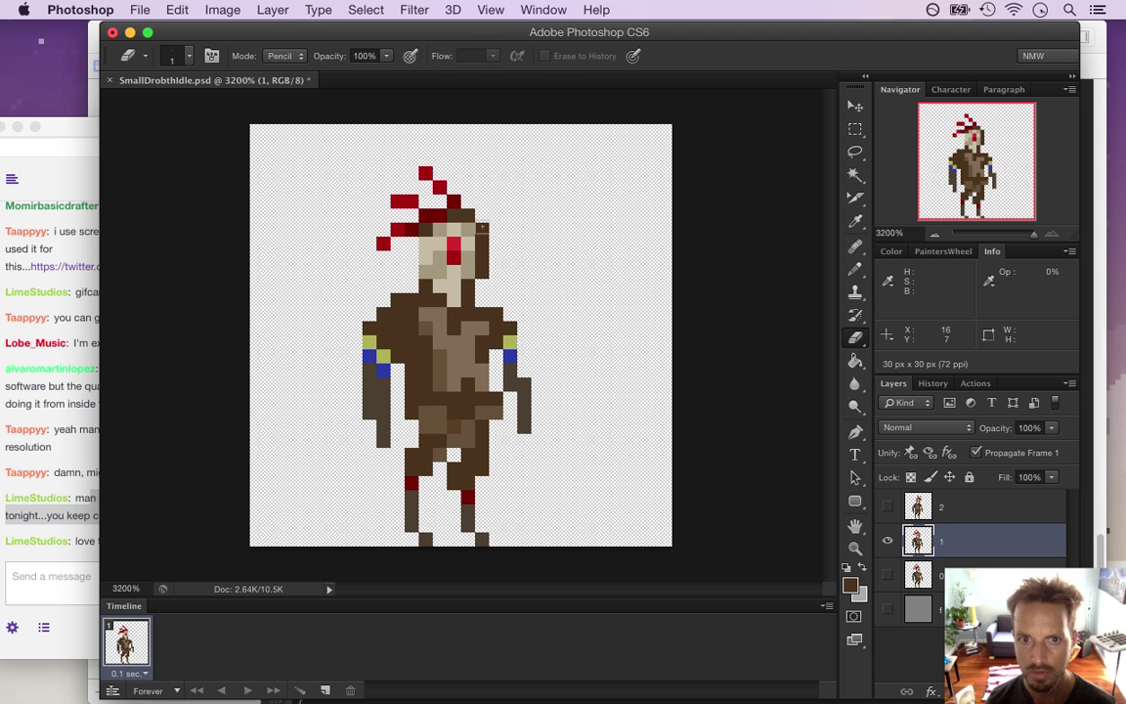
{"action": "key", "text": "i"}
{"action": "left_click", "coordinate": [440, 239]}
{"action": "key", "text": "b"}
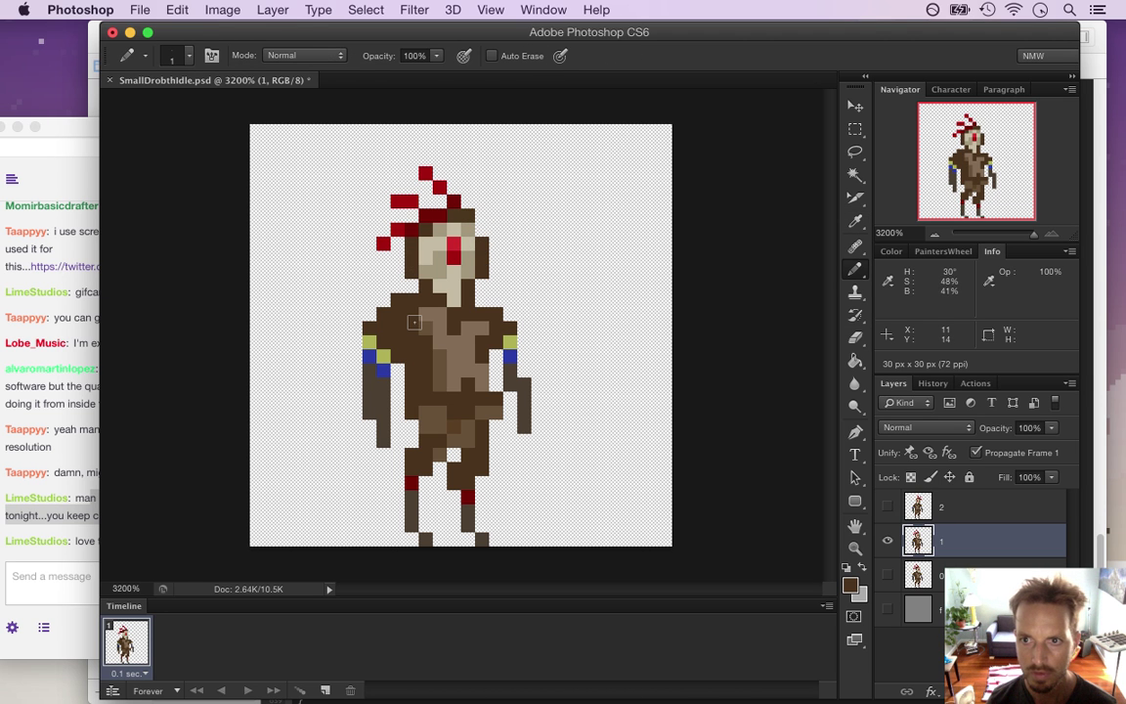
{"action": "key", "text": "e"}
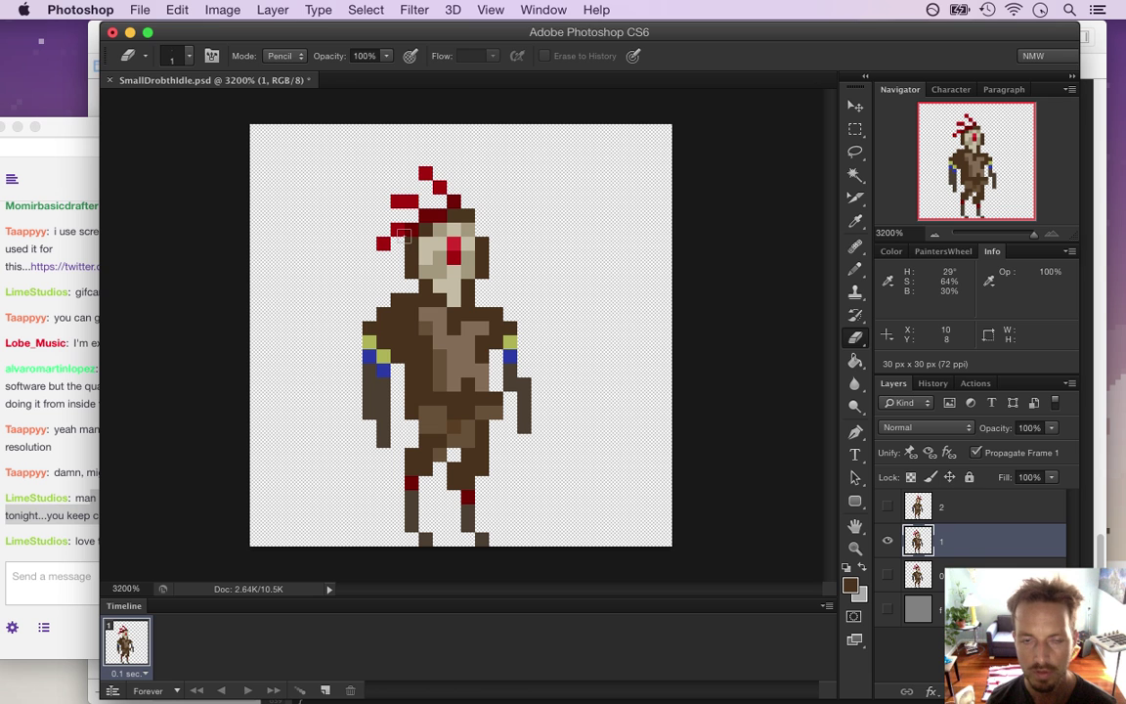
- Shift the two bright red pixels of the topmost feather one pixel right
{"action": "key", "text": "i"}
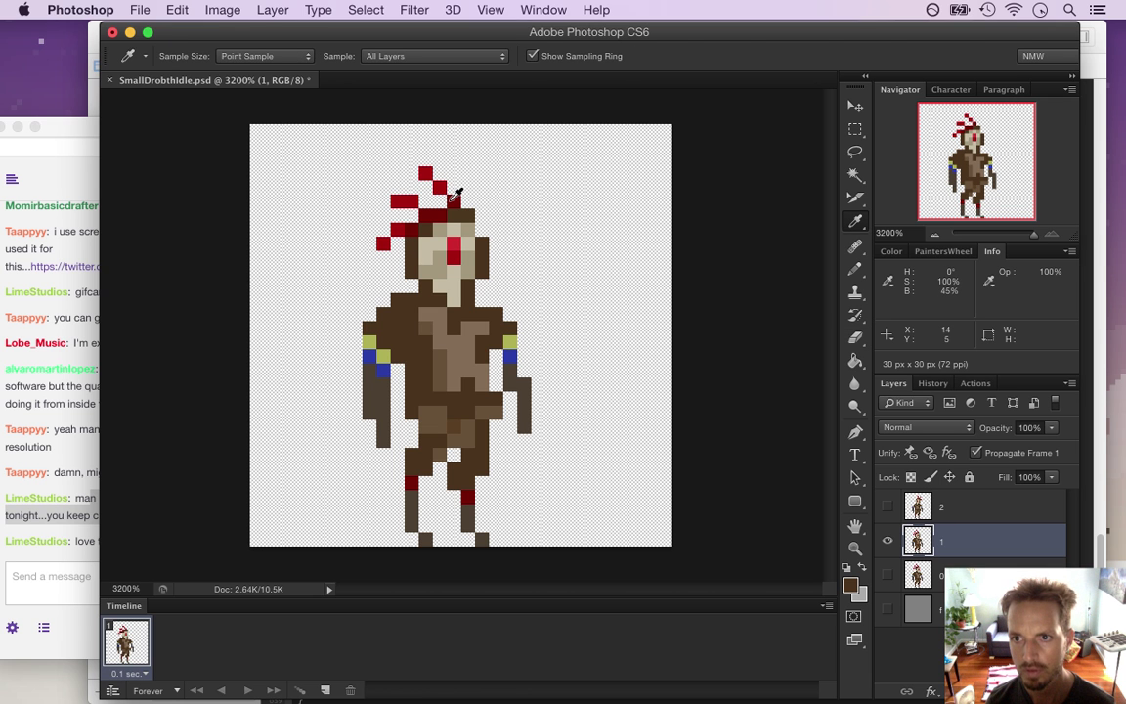
{"action": "left_click", "coordinate": [443, 180]}
{"action": "key", "text": "b"}
{"action": "key", "text": "e"}
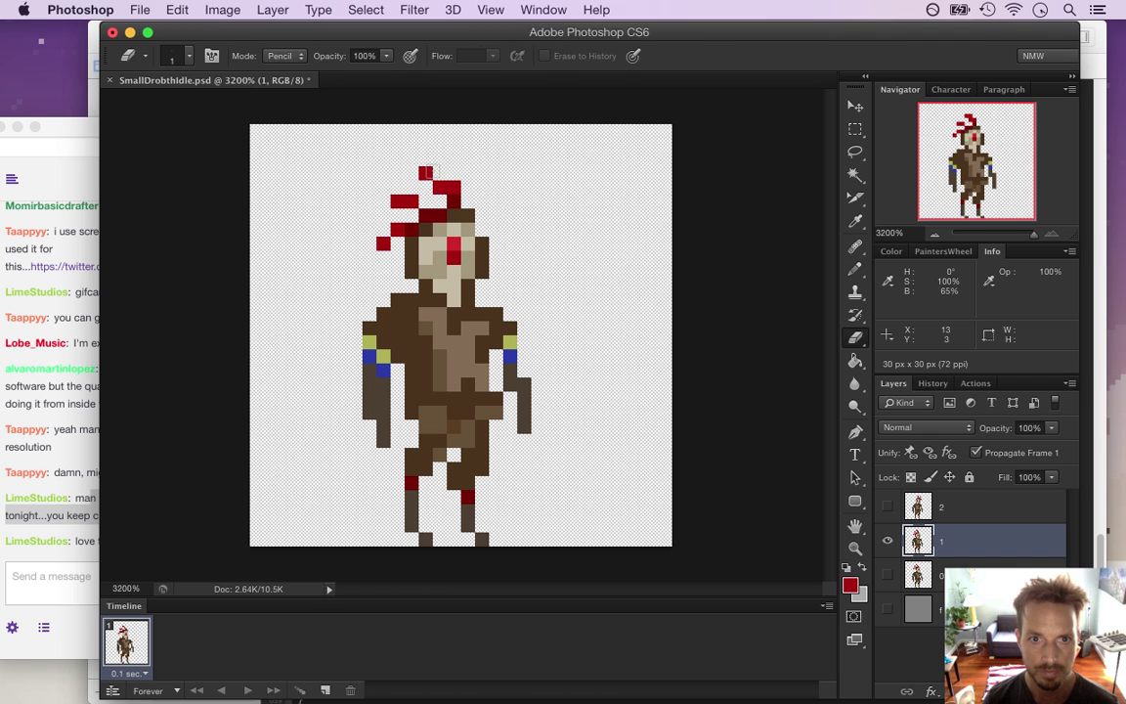
{"action": "key", "text": "b"}
{"action": "left_click", "coordinate": [439, 173]}
{"action": "key", "text": "i"}
{"action": "key", "text": "e"}
{"action": "left_click", "coordinate": [440, 185]}
{"action": "left_click", "coordinate": [426, 174]}
- Redraw the middle feather one row higher with a dark red base and two bright red pixels, erasing its old pixels
{"action": "key", "text": "i"}
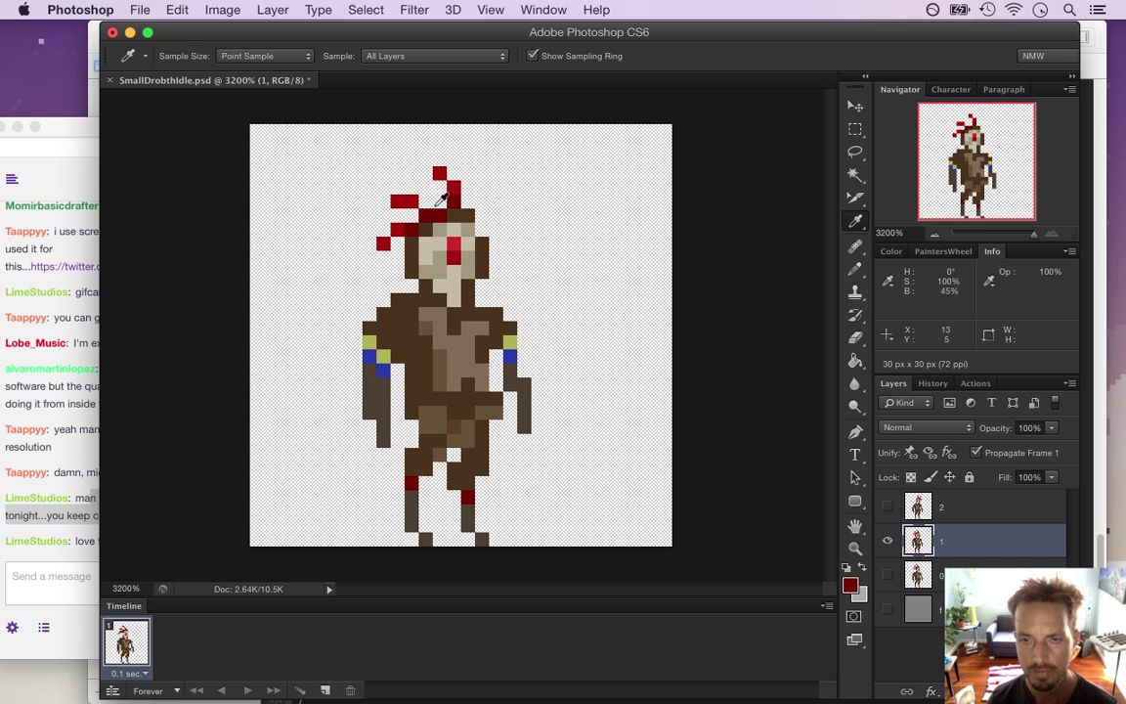
{"action": "key", "text": "b"}
{"action": "key", "text": "i"}
{"action": "key", "text": "b"}
{"action": "left_click", "coordinate": [427, 186]}
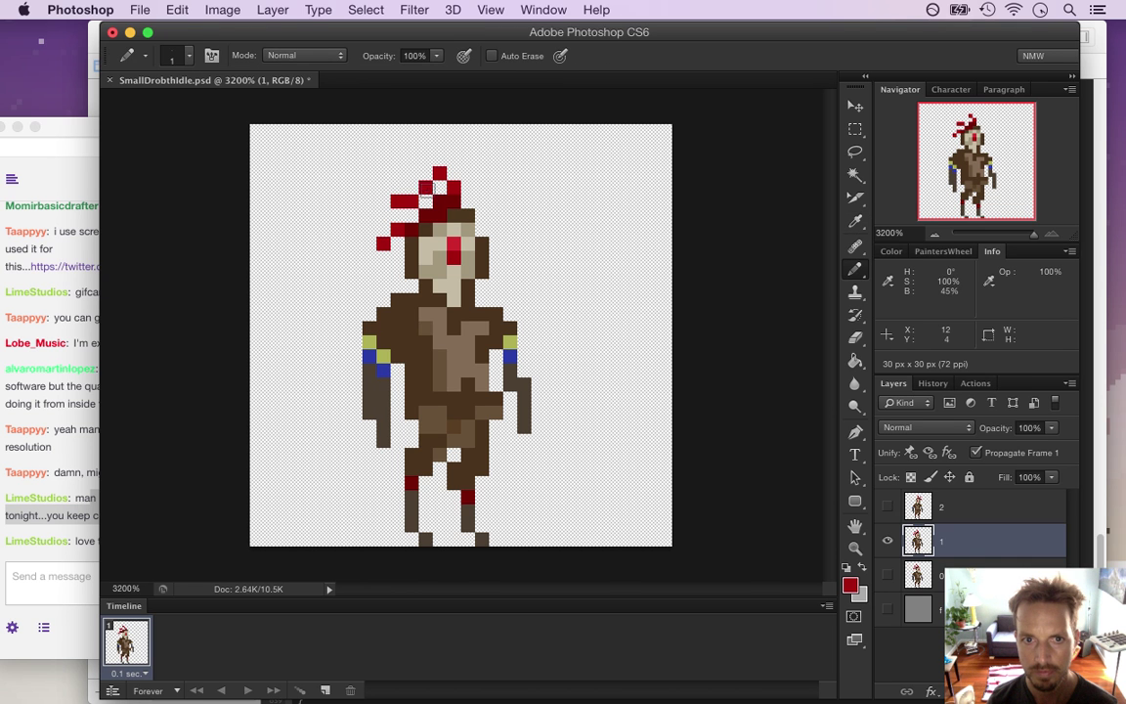
{"action": "left_click", "coordinate": [411, 187]}
{"action": "key", "text": "e"}
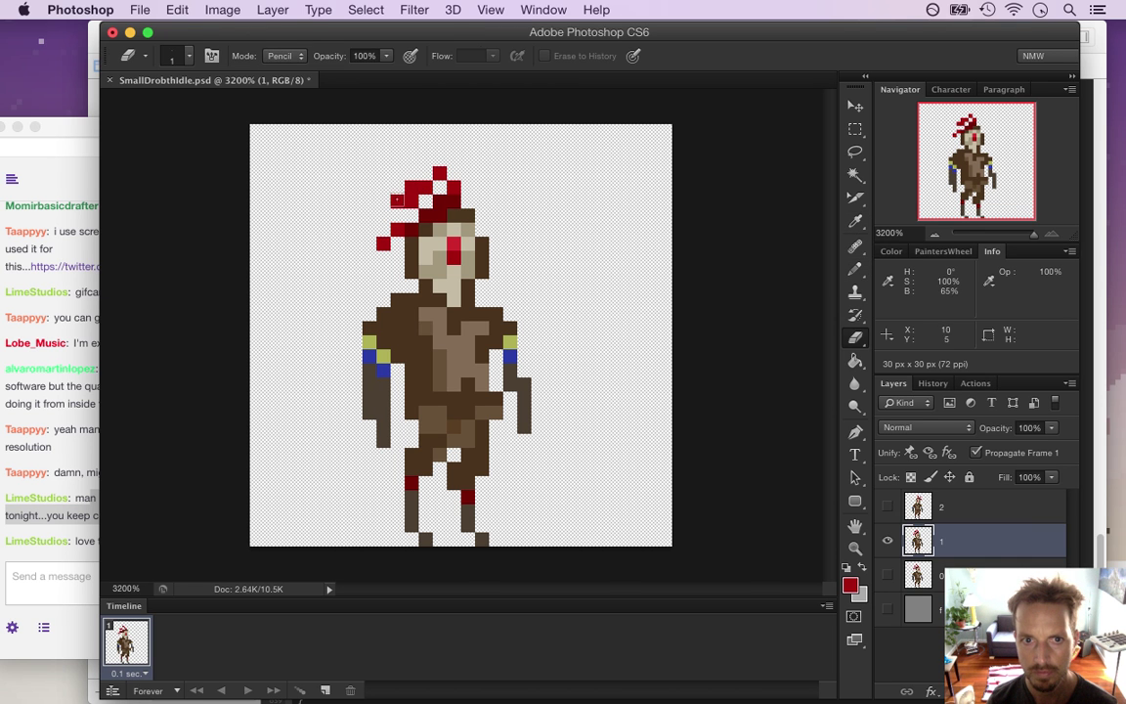
{"action": "left_click", "coordinate": [397, 201]}
- Erase the lowest feather's bright red pixels and redraw them as two pixels one row above its dark red base
{"action": "key", "text": "i"}
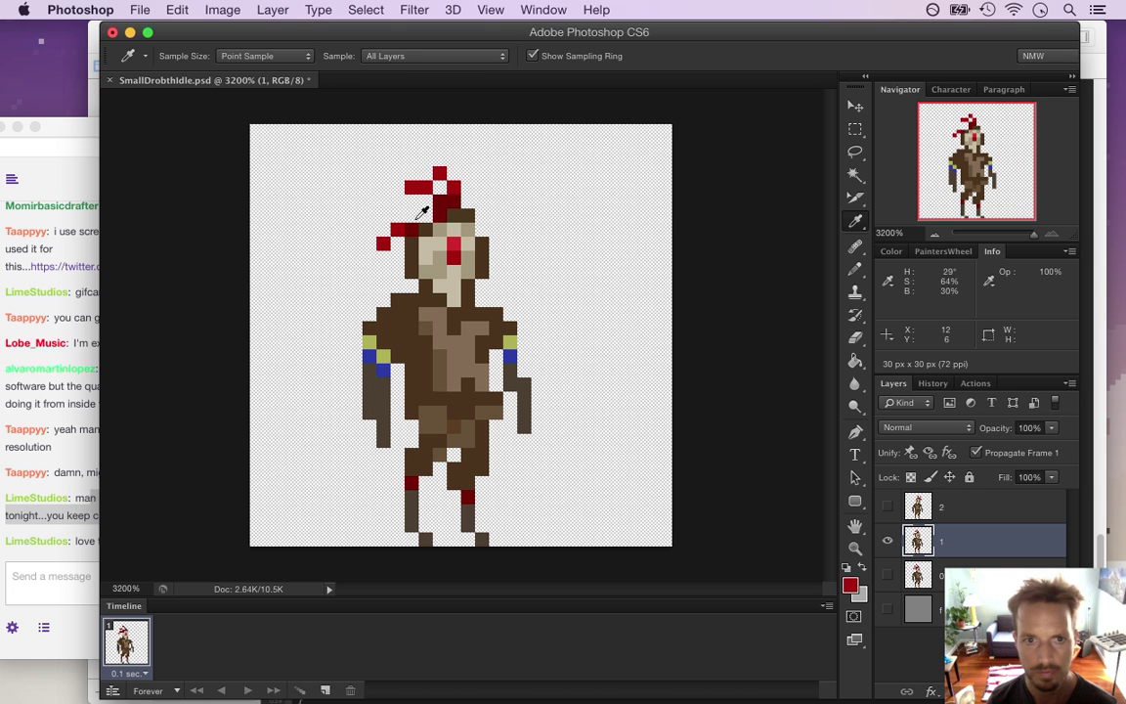
{"action": "key", "text": "e"}
{"action": "left_click_drag", "start_coordinate": [398, 229], "coordinate": [383, 243]}
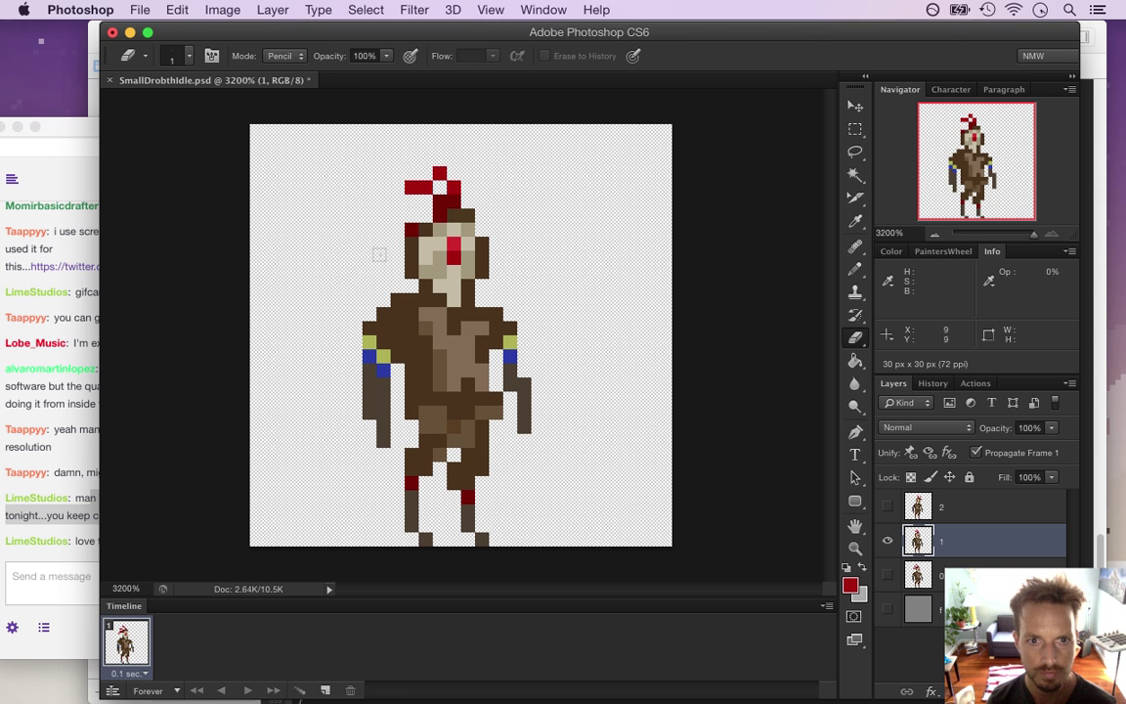
{"action": "key", "text": "i"}
{"action": "key", "text": "b"}
{"action": "left_click", "coordinate": [412, 215]}
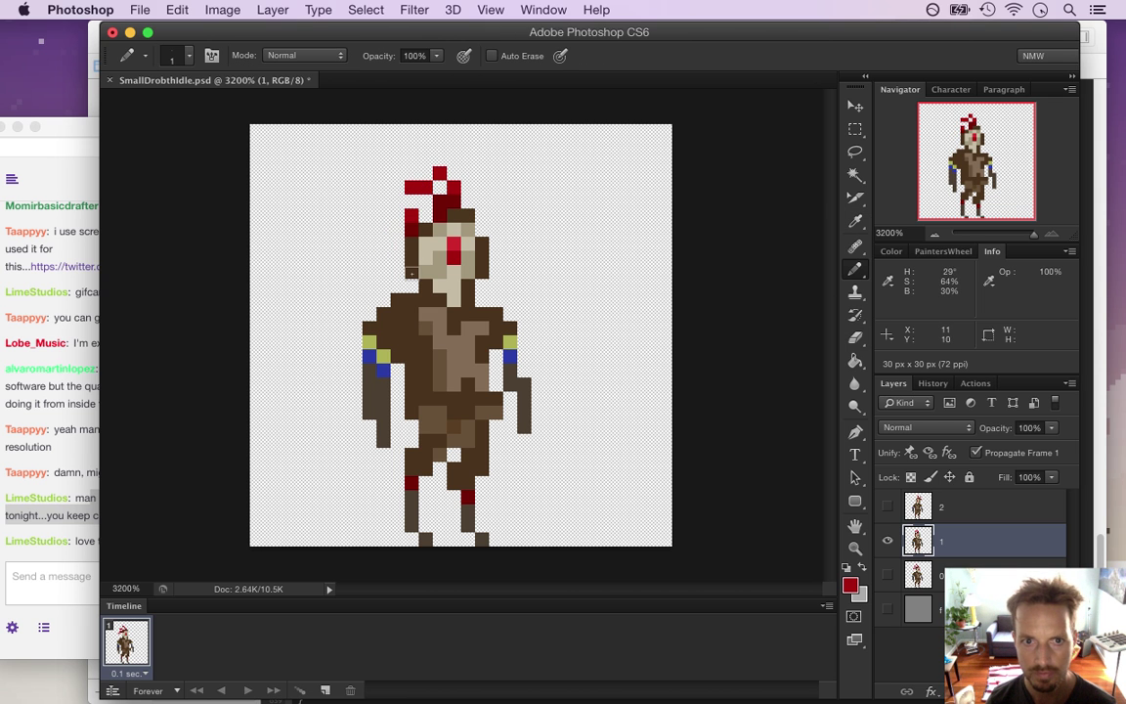
{"action": "left_click", "coordinate": [397, 215]}
{"action": "key", "text": "e"}
{"action": "left_click", "coordinate": [411, 215]}
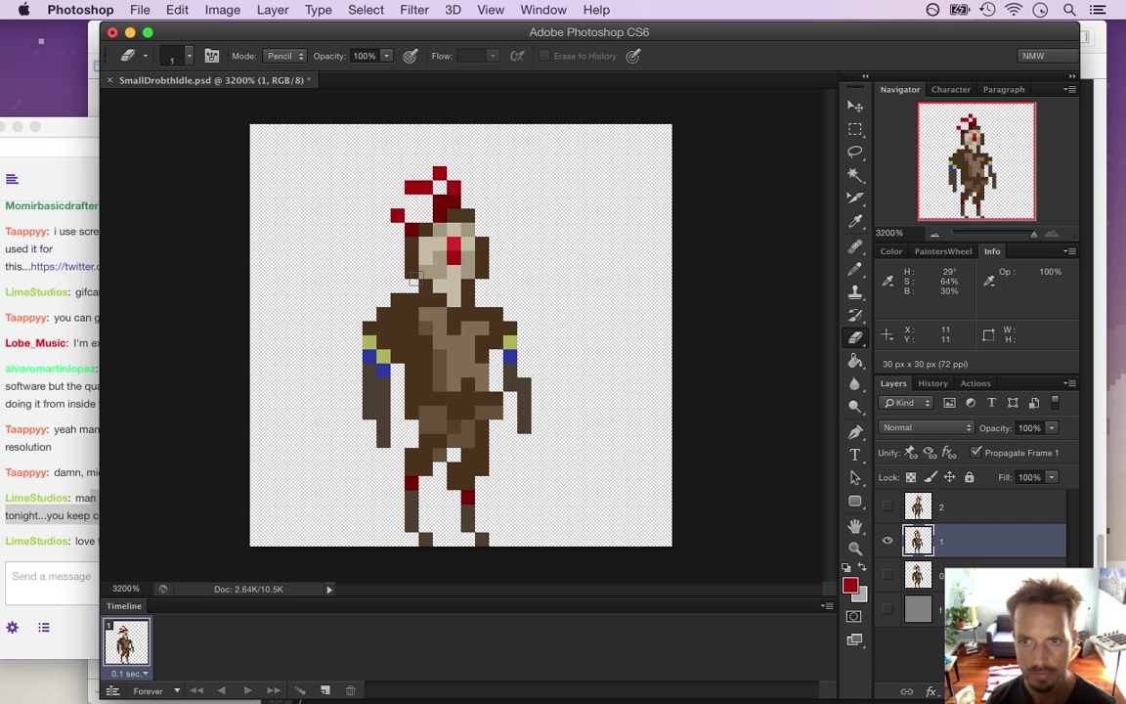
{"action": "key", "text": "b"}
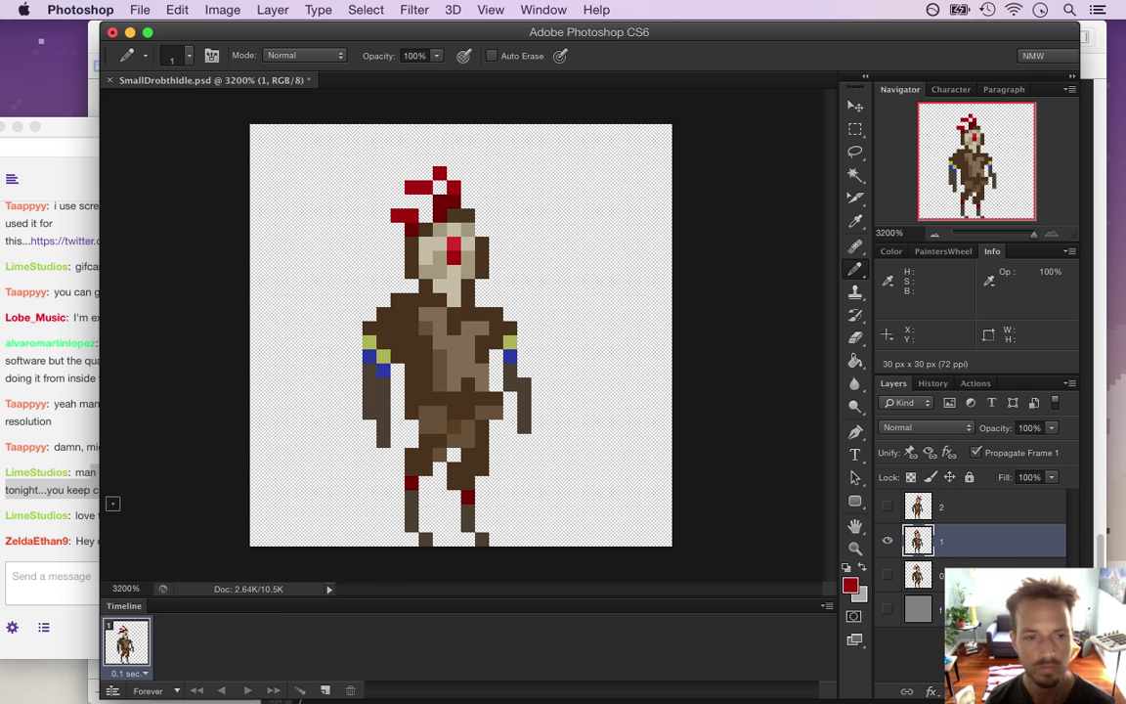
- Switch to the Twitch chat in Safari, read the latest viewer message, and return to Photoshop
{"action": "left_click", "coordinate": [76, 461]}
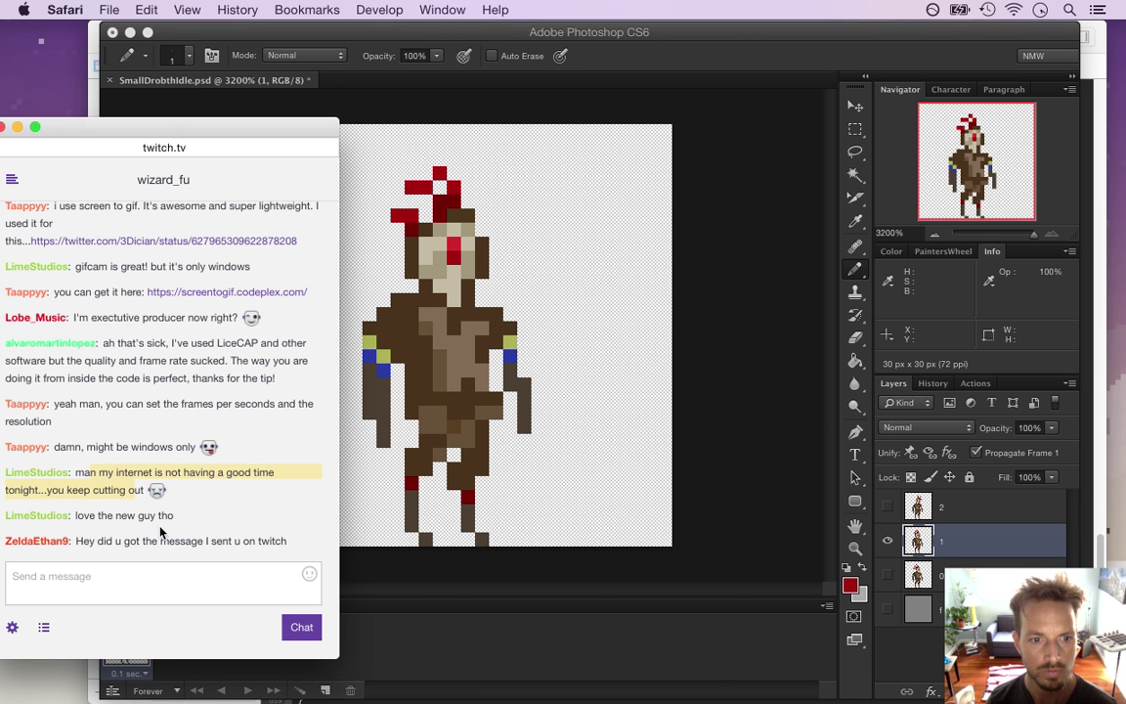
{"action": "left_click_drag", "start_coordinate": [99, 540], "coordinate": [241, 536]}
{"action": "left_click", "coordinate": [249, 522]}
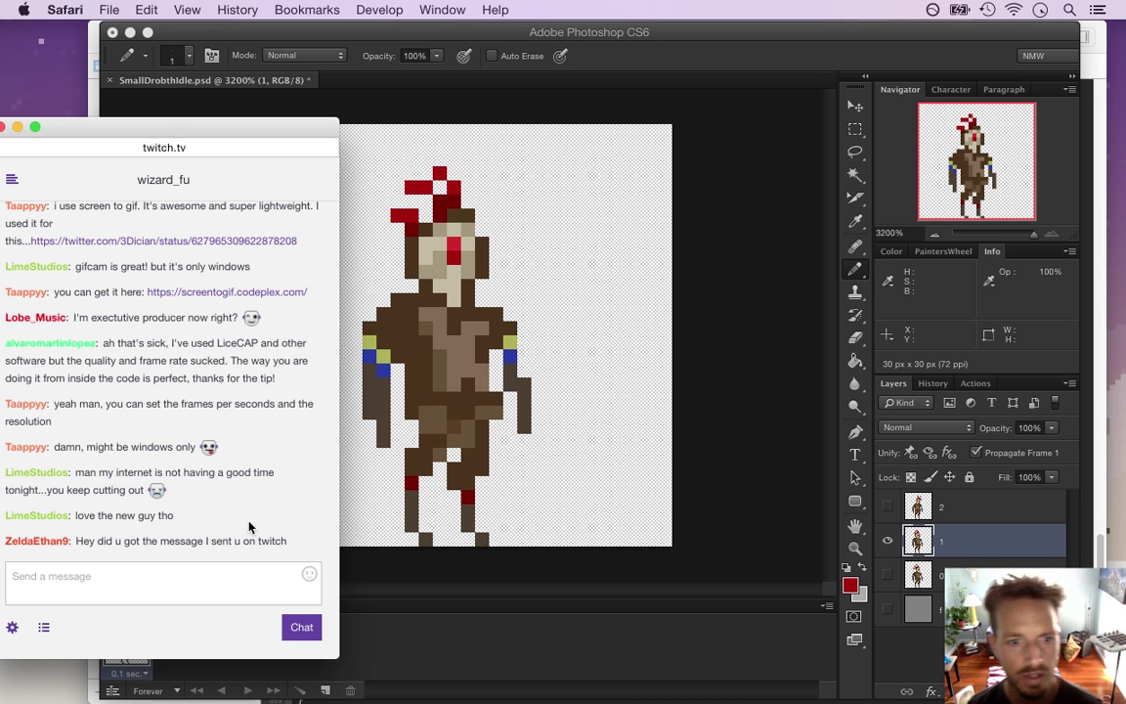
{"action": "left_click", "coordinate": [671, 55]}
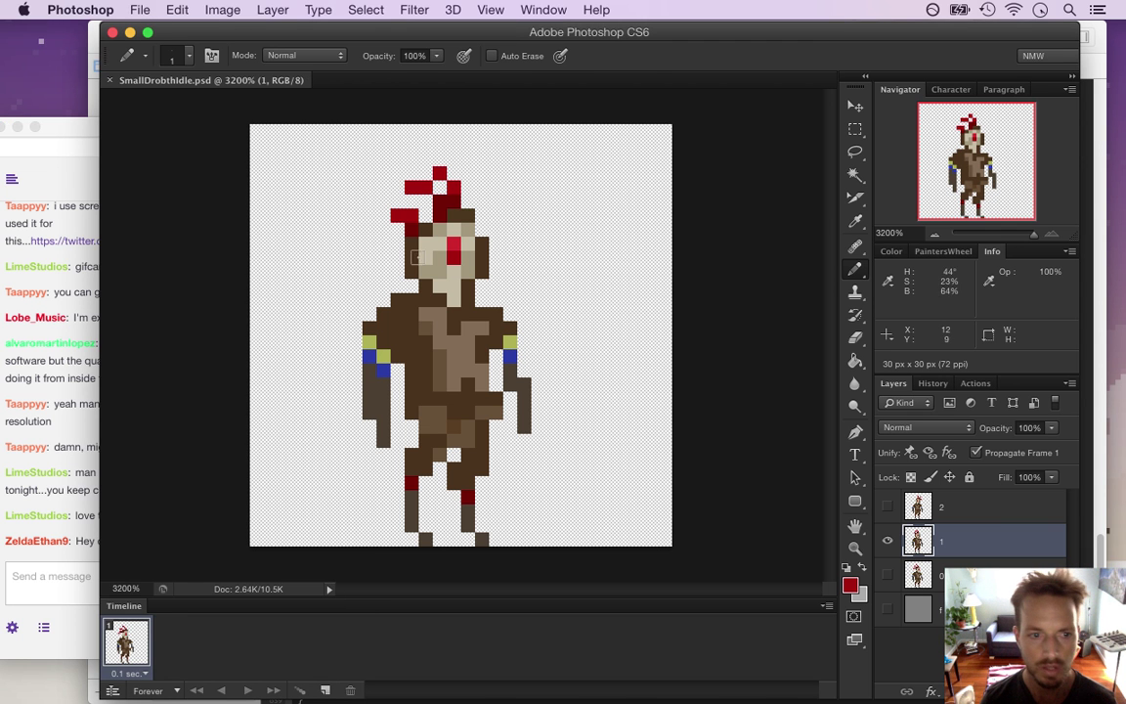
{"action": "left_click", "coordinate": [63, 391]}
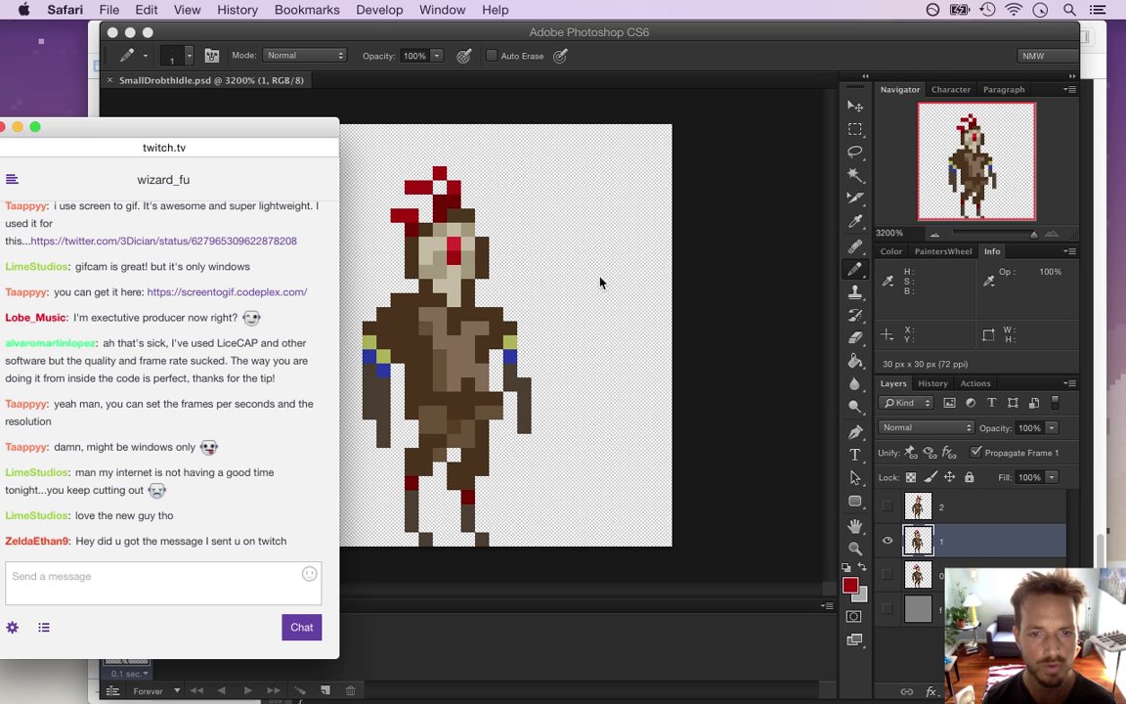
{"action": "left_click", "coordinate": [708, 204]}
- Erase the dark brown strip outside the left edge of the face
{"action": "key", "text": "e"}
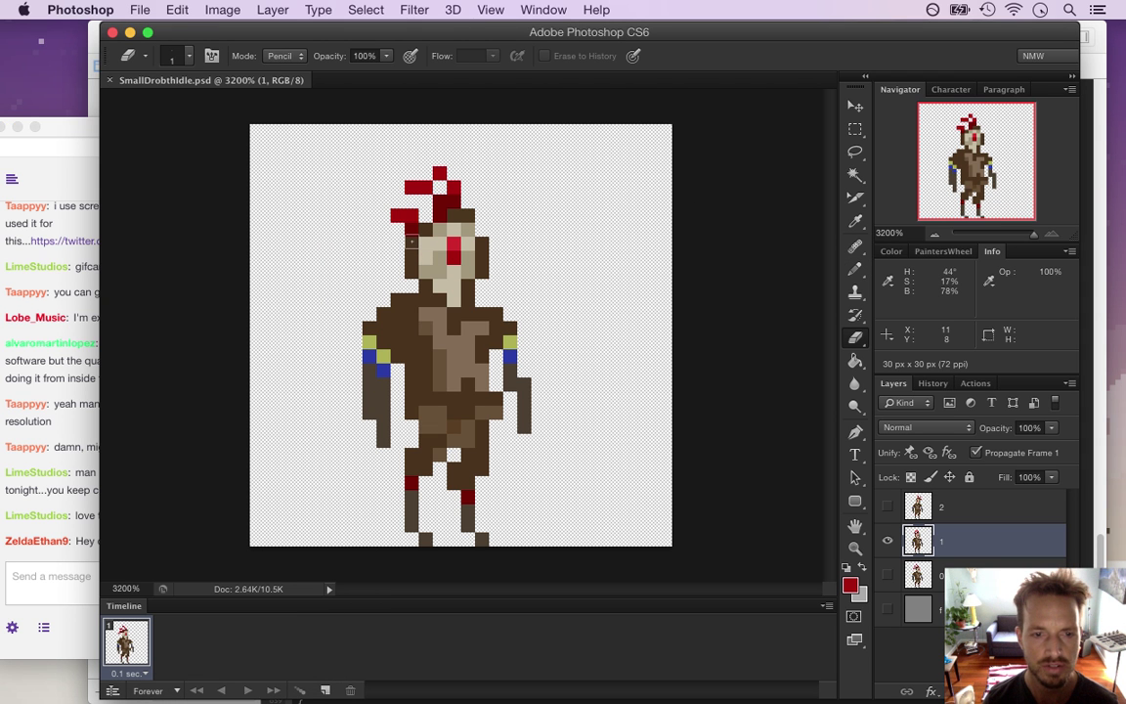
{"action": "left_click_drag", "start_coordinate": [412, 247], "coordinate": [411, 284]}
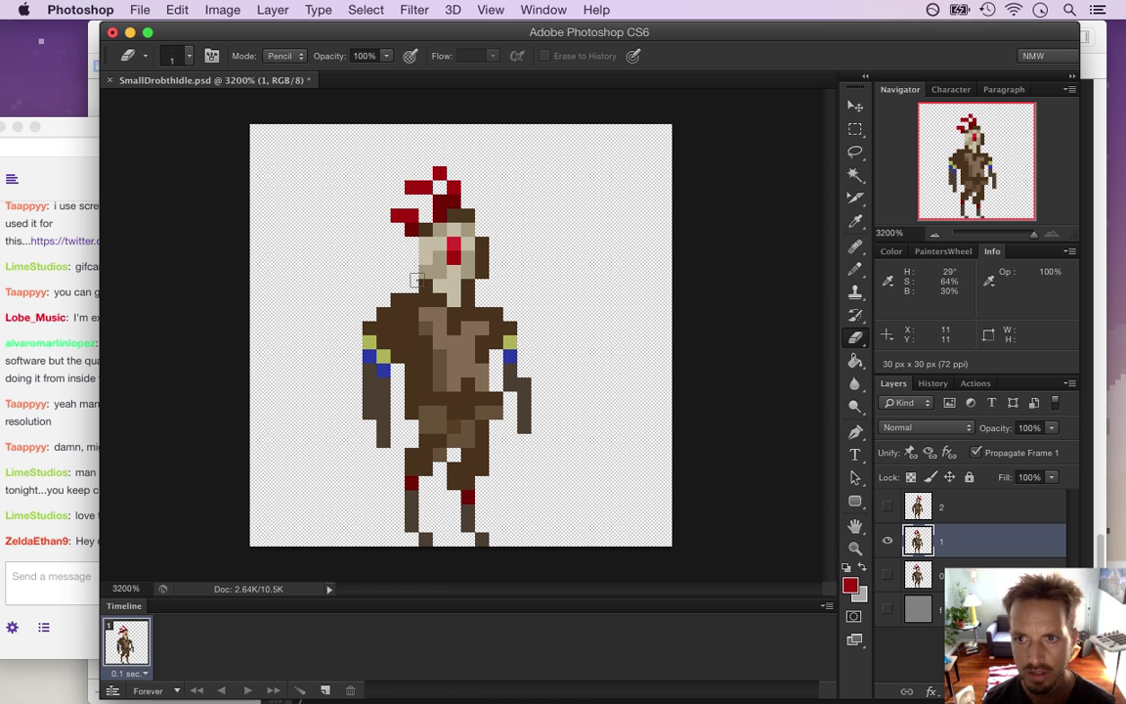
- Try painting the face's leftmost pixel column dark brown, and undo those strokes
{"action": "key", "text": "b"}
{"action": "left_click", "coordinate": [422, 286], "text": "alt"}
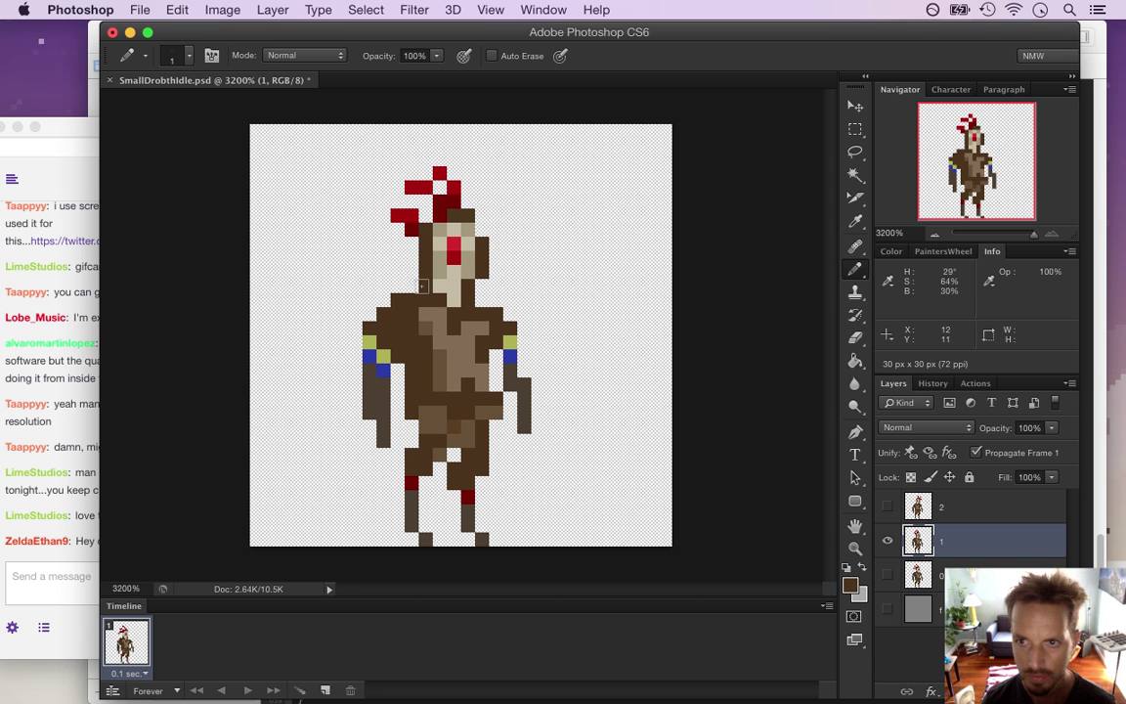
{"action": "key", "text": "super+z"}
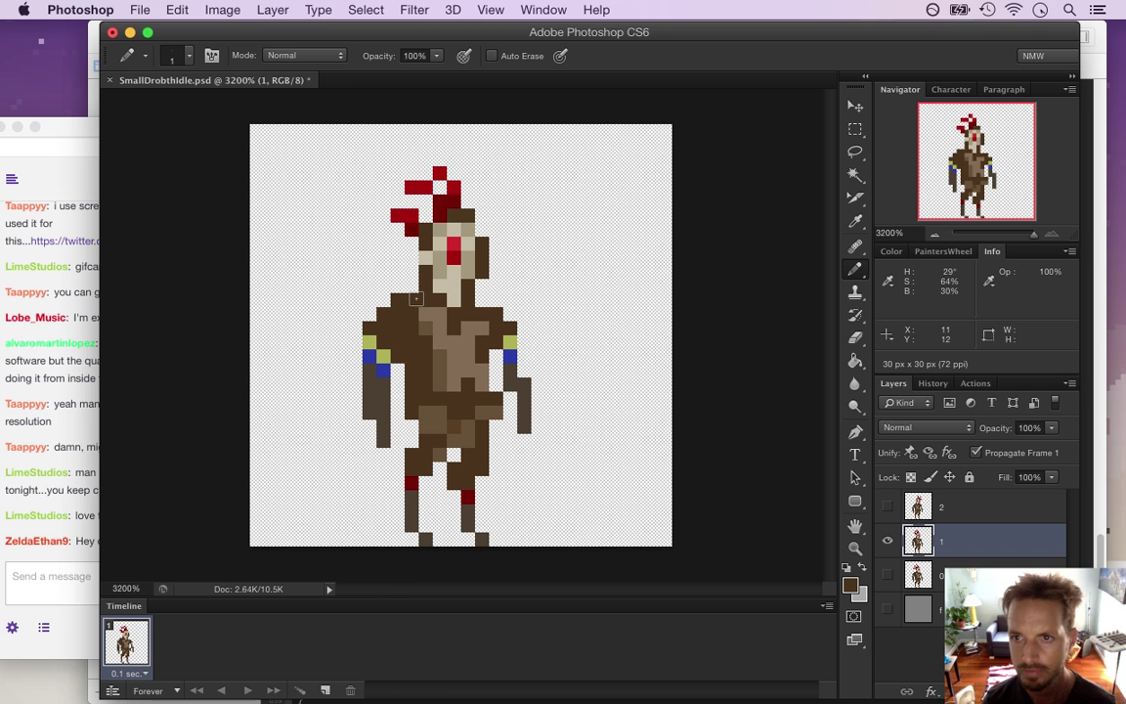
{"action": "key", "text": "alt+super+z"}
{"action": "key", "text": "alt+super+z"}
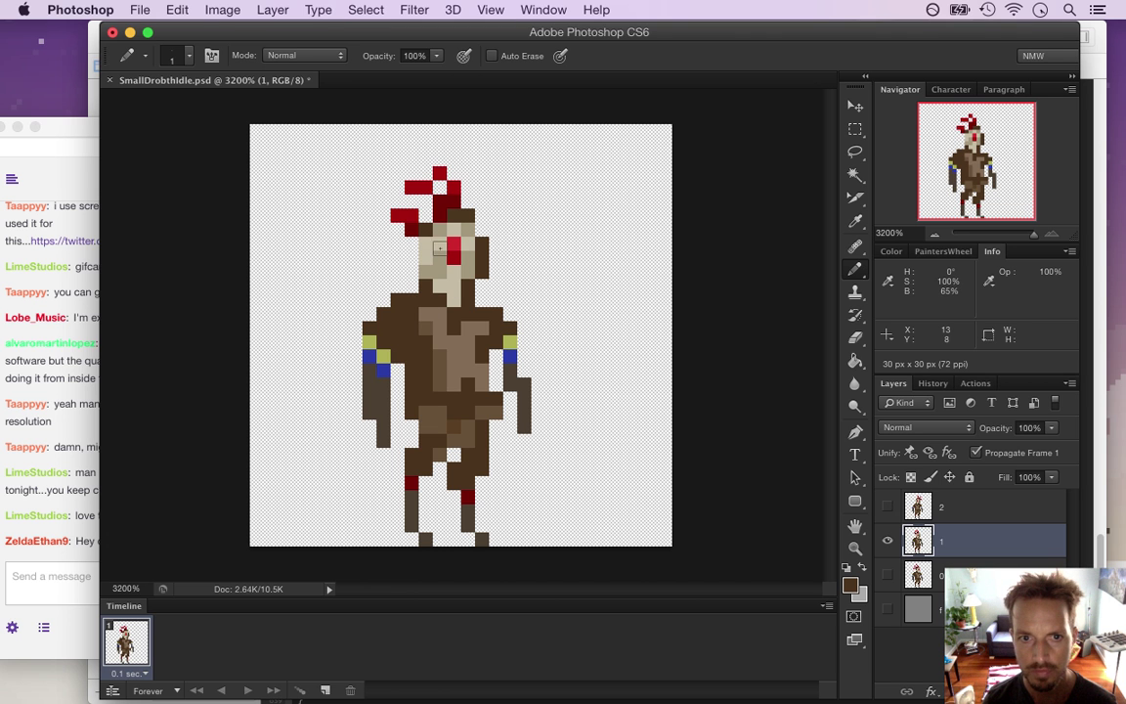
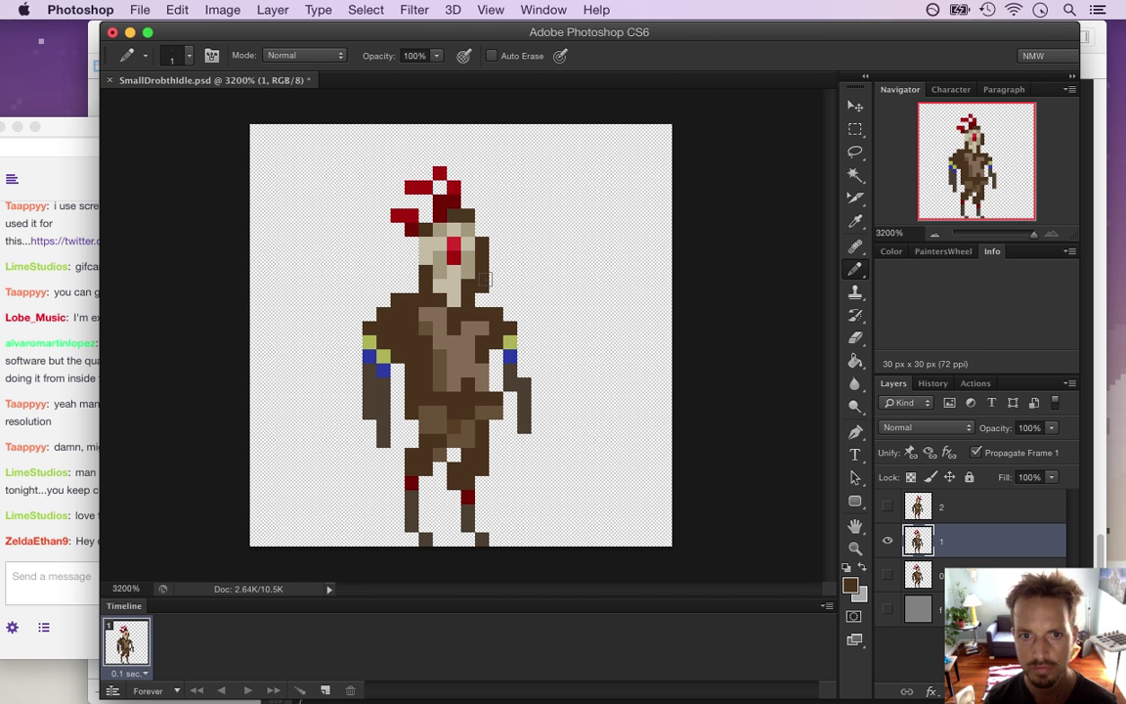
- Erase the dark brown strip outside the right edge of the face and save the file
{"action": "key", "text": "e"}
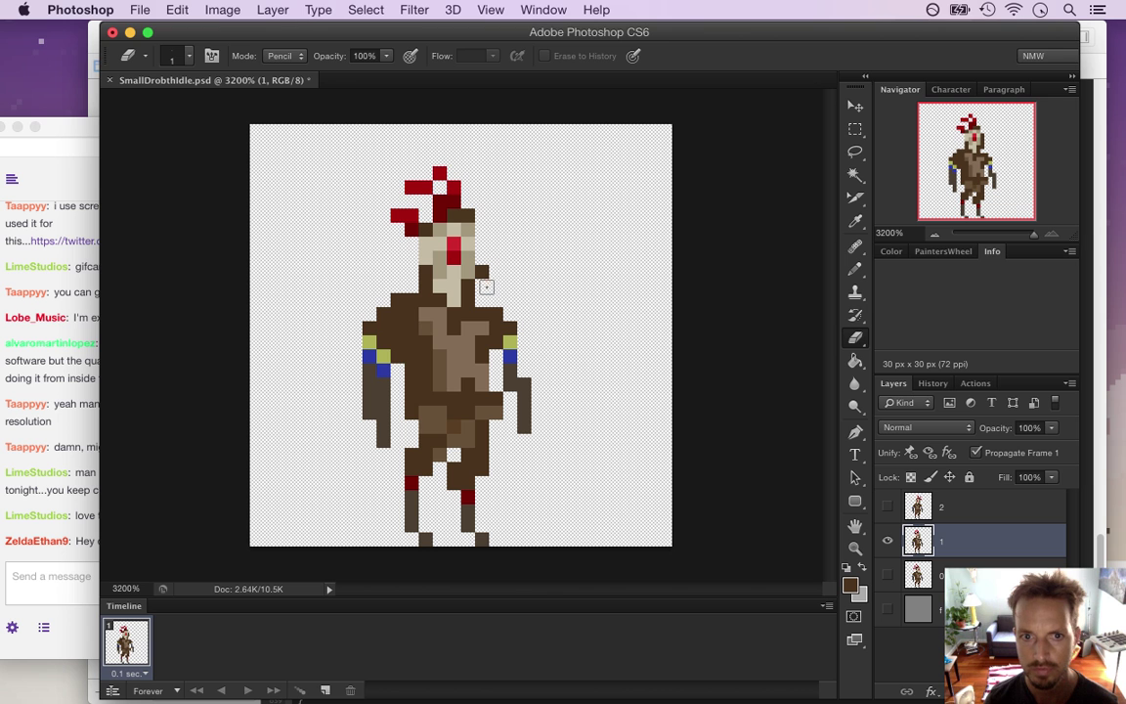
{"action": "left_click", "coordinate": [482, 272]}
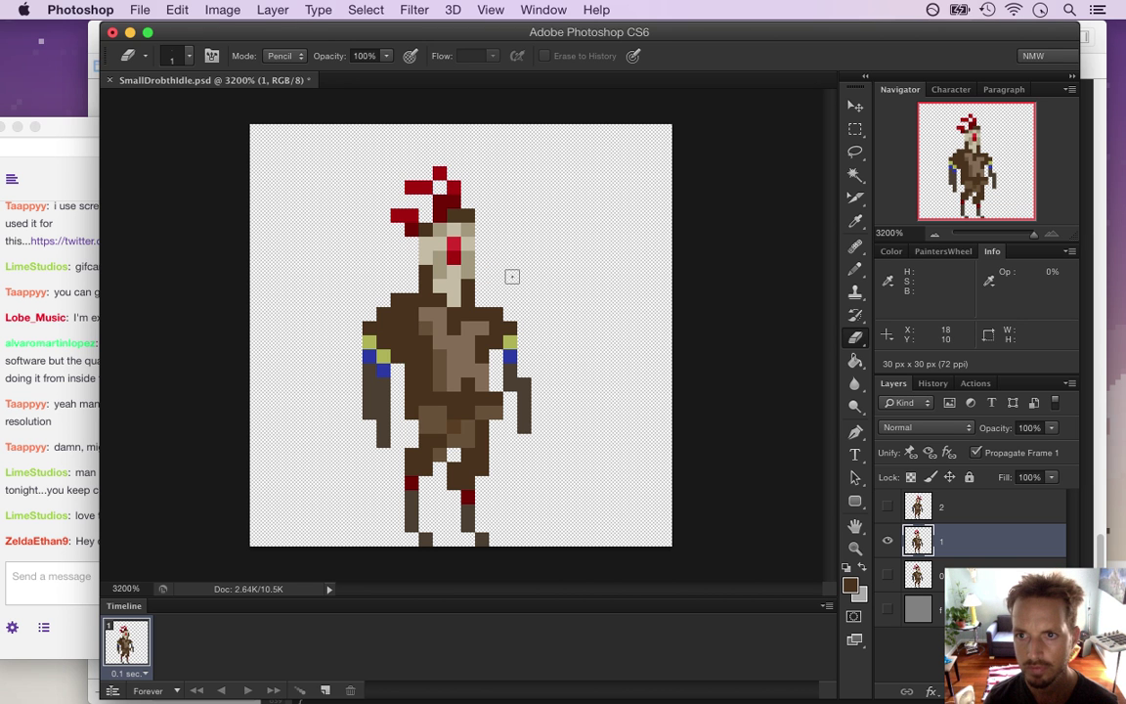
{"action": "key", "text": "super+s"}
- Add three more frames to the animation timeline for a total of four
{"action": "left_click", "coordinate": [323, 690]}
{"action": "left_click", "coordinate": [322, 690]}
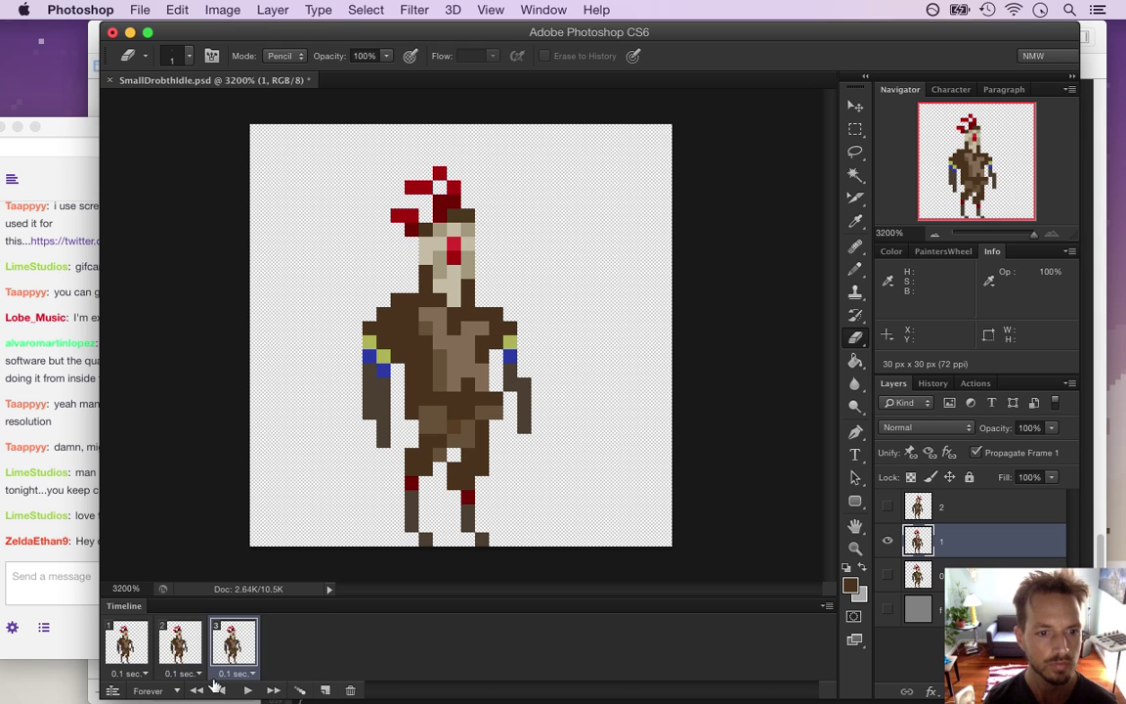
{"action": "left_click", "coordinate": [326, 690]}
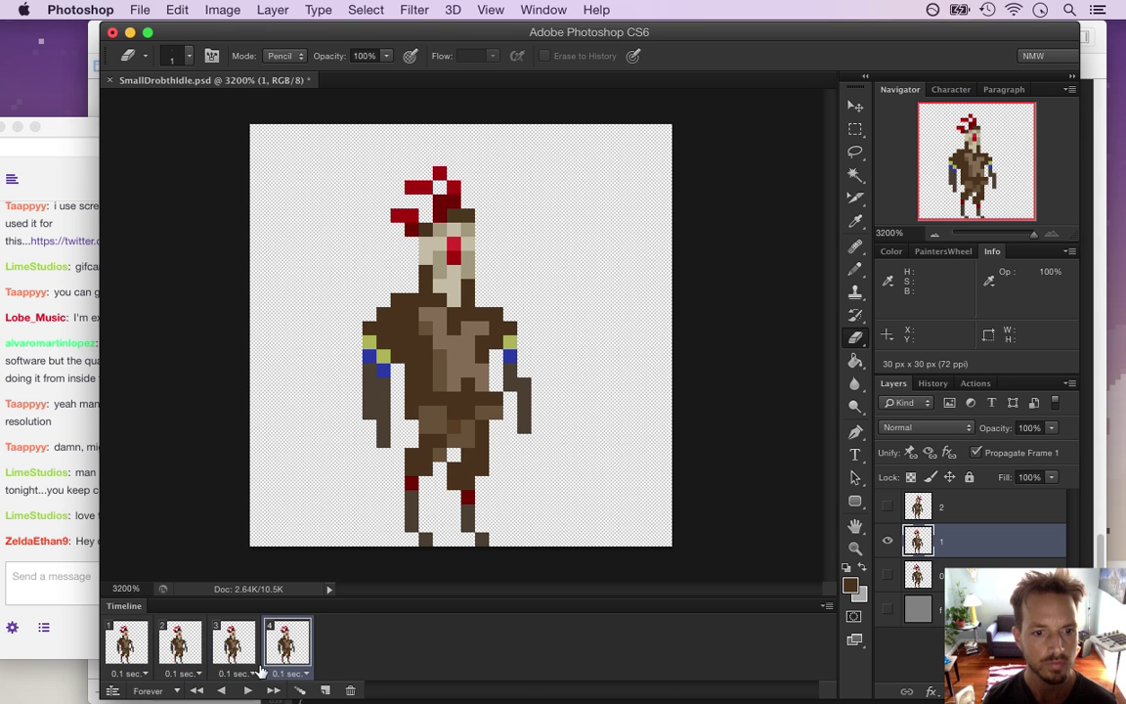
- Select frame 2 with layer 2 active and turn off Propagate Frame 1
{"action": "left_click", "coordinate": [137, 649]}
{"action": "left_click", "coordinate": [177, 649]}
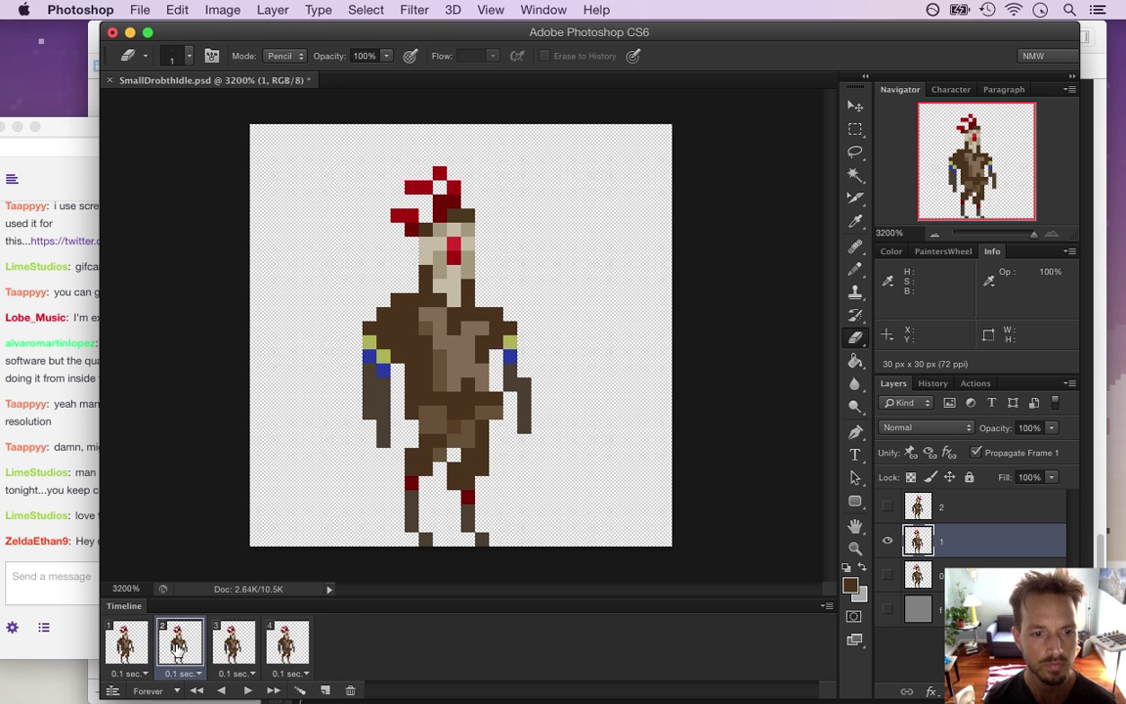
{"action": "left_click", "coordinate": [916, 578]}
{"action": "key", "text": "alt+bracketright"}
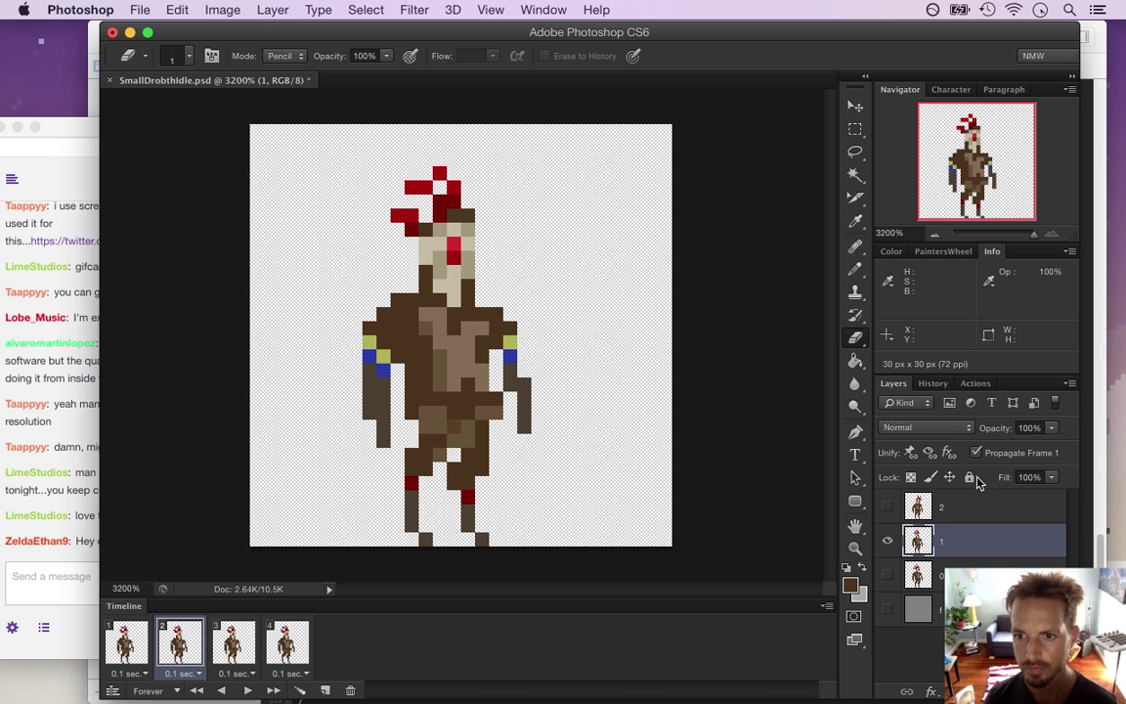
{"action": "key", "text": "alt+bracketright"}
{"action": "left_click", "coordinate": [976, 454]}
- Show layer 0 instead of layer 1 in frame 1, and select frame 2 to check its layer
{"action": "left_click", "coordinate": [128, 652]}
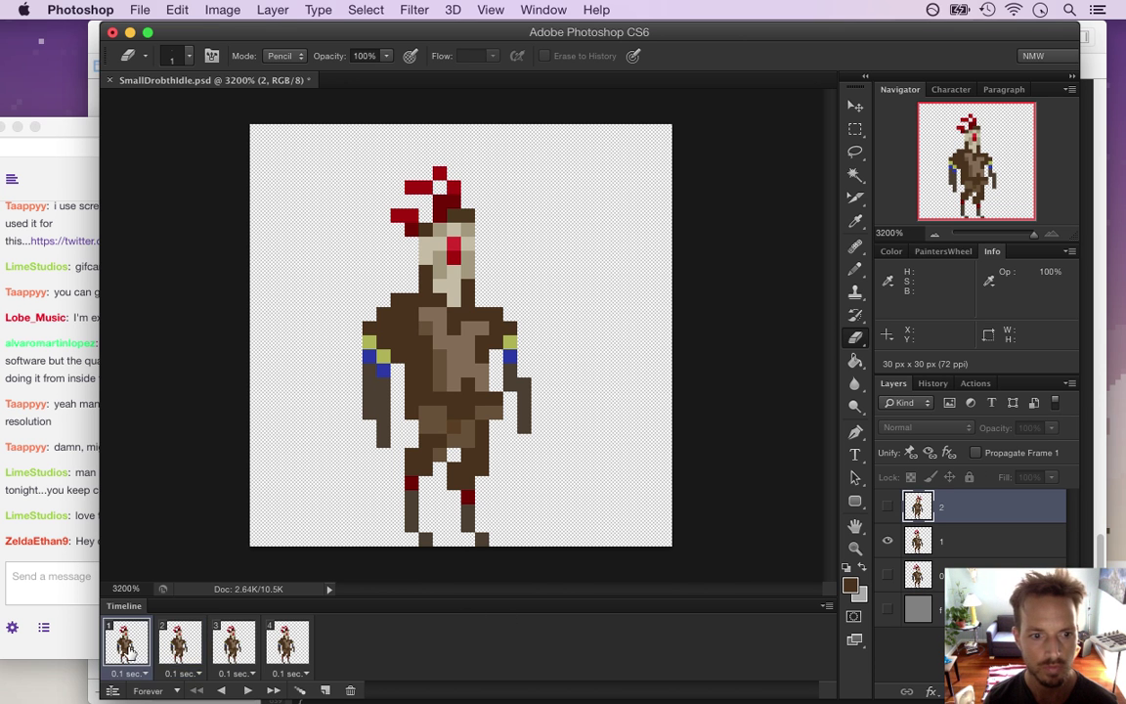
{"action": "left_click", "coordinate": [172, 645]}
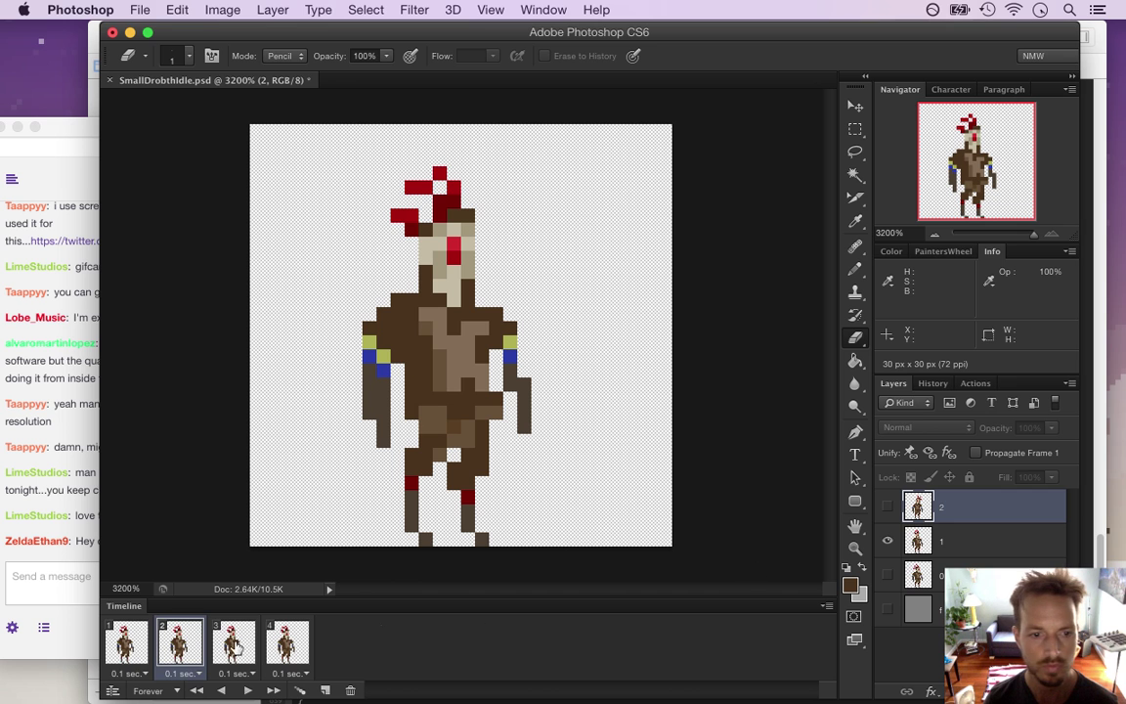
{"action": "left_click", "coordinate": [128, 645]}
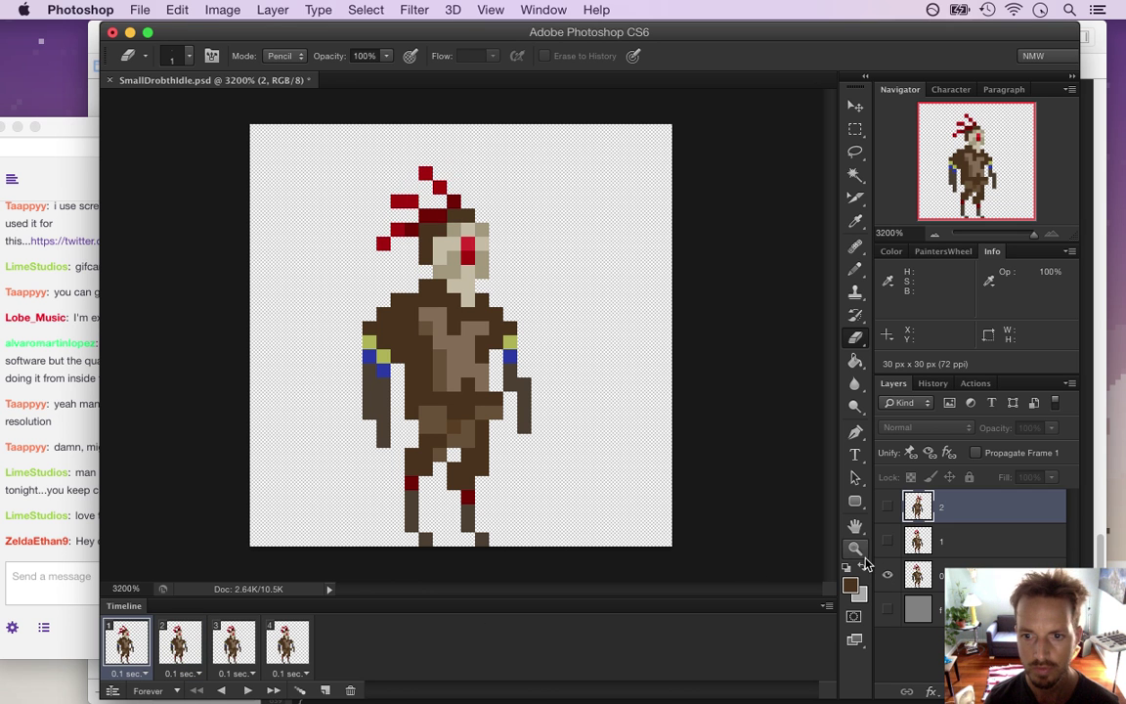
{"action": "left_click", "coordinate": [179, 645]}
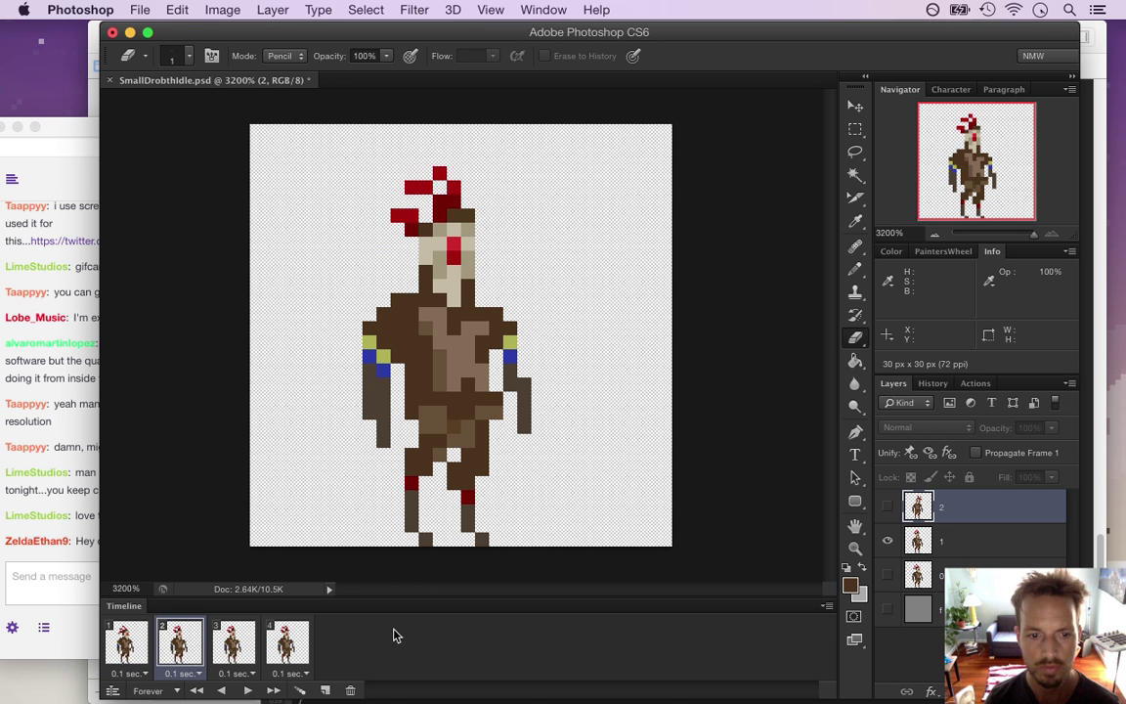
- Show layer 2 instead of layer 1 in frame 3, and select frame 4 to check its layer
{"action": "left_click", "coordinate": [243, 651]}
{"action": "left_click", "coordinate": [888, 540]}
{"action": "left_click", "coordinate": [888, 507]}
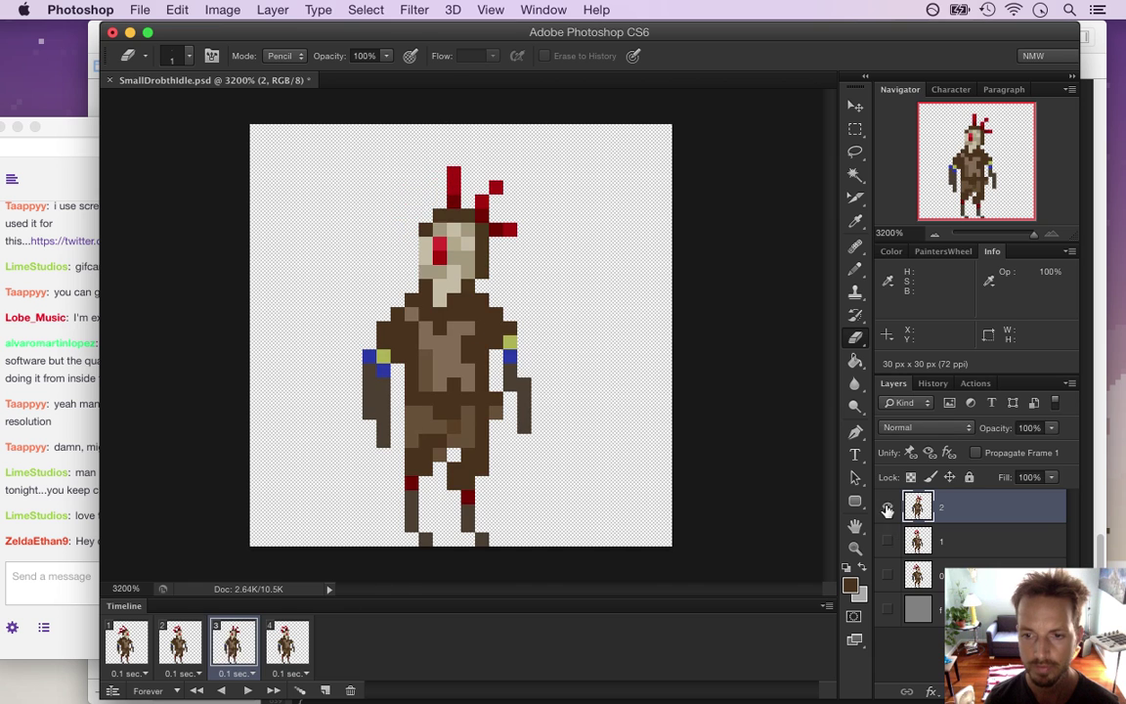
{"action": "left_click", "coordinate": [286, 643]}
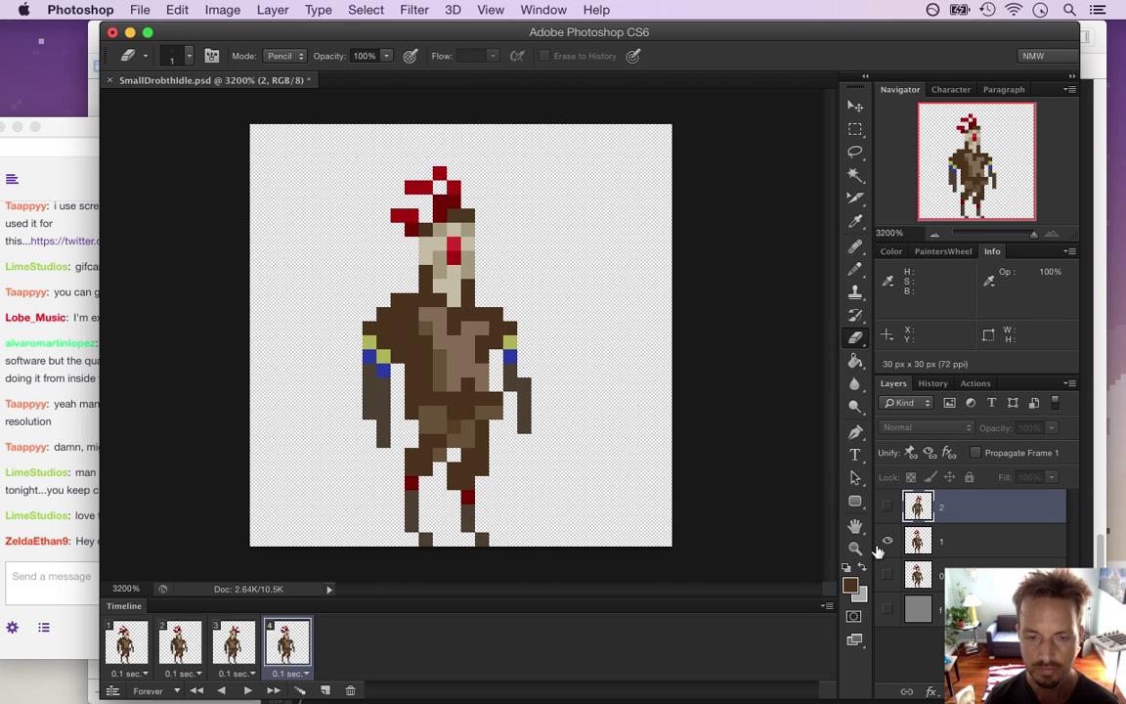
- Play the four-frame animation from frame 1, stop it and select frame 3
{"action": "left_click", "coordinate": [127, 650]}
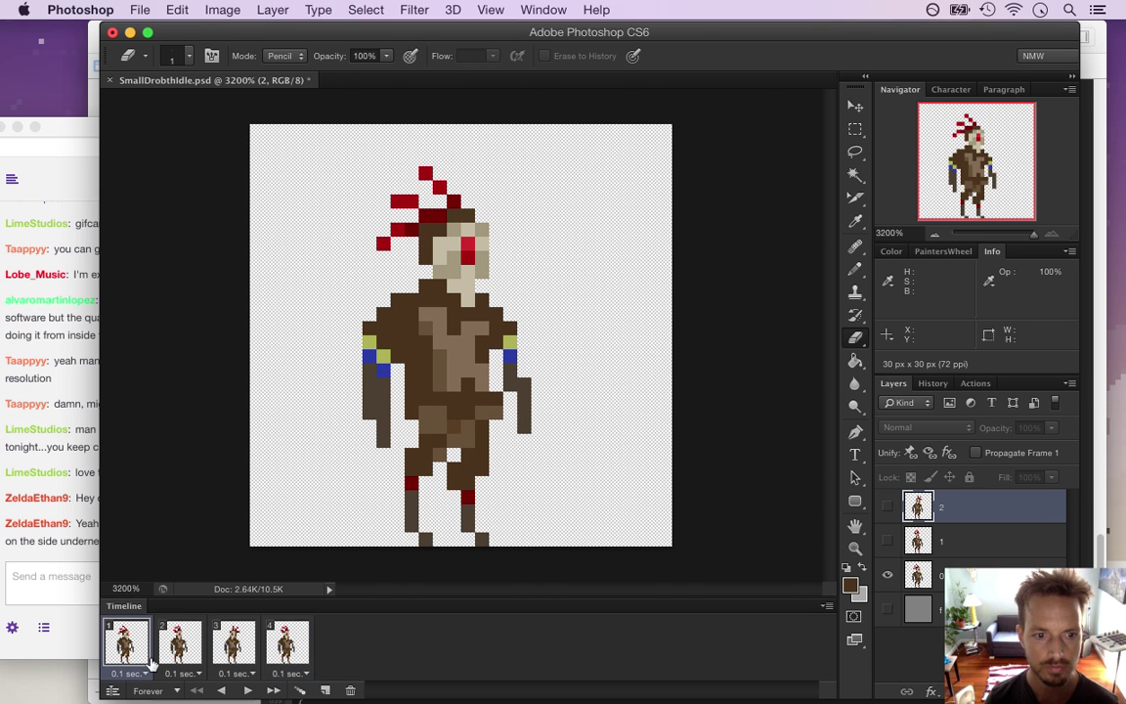
{"action": "left_click", "coordinate": [250, 692]}
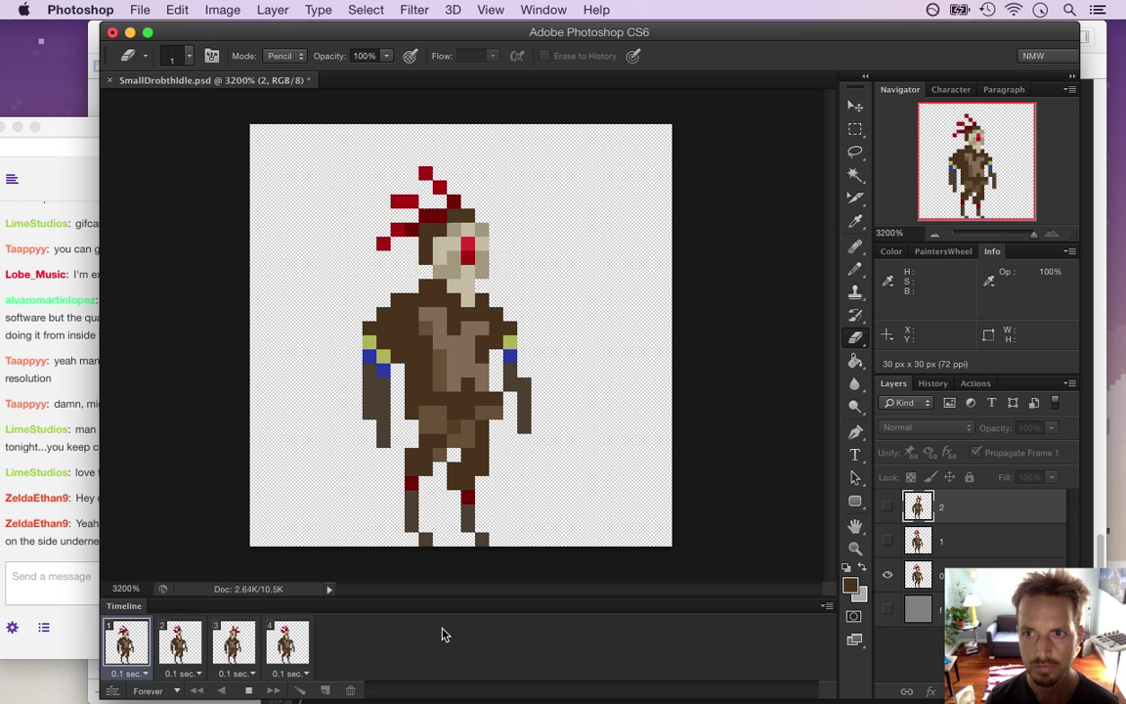
{"action": "left_click", "coordinate": [249, 689]}
{"action": "left_click", "coordinate": [221, 646]}
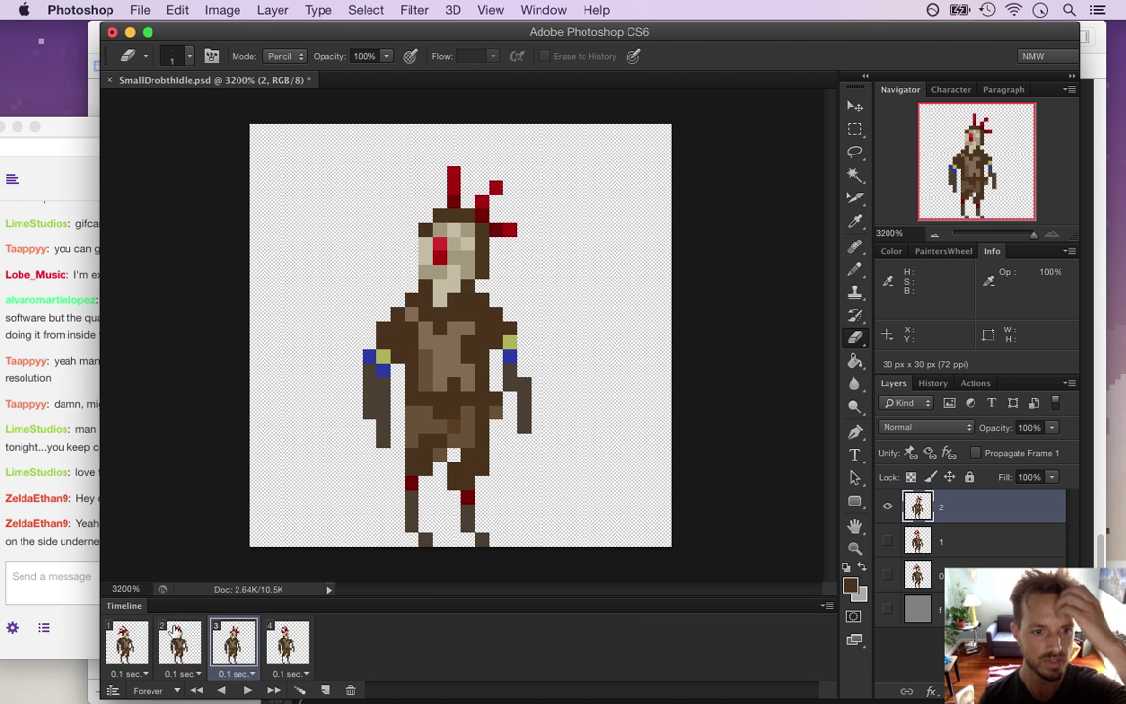
- Switch to the Twitch chat in Safari, read the latest message and return to Photoshop
{"action": "left_click", "coordinate": [71, 553]}
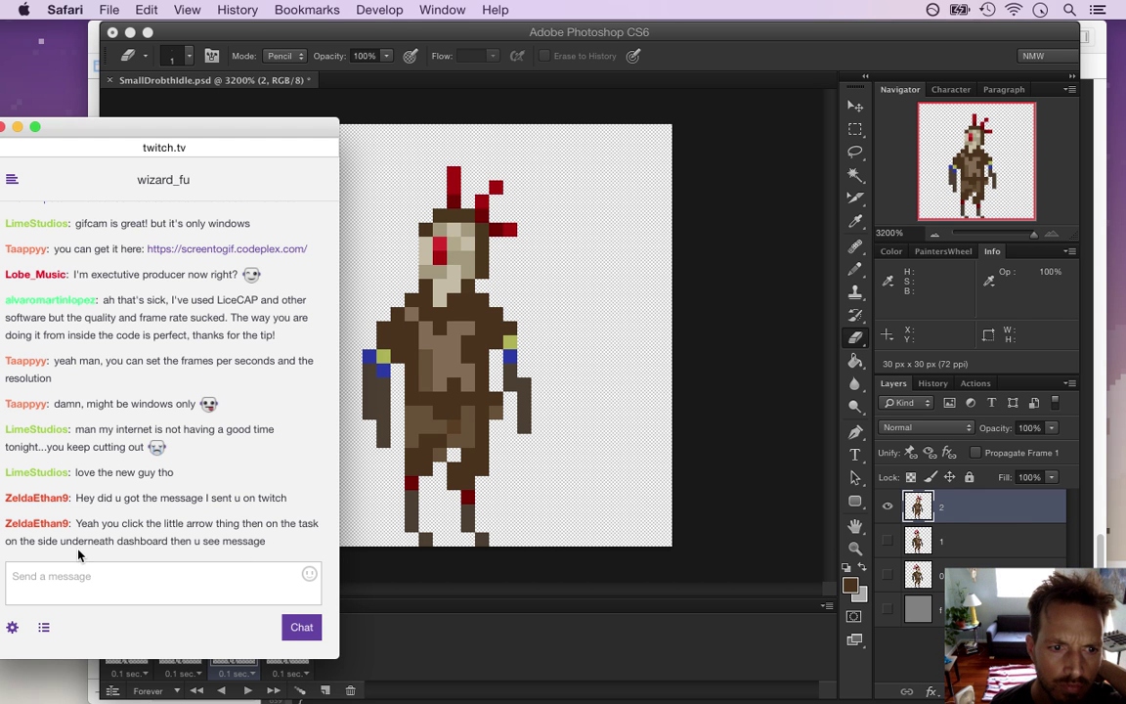
{"action": "left_click_drag", "start_coordinate": [102, 524], "coordinate": [209, 552]}
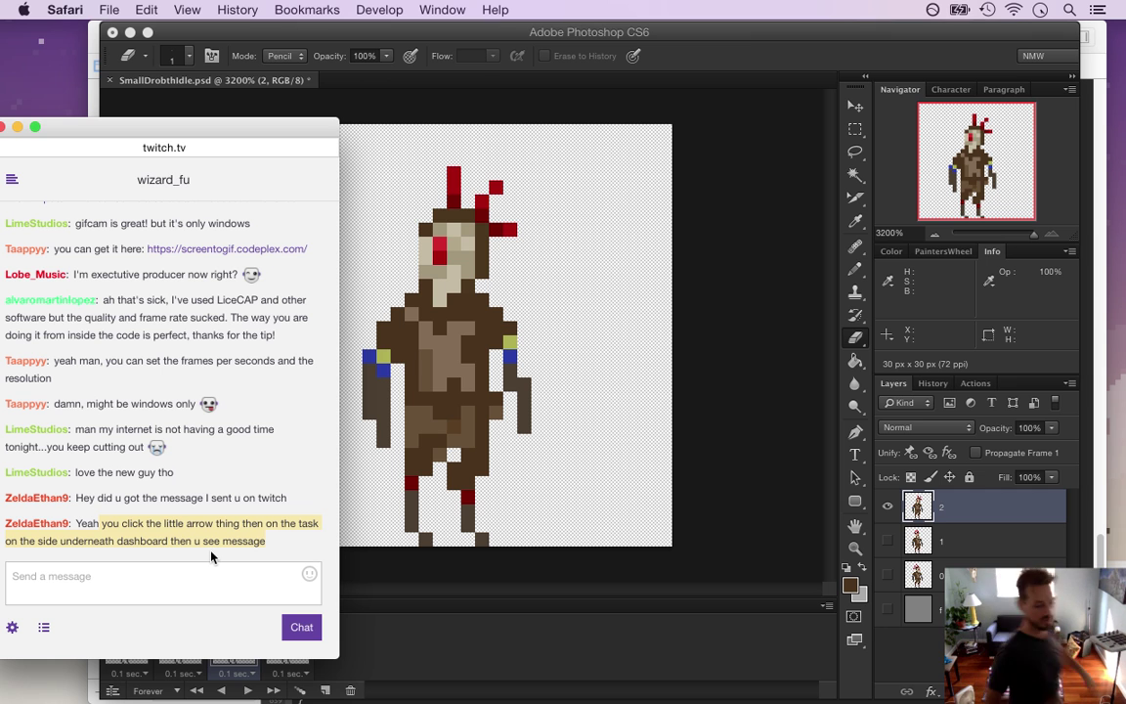
{"action": "left_click", "coordinate": [758, 528]}
- Compare frames 2 and 3, and make layer 1 active in frame 2 with the Eyedropper ready for sampling a colour
{"action": "left_click", "coordinate": [181, 657]}
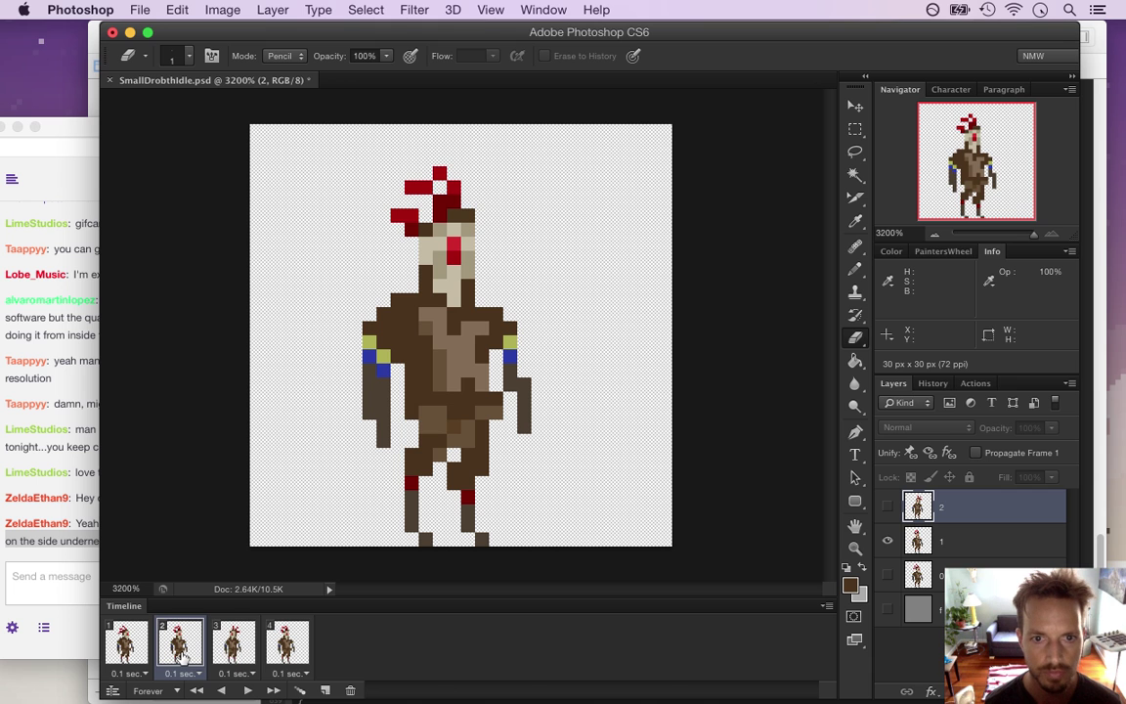
{"action": "left_click", "coordinate": [231, 657]}
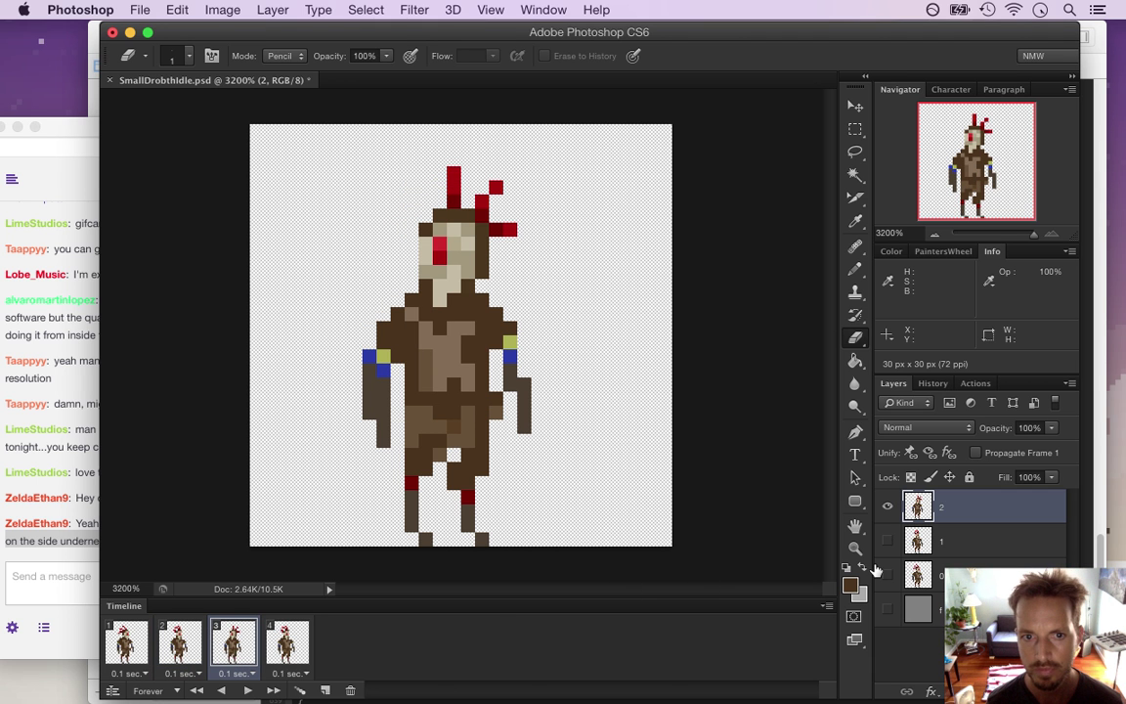
{"action": "left_click", "coordinate": [179, 646]}
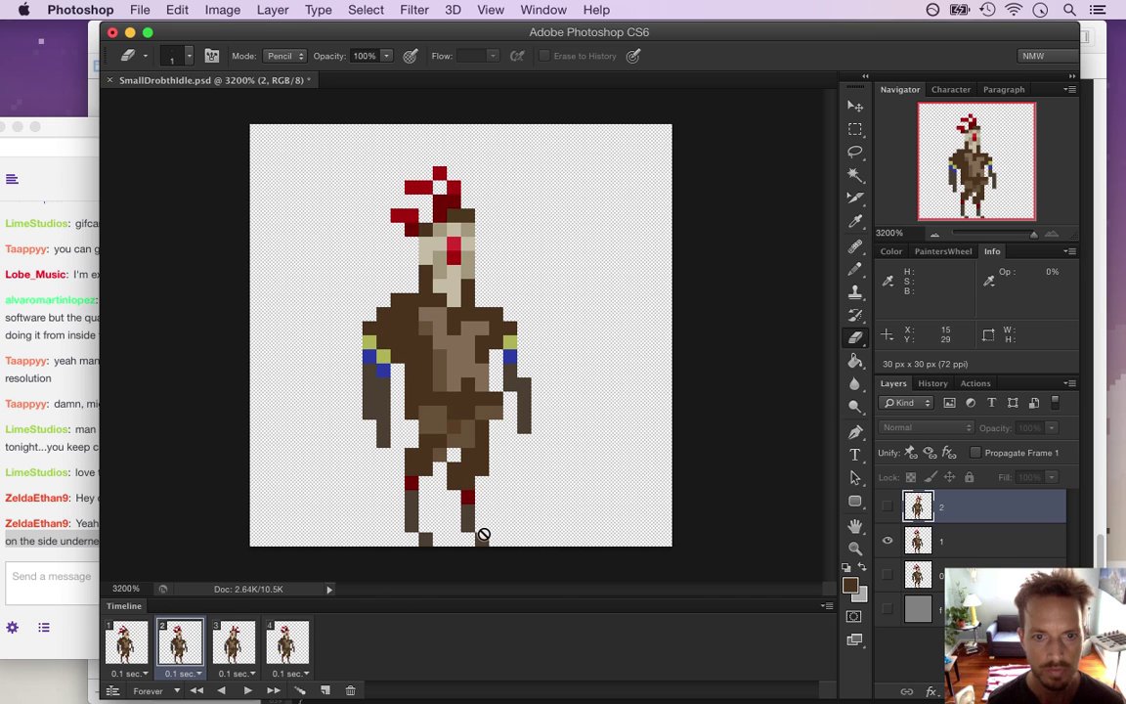
{"action": "left_click", "coordinate": [900, 540]}
{"action": "key", "text": "i"}
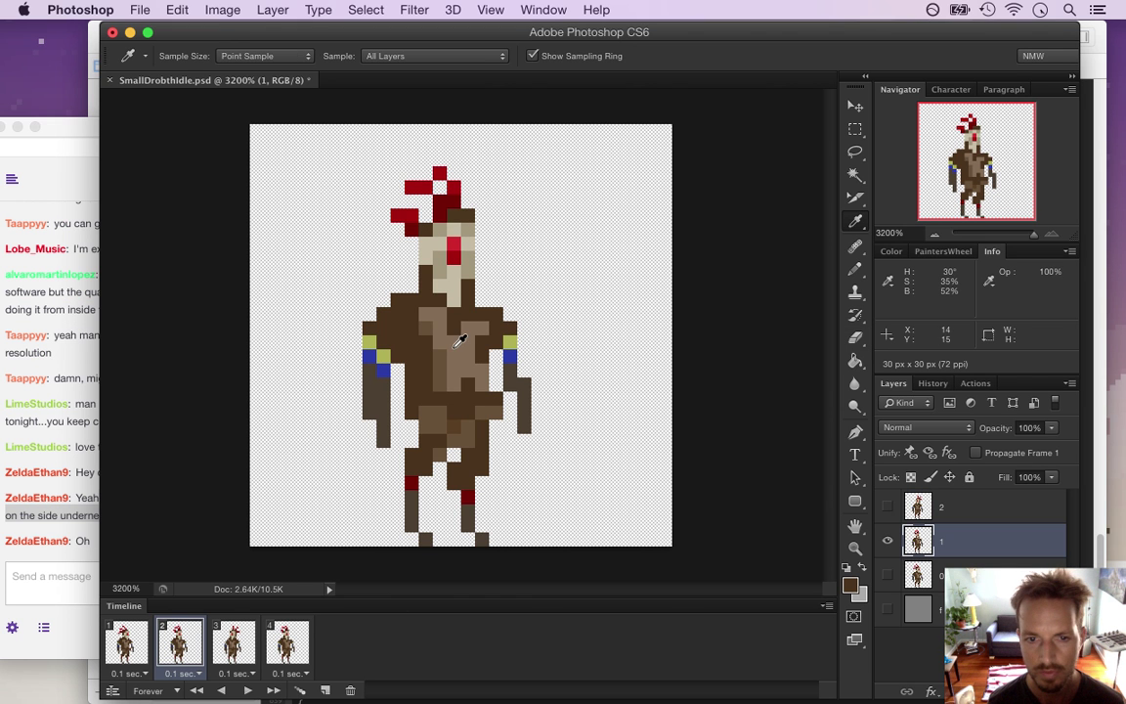
- Shift the 4 by 6 pixel block of torso shading on layer 1 one pixel to the left and deselect it
{"action": "key", "text": "m"}
{"action": "left_click_drag", "start_coordinate": [404, 307], "coordinate": [447, 382]}
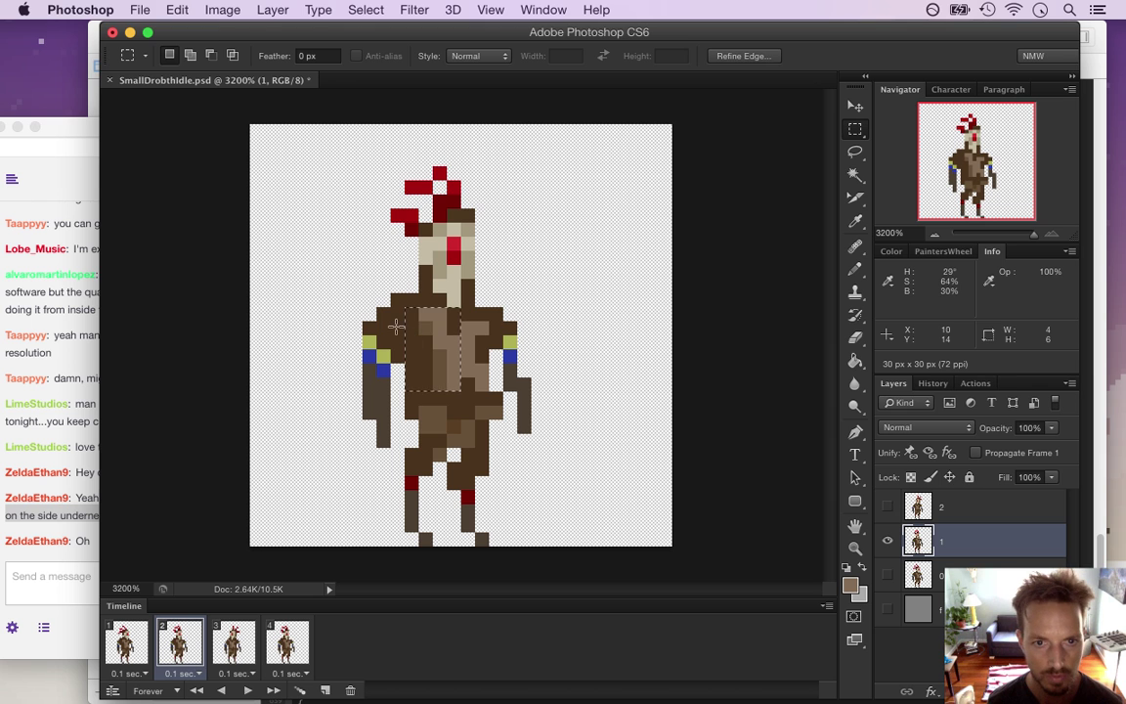
{"action": "left_click_drag", "start_coordinate": [396, 324], "coordinate": [437, 333]}
{"action": "key", "text": "v"}
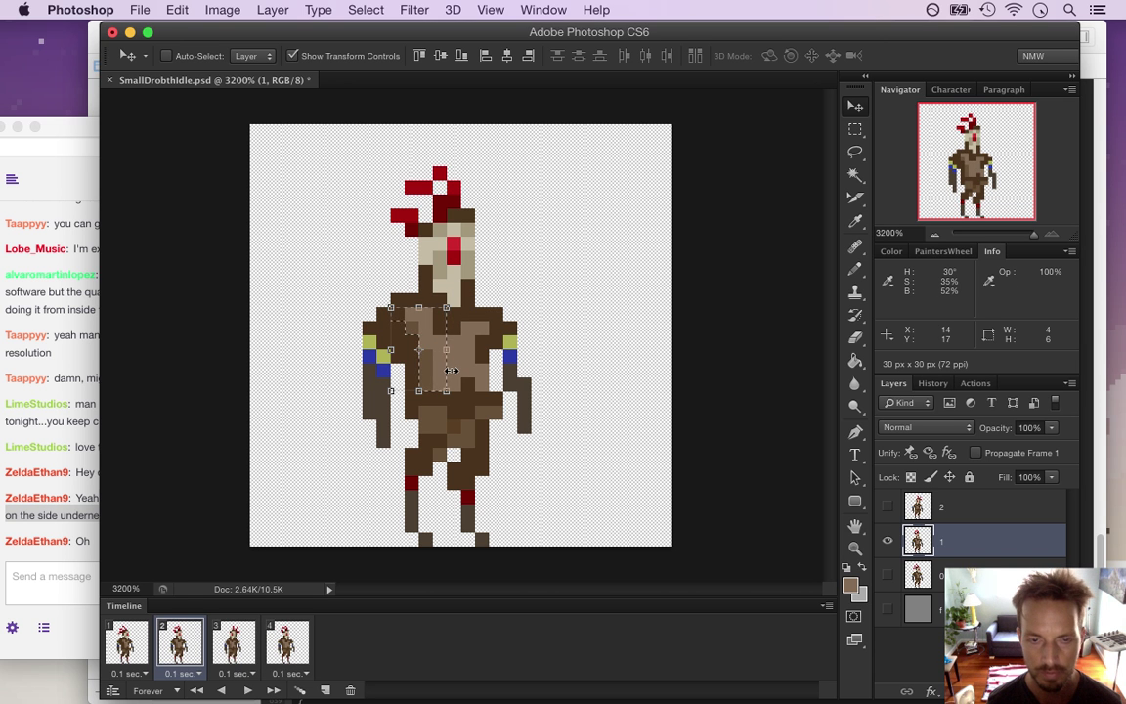
{"action": "key", "text": "ctrl+d"}
{"action": "key", "text": "m"}
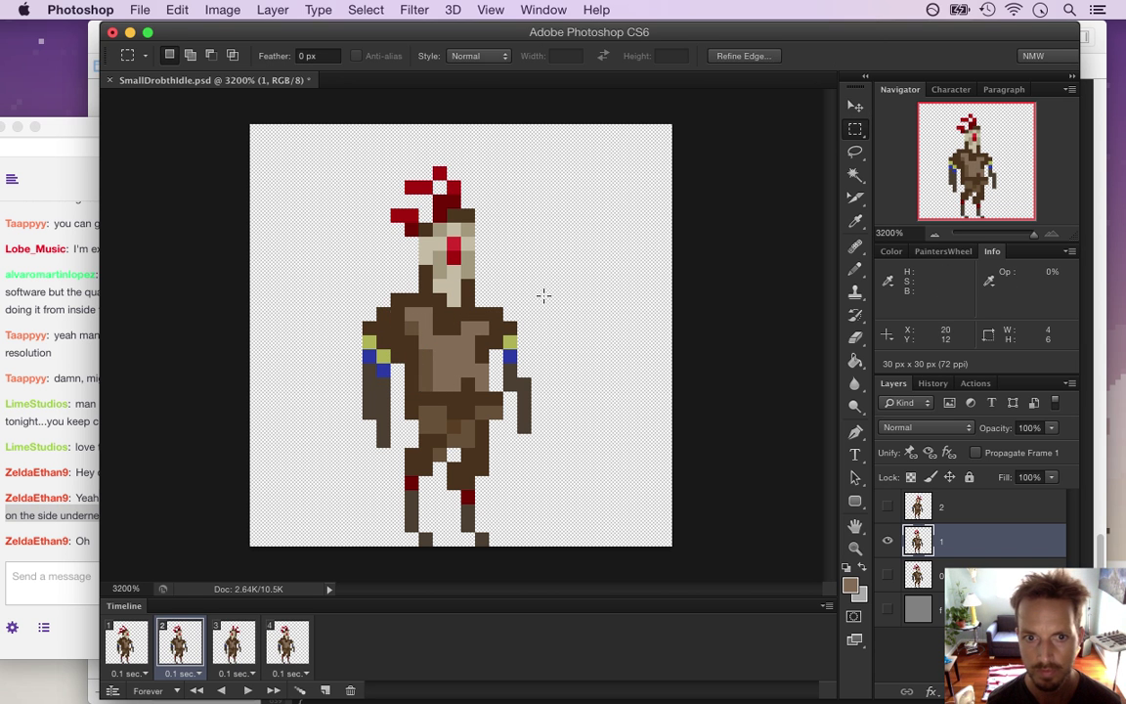
- Preview the idle animation from frame 1, stop it, and compare frames 2 and 3
{"action": "left_click", "coordinate": [125, 642]}
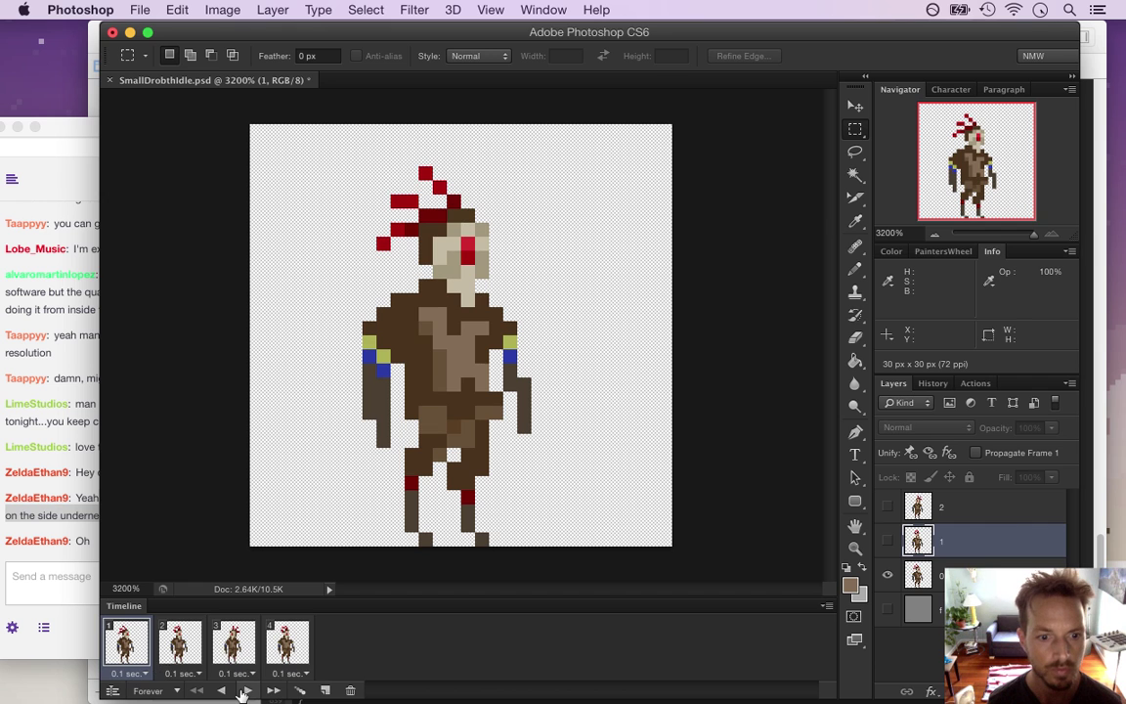
{"action": "left_click", "coordinate": [247, 691]}
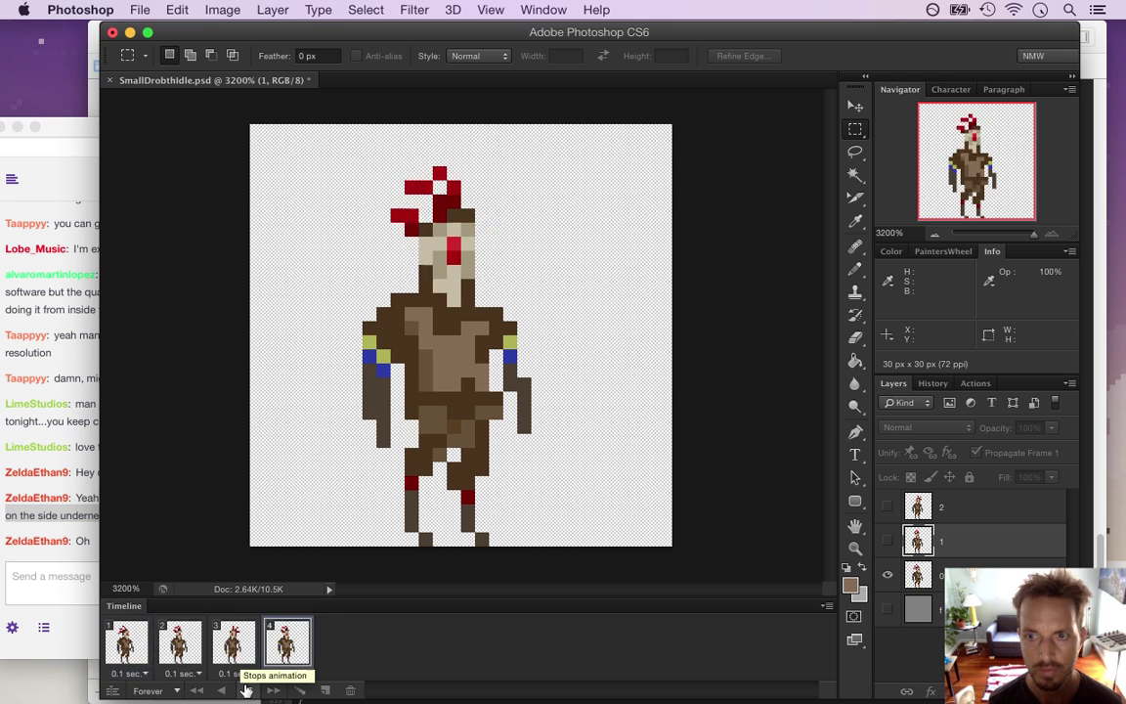
{"action": "left_click", "coordinate": [249, 690]}
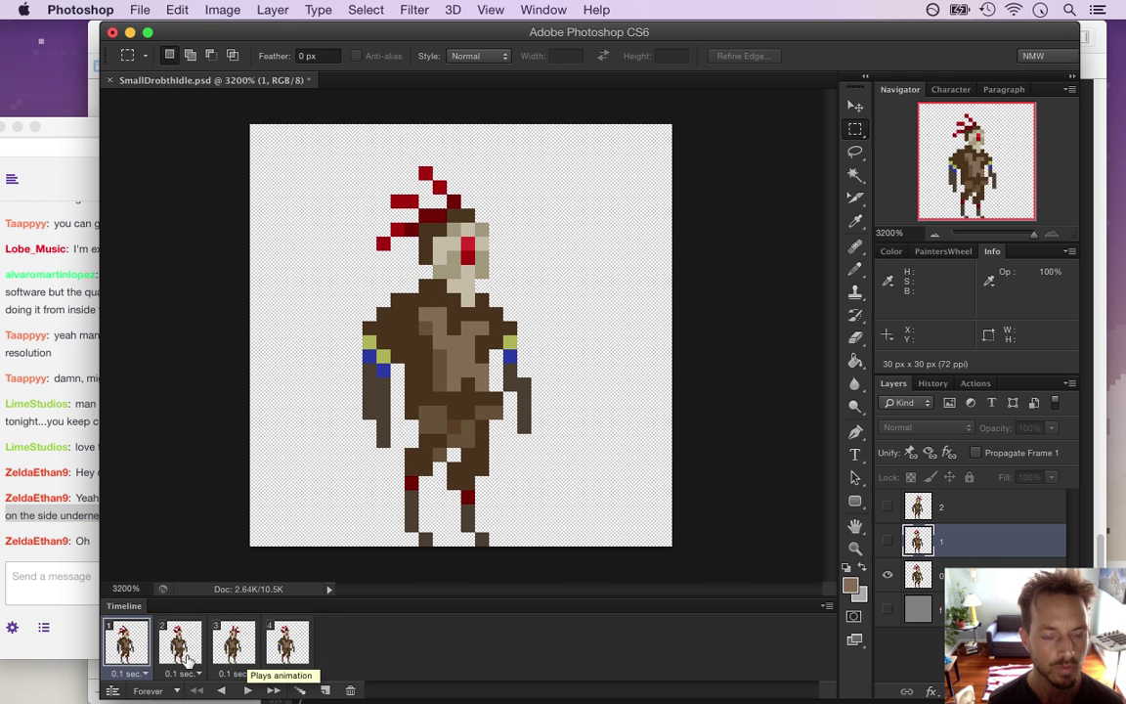
{"action": "left_click", "coordinate": [182, 645]}
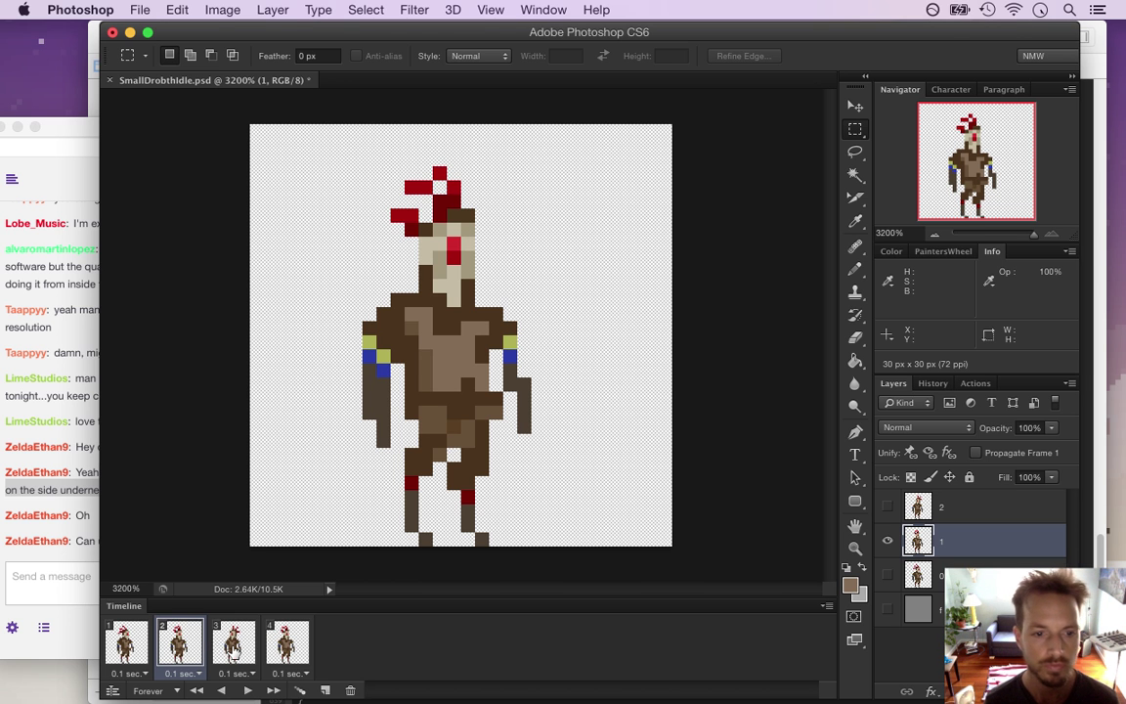
{"action": "left_click", "coordinate": [233, 653]}
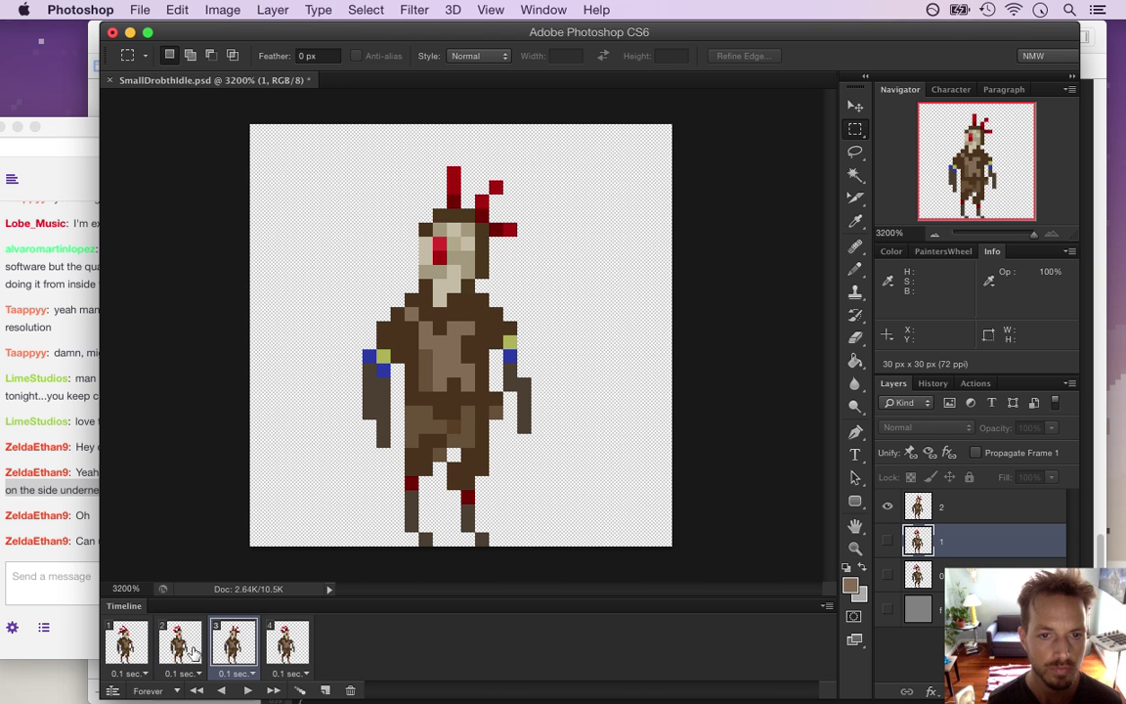
- Switch to the Twitch chat in Safari to read the latest messages, and return to frame 2 in Photoshop
{"action": "left_click", "coordinate": [92, 565]}
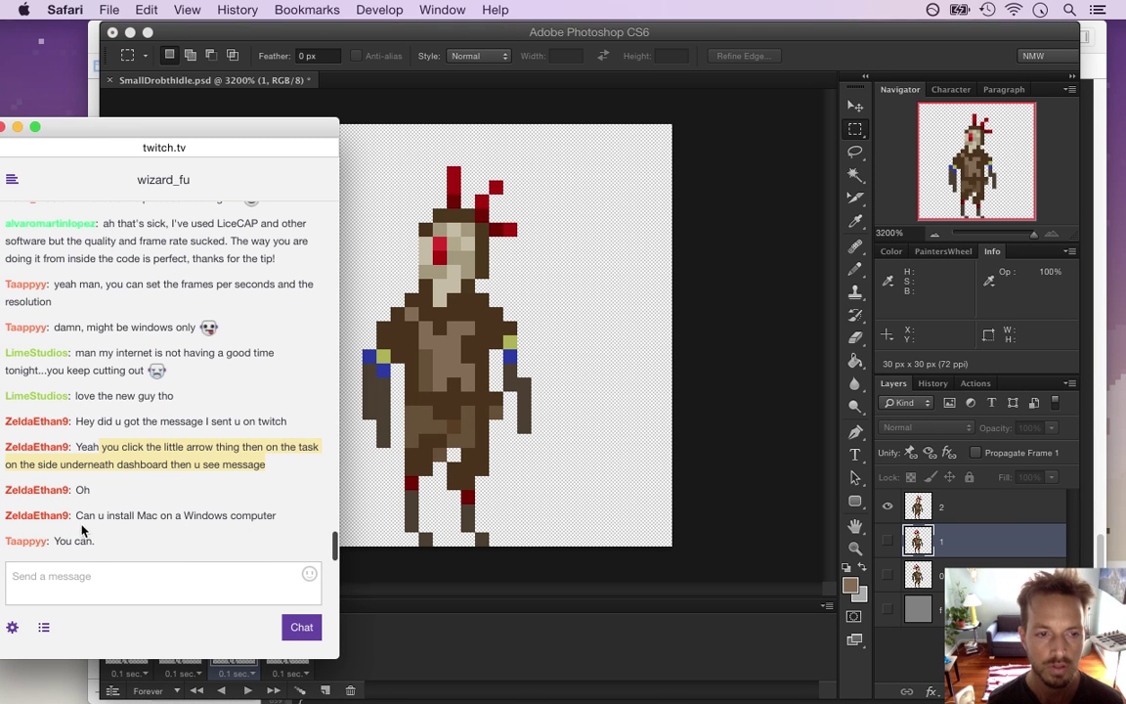
{"action": "left_click_drag", "start_coordinate": [115, 518], "coordinate": [194, 518]}
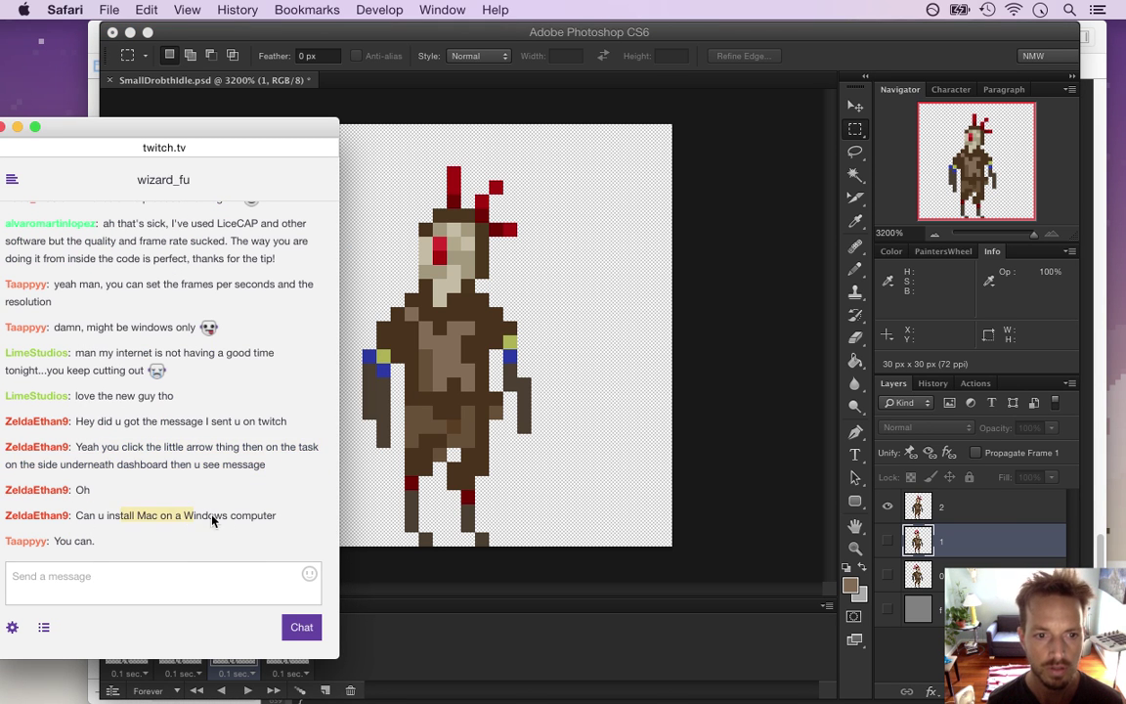
{"action": "left_click", "coordinate": [662, 509]}
{"action": "left_click", "coordinate": [164, 645]}
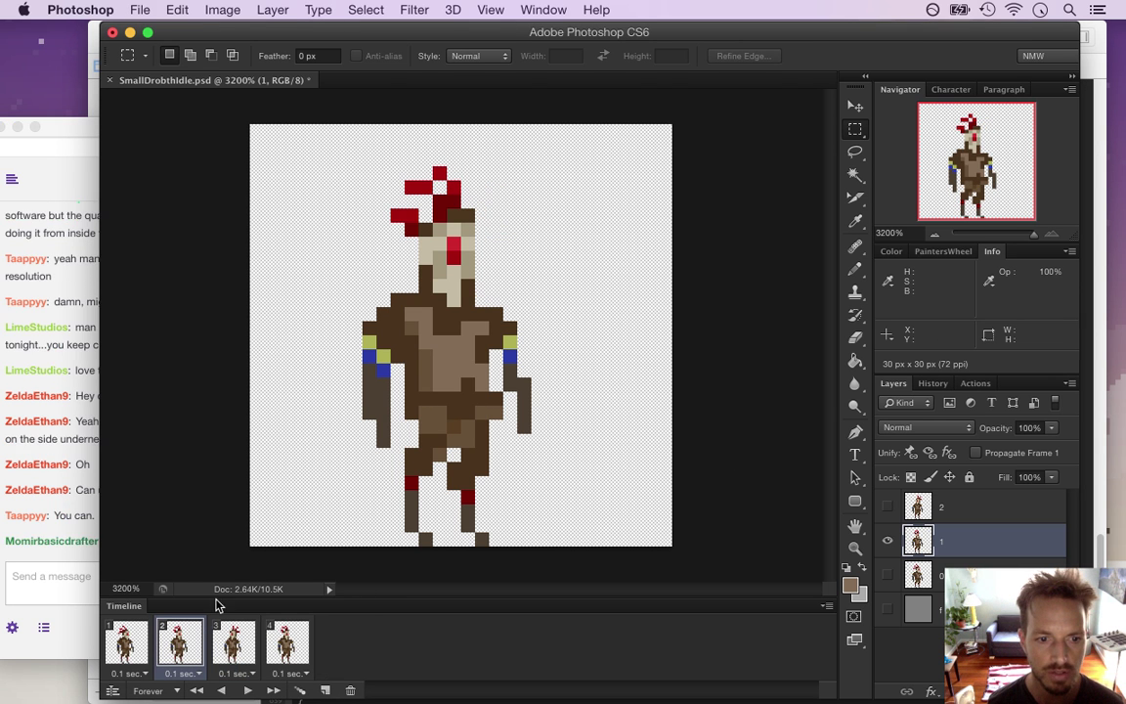
- Launch VirtualBox from the Applications folder and dismiss its new-version notice
{"action": "mouse_move", "coordinate": [1114, 405]}
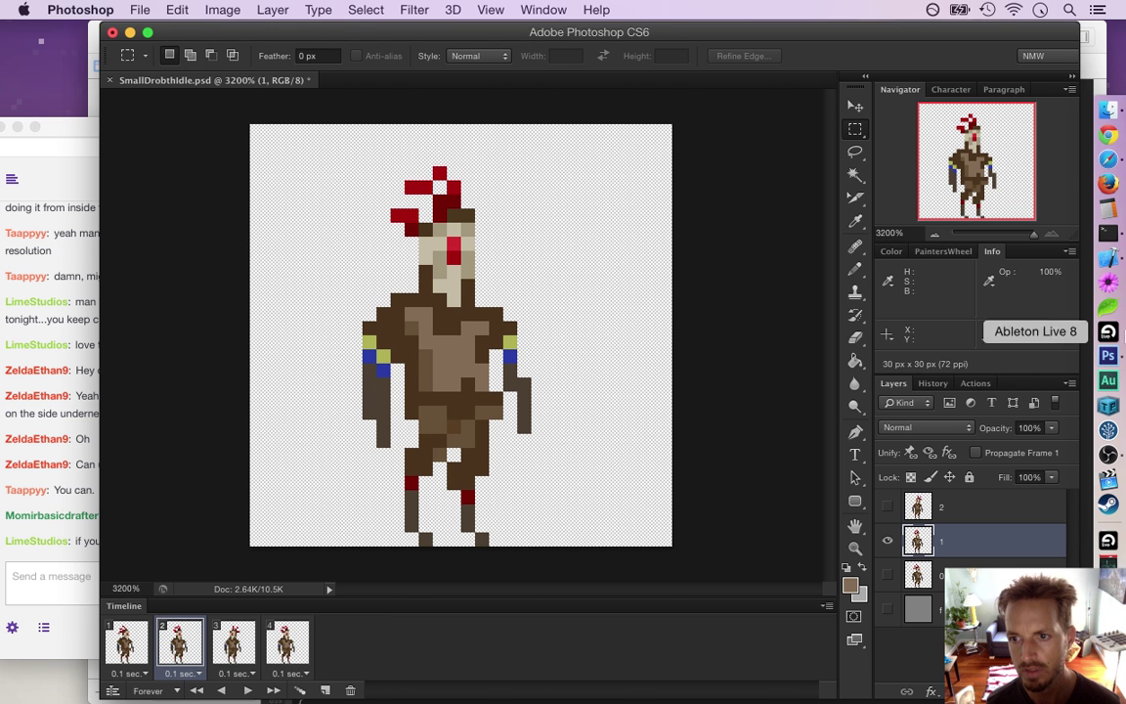
{"action": "left_click", "coordinate": [1108, 538]}
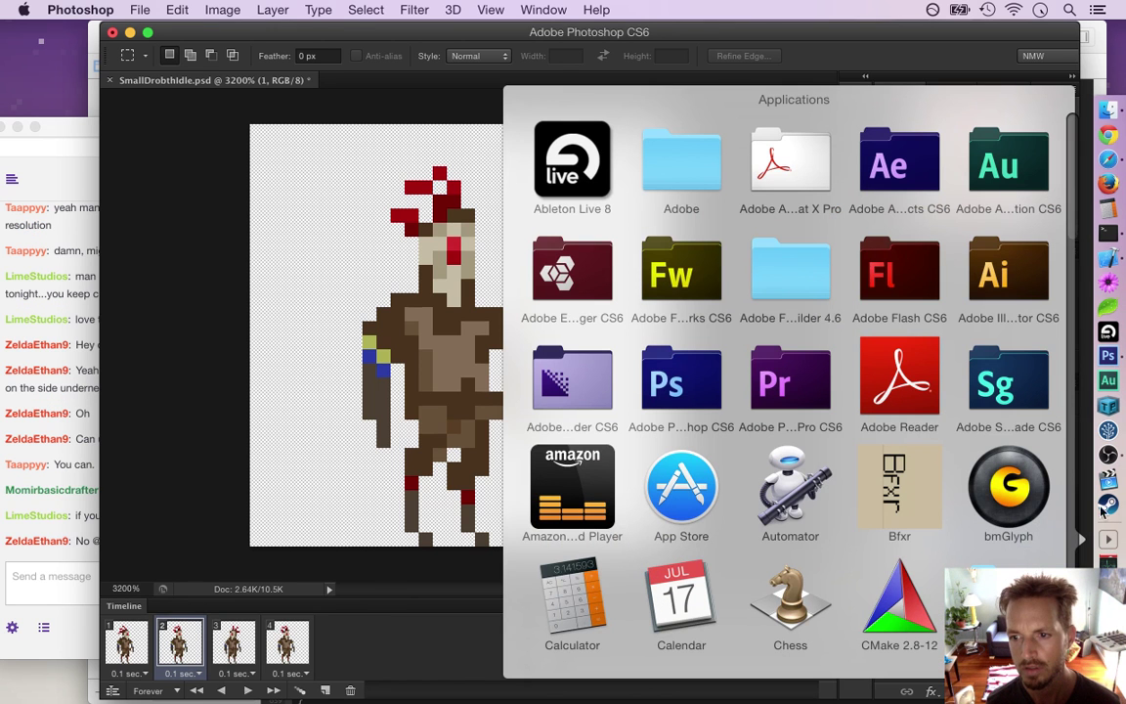
{"action": "scroll", "coordinate": [1070, 252], "scroll_direction": "down", "scroll_amount": 5}
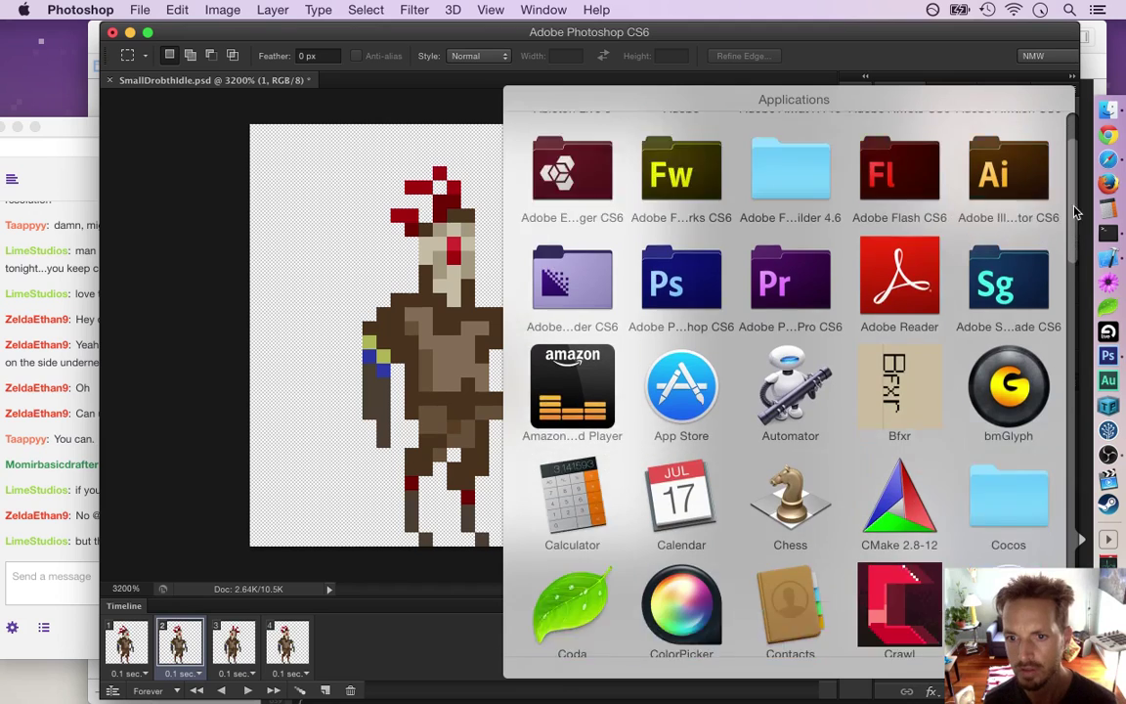
{"action": "scroll", "coordinate": [1070, 256], "scroll_direction": "down", "scroll_amount": 6}
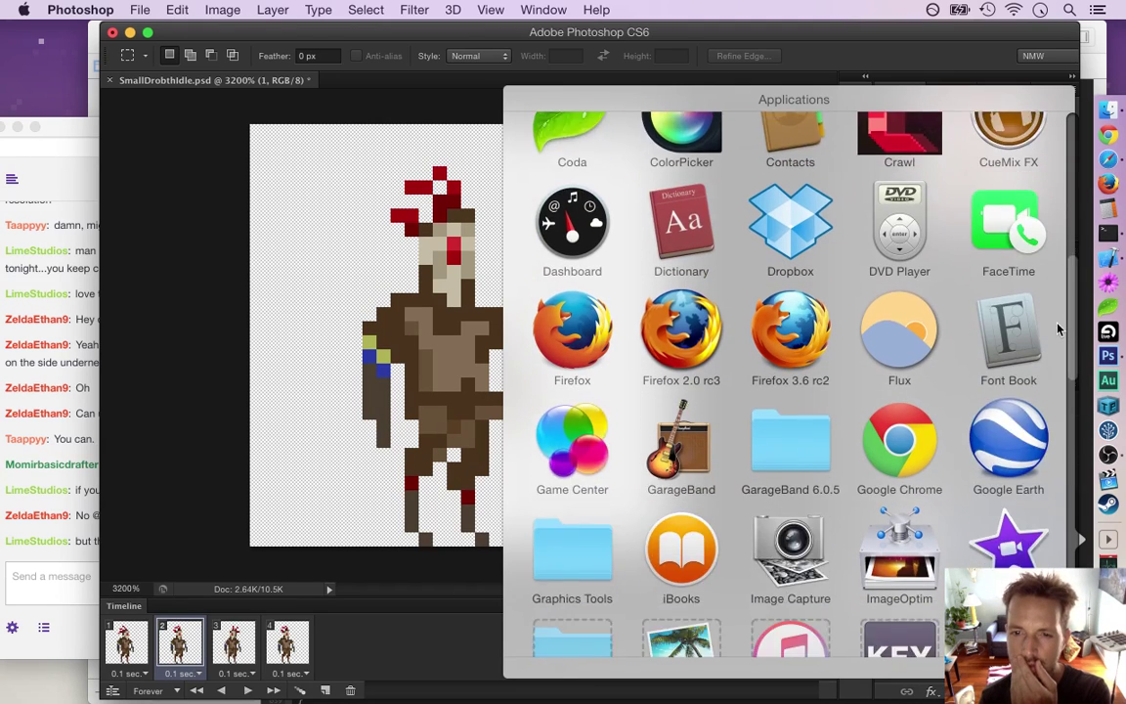
{"action": "scroll", "coordinate": [1056, 358], "scroll_direction": "down", "scroll_amount": 4}
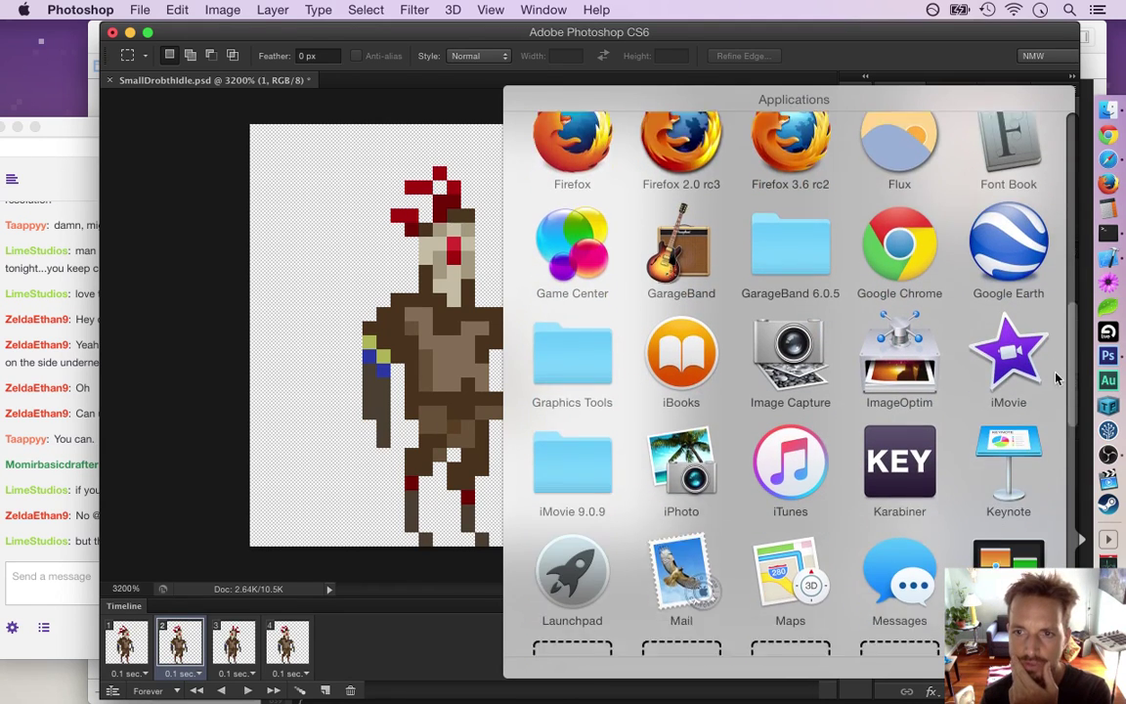
{"action": "scroll", "coordinate": [1051, 399], "scroll_direction": "down", "scroll_amount": 4}
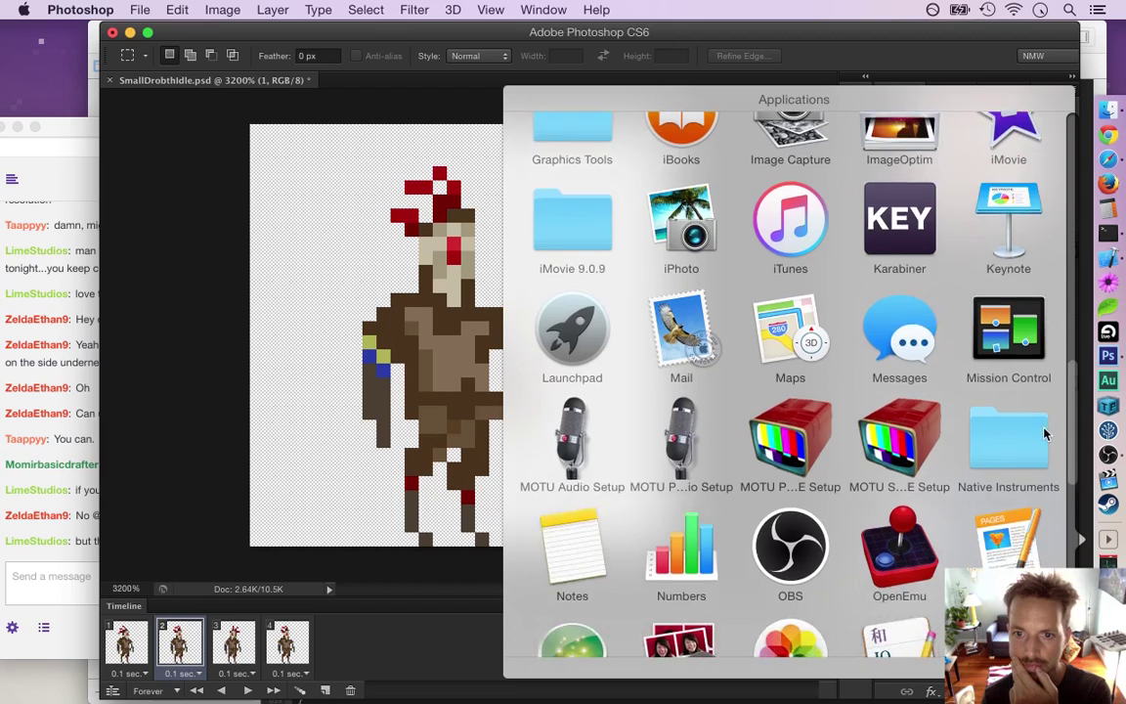
{"action": "scroll", "coordinate": [1043, 467], "scroll_direction": "down", "scroll_amount": 4}
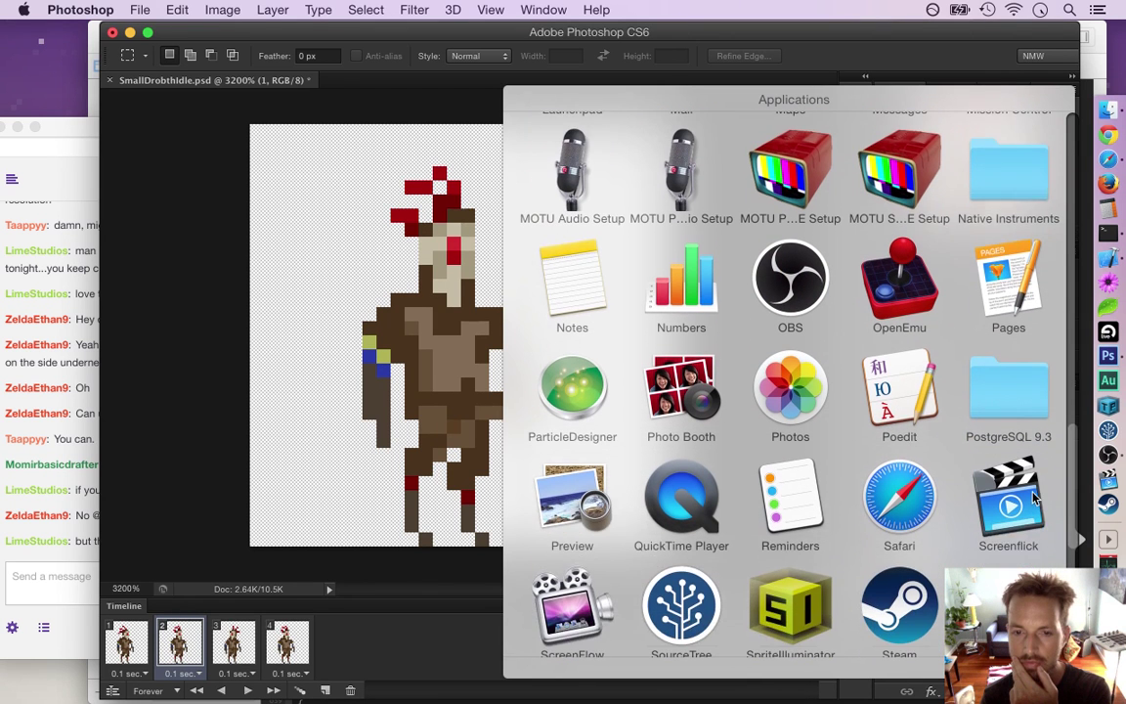
{"action": "scroll", "coordinate": [1036, 506], "scroll_direction": "down", "scroll_amount": 1}
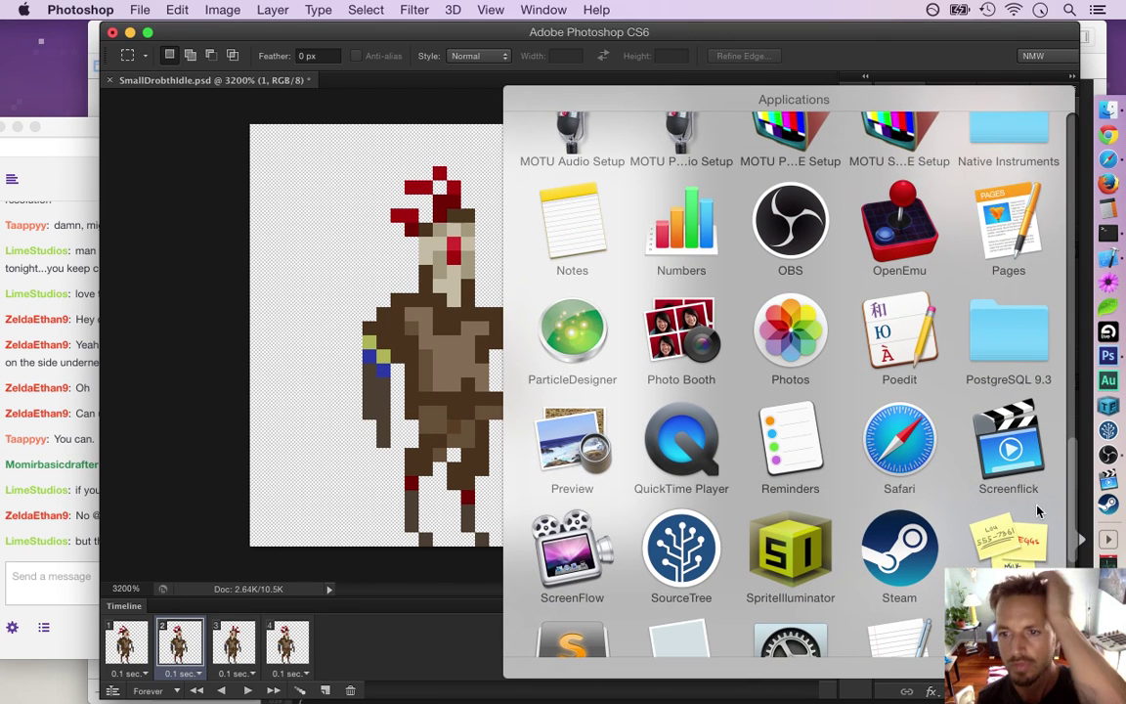
{"action": "scroll", "coordinate": [1042, 523], "scroll_direction": "down", "scroll_amount": 2}
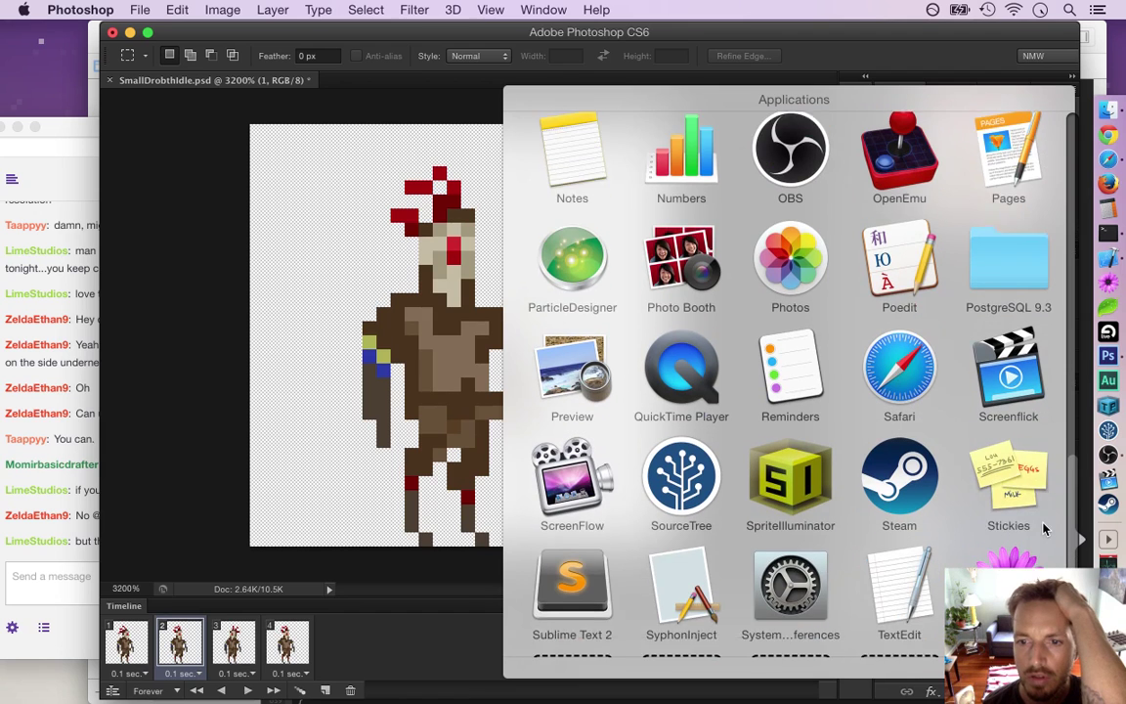
{"action": "scroll", "coordinate": [1043, 528], "scroll_direction": "down", "scroll_amount": 4}
{"action": "scroll", "coordinate": [1043, 528], "scroll_direction": "down", "scroll_amount": 2}
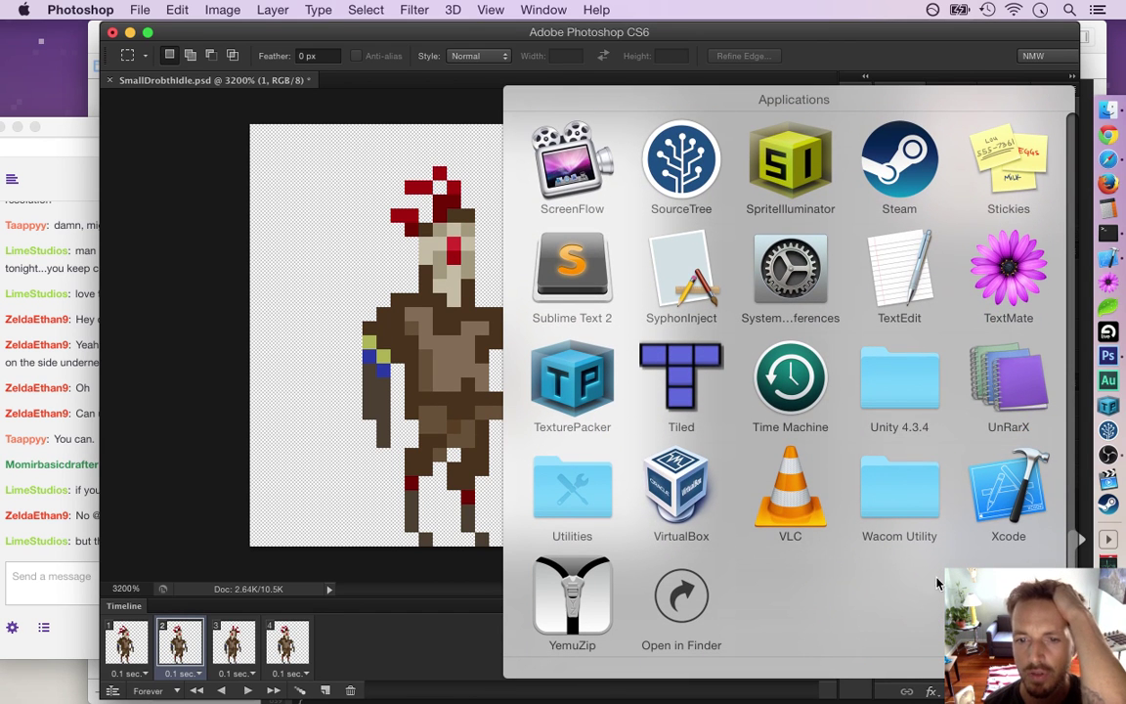
{"action": "left_click", "coordinate": [671, 491]}
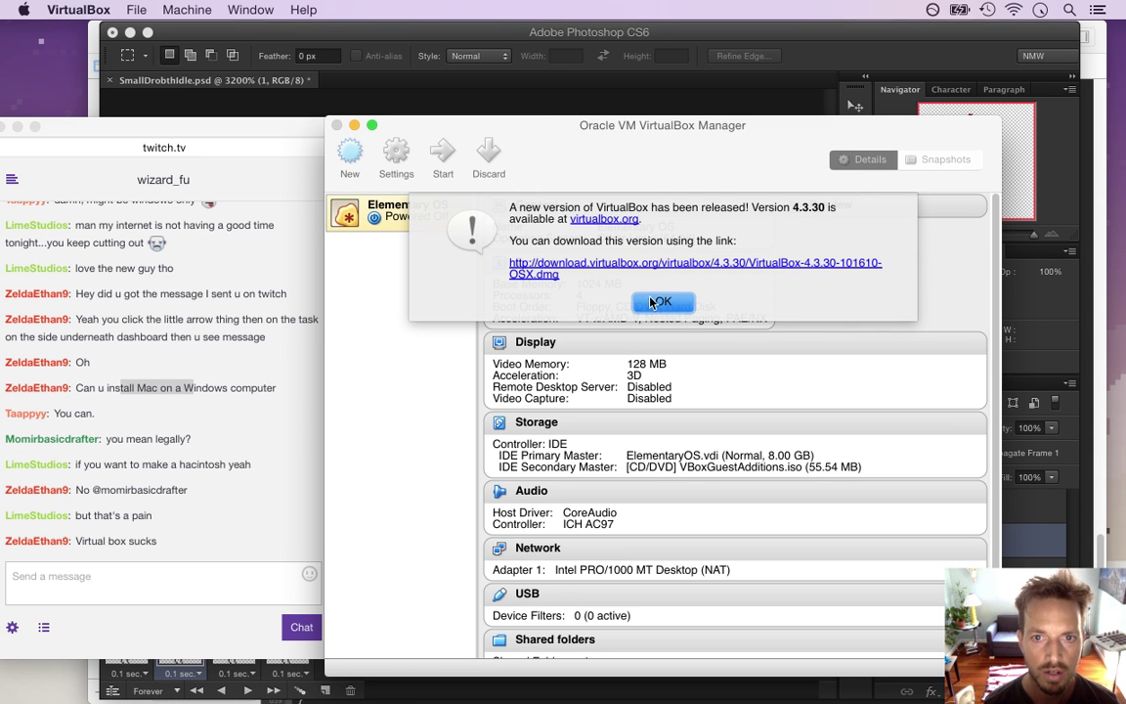
{"action": "left_click", "coordinate": [653, 303]}
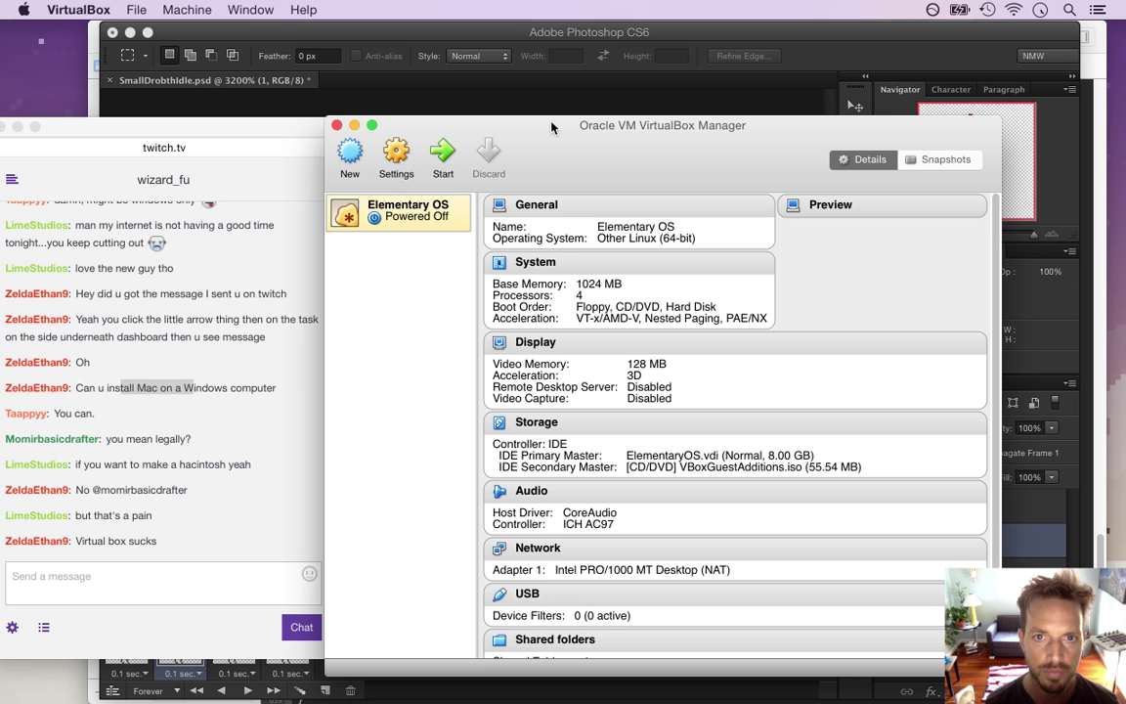
- Reposition the VirtualBox Manager window slightly up and to the left, and switch back to the Twitch chat in Safari
{"action": "left_click_drag", "start_coordinate": [551, 127], "coordinate": [533, 104]}
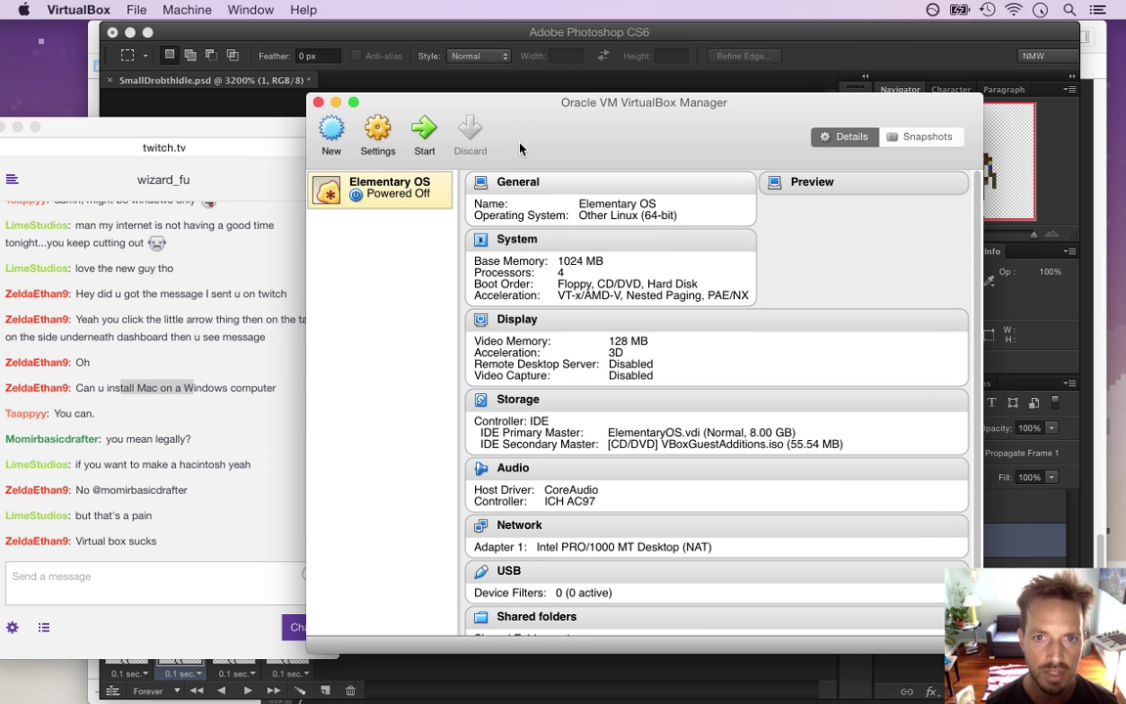
{"action": "left_click_drag", "start_coordinate": [385, 105], "coordinate": [375, 93]}
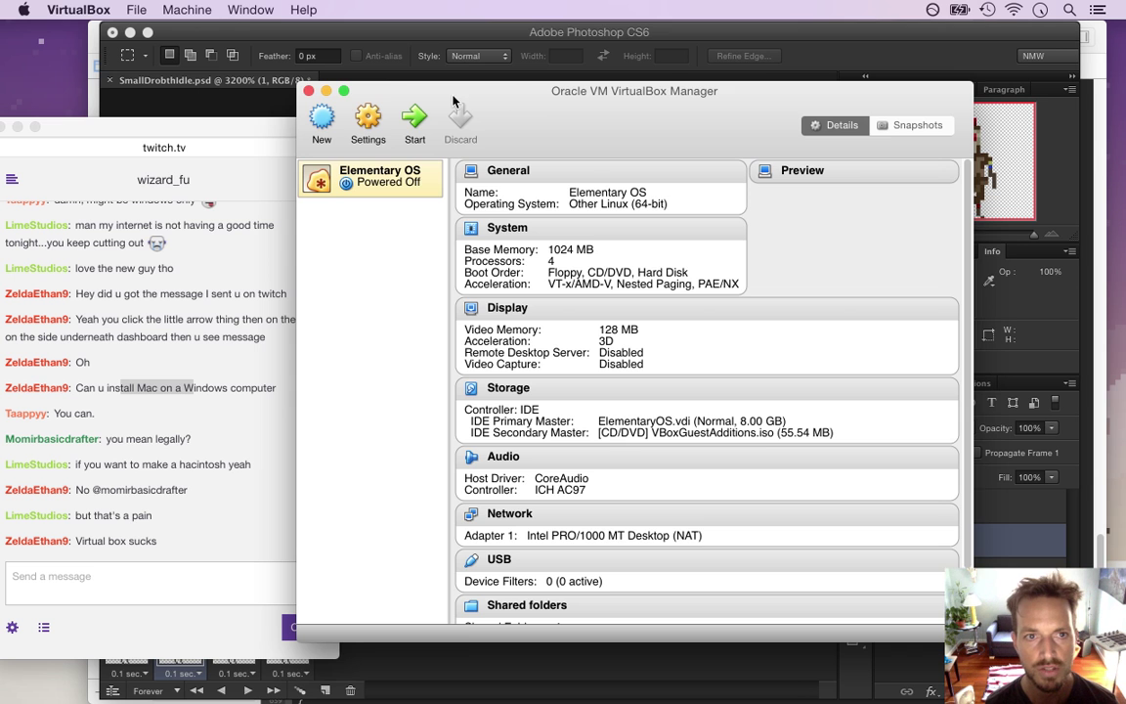
{"action": "key", "text": "super+Tab"}
{"action": "left_click", "coordinate": [56, 158]}
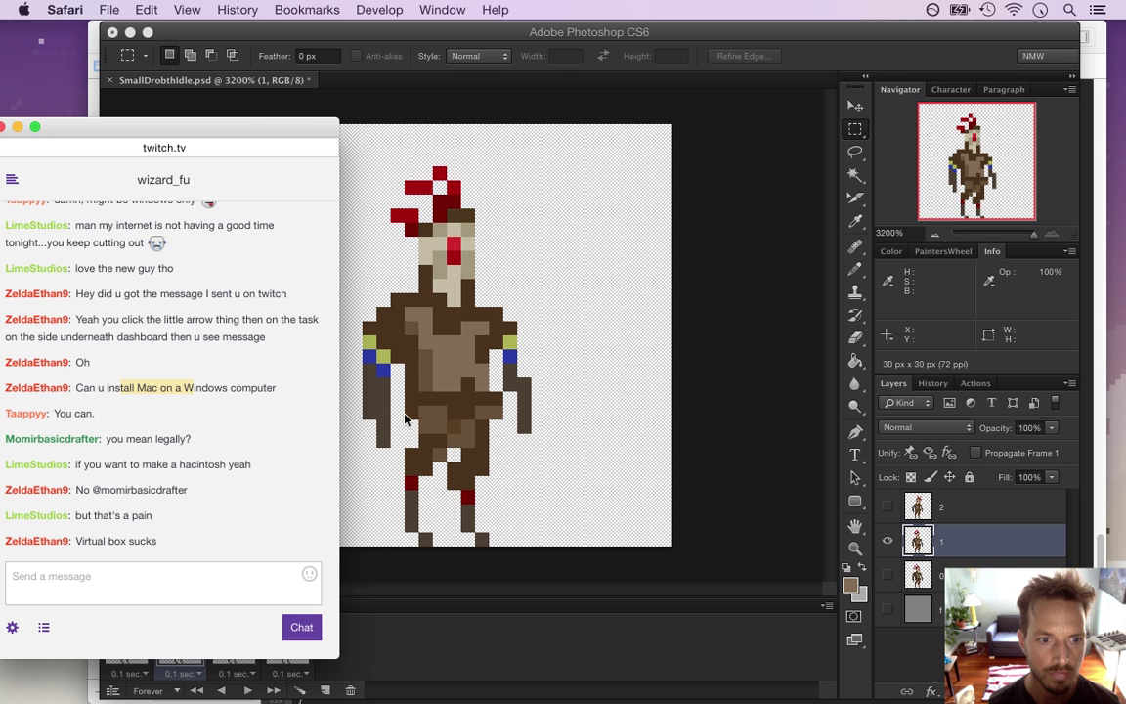
- Switch back to Photoshop and compare the character's pose between animation frames 2 and 3
{"action": "left_click", "coordinate": [836, 52]}
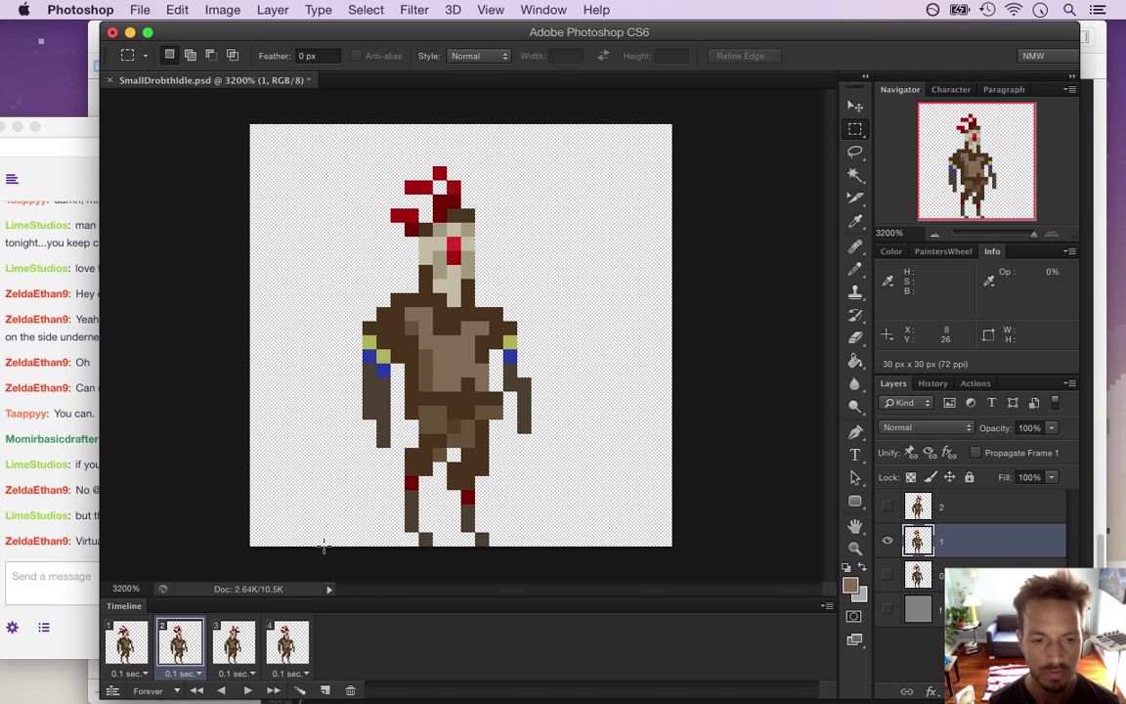
{"action": "left_click", "coordinate": [230, 657]}
{"action": "left_click", "coordinate": [188, 653]}
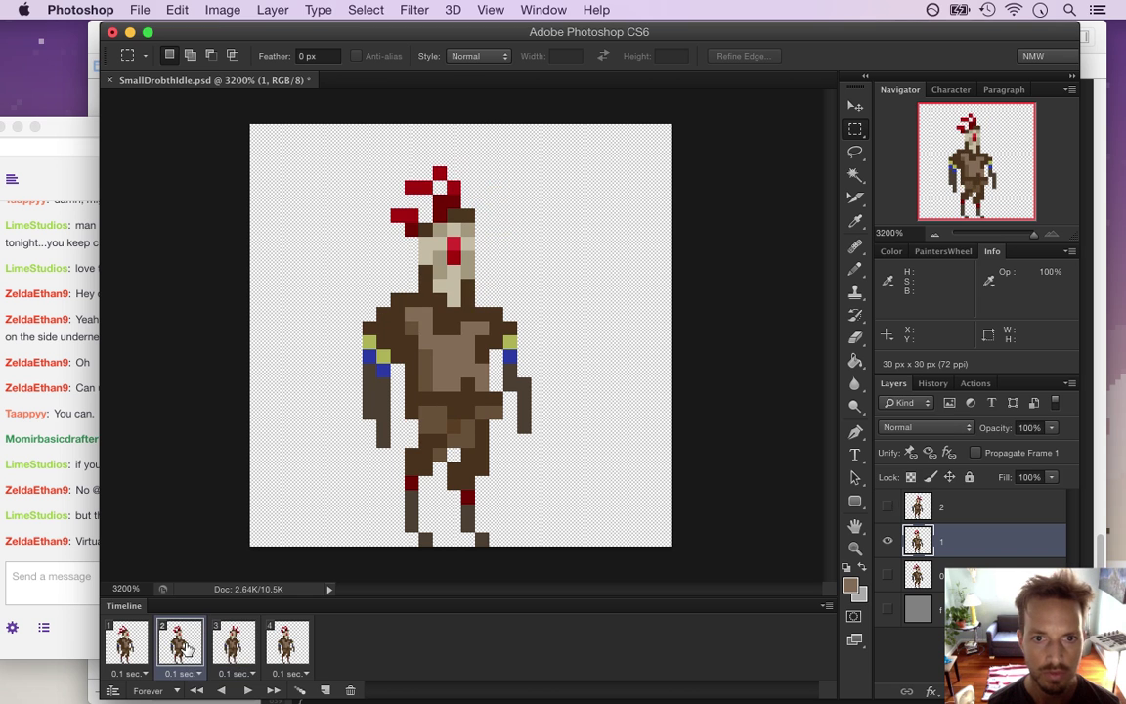
{"action": "left_click", "coordinate": [230, 653]}
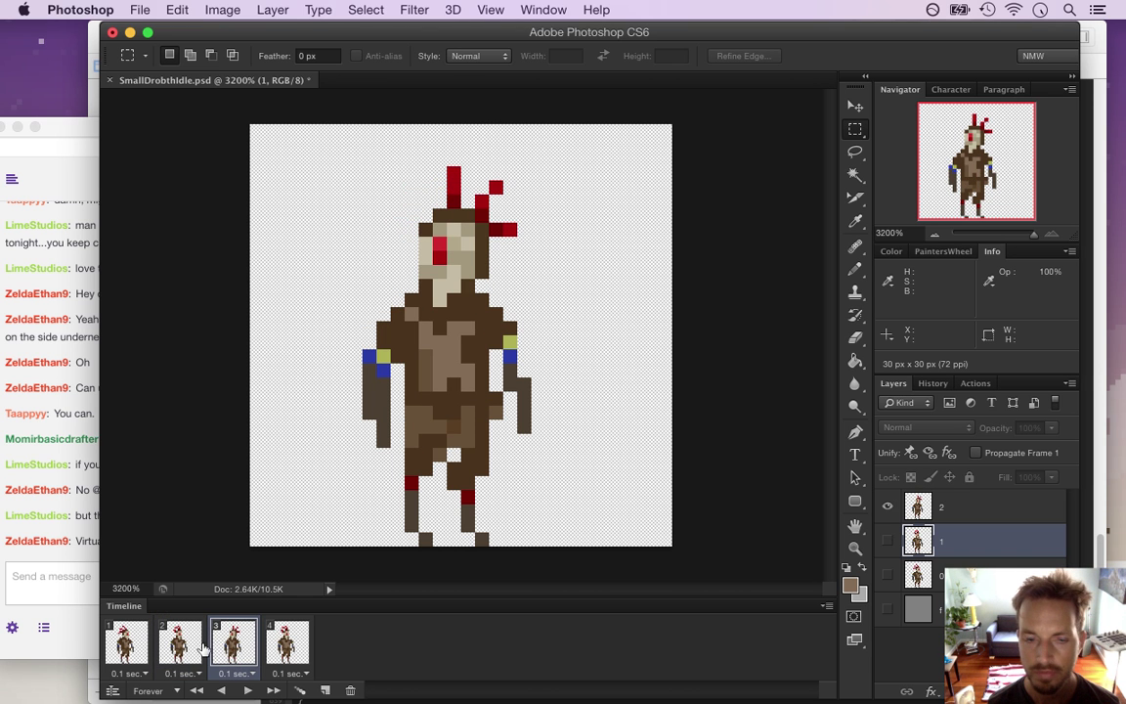
{"action": "left_click", "coordinate": [185, 646]}
- Show frame 3, make layer 2 active and switch to the Eraser tool
{"action": "left_click", "coordinate": [231, 647]}
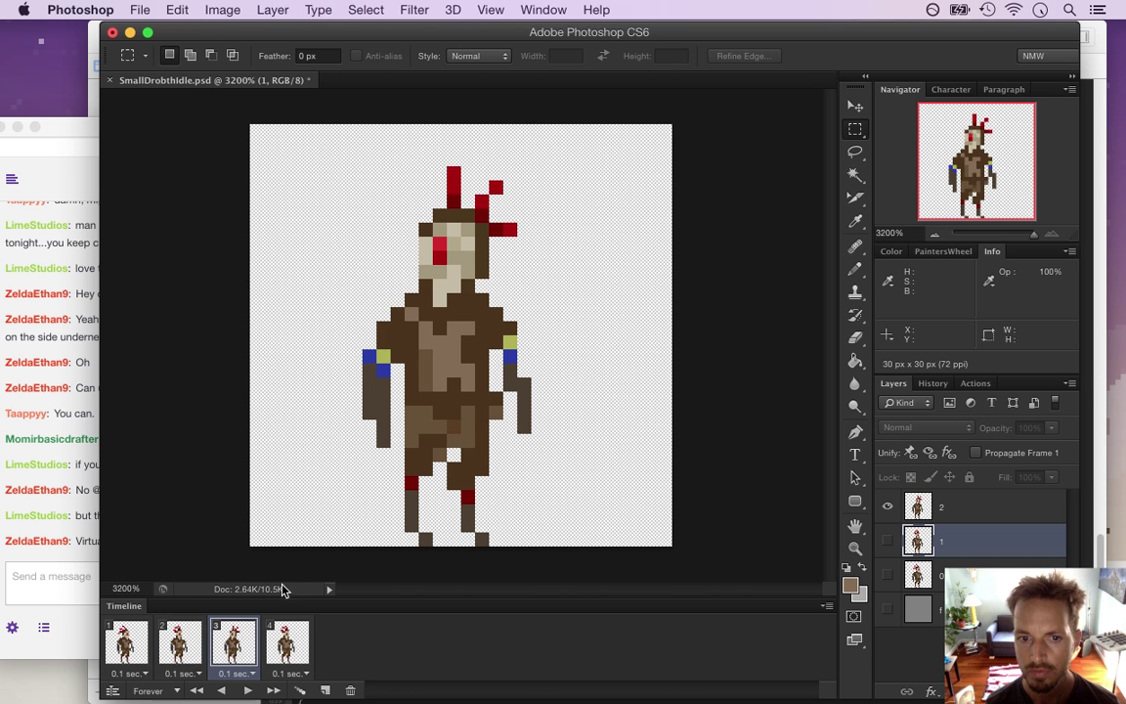
{"action": "left_click", "coordinate": [894, 508]}
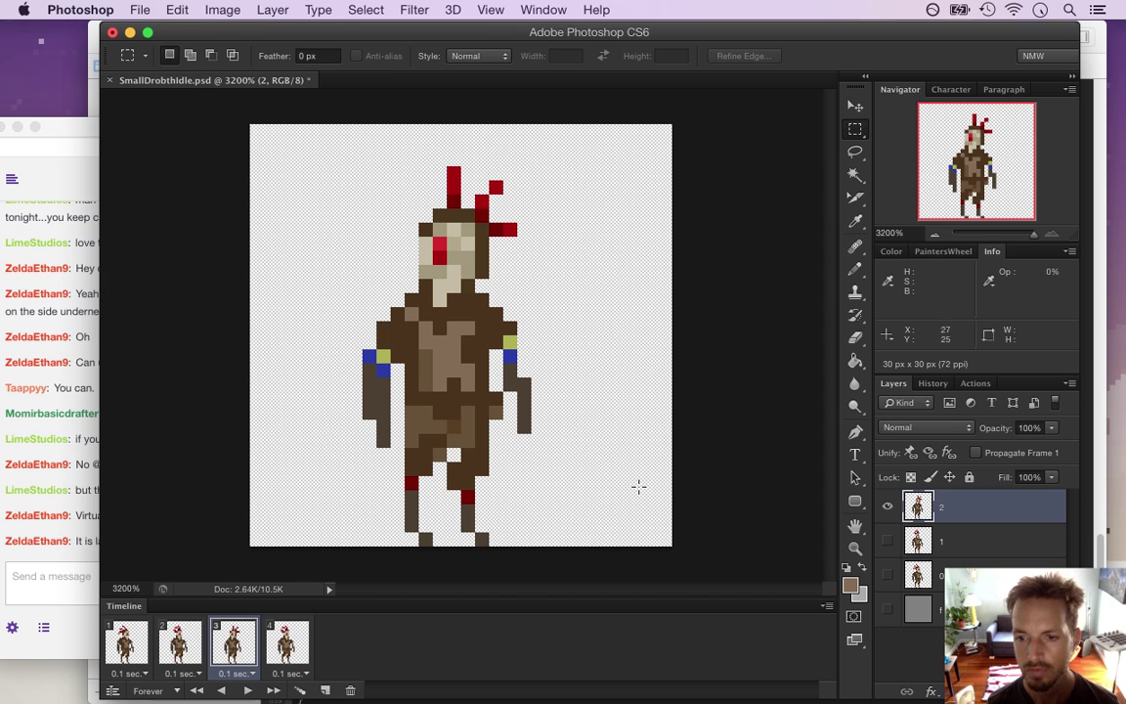
{"action": "key", "text": "e"}
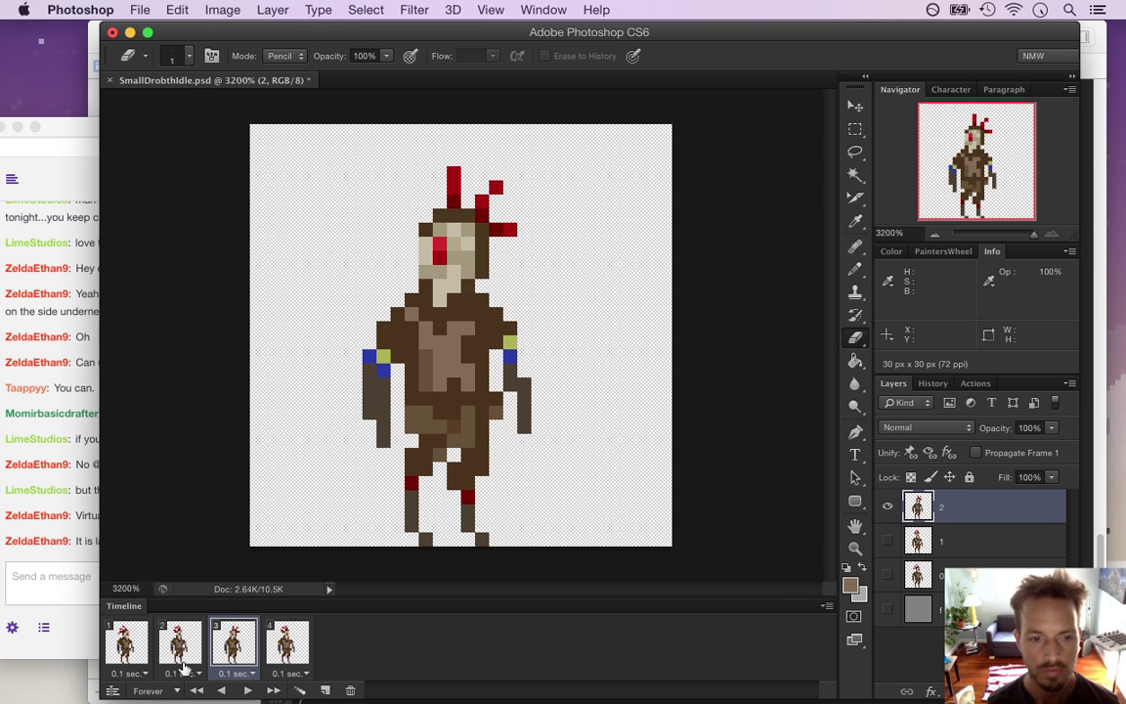
- Play the four-frame idle animation from frame 1 to check the motion, and stop it
{"action": "left_click", "coordinate": [126, 647]}
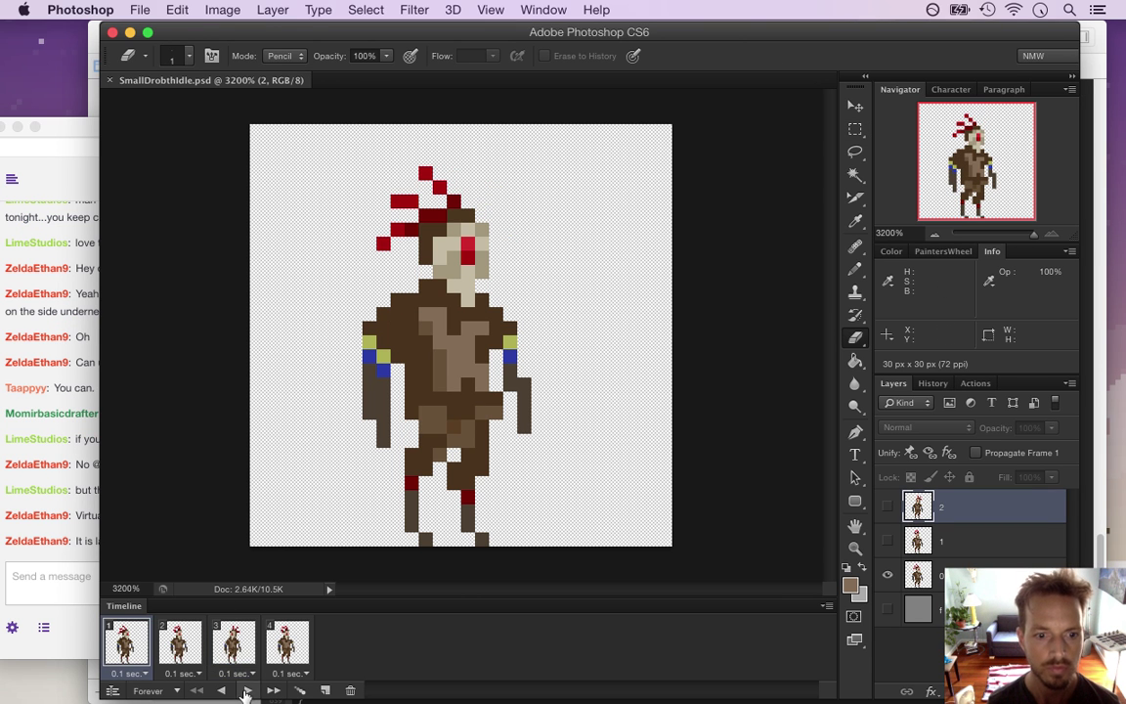
{"action": "left_click", "coordinate": [248, 690]}
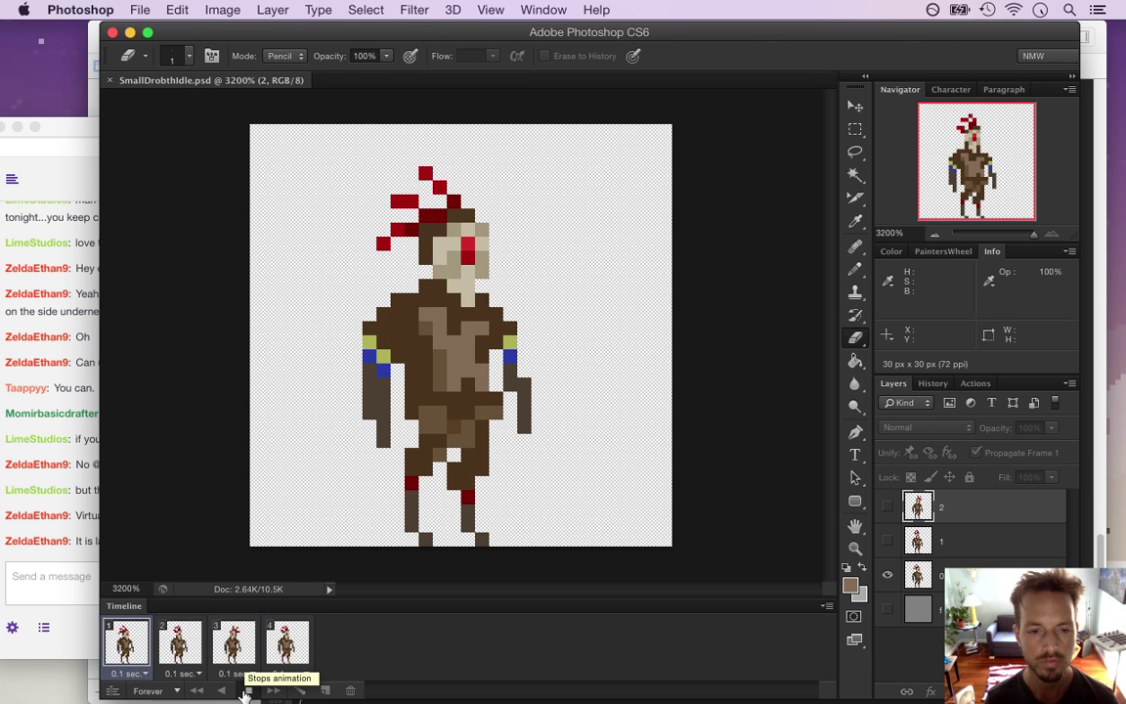
{"action": "left_click", "coordinate": [247, 690]}
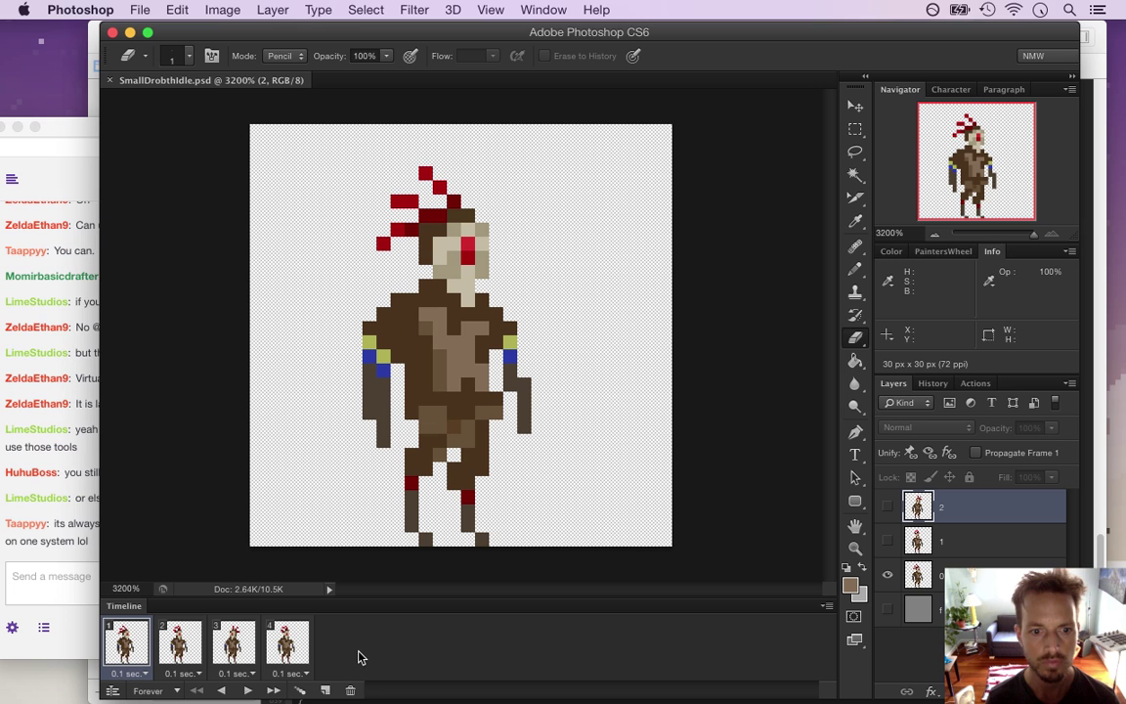
{"action": "left_click", "coordinate": [140, 10]}
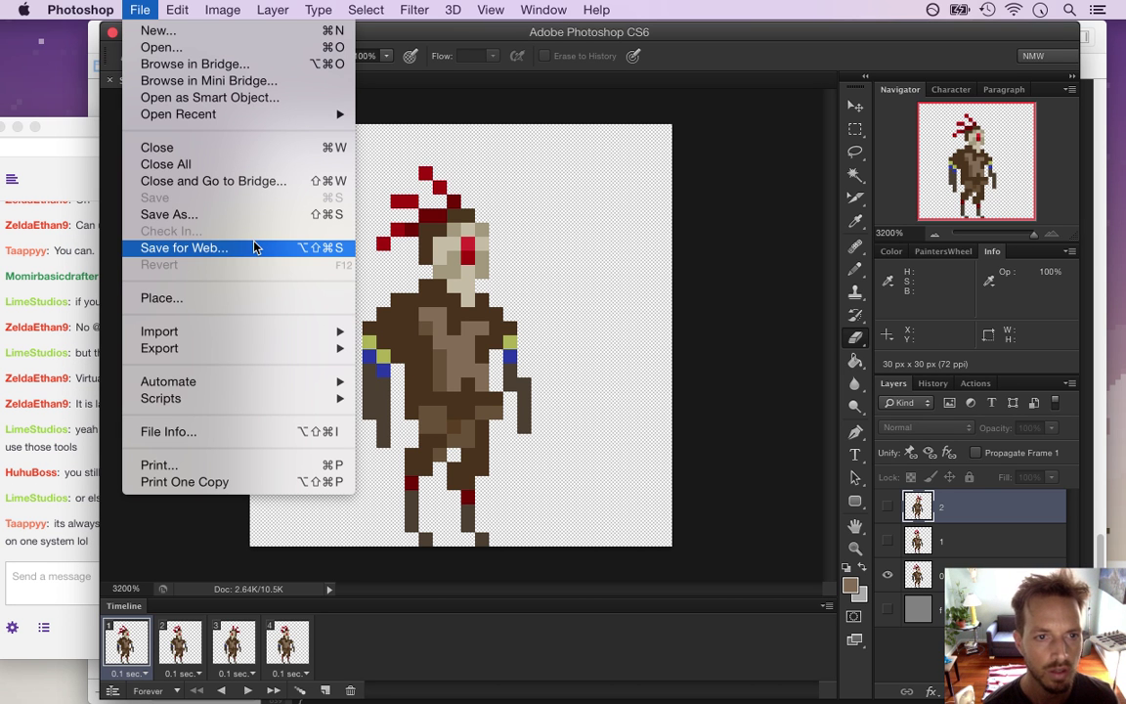
{"action": "mouse_move", "coordinate": [244, 348]}
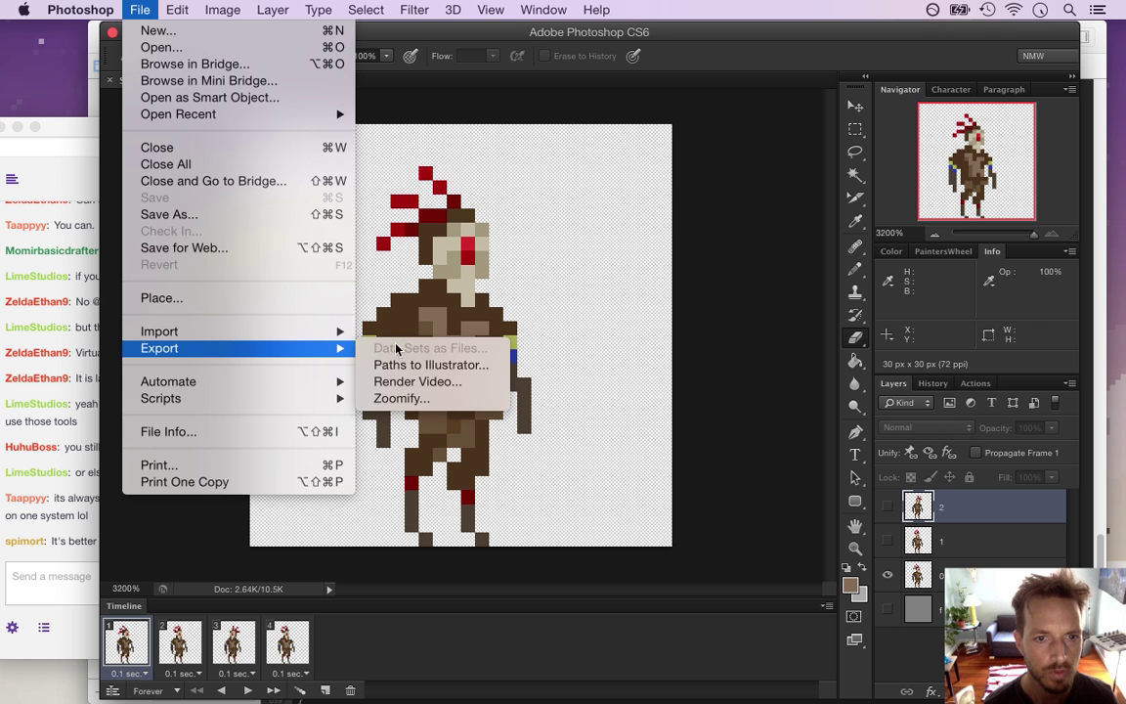
{"action": "key", "text": "super+Tab"}
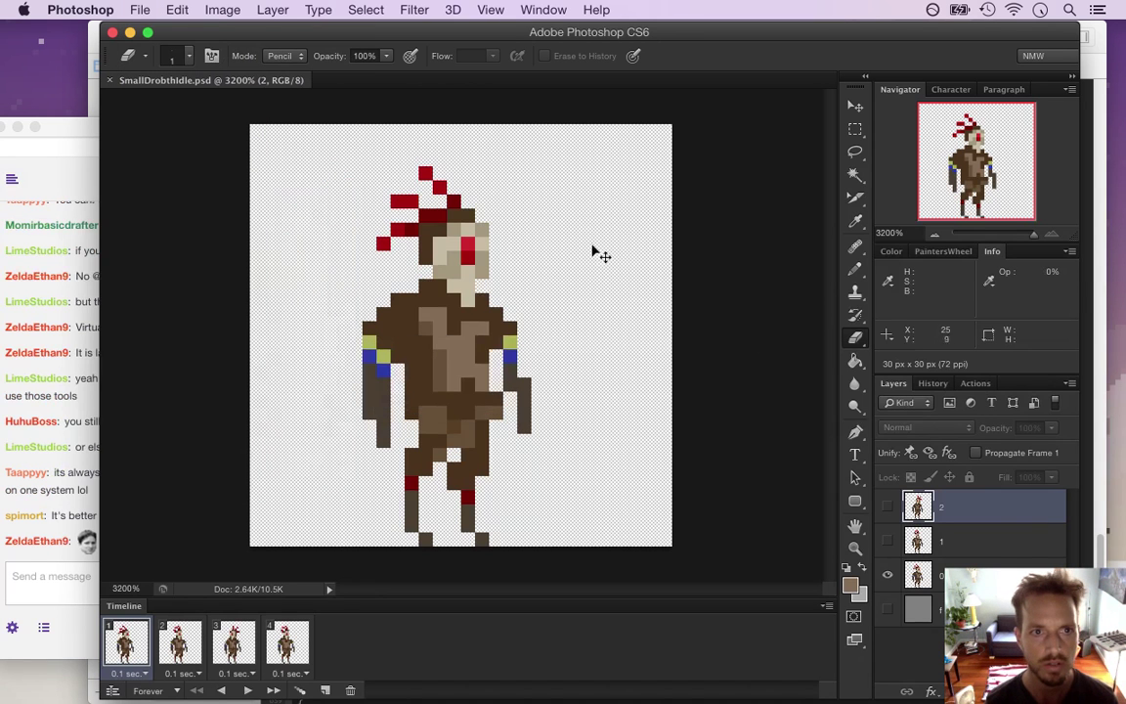
- Switch to Finder, close the Behaviors window and open the Common folder inside Sheets
{"action": "key", "text": "super+Tab"}
{"action": "key", "text": "super+Tab"}
{"action": "key", "text": "super+Tab"}
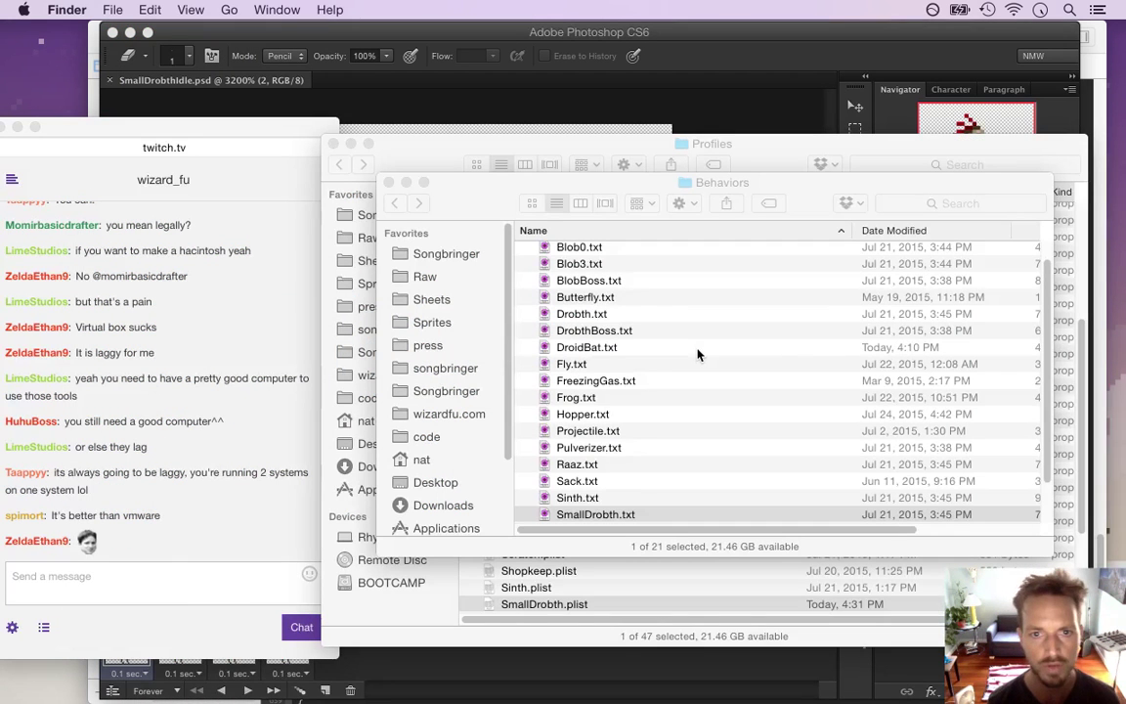
{"action": "key", "text": "super+w"}
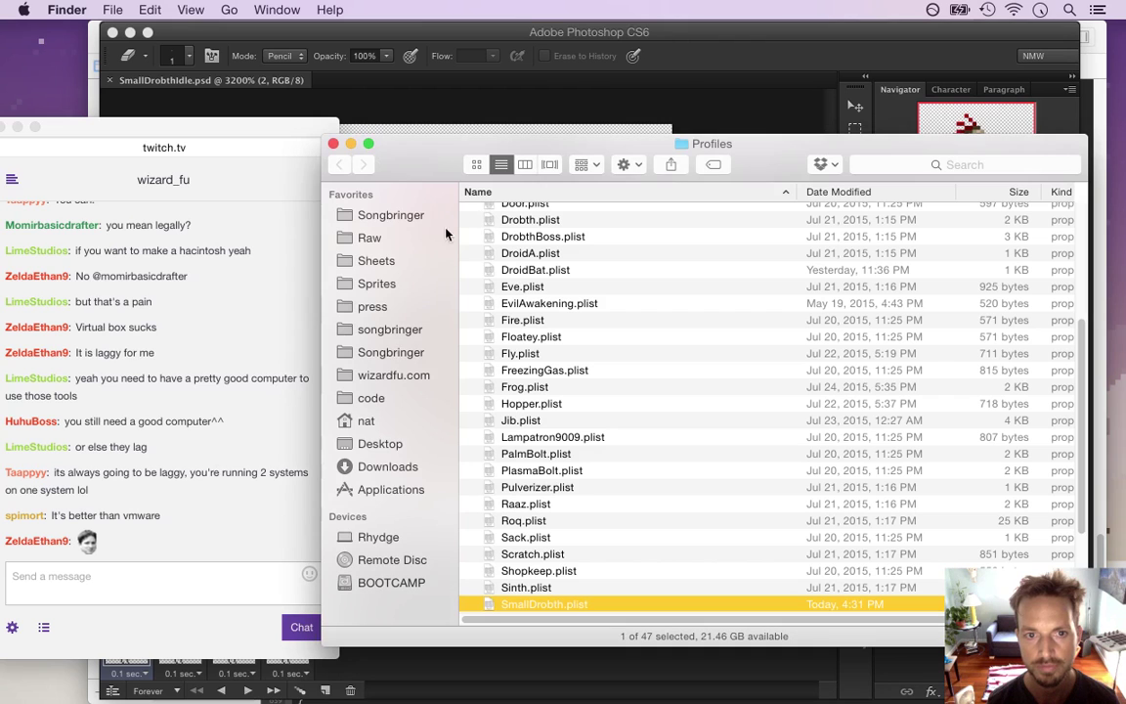
{"action": "left_click", "coordinate": [403, 262]}
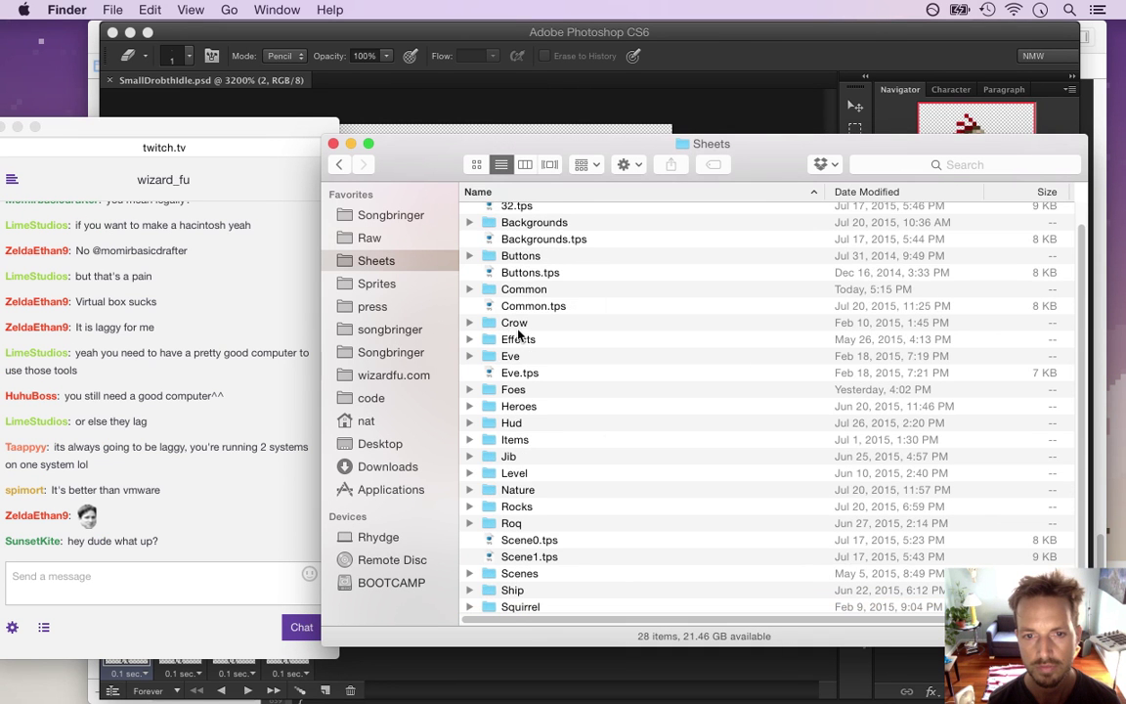
{"action": "left_click", "coordinate": [540, 287]}
{"action": "double_click", "coordinate": [535, 289]}
{"action": "left_click", "coordinate": [545, 288]}
- Delete the existing sprite exports from SmallDrobthIdle.png through SmallDrobthIdle14.png in the Common folder
{"action": "key", "text": "s"}
{"action": "key", "text": "Down"}
{"action": "key", "text": "Down"}
{"action": "key", "text": "Down"}
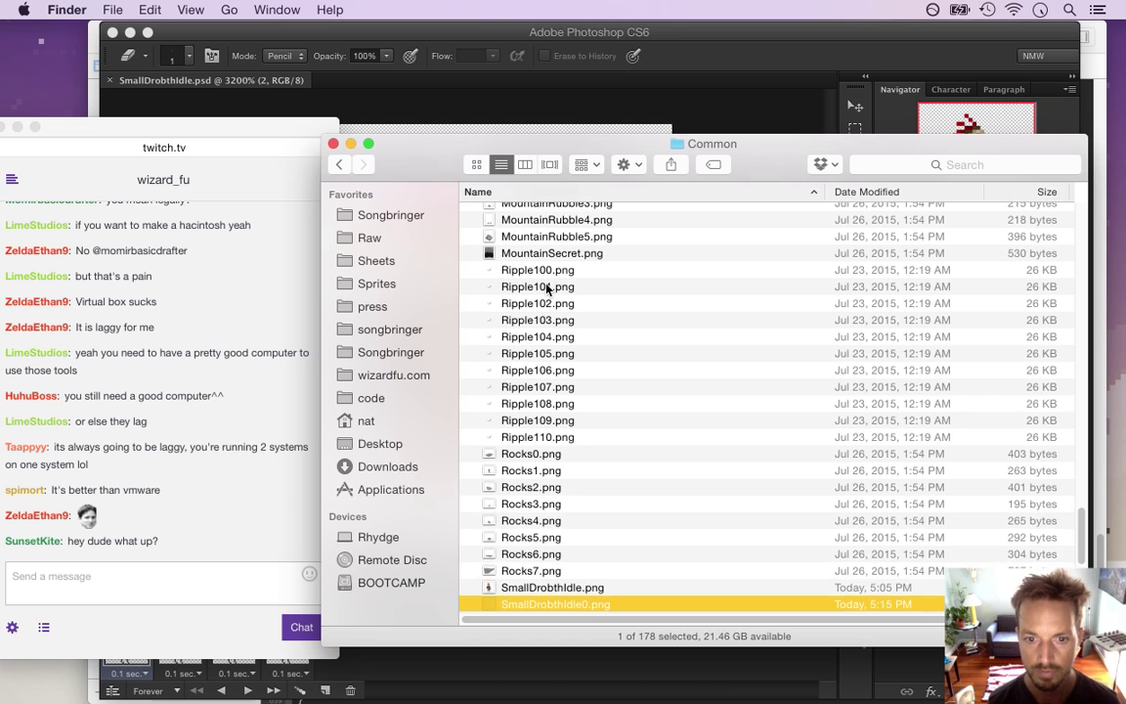
{"action": "key", "text": "Down"}
{"action": "key", "text": "Down"}
{"action": "key", "text": "Down"}
{"action": "key", "text": "Down"}
{"action": "key", "text": "Down"}
{"action": "key", "text": "Down"}
{"action": "key", "text": "Down"}
{"action": "key", "text": "Down"}
{"action": "key", "text": "Down"}
{"action": "key", "text": "Down"}
{"action": "key", "text": "Down"}
{"action": "key", "text": "Down"}
{"action": "key", "text": "Down"}
{"action": "key", "text": "Down"}
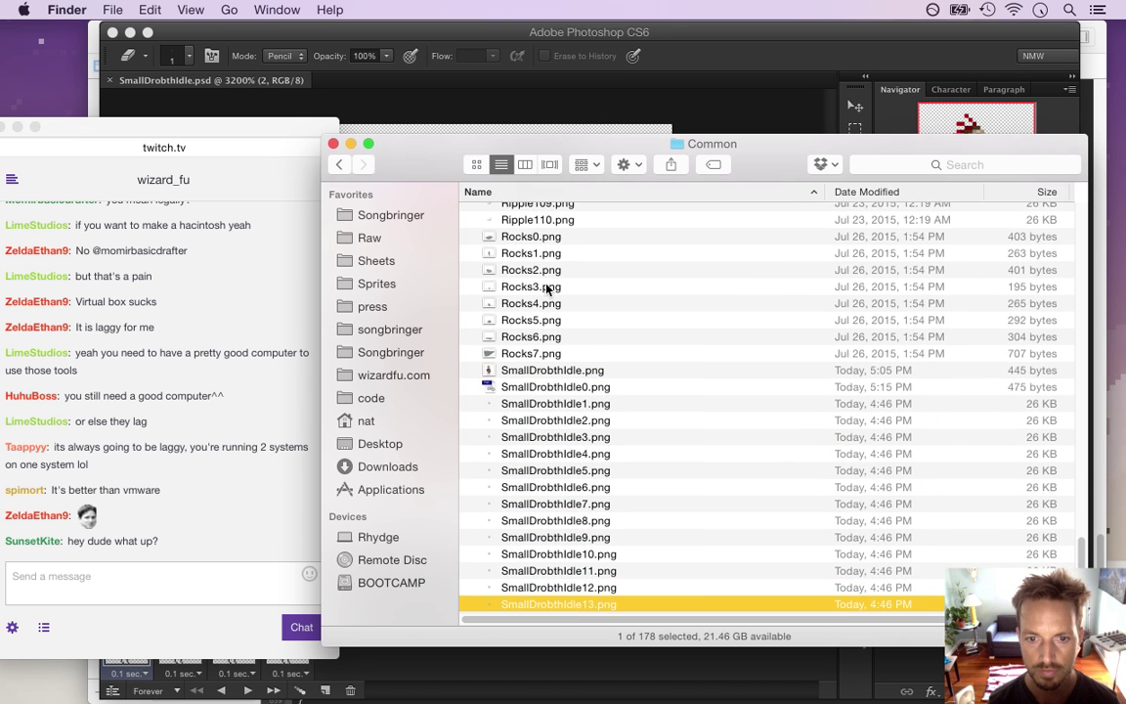
{"action": "key", "text": "Down"}
{"action": "key", "text": "Down"}
{"action": "left_click", "coordinate": [600, 536]}
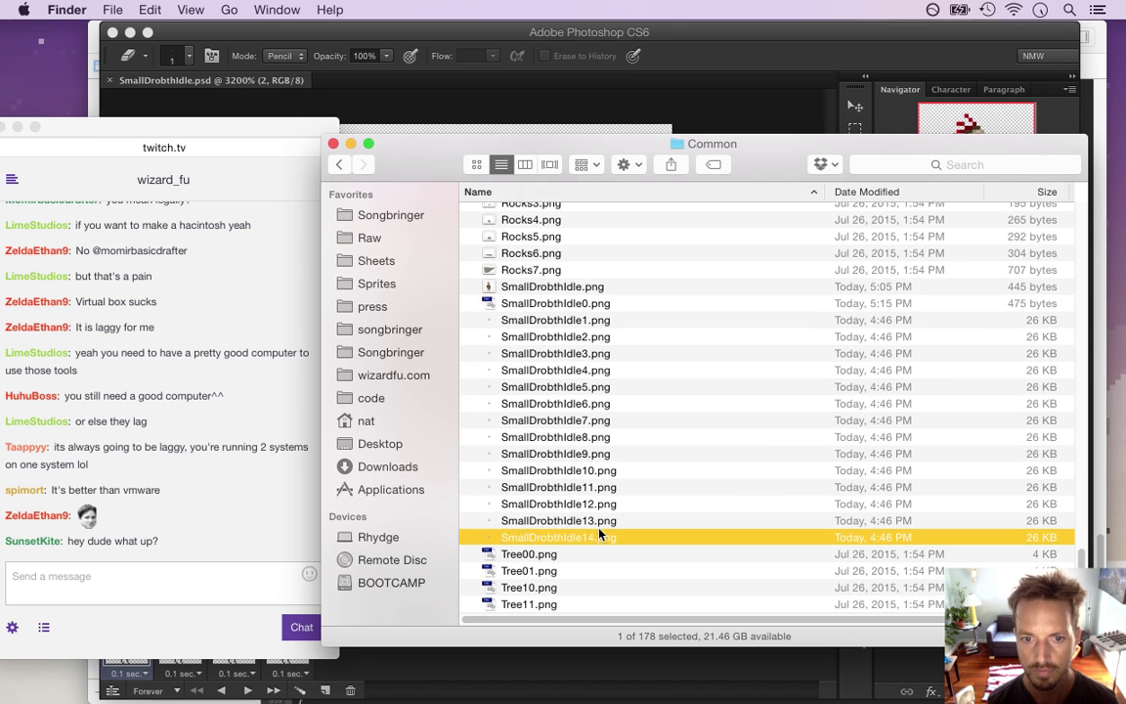
{"action": "left_click", "coordinate": [585, 302], "text": "shift"}
{"action": "left_click", "coordinate": [588, 288], "text": "shift"}
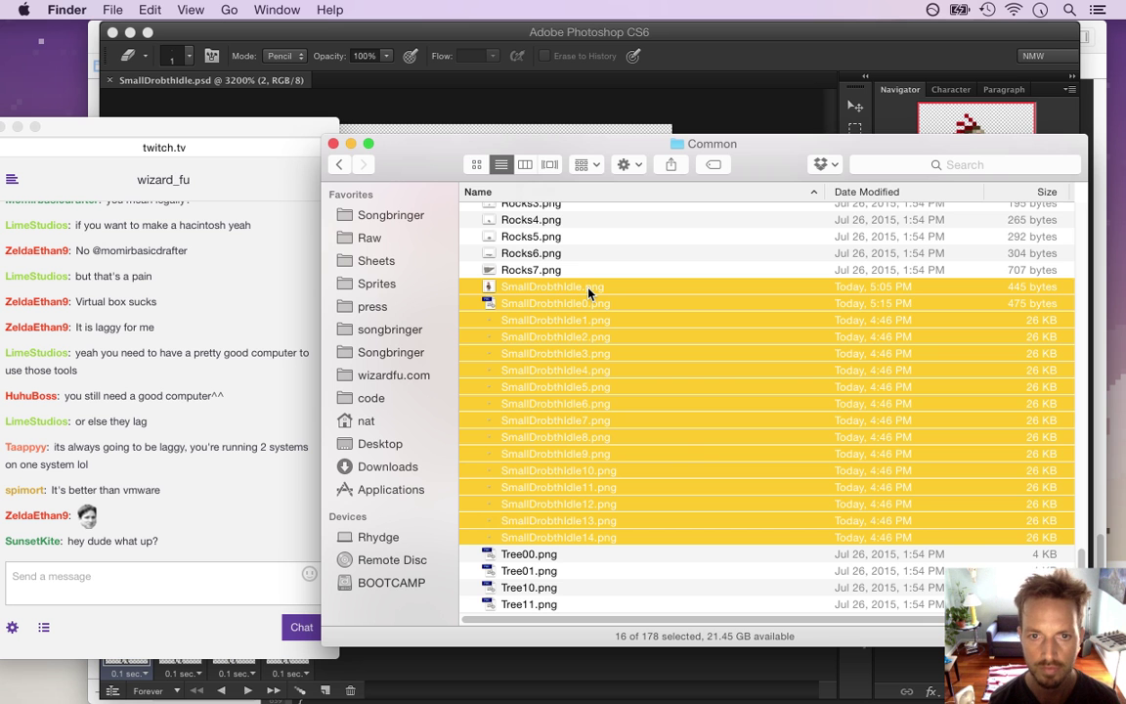
{"action": "key", "text": "super+BackSpace"}
- Switch back to Photoshop and render all frames as a PNG image sequence named SmallDrobthIdle.png into the Common folder at 10 fps
{"action": "left_click", "coordinate": [618, 69]}
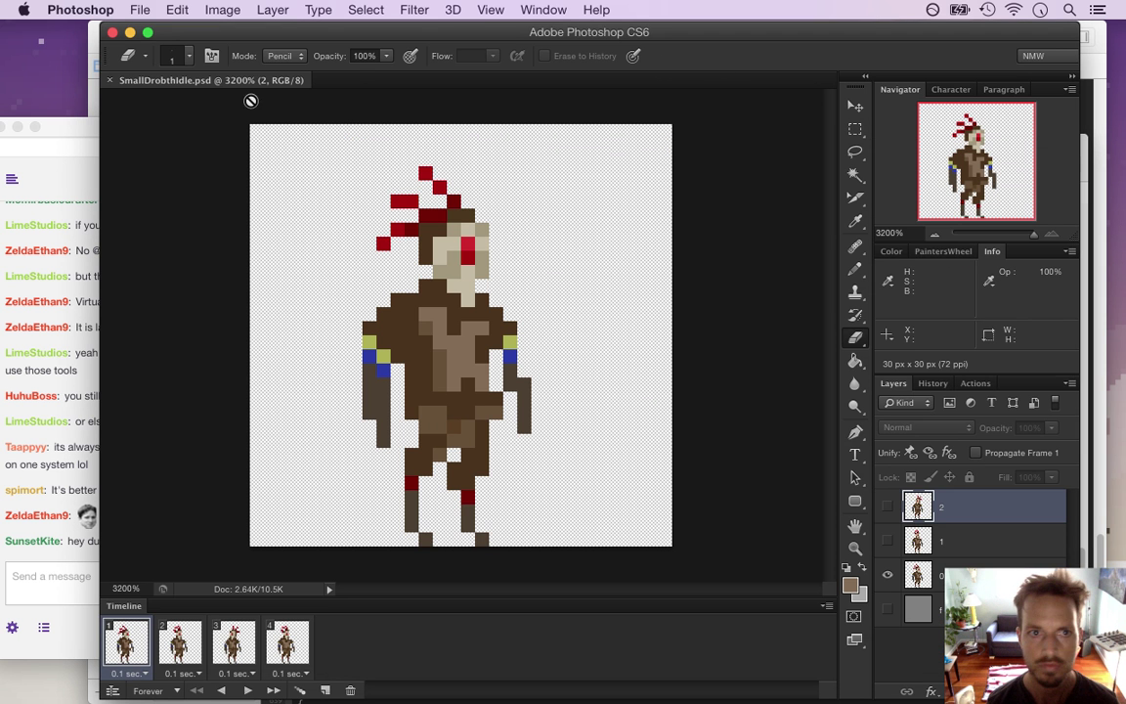
{"action": "left_click", "coordinate": [140, 8]}
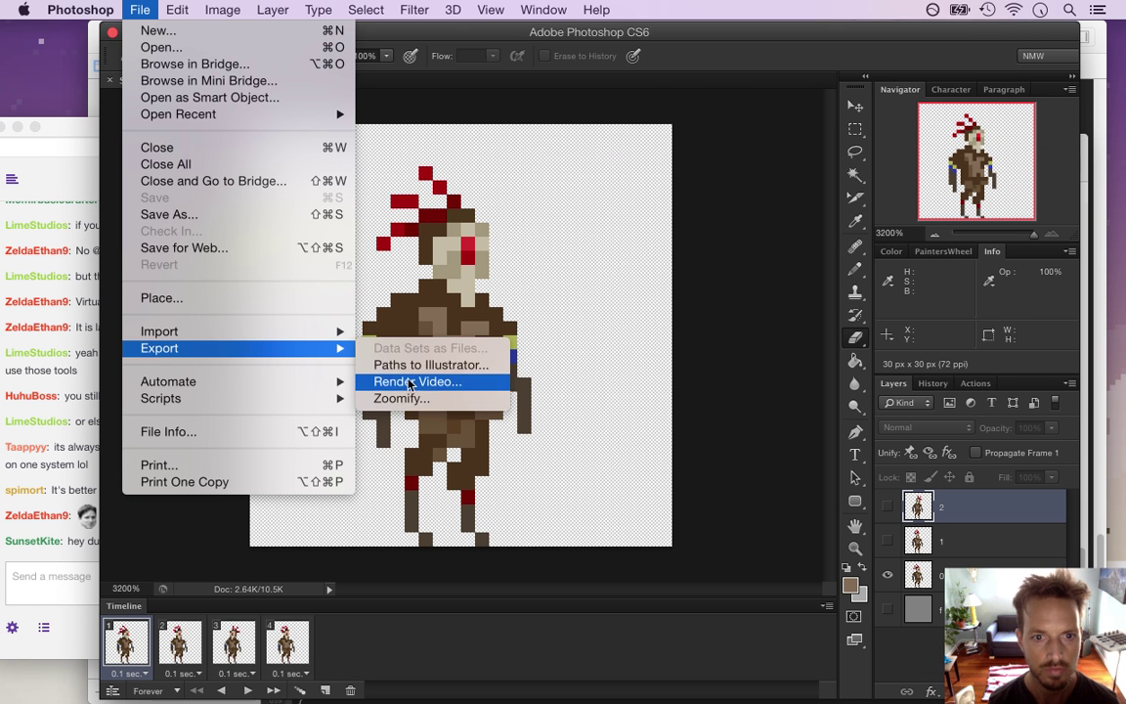
{"action": "left_click", "coordinate": [409, 382]}
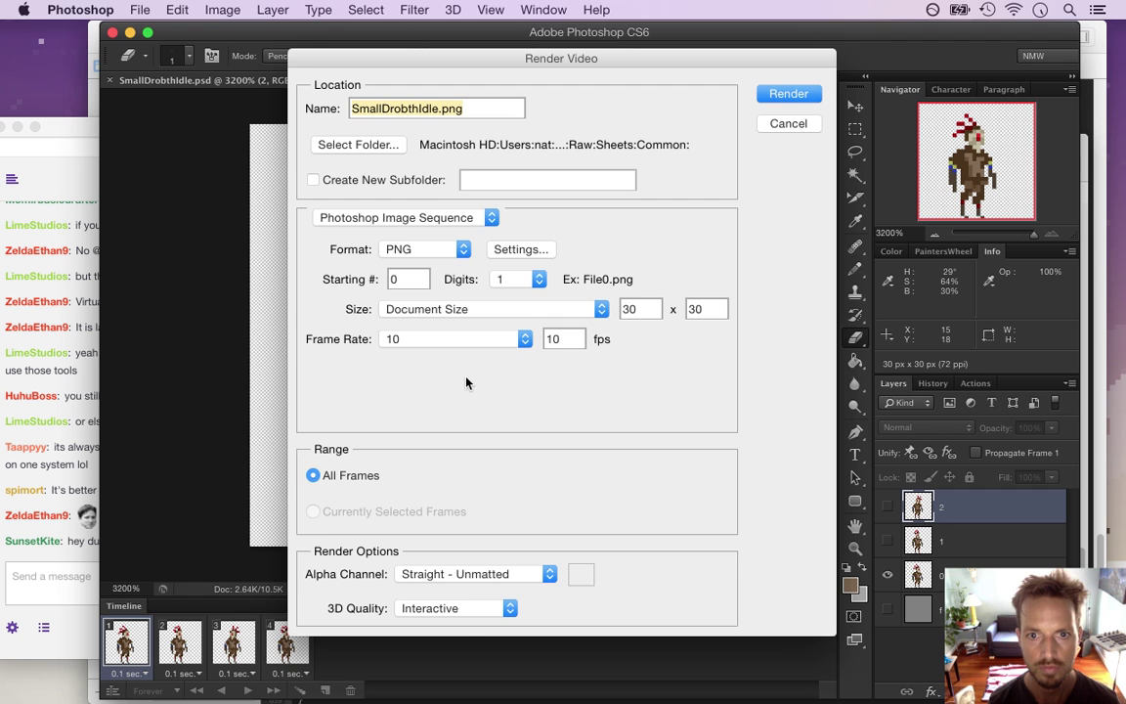
{"action": "key", "text": "Return"}
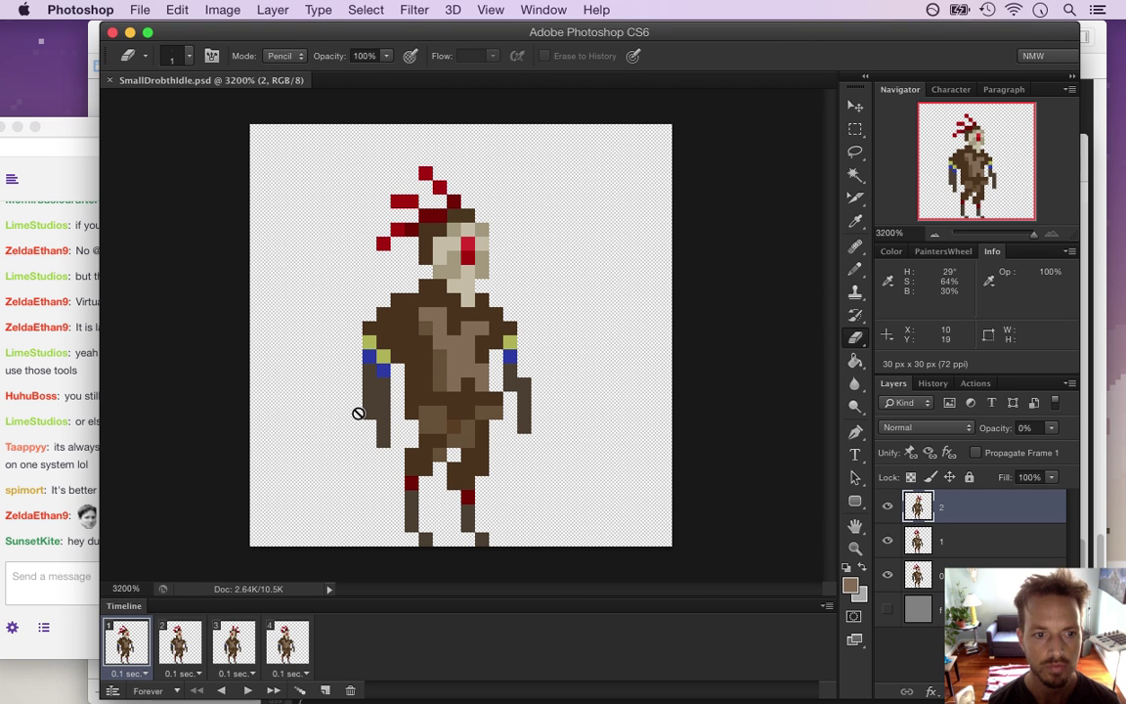
- Read the latest messages in the Twitch chat in Safari, and return to Photoshop
{"action": "left_click", "coordinate": [59, 423]}
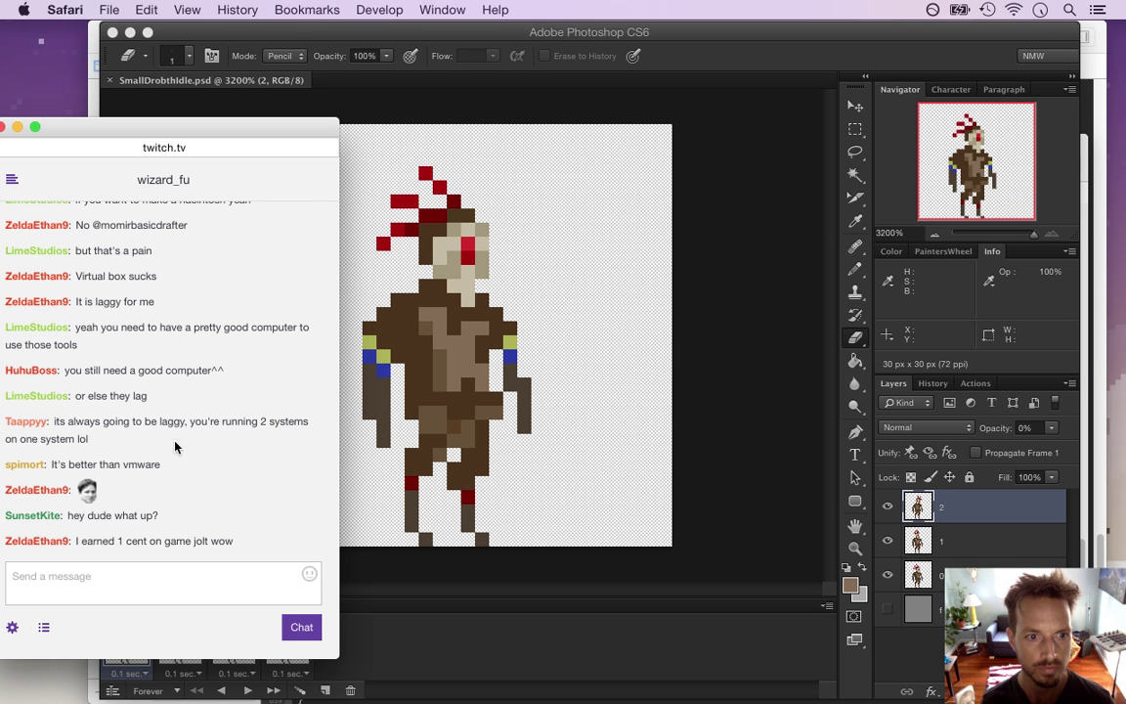
{"action": "left_click_drag", "start_coordinate": [68, 468], "coordinate": [151, 470]}
{"action": "double_click", "coordinate": [147, 466]}
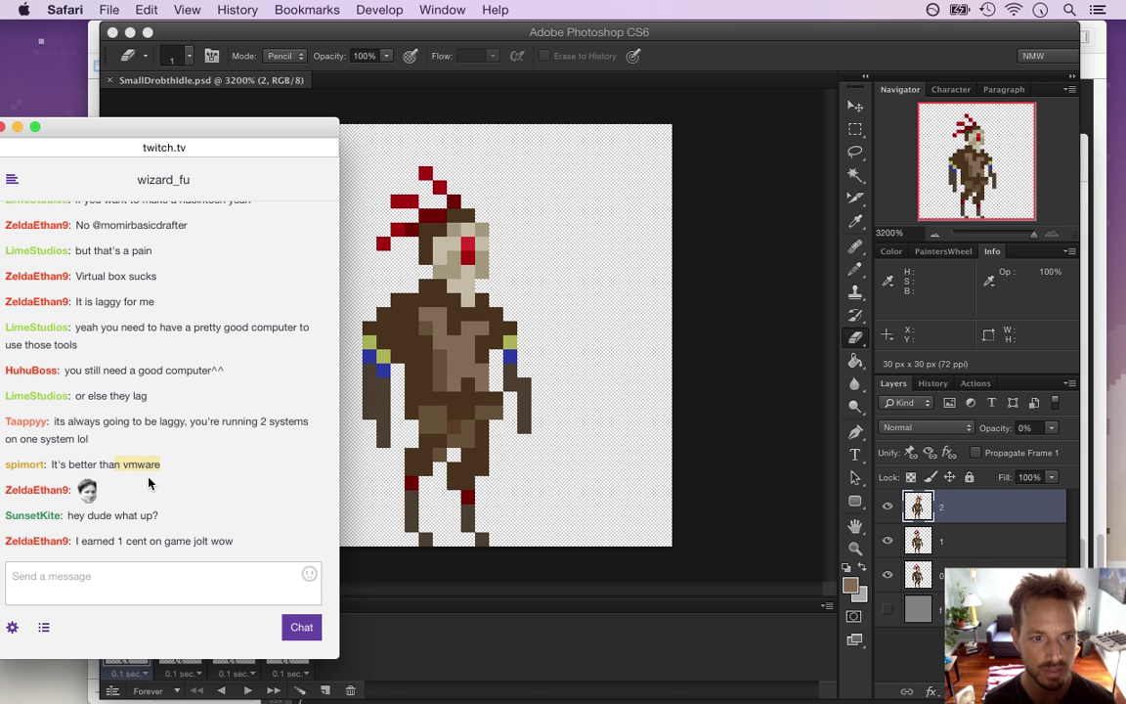
{"action": "left_click_drag", "start_coordinate": [76, 517], "coordinate": [189, 527]}
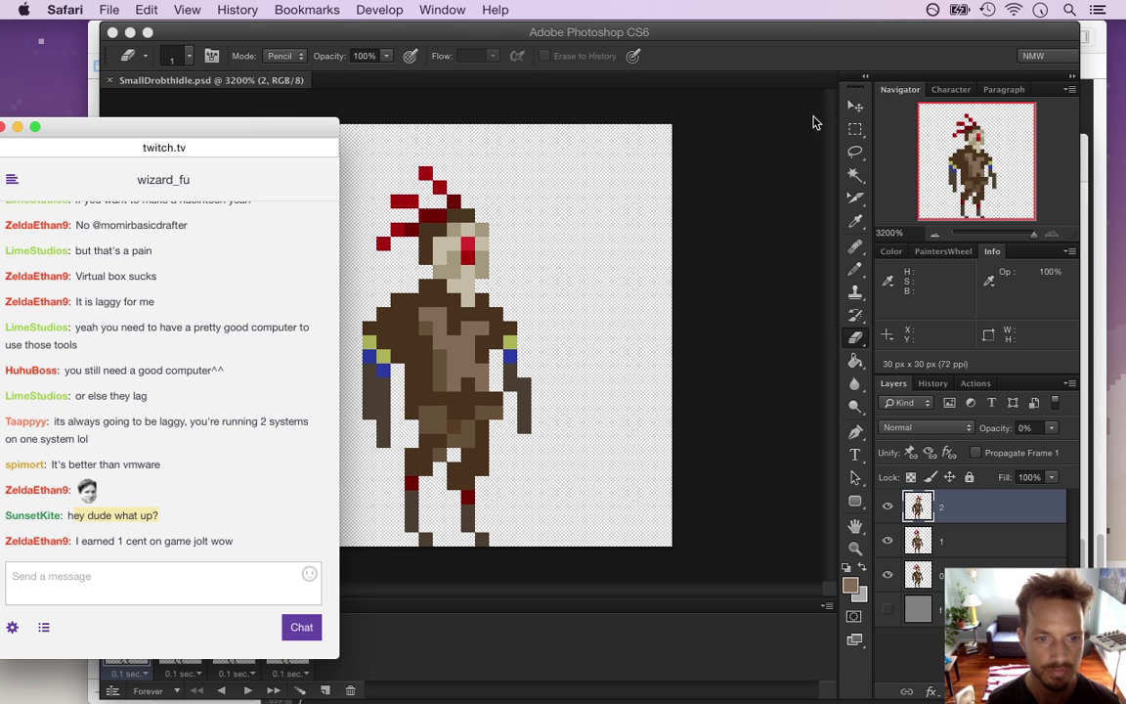
{"action": "left_click", "coordinate": [735, 49]}
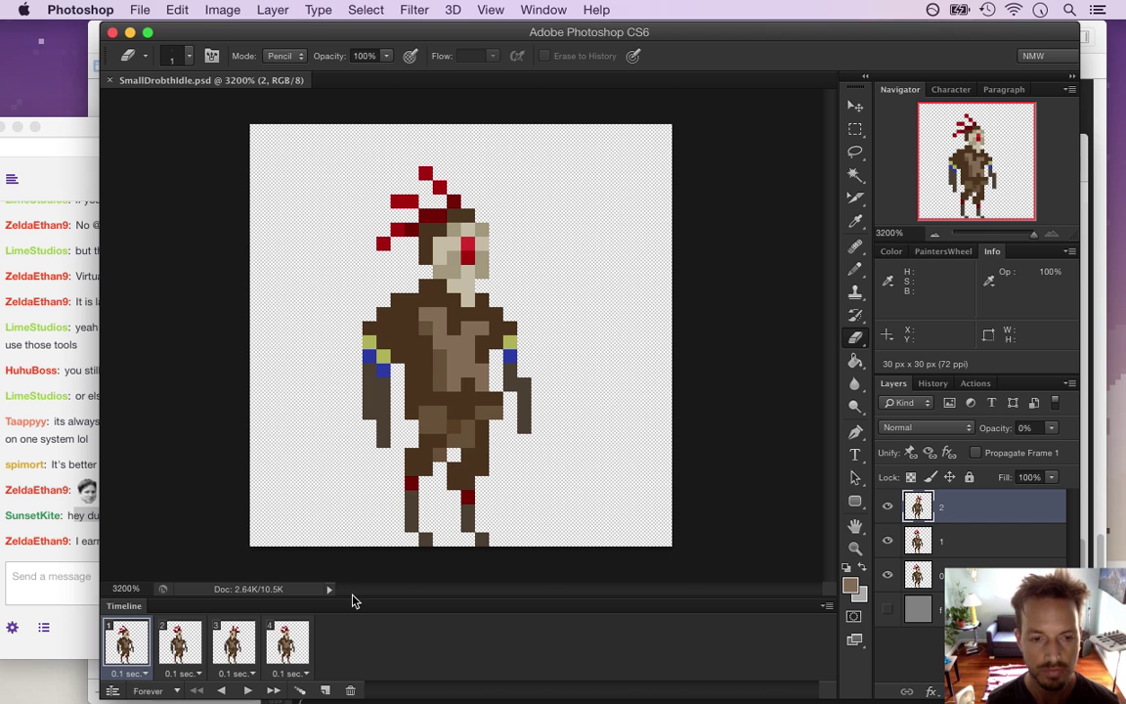
- Switch to Xcode and open SmallDrobth.plist from the Profiles folder in Assets
{"action": "key", "text": "super+Tab"}
{"action": "left_click", "coordinate": [650, 355]}
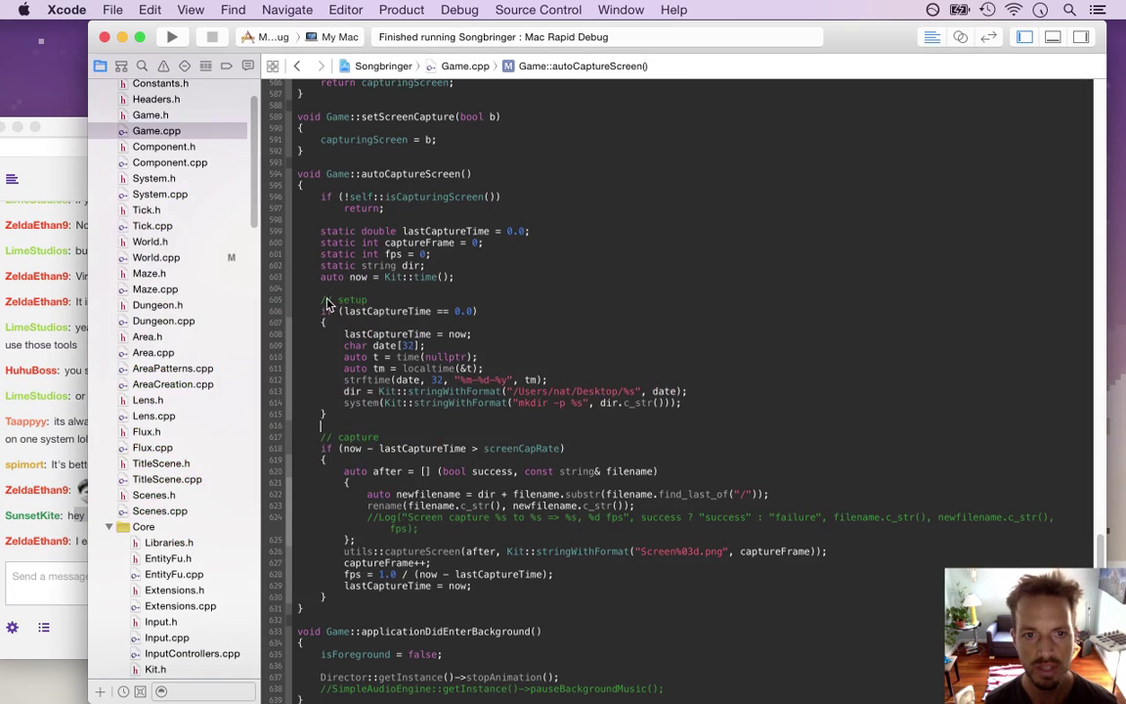
{"action": "scroll", "coordinate": [221, 169], "scroll_direction": "down", "scroll_amount": 5}
{"action": "scroll", "coordinate": [237, 246], "scroll_direction": "down", "scroll_amount": 15}
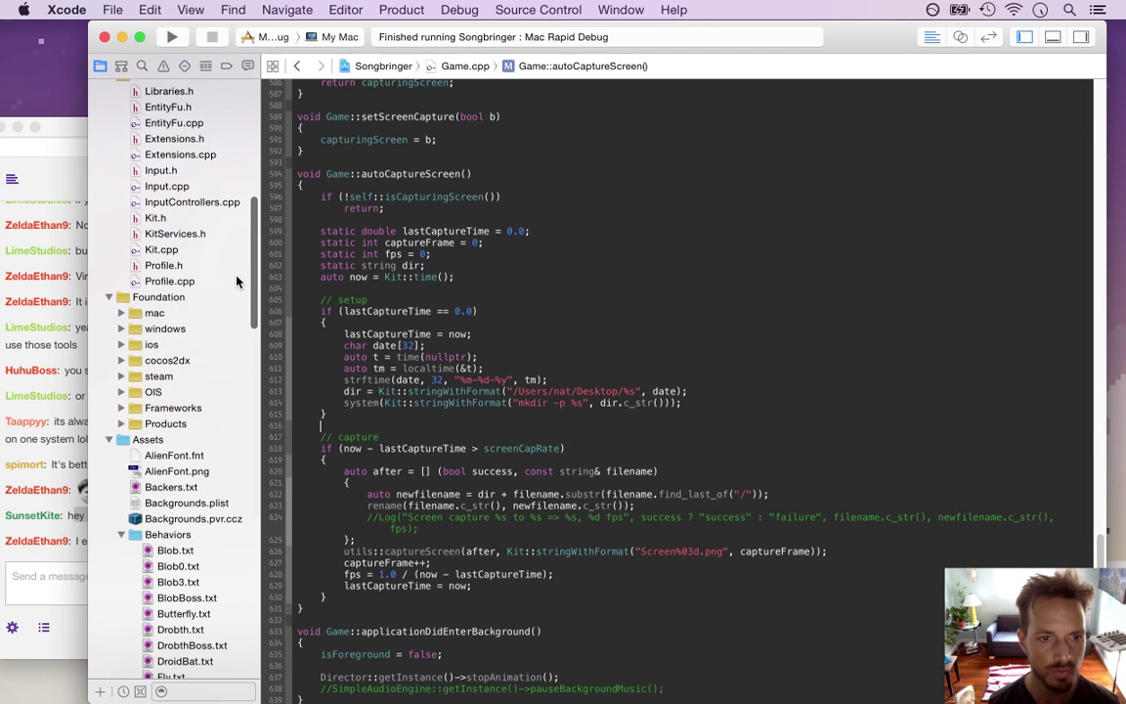
{"action": "scroll", "coordinate": [217, 480], "scroll_direction": "down", "scroll_amount": 10}
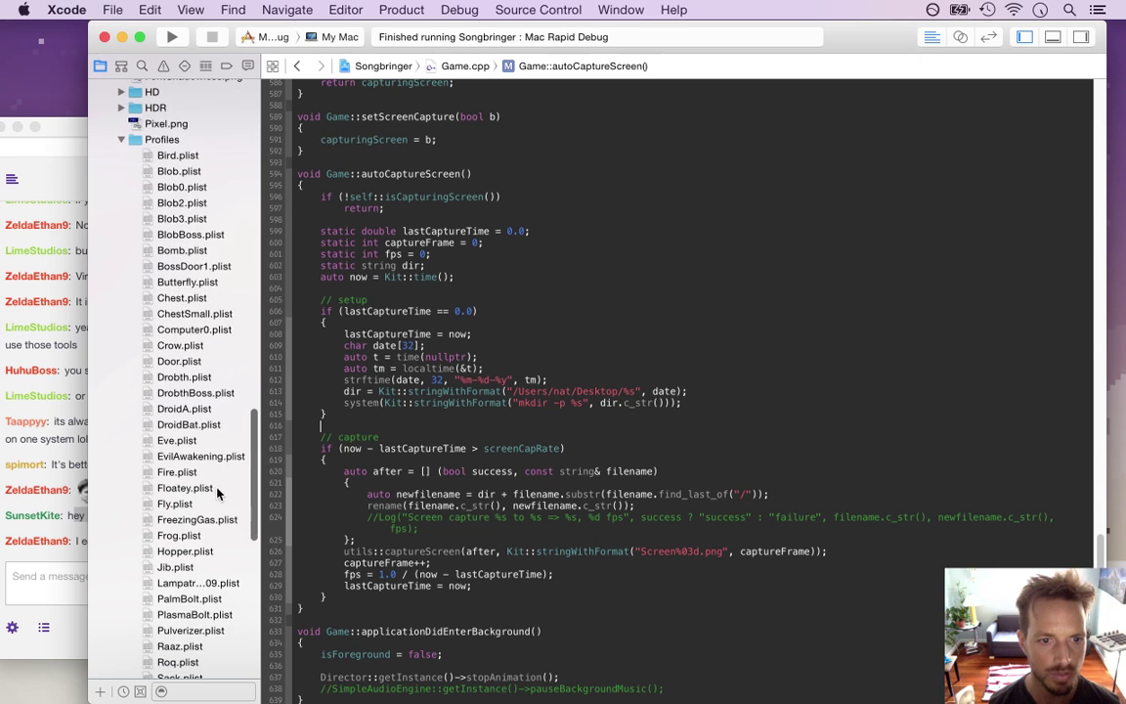
{"action": "left_click", "coordinate": [217, 514]}
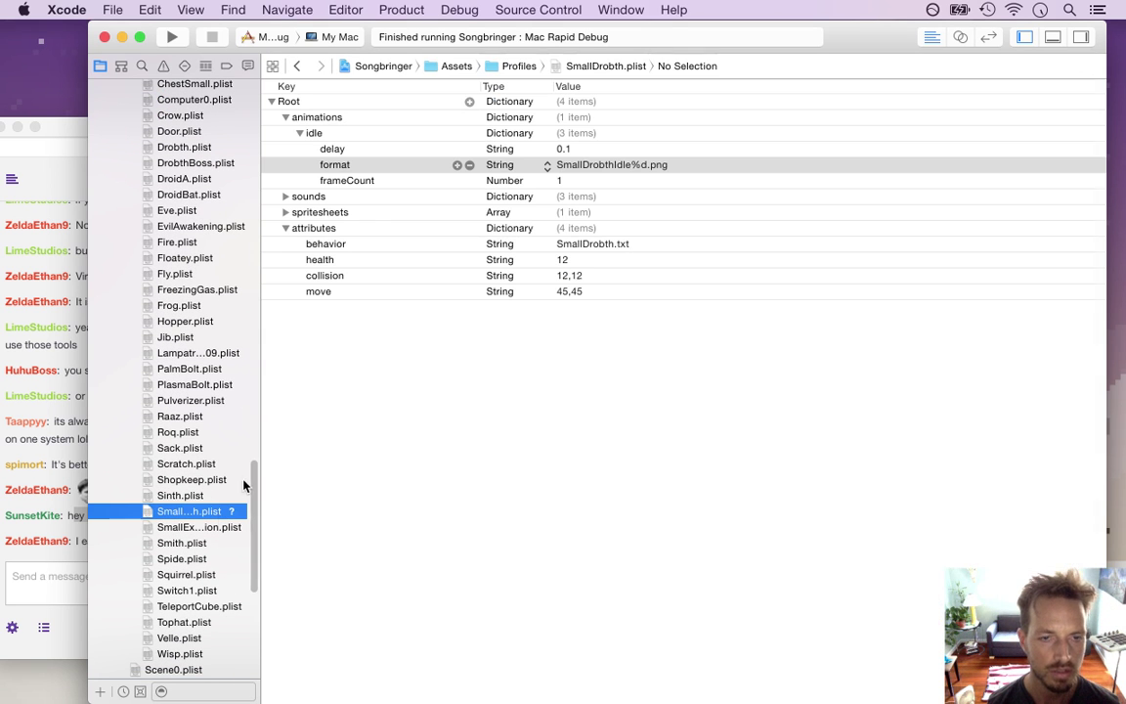
- Set the delay of the idle animation to 0.6
{"action": "left_click", "coordinate": [571, 152]}
{"action": "key", "text": "BackSpace"}
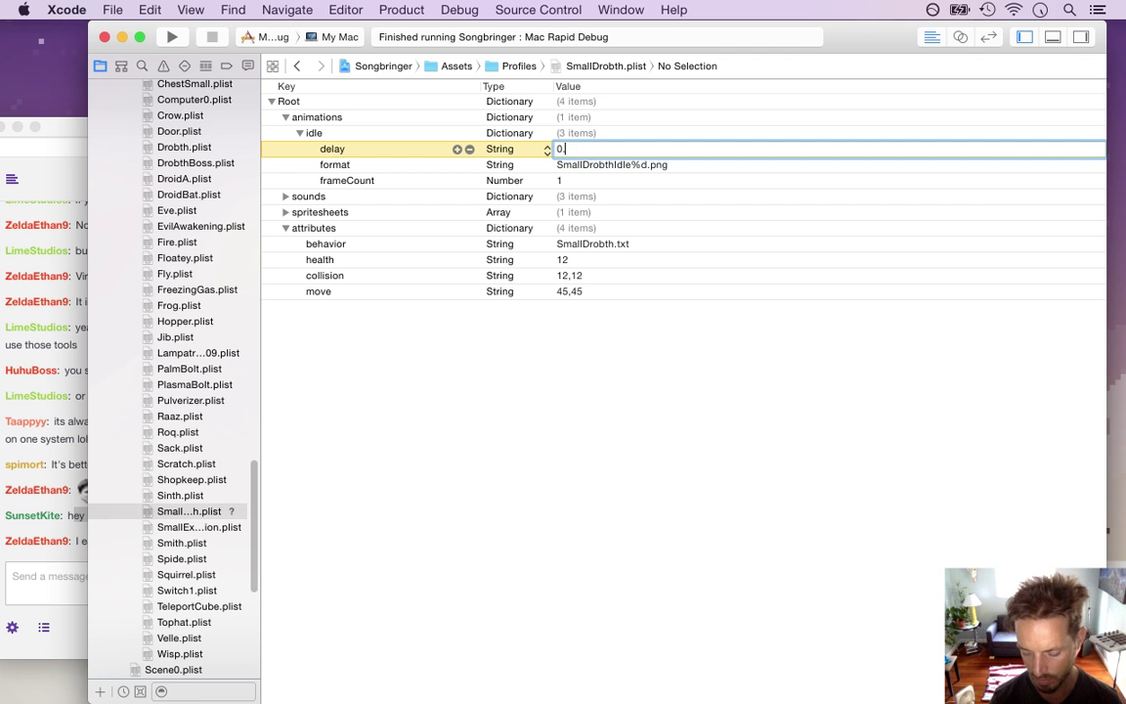
{"action": "key", "text": "Tab"}
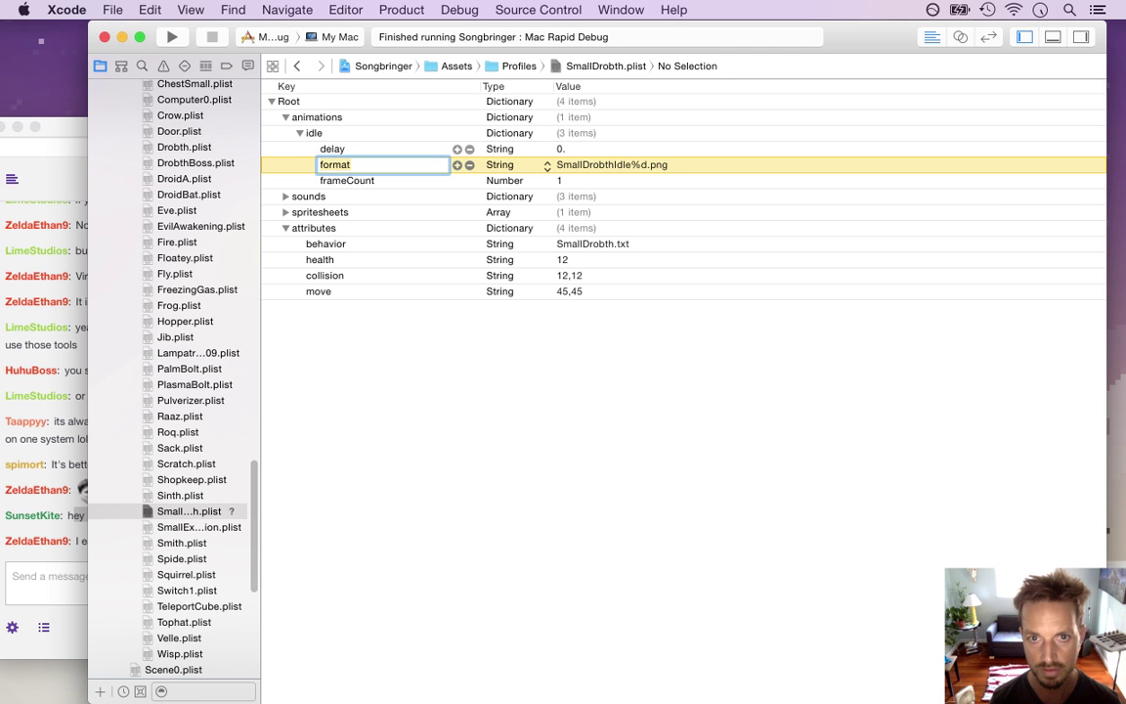
{"action": "left_click", "coordinate": [573, 152]}
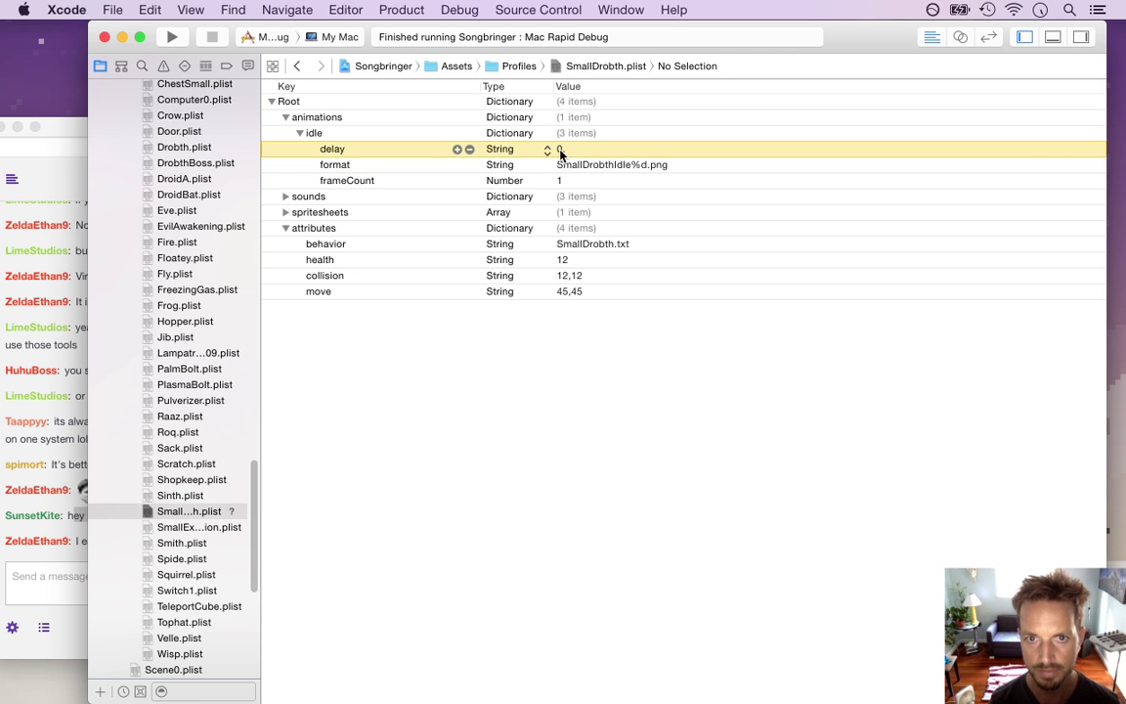
{"action": "left_click", "coordinate": [561, 152]}
{"action": "type", "text": "6"}
{"action": "key", "text": "Tab"}
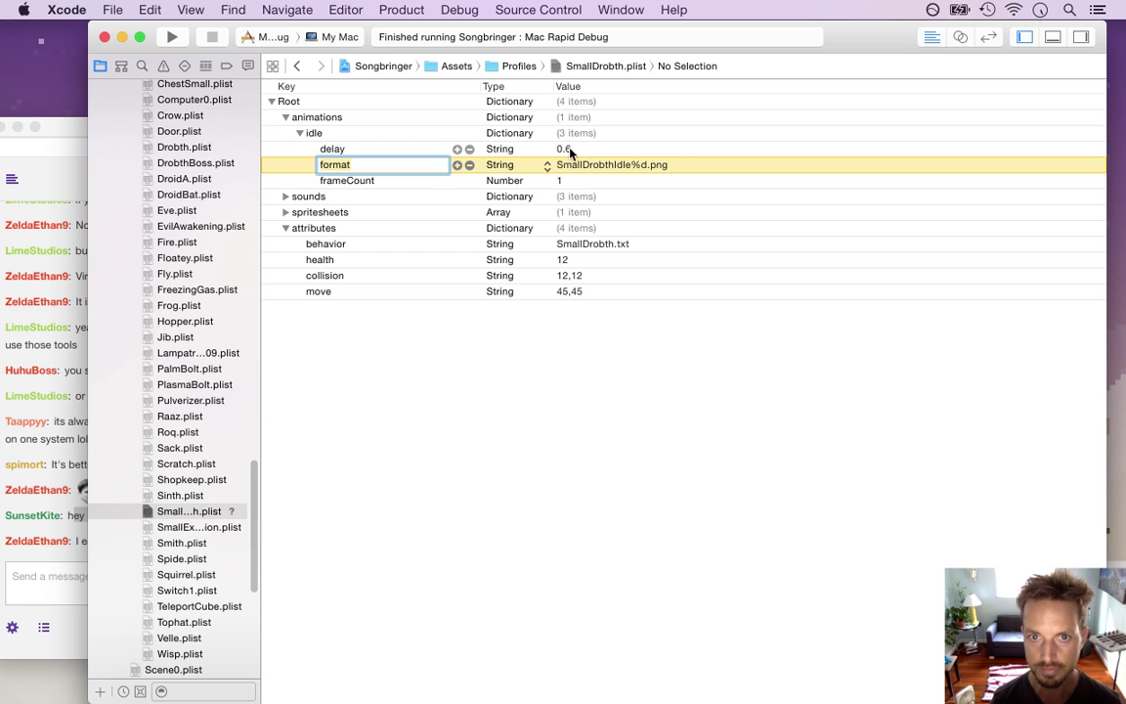
- Set the frameCount of the idle animation to 4
{"action": "key", "text": "Tab"}
{"action": "key", "text": "Tab"}
{"action": "key", "text": "Tab"}
{"action": "type", "text": "4"}
{"action": "key", "text": "Tab"}
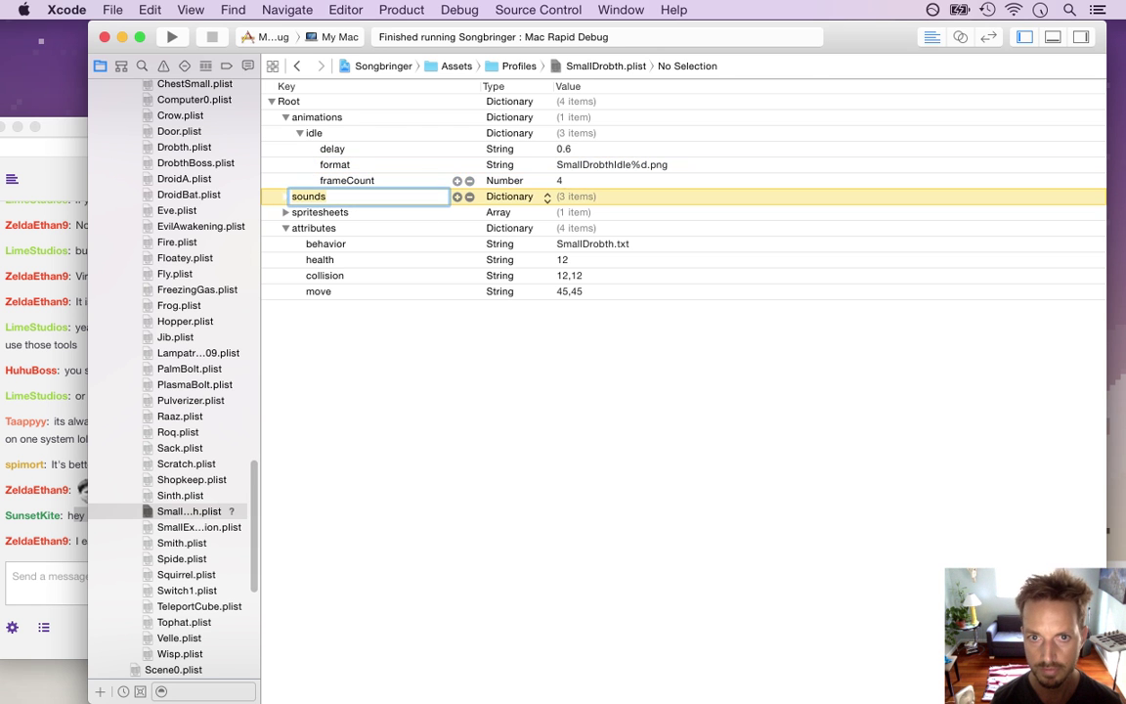
- Save the plist, build and run the game to check the idle animation, and quit it to return to Xcode
{"action": "left_click", "coordinate": [576, 150]}
{"action": "key", "text": "super+s"}
{"action": "key", "text": "super+b"}
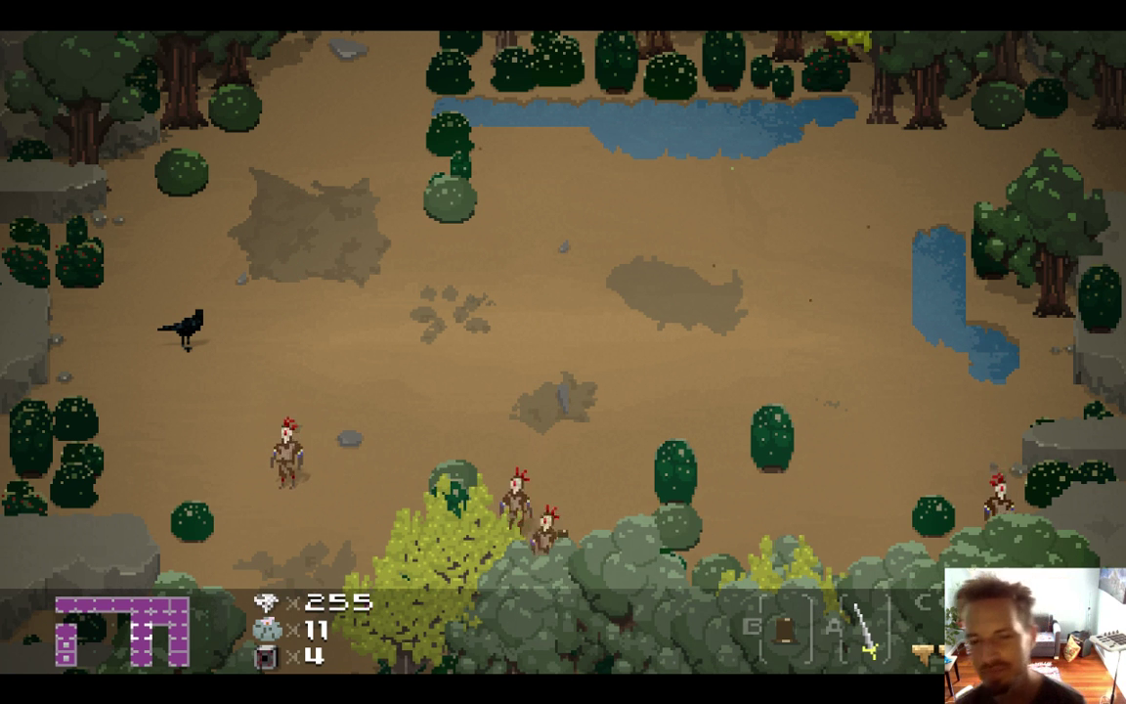
{"action": "key", "text": "super+q"}
{"action": "left_click", "coordinate": [350, 370]}
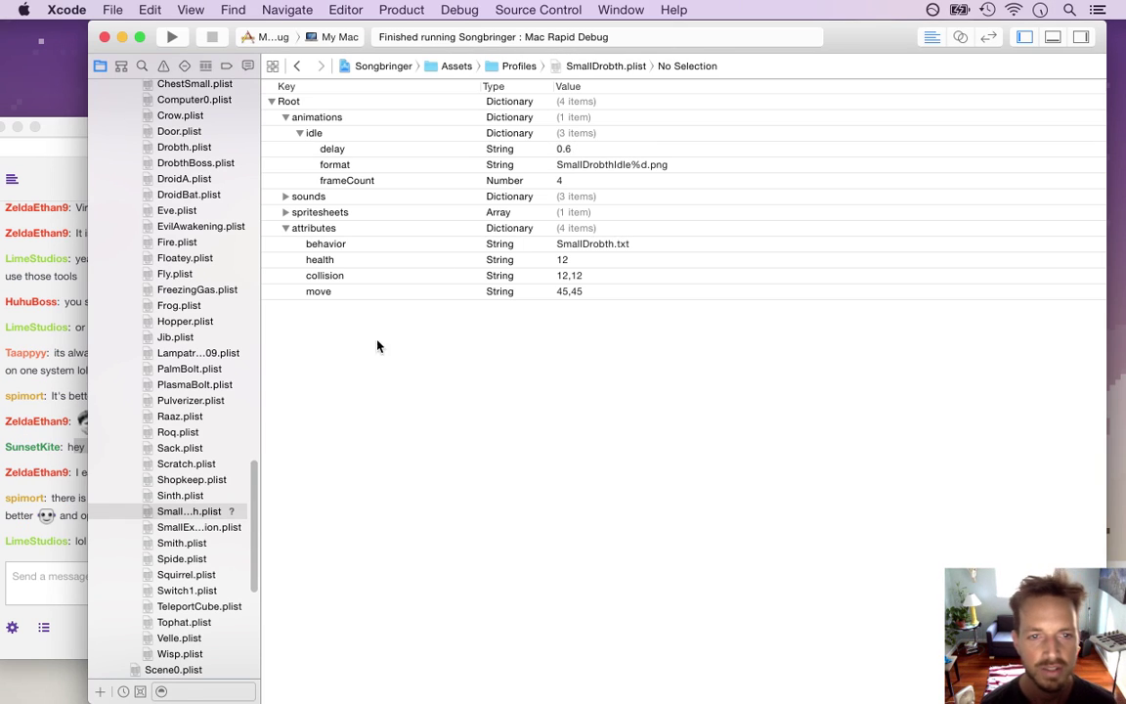
- Switch to Photoshop and save the document under the new name SmallDrobthRun.psd in the Foes folder
{"action": "key", "text": "super+Tab"}
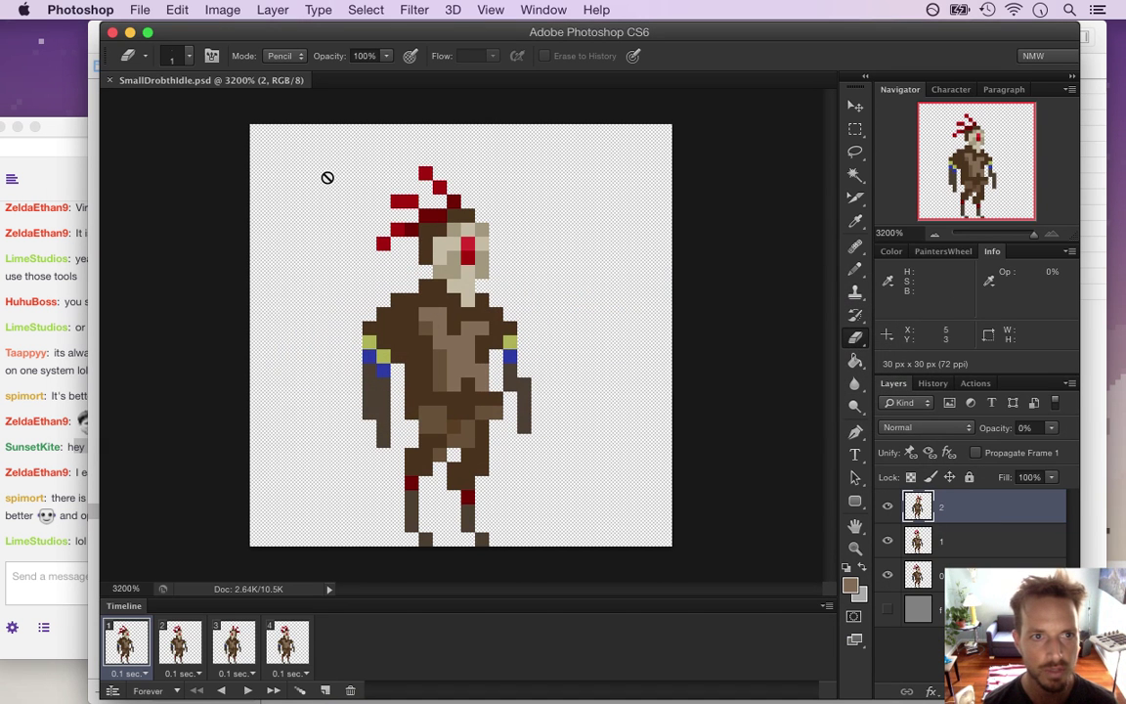
{"action": "left_click", "coordinate": [139, 10]}
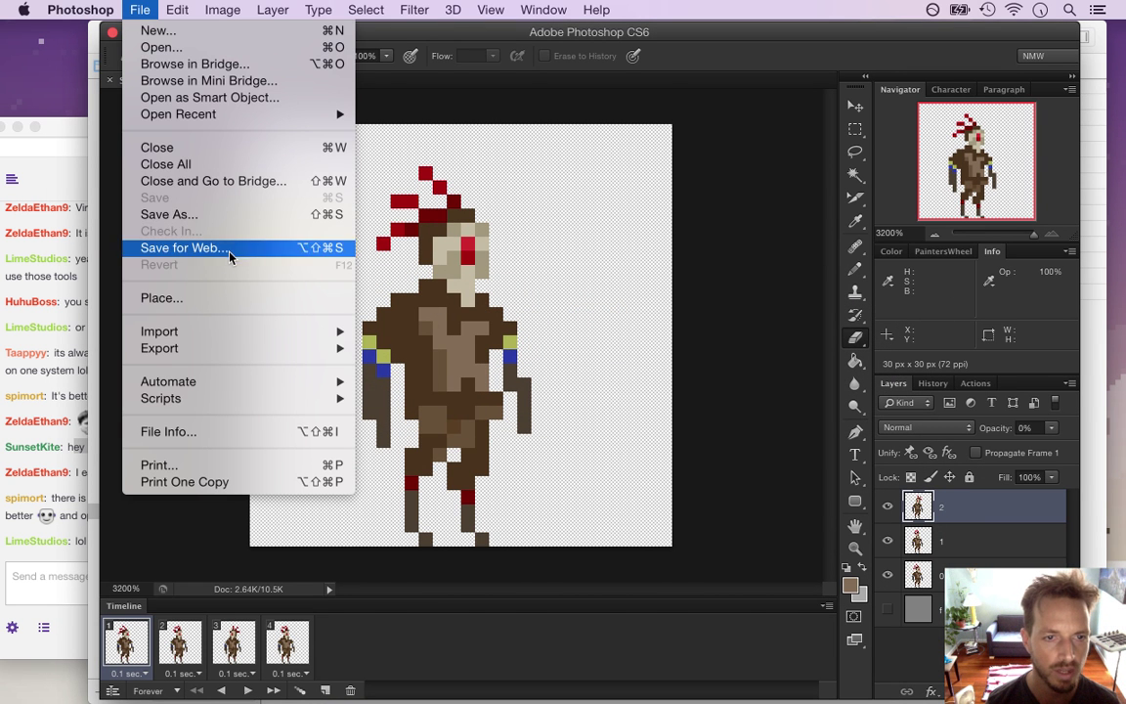
{"action": "left_click", "coordinate": [217, 215]}
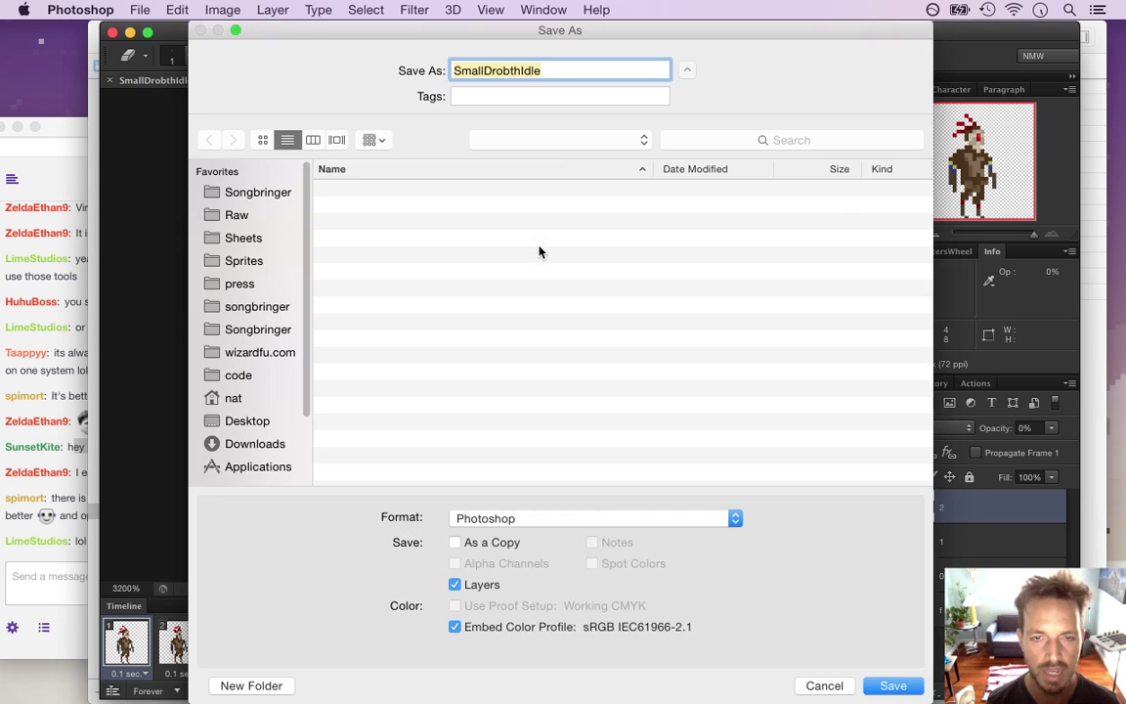
{"action": "left_click", "coordinate": [540, 70]}
{"action": "key", "text": "BackSpace"}
{"action": "key", "text": "BackSpace"}
{"action": "key", "text": "BackSpace"}
{"action": "key", "text": "BackSpace"}
{"action": "type", "text": "Run.ps"}
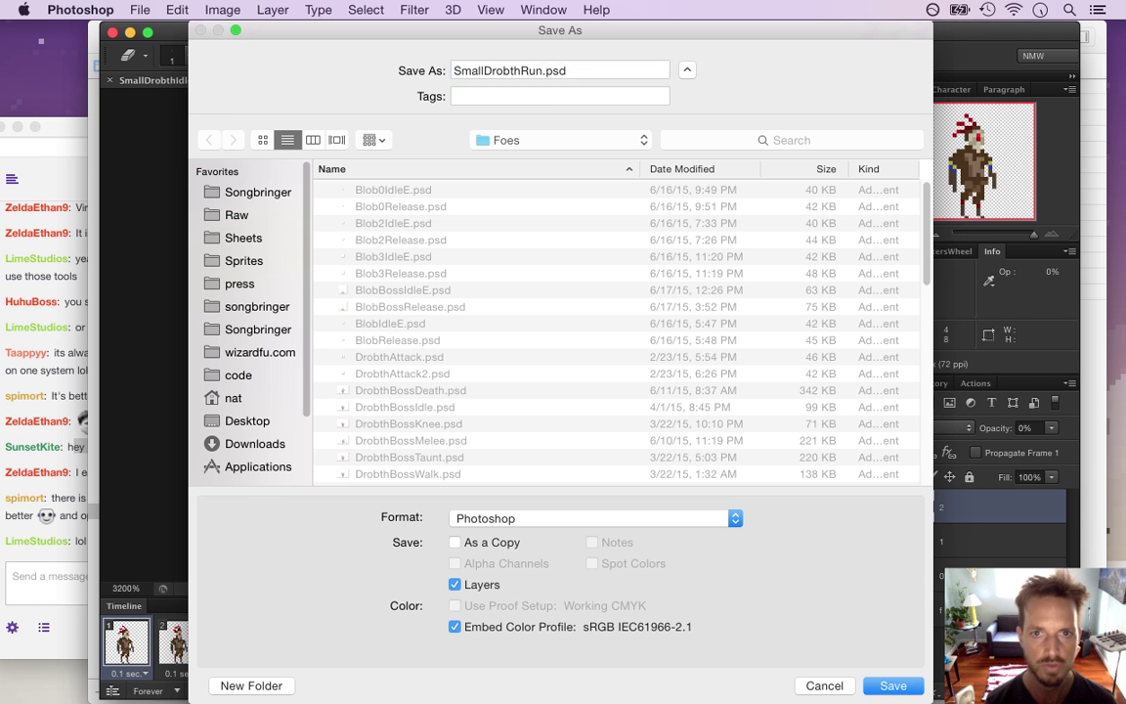
{"action": "key", "text": "Return"}
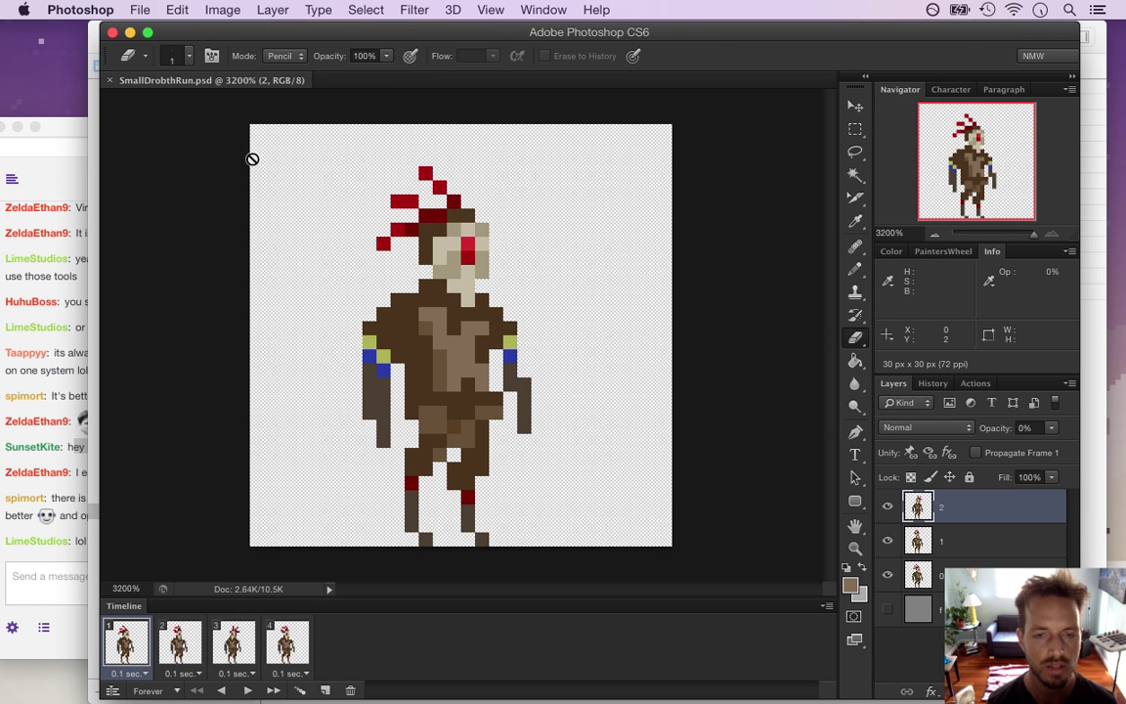
{"action": "left_click", "coordinate": [71, 503]}
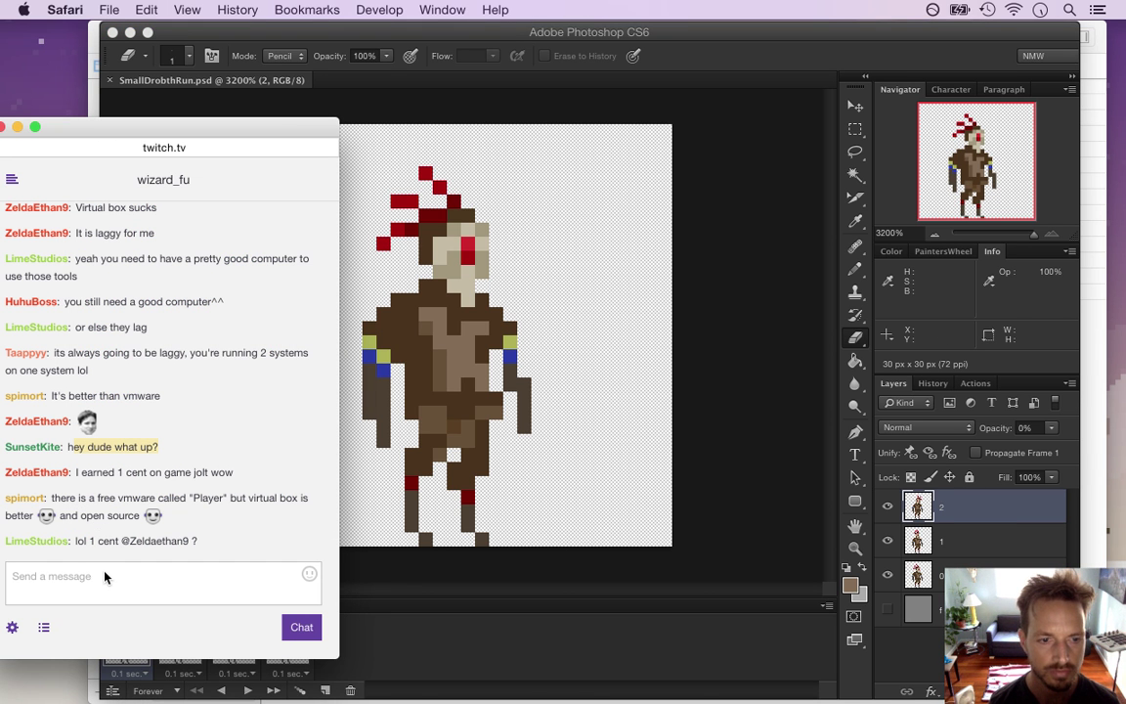
{"action": "left_click", "coordinate": [399, 558]}
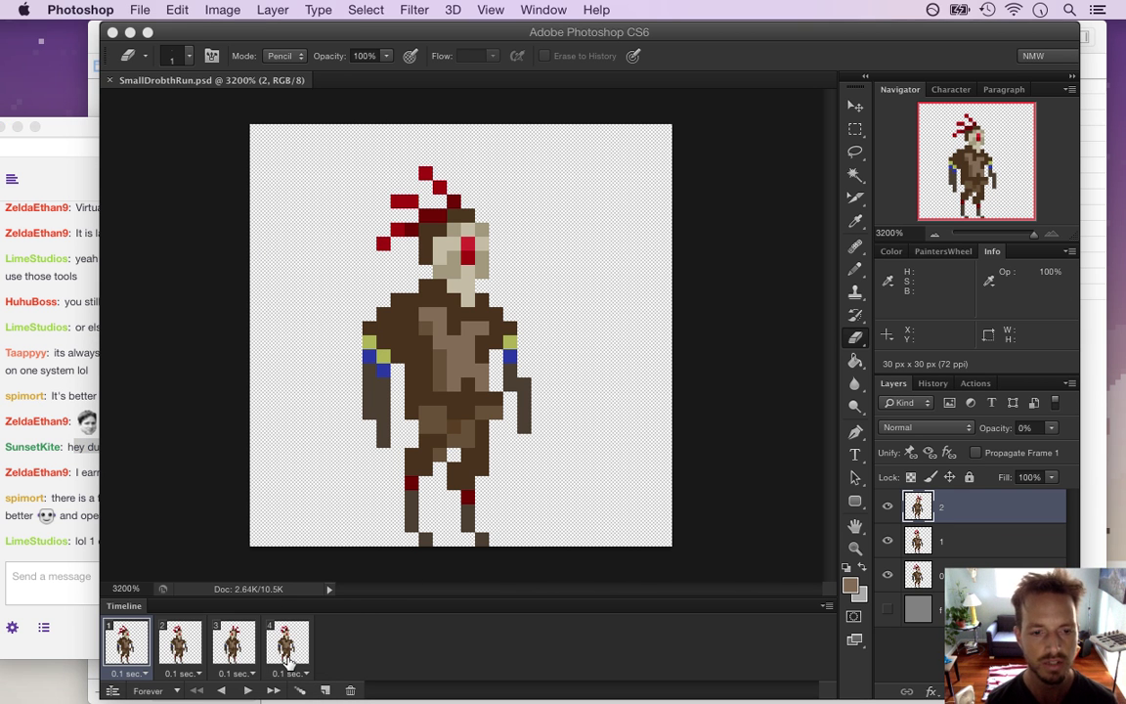
{"action": "key", "text": "super+Tab"}
{"action": "key", "text": "super+Tab"}
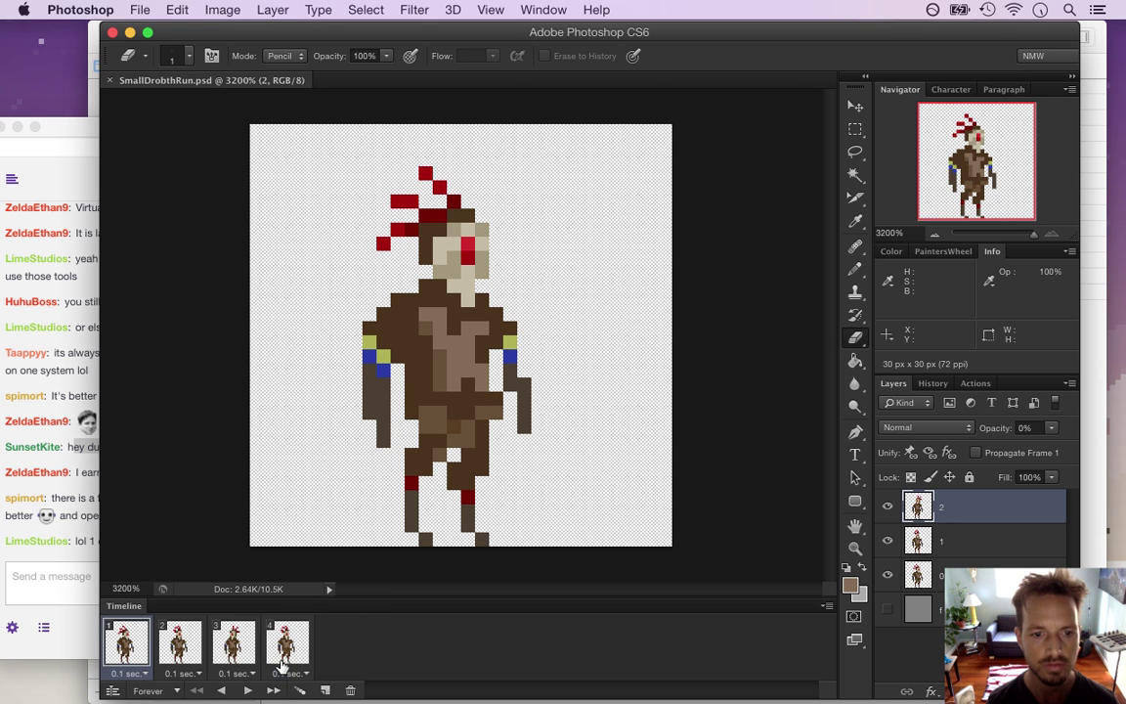
- Delete frames 2 to 4 from the animation timeline, keeping only the first frame
{"action": "left_click", "coordinate": [282, 663]}
{"action": "left_click", "coordinate": [352, 691]}
{"action": "left_click", "coordinate": [352, 691]}
{"action": "left_click", "coordinate": [352, 691]}
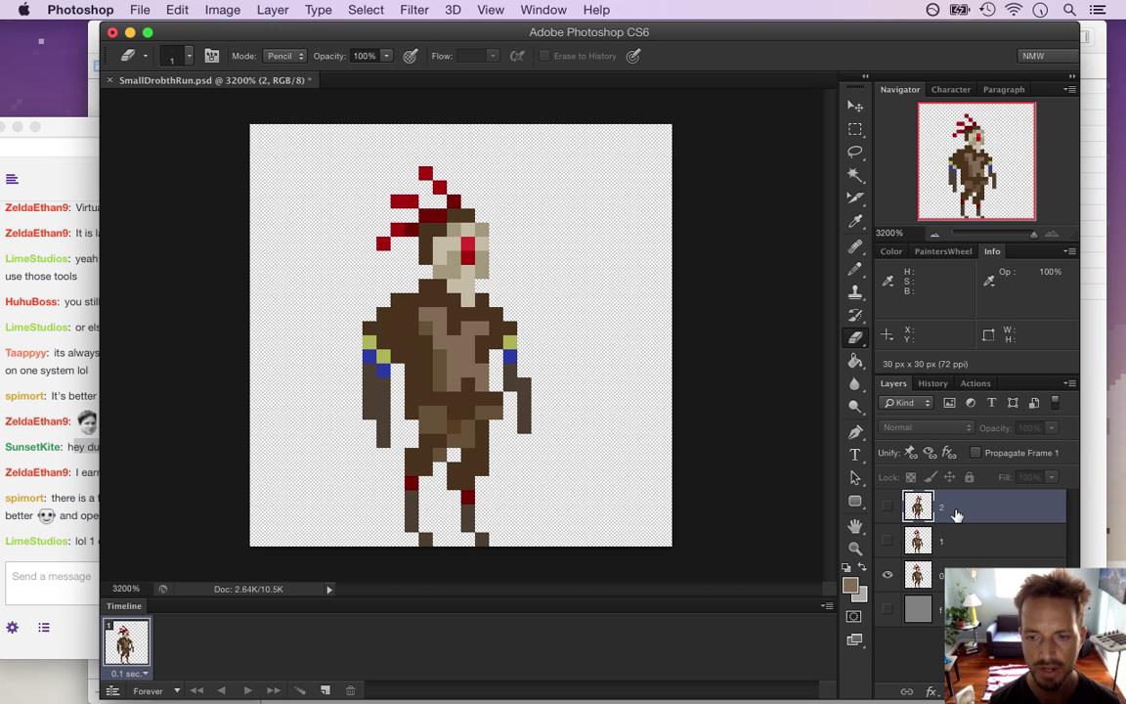
- Delete layers 2 and 1 and save the document
{"action": "key", "text": "Tab"}
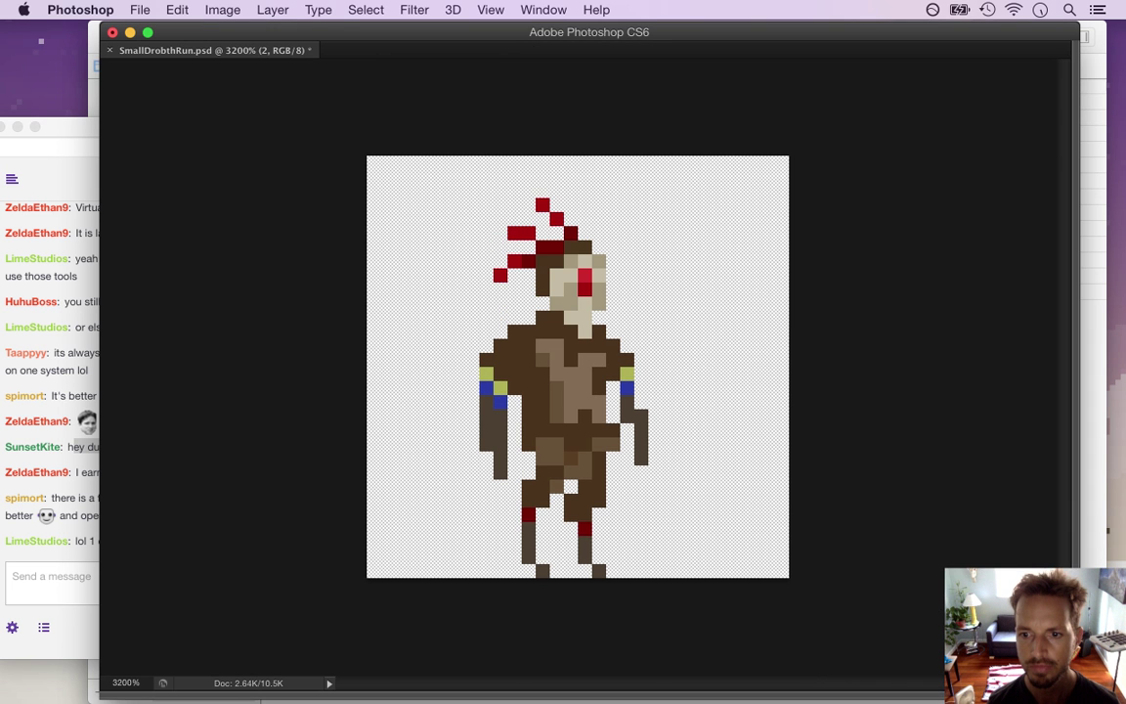
{"action": "key", "text": "Tab"}
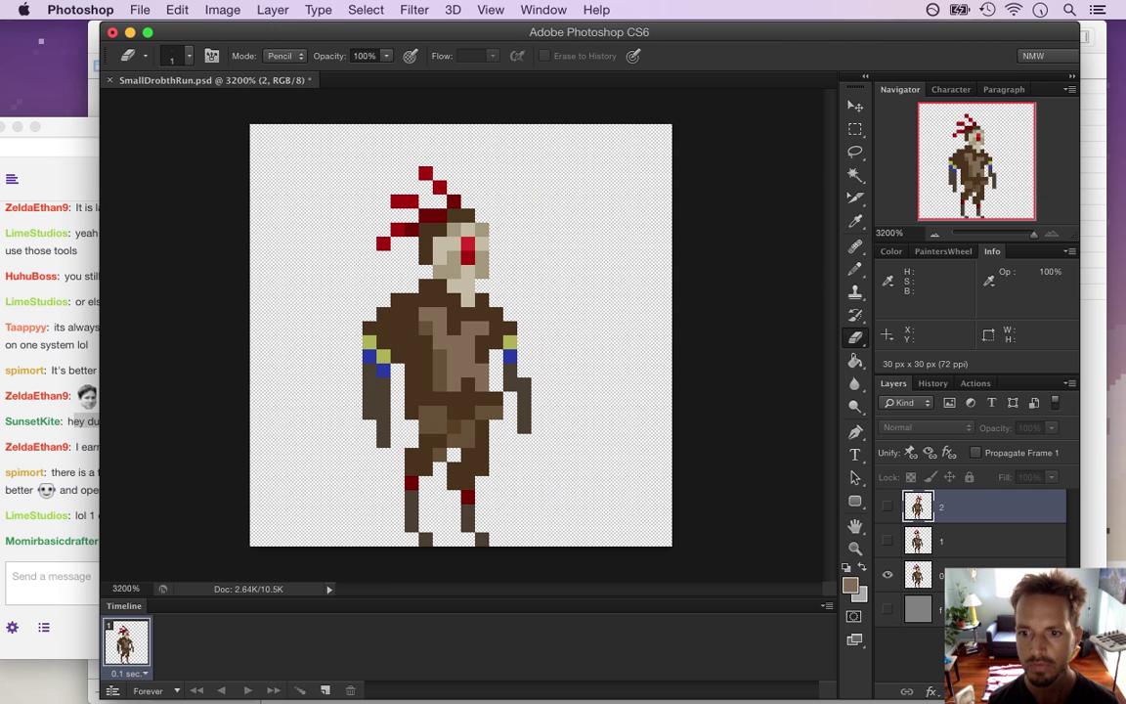
{"action": "key", "text": "BackSpace"}
{"action": "key", "text": "BackSpace"}
{"action": "key", "text": "super+s"}
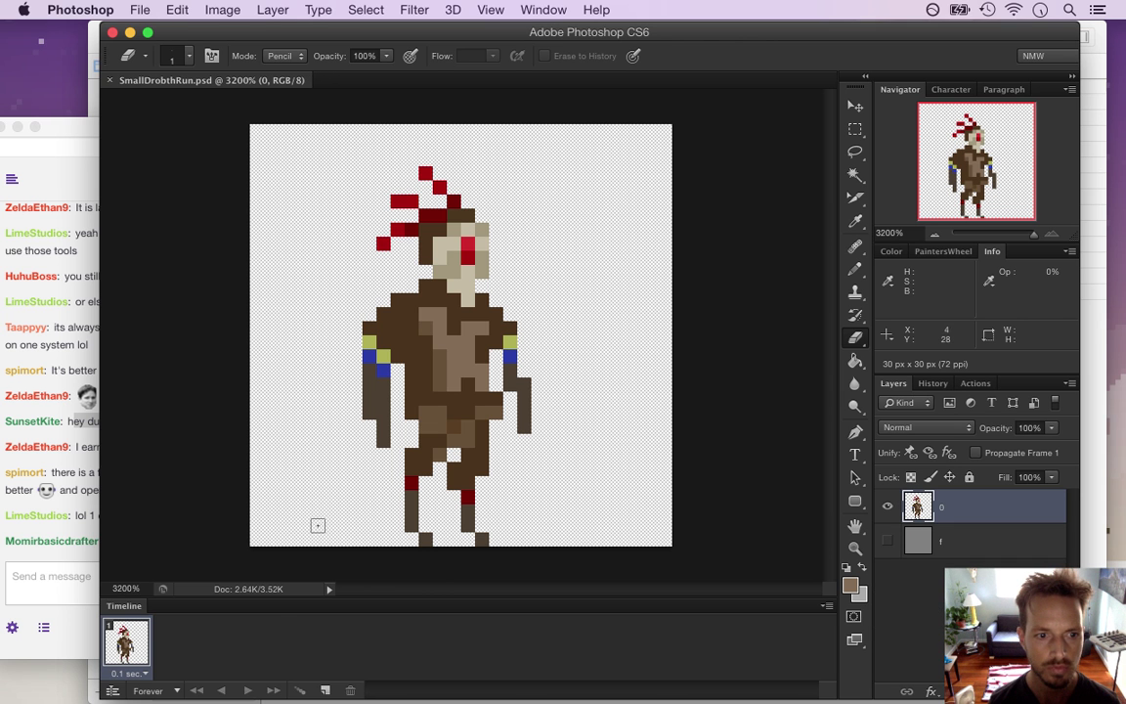
- Read the viewers' latest messages in the Twitch chat window and return to Photoshop
{"action": "left_click", "coordinate": [90, 505]}
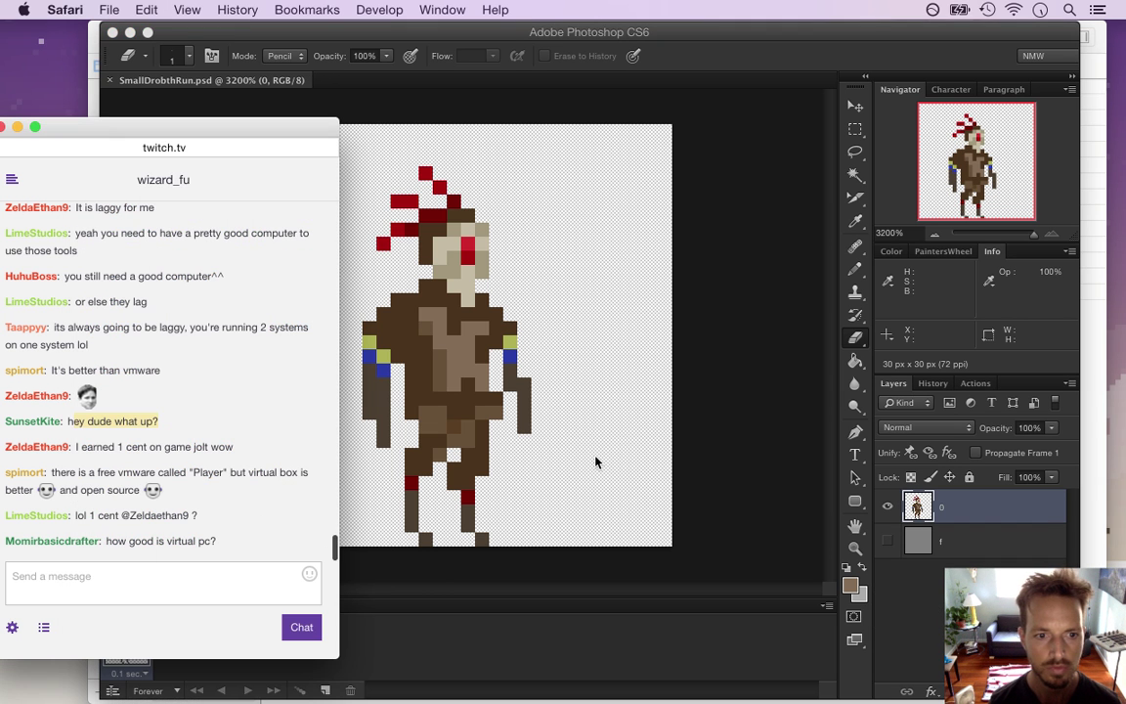
{"action": "left_click", "coordinate": [696, 433]}
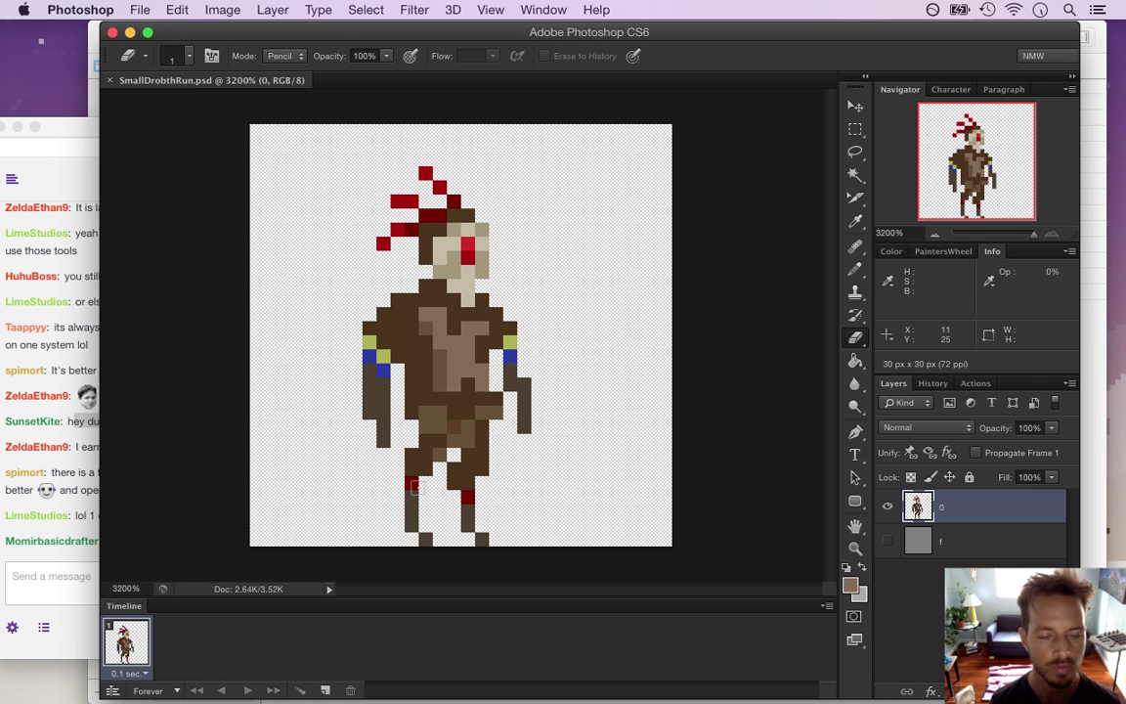
{"action": "key", "text": "m"}
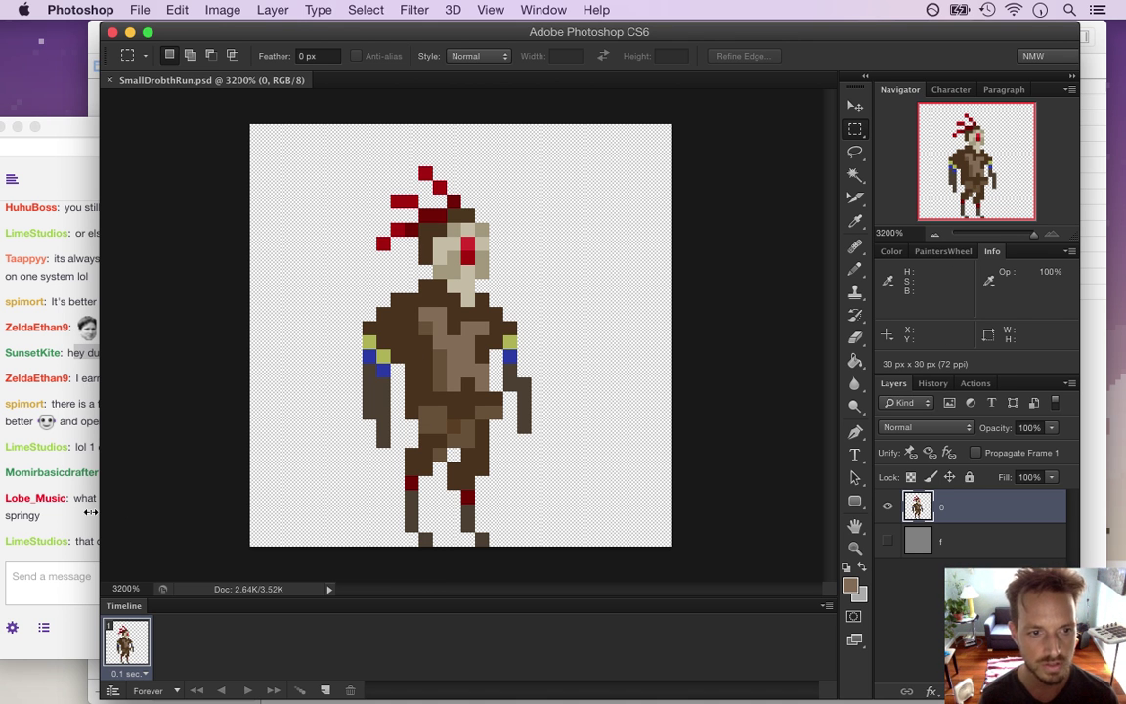
{"action": "left_click", "coordinate": [80, 461]}
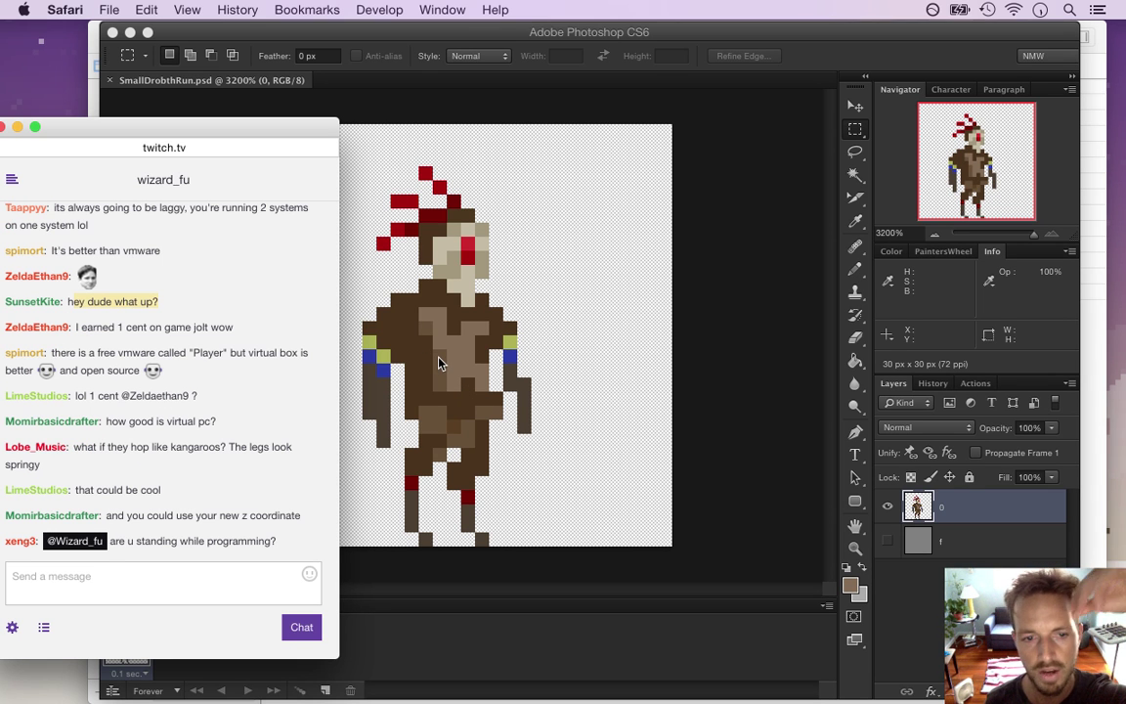
{"action": "left_click_drag", "start_coordinate": [98, 451], "coordinate": [162, 466]}
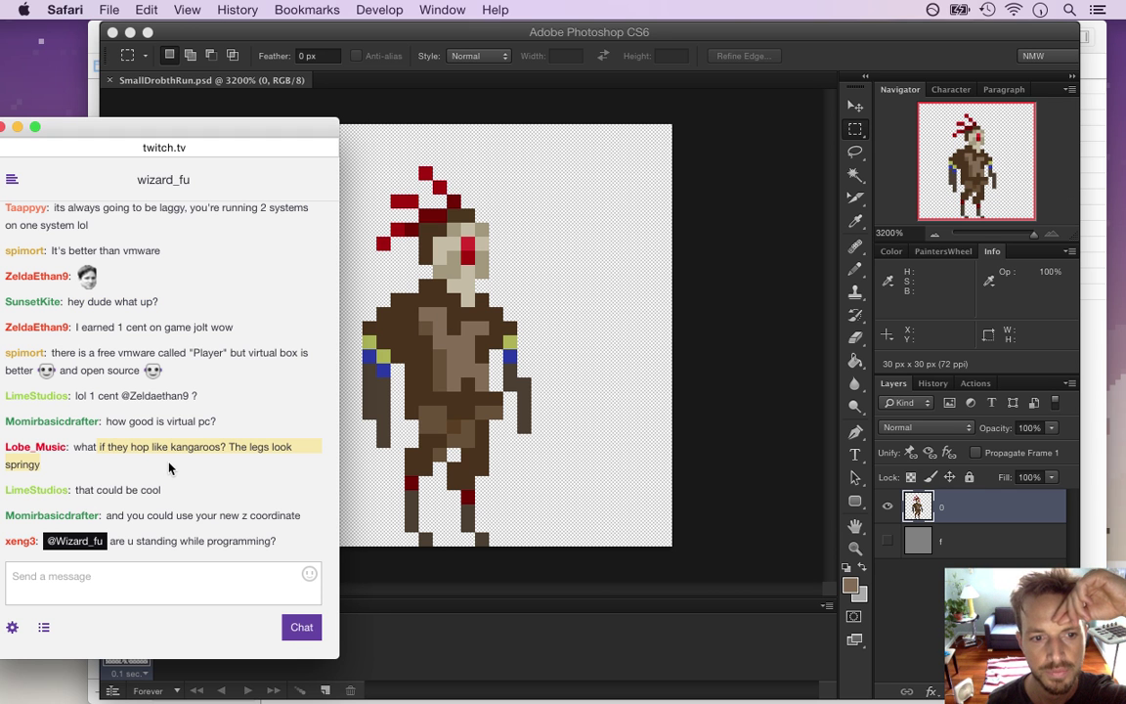
{"action": "left_click_drag", "start_coordinate": [129, 542], "coordinate": [217, 543]}
{"action": "left_click", "coordinate": [724, 414]}
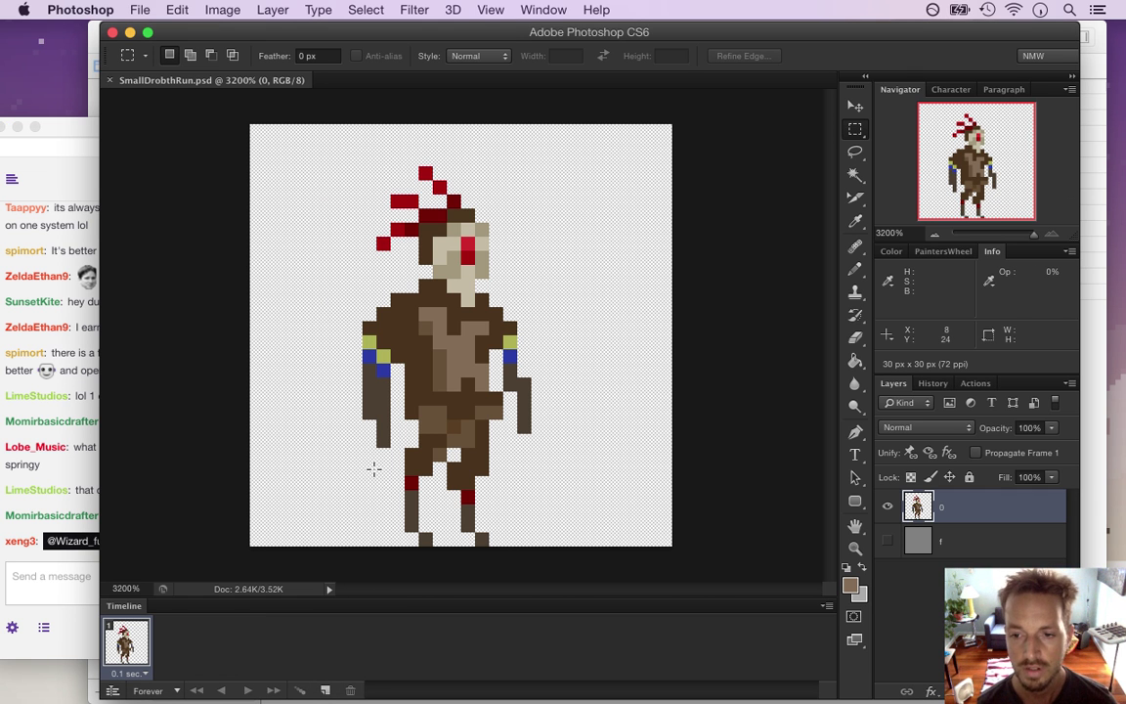
{"action": "left_click_drag", "start_coordinate": [368, 381], "coordinate": [375, 451]}
{"action": "left_click", "coordinate": [344, 408]}
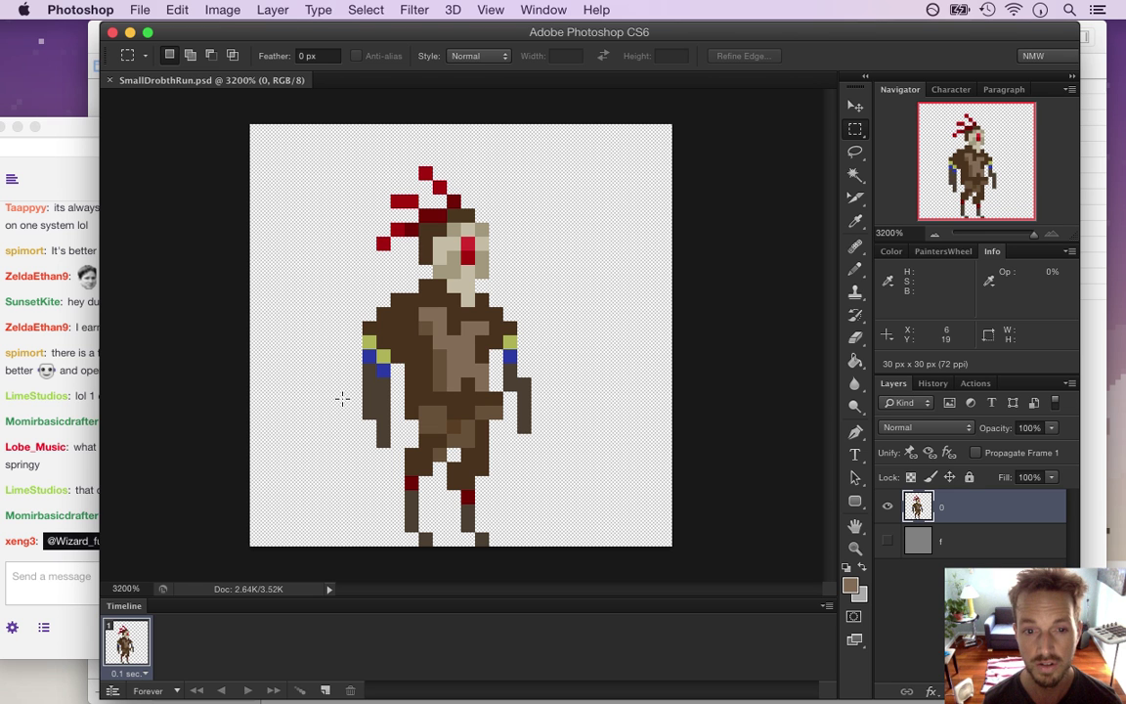
{"action": "left_click_drag", "start_coordinate": [352, 392], "coordinate": [370, 432]}
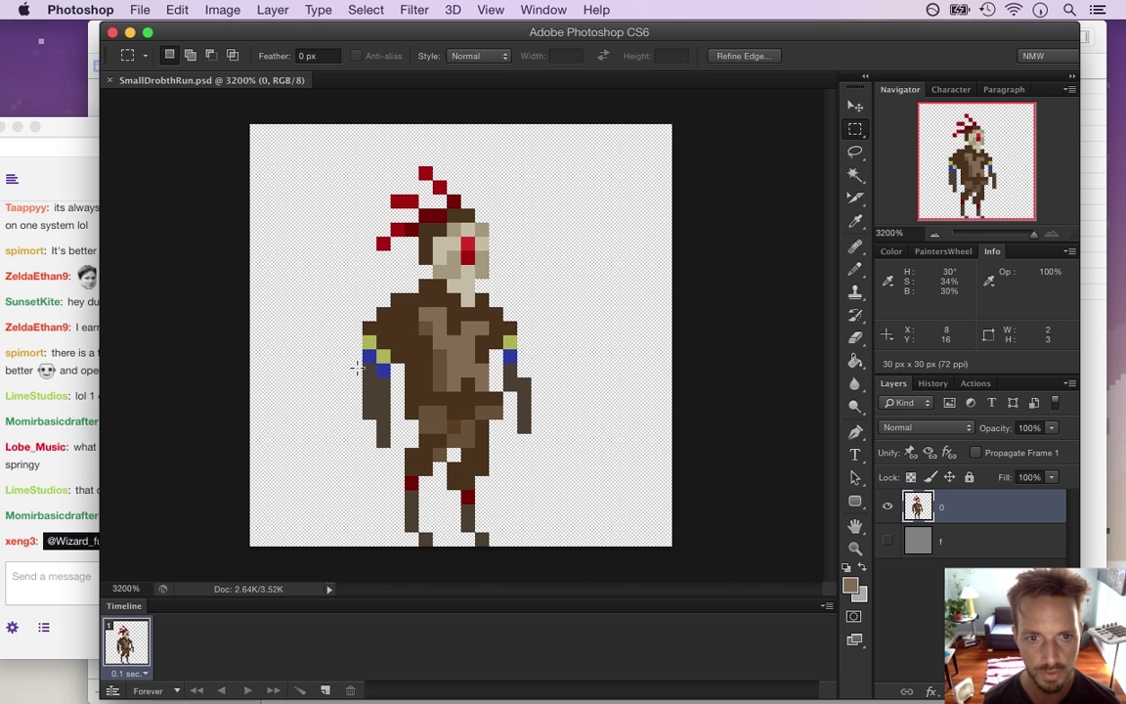
{"action": "left_click_drag", "start_coordinate": [334, 377], "coordinate": [390, 469]}
{"action": "key", "text": "v"}
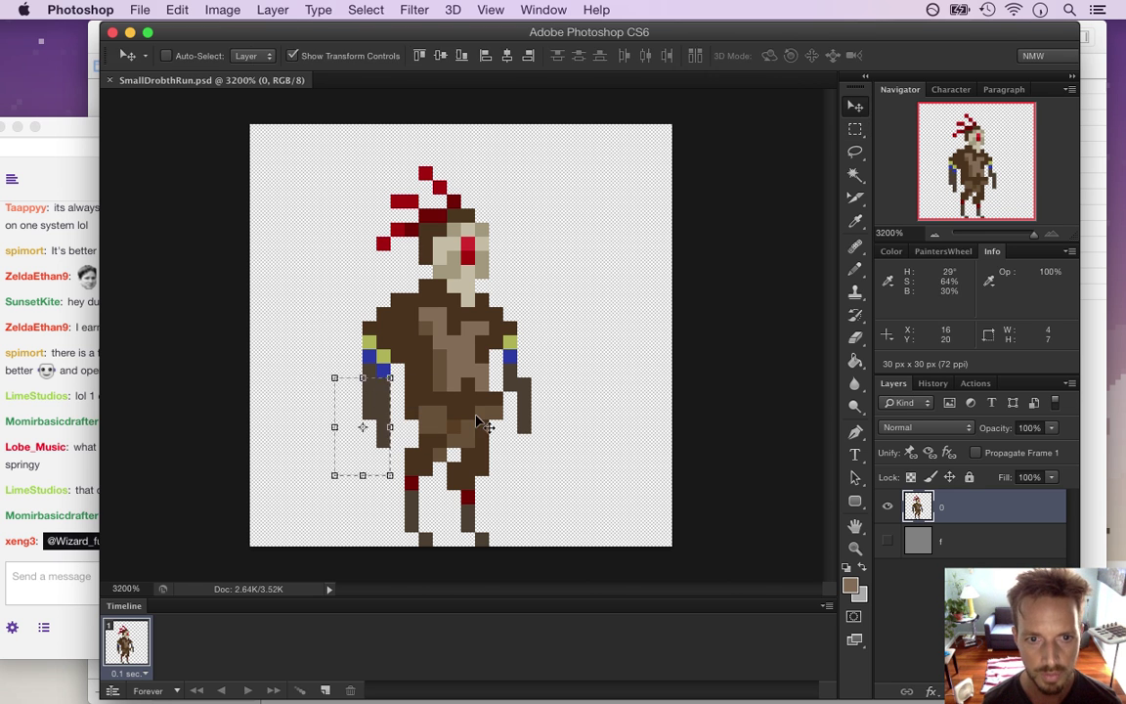
{"action": "key", "text": "m"}
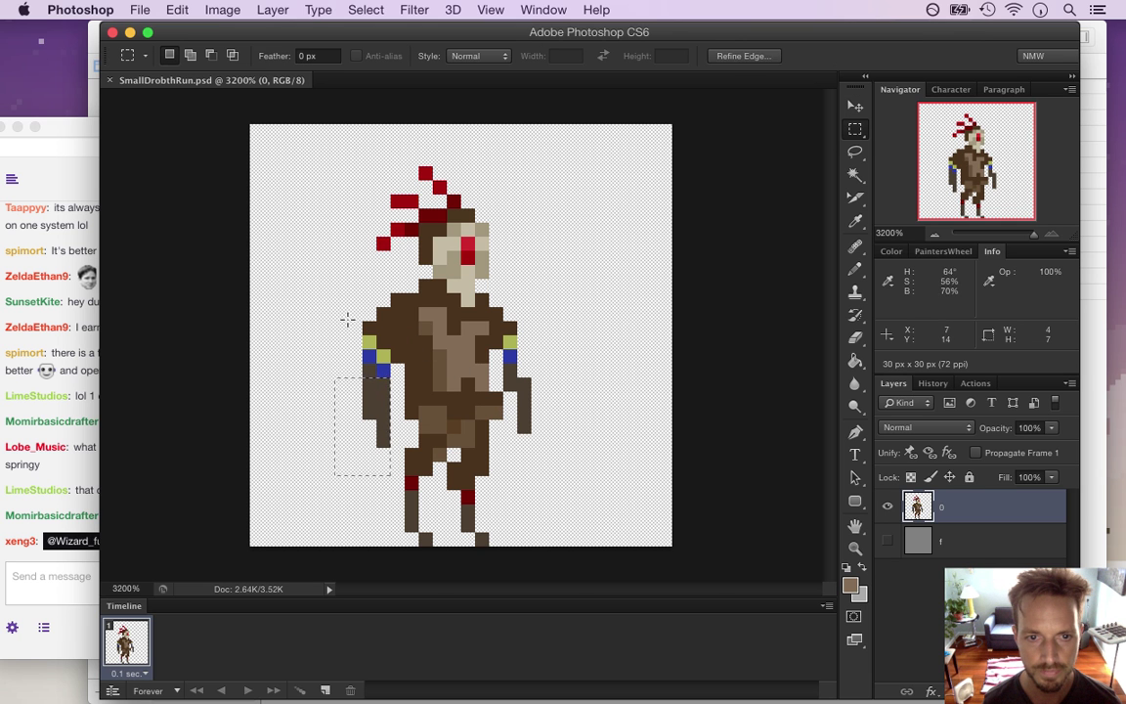
{"action": "left_click_drag", "start_coordinate": [320, 292], "coordinate": [404, 378]}
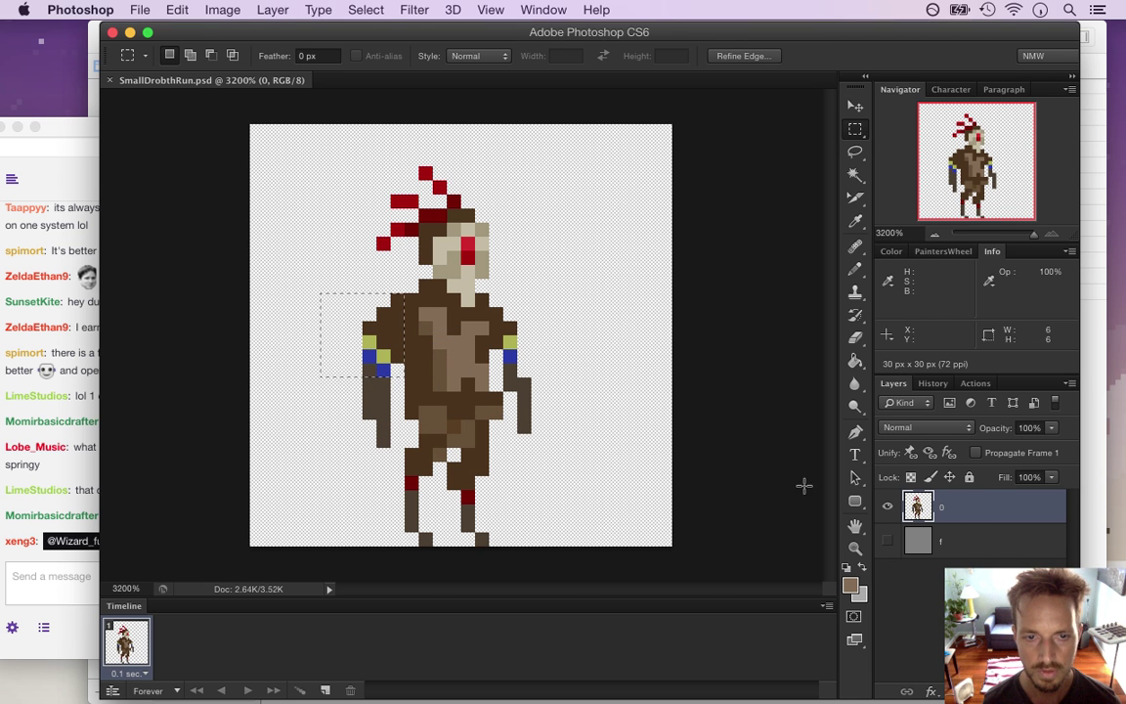
{"action": "right_click", "coordinate": [971, 507]}
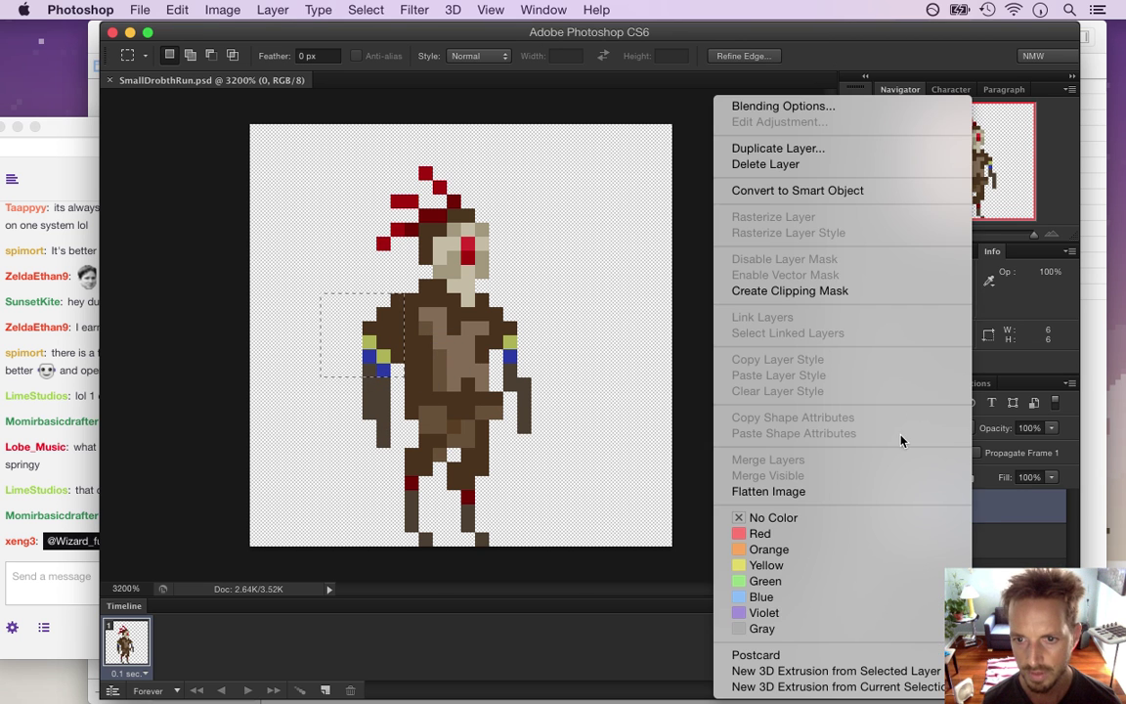
{"action": "left_click", "coordinate": [1013, 507]}
{"action": "key", "text": "super+j"}
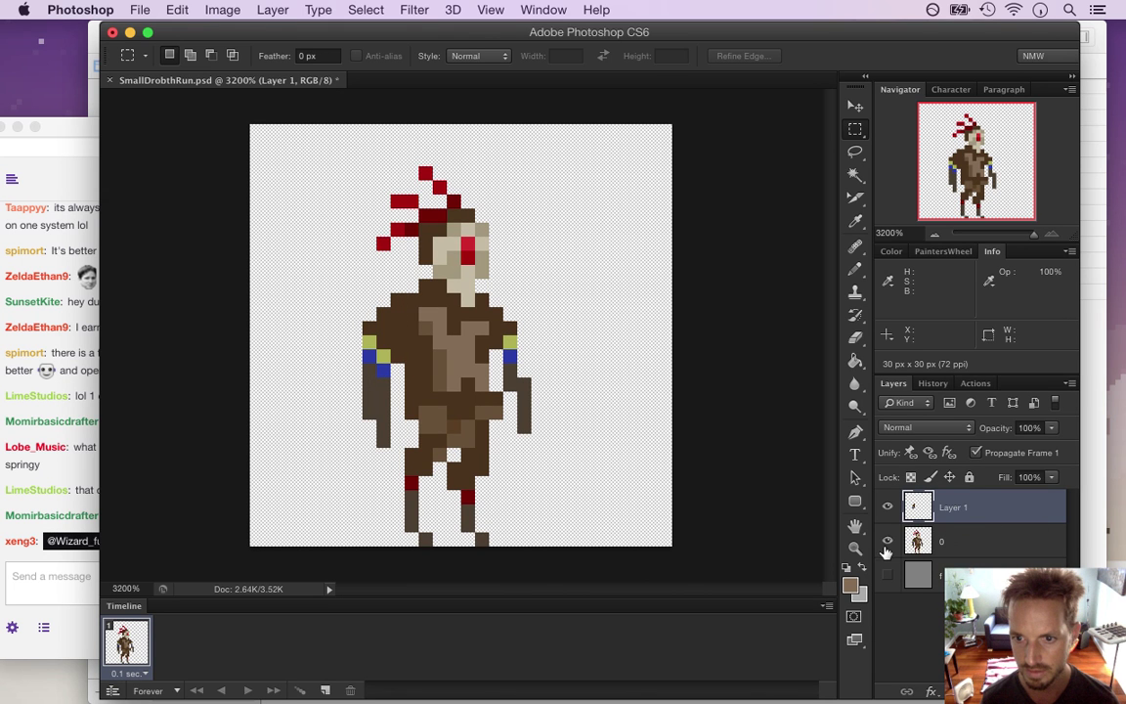
{"action": "key", "text": "super+z"}
- Clear the selection, duplicate layer 0, hide the original, and rename the copy 0
{"action": "key", "text": "super+d"}
{"action": "key", "text": "super+j"}
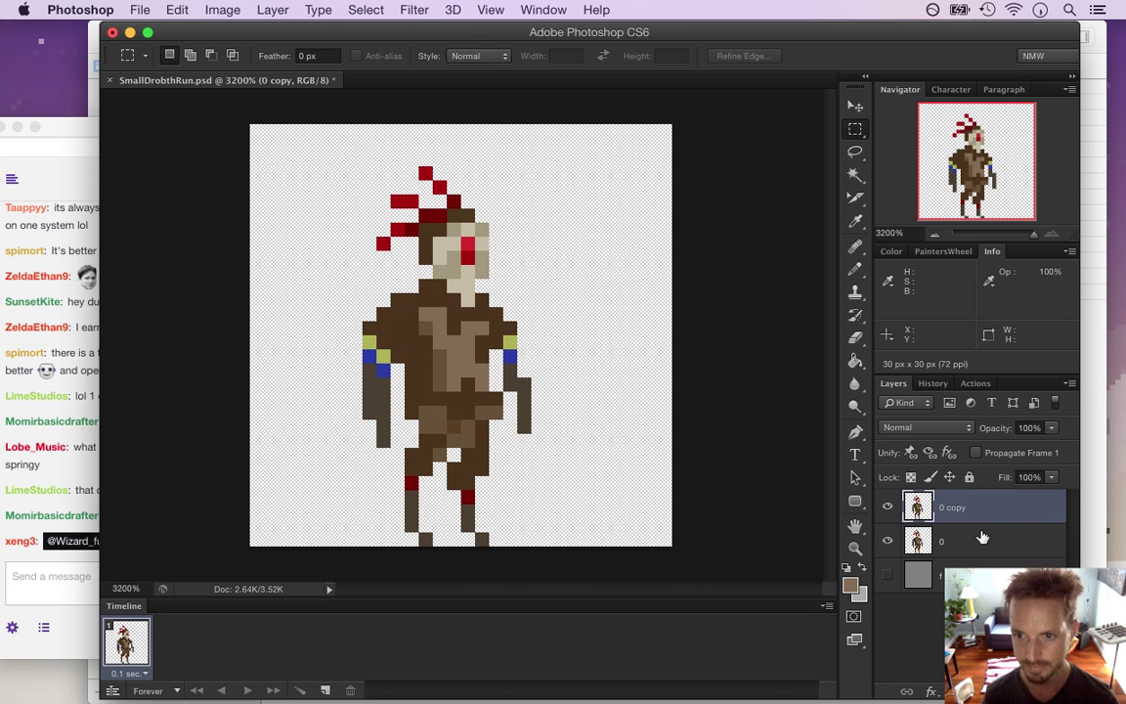
{"action": "left_click", "coordinate": [888, 541]}
{"action": "double_click", "coordinate": [951, 507]}
{"action": "type", "text": "0"}
{"action": "key", "text": "Return"}
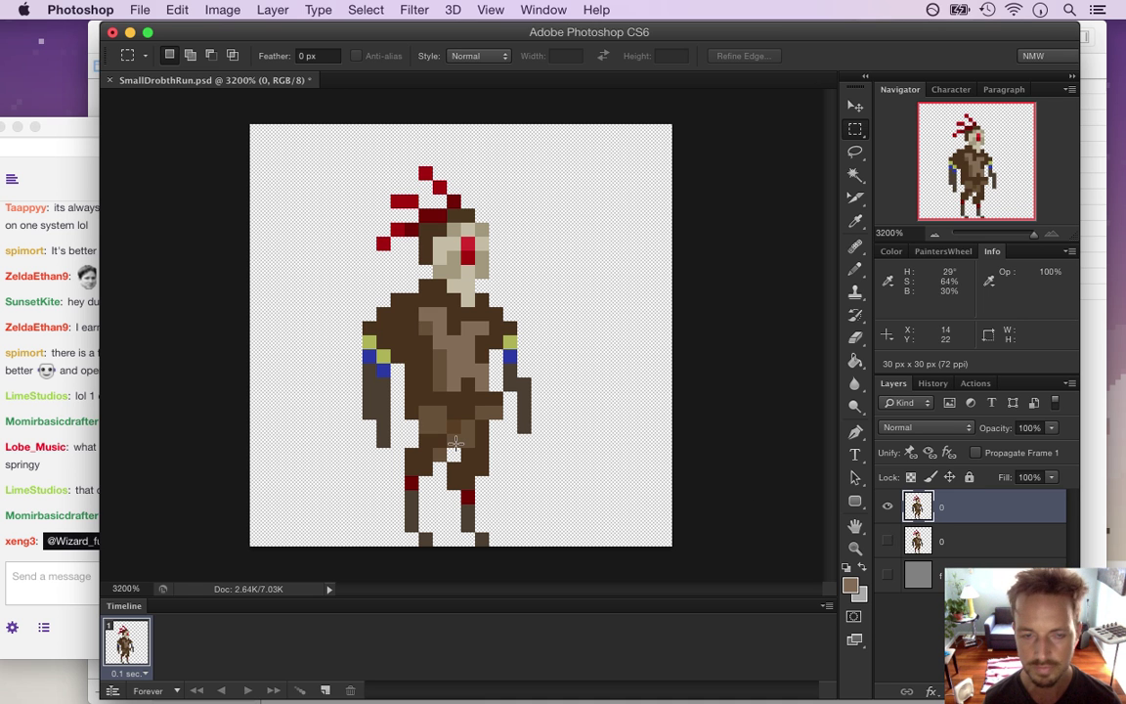
- Rotate the rear upper arm with its armband about 30° clockwise and shift it one pixel left and one pixel down
{"action": "left_click_drag", "start_coordinate": [349, 294], "coordinate": [404, 376]}
{"action": "key", "text": "v"}
{"action": "left_click_drag", "start_coordinate": [336, 285], "coordinate": [361, 259]}
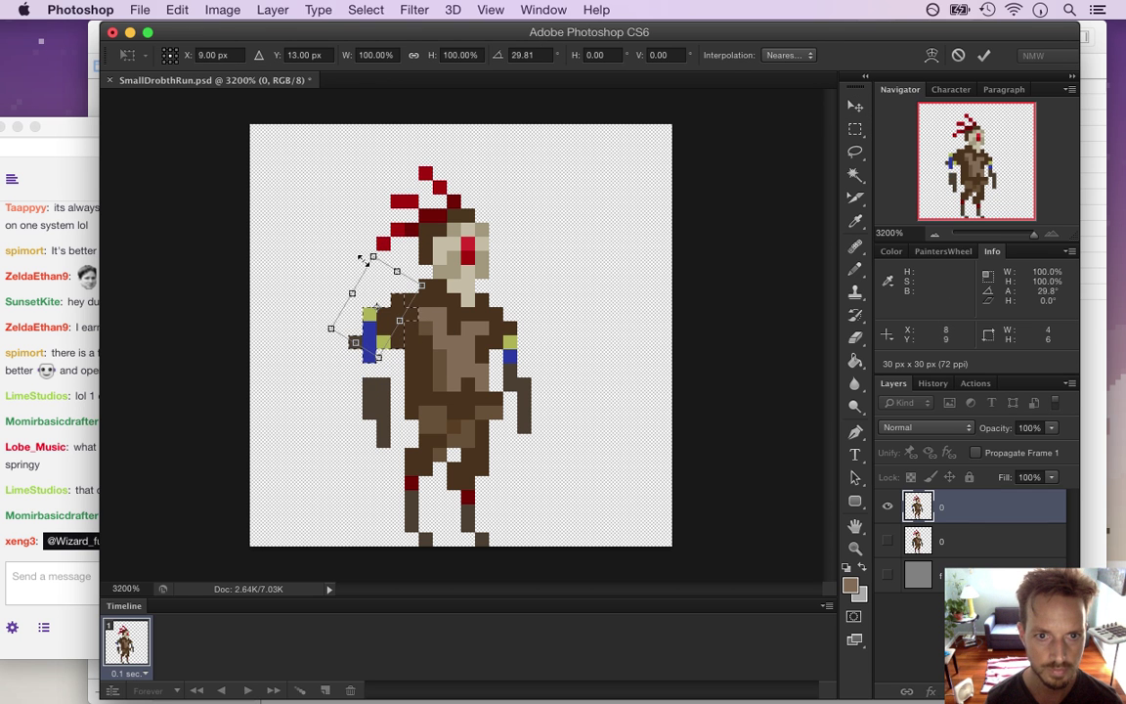
{"action": "key", "text": "Left"}
{"action": "key", "text": "Down"}
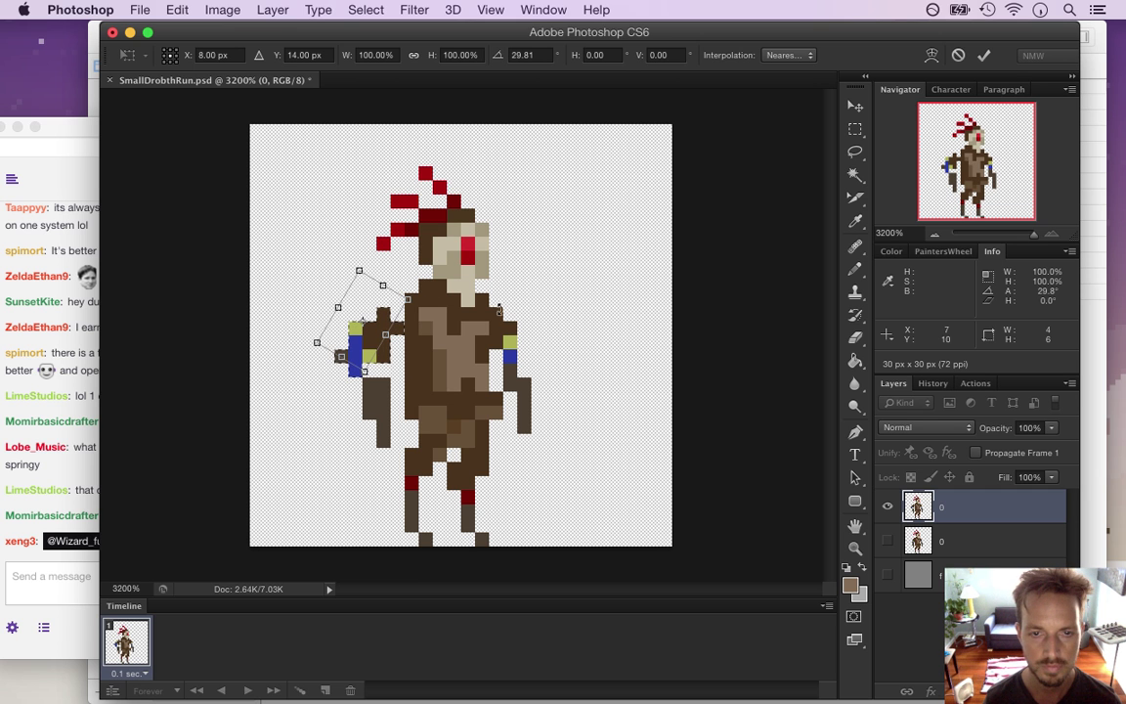
{"action": "key", "text": "Return"}
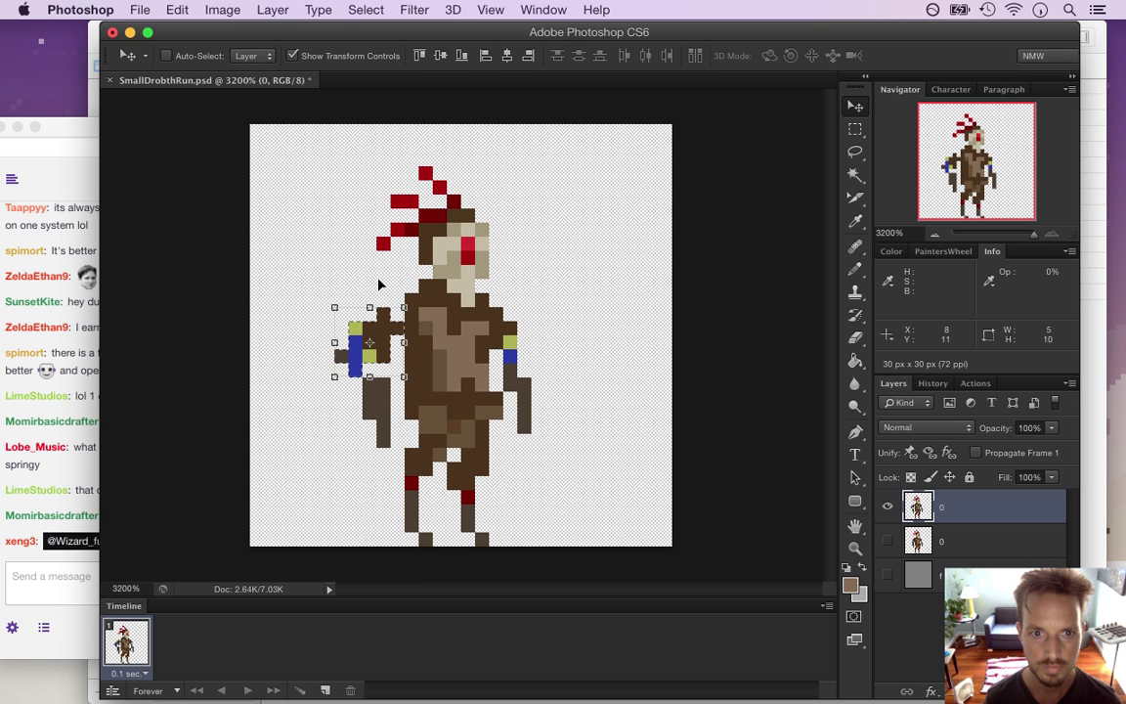
- Deselect the upper arm, sample its dark brown, and pencil in the joint between the arm and the shoulder
{"action": "key", "text": "m"}
{"action": "key", "text": "ctrl+d"}
{"action": "key", "text": "i"}
{"action": "left_click", "coordinate": [372, 308]}
{"action": "key", "text": "b"}
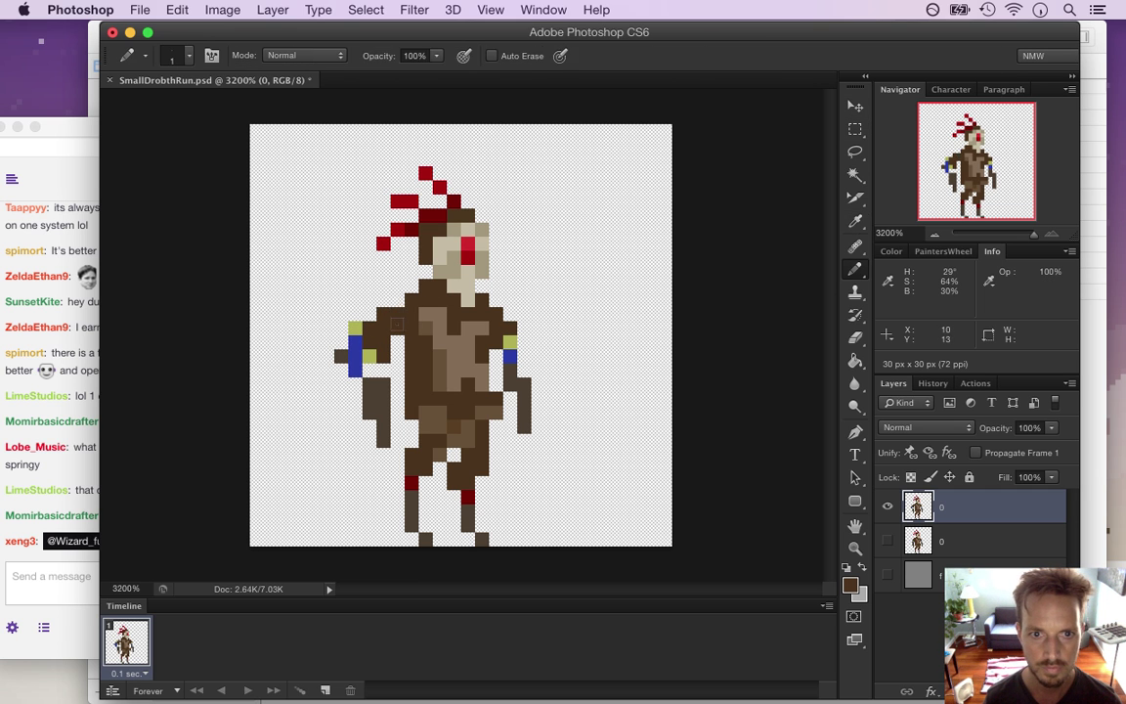
- Rotate the rear forearm about 26° counterclockwise and move it up against the blue armband
{"action": "key", "text": "m"}
{"action": "left_click_drag", "start_coordinate": [349, 378], "coordinate": [391, 460]}
{"action": "key", "text": "v"}
{"action": "mouse_move", "coordinate": [370, 377]}
{"action": "left_mouse_down"}
{"action": "mouse_move", "coordinate": [328, 388]}
{"action": "mouse_move", "coordinate": [339, 367]}
{"action": "mouse_move", "coordinate": [305, 391]}
{"action": "mouse_move", "coordinate": [368, 396]}
{"action": "left_mouse_up"}
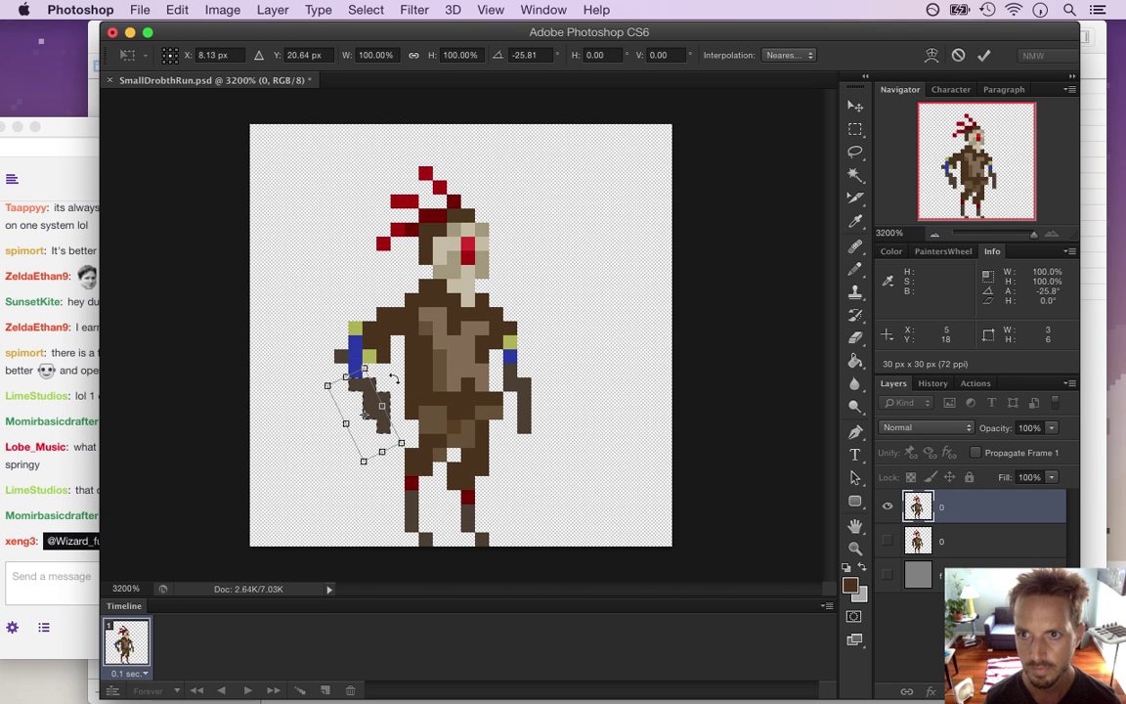
{"action": "left_click", "coordinate": [985, 57]}
{"action": "key", "text": "m"}
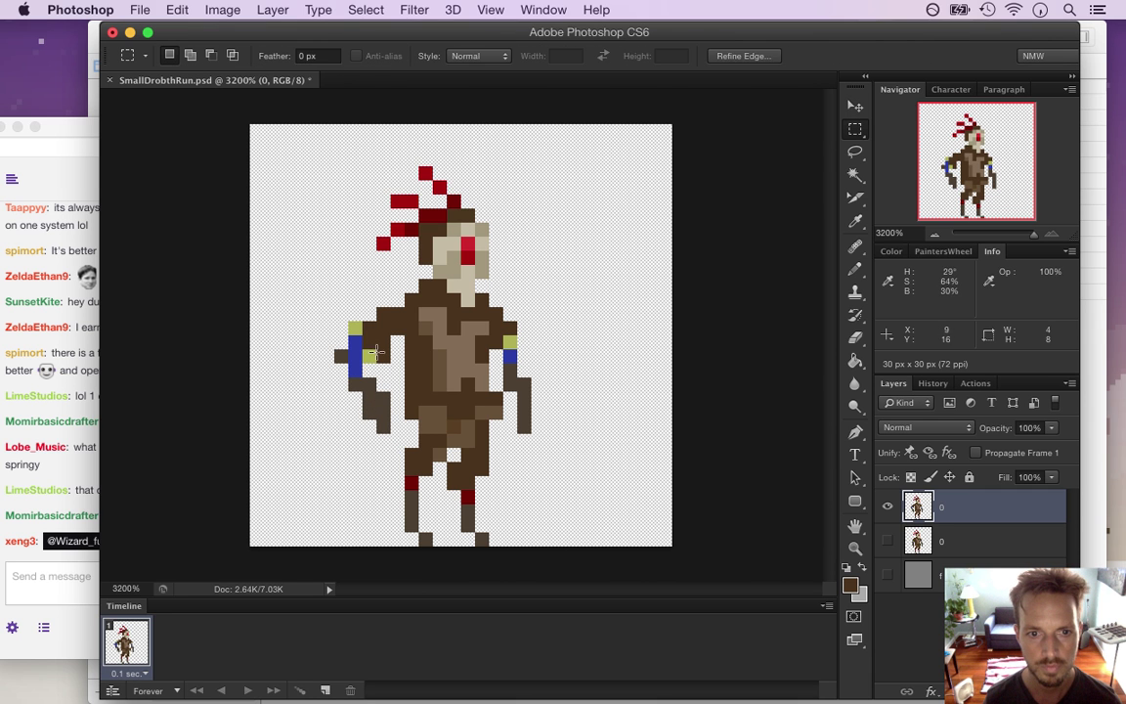
- Sample the forearm's grey-brown and touch up the elbow pixels of the rear arm with the Pencil
{"action": "key", "text": "i"}
{"action": "left_click", "coordinate": [370, 383]}
{"action": "key", "text": "m"}
{"action": "key", "text": "i"}
{"action": "key", "text": "m"}
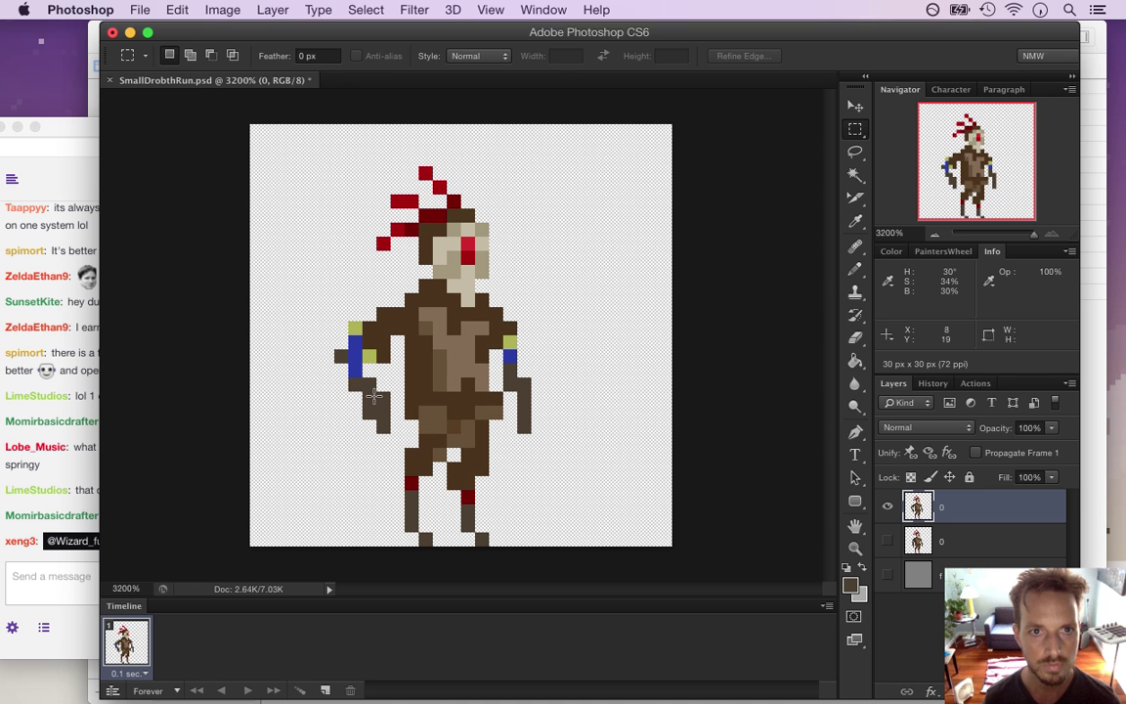
{"action": "key", "text": "b"}
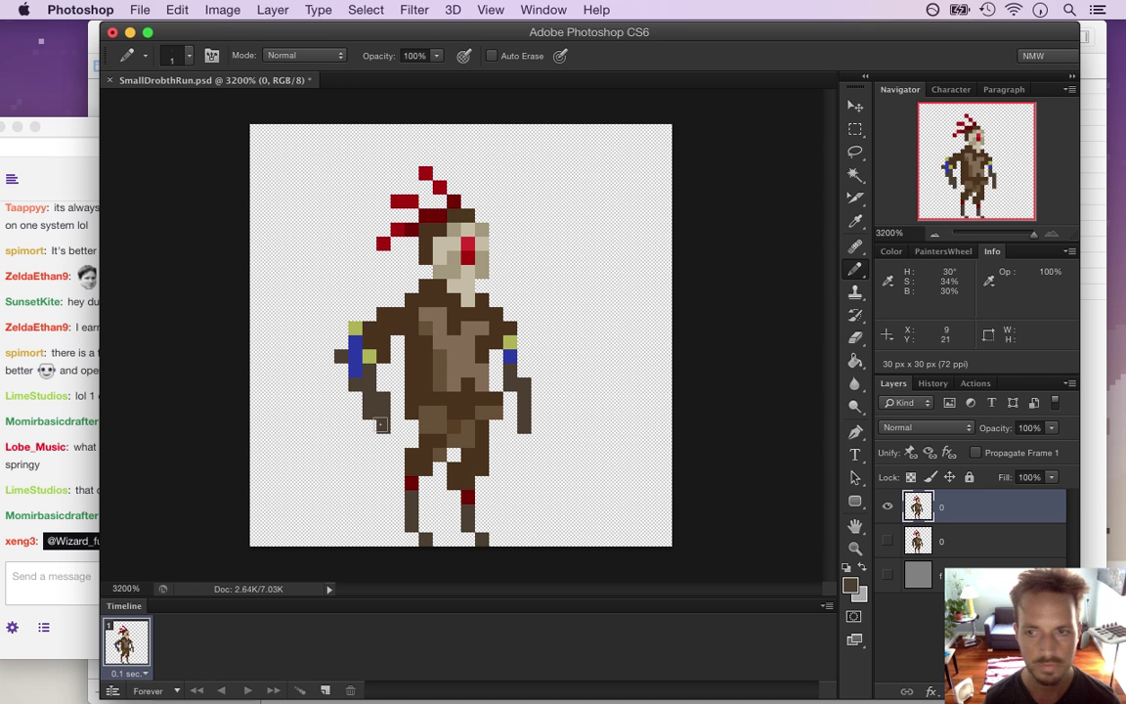
{"action": "key", "text": "l"}
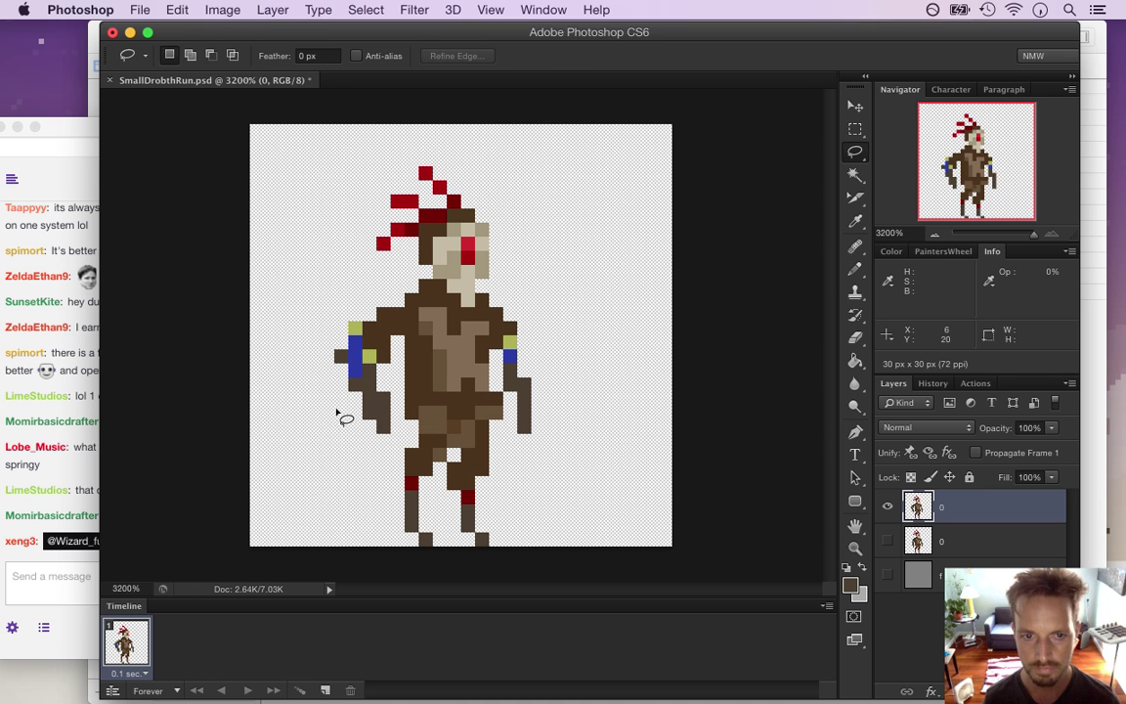
{"action": "key", "text": "m"}
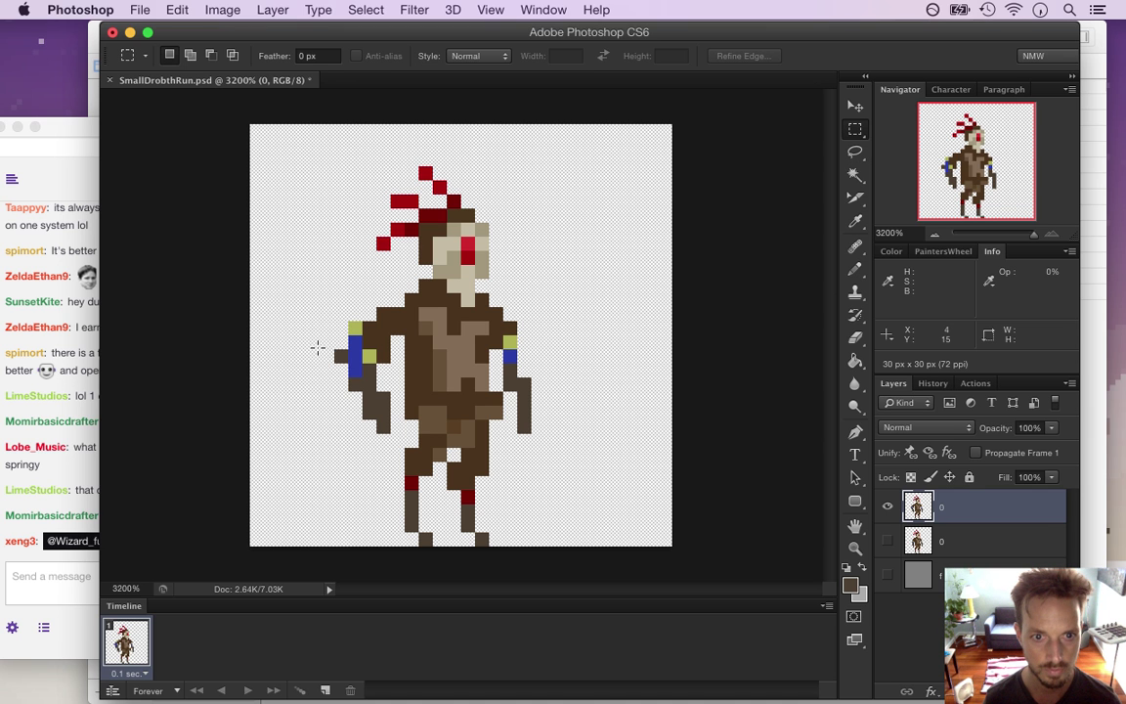
{"action": "key", "text": "b"}
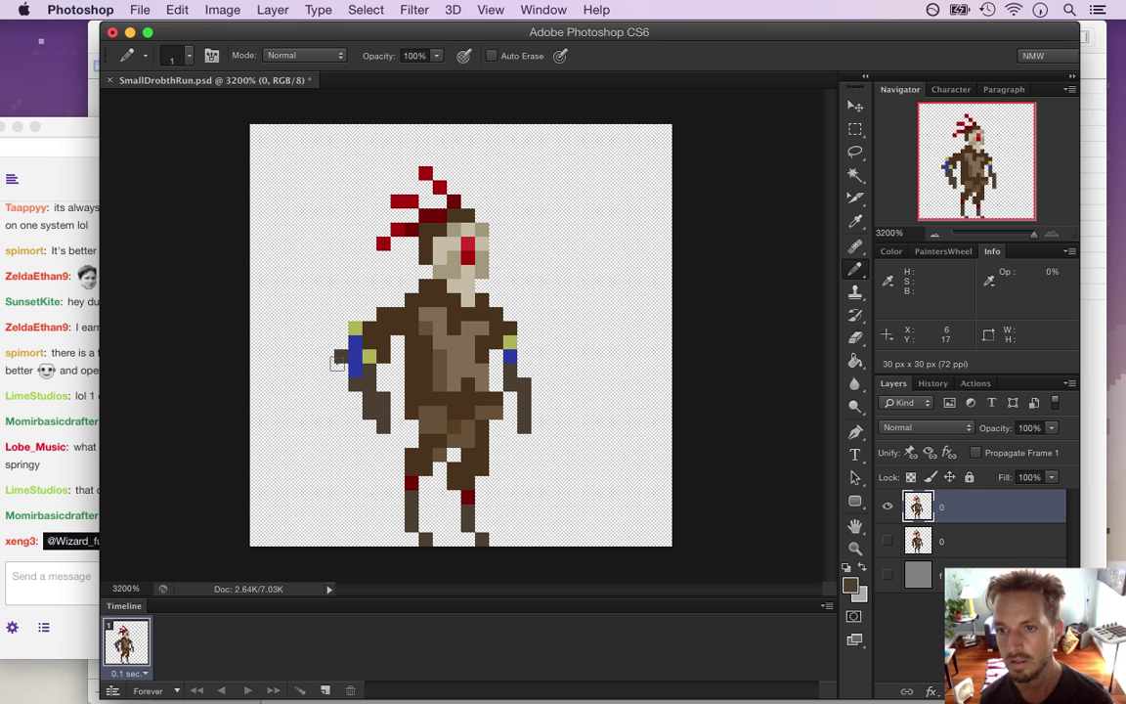
- Erase the stray grey-brown and yellow pixels on the outer edge of the rear arm
{"action": "key", "text": "super+Tab"}
{"action": "key", "text": "super+Tab"}
{"action": "key", "text": "e"}
{"action": "left_click", "coordinate": [341, 355]}
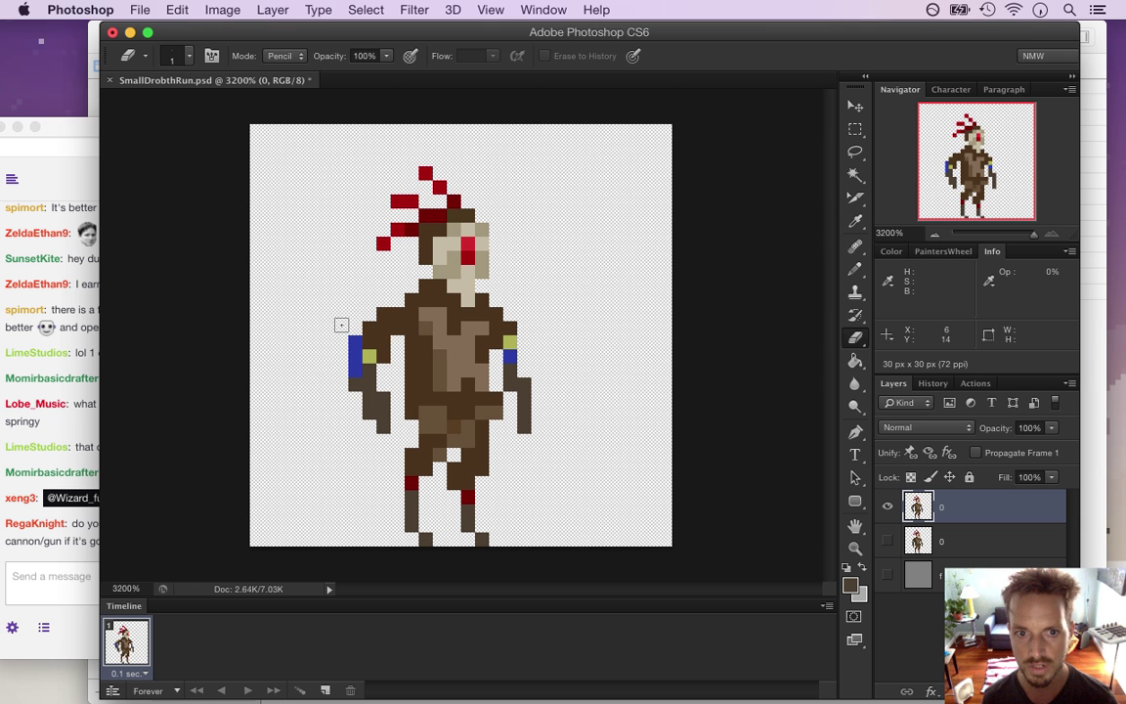
- Try nudging the rear arm one pixel toward the torso
{"action": "key", "text": "m"}
{"action": "left_click_drag", "start_coordinate": [334, 307], "coordinate": [404, 447]}
{"action": "key", "text": "v"}
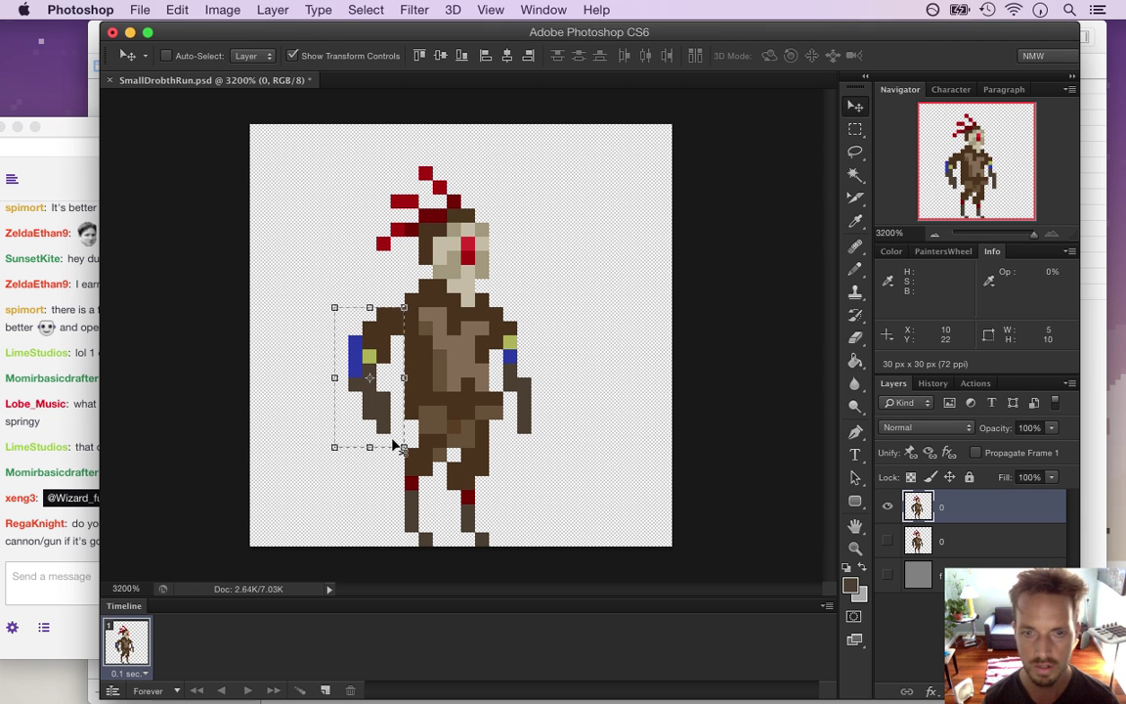
{"action": "key", "text": "Right"}
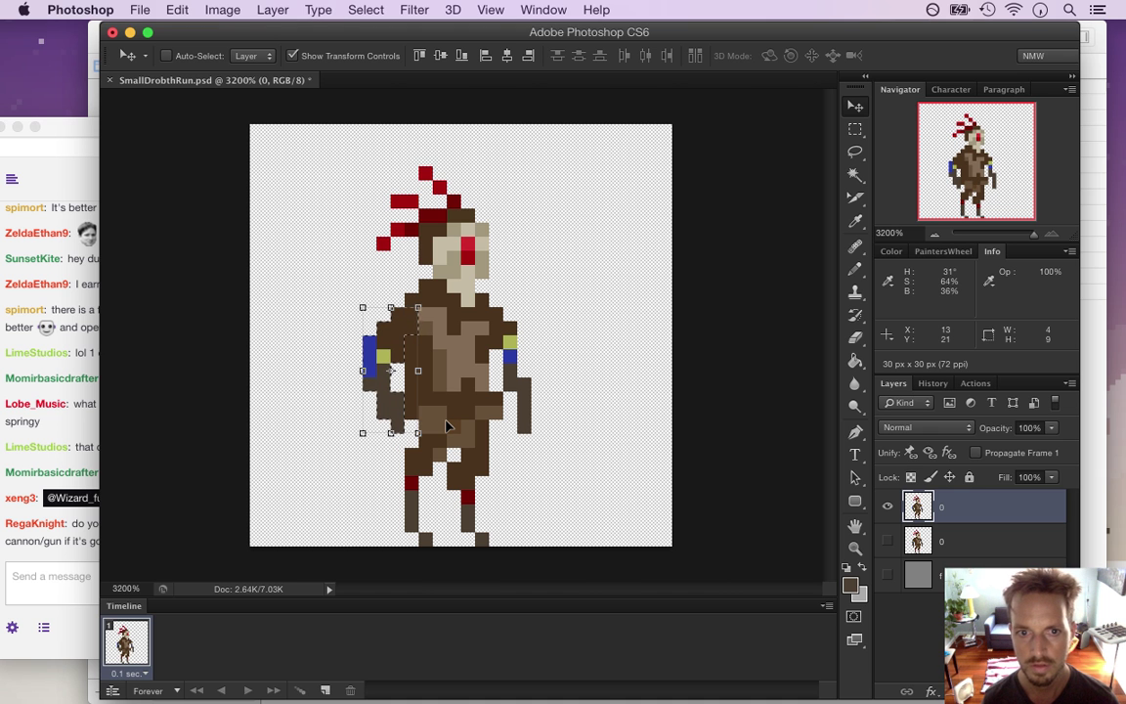
{"action": "key", "text": "Left"}
{"action": "key", "text": "ctrl+d"}
{"action": "key", "text": "m"}
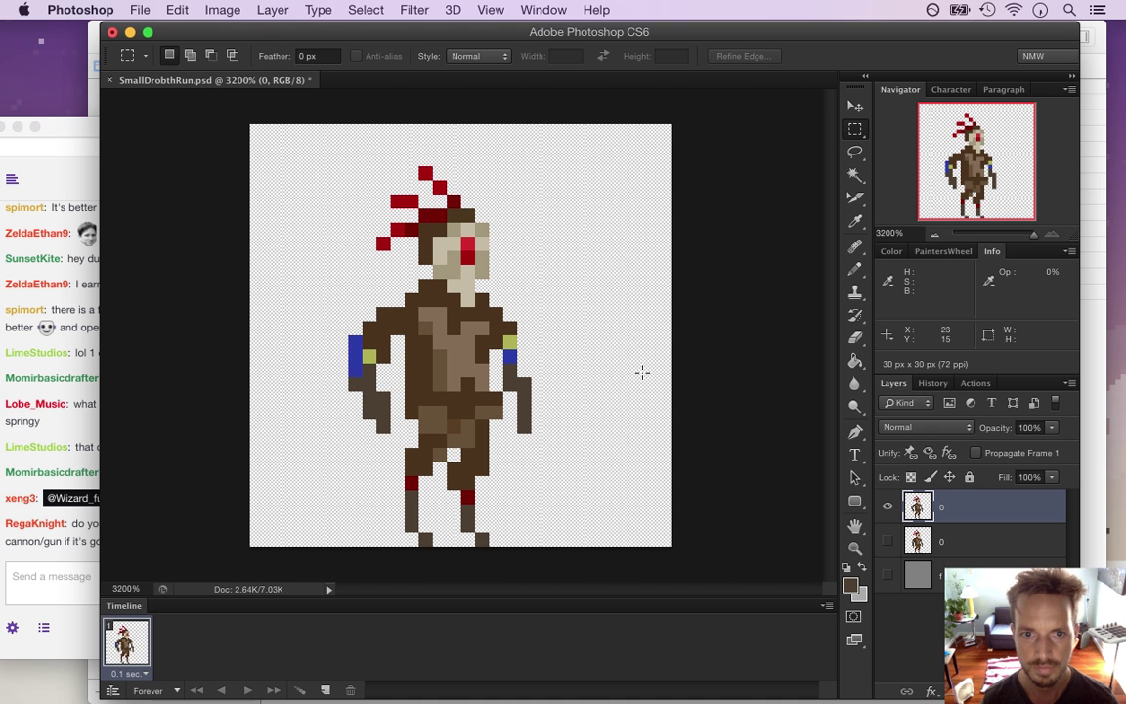
- Compare the reposed run frame with the original idle sprite by toggling the visibility of their two layers
{"action": "left_click", "coordinate": [887, 541]}
{"action": "left_click", "coordinate": [886, 506]}
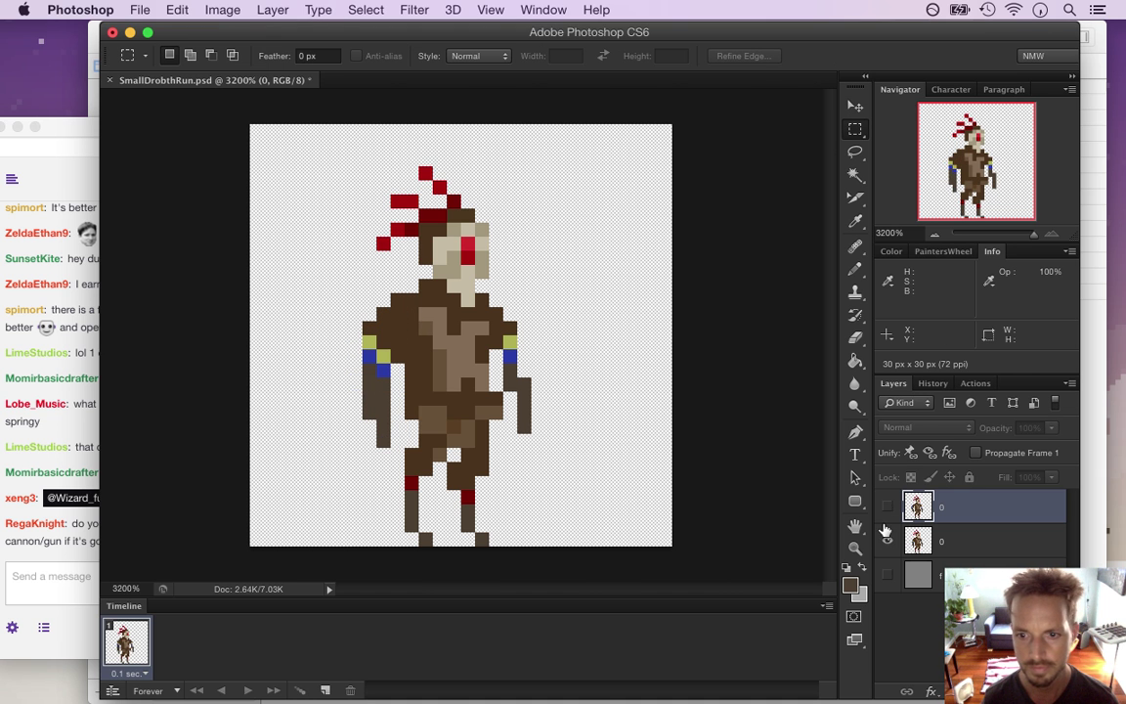
{"action": "left_click", "coordinate": [887, 541]}
{"action": "left_click", "coordinate": [886, 508]}
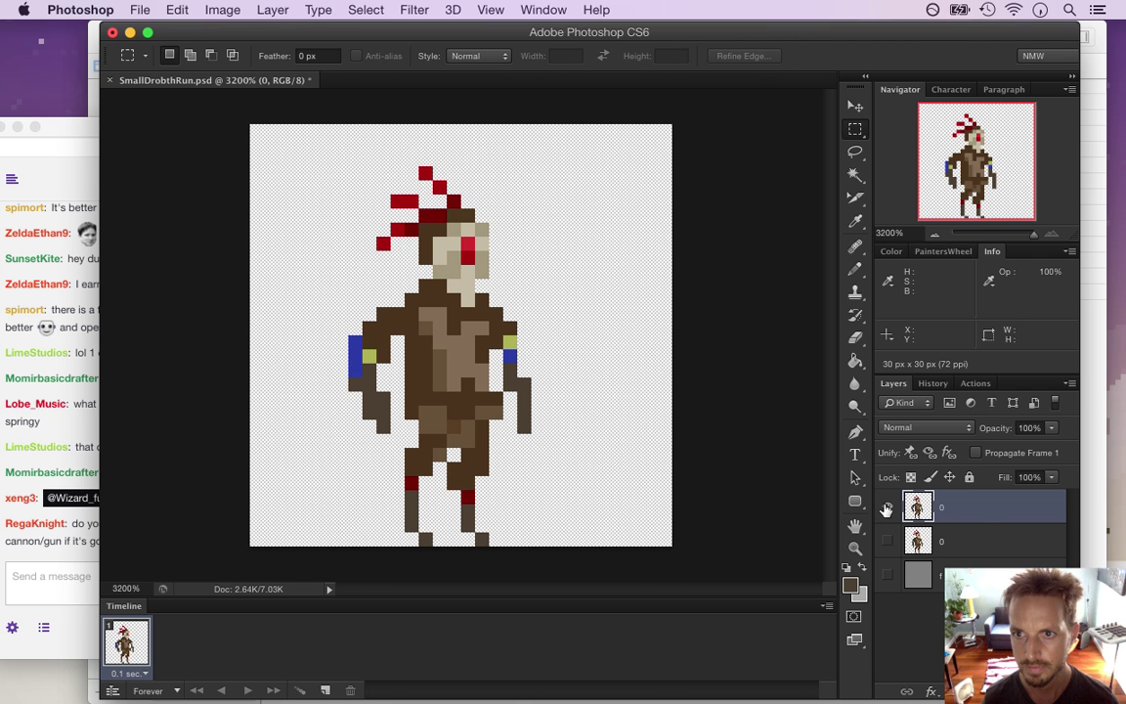
{"action": "left_click", "coordinate": [887, 541]}
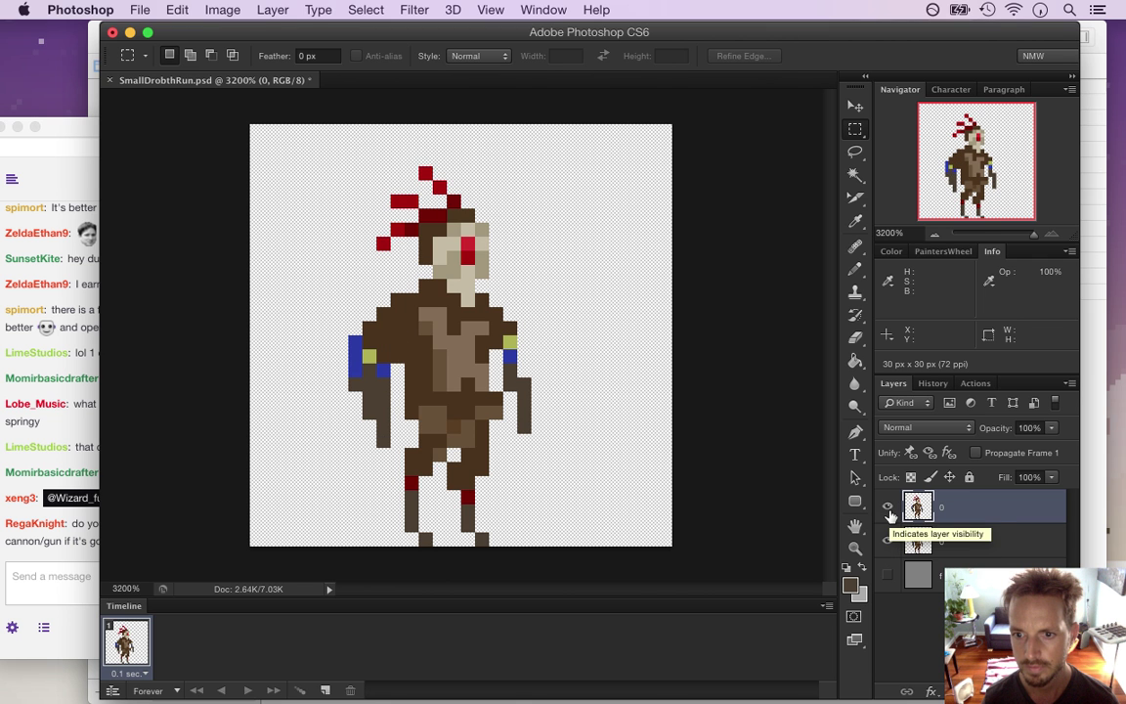
{"action": "left_click", "coordinate": [886, 507]}
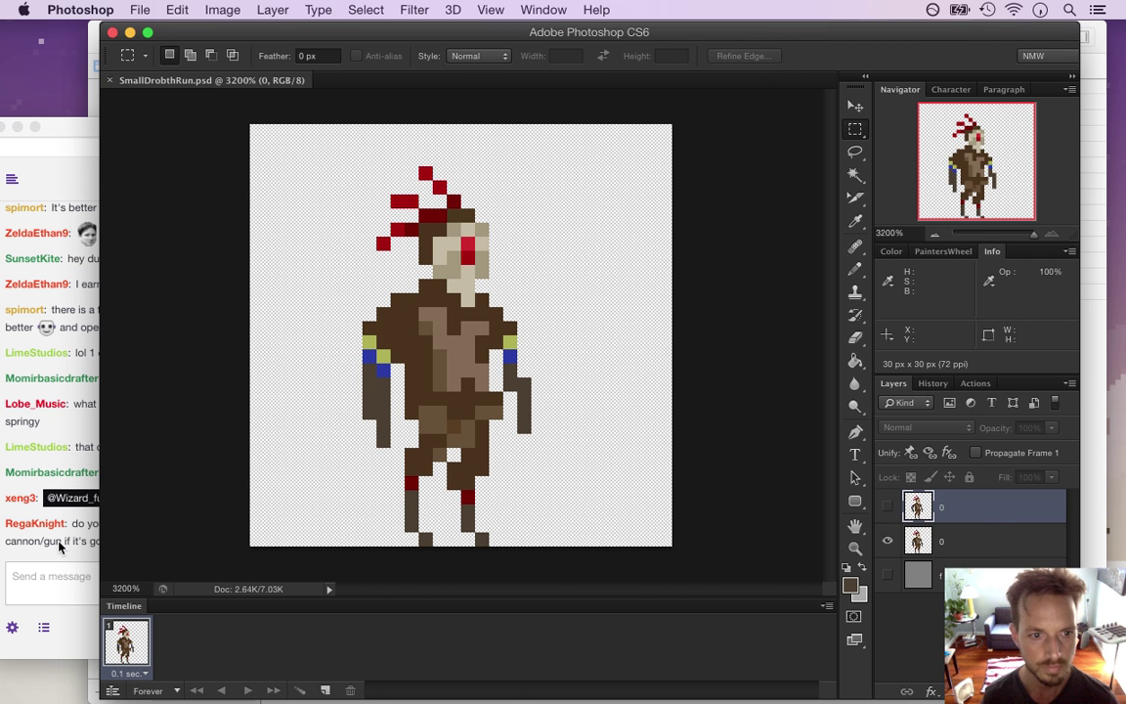
- Read the chat comment about a cannon-like arm, square off the idle sprite's rear forearm with a grey-brown Pencil pixel in Photoshop, and save
{"action": "left_click", "coordinate": [52, 486]}
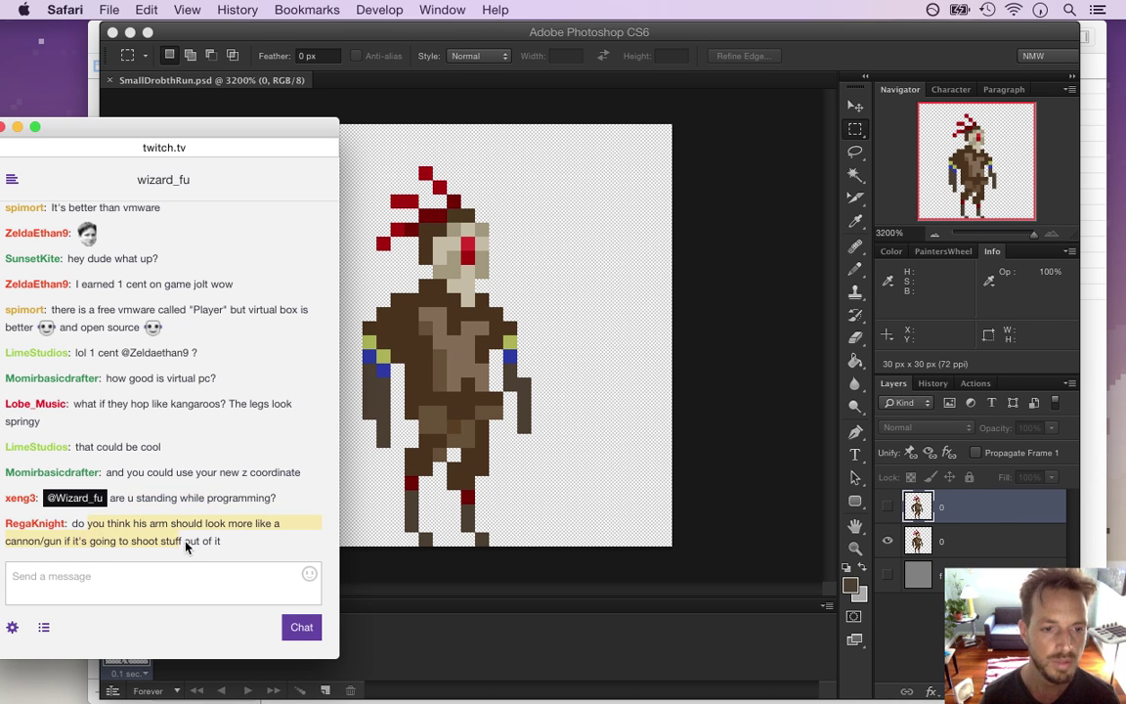
{"action": "left_click", "coordinate": [448, 474]}
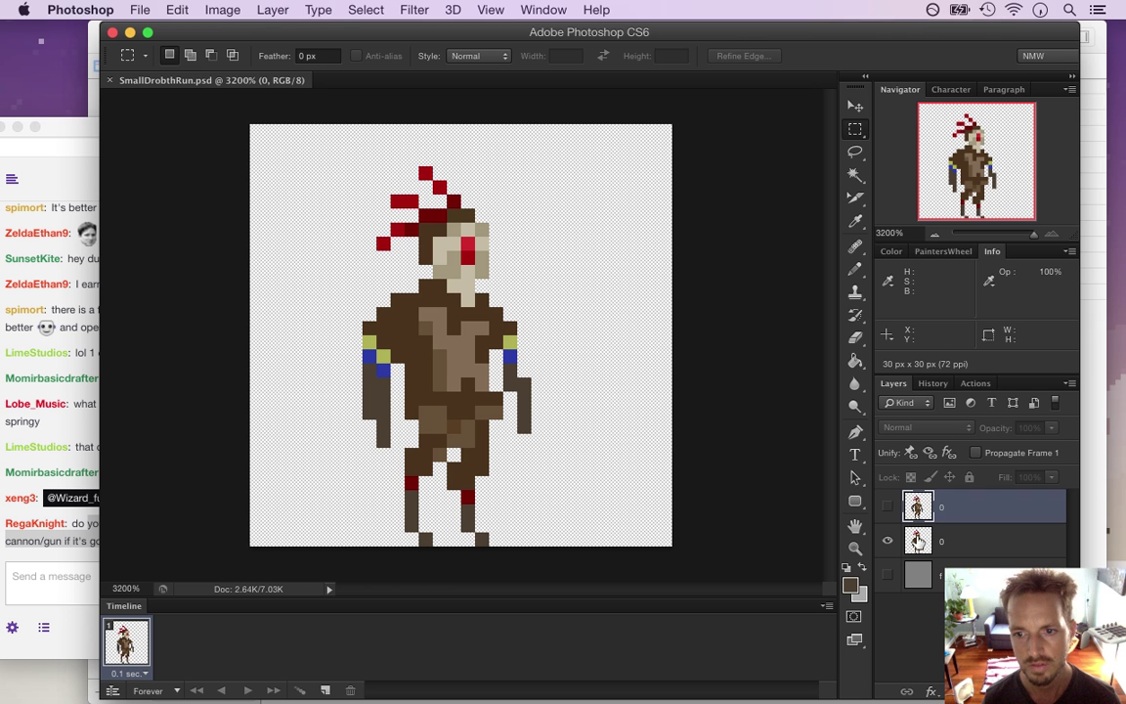
{"action": "key", "text": "alt+bracketleft"}
{"action": "key", "text": "i"}
{"action": "left_click", "coordinate": [367, 394]}
{"action": "key", "text": "b"}
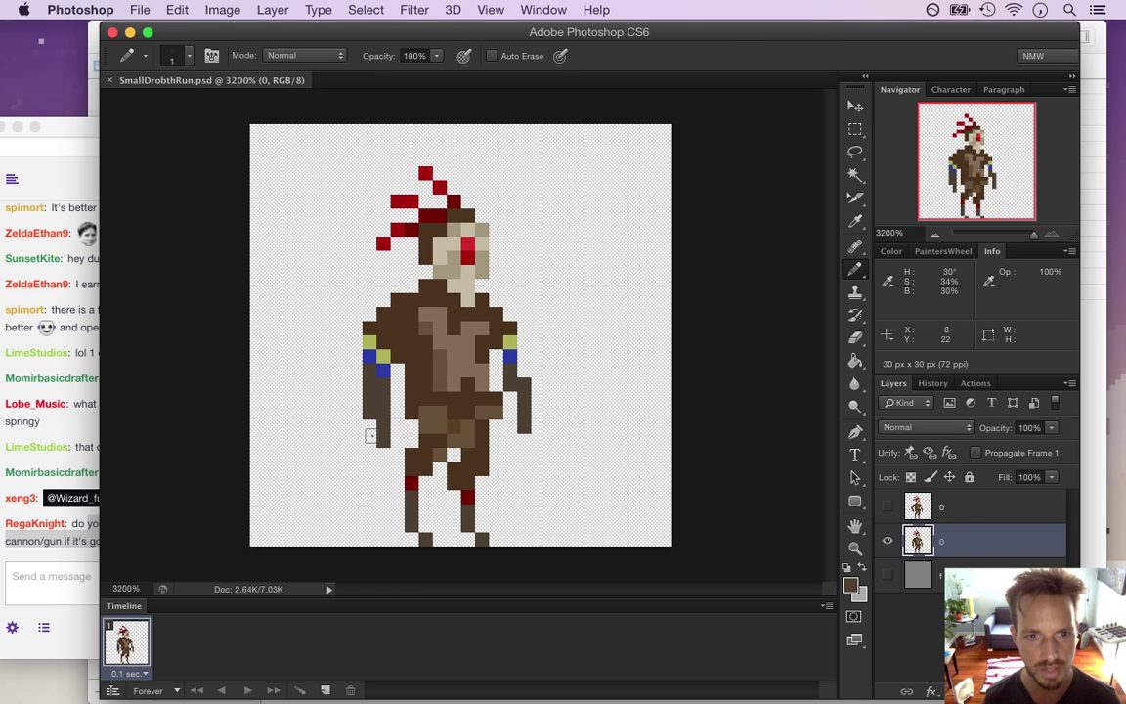
{"action": "left_click", "coordinate": [371, 427]}
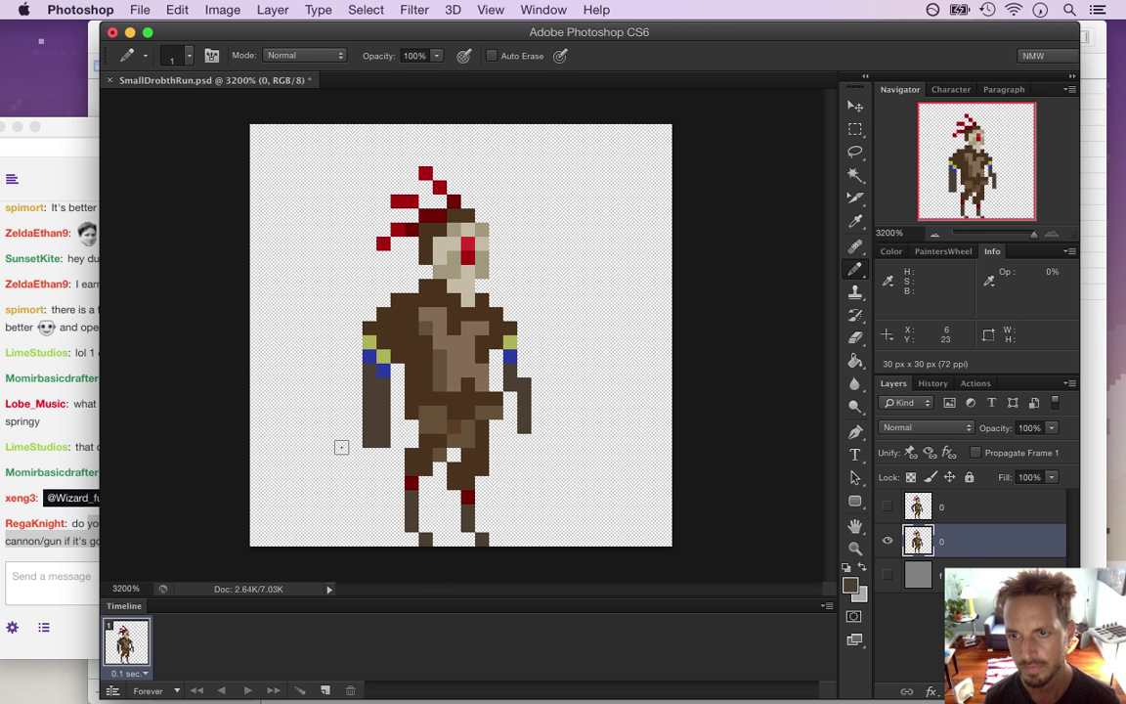
{"action": "key", "text": "super+s"}
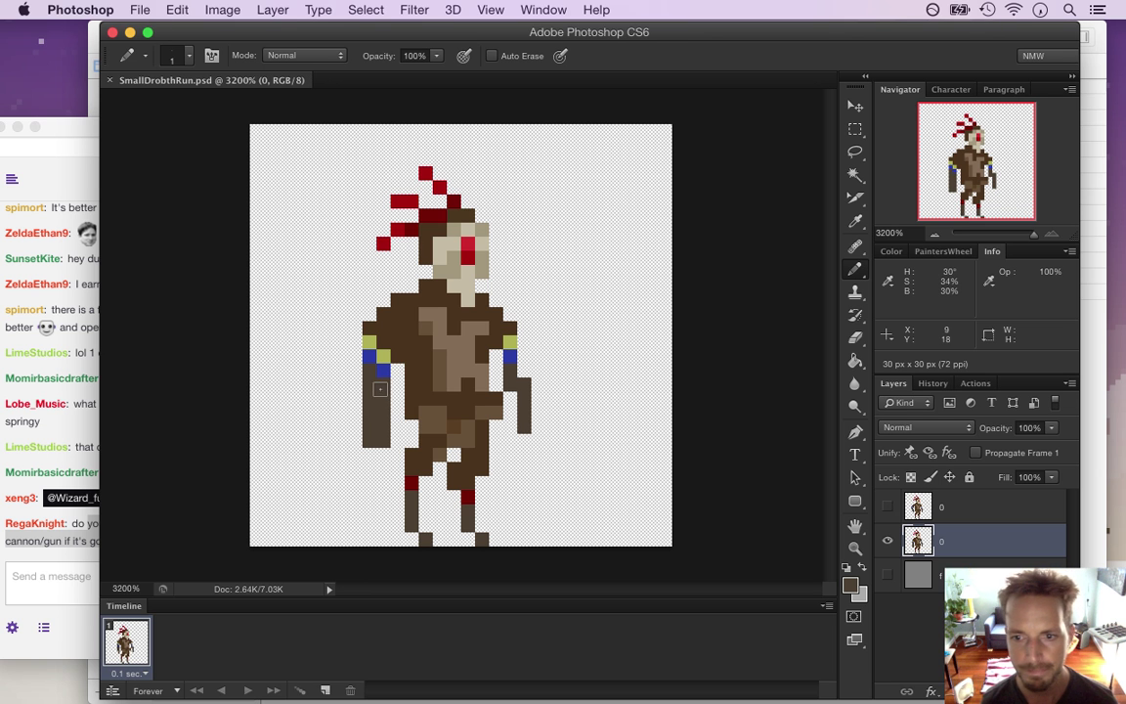
- Show only the run frame layer and square off the end of its rear forearm in grey-brown, erasing the misplaced pixel beside it
{"action": "left_click", "coordinate": [886, 507]}
{"action": "left_click", "coordinate": [888, 540]}
{"action": "left_click", "coordinate": [915, 511]}
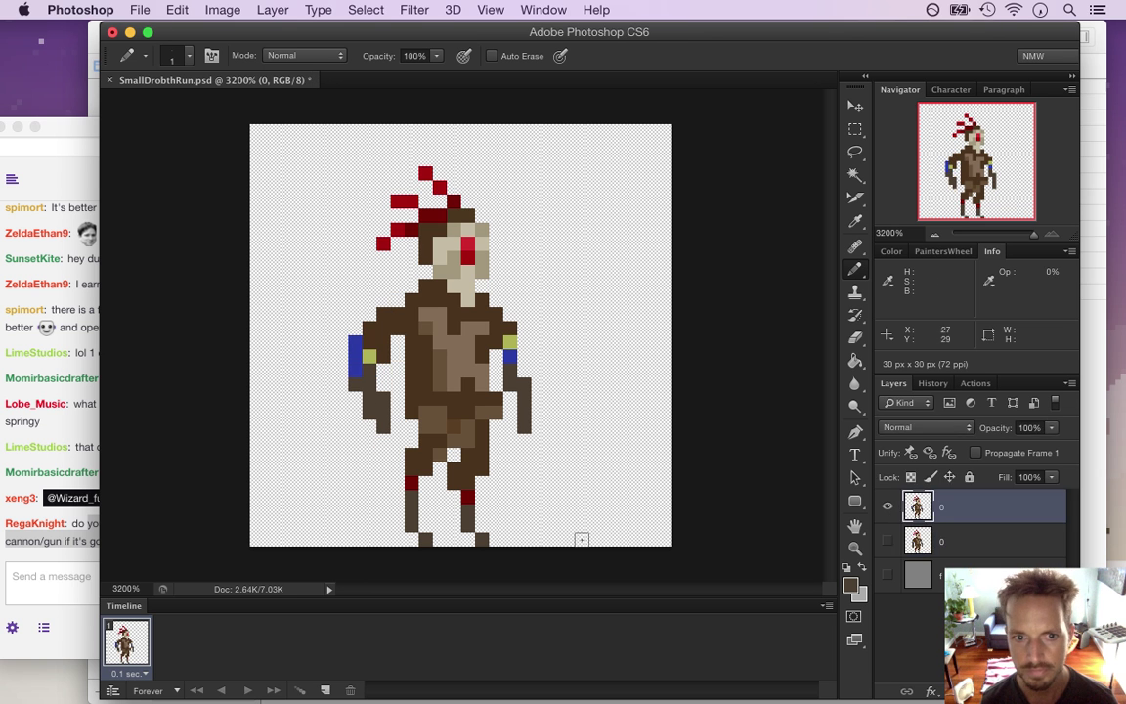
{"action": "key", "text": "m"}
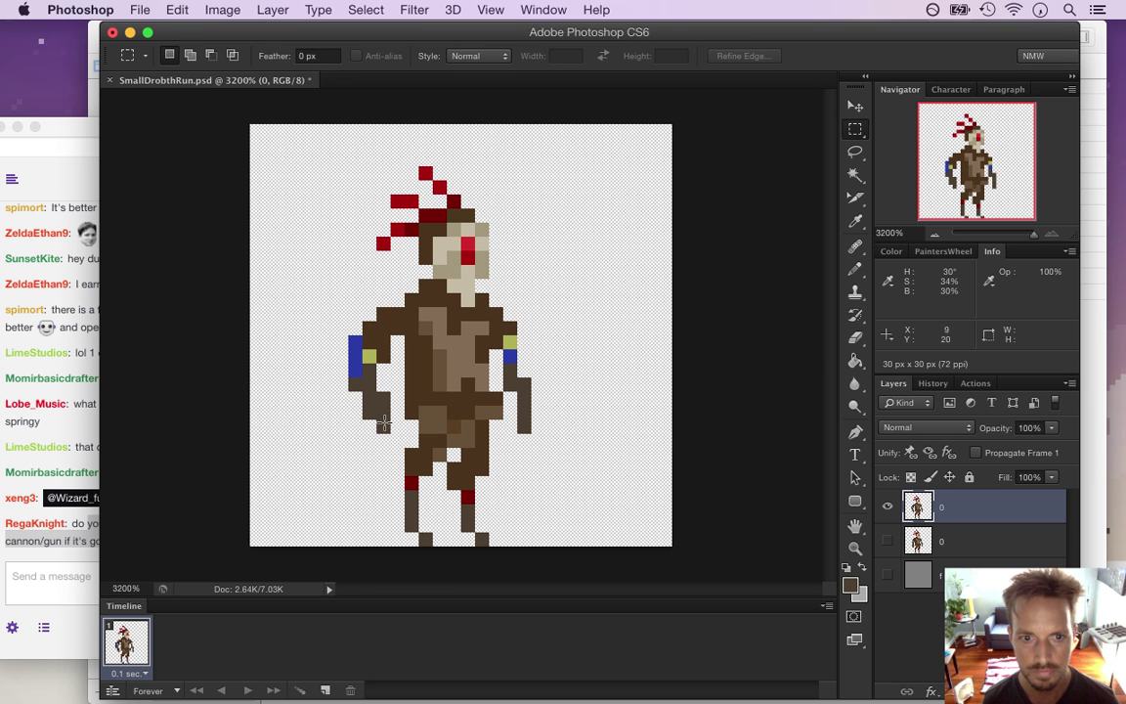
{"action": "key", "text": "i"}
{"action": "key", "text": "m"}
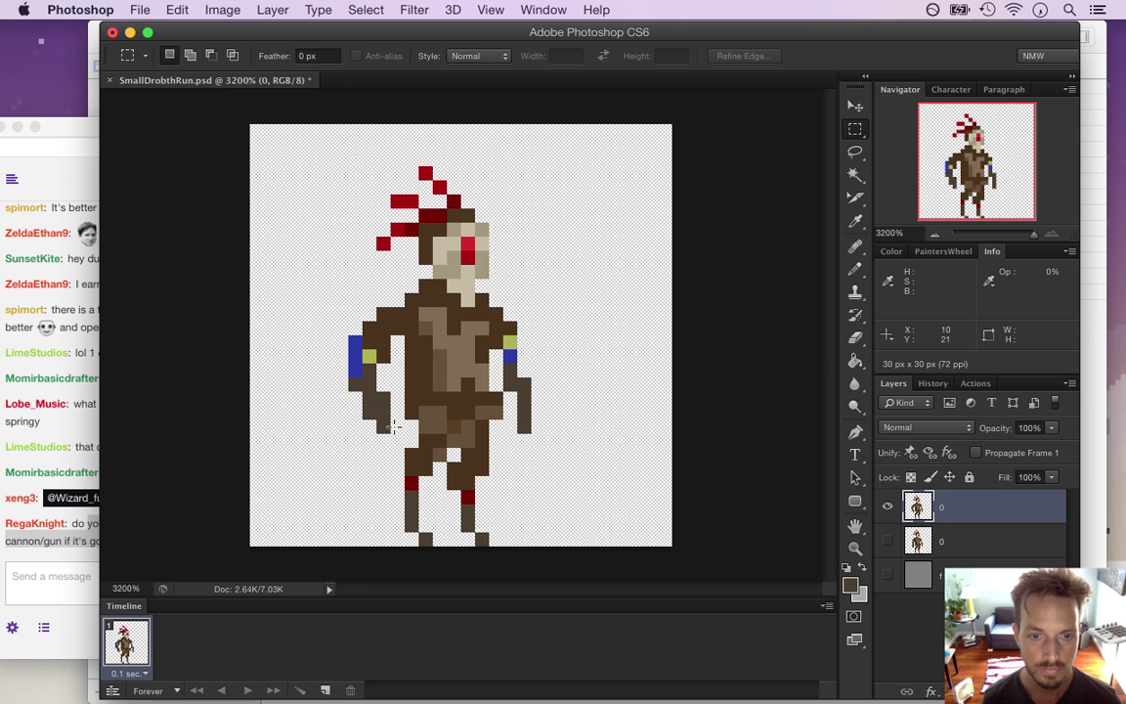
{"action": "key", "text": "i"}
{"action": "key", "text": "m"}
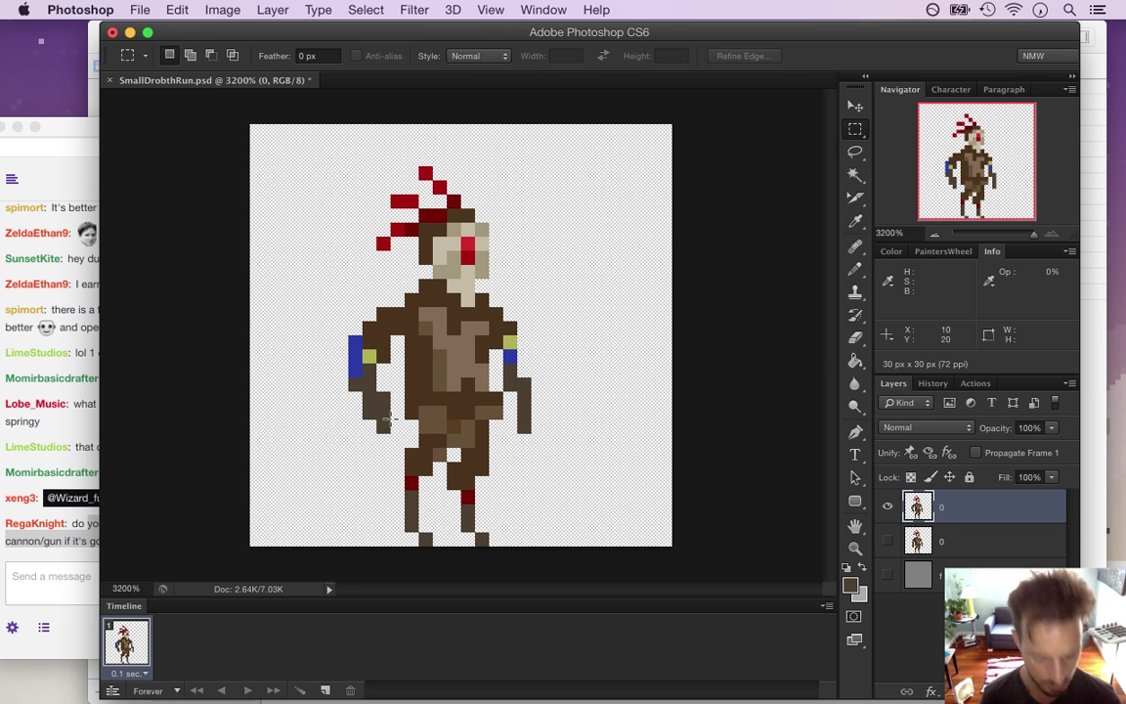
{"action": "key", "text": "b"}
{"action": "left_click", "coordinate": [394, 421]}
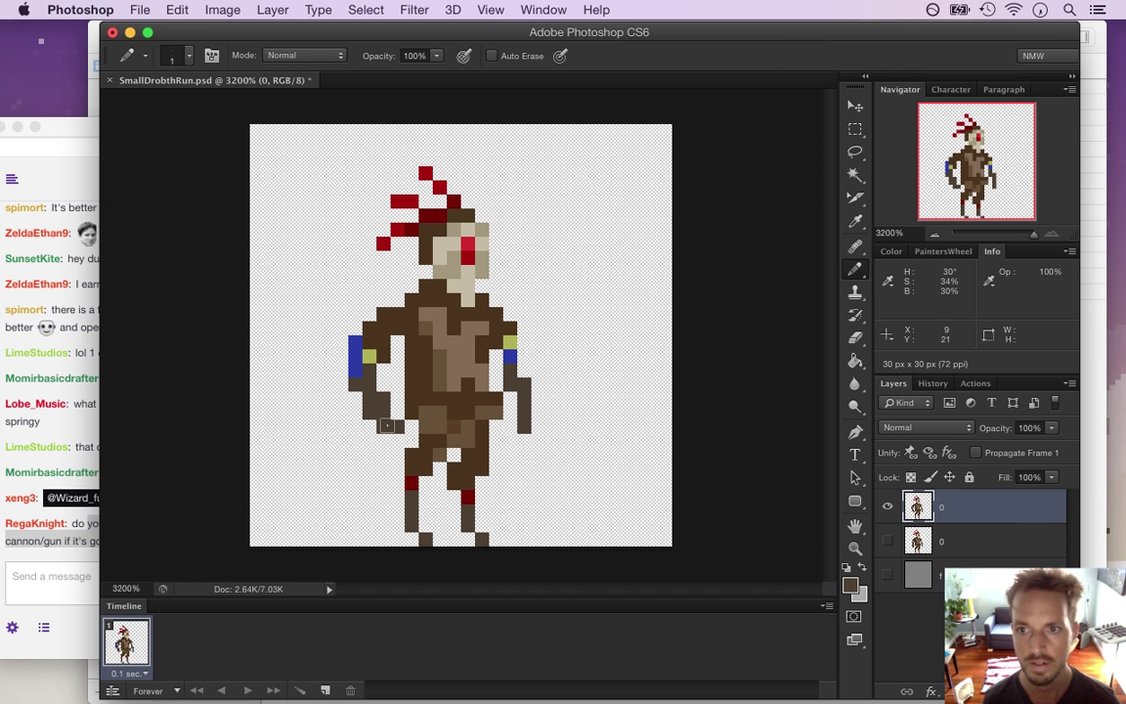
{"action": "key", "text": "e"}
{"action": "key", "text": "b"}
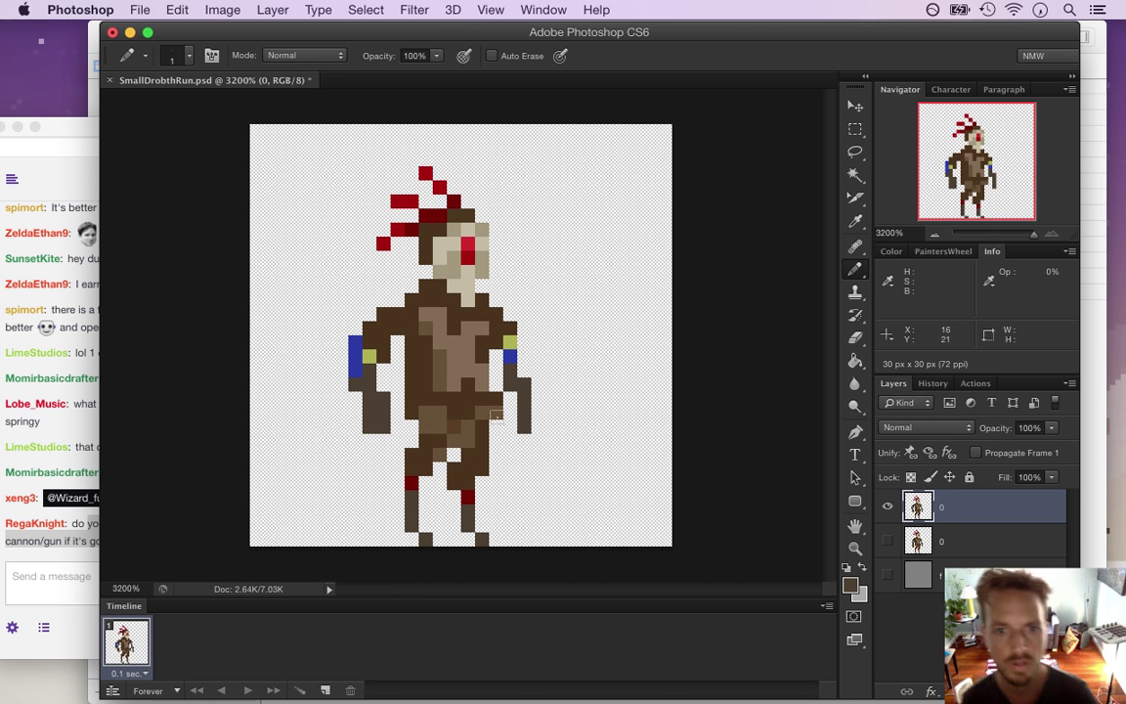
- Rotate the run frame's front forearm about 34° counterclockwise so it swings away from the body
{"action": "key", "text": "m"}
{"action": "mouse_move", "coordinate": [544, 376]}
{"action": "left_mouse_down"}
{"action": "mouse_move", "coordinate": [506, 446]}
{"action": "mouse_move", "coordinate": [577, 423]}
{"action": "mouse_move", "coordinate": [565, 427]}
{"action": "mouse_move", "coordinate": [541, 378]}
{"action": "mouse_move", "coordinate": [533, 388]}
{"action": "left_mouse_up"}
{"action": "key", "text": "v"}
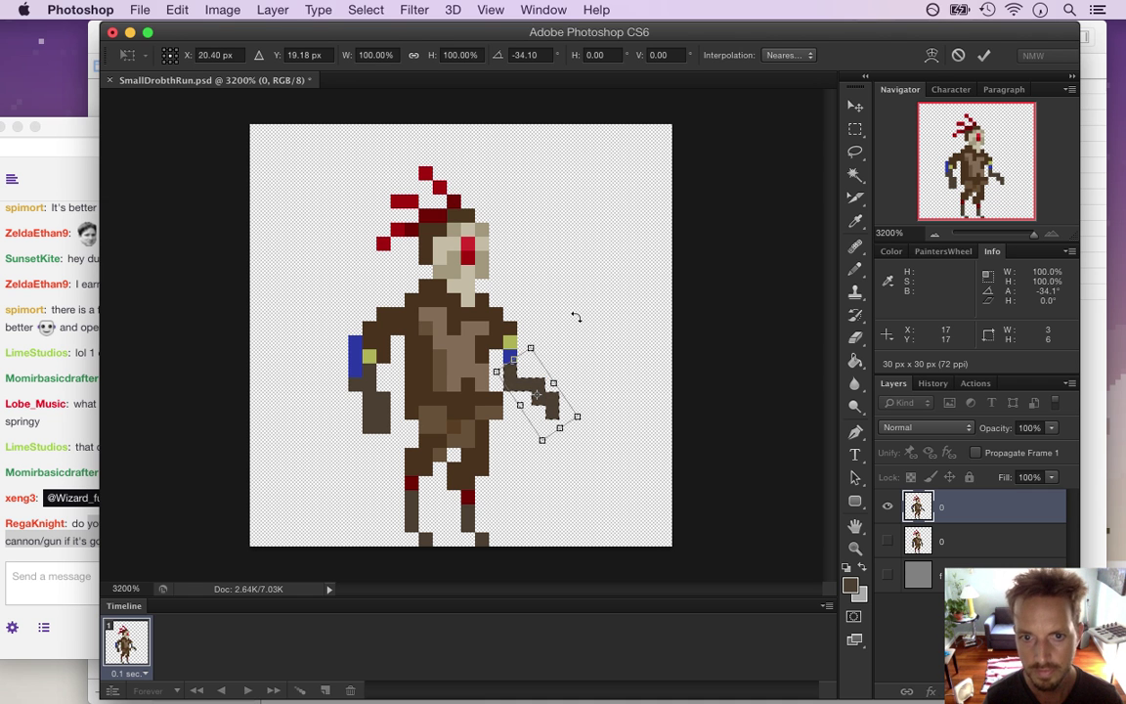
{"action": "left_click", "coordinate": [986, 53]}
- Move the outer part of the front forearm one pixel back toward the body and clear the selection
{"action": "key", "text": "m"}
{"action": "key", "text": "super+d"}
{"action": "left_click_drag", "start_coordinate": [530, 365], "coordinate": [567, 431]}
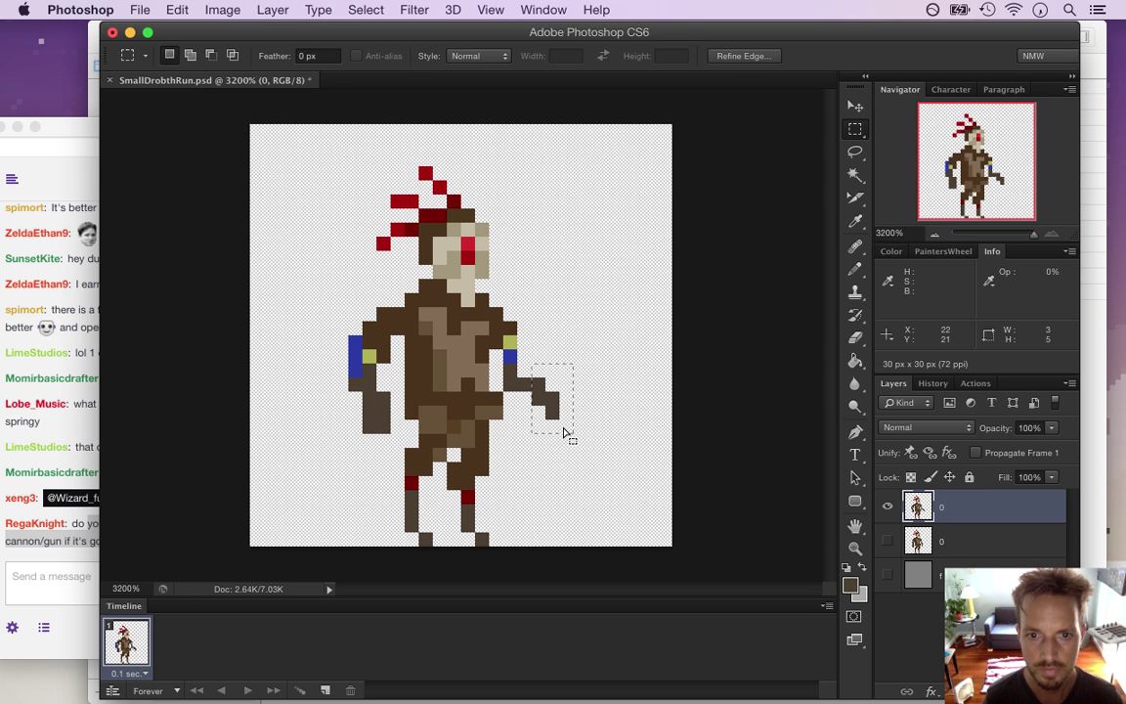
{"action": "key", "text": "super+Left"}
{"action": "key", "text": "super+d"}
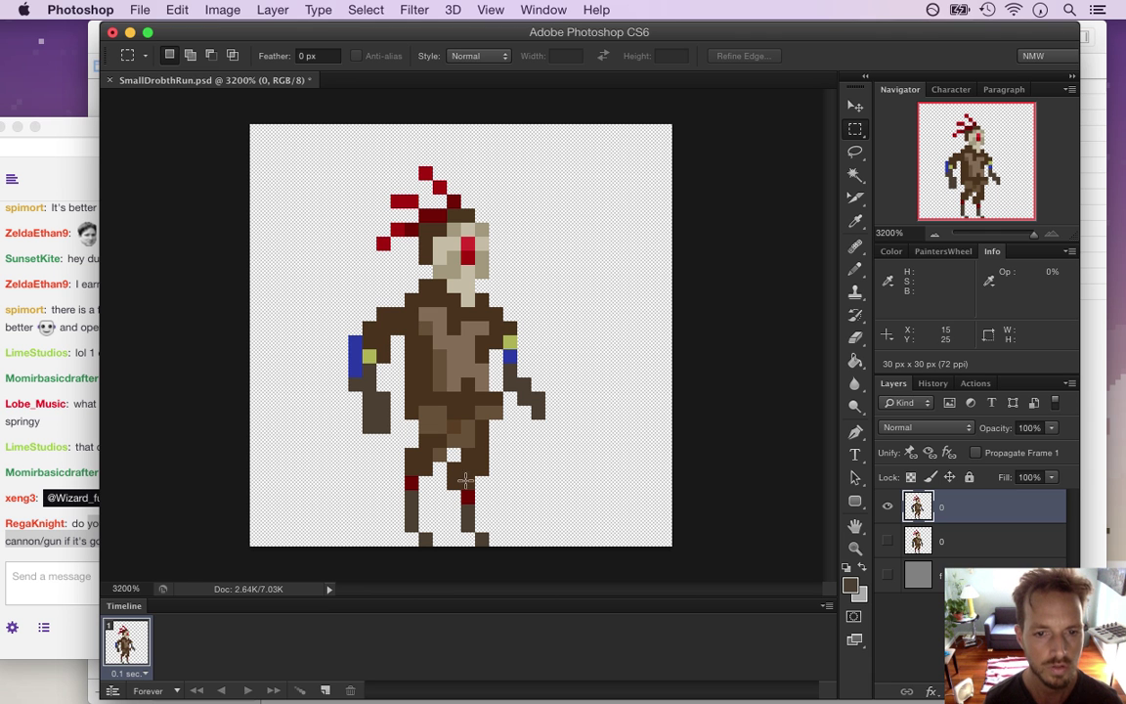
- Move the front leg below the hip one pixel forward and rotate it about 8.8° counterclockwise
{"action": "left_click_drag", "start_coordinate": [447, 448], "coordinate": [516, 545]}
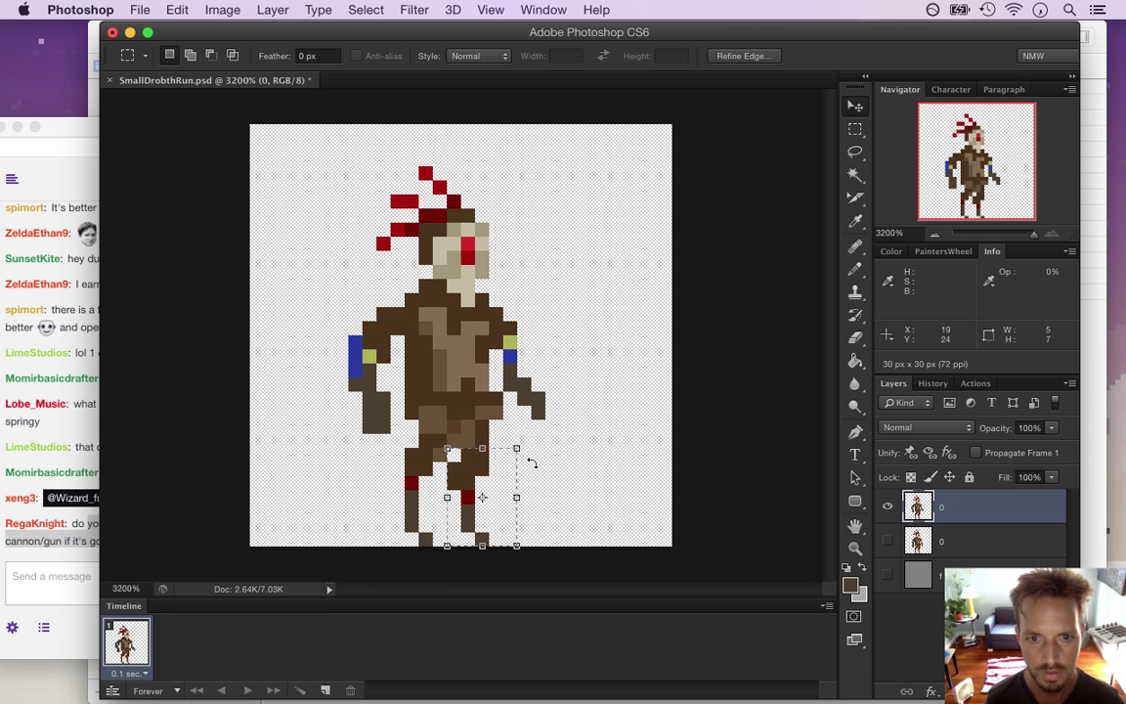
{"action": "left_click_drag", "start_coordinate": [530, 440], "coordinate": [525, 422]}
{"action": "key", "text": "Right"}
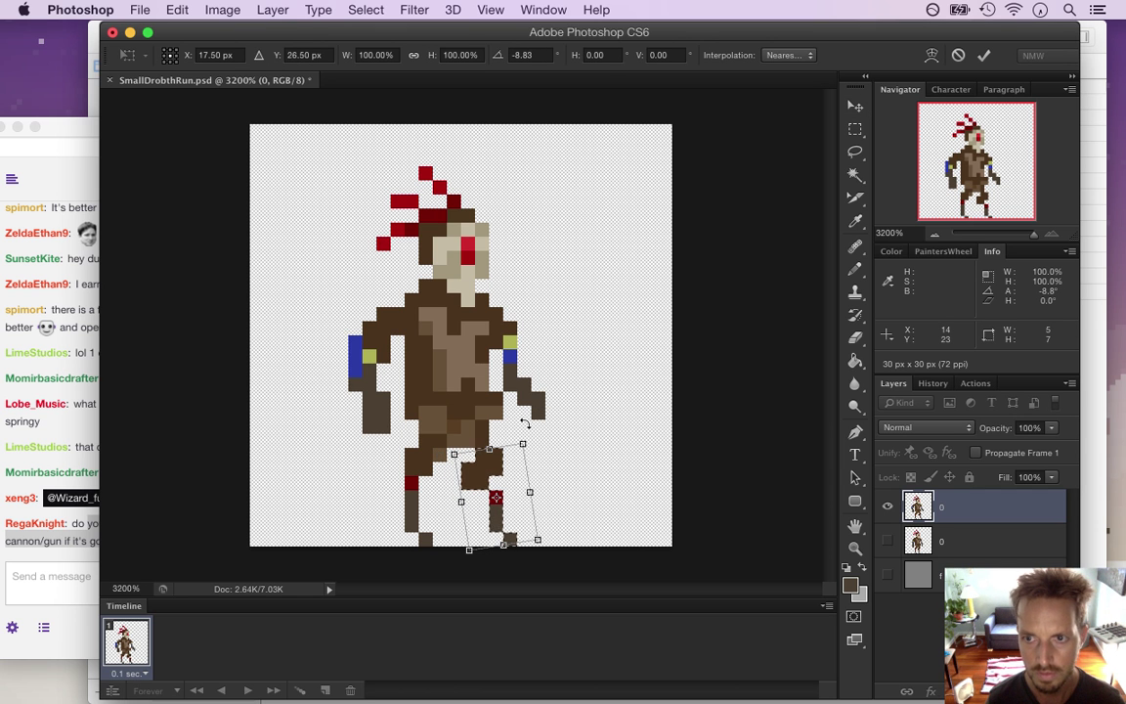
{"action": "key", "text": "Return"}
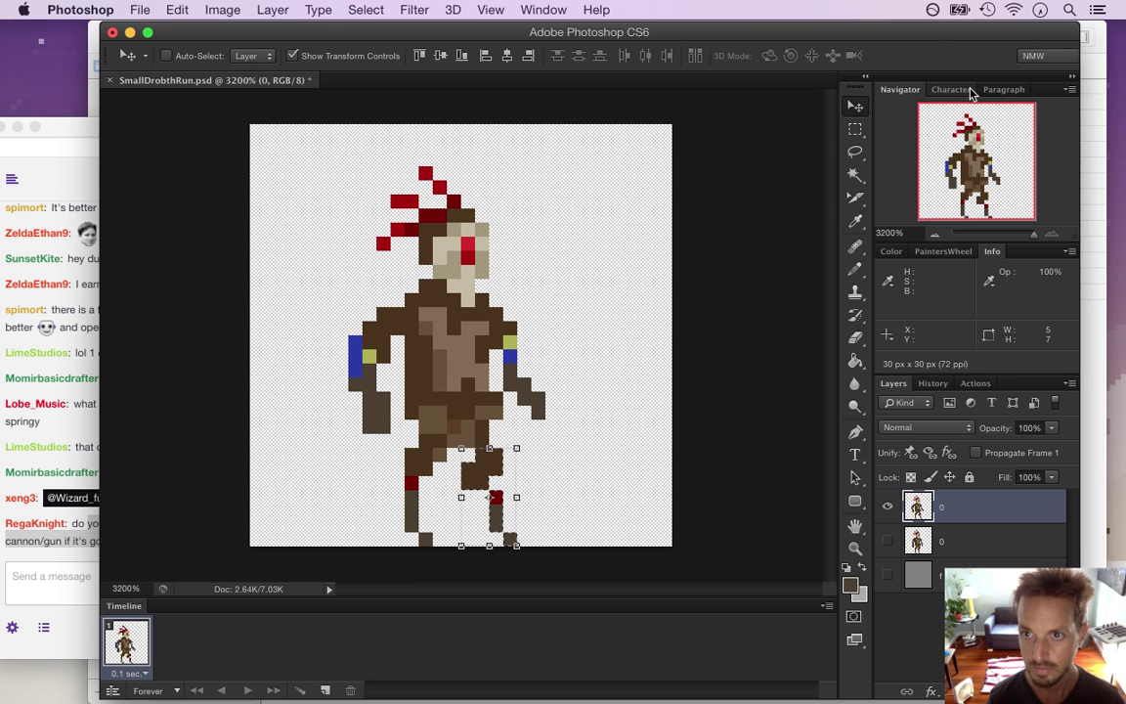
- Move the rear leg below the hip one pixel backward, rotate it about 7° clockwise, and clear the selection
{"action": "key", "text": "m"}
{"action": "left_click_drag", "start_coordinate": [391, 449], "coordinate": [446, 545]}
{"action": "key", "text": "v"}
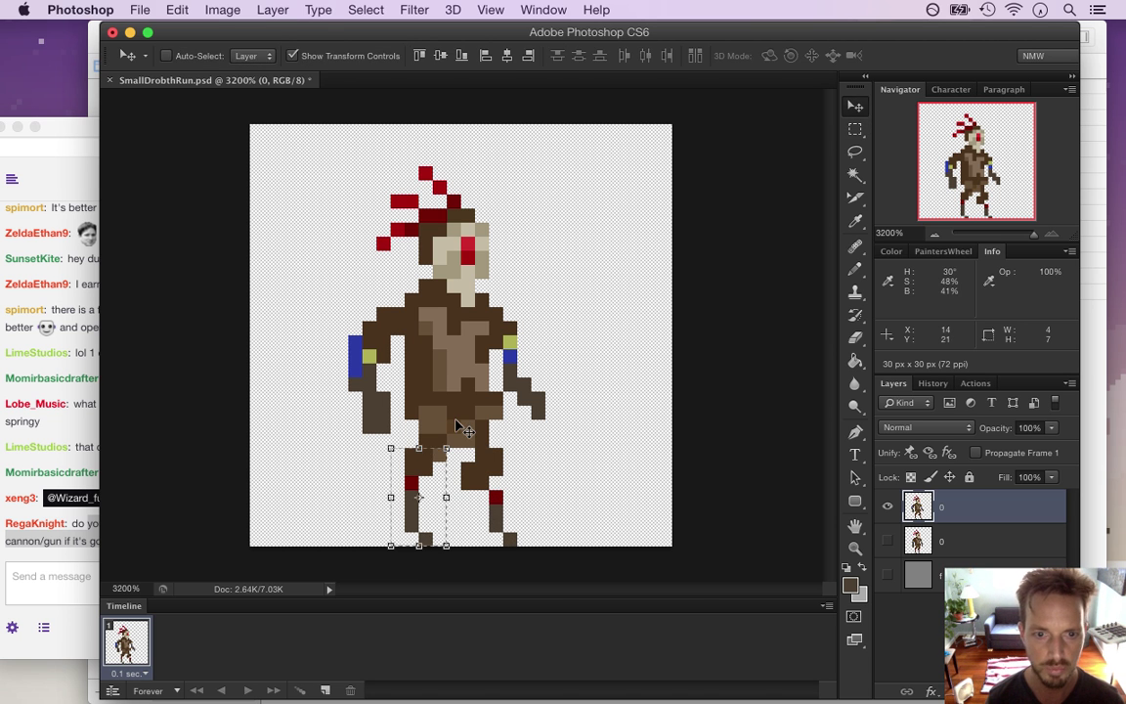
{"action": "left_click_drag", "start_coordinate": [455, 430], "coordinate": [467, 442]}
{"action": "key", "text": "Left"}
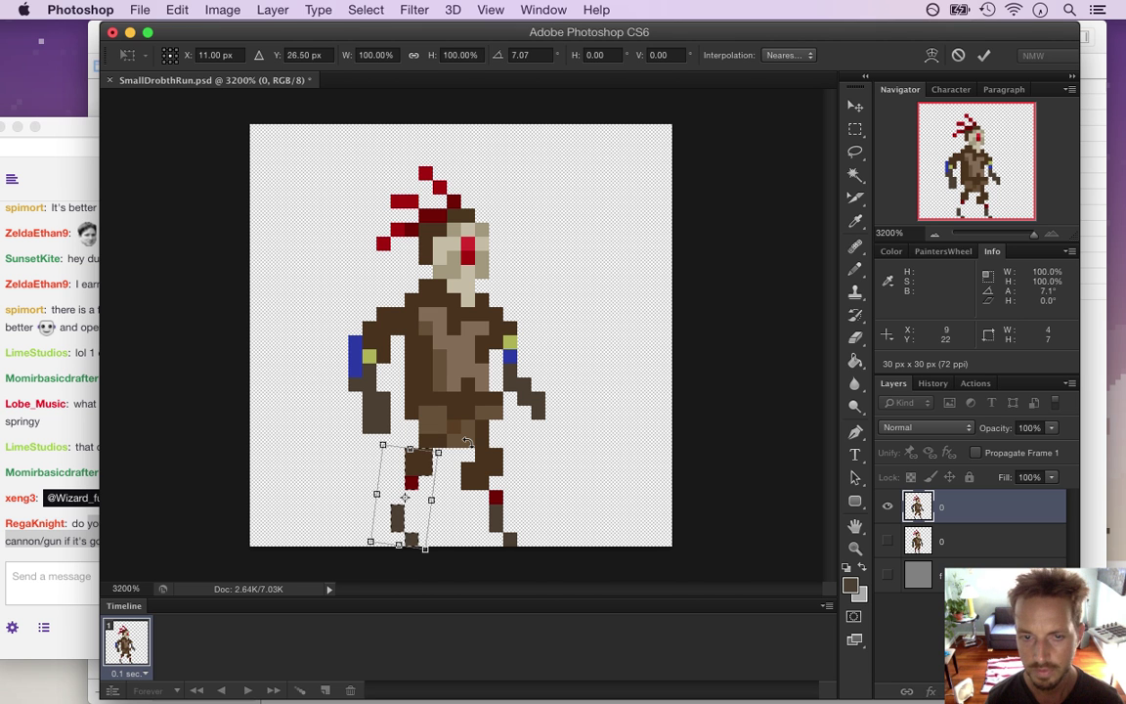
{"action": "key", "text": "Return"}
{"action": "key", "text": "m"}
{"action": "key", "text": "super+d"}
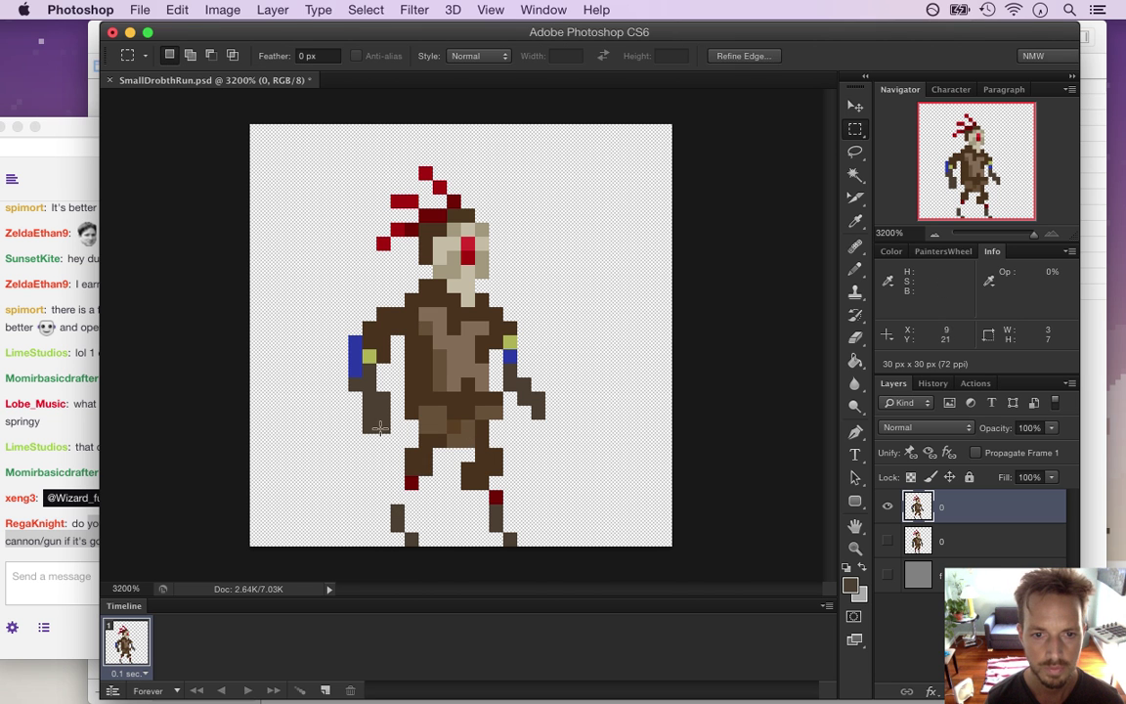
- Sample the shin's grey-brown and pencil in the missing pixel at the top of the rear shin
{"action": "key", "text": "b"}
{"action": "left_click", "coordinate": [421, 465], "text": "alt"}
{"action": "left_click", "coordinate": [399, 511], "text": "alt"}
{"action": "left_click", "coordinate": [397, 495]}
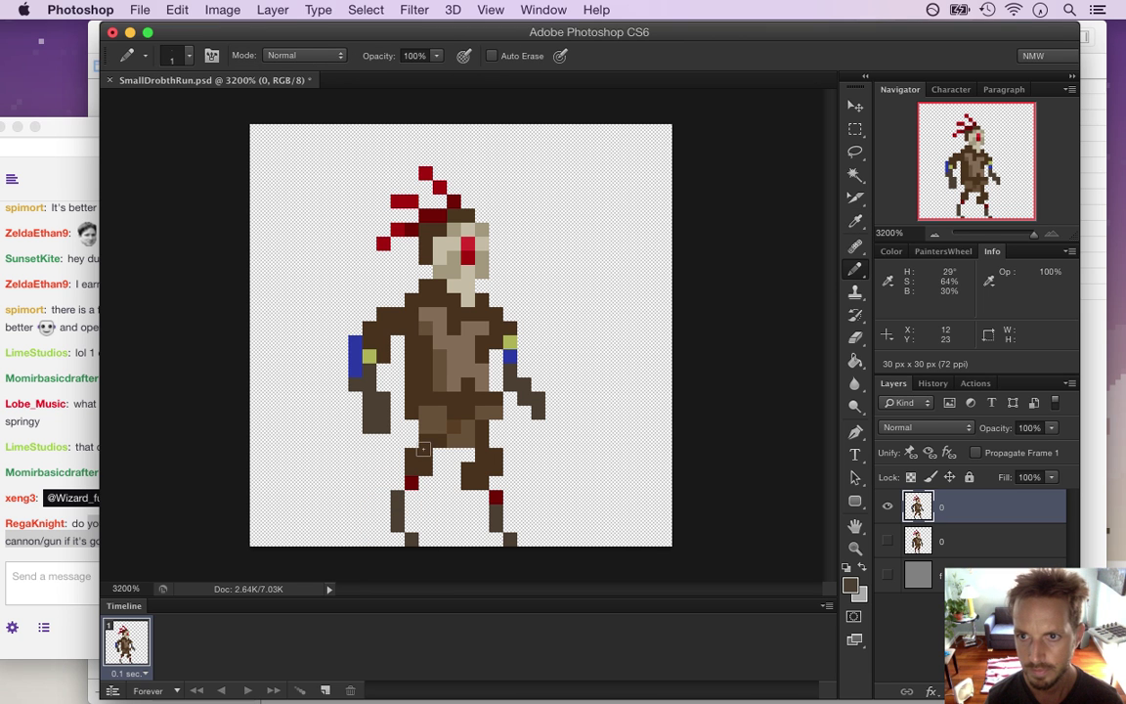
- Shift the rear leg's dark red knee band one pixel outward above the shin, extending the dark brown thigh over it
{"action": "left_click", "coordinate": [409, 480], "text": "alt"}
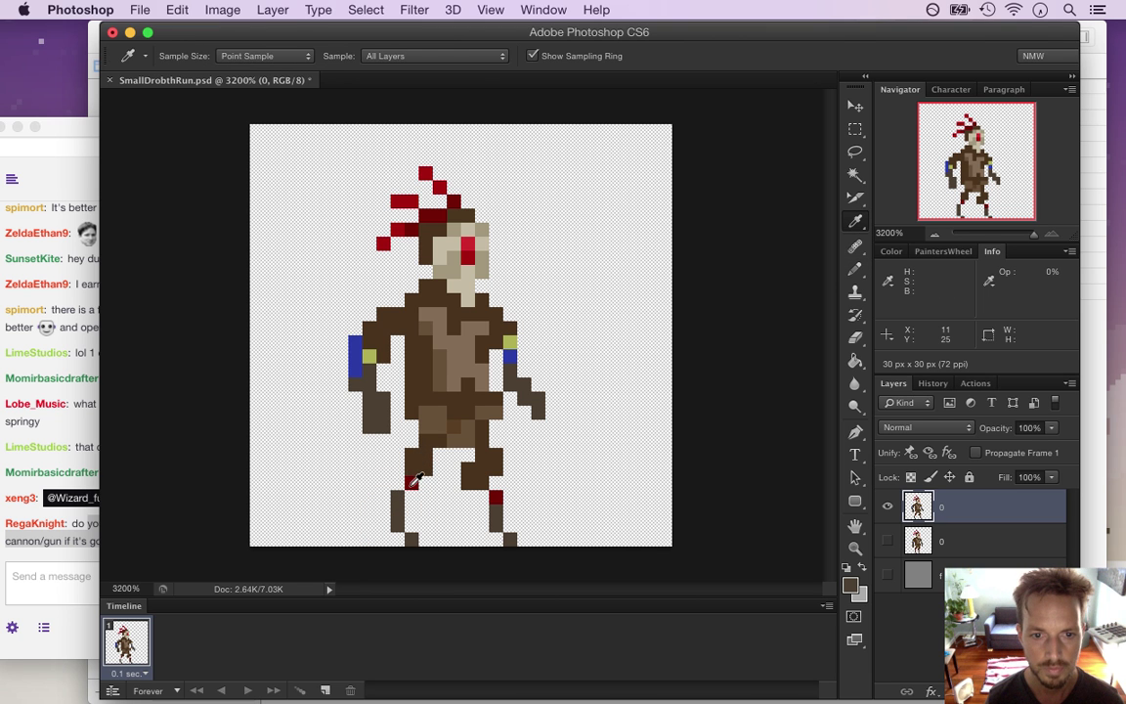
{"action": "left_click", "coordinate": [398, 483]}
{"action": "left_click", "coordinate": [403, 507], "text": "alt"}
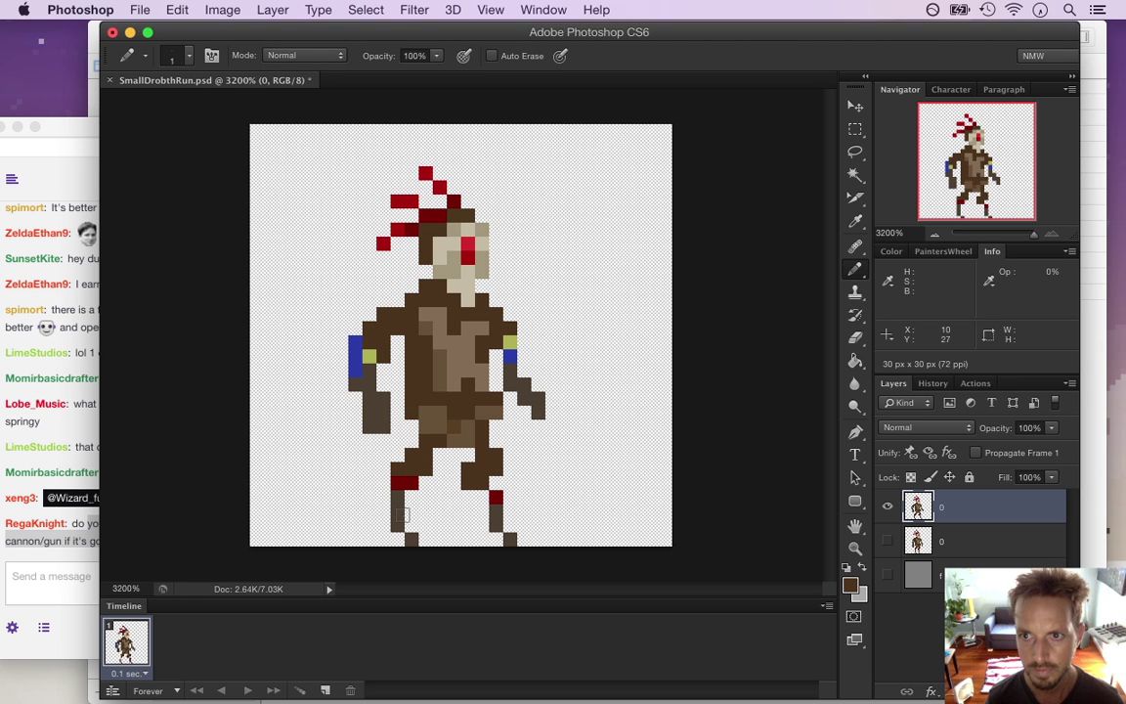
{"action": "key", "text": "e"}
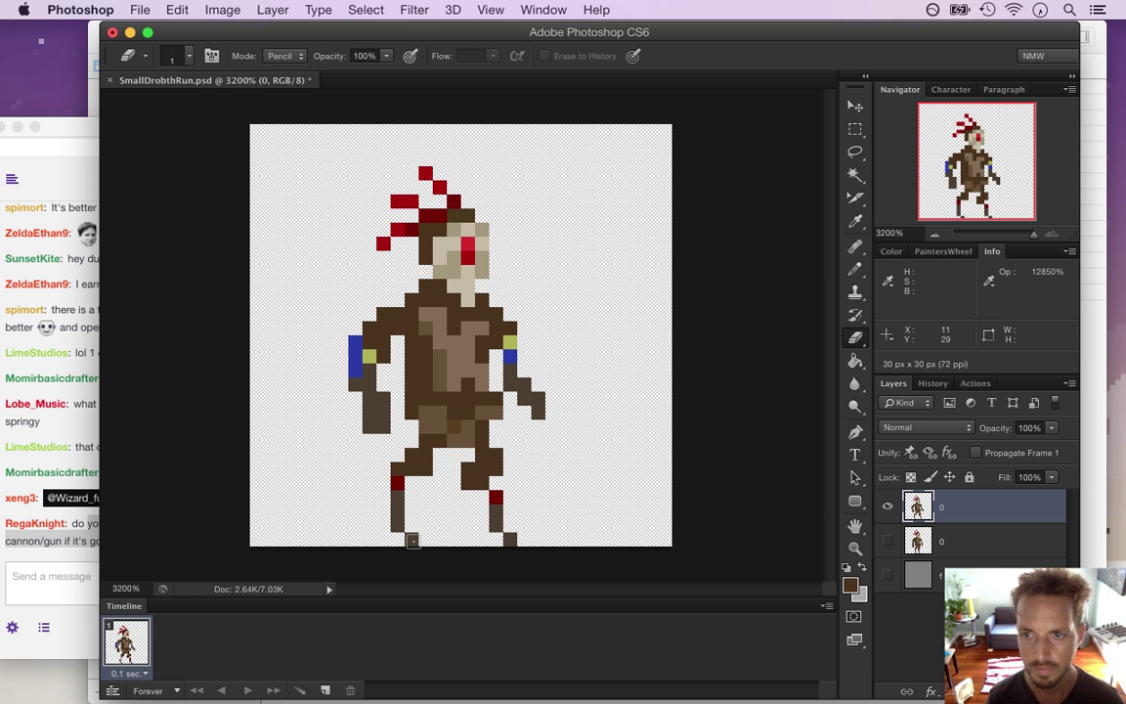
{"action": "key", "text": "b"}
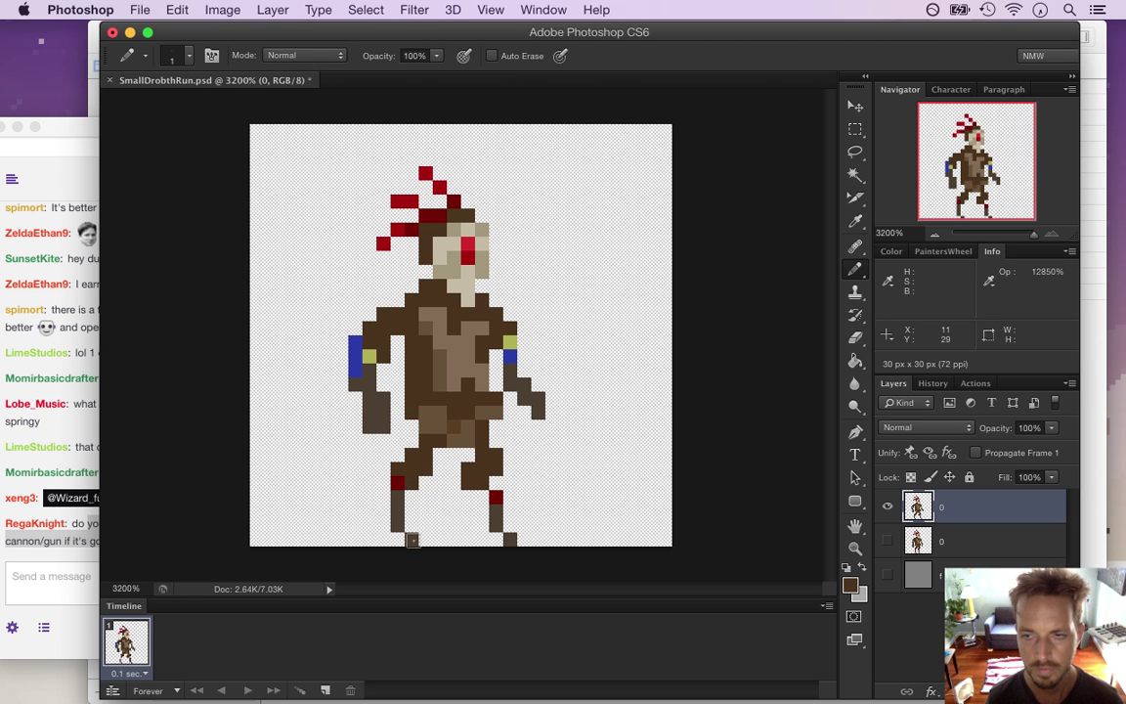
- Try an extra dark brown pixel beside the rear hip below the waist, and erase it again
{"action": "left_click", "coordinate": [411, 539]}
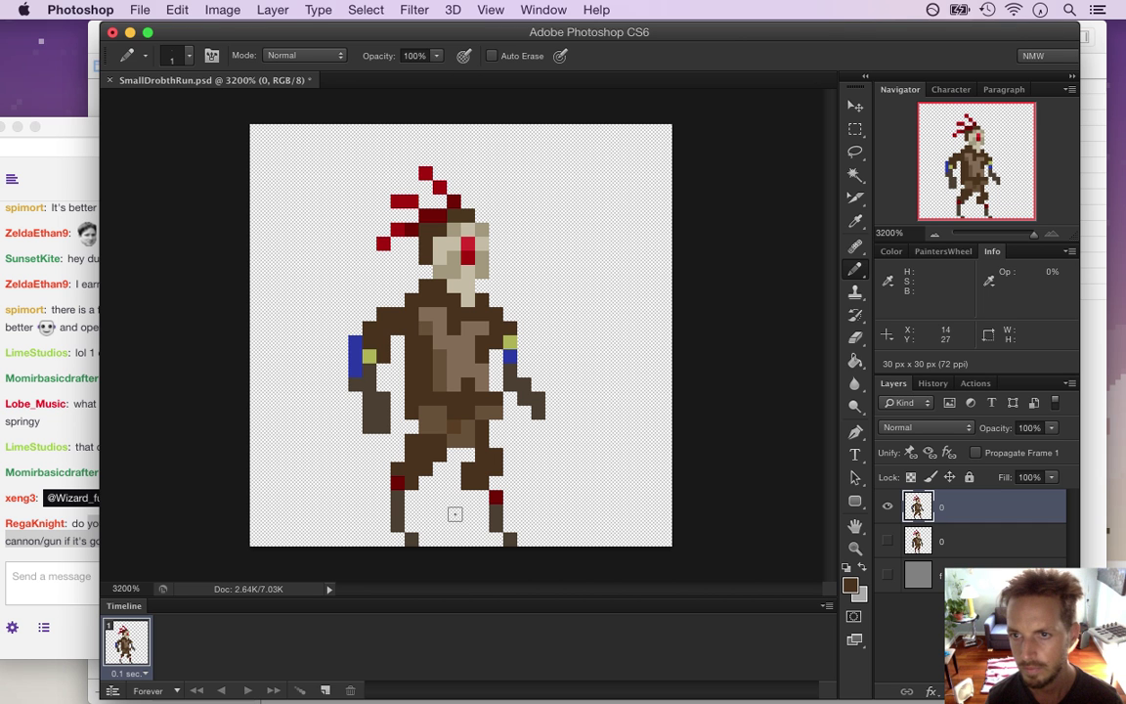
{"action": "key", "text": "e"}
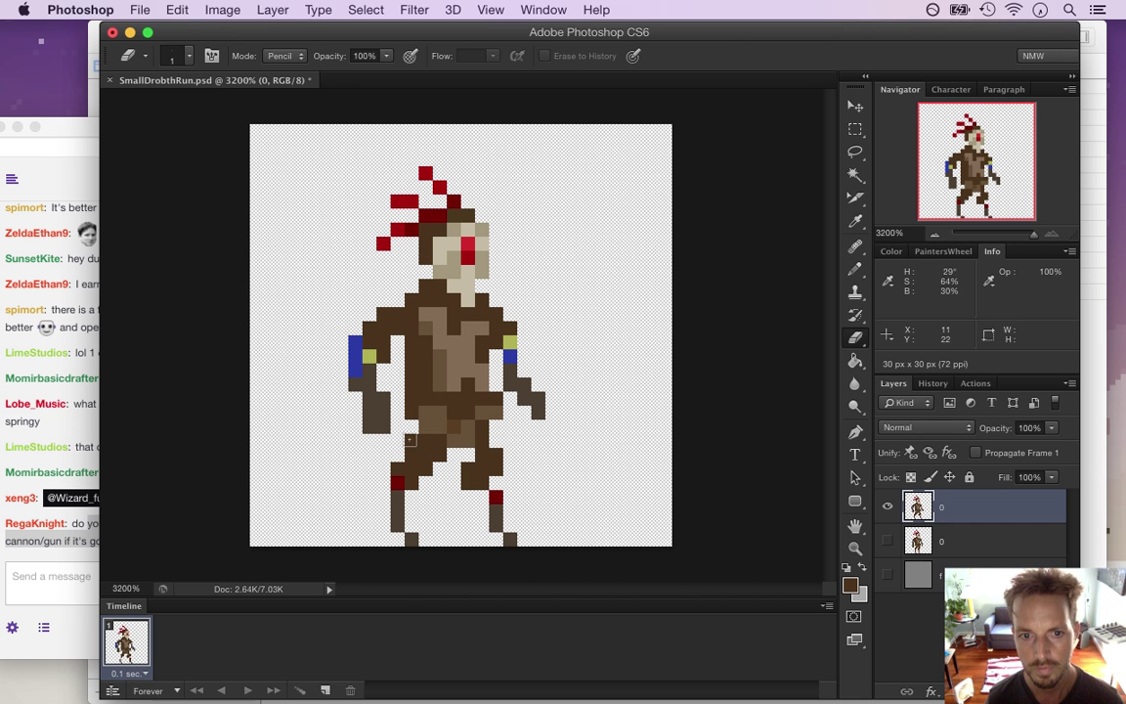
{"action": "key", "text": "i"}
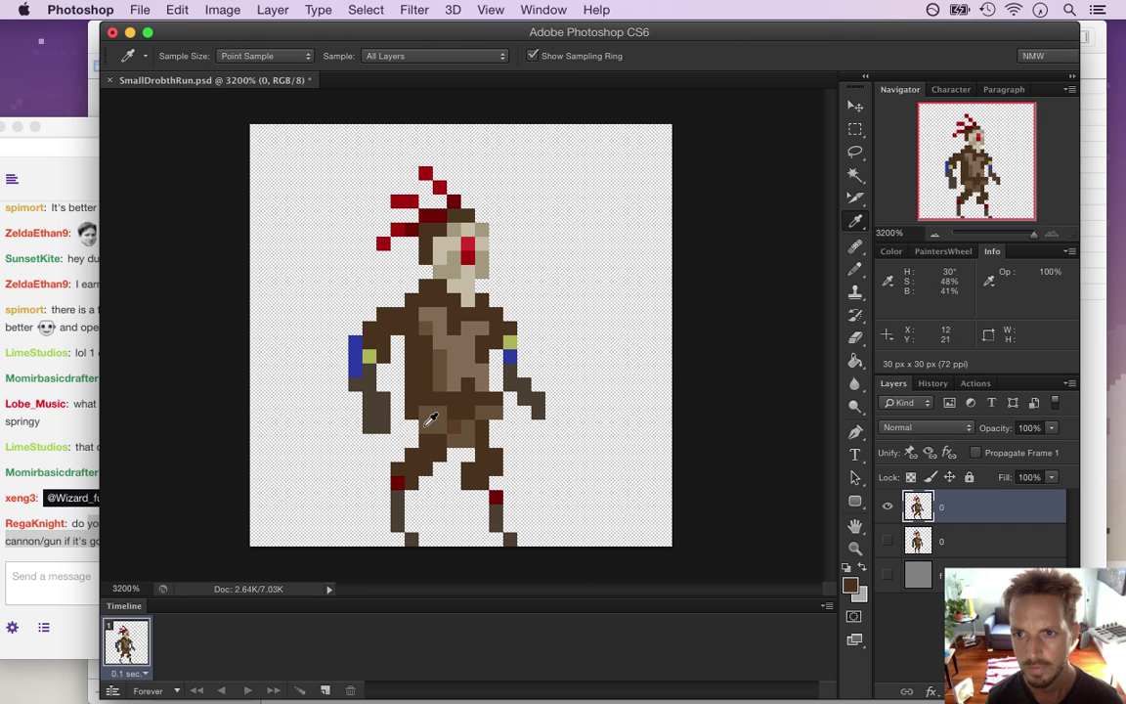
{"action": "left_click", "coordinate": [378, 403]}
{"action": "key", "text": "b"}
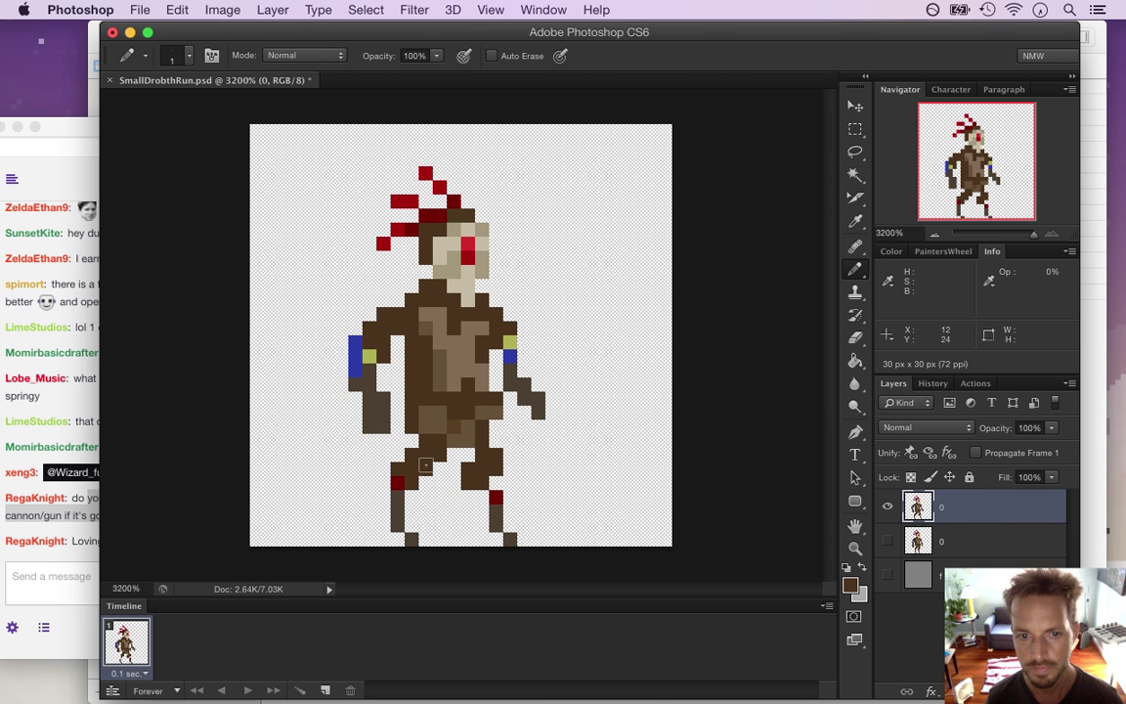
{"action": "key", "text": "e"}
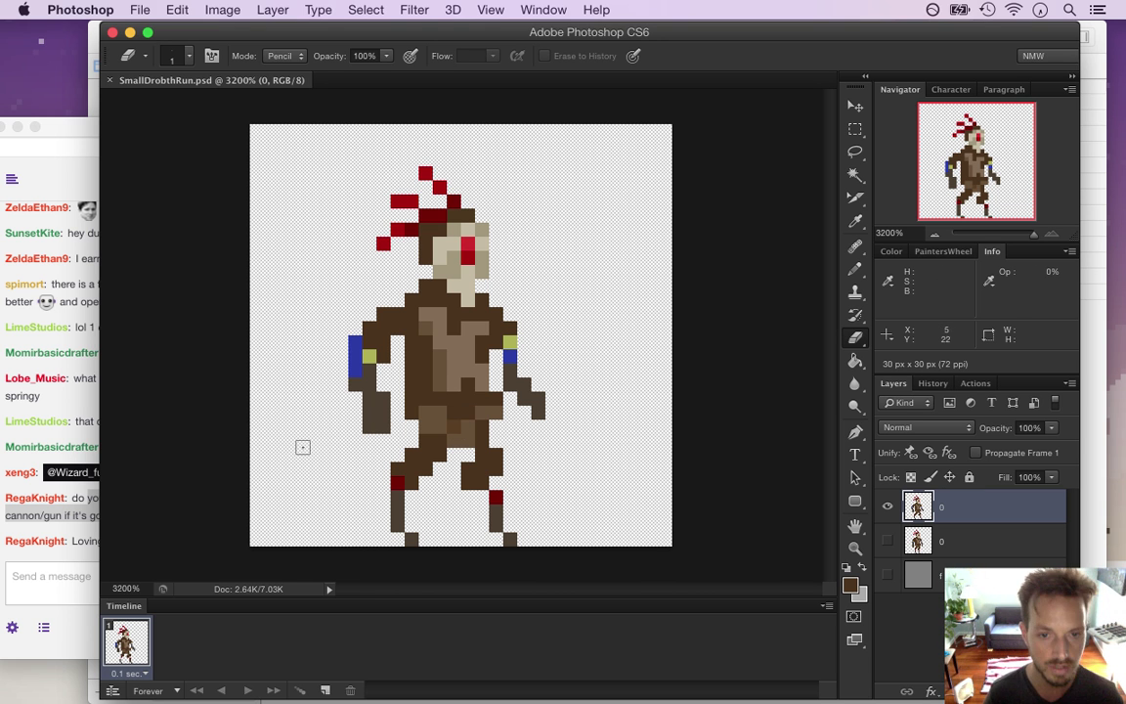
- Switch to the Twitch chat in Safari to read the newest messages, and return to Photoshop
{"action": "left_click", "coordinate": [86, 536]}
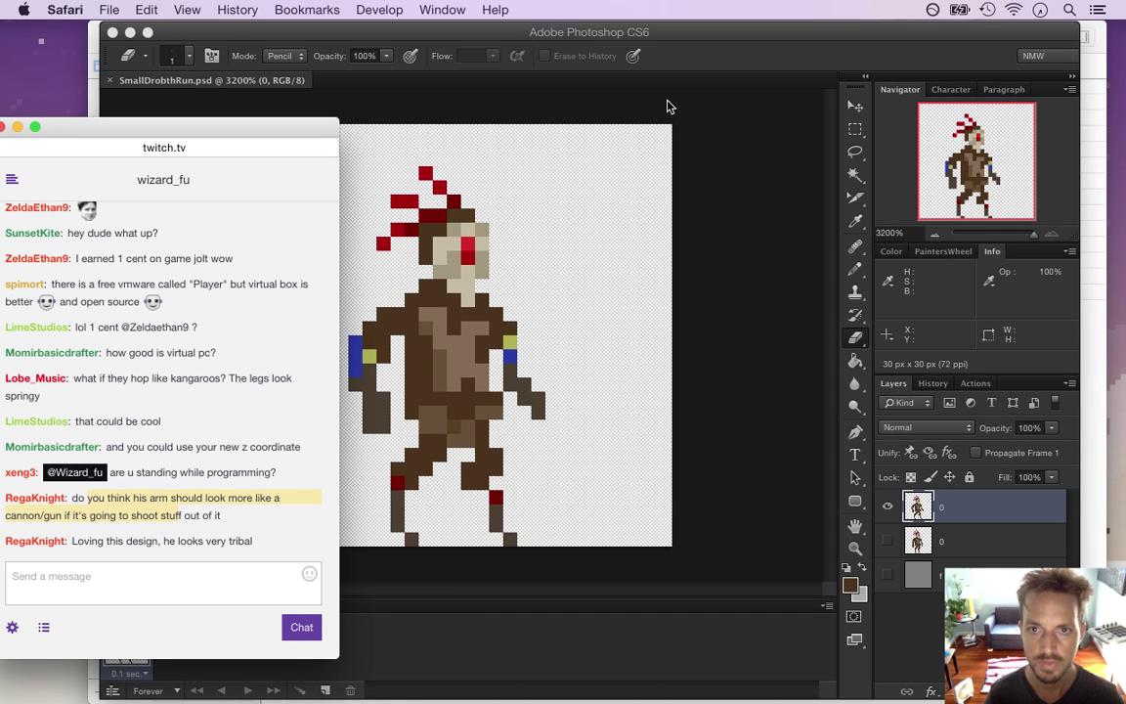
{"action": "left_click", "coordinate": [628, 48]}
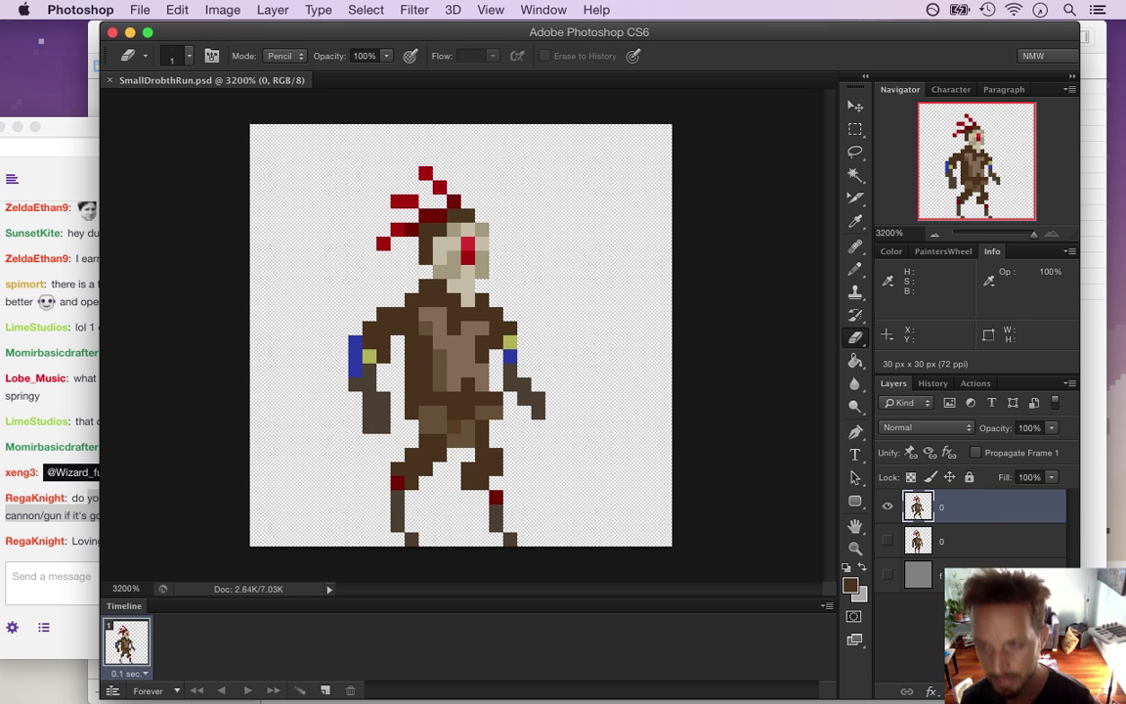
- Duplicate the reposed layer 0, rename the copy 1, and hide the layer 0 directly beneath it
{"action": "key", "text": "super+j"}
{"action": "double_click", "coordinate": [949, 507]}
{"action": "type", "text": "1"}
{"action": "key", "text": "Return"}
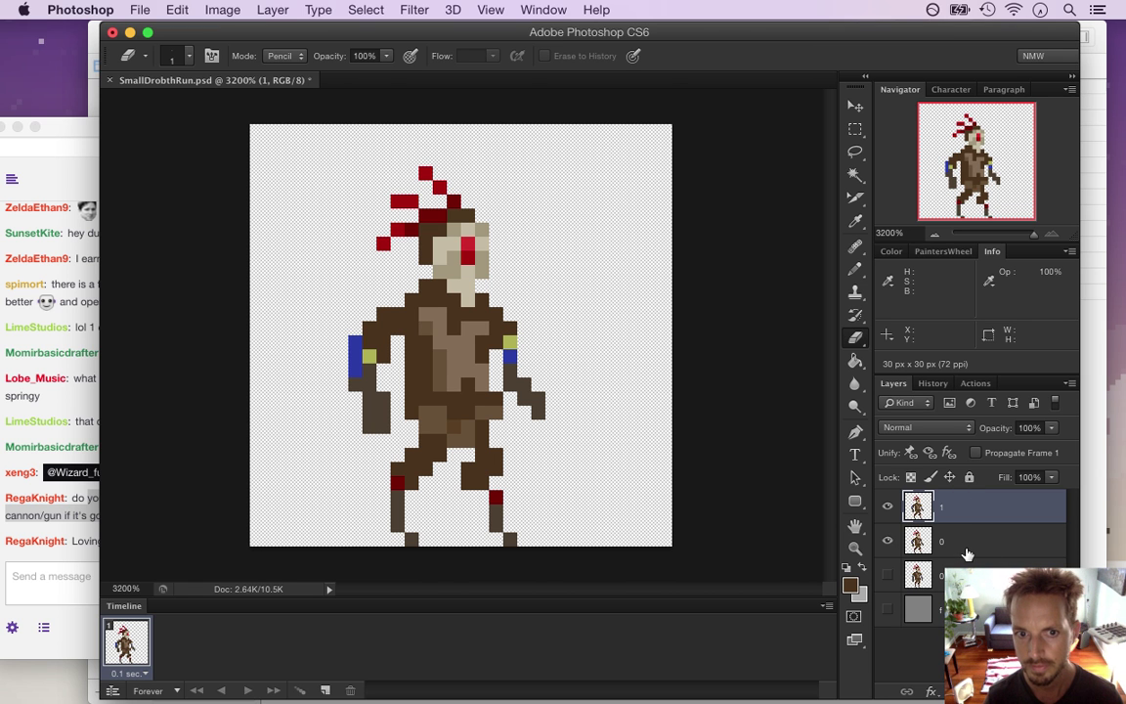
{"action": "left_click", "coordinate": [887, 541]}
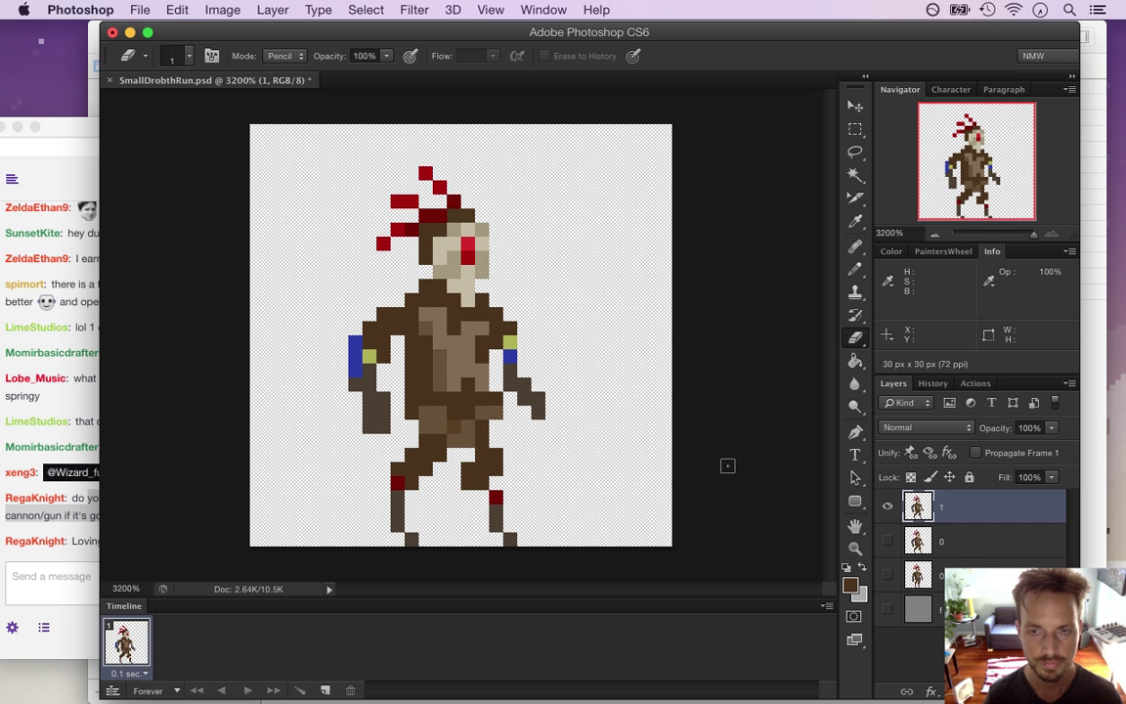
- Move the whole sprite on layer 1 one pixel up and one pixel forward
{"action": "key", "text": "v"}
{"action": "key", "text": "Up"}
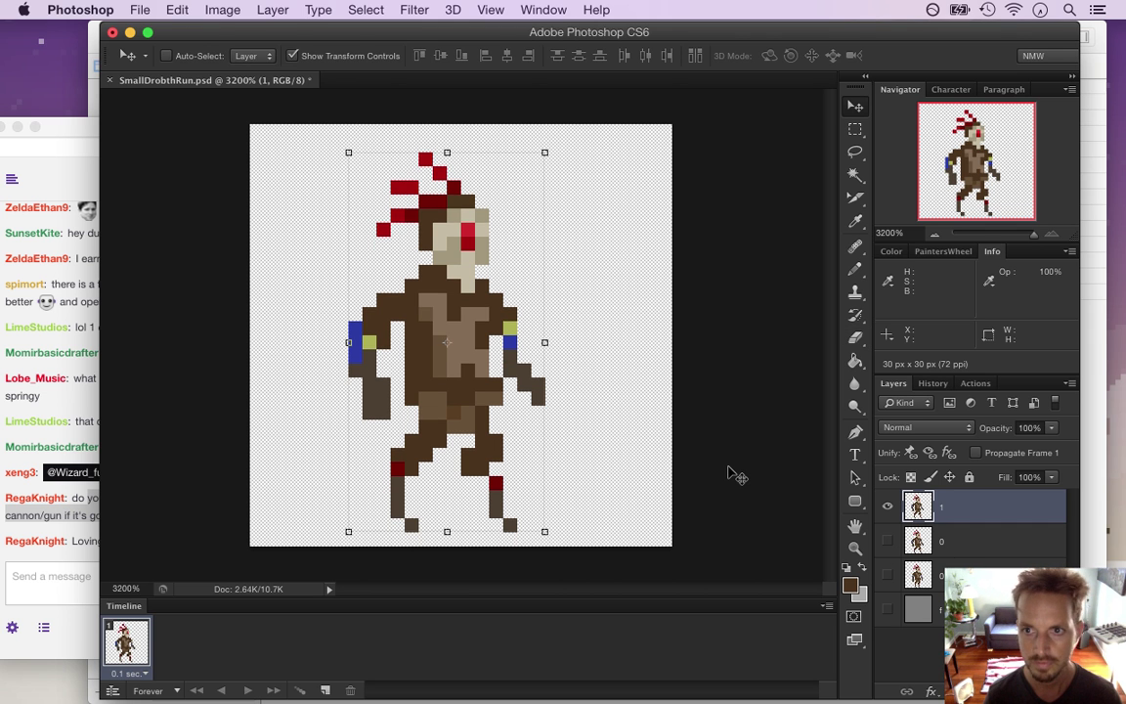
{"action": "key", "text": "Right"}
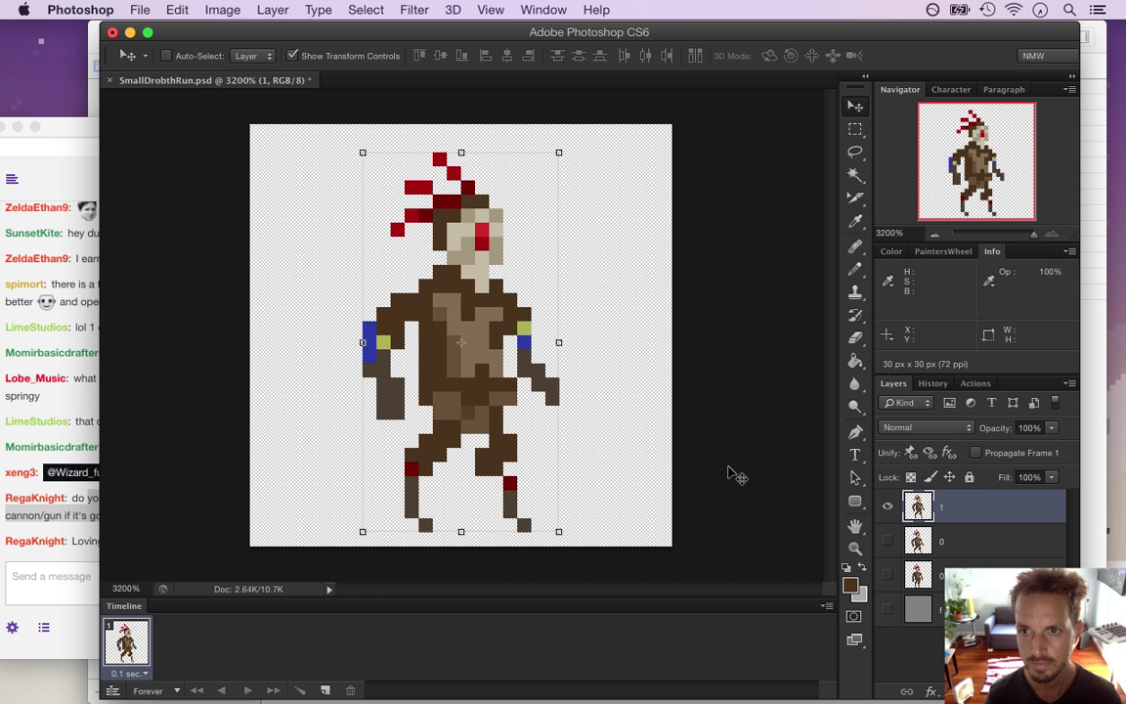
{"action": "key", "text": "Up"}
{"action": "key", "text": "Down"}
{"action": "key", "text": "Up"}
{"action": "key", "text": "Down"}
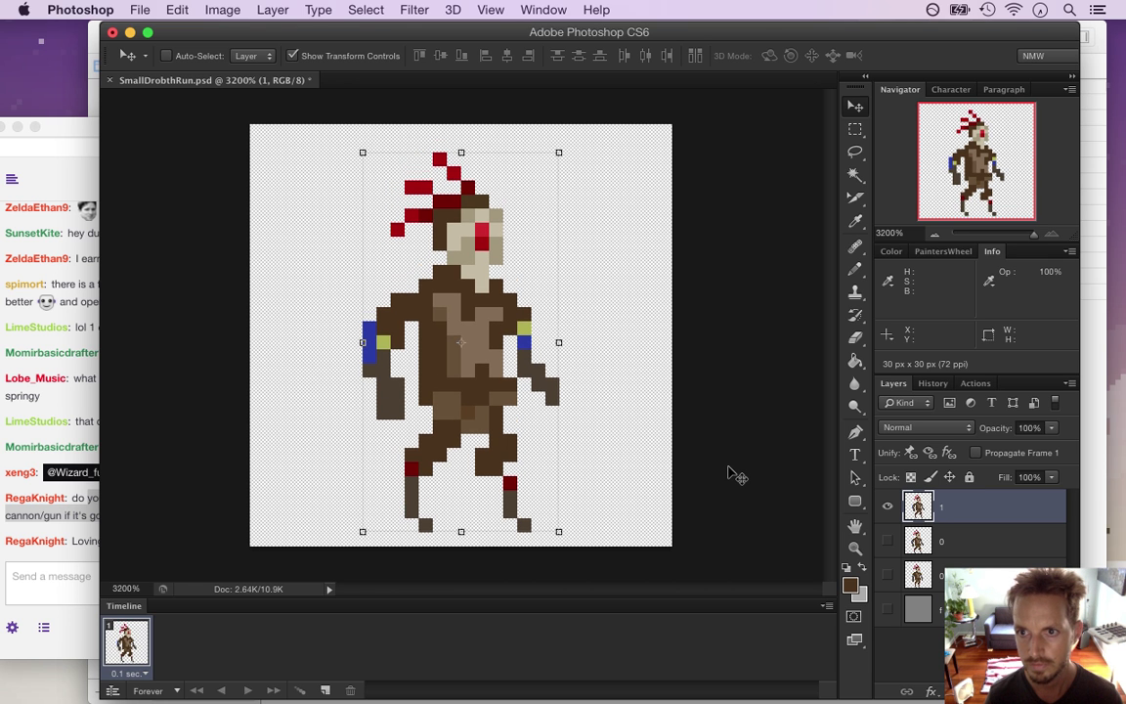
- Sample the feather's red and shift the two outer pixels of the top head feather one pixel forward, erasing the old ones
{"action": "key", "text": "m"}
{"action": "key", "text": "i"}
{"action": "left_click", "coordinate": [452, 171]}
{"action": "key", "text": "b"}
{"action": "left_click", "coordinate": [454, 159]}
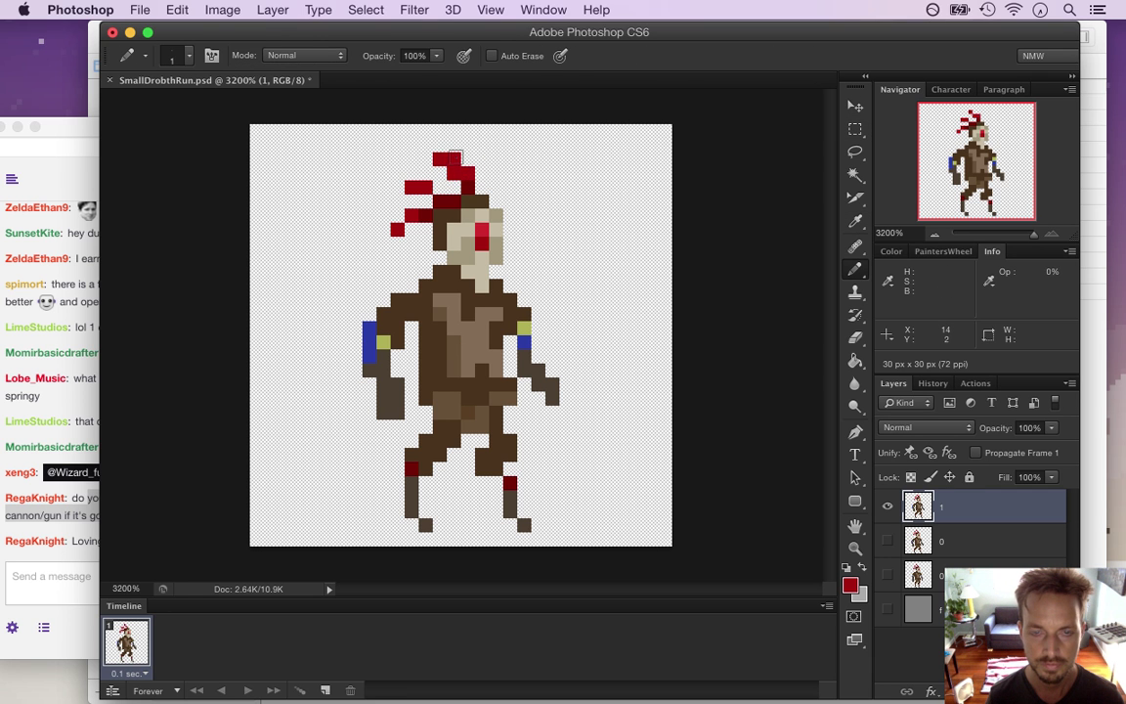
{"action": "key", "text": "e"}
{"action": "left_click", "coordinate": [439, 159]}
- Redraw the middle head feather as a diagonal rising backward, with a dark red base and red tip, erasing its old pixels
{"action": "key", "text": "i"}
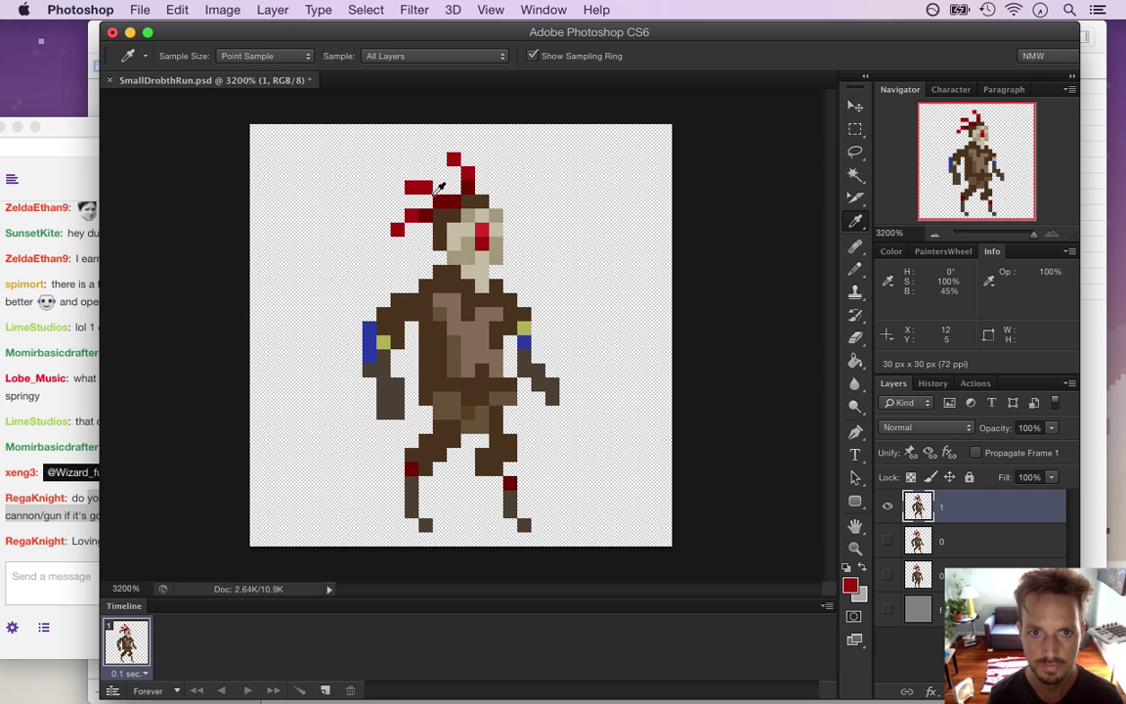
{"action": "key", "text": "b"}
{"action": "left_click", "coordinate": [439, 187]}
{"action": "key", "text": "e"}
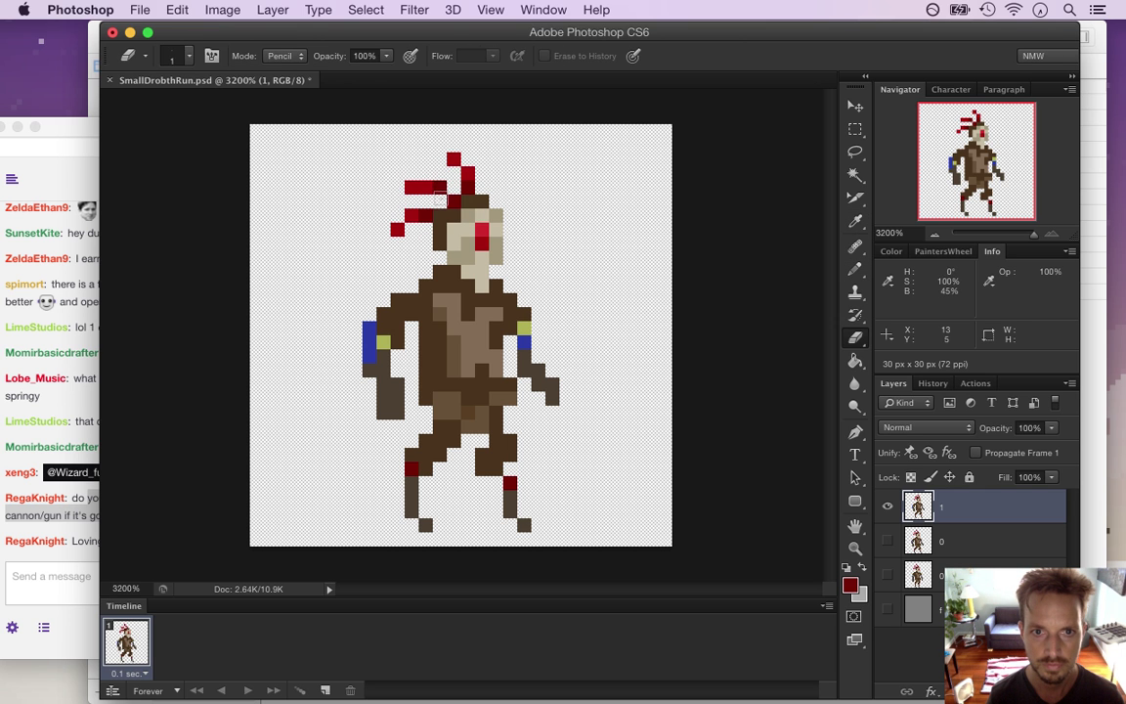
{"action": "key", "text": "b"}
{"action": "left_click", "coordinate": [426, 173]}
{"action": "key", "text": "e"}
{"action": "left_click", "coordinate": [426, 186]}
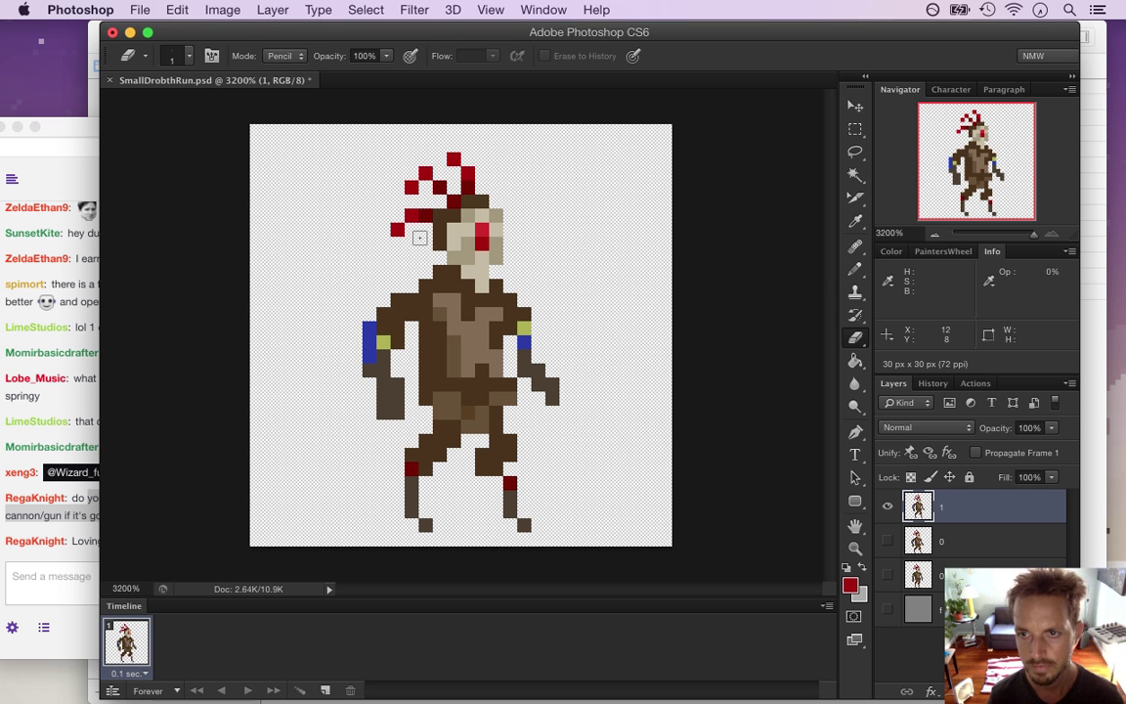
{"action": "left_click", "coordinate": [412, 184]}
- Raise the two red outer pixels of the lowest head feather by one pixel, erasing their old positions
{"action": "key", "text": "i"}
{"action": "key", "text": "b"}
{"action": "left_click", "coordinate": [397, 214]}
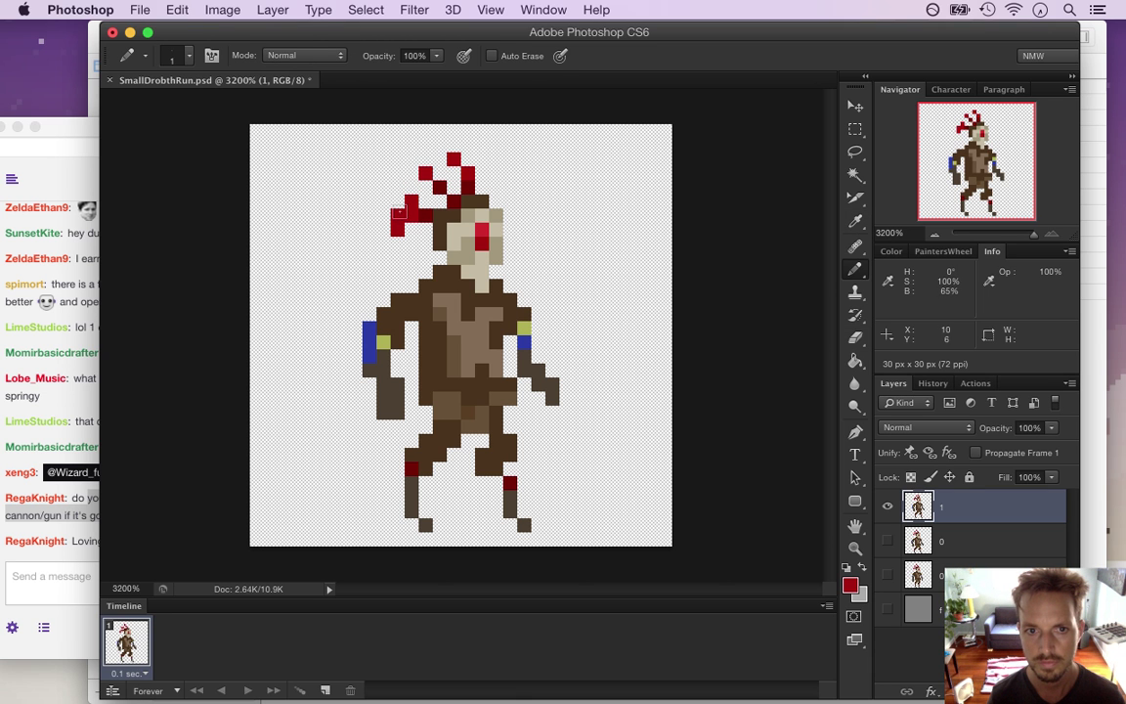
{"action": "key", "text": "e"}
{"action": "left_click", "coordinate": [397, 229]}
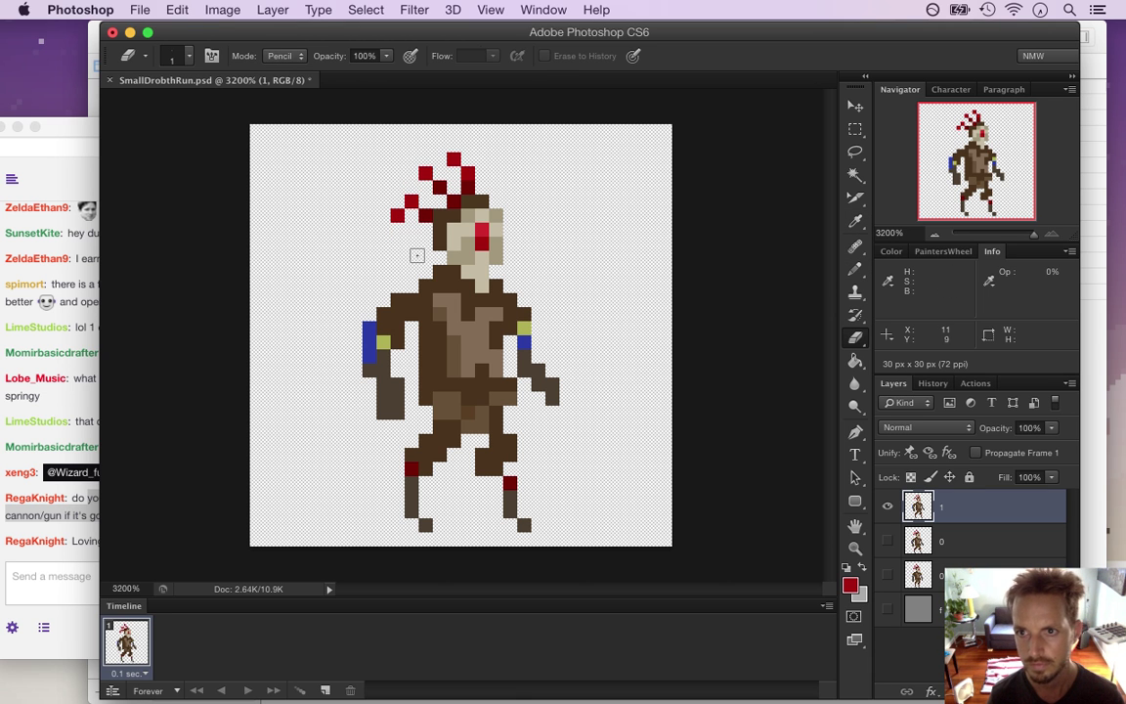
- Rotate the rear arm about 11.4° counterclockwise and move it one pixel toward the torso
{"action": "key", "text": "m"}
{"action": "left_click_drag", "start_coordinate": [334, 279], "coordinate": [419, 432]}
{"action": "key", "text": "v"}
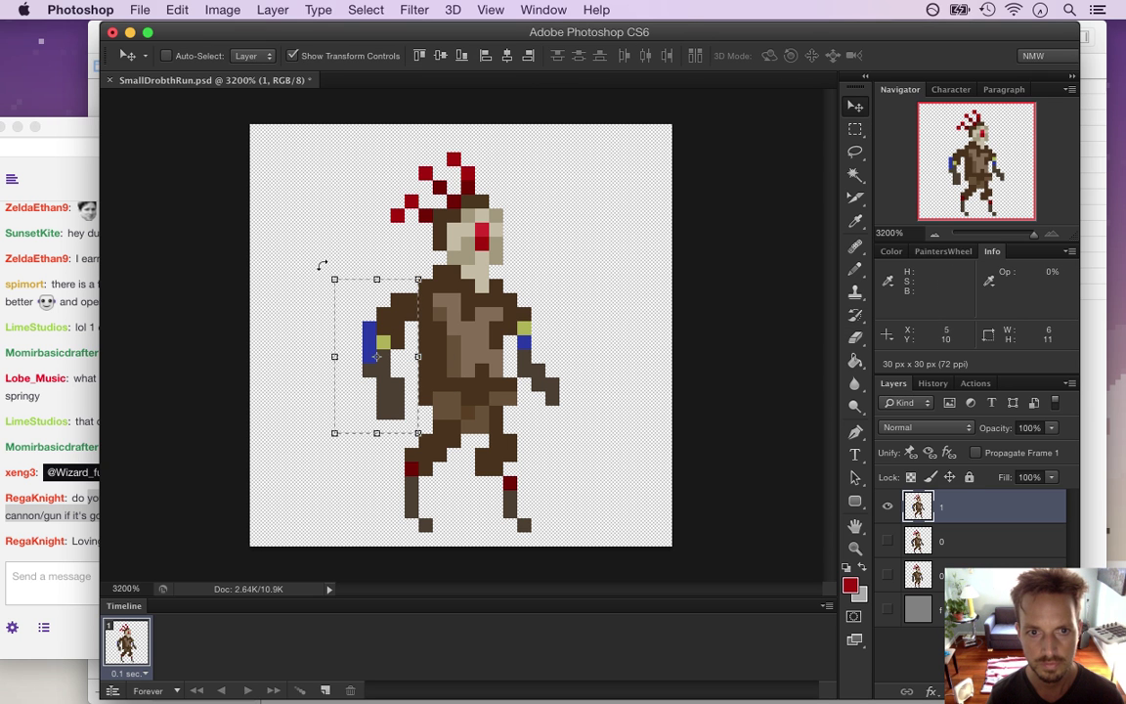
{"action": "left_click_drag", "start_coordinate": [321, 267], "coordinate": [275, 258]}
{"action": "left_click_drag", "start_coordinate": [399, 321], "coordinate": [411, 325]}
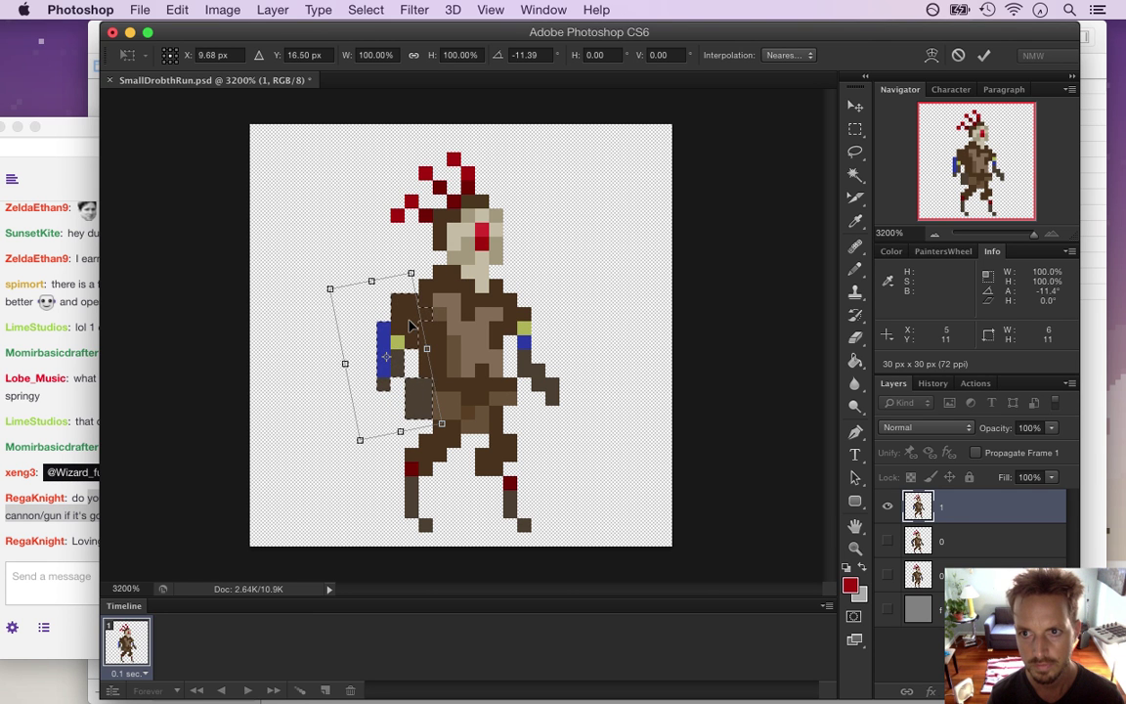
{"action": "left_click", "coordinate": [983, 55]}
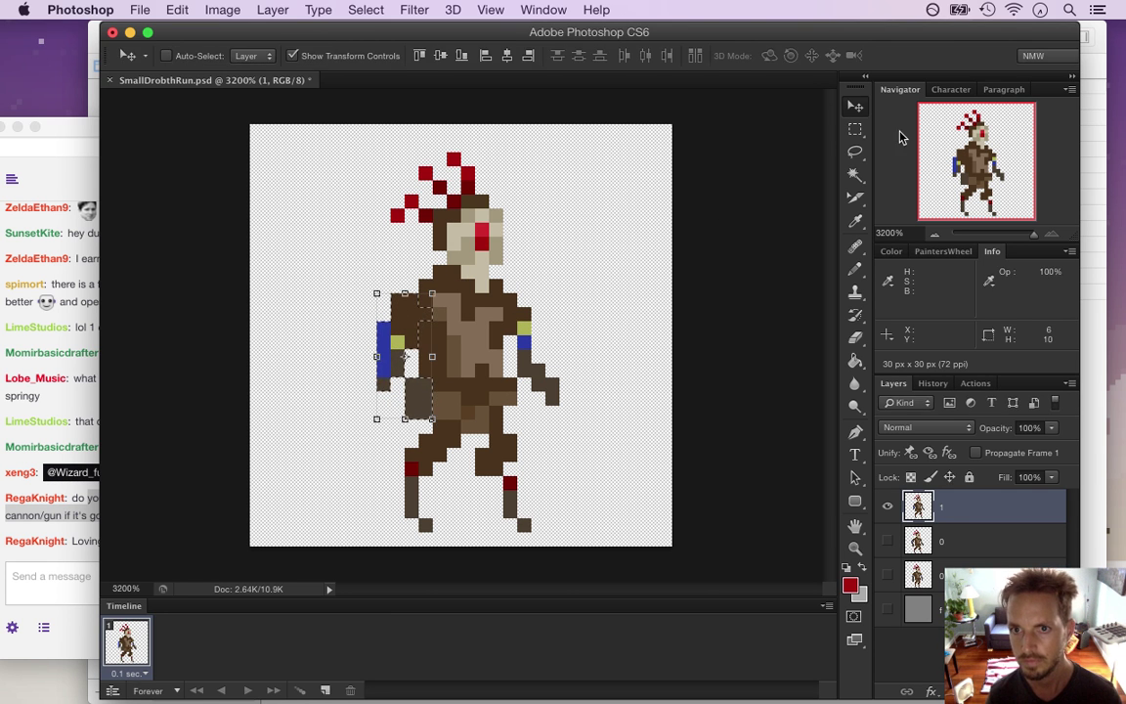
- Clear the selection, erase the stray pixel below the rear arm's blue band, and pencil a grey-brown pixel joining forearm and hand
{"action": "left_click", "coordinate": [854, 131]}
{"action": "key", "text": "l"}
{"action": "key", "text": "m"}
{"action": "key", "text": "super+d"}
{"action": "key", "text": "i"}
{"action": "left_click", "coordinate": [419, 396]}
{"action": "key", "text": "b"}
{"action": "key", "text": "e"}
{"action": "left_click", "coordinate": [384, 388]}
{"action": "key", "text": "b"}
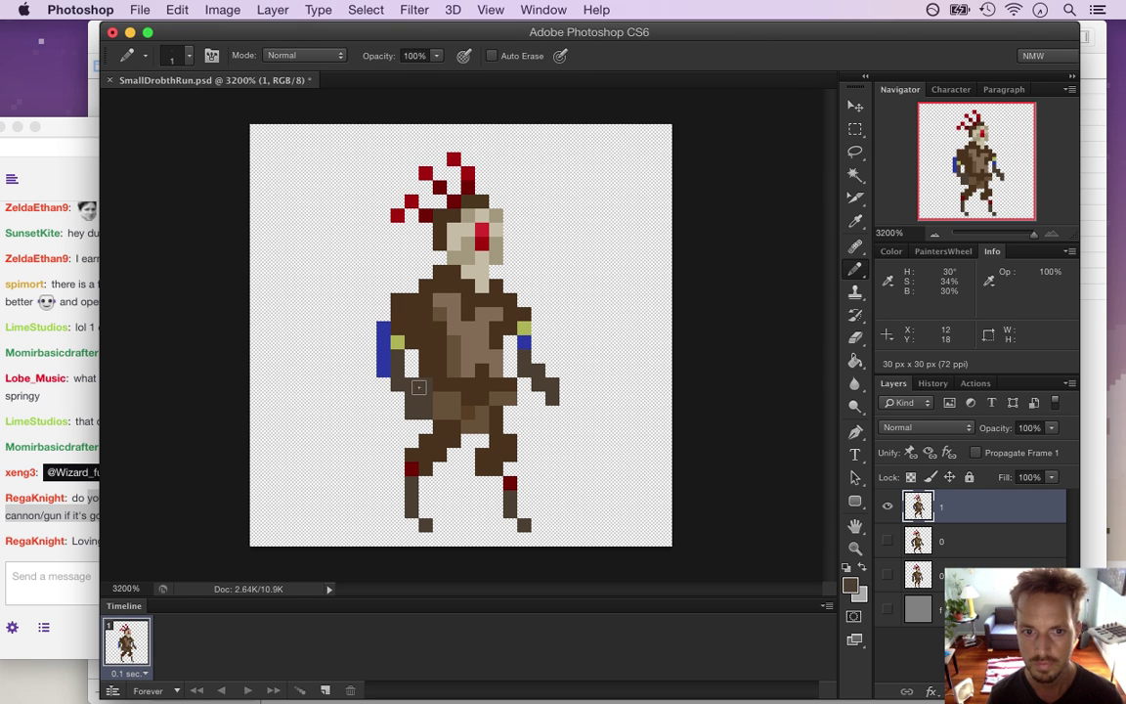
- Sample the torso's dark brown and repaint the torso edge pixel at the top of the rear hand
{"action": "key", "text": "i"}
{"action": "left_click", "coordinate": [436, 377]}
{"action": "key", "text": "b"}
{"action": "left_click", "coordinate": [427, 383]}
{"action": "key", "text": "i"}
{"action": "left_click", "coordinate": [416, 430]}
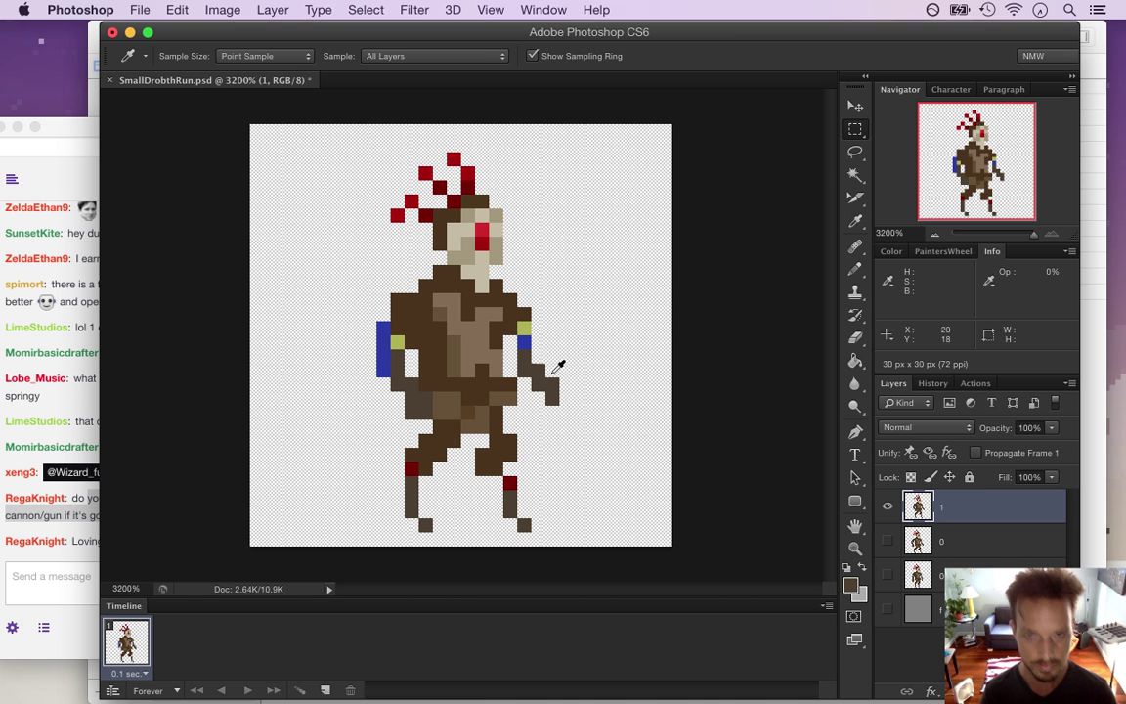
- Move the front arm one pixel back toward the torso and clear the selection
{"action": "key", "text": "m"}
{"action": "left_click_drag", "start_coordinate": [518, 293], "coordinate": [568, 393]}
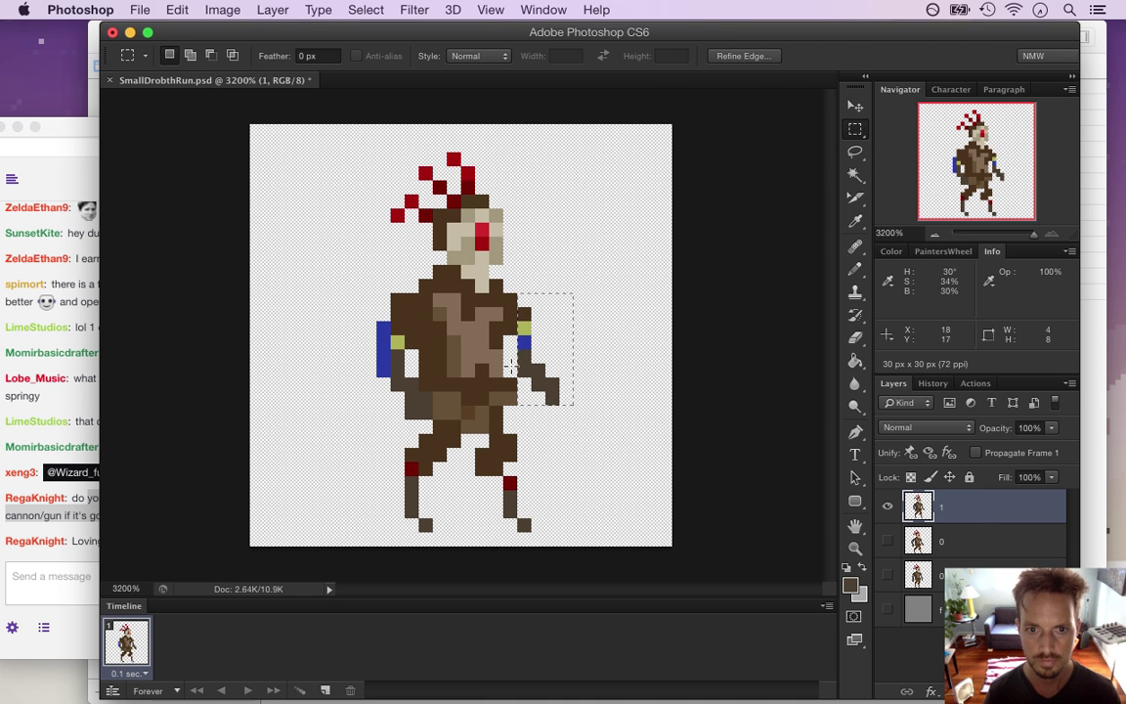
{"action": "key", "text": "v"}
{"action": "key", "text": "Left"}
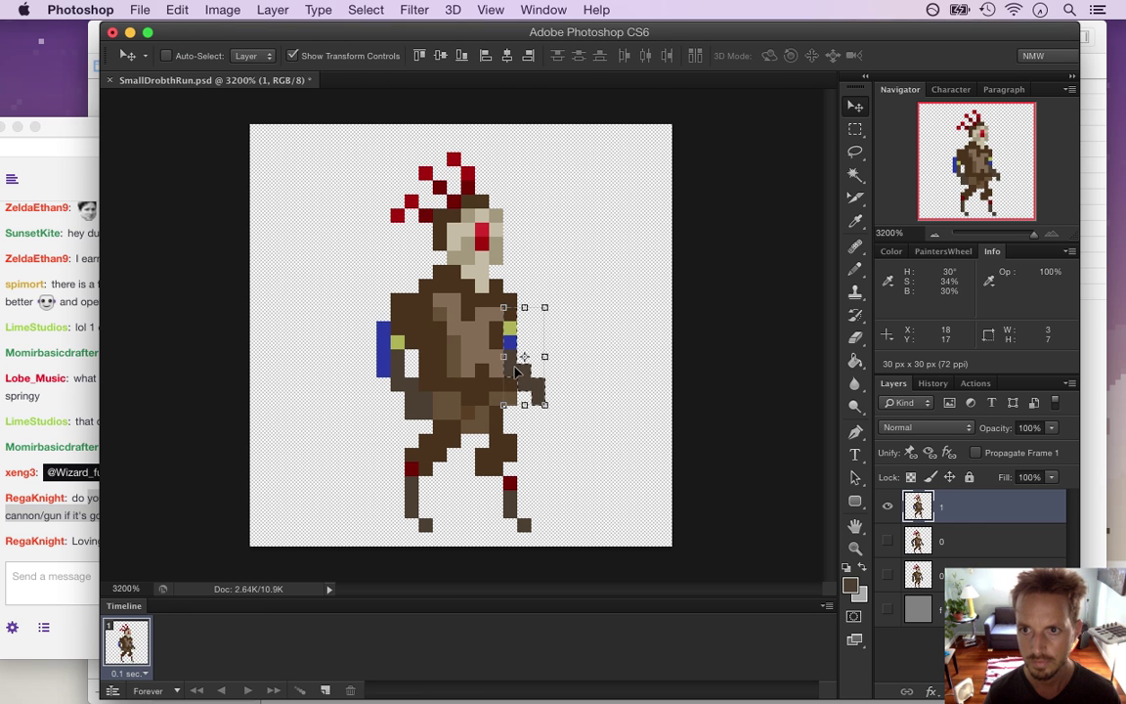
{"action": "key", "text": "m"}
{"action": "key", "text": "super+d"}
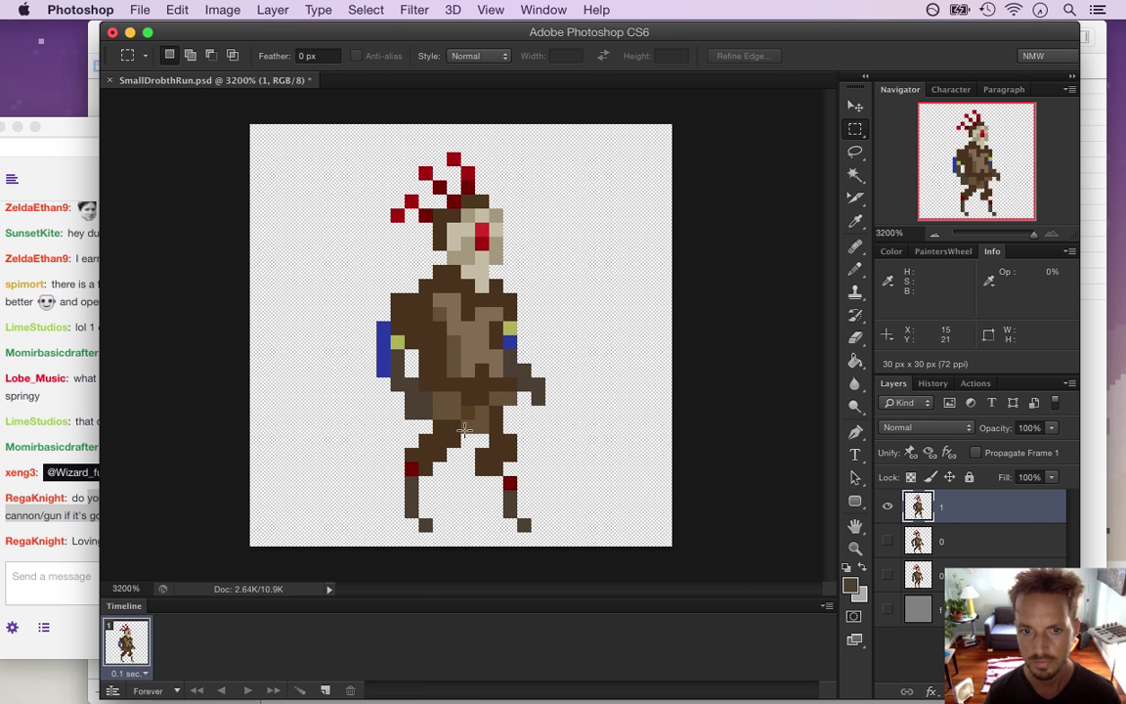
- Try moving the rear leg one pixel forward and the front leg one pixel backward
{"action": "left_click_drag", "start_coordinate": [381, 427], "coordinate": [443, 534]}
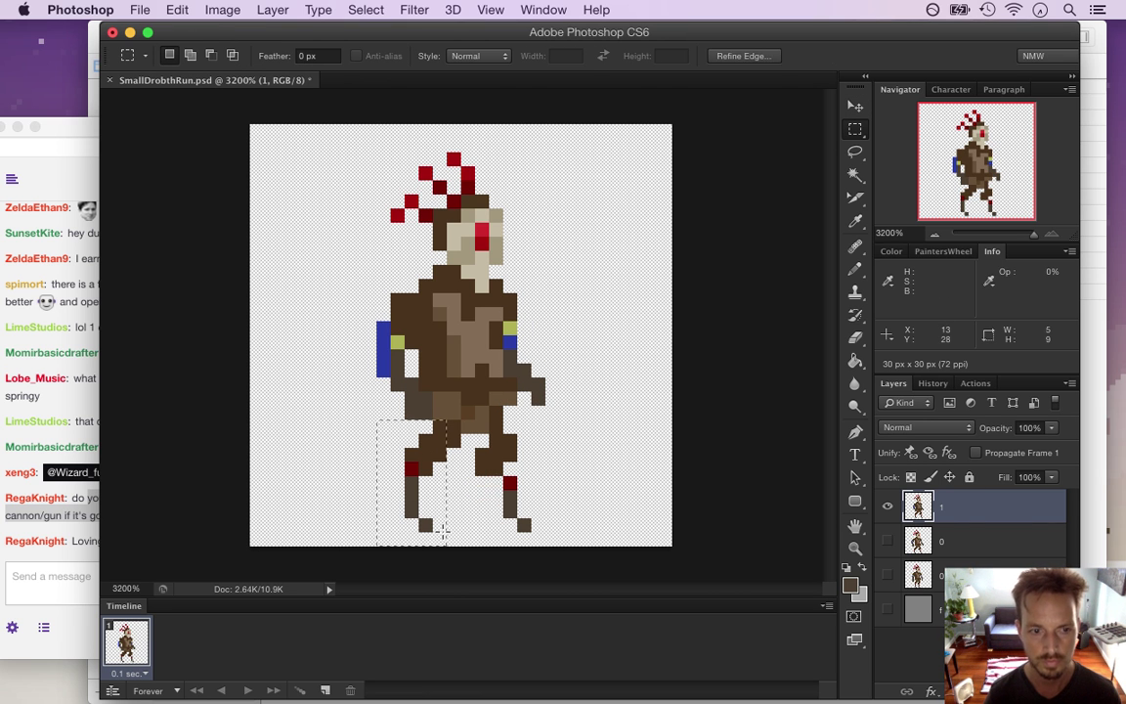
{"action": "key", "text": "v"}
{"action": "key", "text": "Right"}
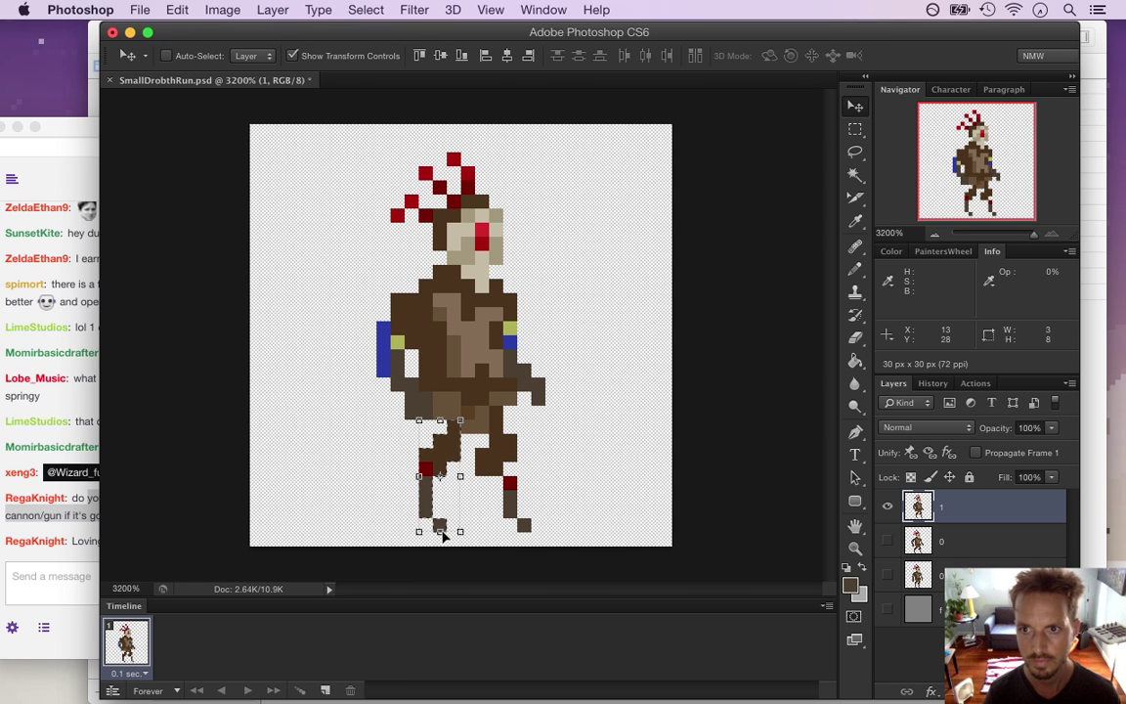
{"action": "key", "text": "m"}
{"action": "key", "text": "super+d"}
{"action": "left_click_drag", "start_coordinate": [546, 436], "coordinate": [491, 536]}
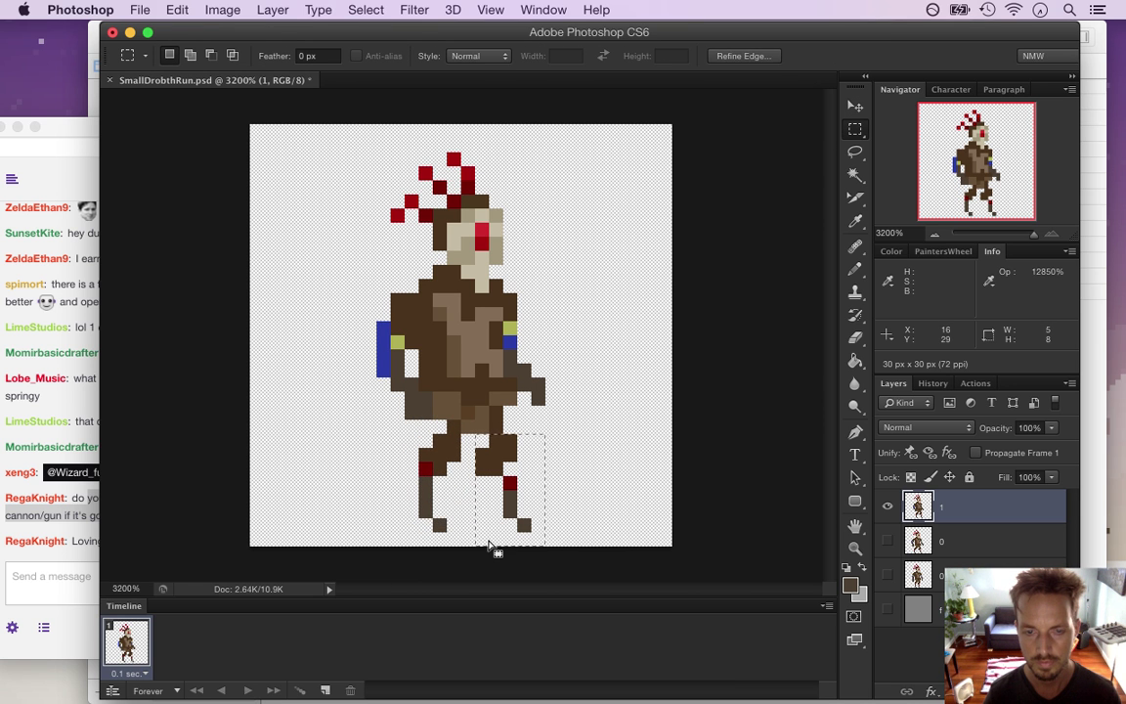
{"action": "key", "text": "v"}
{"action": "key", "text": "Left"}
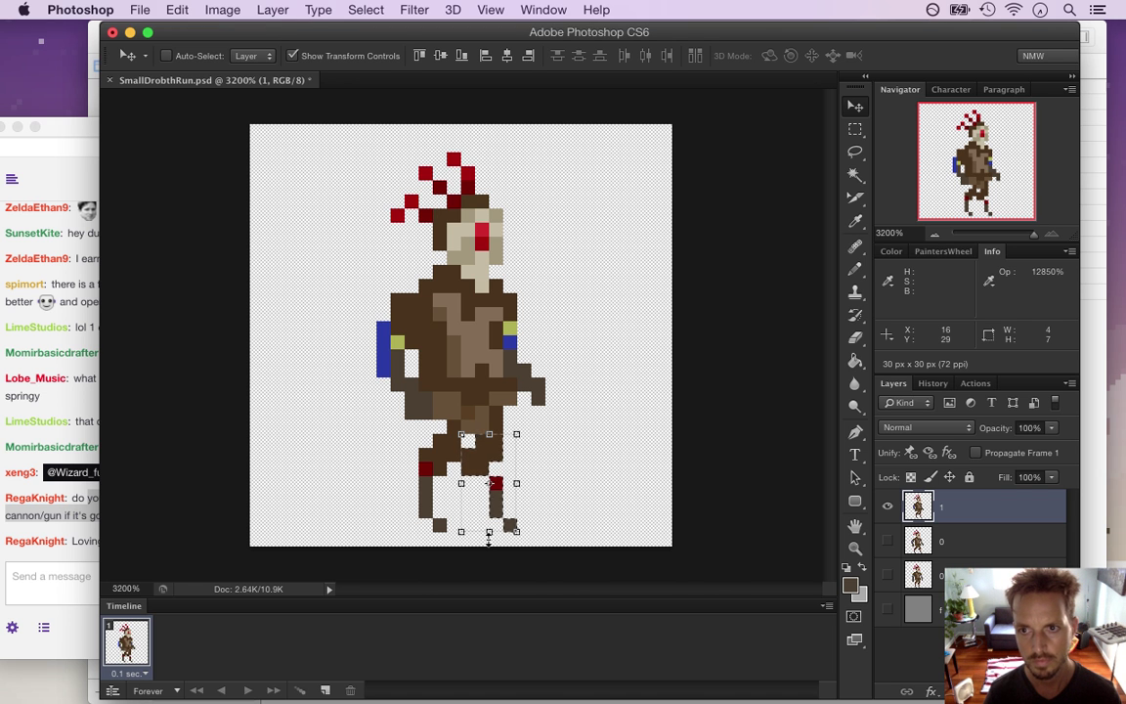
- Undo the shifts of both legs
{"action": "key", "text": "super+alt+z"}
{"action": "key", "text": "super+alt+z"}
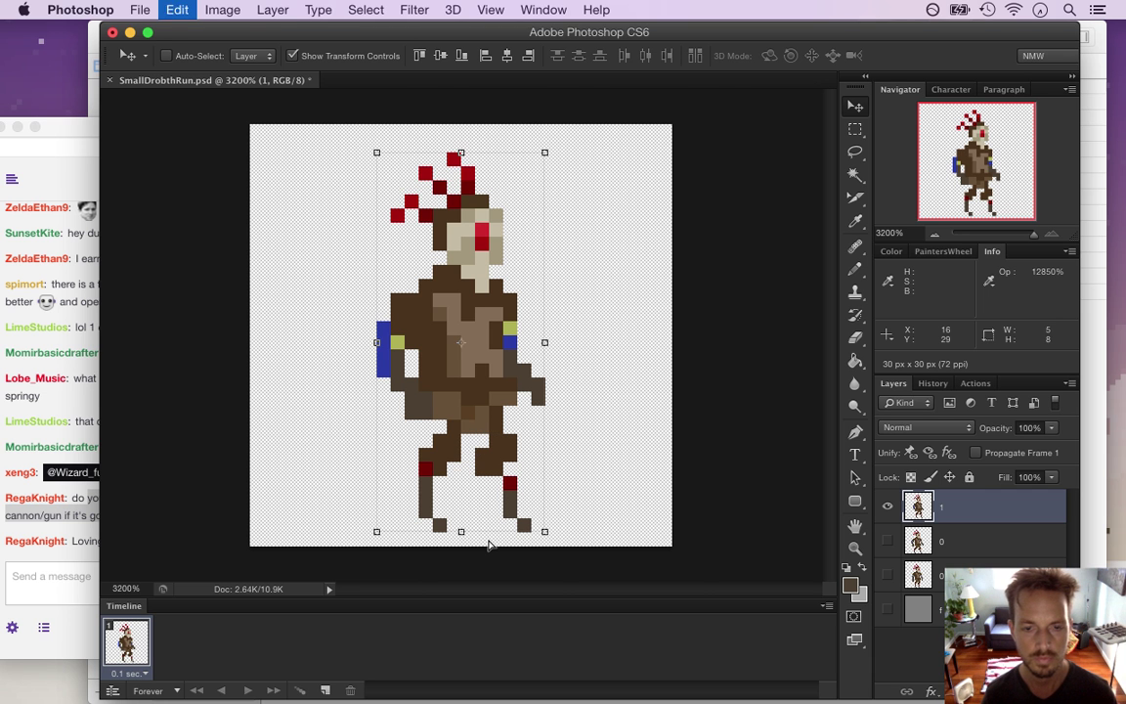
{"action": "key", "text": "super+alt+z"}
{"action": "key", "text": "super+alt+z"}
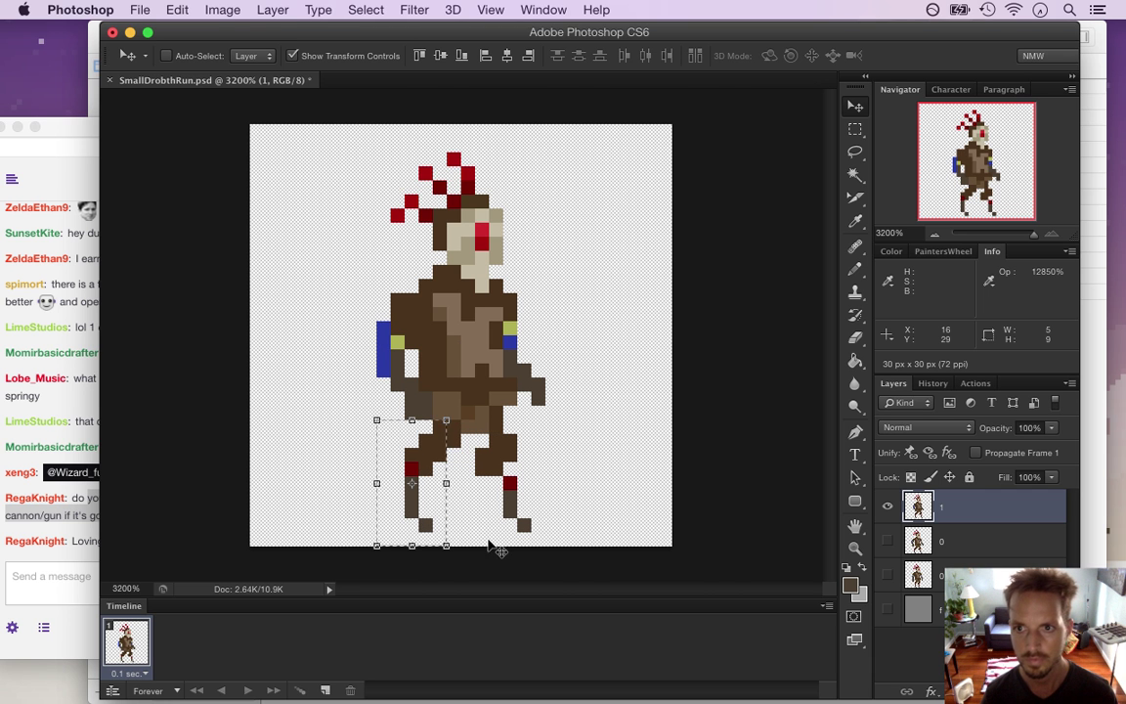
- Clear the selection around the rear leg and save the document
{"action": "key", "text": "Return"}
{"action": "key", "text": "m"}
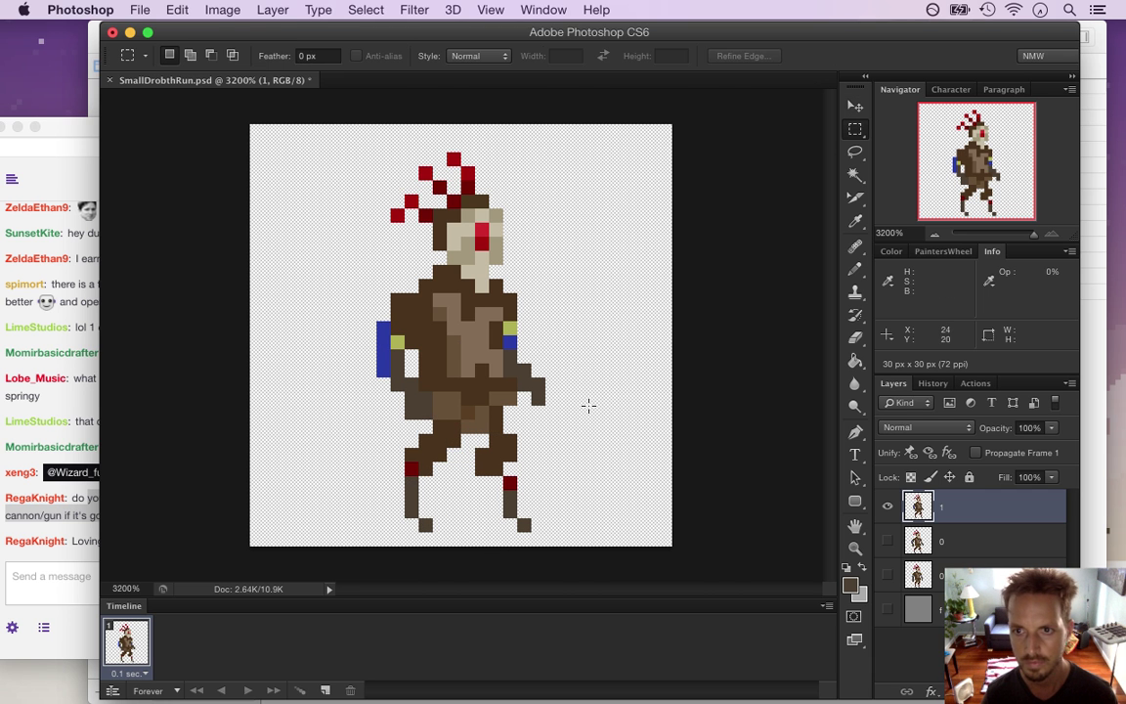
{"action": "key", "text": "super+s"}
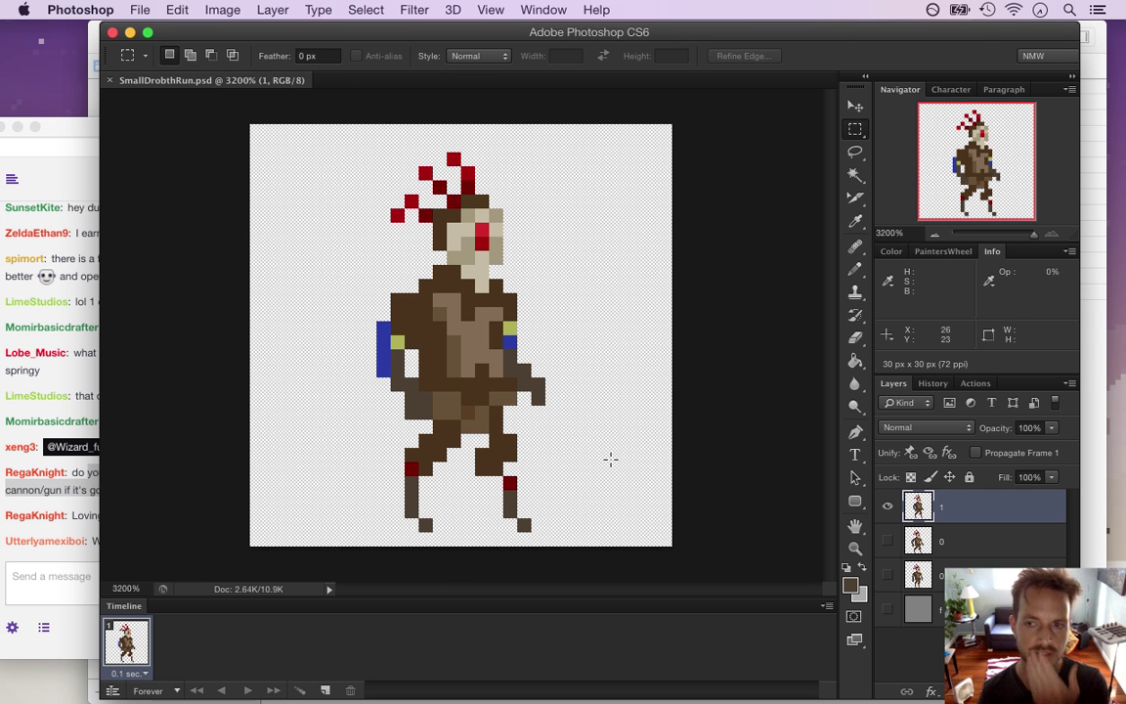
- Switch to the Twitch chat in Safari and read the latest viewer question
{"action": "left_click", "coordinate": [93, 521]}
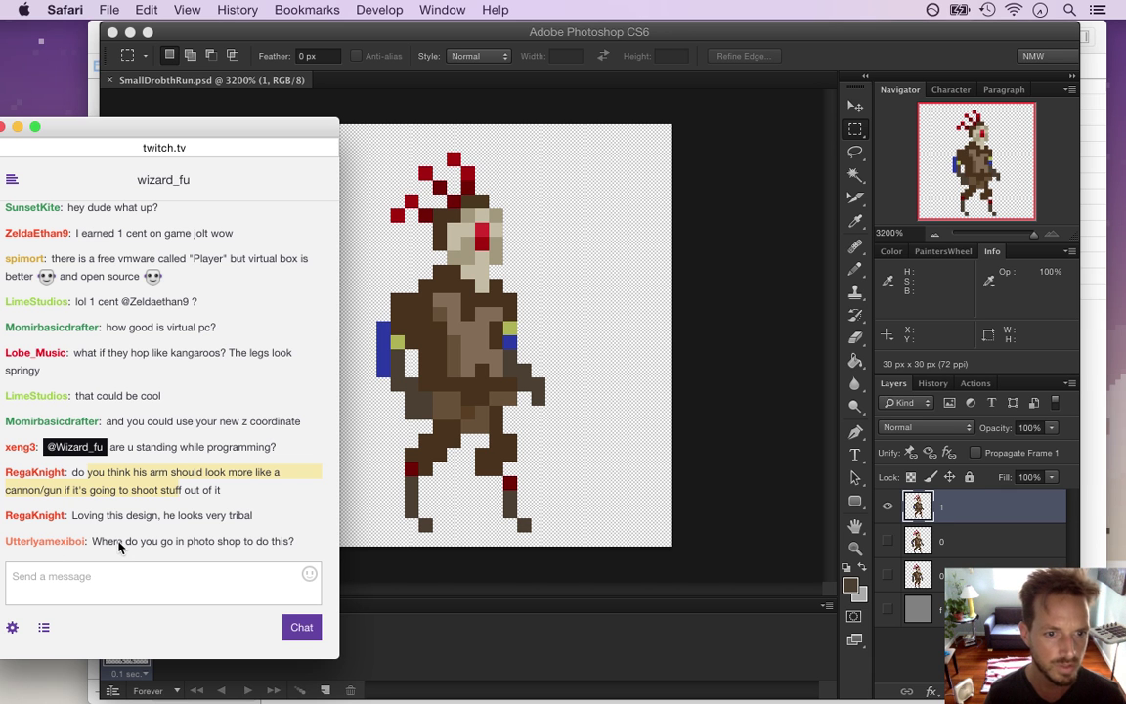
- Read the viewer's Photoshop question in the chat, return to Photoshop and look up where the Timeline is enabled
{"action": "left_click_drag", "start_coordinate": [177, 547], "coordinate": [429, 545]}
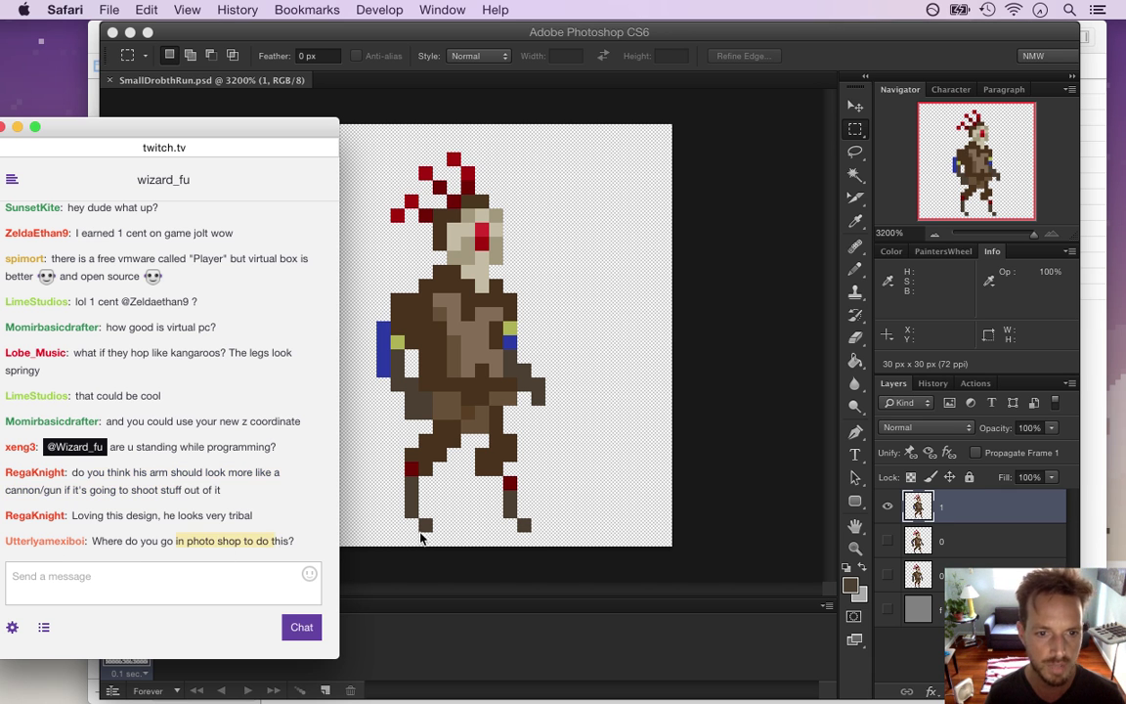
{"action": "left_click", "coordinate": [729, 467]}
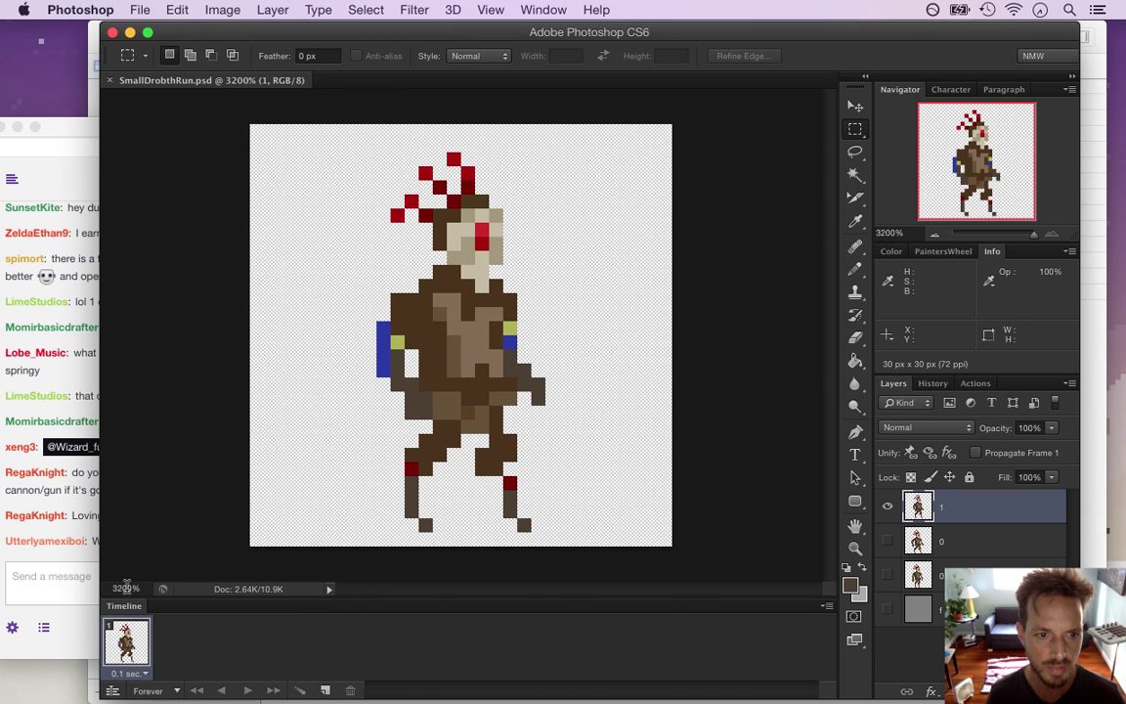
{"action": "left_click", "coordinate": [543, 10]}
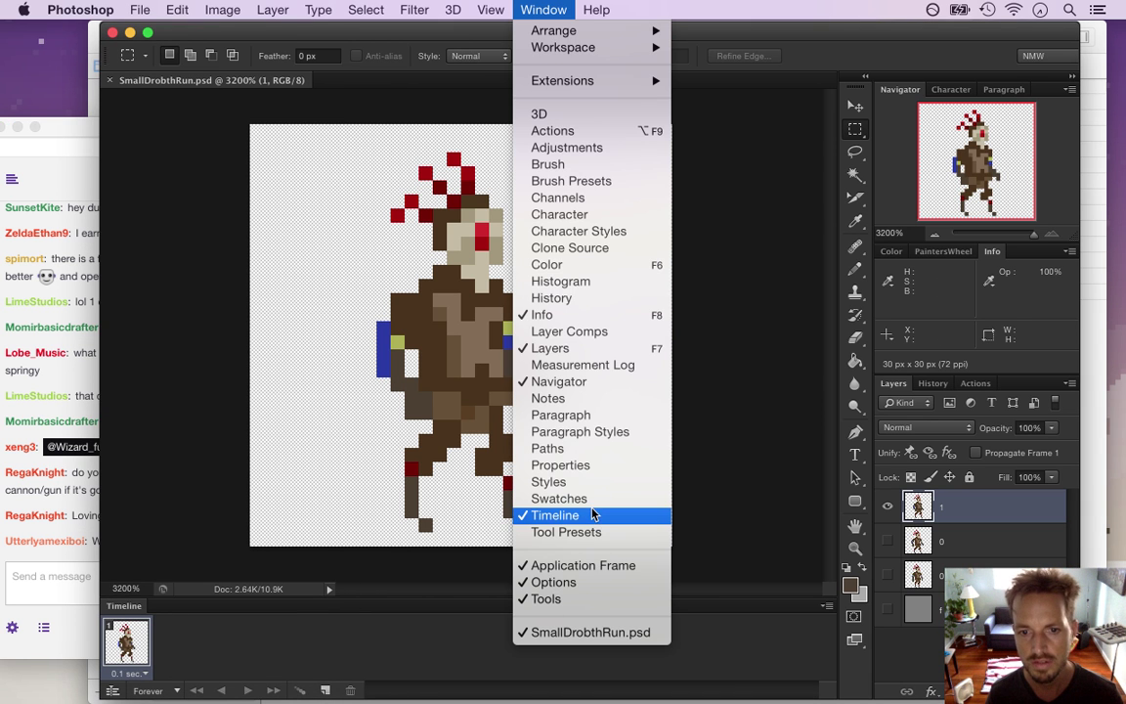
{"action": "left_click", "coordinate": [187, 533]}
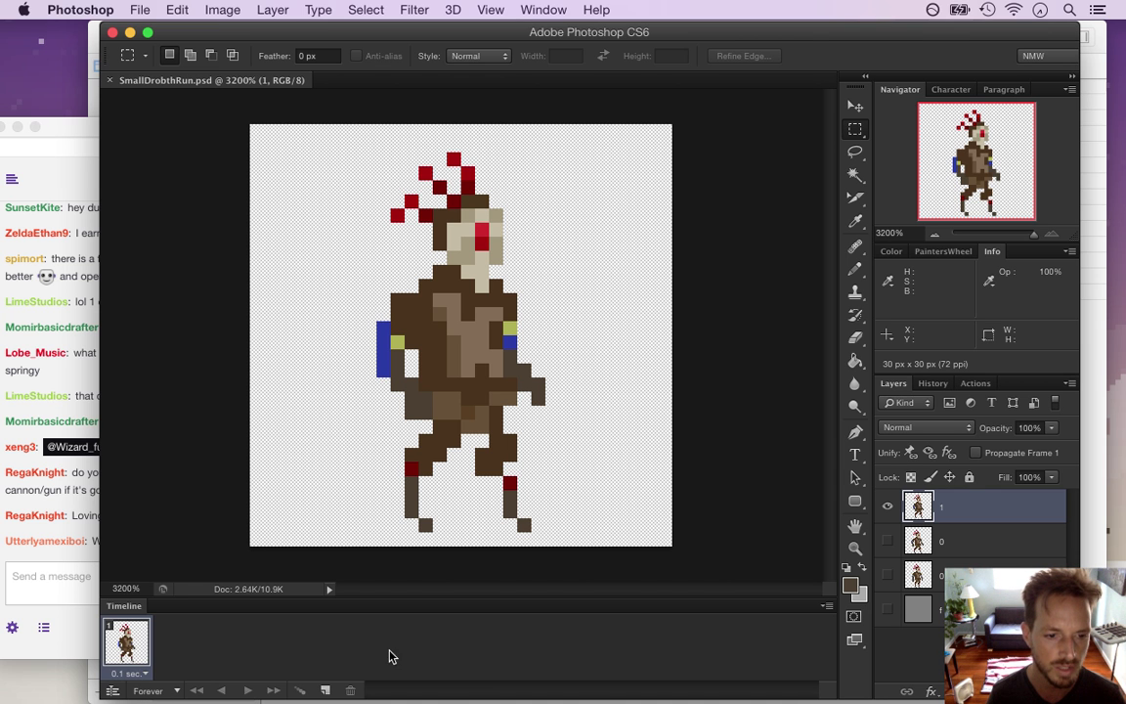
- Switch the timeline to video mode, look through its layer tracks, and convert it back to frame animation
{"action": "left_click", "coordinate": [112, 691]}
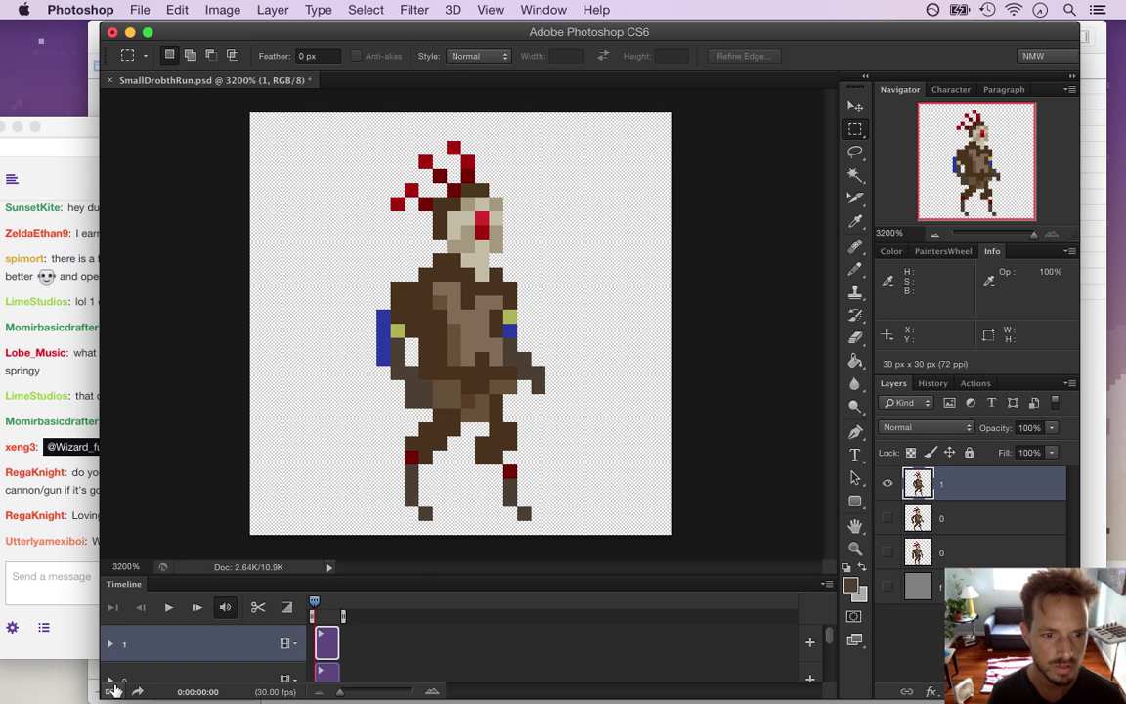
{"action": "left_click", "coordinate": [112, 691]}
{"action": "left_click", "coordinate": [113, 689]}
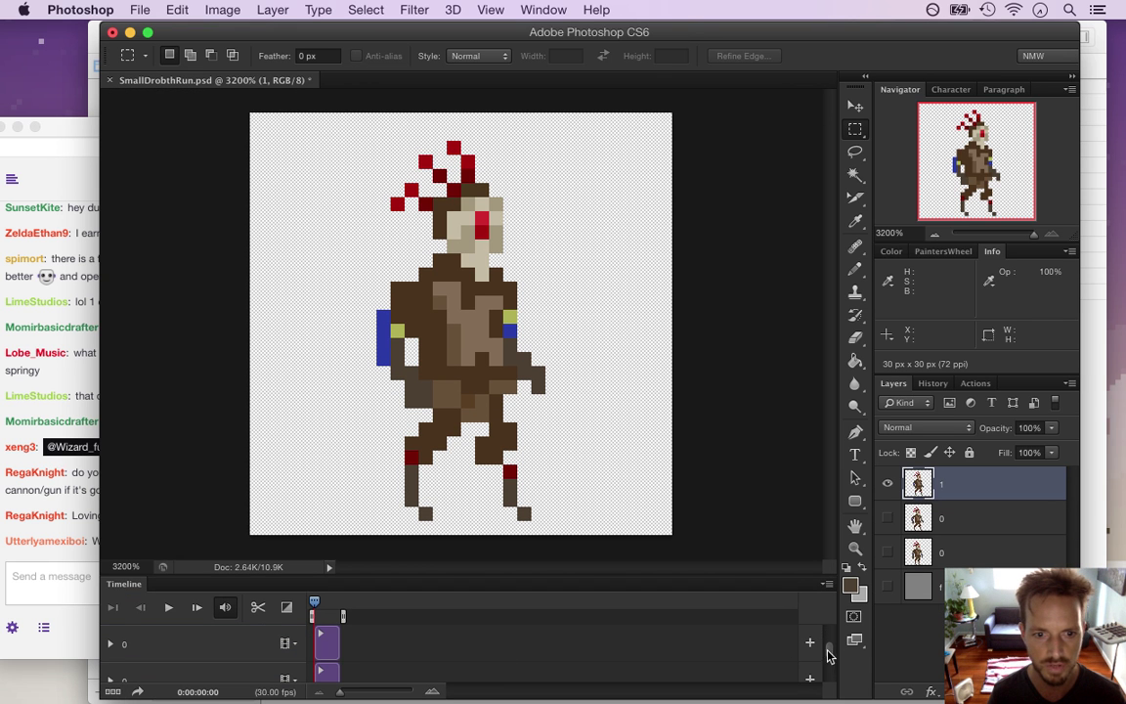
{"action": "left_click", "coordinate": [112, 690]}
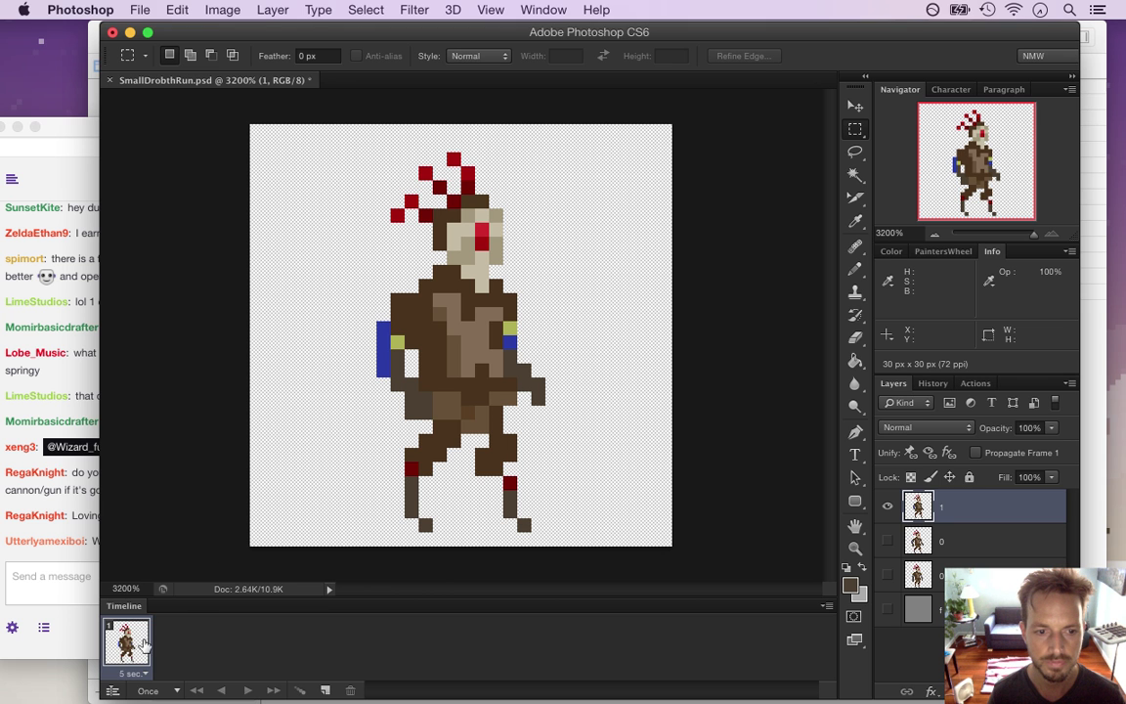
- Set the animation frame's delay to 0.1 seconds and save the document
{"action": "left_click", "coordinate": [128, 674]}
{"action": "left_click", "coordinate": [146, 559]}
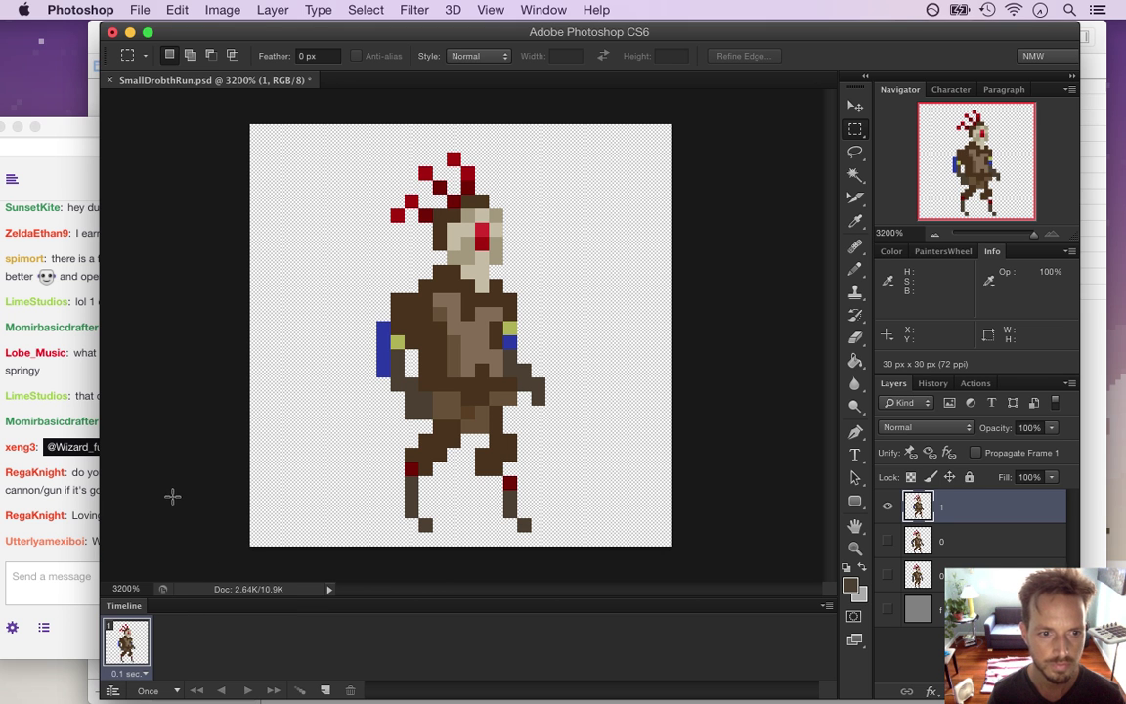
{"action": "key", "text": "super+s"}
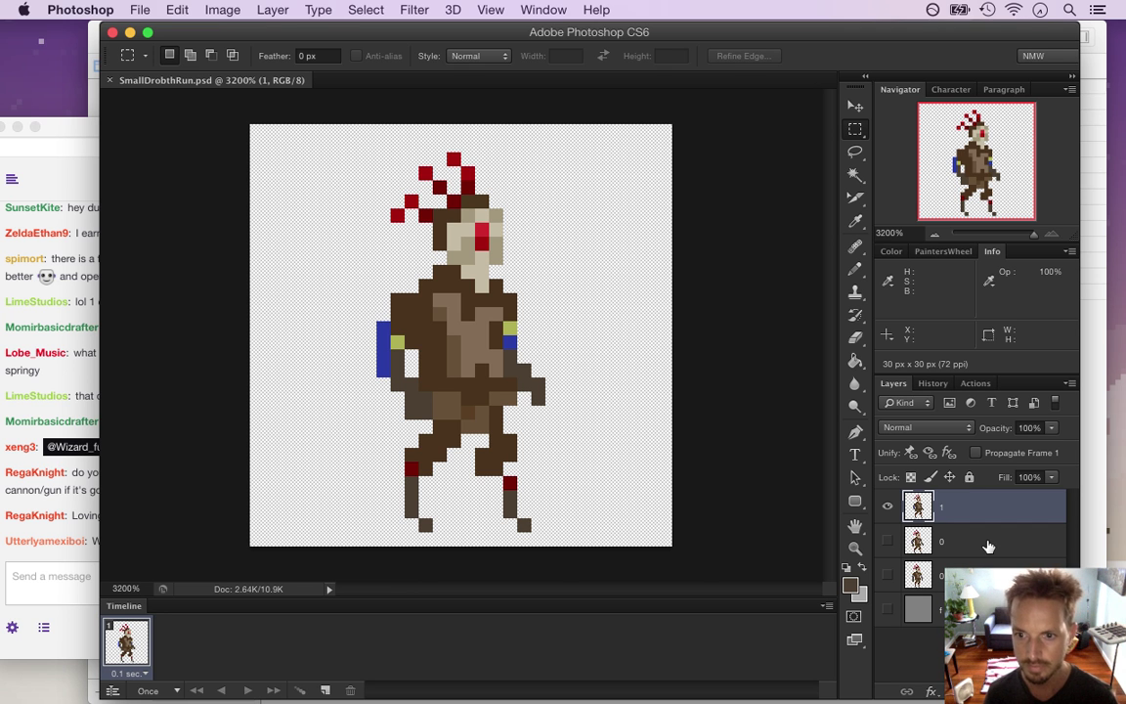
- Duplicate layer 1, name the copy 2, and hide layer 1
{"action": "key", "text": "super+j"}
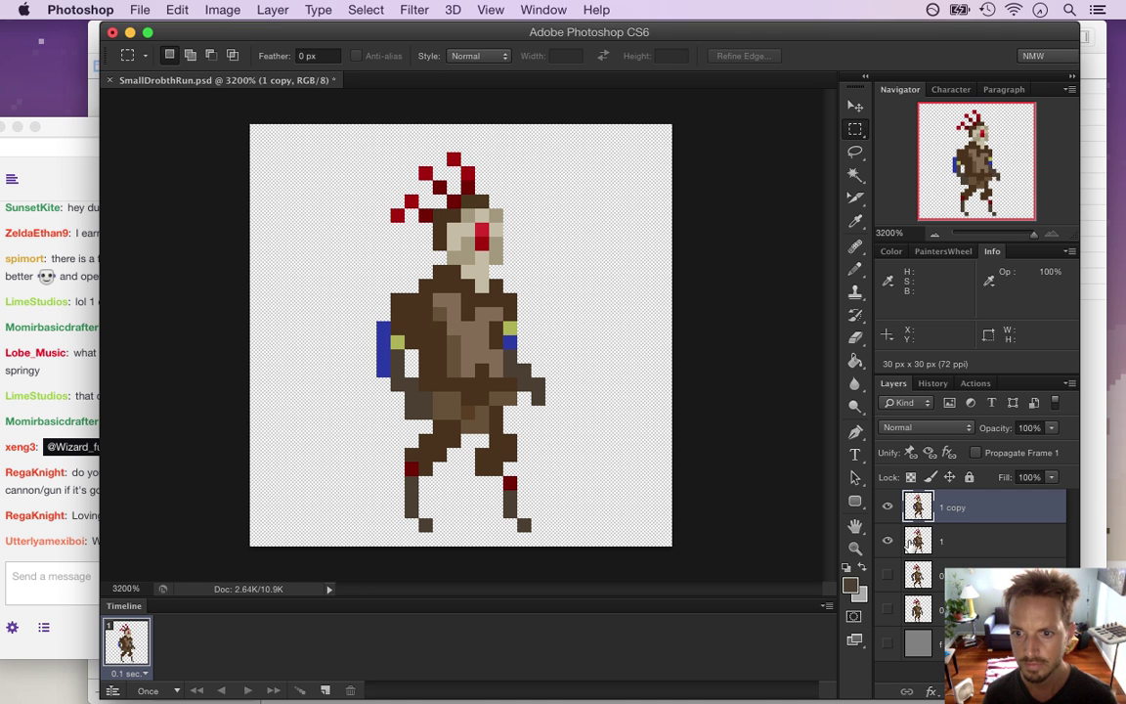
{"action": "double_click", "coordinate": [956, 507]}
{"action": "type", "text": "2"}
{"action": "key", "text": "Return"}
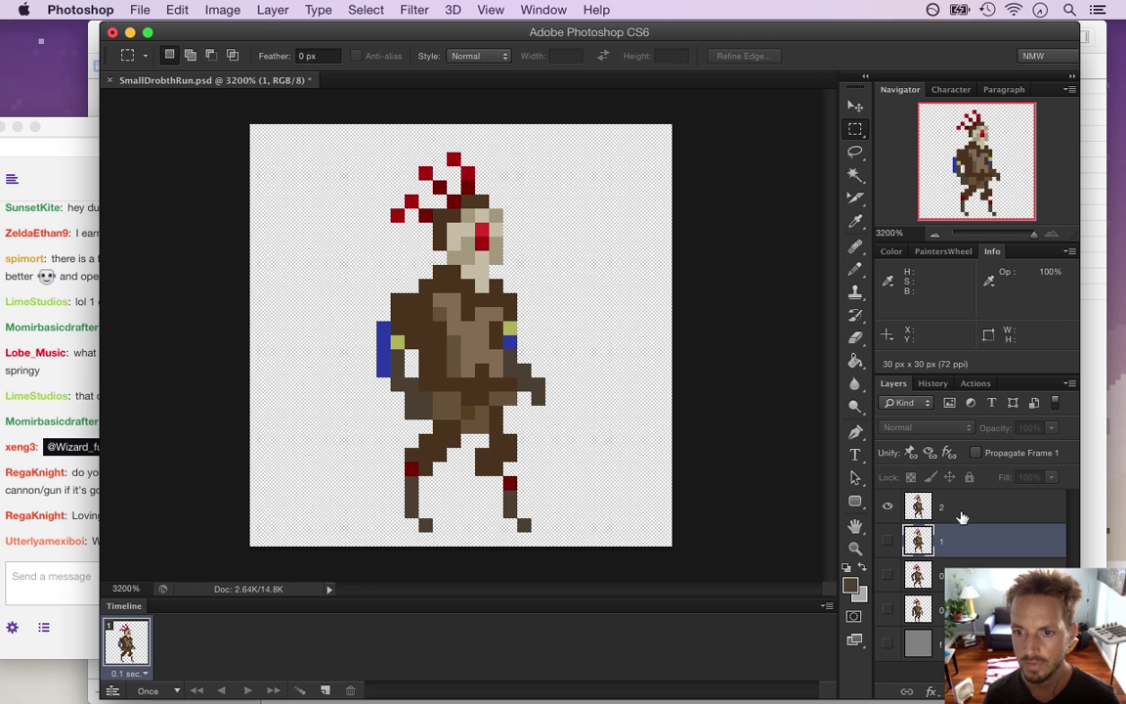
- Move the whole sprite on layer 2 down one pixel
{"action": "key", "text": "v"}
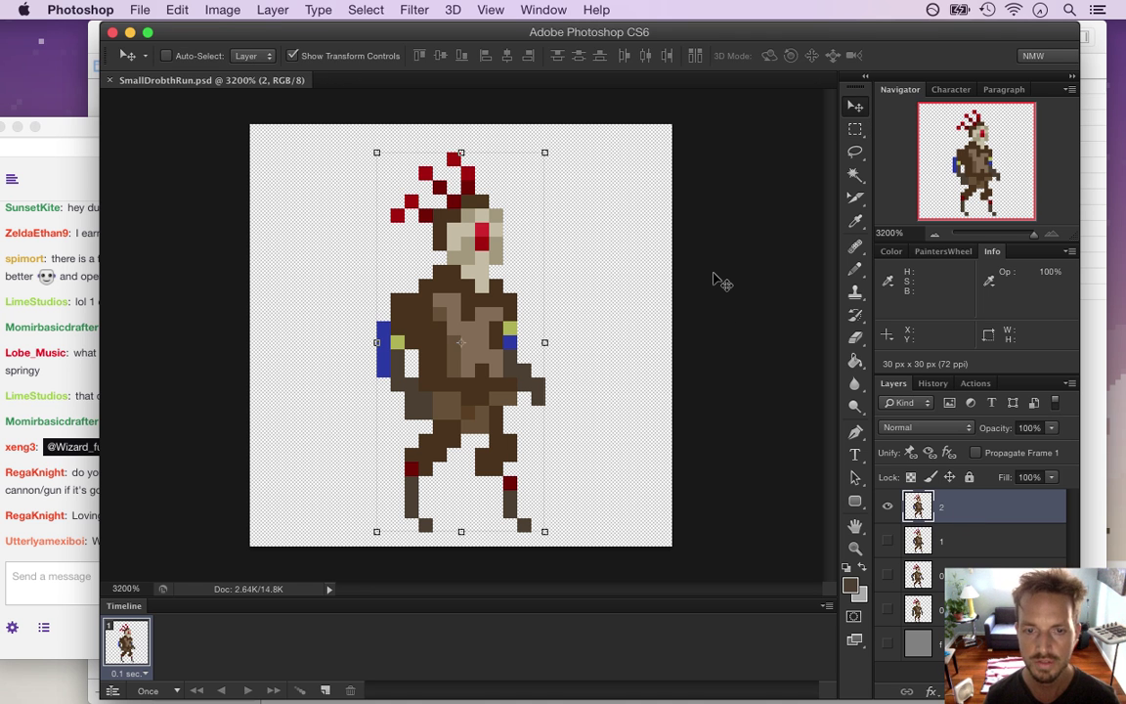
{"action": "key", "text": "Down"}
{"action": "key", "text": "m"}
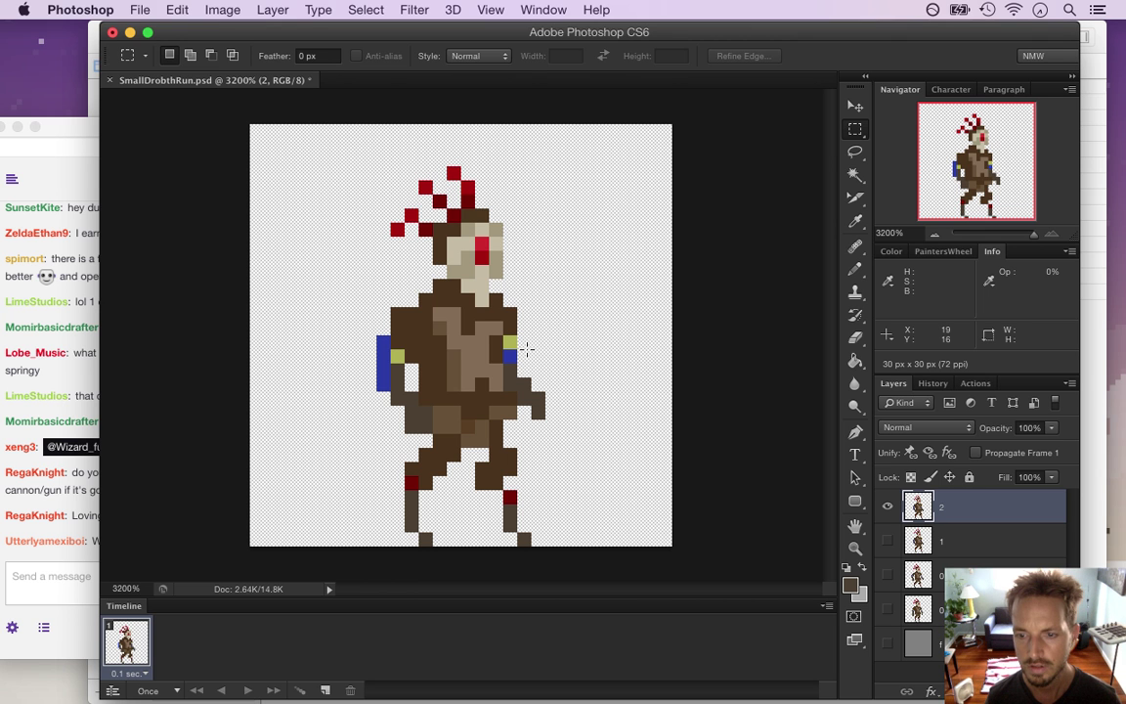
- Erase the front arm on layer 2 and redraw its hand as a single grey-brown pixel beside the waist
{"action": "key", "text": "l"}
{"action": "key", "text": "e"}
{"action": "mouse_move", "coordinate": [509, 342]}
{"action": "left_mouse_down"}
{"action": "mouse_move", "coordinate": [511, 378]}
{"action": "mouse_move", "coordinate": [542, 401]}
{"action": "left_mouse_up"}
{"action": "key", "text": "b"}
{"action": "left_click", "coordinate": [528, 399], "text": "alt"}
{"action": "left_click", "coordinate": [525, 412]}
{"action": "key", "text": "e"}
{"action": "left_click", "coordinate": [524, 398]}
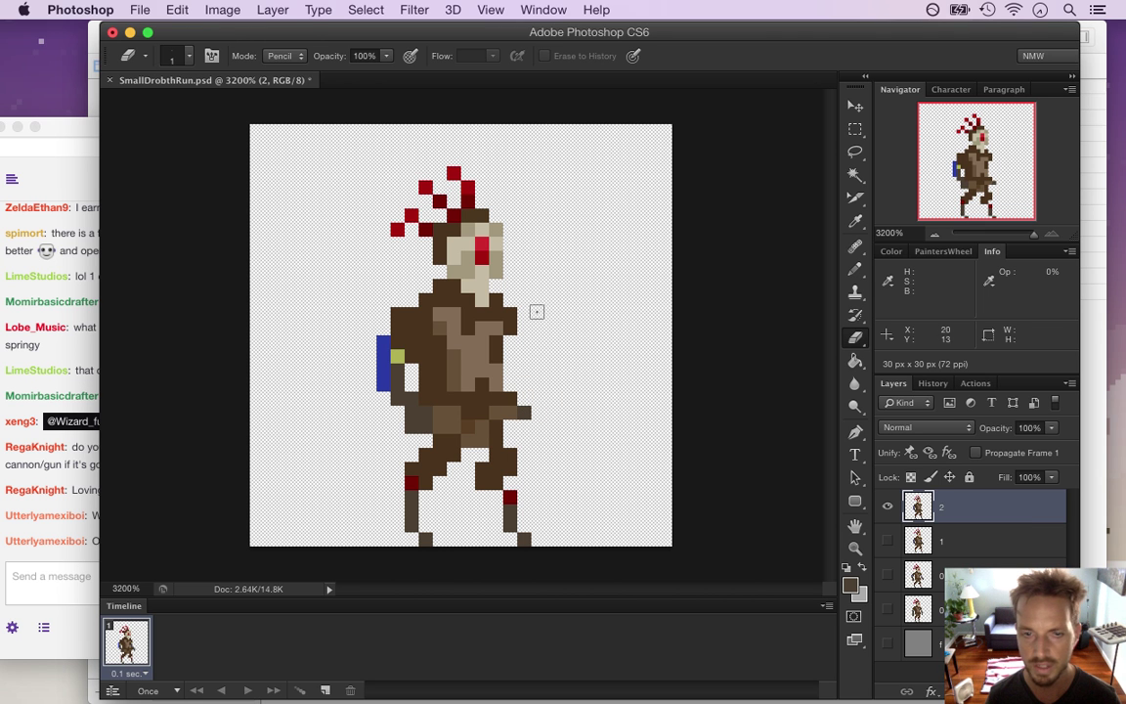
- Select the rear arm with a rectangular marquee and extend the selection to include the whole hand
{"action": "key", "text": "m"}
{"action": "left_click_drag", "start_coordinate": [352, 311], "coordinate": [417, 461]}
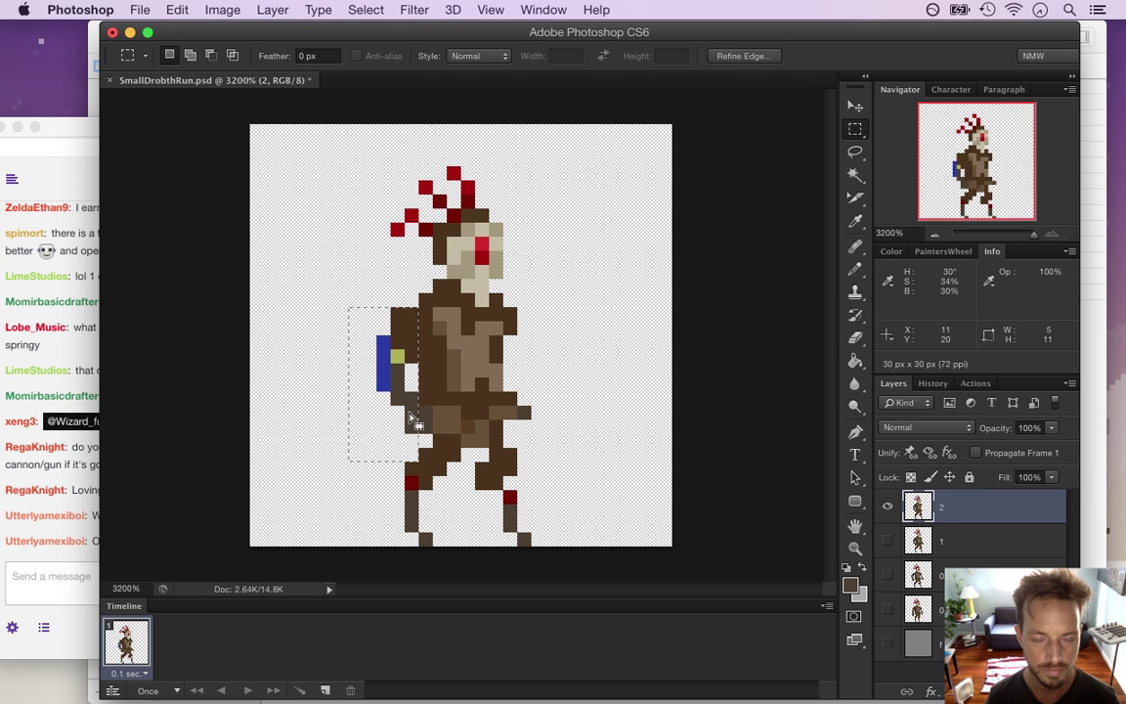
{"action": "left_click_drag", "start_coordinate": [414, 421], "coordinate": [427, 429]}
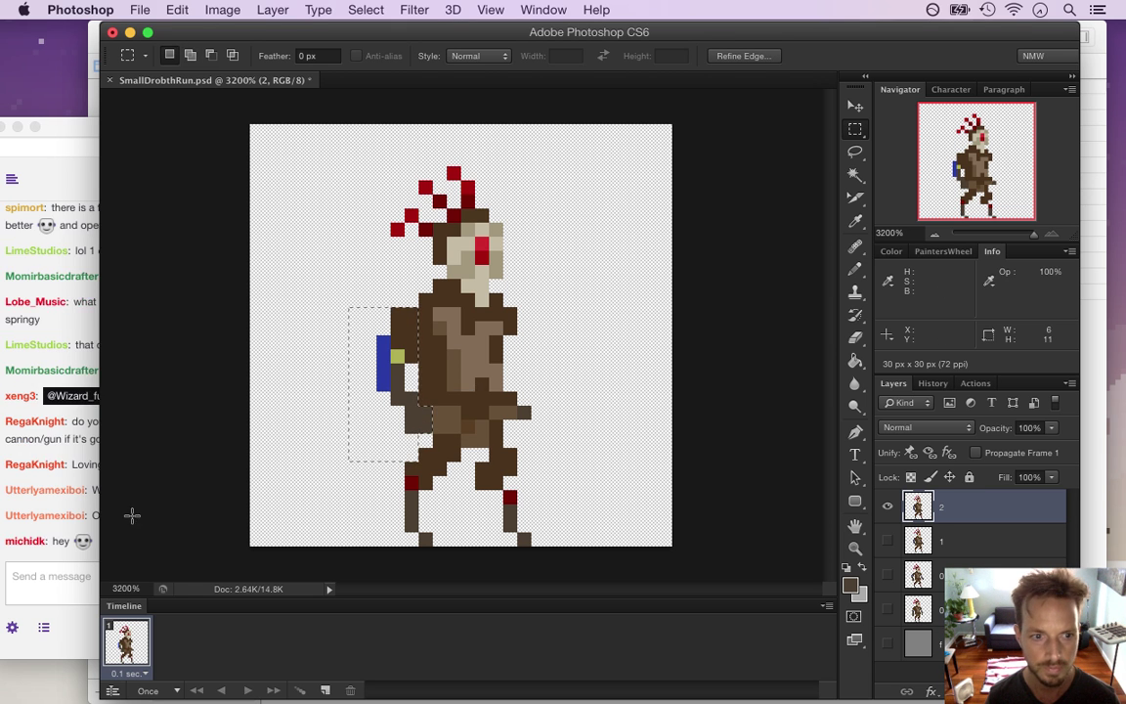
- Switch to the Twitch chat in Safari, read the newest messages, and return to Photoshop
{"action": "left_click", "coordinate": [90, 539]}
{"action": "left_click_drag", "start_coordinate": [107, 513], "coordinate": [116, 511]}
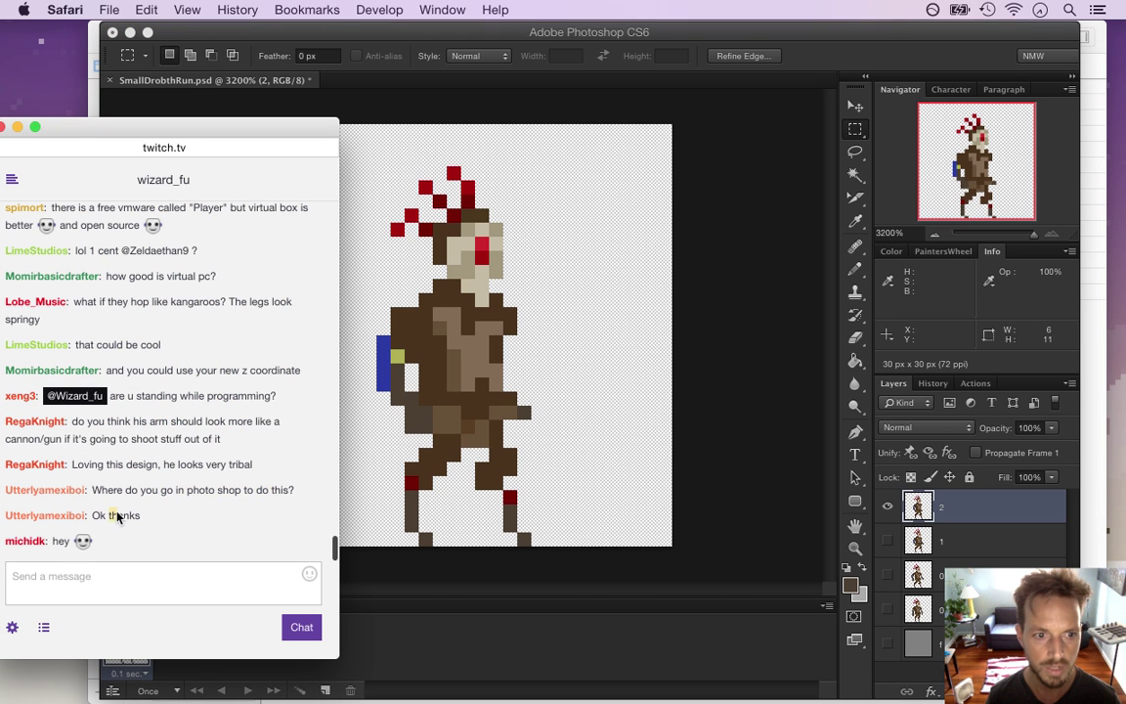
{"action": "left_click_drag", "start_coordinate": [53, 541], "coordinate": [93, 540]}
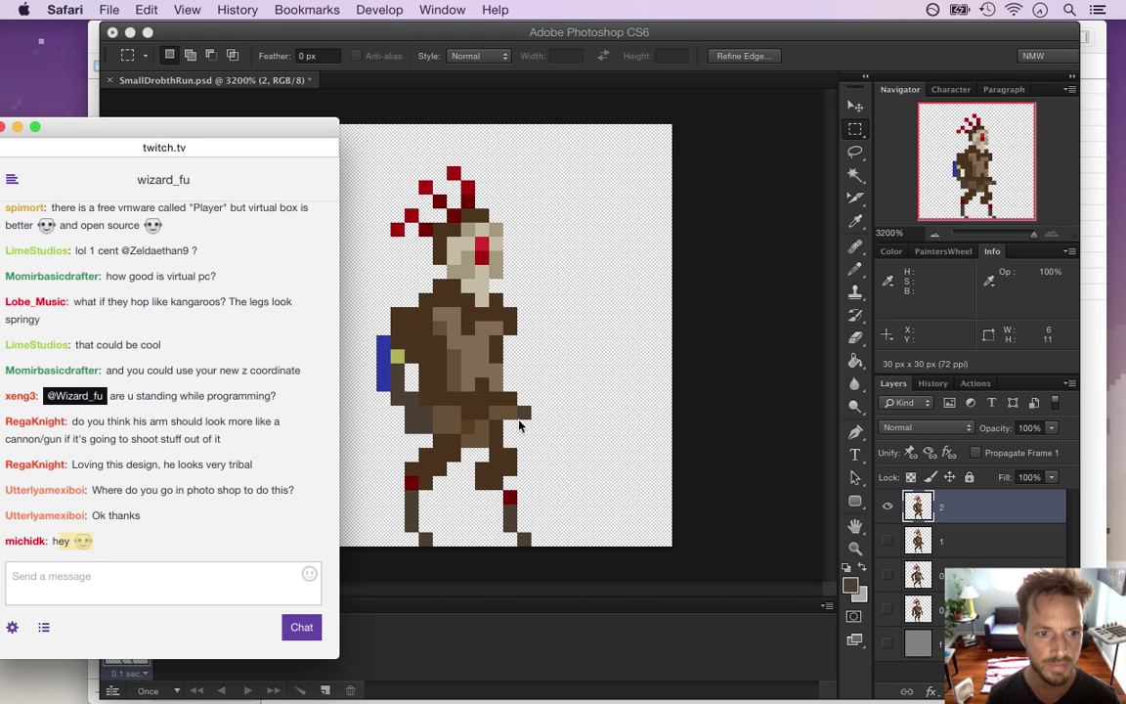
{"action": "left_click", "coordinate": [726, 123]}
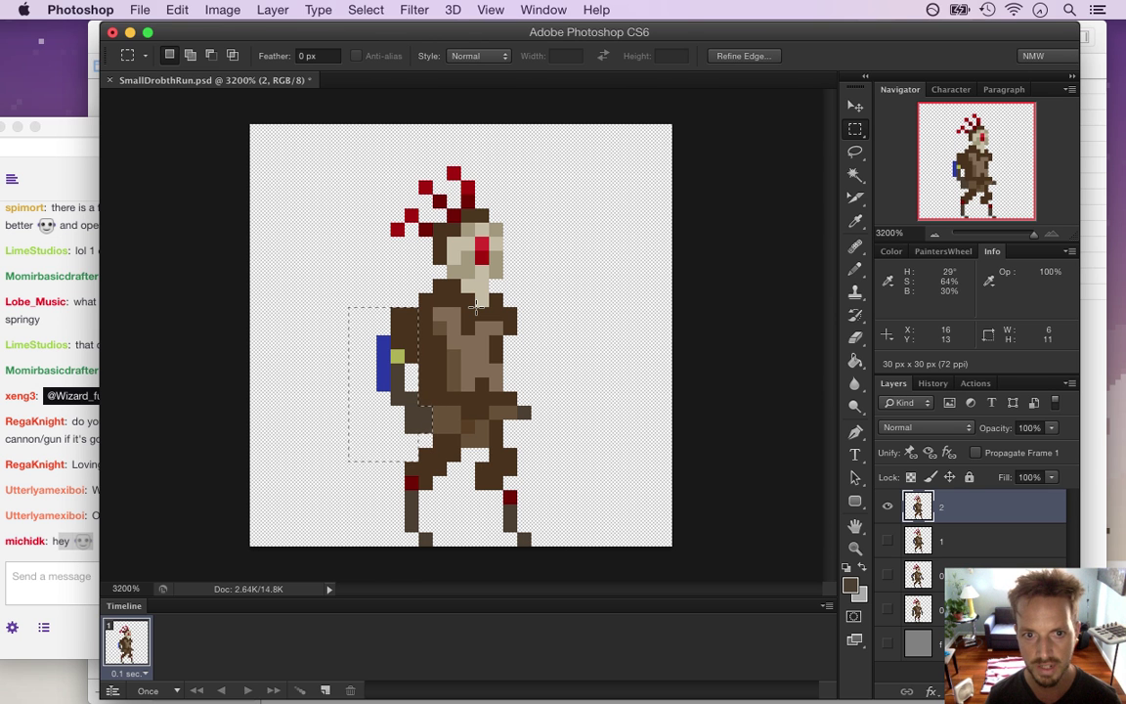
- Move the selected rear arm one pixel forward and clear the selection
{"action": "key", "text": "v"}
{"action": "key", "text": "Right"}
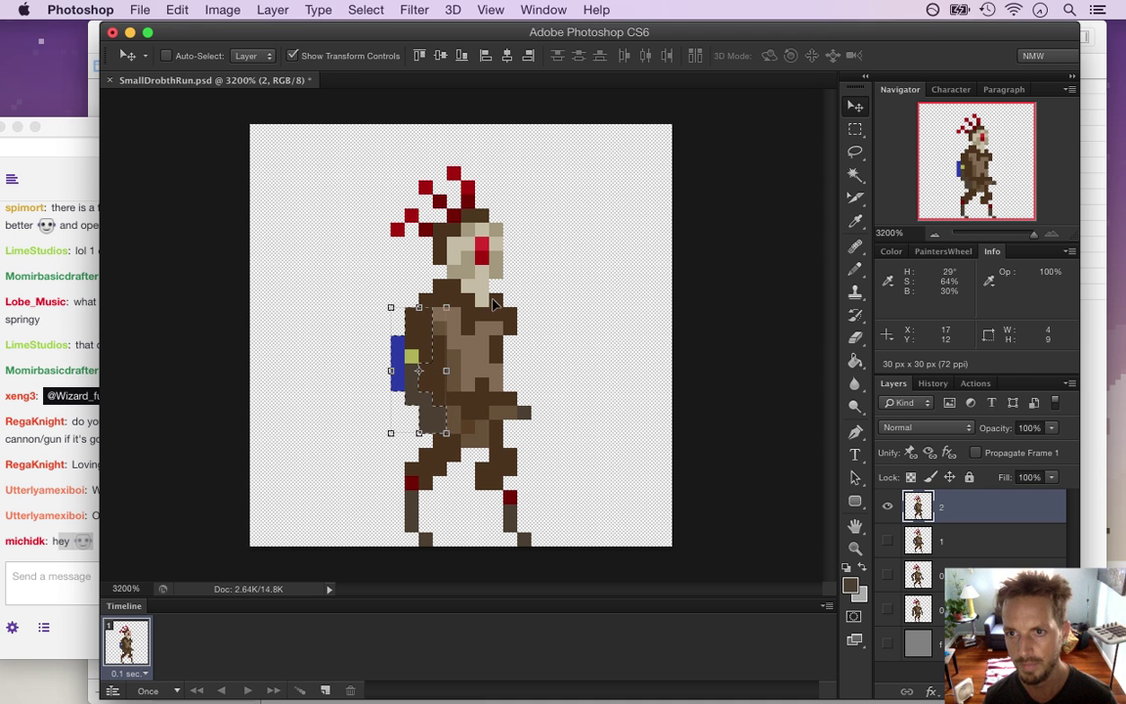
{"action": "key", "text": "m"}
{"action": "key", "text": "super+d"}
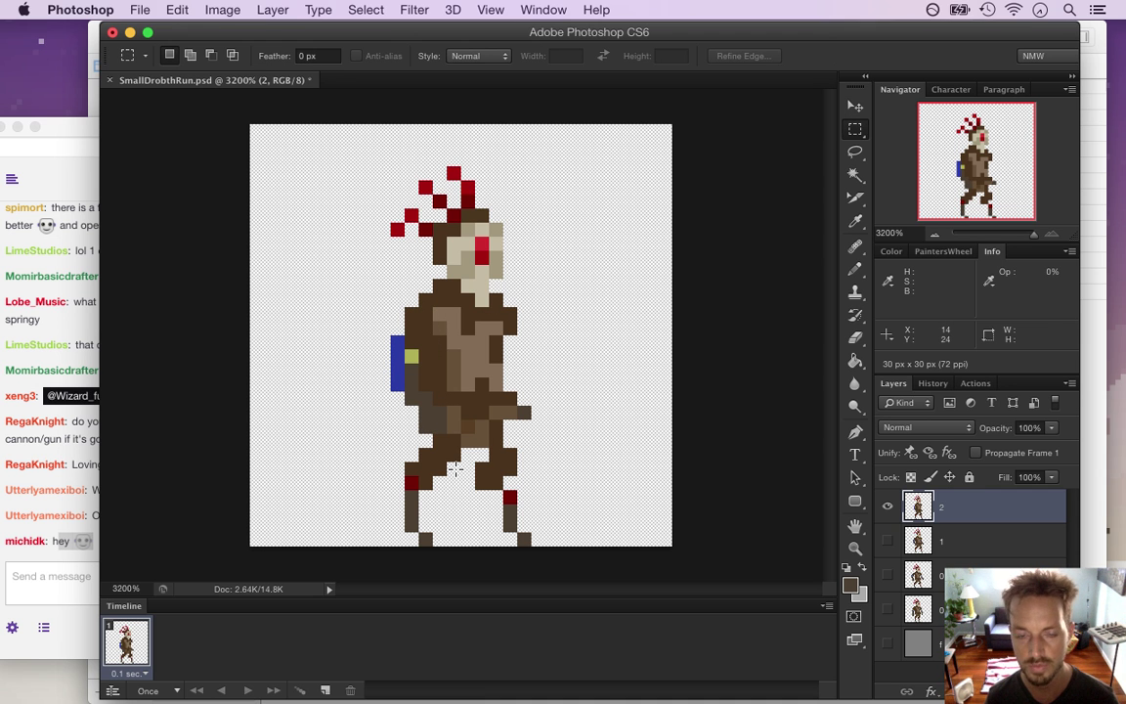
- Select the front leg on layer 2, move it one pixel backward, and deselect it
{"action": "left_click_drag", "start_coordinate": [461, 450], "coordinate": [560, 547]}
{"action": "key", "text": "v"}
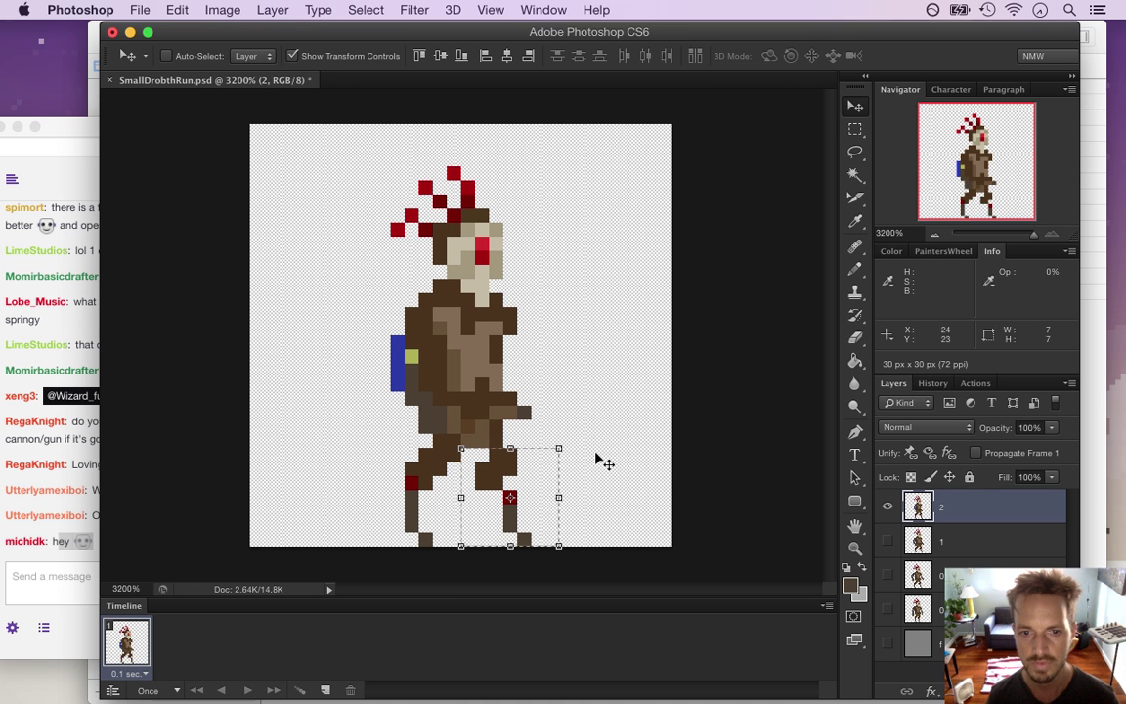
{"action": "key", "text": "Left"}
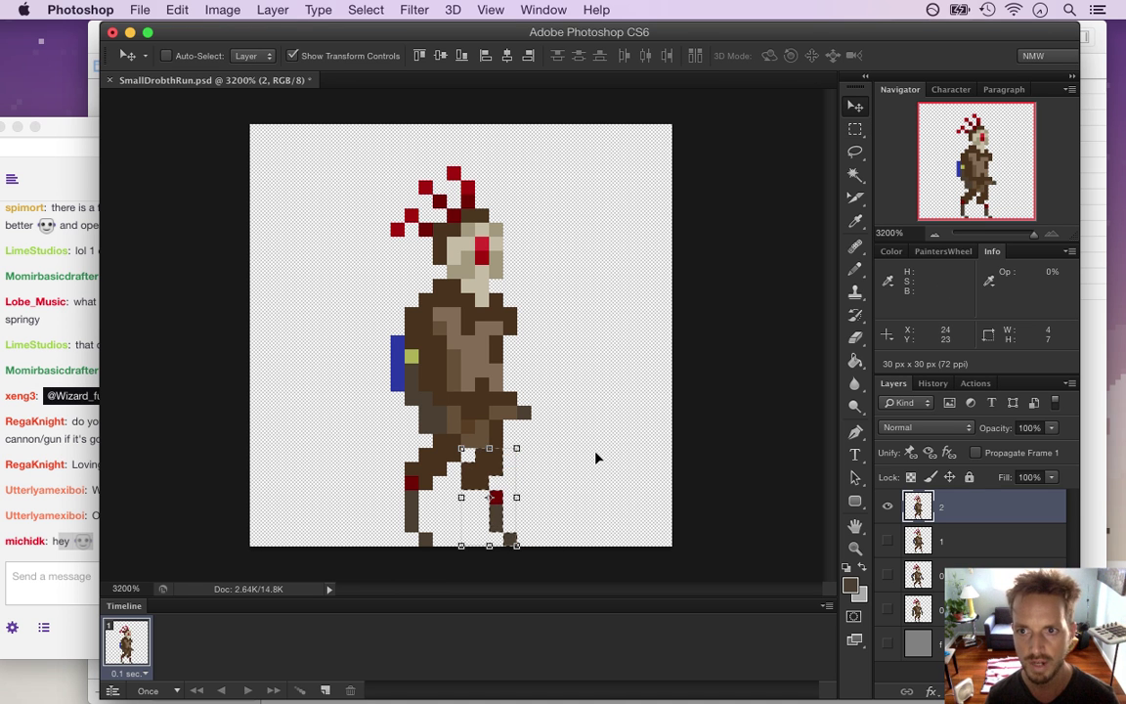
{"action": "key", "text": "m"}
{"action": "key", "text": "ctrl+d"}
- Select the rear leg on layer 2, move it one pixel forward, and deselect it
{"action": "left_click_drag", "start_coordinate": [365, 434], "coordinate": [440, 559]}
{"action": "key", "text": "v"}
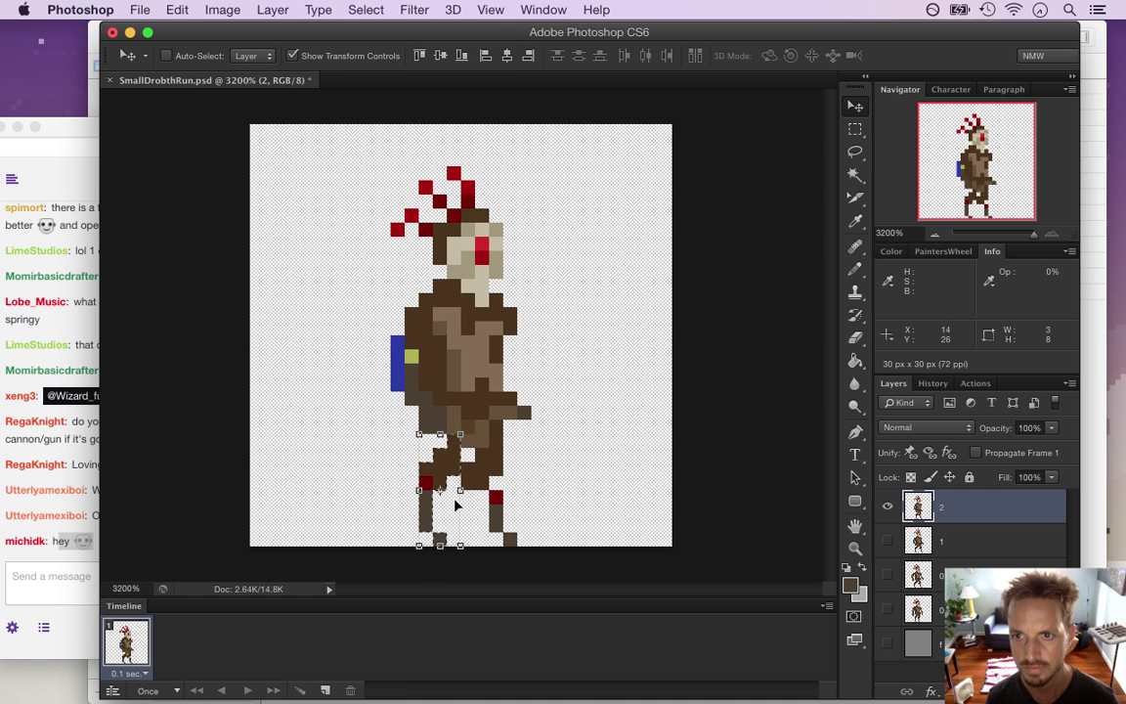
{"action": "key", "text": "m"}
{"action": "key", "text": "super+d"}
- Sample the leg's dark brown, fill in the gap at the top of the rear thigh, and save the document
{"action": "key", "text": "i"}
{"action": "left_click", "coordinate": [449, 443]}
{"action": "key", "text": "m"}
{"action": "key", "text": "b"}
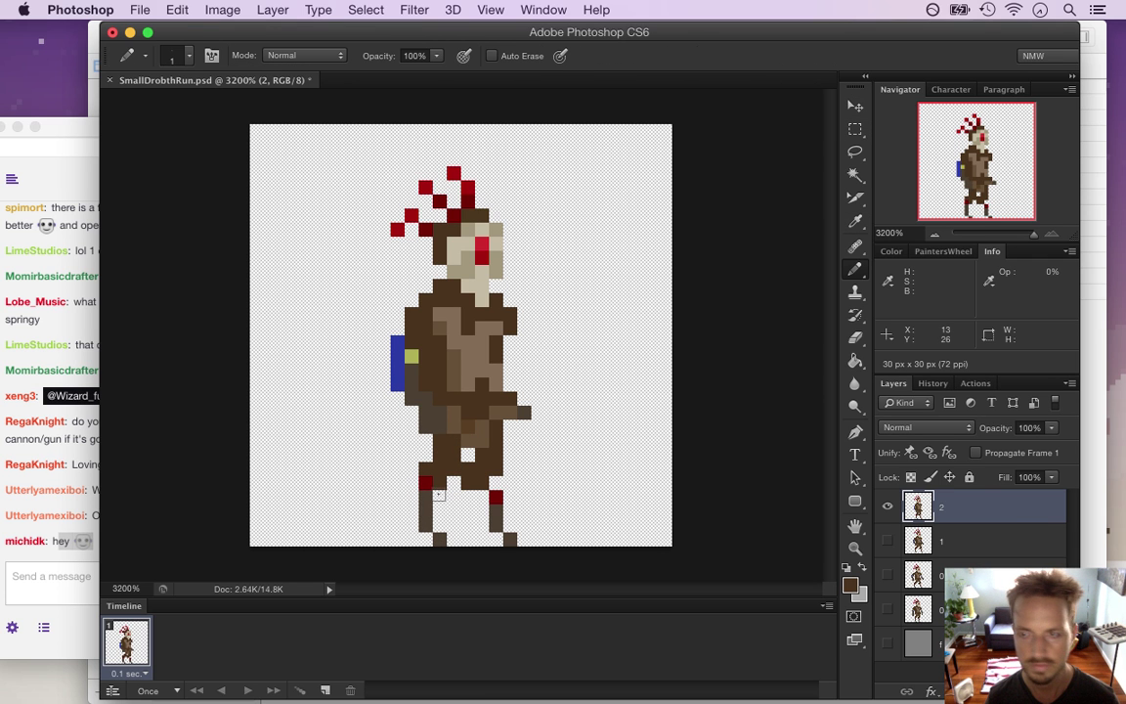
{"action": "key", "text": "ctrl+s"}
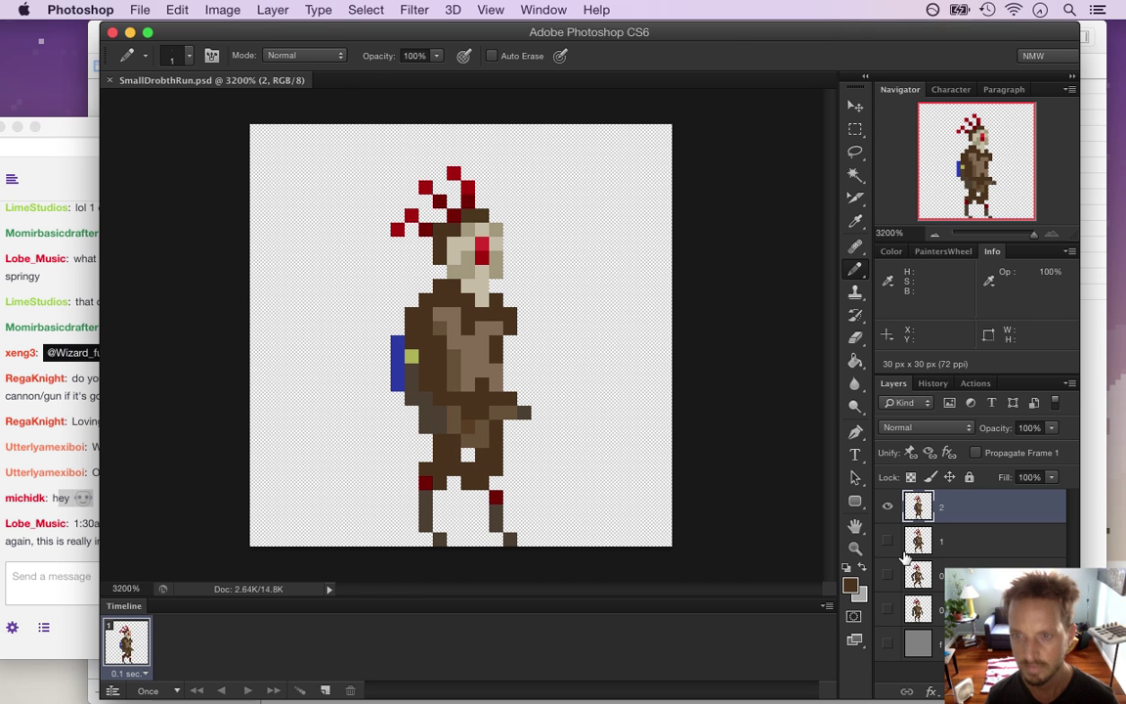
- Duplicate layer 2, name the copy 3, and hide layer 2
{"action": "key", "text": "super+j"}
{"action": "double_click", "coordinate": [950, 508]}
{"action": "type", "text": "3"}
{"action": "key", "text": "Return"}
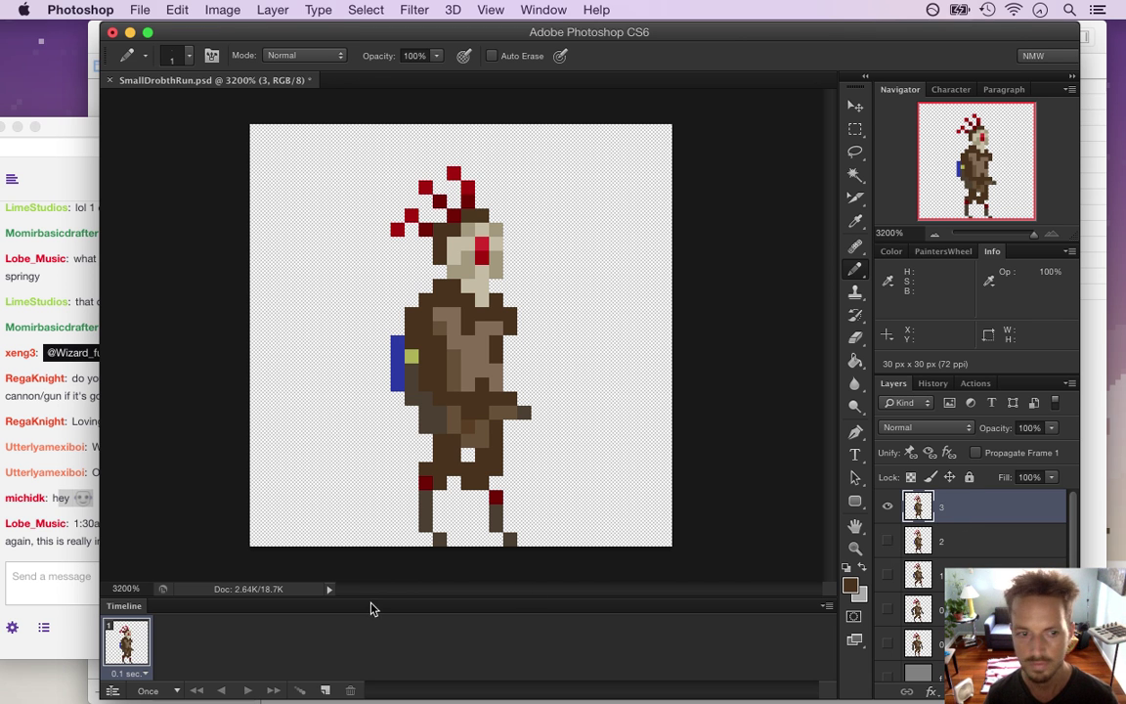
- Switch to the Twitch chat in Safari, read the viewer's goodbye message, and return to Photoshop
{"action": "left_click", "coordinate": [37, 554]}
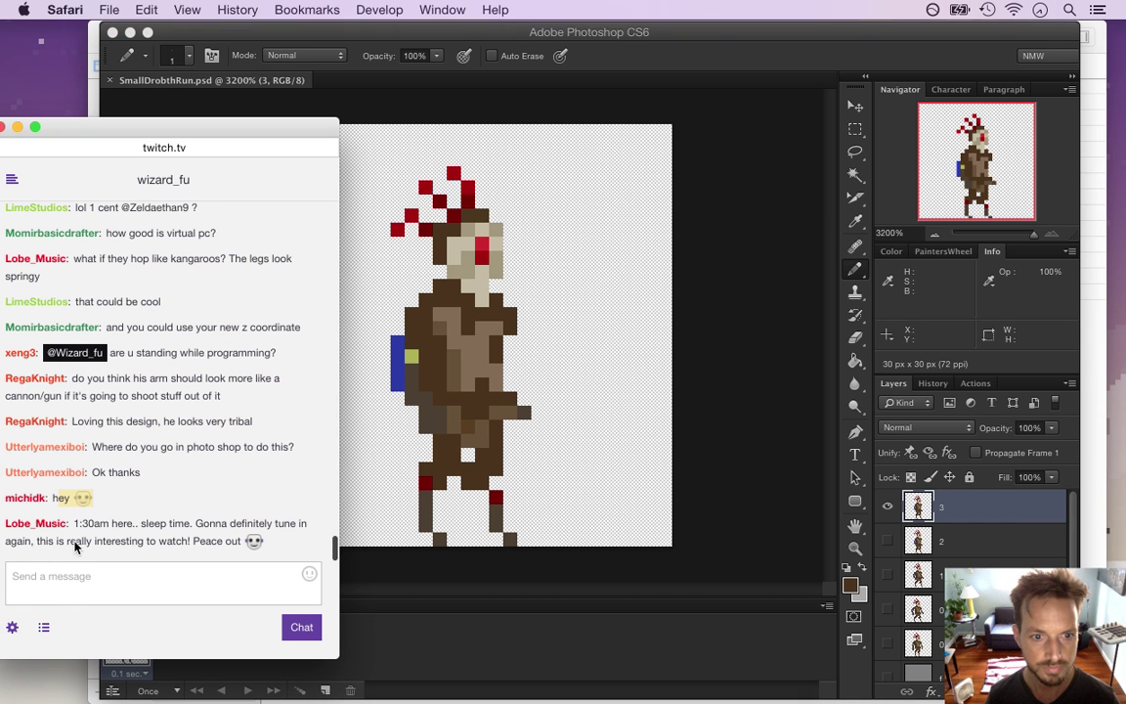
{"action": "left_click_drag", "start_coordinate": [90, 527], "coordinate": [157, 546]}
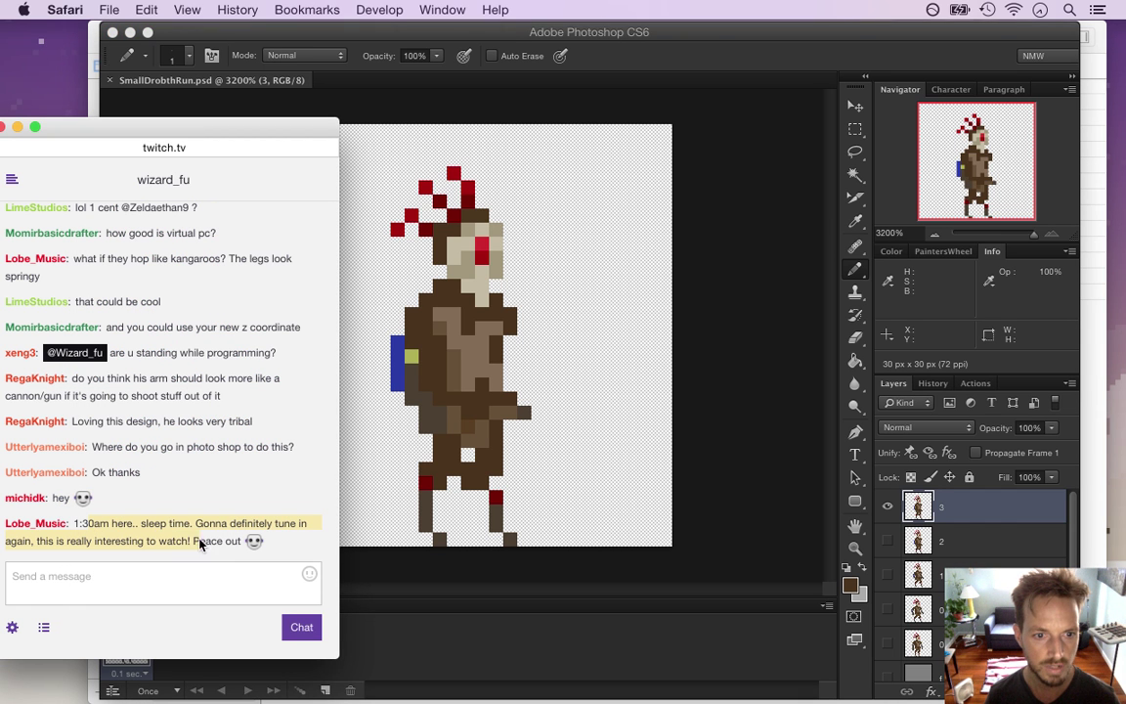
{"action": "left_click", "coordinate": [185, 528]}
{"action": "left_click_drag", "start_coordinate": [149, 523], "coordinate": [214, 544]}
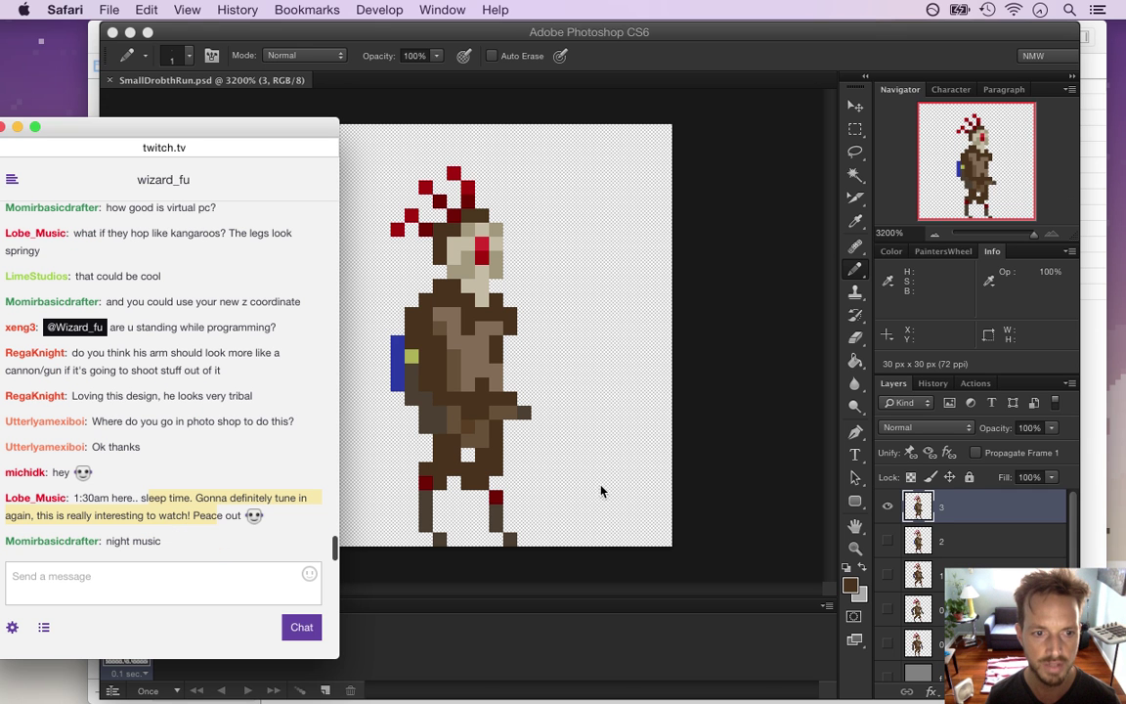
{"action": "left_click", "coordinate": [721, 432]}
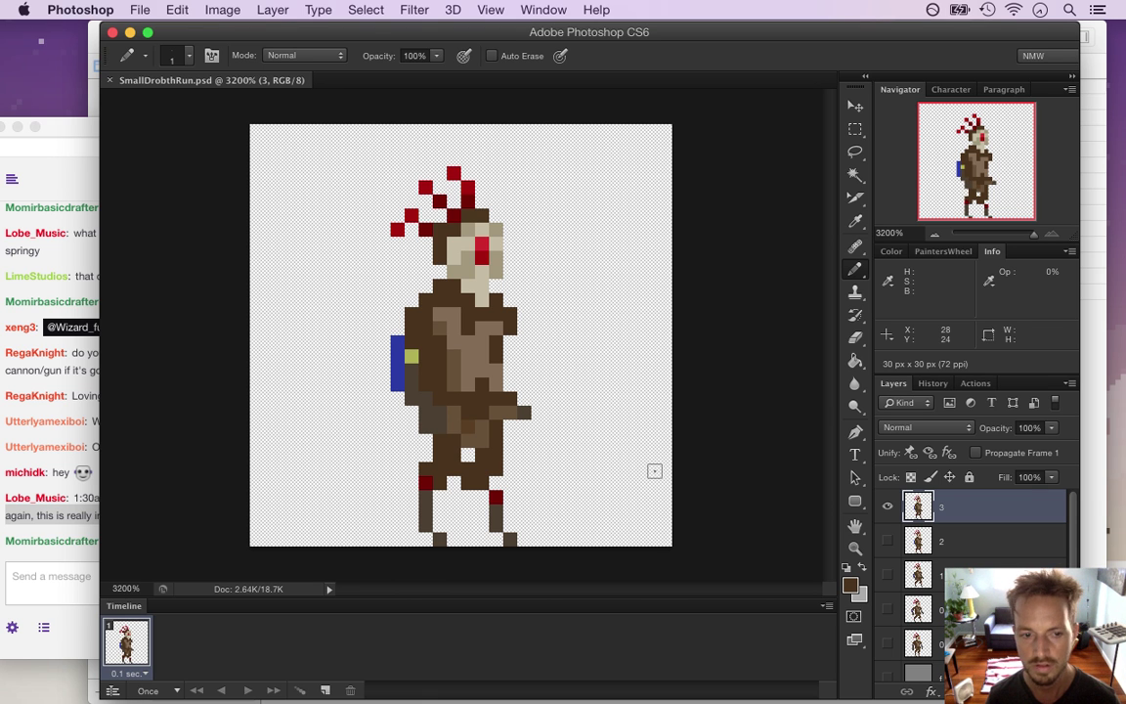
- Hide layer 3, show layer 2, and erase the two outer pixels of its rearmost head feather
{"action": "left_click", "coordinate": [888, 506]}
{"action": "left_click", "coordinate": [888, 541]}
{"action": "left_click", "coordinate": [929, 543]}
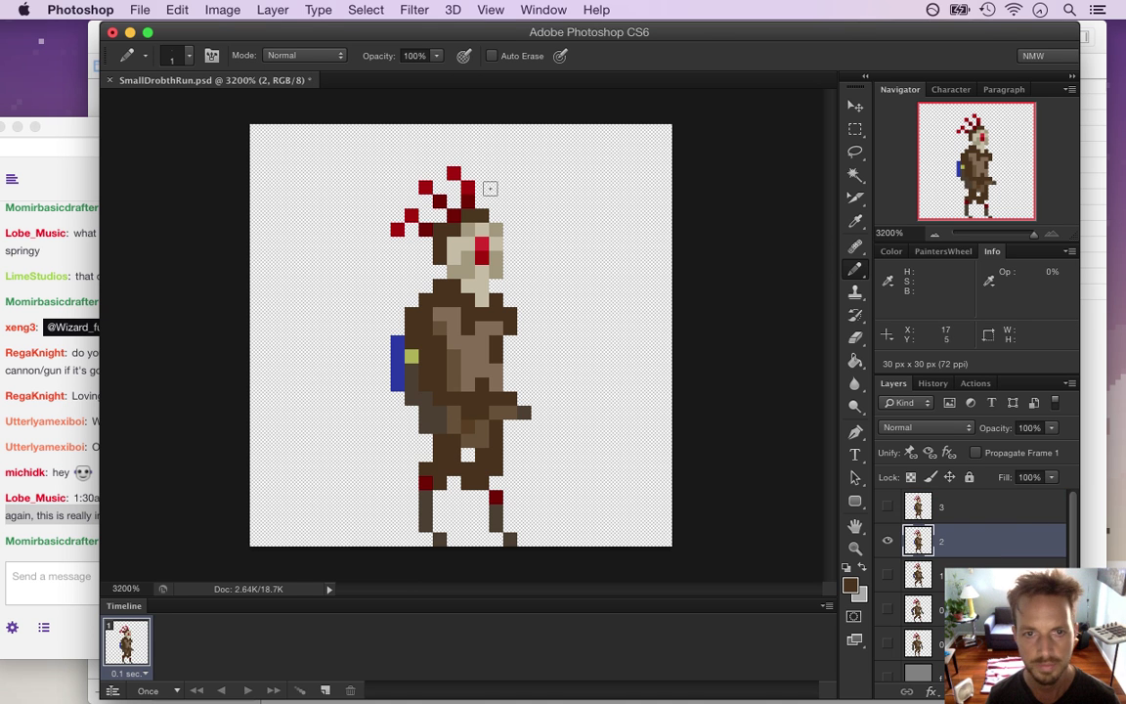
{"action": "key", "text": "e"}
{"action": "left_click", "coordinate": [412, 216]}
{"action": "left_click", "coordinate": [399, 228]}
- Sample the feathers' bright red and redraw the rearmost feather one pixel lower with its tip drooping diagonally
{"action": "key", "text": "i"}
{"action": "left_click", "coordinate": [434, 196]}
{"action": "key", "text": "b"}
{"action": "left_click_drag", "start_coordinate": [412, 228], "coordinate": [398, 229]}
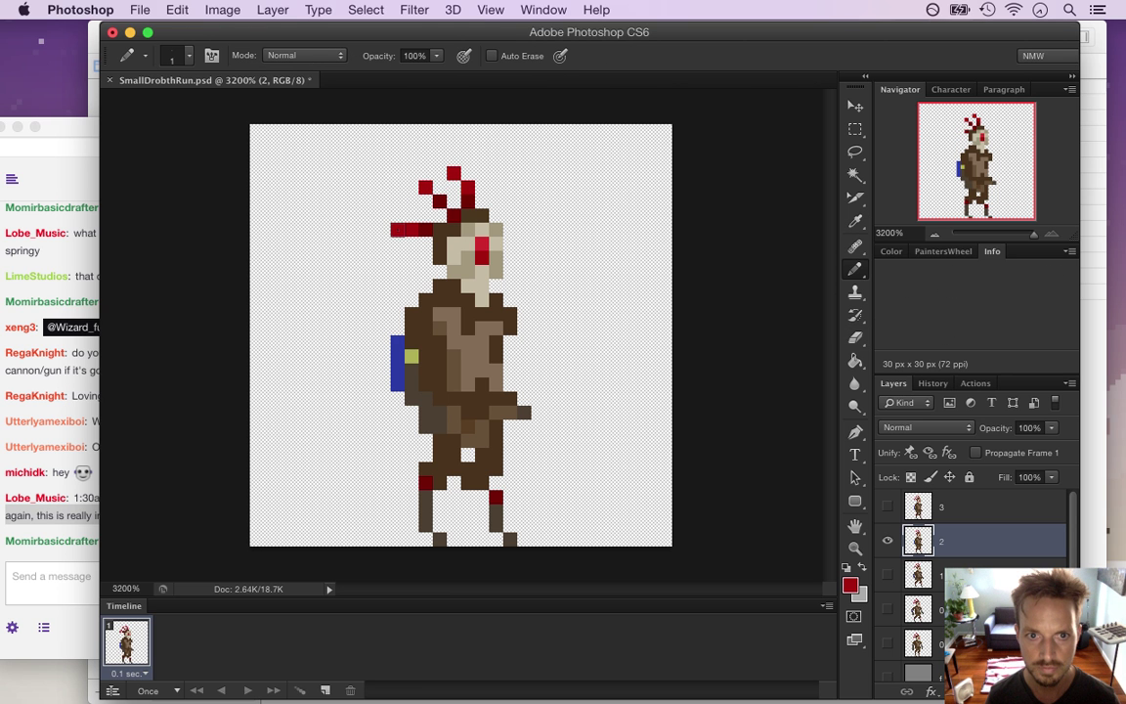
{"action": "left_click", "coordinate": [395, 244]}
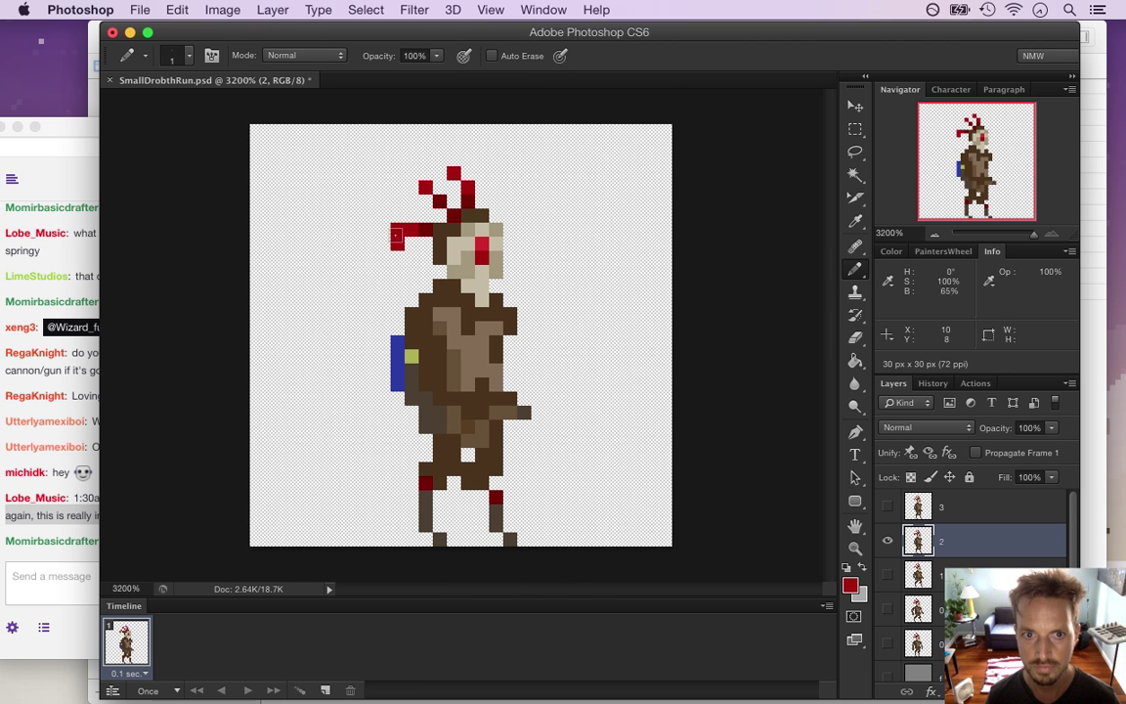
{"action": "key", "text": "e"}
{"action": "left_click", "coordinate": [397, 229]}
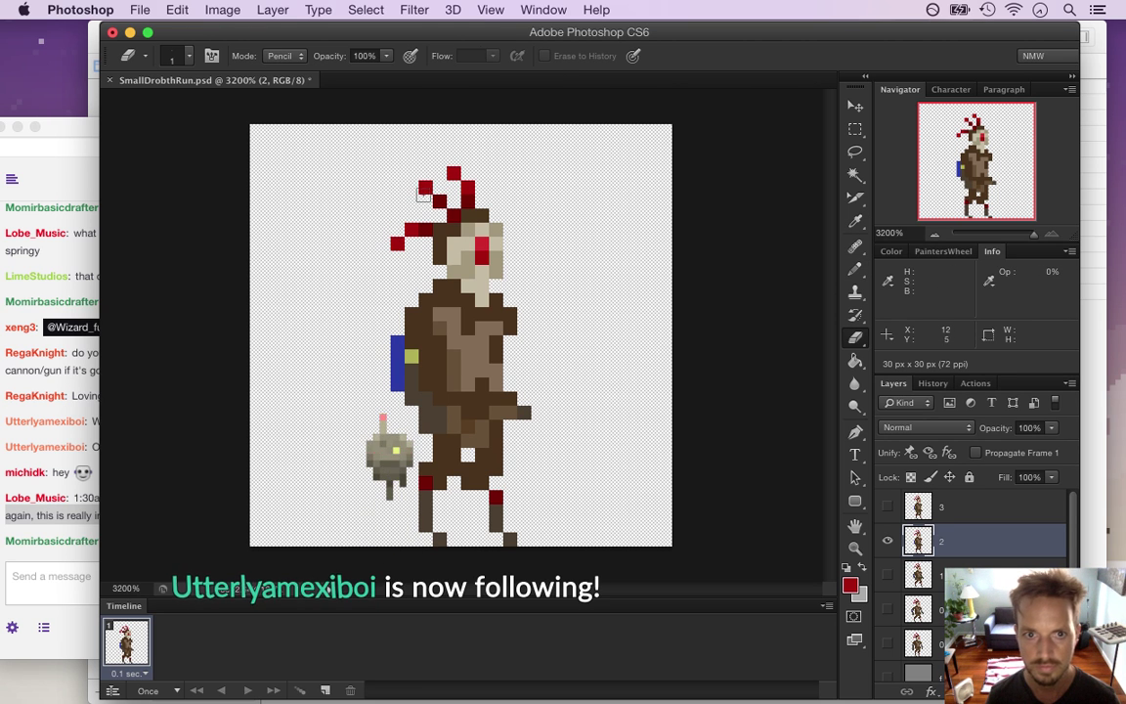
- Redraw the bright tip of the middle head feather on layer 2 one pixel lower and erase its old position
{"action": "key", "text": "i"}
{"action": "left_click", "coordinate": [377, 176]}
{"action": "key", "text": "b"}
{"action": "left_click", "coordinate": [425, 202]}
{"action": "key", "text": "e"}
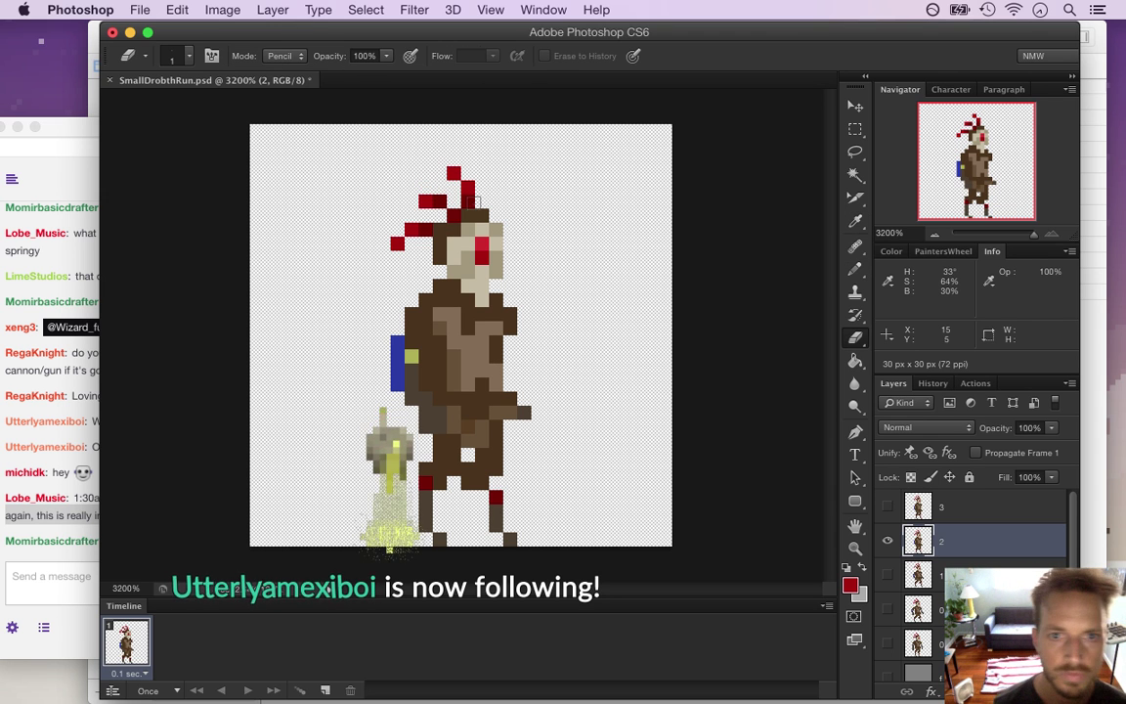
{"action": "left_click", "coordinate": [426, 188]}
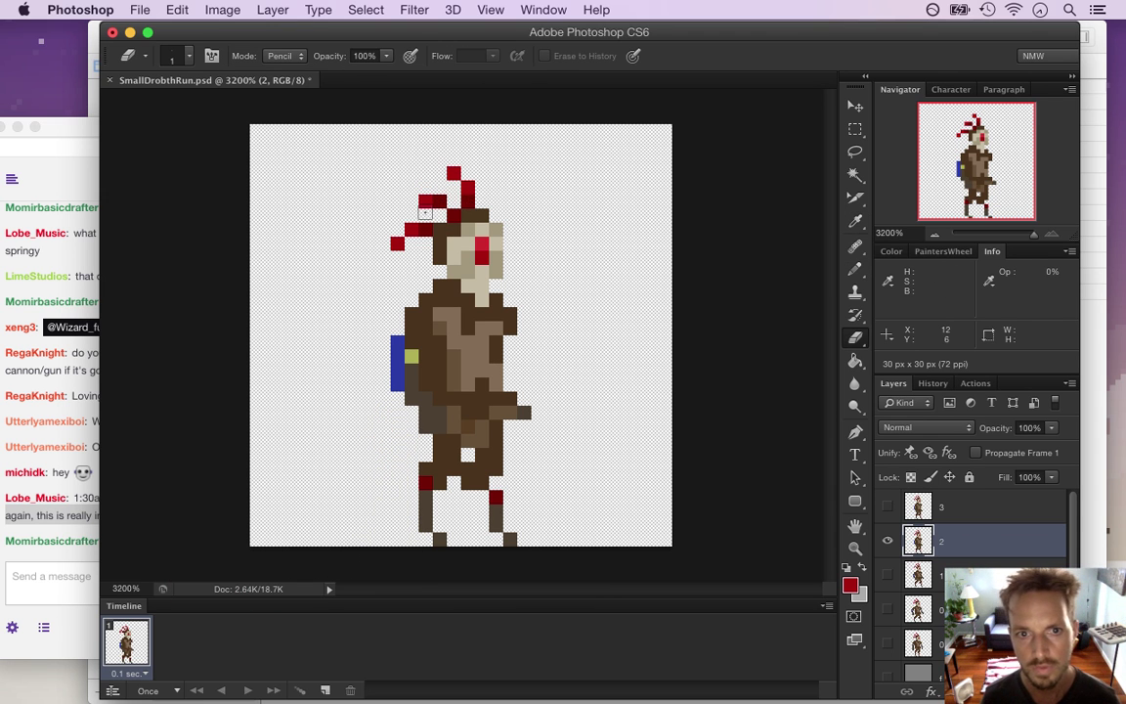
- Recolor the middle feather's inner pixel bright red, keeping the feather tip level beside it
{"action": "left_click", "coordinate": [425, 202]}
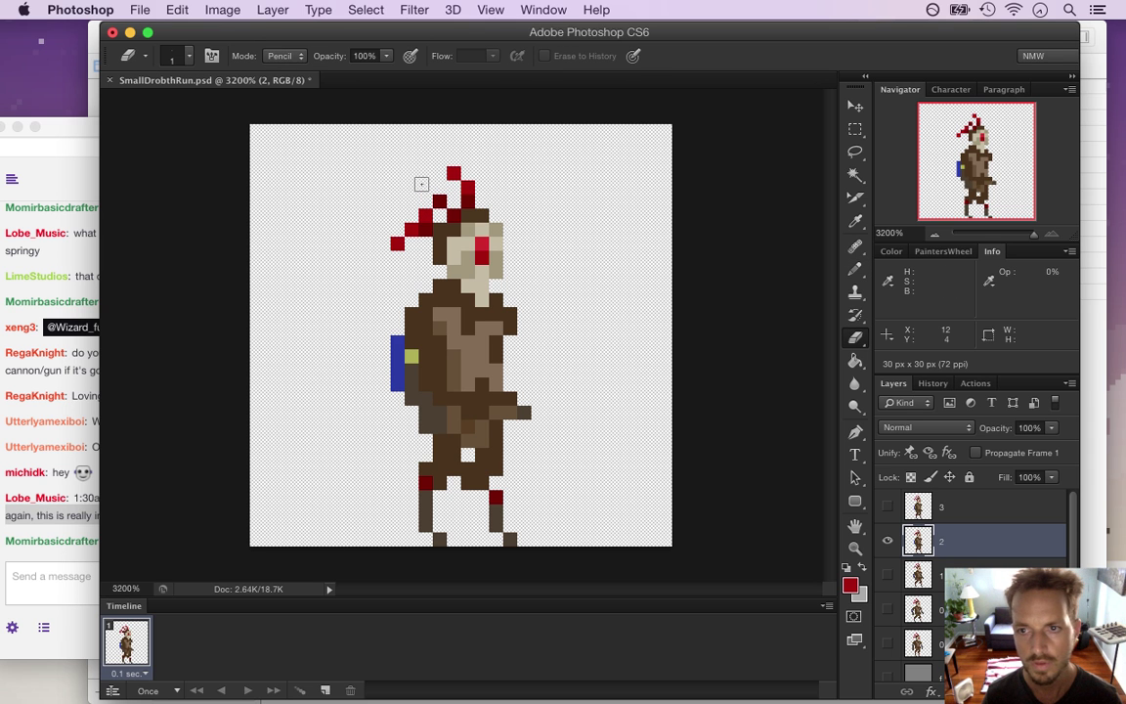
{"action": "key", "text": "b"}
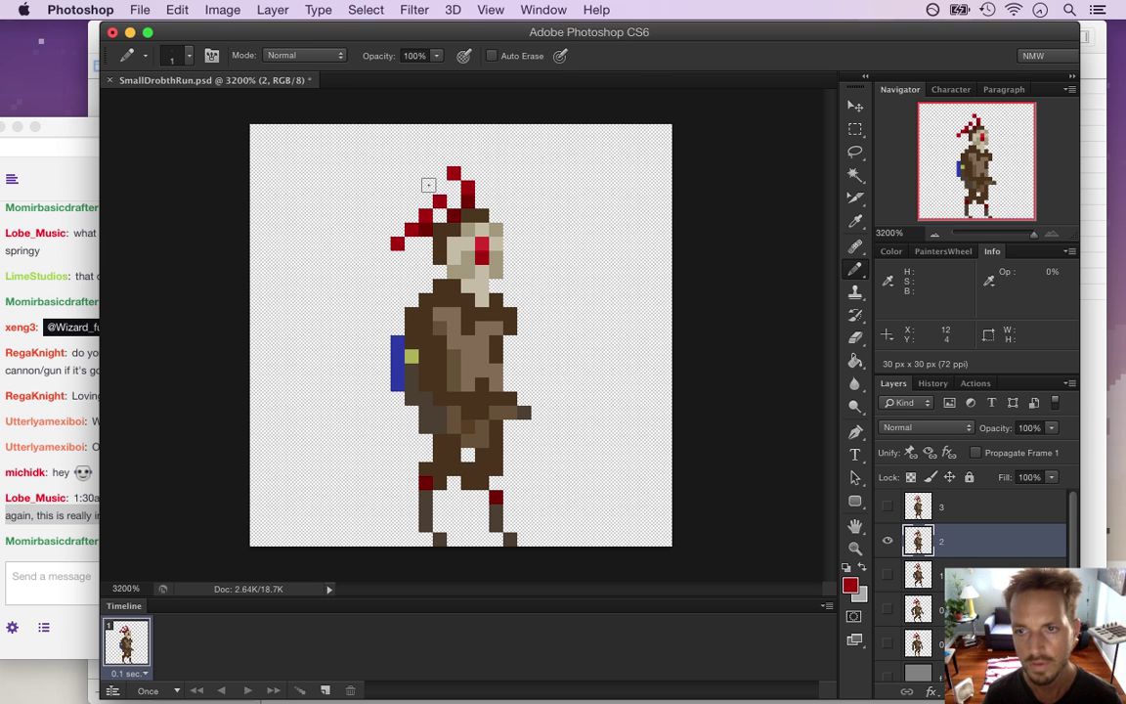
{"action": "key", "text": "e"}
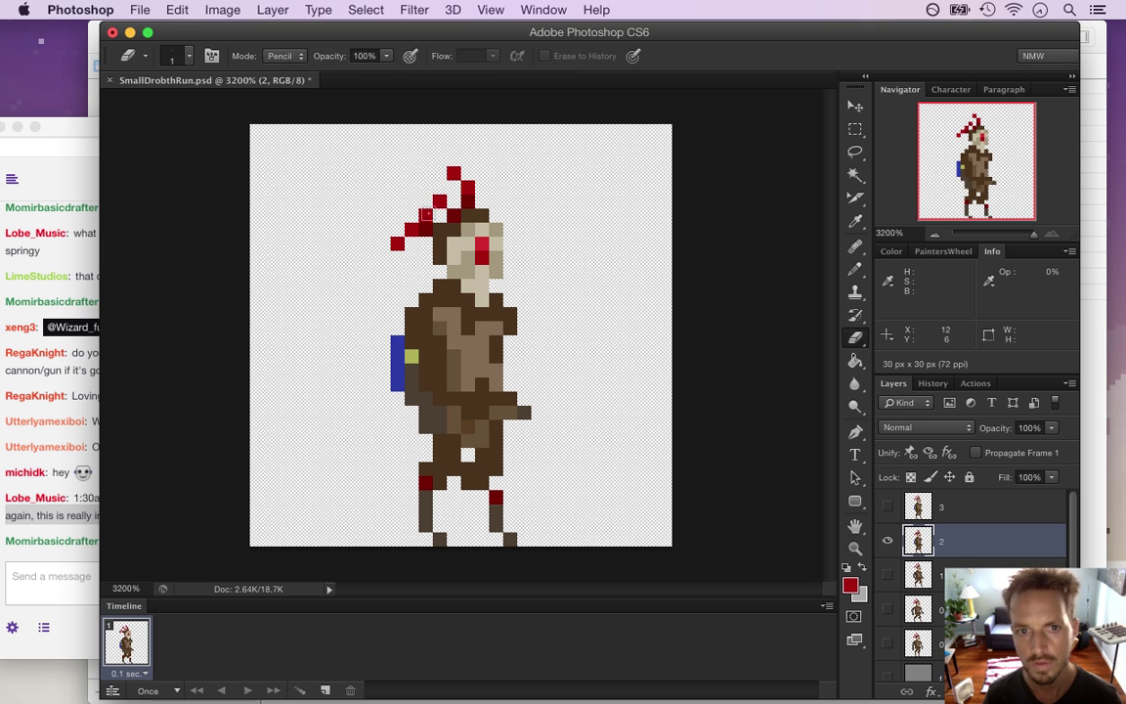
{"action": "key", "text": "b"}
{"action": "left_click", "coordinate": [425, 201]}
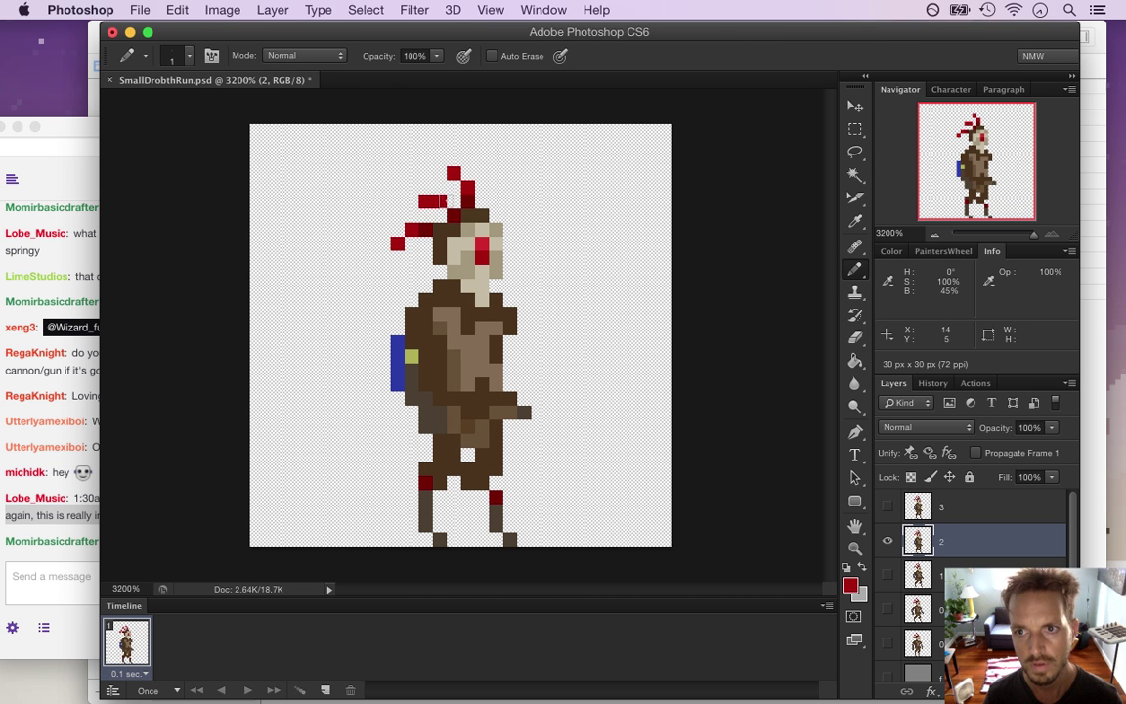
- Flatten the top feather by redrawing its two bright pixels in one lower row, erase the old ones, and save the file
{"action": "left_click", "coordinate": [452, 187]}
{"action": "left_click", "coordinate": [437, 185]}
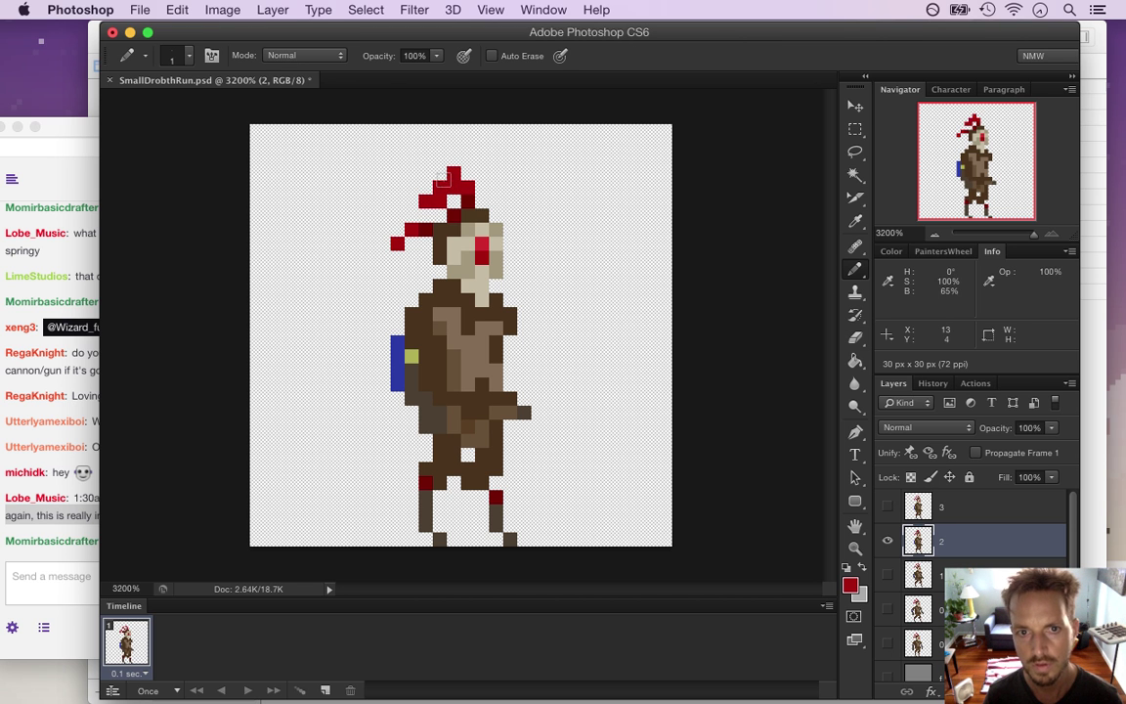
{"action": "key", "text": "e"}
{"action": "left_click", "coordinate": [455, 174]}
{"action": "left_click", "coordinate": [467, 187]}
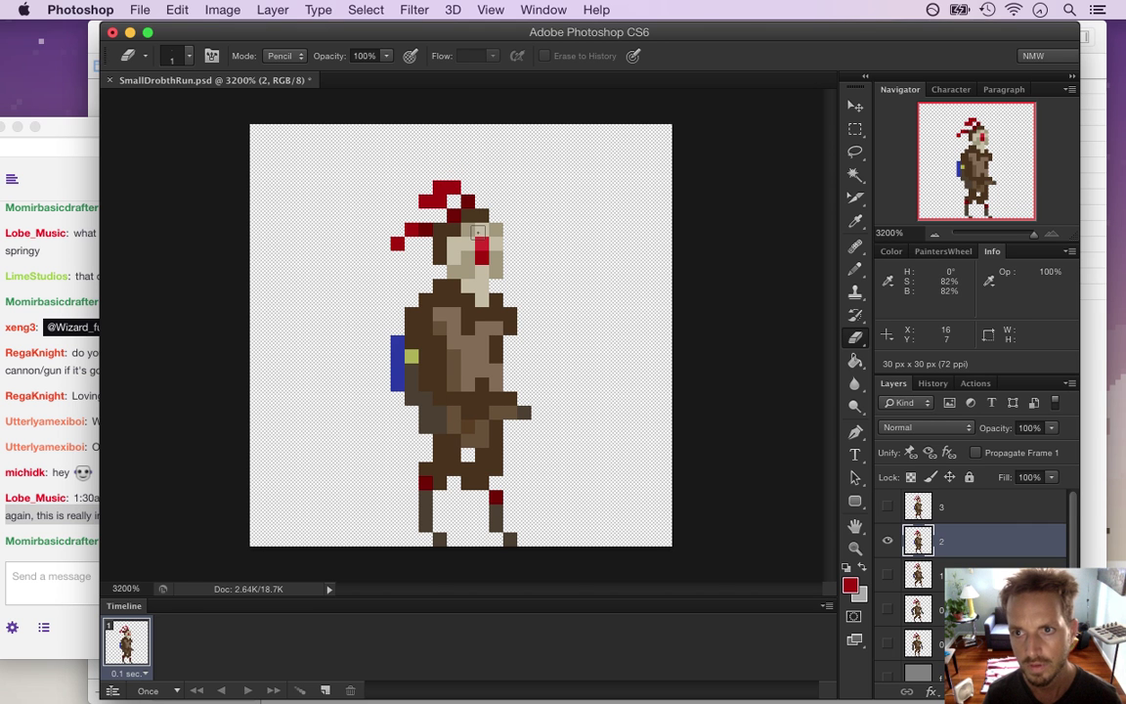
{"action": "key", "text": "super+s"}
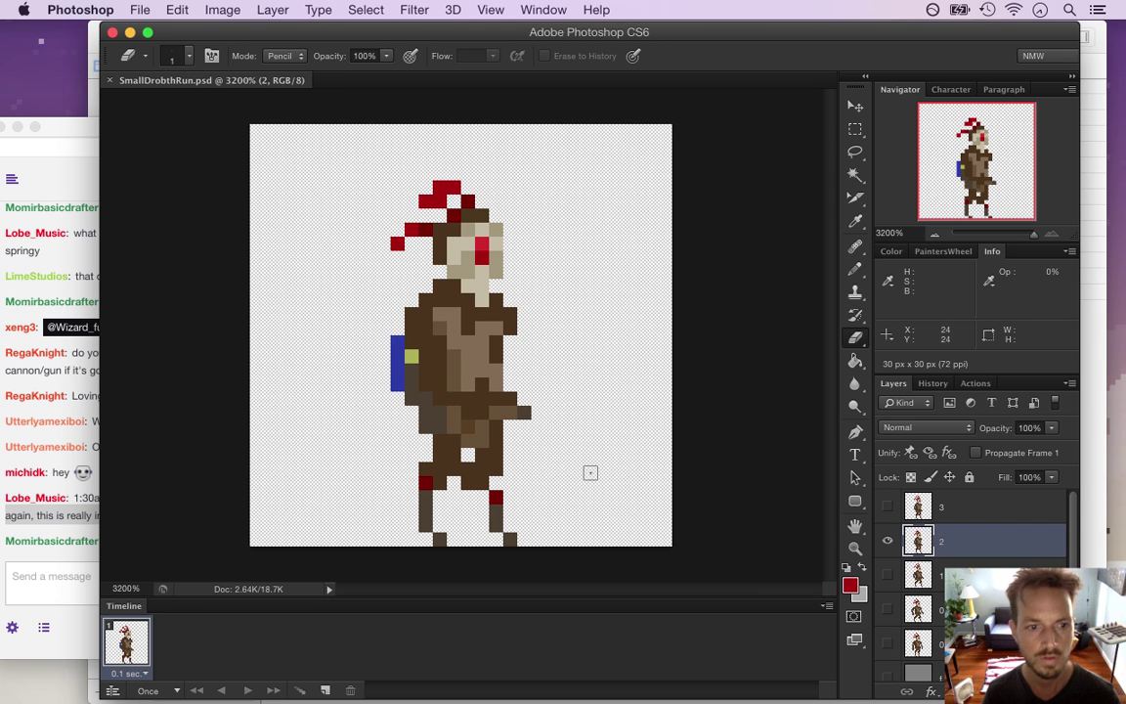
- Hide layer 2, then show and select layer 3
{"action": "left_click", "coordinate": [890, 540]}
{"action": "left_click", "coordinate": [890, 507]}
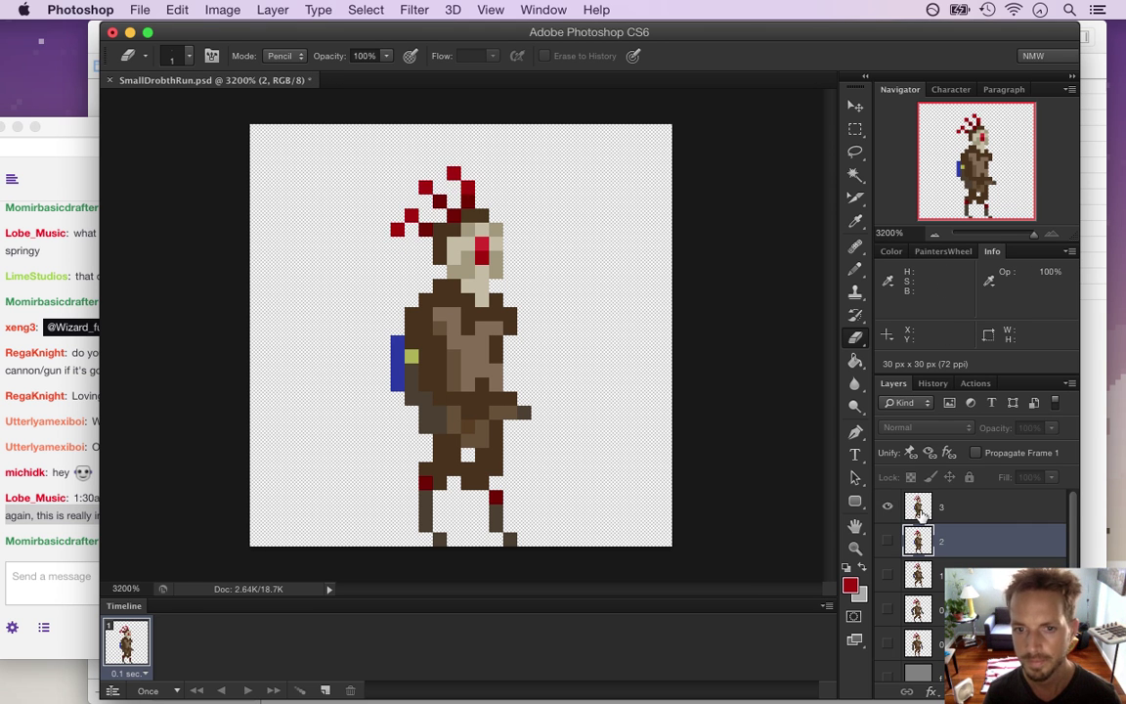
{"action": "left_click", "coordinate": [919, 509]}
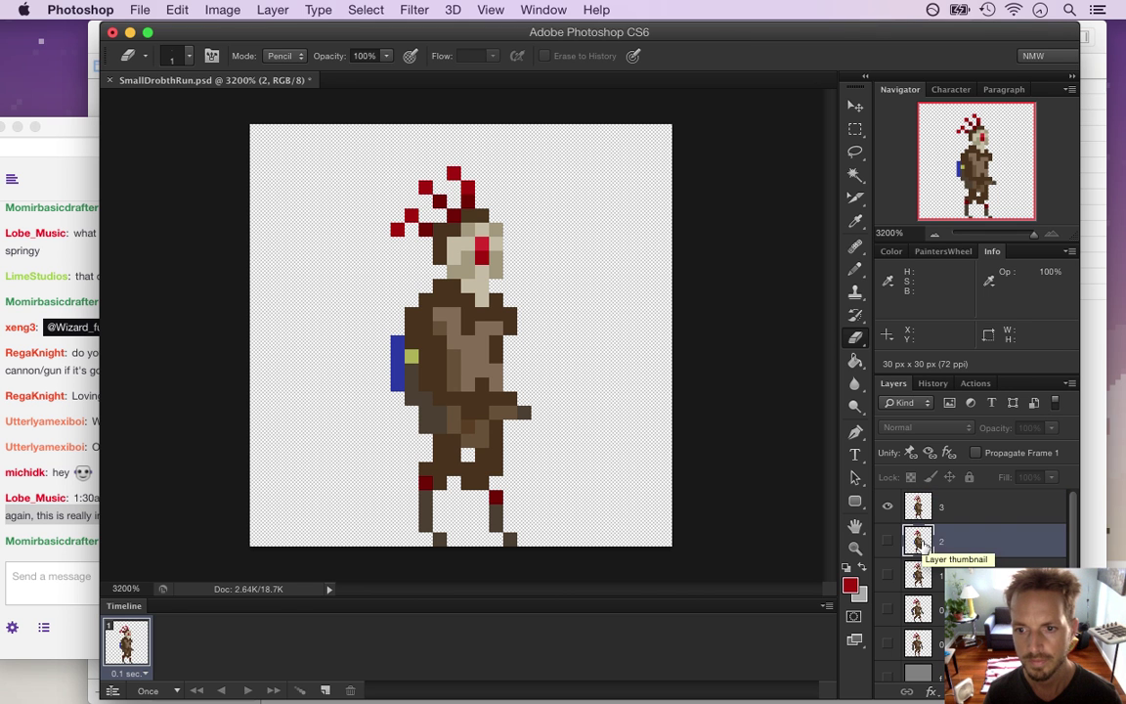
- Redraw layer 3's rearmost feather so its two bright outer pixels hang straight down, erasing the former tip pixels
{"action": "left_click", "coordinate": [411, 215]}
{"action": "left_click", "coordinate": [398, 229]}
{"action": "key", "text": "b"}
{"action": "left_click", "coordinate": [411, 230]}
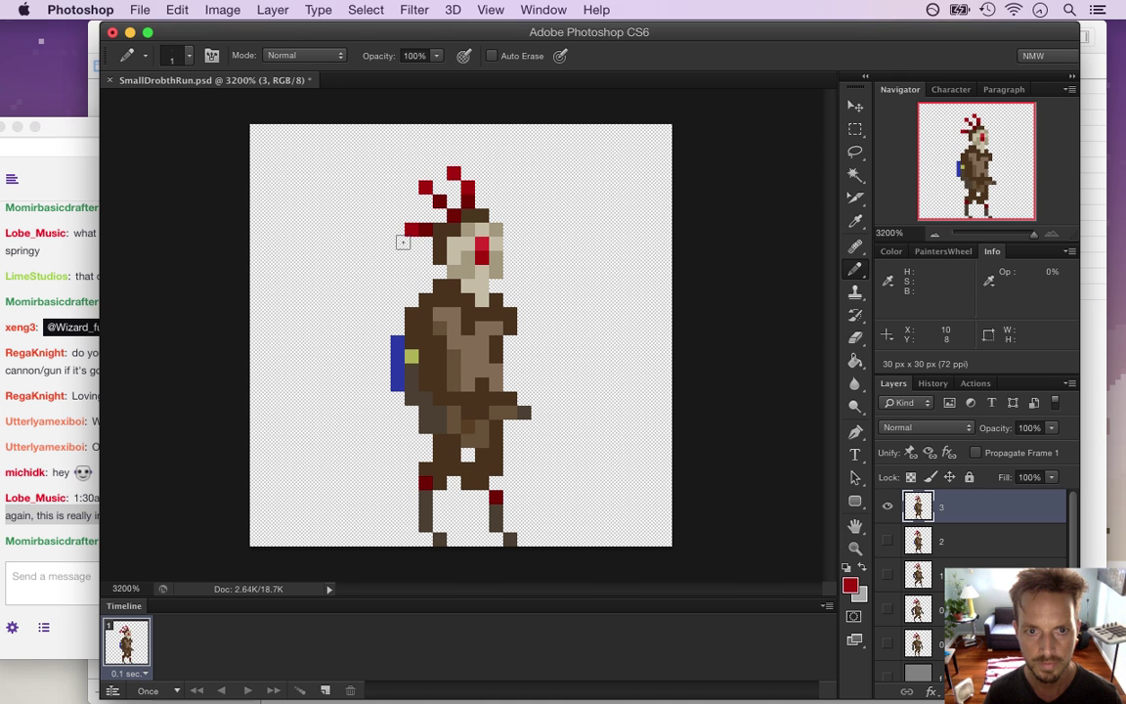
{"action": "left_click", "coordinate": [411, 243]}
{"action": "left_click", "coordinate": [398, 257]}
{"action": "key", "text": "e"}
{"action": "left_click", "coordinate": [411, 229]}
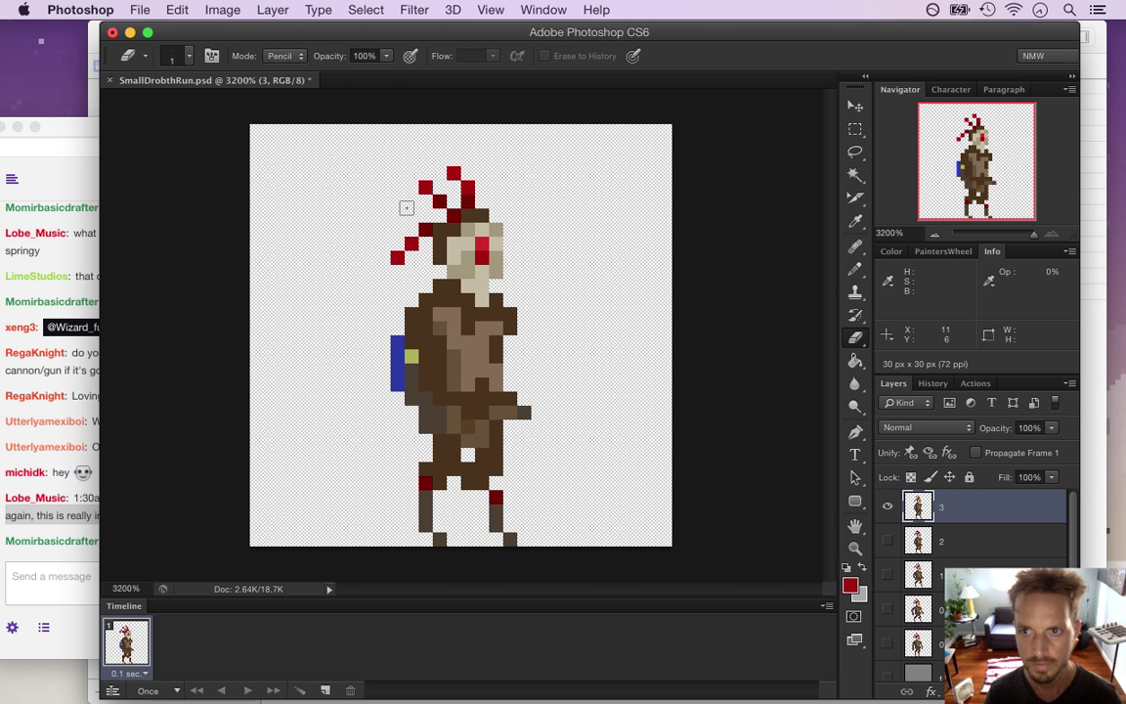
{"action": "key", "text": "b"}
{"action": "left_click", "coordinate": [411, 257]}
{"action": "key", "text": "e"}
{"action": "left_click", "coordinate": [397, 258]}
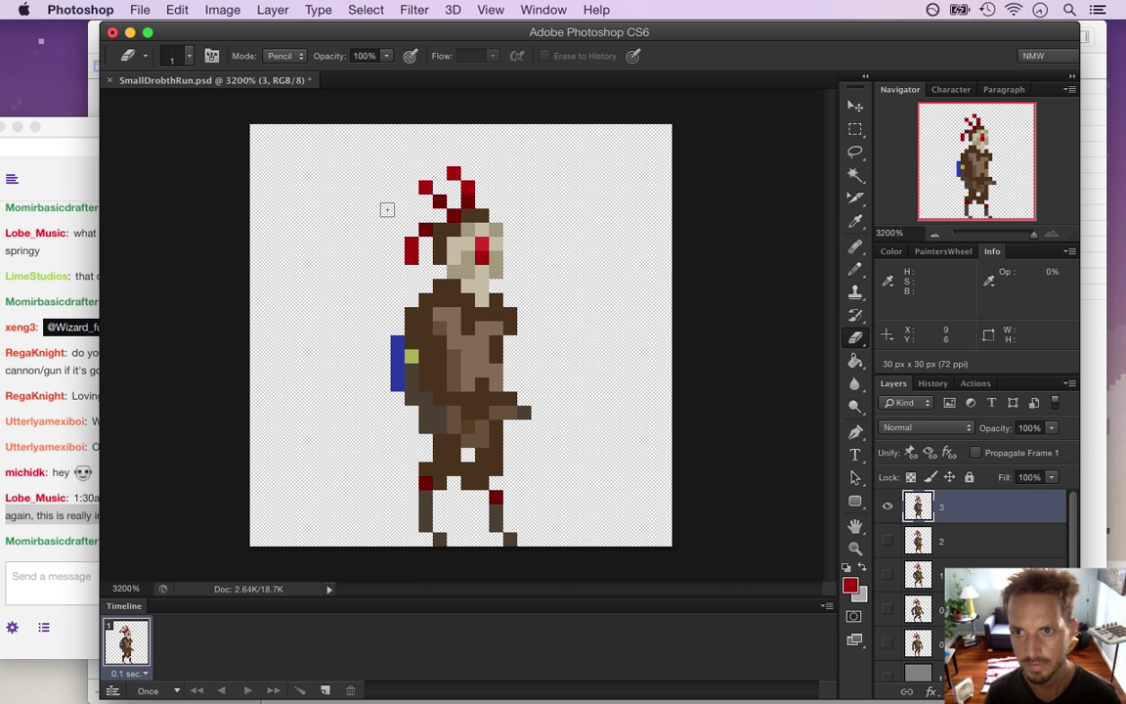
- Move the middle feather's bright tip on layer 3 down one pixel, level with its dark inner pixel
{"action": "key", "text": "b"}
{"action": "left_click", "coordinate": [425, 202]}
{"action": "key", "text": "e"}
{"action": "left_click", "coordinate": [425, 188]}
{"action": "key", "text": "b"}
{"action": "left_click", "coordinate": [439, 201]}
{"action": "key", "text": "e"}
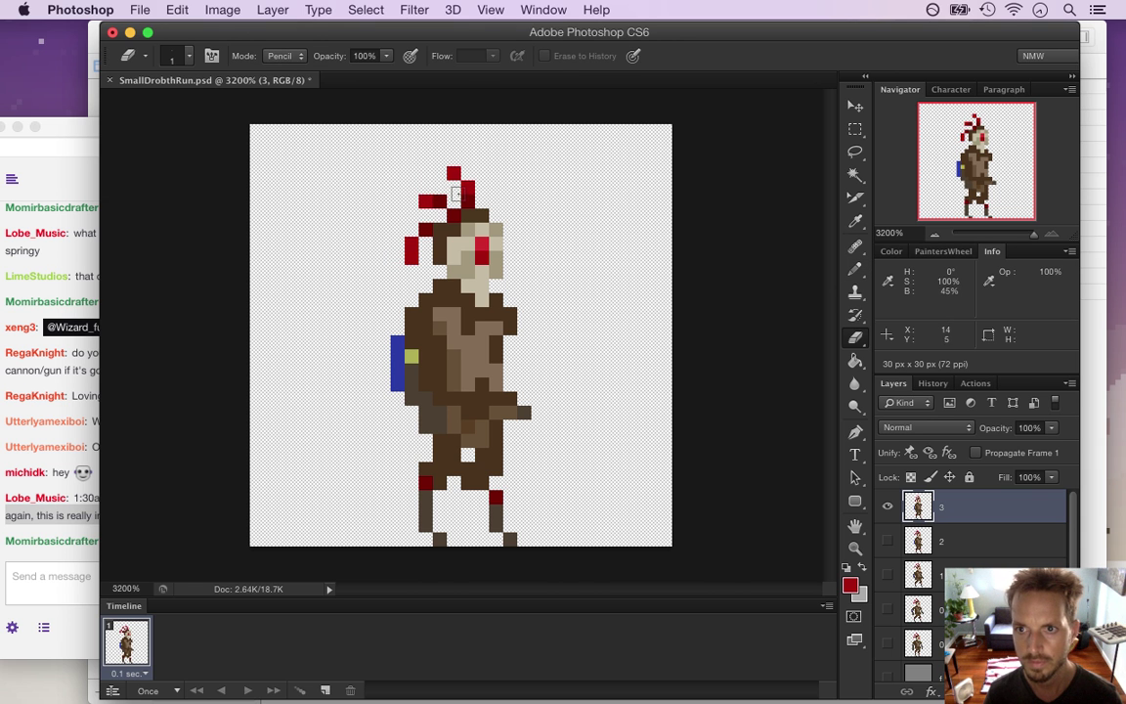
- Redraw layer 3's top feather as two adjacent bright pixels one row lower and erase the old tip pixels
{"action": "key", "text": "b"}
{"action": "left_click", "coordinate": [453, 186]}
{"action": "left_click", "coordinate": [439, 174]}
{"action": "key", "text": "e"}
{"action": "left_click", "coordinate": [453, 174]}
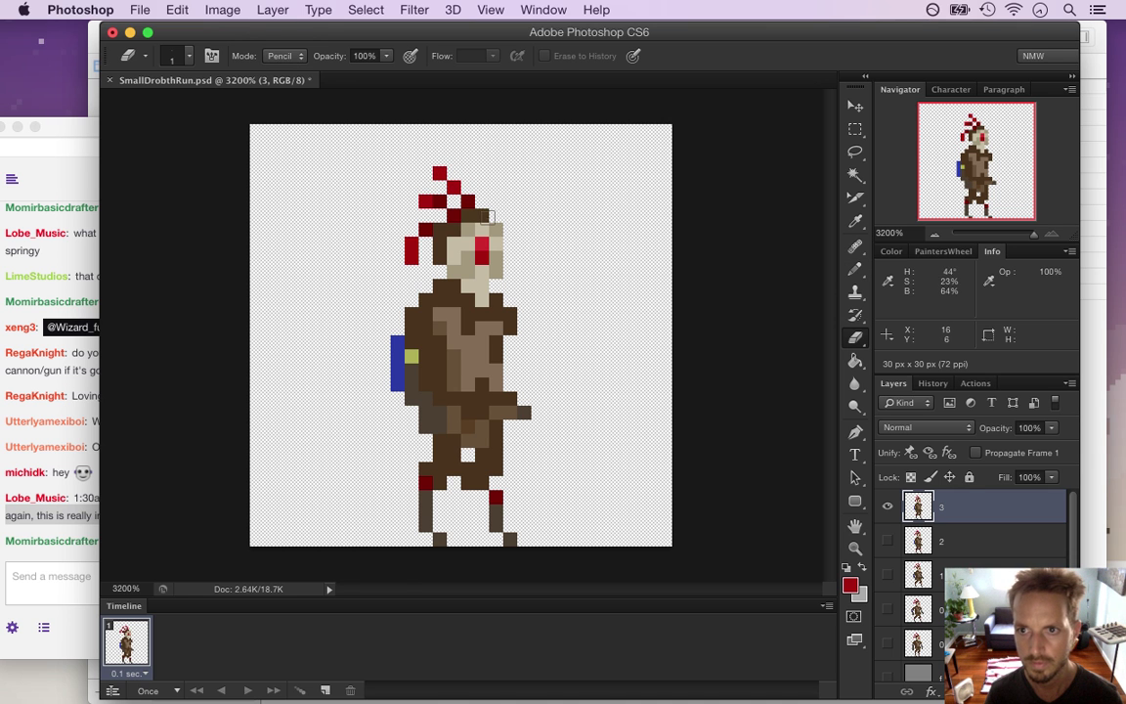
{"action": "left_click", "coordinate": [439, 173]}
{"action": "key", "text": "b"}
{"action": "left_click", "coordinate": [439, 186]}
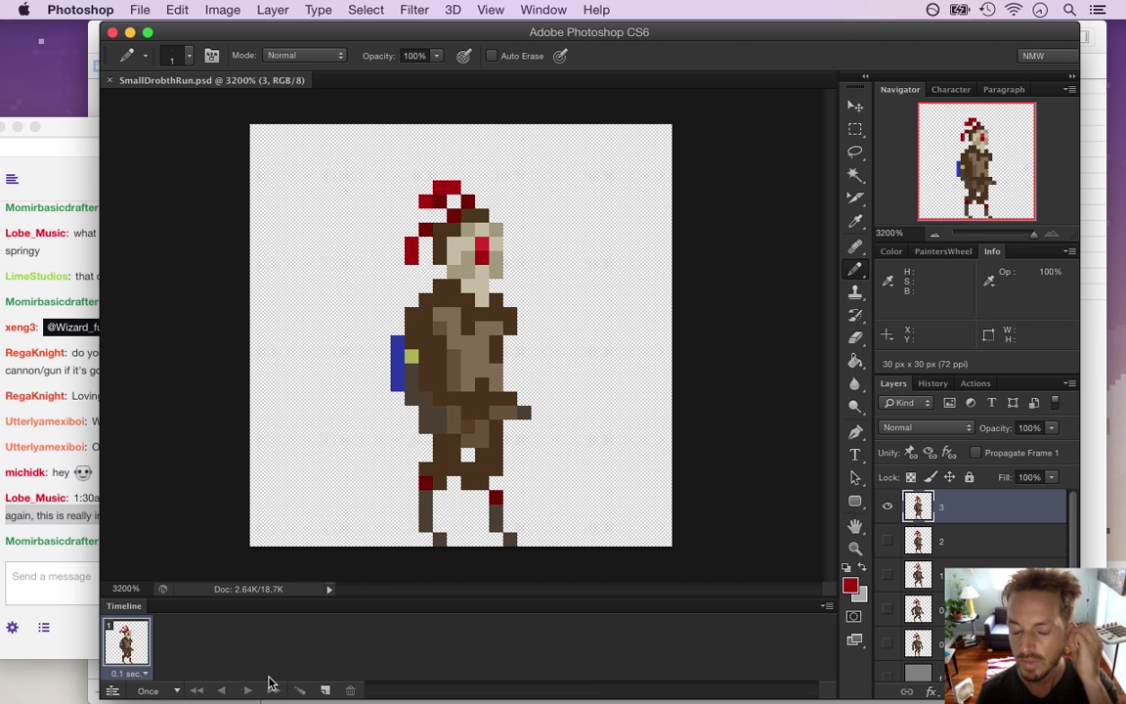
- Show layer 2 in place of layer 3 and look through the layer stack down to the f layer
{"action": "left_click", "coordinate": [889, 541]}
{"action": "left_click", "coordinate": [888, 508]}
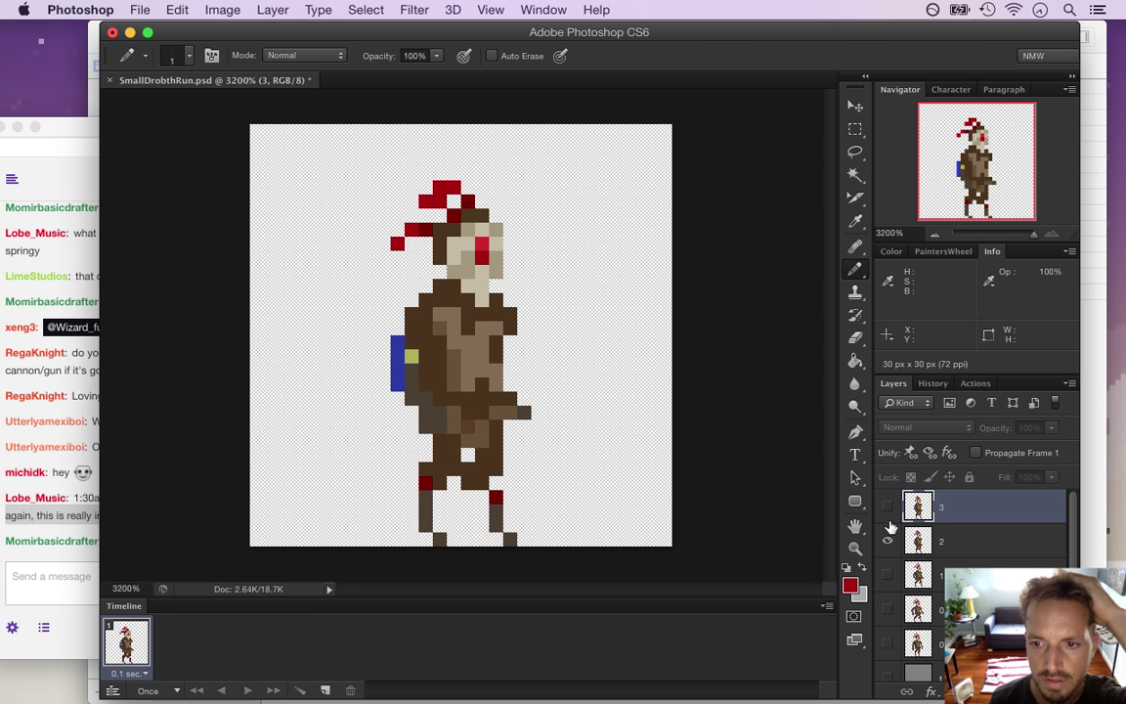
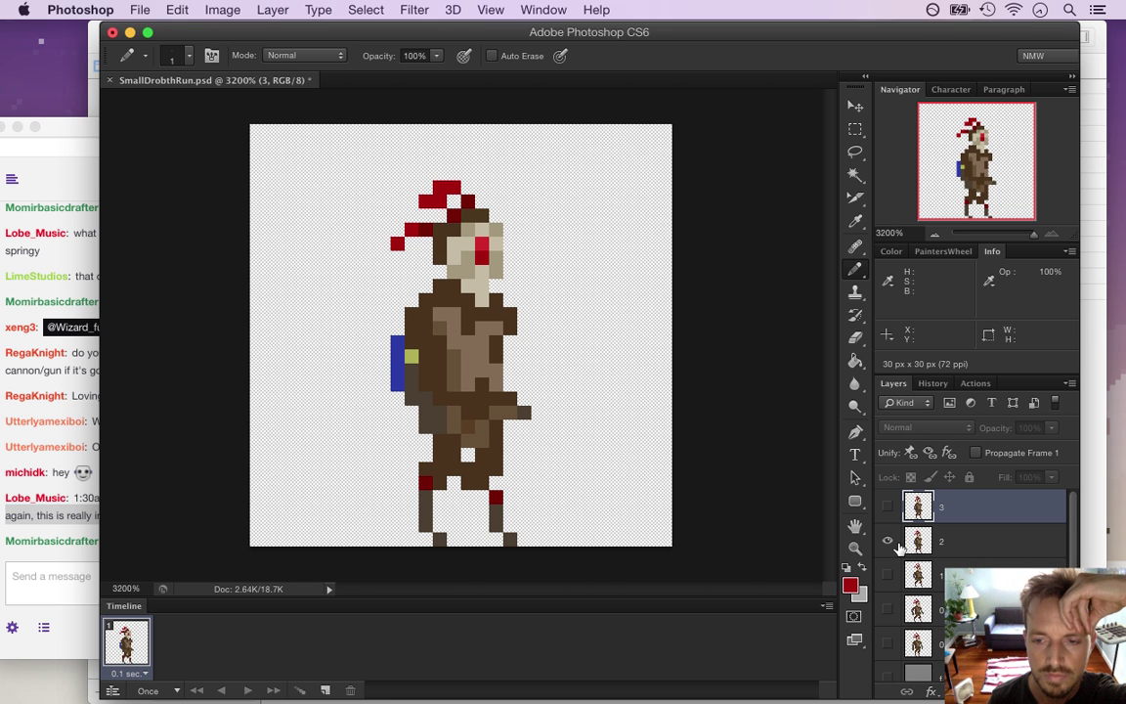
{"action": "left_click", "coordinate": [889, 542]}
{"action": "left_click", "coordinate": [888, 542]}
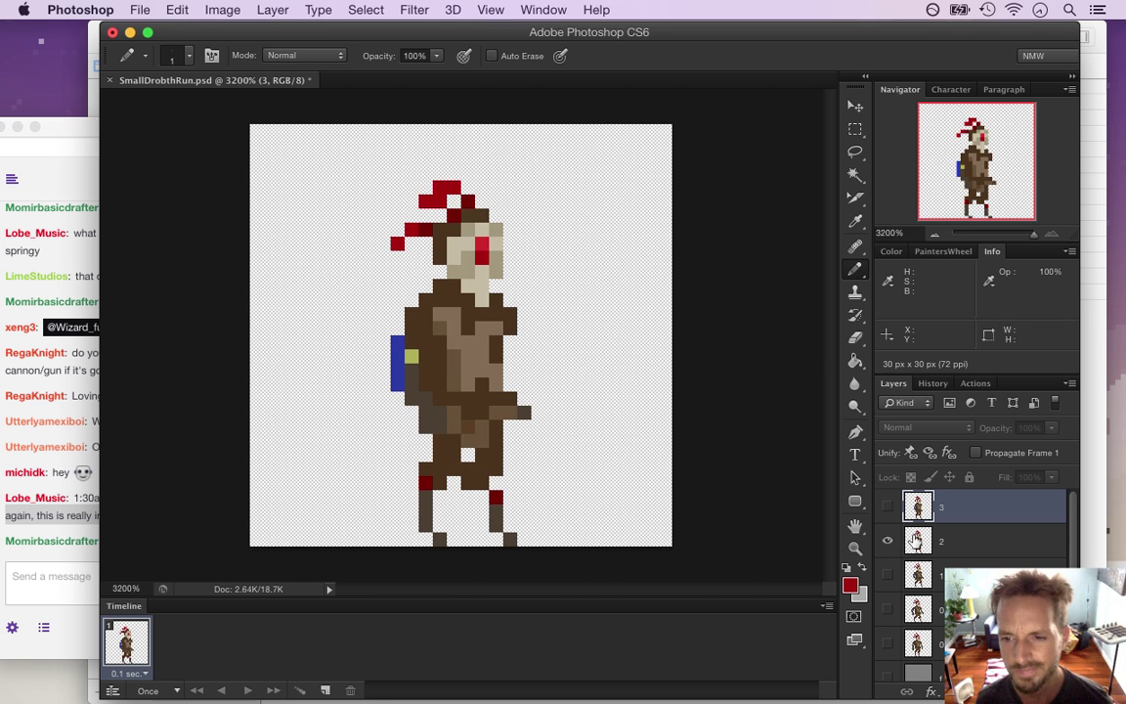
{"action": "left_click", "coordinate": [940, 543]}
{"action": "left_click", "coordinate": [944, 517]}
{"action": "left_click", "coordinate": [940, 572]}
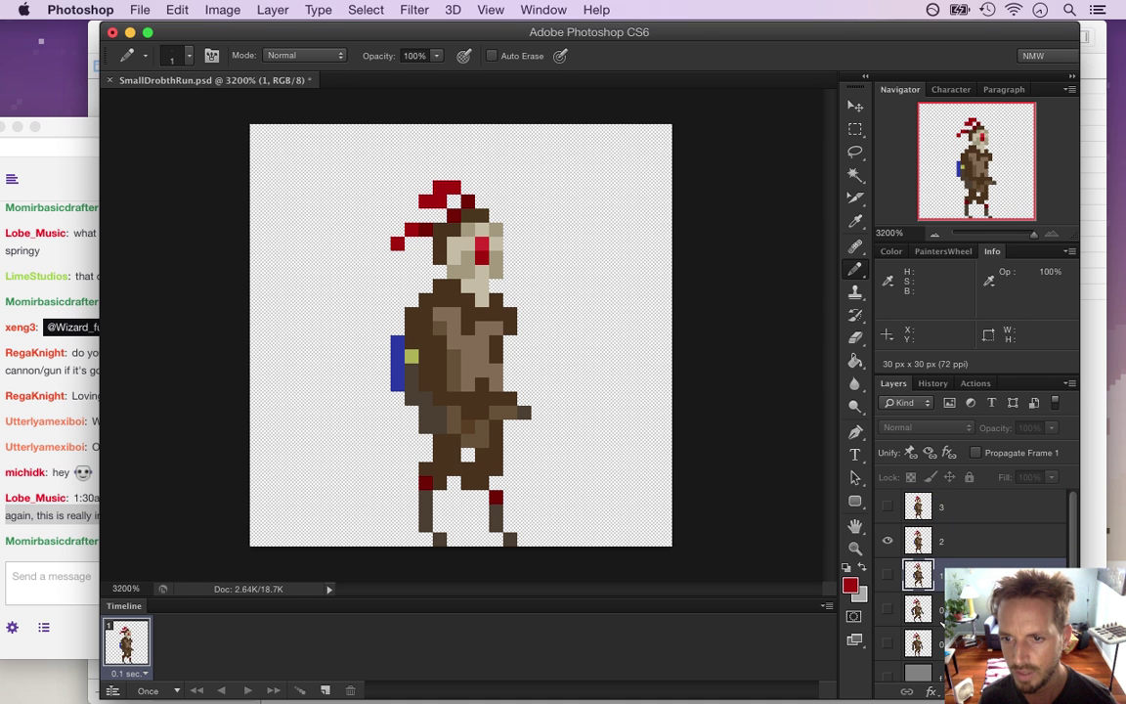
{"action": "left_click", "coordinate": [929, 644]}
{"action": "left_click", "coordinate": [938, 670]}
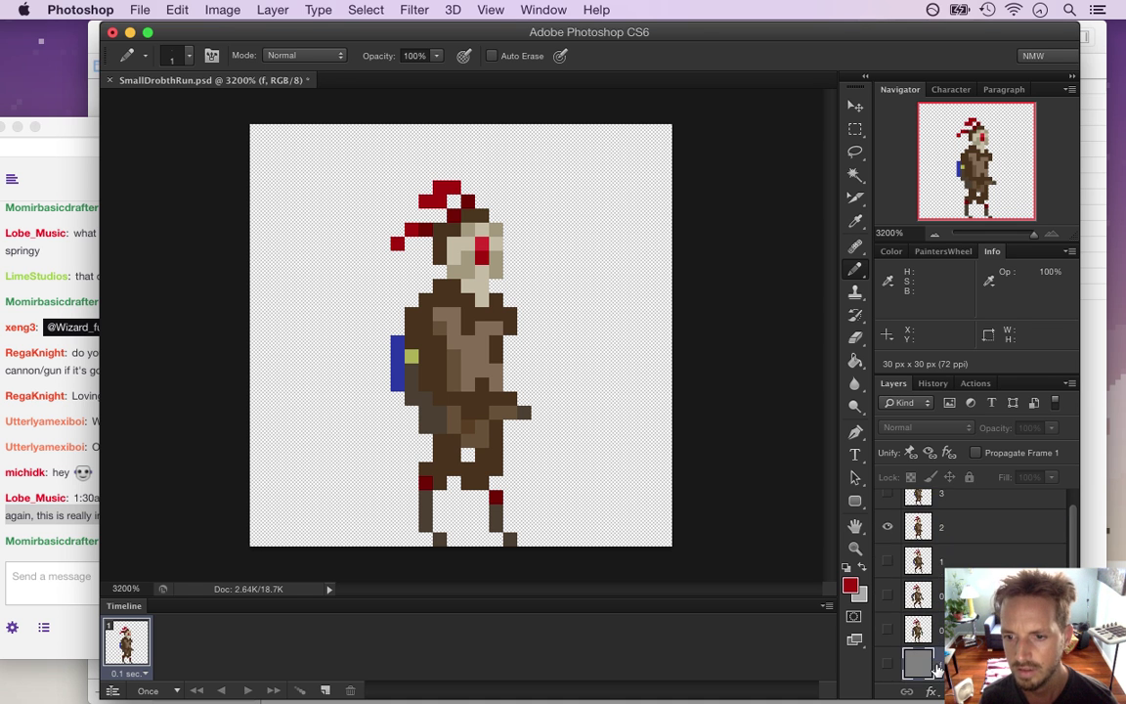
{"action": "left_click", "coordinate": [968, 498]}
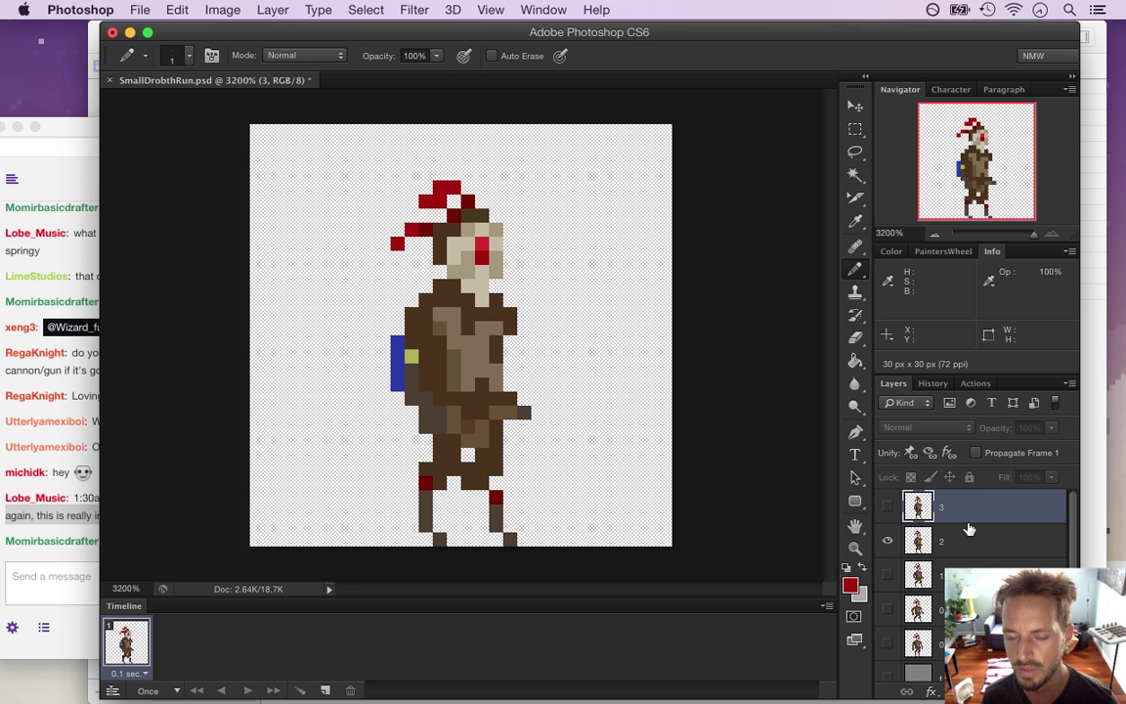
- Show layers 0, 1 and 2 one at a time to compare the run poses
{"action": "left_click", "coordinate": [922, 612]}
{"action": "left_click", "coordinate": [887, 542]}
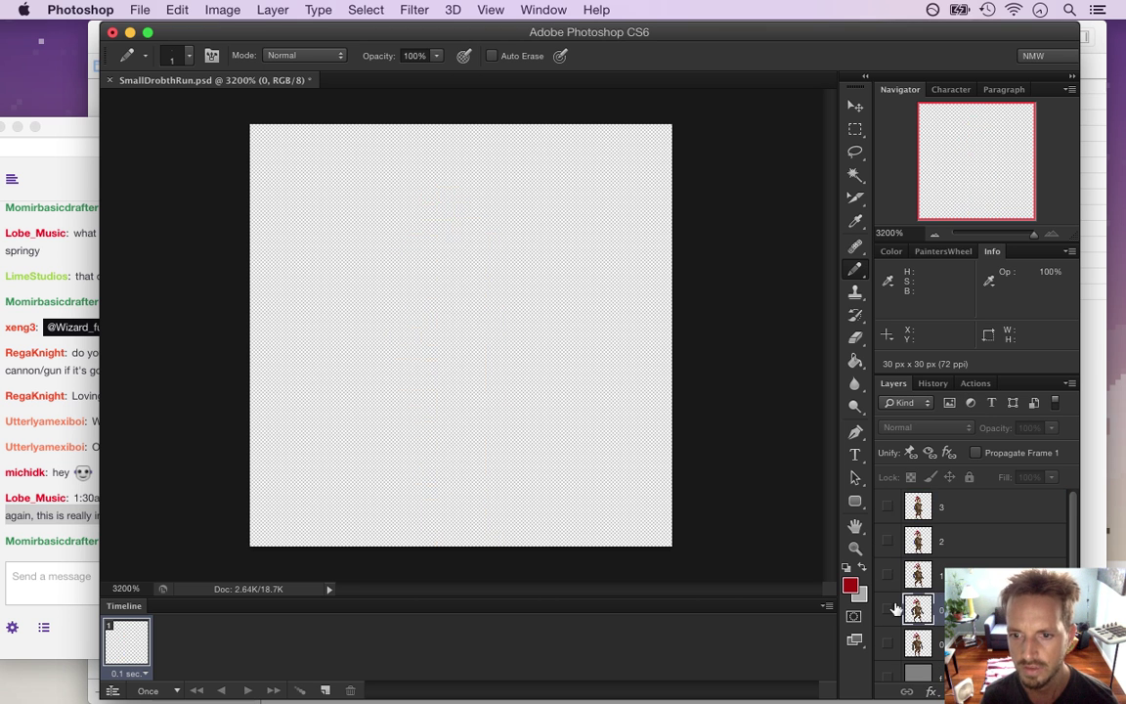
{"action": "left_click", "coordinate": [888, 609]}
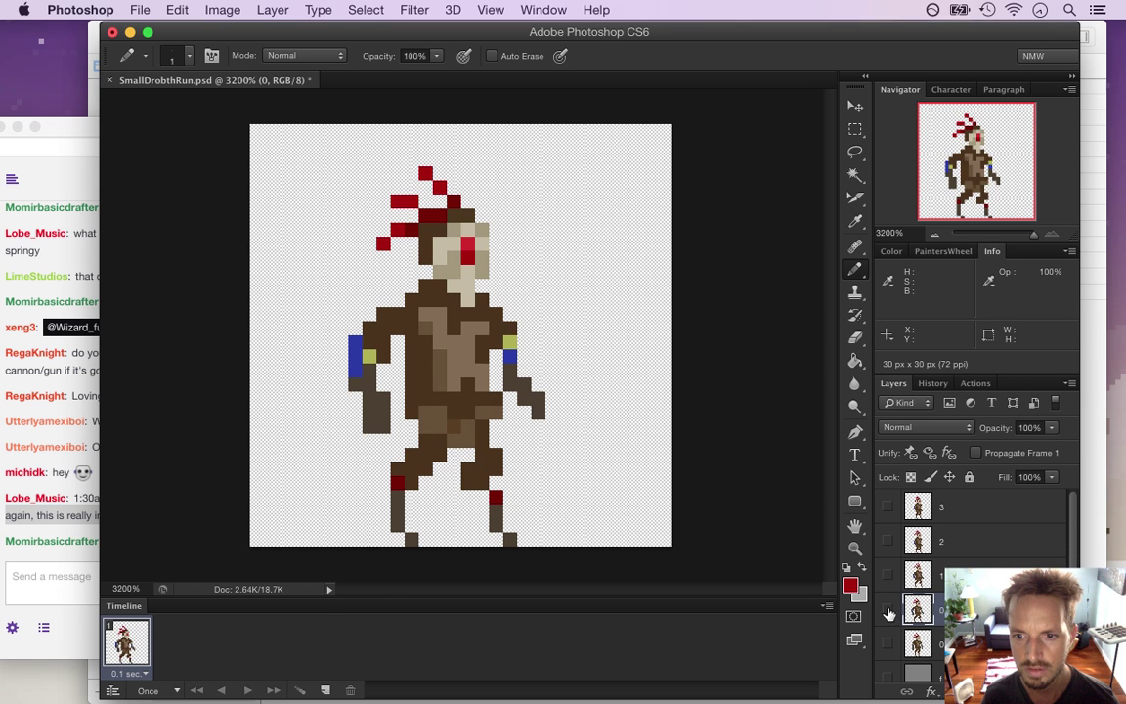
{"action": "left_click", "coordinate": [888, 612]}
{"action": "left_click", "coordinate": [887, 578]}
{"action": "left_click", "coordinate": [886, 577]}
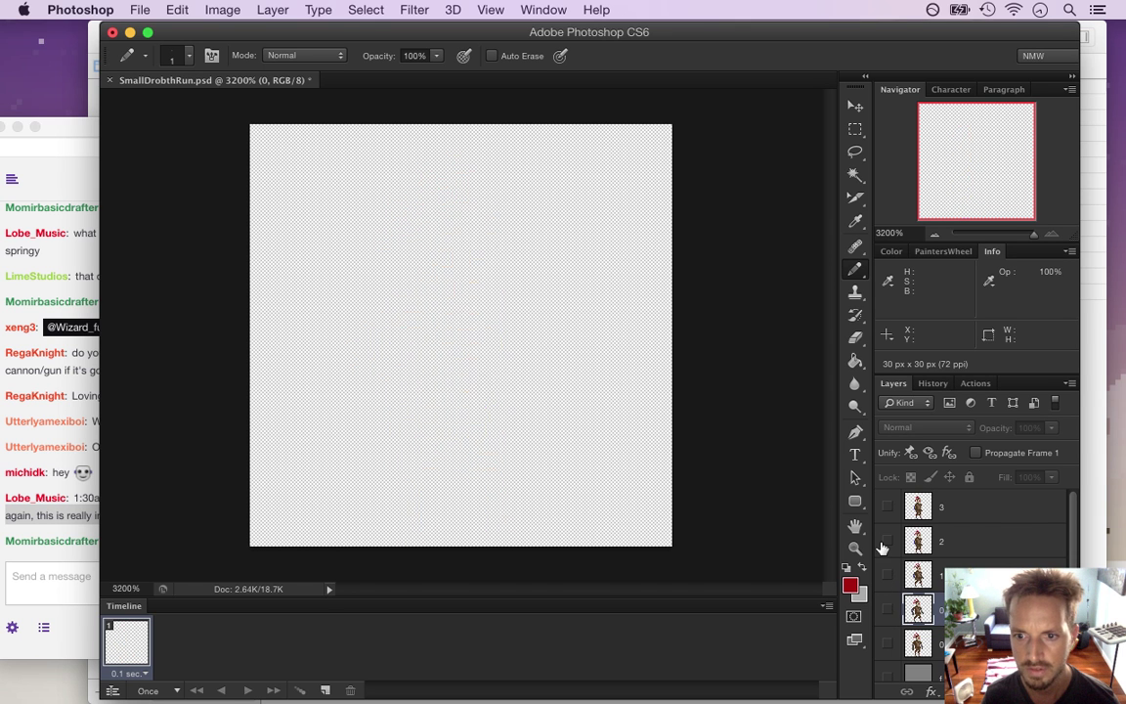
{"action": "left_click", "coordinate": [886, 543]}
{"action": "left_click", "coordinate": [886, 543]}
{"action": "left_click", "coordinate": [885, 577]}
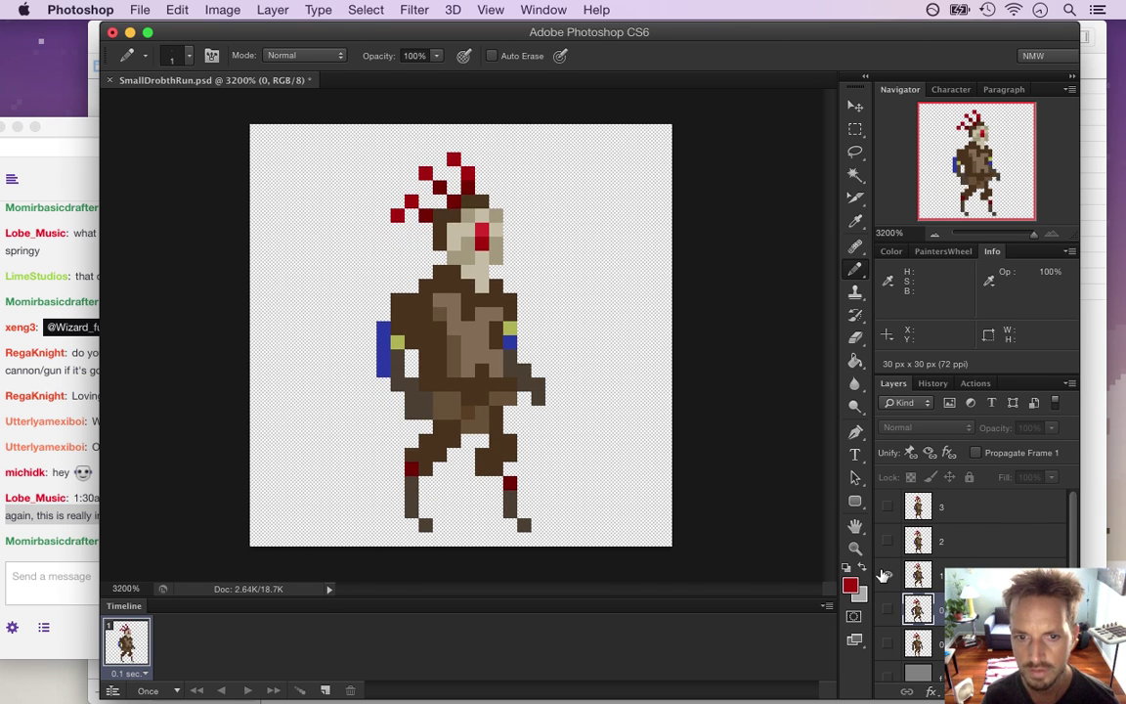
{"action": "left_click", "coordinate": [886, 577]}
{"action": "left_click", "coordinate": [885, 543]}
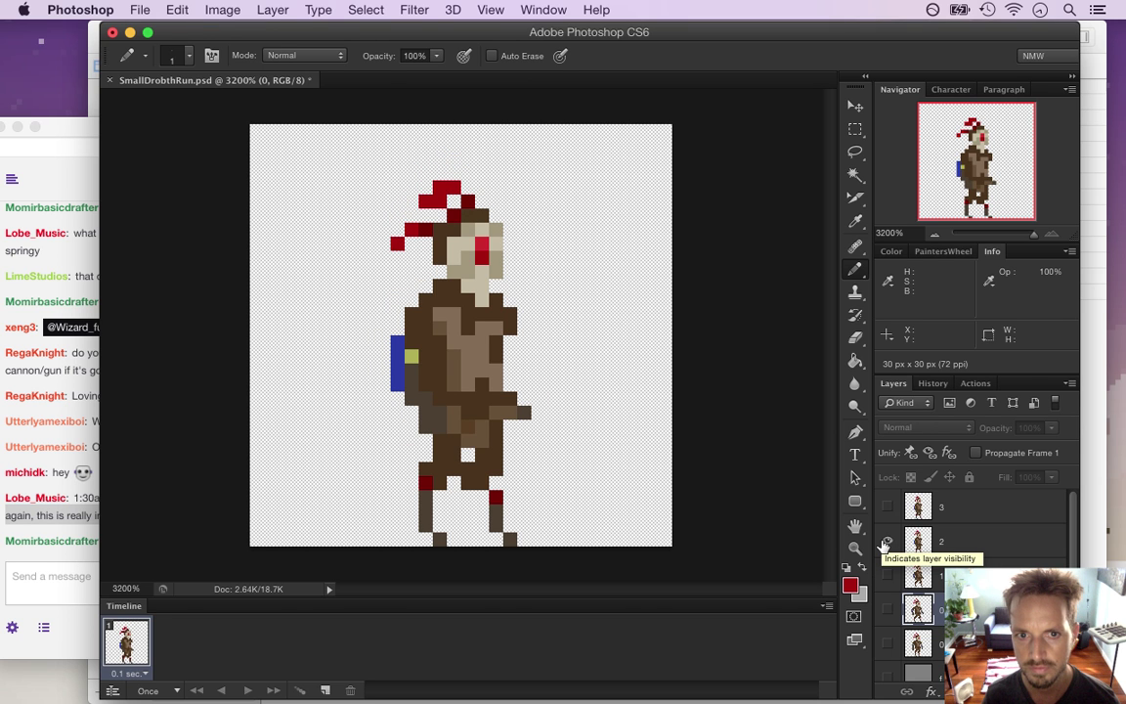
- Rename layer 2 as 3
{"action": "double_click", "coordinate": [945, 543]}
{"action": "type", "text": "3"}
{"action": "key", "text": "Return"}
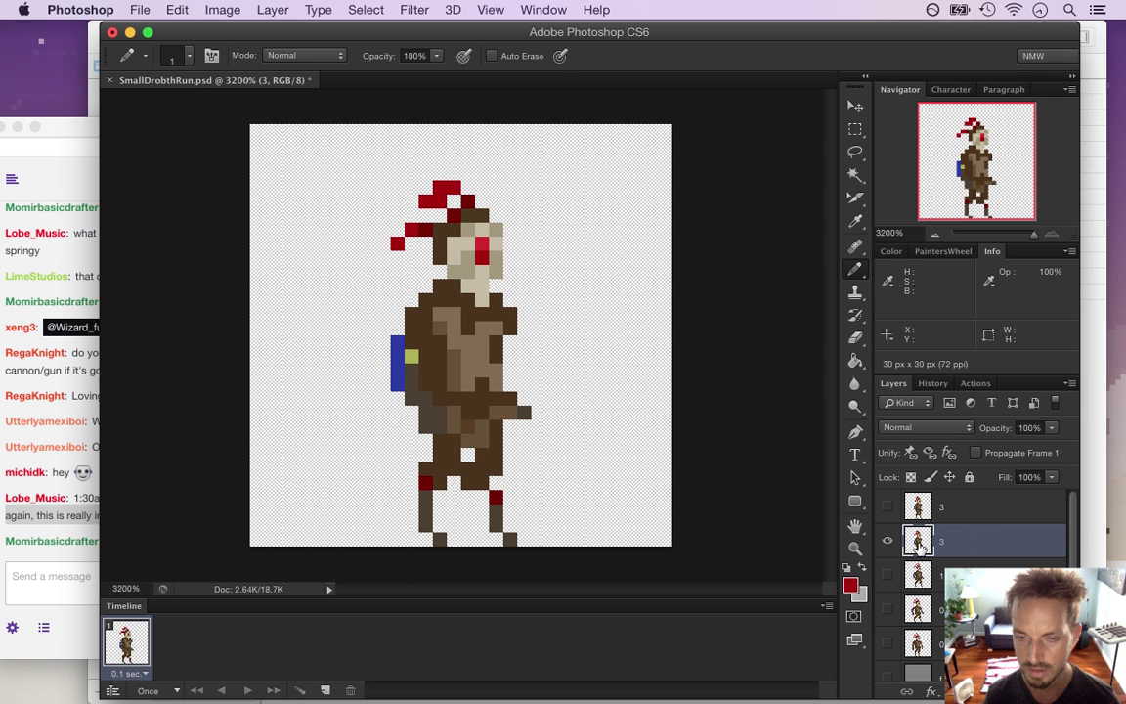
- Place the layer with the straight-hanging rear feather below the newly renamed layer 3, name it 2, and leave only it visible
{"action": "left_click", "coordinate": [919, 506]}
{"action": "left_click", "coordinate": [888, 506]}
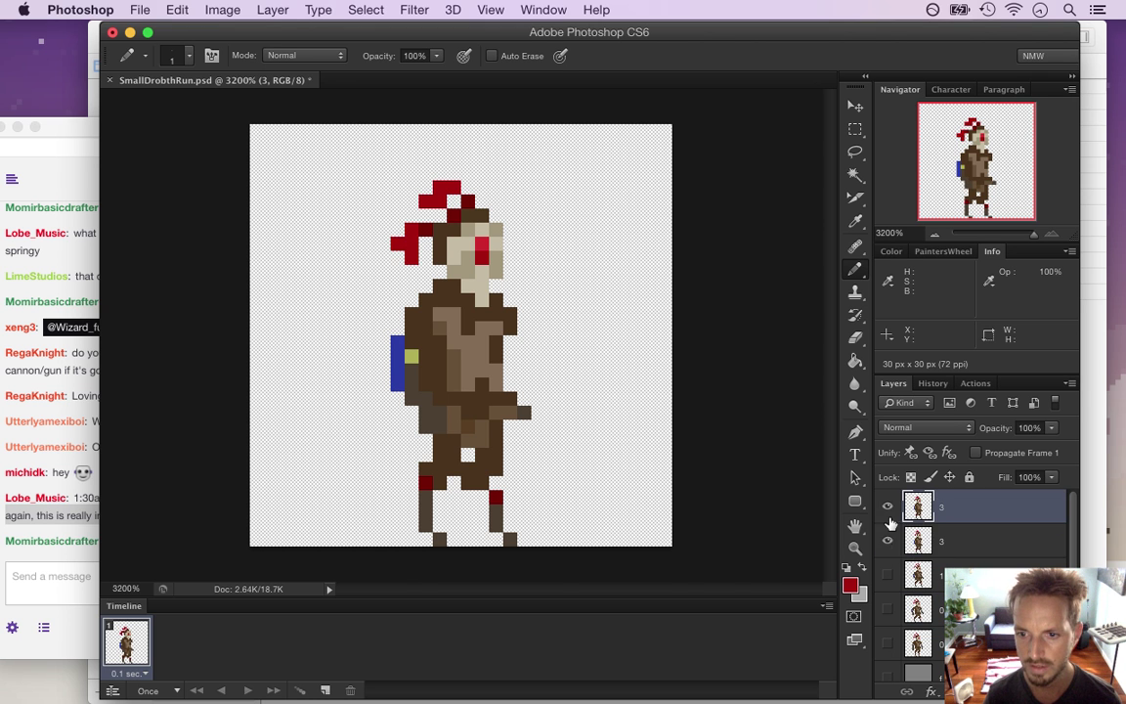
{"action": "left_click", "coordinate": [888, 507]}
{"action": "double_click", "coordinate": [944, 541]}
{"action": "type", "text": "2"}
{"action": "key", "text": "Return"}
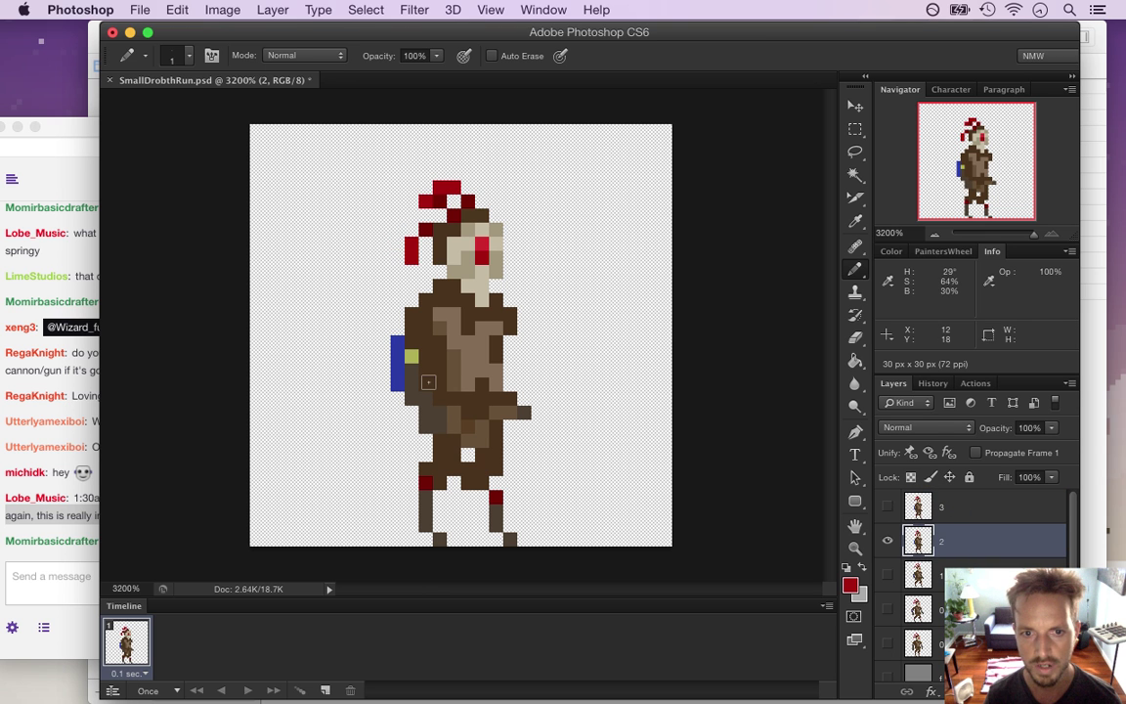
- Erase the front hand's outermost pixel and shorten the rear arm's blue band, repainting its ends in sampled grey-brown and dark brown
{"action": "key", "text": "e"}
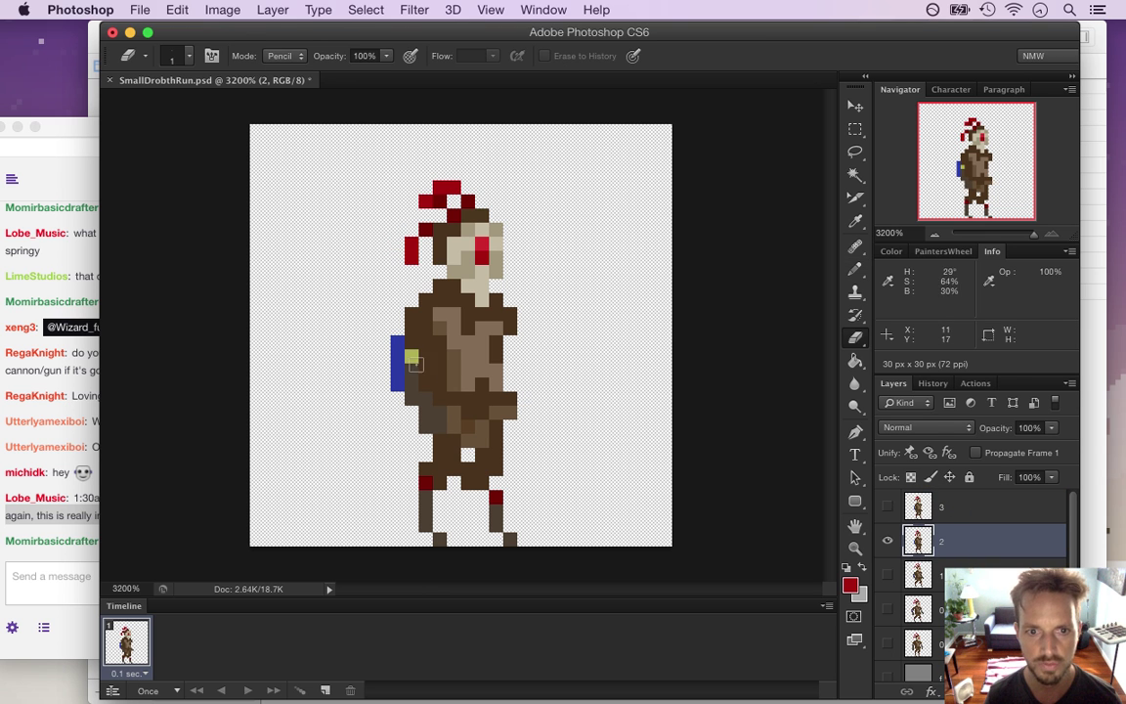
{"action": "key", "text": "i"}
{"action": "left_click", "coordinate": [407, 377]}
{"action": "key", "text": "b"}
{"action": "left_click", "coordinate": [398, 381]}
{"action": "key", "text": "i"}
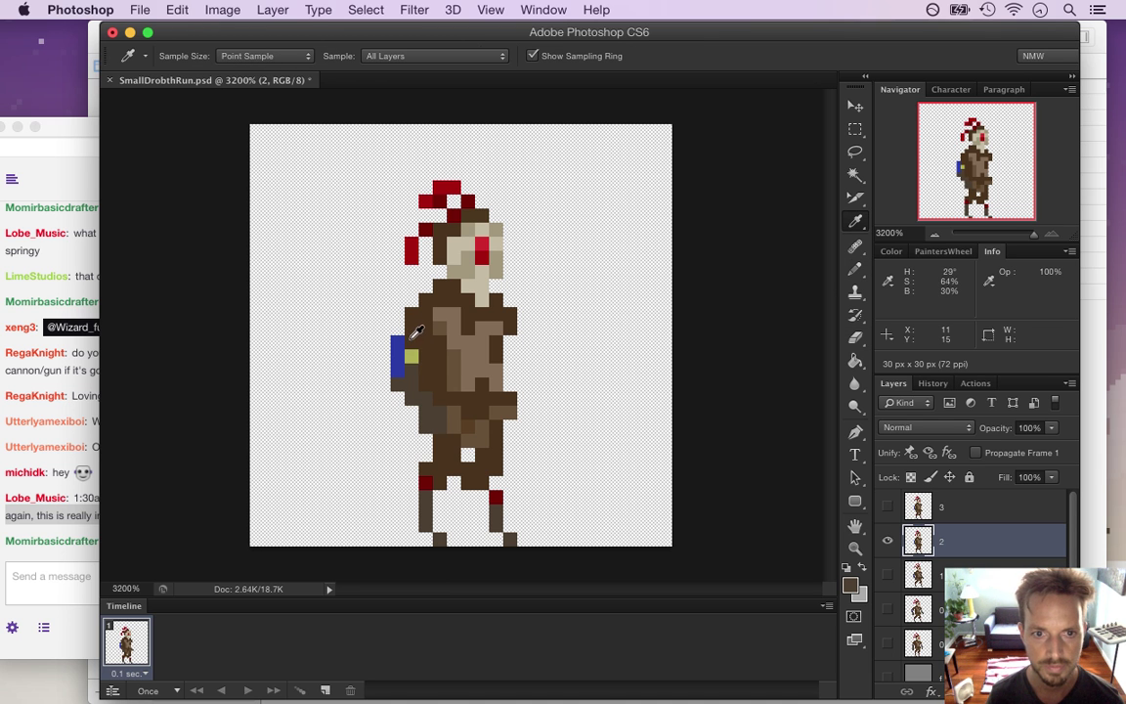
{"action": "key", "text": "b"}
{"action": "left_click", "coordinate": [397, 342]}
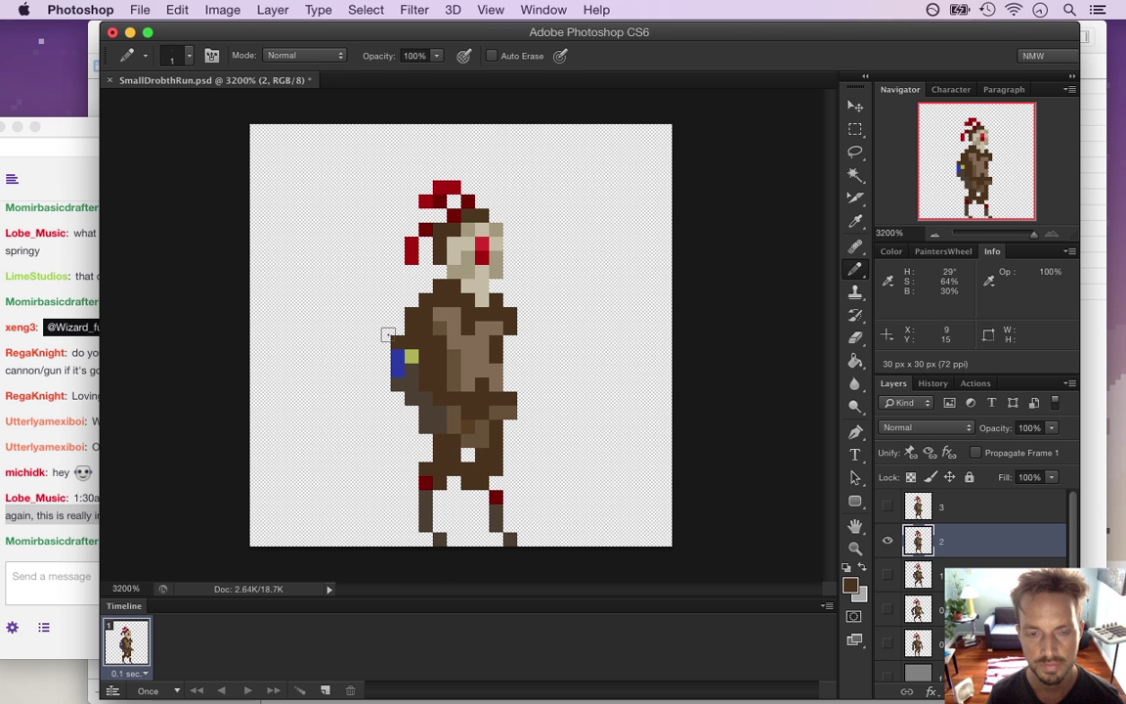
- Select the rear arm on layer 2, rotate it about -15.5°, and move it one pixel toward the torso
{"action": "key", "text": "m"}
{"action": "mouse_move", "coordinate": [377, 323]}
{"action": "left_mouse_down"}
{"action": "mouse_move", "coordinate": [430, 417]}
{"action": "mouse_move", "coordinate": [413, 418]}
{"action": "mouse_move", "coordinate": [448, 430]}
{"action": "left_mouse_up"}
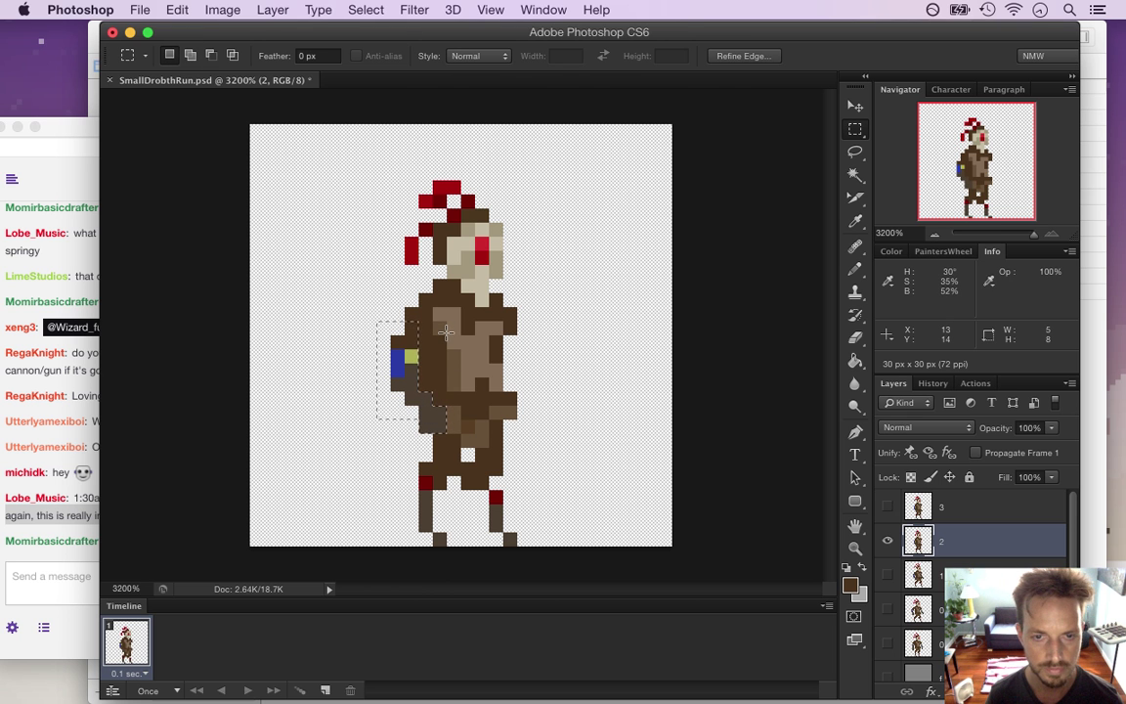
{"action": "key", "text": "v"}
{"action": "left_click_drag", "start_coordinate": [364, 304], "coordinate": [404, 337]}
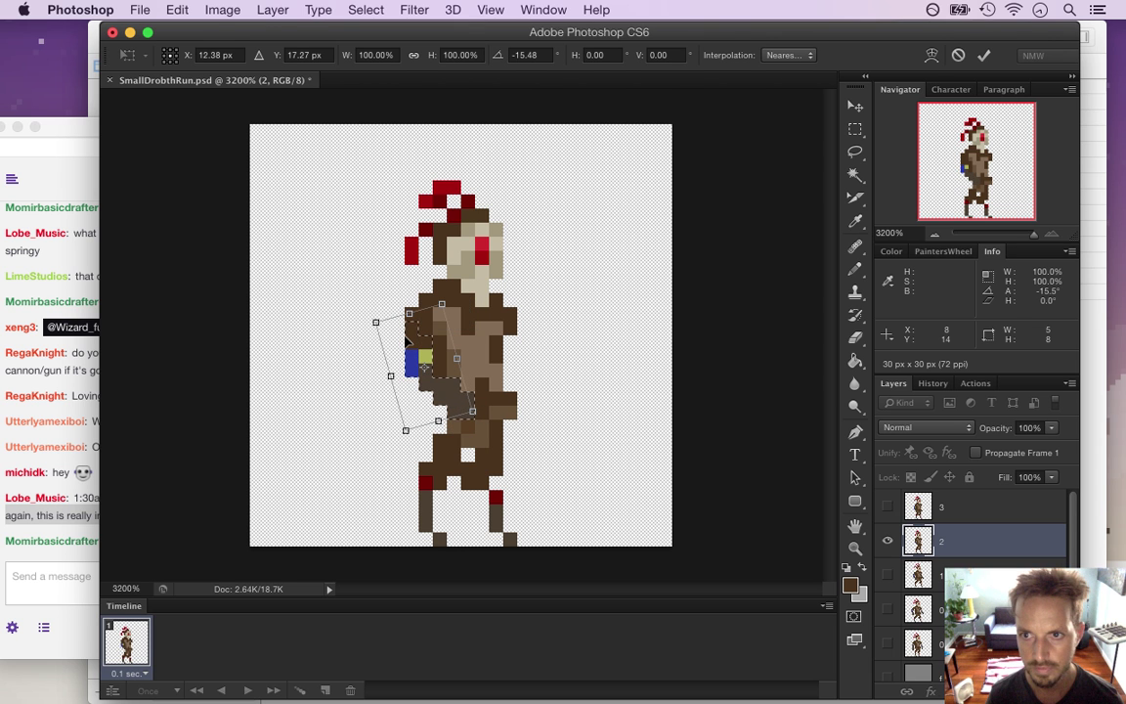
{"action": "left_click", "coordinate": [984, 55]}
{"action": "left_click", "coordinate": [855, 130]}
{"action": "left_click", "coordinate": [543, 310]}
- Repaint the chest pixels beside the rear arm and front shoulder in sampled dark brown, and fill the hip's rear edge with mid-brown
{"action": "key", "text": "i"}
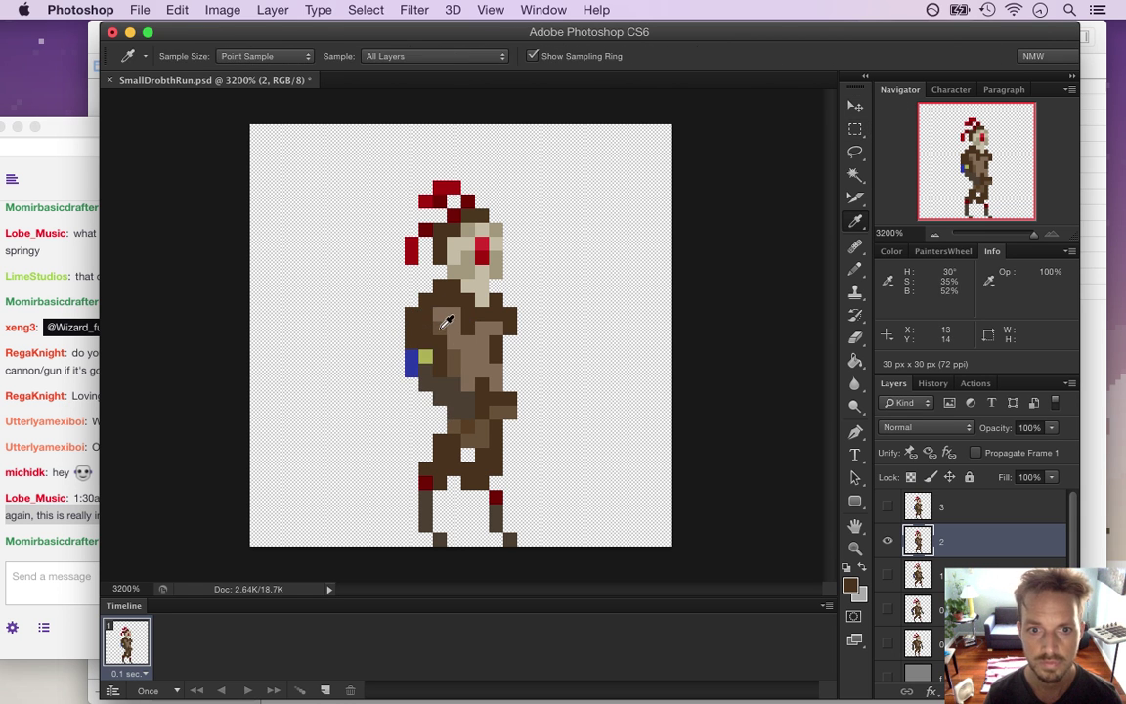
{"action": "key", "text": "b"}
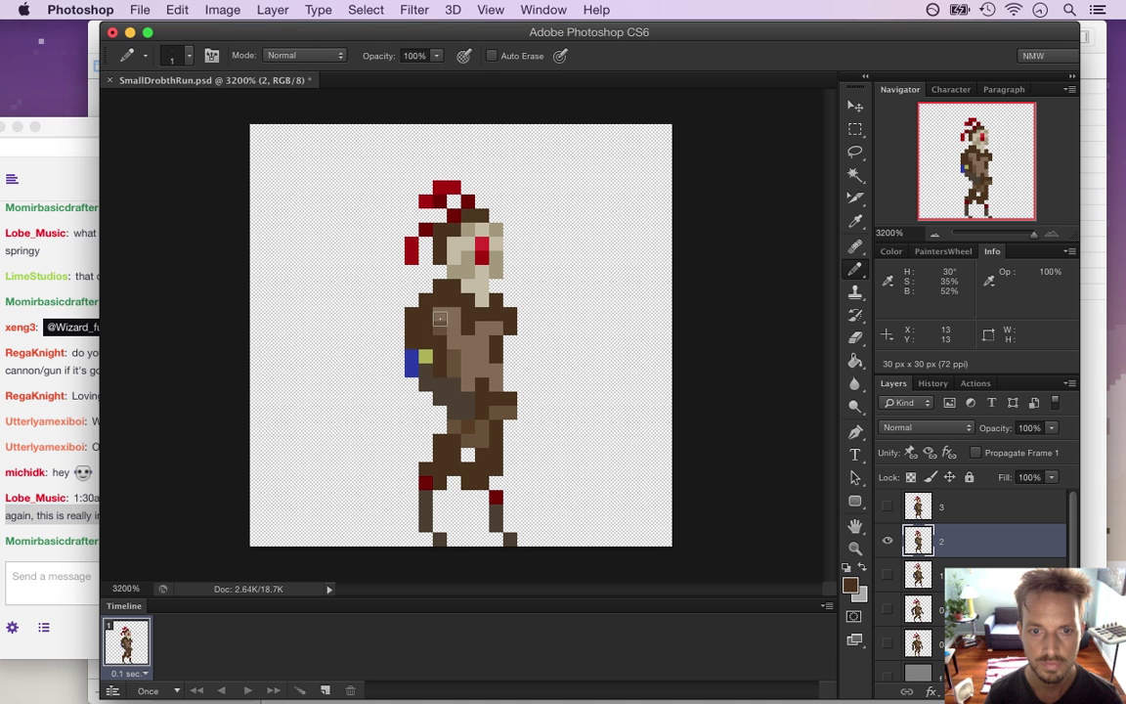
{"action": "left_click", "coordinate": [415, 327], "text": "alt"}
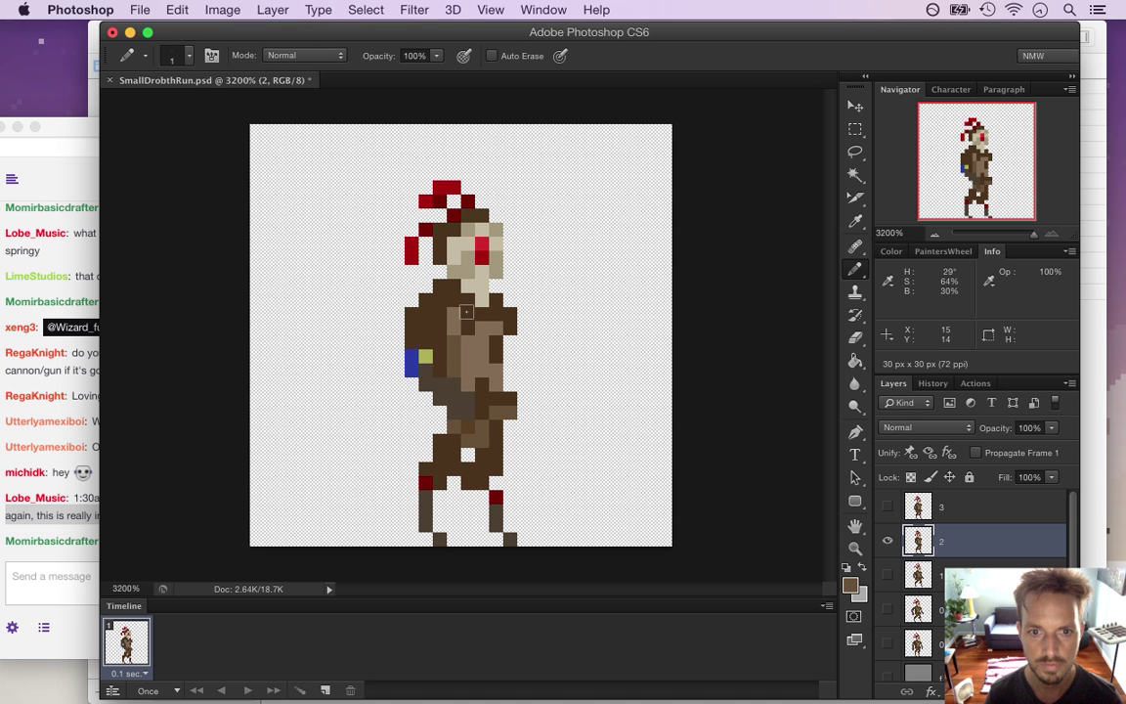
{"action": "left_click", "coordinate": [402, 326], "text": "alt"}
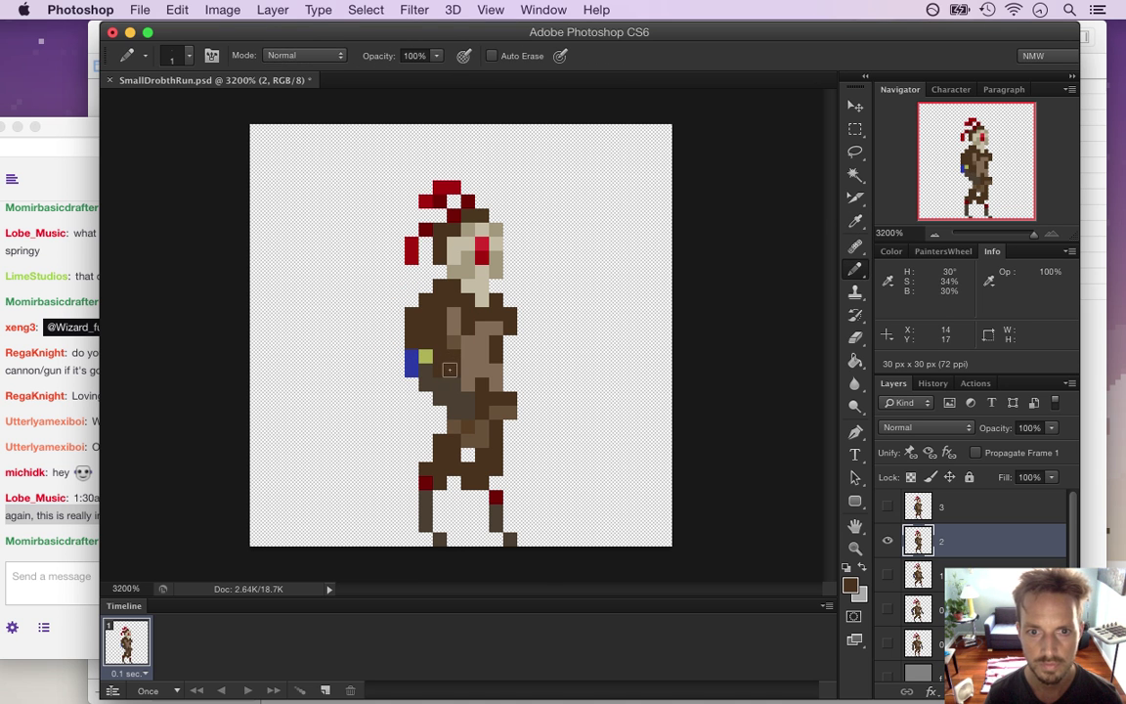
{"action": "left_click", "coordinate": [481, 318], "text": "alt"}
{"action": "left_click", "coordinate": [483, 330]}
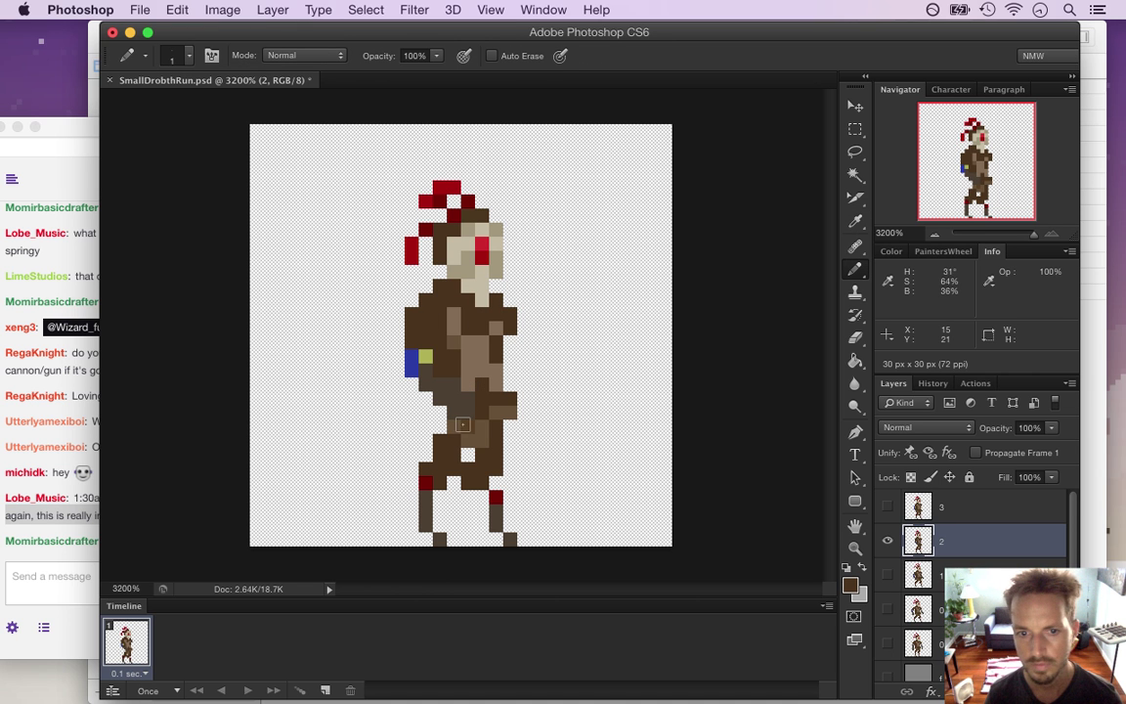
{"action": "left_click", "coordinate": [415, 379], "text": "alt"}
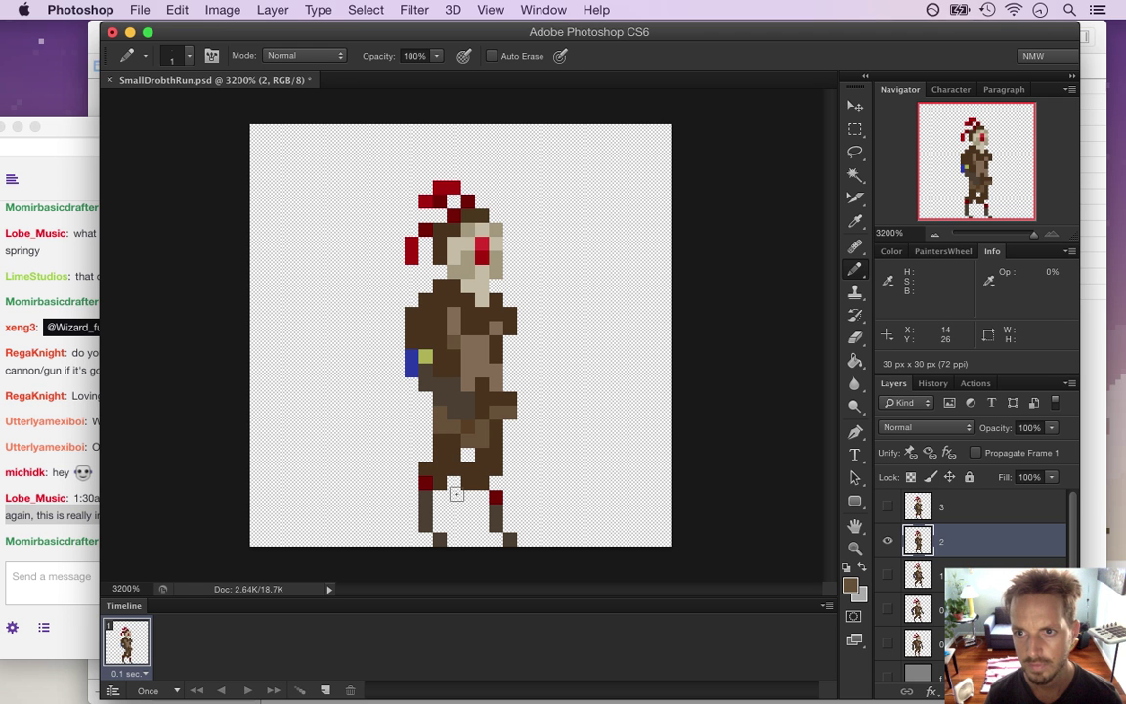
- Rotate the rear leg about -13.6° and shift it forward about one pixel under the hips
{"action": "key", "text": "m"}
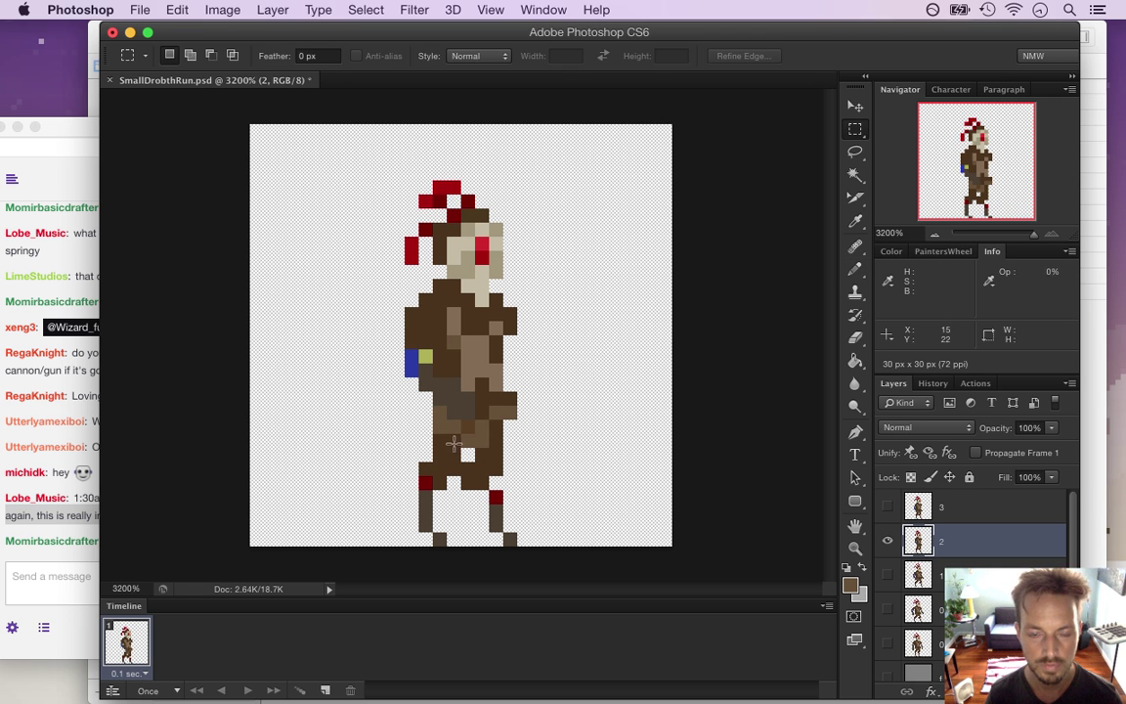
{"action": "left_click_drag", "start_coordinate": [415, 425], "coordinate": [461, 544]}
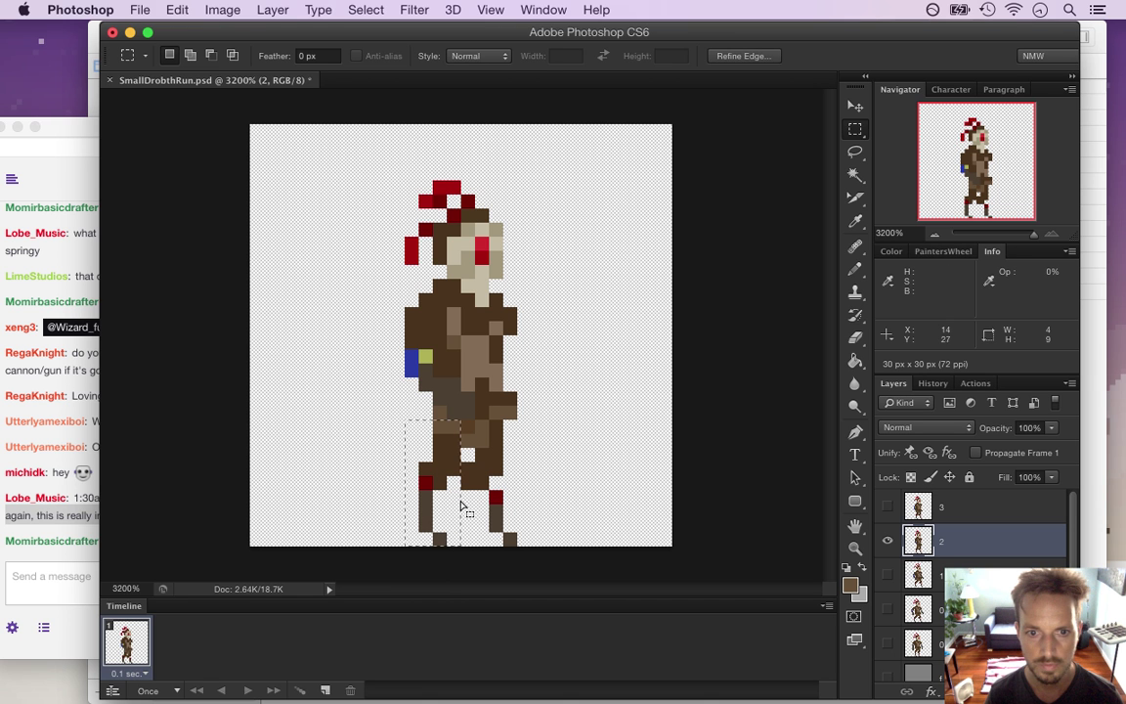
{"action": "key", "text": "v"}
{"action": "left_click_drag", "start_coordinate": [390, 410], "coordinate": [372, 422]}
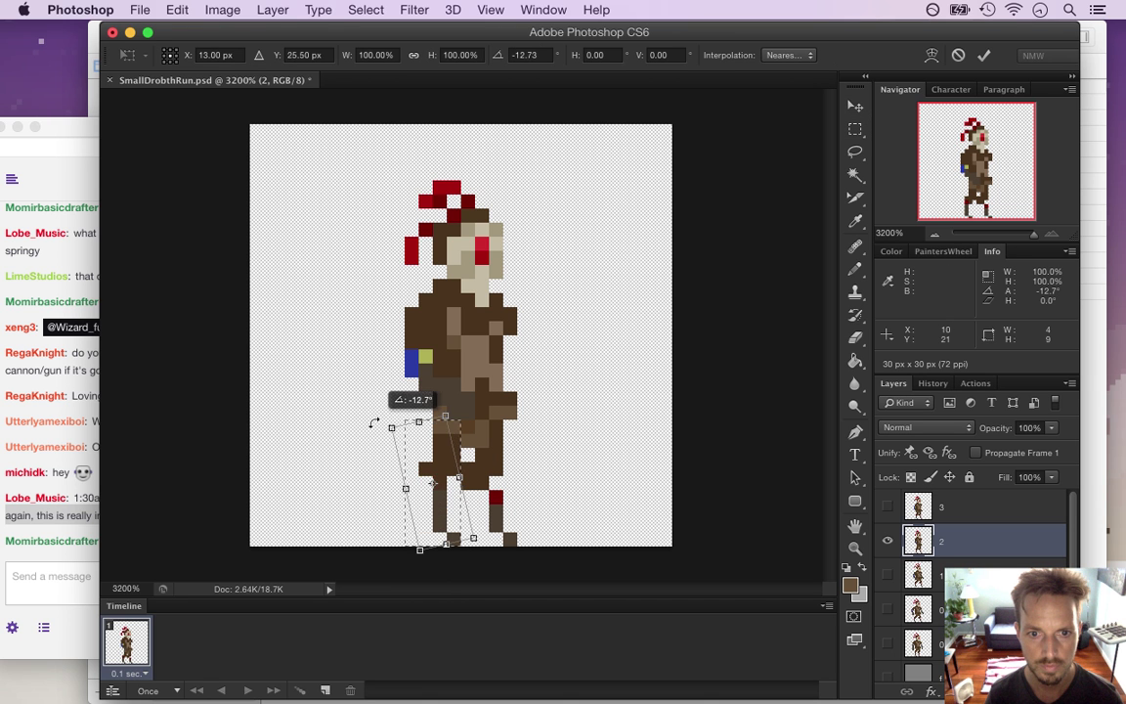
{"action": "left_click_drag", "start_coordinate": [439, 451], "coordinate": [473, 479]}
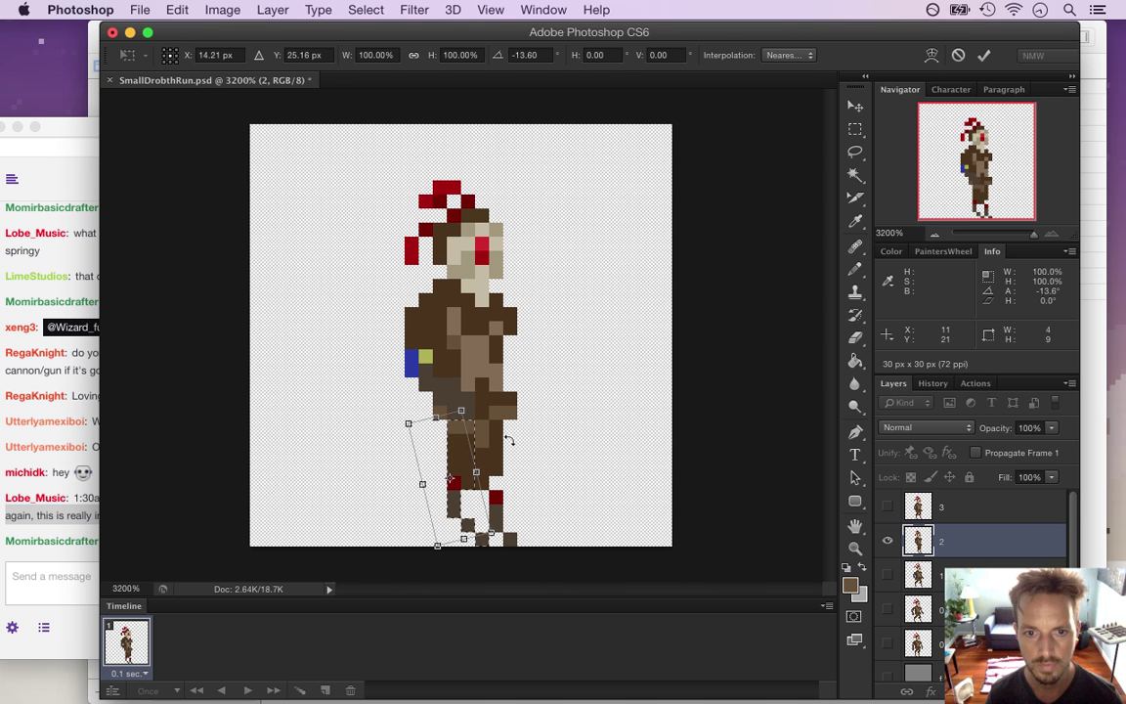
{"action": "left_click", "coordinate": [983, 56]}
- Rotate the front leg about 8° and move it back so it overlaps behind the rear leg
{"action": "key", "text": "m"}
{"action": "key", "text": "super+d"}
{"action": "left_click_drag", "start_coordinate": [476, 435], "coordinate": [523, 552]}
{"action": "key", "text": "v"}
{"action": "left_click_drag", "start_coordinate": [551, 399], "coordinate": [557, 416]}
{"action": "left_click_drag", "start_coordinate": [491, 439], "coordinate": [431, 445]}
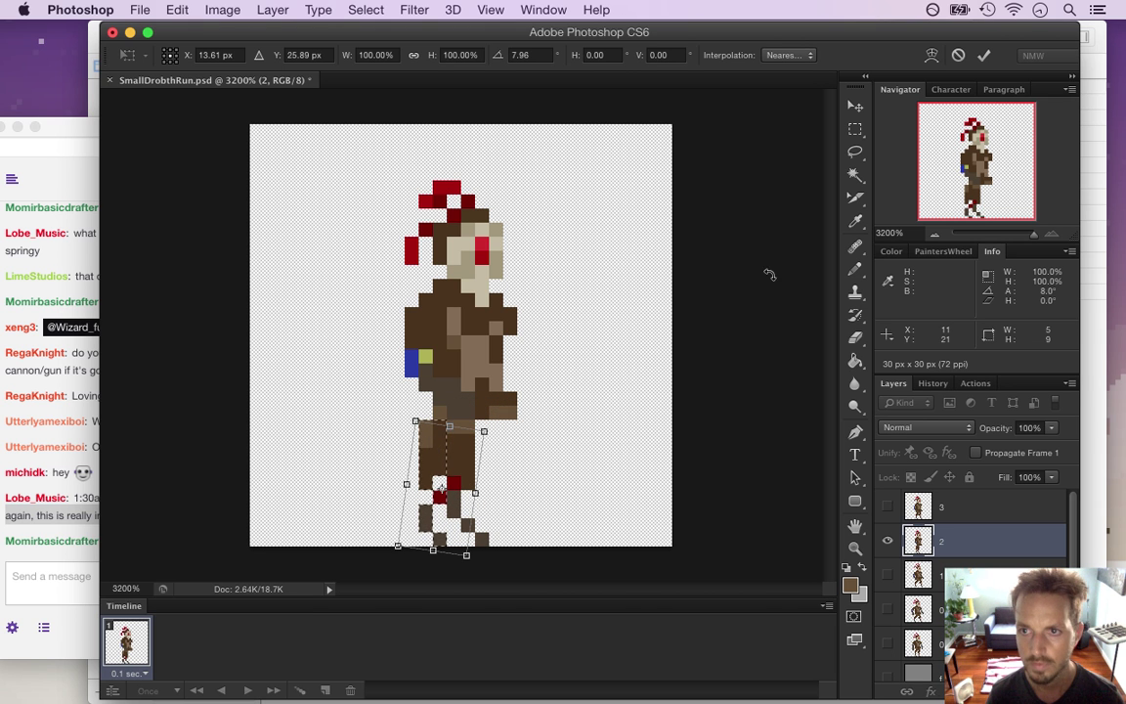
{"action": "left_click", "coordinate": [983, 55]}
{"action": "left_click", "coordinate": [856, 131]}
{"action": "key", "text": "super+d"}
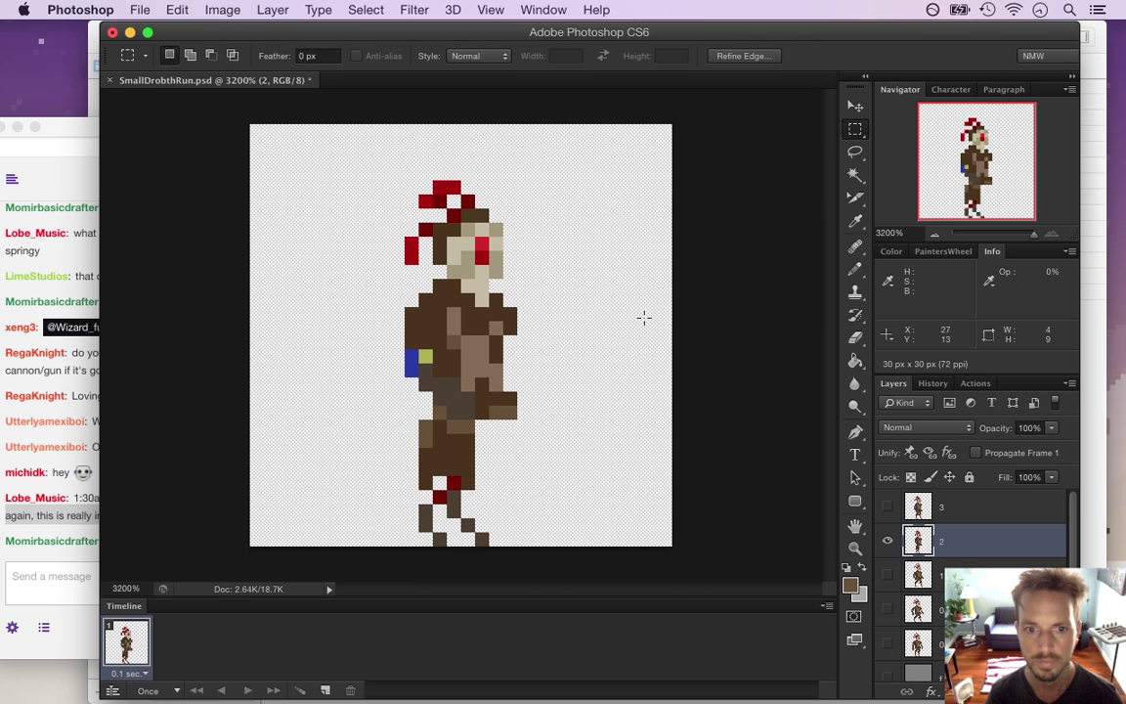
- Select both legs together and shift them one pixel forward
{"action": "left_click_drag", "start_coordinate": [377, 434], "coordinate": [495, 538]}
{"action": "left_click_drag", "start_coordinate": [392, 421], "coordinate": [517, 533]}
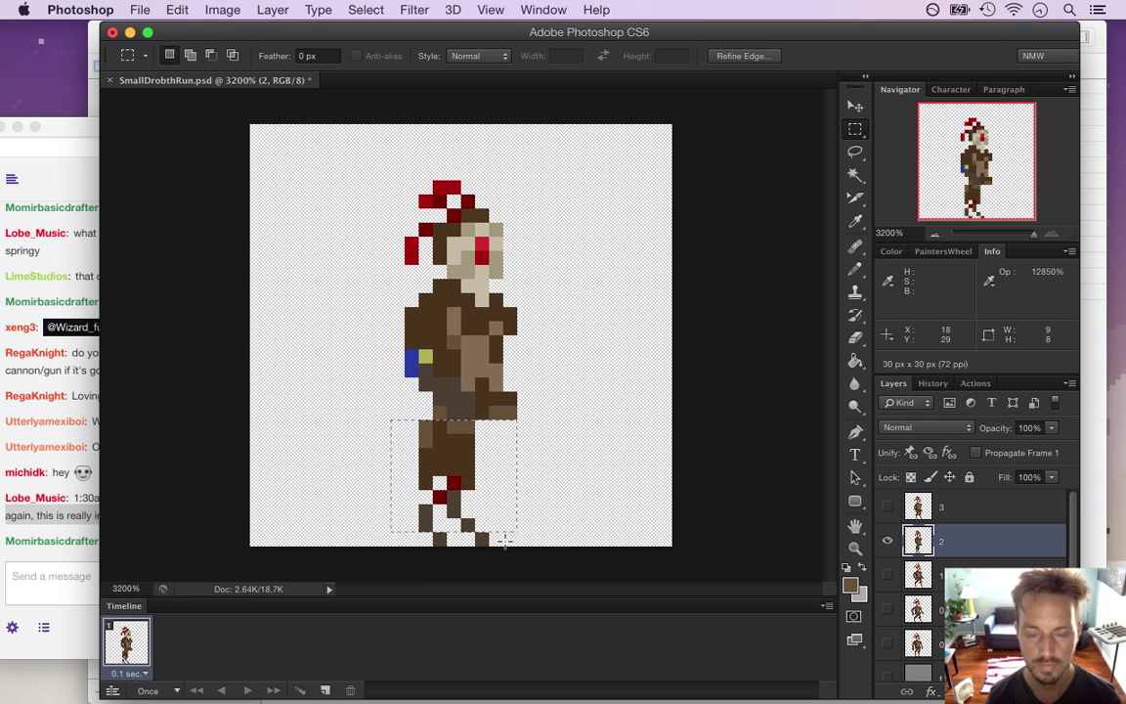
{"action": "left_click_drag", "start_coordinate": [391, 421], "coordinate": [512, 561]}
{"action": "key", "text": "v"}
{"action": "key", "text": "Right"}
{"action": "key", "text": "m"}
{"action": "key", "text": "super+d"}
{"action": "key", "text": "l"}
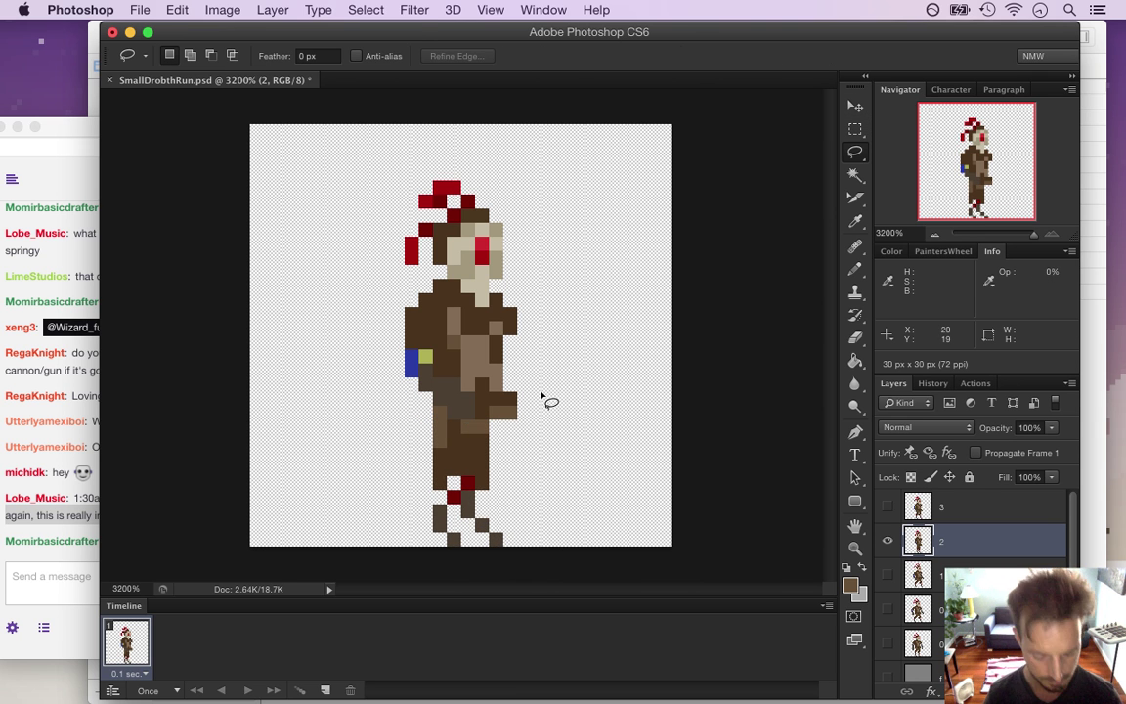
{"action": "key", "text": "e"}
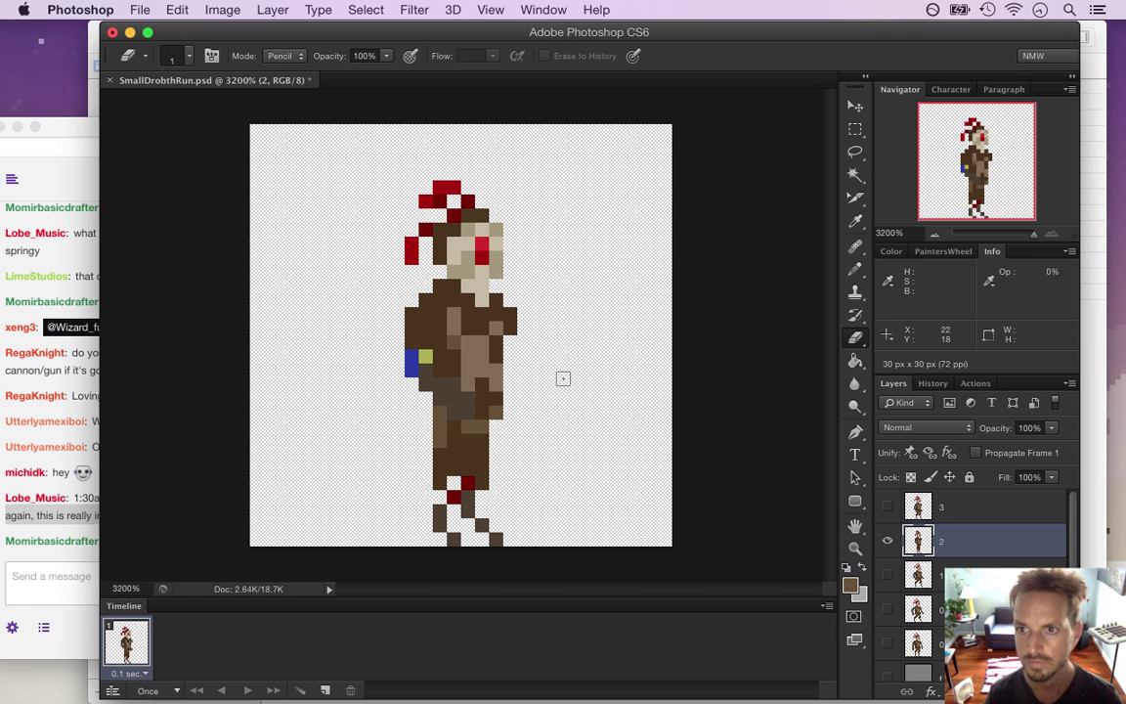
{"action": "left_click_drag", "start_coordinate": [510, 312], "coordinate": [510, 329]}
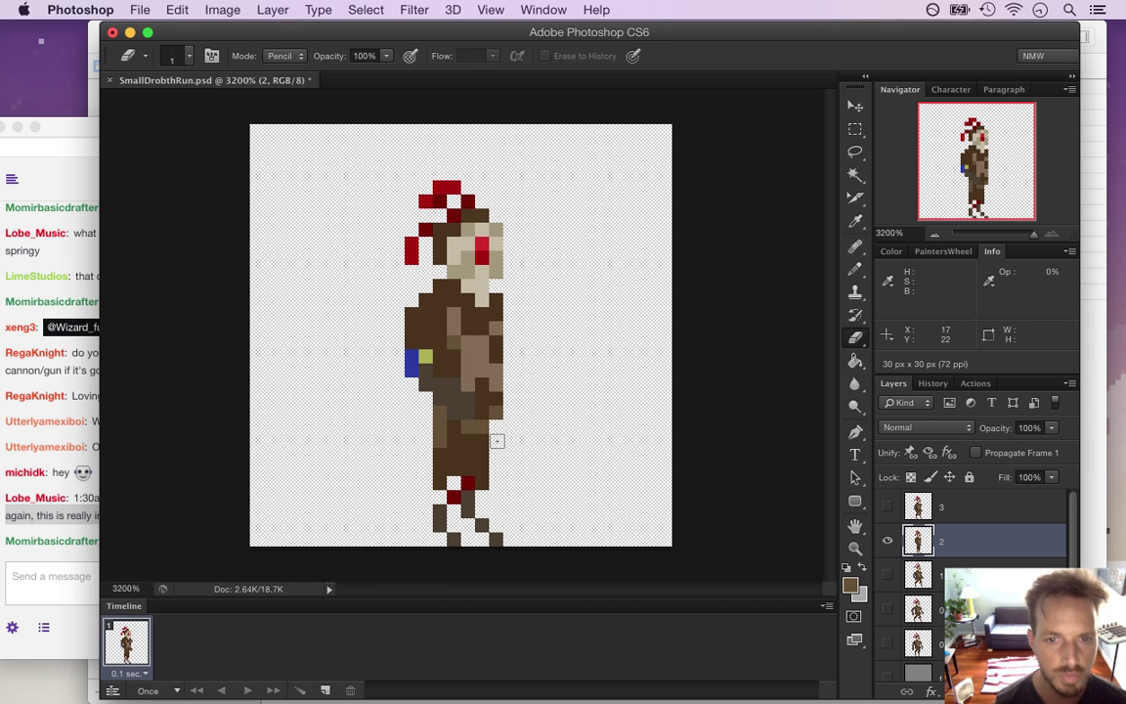
{"action": "key", "text": "super+z"}
{"action": "key", "text": "super+z"}
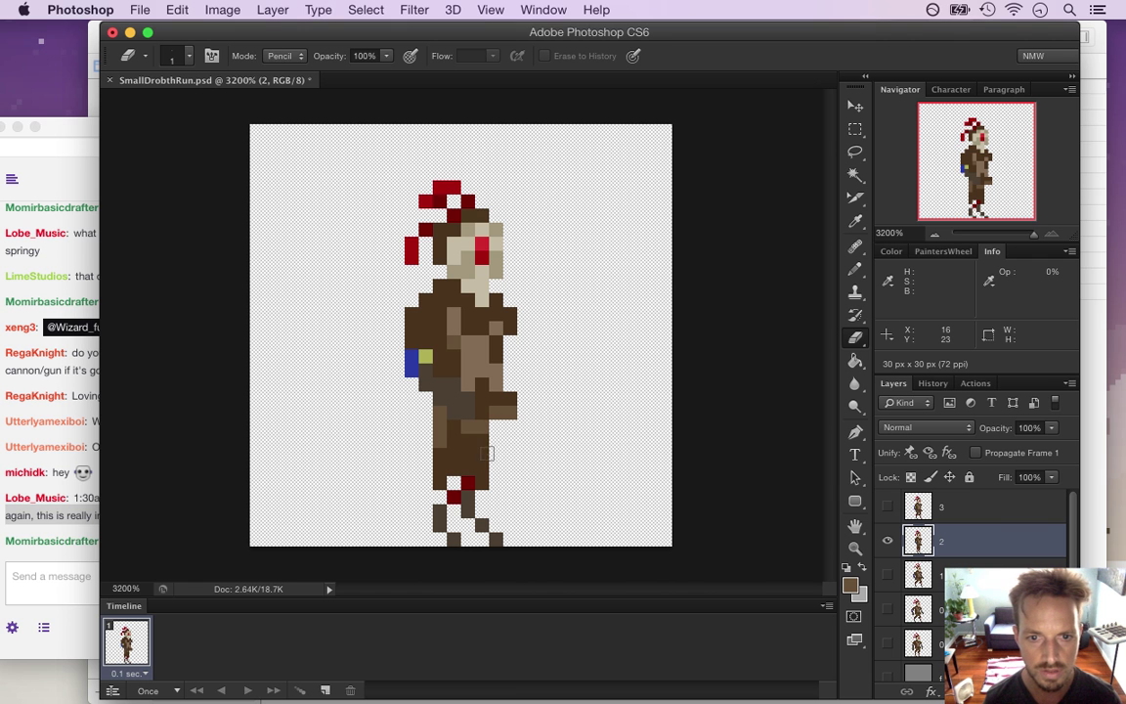
- Rotate the forward leg about -12° and shift it one pixel forward to open a gap between the legs
{"action": "key", "text": "m"}
{"action": "left_click_drag", "start_coordinate": [469, 444], "coordinate": [505, 536]}
{"action": "key", "text": "v"}
{"action": "key", "text": "Right"}
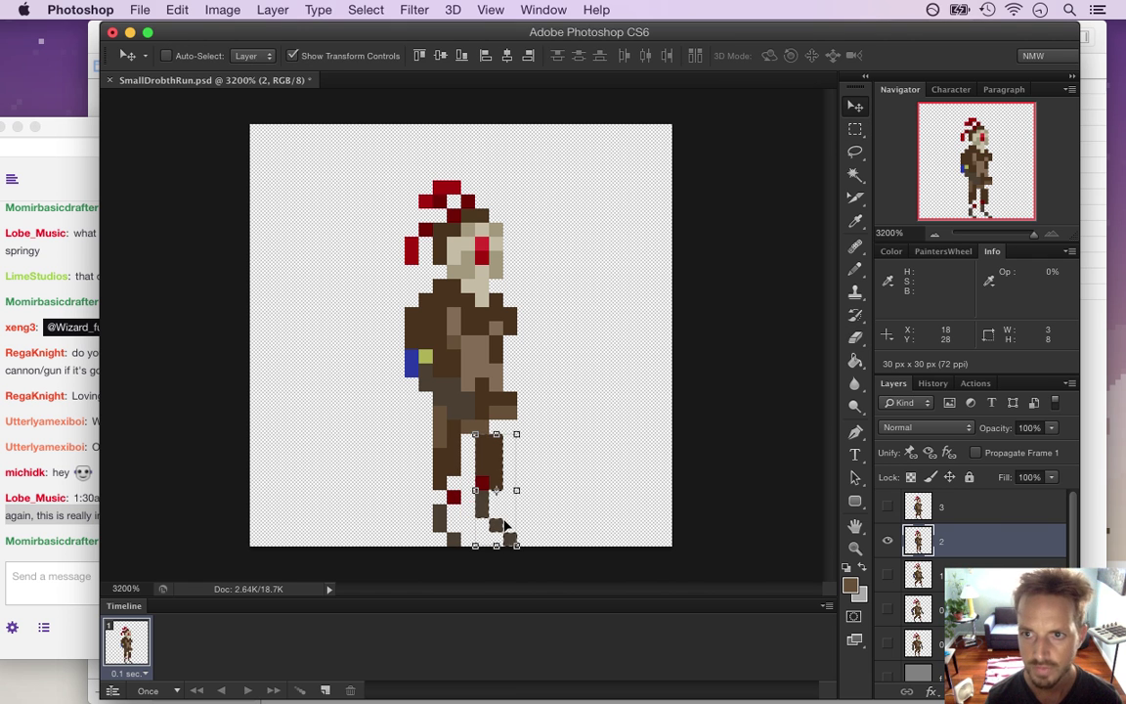
{"action": "left_click_drag", "start_coordinate": [465, 419], "coordinate": [448, 422]}
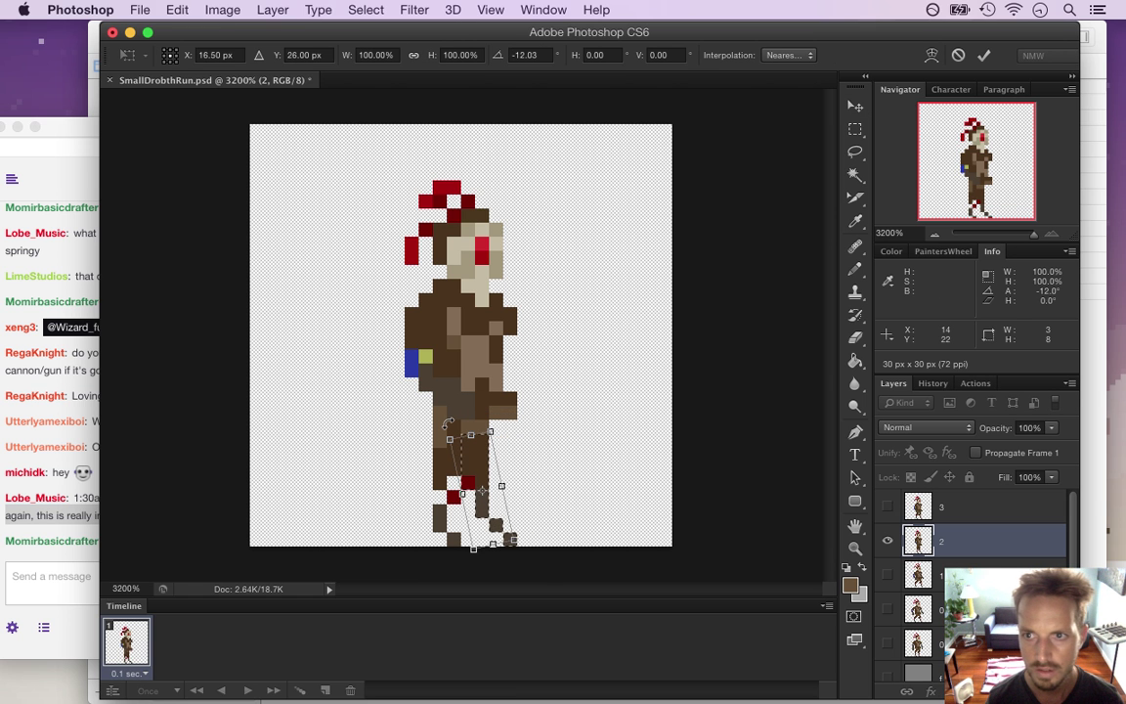
{"action": "key", "text": "Right"}
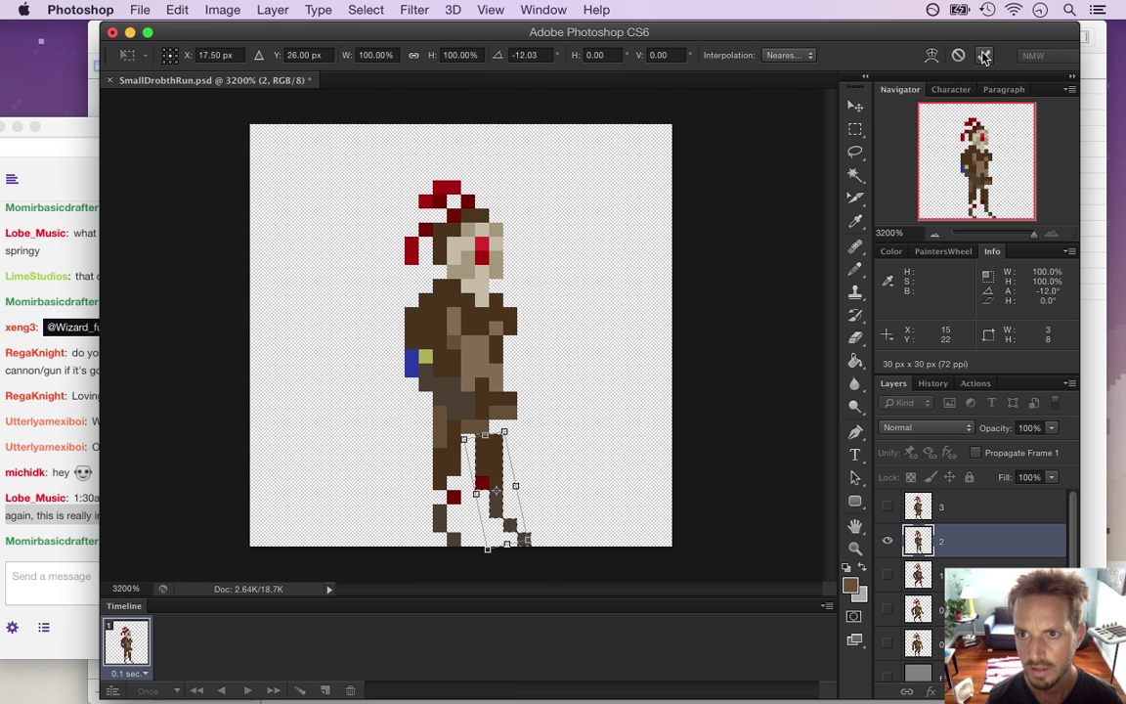
{"action": "key", "text": "Return"}
{"action": "key", "text": "m"}
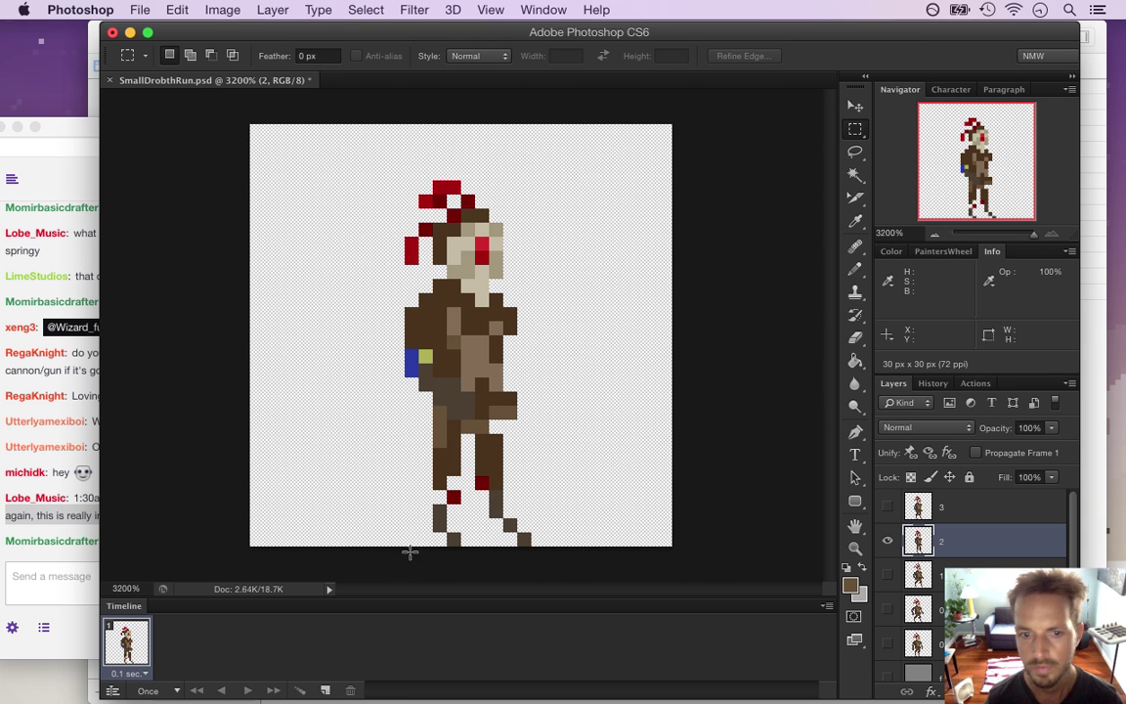
- Move the rear leg's dark red knee pixel back in line with the shin and erase the stray knee pixels
{"action": "key", "text": "i"}
{"action": "left_click", "coordinate": [454, 496]}
{"action": "key", "text": "b"}
{"action": "left_click", "coordinate": [440, 496]}
{"action": "key", "text": "e"}
{"action": "left_click", "coordinate": [453, 496]}
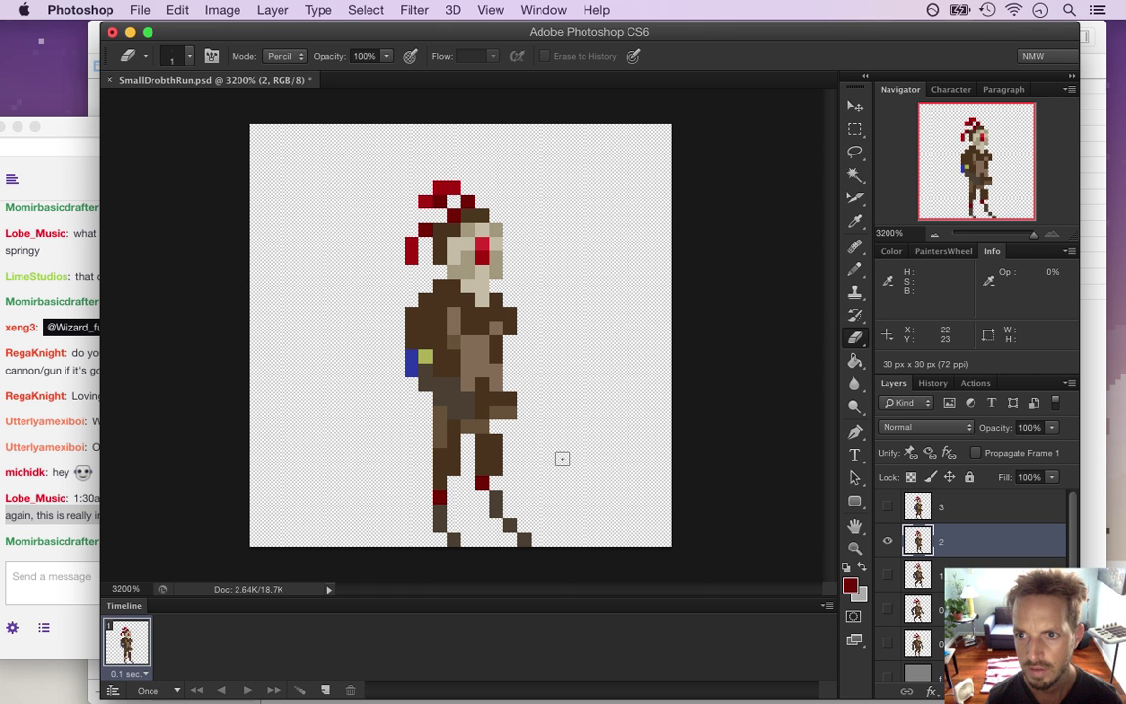
- Save the file and add a second frame to the animation
{"action": "key", "text": "super+s"}
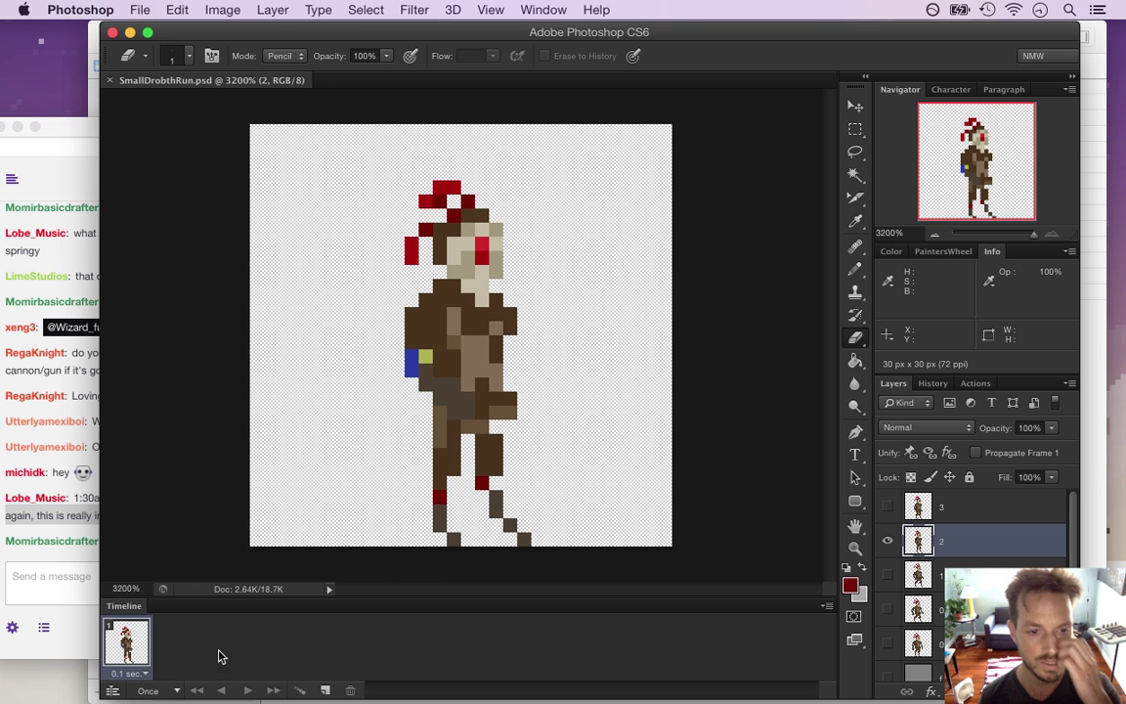
{"action": "left_click", "coordinate": [325, 690]}
- Switch to the Twitch chat, read the newest viewer message, and return to Photoshop
{"action": "left_click", "coordinate": [43, 556]}
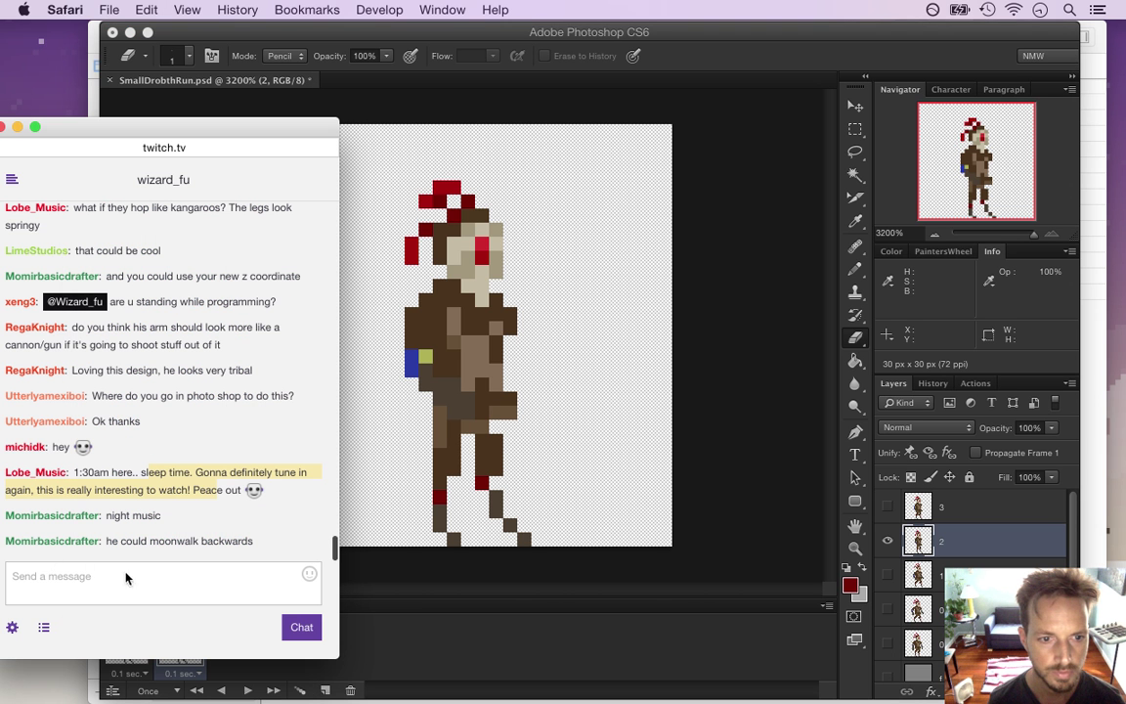
{"action": "left_click_drag", "start_coordinate": [148, 546], "coordinate": [252, 546]}
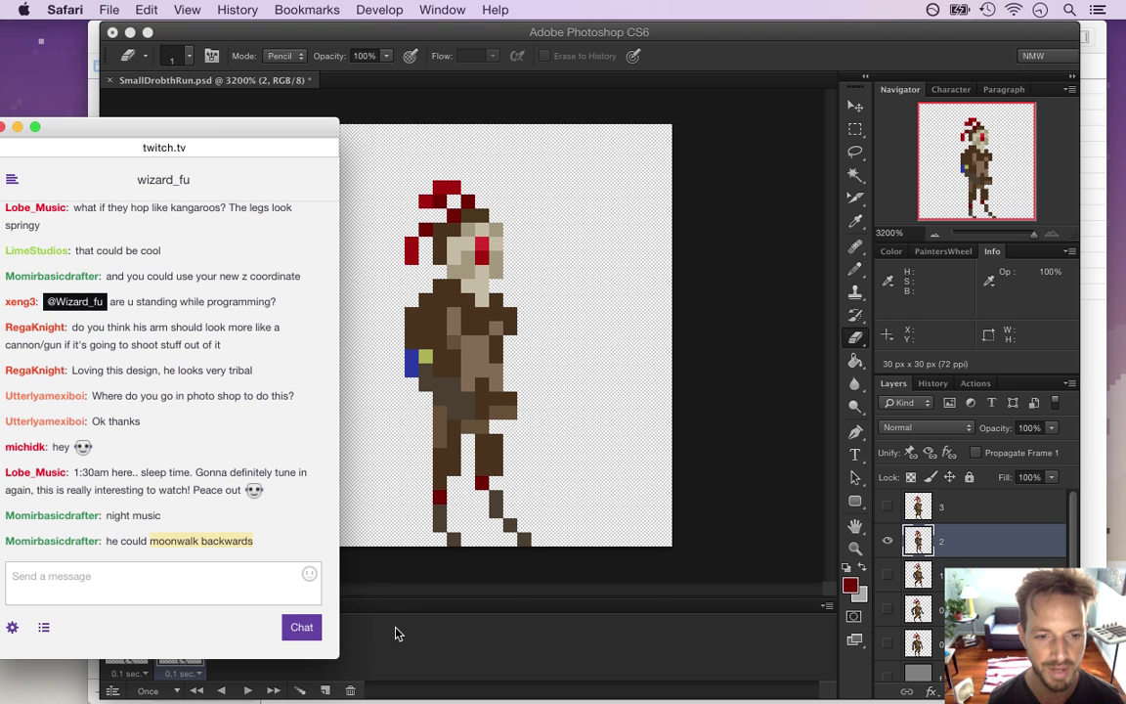
{"action": "left_click", "coordinate": [391, 630]}
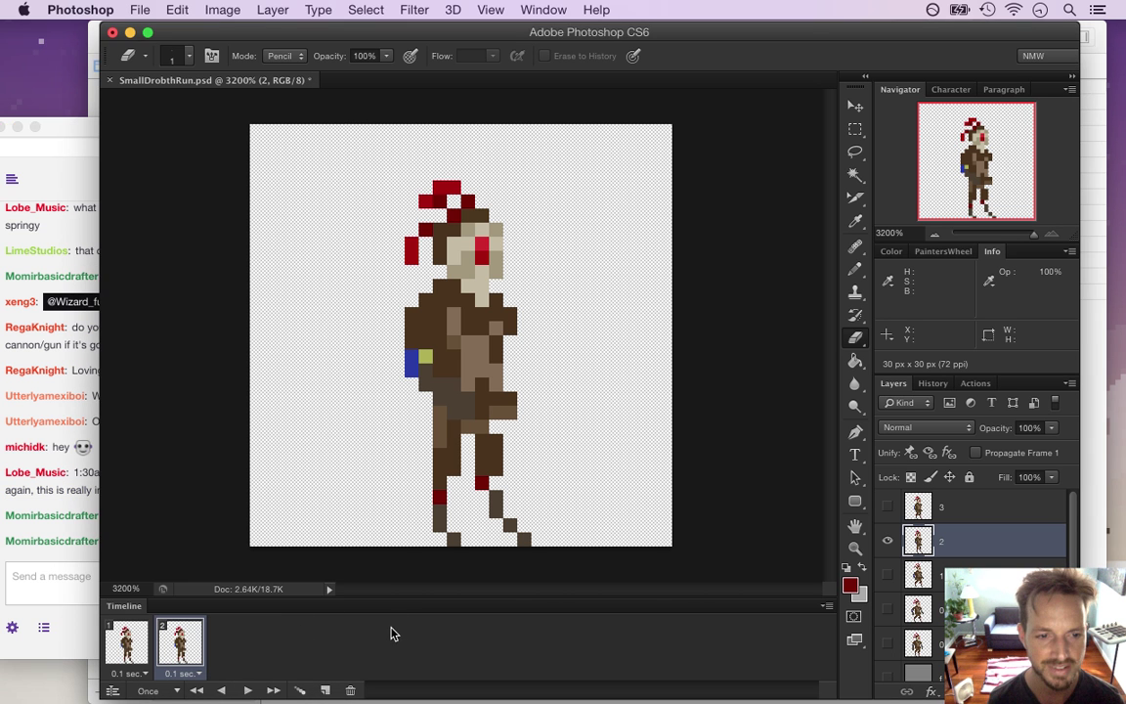
- Set animation frame 1 to show only the layer 0 directly below layer 1, and frame 2 to show only layer 1
{"action": "left_click", "coordinate": [127, 642]}
{"action": "left_click", "coordinate": [176, 642]}
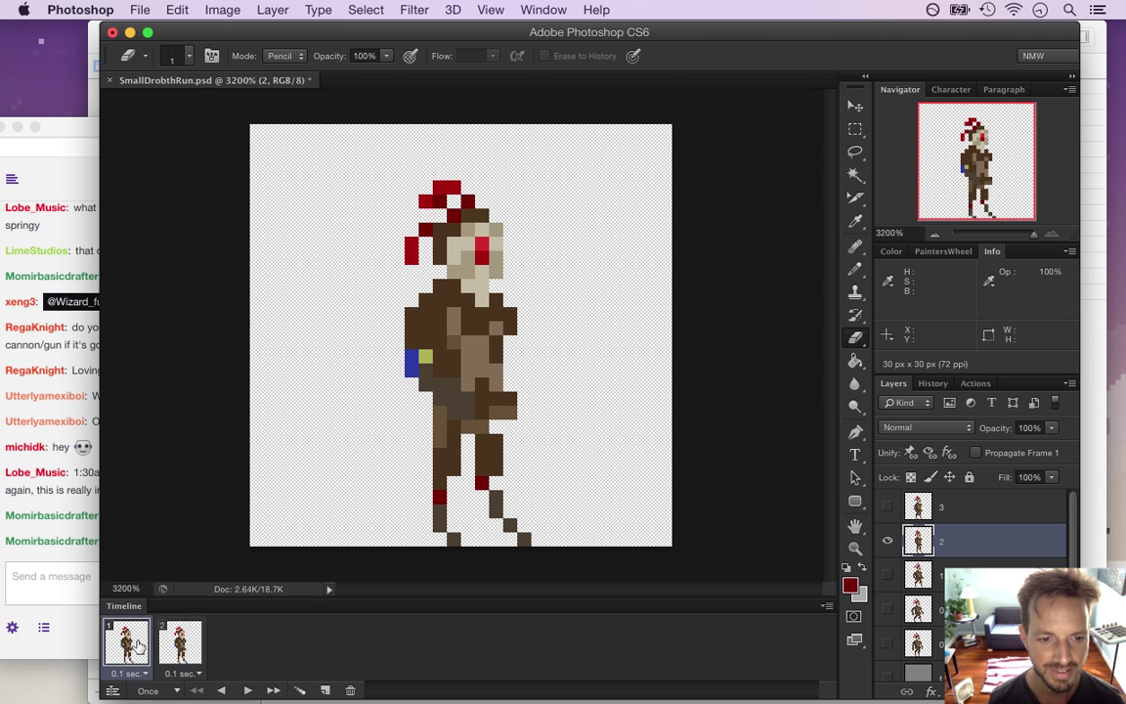
{"action": "left_click", "coordinate": [888, 542]}
{"action": "left_click", "coordinate": [128, 649]}
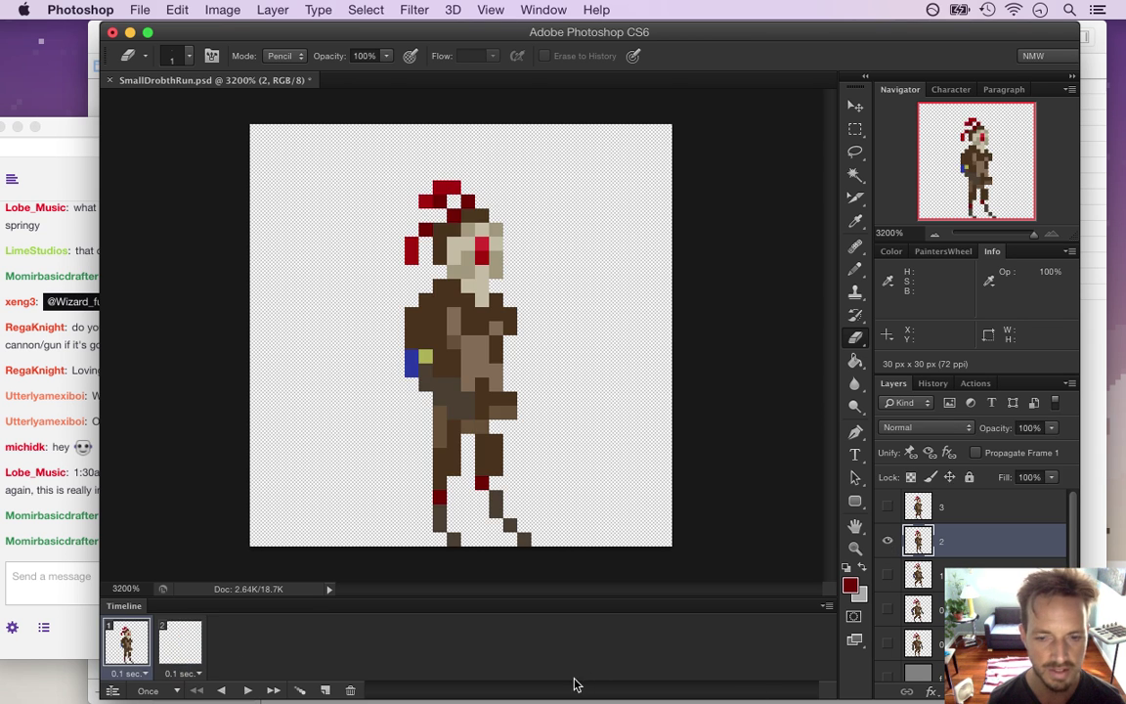
{"action": "left_click", "coordinate": [886, 609], "text": "alt"}
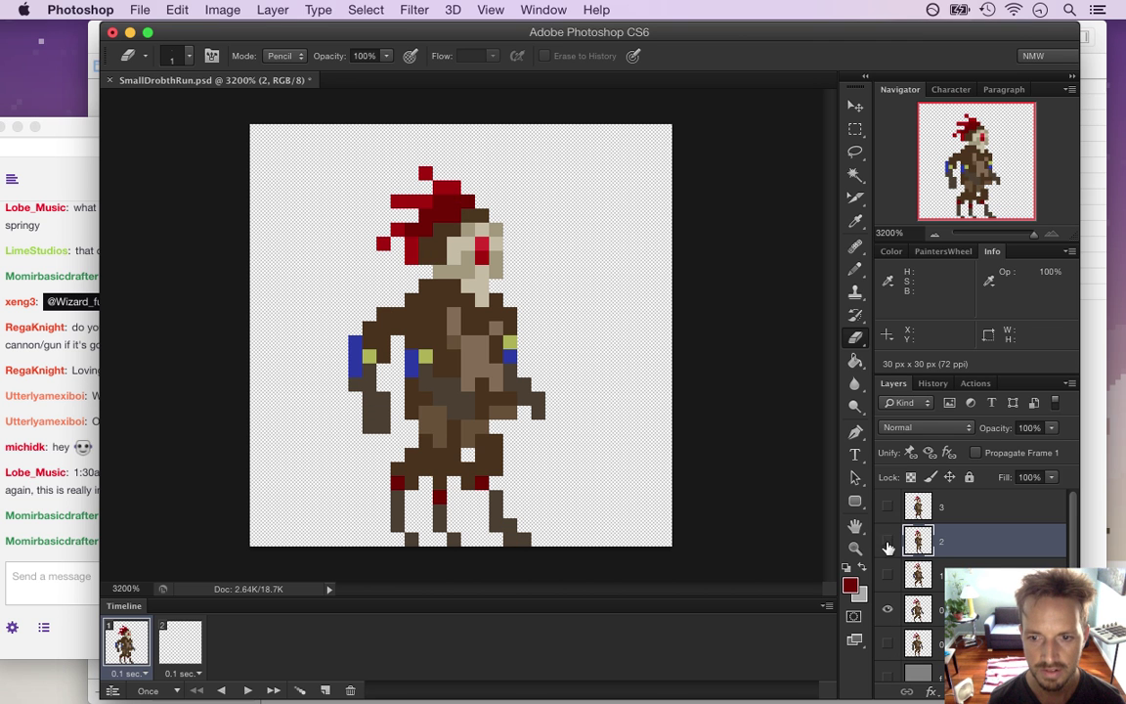
{"action": "left_click", "coordinate": [193, 647]}
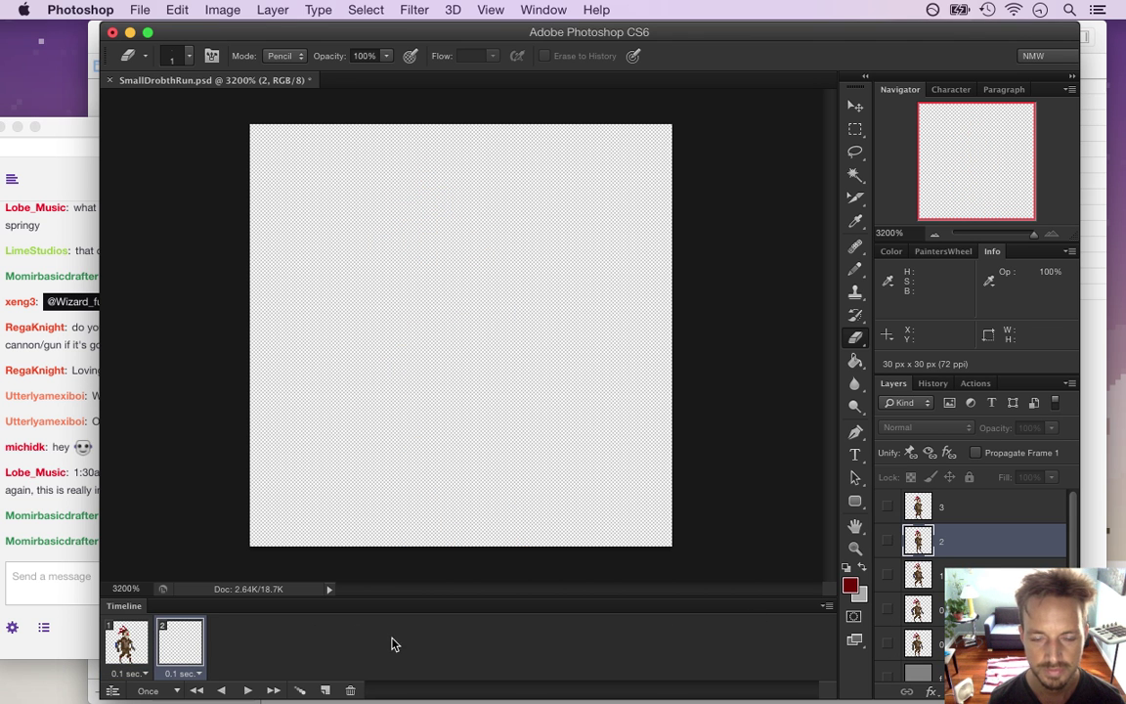
{"action": "left_click", "coordinate": [888, 576]}
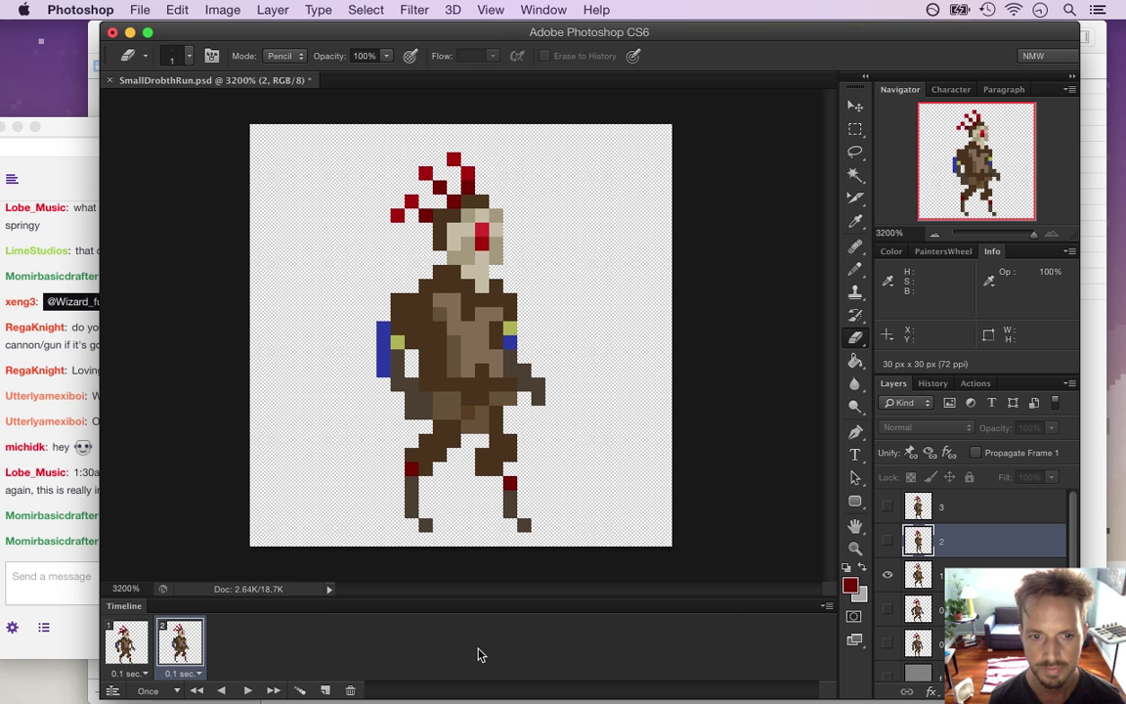
- Add a third animation frame showing only layer 2, and add a fourth frame after it
{"action": "left_click", "coordinate": [325, 690]}
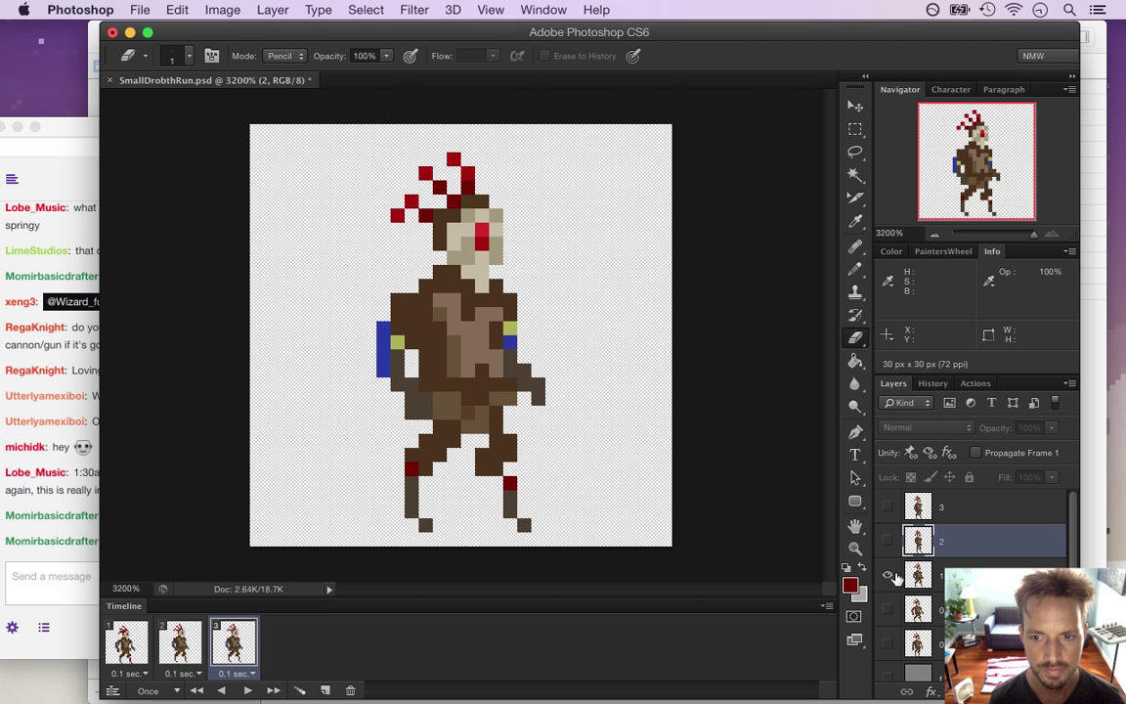
{"action": "left_click", "coordinate": [887, 576]}
{"action": "left_click", "coordinate": [886, 542]}
{"action": "left_click", "coordinate": [325, 691]}
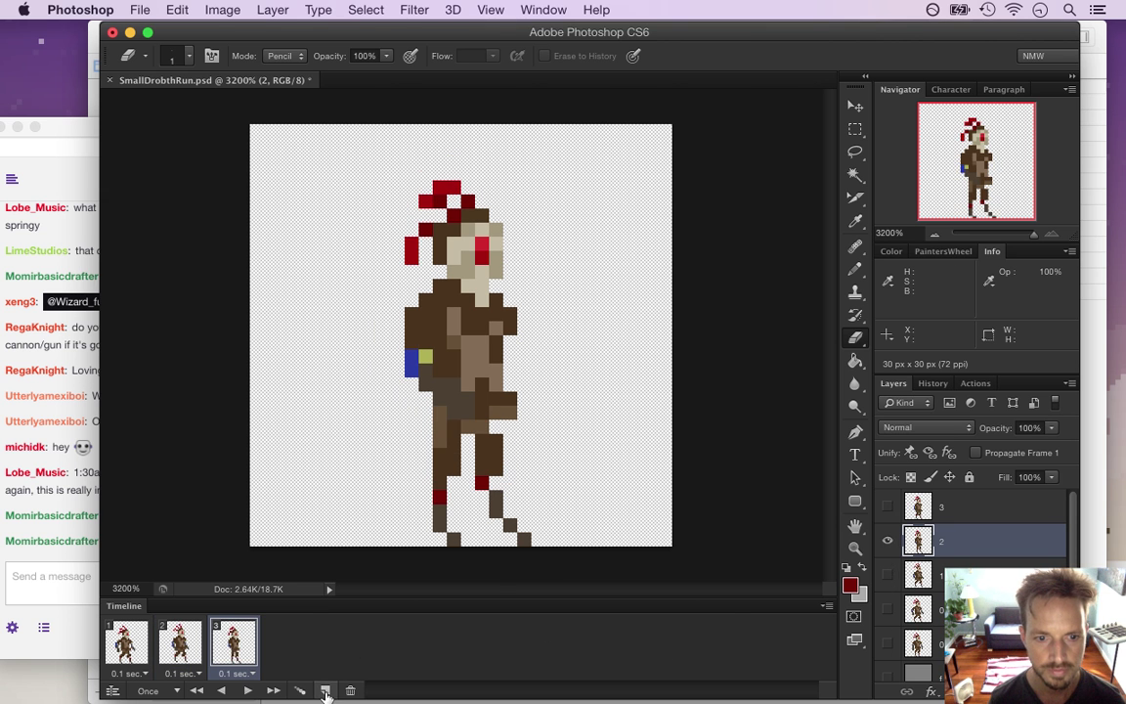
- Make animation frame 4 show only layer 3, and check the poses in the three frames before it
{"action": "left_click", "coordinate": [887, 539]}
{"action": "left_click", "coordinate": [887, 506]}
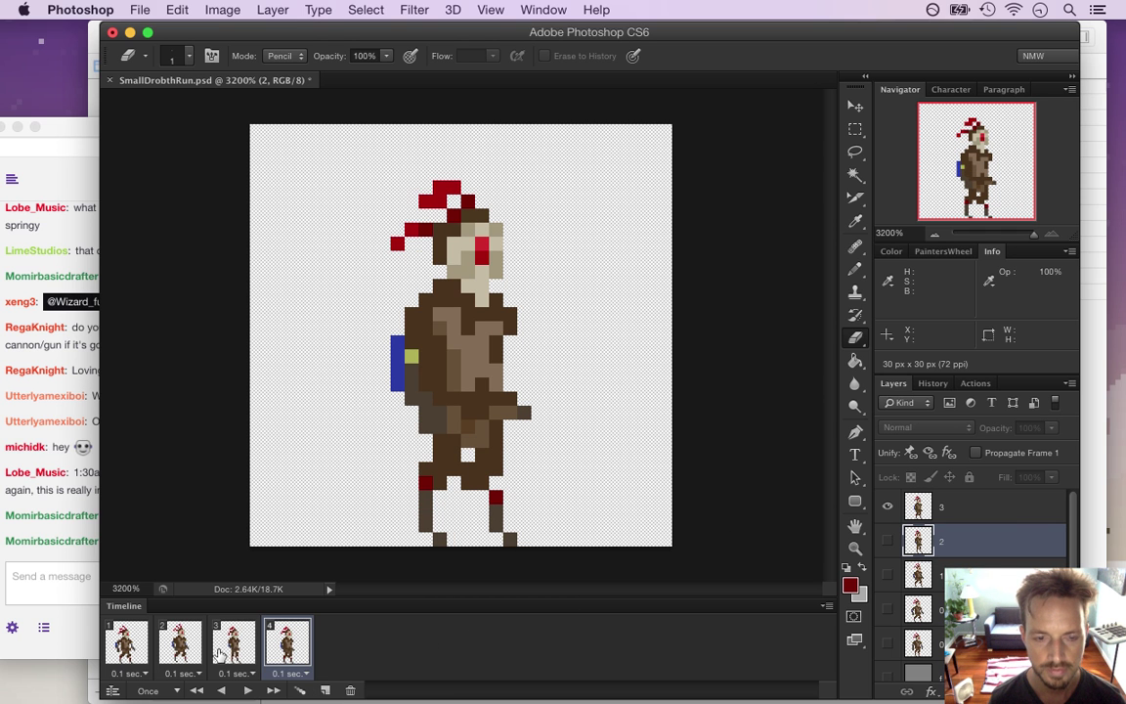
{"action": "left_click", "coordinate": [230, 651]}
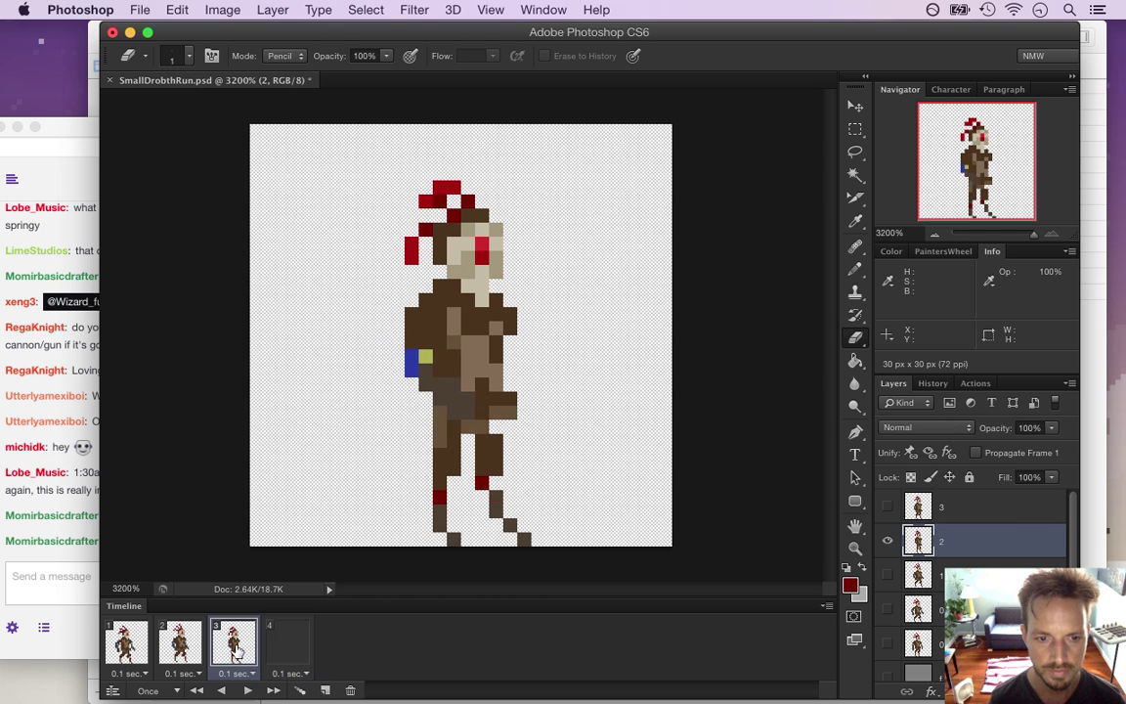
{"action": "left_click", "coordinate": [187, 652]}
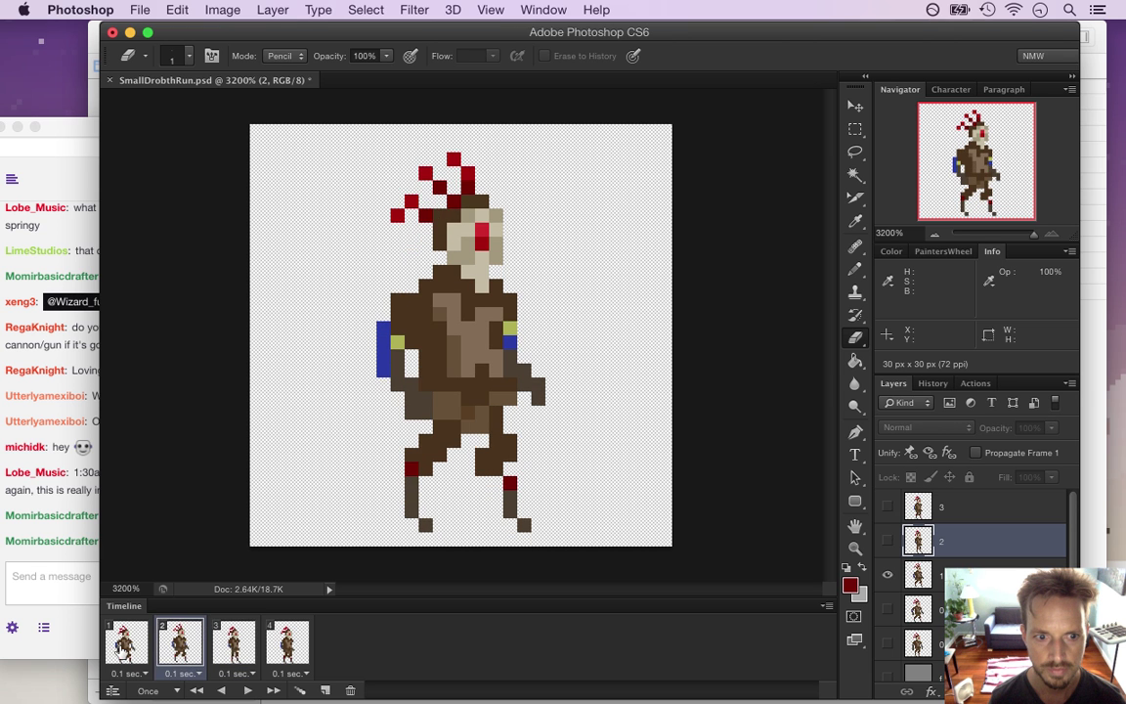
{"action": "left_click", "coordinate": [125, 643]}
{"action": "left_click", "coordinate": [235, 643]}
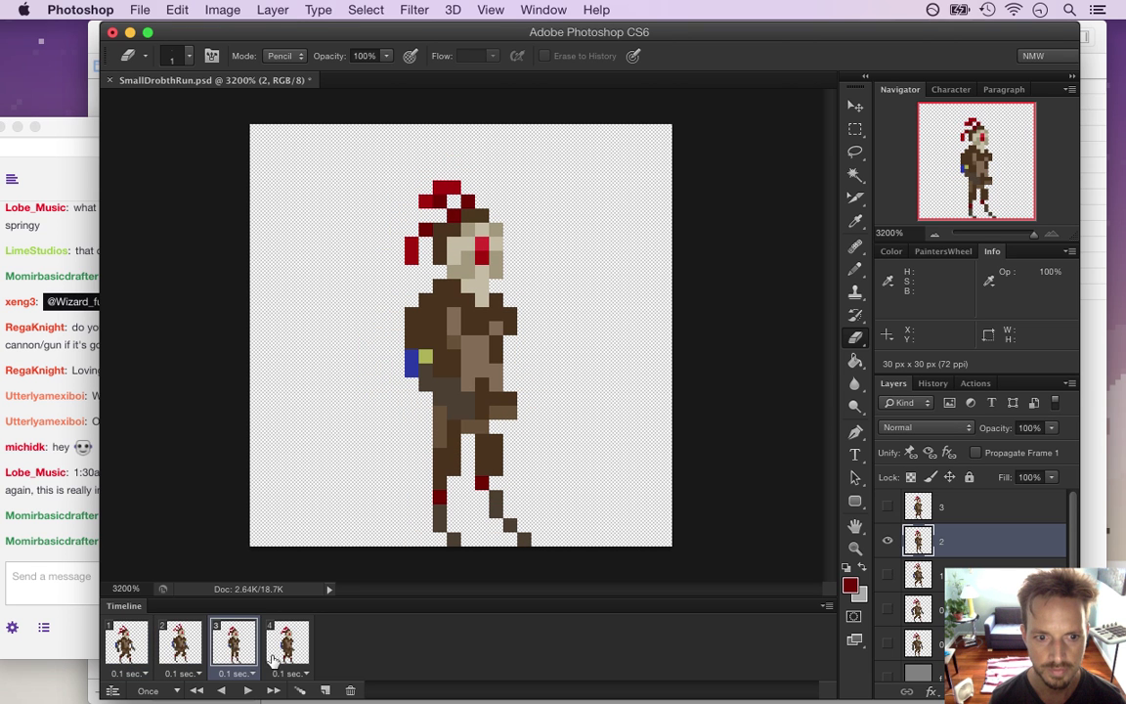
- Duplicate frame 3 to the end of the animation as frame 5, and nudge its layer 2 sprite one pixel left
{"action": "left_click", "coordinate": [325, 692]}
{"action": "left_click_drag", "start_coordinate": [287, 643], "coordinate": [390, 654]}
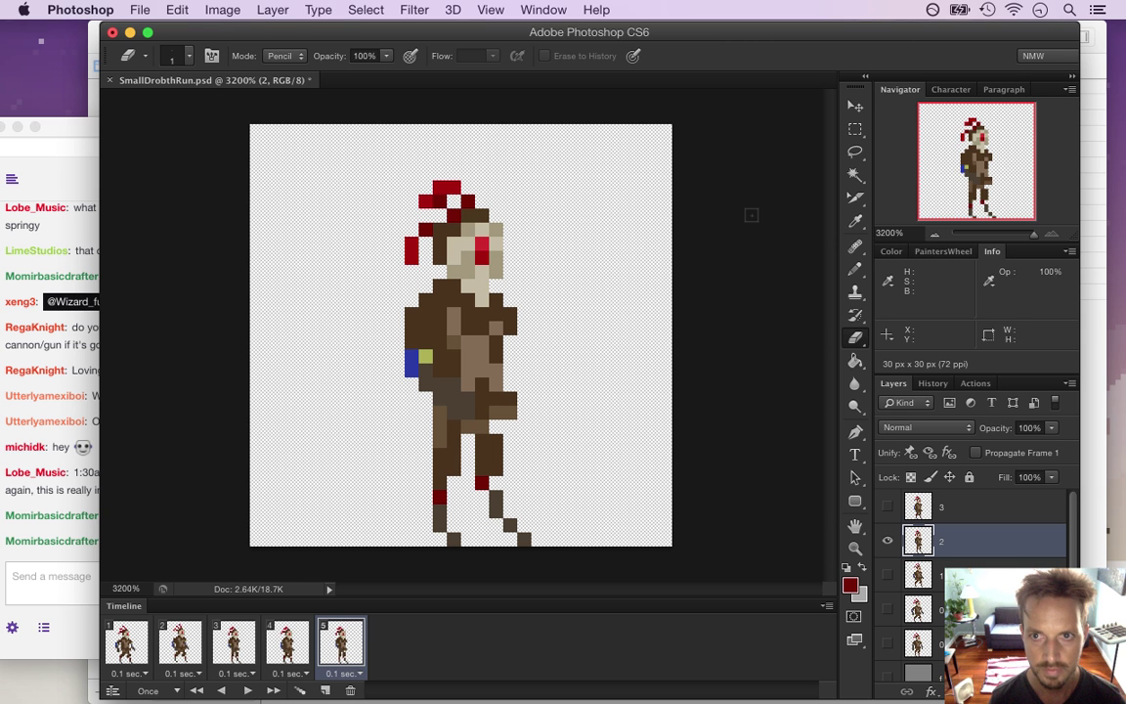
{"action": "key", "text": "v"}
{"action": "key", "text": "Left"}
{"action": "key", "text": "m"}
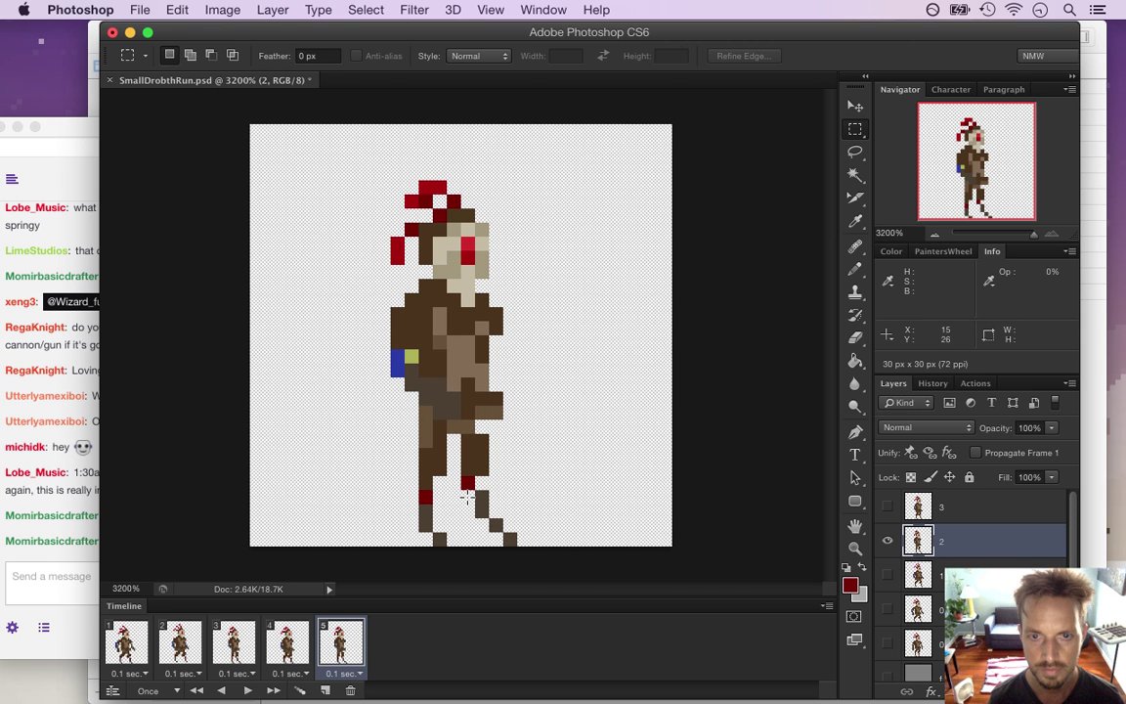
- Play the animation from frame 1 and set its looping option to Forever
{"action": "left_click", "coordinate": [125, 643]}
{"action": "left_click", "coordinate": [247, 692]}
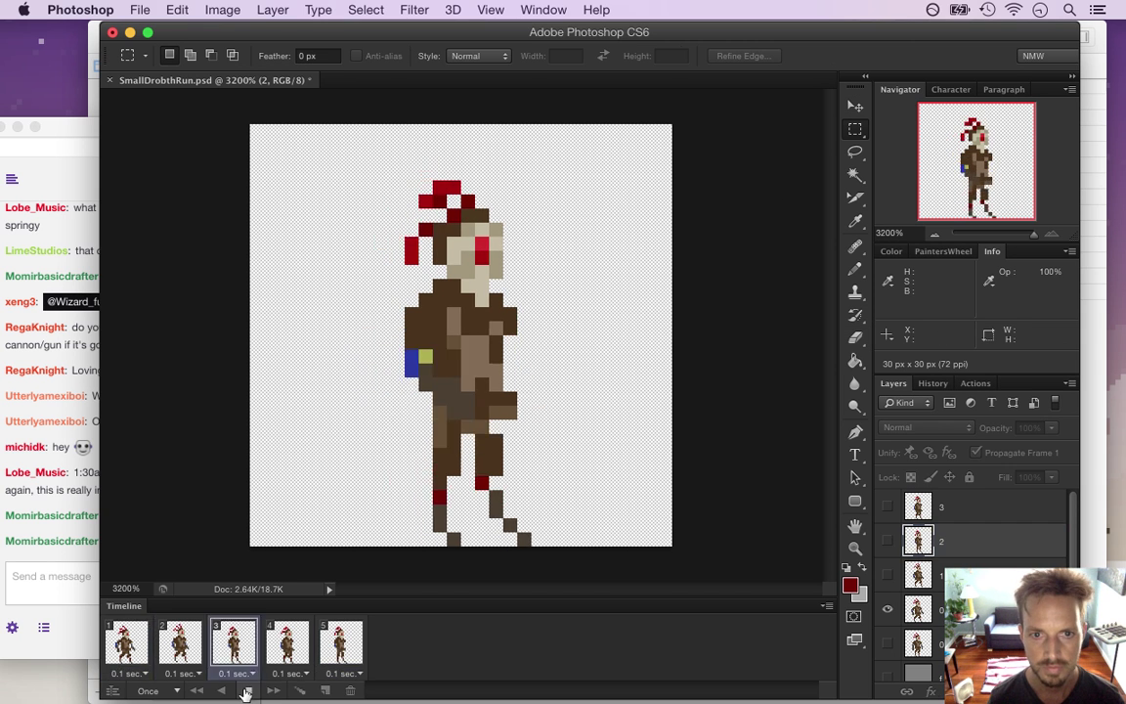
{"action": "left_click", "coordinate": [149, 690]}
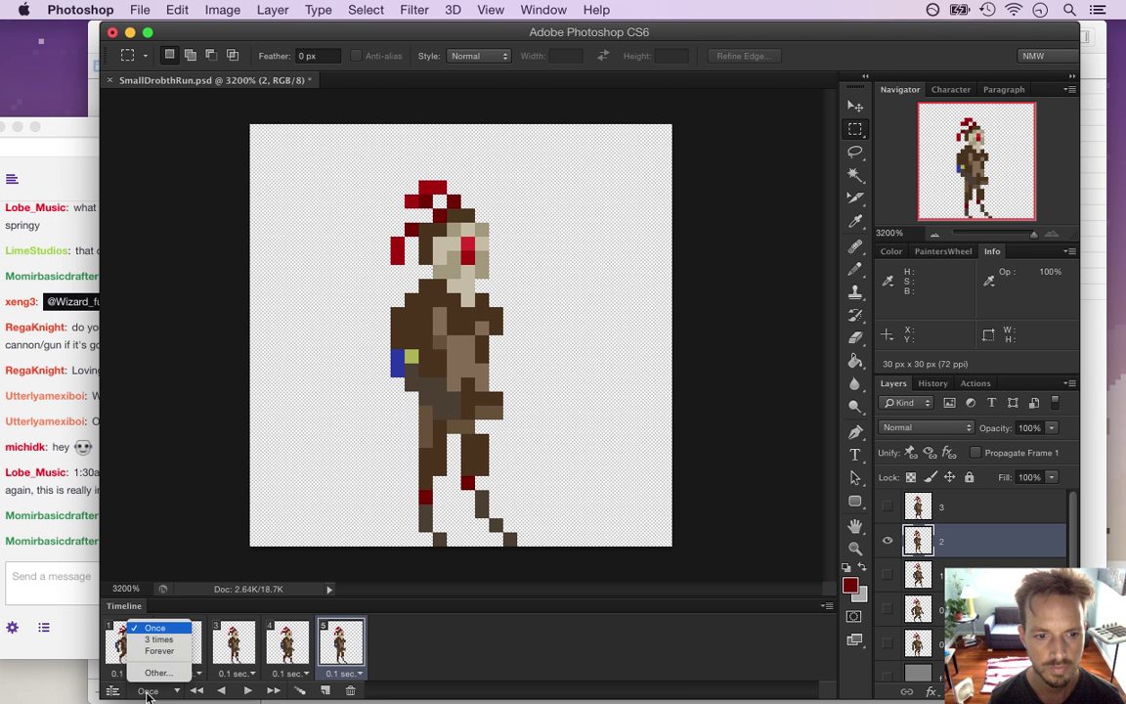
{"action": "left_click", "coordinate": [151, 636]}
- Play the looping five-frame animation twice from frame 1 to judge the run motion
{"action": "left_click", "coordinate": [130, 637]}
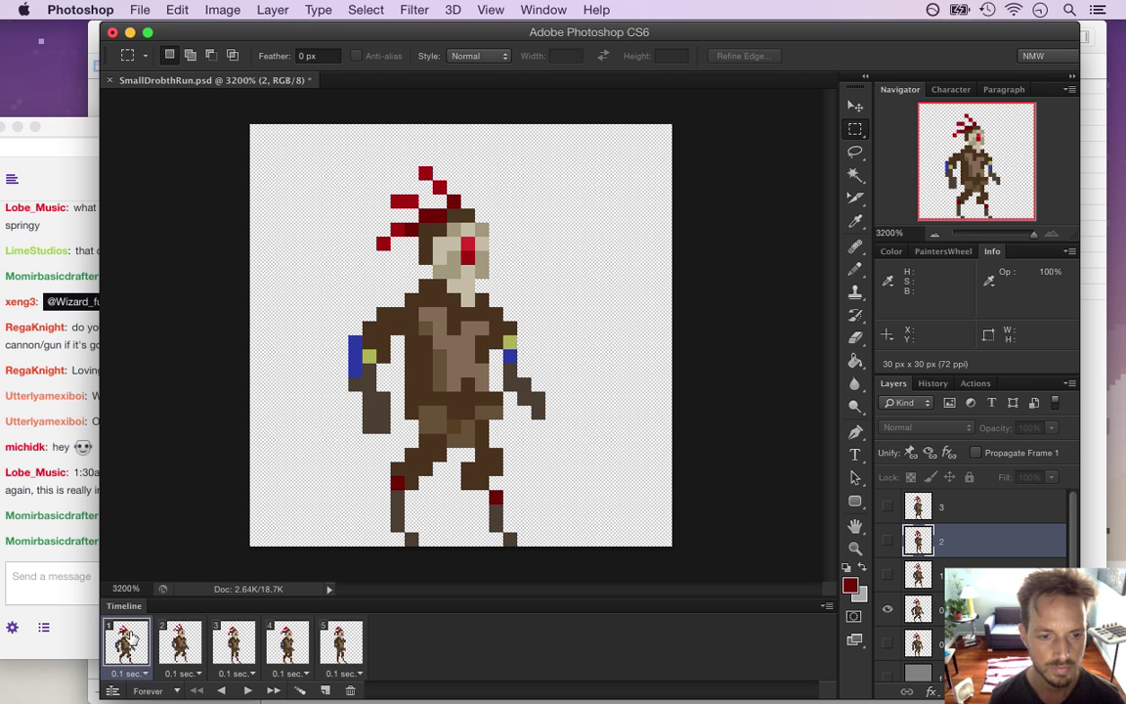
{"action": "left_click", "coordinate": [244, 691]}
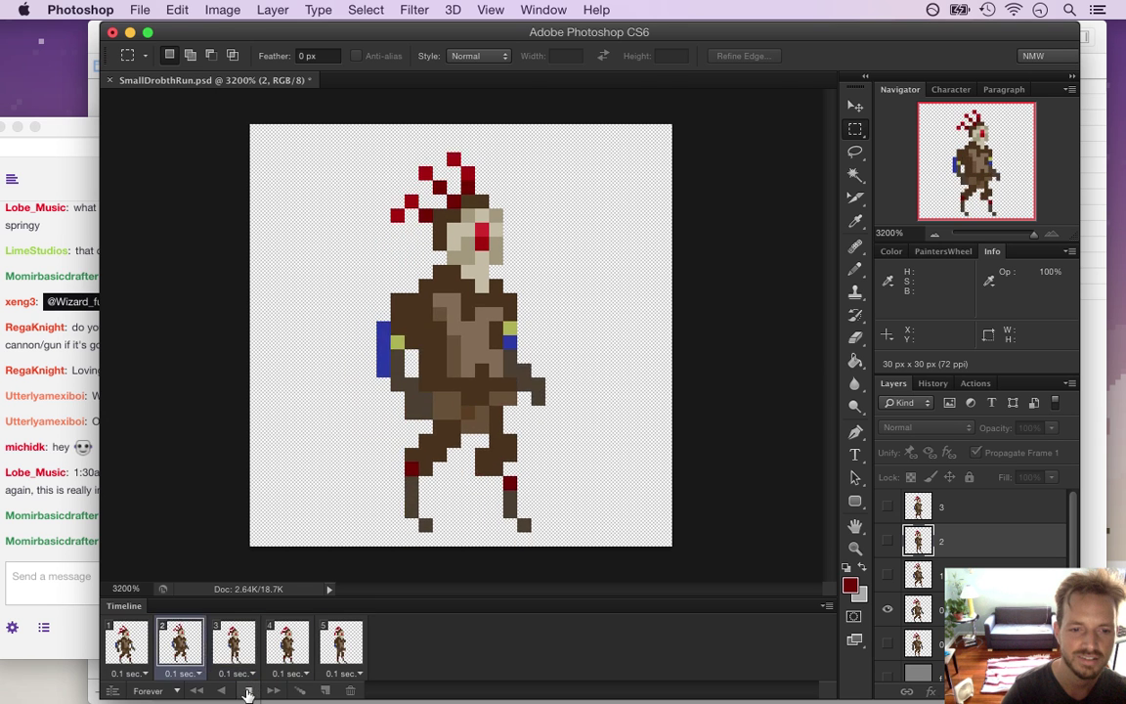
{"action": "left_click", "coordinate": [250, 690]}
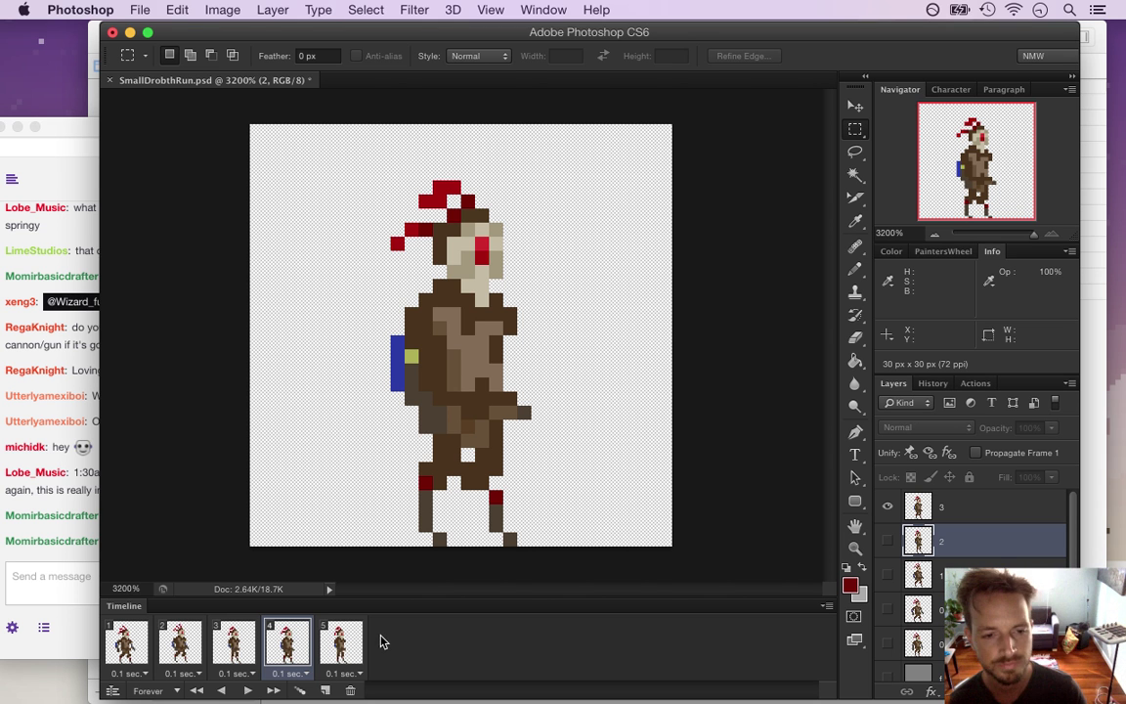
{"action": "left_click", "coordinate": [126, 635]}
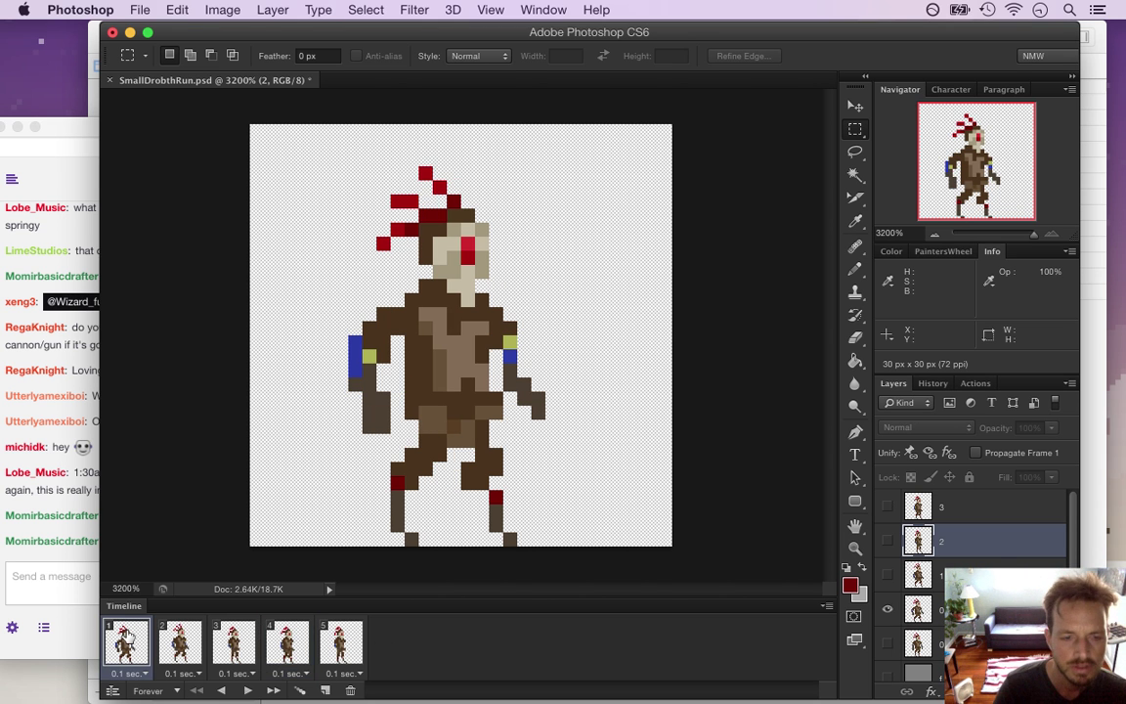
{"action": "left_click", "coordinate": [248, 691]}
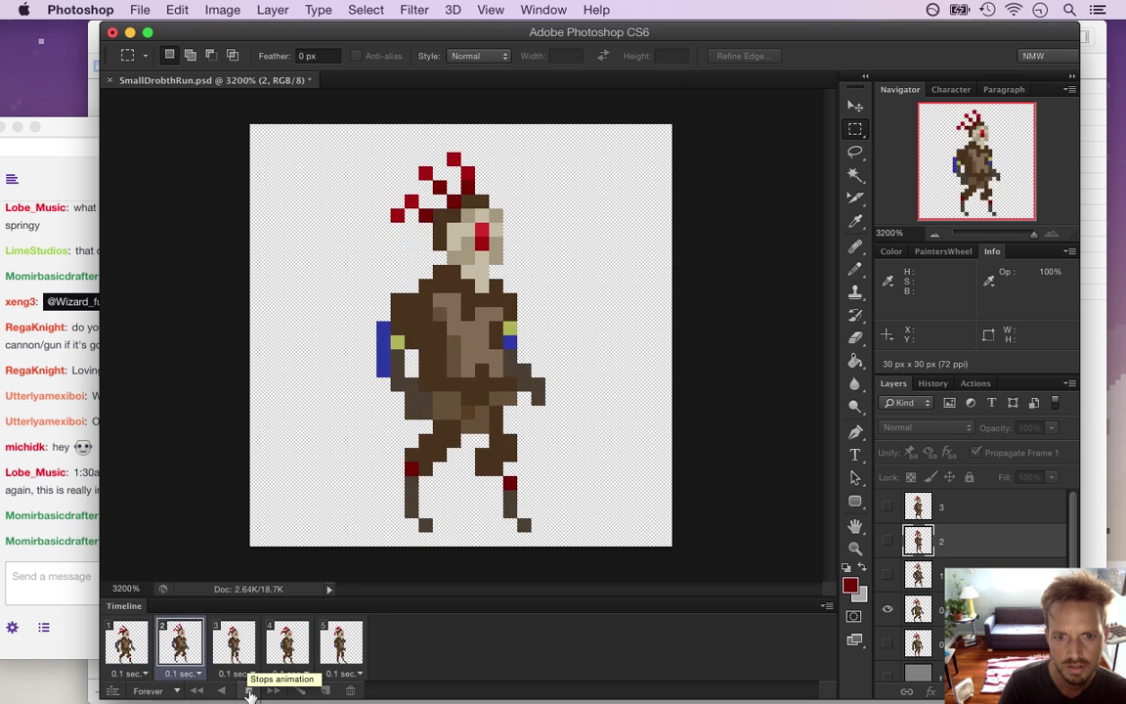
{"action": "left_click", "coordinate": [248, 691]}
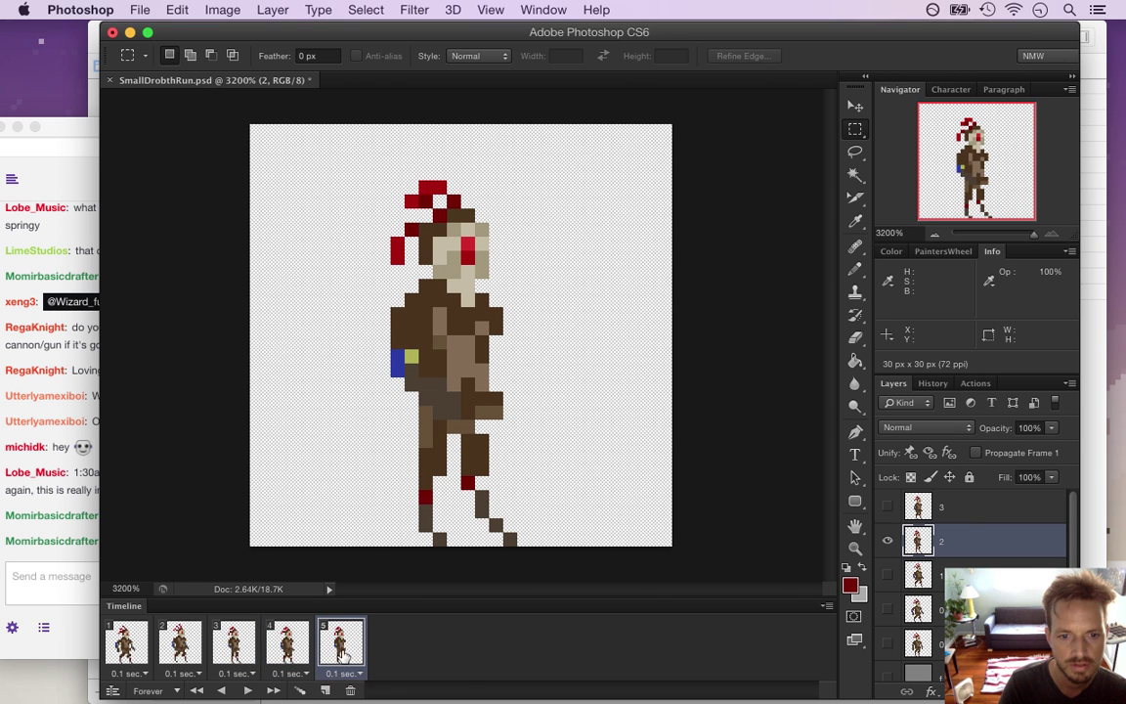
- Delete frame 5, and preview the remaining four-frame loop
{"action": "left_click", "coordinate": [351, 691]}
{"action": "left_click", "coordinate": [248, 691]}
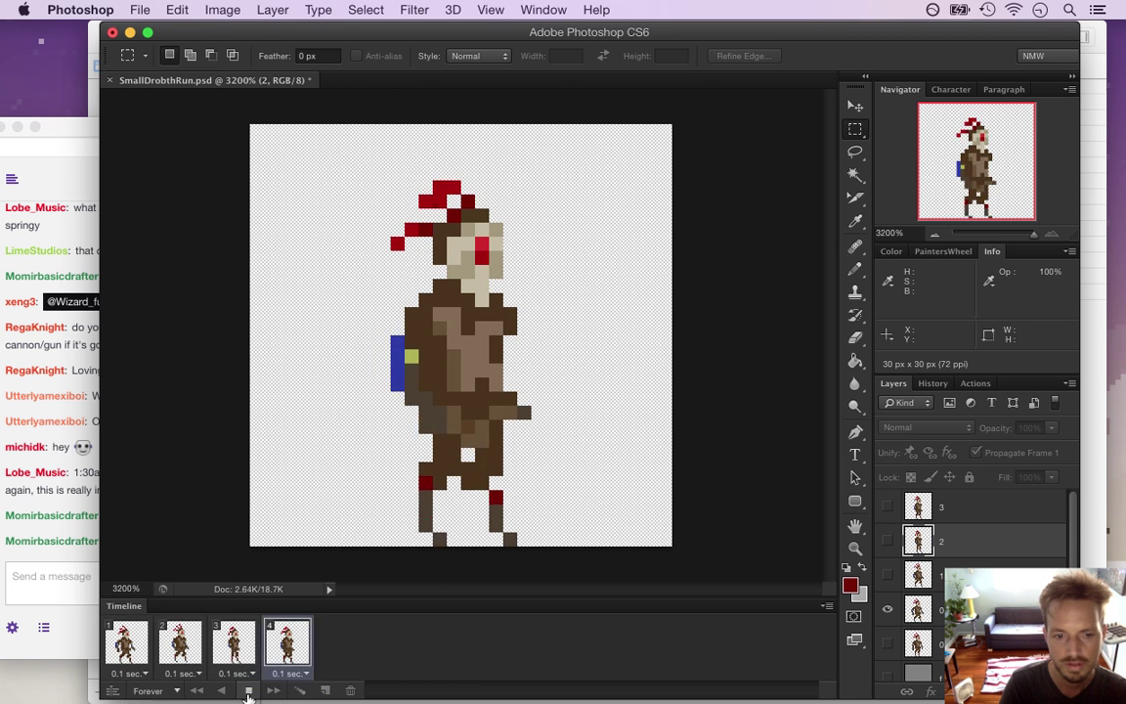
{"action": "left_click", "coordinate": [248, 691]}
{"action": "left_click", "coordinate": [137, 647]}
{"action": "left_click", "coordinate": [184, 647]}
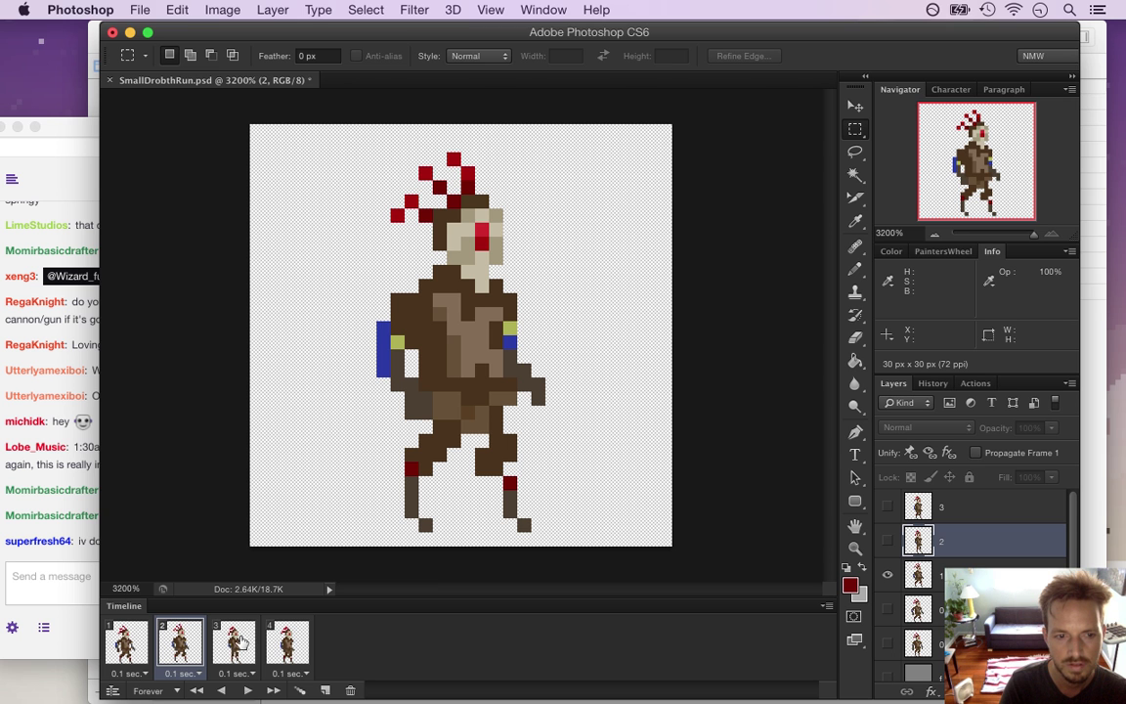
- Switch to the Twitch chat, read the newest viewer message, and return to Photoshop
{"action": "left_click", "coordinate": [33, 496]}
{"action": "left_click_drag", "start_coordinate": [110, 544], "coordinate": [176, 545]}
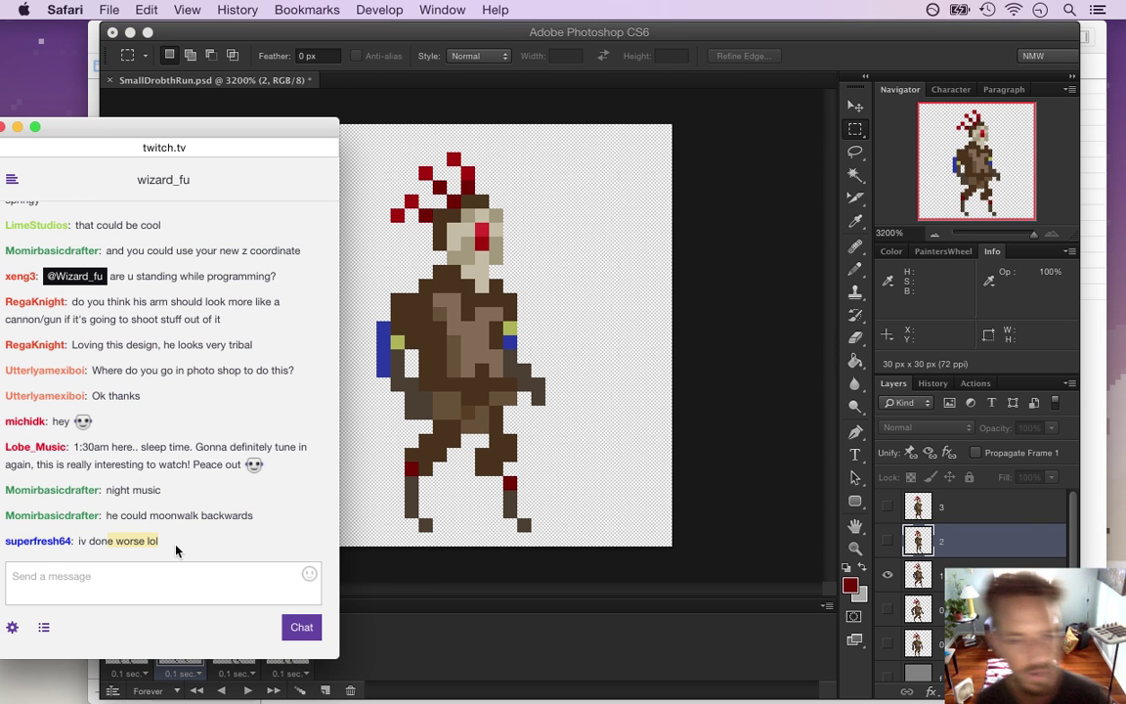
{"action": "left_click", "coordinate": [371, 559]}
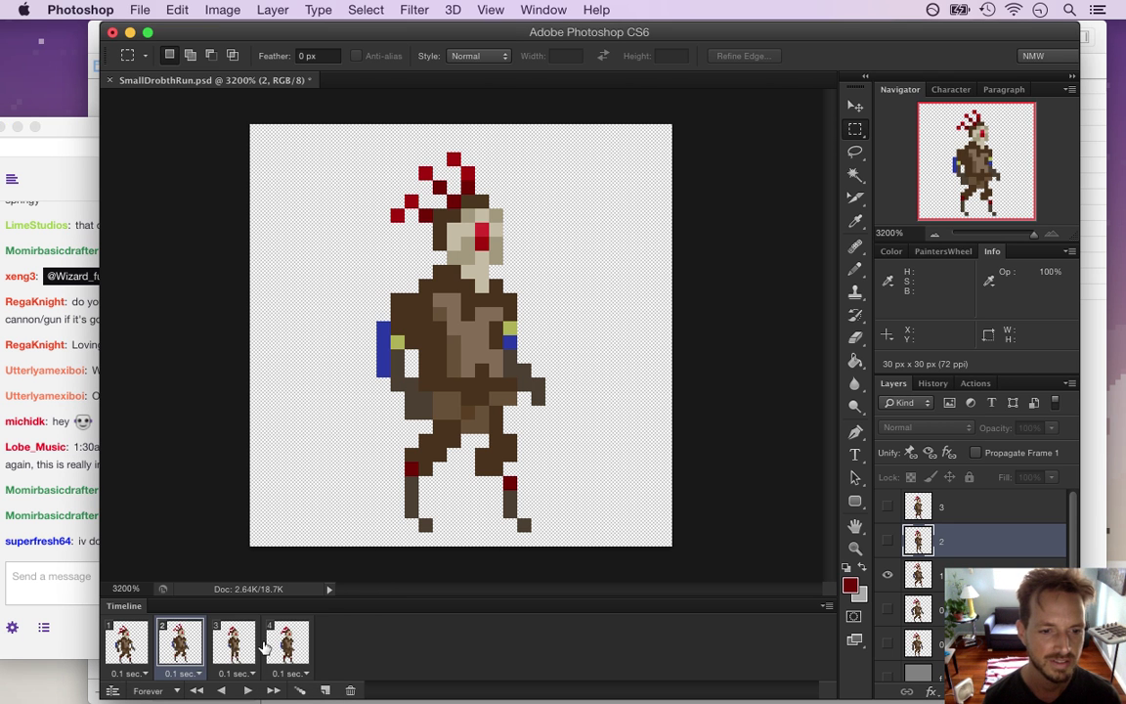
- Compare frames 2 and 3, and swap their order so the layer 2 pose comes before the layer 1 pose
{"action": "left_click", "coordinate": [235, 646]}
{"action": "left_click", "coordinate": [201, 652]}
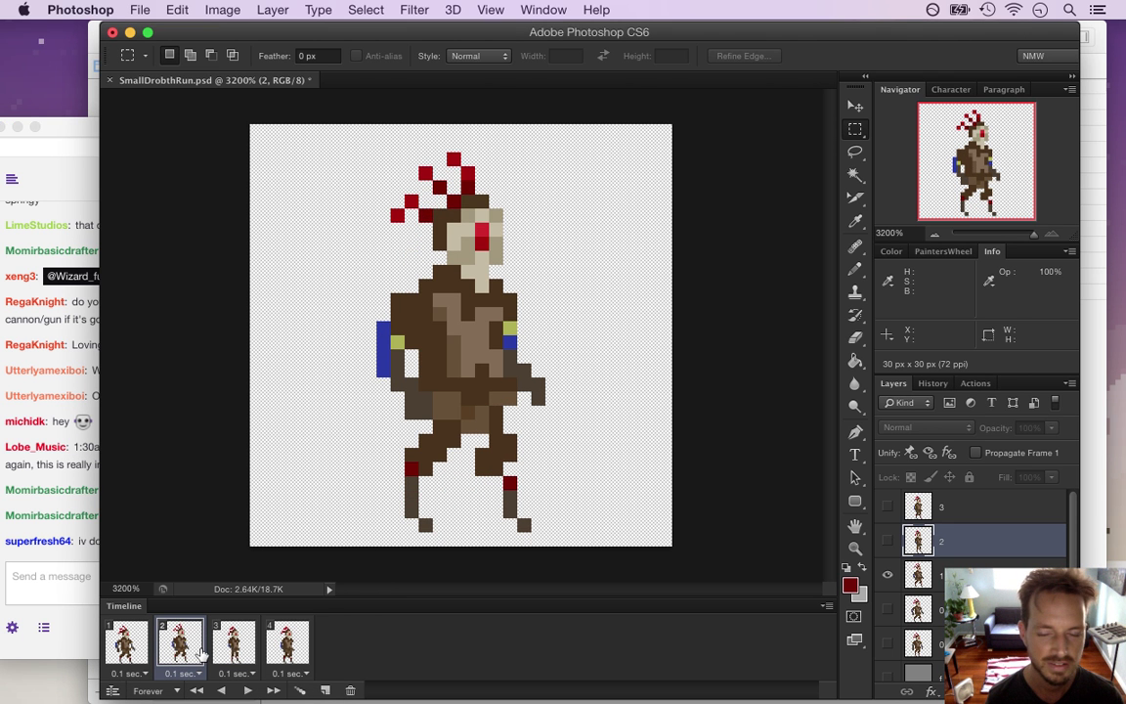
{"action": "left_click", "coordinate": [234, 645]}
{"action": "left_click", "coordinate": [186, 647]}
{"action": "left_click", "coordinate": [240, 645]}
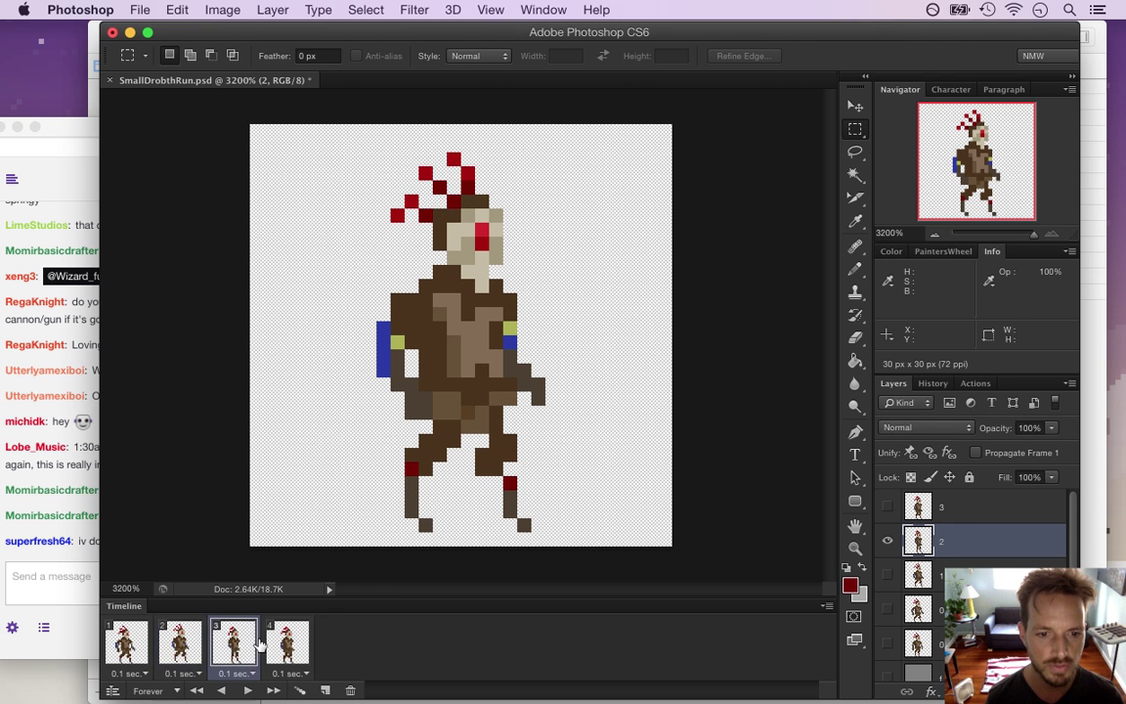
{"action": "left_click", "coordinate": [191, 647]}
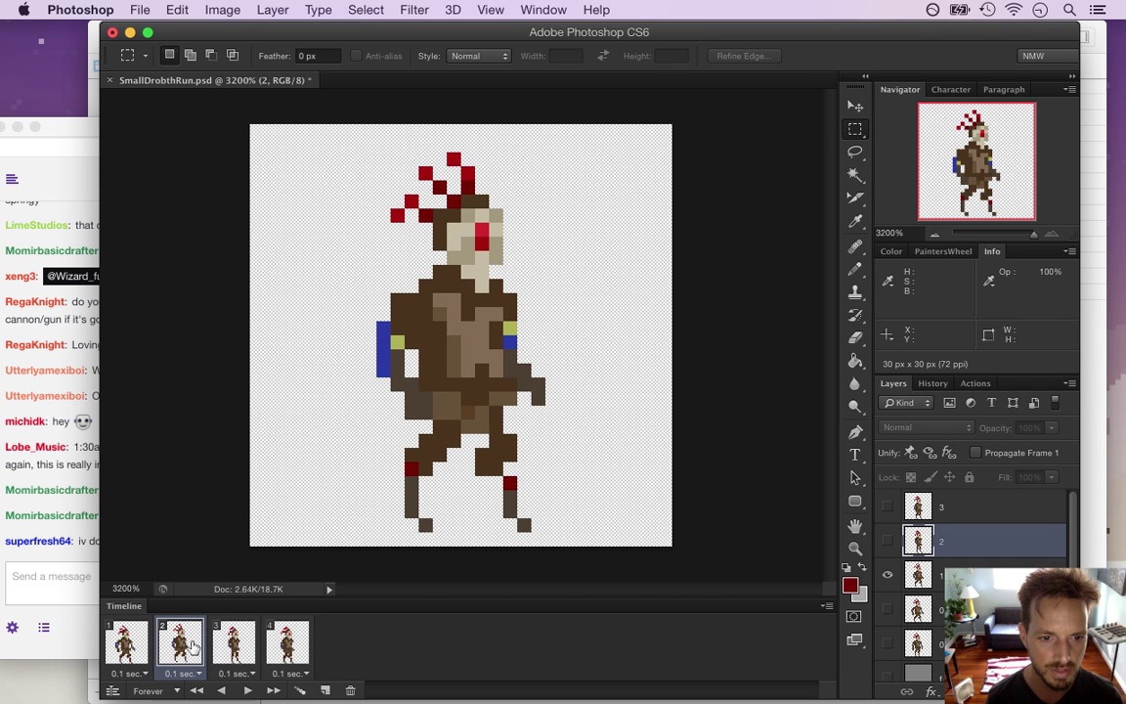
{"action": "left_click", "coordinate": [256, 649]}
{"action": "left_click", "coordinate": [181, 645]}
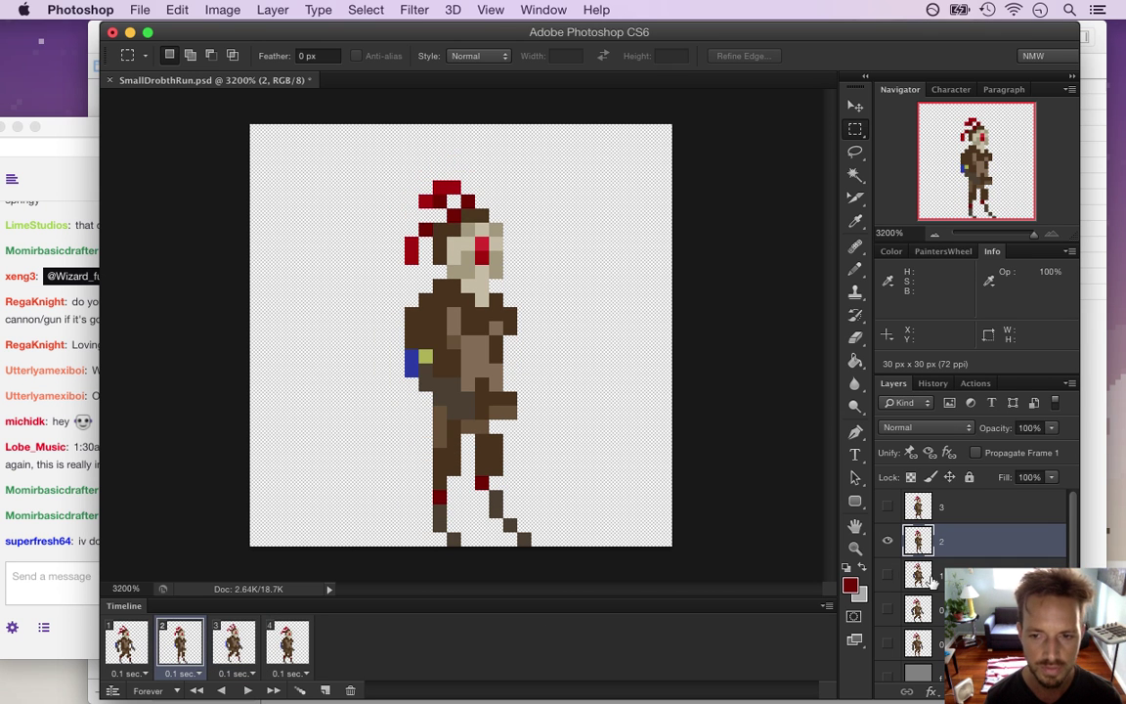
- Move the layer 2 sprite up one pixel in frame 2, and the layer 1 sprite down one pixel in frame 3
{"action": "key", "text": "v"}
{"action": "key", "text": "Up"}
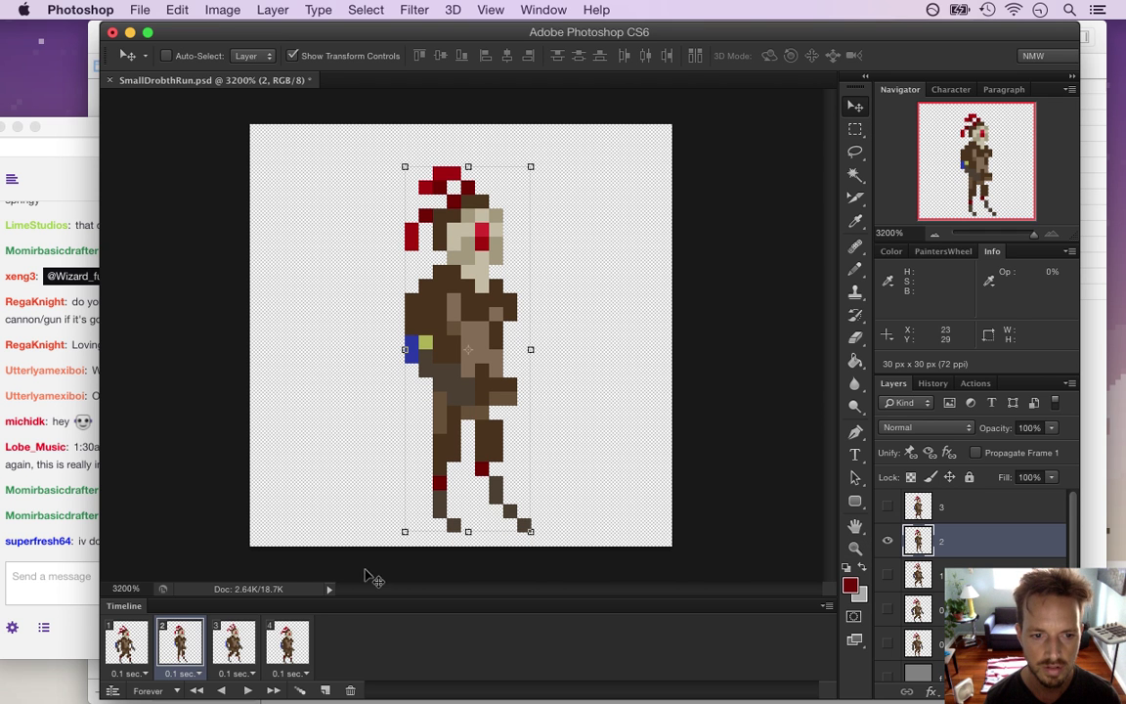
{"action": "left_click", "coordinate": [233, 642]}
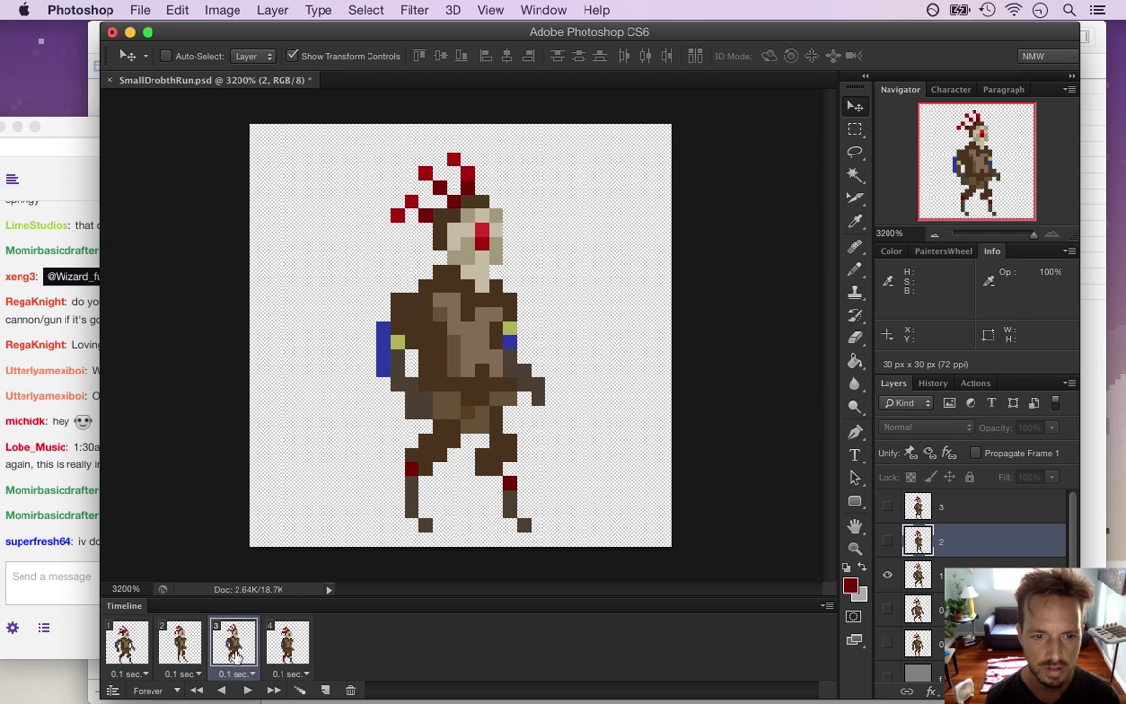
{"action": "left_click", "coordinate": [917, 577]}
{"action": "key", "text": "Left"}
{"action": "key", "text": "Down"}
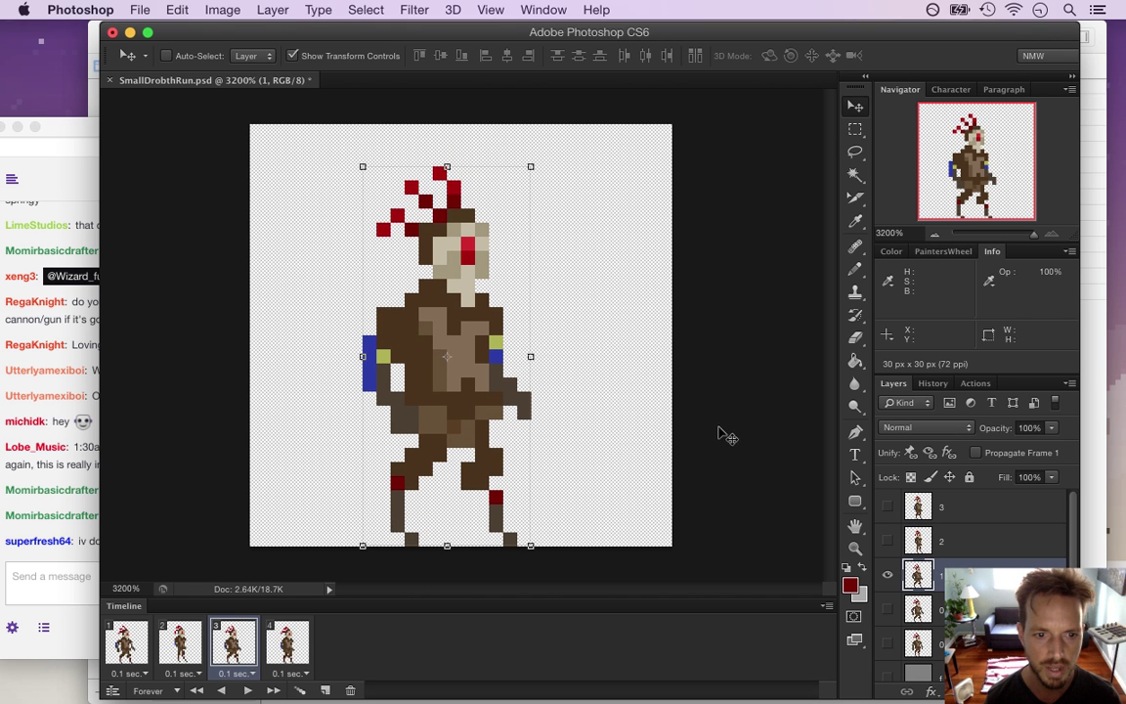
{"action": "key", "text": "m"}
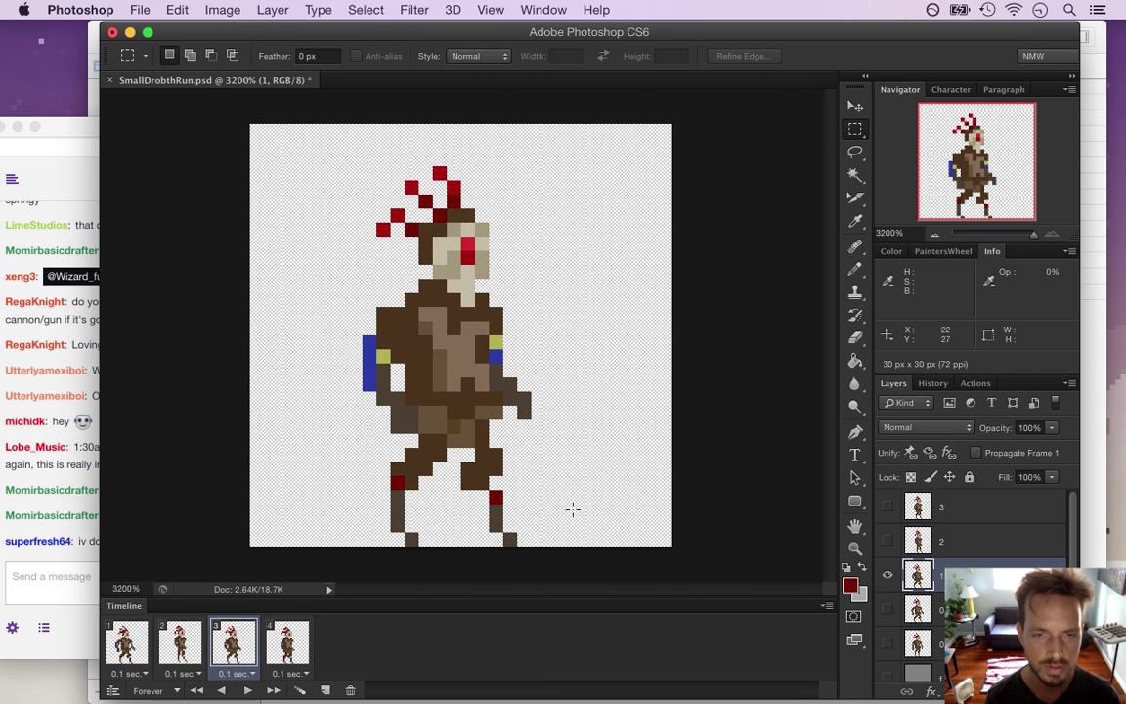
{"action": "key", "text": "v"}
{"action": "key", "text": "Right"}
{"action": "key", "text": "m"}
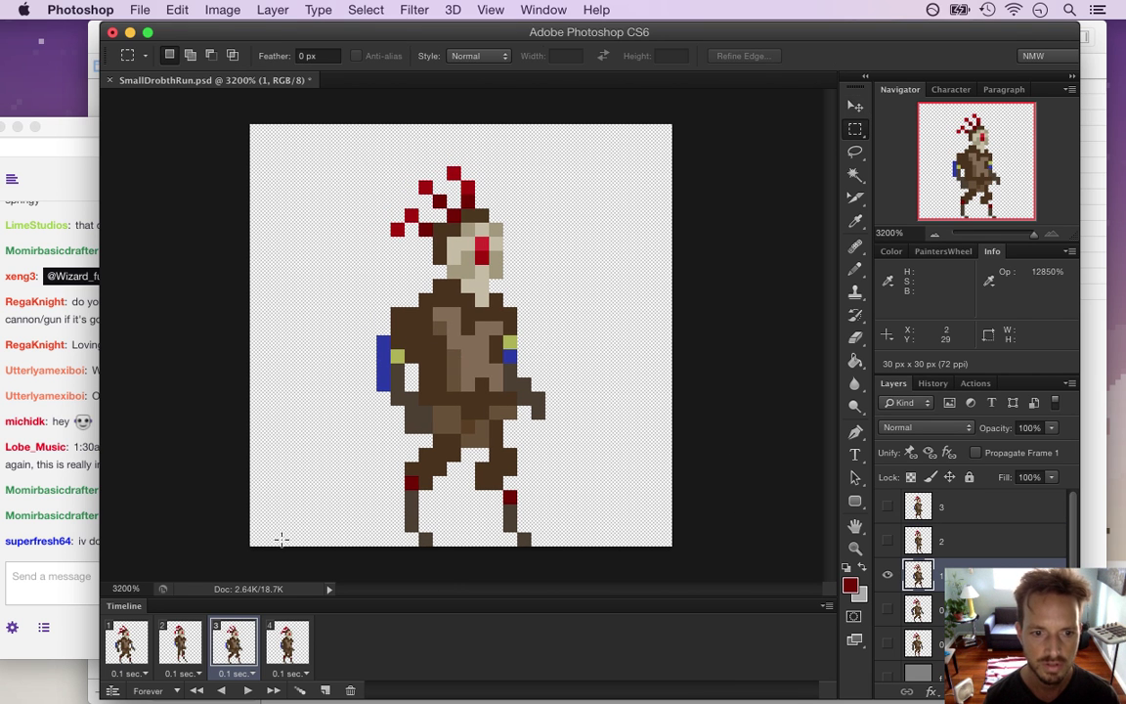
- Preview the adjusted four-frame loop, then read the newest message in the Twitch chat and return to Photoshop
{"action": "left_click", "coordinate": [142, 672]}
{"action": "left_click", "coordinate": [247, 690]}
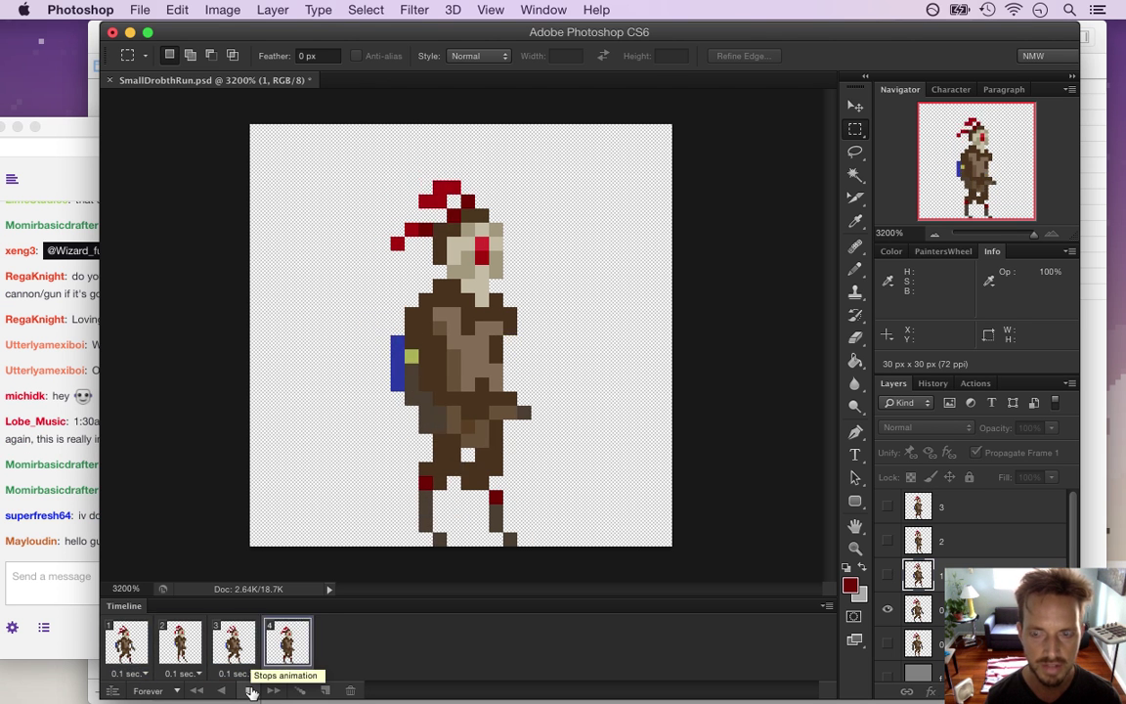
{"action": "left_click", "coordinate": [250, 691]}
{"action": "left_click", "coordinate": [89, 567]}
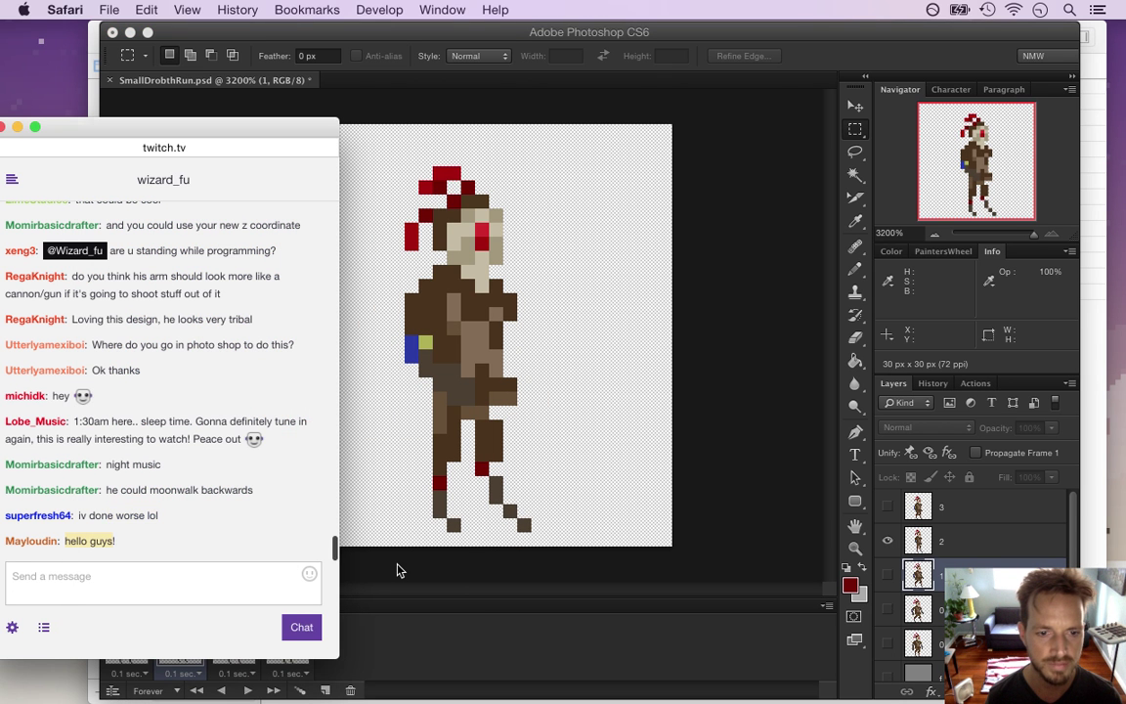
{"action": "left_click", "coordinate": [352, 594]}
- Review the poses in frames 3, 2 and 1, and play the loop from frame 1
{"action": "left_click", "coordinate": [226, 645]}
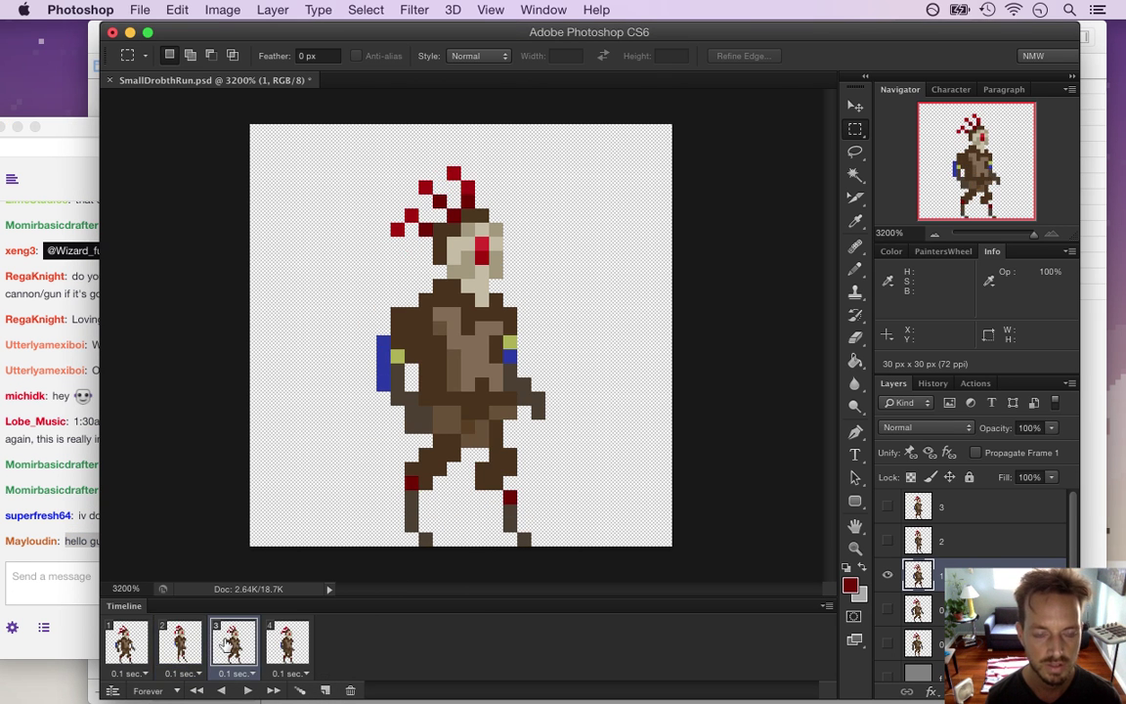
{"action": "left_click", "coordinate": [178, 651]}
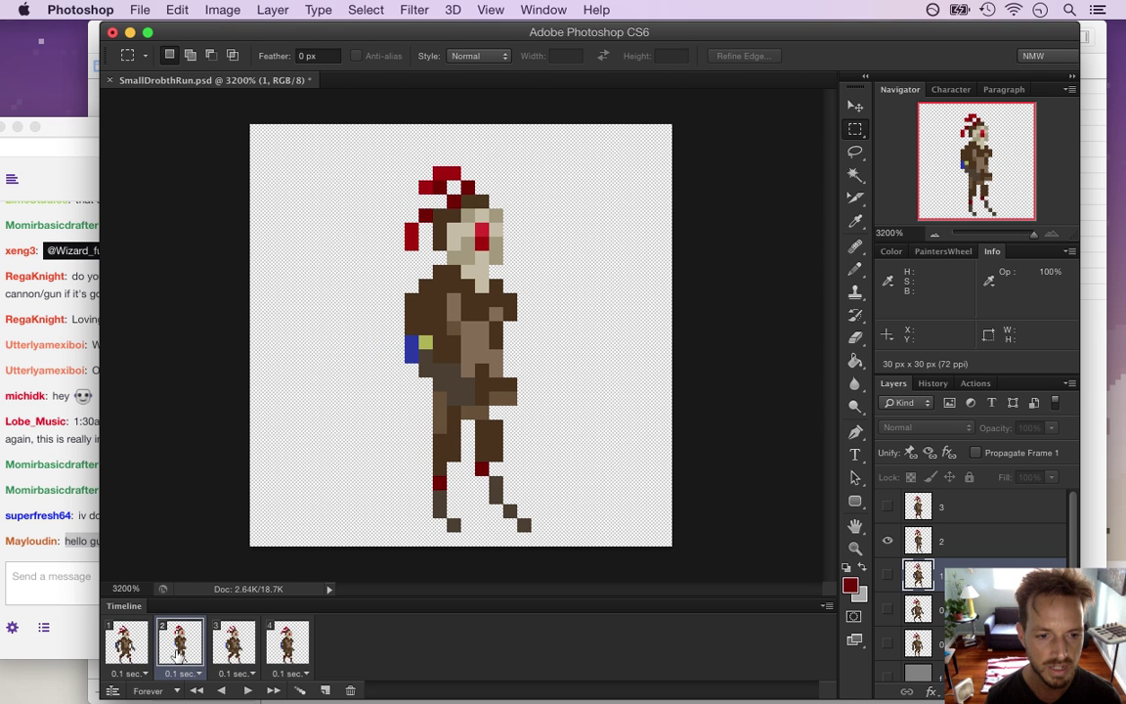
{"action": "left_click", "coordinate": [125, 645]}
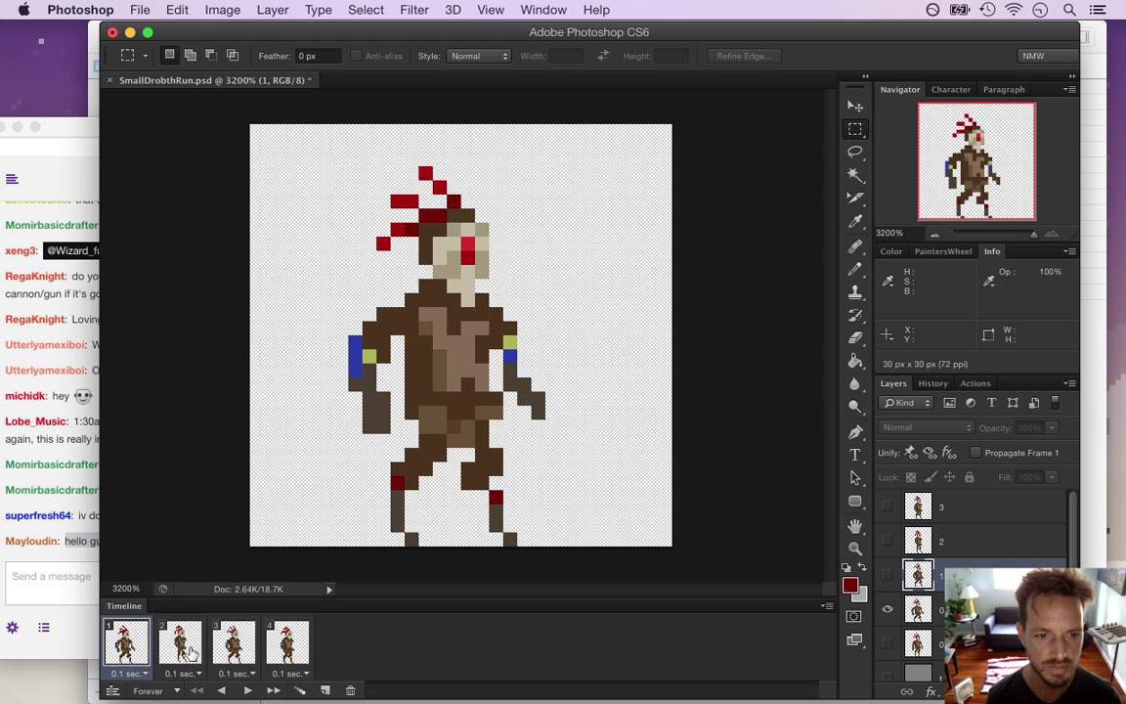
{"action": "left_click", "coordinate": [247, 691]}
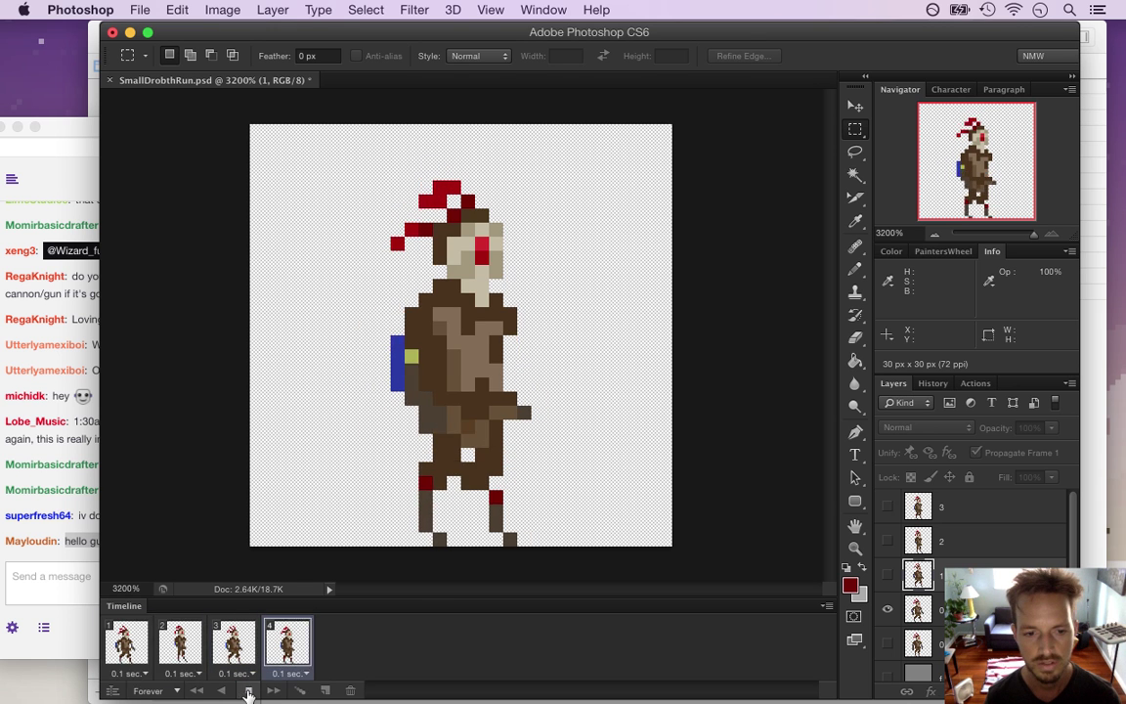
{"action": "left_click", "coordinate": [248, 691]}
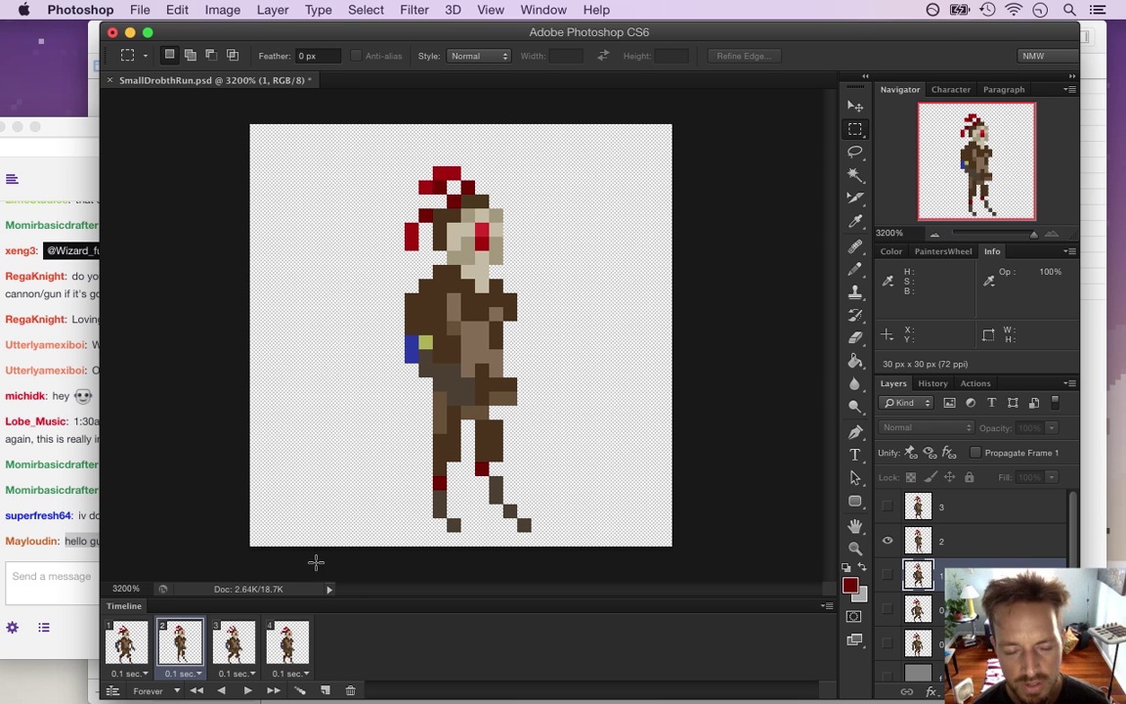
- Check the poses frame by frame, and render all frames as the PNG image sequence SmallDrobthRun.png at 30 x 30 and 10 fps
{"action": "left_click", "coordinate": [138, 651]}
{"action": "left_click", "coordinate": [191, 649]}
{"action": "left_click", "coordinate": [241, 649]}
{"action": "left_click", "coordinate": [168, 649]}
{"action": "left_click", "coordinate": [142, 645]}
{"action": "left_click", "coordinate": [139, 10]}
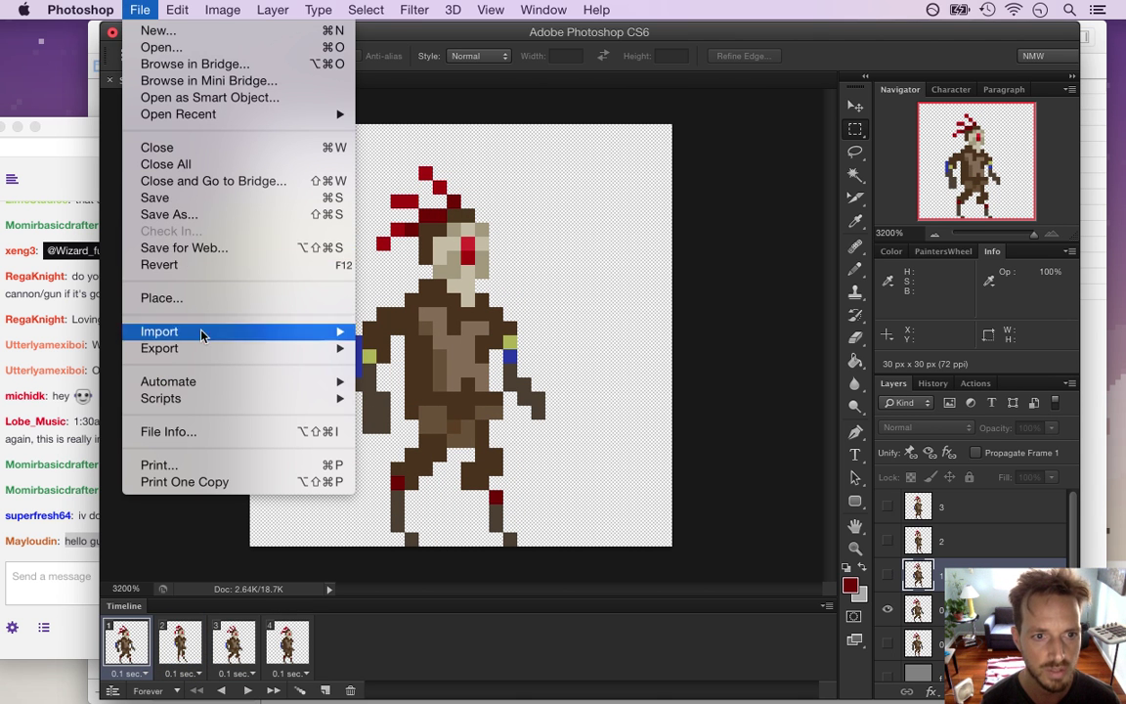
{"action": "mouse_move", "coordinate": [226, 349]}
{"action": "left_click", "coordinate": [408, 382]}
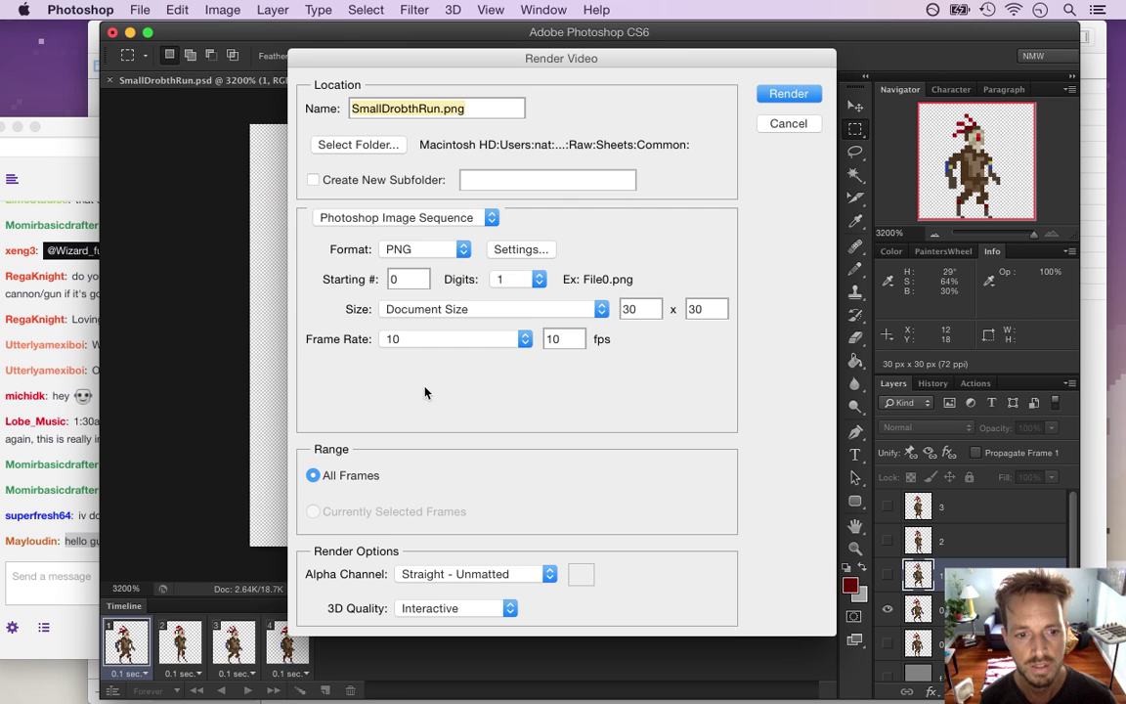
{"action": "left_click", "coordinate": [789, 92]}
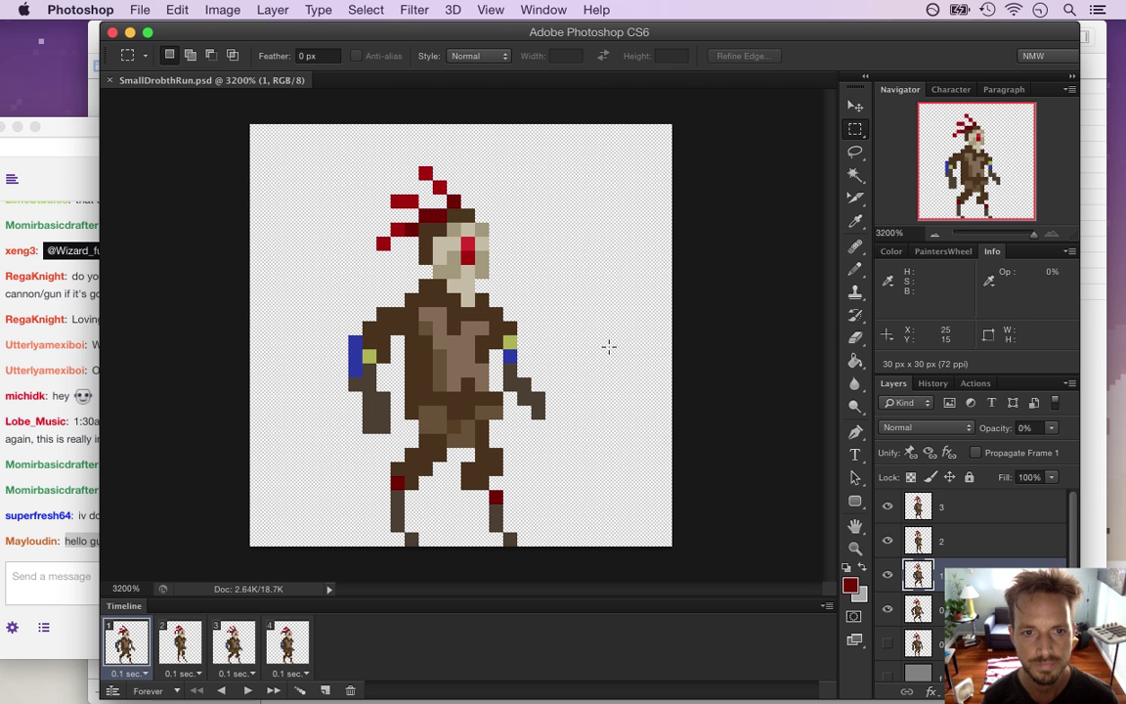
- Switch to Xcode, duplicate the idle animation entry in SmallDrobth.plist, and rename the copy as run
{"action": "key", "text": "super+Tab"}
{"action": "key", "text": "super+Tab"}
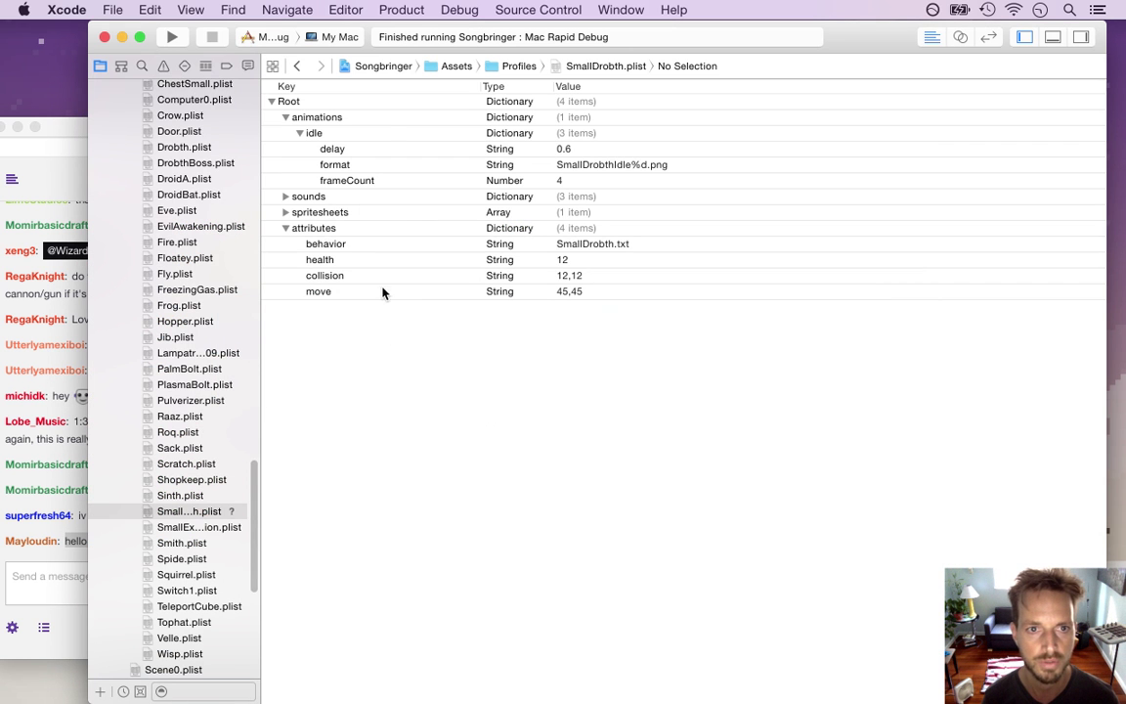
{"action": "left_click", "coordinate": [385, 133]}
{"action": "key", "text": "Left"}
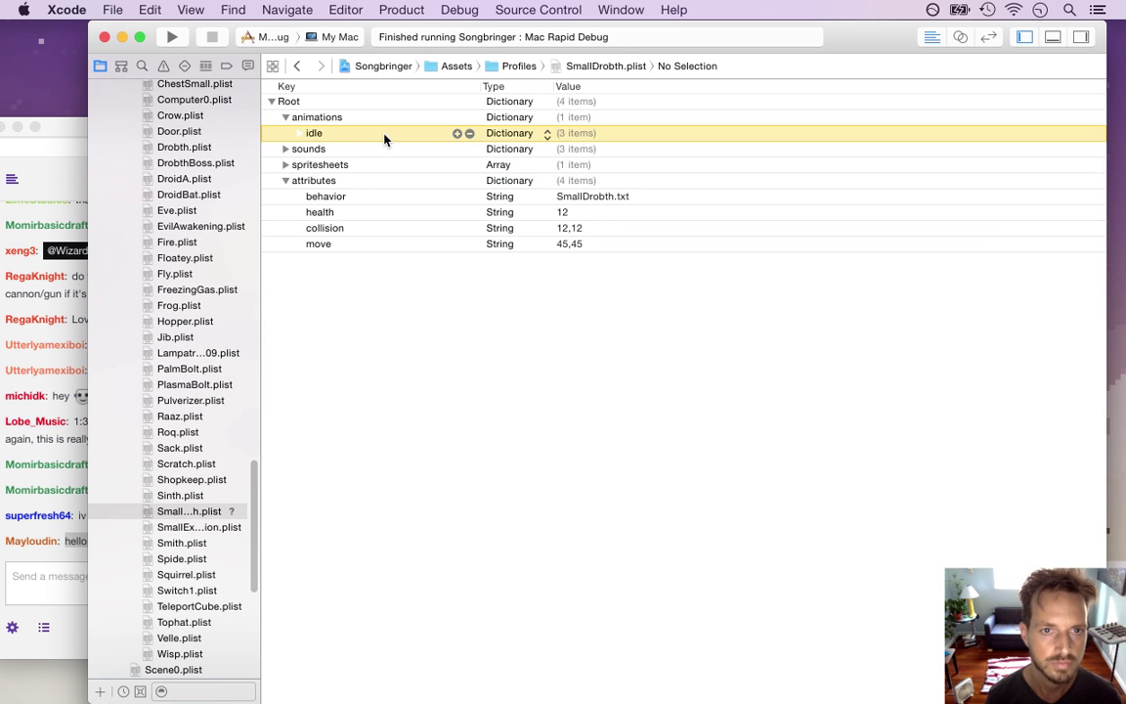
{"action": "key", "text": "super+d"}
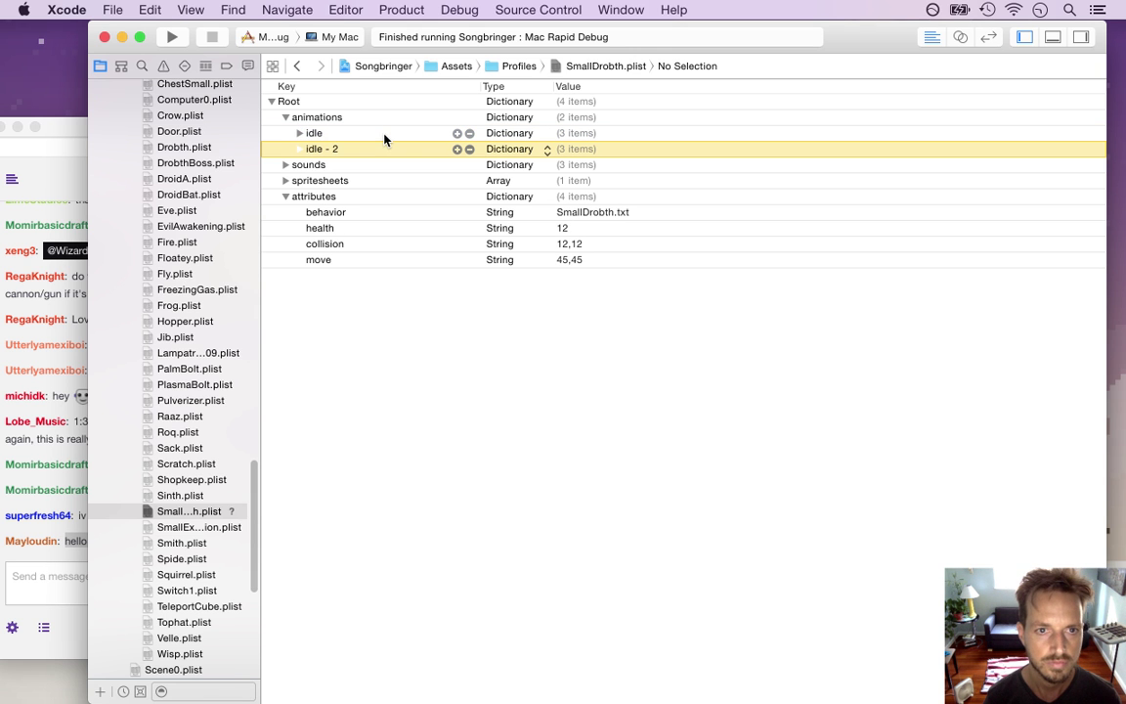
{"action": "key", "text": "Return"}
{"action": "type", "text": "run"}
{"action": "key", "text": "Return"}
{"action": "key", "text": "Right"}
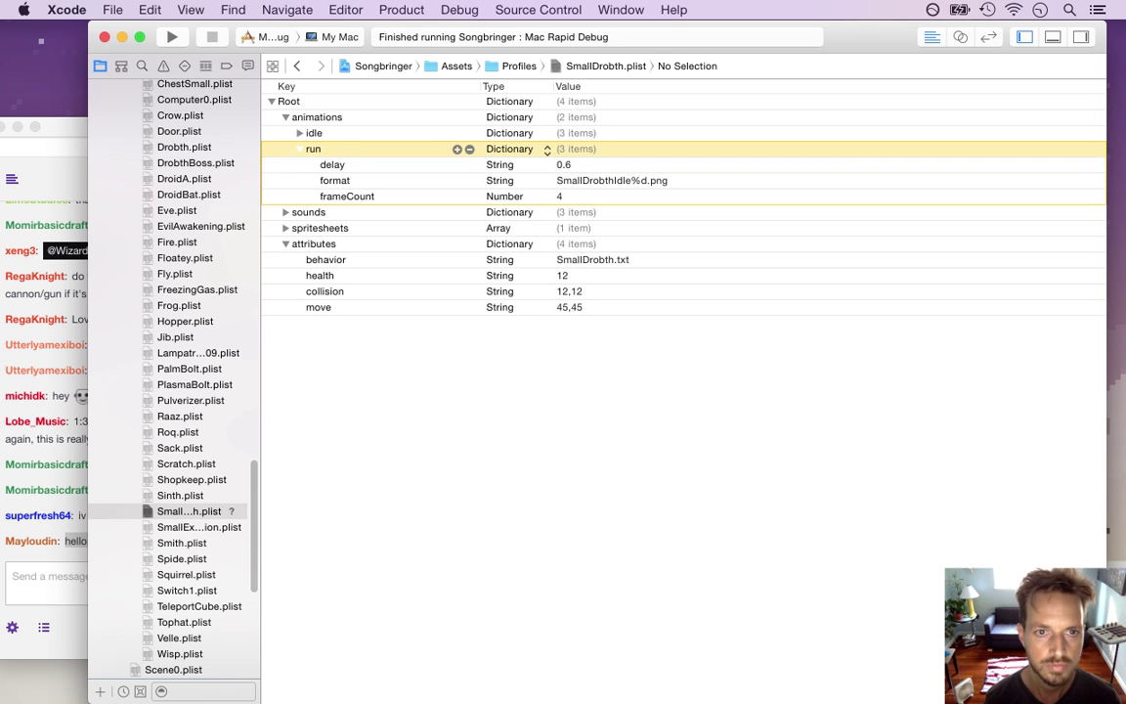
- Set the run animation's format to SmallDrobthRun%d.png and its delay to 0.1
{"action": "key", "text": "Down"}
{"action": "key", "text": "Tab"}
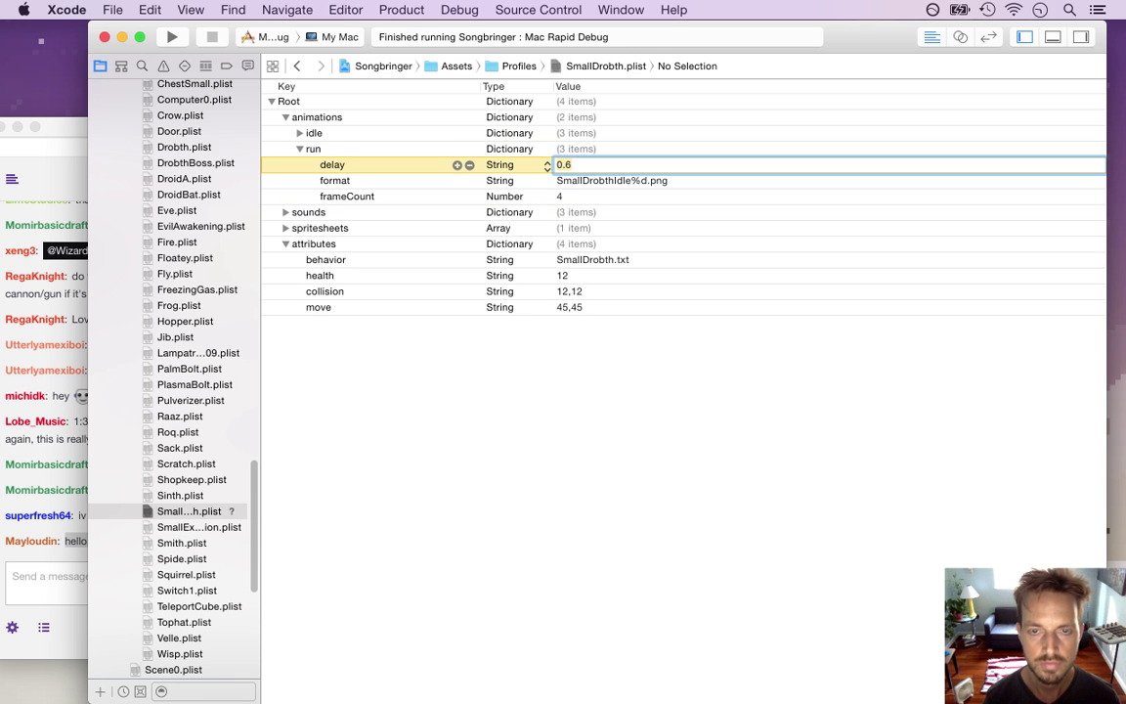
{"action": "left_click", "coordinate": [624, 181]}
{"action": "left_click", "coordinate": [623, 181]}
{"action": "key", "text": "Delete"}
{"action": "key", "text": "Delete"}
{"action": "key", "text": "BackSpace"}
{"action": "key", "text": "BackSpace"}
{"action": "type", "text": "Run"}
{"action": "left_click", "coordinate": [561, 193]}
{"action": "left_click", "coordinate": [559, 166]}
- Read the newest message in the Twitch chat, and switch to Photoshop
{"action": "left_click", "coordinate": [74, 547]}
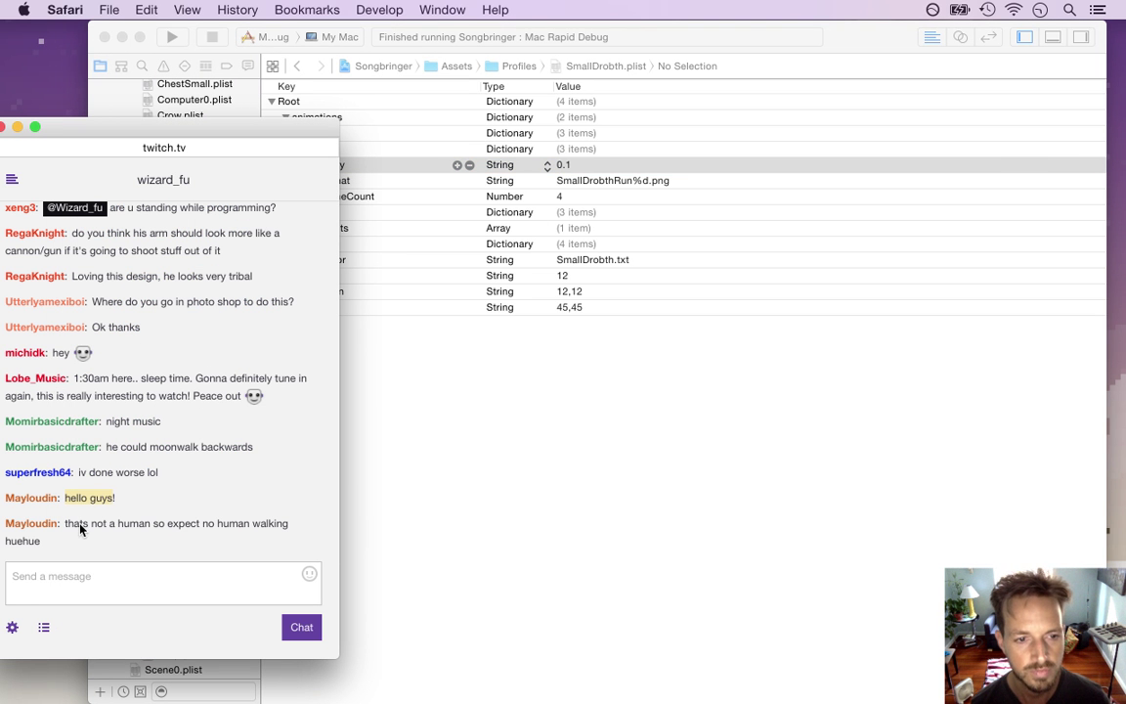
{"action": "key", "text": "super+Tab"}
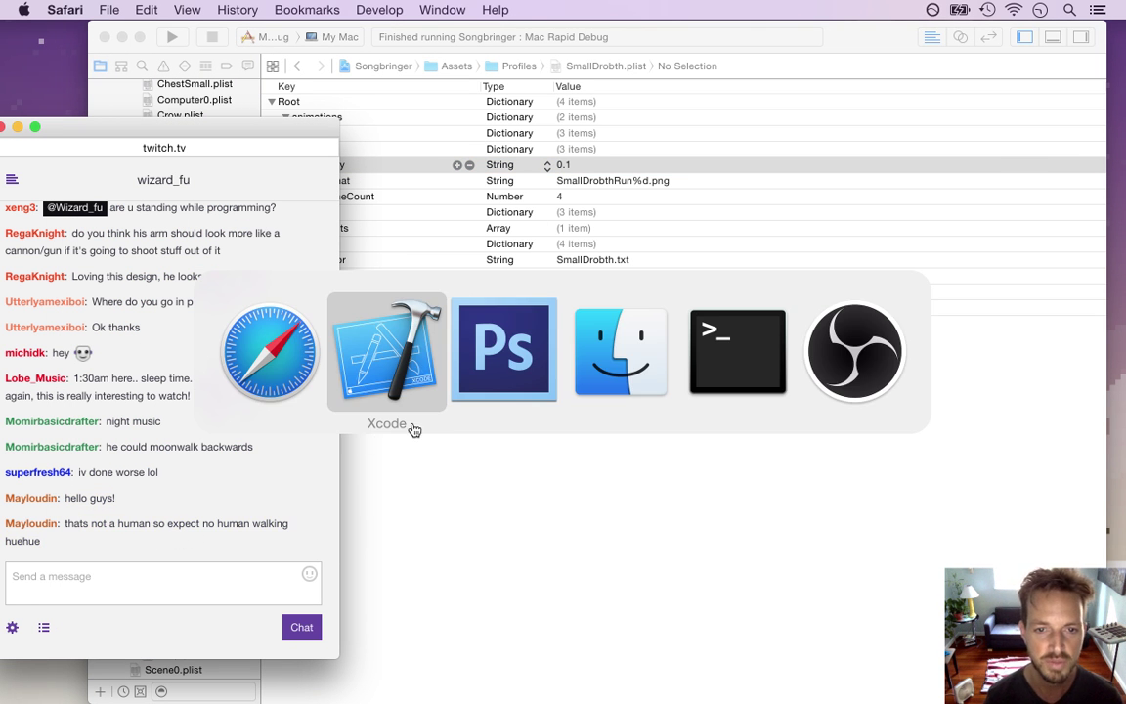
{"action": "left_click", "coordinate": [491, 396]}
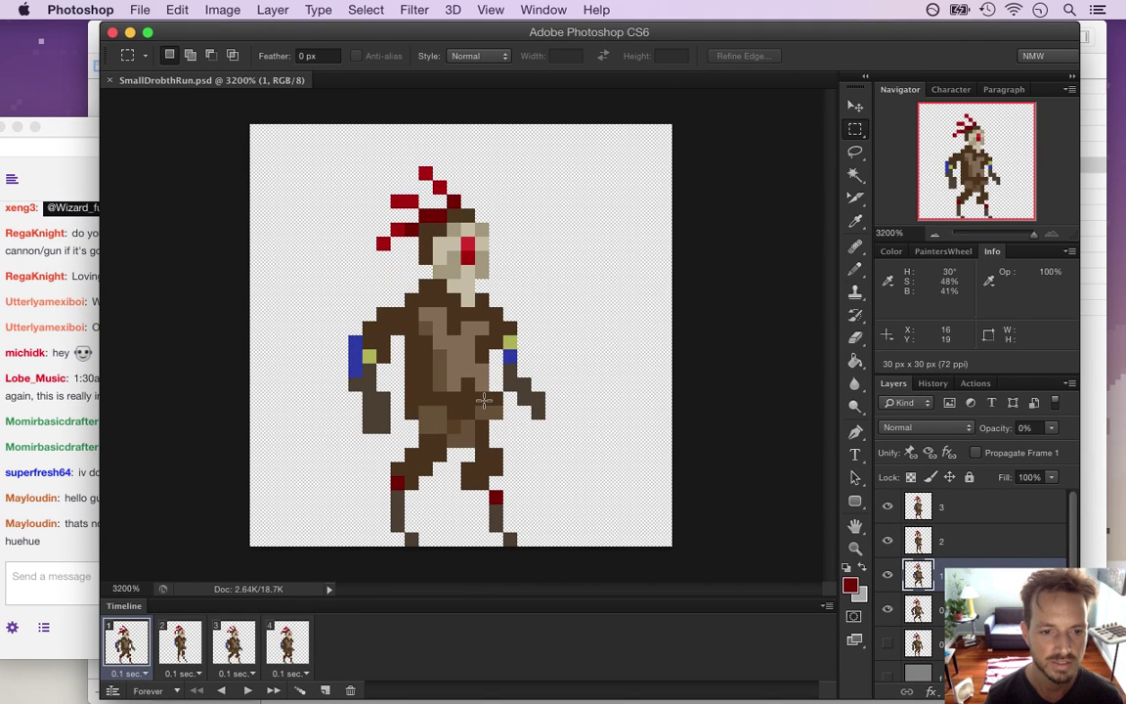
- Switch to Xcode, build and run Songbringer, and check the Twitch chat during the build
{"action": "key", "text": "super+Tab"}
{"action": "key", "text": "super+Tab"}
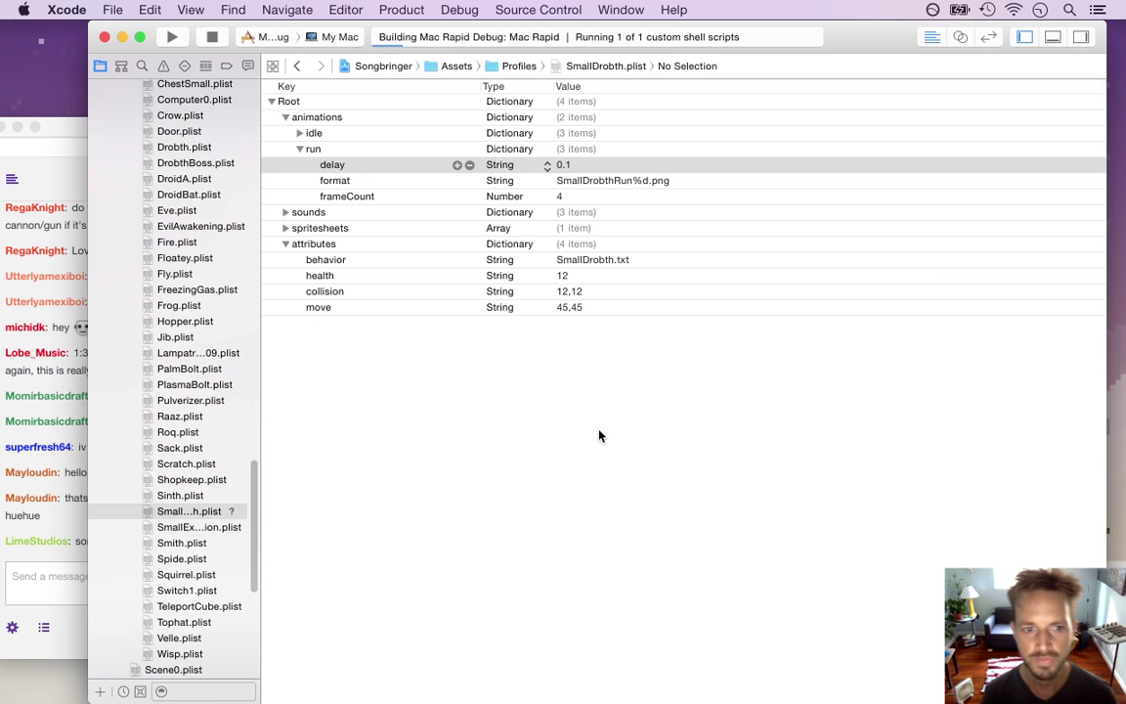
{"action": "left_click", "coordinate": [78, 516]}
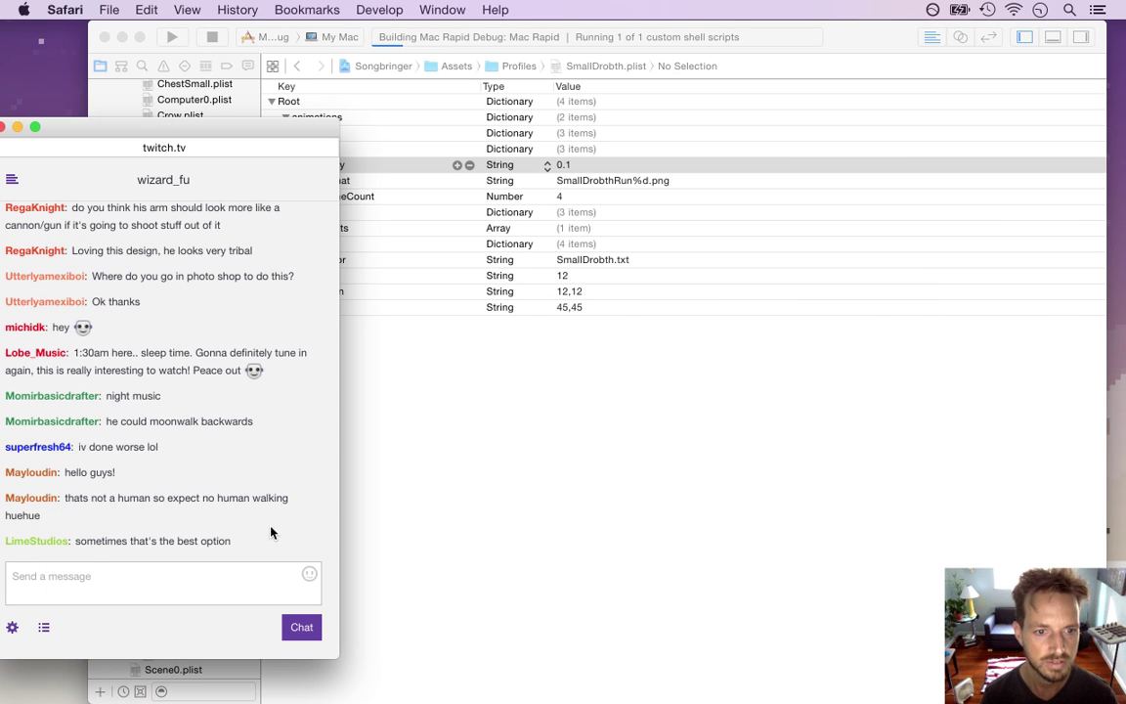
{"action": "left_click", "coordinate": [518, 507]}
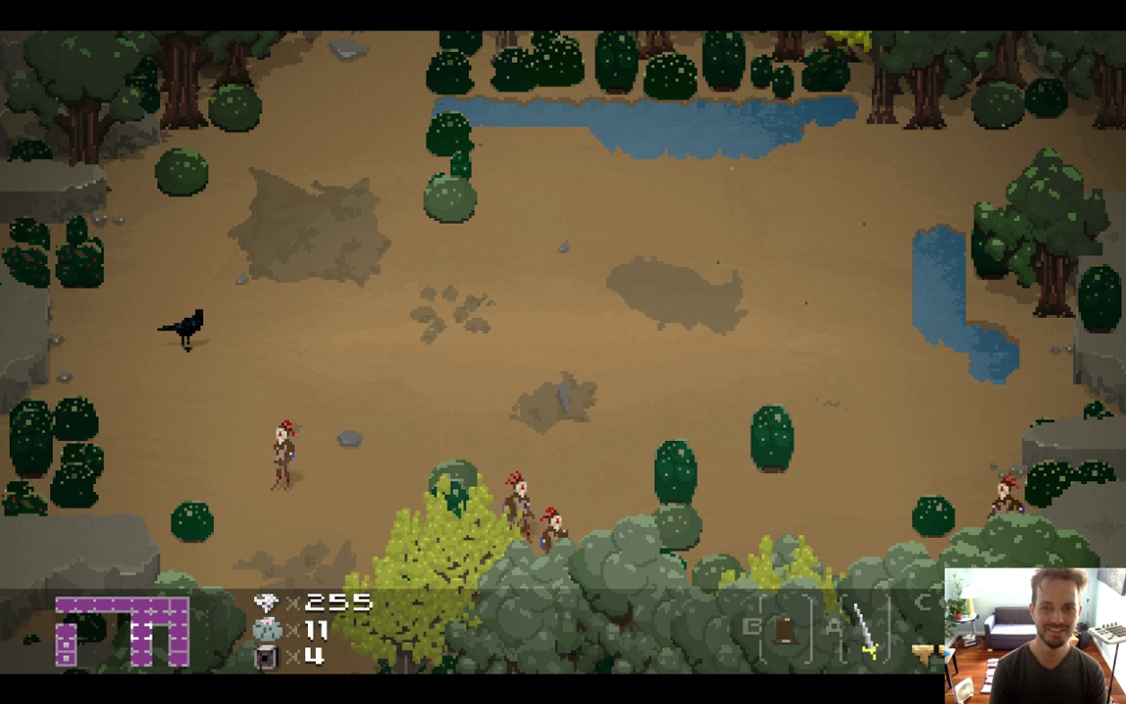
- Walk the hero up and left across the forest clearing to examine the small Drobths' run animation in the game
{"action": "key", "text": "Up"}
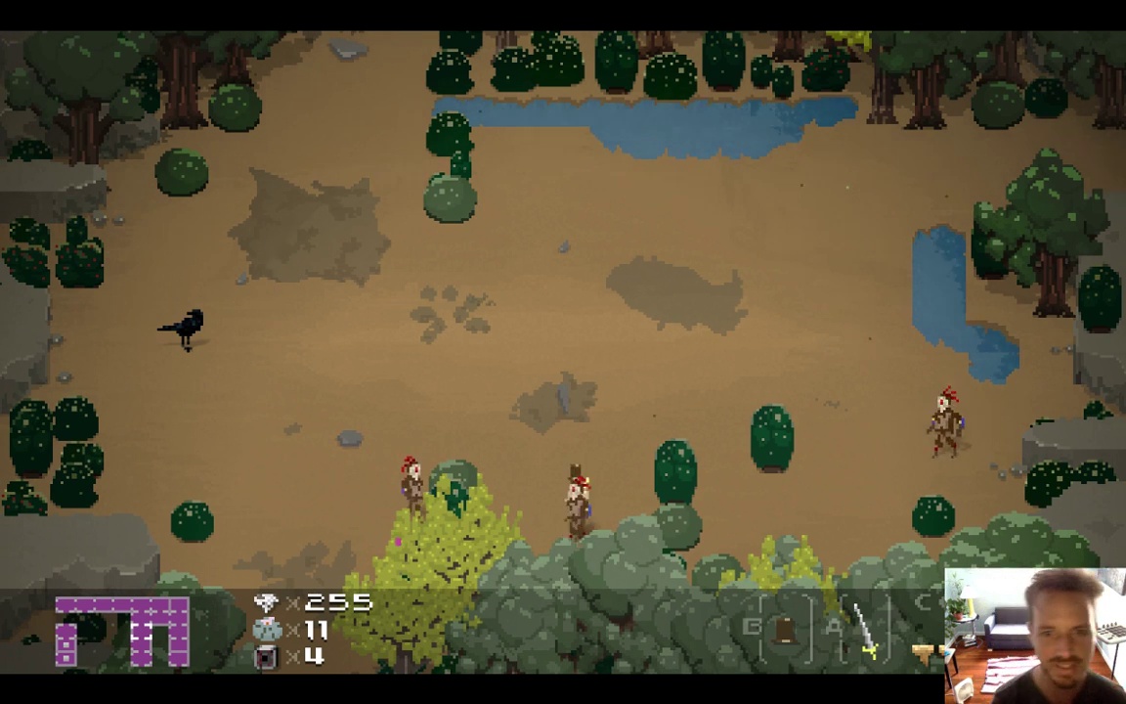
{"action": "key", "text": "Up"}
{"action": "key", "text": "Left"}
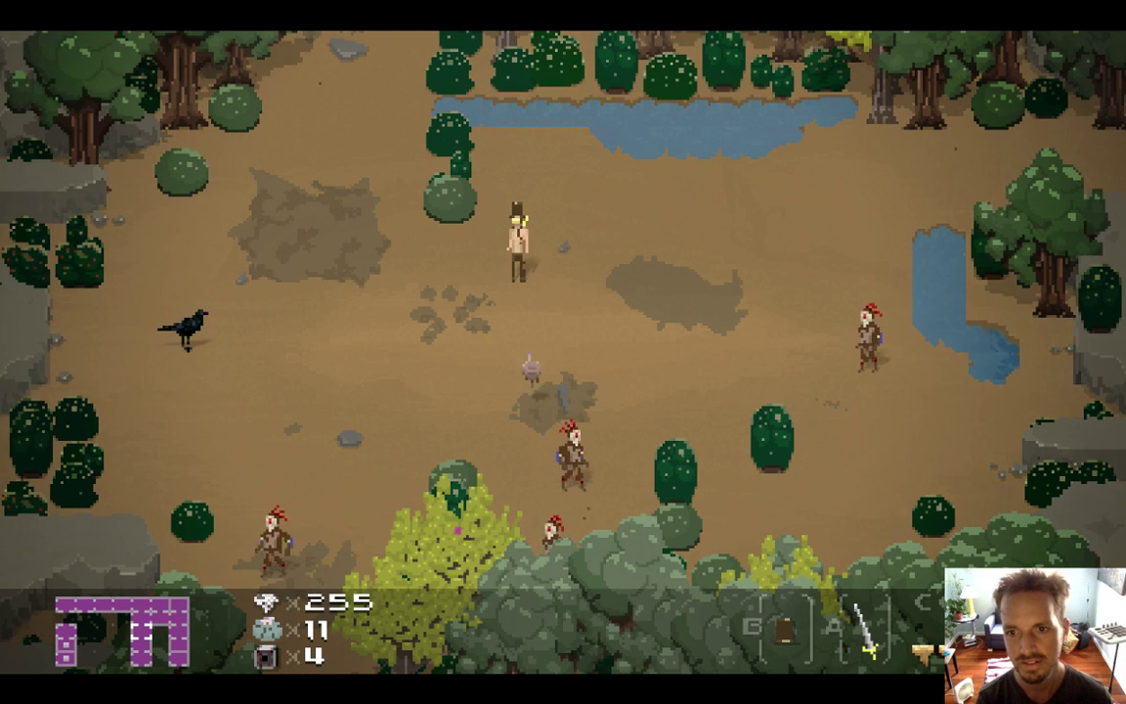
{"action": "key", "text": "Left"}
{"action": "key", "text": "Left"}
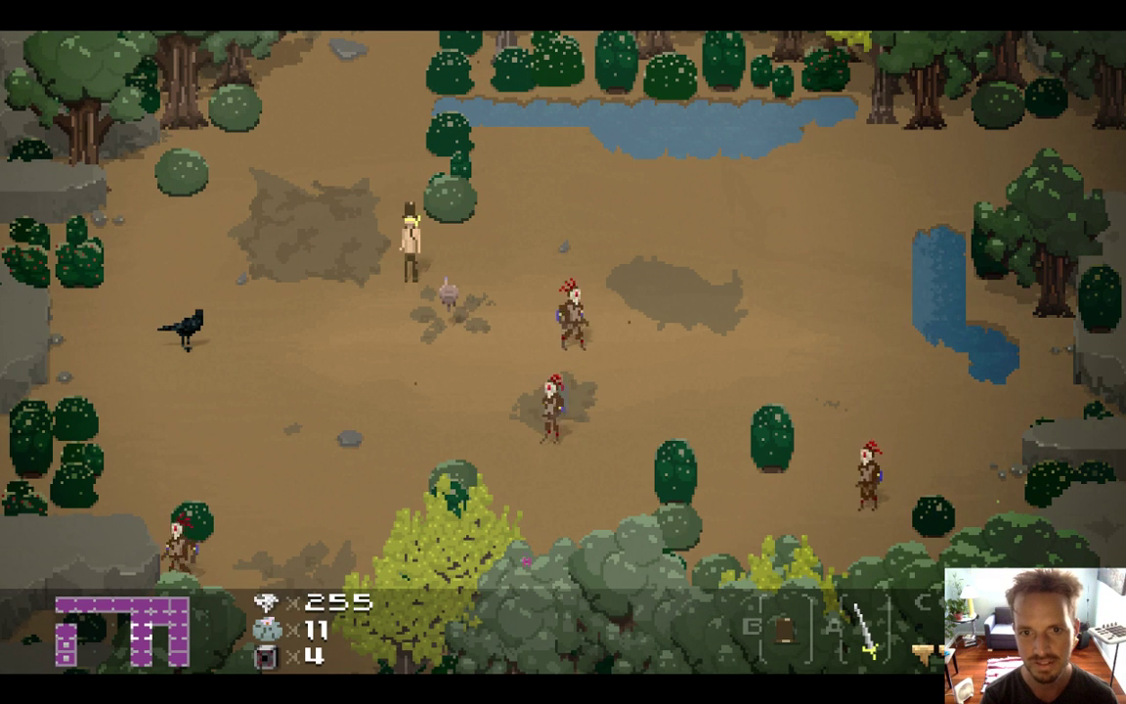
{"action": "key", "text": "Left"}
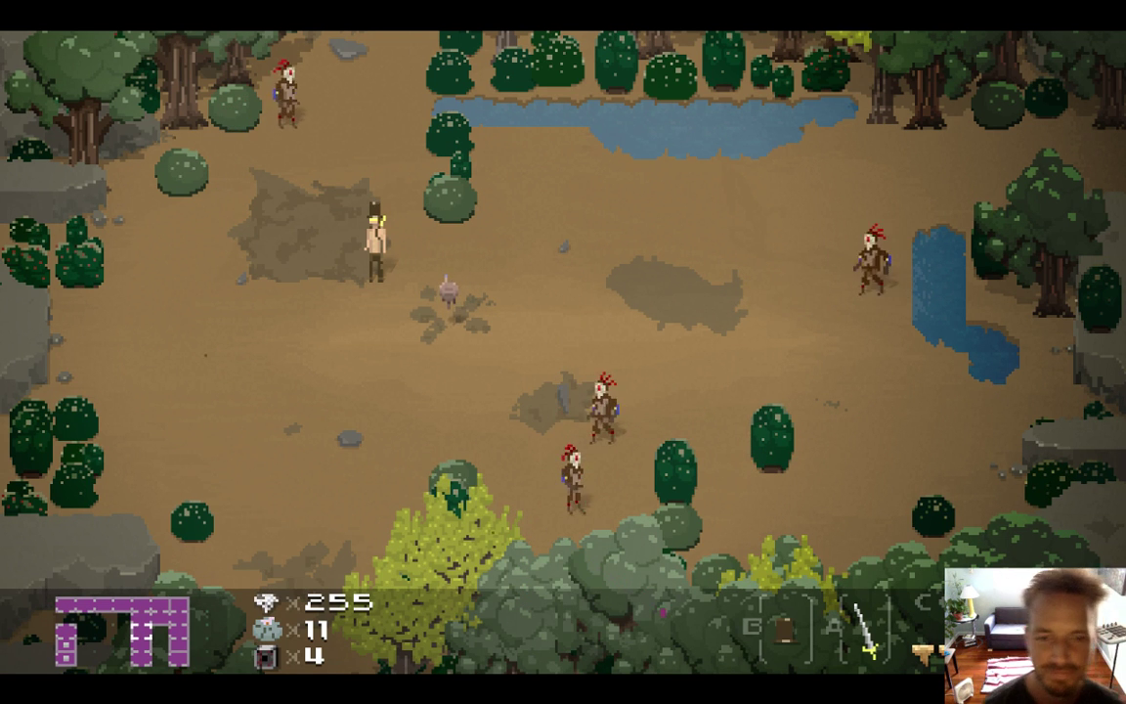
{"action": "key", "text": "Left"}
{"action": "key", "text": "Down"}
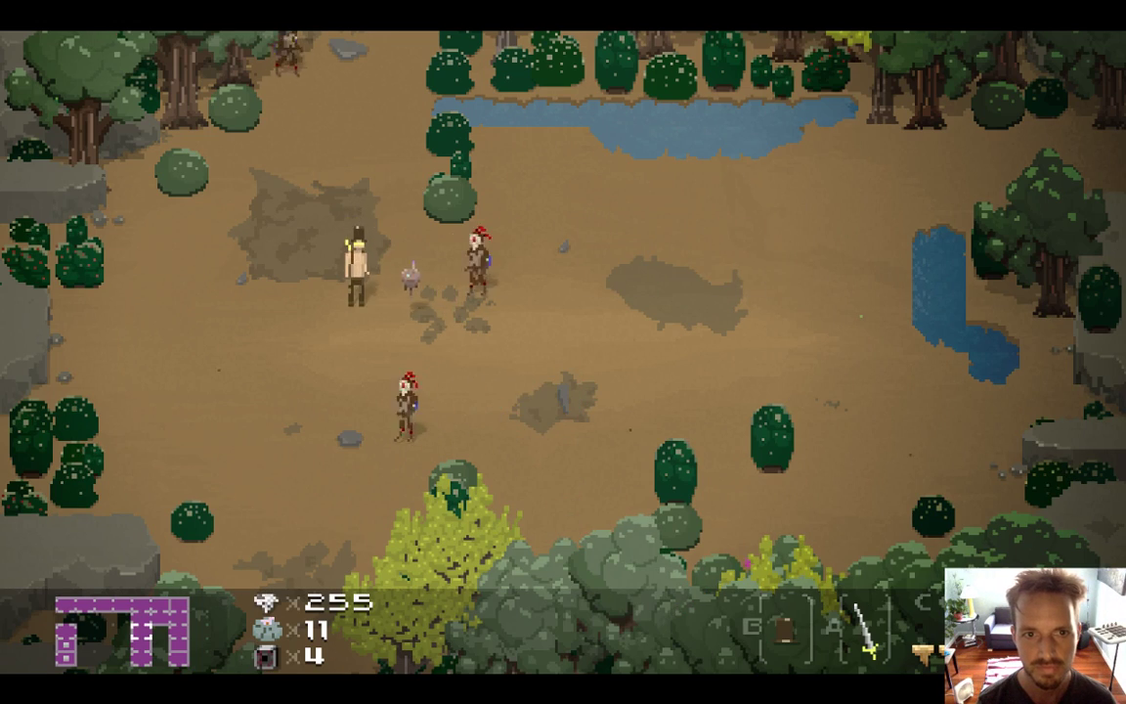
- Run the hero around the clearing among the small Drobths to examine their movement, and lower the system volume
{"action": "key", "text": "Return"}
{"action": "key", "text": "Escape"}
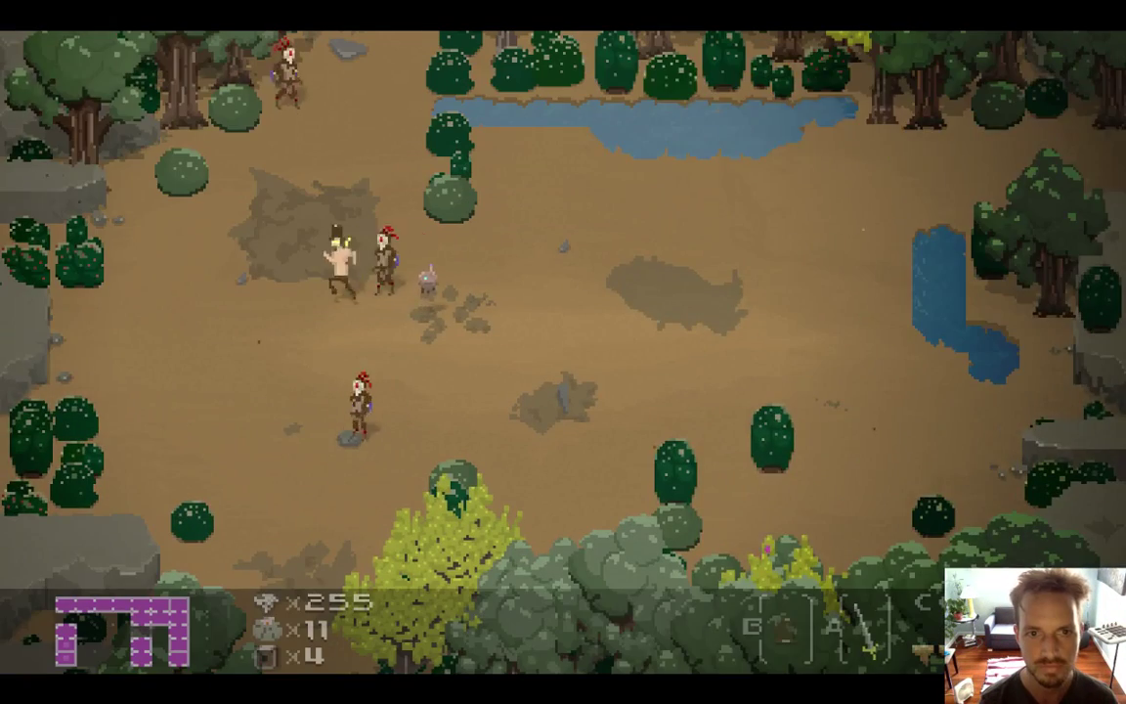
{"action": "key", "text": "Left"}
{"action": "key", "text": "Down"}
{"action": "key", "text": "Right"}
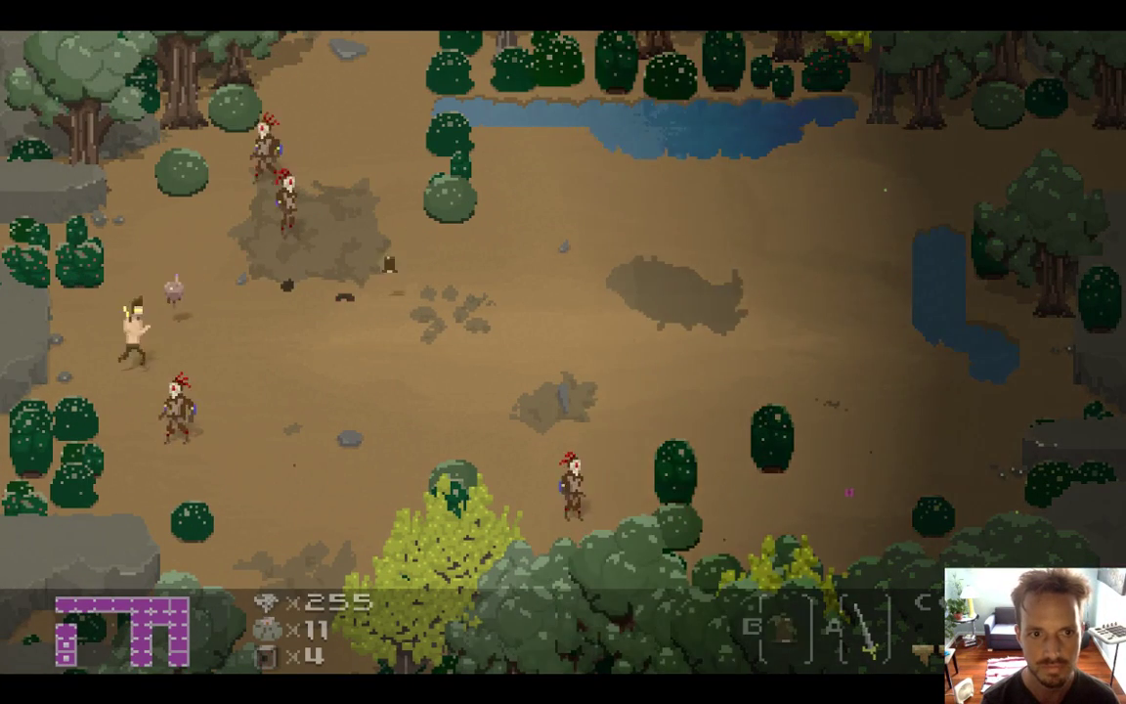
{"action": "key", "text": "Right"}
{"action": "key", "text": "Right"}
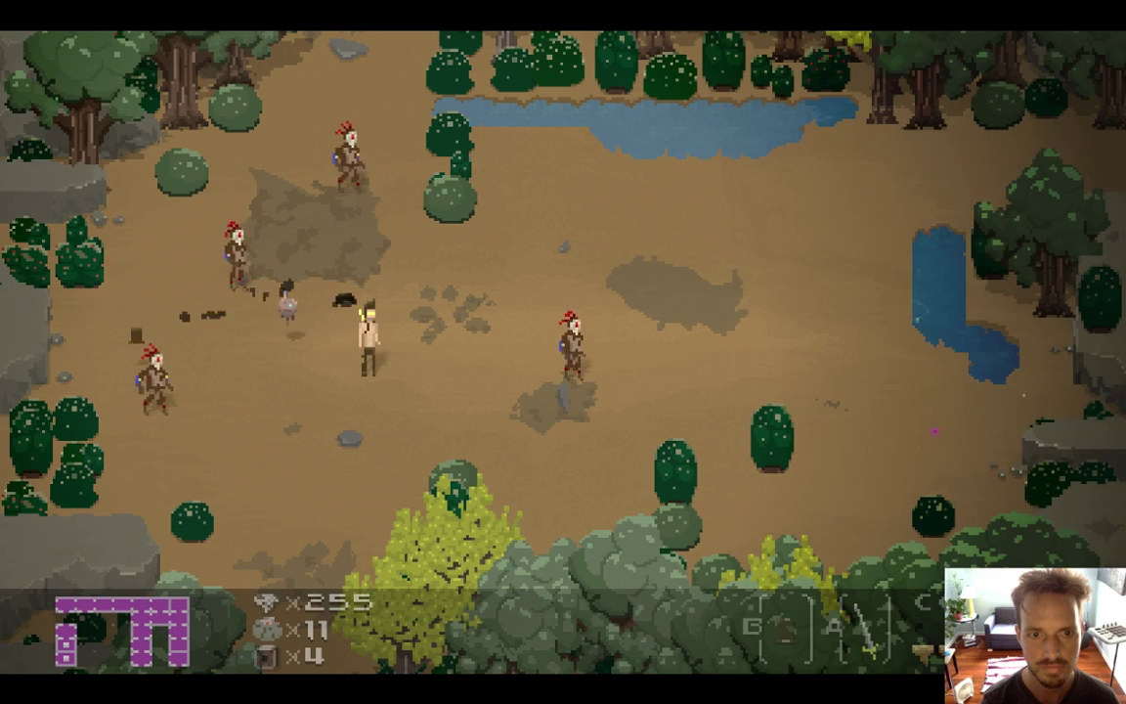
{"action": "key", "text": "F11"}
{"action": "key", "text": "Right"}
{"action": "key", "text": "Down"}
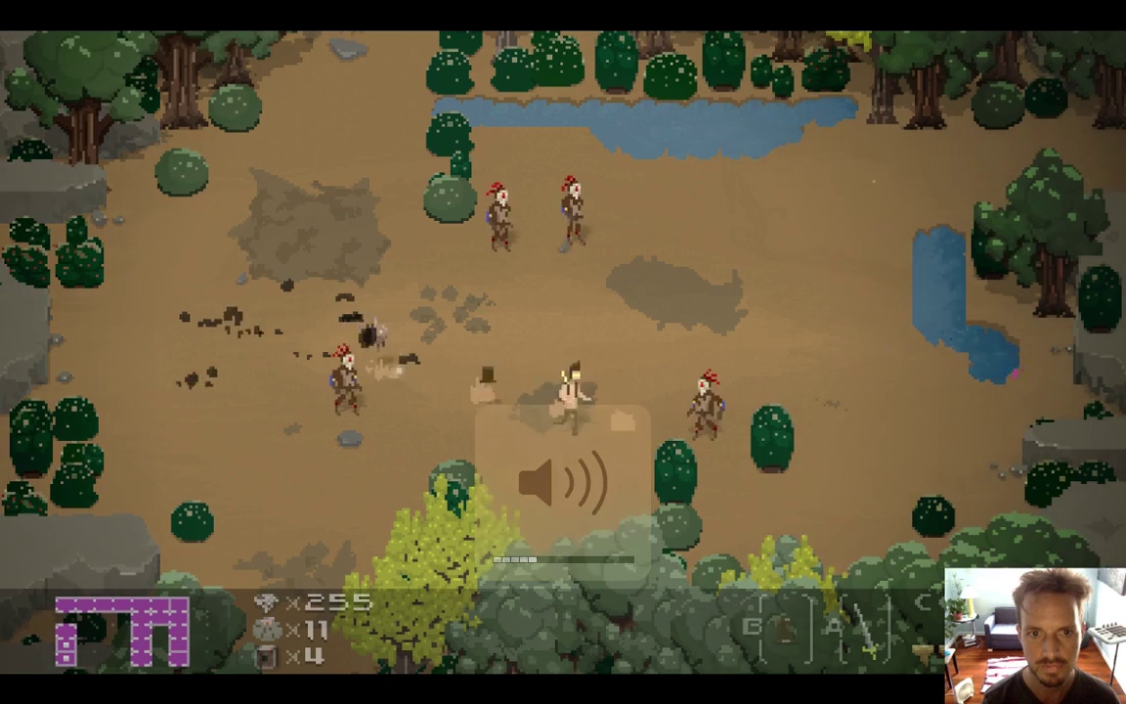
- Quit the game, and read the newest Twitch chat message before returning to Xcode
{"action": "key", "text": "super+q"}
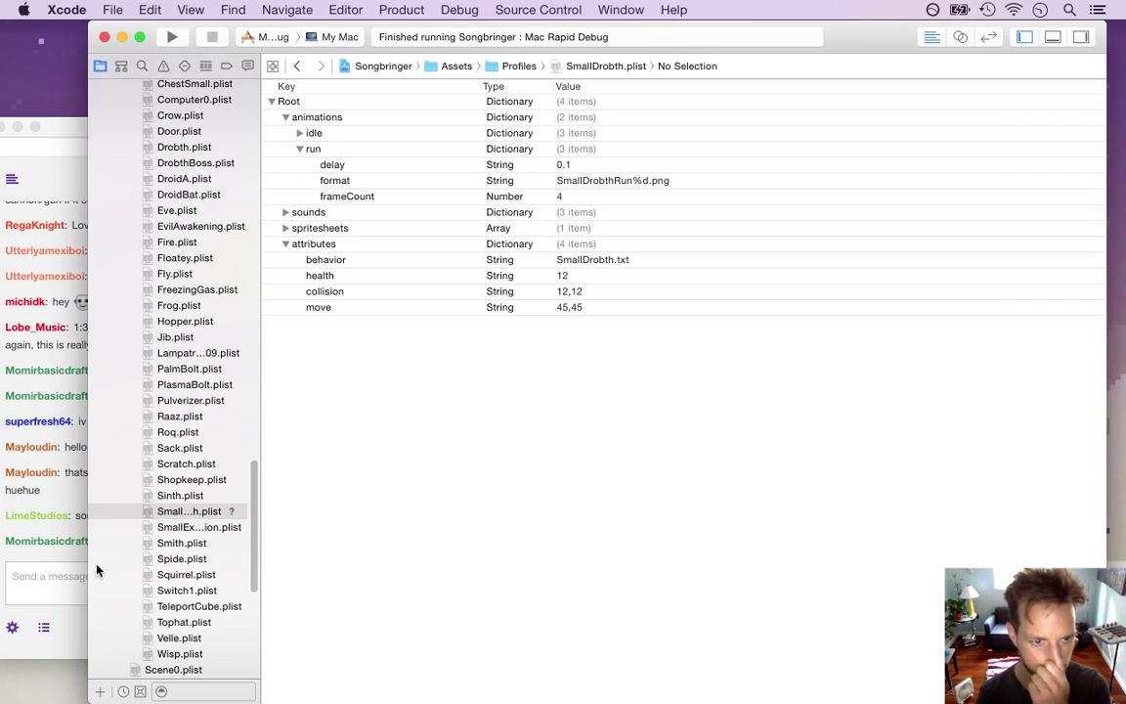
{"action": "left_click", "coordinate": [37, 560]}
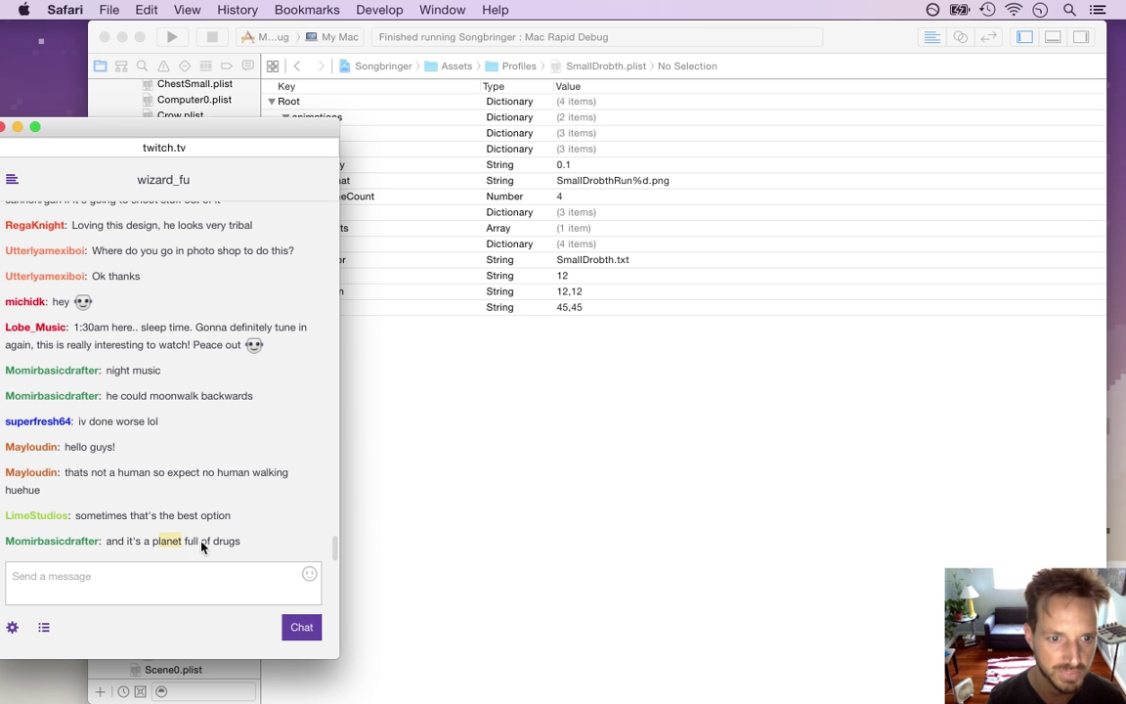
{"action": "left_click", "coordinate": [467, 400]}
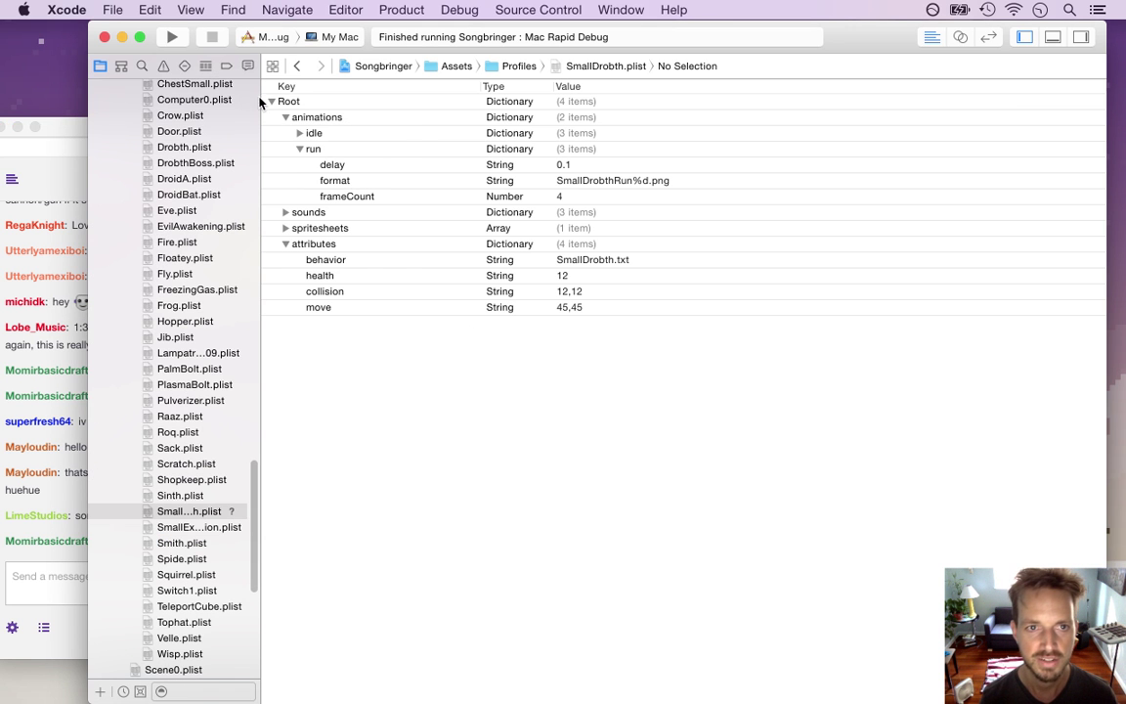
- Switch to Photoshop and open the recent file SmallDrobthIdle.psd
{"action": "key", "text": "super+Tab"}
{"action": "key", "text": "super+Tab"}
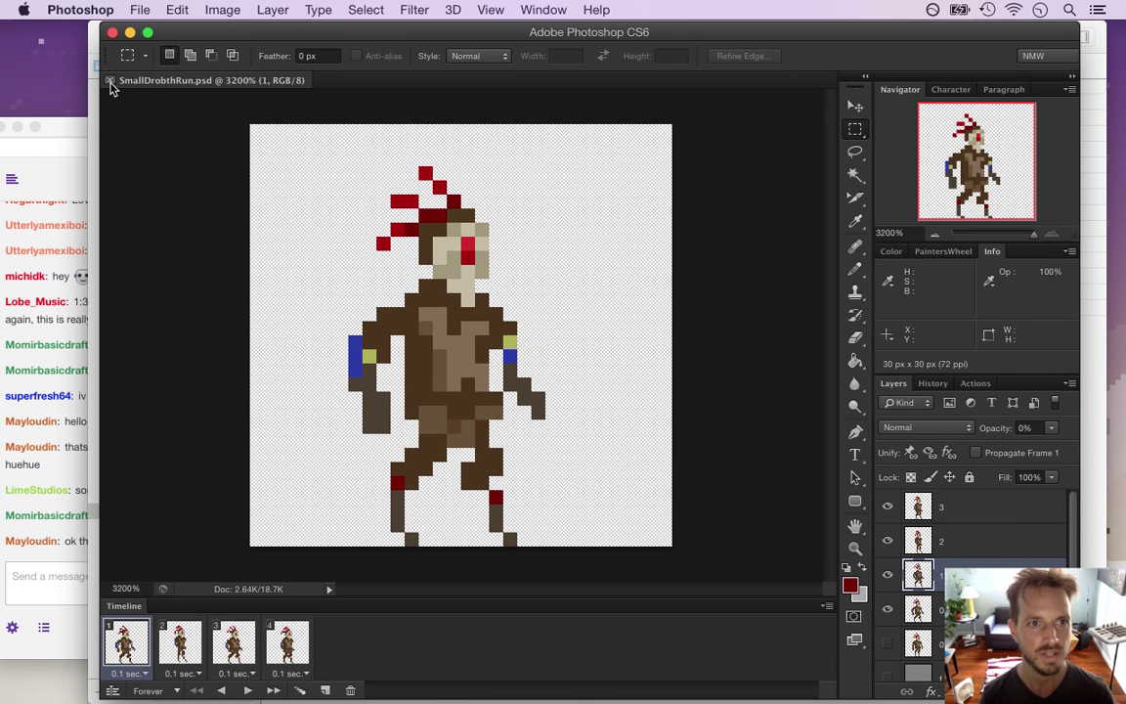
{"action": "left_click", "coordinate": [137, 9]}
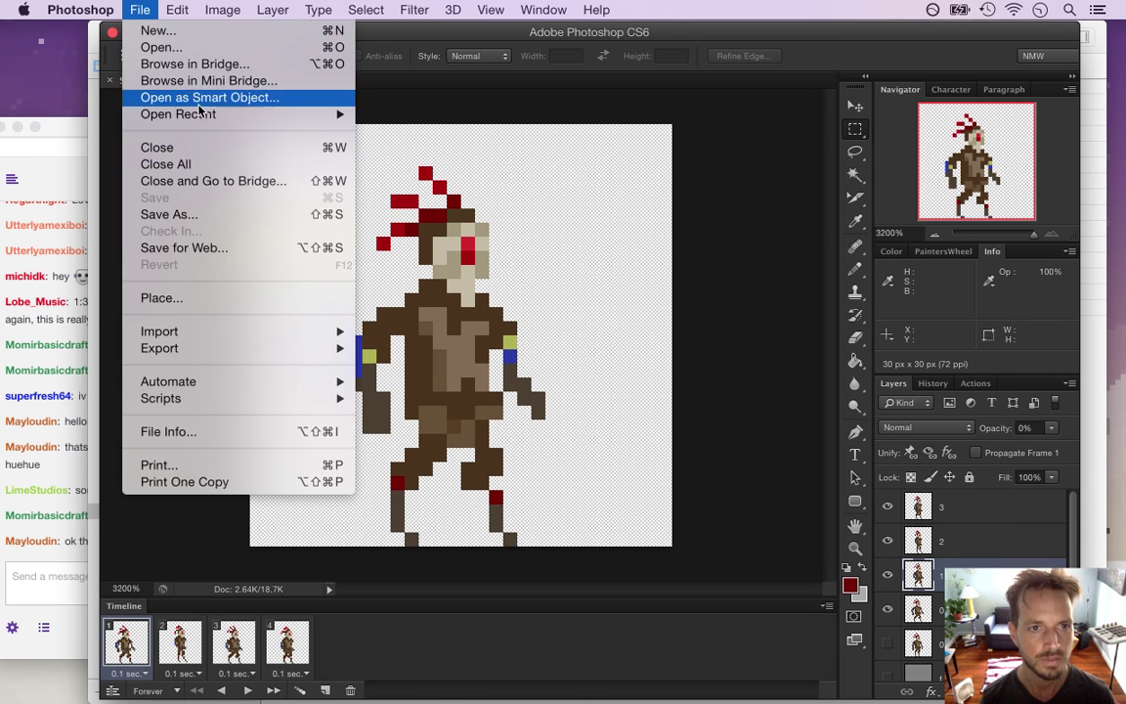
{"action": "mouse_move", "coordinate": [331, 116]}
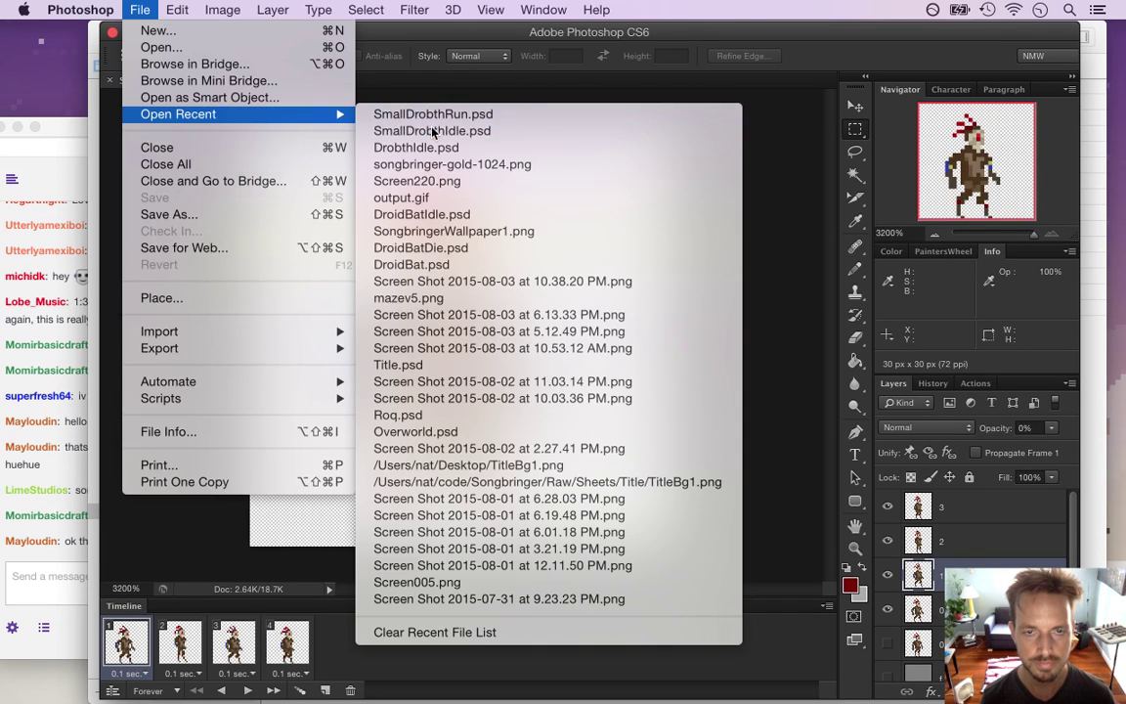
{"action": "left_click", "coordinate": [430, 131]}
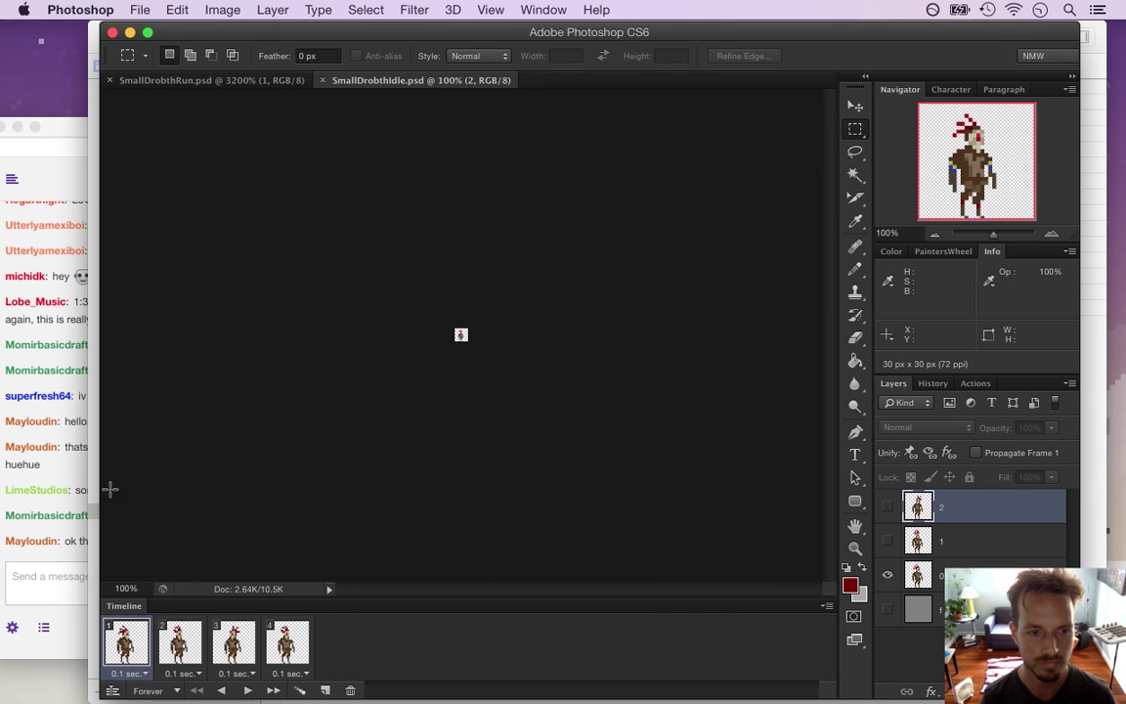
- Read the latest Twitch chat reply about the walk, and return to Photoshop
{"action": "left_click", "coordinate": [84, 562]}
{"action": "left_click_drag", "start_coordinate": [111, 542], "coordinate": [200, 553]}
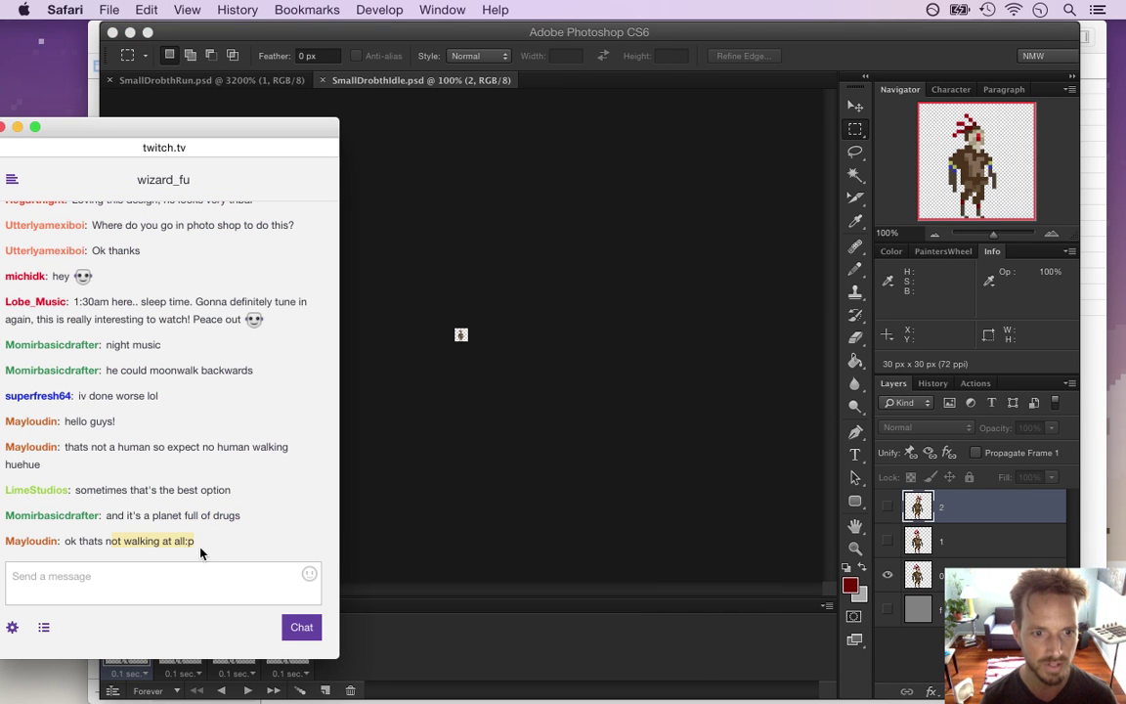
{"action": "left_click", "coordinate": [459, 435]}
- Save the idle file under the new name SmallDrobthShoot.psd in the Foes folder, in Photoshop format with layers
{"action": "left_click", "coordinate": [139, 10]}
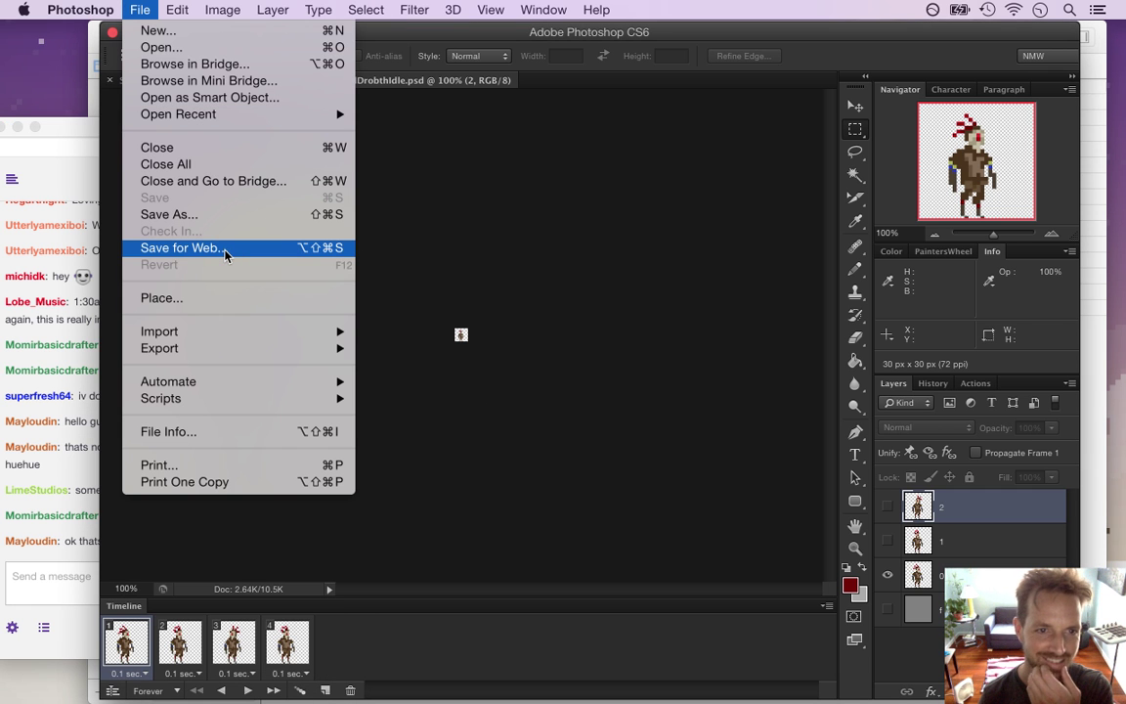
{"action": "left_click", "coordinate": [202, 215]}
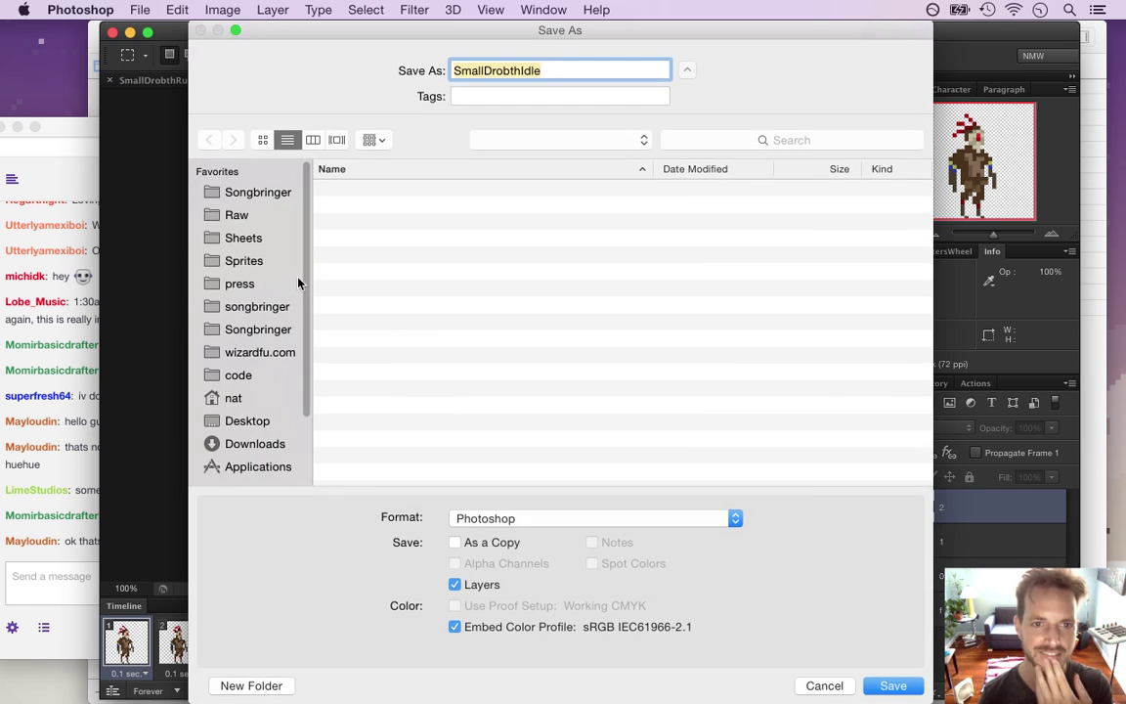
{"action": "key", "text": "Right"}
{"action": "key", "text": "BackSpace"}
{"action": "key", "text": "BackSpace"}
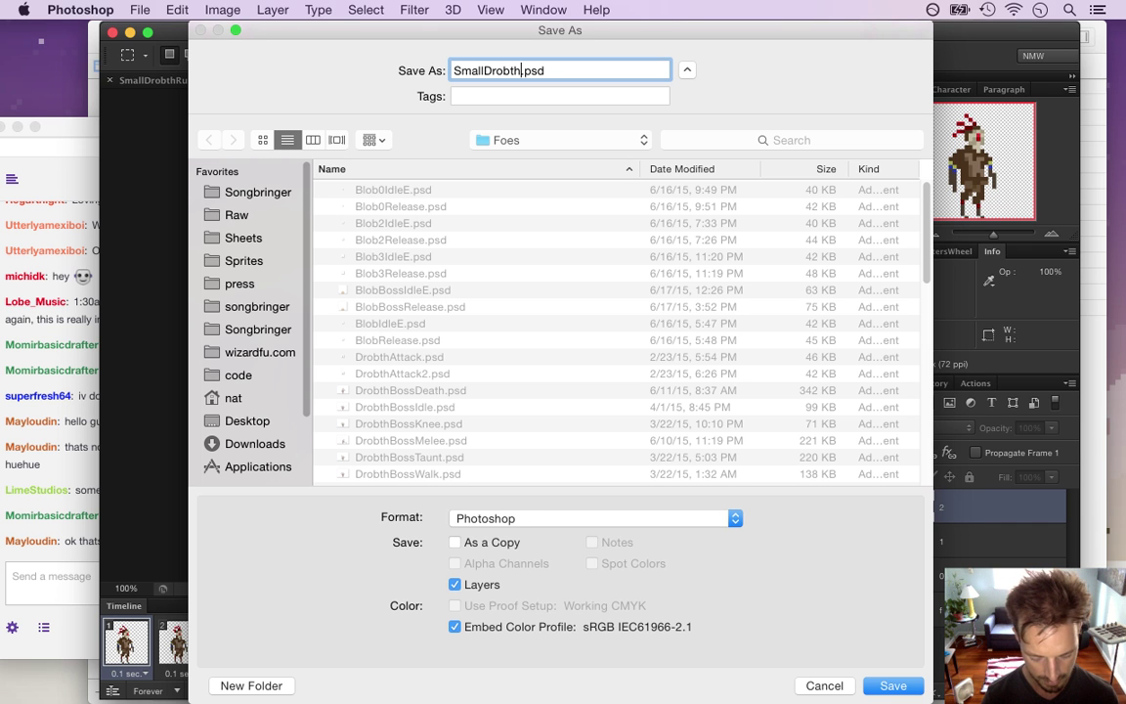
{"action": "type", "text": "oot"}
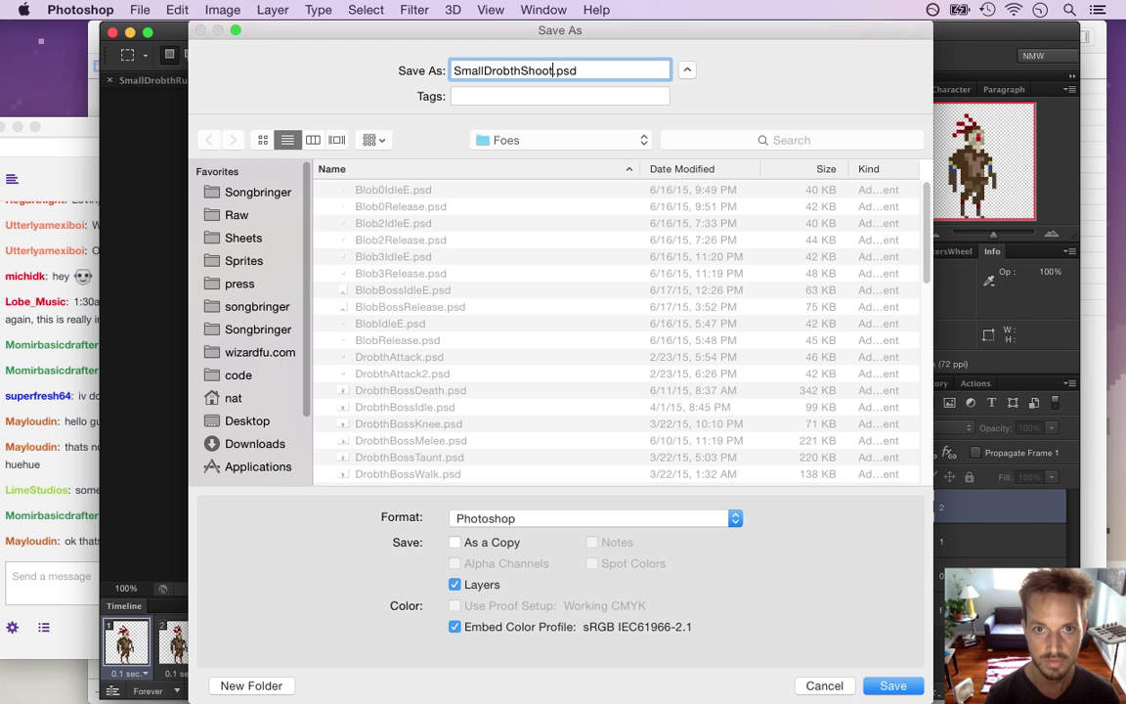
{"action": "key", "text": "Return"}
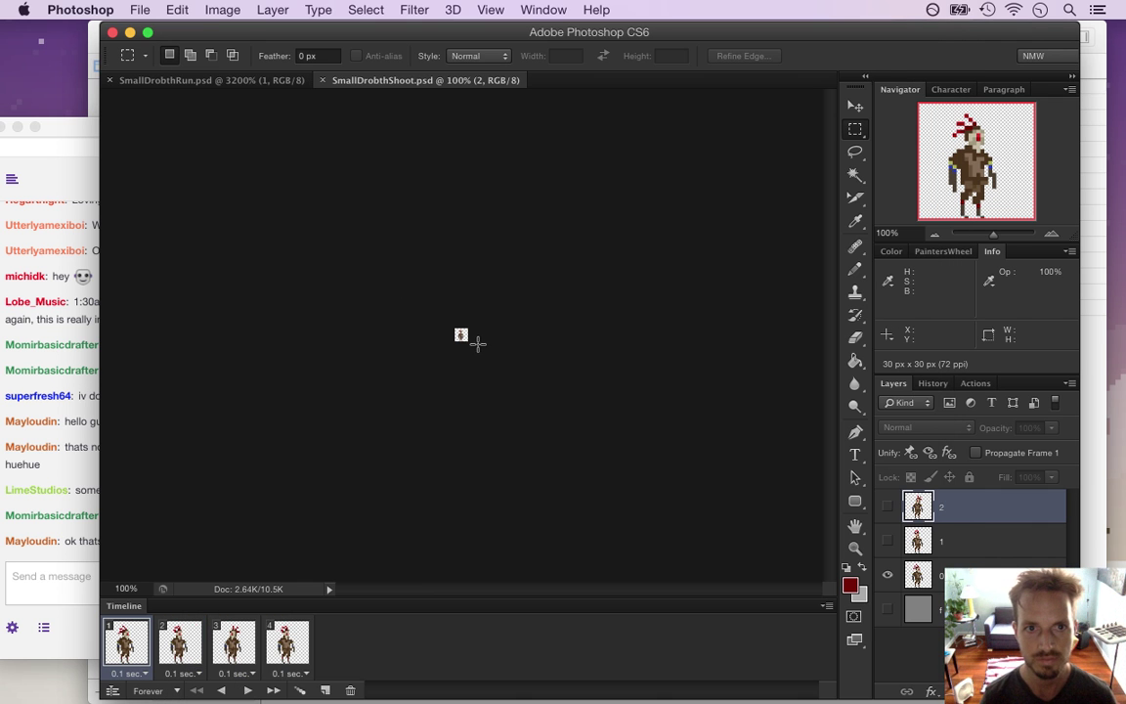
{"action": "key", "text": "super+plus"}
{"action": "left_click_drag", "start_coordinate": [460, 337], "coordinate": [674, 373]}
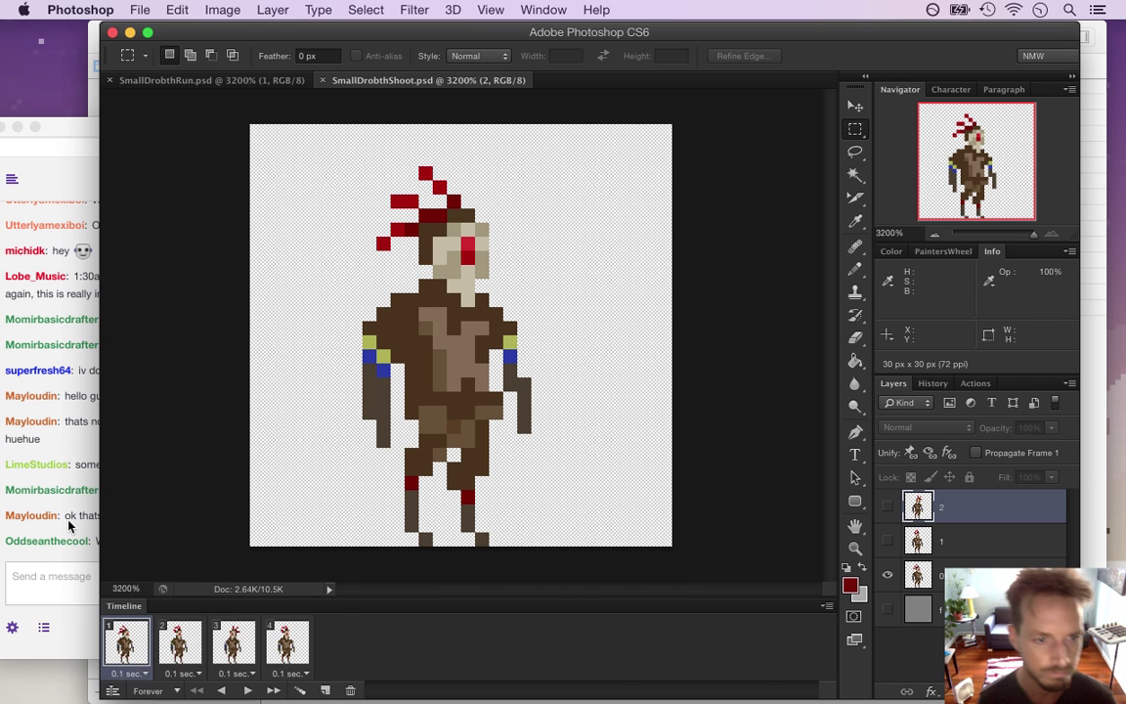
- Switch to the Twitch chat to read the newest viewer message, and return to Photoshop
{"action": "left_click", "coordinate": [64, 476]}
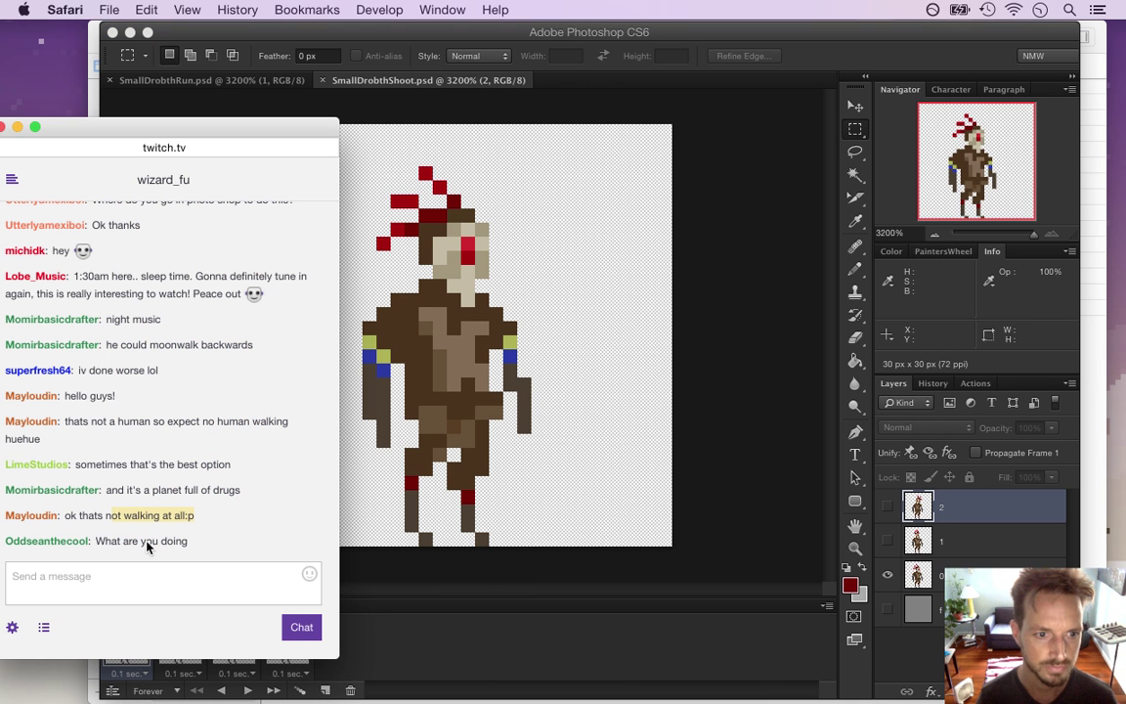
{"action": "left_click_drag", "start_coordinate": [111, 540], "coordinate": [161, 543]}
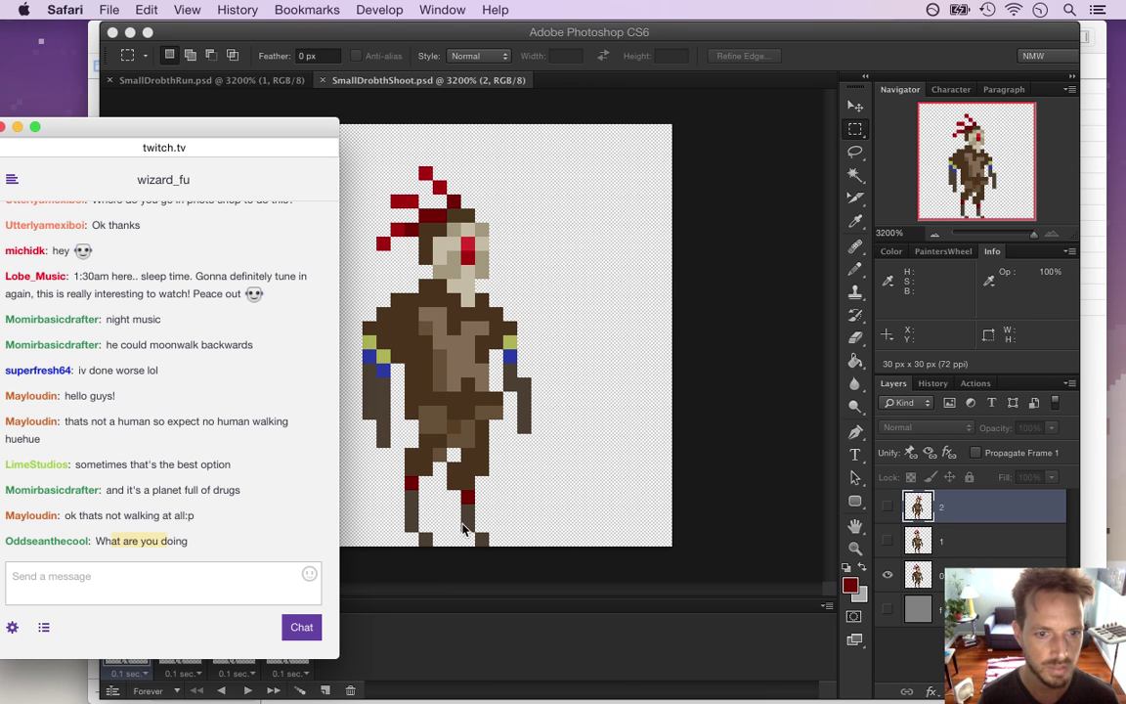
{"action": "left_click", "coordinate": [475, 573]}
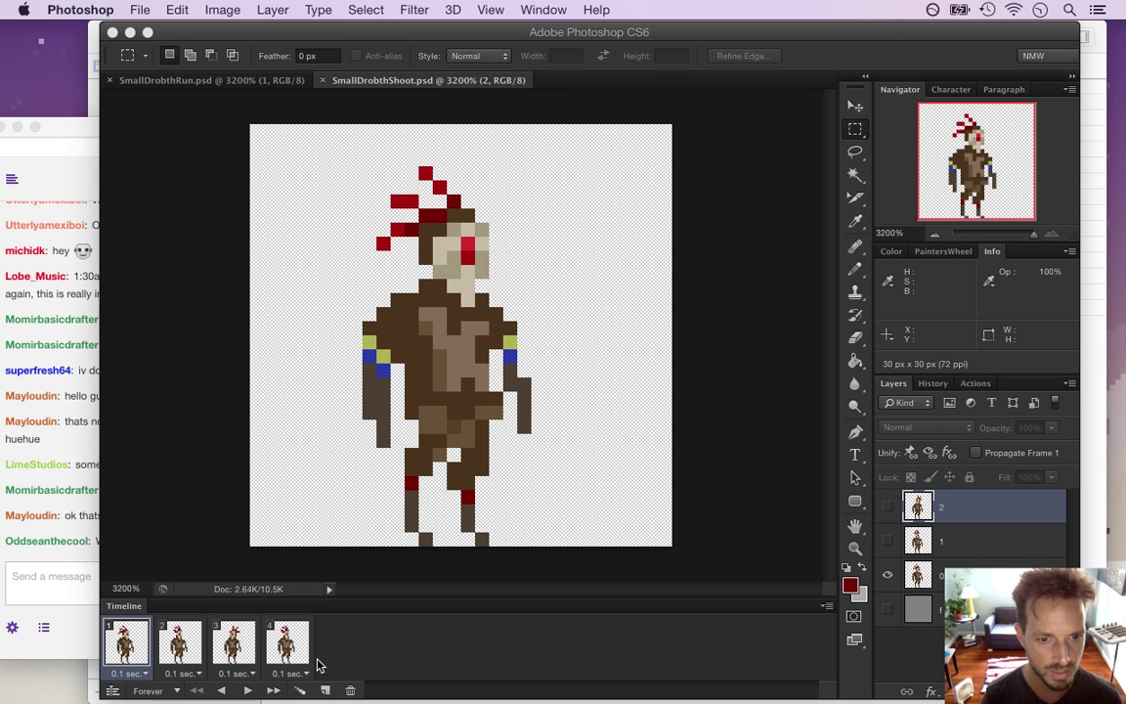
{"action": "key", "text": "super+Tab"}
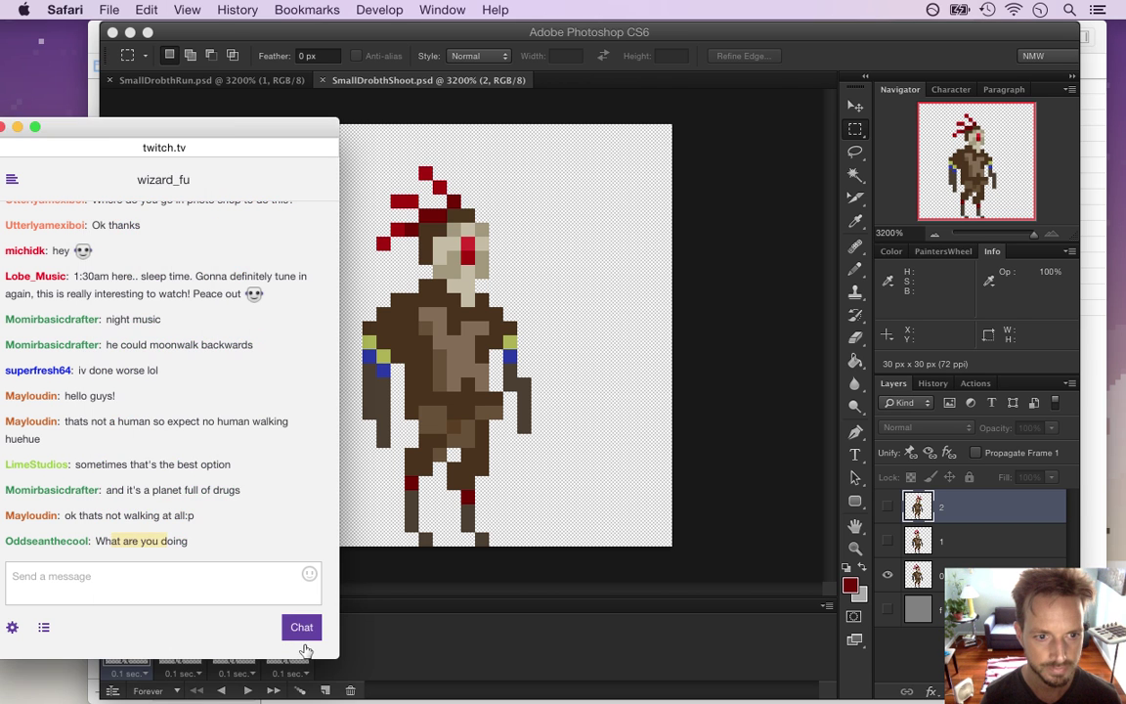
{"action": "key", "text": "super+Tab"}
- Reduce the shoot file to its first pose by deleting timeline frames 2 to 4, saving, and deleting layers 2 and 1
{"action": "left_click", "coordinate": [296, 657]}
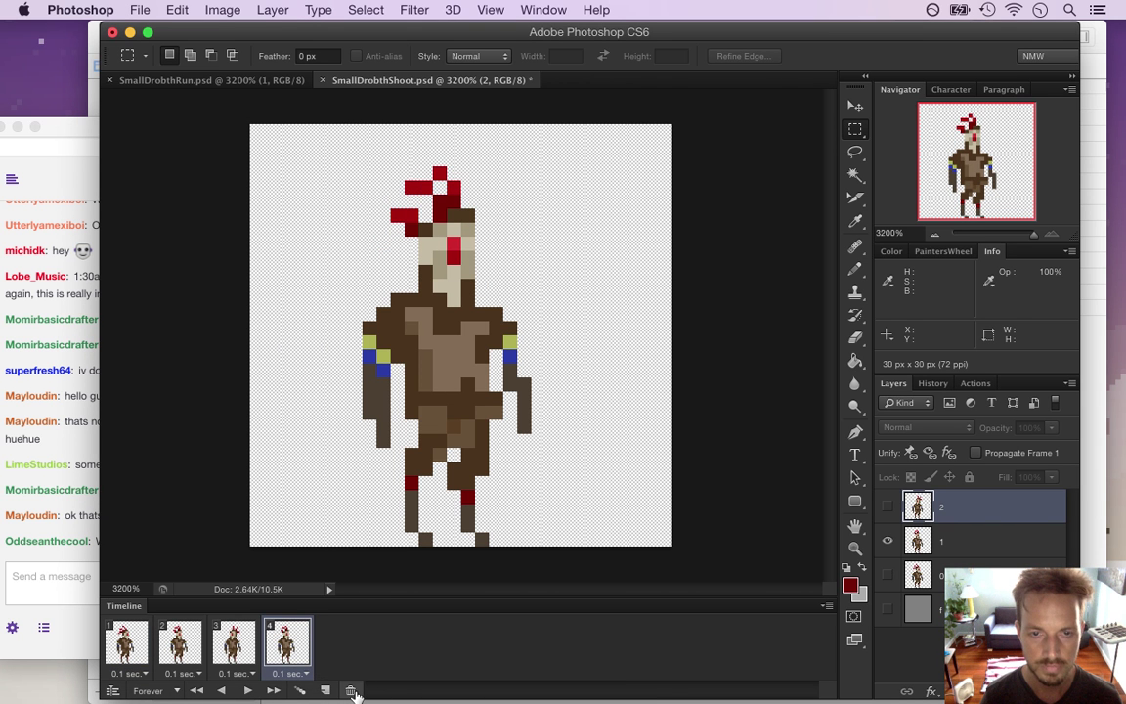
{"action": "left_click", "coordinate": [352, 690]}
{"action": "left_click", "coordinate": [352, 690]}
{"action": "left_click", "coordinate": [352, 690]}
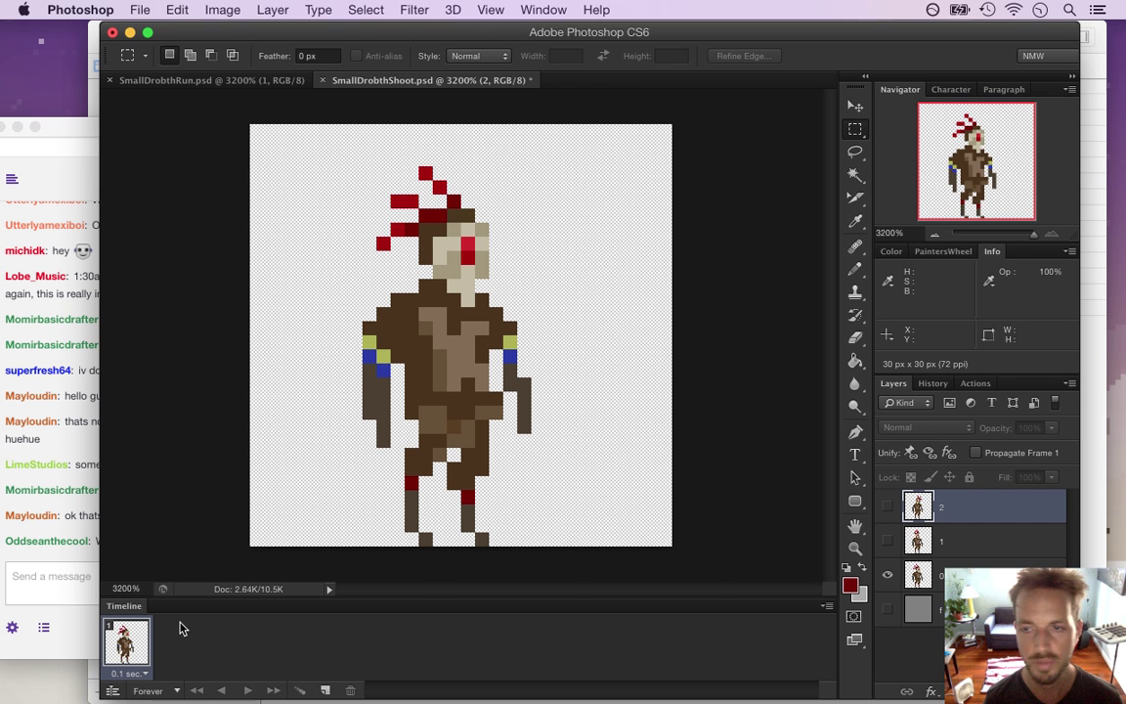
{"action": "key", "text": "super+s"}
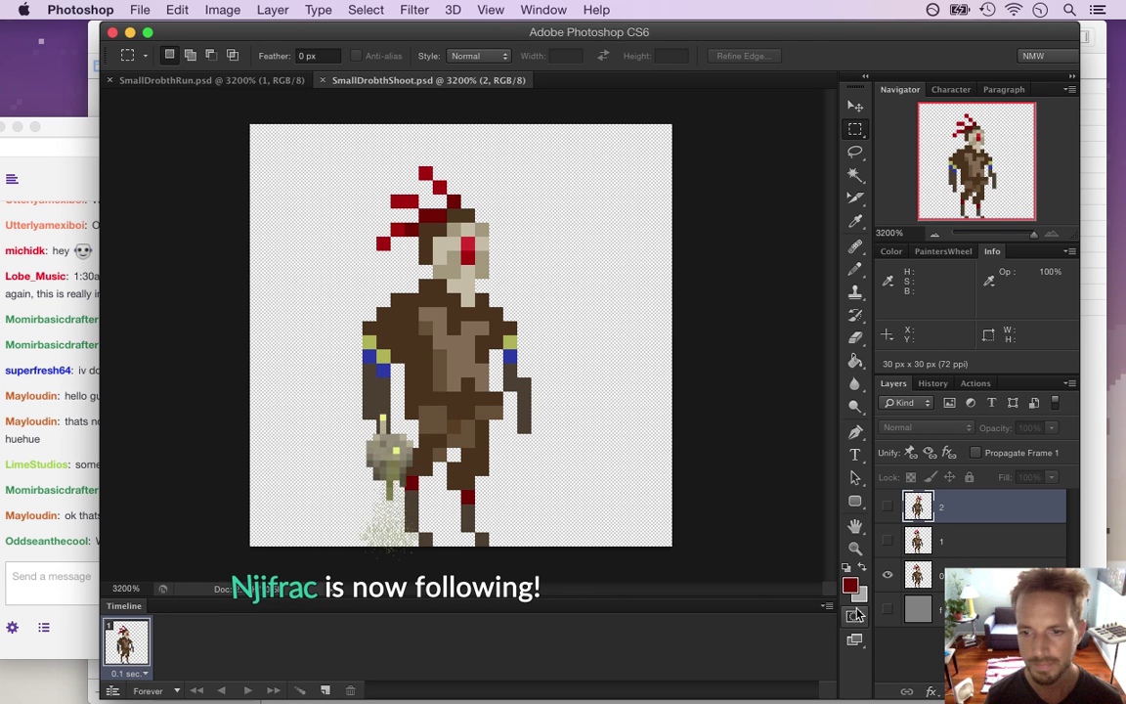
{"action": "key", "text": "BackSpace"}
{"action": "key", "text": "BackSpace"}
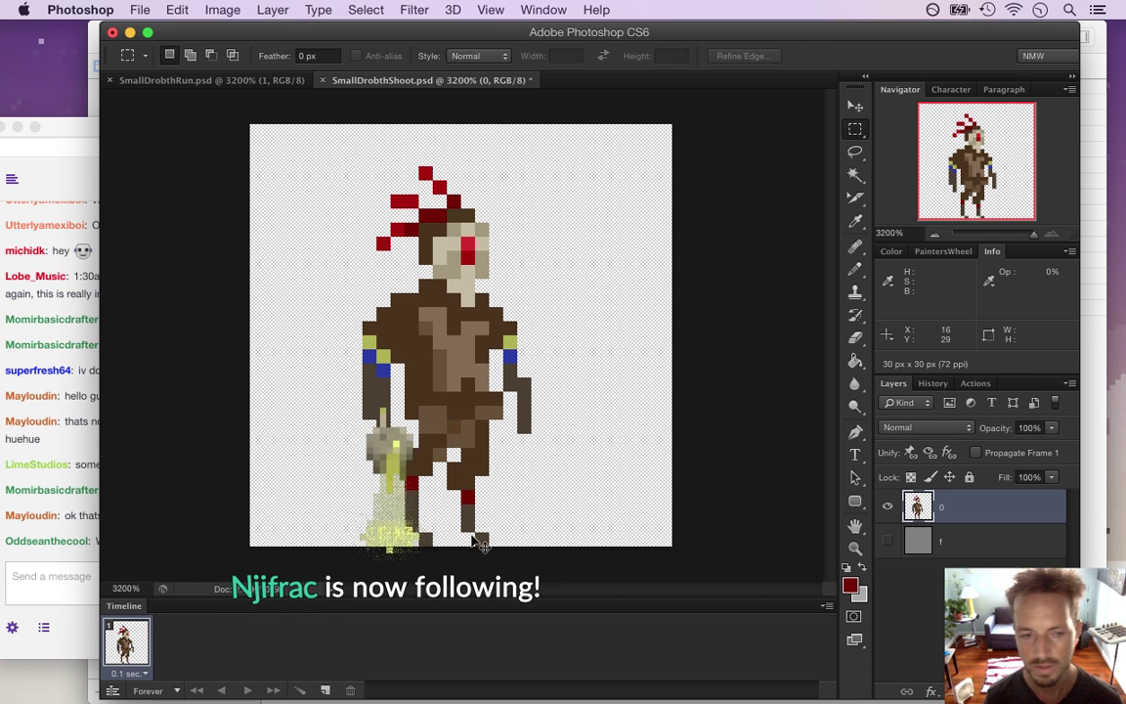
- Save the SmallDrobthShoot sprite document and show the grey background layer f
{"action": "key", "text": "cmd+s"}
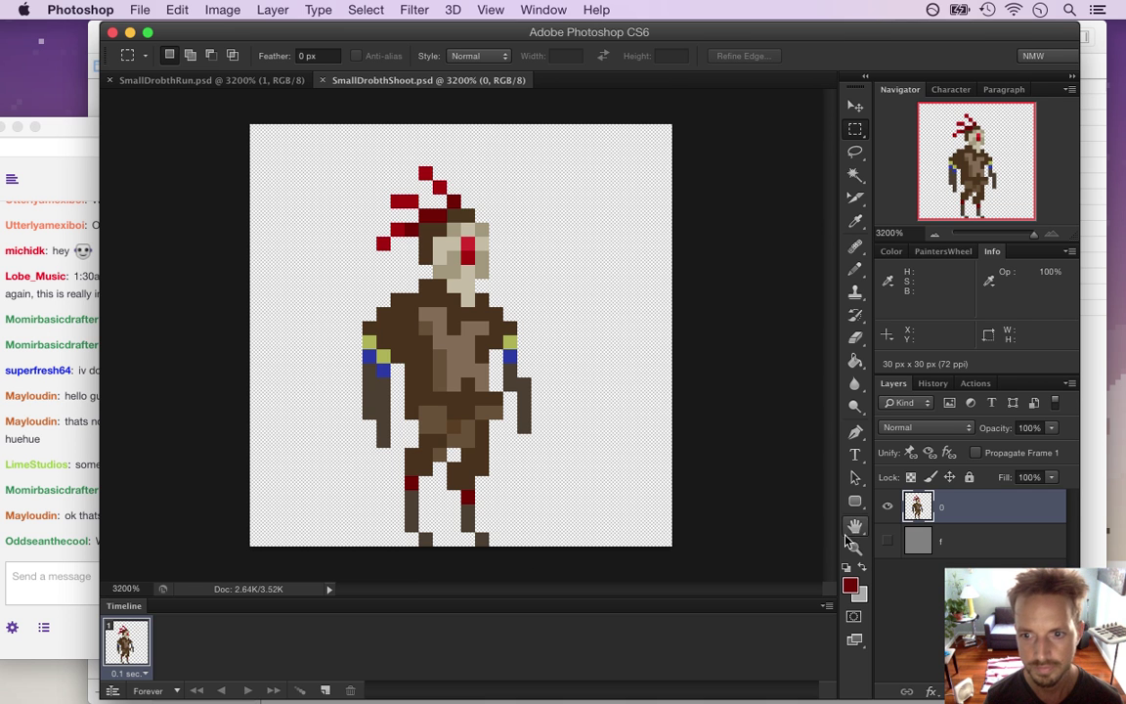
{"action": "left_click", "coordinate": [887, 541]}
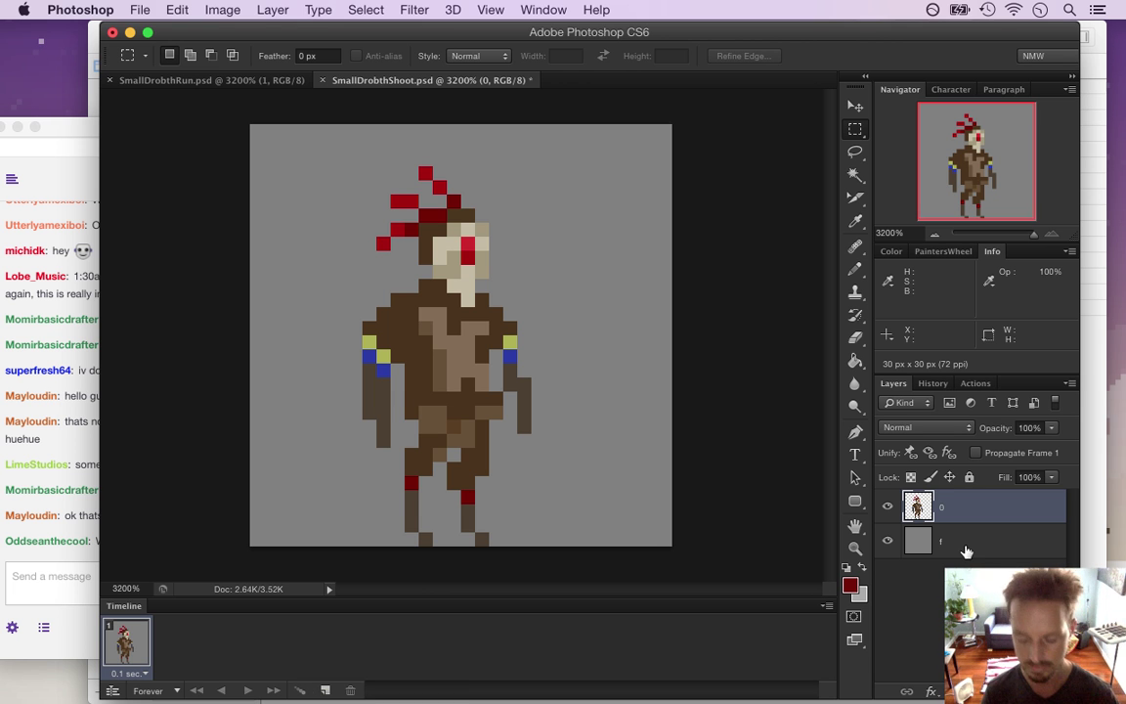
- Duplicate layer 0 as a new layer named 1 for the second animation frame
{"action": "key", "text": "super+j"}
{"action": "type", "text": "1"}
{"action": "key", "text": "Return"}
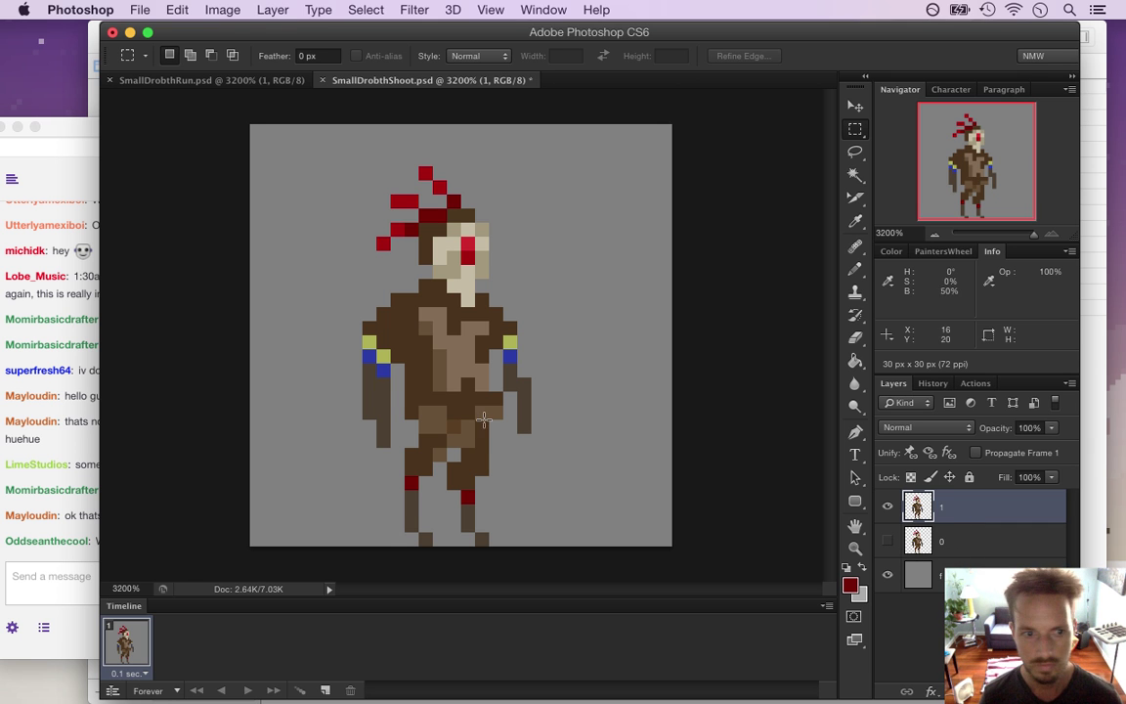
- Select the sprite's forward arm on layer 1, the one nearest the face side, shift it one pixel left and deselect
{"action": "left_click_drag", "start_coordinate": [342, 331], "coordinate": [381, 465]}
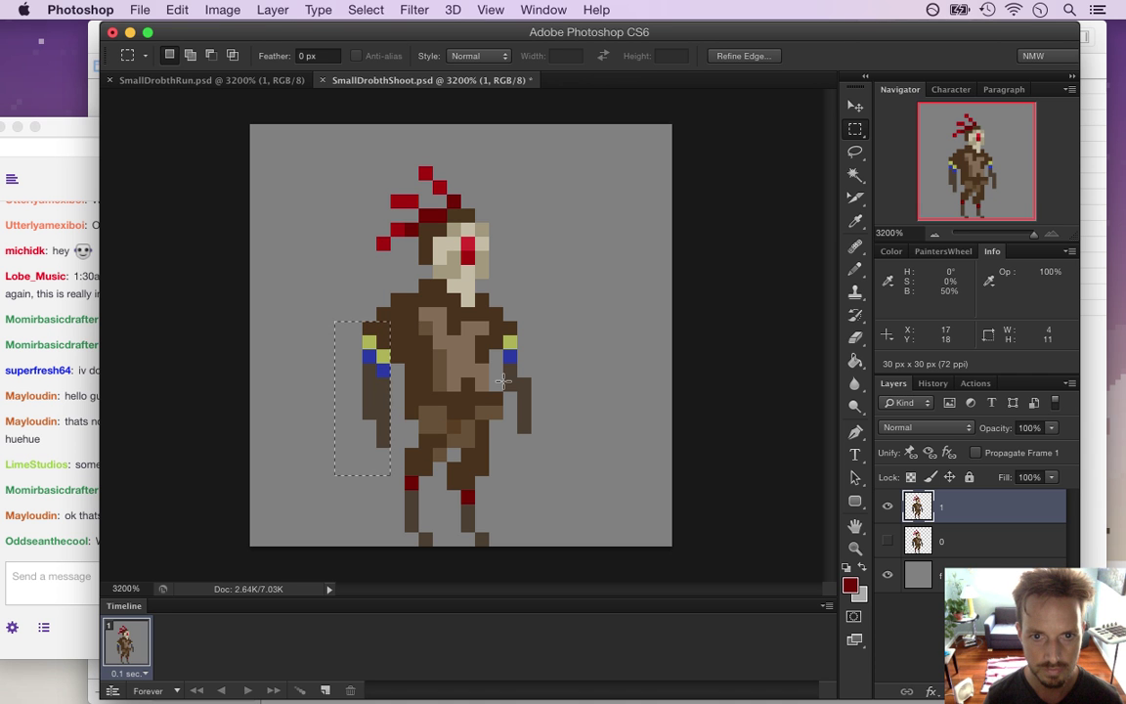
{"action": "left_click_drag", "start_coordinate": [503, 309], "coordinate": [538, 457]}
{"action": "key", "text": "v"}
{"action": "key", "text": "Left"}
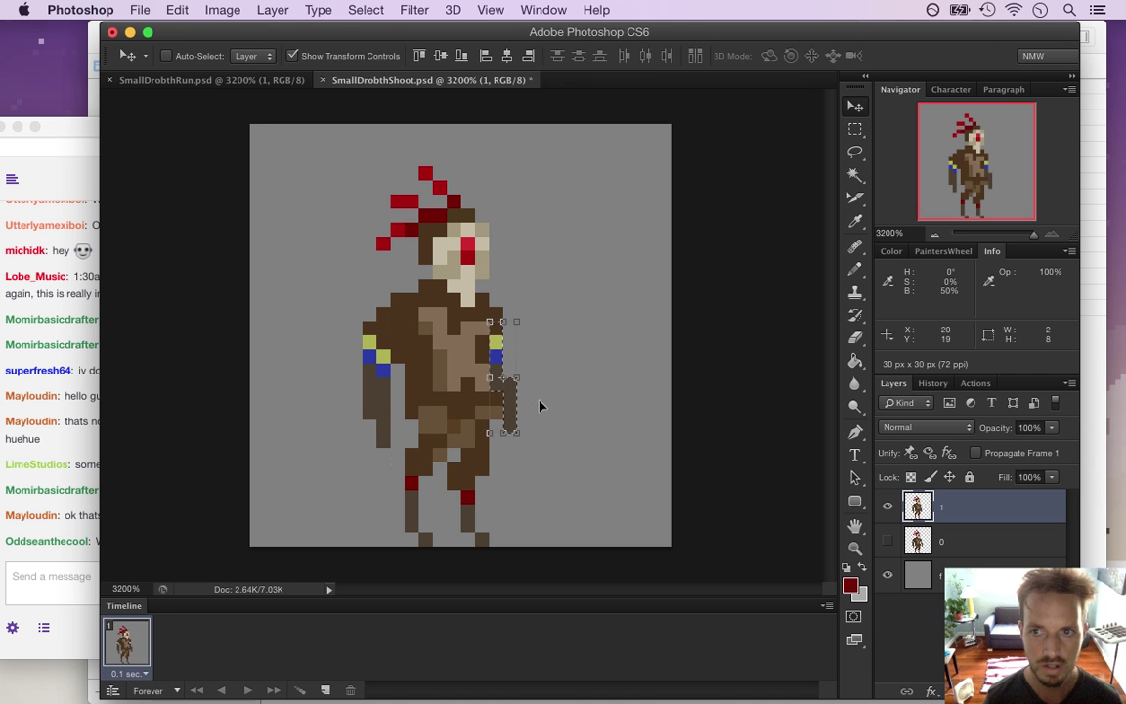
{"action": "key", "text": "m"}
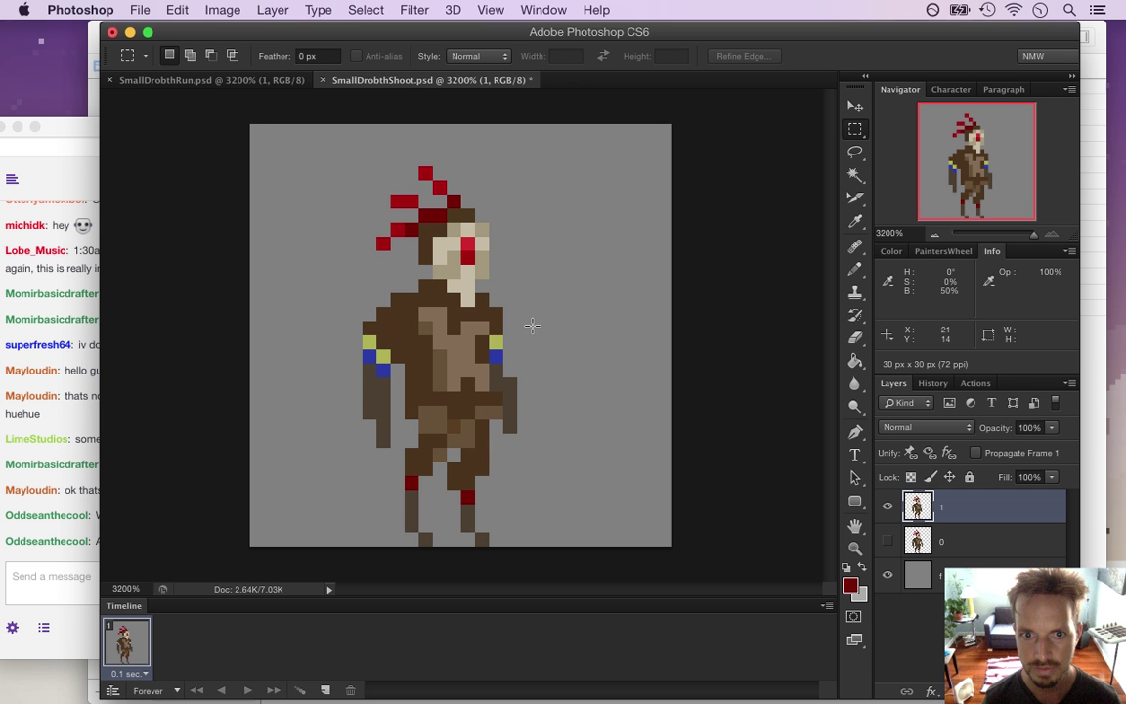
- Switch to the Twitch chat window to read the newest viewer question, and return to Photoshop
{"action": "left_click_drag", "start_coordinate": [335, 308], "coordinate": [403, 460]}
{"action": "left_click", "coordinate": [83, 500]}
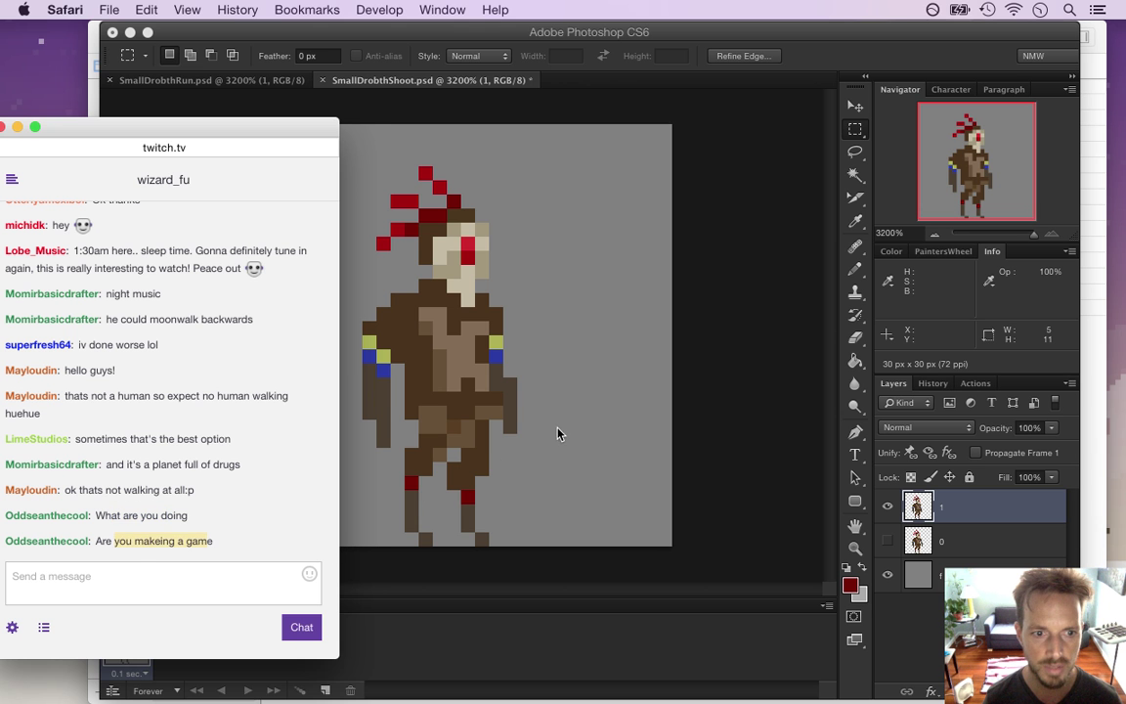
{"action": "left_click", "coordinate": [735, 360]}
- Switch to Xcode and run the Songbringer project to show the game
{"action": "key", "text": "super+Tab"}
{"action": "left_click", "coordinate": [491, 368]}
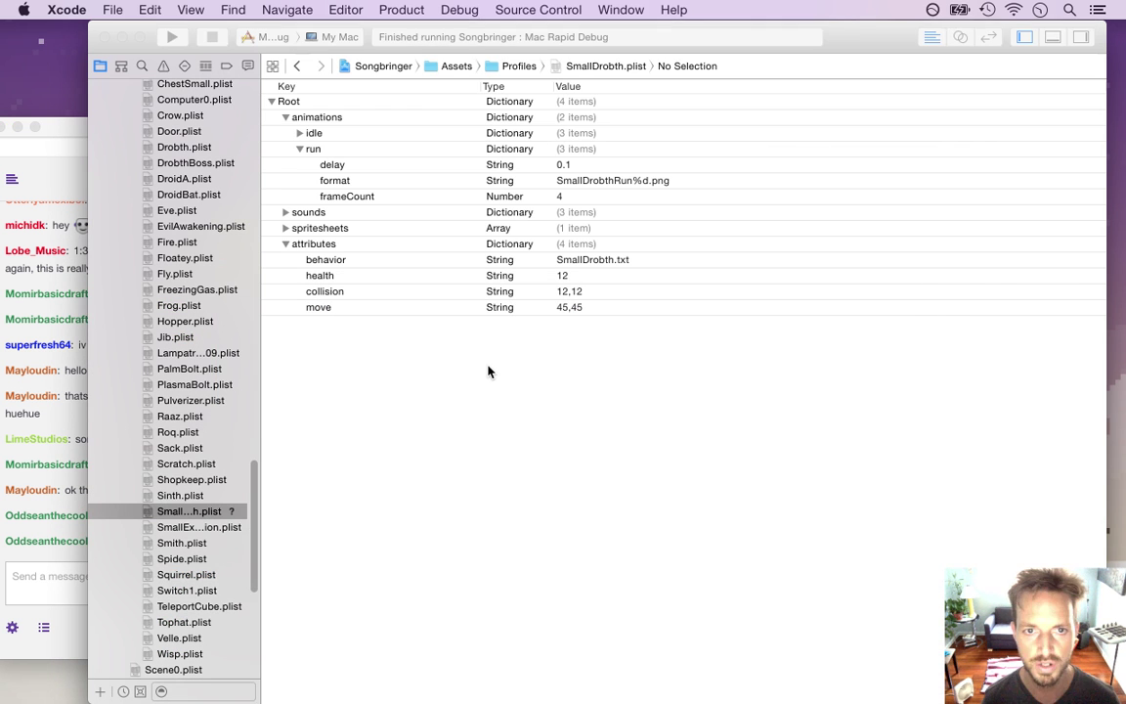
{"action": "key", "text": "super+r"}
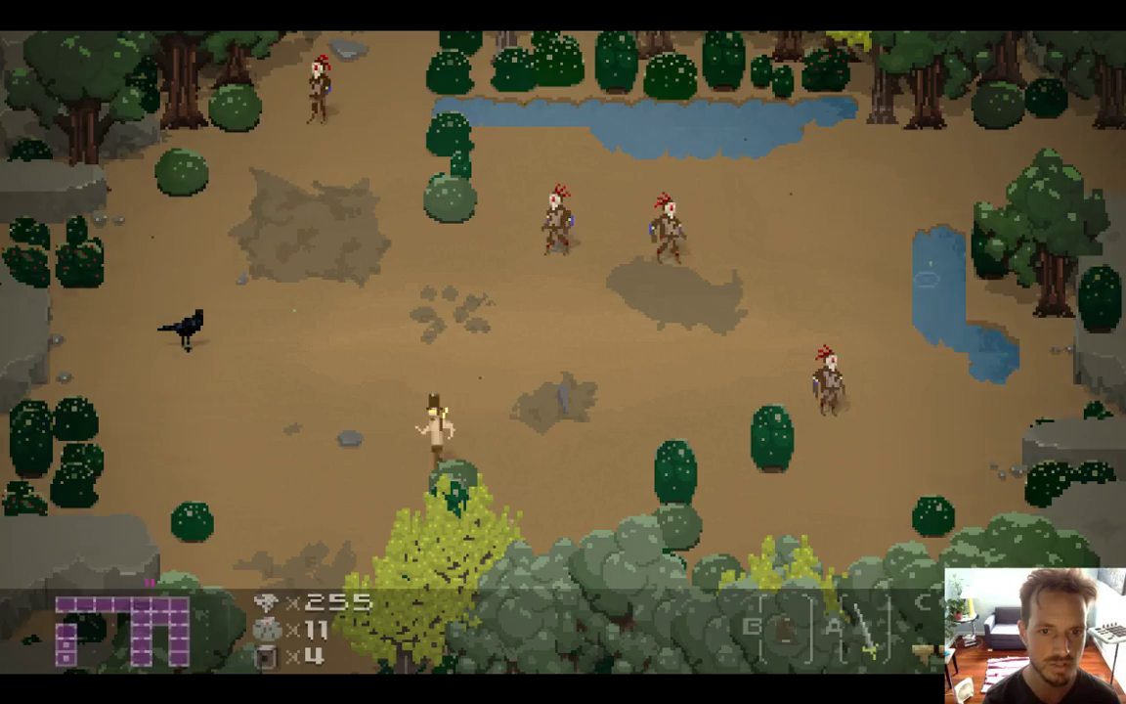
- Walk the game character left and down through the forest to the area with the standing stones
{"action": "key", "text": "Left"}
{"action": "key", "text": "Down"}
{"action": "key", "text": "Down"}
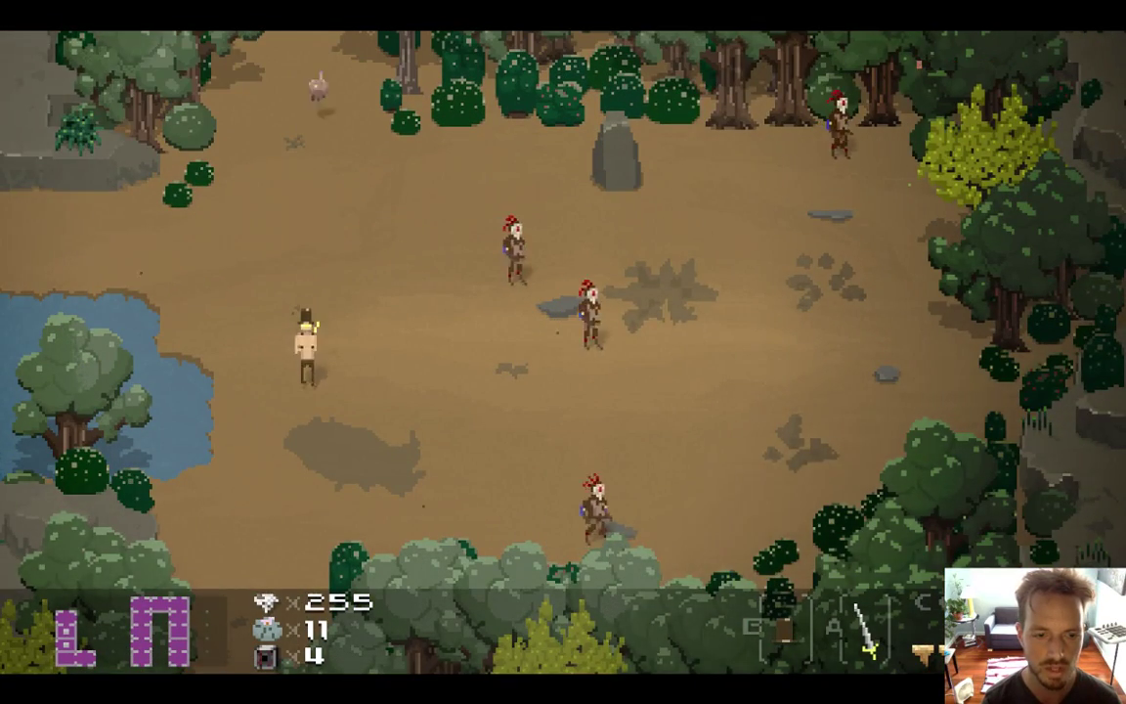
{"action": "key", "text": "Down"}
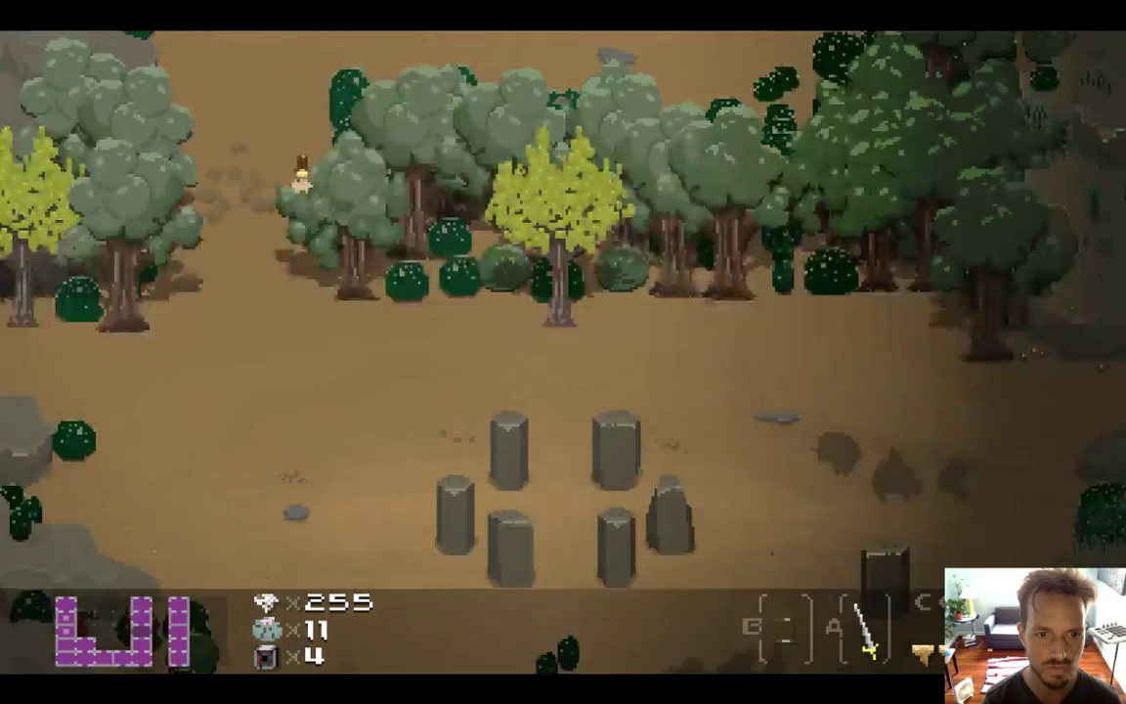
- Equip the gear item just right of the Homing Drones in the inventory and use it in the game
{"action": "key", "text": "Return"}
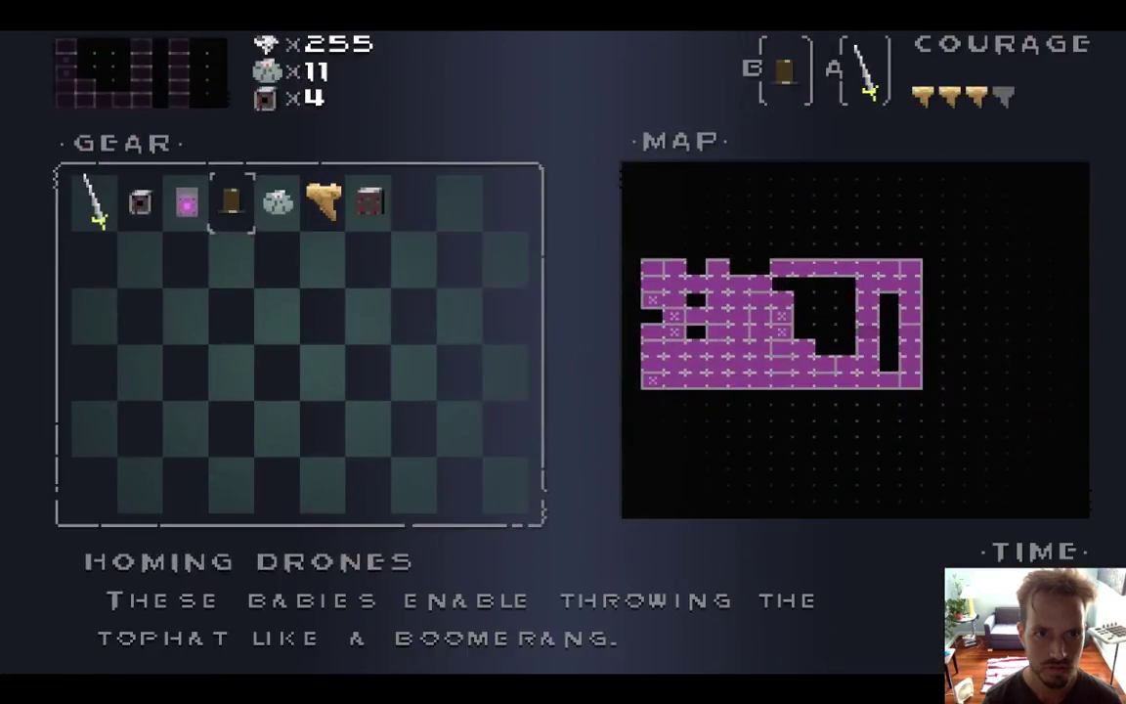
{"action": "key", "text": "Right"}
{"action": "key", "text": "Return"}
{"action": "key", "text": "Right"}
{"action": "key", "text": "x"}
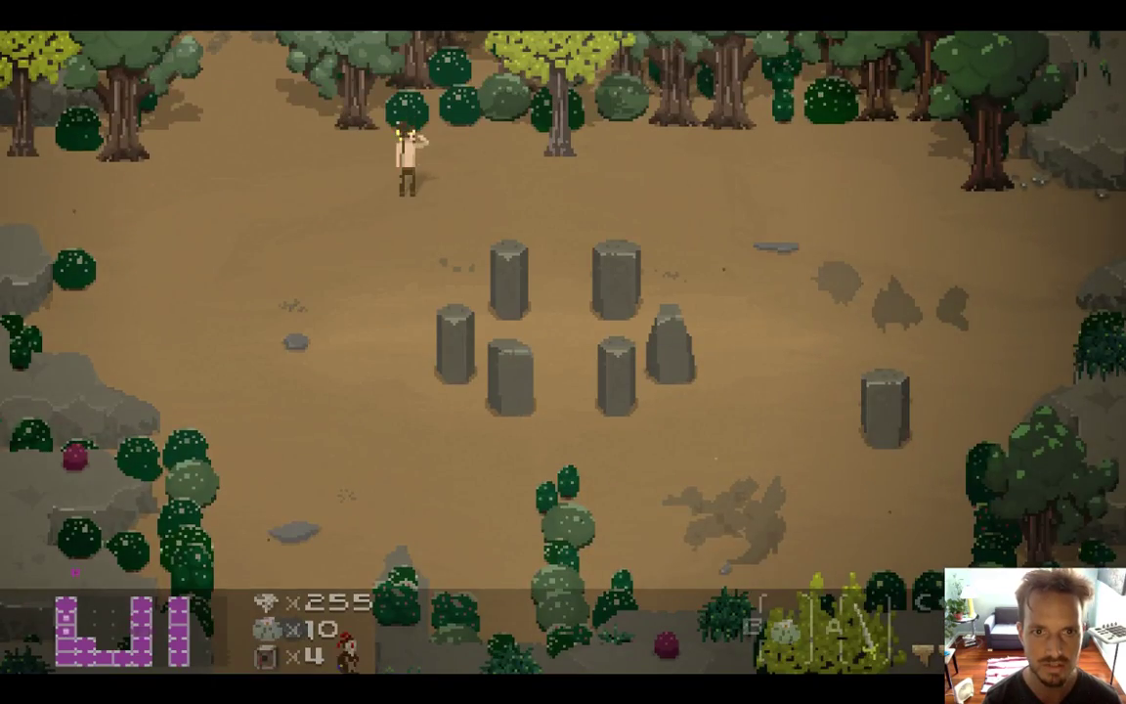
- Move the character past the standing stones and down into the next area, attacking with the sword
{"action": "key", "text": "Right"}
{"action": "key", "text": "Down"}
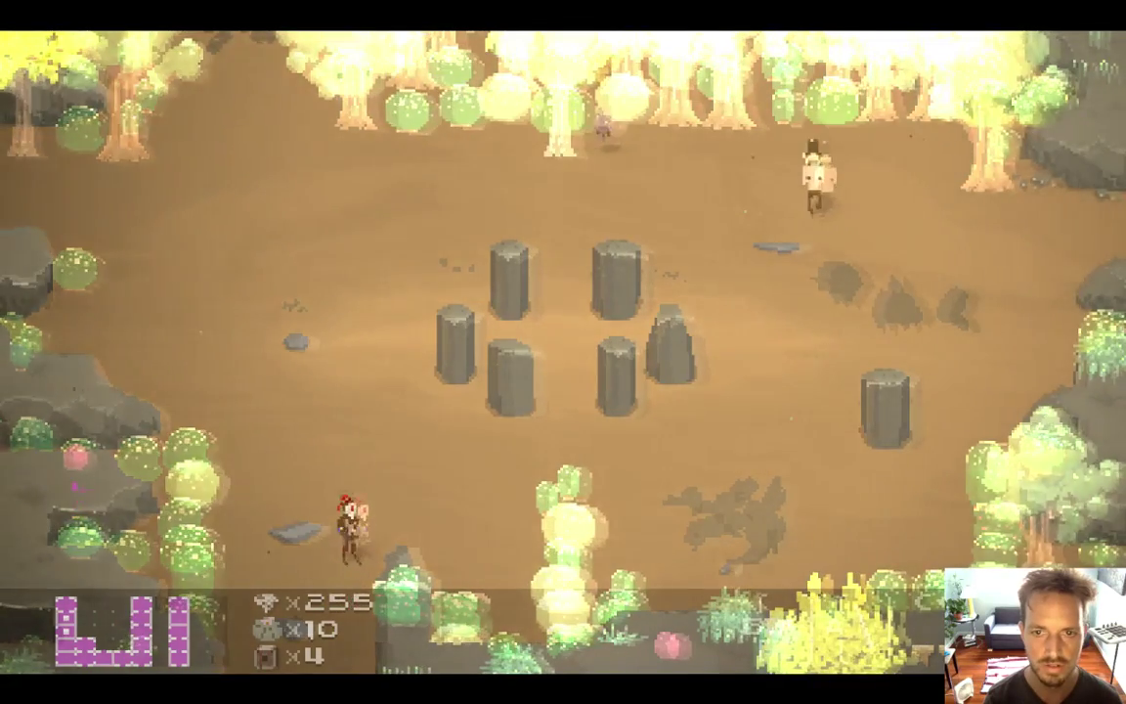
{"action": "key", "text": "Down"}
{"action": "key", "text": "z"}
{"action": "key", "text": "Right"}
{"action": "key", "text": "z"}
{"action": "key", "text": "Right"}
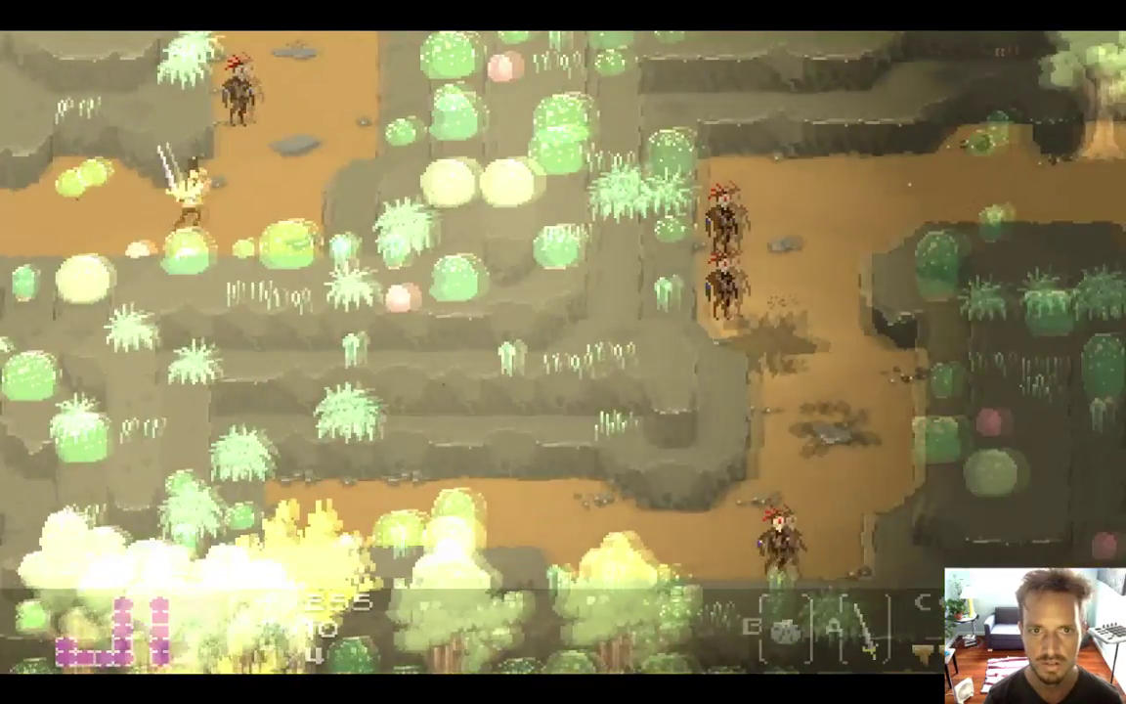
- Walk the character up the dirt path past the red-feathered enemies with the sword, and quit the game
{"action": "key", "text": "Right"}
{"action": "key", "text": "Up"}
{"action": "key", "text": "z"}
{"action": "key", "text": "Right"}
{"action": "key", "text": "Up"}
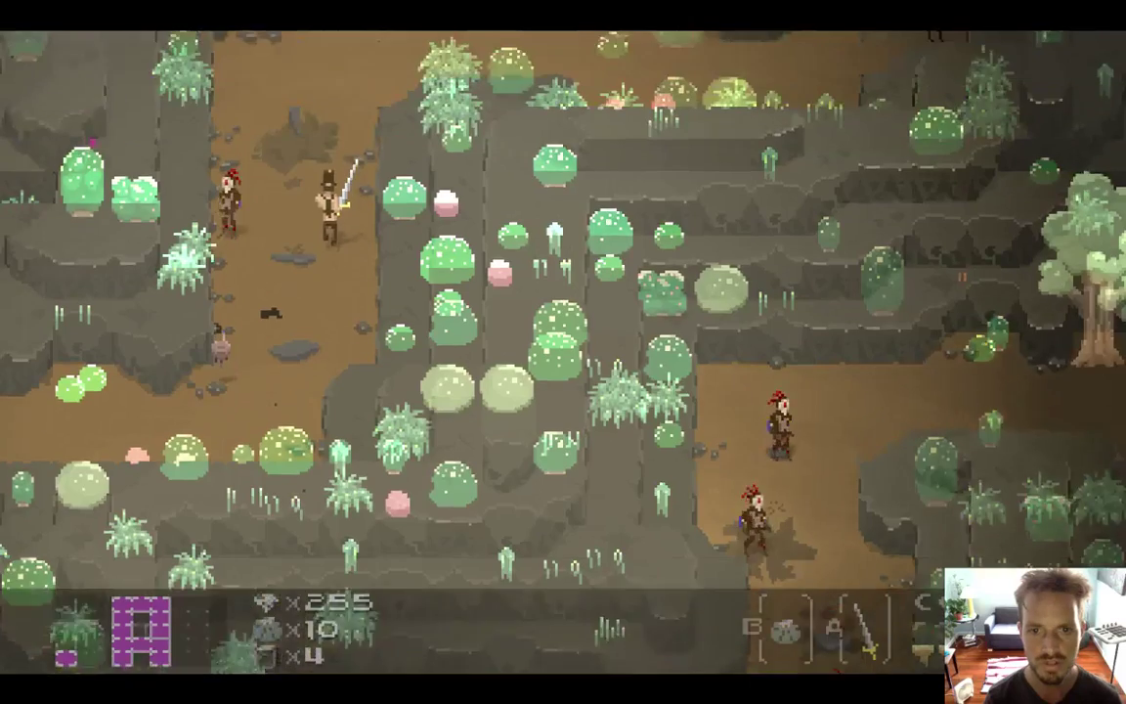
{"action": "key", "text": "Up"}
{"action": "key", "text": "super+q"}
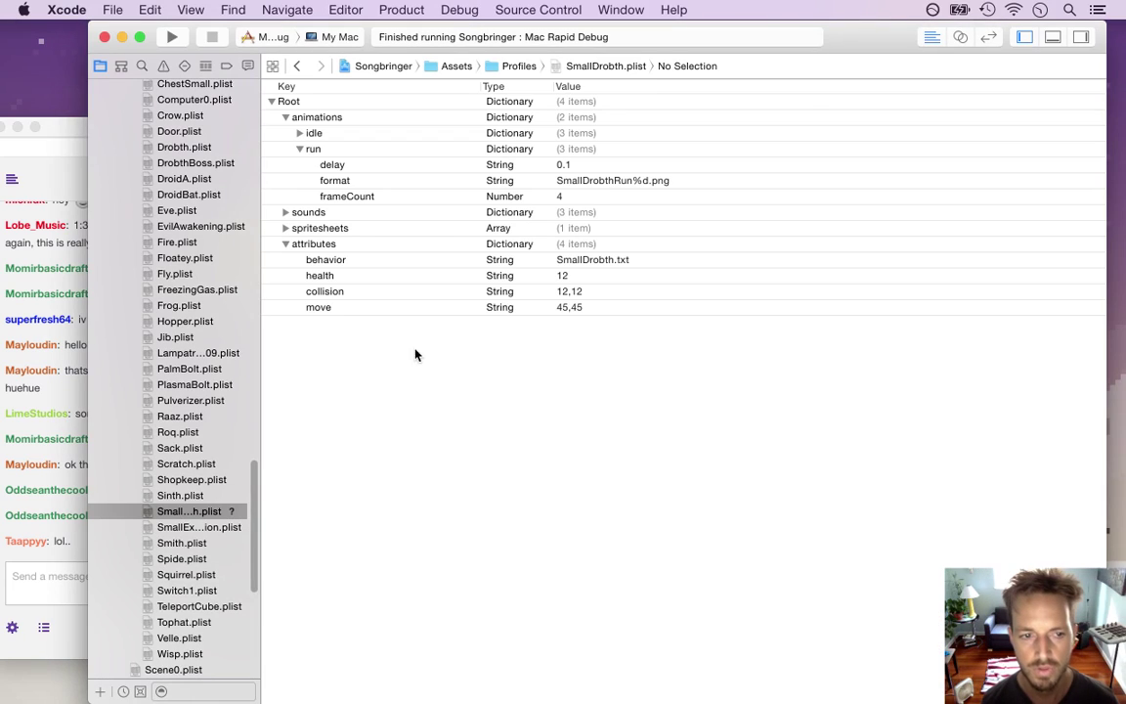
- Check the latest replies in the Twitch chat and go back to the sprite in Photoshop
{"action": "left_click", "coordinate": [52, 538]}
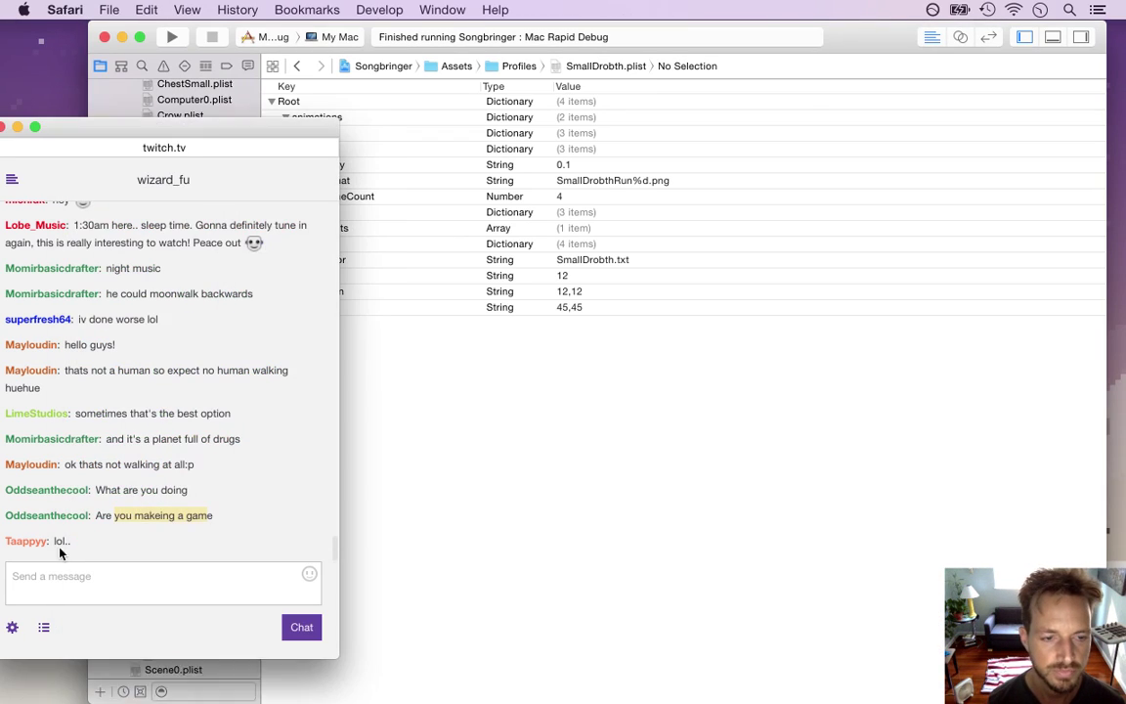
{"action": "left_click_drag", "start_coordinate": [57, 543], "coordinate": [143, 538]}
{"action": "left_click", "coordinate": [489, 418]}
{"action": "key", "text": "super+Tab"}
{"action": "key", "text": "super+Tab"}
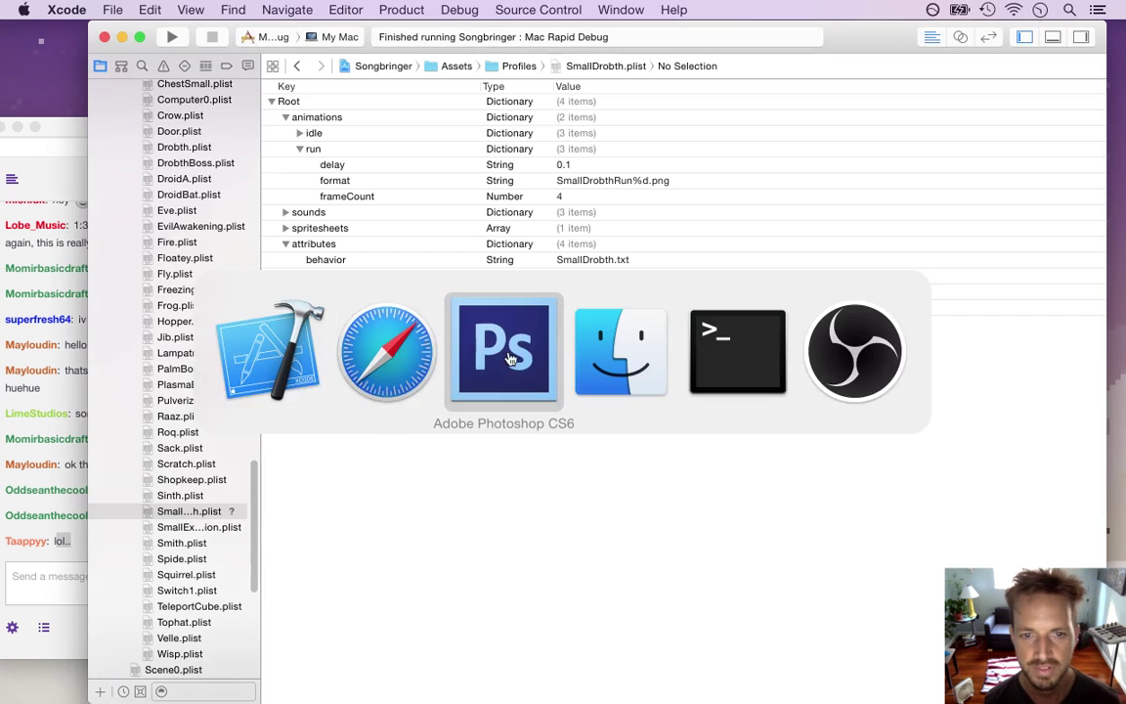
{"action": "left_click", "coordinate": [284, 412]}
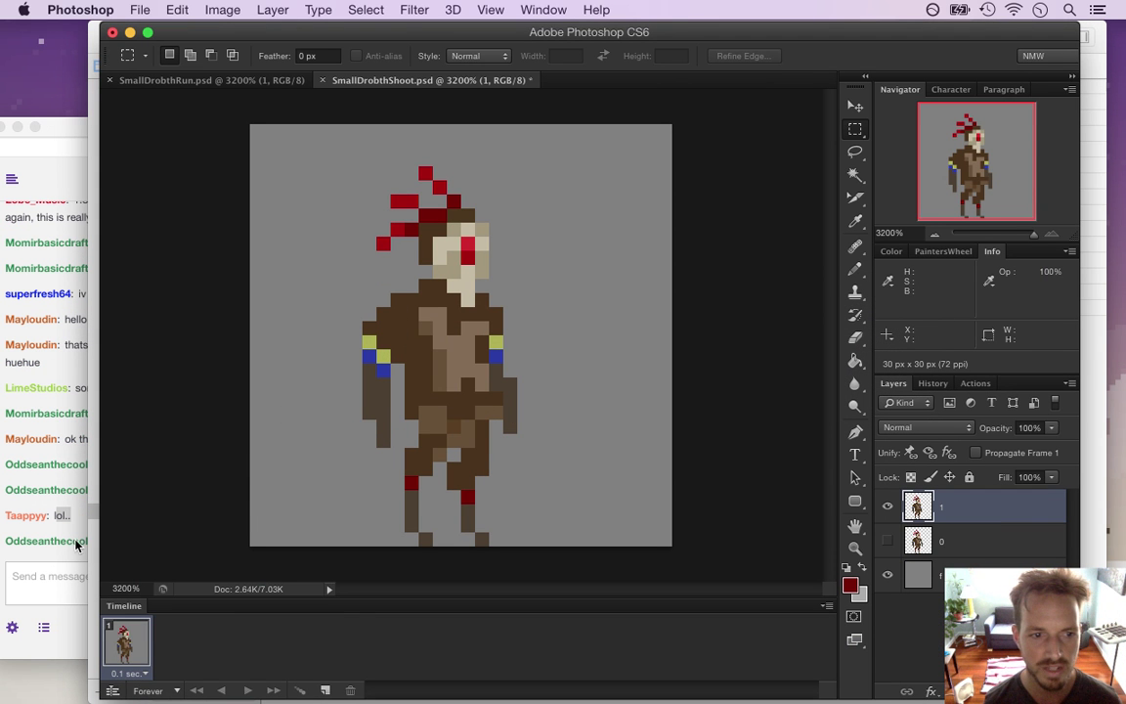
{"action": "left_click", "coordinate": [68, 531]}
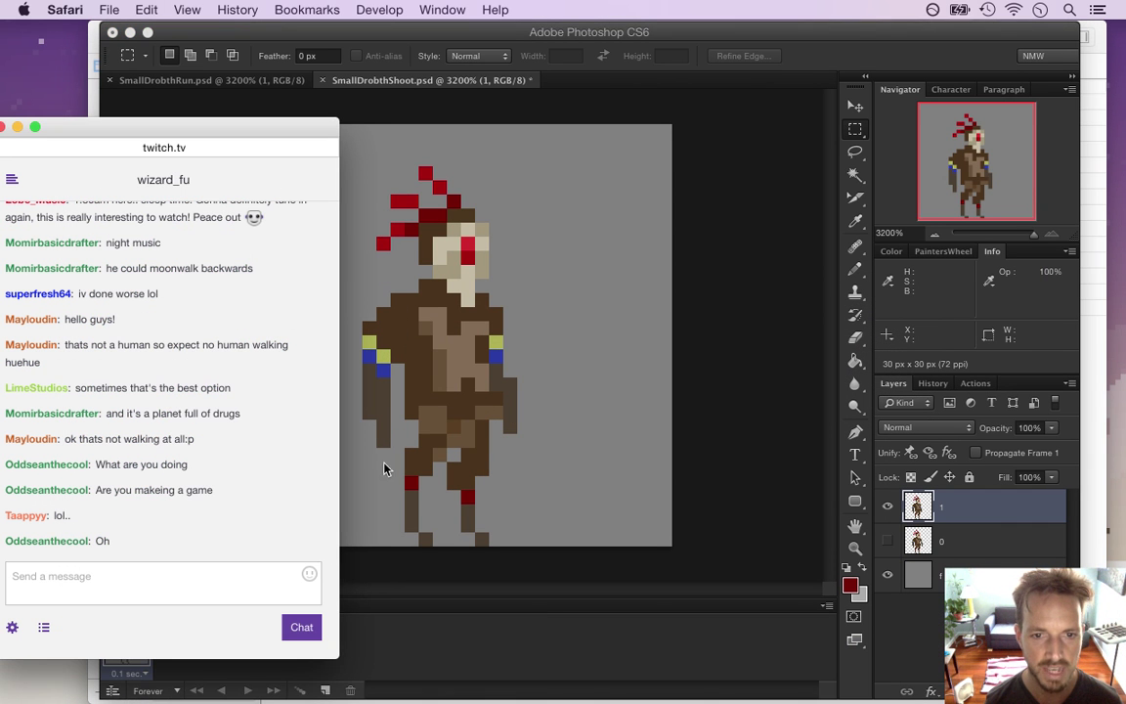
{"action": "left_click", "coordinate": [768, 427]}
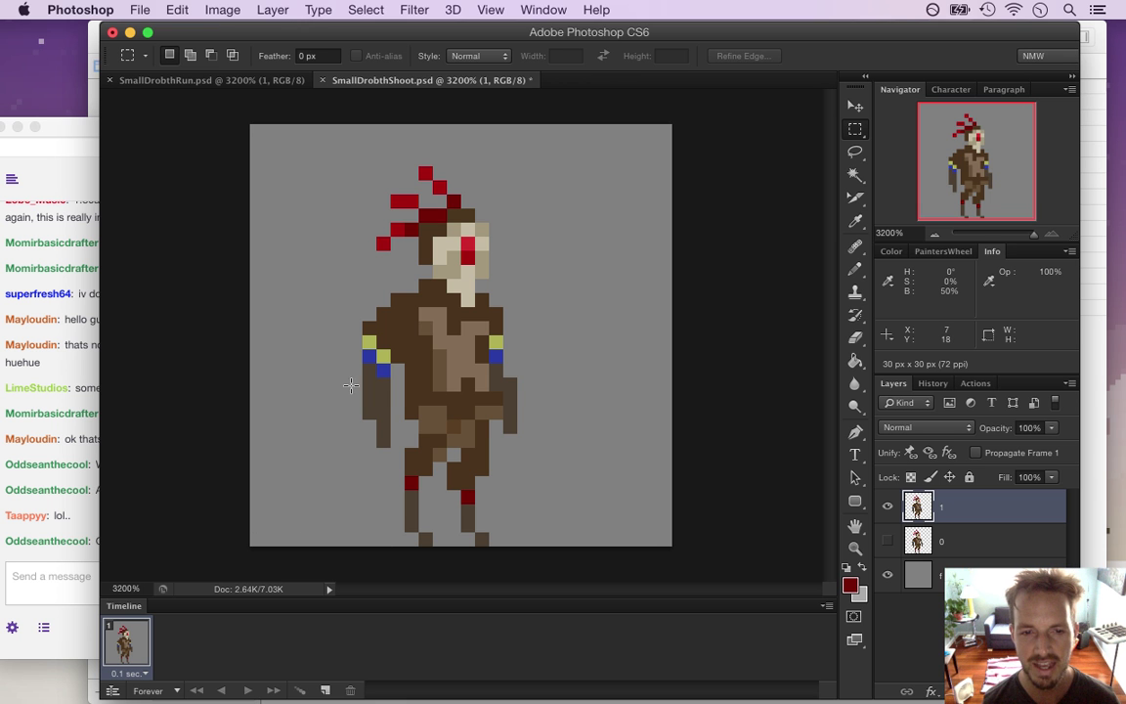
- Select the sprite's rear arm, an area 4 by 11 pixels, and rotate it about -33.8° with Free Transform
{"action": "left_click_drag", "start_coordinate": [335, 322], "coordinate": [391, 476]}
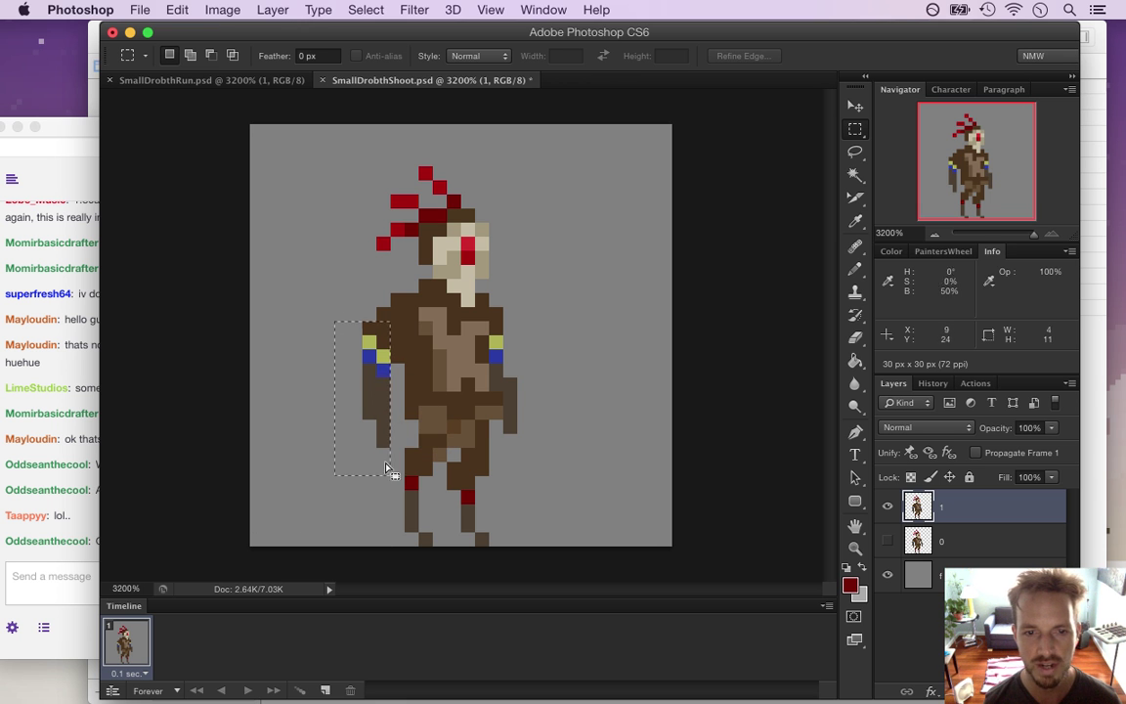
{"action": "key", "text": "v"}
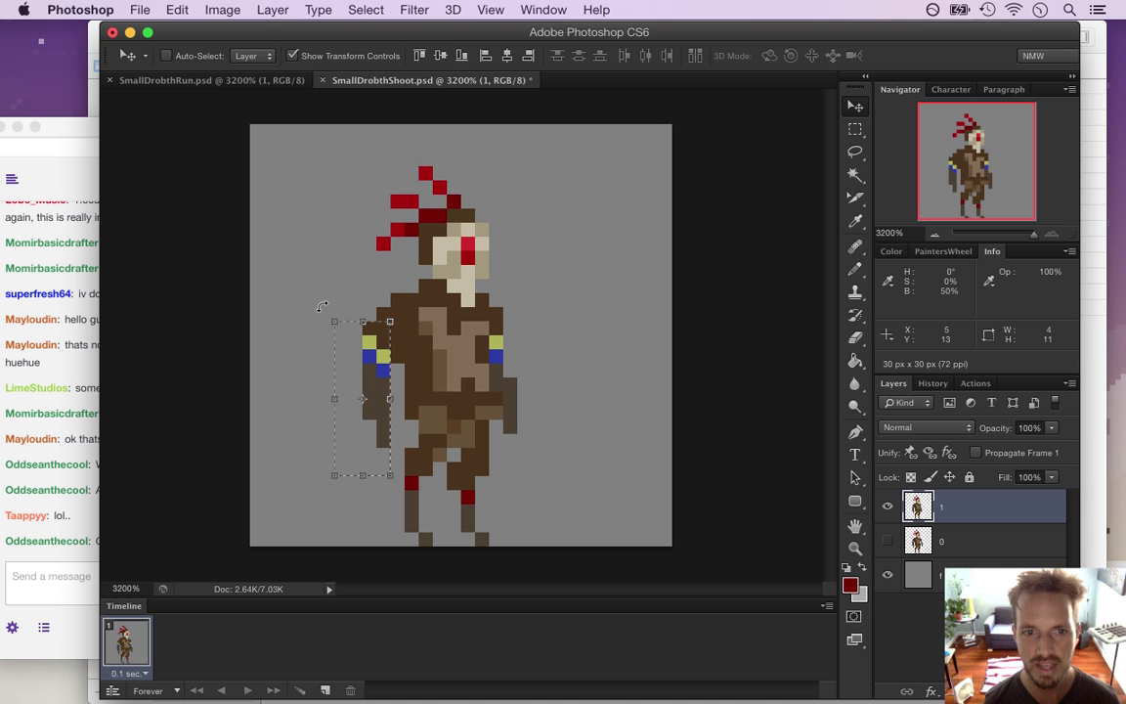
{"action": "key", "text": "super+t"}
{"action": "left_click_drag", "start_coordinate": [323, 307], "coordinate": [280, 337]}
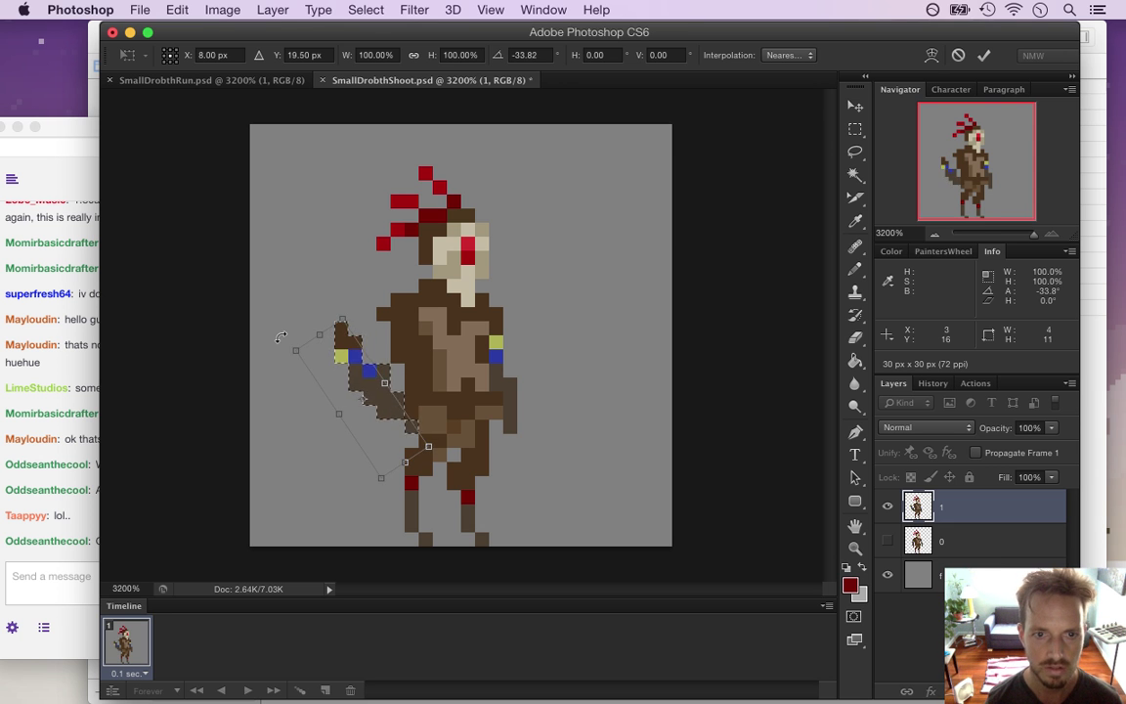
- Shift the rotated rear arm three pixels right and one pixel up over the torso, apply the transform and deselect
{"action": "key", "text": "Right"}
{"action": "key", "text": "Right"}
{"action": "key", "text": "Right"}
{"action": "key", "text": "Up"}
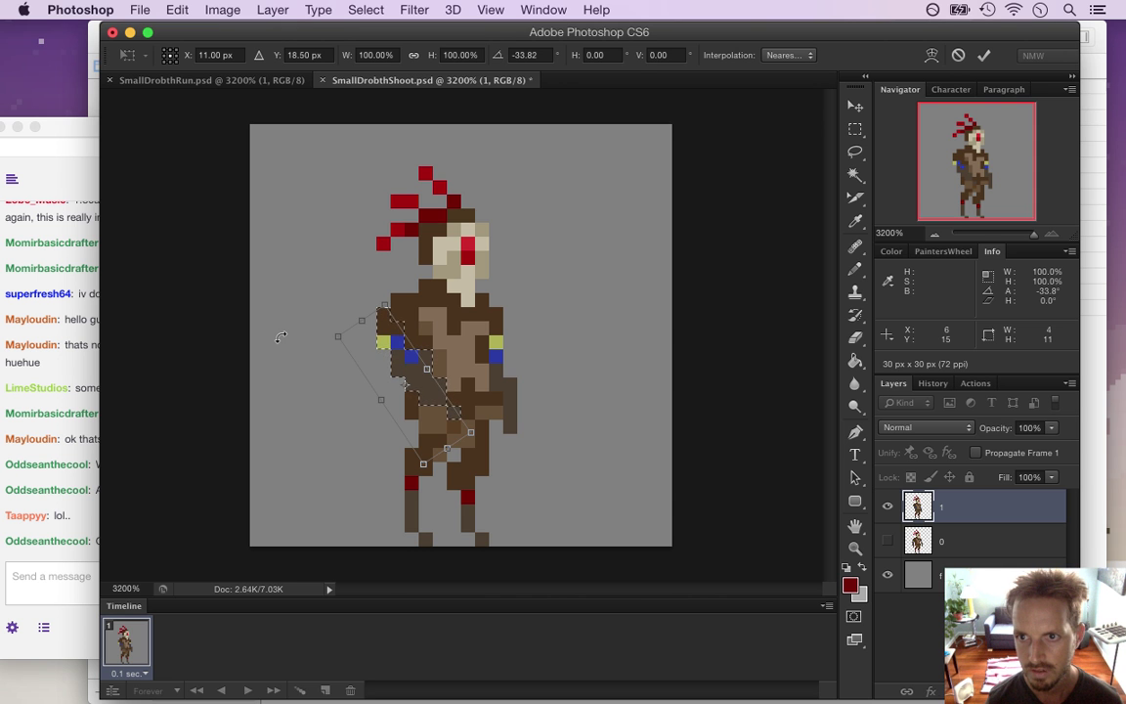
{"action": "key", "text": "Down"}
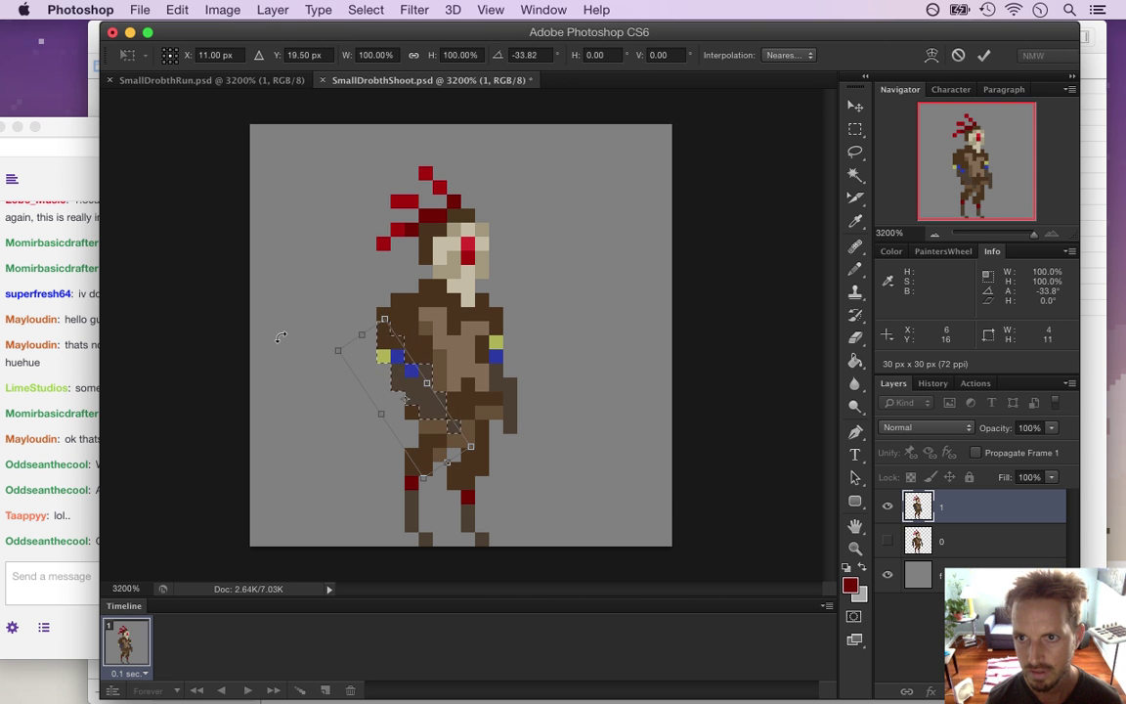
{"action": "key", "text": "Up"}
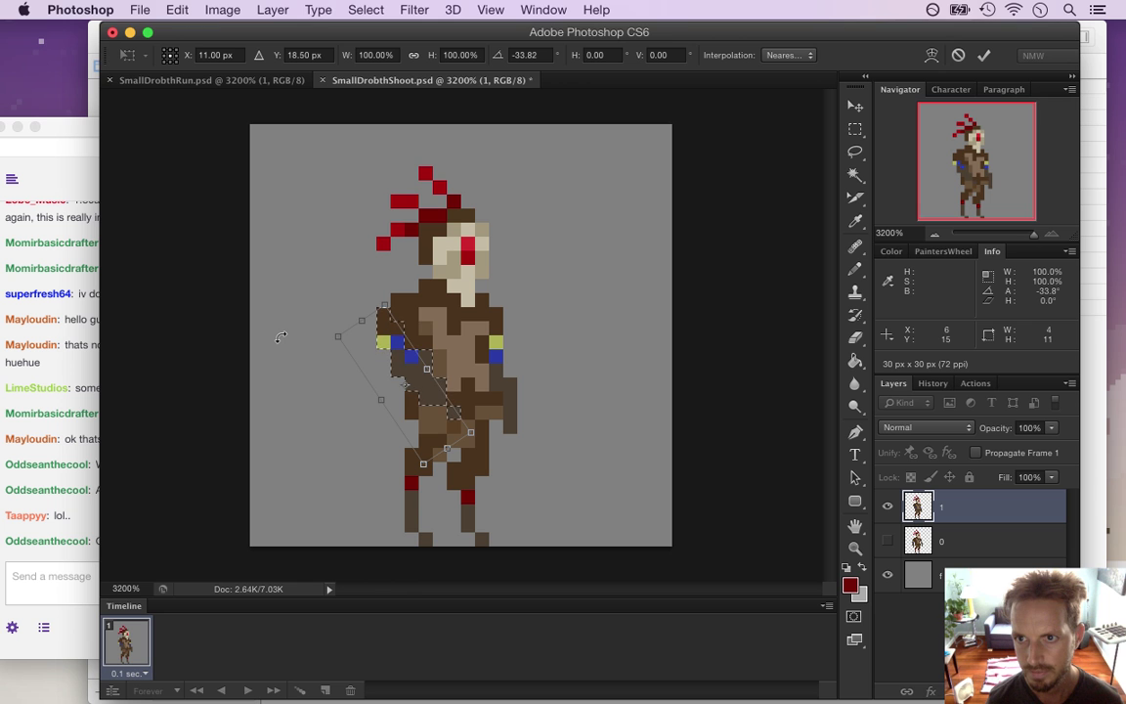
{"action": "key", "text": "Down"}
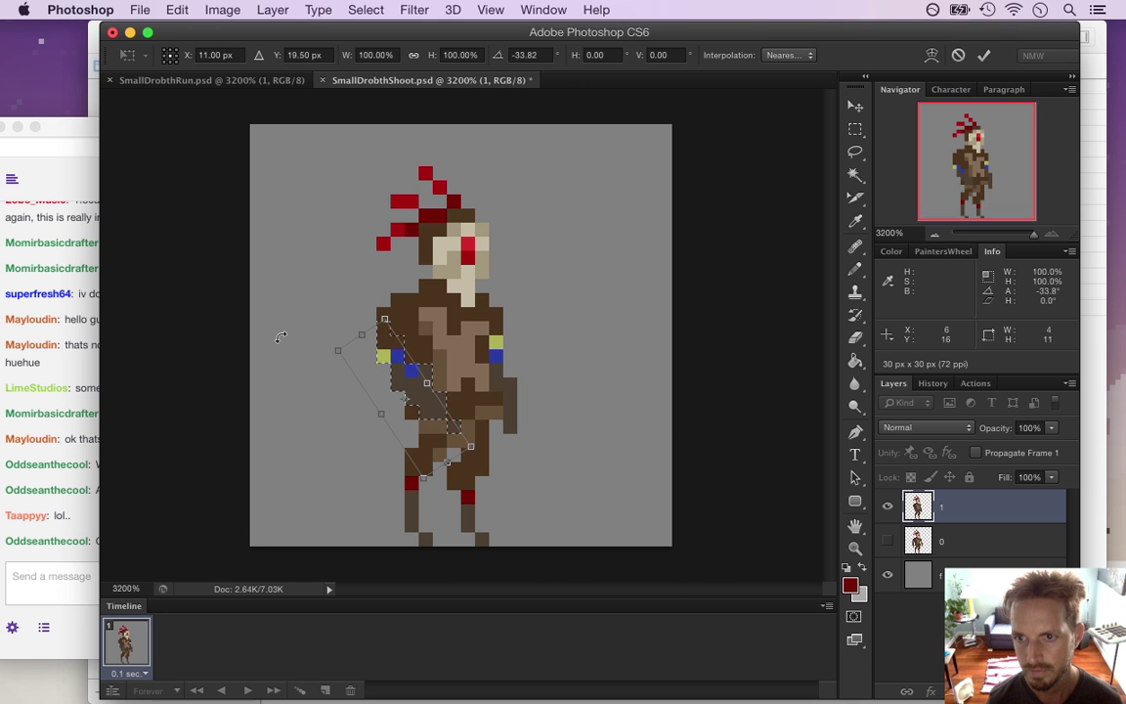
{"action": "key", "text": "Up"}
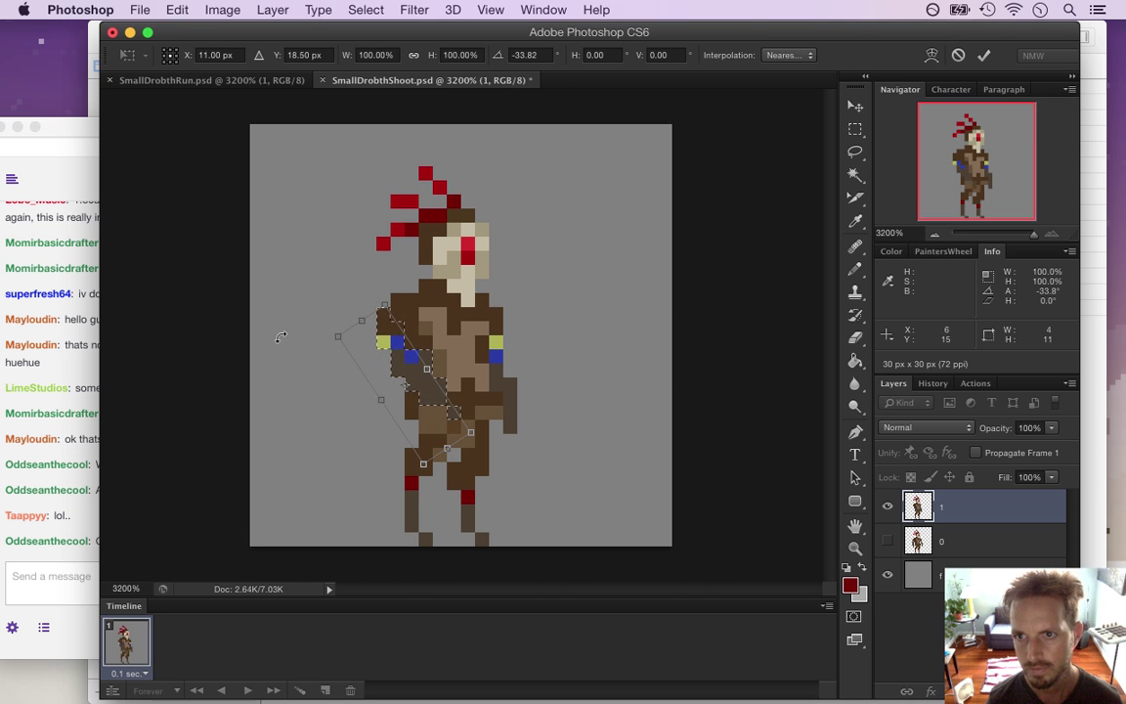
{"action": "left_click", "coordinate": [985, 55]}
{"action": "left_click", "coordinate": [853, 129]}
{"action": "key", "text": "super+d"}
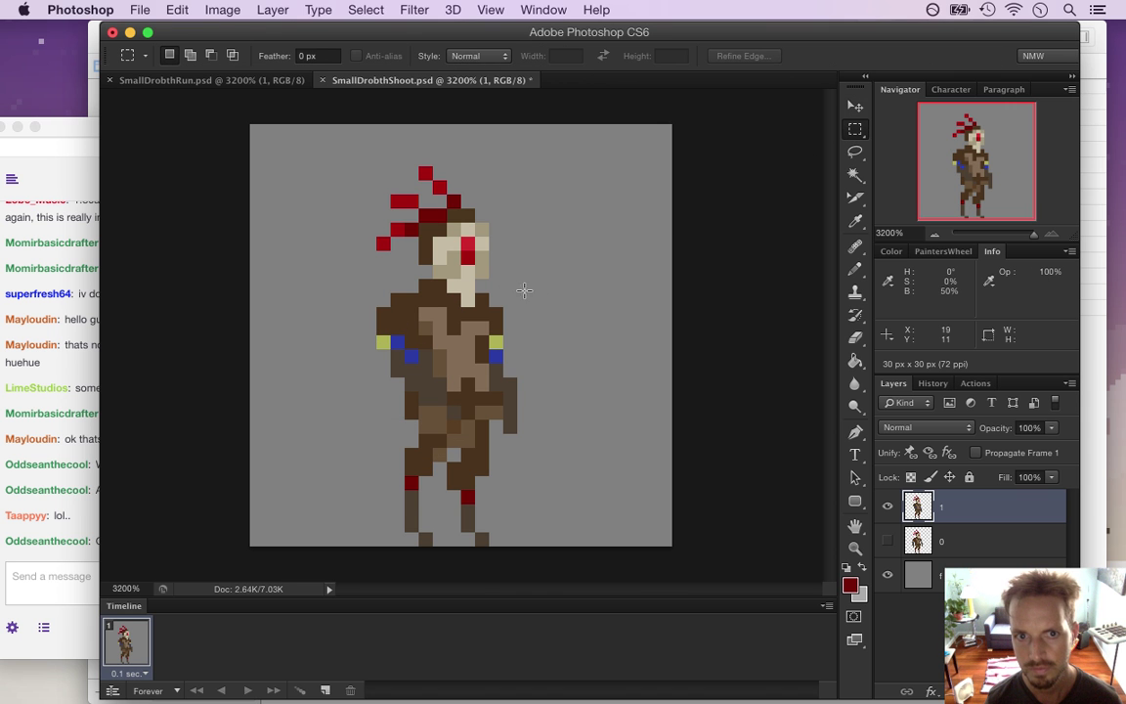
- Redraw the red eye one pixel to the right with the Pencil and cover the old eye with the pale face colour
{"action": "key", "text": "b"}
{"action": "left_click", "coordinate": [467, 249], "text": "alt"}
{"action": "left_click", "coordinate": [481, 256]}
{"action": "left_click", "coordinate": [464, 241], "text": "alt"}
{"action": "left_click", "coordinate": [481, 244]}
{"action": "left_click", "coordinate": [456, 239]}
{"action": "key", "text": "b"}
{"action": "left_click_drag", "start_coordinate": [468, 243], "coordinate": [466, 266]}
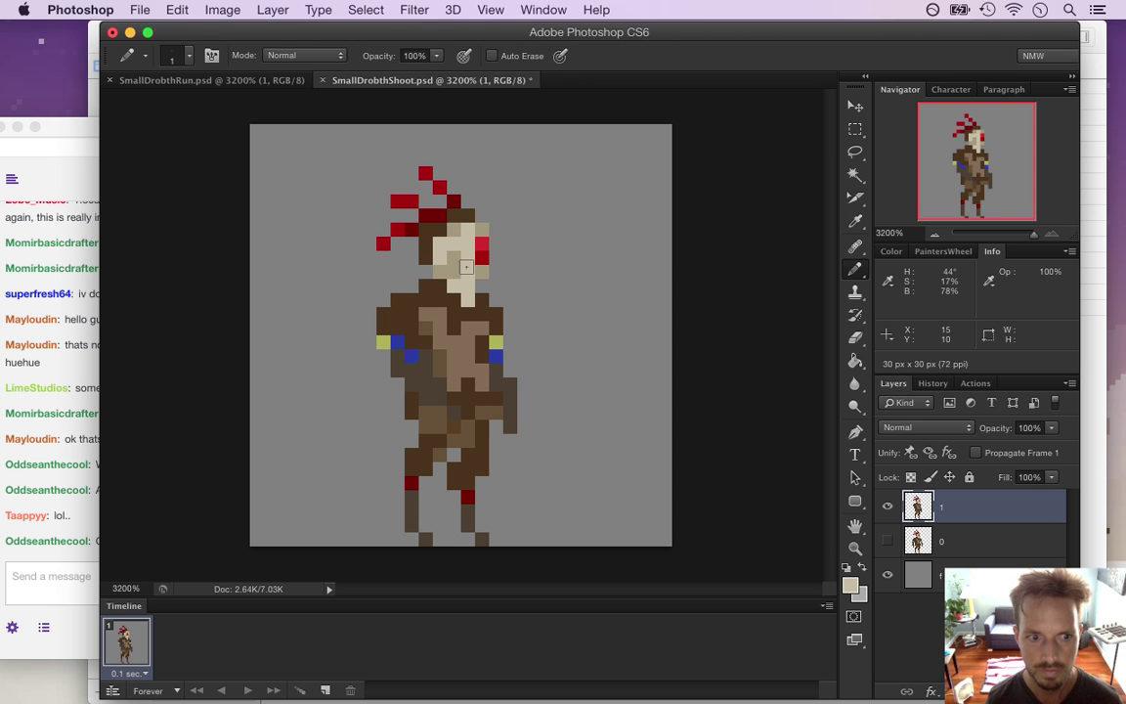
- Shade the face with its darker beige and paint the back edge of the face in the body's dark brown
{"action": "key", "text": "i"}
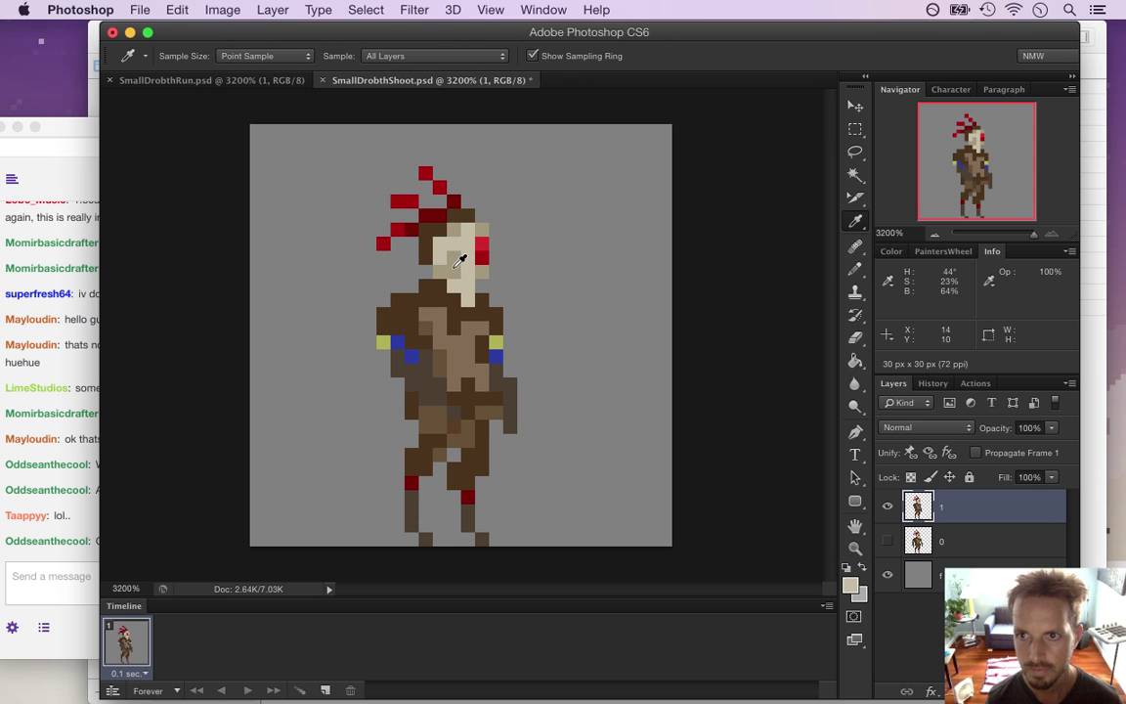
{"action": "key", "text": "b"}
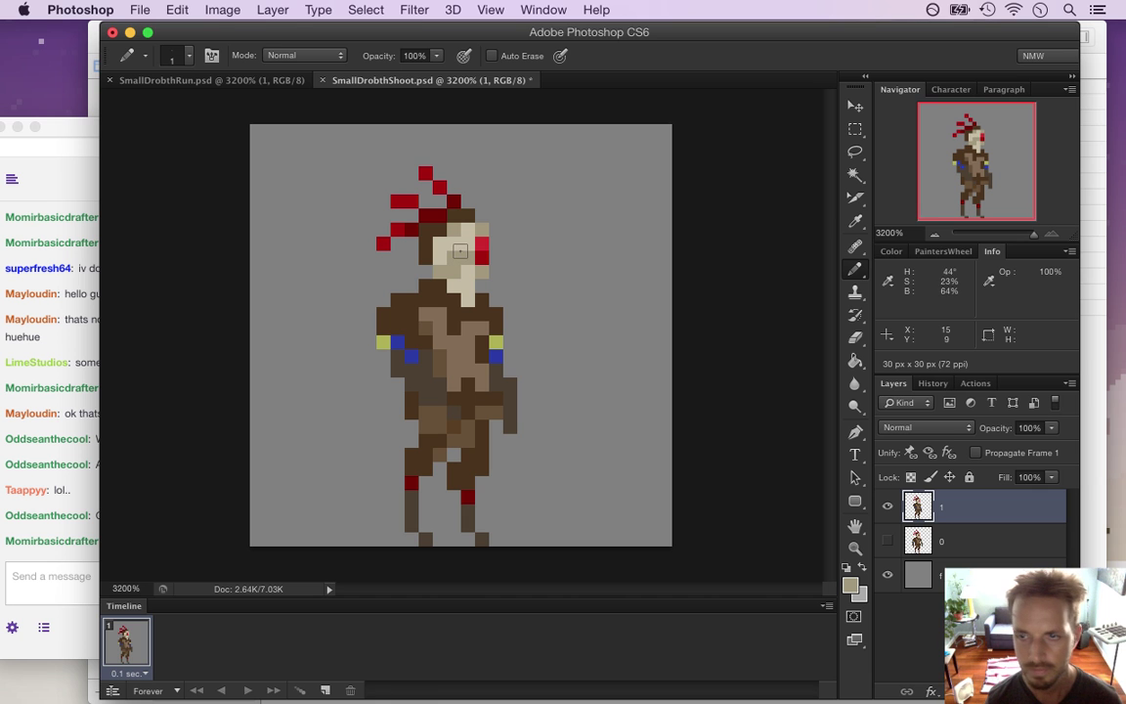
{"action": "key", "text": "i"}
{"action": "left_click", "coordinate": [410, 295]}
{"action": "key", "text": "b"}
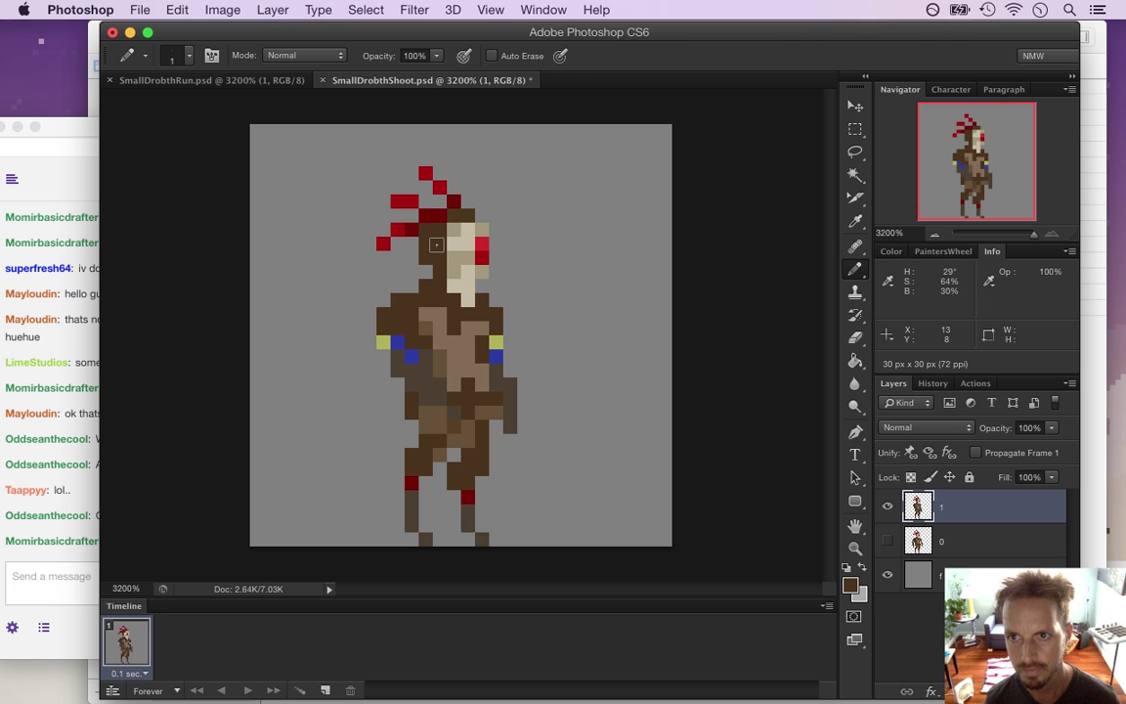
- Redraw the lower red head feather one pixel closer to the head and erase its old outer pixels
{"action": "key", "text": "i"}
{"action": "left_click", "coordinate": [398, 202]}
{"action": "key", "text": "b"}
{"action": "key", "text": "e"}
{"action": "key", "text": "i"}
{"action": "left_click", "coordinate": [398, 231]}
{"action": "key", "text": "b"}
{"action": "left_click", "coordinate": [412, 230]}
{"action": "left_click", "coordinate": [399, 244]}
{"action": "key", "text": "e"}
{"action": "left_click", "coordinate": [398, 228]}
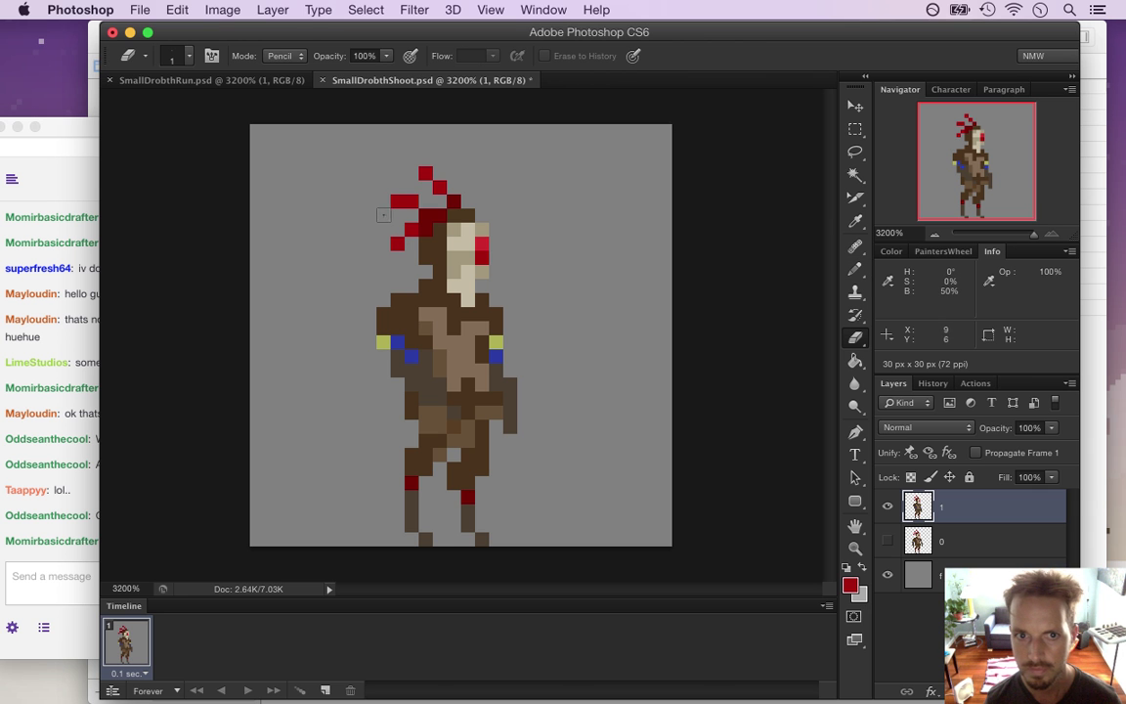
- Shift the upper horizontal feather one pixel toward the head by erasing its outer pixel and adding a red one at the inner end
{"action": "left_click", "coordinate": [393, 203]}
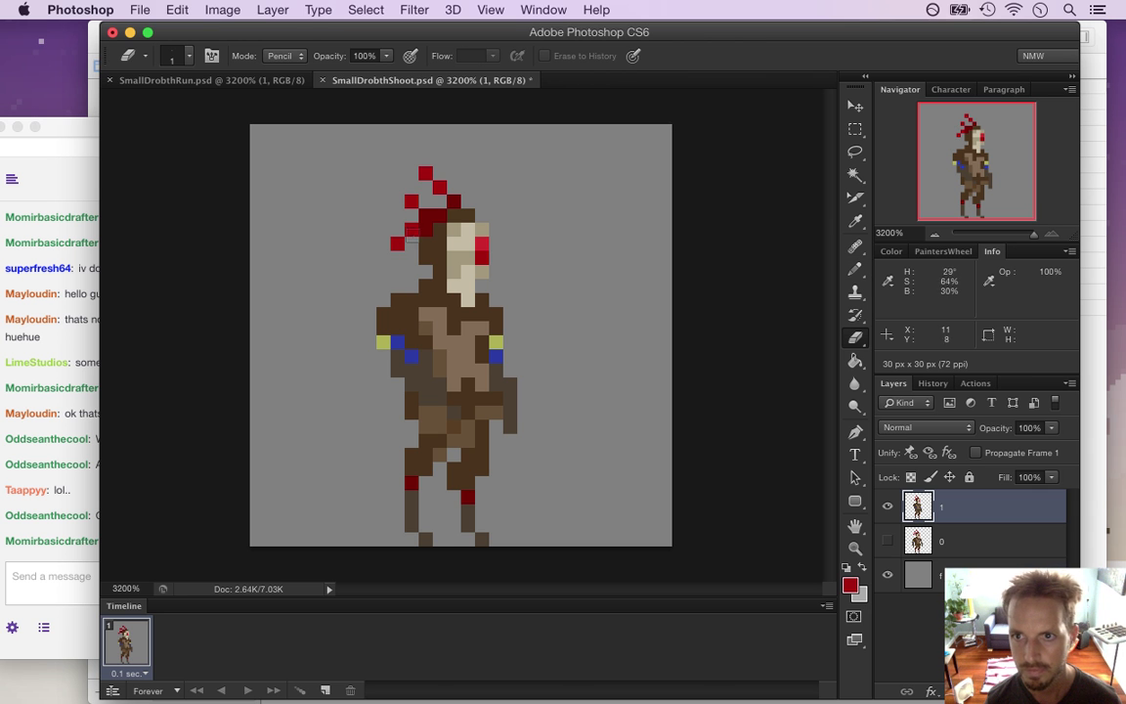
{"action": "key", "text": "i"}
{"action": "left_click", "coordinate": [417, 200]}
{"action": "key", "text": "b"}
{"action": "left_click", "coordinate": [424, 202]}
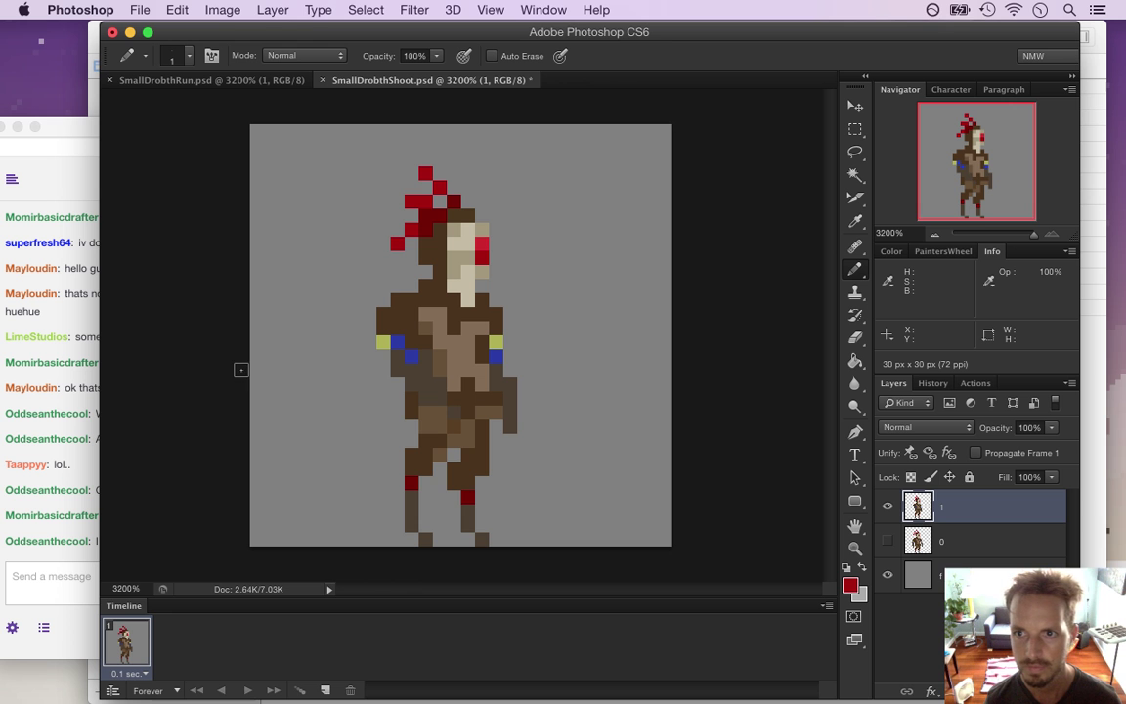
- Switch to the Twitch chat window in Safari, read the recent viewer messages and return to Photoshop
{"action": "left_click", "coordinate": [67, 475]}
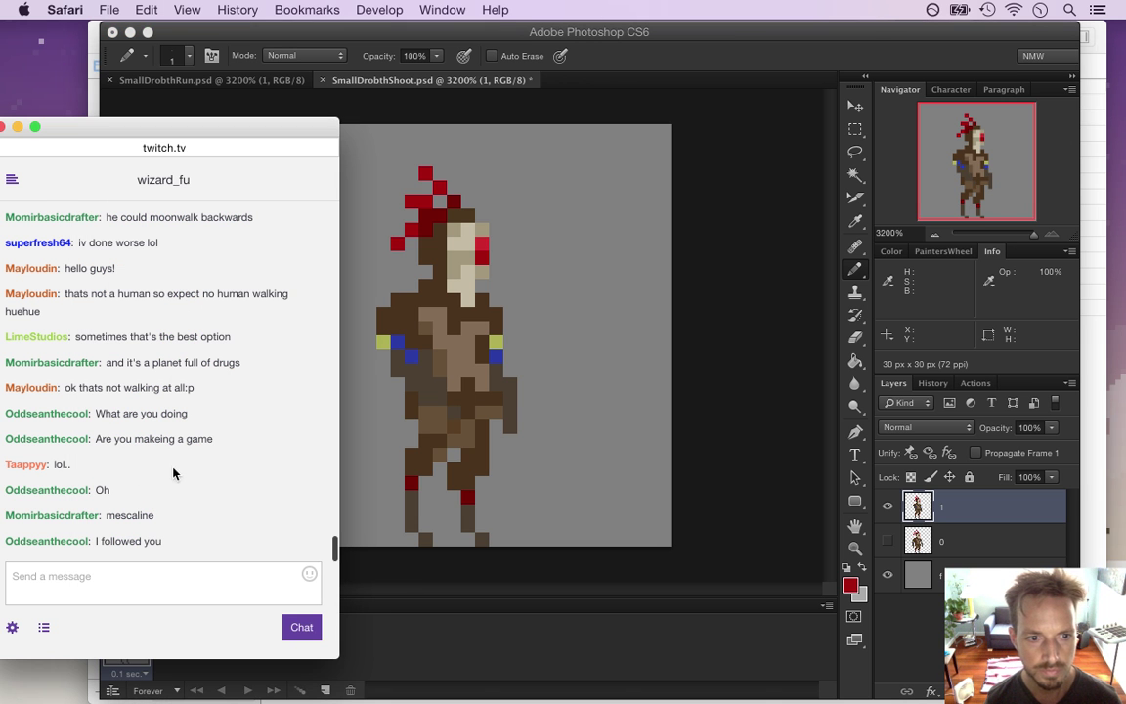
{"action": "left_click_drag", "start_coordinate": [127, 521], "coordinate": [211, 533]}
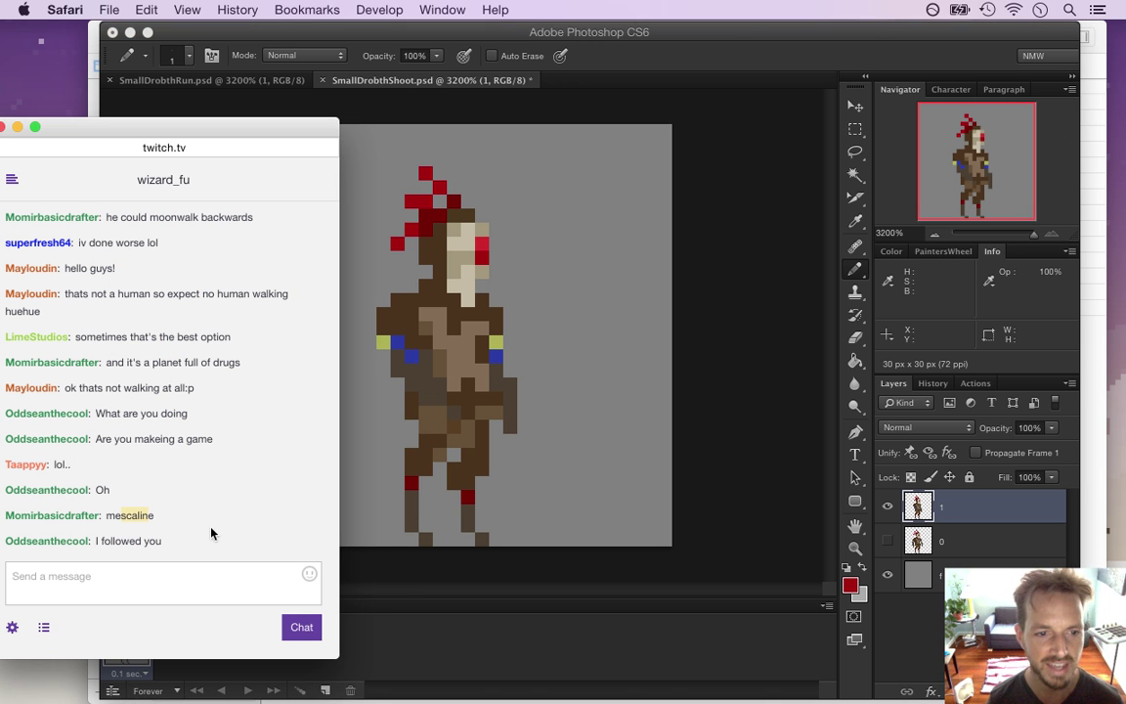
{"action": "left_click", "coordinate": [277, 500]}
{"action": "left_click", "coordinate": [740, 117]}
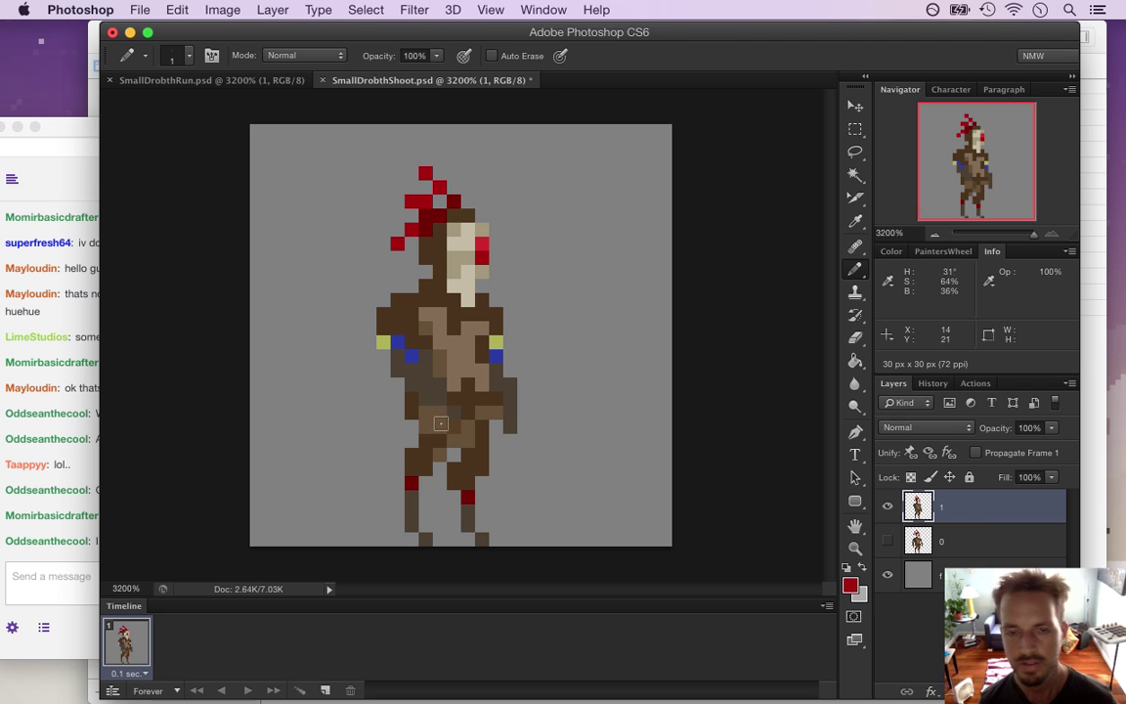
- Save the file, duplicate frame layer 1, hide the original and name the copy 2
{"action": "key", "text": "super+s"}
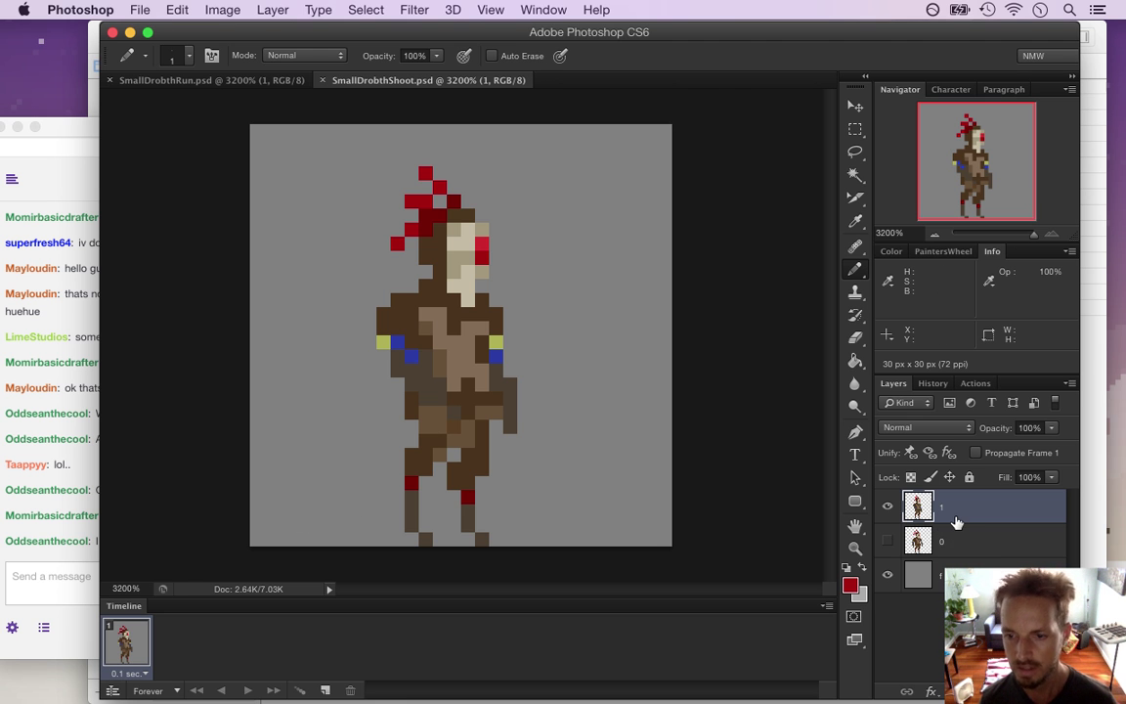
{"action": "key", "text": "super+j"}
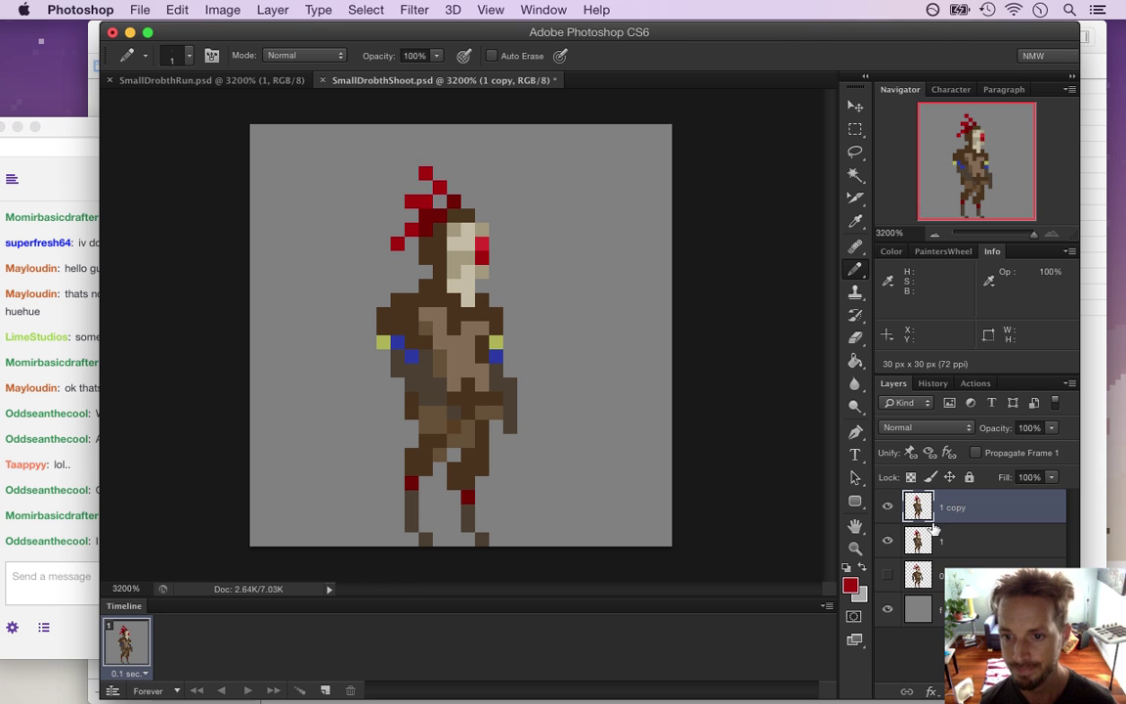
{"action": "left_click", "coordinate": [889, 544]}
{"action": "double_click", "coordinate": [953, 506]}
{"action": "type", "text": "2"}
{"action": "key", "text": "Return"}
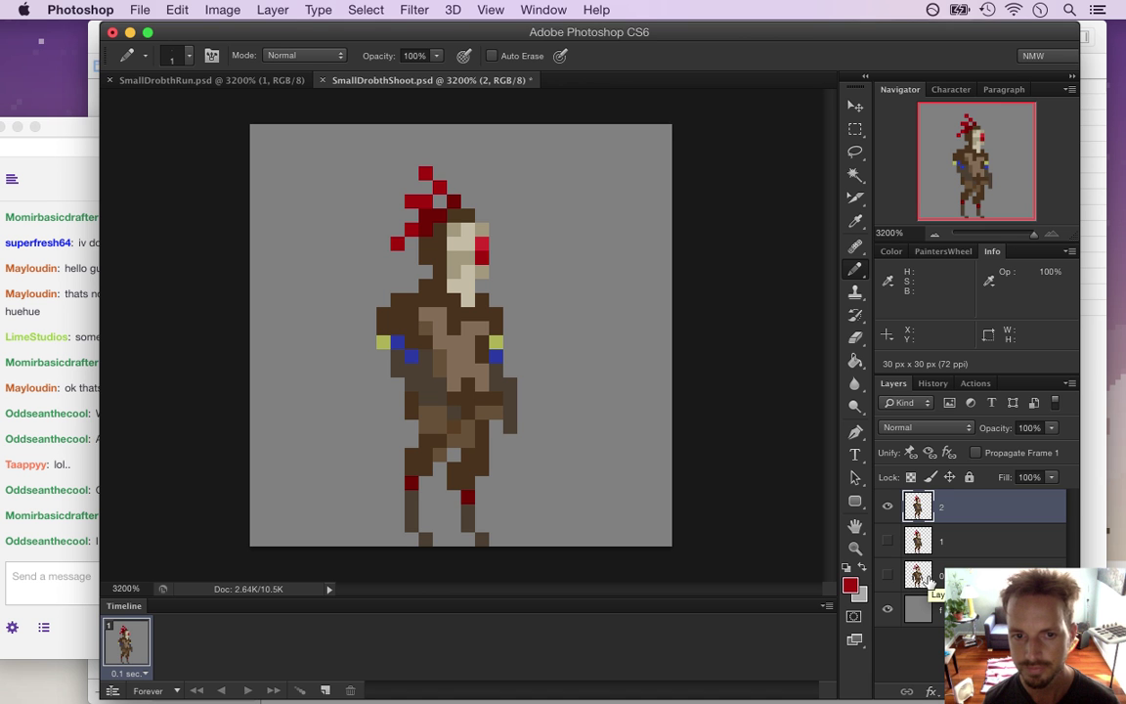
- Show frame layer 0 in place of layer 2 and select its torso, rear arm and rear leg, an area 11 by 18 pixels
{"action": "left_click", "coordinate": [919, 575]}
{"action": "left_click", "coordinate": [887, 575]}
{"action": "left_click", "coordinate": [887, 507]}
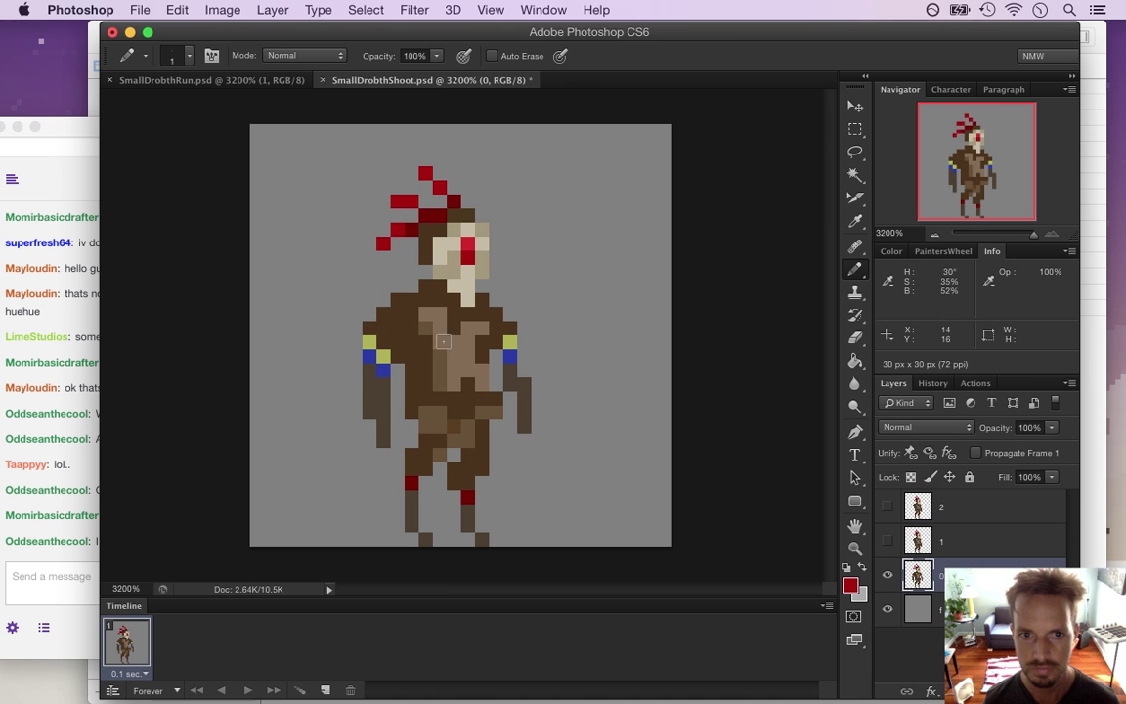
{"action": "key", "text": "m"}
{"action": "left_click_drag", "start_coordinate": [336, 304], "coordinate": [455, 543]}
{"action": "left_click_drag", "start_coordinate": [445, 370], "coordinate": [482, 447]}
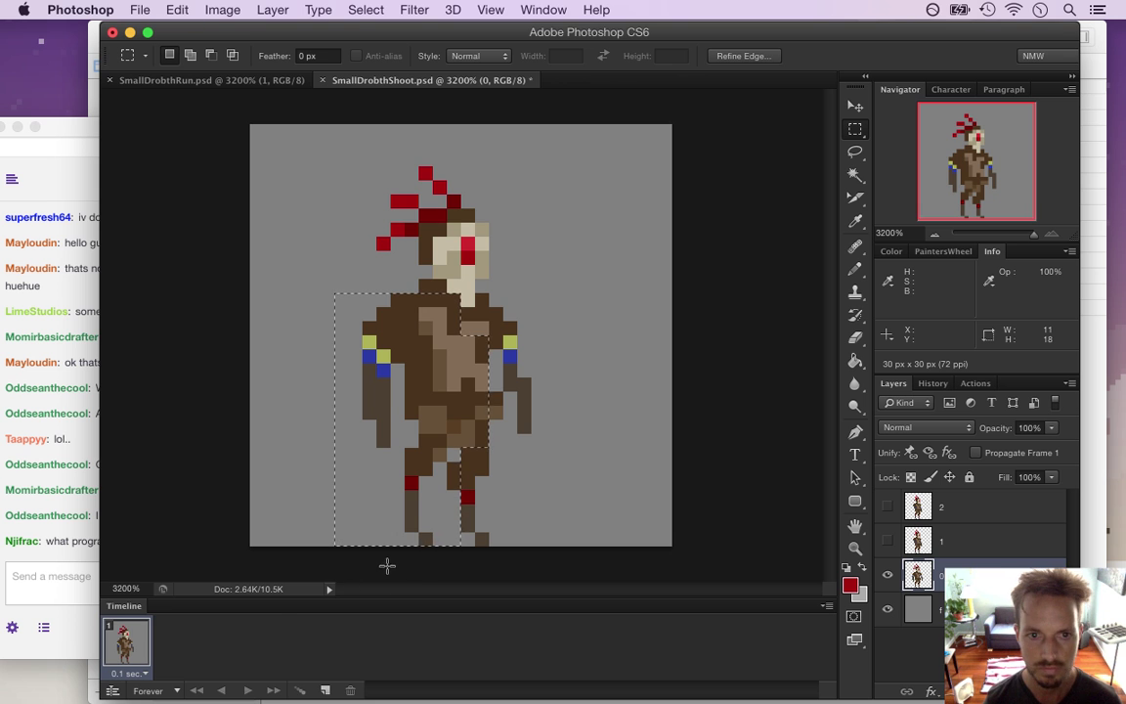
- Switch to the Twitch chat in Safari, read the viewer's programming language question and return to Photoshop
{"action": "left_click", "coordinate": [76, 549]}
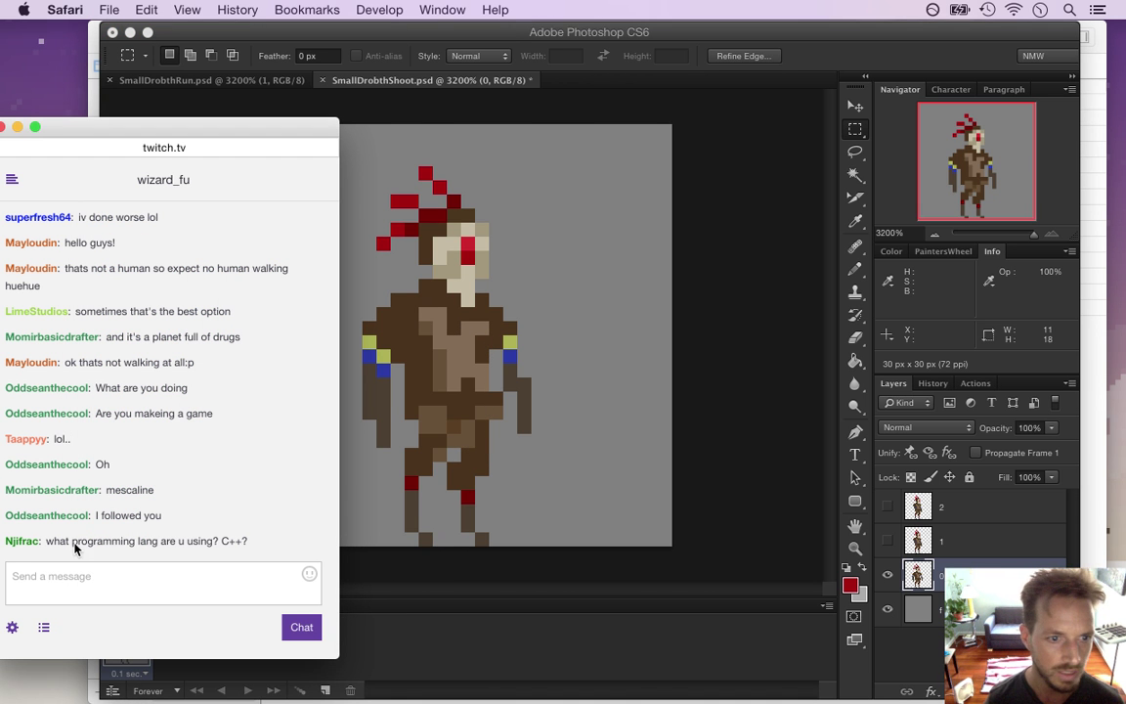
{"action": "left_click_drag", "start_coordinate": [60, 545], "coordinate": [260, 546]}
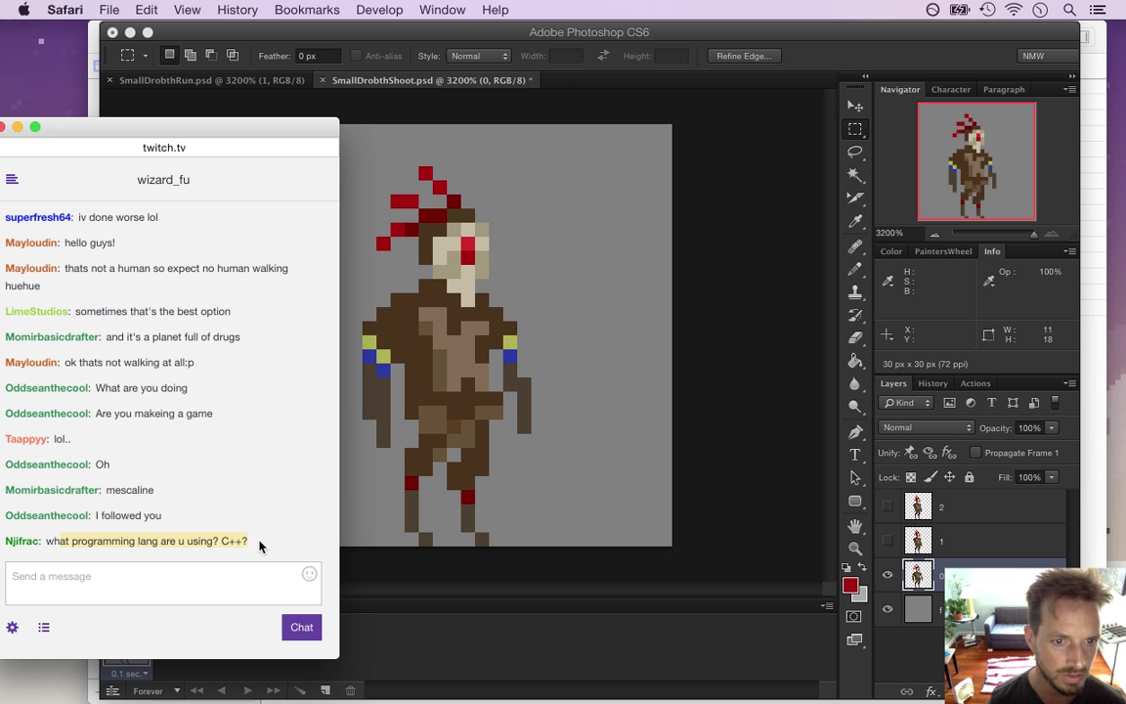
{"action": "left_click", "coordinate": [838, 66]}
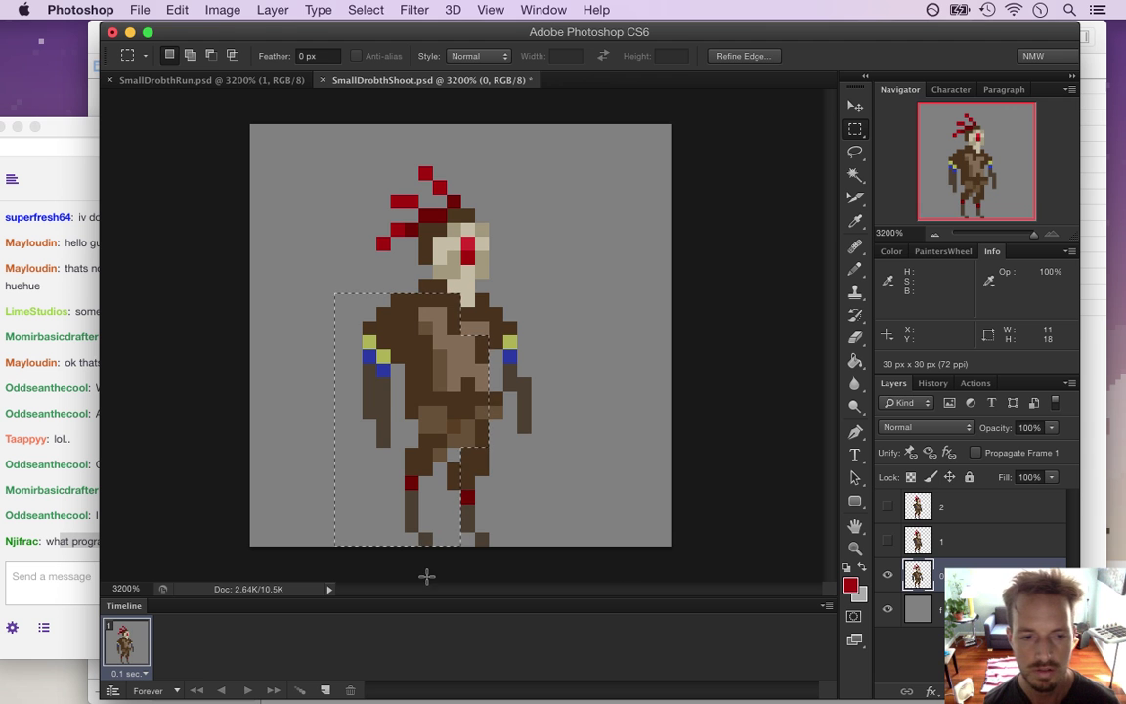
- Copy the selected body pixels, show layer 2 instead of layer 0, and paste them above it, nudged one pixel right
{"action": "left_click", "coordinate": [887, 575]}
{"action": "left_click", "coordinate": [887, 506]}
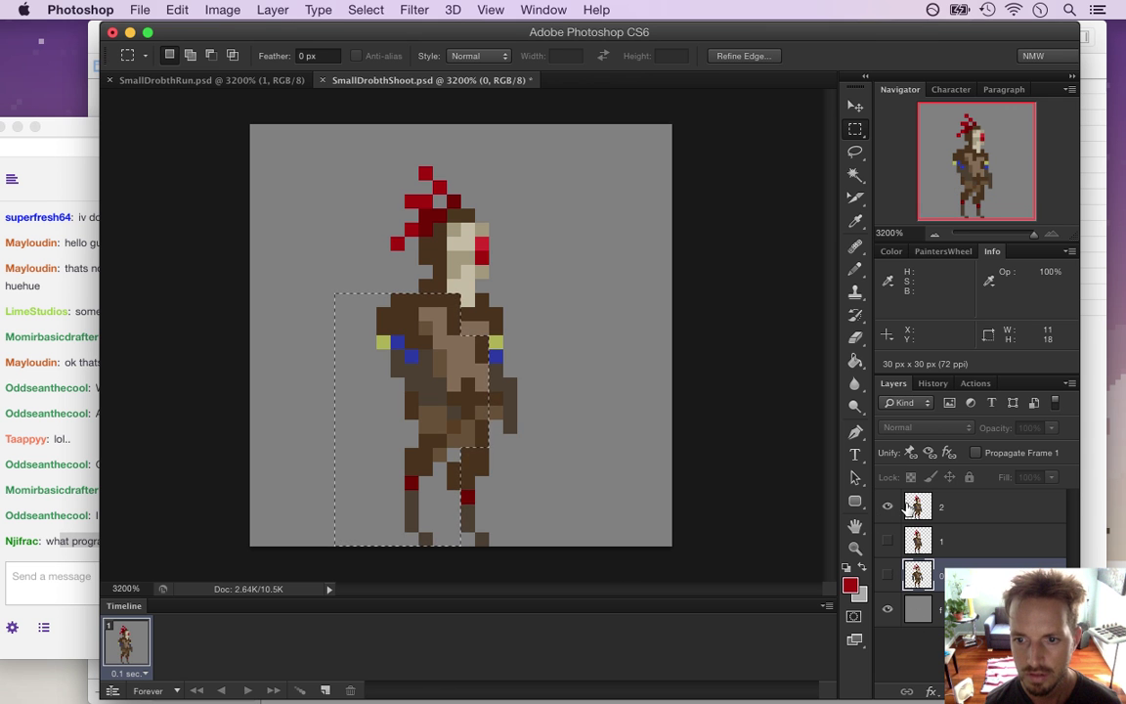
{"action": "left_click", "coordinate": [917, 509]}
{"action": "key", "text": "super+v"}
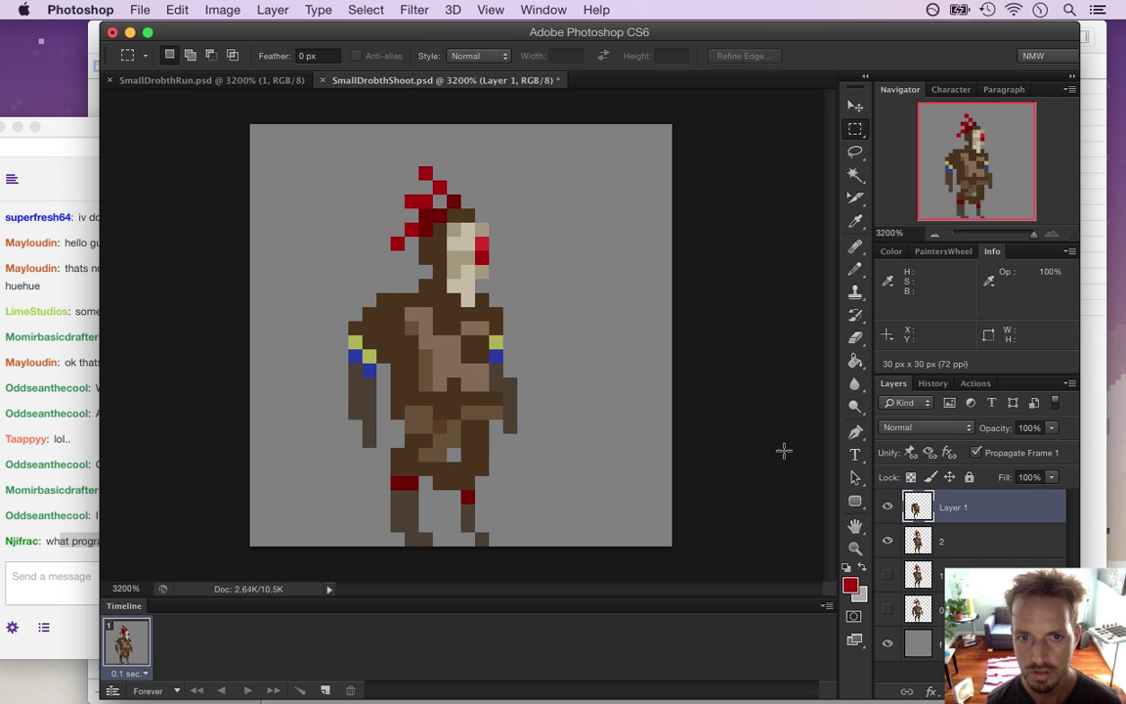
{"action": "key", "text": "v"}
{"action": "key", "text": "Right"}
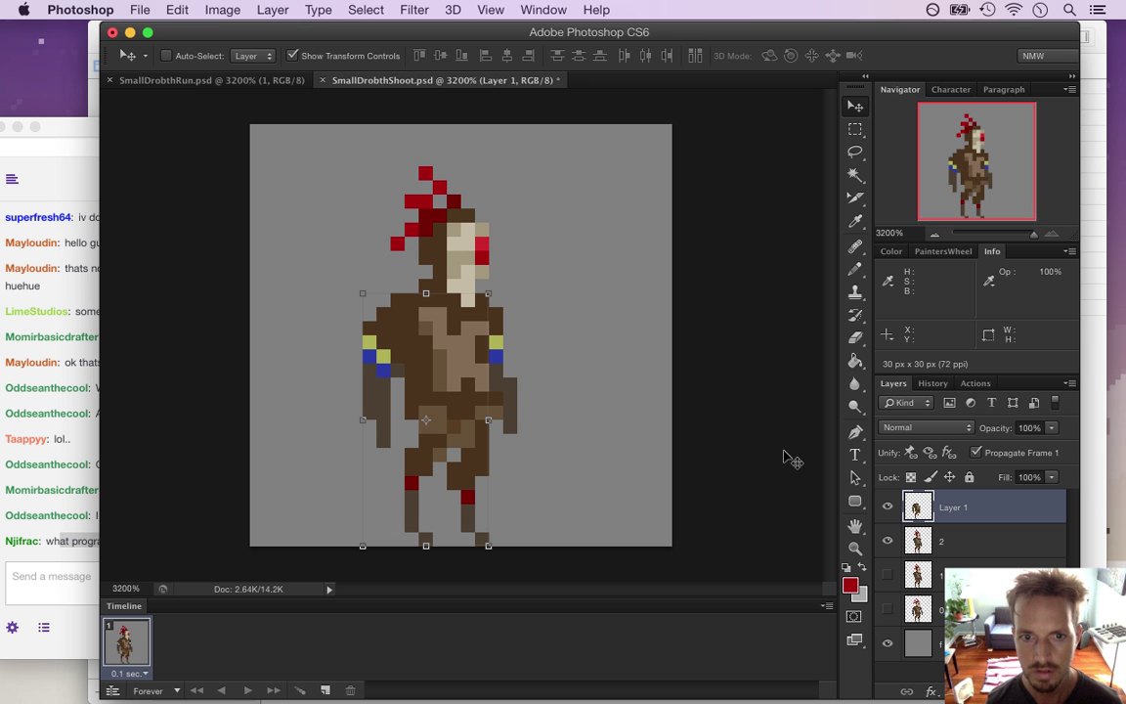
- Merge the pasted body layer with layer 2 and name the merged layer 2
{"action": "left_click", "coordinate": [979, 543], "text": "shift"}
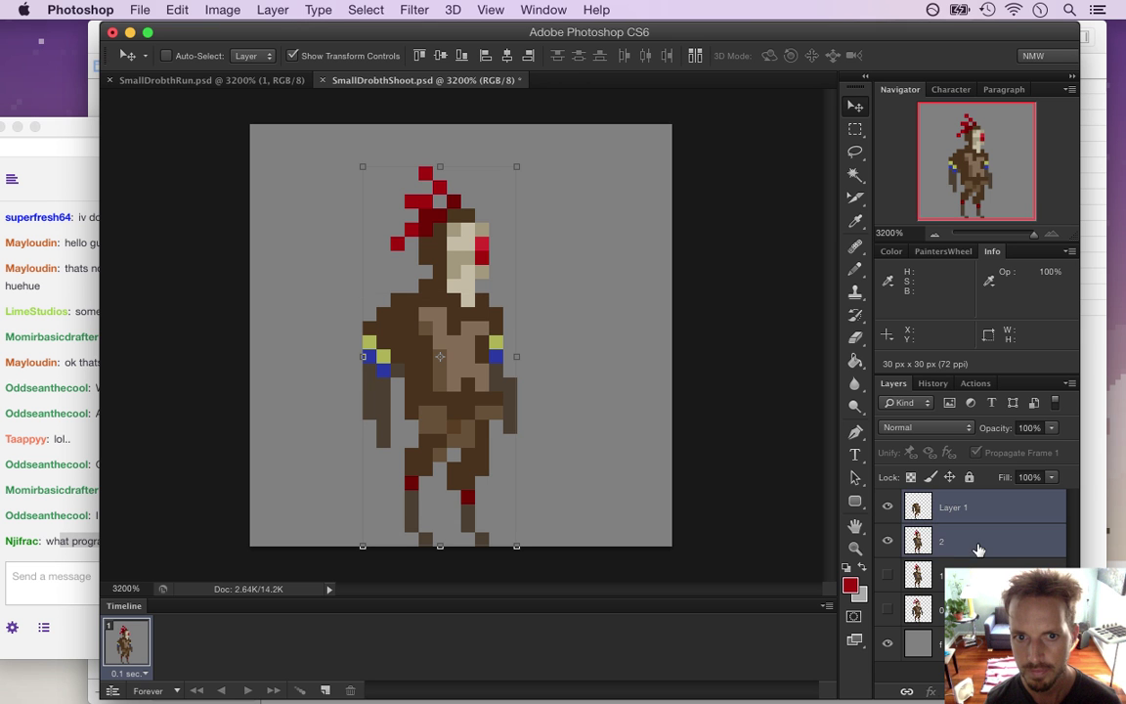
{"action": "right_click", "coordinate": [1008, 552]}
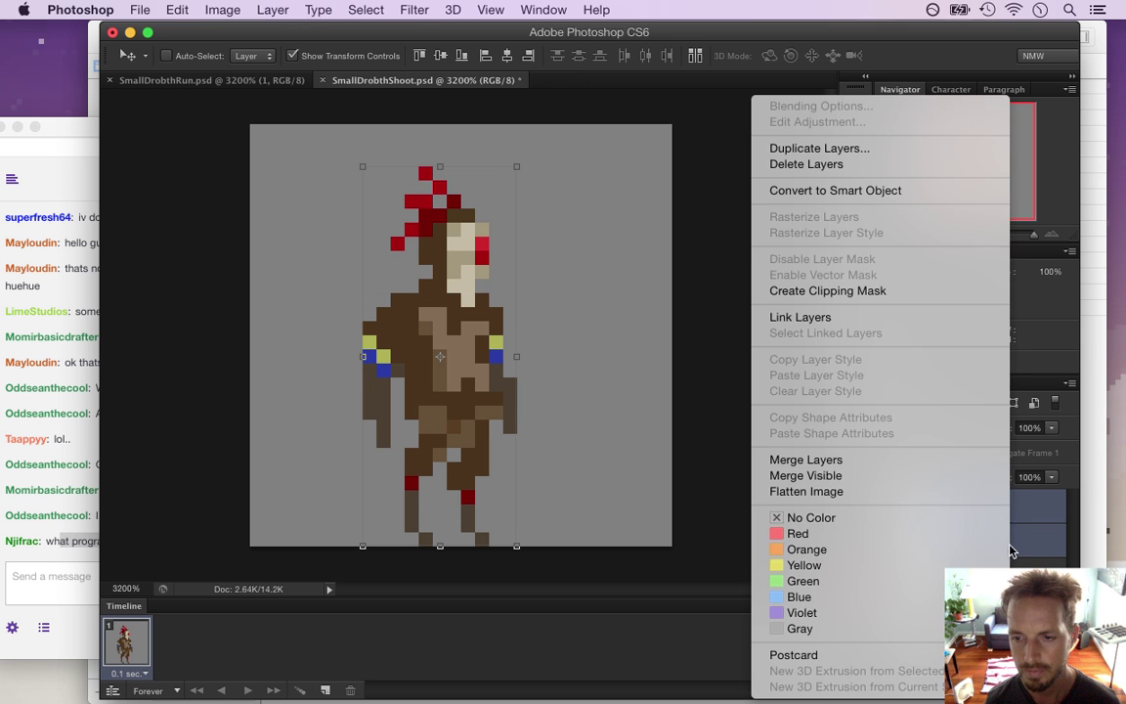
{"action": "left_click", "coordinate": [920, 462]}
{"action": "double_click", "coordinate": [953, 507]}
{"action": "type", "text": "2"}
{"action": "key", "text": "Return"}
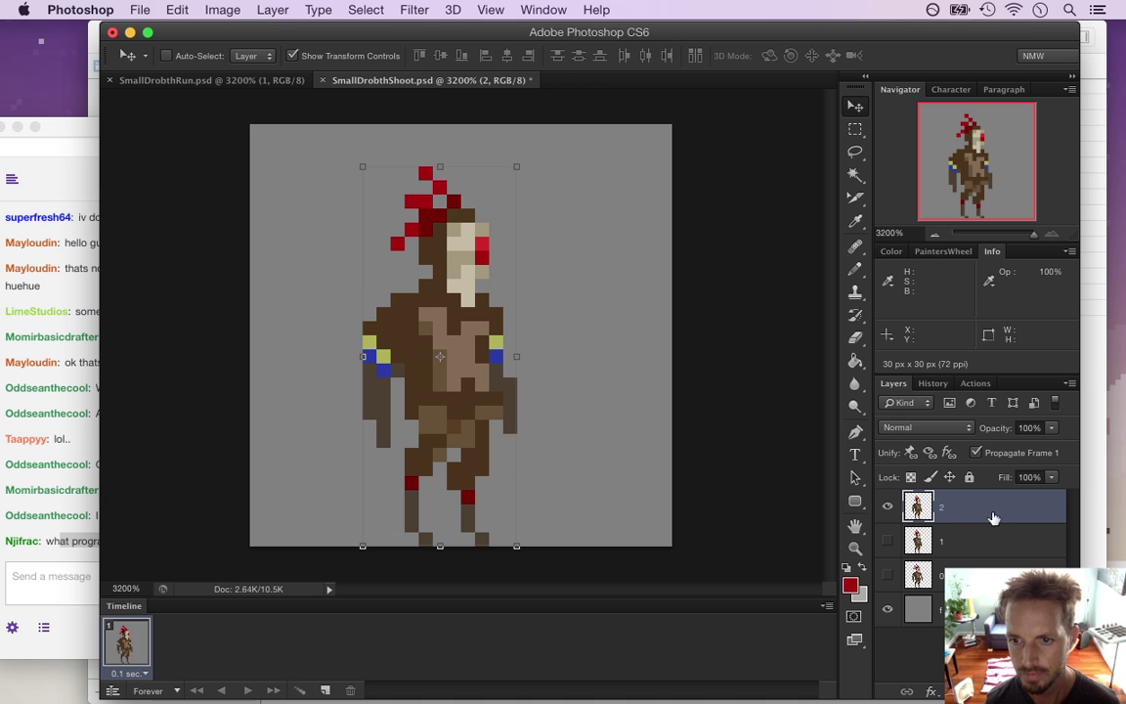
- Check the newest message in the Twitch chat window and return to the sprite in Photoshop
{"action": "key", "text": "m"}
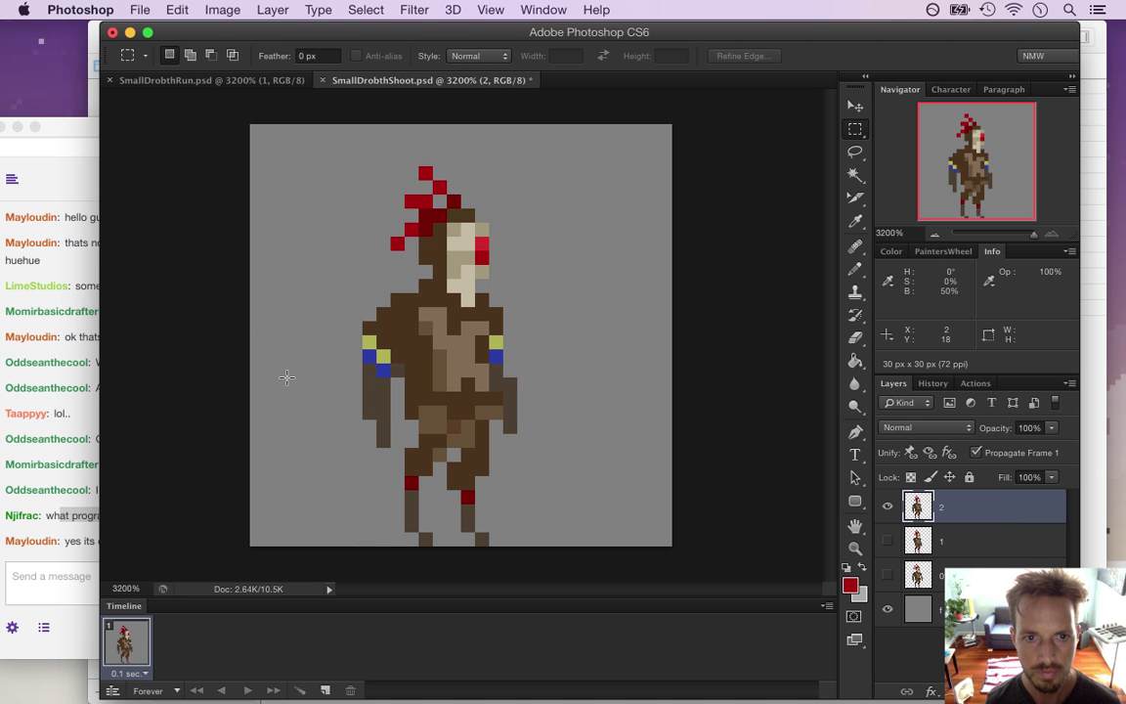
{"action": "left_click", "coordinate": [71, 555]}
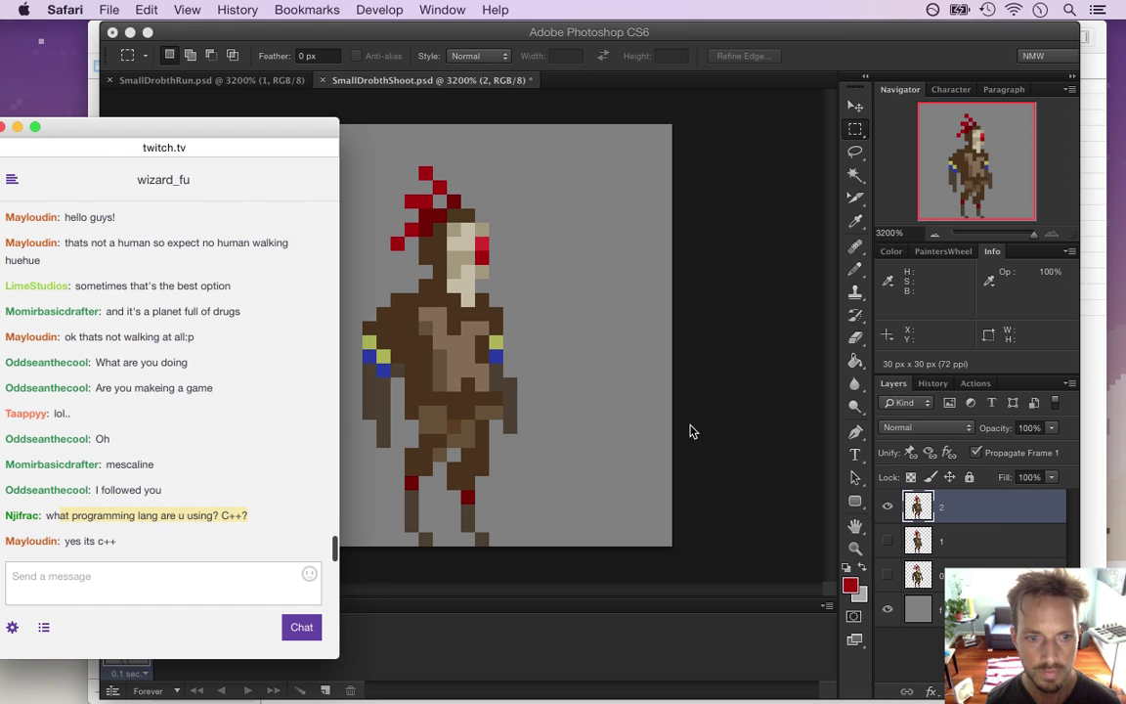
{"action": "left_click", "coordinate": [607, 383]}
- Select the rear arm on layer 2, an area 5 by 12 pixels, and rotate it about -92.6° with Free Transform
{"action": "left_click_drag", "start_coordinate": [347, 317], "coordinate": [369, 423]}
{"action": "left_click_drag", "start_coordinate": [378, 309], "coordinate": [400, 337]}
{"action": "key", "text": "v"}
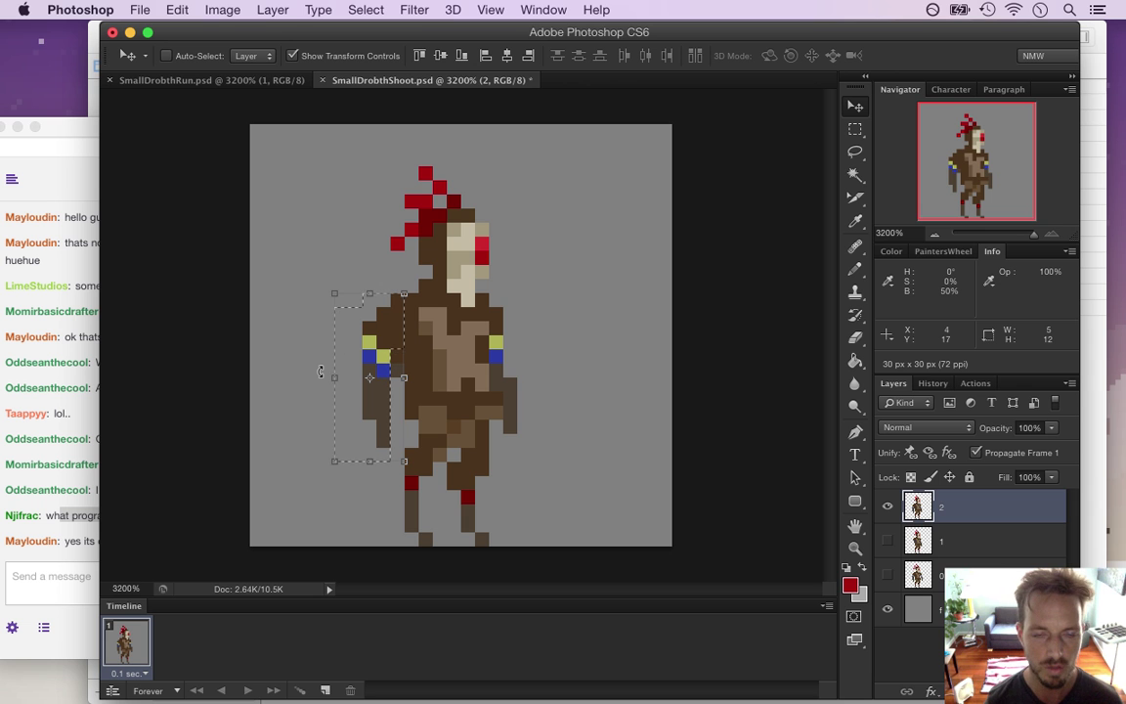
{"action": "left_click_drag", "start_coordinate": [326, 277], "coordinate": [278, 364]}
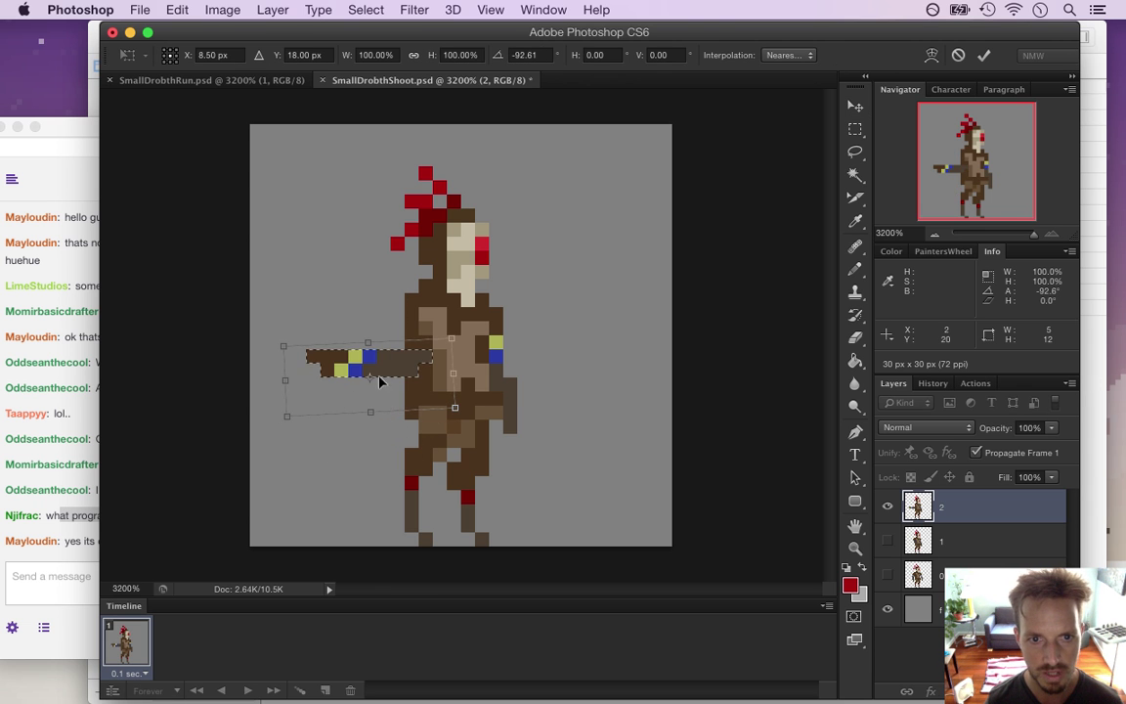
- Move the rotated arm about seven pixels right and two up across the chest, apply the transform and deselect
{"action": "left_click_drag", "start_coordinate": [333, 333], "coordinate": [461, 340]}
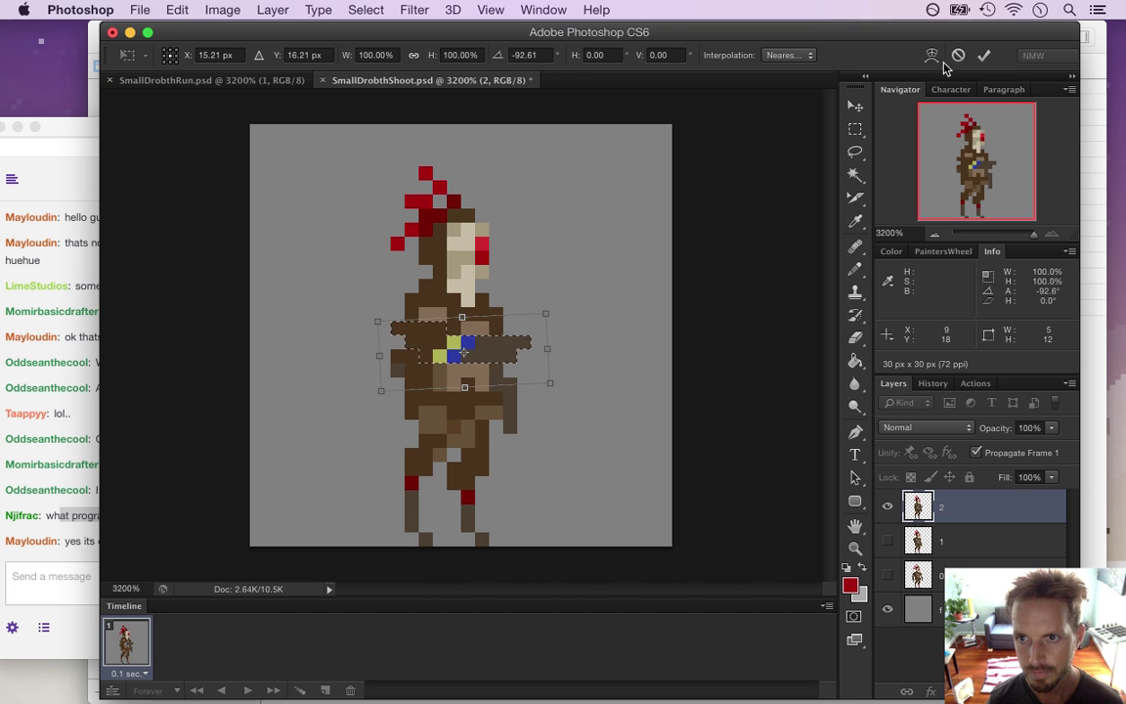
{"action": "left_click", "coordinate": [984, 55]}
{"action": "left_click", "coordinate": [854, 130]}
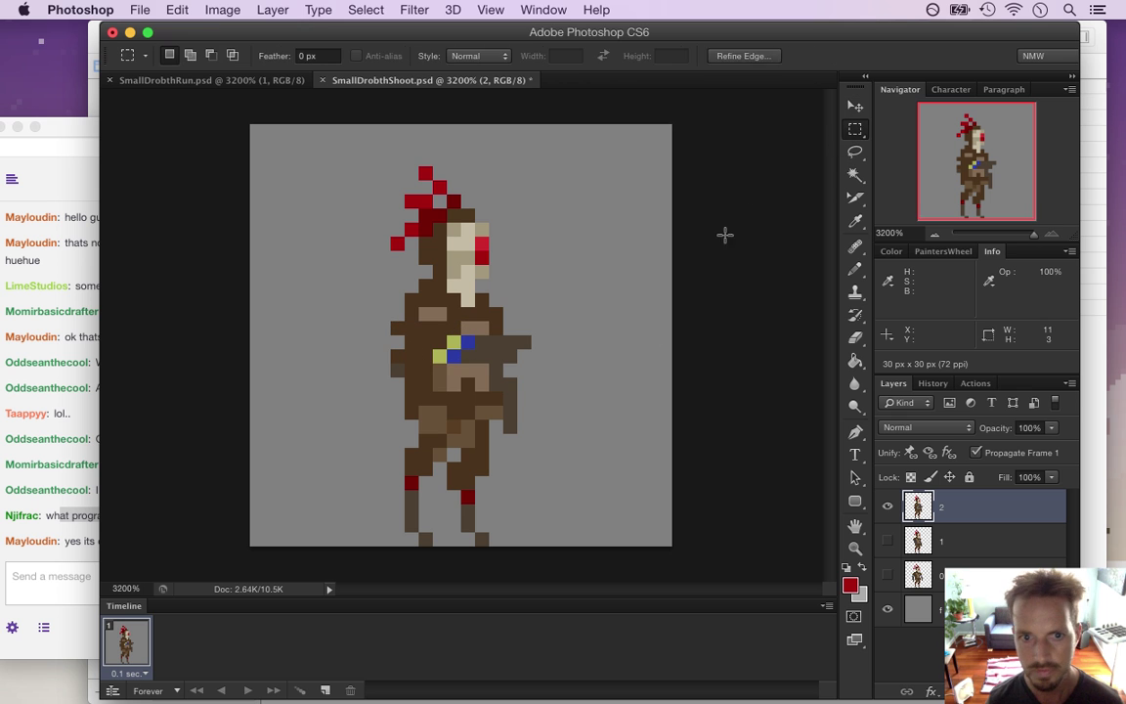
- Patch the torso's back edge with the body's dark brown, erase the leftover pixels behind the back and waist, and save the file
{"action": "key", "text": "i"}
{"action": "left_click", "coordinate": [403, 380]}
{"action": "key", "text": "b"}
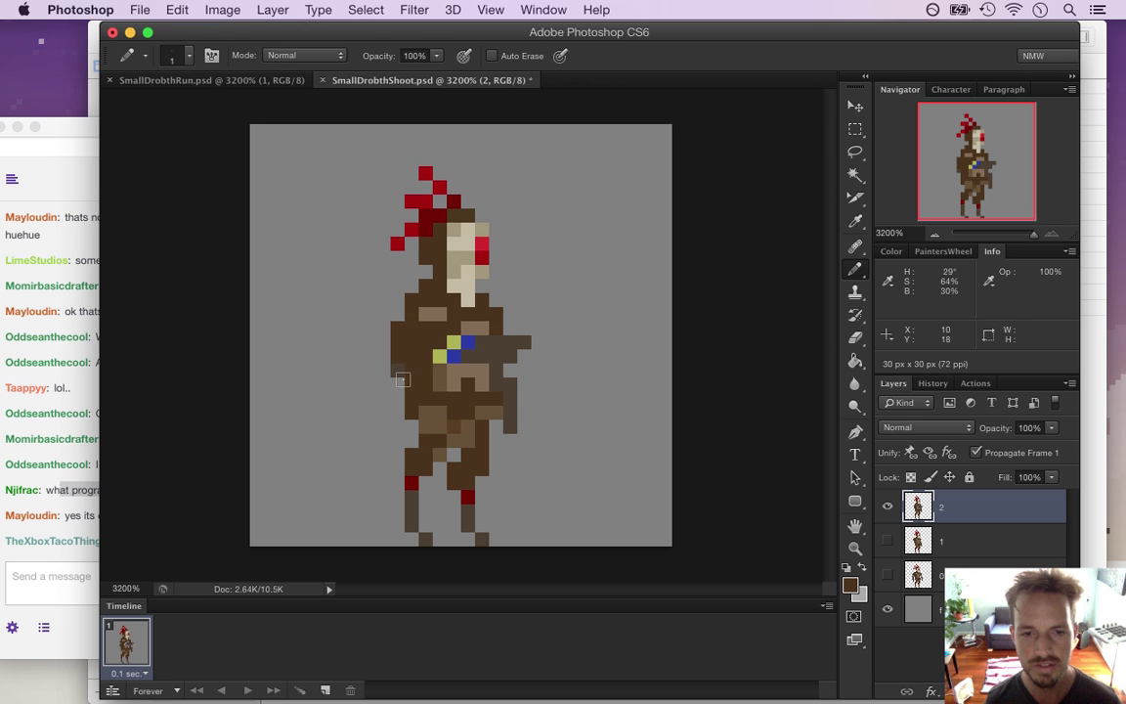
{"action": "key", "text": "e"}
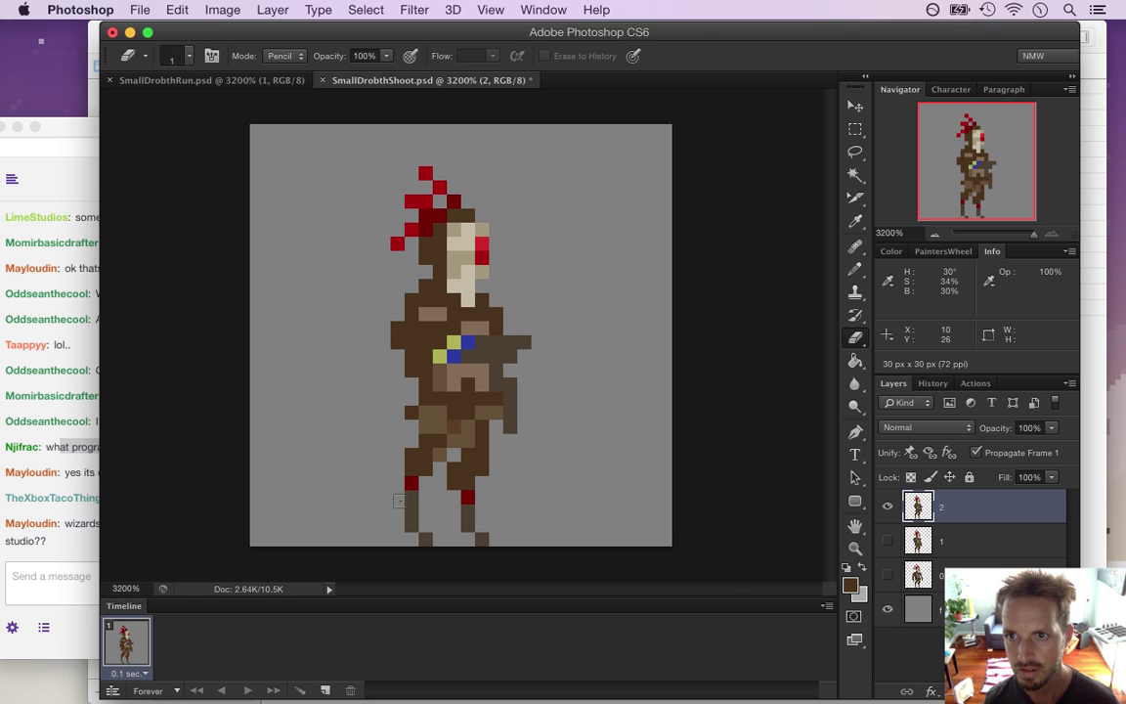
{"action": "key", "text": "super+s"}
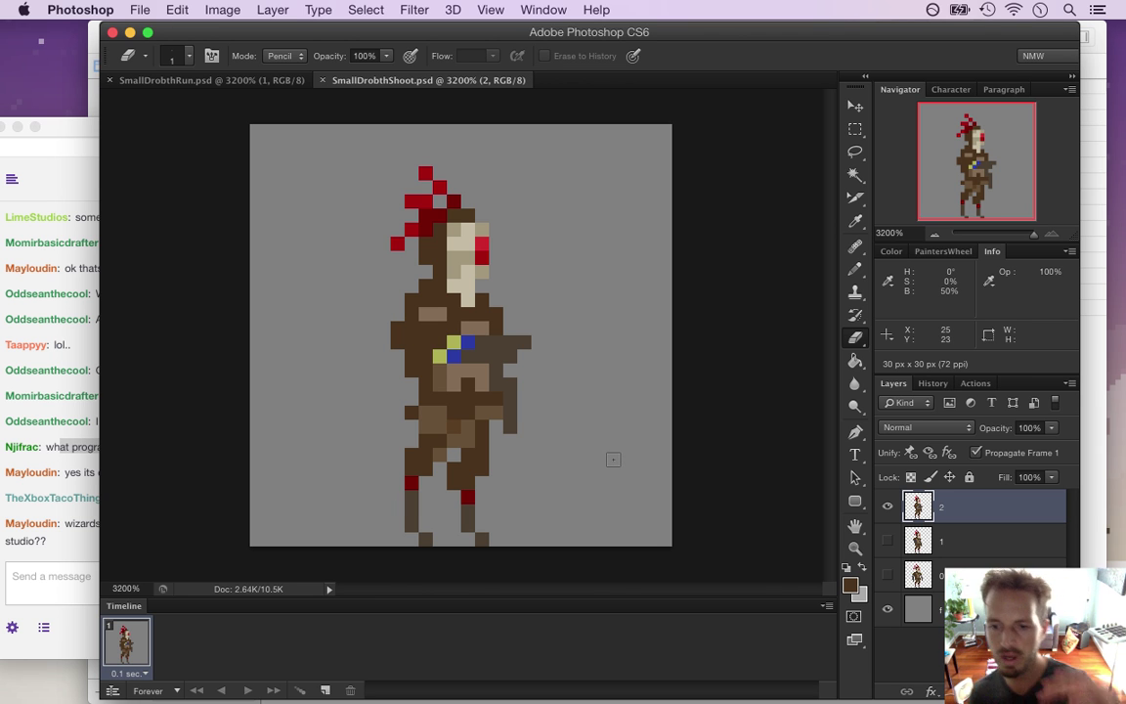
- Select the sprite's head, arms and torso, an area 18 by 22 pixels, leaving the tops of the legs out of the selection
{"action": "key", "text": "m"}
{"action": "left_click_drag", "start_coordinate": [343, 156], "coordinate": [586, 447]}
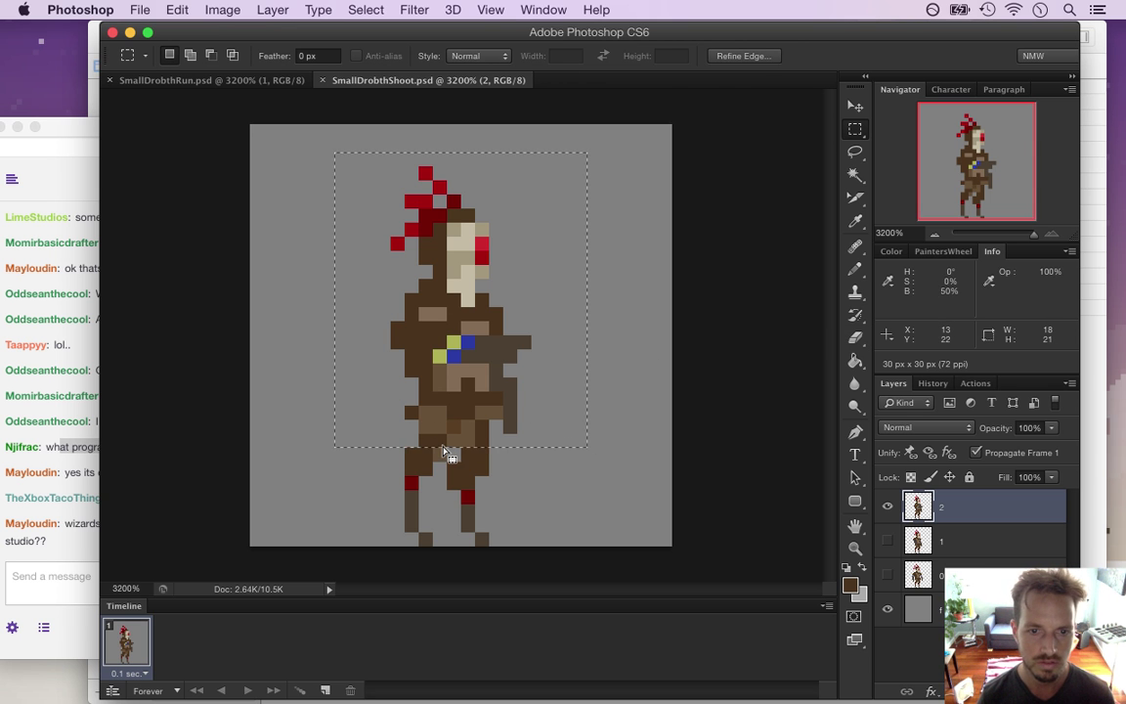
{"action": "left_click_drag", "start_coordinate": [435, 449], "coordinate": [446, 459], "text": "shift"}
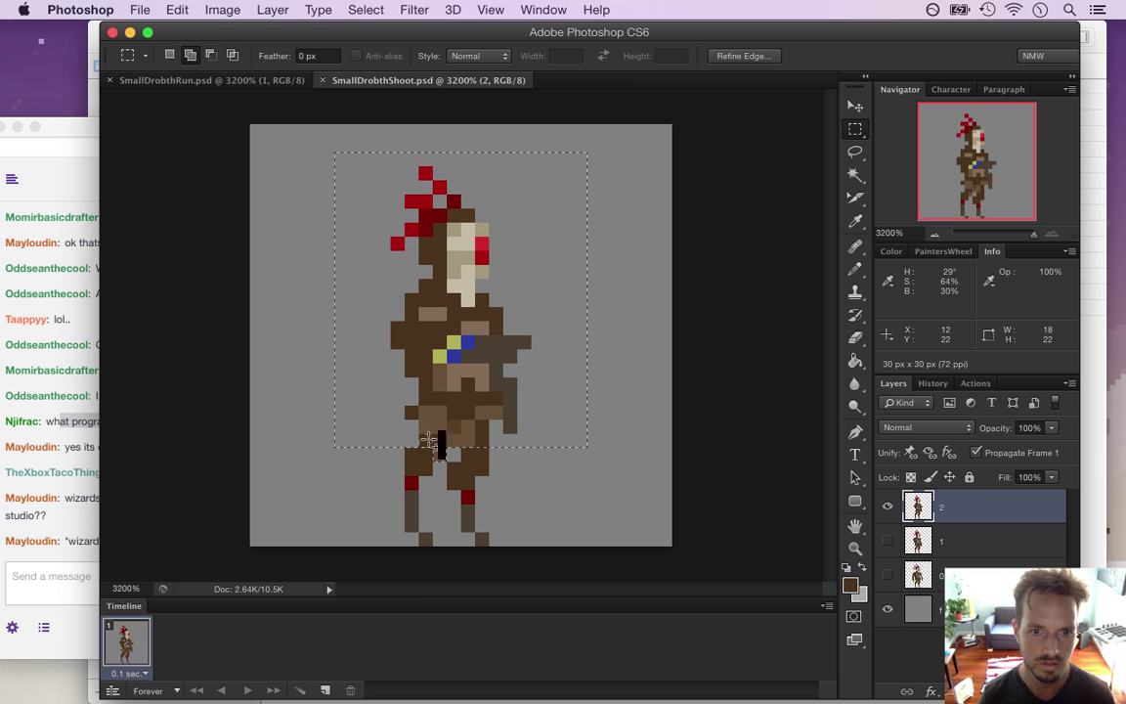
{"action": "key", "text": "alt"}
{"action": "left_click_drag", "start_coordinate": [415, 435], "coordinate": [502, 448]}
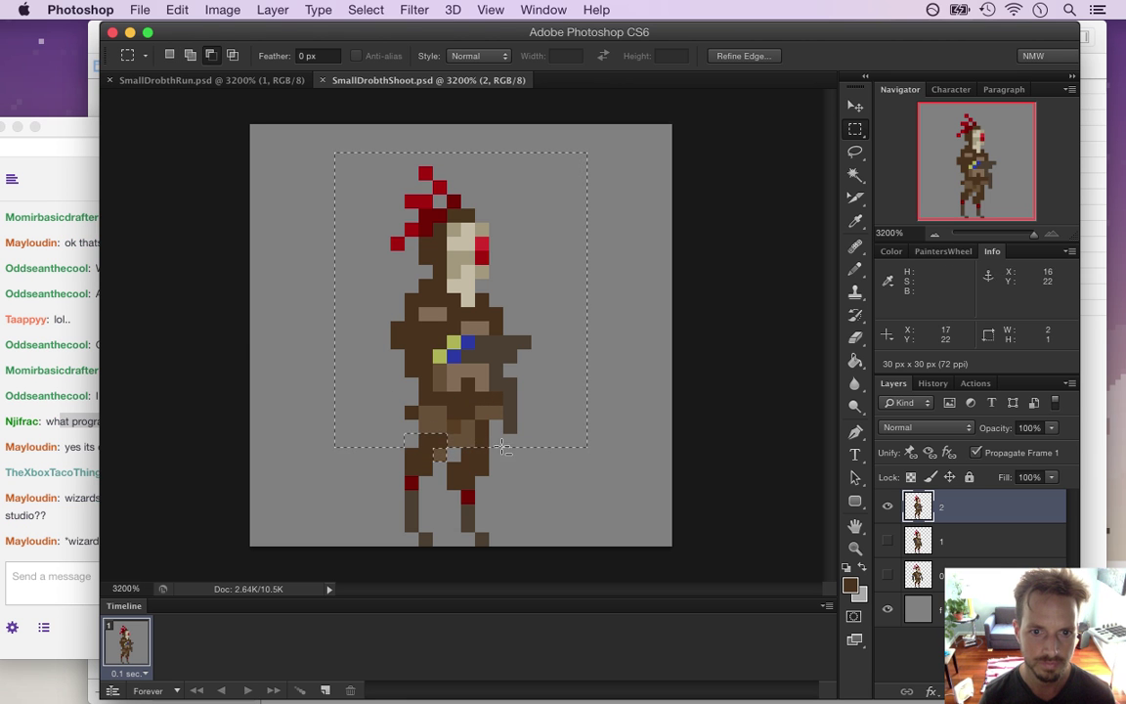
- Switch to the Twitch chat in Safari, read the greeting and the XNA Studio question, and return to Photoshop
{"action": "left_click", "coordinate": [77, 456]}
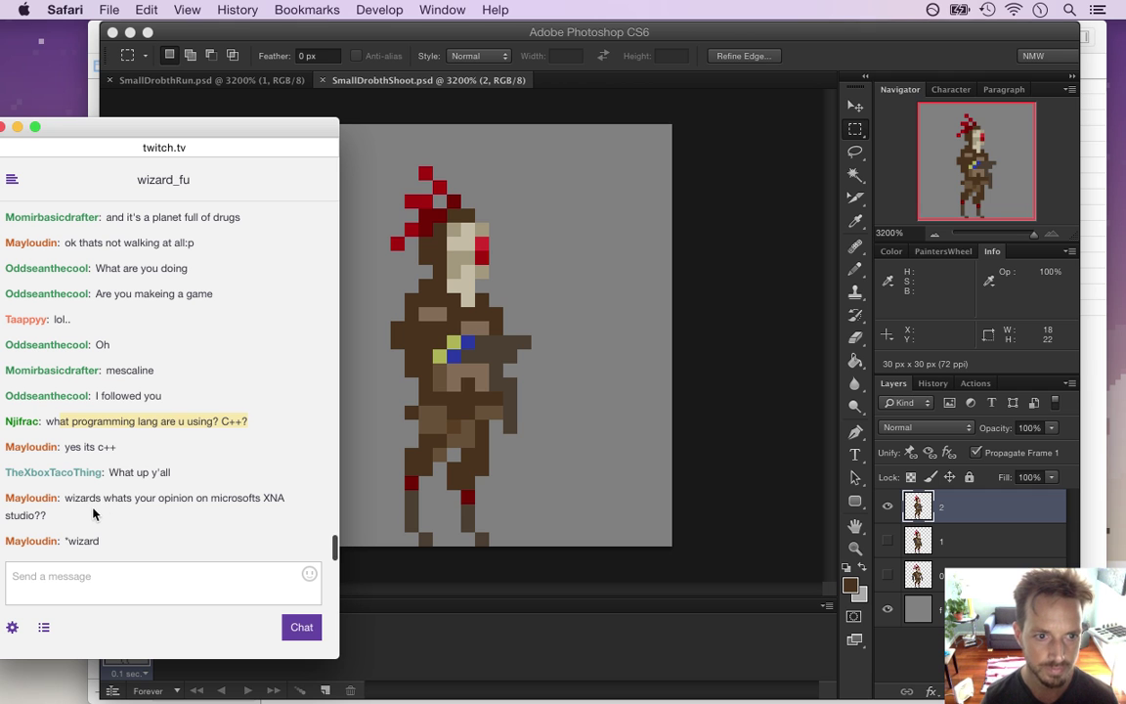
{"action": "left_click_drag", "start_coordinate": [111, 472], "coordinate": [183, 488]}
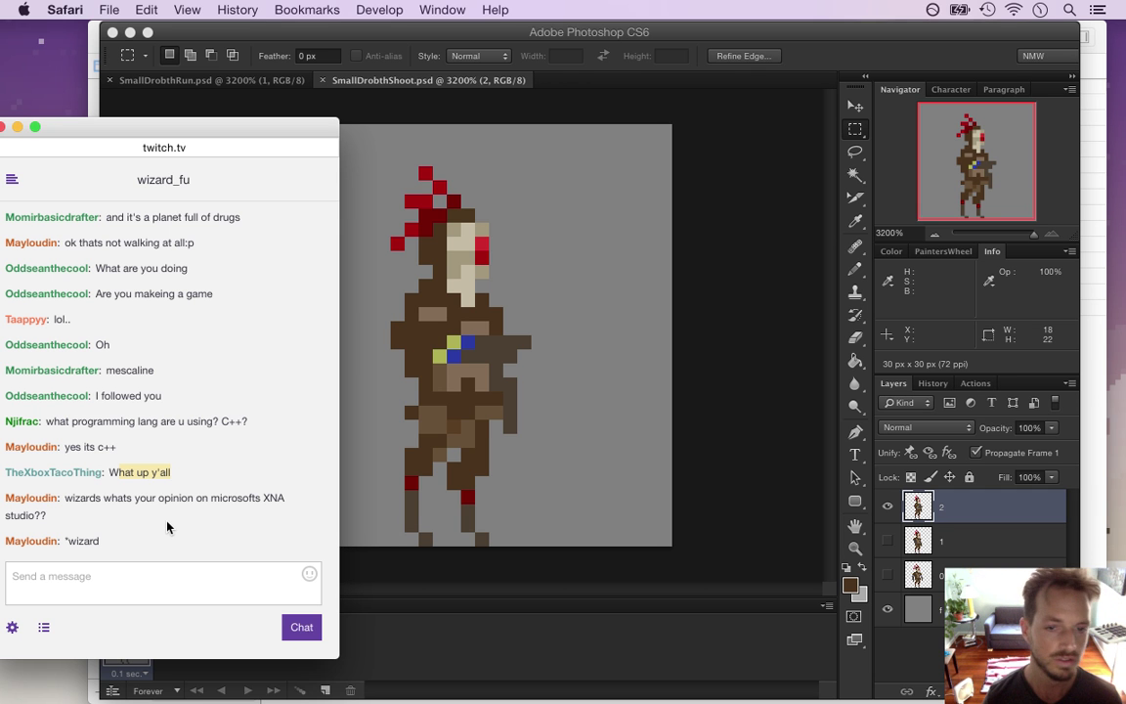
{"action": "left_click", "coordinate": [808, 73]}
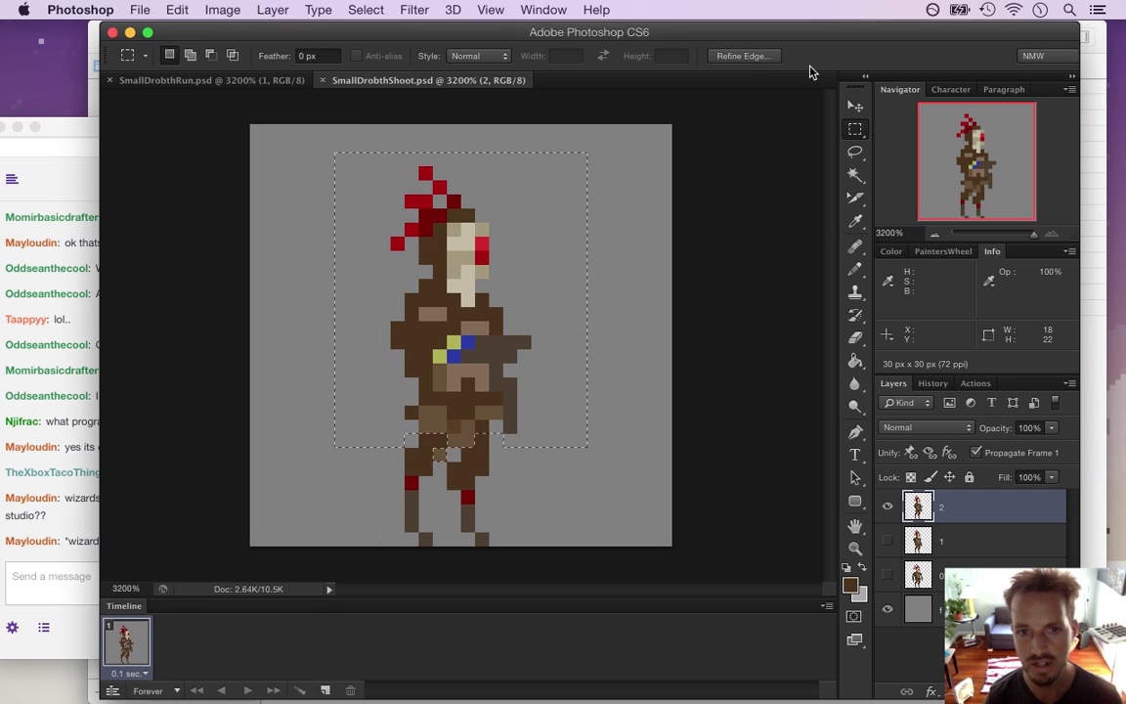
- Move the selected head, arms and torso down one pixel toward the legs and deselect
{"action": "key", "text": "v"}
{"action": "key", "text": "Down"}
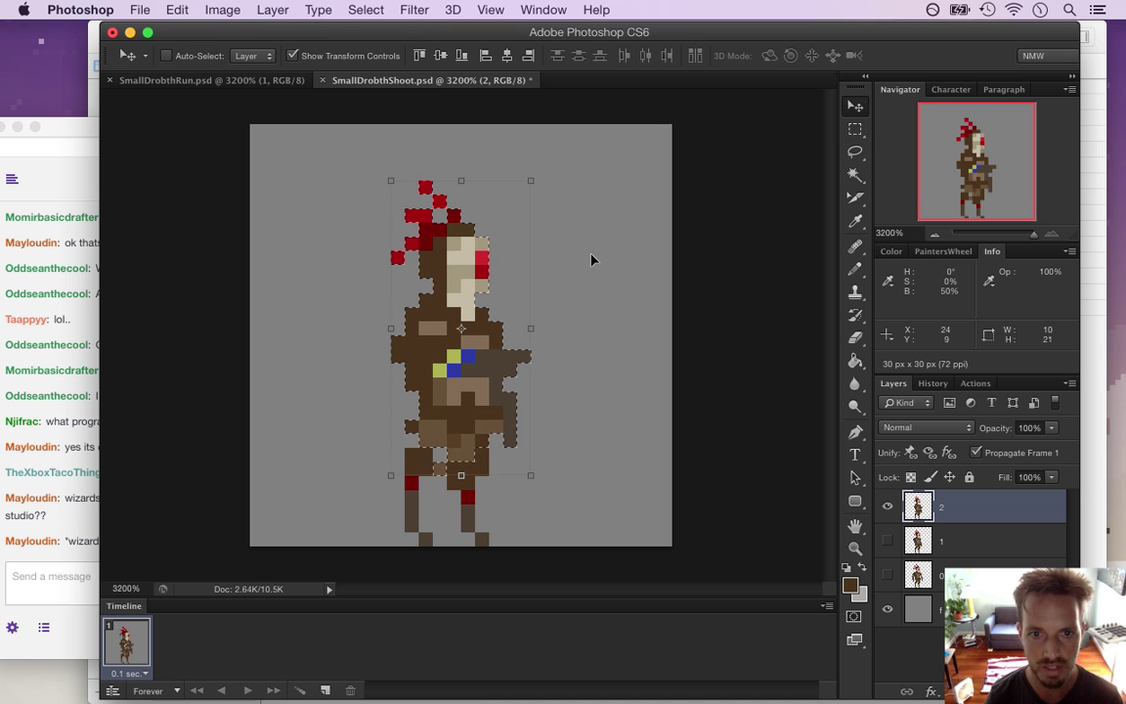
{"action": "key", "text": "m"}
{"action": "key", "text": "ctrl+d"}
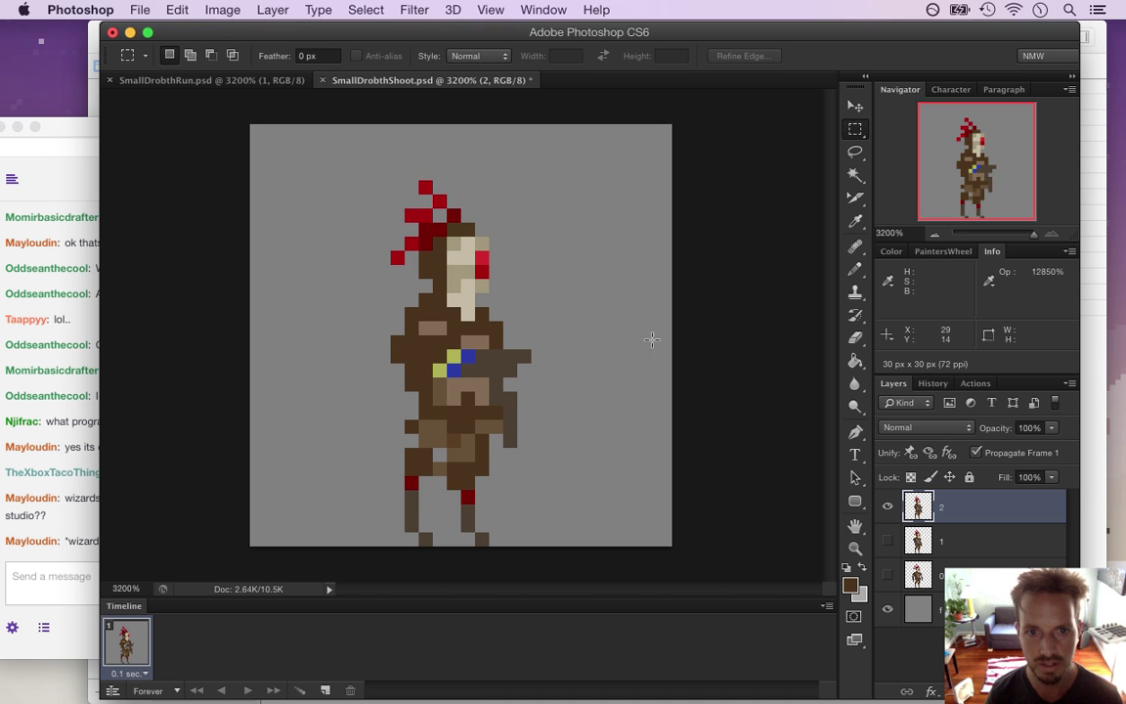
- Sample the body's dark brown, darken it to 25% brightness (402b17), and pencil shadow pixels on the torso below the raised arm
{"action": "key", "text": "i"}
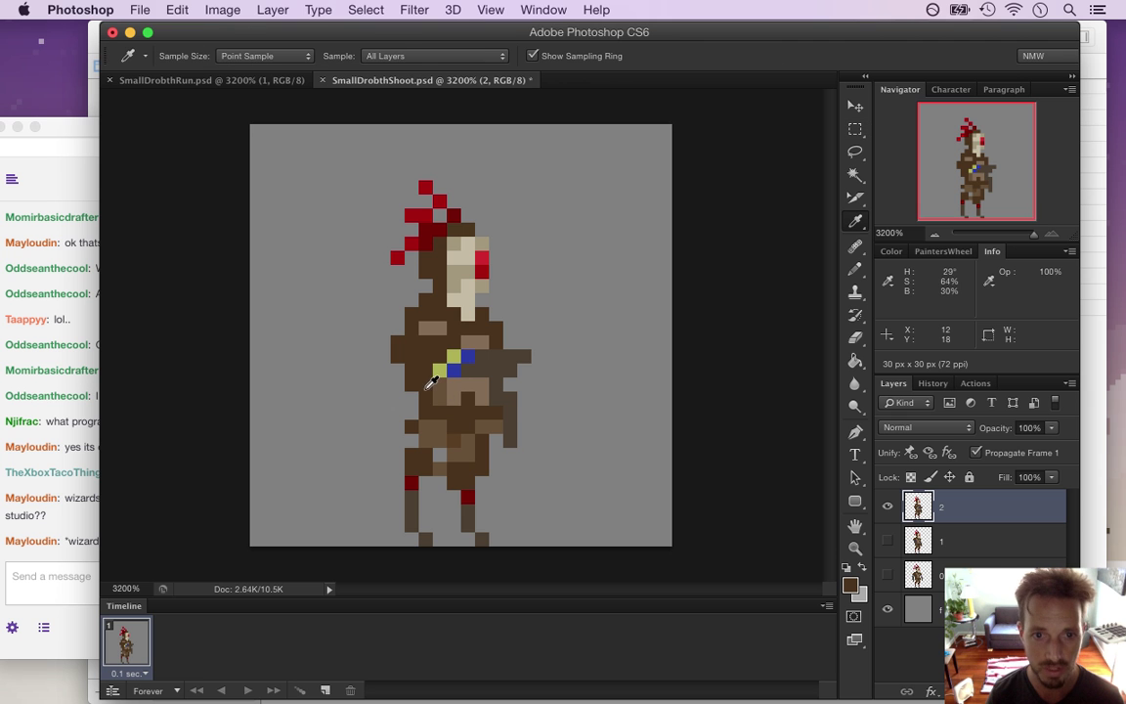
{"action": "left_click", "coordinate": [850, 585]}
{"action": "left_click_drag", "start_coordinate": [814, 452], "coordinate": [818, 462]}
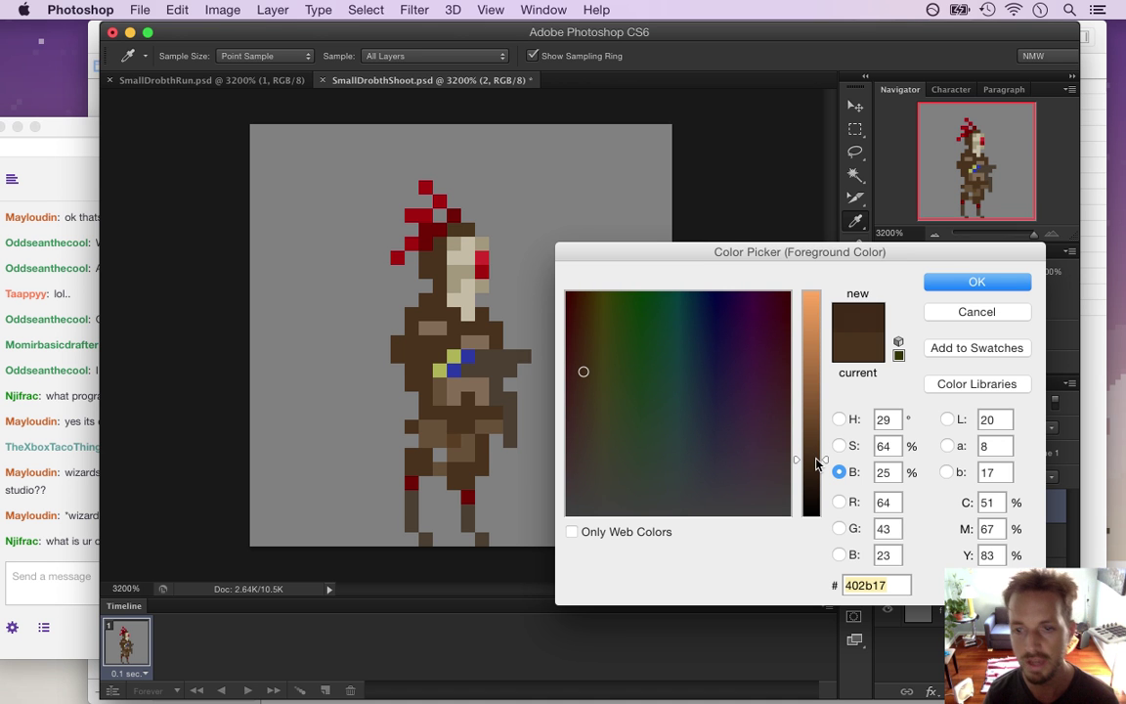
{"action": "left_click", "coordinate": [976, 281]}
{"action": "key", "text": "b"}
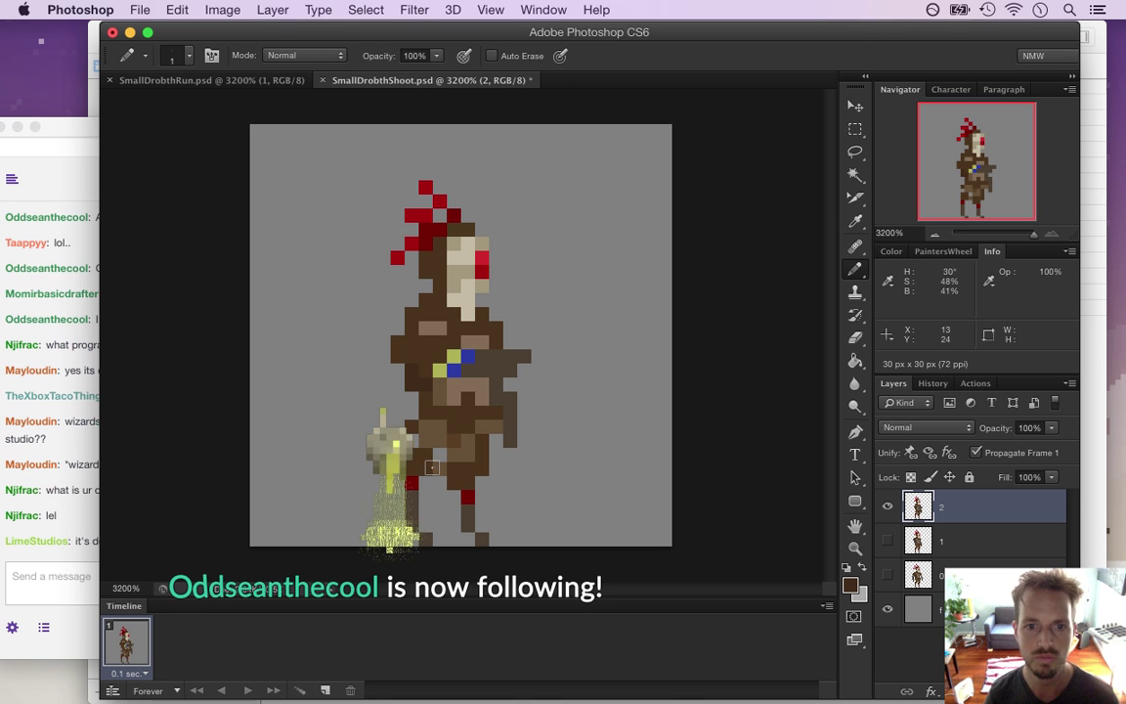
- Sample the torso's medium brown, darken it to about 34% brightness (57422e), and pencil the shadow pixel beneath the arm
{"action": "key", "text": "i"}
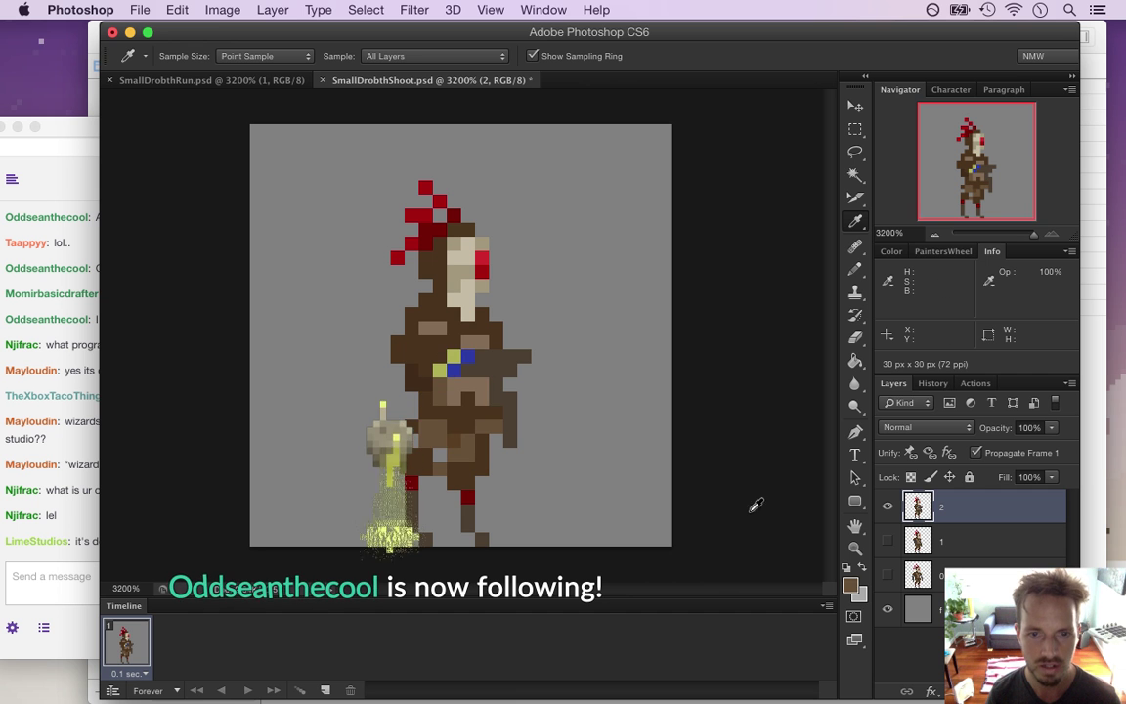
{"action": "left_click", "coordinate": [851, 583]}
{"action": "left_click_drag", "start_coordinate": [810, 426], "coordinate": [808, 445]}
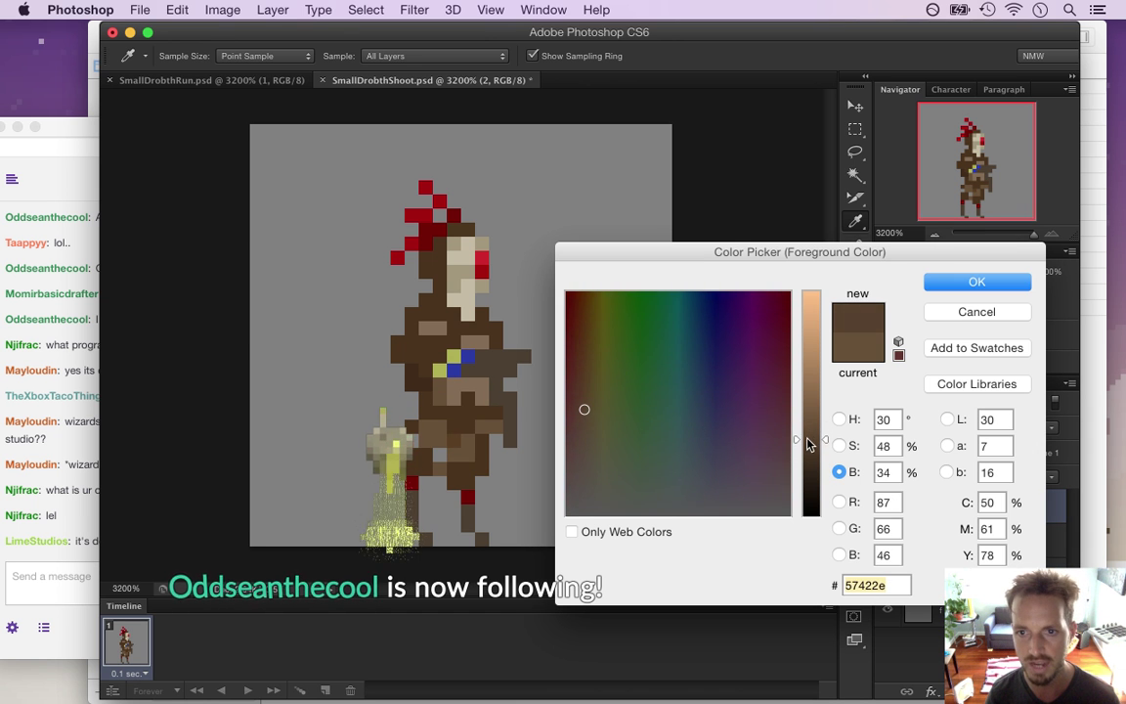
{"action": "left_click", "coordinate": [977, 282]}
{"action": "key", "text": "b"}
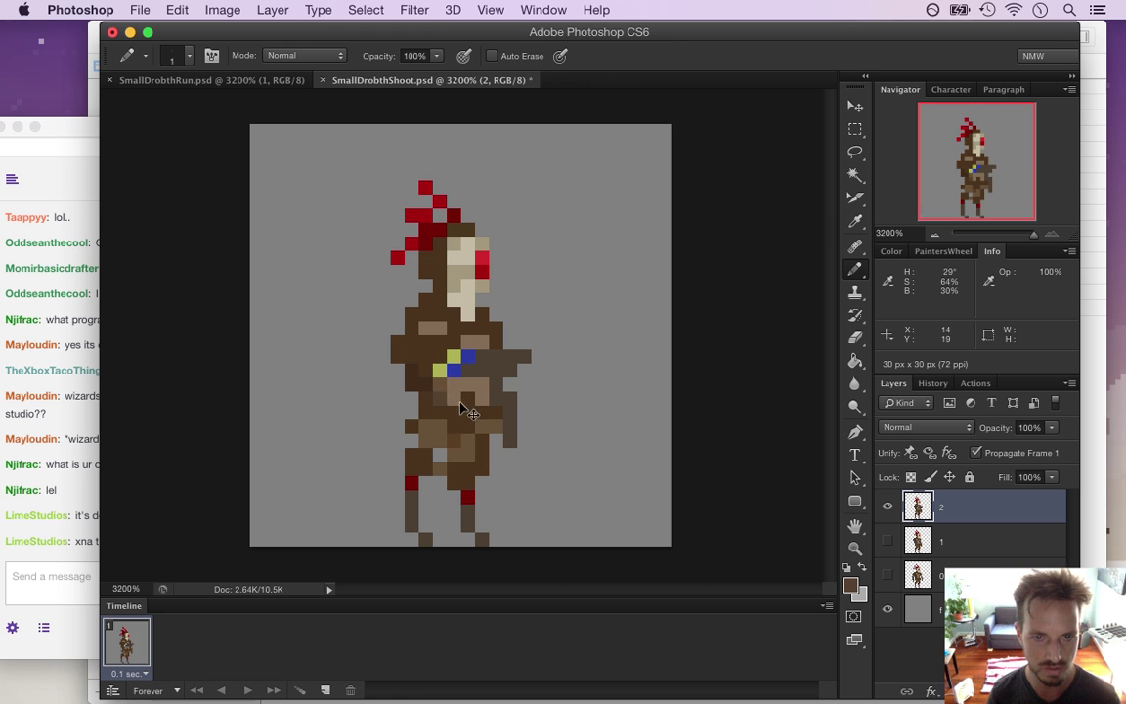
- Sample the tan belly colour, darken it slightly, and pencil the shadow row directly under the forearm
{"action": "key", "text": "i"}
{"action": "left_click", "coordinate": [470, 381]}
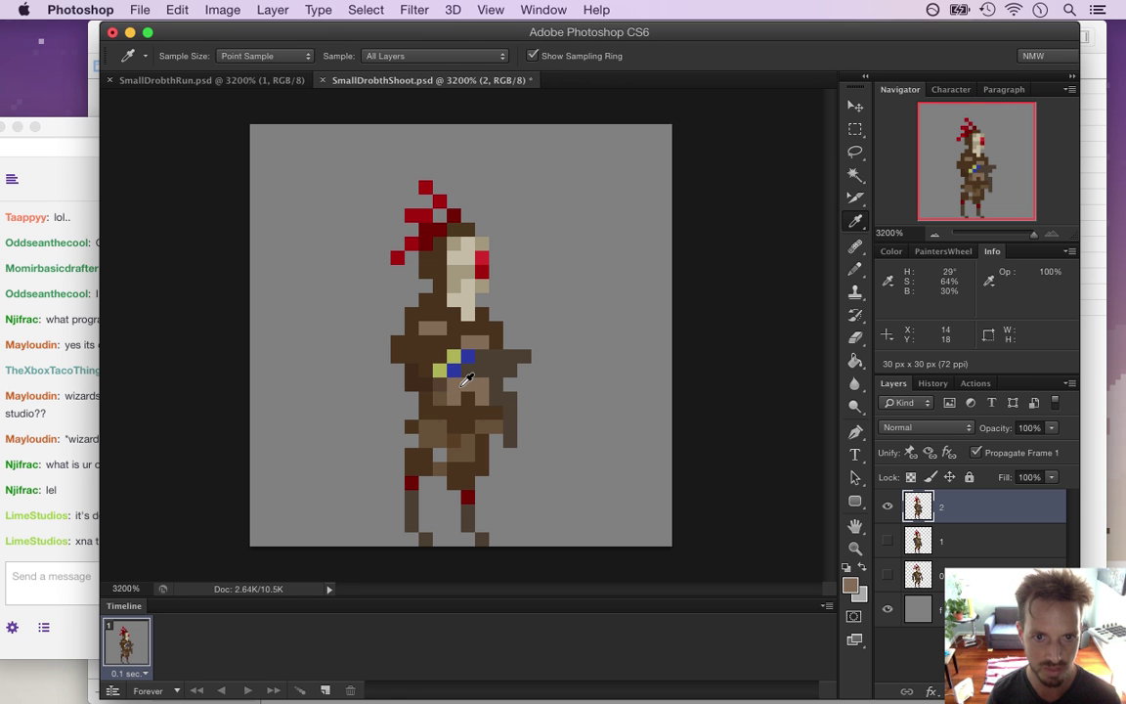
{"action": "left_click", "coordinate": [850, 585]}
{"action": "left_click_drag", "start_coordinate": [809, 413], "coordinate": [809, 428]}
{"action": "left_click", "coordinate": [948, 285]}
{"action": "key", "text": "b"}
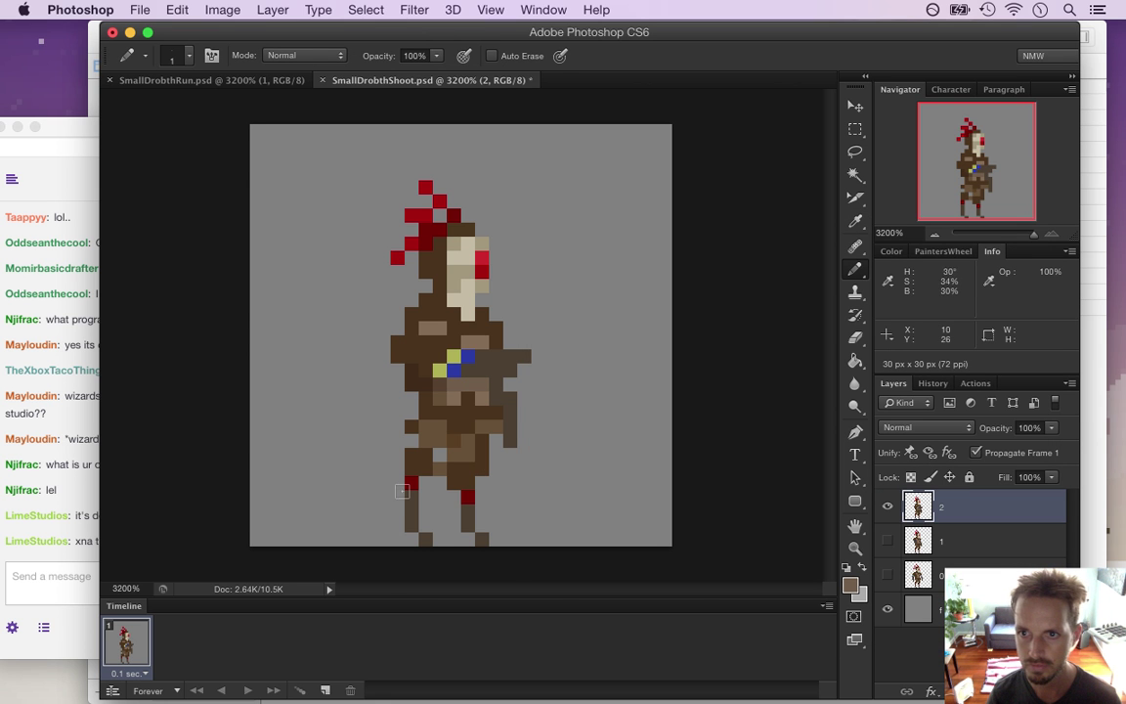
- Switch to the Twitch chat in Safari and read the messages about direct2d, XNA and programming in C on Windows
{"action": "left_click", "coordinate": [84, 503]}
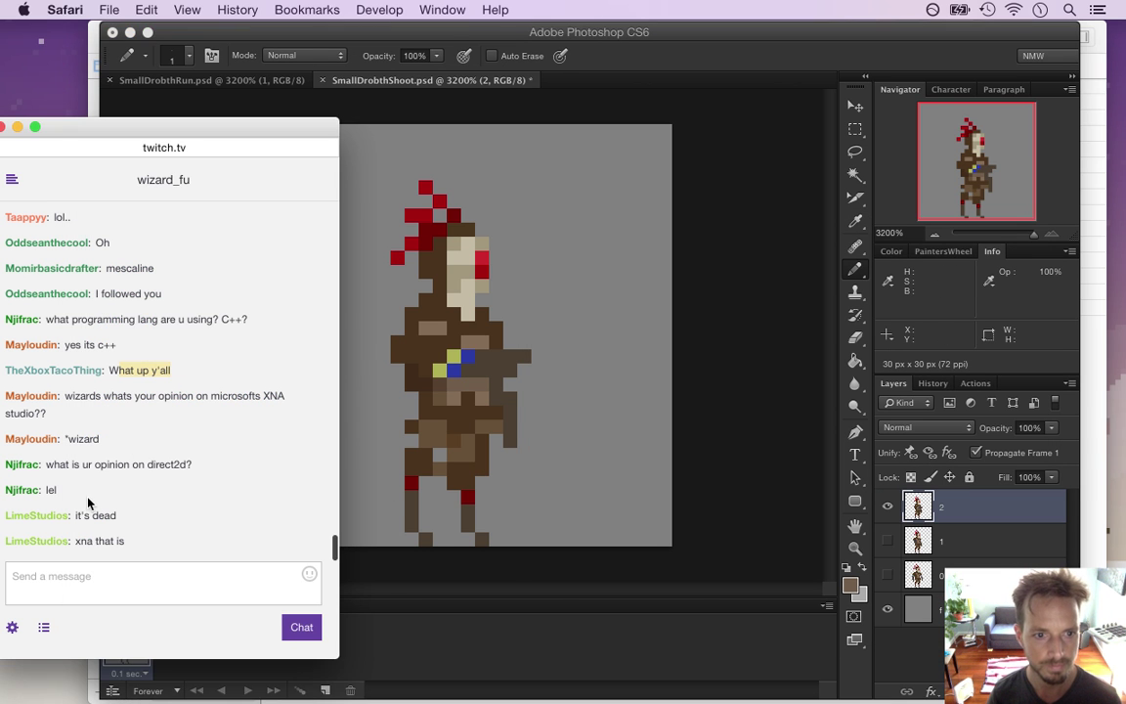
{"action": "left_click_drag", "start_coordinate": [57, 464], "coordinate": [197, 476]}
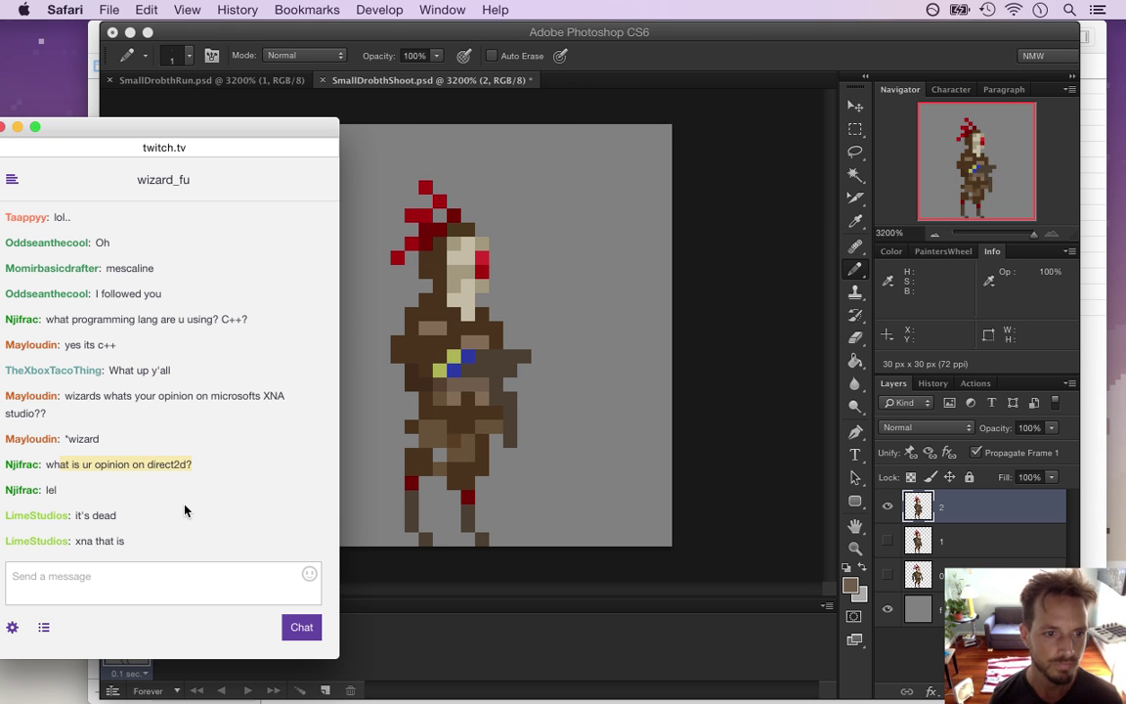
{"action": "left_click", "coordinate": [93, 485]}
{"action": "left_click_drag", "start_coordinate": [89, 466], "coordinate": [194, 469]}
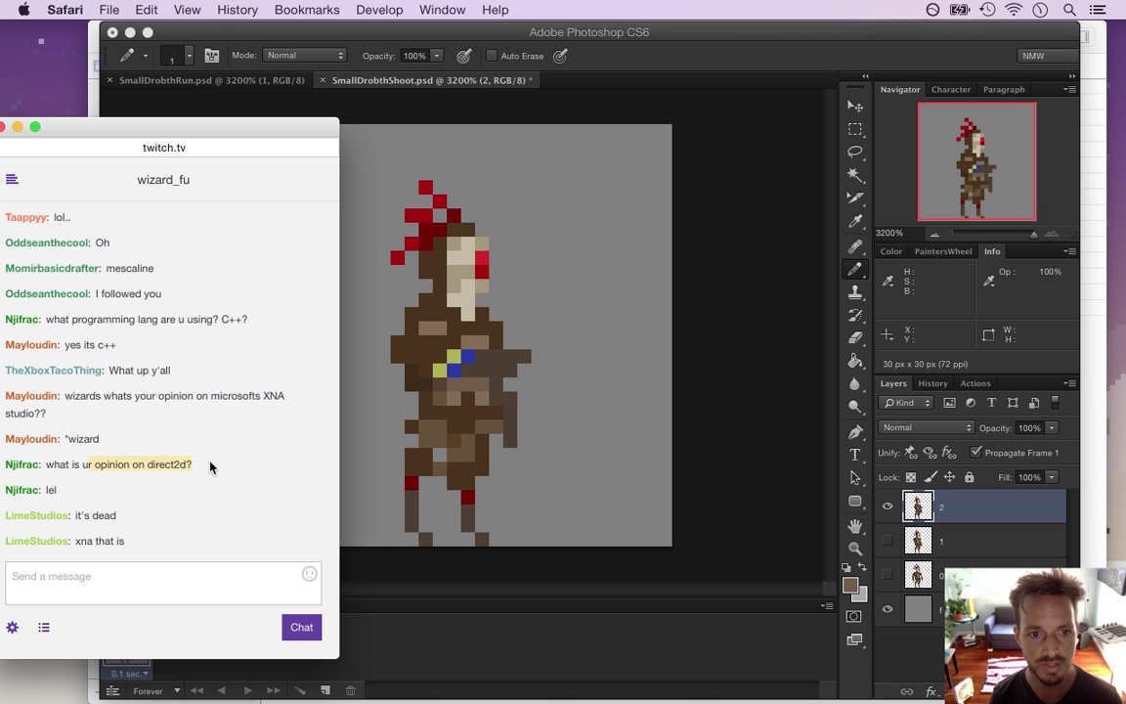
{"action": "left_click", "coordinate": [157, 469]}
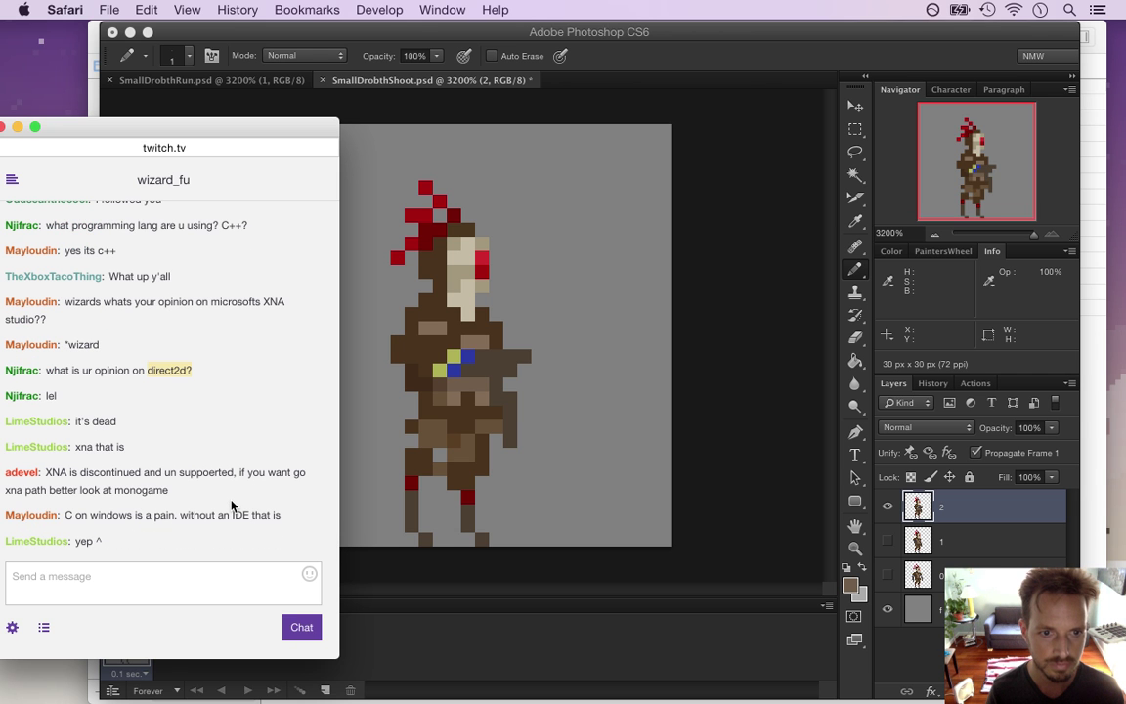
{"action": "left_click_drag", "start_coordinate": [8, 471], "coordinate": [67, 474]}
{"action": "left_click", "coordinate": [182, 495]}
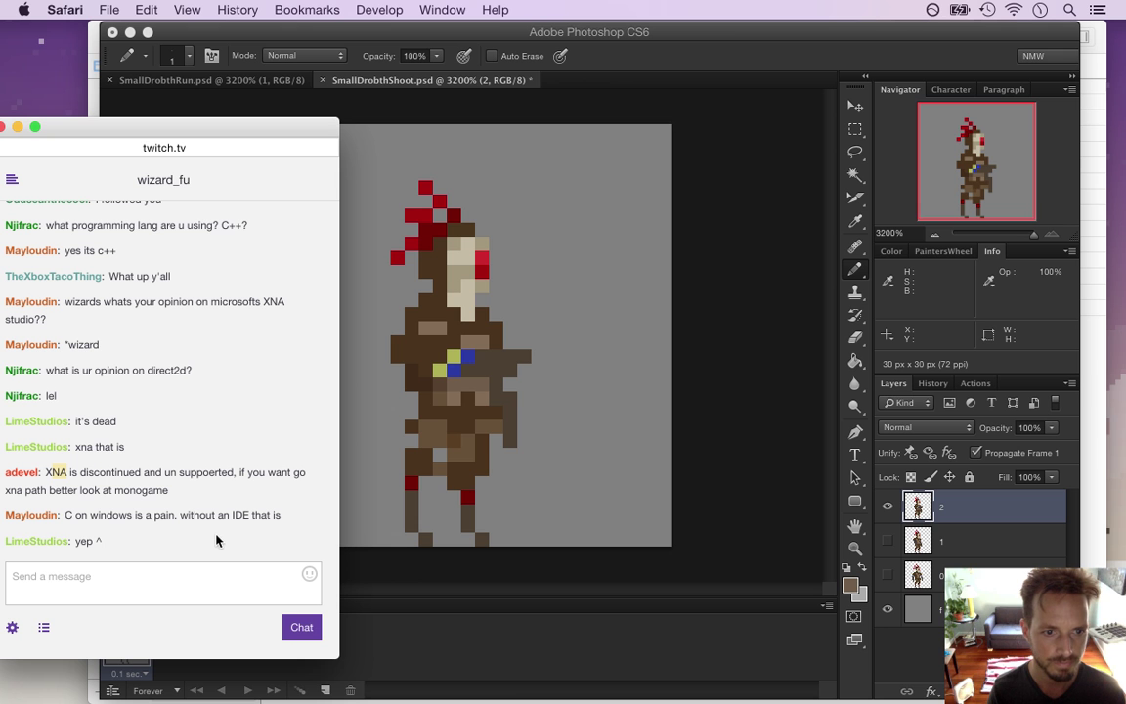
{"action": "left_click_drag", "start_coordinate": [78, 518], "coordinate": [6, 518]}
{"action": "left_click", "coordinate": [252, 495]}
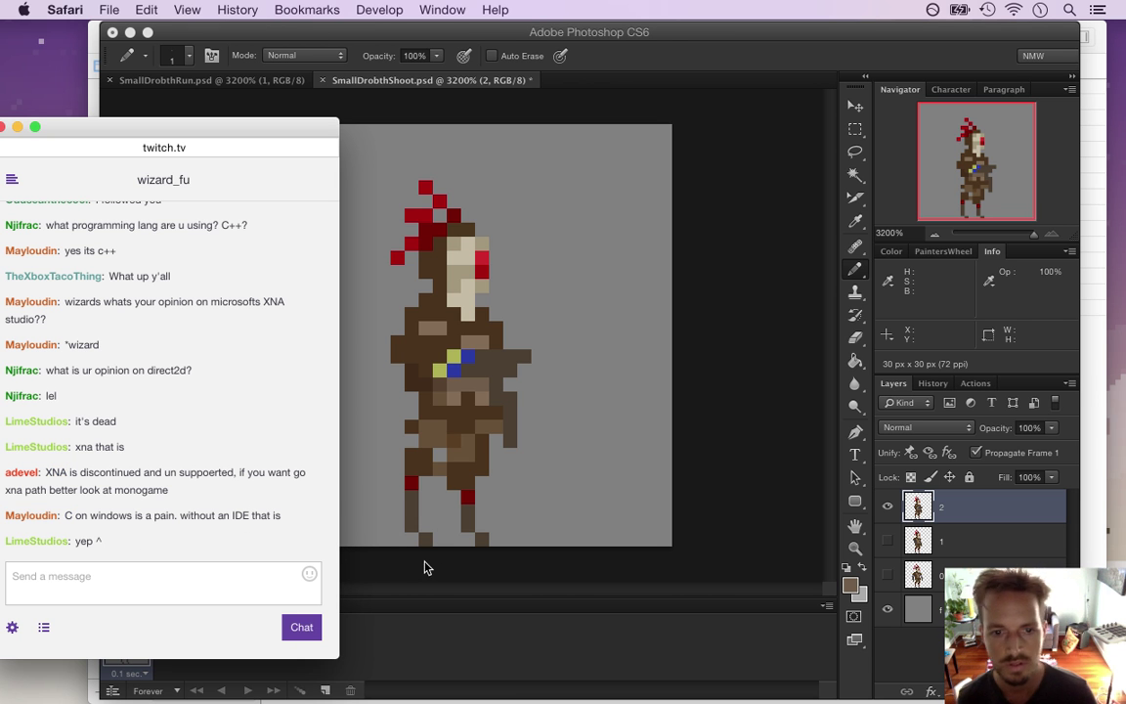
- Switch to Terminal and list the contents of the Songbringer code folder with ls
{"action": "key", "text": "super+Tab"}
{"action": "key", "text": "super+Tab"}
{"action": "key", "text": "super+Tab"}
{"action": "key", "text": "super+Tab"}
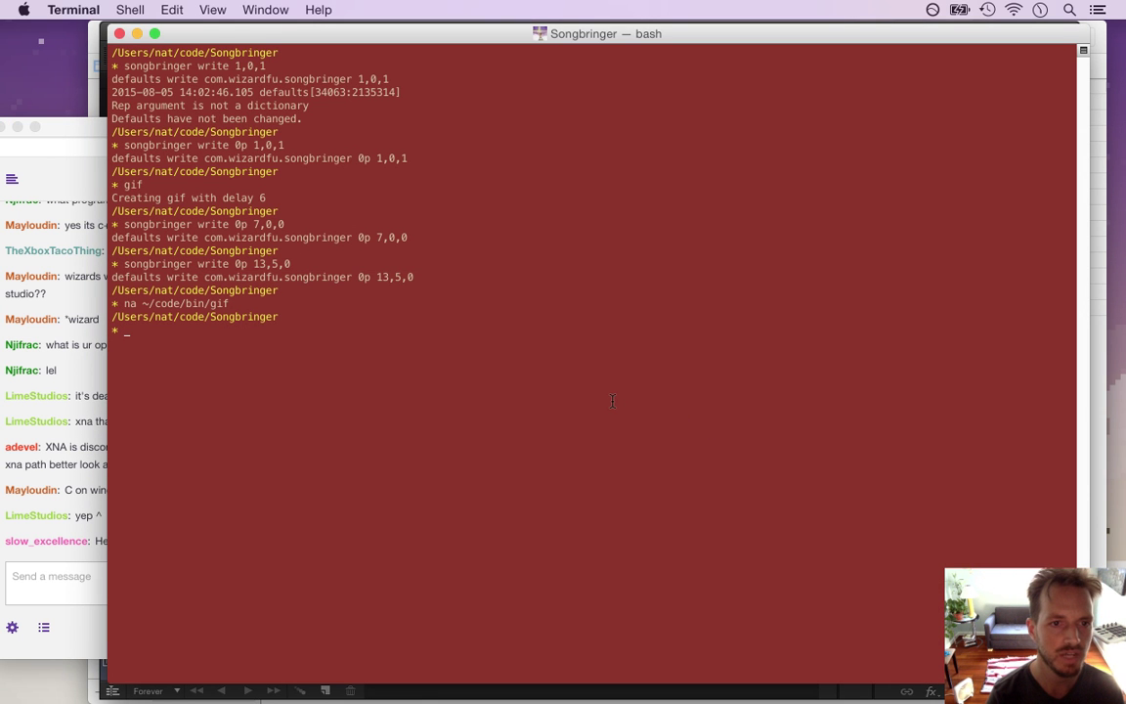
{"action": "type", "text": "l"}
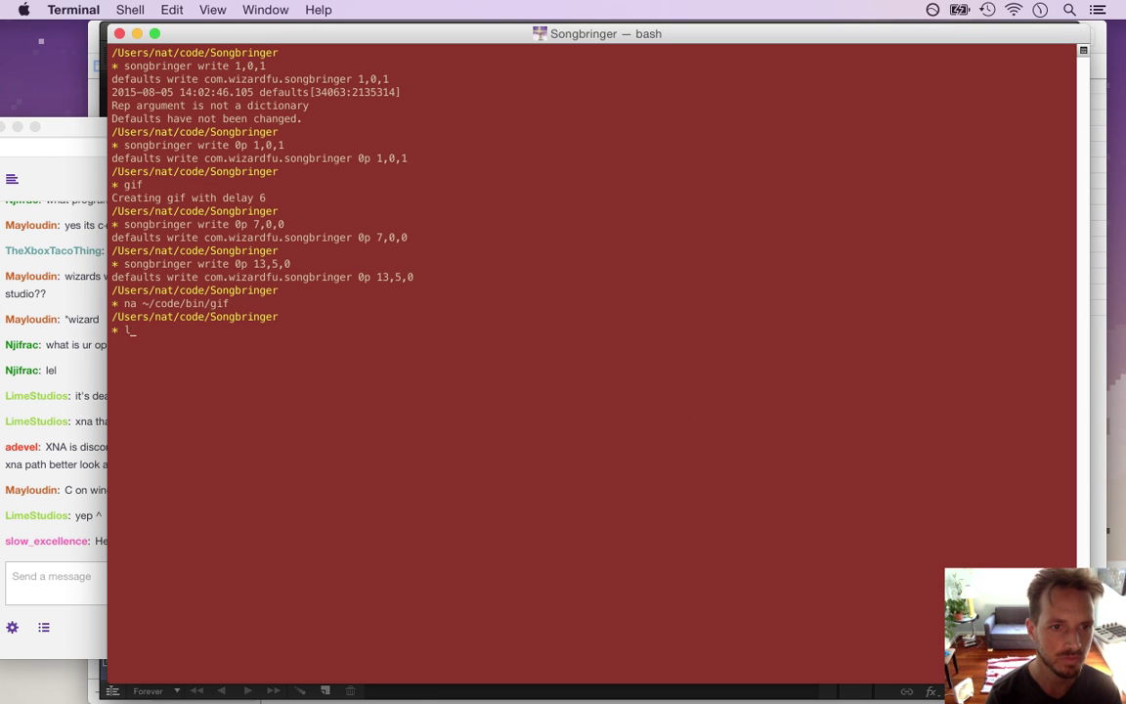
{"action": "type", "text": "s"}
{"action": "key", "text": "Return"}
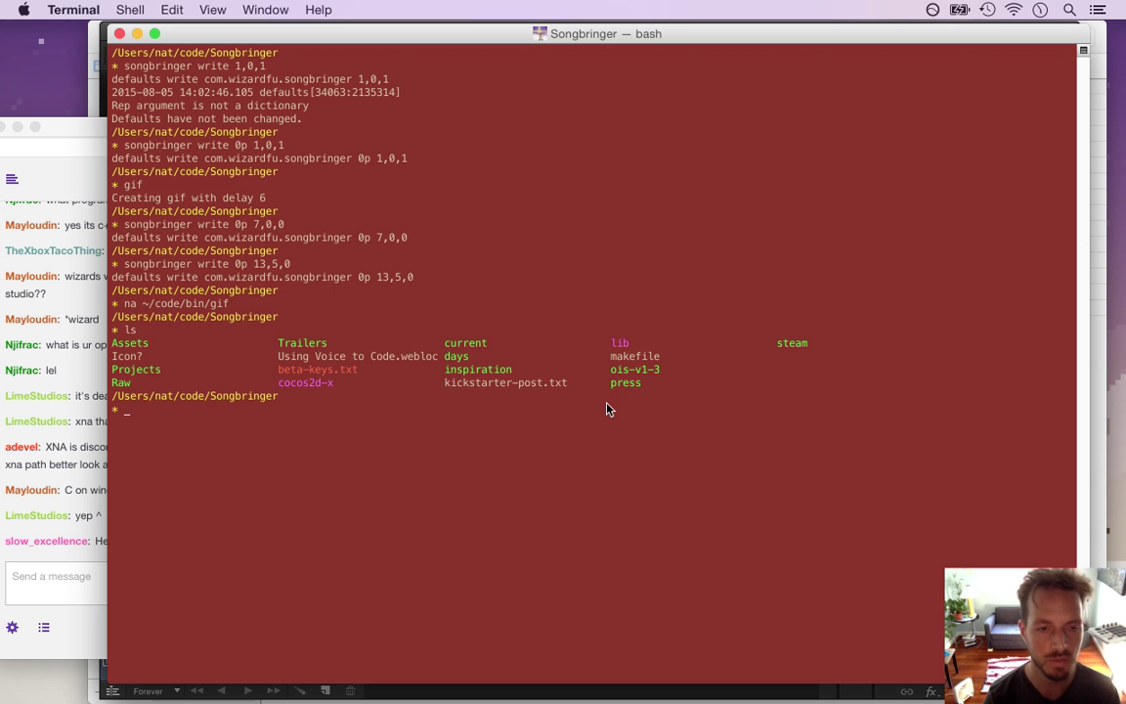
- Switch to Xcode, go back to the autoCaptureScreen code in Game.cpp, and return to the Twitch chat in Safari
{"action": "key", "text": "super+Tab"}
{"action": "key", "text": "super+Tab"}
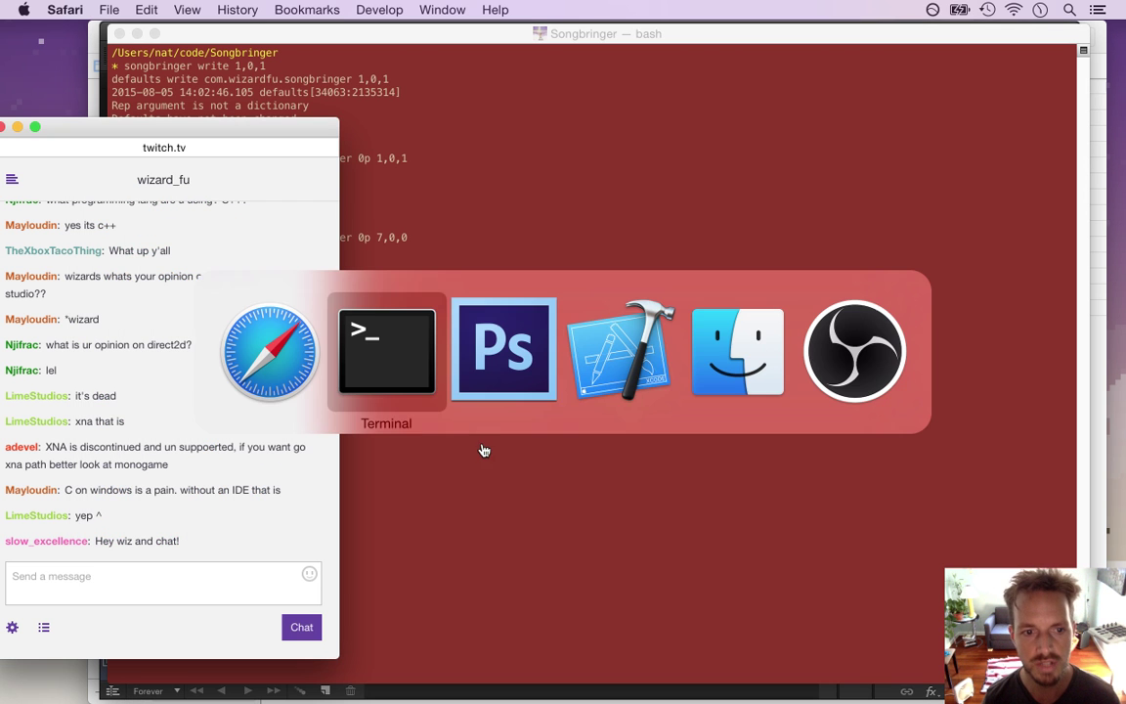
{"action": "key", "text": "Tab"}
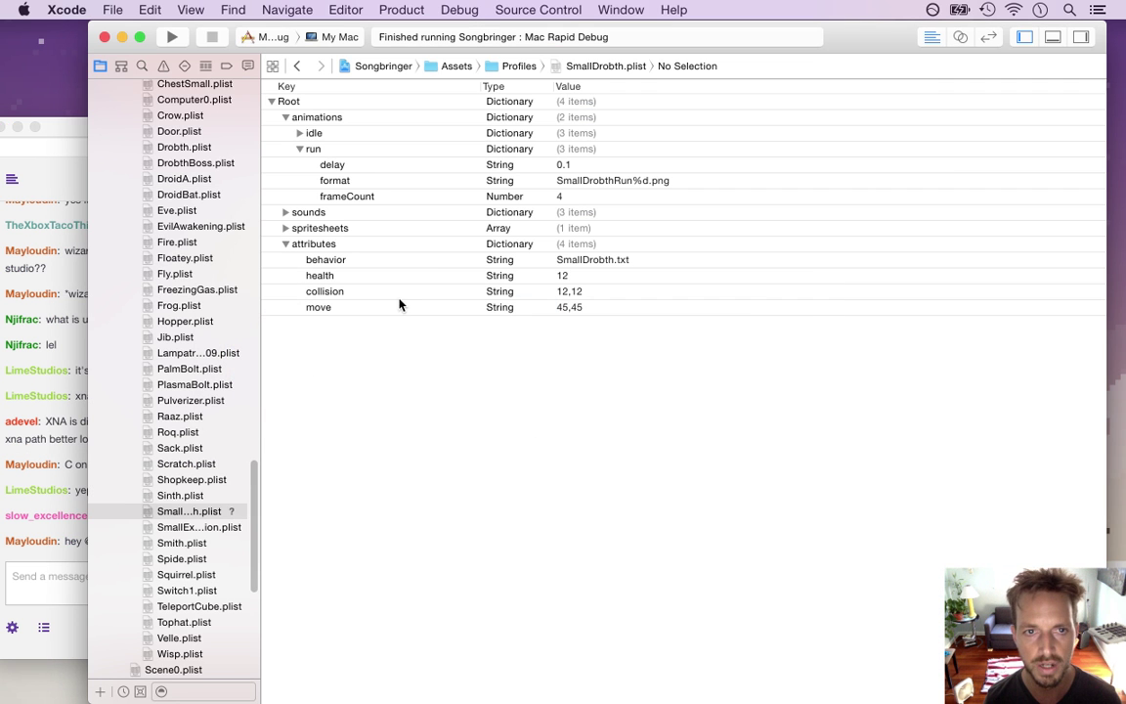
{"action": "left_click", "coordinate": [296, 66]}
{"action": "key", "text": "super+Tab"}
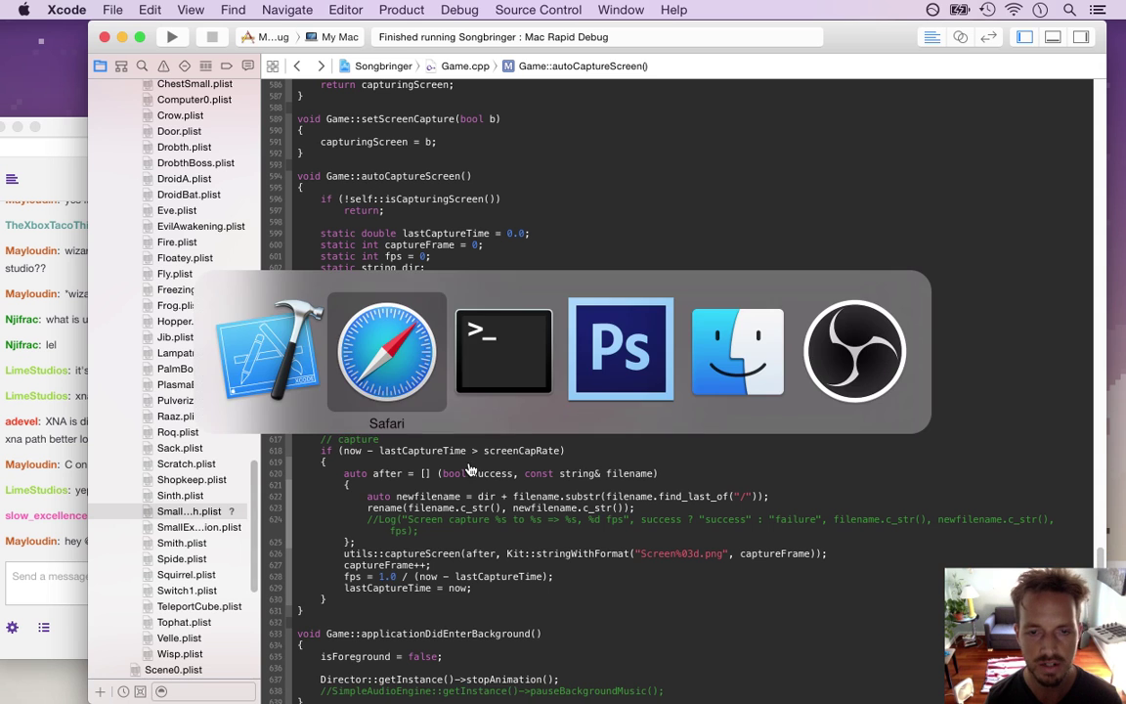
{"action": "key", "text": "super+Tab"}
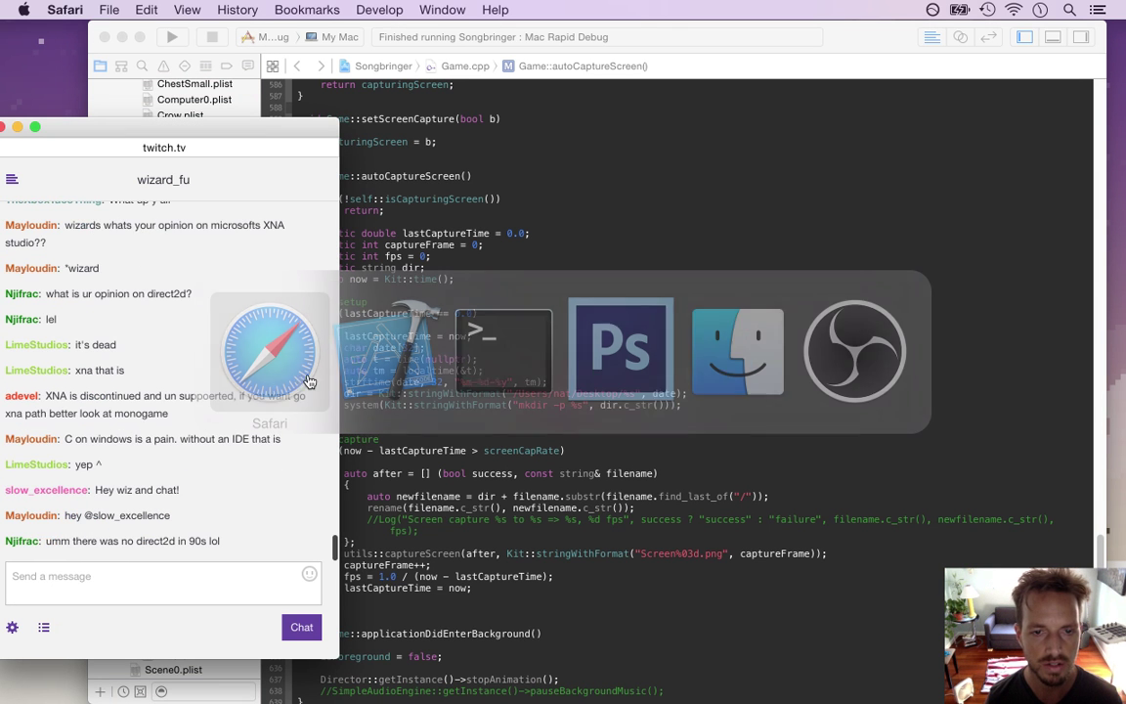
{"action": "key", "text": "super+Tab"}
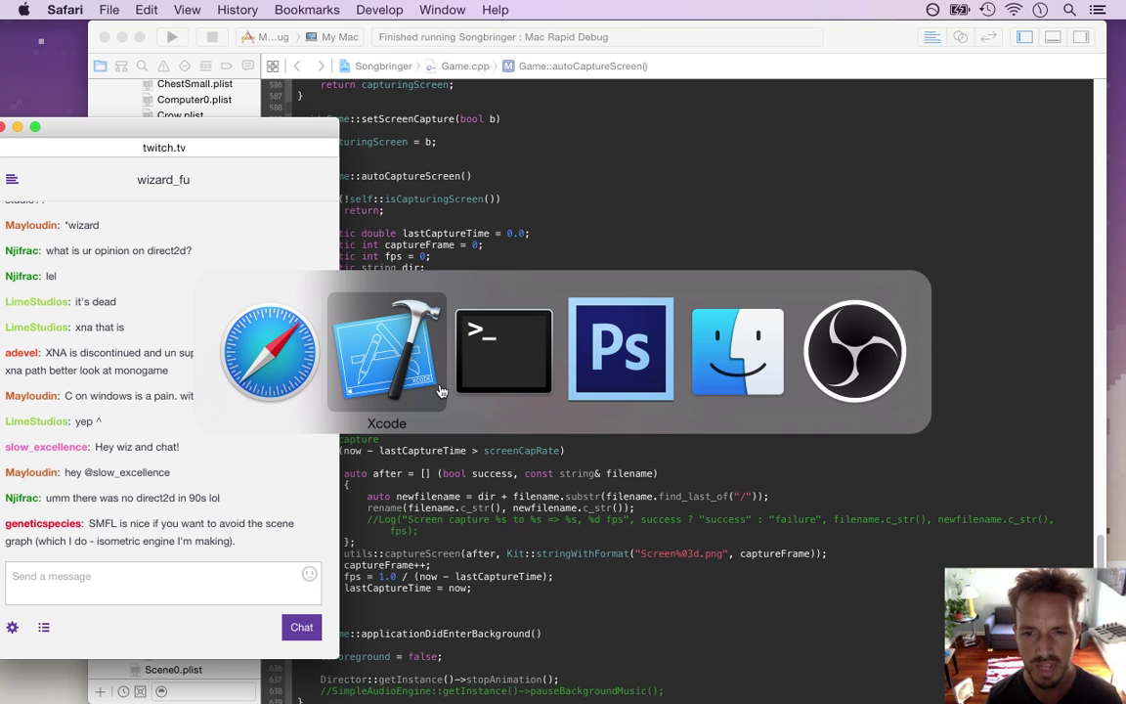
- Return to Photoshop, save SmallDrobthShoot.psd, and darken the foreground brown slightly in the colour picker
{"action": "left_click", "coordinate": [661, 378]}
{"action": "key", "text": "super+s"}
{"action": "key", "text": "i"}
{"action": "left_click", "coordinate": [414, 352]}
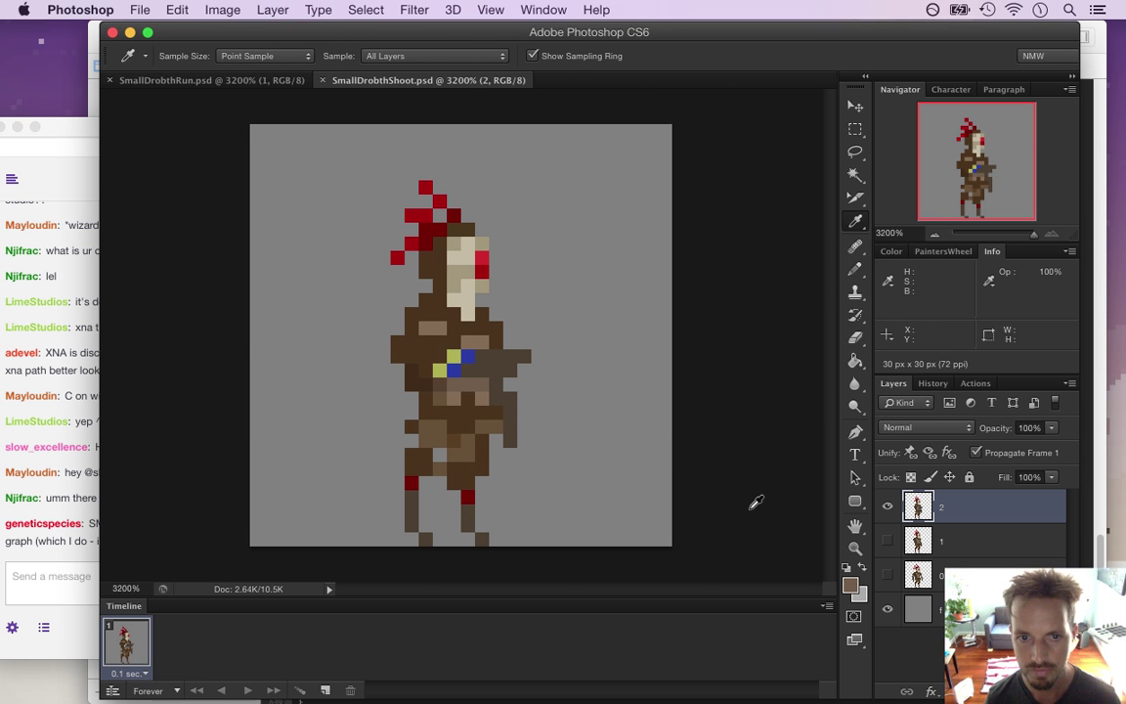
{"action": "left_click", "coordinate": [850, 584]}
{"action": "left_click_drag", "start_coordinate": [809, 417], "coordinate": [810, 423]}
{"action": "left_click", "coordinate": [976, 282]}
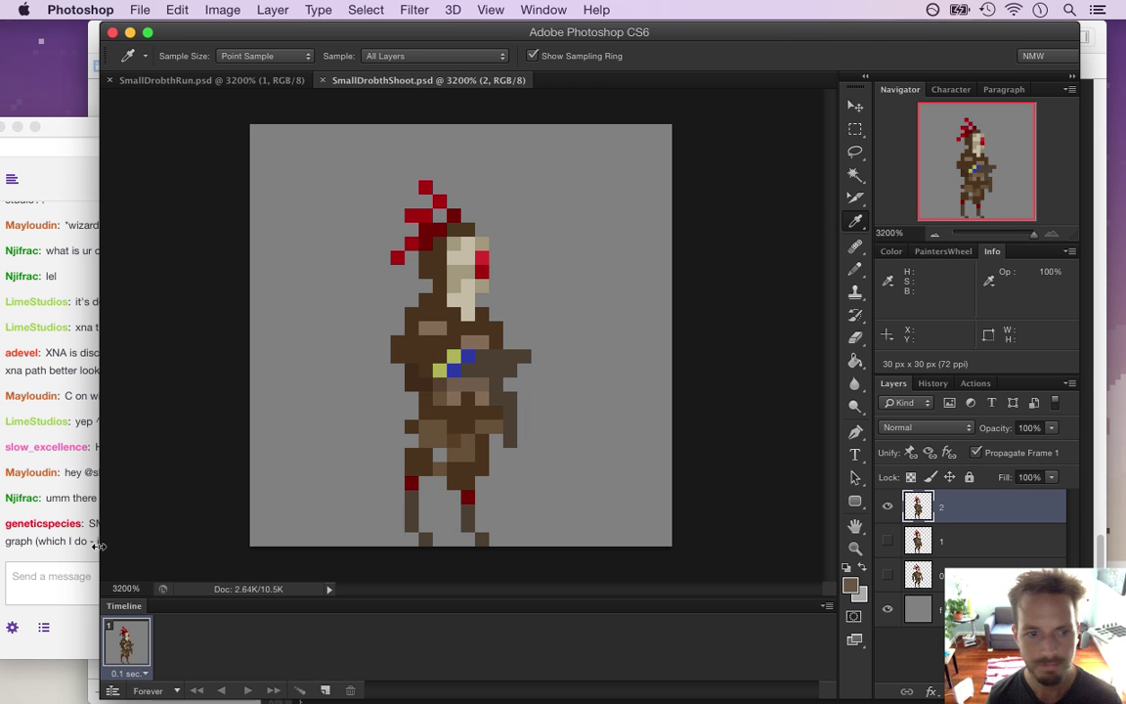
- Switch to the Twitch chat in Safari and read the new greeting and the comment about direct2d in the 90s
{"action": "left_click", "coordinate": [89, 491]}
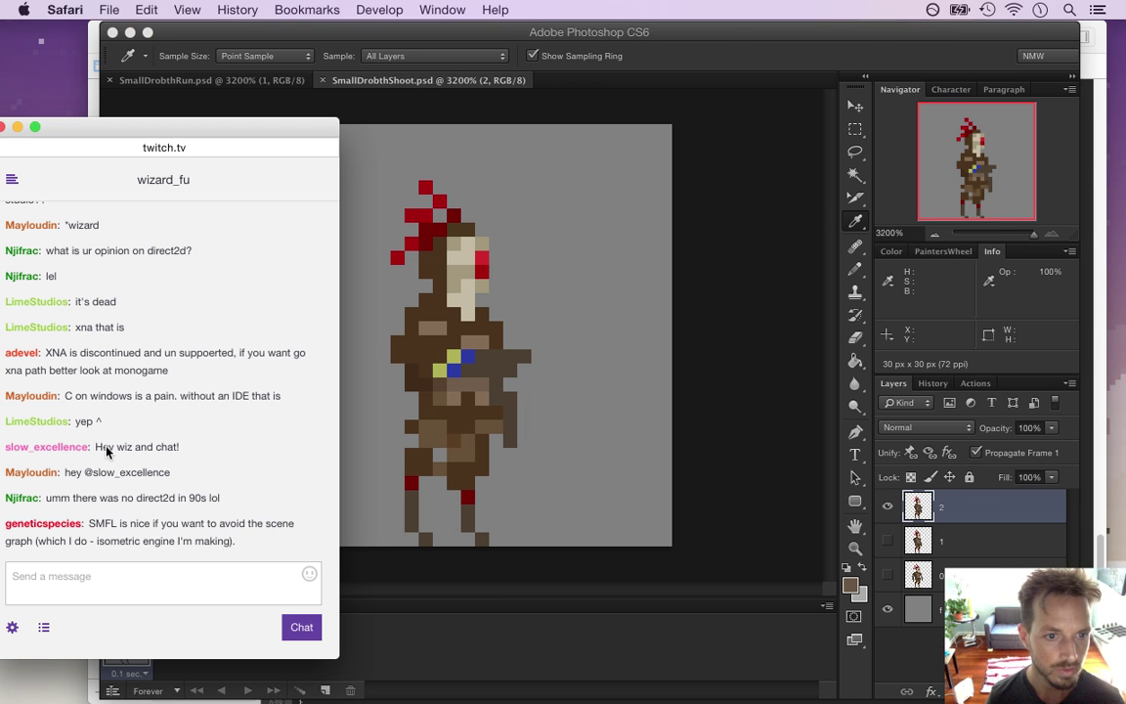
{"action": "left_click_drag", "start_coordinate": [100, 446], "coordinate": [174, 447]}
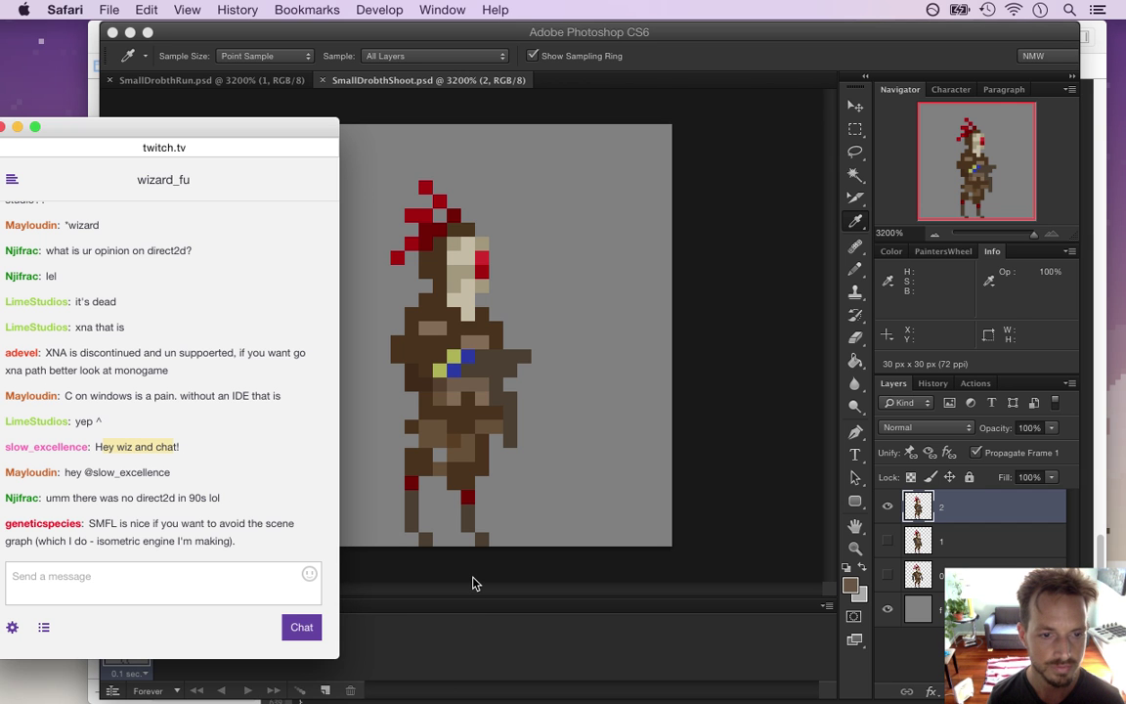
{"action": "left_click_drag", "start_coordinate": [61, 499], "coordinate": [123, 504]}
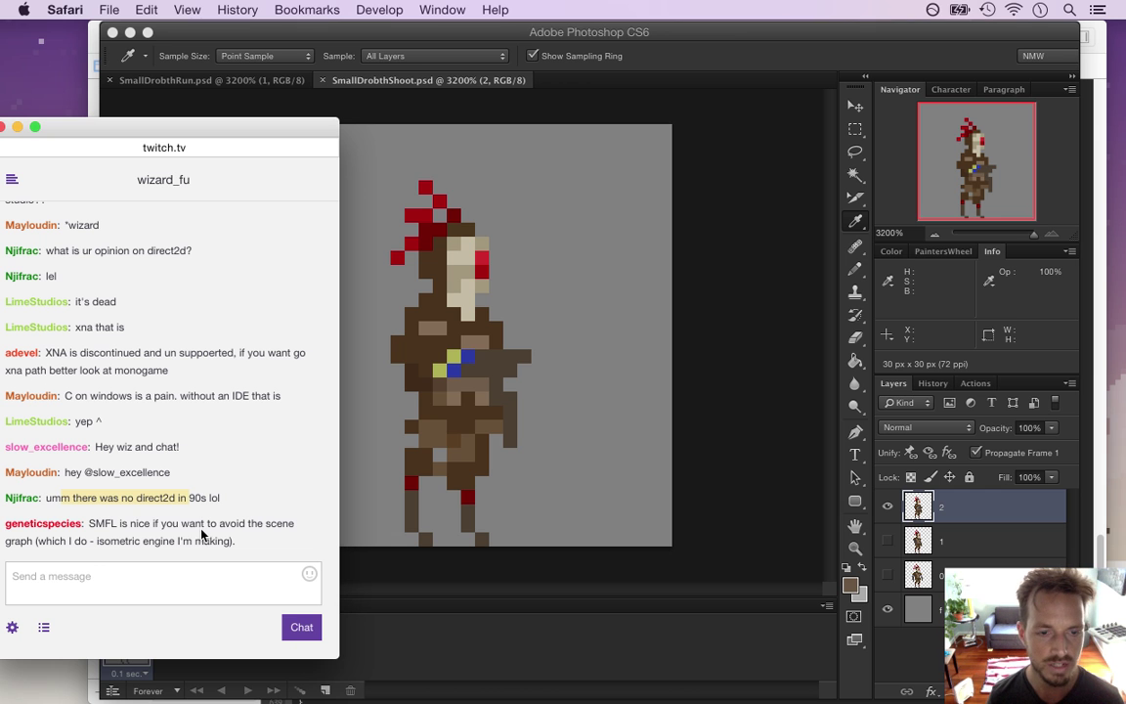
{"action": "left_click", "coordinate": [204, 486]}
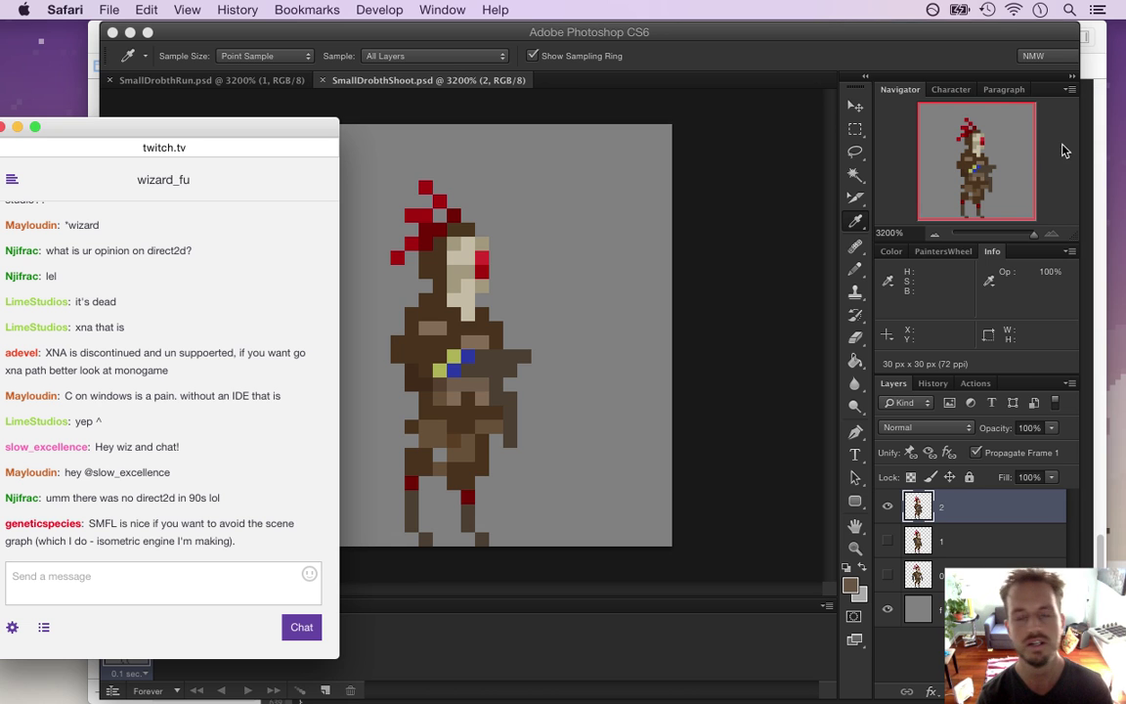
- Search Google for "directx 1.0 date" in a new Safari window and open the Wikipedia article on DirectX
{"action": "key", "text": "super+n"}
{"action": "type", "text": "dire"}
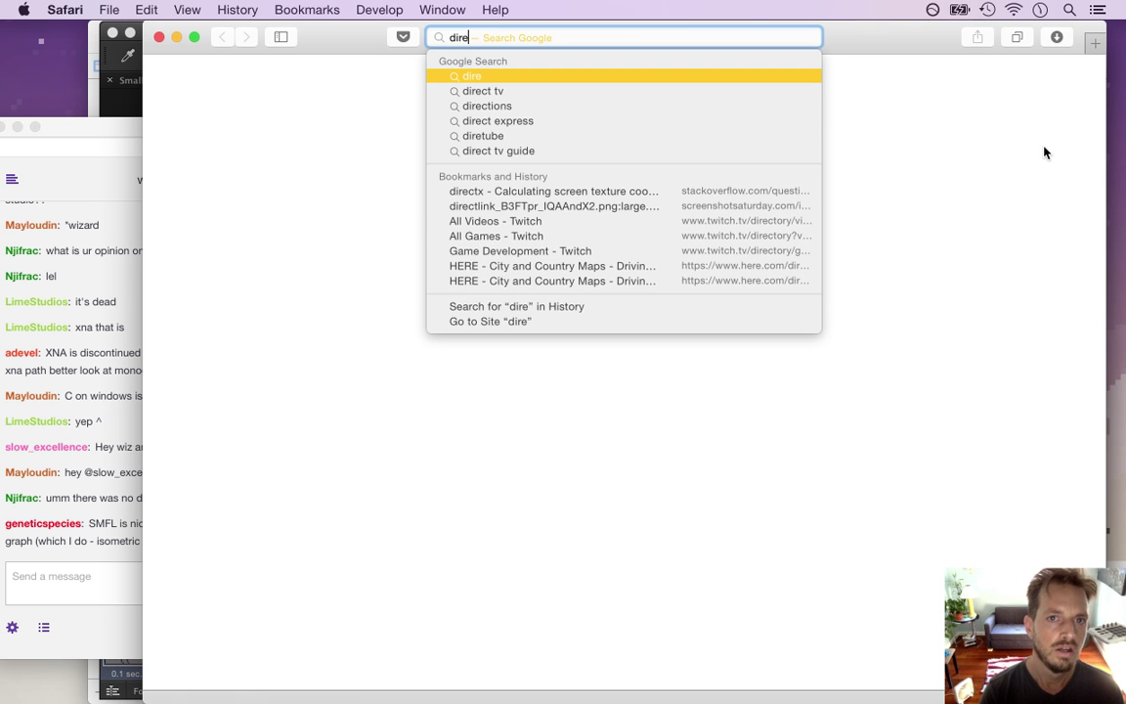
{"action": "type", "text": "ctx "}
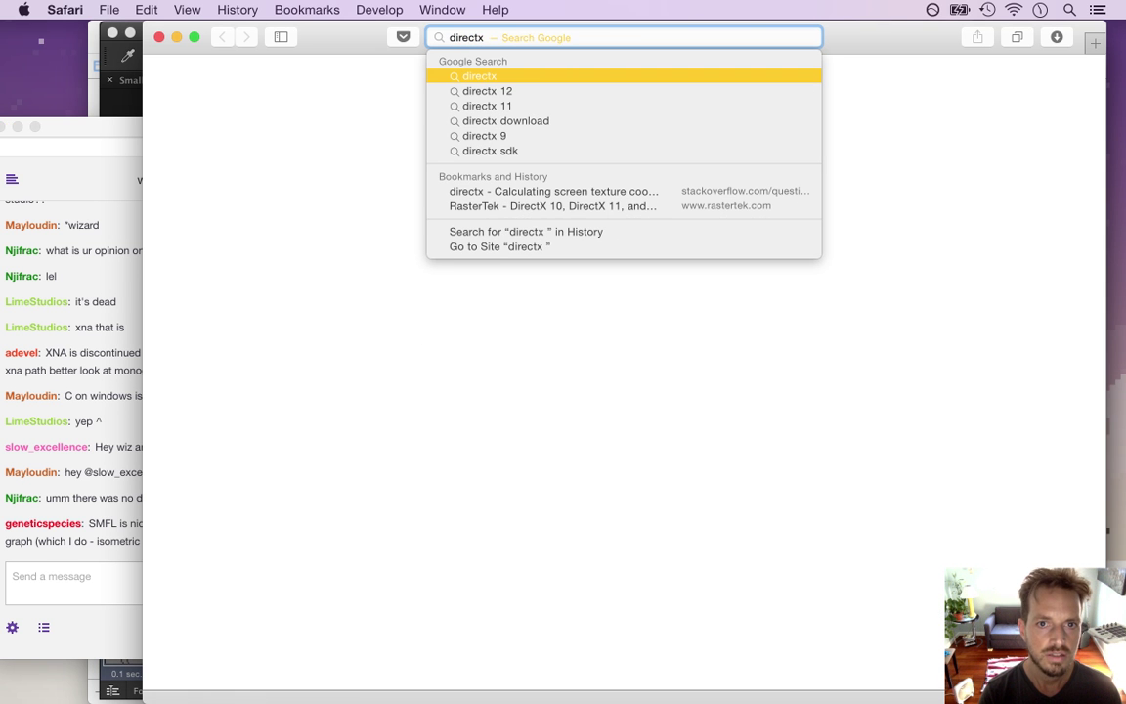
{"action": "type", "text": "1.0"}
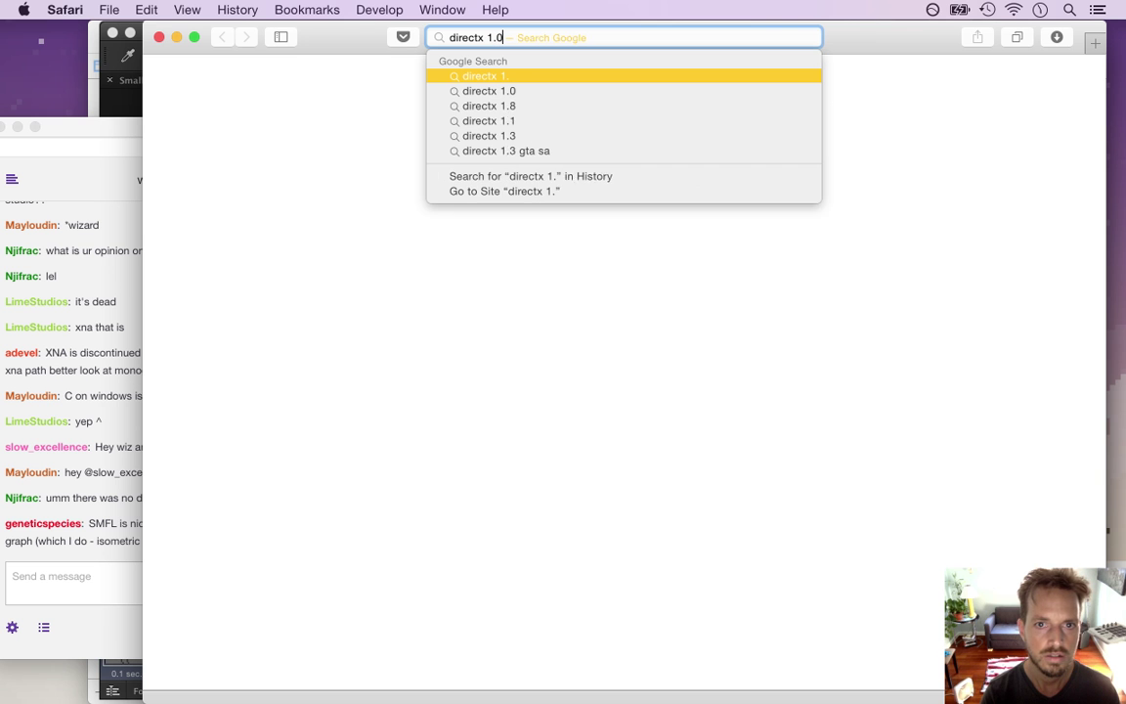
{"action": "type", "text": " date"}
{"action": "key", "text": "Return"}
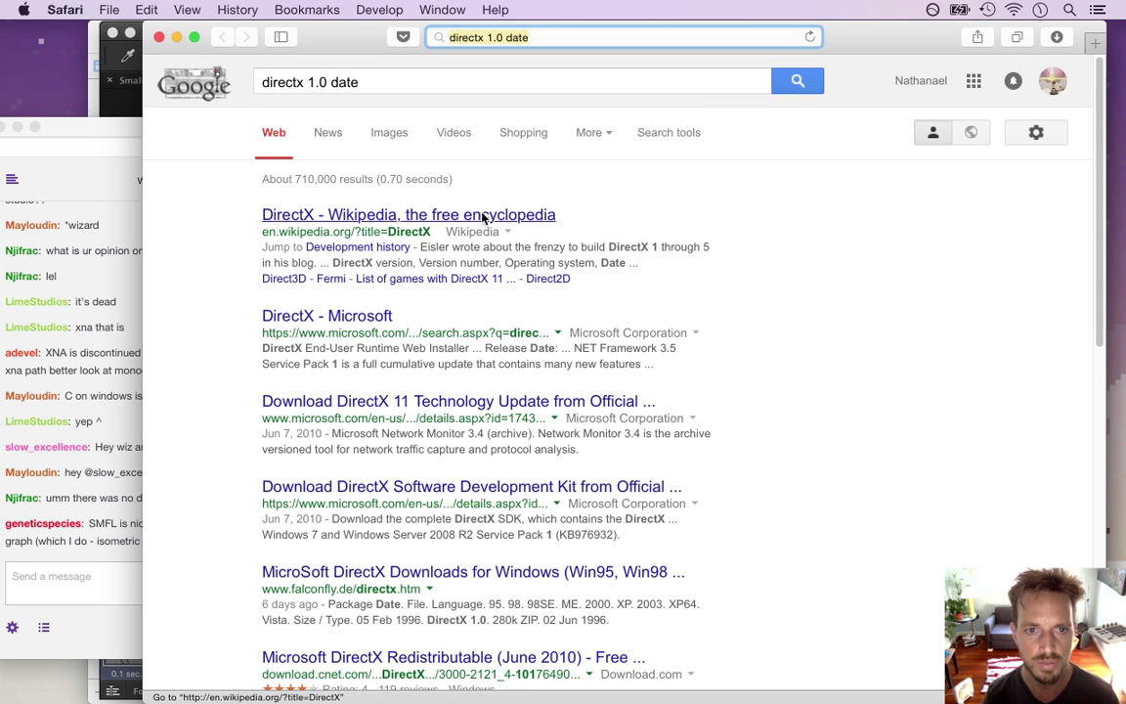
{"action": "left_click", "coordinate": [484, 217]}
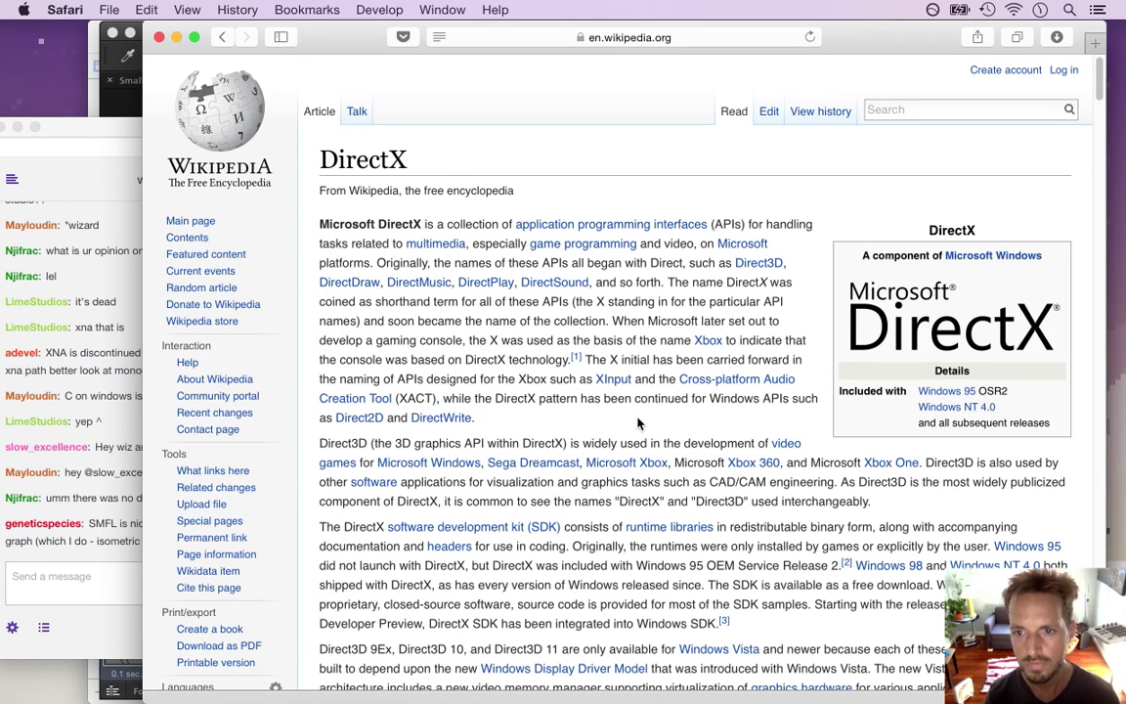
- Find the release date in the DirectX article's Development history and copy "The first version of DirectX was released in September 1995"
{"action": "scroll", "coordinate": [637, 422], "scroll_direction": "down", "scroll_amount": 1}
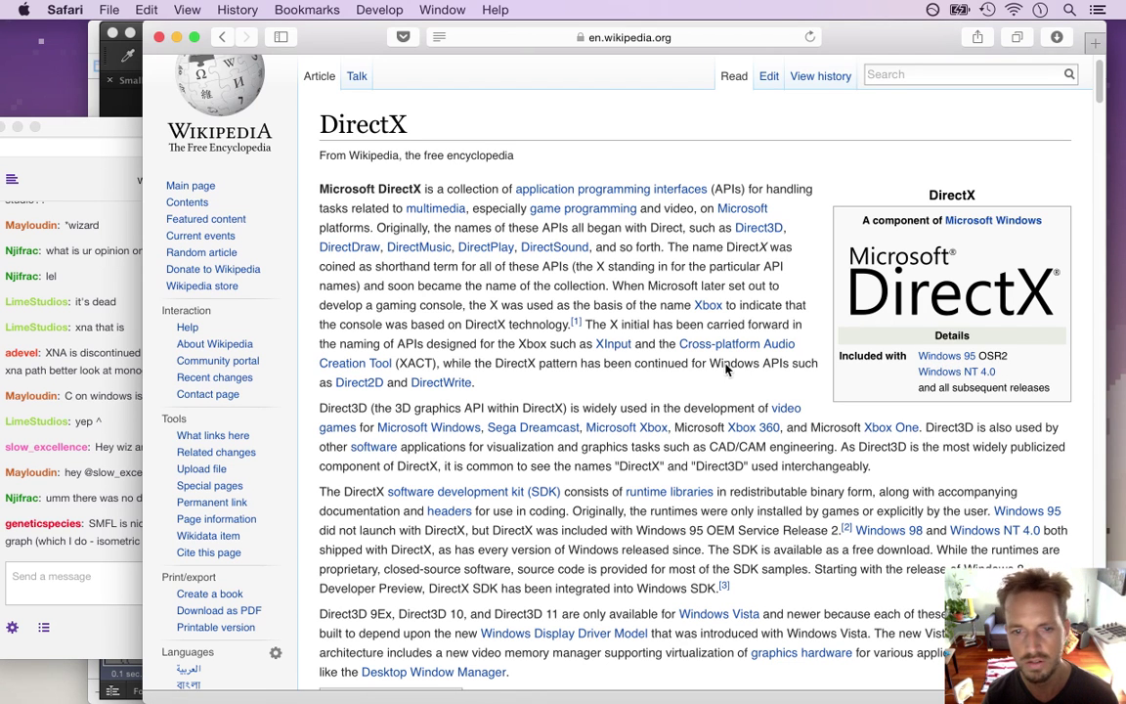
{"action": "scroll", "coordinate": [682, 387], "scroll_direction": "down", "scroll_amount": 10}
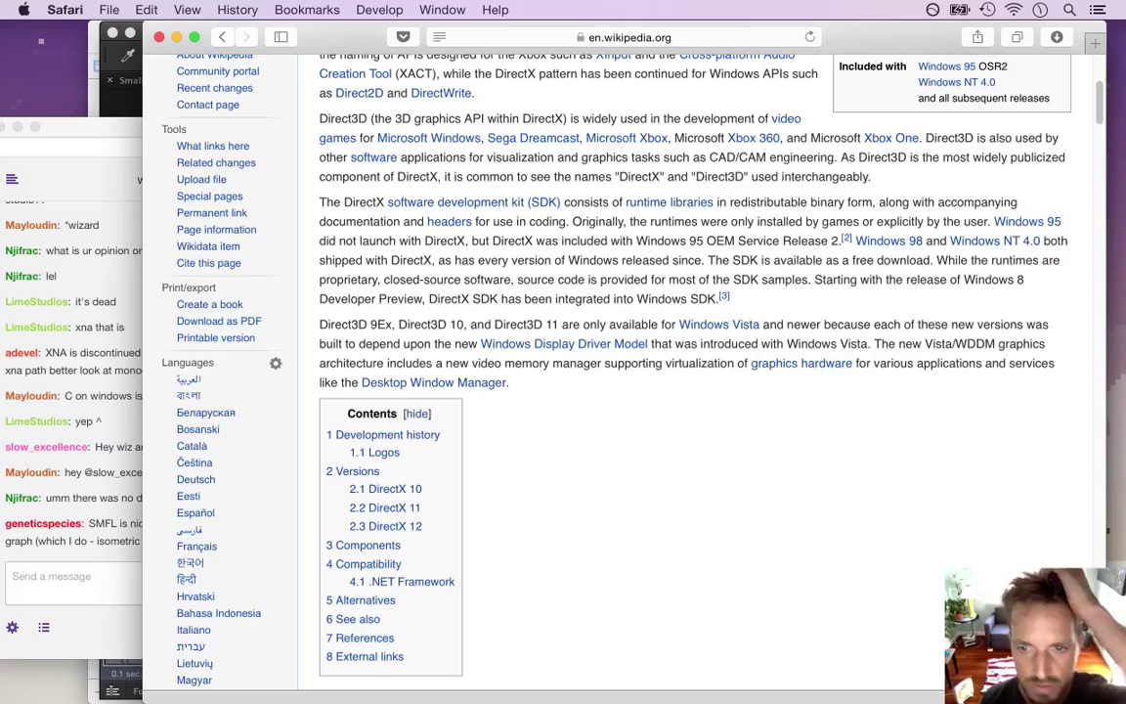
{"action": "scroll", "coordinate": [448, 159], "scroll_direction": "down", "scroll_amount": 10}
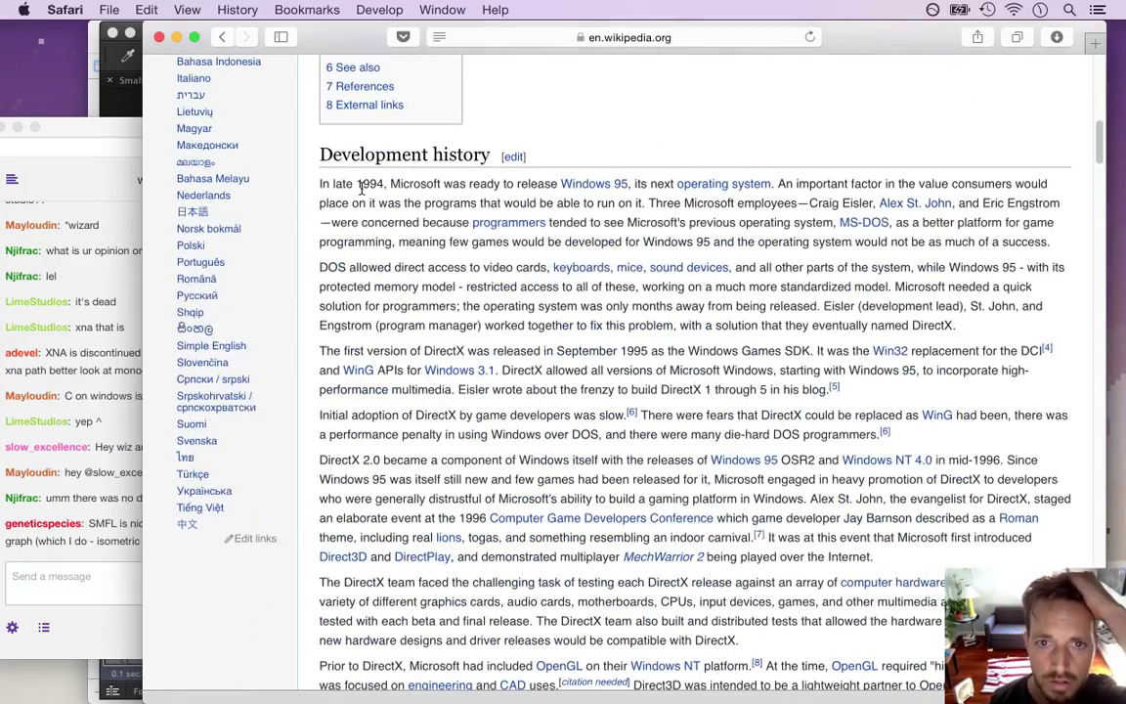
{"action": "left_click_drag", "start_coordinate": [334, 186], "coordinate": [750, 256]}
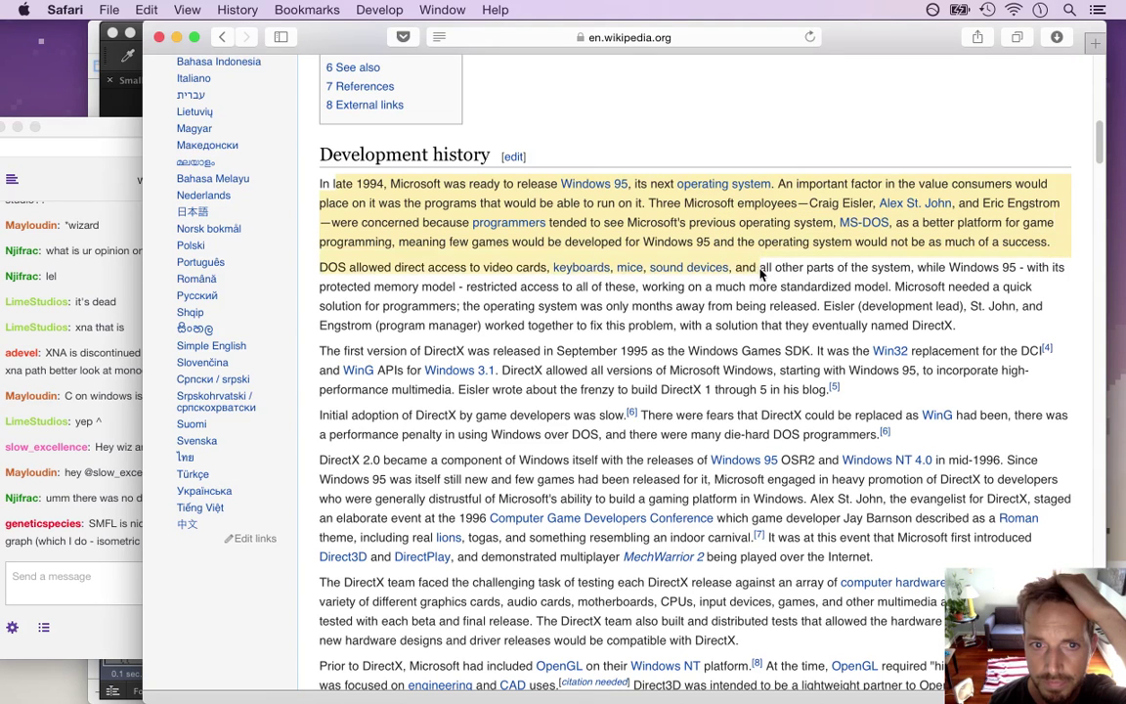
{"action": "left_click", "coordinate": [698, 314]}
{"action": "left_click_drag", "start_coordinate": [320, 350], "coordinate": [659, 348]}
{"action": "key", "text": "super+c"}
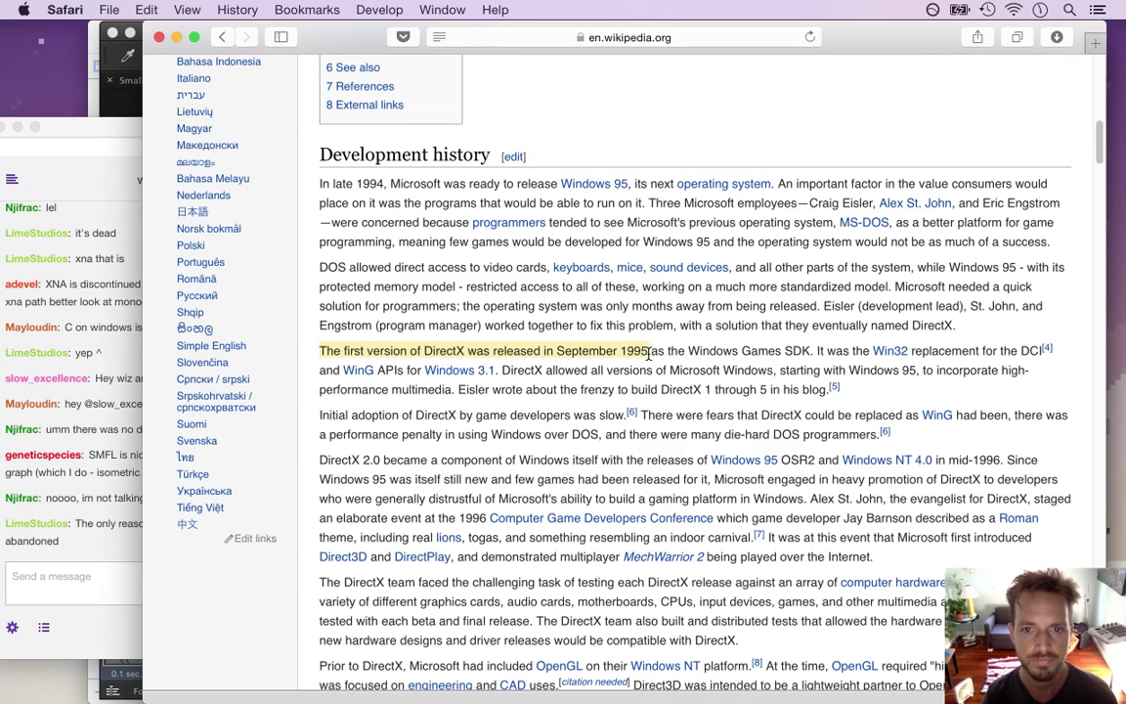
- Paste the copied sentence about the first DirectX version into the Twitch chat and send it
{"action": "left_click", "coordinate": [65, 589]}
{"action": "key", "text": "super+v"}
{"action": "key", "text": "Return"}
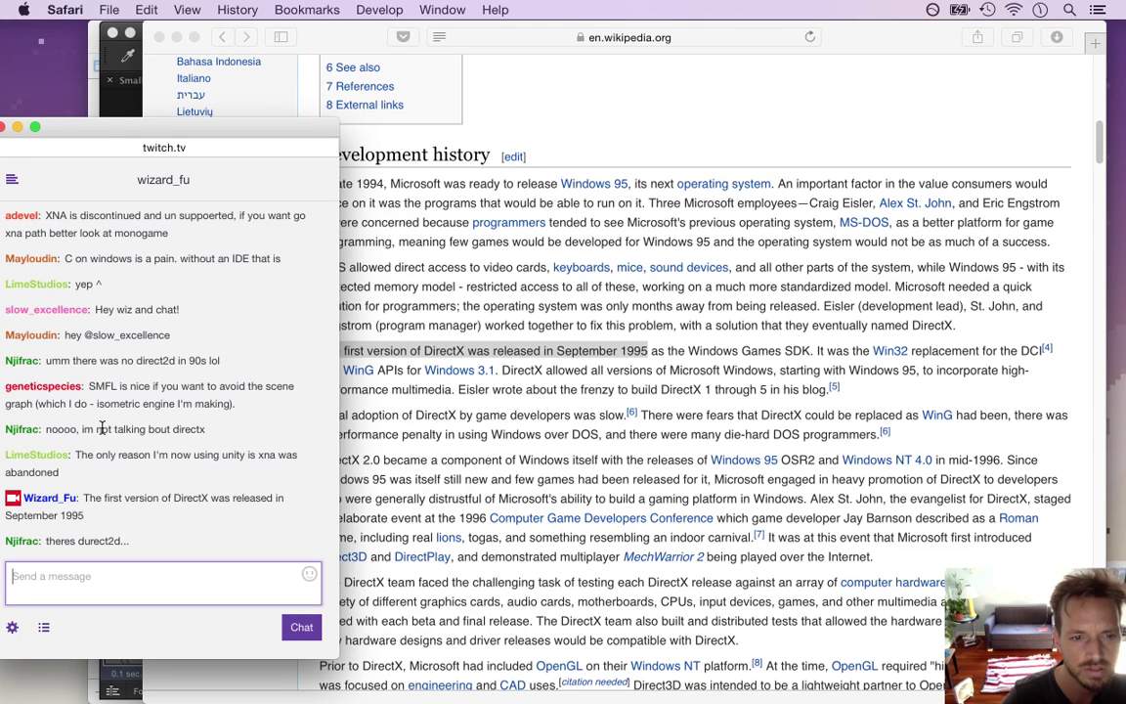
- Close the DirectX article window and switch back to SmallDrobthShoot.psd in Photoshop
{"action": "left_click", "coordinate": [535, 284]}
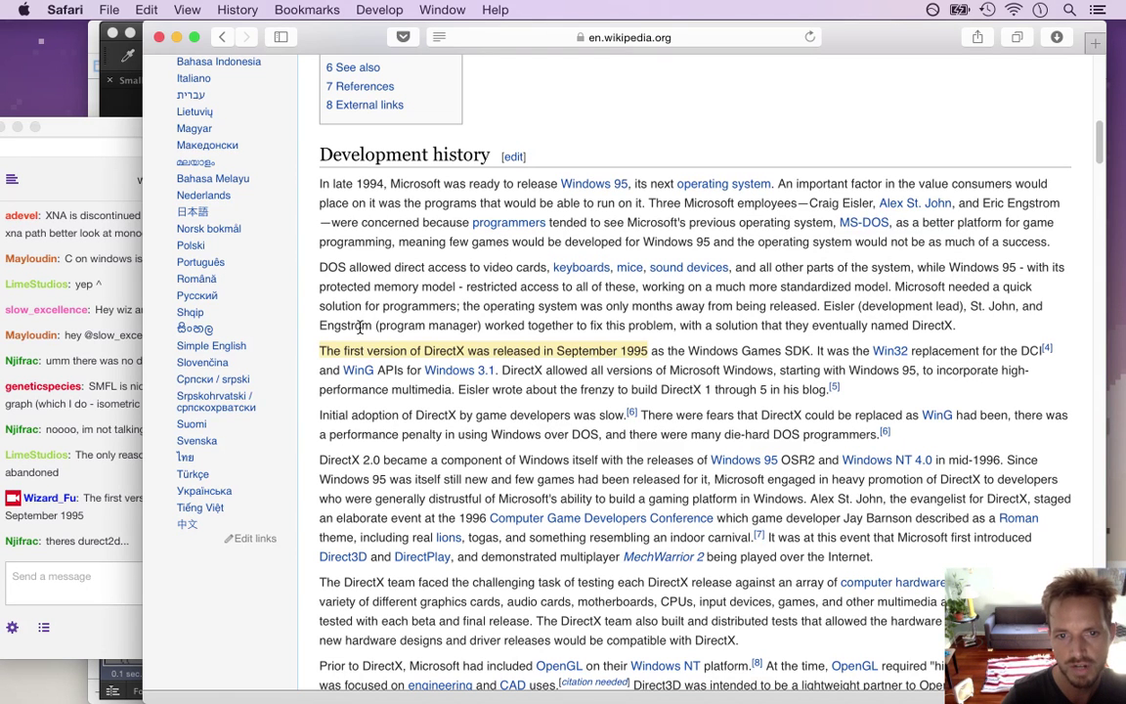
{"action": "left_click", "coordinate": [159, 38]}
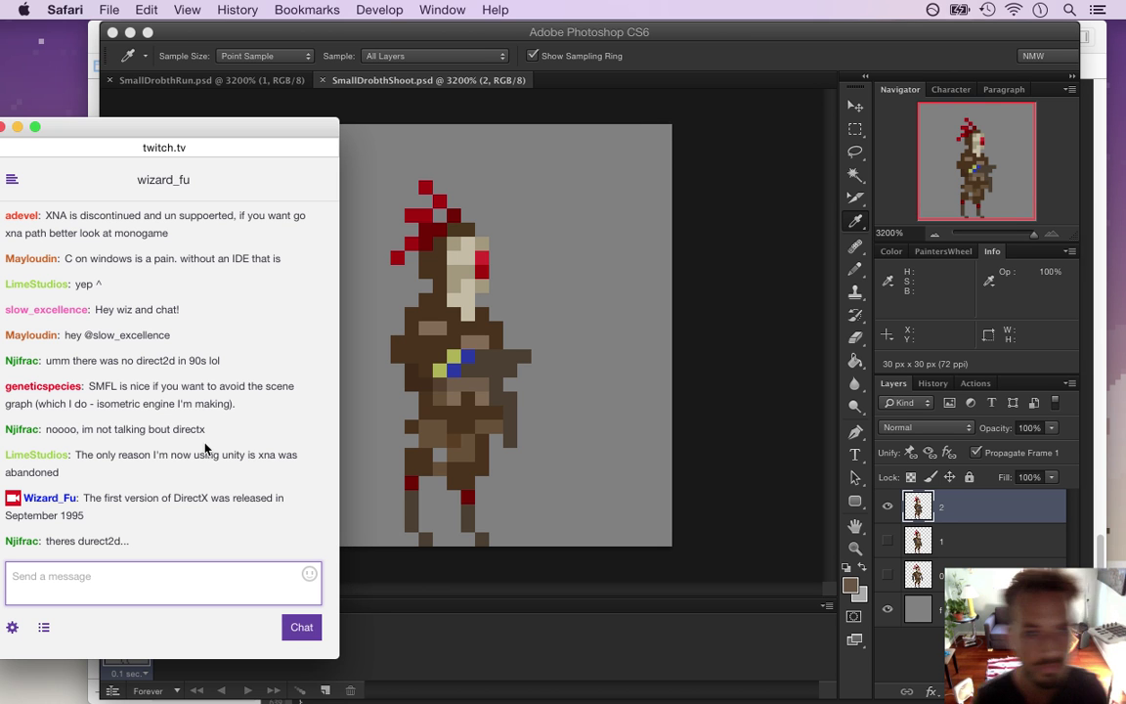
{"action": "left_click", "coordinate": [762, 422]}
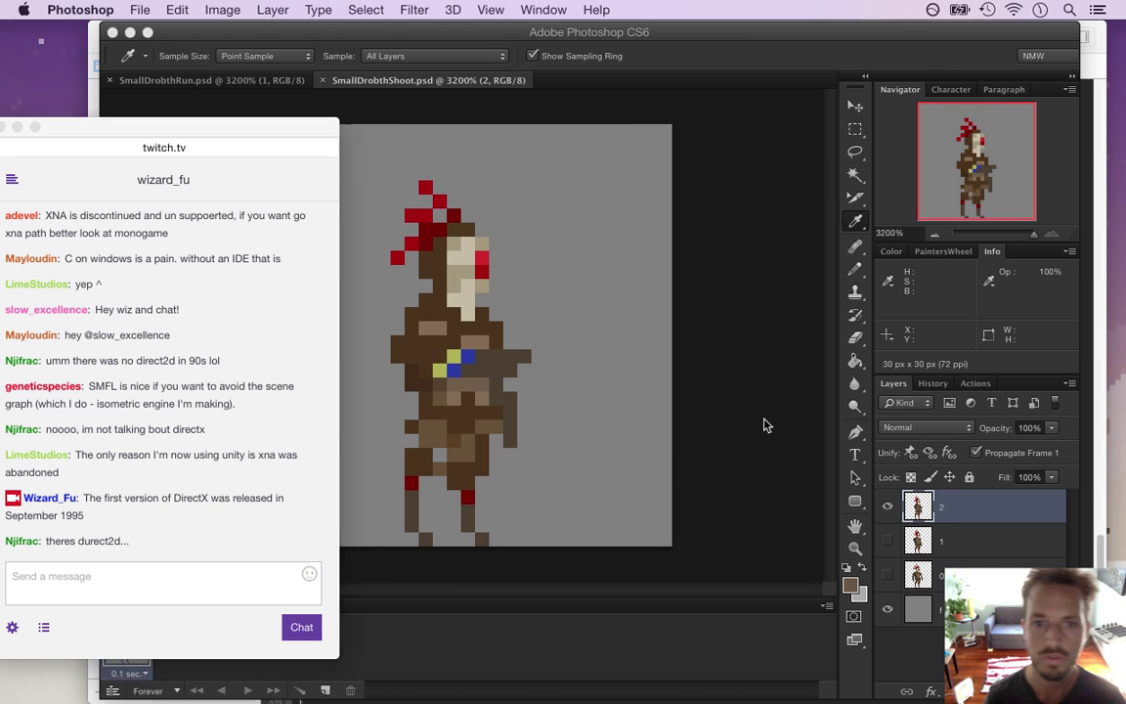
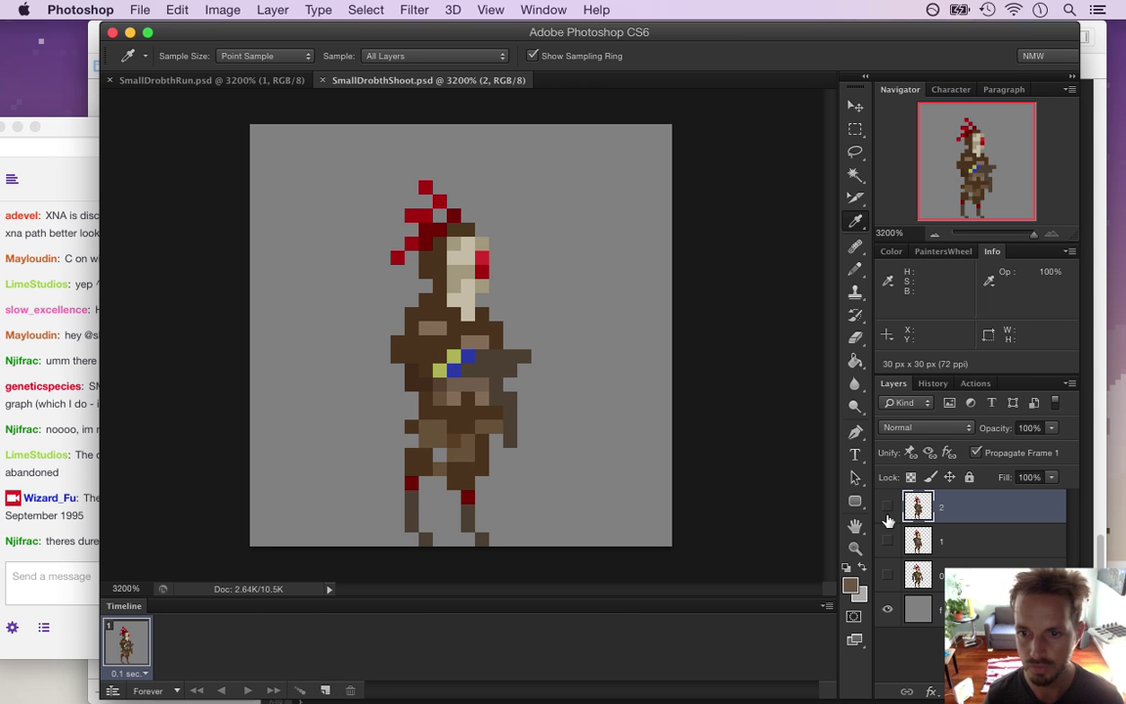
- Make frame 1 show layer 0 instead of layer 2, and turn off Propagate Frame 1 for the sprite layers
{"action": "left_click", "coordinate": [887, 506]}
{"action": "left_click", "coordinate": [887, 575]}
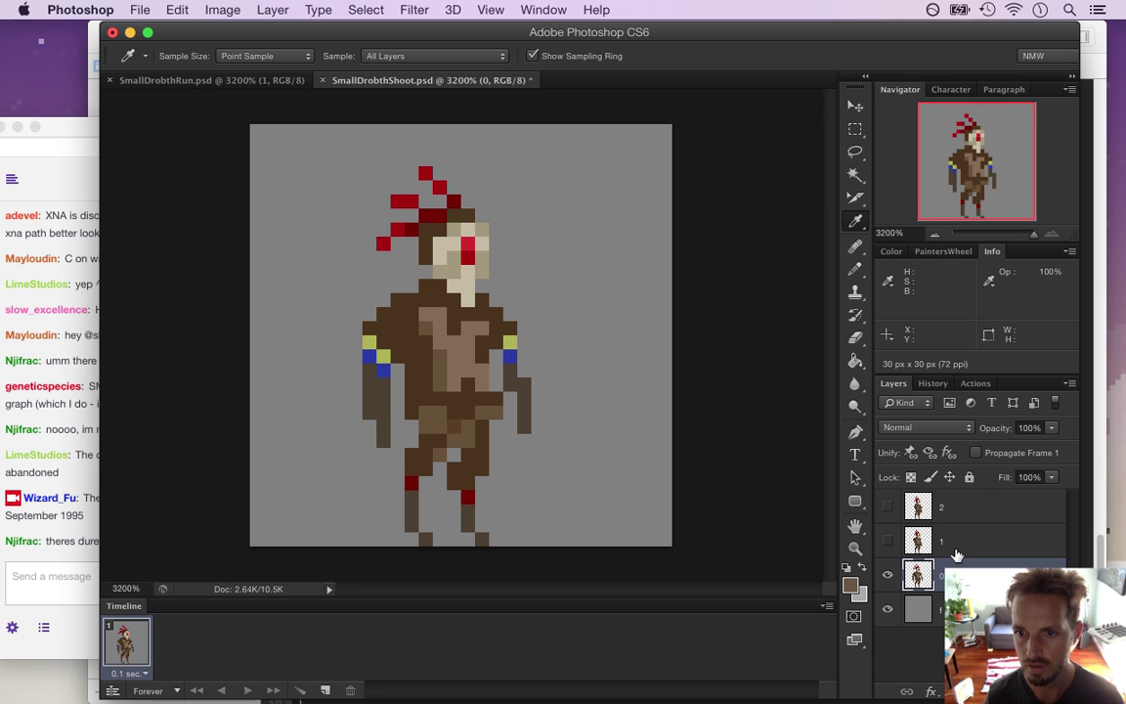
{"action": "left_click", "coordinate": [942, 541]}
{"action": "left_click", "coordinate": [975, 453]}
{"action": "left_click", "coordinate": [970, 513]}
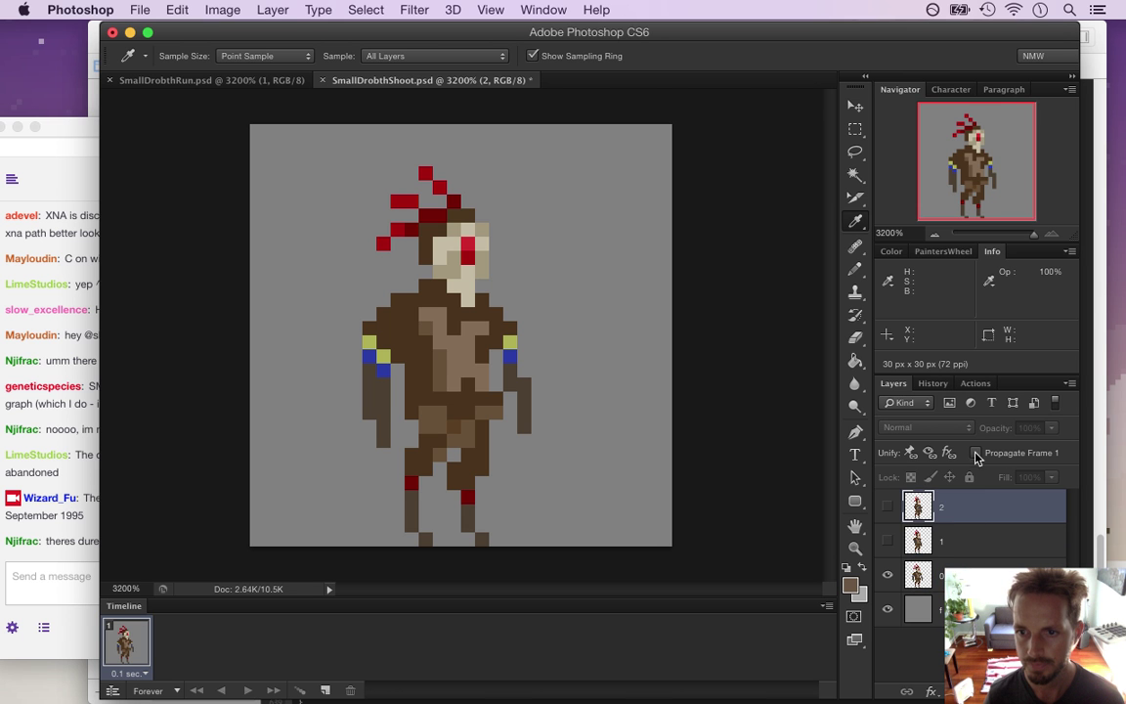
{"action": "left_click", "coordinate": [937, 610]}
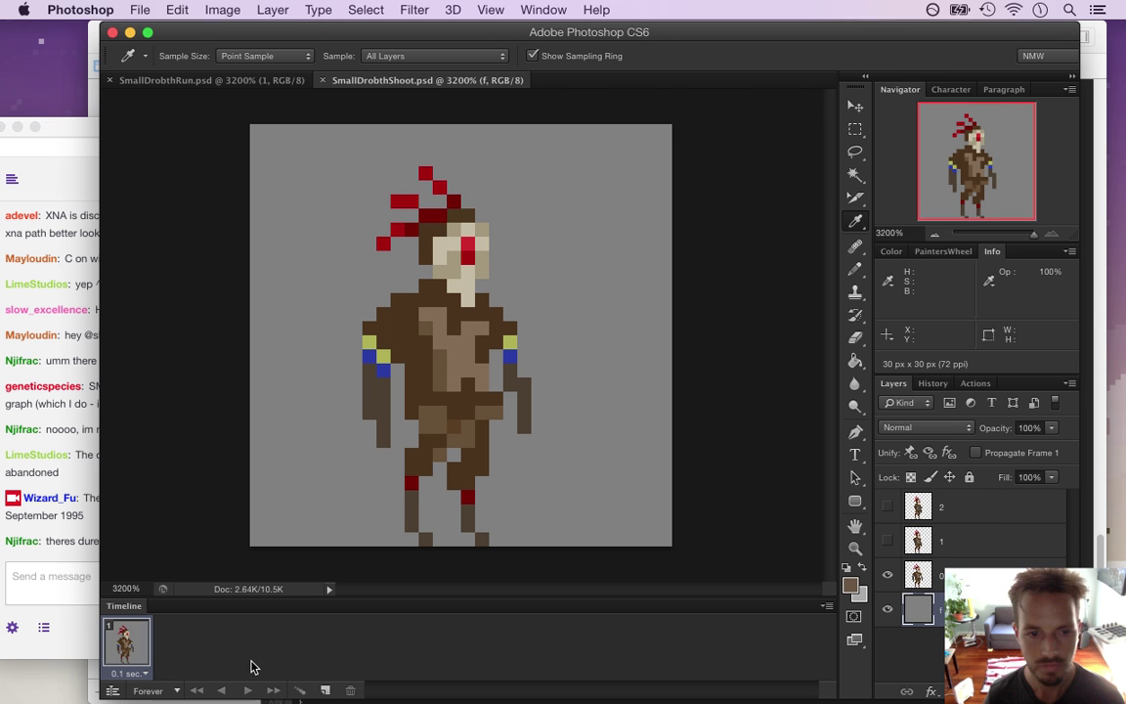
- Add animation frames 2 and 3, showing only sprite layer 1 in frame 2 and only sprite layer 2 in frame 3
{"action": "left_click", "coordinate": [326, 690]}
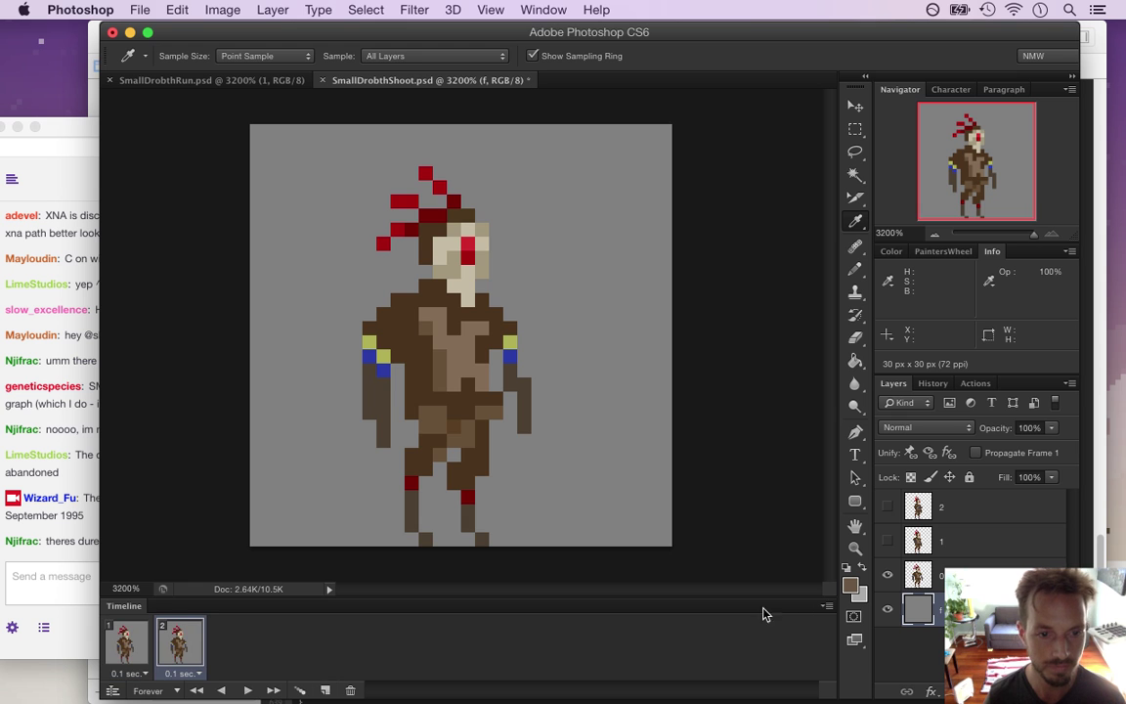
{"action": "left_click", "coordinate": [888, 574]}
{"action": "left_click", "coordinate": [888, 541]}
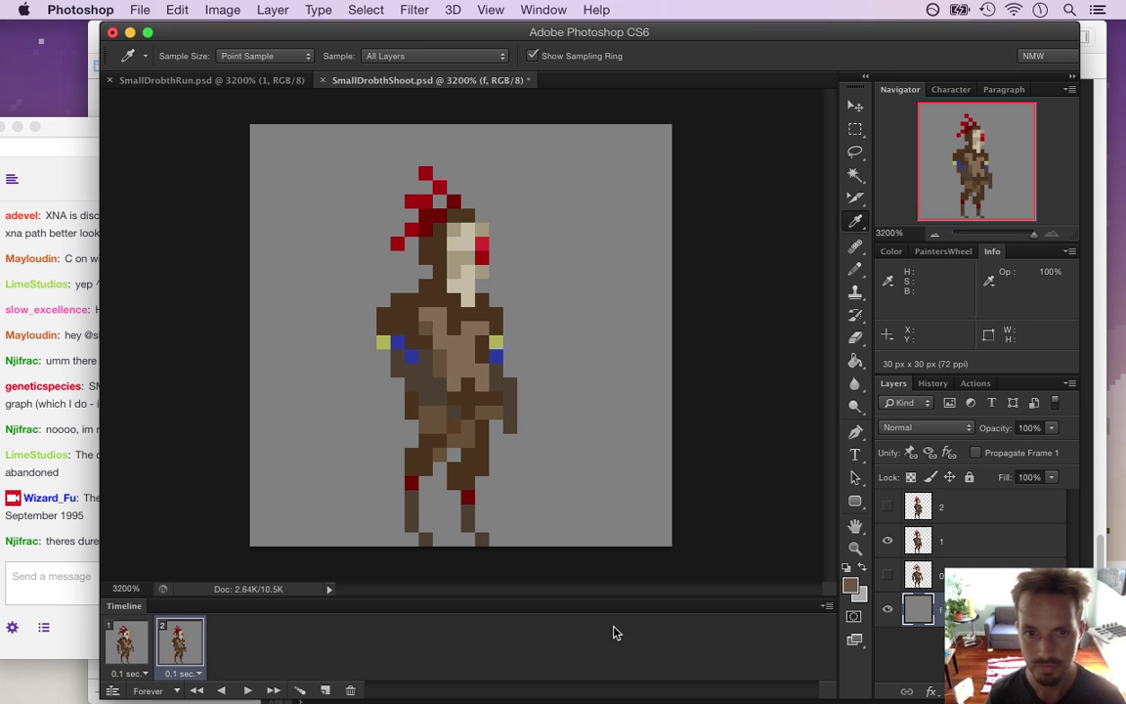
{"action": "left_click", "coordinate": [326, 690]}
{"action": "left_click", "coordinate": [887, 541]}
{"action": "left_click", "coordinate": [888, 506]}
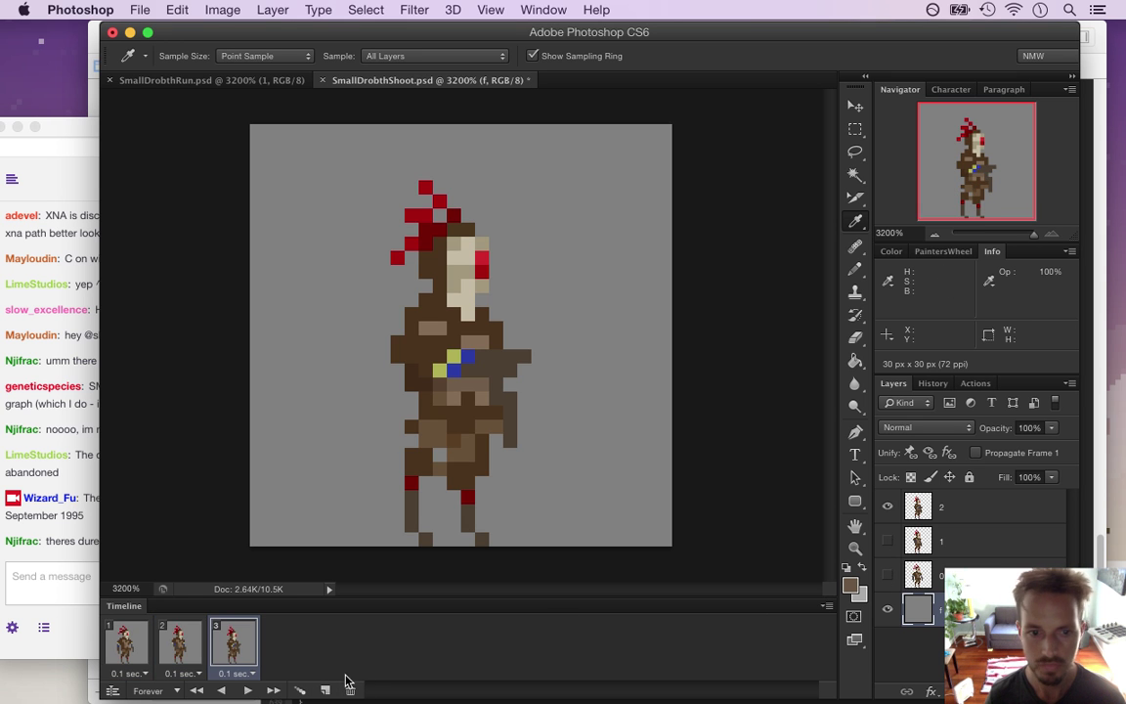
- Add animation frames 4 and 5, showing only sprite layer 1 in frame 4 and only sprite layer 0 in frame 5
{"action": "left_click", "coordinate": [325, 690]}
{"action": "left_click", "coordinate": [887, 506]}
{"action": "left_click", "coordinate": [887, 540]}
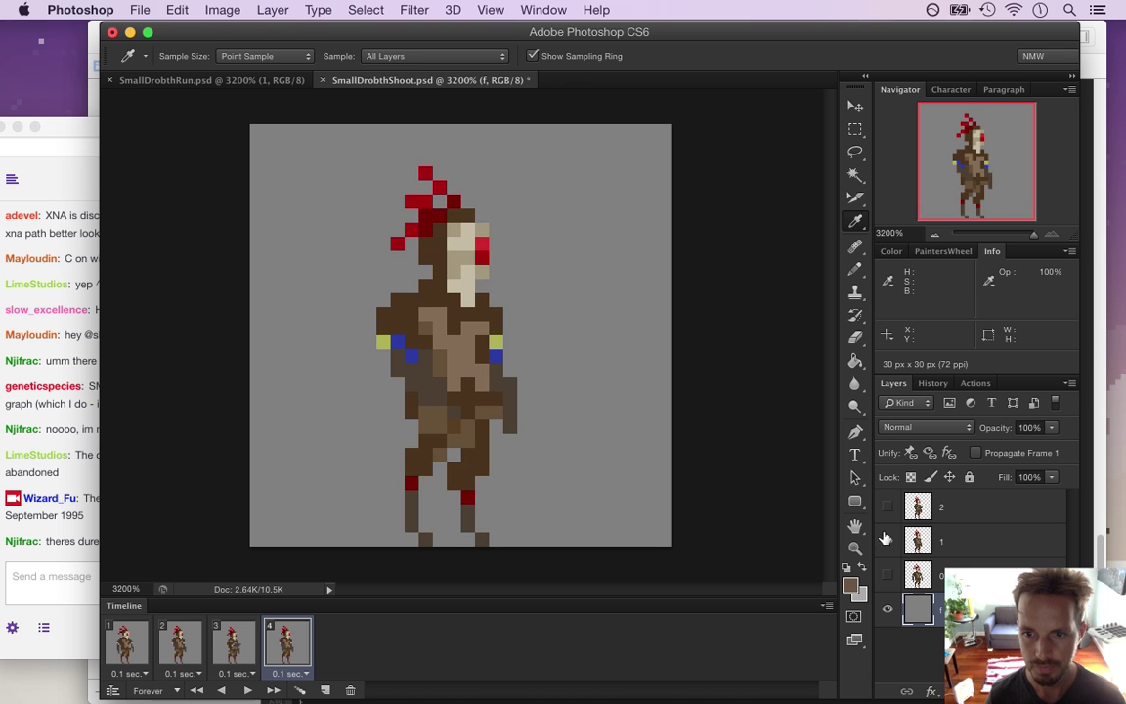
{"action": "left_click", "coordinate": [324, 691]}
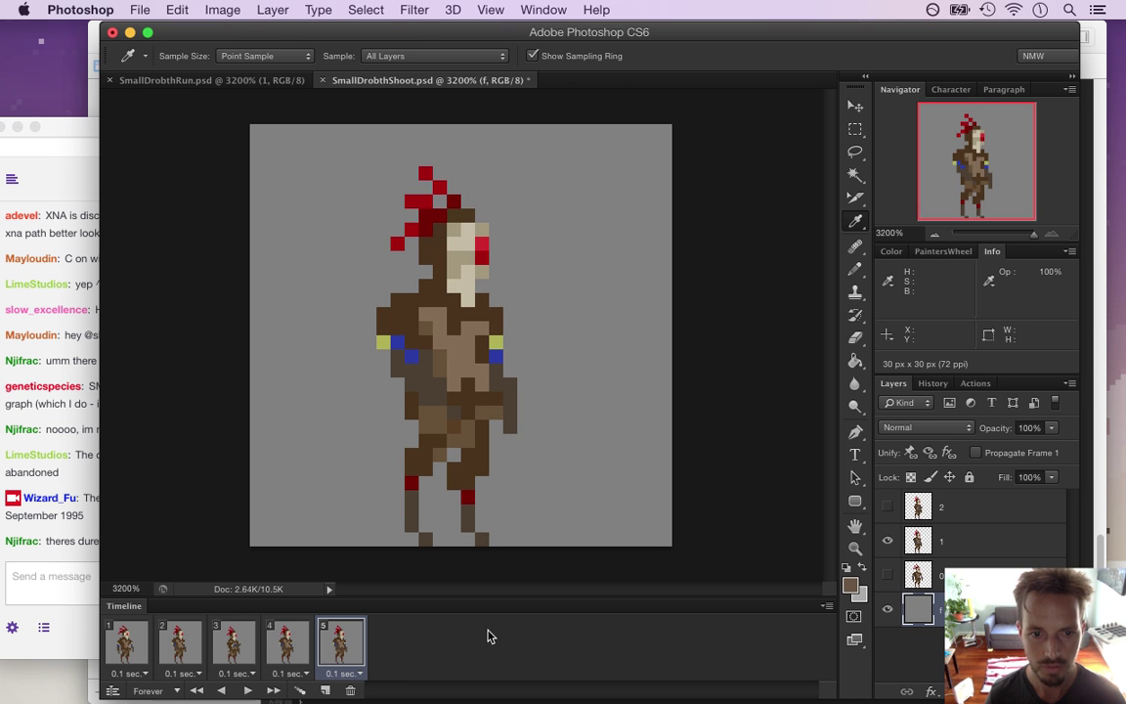
{"action": "left_click", "coordinate": [888, 540]}
{"action": "left_click", "coordinate": [888, 574]}
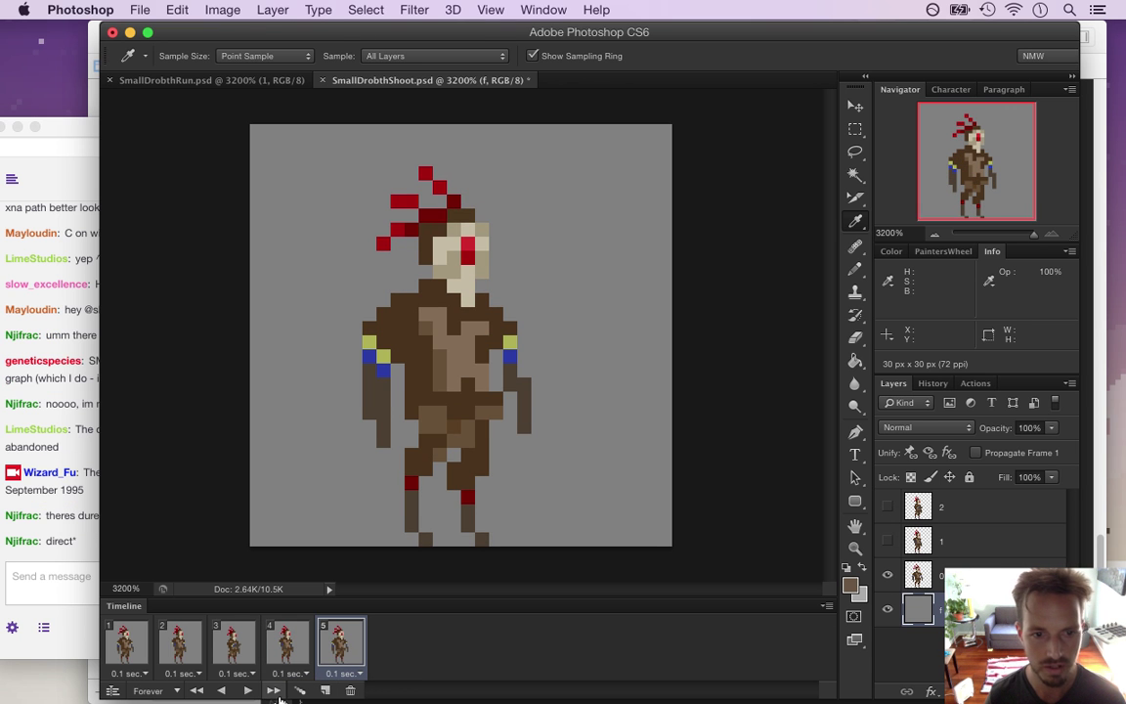
- Set the delay of frame 5 to 1 second and select frame 1
{"action": "left_click", "coordinate": [350, 669]}
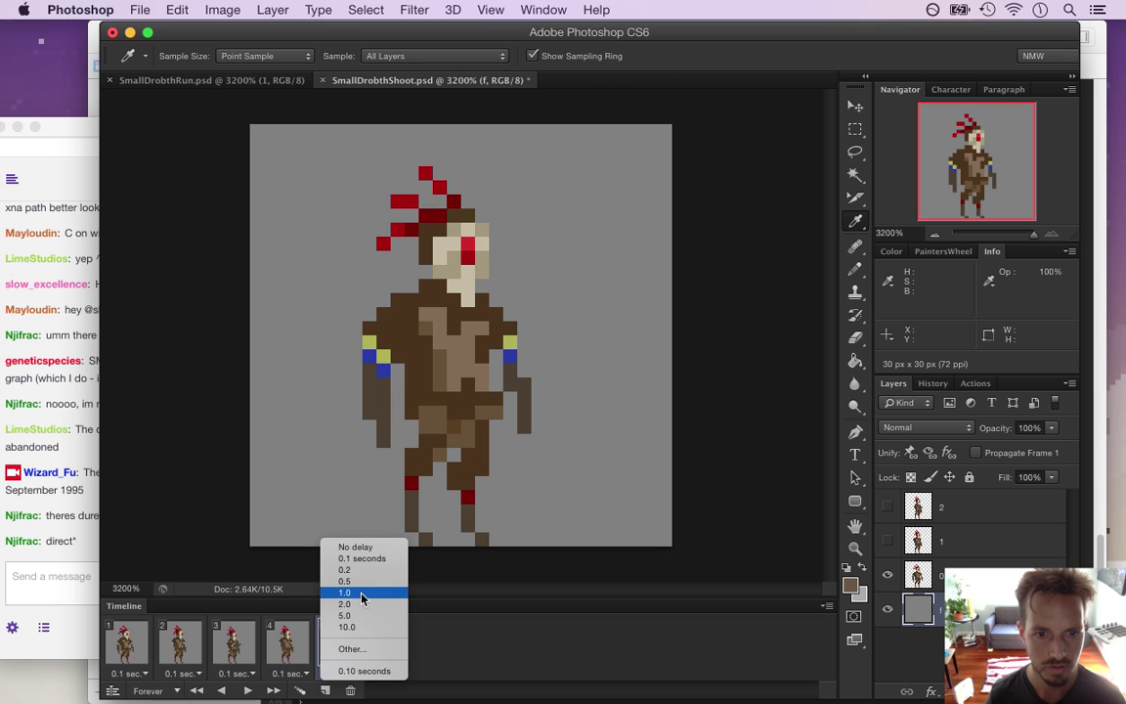
{"action": "left_click", "coordinate": [386, 676]}
{"action": "left_click", "coordinate": [137, 641]}
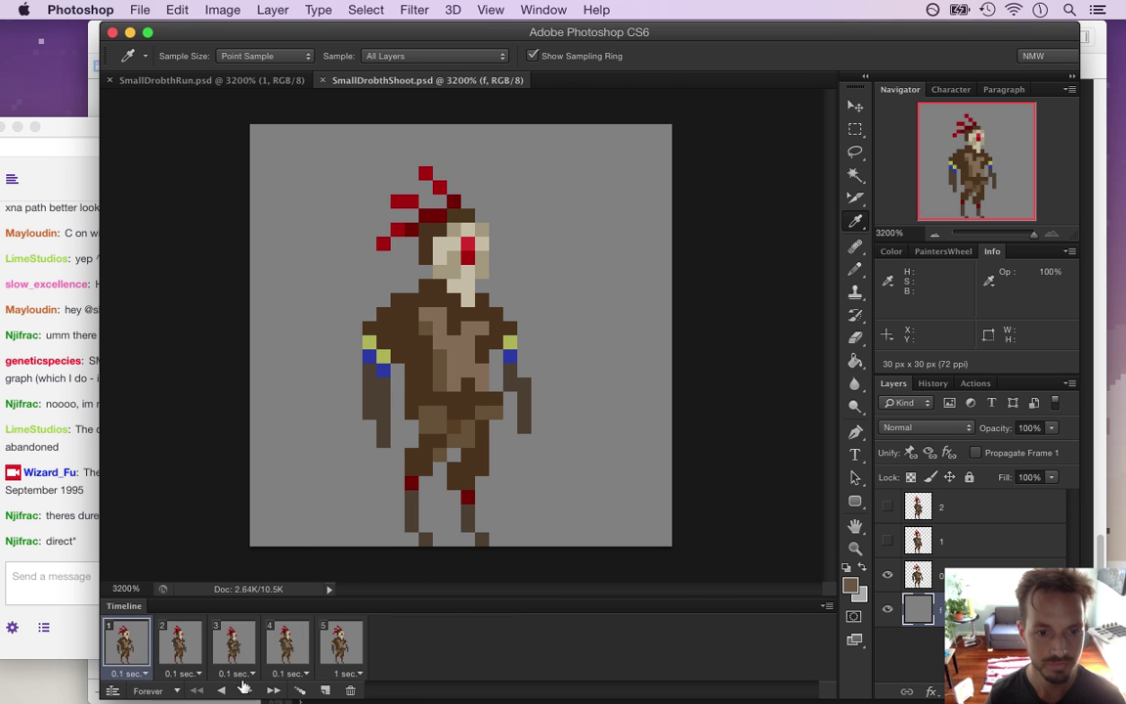
- Play the shooting animation, stop it, and compare frames 3 and 4, ending on frame 3
{"action": "left_click", "coordinate": [248, 691]}
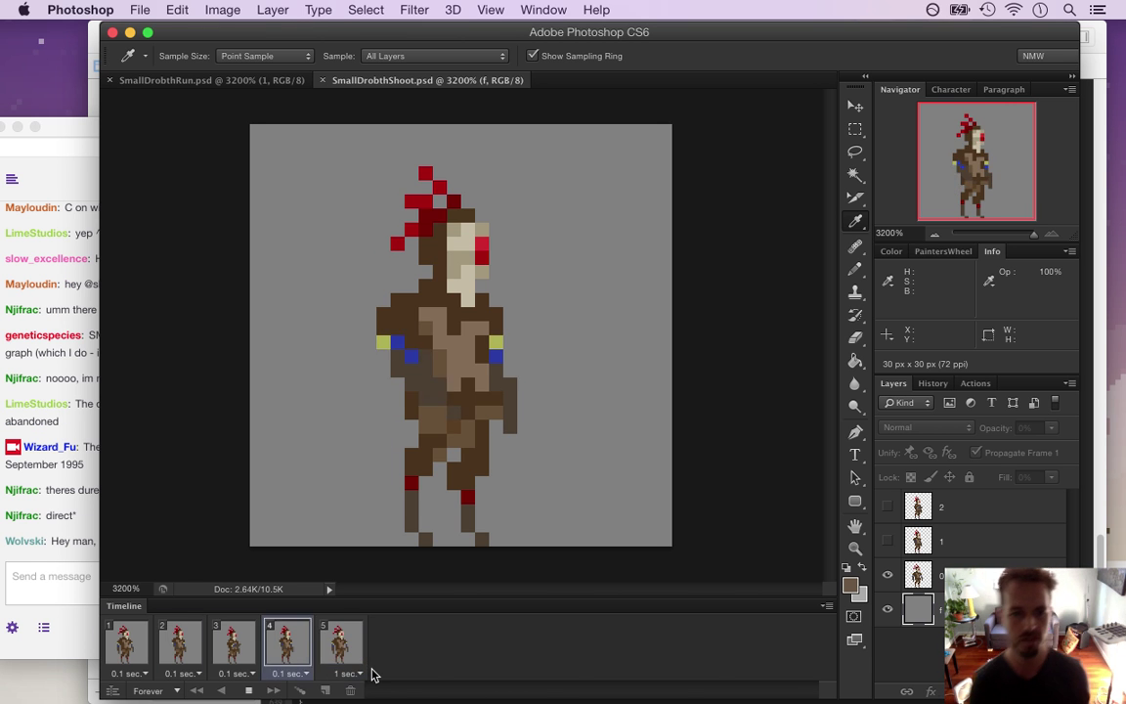
{"action": "left_click", "coordinate": [248, 689]}
{"action": "left_click", "coordinate": [266, 650]}
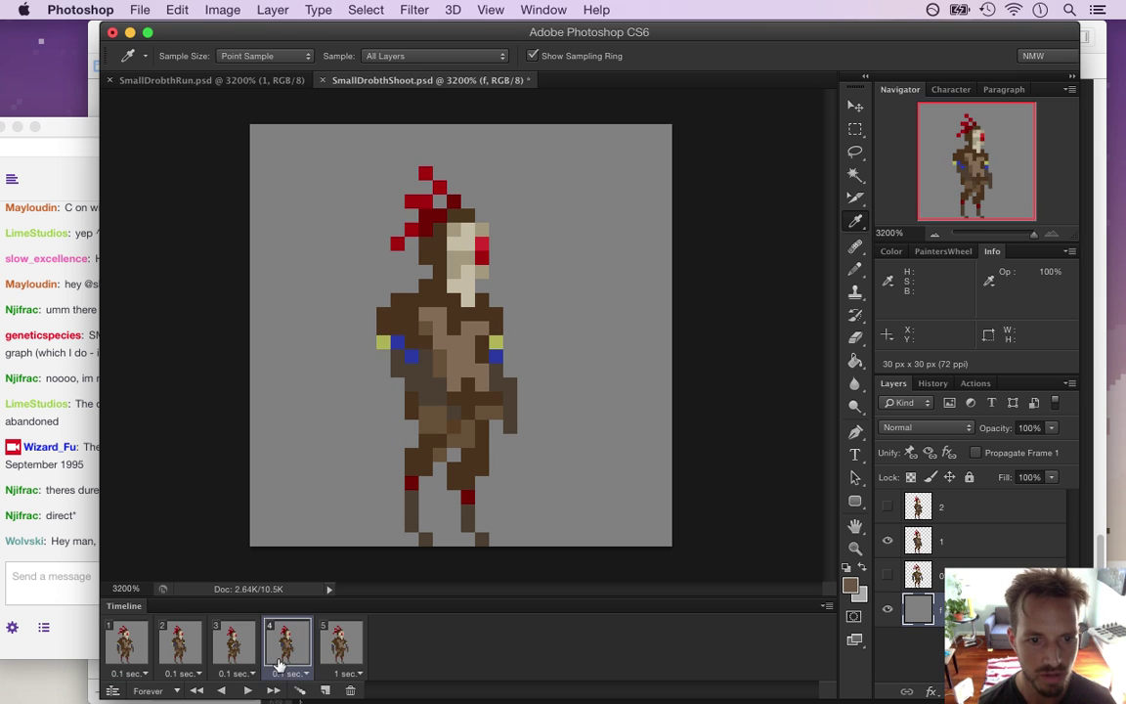
{"action": "left_click", "coordinate": [253, 650]}
{"action": "left_click", "coordinate": [266, 650]}
{"action": "left_click", "coordinate": [247, 650]}
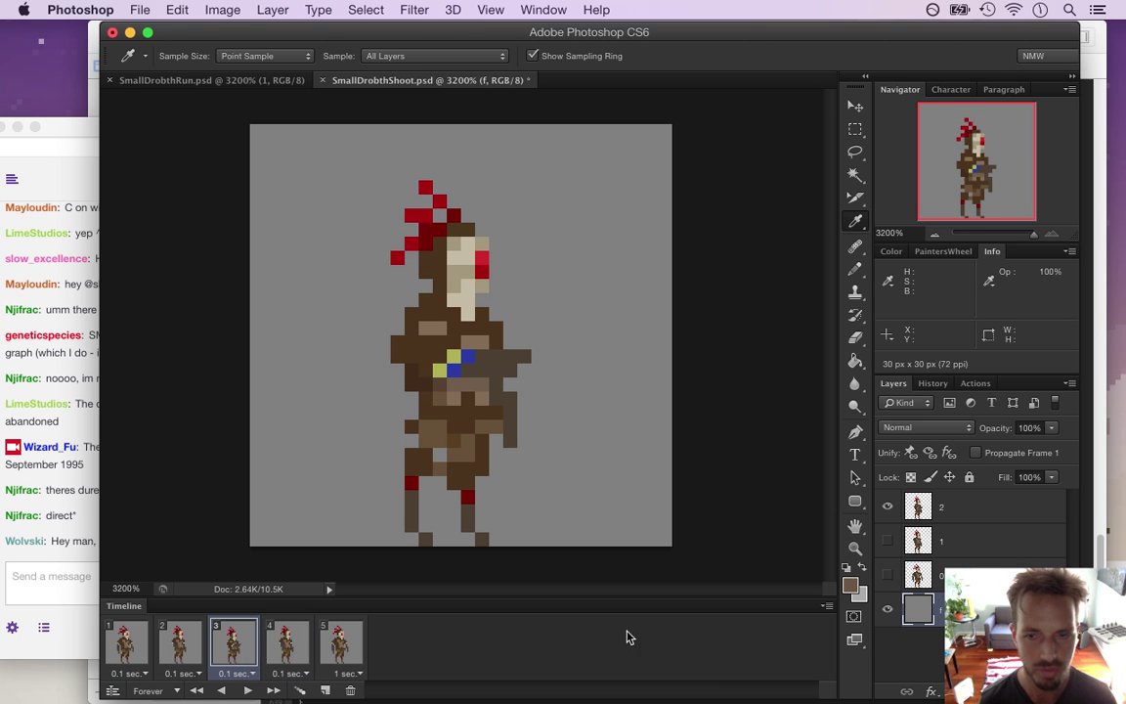
- On layer 2, shift the tip of the topmost red feather one pixel toward the face, using the plume's sampled red
{"action": "left_click", "coordinate": [918, 506]}
{"action": "left_click", "coordinate": [447, 194]}
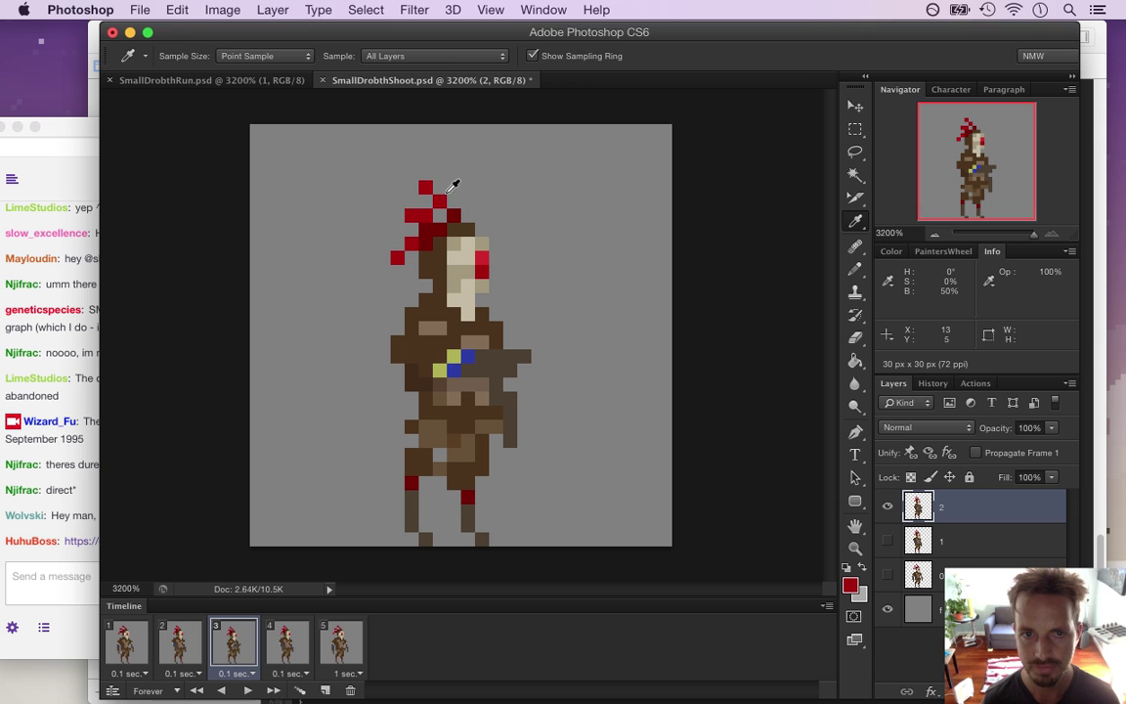
{"action": "key", "text": "b"}
{"action": "left_click", "coordinate": [439, 187]}
{"action": "key", "text": "e"}
{"action": "left_click", "coordinate": [425, 187]}
{"action": "left_click", "coordinate": [439, 214]}
- Raise the outer end pixels of the middle and lowest red feathers on layer 2 by one pixel each
{"action": "key", "text": "b"}
{"action": "left_click", "coordinate": [412, 202]}
{"action": "key", "text": "e"}
{"action": "left_click", "coordinate": [412, 215]}
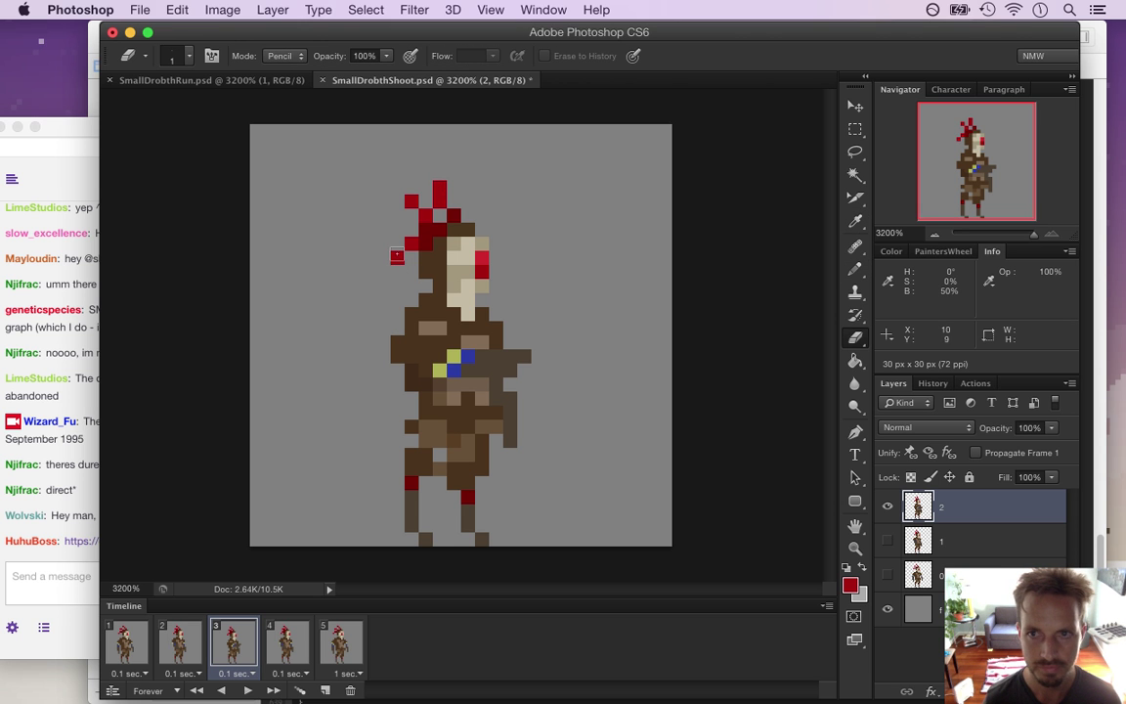
{"action": "key", "text": "i"}
{"action": "key", "text": "b"}
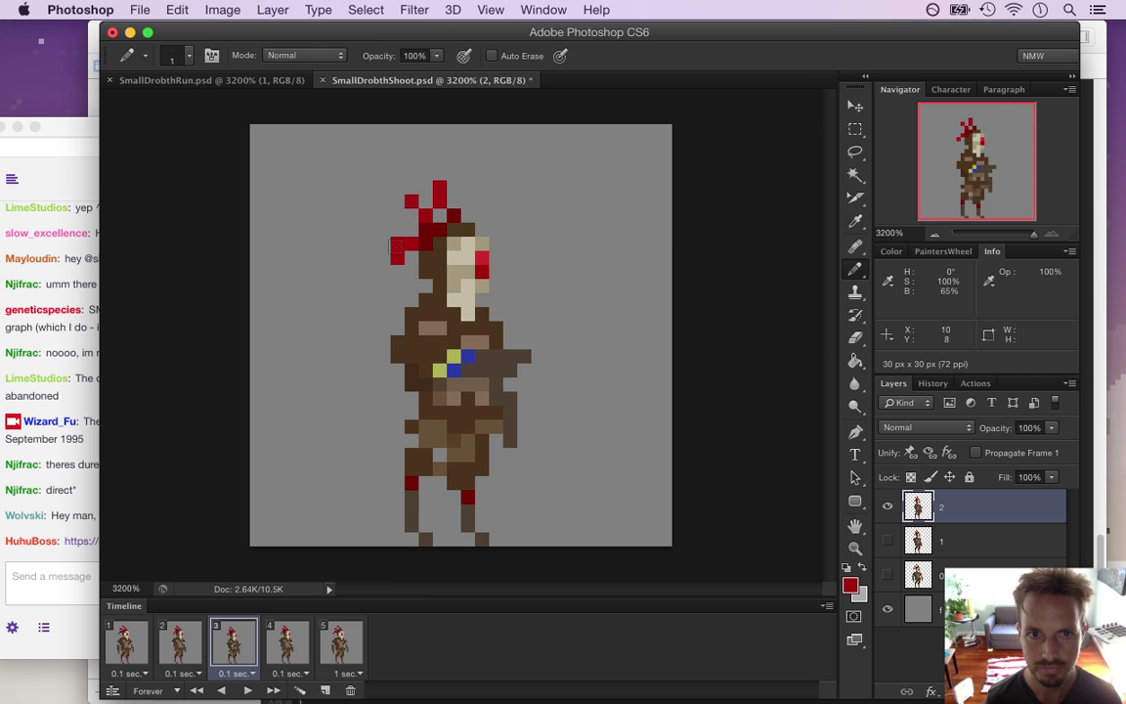
{"action": "left_click", "coordinate": [398, 244]}
{"action": "key", "text": "e"}
- Switch to the Twitch chat, read the new enemy comment, and open the posted Direct2D Wikipedia link in a new window
{"action": "left_click", "coordinate": [81, 535]}
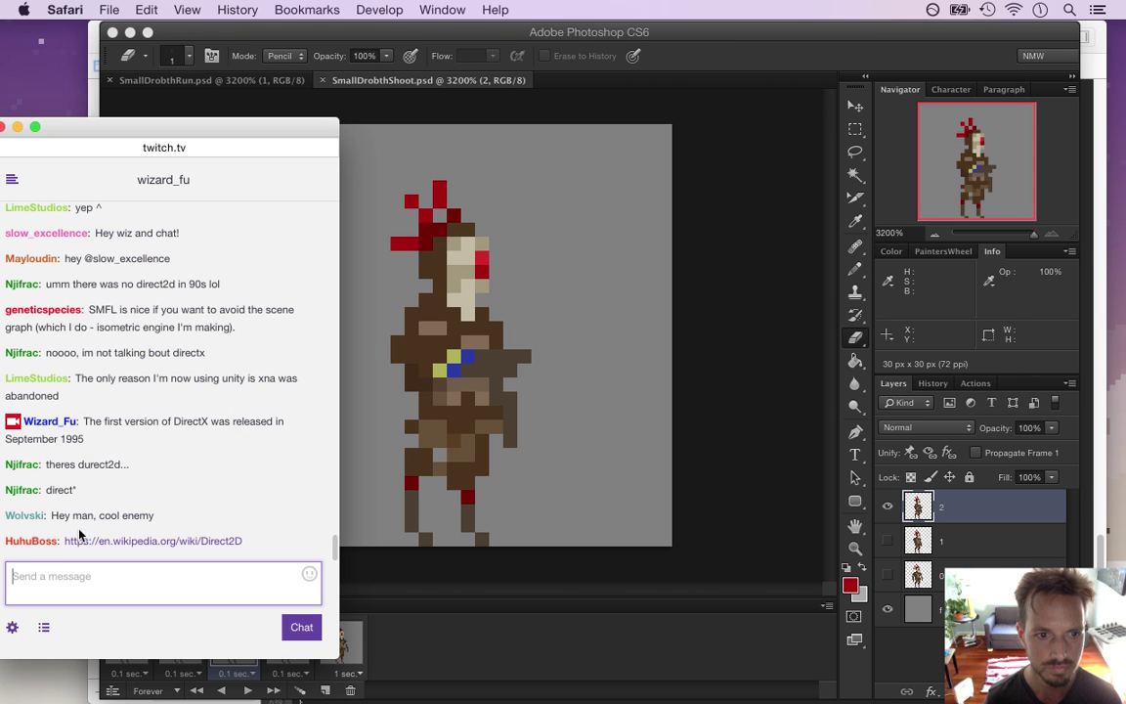
{"action": "left_click_drag", "start_coordinate": [57, 516], "coordinate": [122, 519]}
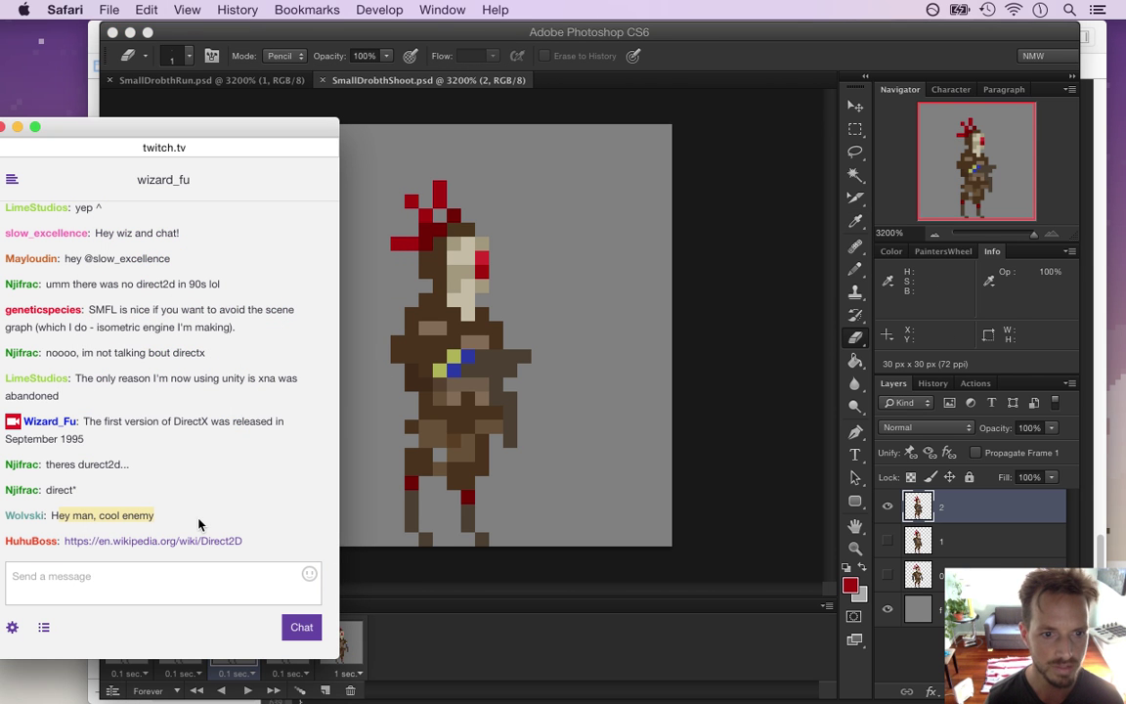
{"action": "right_click", "coordinate": [172, 540]}
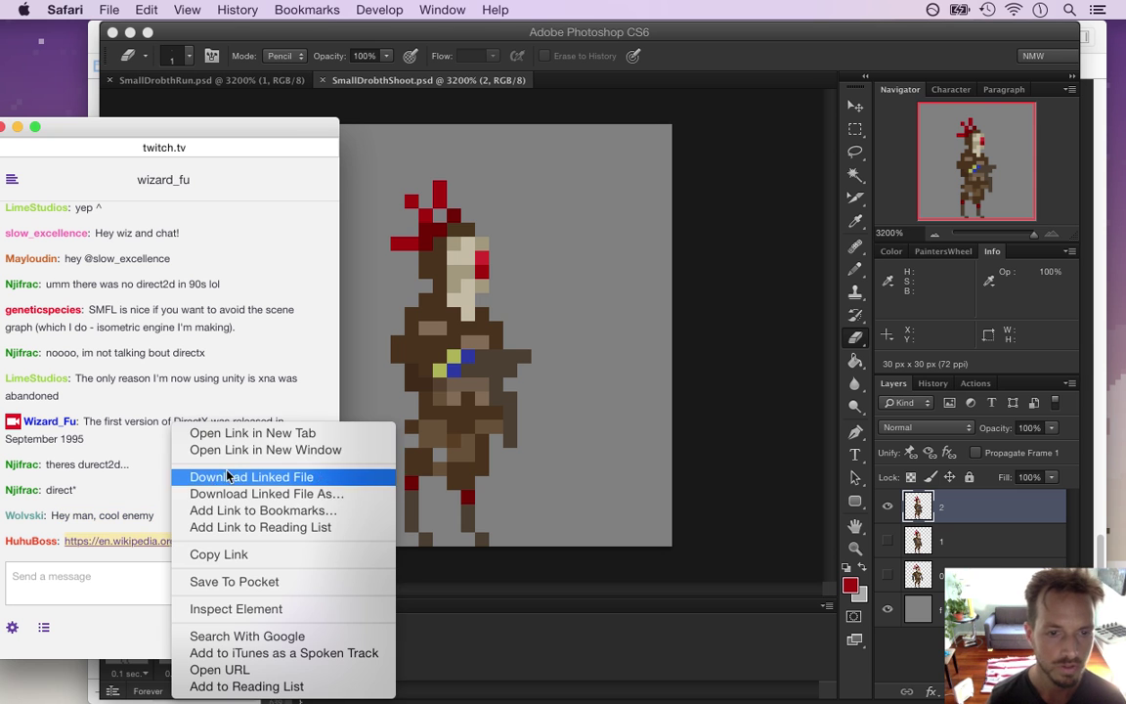
{"action": "left_click", "coordinate": [244, 449]}
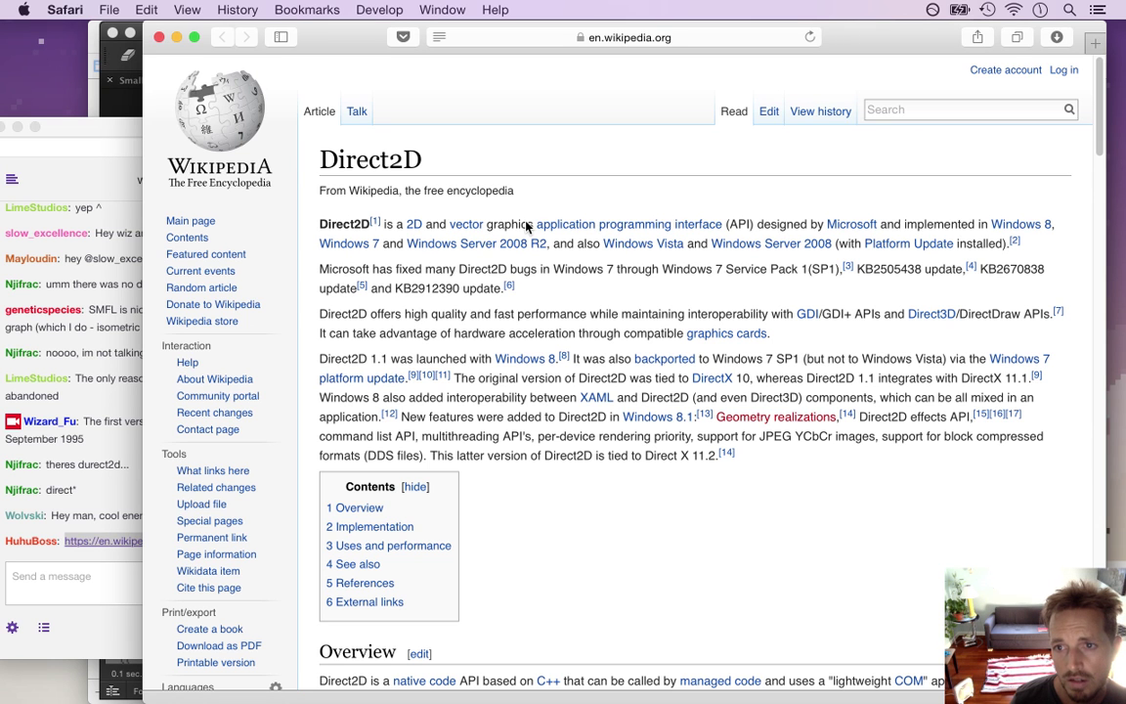
- Read the introduction of the Direct2D article and close its window to return to the Twitch chat
{"action": "left_click_drag", "start_coordinate": [501, 227], "coordinate": [814, 329]}
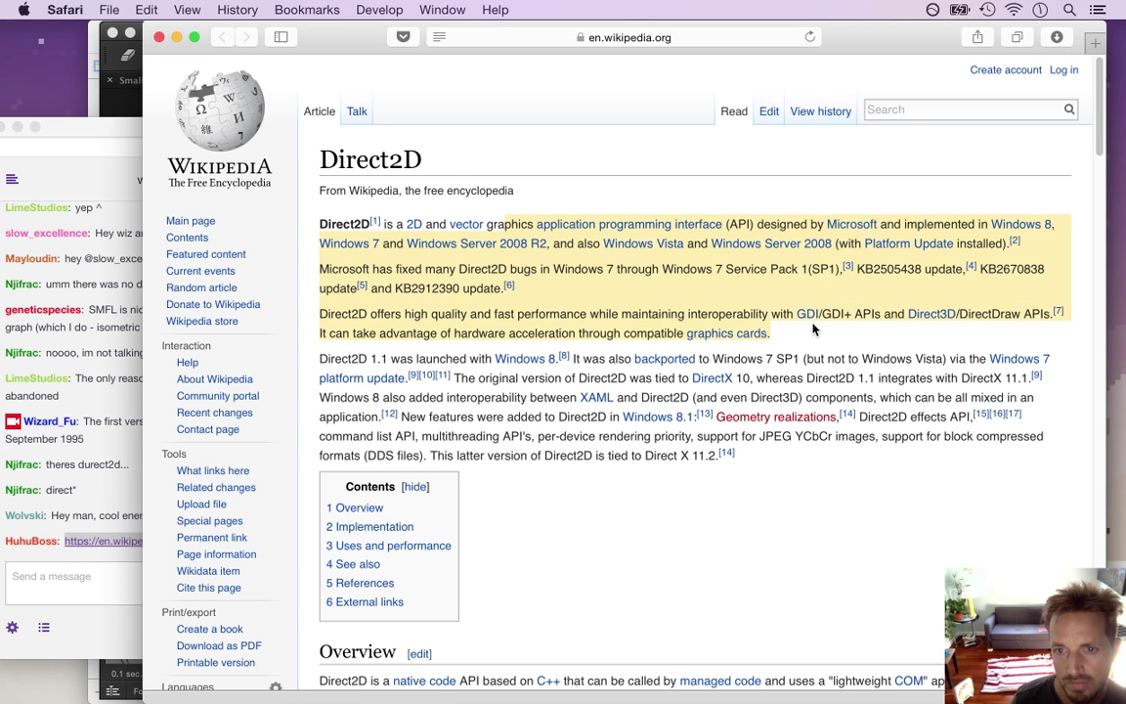
{"action": "left_click_drag", "start_coordinate": [814, 329], "coordinate": [802, 459]}
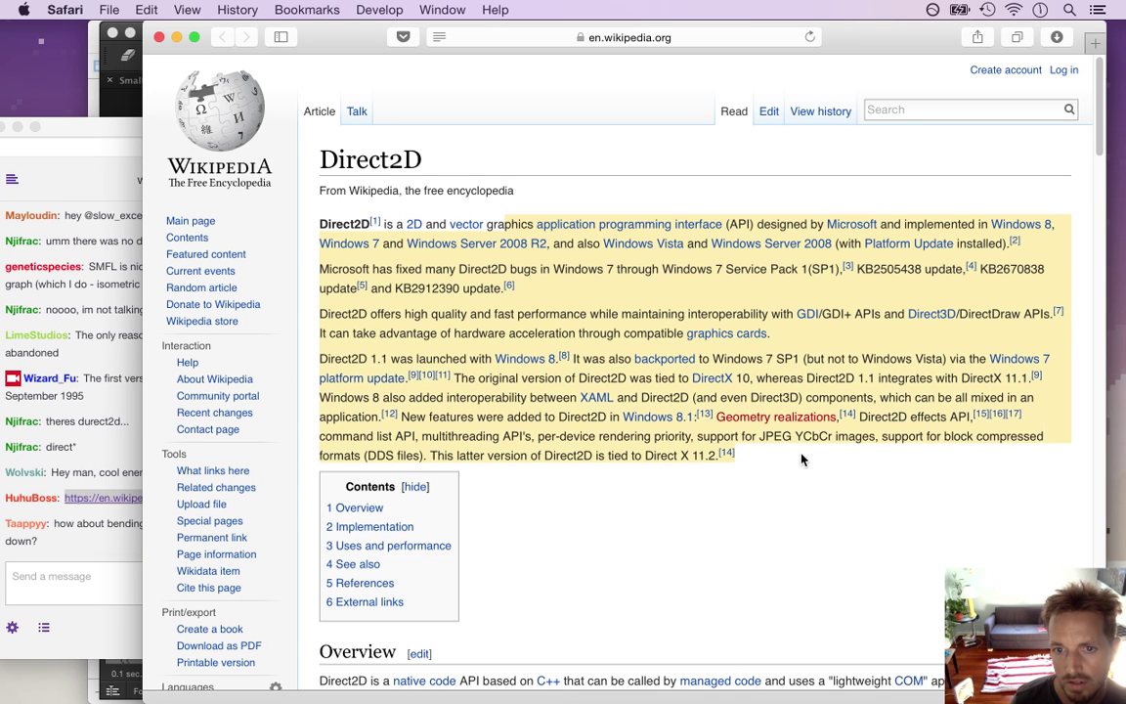
{"action": "left_click", "coordinate": [695, 549]}
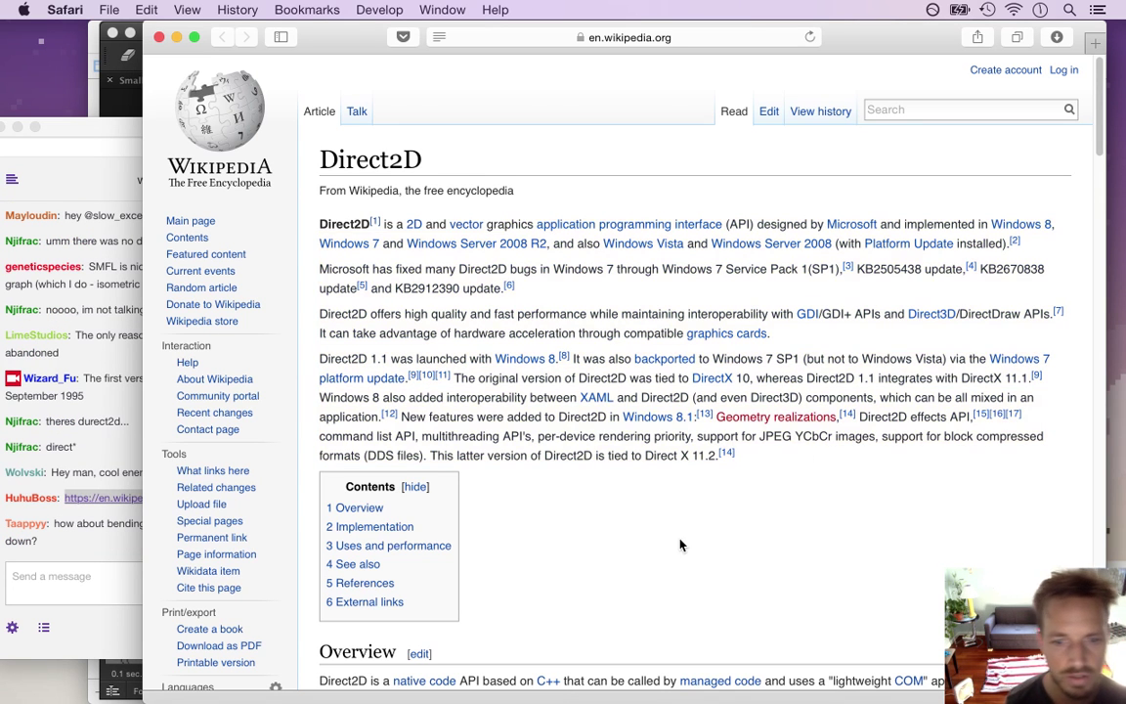
{"action": "key", "text": "super+w"}
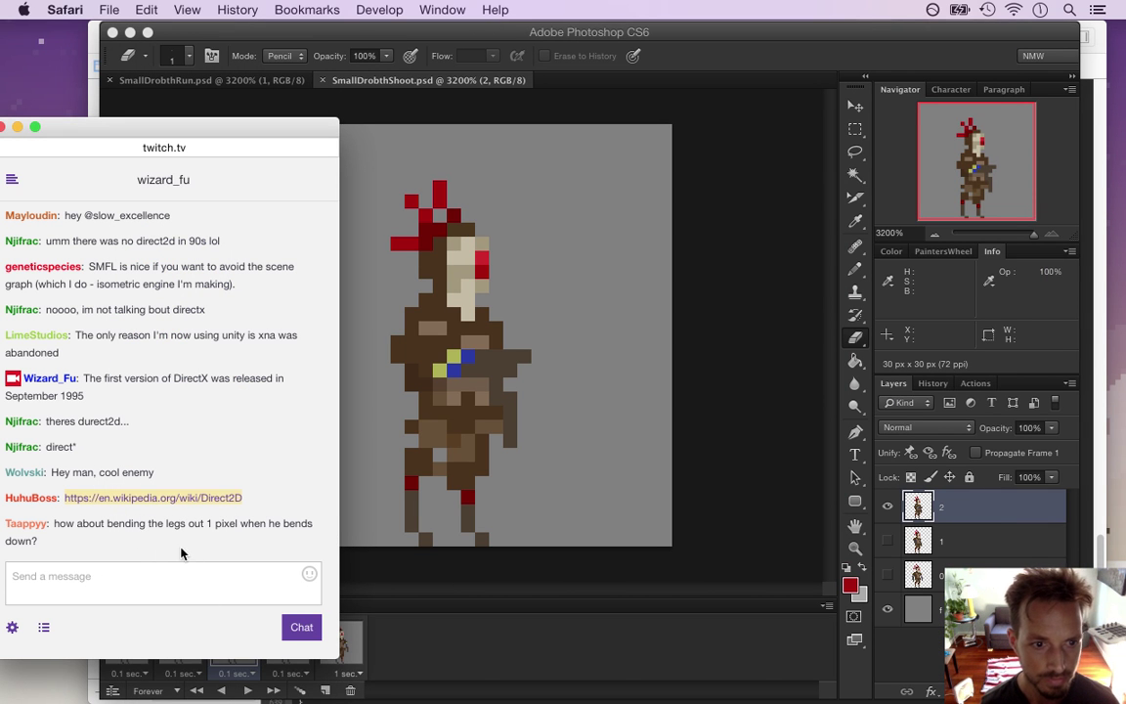
- Back in Photoshop, on frame 3, shift the rear leg's dark-red band and the two shin pixels below it one pixel left
{"action": "left_click", "coordinate": [377, 510]}
{"action": "left_click", "coordinate": [290, 645]}
{"action": "left_click", "coordinate": [233, 642]}
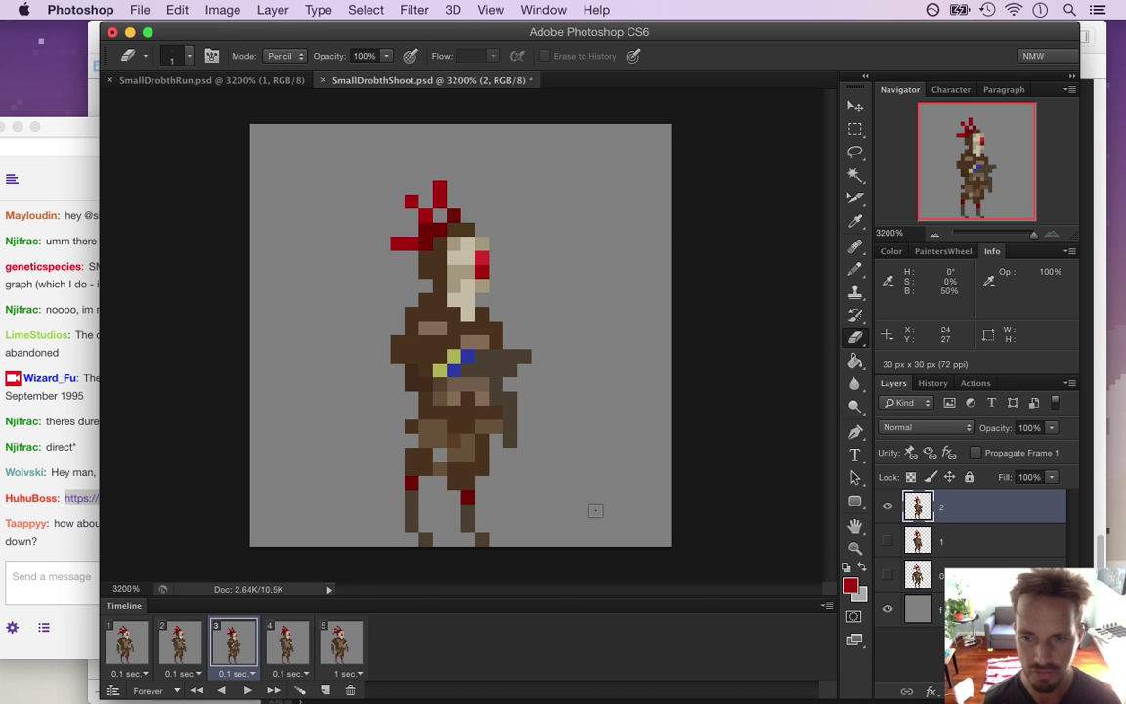
{"action": "key", "text": "m"}
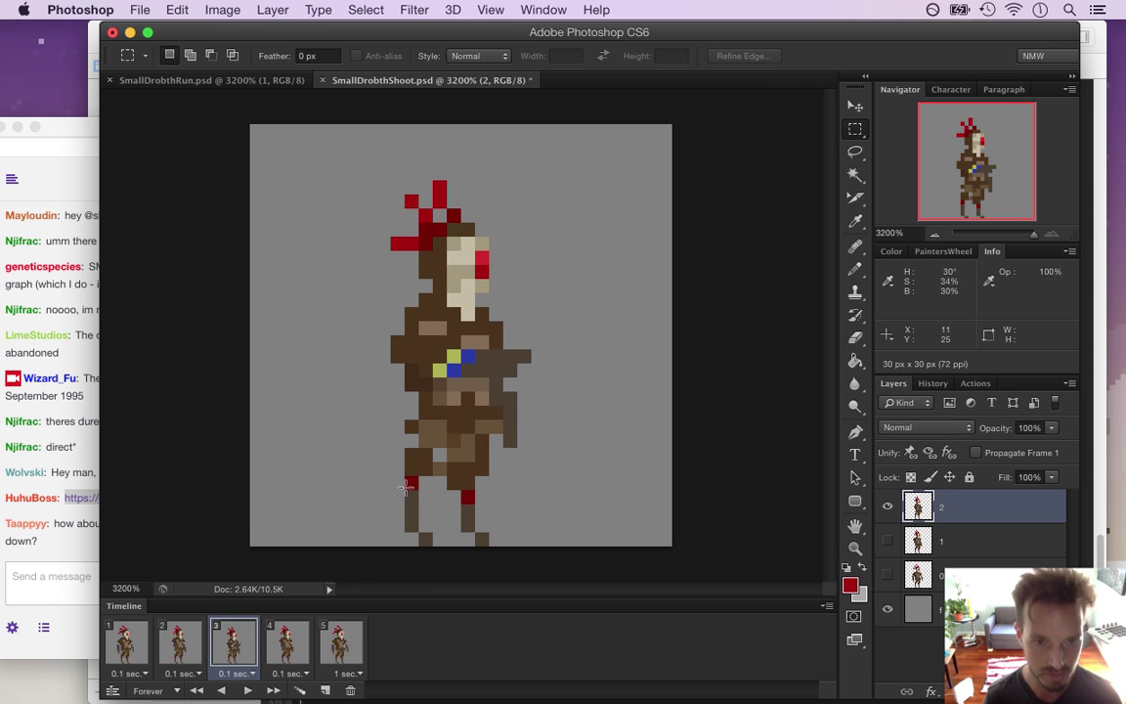
{"action": "left_click_drag", "start_coordinate": [391, 476], "coordinate": [430, 517]}
{"action": "key", "text": "v"}
{"action": "key", "text": "Left"}
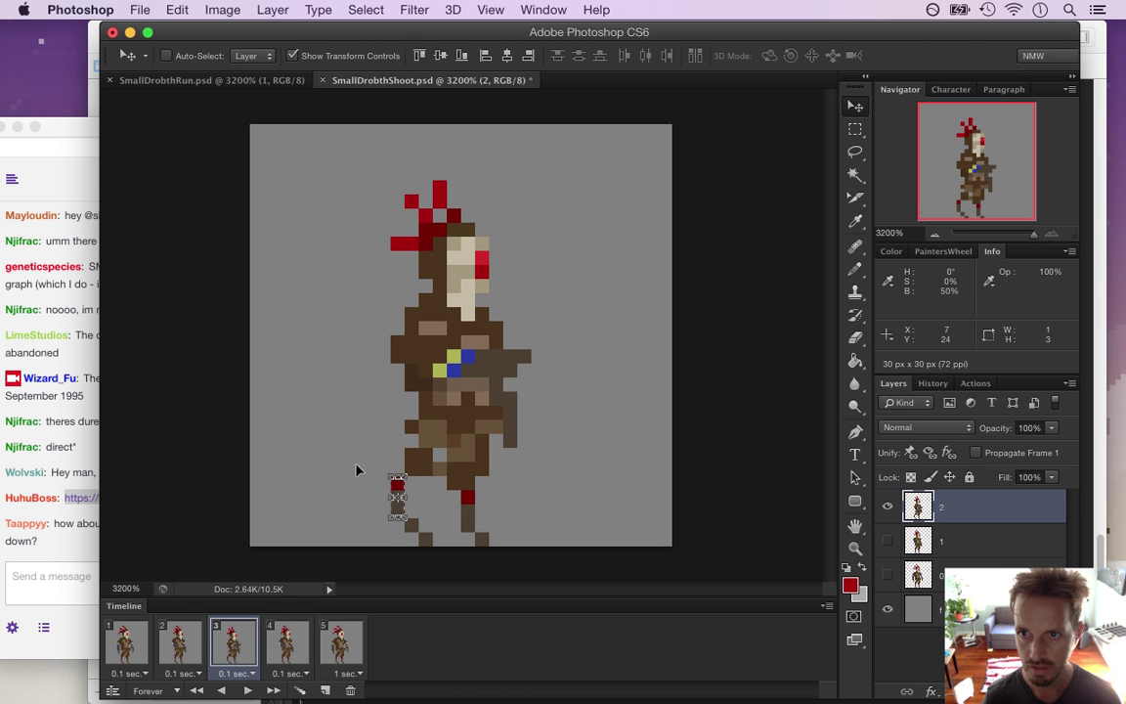
- Shift the front leg's dark-red pixel and the shin pixel below it one pixel left, then clear the selection
{"action": "key", "text": "m"}
{"action": "left_click_drag", "start_coordinate": [450, 495], "coordinate": [488, 515]}
{"action": "key", "text": "v"}
{"action": "key", "text": "Left"}
{"action": "key", "text": "m"}
{"action": "left_click", "coordinate": [518, 499]}
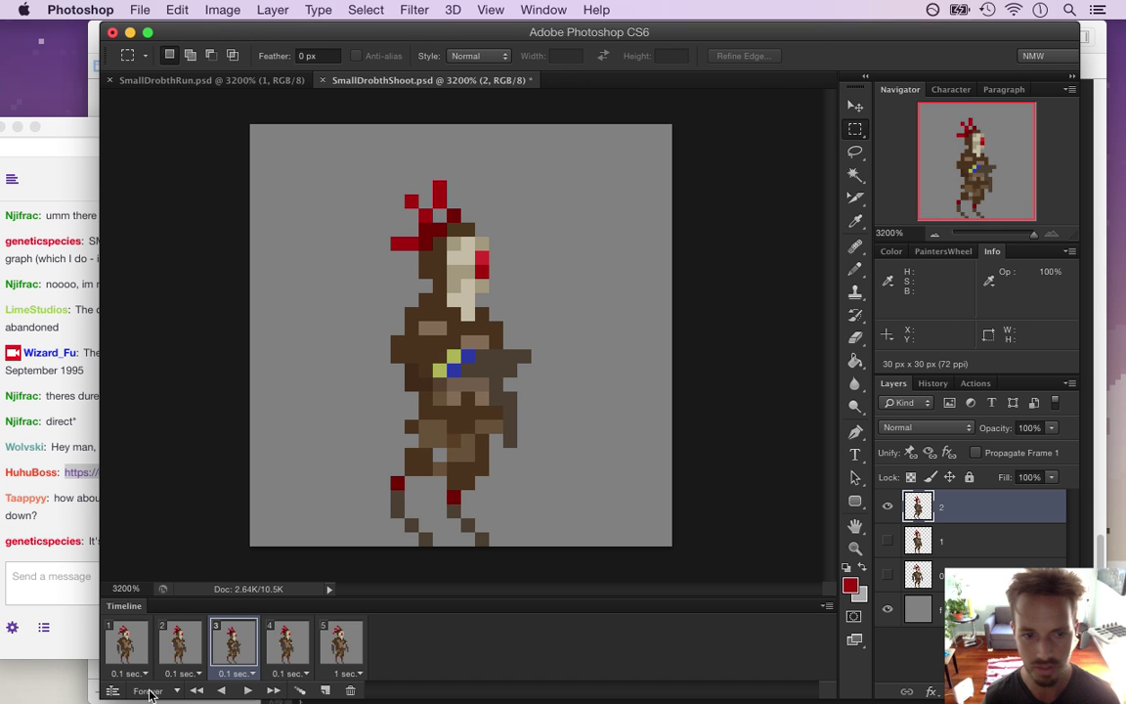
- Play the animation from the first frame to review the bent legs, then stop it
{"action": "left_click", "coordinate": [145, 650]}
{"action": "left_click", "coordinate": [247, 690]}
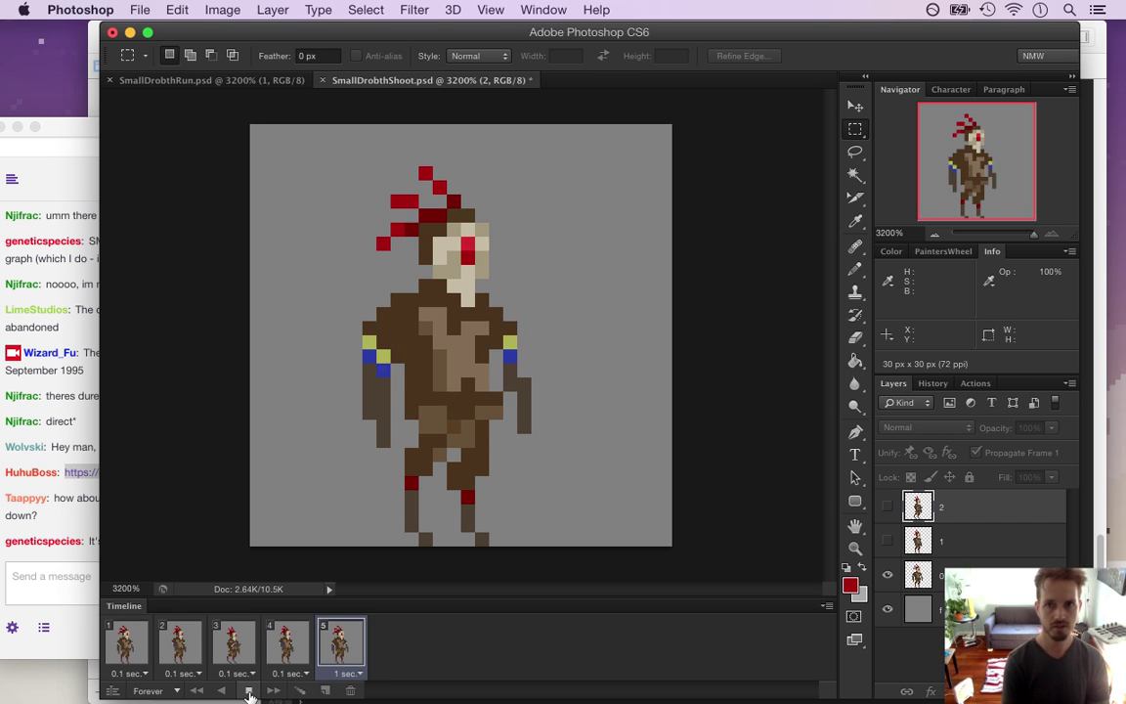
{"action": "left_click", "coordinate": [249, 691]}
- On frame 3, move the rear leg's second brown shin pixel one pixel right, using the shin's sampled brown
{"action": "left_click", "coordinate": [232, 642]}
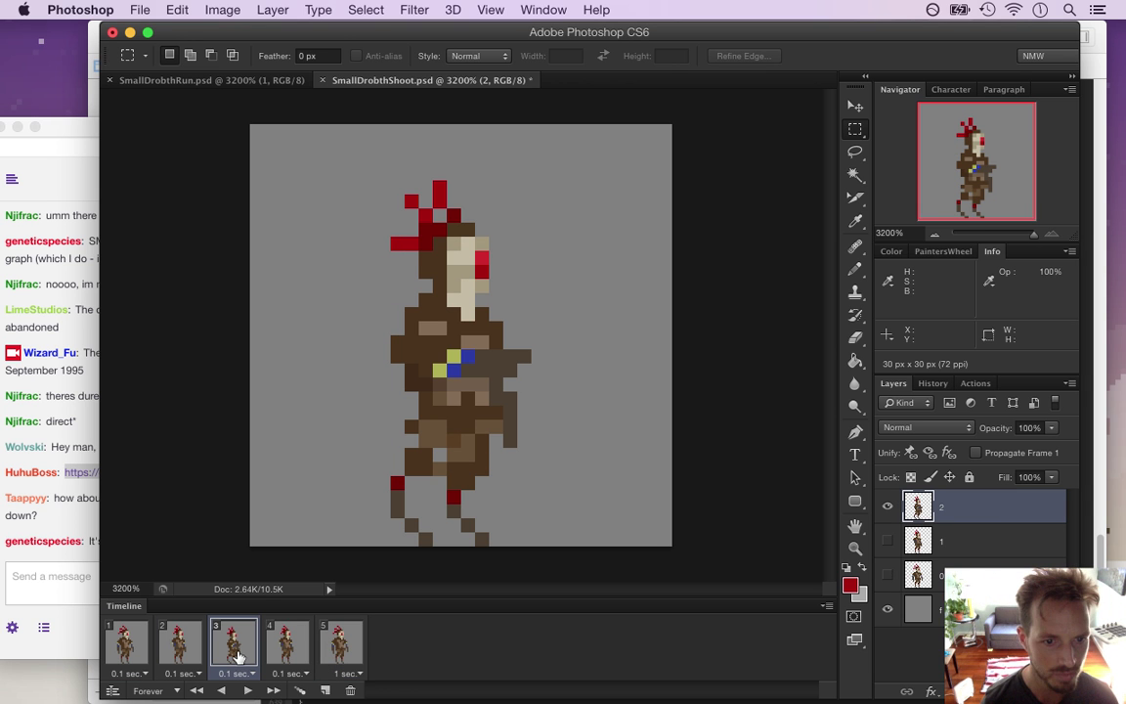
{"action": "key", "text": "e"}
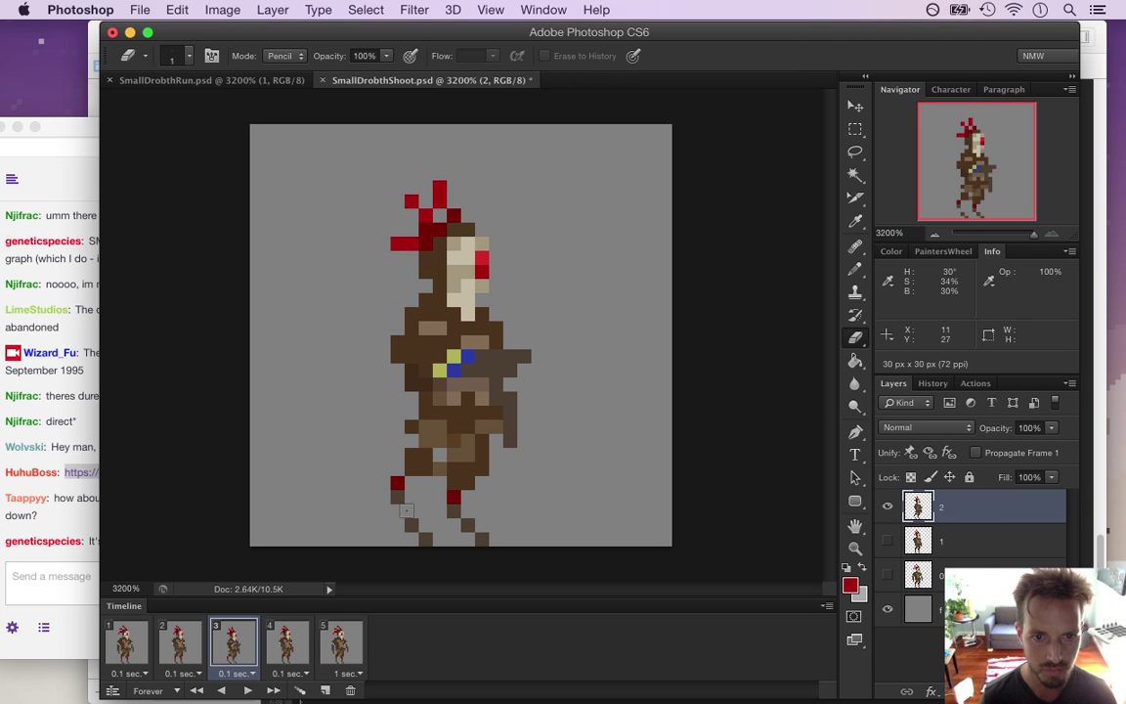
{"action": "key", "text": "b"}
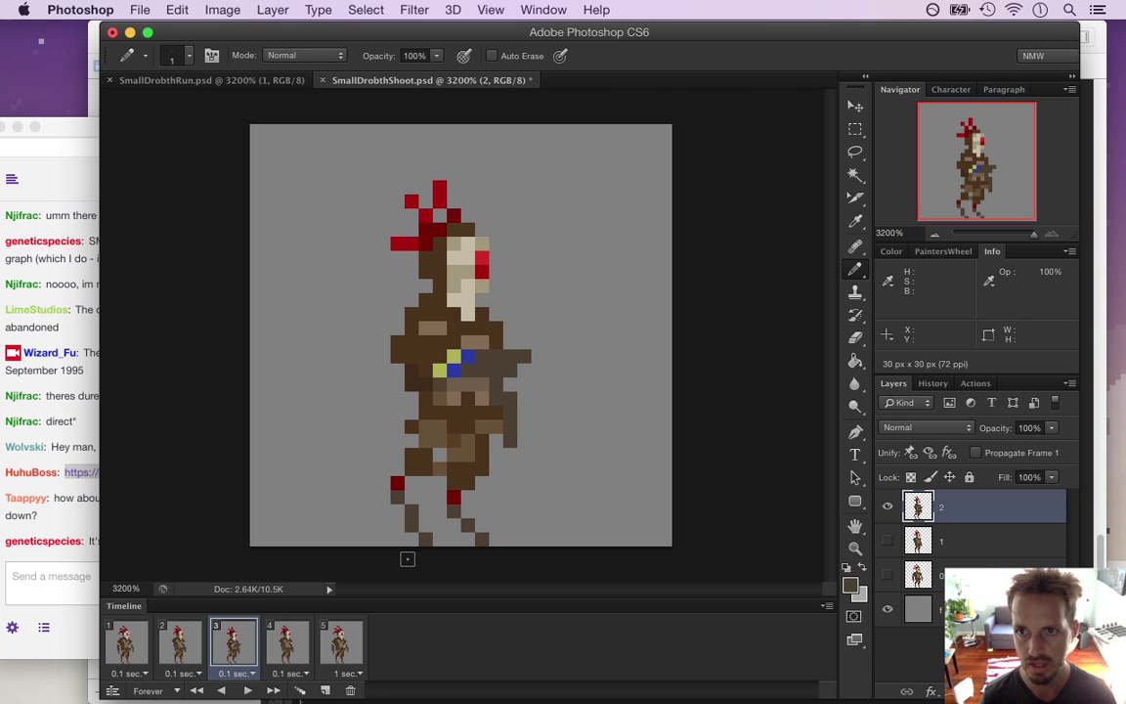
- Play and stop the animation, then inspect frame 4 with layer 1 selected
{"action": "left_click", "coordinate": [248, 691]}
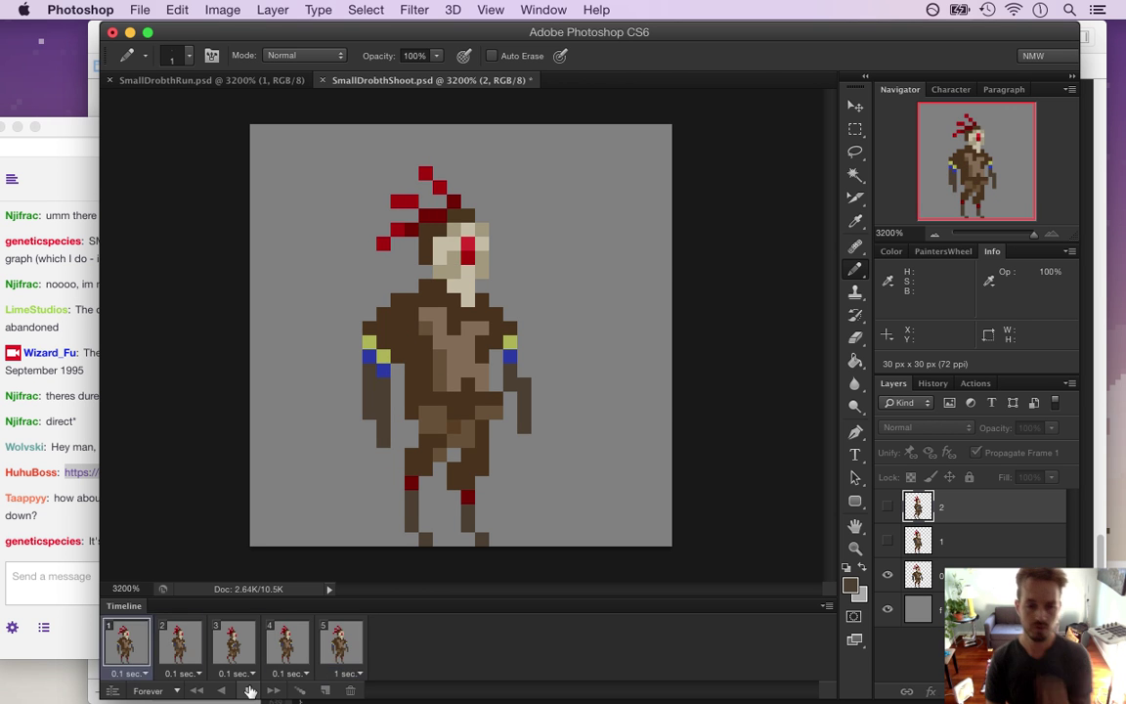
{"action": "left_click", "coordinate": [251, 691]}
{"action": "left_click", "coordinate": [289, 653]}
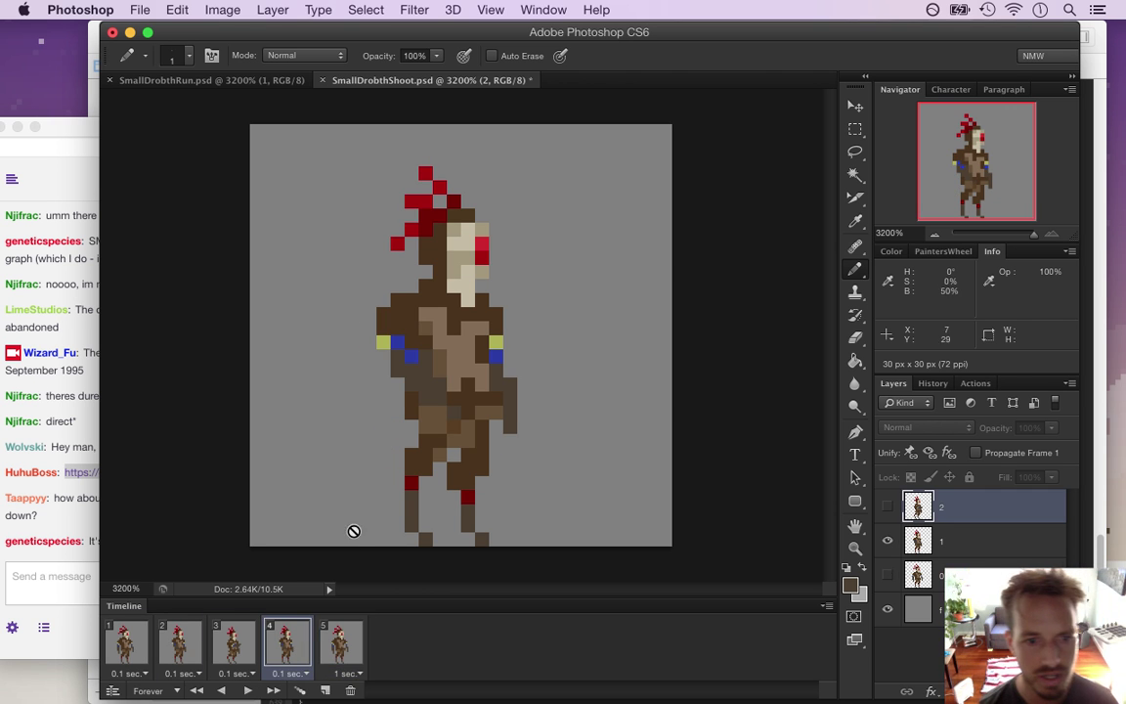
{"action": "left_click", "coordinate": [915, 536]}
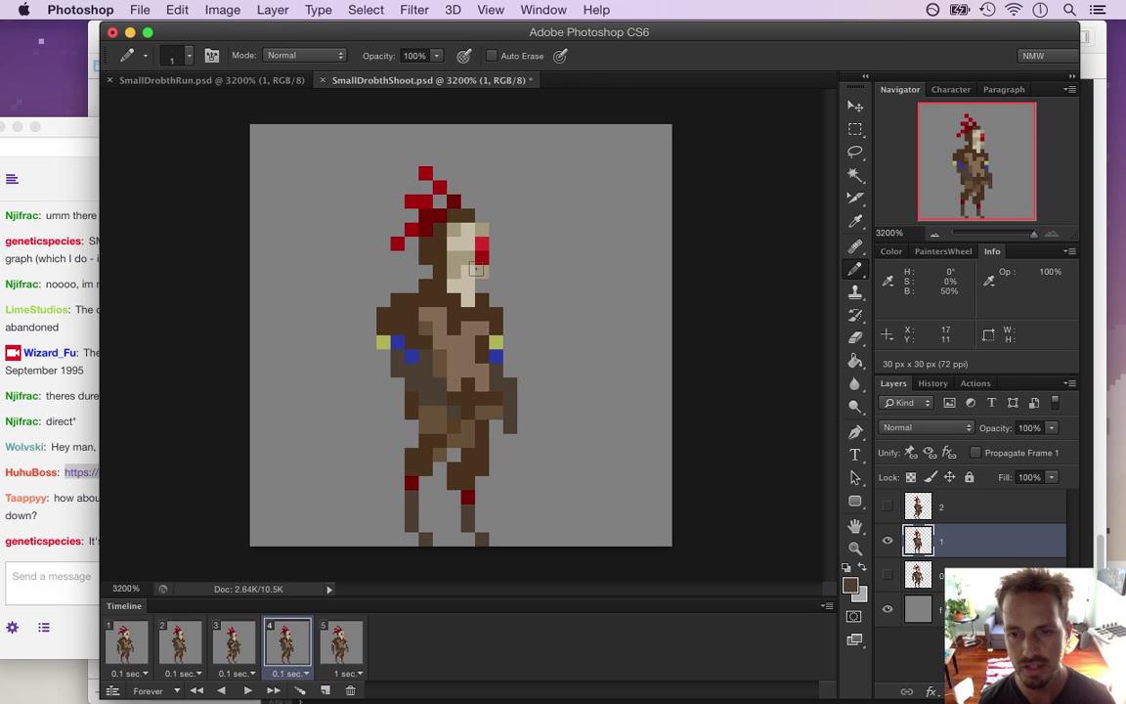
- On frame 3's layer 2, shift the topmost feather's tip one pixel away from the face using its sampled red, and save
{"action": "left_click", "coordinate": [232, 644]}
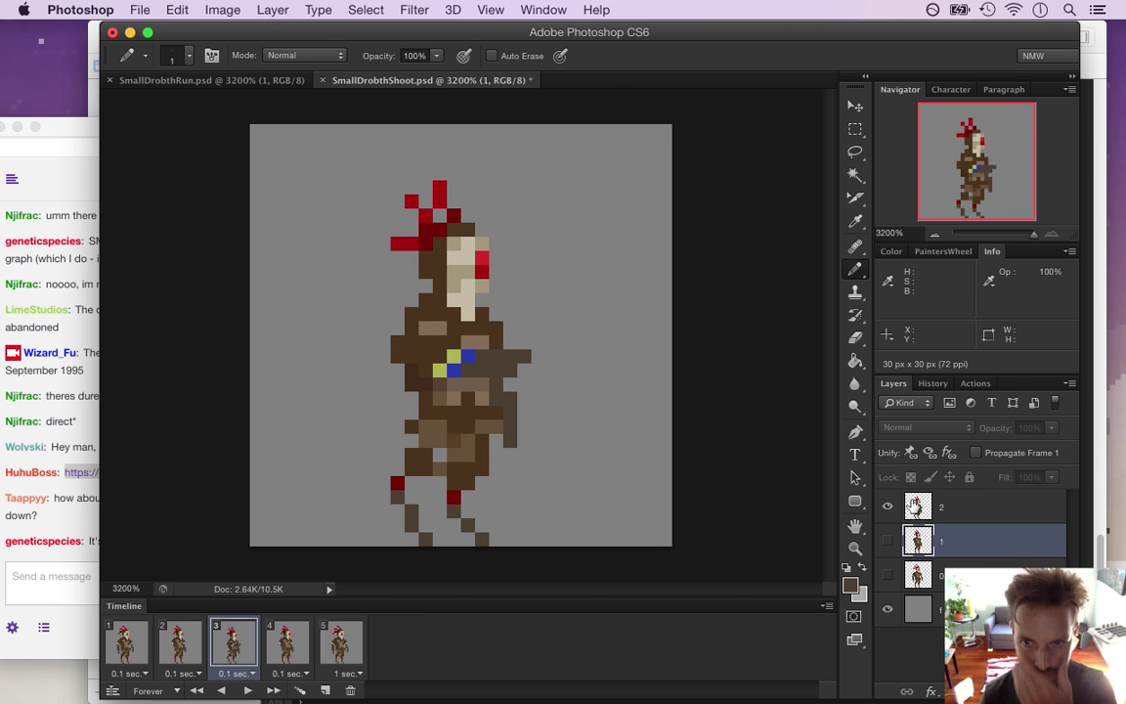
{"action": "left_click", "coordinate": [918, 507]}
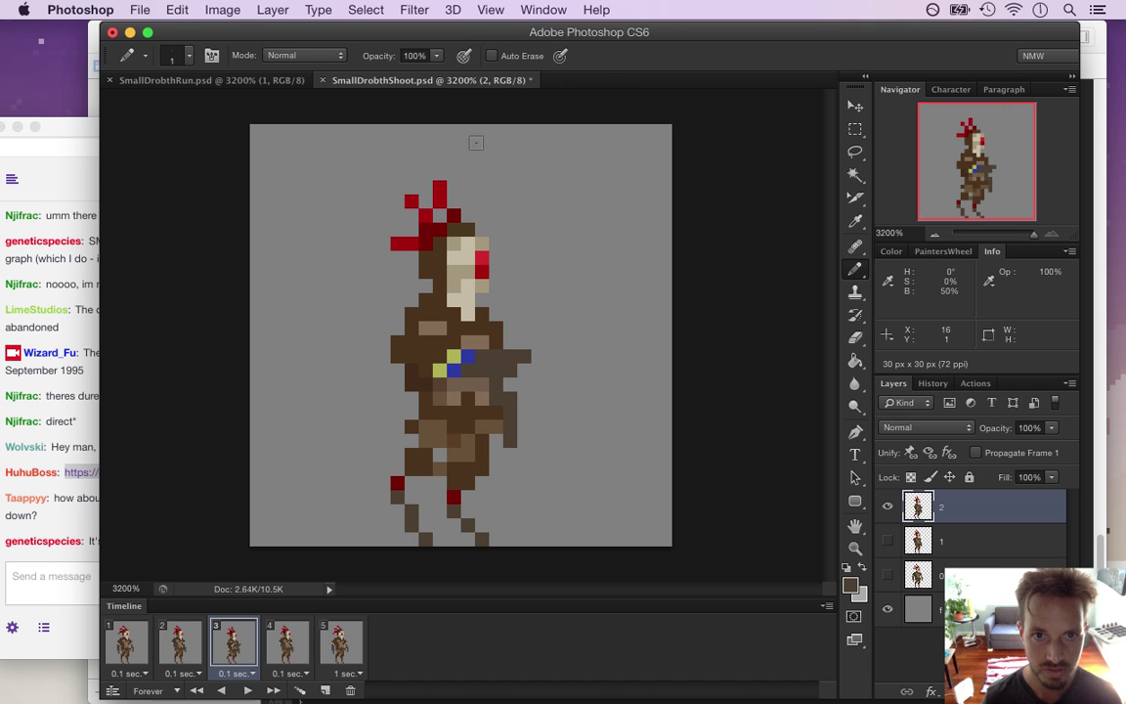
{"action": "key", "text": "e"}
{"action": "left_click", "coordinate": [440, 188]}
{"action": "key", "text": "i"}
{"action": "left_click", "coordinate": [441, 199]}
{"action": "key", "text": "b"}
{"action": "left_click", "coordinate": [426, 187]}
{"action": "key", "text": "super+s"}
- Switch to the Twitch chat, read the newest message about Direct3D rendering, and return to Photoshop
{"action": "left_click", "coordinate": [126, 643]}
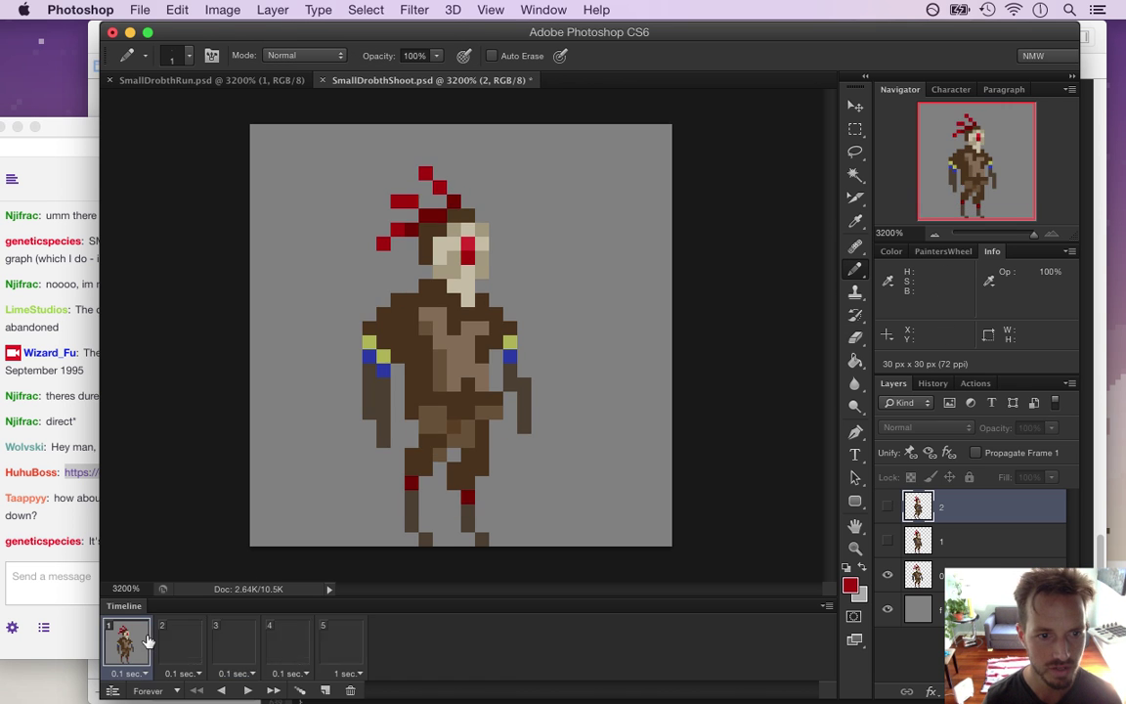
{"action": "left_click", "coordinate": [78, 523]}
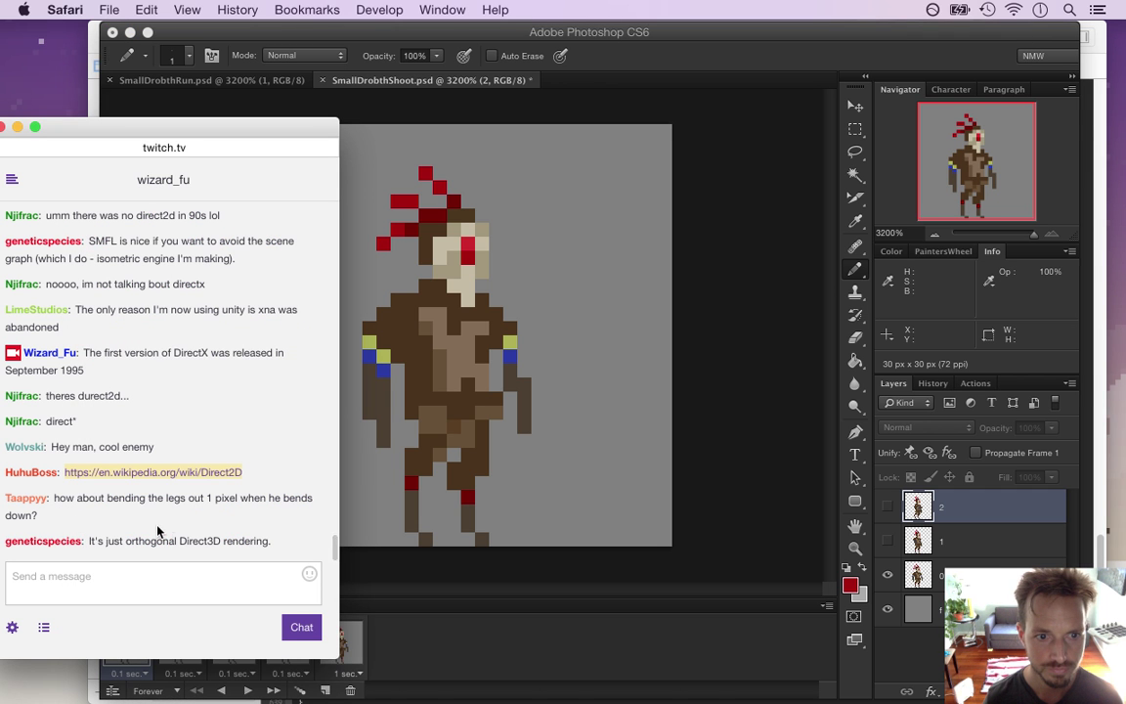
{"action": "left_click_drag", "start_coordinate": [127, 545], "coordinate": [271, 553]}
{"action": "left_click", "coordinate": [417, 581]}
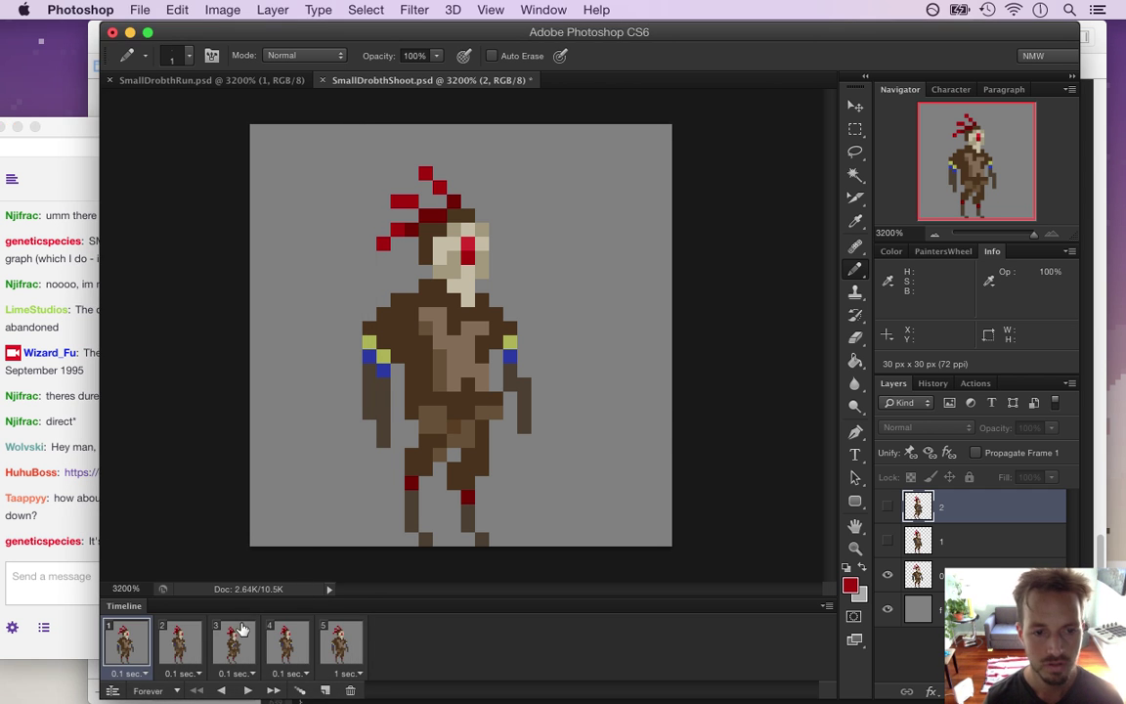
- Play and stop the animation, then compare the plume and pose in frames 3 and 4
{"action": "left_click", "coordinate": [249, 691]}
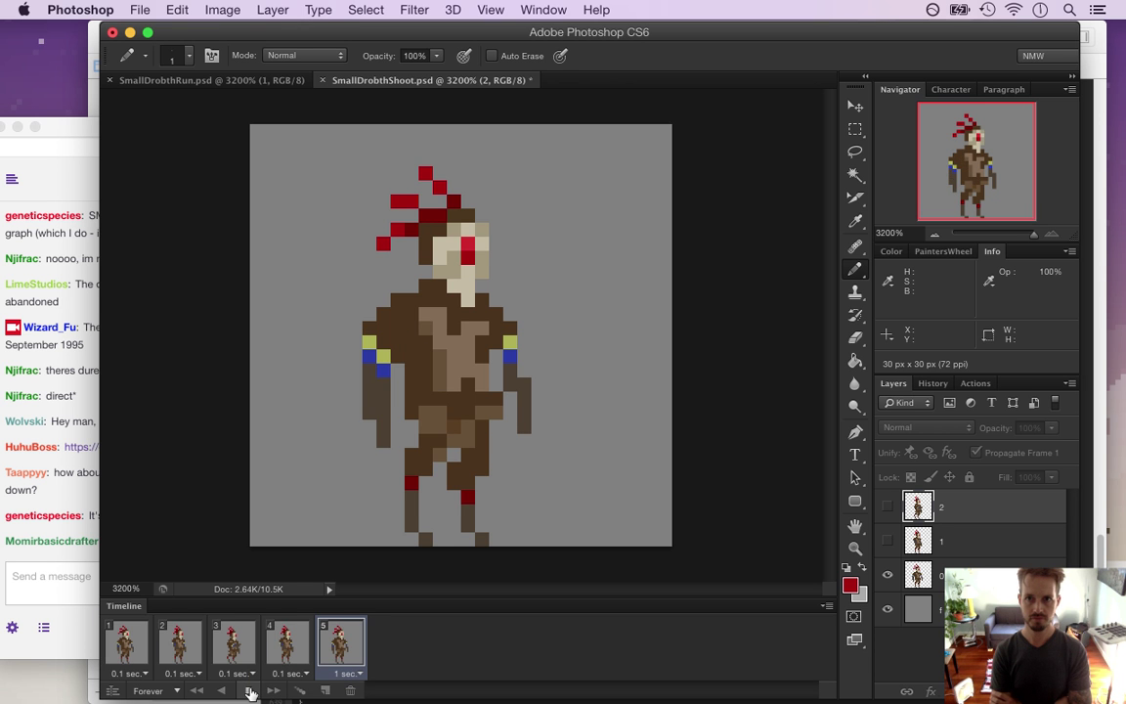
{"action": "left_click", "coordinate": [249, 690]}
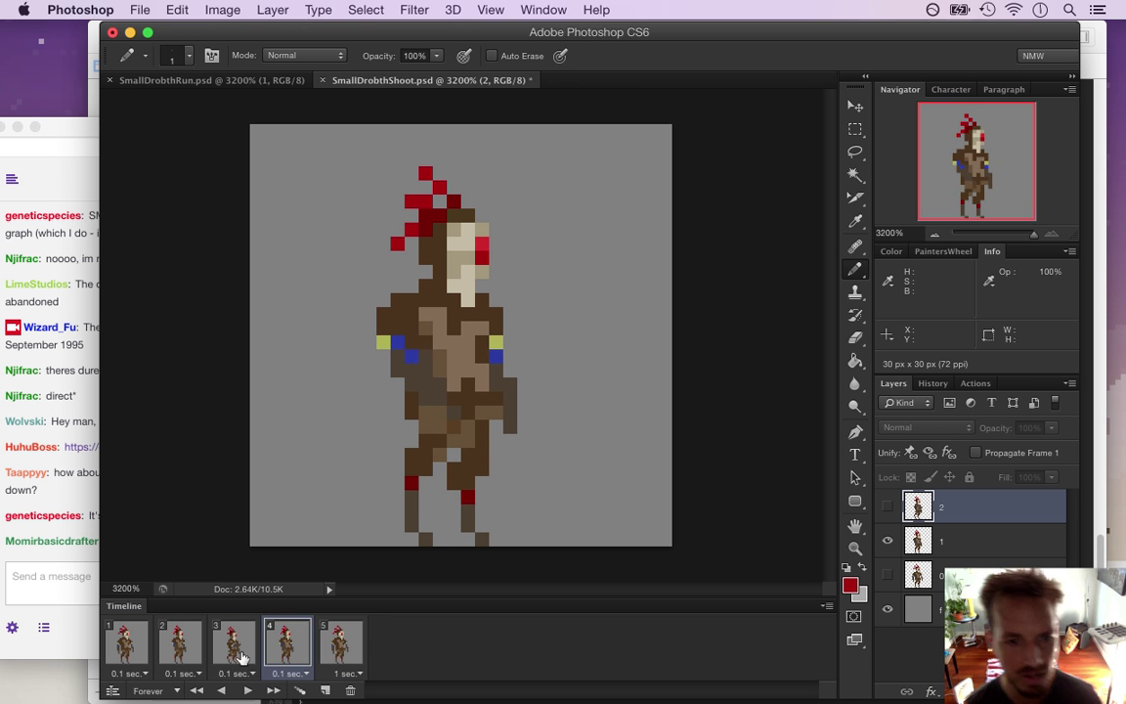
{"action": "left_click", "coordinate": [234, 651]}
{"action": "left_click", "coordinate": [285, 648]}
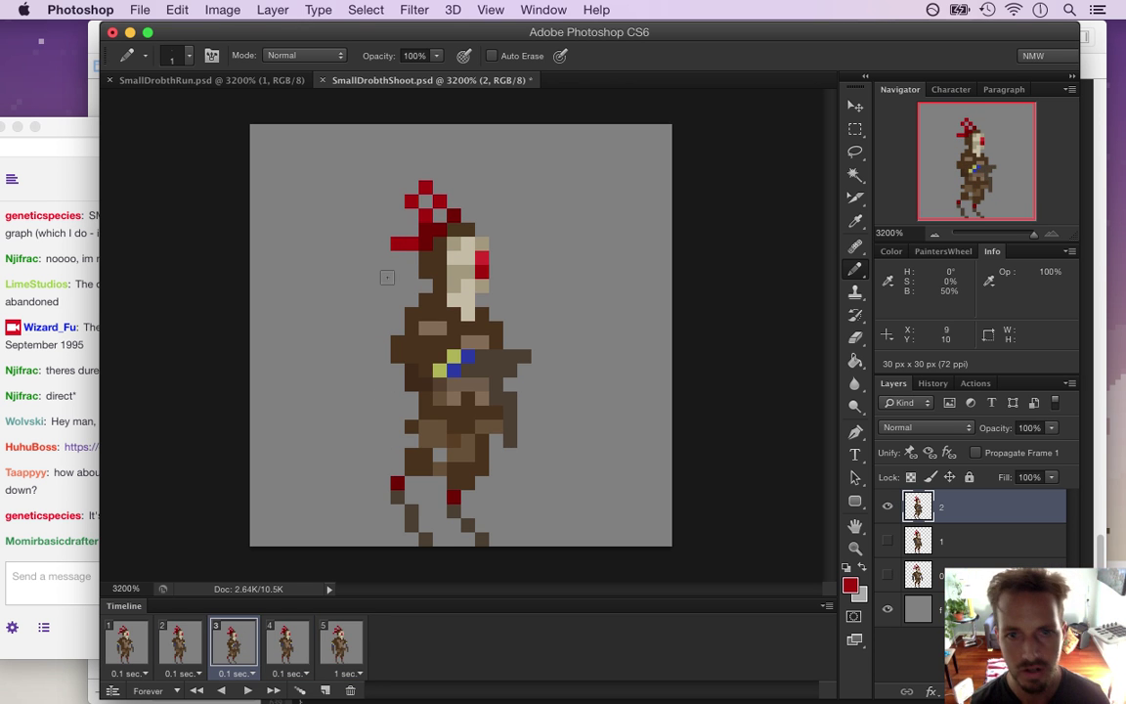
- On layer 2 in frame 3, shift the topmost feather's upper two pixels one pixel toward the face, using the plume's sampled red
{"action": "key", "text": "i"}
{"action": "key", "text": "b"}
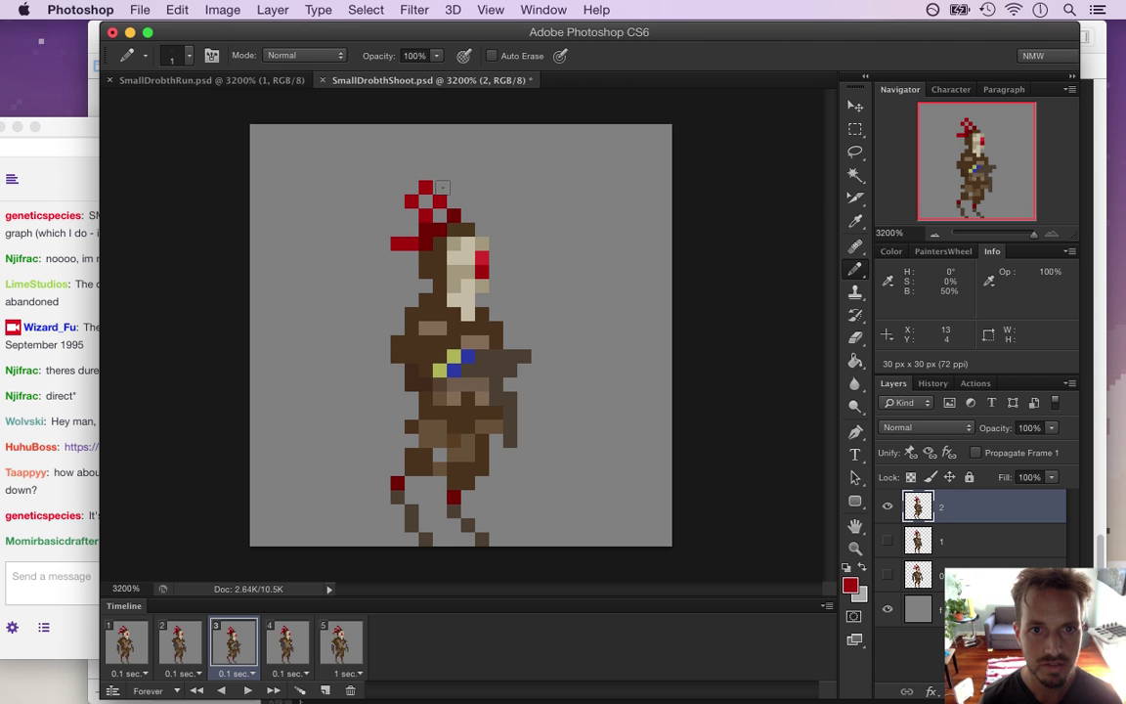
{"action": "key", "text": "i"}
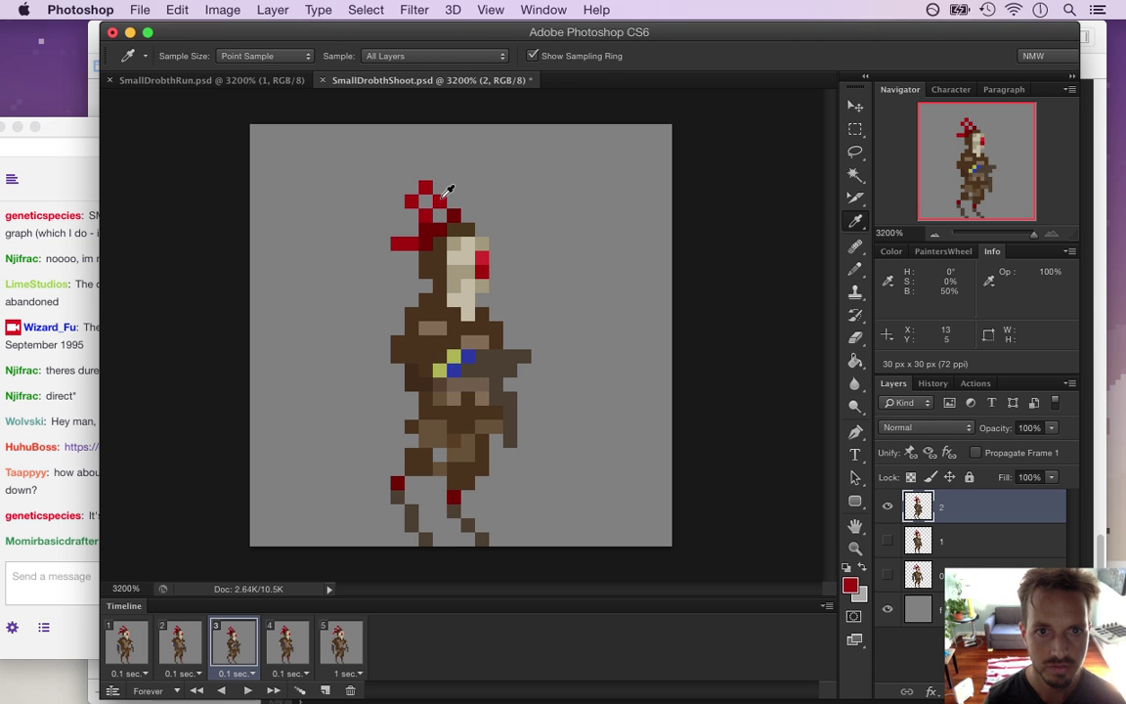
{"action": "key", "text": "b"}
{"action": "left_click", "coordinate": [440, 188]}
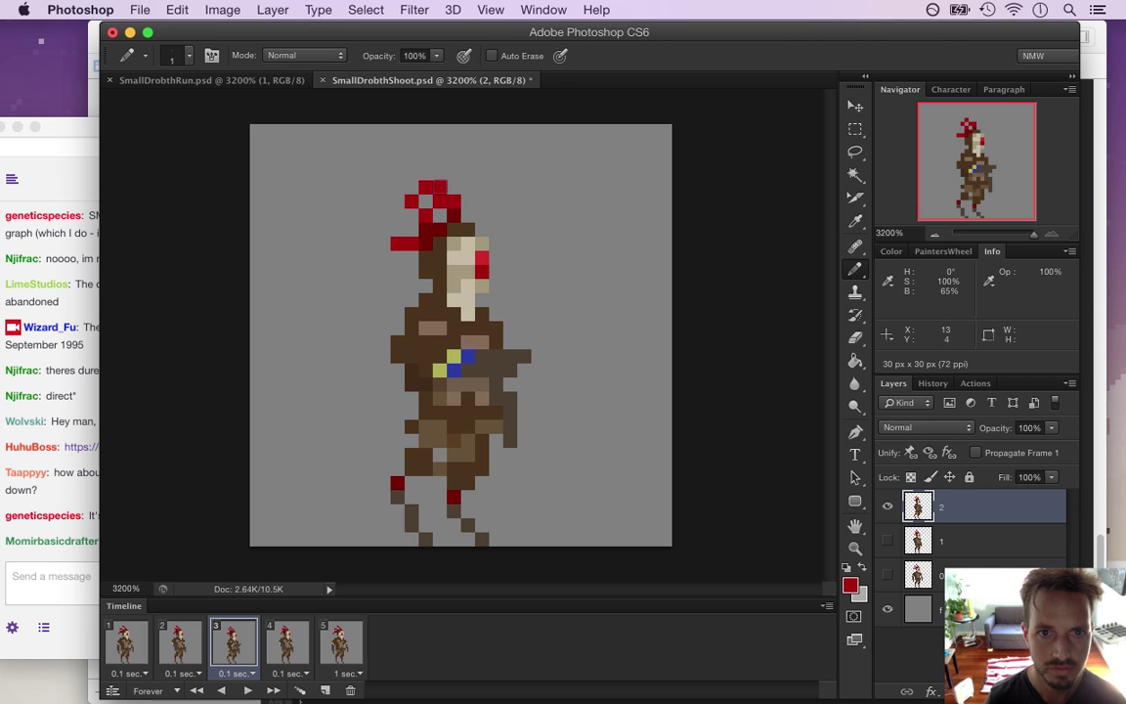
{"action": "key", "text": "e"}
{"action": "left_click", "coordinate": [425, 187]}
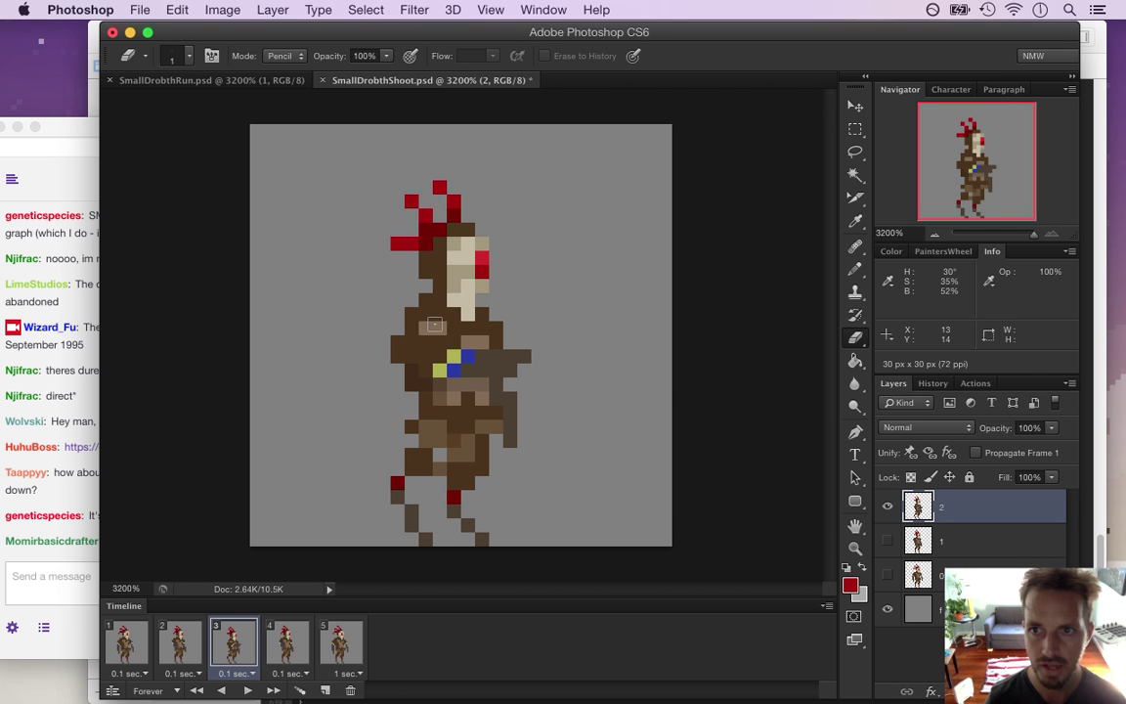
- Play the animation from frame 1 to review the adjusted plume, then stop it
{"action": "left_click", "coordinate": [125, 640]}
{"action": "left_click", "coordinate": [248, 691]}
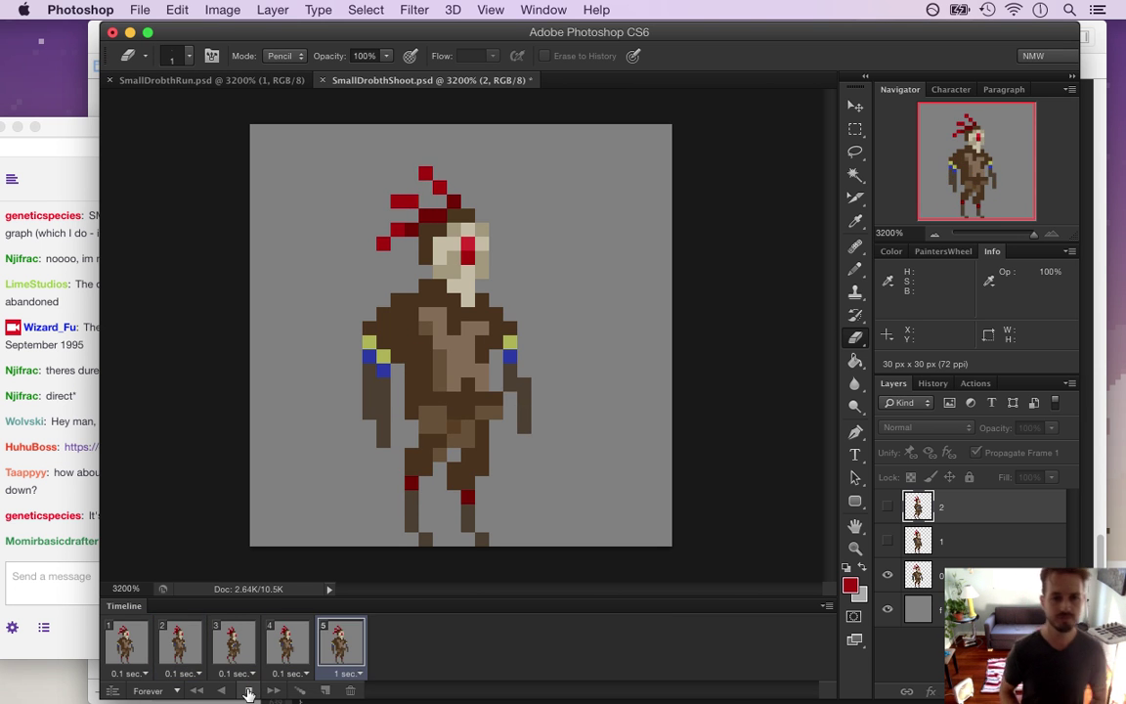
{"action": "left_click", "coordinate": [249, 692]}
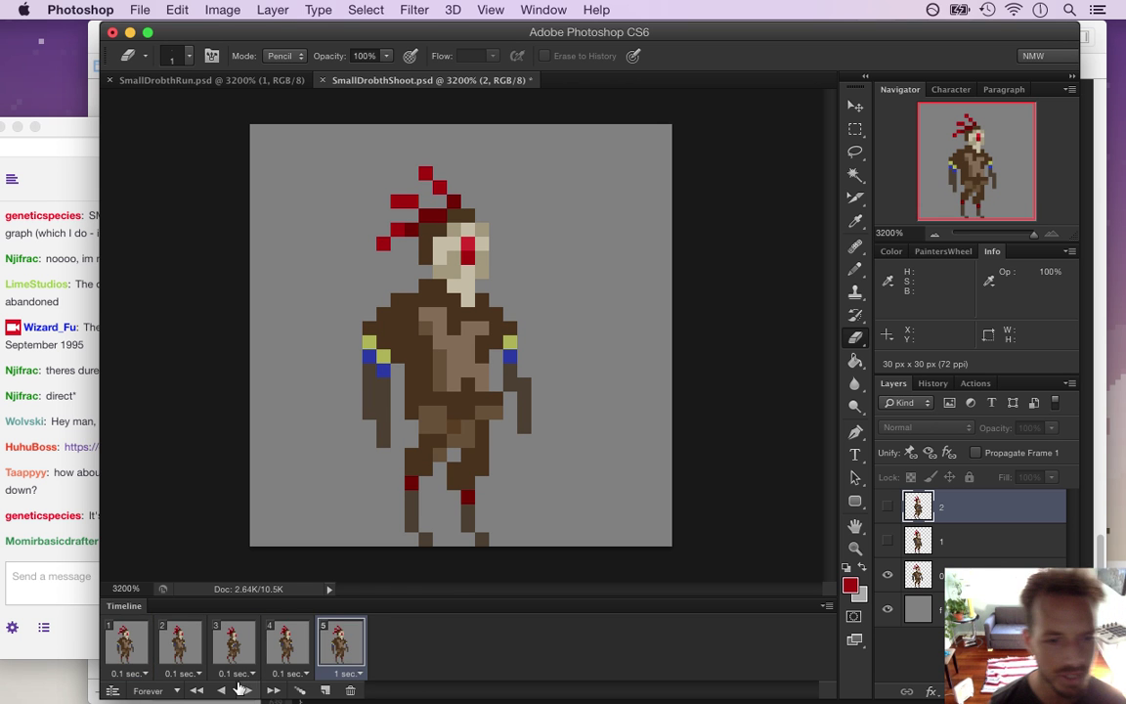
- Hide the gray background layer in all five timeline frames and save the document
{"action": "left_click", "coordinate": [143, 658]}
{"action": "left_click", "coordinate": [335, 643], "text": "shift"}
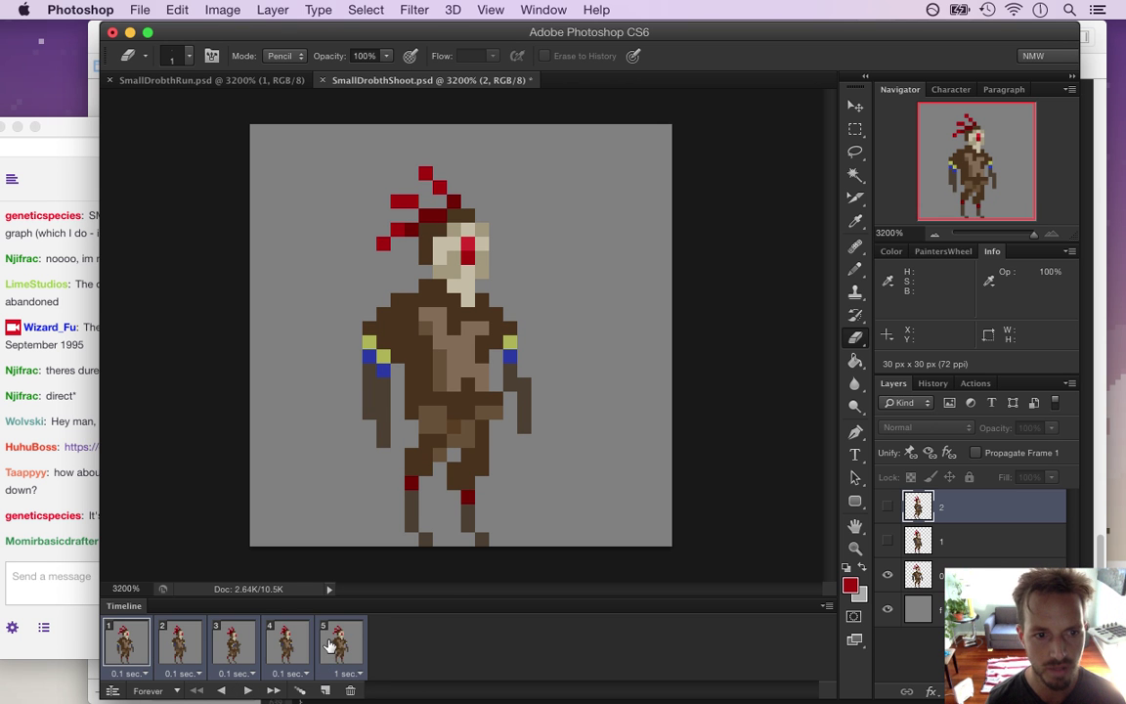
{"action": "left_click", "coordinate": [888, 609]}
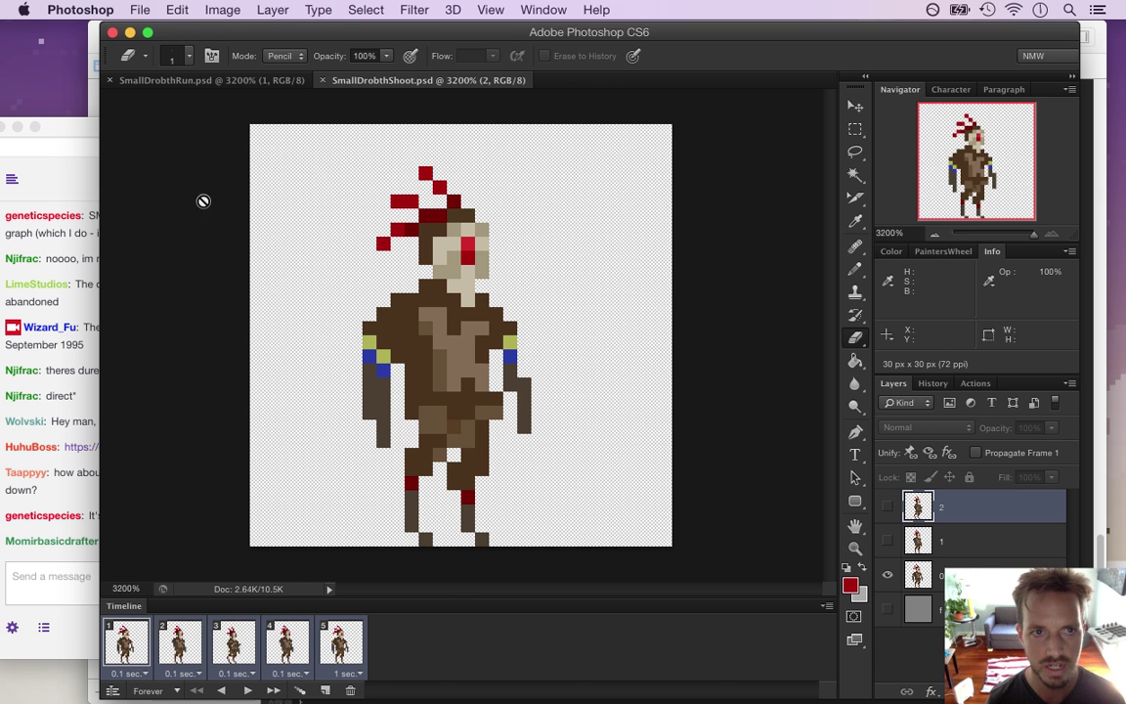
- Render all frames as a PNG image sequence named SmallDrobthShoot.png at 30 x 30 pixels and 10 fps, numbered from 0
{"action": "left_click", "coordinate": [132, 9]}
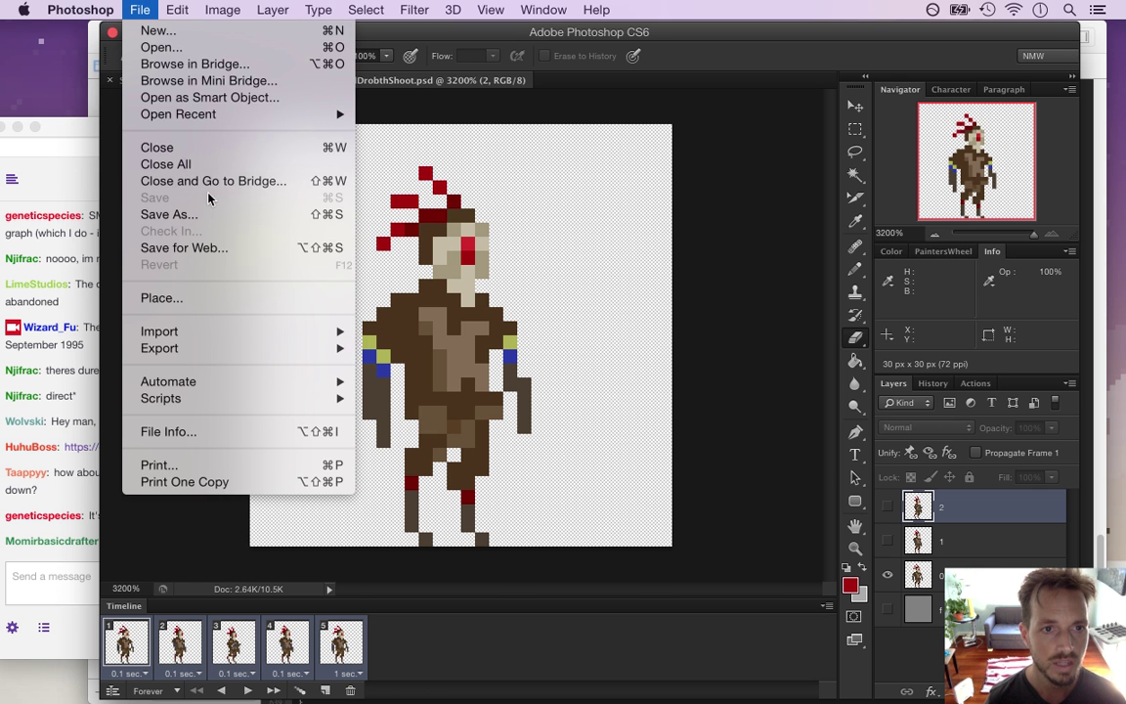
{"action": "mouse_move", "coordinate": [222, 119]}
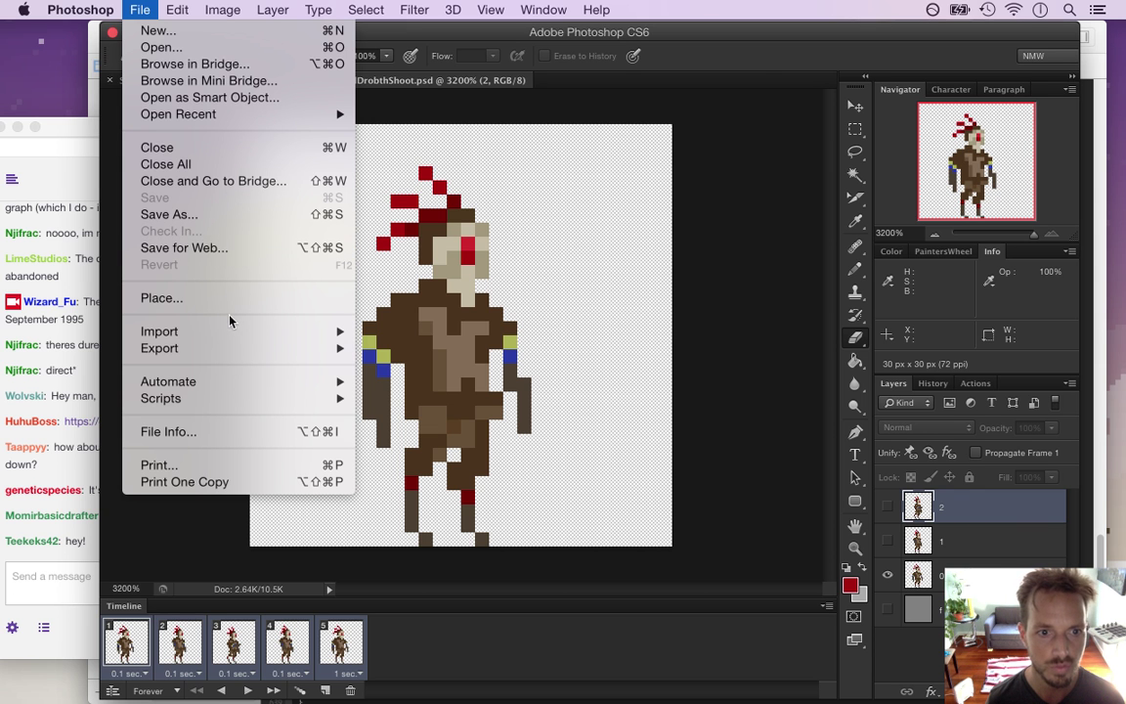
{"action": "mouse_move", "coordinate": [251, 350]}
{"action": "left_click", "coordinate": [464, 382]}
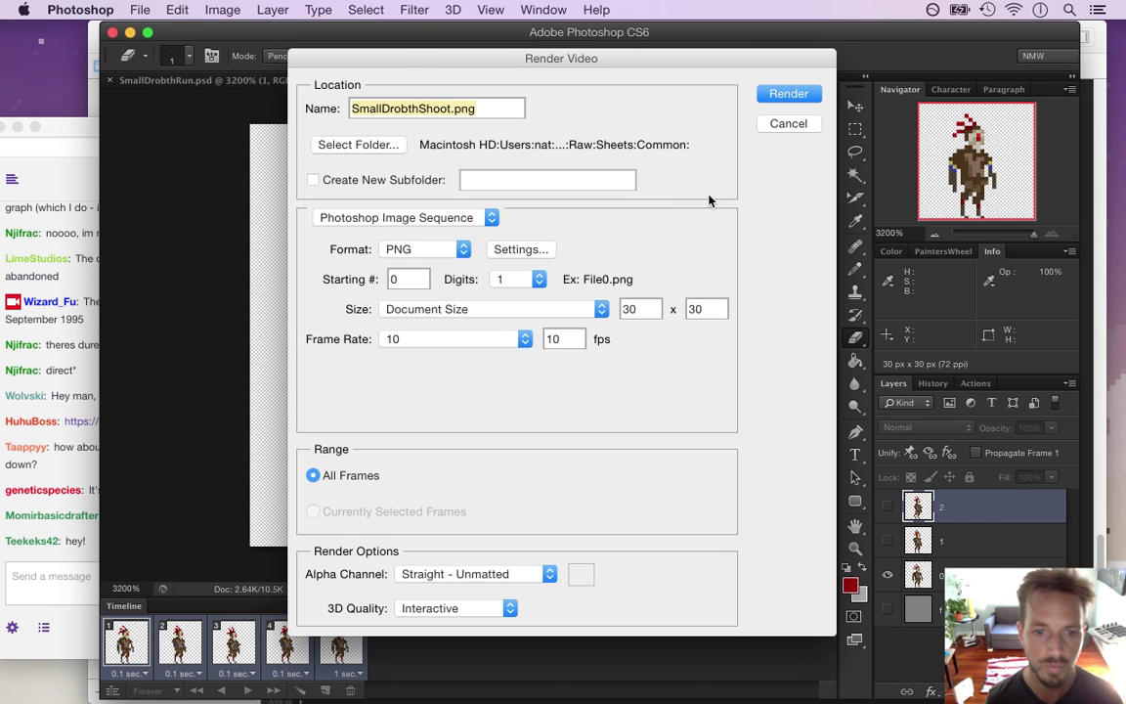
{"action": "left_click", "coordinate": [787, 94]}
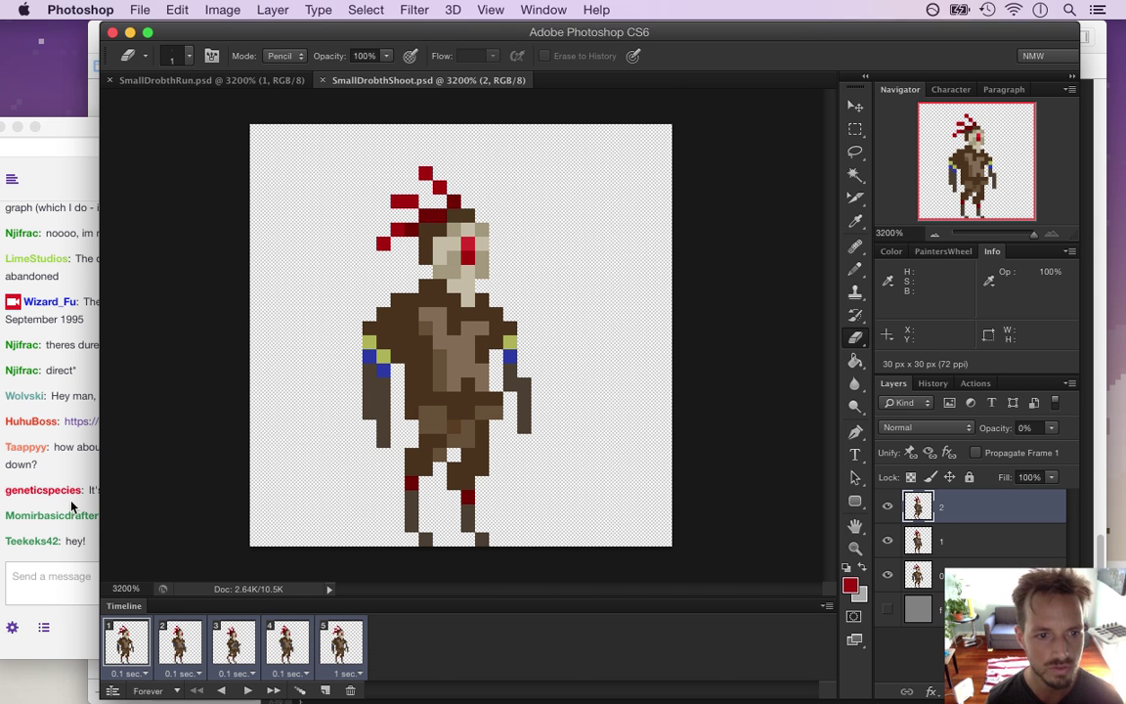
- Switch to the Twitch chat and read the two newest messages
{"action": "left_click", "coordinate": [71, 454]}
{"action": "left_click_drag", "start_coordinate": [124, 515], "coordinate": [241, 516]}
{"action": "left_click_drag", "start_coordinate": [65, 541], "coordinate": [141, 548]}
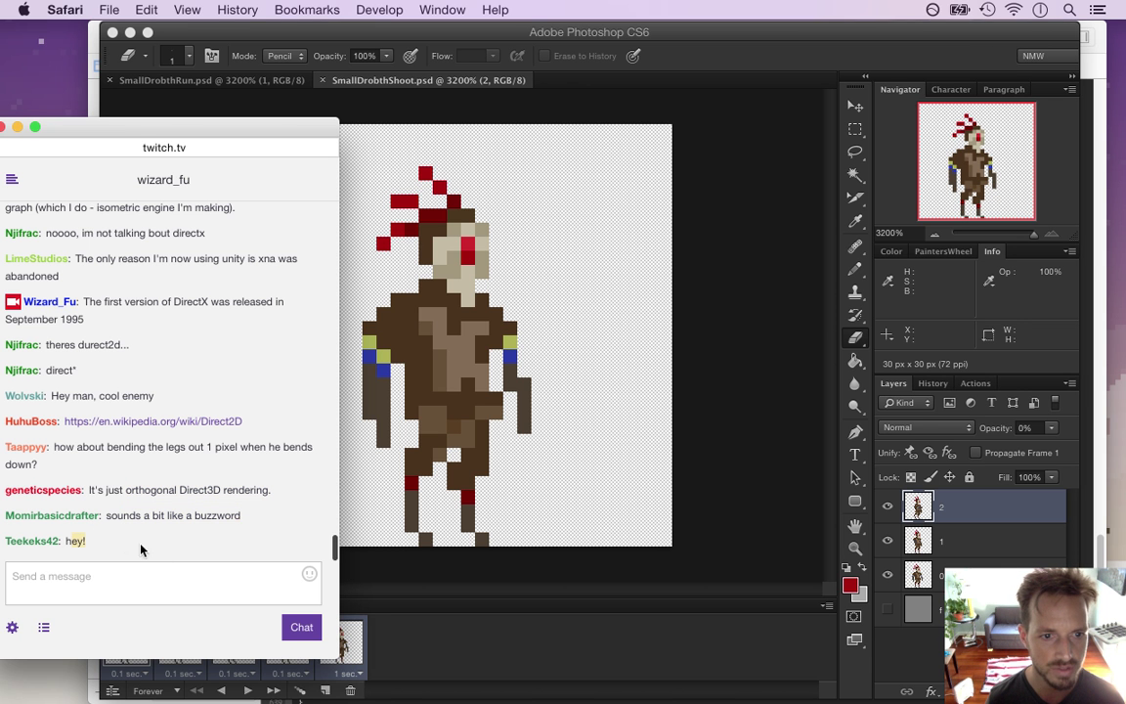
- Switch to the Songbringer project in Xcode
{"action": "key", "text": "super+Tab"}
{"action": "left_click", "coordinate": [569, 382]}
{"action": "key", "text": "super+Tab"}
{"action": "left_click", "coordinate": [625, 363]}
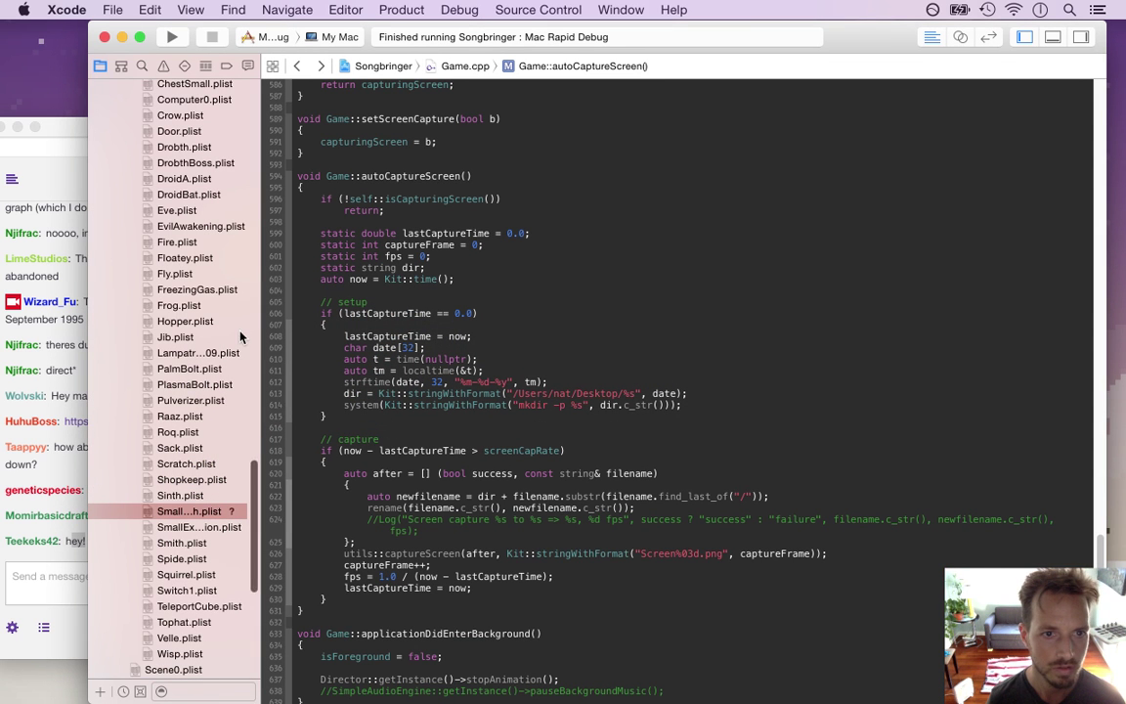
- Return to the Twitch chat and reread the earlier message about Direct2D
{"action": "left_click", "coordinate": [55, 368]}
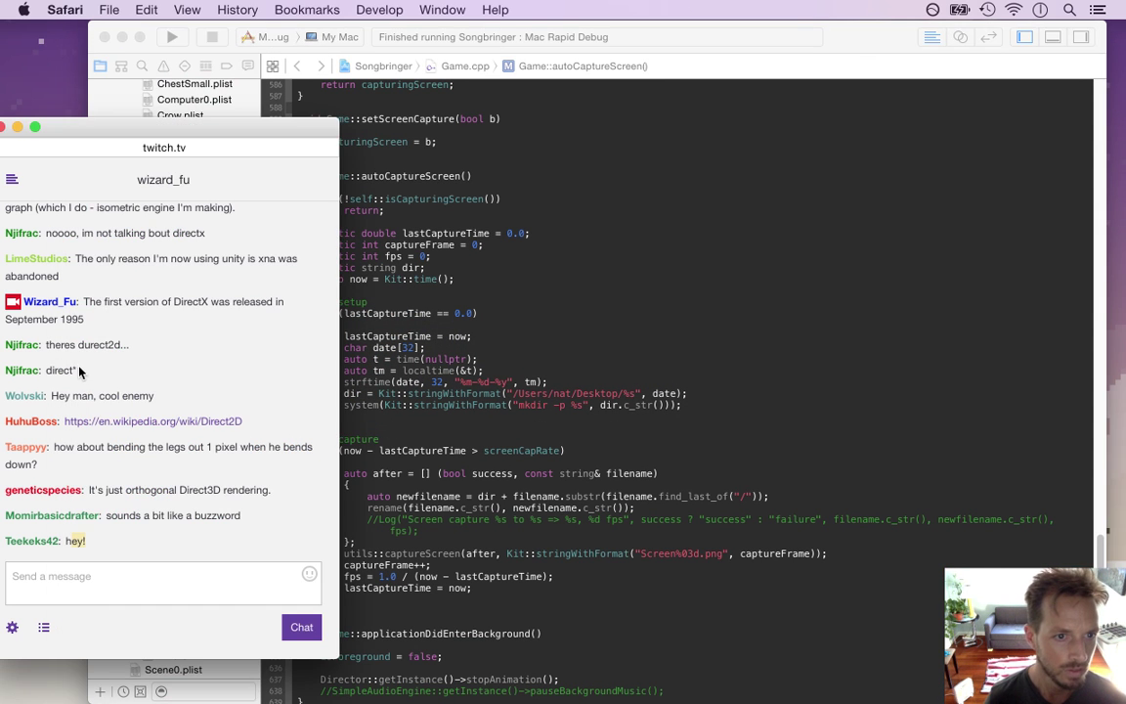
{"action": "left_click_drag", "start_coordinate": [56, 348], "coordinate": [114, 355]}
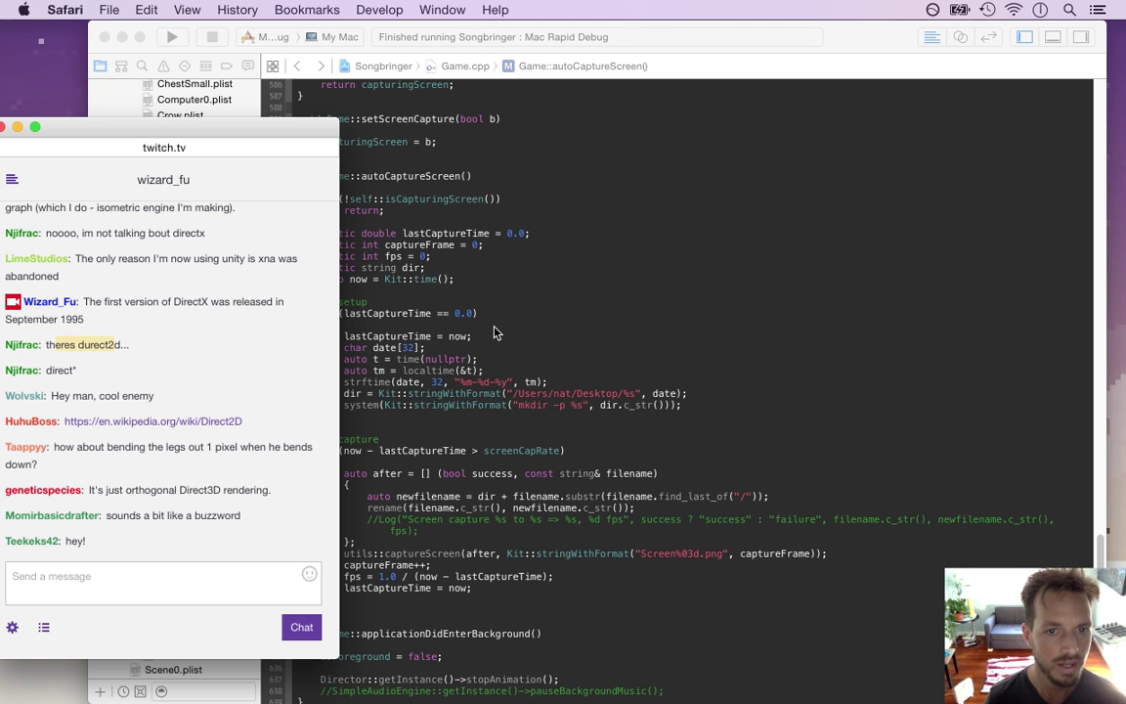
- In Xcode, duplicate the run animation in SmallDrobth.plist, name the copy "shoot" and expand it
{"action": "left_click", "coordinate": [391, 294]}
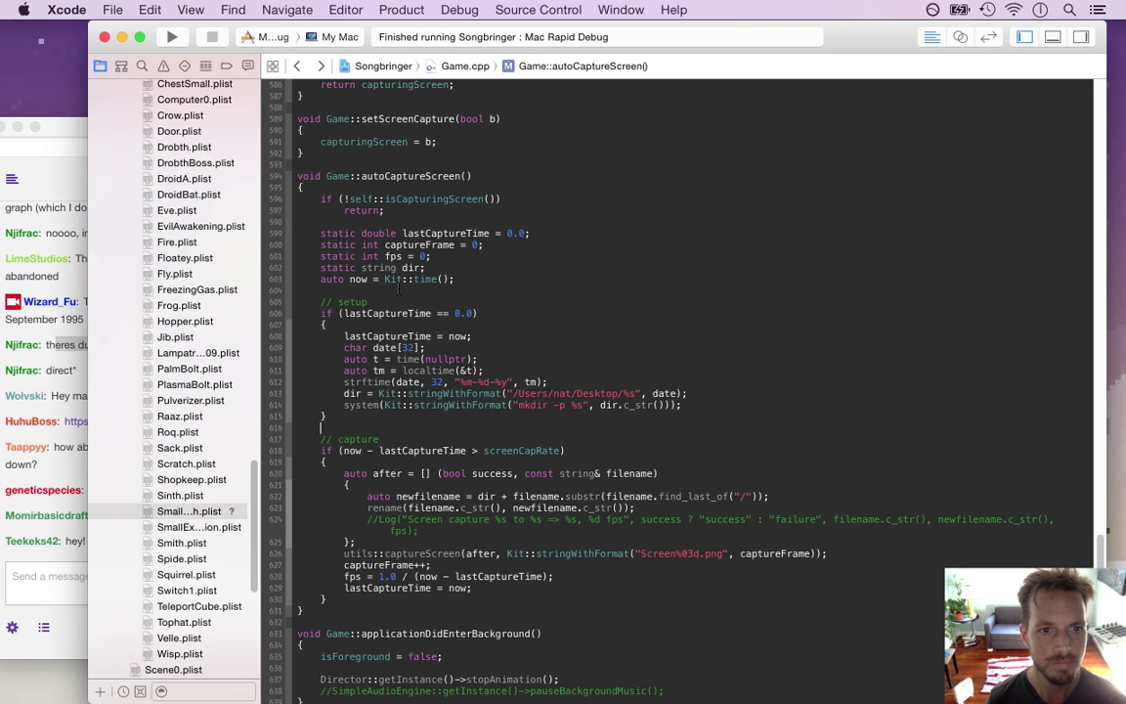
{"action": "left_click", "coordinate": [207, 509]}
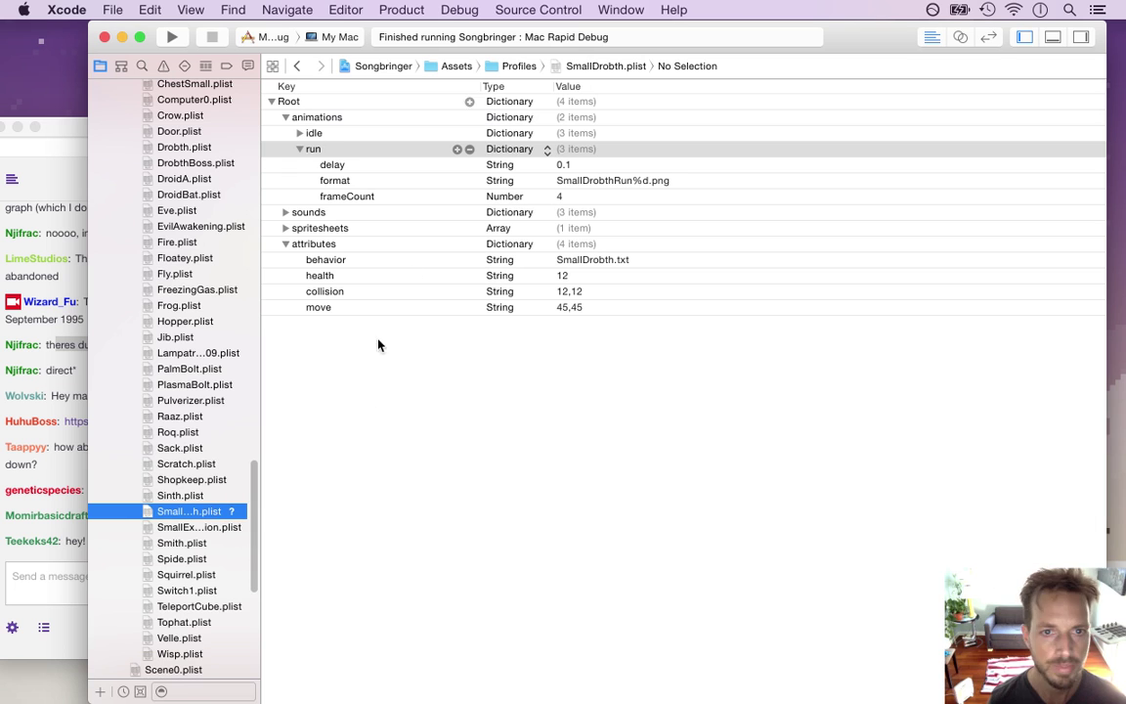
{"action": "left_click", "coordinate": [349, 151]}
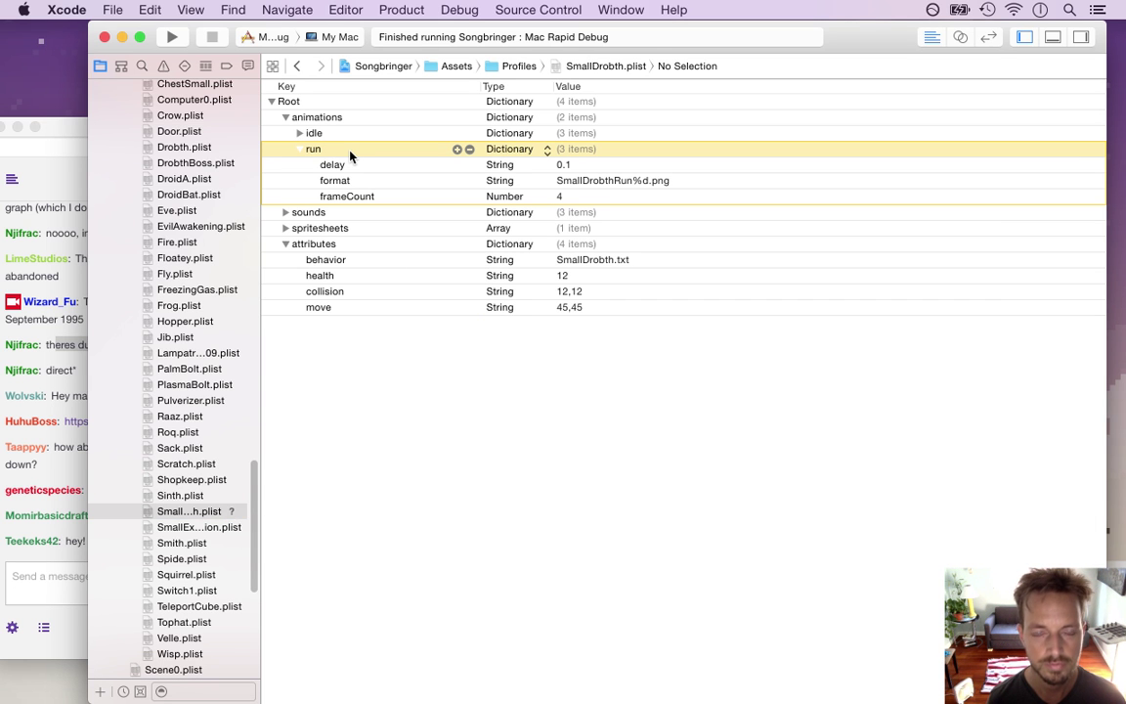
{"action": "key", "text": "Left"}
{"action": "key", "text": "super+d"}
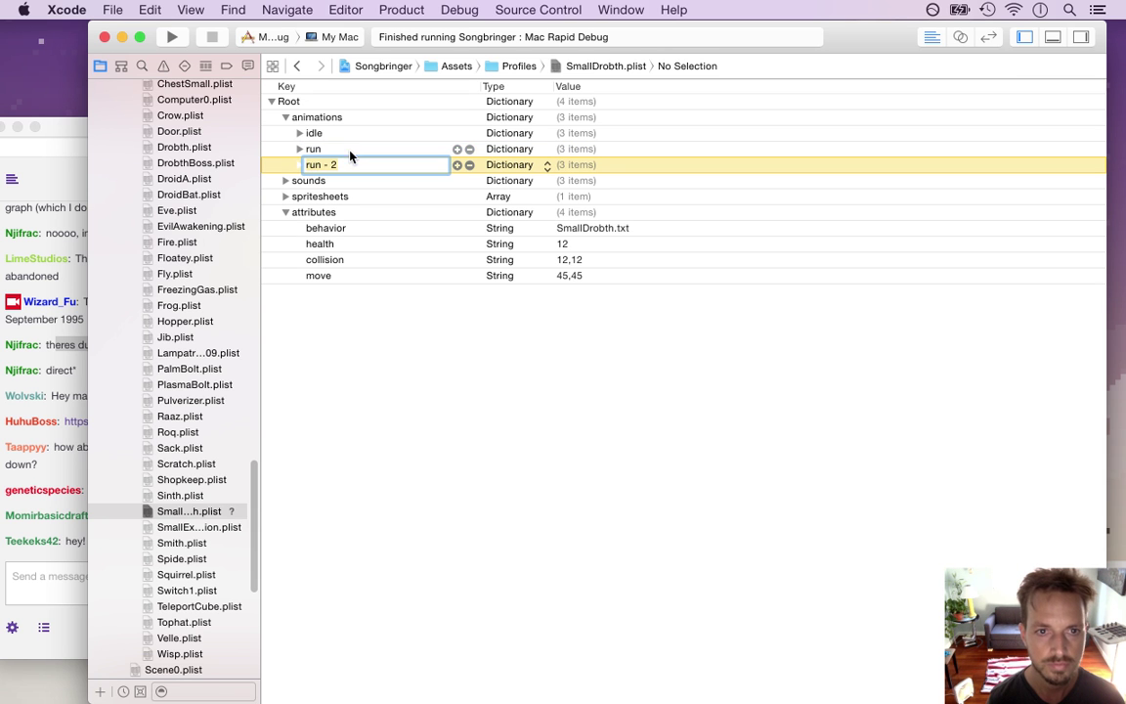
{"action": "type", "text": "shoot"}
{"action": "key", "text": "Return"}
{"action": "key", "text": "Right"}
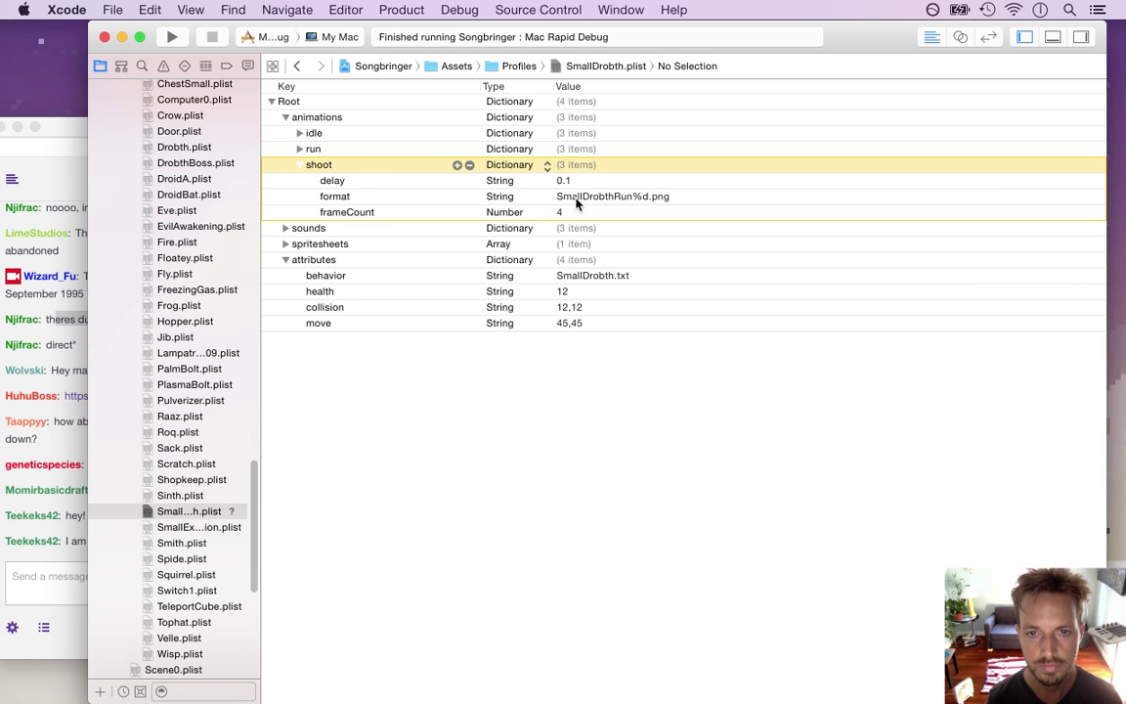
- Set the shoot animation's format value to SmallDrobthShoot%d.png
{"action": "left_click", "coordinate": [581, 196]}
{"action": "left_click", "coordinate": [613, 197]}
{"action": "key", "text": "Delete"}
{"action": "key", "text": "Delete"}
{"action": "key", "text": "Delete"}
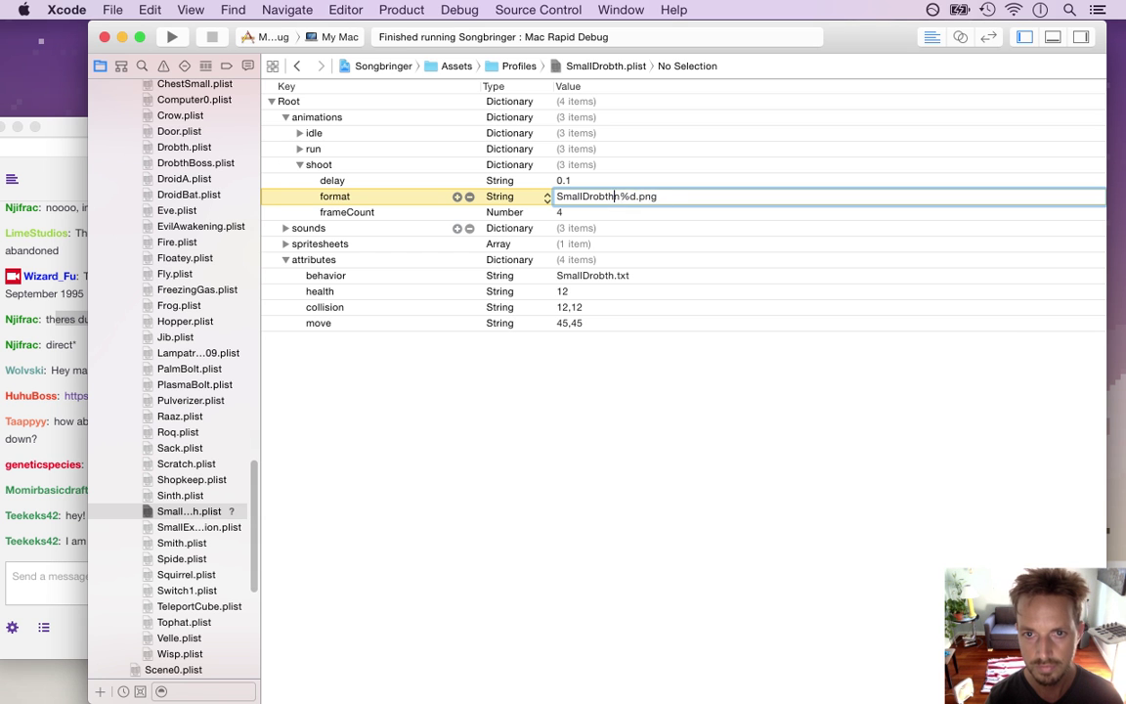
{"action": "type", "text": "Shoot"}
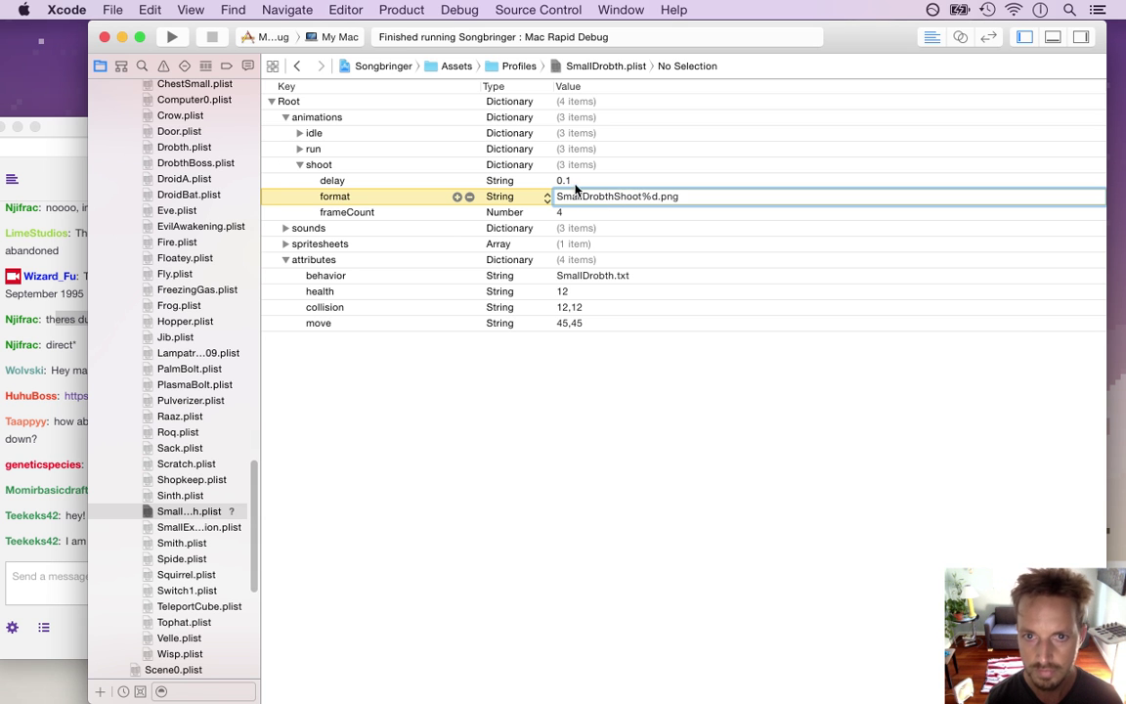
{"action": "left_click", "coordinate": [520, 177]}
- Check the SmallDrobthShoot timeline frames in Photoshop and read the newest message in the Twitch chat
{"action": "key", "text": "super+Tab"}
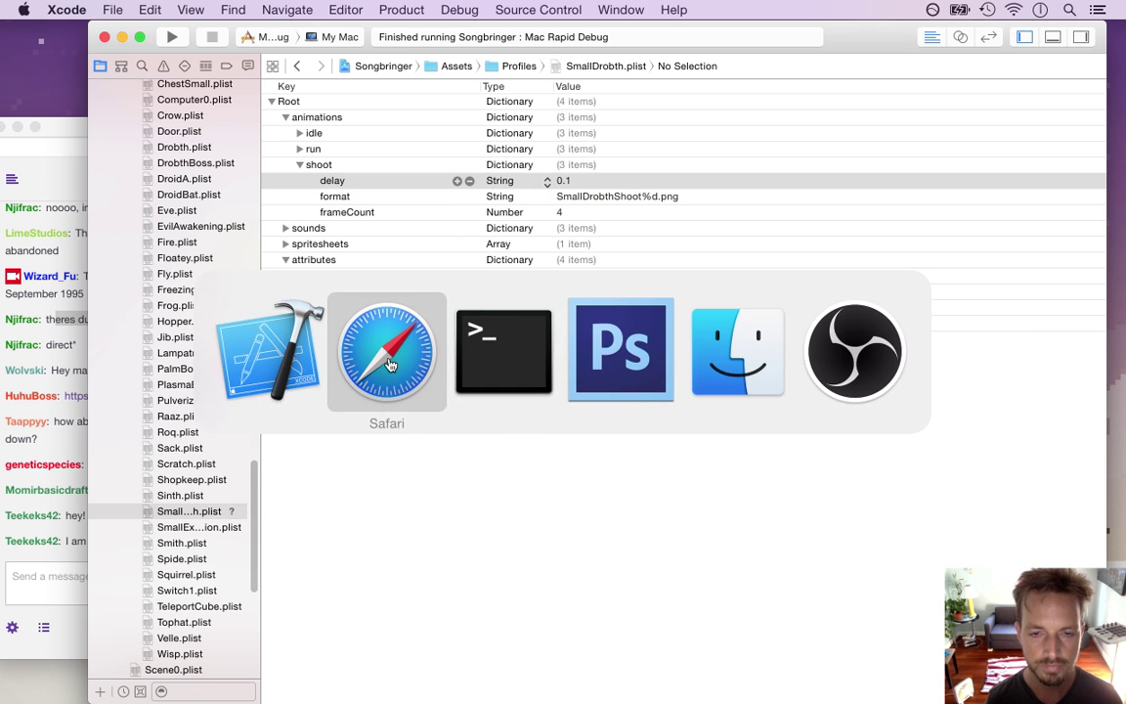
{"action": "left_click", "coordinate": [629, 352]}
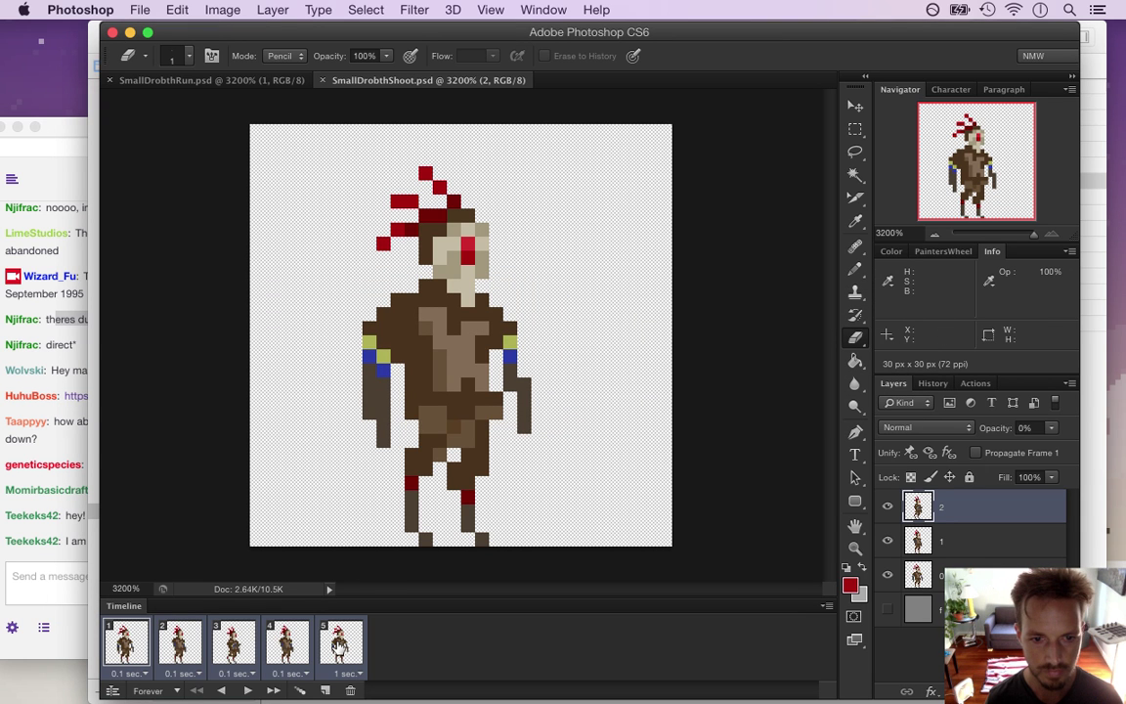
{"action": "left_click", "coordinate": [81, 569]}
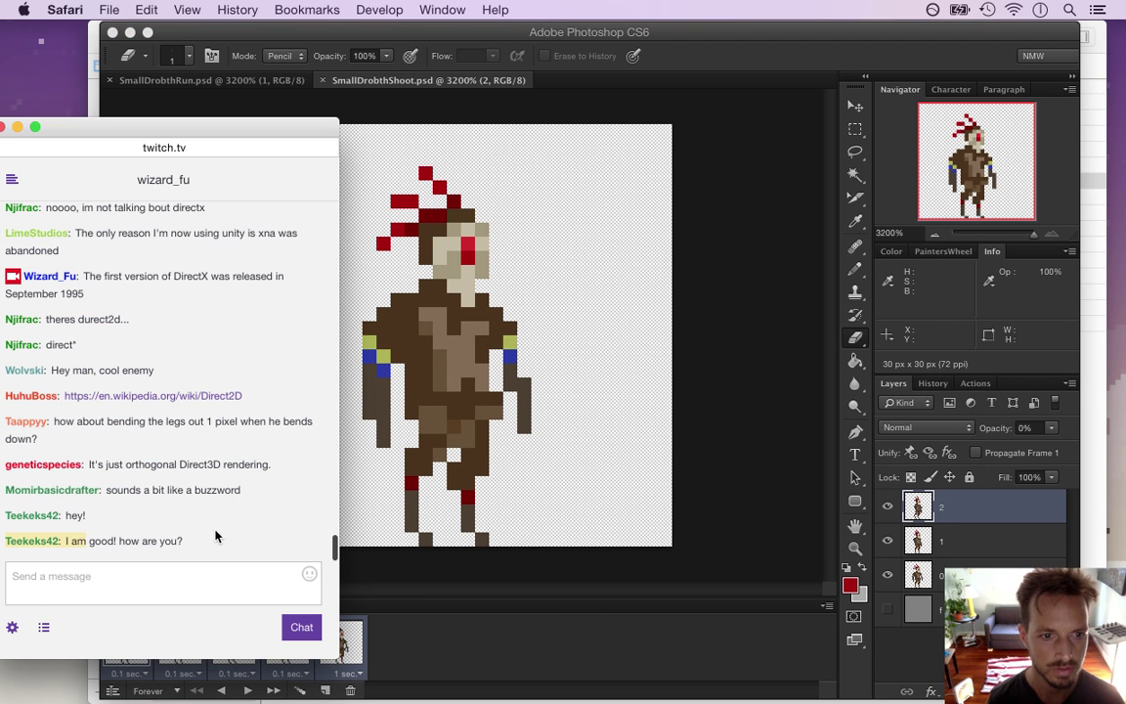
- In Finder, delete SmallDrobthShoot0.png through SmallDrobthShoot13.png from the Common folder
{"action": "key", "text": "super+Tab"}
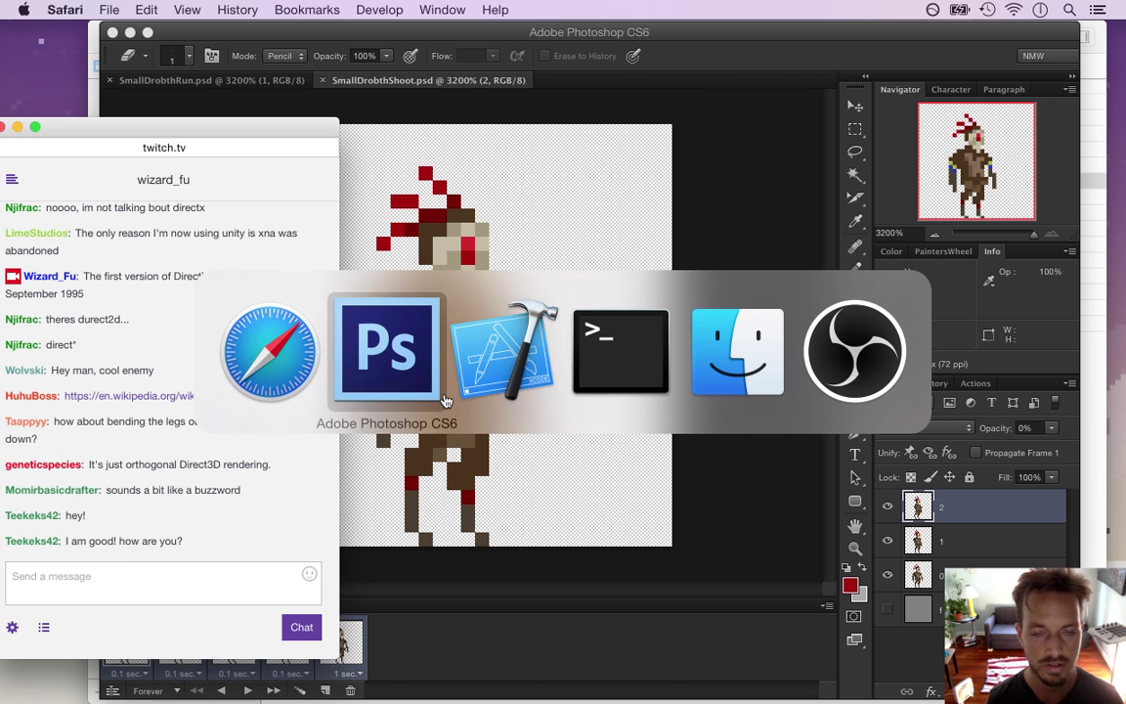
{"action": "left_click", "coordinate": [704, 355]}
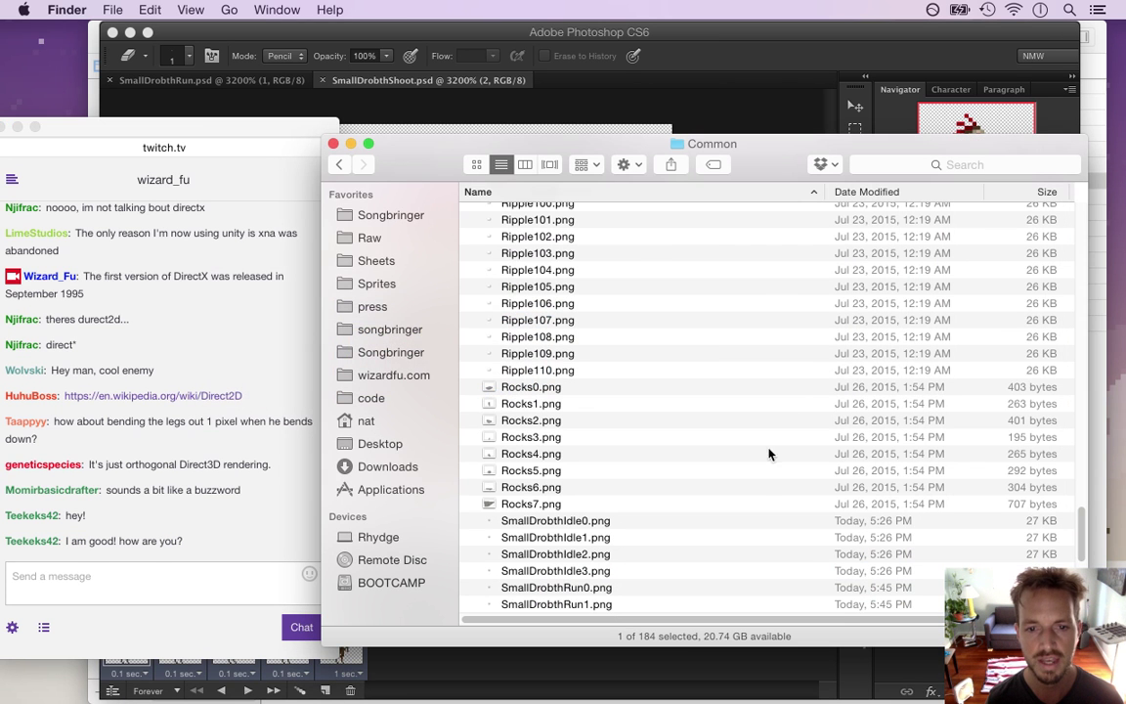
{"action": "left_click_drag", "start_coordinate": [1085, 528], "coordinate": [1082, 563]}
{"action": "scroll", "coordinate": [817, 545], "scroll_direction": "down", "scroll_amount": 3}
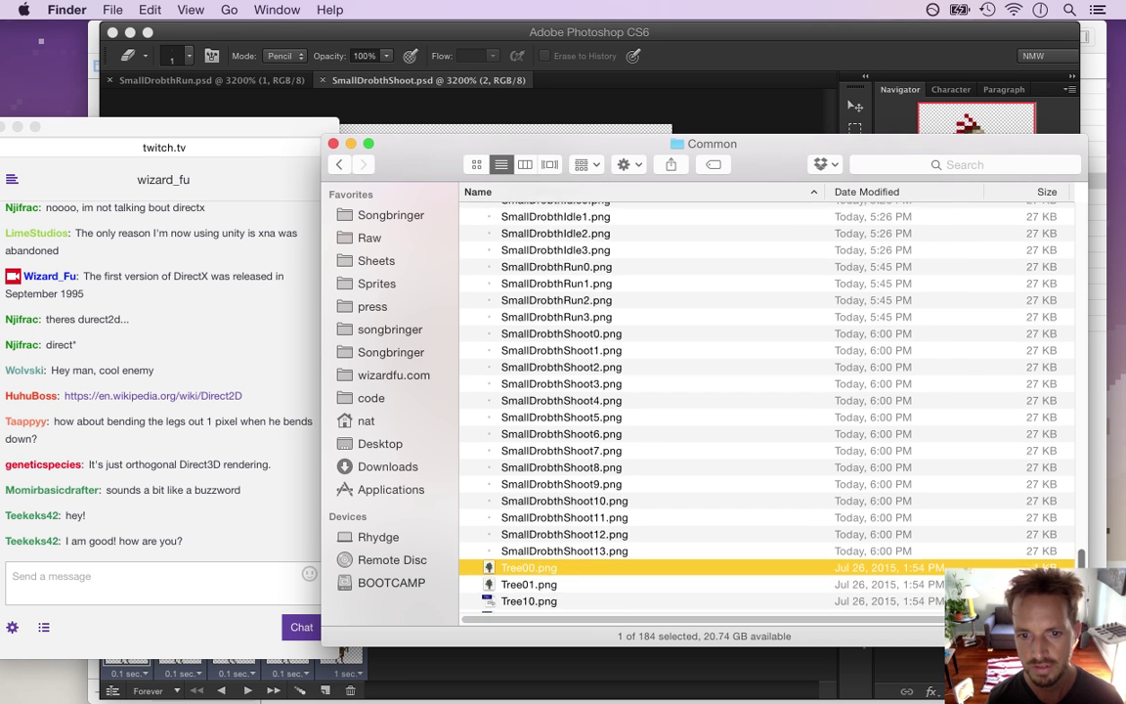
{"action": "left_click", "coordinate": [619, 327], "text": "shift"}
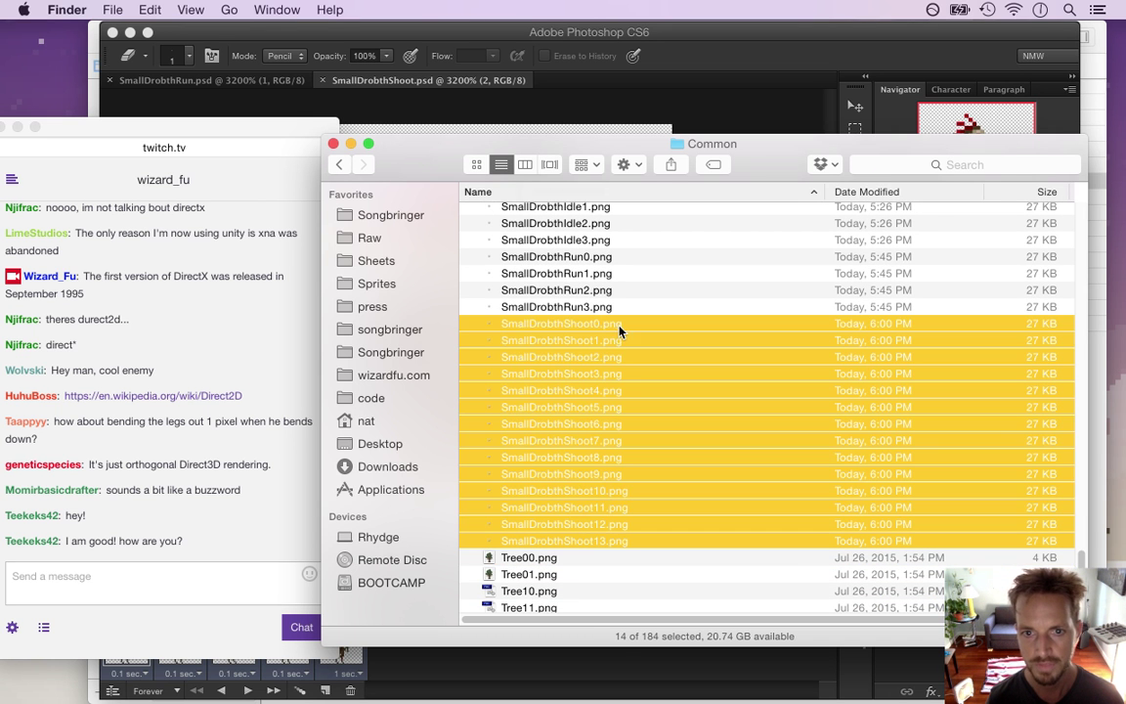
{"action": "key", "text": "super+BackSpace"}
{"action": "right_click", "coordinate": [622, 356]}
{"action": "left_click", "coordinate": [586, 513]}
{"action": "left_click", "coordinate": [587, 509]}
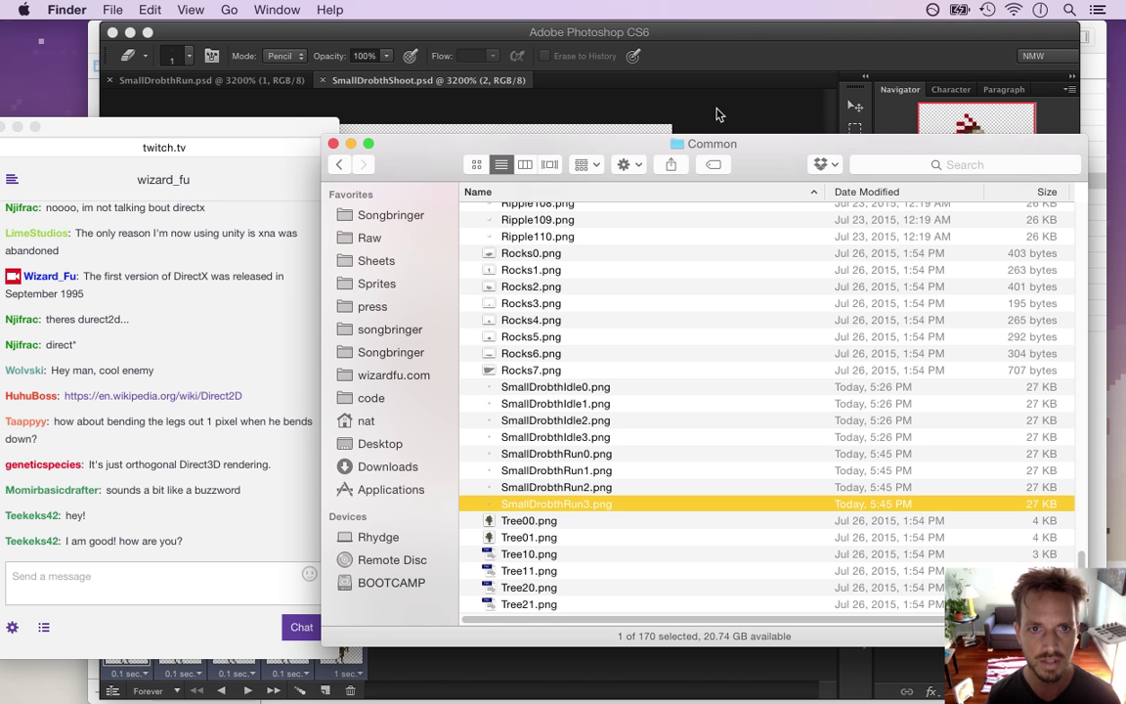
- Open the Songbringer project page on Kickstarter in a new Safari window
{"action": "left_click", "coordinate": [1111, 161]}
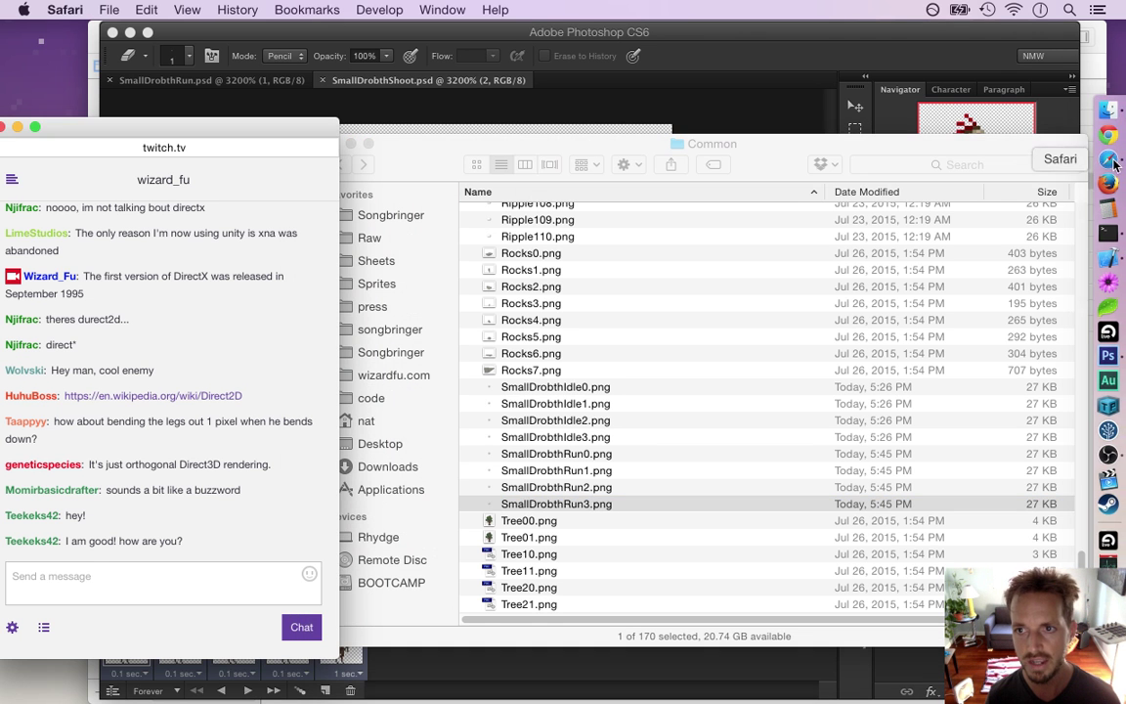
{"action": "key", "text": "super+n"}
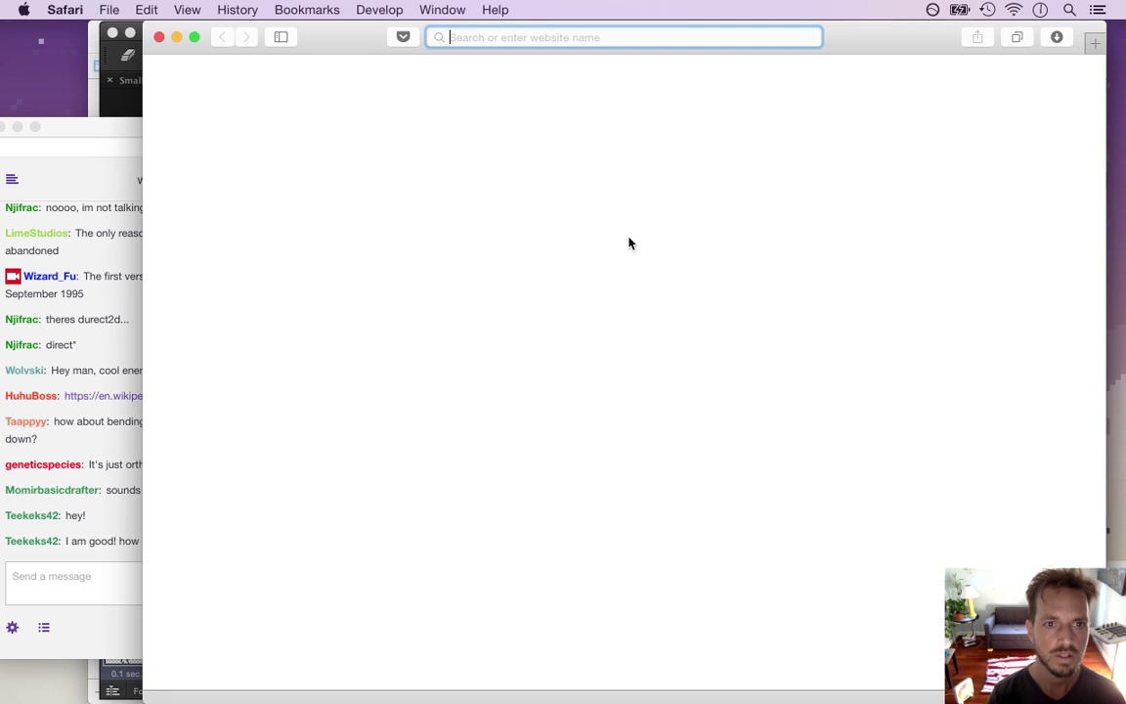
{"action": "type", "text": "kic"}
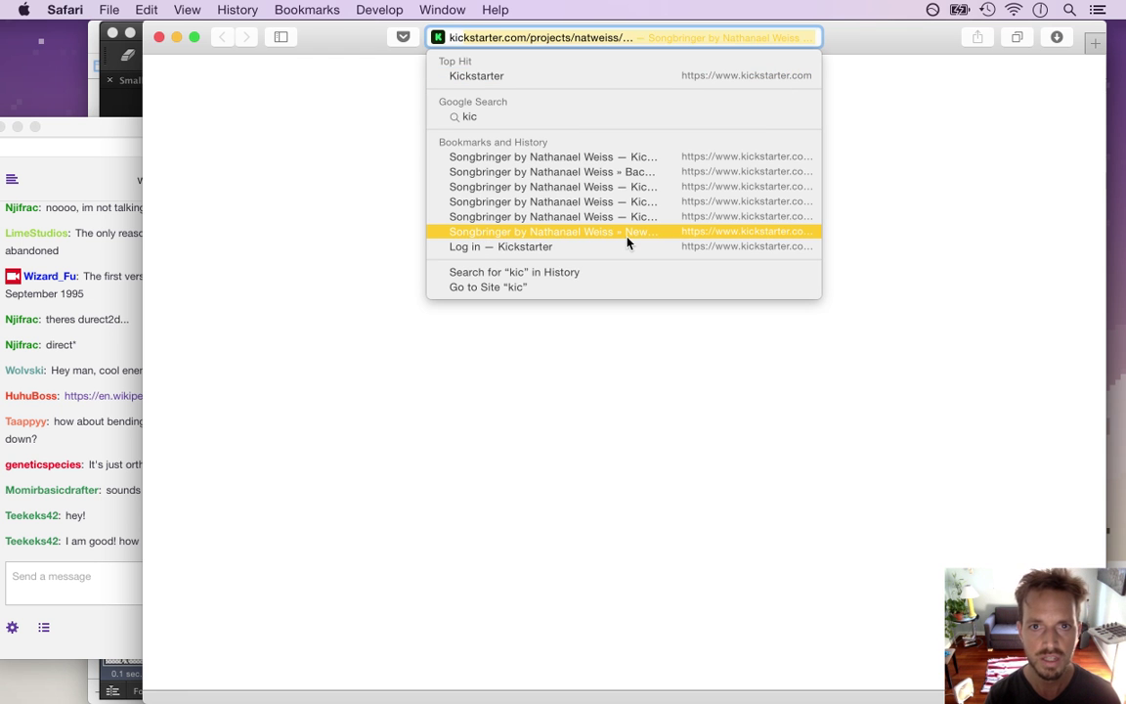
{"action": "key", "text": "Right"}
{"action": "key", "text": "BackSpace"}
{"action": "key", "text": "BackSpace"}
{"action": "key", "text": "BackSpace"}
{"action": "key", "text": "BackSpace"}
{"action": "key", "text": "BackSpace"}
{"action": "key", "text": "BackSpace"}
{"action": "key", "text": "BackSpace"}
{"action": "key", "text": "BackSpace"}
{"action": "key", "text": "BackSpace"}
{"action": "key", "text": "BackSpace"}
{"action": "key", "text": "BackSpace"}
{"action": "key", "text": "BackSpace"}
{"action": "key", "text": "BackSpace"}
{"action": "key", "text": "BackSpace"}
{"action": "key", "text": "BackSpace"}
{"action": "key", "text": "BackSpace"}
{"action": "key", "text": "BackSpace"}
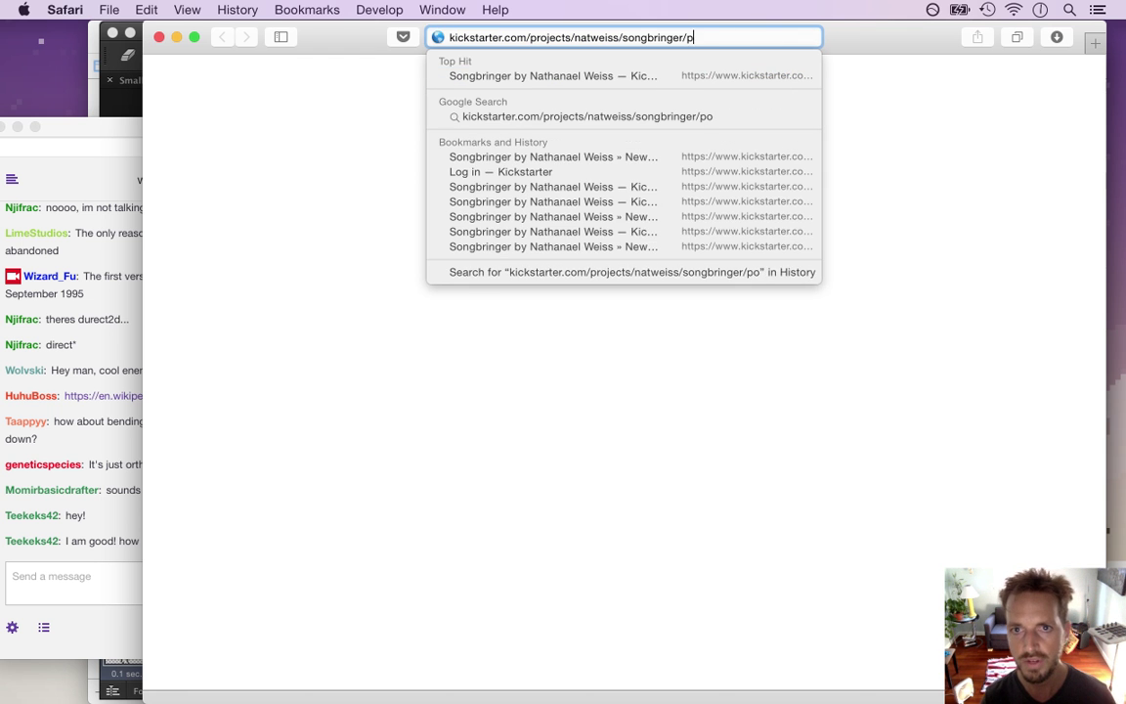
{"action": "key", "text": "BackSpace"}
{"action": "key", "text": "Return"}
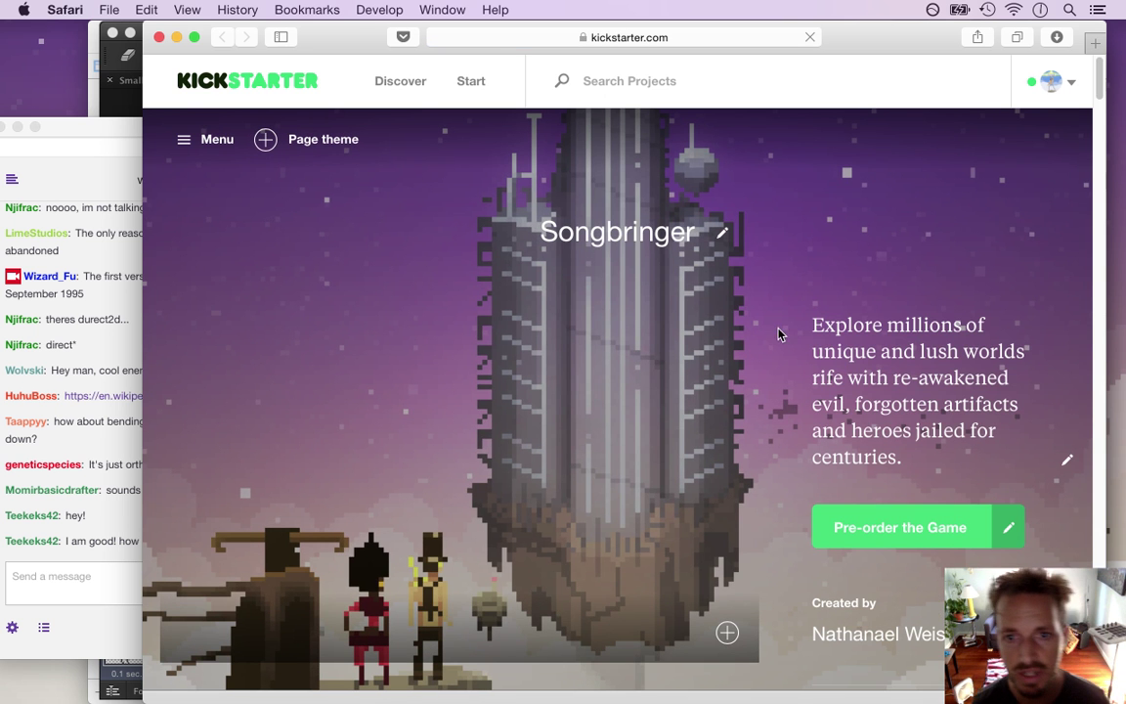
- Look through the Songbringer campaign description and rewards on Kickstarter, and close the browser window
{"action": "scroll", "coordinate": [1075, 108], "scroll_direction": "down", "scroll_amount": 5}
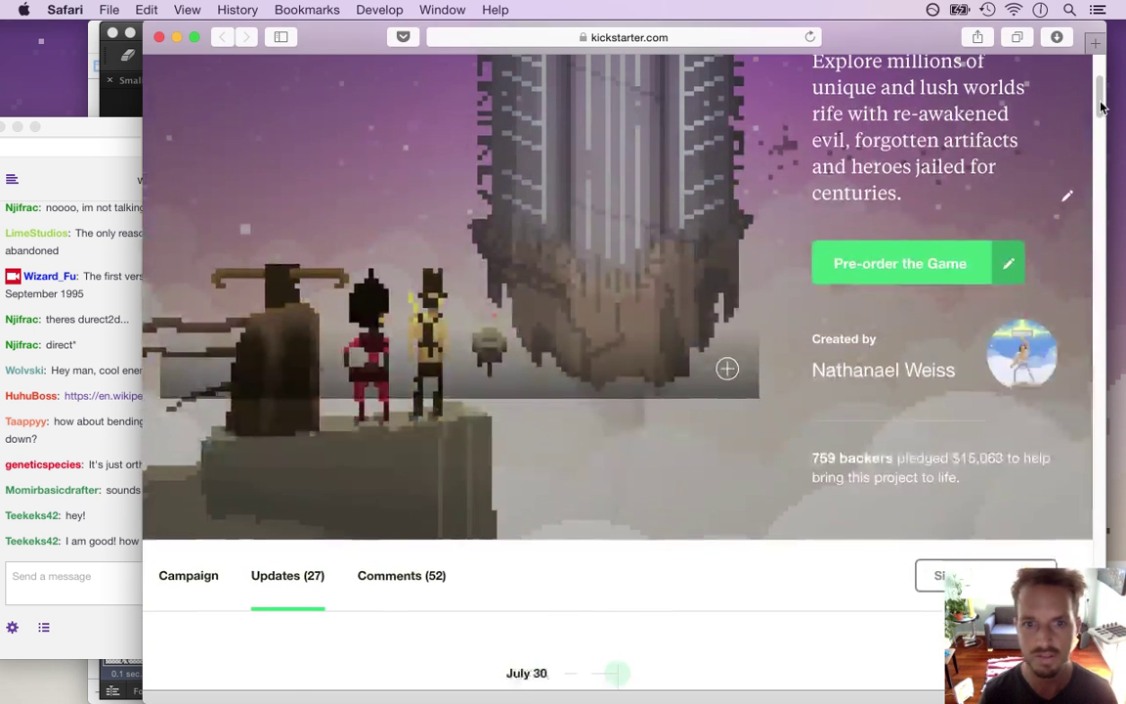
{"action": "left_click", "coordinate": [223, 465]}
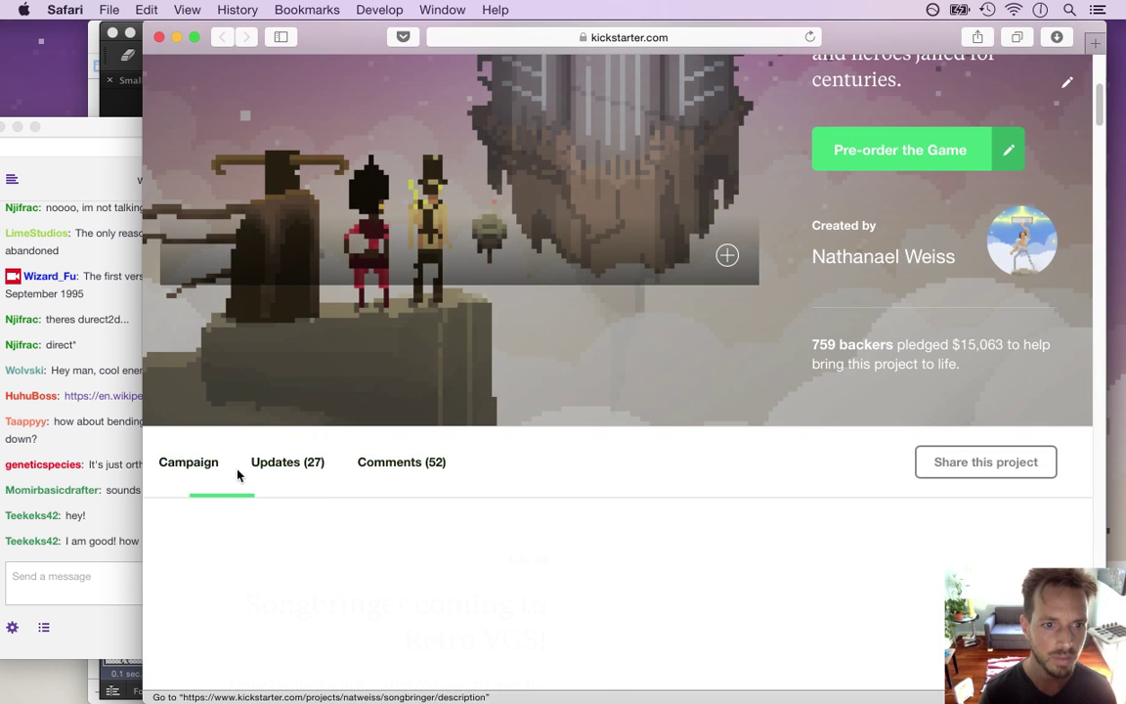
{"action": "scroll", "coordinate": [1095, 106], "scroll_direction": "down", "scroll_amount": 5}
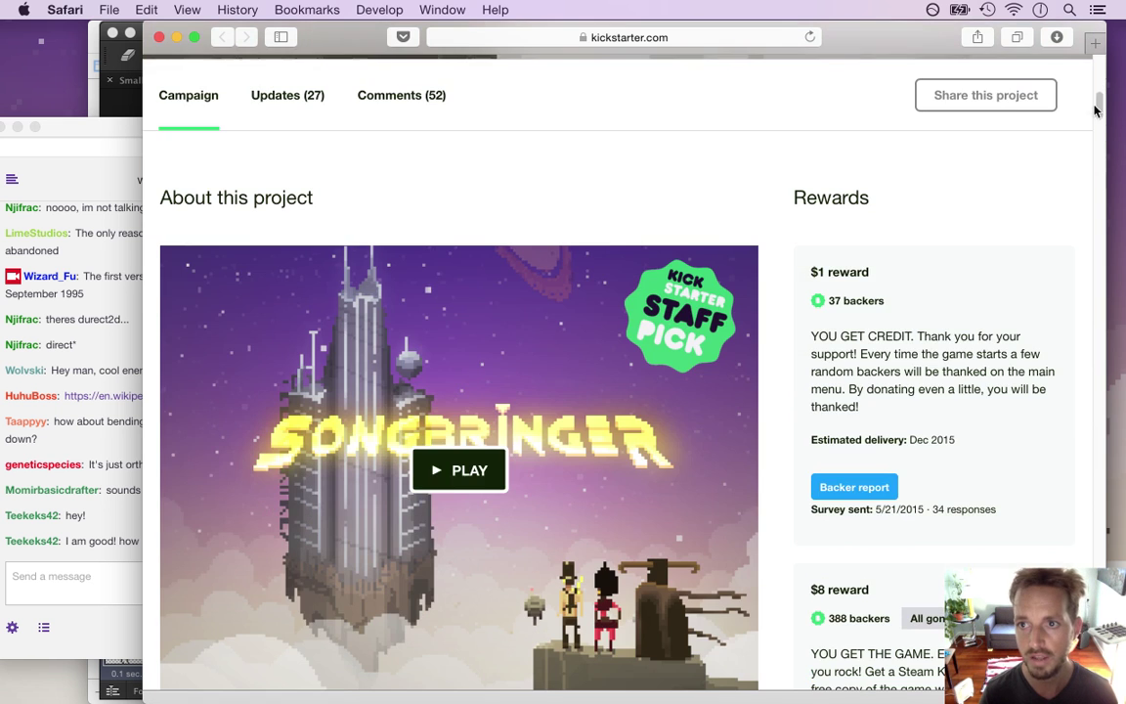
{"action": "left_click_drag", "start_coordinate": [1101, 114], "coordinate": [1096, 143]}
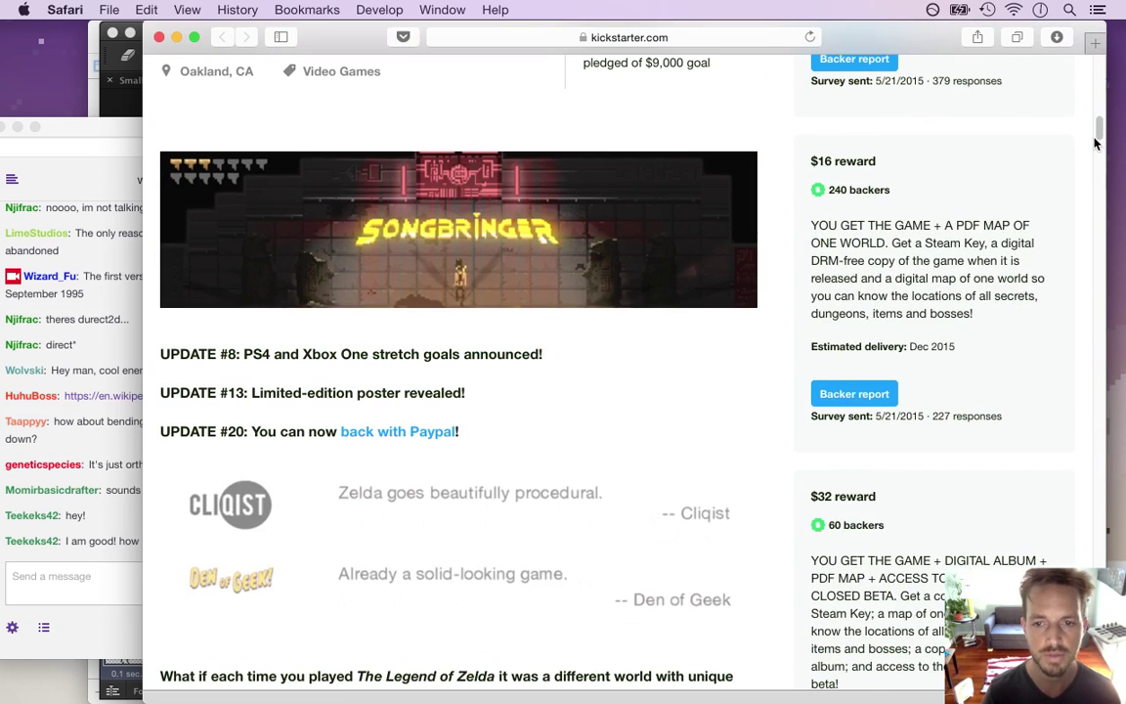
{"action": "left_click_drag", "start_coordinate": [1095, 144], "coordinate": [1084, 88]}
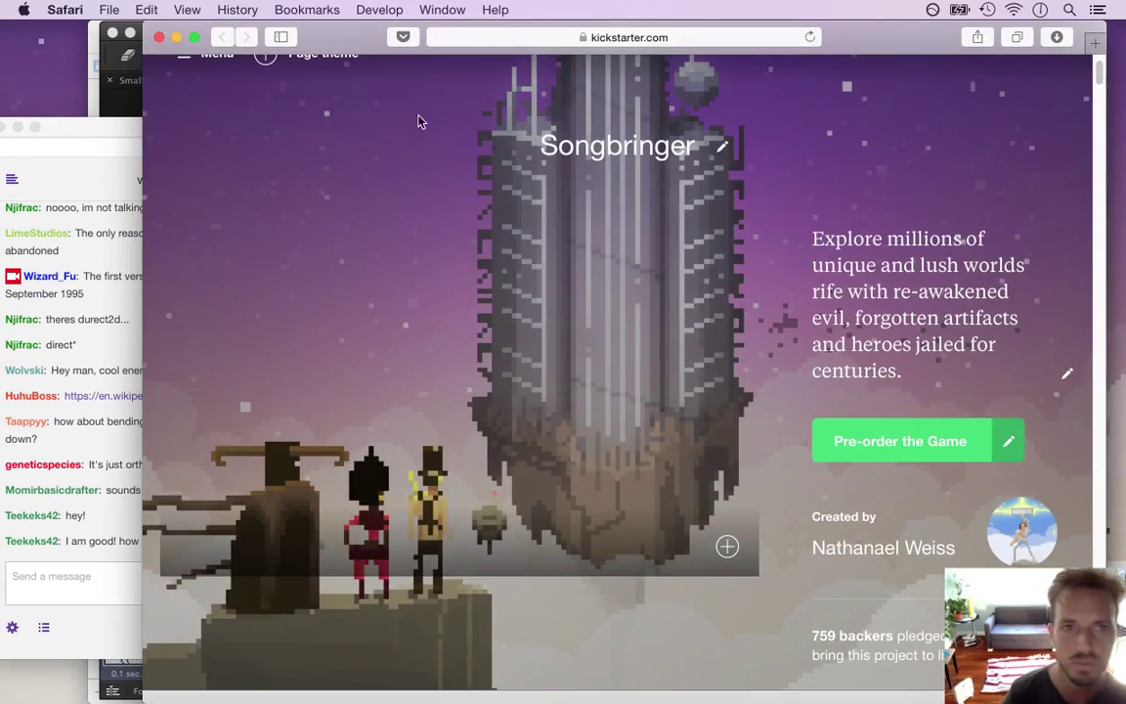
{"action": "left_click", "coordinate": [160, 37]}
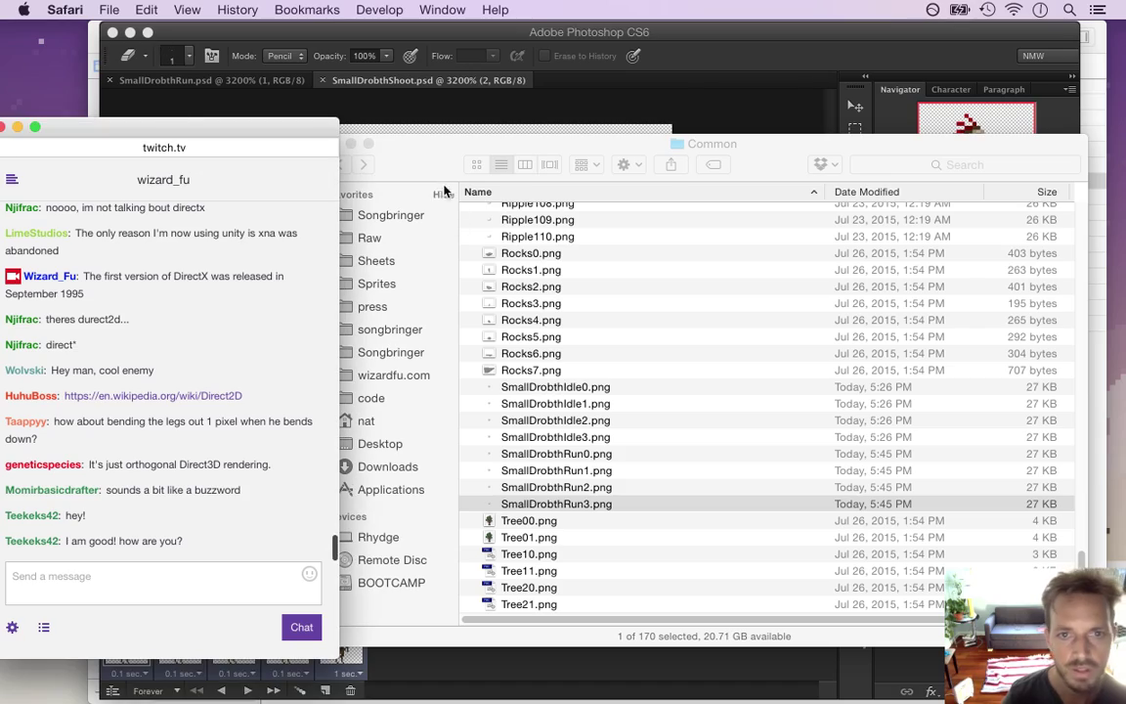
- In Photoshop, set the delay of SmallDrobthShoot's fifth frame to 0.1 seconds and save the document
{"action": "left_click", "coordinate": [712, 98]}
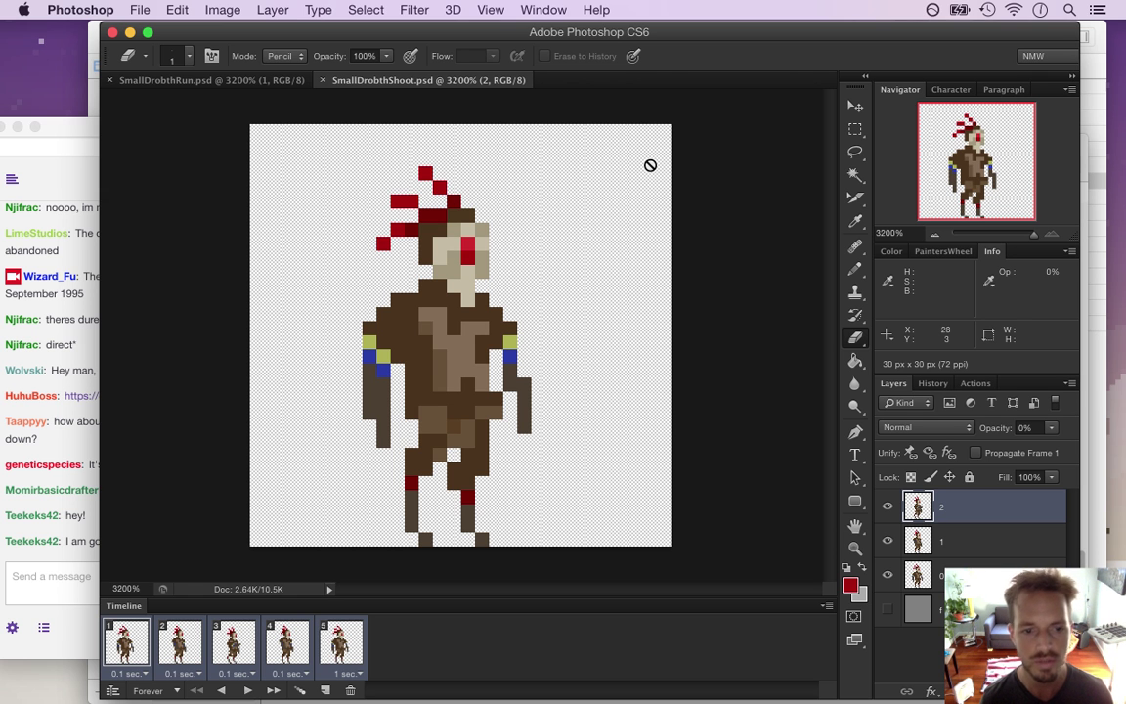
{"action": "left_click", "coordinate": [341, 640]}
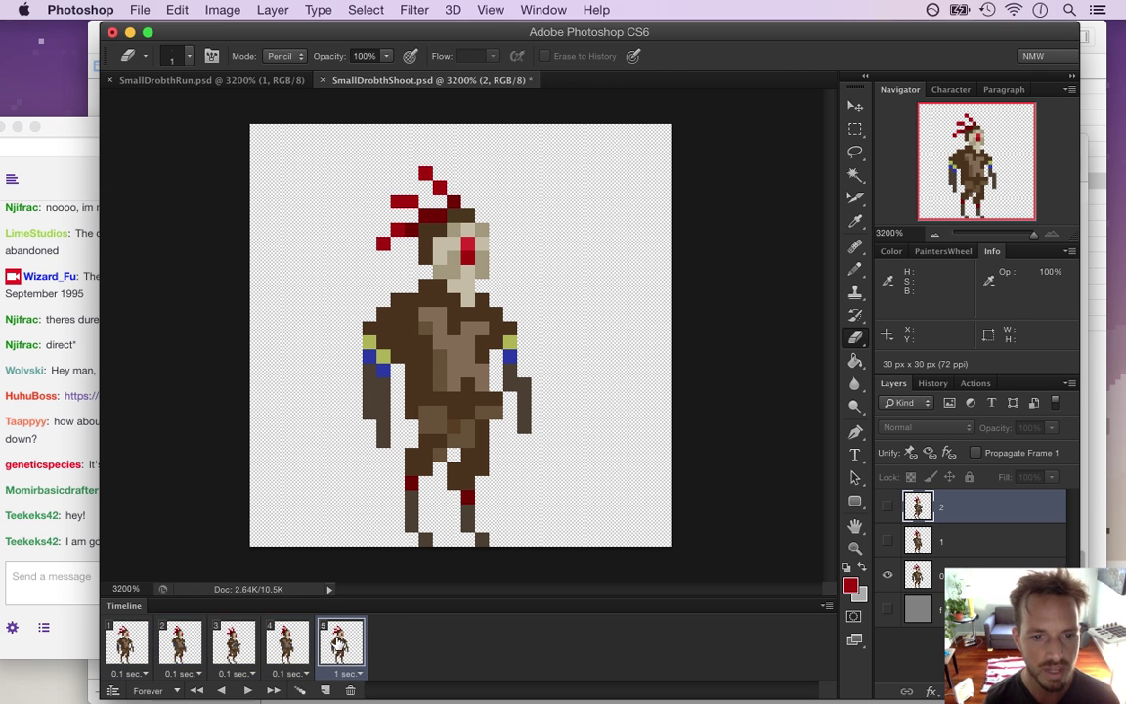
{"action": "left_click", "coordinate": [354, 673]}
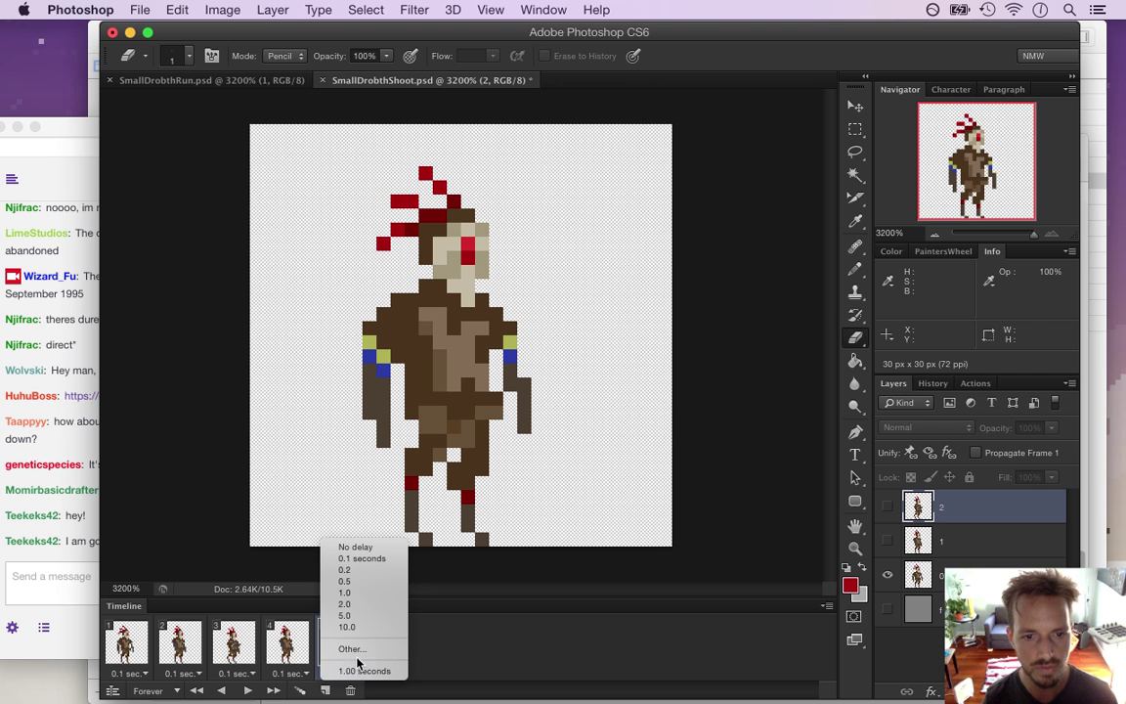
{"action": "left_click", "coordinate": [362, 559]}
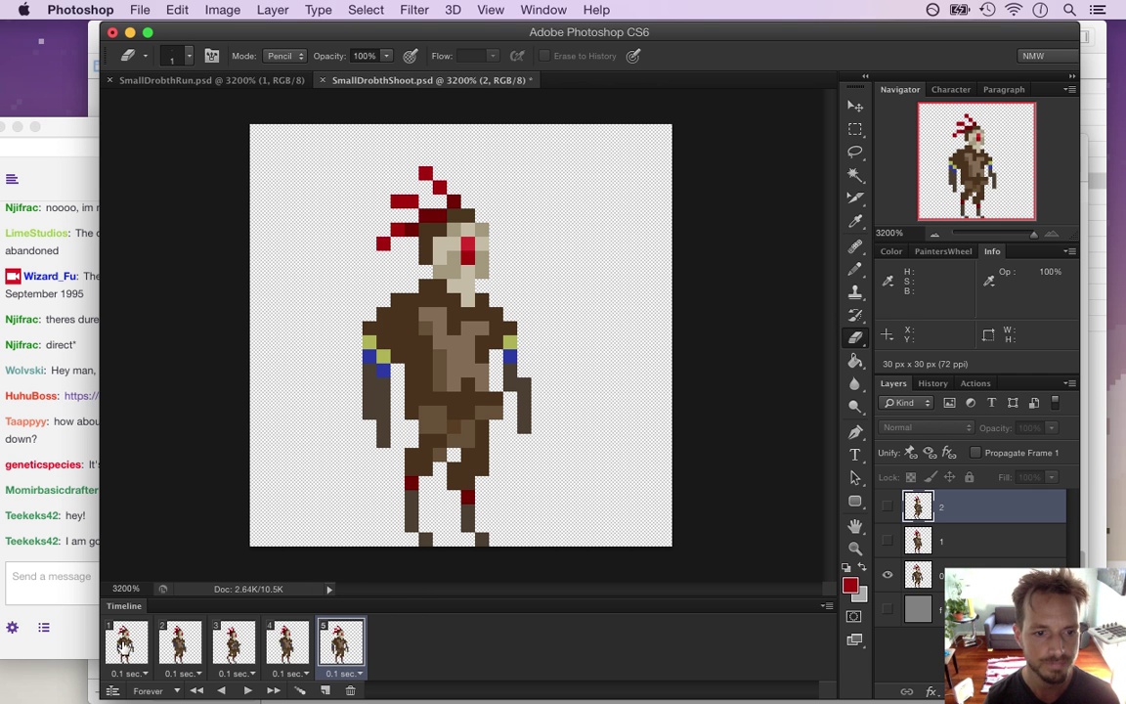
{"action": "key", "text": "super+s"}
- Render all frames of SmallDrobthShoot as a PNG image sequence at 10 fps into the Common folder
{"action": "key", "text": "super+Tab"}
{"action": "left_click", "coordinate": [531, 391]}
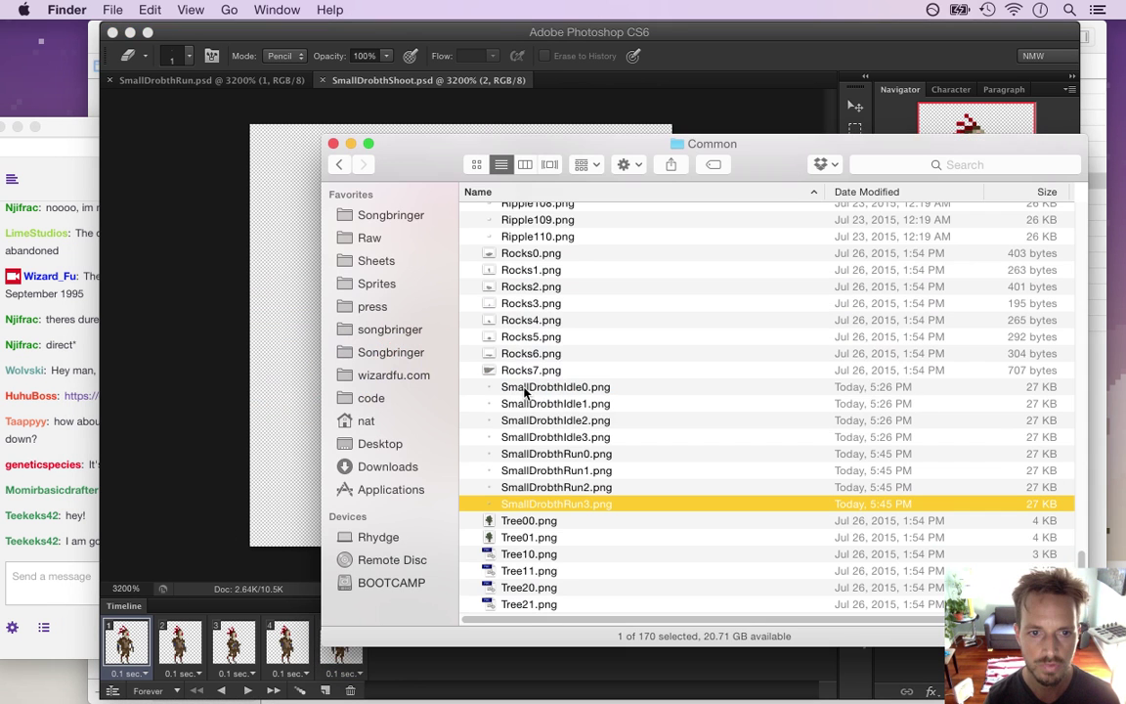
{"action": "left_click", "coordinate": [262, 391]}
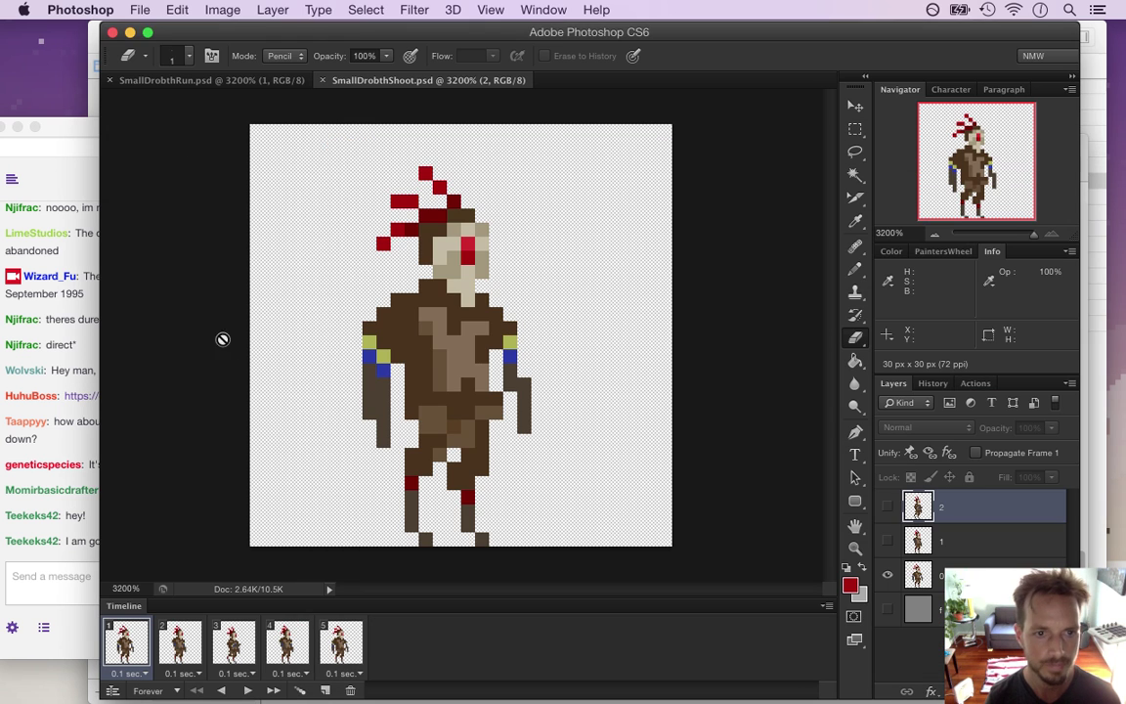
{"action": "left_click", "coordinate": [139, 10]}
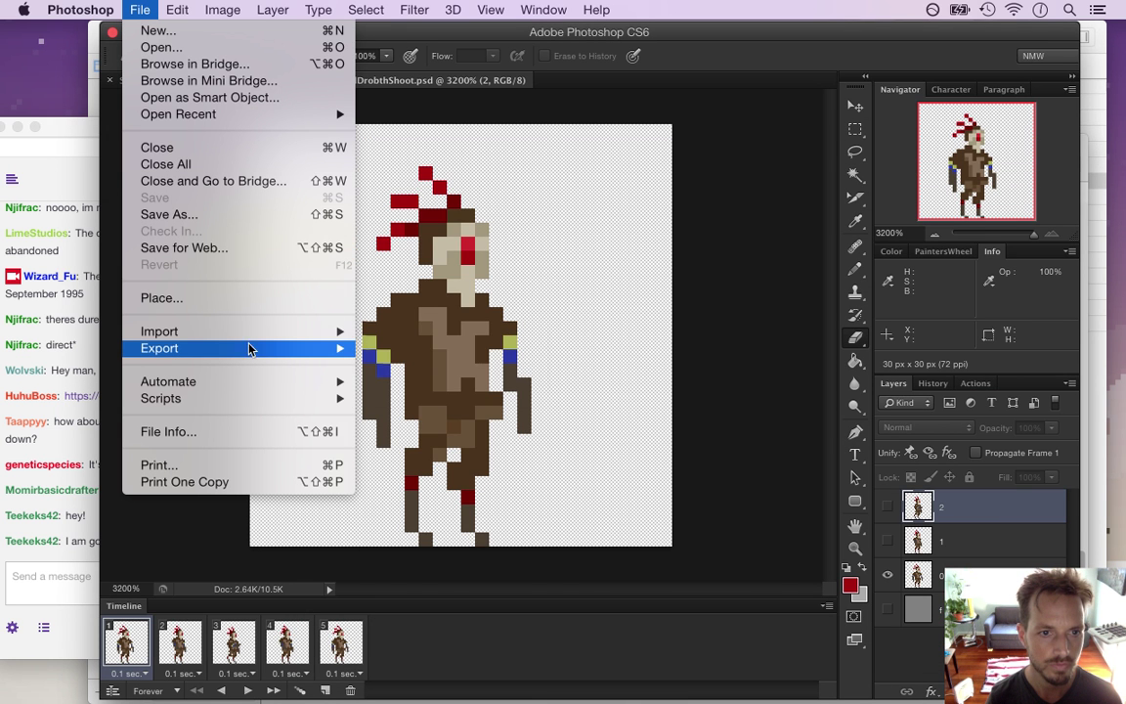
{"action": "mouse_move", "coordinate": [244, 348]}
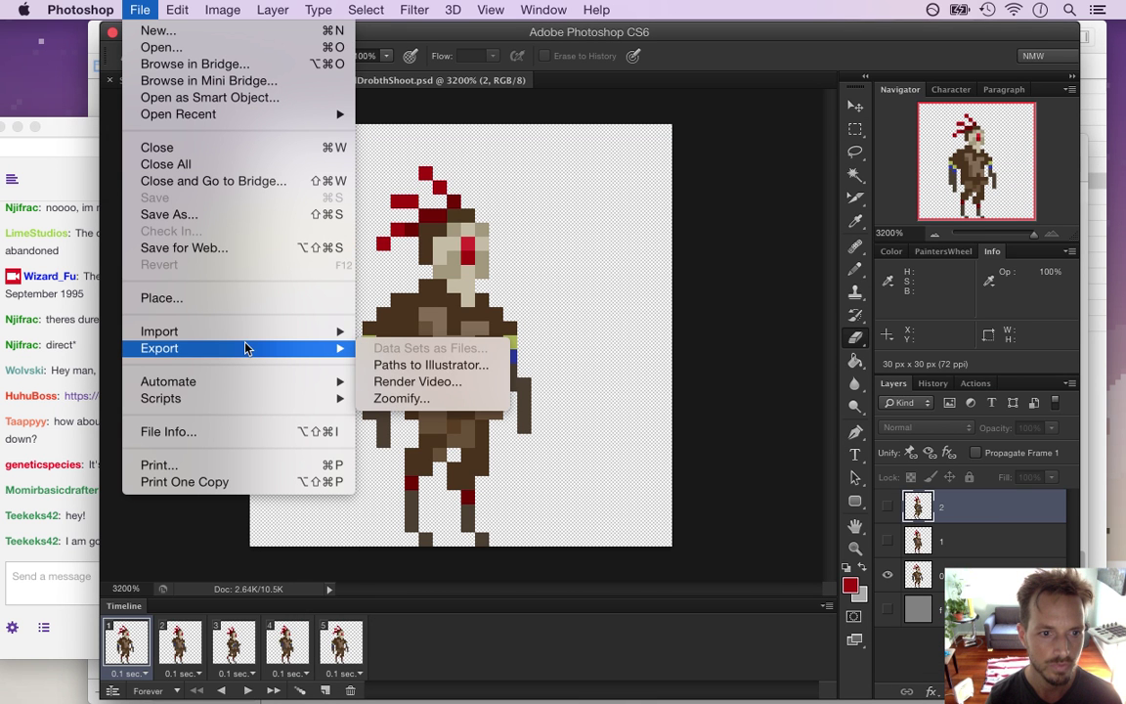
{"action": "left_click", "coordinate": [409, 383]}
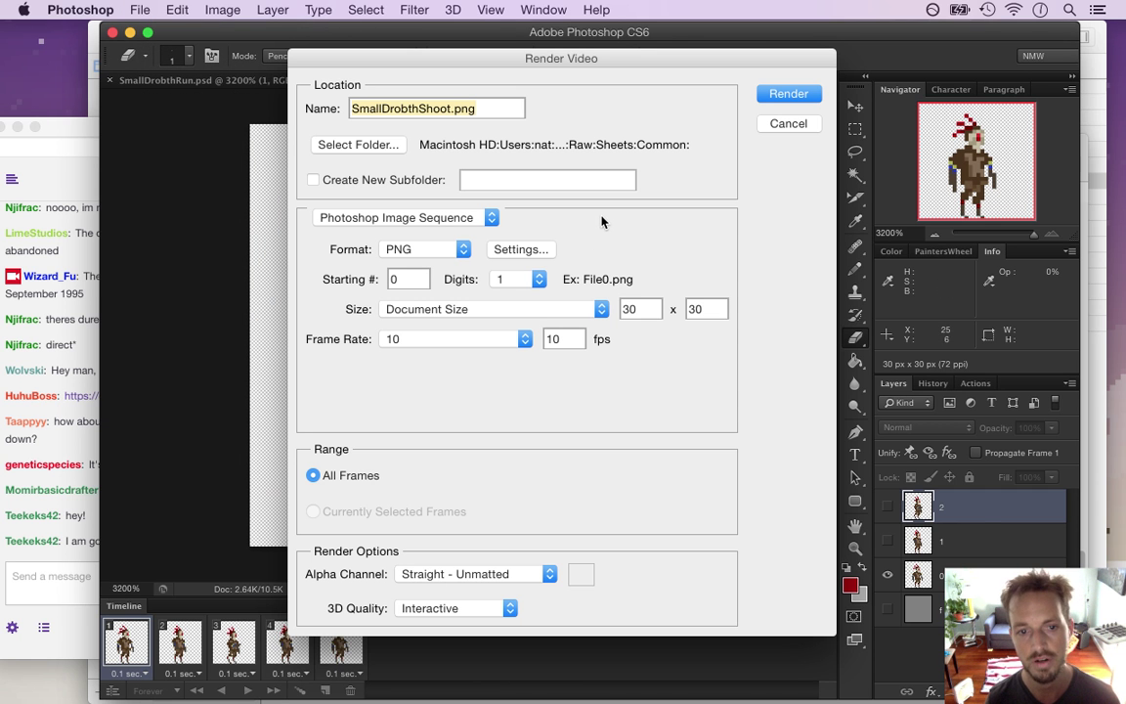
{"action": "left_click", "coordinate": [782, 95]}
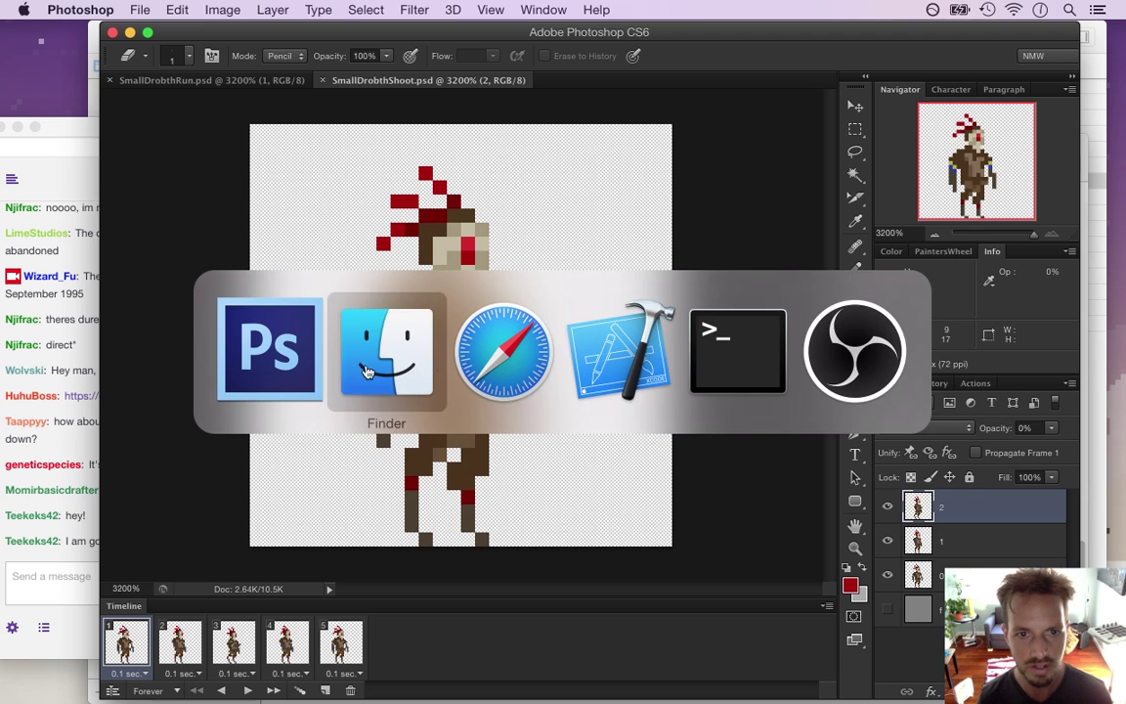
- Switch to Finder and preview the exported SmallDrobthShoot0.png through SmallDrobthShoot4.png in the Common folder
{"action": "left_click", "coordinate": [365, 372]}
{"action": "key", "text": "Down"}
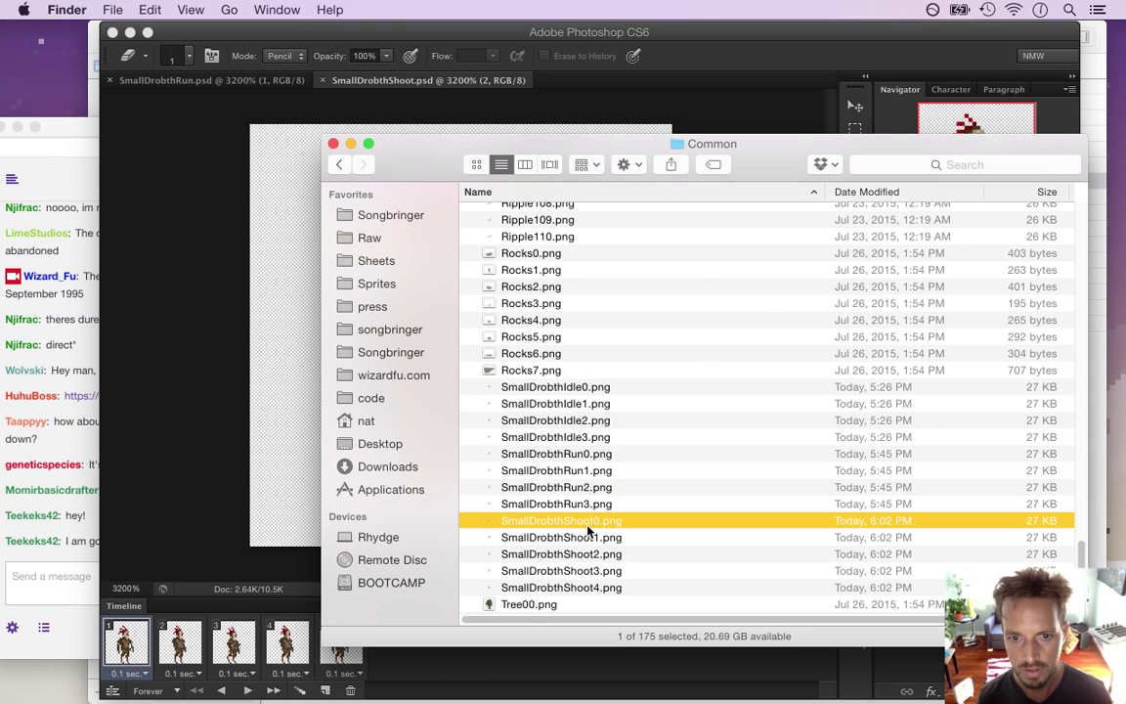
{"action": "key", "text": "space"}
{"action": "key", "text": "Down"}
{"action": "key", "text": "Down"}
{"action": "key", "text": "Down"}
{"action": "key", "text": "Down"}
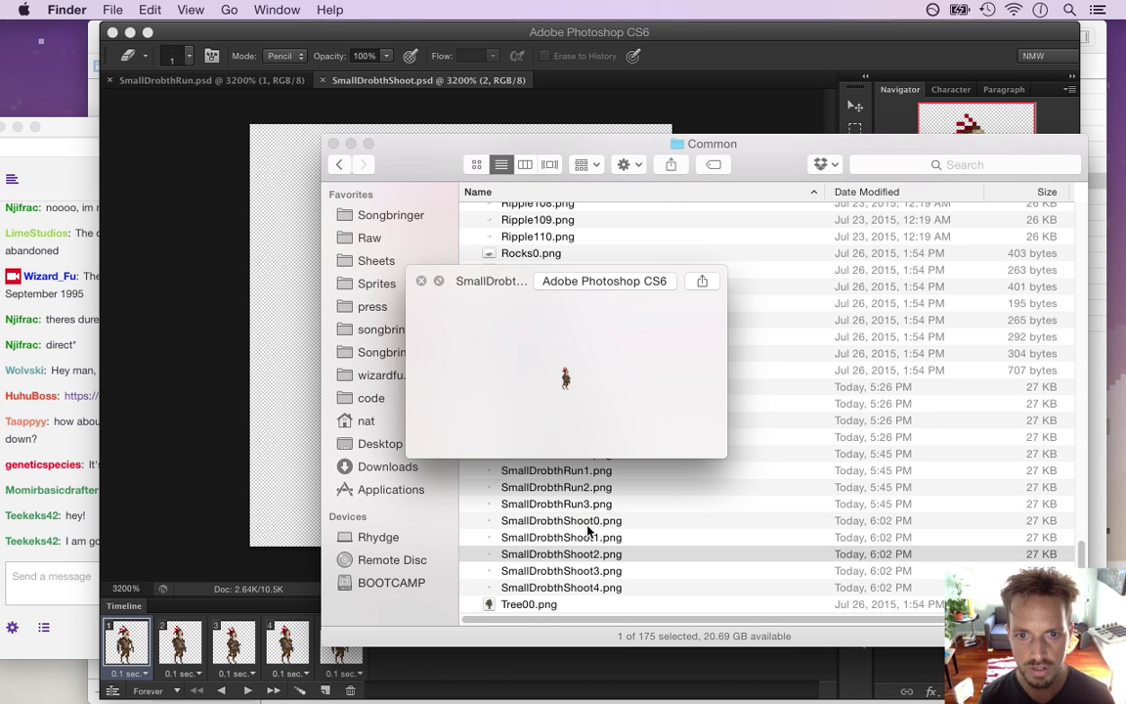
{"action": "key", "text": "space"}
- Switch to Xcode, stop the build, and set the shoot animation's frameCount to 5 in SmallDrobth.plist
{"action": "key", "text": "super+Tab"}
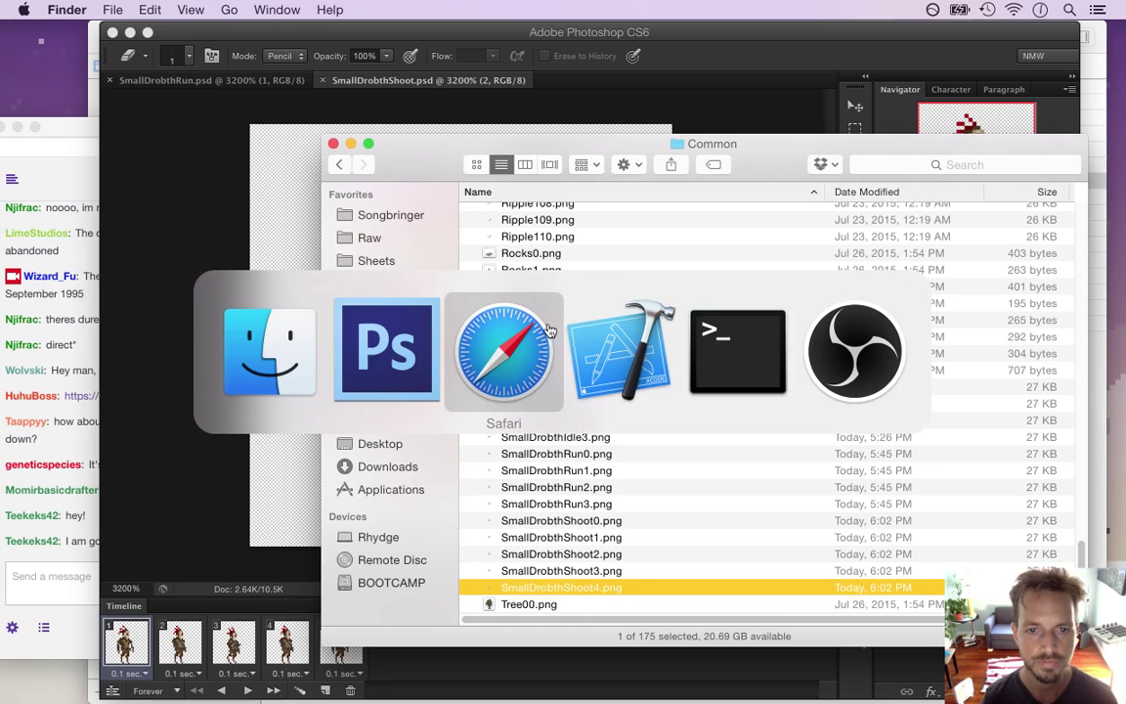
{"action": "left_click", "coordinate": [637, 366]}
{"action": "key", "text": "super+r"}
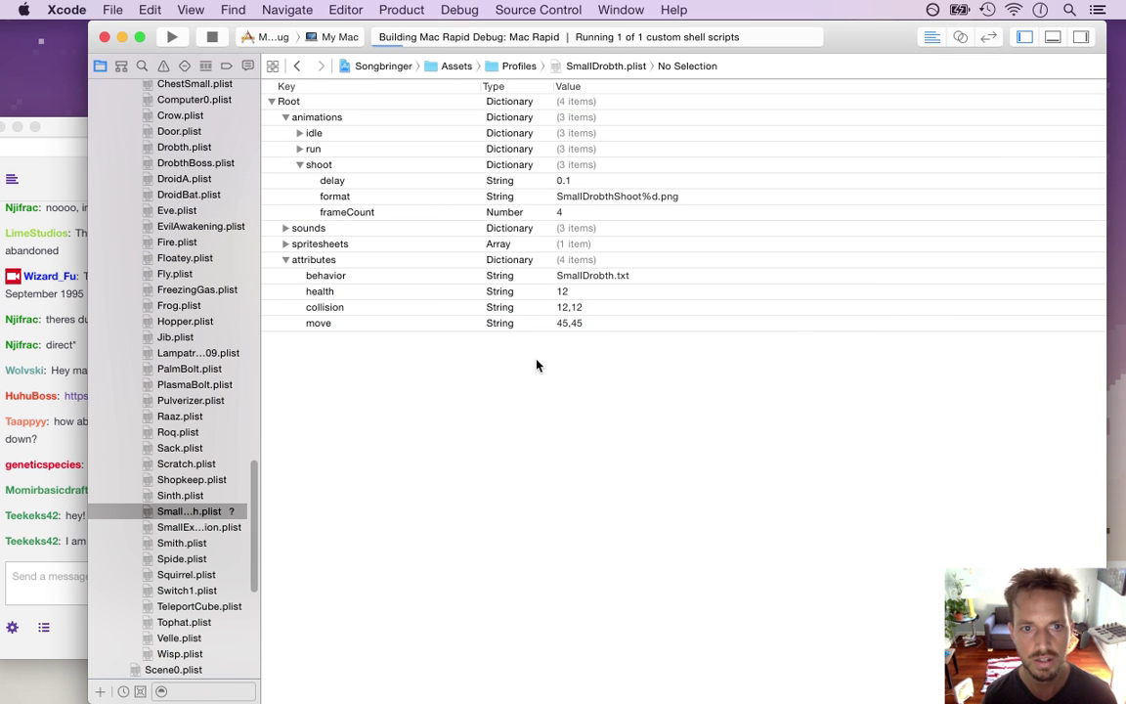
{"action": "left_click", "coordinate": [212, 37]}
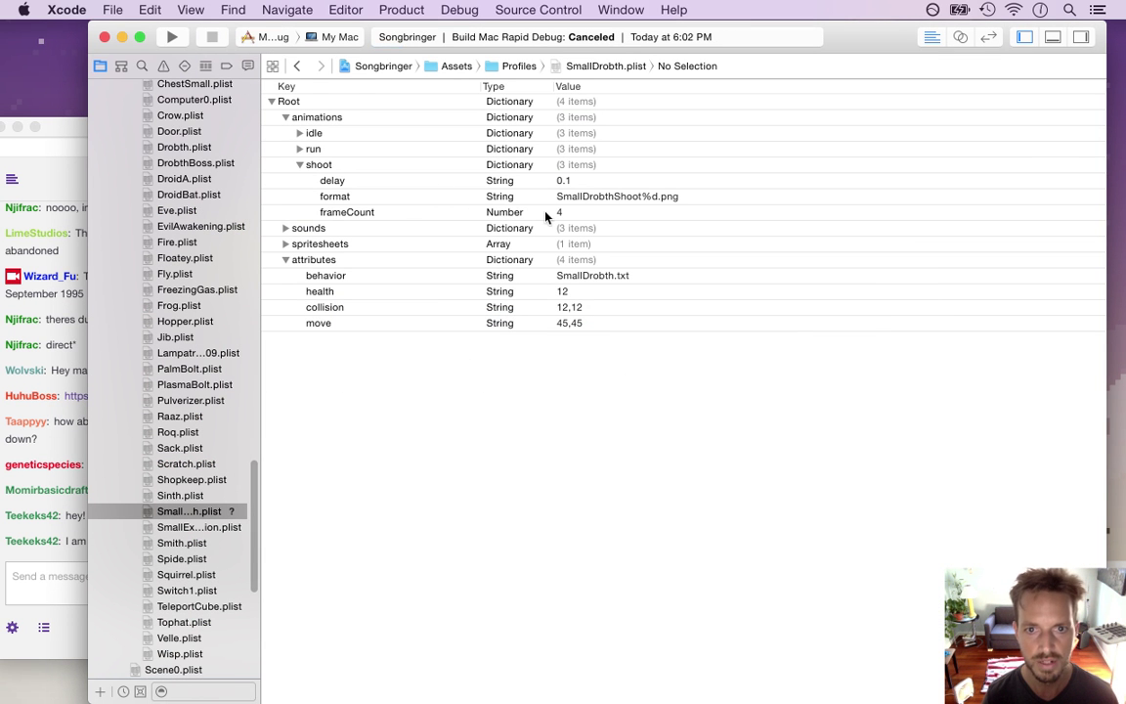
{"action": "left_click", "coordinate": [548, 213]}
{"action": "left_click", "coordinate": [559, 213]}
{"action": "key", "text": "Tab"}
{"action": "left_click", "coordinate": [371, 213]}
- Rename the shoot animation key to melee in SmallDrobth.plist and save the file
{"action": "left_click", "coordinate": [319, 164]}
{"action": "left_click", "coordinate": [318, 164]}
{"action": "type", "text": "melee"}
{"action": "left_click", "coordinate": [333, 149]}
{"action": "key", "text": "super+s"}
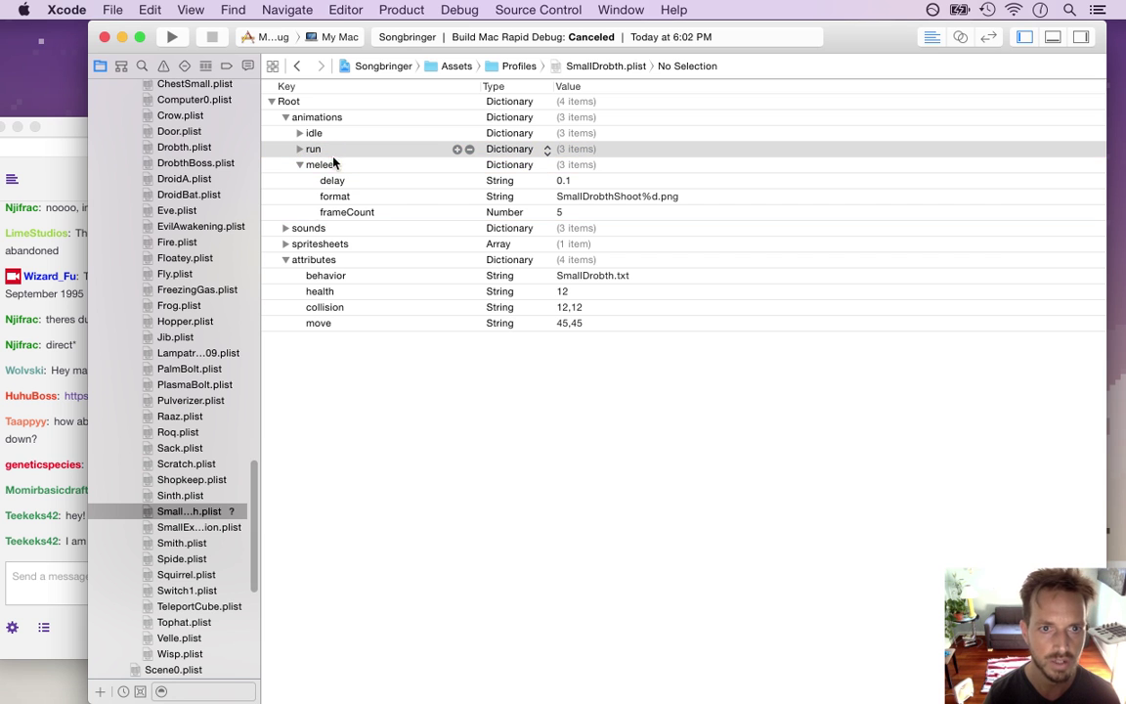
- Run Songbringer, move the hero around the small drobth enemies to check their attack animation, and quit the game
{"action": "key", "text": "super+r"}
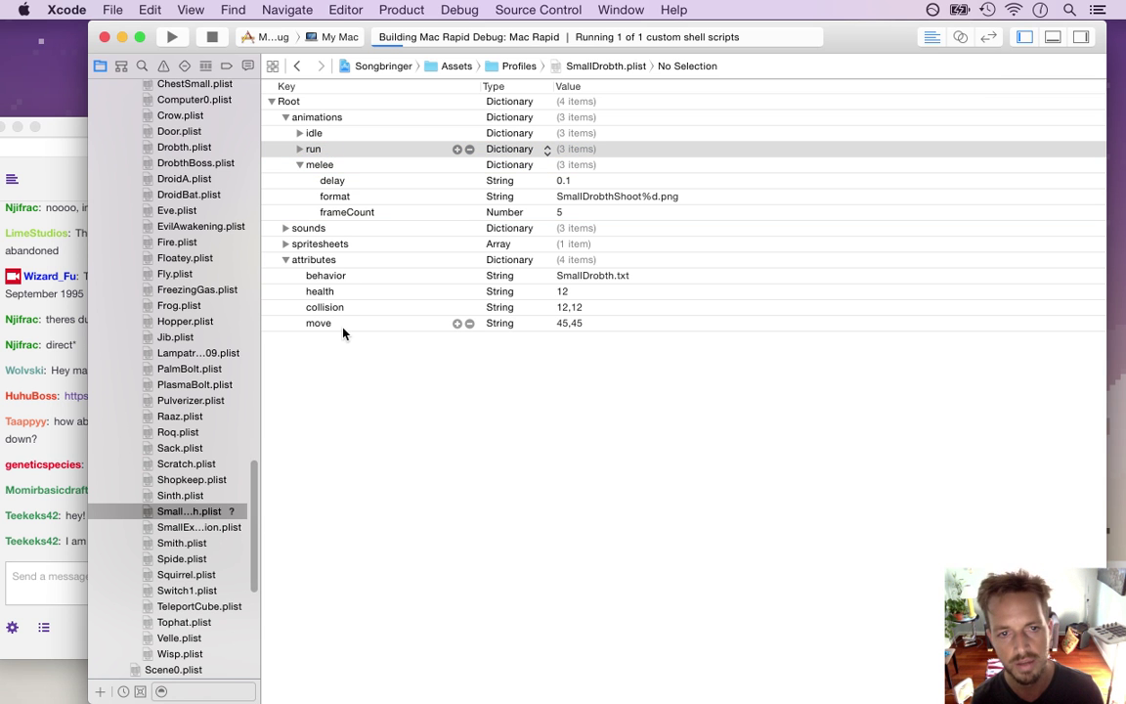
{"action": "left_click", "coordinate": [76, 561]}
{"action": "left_click_drag", "start_coordinate": [74, 544], "coordinate": [184, 540]}
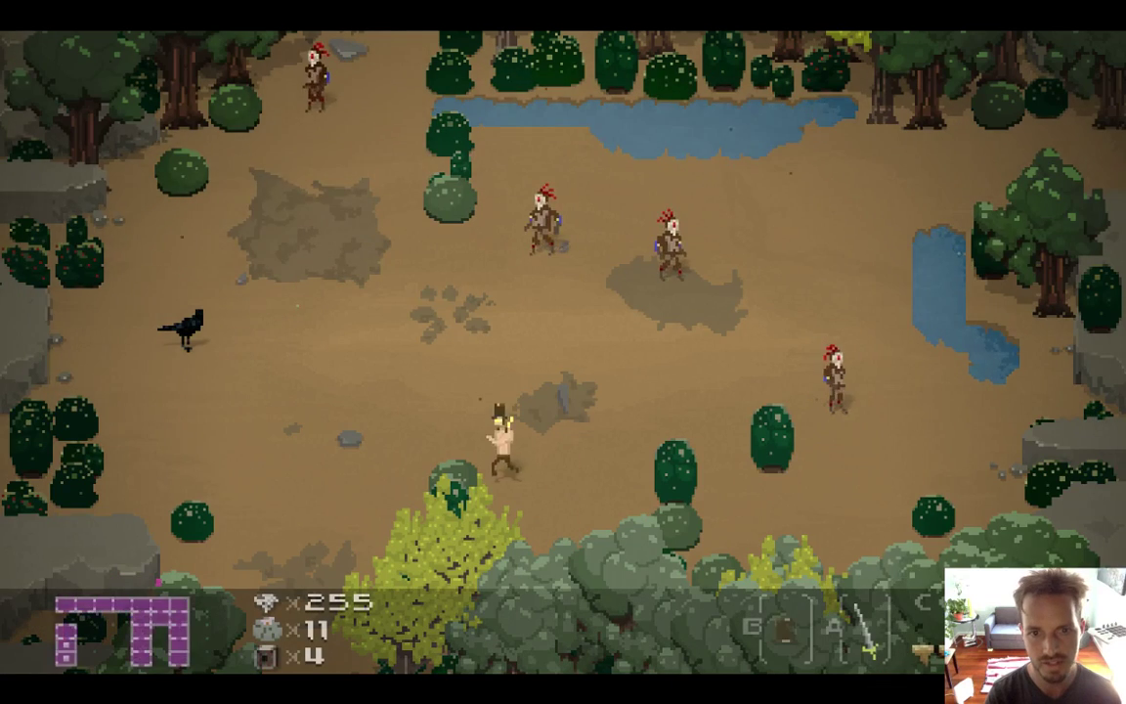
{"action": "key", "text": "Left"}
{"action": "key", "text": "Up"}
{"action": "key", "text": "Right"}
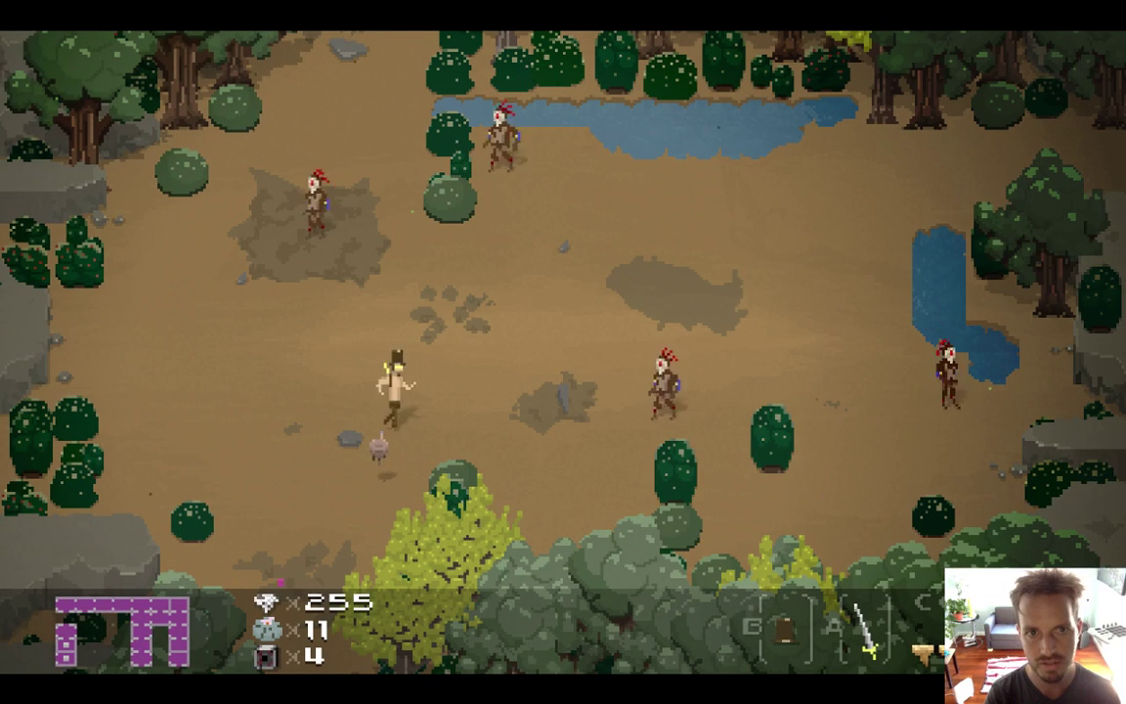
{"action": "key", "text": "z"}
{"action": "key", "text": "Left"}
{"action": "key", "text": "Down"}
{"action": "key", "text": "Up"}
{"action": "key", "text": "Right"}
{"action": "key", "text": "Down"}
{"action": "key", "text": "Left"}
{"action": "key", "text": "d"}
{"action": "key", "text": "a"}
{"action": "key", "text": "w"}
{"action": "key", "text": "d"}
{"action": "key", "text": "super+q"}
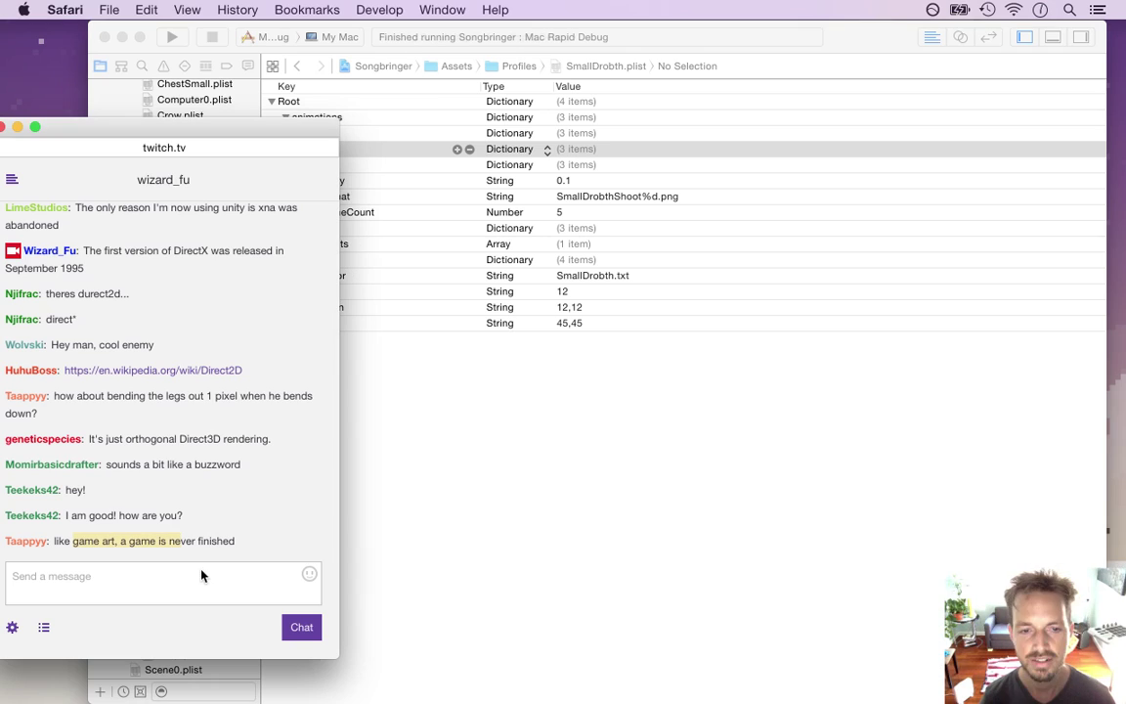
- Return to Xcode, rename the melee animation key to shoot in SmallDrobth.plist, and save the file
{"action": "left_click", "coordinate": [558, 401]}
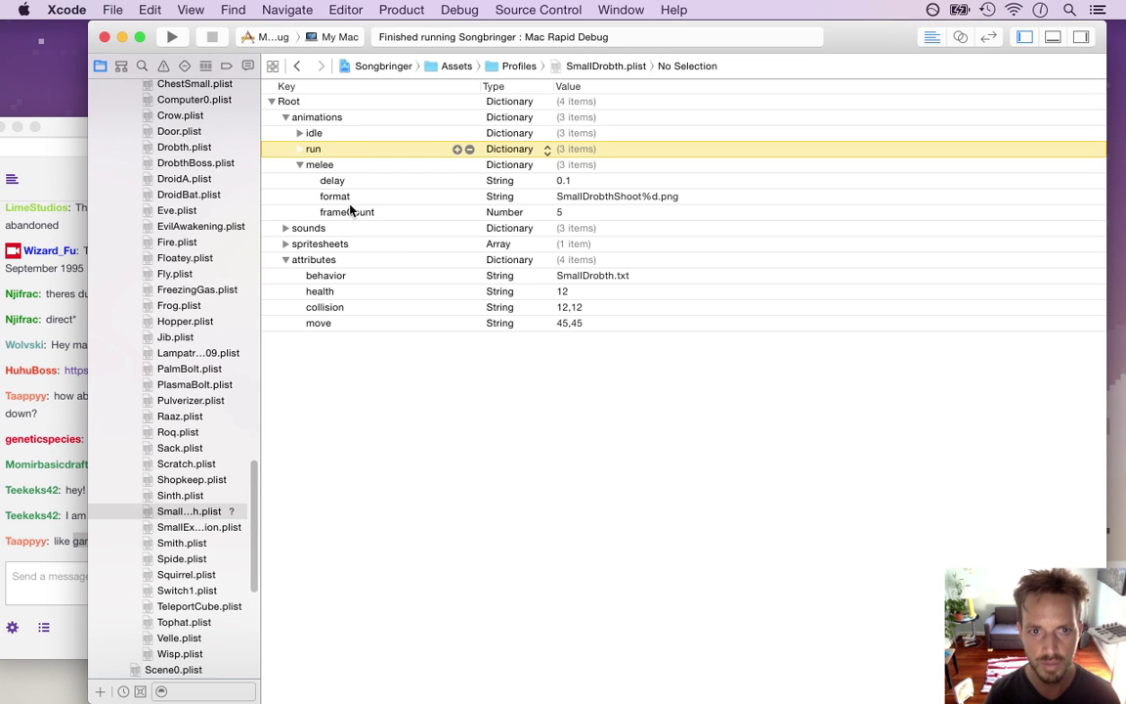
{"action": "left_click", "coordinate": [356, 180]}
{"action": "left_click", "coordinate": [322, 166]}
{"action": "left_click", "coordinate": [322, 166]}
{"action": "type", "text": "shoot"}
{"action": "key", "text": "Return"}
{"action": "left_click", "coordinate": [285, 151]}
{"action": "key", "text": "super+s"}
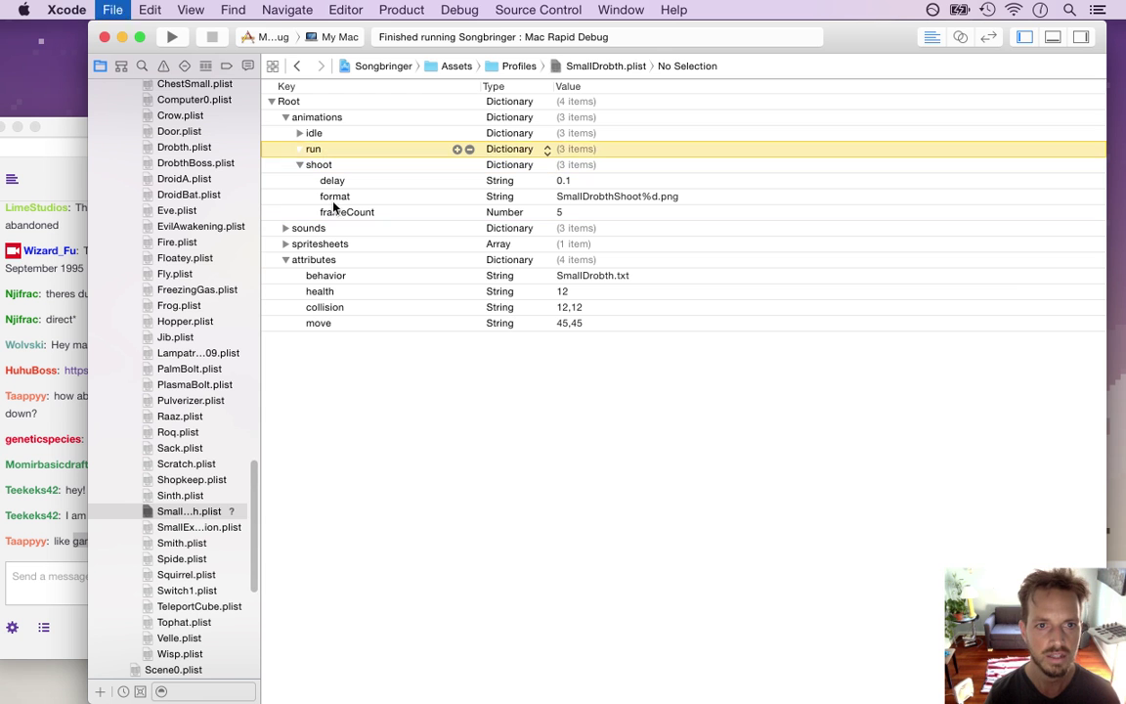
- Copy the whole shoot sequence from the Raaz.txt behavior and open the SmallDrobth.txt behavior
{"action": "scroll", "coordinate": [251, 456], "scroll_direction": "up", "scroll_amount": 5}
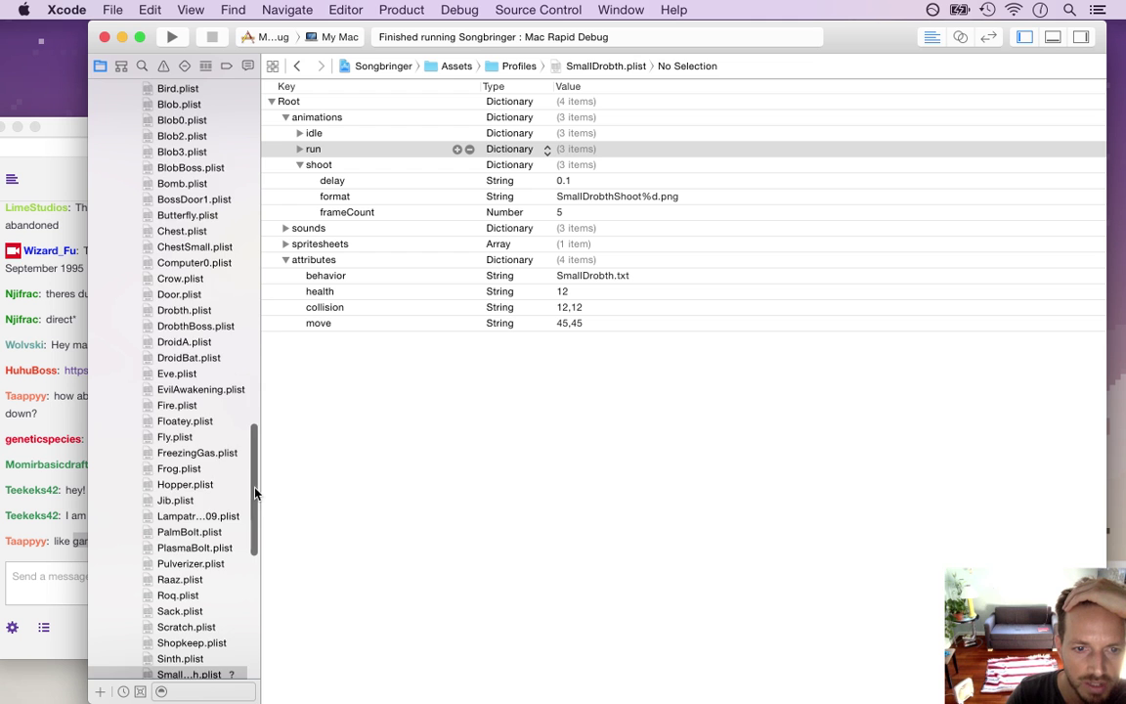
{"action": "scroll", "coordinate": [234, 440], "scroll_direction": "up", "scroll_amount": 10}
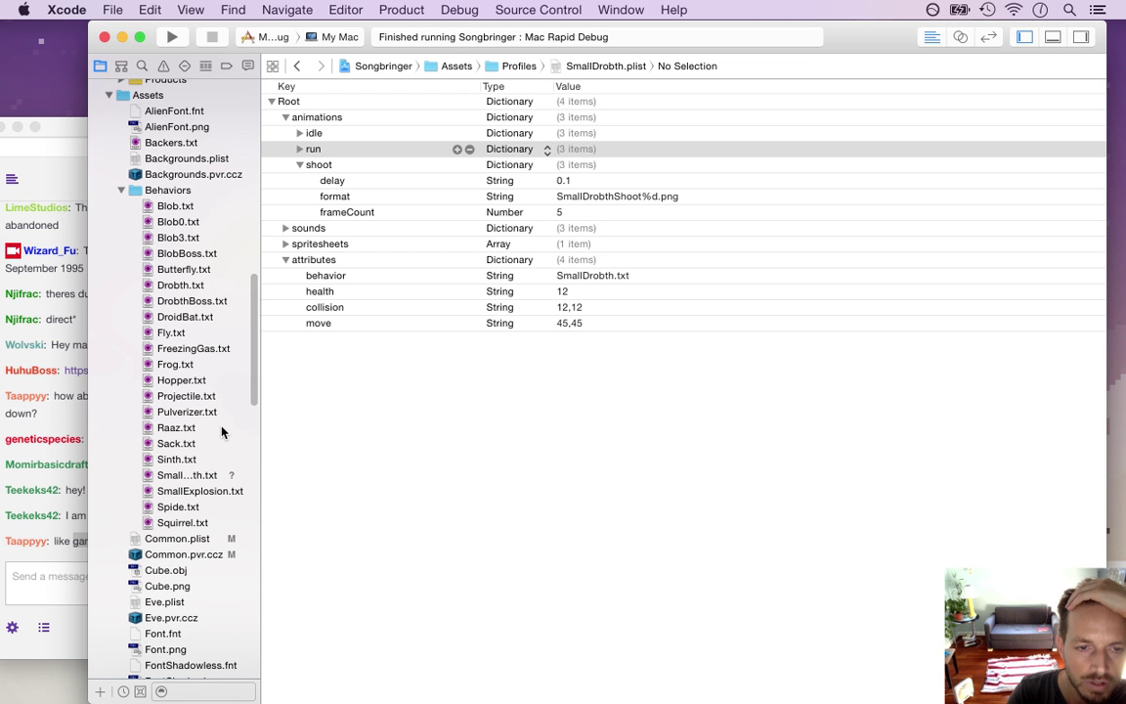
{"action": "left_click", "coordinate": [221, 432]}
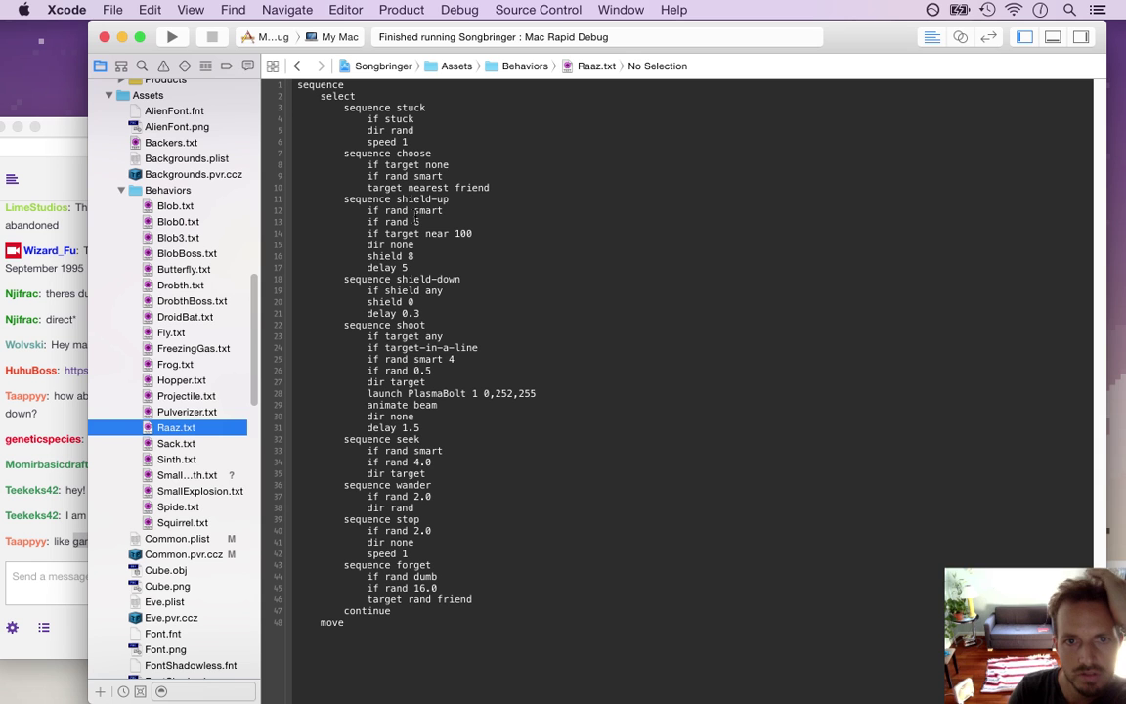
{"action": "left_click_drag", "start_coordinate": [340, 200], "coordinate": [444, 269]}
{"action": "left_click_drag", "start_coordinate": [347, 331], "coordinate": [478, 420]}
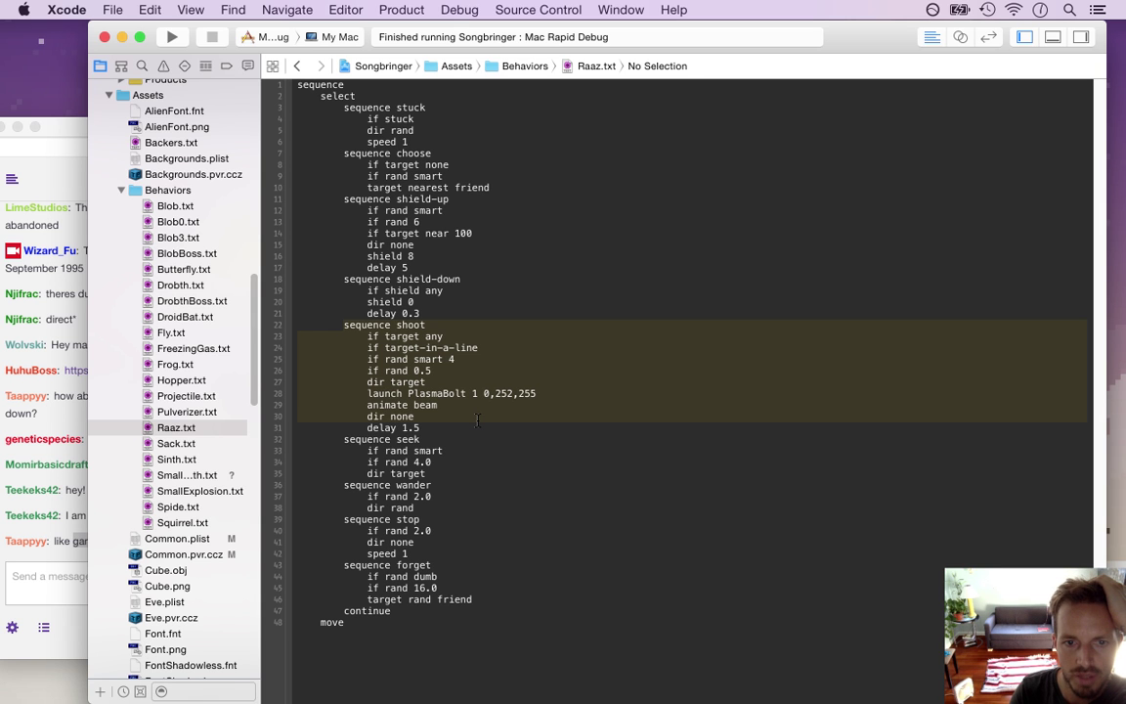
{"action": "left_click_drag", "start_coordinate": [478, 420], "coordinate": [478, 427]}
{"action": "key", "text": "cmd+c"}
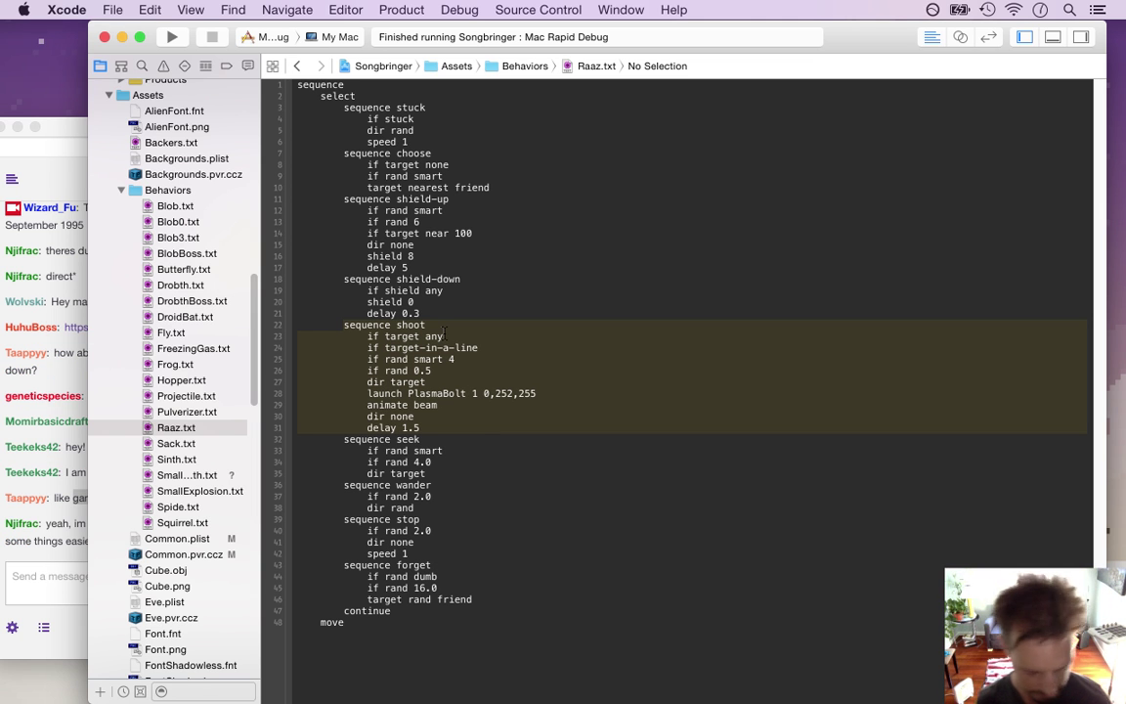
{"action": "scroll", "coordinate": [227, 288], "scroll_direction": "up", "scroll_amount": 2}
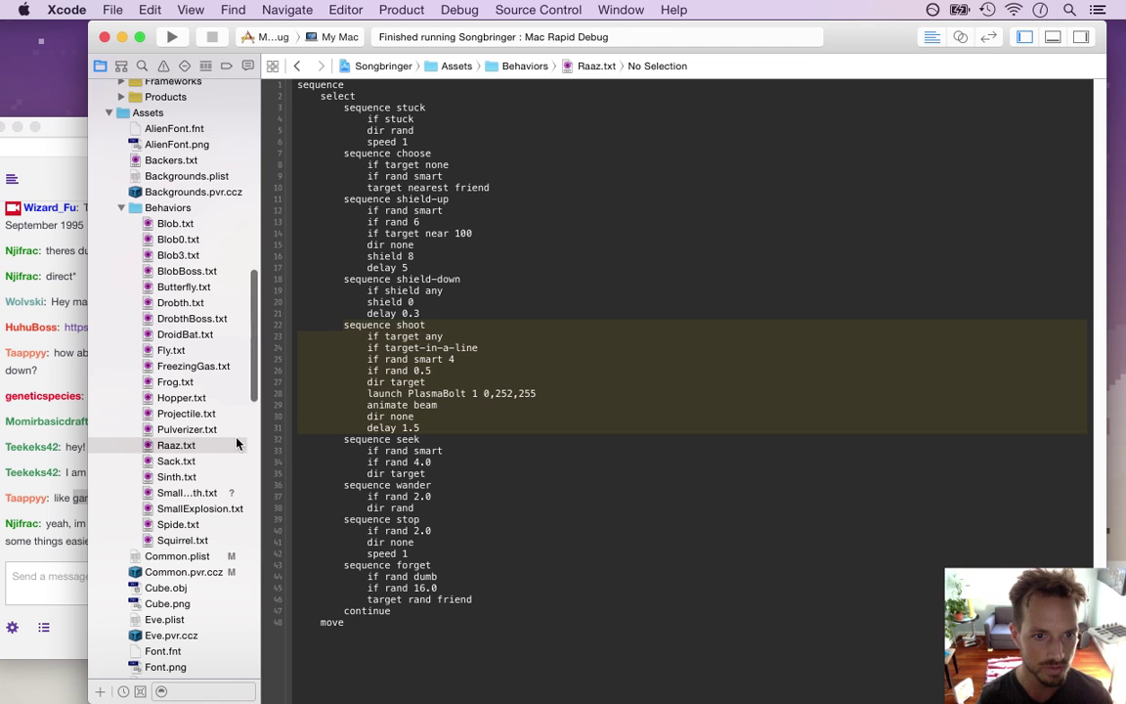
{"action": "left_click", "coordinate": [196, 493]}
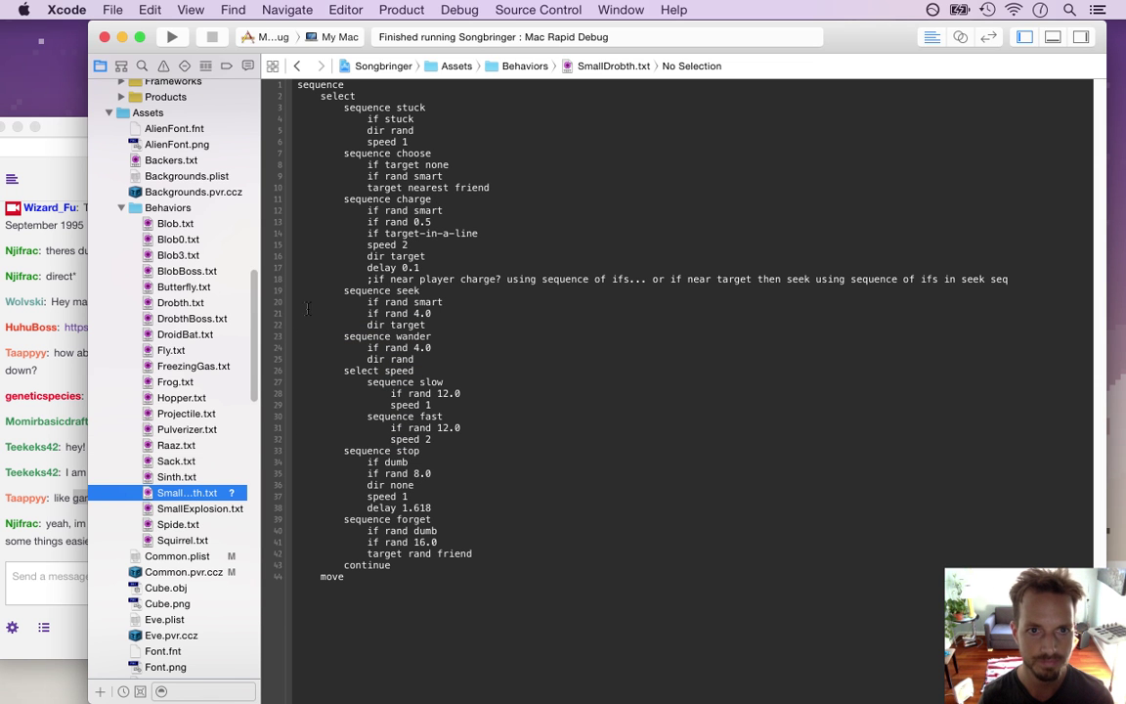
- Read the newest Twitch chat message about using direct2d
{"action": "left_click", "coordinate": [51, 545]}
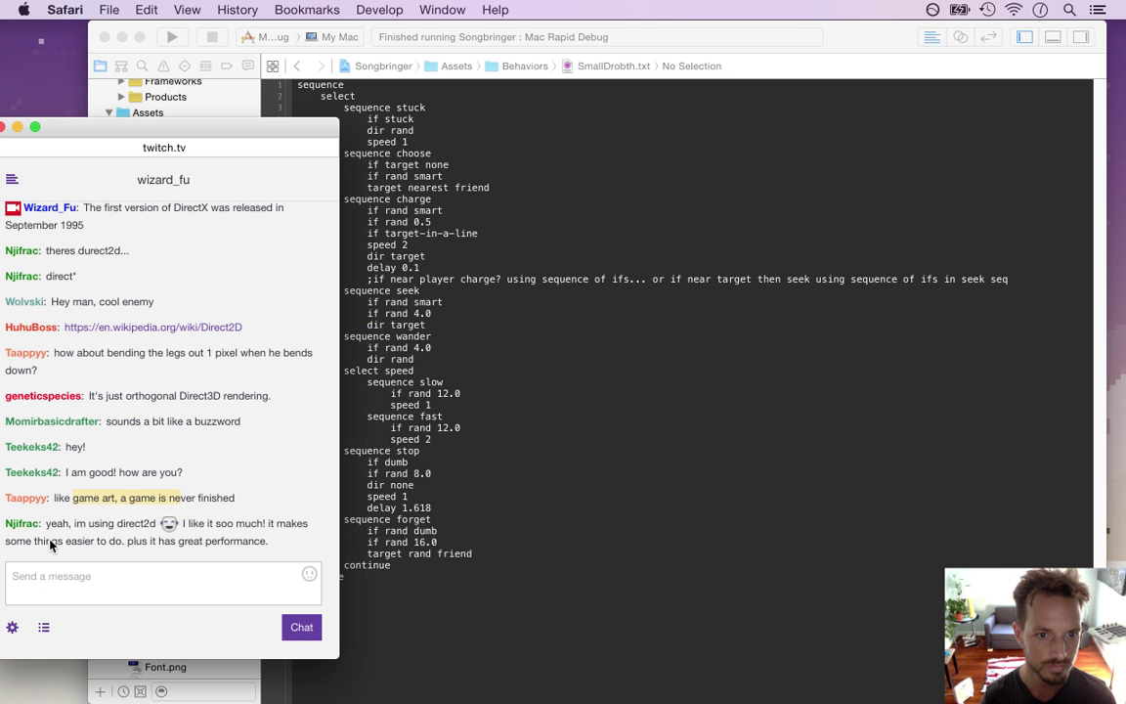
{"action": "left_click_drag", "start_coordinate": [62, 526], "coordinate": [244, 549]}
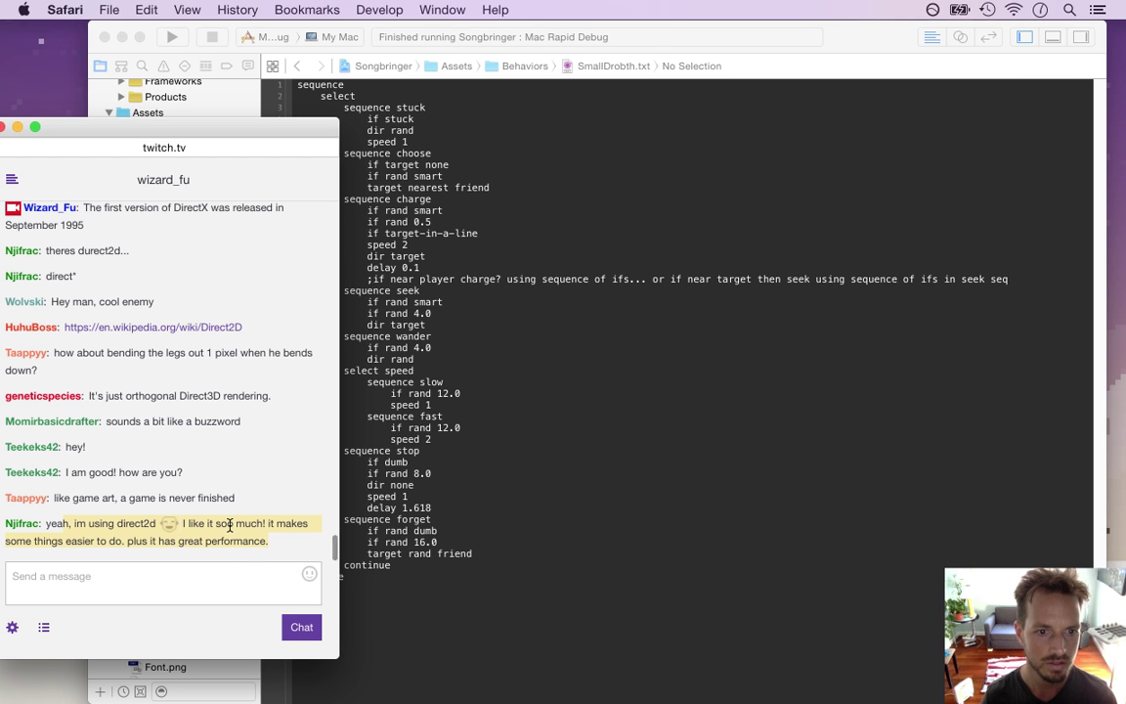
{"action": "left_click", "coordinate": [229, 526]}
{"action": "left_click_drag", "start_coordinate": [201, 526], "coordinate": [305, 526]}
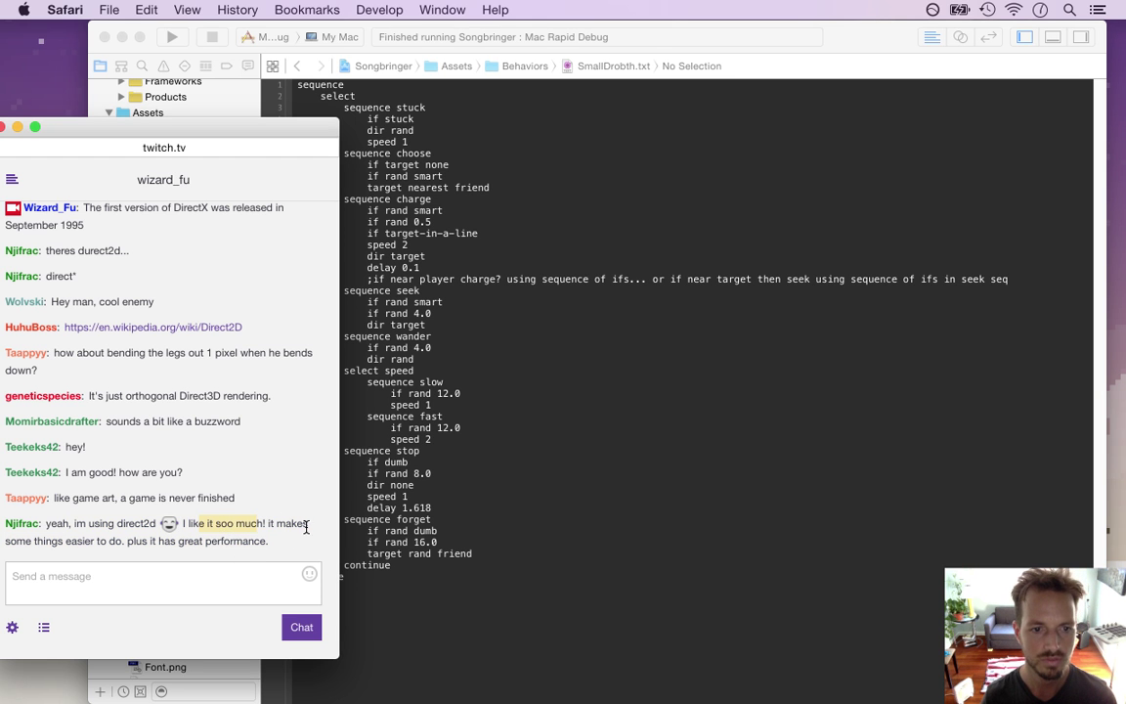
{"action": "left_click", "coordinate": [98, 520]}
- Paste the shoot sequence between charge and seek in SmallDrobth.txt with matching indentation, and change its animate line to shoot
{"action": "left_click", "coordinate": [515, 271]}
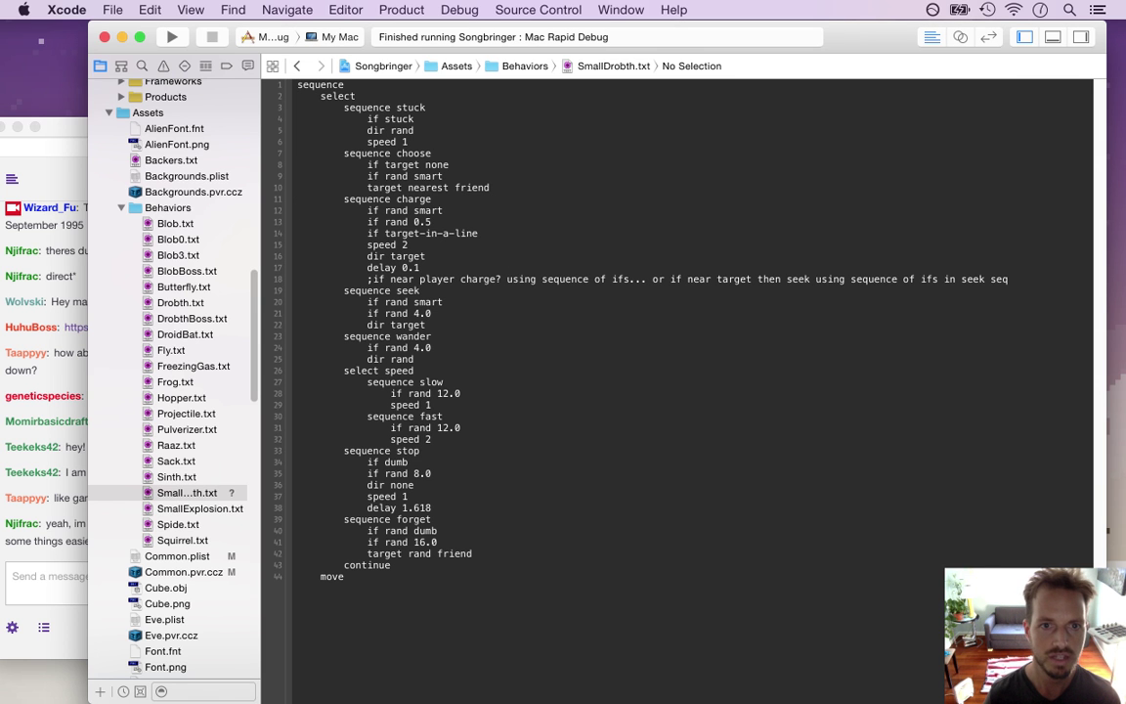
{"action": "key", "text": "Return"}
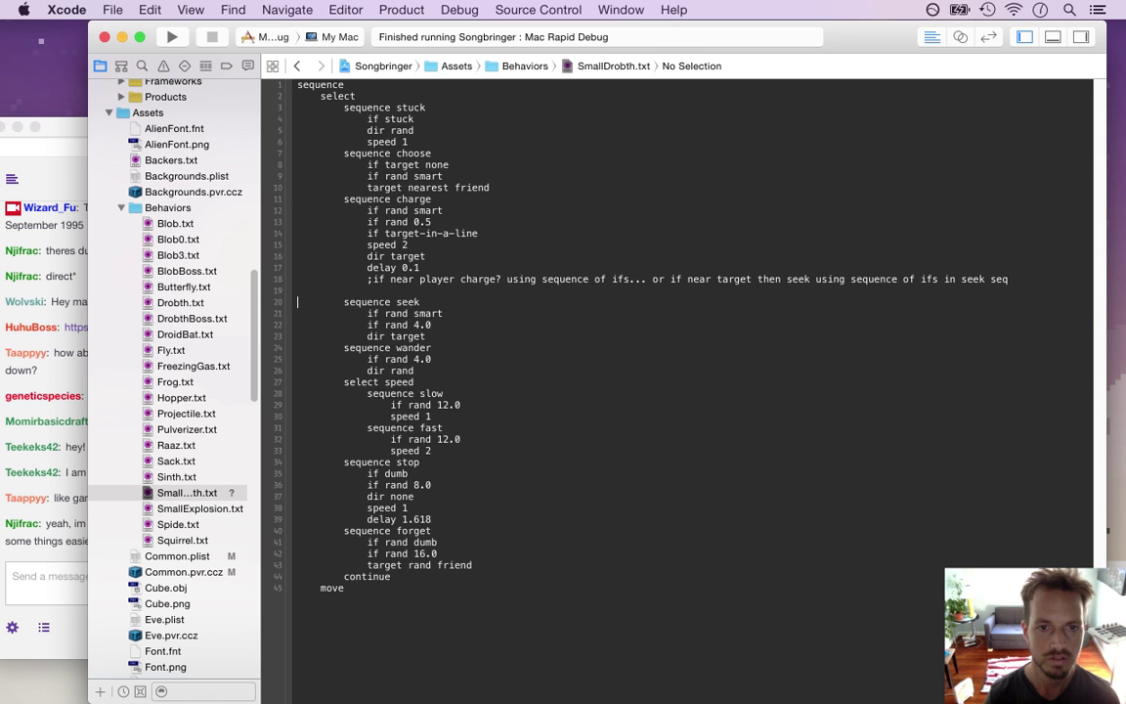
{"action": "key", "text": "cmd+v"}
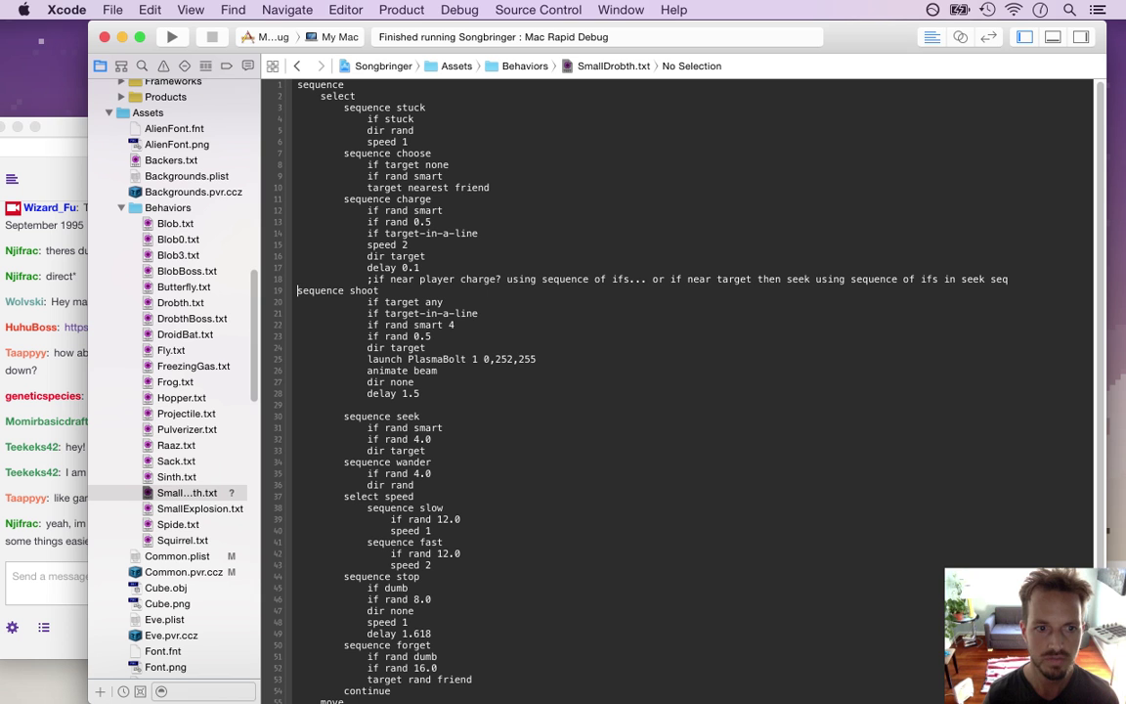
{"action": "key", "text": "Up"}
{"action": "key", "text": "Tab"}
{"action": "key", "text": "Tab"}
{"action": "key", "text": "Down"}
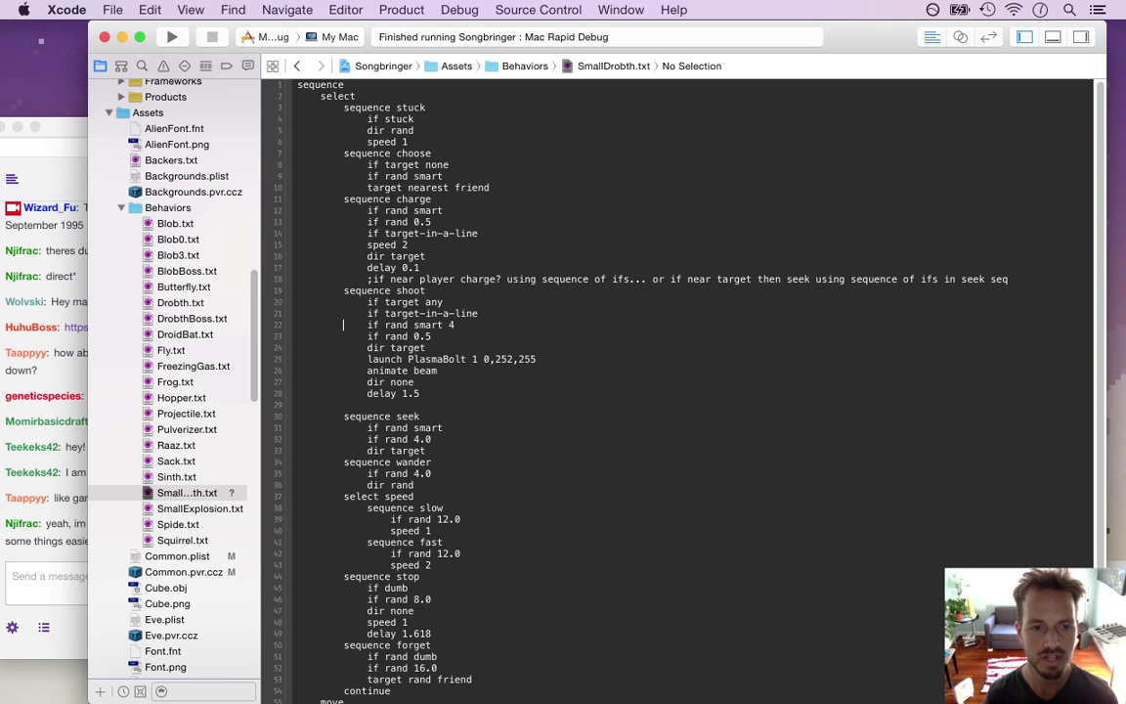
{"action": "key", "text": "BackSpace"}
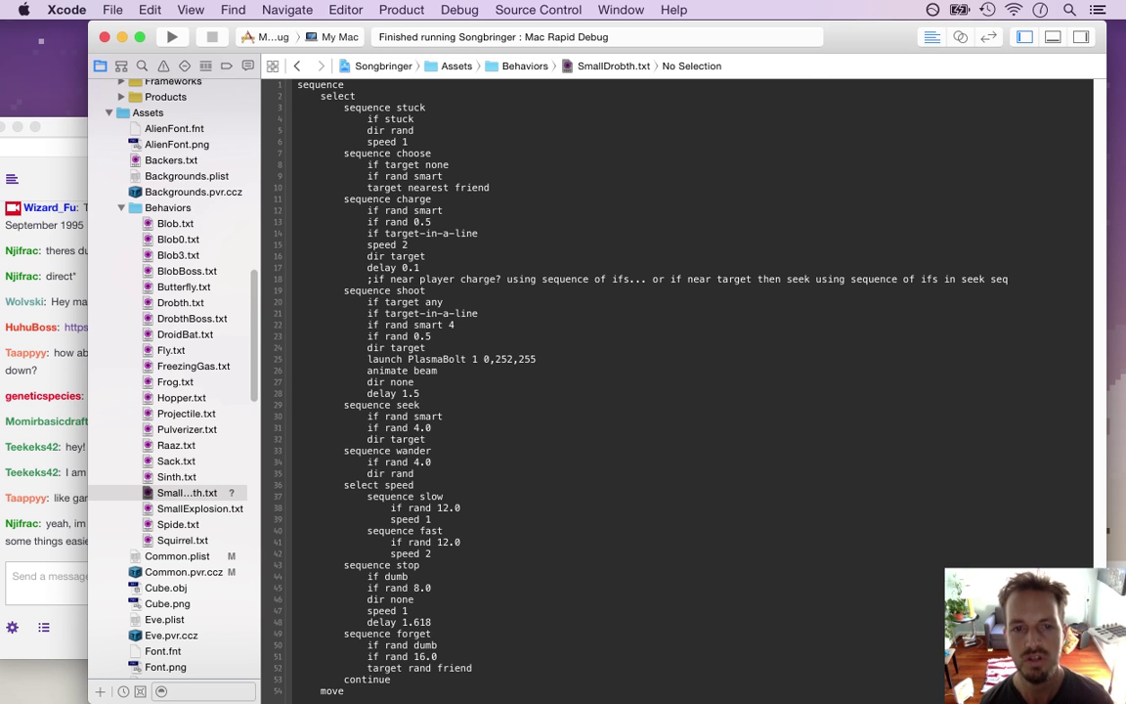
{"action": "left_click", "coordinate": [446, 347]}
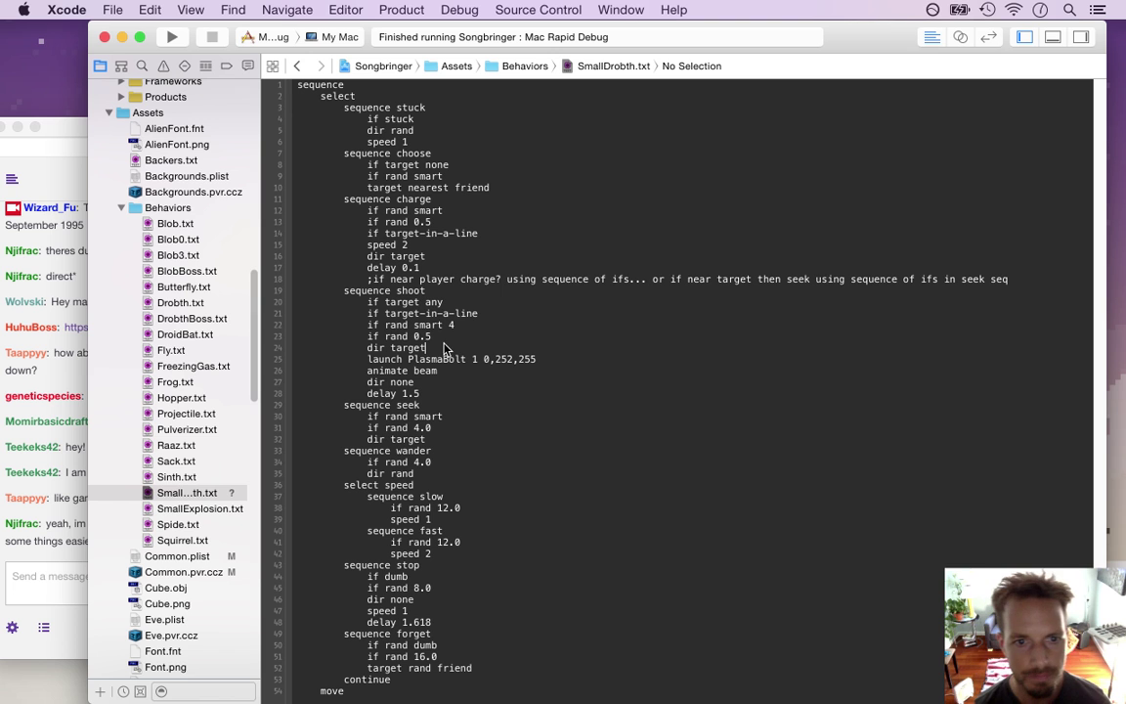
{"action": "type", "text": "shoot"}
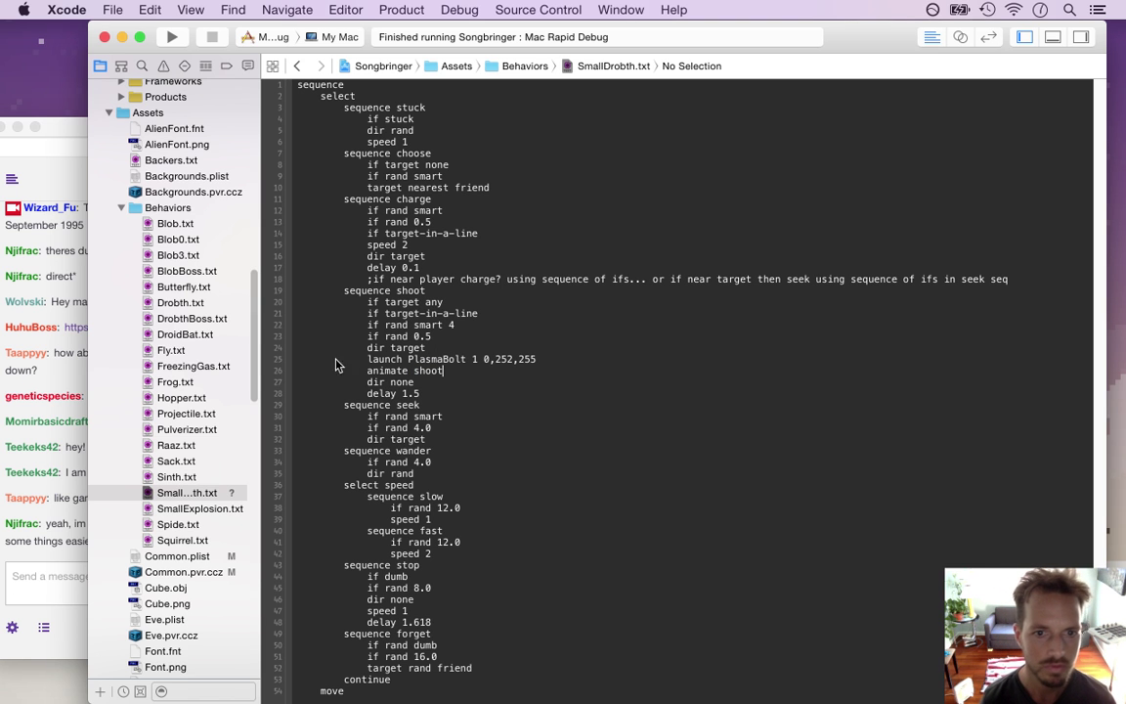
- Review the shoot sequence in SmallDrobth.txt and run Songbringer to test it
{"action": "left_click", "coordinate": [401, 383]}
{"action": "left_click", "coordinate": [451, 349]}
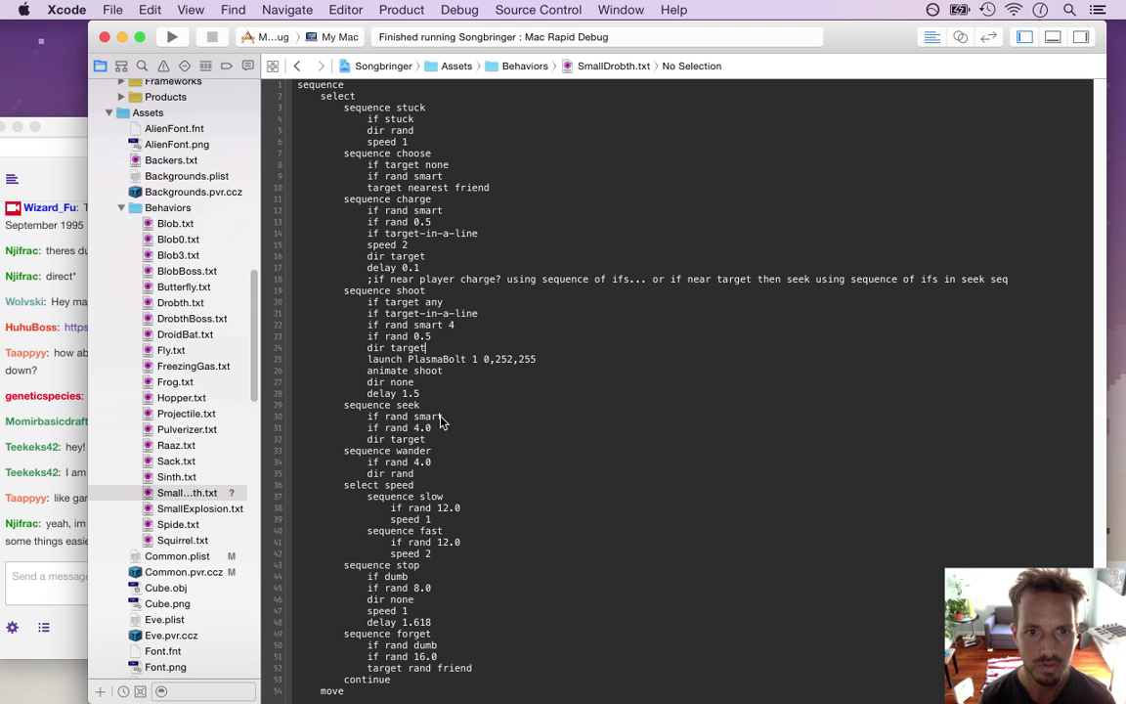
{"action": "left_click_drag", "start_coordinate": [342, 294], "coordinate": [490, 394]}
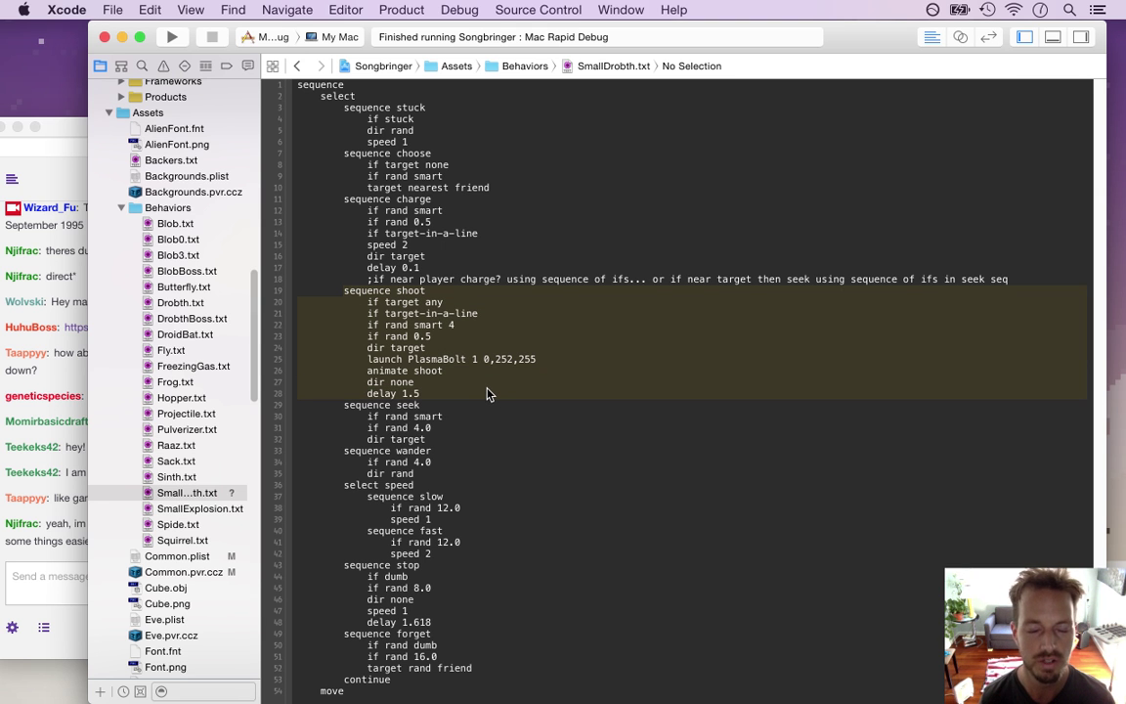
{"action": "key", "text": "super+r"}
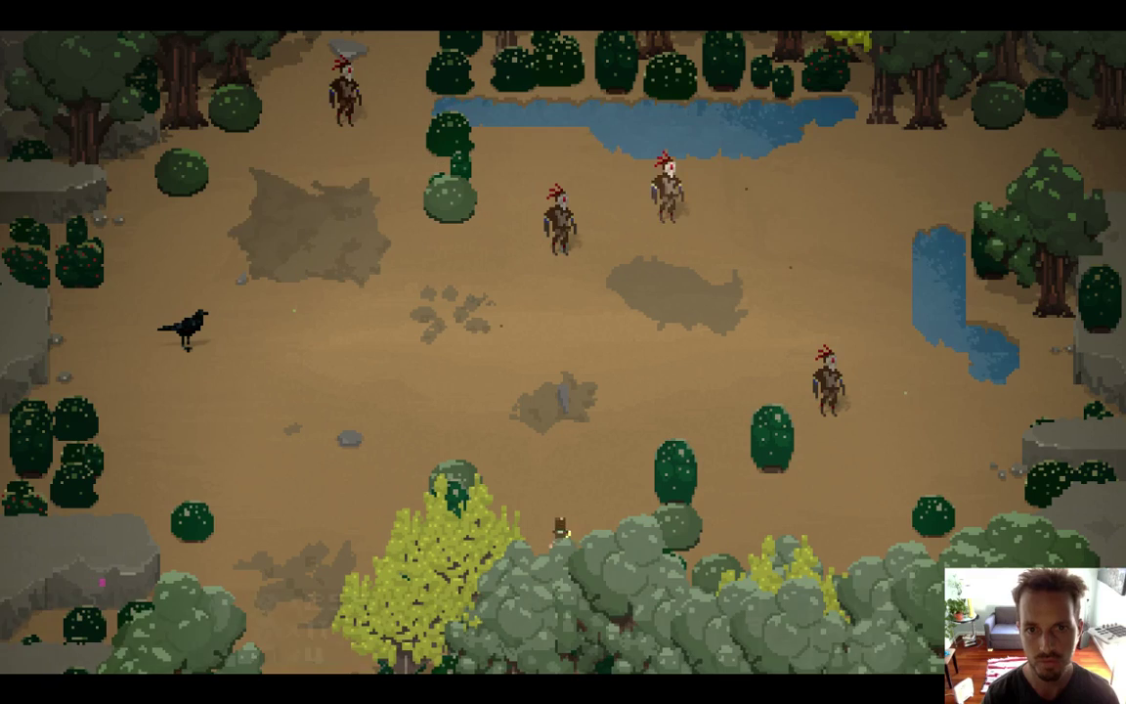
- Walk the player around the forest clearing to test how the enemies target and shoot, and quit the game
{"action": "key", "text": "Left"}
{"action": "key", "text": "Up"}
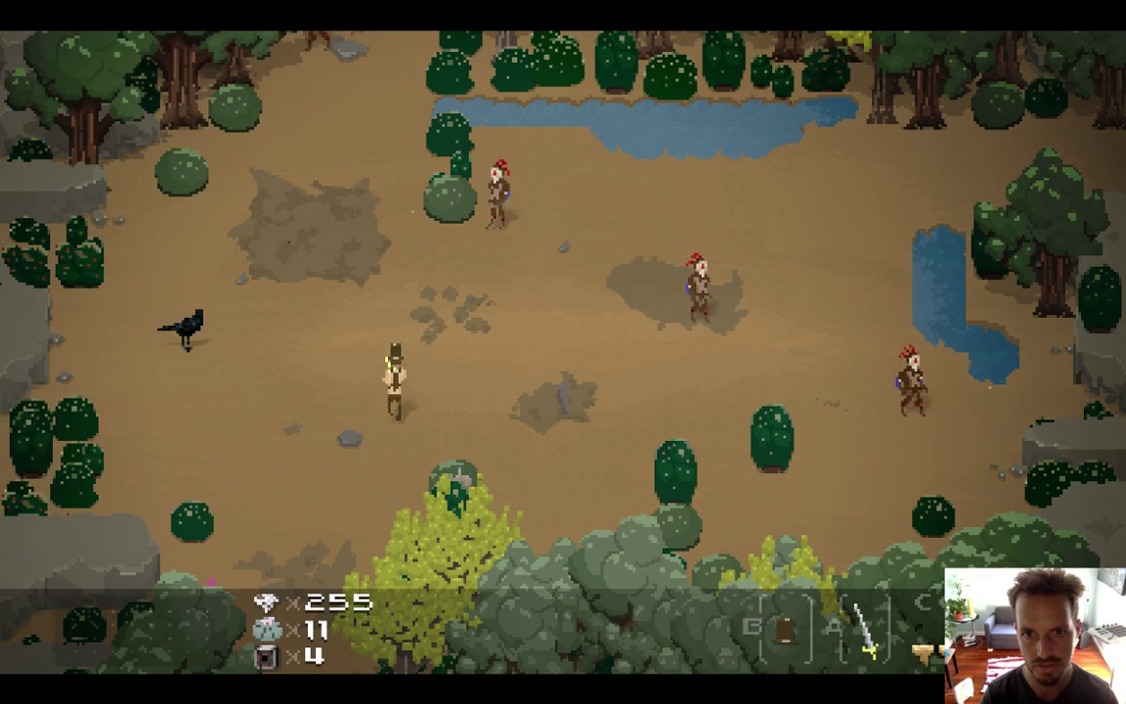
{"action": "key", "text": "Right"}
{"action": "key", "text": "Down"}
{"action": "key", "text": "Left"}
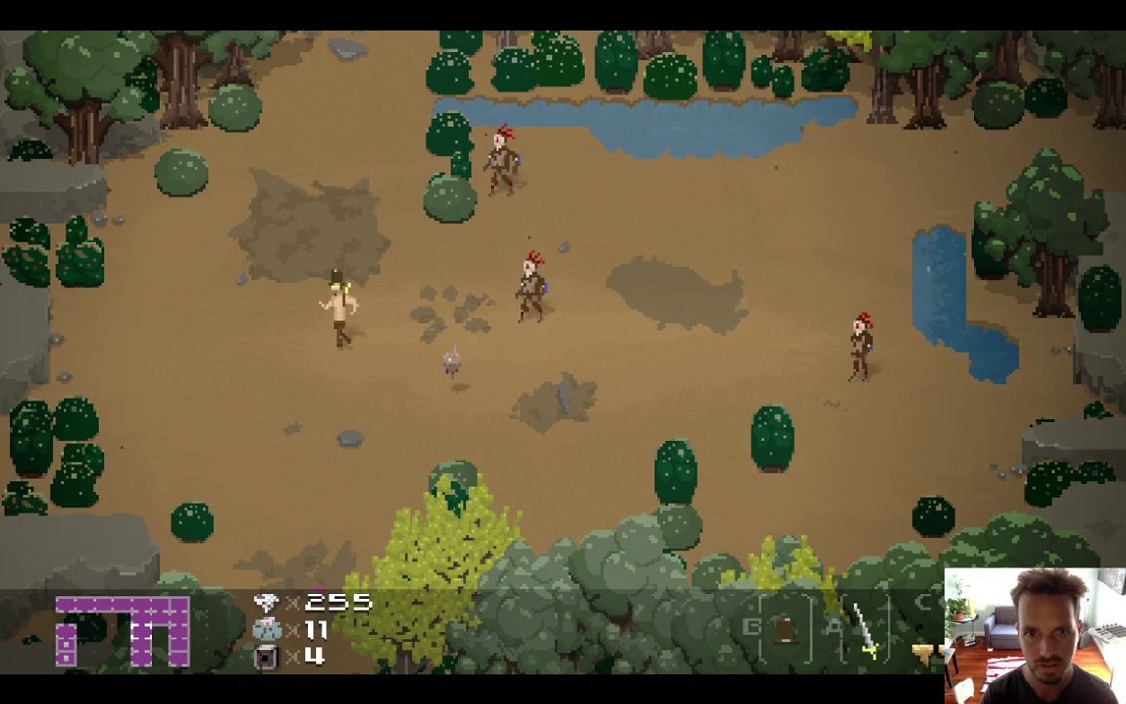
{"action": "key", "text": "Up"}
{"action": "key", "text": "Down"}
{"action": "key", "text": "Down"}
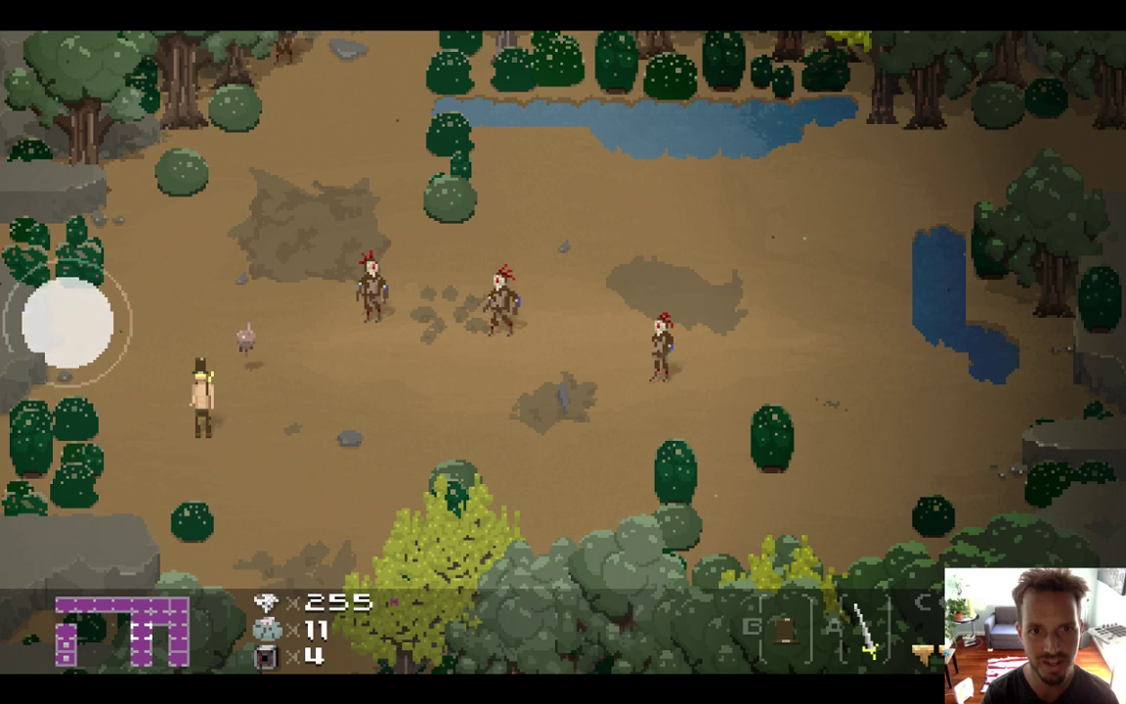
{"action": "key", "text": "Left"}
{"action": "key", "text": "Up"}
{"action": "key", "text": "Down"}
{"action": "key", "text": "Right"}
{"action": "key", "text": "Up"}
{"action": "key", "text": "Right"}
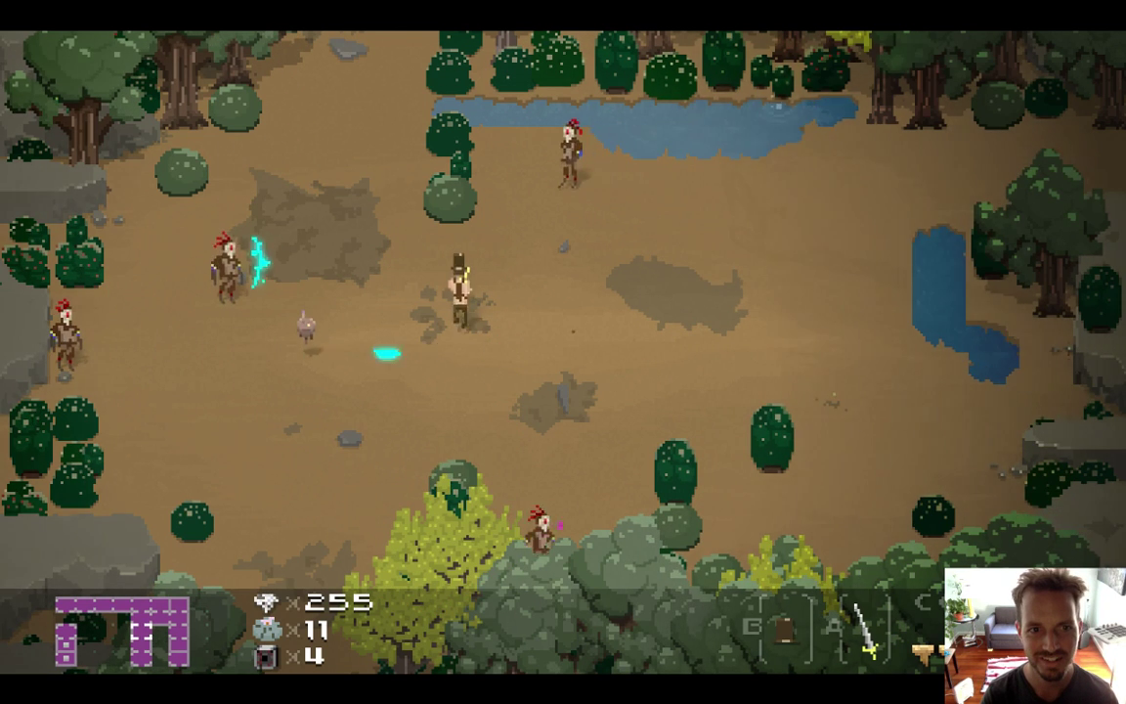
{"action": "key", "text": "Up"}
{"action": "key", "text": "Right"}
{"action": "key", "text": "Down"}
{"action": "key", "text": "Right"}
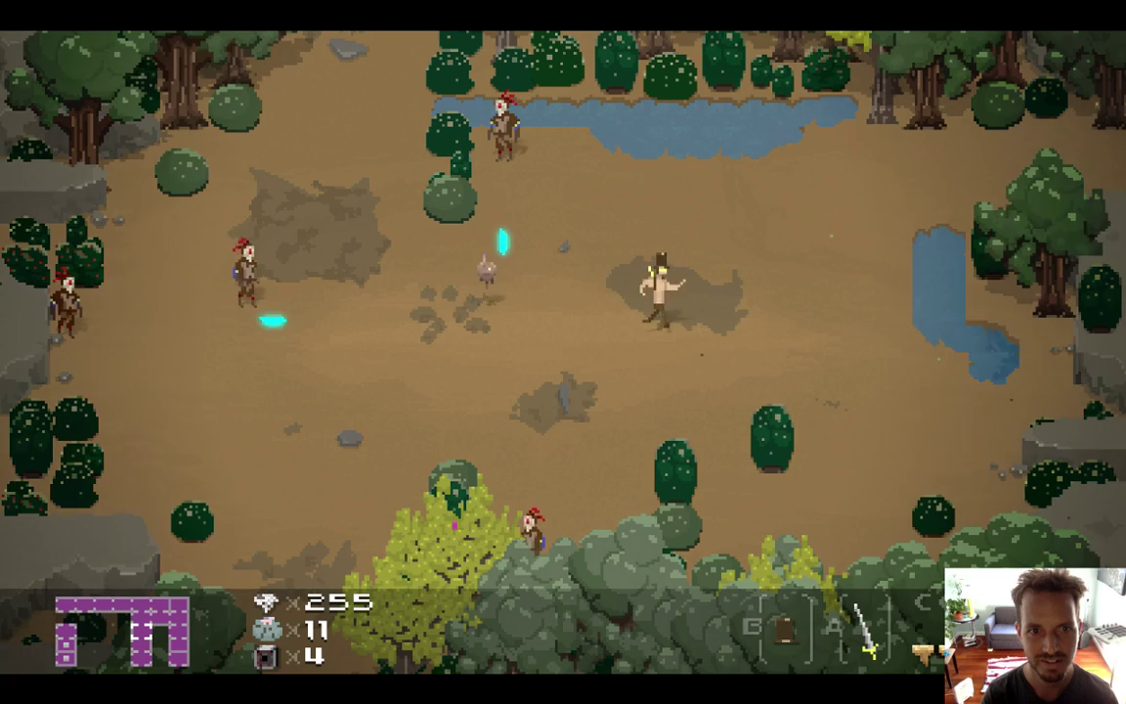
{"action": "key", "text": "Down"}
{"action": "key", "text": "Up"}
{"action": "key", "text": "Down"}
{"action": "key", "text": "Up"}
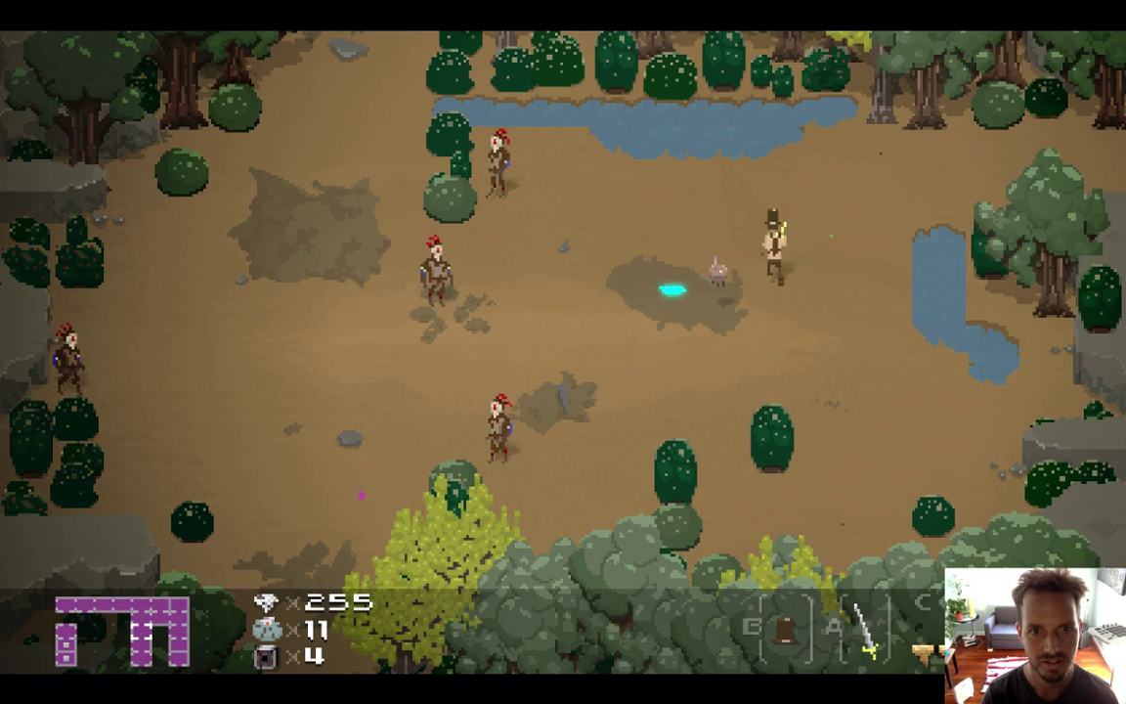
{"action": "key", "text": "Left"}
{"action": "key", "text": "Down"}
{"action": "key", "text": "Right"}
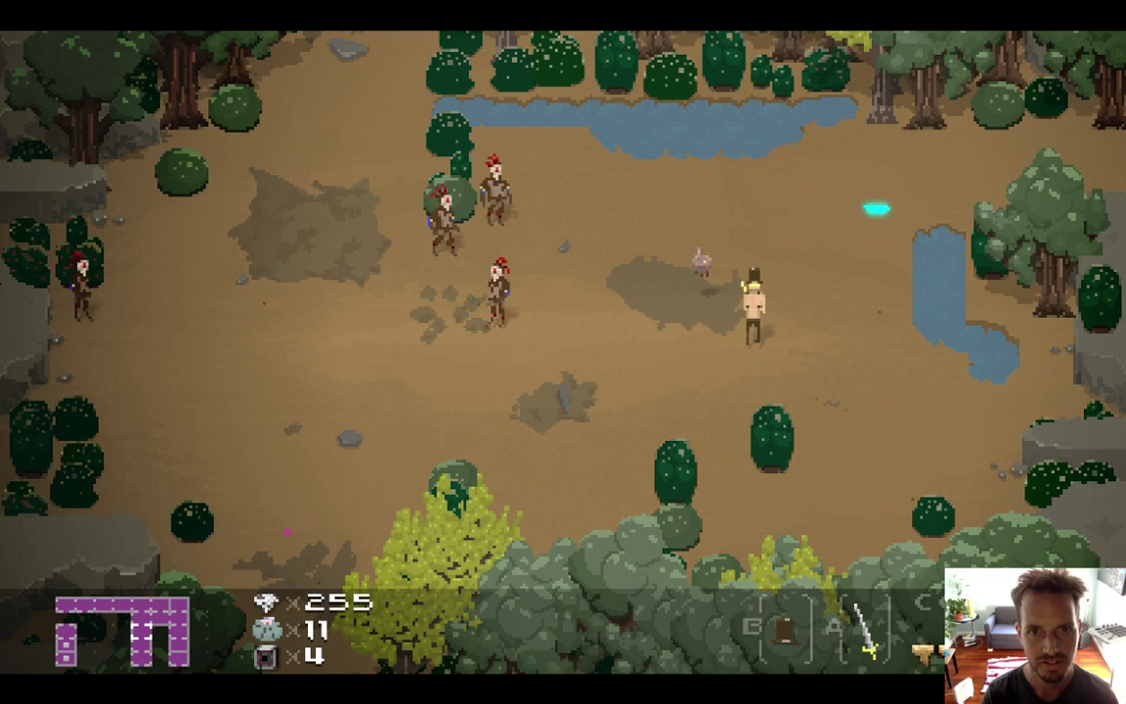
{"action": "key", "text": "Left"}
{"action": "key", "text": "Right"}
{"action": "key", "text": "Up"}
{"action": "key", "text": "Right"}
{"action": "key", "text": "Up"}
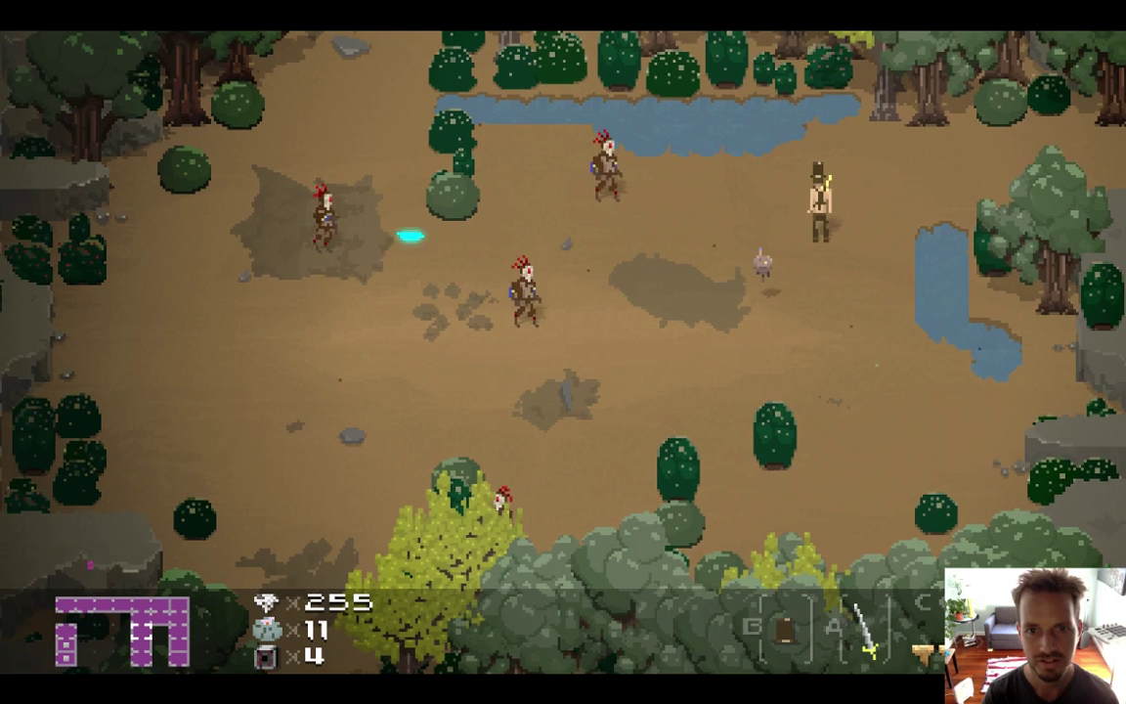
{"action": "key", "text": "super+q"}
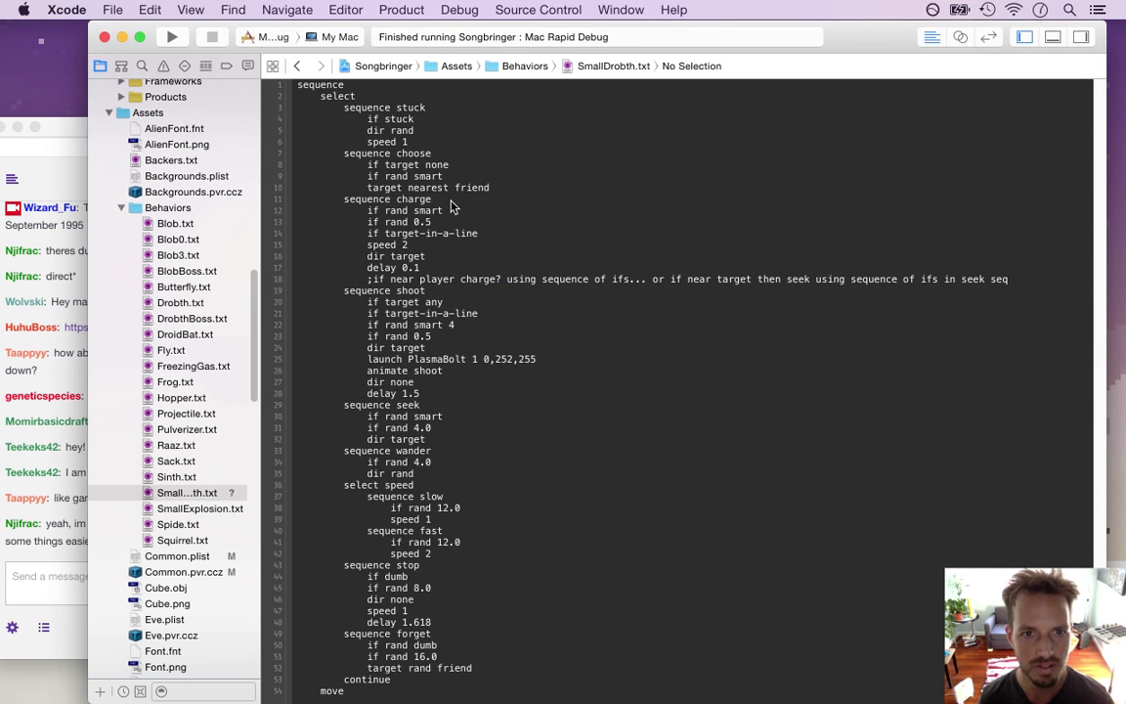
- Delete the whole charge sequence, including its trailing comment line, from SmallDrobth.txt
{"action": "key", "text": "super+Left"}
{"action": "key", "text": "shift+Down"}
{"action": "key", "text": "shift+Down"}
{"action": "key", "text": "shift+Down"}
{"action": "key", "text": "shift+Down"}
{"action": "key", "text": "shift+Down"}
{"action": "key", "text": "shift+Down"}
{"action": "key", "text": "shift+Down"}
{"action": "key", "text": "shift+Down"}
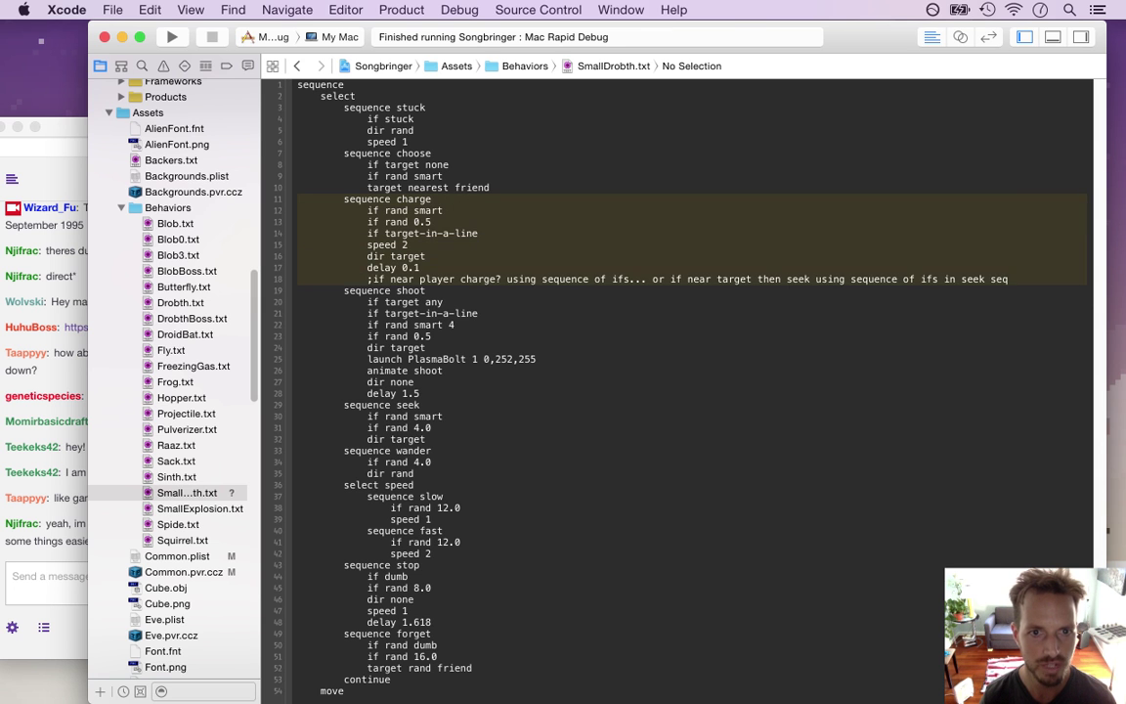
{"action": "key", "text": "BackSpace"}
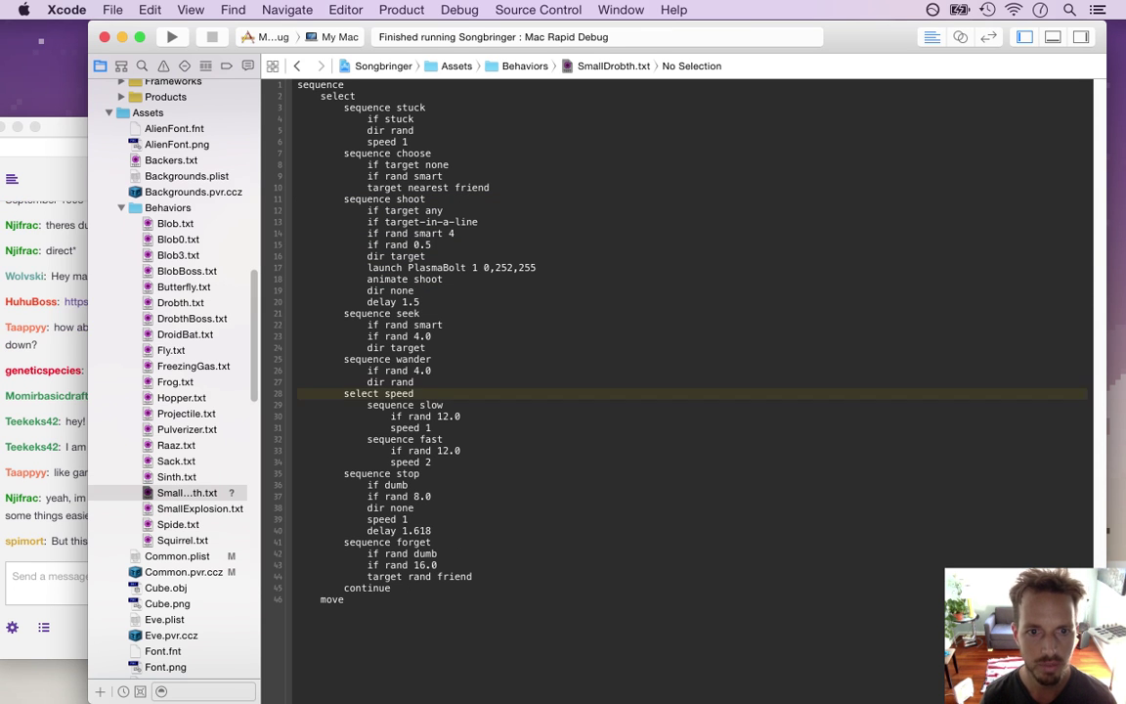
- Delete the select speed block with its slow and fast sequences from SmallDrobth.txt
{"action": "key", "text": "shift+Down"}
{"action": "key", "text": "shift+Down"}
{"action": "key", "text": "shift+Down"}
{"action": "key", "text": "shift+Down"}
{"action": "key", "text": "shift+Down"}
{"action": "key", "text": "shift+Down"}
{"action": "key", "text": "shift+Down"}
{"action": "key", "text": "BackSpace"}
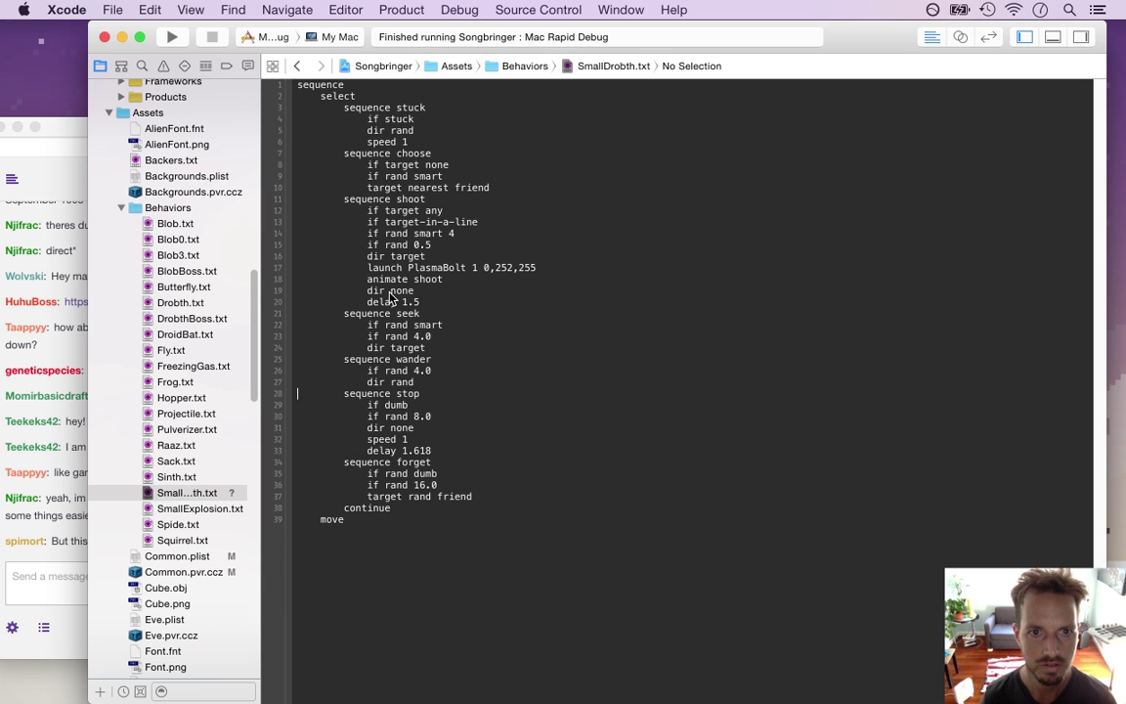
- Read the Twitch chat question about direct2d platform support and return to Xcode
{"action": "left_click", "coordinate": [59, 489]}
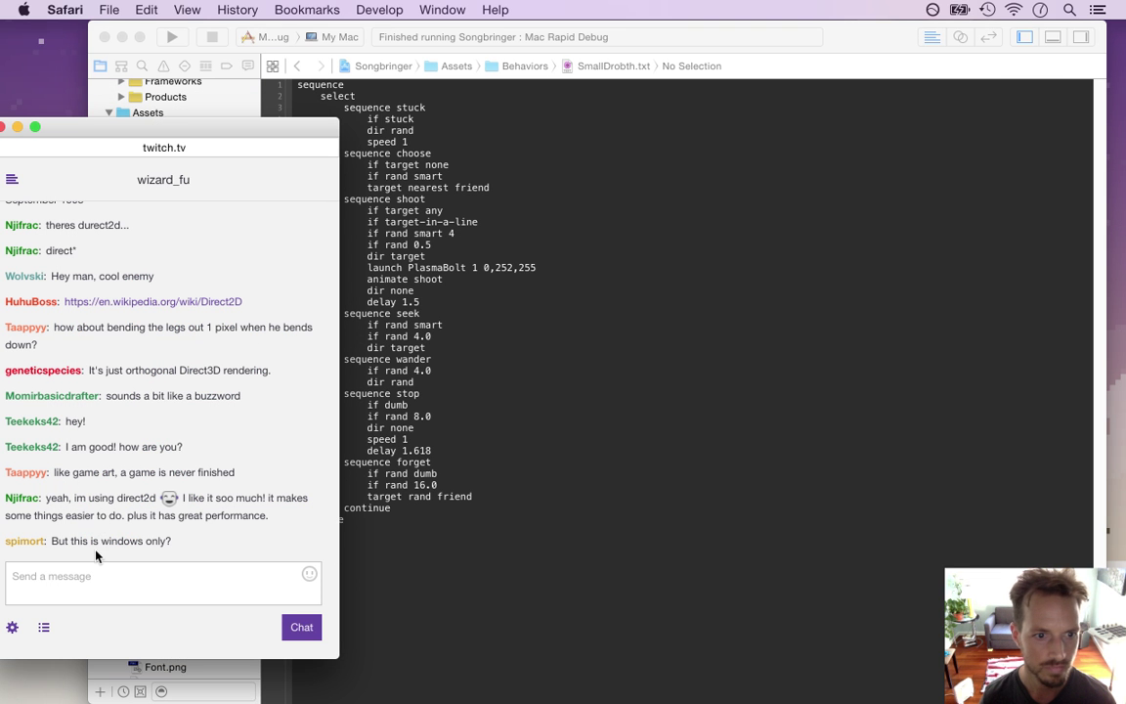
{"action": "left_click_drag", "start_coordinate": [69, 543], "coordinate": [162, 542]}
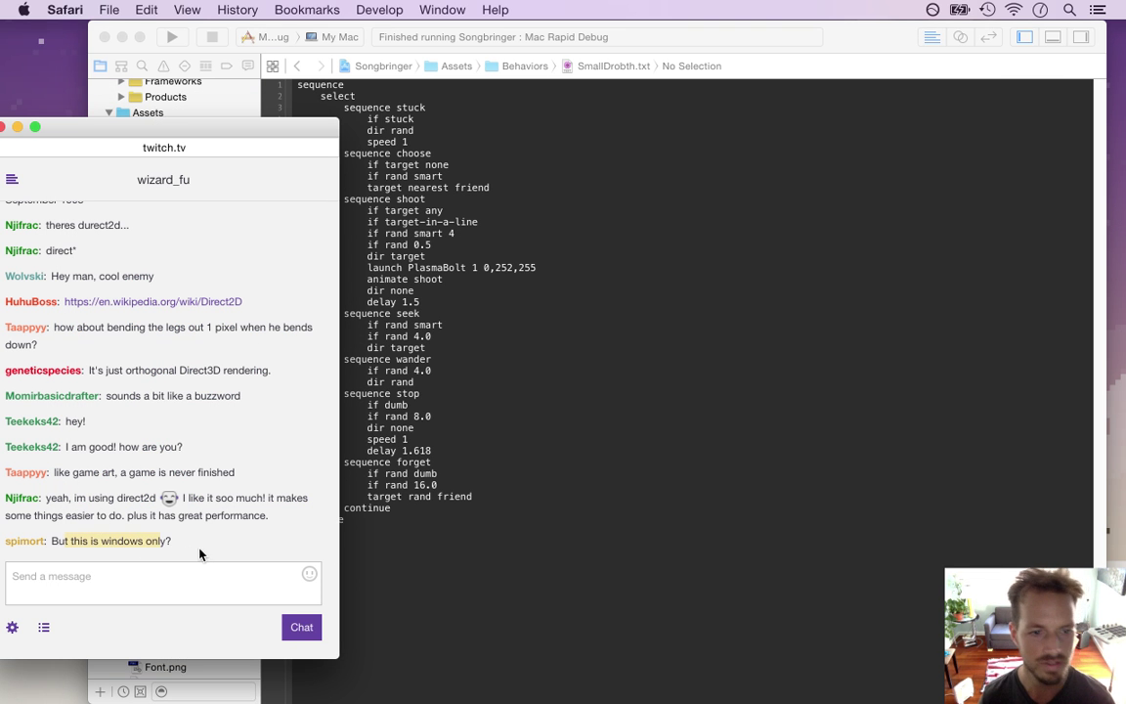
{"action": "double_click", "coordinate": [137, 499]}
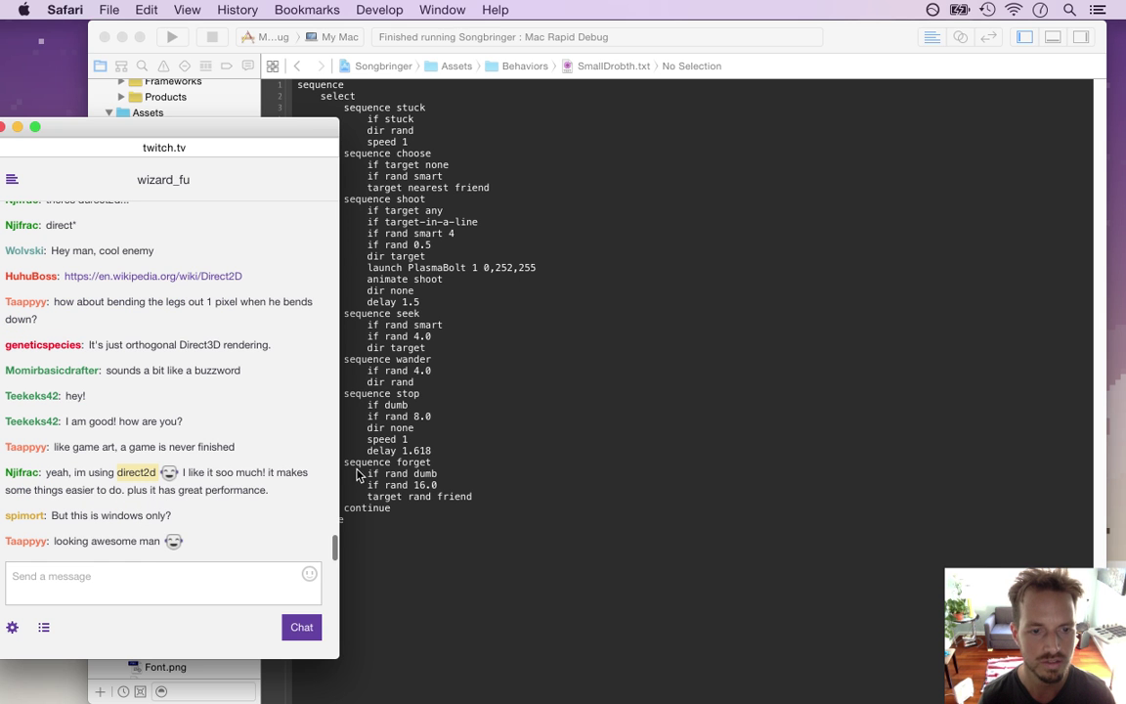
{"action": "left_click", "coordinate": [514, 369]}
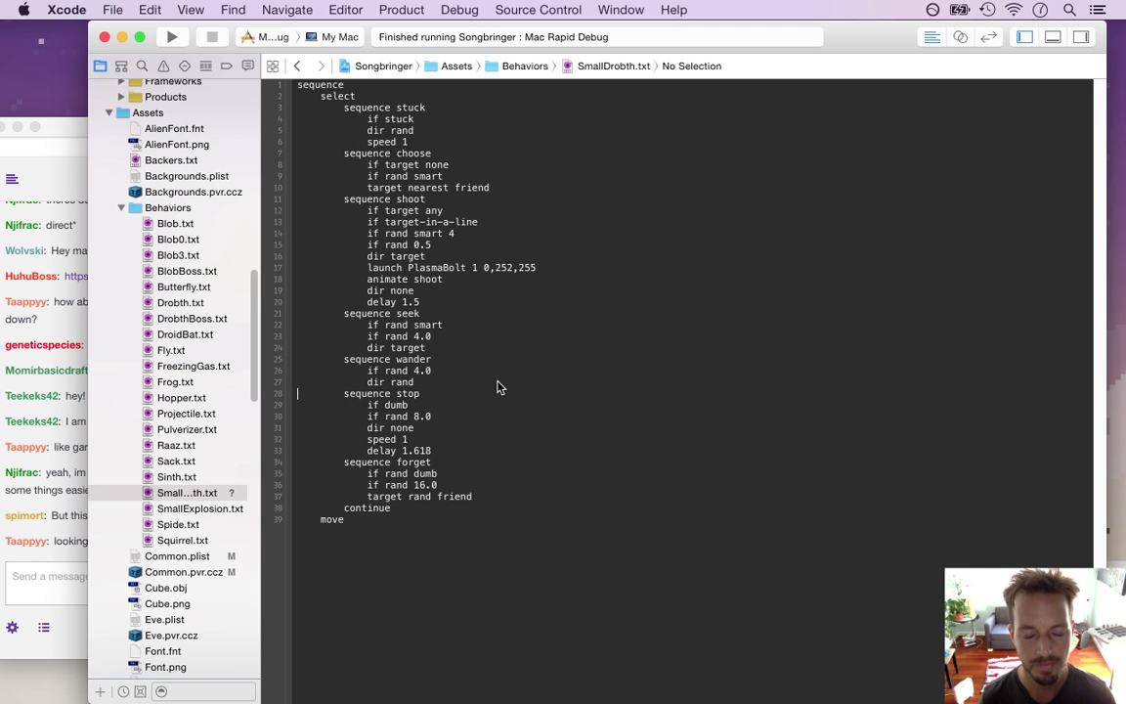
- Look through the project's source files and examine the PlasmaBolt launch line in the shoot sequence
{"action": "scroll", "coordinate": [231, 278], "scroll_direction": "up", "scroll_amount": 10}
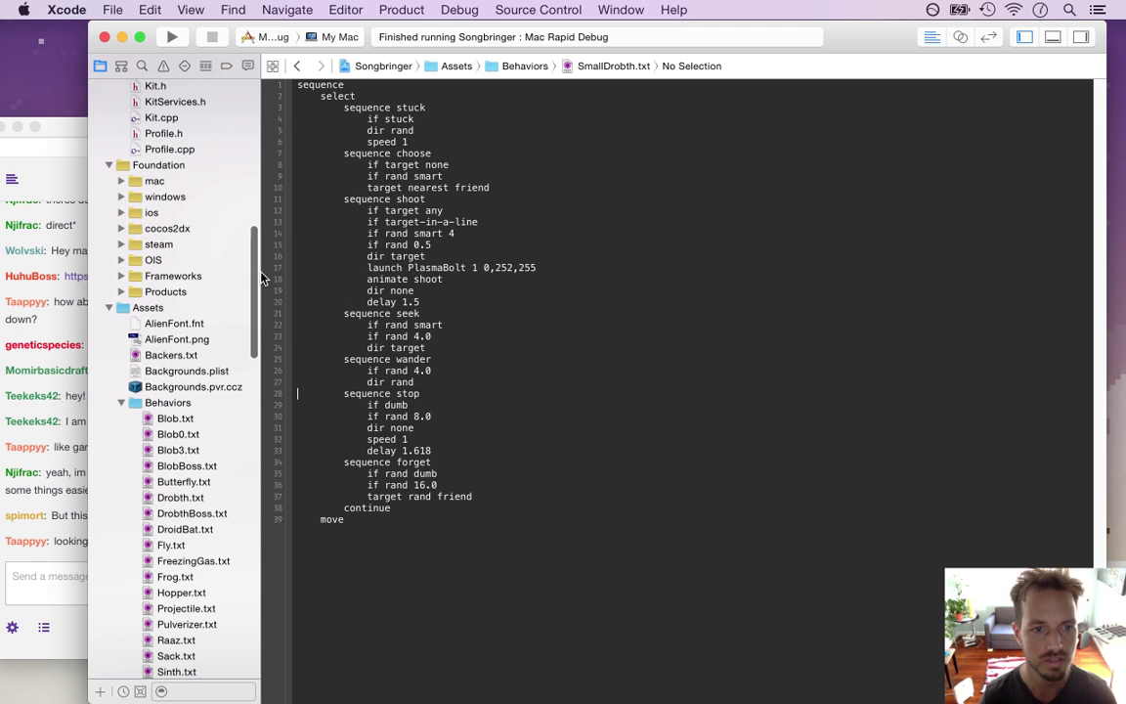
{"action": "scroll", "coordinate": [264, 227], "scroll_direction": "up", "scroll_amount": 3}
{"action": "scroll", "coordinate": [264, 235], "scroll_direction": "down", "scroll_amount": 6}
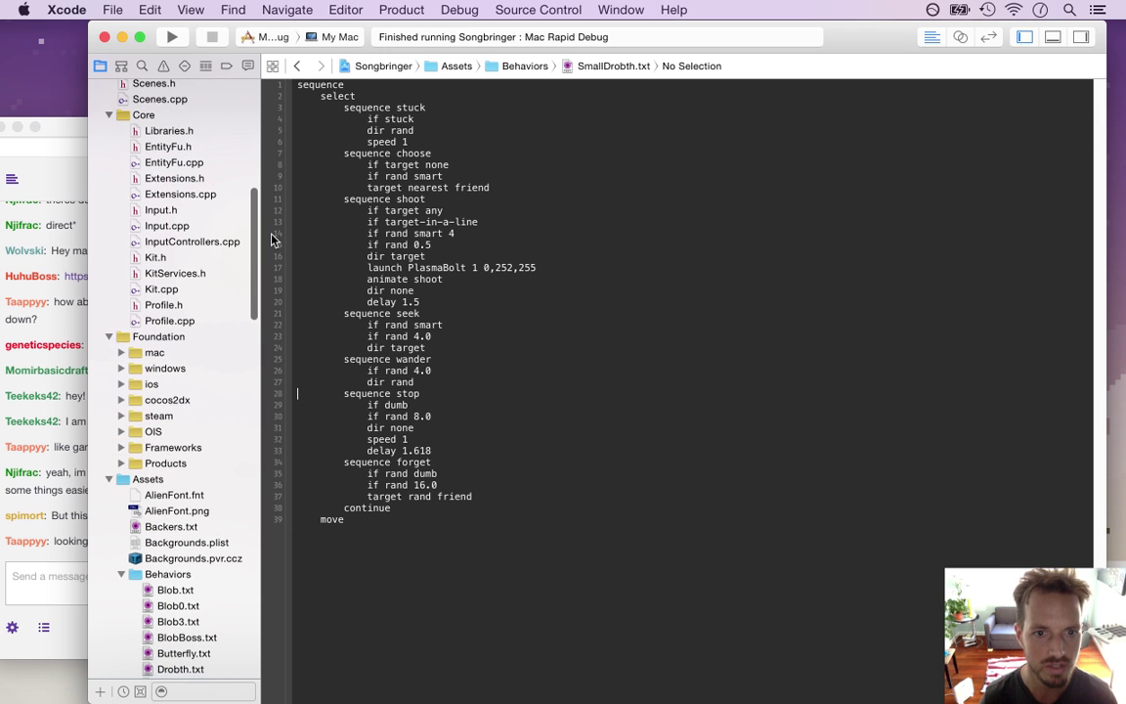
{"action": "left_click", "coordinate": [531, 325]}
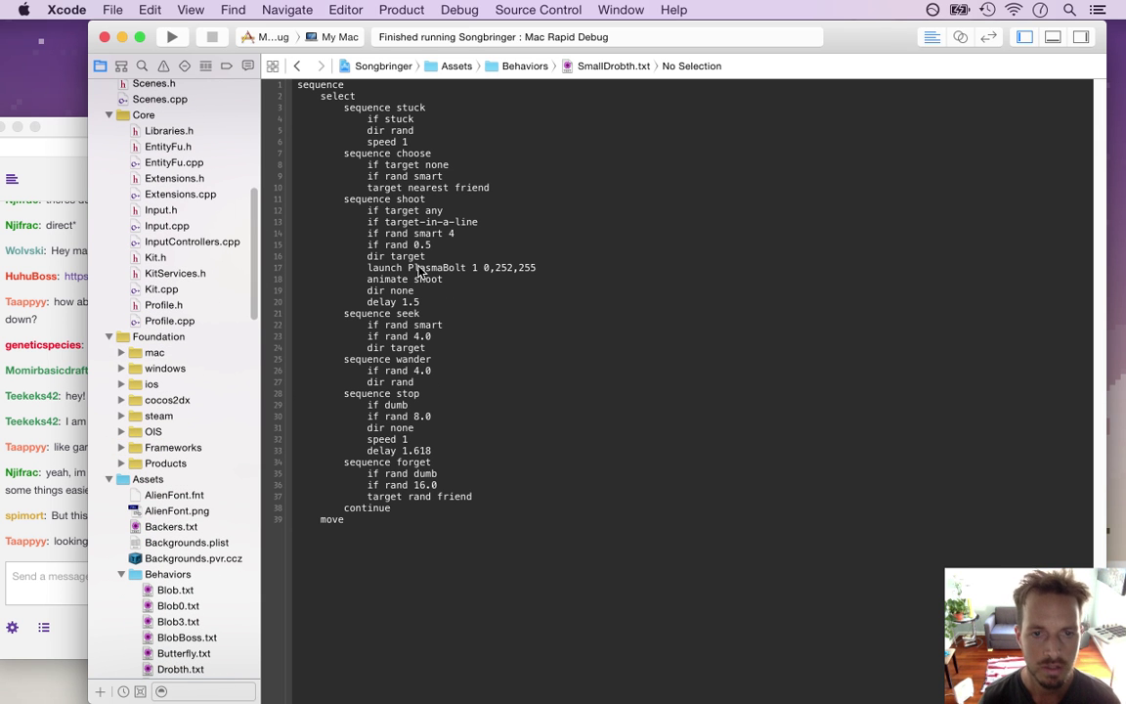
{"action": "left_click_drag", "start_coordinate": [414, 267], "coordinate": [449, 267]}
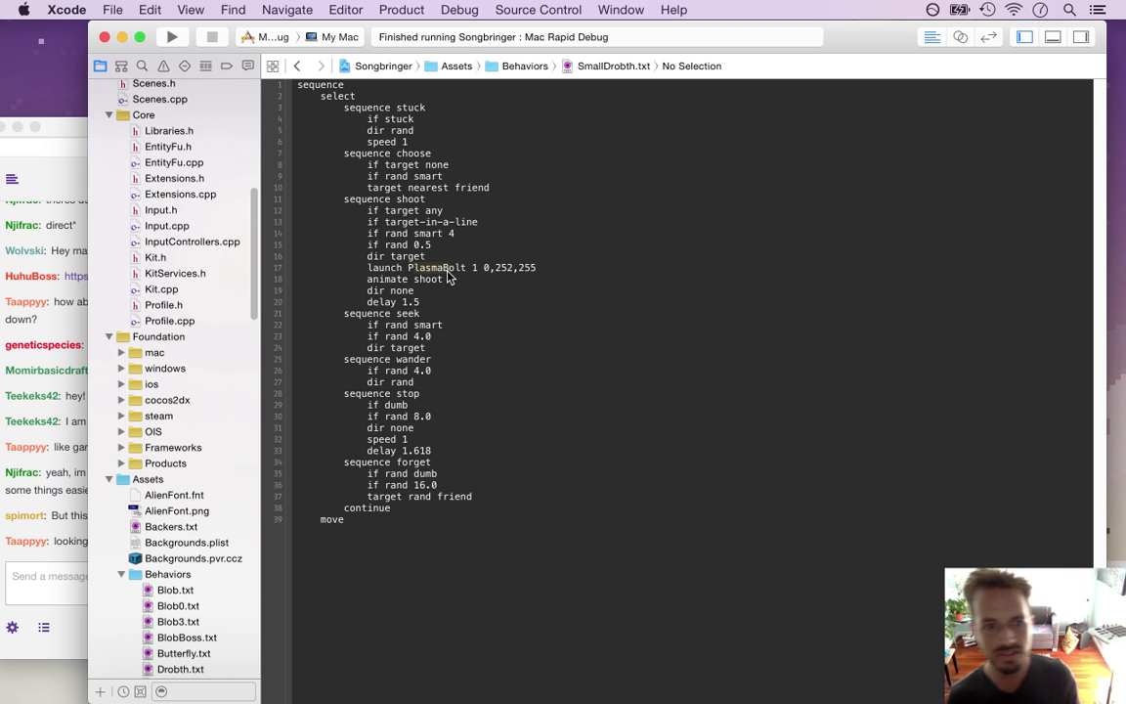
{"action": "left_click", "coordinate": [450, 281]}
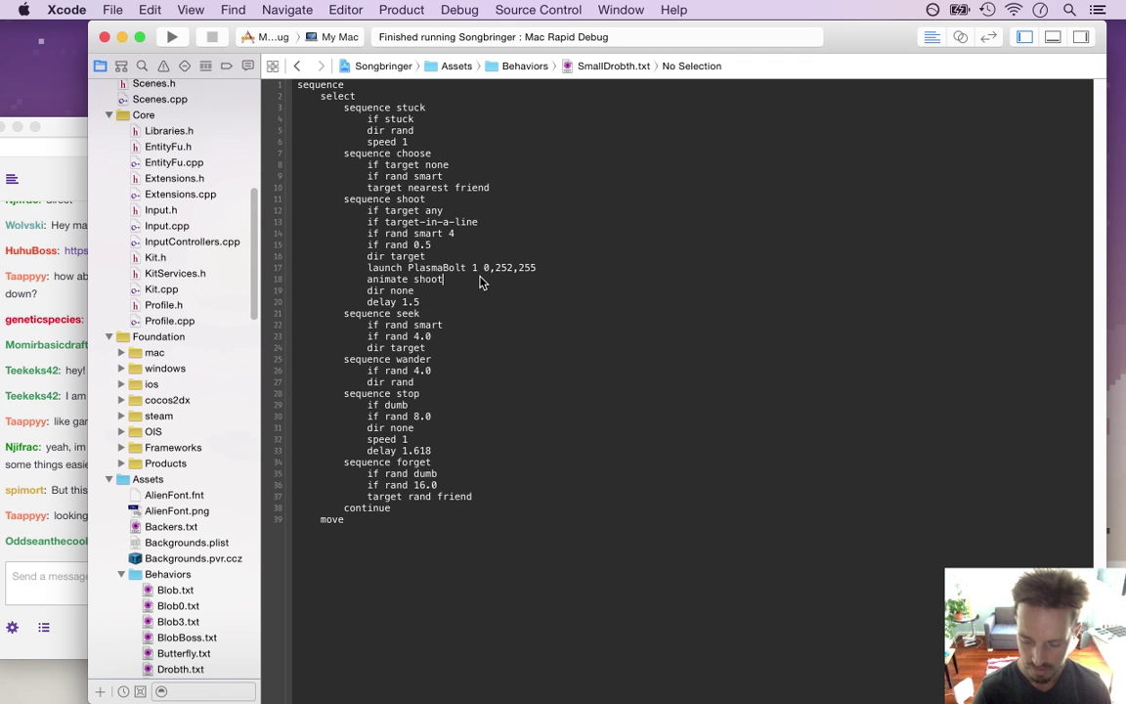
- Check the newest Twitch chat message, and switch to Photoshop to sample the forearm's dark brown in SmallDrobthShoot.psd
{"action": "key", "text": "super+Tab"}
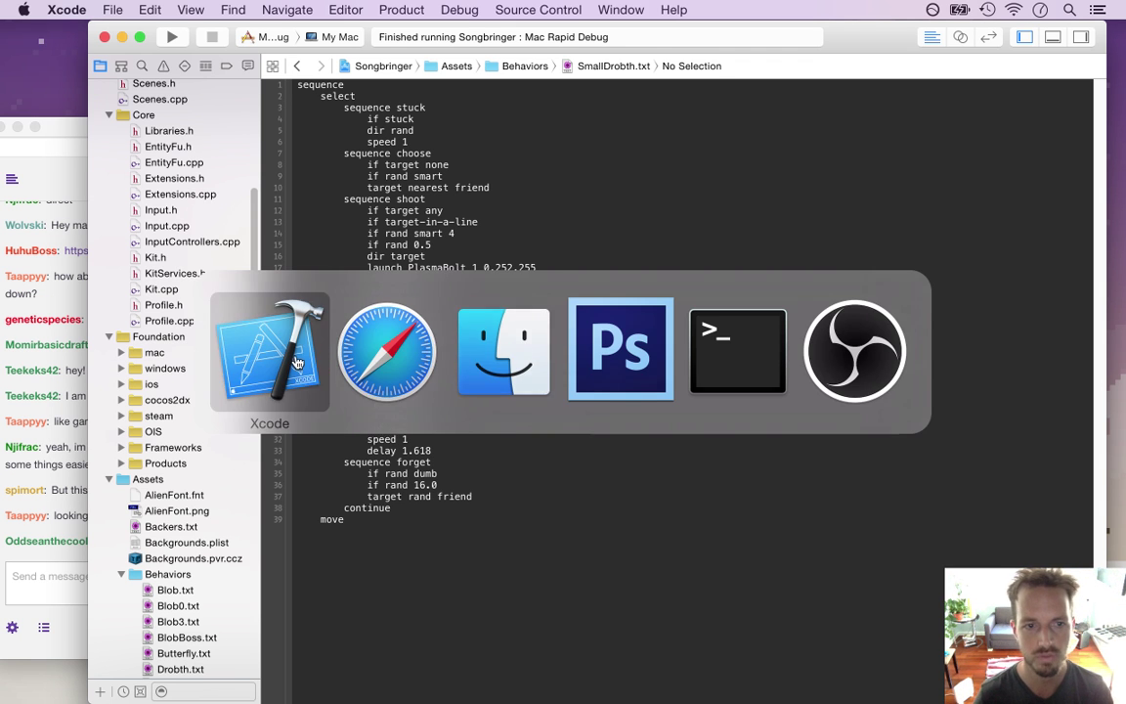
{"action": "left_click", "coordinate": [48, 499]}
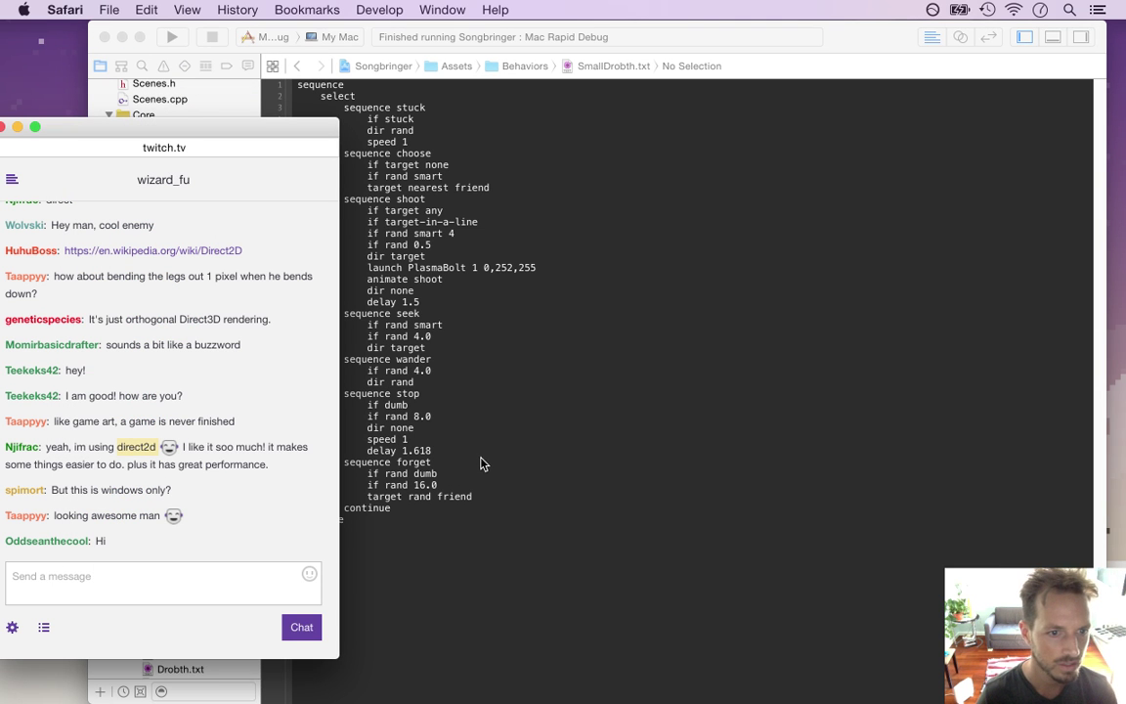
{"action": "key", "text": "super+Tab"}
{"action": "key", "text": "super+Tab"}
{"action": "key", "text": "super+Tab"}
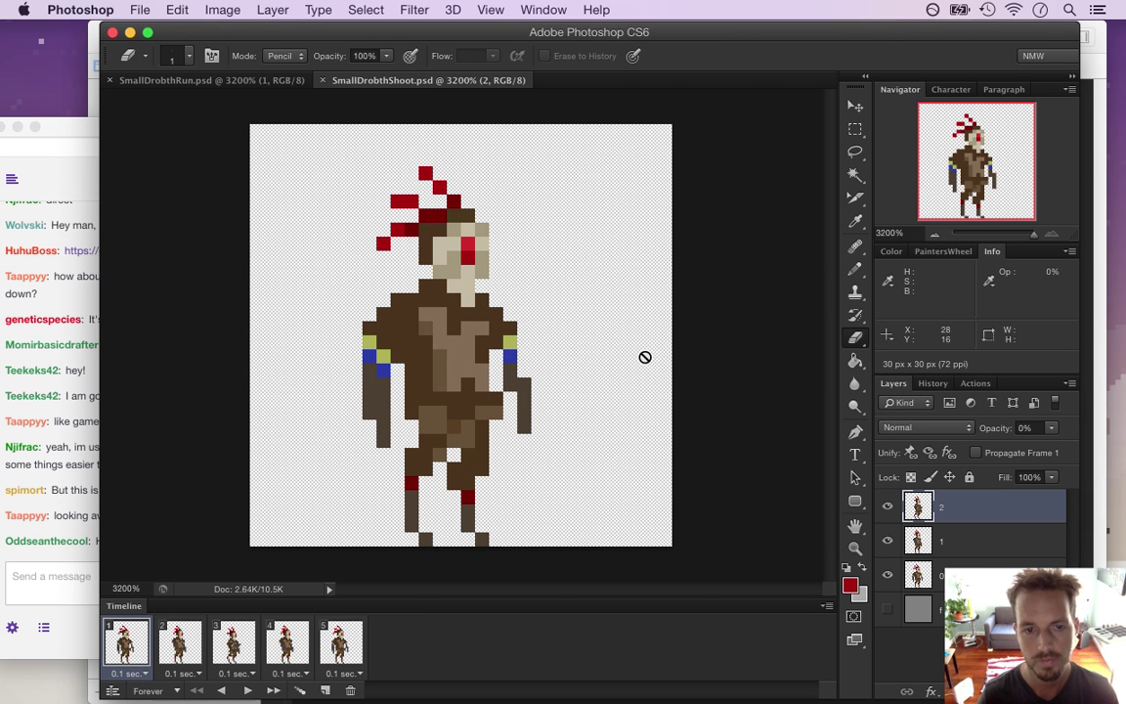
{"action": "key", "text": "i"}
{"action": "left_click", "coordinate": [376, 399]}
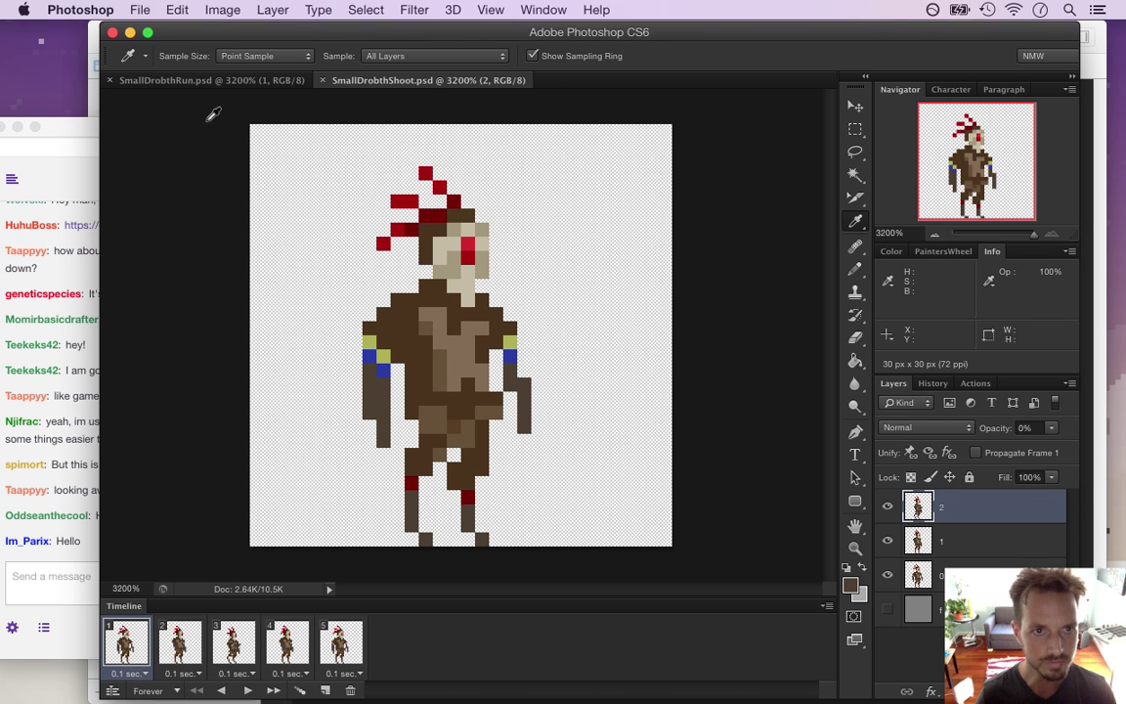
{"action": "left_click", "coordinate": [138, 9]}
{"action": "left_click", "coordinate": [152, 32]}
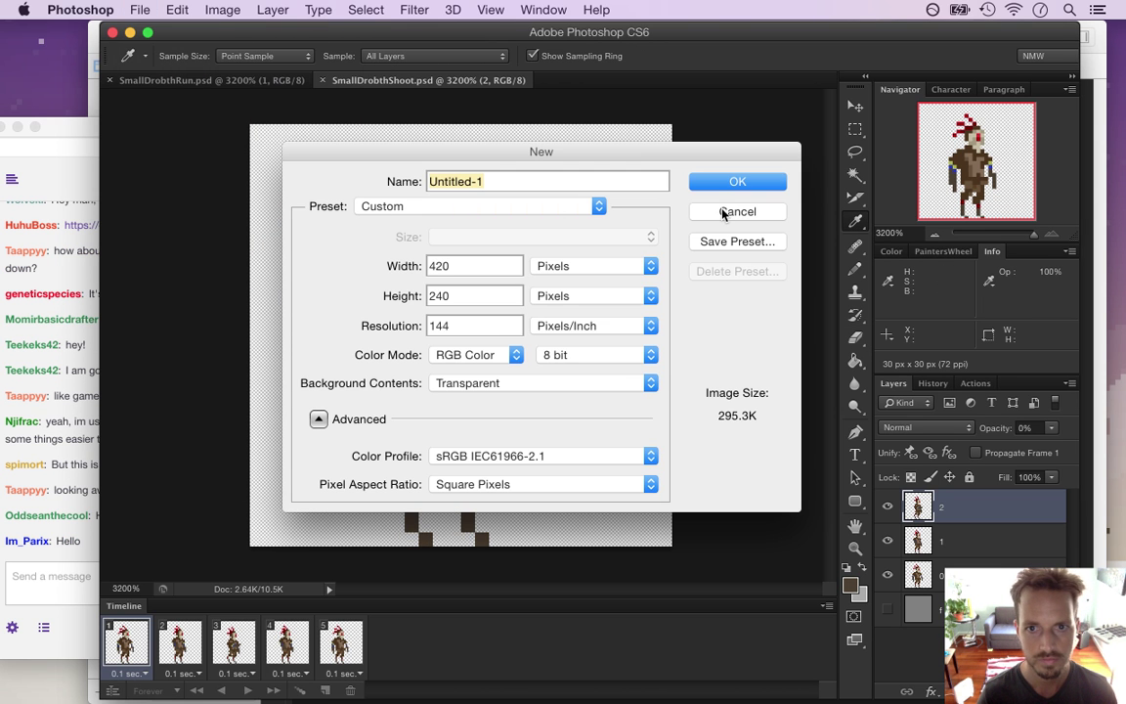
{"action": "left_click", "coordinate": [733, 182]}
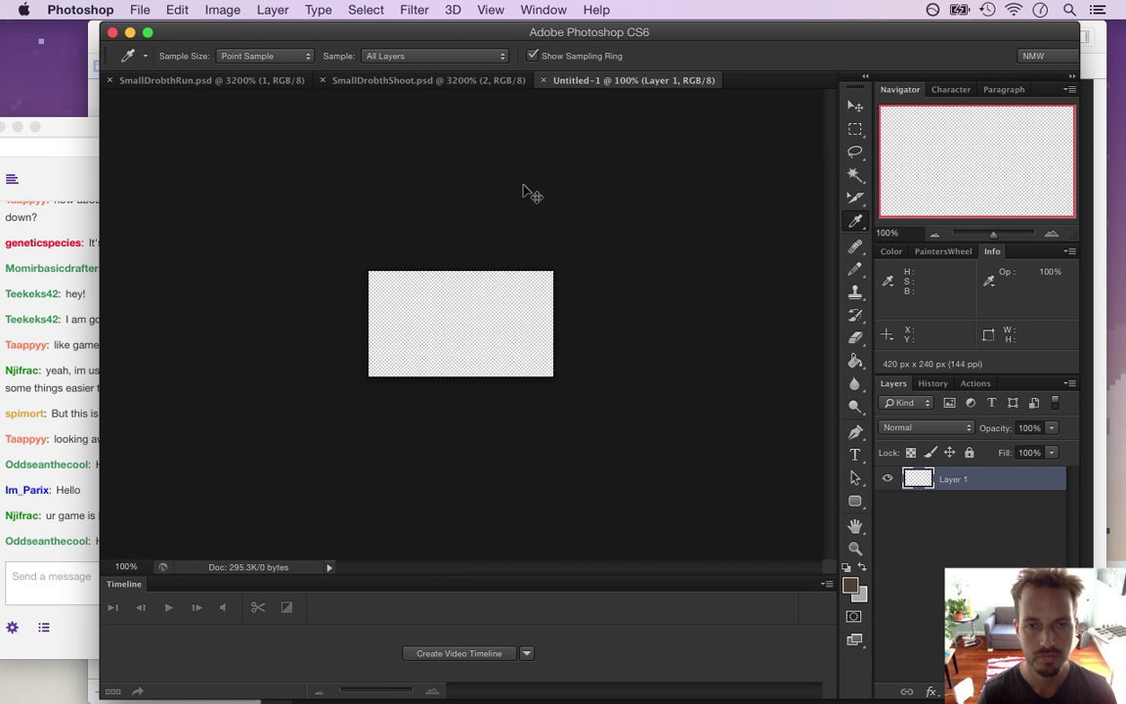
{"action": "key", "text": "super+w"}
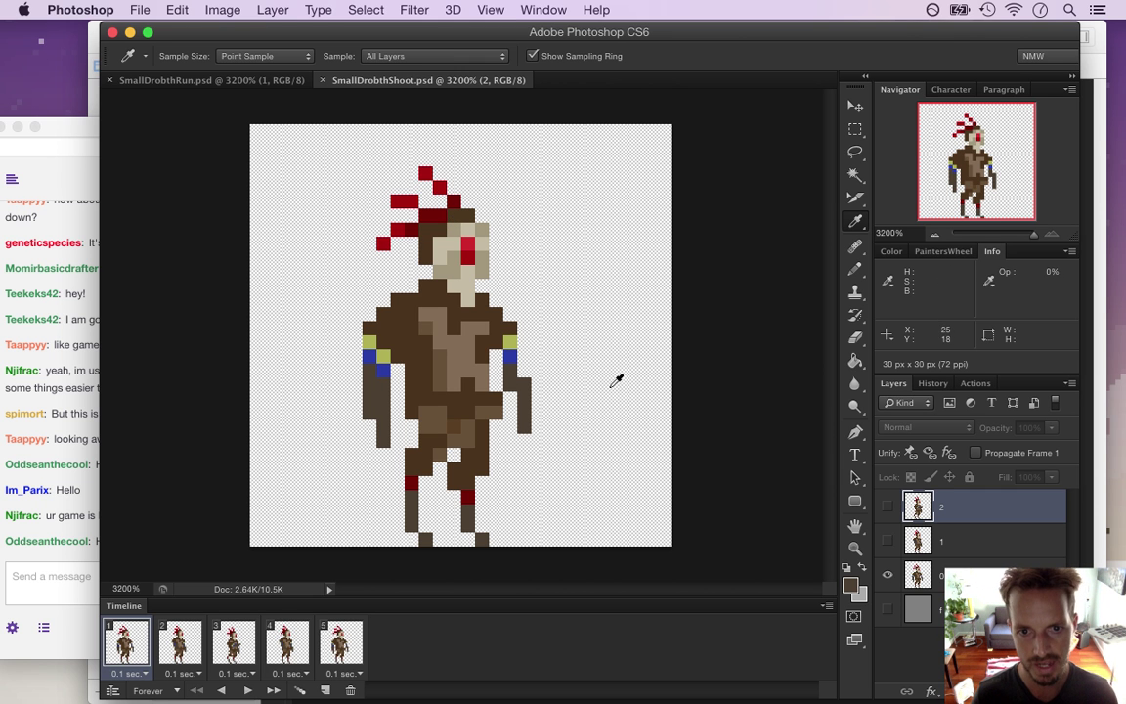
- Read the newest Twitch chat messages, including the greetings, the comment on the game's look and the cocos2dx question
{"action": "left_click", "coordinate": [74, 398]}
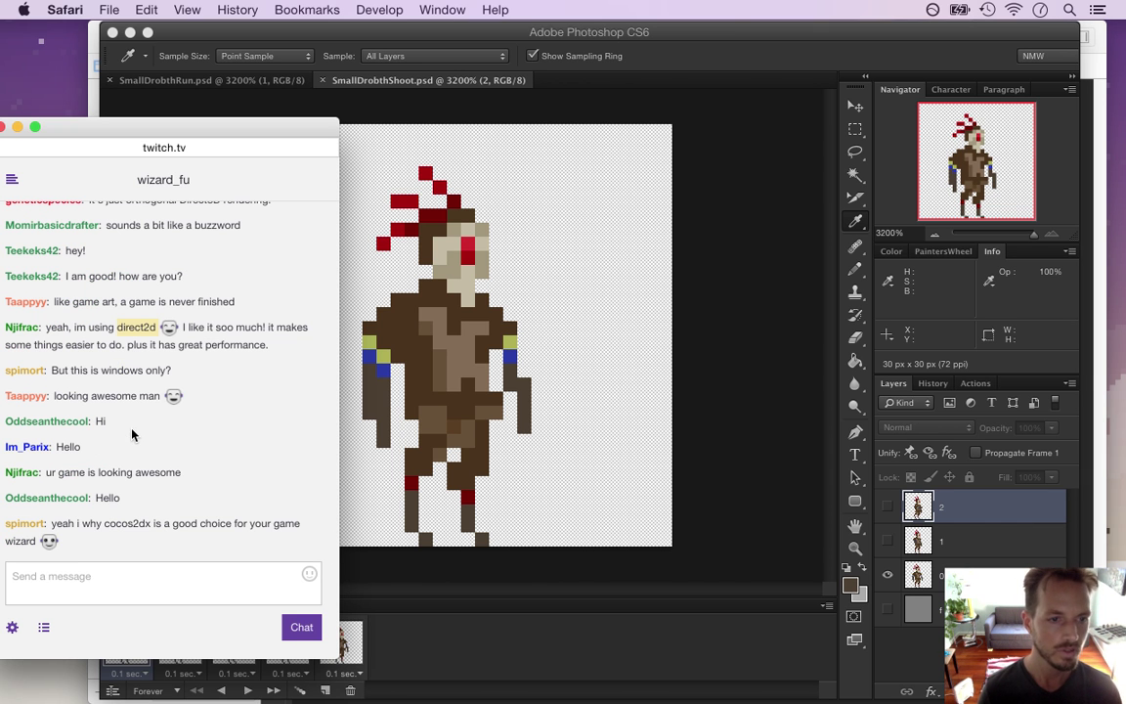
{"action": "double_click", "coordinate": [65, 446]}
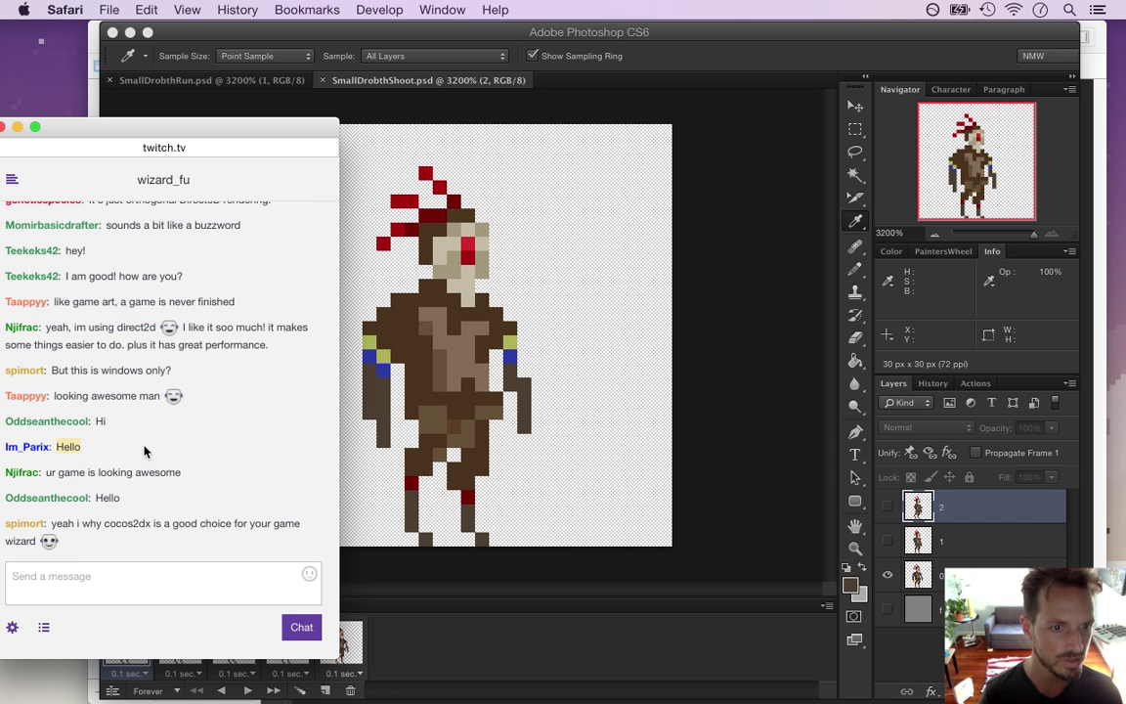
{"action": "left_click_drag", "start_coordinate": [59, 473], "coordinate": [180, 472]}
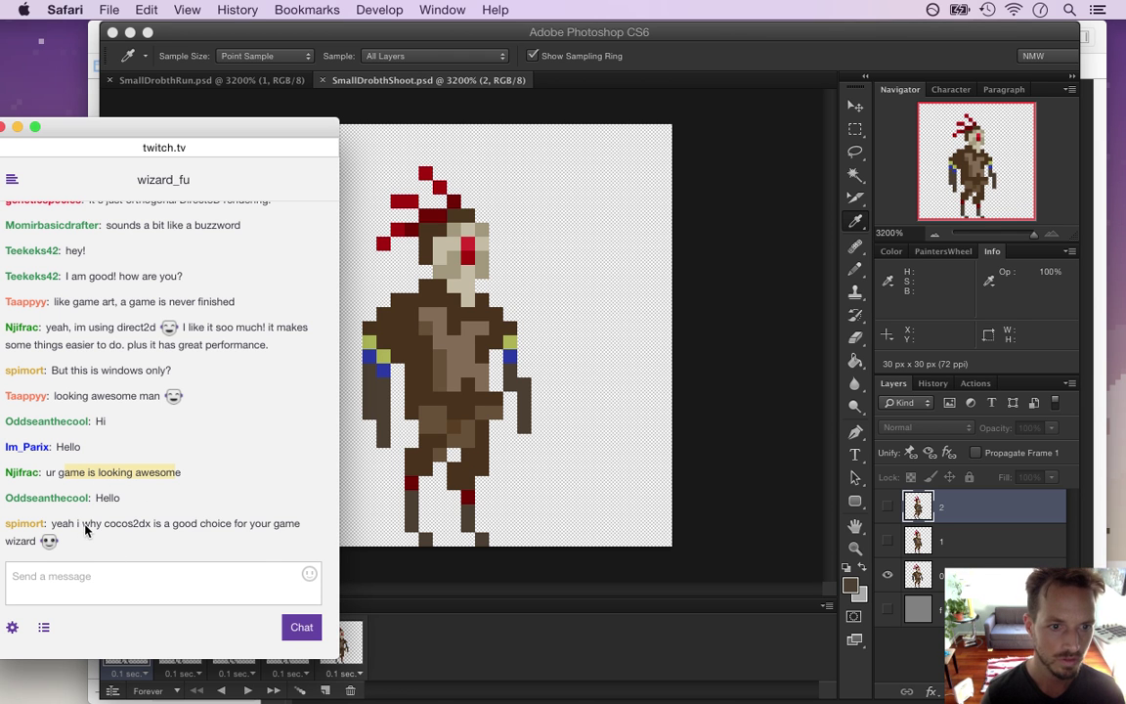
{"action": "left_click_drag", "start_coordinate": [54, 525], "coordinate": [84, 526]}
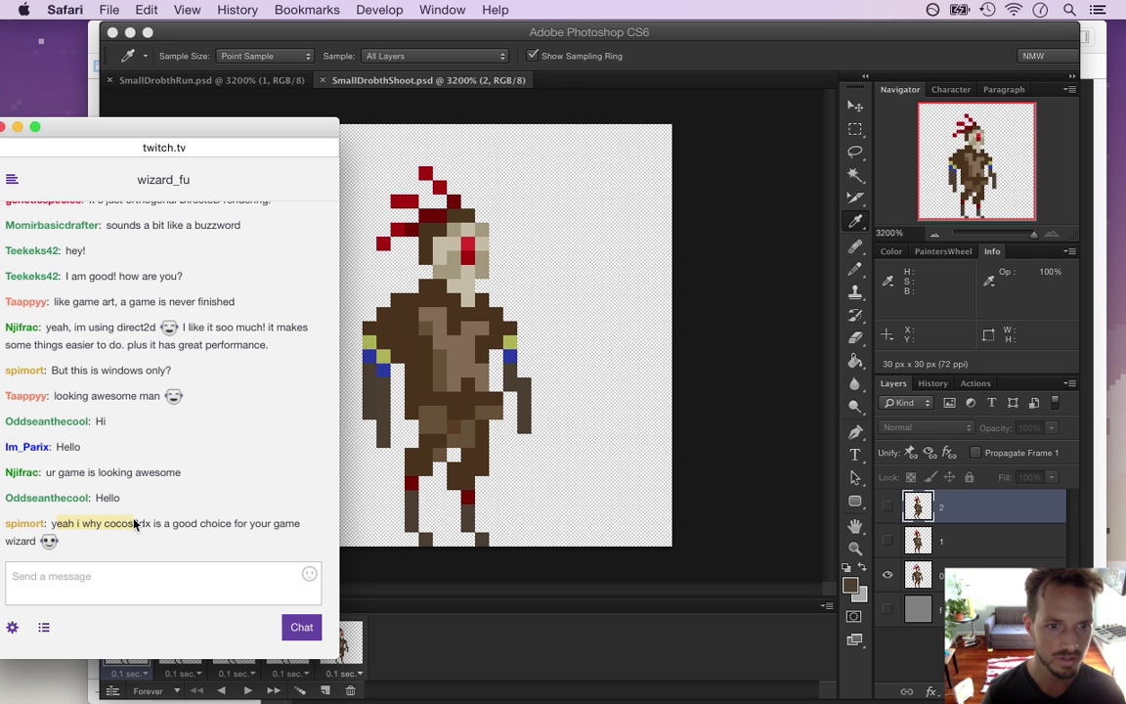
- Read the Twitch chat comment on cocos2dx being a good choice for the game, and return to Photoshop
{"action": "left_click_drag", "start_coordinate": [213, 523], "coordinate": [260, 524]}
{"action": "left_click", "coordinate": [251, 530]}
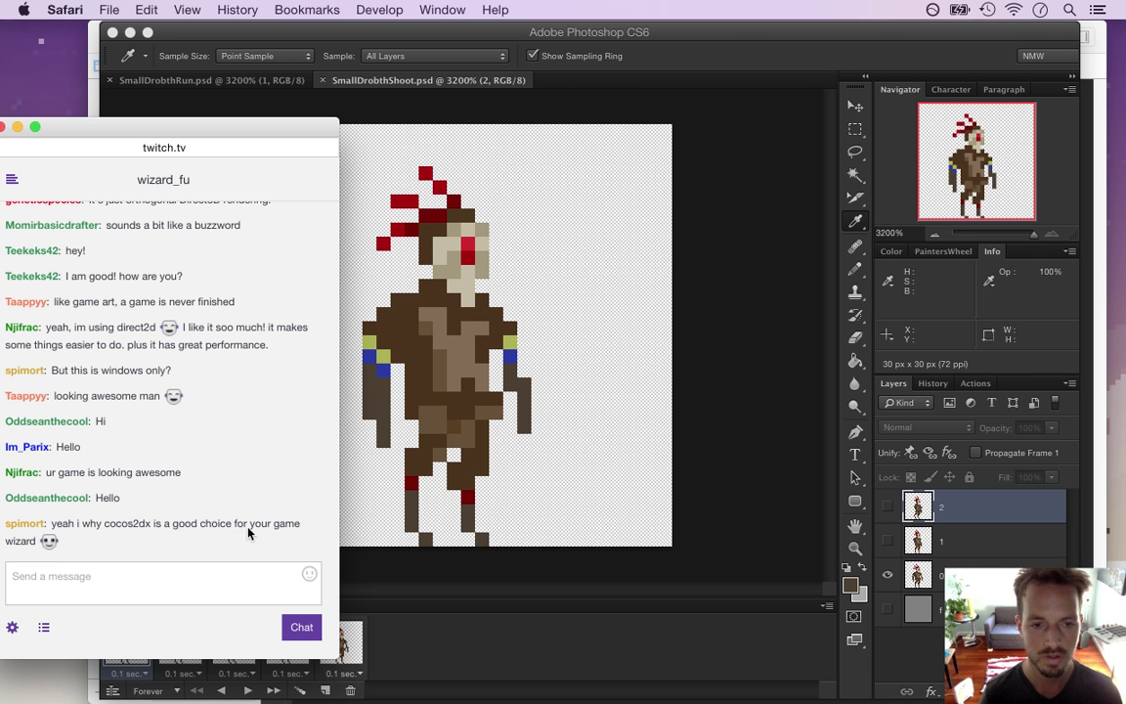
{"action": "left_click", "coordinate": [439, 499]}
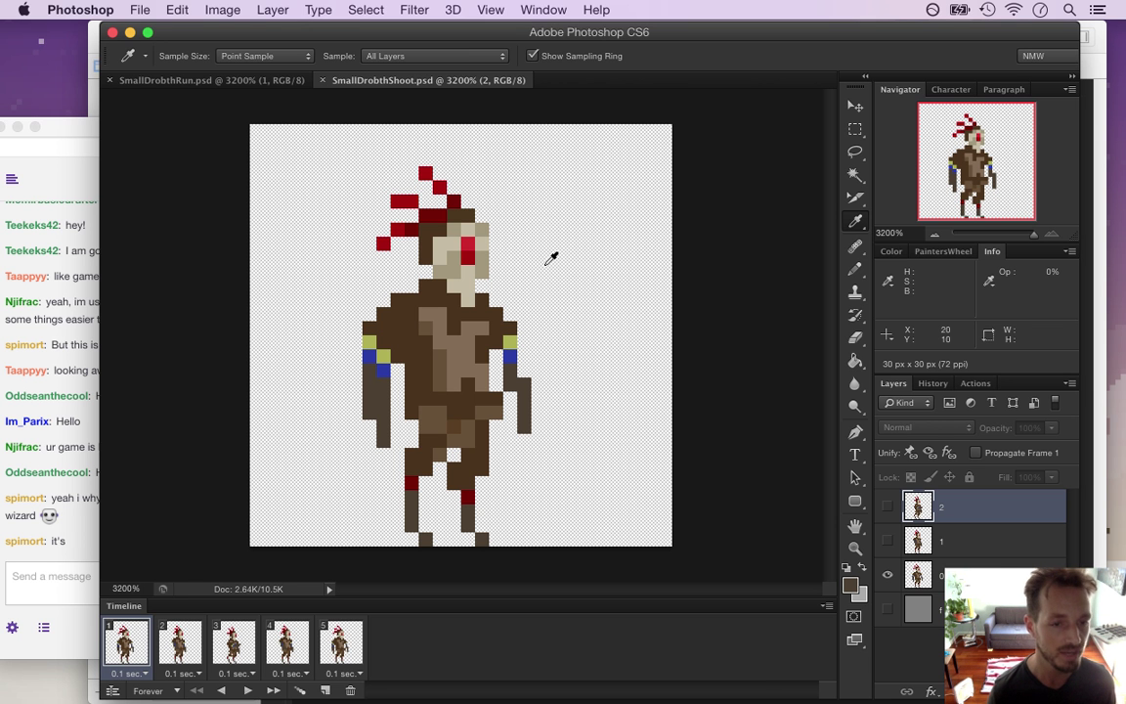
- Switch to Xcode and examine the screen capture code in Game.cpp and the compass direction code in Component.cpp
{"action": "key", "text": "super+Tab"}
{"action": "key", "text": "super+Tab"}
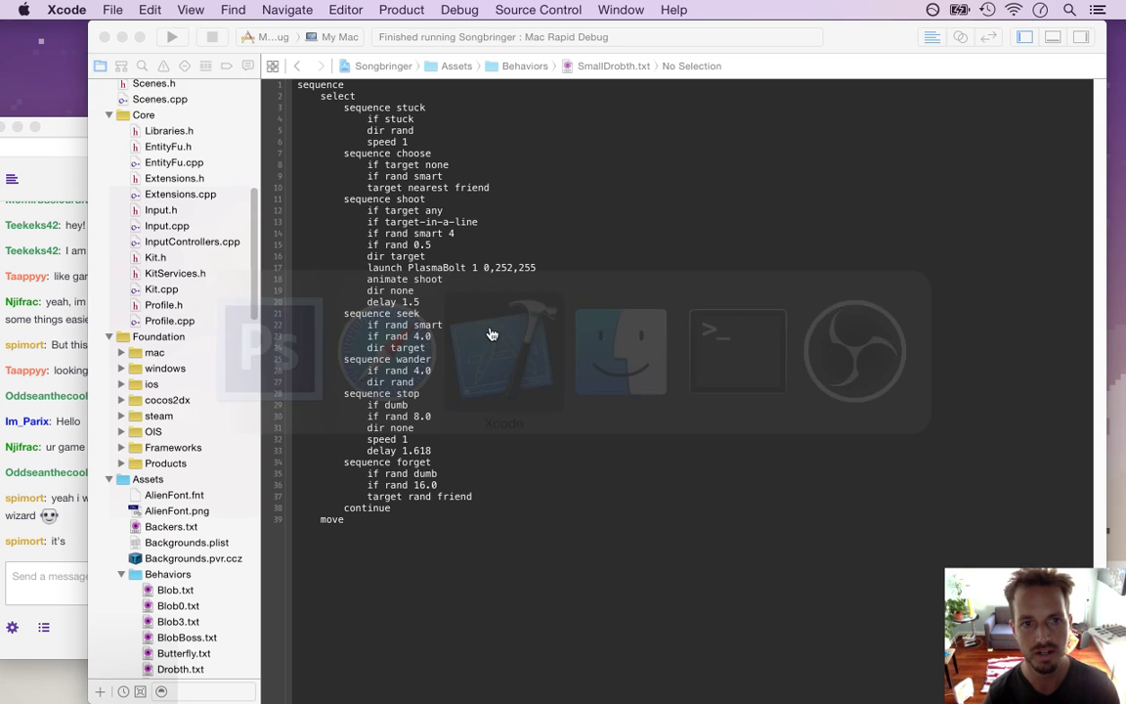
{"action": "scroll", "coordinate": [220, 215], "scroll_direction": "up", "scroll_amount": 10}
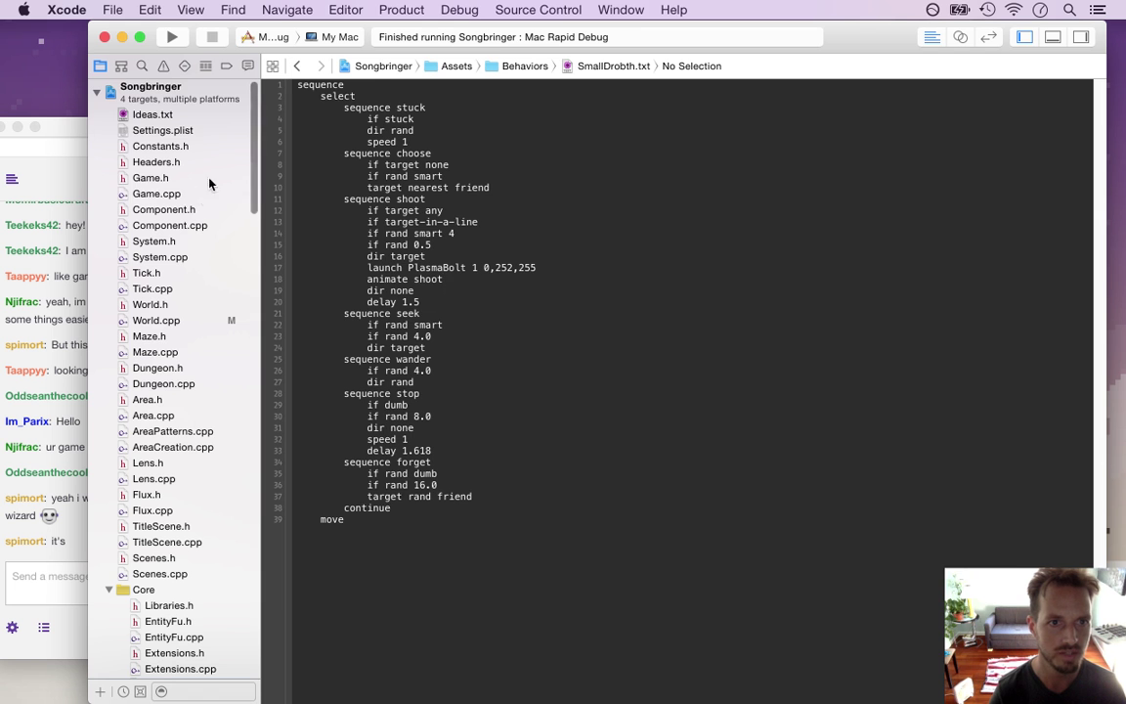
{"action": "left_click", "coordinate": [199, 193]}
{"action": "left_click_drag", "start_coordinate": [367, 141], "coordinate": [565, 375]}
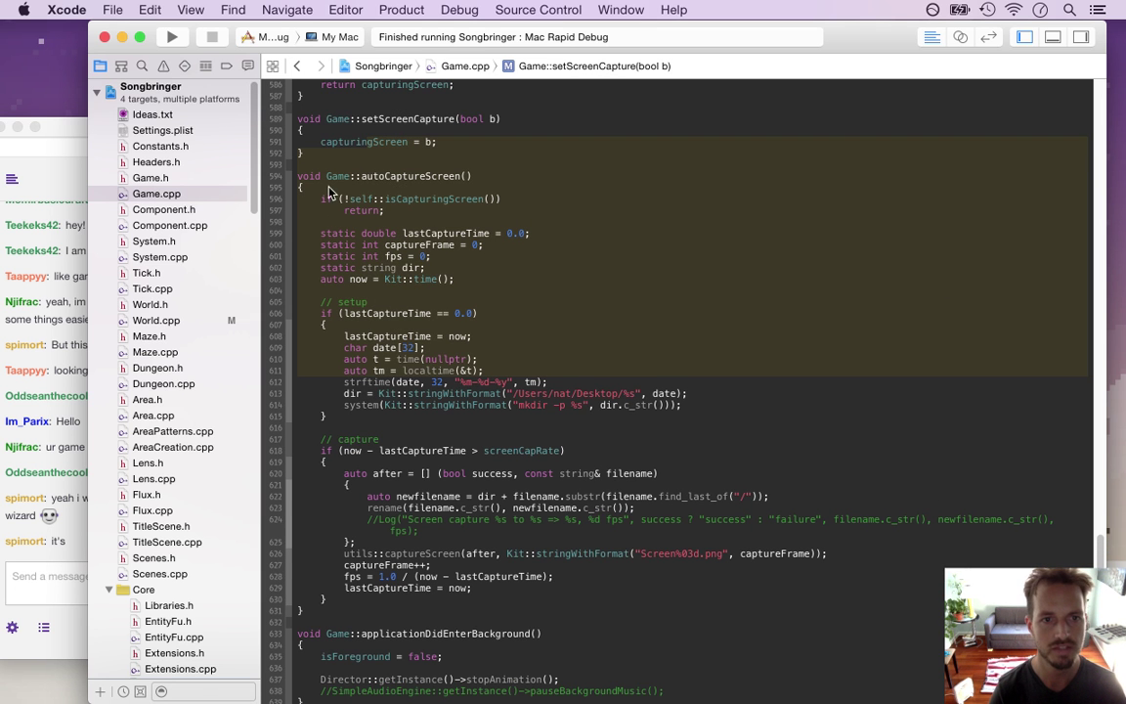
{"action": "left_click", "coordinate": [230, 225]}
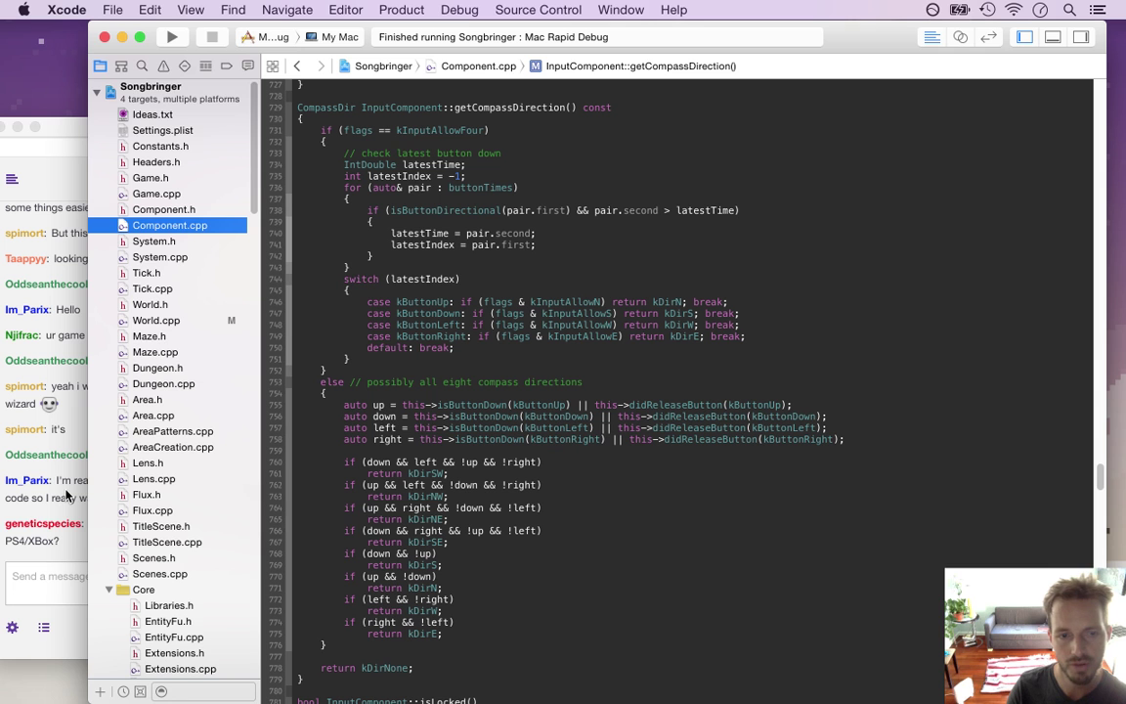
- Switch to the Twitch chat and read the young viewer's message about learning to code
{"action": "left_click", "coordinate": [67, 496]}
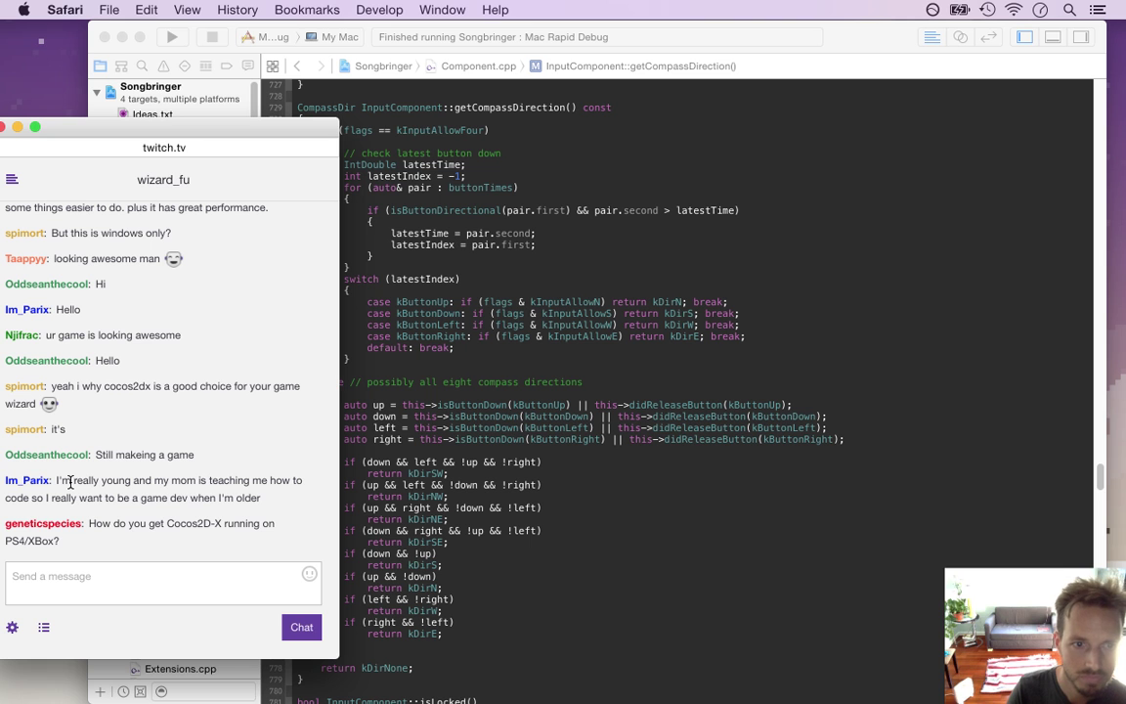
{"action": "left_click_drag", "start_coordinate": [70, 481], "coordinate": [237, 496]}
{"action": "left_click", "coordinate": [166, 480]}
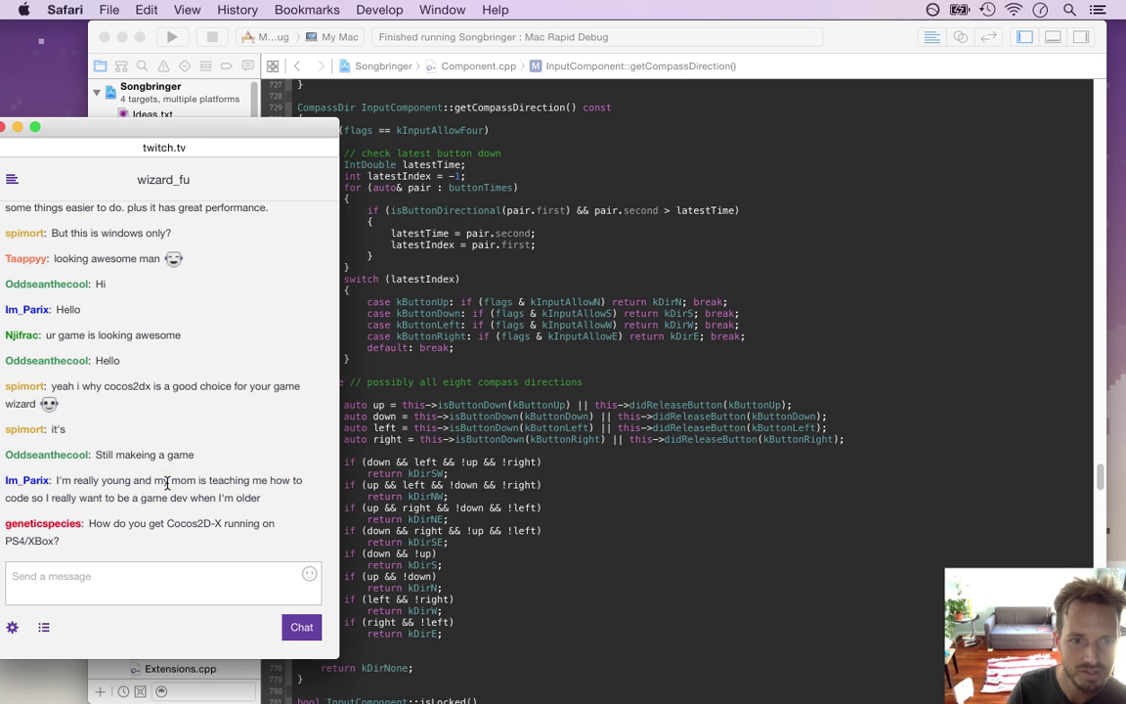
{"action": "left_click_drag", "start_coordinate": [171, 481], "coordinate": [231, 482]}
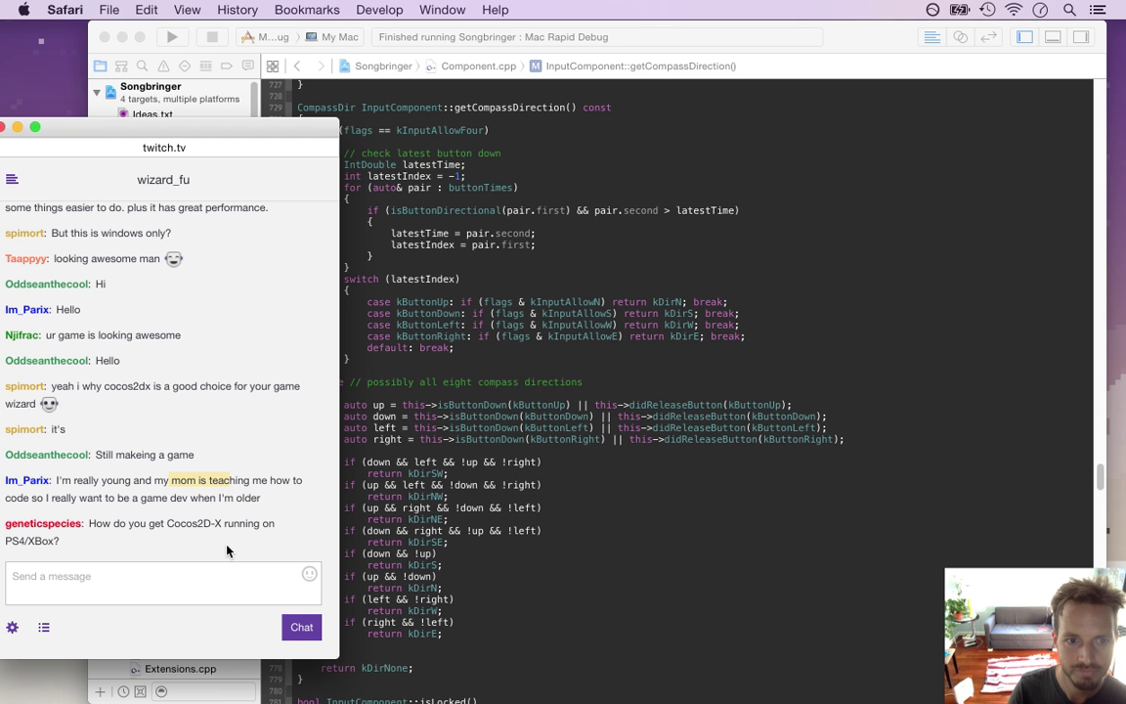
- Read the chat question about running Cocos2D-X on PS4/XBox and the comment on its 3d support
{"action": "triple_click", "coordinate": [107, 528]}
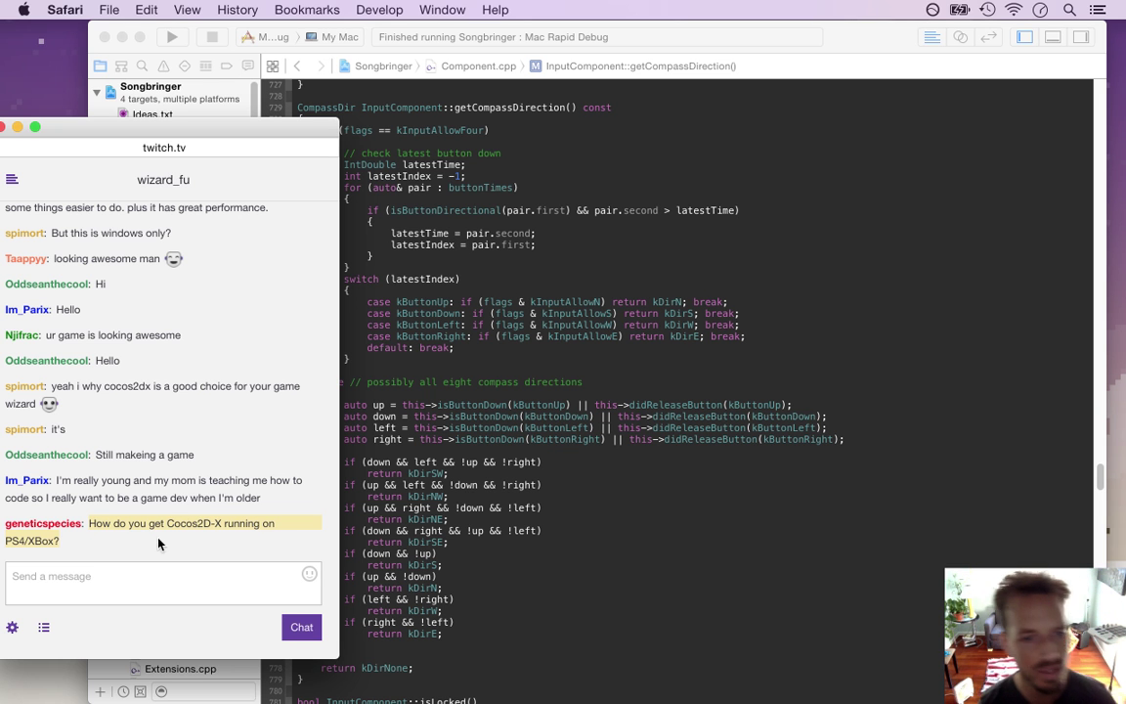
{"action": "left_click", "coordinate": [177, 518]}
{"action": "left_click_drag", "start_coordinate": [167, 524], "coordinate": [223, 525]}
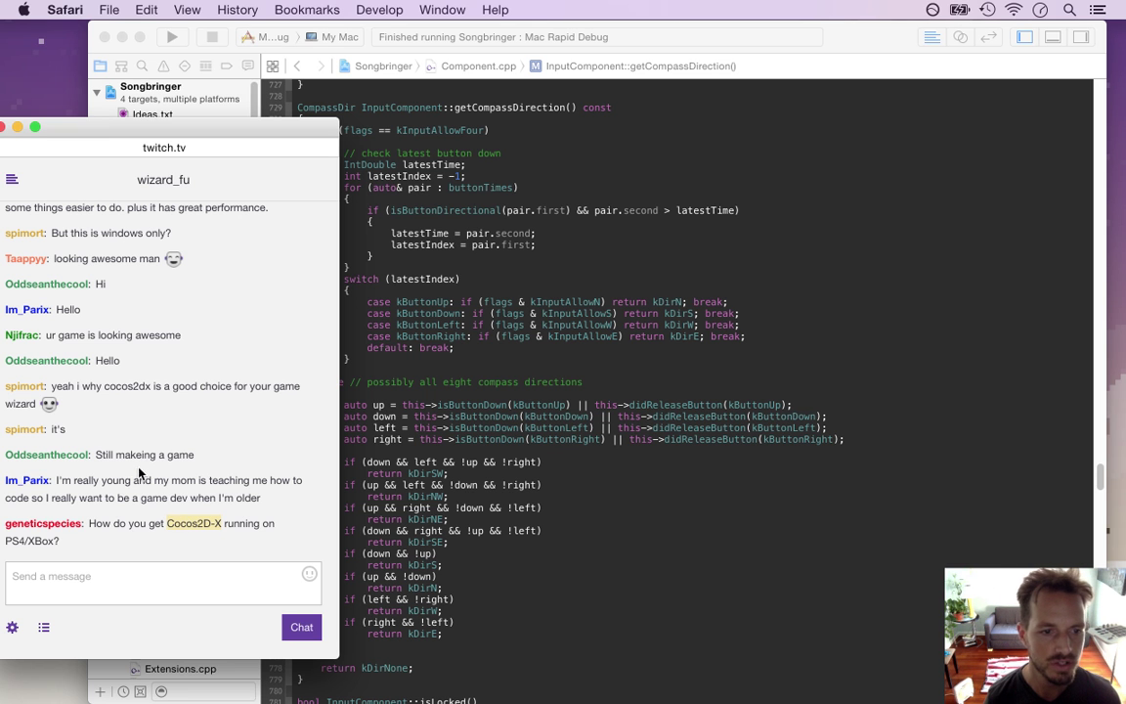
{"action": "left_click_drag", "start_coordinate": [6, 541], "coordinate": [62, 549]}
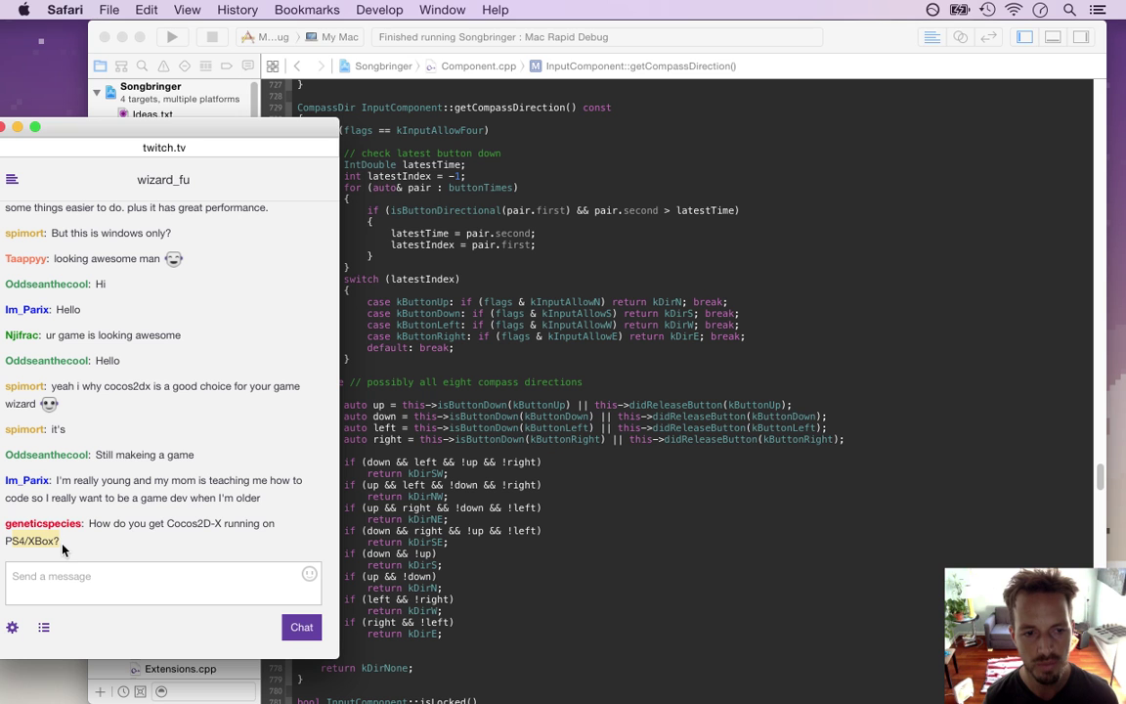
{"action": "left_click_drag", "start_coordinate": [52, 541], "coordinate": [15, 543]}
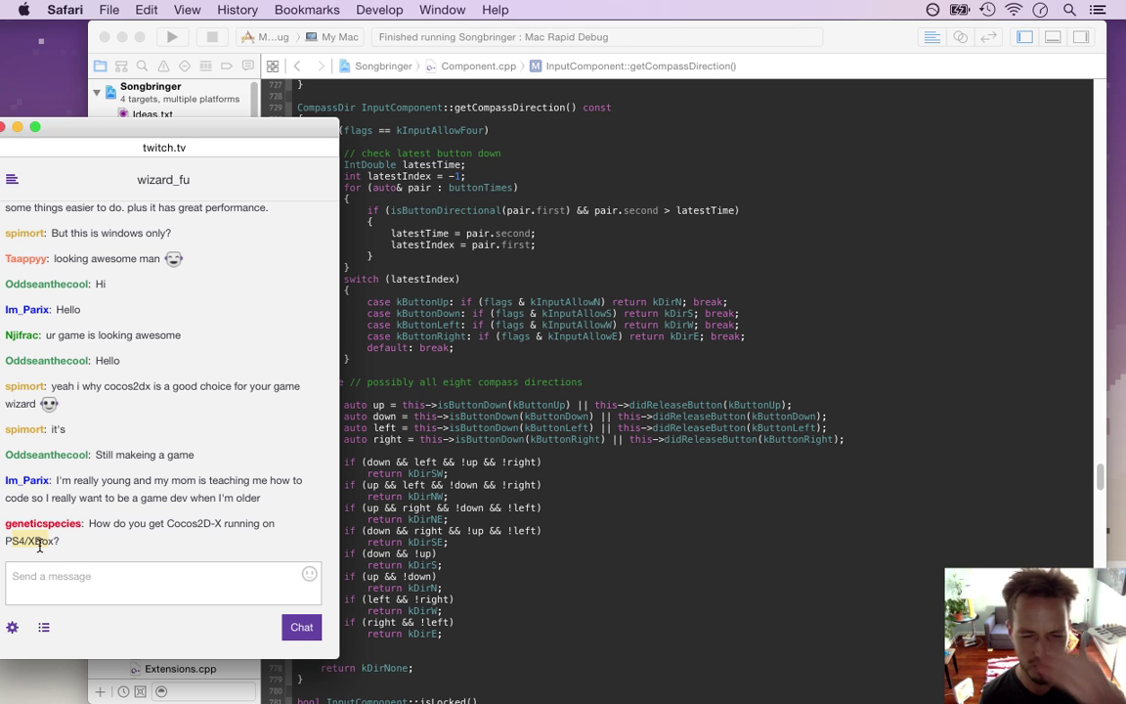
{"action": "left_click_drag", "start_coordinate": [40, 546], "coordinate": [42, 540]}
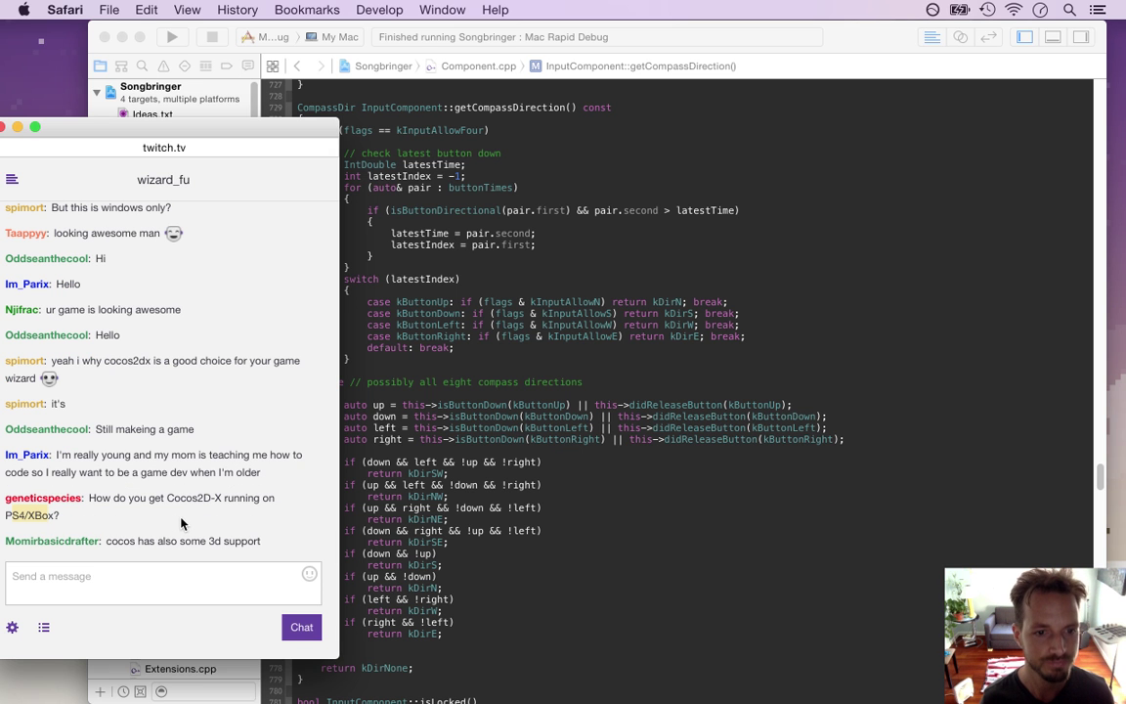
{"action": "left_click_drag", "start_coordinate": [126, 541], "coordinate": [279, 555]}
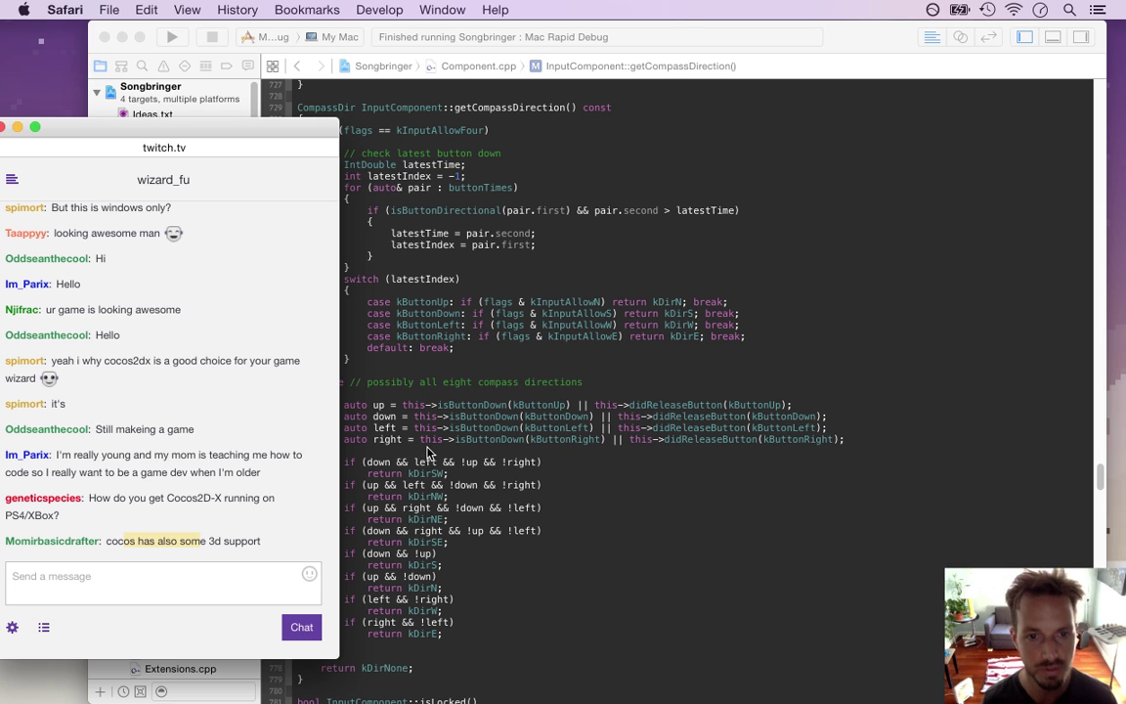
- Switch to Photoshop and save SmallDrobthShoot.psd under the new name Dart.psd in the Foes folder
{"action": "left_click", "coordinate": [387, 409]}
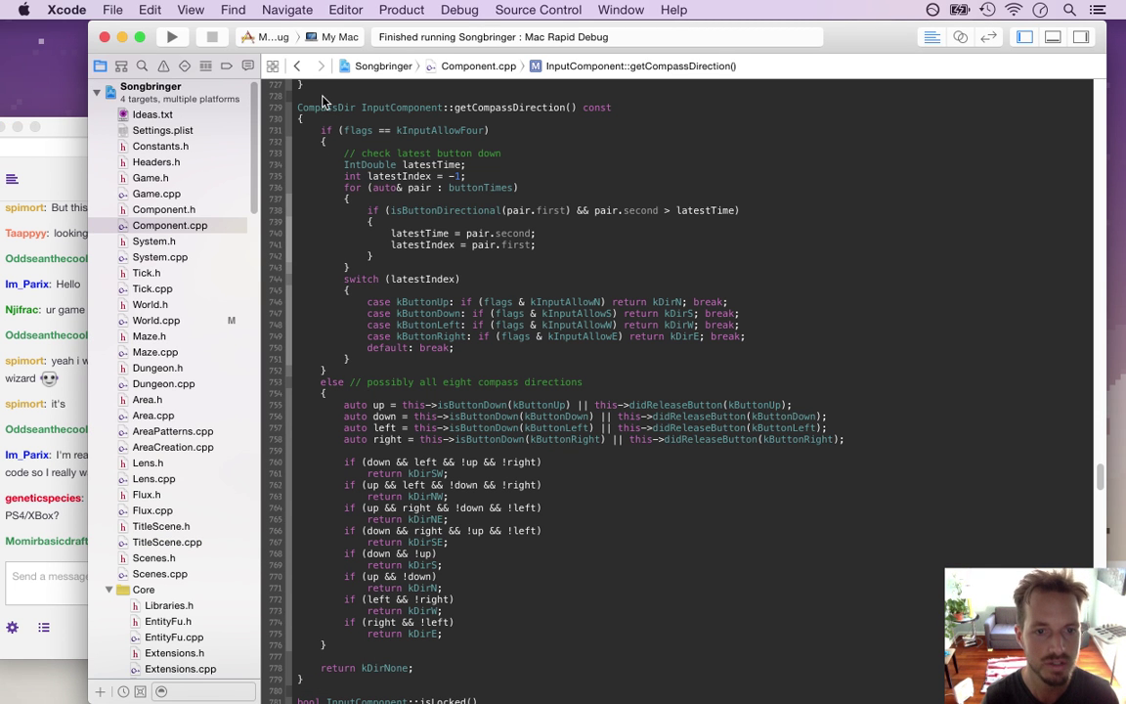
{"action": "key", "text": "super+Tab"}
{"action": "key", "text": "super+Tab"}
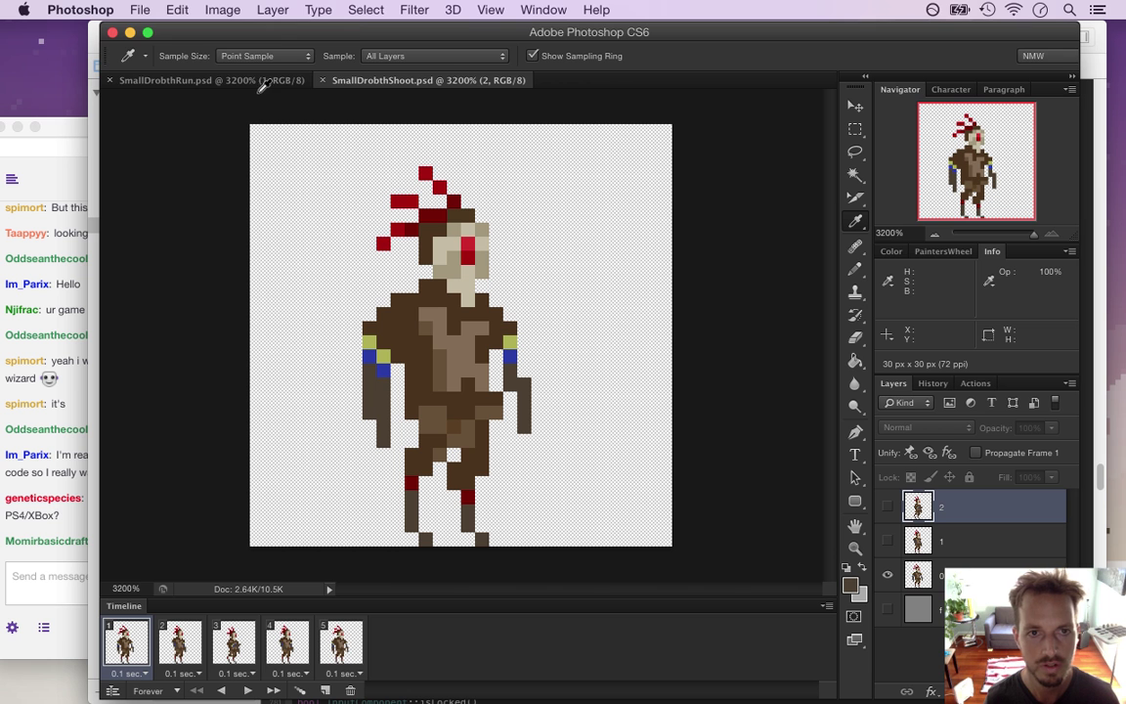
{"action": "left_click", "coordinate": [140, 10]}
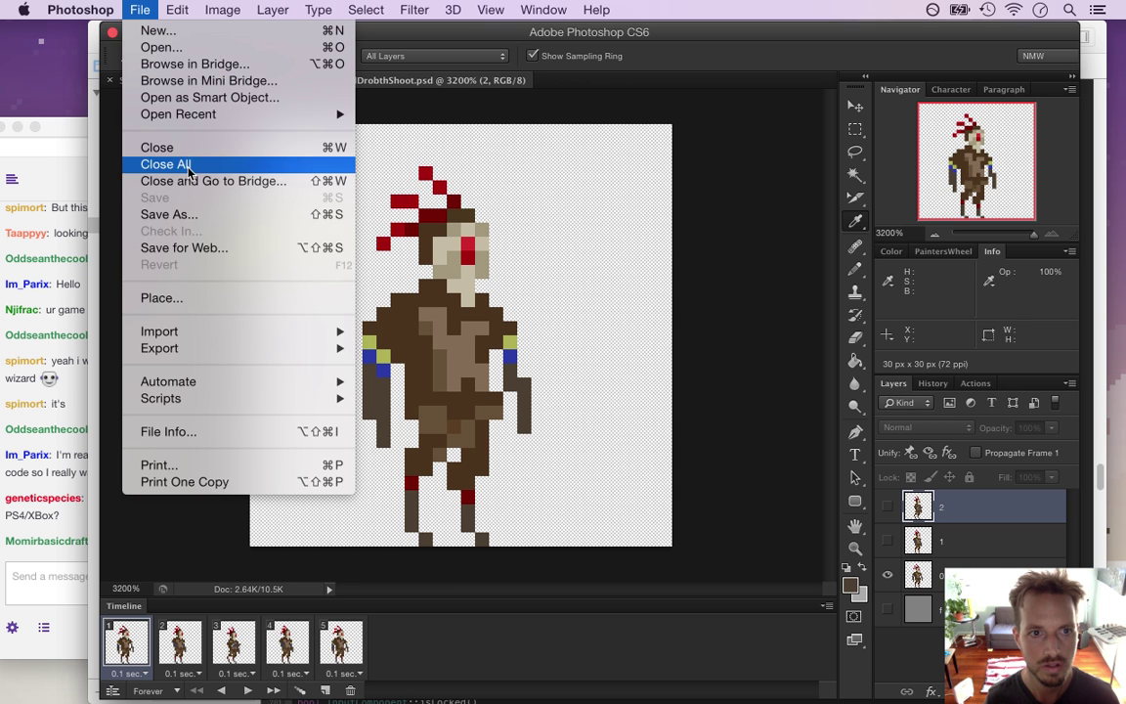
{"action": "left_click", "coordinate": [193, 216]}
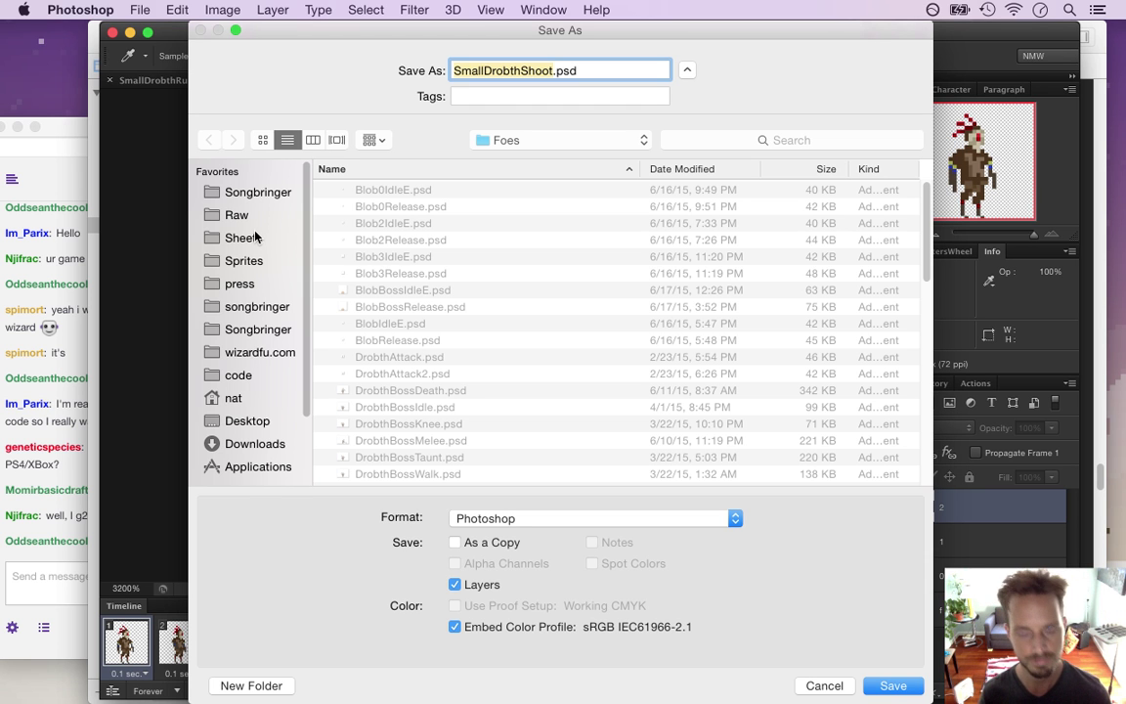
{"action": "type", "text": "Dart"}
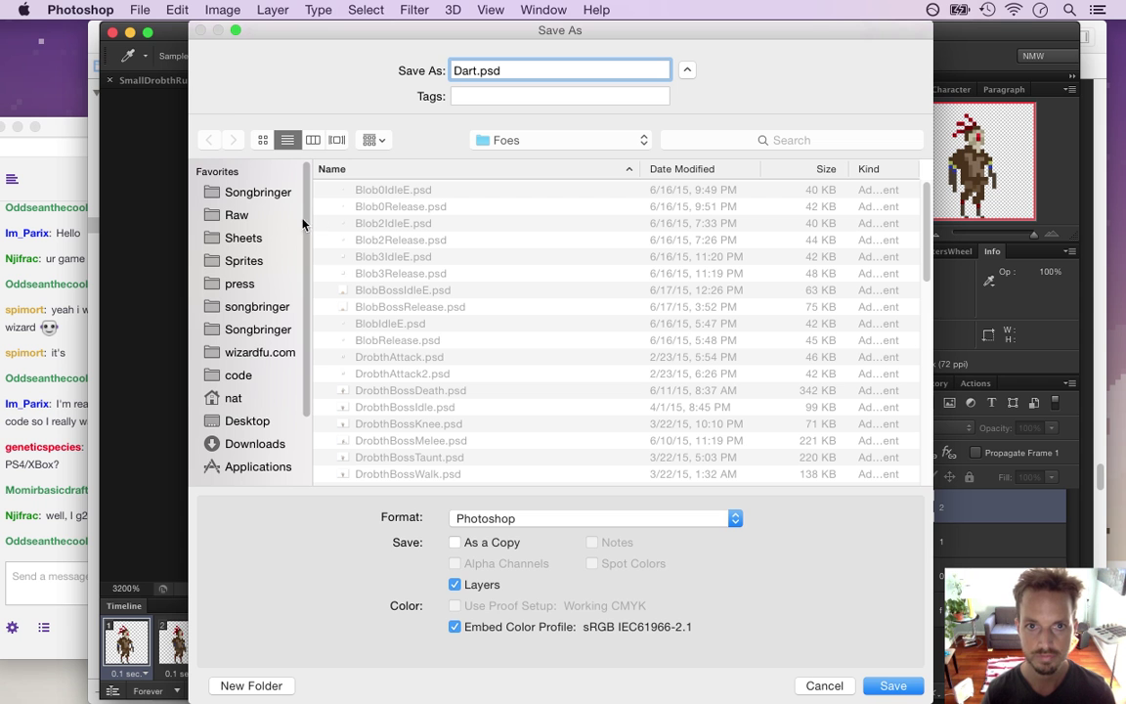
{"action": "left_click", "coordinate": [890, 684]}
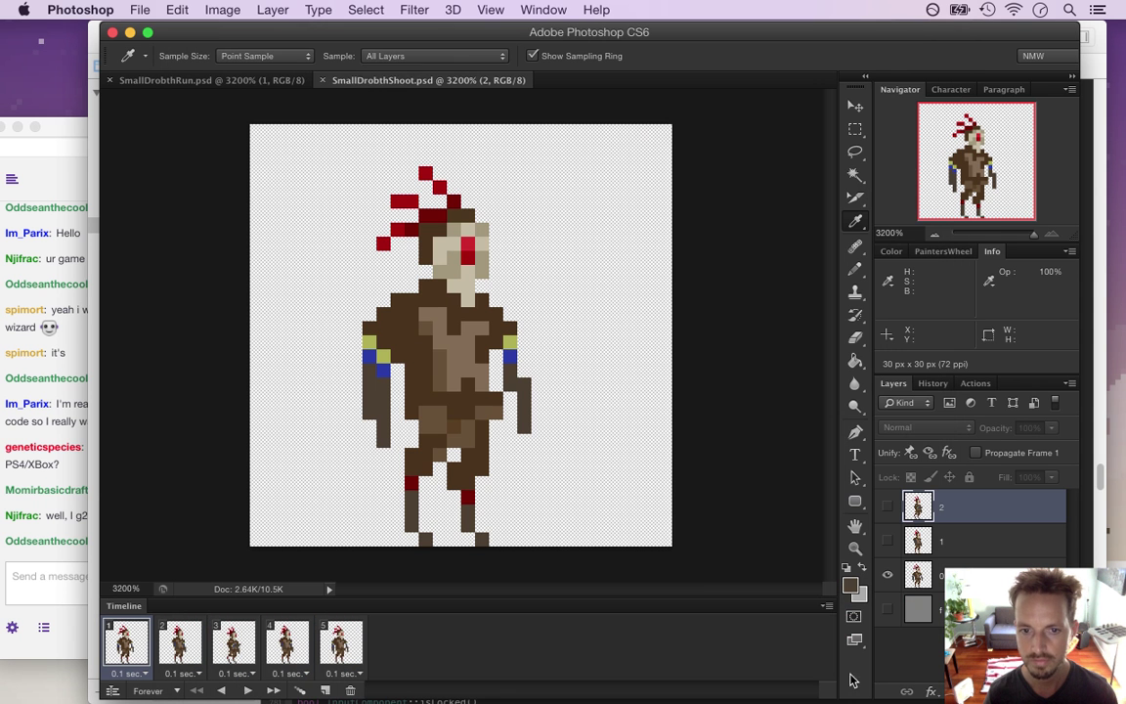
- Reopen the recent file SmallDrobthShoot.psd and arrange the documents so Dart.psd comes last
{"action": "left_click", "coordinate": [138, 10]}
{"action": "mouse_move", "coordinate": [232, 114]}
{"action": "left_click", "coordinate": [435, 131]}
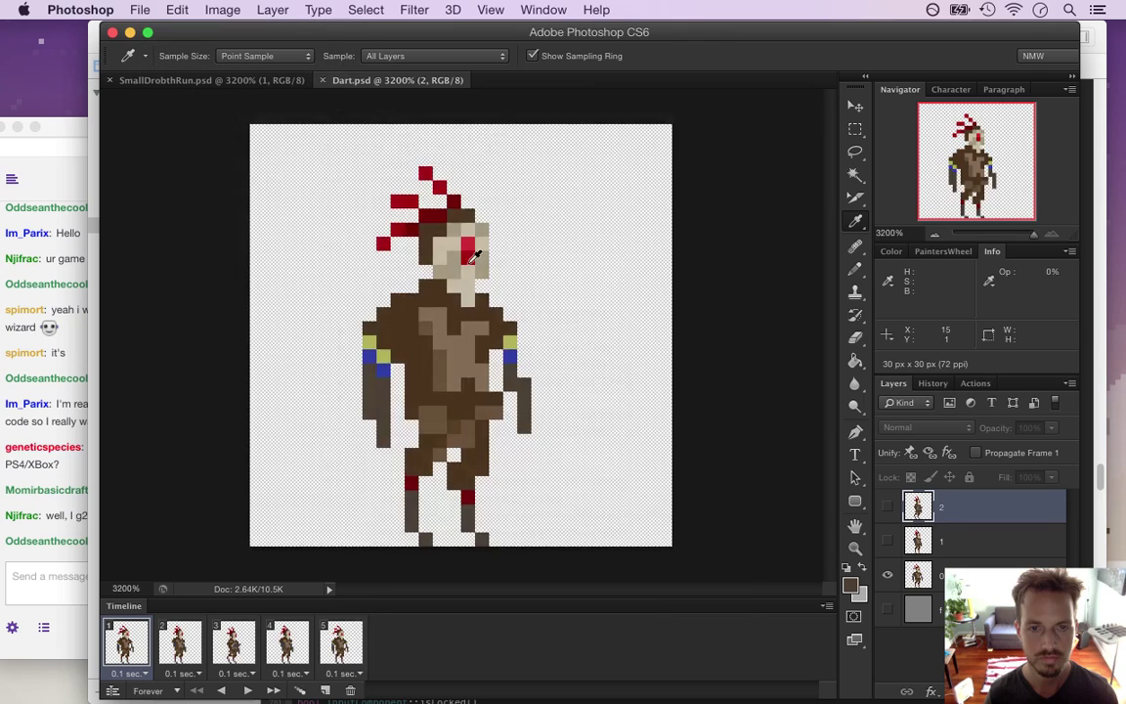
{"action": "left_click_drag", "start_coordinate": [524, 349], "coordinate": [674, 320]}
{"action": "left_click_drag", "start_coordinate": [398, 85], "coordinate": [558, 83]}
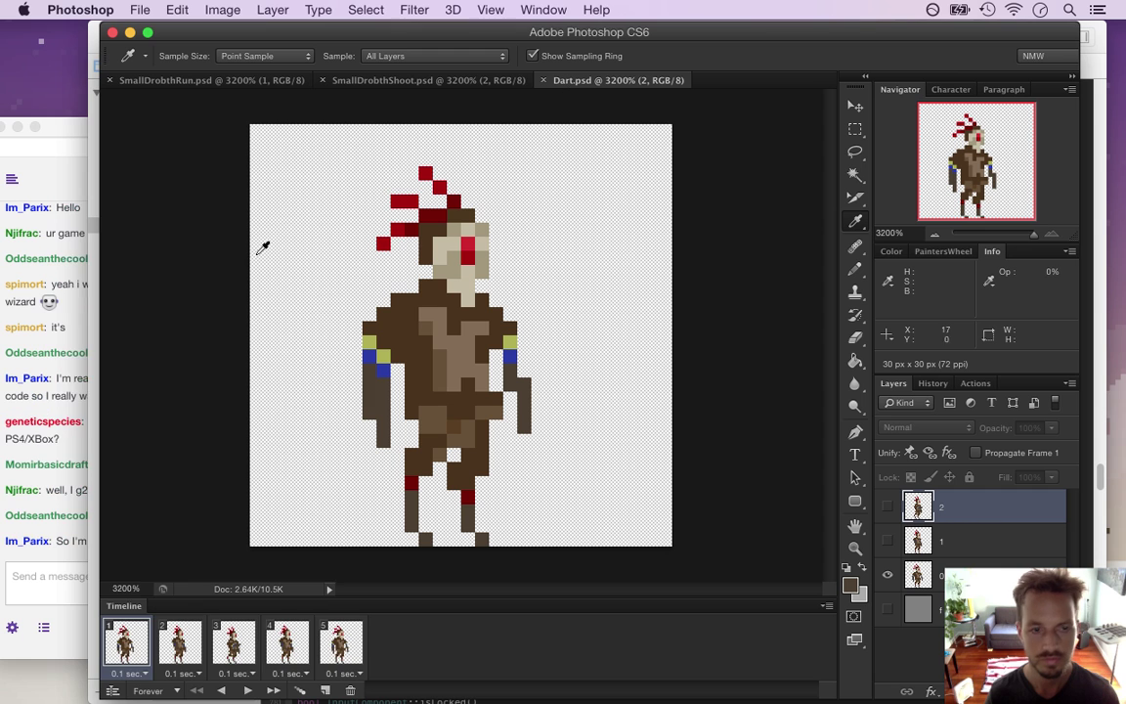
- Read the newest Twitch chat messages, including the goodbye and the PS4 game question, and return to Photoshop
{"action": "left_click", "coordinate": [62, 342]}
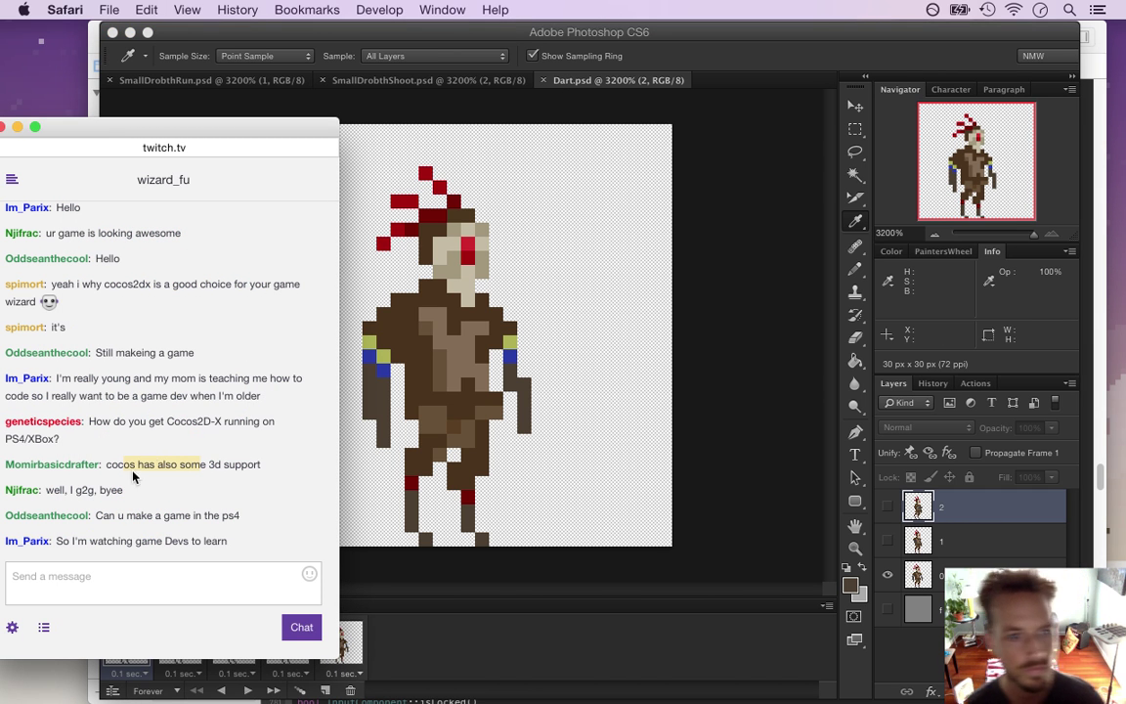
{"action": "left_click", "coordinate": [159, 487]}
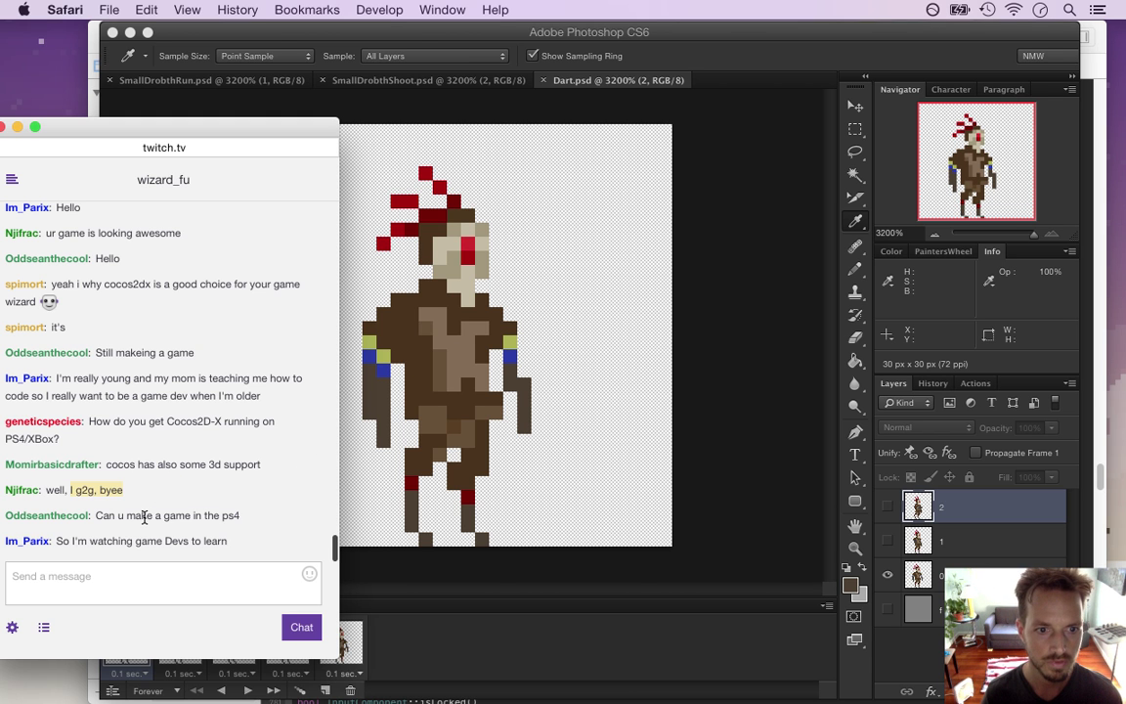
{"action": "left_click_drag", "start_coordinate": [137, 522], "coordinate": [244, 522]}
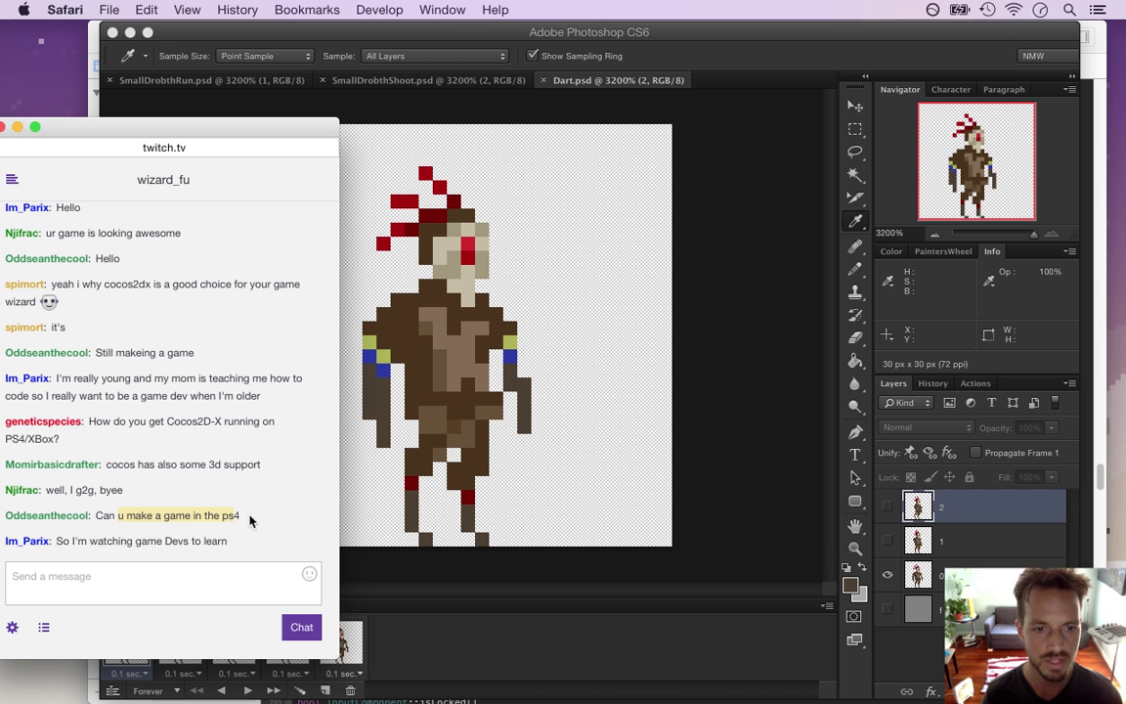
{"action": "left_click", "coordinate": [747, 61]}
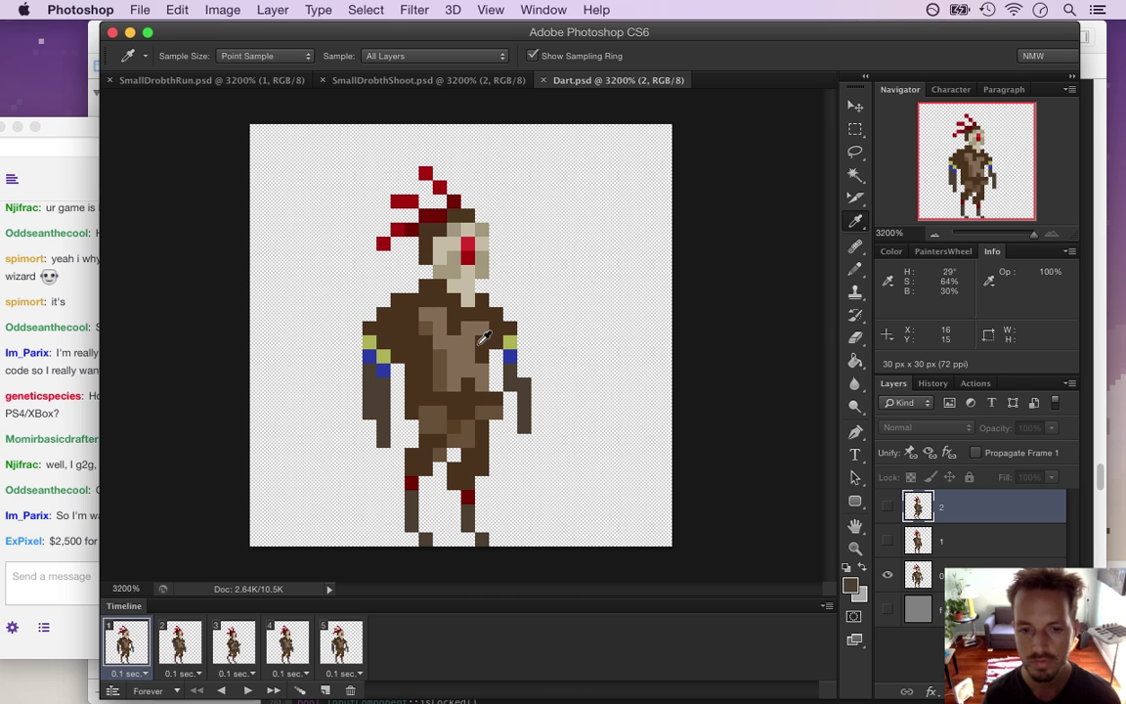
- Try deleting layers 2 and 1 from Dart.psd
{"action": "key", "text": "e"}
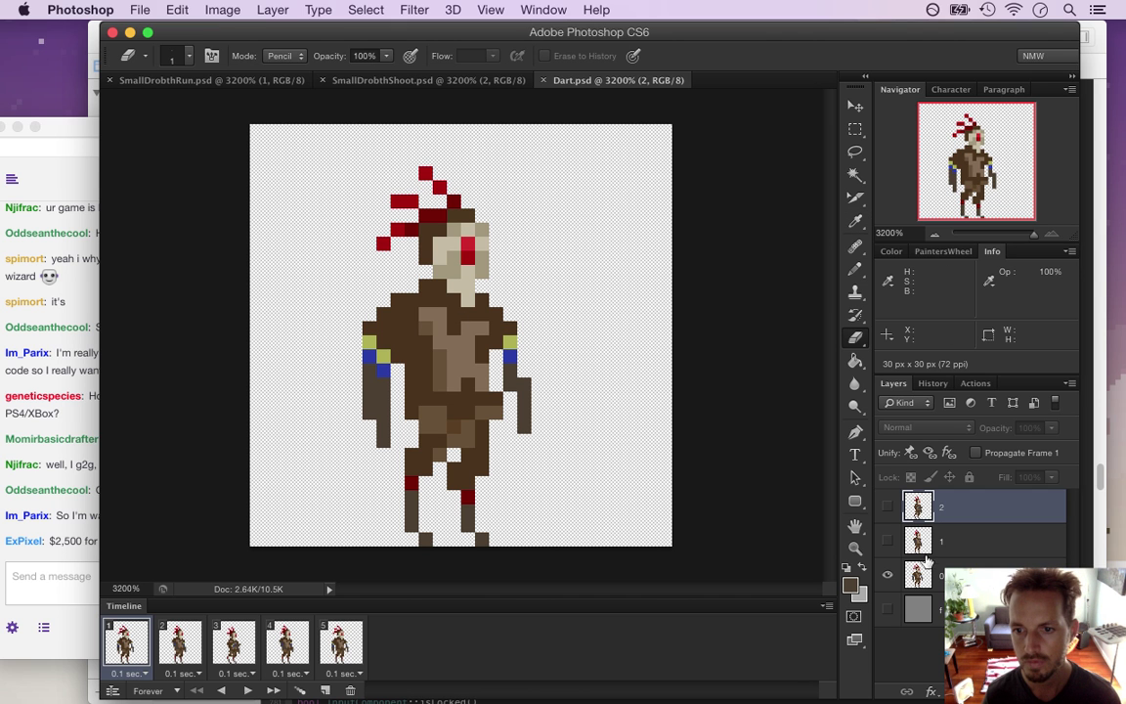
{"action": "key", "text": "BackSpace"}
{"action": "key", "text": "BackSpace"}
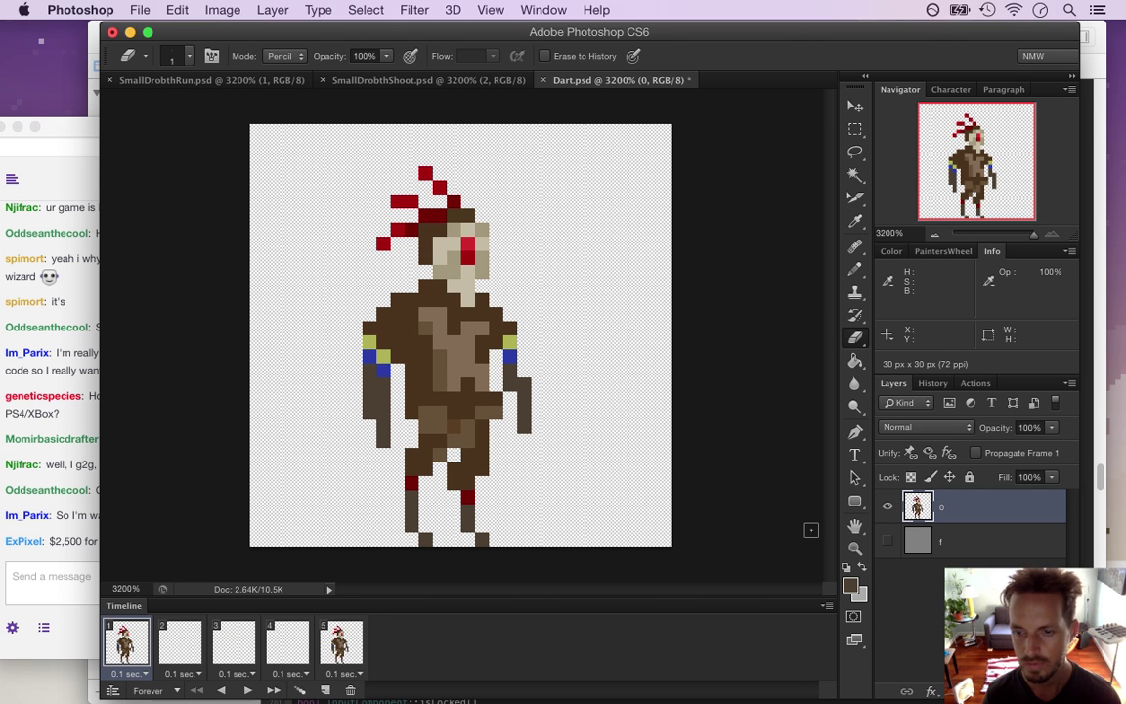
- Sample the forearm's dark brown for the Pencil tool and undo the deletion of layers 1 and 2
{"action": "key", "text": "i"}
{"action": "left_click", "coordinate": [339, 353]}
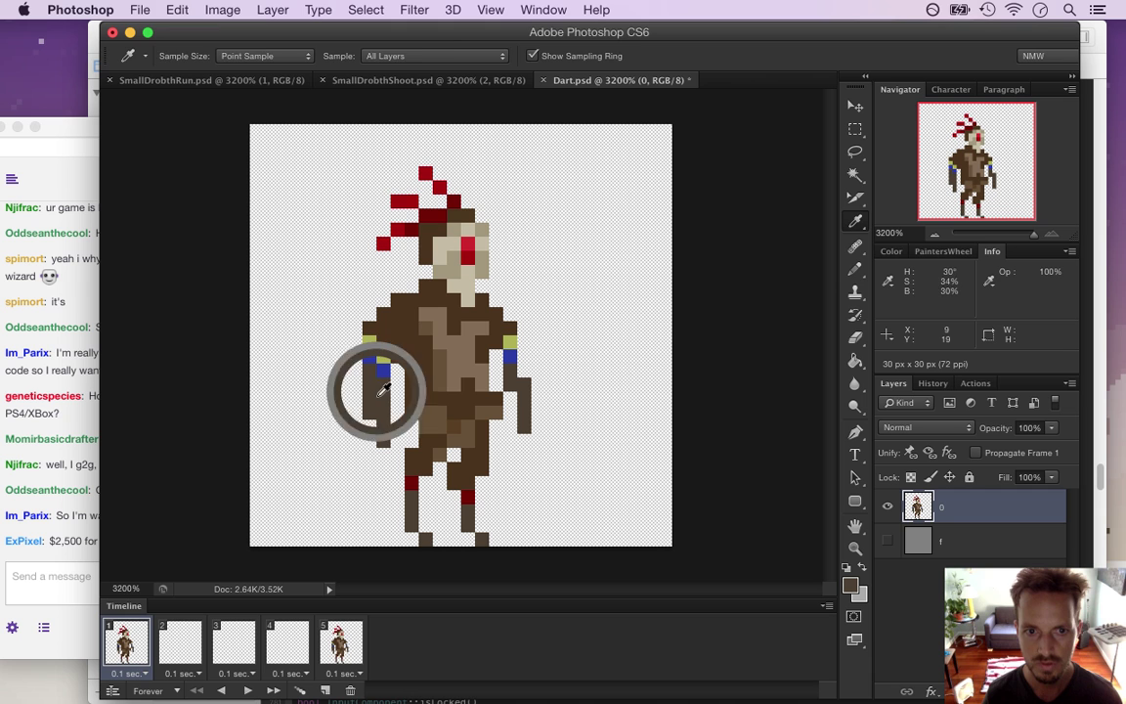
{"action": "key", "text": "b"}
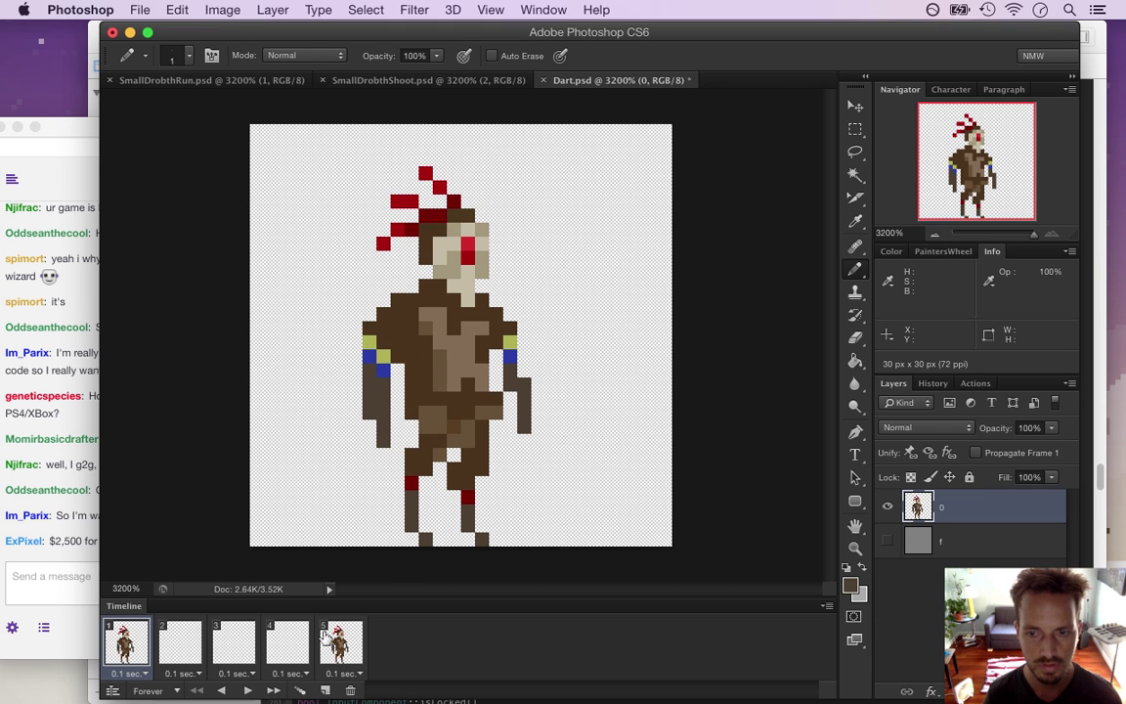
{"action": "key", "text": "super+z"}
{"action": "key", "text": "super+alt+z"}
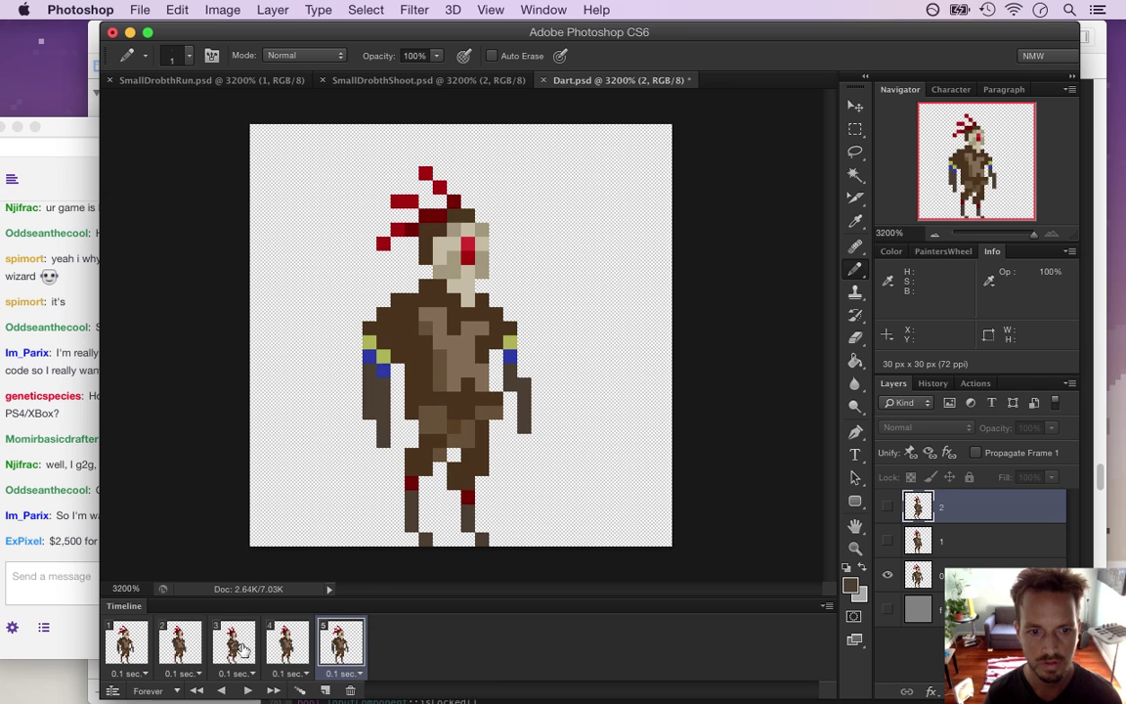
- In animation frame 3, draw a 2 by 2 pixel dark brown square in front of the outstretched hand
{"action": "left_click", "coordinate": [229, 653]}
{"action": "left_click", "coordinate": [594, 356]}
{"action": "left_click", "coordinate": [608, 356]}
{"action": "left_click", "coordinate": [608, 370]}
{"action": "left_click", "coordinate": [594, 369]}
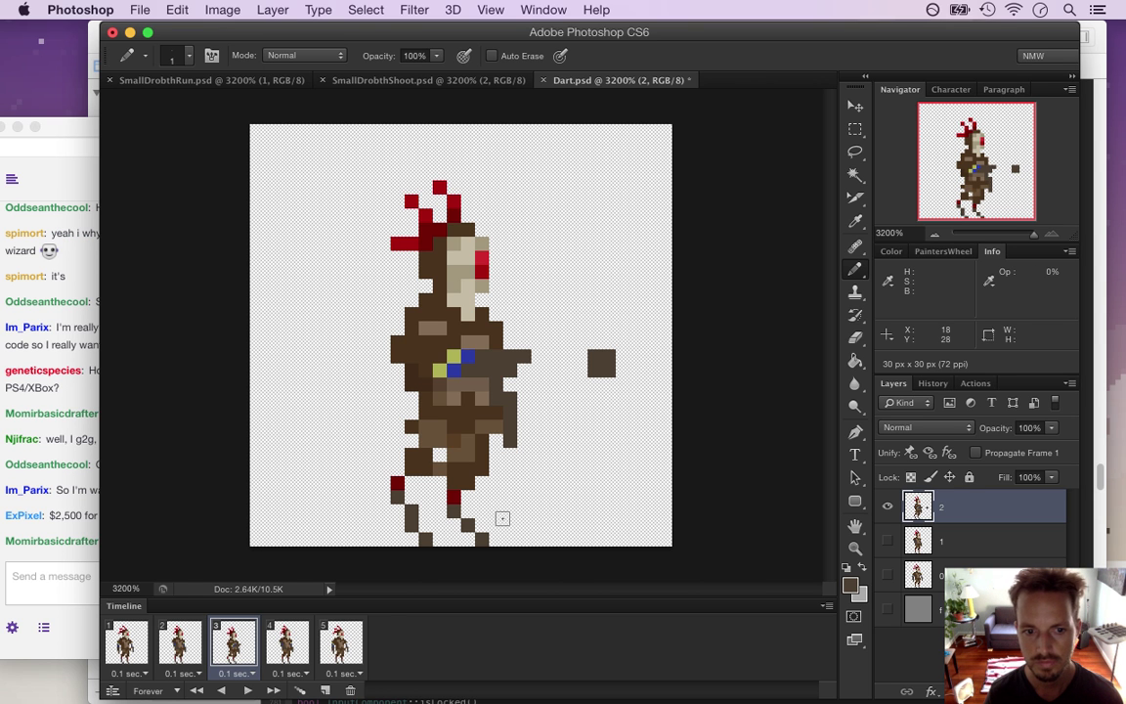
- Delete every animation frame of Dart.psd except the one containing the dark brown 2 by 2 square
{"action": "left_click", "coordinate": [125, 644]}
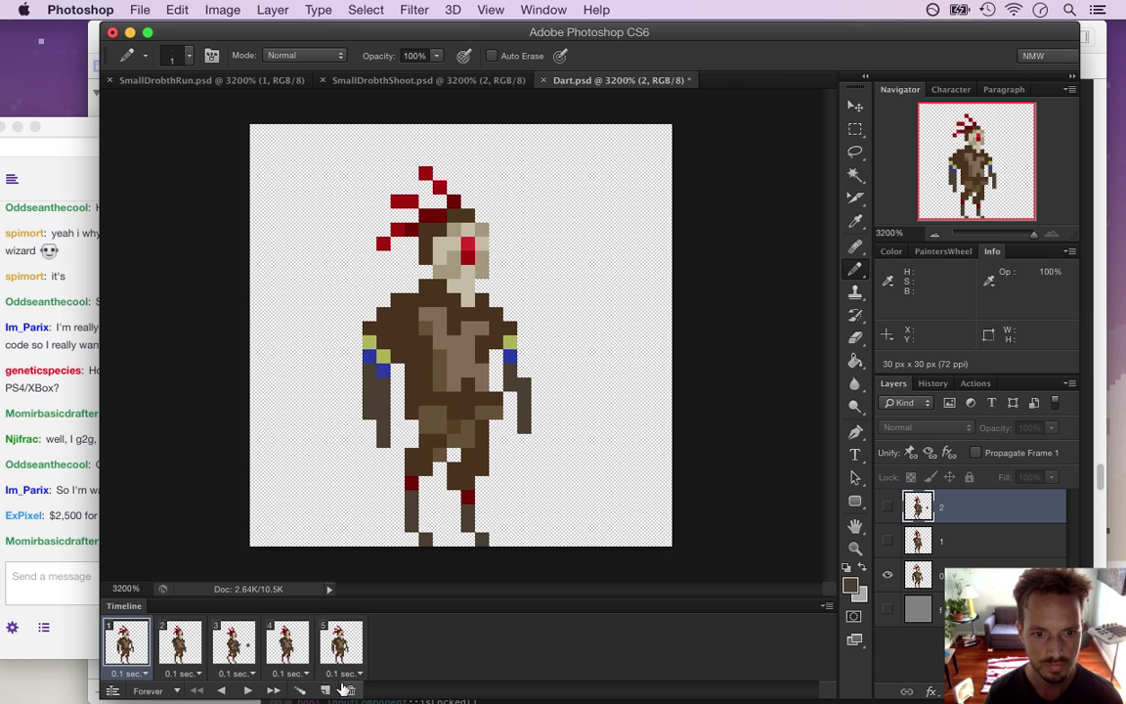
{"action": "left_click", "coordinate": [347, 691]}
{"action": "left_click", "coordinate": [346, 692]}
{"action": "left_click", "coordinate": [248, 635]}
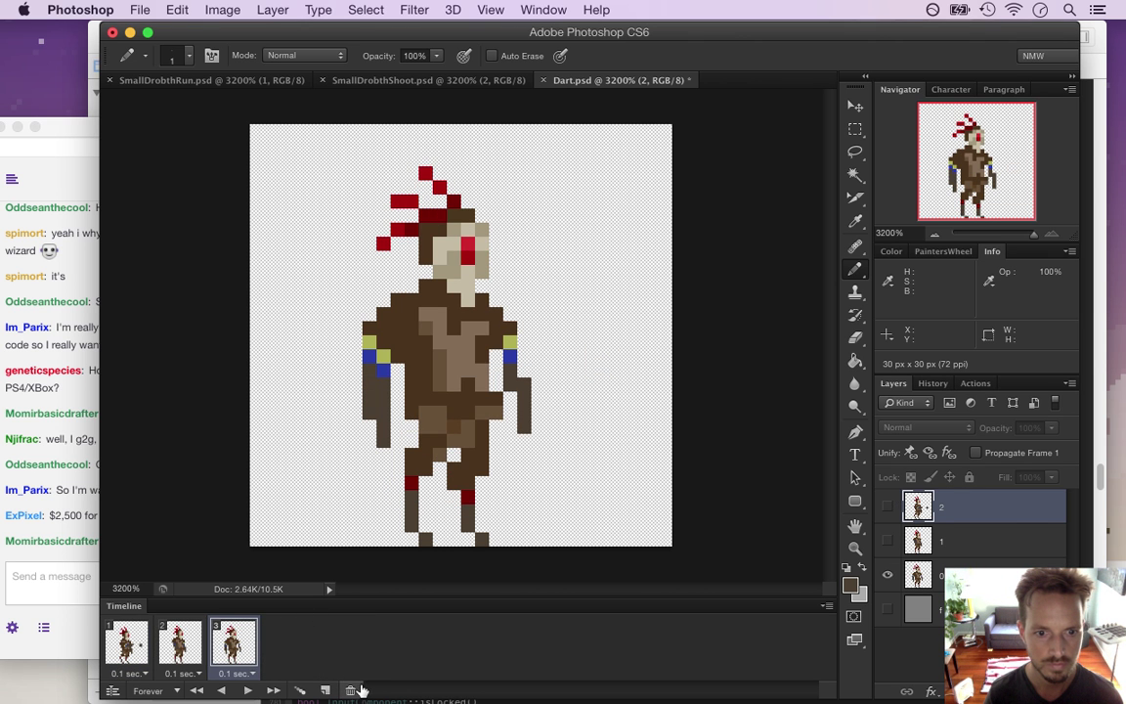
{"action": "left_click", "coordinate": [352, 691]}
{"action": "left_click", "coordinate": [354, 691]}
- Switch to the Twitch chat and read the messages about learning game development, the PS4 dev kit and an Apple store release
{"action": "left_click", "coordinate": [63, 465]}
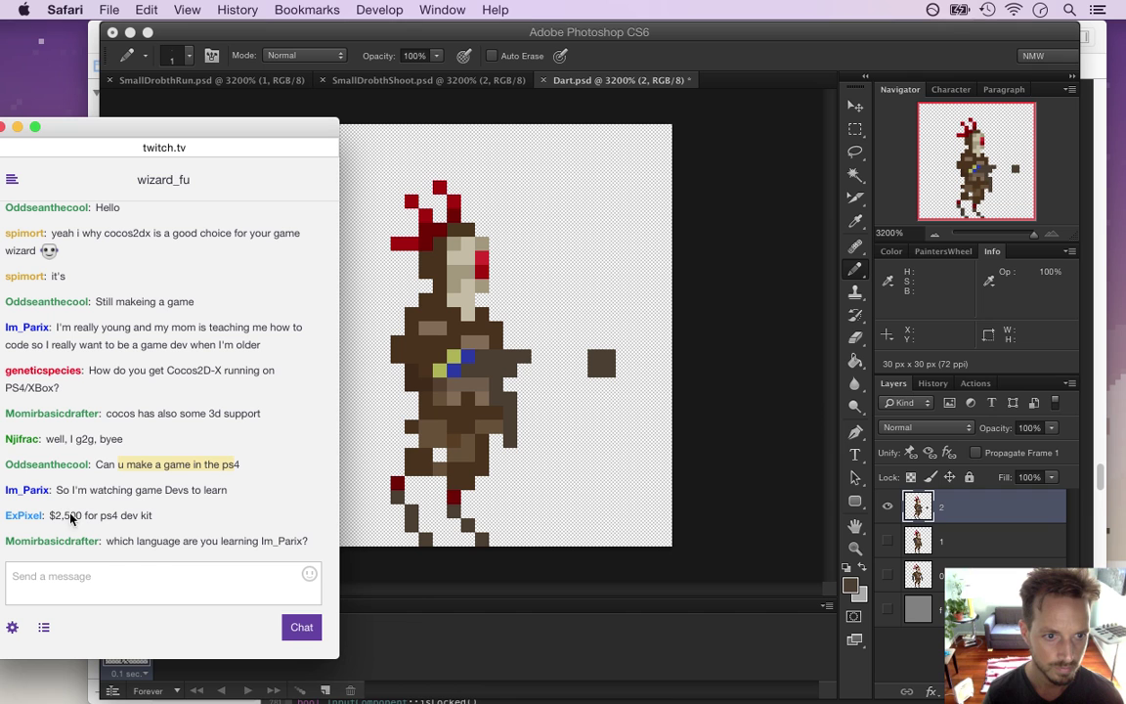
{"action": "left_click_drag", "start_coordinate": [73, 491], "coordinate": [215, 497]}
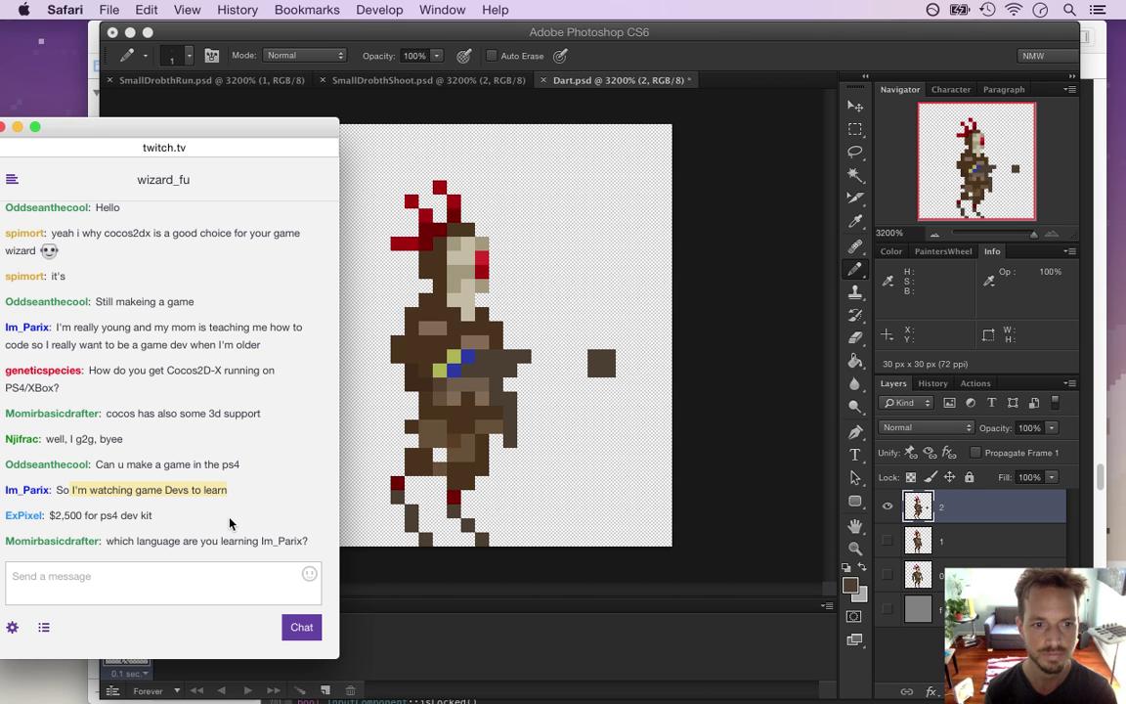
{"action": "left_click_drag", "start_coordinate": [64, 516], "coordinate": [140, 524]}
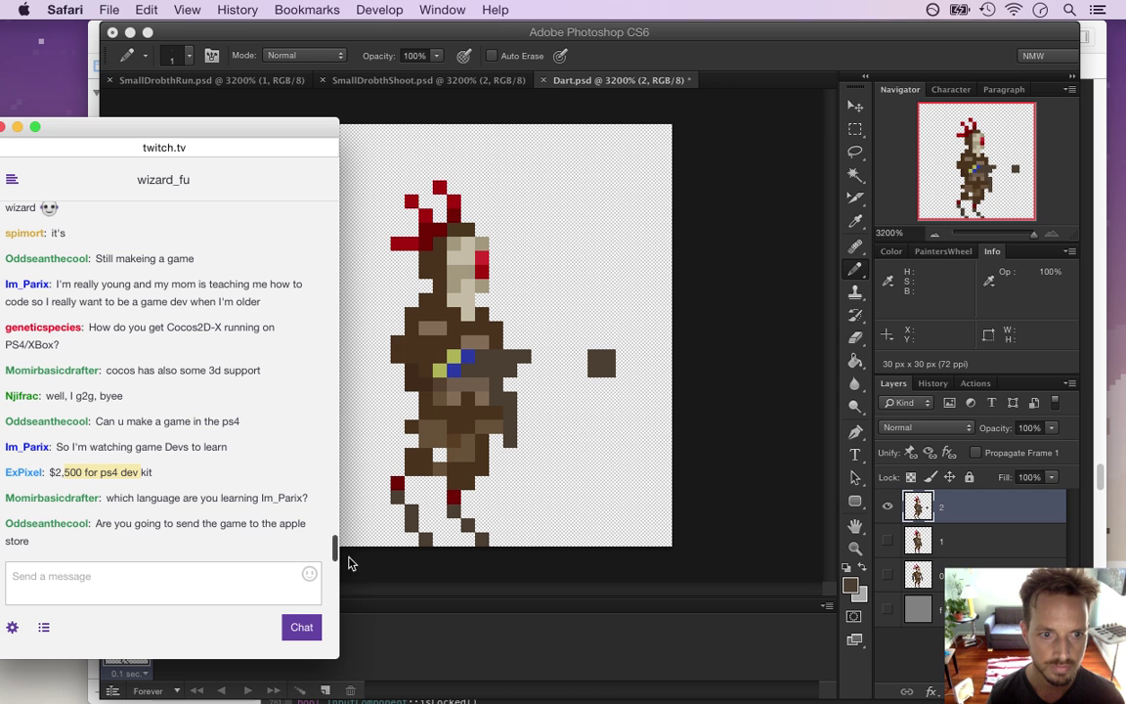
{"action": "left_click_drag", "start_coordinate": [126, 528], "coordinate": [274, 547]}
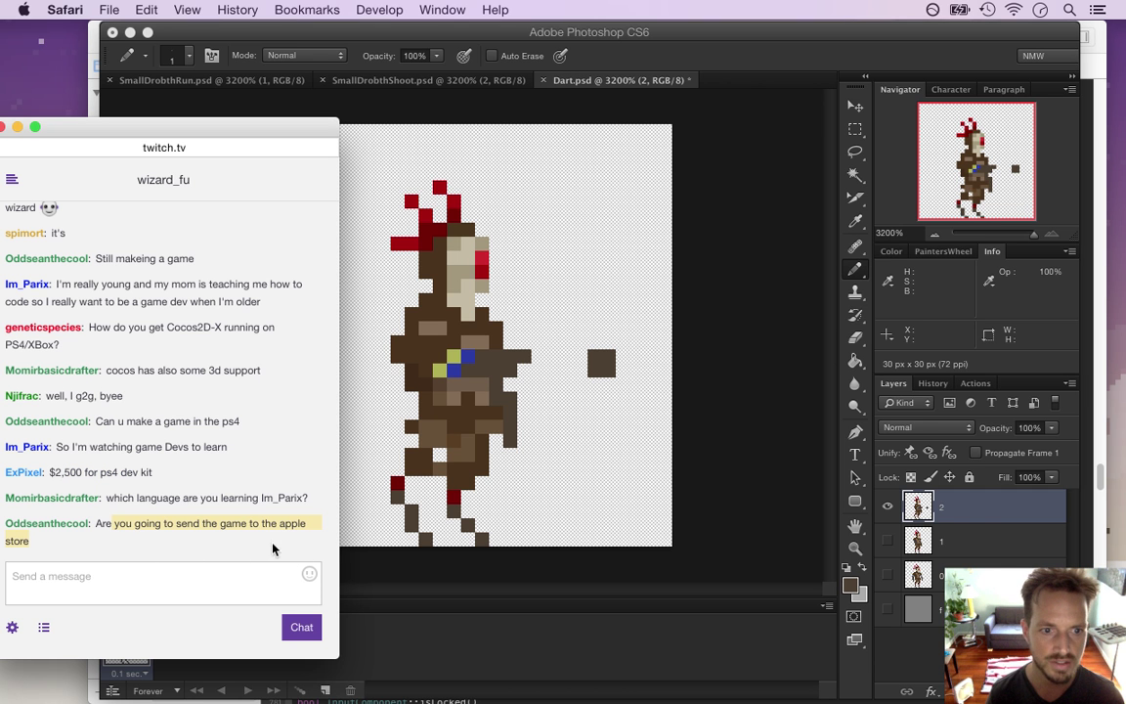
- Open Songbringer's Kickstarter project page in a new Safari window
{"action": "key", "text": "super+Tab"}
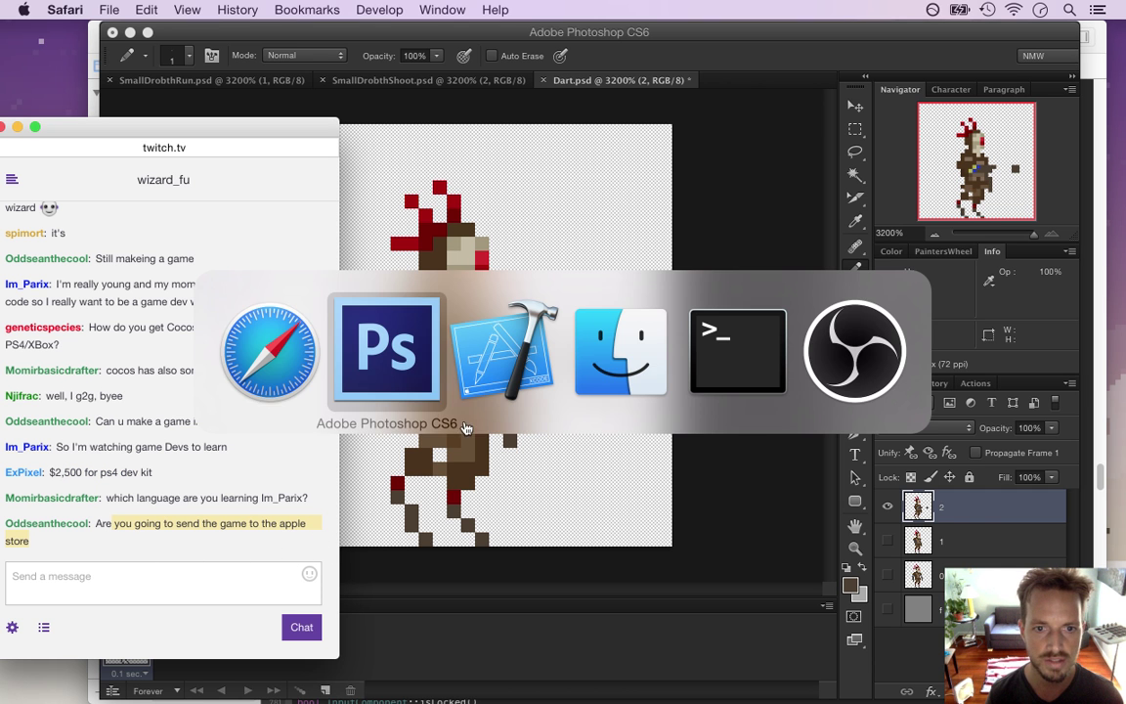
{"action": "left_click", "coordinate": [307, 382]}
{"action": "key", "text": "super+n"}
{"action": "type", "text": "kickstarter.com"}
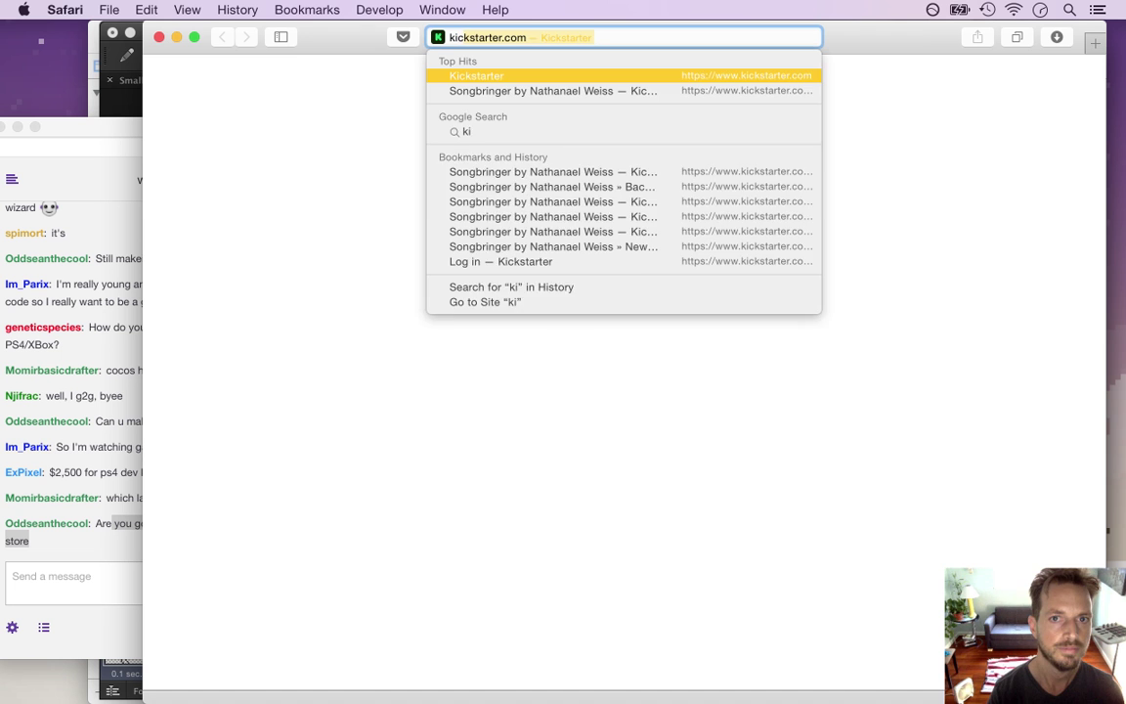
{"action": "key", "text": "Right"}
{"action": "key", "text": "Down"}
{"action": "key", "text": "Down"}
{"action": "key", "text": "Down"}
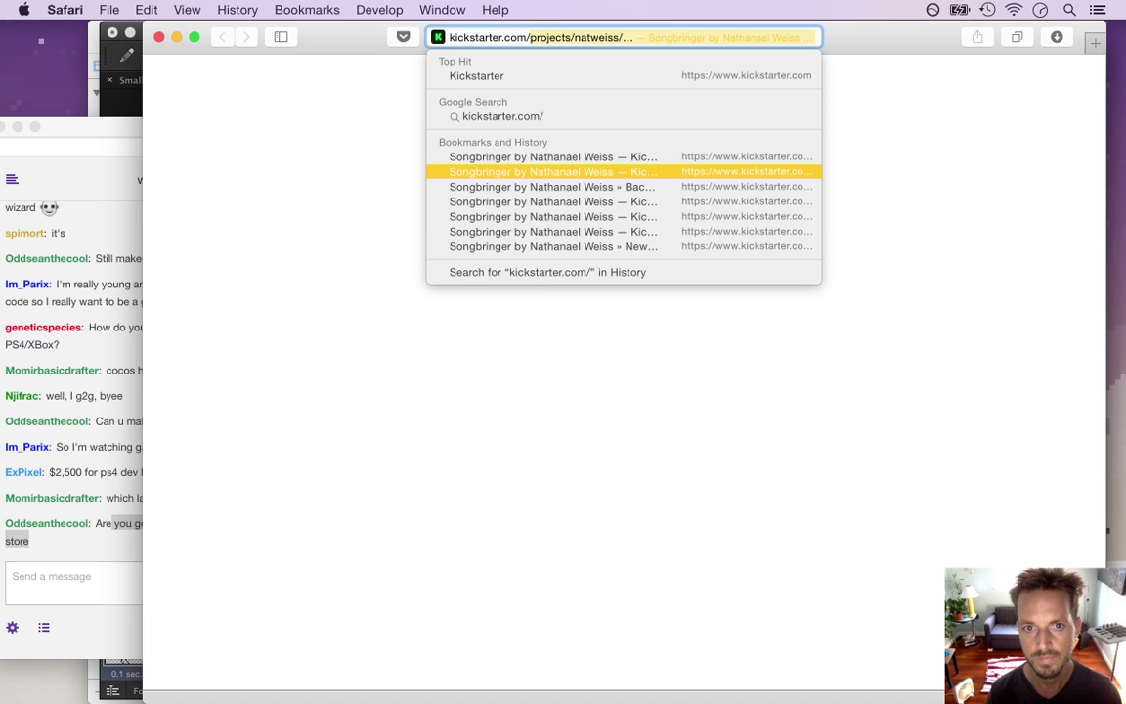
{"action": "key", "text": "Up"}
{"action": "key", "text": "BackSpace"}
{"action": "key", "text": "BackSpace"}
{"action": "key", "text": "BackSpace"}
{"action": "key", "text": "BackSpace"}
{"action": "key", "text": "BackSpace"}
{"action": "key", "text": "BackSpace"}
{"action": "key", "text": "BackSpace"}
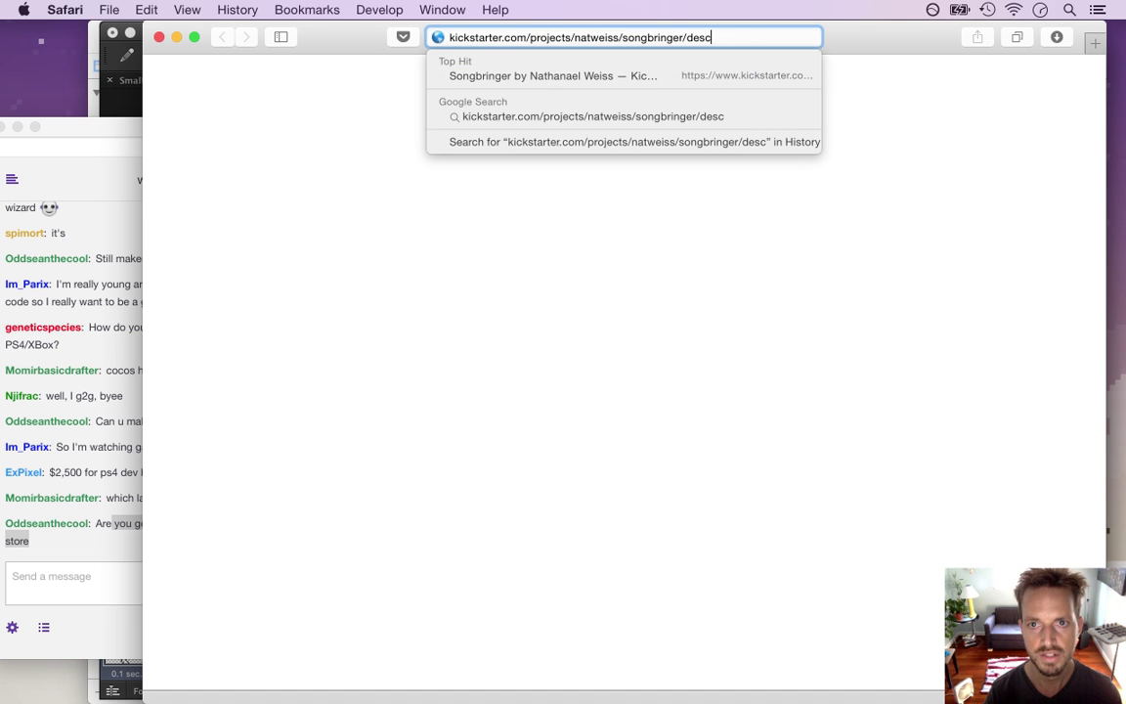
{"action": "key", "text": "Return"}
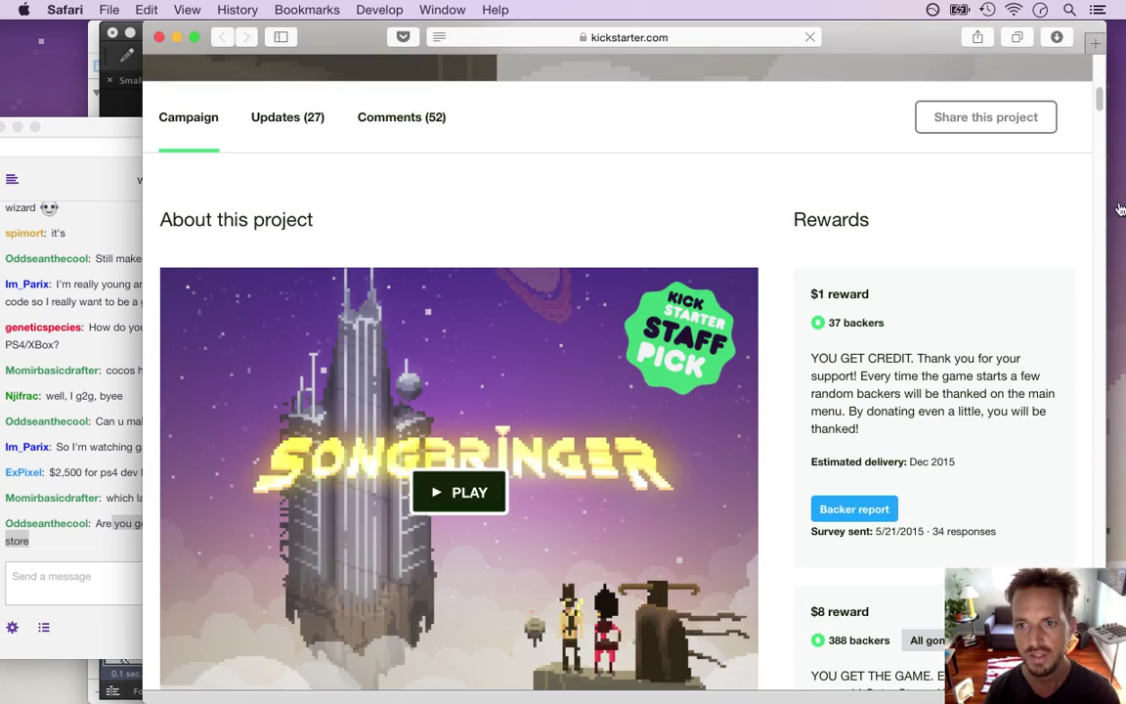
- Examine the $15K and $20K stretch goals on the Kickstarter page, close its window and return to Photoshop
{"action": "left_click_drag", "start_coordinate": [1099, 101], "coordinate": [1069, 574]}
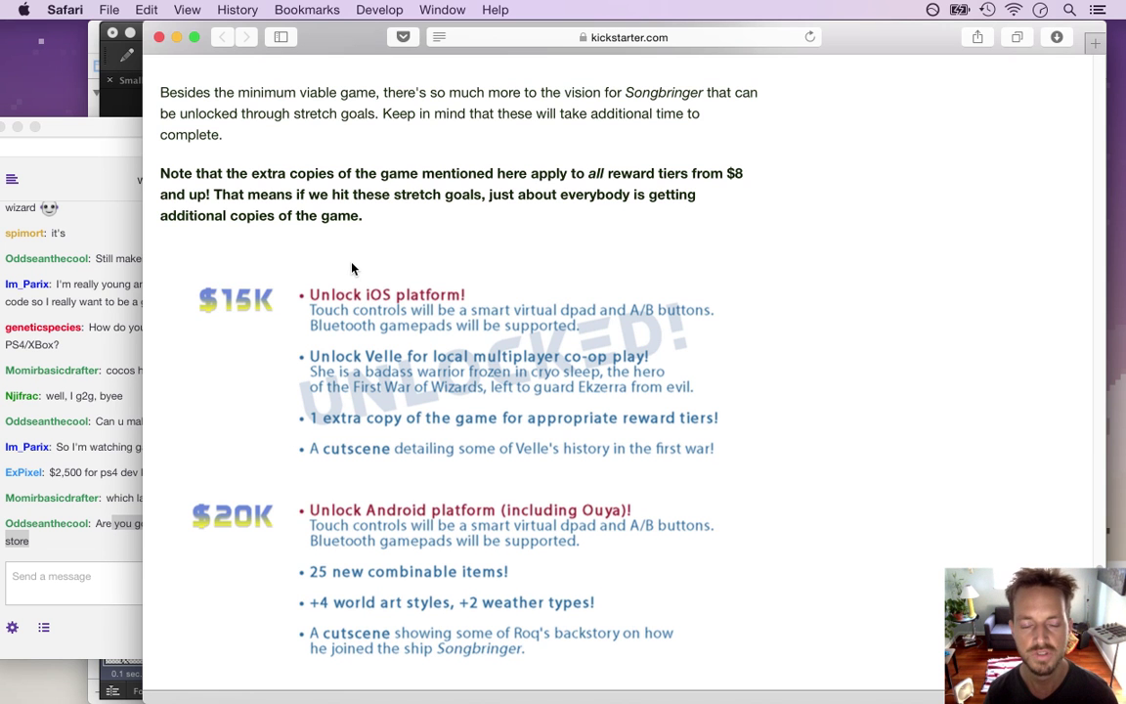
{"action": "key", "text": "super+w"}
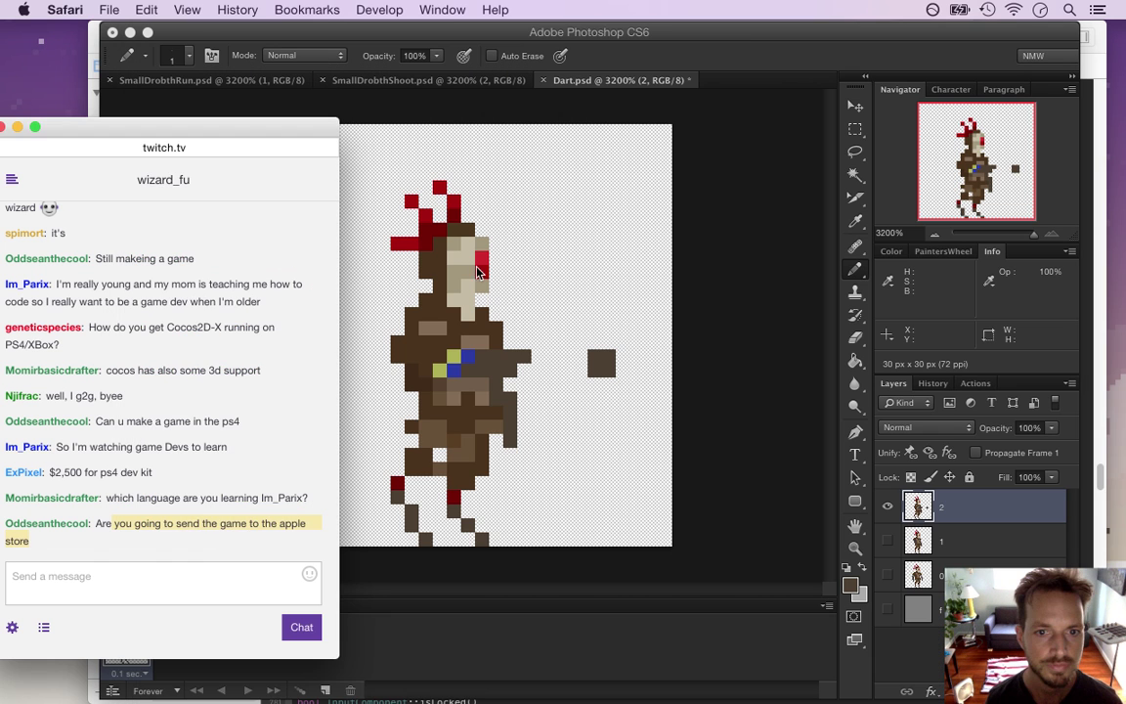
{"action": "left_click", "coordinate": [661, 368]}
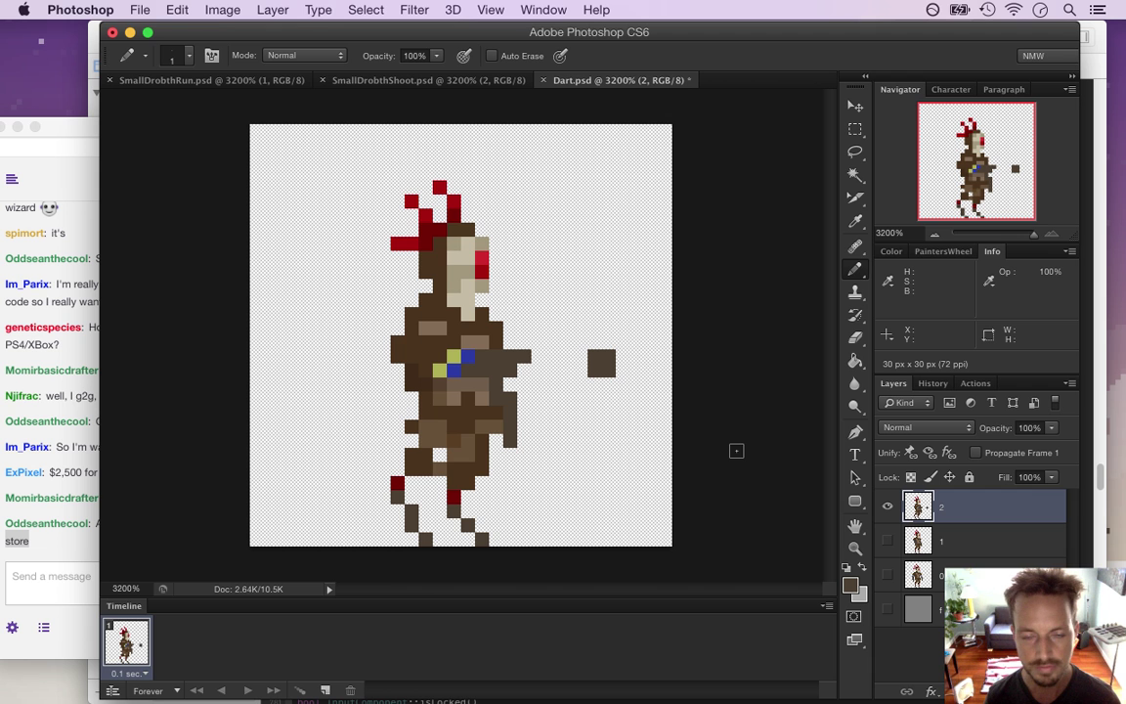
- Erase the character from layer 2, keeping the dark brown square, and delete layers 1 and 0
{"action": "key", "text": "m"}
{"action": "mouse_move", "coordinate": [323, 139]}
{"action": "left_mouse_down"}
{"action": "mouse_move", "coordinate": [528, 516]}
{"action": "mouse_move", "coordinate": [529, 567]}
{"action": "left_mouse_up"}
{"action": "key", "text": "Delete"}
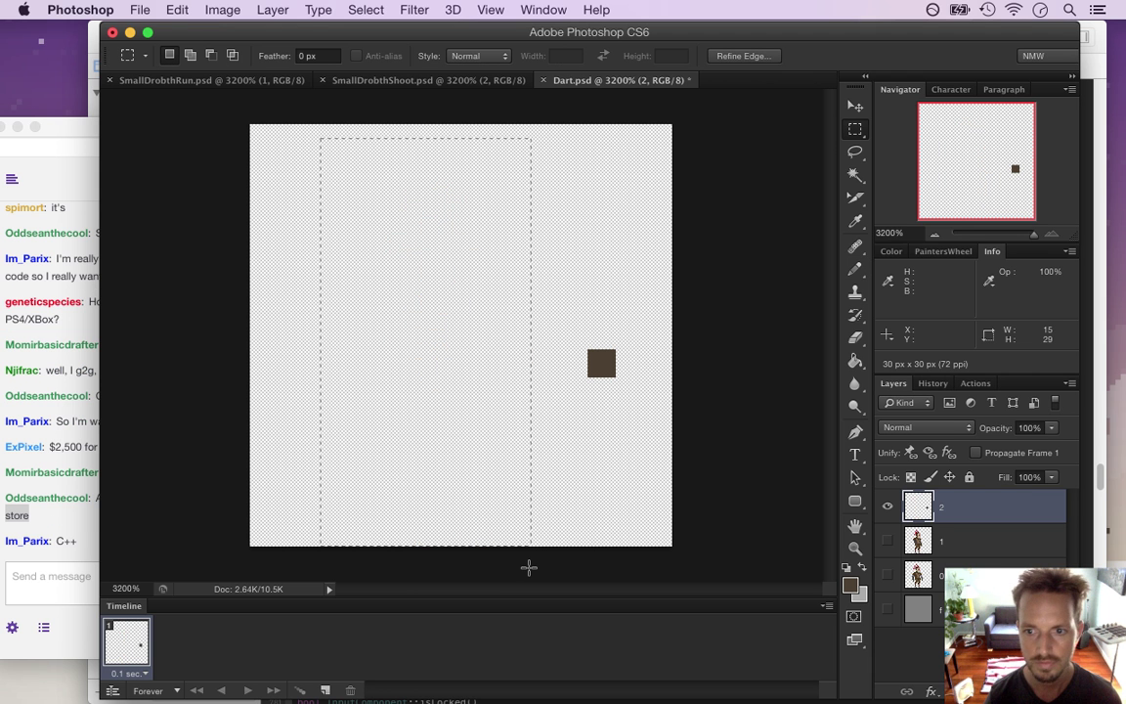
{"action": "left_click", "coordinate": [923, 540]}
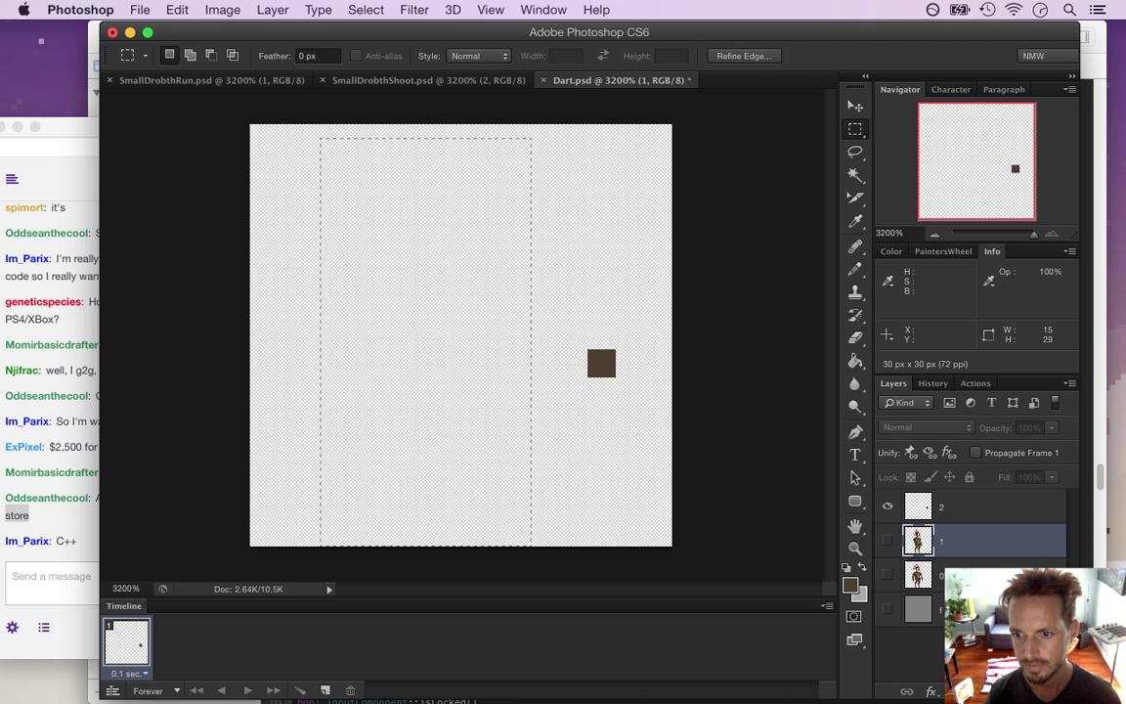
{"action": "key", "text": "Delete"}
{"action": "key", "text": "Delete"}
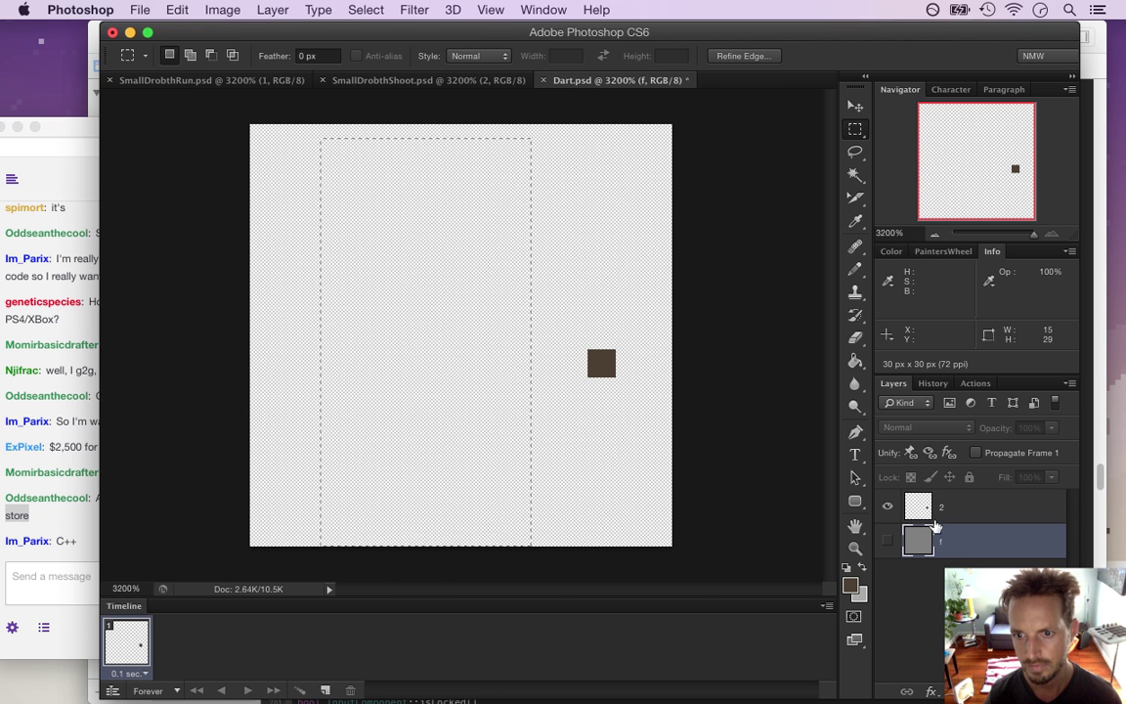
- Move the dark brown square on layer 2 left by 10 pixels to the horizontal centre of the canvas
{"action": "left_click", "coordinate": [924, 515]}
{"action": "left_click", "coordinate": [629, 352]}
{"action": "left_click_drag", "start_coordinate": [559, 321], "coordinate": [616, 375]}
{"action": "key", "text": "v"}
{"action": "key", "text": "Left"}
{"action": "key", "text": "Left"}
{"action": "key", "text": "Left"}
{"action": "key", "text": "Left"}
{"action": "key", "text": "Left"}
{"action": "key", "text": "Left"}
{"action": "key", "text": "Left"}
{"action": "key", "text": "Left"}
{"action": "key", "text": "Left"}
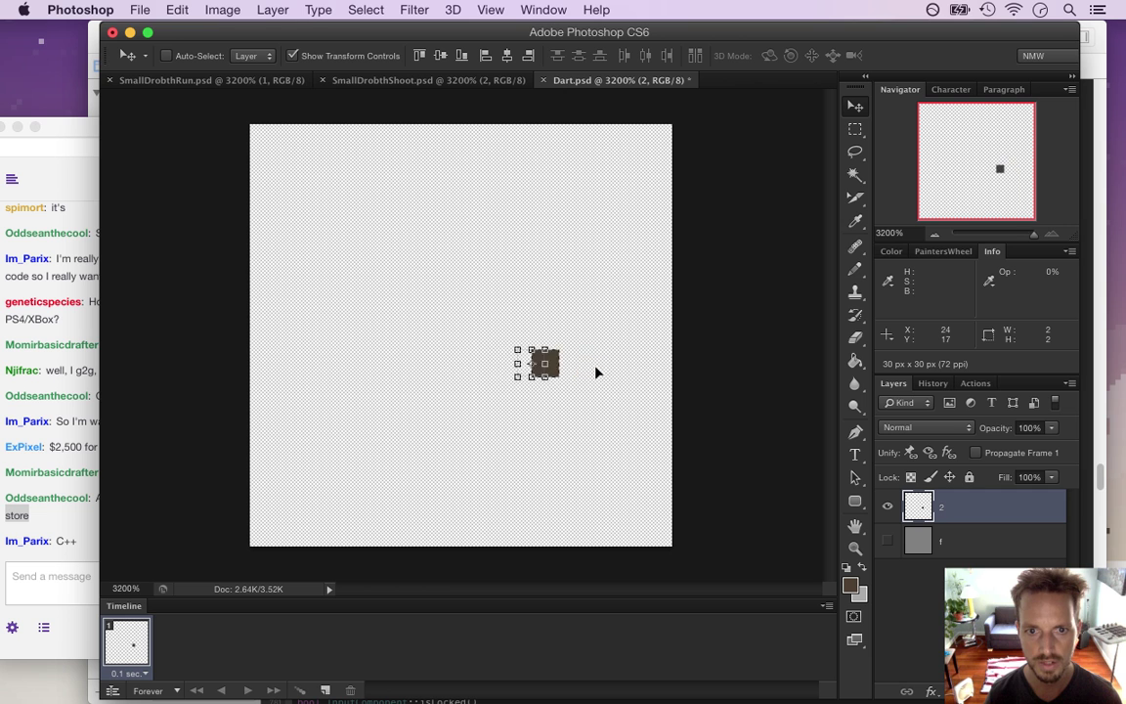
{"action": "key", "text": "Left"}
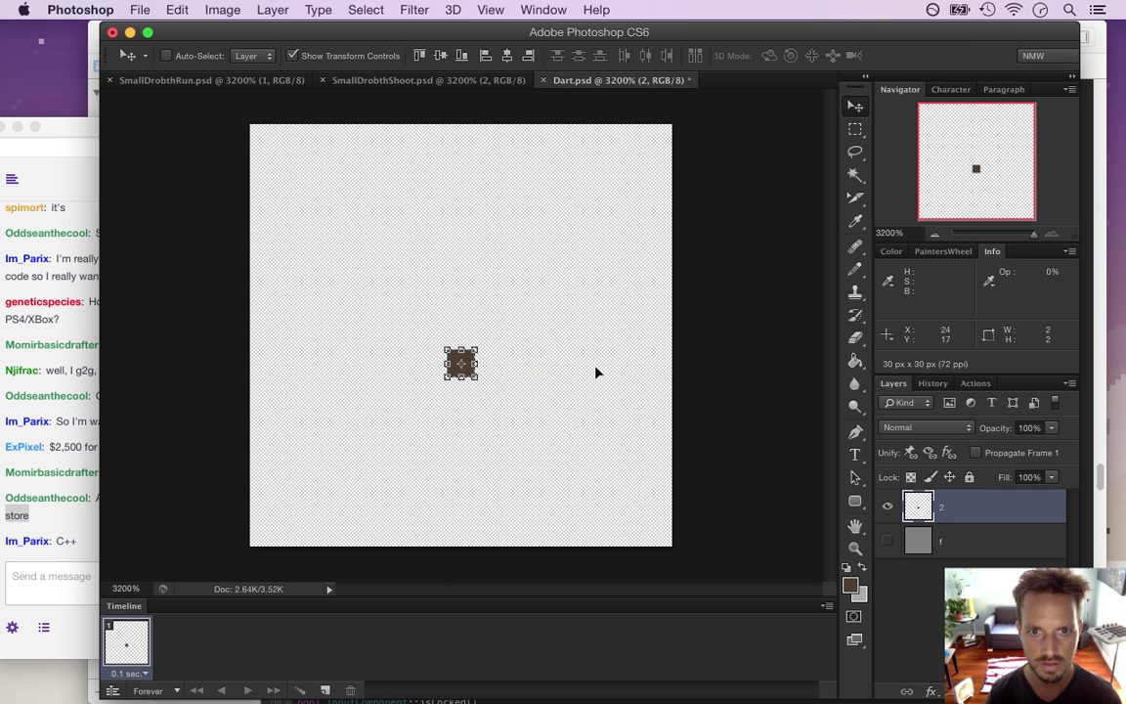
- Check the square's horizontal centring by marquee-selecting the empty space on each side, and save Dart.psd
{"action": "key", "text": "m"}
{"action": "left_click", "coordinate": [595, 289]}
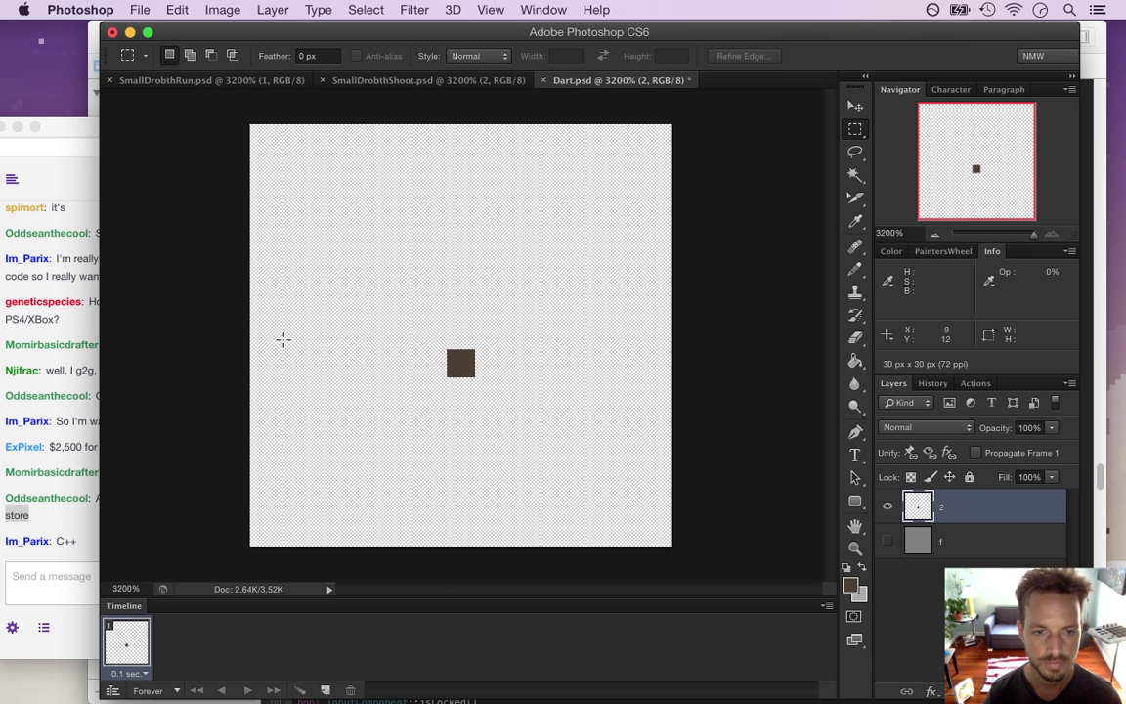
{"action": "left_click_drag", "start_coordinate": [256, 337], "coordinate": [444, 408]}
{"action": "left_click_drag", "start_coordinate": [720, 316], "coordinate": [478, 401]}
{"action": "left_click", "coordinate": [410, 283]}
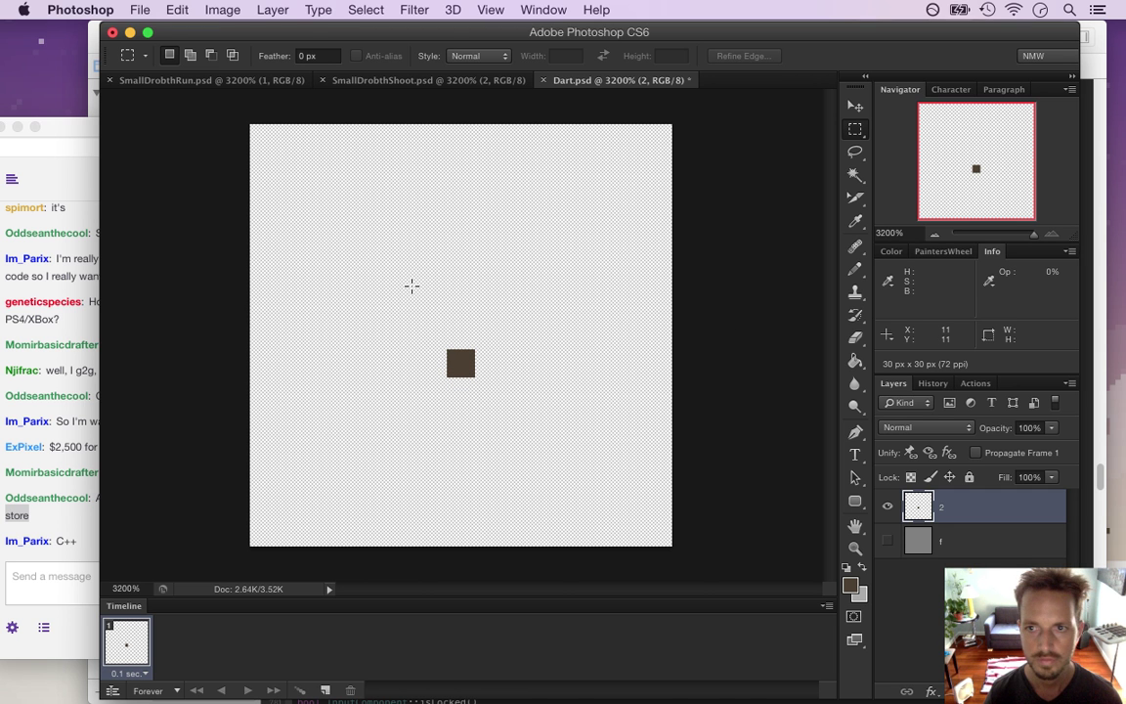
{"action": "key", "text": "super+s"}
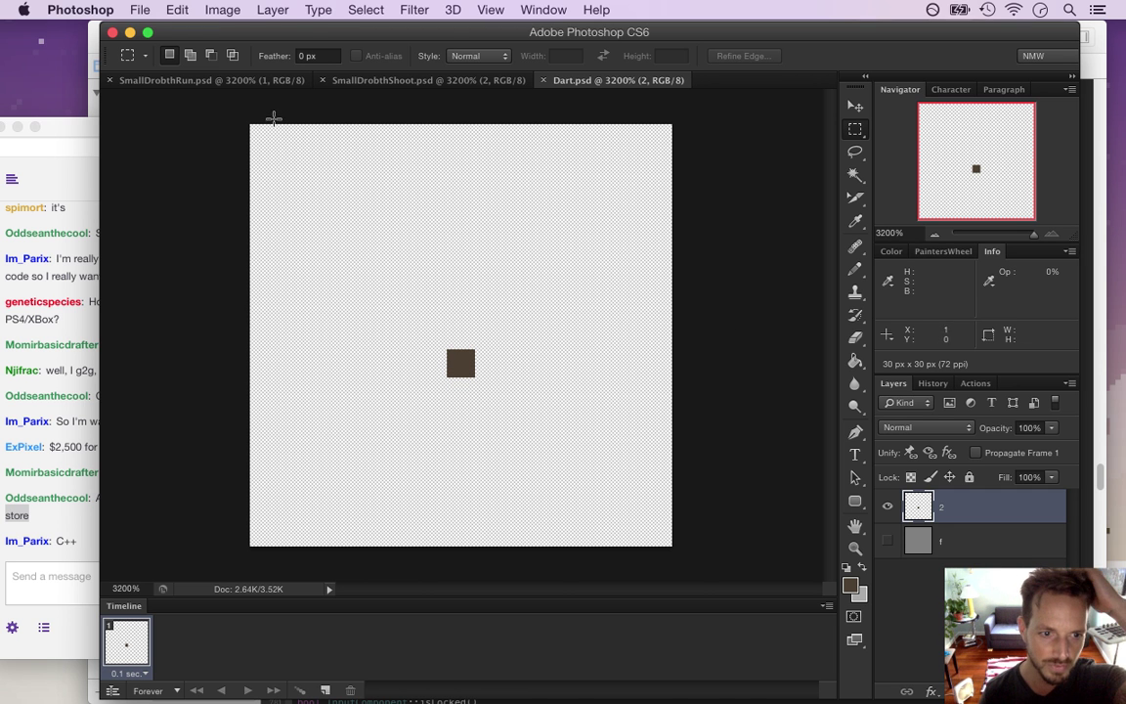
- Export the sprite for web as a PNG-24 named Dart0.png in the Common folder, glancing at the Twitch chat meanwhile
{"action": "left_click", "coordinate": [135, 9]}
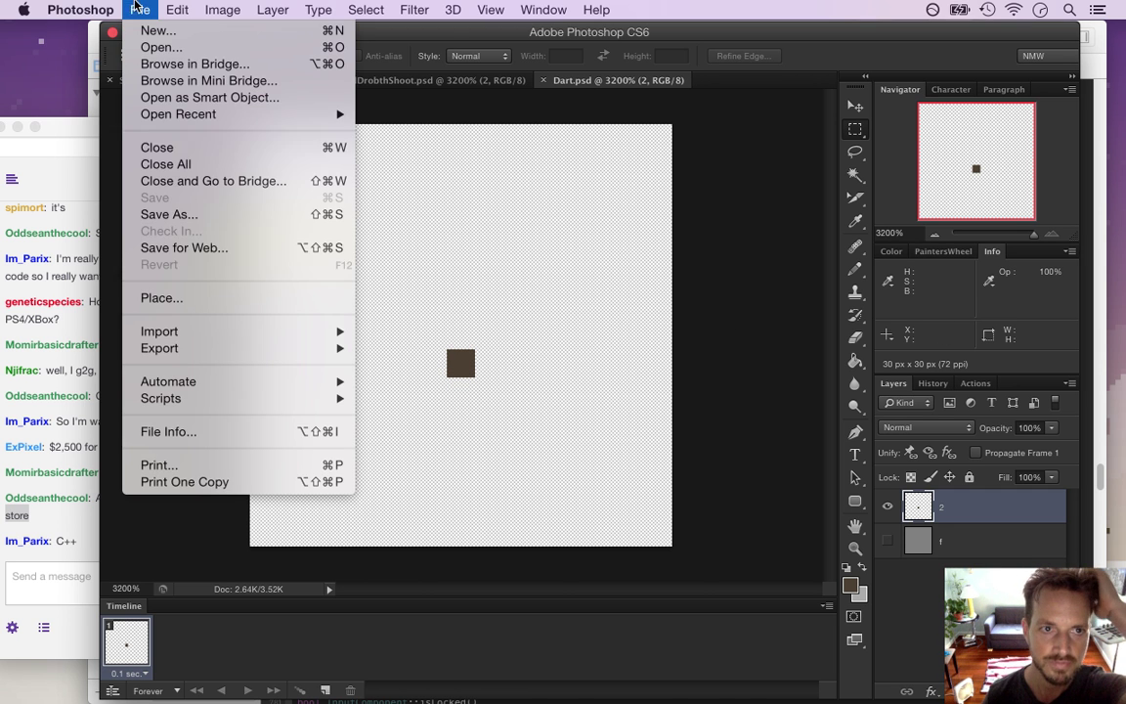
{"action": "left_click", "coordinate": [236, 251]}
{"action": "left_click", "coordinate": [46, 490]}
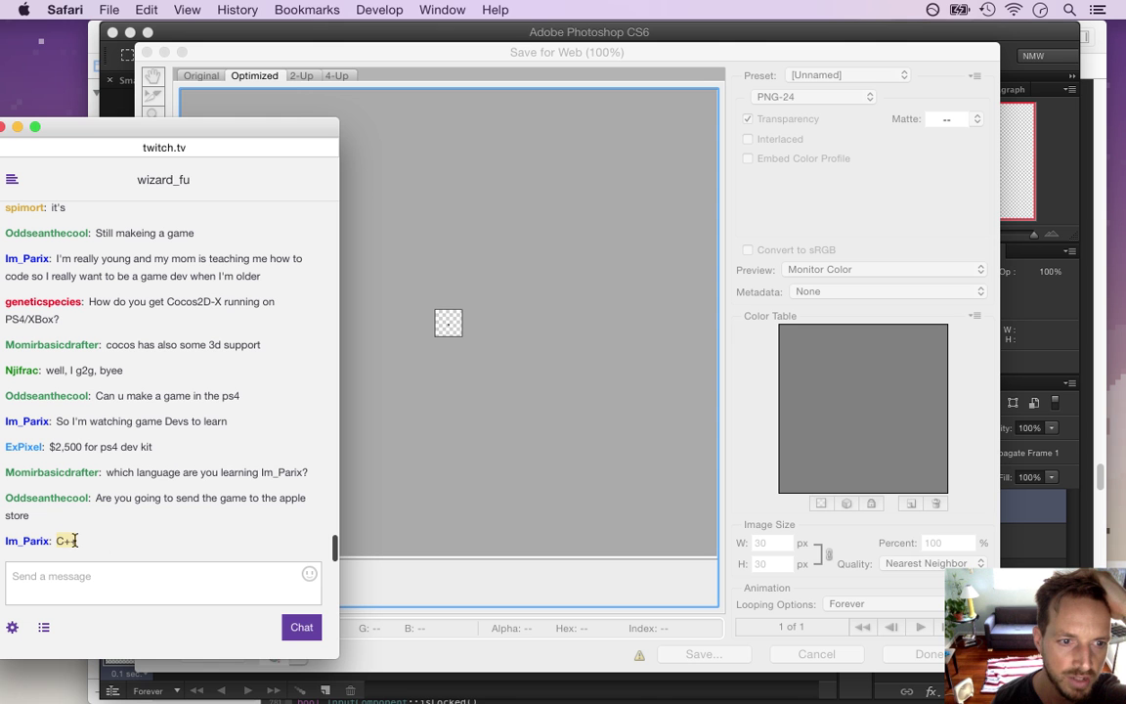
{"action": "left_click", "coordinate": [518, 389]}
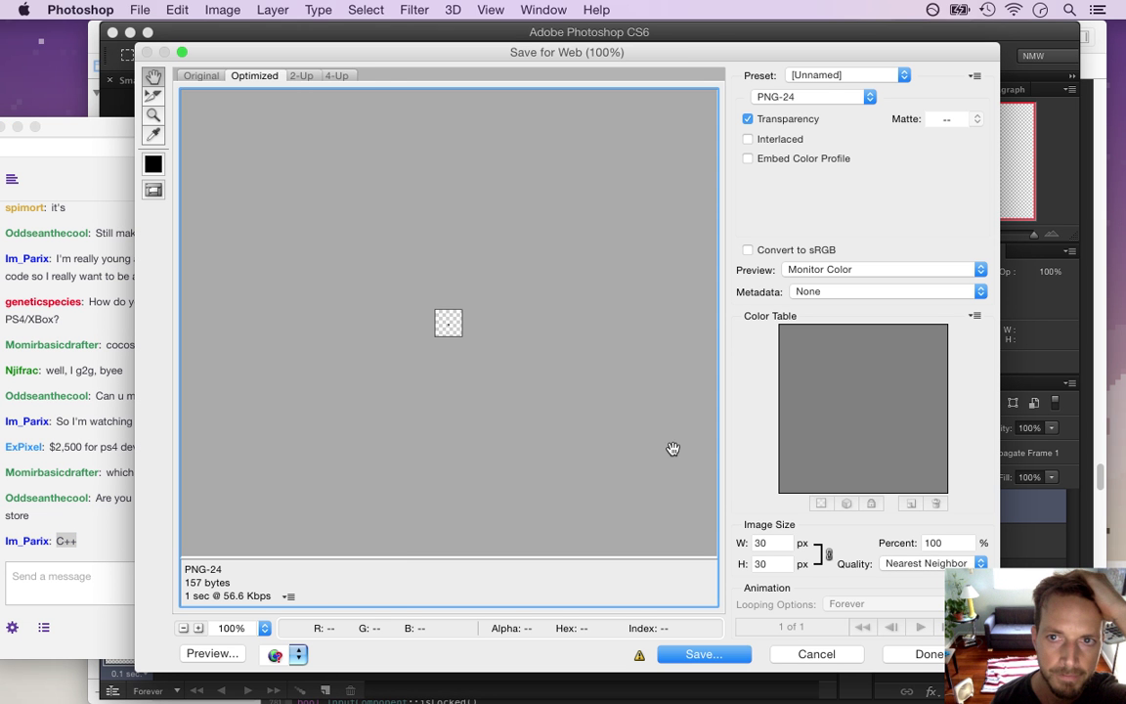
{"action": "left_click", "coordinate": [693, 654]}
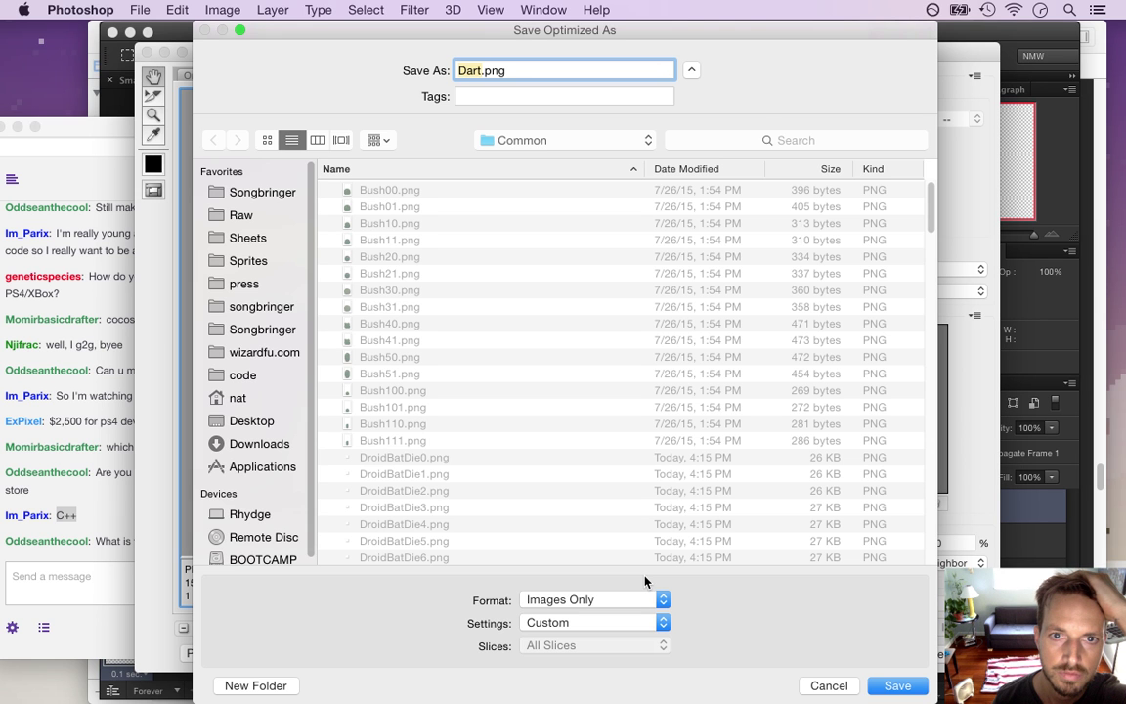
{"action": "key", "text": "Right"}
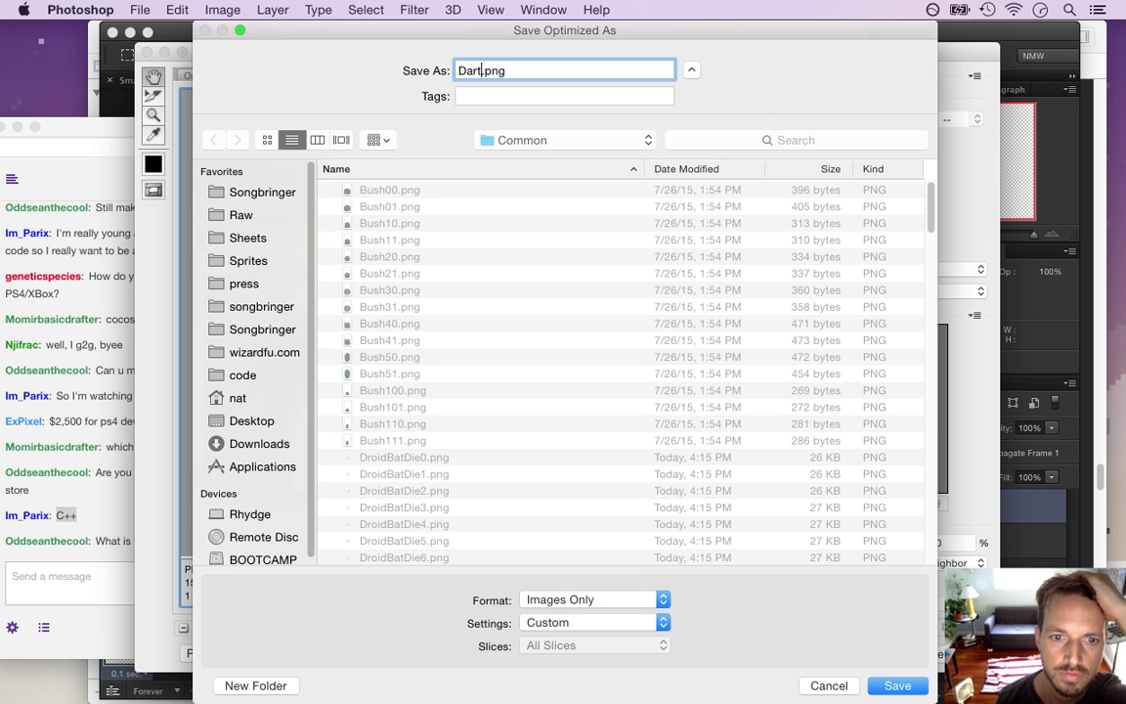
{"action": "type", "text": "0"}
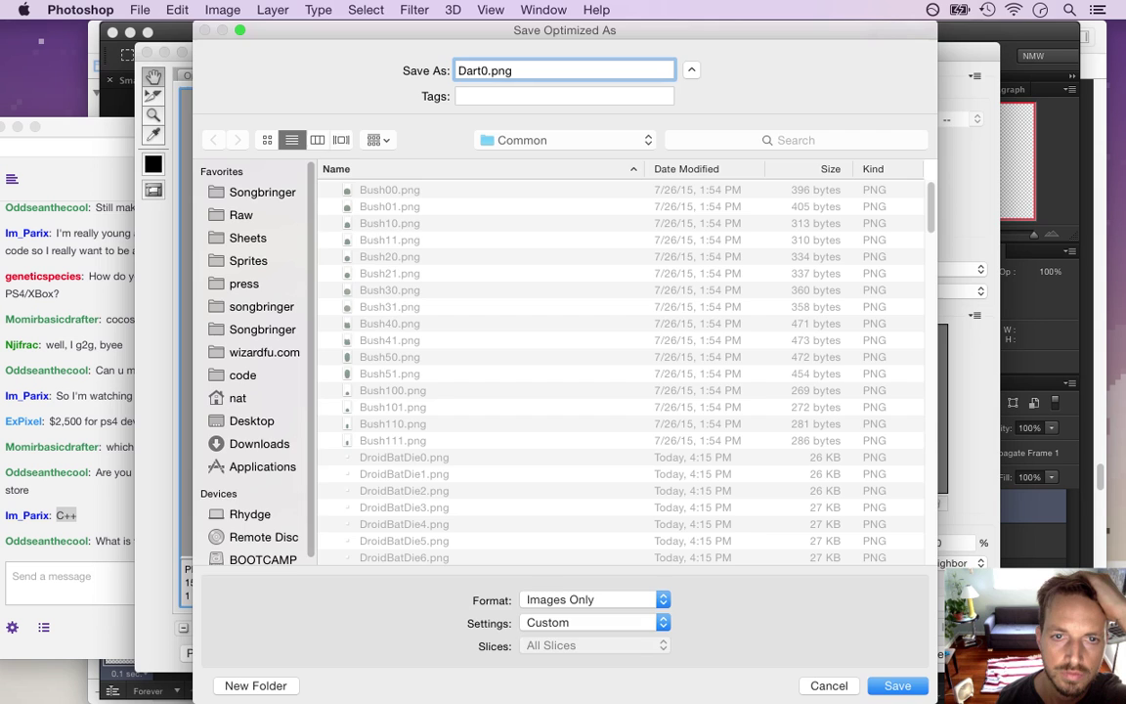
{"action": "key", "text": "Return"}
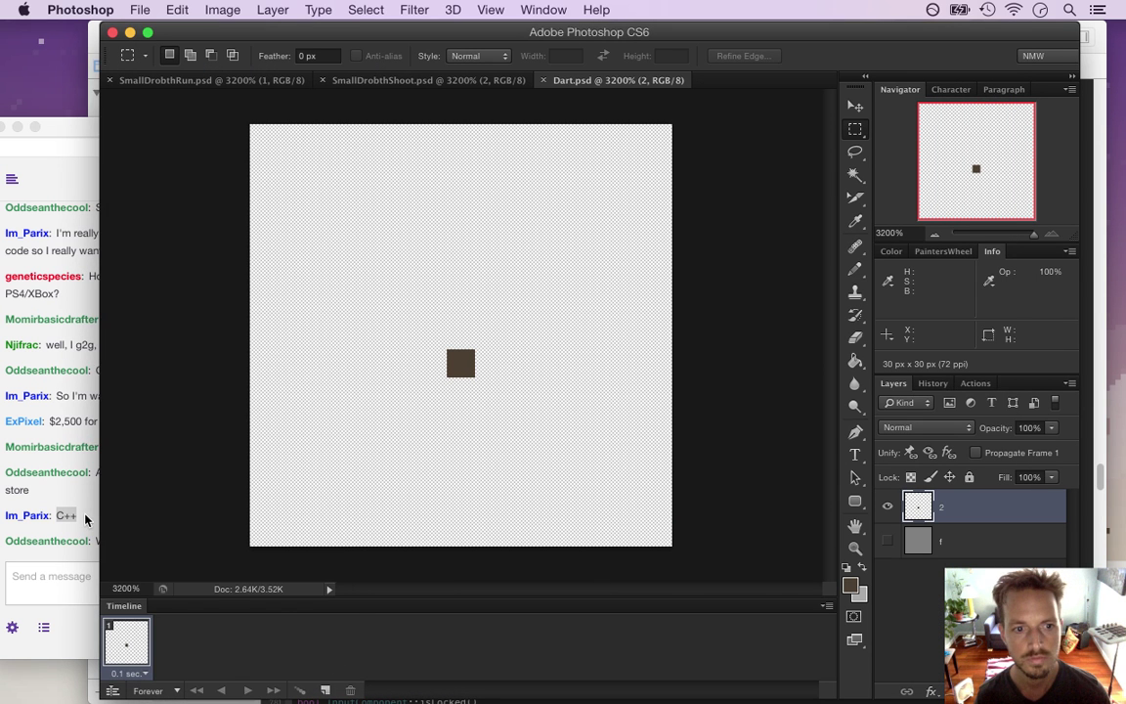
- Read the newest Twitch chat question about the game's rating and return to Photoshop
{"action": "left_click", "coordinate": [85, 519]}
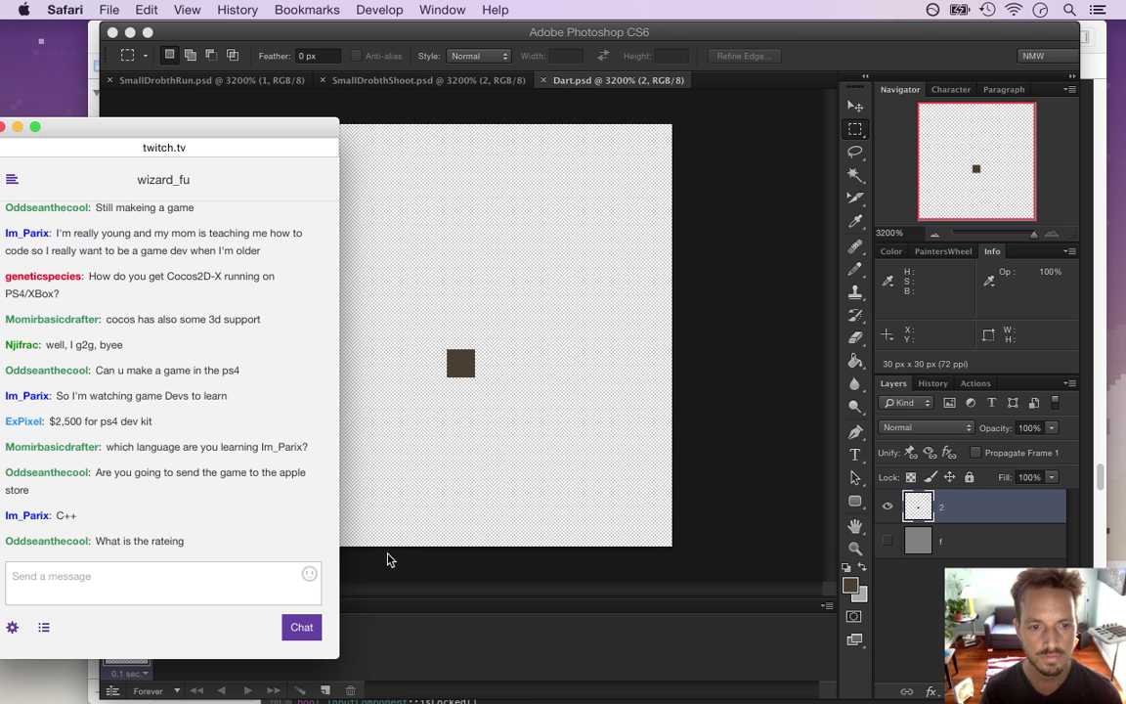
{"action": "left_click_drag", "start_coordinate": [111, 545], "coordinate": [185, 549]}
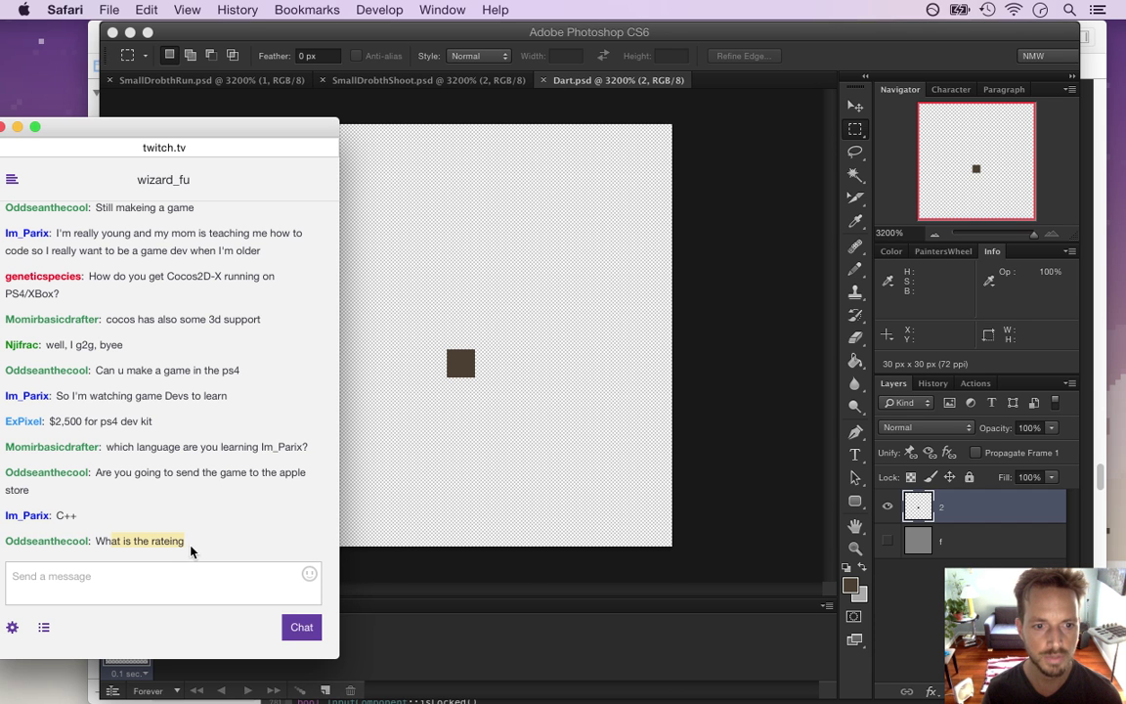
{"action": "left_click", "coordinate": [397, 568]}
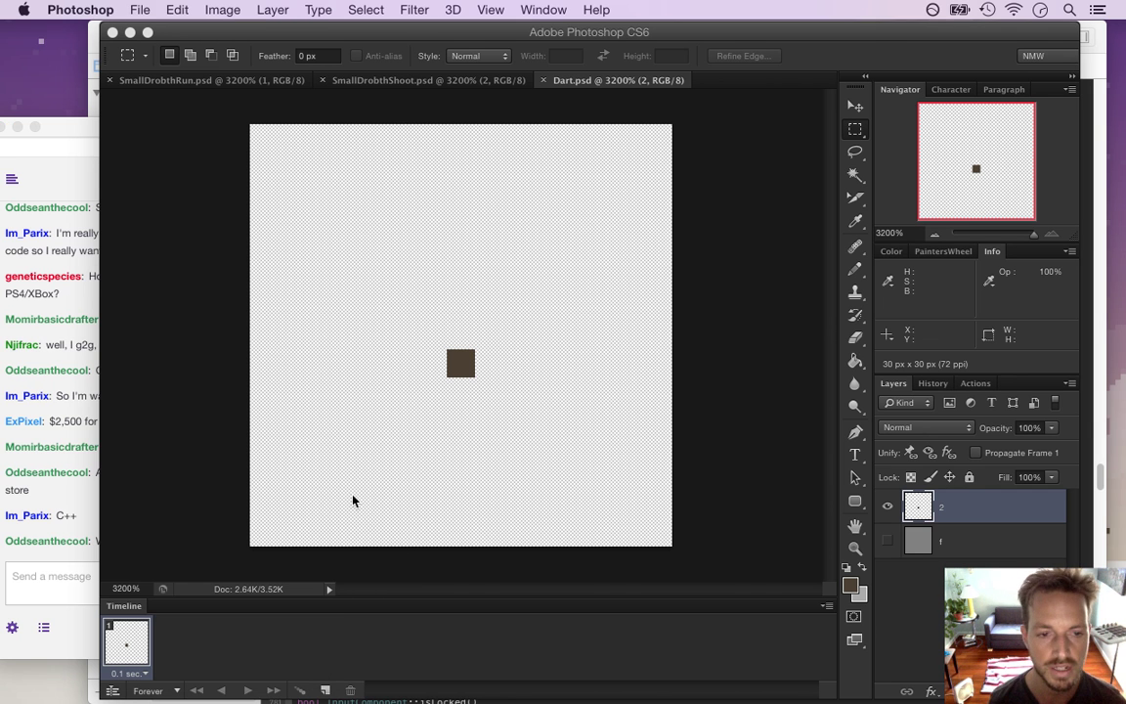
- Switch to Xcode and read the latest replies in the Twitch chat
{"action": "key", "text": "super+Tab"}
{"action": "key", "text": "super+Tab"}
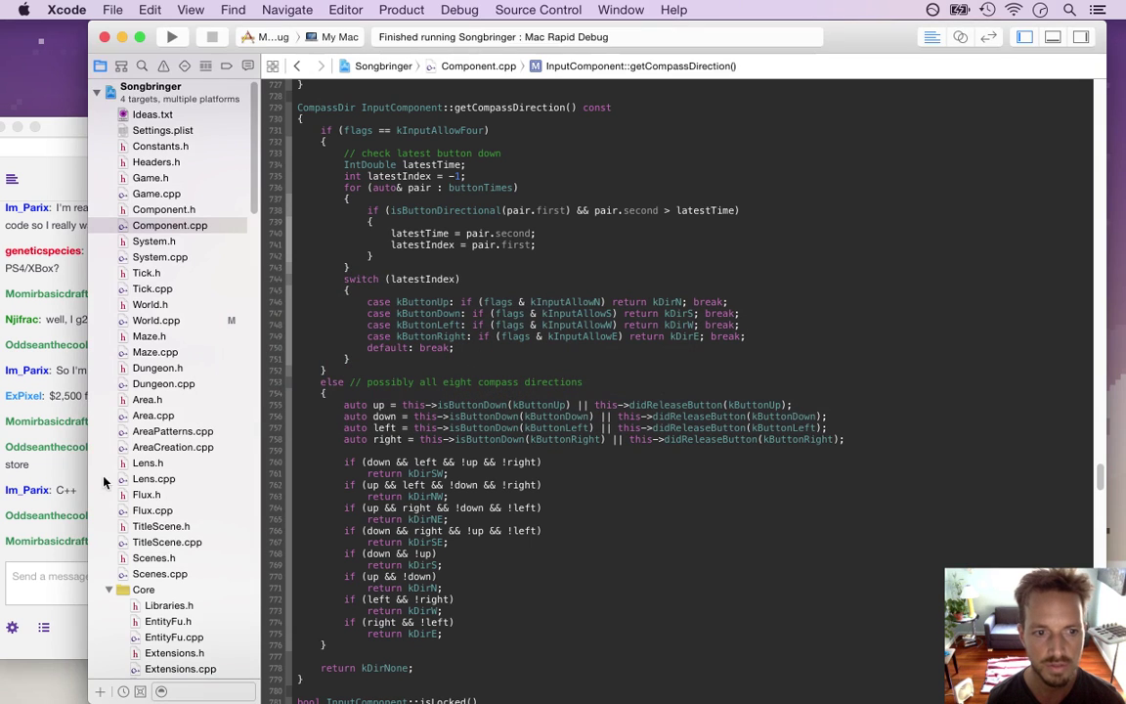
{"action": "left_click", "coordinate": [70, 481]}
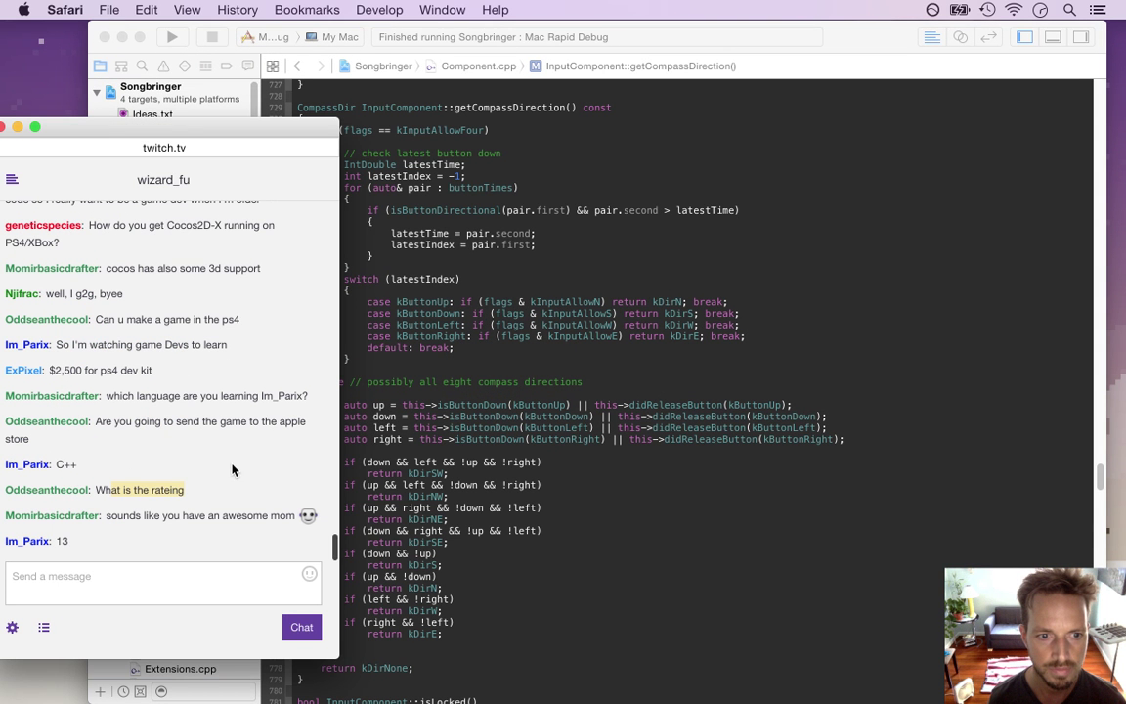
{"action": "left_click_drag", "start_coordinate": [57, 541], "coordinate": [108, 552]}
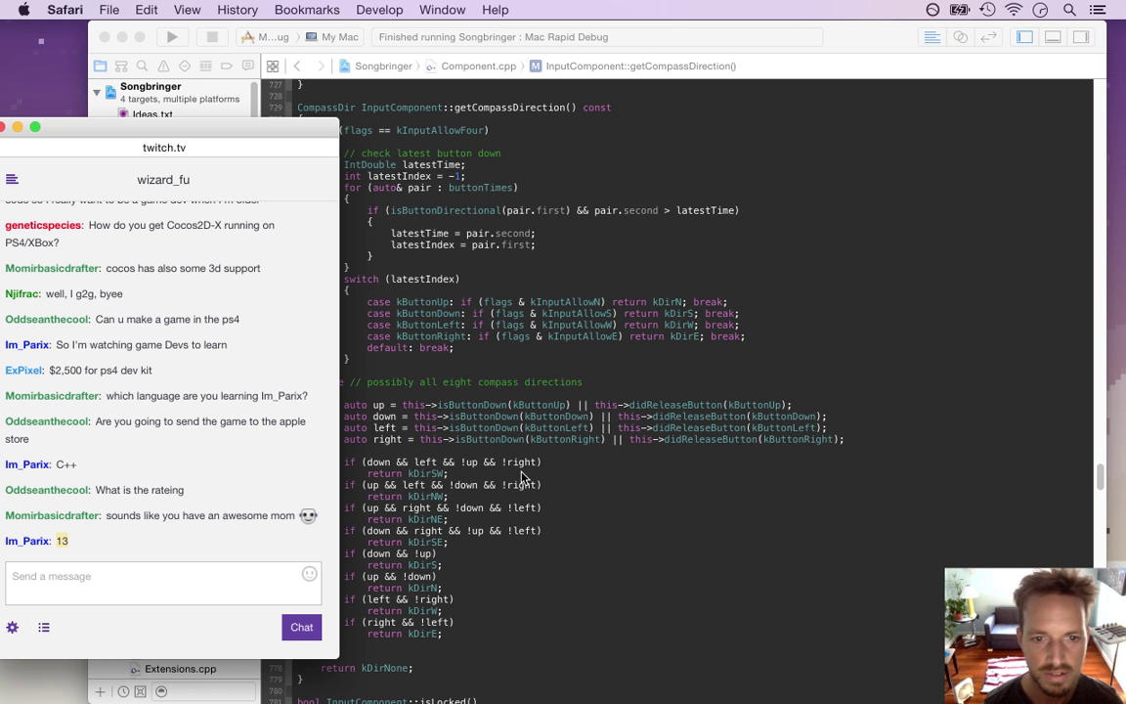
- Return to Xcode, open PlasmaBolt.plist from the Profiles group and reveal the file in Finder
{"action": "left_click", "coordinate": [480, 374]}
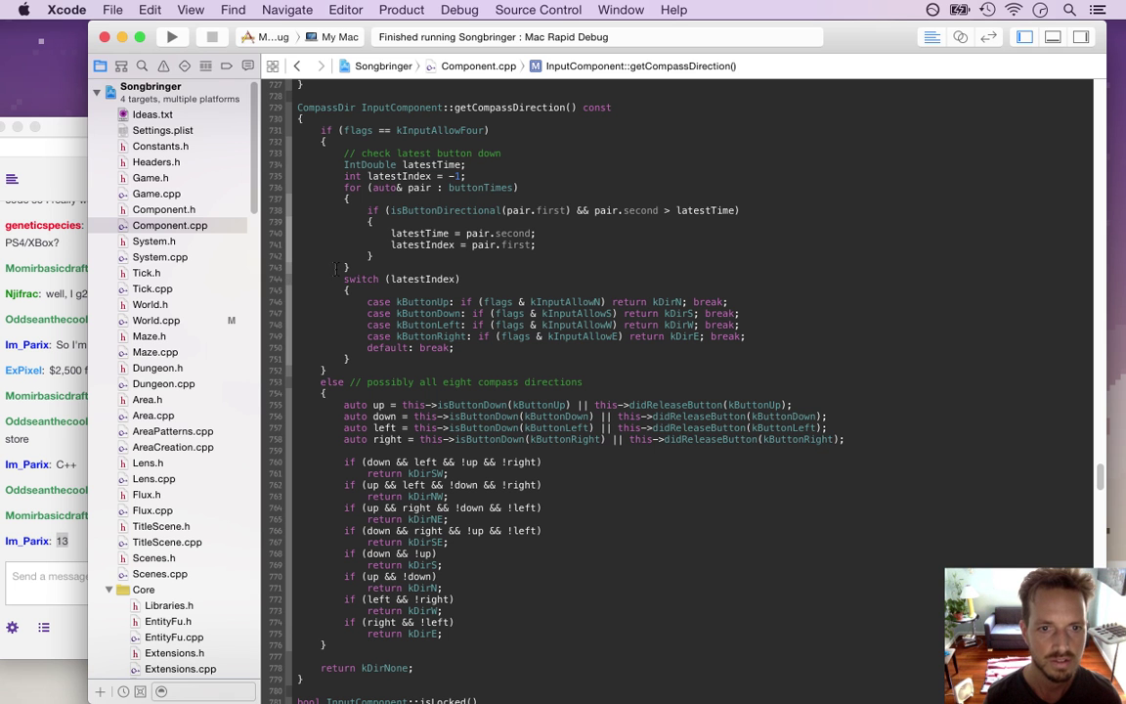
{"action": "left_click", "coordinate": [406, 264]}
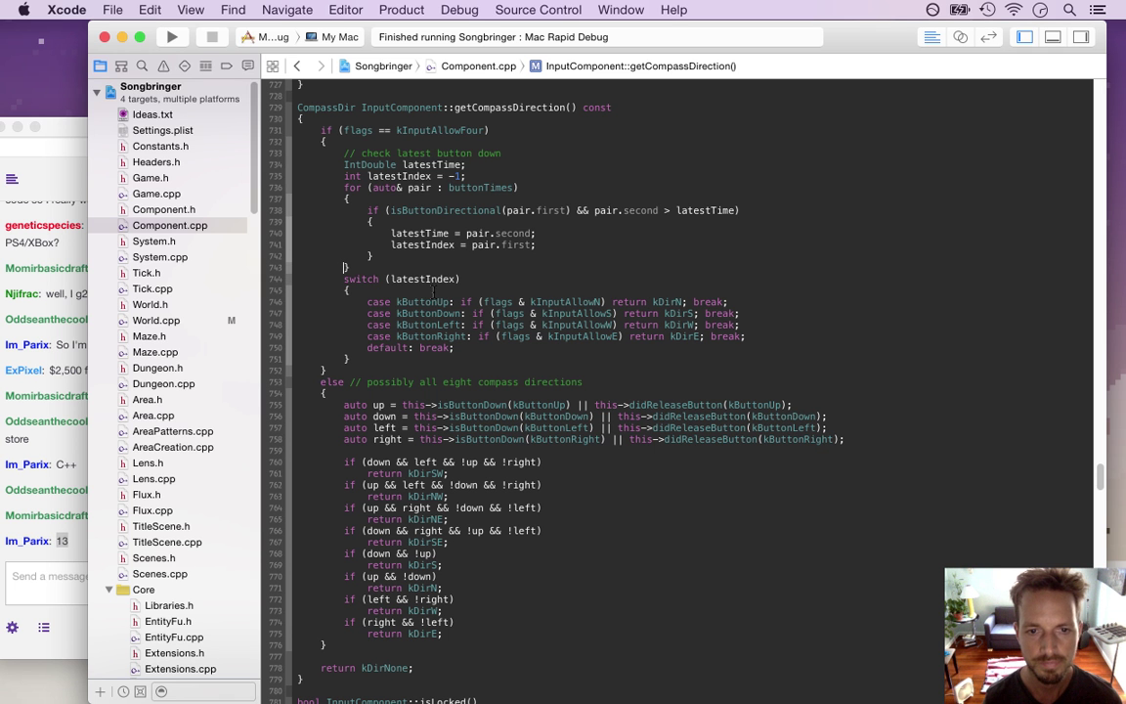
{"action": "scroll", "coordinate": [245, 154], "scroll_direction": "down", "scroll_amount": 20}
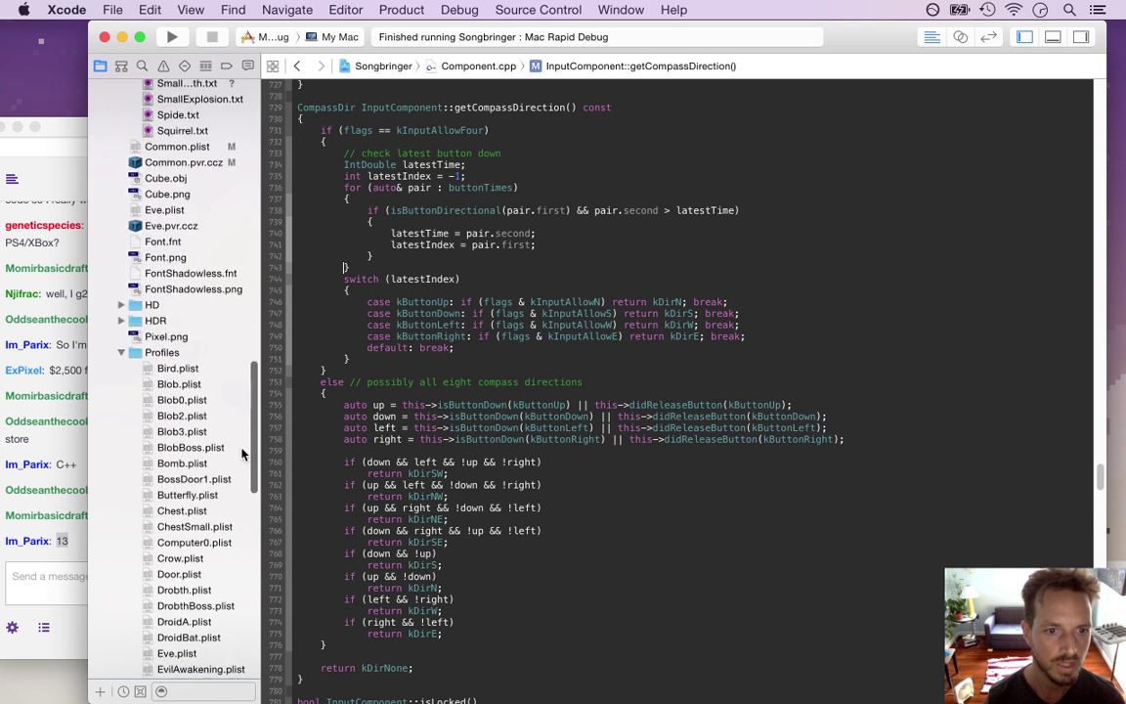
{"action": "scroll", "coordinate": [241, 497], "scroll_direction": "down", "scroll_amount": 3}
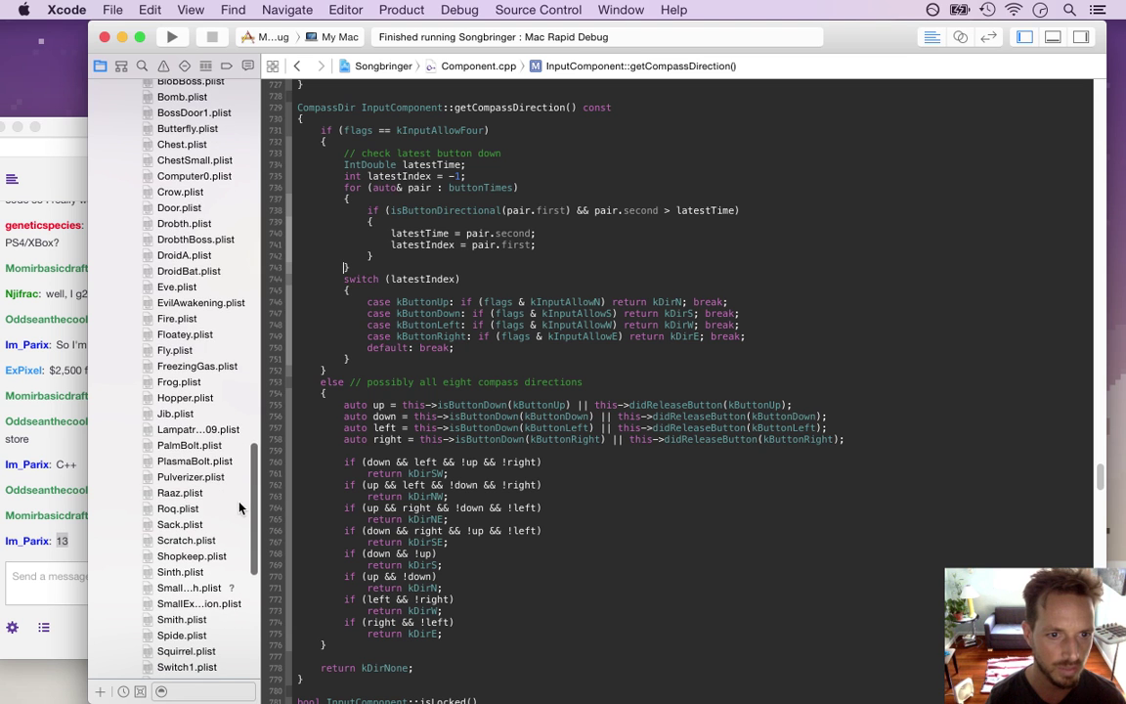
{"action": "left_click", "coordinate": [205, 464]}
{"action": "right_click", "coordinate": [201, 463]}
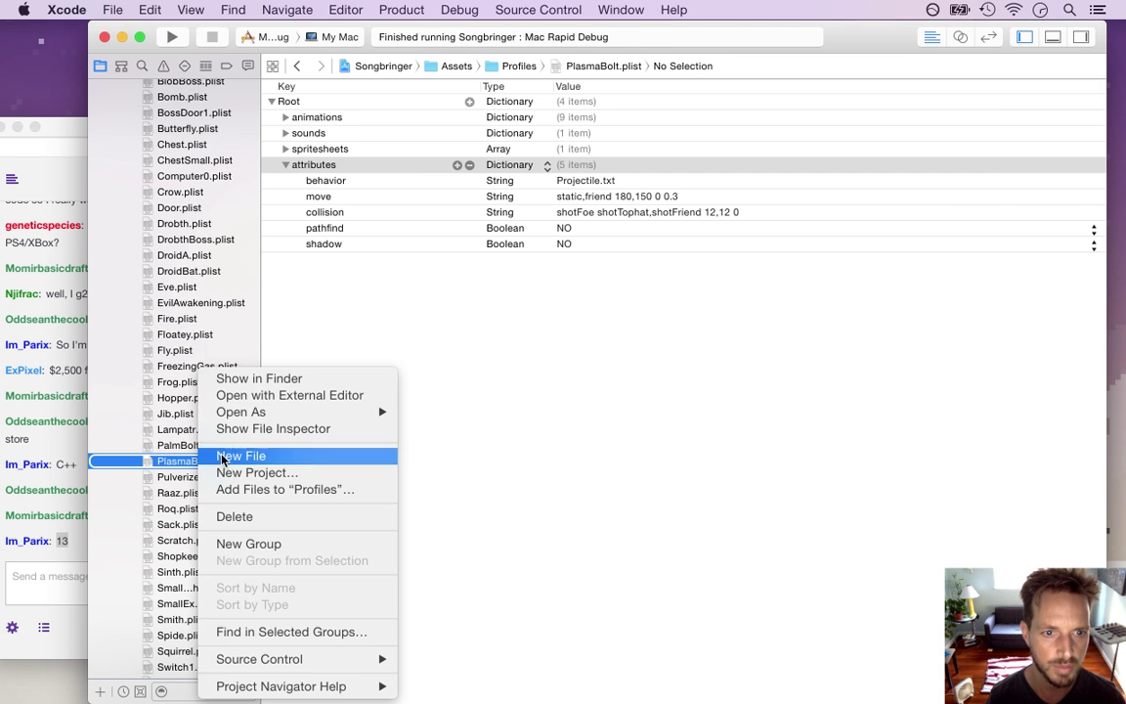
{"action": "left_click", "coordinate": [247, 383]}
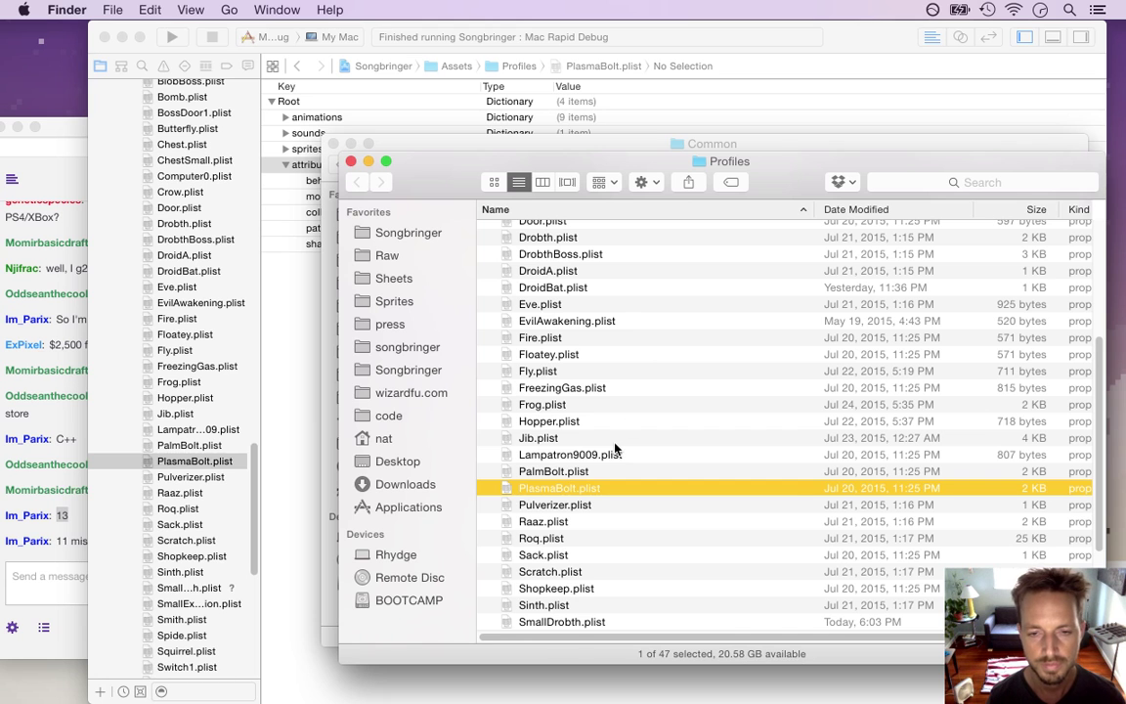
- Duplicate PlasmaBolt.plist in the Profiles folder and rename the copy Dart.plist
{"action": "key", "text": "cmd+d"}
{"action": "key", "text": "Return"}
{"action": "type", "text": "Dart.plist"}
{"action": "key", "text": "Return"}
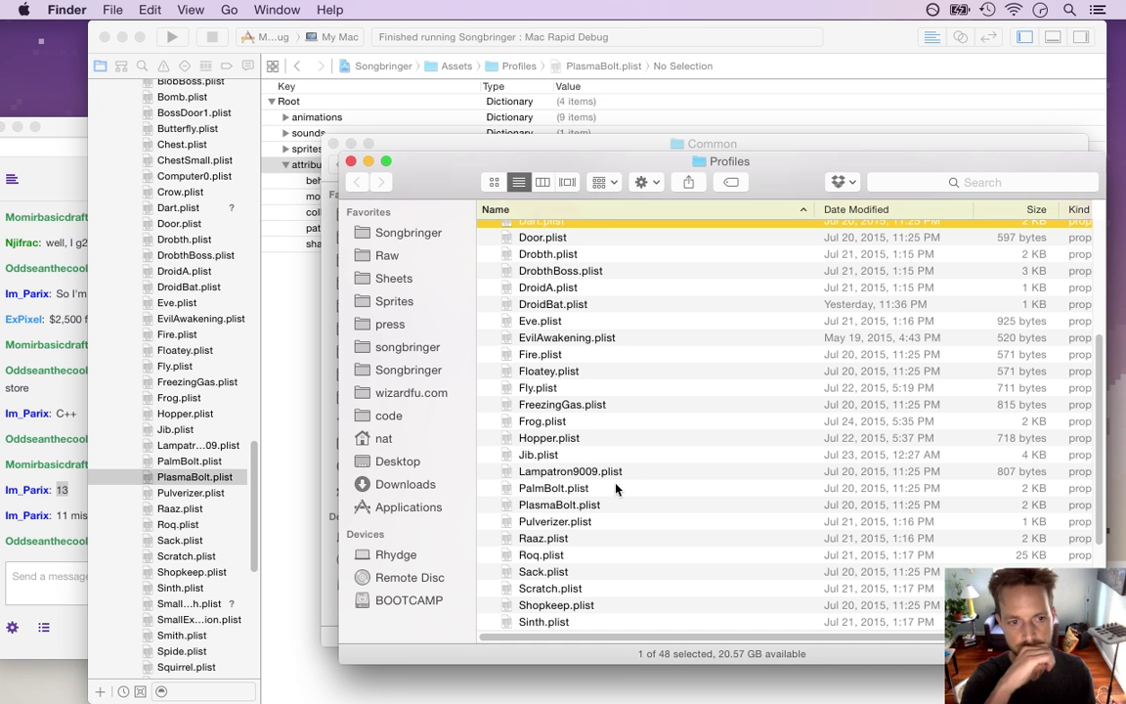
- Switch to the Twitch chat in Safari and read the newest messages, highlighting the start of the corrected-number reply
{"action": "left_click", "coordinate": [41, 529]}
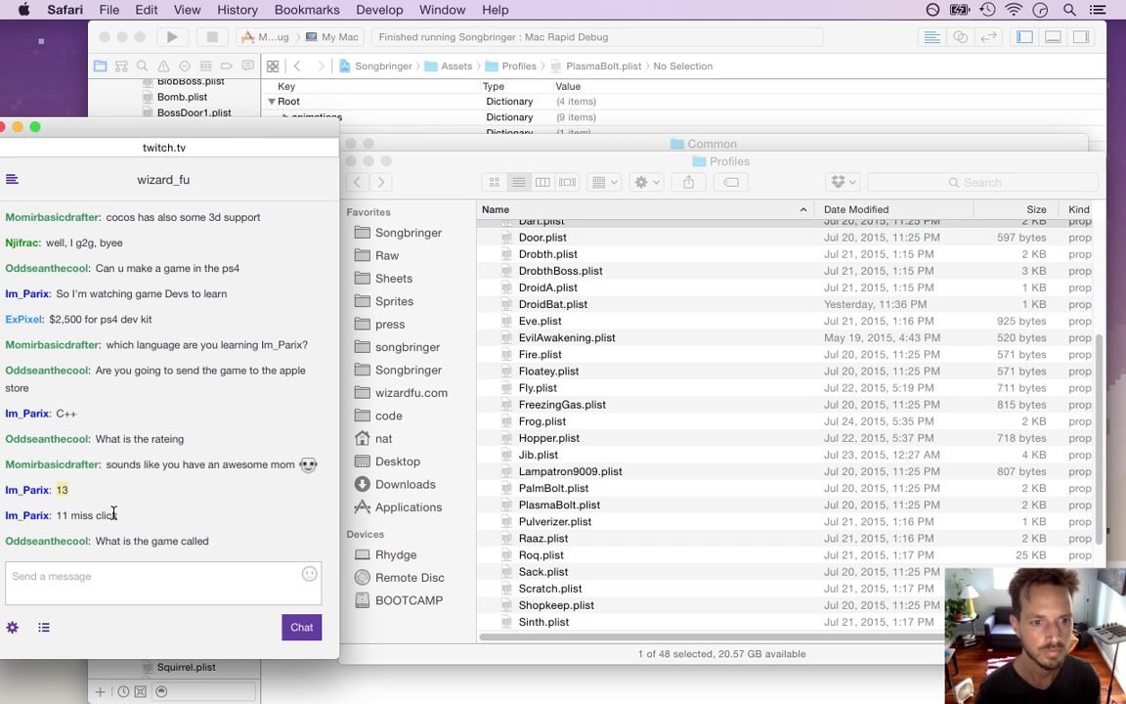
{"action": "left_click_drag", "start_coordinate": [57, 516], "coordinate": [79, 517]}
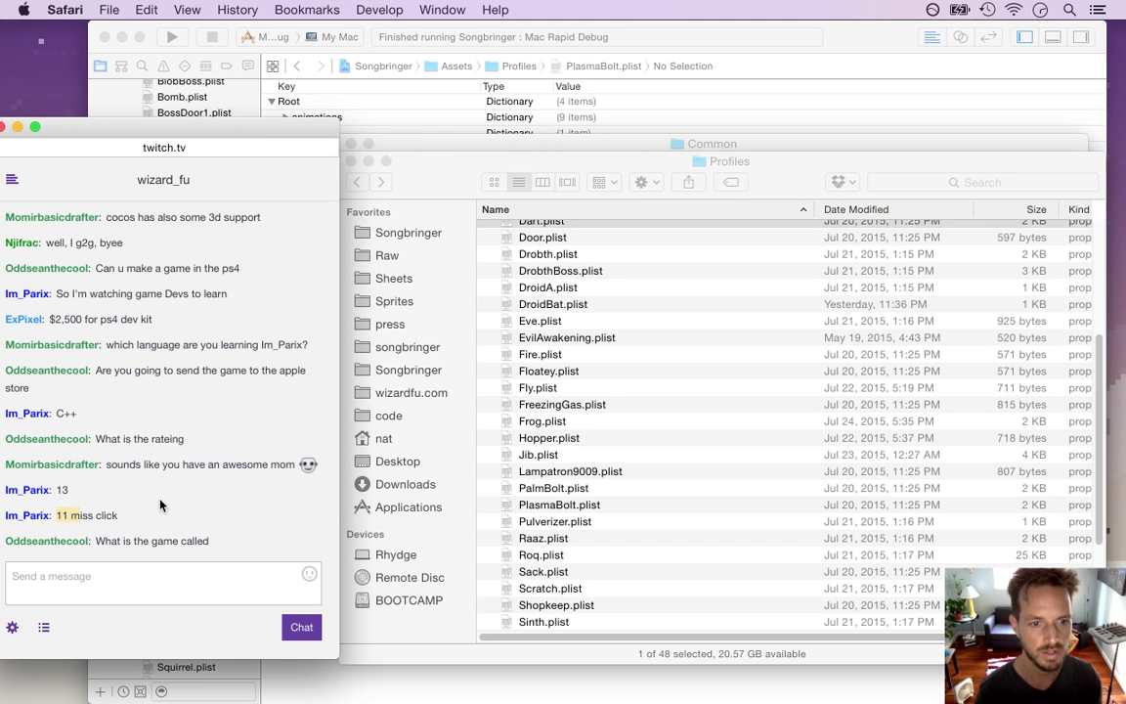